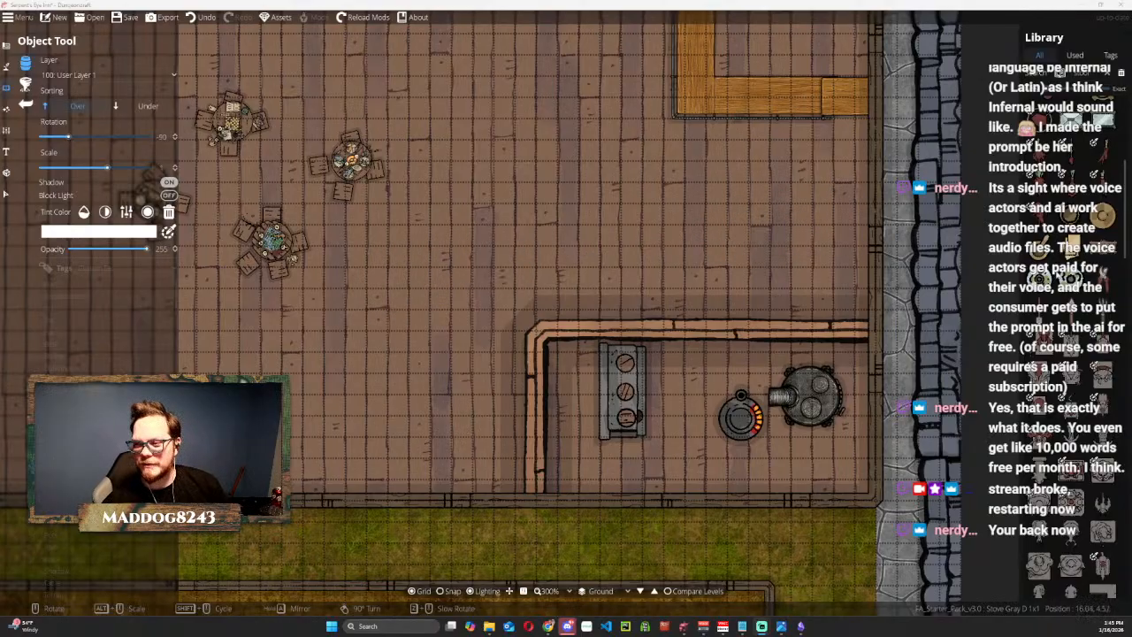
Place a Table Corner Stone 02 object in the kitchen beside the round stoves.
scroll(1043, 446, "down", 6)
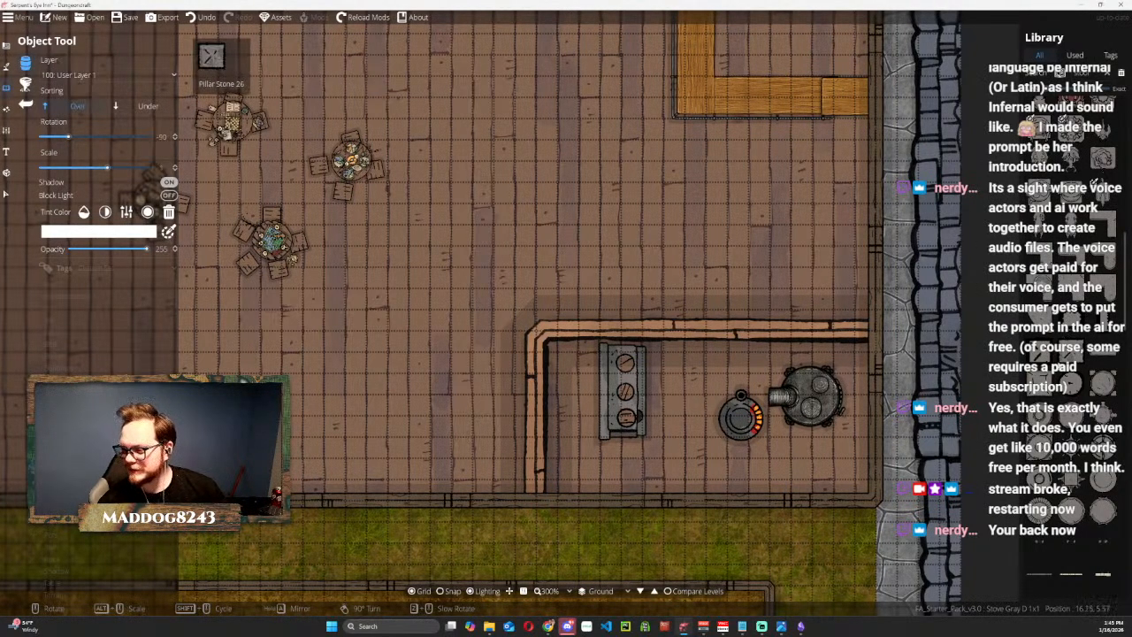
left_click(1040, 249)
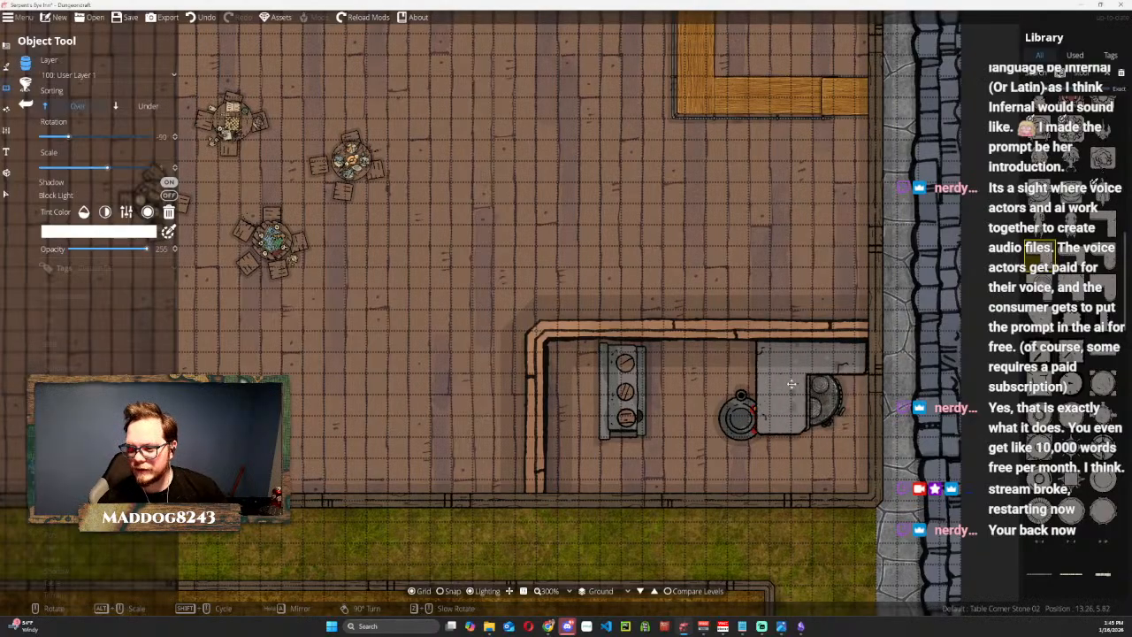
left_click(743, 401)
Place seven Stool Wood Light B 1x1 stools around the L-shaped bar, four along its vertical section and three along its horizontal section.
left_click_drag(802, 219, 619, 408)
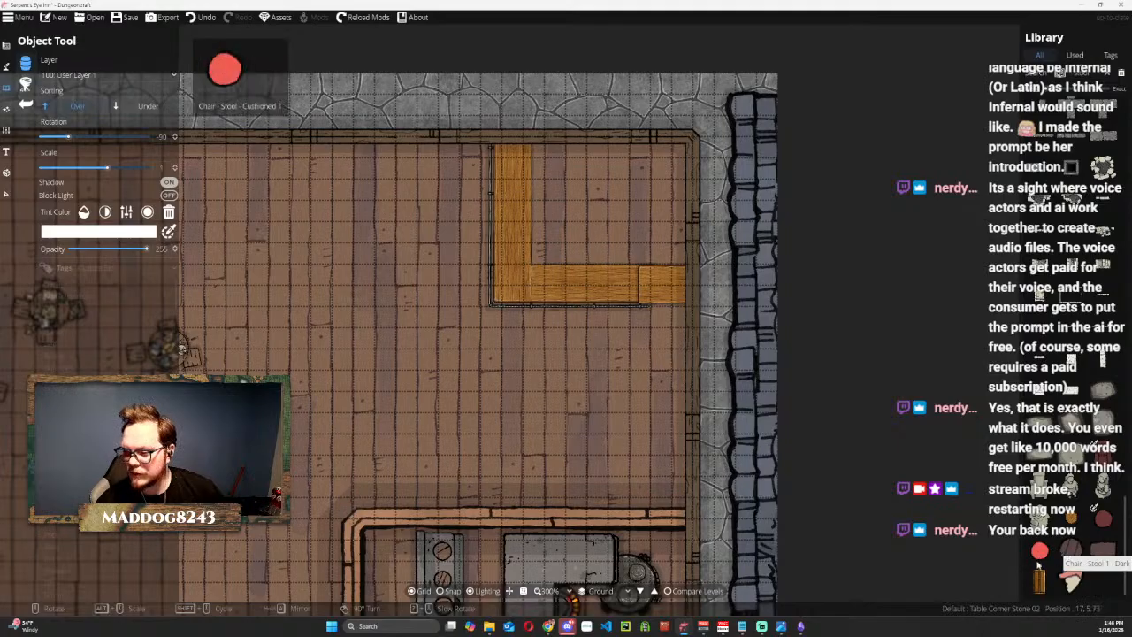
left_click(1072, 518)
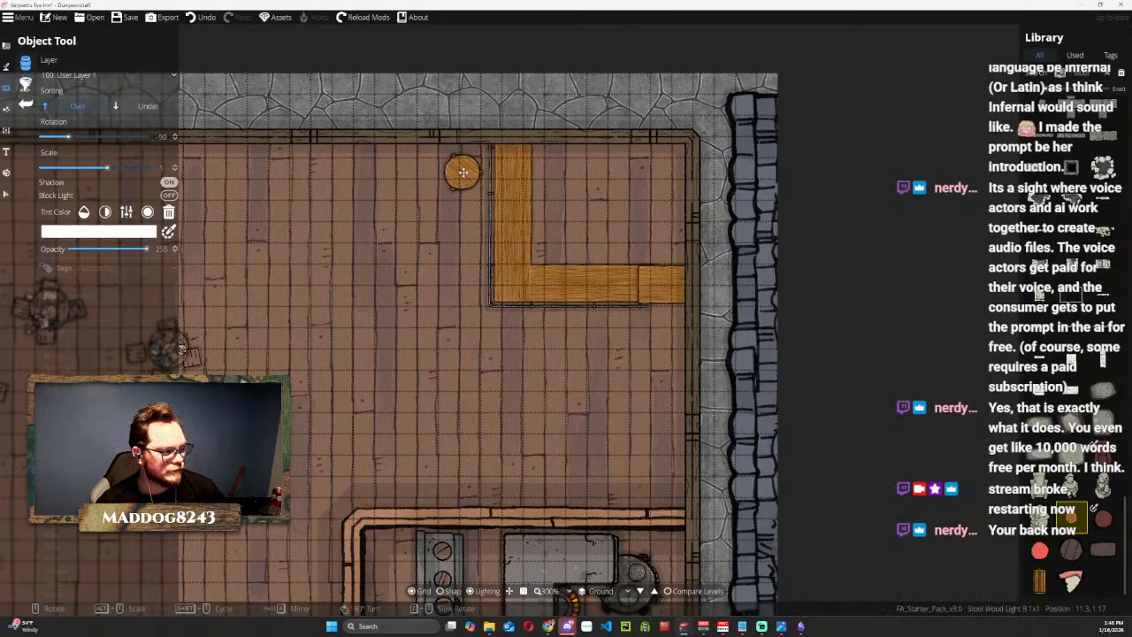
left_click(462, 172)
left_click(459, 221)
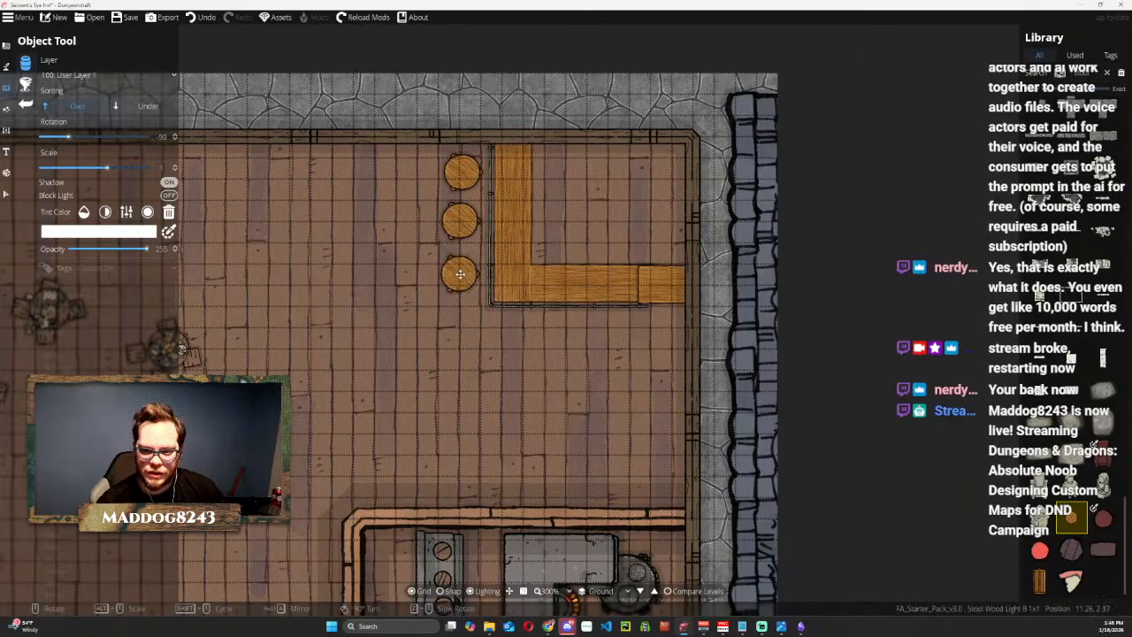
left_click(460, 274)
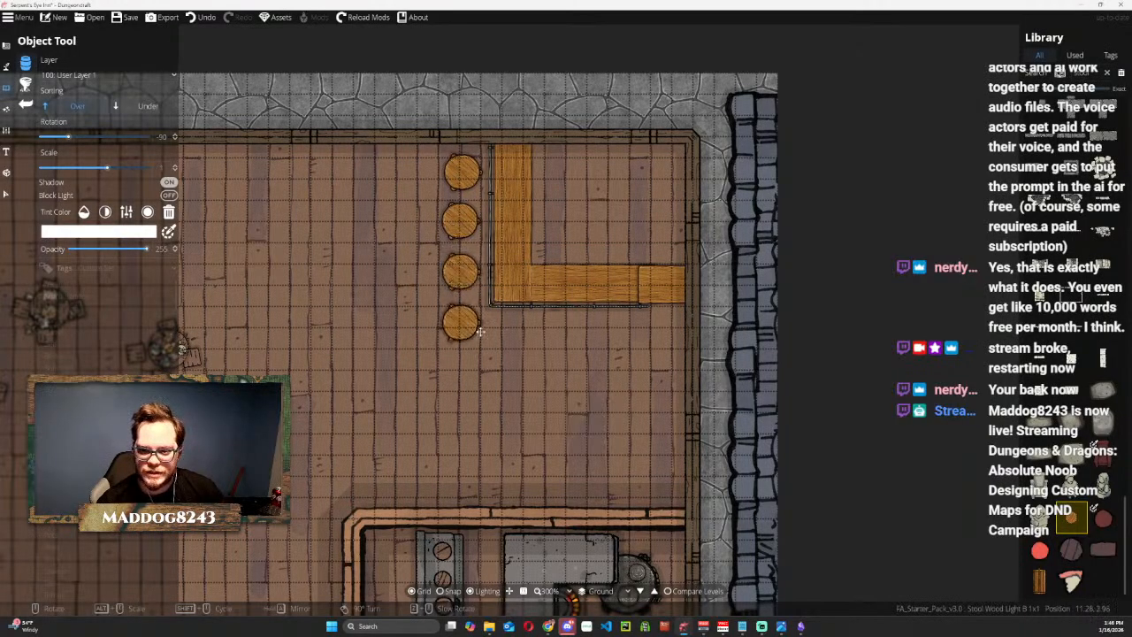
left_click(468, 325)
left_click(523, 337)
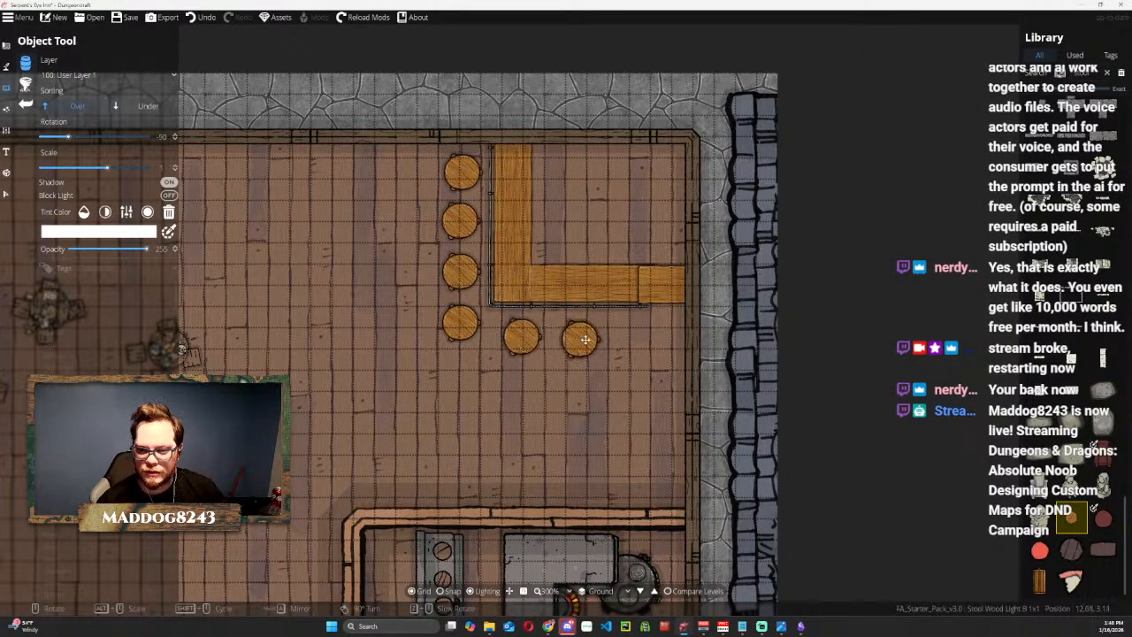
left_click(582, 339)
left_click(615, 336)
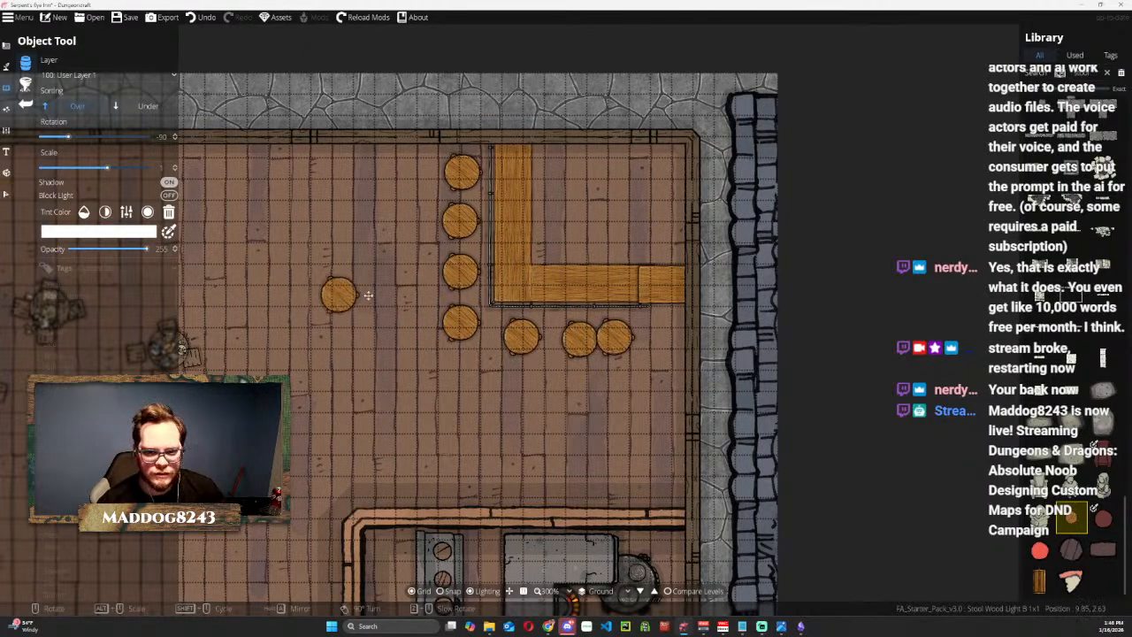
Scale down the topmost bar stool and position it beside the upper end of the bar.
key("a")
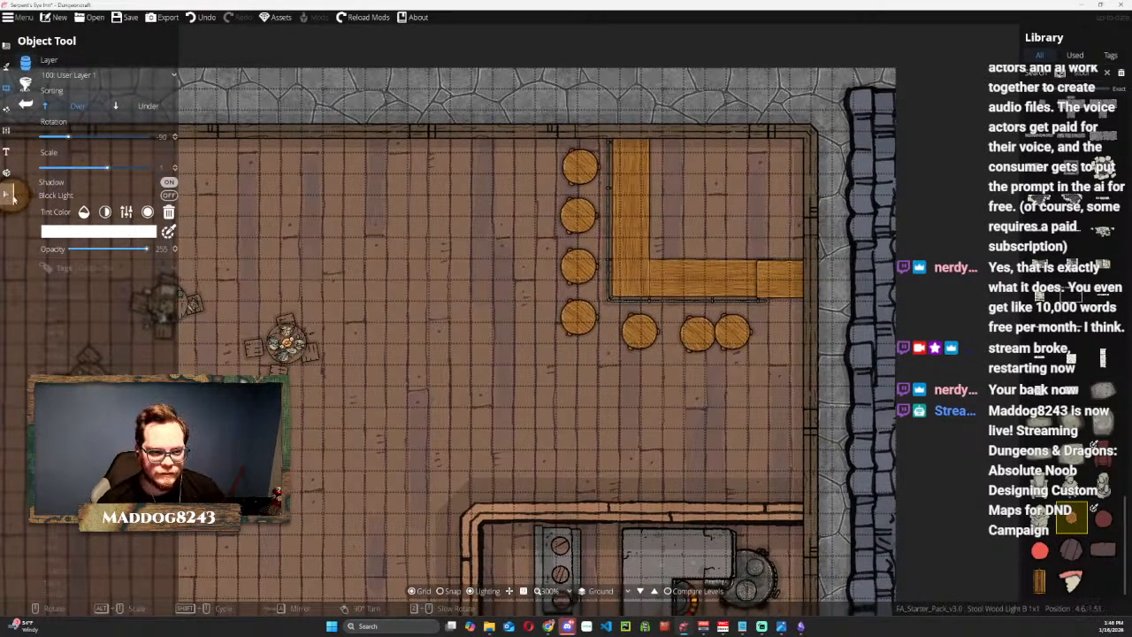
left_click(13, 199)
left_click(580, 166)
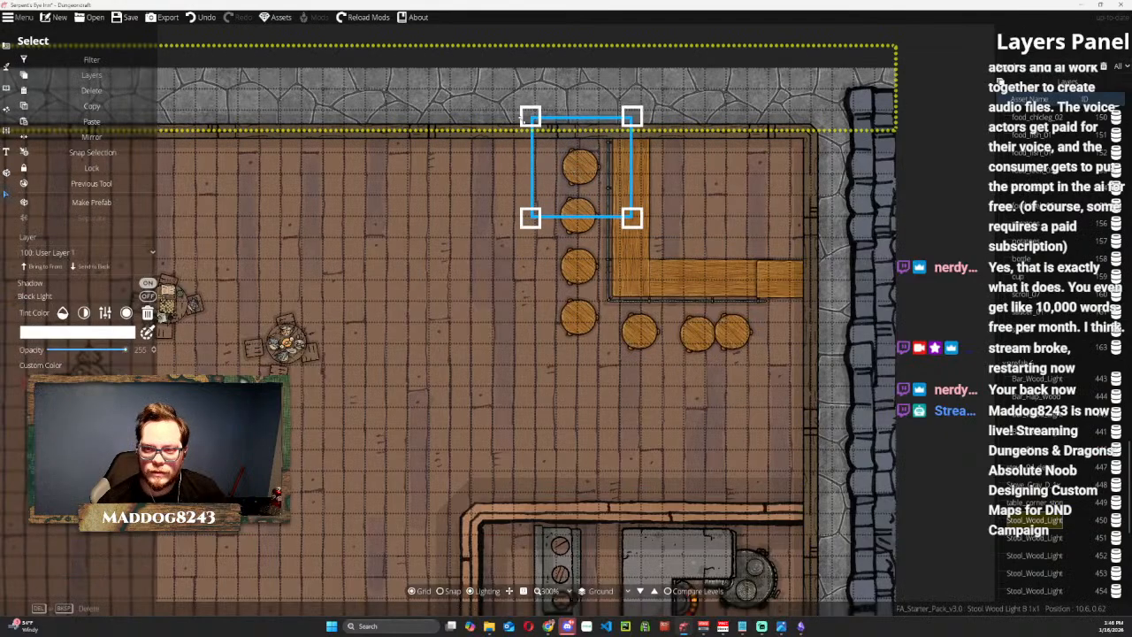
left_click_drag(531, 117, 551, 138)
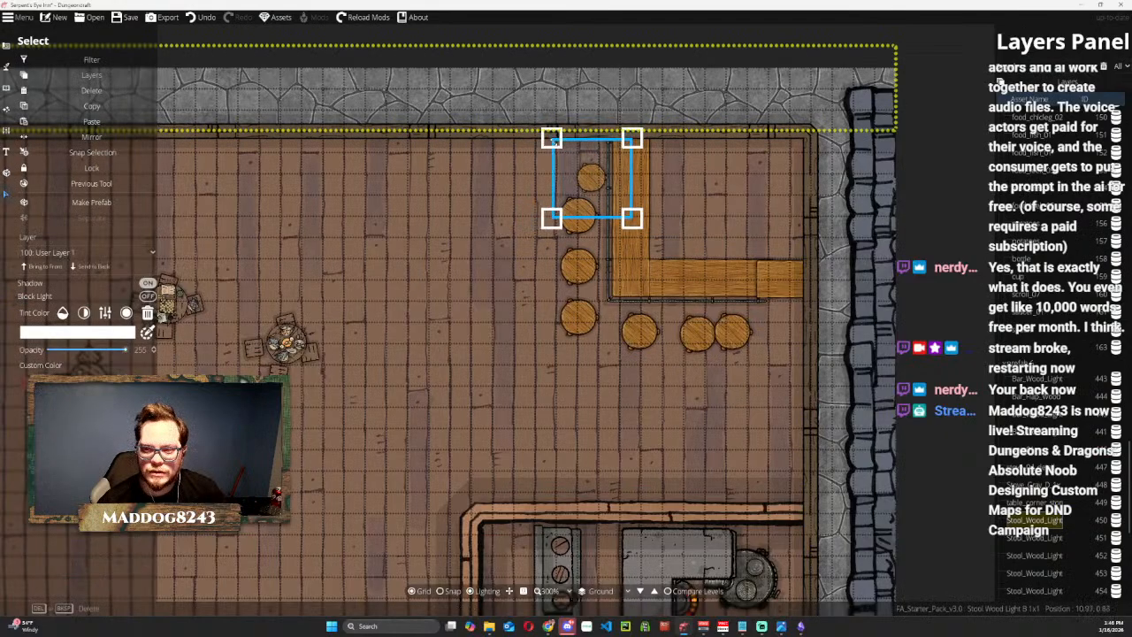
left_click_drag(588, 175, 588, 163)
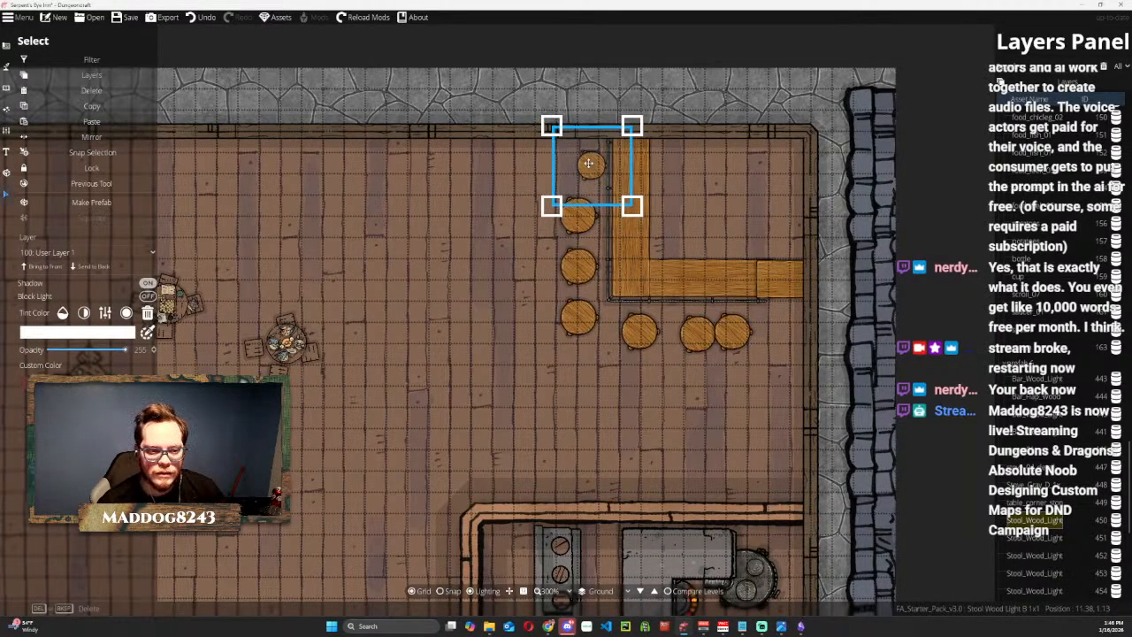
Delete the six full-size stools around the bar, keeping only the scaled-down one.
left_click(576, 261)
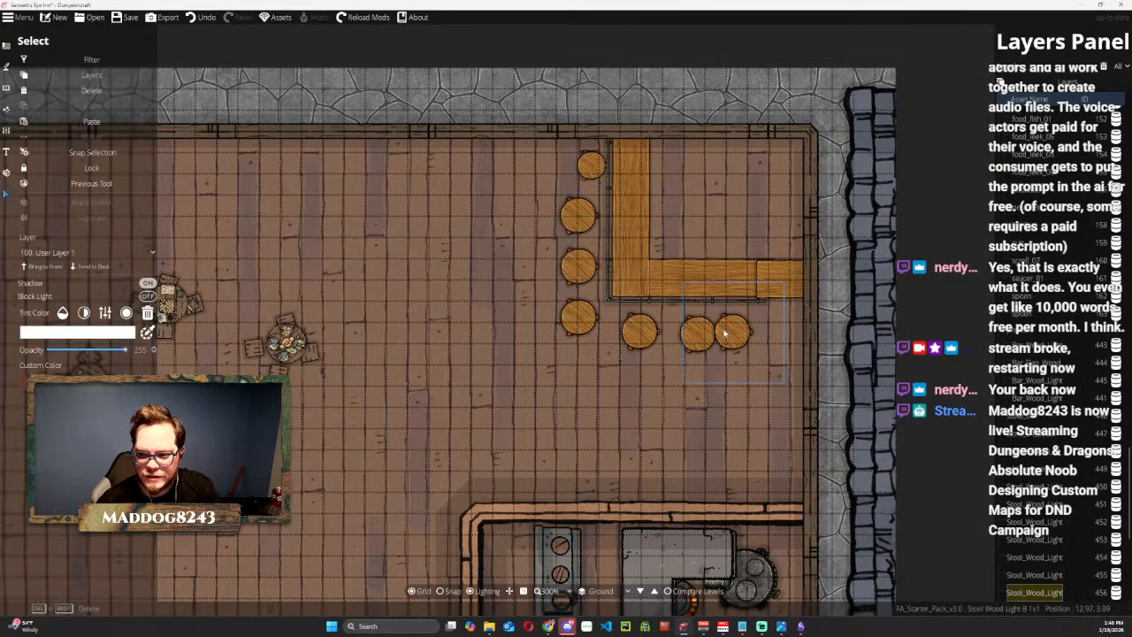
left_click(698, 336)
key("Delete")
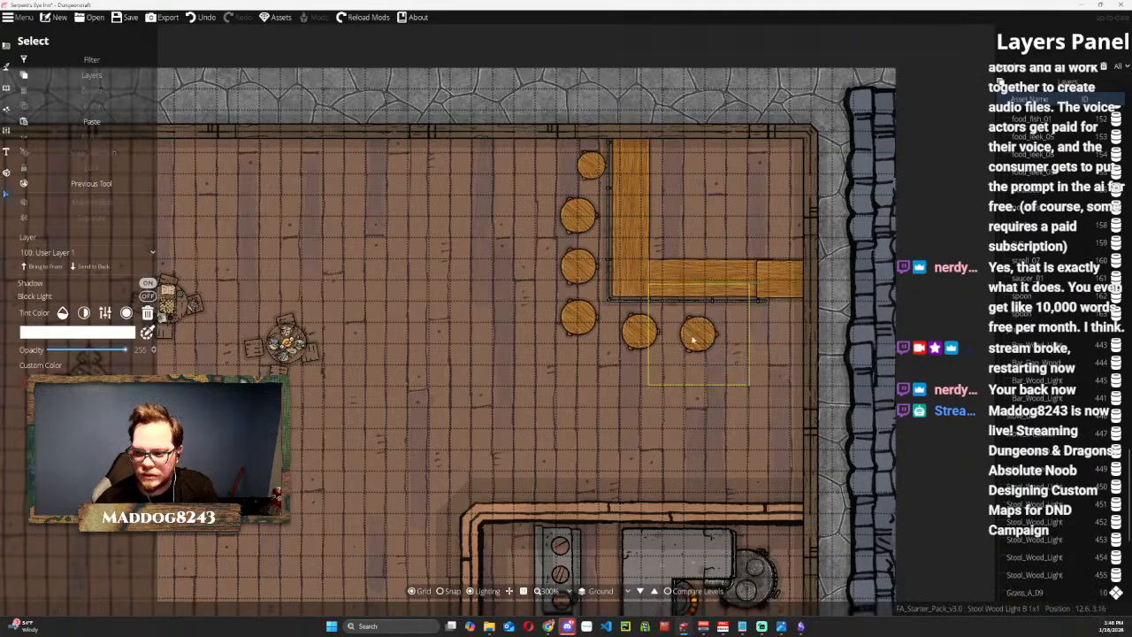
left_click(695, 338)
key("Delete")
key("Delete")
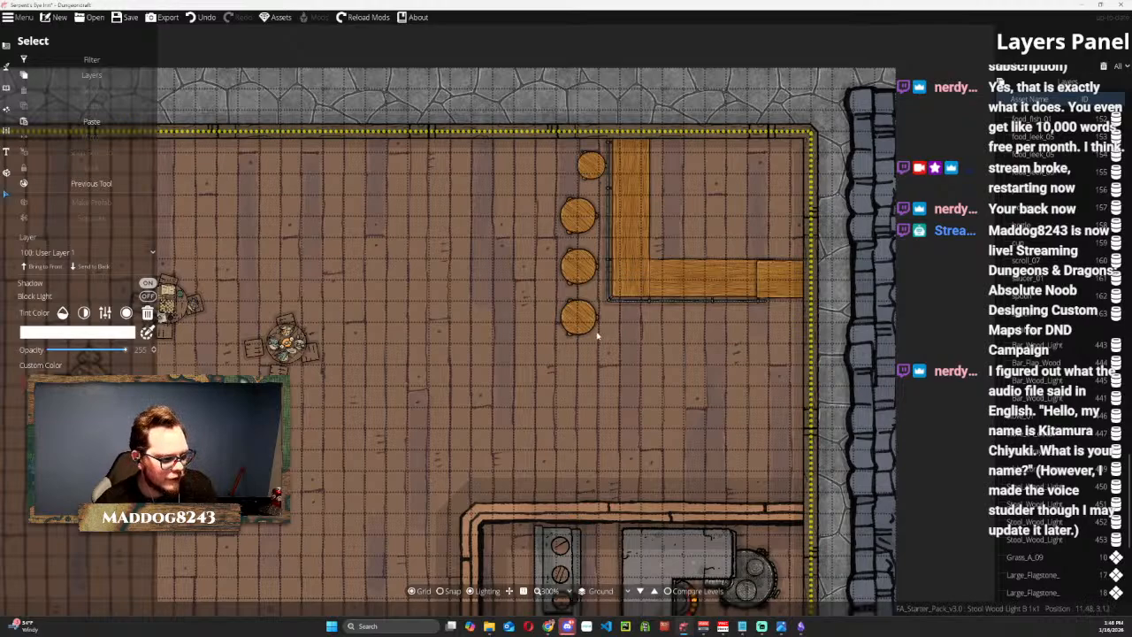
left_click(585, 316)
key("Delete")
left_click(578, 264)
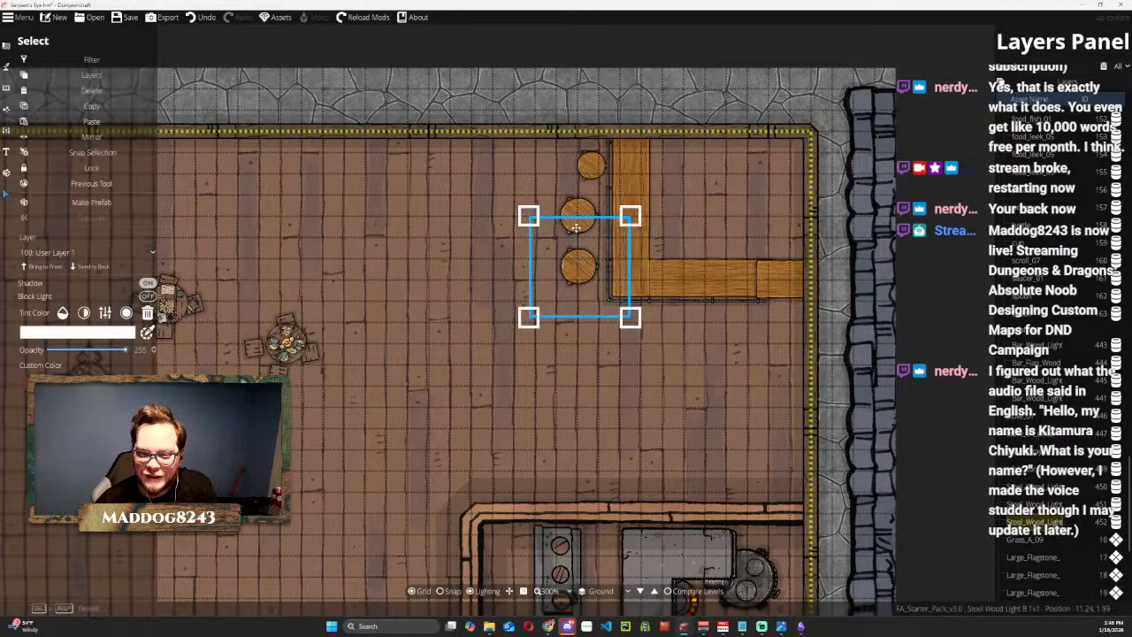
key("Delete")
Paste copies of the small stool to line the bar's vertical section with four stools and its horizontal section with three.
left_click_drag(588, 212, 597, 290)
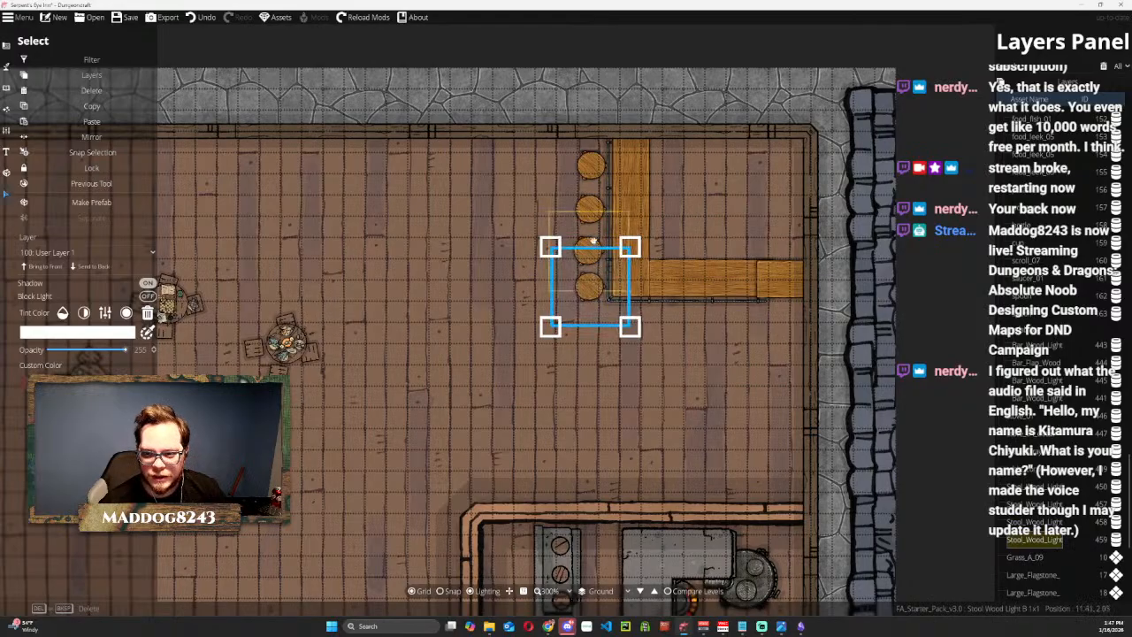
key("ctrl+v")
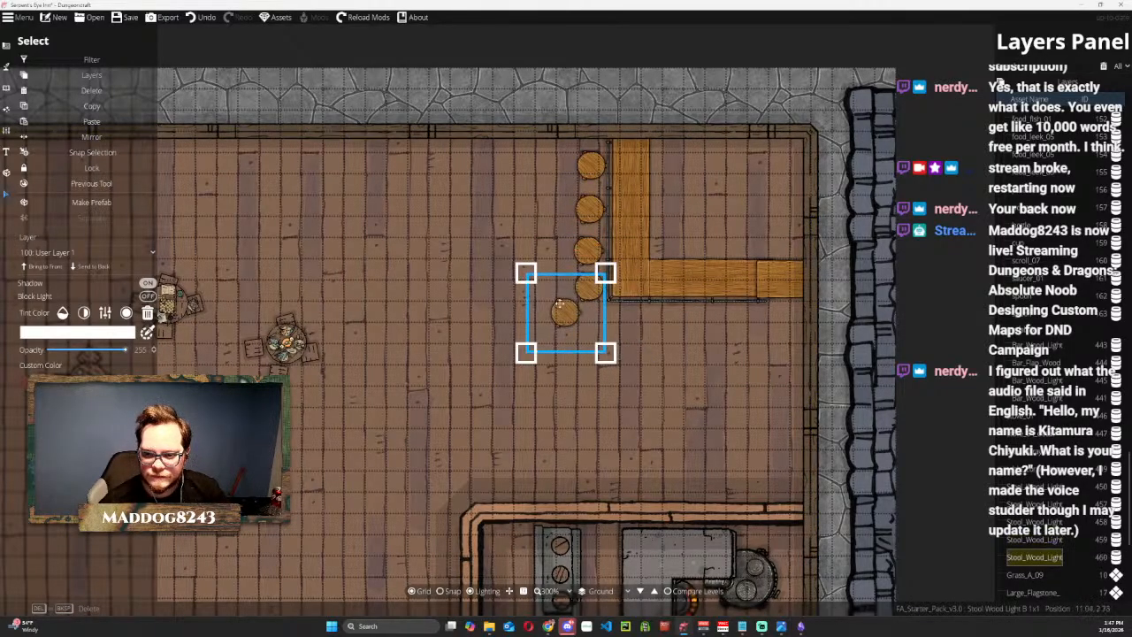
left_click_drag(559, 304, 631, 324)
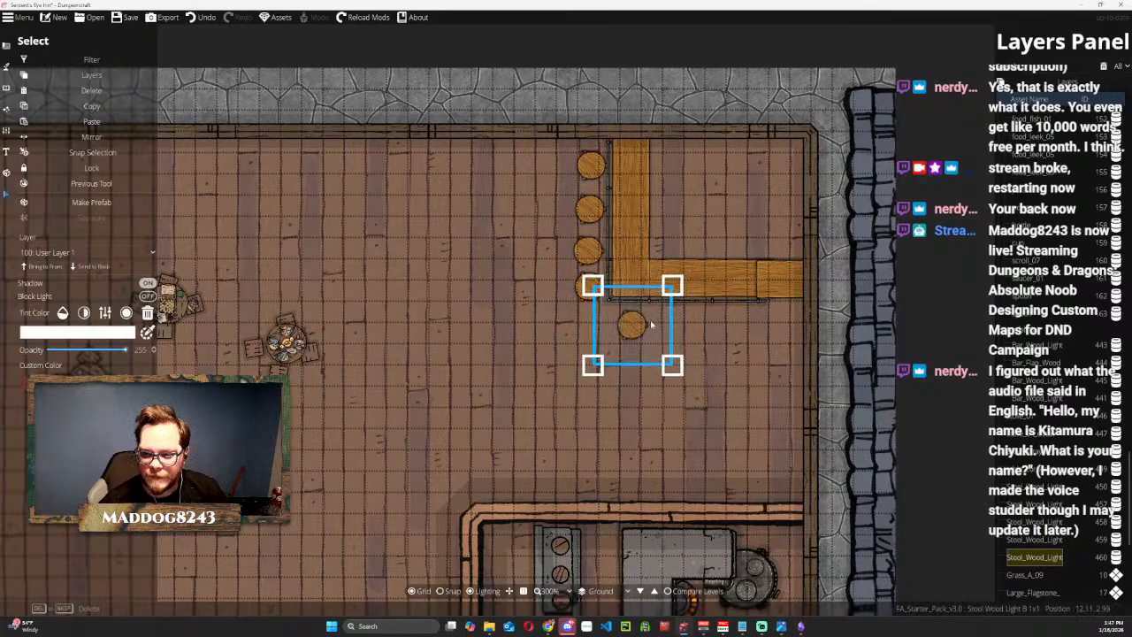
key("ctrl+v")
left_click_drag(562, 311, 672, 327)
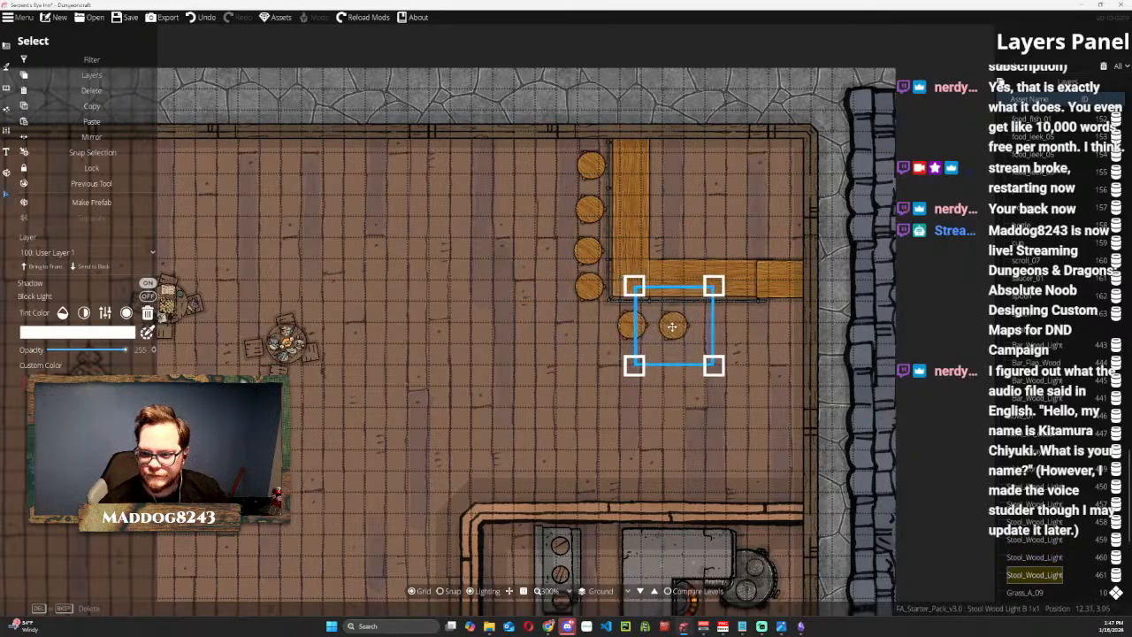
key("ctrl+v")
left_click_drag(564, 311, 720, 327)
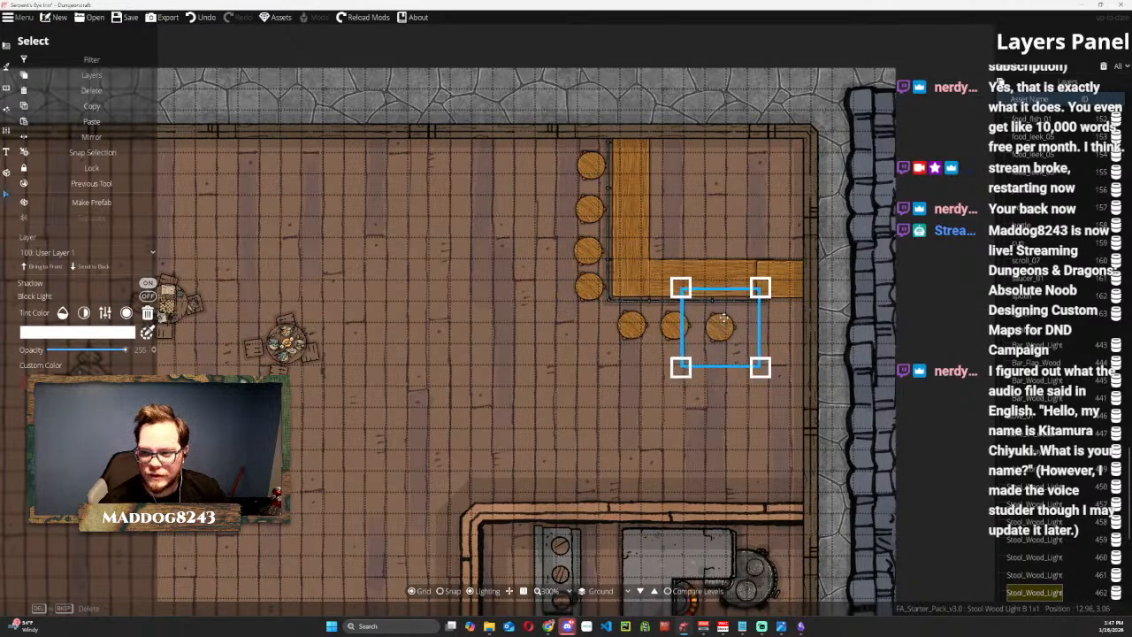
left_click(933, 184)
Move the pasted and original stools up against both sections of the bar and space them evenly.
left_click_drag(590, 208, 599, 204)
left_click(591, 165)
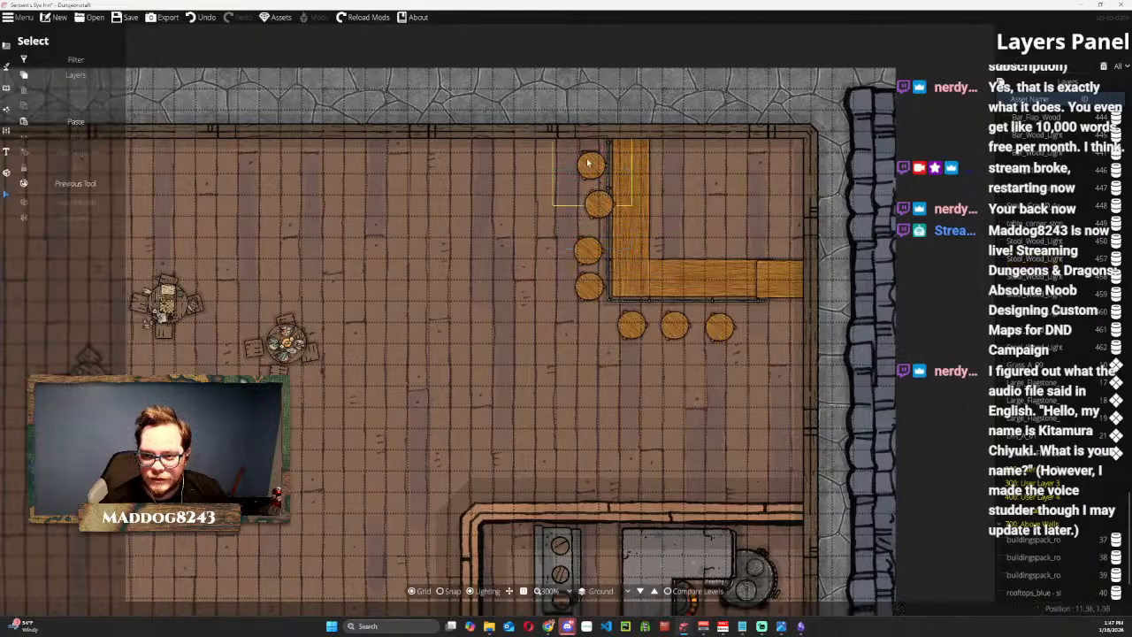
mouse_move(590, 166)
left_mouse_down()
mouse_move(609, 165)
mouse_move(599, 162)
left_mouse_up()
left_click(590, 251)
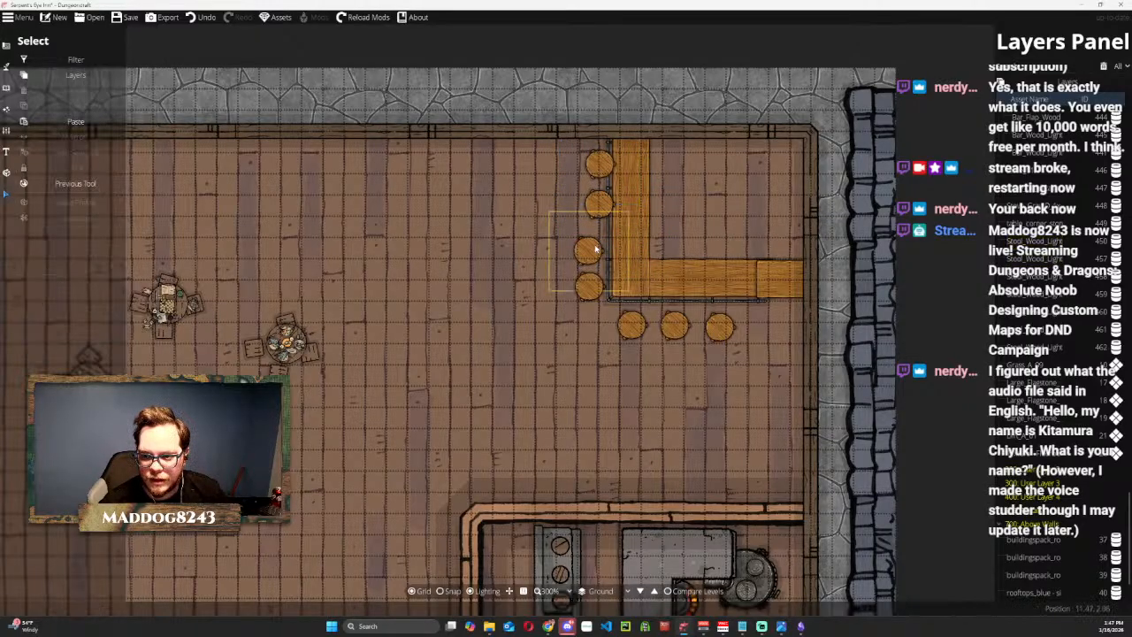
left_click_drag(592, 252, 599, 284)
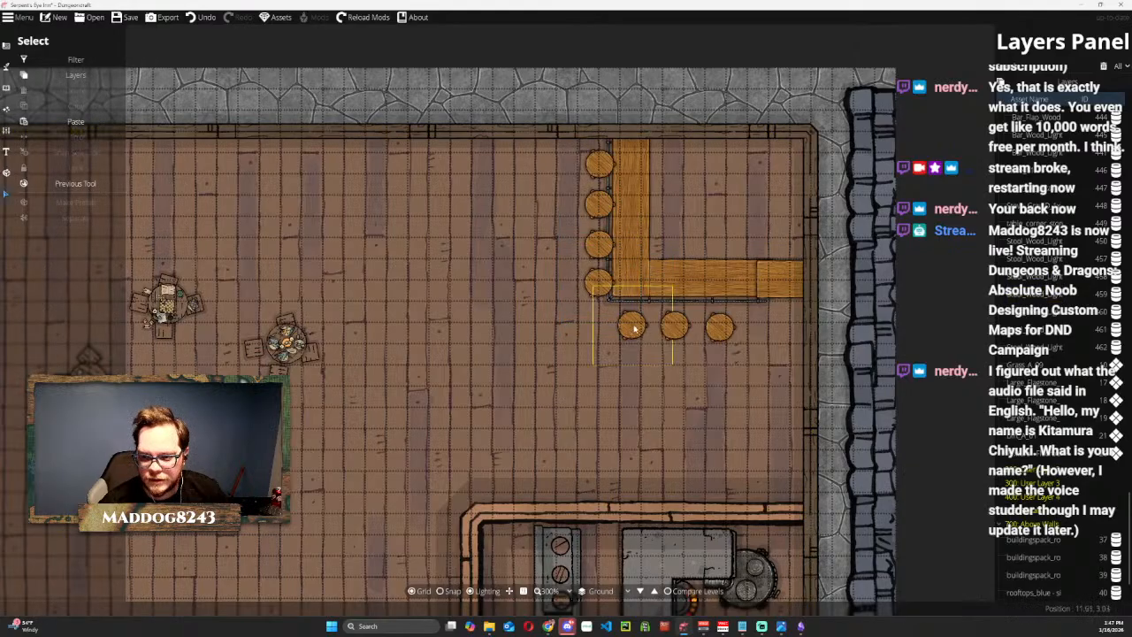
left_click_drag(634, 327, 717, 312)
left_click(710, 315)
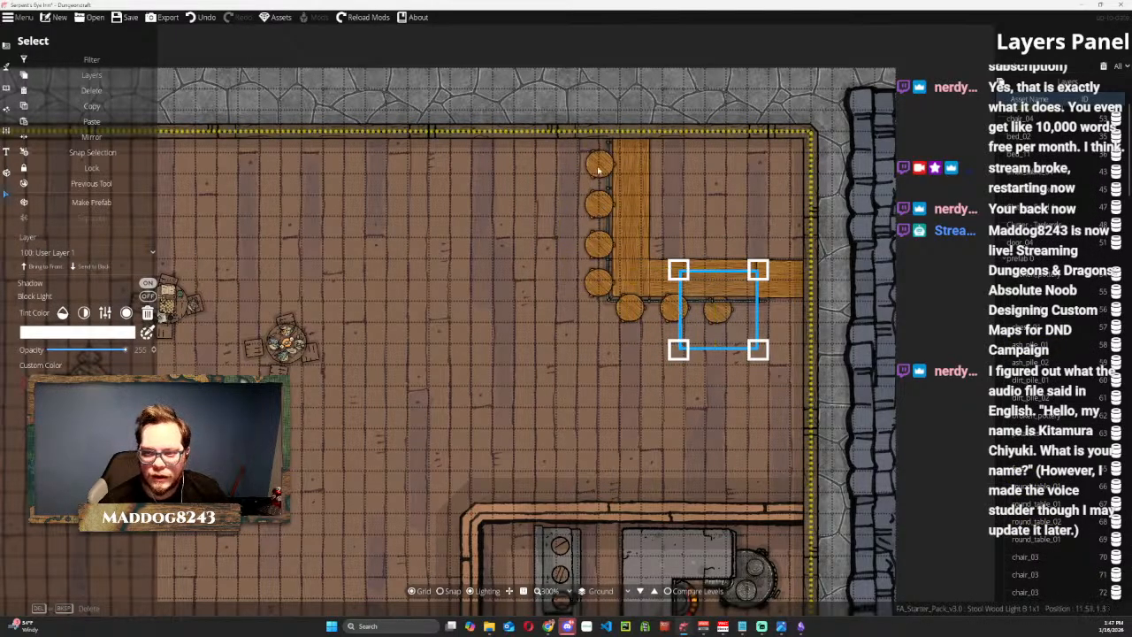
Send the bar stools to the back so they tuck under the bar counter's edge.
left_click(527, 194)
left_click(596, 166)
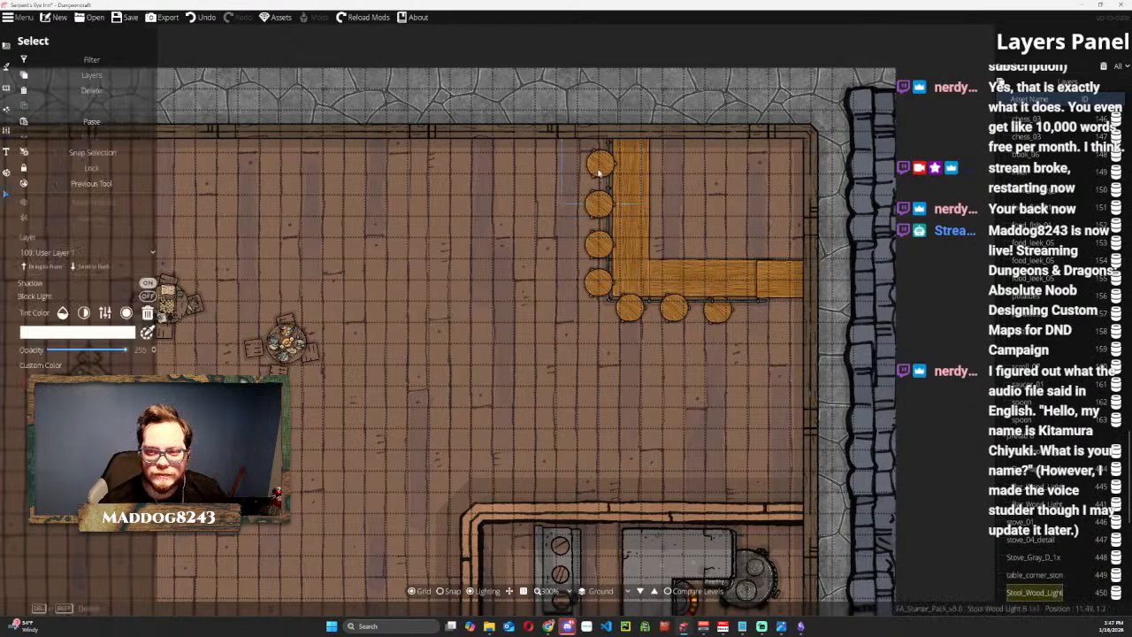
left_click(110, 267)
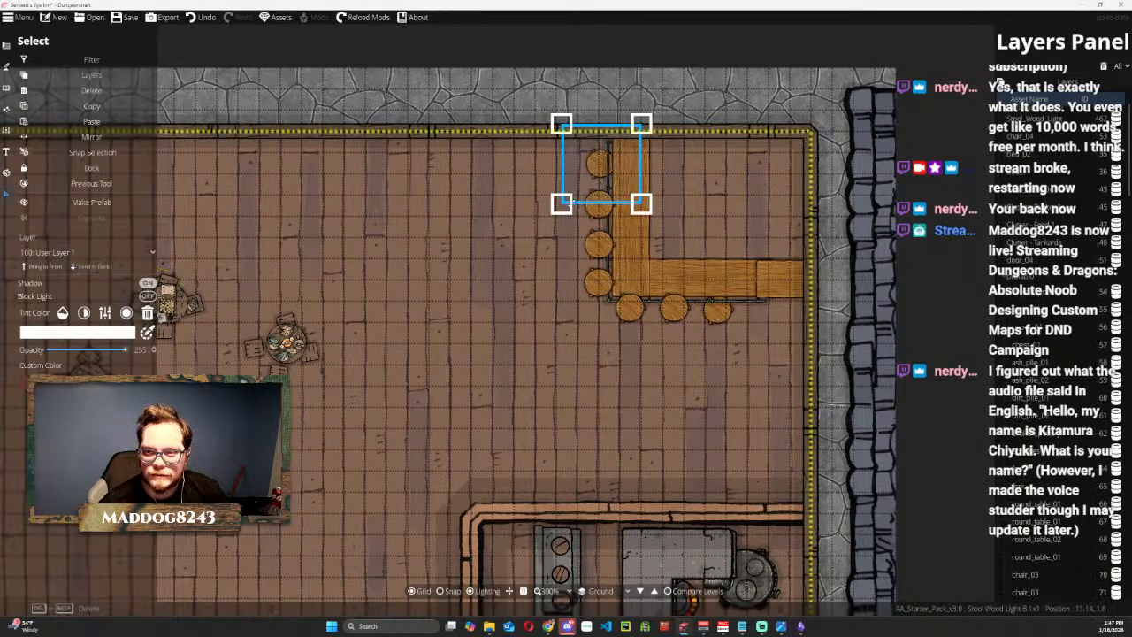
left_click(598, 250)
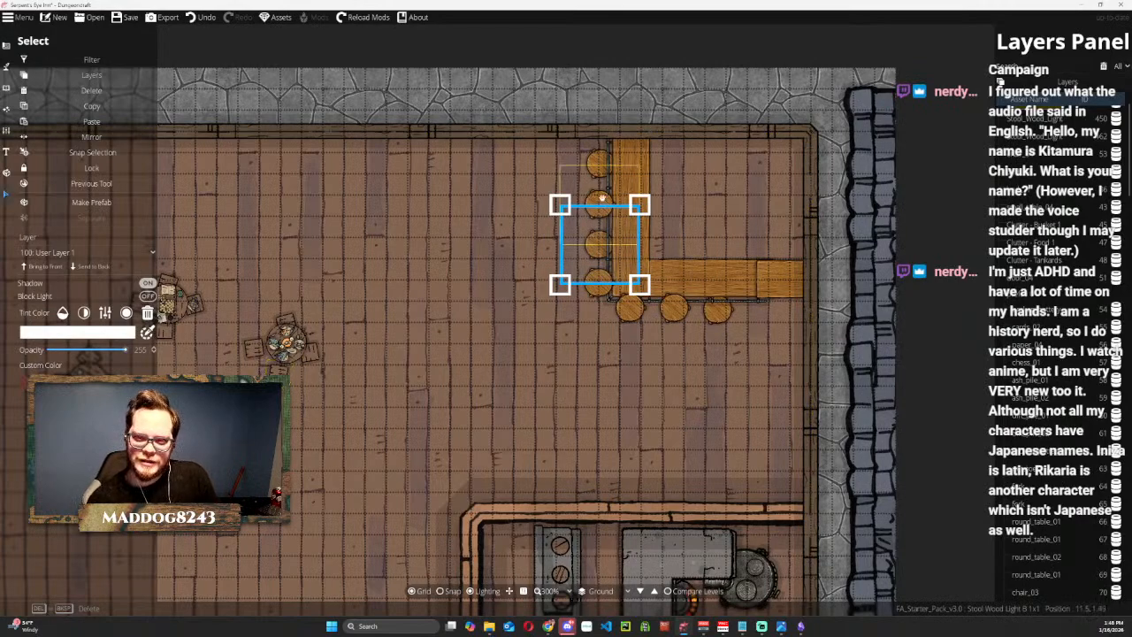
left_click(669, 321)
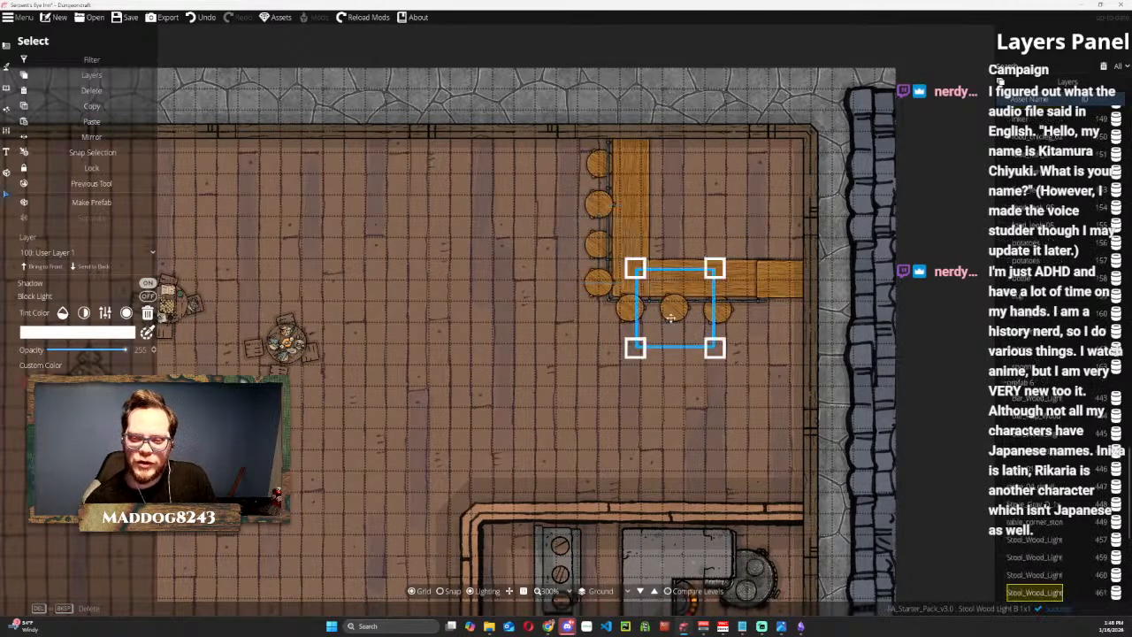
left_click(97, 266)
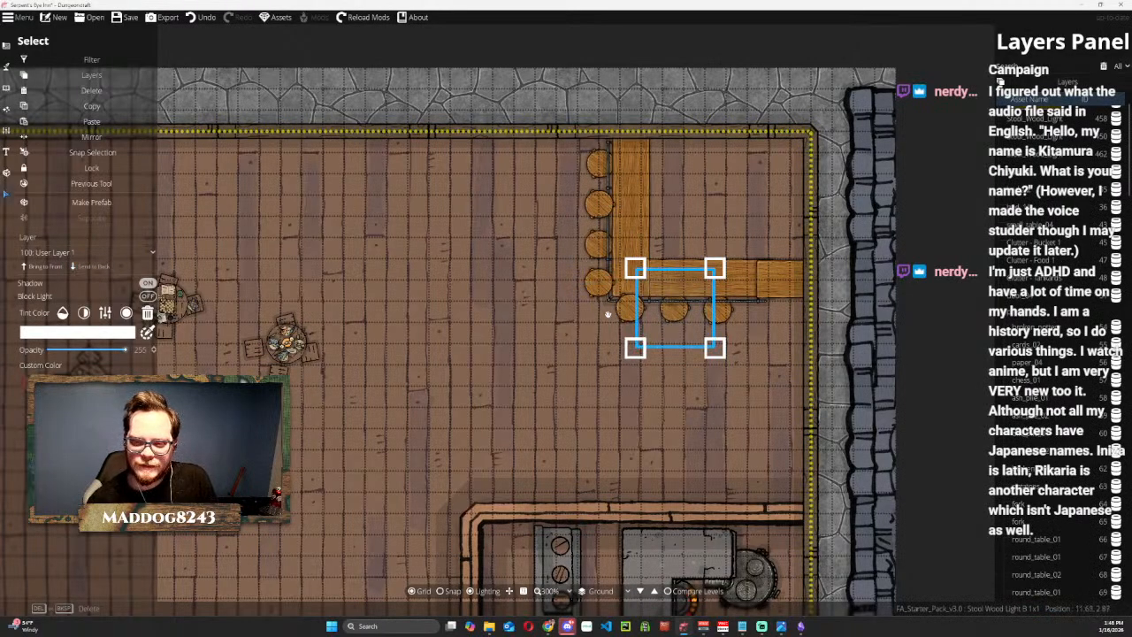
left_click(600, 208)
left_click(98, 268)
left_click(631, 318)
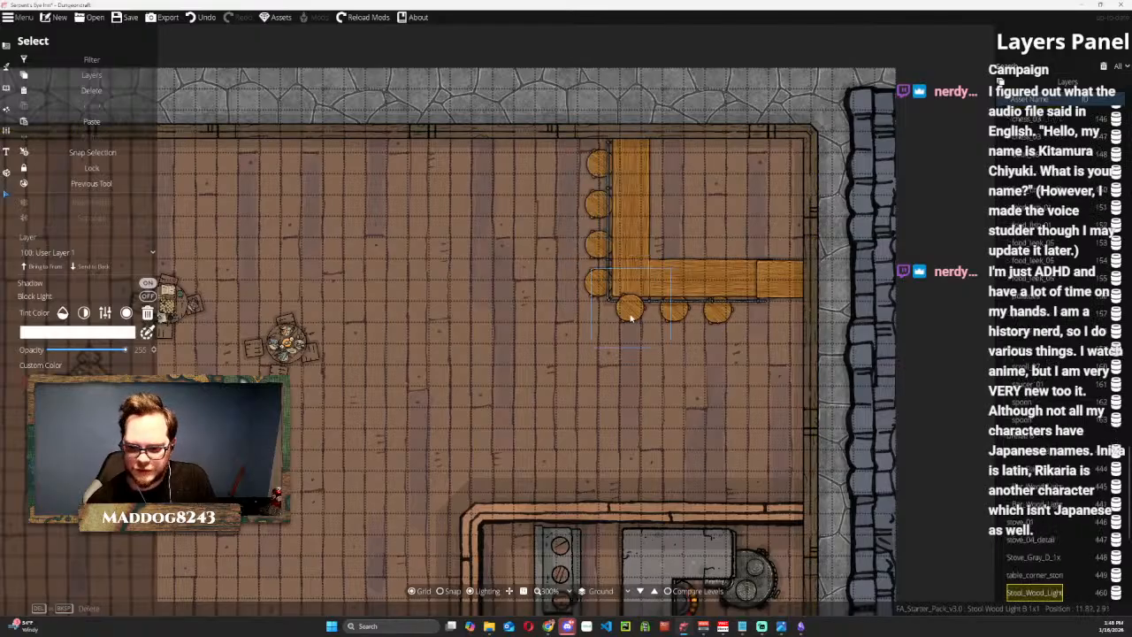
left_click(96, 267)
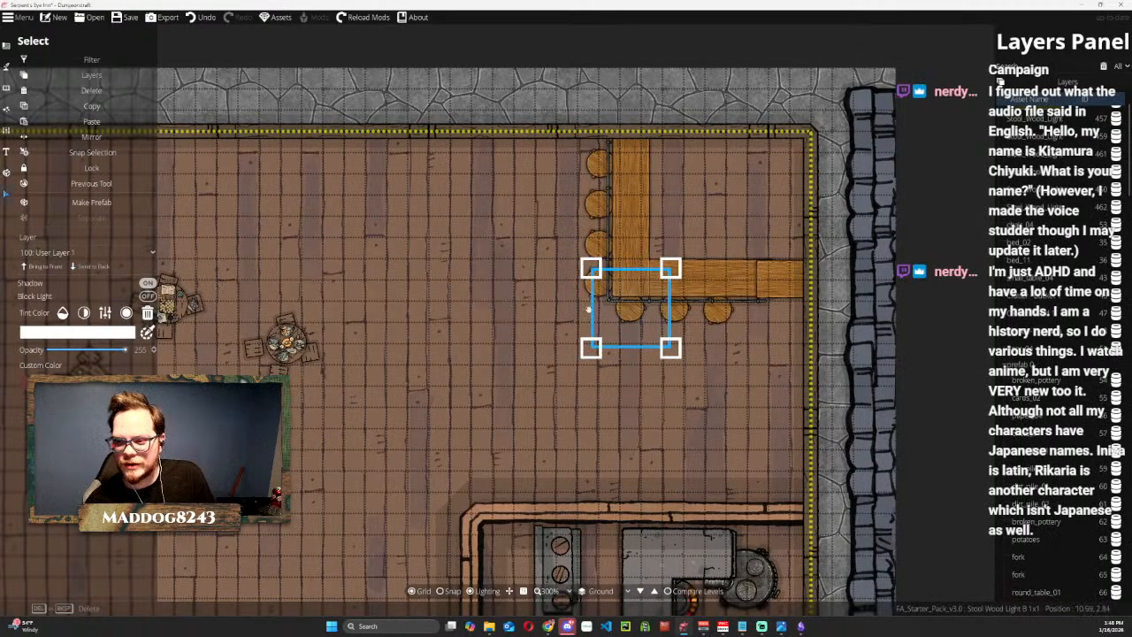
left_click(716, 312)
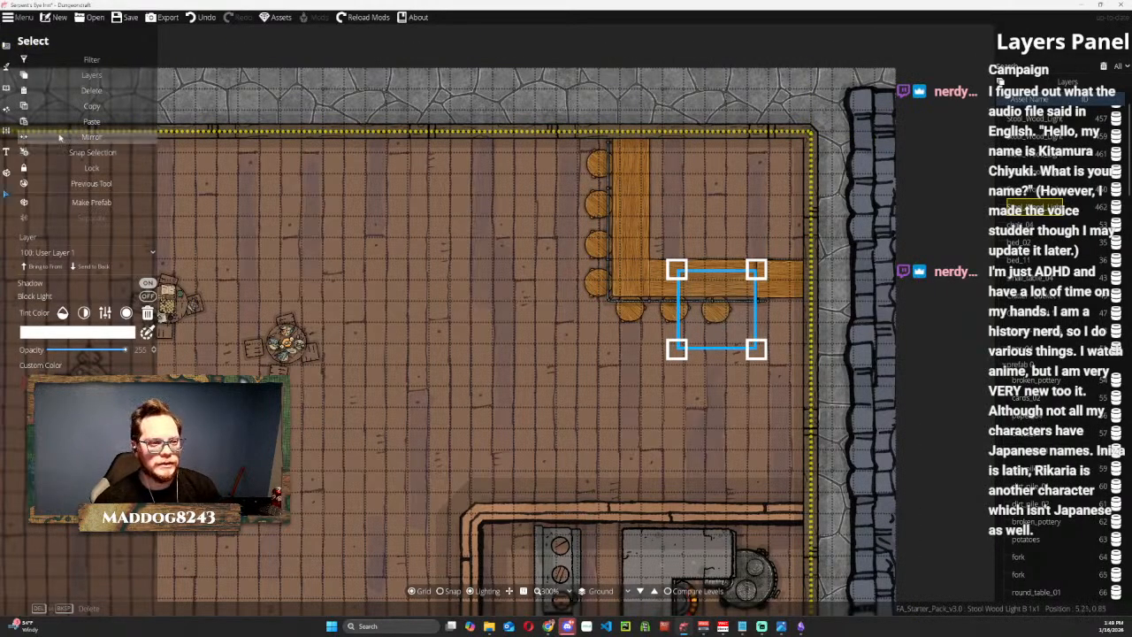
Move the group of four dining tables with chairs up and to the right within the main room.
scroll(443, 265, "down", 2)
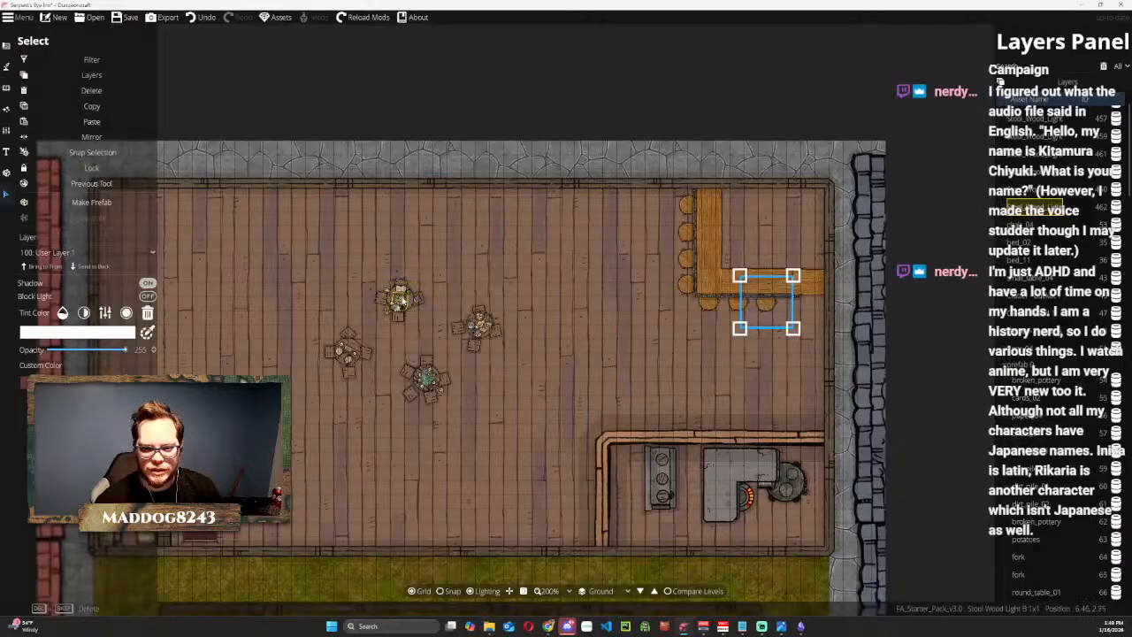
left_click(408, 284)
left_click_drag(408, 284, 458, 255)
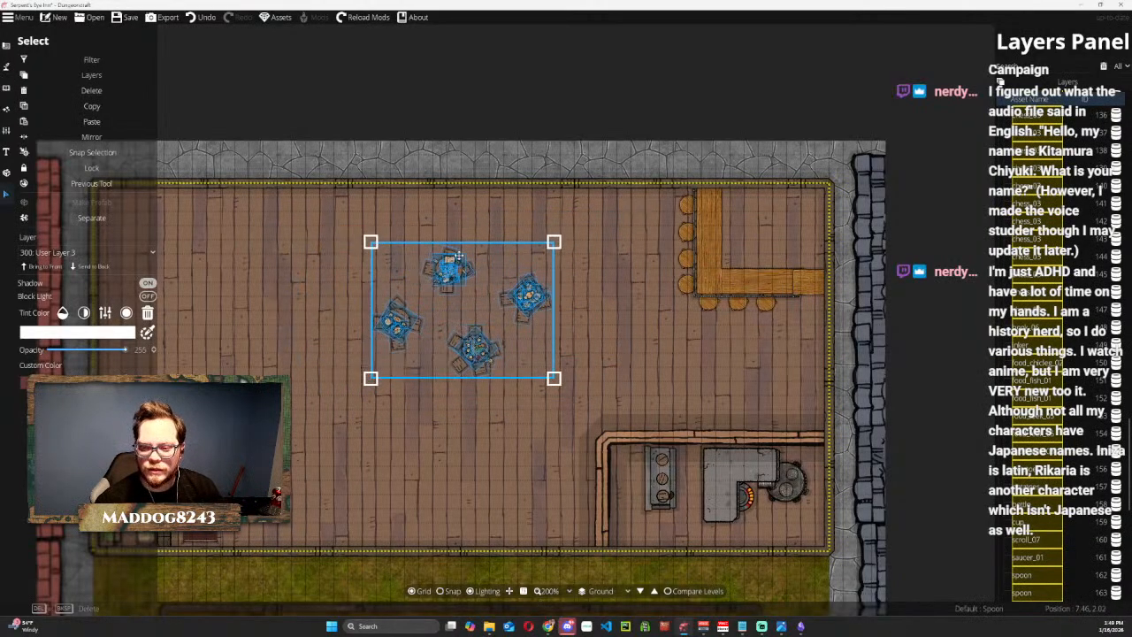
Scale down the group of four dining tables and move it near the kitchen wall's upper corner in the main room.
left_click(682, 344)
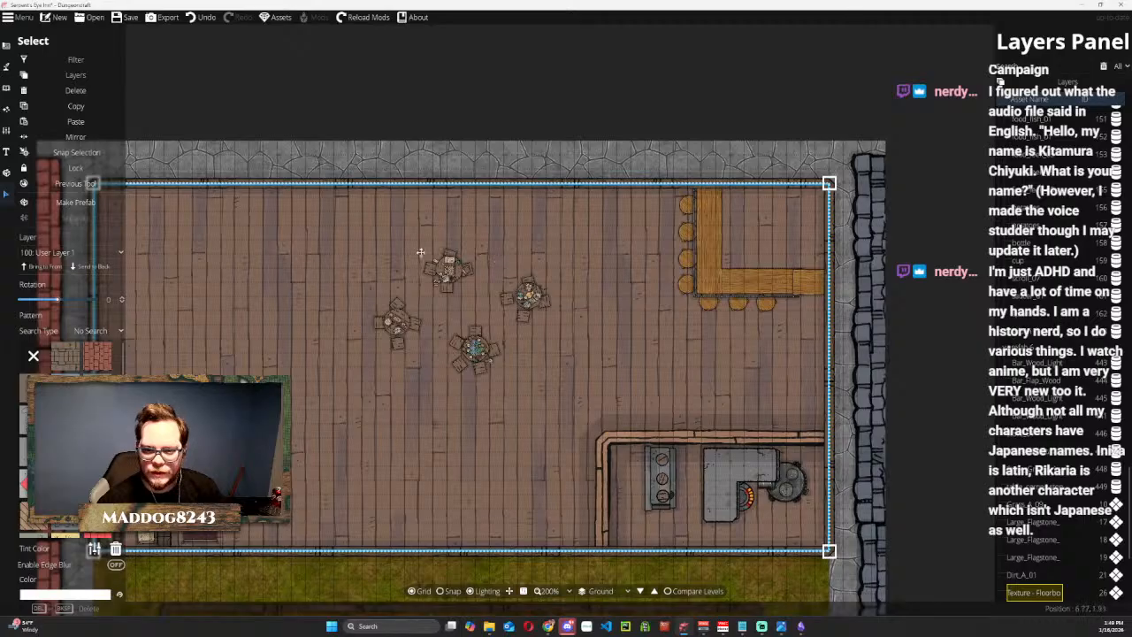
scroll(448, 264, "up", 2)
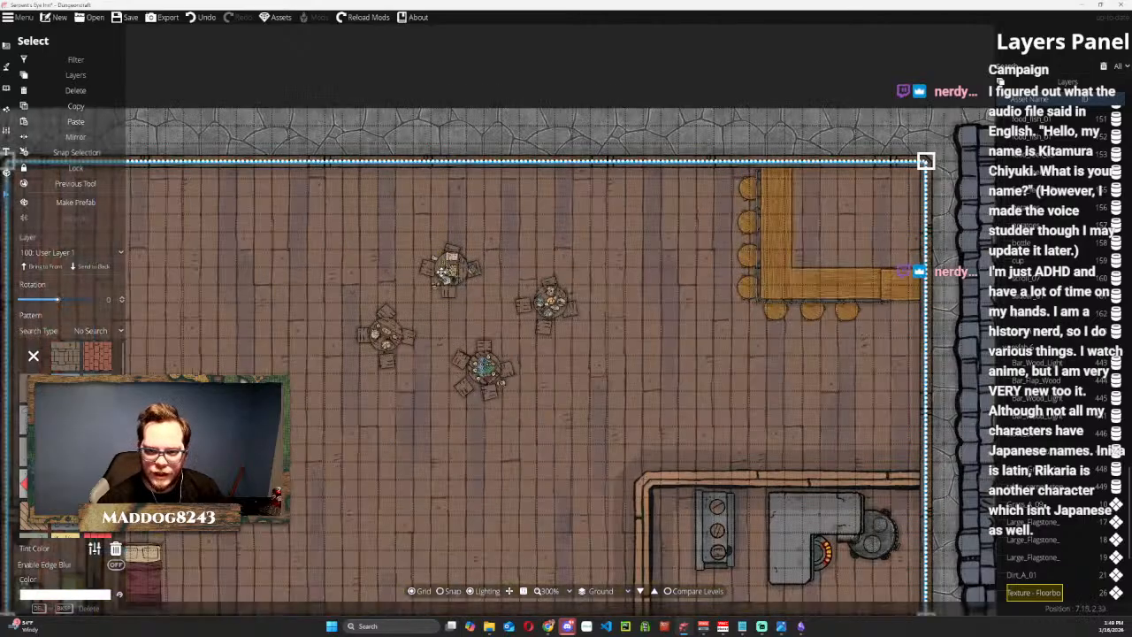
left_click(447, 266)
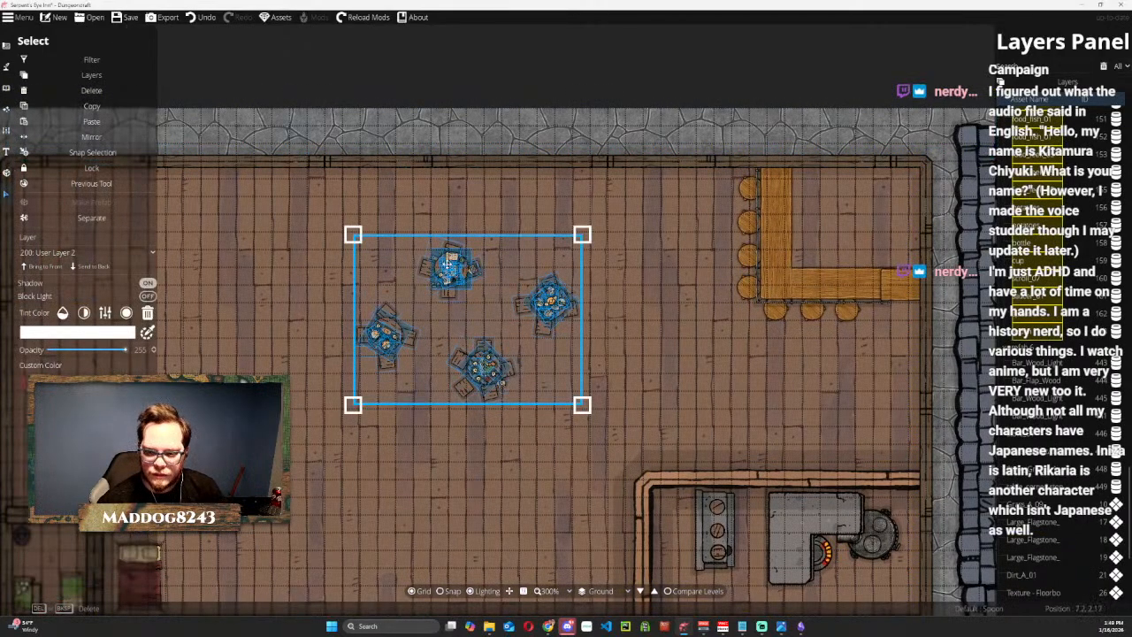
left_click_drag(446, 265, 436, 359)
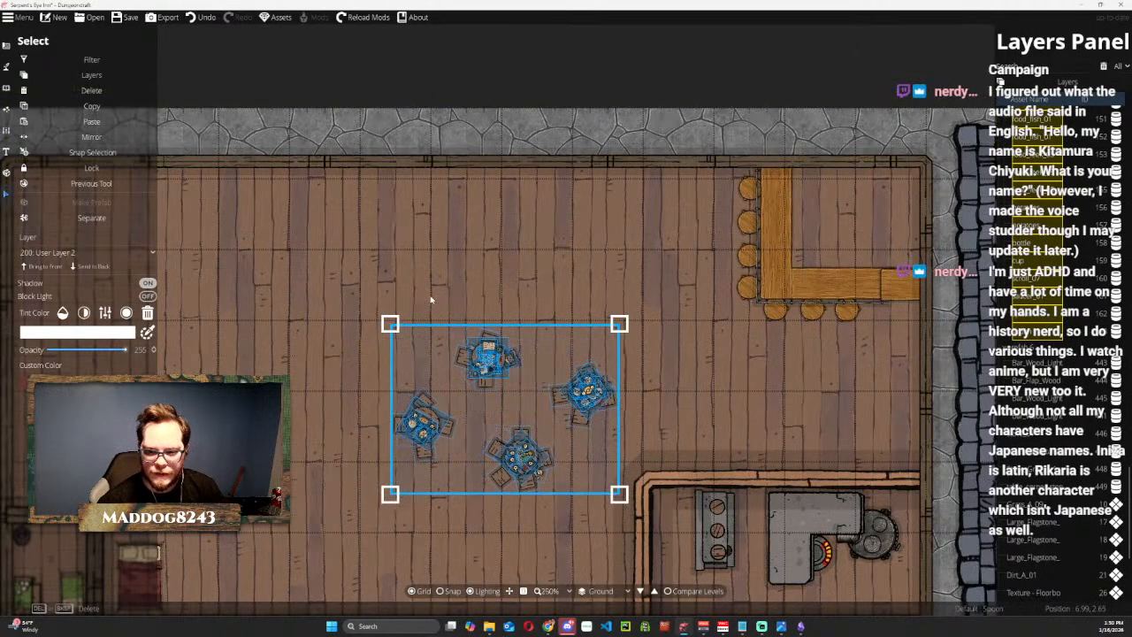
scroll(477, 266, "down", 2)
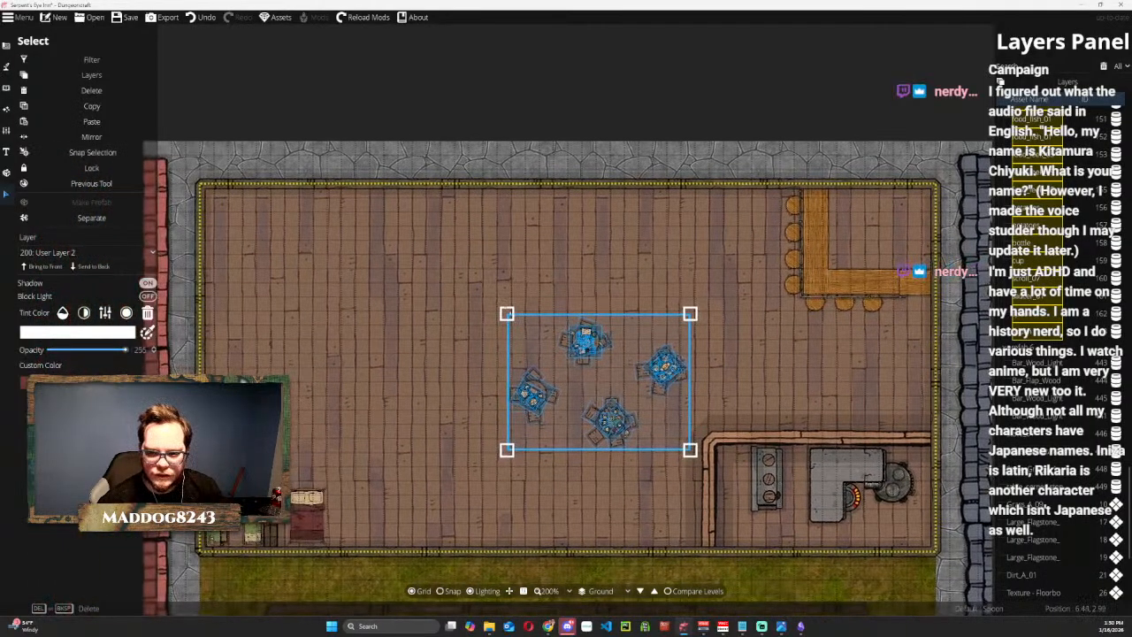
left_click_drag(584, 338, 626, 349)
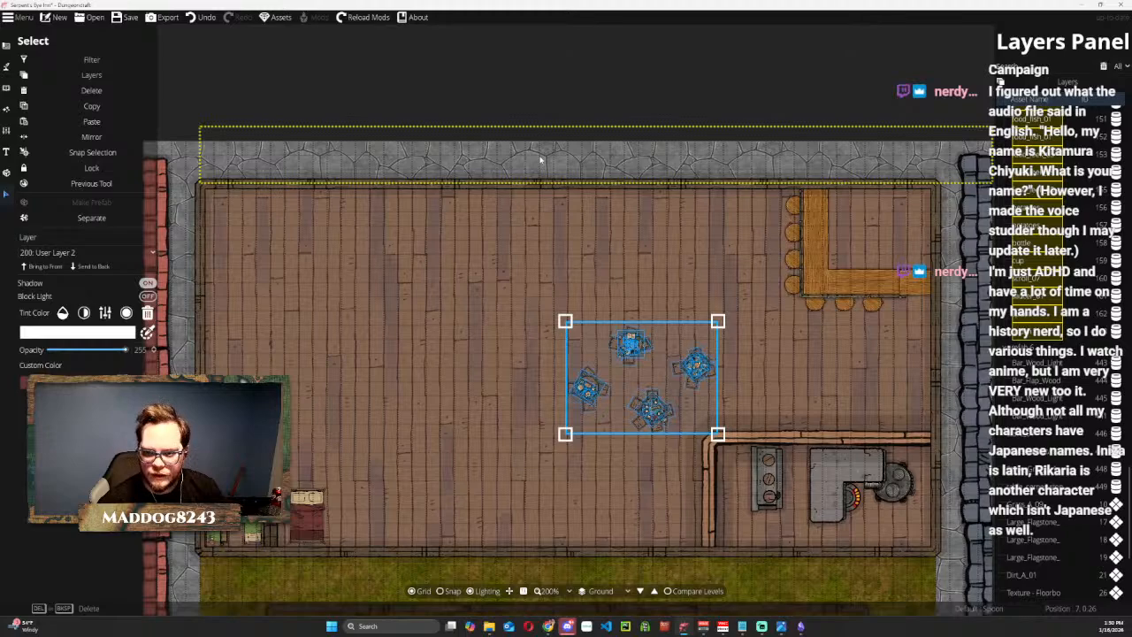
left_click(514, 196)
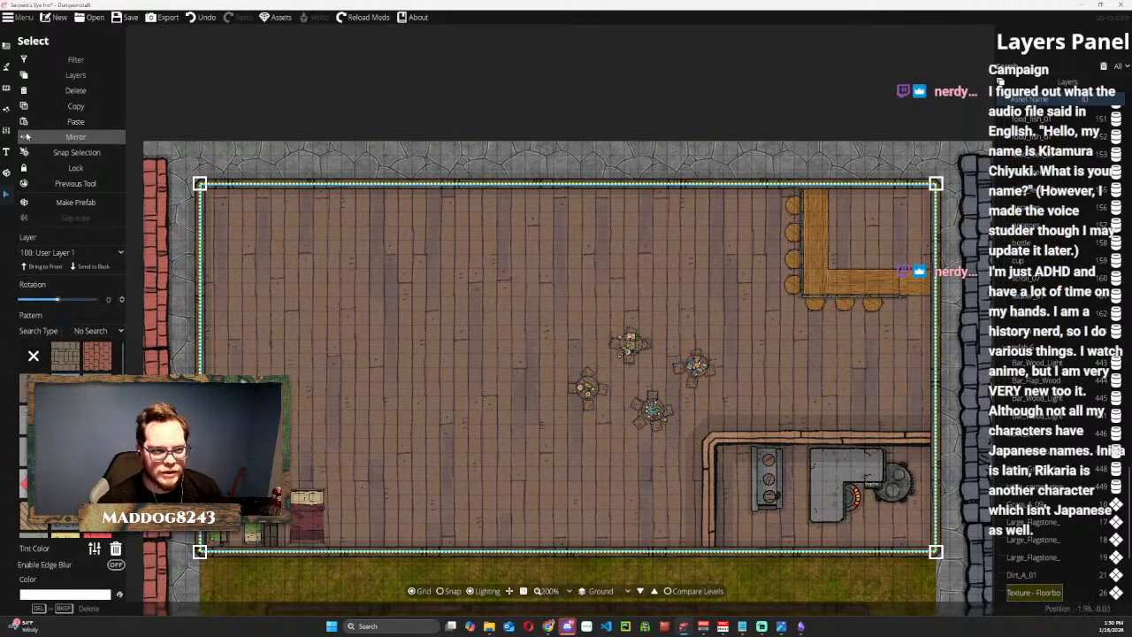
Browse the wall styles of the Wall Tool and choose the Wood style.
left_click(5, 70)
left_click(49, 79)
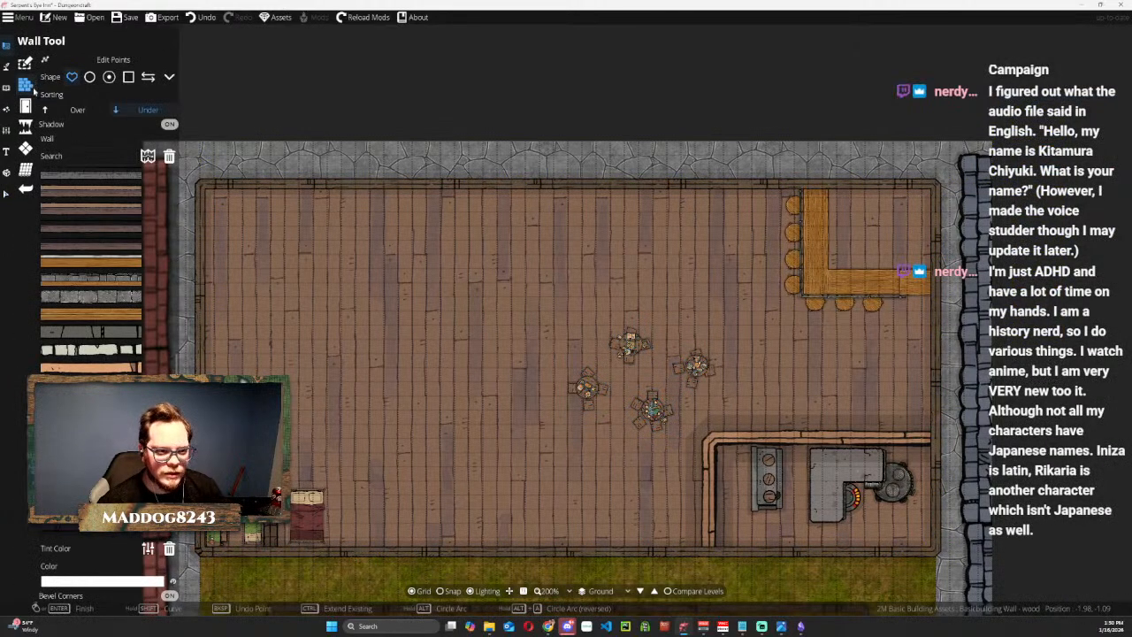
scroll(92, 329, "down", 5)
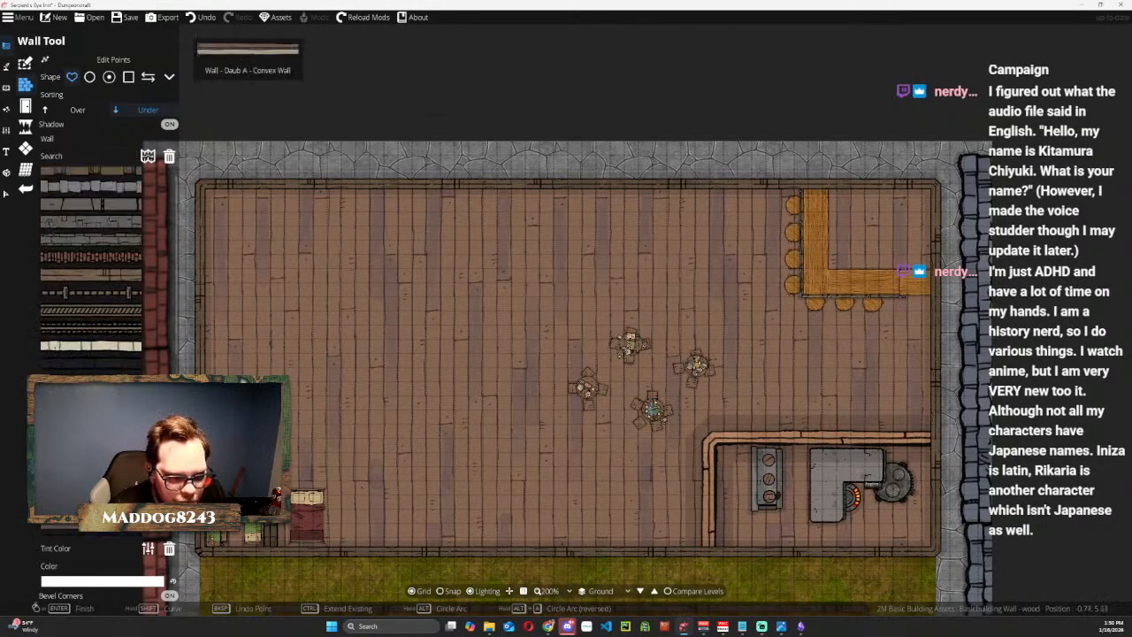
scroll(91, 327, "up", 1)
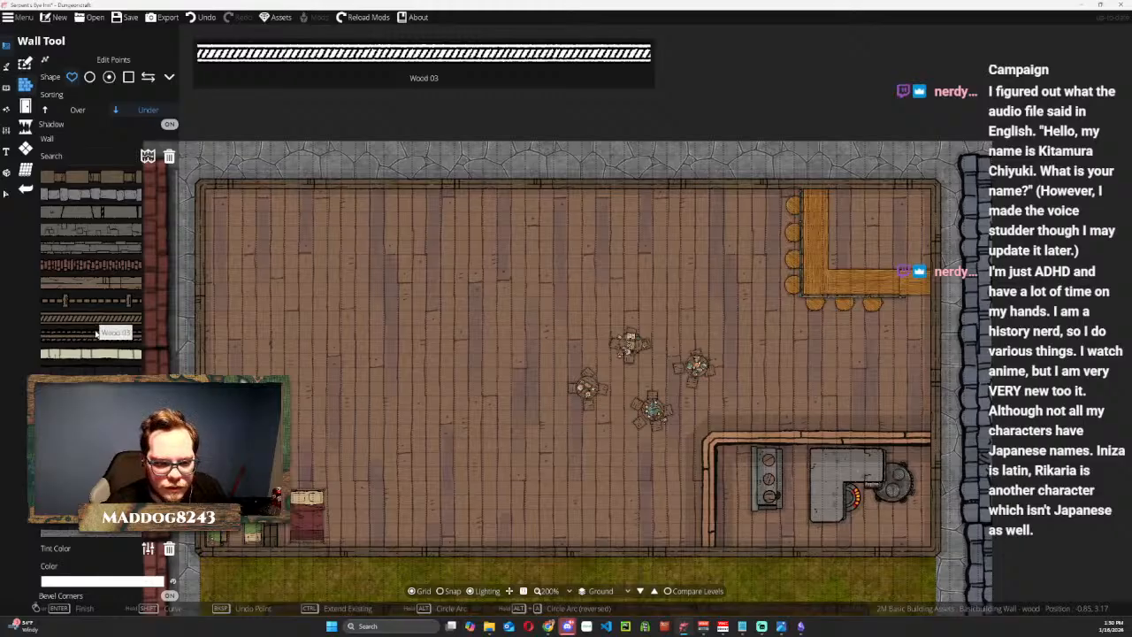
scroll(96, 340, "down", 2)
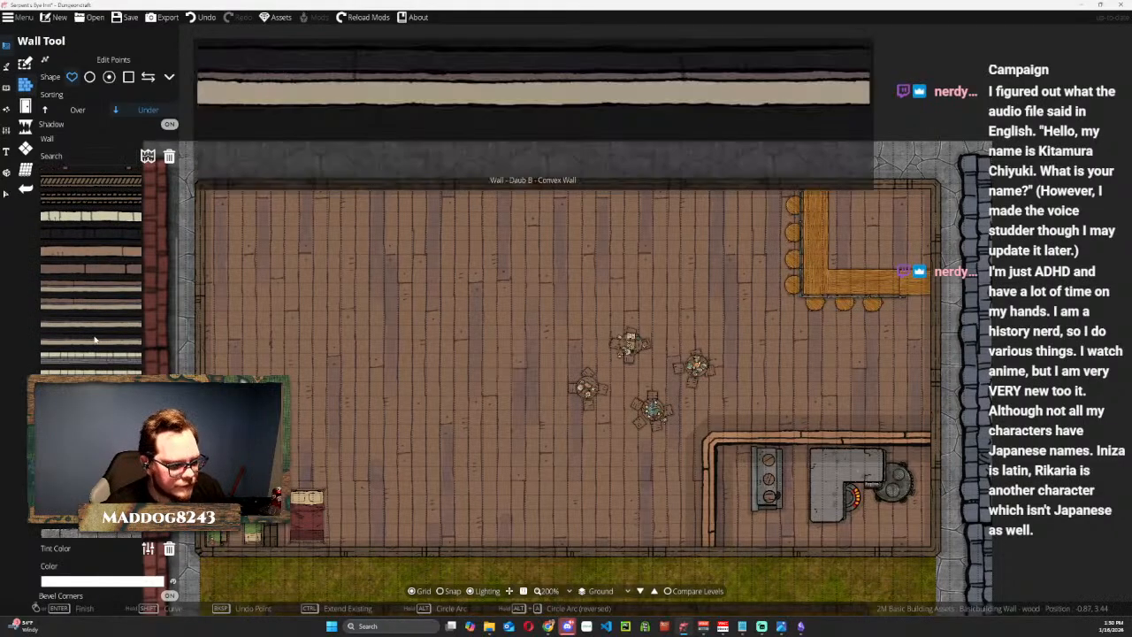
scroll(92, 341, "down", 2)
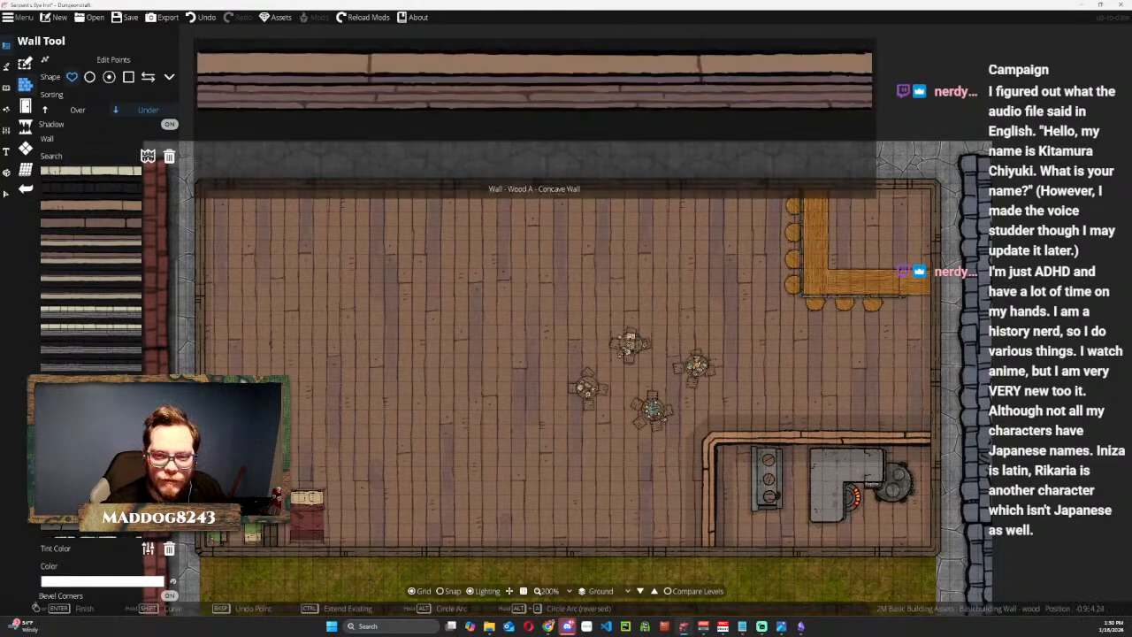
scroll(94, 354, "up", 3)
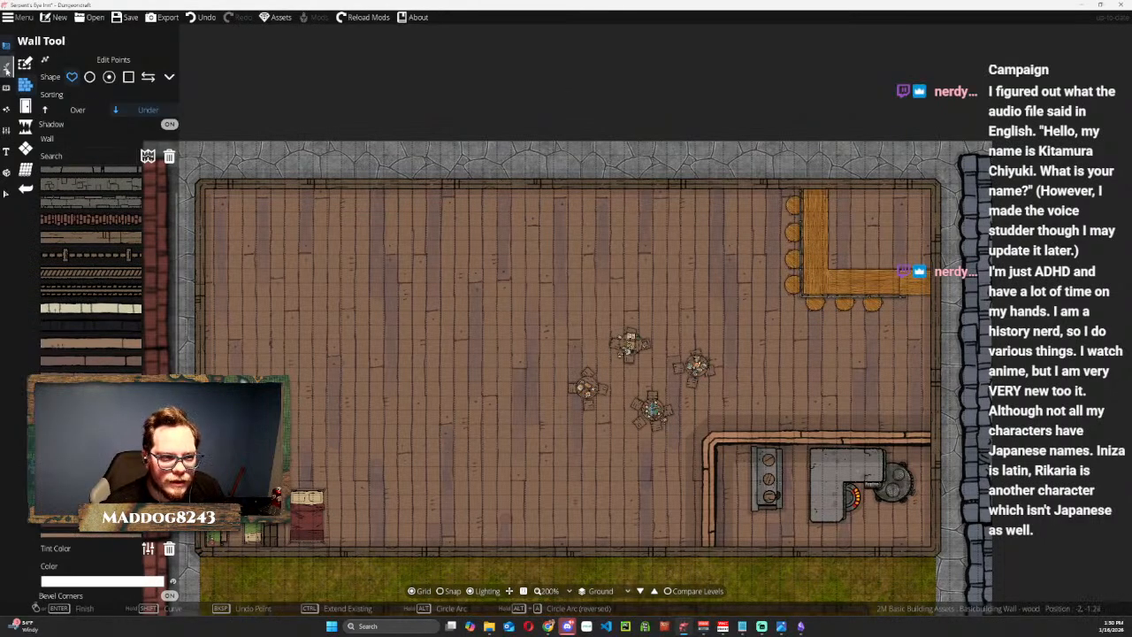
left_click(105, 256)
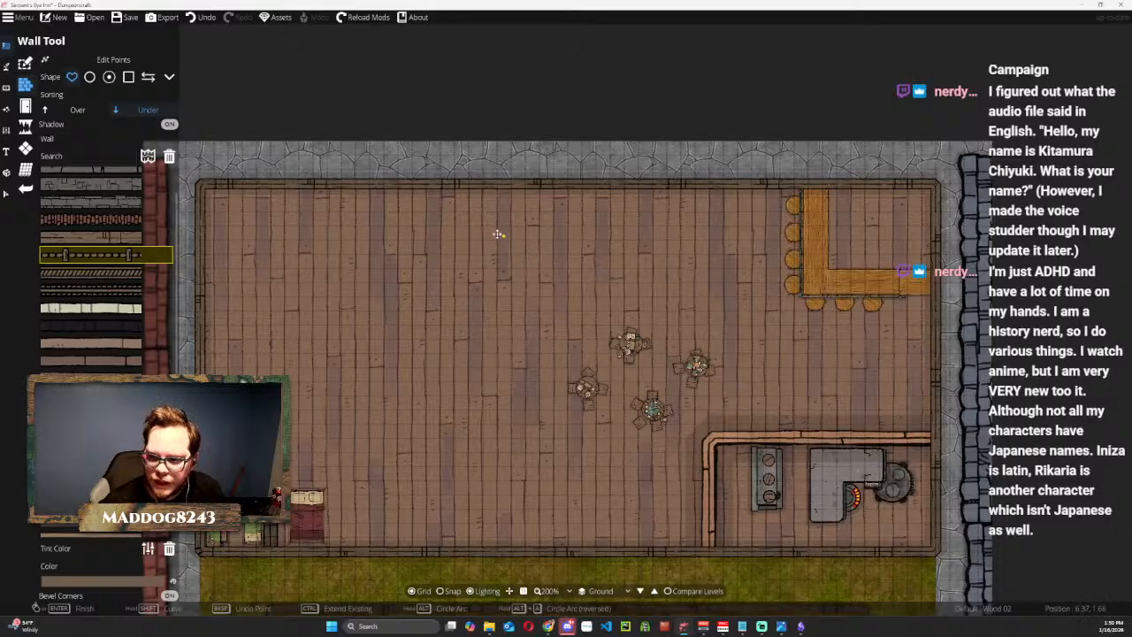
left_click(100, 238)
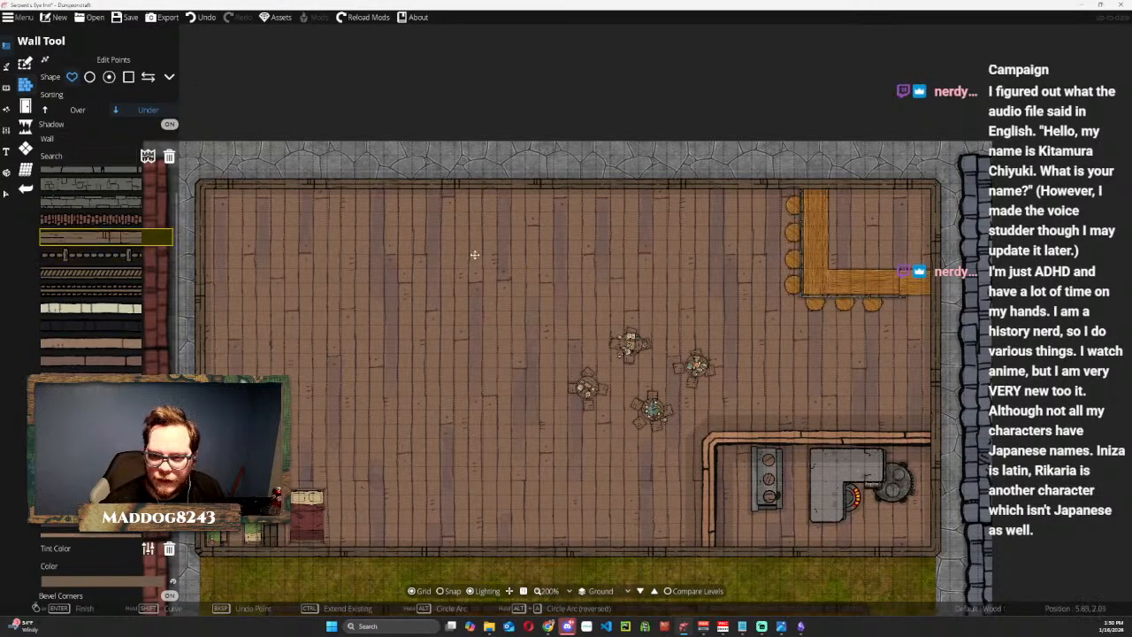
Try a short vertical wall in the Wood style near the main room's upper wall, and undo it.
left_click(470, 254)
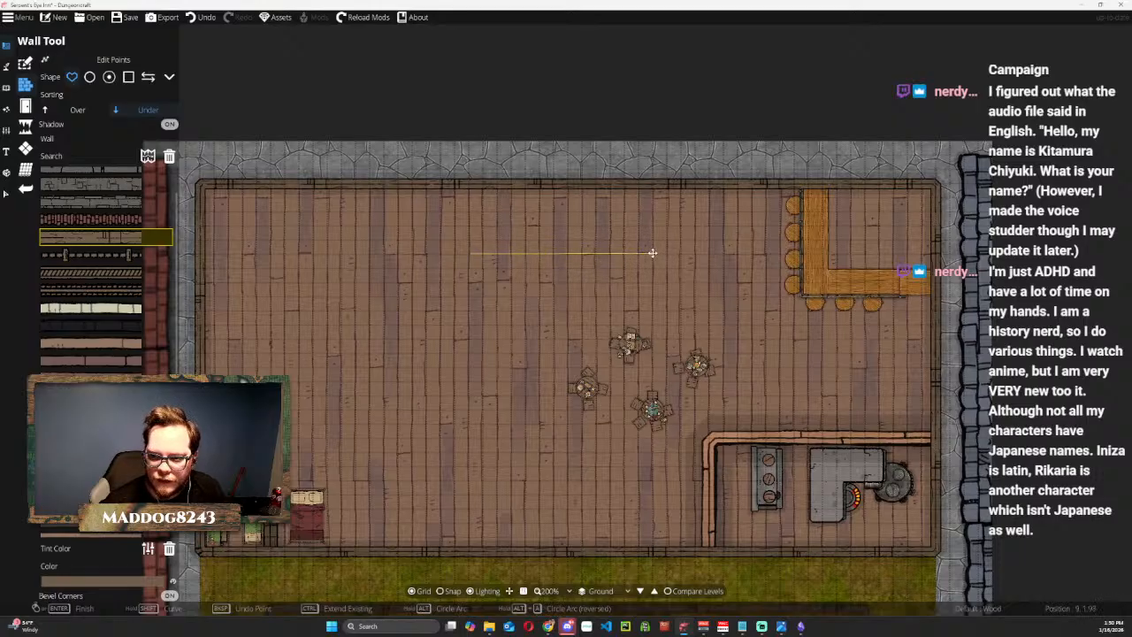
key("Escape")
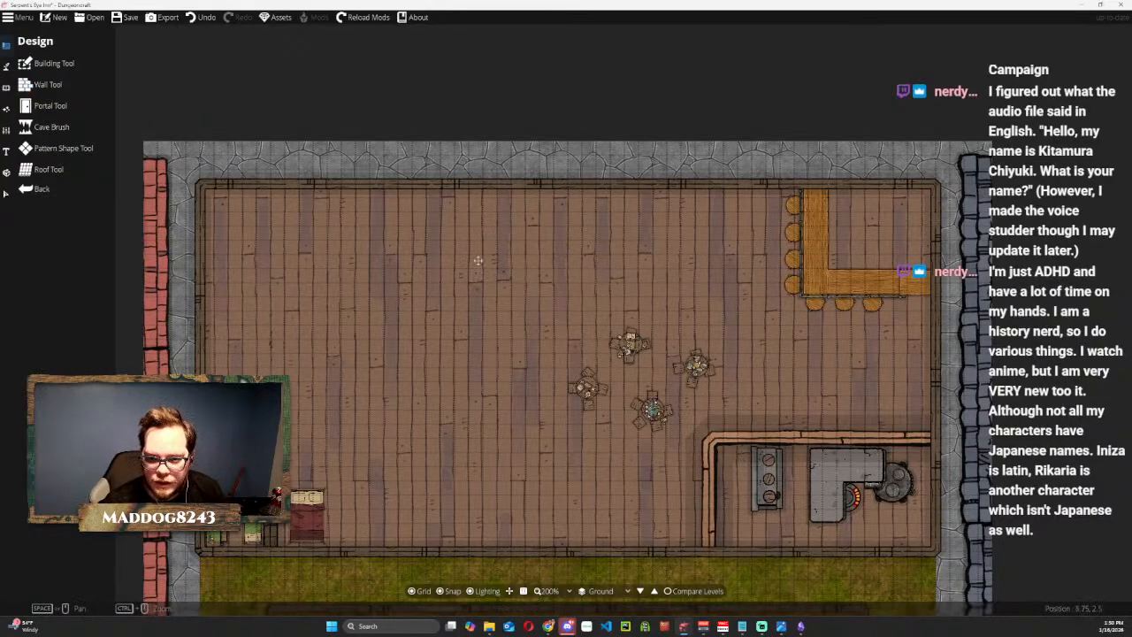
left_click(56, 84)
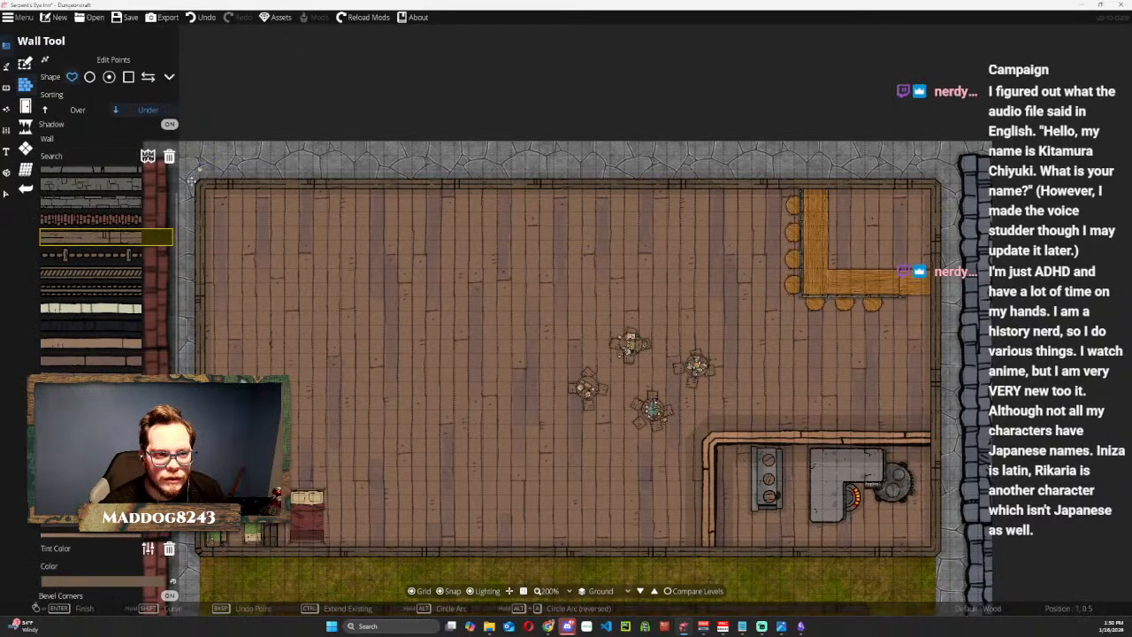
left_click(510, 242)
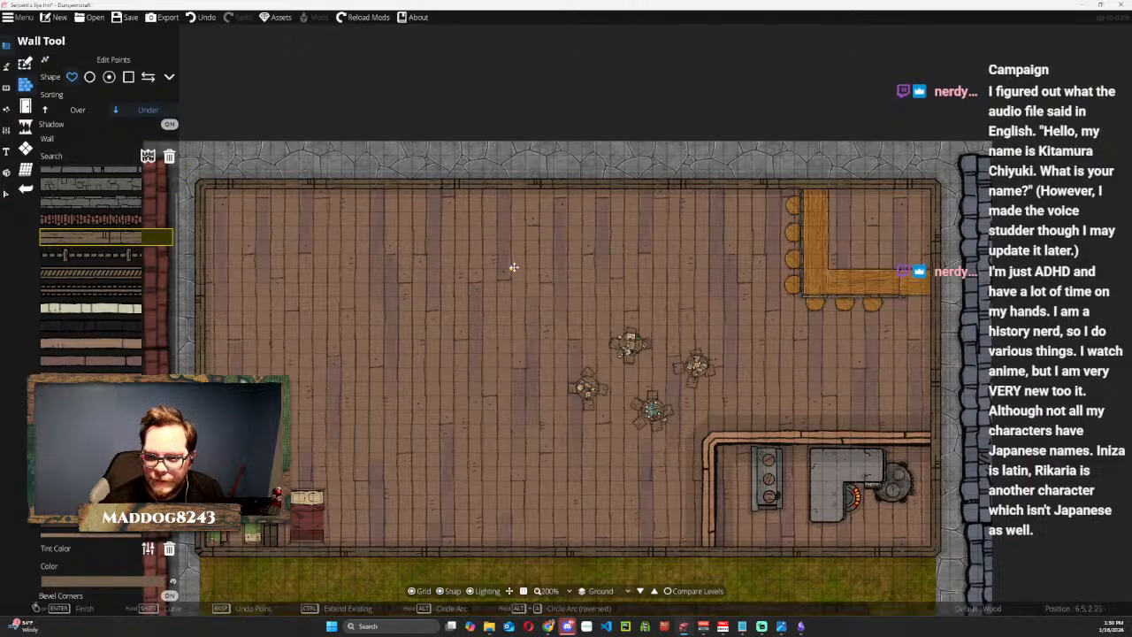
left_click(510, 197)
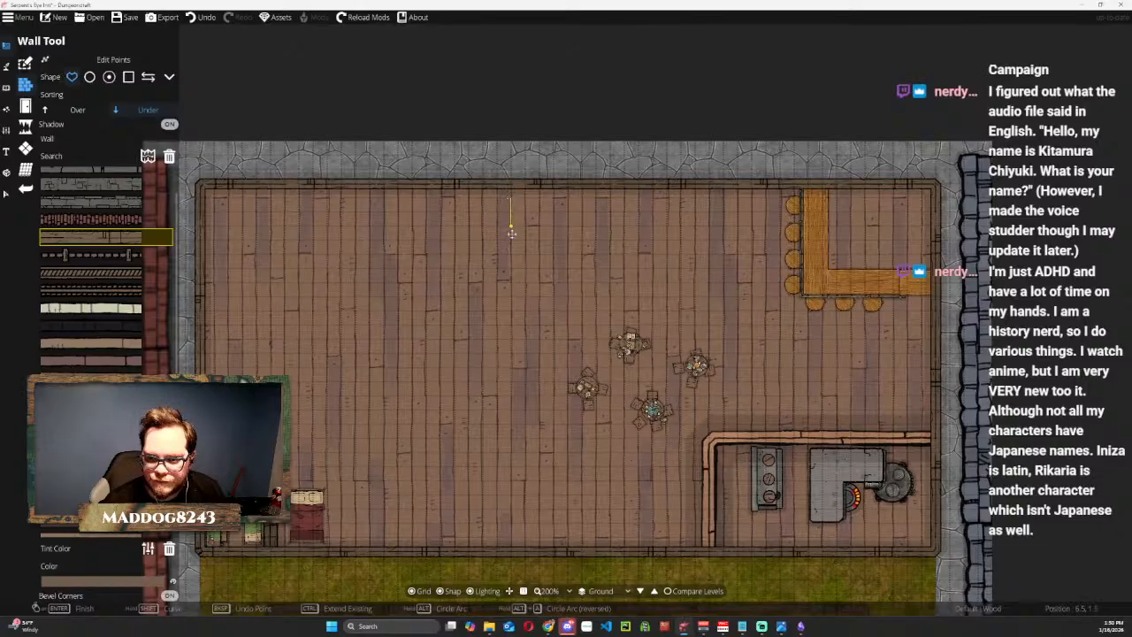
double_click(512, 270)
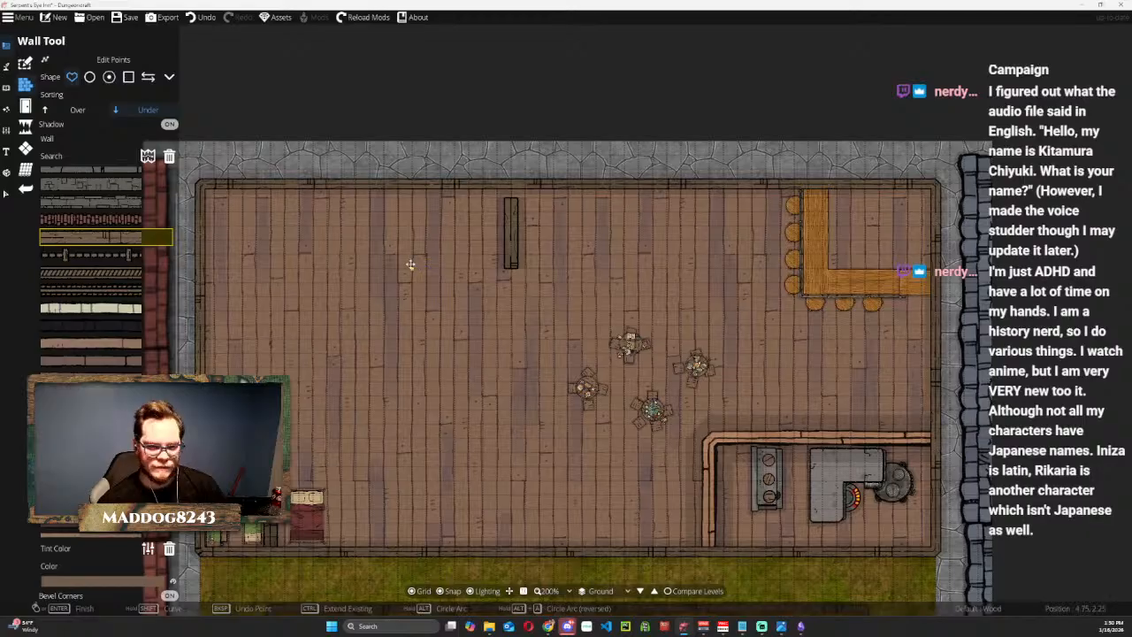
key("ctrl+z")
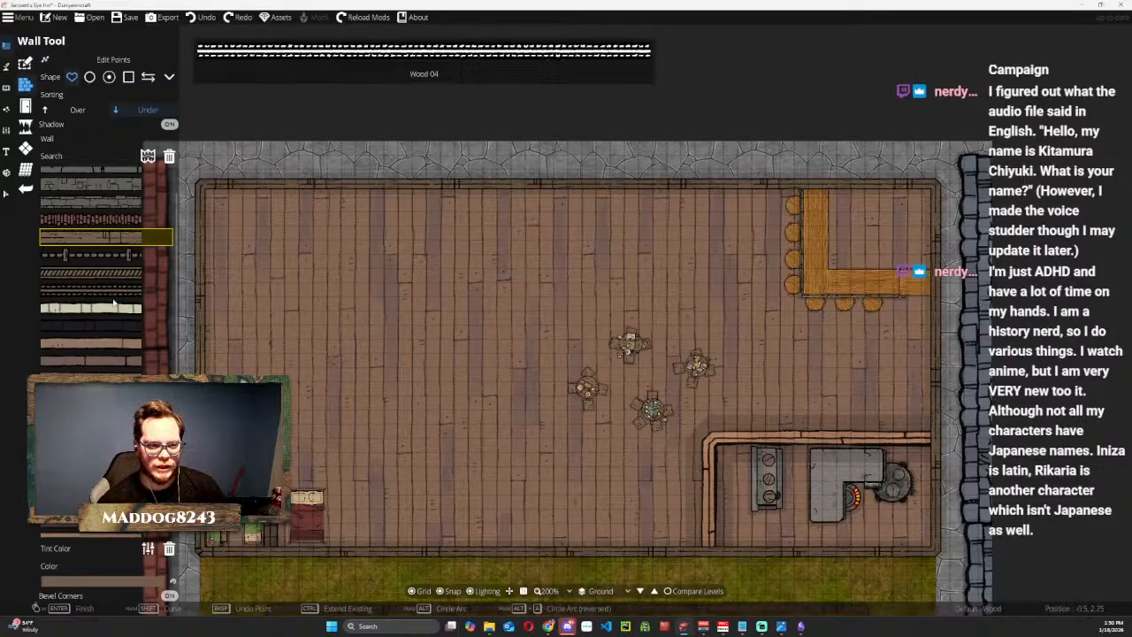
Choose the Interior Wall - Wood A Wall style for new walls.
left_click(112, 310)
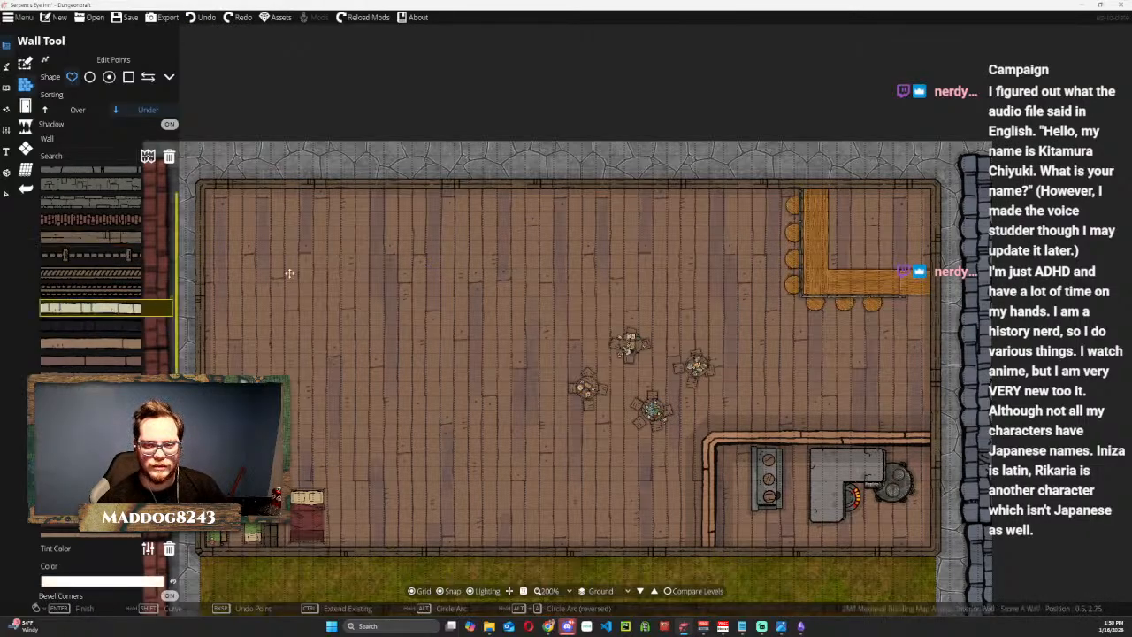
left_click(115, 345)
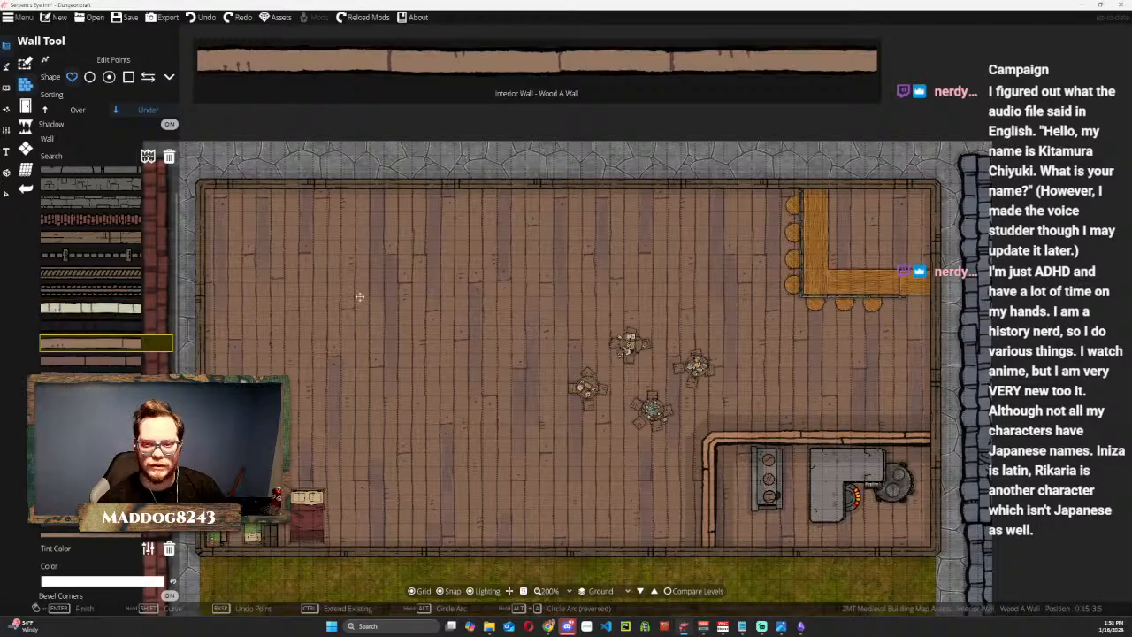
Try a single vertical interior wall running down from the main room's upper wall at x 6.75, and undo it.
left_click(524, 185)
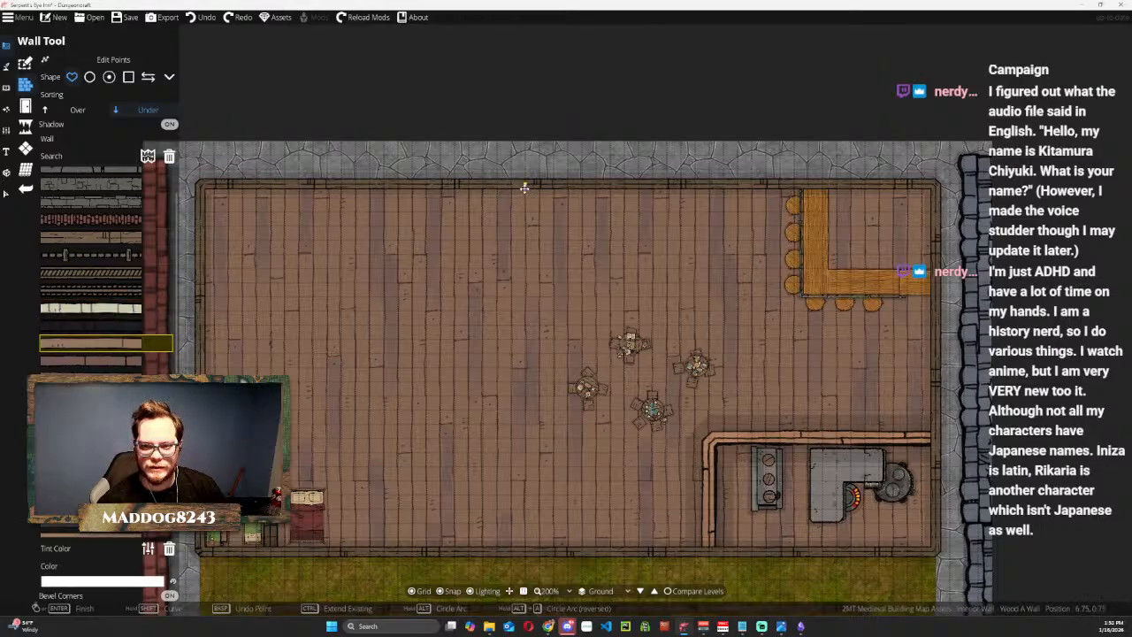
double_click(524, 288)
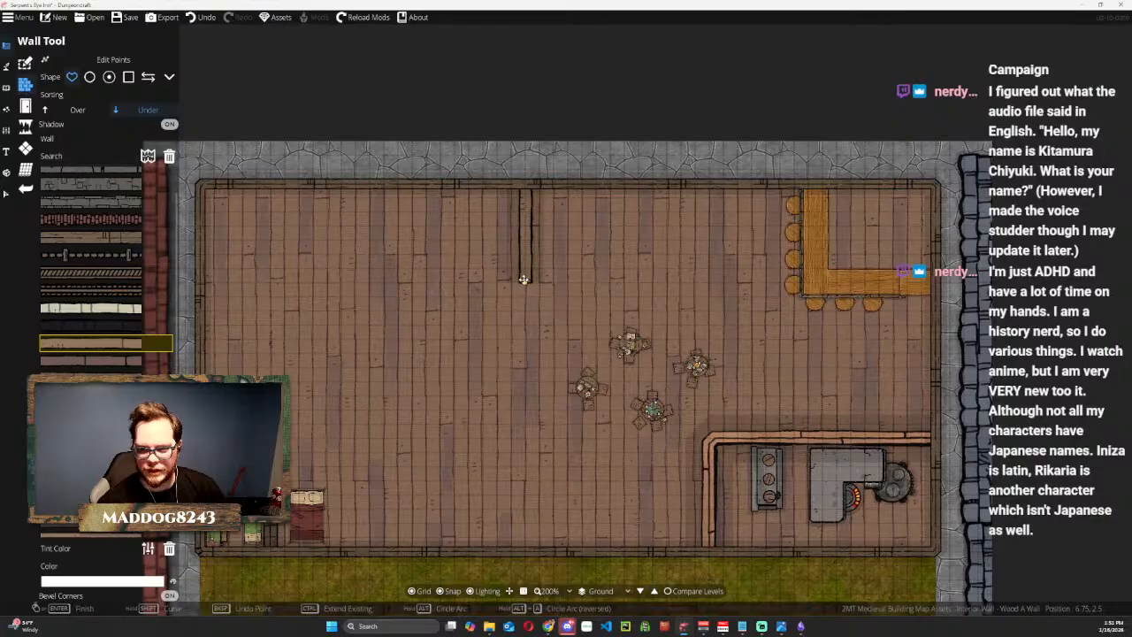
key("ctrl+z")
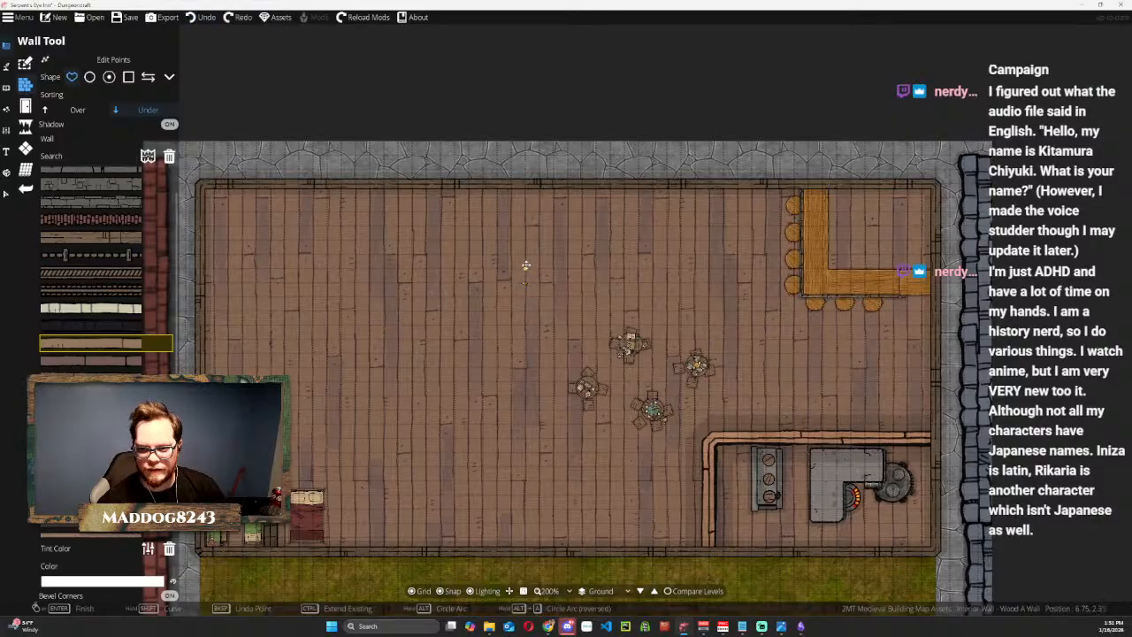
left_click(526, 186)
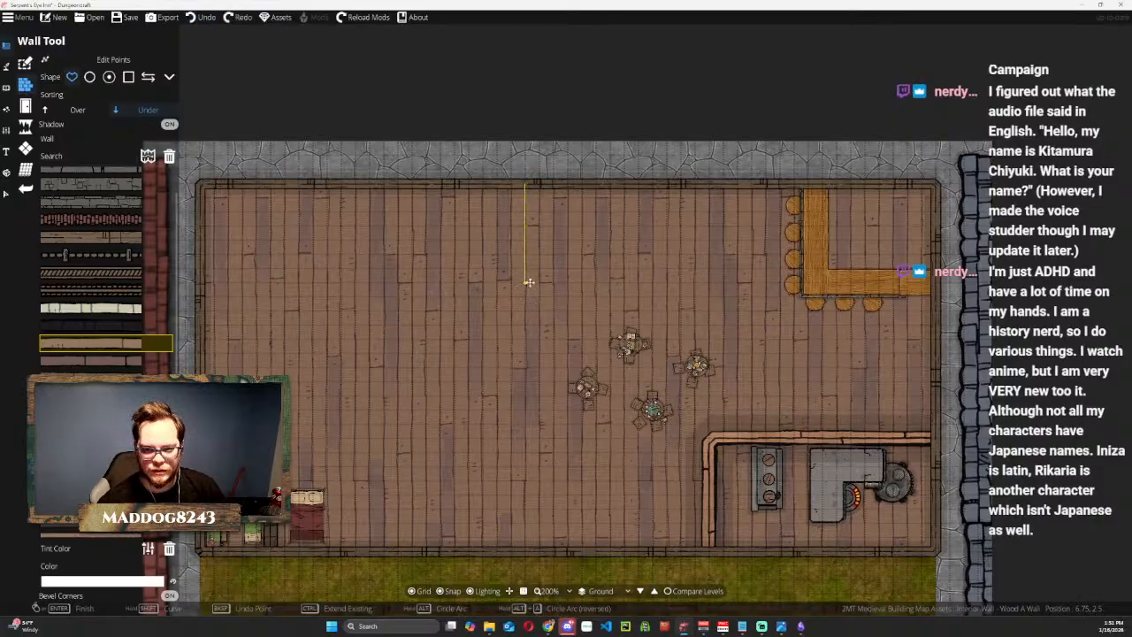
right_click(526, 281)
Draw a three-sided interior wall enclosure against the main room's upper wall, spanning about x 6.75 to 9.25.
left_click(527, 185)
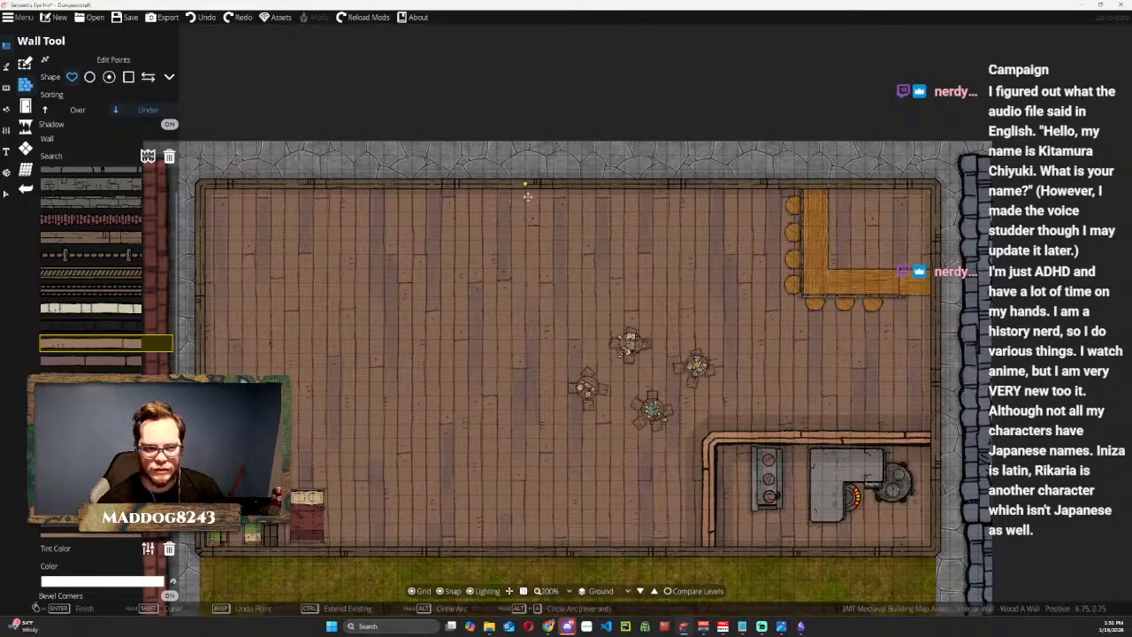
left_click(524, 282)
left_click(667, 283)
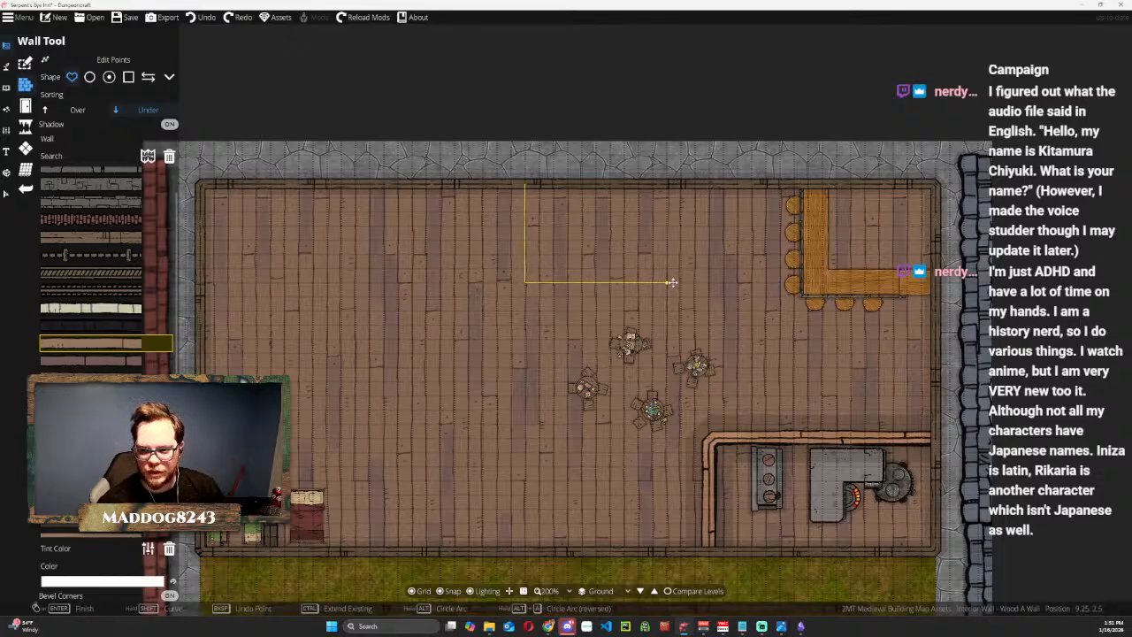
double_click(666, 189)
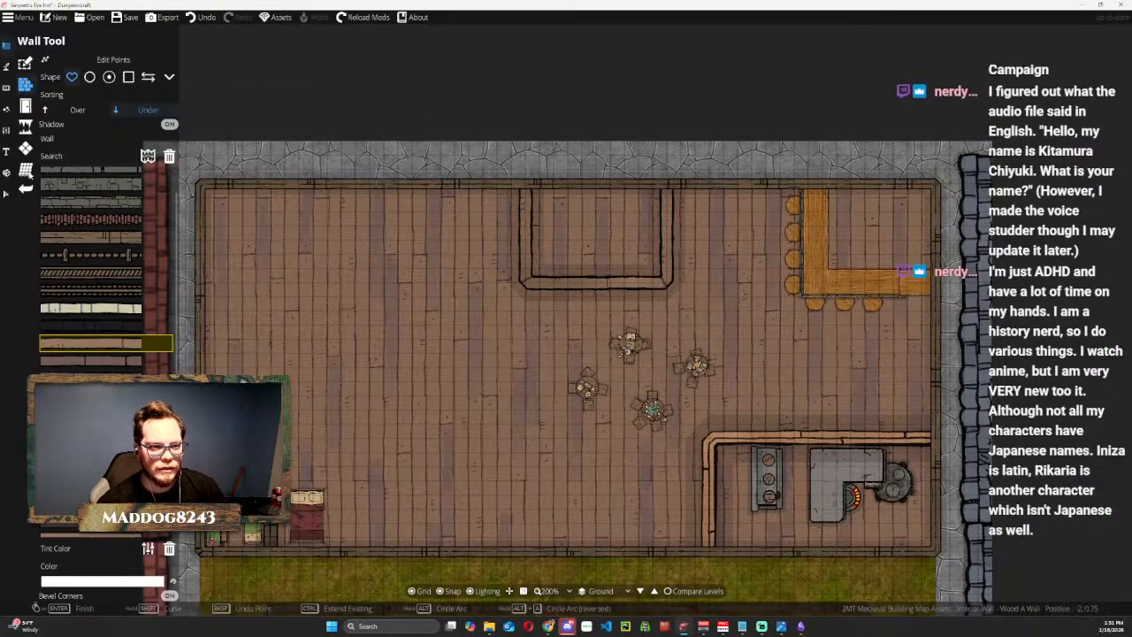
Turn off the shadow of the new three-sided wall enclosure.
left_click(7, 193)
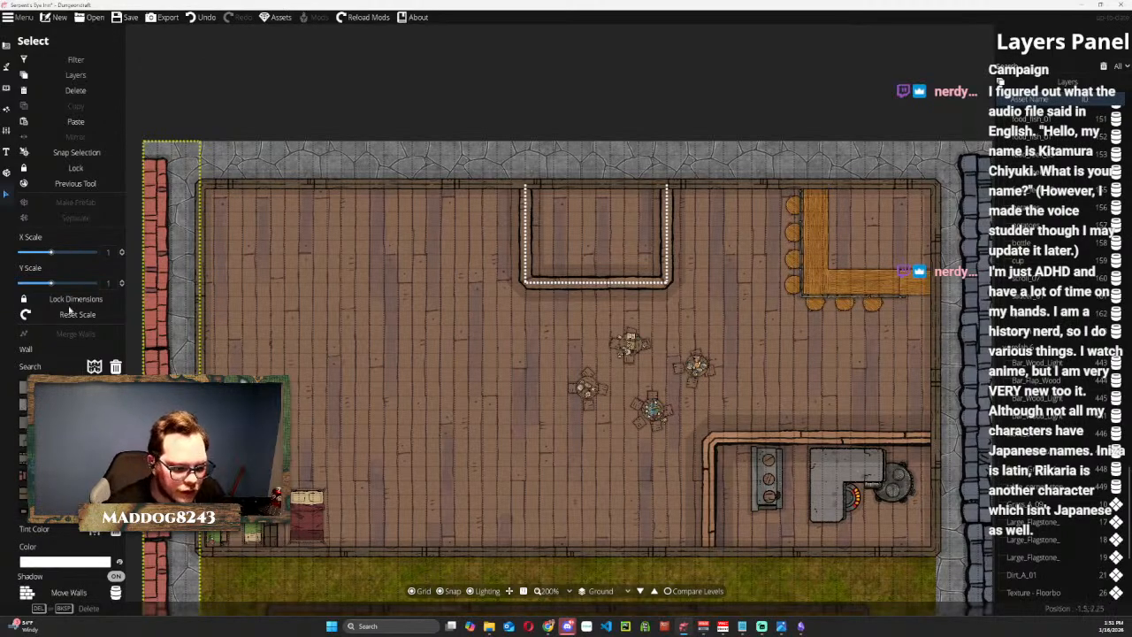
left_click(115, 576)
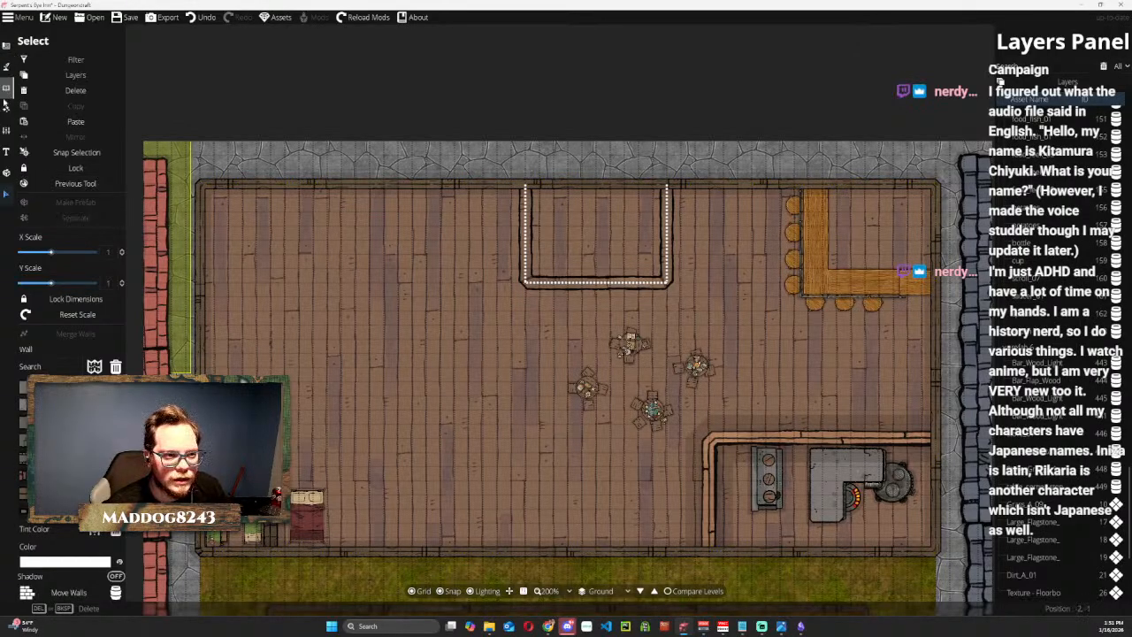
left_click(7, 63)
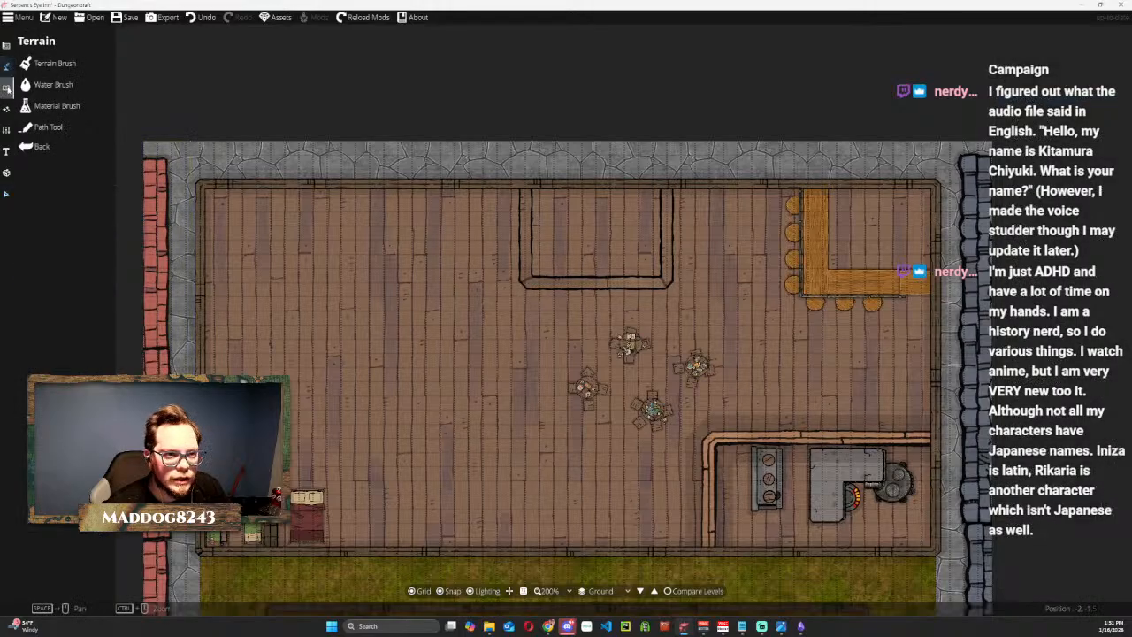
left_click(6, 108)
left_click(6, 129)
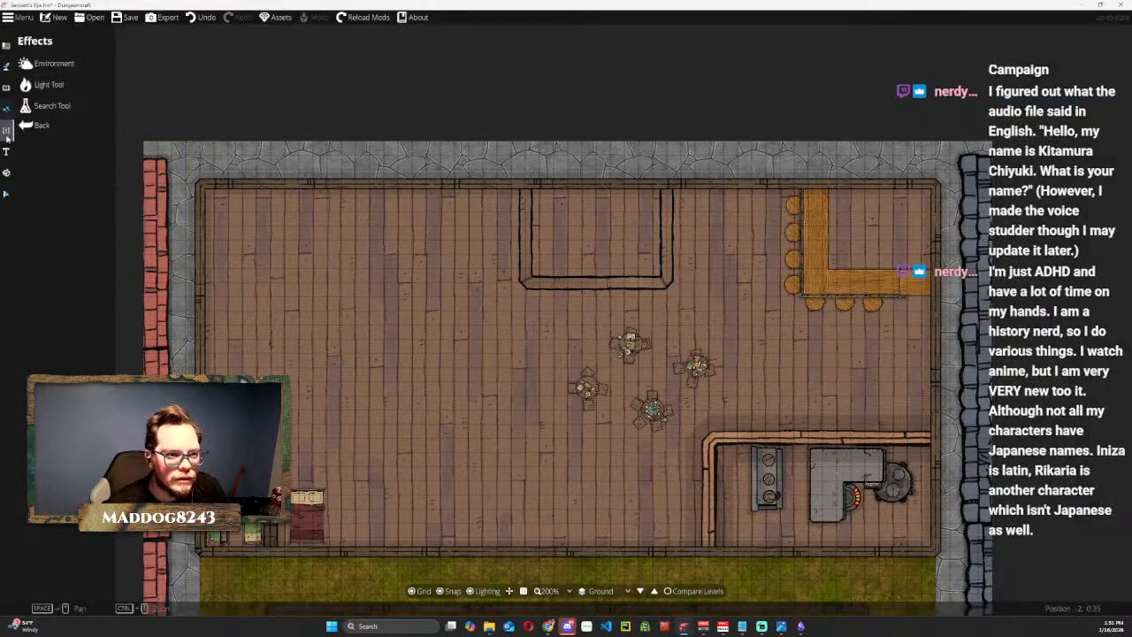
Fill the three-sided wall enclosure with a rectangular herringbone pattern shape, starting at its upper-left corner at 6.75, 0.75.
left_click(7, 136)
left_click(6, 46)
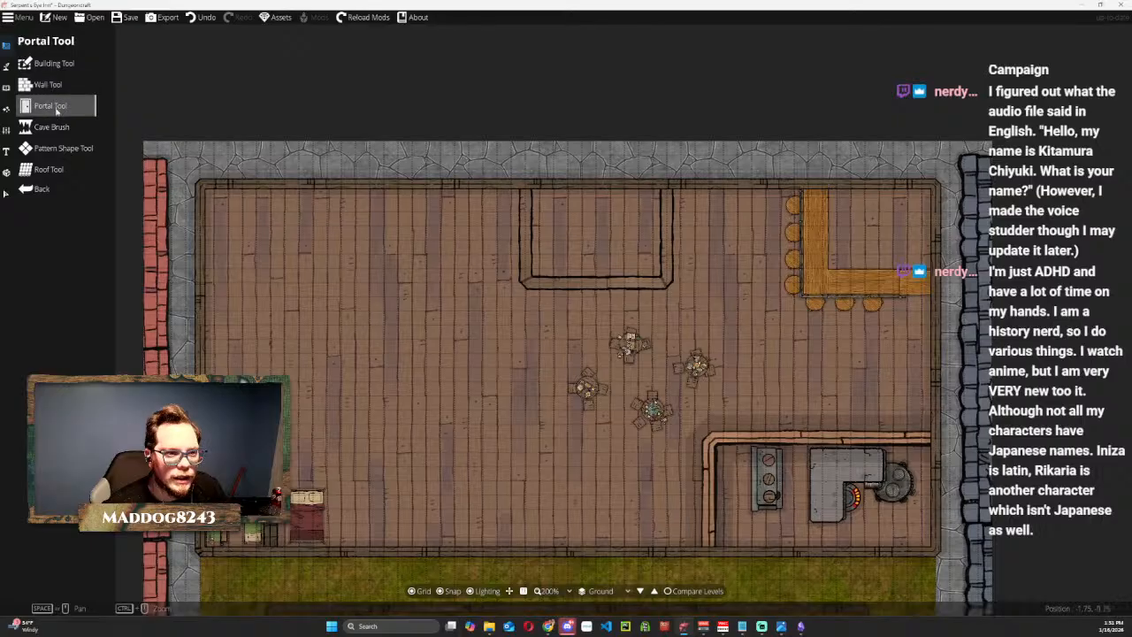
left_click(53, 150)
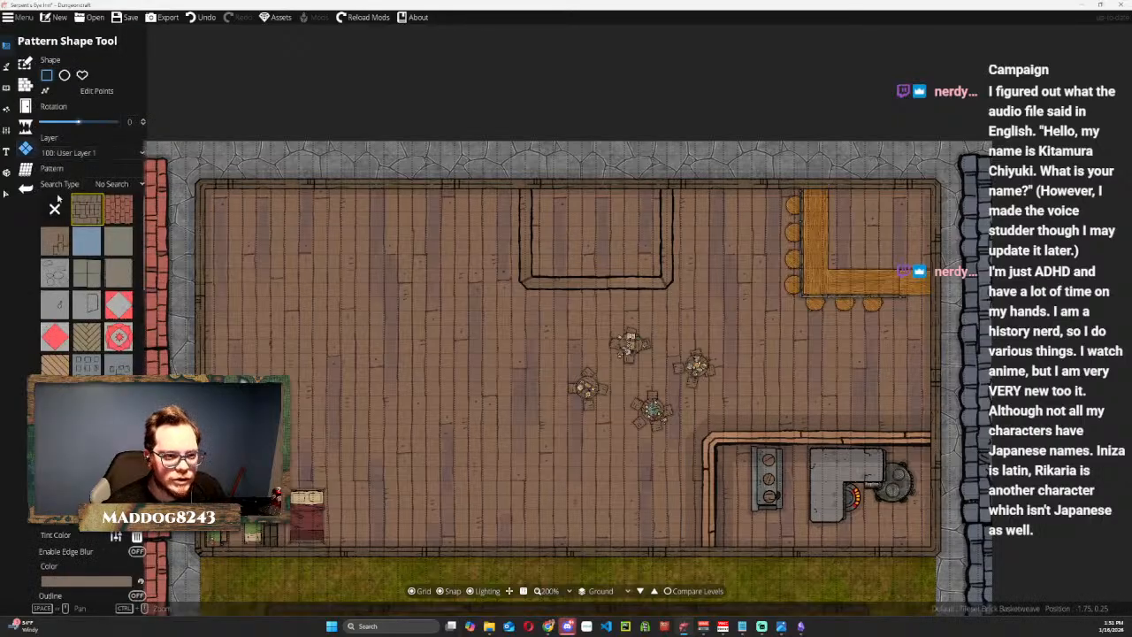
left_click(86, 334)
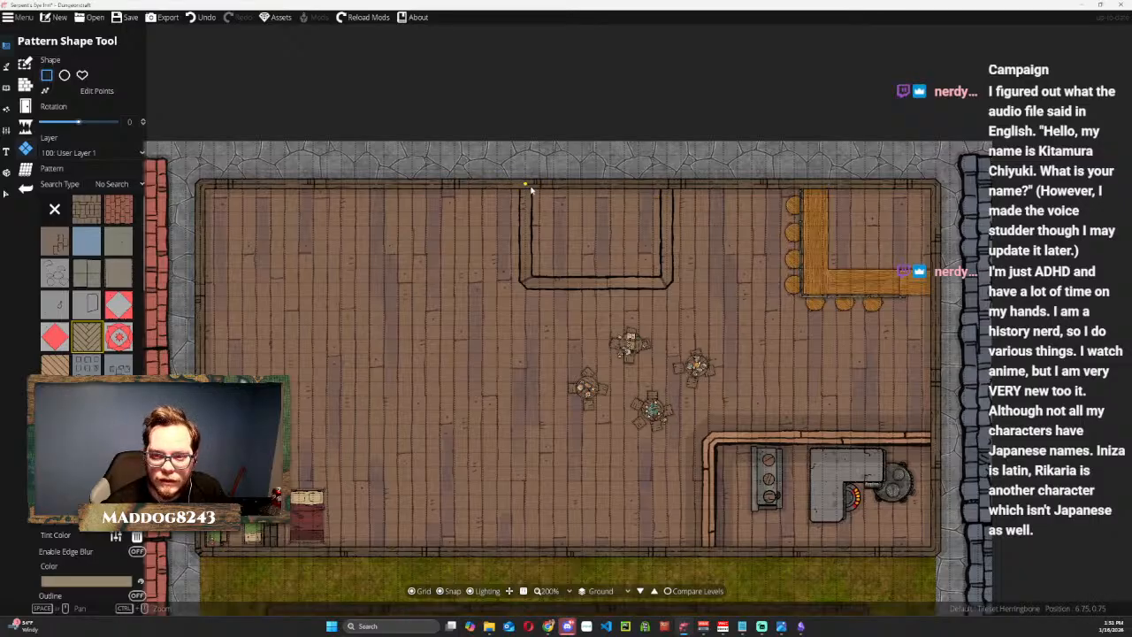
left_click_drag(530, 188, 669, 283)
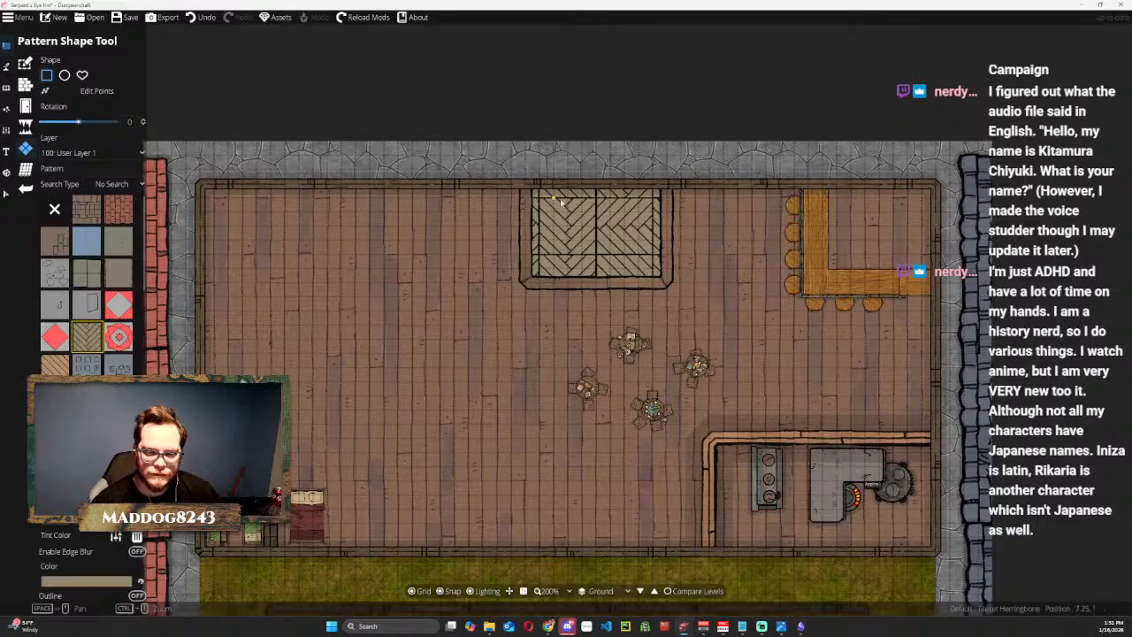
Search the object library for stand props and choose Target Stand Wood Light B1 1x1.
left_click(7, 88)
left_click(55, 64)
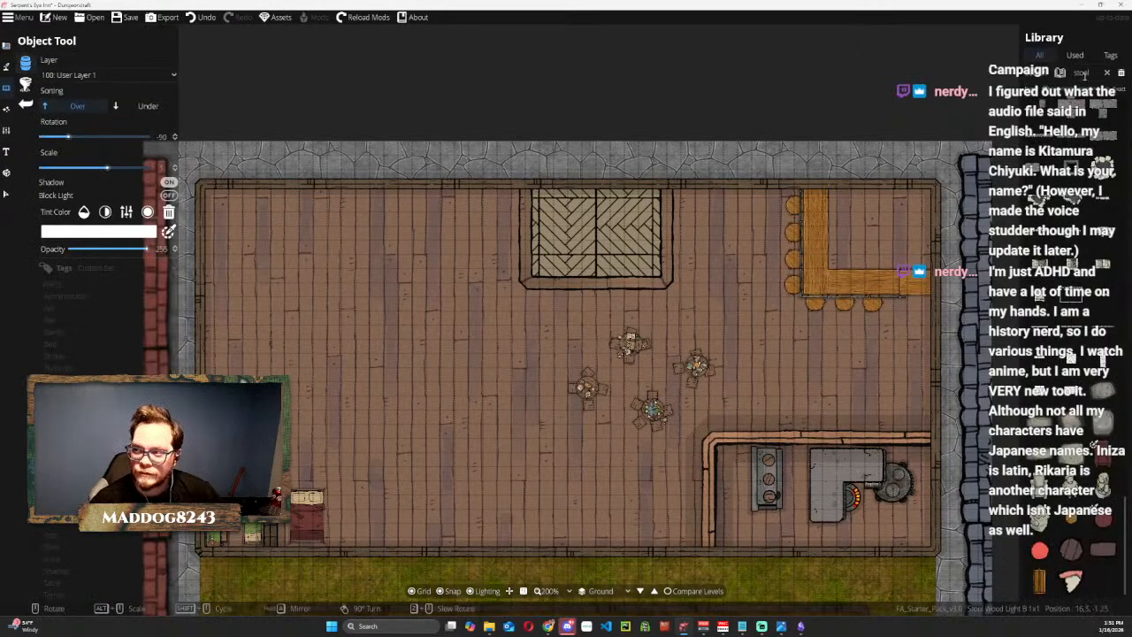
double_click(1082, 72)
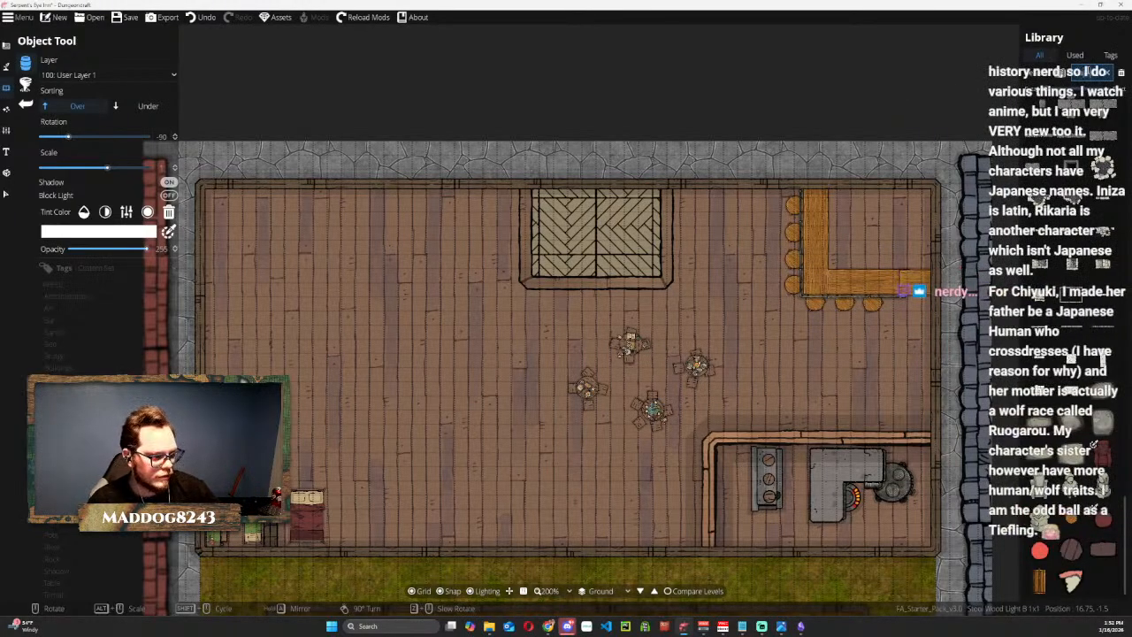
type("a")
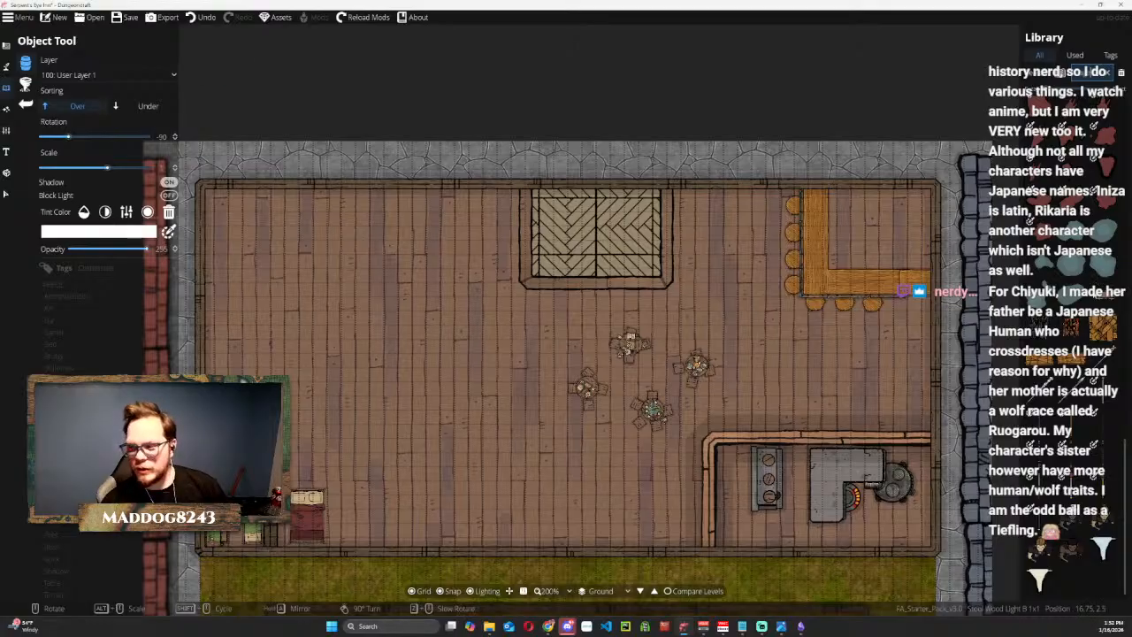
mouse_move(1081, 337)
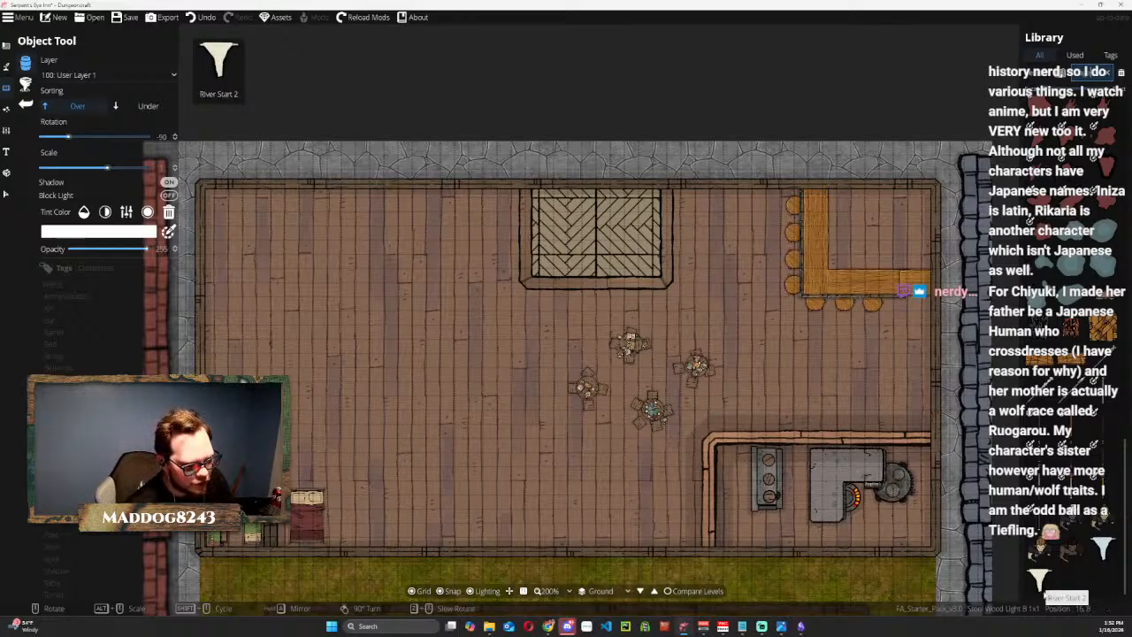
scroll(1048, 592, "down", 3)
scroll(1088, 335, "down", 5)
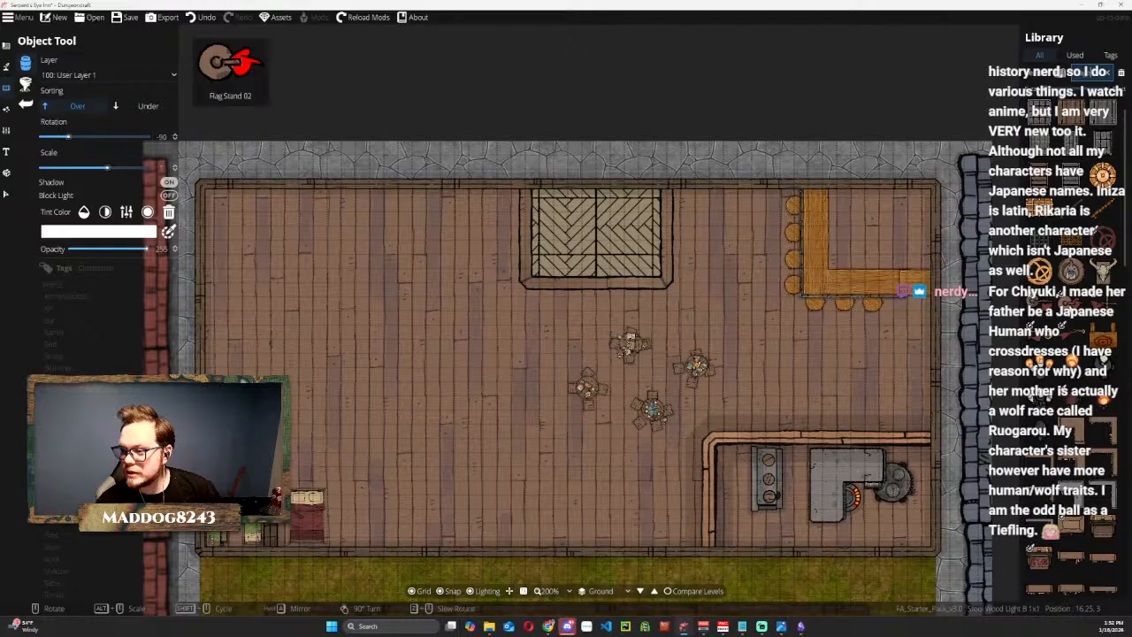
scroll(1068, 306, "up", 1)
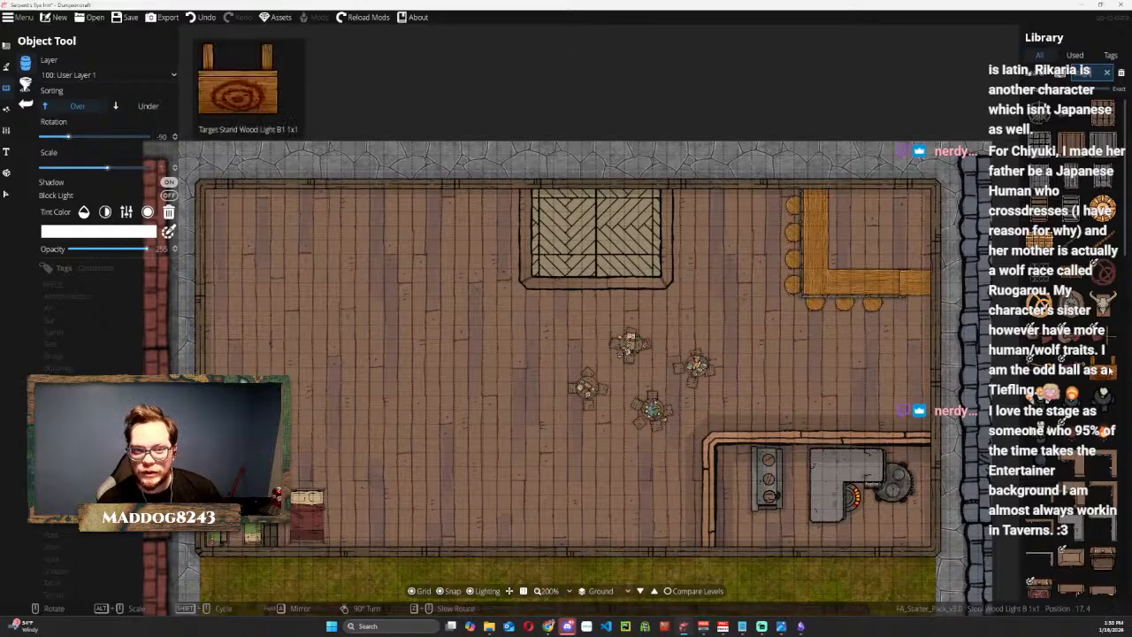
left_click(1110, 370)
Rotate the target stand to 0 and place it near the upper wall between the herringbone stage and the bar, at about x 10.25.
scroll(490, 219, "down", 4)
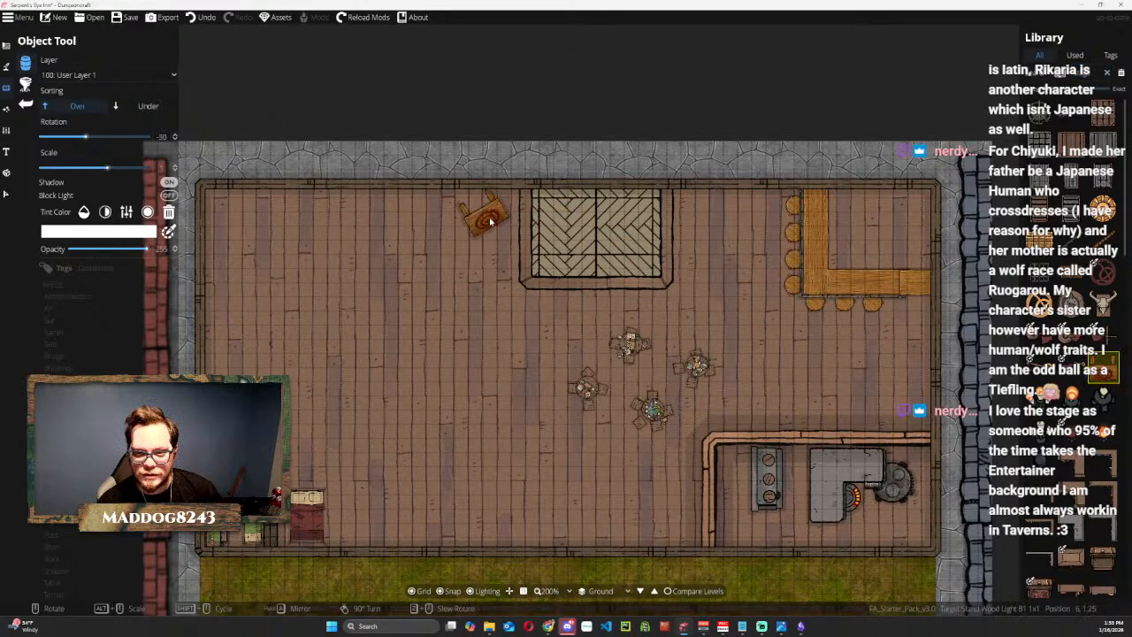
scroll(490, 219, "down", 3)
scroll(911, 382, "down", 2)
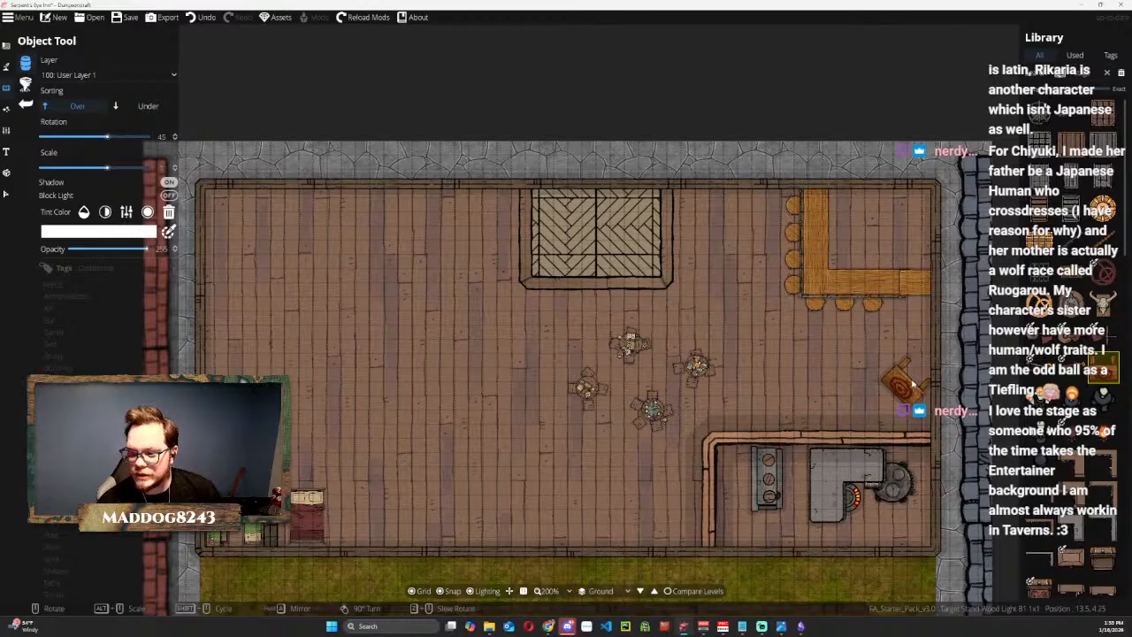
scroll(913, 380, "down", 3)
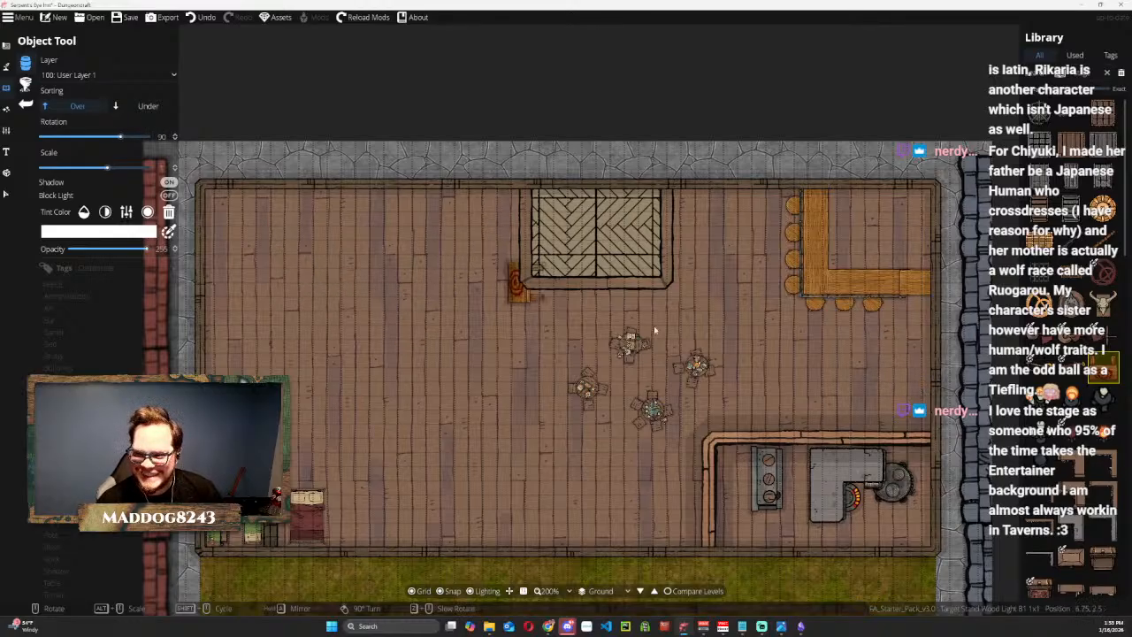
scroll(738, 244, "up", 5)
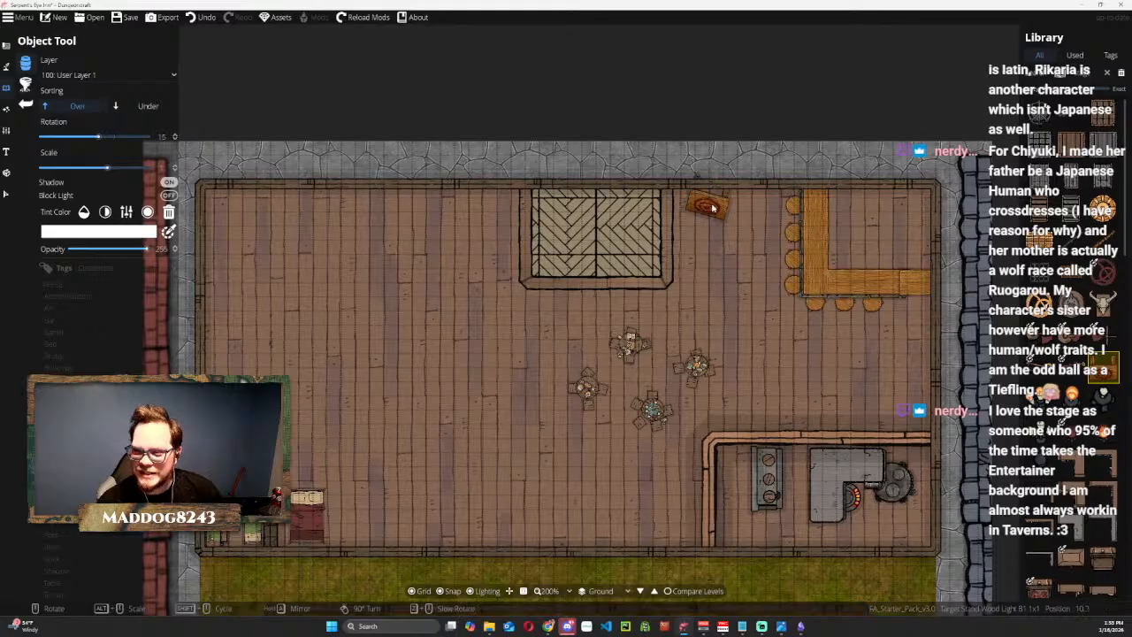
scroll(718, 212, "up", 1)
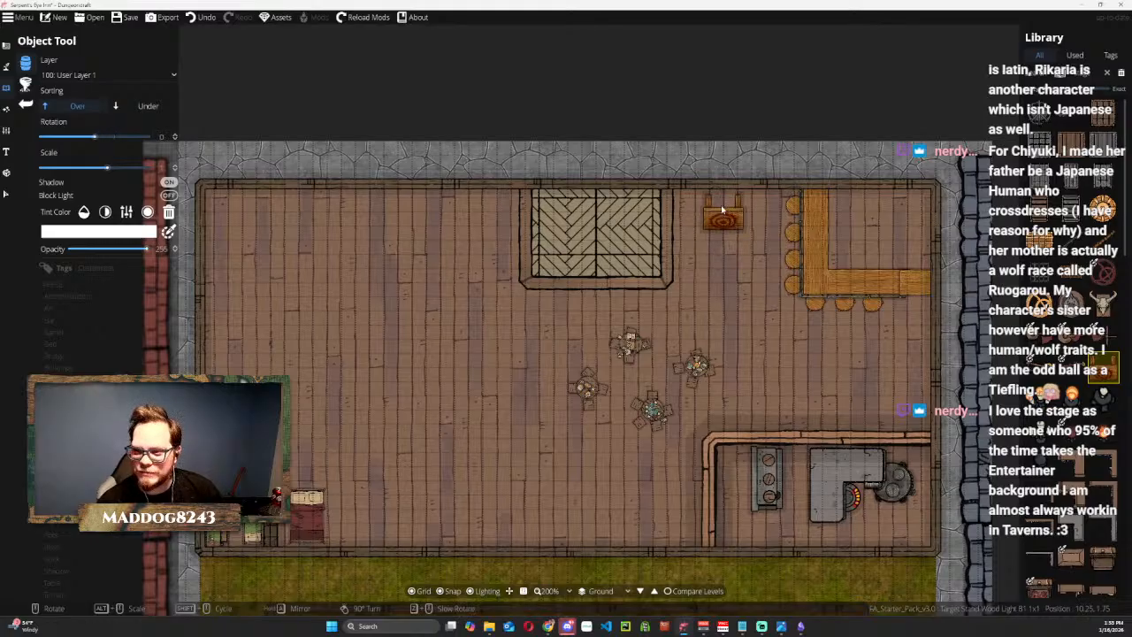
left_click(721, 210)
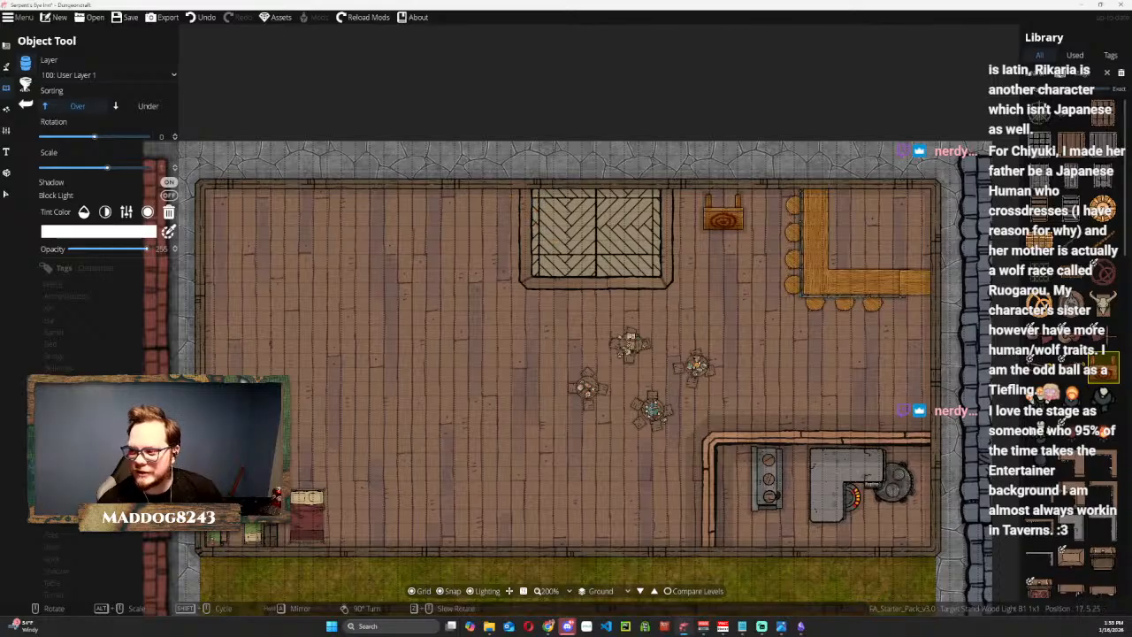
Find the musical instruments in the object library and place a Harp in the upper-right corner of the herringbone stage.
left_click(1093, 405)
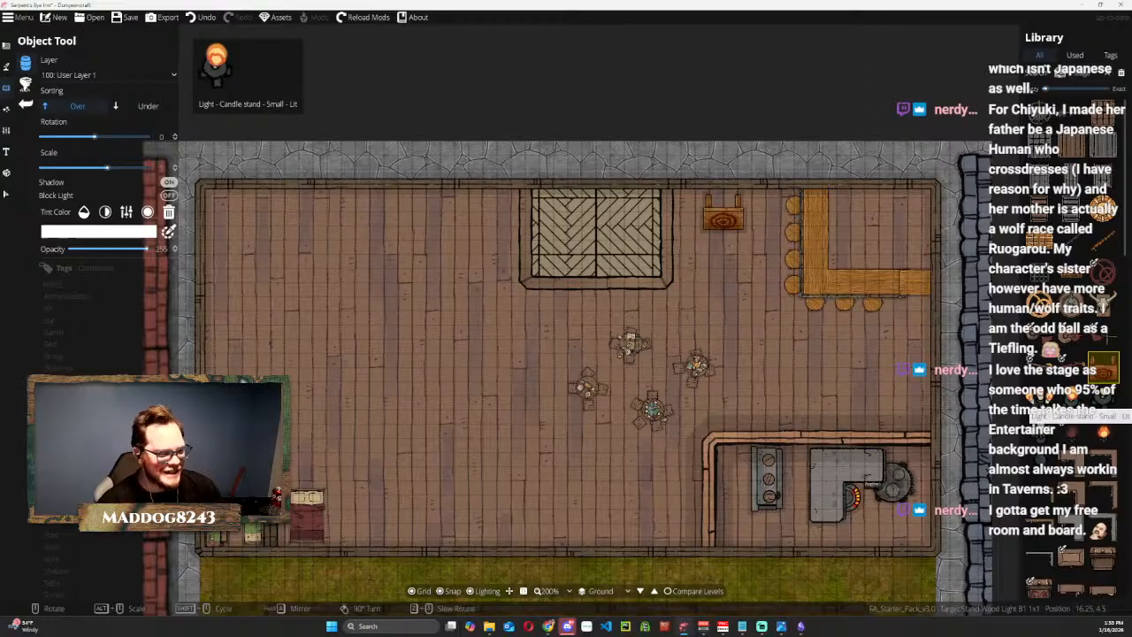
scroll(610, 336, "up", 2)
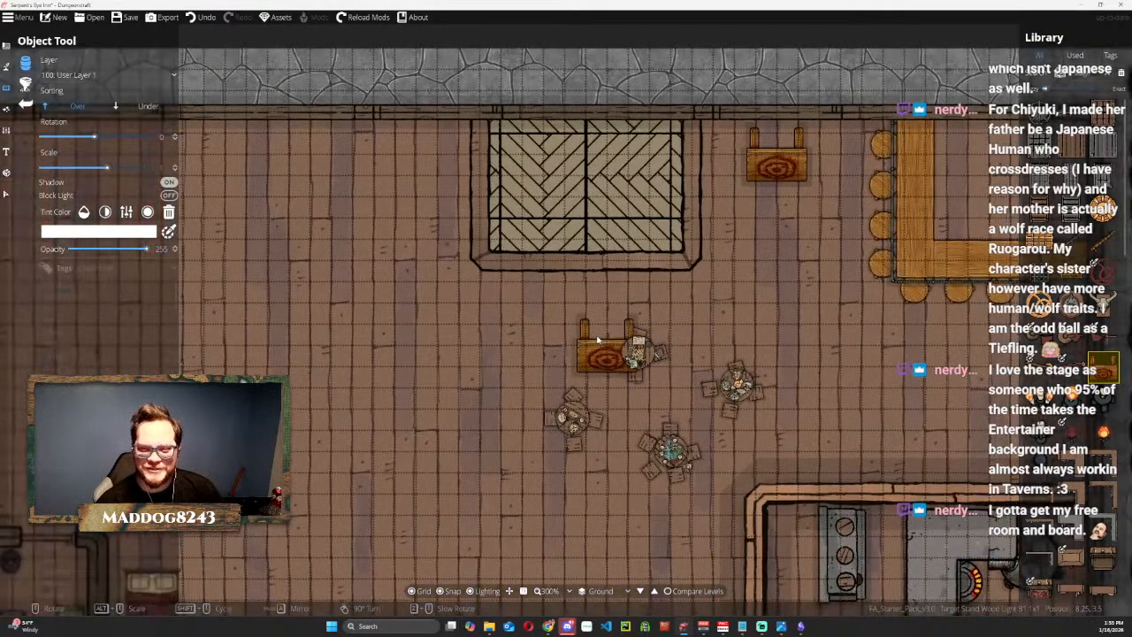
scroll(575, 283, "up", 1)
scroll(605, 284, "down", 2)
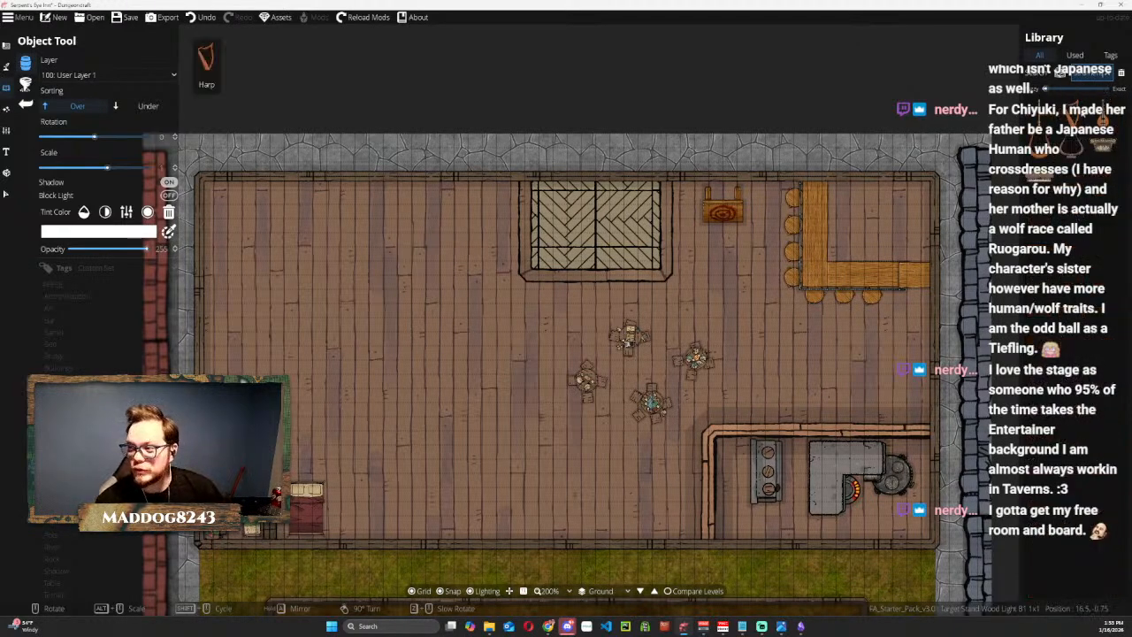
mouse_move(1102, 151)
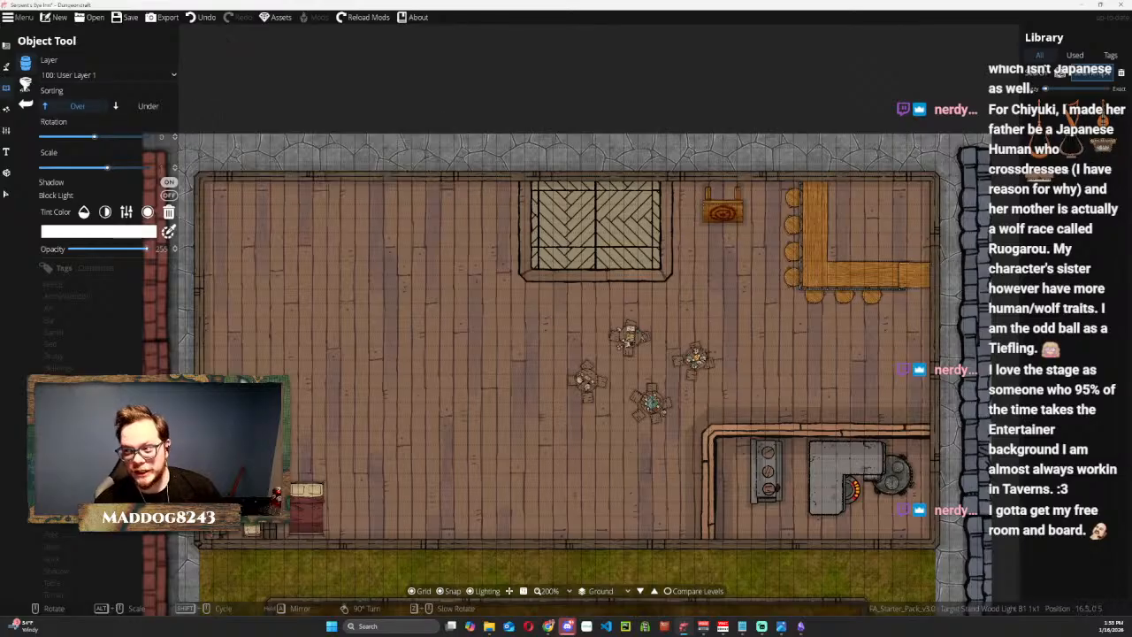
mouse_move(1043, 180)
mouse_move(1053, 145)
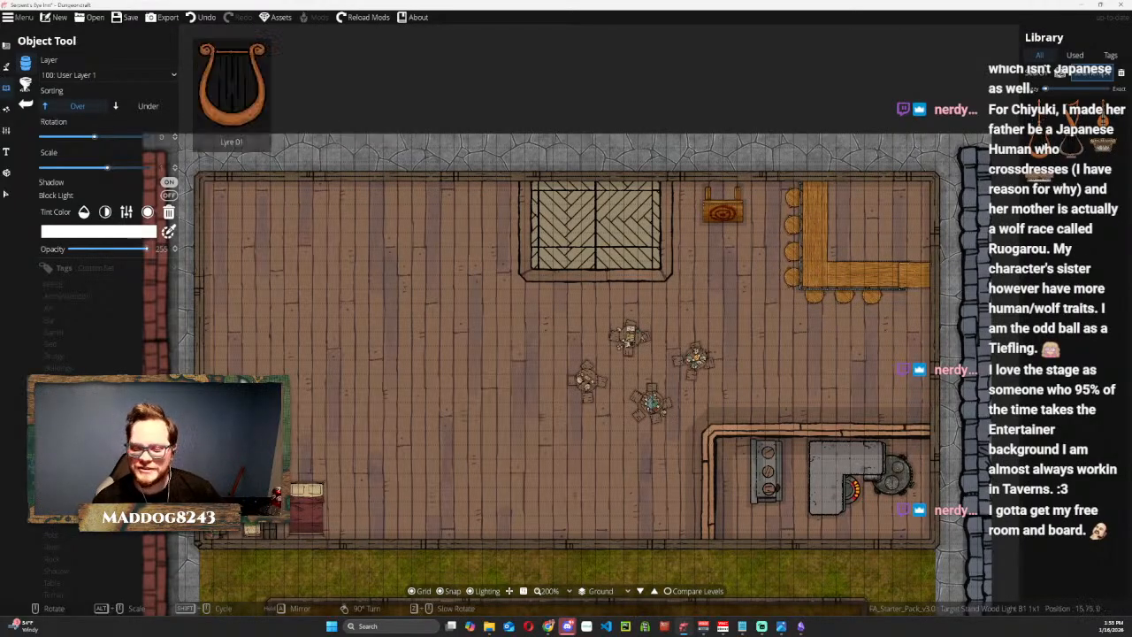
left_click(1070, 118)
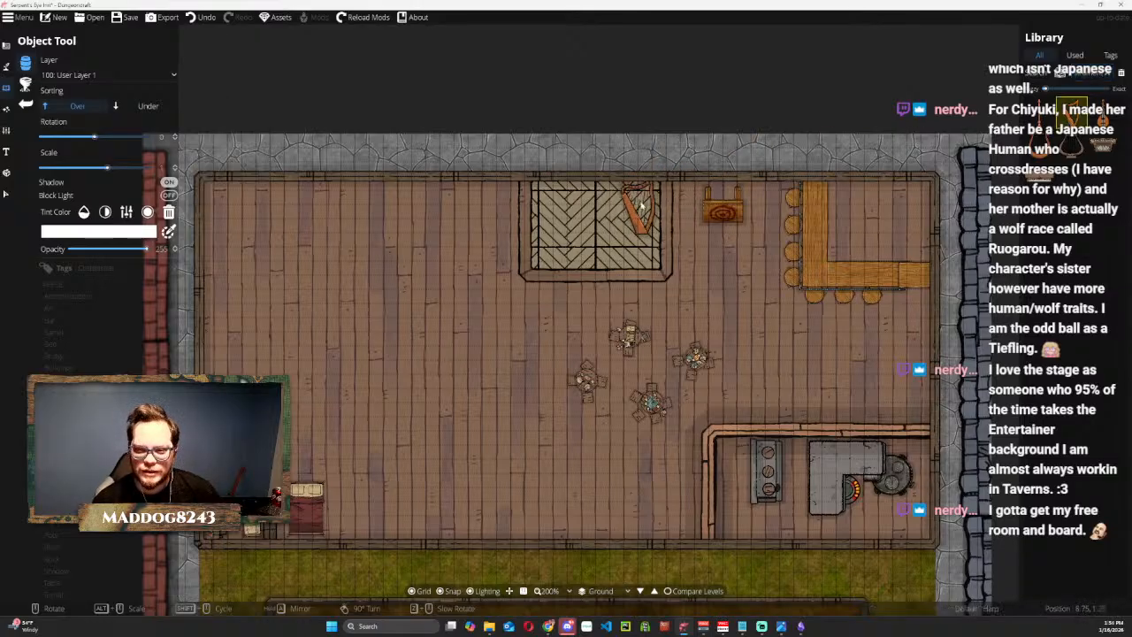
left_click(641, 205)
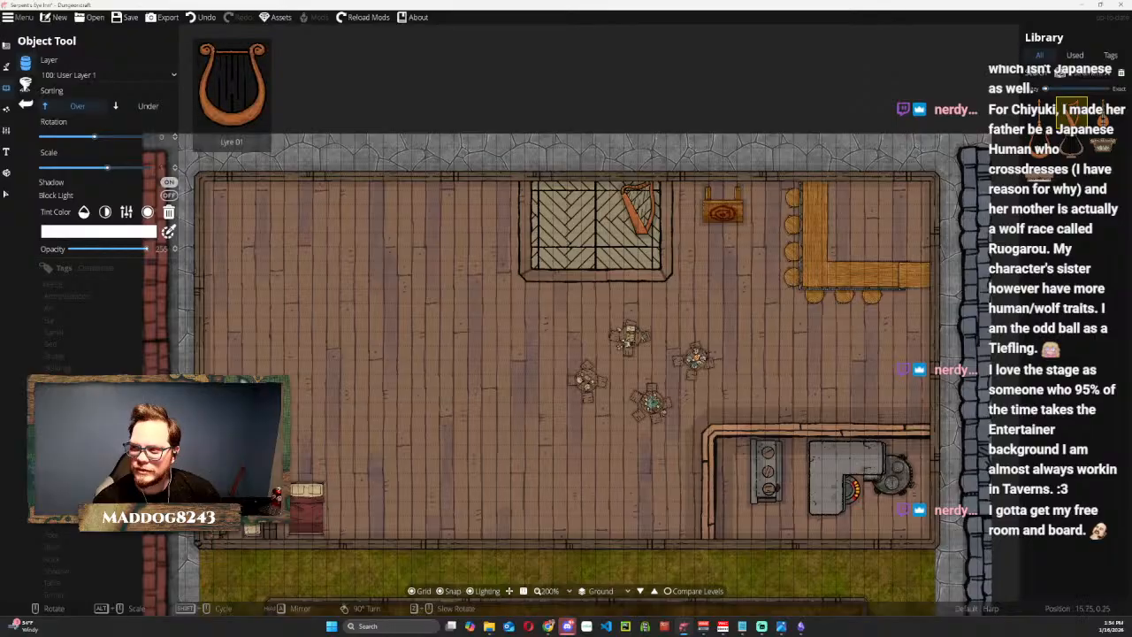
Place Lyre 01 in the stage's upper-left corner and a flute upright on the floor just outside the stage's left wall.
left_click(1052, 151)
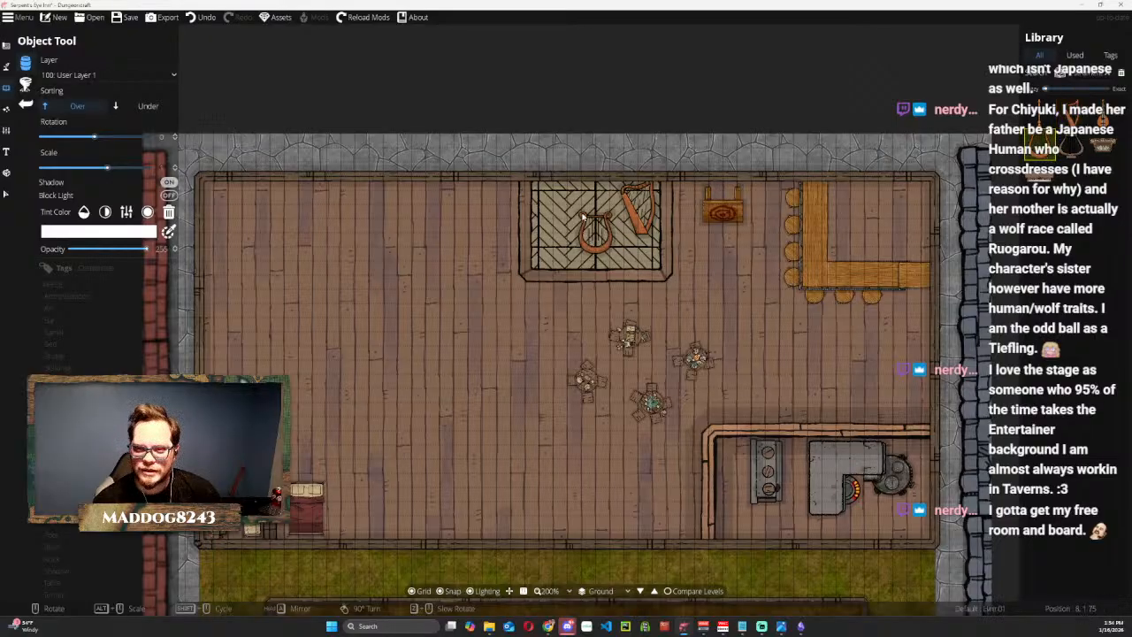
left_click(554, 205)
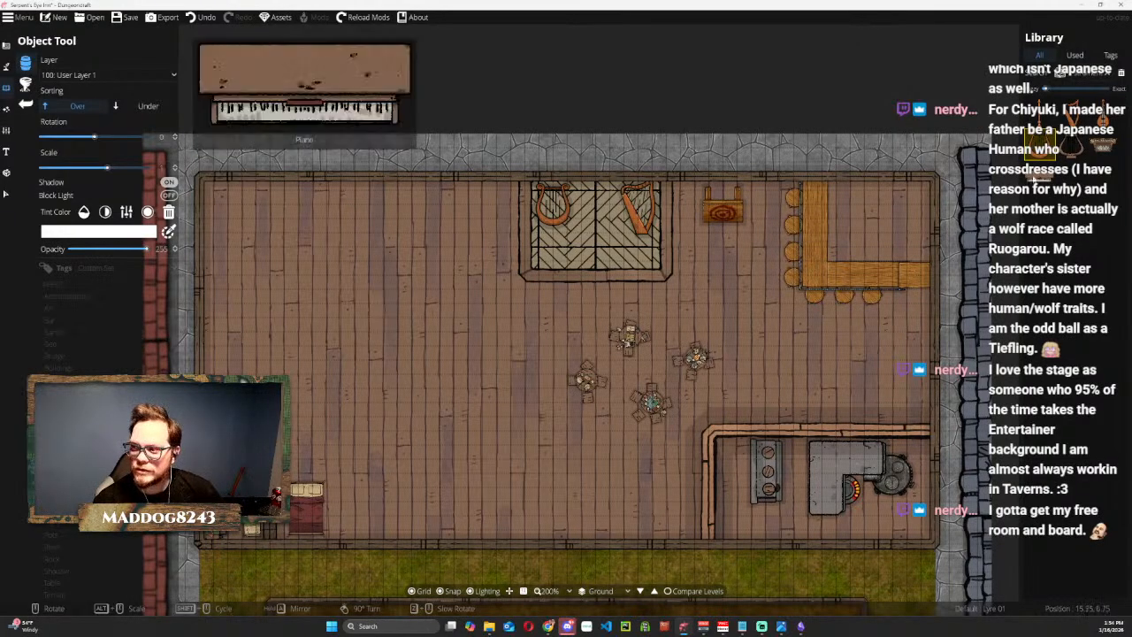
left_click(1041, 116)
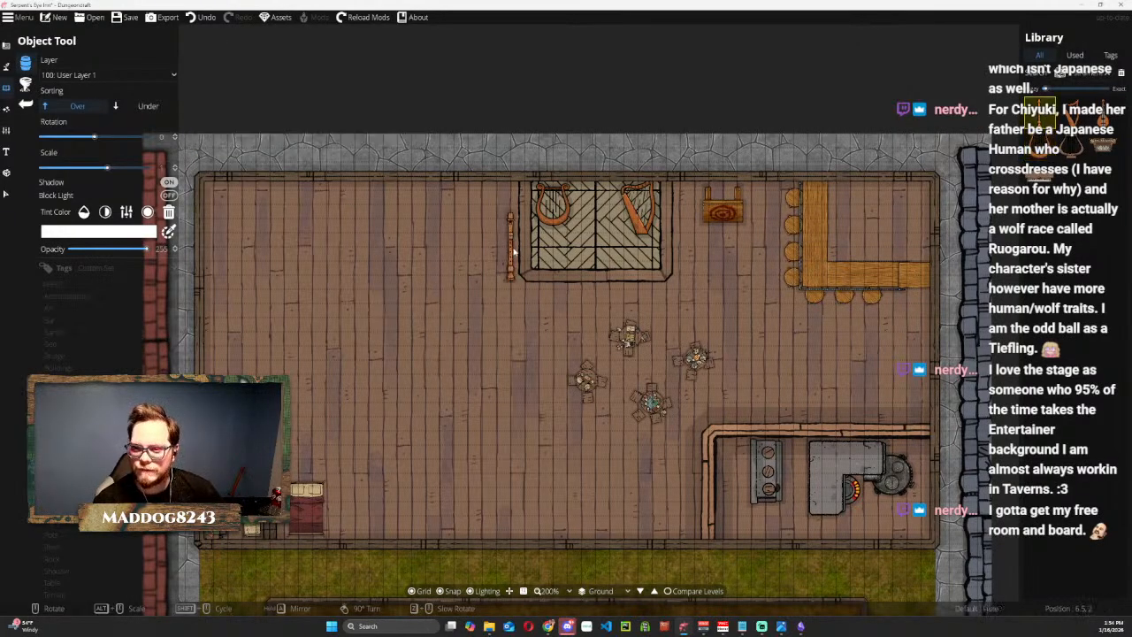
left_click(509, 246)
Place a lute on the open floor to the left of the flute, at about 4.5, 2.
left_click(6, 193)
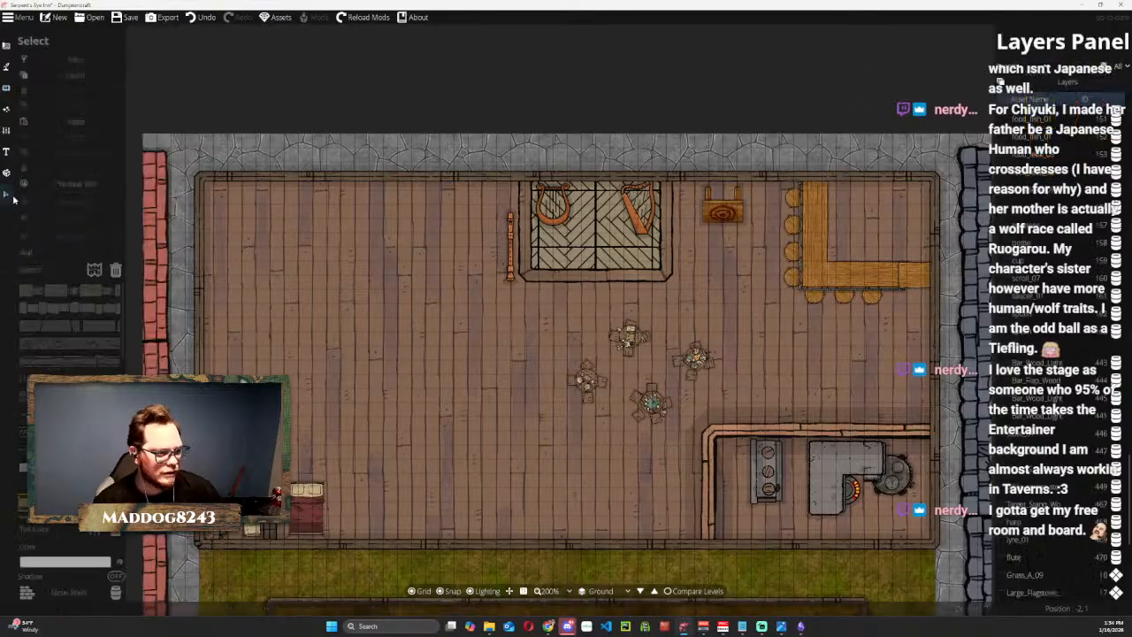
left_click(6, 87)
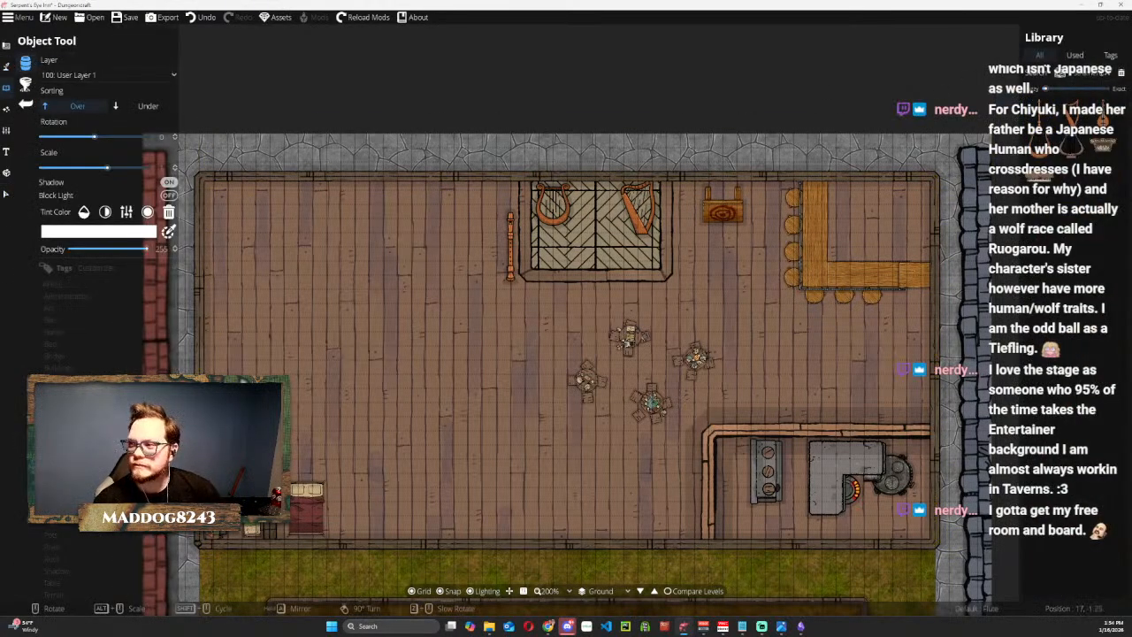
left_click(1103, 74)
left_click(1103, 115)
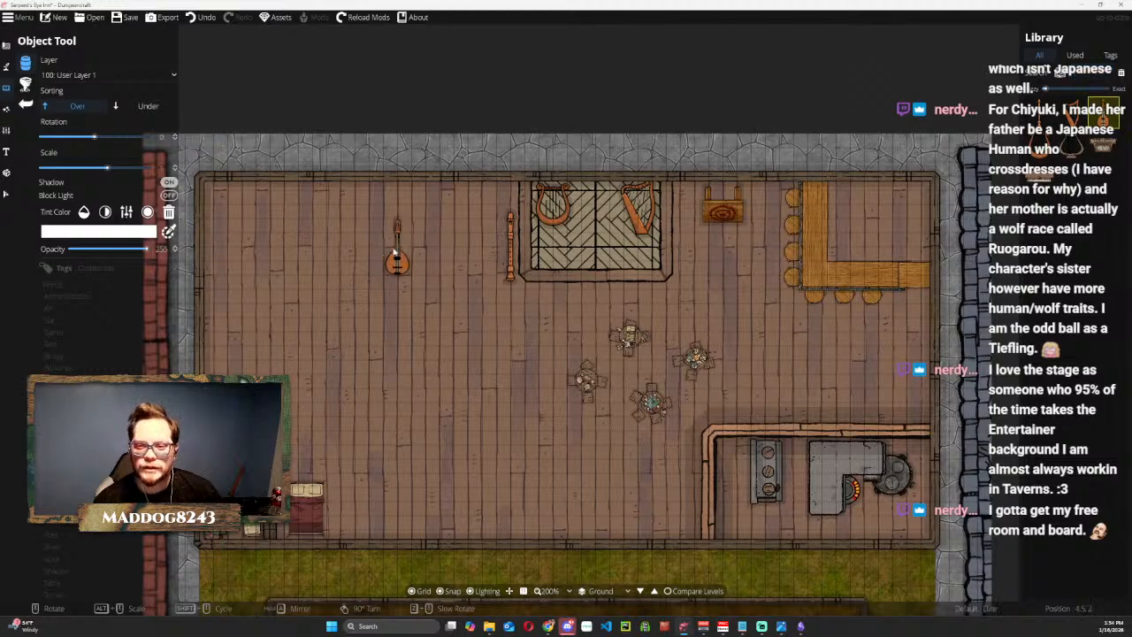
left_click(398, 252)
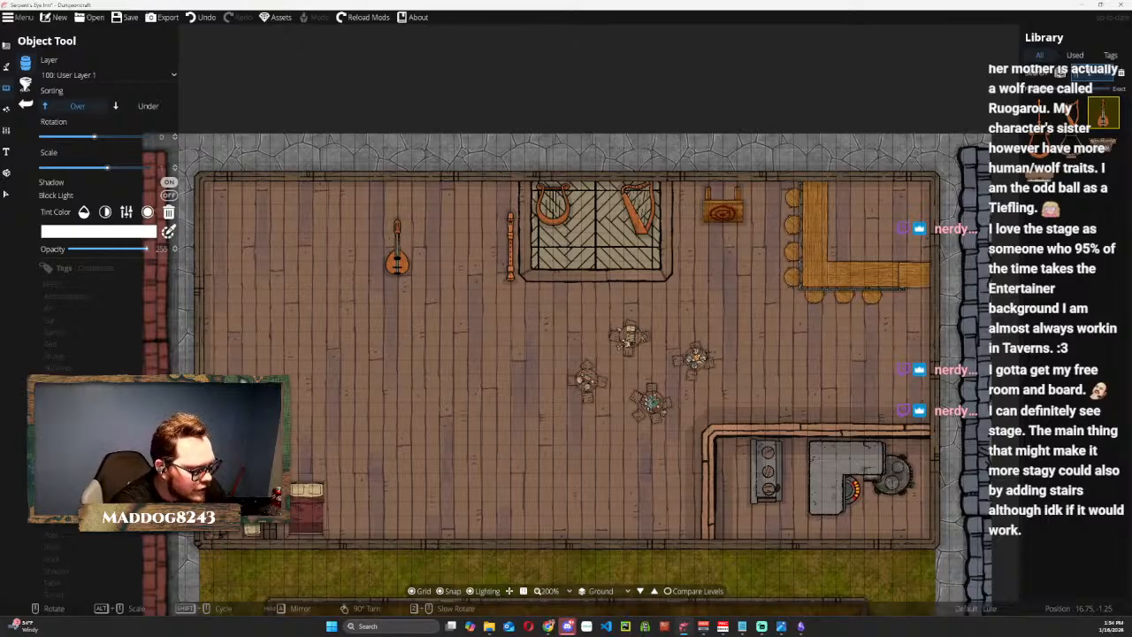
Find stairs in the object library and place Small Steps 01 centred against the stage's lower wall.
type("stair")
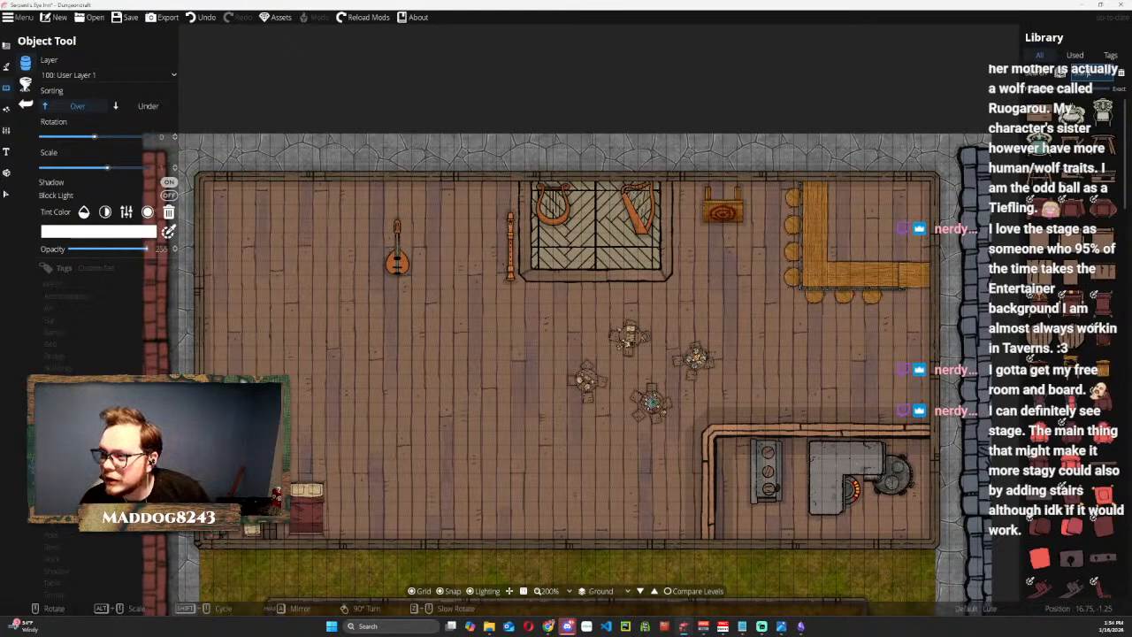
left_click(1040, 113)
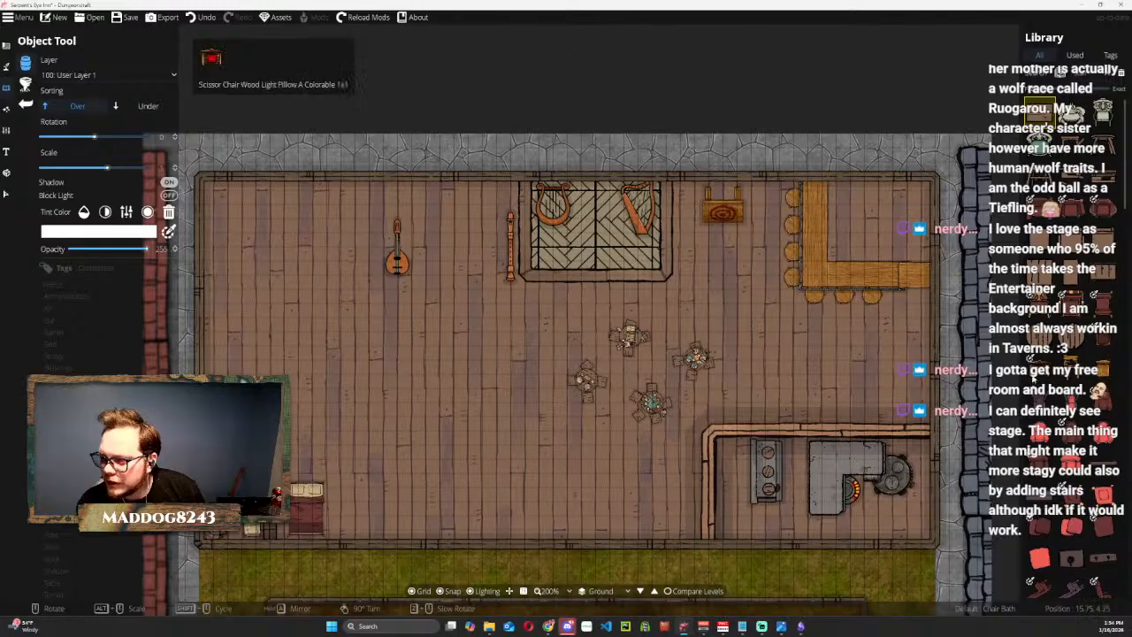
scroll(1052, 380, "down", 5)
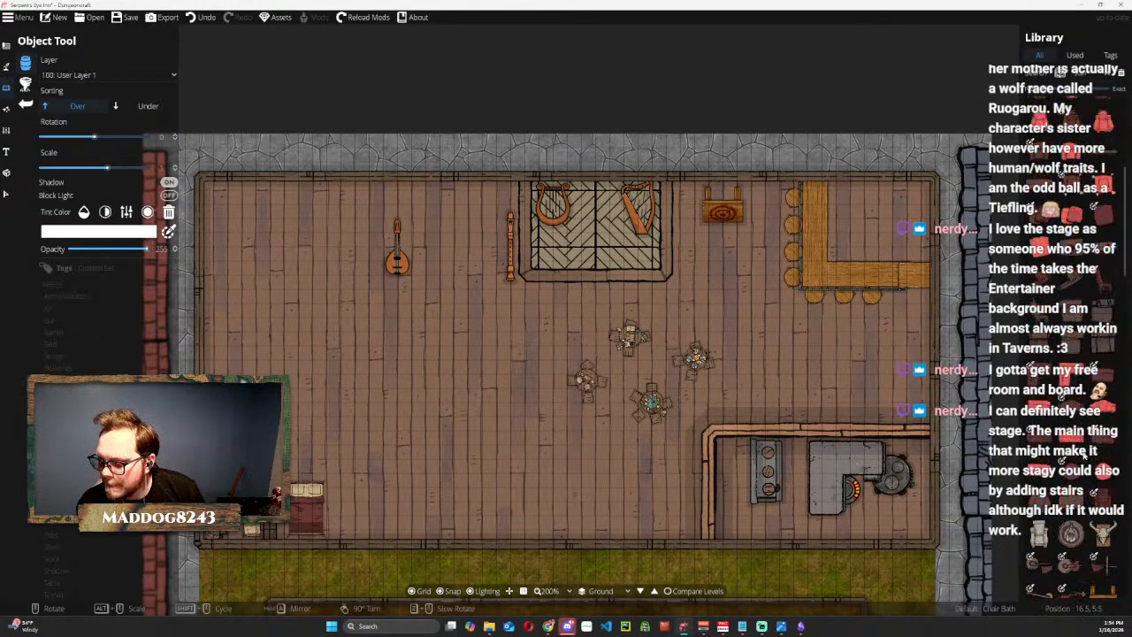
scroll(1061, 468, "down", 3)
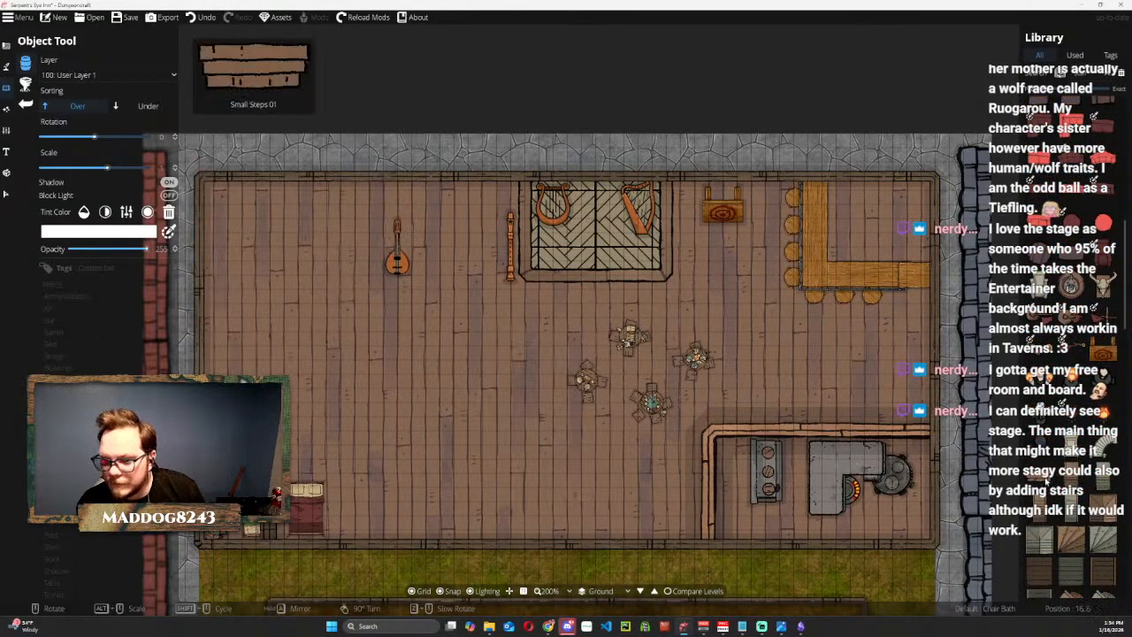
left_click(1041, 476)
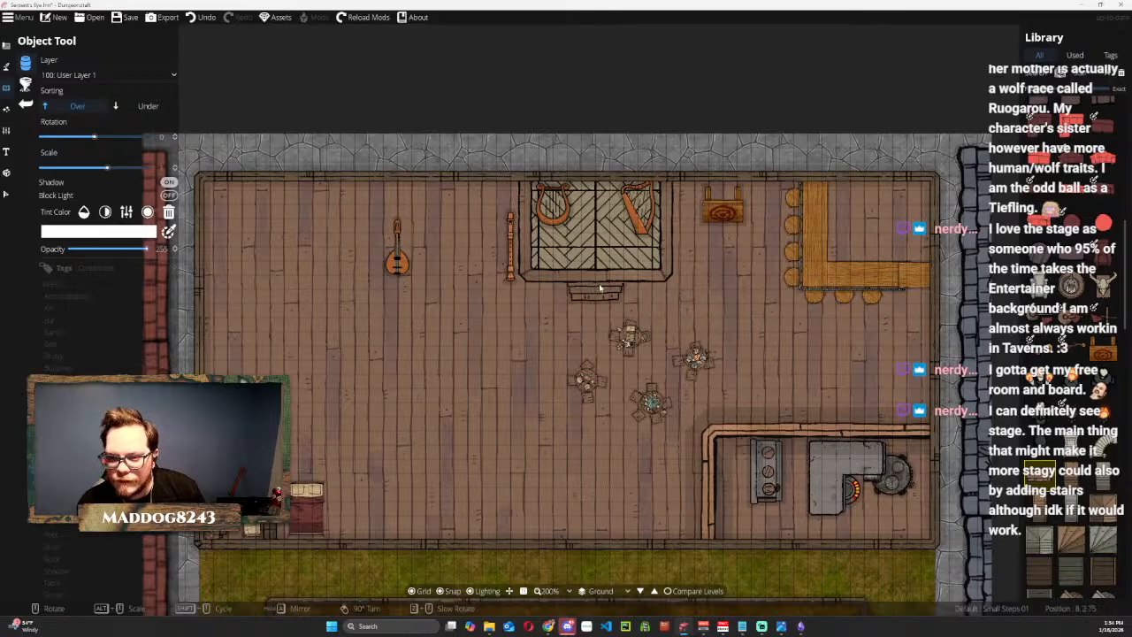
left_click(599, 288)
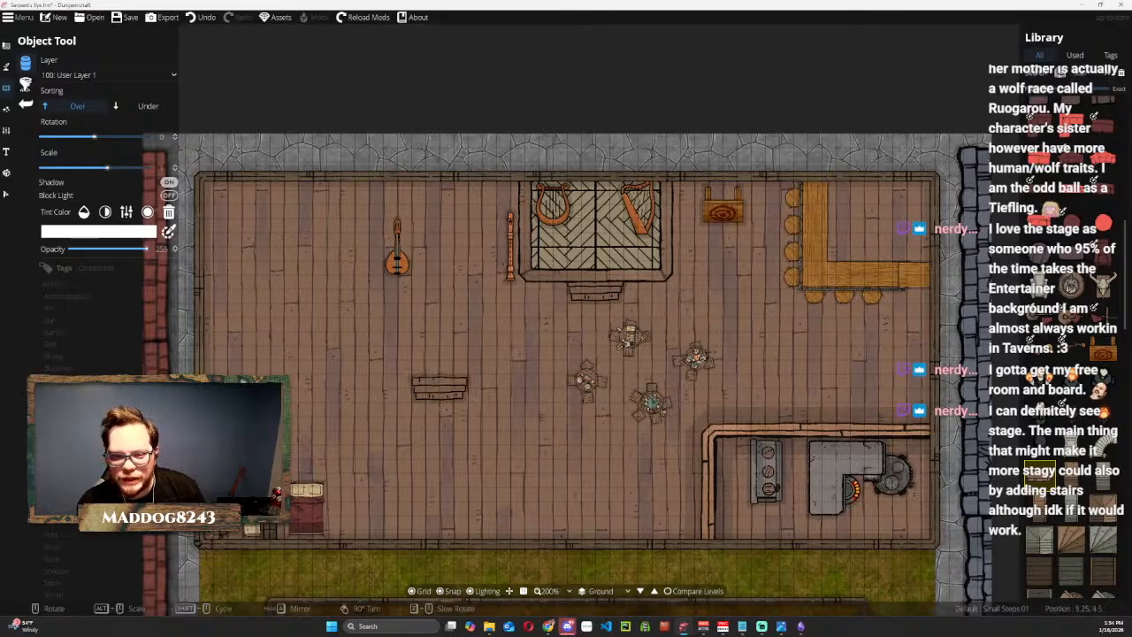
Move the stage steps to layer 700: Above Walls and send them to the back of that layer.
left_click(7, 193)
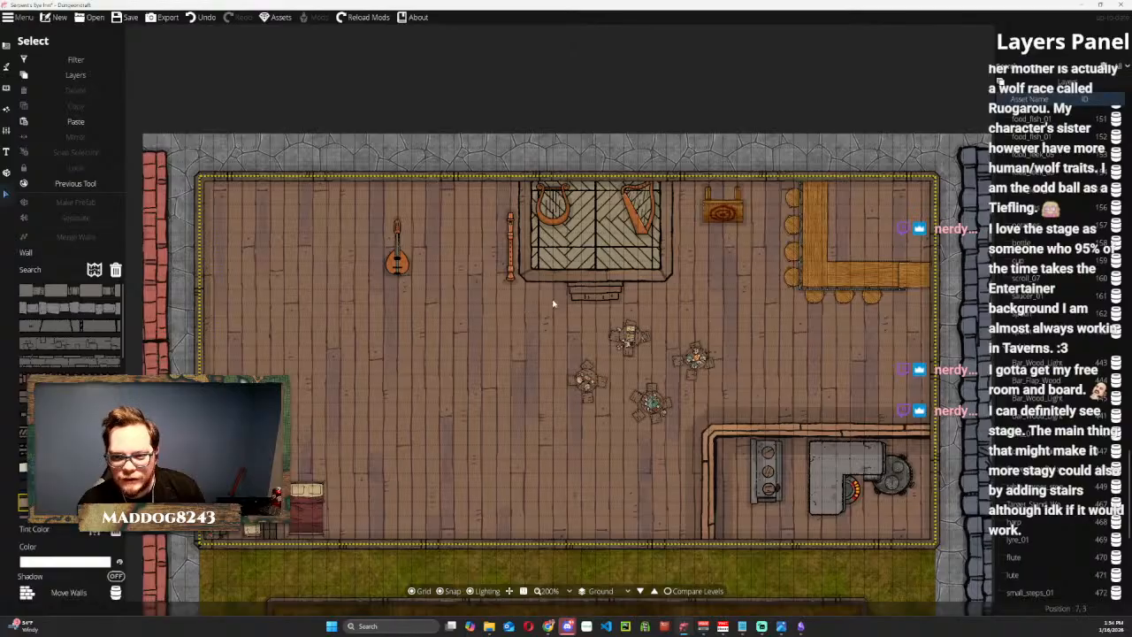
left_click(577, 293)
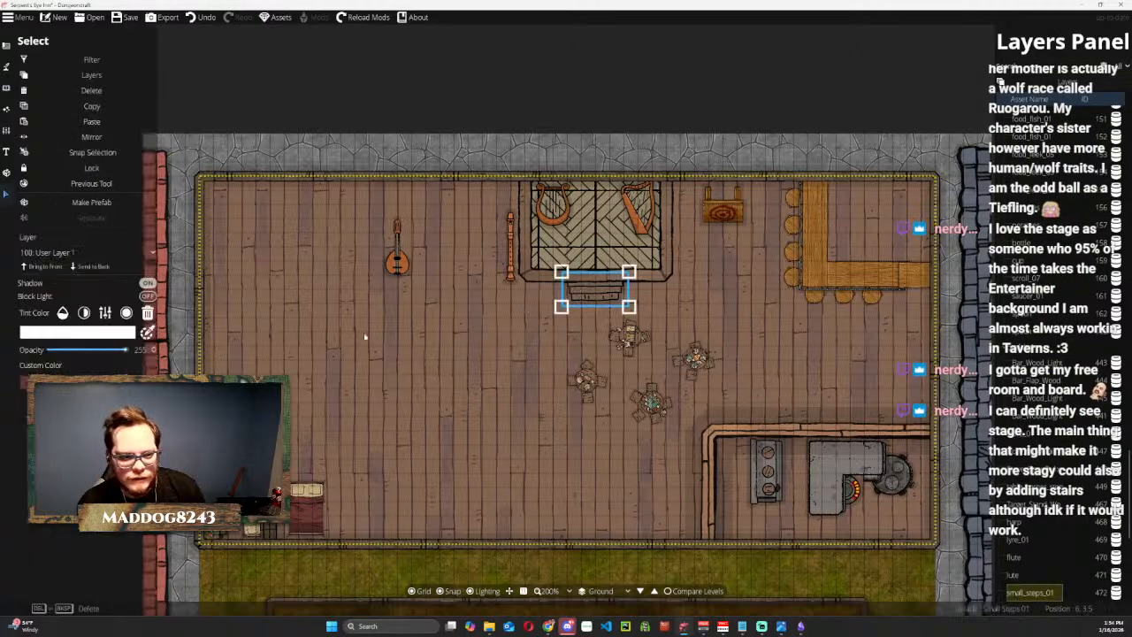
left_click(53, 253)
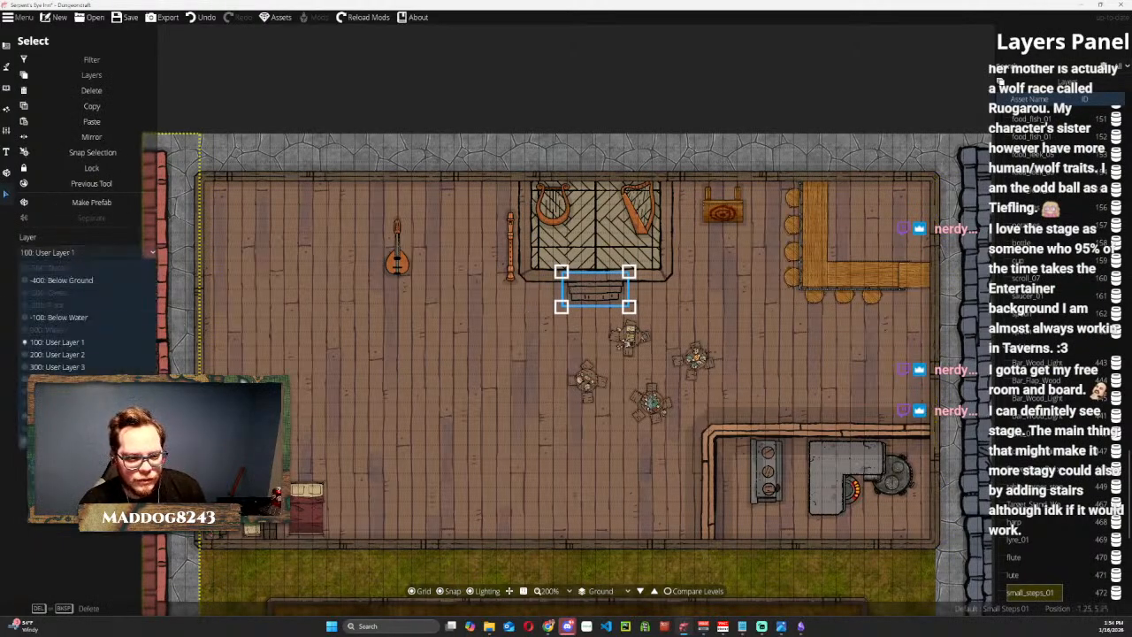
left_click(60, 416)
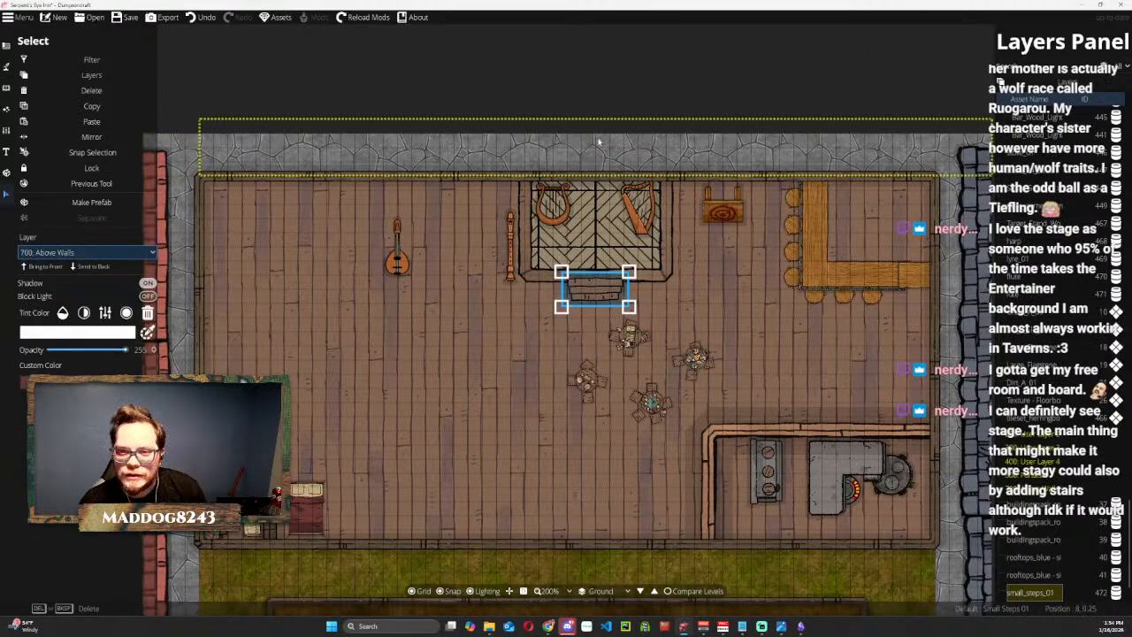
left_click(581, 94)
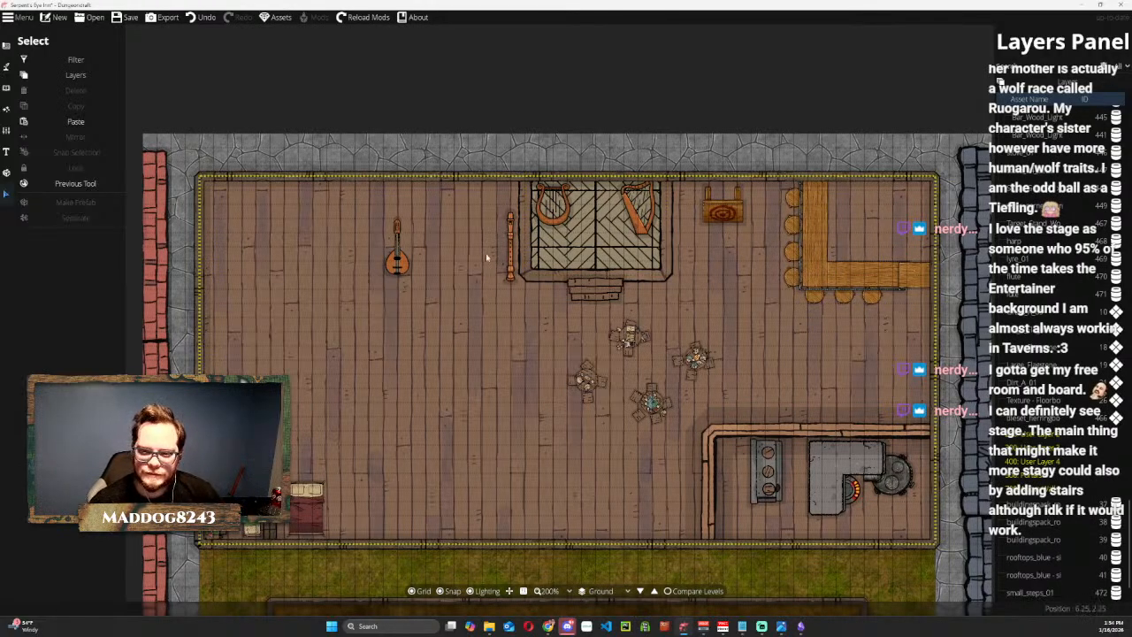
left_click(576, 291)
left_click(88, 267)
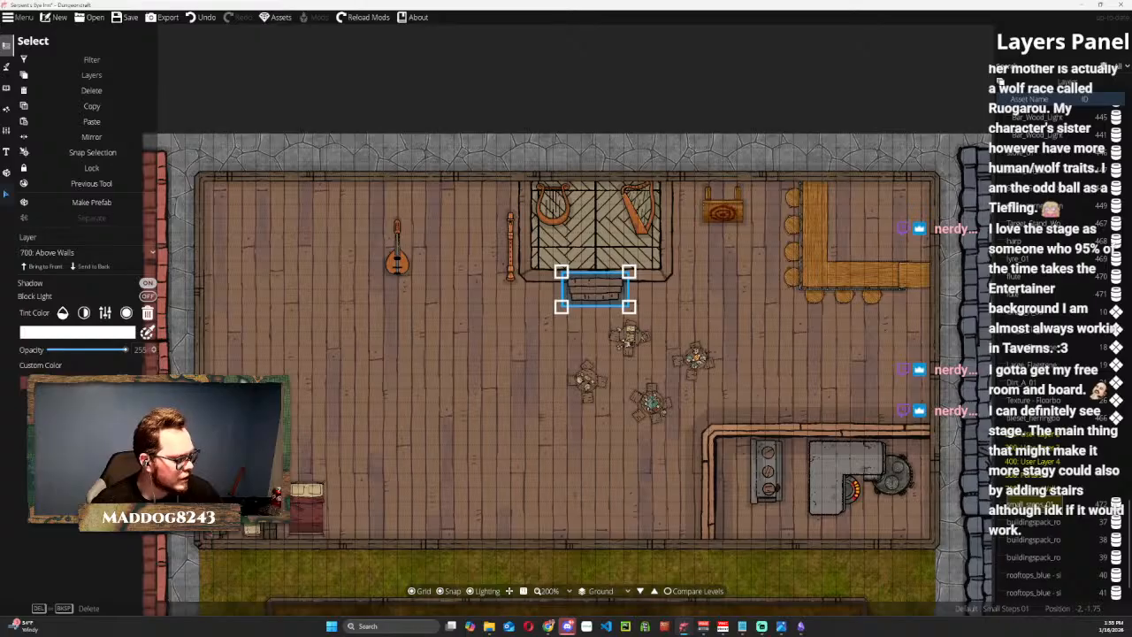
key("super+d")
key("super+d")
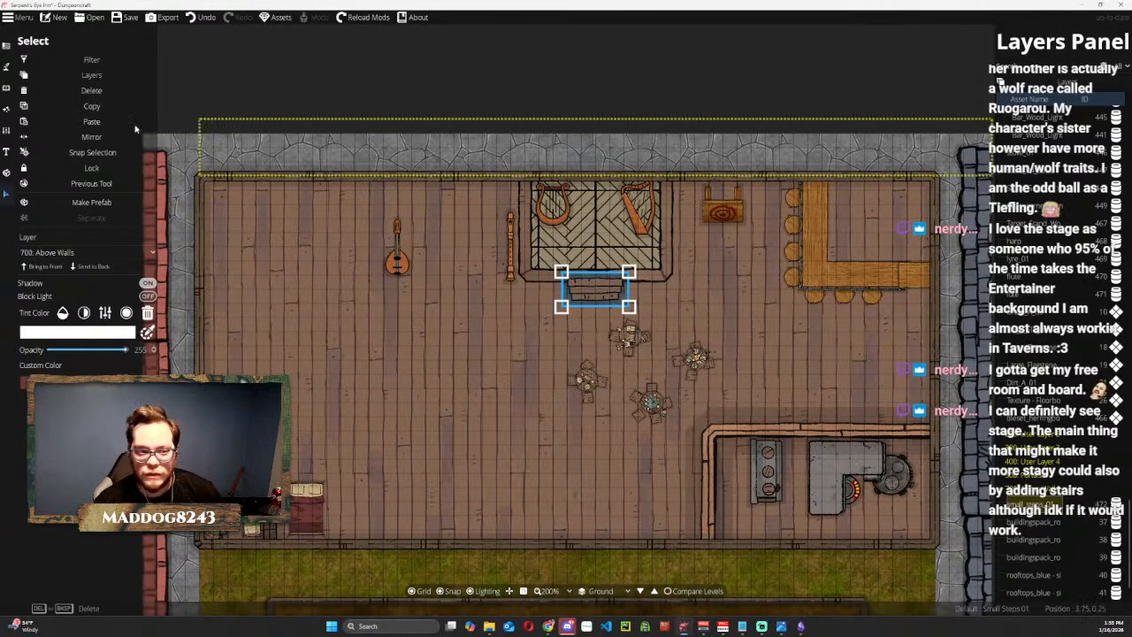
Find tables in the object library and place Table Rectangle Wood Light H 2x1 on the stage at about 8.25, 2.
left_click(6, 87)
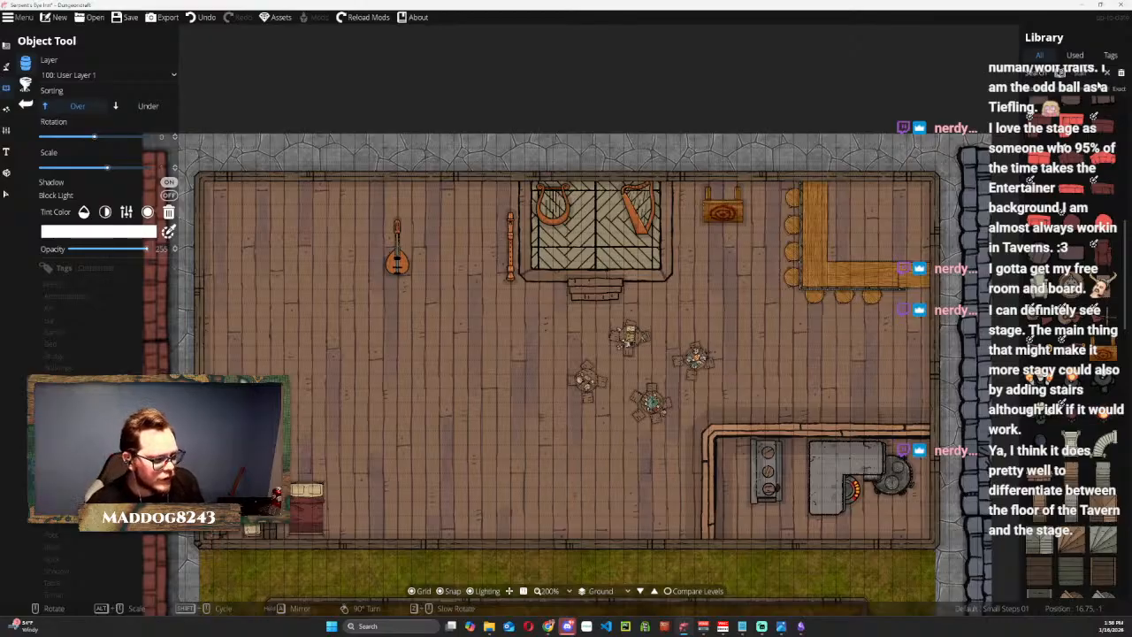
left_click(440, 487)
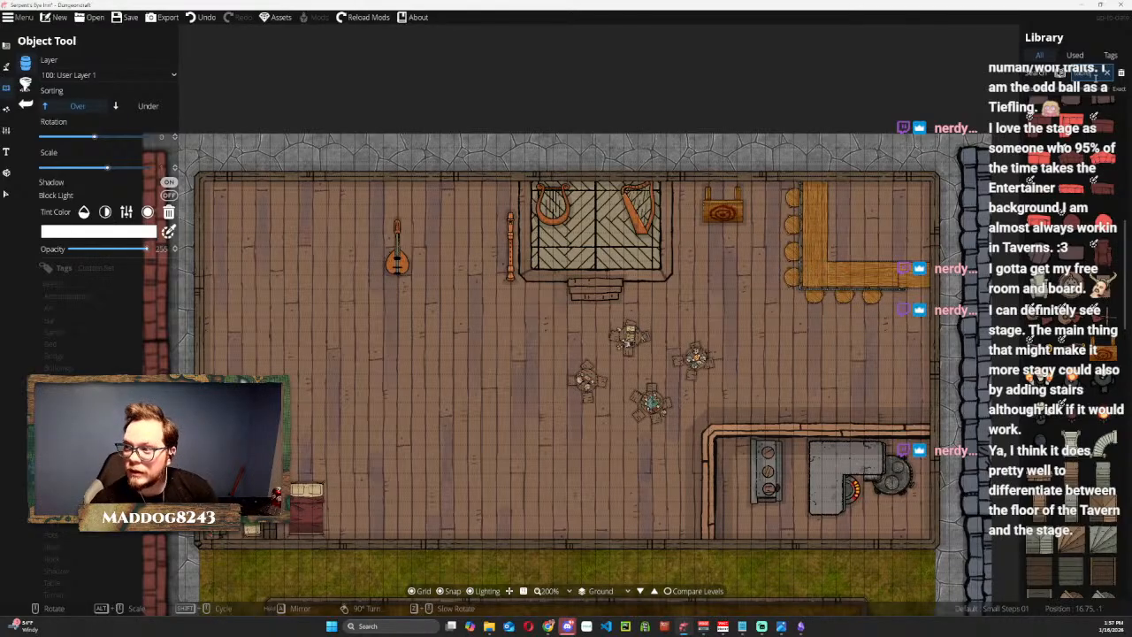
key("Return")
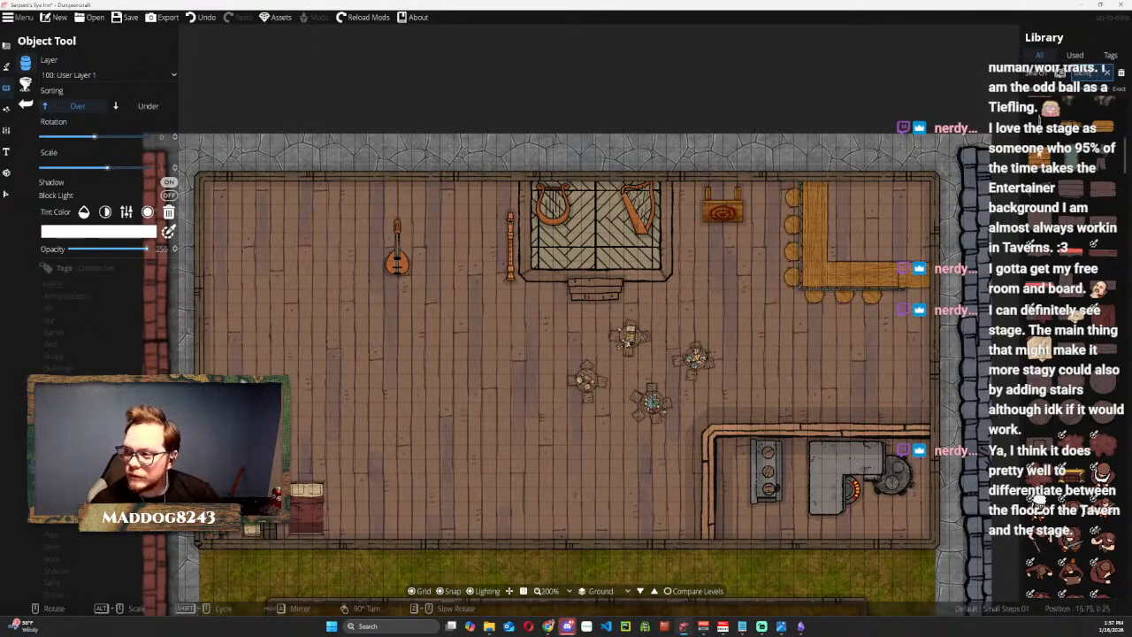
left_click(1038, 162)
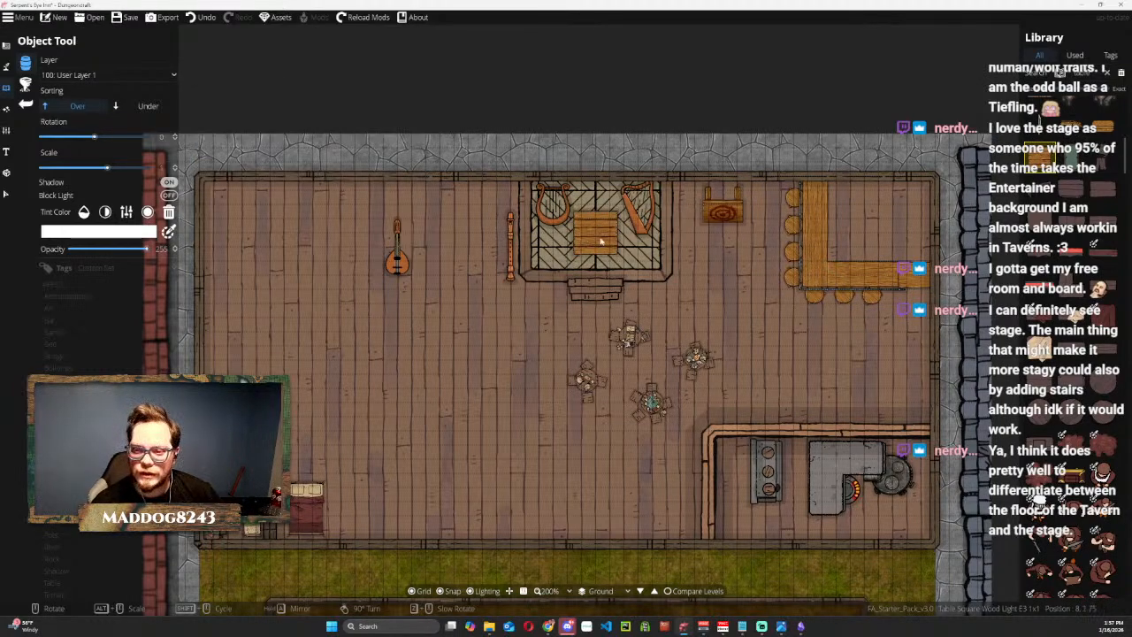
left_click(1105, 128)
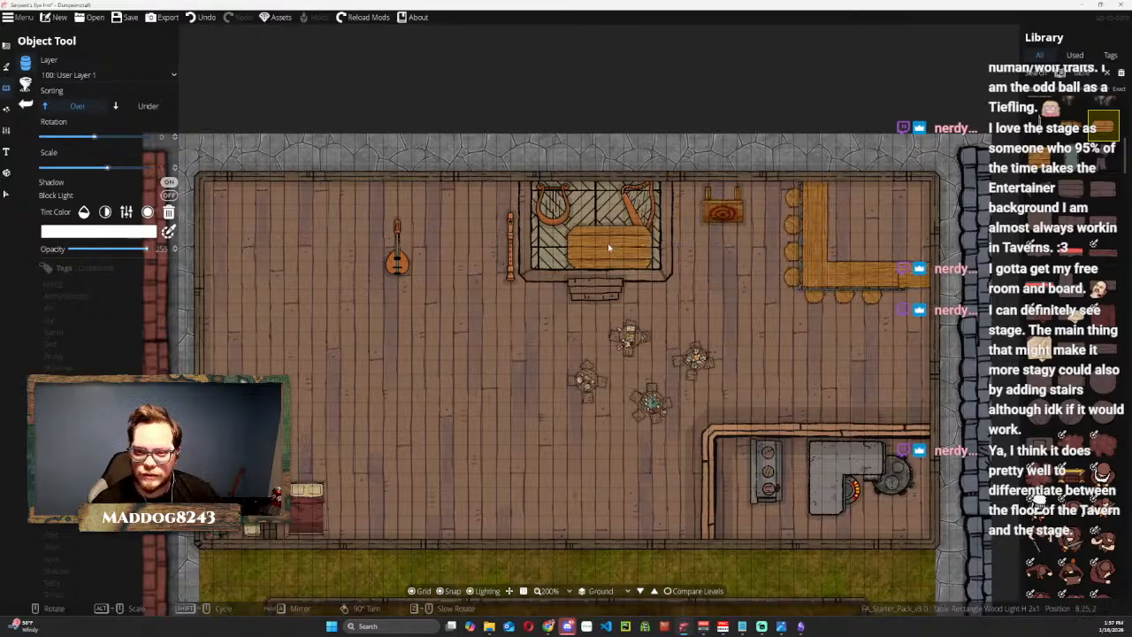
left_click(607, 243)
Move the lyre off the stage onto the open floor just right of the lute.
left_click(5, 196)
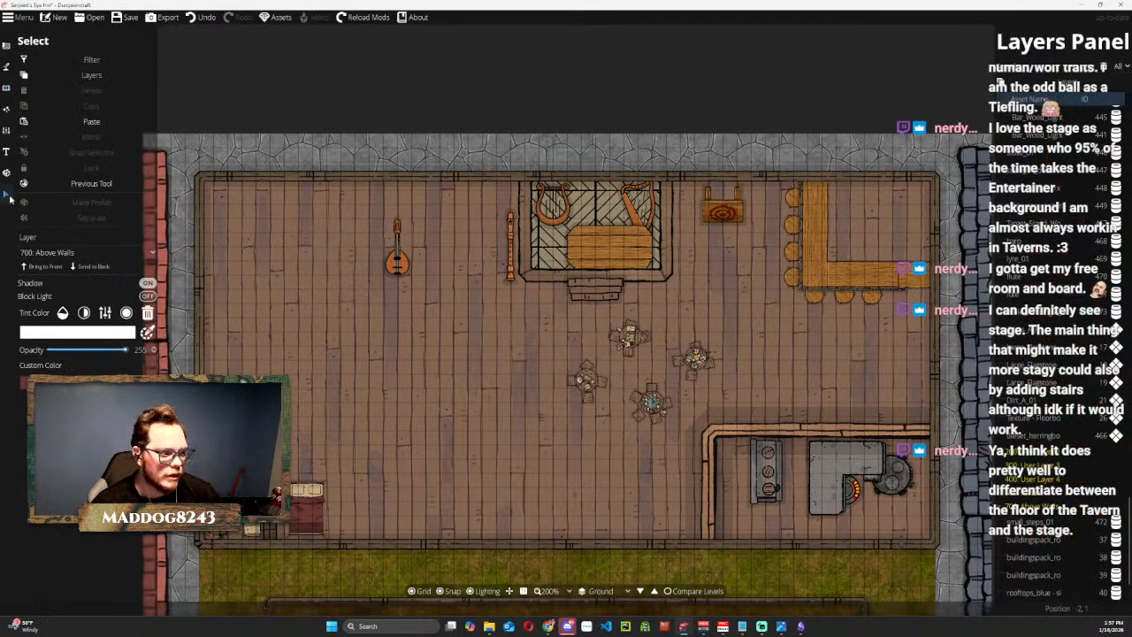
left_click(553, 213)
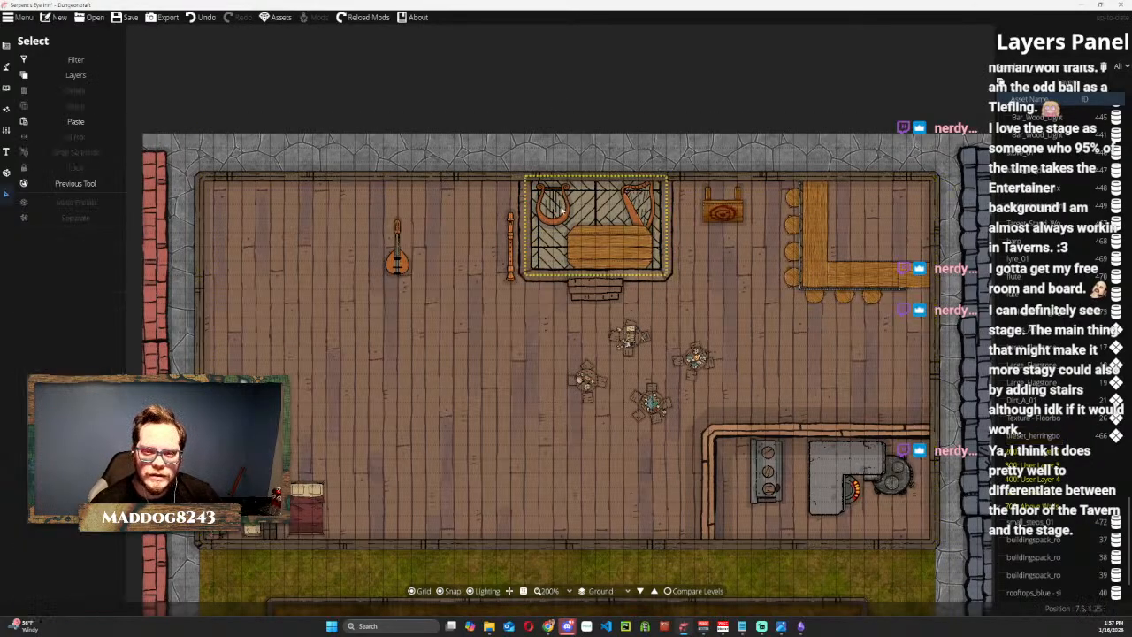
left_click(554, 216)
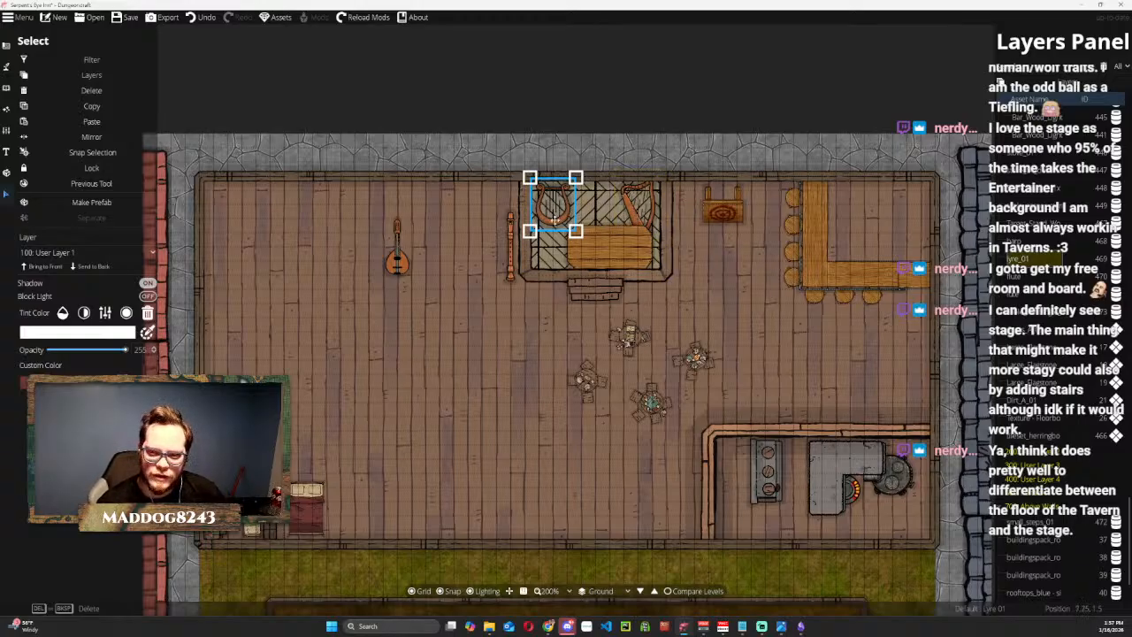
left_click_drag(556, 219, 446, 287)
Move the rectangular table into the stage's upper-left corner and scale it down to leave room around it.
left_click(609, 248)
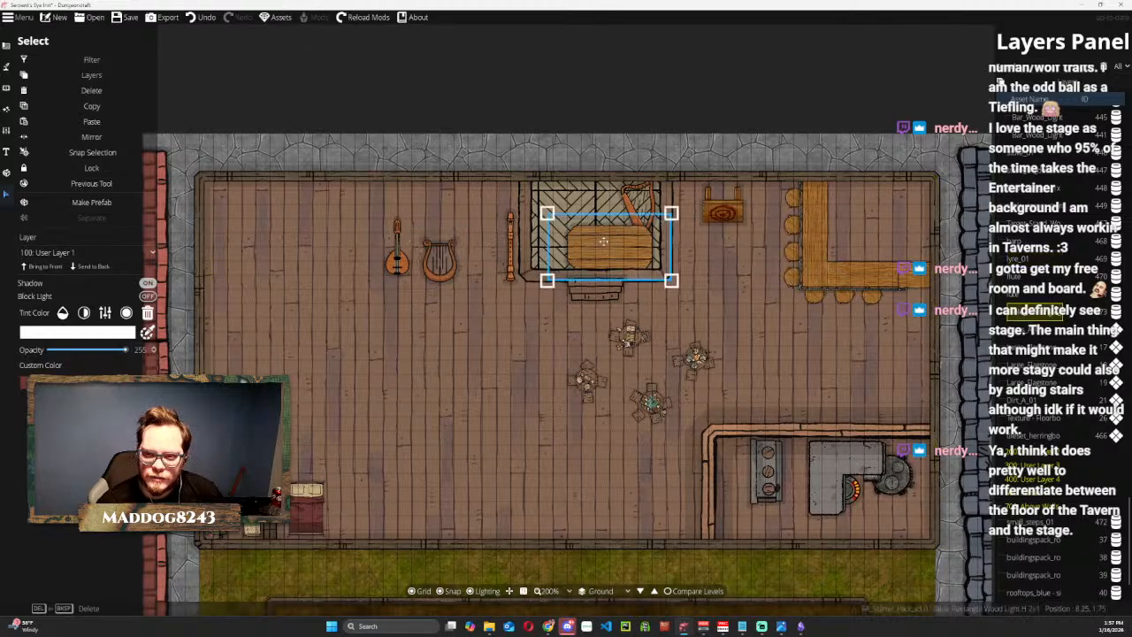
left_click_drag(609, 247, 583, 216)
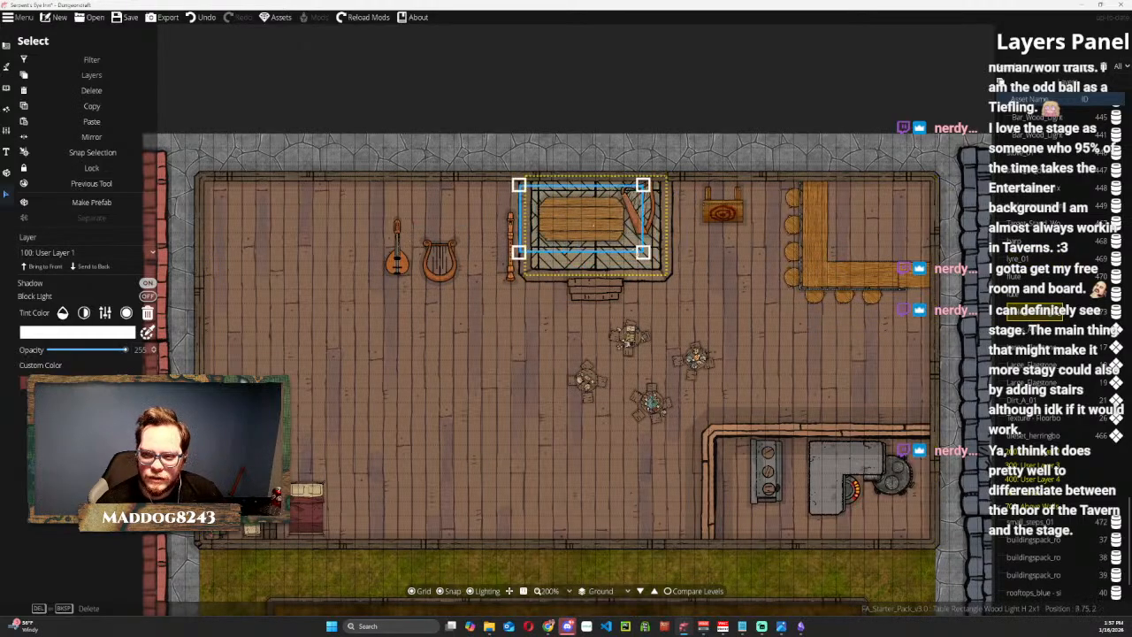
left_click_drag(643, 252, 563, 197)
left_click(563, 92)
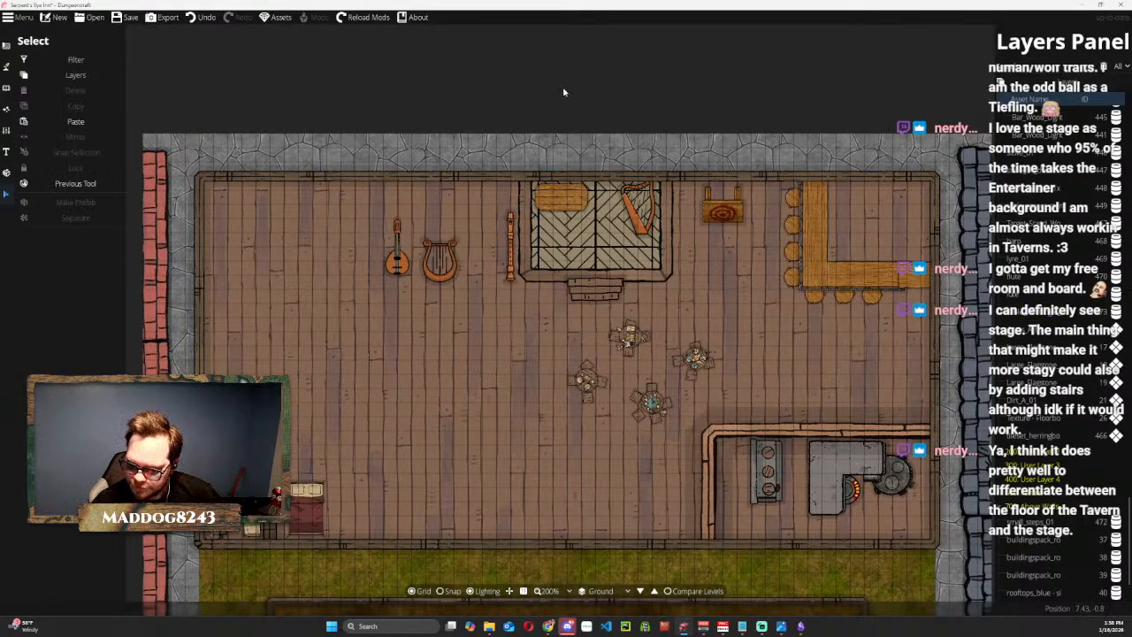
Scale down the flute beside the stage and move it onto the small rectangular table.
left_click(510, 254)
left_click(509, 163)
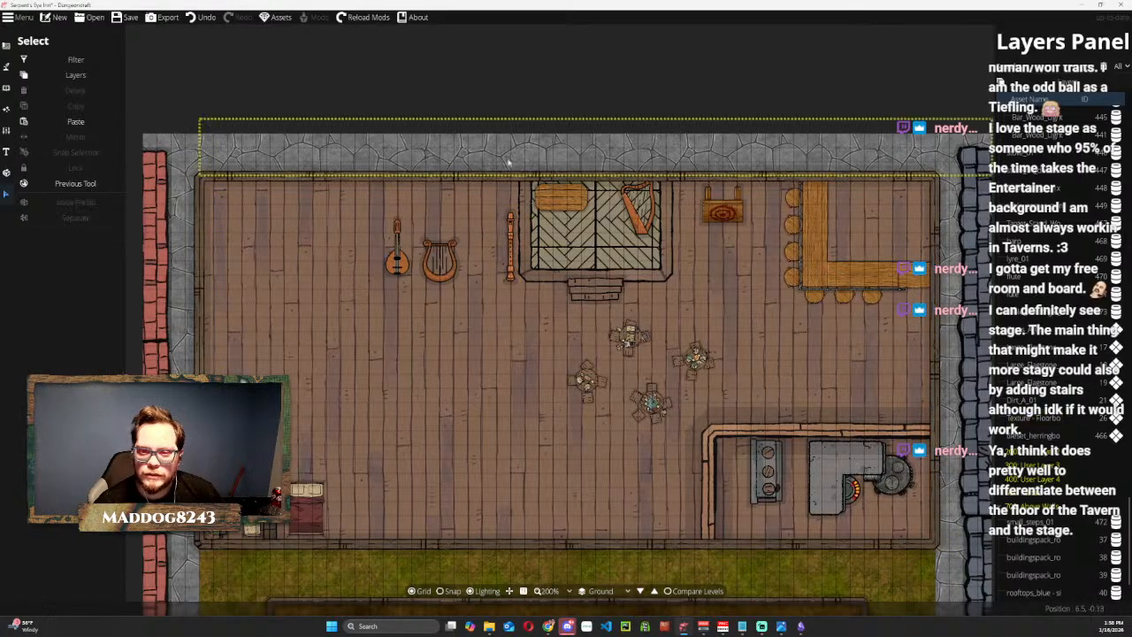
left_click(510, 238)
left_click_drag(521, 207, 562, 185)
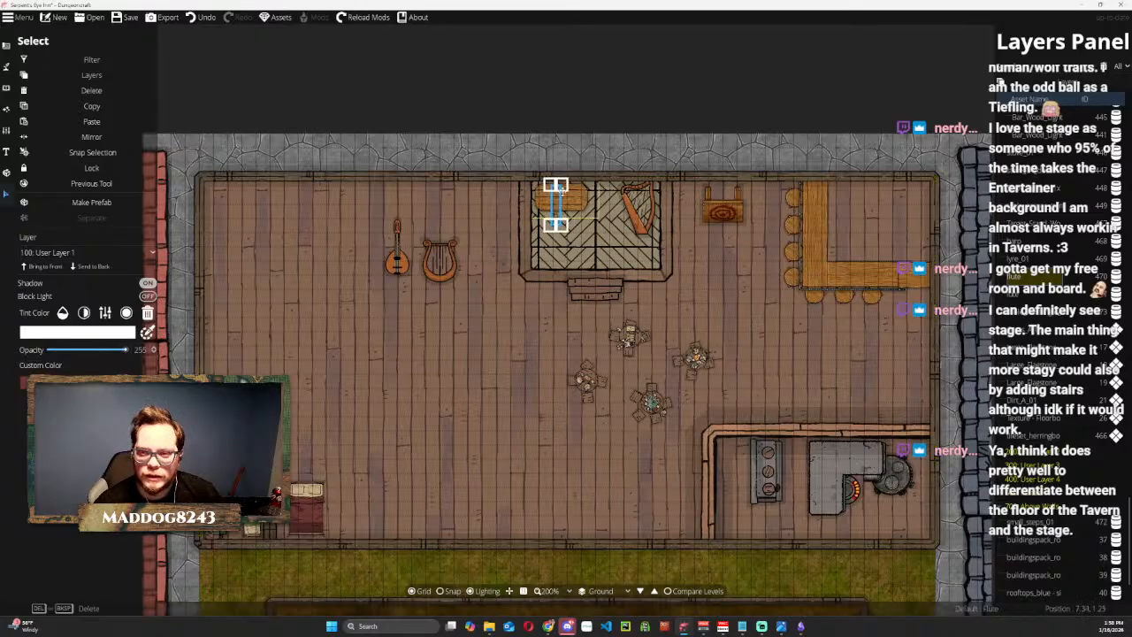
Shrink the flute further to fit the table and tilt it diagonally at the table's left end.
scroll(569, 172, "up", 3)
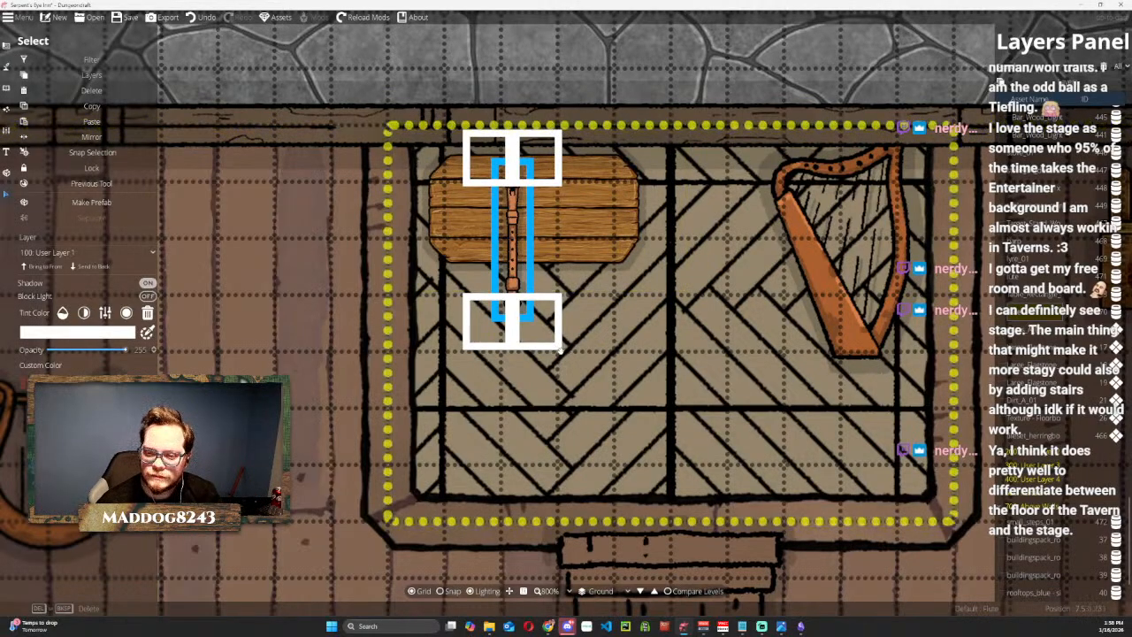
left_click_drag(560, 350, 465, 212)
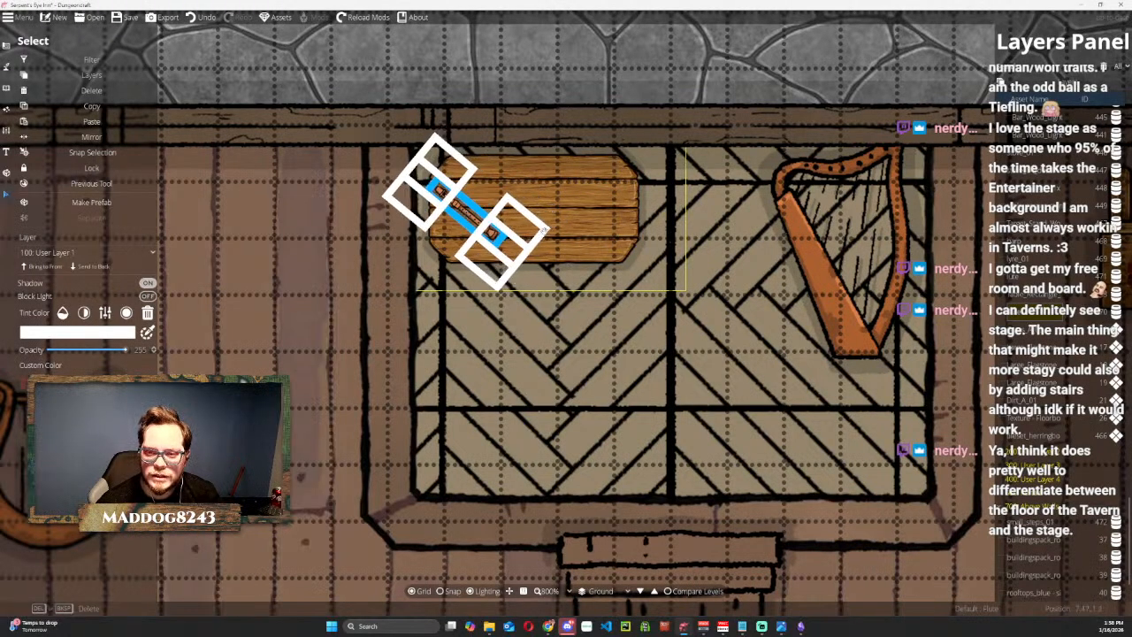
left_click_drag(546, 228, 475, 226)
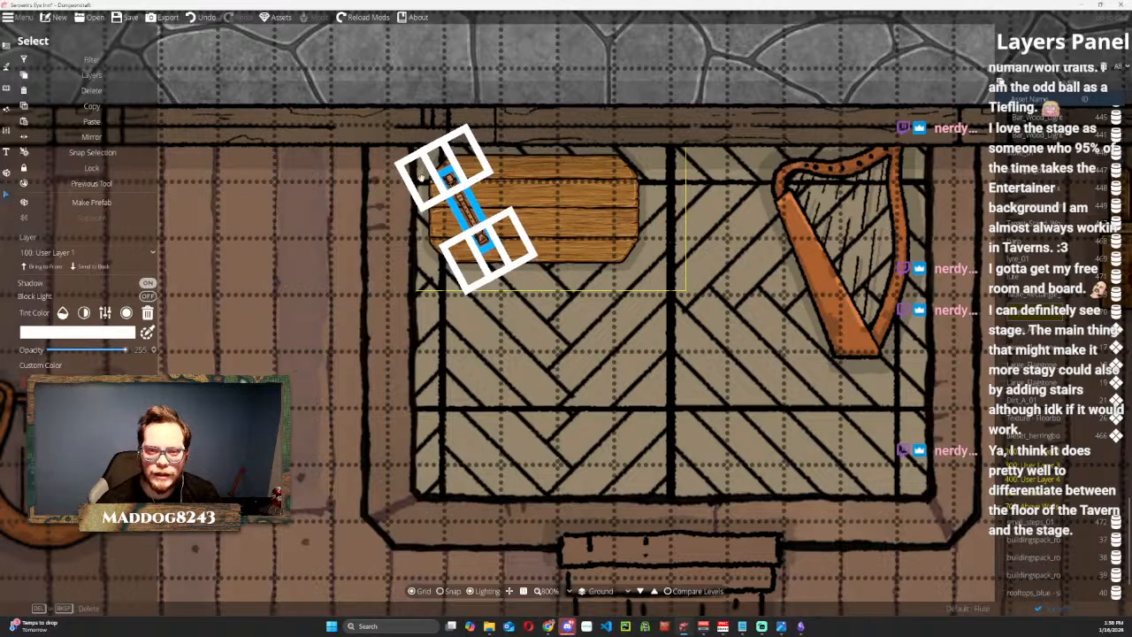
scroll(422, 177, "down", 3)
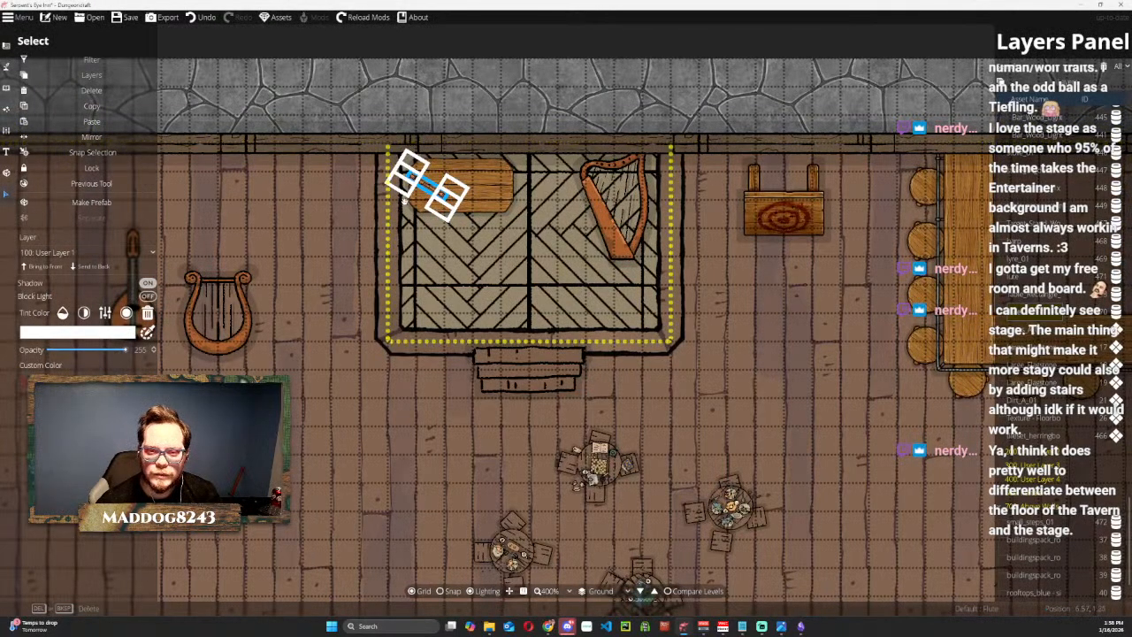
left_click_drag(404, 199, 399, 185)
left_click(257, 288)
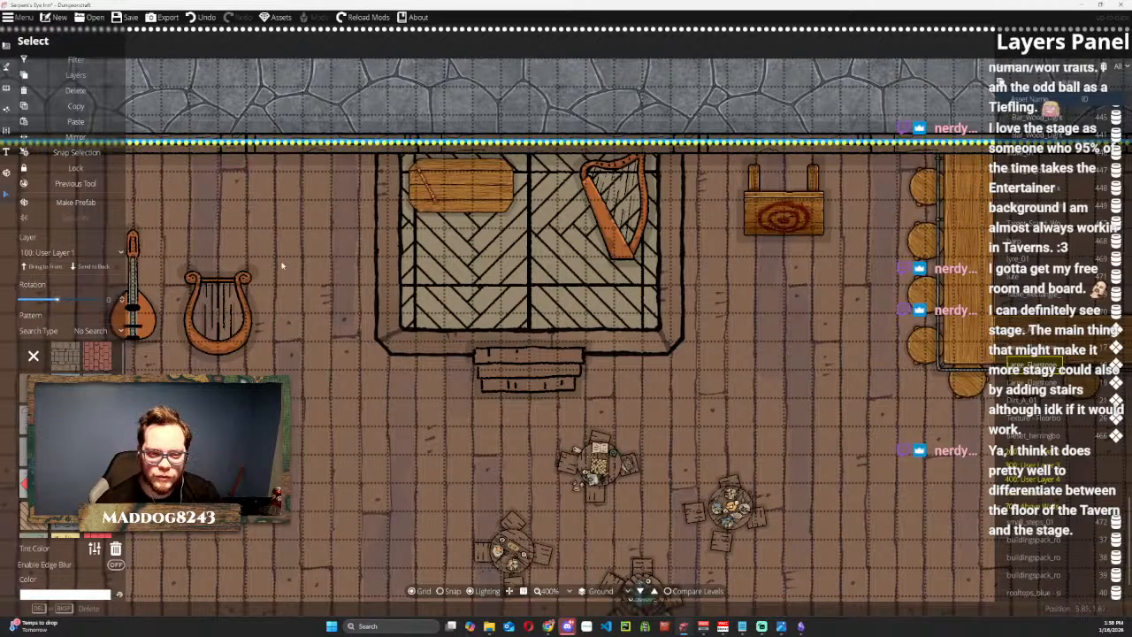
Move the lyre back onto the stage just below the table, keep it upright and scale it down.
left_click_drag(282, 264, 422, 266)
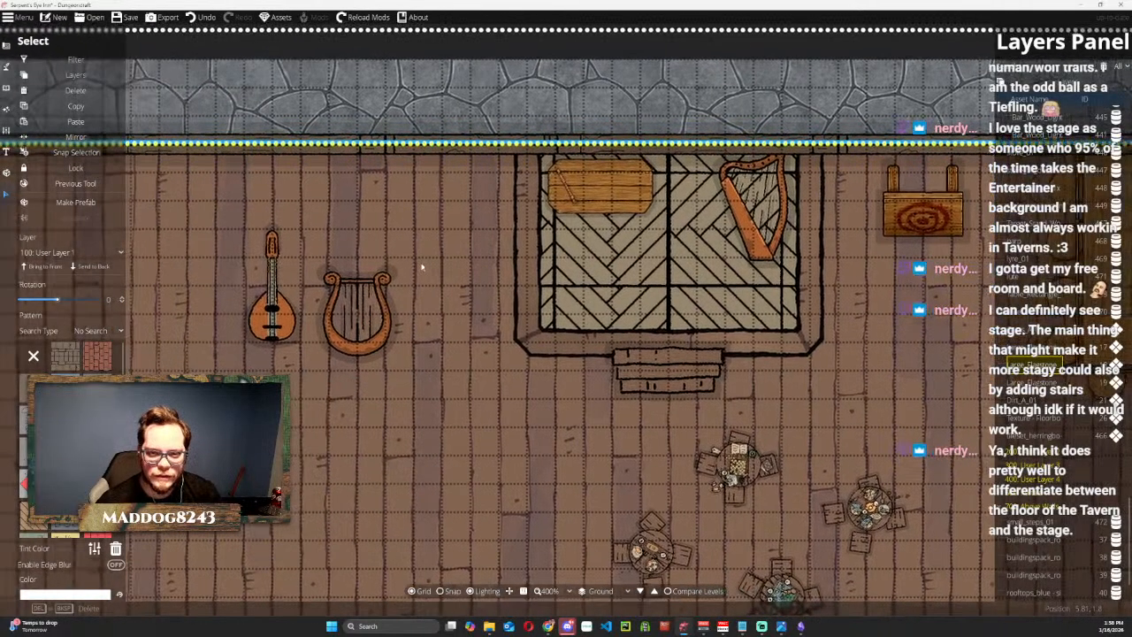
left_click(359, 345)
left_click_drag(366, 316, 661, 244)
scroll(662, 244, "up", 4)
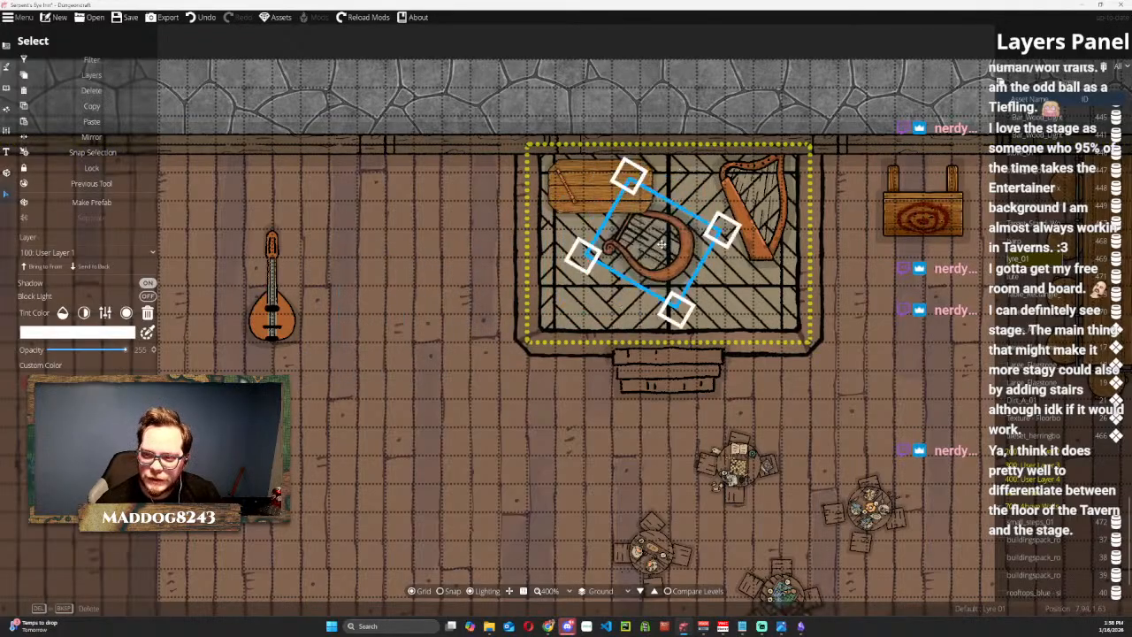
scroll(661, 244, "up", 2)
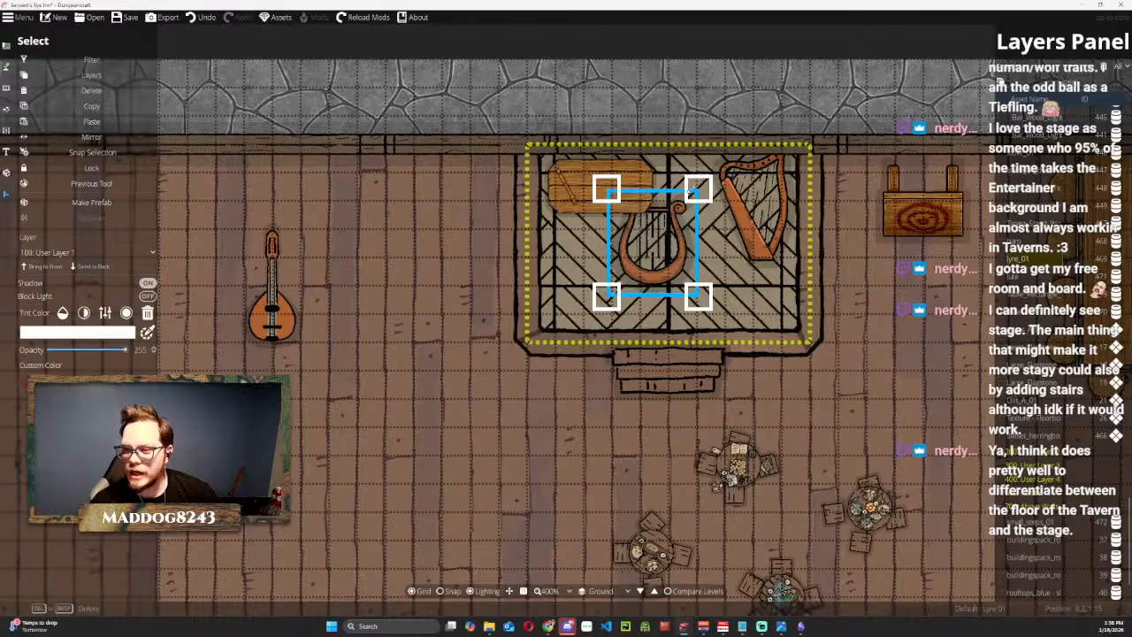
left_click_drag(698, 189, 615, 259)
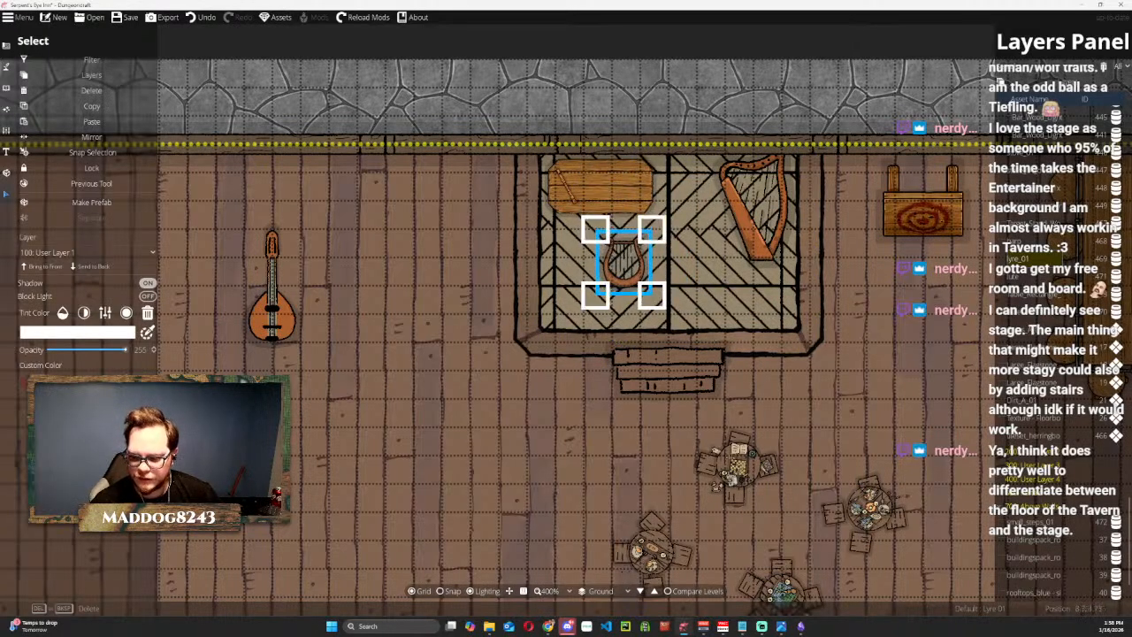
mouse_move(568, 626)
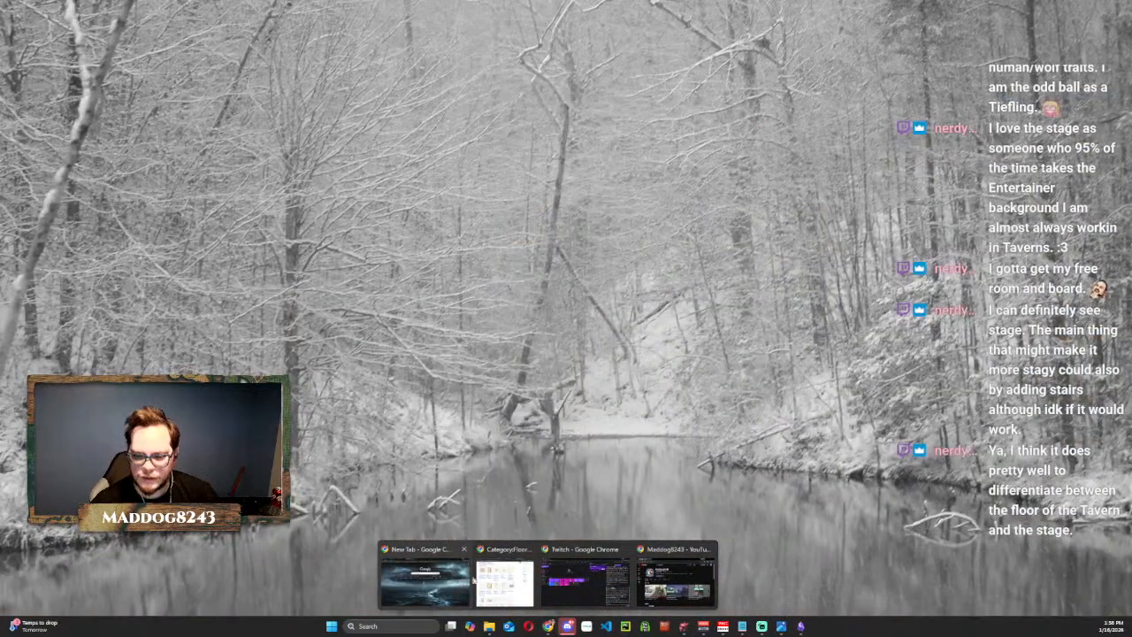
left_click(504, 579)
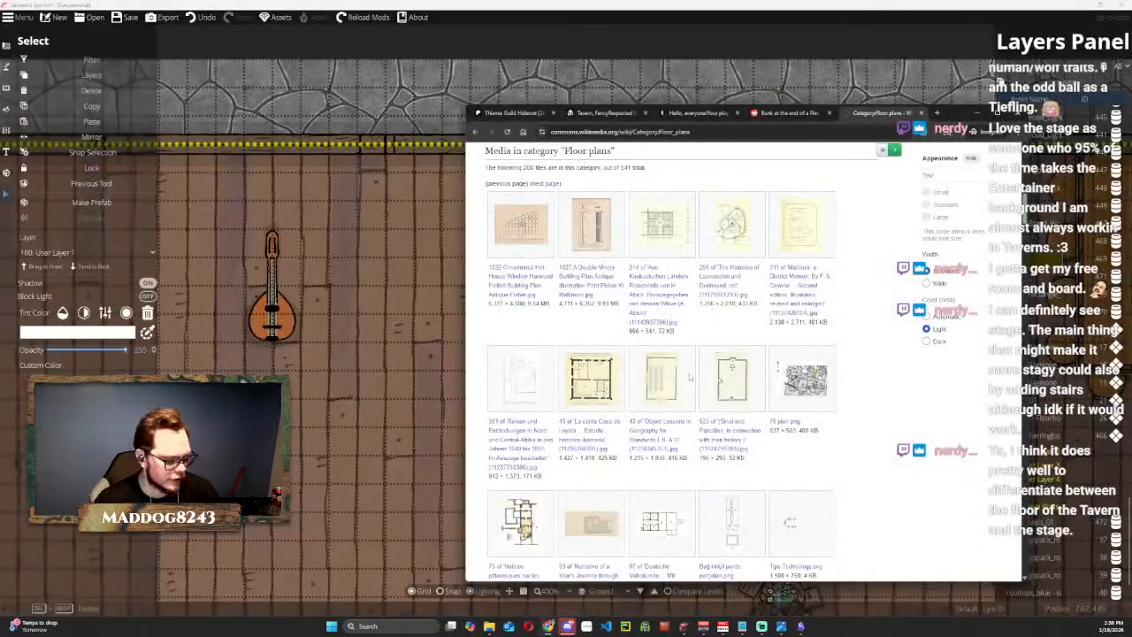
key("ctrl+t")
type("are lyres")
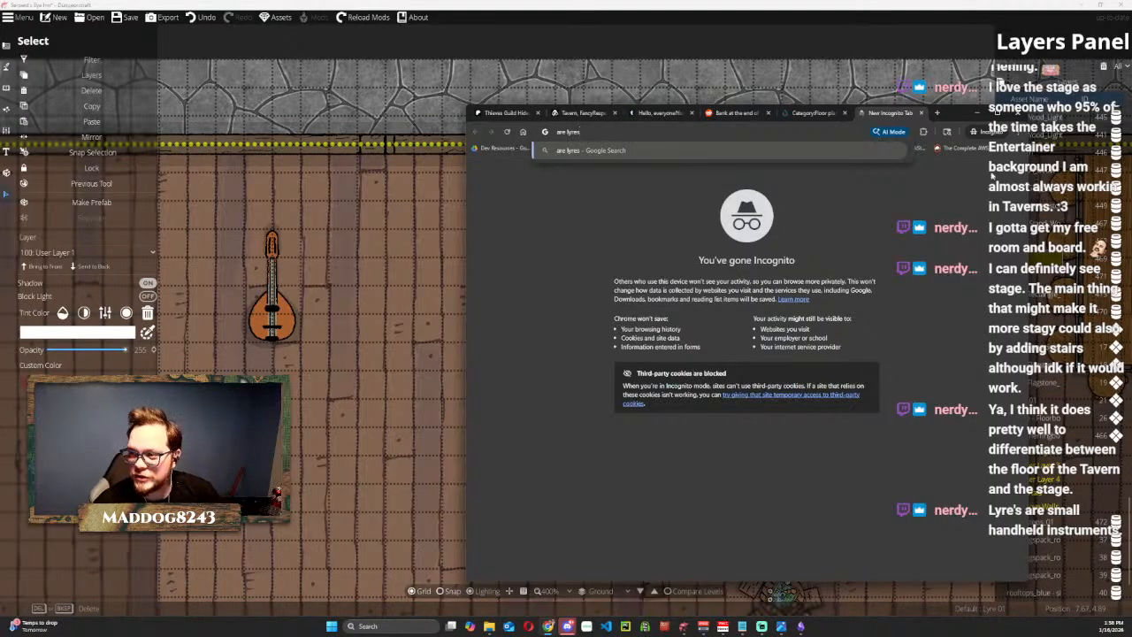
left_click(979, 113)
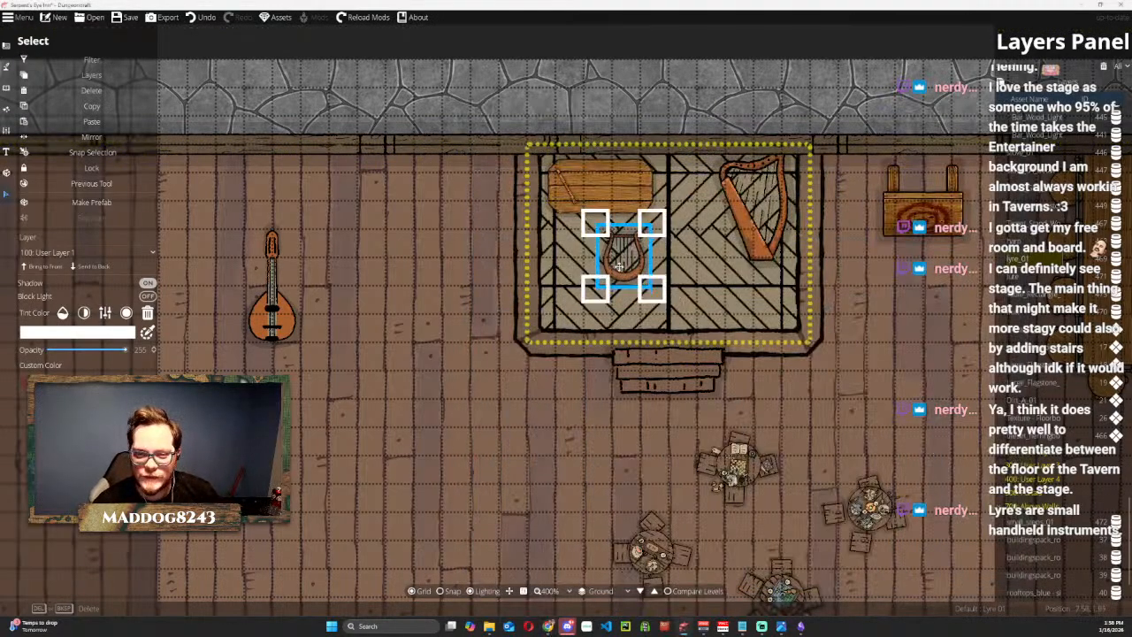
Scale down the lyre and place it on the left half of the stage table, brought to the front.
left_click(47, 267)
left_click_drag(619, 238, 606, 185)
left_click_drag(631, 145, 600, 174)
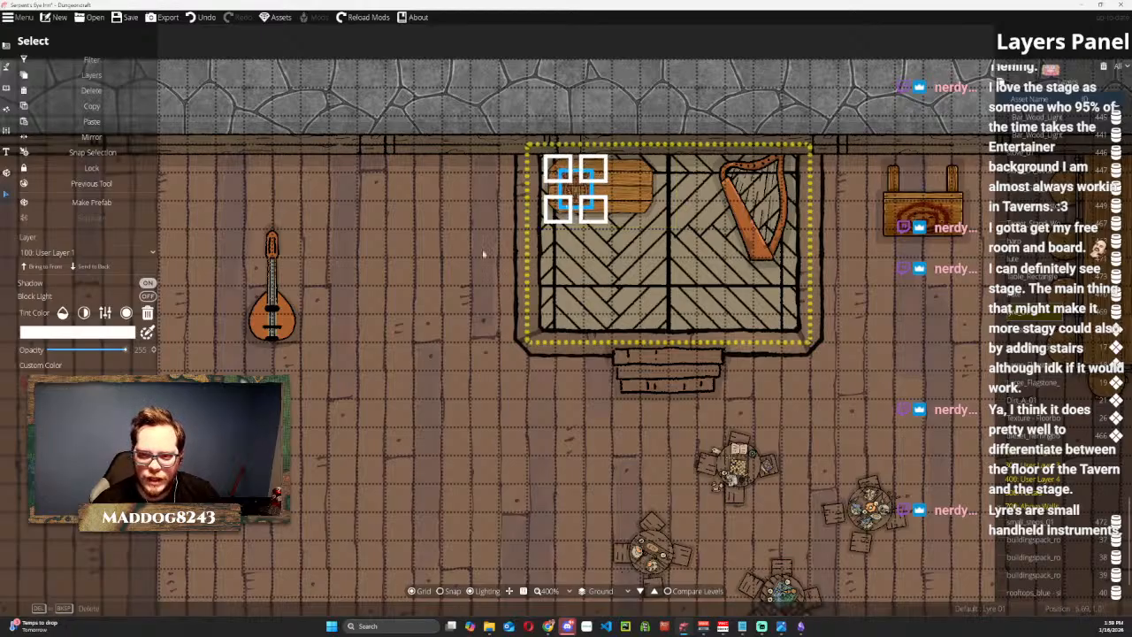
left_click(104, 267)
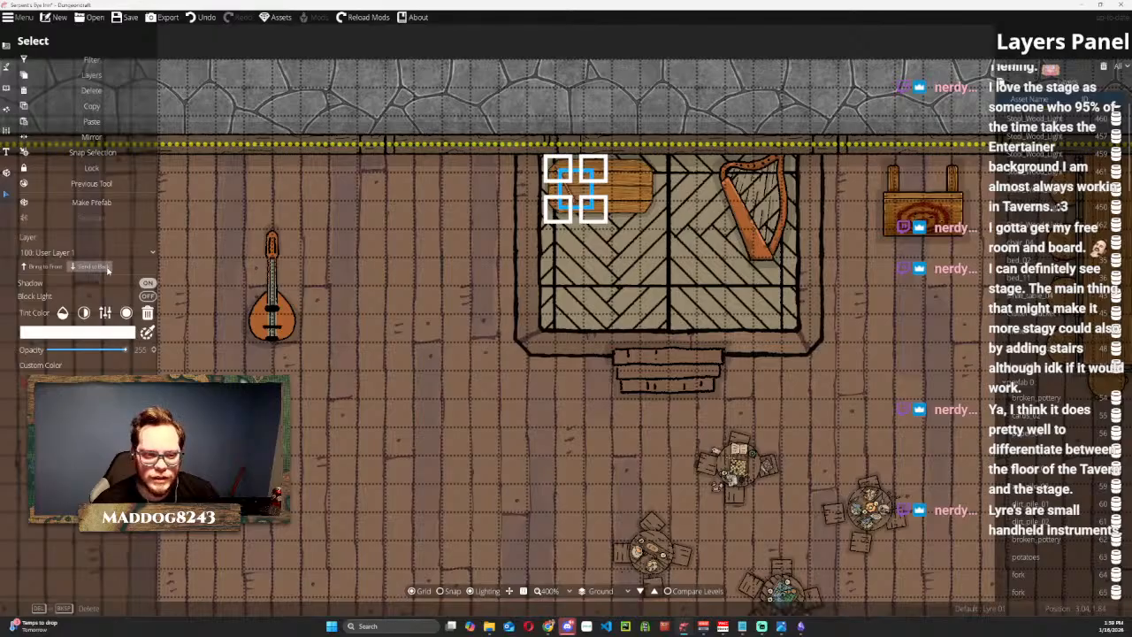
left_click(51, 267)
Bring the flute in front of the lyre on the stage table and deselect it.
scroll(1041, 550, "down", 1)
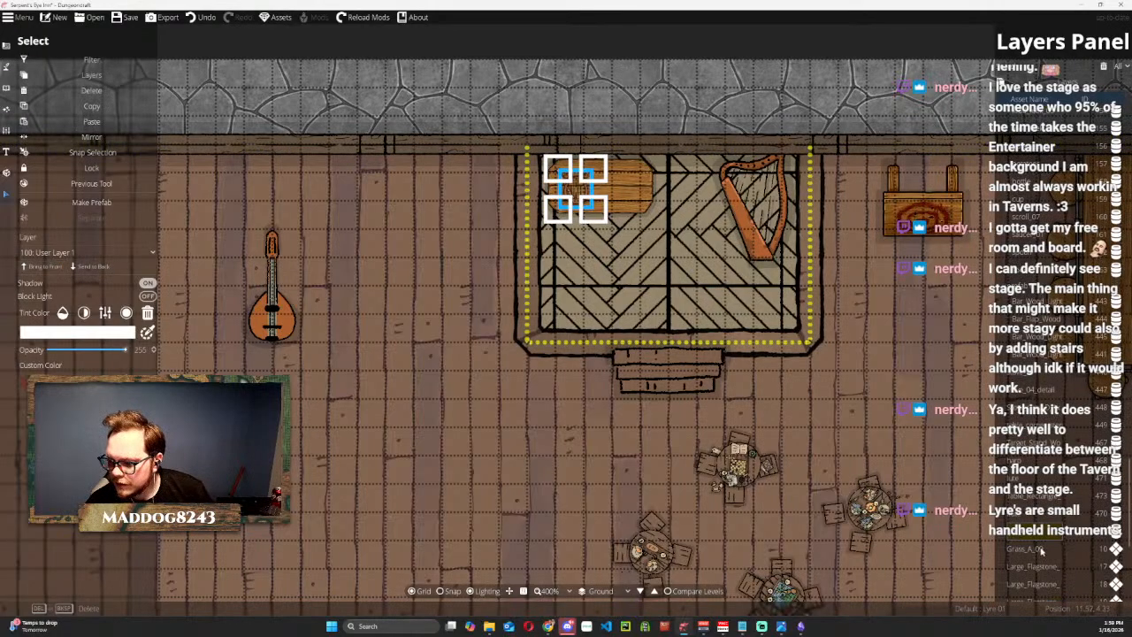
left_click(1019, 518)
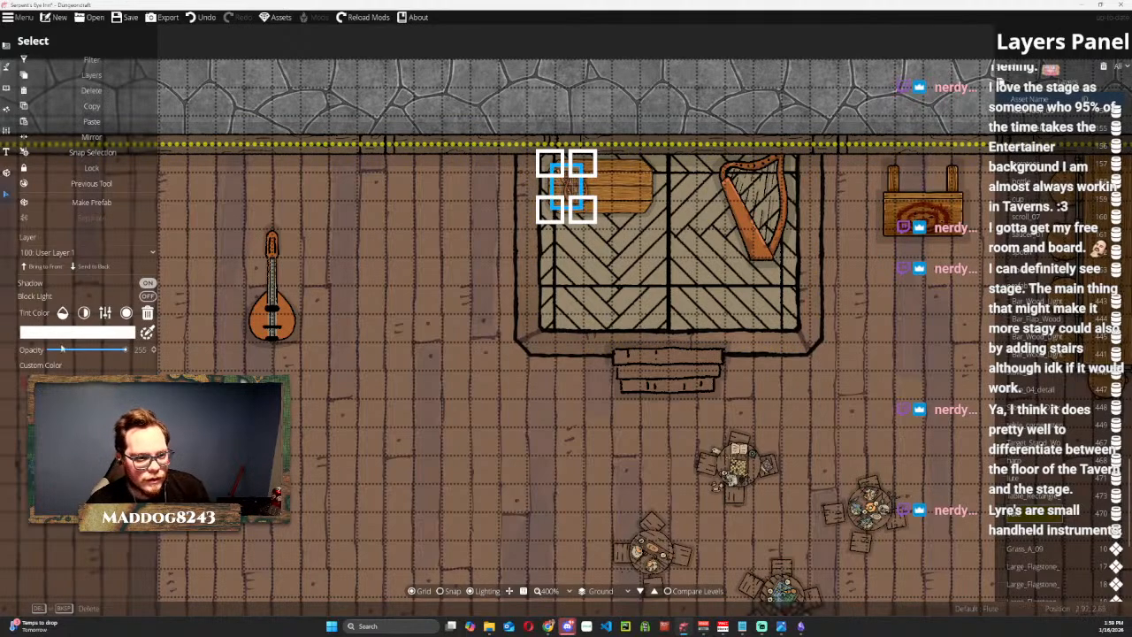
left_click(555, 100)
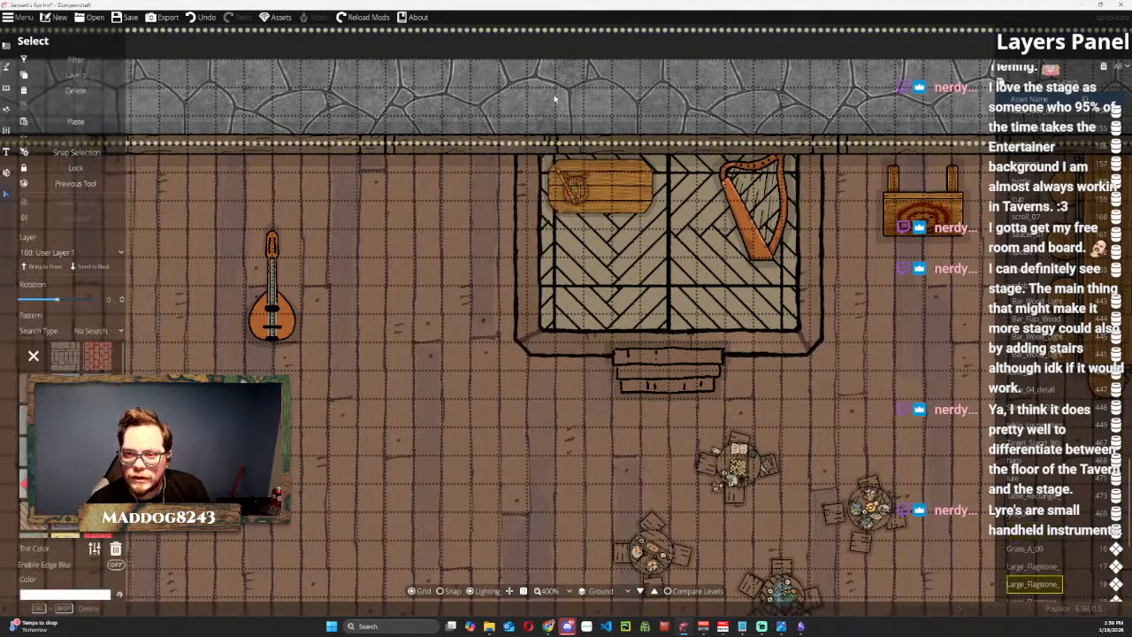
Scale down the harp and place it upright in the middle of the stage table, brought to the front.
scroll(576, 196, "up", 2)
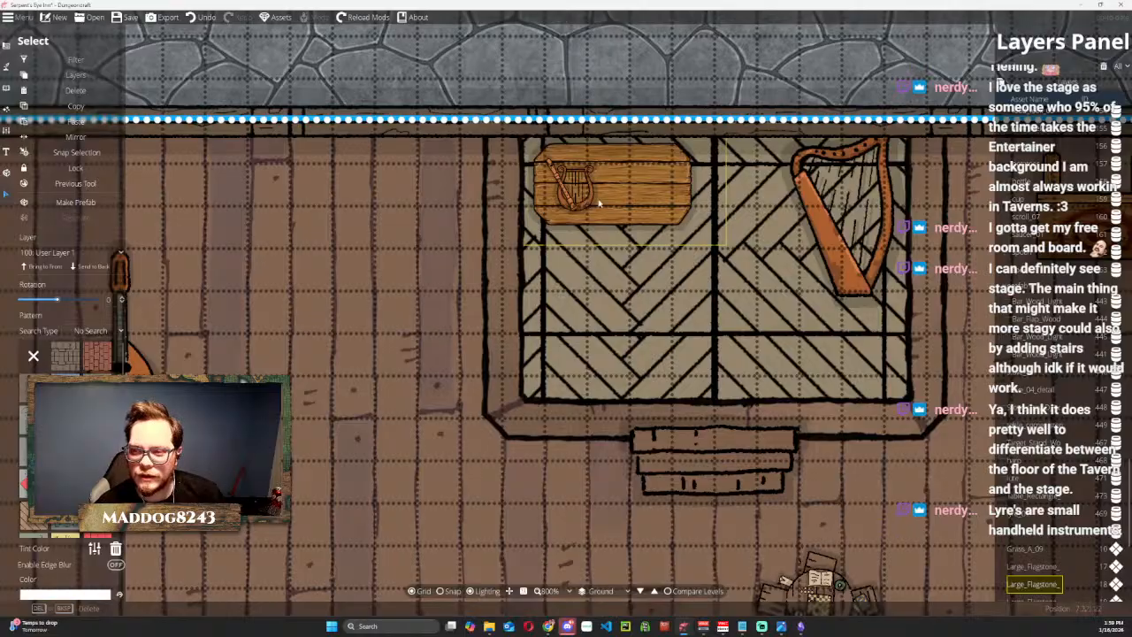
left_click(828, 243)
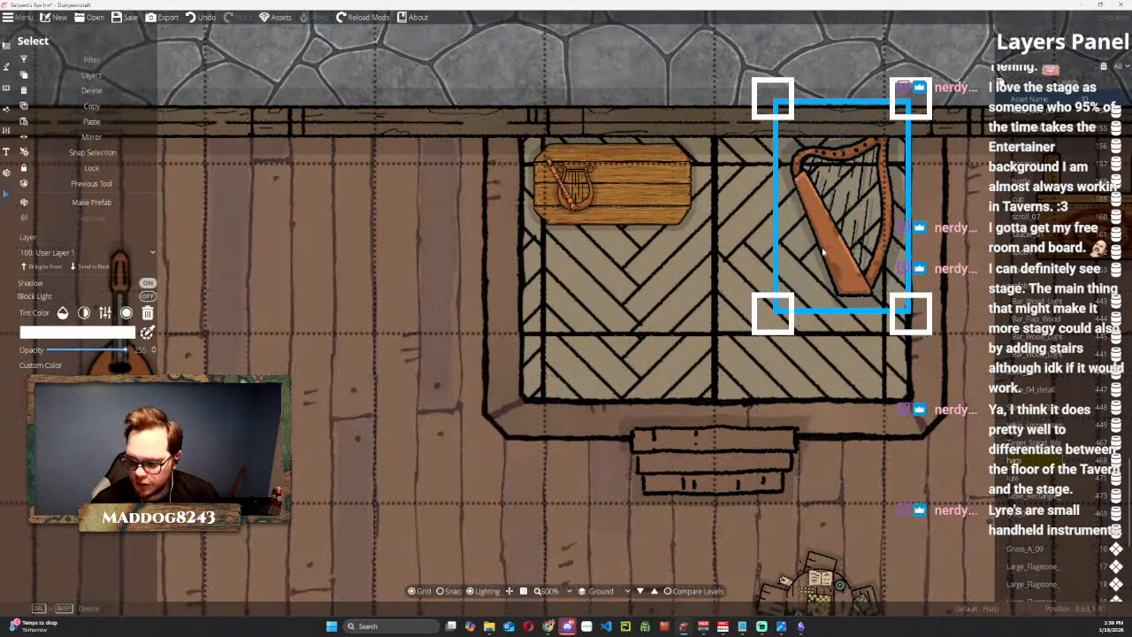
scroll(608, 186, "down", 2)
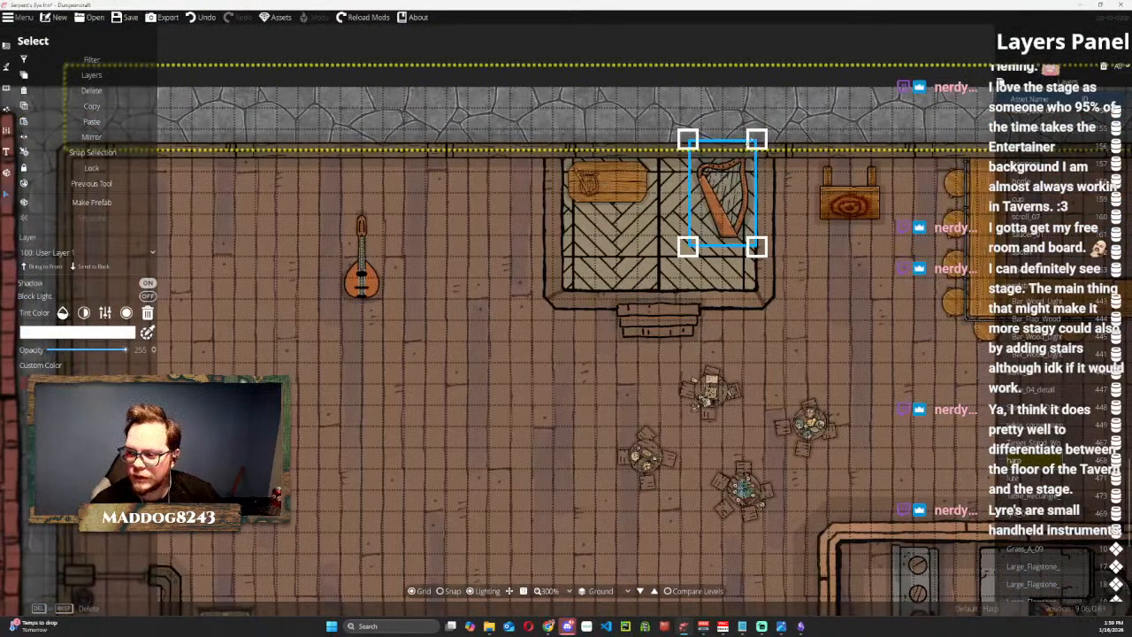
left_click_drag(756, 139, 695, 187)
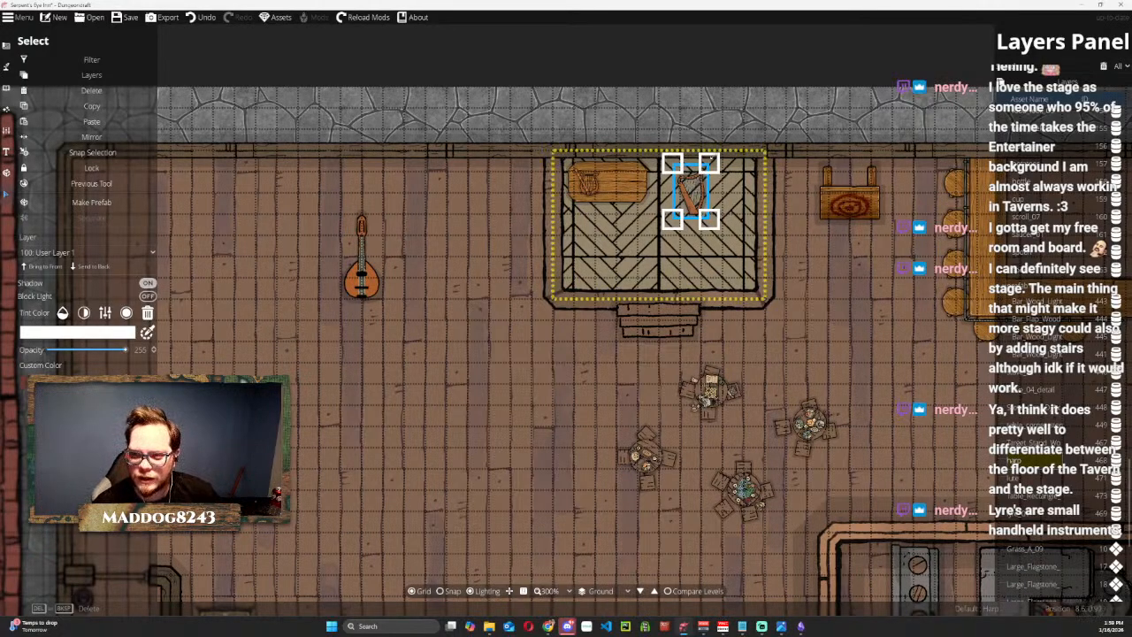
left_click_drag(709, 164, 622, 187)
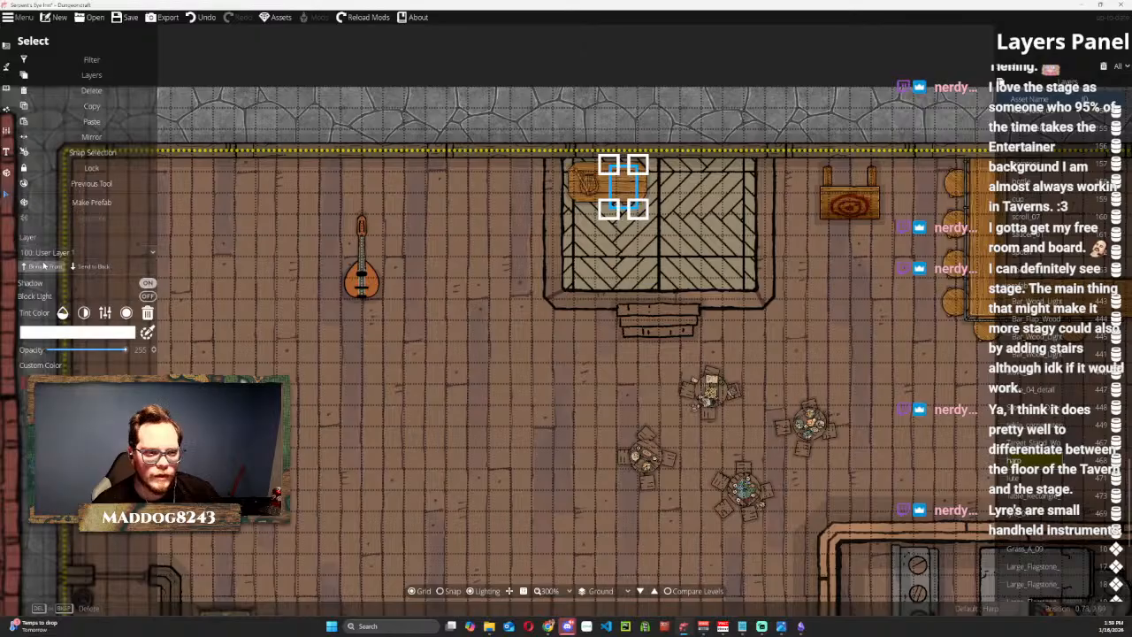
left_click_drag(624, 188, 608, 182)
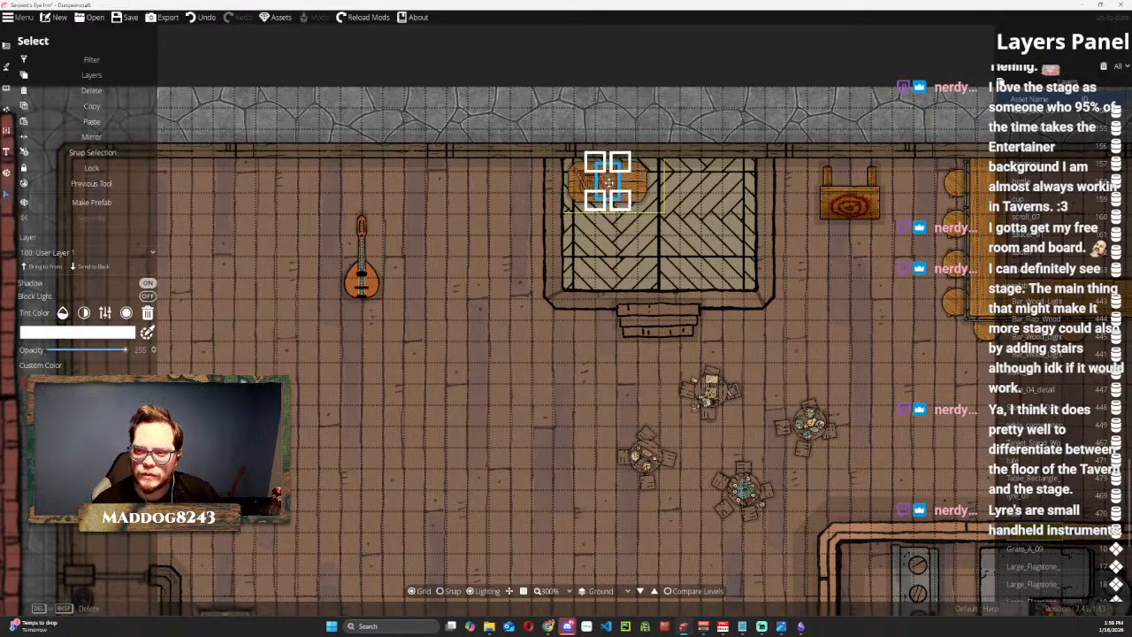
Move the lute onto the stage beside the table and tilt it so its neck points to the upper left.
left_click(361, 258)
left_click_drag(362, 258, 659, 205)
scroll(659, 205, "up", 6)
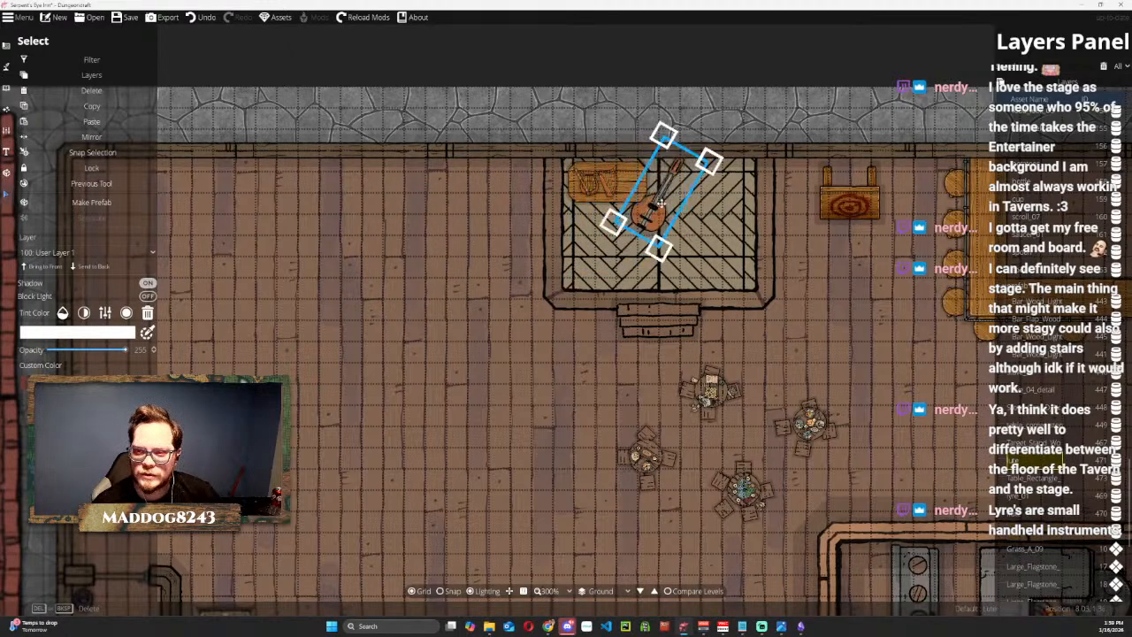
scroll(659, 205, "up", 3)
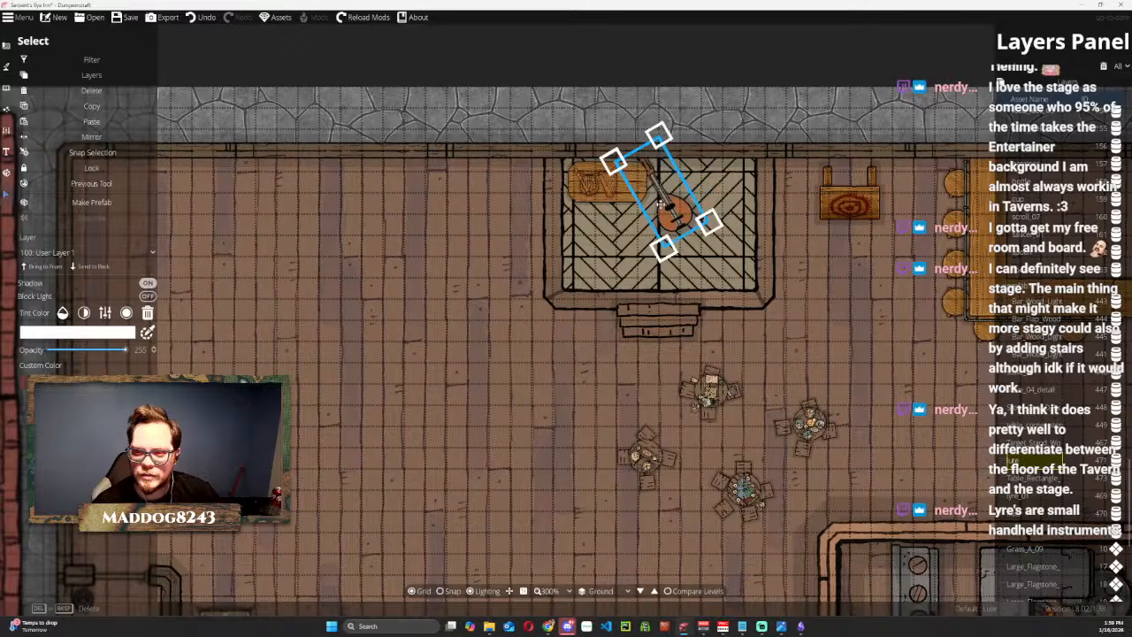
scroll(662, 199, "down", 6)
scroll(661, 199, "up", 6)
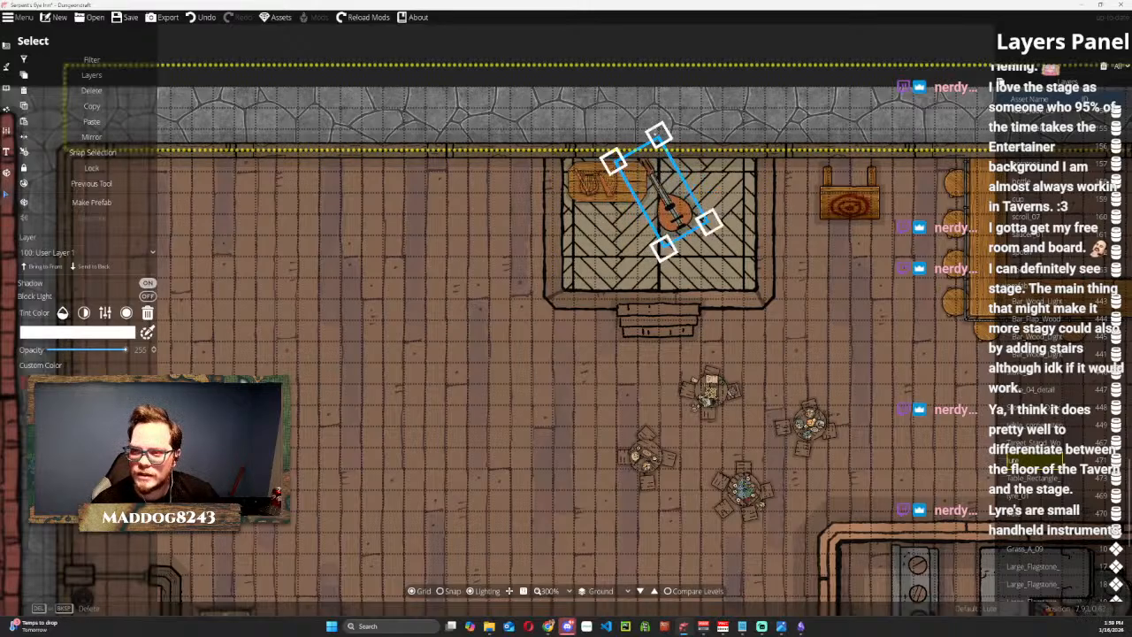
Scale down the lute and place it in front at the right end of the stage table.
left_click_drag(657, 135, 629, 181)
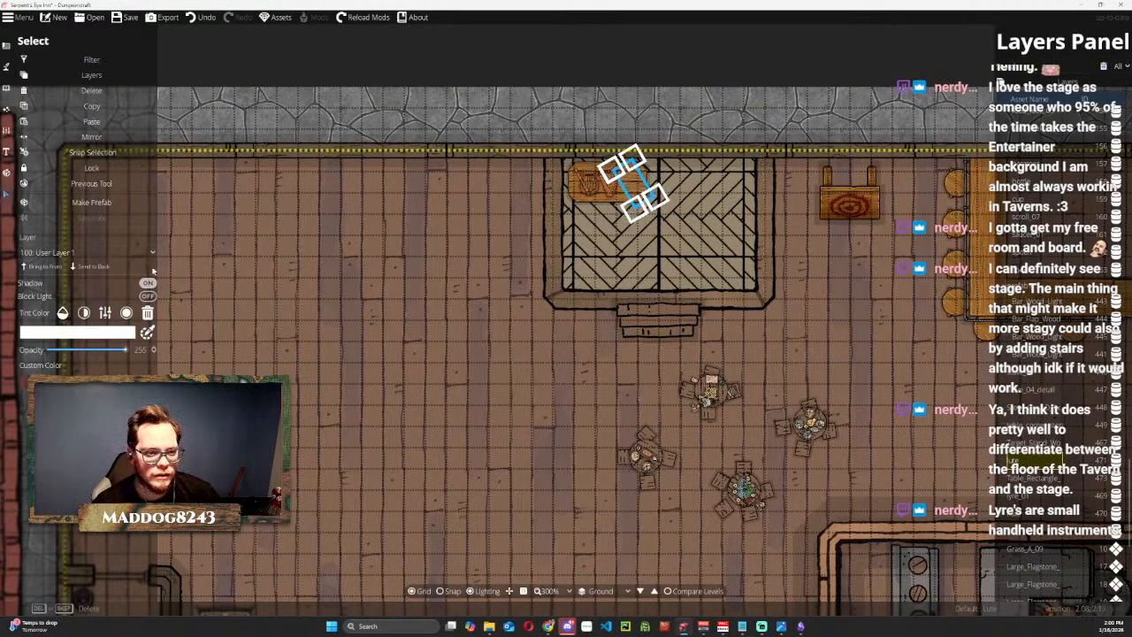
left_click(52, 269)
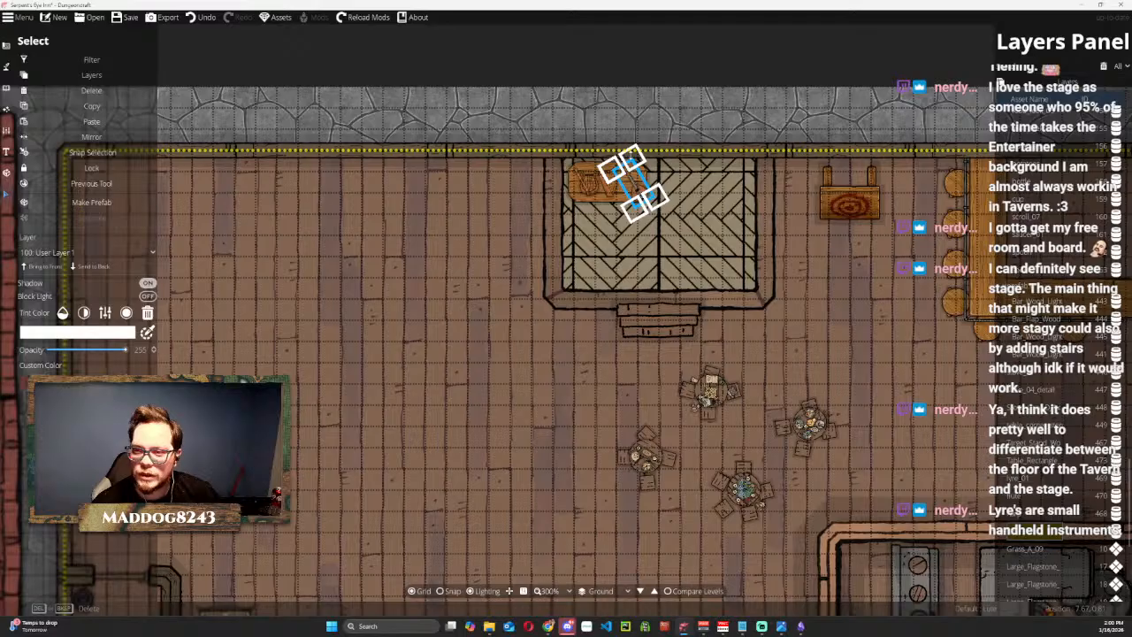
left_click_drag(629, 156, 627, 182)
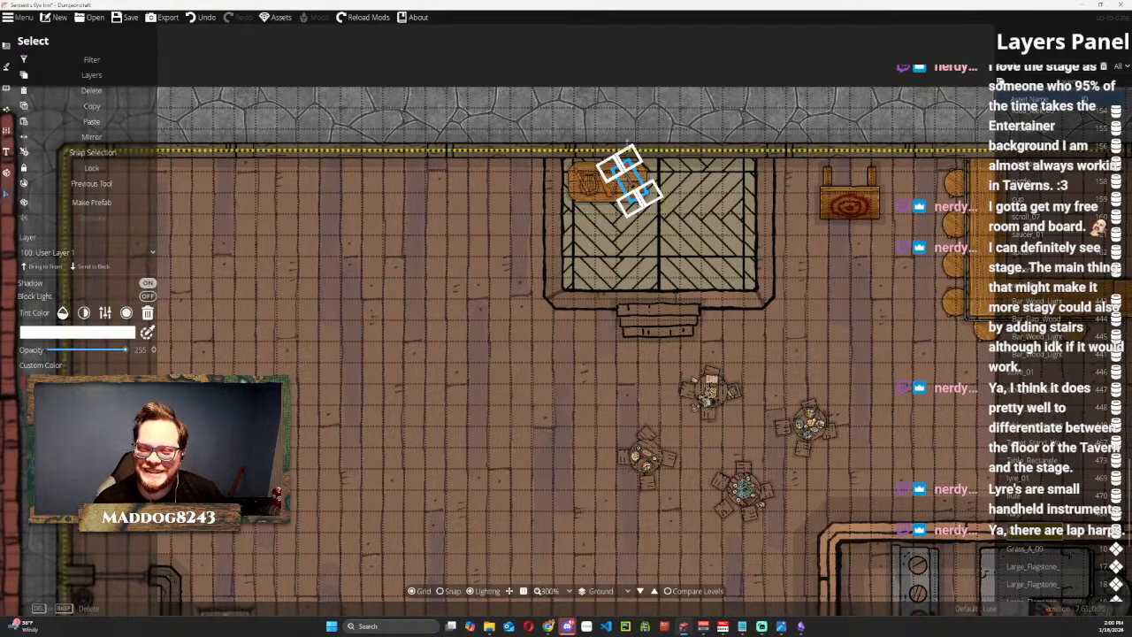
key("Escape")
scroll(621, 174, "up", 5)
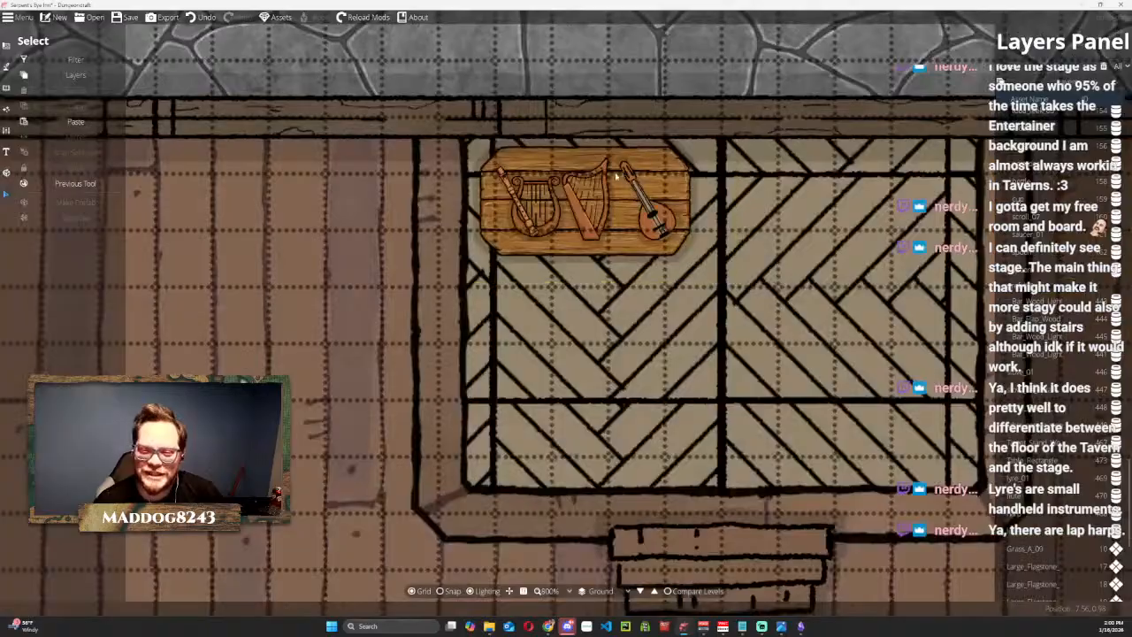
Select the stage table, flute, lyre and harp in turn to identify their layer entries.
left_click(654, 226)
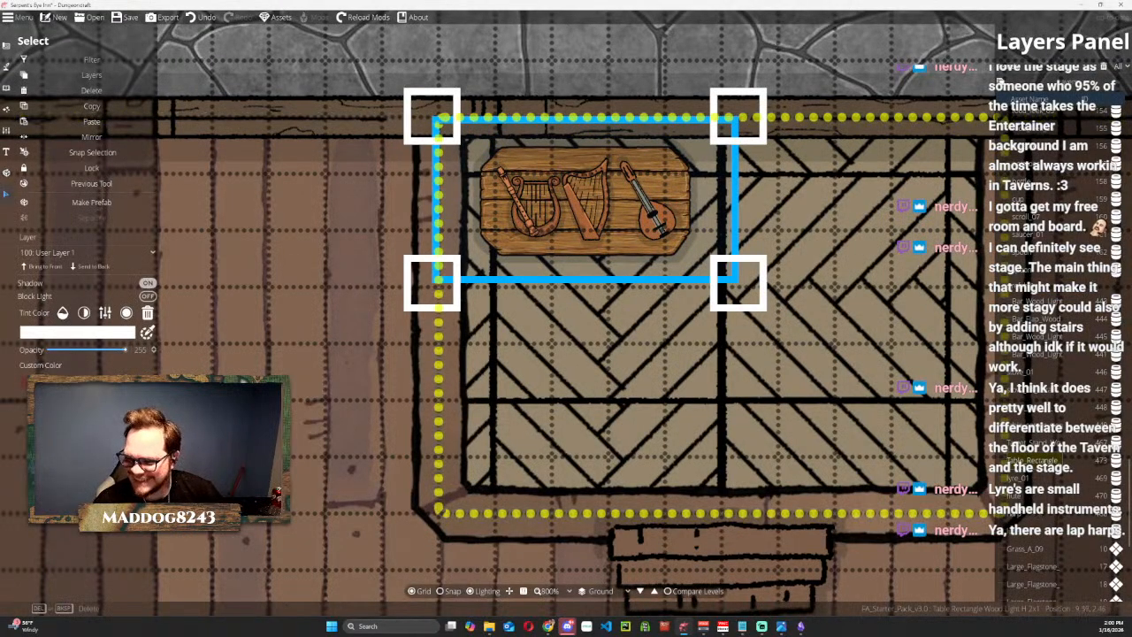
left_click(1018, 518)
left_click(1015, 496)
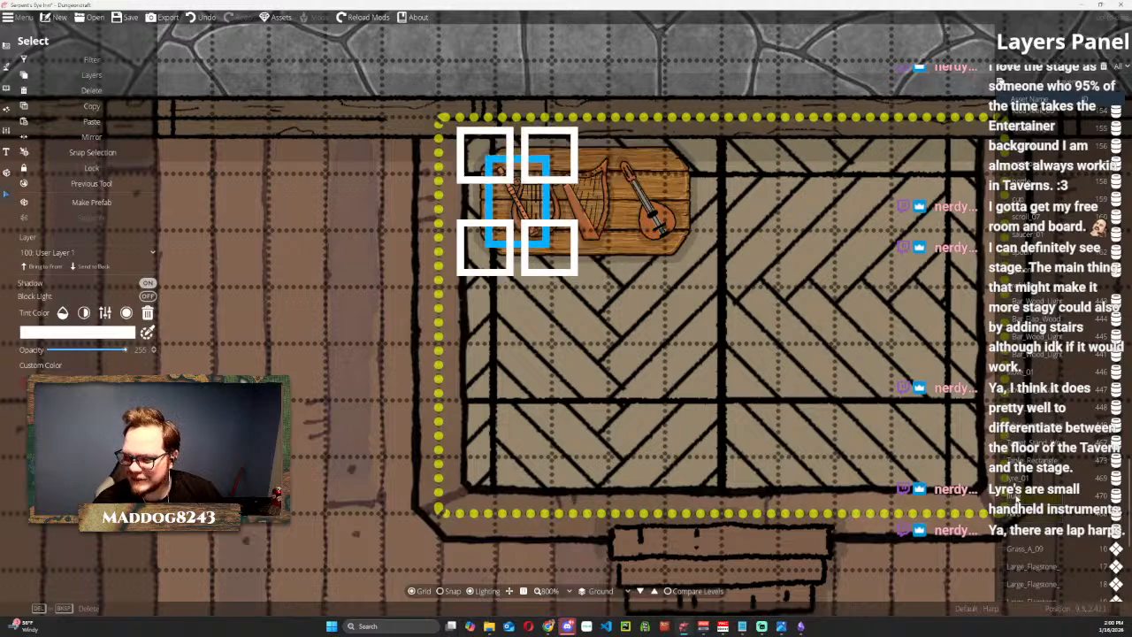
left_click(1023, 478)
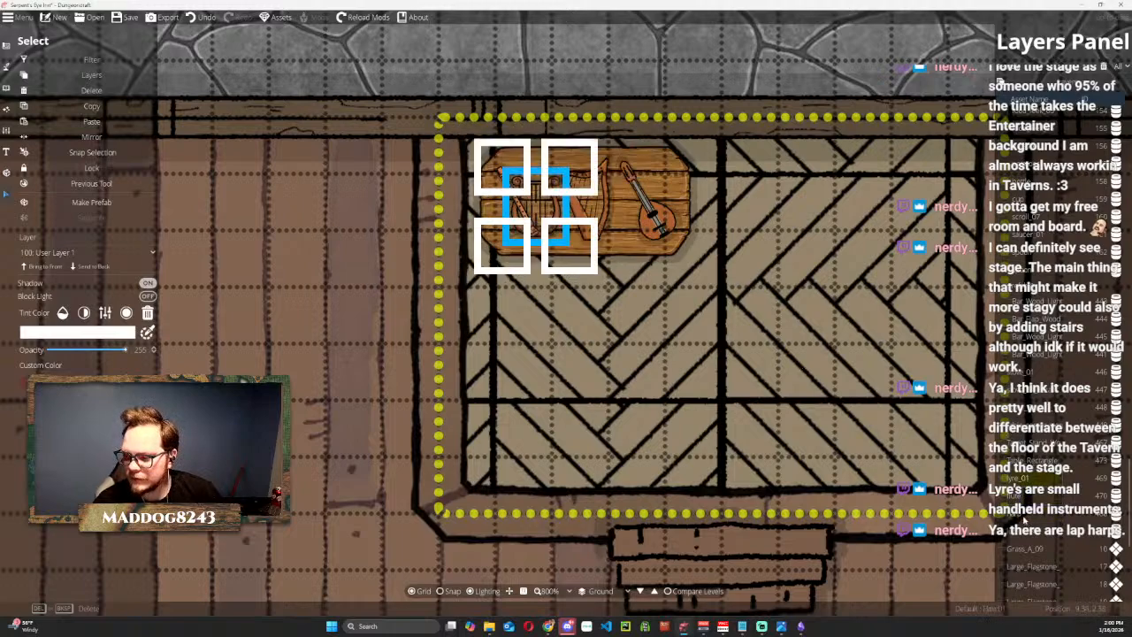
left_click(1024, 518)
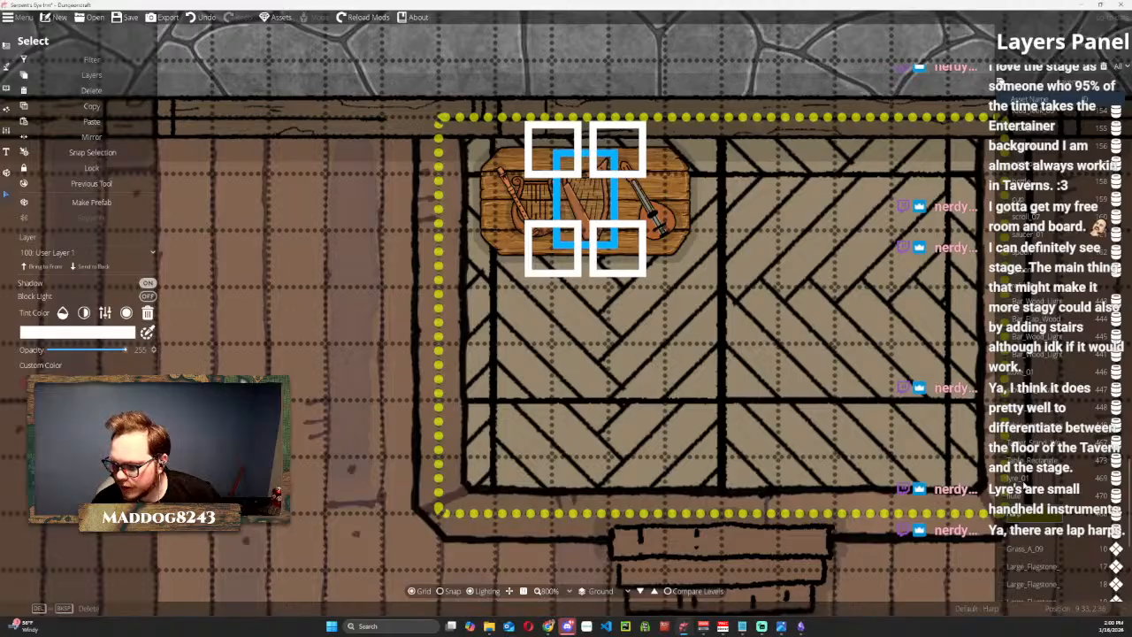
left_click(1024, 480)
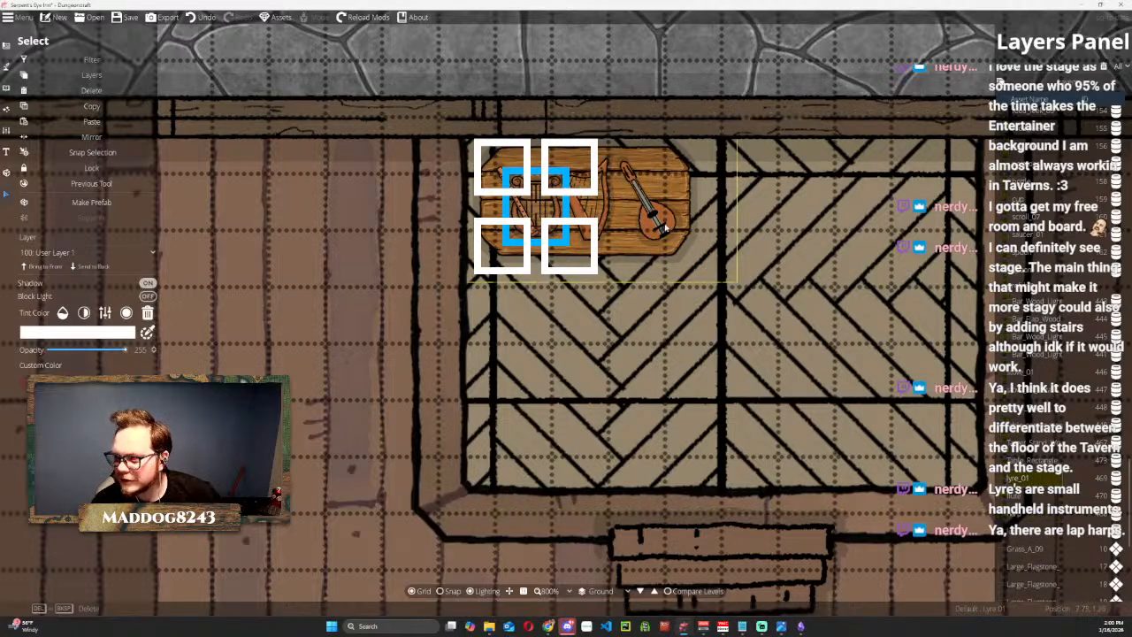
left_click(660, 223)
scroll(652, 219, "down", 5)
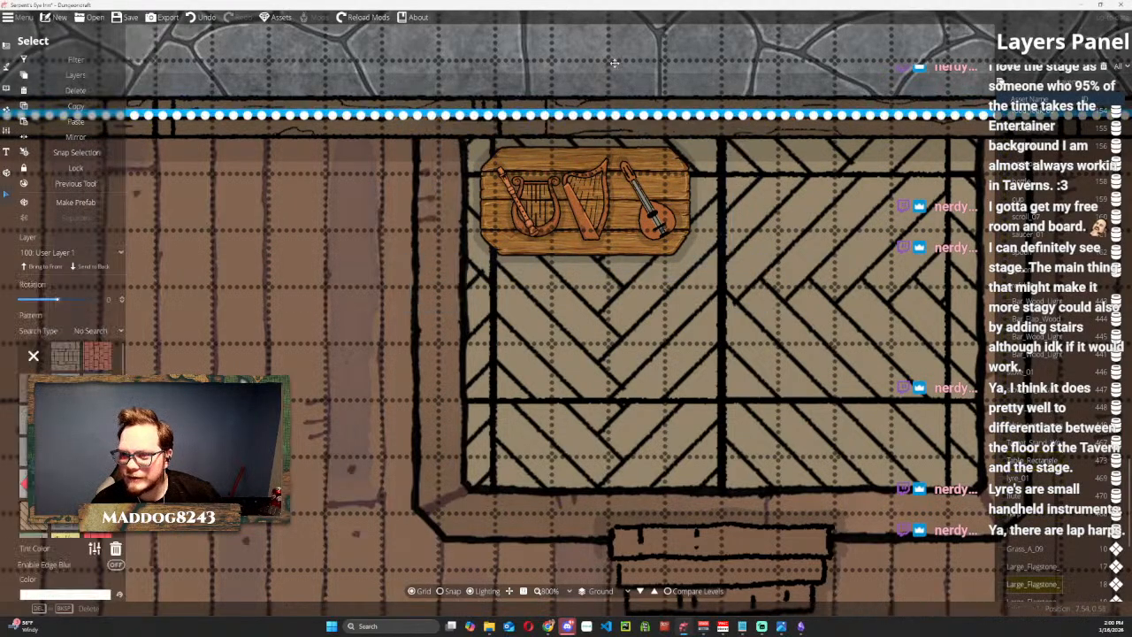
scroll(651, 233, "down", 6)
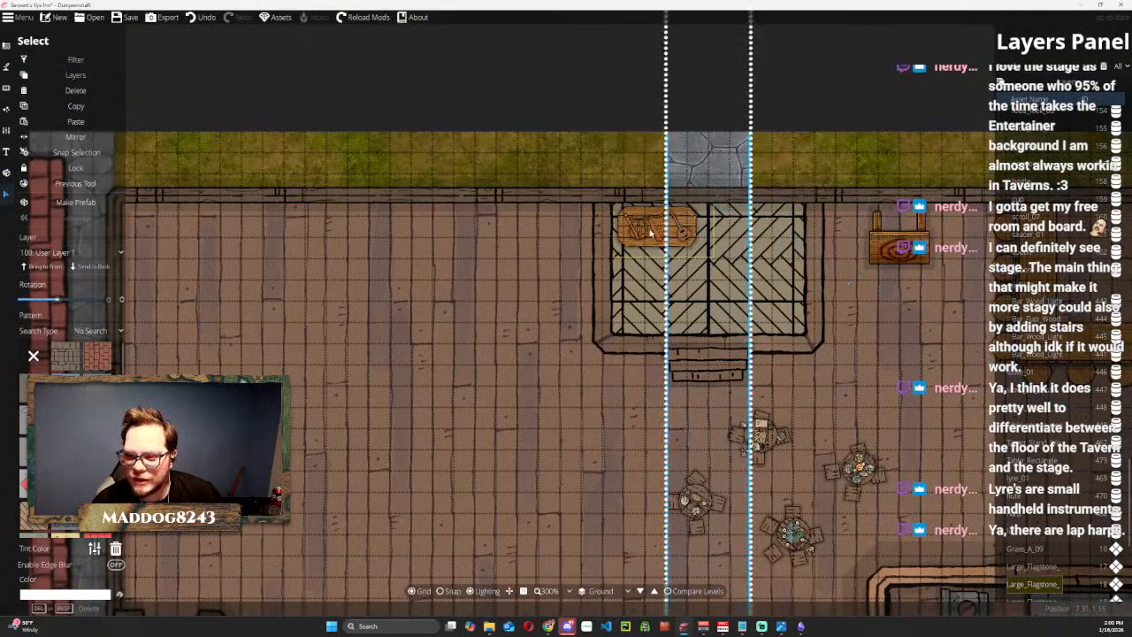
scroll(651, 233, "down", 4)
Undo the accidental rotations of the flagstone path until it runs along the inn's upper wall again.
key("ctrl+z")
key("ctrl+z")
key("ctrl+z")
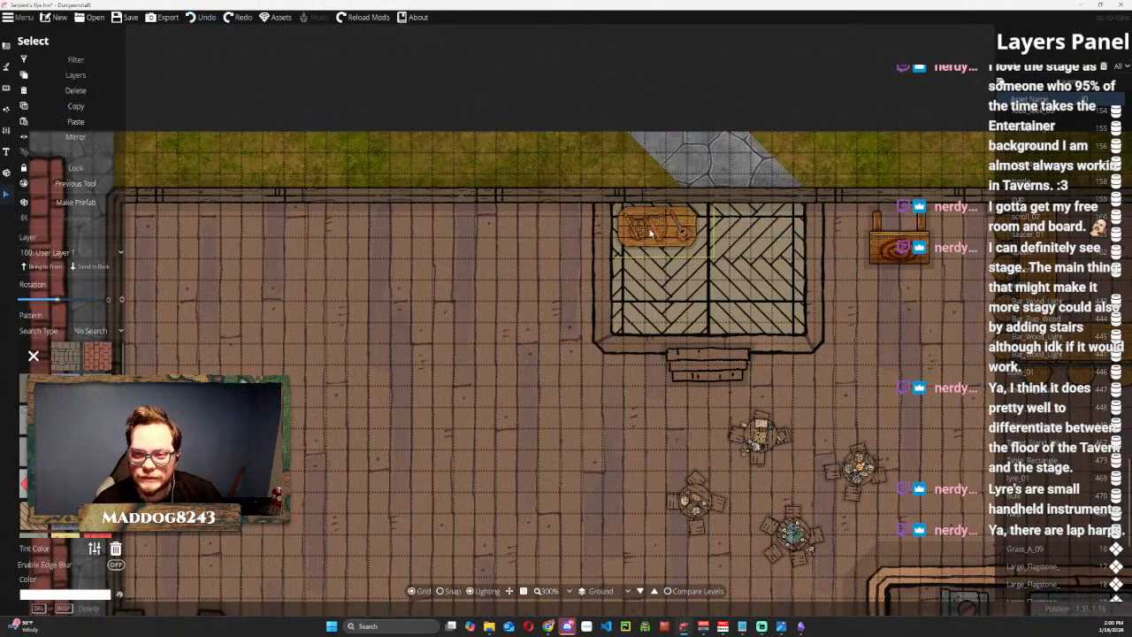
key("ctrl+z")
key("ctrl+z")
key("ctrl+z")
key("ctrl+z")
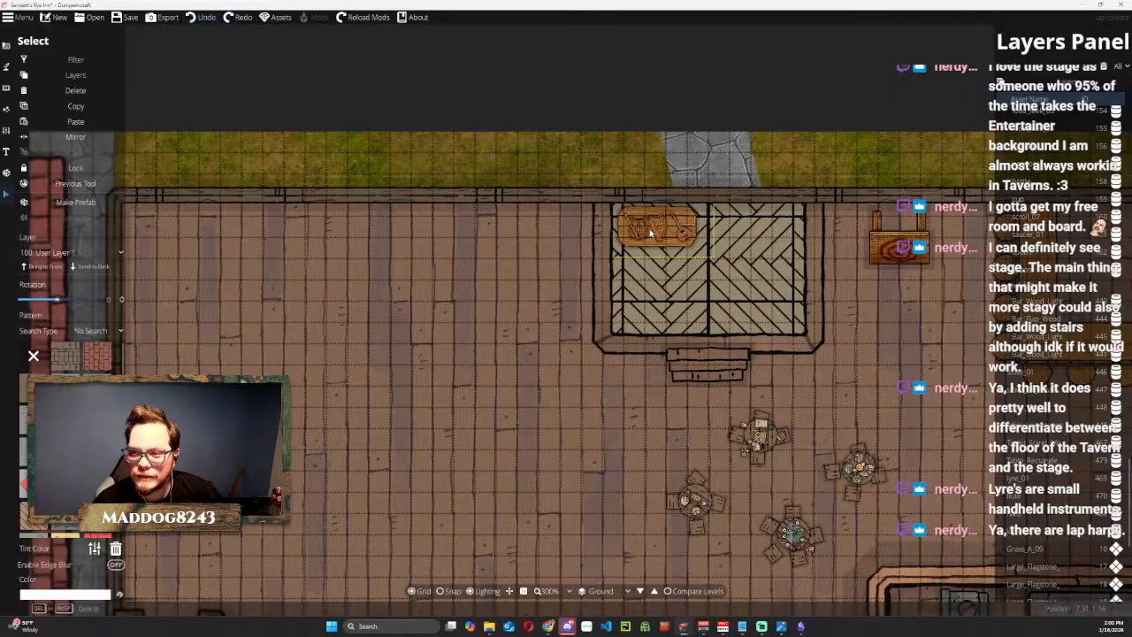
key("ctrl+z")
key("ctrl+z")
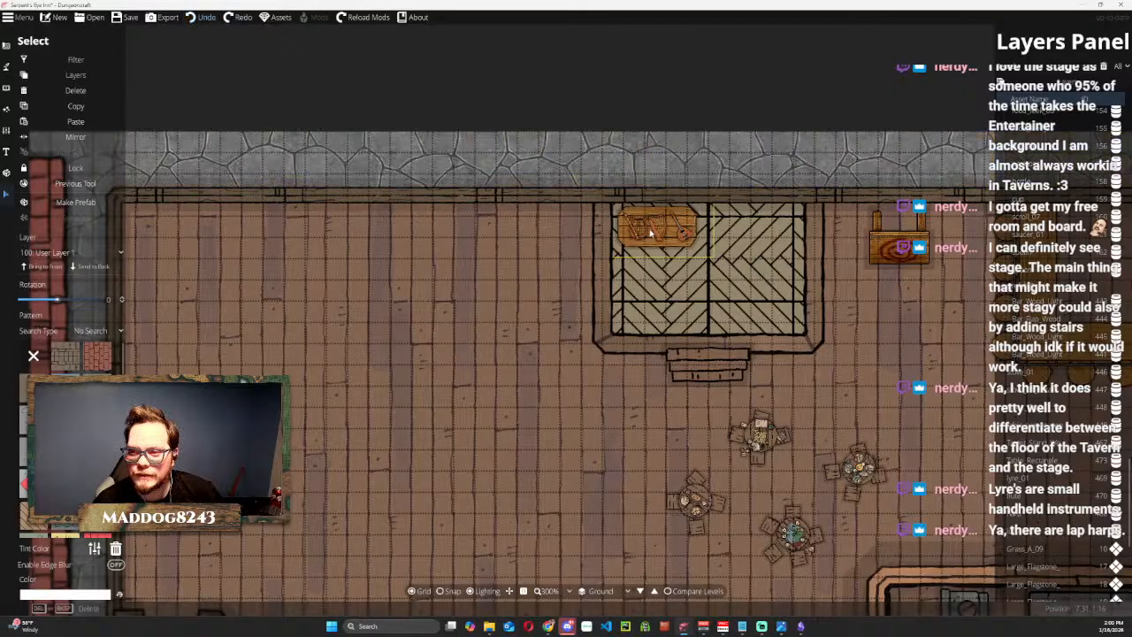
Move the flute off the lyre into the gap between the harp and the lute on the stage table.
scroll(642, 231, "up", 5)
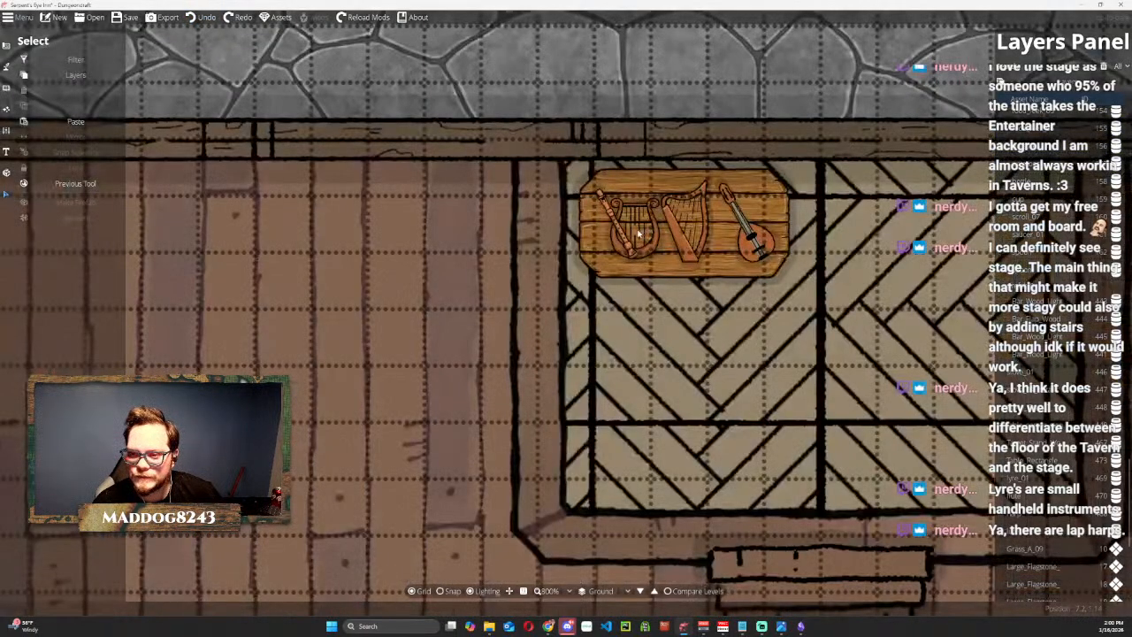
left_click(624, 242)
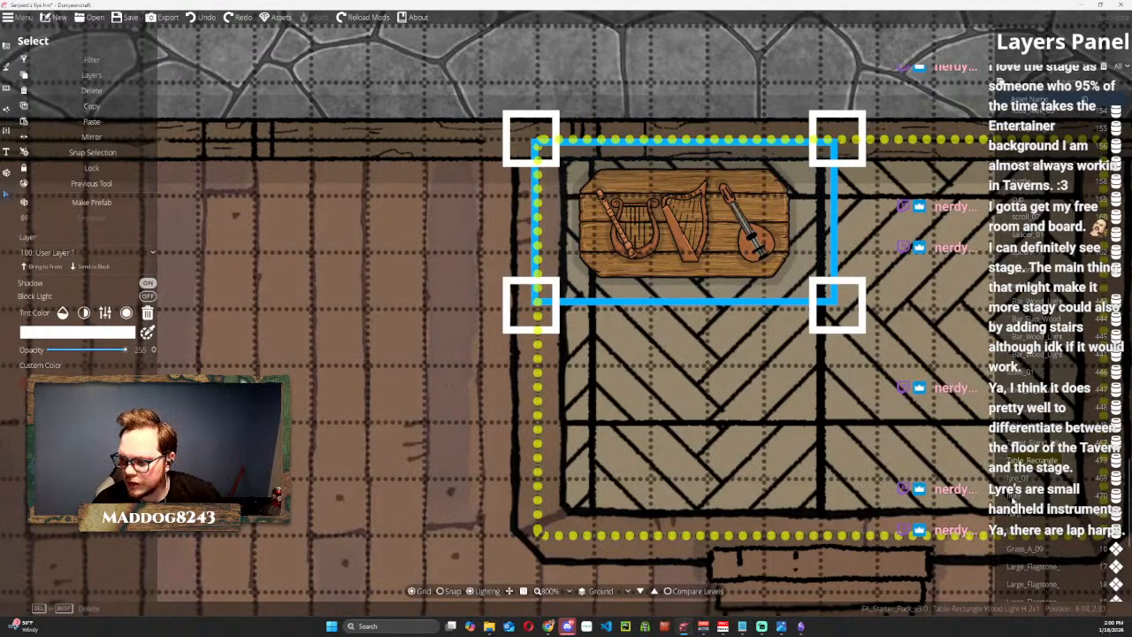
left_click(1015, 498)
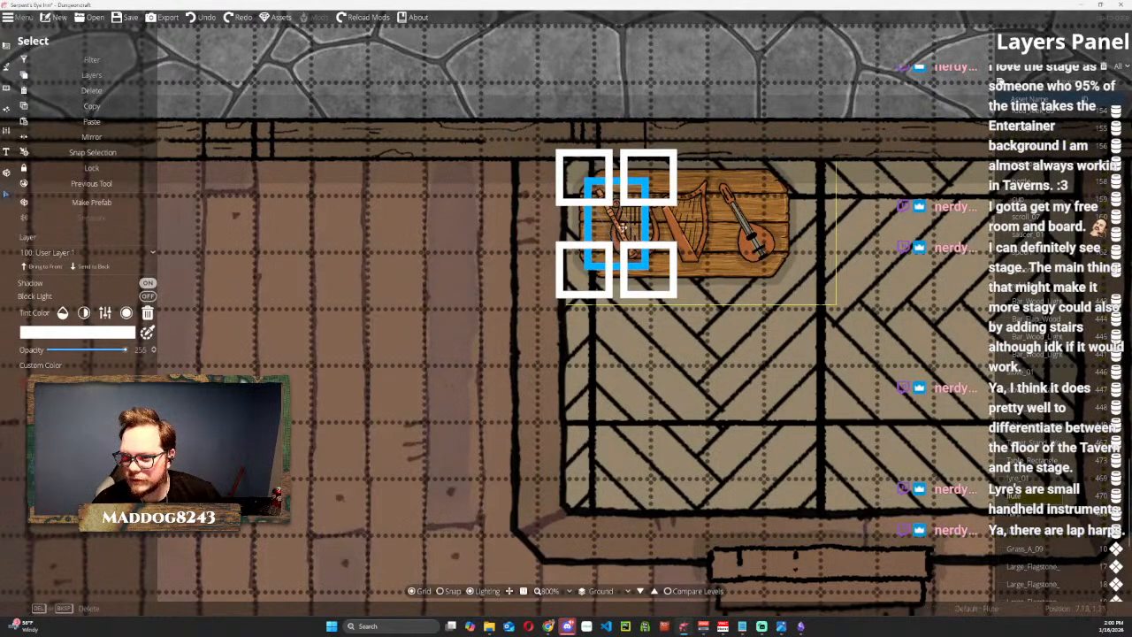
left_click_drag(623, 226, 727, 233)
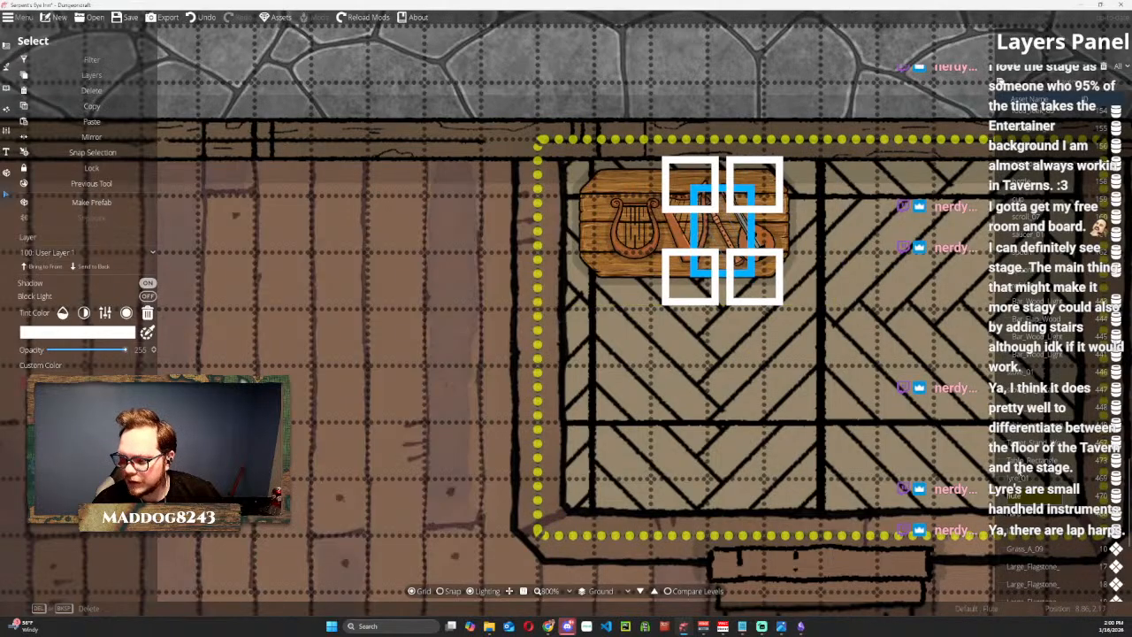
left_click(674, 218)
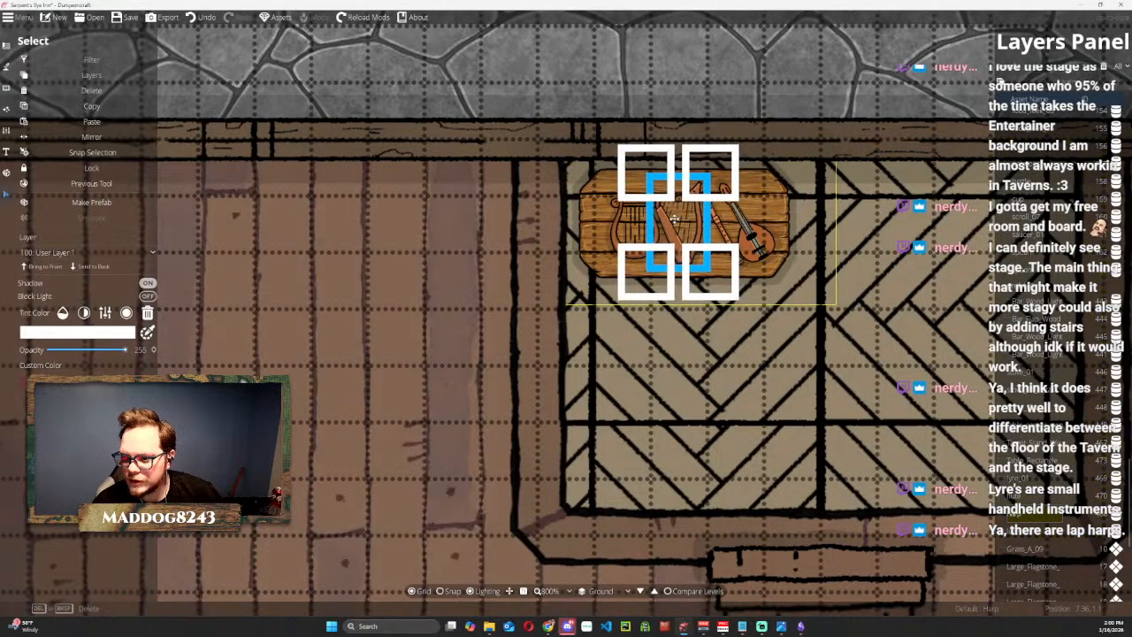
scroll(619, 162, "down", 5)
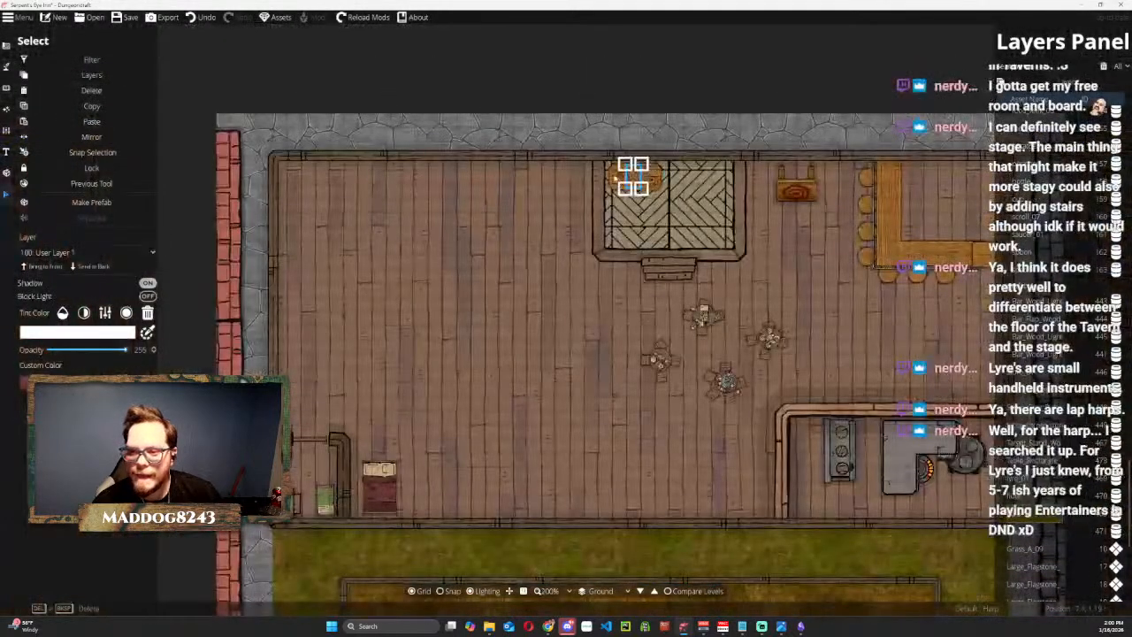
left_click(551, 78)
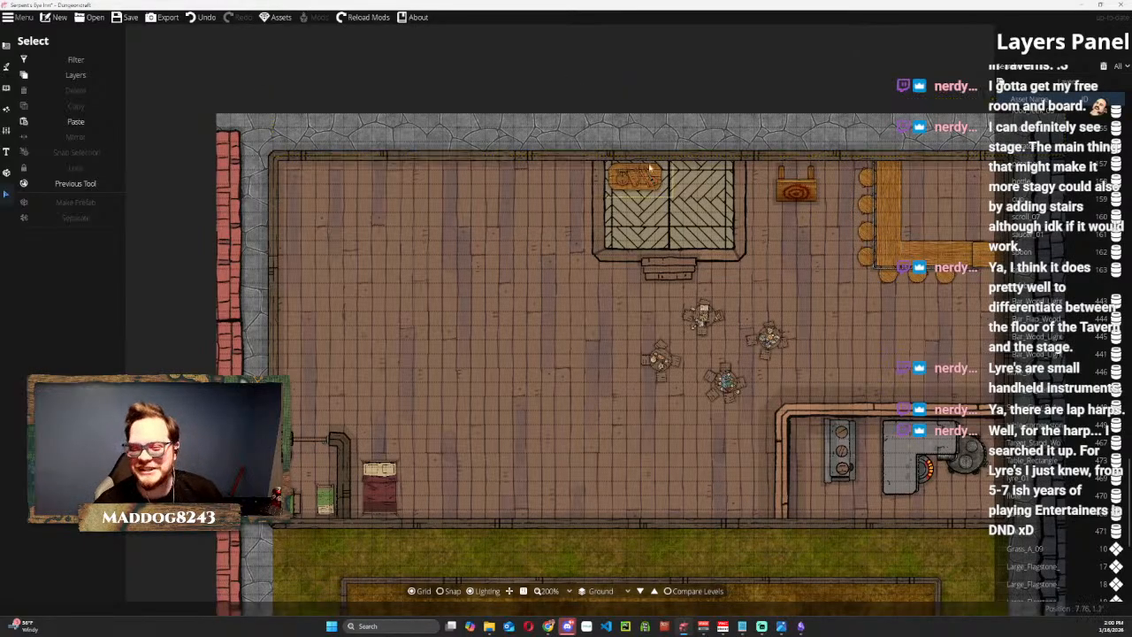
Scale down the wooden target stand between the stage and the bar and set it against the inn's upper wall.
scroll(692, 200, "up", 2)
scroll(840, 255, "down", 2)
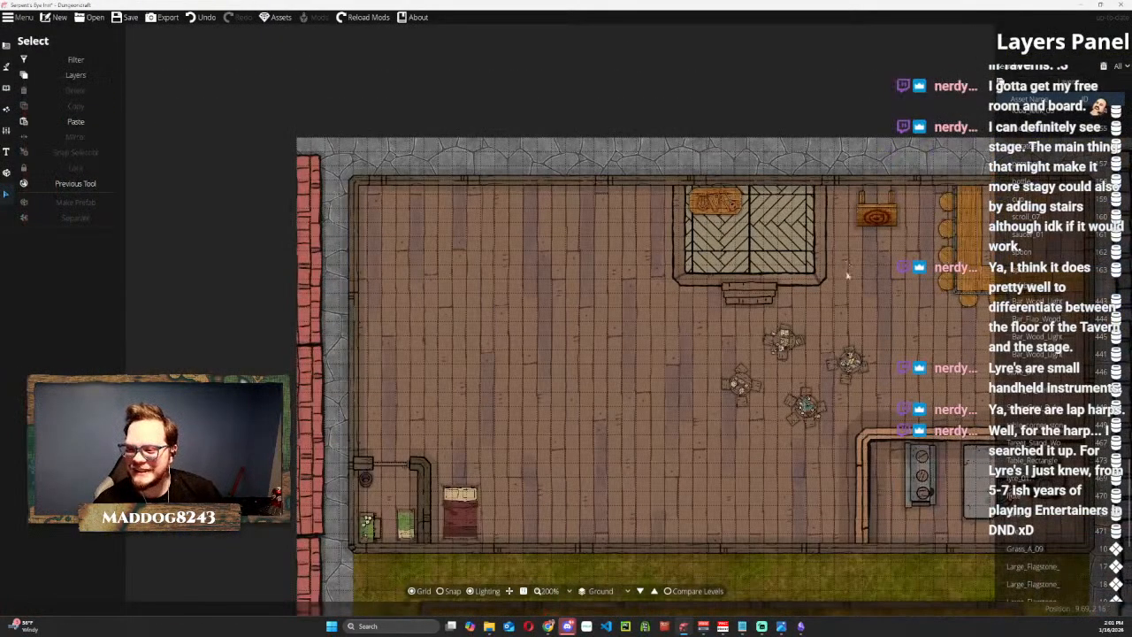
left_click_drag(865, 312, 680, 301)
scroll(669, 214, "up", 2)
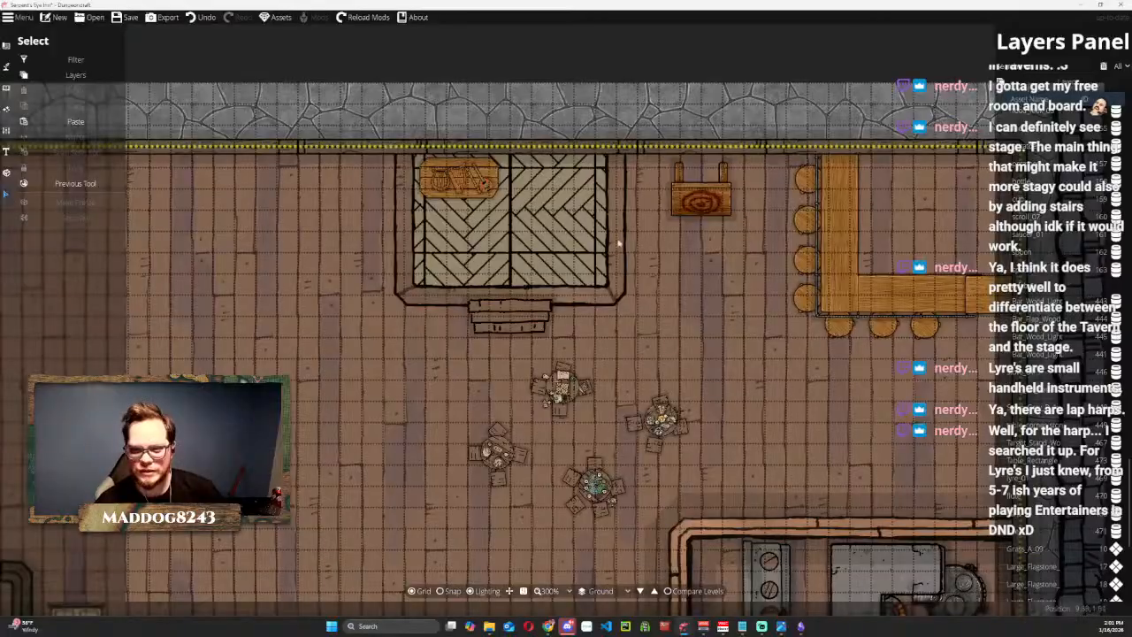
left_click(533, 165)
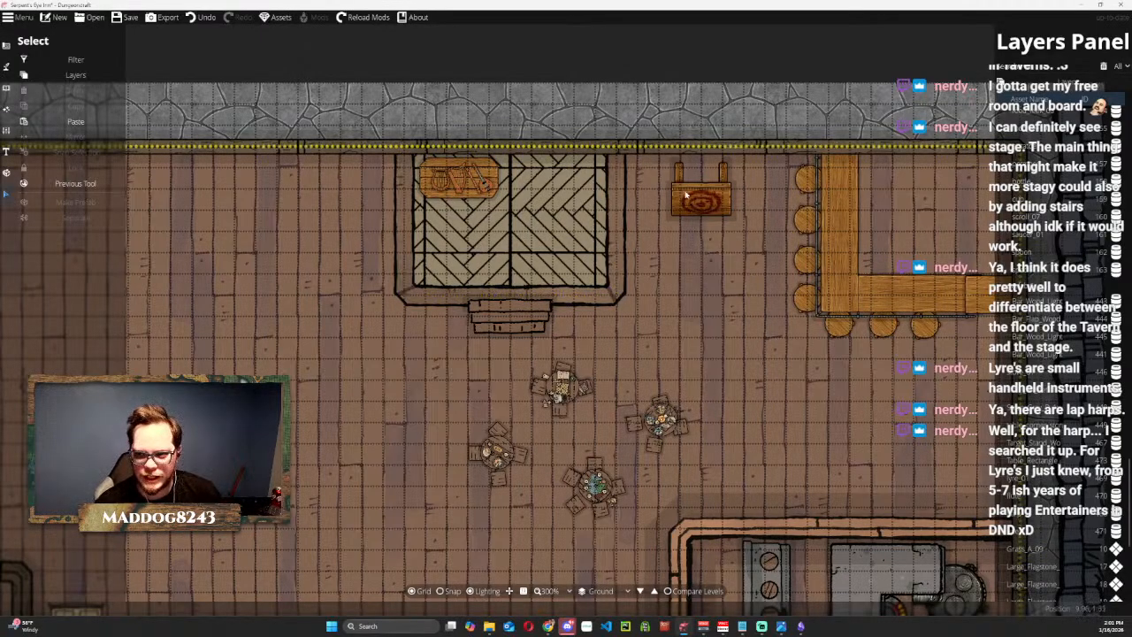
left_click(718, 164)
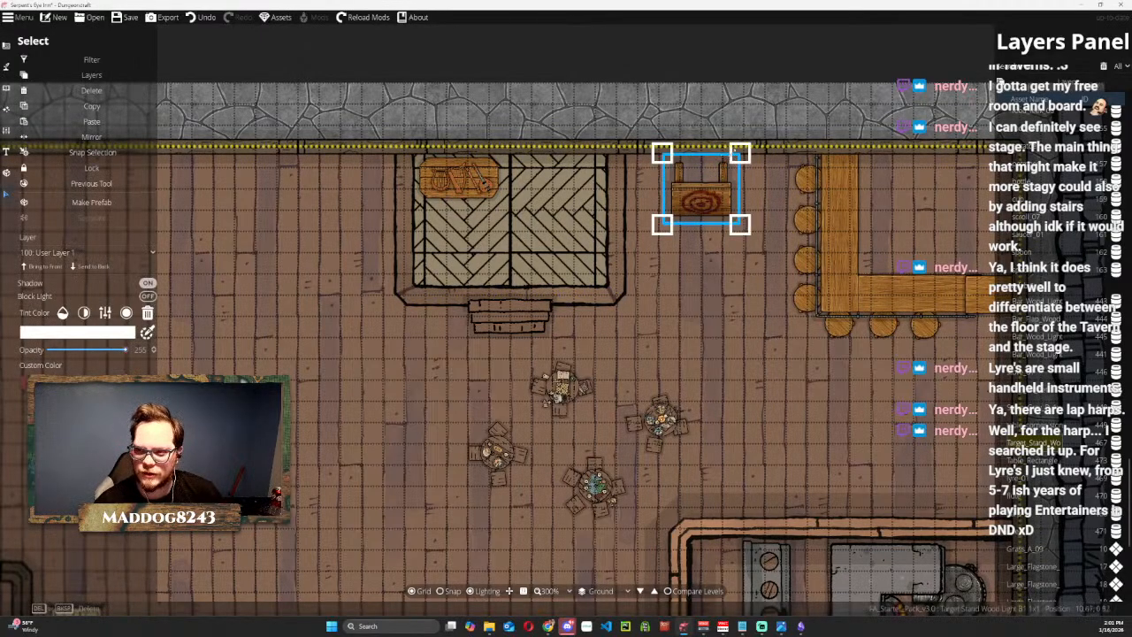
left_click_drag(734, 153, 714, 168)
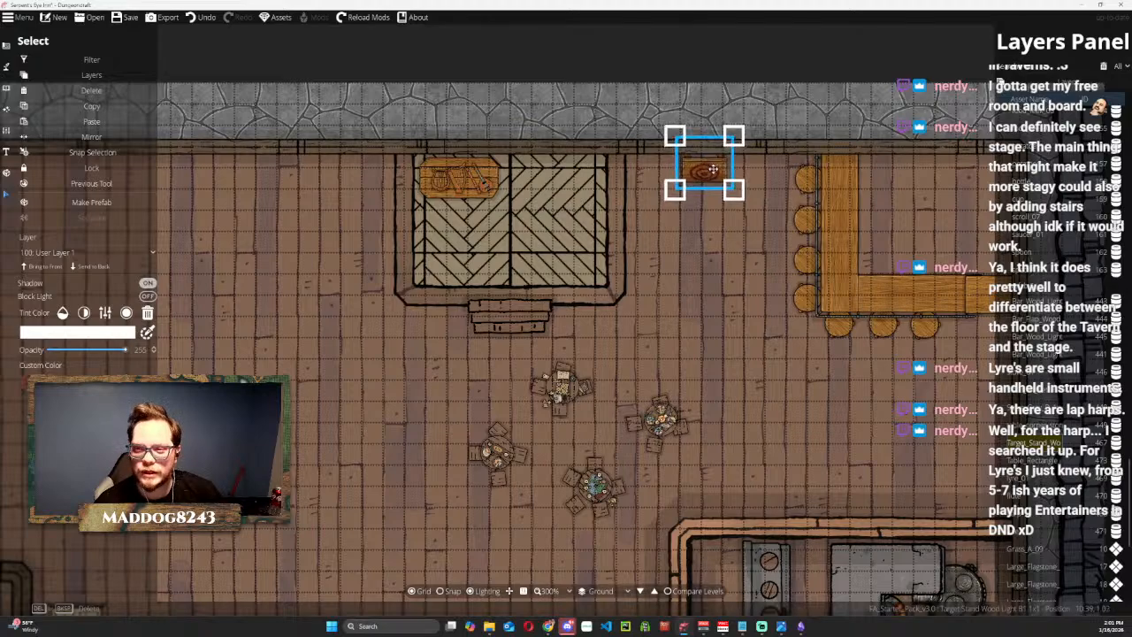
Search the object library for "knife" and place a wooden-handled table knife with its blade on the target.
left_click(6, 86)
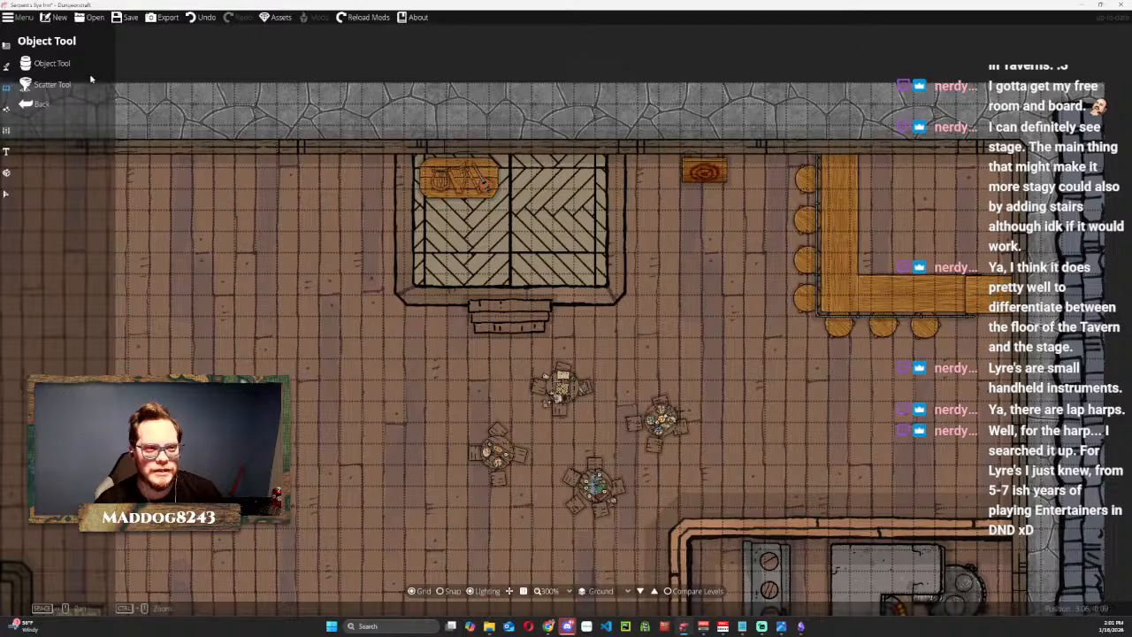
left_click(51, 63)
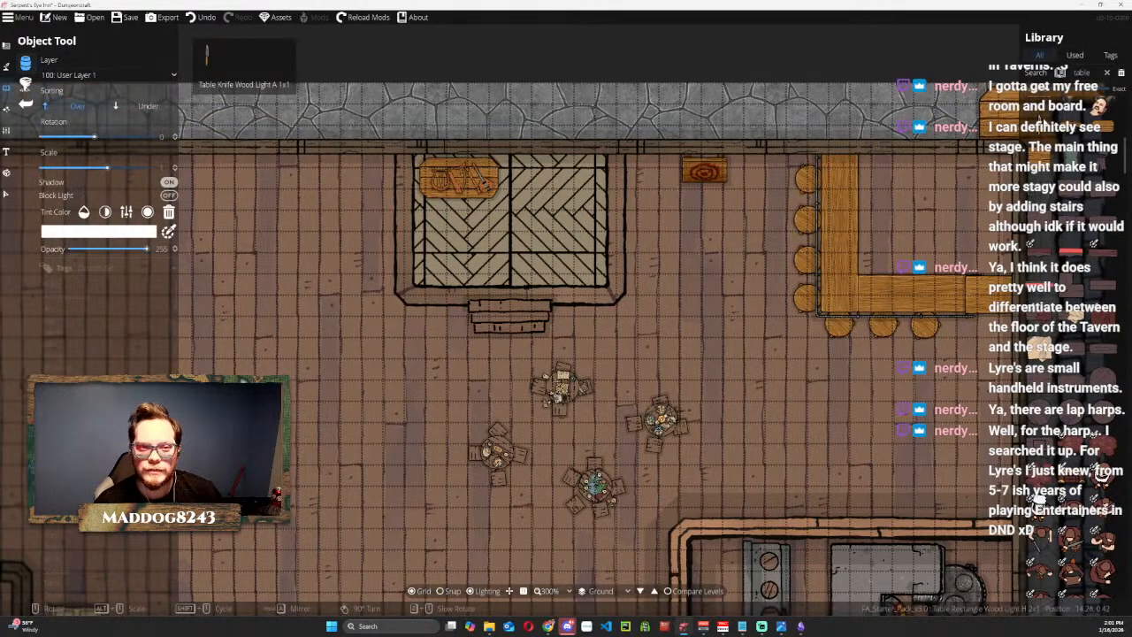
left_click(1094, 77)
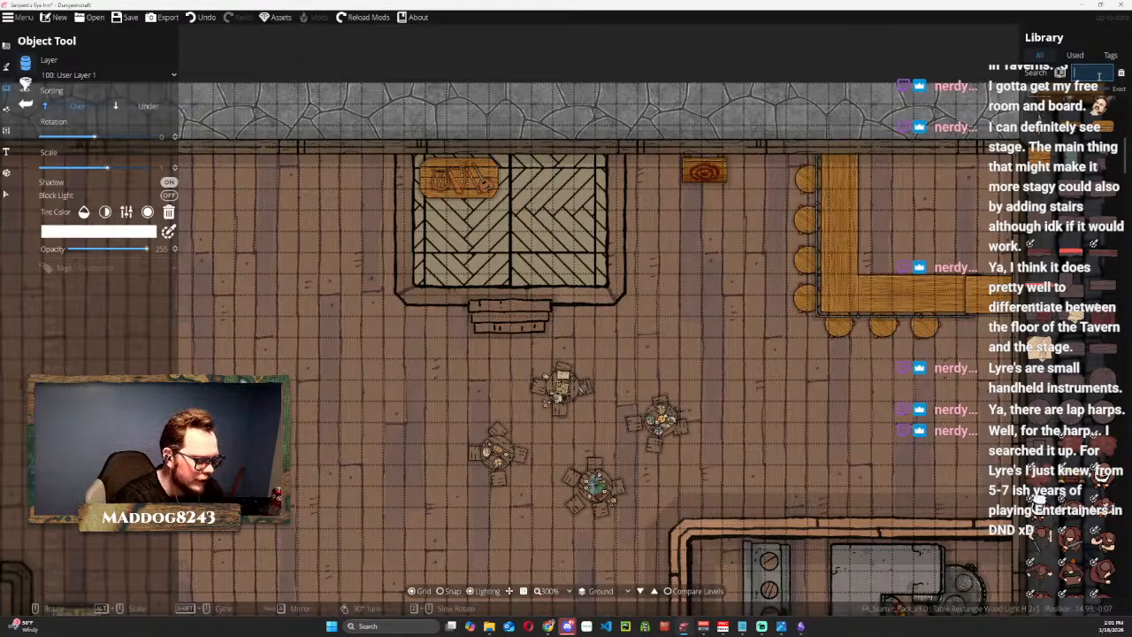
type("knife")
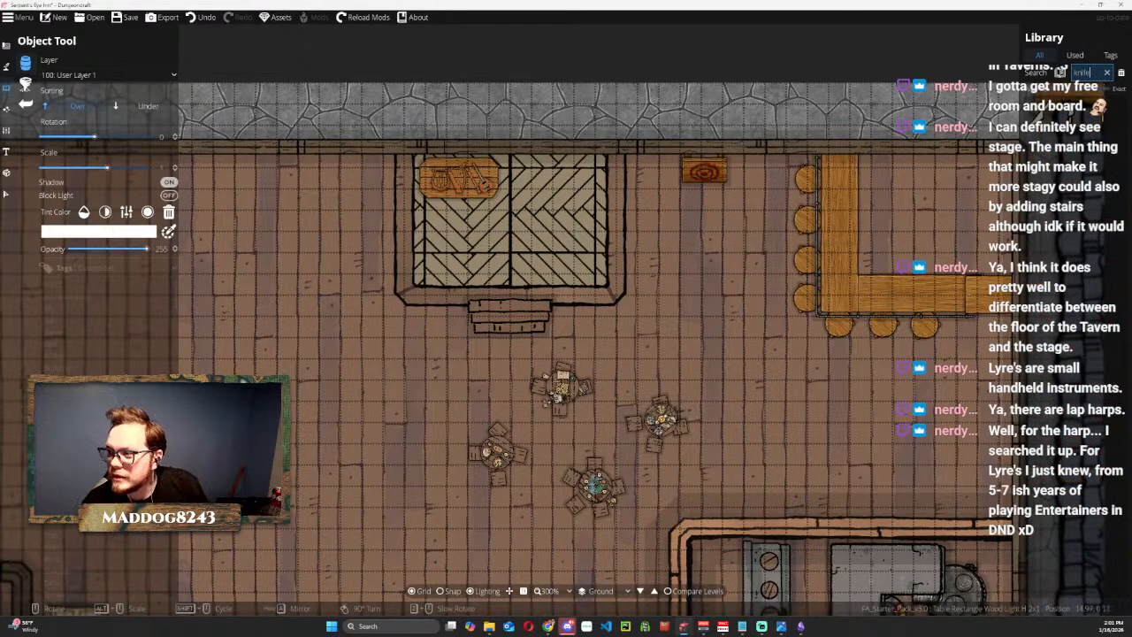
left_click(1099, 106)
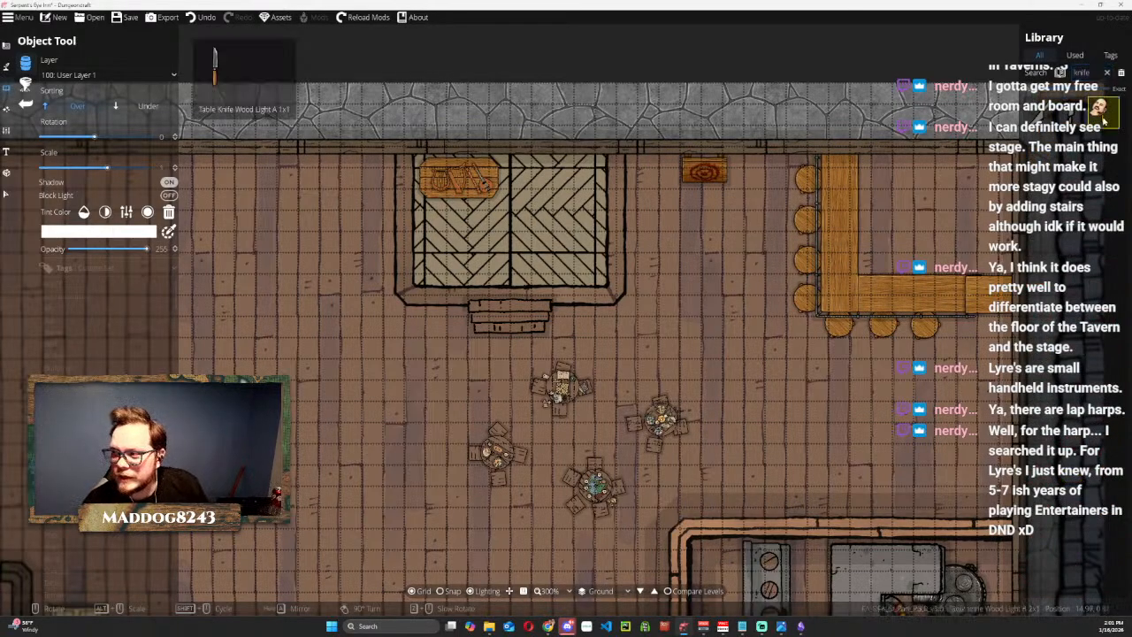
left_click(697, 184)
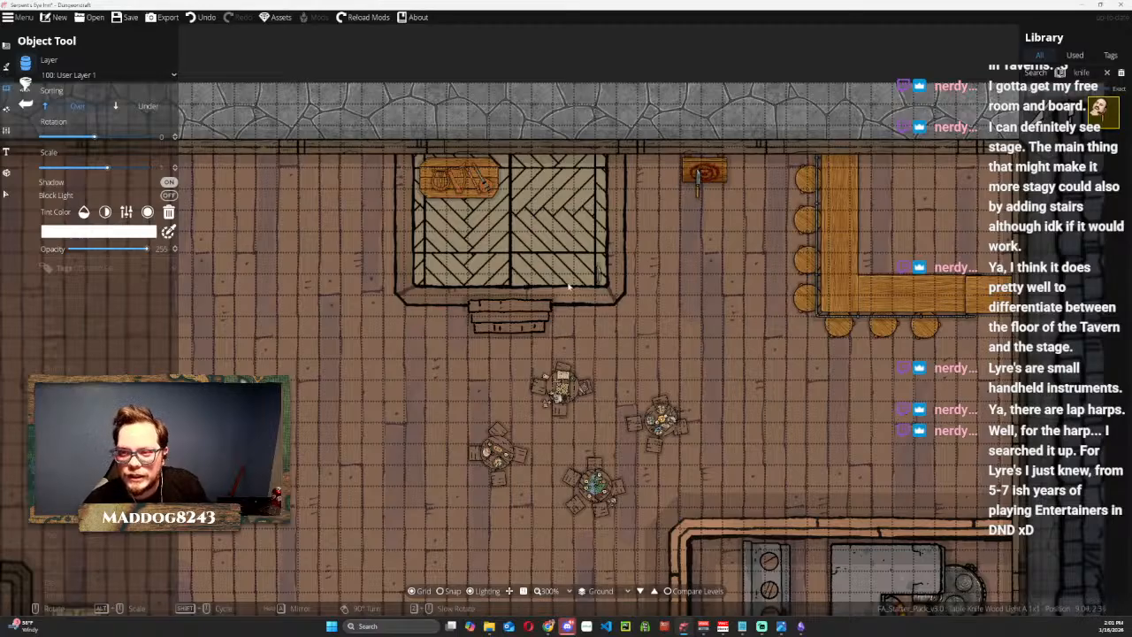
Turn off the knife's shadow and nudge it so its blade sticks into the left part of the target.
left_click(11, 195)
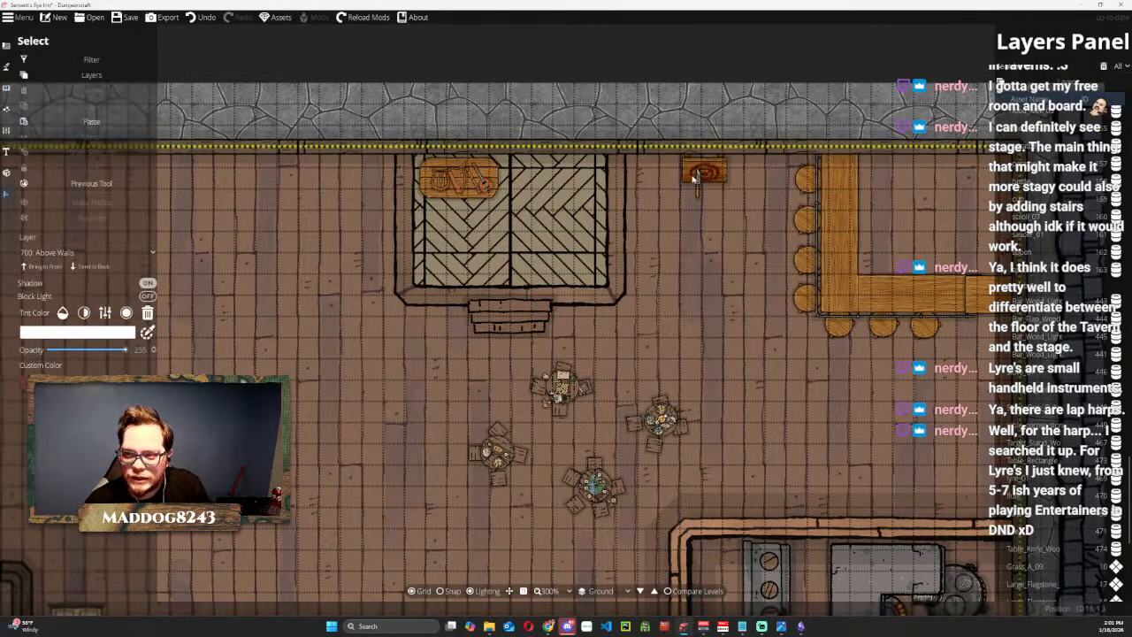
left_click(696, 184)
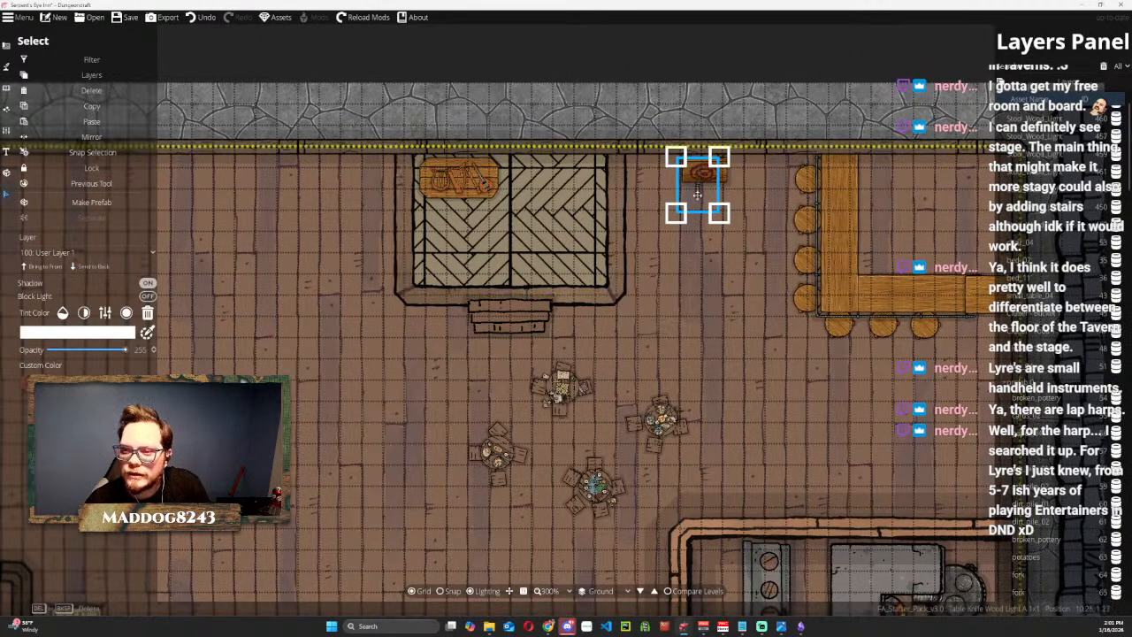
left_click_drag(696, 185, 698, 204)
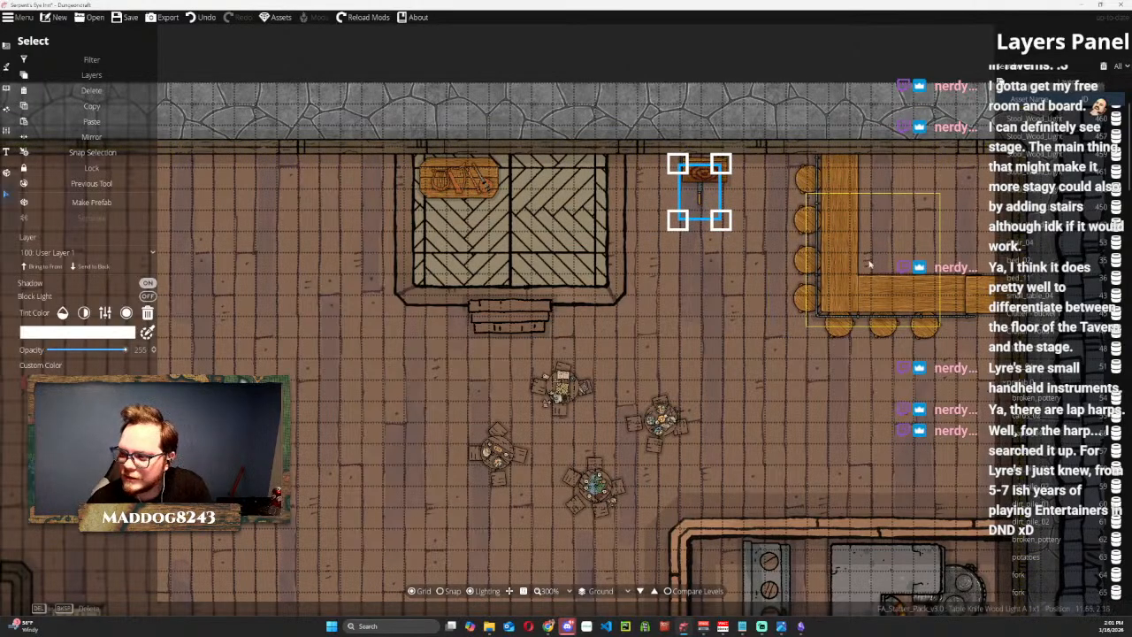
left_click_drag(703, 200, 699, 197)
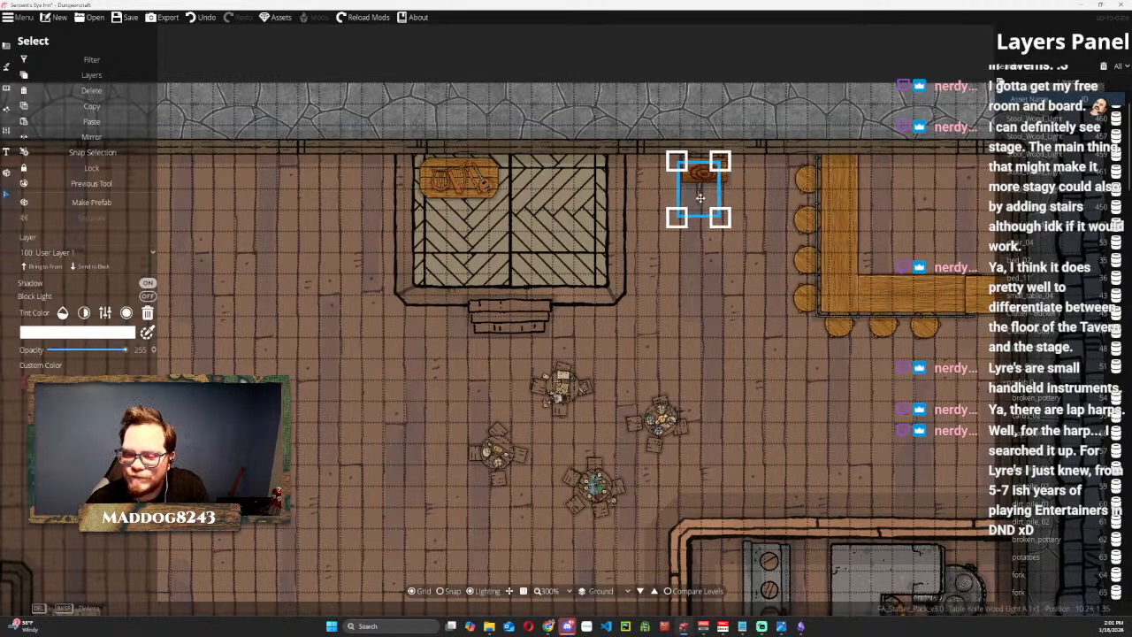
left_click(148, 284)
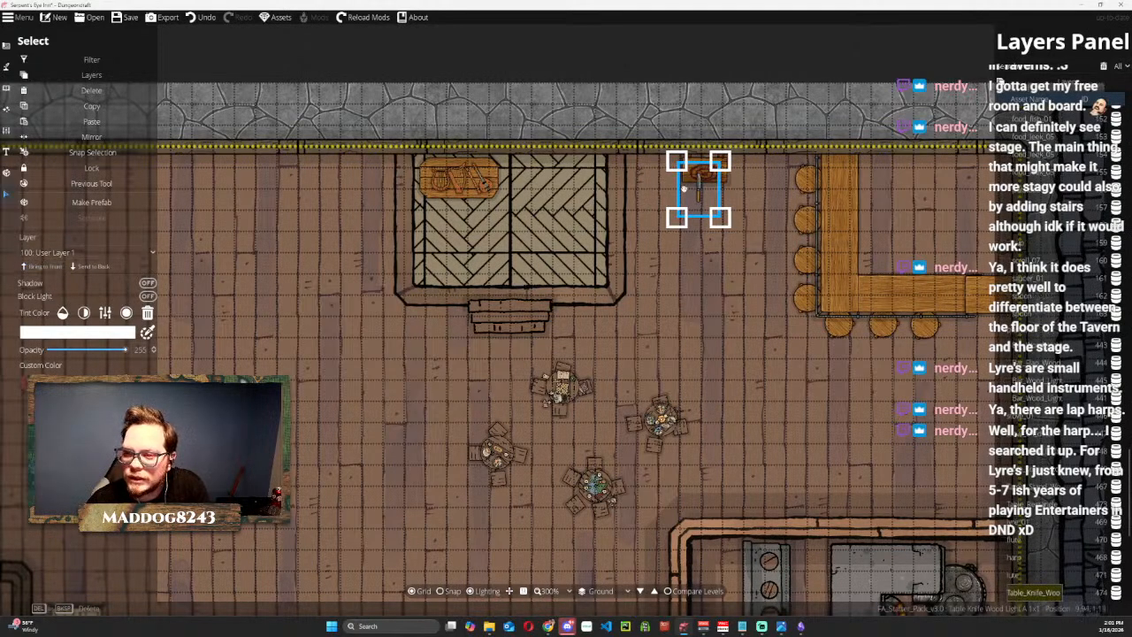
left_click_drag(698, 187, 694, 181)
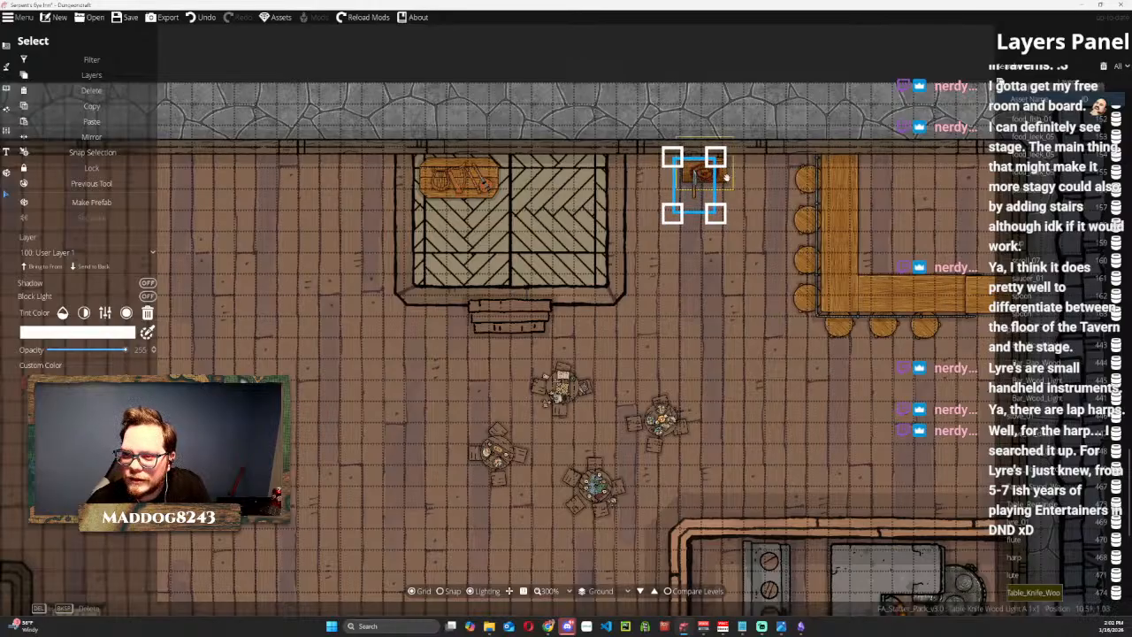
left_click(720, 41)
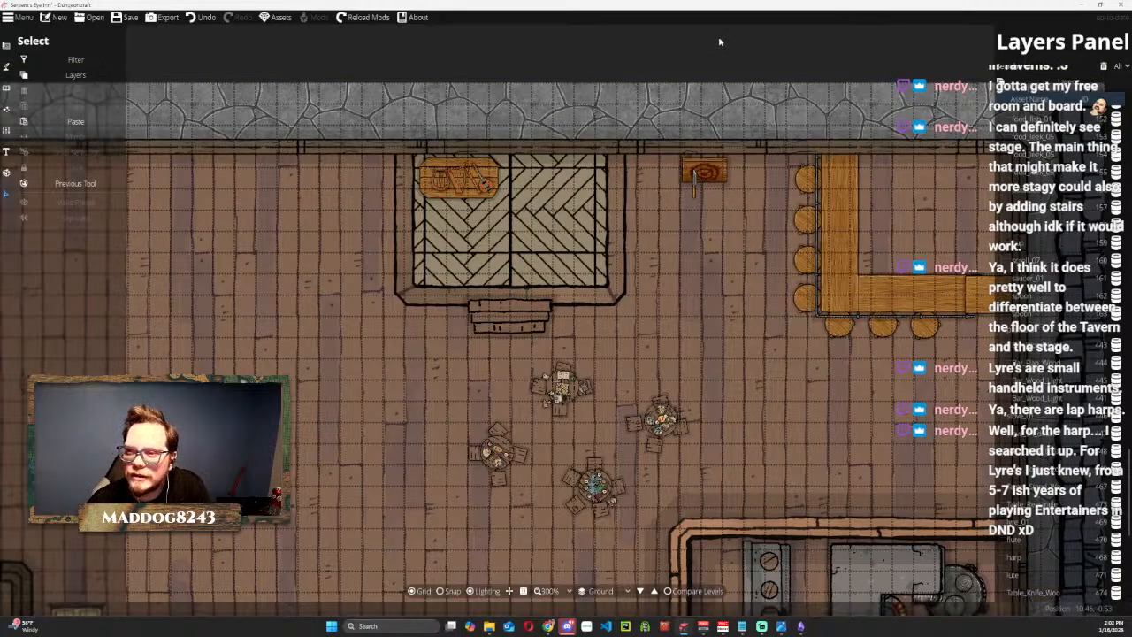
Bring the target stand to the front of its layer and undo the knife placement.
left_click(718, 167)
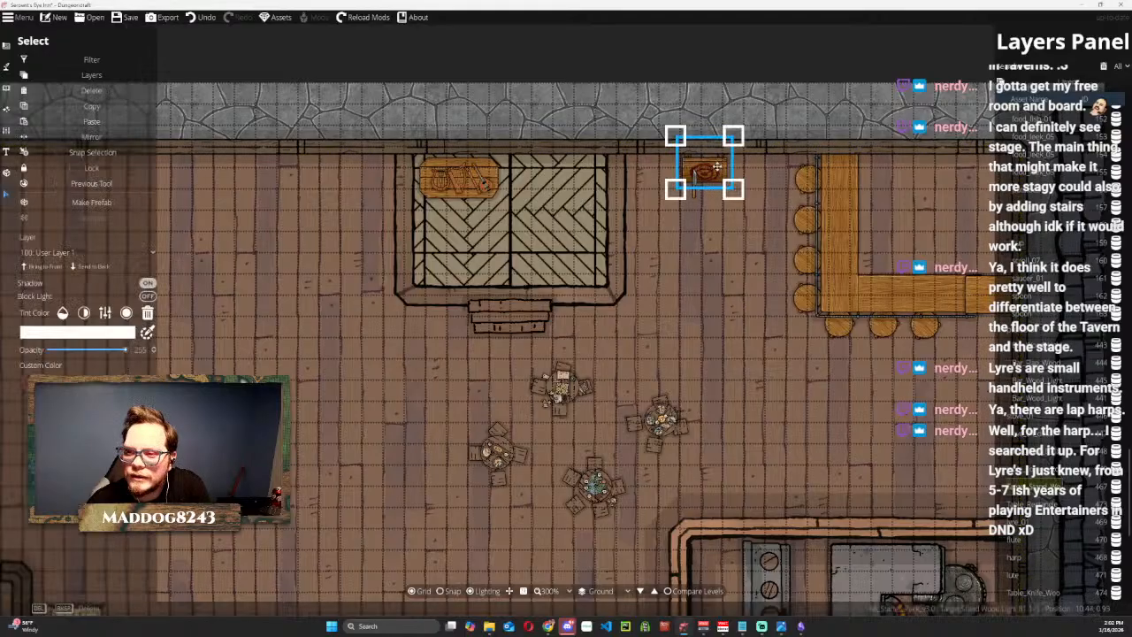
left_click(56, 269)
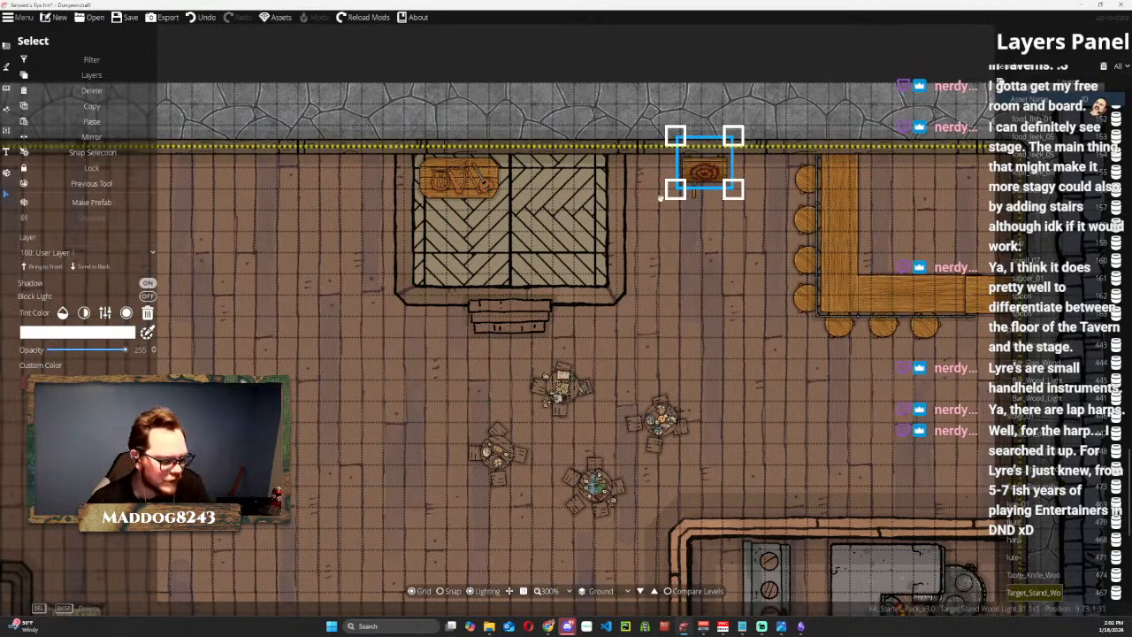
key("ctrl+z")
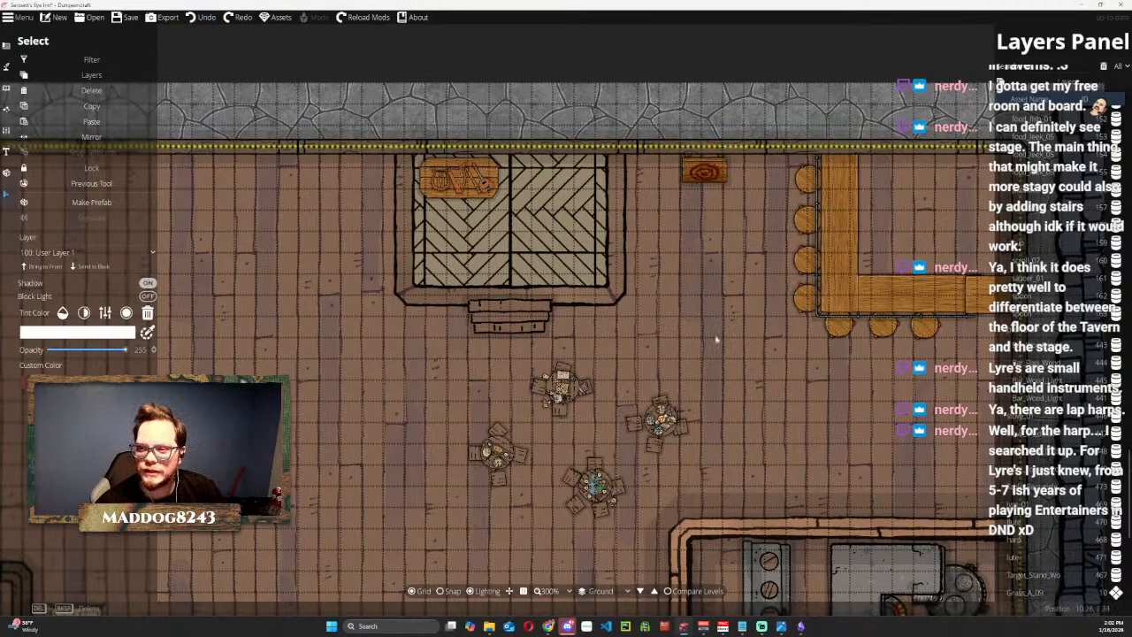
Open the Tavern Needs note in Notepad, check its list against the inn's ground floor, and return to the map.
scroll(714, 338, "down", 2)
left_click_drag(714, 338, 723, 265)
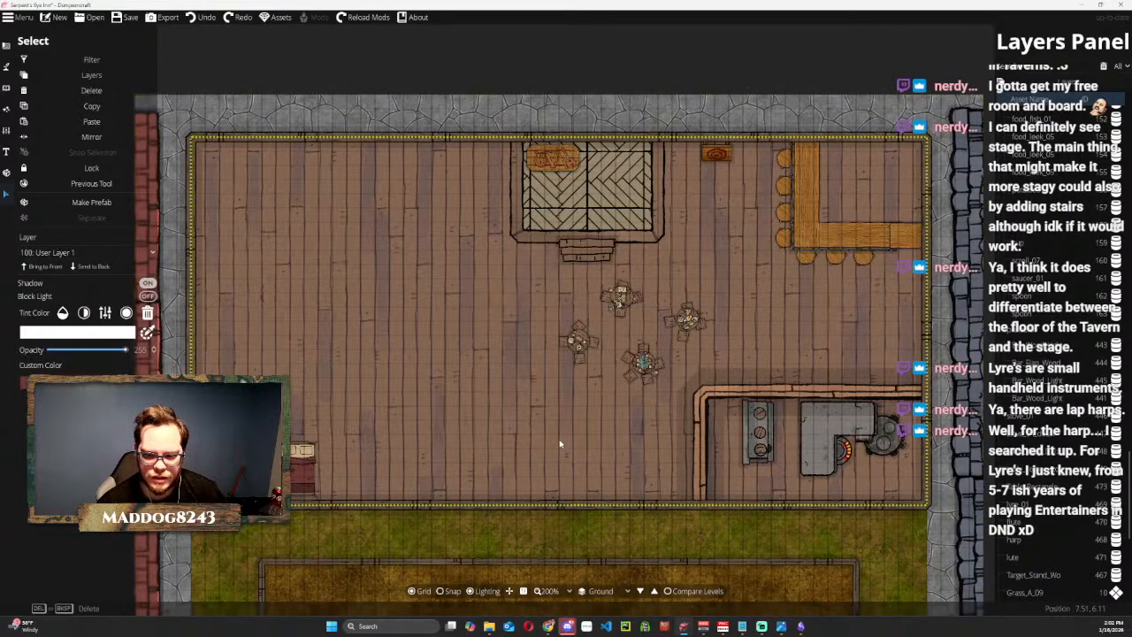
left_click_drag(559, 444, 540, 256)
left_click(509, 389)
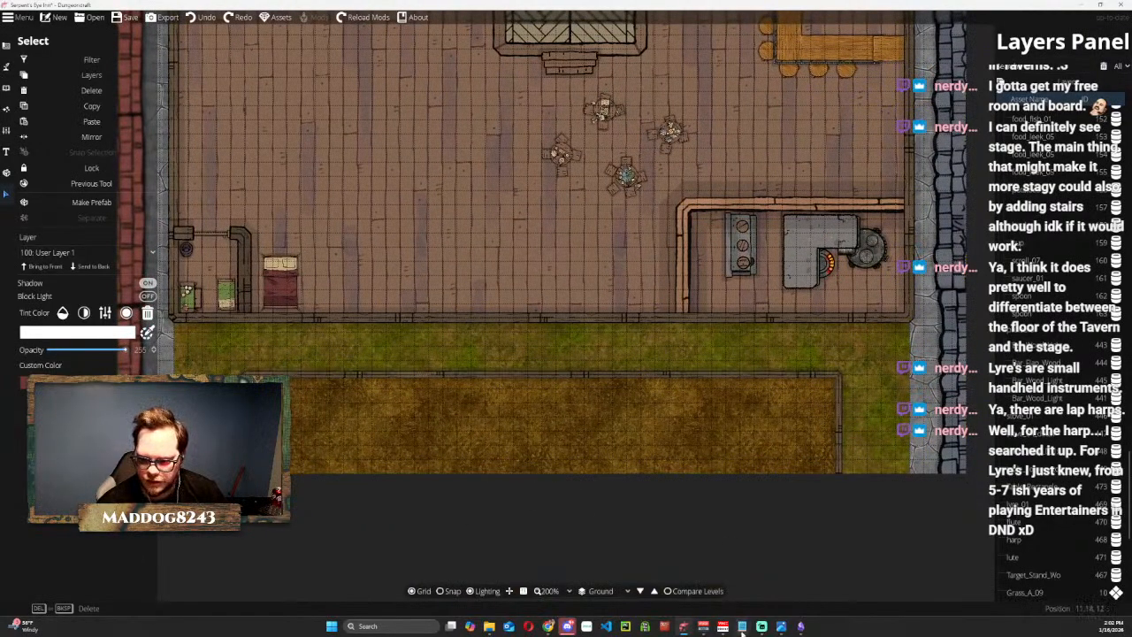
mouse_move(743, 628)
left_click(763, 585)
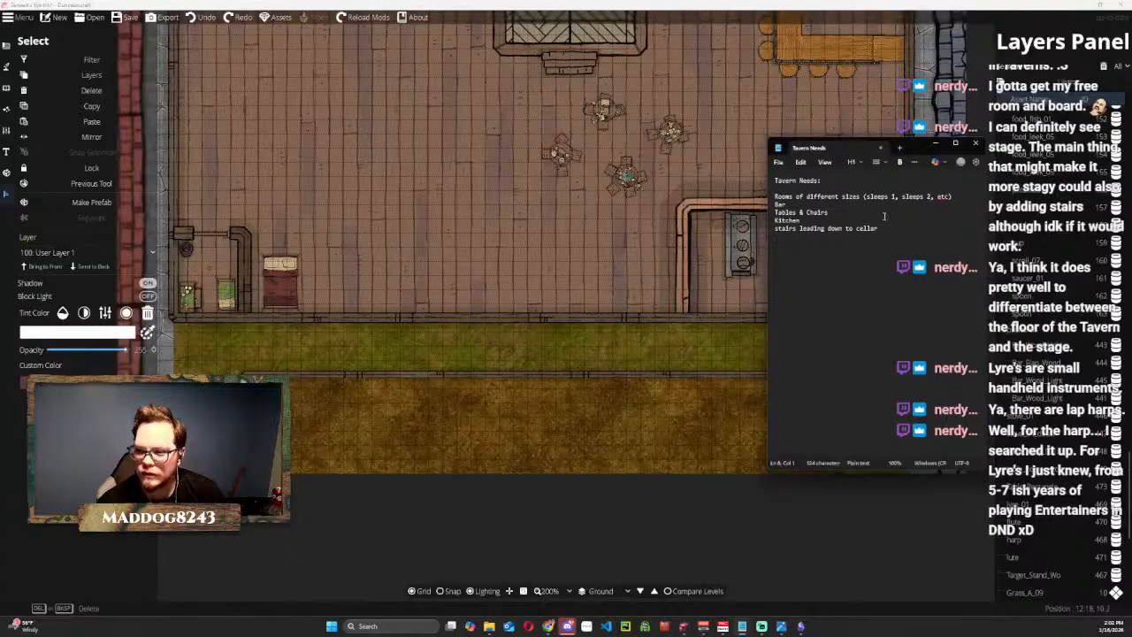
left_click_drag(336, 236, 370, 335)
mouse_move(750, 624)
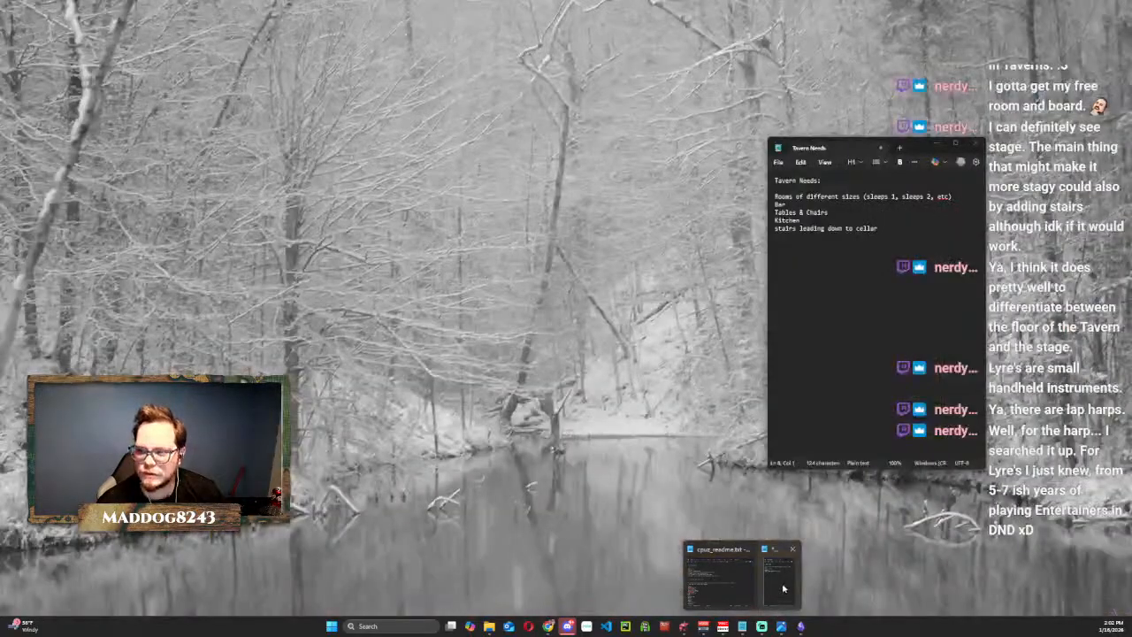
left_click(778, 593)
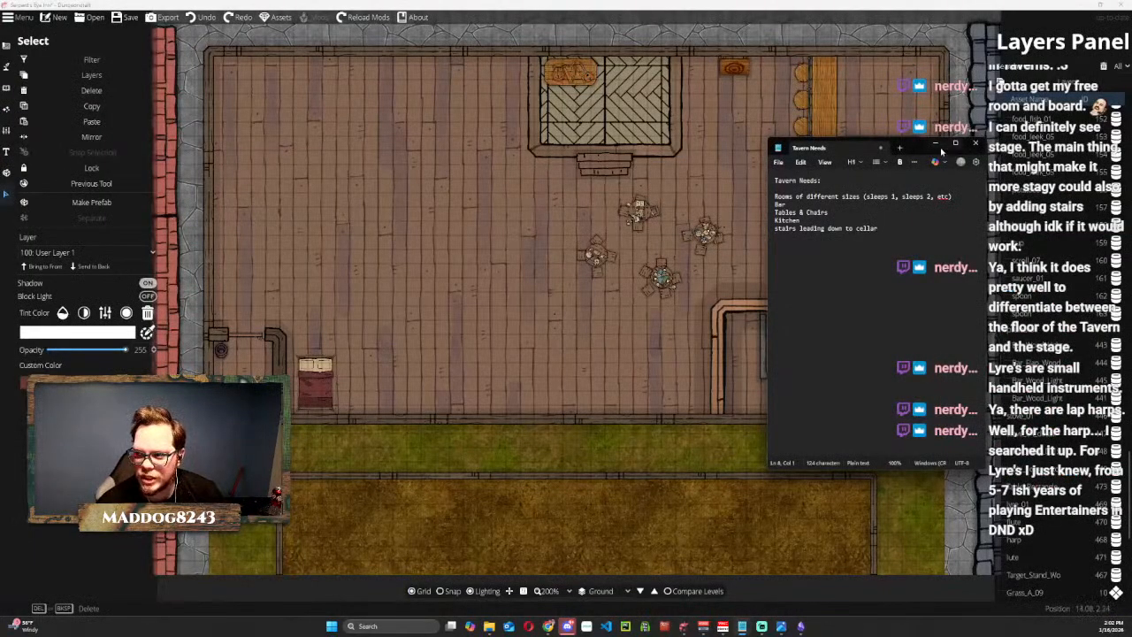
left_click(934, 143)
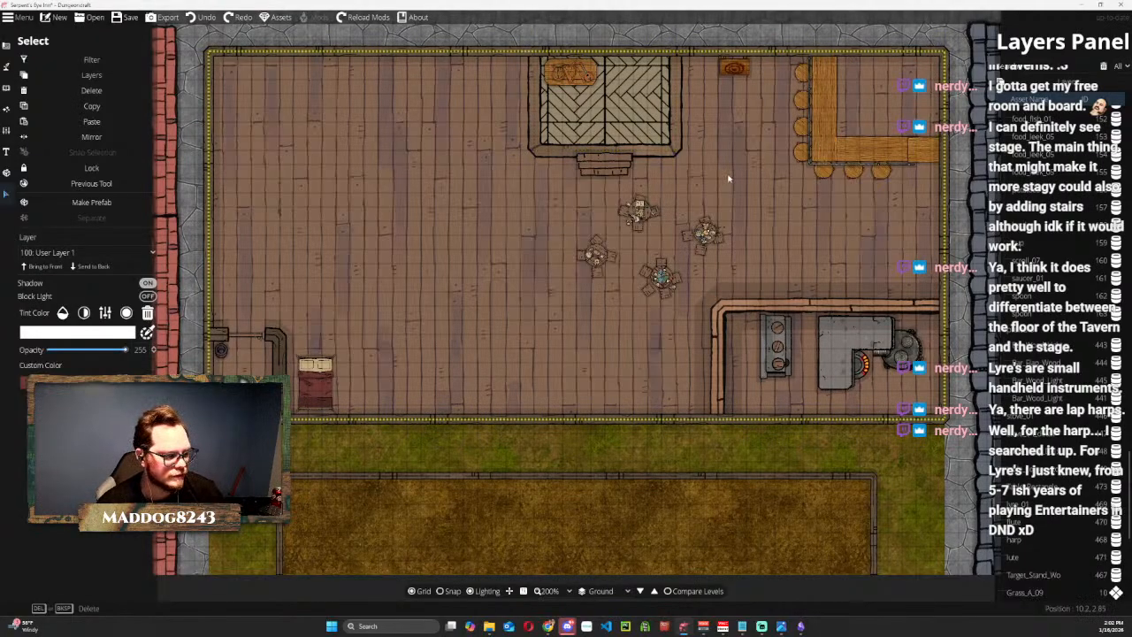
mouse_move(729, 177)
left_mouse_down()
mouse_move(716, 209)
mouse_move(726, 165)
left_mouse_up()
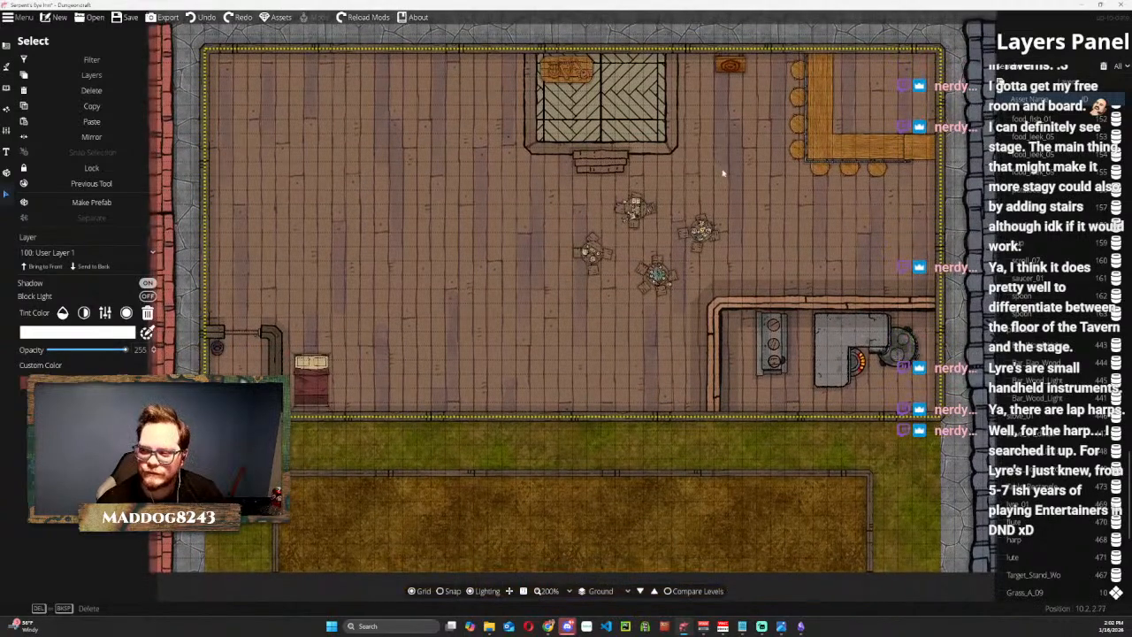
Search the object library for "bar" and place the Barrel Forge 01 barrel in the space behind the bar counter.
left_click_drag(694, 210, 690, 236)
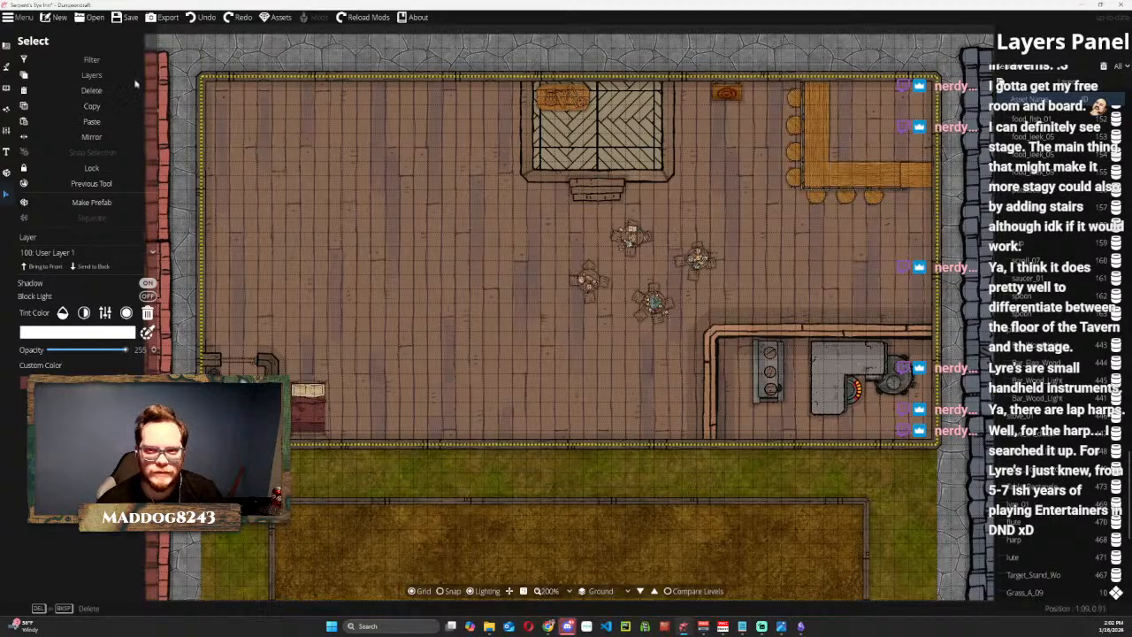
left_click(7, 66)
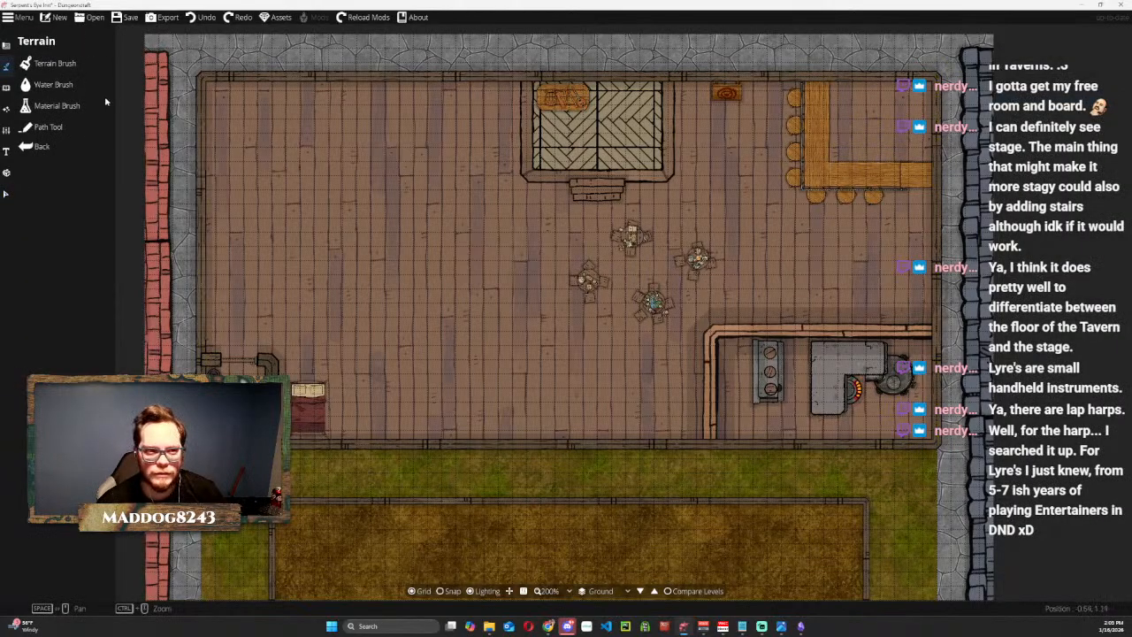
left_click(6, 86)
left_click(48, 64)
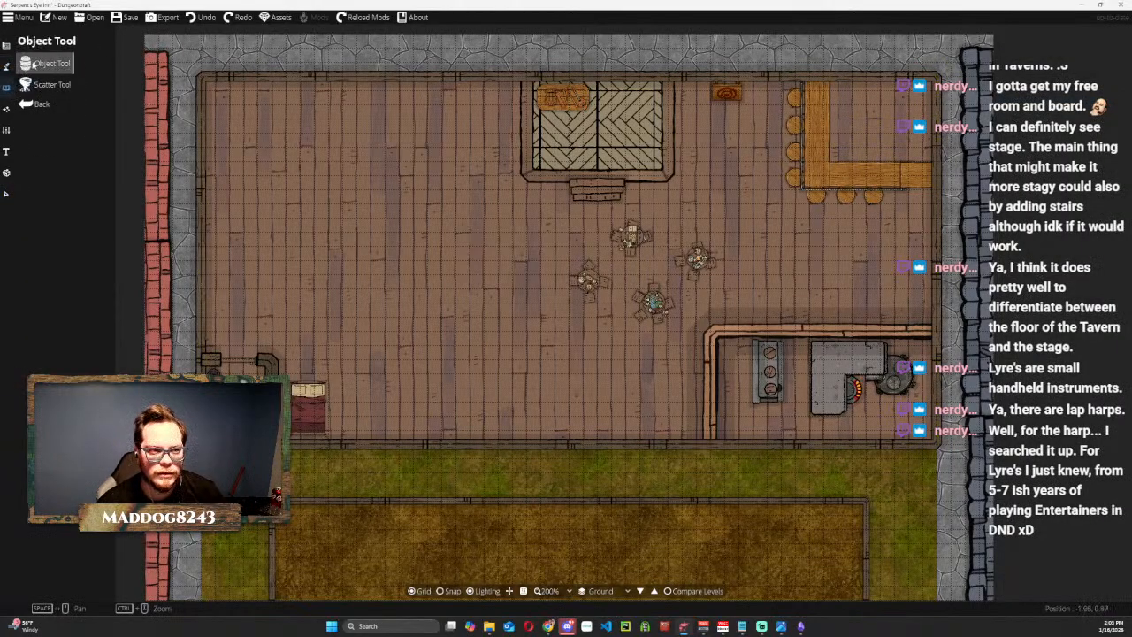
left_click(1104, 72)
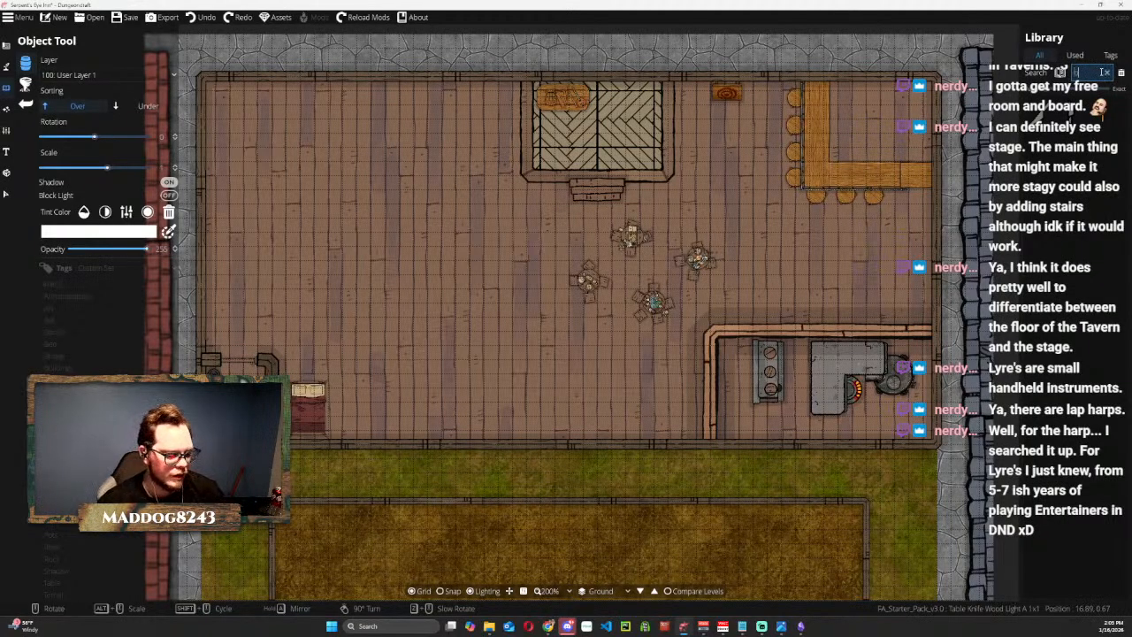
type("bar")
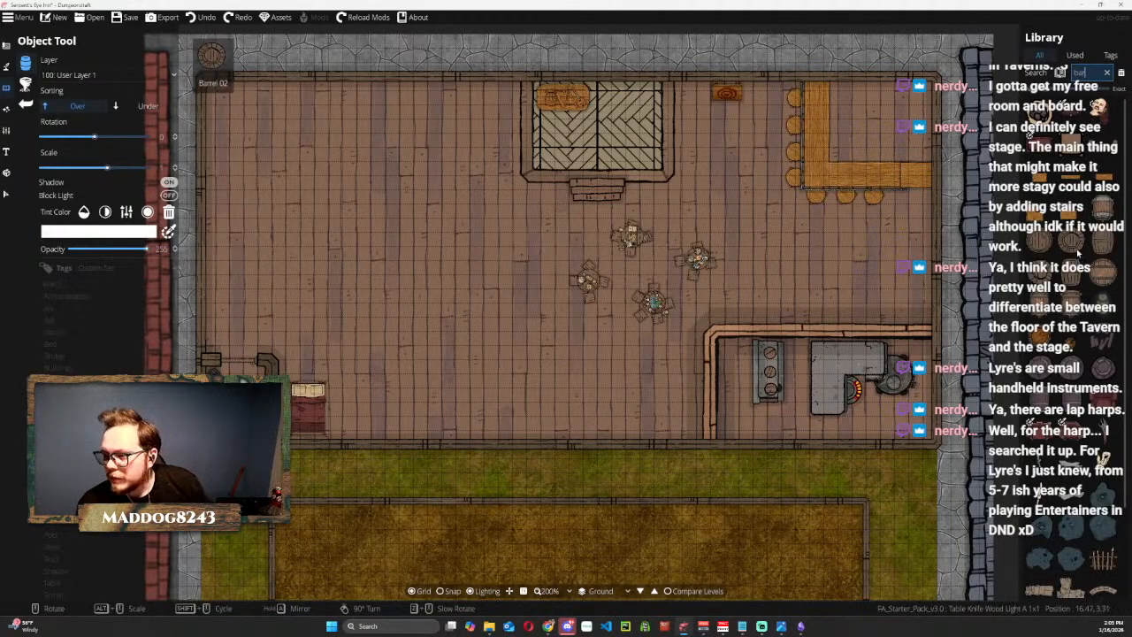
left_click(1103, 208)
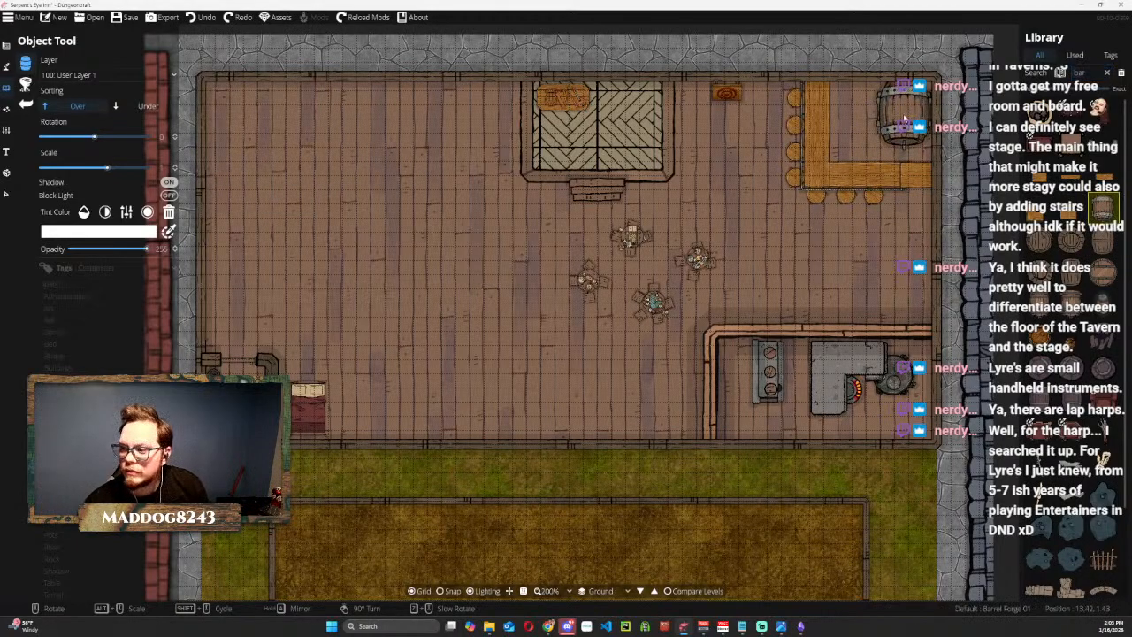
left_click(873, 117)
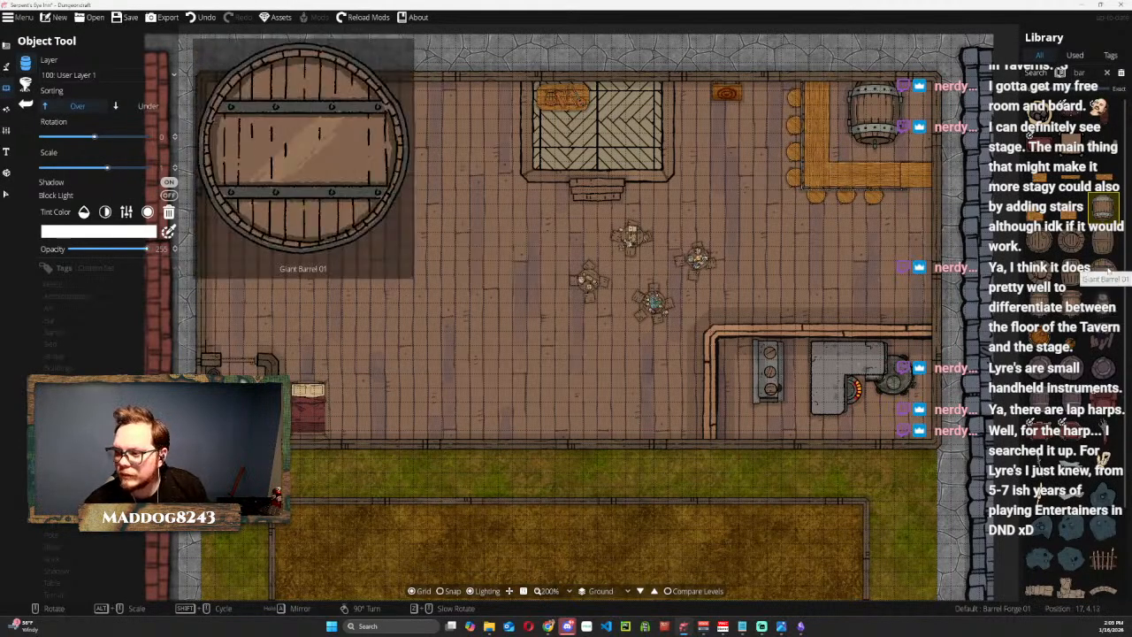
Place a Barrel Wood Dark D 1x1 on the floor just south of the bar and look through the remaining barrel options.
left_click(1102, 208)
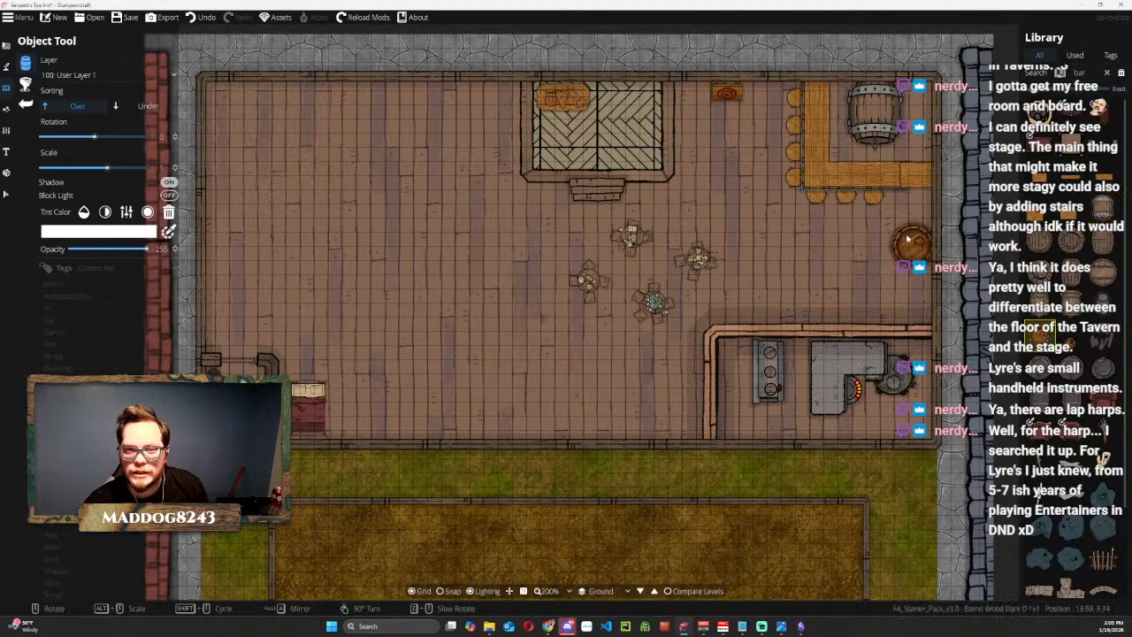
left_click(877, 240)
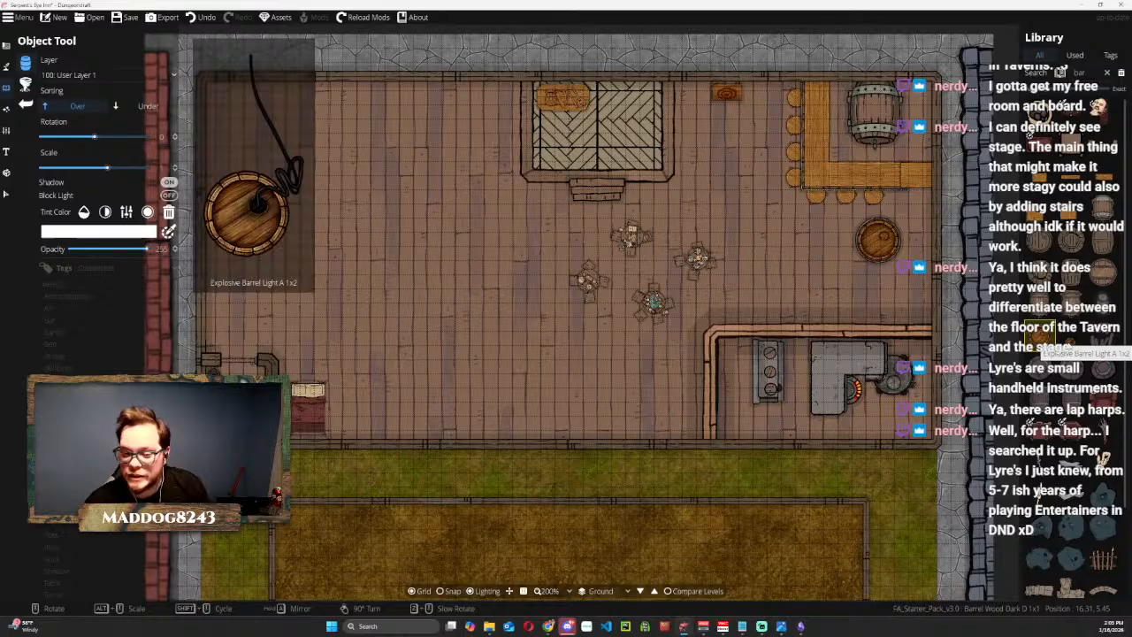
scroll(1094, 346, "down", 2)
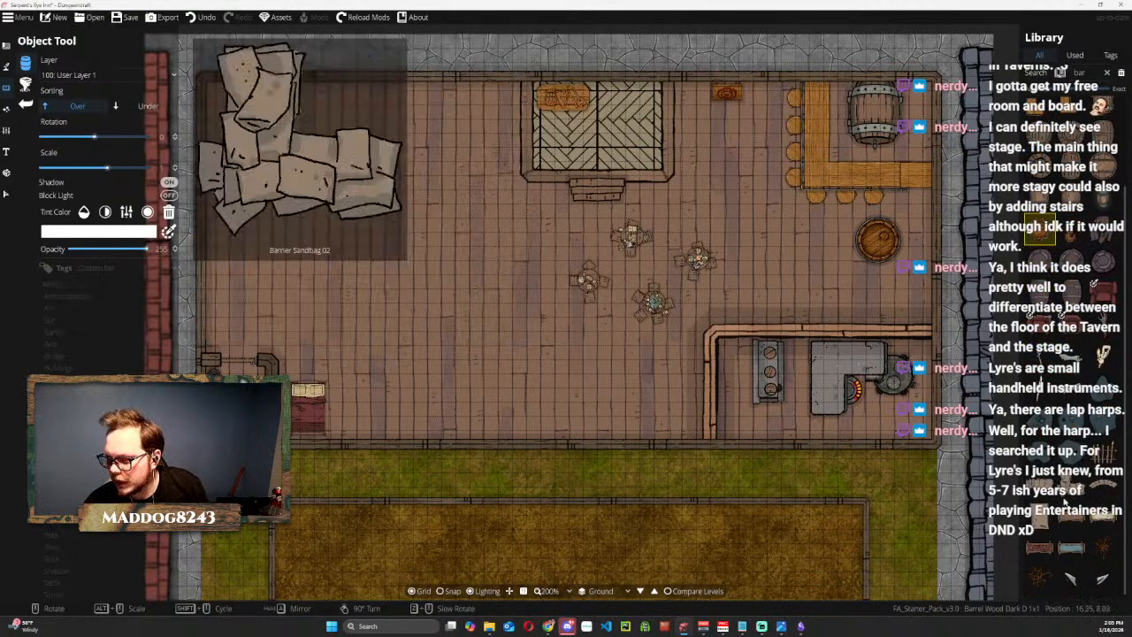
scroll(1084, 481, "up", 1)
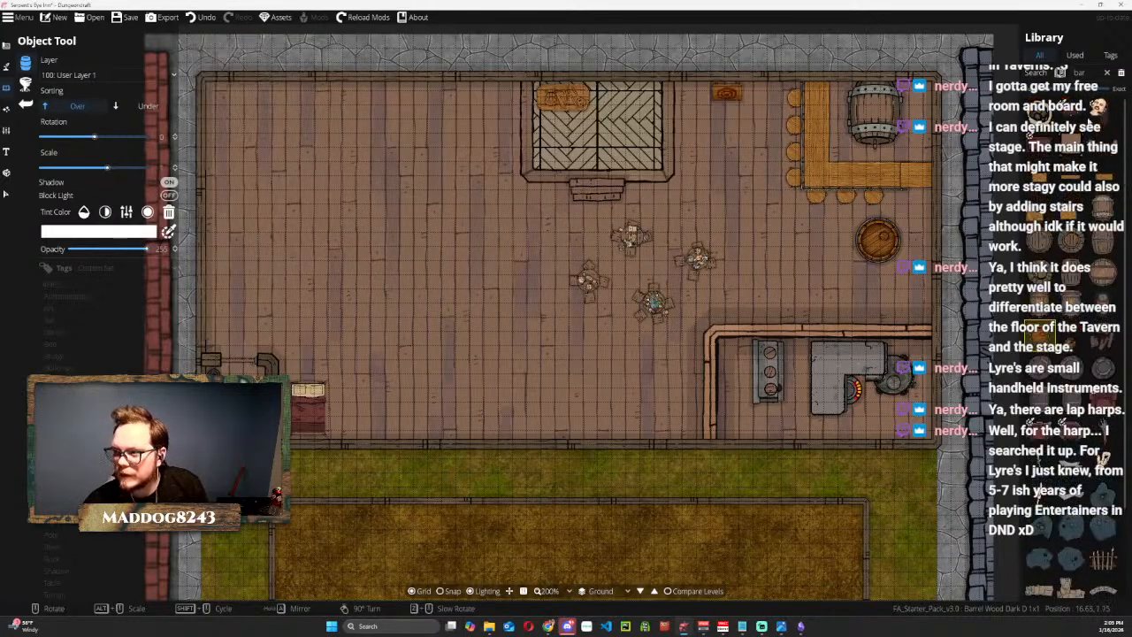
Place the U-shaped Bar Table unrotated, opening north, in the western half of the hall, left of the stage.
left_click_drag(1094, 73, 1069, 72)
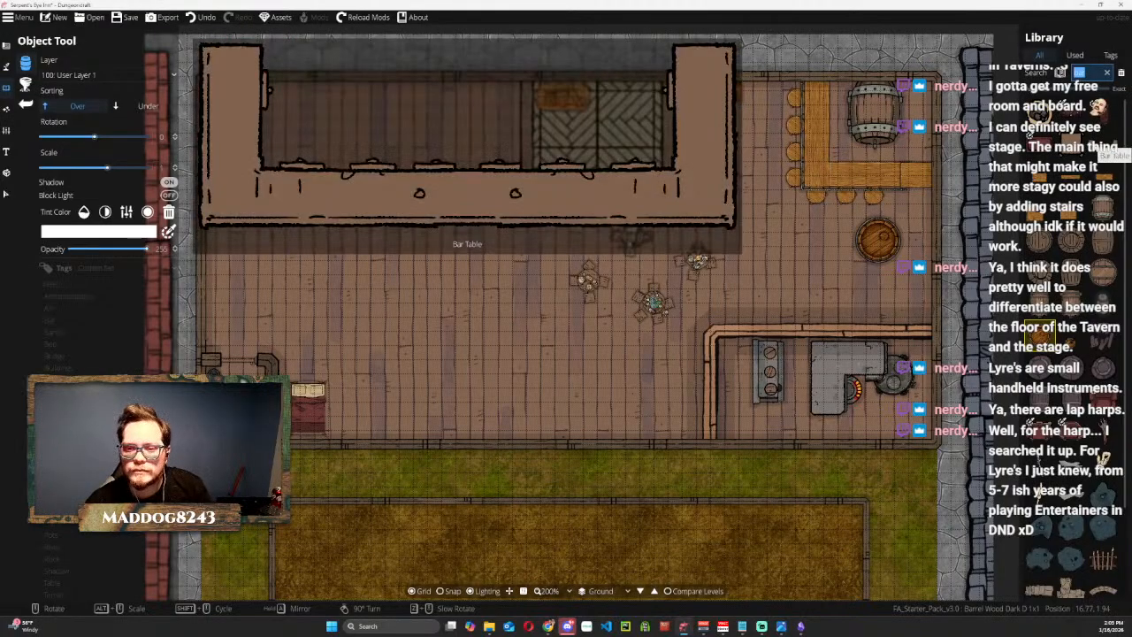
left_click(1094, 147)
scroll(392, 226, "down", 6)
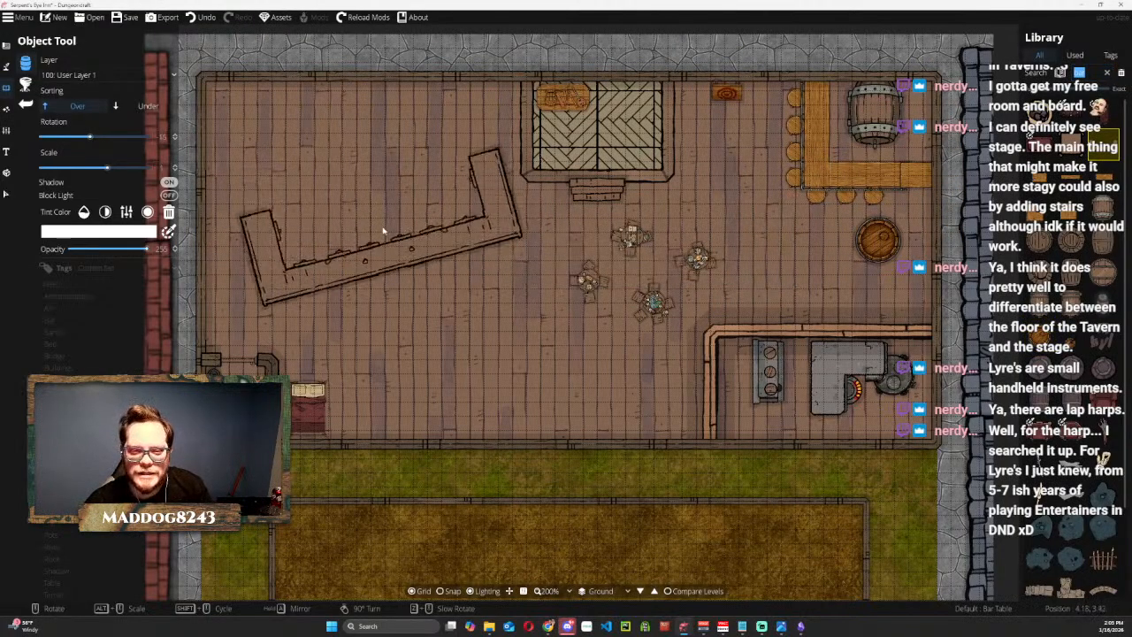
scroll(391, 227, "down", 6)
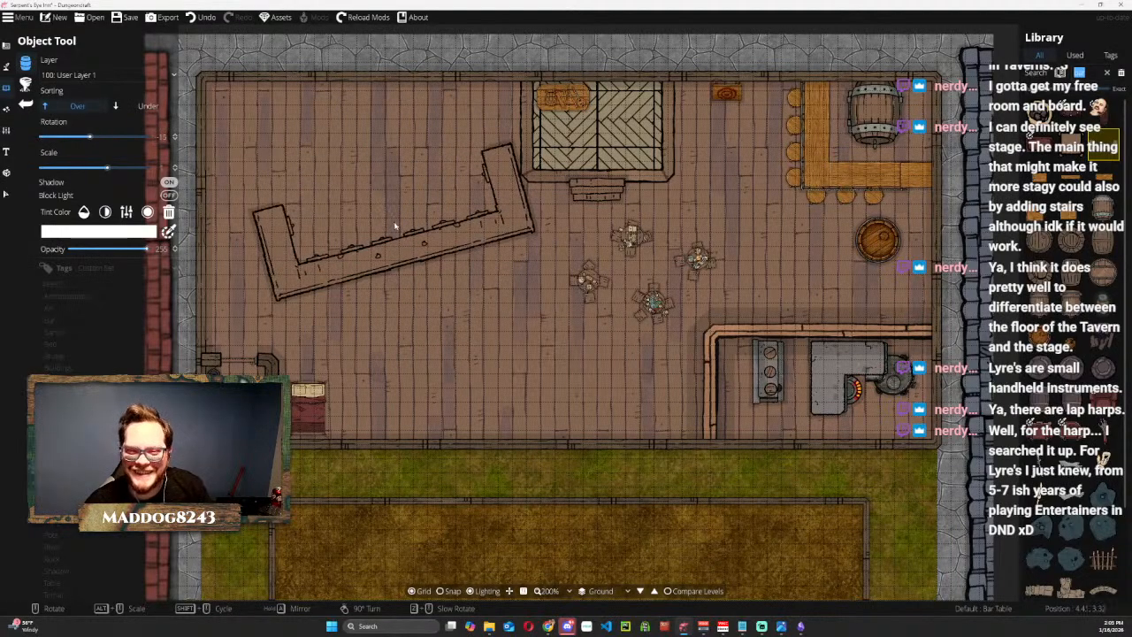
scroll(373, 199, "down", 2)
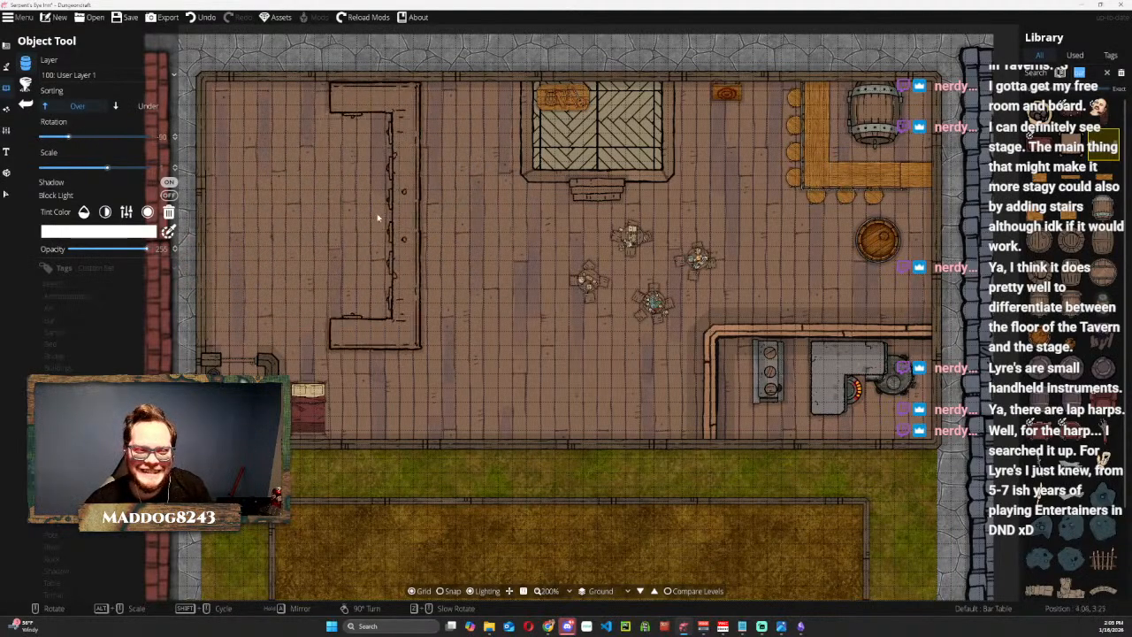
scroll(389, 247, "up", 4)
scroll(375, 256, "down", 2)
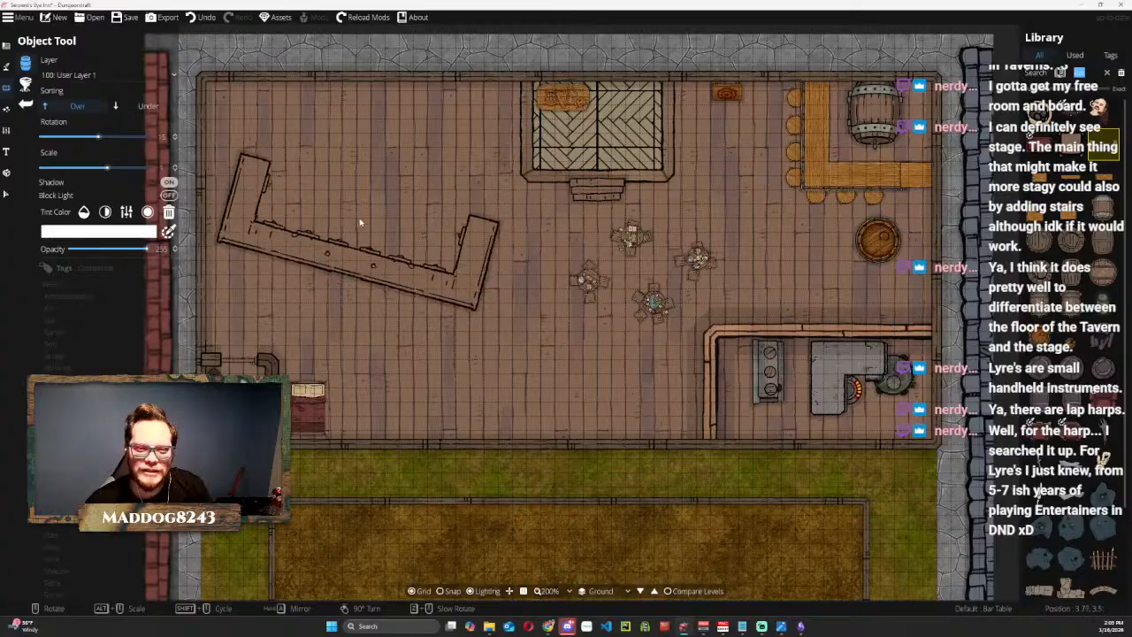
left_click(351, 201)
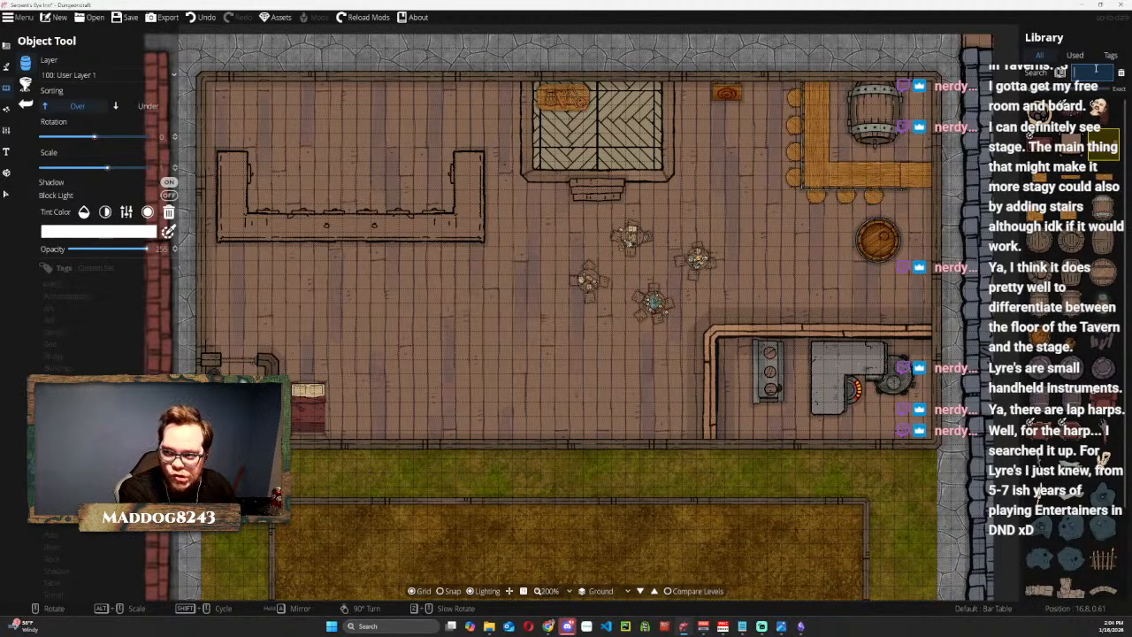
Search the library for "table" and "shelf", and place a Shelf Wood Light C 2x1 rotated 90° along the east wall behind the bar.
key("Return")
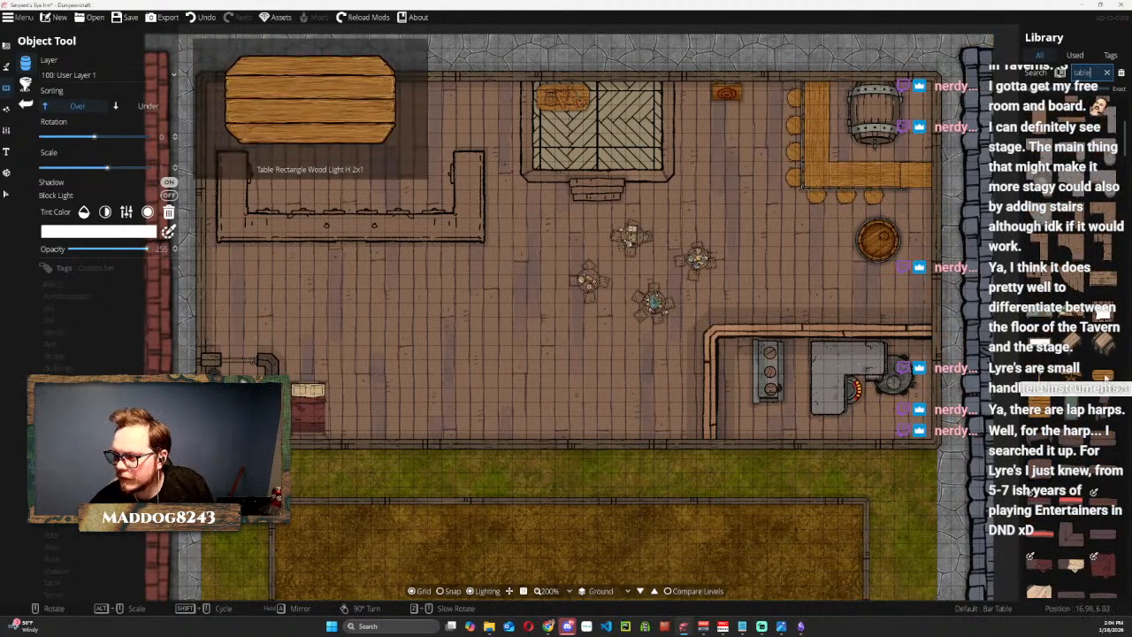
left_click(1103, 378)
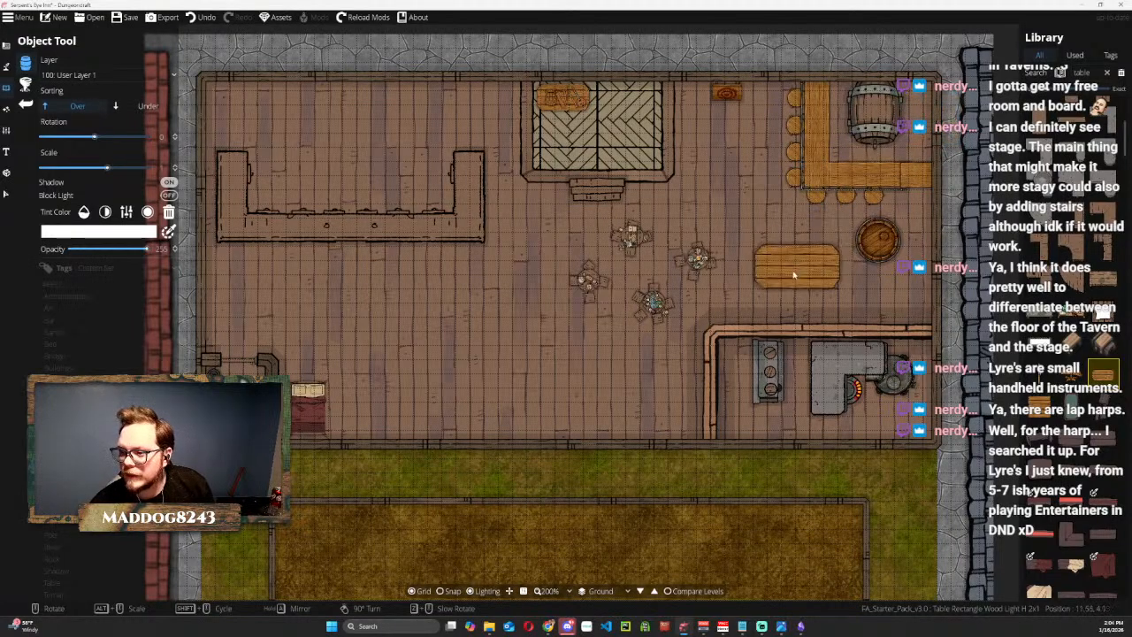
left_click(1094, 73)
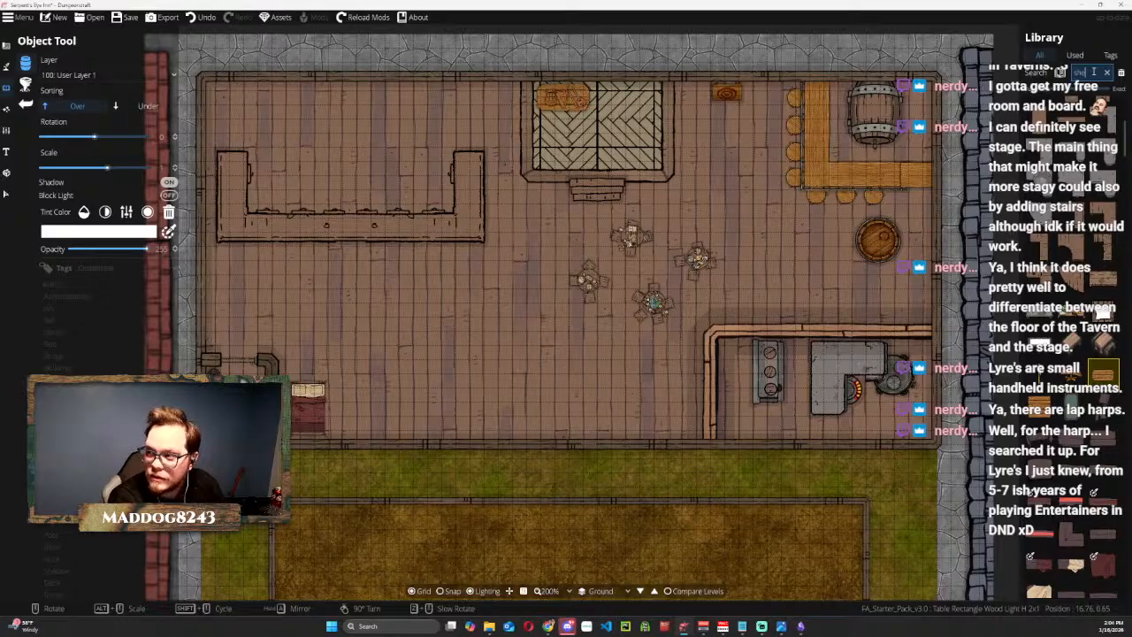
key("Return")
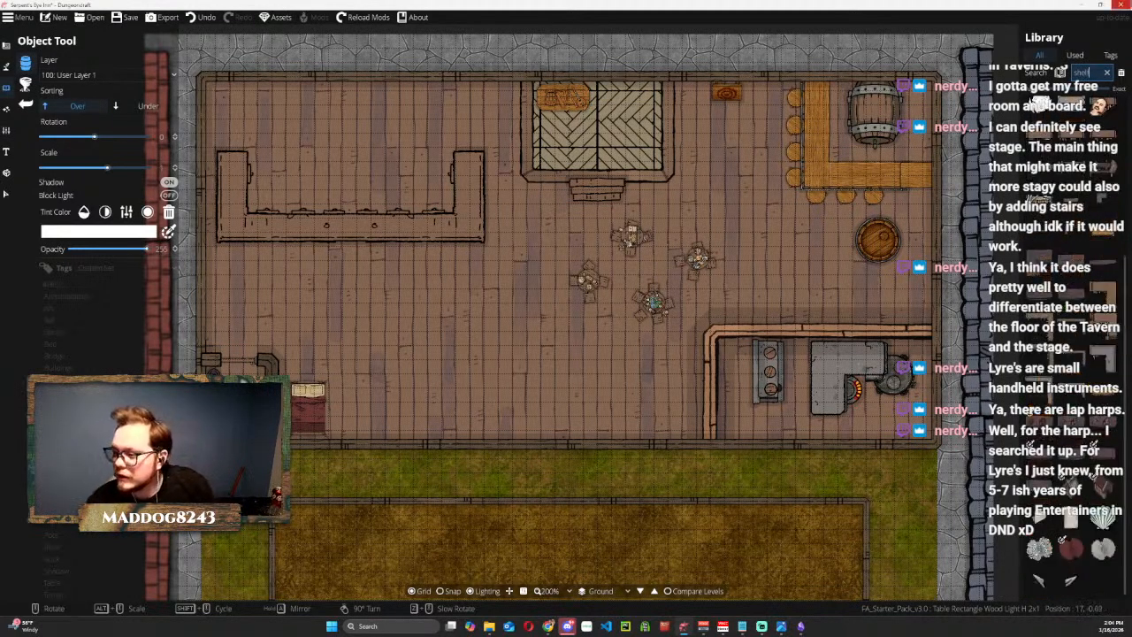
scroll(1099, 239, "up", 3)
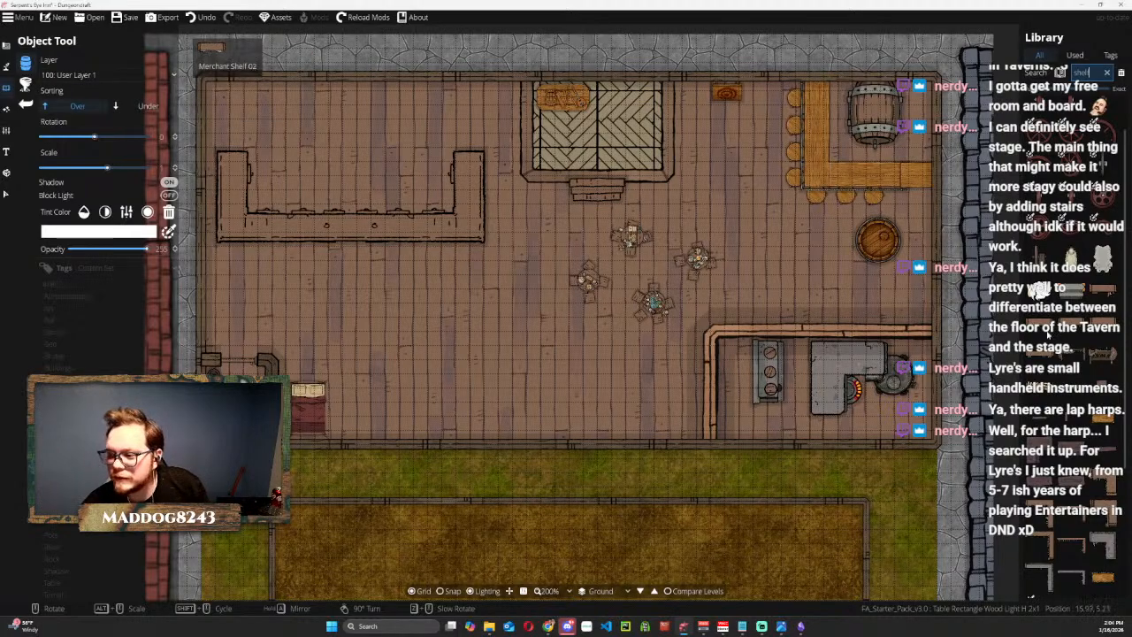
scroll(1055, 331, "down", 1)
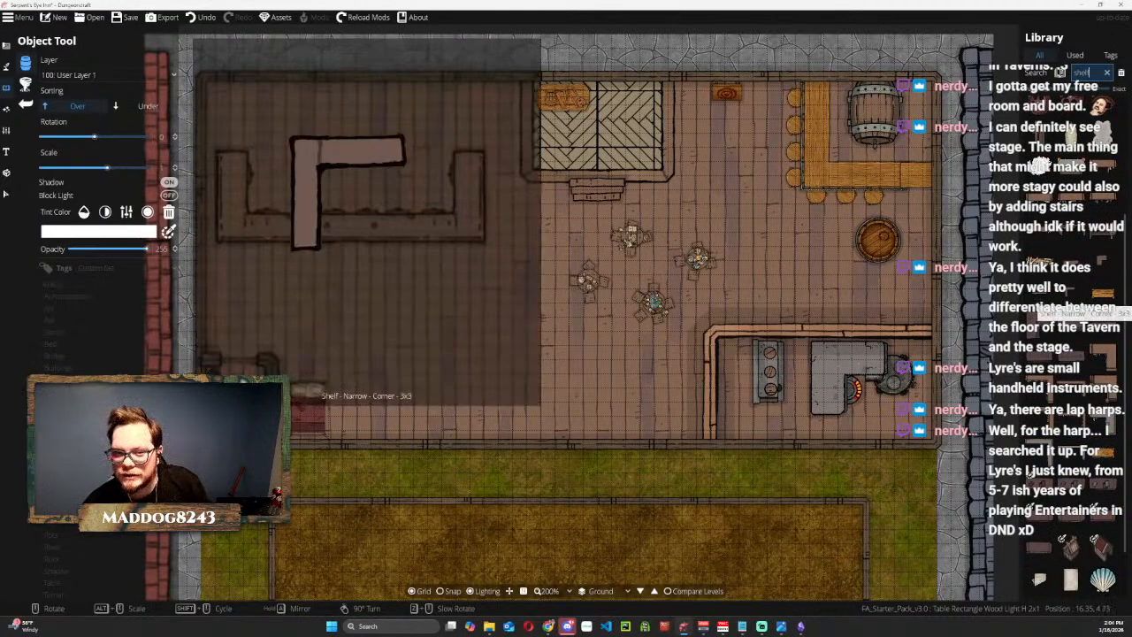
left_click(1103, 292)
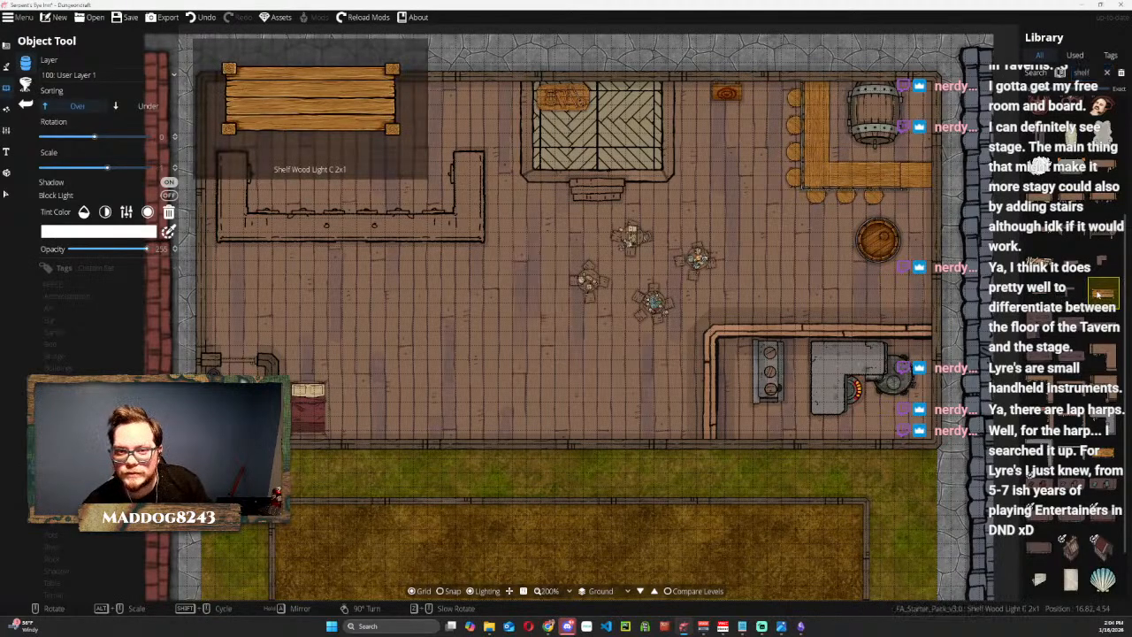
scroll(916, 150, "up", 6)
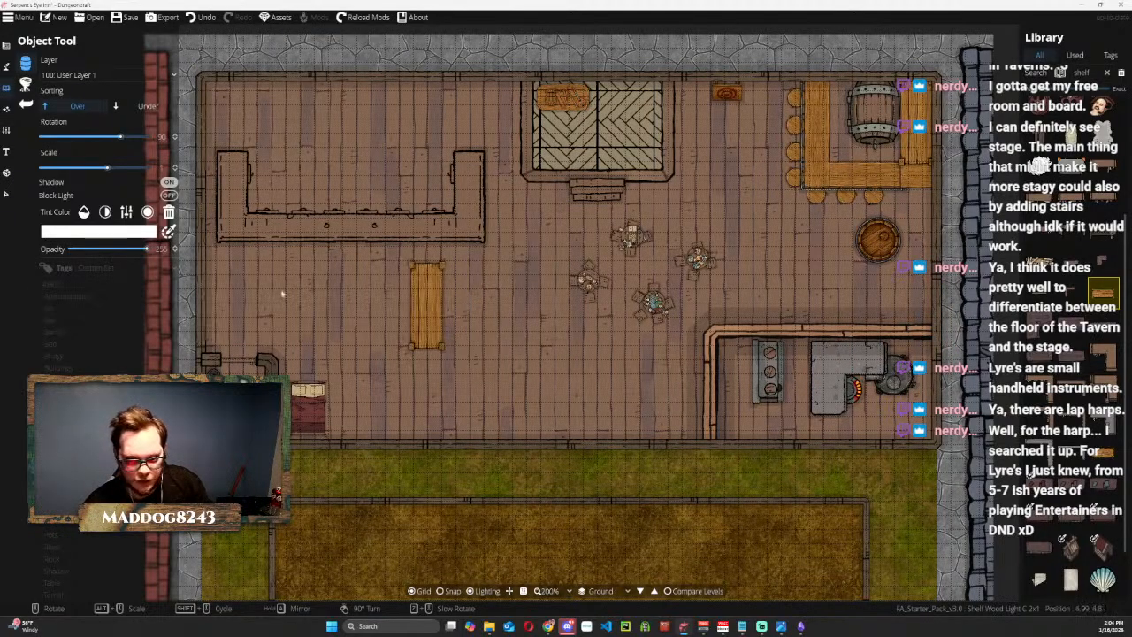
Move the large forge barrel out to the floor south of the bar and turn the shelf flat against the north wall behind the bar.
left_click(6, 192)
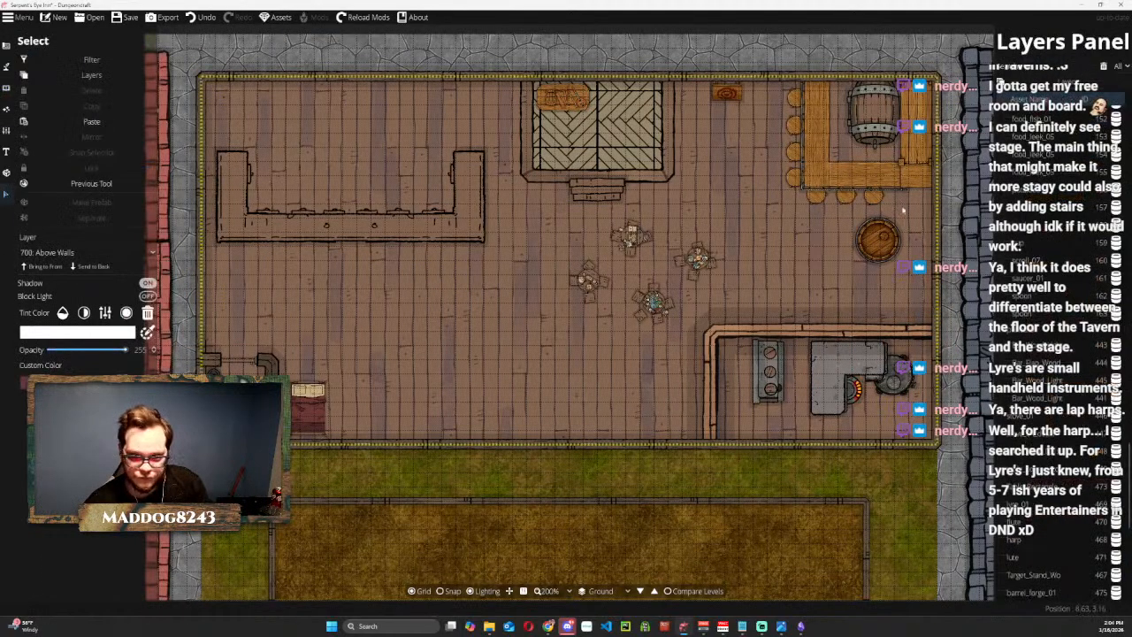
left_click(874, 117)
left_click_drag(873, 117, 816, 278)
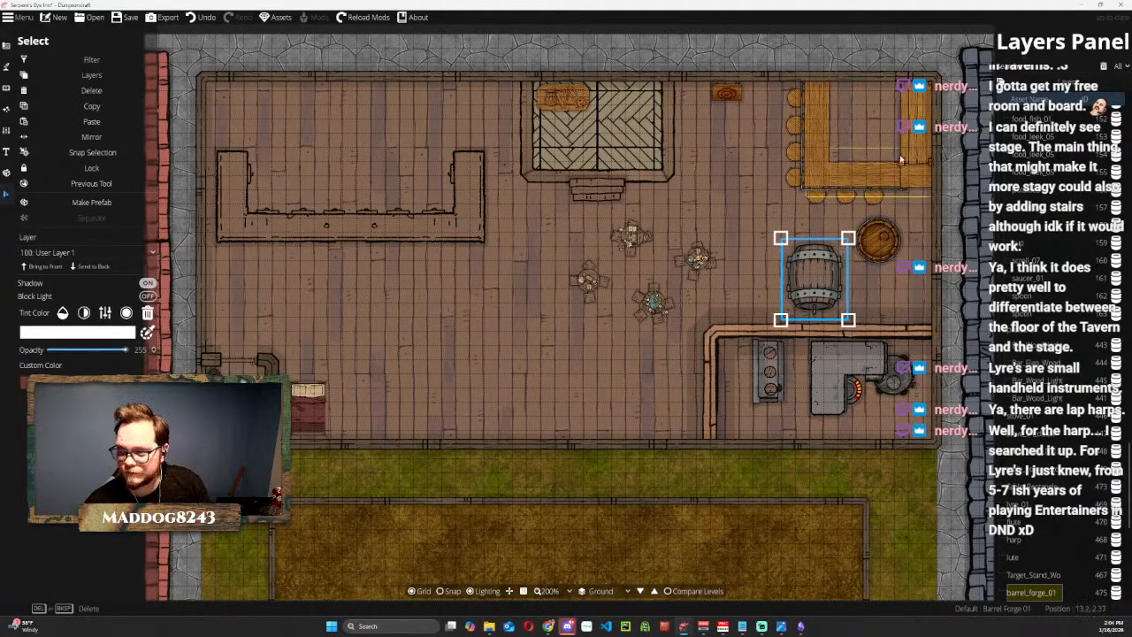
left_click(901, 160)
mouse_move(884, 60)
left_mouse_down()
mouse_move(914, 106)
mouse_move(894, 112)
mouse_move(876, 80)
left_mouse_up()
scroll(898, 112, "down", 2)
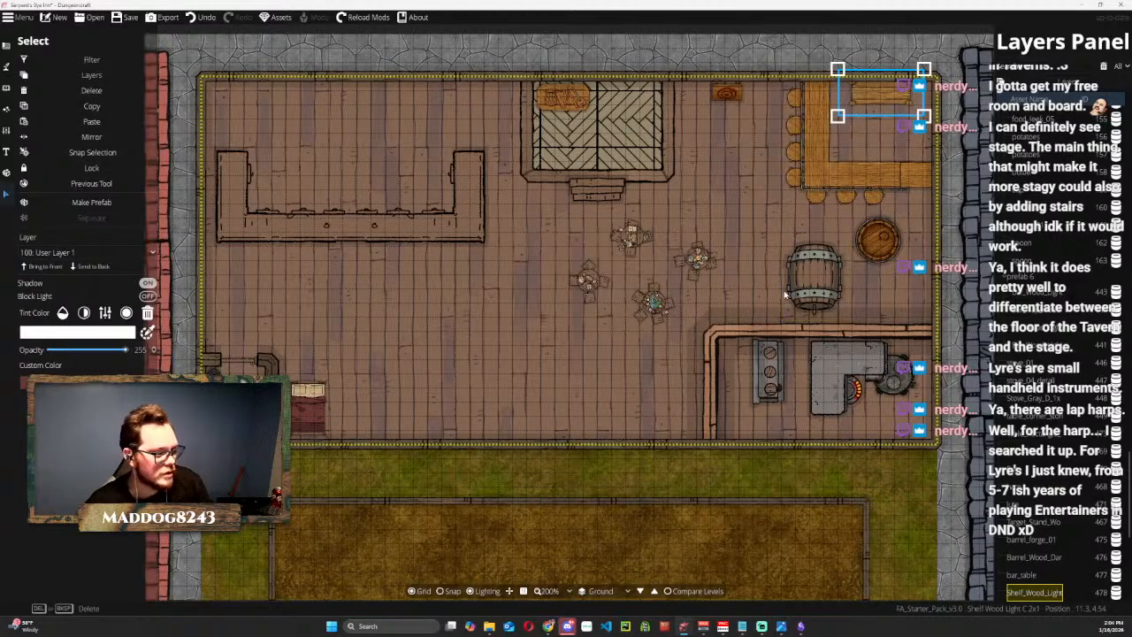
Shrink the round dark wood barrel and move it into the northeast corner behind the bar, beside the shelf.
left_click(876, 241)
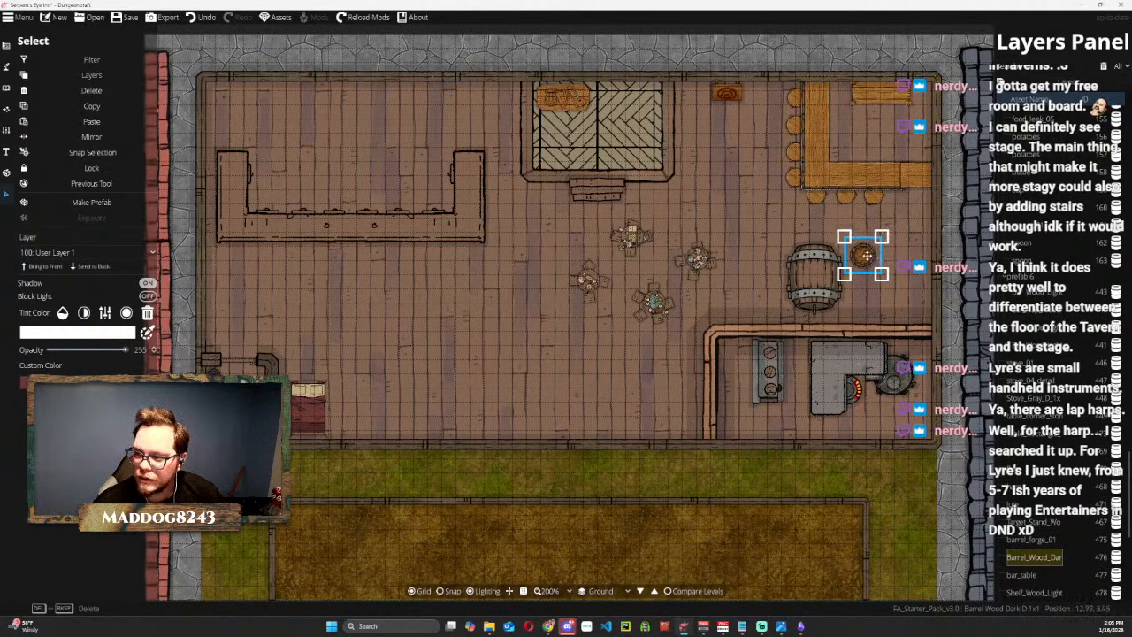
left_click_drag(882, 221, 925, 70)
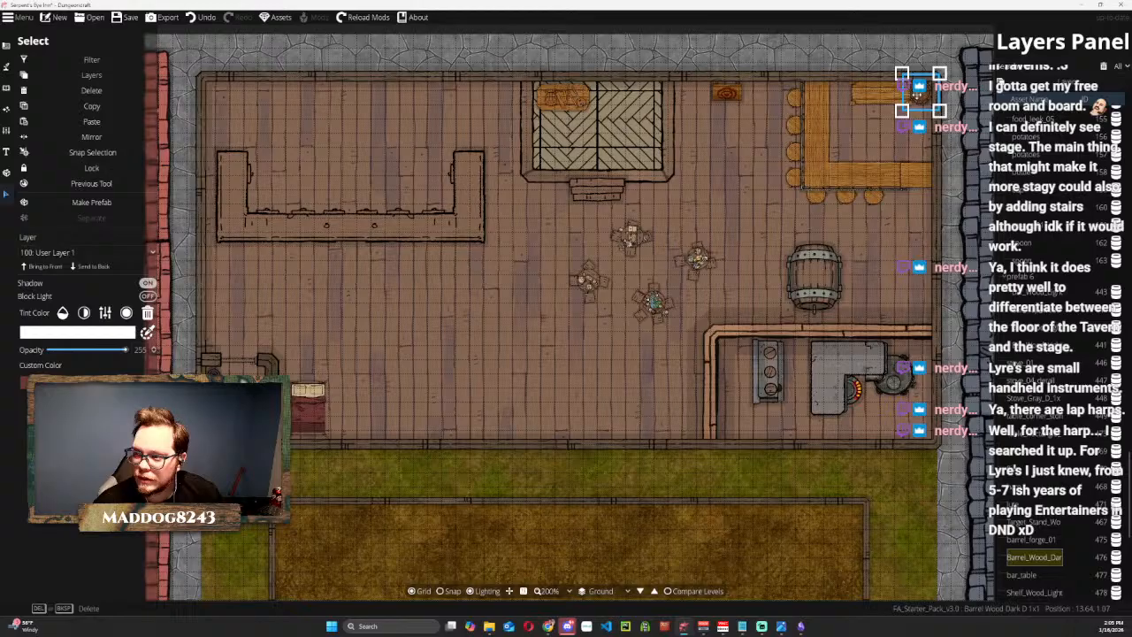
Nudge the shelf and the small round barrel so they sit side by side along the north wall behind the bar.
left_click(872, 98)
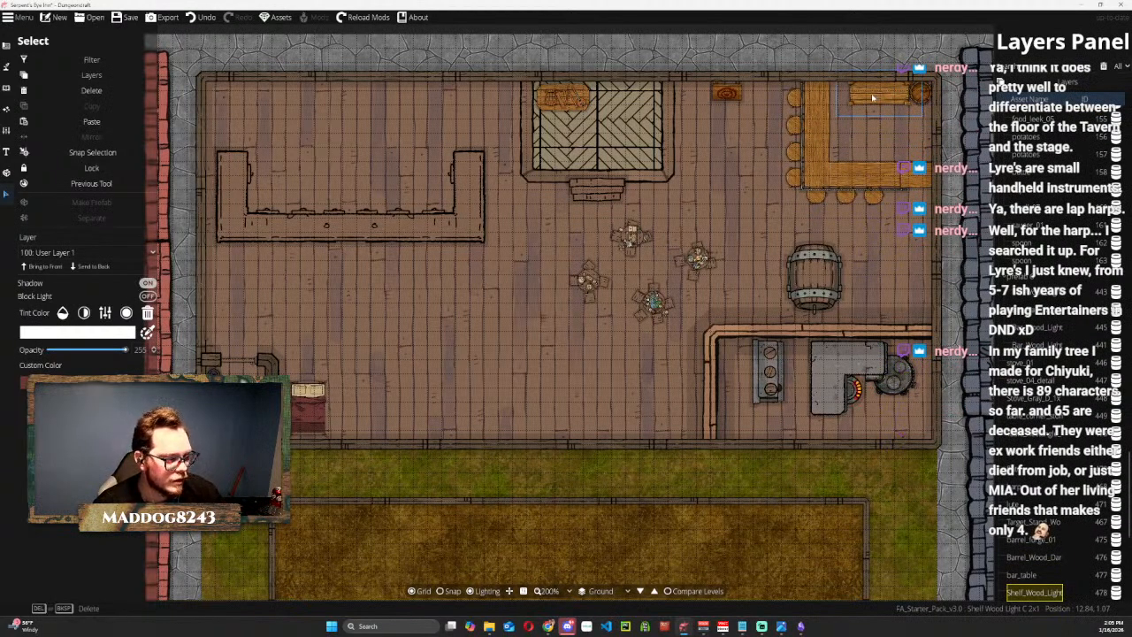
key("Escape")
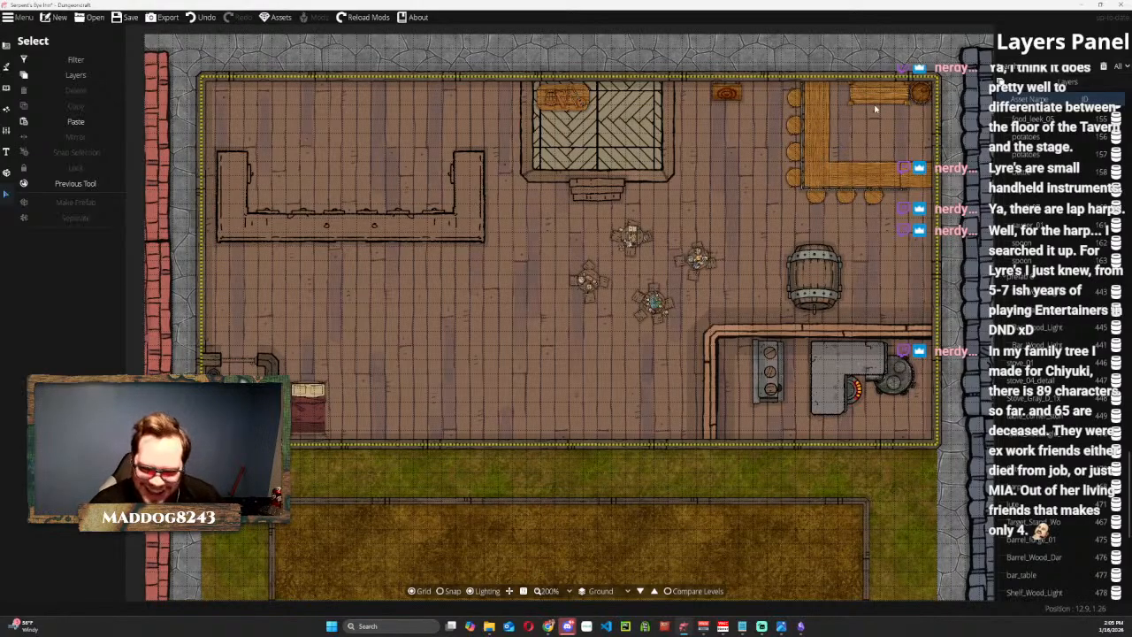
left_click(870, 100)
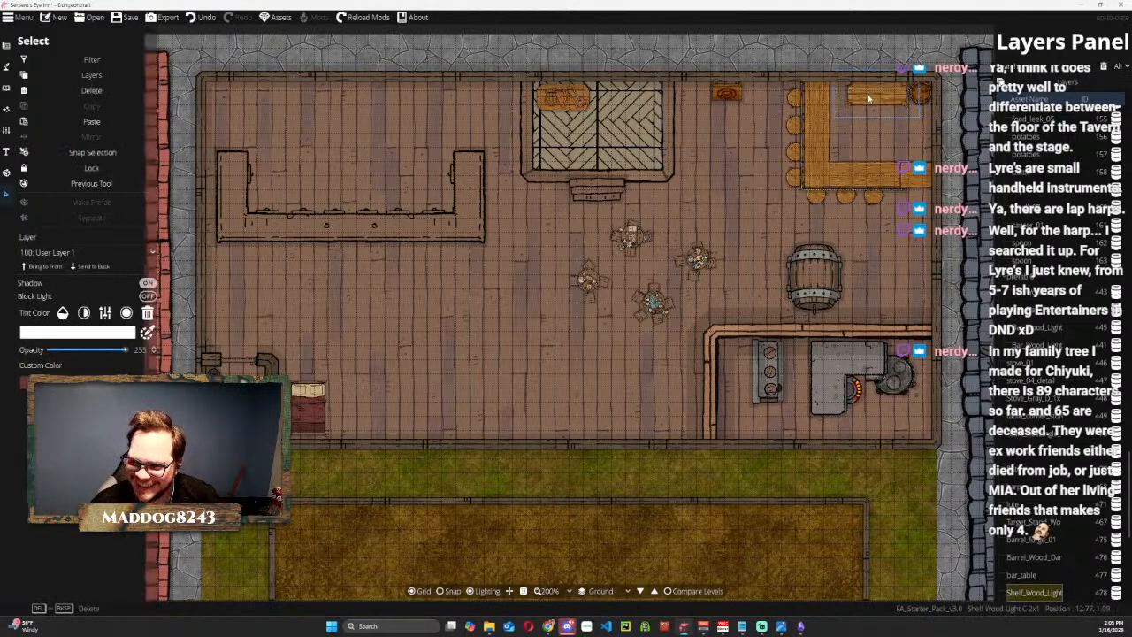
left_click(917, 92)
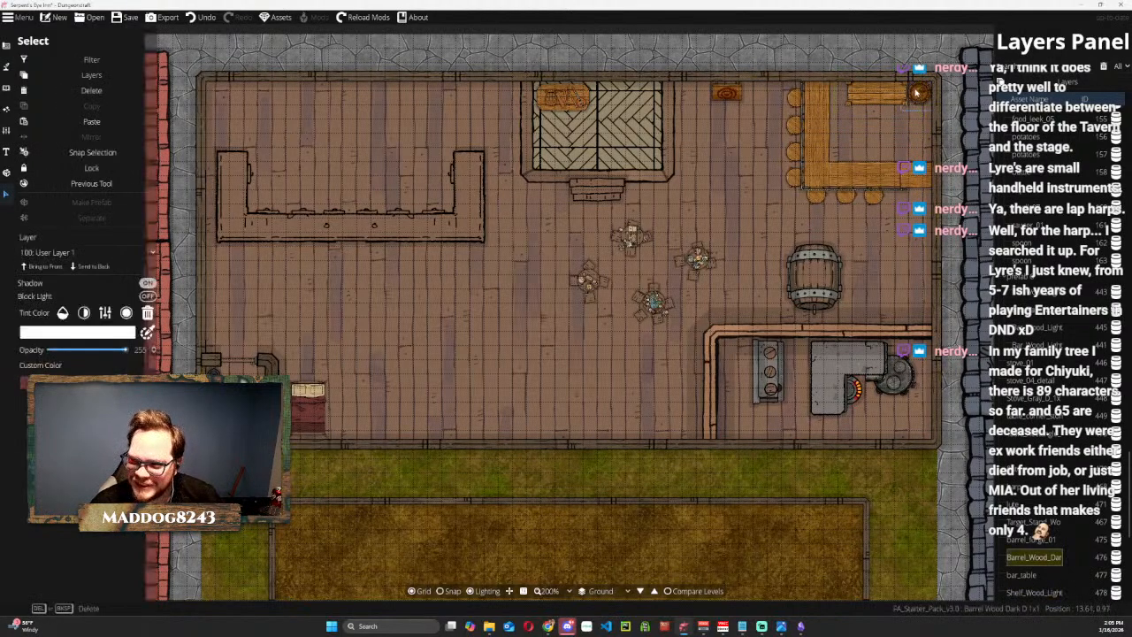
right_click(917, 92)
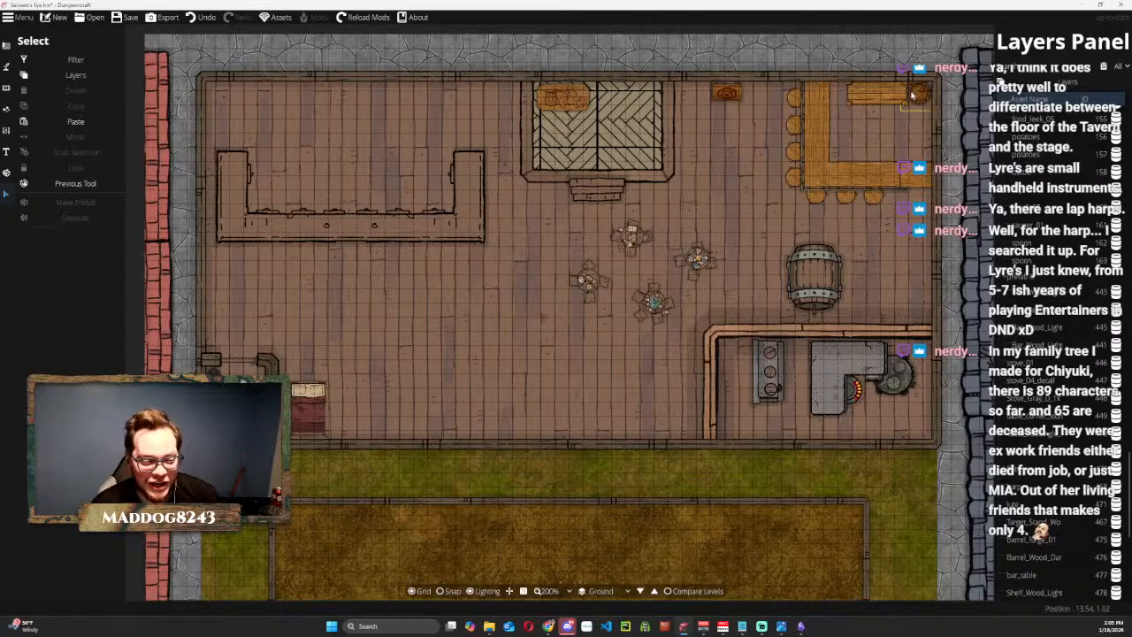
left_click(887, 101)
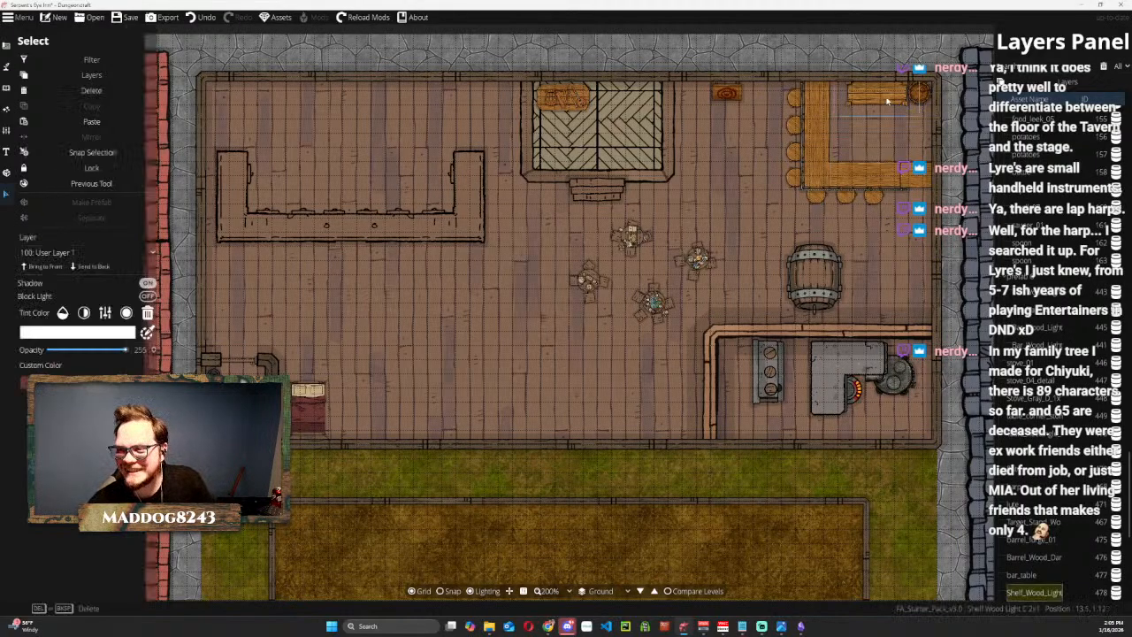
right_click(887, 101)
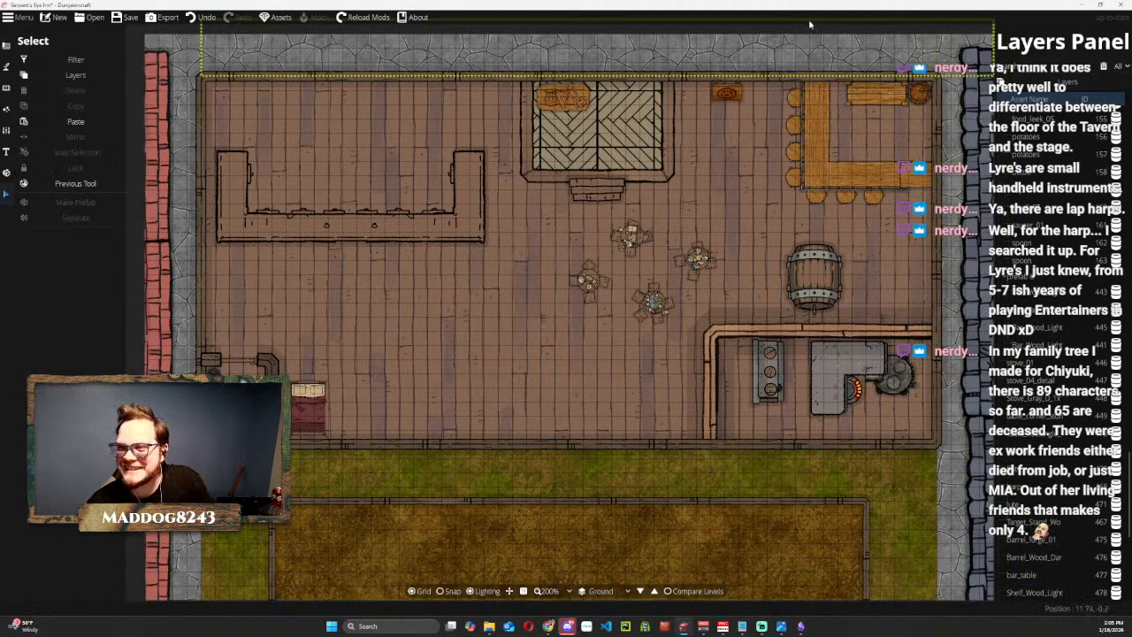
left_click(754, 45)
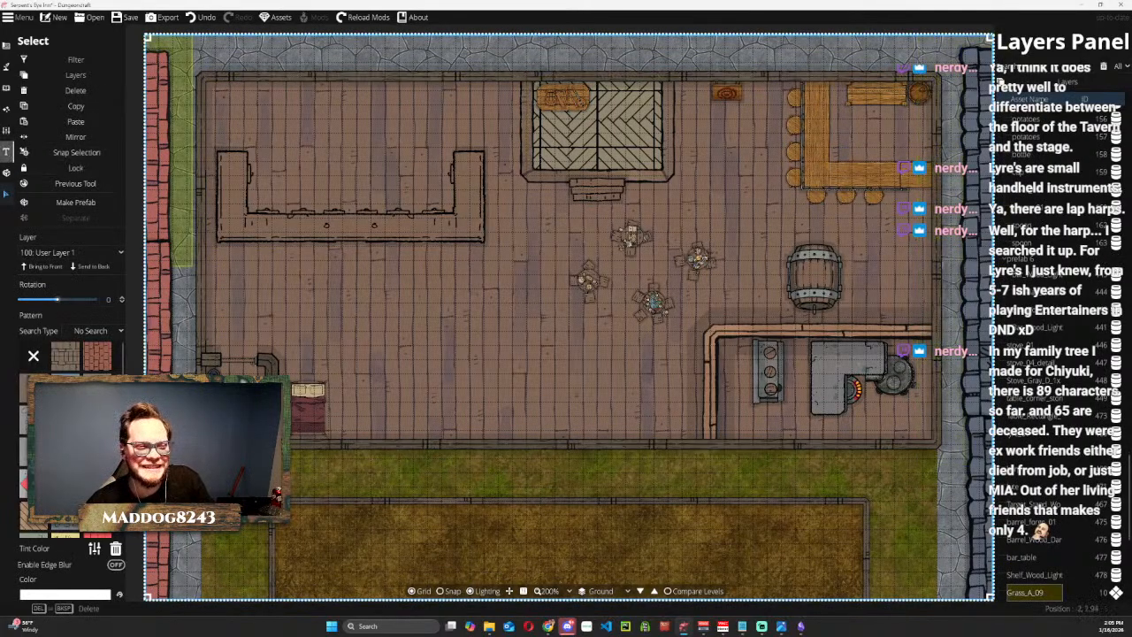
Switch to the Object Tool, choose Dwarven Shelf 01 from the shelf assets, and try it against the east wall behind the bar.
left_click(7, 67)
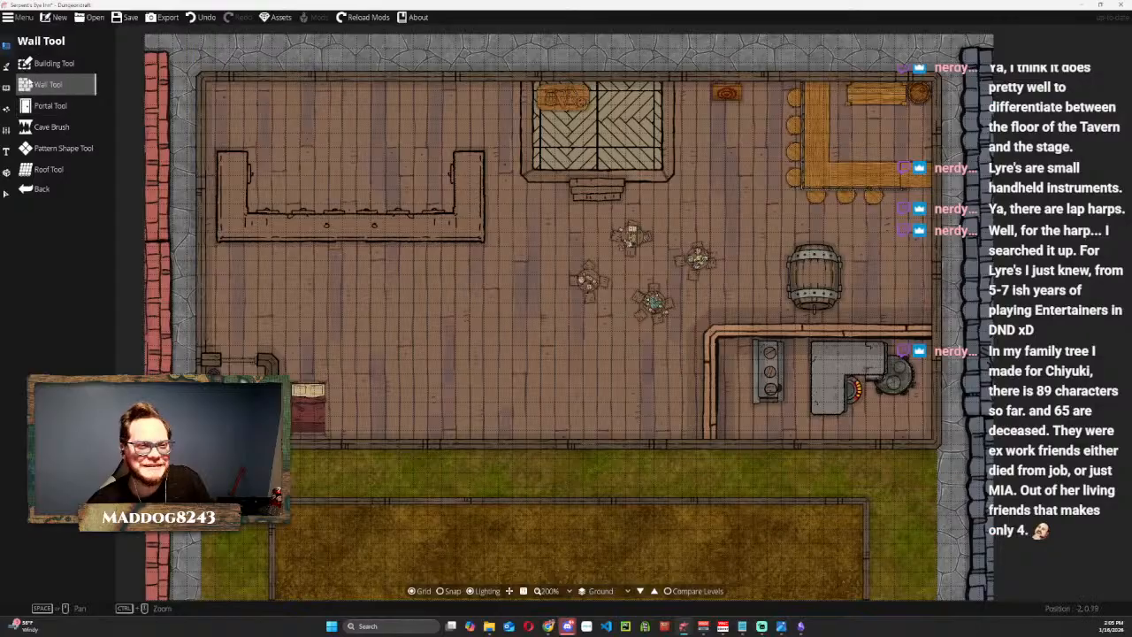
left_click(7, 73)
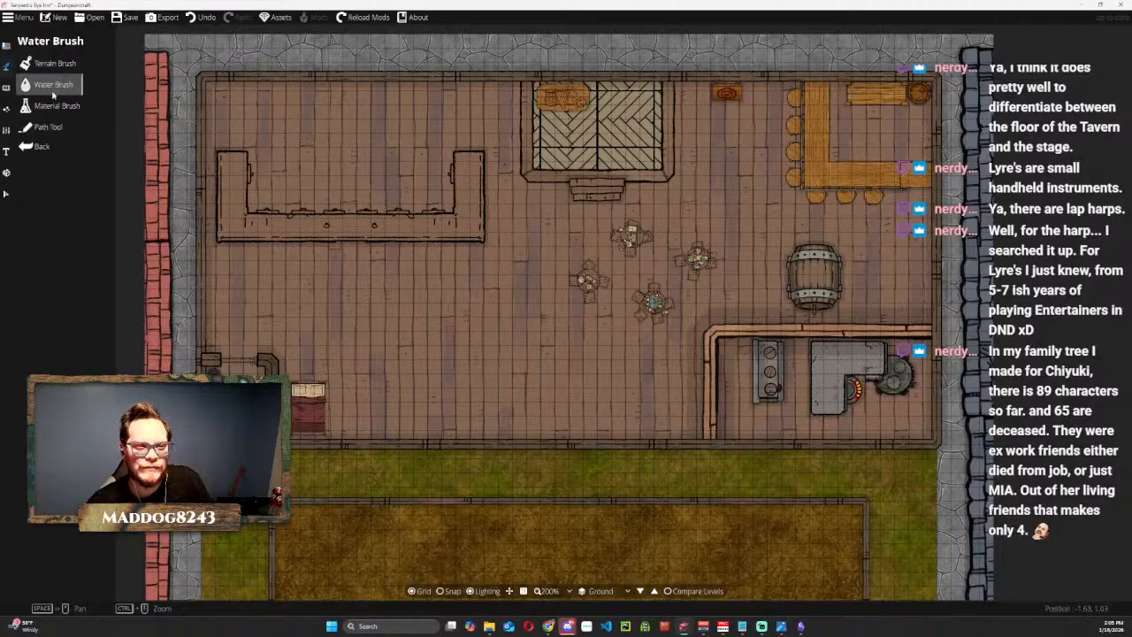
left_click(7, 87)
left_click(45, 62)
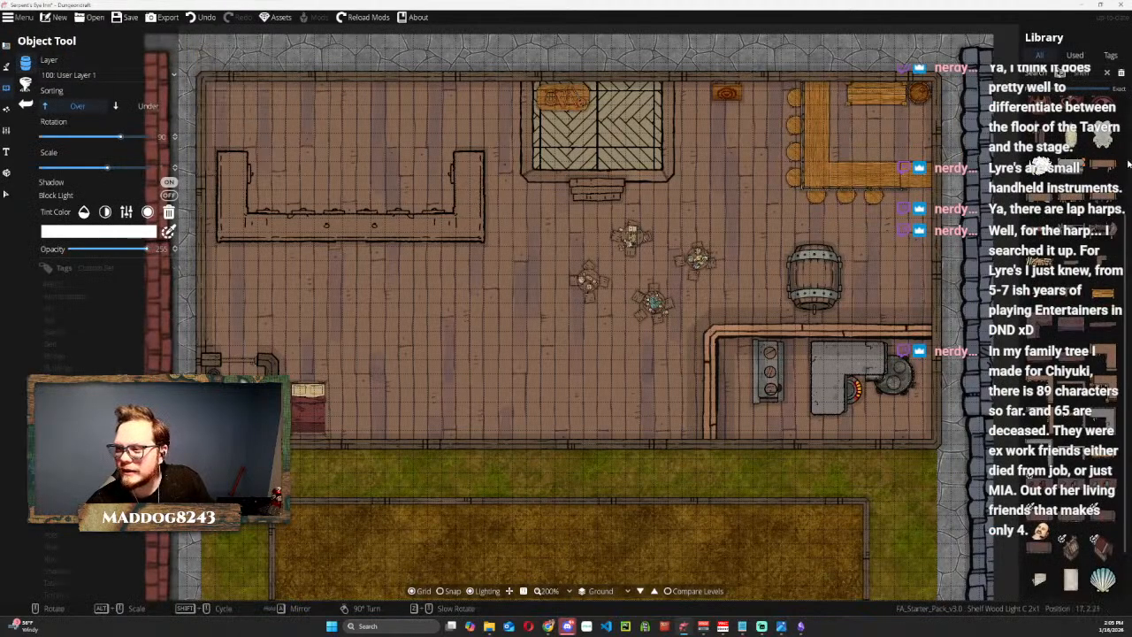
left_click(1072, 175)
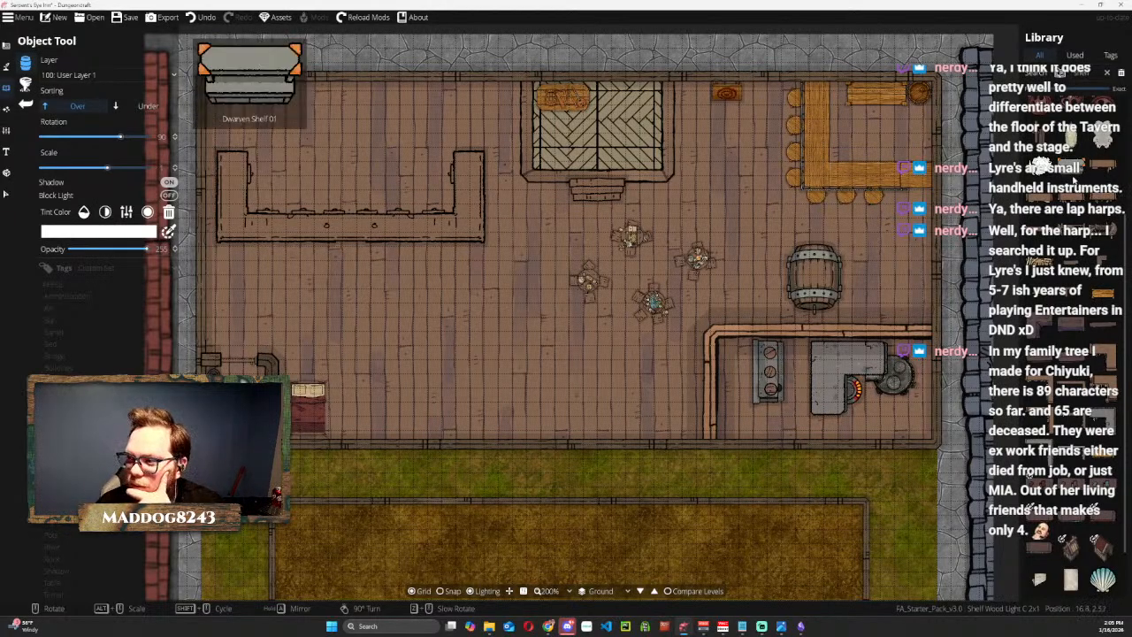
left_click(1074, 177)
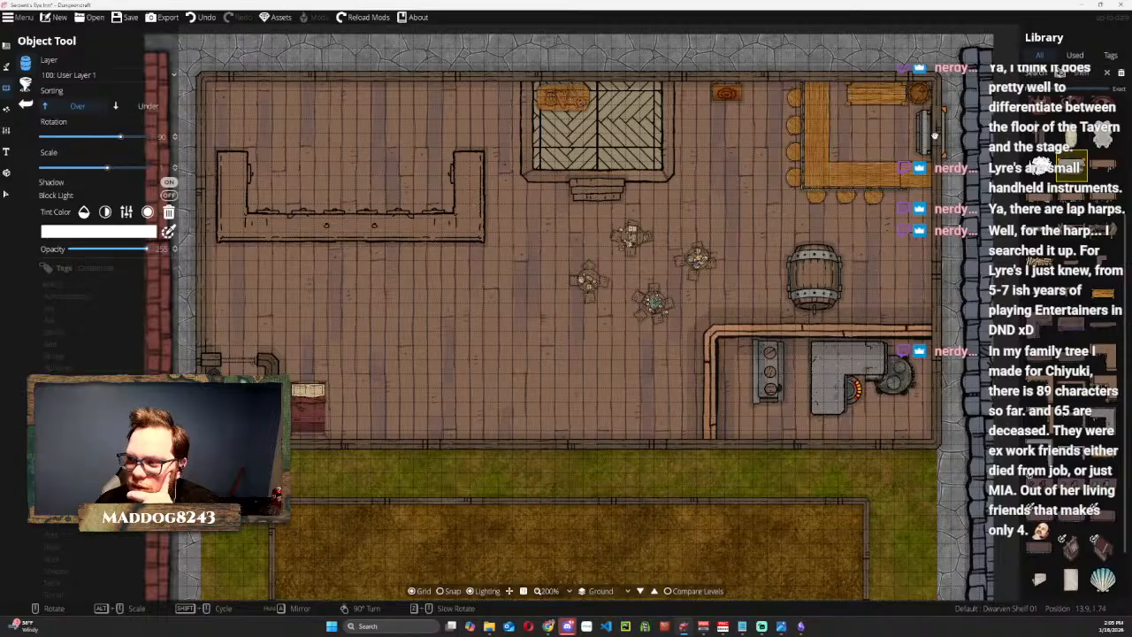
scroll(904, 132, "down", 2)
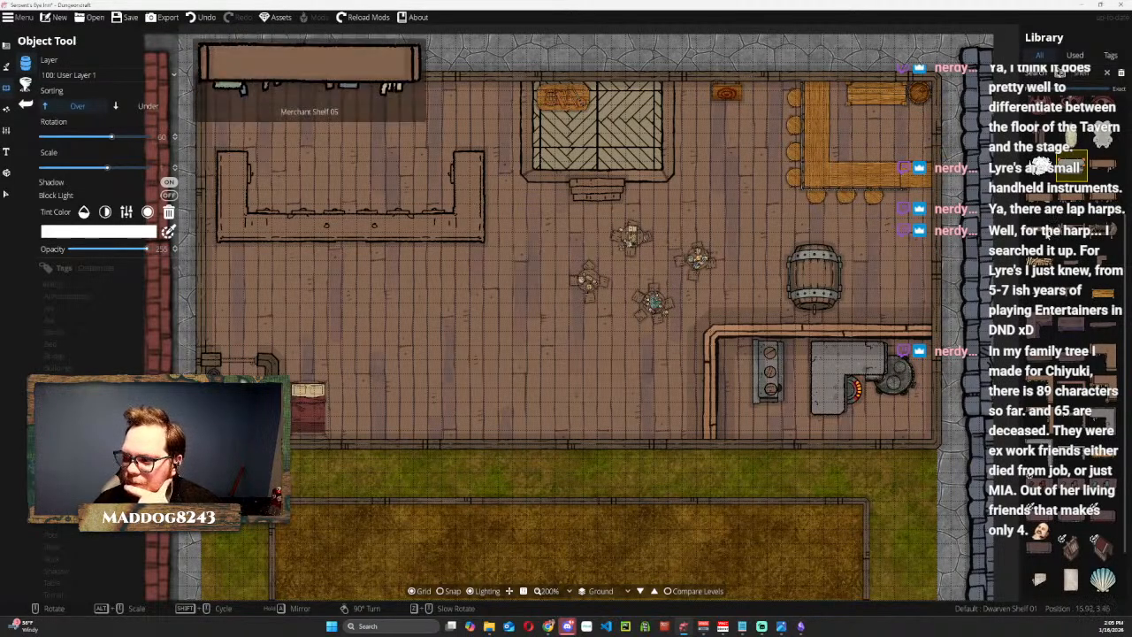
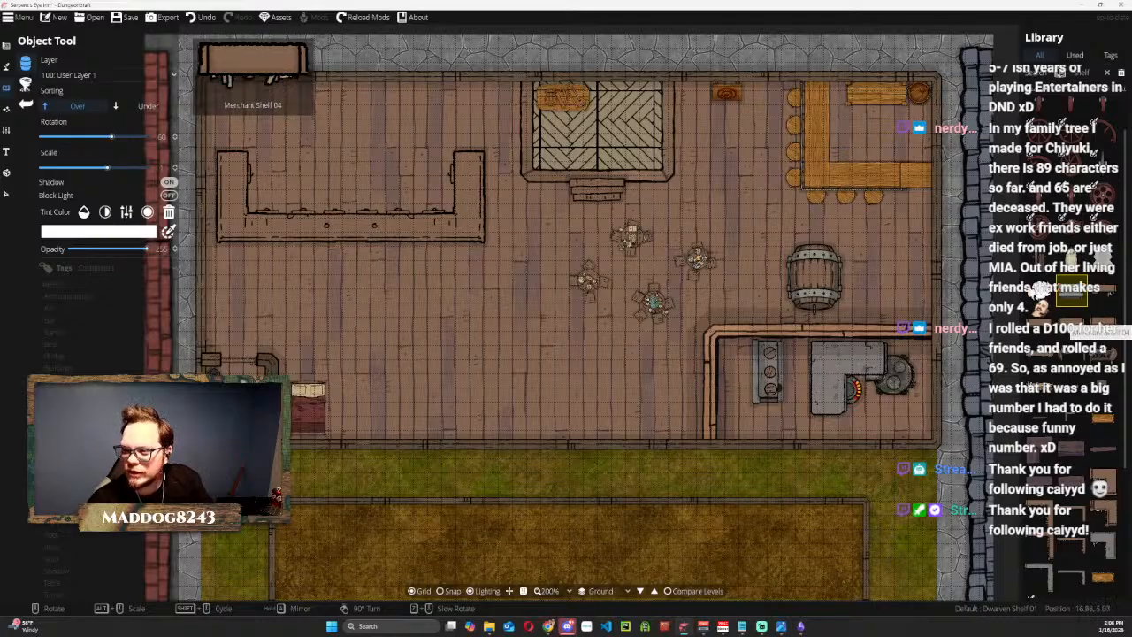
Search the asset library for tankard and place the full colorable tankard cluster on the floor west of the bar.
left_click(1041, 291)
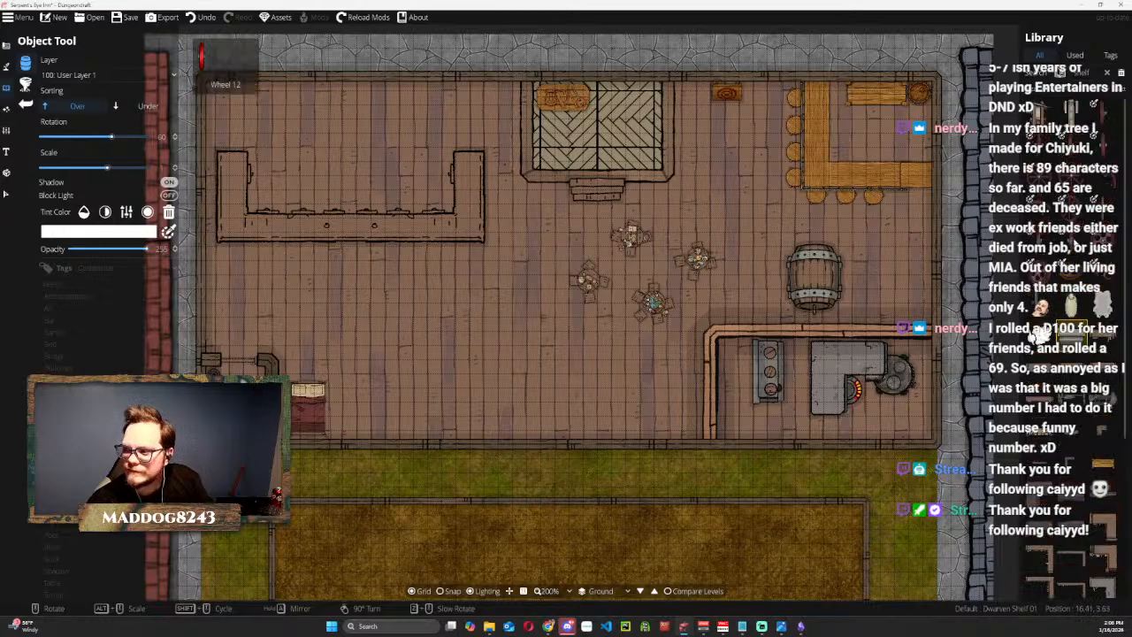
left_click(1098, 75)
type("tankard")
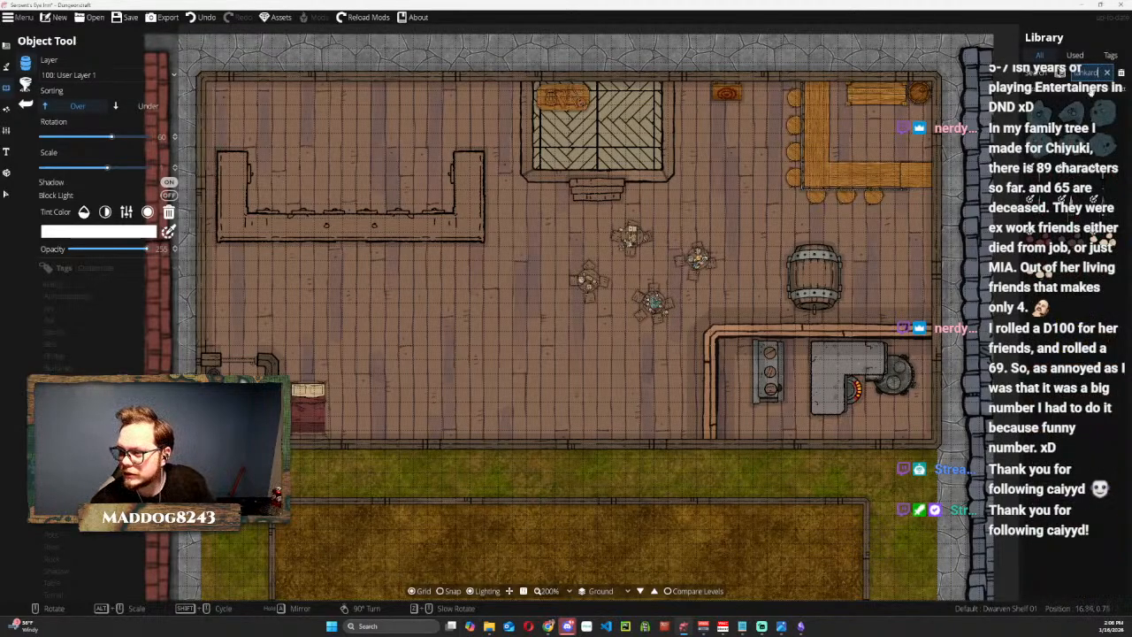
left_click(1106, 240)
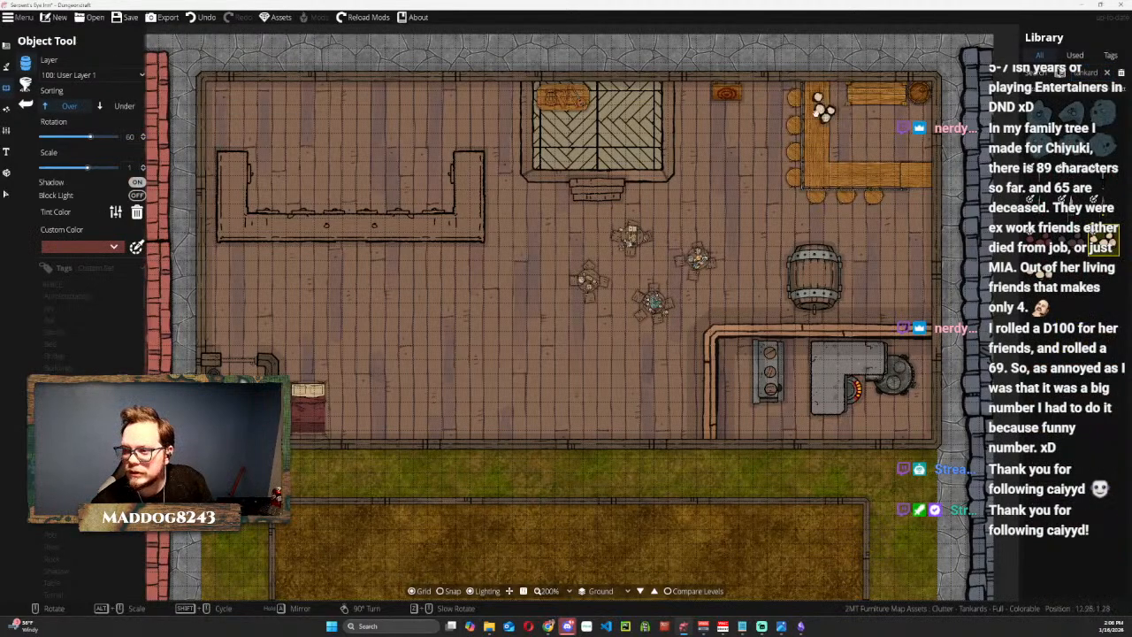
left_click(741, 135)
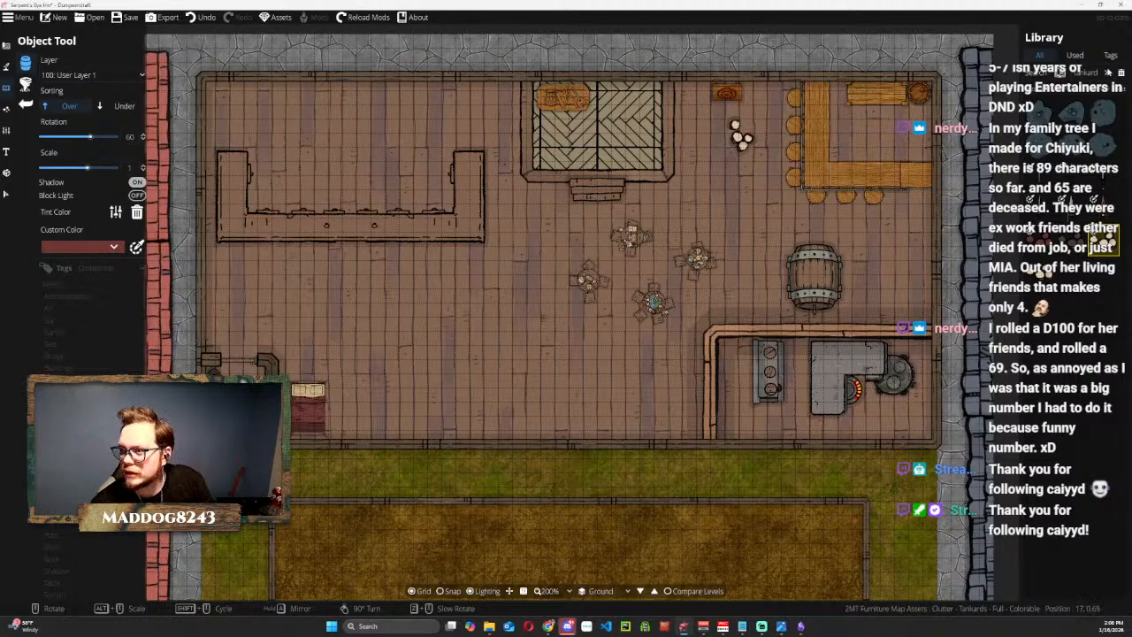
Search the asset library for cloth and place Cloth 01 on the southern counter of the bar.
left_click(1106, 72)
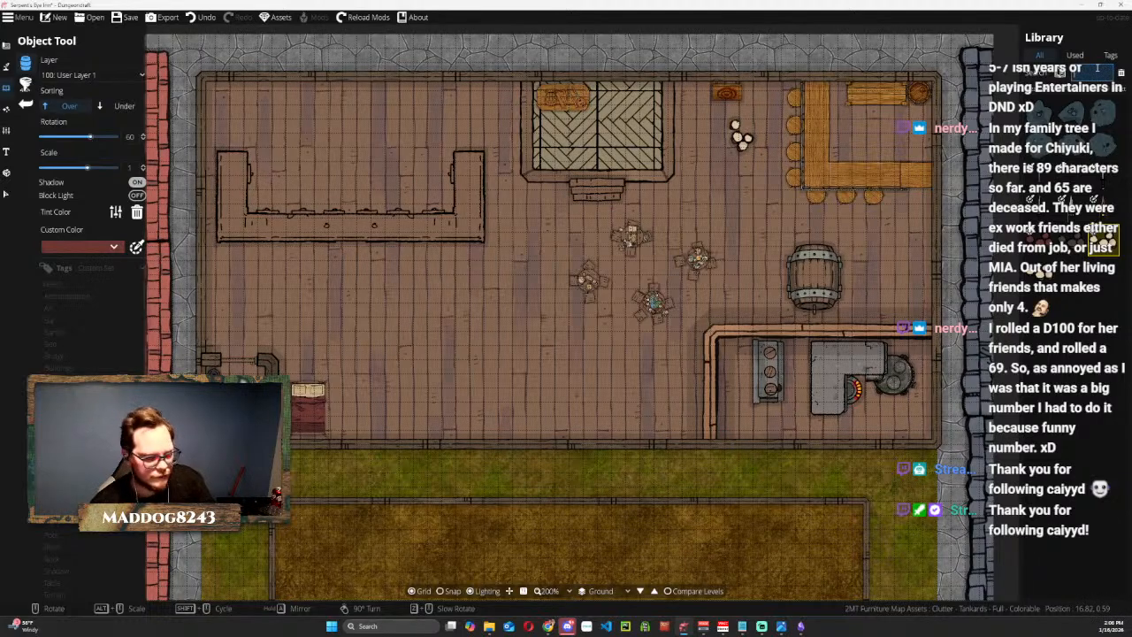
left_click(1090, 57)
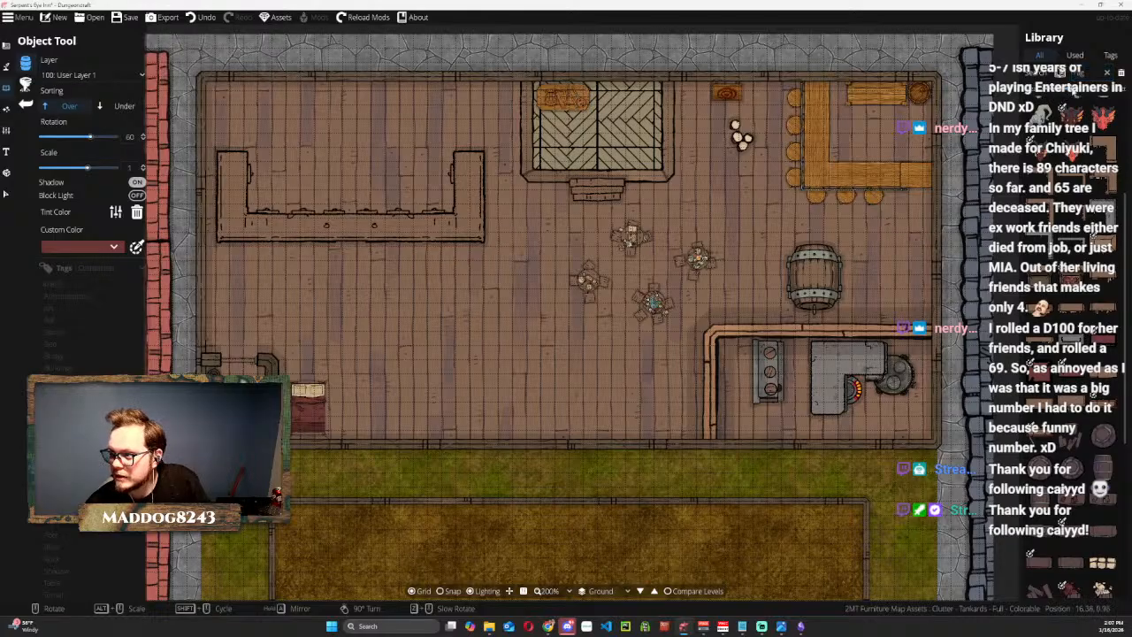
left_click(1091, 74)
key("ctrl+a")
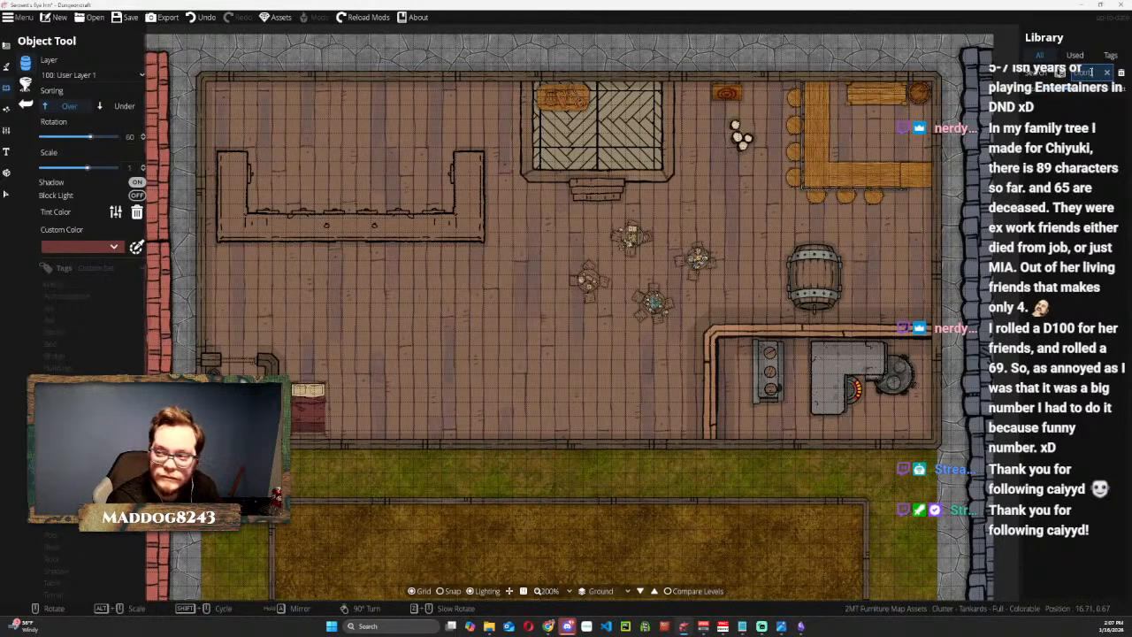
type("cloth")
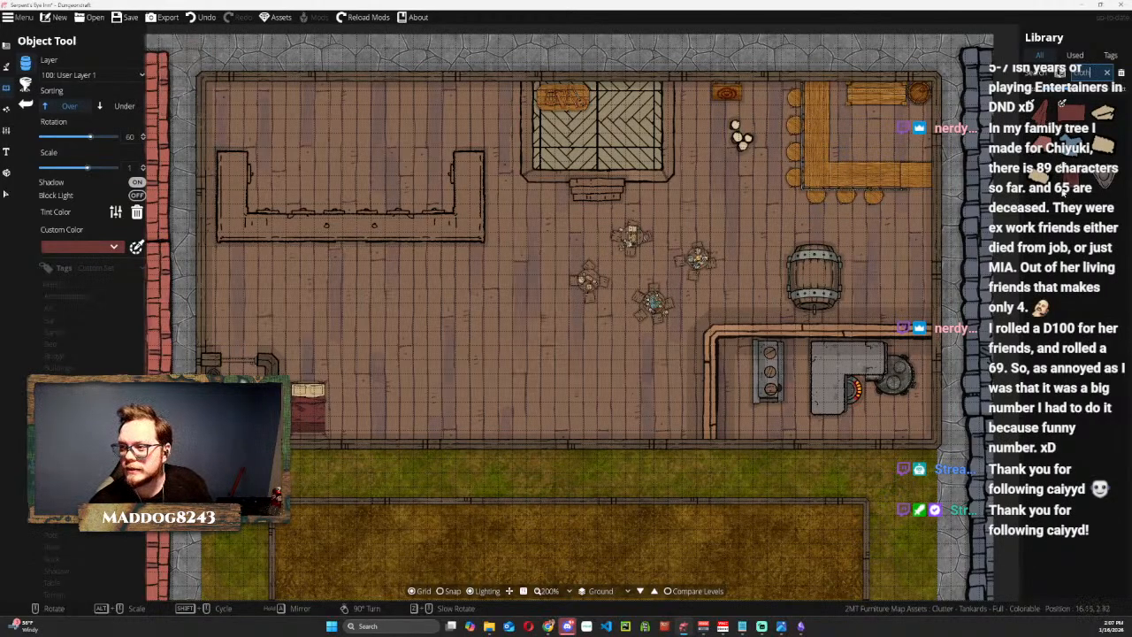
left_click(1046, 110)
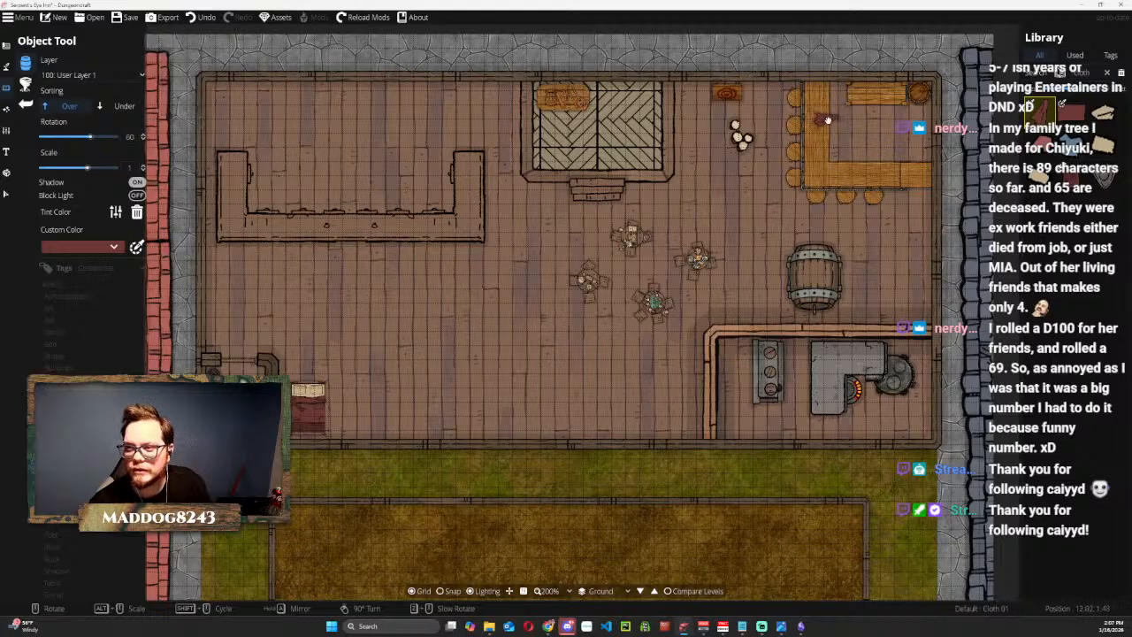
left_click(870, 167)
mouse_move(1070, 118)
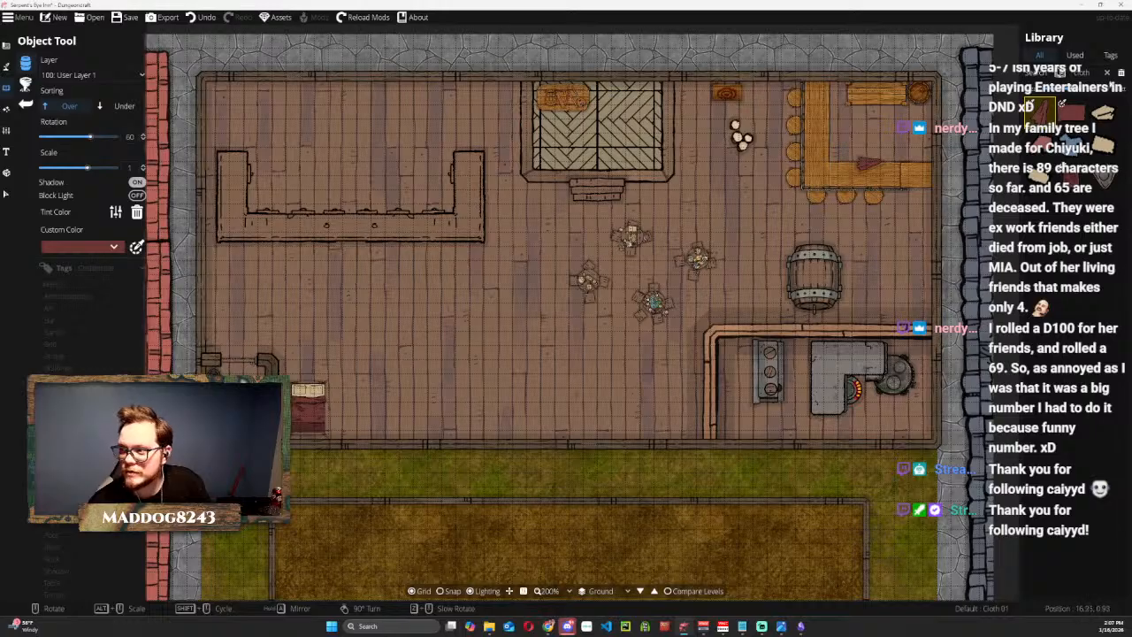
Find the Keg Wood Light asset and place it on the floor south of the bar, east of the large forge barrel.
left_click(1091, 74)
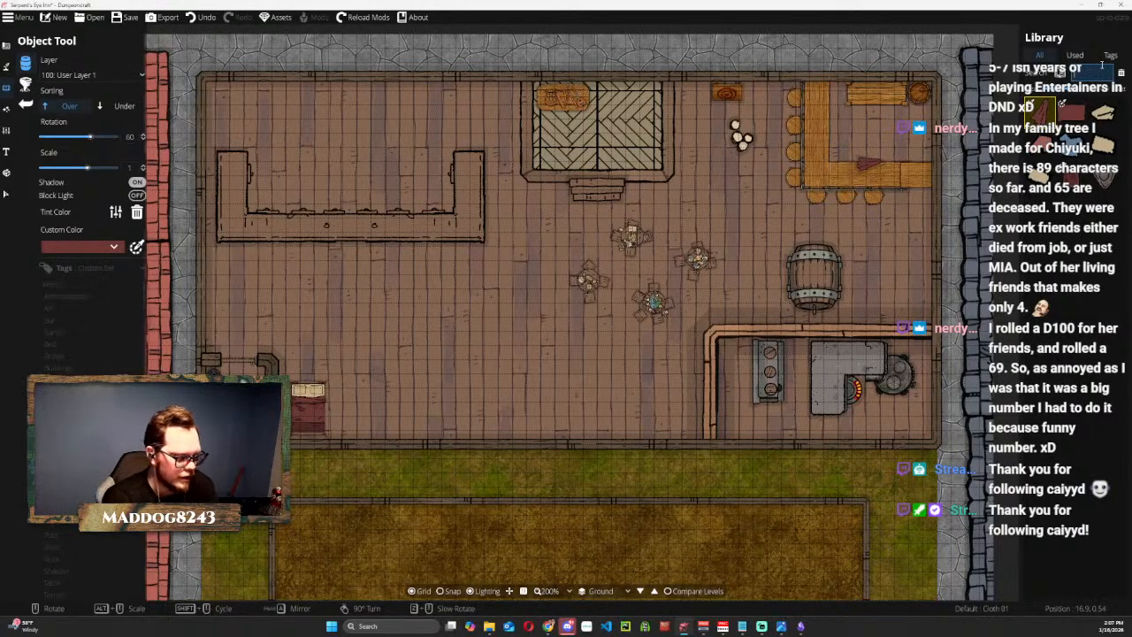
type("keg")
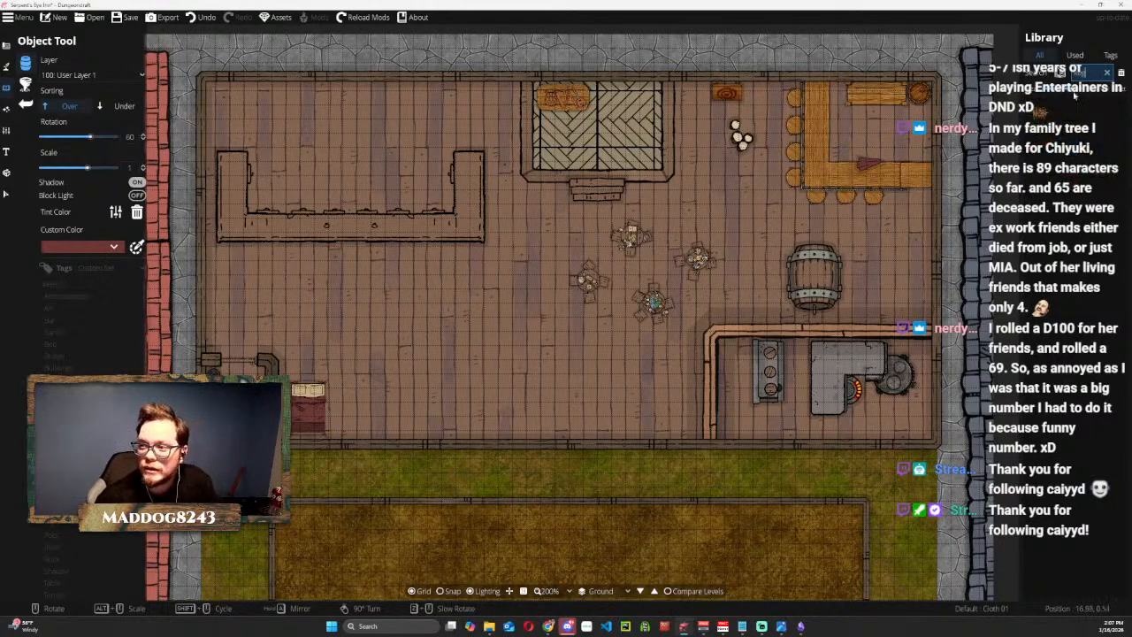
left_click(1044, 115)
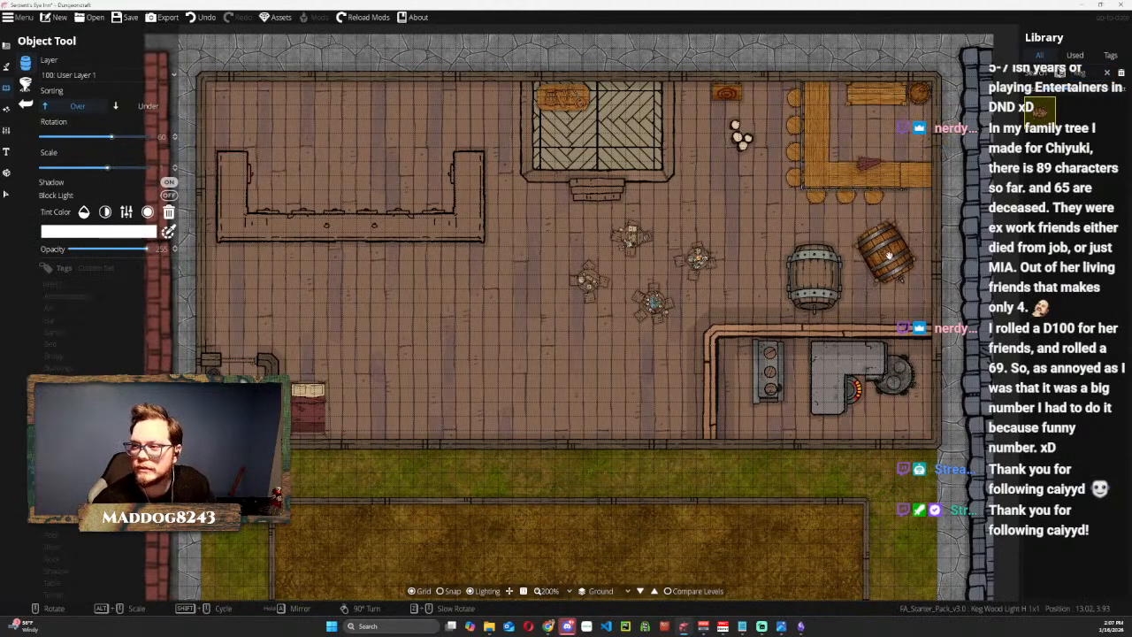
left_click(889, 255)
Look through the food assets, and shrink the tankard cluster and move it onto the west end of the shelf behind the bar.
left_click(1107, 74)
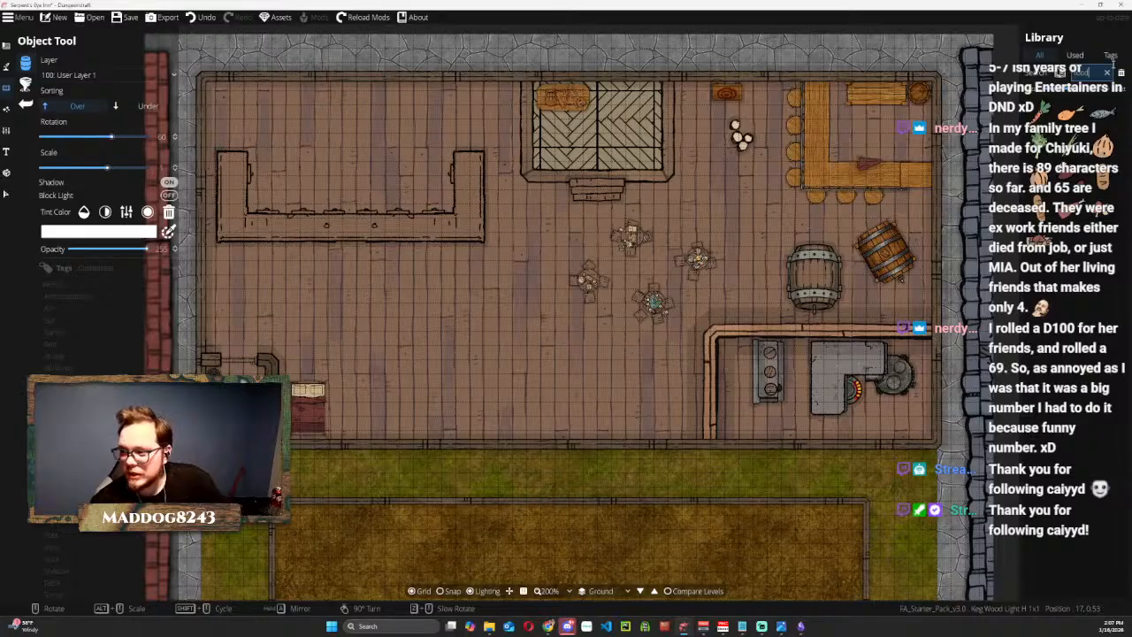
mouse_move(1043, 256)
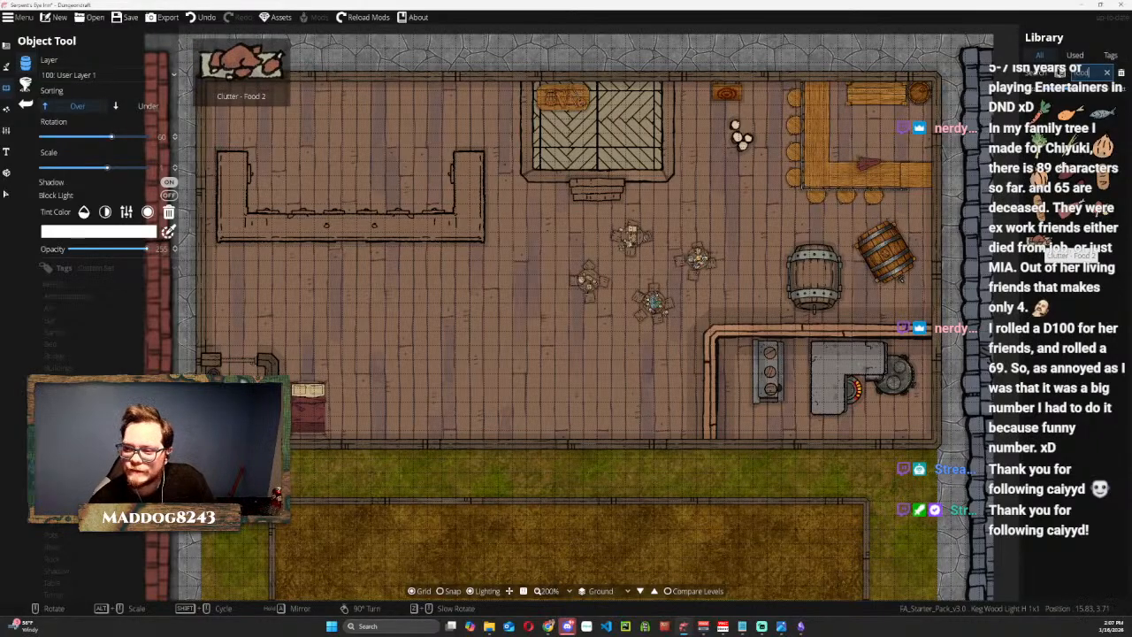
mouse_move(1101, 127)
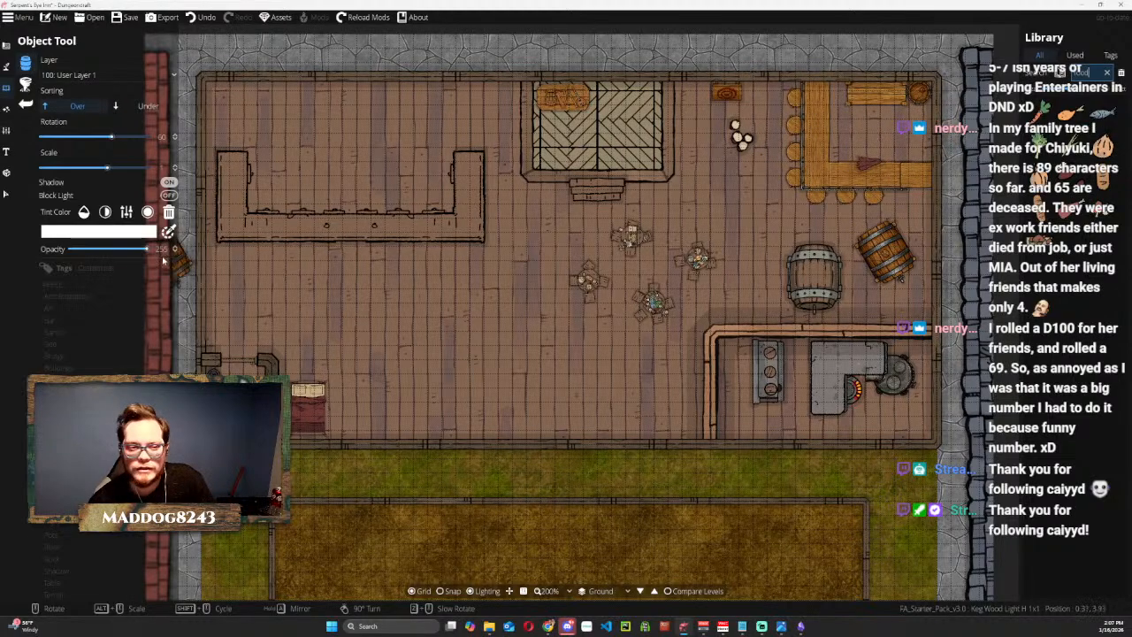
left_click(7, 195)
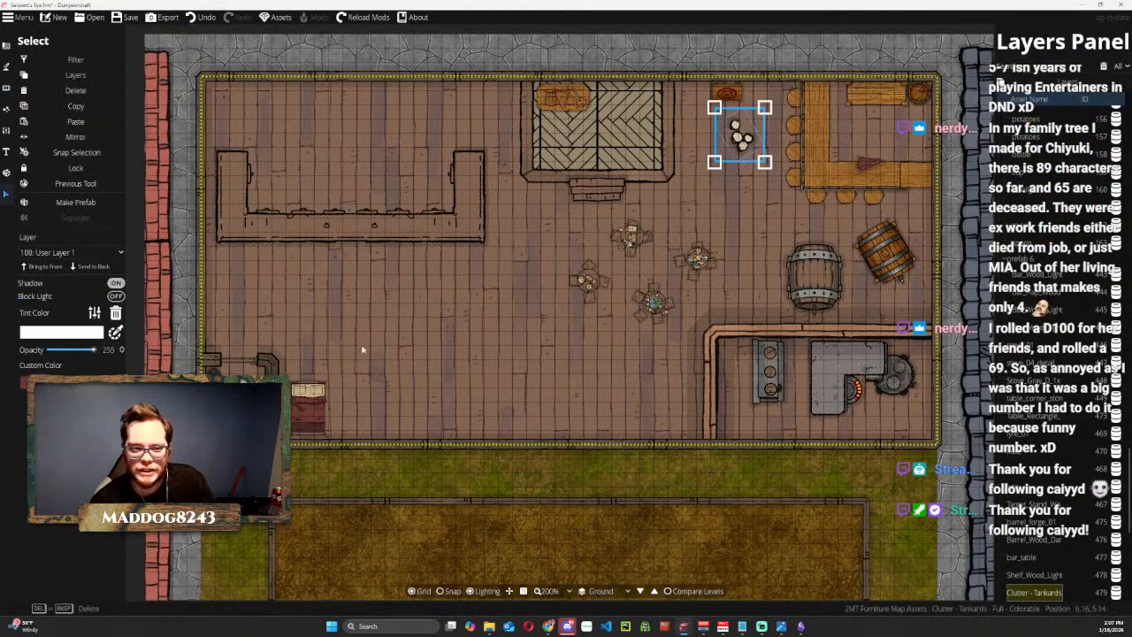
left_click_drag(740, 135, 863, 91)
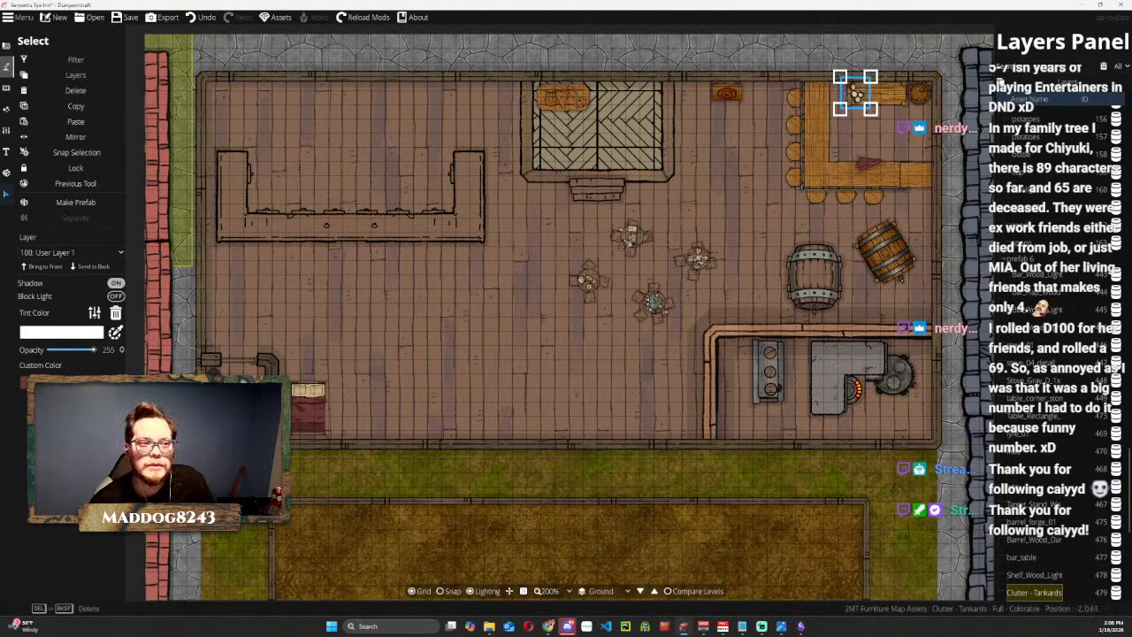
Return to the Object Tool, search for bucket, and place the Bucket asset on the floor behind the bar near the east wall.
left_click(9, 69)
left_click(7, 89)
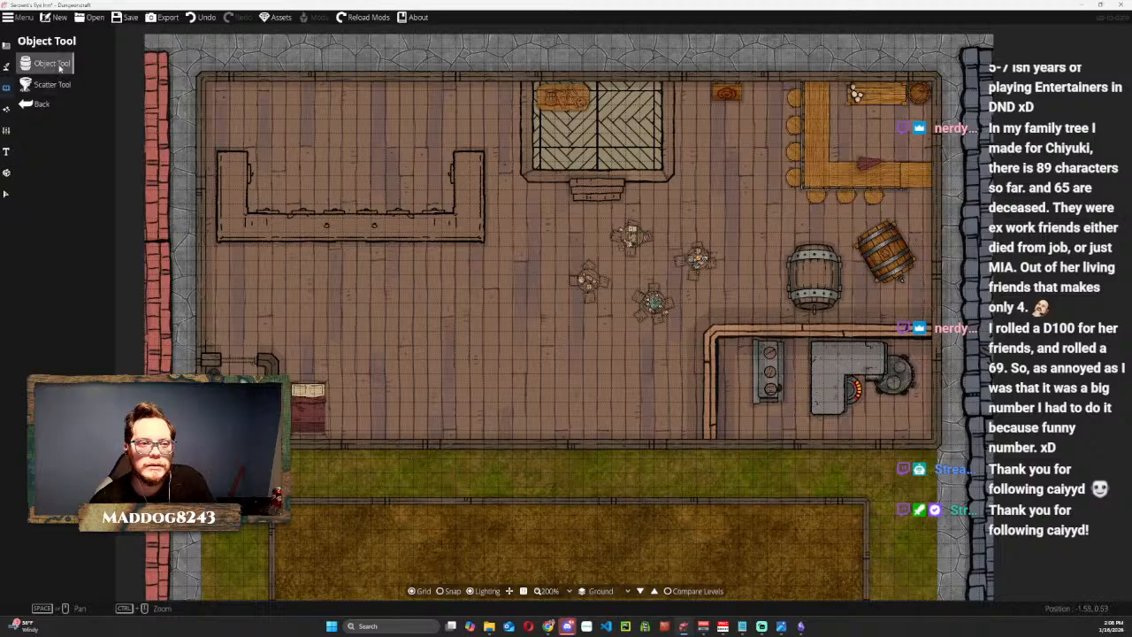
left_click(59, 67)
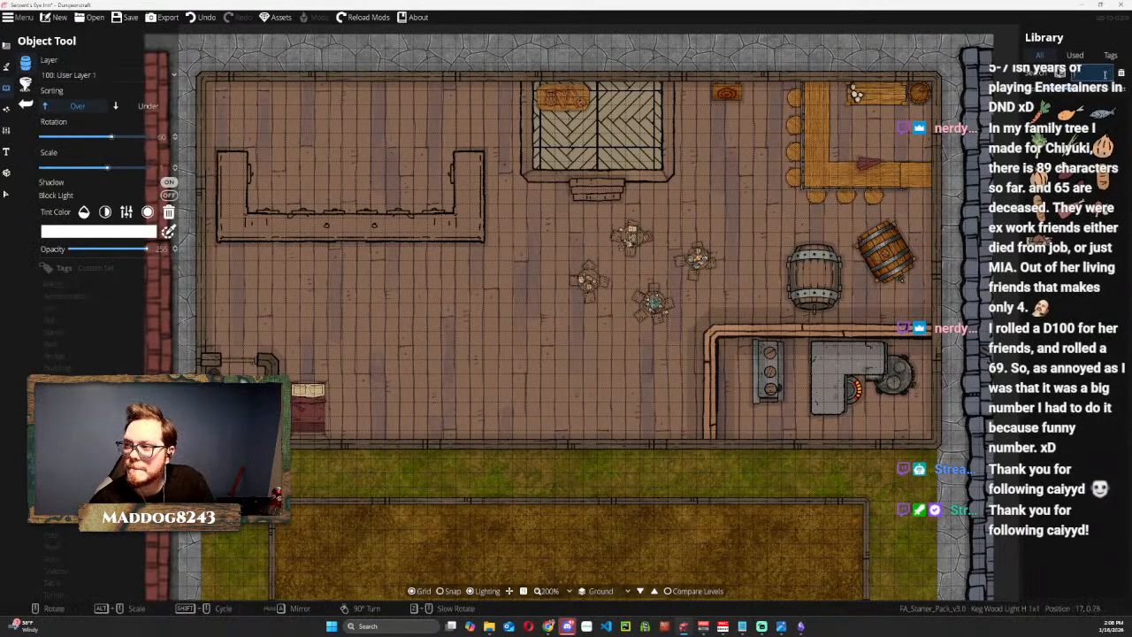
type("bucket")
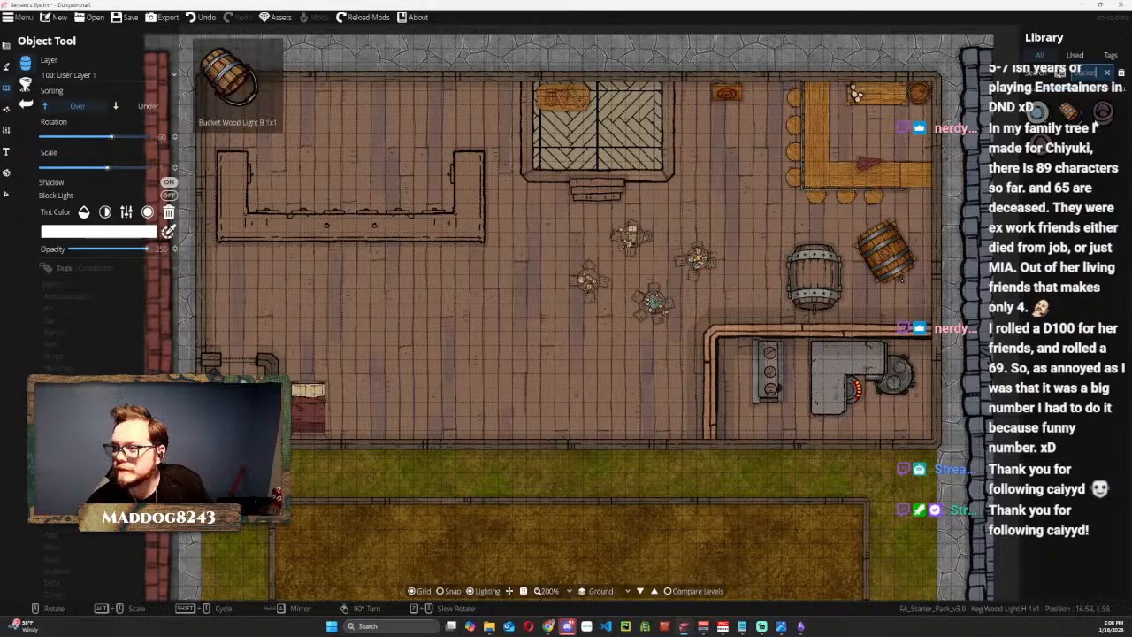
left_click(1039, 111)
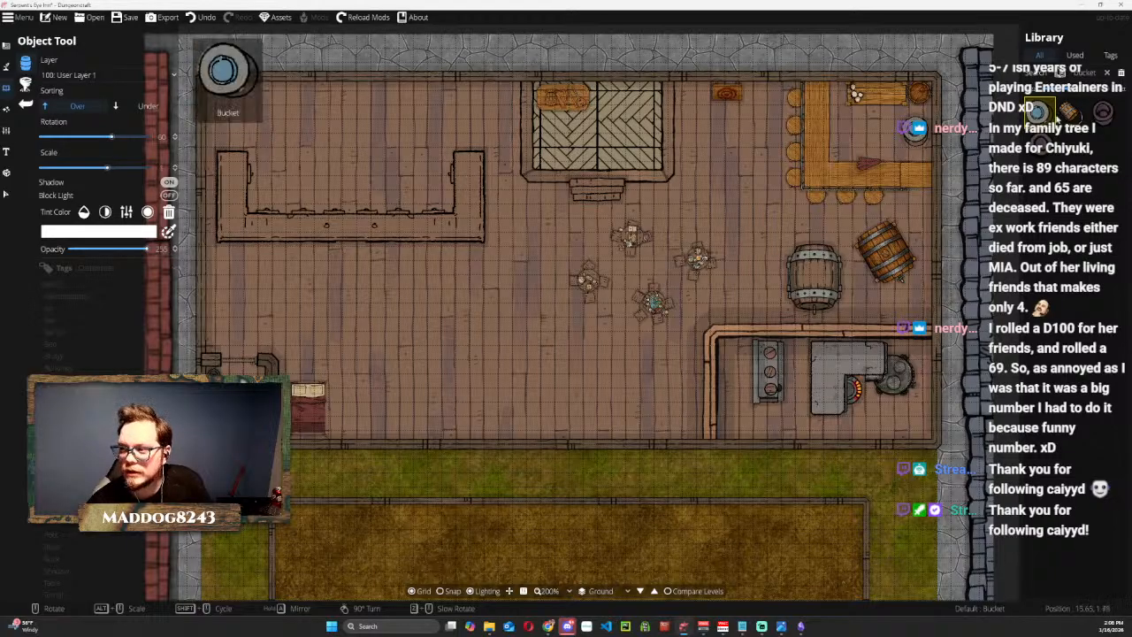
left_click(916, 131)
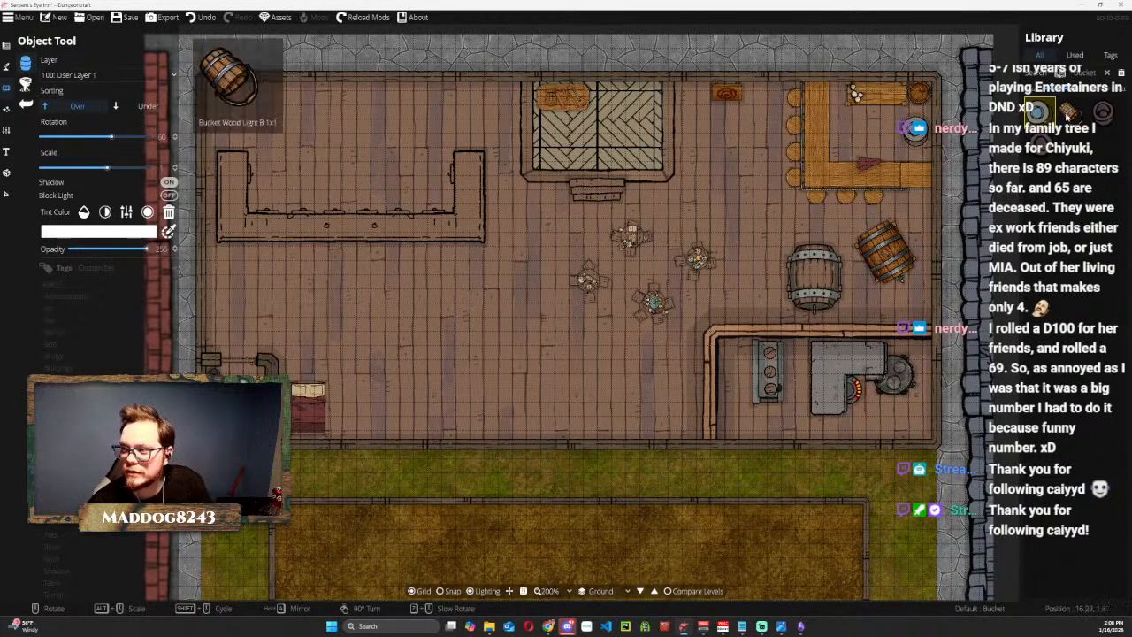
Shrink the bucket, send it to the back, and tuck it into the inner corner of the bar counter.
left_click(6, 193)
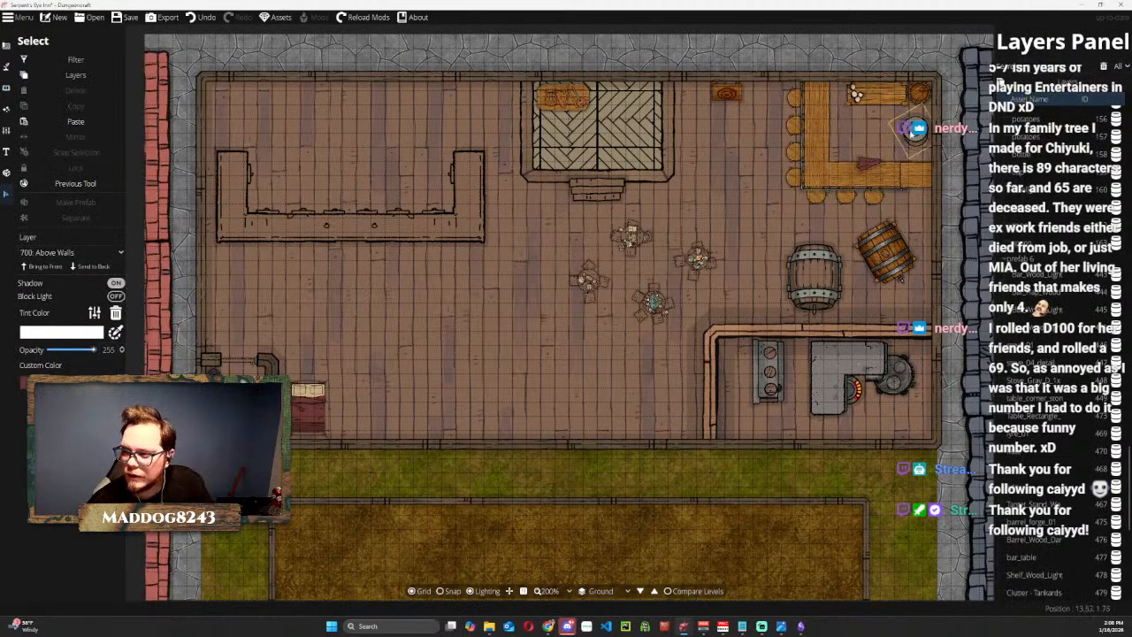
left_click_drag(916, 129, 863, 160)
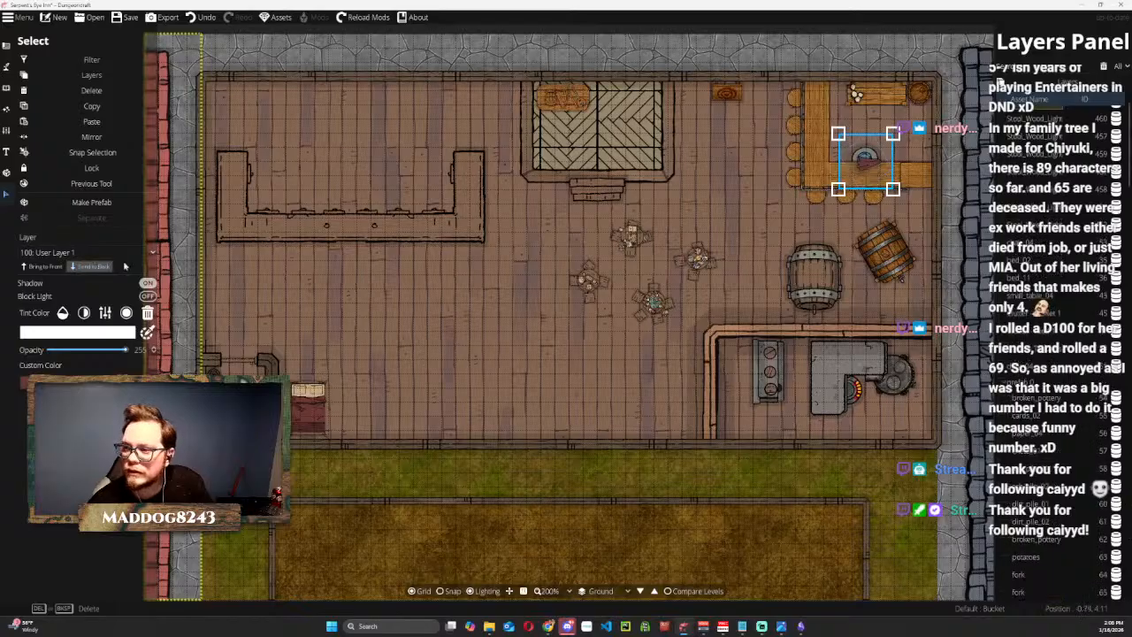
left_click_drag(882, 149, 840, 152)
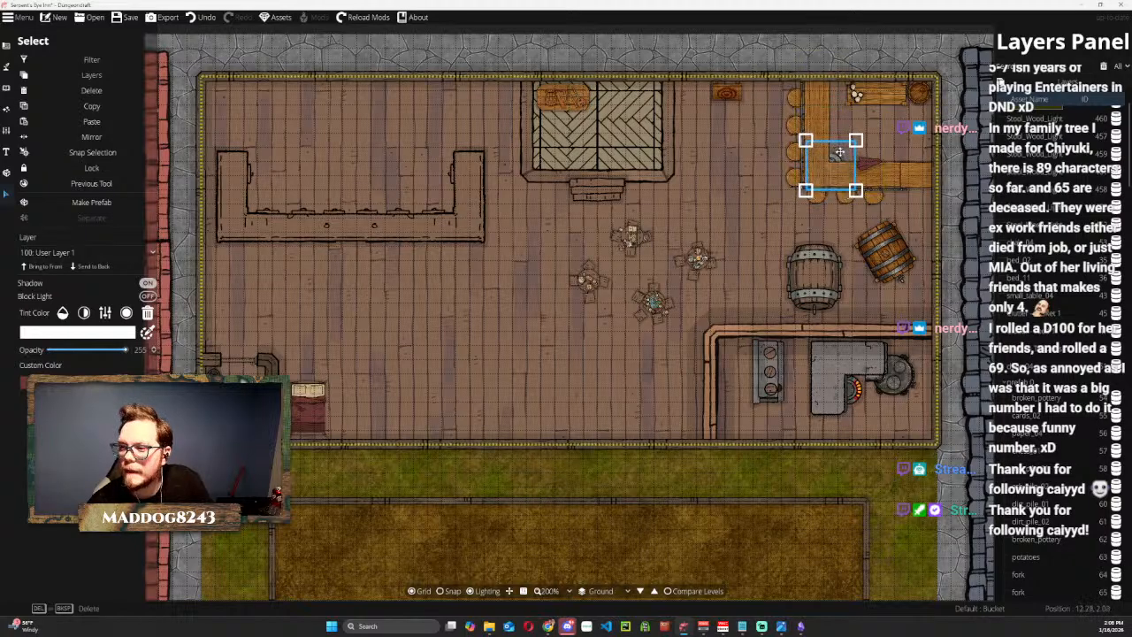
left_click(850, 58)
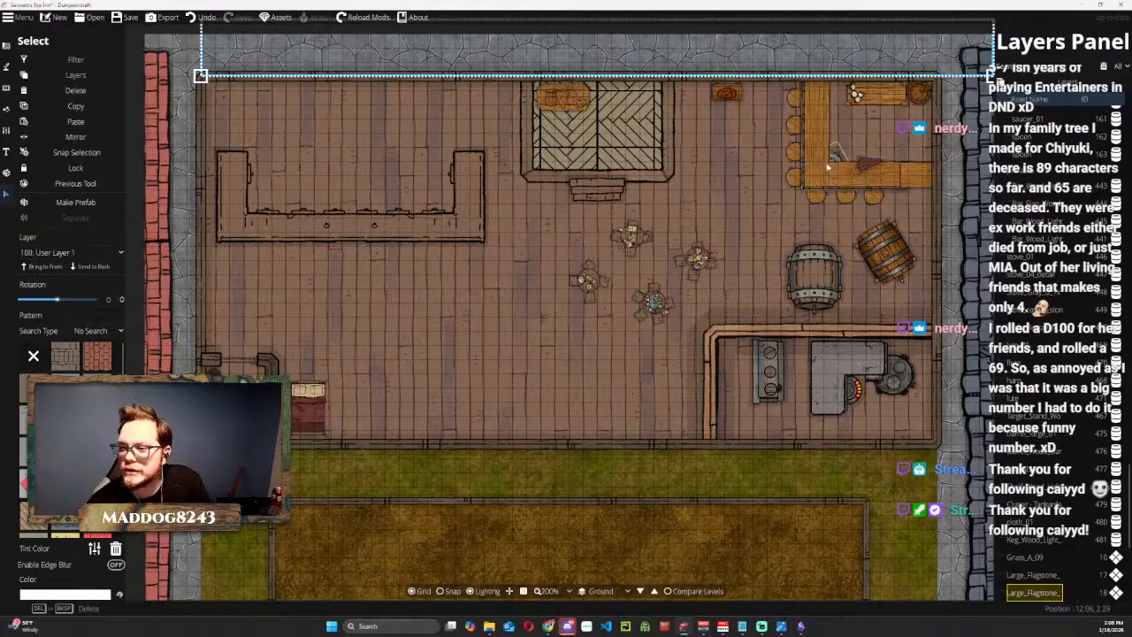
key("Escape")
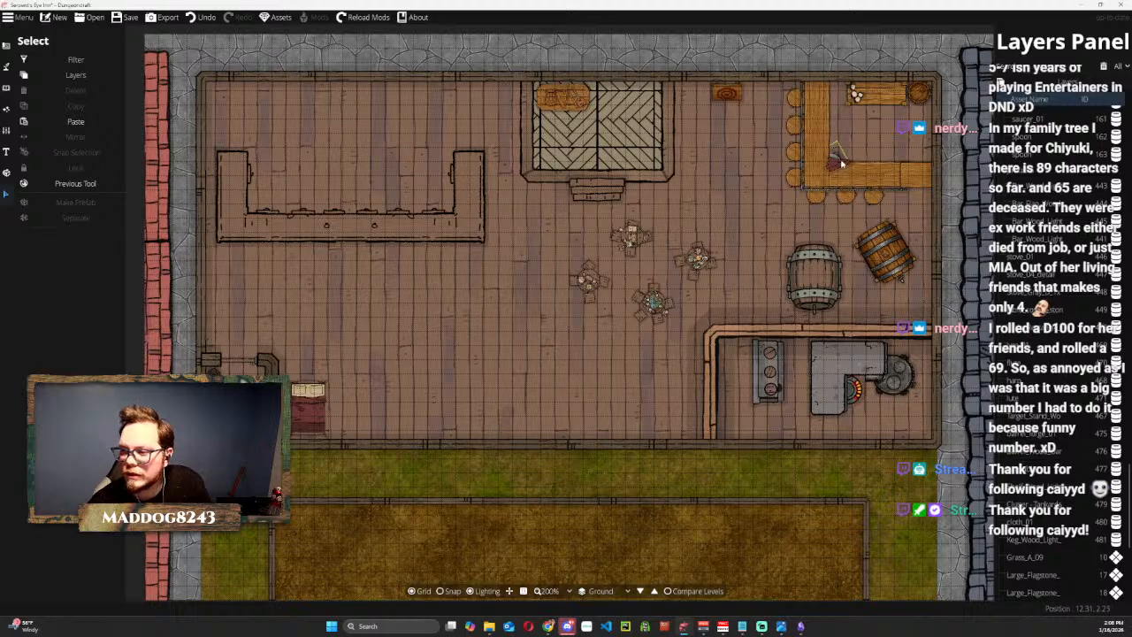
Move the cloth over the bucket in the counter corner, select cloth_01 through the layer list search, and set its custom color to green.
left_click(841, 164)
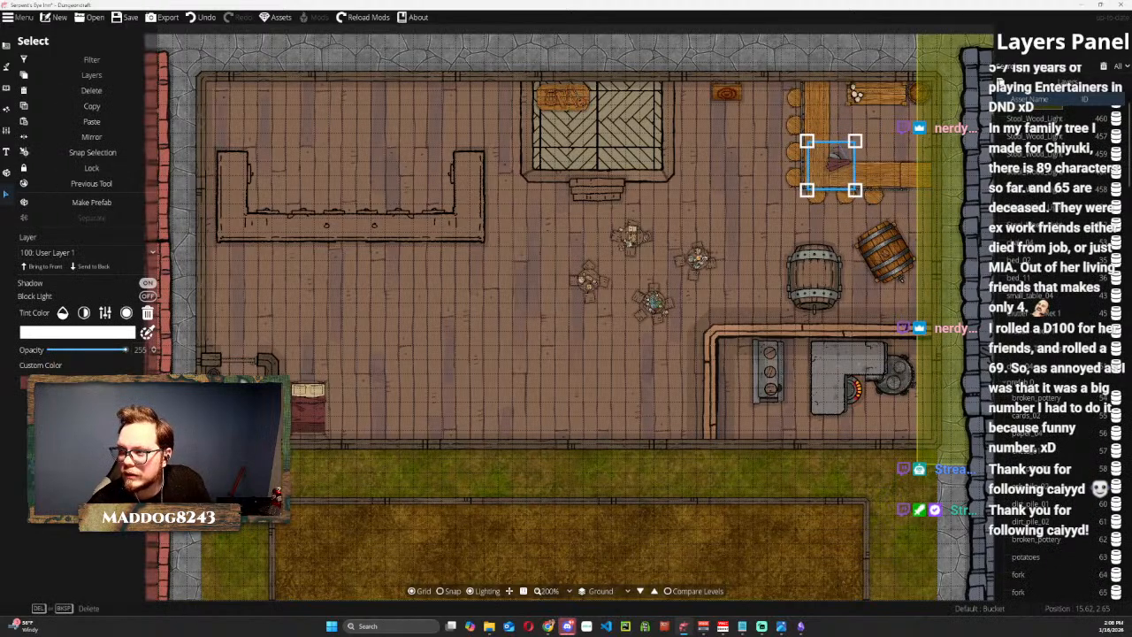
scroll(1031, 202, "down", 3)
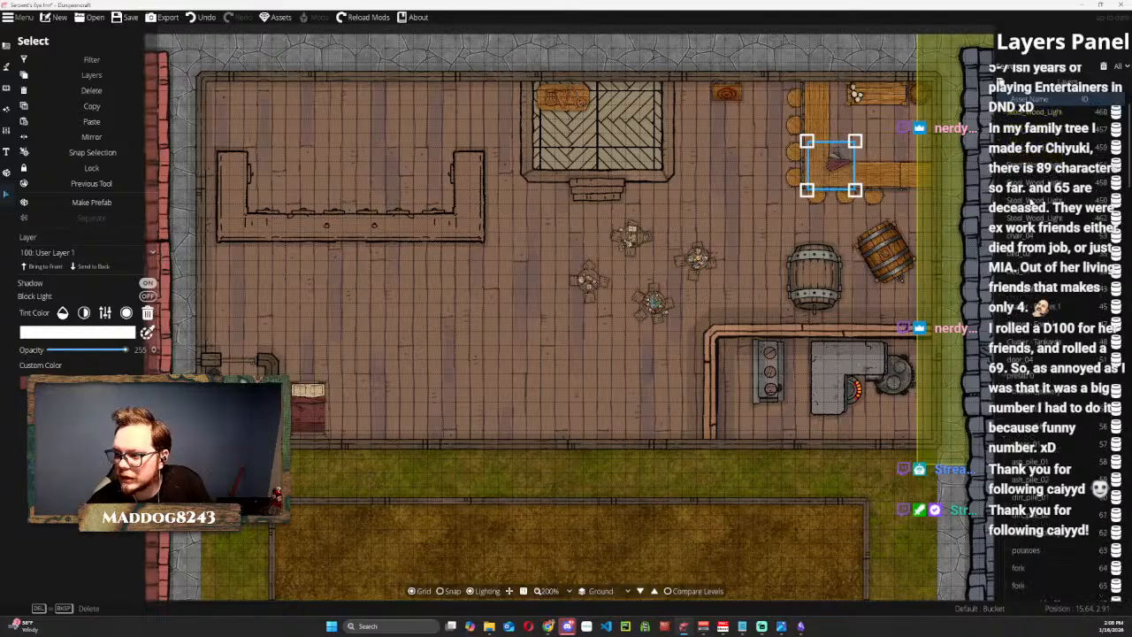
left_click(1048, 66)
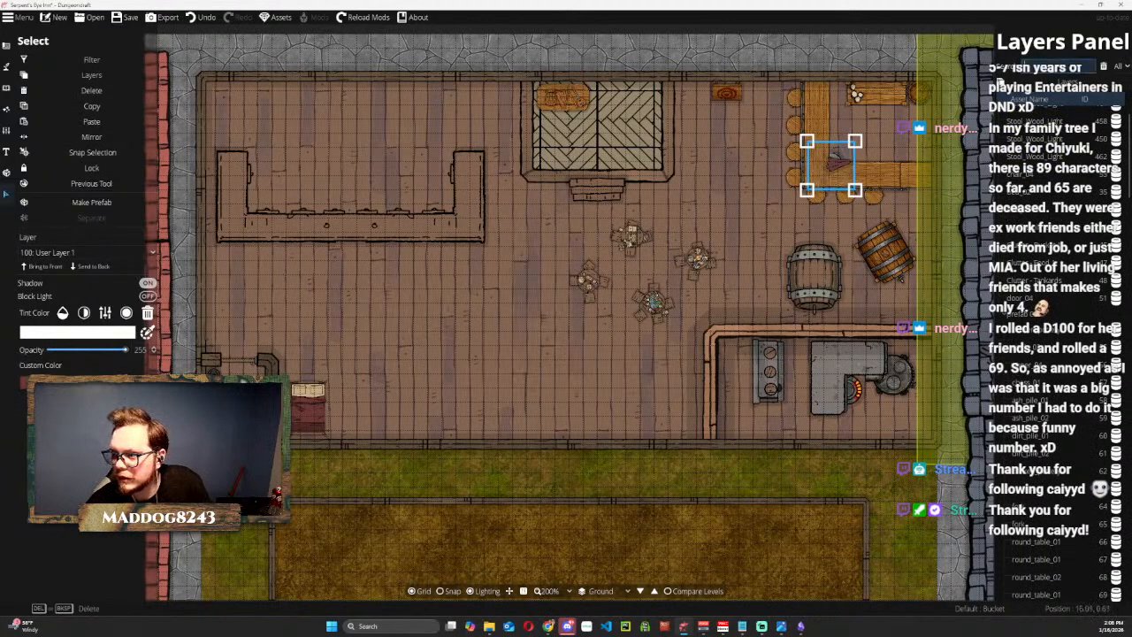
type("clo")
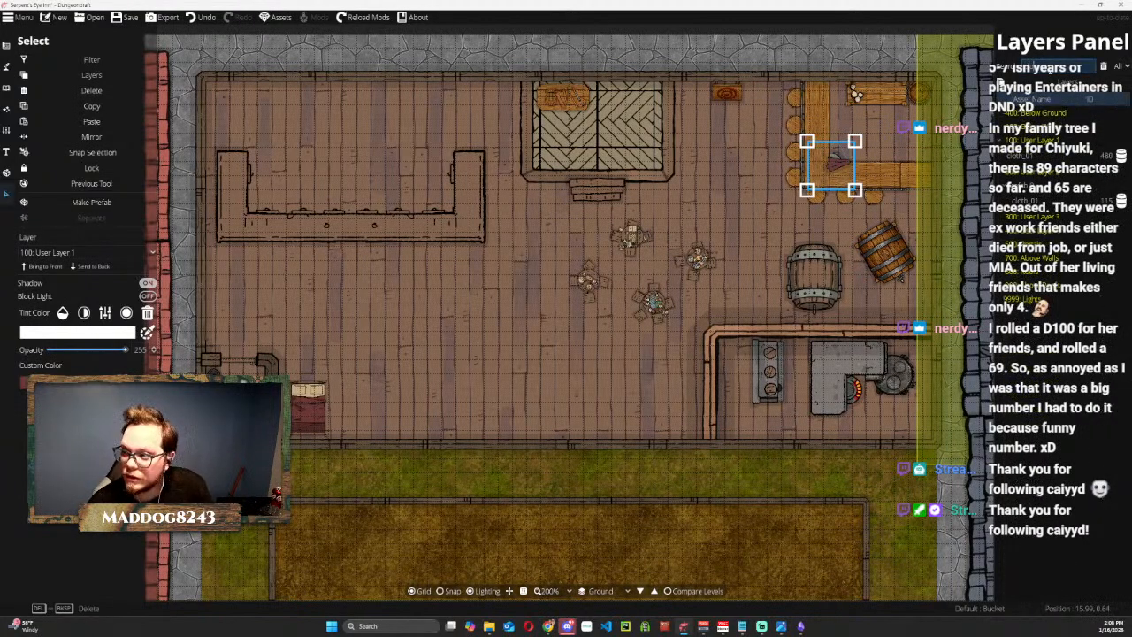
left_click(1044, 157)
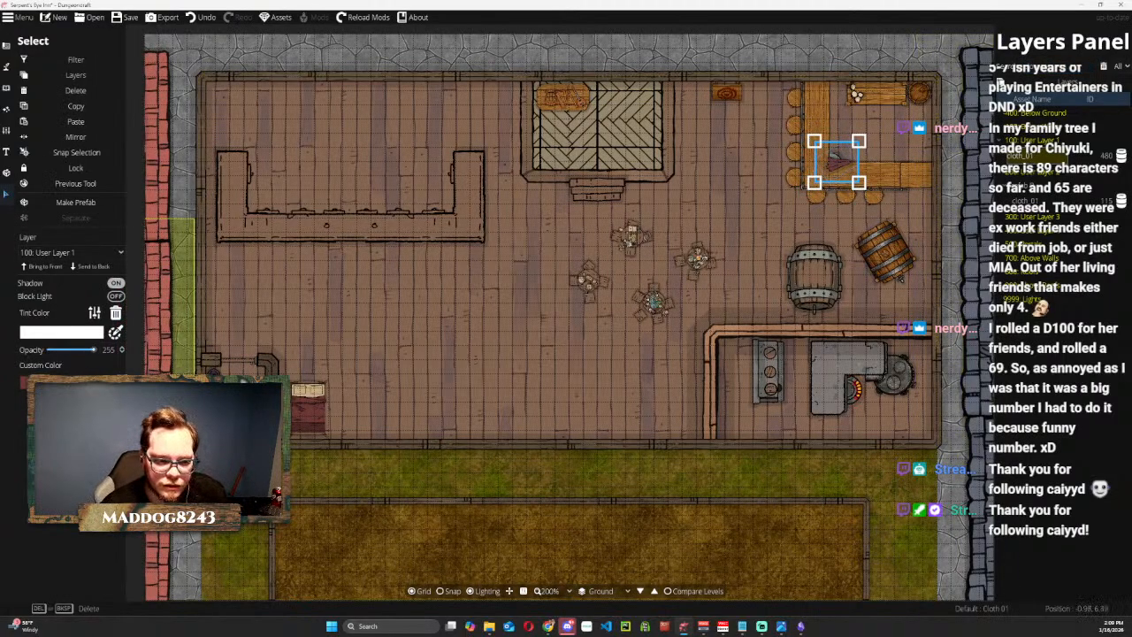
left_click(60, 383)
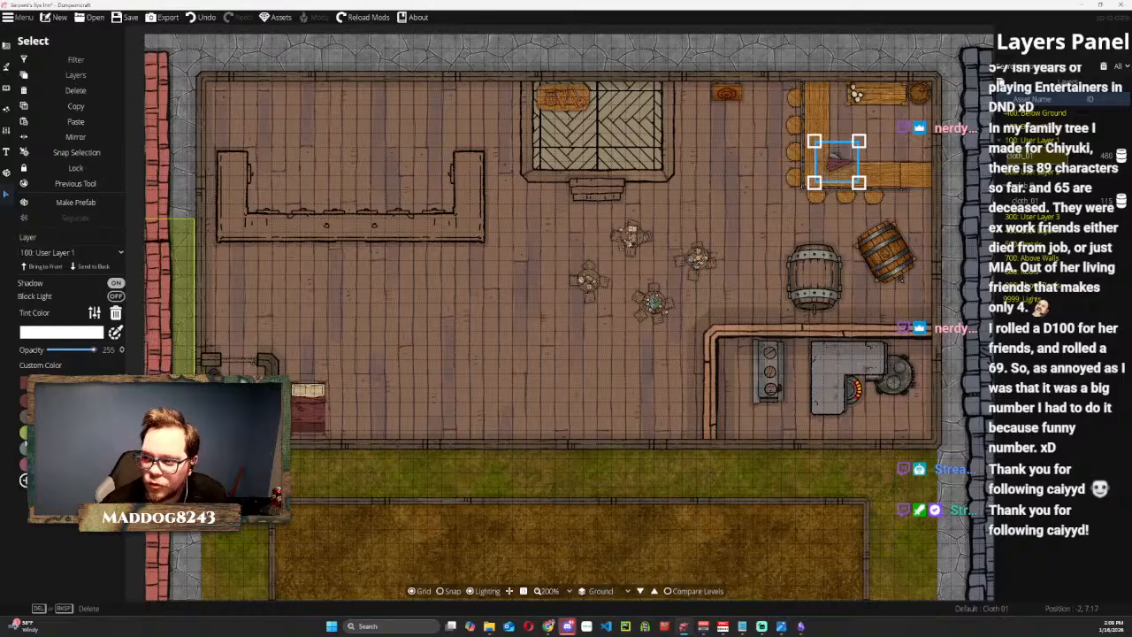
left_click(24, 433)
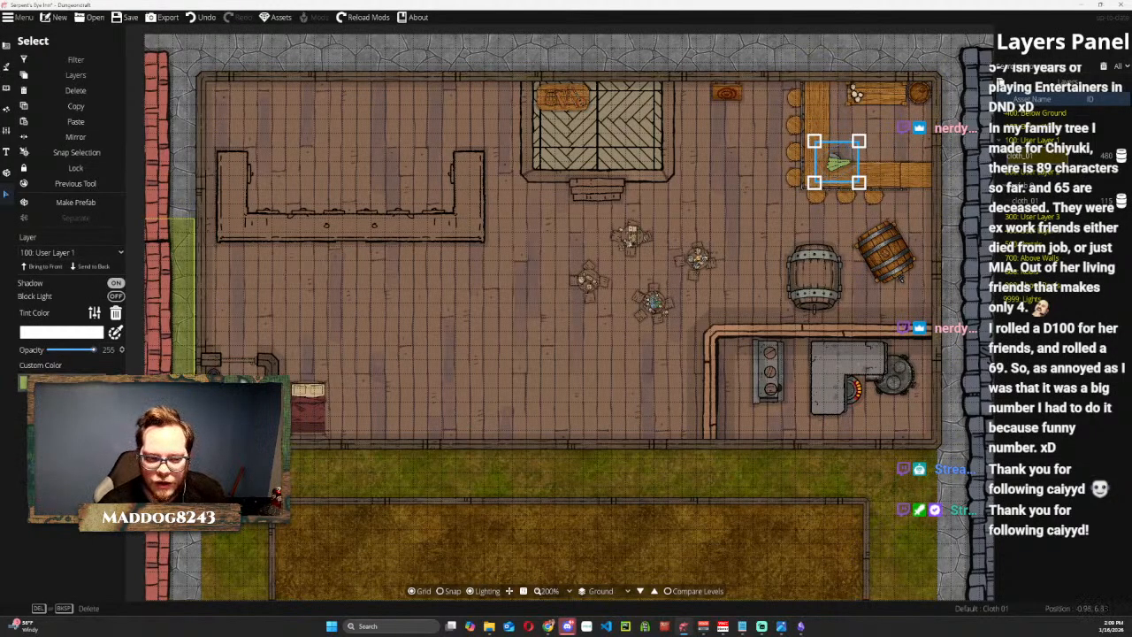
Change the selected cloth's custom color from green, trying blue-gray before settling on white.
left_click(62, 383)
left_click(61, 453)
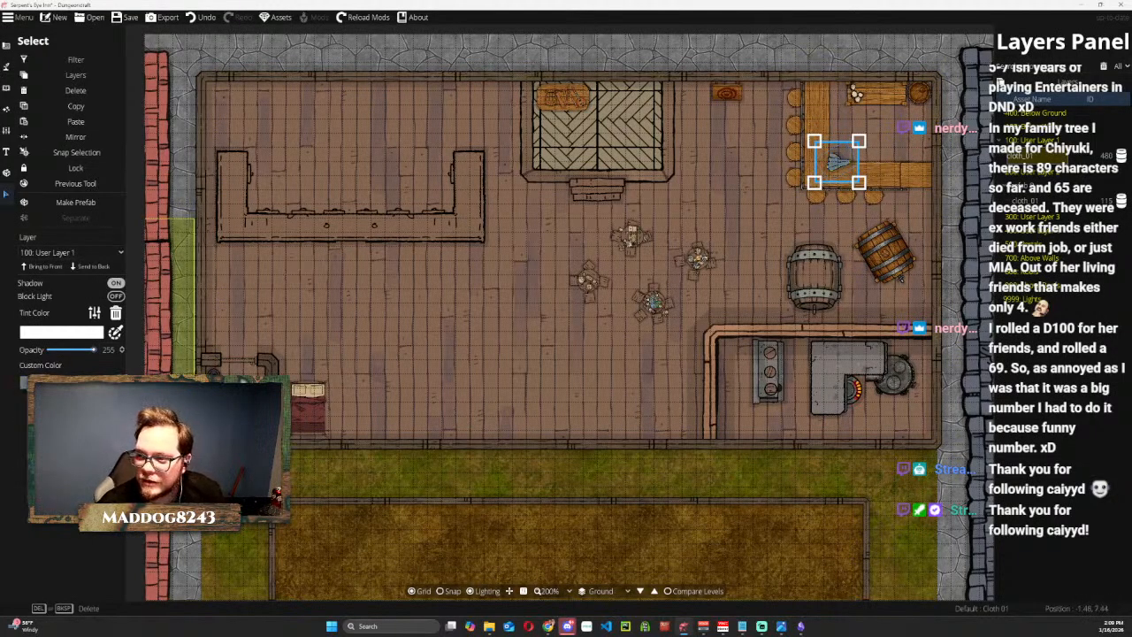
left_click(62, 382)
left_click(62, 459)
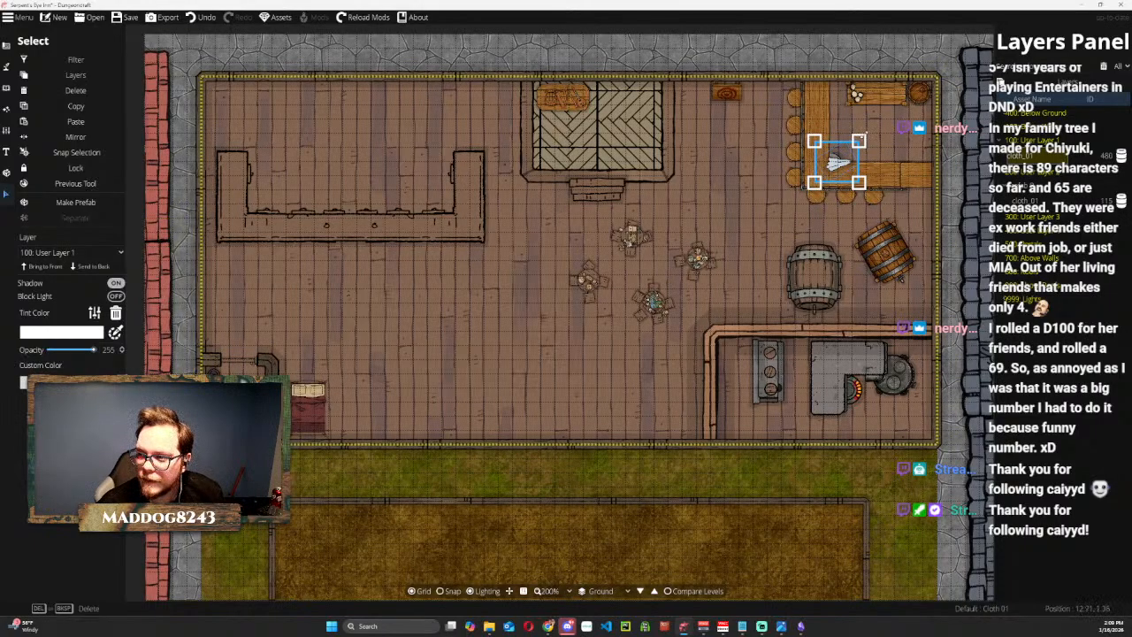
Rotate and shrink the white cloth, and lay it on the east part of the bar's southern counter.
left_click_drag(874, 132, 820, 216)
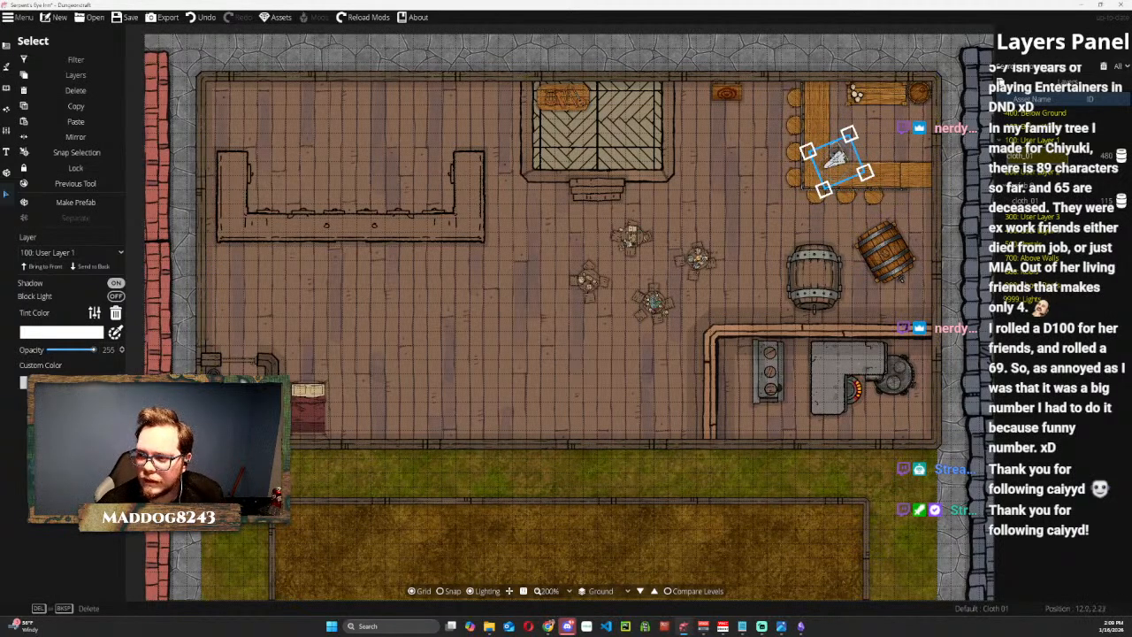
mouse_move(835, 159)
left_mouse_down()
mouse_move(848, 165)
mouse_move(860, 148)
mouse_move(843, 165)
left_mouse_up()
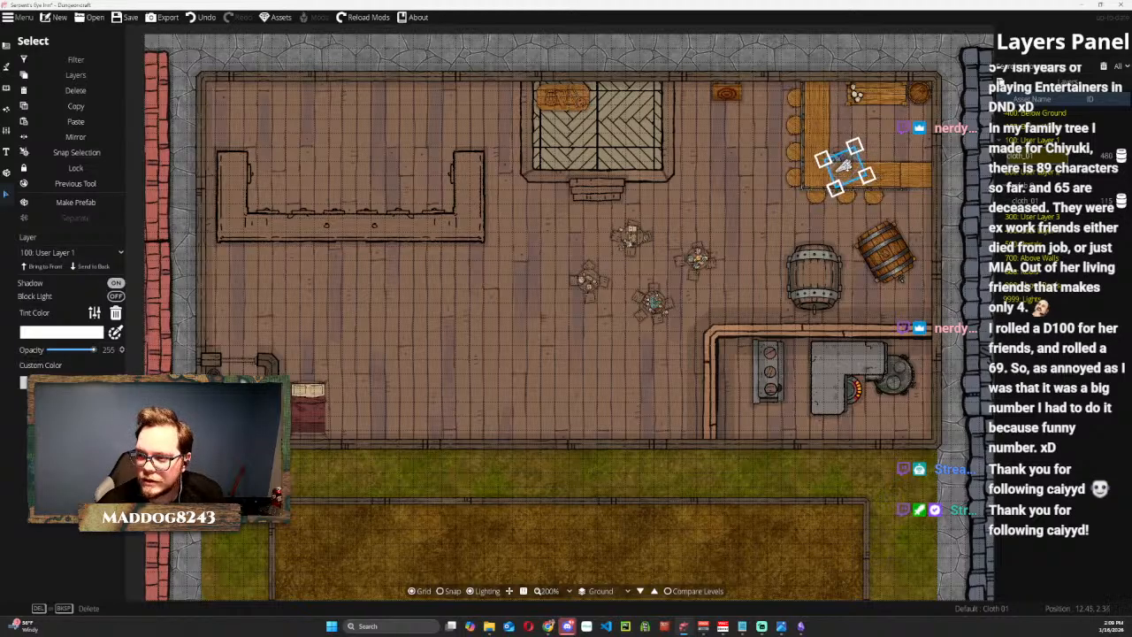
left_click(854, 57)
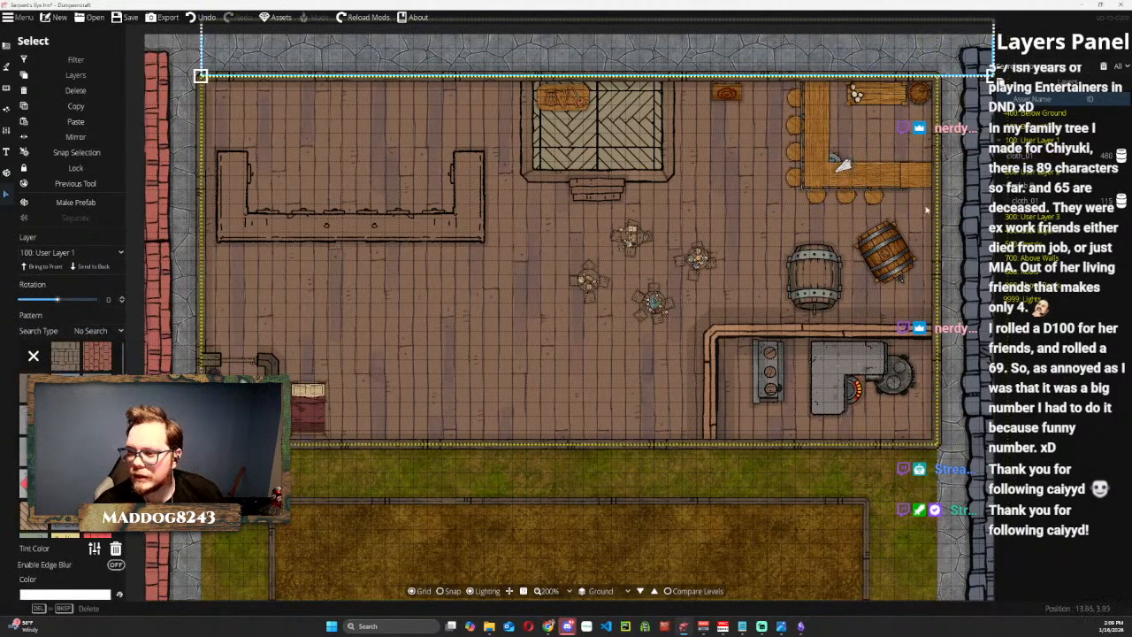
key("Escape")
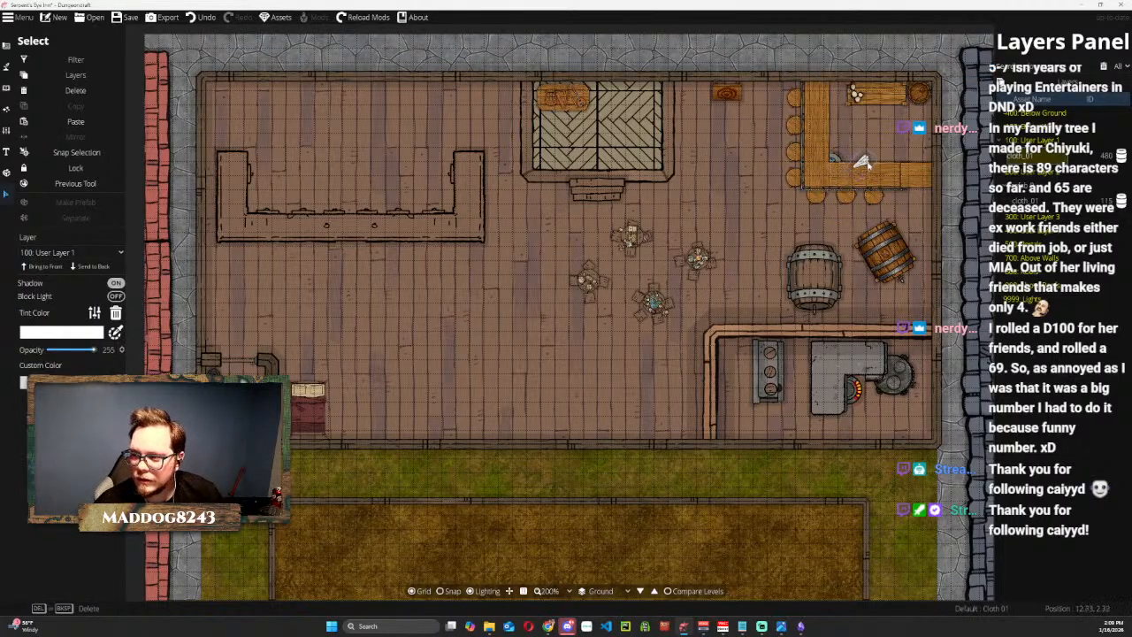
left_click_drag(918, 172, 893, 168)
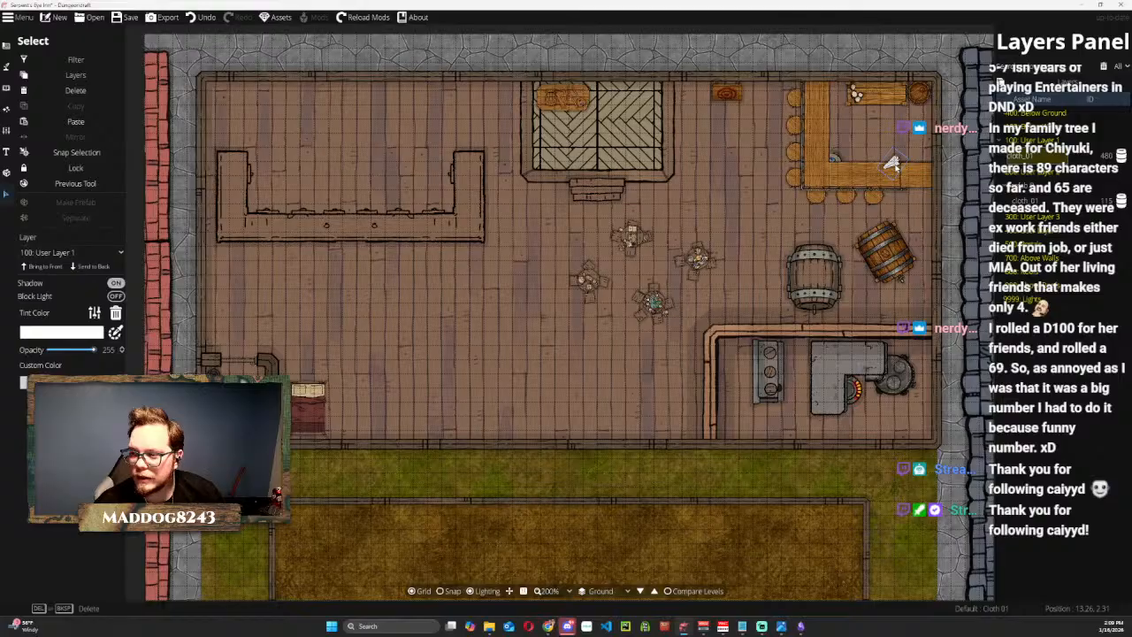
key("Escape")
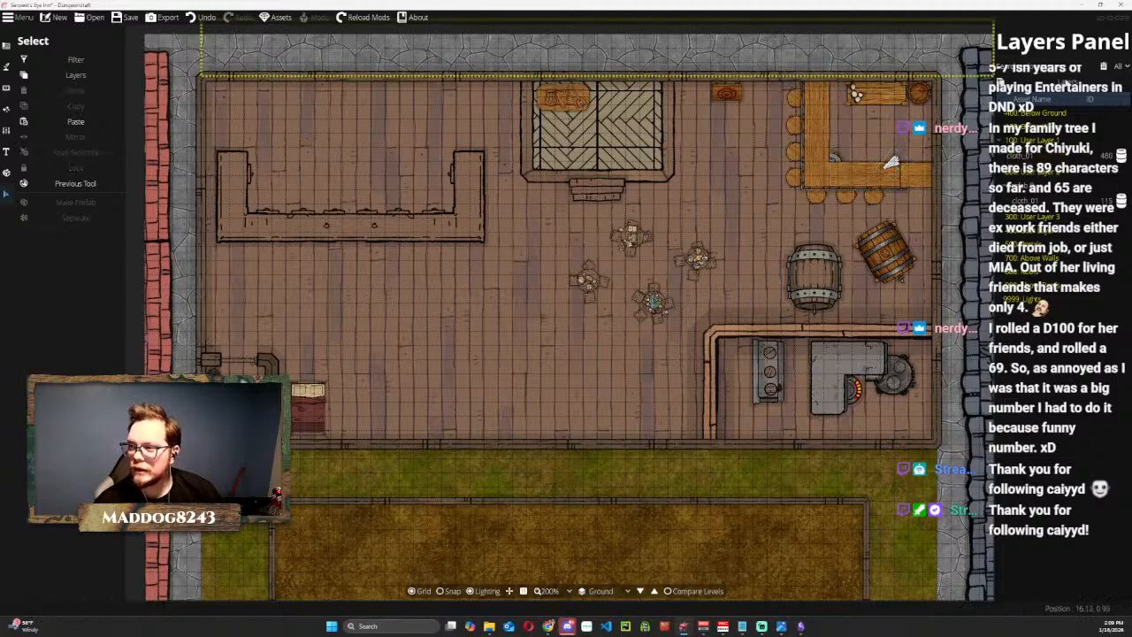
Clear the layer list search, select the tankard cluster on the shelf, and shrink it slightly at the shelf's west end.
double_click(1050, 64)
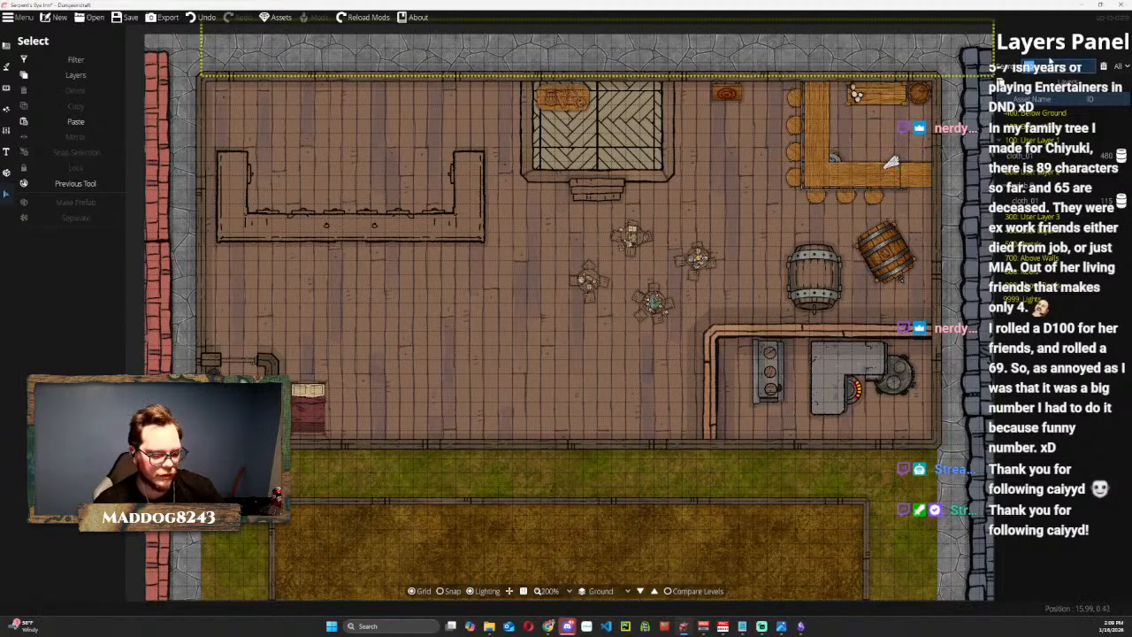
scroll(870, 110, "up", 4)
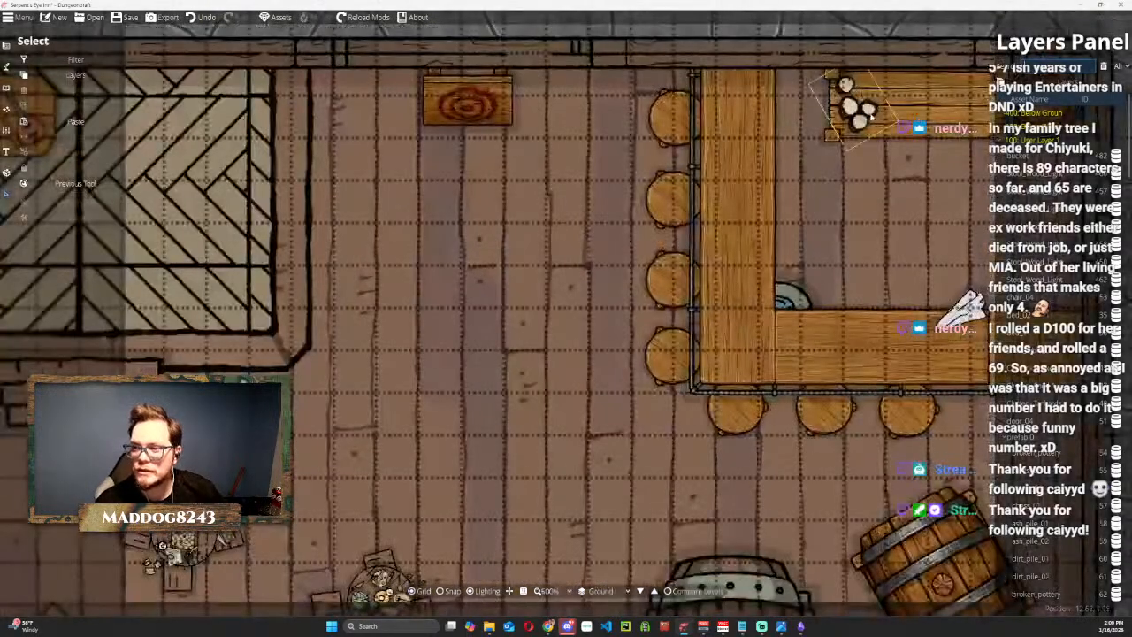
left_click(870, 109)
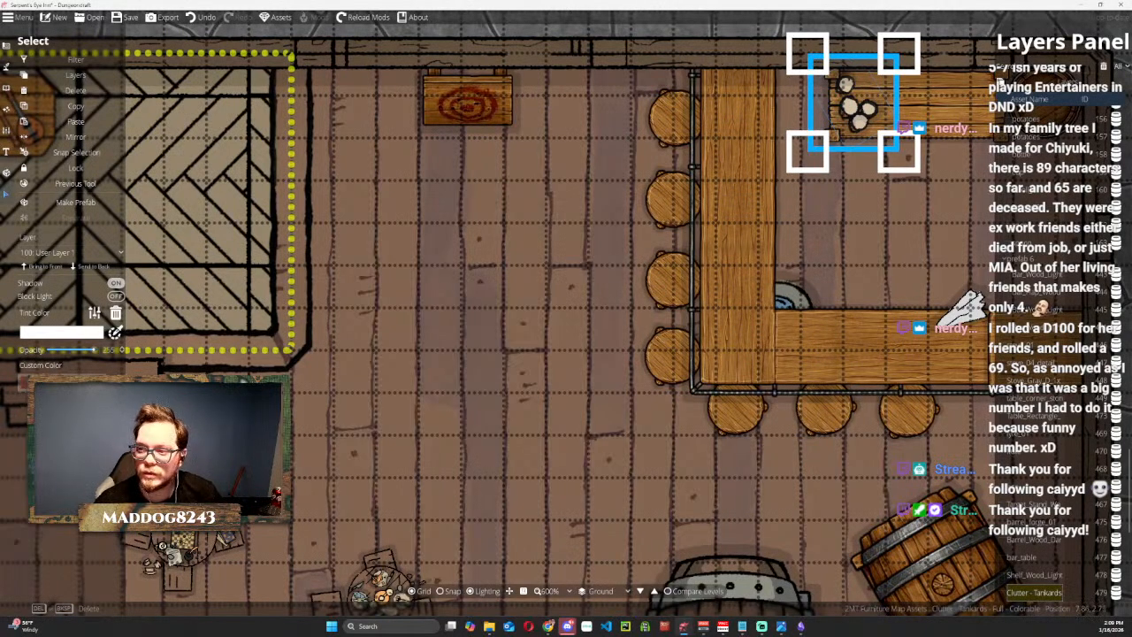
scroll(419, 379, "down", 5)
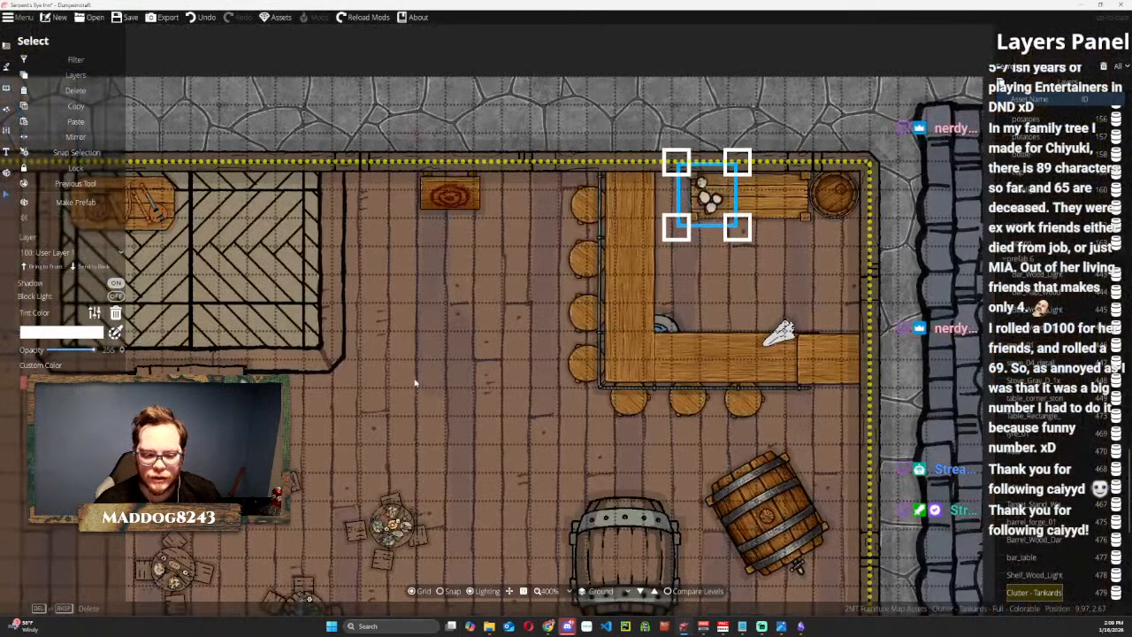
left_click_drag(414, 389, 850, 5)
scroll(235, 285, "up", 5)
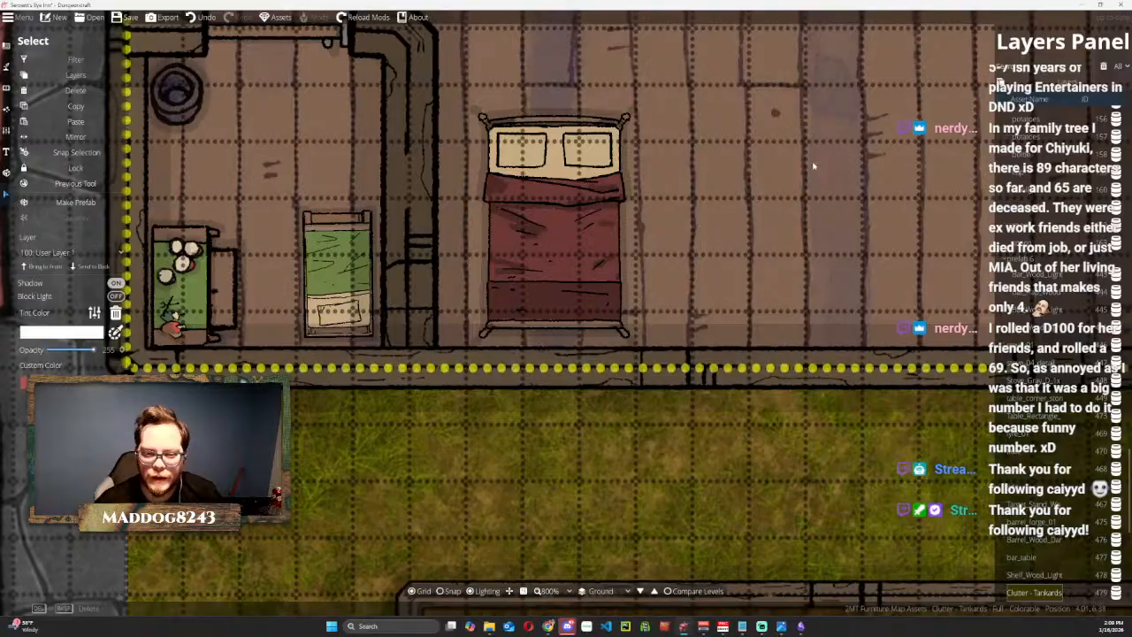
left_click_drag(814, 167, 361, 495)
left_click_drag(678, 234, 354, 495)
scroll(752, 218, "down", 1)
left_click_drag(836, 163, 308, 496)
scroll(811, 158, "down", 1)
left_click_drag(818, 164, 267, 400)
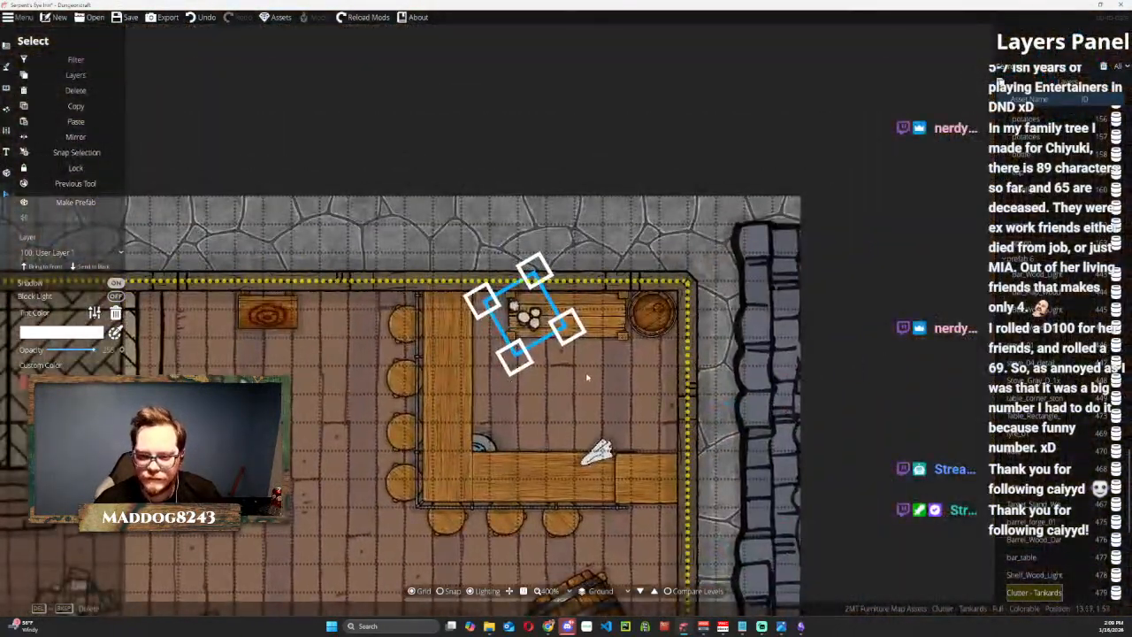
scroll(555, 347, "up", 2)
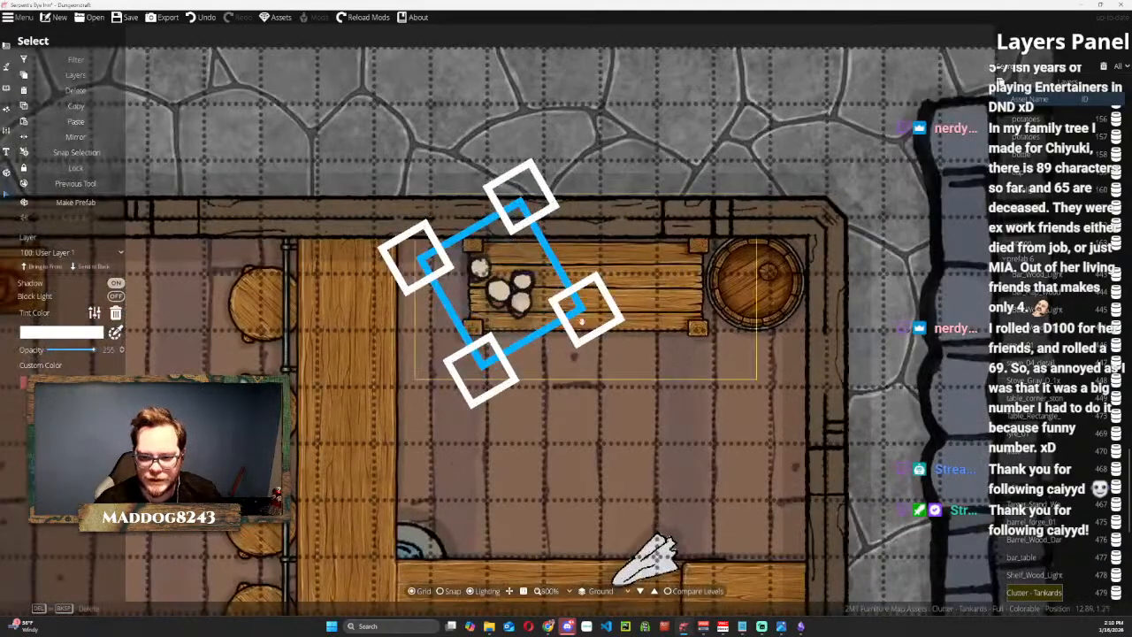
left_click_drag(580, 310, 507, 302)
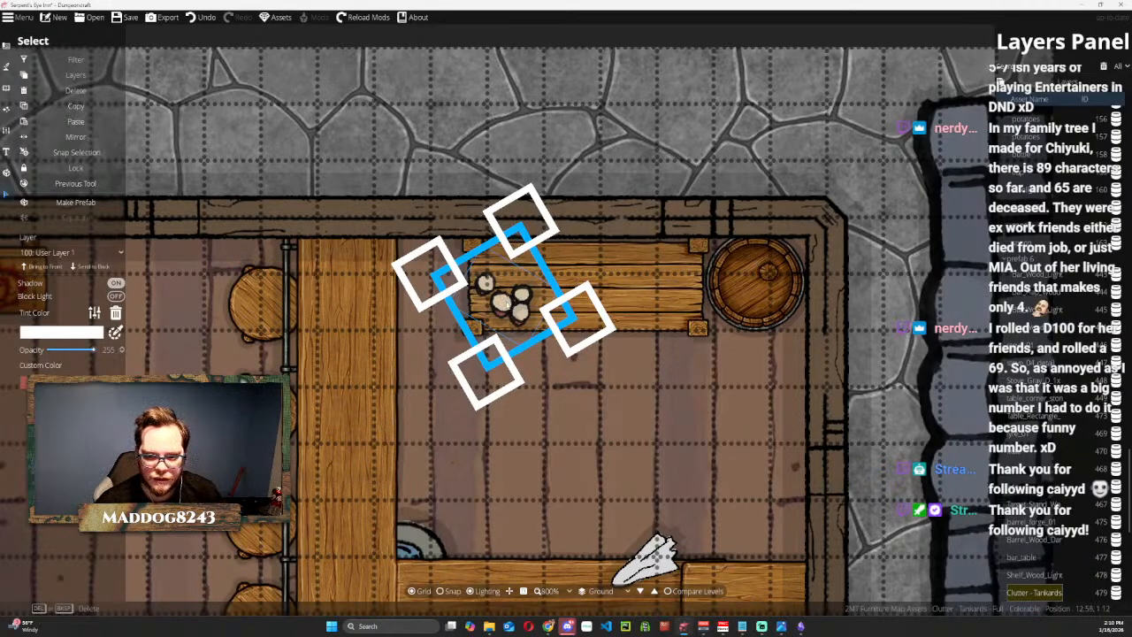
Duplicate the tankard cluster, mirror and rotate the copy, and place it along the north edge of the shelf's west end.
left_click(94, 108)
left_click(89, 122)
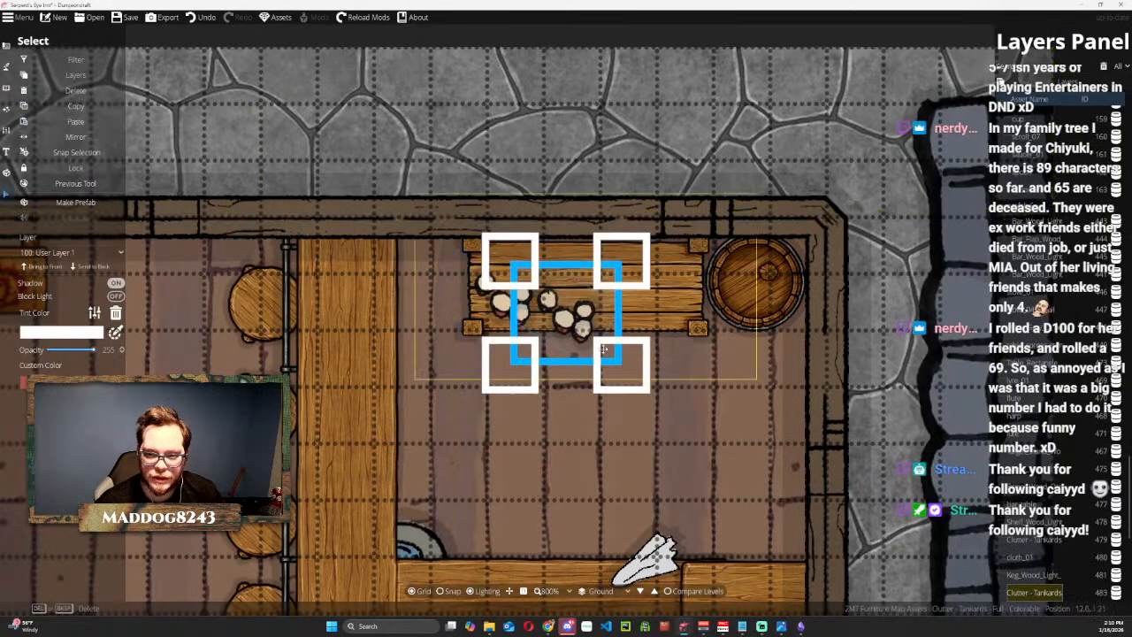
left_click_drag(582, 317, 565, 271)
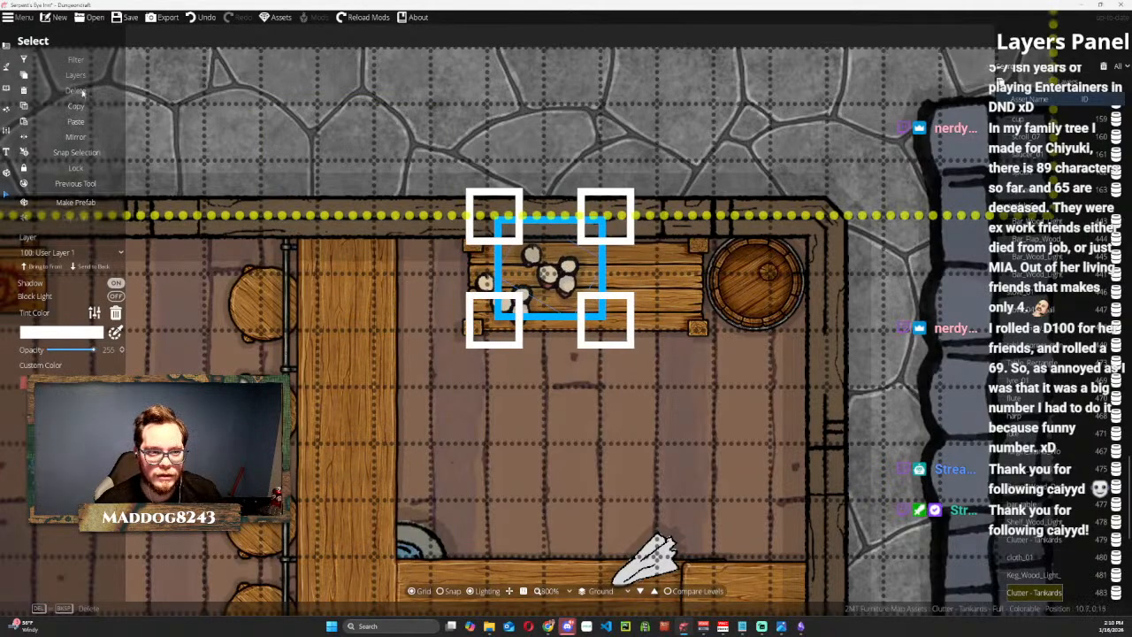
left_click(77, 137)
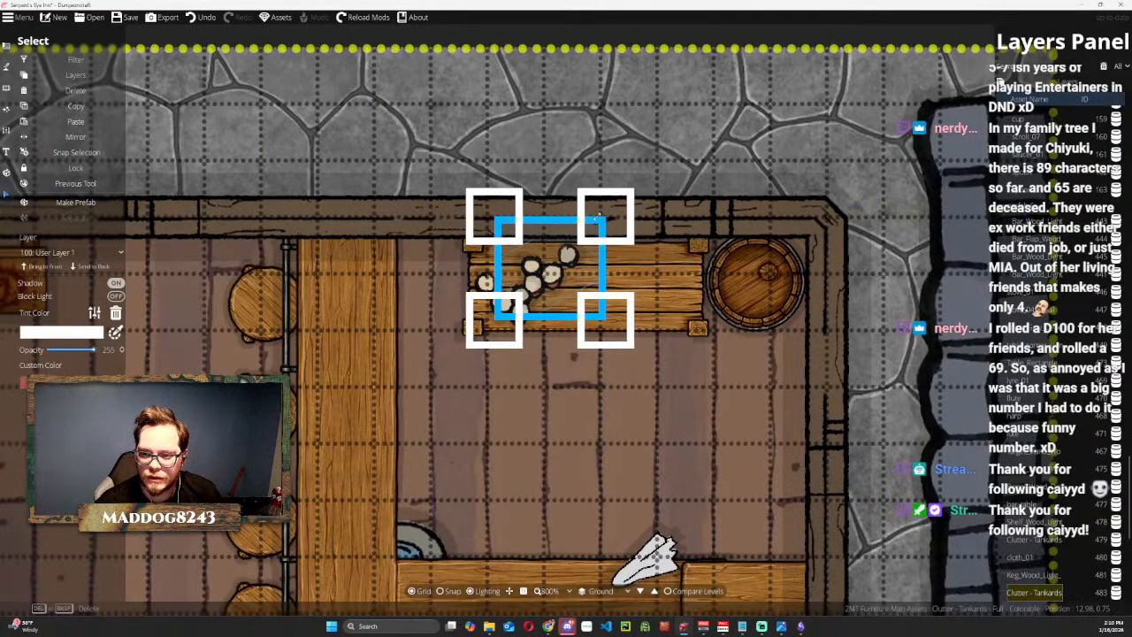
scroll(598, 308, "down", 8)
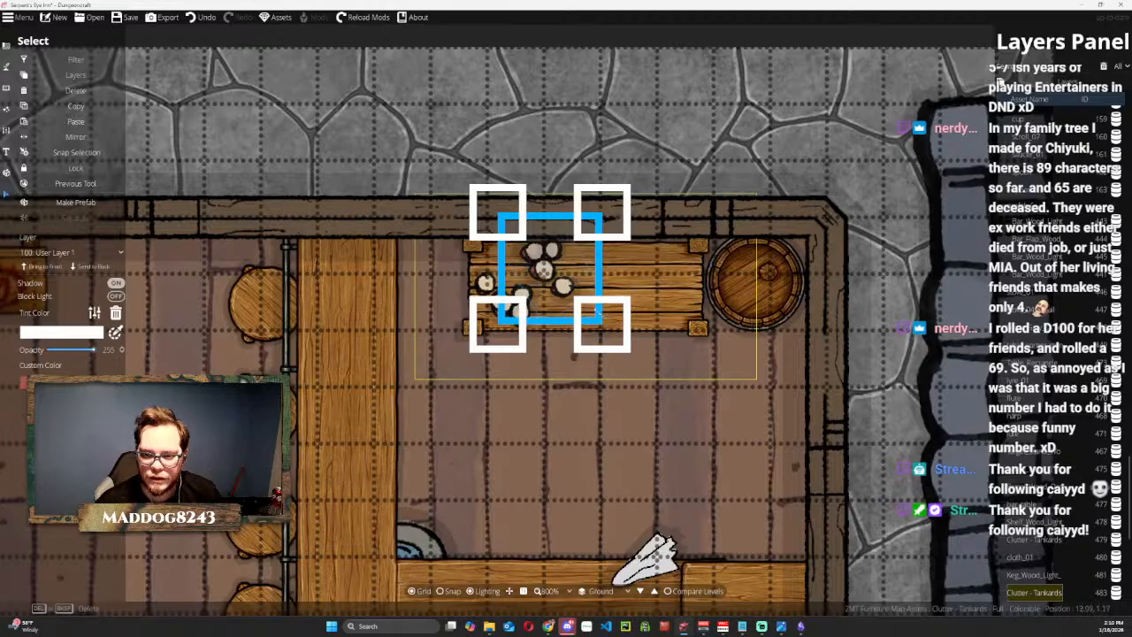
scroll(597, 308, "up", 2)
scroll(598, 309, "down", 2)
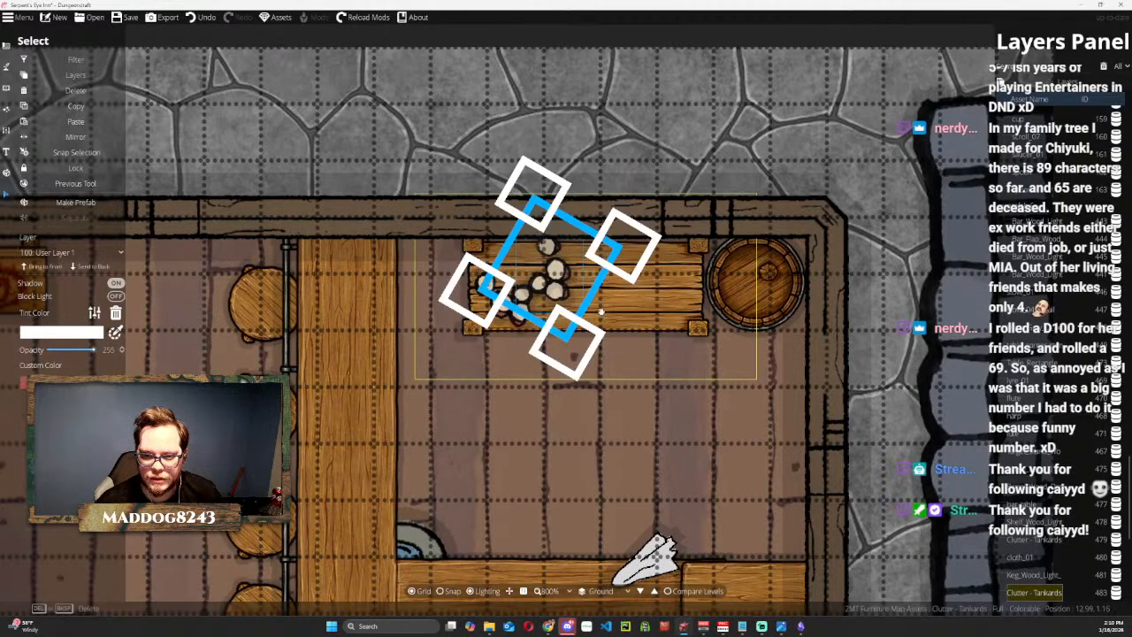
scroll(599, 311, "up", 2)
scroll(601, 315, "down", 2)
left_click_drag(541, 263, 520, 257)
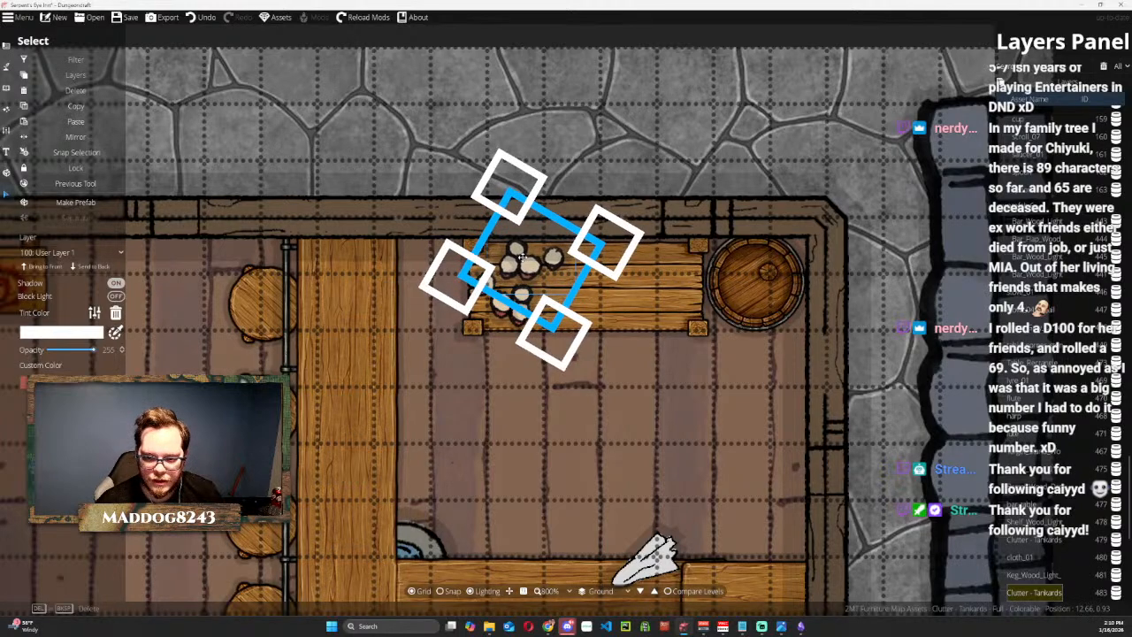
Duplicate the tankard cluster again and place the copy on the shelf just east of the other tankards.
left_click(77, 106)
left_click(76, 122)
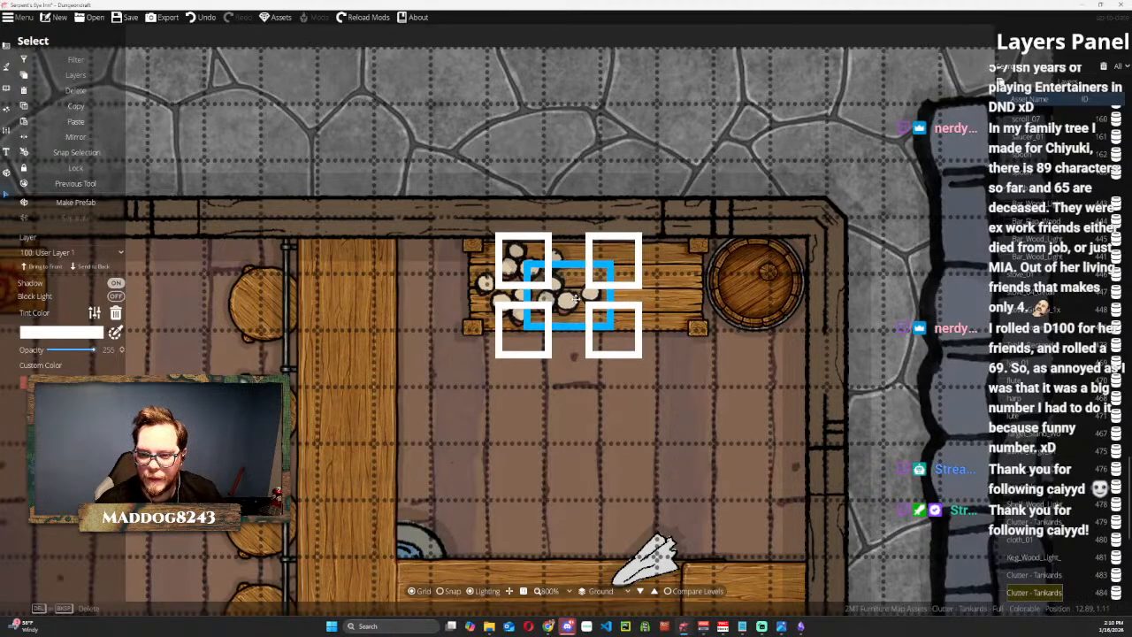
left_click(577, 298)
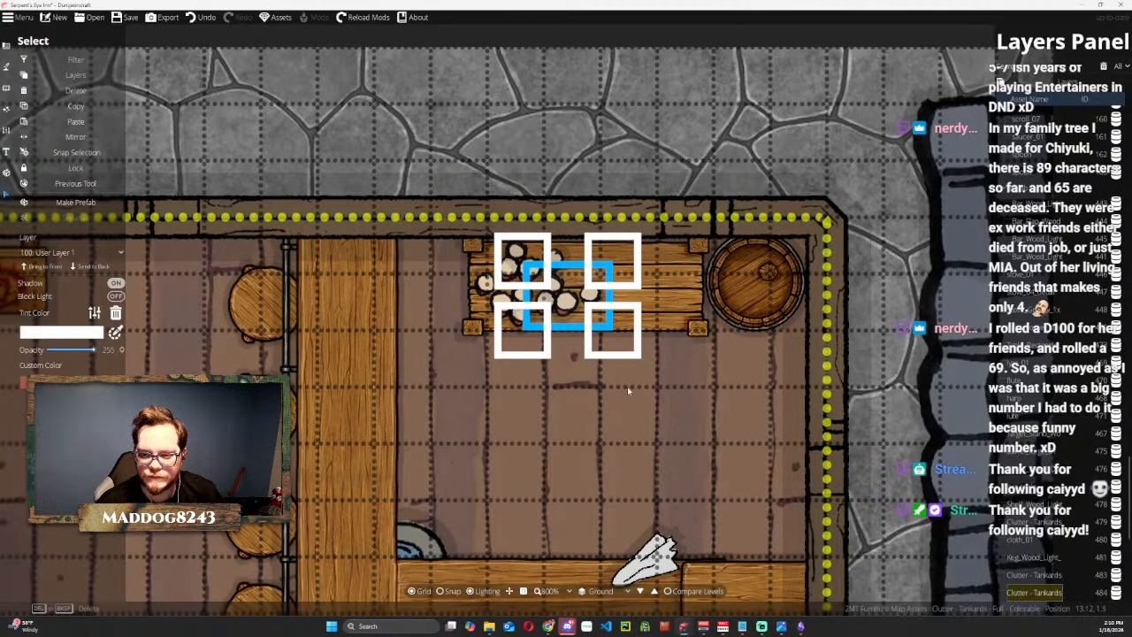
Return to the Object Tool and clear the bucket search from the asset library.
left_click(685, 203)
scroll(688, 349, "down", 5)
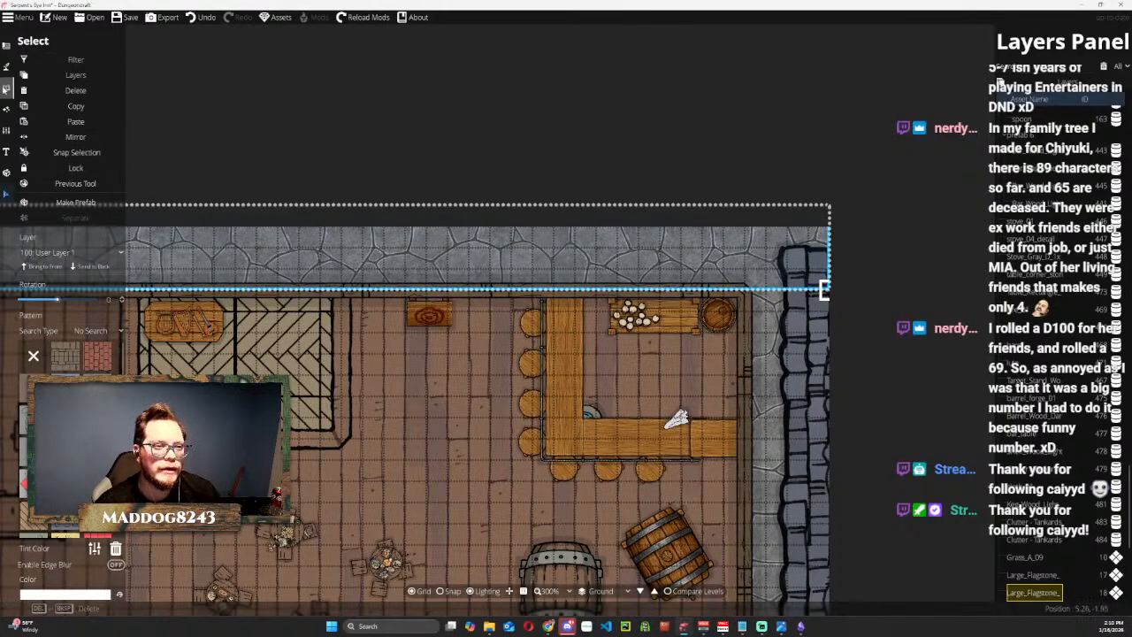
left_click(6, 87)
left_click(51, 63)
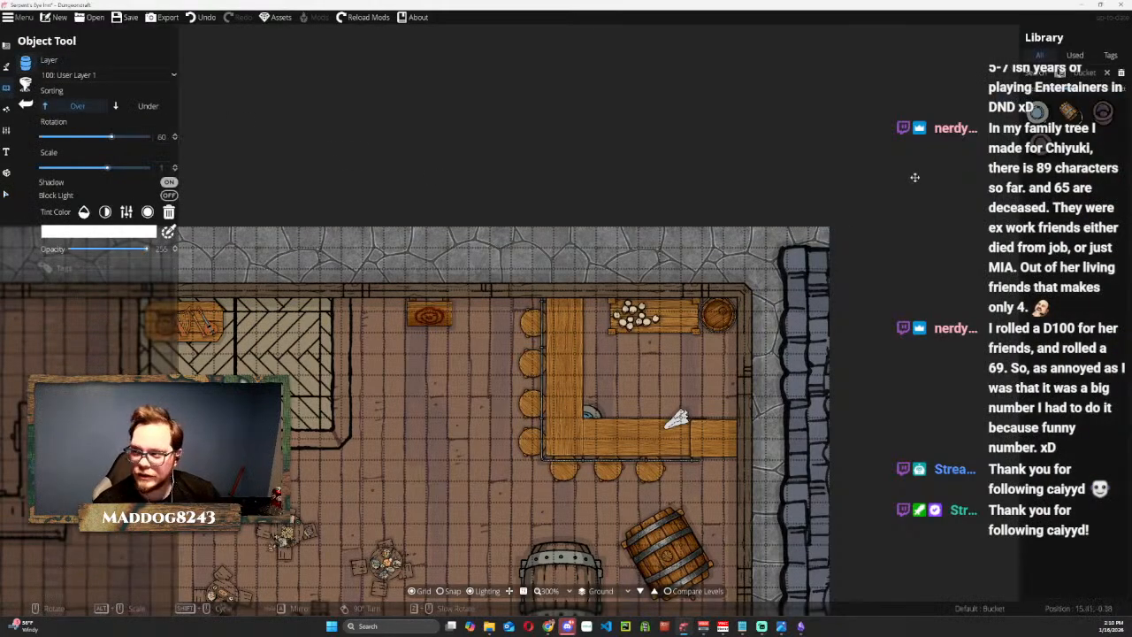
left_click(1108, 72)
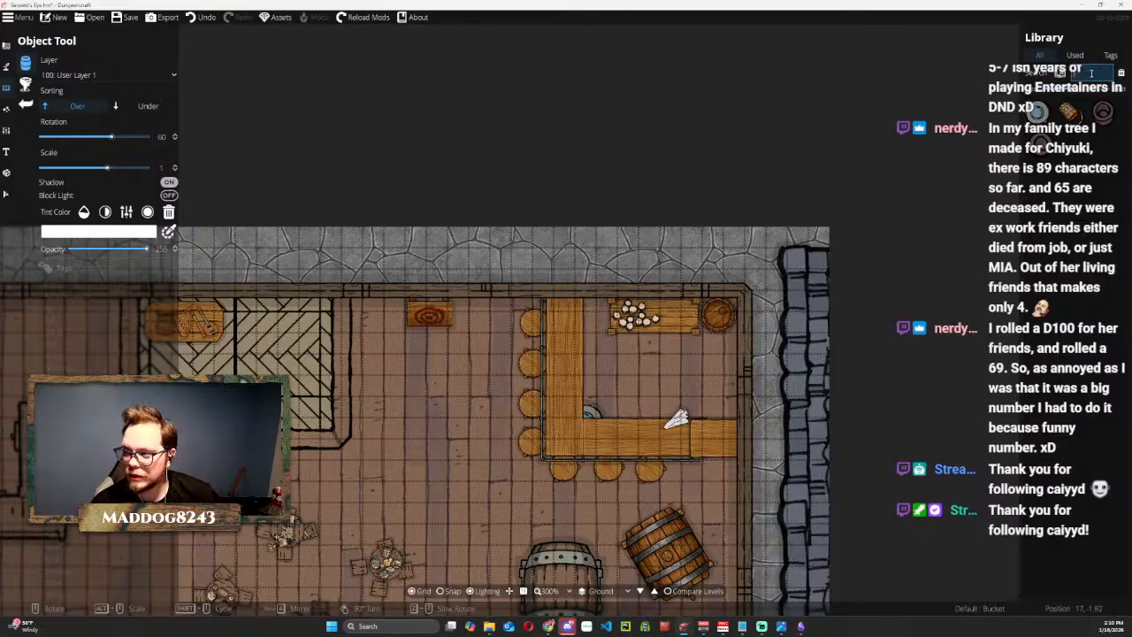
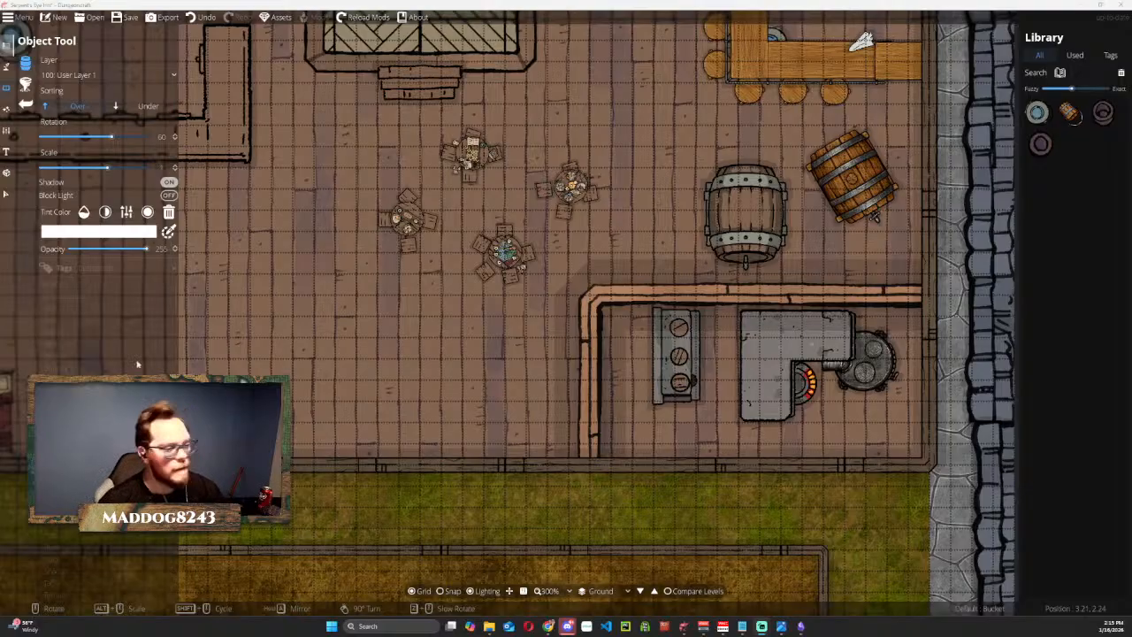
Examine the ground floor around the casks and the bar in the inn's northeast corner.
scroll(399, 320, "down", 1)
left_click_drag(357, 286, 465, 374)
scroll(514, 377, "down", 2)
scroll(592, 289, "up", 1)
scroll(610, 309, "up", 1)
scroll(608, 296, "up", 2)
left_click_drag(610, 292, 418, 344)
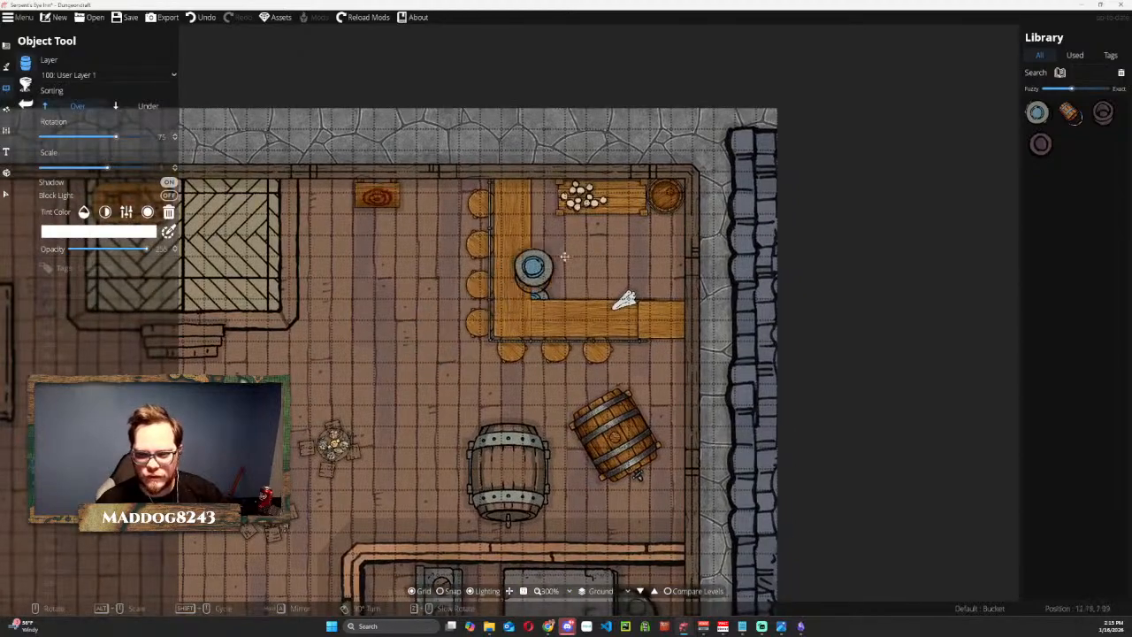
scroll(556, 260, "up", 1)
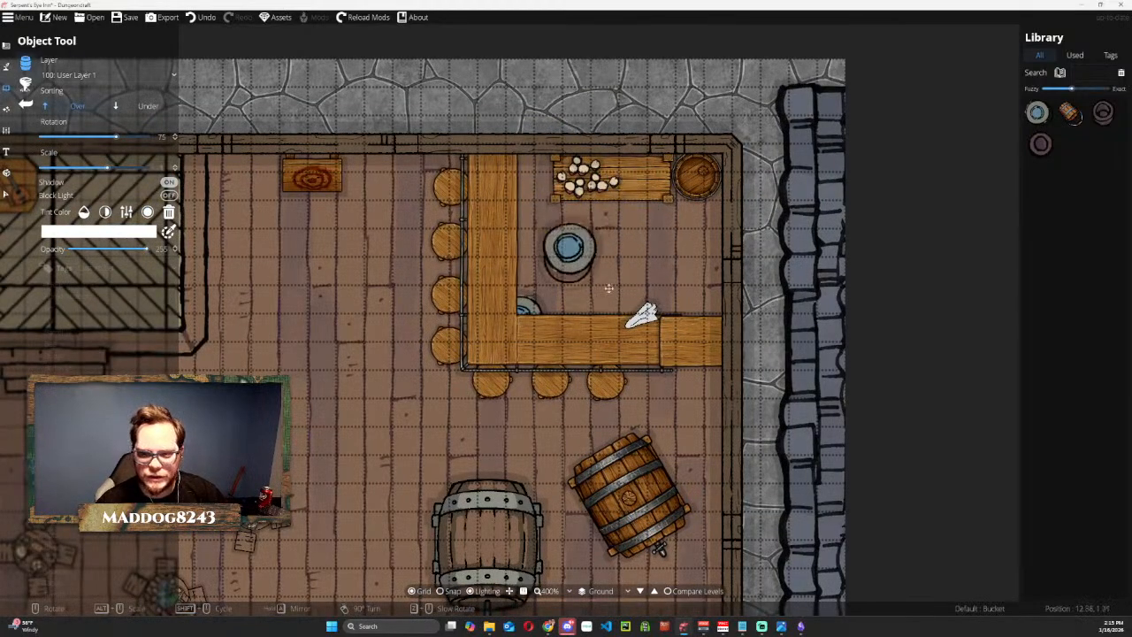
scroll(553, 259, "down", 1)
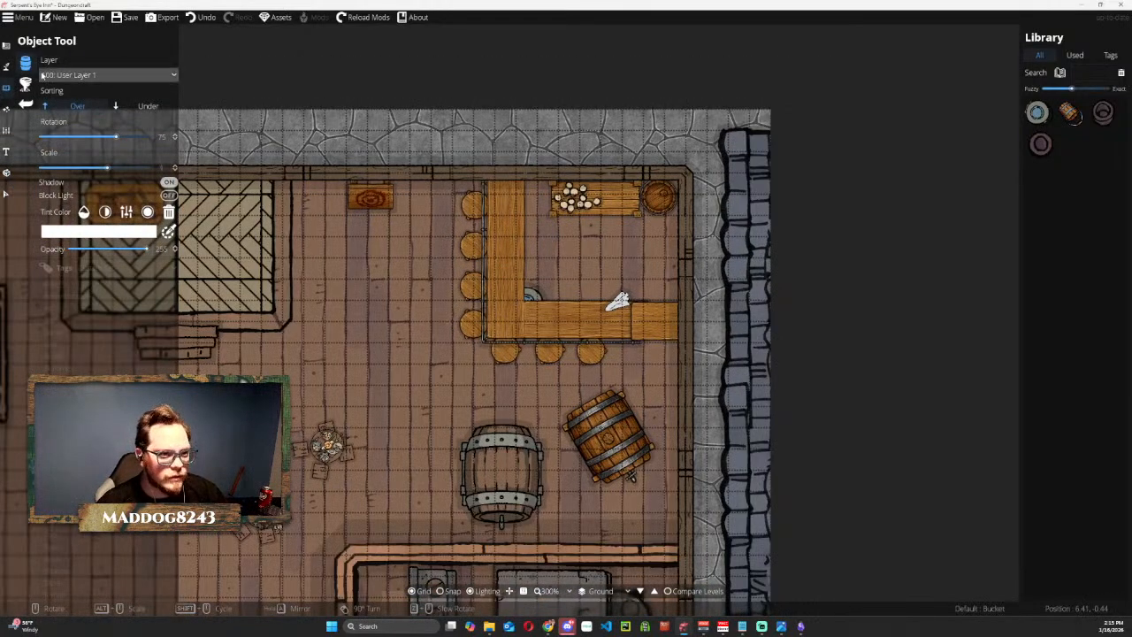
Search the object library for food and place Clutter - Food 2 at the north end of the bar's west counter.
left_click(6, 45)
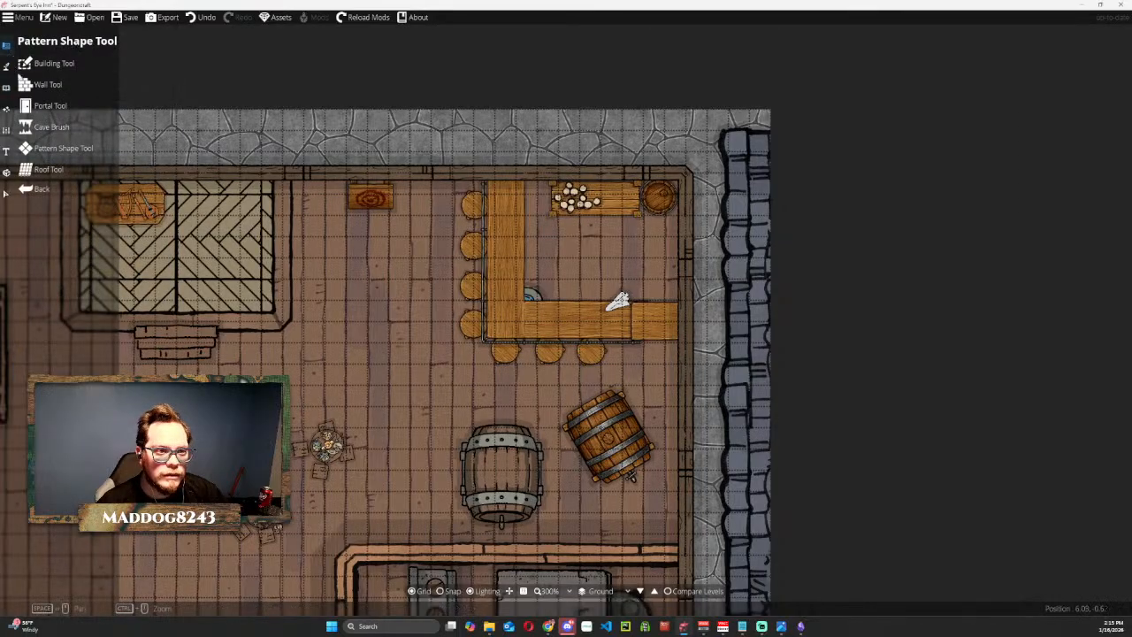
left_click(7, 87)
left_click(45, 61)
left_click(1095, 72)
type("food")
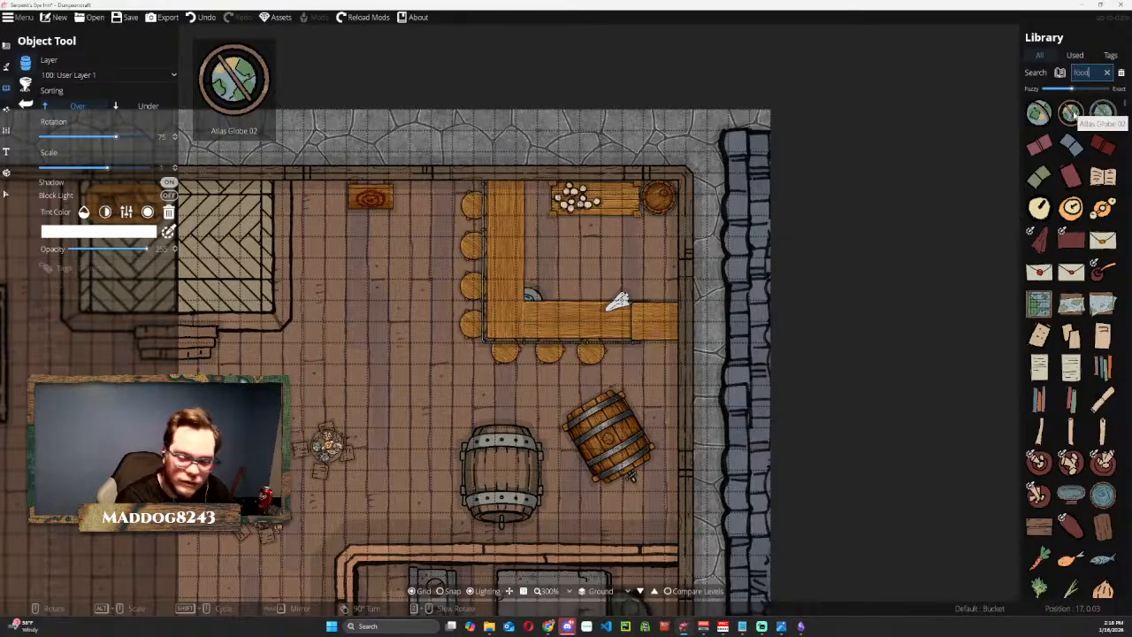
type("rk")
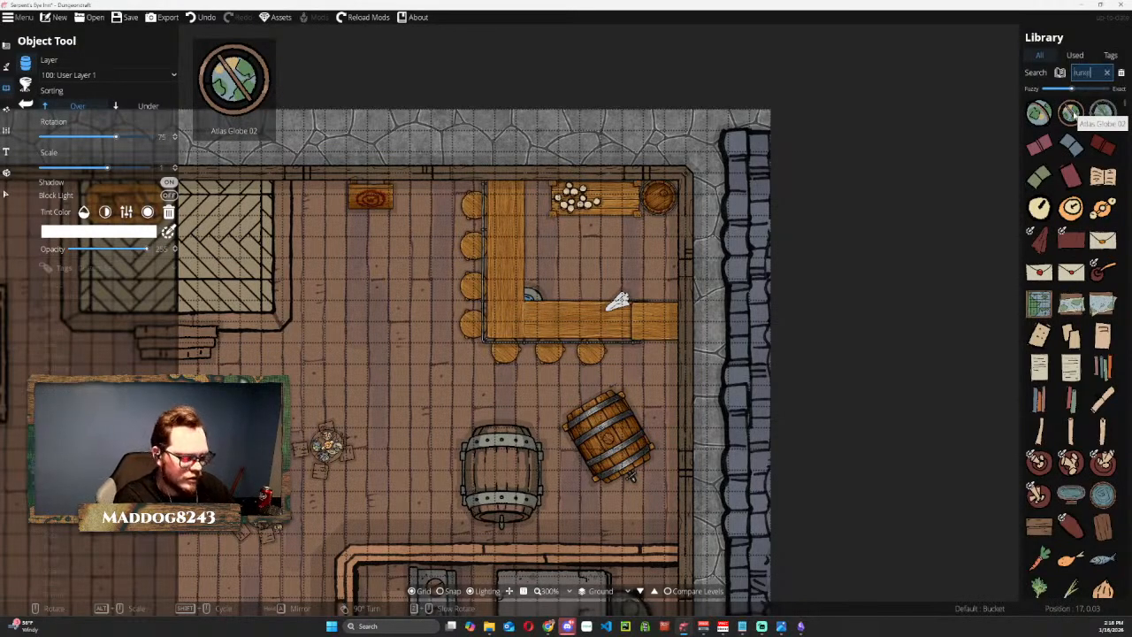
type("ey")
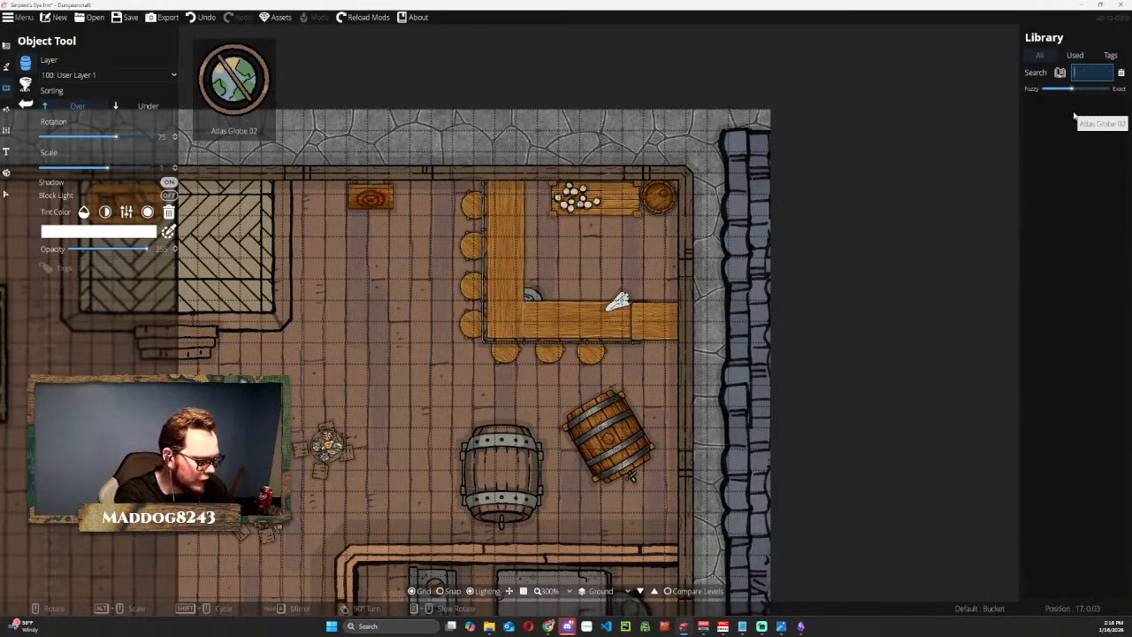
type("d")
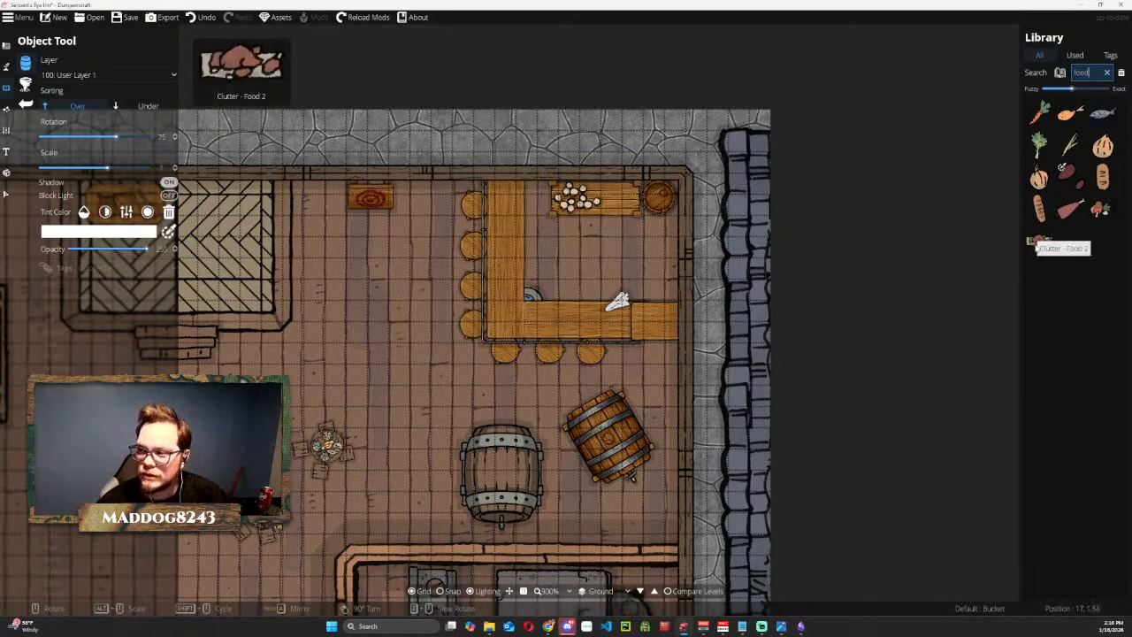
left_click(1039, 240)
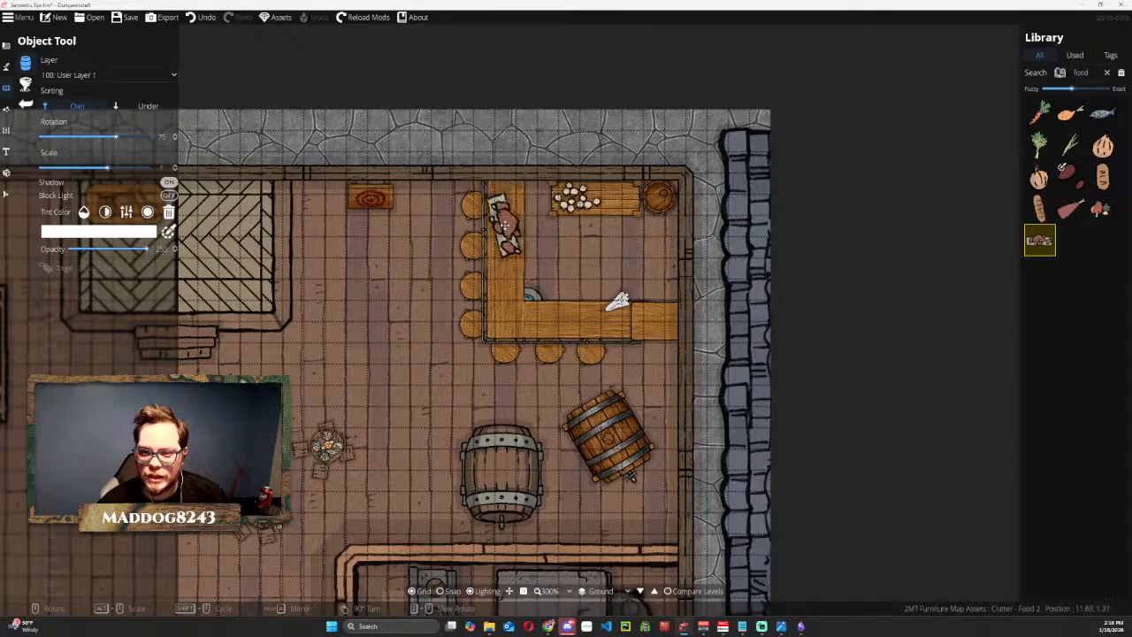
left_click(508, 214)
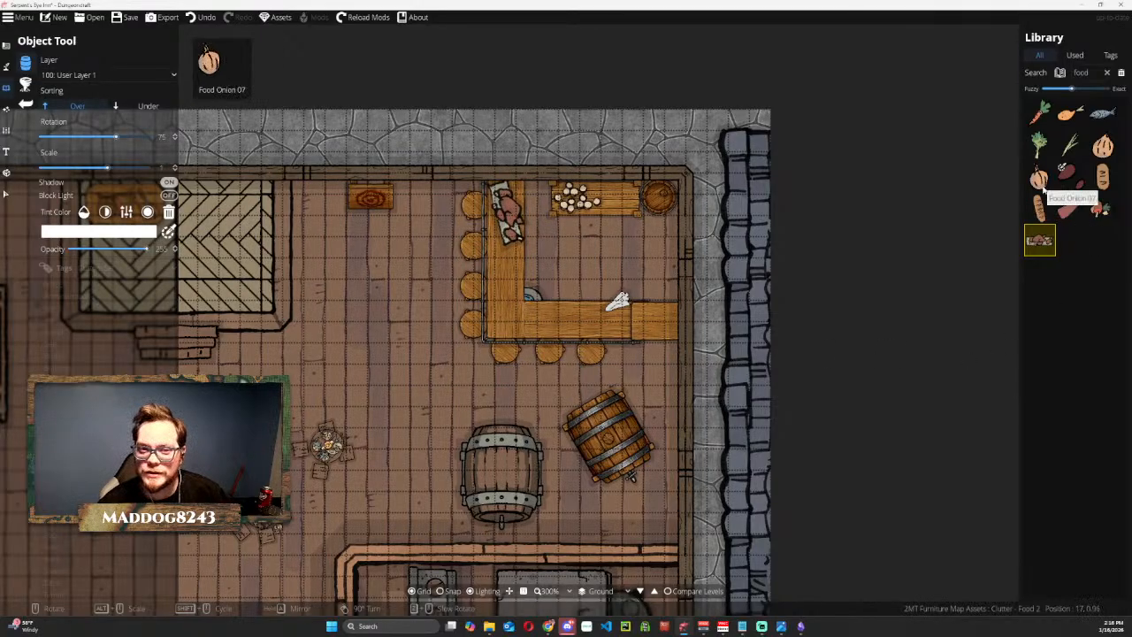
Place Clutter - Food 1 on the bar's south counter, just east of the corner.
left_click(1103, 208)
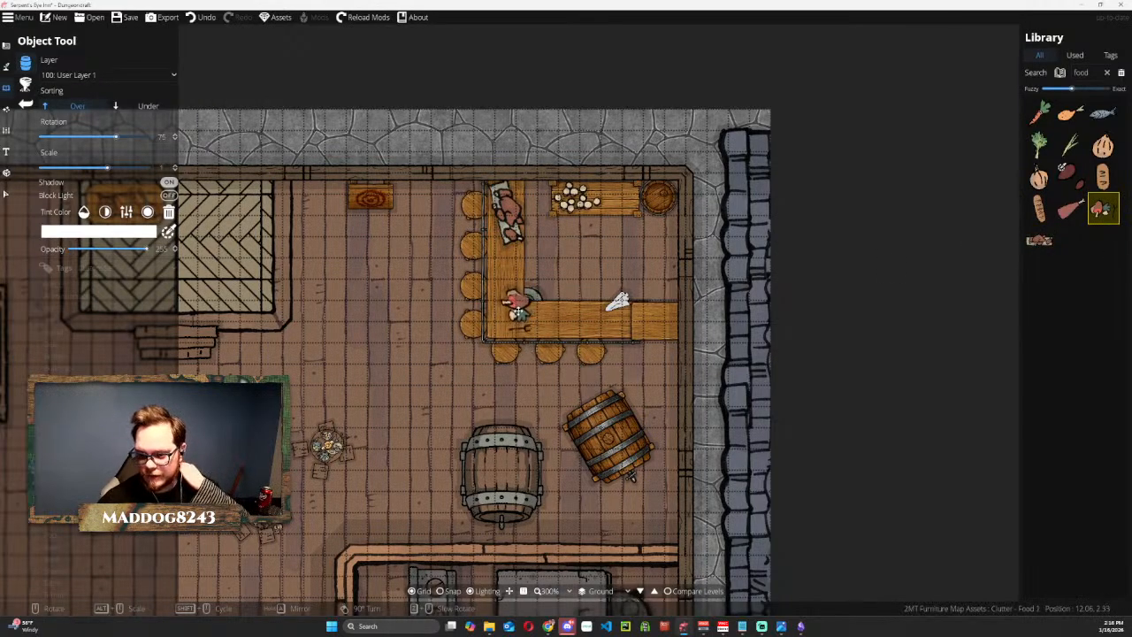
scroll(516, 313, "up", 2)
scroll(516, 313, "down", 3)
left_click(557, 319)
Search the object library for plate and place Plate 02, rotated to 90, beside the food on the south counter.
left_click(1107, 73)
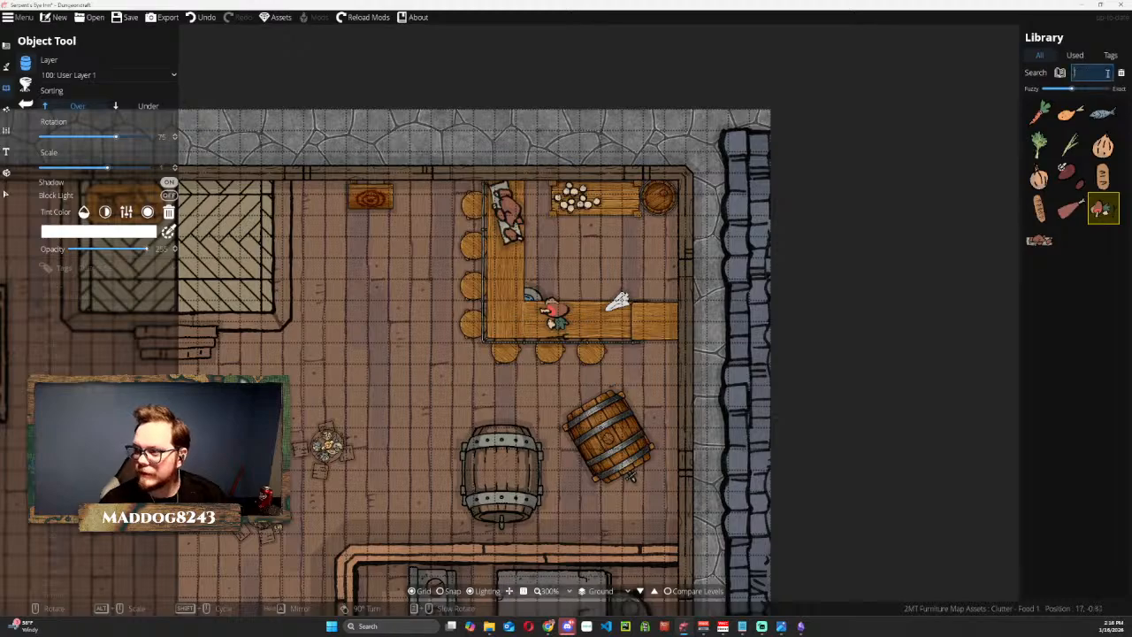
type("platye")
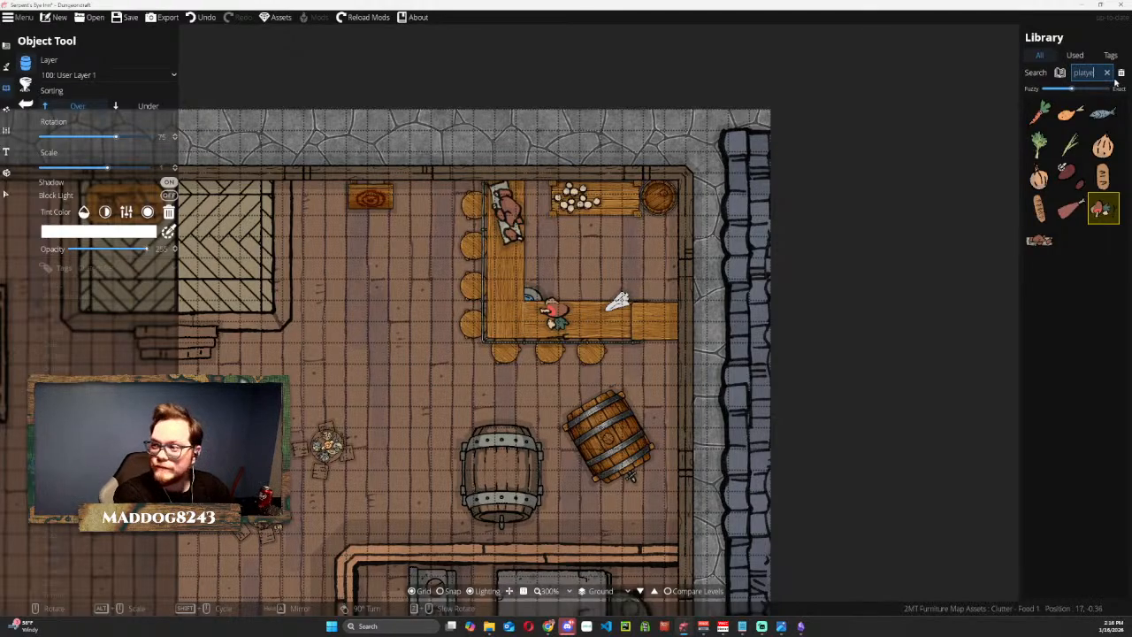
type("e")
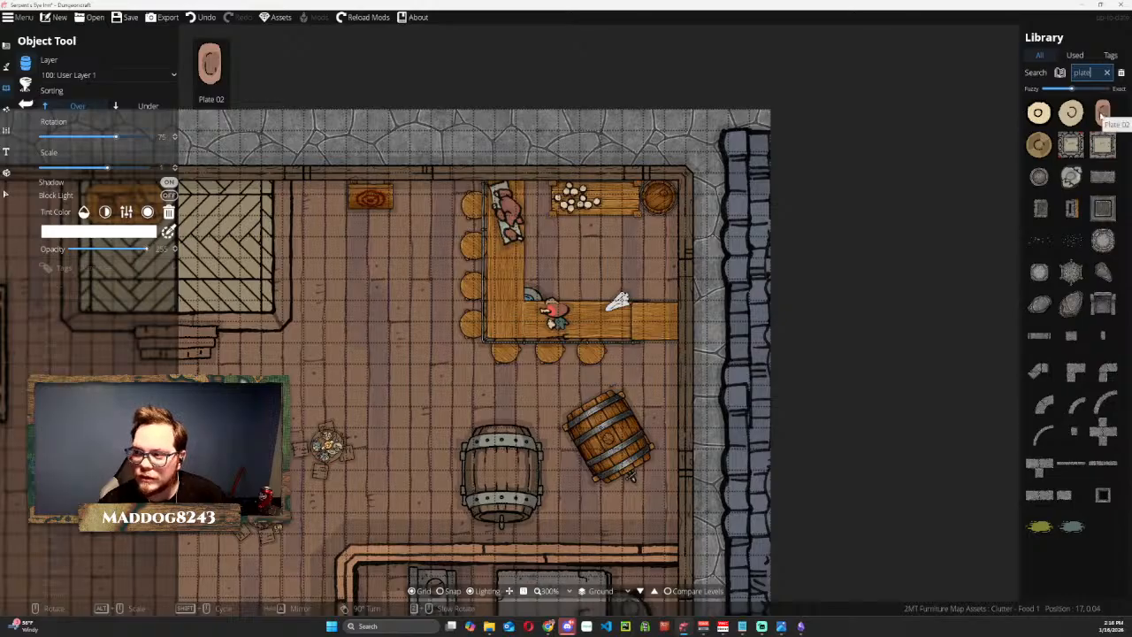
left_click(1102, 112)
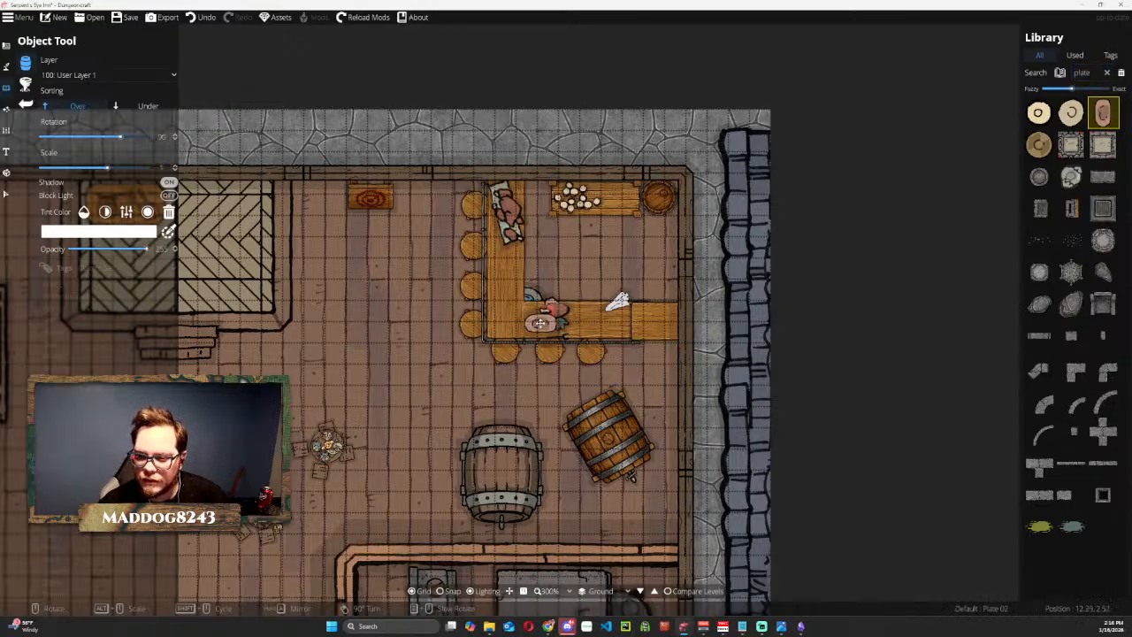
left_click(535, 322)
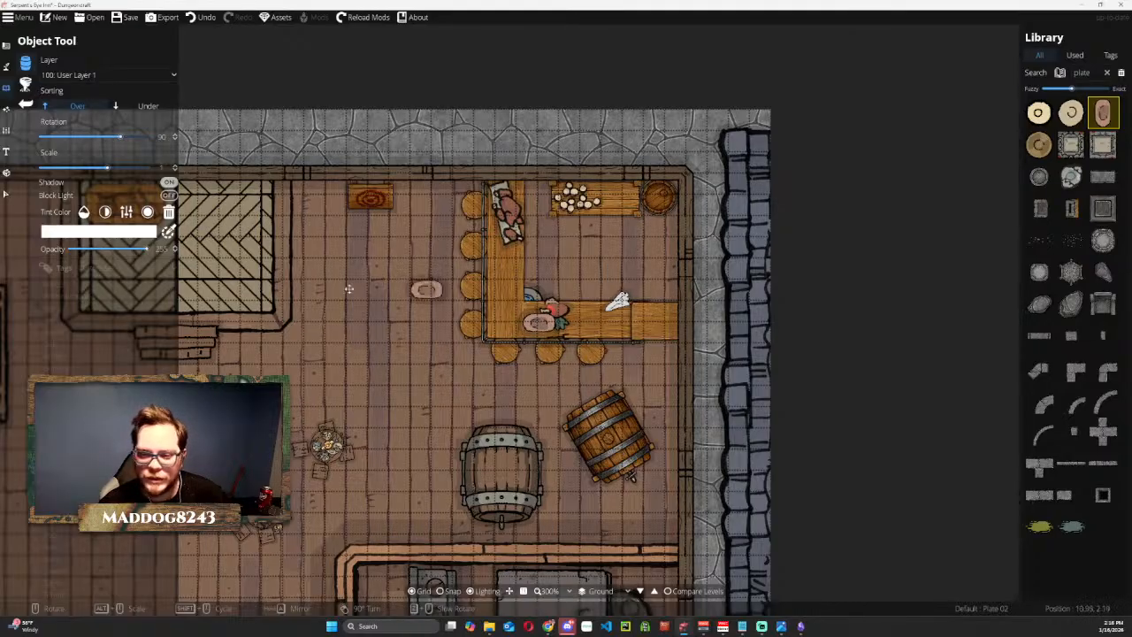
Shrink Clutter - Food 2 to fit the counter and position it at the west counter's north end.
left_click(6, 191)
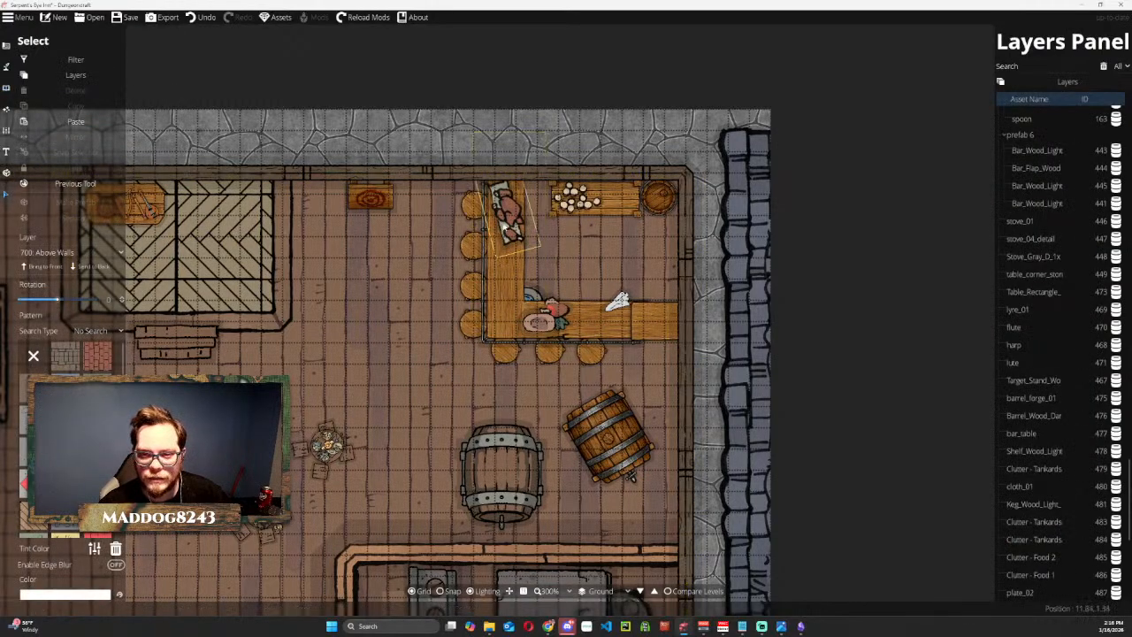
left_click(508, 217)
left_click_drag(540, 257, 501, 201)
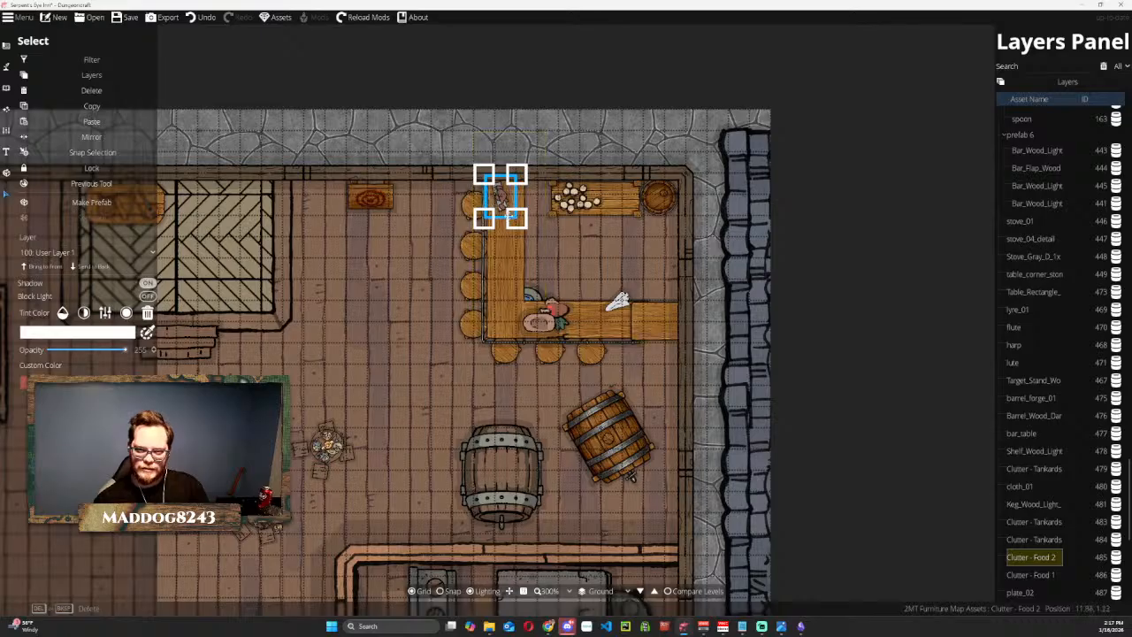
left_click_drag(513, 219, 497, 203)
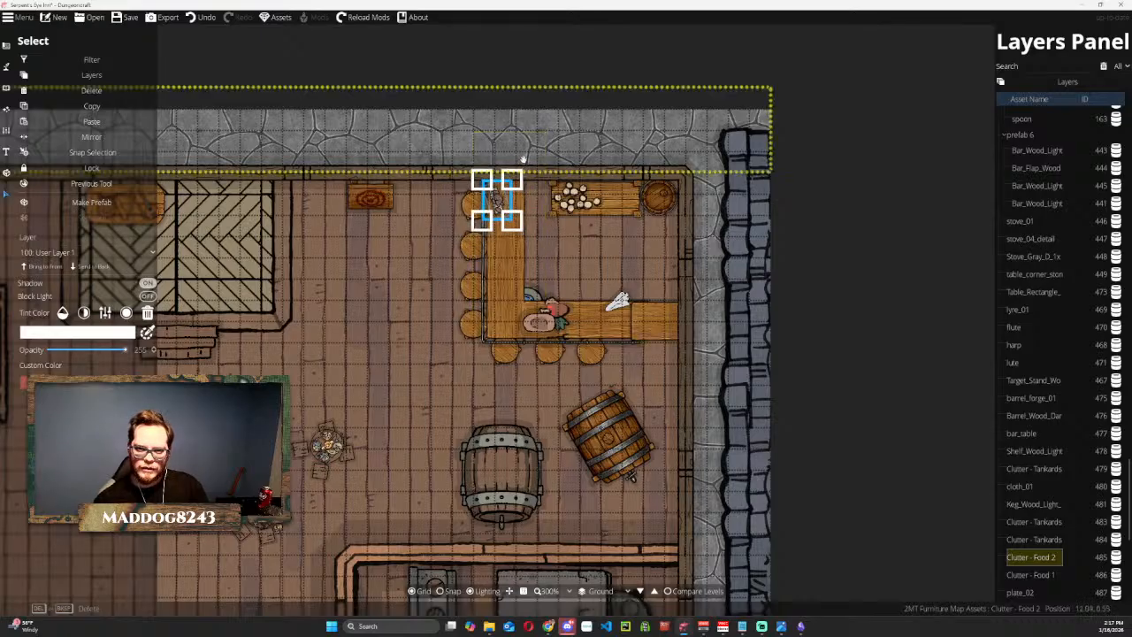
left_click(861, 207)
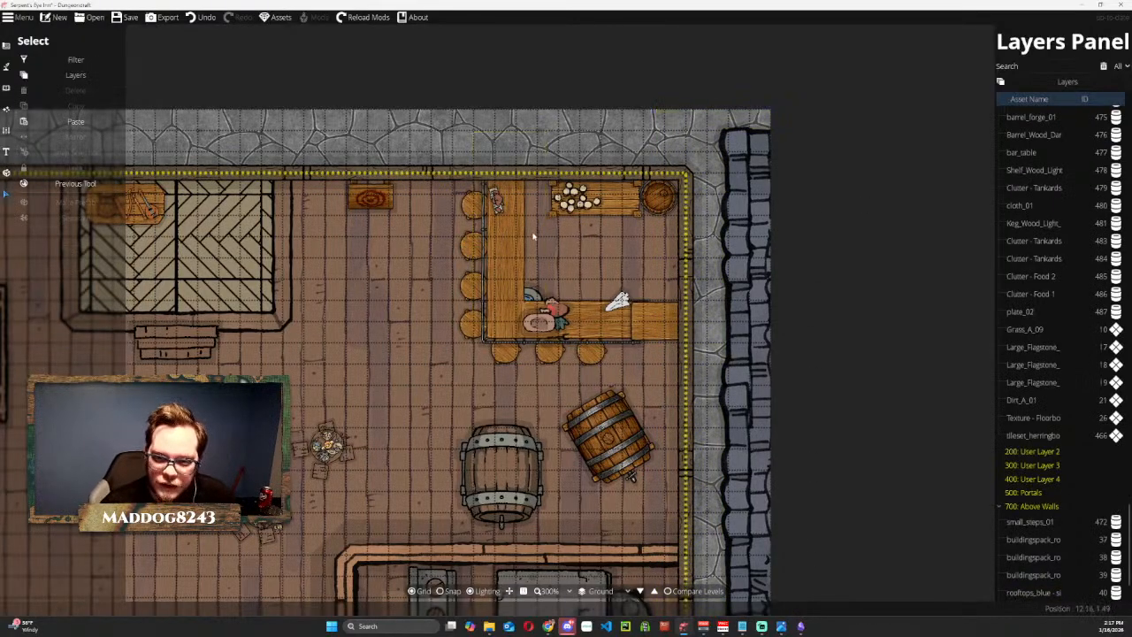
Shrink Clutter - Food 1 on the south counter and rotate it to suit the plate.
left_click(557, 310)
left_click_drag(589, 281, 572, 304)
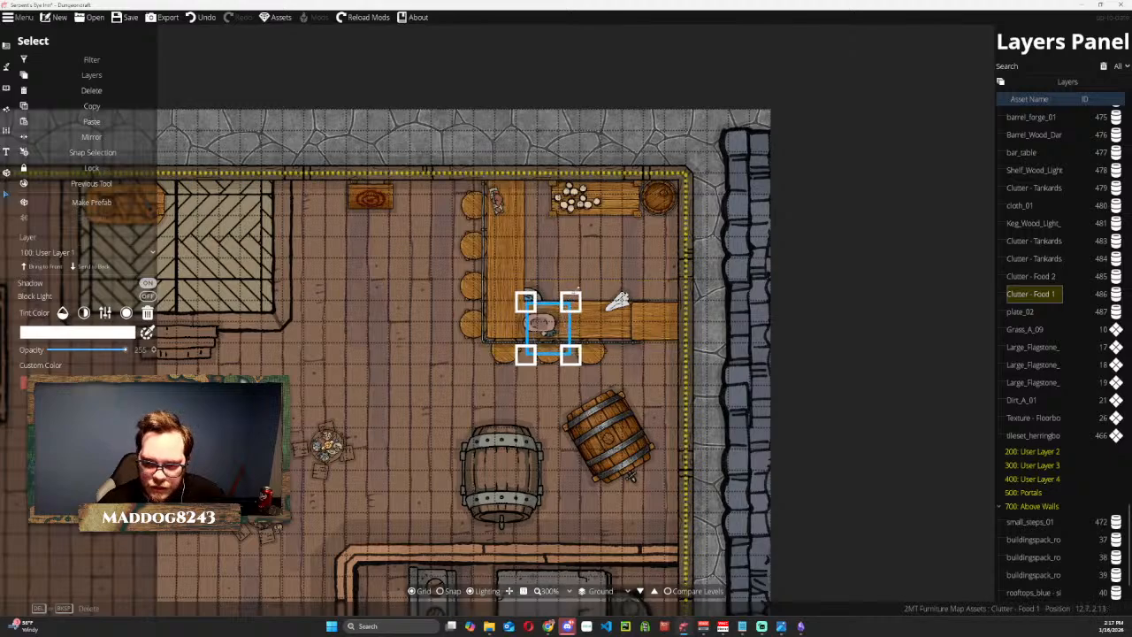
scroll(576, 302, "down", 2)
scroll(548, 327, "down", 4)
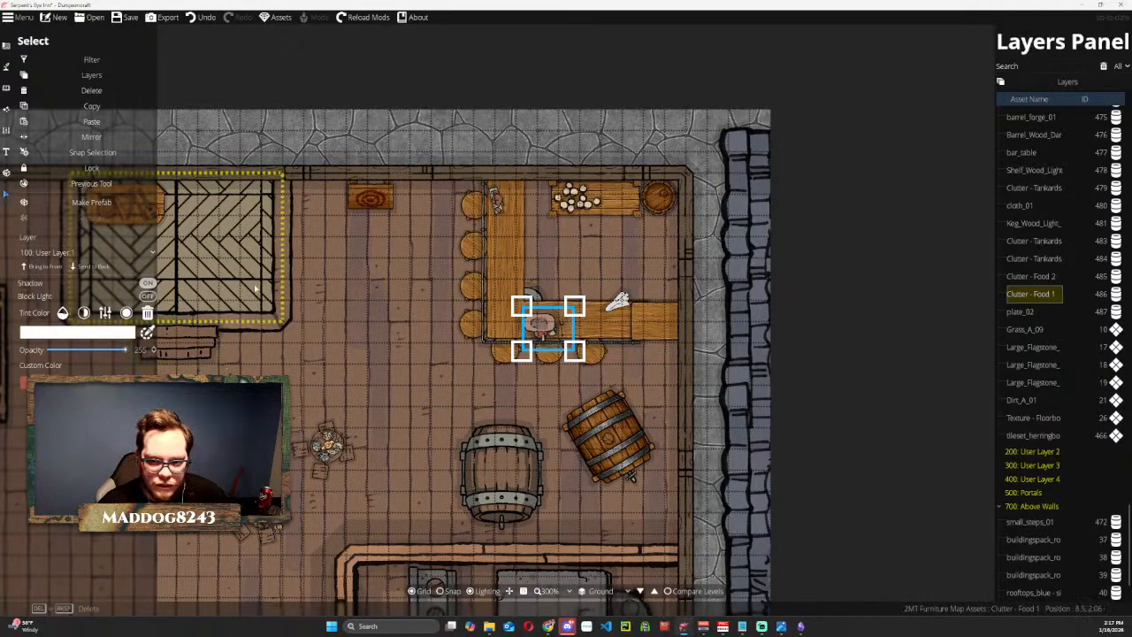
Bring Clutter - Food 1 in front of the other objects and position it on the plate.
left_click(89, 266)
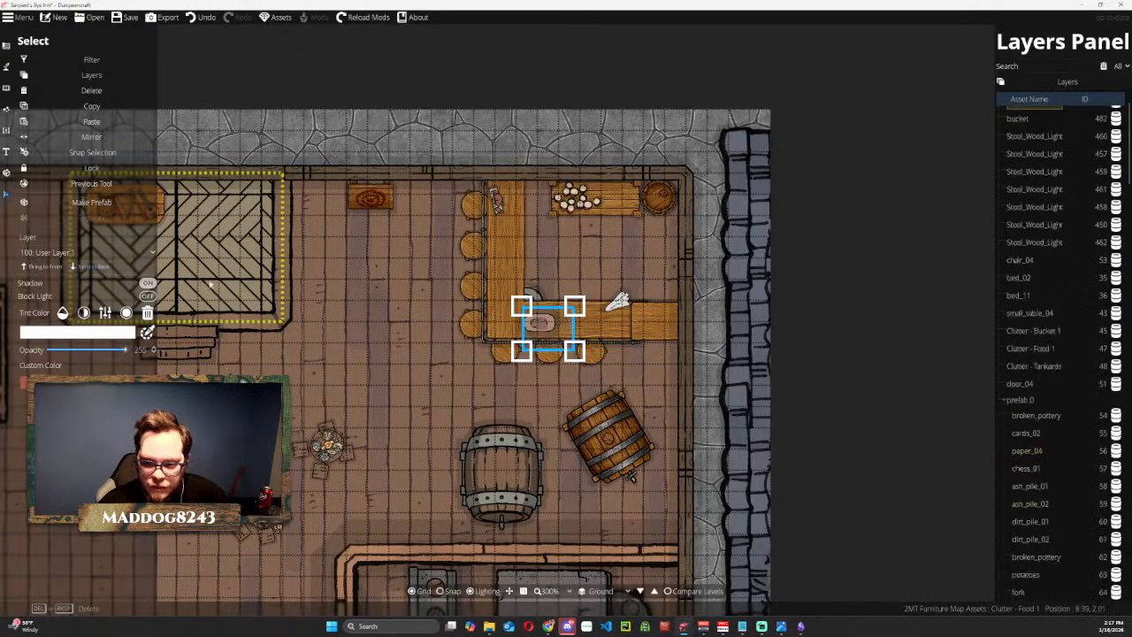
left_click(38, 265)
left_click_drag(556, 322, 546, 316)
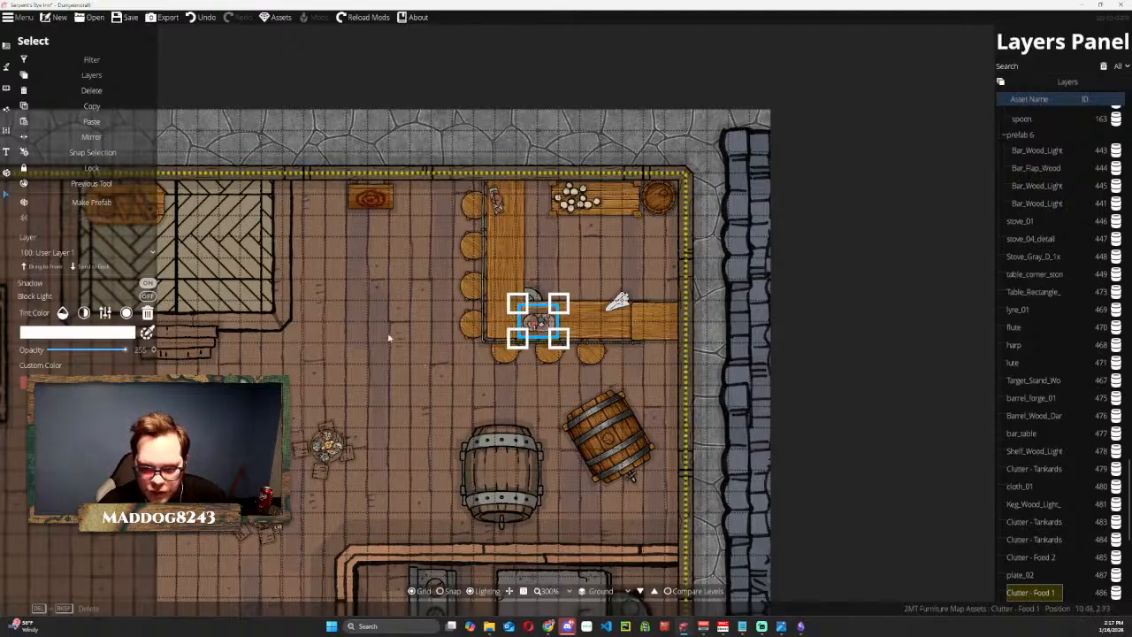
Select plate_02 together with Clutter - Food 1 and shift both slightly east along the south counter.
left_click(456, 142)
left_click(548, 325)
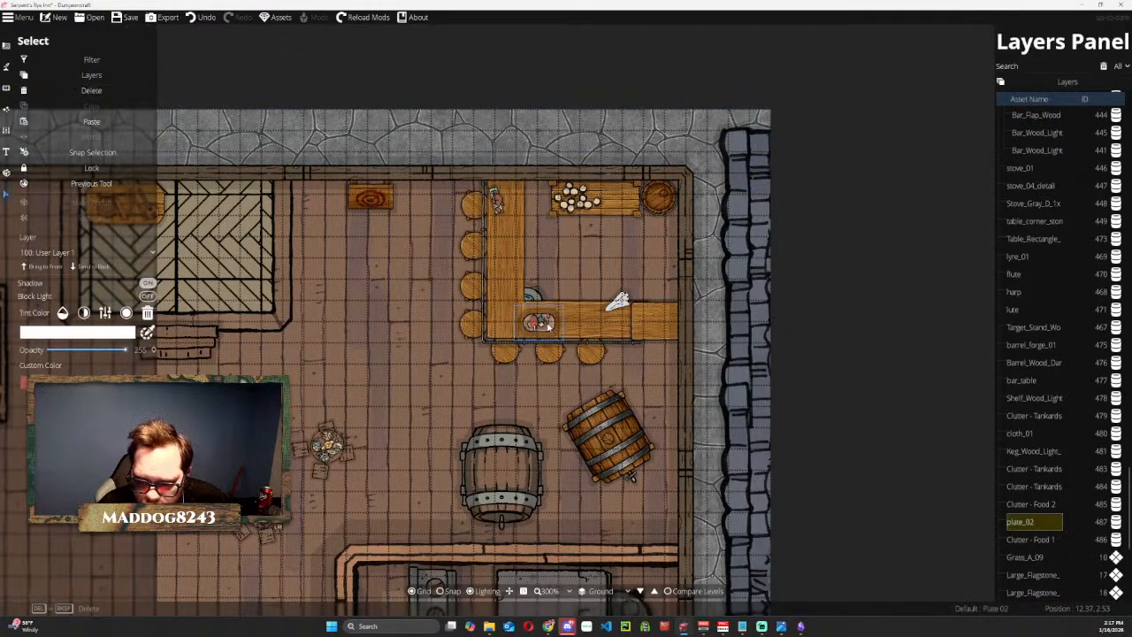
left_click(1031, 505)
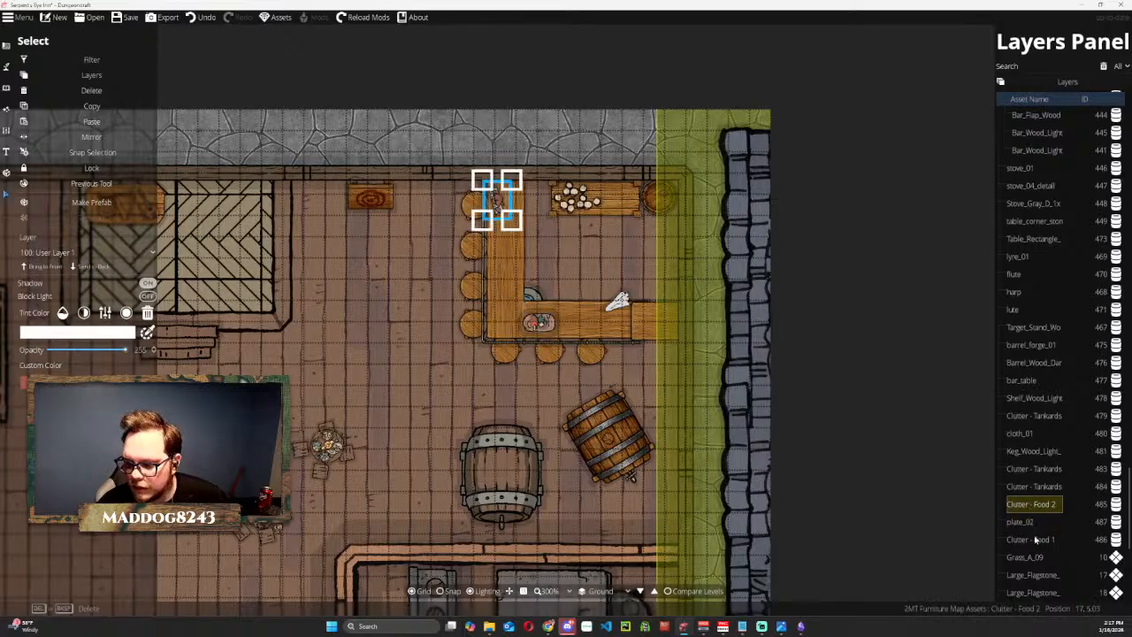
left_click(1037, 539)
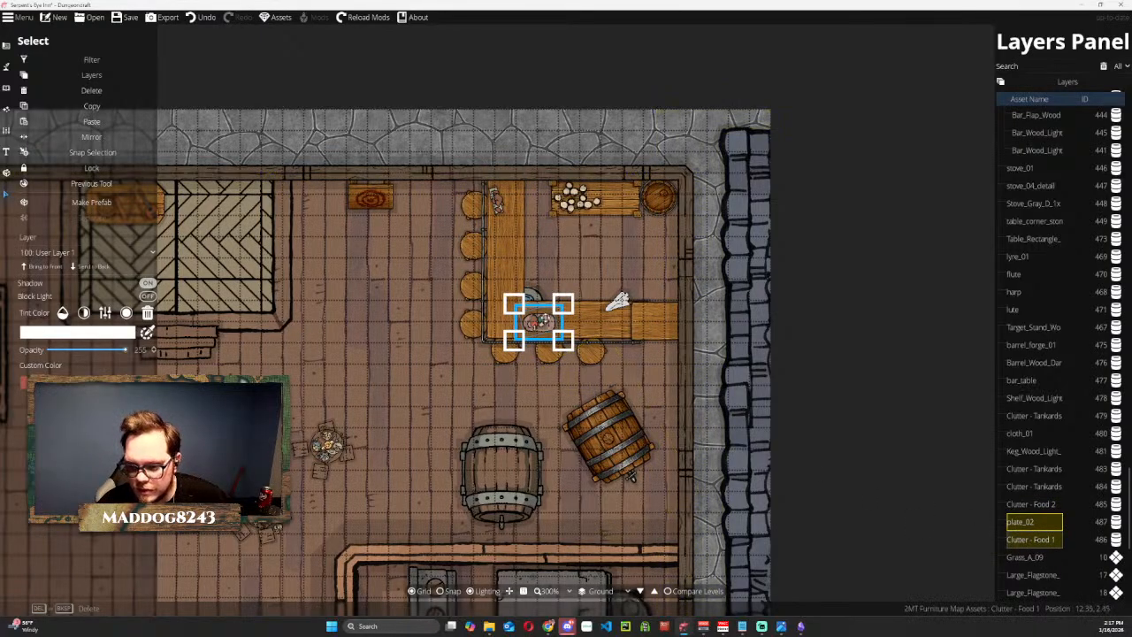
mouse_move(541, 320)
left_mouse_down()
mouse_move(595, 318)
mouse_move(552, 325)
left_mouse_up()
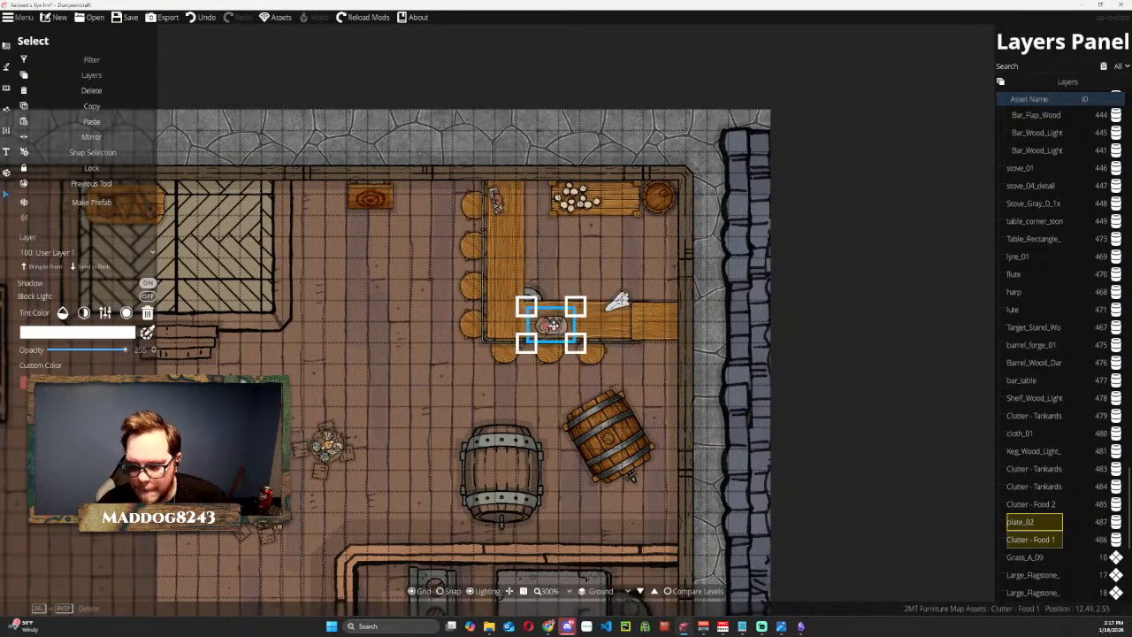
left_click(525, 58)
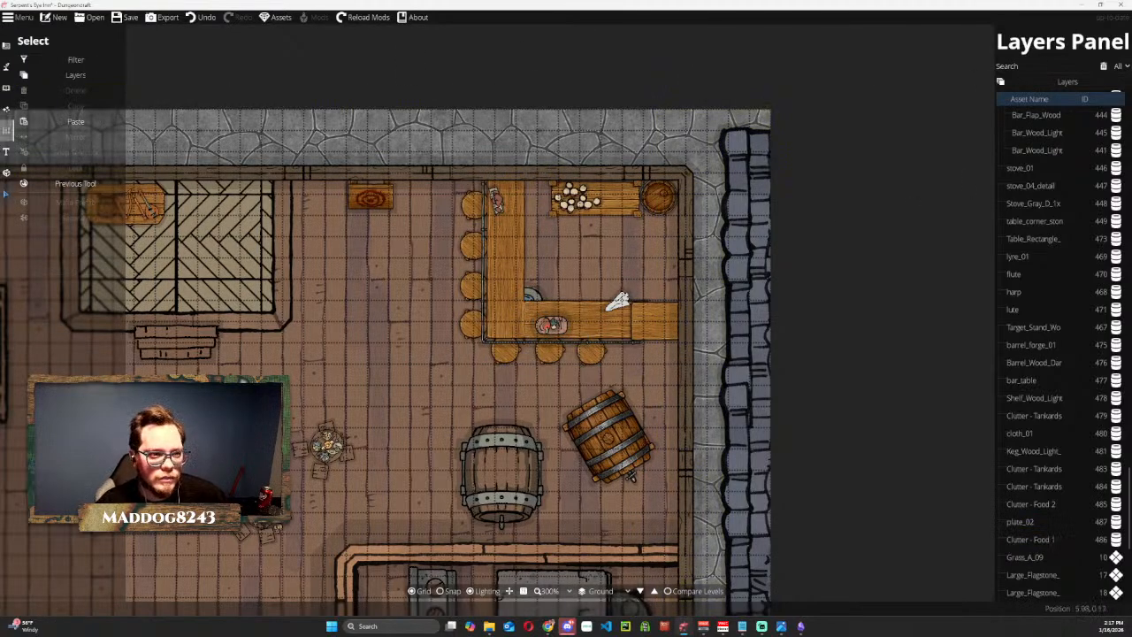
Return to the Object Tool and search the asset library for patron and person.
left_click(6, 88)
left_click(35, 60)
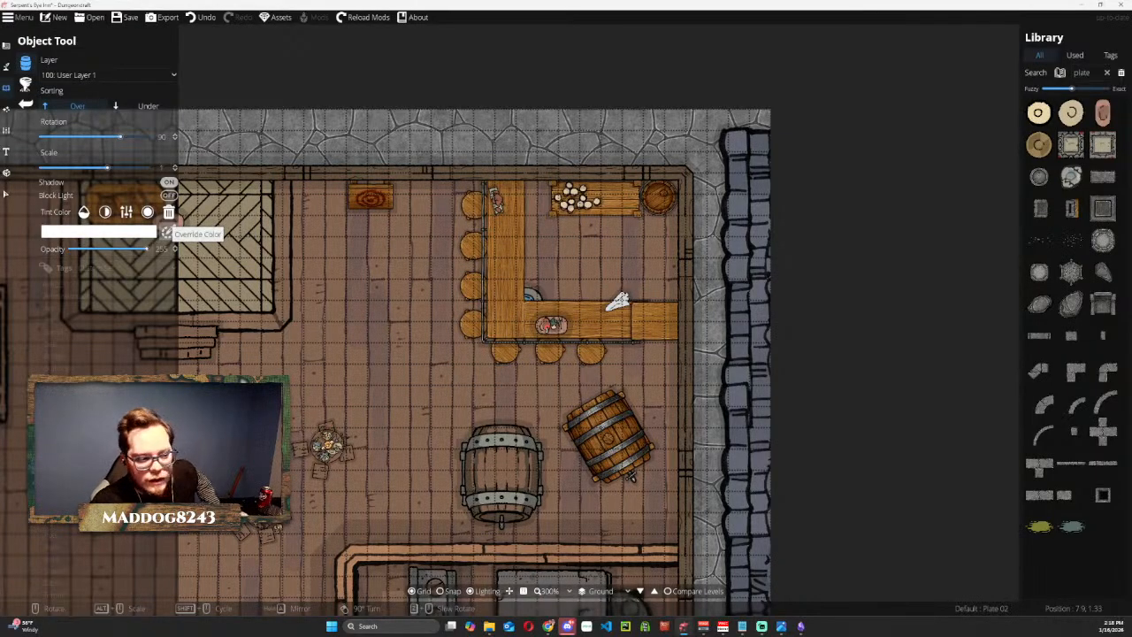
left_click(1107, 74)
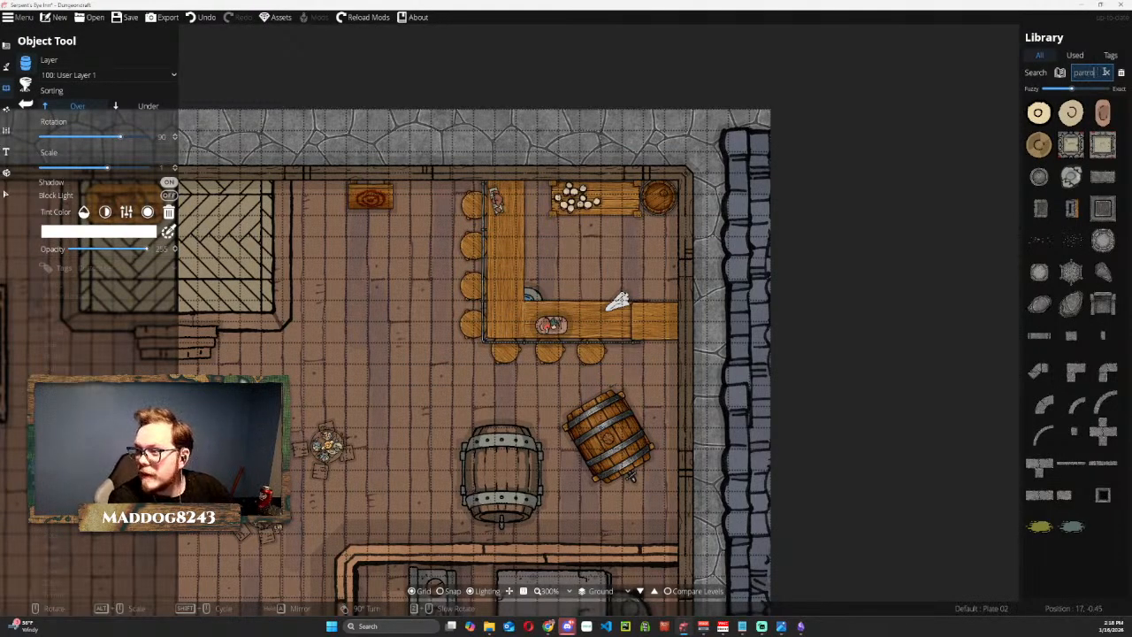
type("patron")
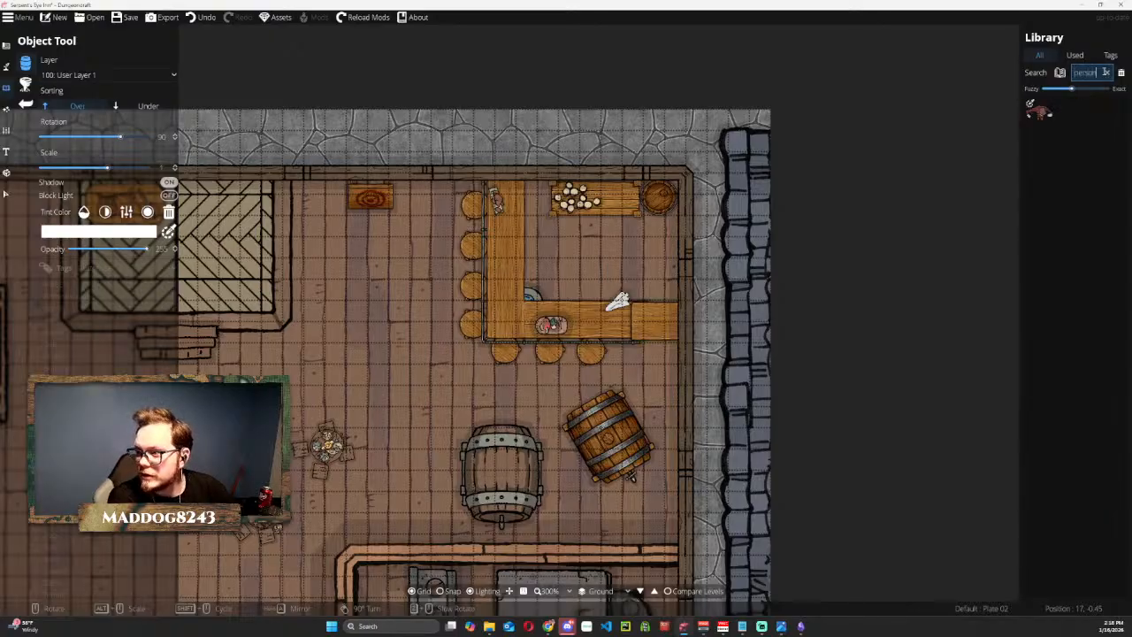
mouse_move(1052, 112)
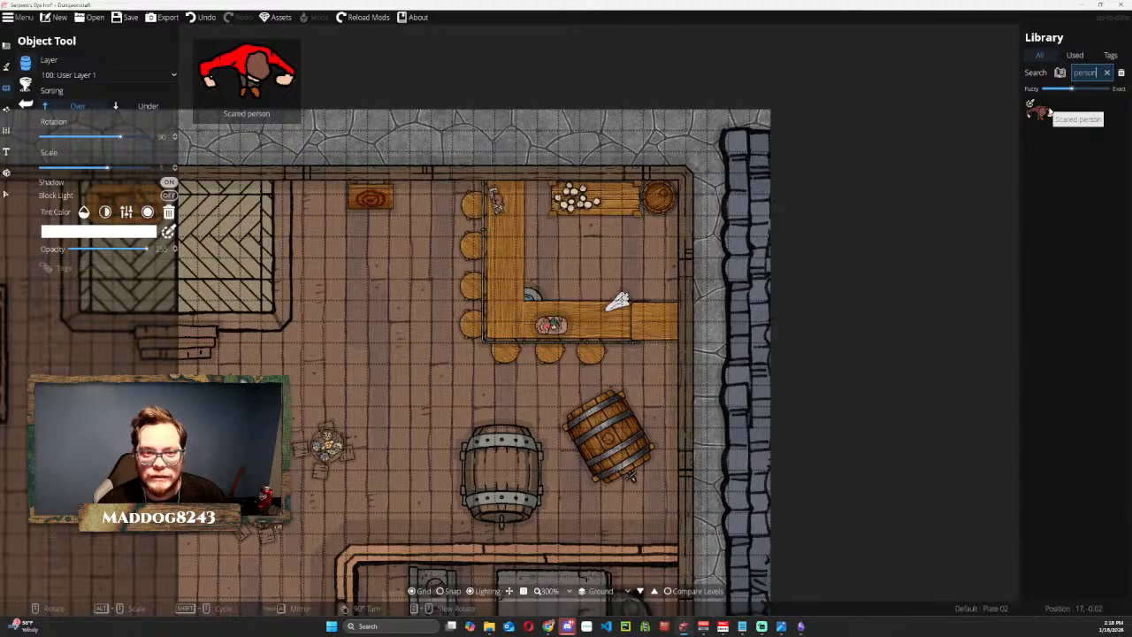
Set the library search to its fuzziest matching and search for person again.
left_click_drag(1069, 90, 1053, 91)
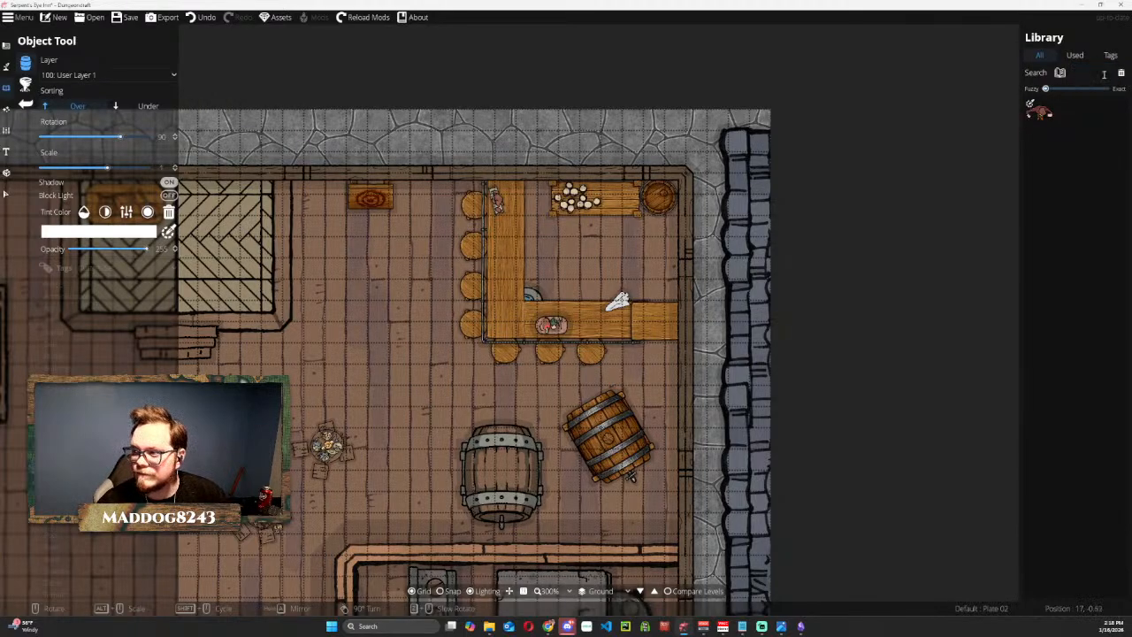
left_click(1097, 75)
type("person")
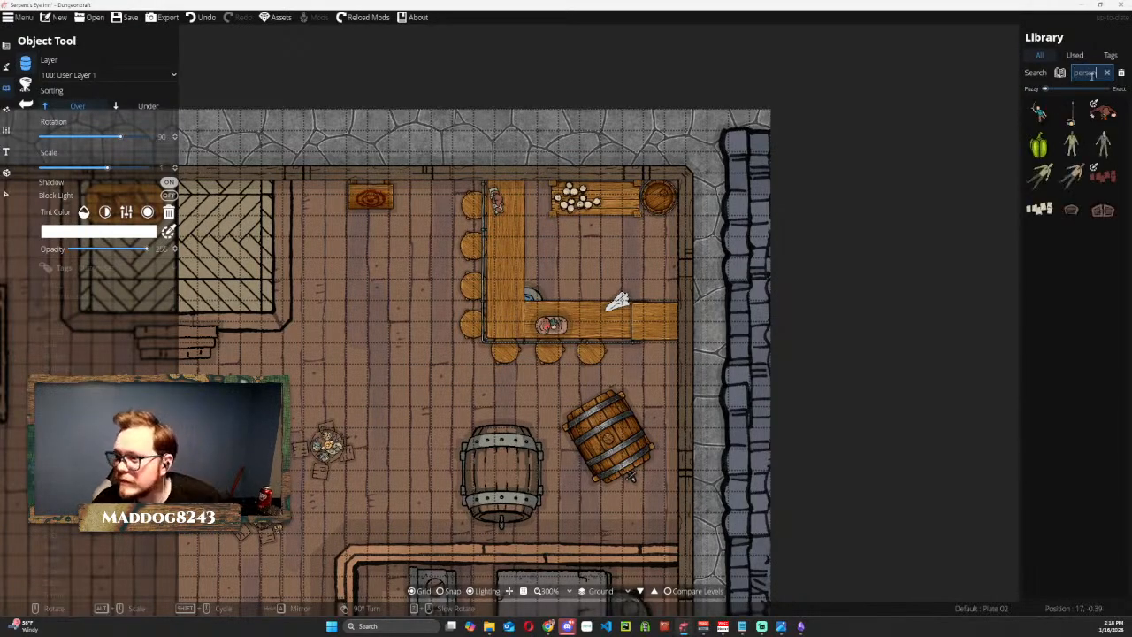
Return to the Object Tool and browse the asset library's Humanoids tag set for patron figures.
mouse_move(1068, 155)
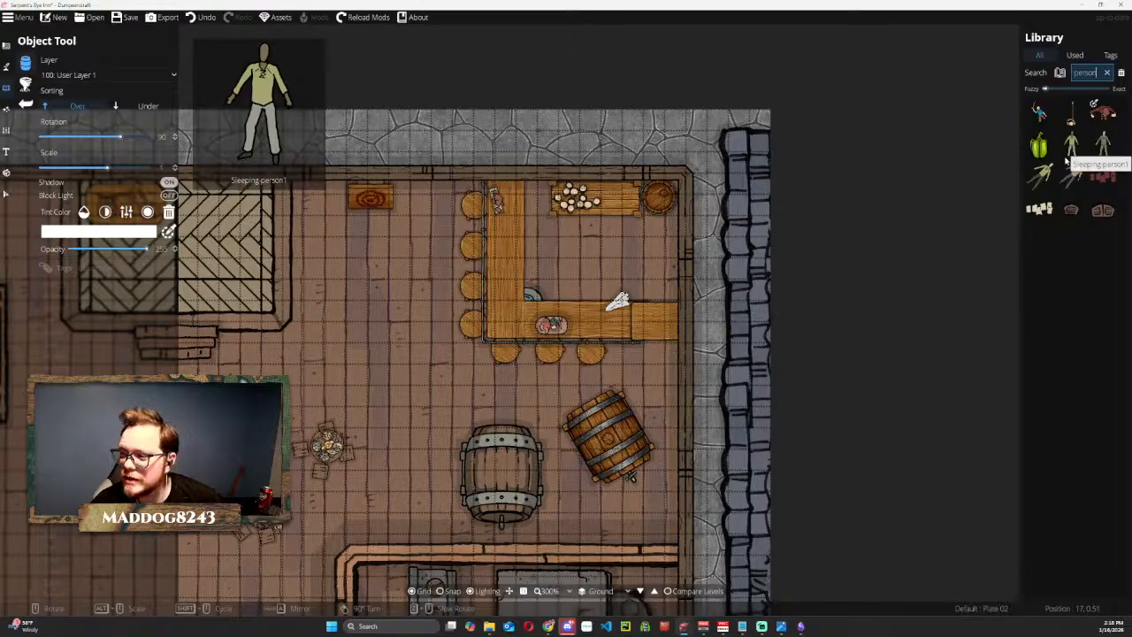
mouse_move(1077, 186)
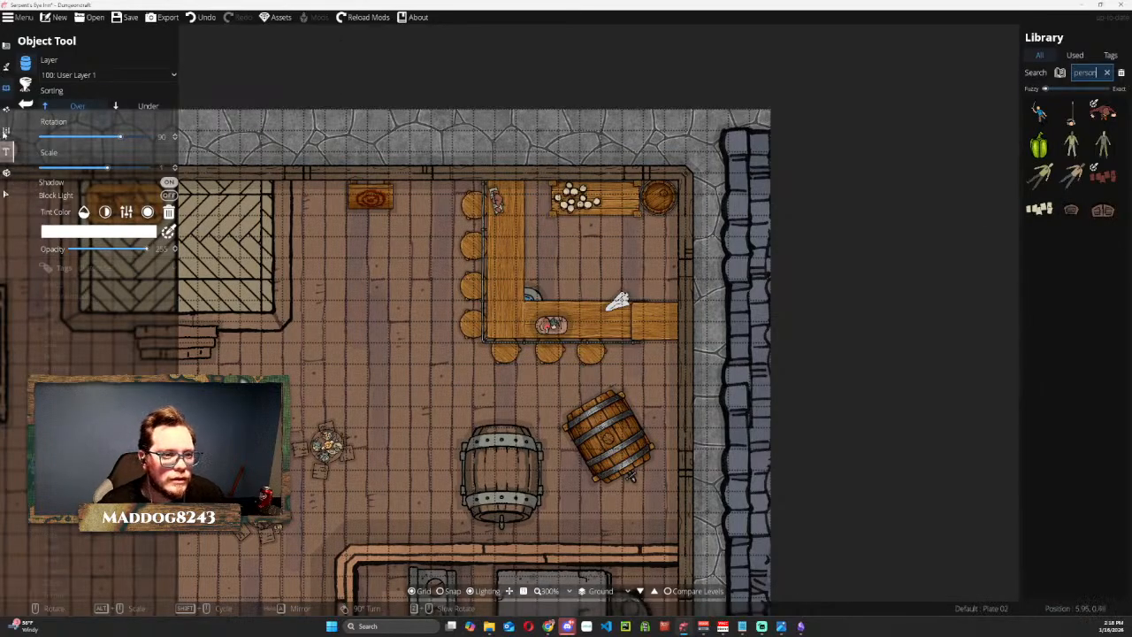
left_click(7, 89)
left_click(52, 63)
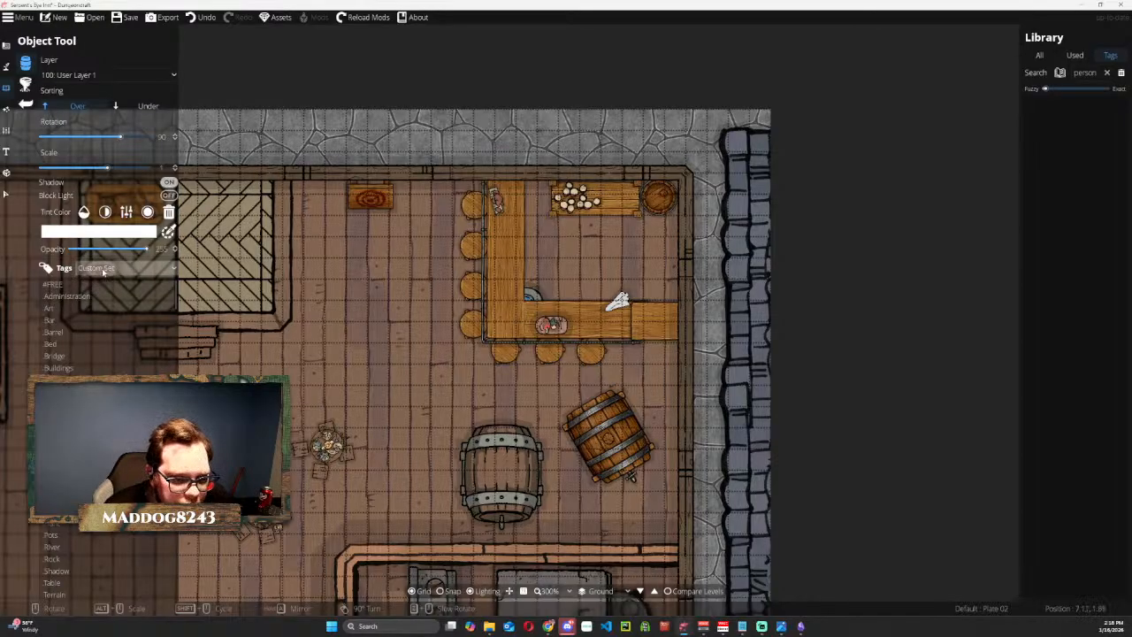
left_click(94, 270)
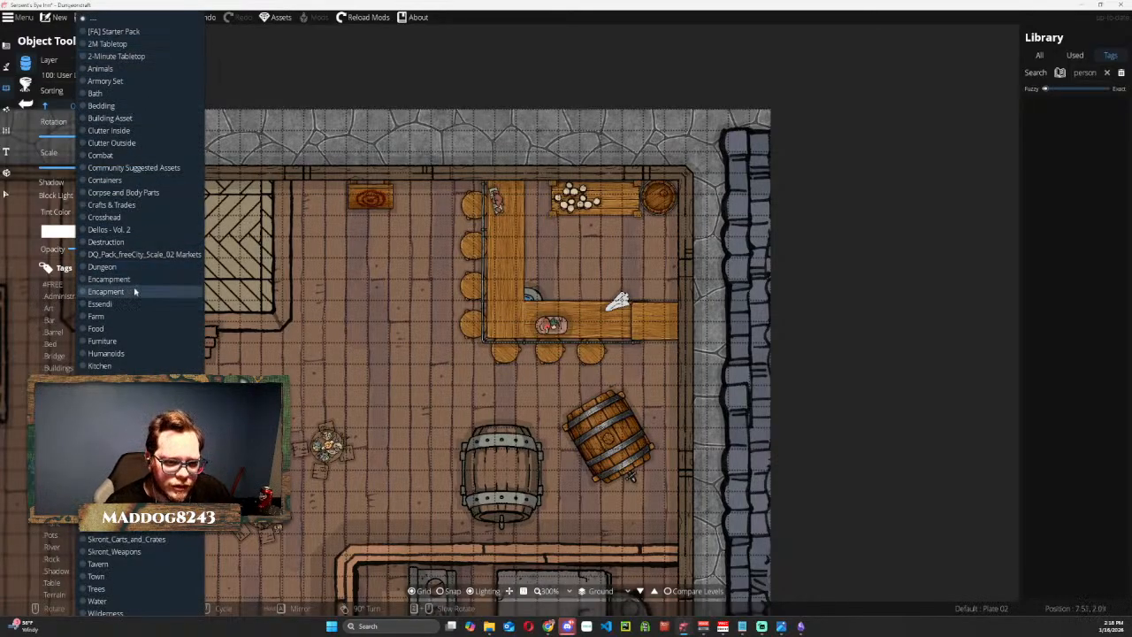
left_click(107, 353)
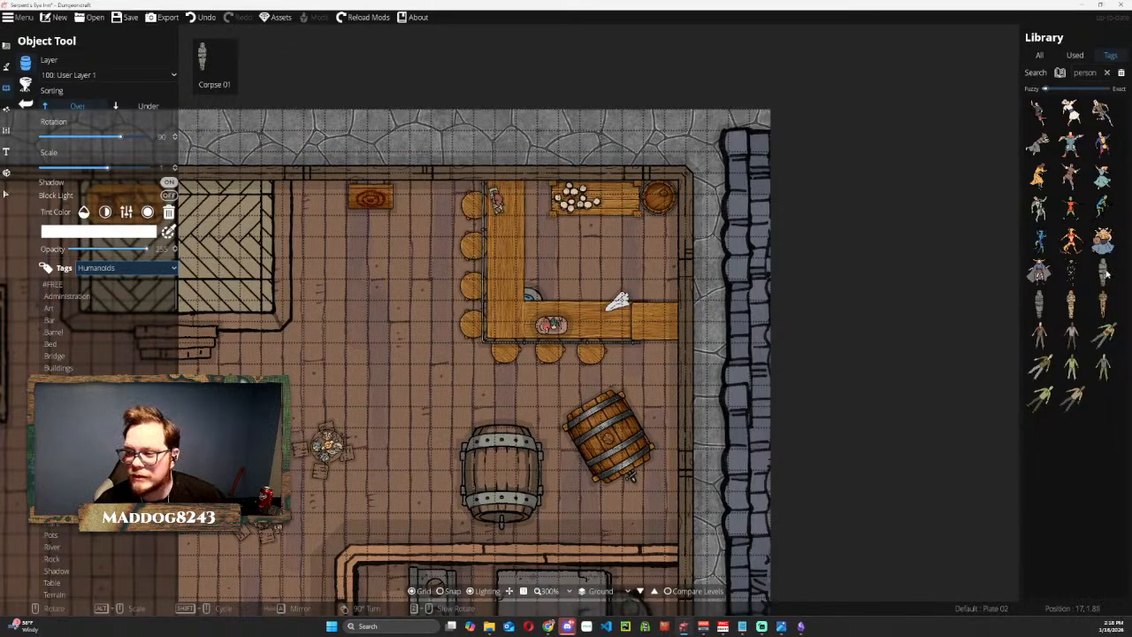
scroll(97, 363, "down", 5)
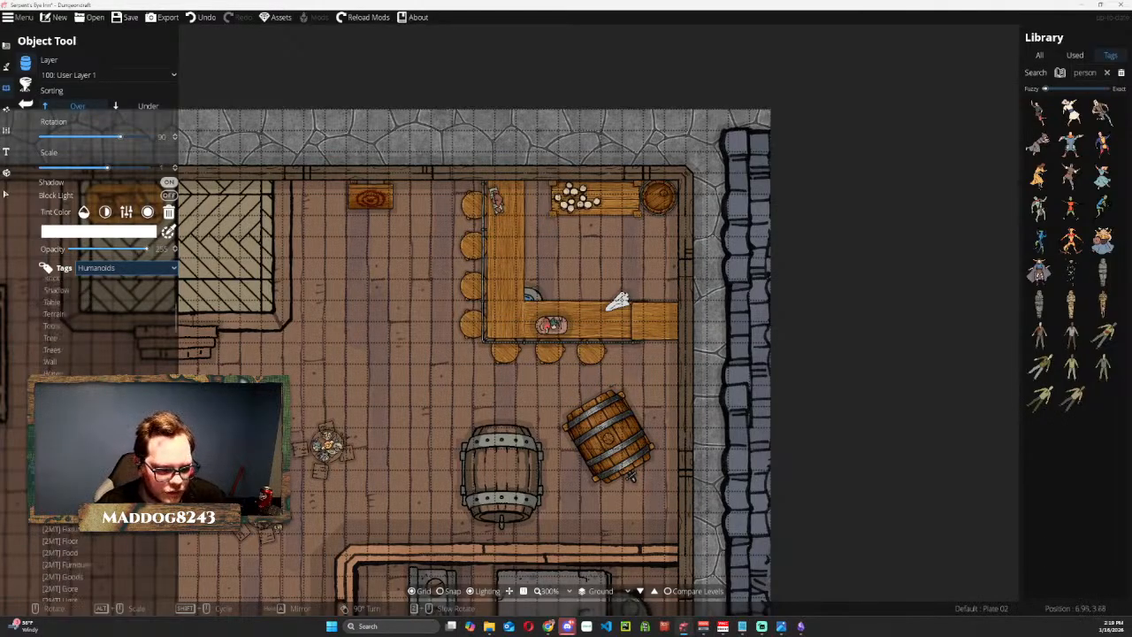
Switch the asset library to the Kitchen tag set and look through its assets against the bar, tables and kitchen.
left_click(115, 267)
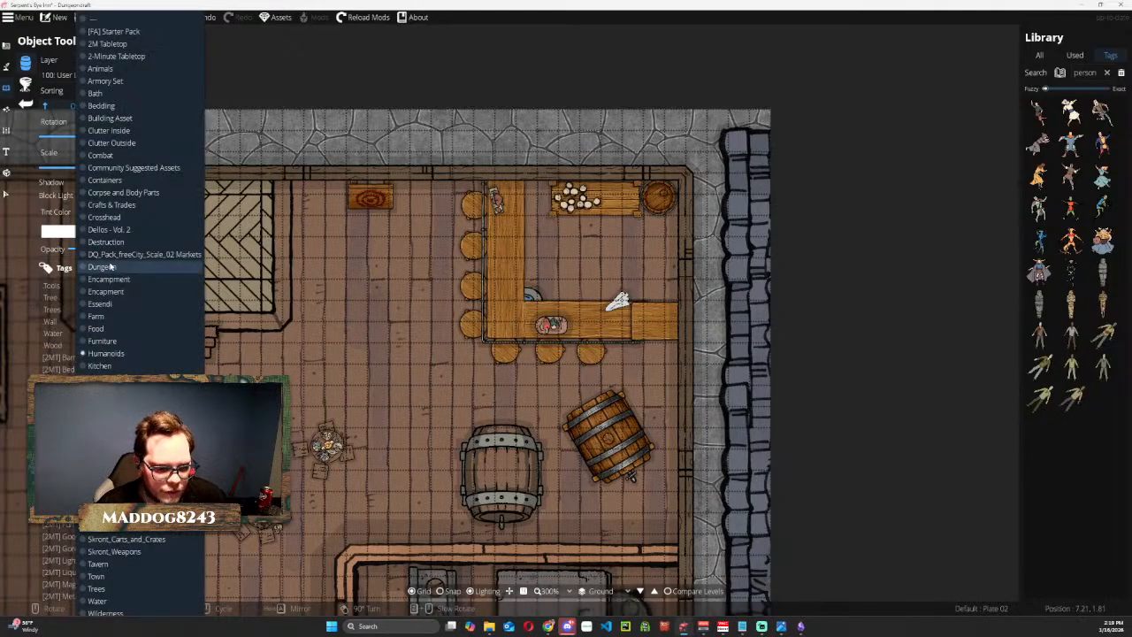
left_click(115, 366)
scroll(1055, 247, "down", 10)
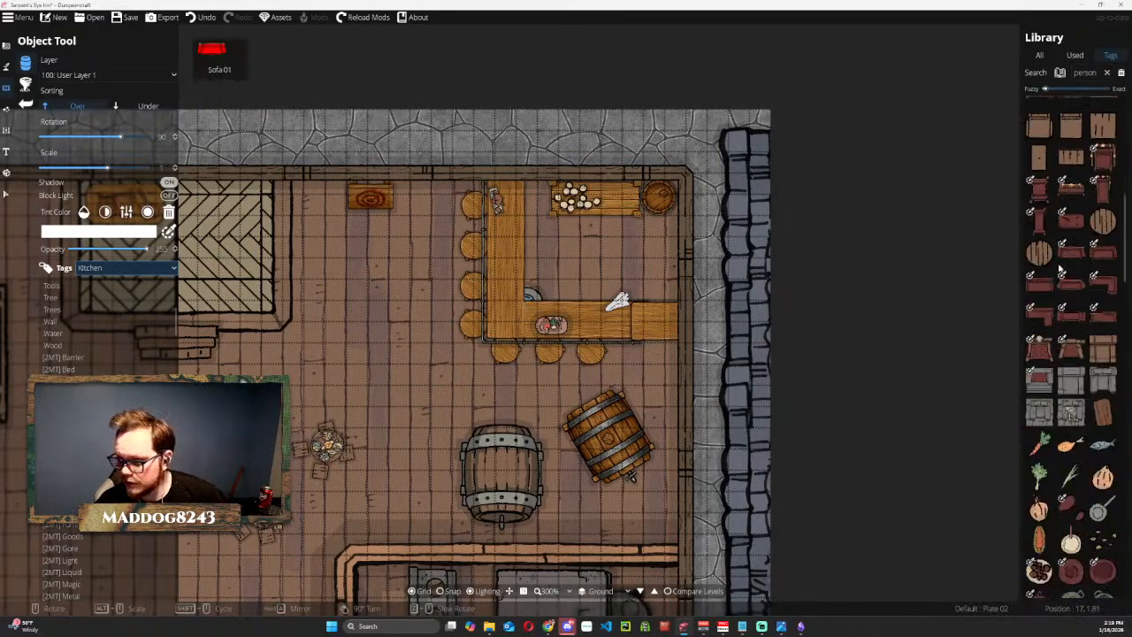
scroll(1071, 319, "down", 15)
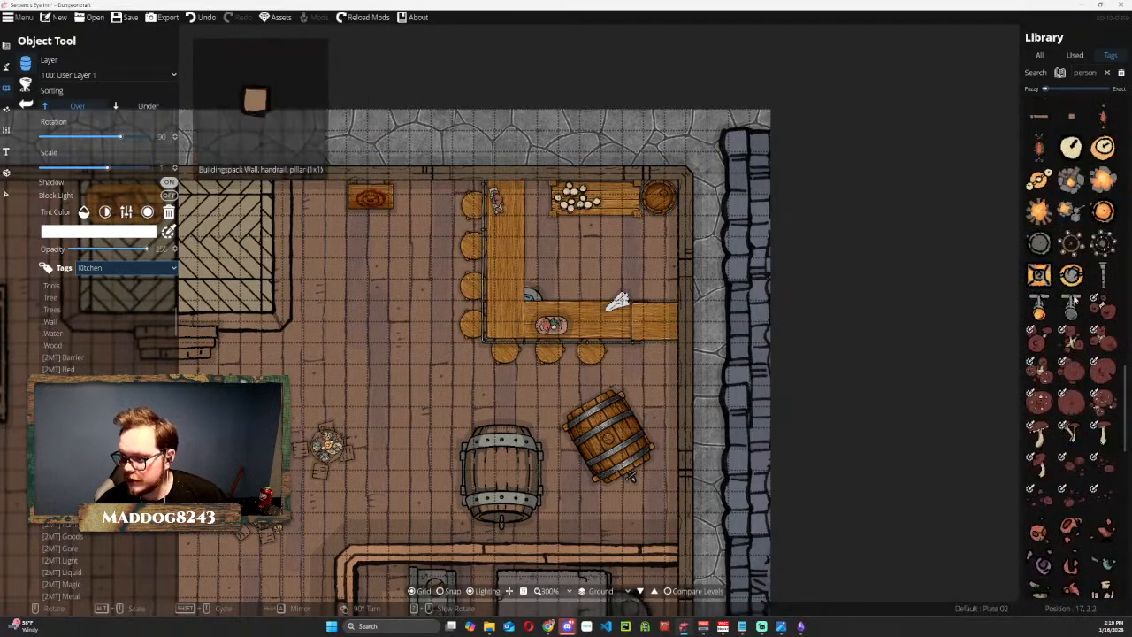
scroll(1067, 332, "down", 5)
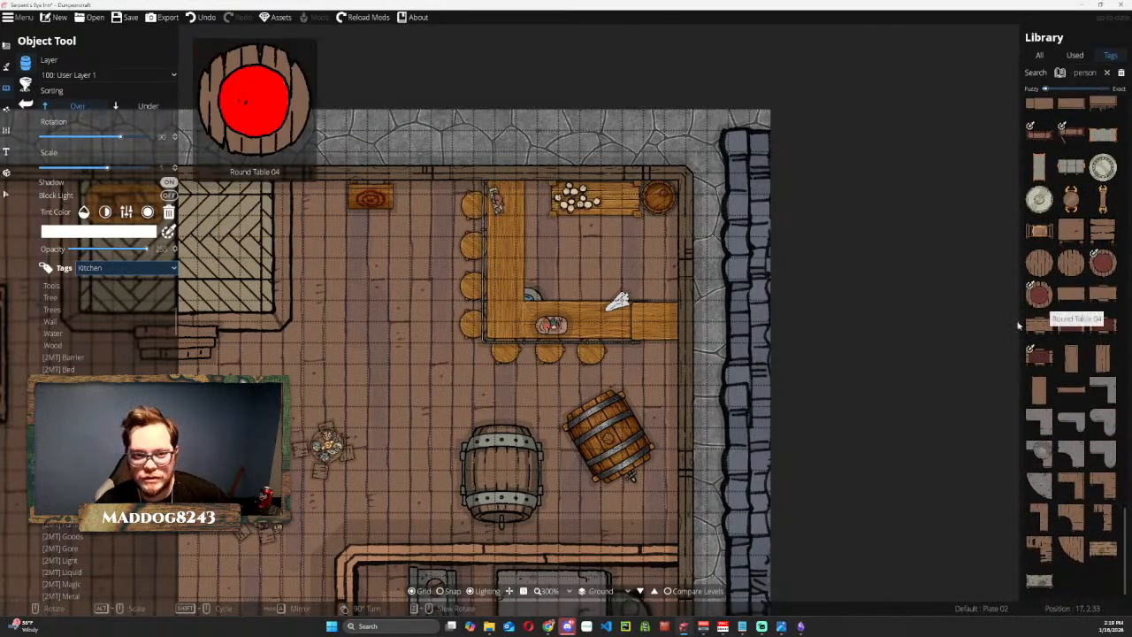
left_click_drag(606, 485, 723, 328)
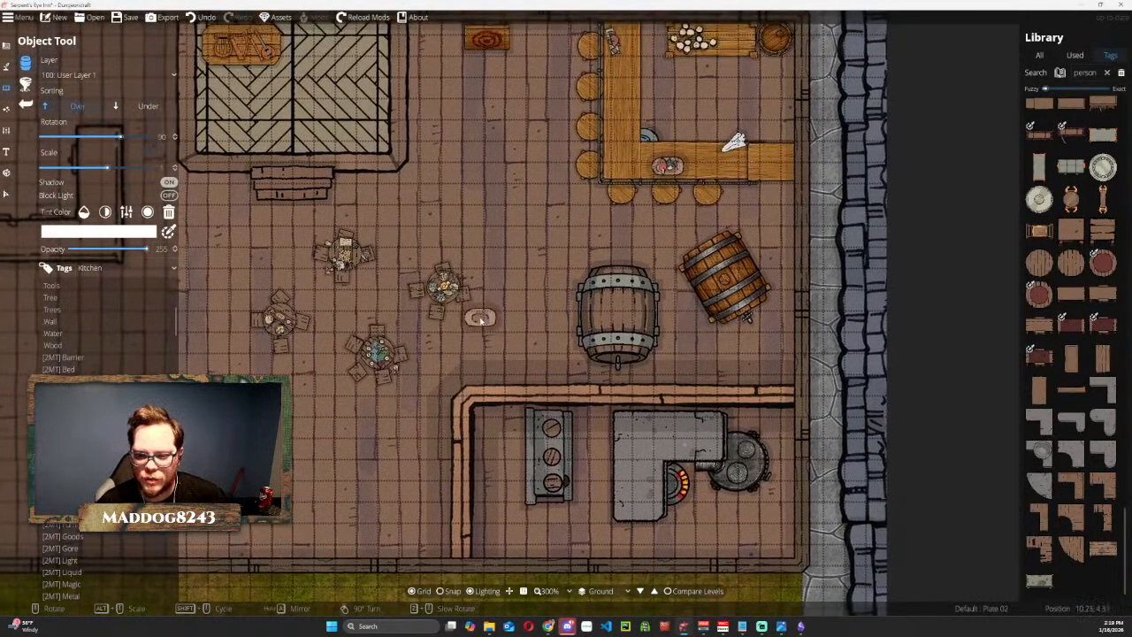
left_click_drag(631, 215, 590, 217)
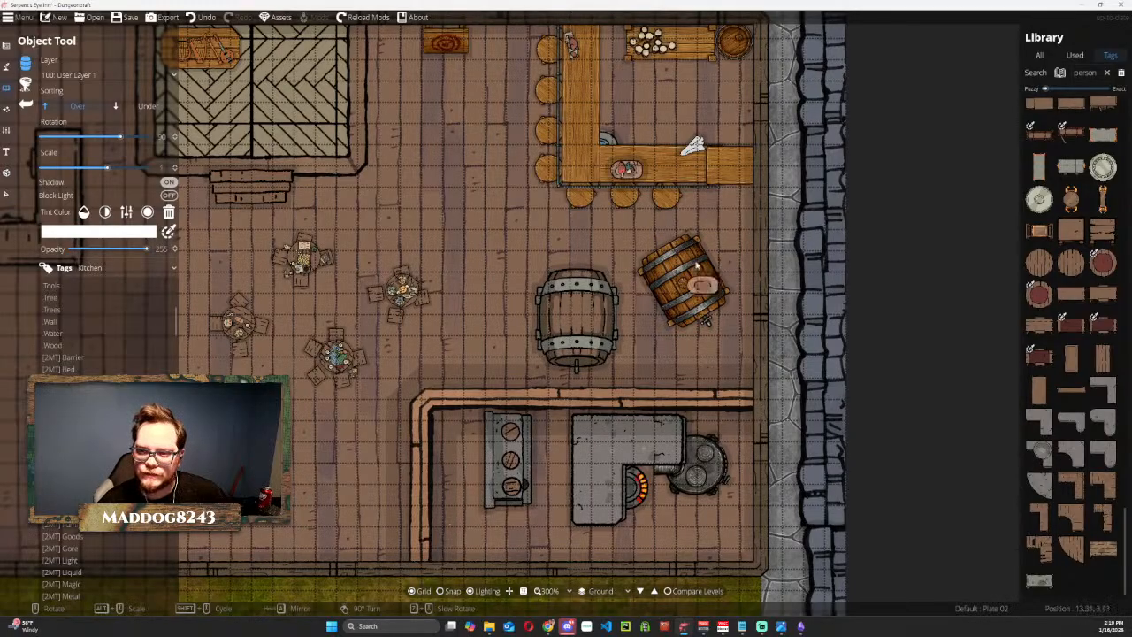
scroll(1095, 262, "up", 5)
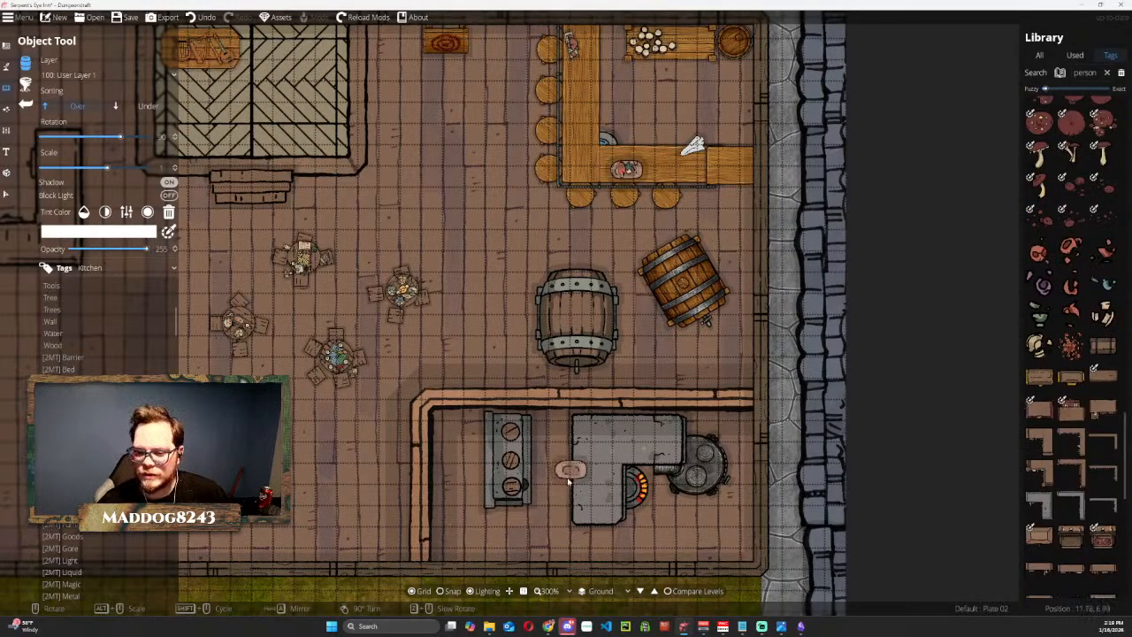
left_click_drag(509, 259, 786, 260)
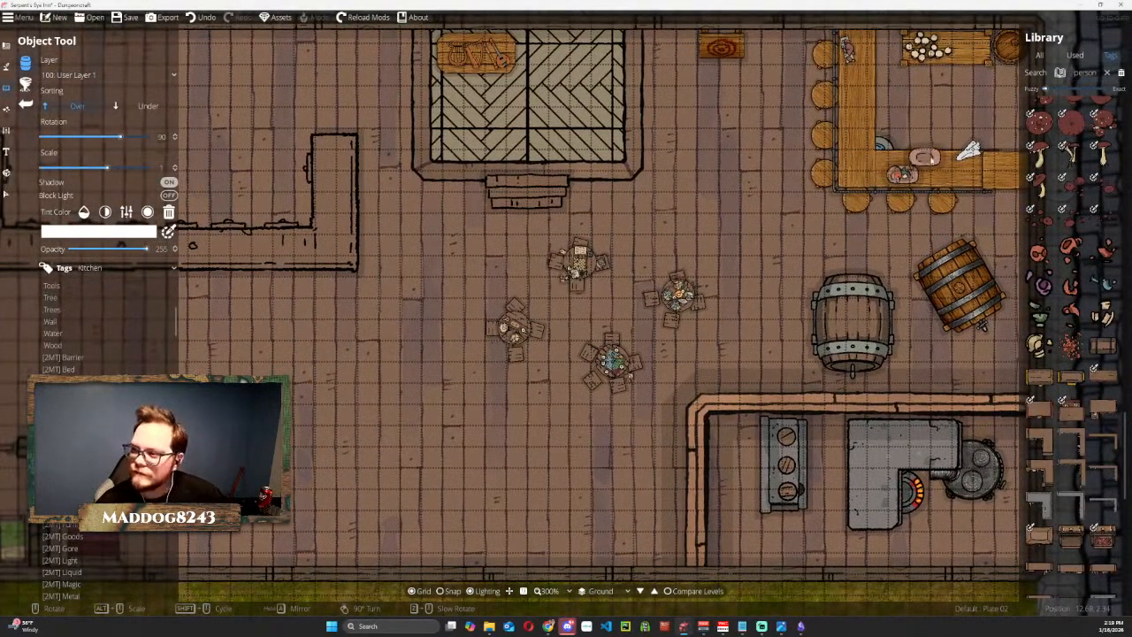
scroll(1068, 168, "down", 5)
Search the library for soldier and place the Soldier4 token, rotated to -180, over the westernmost stool of the south counter.
left_click(1085, 72)
double_click(1094, 74)
key("BackSpace")
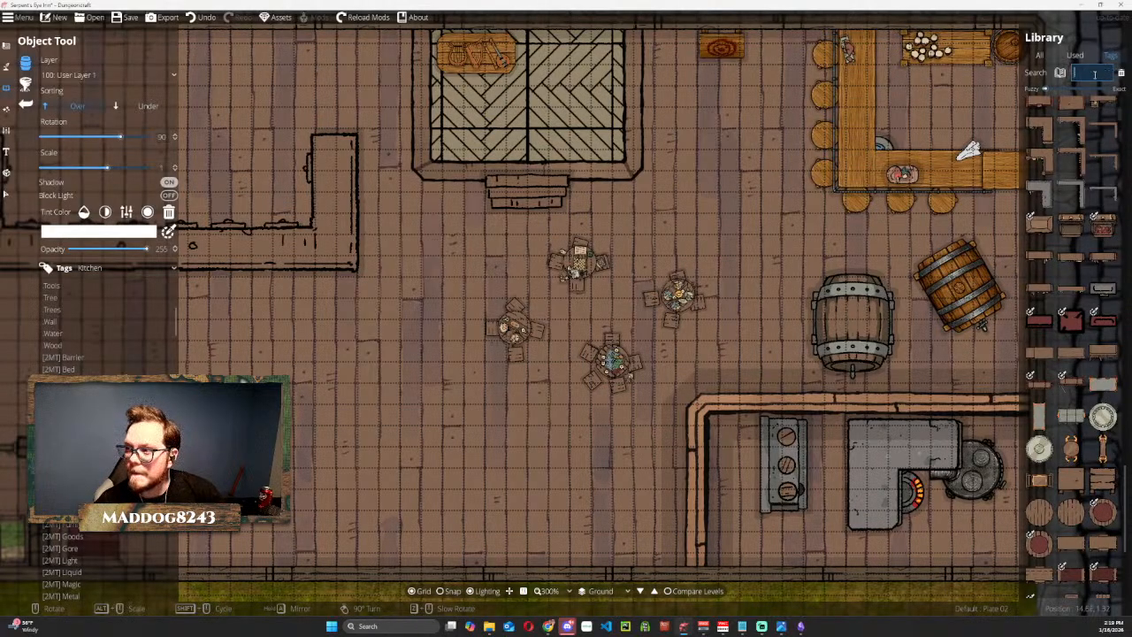
type("bo")
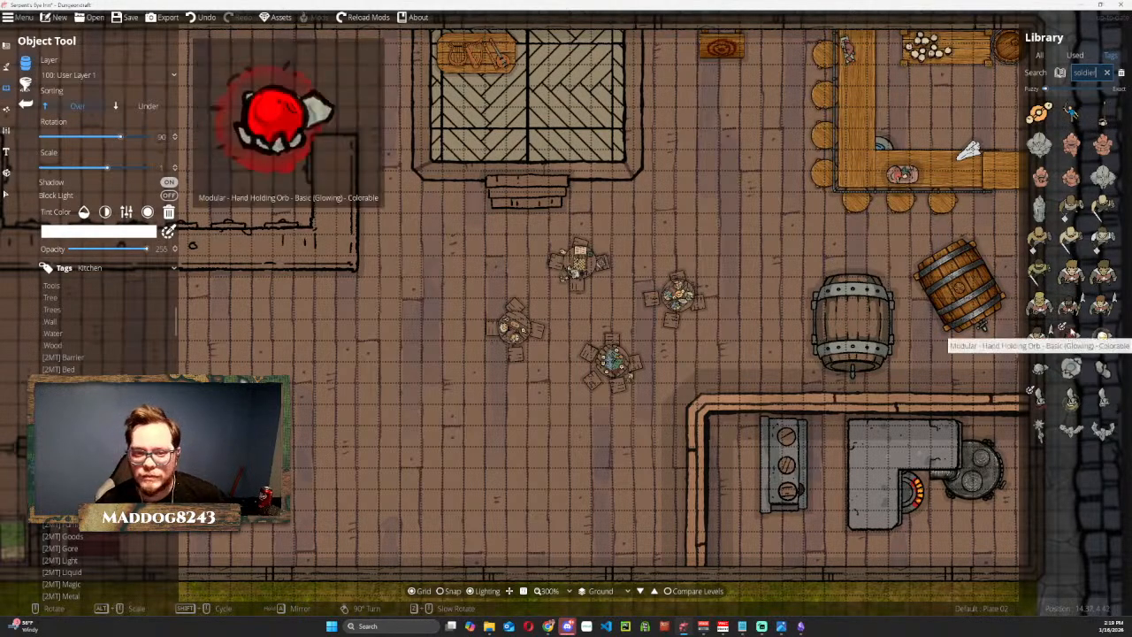
left_click(1071, 305)
scroll(895, 193, "down", 1)
scroll(893, 195, "down", 5)
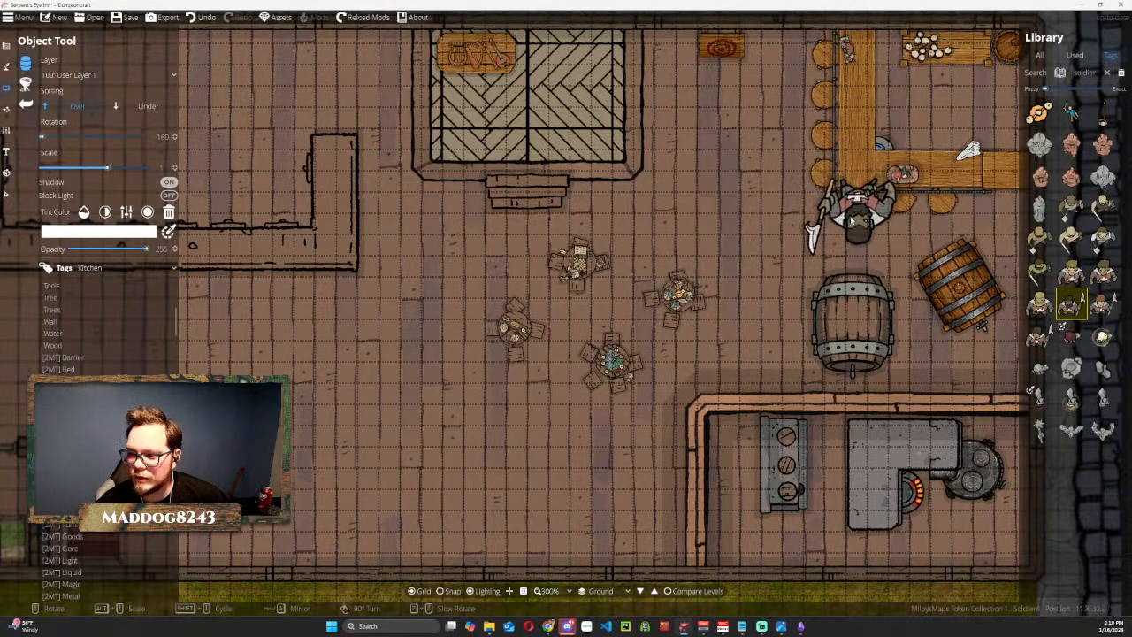
left_click(855, 206)
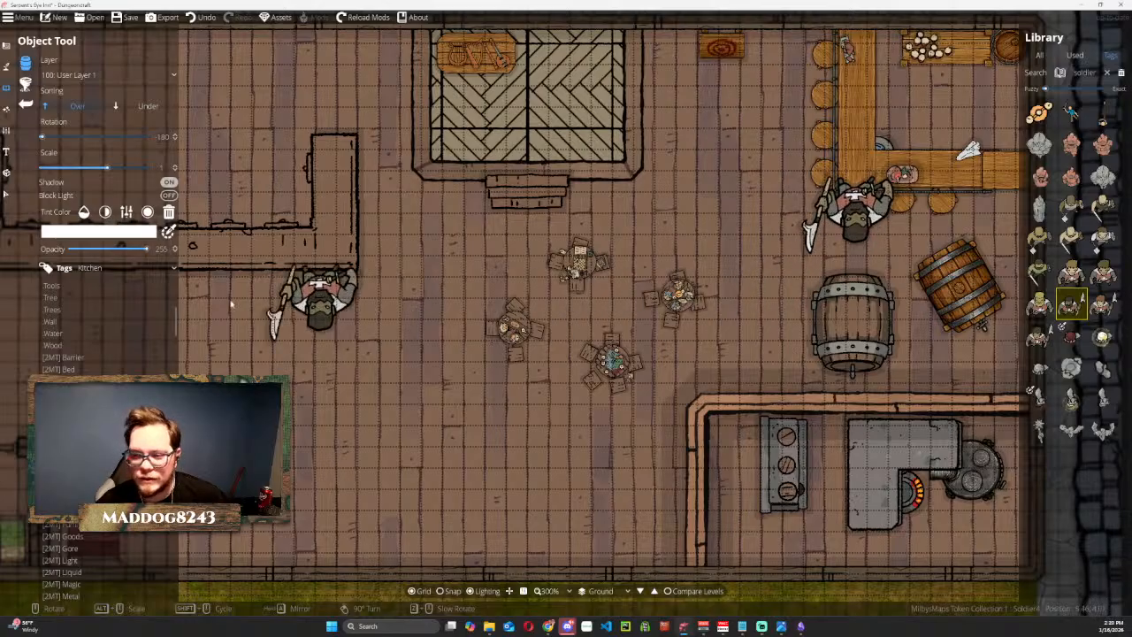
Select the soldier4 token and scale it down to about half its size over the westernmost south stool.
left_click(9, 197)
left_click(833, 214)
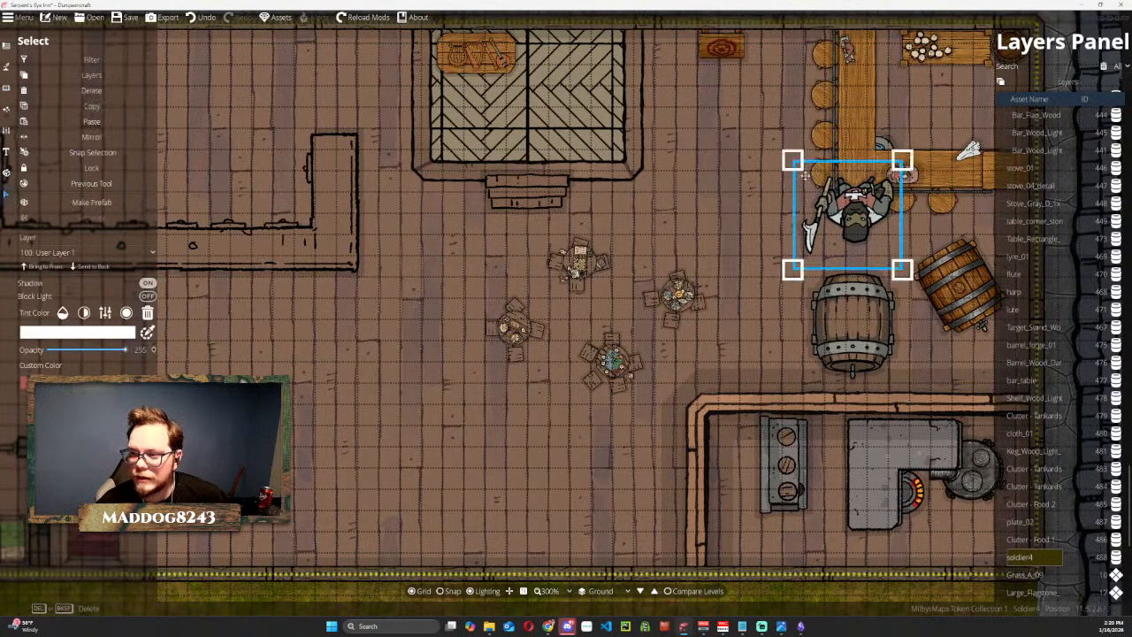
left_click_drag(795, 160, 851, 187)
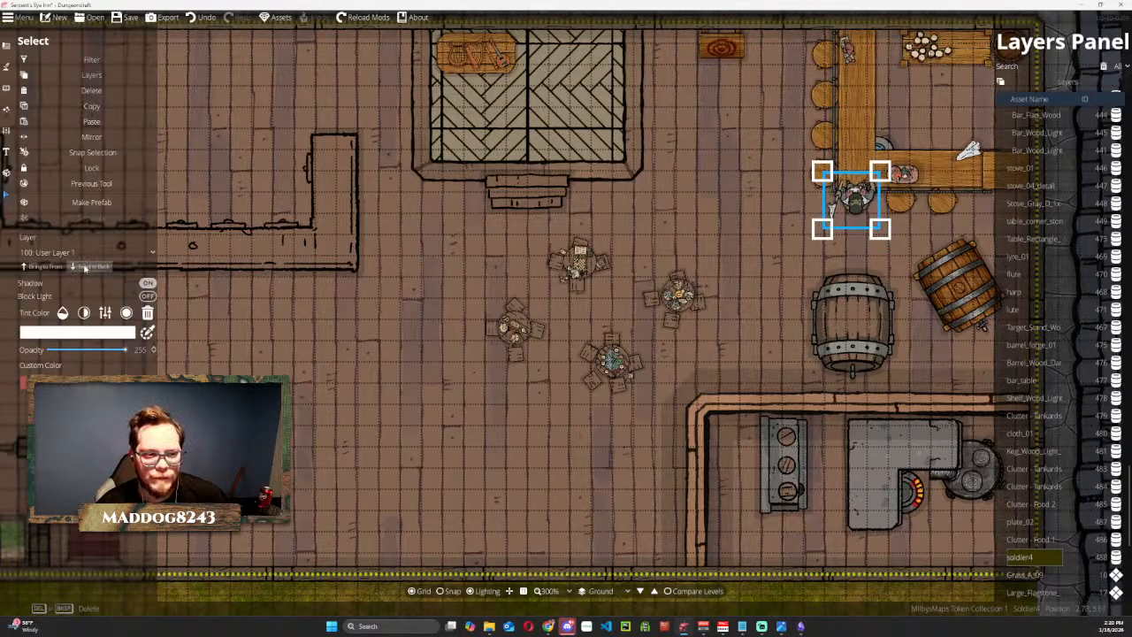
Send soldier4 to the back, then send the Stool_Wood_Light beneath it behind the soldier.
left_click(84, 267)
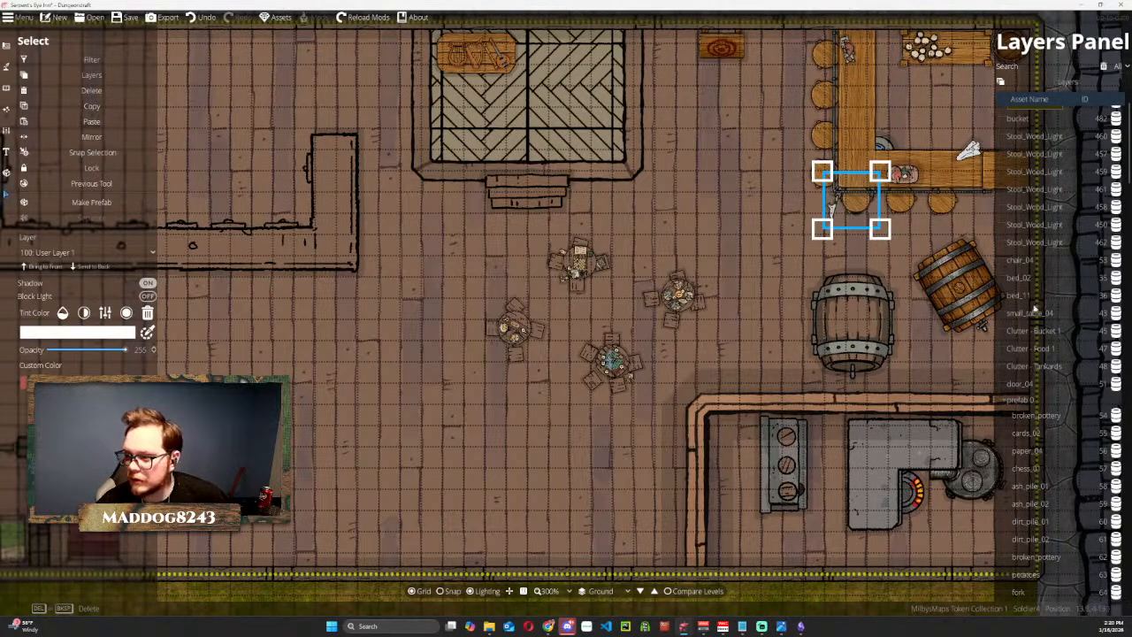
scroll(1054, 159, "up", 2)
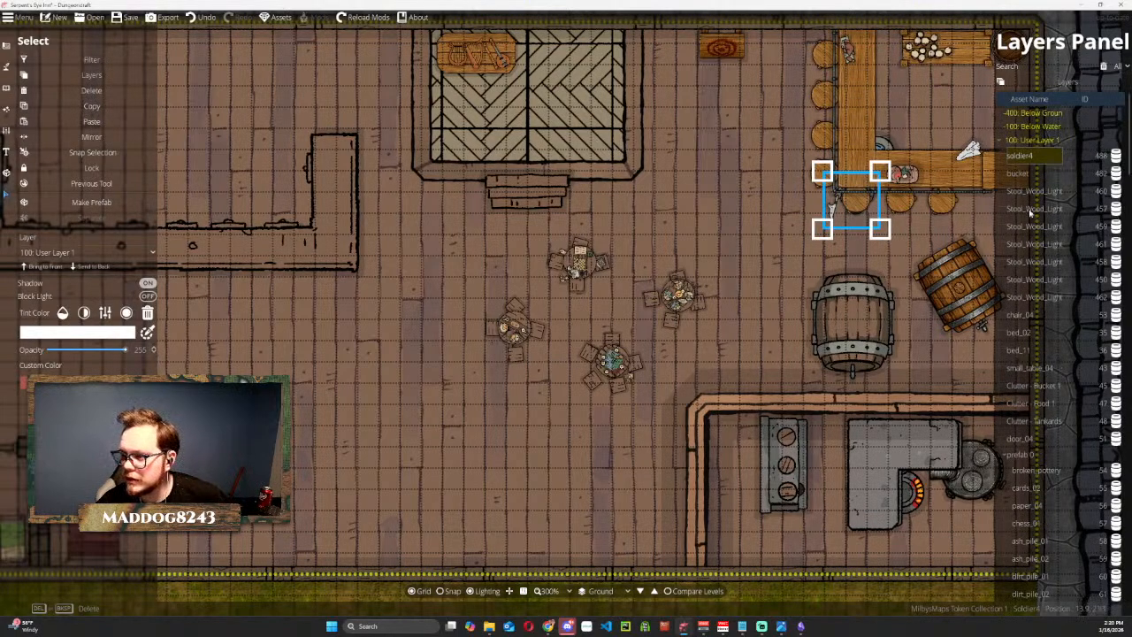
left_click(1033, 194)
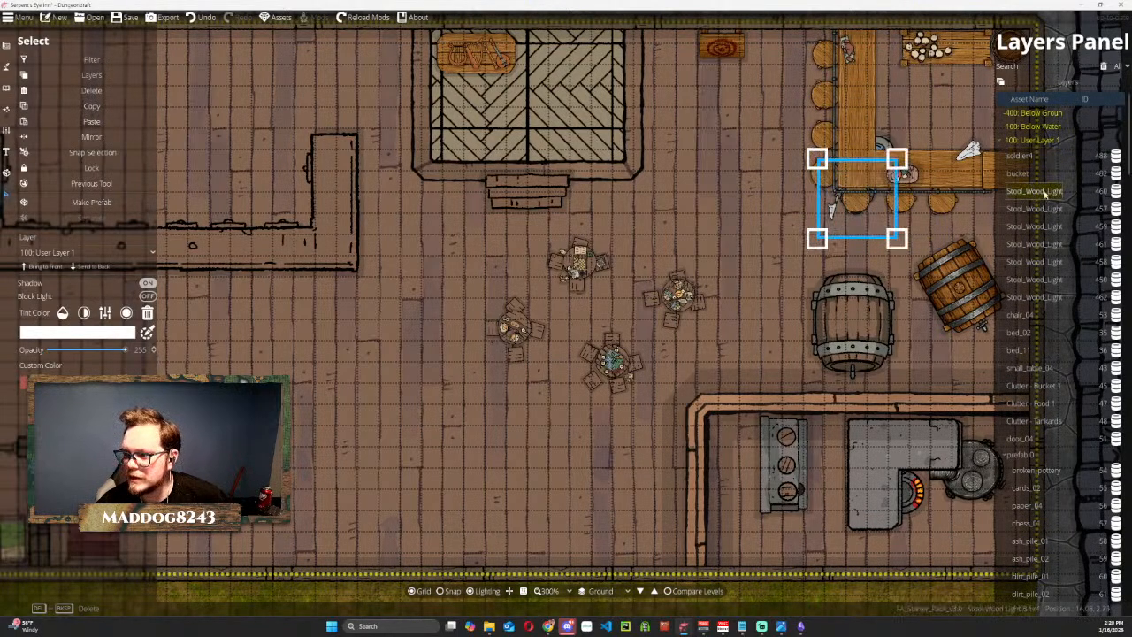
left_click(1030, 157)
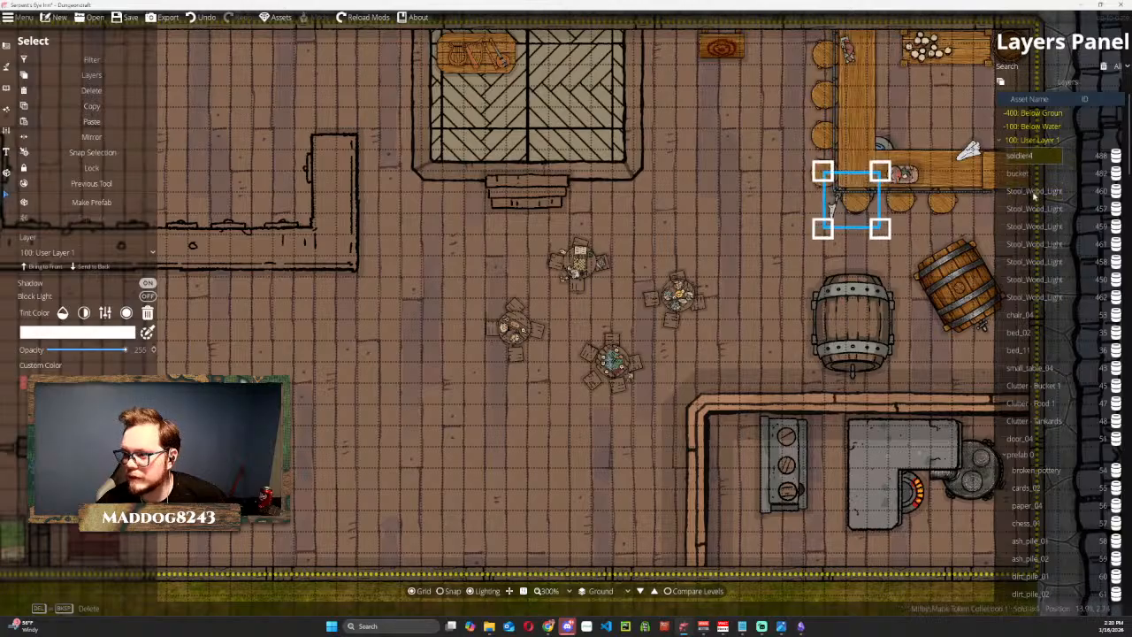
left_click(1048, 193)
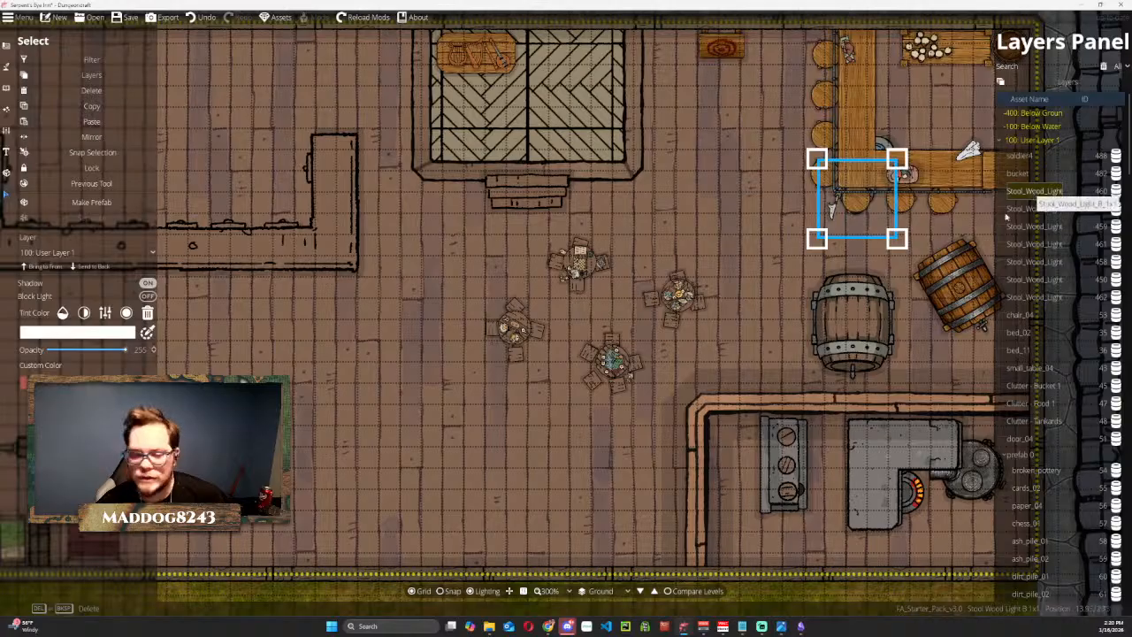
left_click(93, 266)
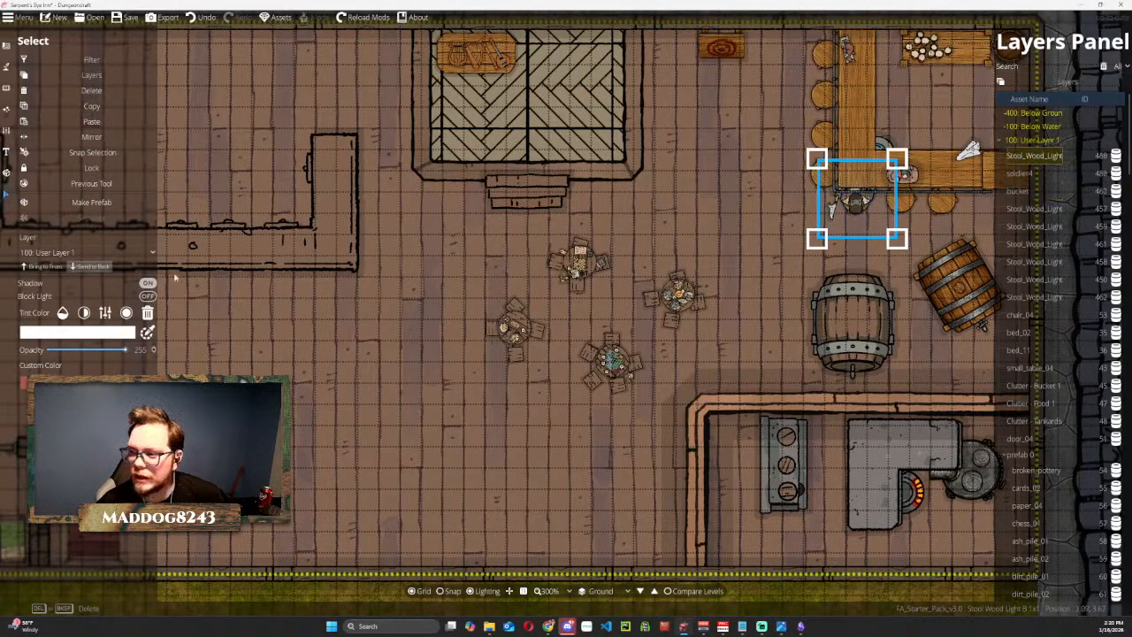
left_click(751, 170)
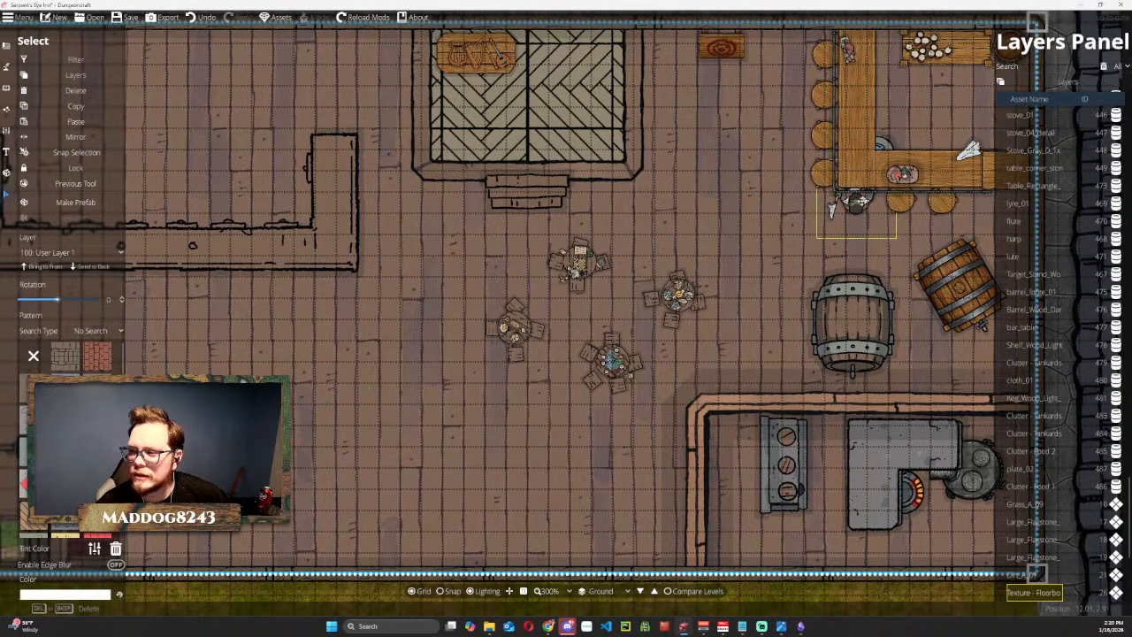
scroll(857, 234, "up", 2)
scroll(809, 201, "down", 3)
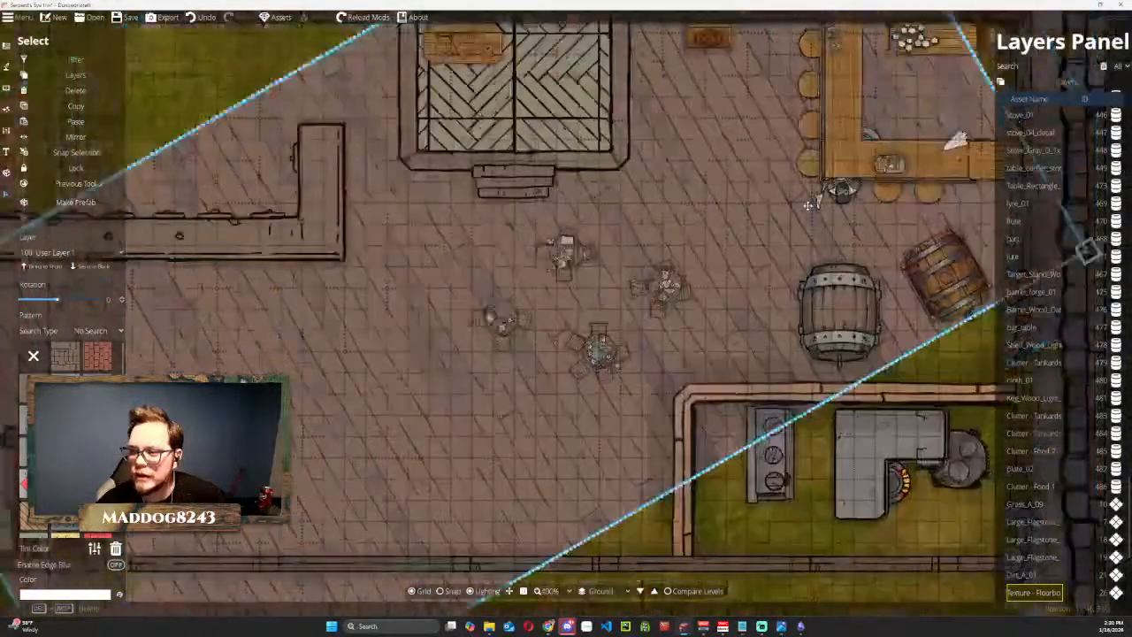
key("ctrl+z")
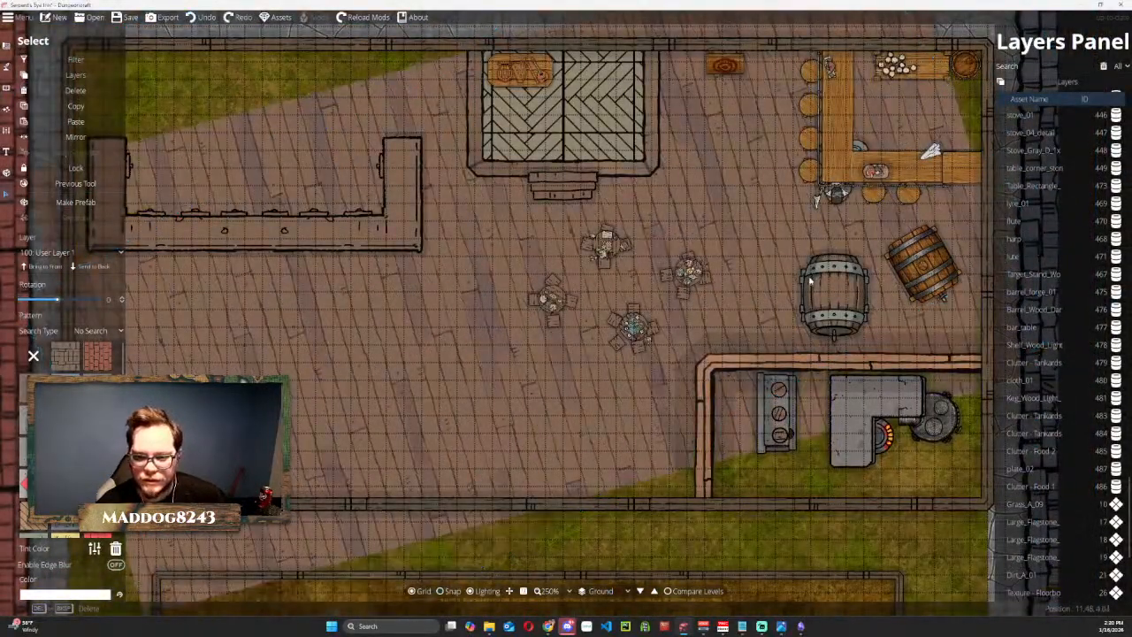
key("ctrl+z")
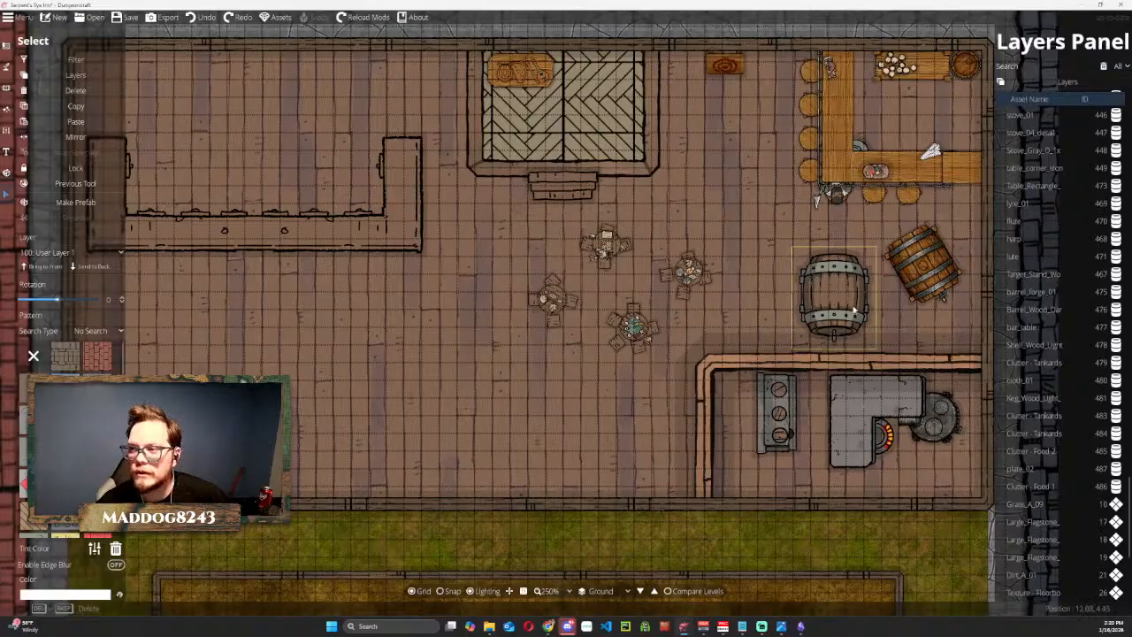
Select the soldier4 token at the south counter and nudge it slightly south on its stool.
scroll(781, 313, "down", 3)
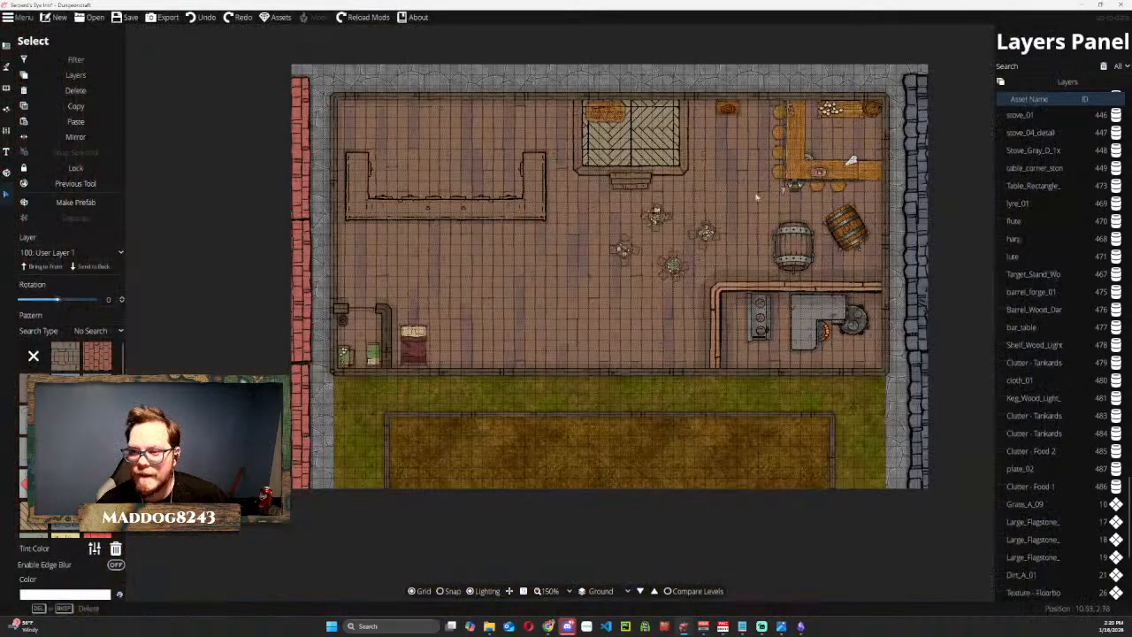
scroll(758, 216, "up", 6)
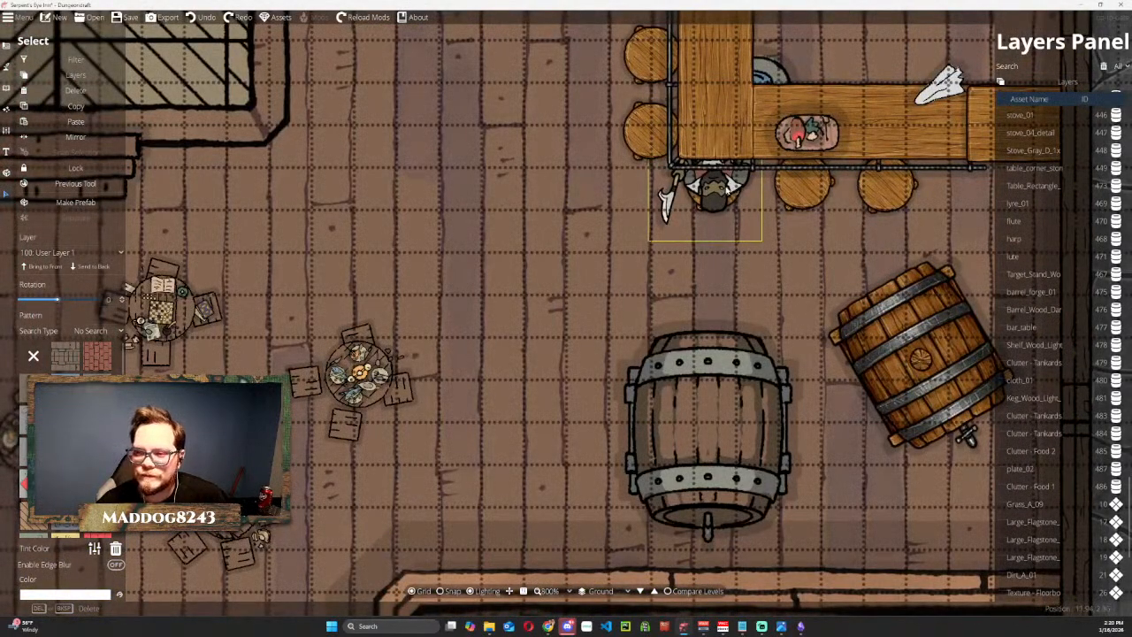
left_click(722, 194)
left_click_drag(722, 195, 720, 200)
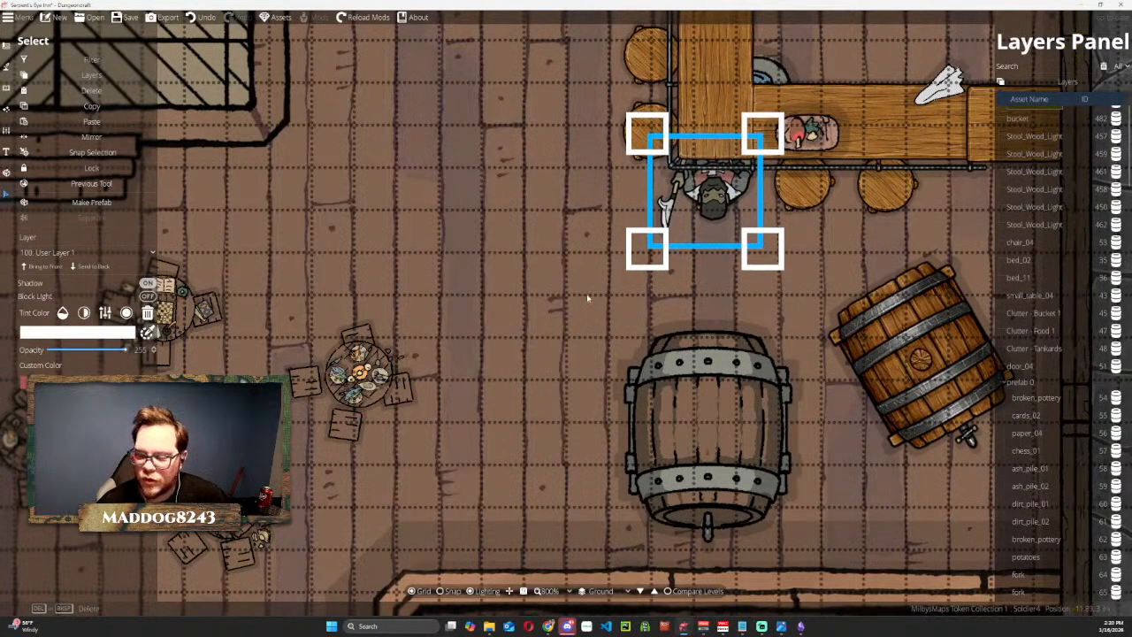
key("s")
scroll(548, 292, "down", 5)
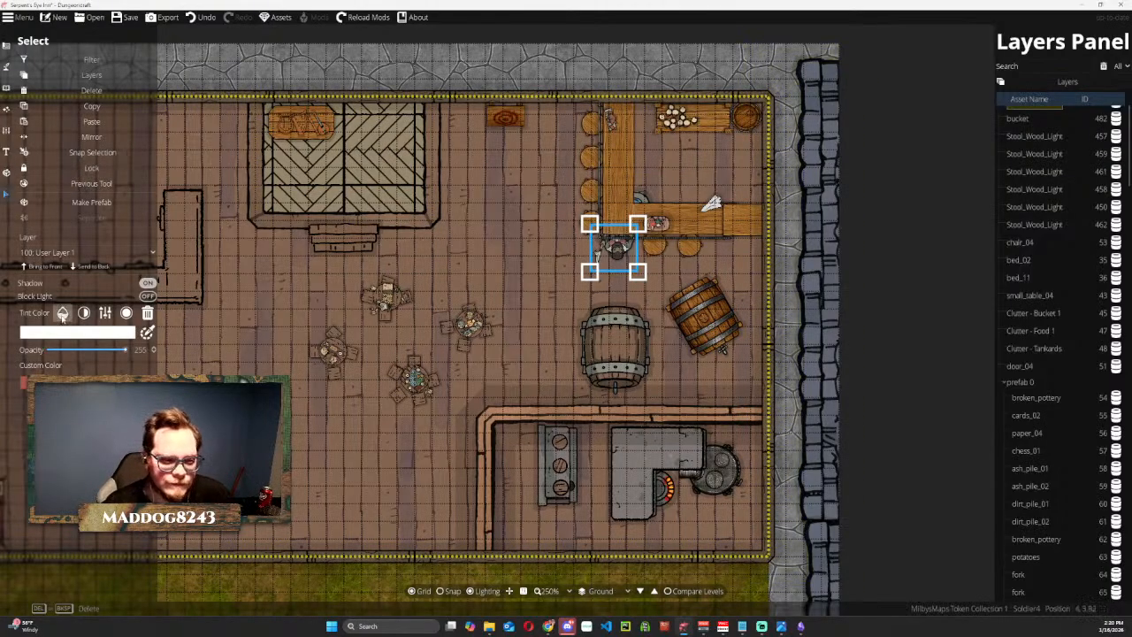
left_click(7, 71)
left_click(56, 107)
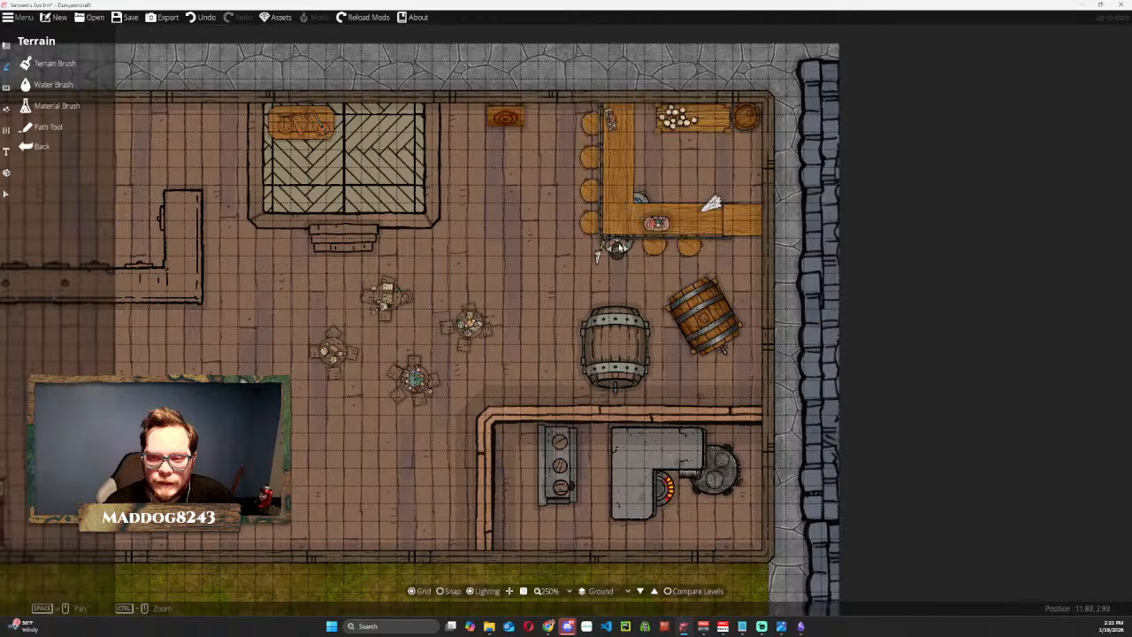
Move the soldier4 token from the westernmost stool to the middle stool of the south counter.
left_click(7, 200)
left_click(617, 251)
left_click_drag(598, 256, 632, 256)
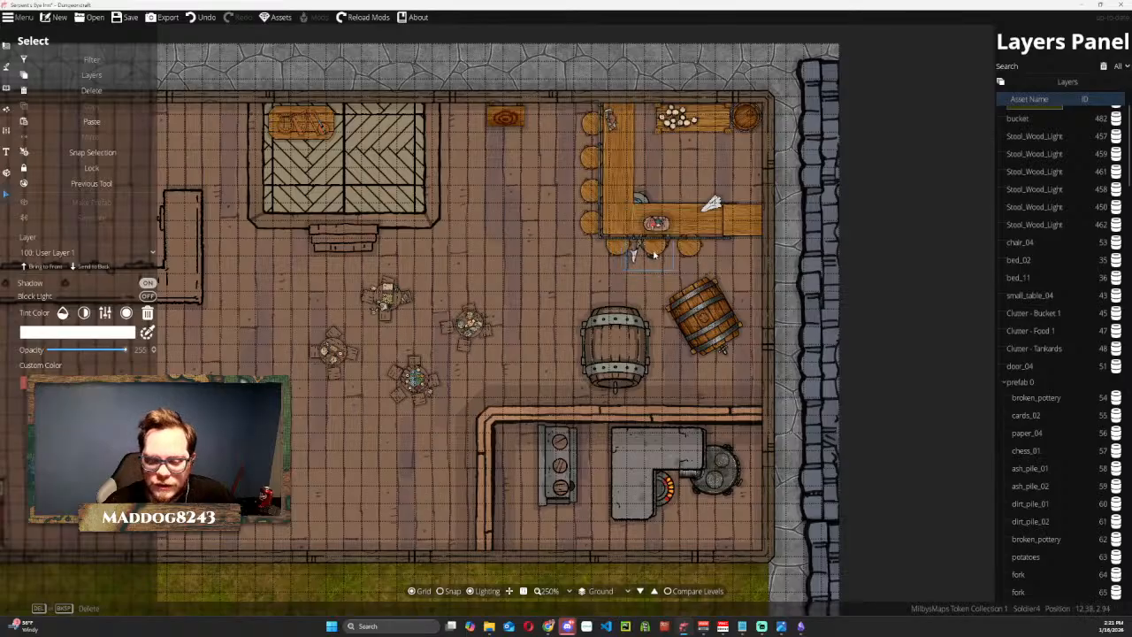
left_click(513, 290)
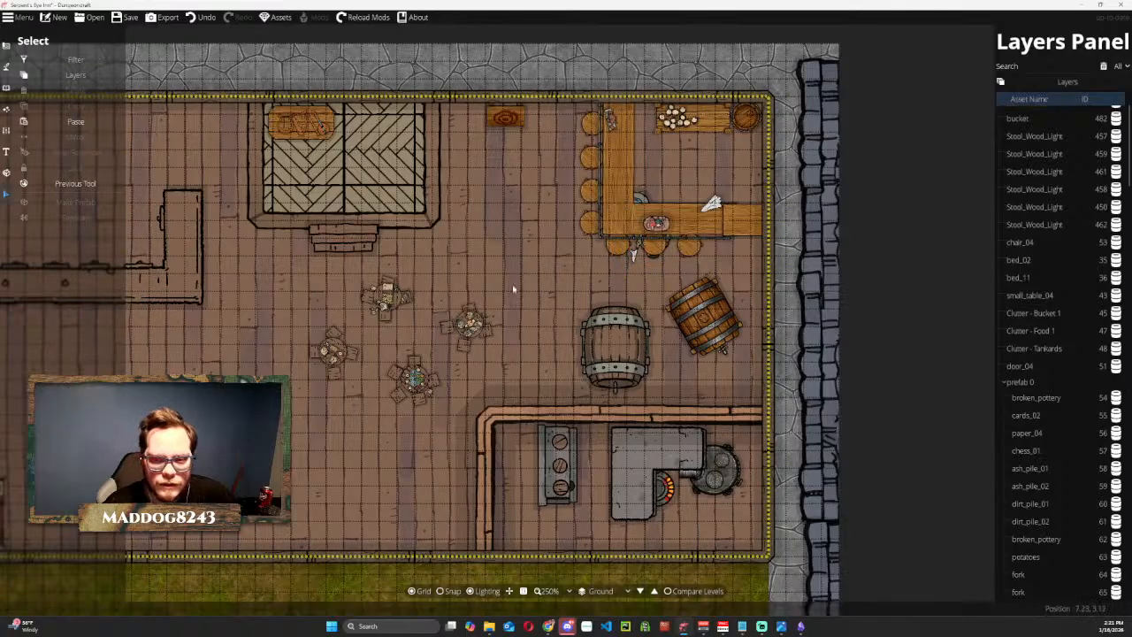
Find the Stool_Wood_Light beneath the soldier4 token among the layered objects and send that stool to the back.
left_click(648, 255)
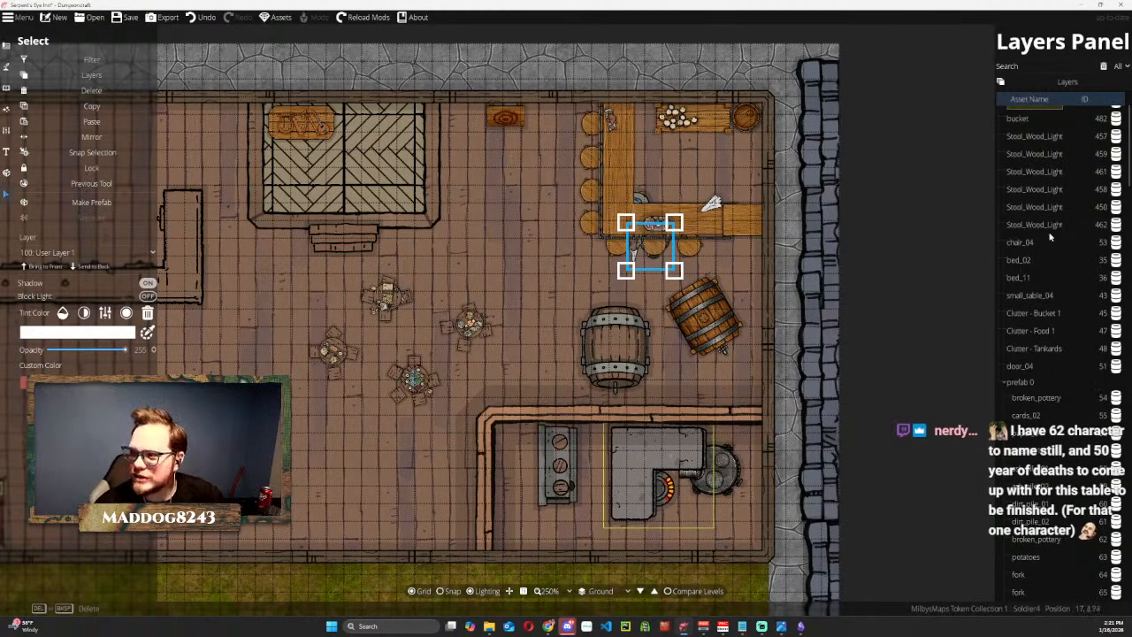
scroll(1048, 232, "up", 2)
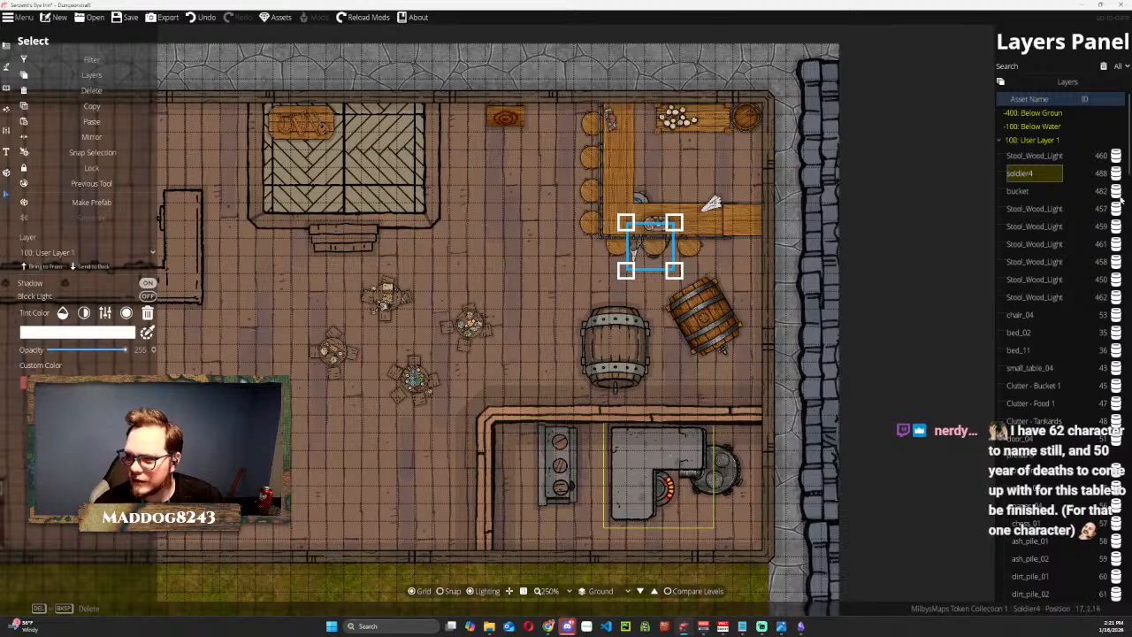
left_click(1116, 193)
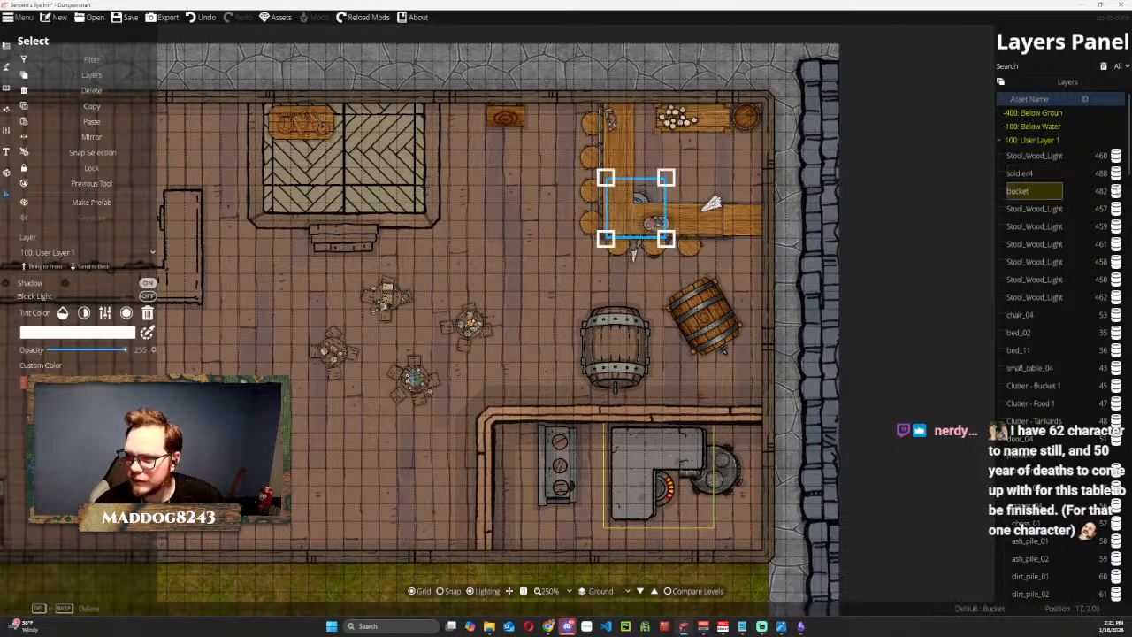
left_click(1074, 211)
left_click(1050, 228)
left_click(1045, 246)
left_click(1044, 280)
left_click(1044, 261)
left_click(1042, 278)
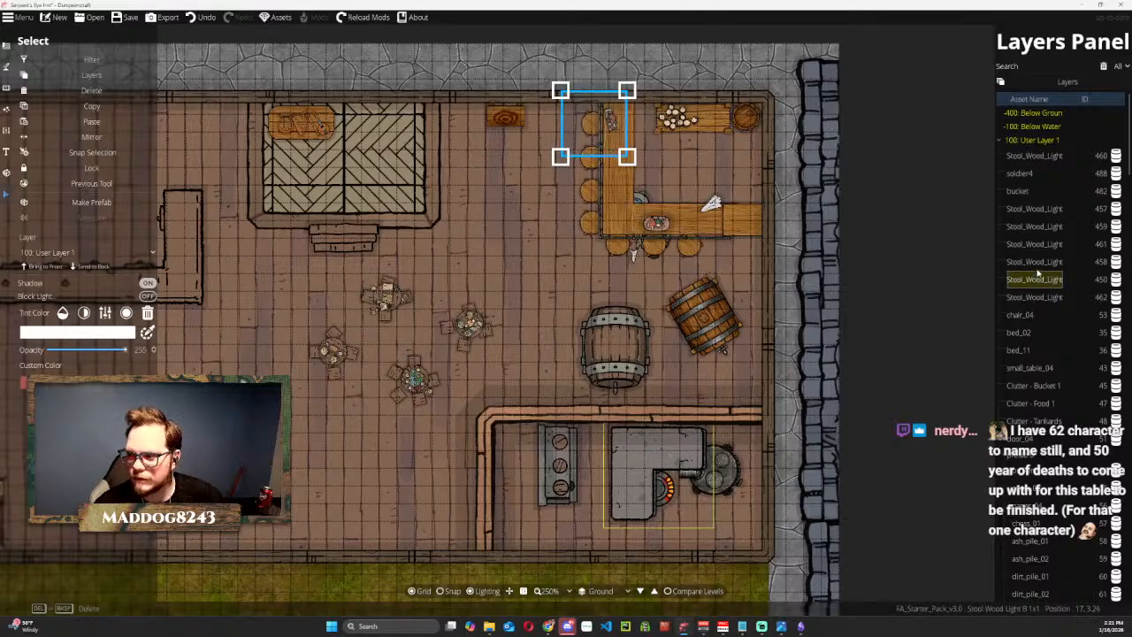
left_click(1044, 246)
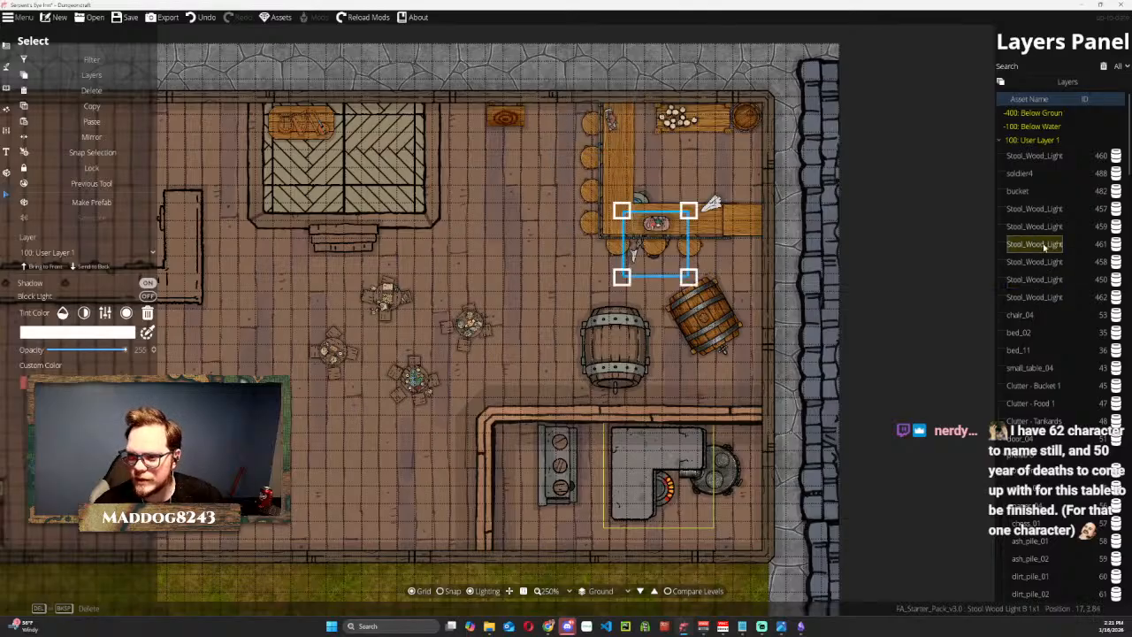
left_click(76, 266)
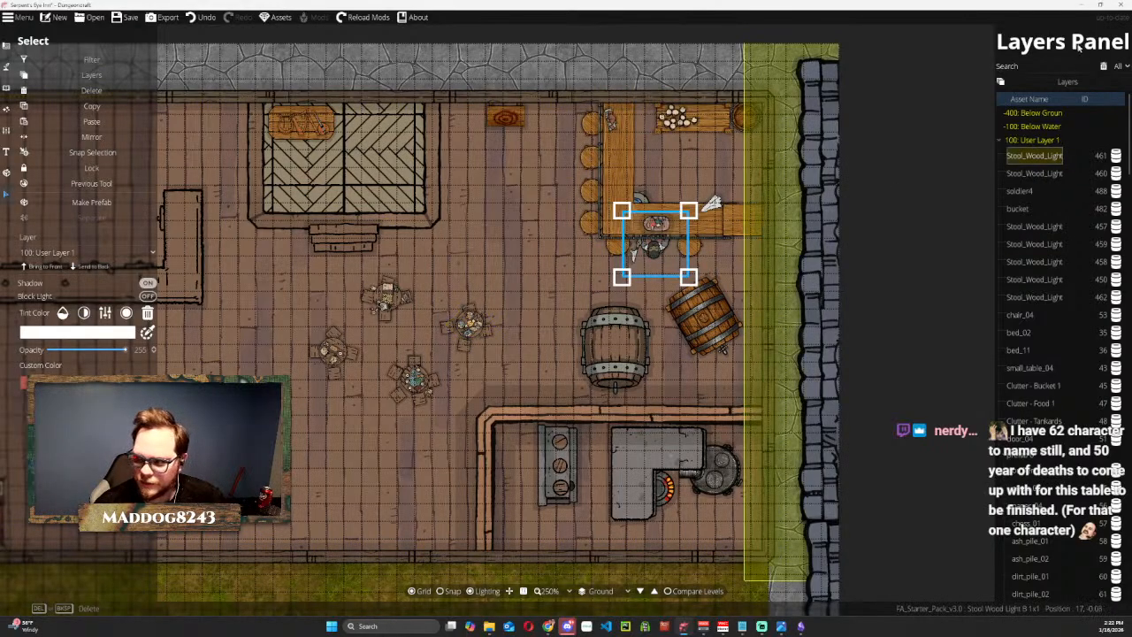
Start placing objects and filter the library to the [2MT] Creature assets.
left_click(9, 69)
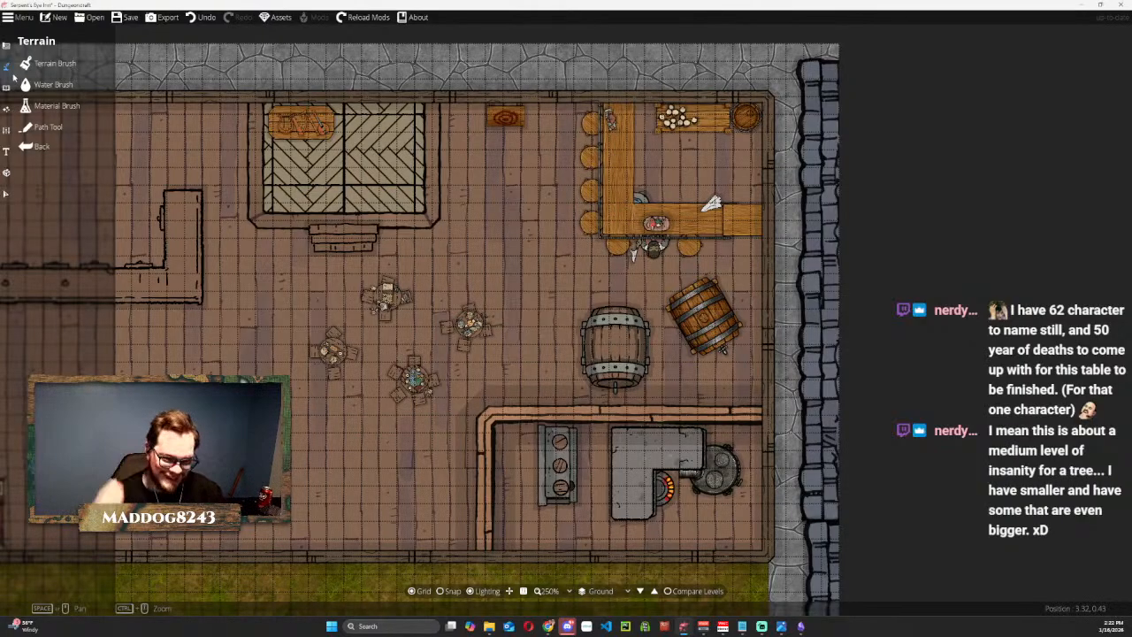
left_click(6, 46)
left_click(46, 86)
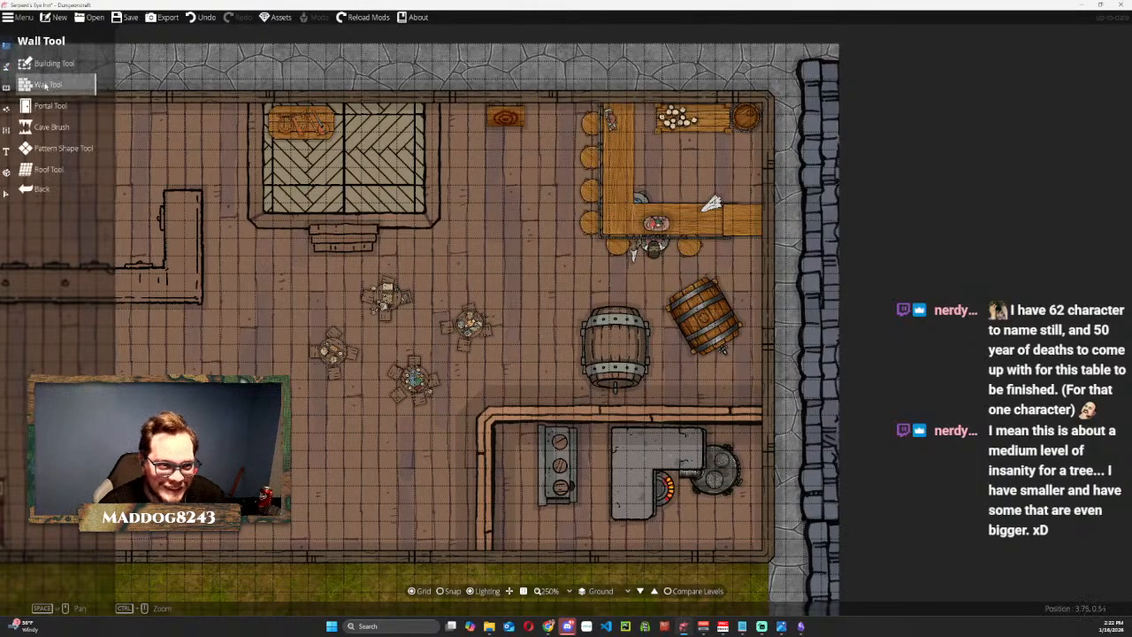
left_click(6, 108)
left_click(49, 62)
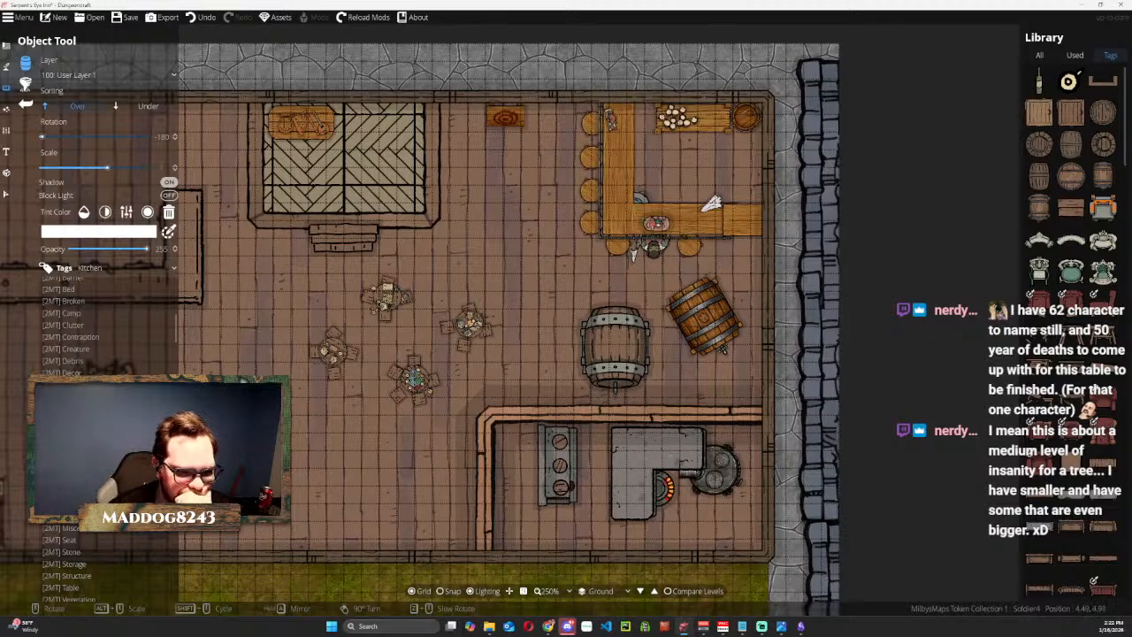
left_click(71, 313)
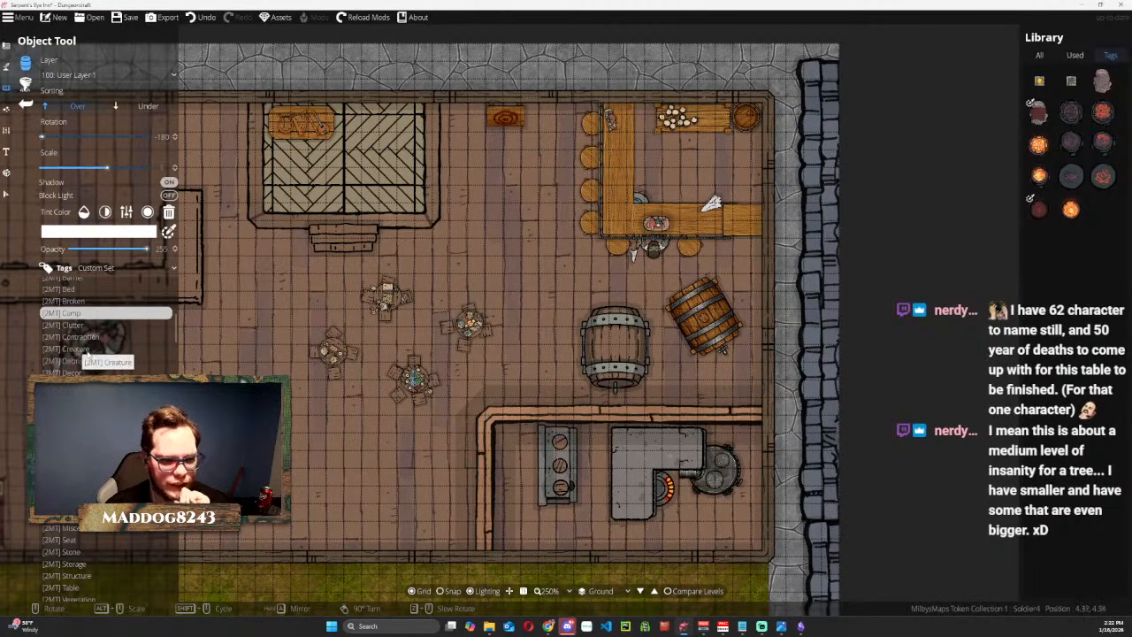
left_click(93, 348)
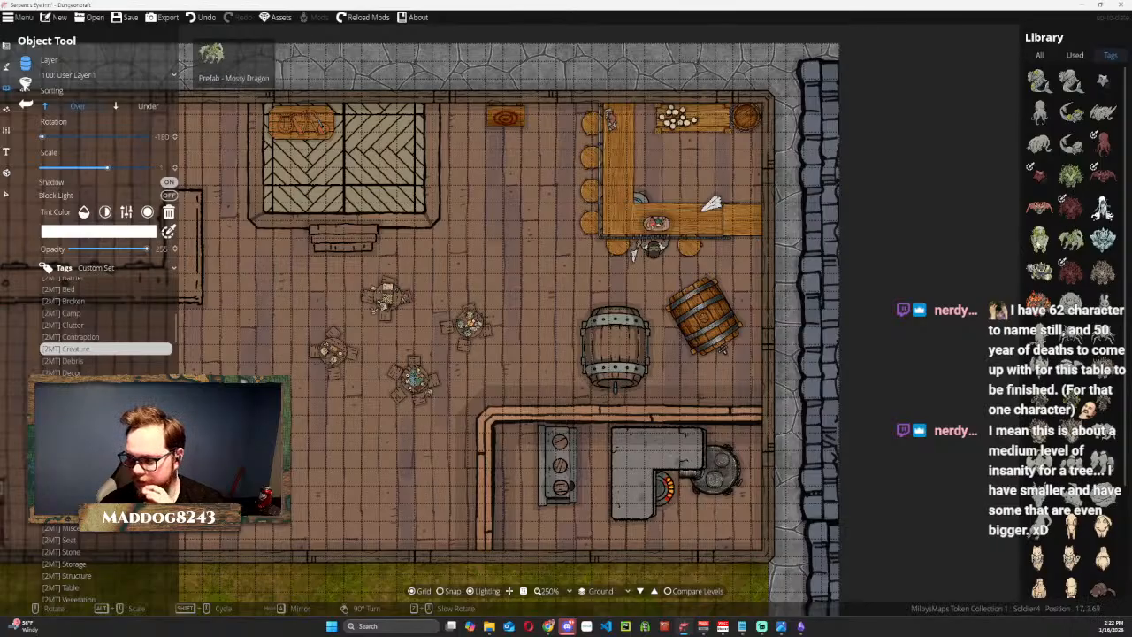
Place the Cat 7.a object, rotated to 30, at the east end of the potato-covered table behind the bar.
mouse_move(1041, 276)
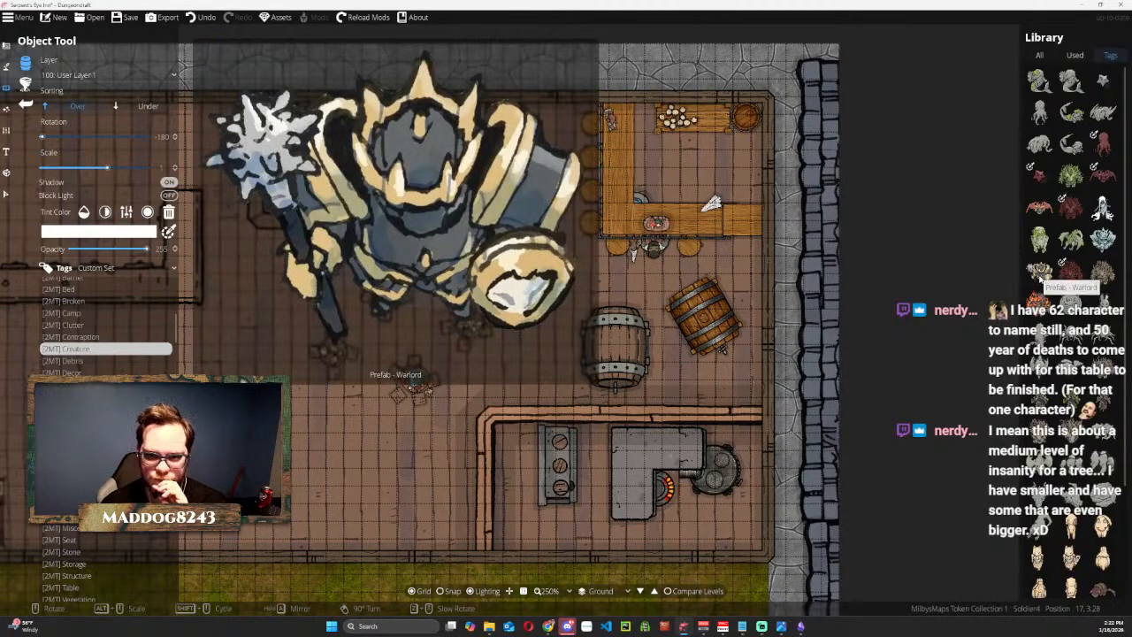
scroll(1042, 276, "down", 1)
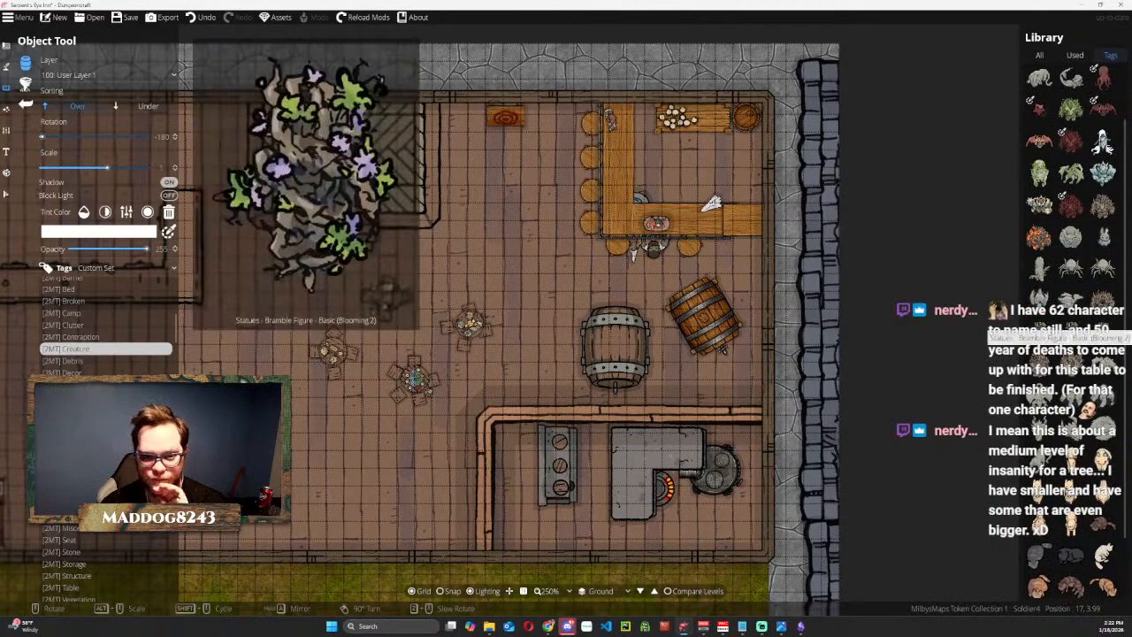
scroll(1042, 276, "down", 1)
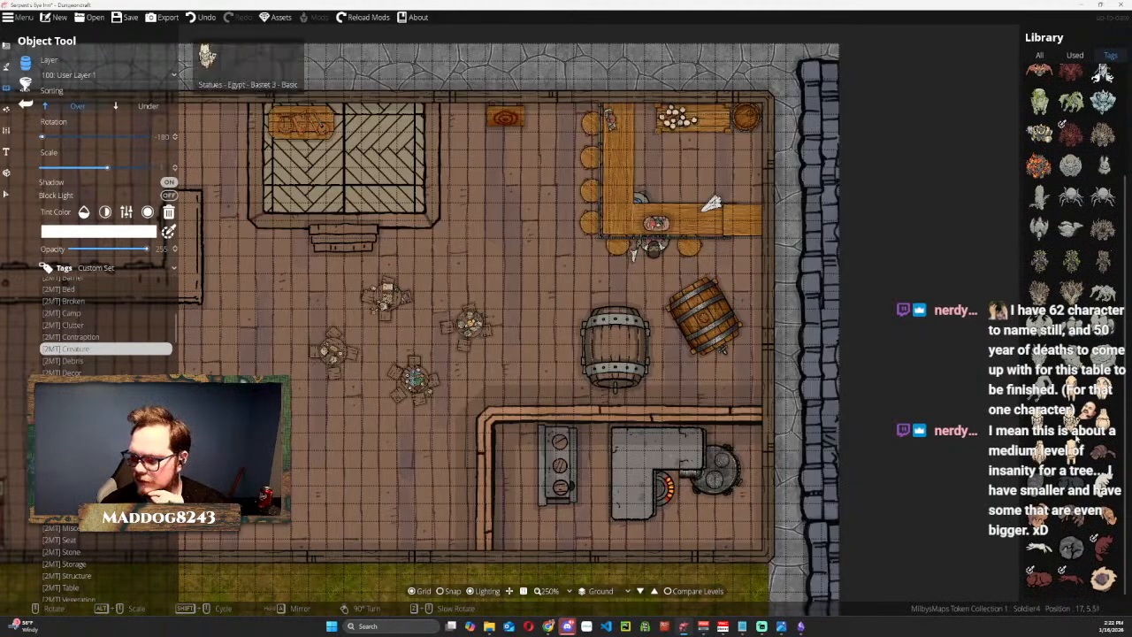
left_click(1074, 486)
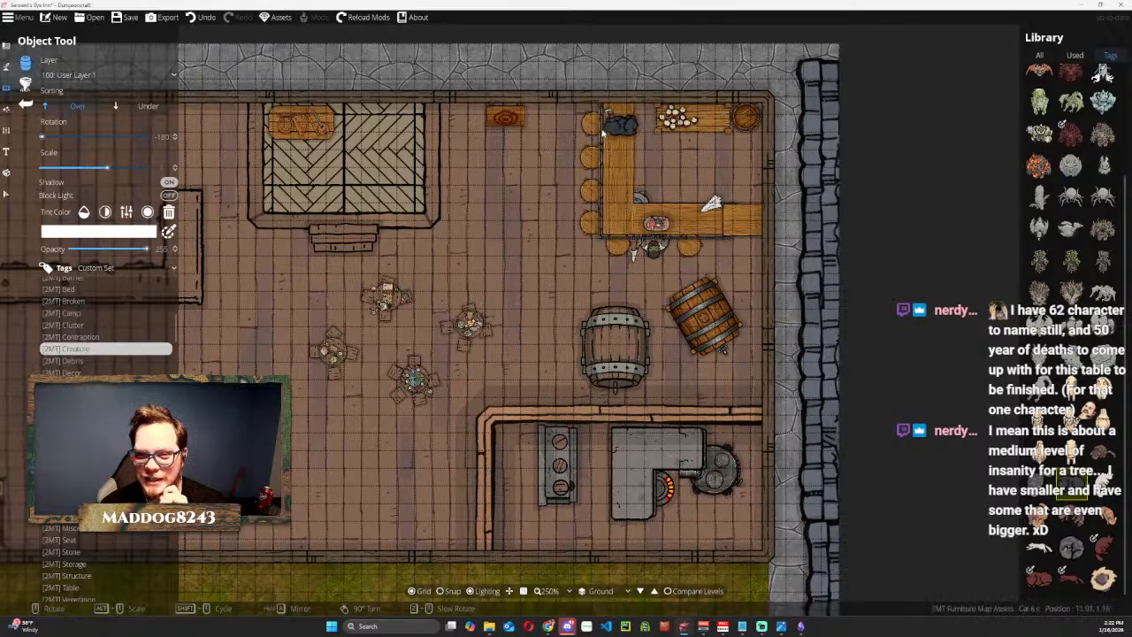
scroll(654, 134, "down", 6)
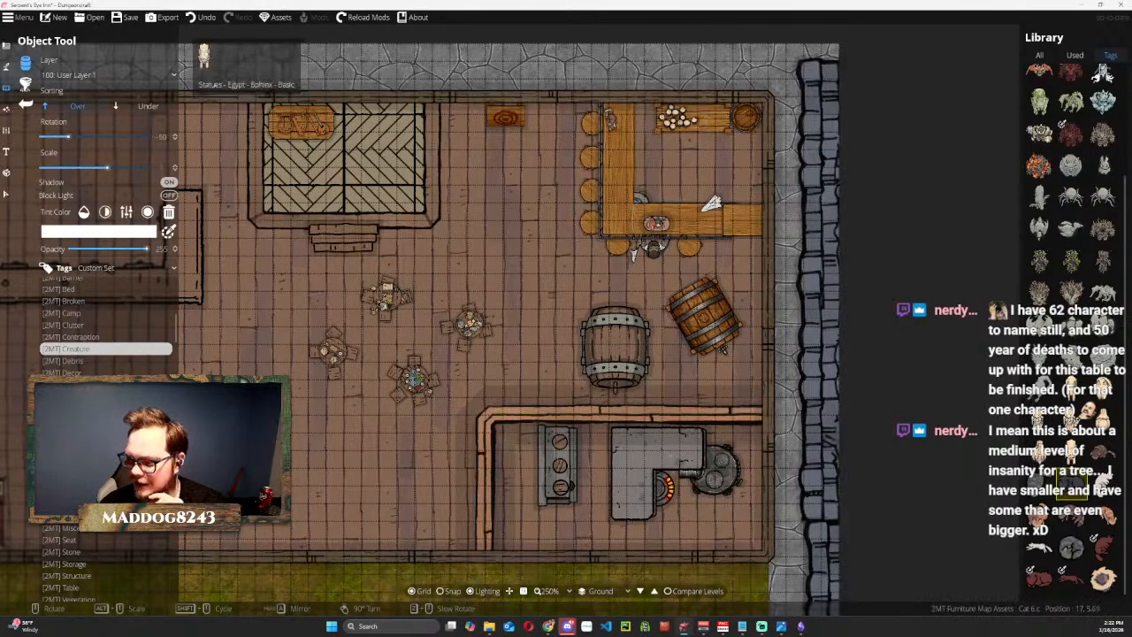
left_click(1072, 513)
scroll(709, 115, "down", 2)
scroll(710, 115, "down", 8)
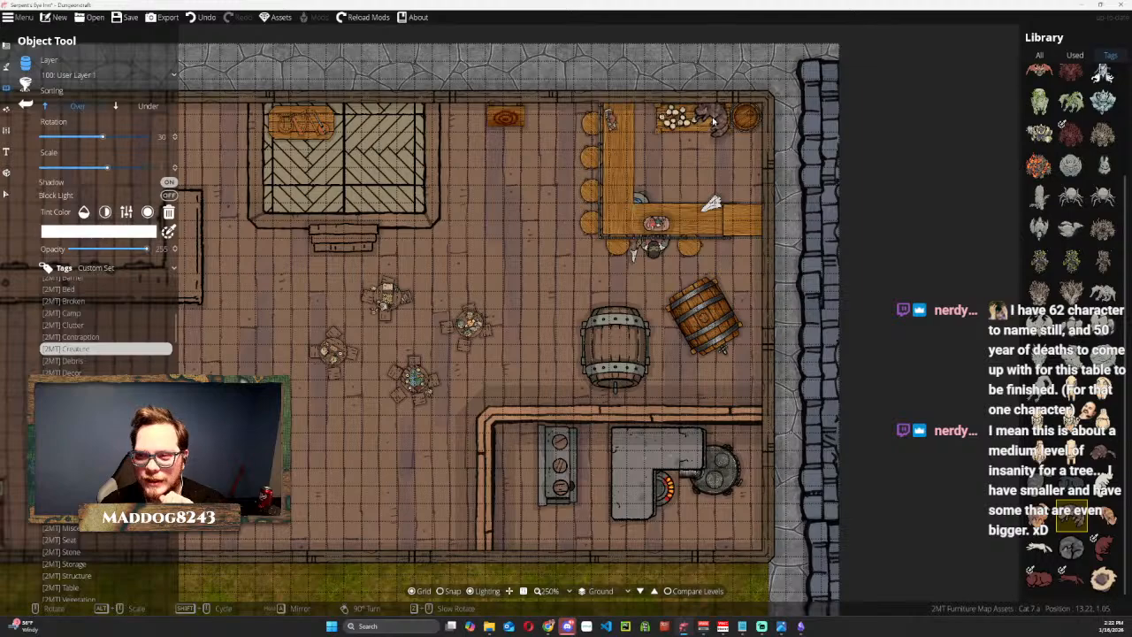
left_click(713, 121)
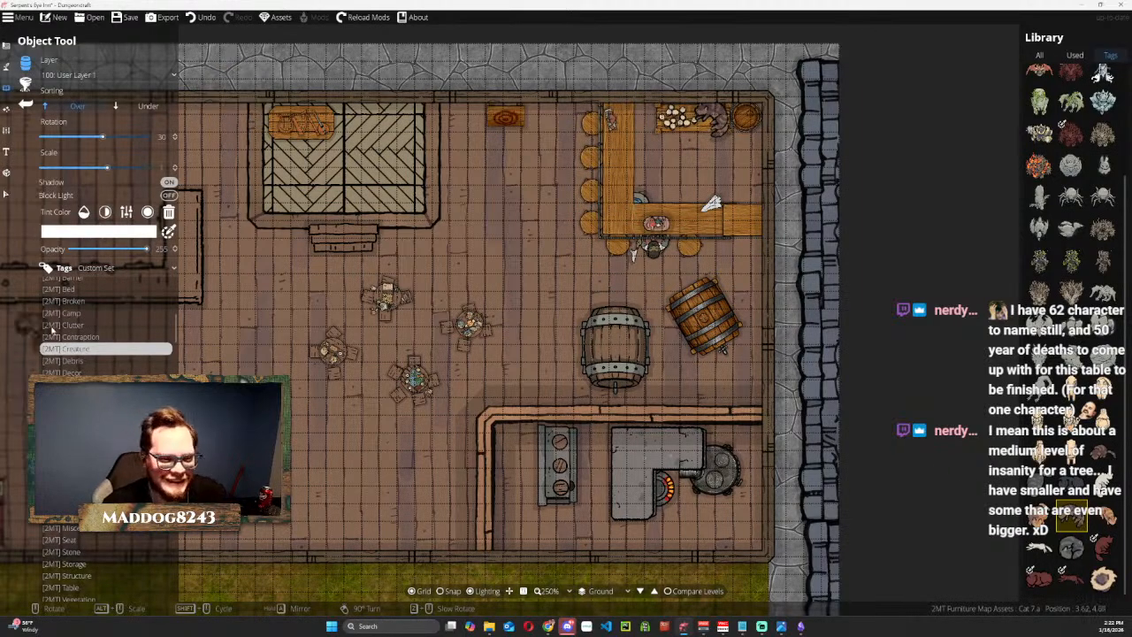
Browse further [2MT] asset categories, including decor, furniture and lights, for more furnishings for the inn.
left_click(91, 363)
left_click(91, 374)
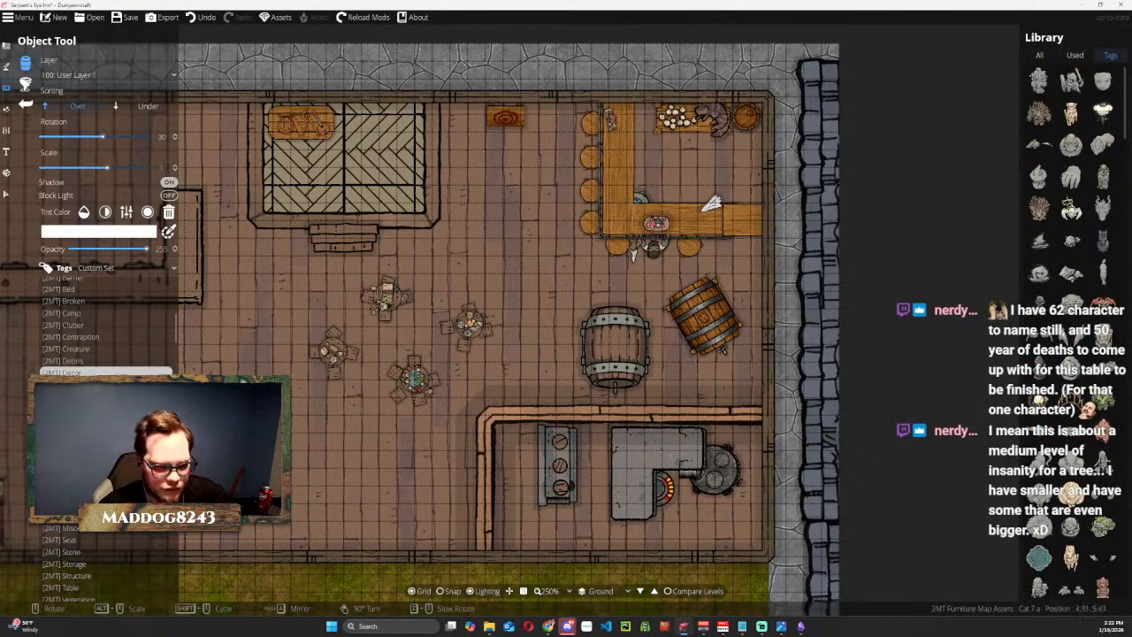
scroll(106, 327, "down", 1)
left_click(88, 381)
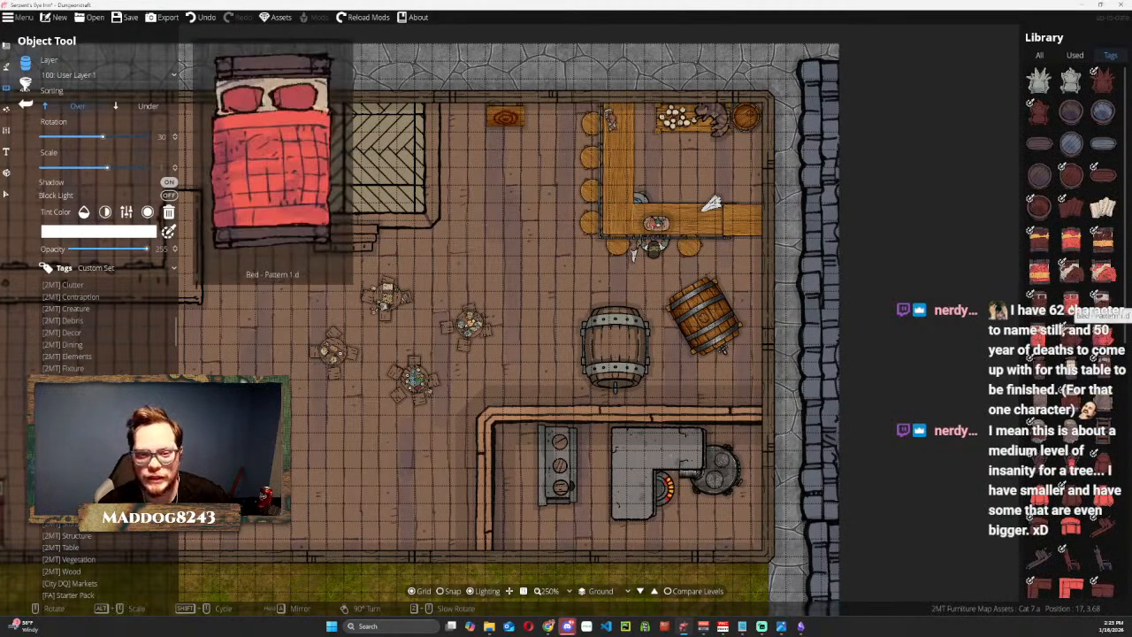
scroll(1073, 325, "down", 3)
scroll(1070, 385, "down", 3)
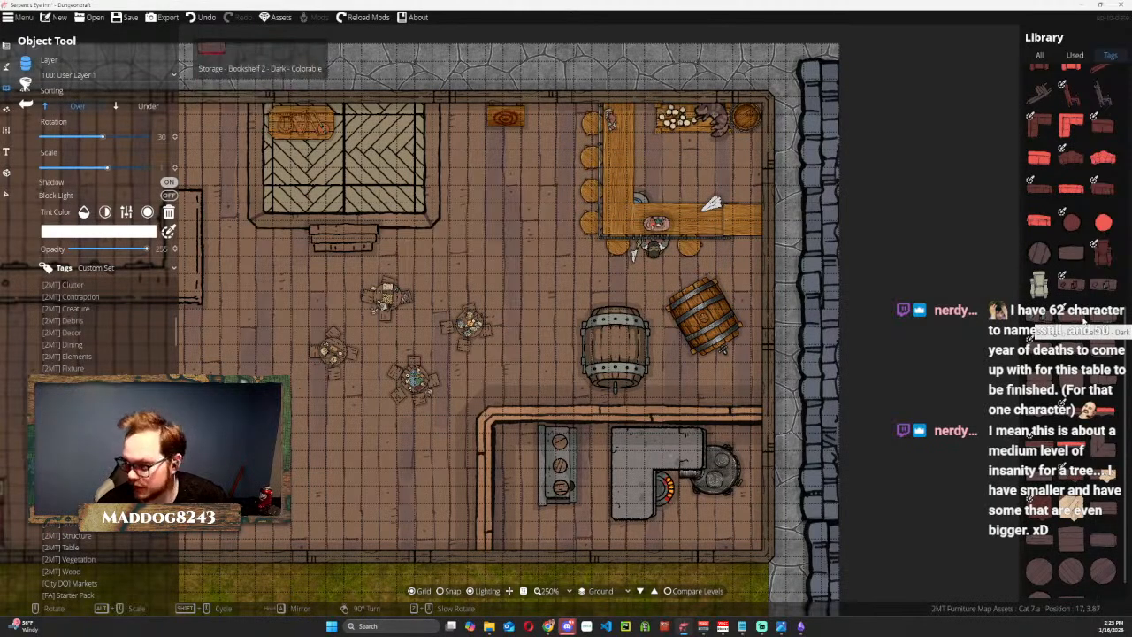
scroll(1084, 285, "down", 1)
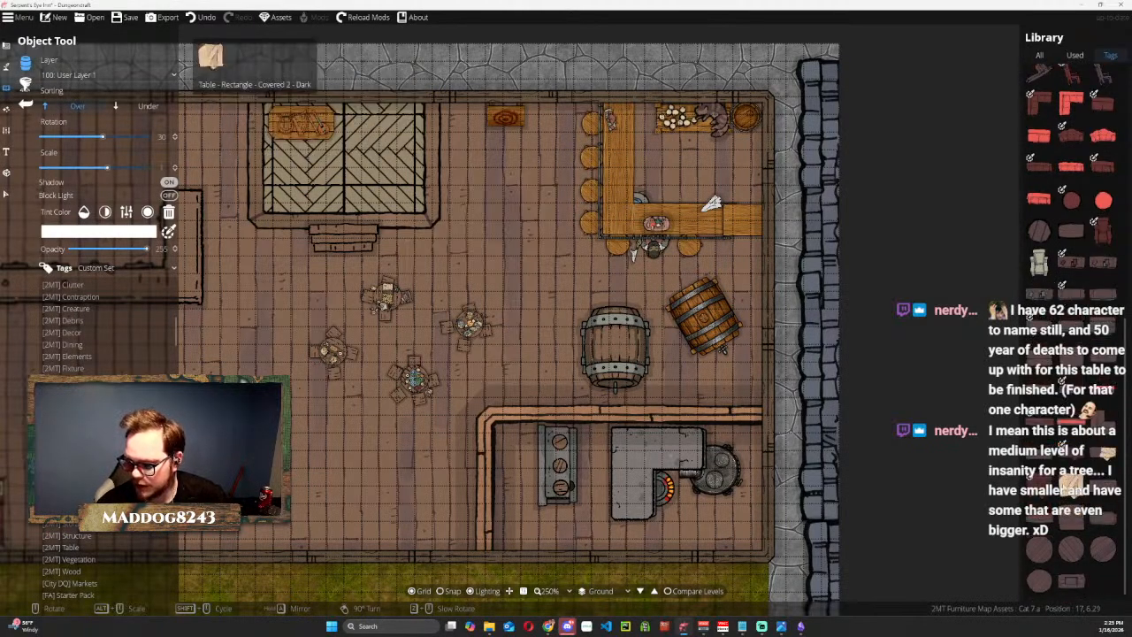
scroll(1070, 334, "down", 3)
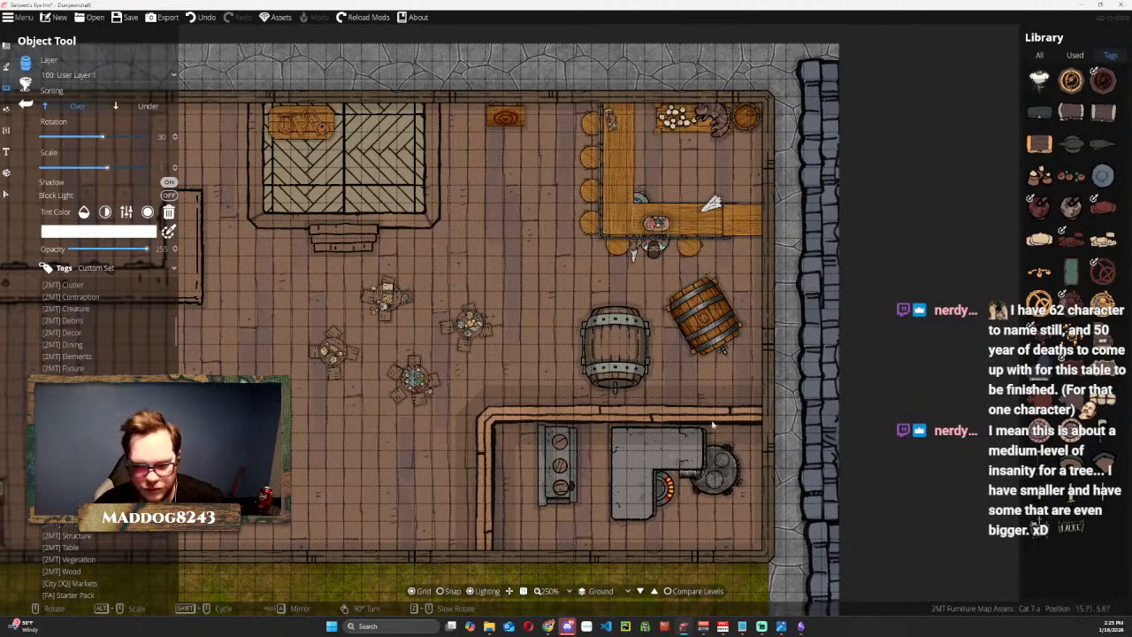
left_click(69, 452)
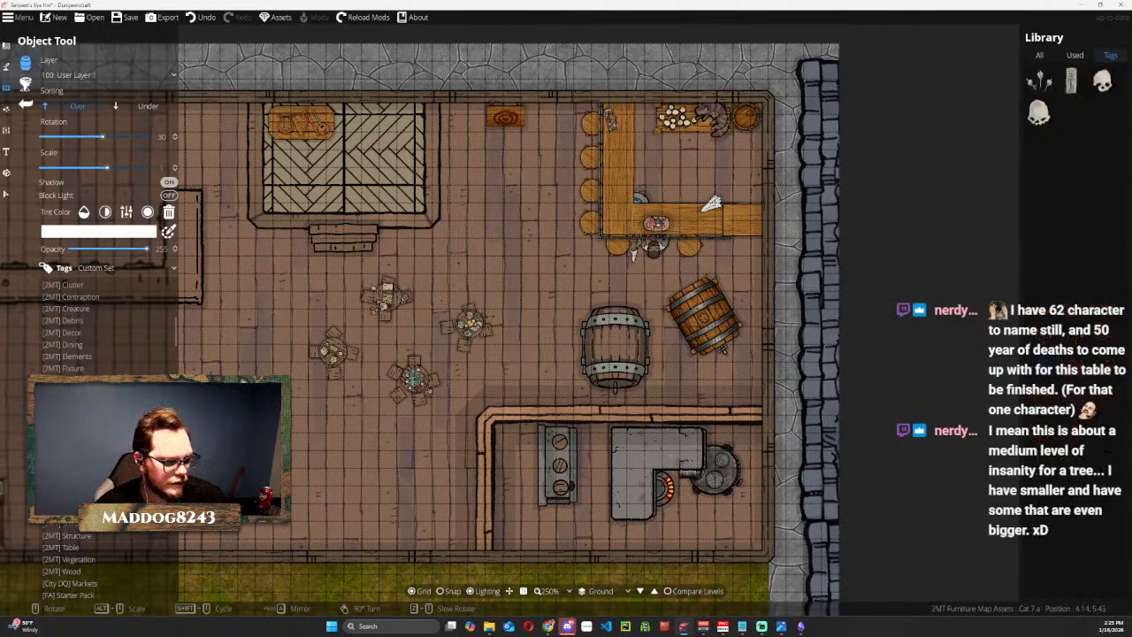
left_click(69, 439)
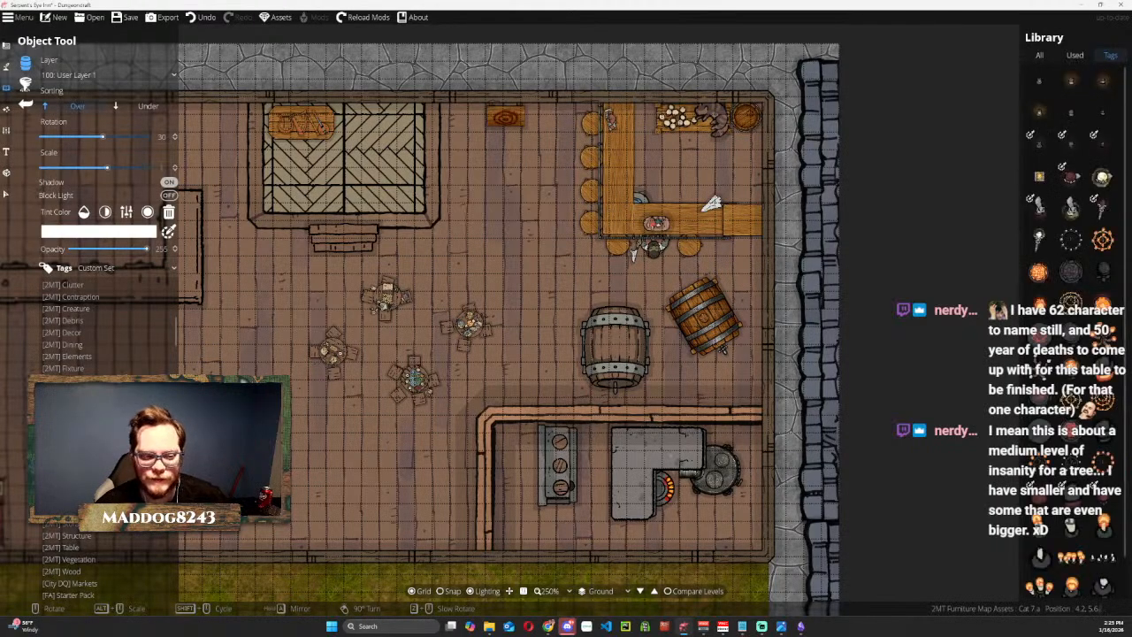
Try out several light fixtures and place Light - Chandelier - Antler - Lit, rotated to 45, just north of the westernmost dining table.
left_click(1070, 80)
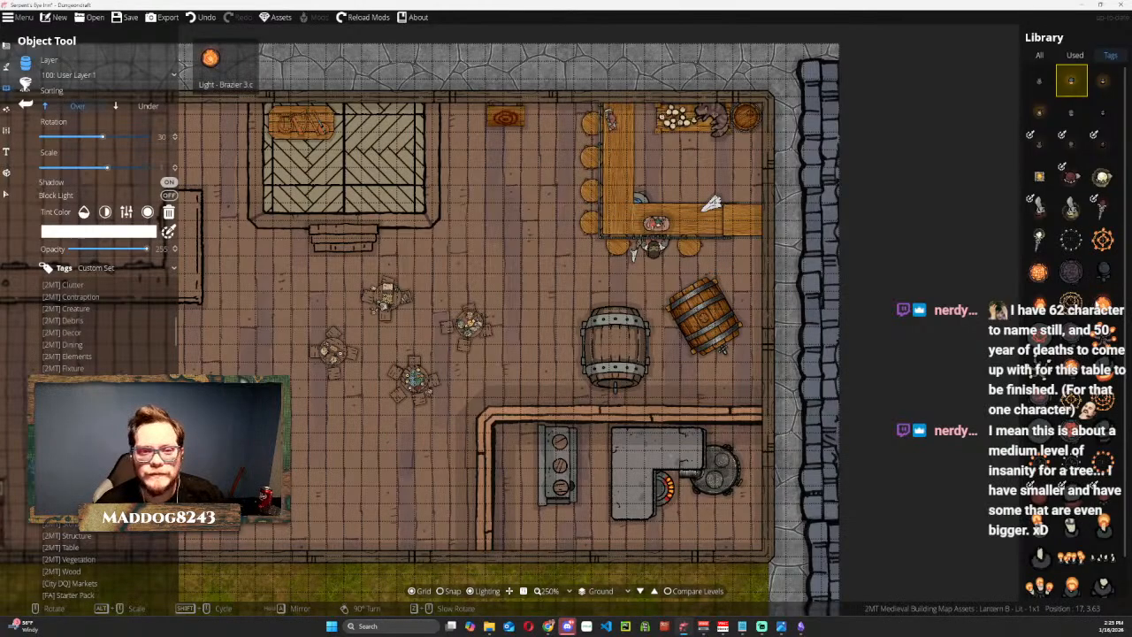
scroll(1058, 392, "down", 1)
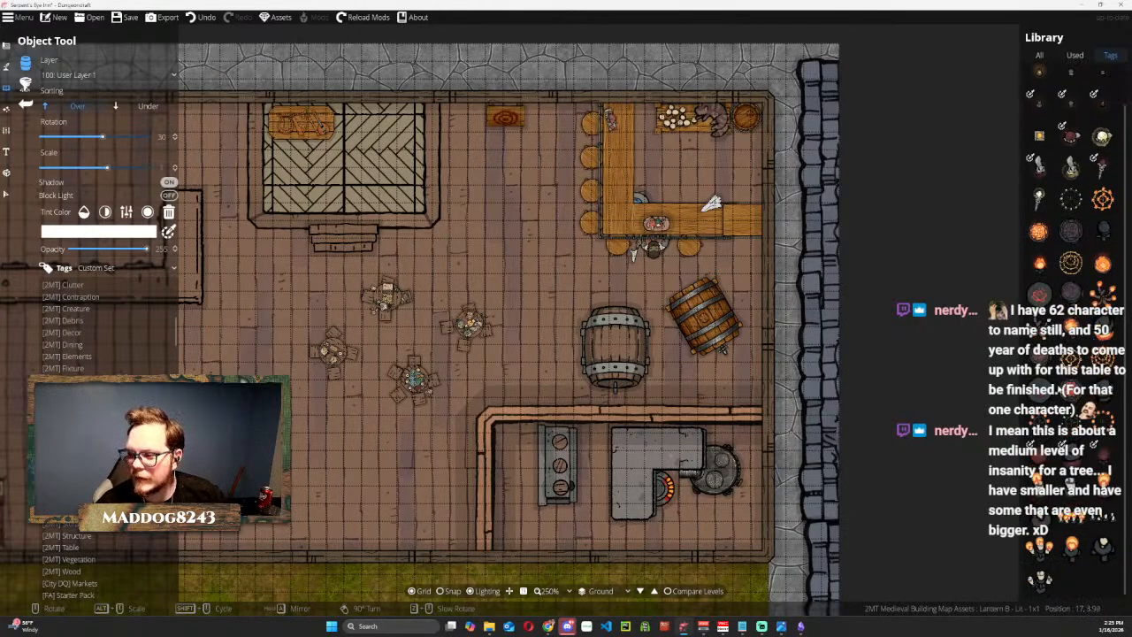
left_click(1042, 267)
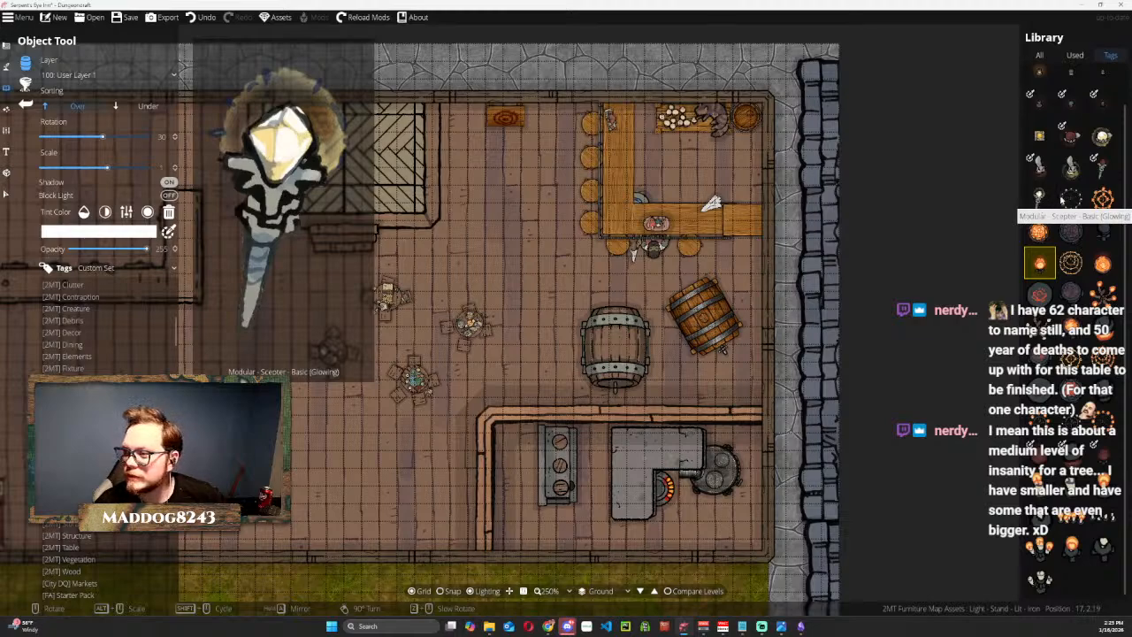
scroll(1079, 181, "up", 1)
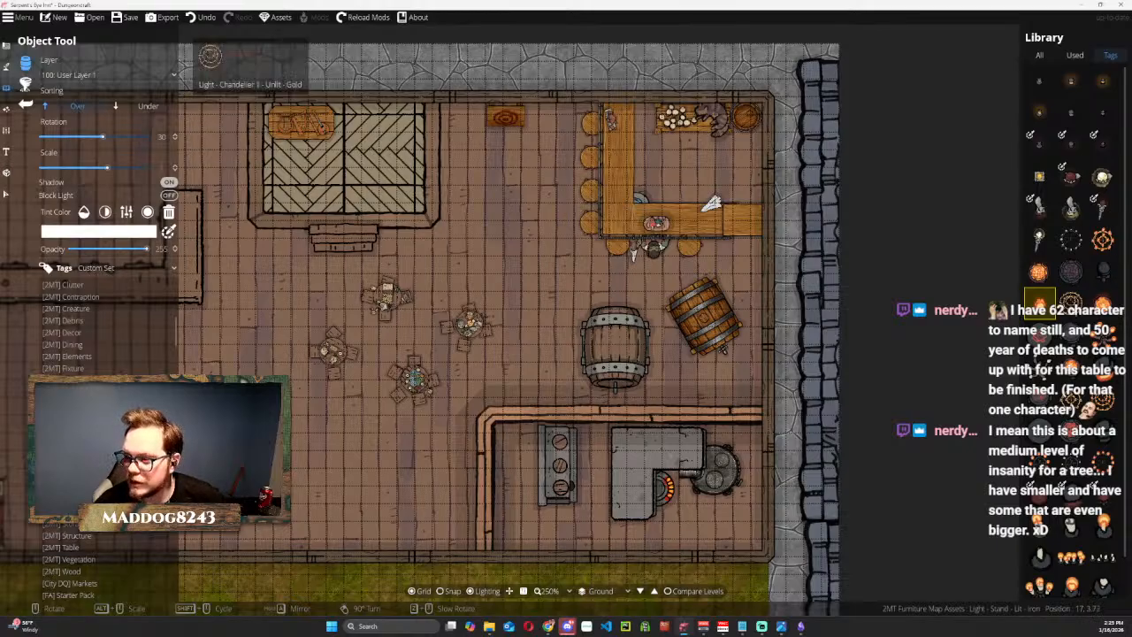
left_click(1103, 303)
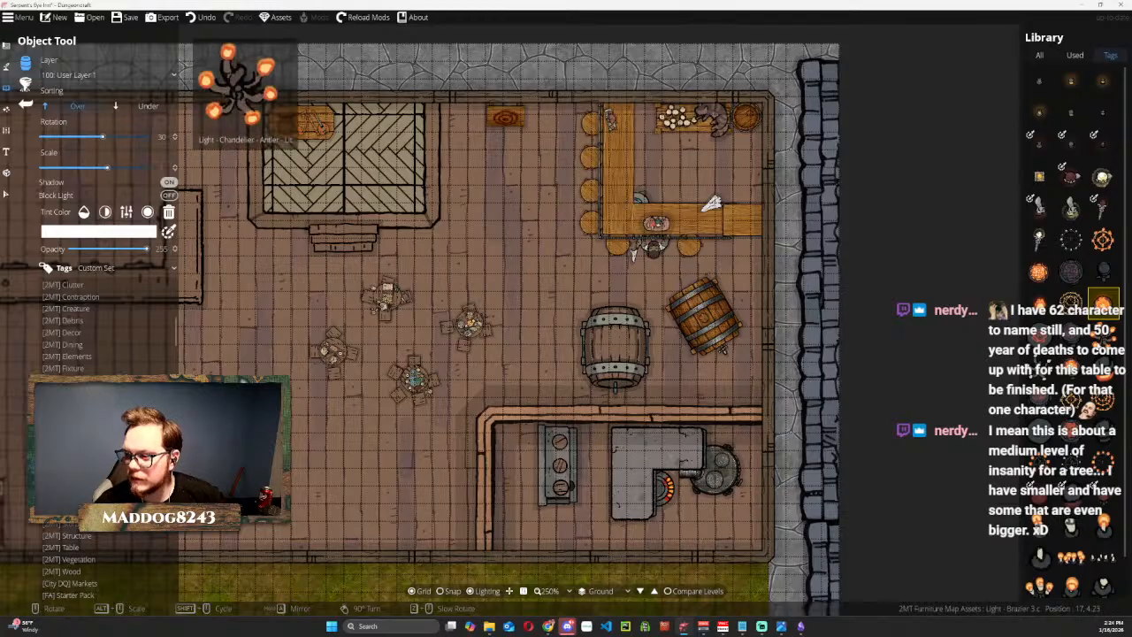
left_click(1102, 329)
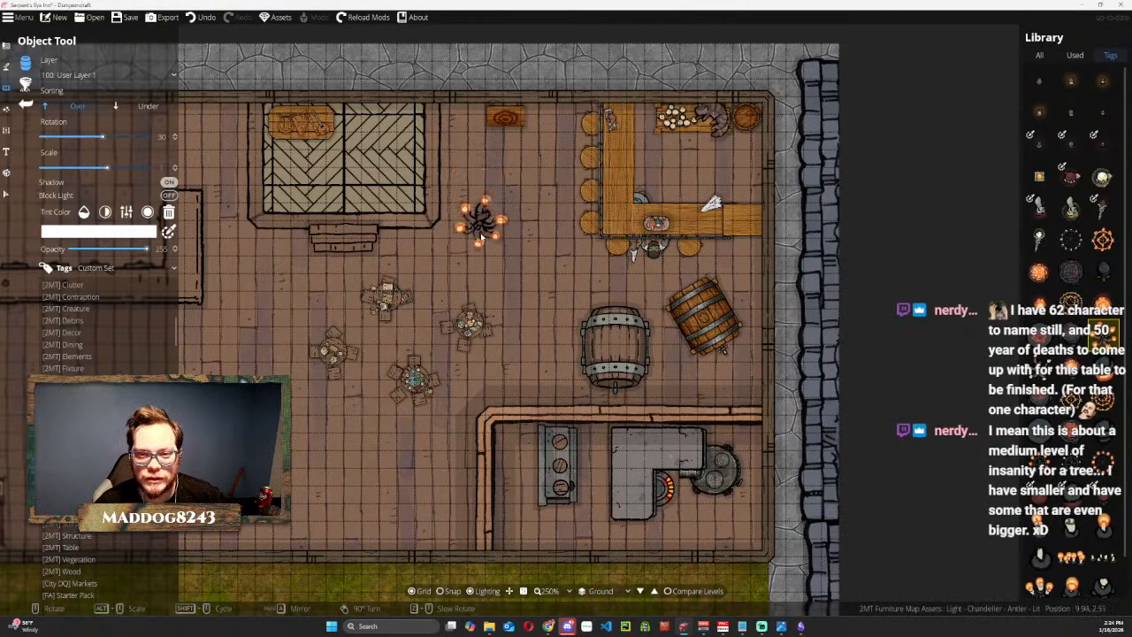
scroll(481, 240, "down", 6)
scroll(481, 241, "up", 7)
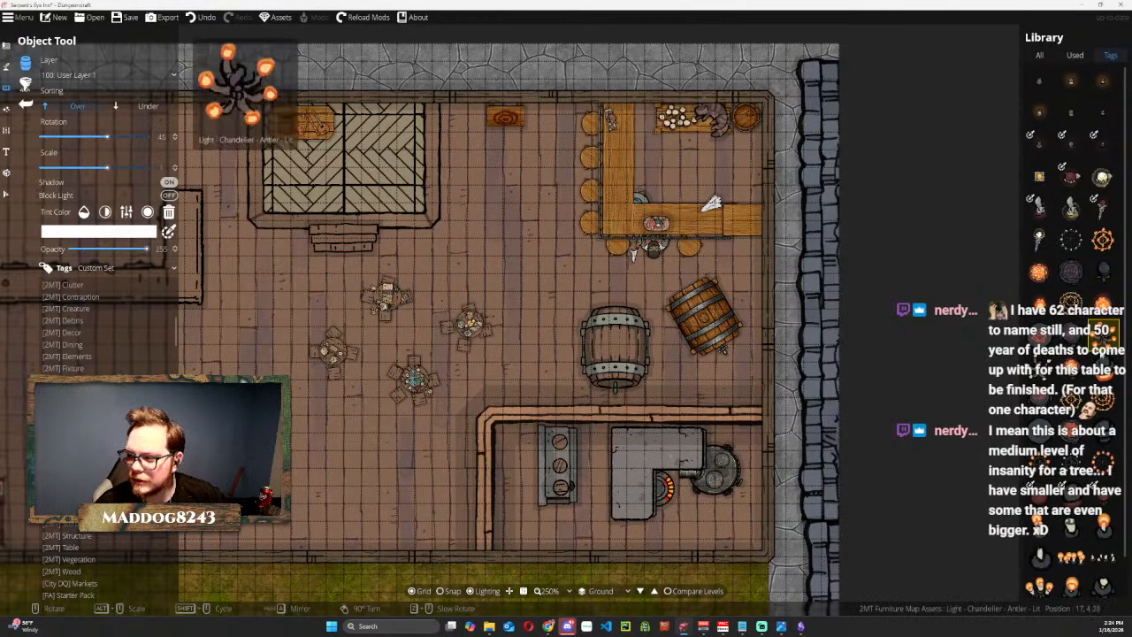
left_click(1054, 373)
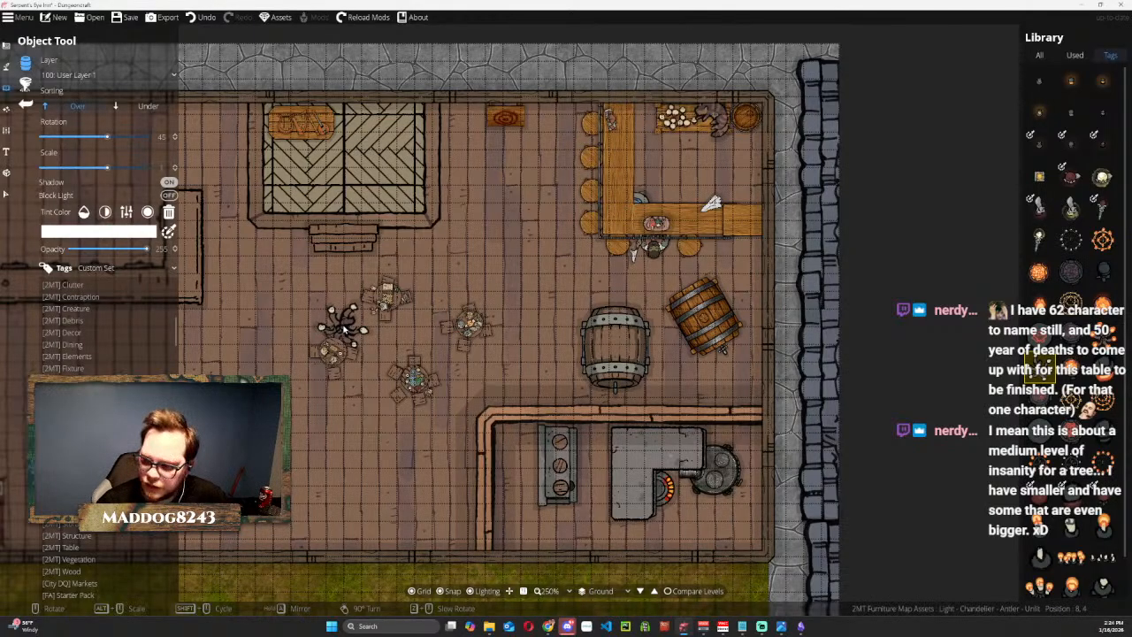
left_click(1103, 337)
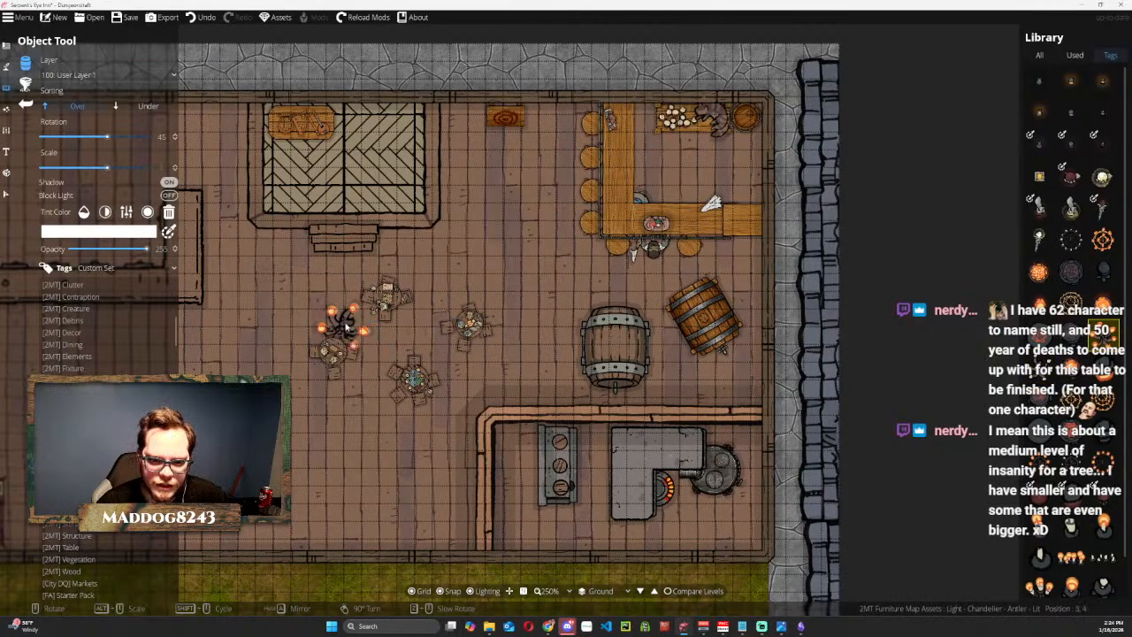
left_click(346, 327)
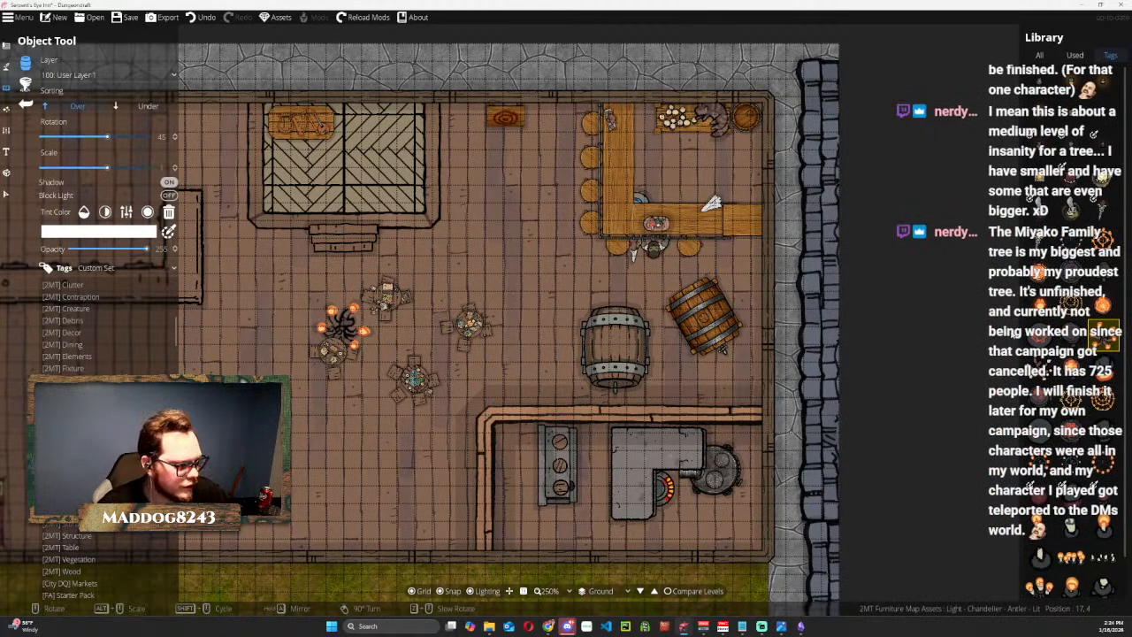
Place a Light - Brazier 1.c object, rotated to -105, on each side of the stage against the north wall.
left_click(1072, 306)
scroll(392, 327, "up", 2)
scroll(400, 326, "up", 2)
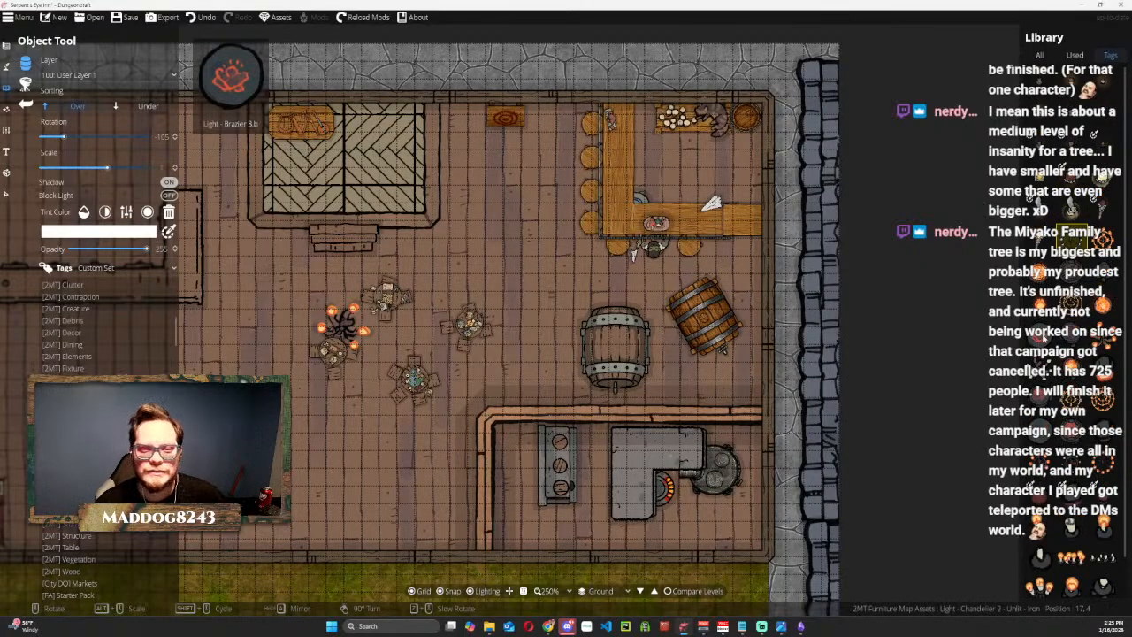
left_click(1040, 272)
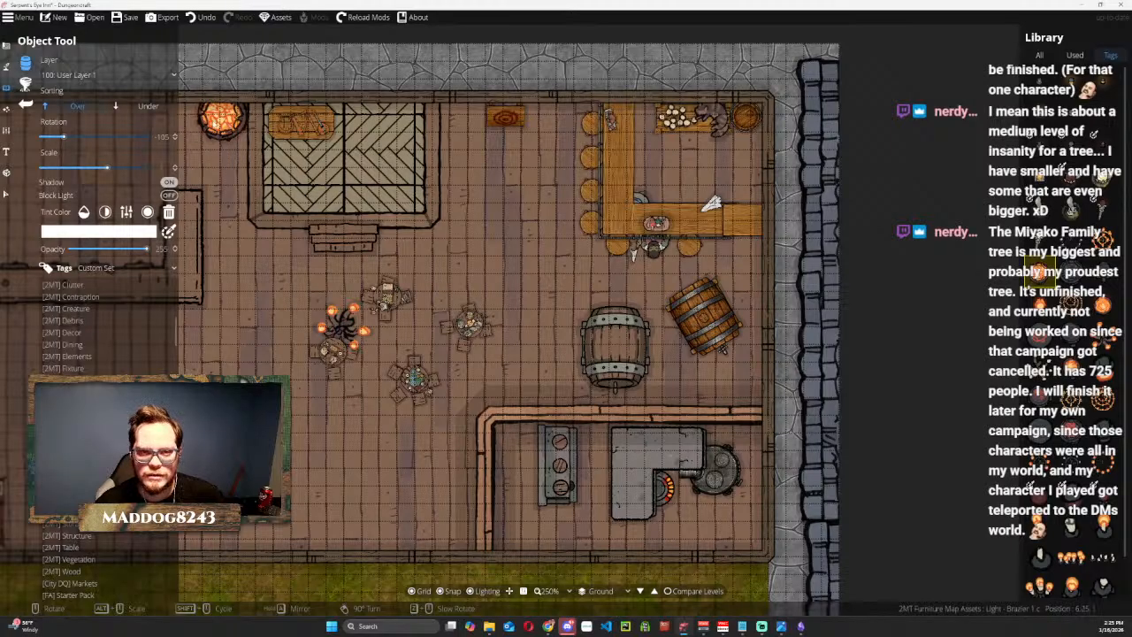
left_click(215, 122)
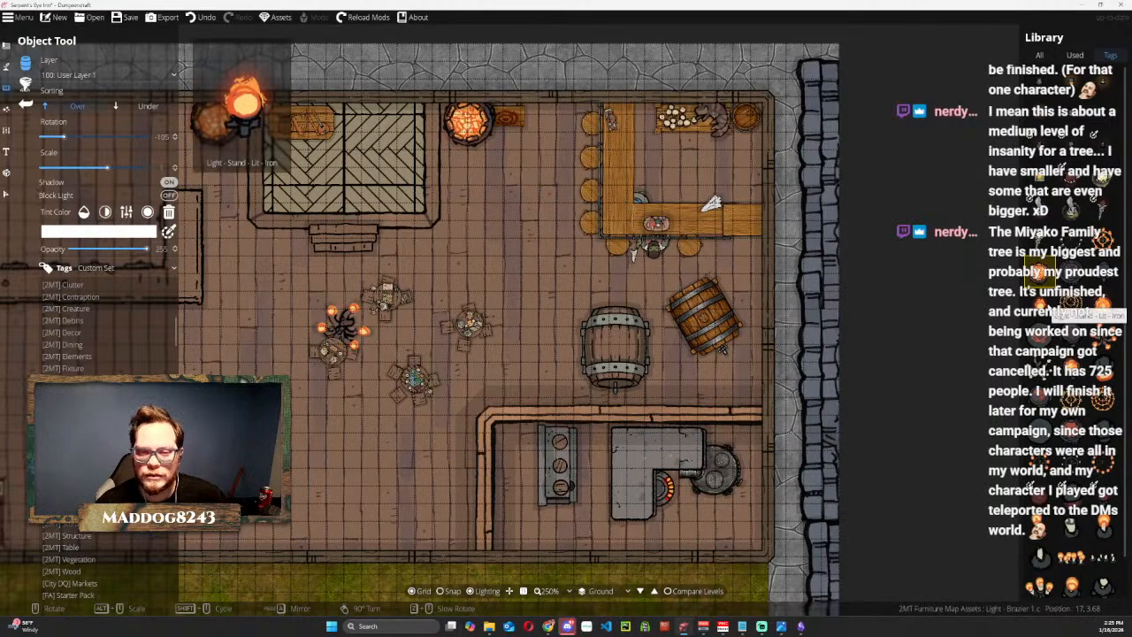
Delete the large bar_table object from the west side of the inn's main room.
left_click_drag(418, 296, 790, 332)
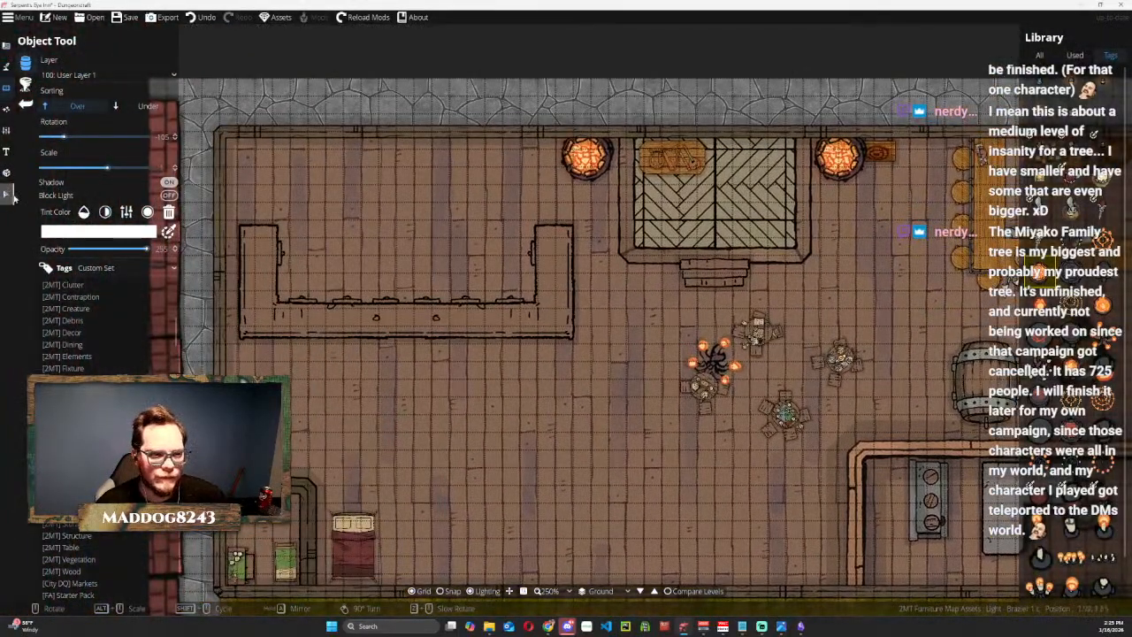
left_click(7, 195)
left_click(439, 320)
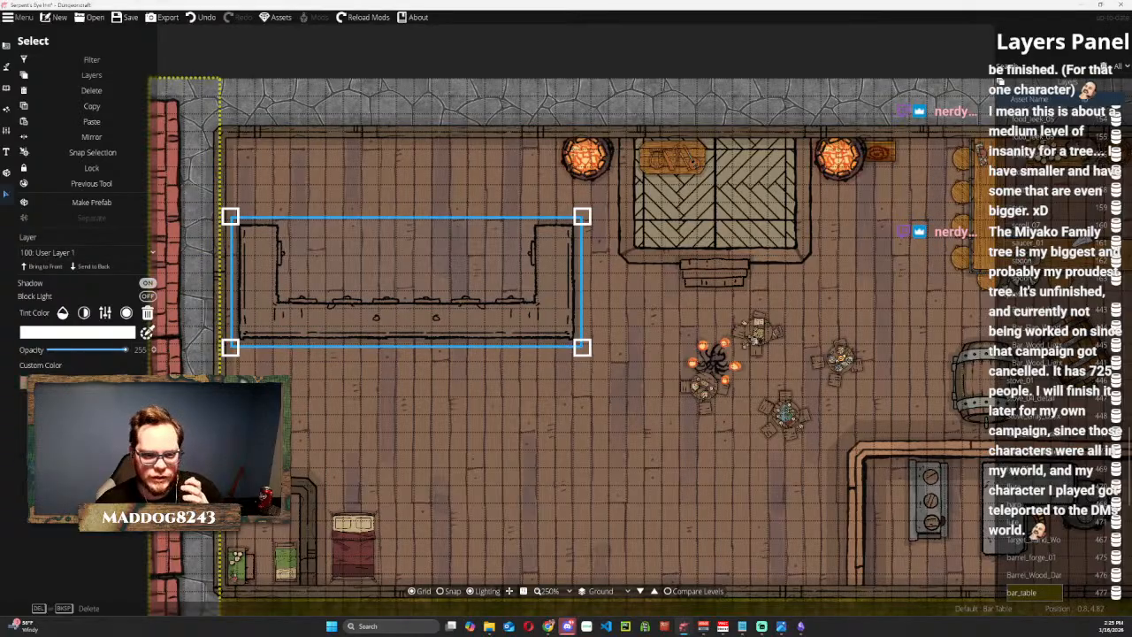
key("Delete")
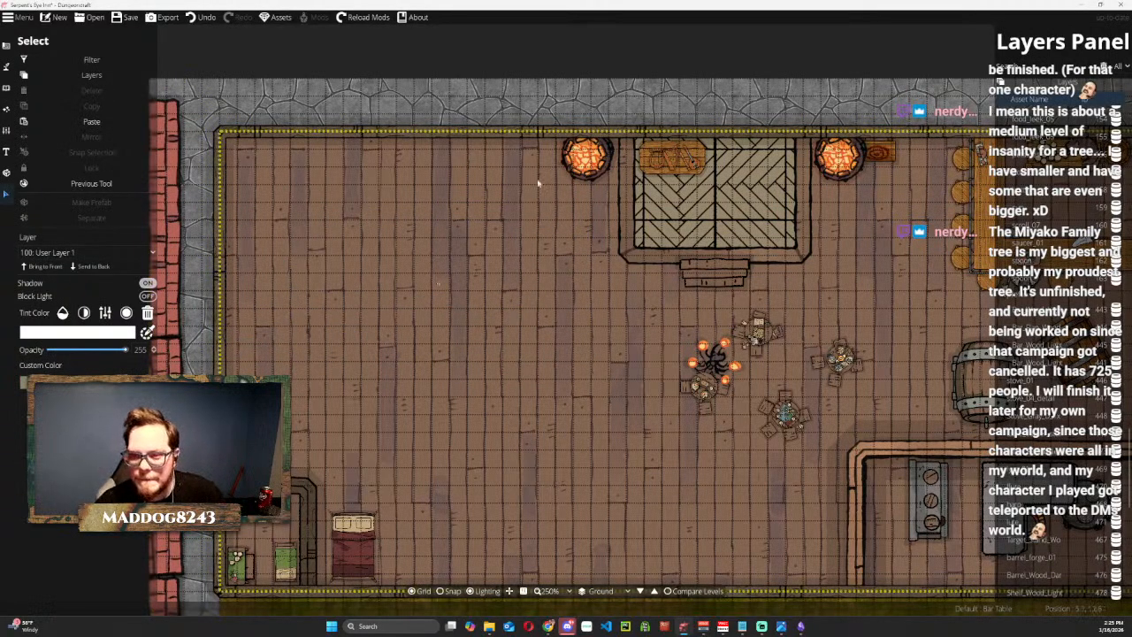
Shrink the brazier west of the stage and delete the oversized one on its east side.
left_click(546, 181)
left_click_drag(537, 106, 593, 156)
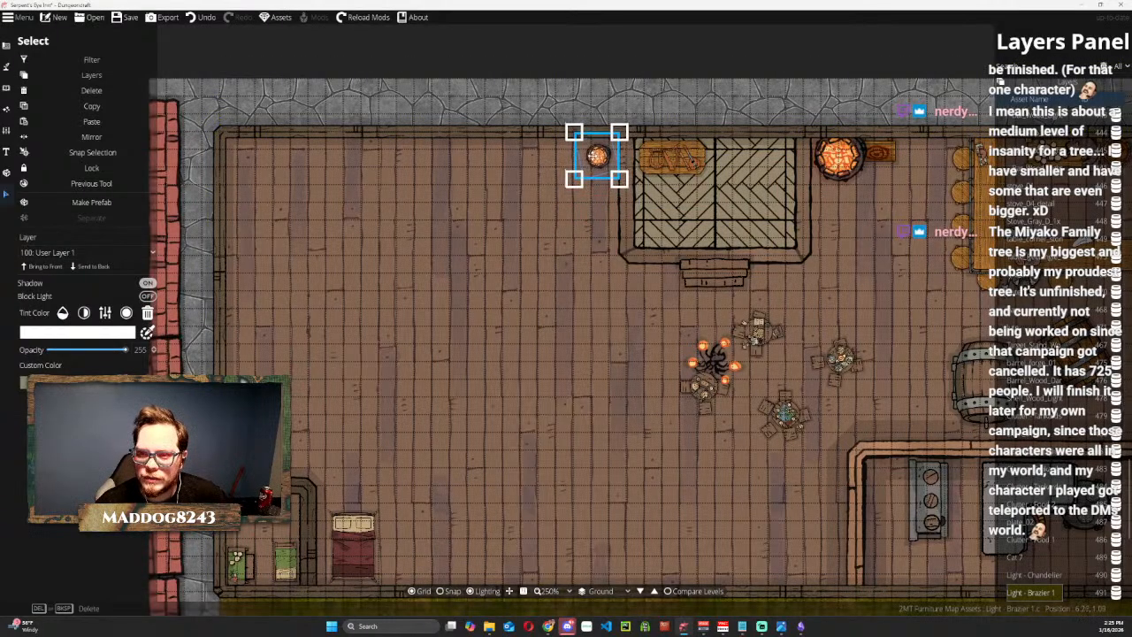
left_click(838, 156)
left_click_drag(882, 108, 854, 150)
key("Delete")
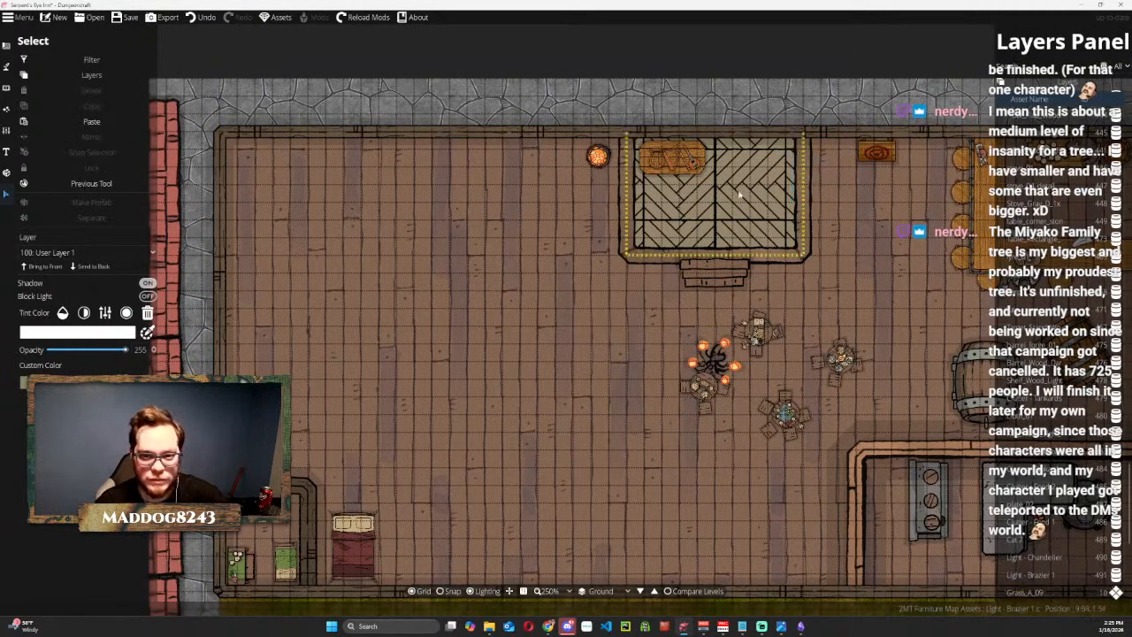
Duplicate the shrunken brazier to the east side of the stage and nudge the western one closer to the stage.
left_click(595, 150)
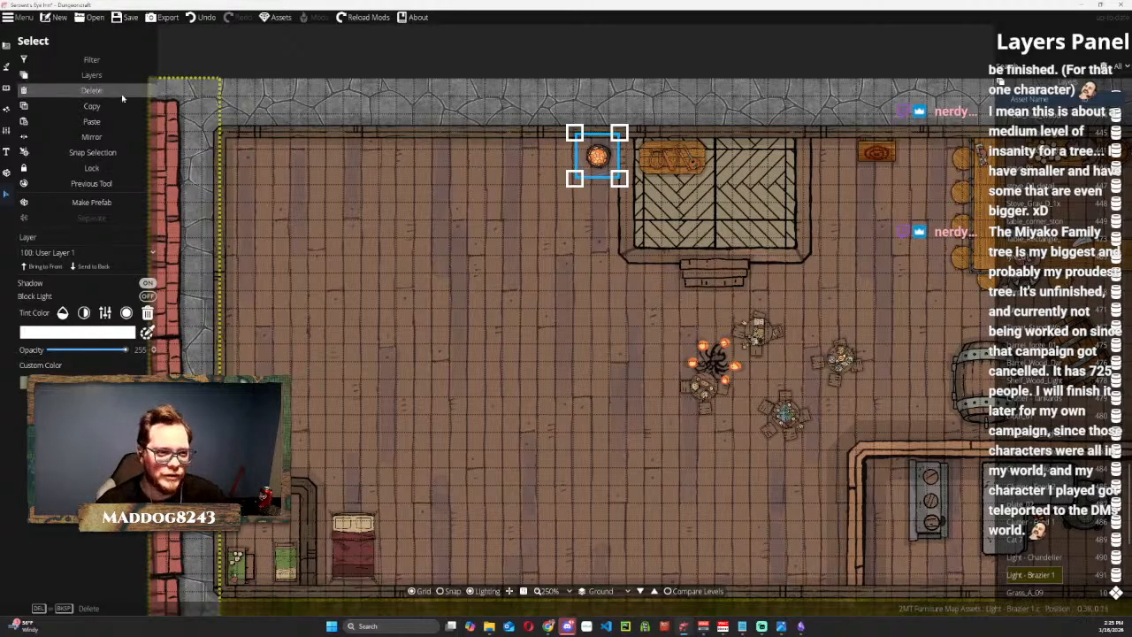
key("ctrl+v")
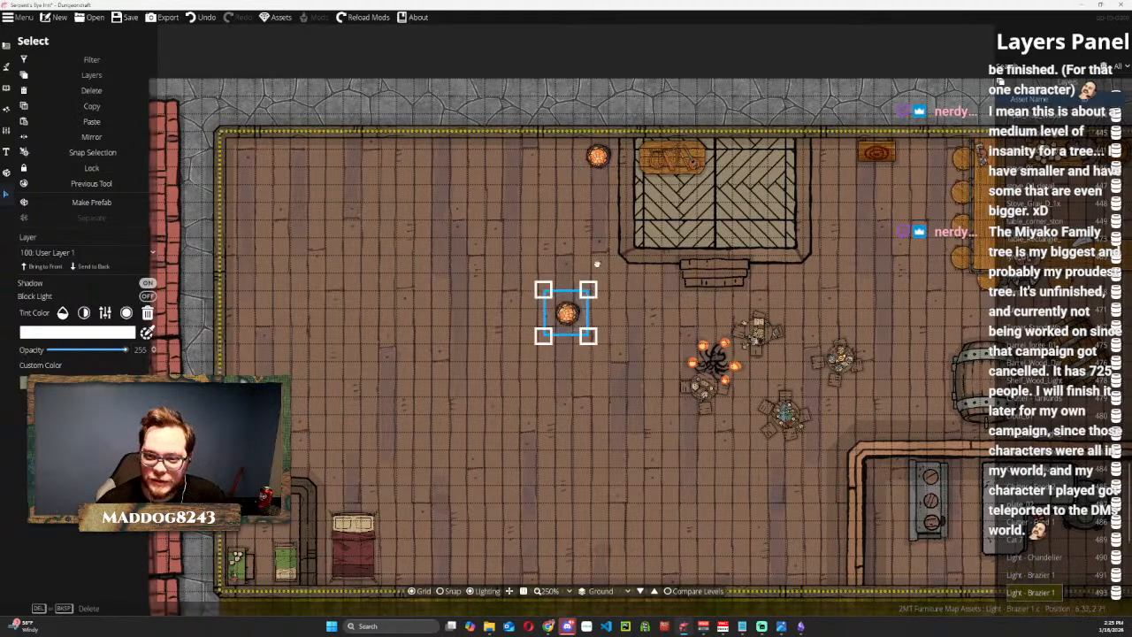
left_click_drag(555, 305, 814, 144)
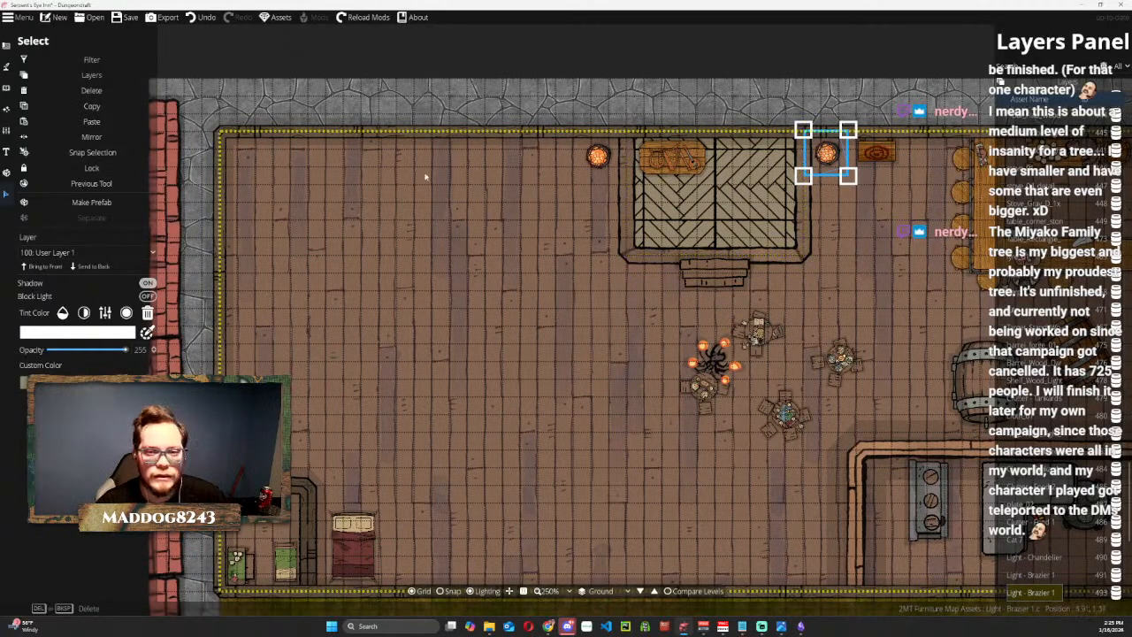
left_click(602, 157)
left_click_drag(599, 156, 603, 156)
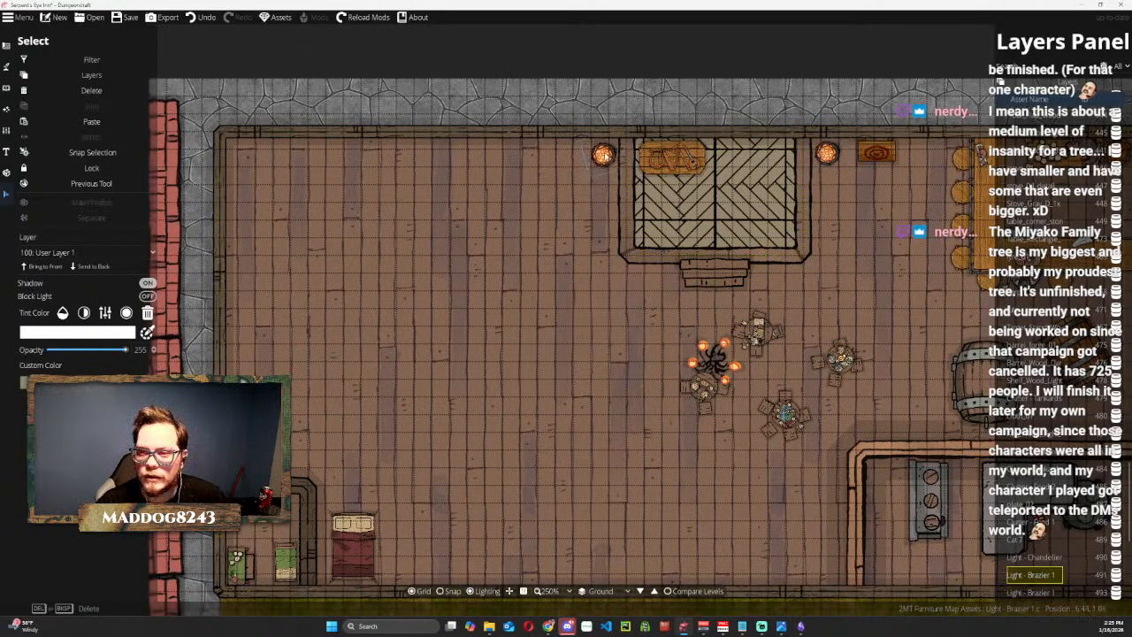
Shift the wooden target stand on the north wall slightly east, away from the brazier.
left_click(880, 153)
left_click_drag(883, 153, 891, 153)
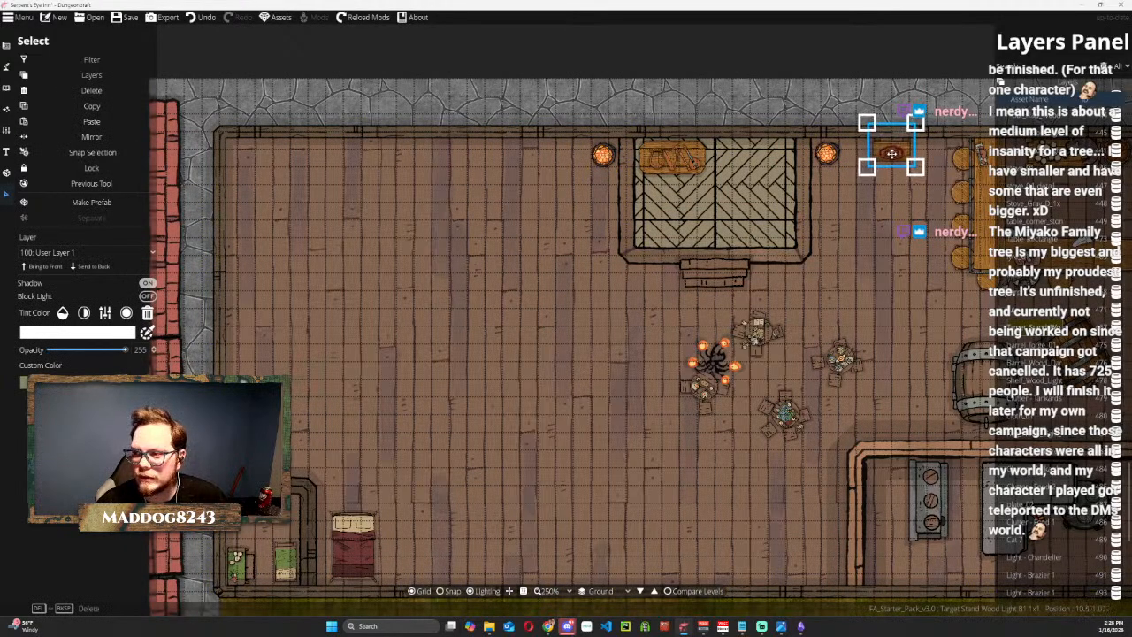
left_click(811, 49)
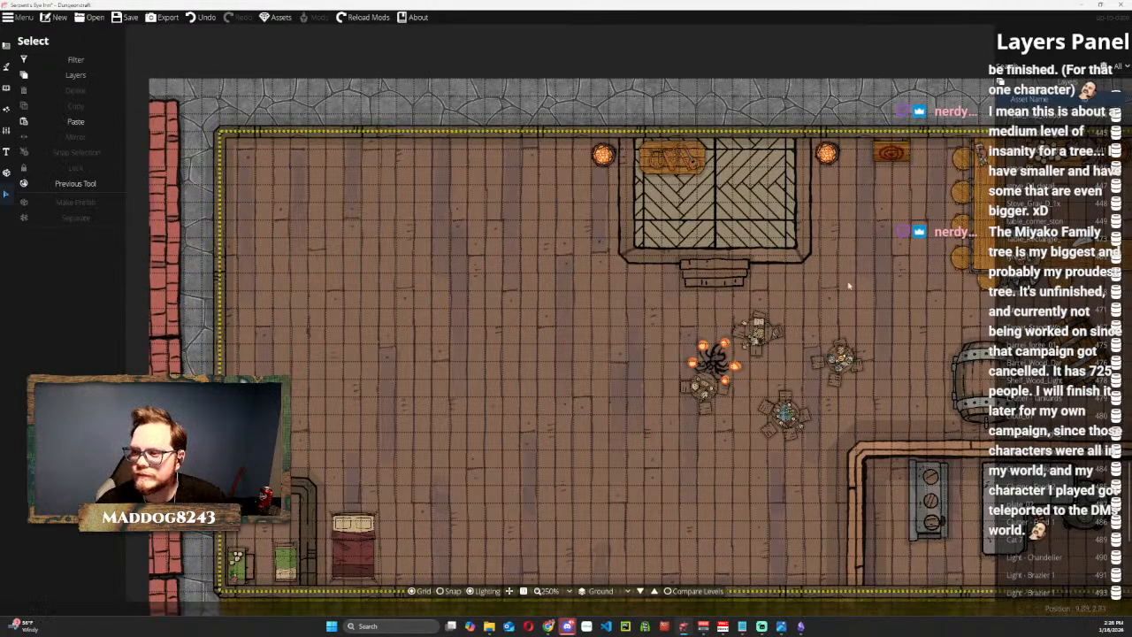
Move the group of four dining tables east toward the barrels and scale the group down slightly.
scroll(847, 285, "down", 2)
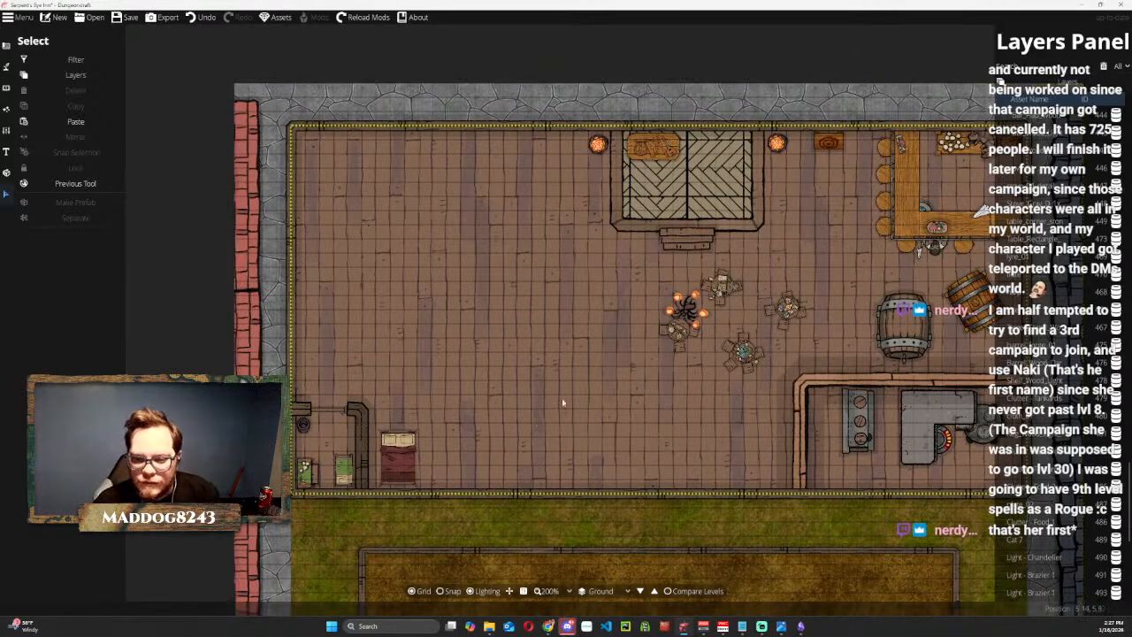
left_click_drag(655, 367, 579, 376)
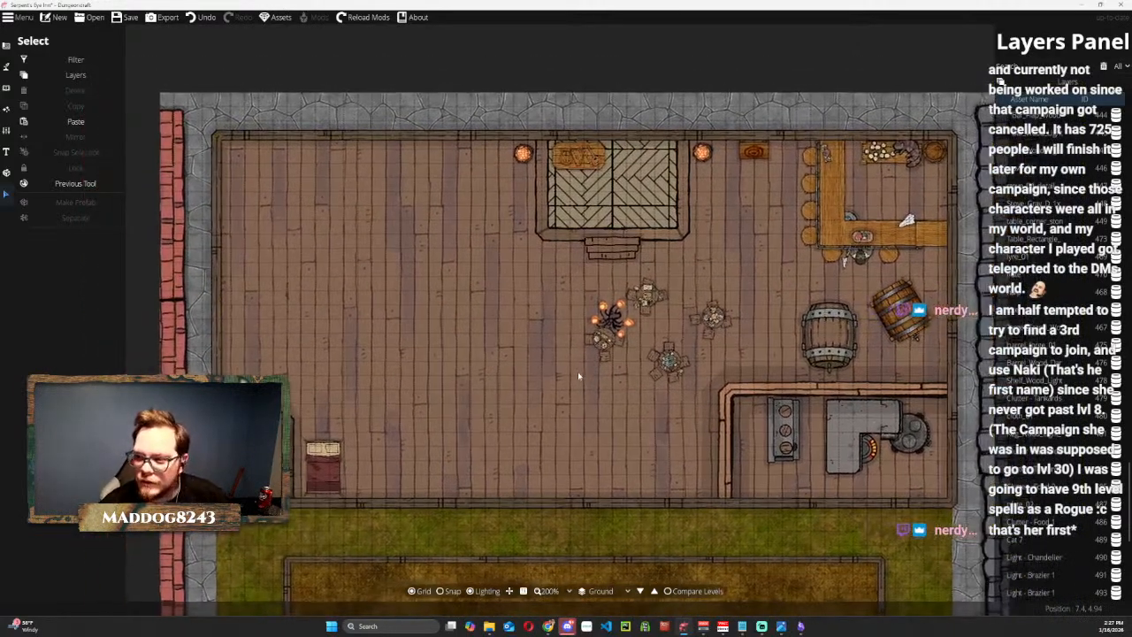
scroll(577, 371, "down", 2)
scroll(574, 380, "up", 2)
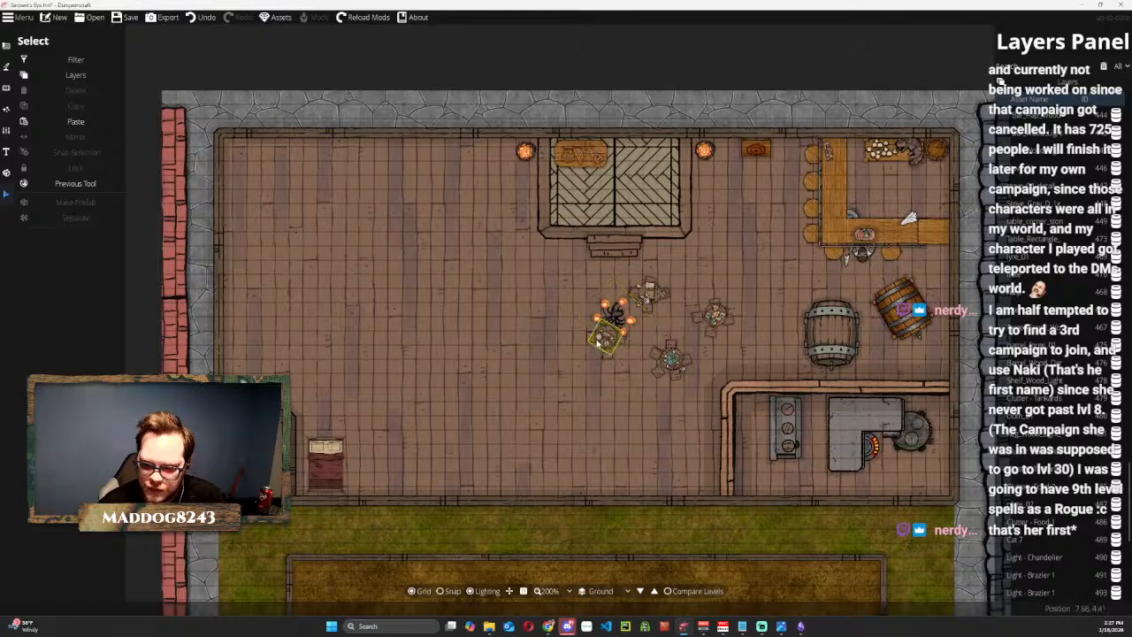
left_click(606, 334)
left_click_drag(605, 344, 657, 334)
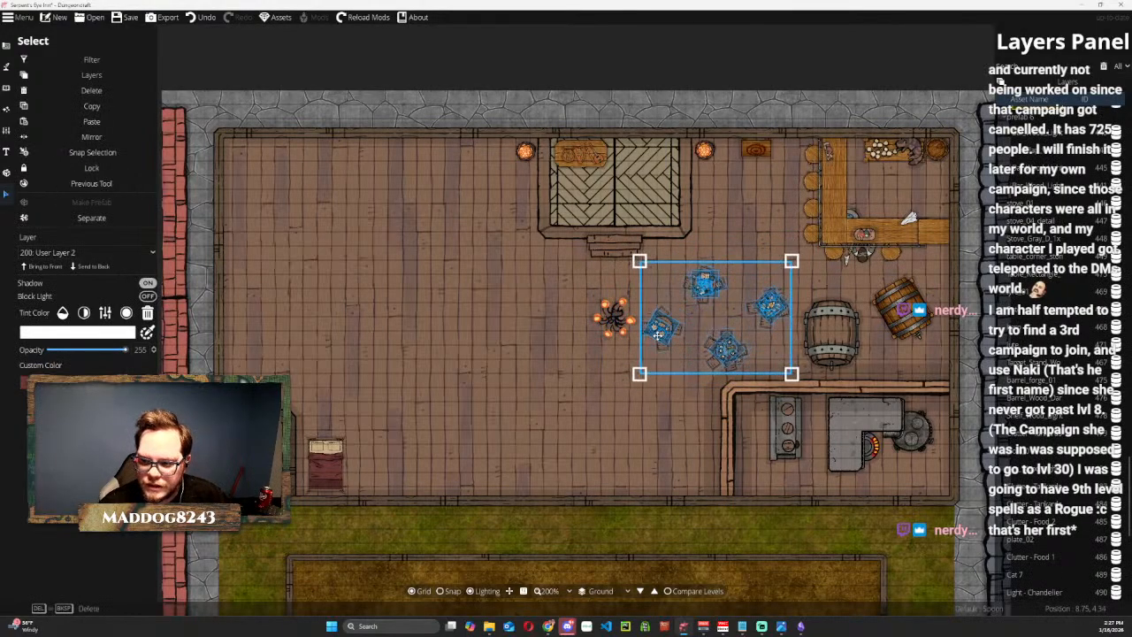
left_click_drag(640, 261, 652, 270)
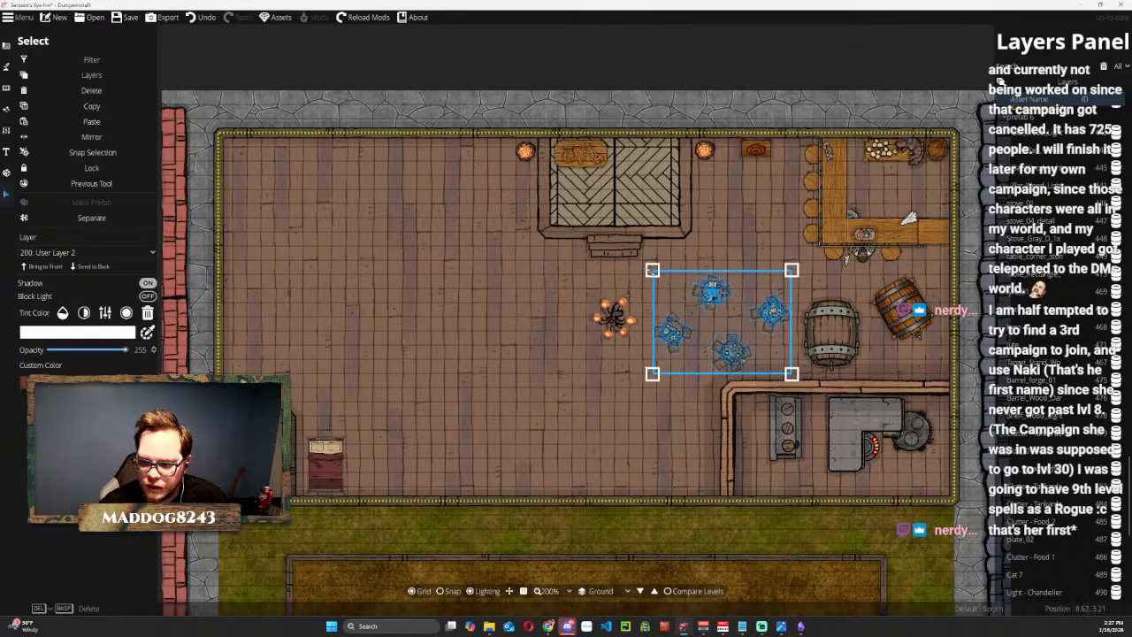
left_click_drag(707, 293, 699, 285)
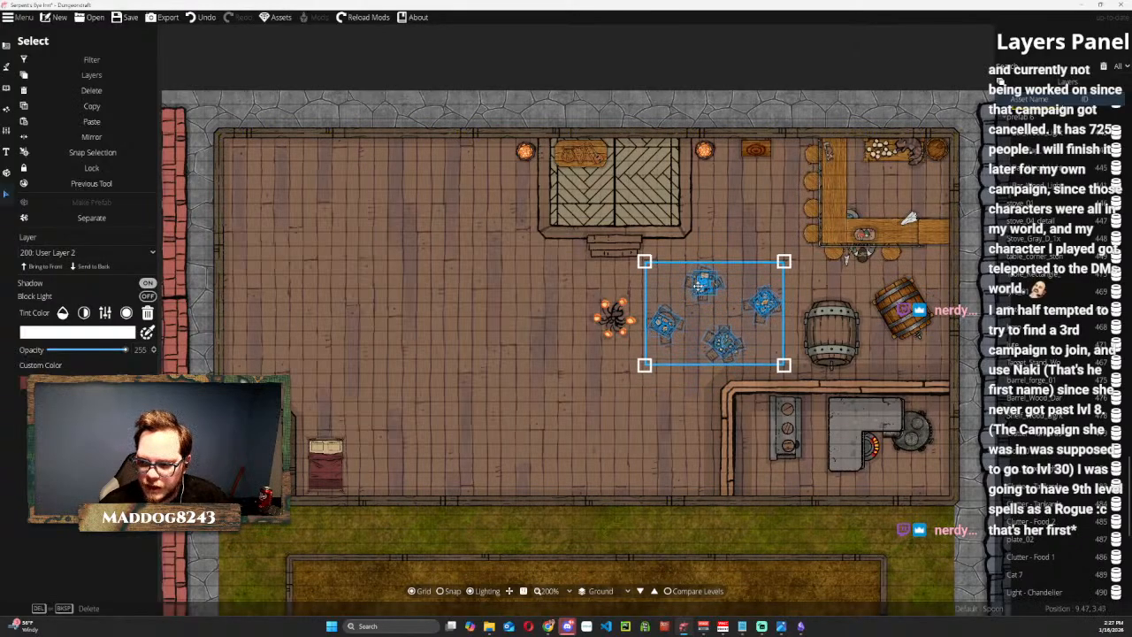
Delete the lit antler chandelier west of the dining tables.
left_click(608, 309)
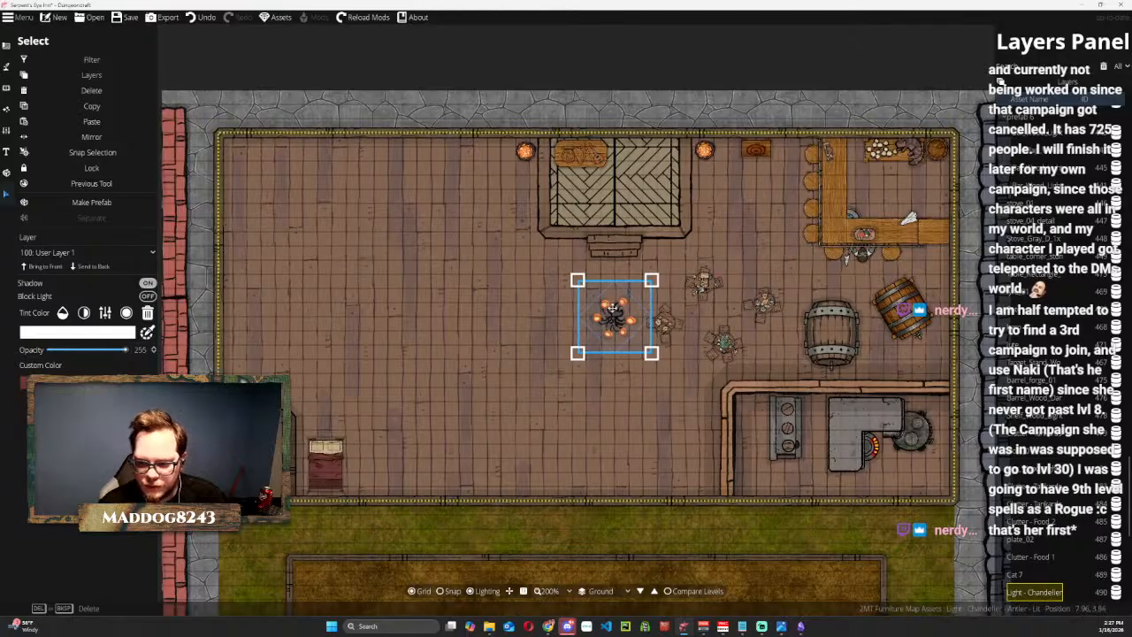
left_click_drag(592, 308, 591, 344)
key("Delete")
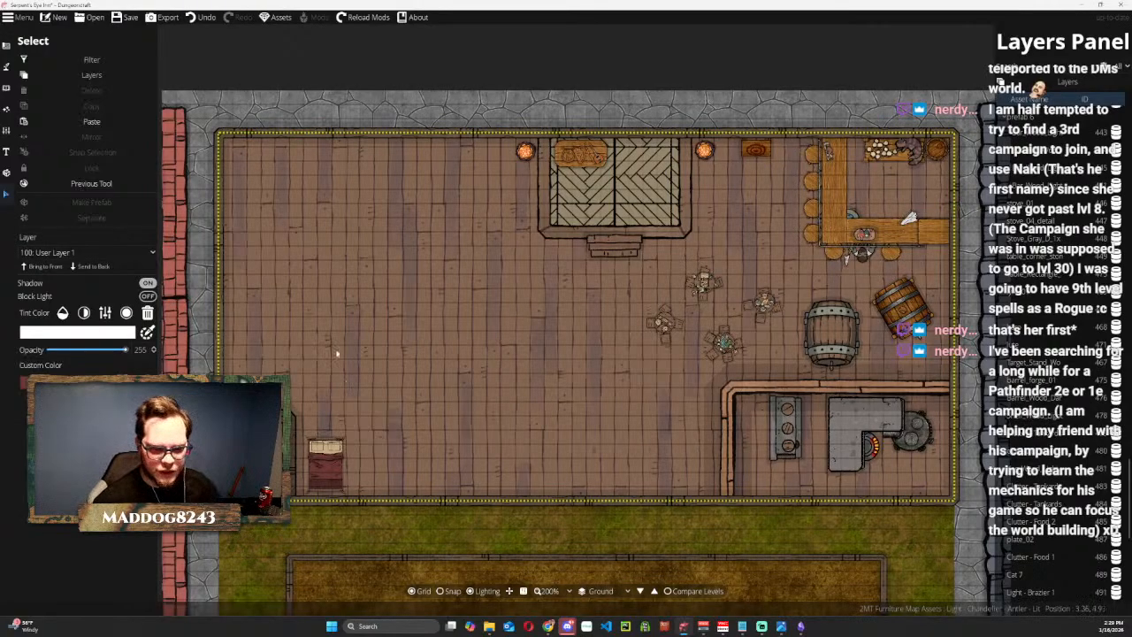
left_click(394, 47)
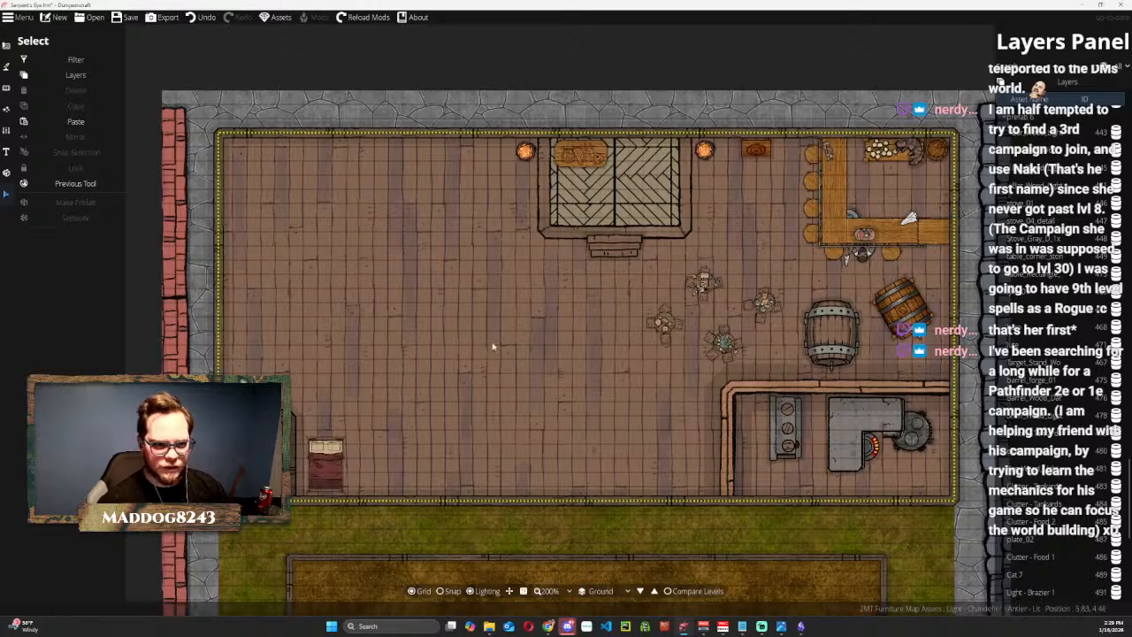
left_click_drag(494, 346, 380, 338)
scroll(380, 338, "down", 2)
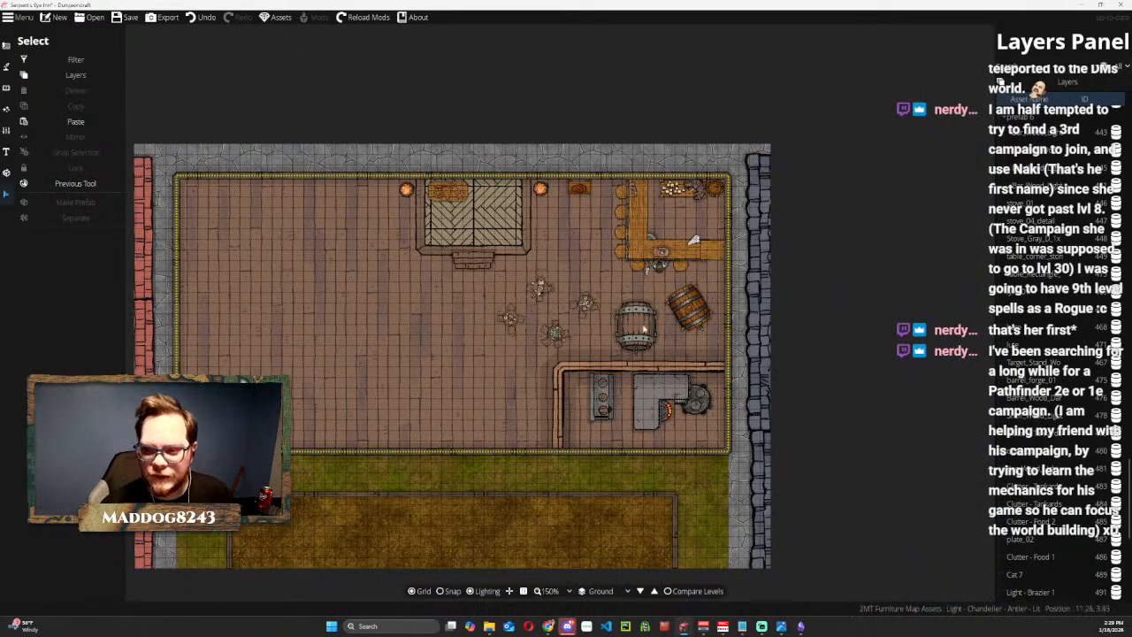
scroll(570, 296, "up", 2)
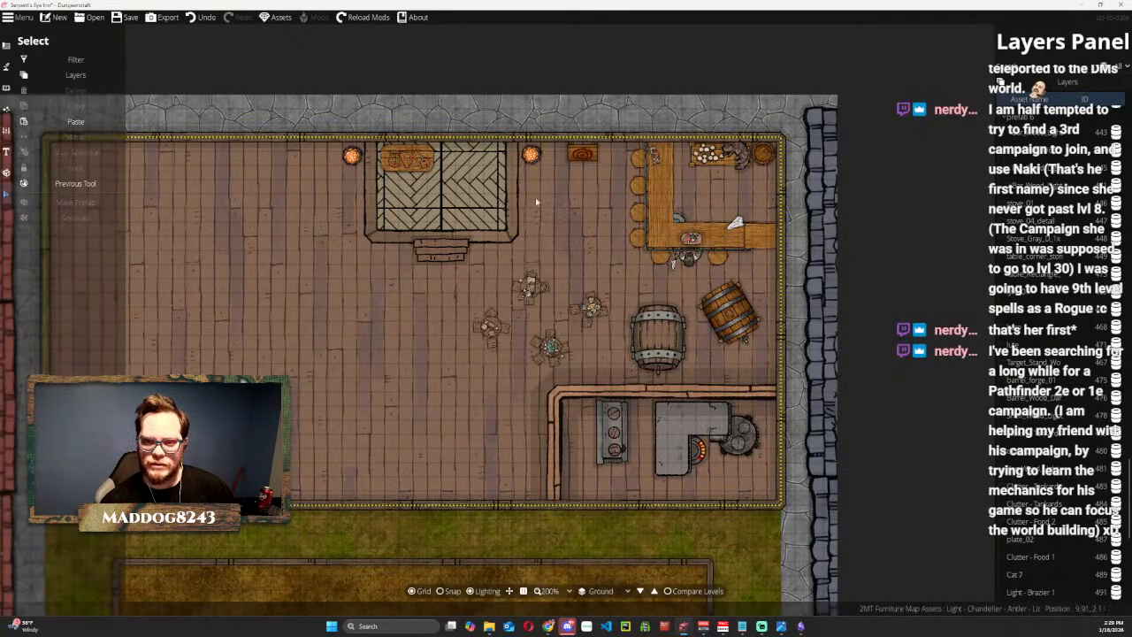
Nudge the group of four dining tables slightly west, keeping it between the stage steps and the barrels.
left_click_drag(379, 393, 460, 393)
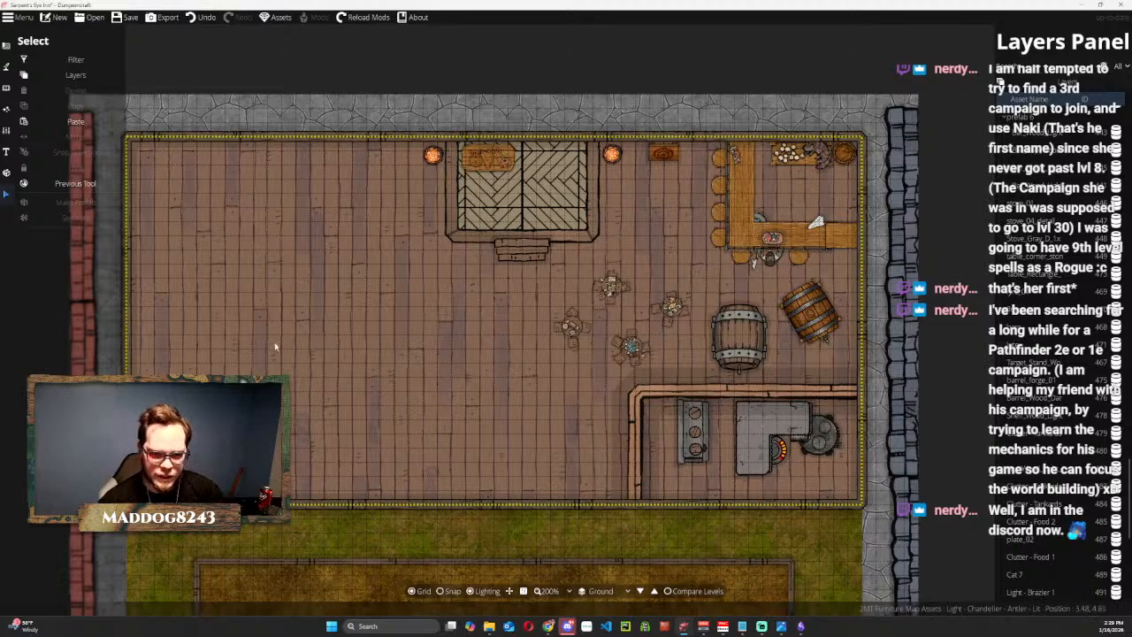
left_click_drag(419, 273, 473, 240)
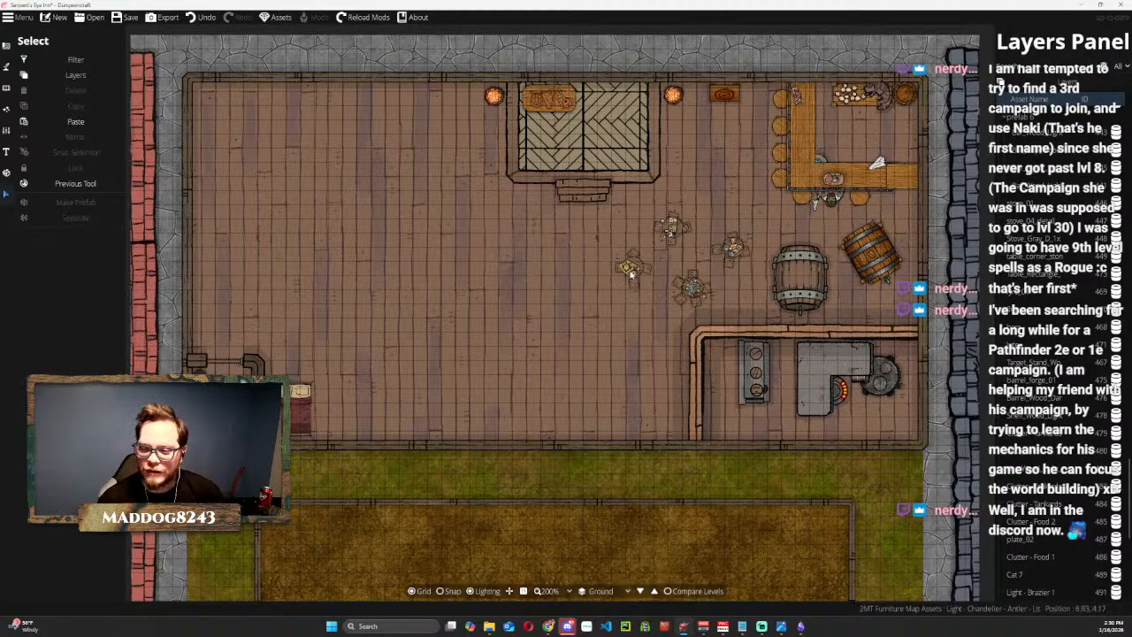
left_click(612, 227)
left_click_drag(613, 206, 597, 172)
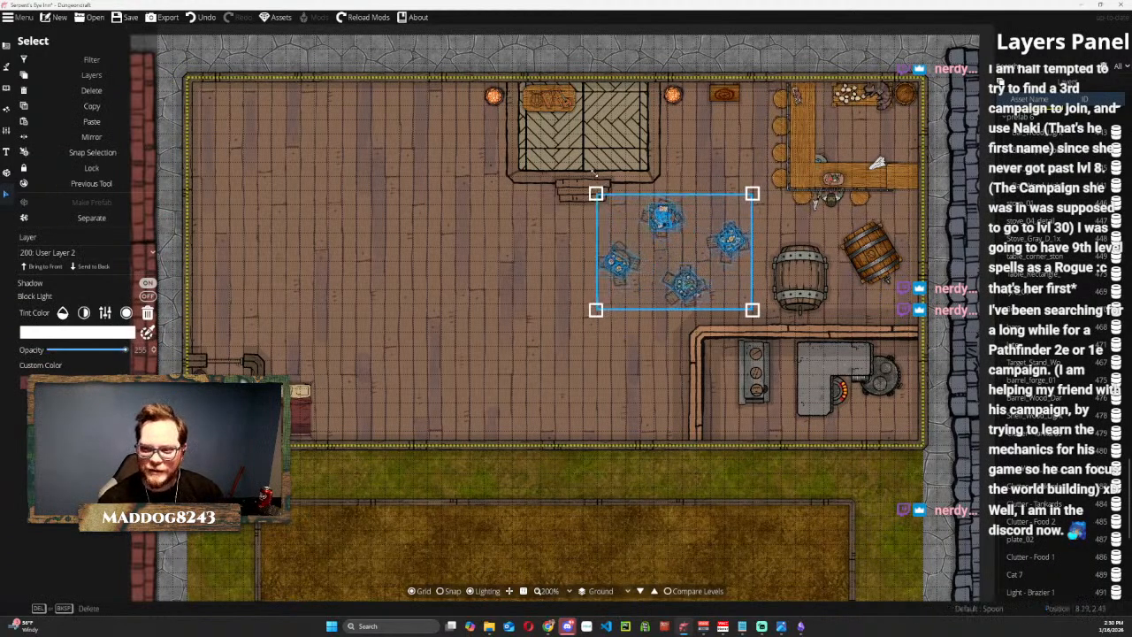
left_click_drag(635, 225, 633, 234)
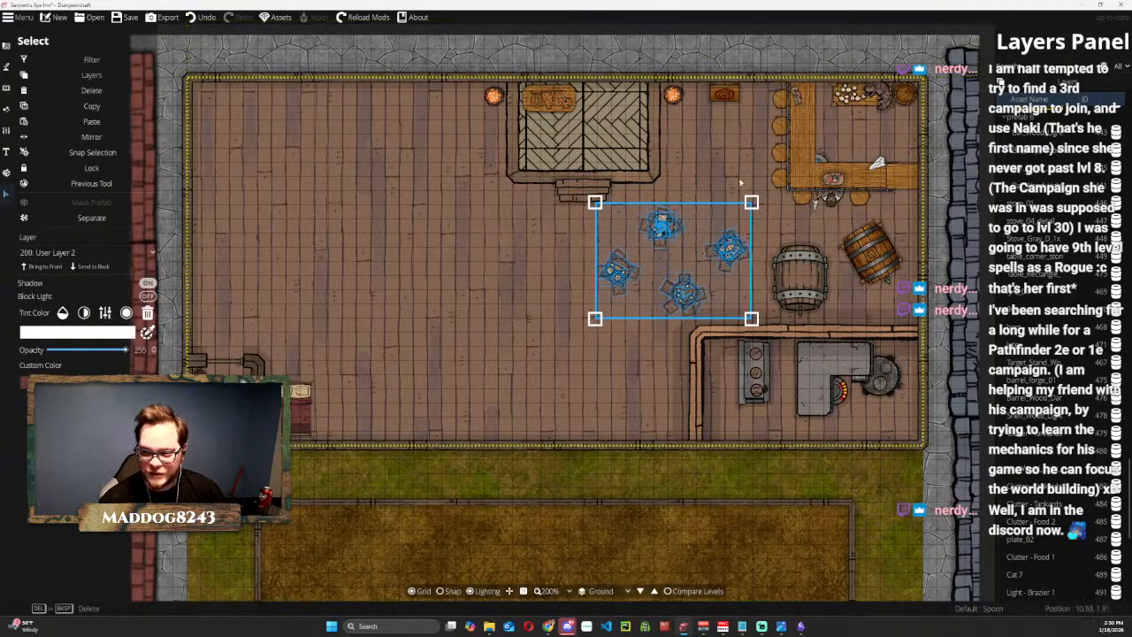
Delete the L-shaped wall and the adjoining door of the small room in the inn's southwest corner.
left_click_drag(783, 298, 606, 360)
left_click(889, 361)
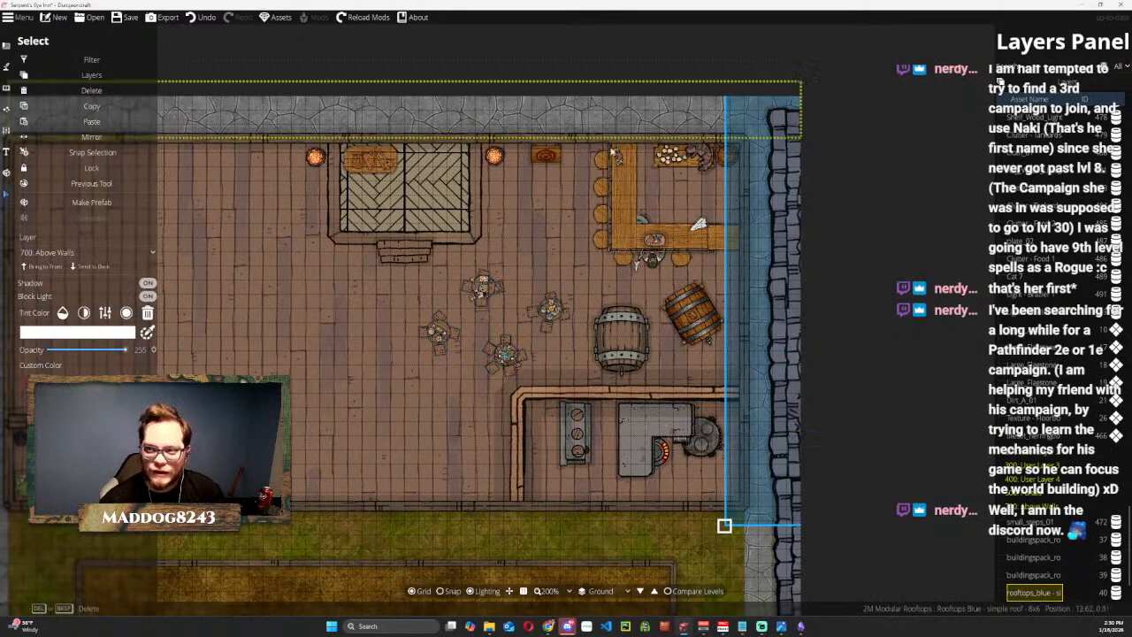
left_click_drag(423, 292, 584, 232)
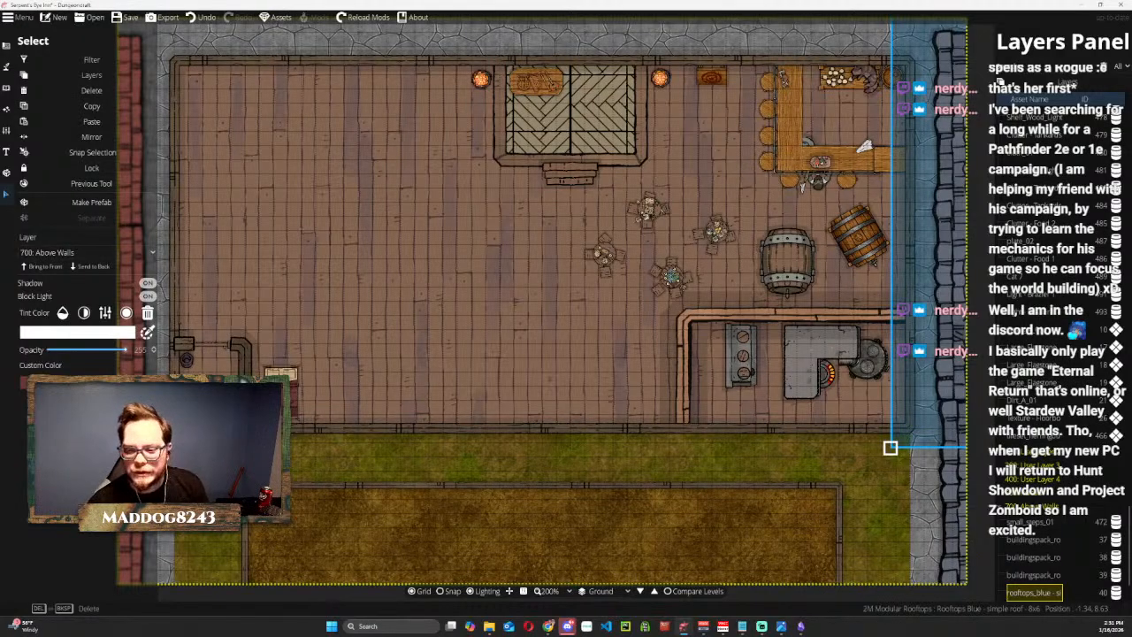
left_click(661, 319)
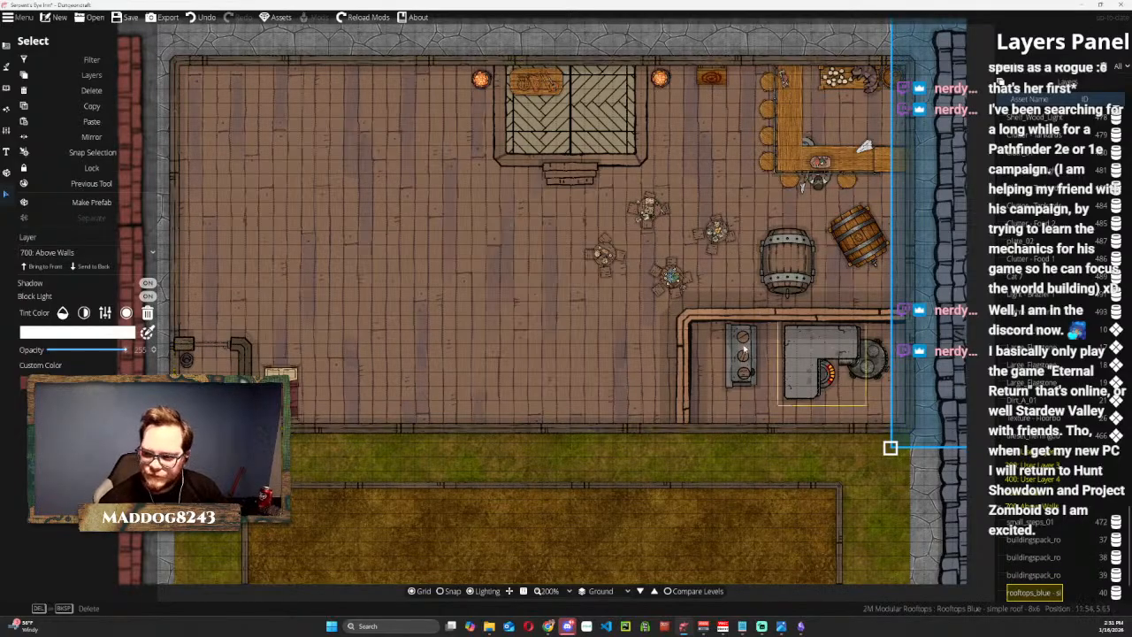
left_click(686, 316)
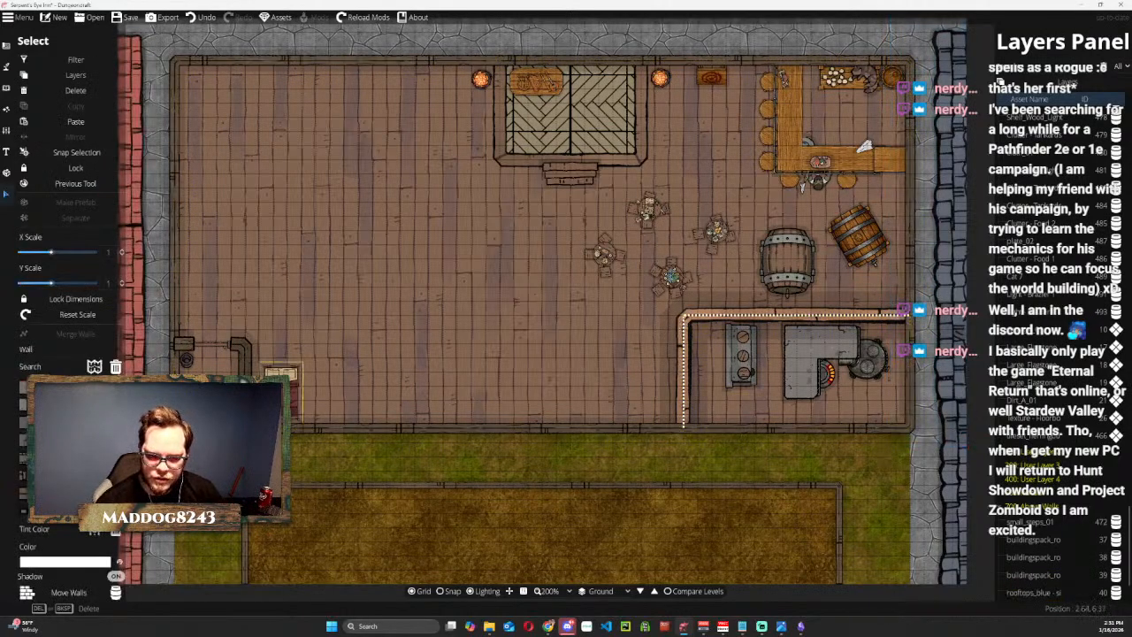
left_click(239, 345)
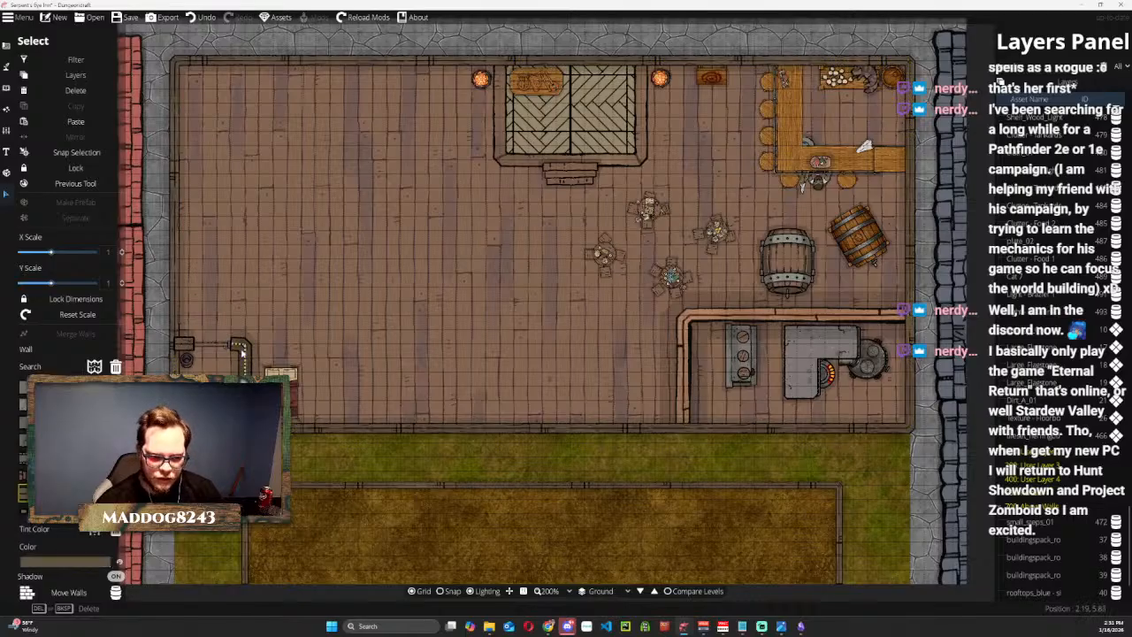
key("Delete")
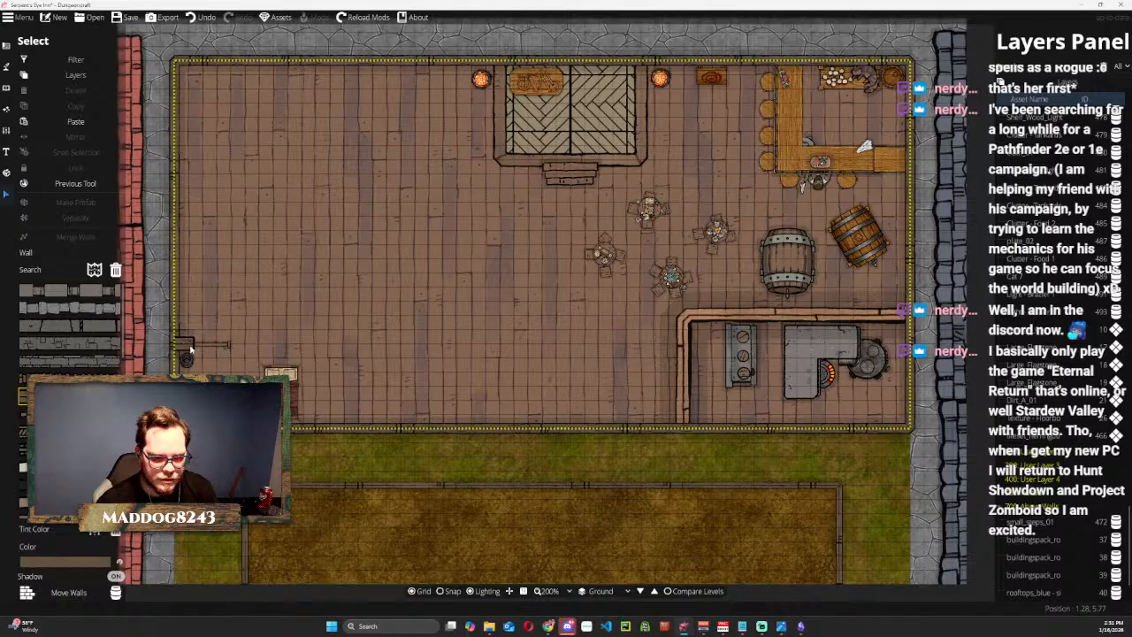
left_click(204, 348)
key("Delete")
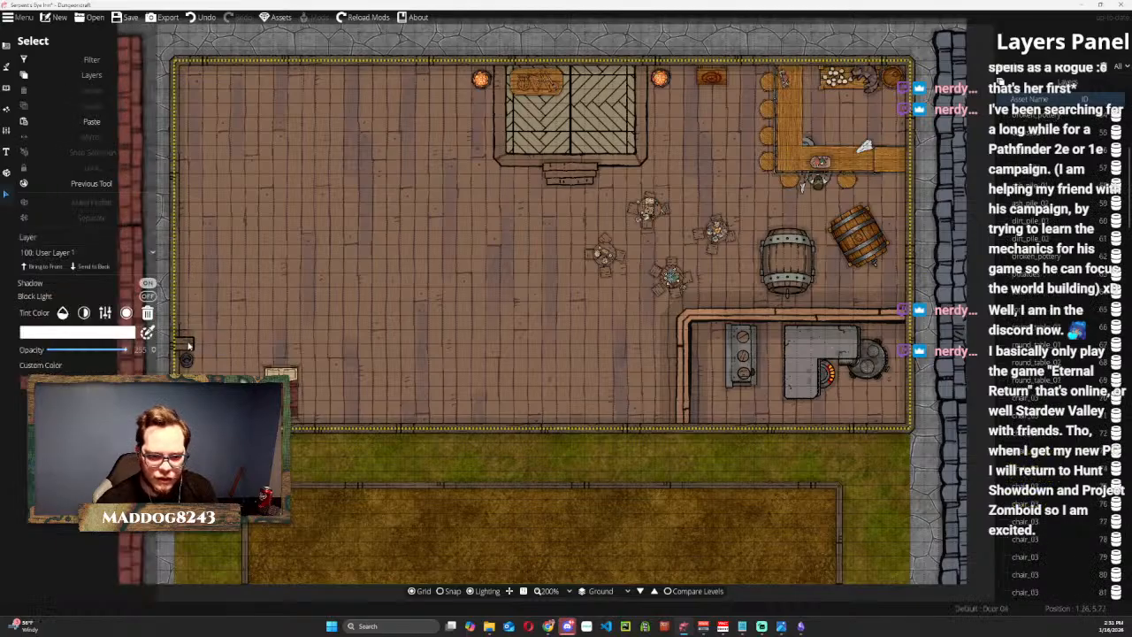
Look through the layer entries for the short wall stub left on the west wall.
left_click(186, 343)
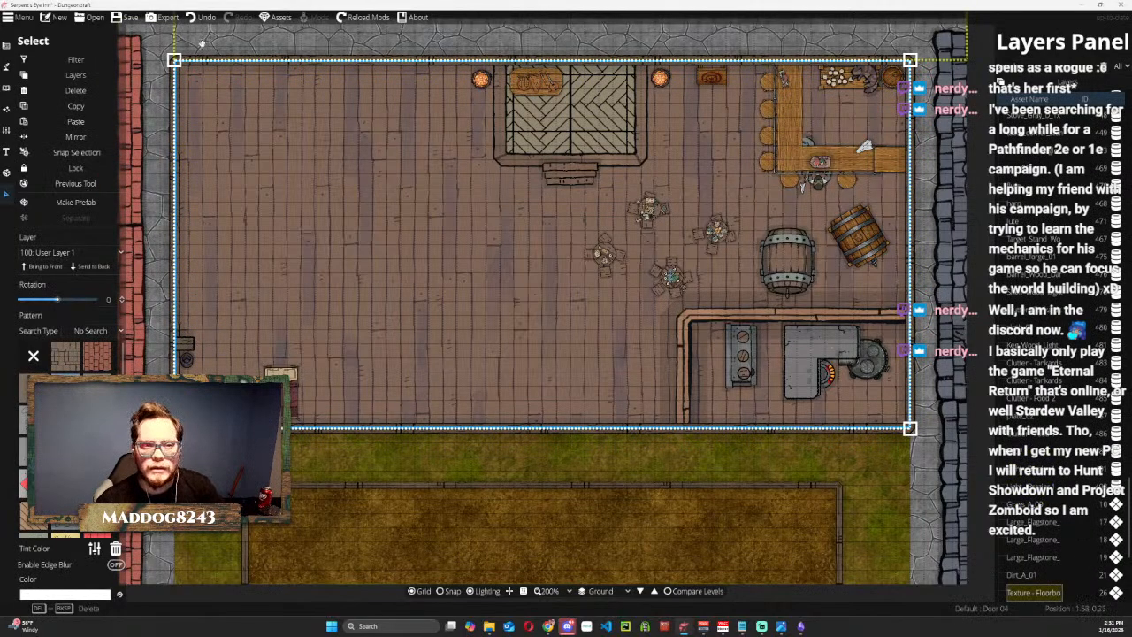
left_click(557, 545)
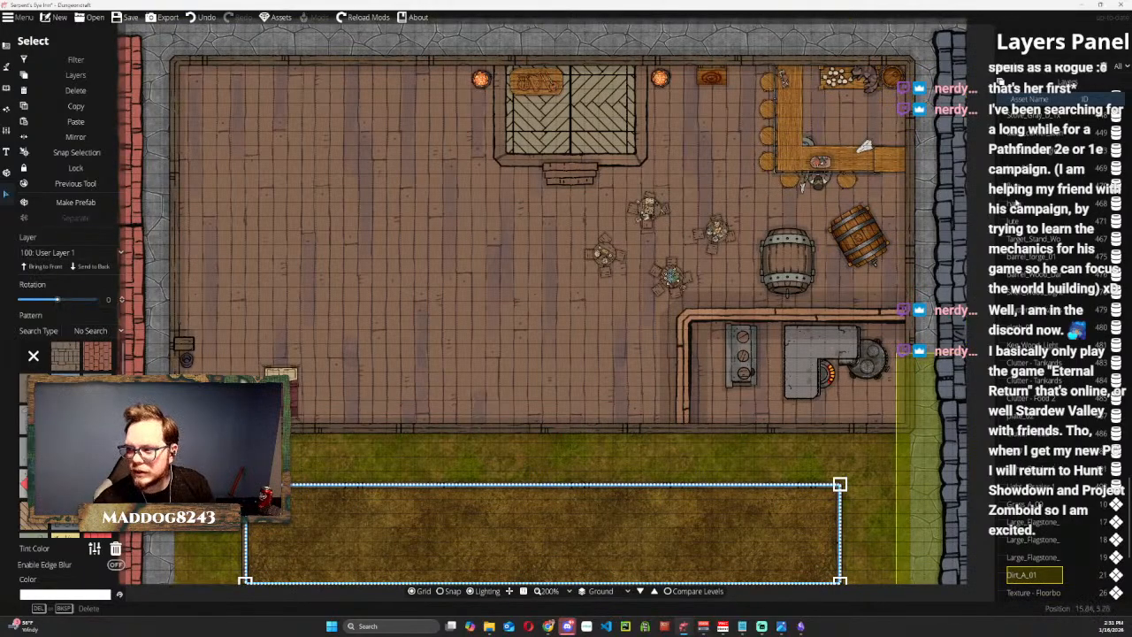
left_click(1028, 538)
left_click(1031, 522)
left_click(1033, 487)
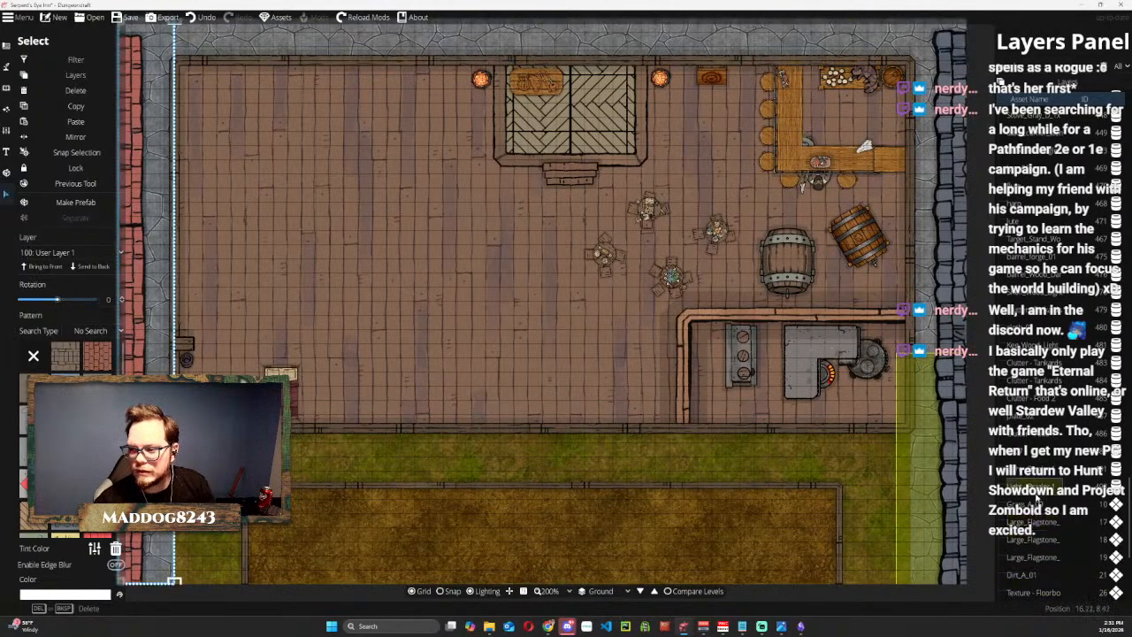
left_click(1031, 468)
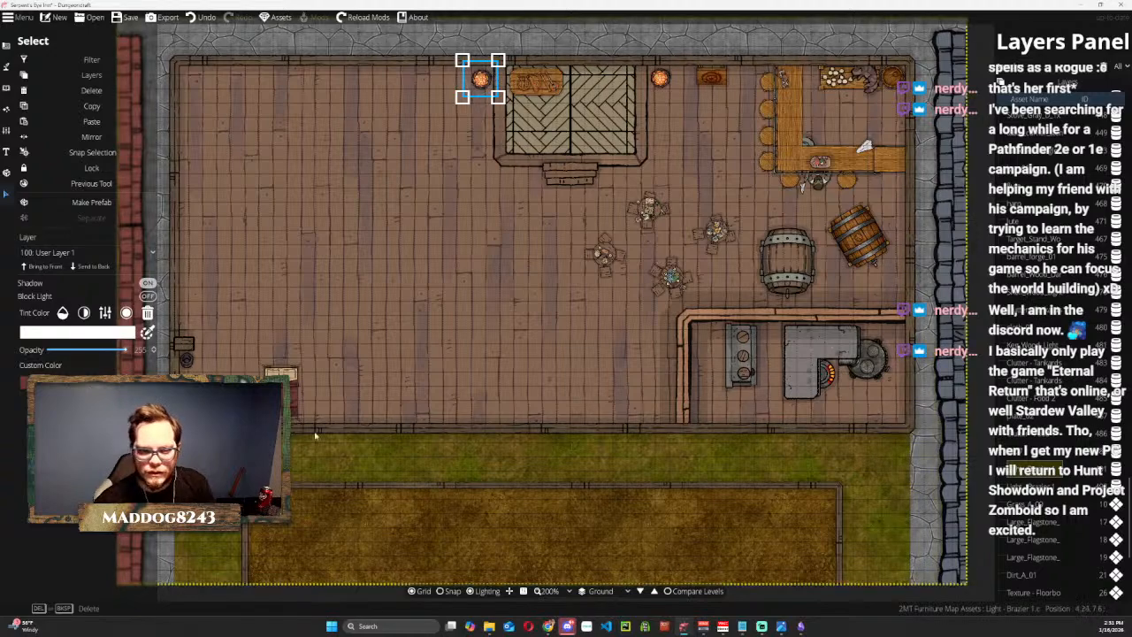
left_click(1056, 63)
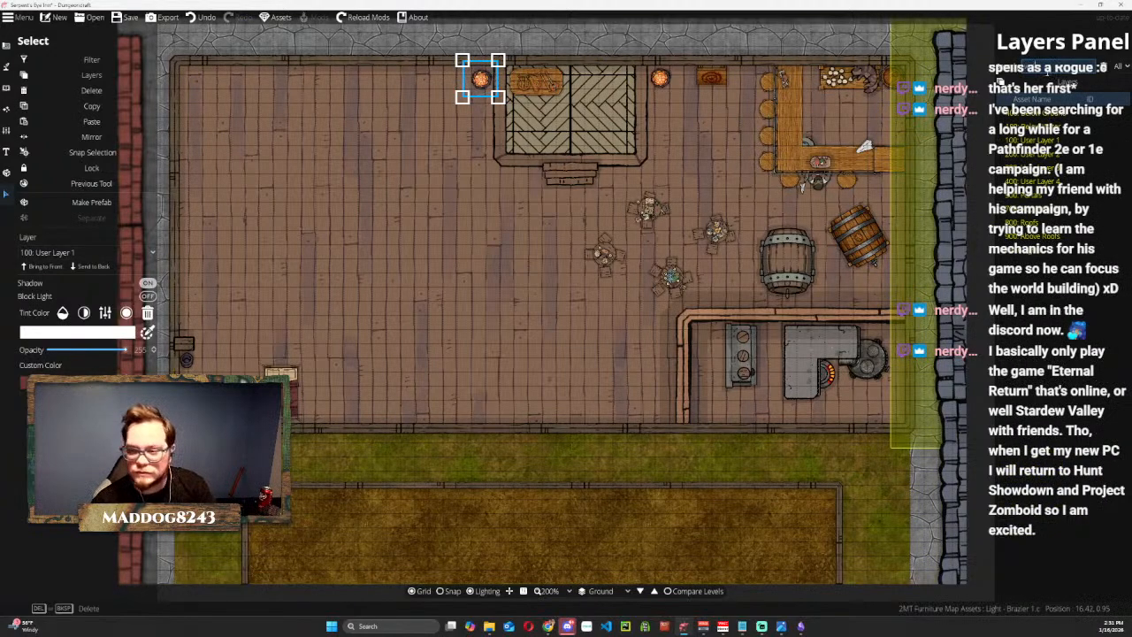
left_click(1033, 183)
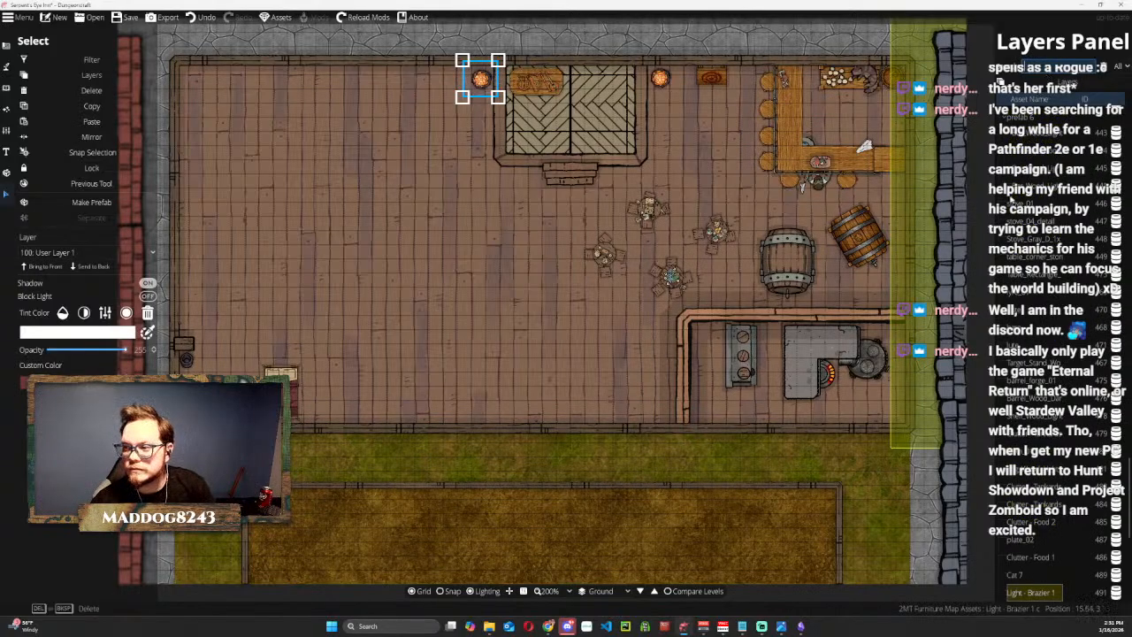
Undo the deletion of the southwest room's wall and door.
left_click(554, 318)
key("ctrl+z")
key("ctrl+z")
key("ctrl+z")
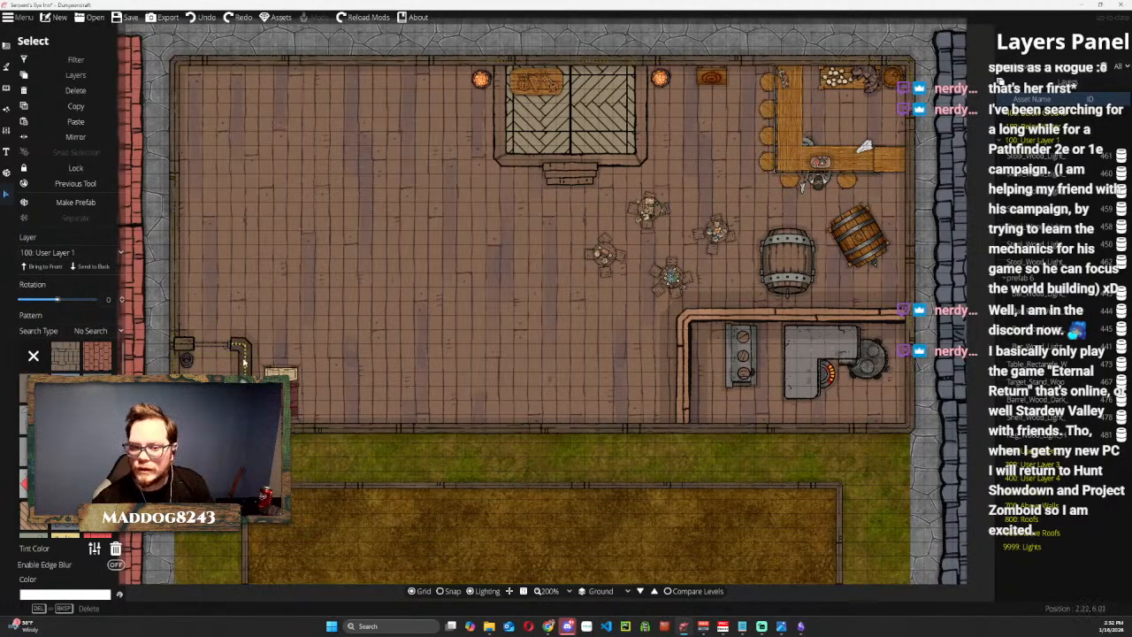
Check which pieces of the southwest corner room can be selected and delete its door.
left_click(245, 362)
scroll(192, 357, "up", 2)
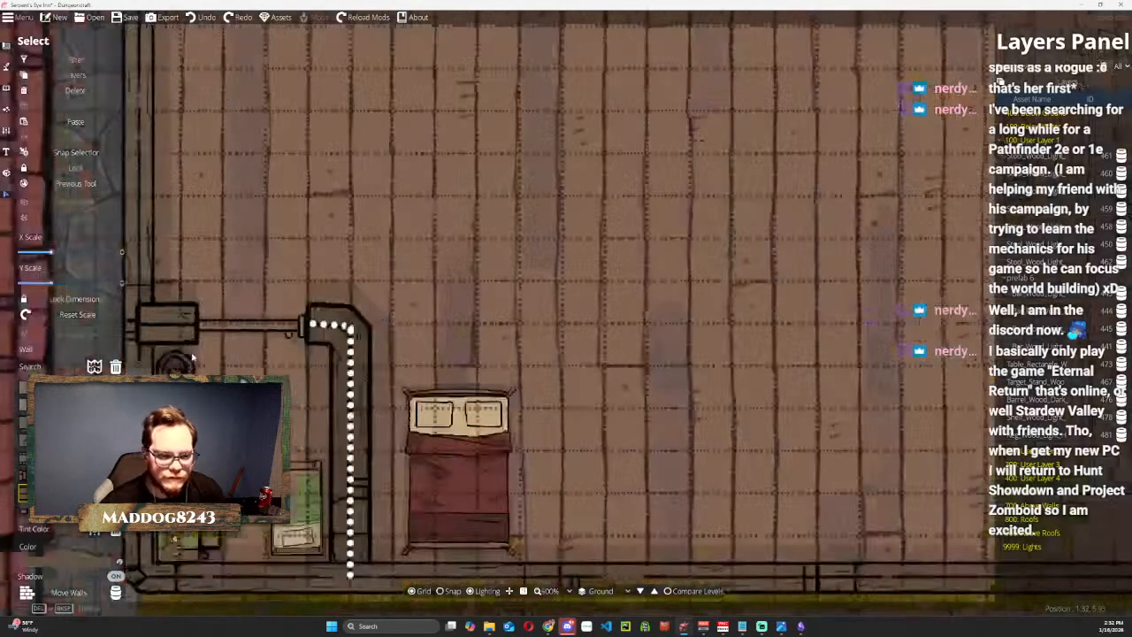
scroll(232, 274, "up", 2)
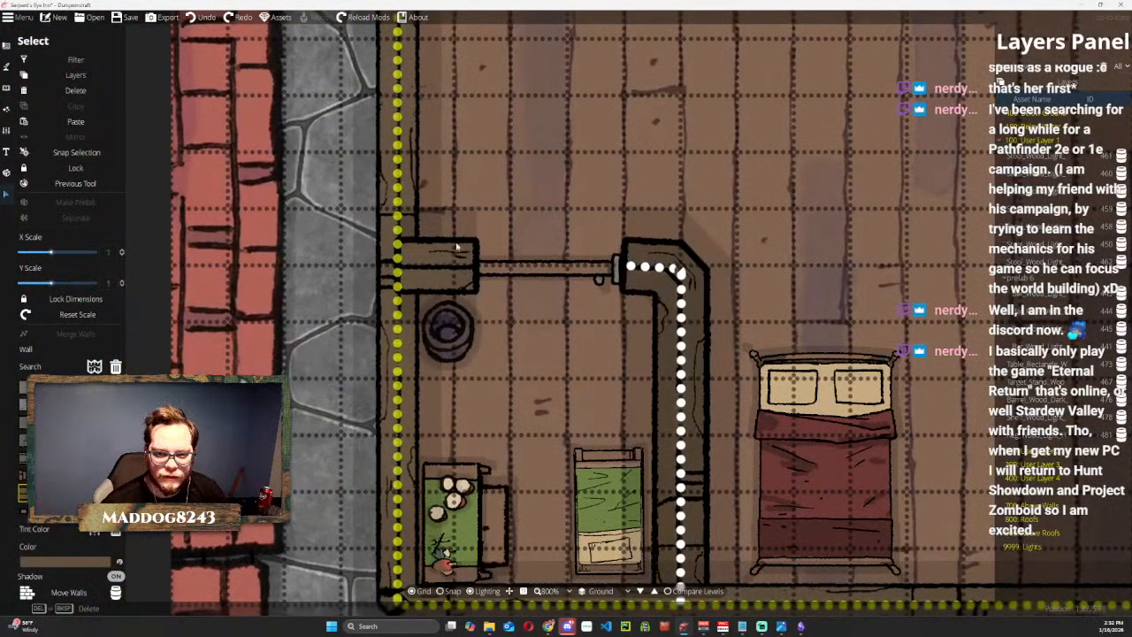
left_click(469, 268)
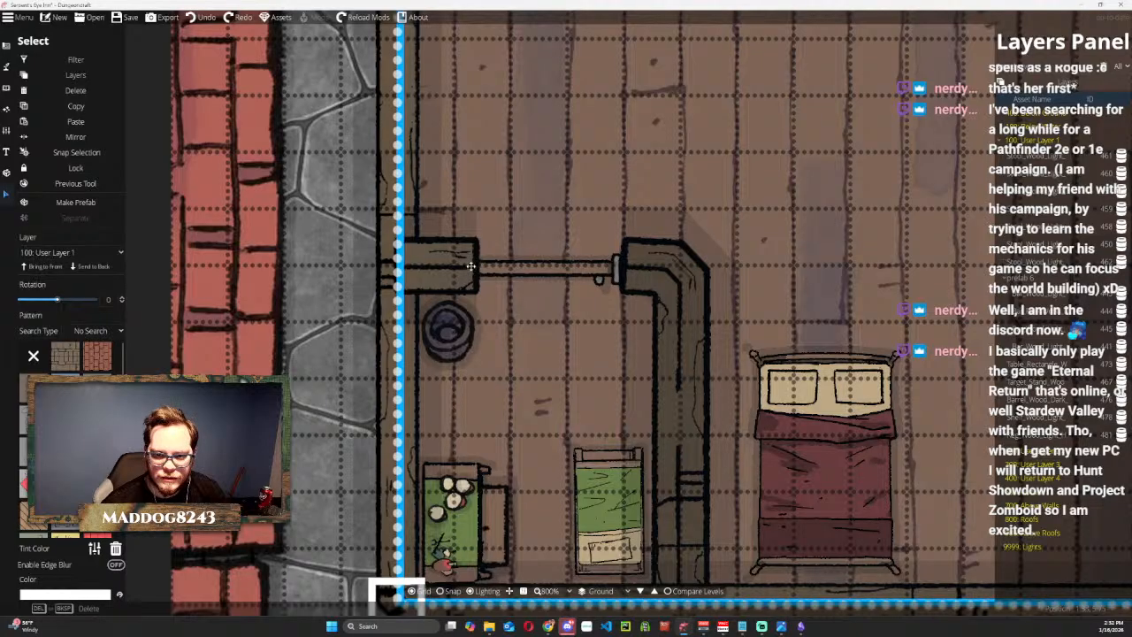
scroll(316, 177, "down", 3)
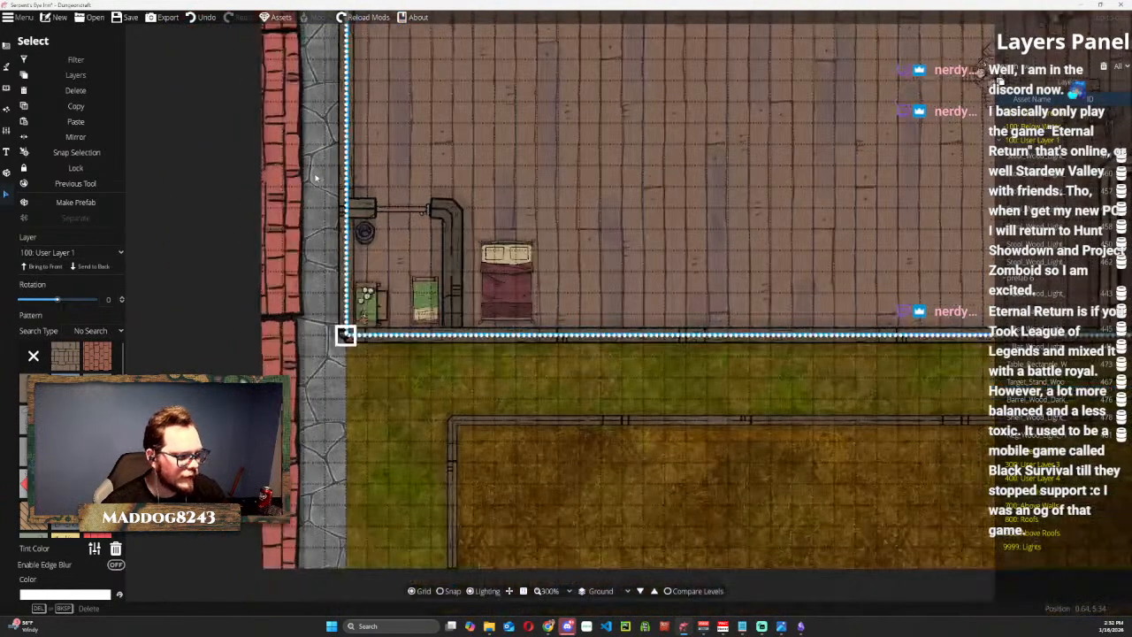
left_click(545, 512)
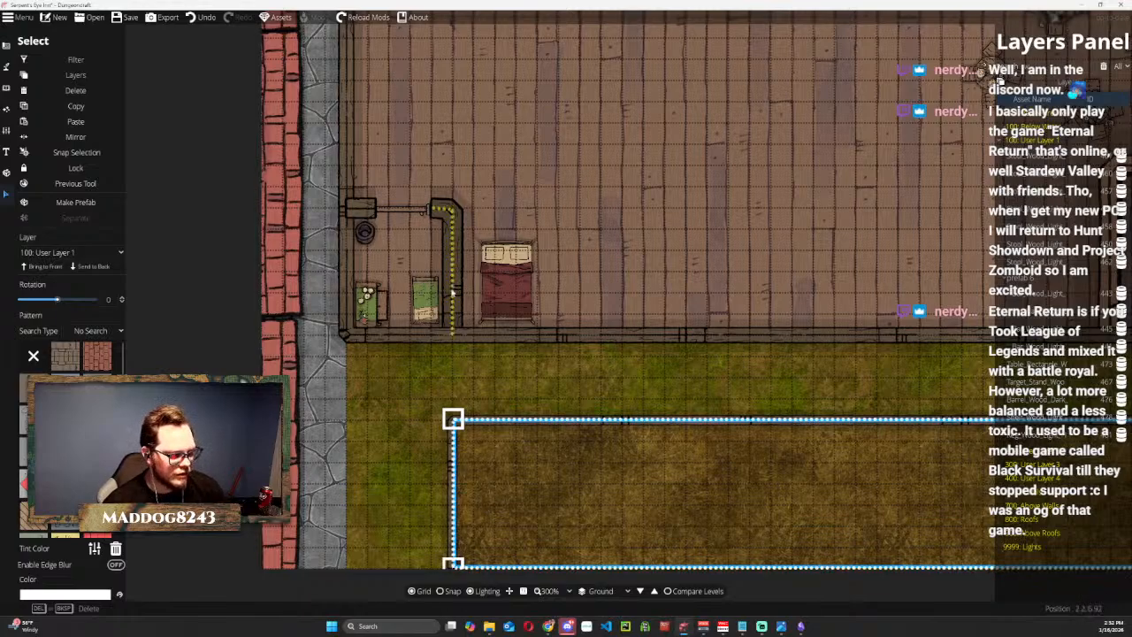
left_click_drag(492, 186, 655, 273)
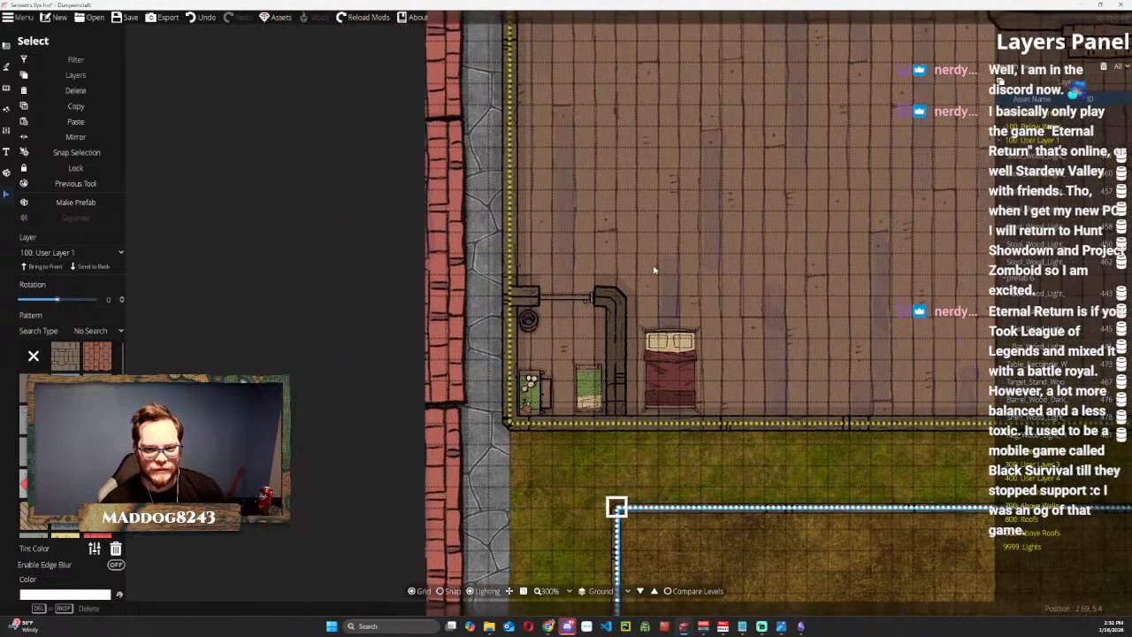
left_click(541, 299)
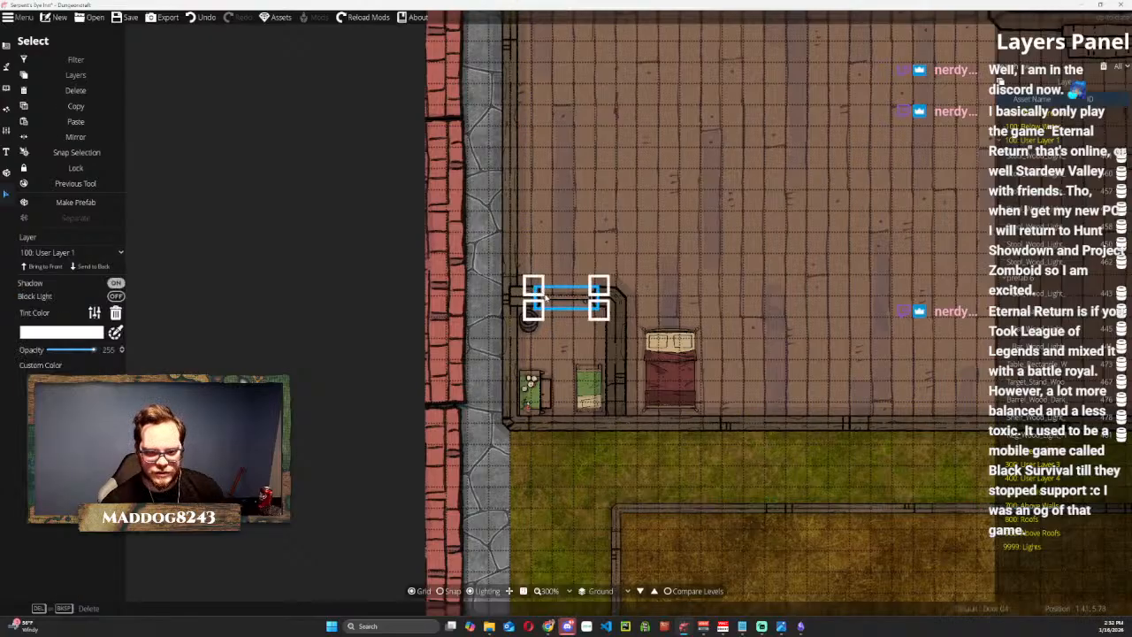
key("Delete")
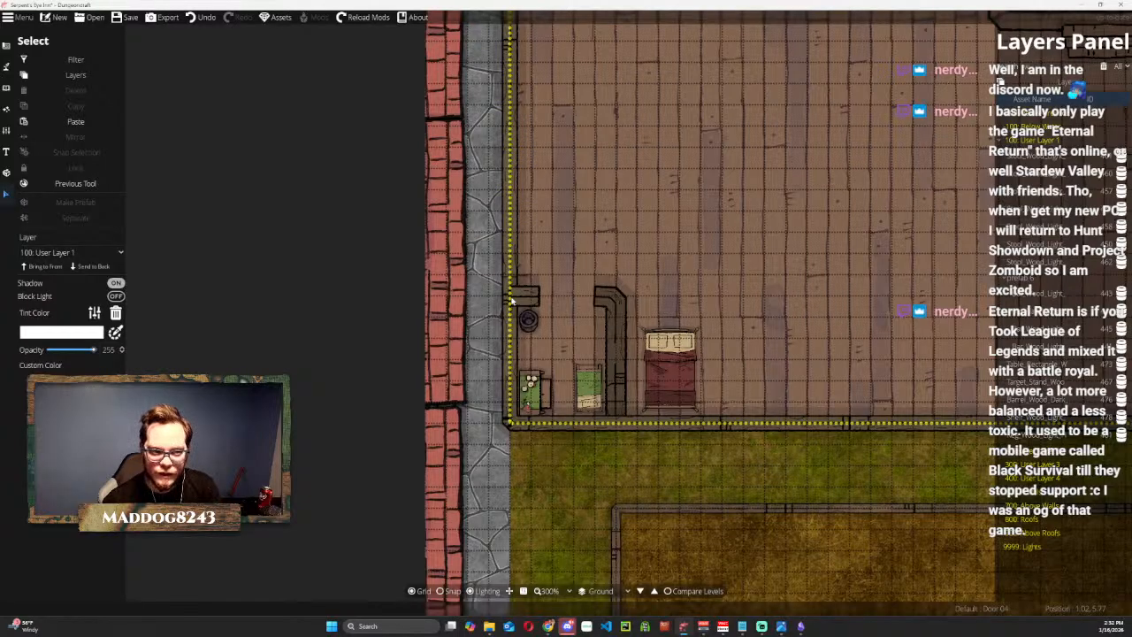
Try to pull the short wall stub away from the west wall, and undo the resulting shift of the floor.
scroll(517, 299, "up", 5)
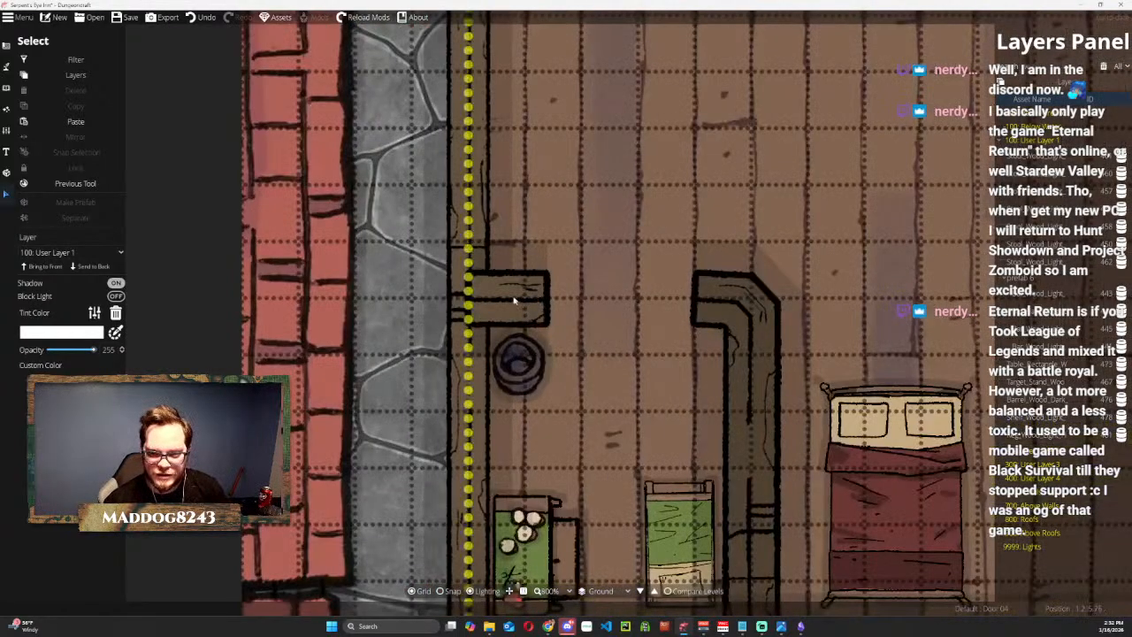
left_click(519, 302)
left_click_drag(554, 228, 711, 218)
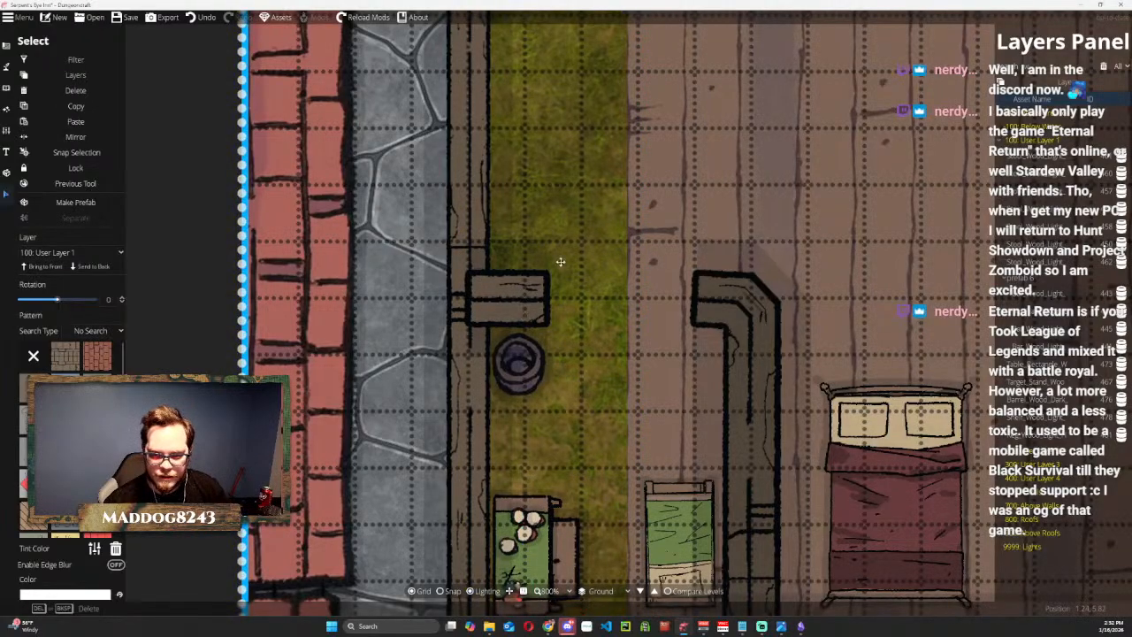
scroll(579, 239, "down", 5)
key("ctrl+z")
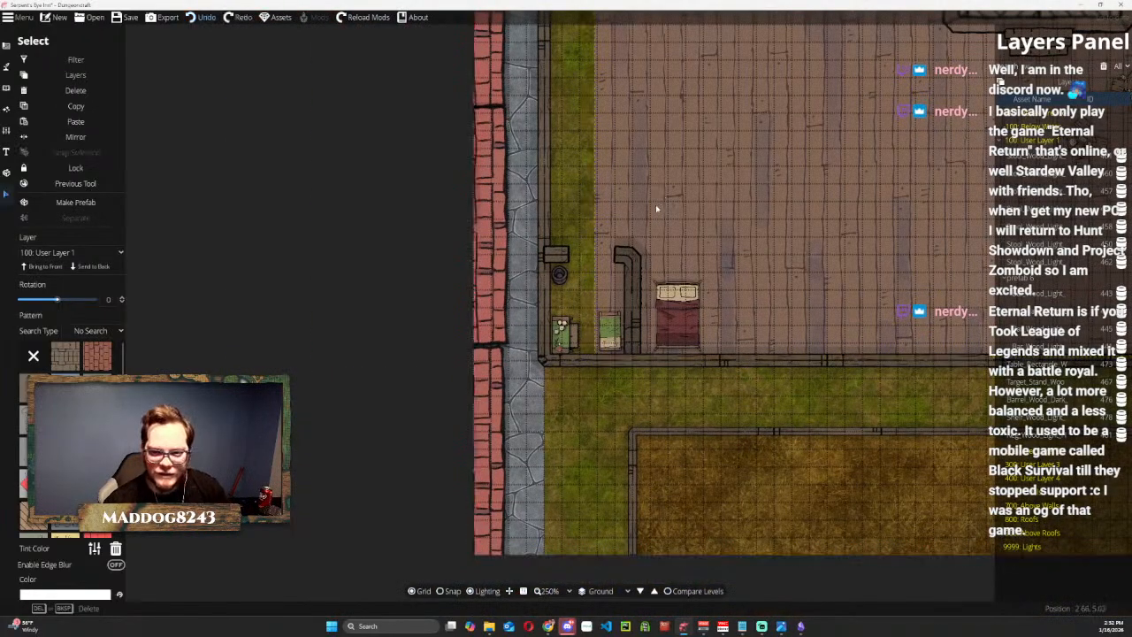
key("ctrl+z")
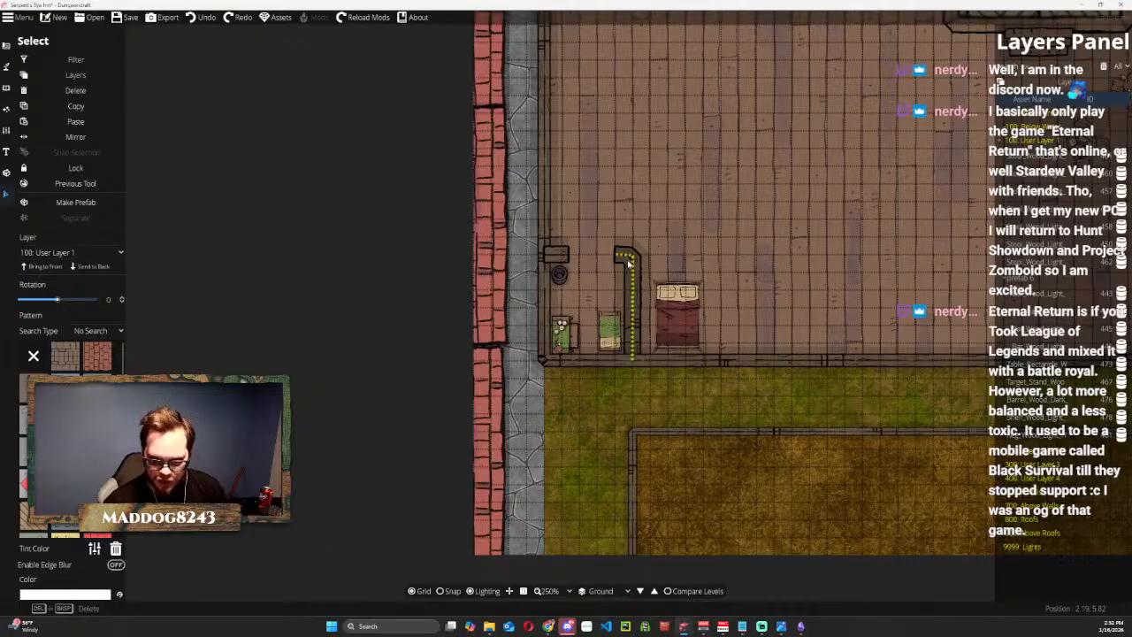
Delete the L-shaped wall between the small green bed and the double bed in the southwest corner.
left_click(626, 257)
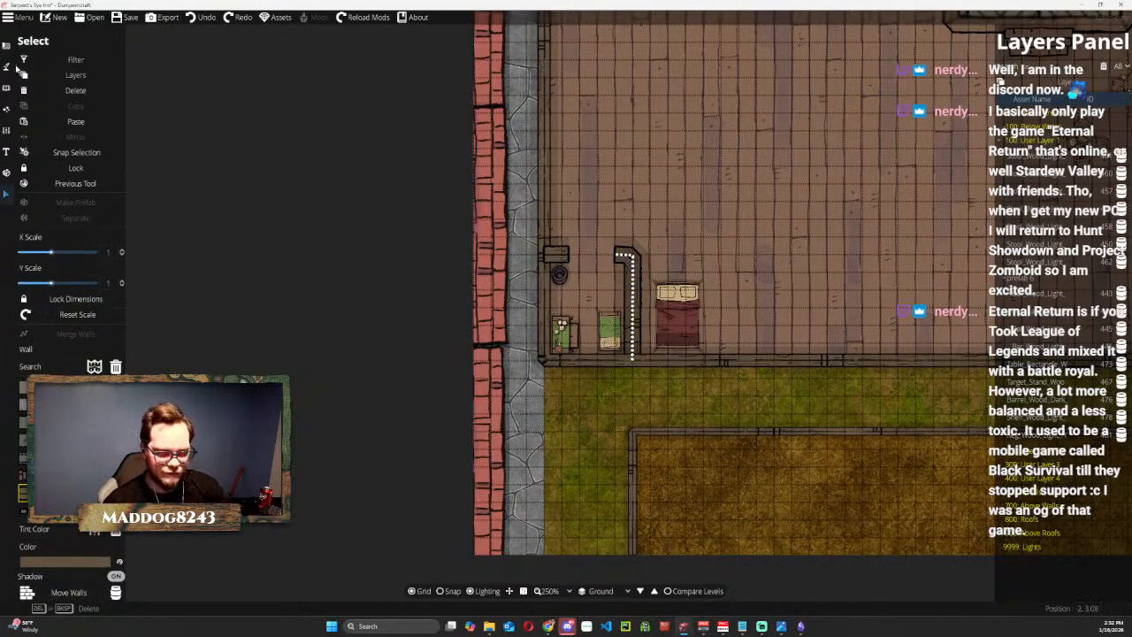
key("Delete")
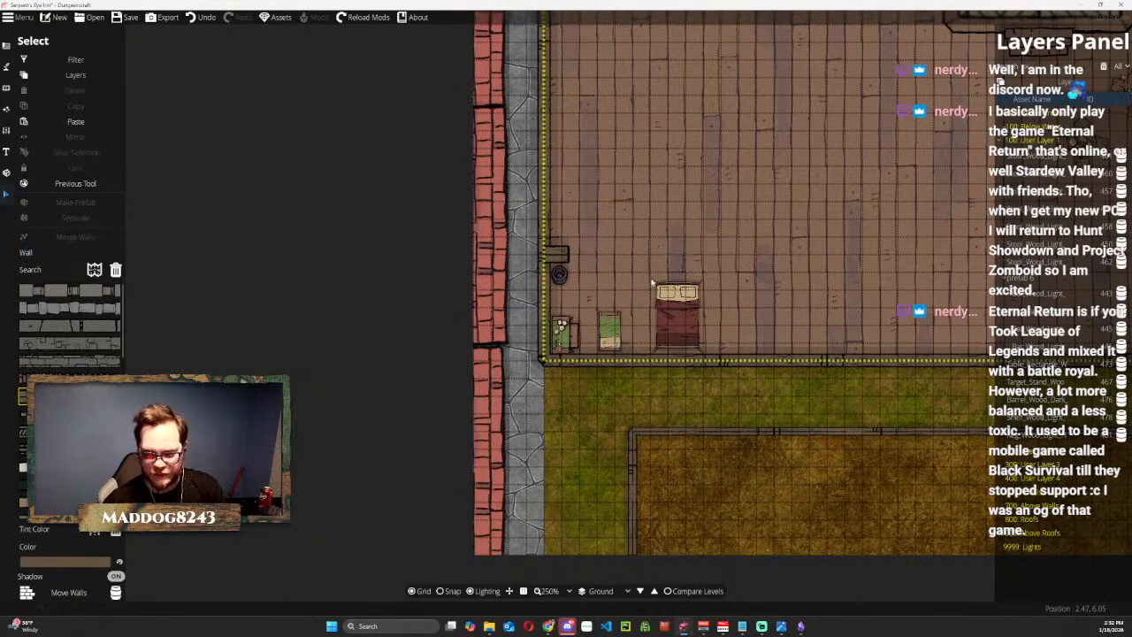
Move the double bed, small green bed, bucket, small table and green-topped table from the southwest corner onto the open floor further north.
left_click_drag(647, 237, 272, 376)
left_click_drag(274, 478, 240, 210)
left_click_drag(249, 433, 193, 243)
left_click_drag(232, 429, 290, 267)
left_click_drag(242, 431, 381, 218)
left_click_drag(251, 433, 442, 182)
Undo the last clutter move and place the food clutter between the double bed and the small table.
left_click_drag(174, 476, 268, 361)
key("ctrl+z")
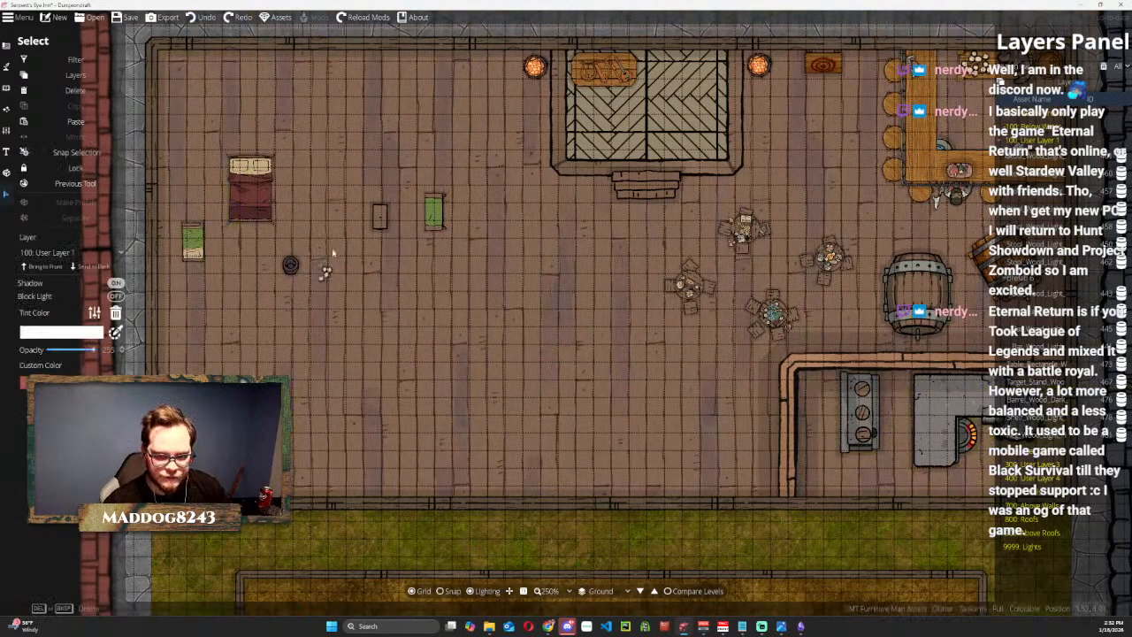
left_click(341, 199)
left_click(341, 199)
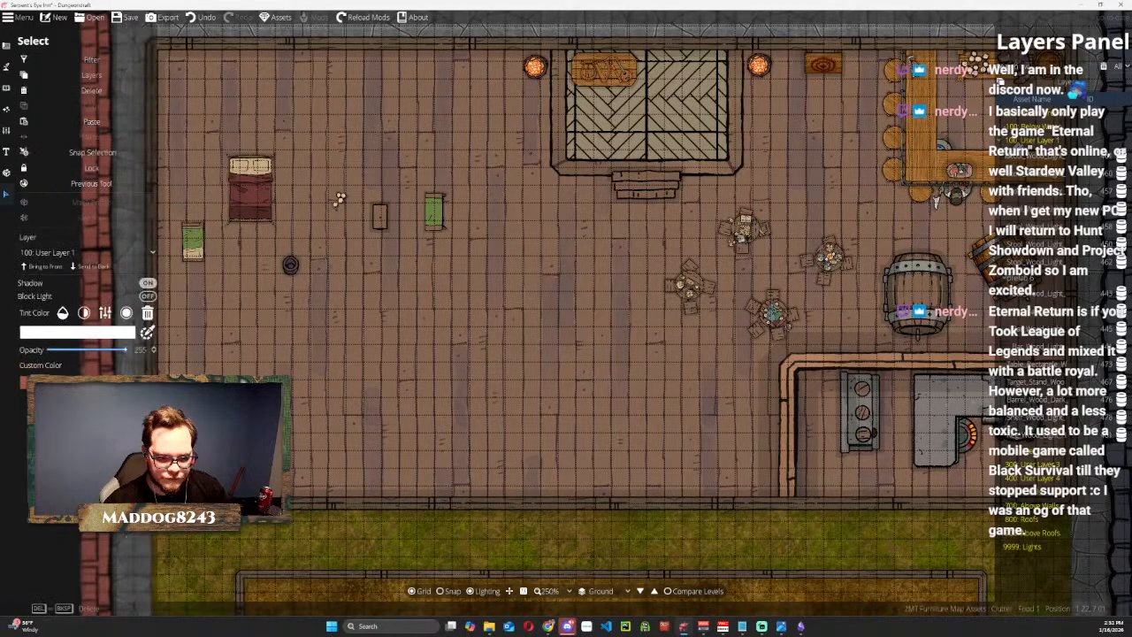
left_click_drag(330, 337, 384, 162)
left_click(389, 336)
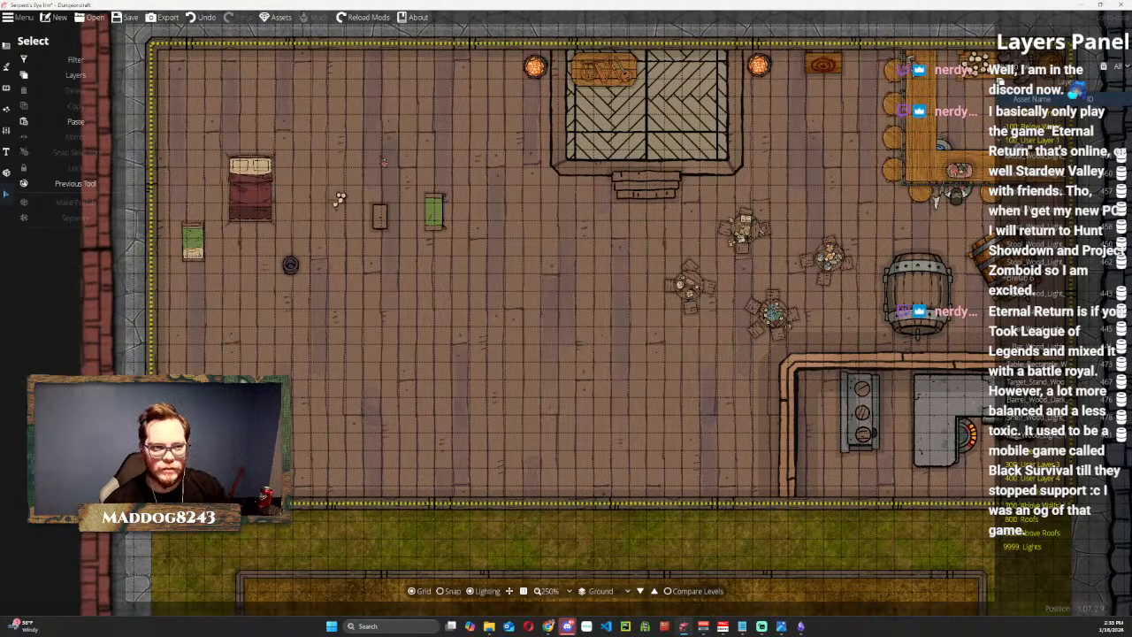
Try Door 07 in the kitchen's west wall using the Portal Tool, and undo the placement.
left_click(8, 44)
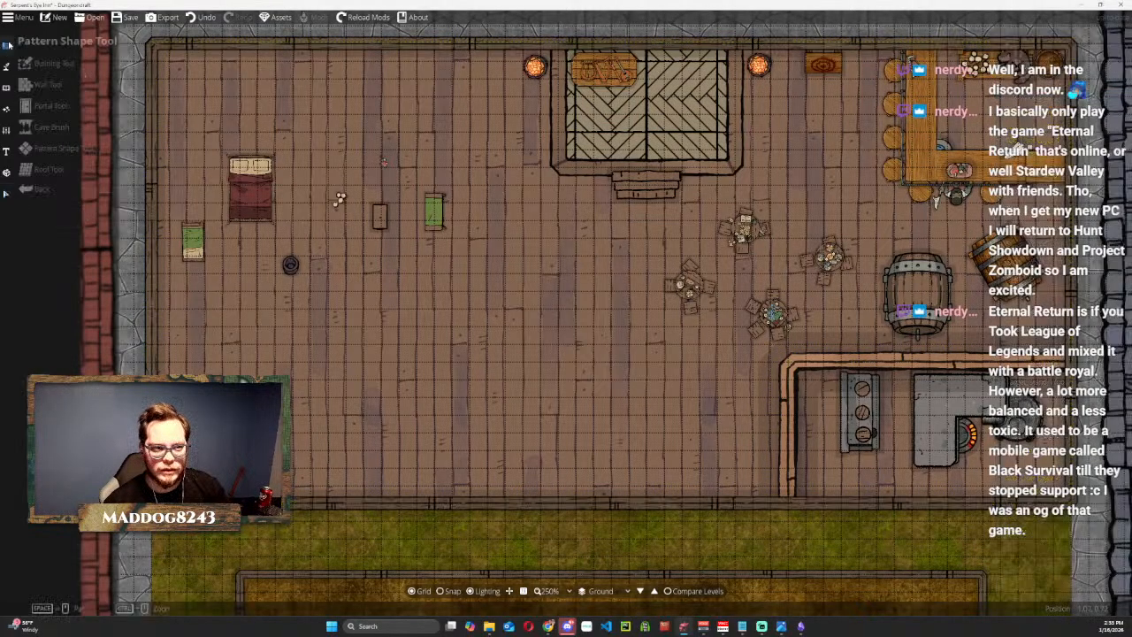
left_click(51, 105)
mouse_move(76, 249)
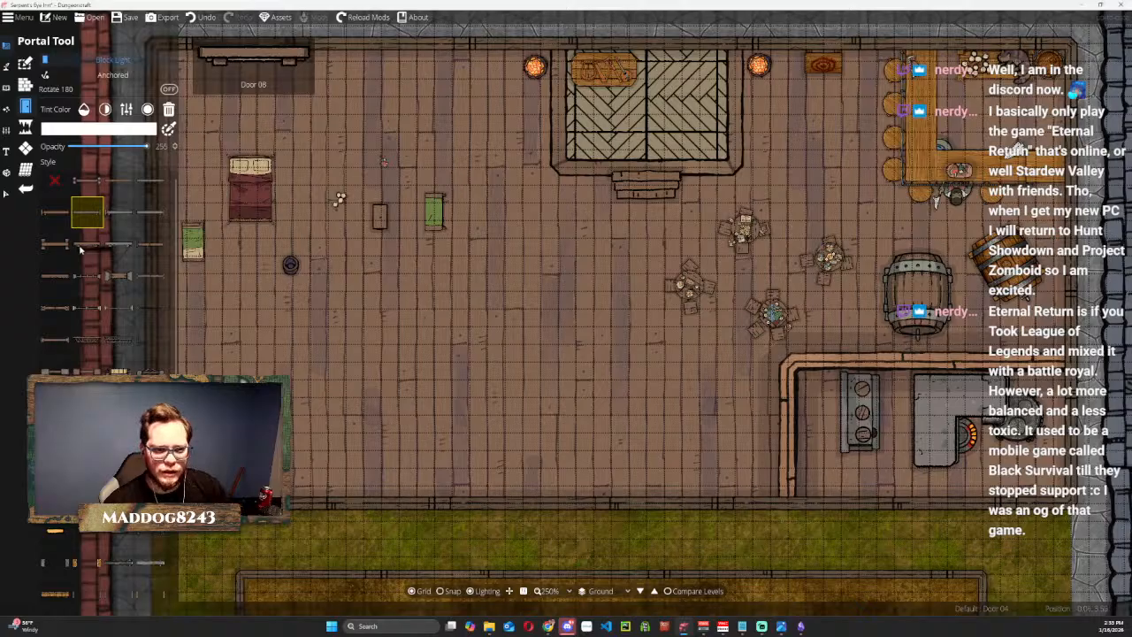
mouse_move(144, 275)
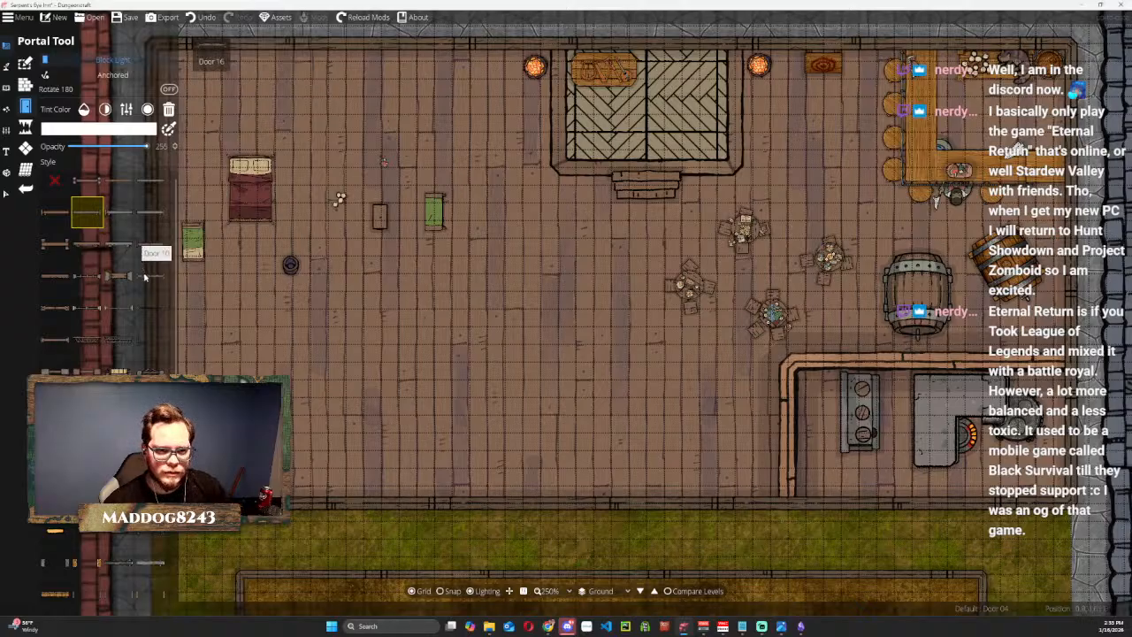
scroll(98, 354, "down", 3)
scroll(95, 363, "down", 3)
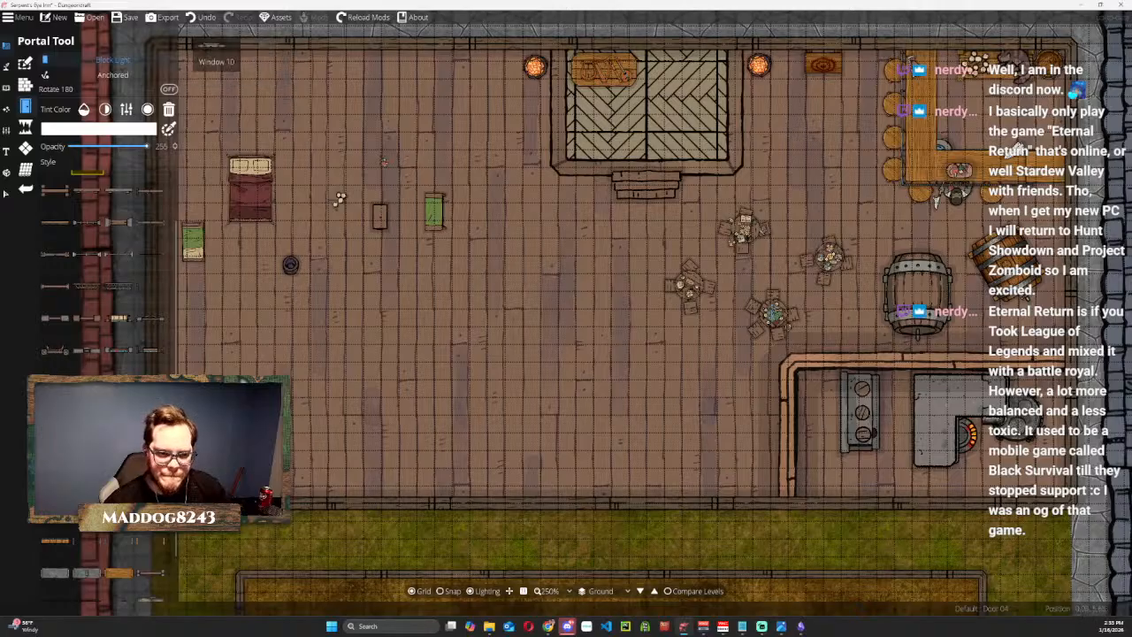
scroll(97, 222, "up", 6)
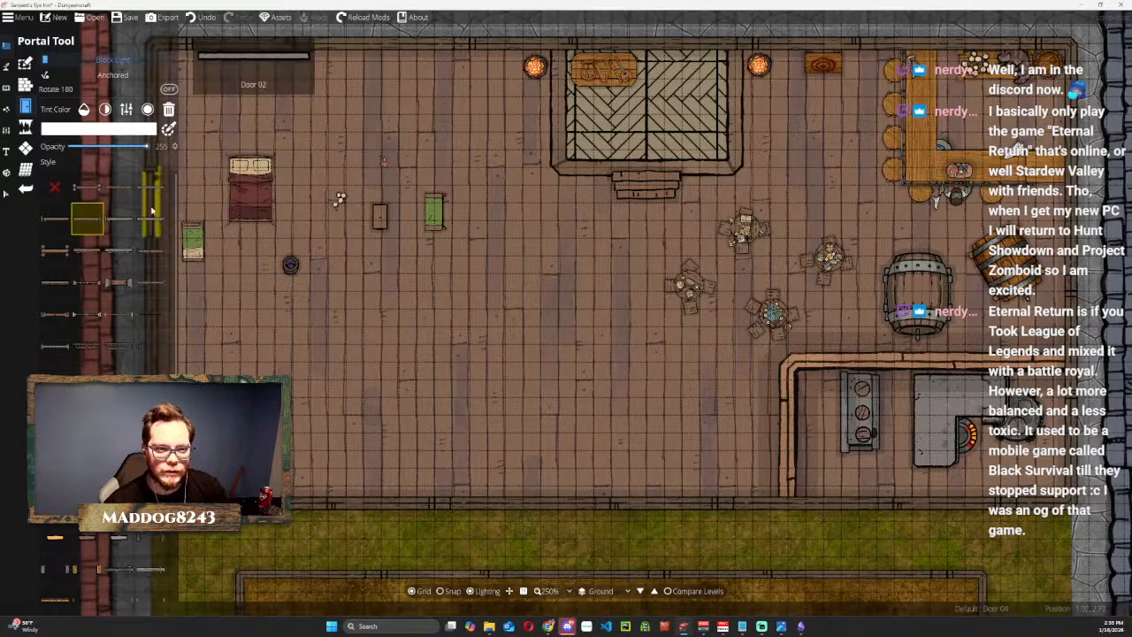
left_click(55, 250)
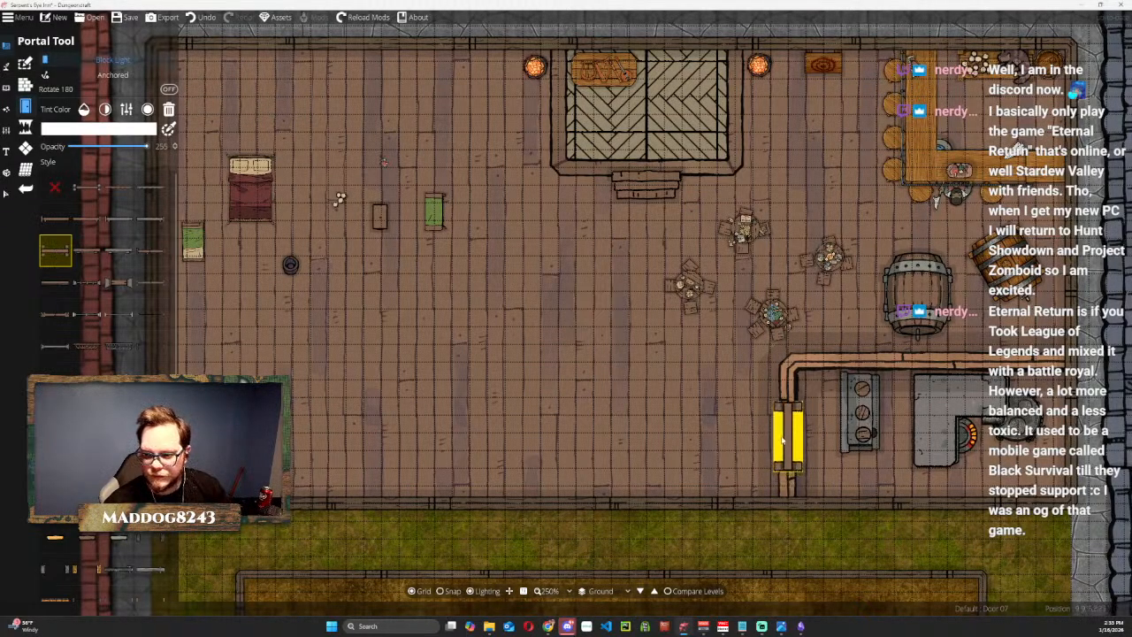
left_click(778, 447)
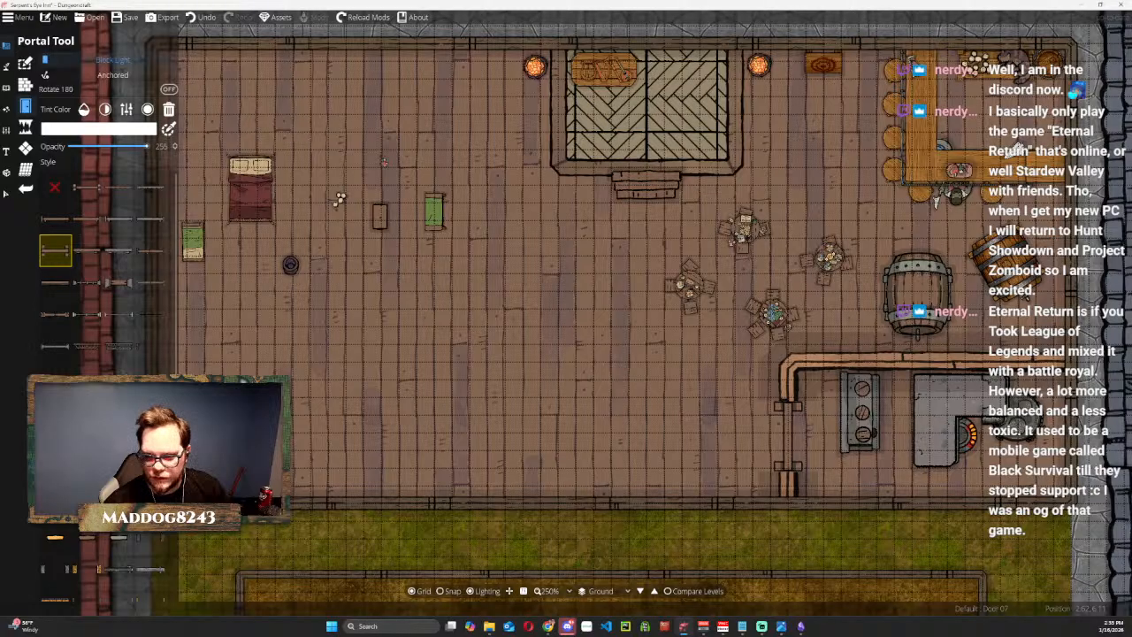
scroll(814, 426, "up", 3)
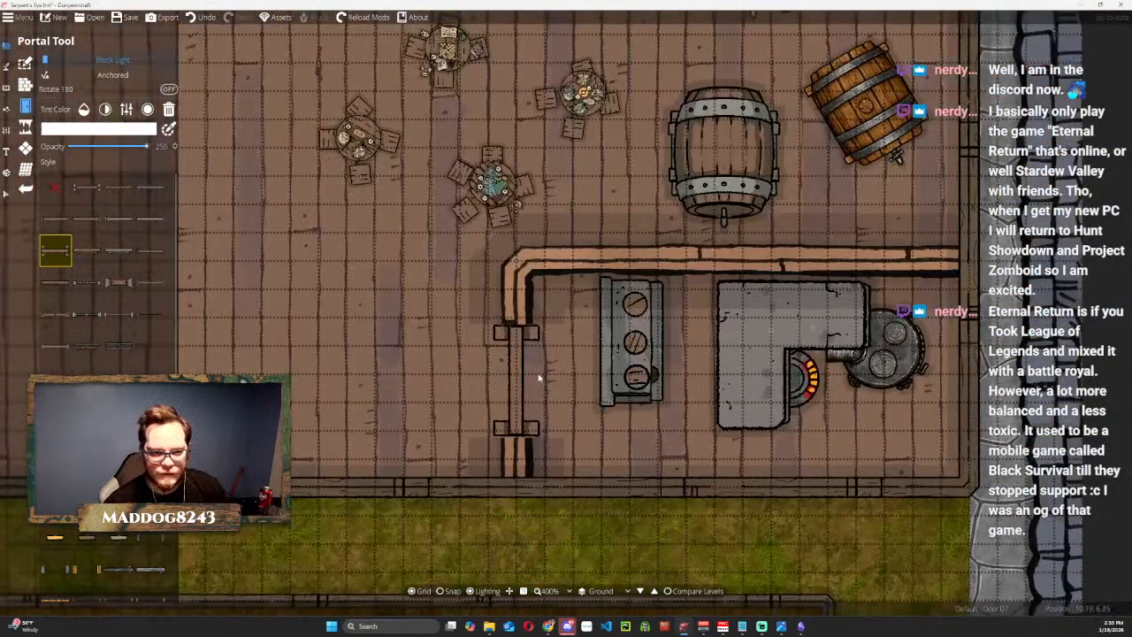
key("ctrl+z")
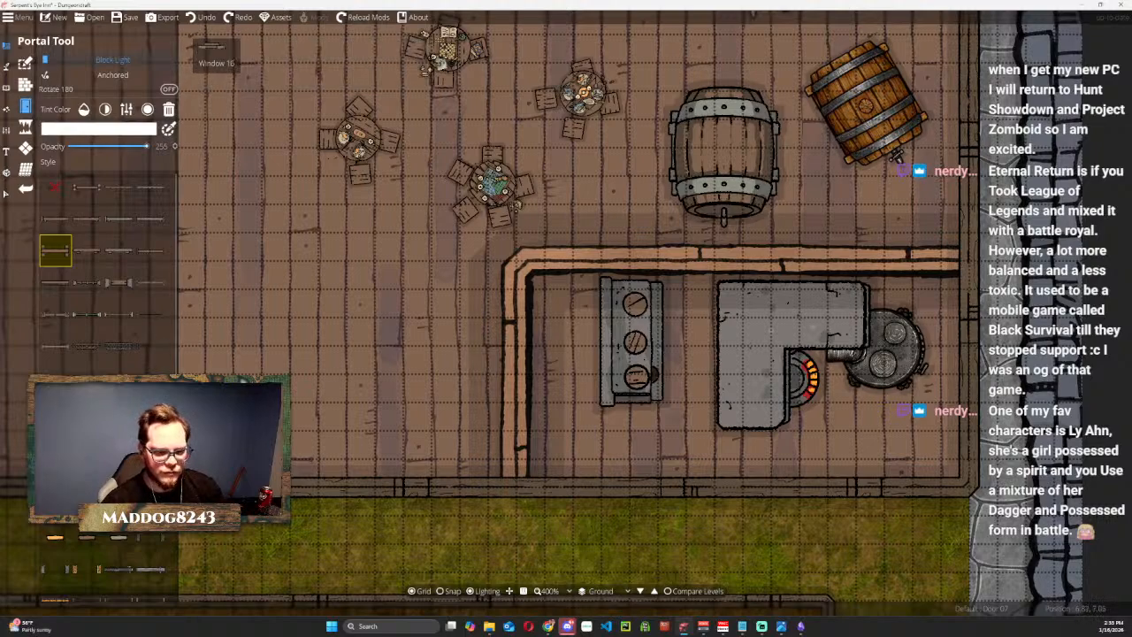
Choose the Door 08 style and place it in the kitchen's north wall near the east end.
scroll(102, 265, "down", 3)
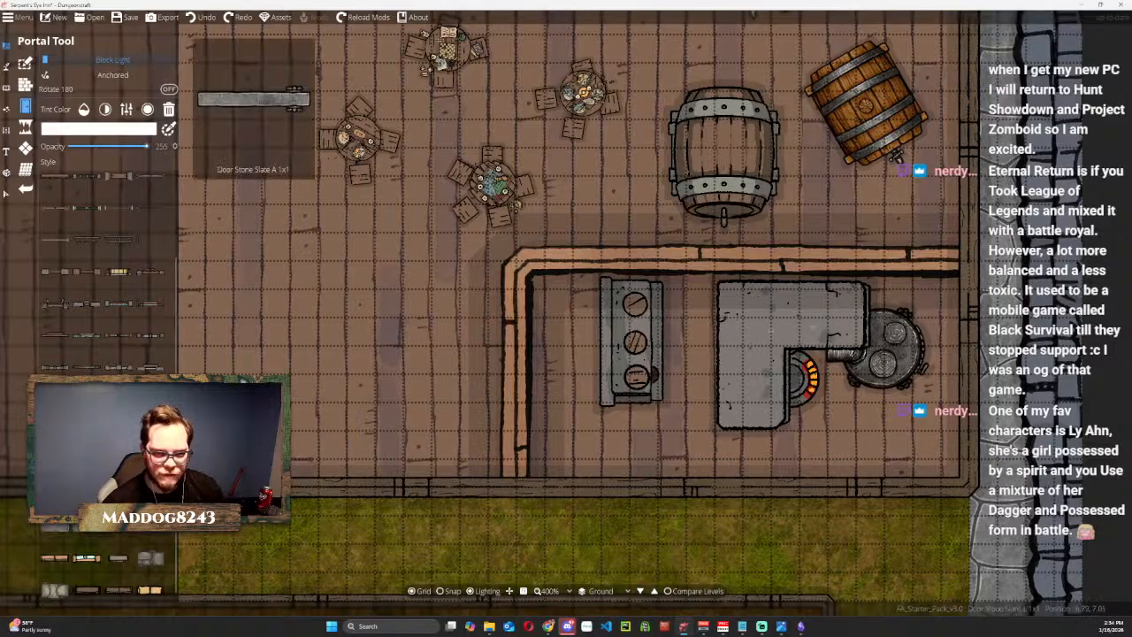
left_click(109, 468)
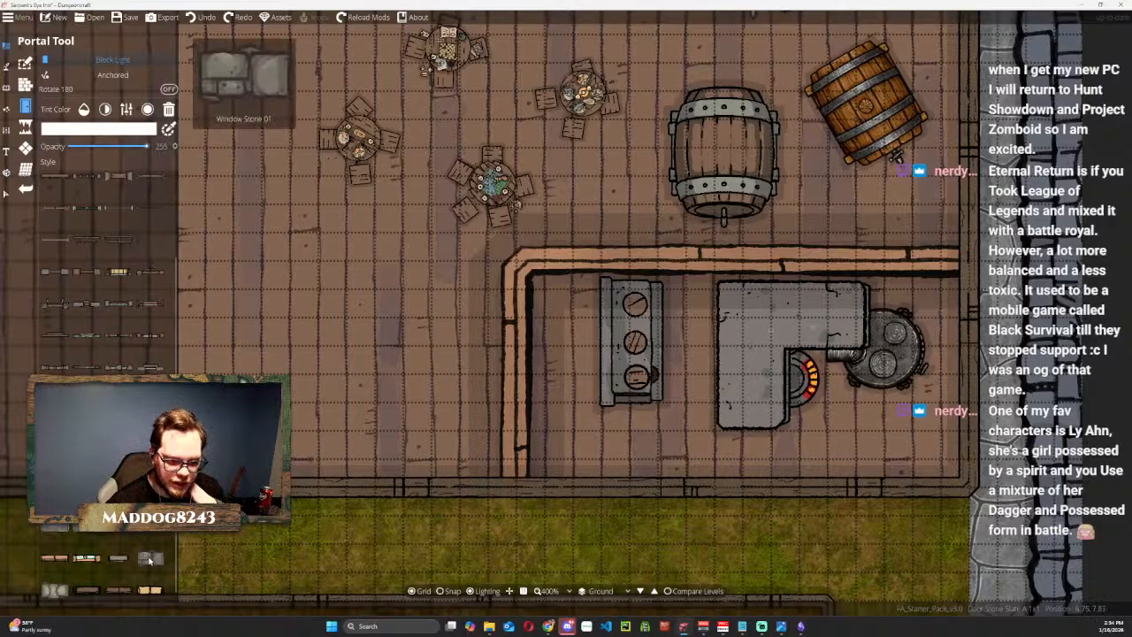
scroll(149, 553, "down", 1)
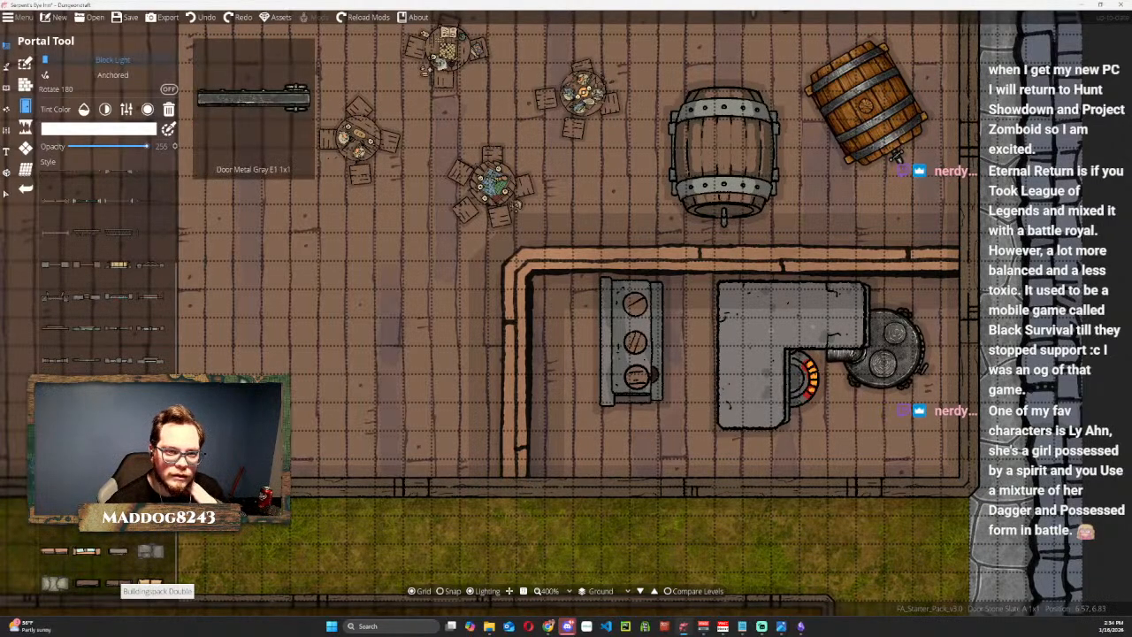
scroll(123, 513, "up", 1)
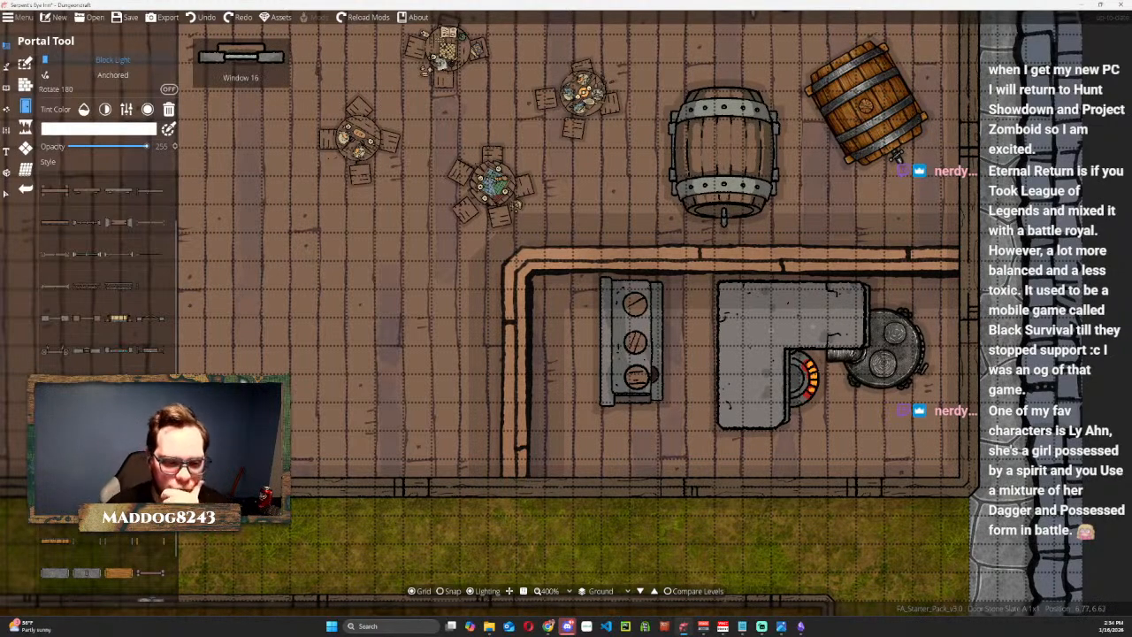
scroll(153, 336, "up", 1)
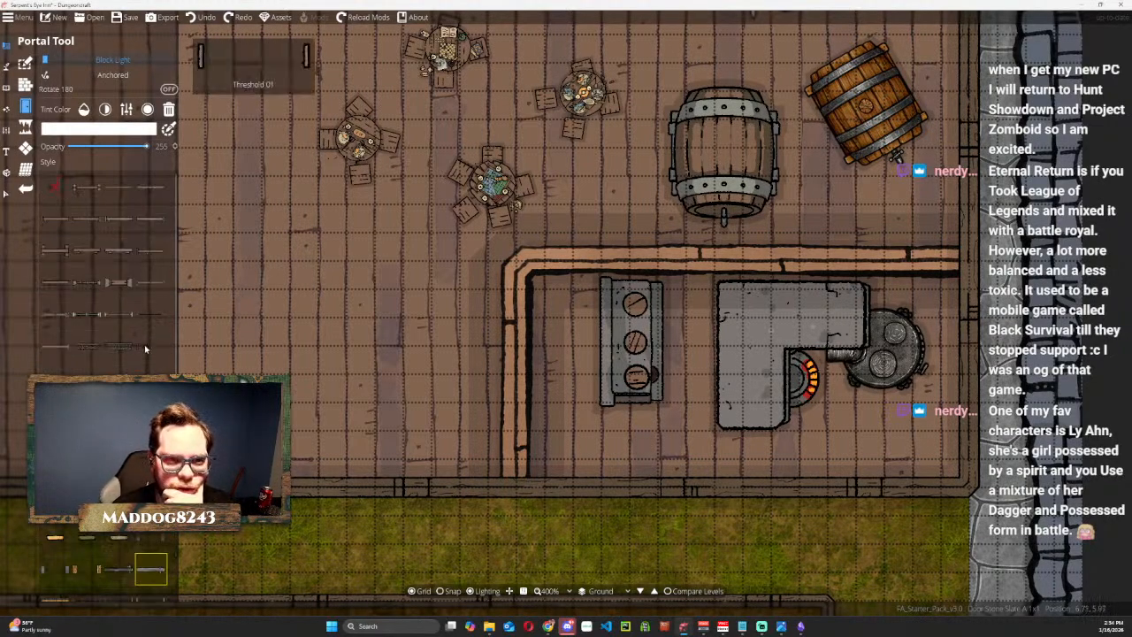
left_click(97, 254)
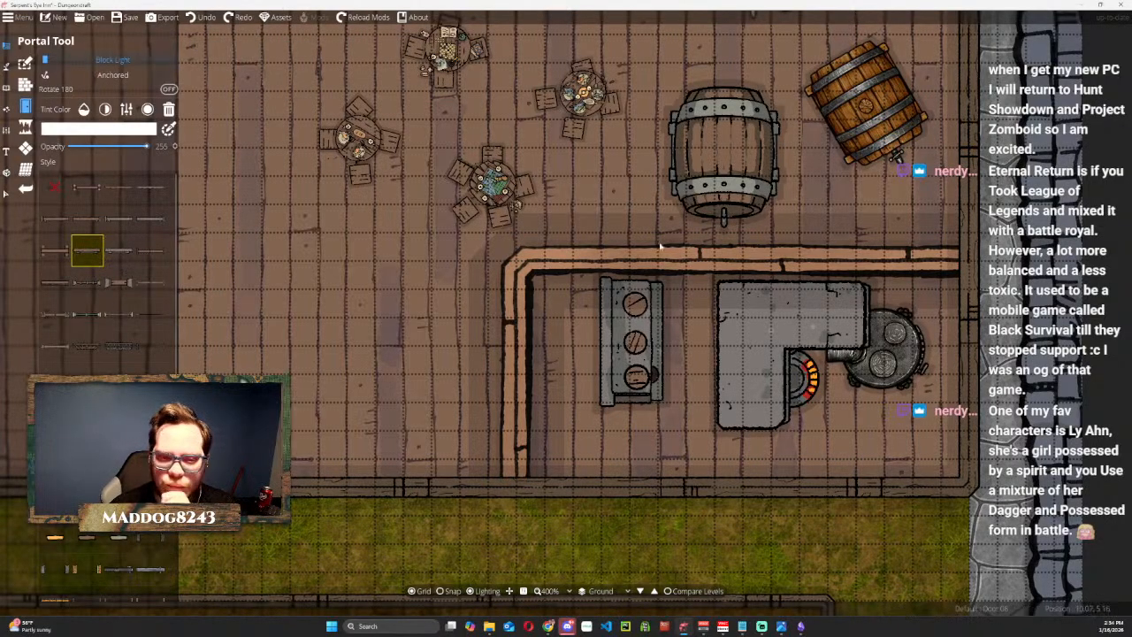
left_click(884, 268)
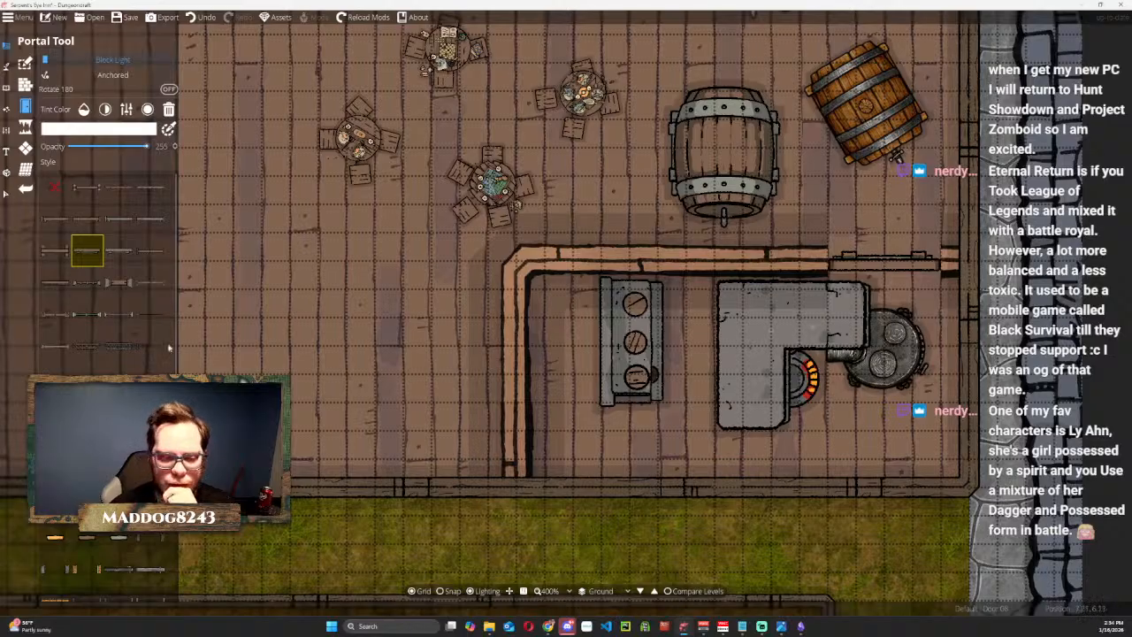
Place a Door 05 portal in the lower part of the kitchen's west wall.
mouse_move(121, 255)
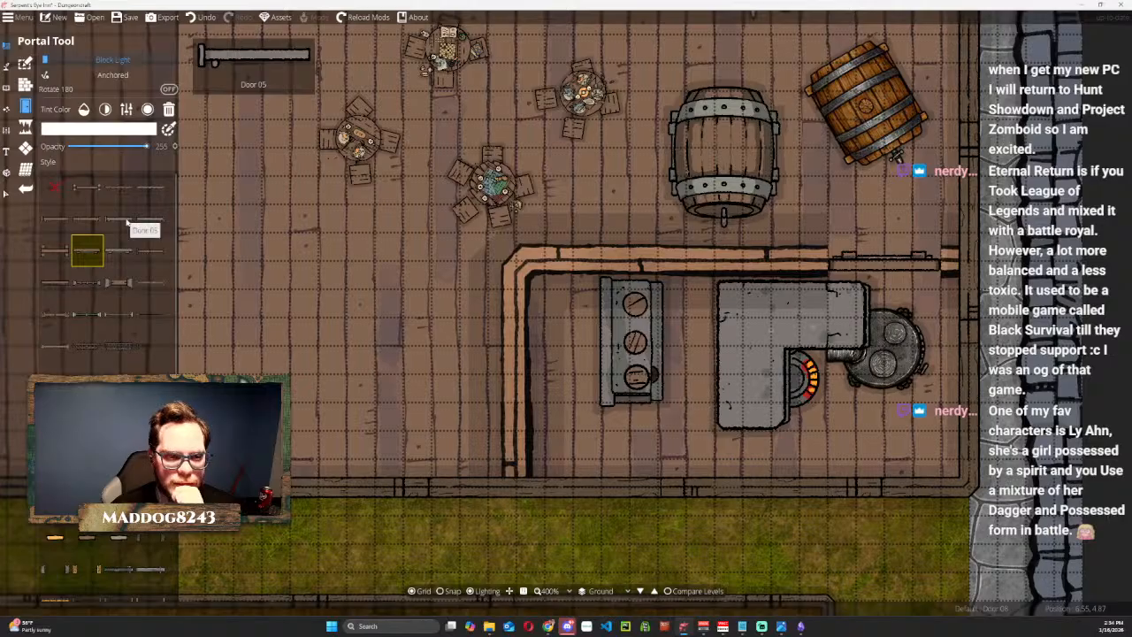
left_click(128, 226)
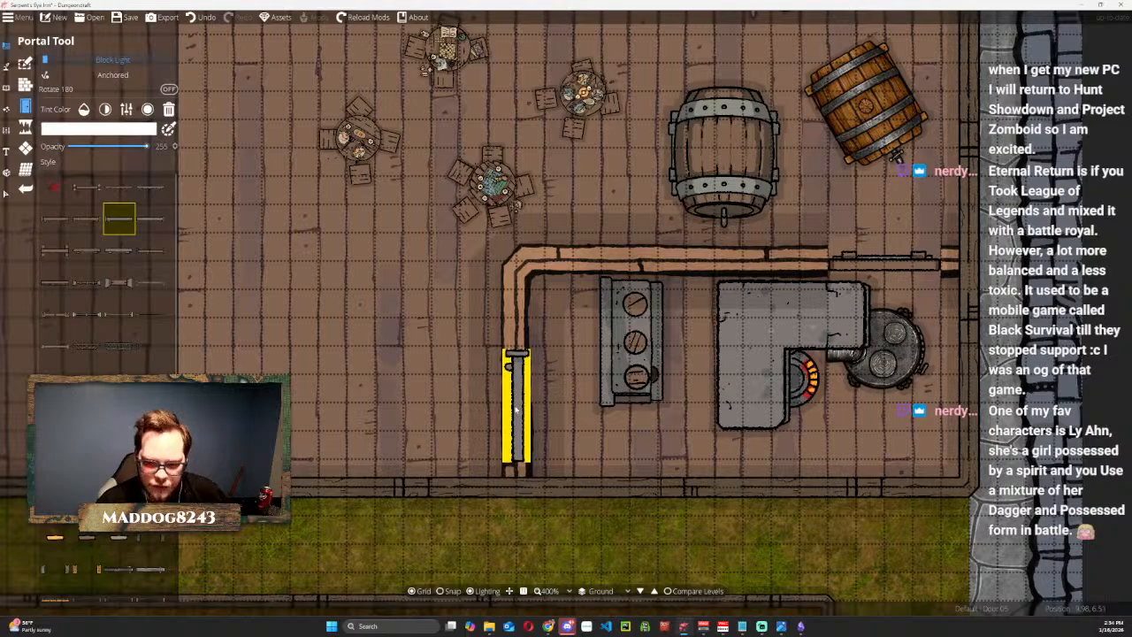
left_click(516, 405)
Draw an L-shaped stone and wood slate wall from the kitchen's west wall westward and down to the south outer wall.
scroll(548, 345, "down", 3)
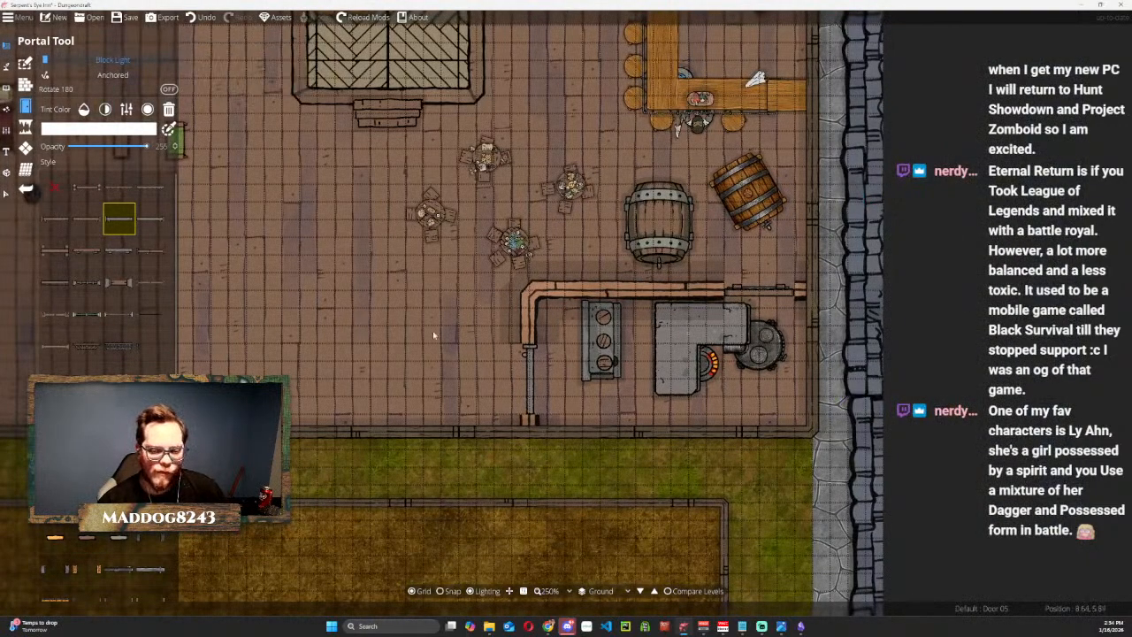
left_click_drag(433, 335, 556, 367)
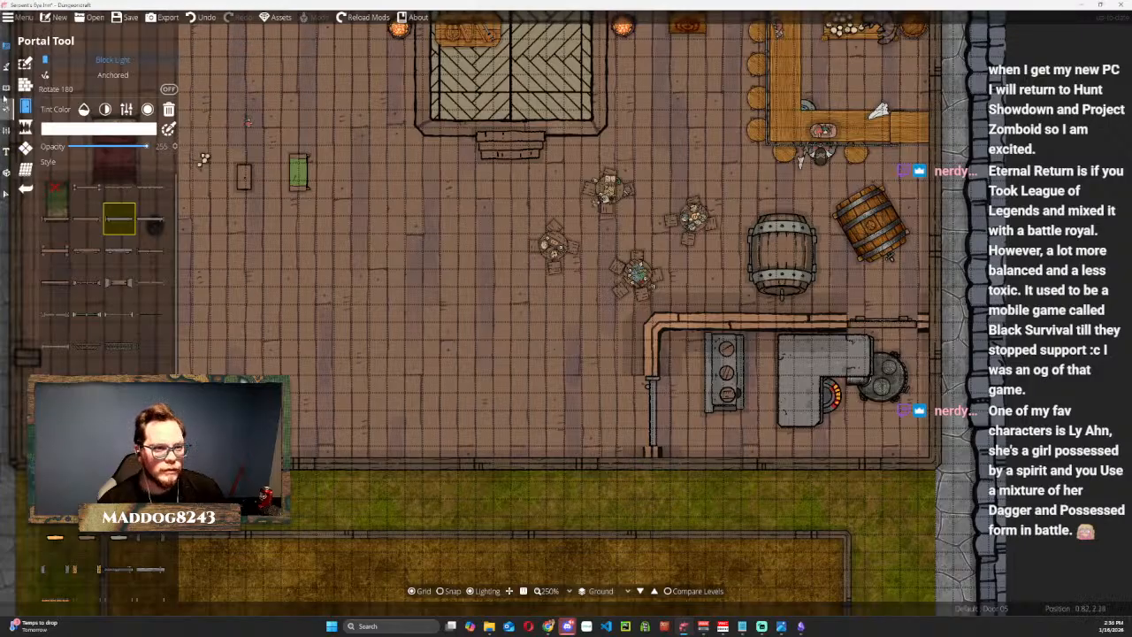
left_click(7, 65)
left_click(7, 88)
left_click(7, 46)
left_click(43, 85)
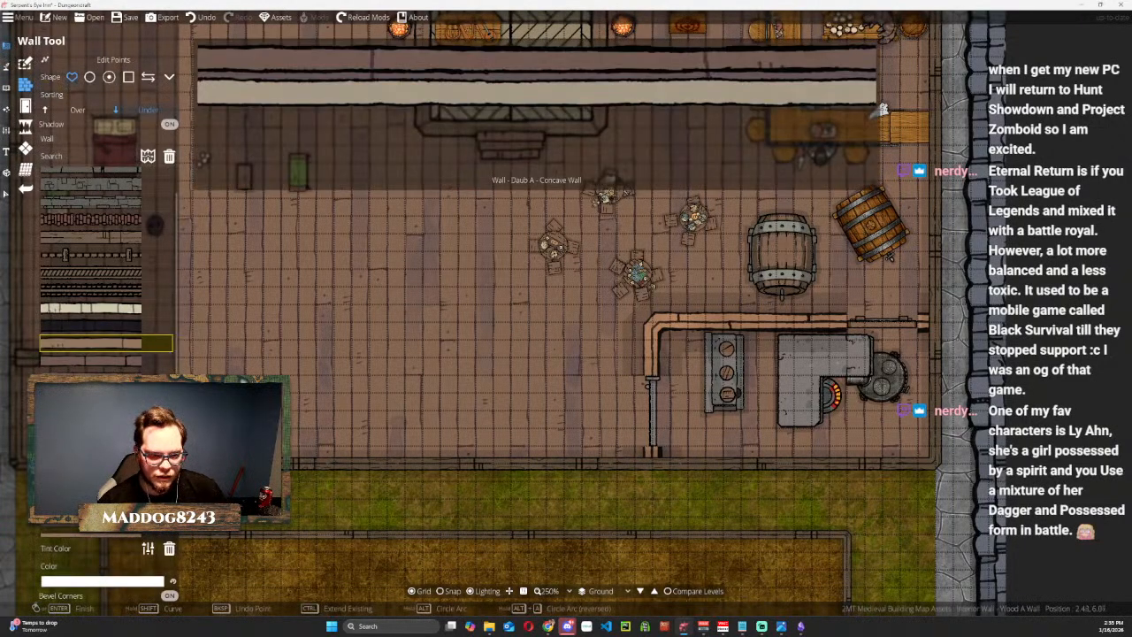
scroll(91, 265, "down", 2)
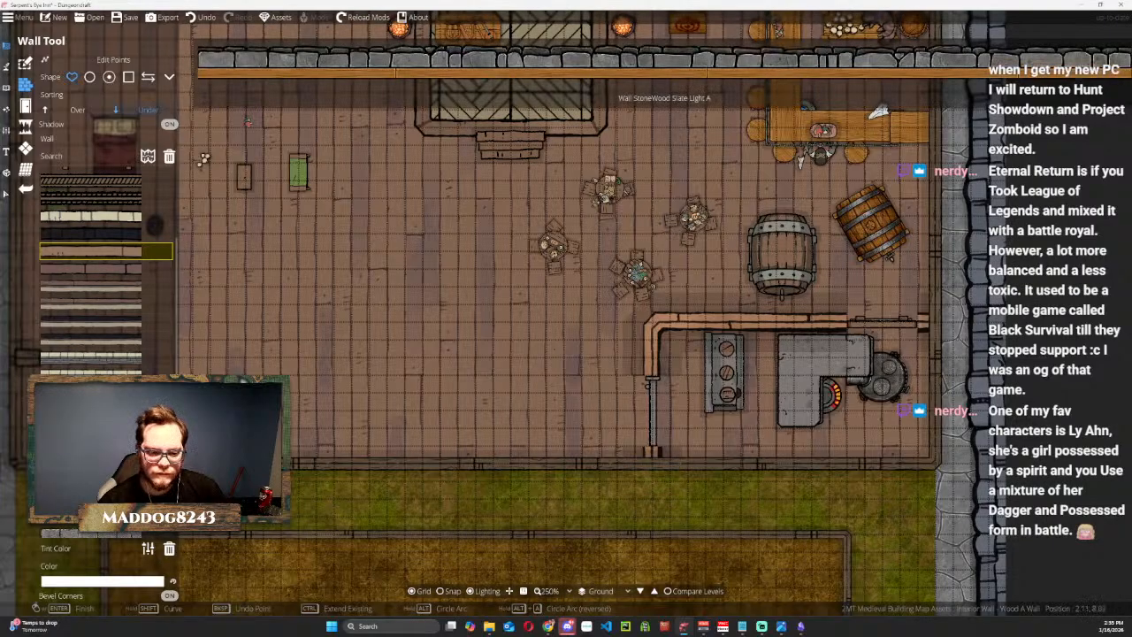
left_click(650, 340)
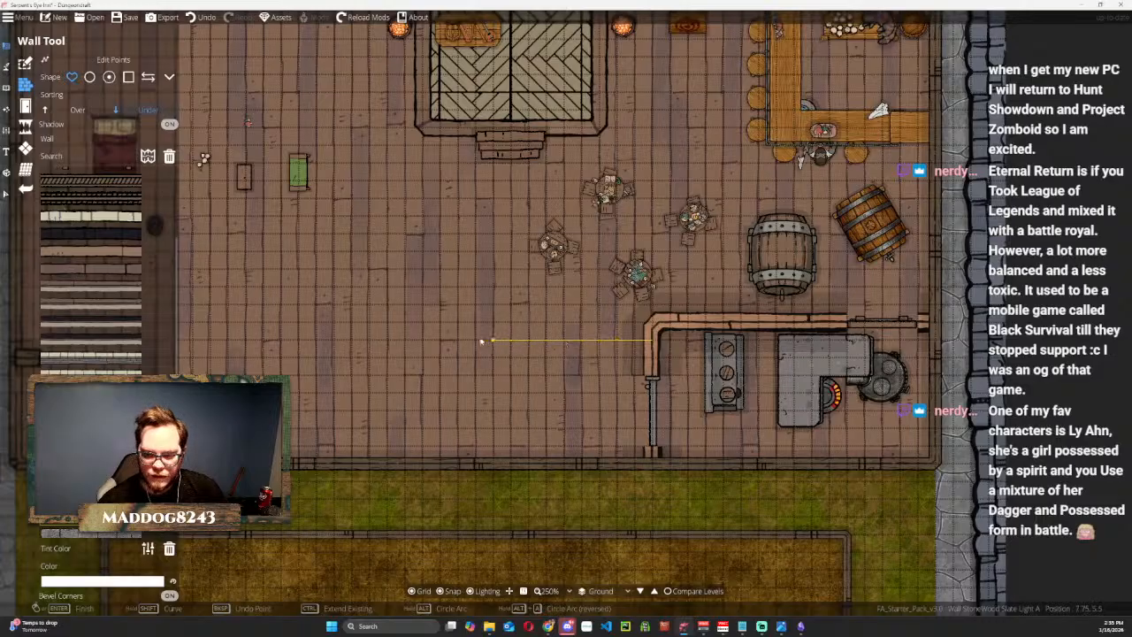
left_click(458, 340)
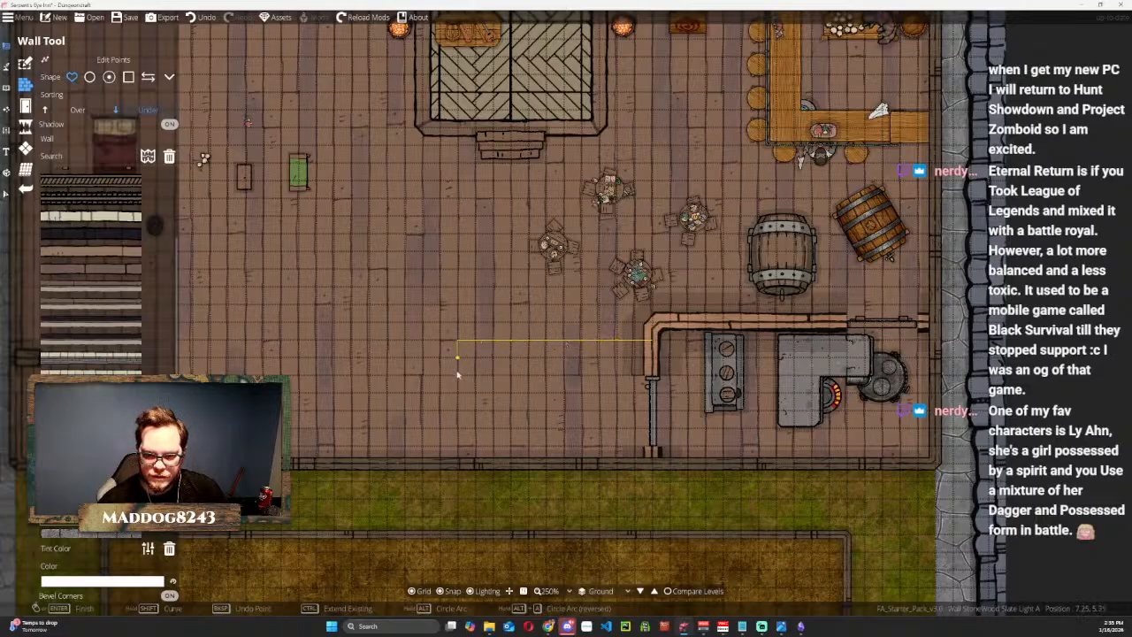
double_click(457, 461)
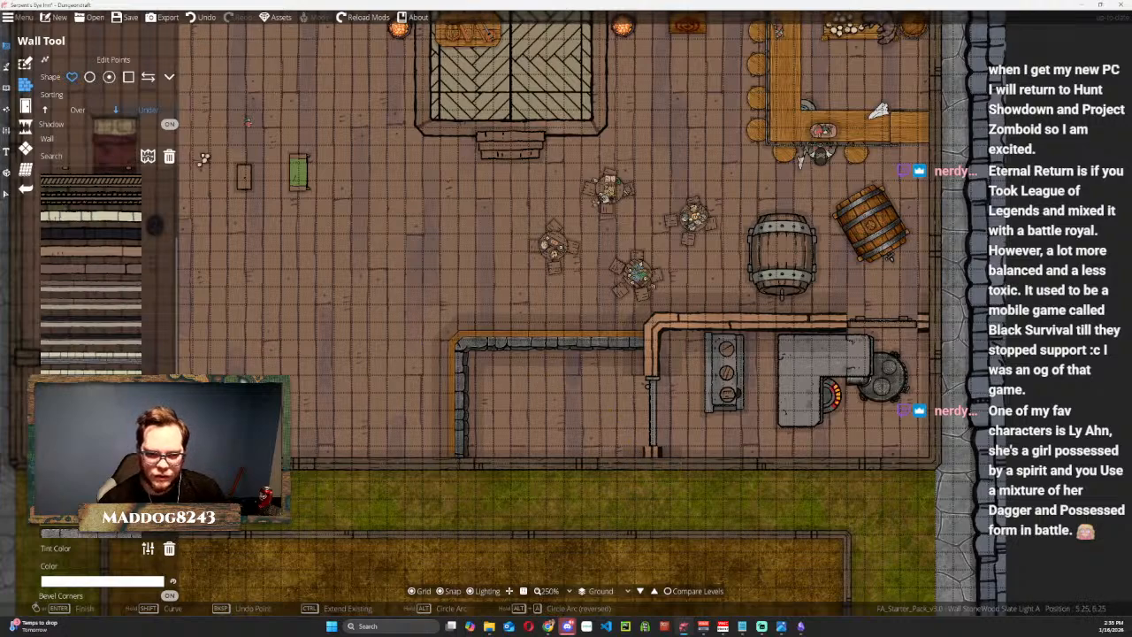
Set the wall colour to b38261 by sampling it from the kitchen's north wall.
left_click(131, 581)
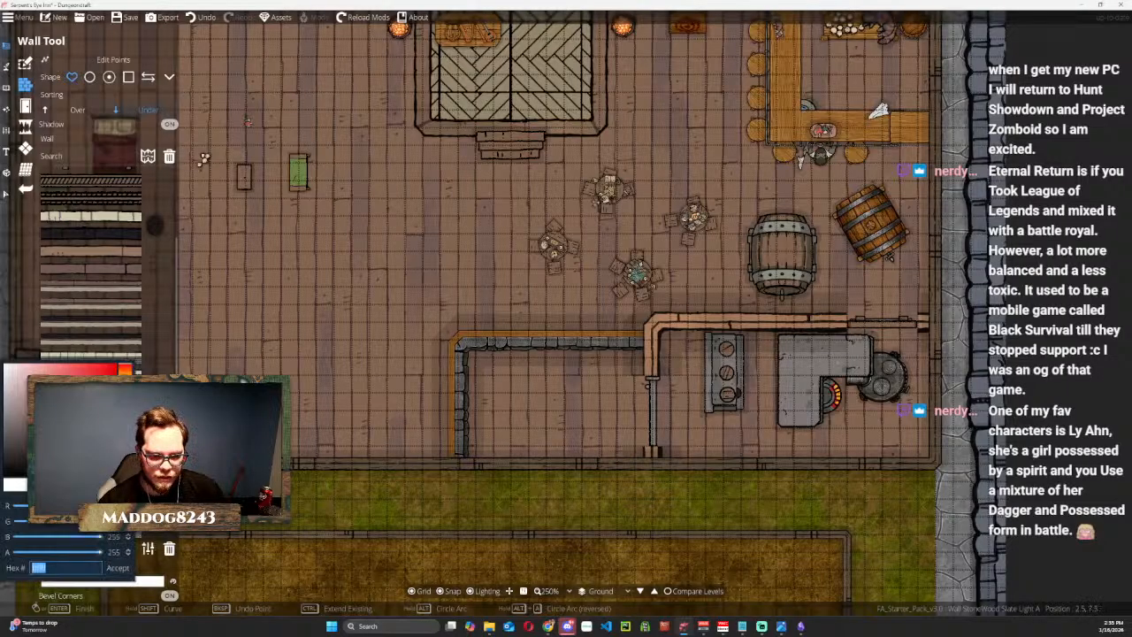
left_click(683, 324)
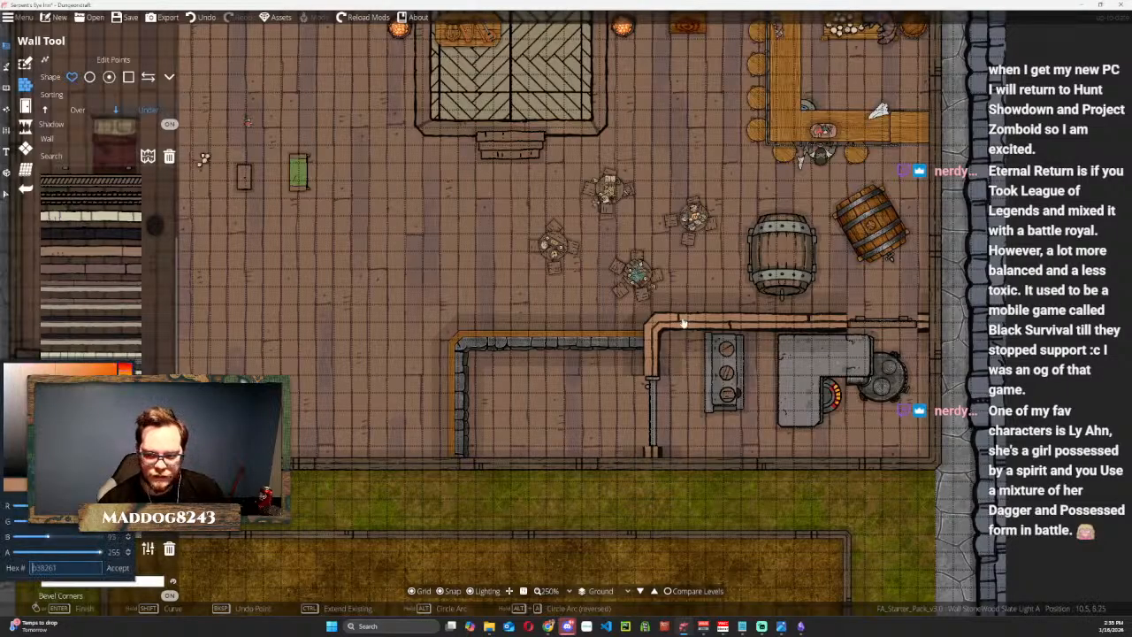
left_click(685, 324)
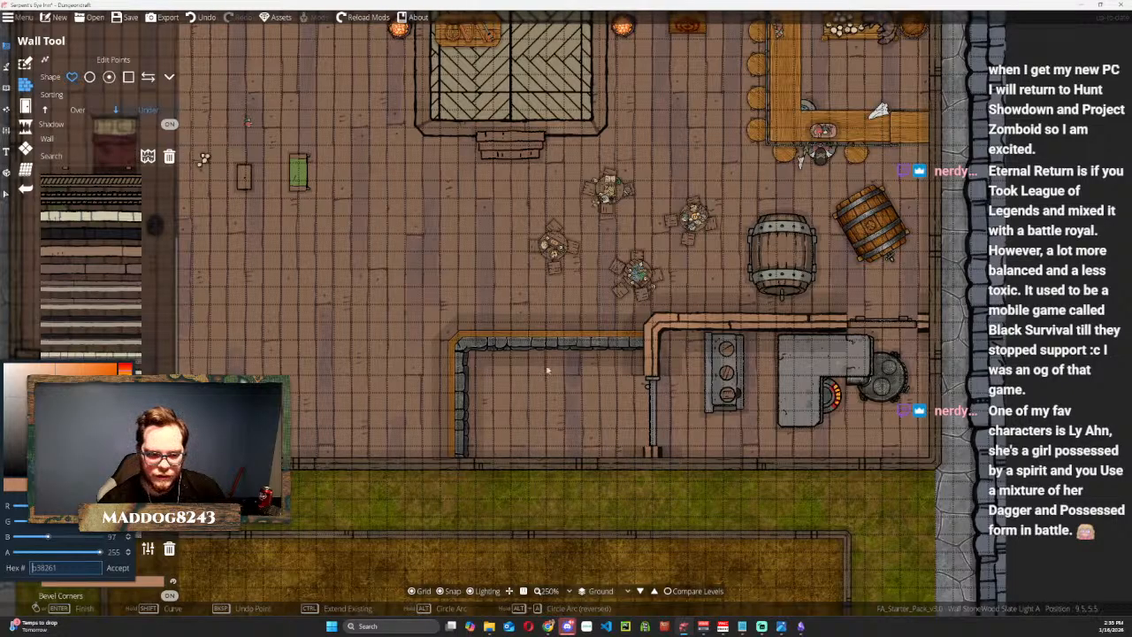
left_click(162, 580)
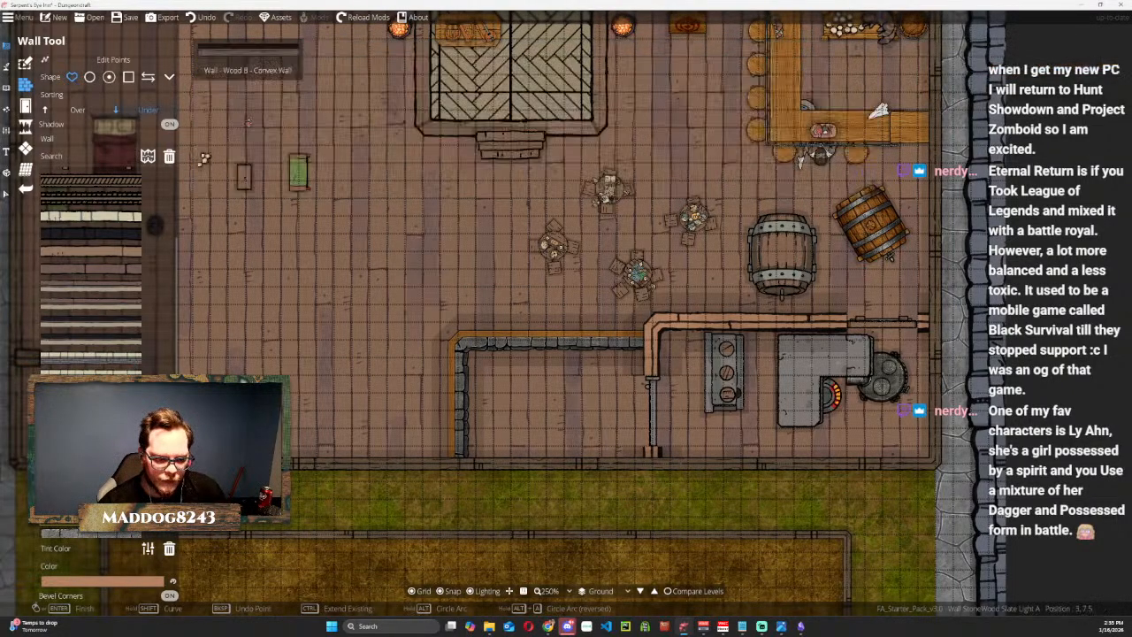
Start another wall west of the L-shaped one, and undo both the new points and the L-shaped wall.
left_click(442, 341)
left_click(386, 342)
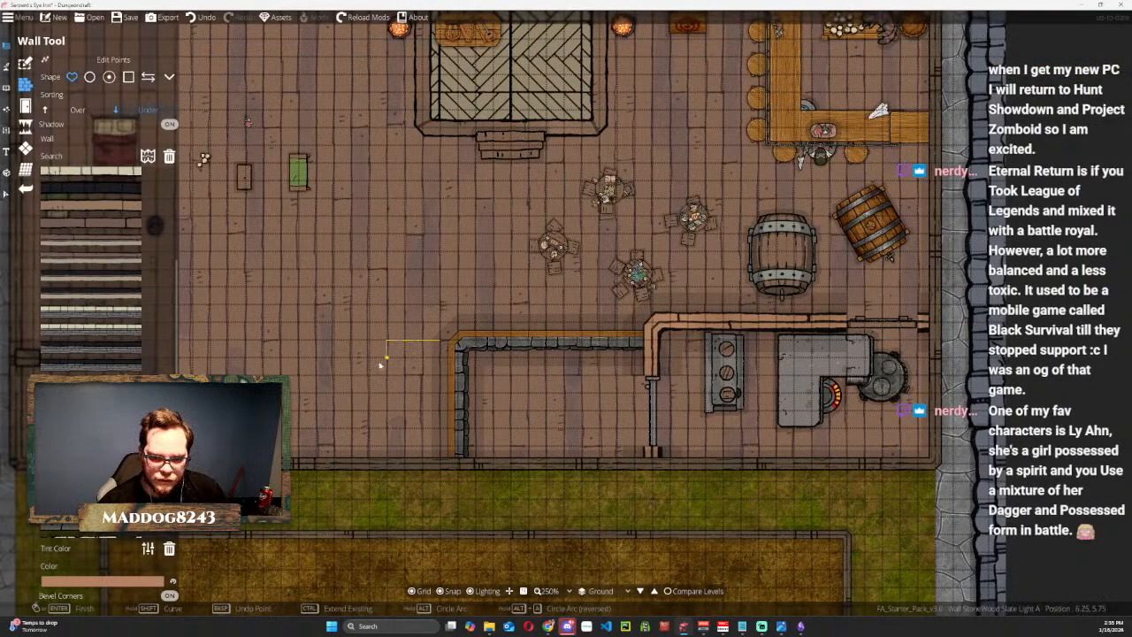
key("ctrl+z")
key("ctrl+z")
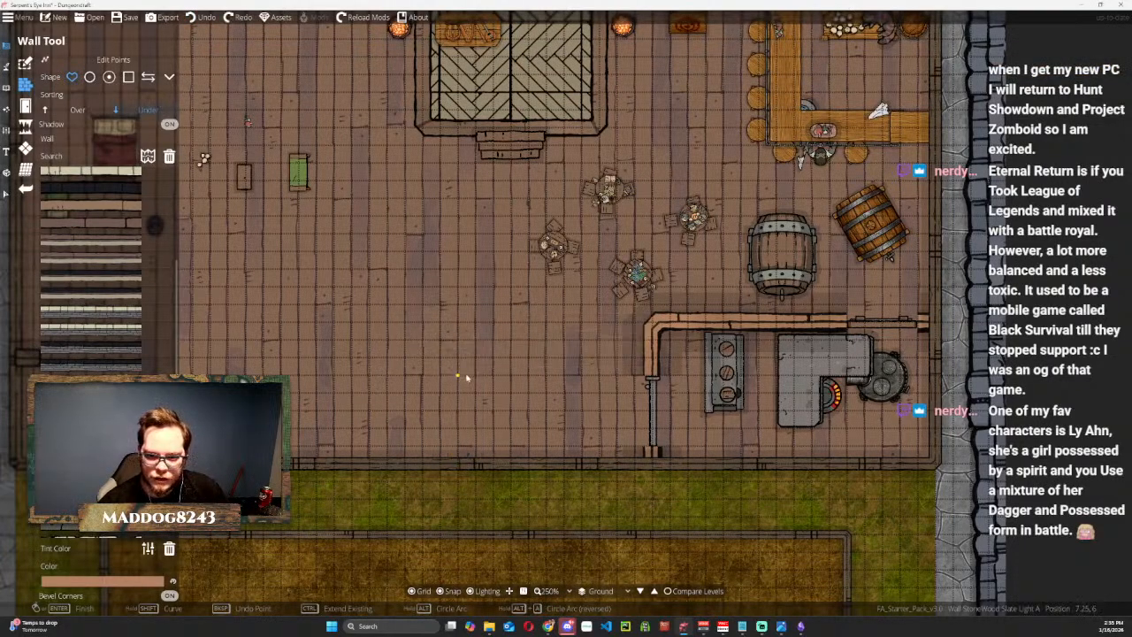
Draw a short, sharply bent wall running west from the kitchen's west wall and paste a new hex code as the wall colour.
left_click(652, 340)
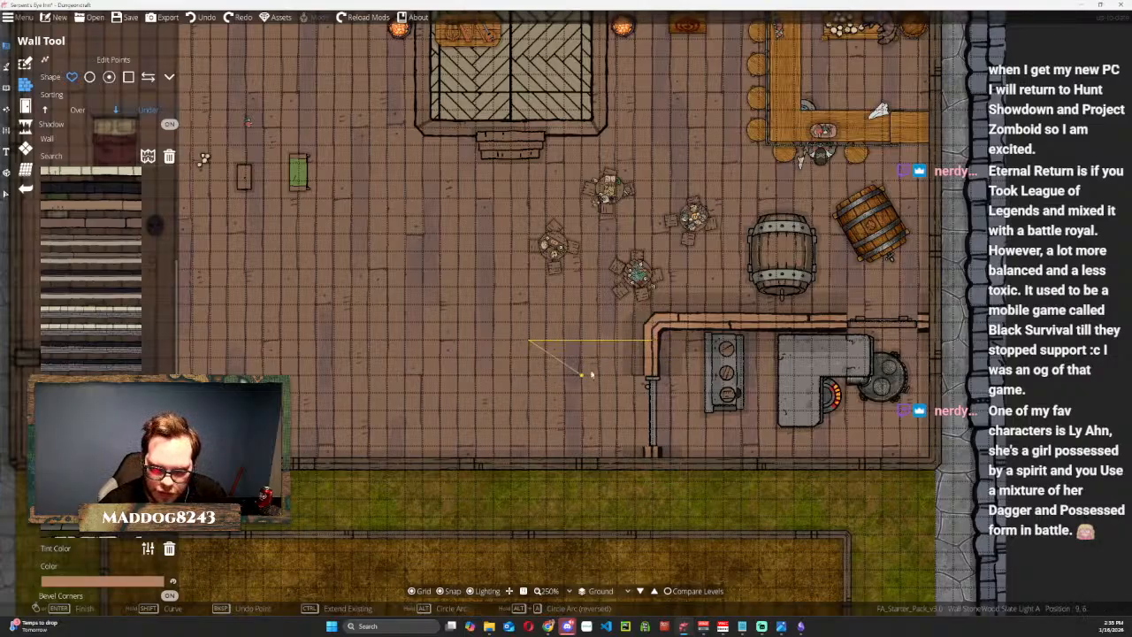
double_click(528, 341)
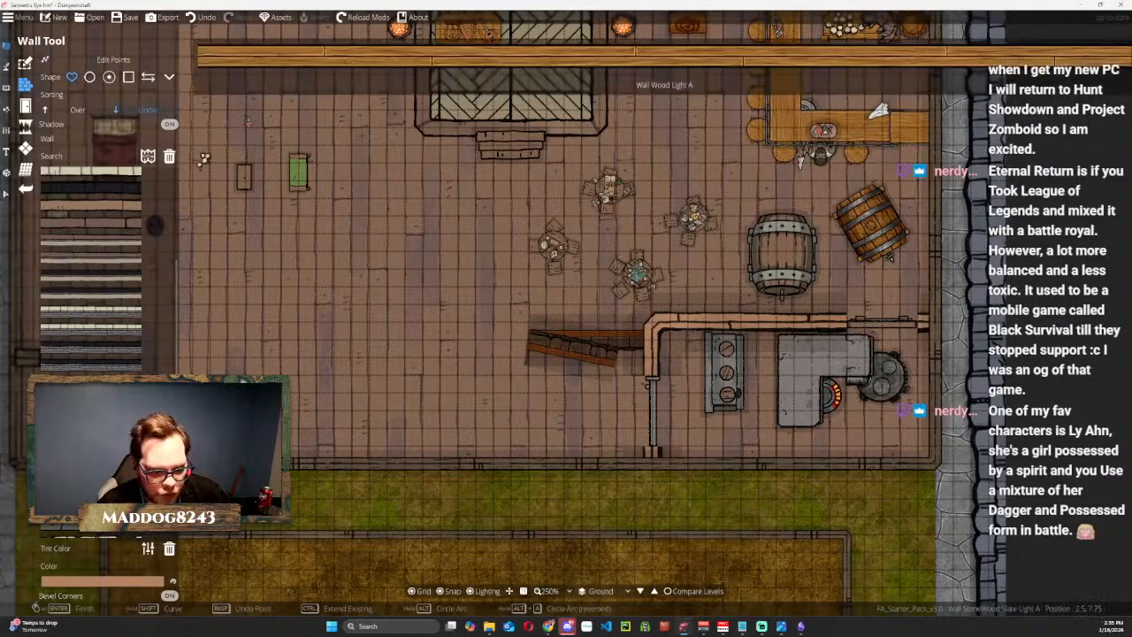
left_click(151, 582)
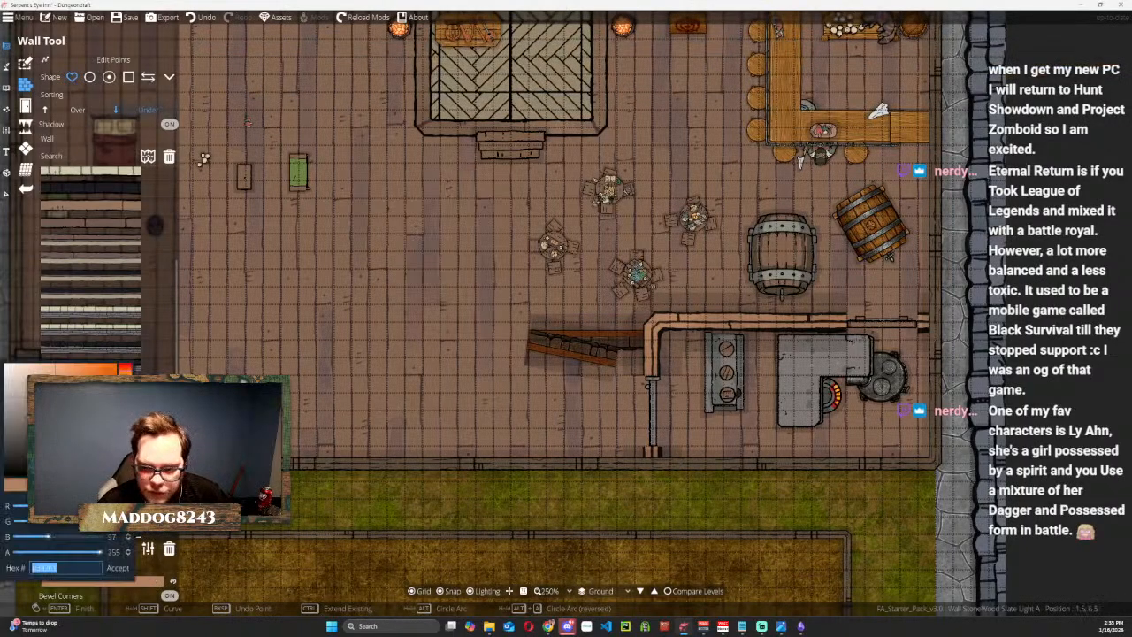
type("6a4e3b")
key("Return")
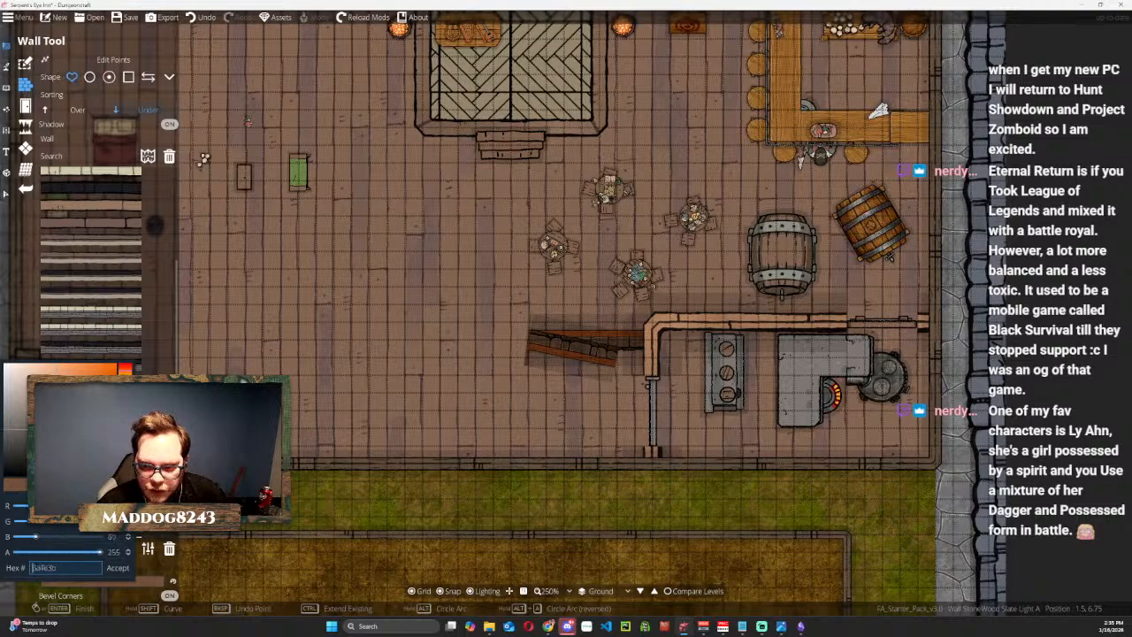
Try darker and lighter brown shades as the wall's tint colour.
left_click_drag(54, 429, 44, 429)
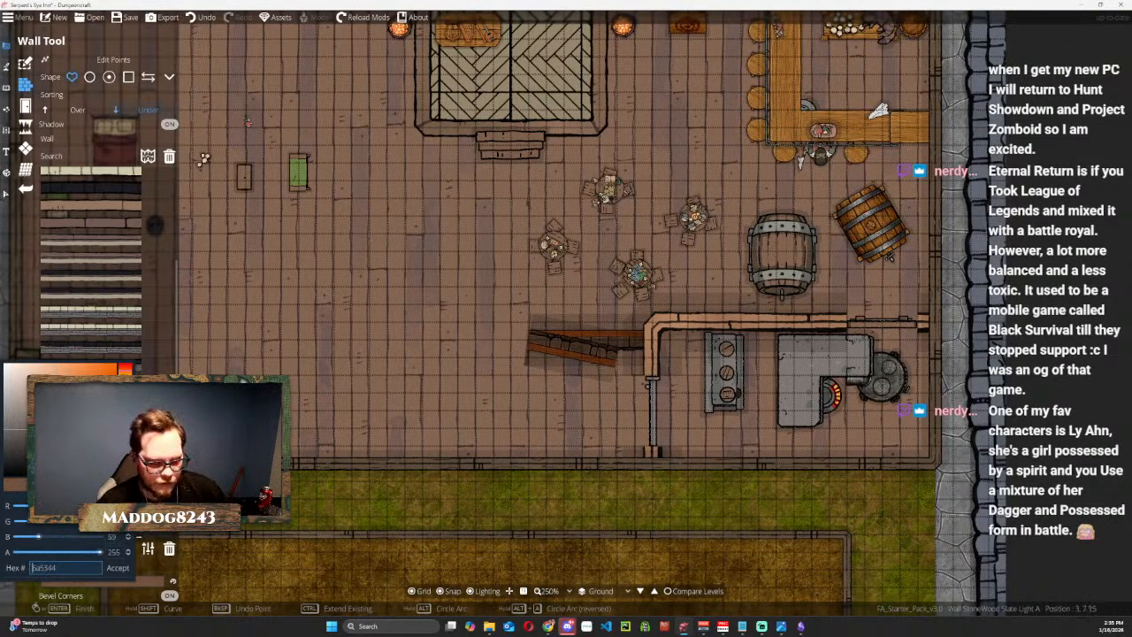
left_click_drag(45, 432, 44, 405)
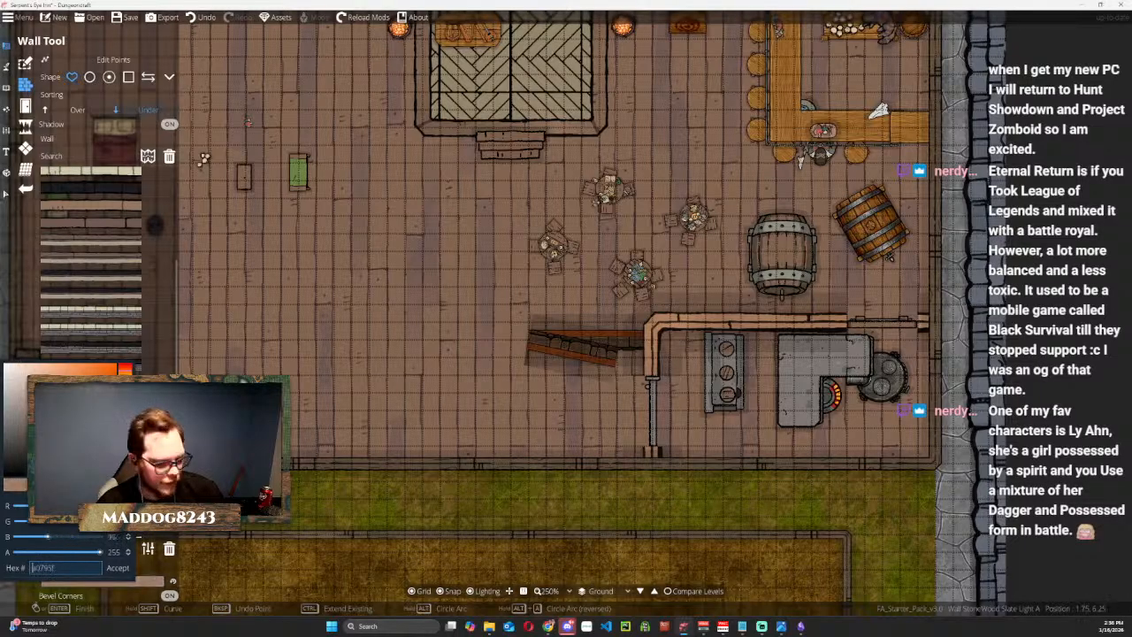
left_click(243, 469)
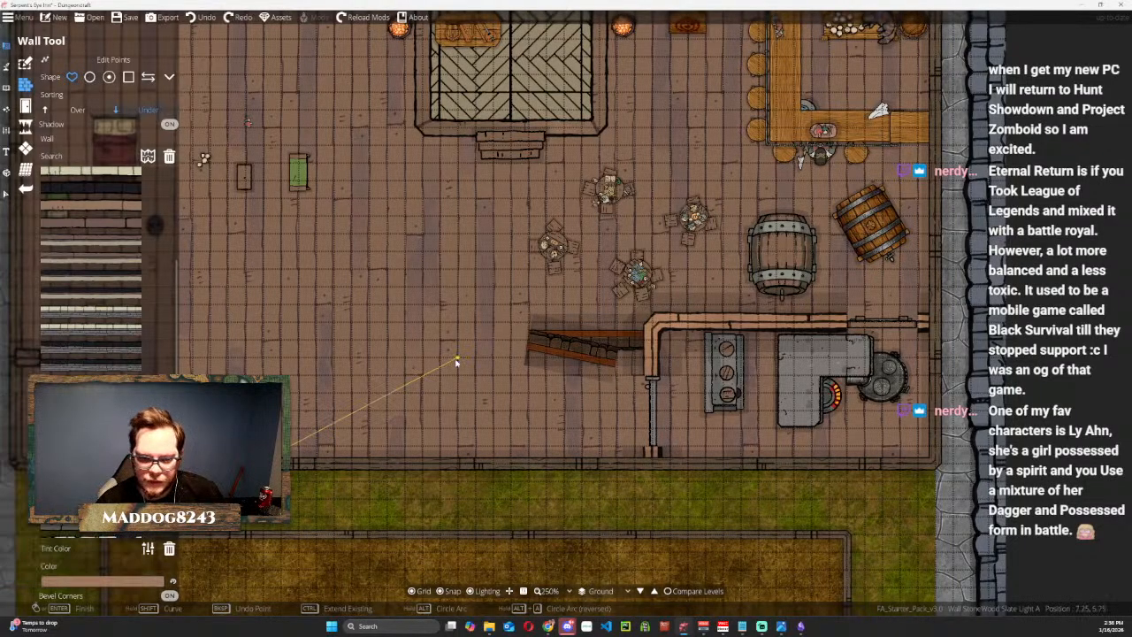
Abandon the new wall point and undo the short bent wall west of the kitchen.
right_click(448, 375)
right_click(447, 376)
key("ctrl+z")
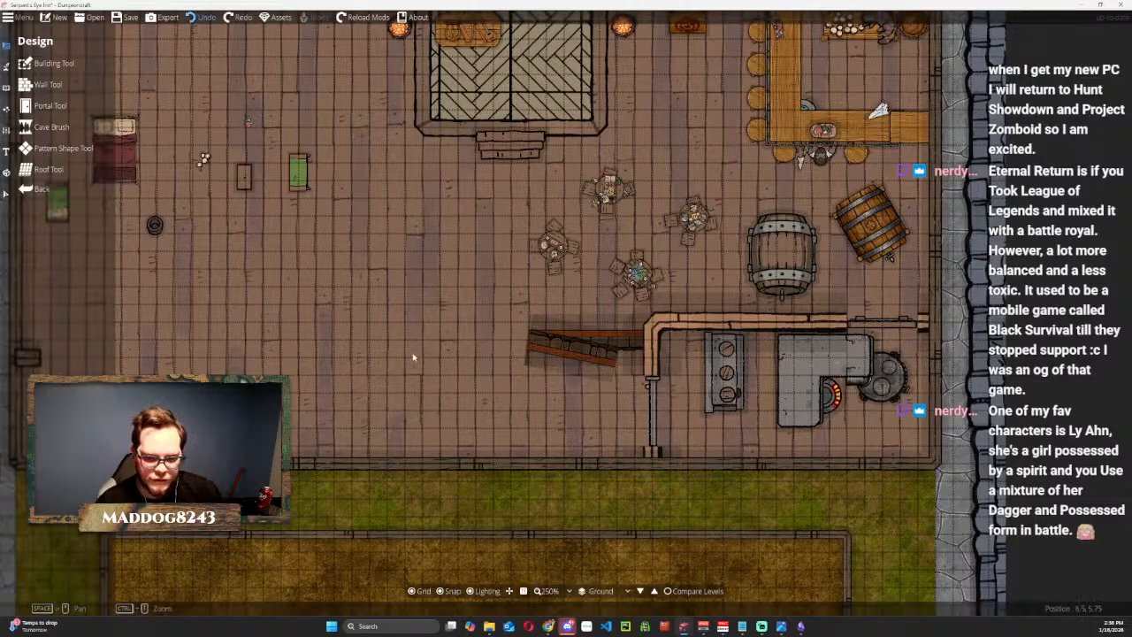
key("ctrl+z")
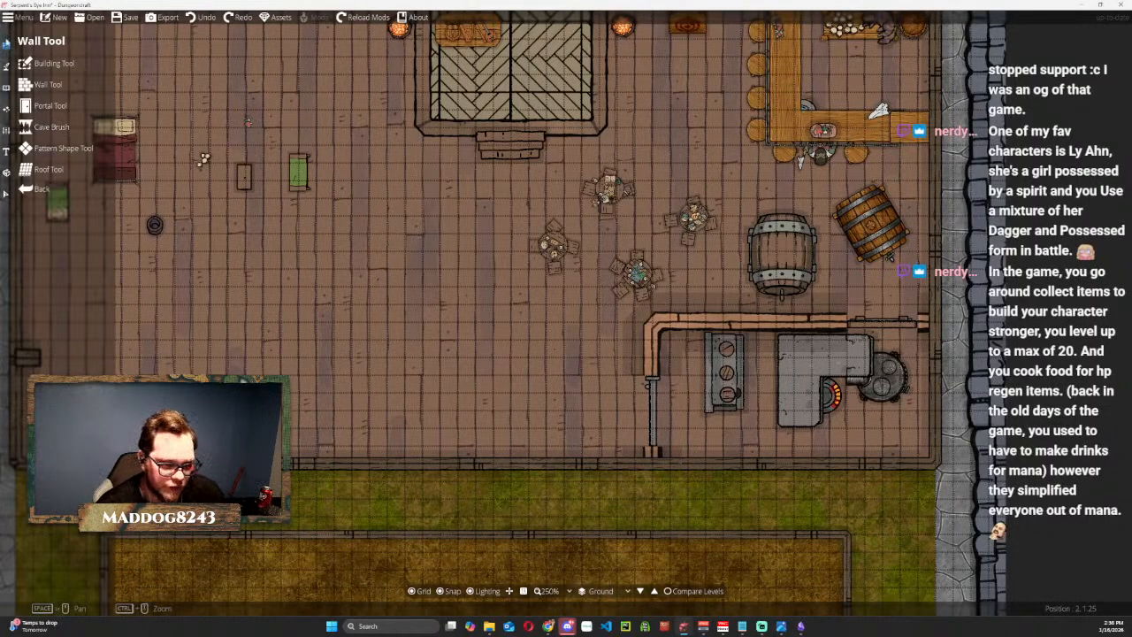
Draw an L-shaped Basicbuilding Wall - wood from the kitchen's west wall westward and down to the south outer wall.
left_click(48, 84)
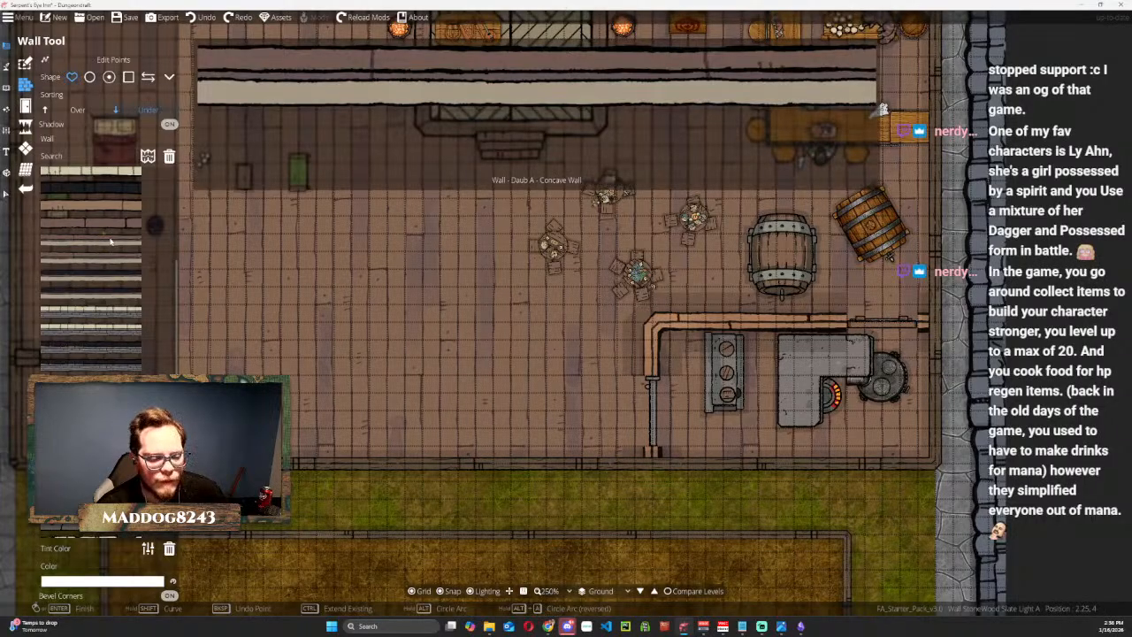
scroll(108, 247, "up", 3)
scroll(108, 246, "down", 7)
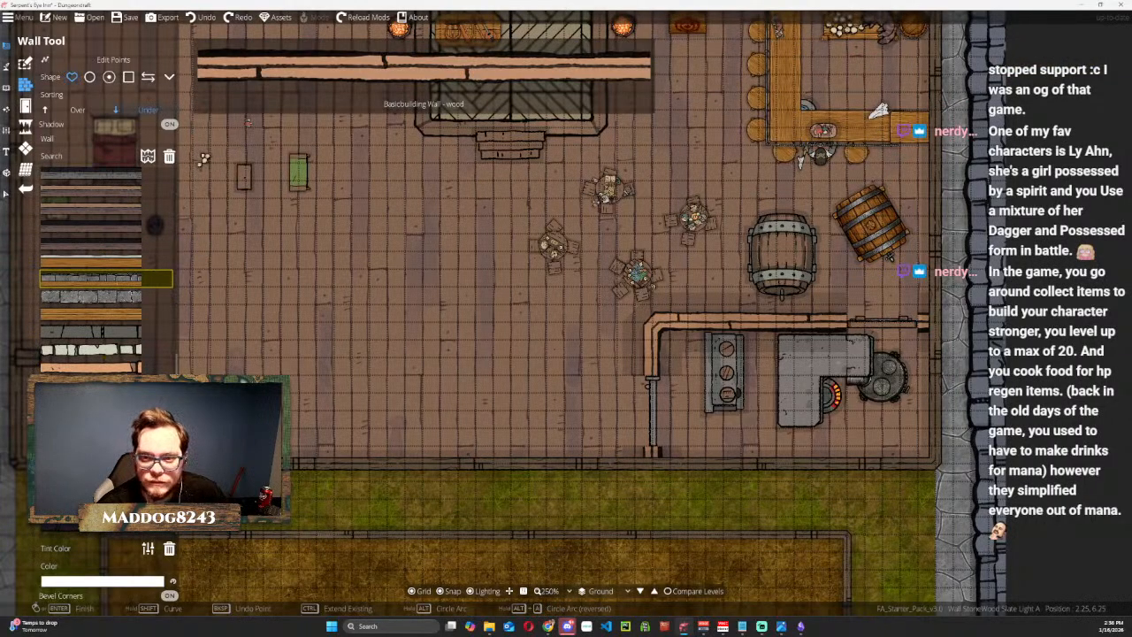
left_click(108, 263)
left_click(634, 340)
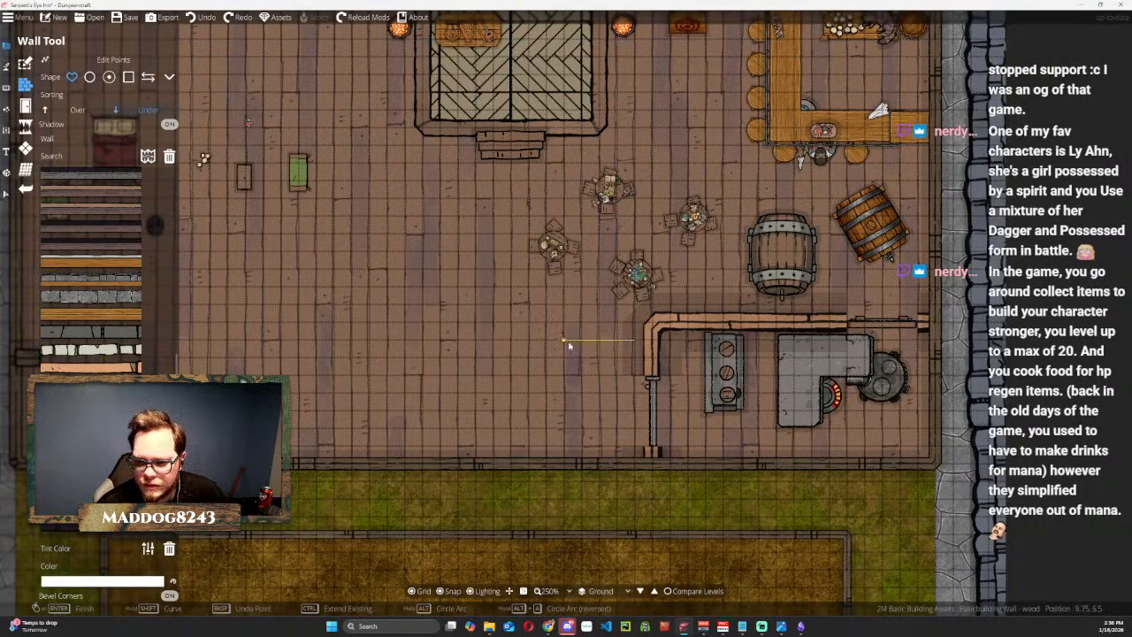
key("ctrl+z")
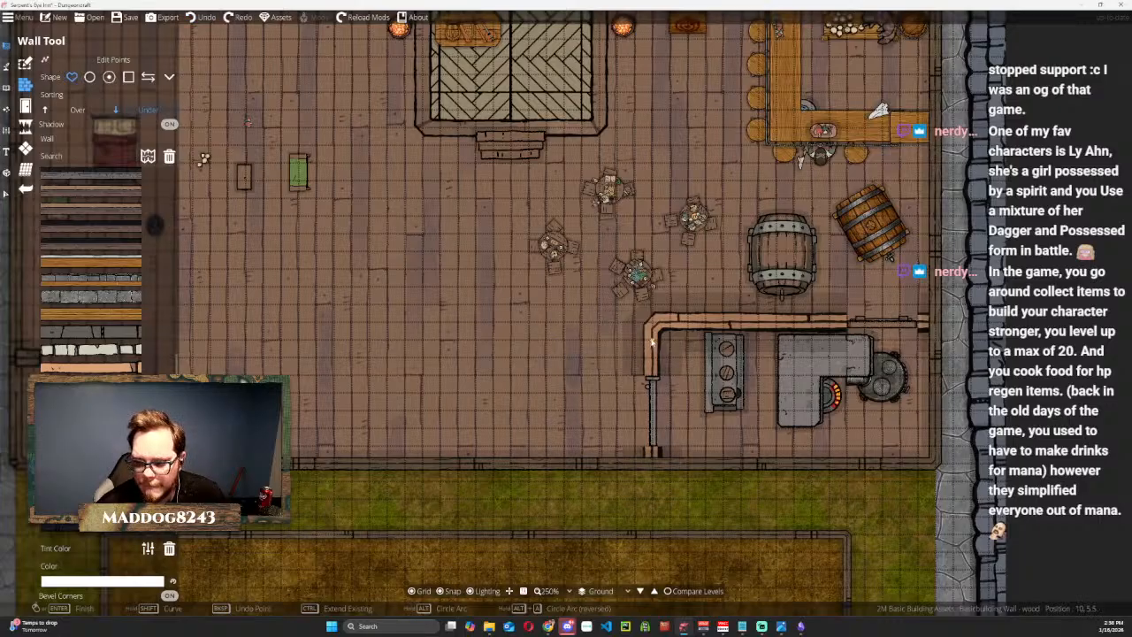
left_click(336, 343)
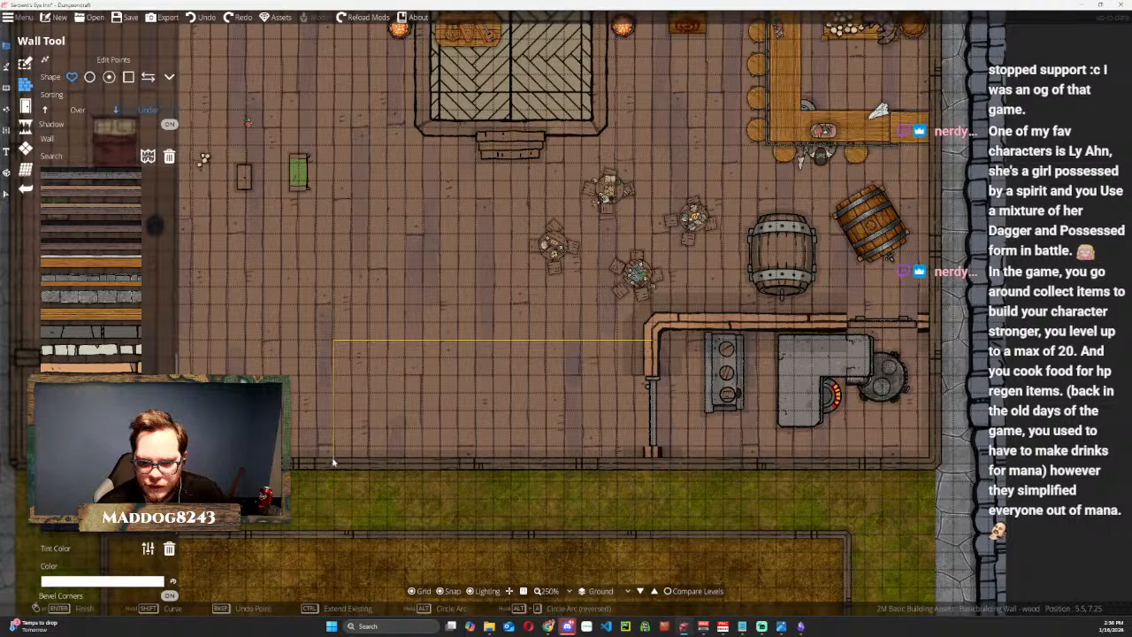
left_click(334, 461)
key("Return")
left_click(369, 284)
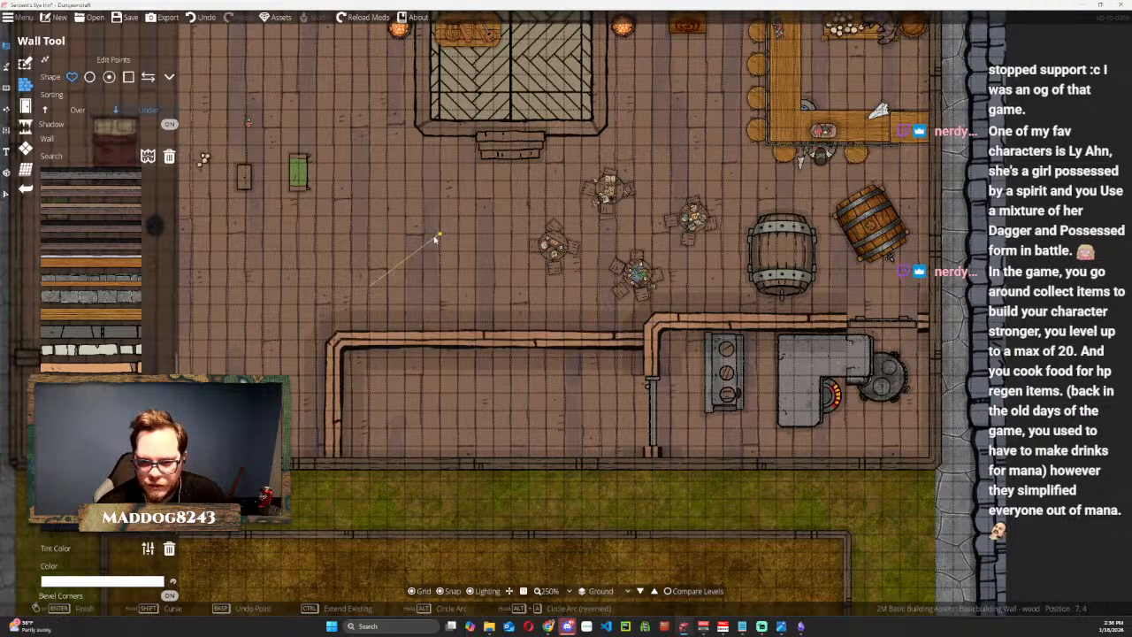
right_click(423, 249)
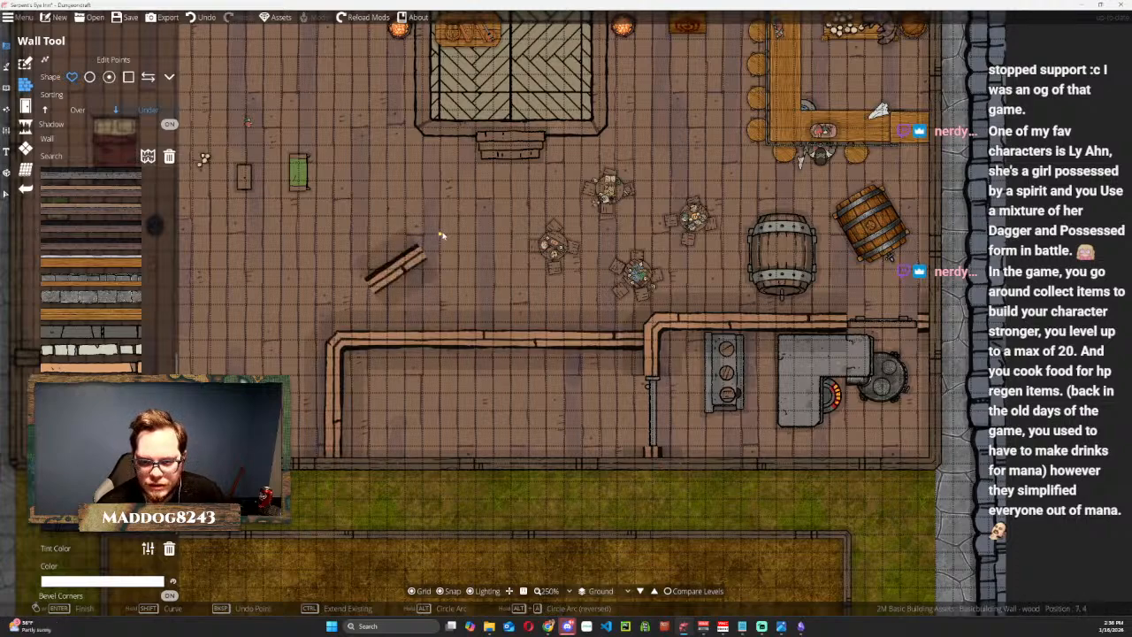
key("ctrl+z")
Search the object library for trap doors and place Trap Door 01 and the Basicbuilding 3x3 trap door inside the new room.
left_click_drag(442, 236, 520, 108)
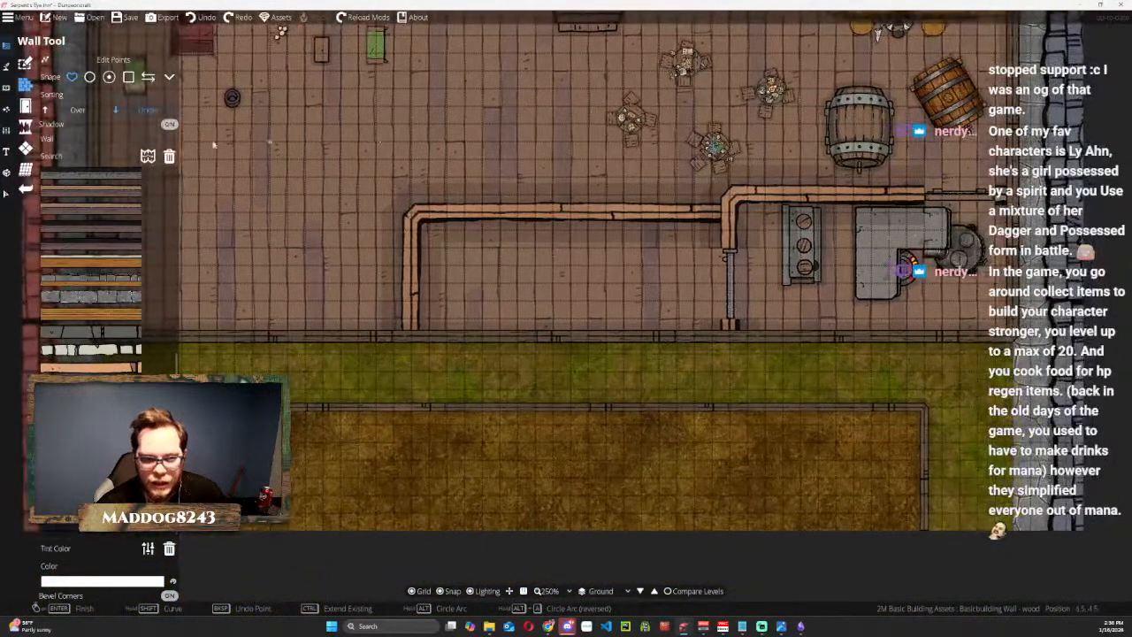
left_click(7, 86)
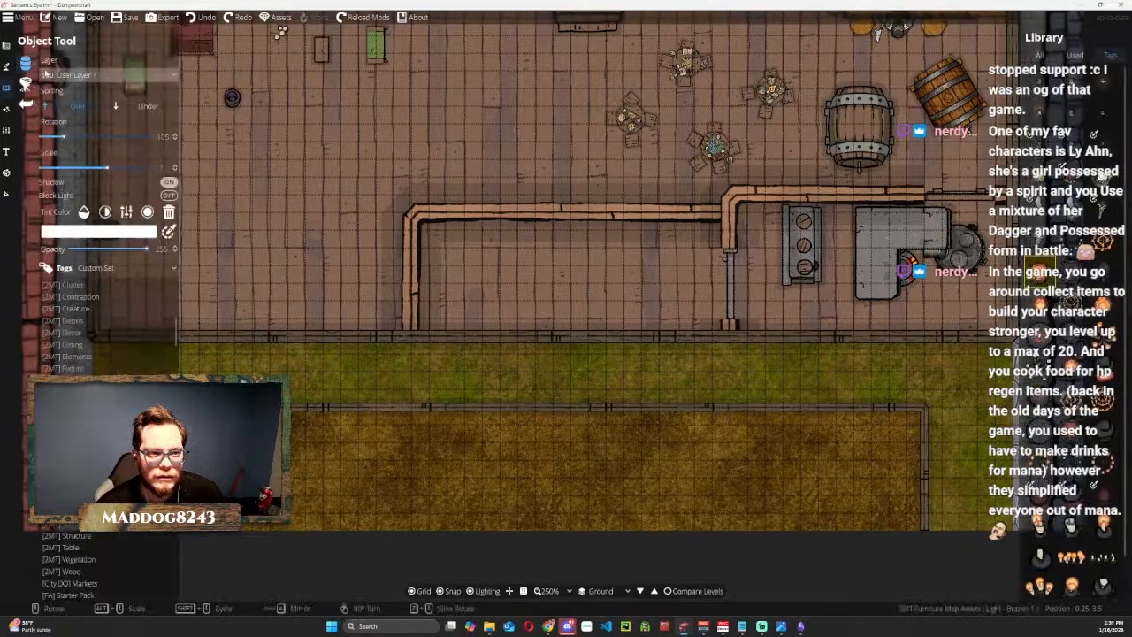
left_click(1074, 55)
left_click(1040, 56)
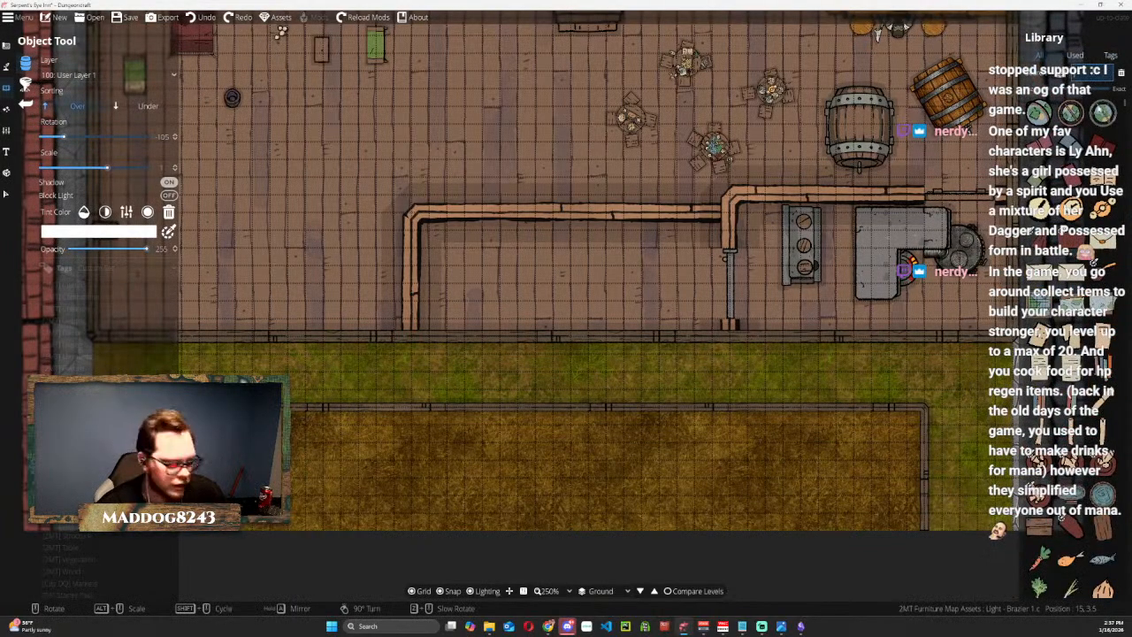
mouse_move(1104, 71)
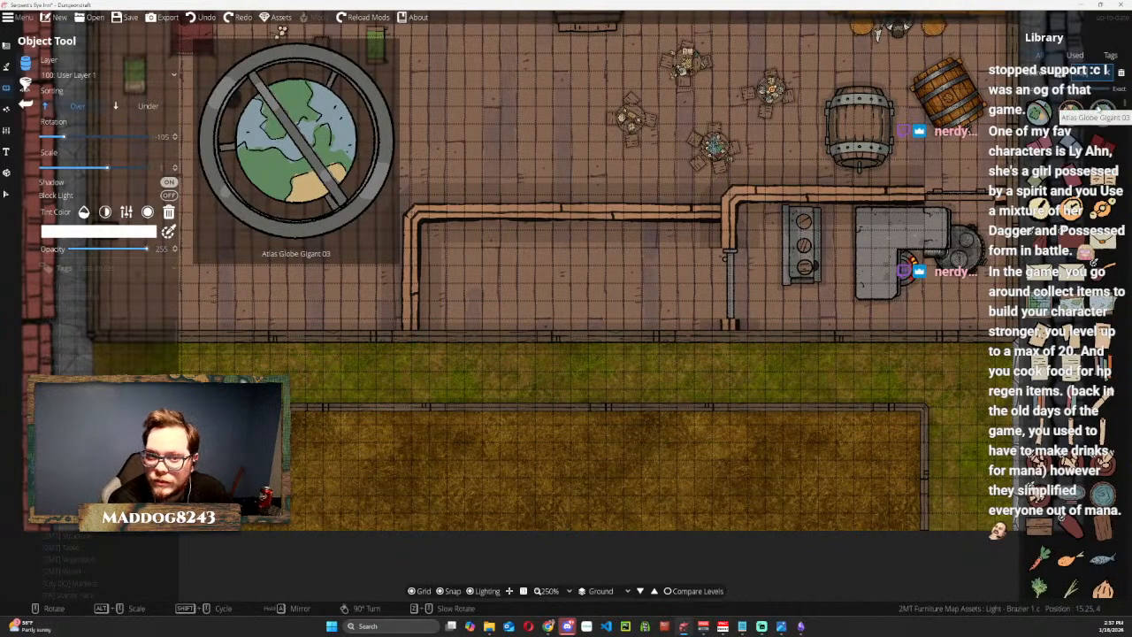
key("Return")
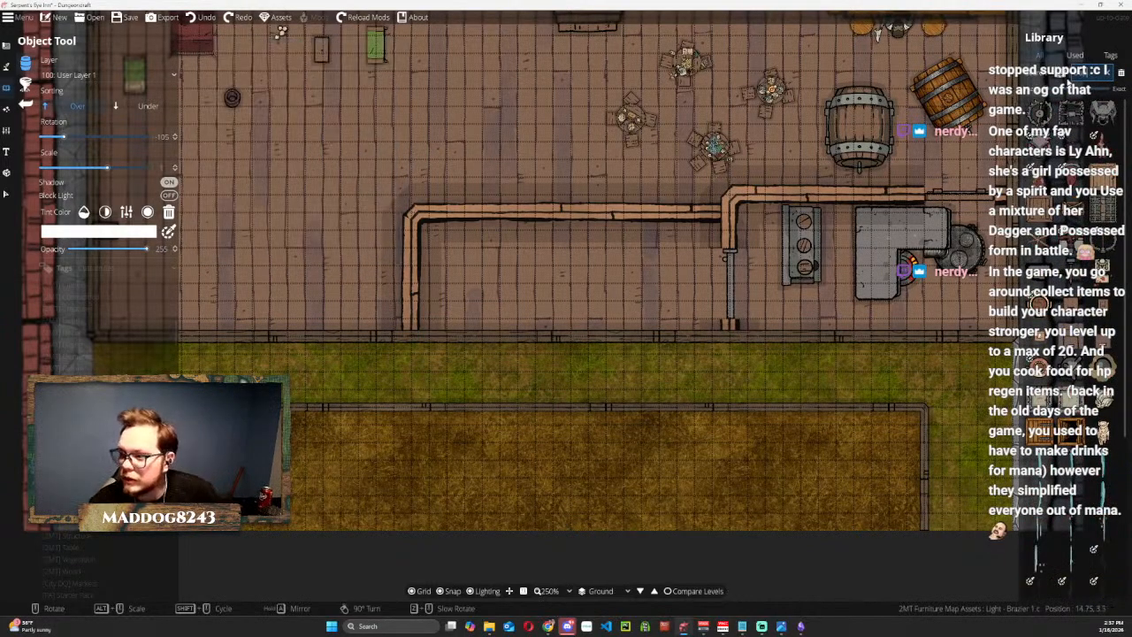
mouse_move(1107, 185)
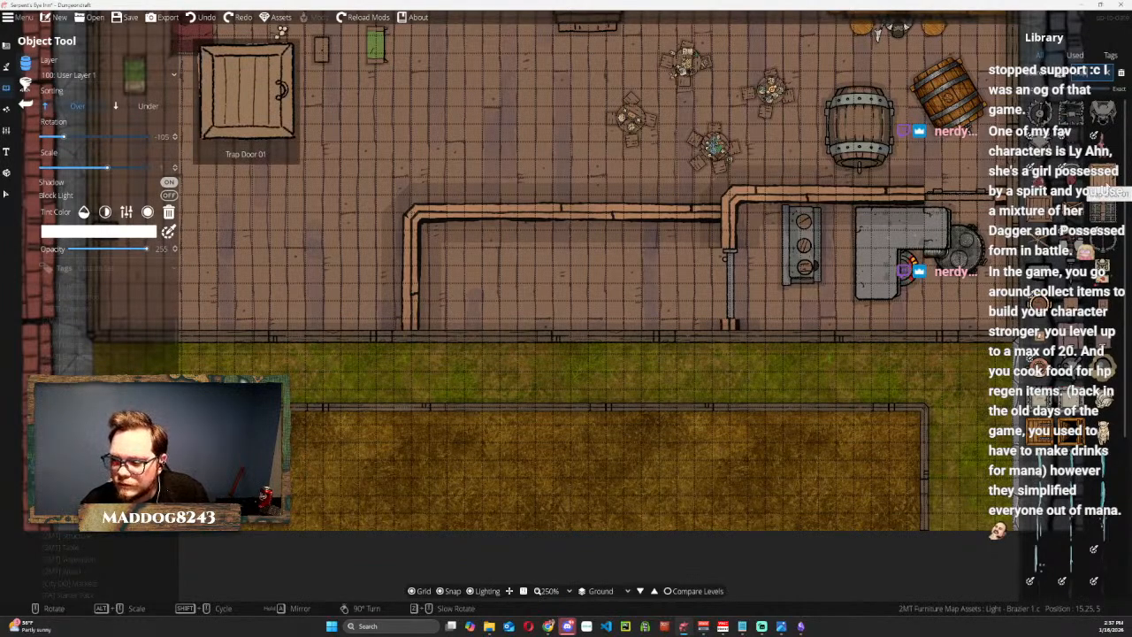
left_click(1107, 186)
scroll(468, 290, "up", 7)
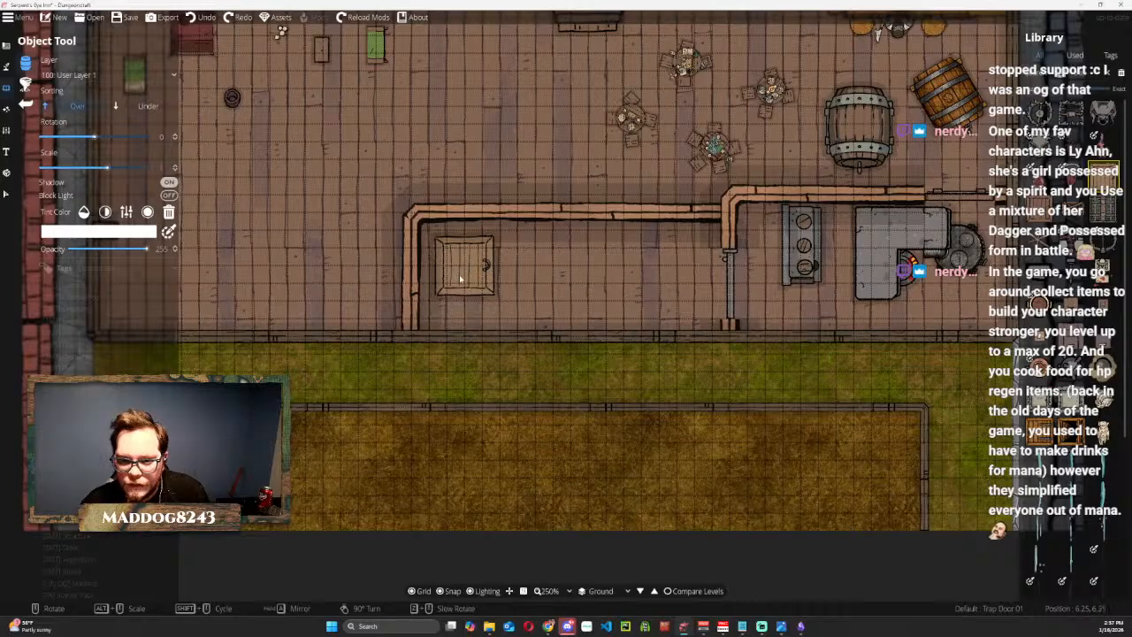
left_click(460, 280)
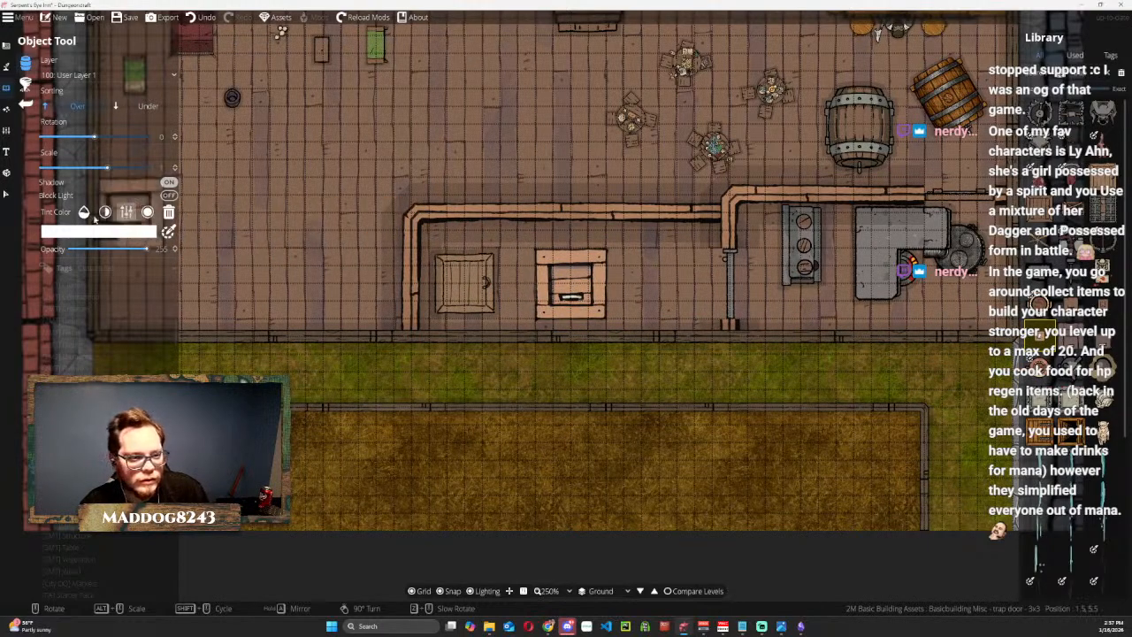
Delete Trap Door 01 from the new room and select the 3x3 trap door.
left_click(4, 194)
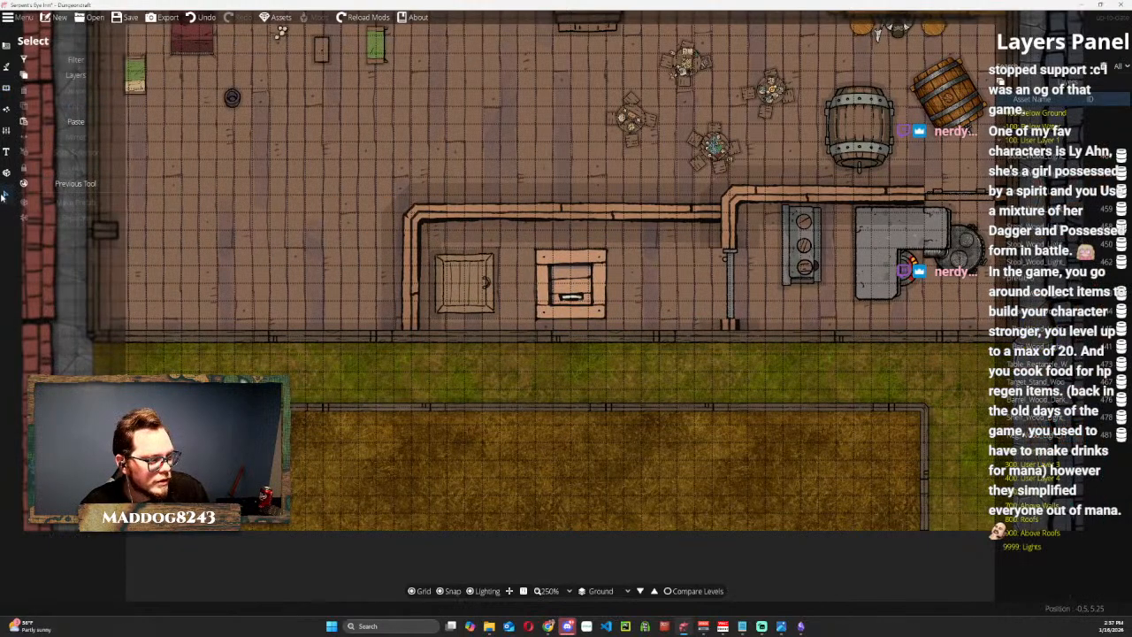
left_click(463, 280)
left_click_drag(462, 279, 598, 278)
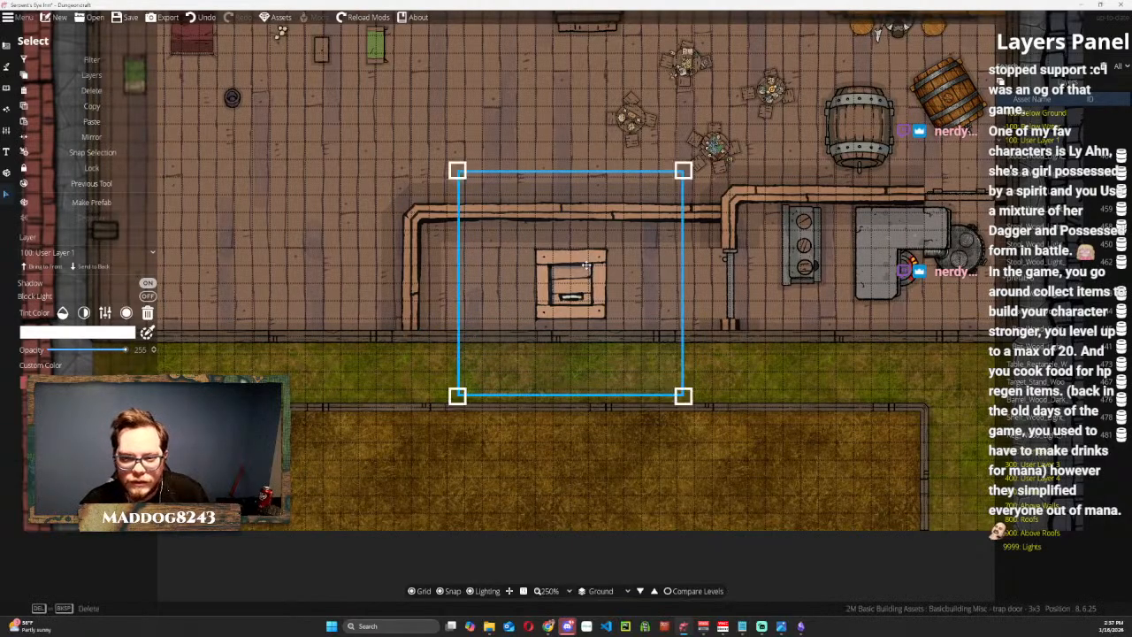
Scale the 3x3 trap door down to about half its size and move it to the west end of the new room.
left_click_drag(458, 173, 566, 258)
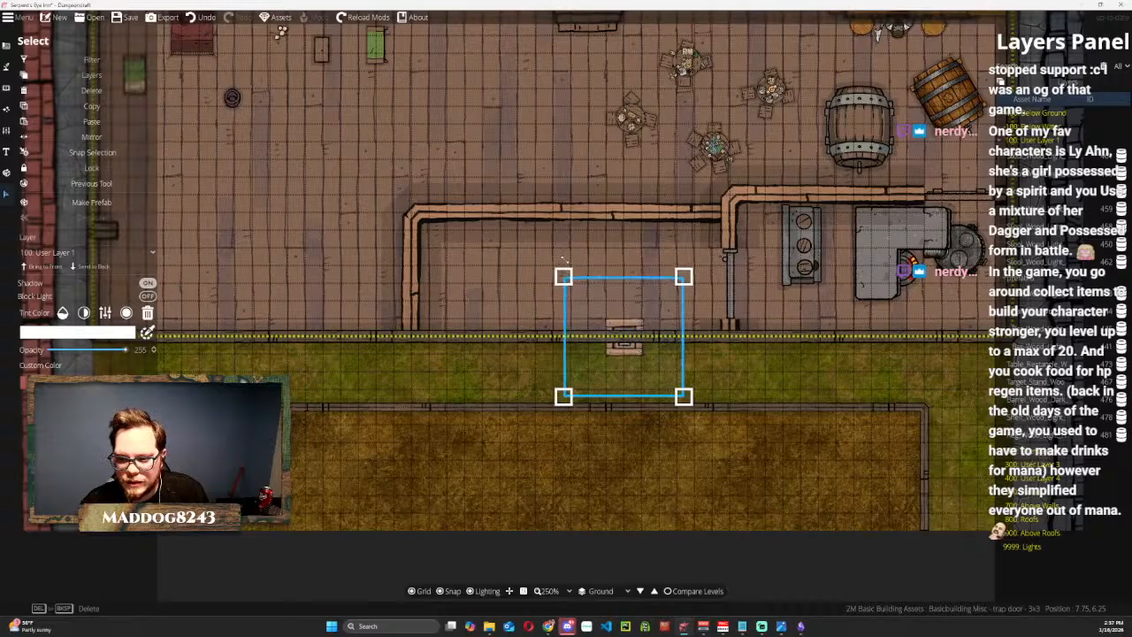
left_click_drag(661, 313, 482, 258)
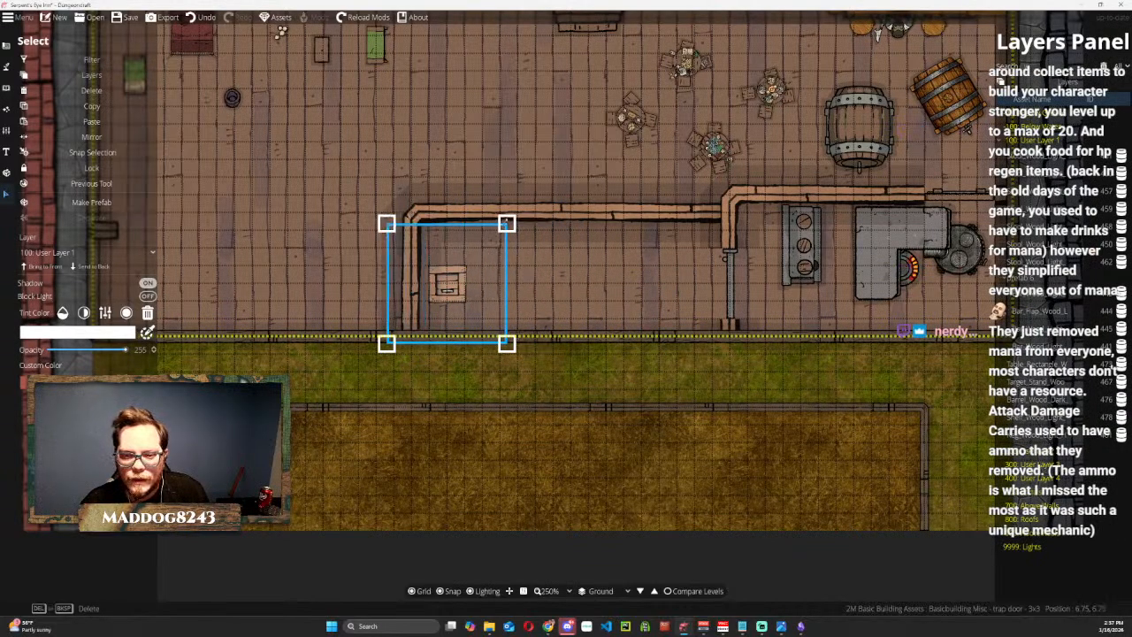
left_click_drag(534, 198, 498, 179)
key("ctrl+z")
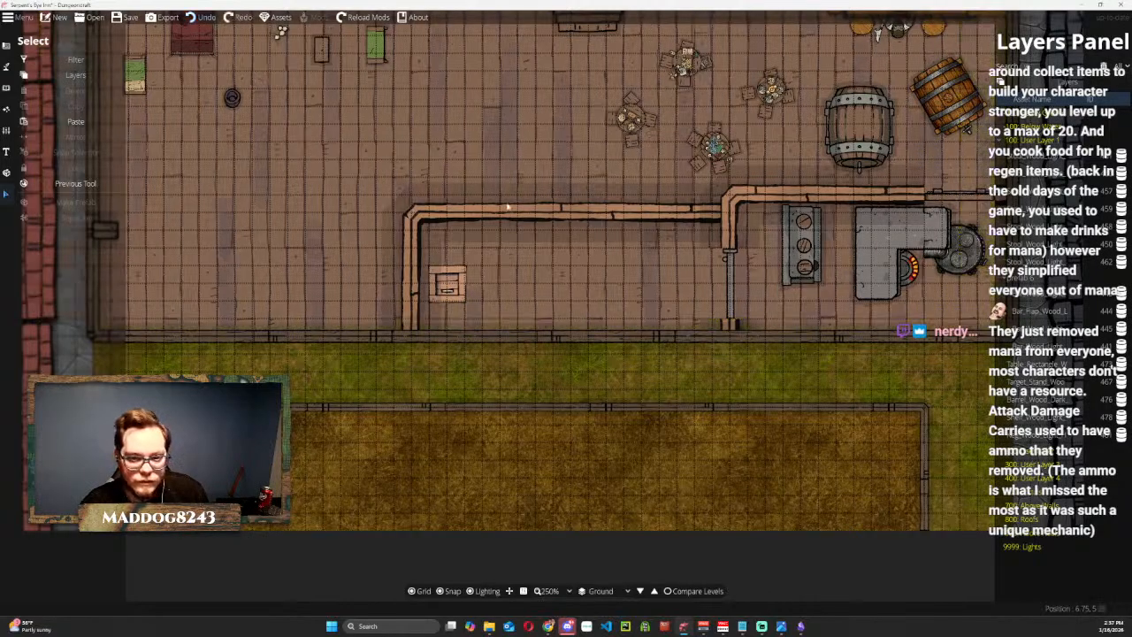
Rotate the trap door about 90 degrees counterclockwise, nudge it slightly north with snapping off, and save the map.
left_click(448, 283)
mouse_move(523, 196)
left_mouse_down()
mouse_move(558, 242)
mouse_move(529, 215)
left_mouse_up()
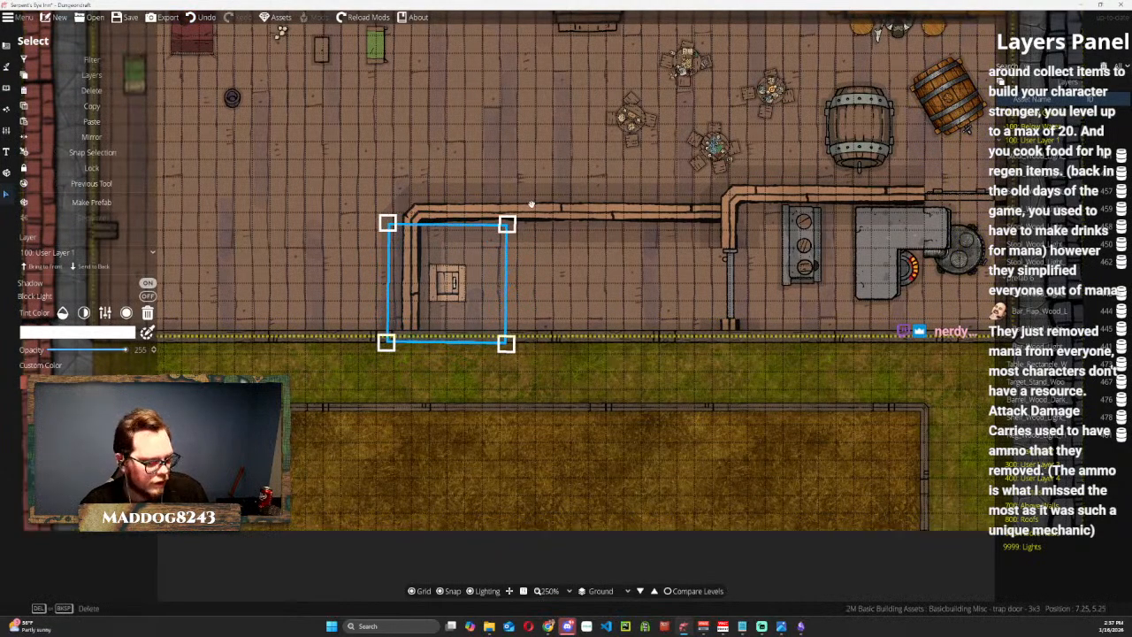
mouse_move(445, 287)
left_mouse_down()
mouse_move(458, 275)
mouse_move(448, 265)
left_mouse_up()
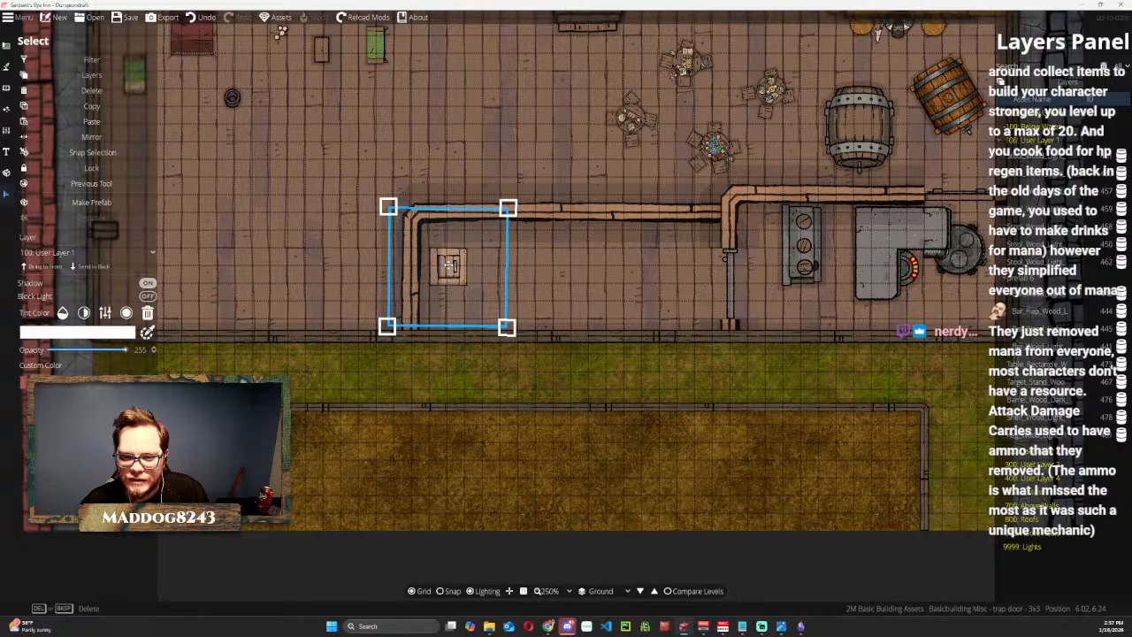
left_click(123, 18)
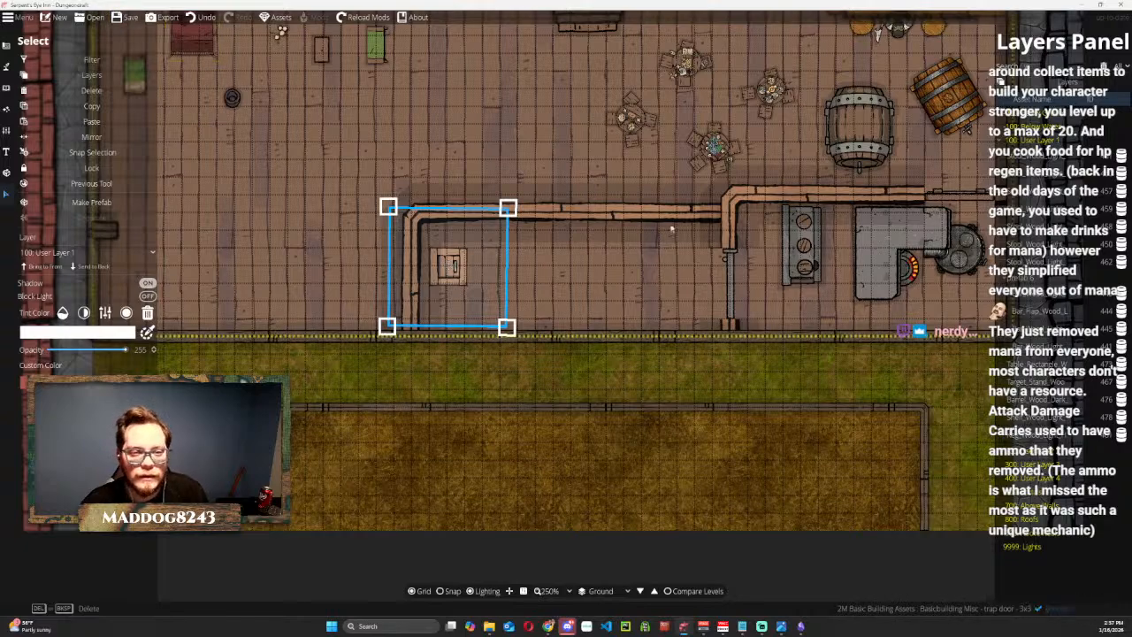
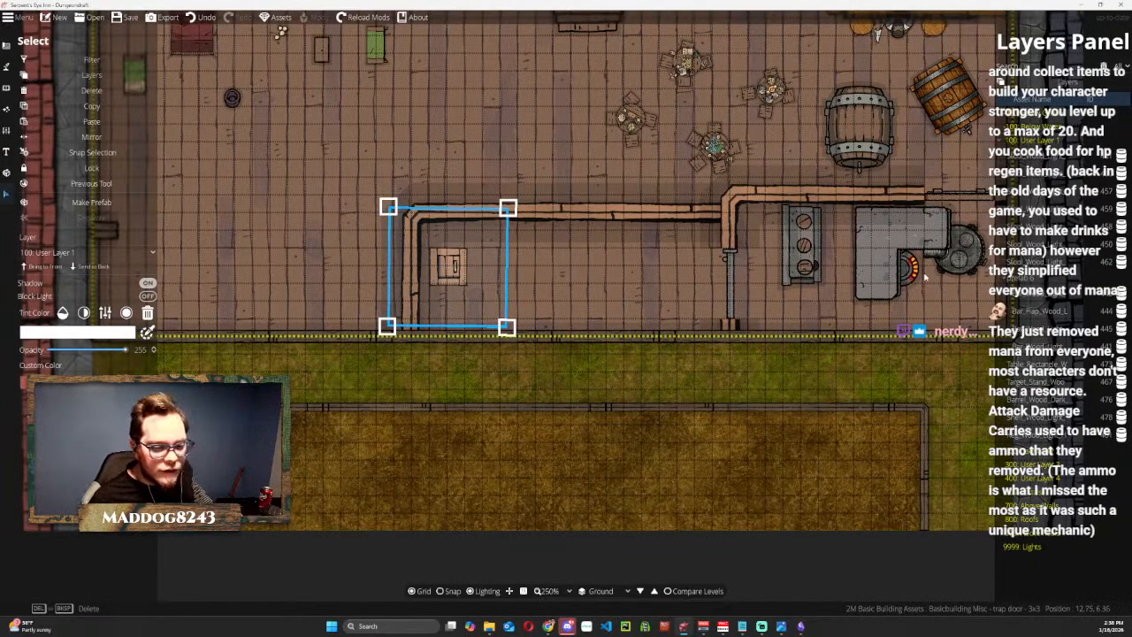
left_click(535, 166)
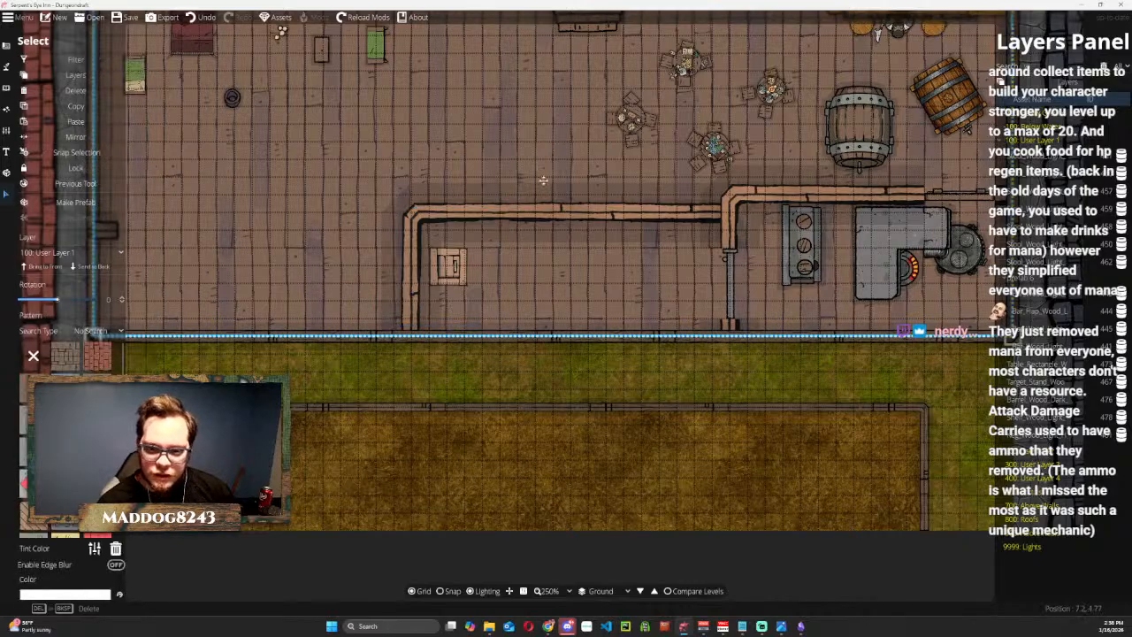
scroll(518, 274, "up", 2)
left_click_drag(515, 277, 456, 426)
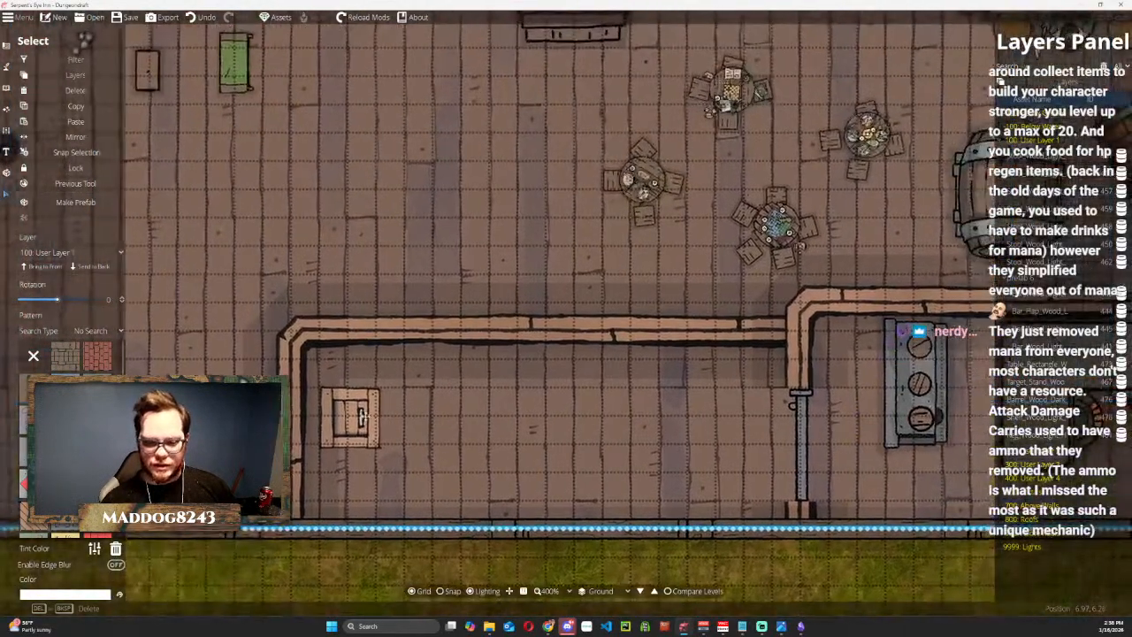
scroll(514, 395, "down", 1)
scroll(513, 396, "down", 1)
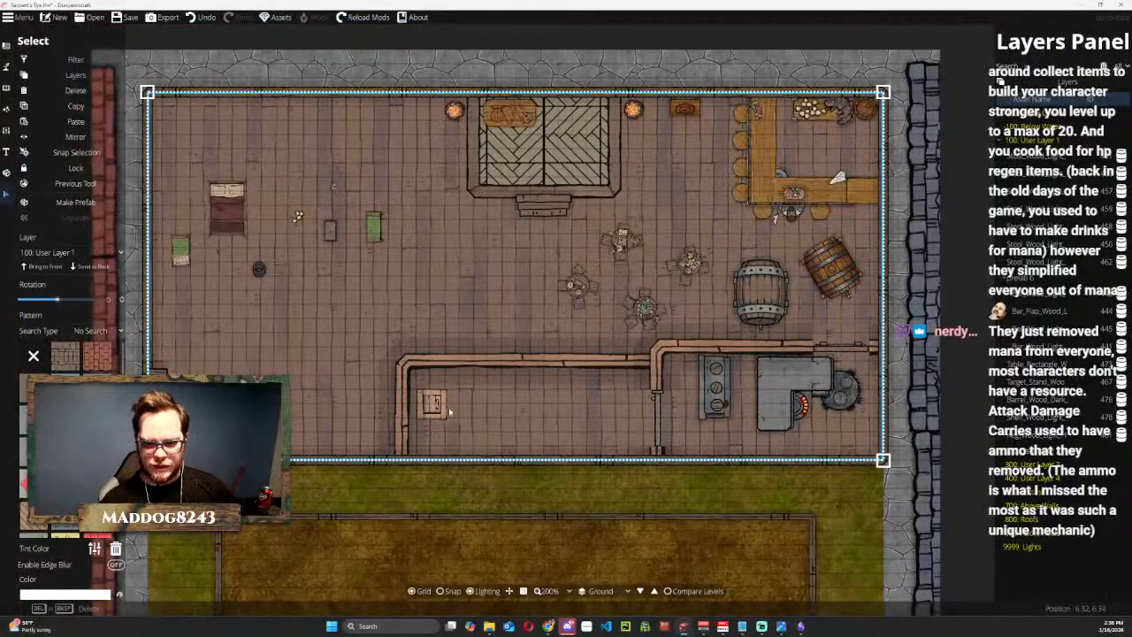
scroll(449, 407, "up", 3)
scroll(448, 406, "down", 1)
scroll(570, 243, "down", 2)
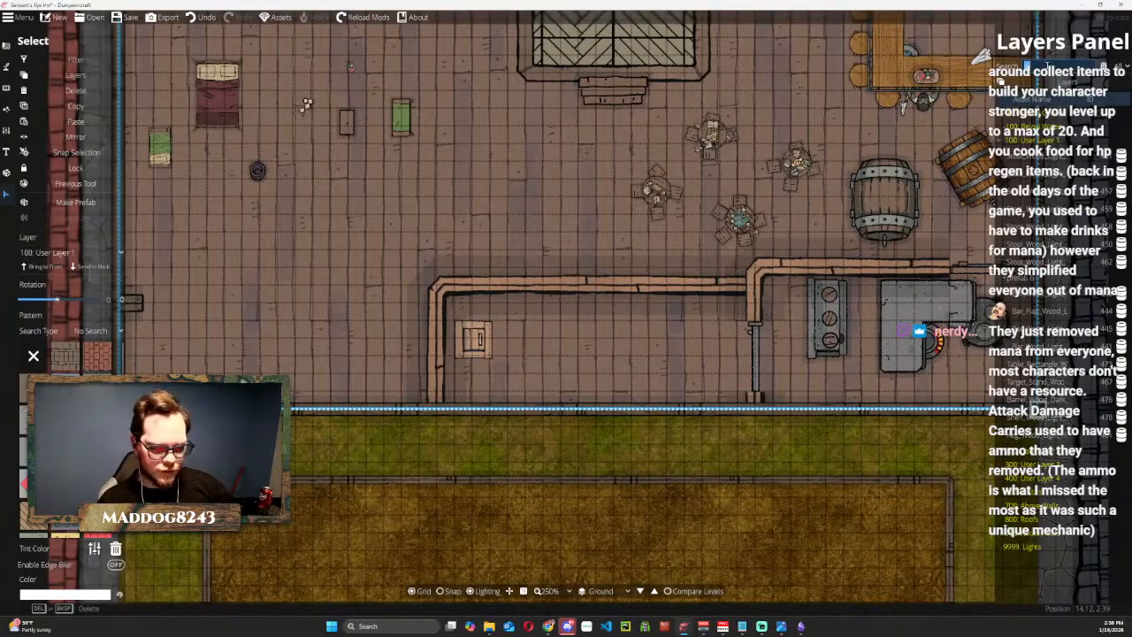
key("BackSpace")
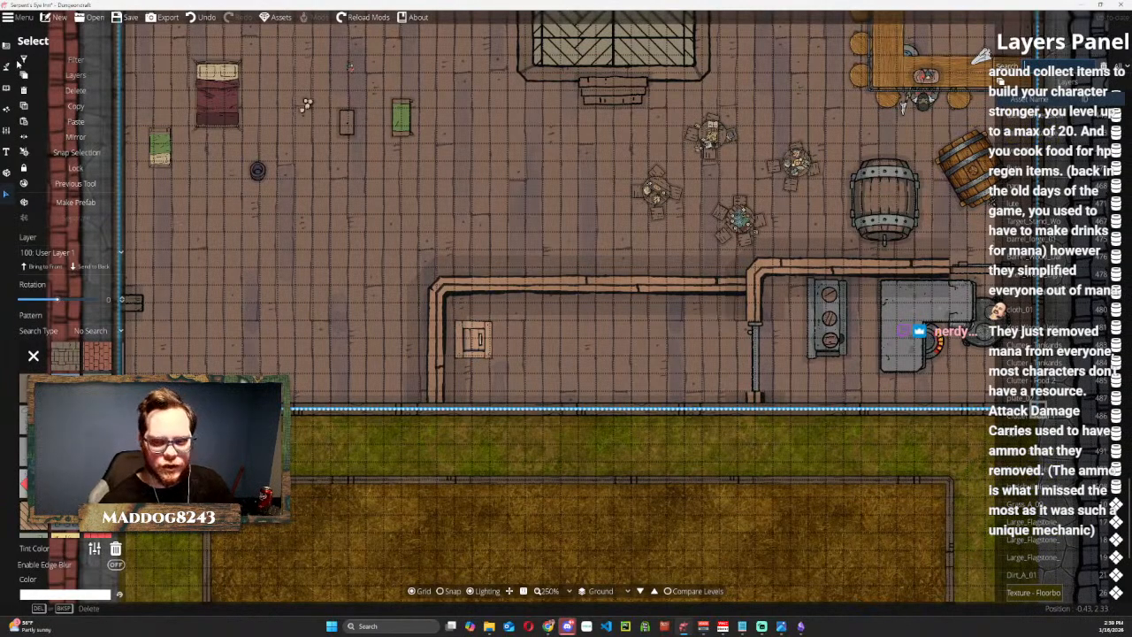
left_click(6, 44)
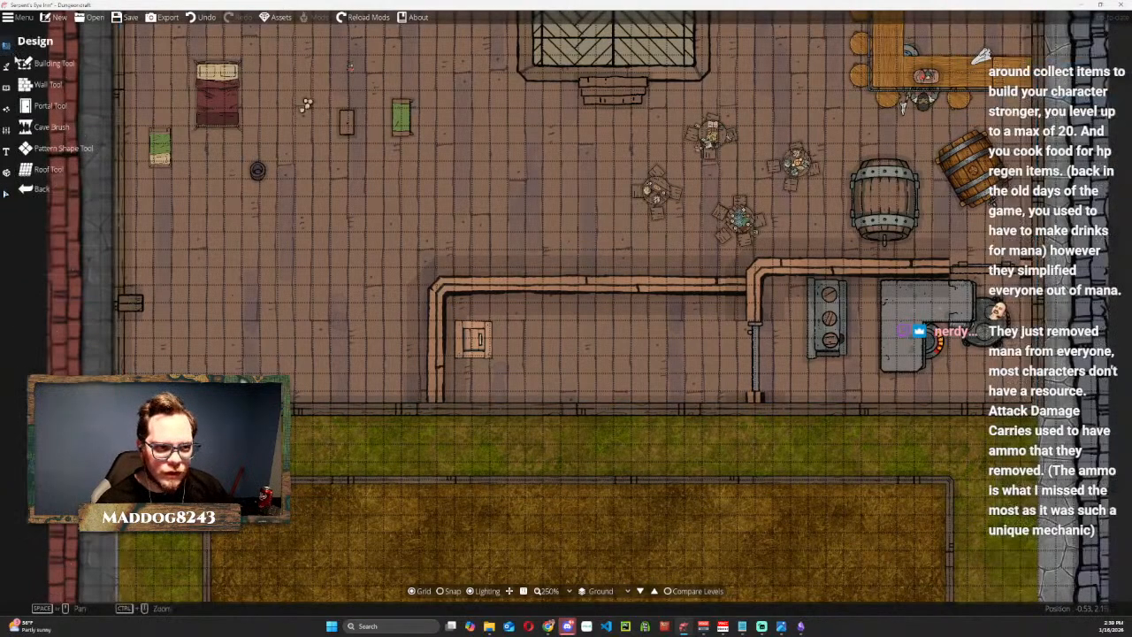
left_click(6, 88)
left_click_drag(485, 246, 345, 323)
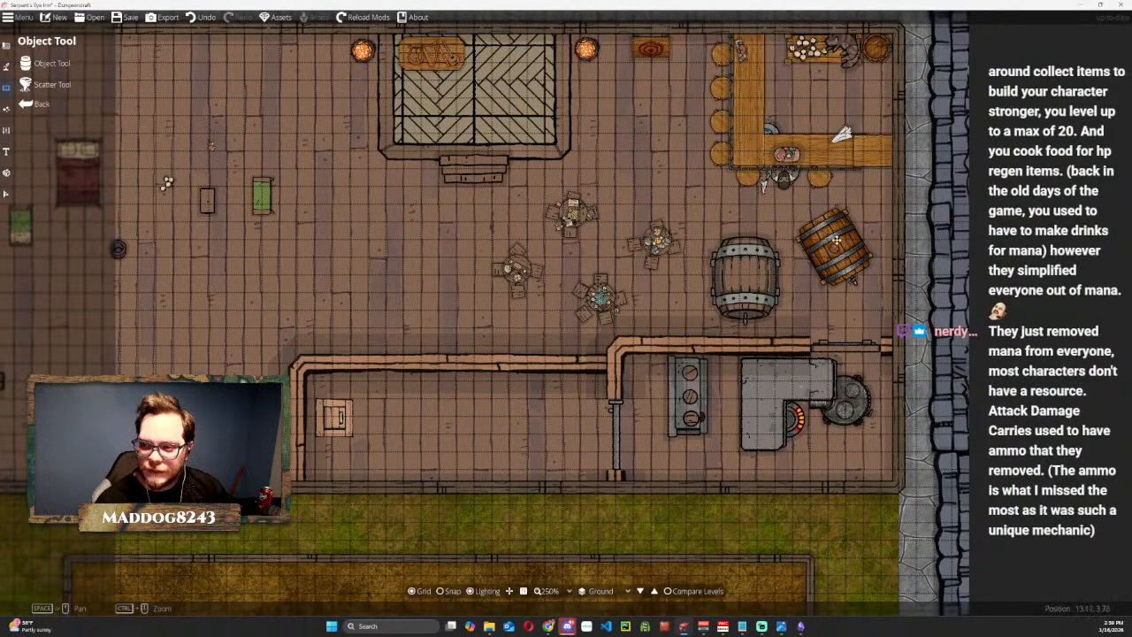
Move the large metal-banded barrel from the tavern floor into the trap door room and scale it down to less than half its size.
left_click(7, 194)
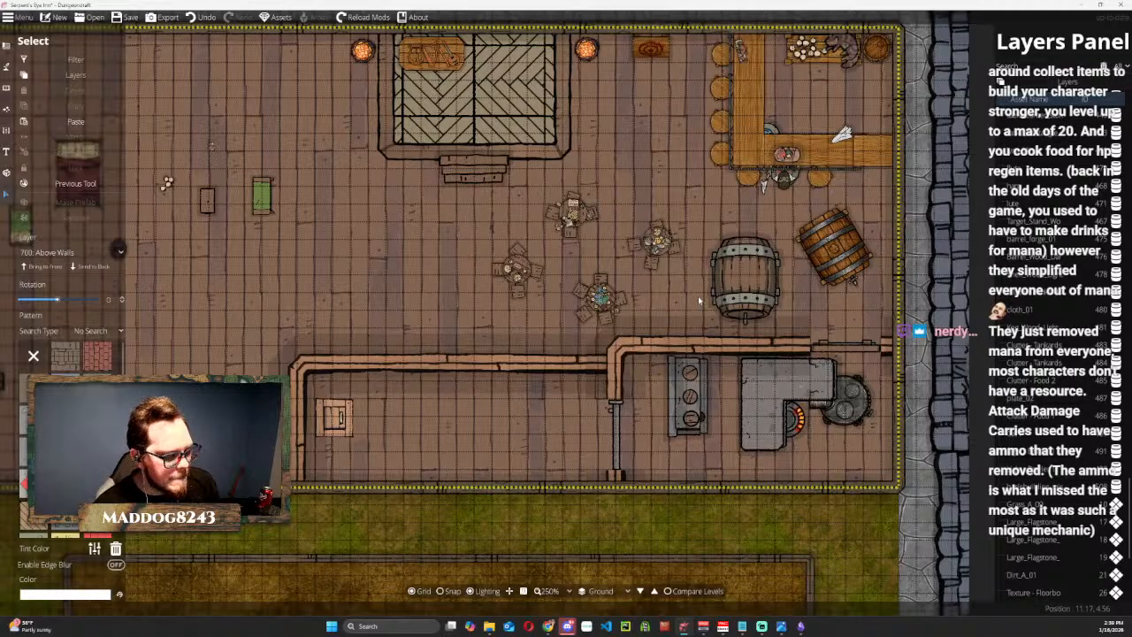
left_click_drag(739, 283, 530, 418)
left_click(533, 413)
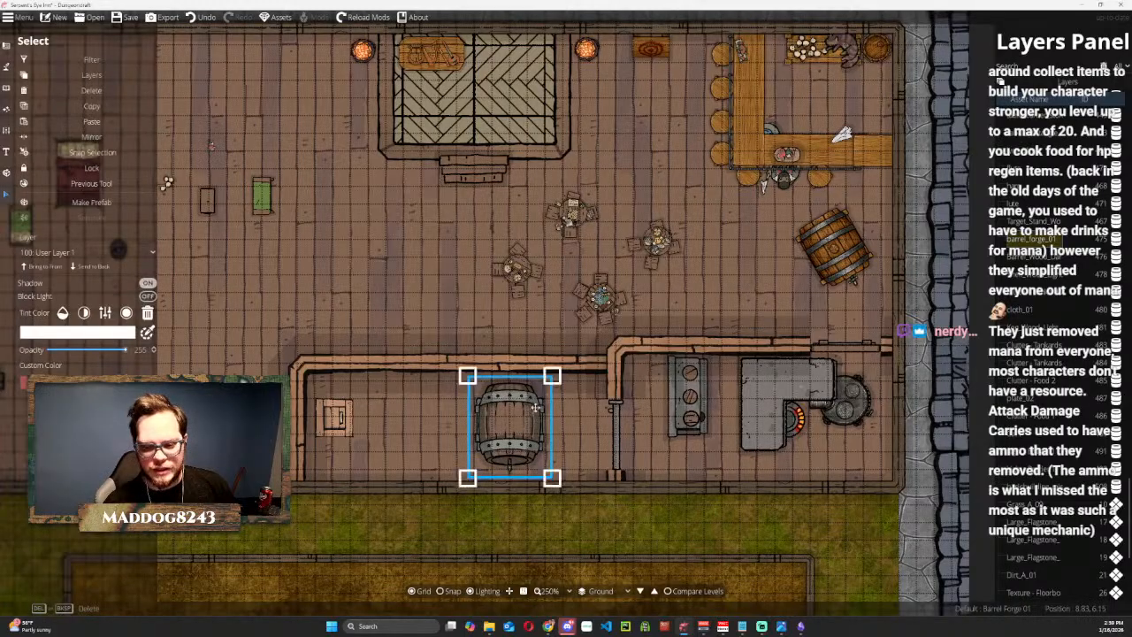
left_click_drag(548, 378, 455, 425)
Scale the large wooden keg beside the bar down to about half its size and move it behind the bar counter.
left_click(827, 247)
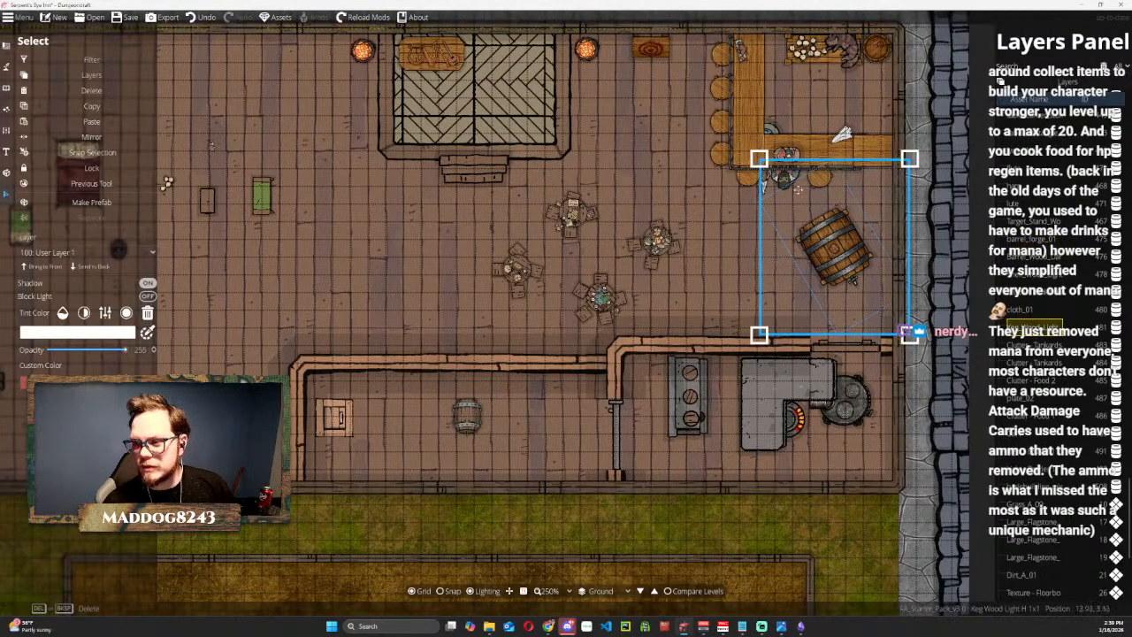
left_click_drag(758, 159, 830, 241)
left_click_drag(868, 278, 815, 87)
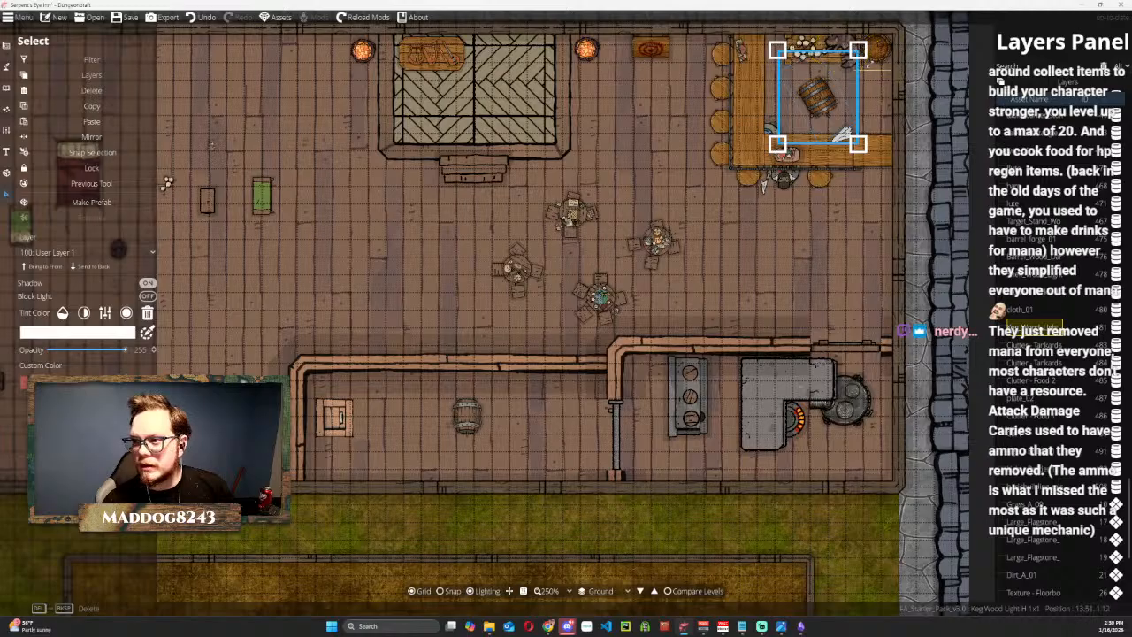
Rotate the keg and move it onto the table against the north wall behind the bar.
left_click_drag(876, 153, 844, 173)
left_click_drag(790, 115, 868, 94)
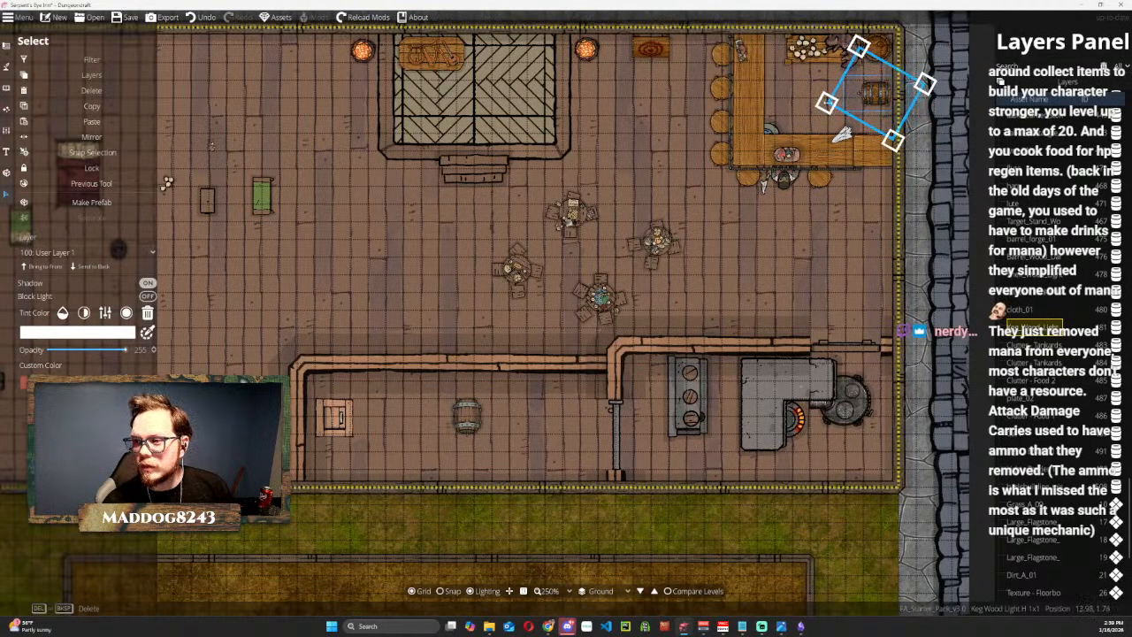
left_click_drag(815, 106, 882, 175)
left_click_drag(865, 90, 806, 56)
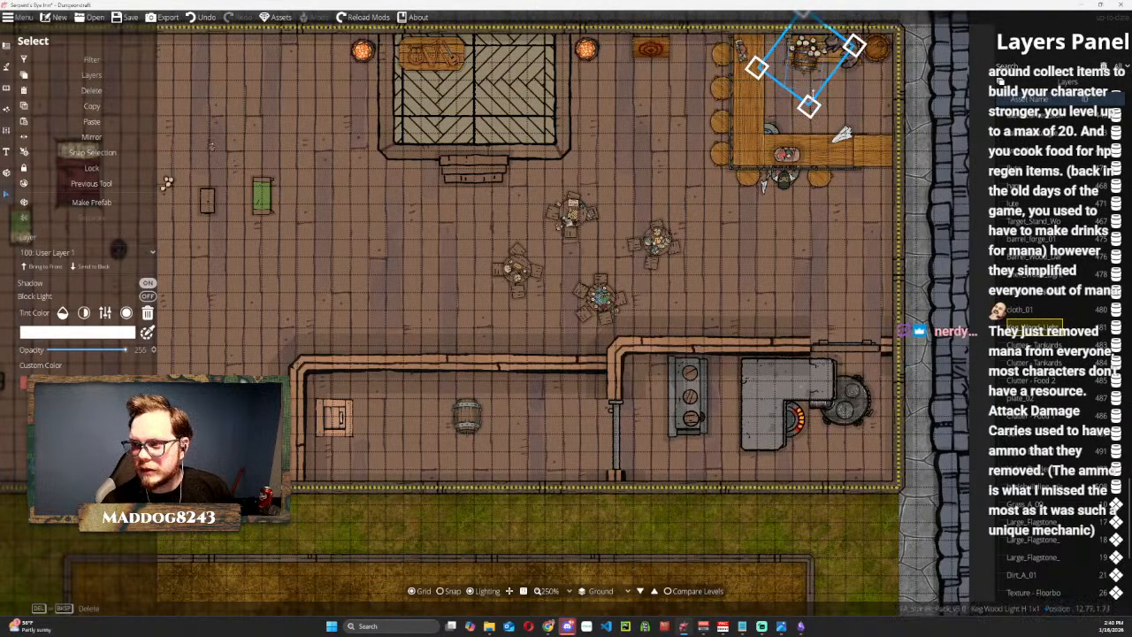
Undo the last adjustments to the keg at the table behind the bar.
scroll(812, 94, "up", 5)
scroll(587, 315, "up", 2)
scroll(586, 315, "down", 4)
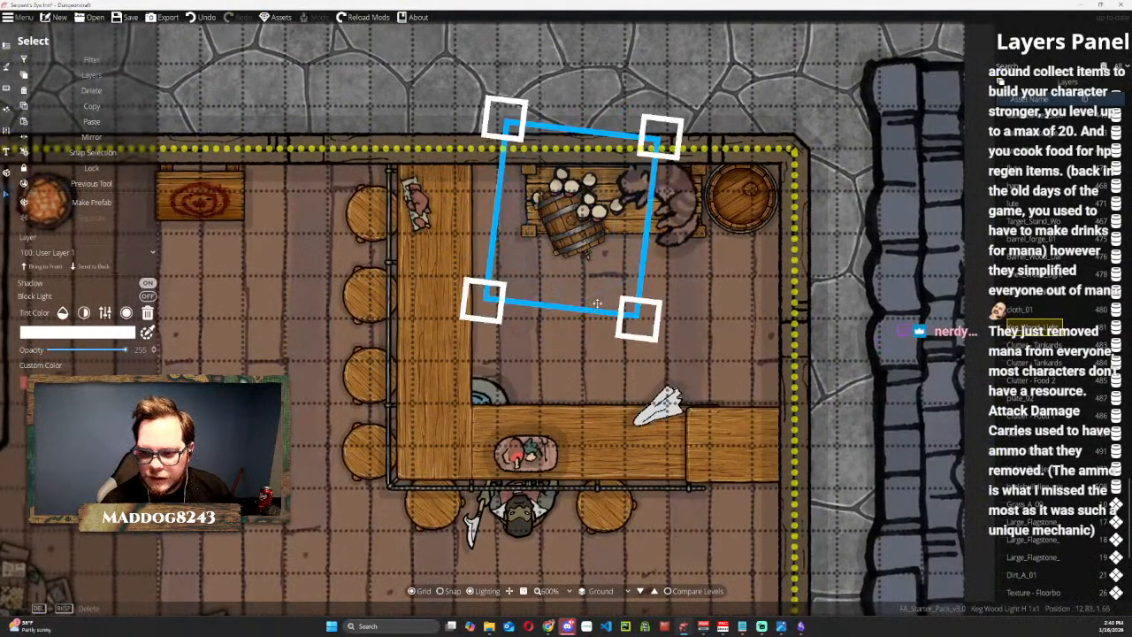
key("ctrl+z")
key("ctrl+z")
key("ctrl+z")
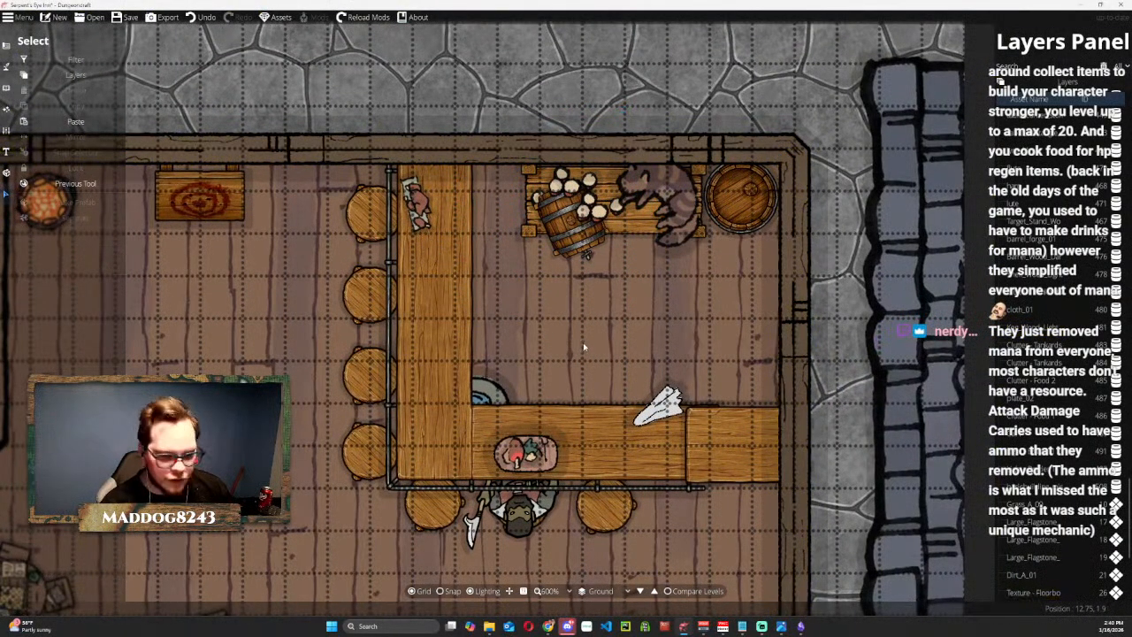
Rotate the keg upright, shift it to the table's west end and send it to the back so it sits beneath the table.
left_click(577, 247)
scroll(605, 308, "up", 4)
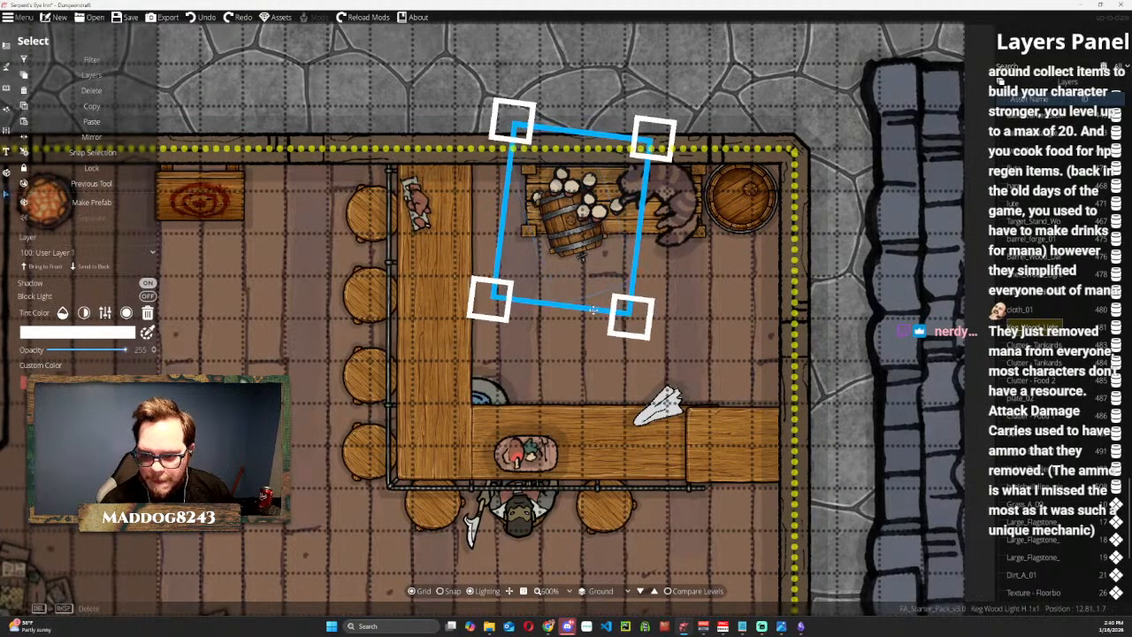
left_click_drag(567, 307, 598, 312)
left_click_drag(570, 239, 560, 232)
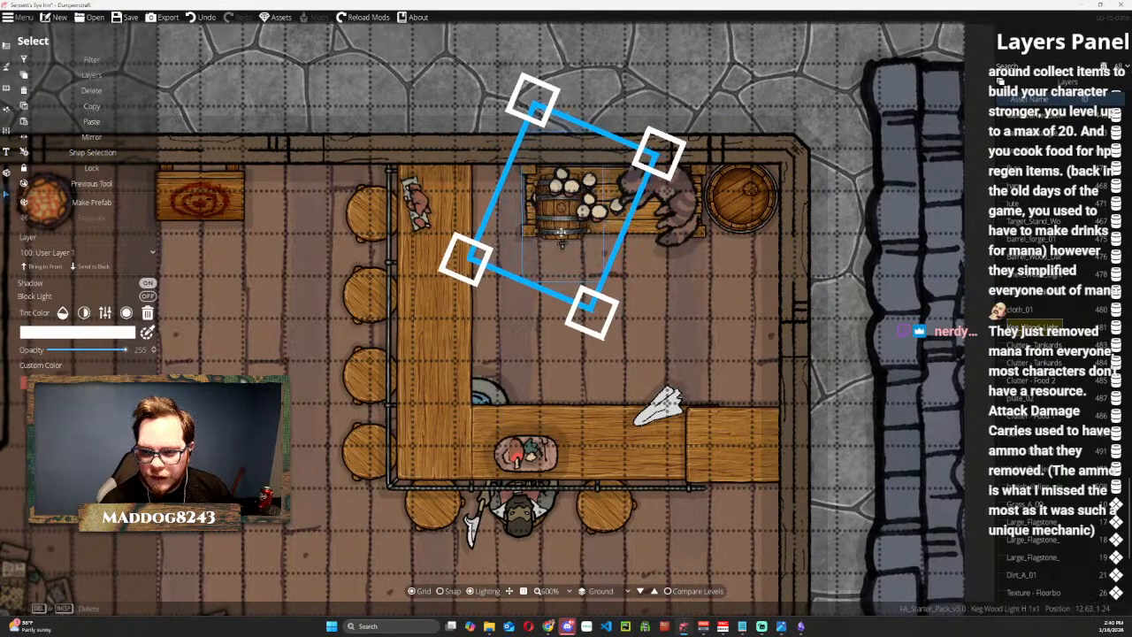
left_click(92, 266)
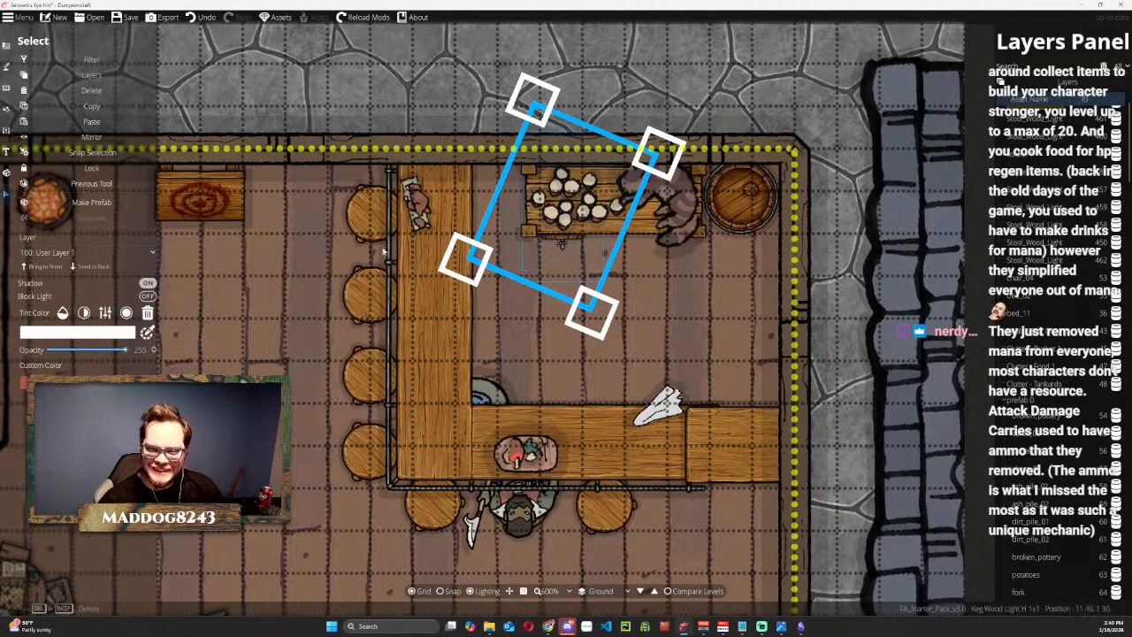
Move the metal-banded barrel from the trap door room to the table behind the bar, tucking it under the table east of the keg.
scroll(575, 513, "down", 5)
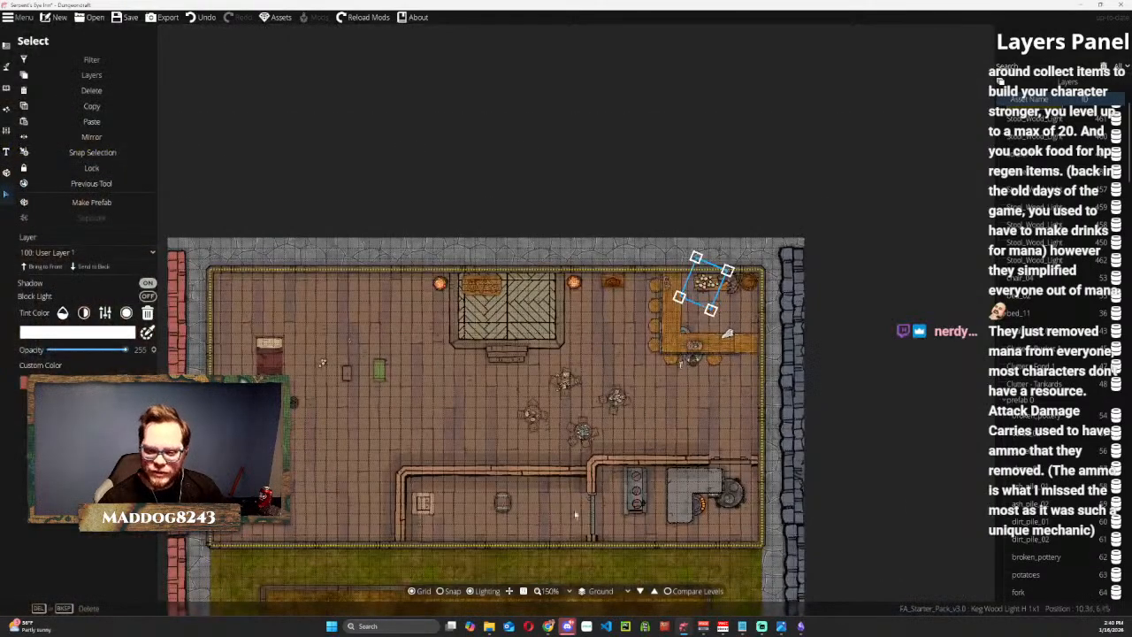
left_click(503, 502)
left_click_drag(502, 499, 488, 338)
left_click_drag(495, 493, 710, 306)
scroll(707, 309, "up", 4)
left_click_drag(792, 294, 706, 398)
left_click_drag(570, 467, 652, 360)
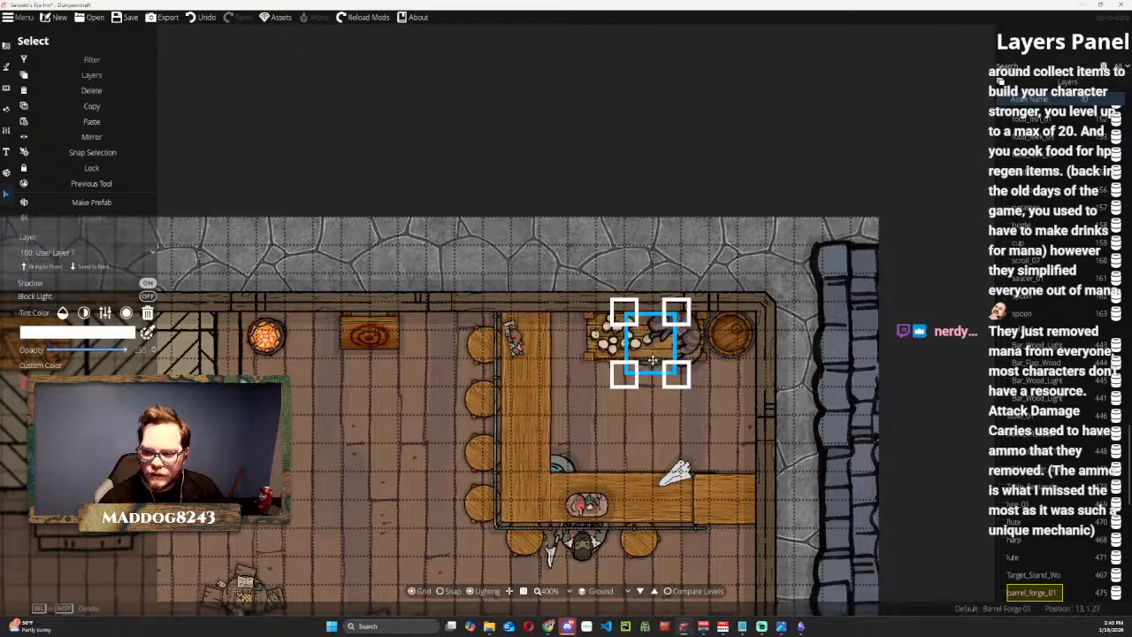
left_click(857, 147)
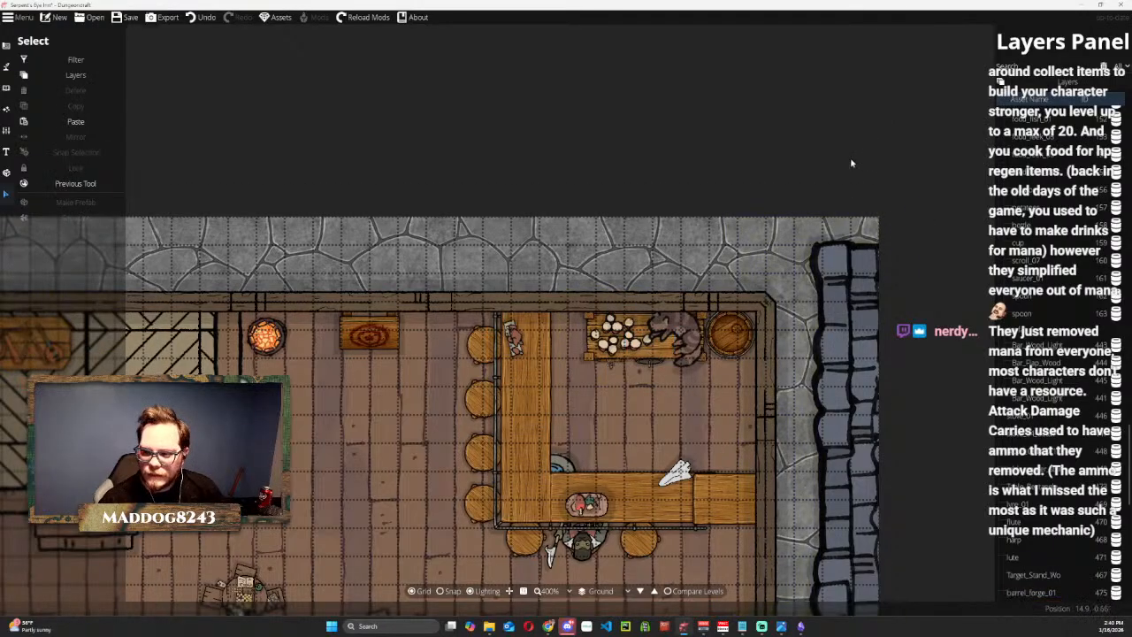
Scale down the cat on the table behind the bar and position it at the table's east end.
left_click(694, 336)
left_click_drag(727, 387, 692, 339)
left_click_drag(720, 378, 701, 356)
left_click_drag(672, 320, 693, 357)
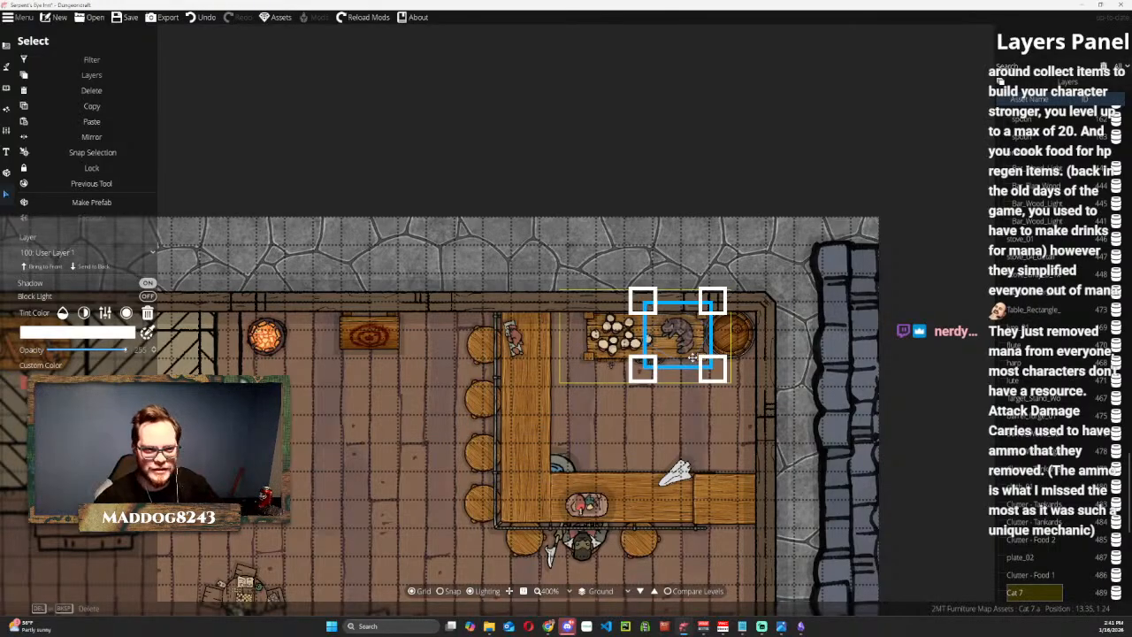
left_click(579, 146)
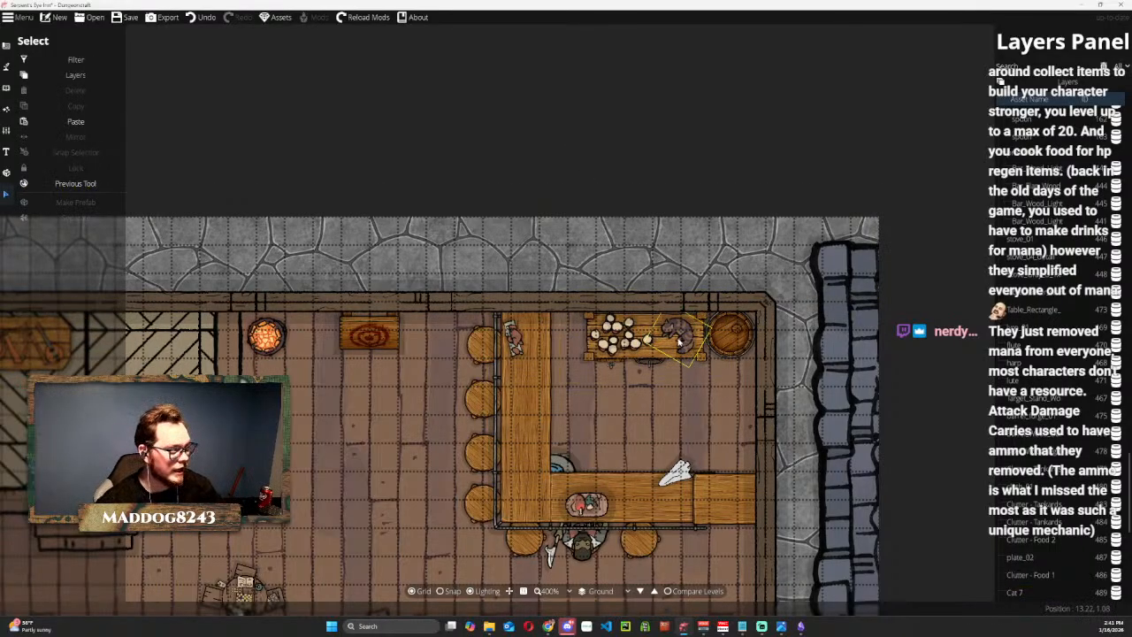
Look over the whole ground floor, including the bar, stage, seating, kitchen and trap door room.
scroll(518, 184, "down", 1)
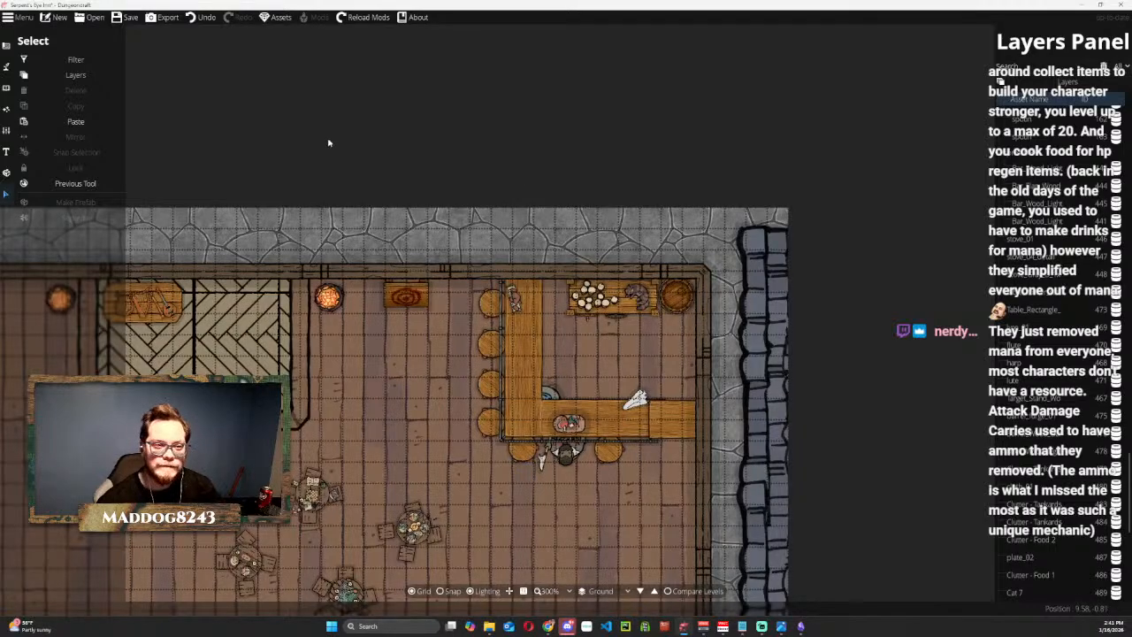
scroll(329, 143, "down", 1)
left_click_drag(329, 142, 491, 156)
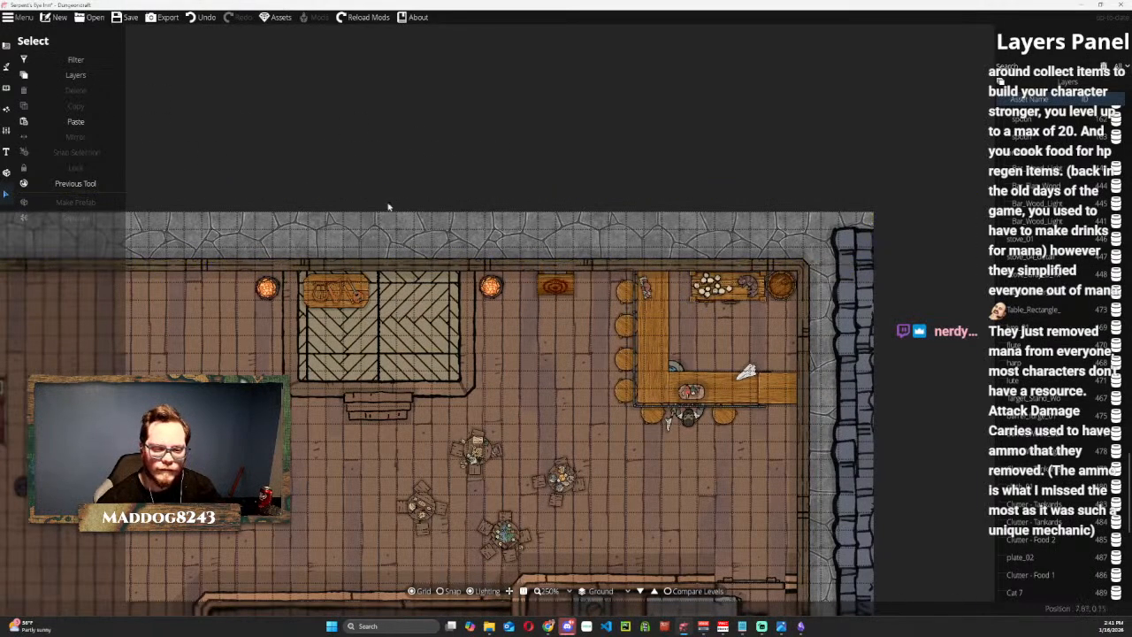
left_click_drag(634, 182, 776, 36)
left_click_drag(655, 74, 809, 60)
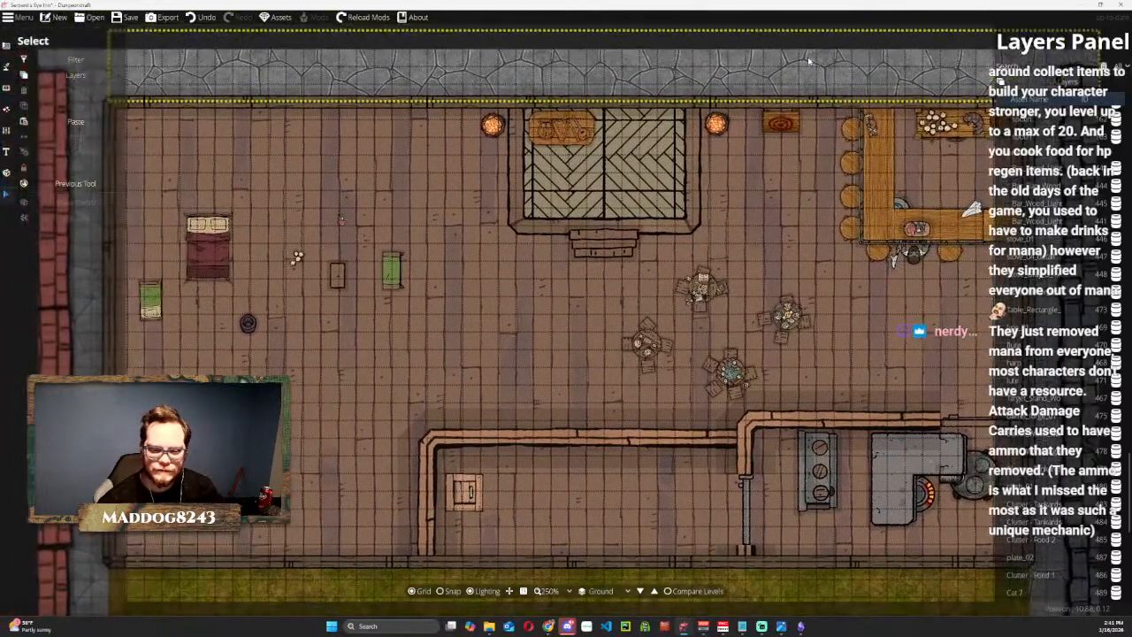
left_click_drag(713, 210, 677, 151)
scroll(601, 251, "down", 1)
left_click_drag(752, 293, 676, 311)
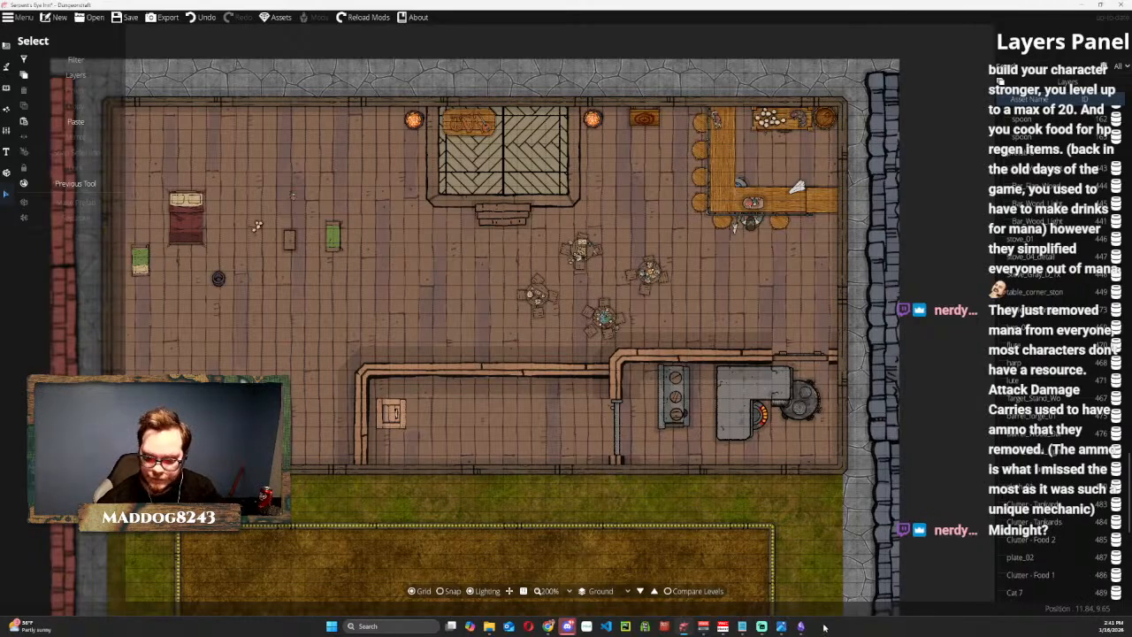
Switch to the Tavern Needs note in Notepad and append "- replaced this with a trap door" to the cellar stairs line.
mouse_move(743, 626)
mouse_move(778, 591)
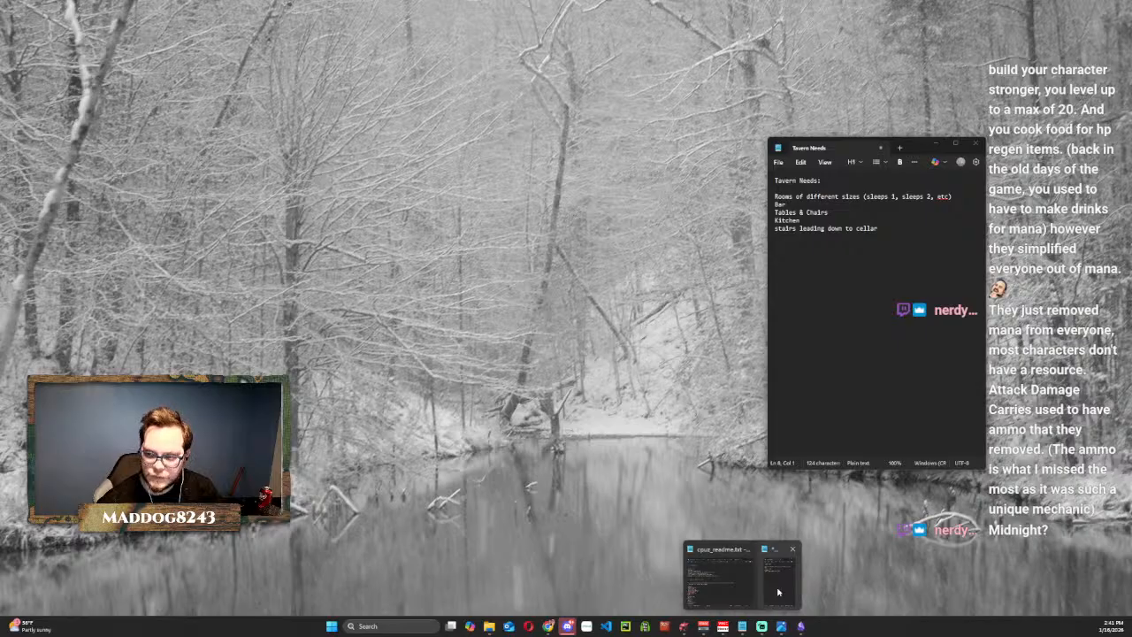
left_click(778, 590)
left_click_drag(879, 228, 787, 228)
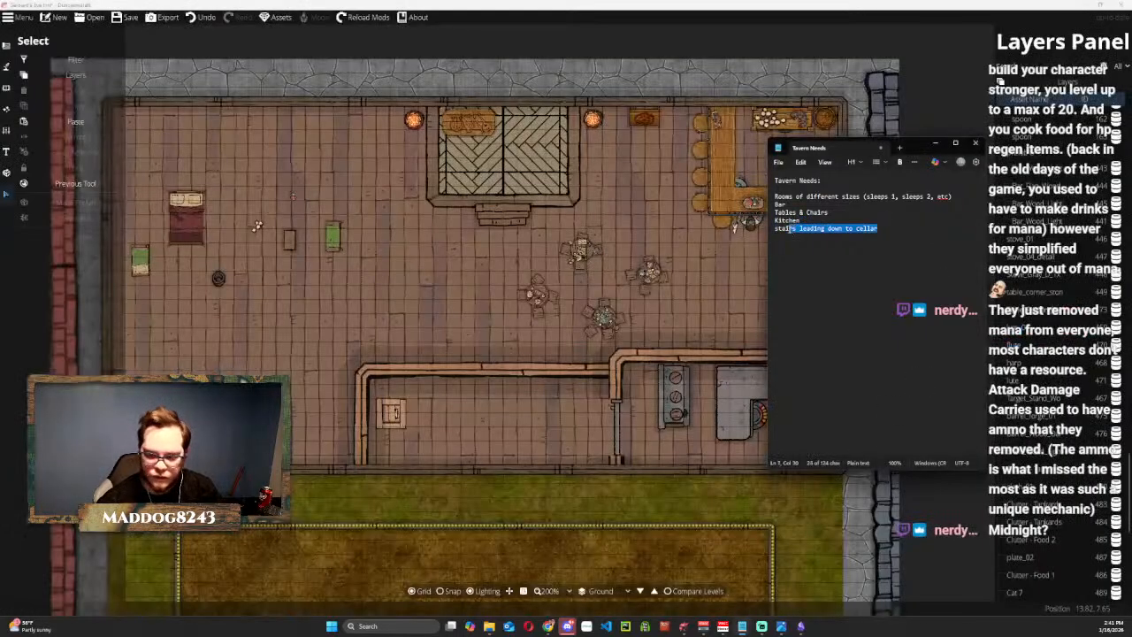
left_click(879, 230)
type("- replaced this with a trap door")
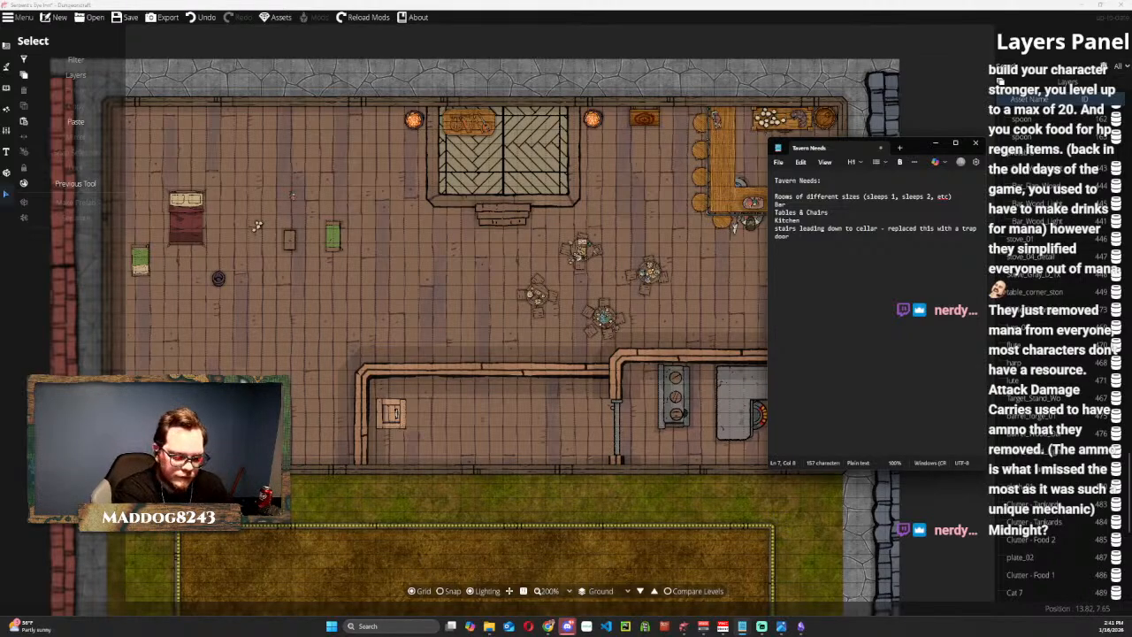
Prefix the cellar stairs line with "storage room -" and return to the inn map in Dungeondraft.
type("st")
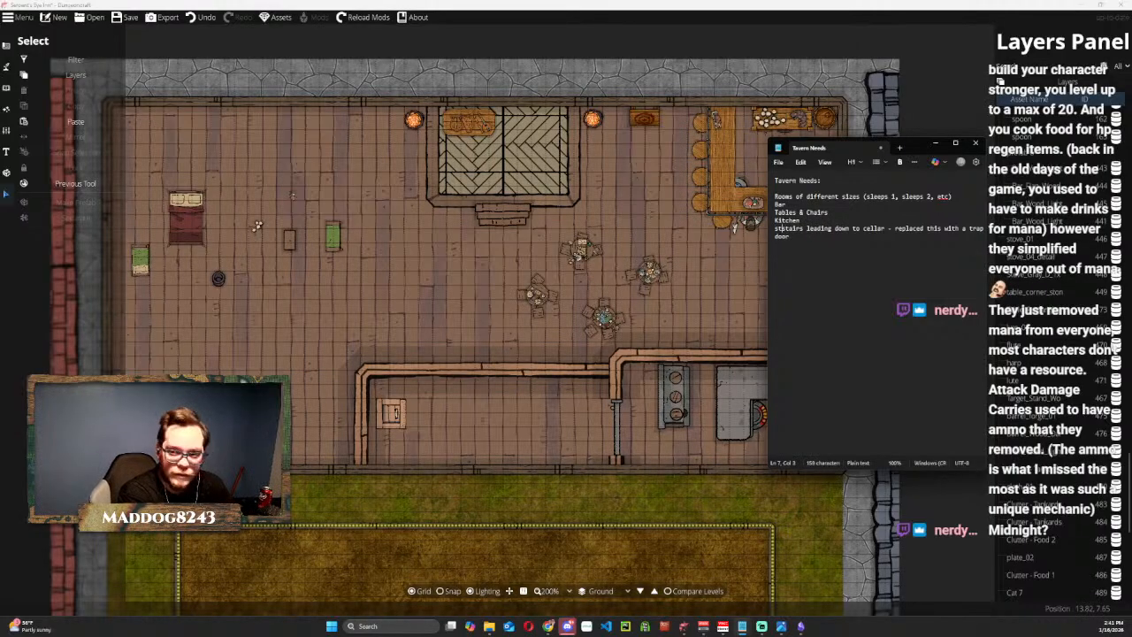
type("orage room -")
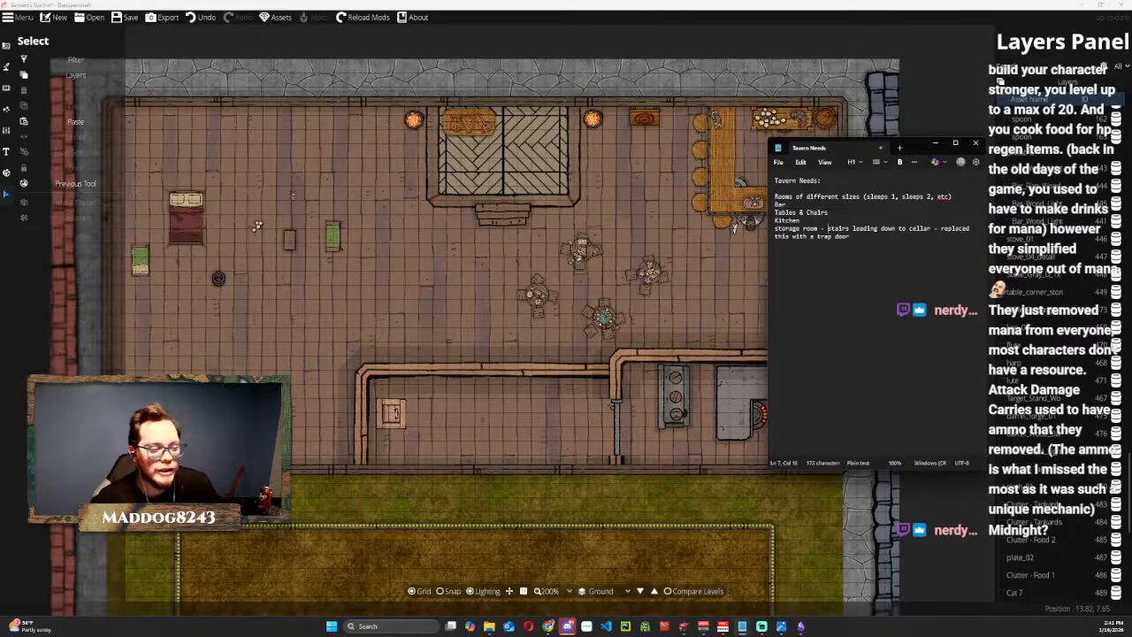
left_click(933, 87)
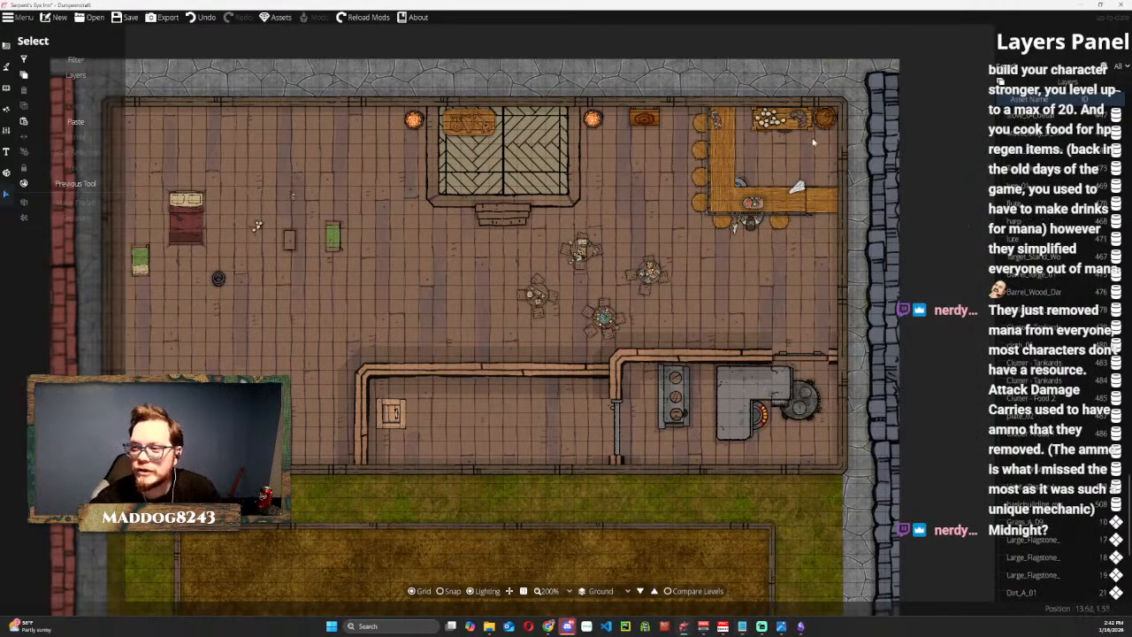
Move the cat from the table behind the bar onto the barrel in the northeast corner.
scroll(812, 136, "up", 3)
left_click_drag(783, 162, 670, 366)
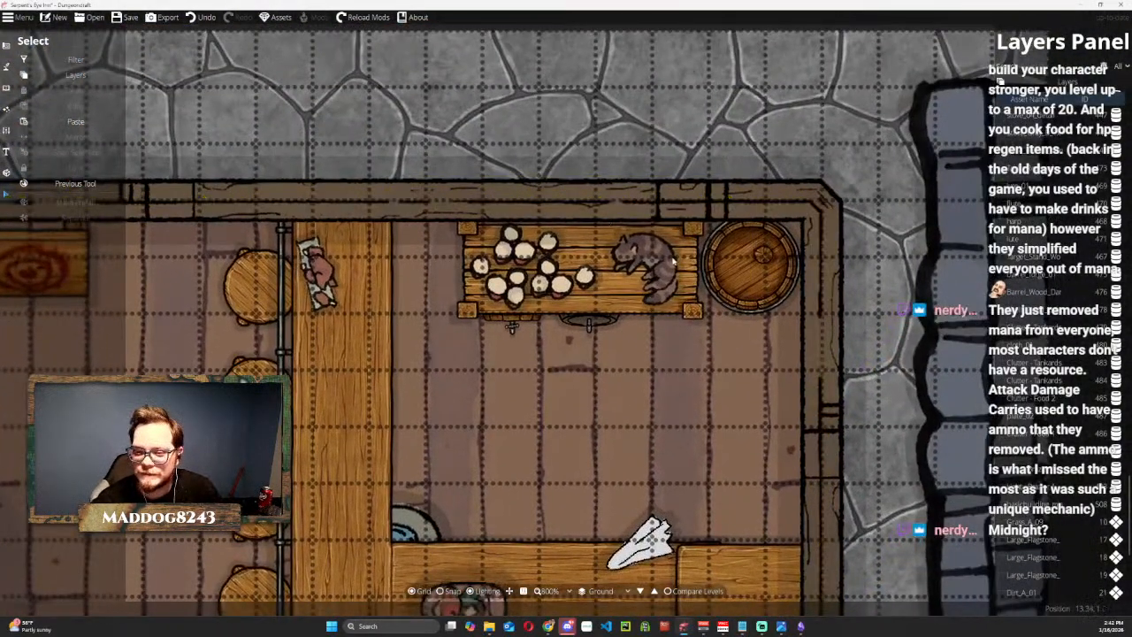
left_click(646, 260)
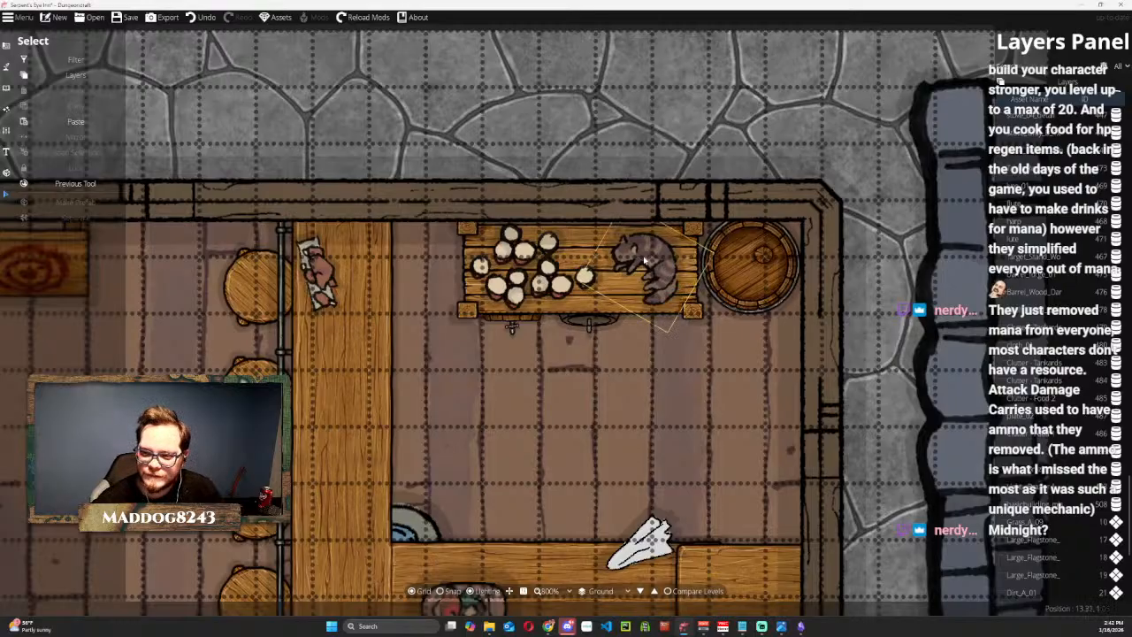
left_click(655, 262)
left_click_drag(659, 263, 771, 255)
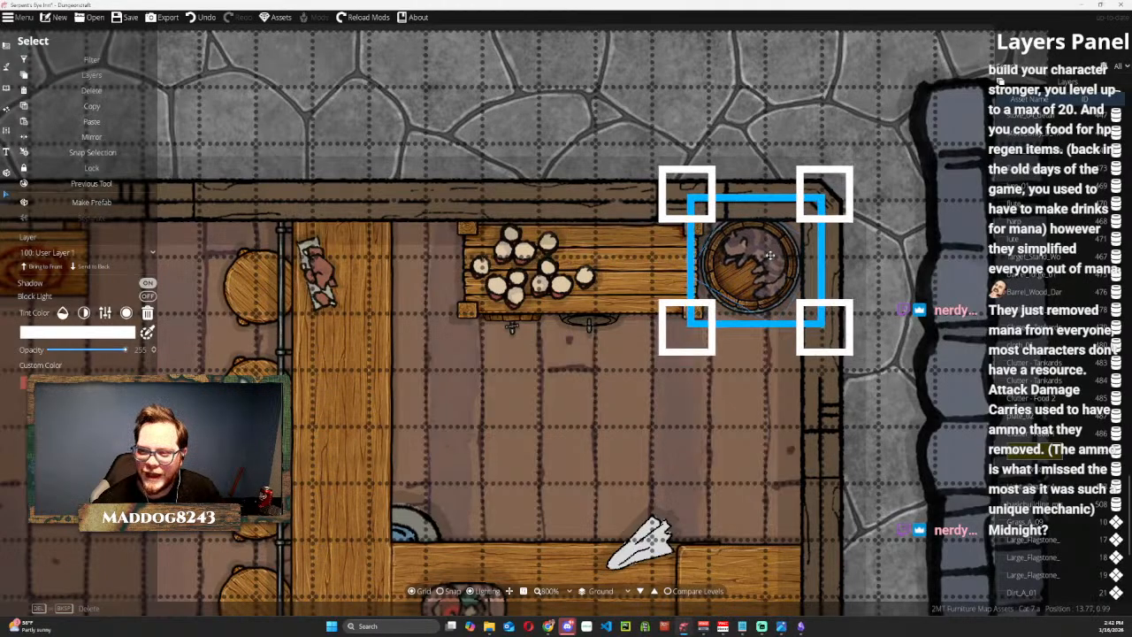
scroll(635, 397, "down", 4)
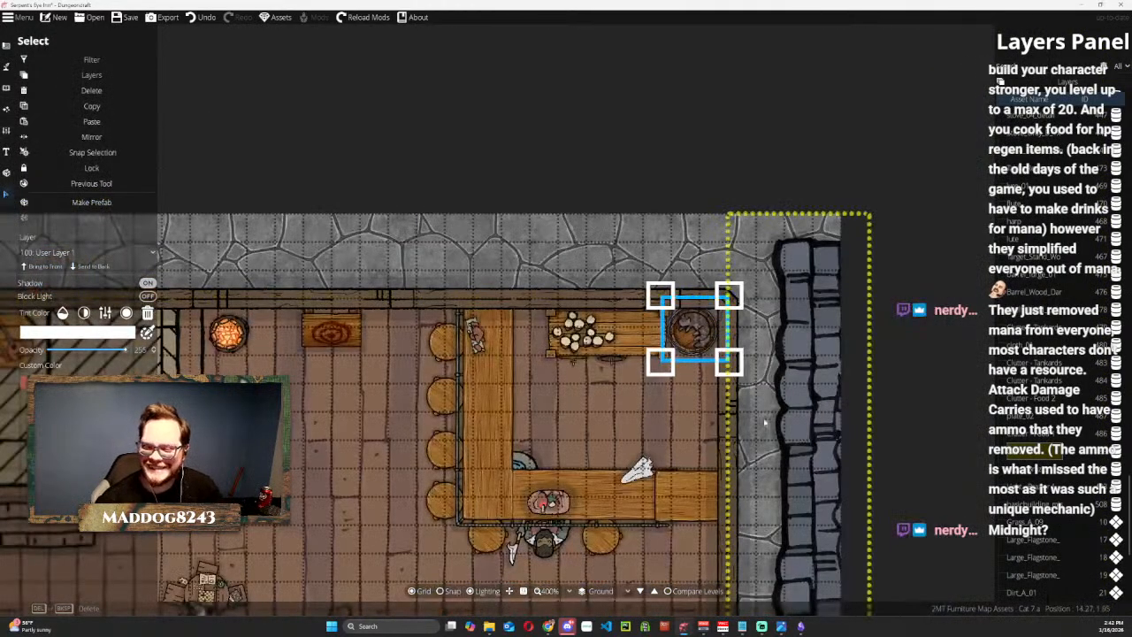
left_click(652, 96)
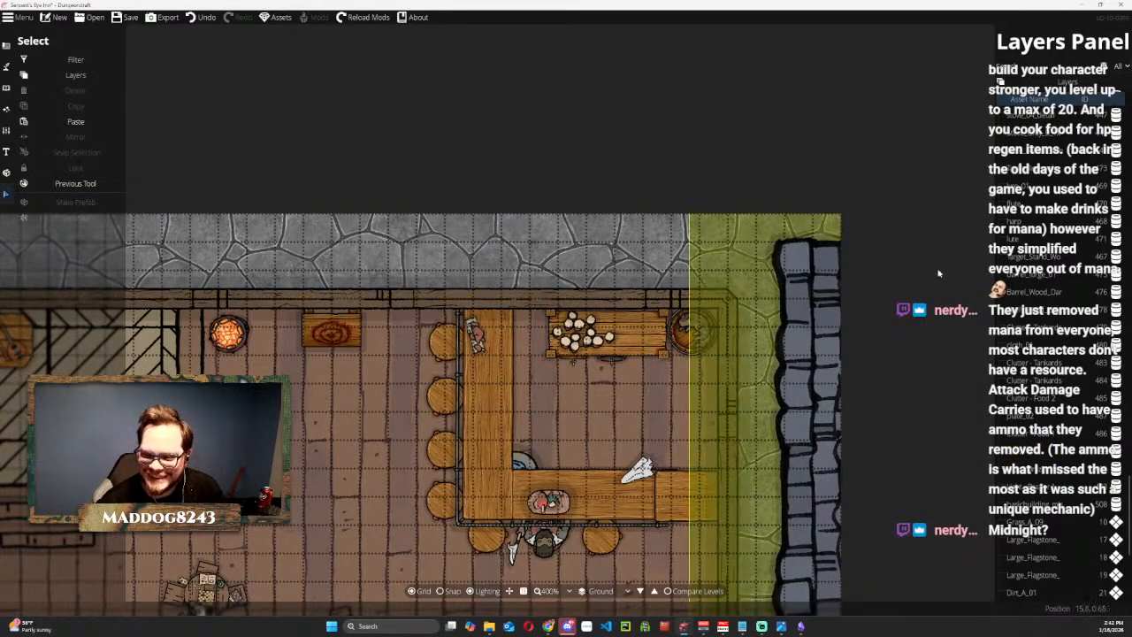
Switch to the Object tool and look through the full object library for more decorations.
scroll(612, 395, "down", 1)
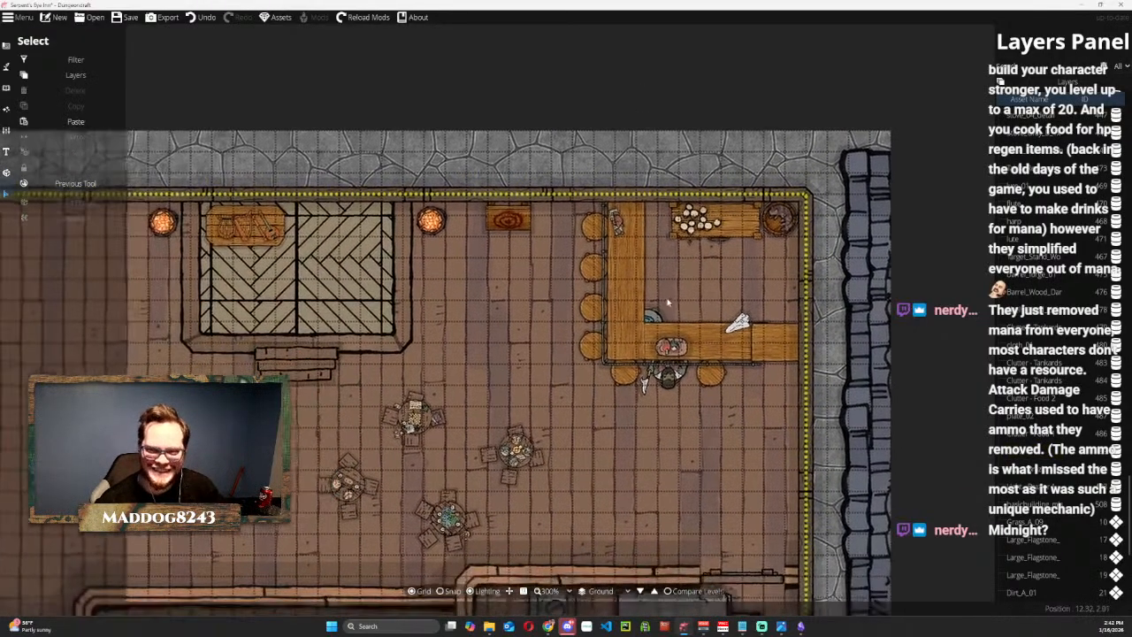
left_click_drag(668, 303, 684, 279)
left_click_drag(728, 270, 583, 344)
left_click(454, 203)
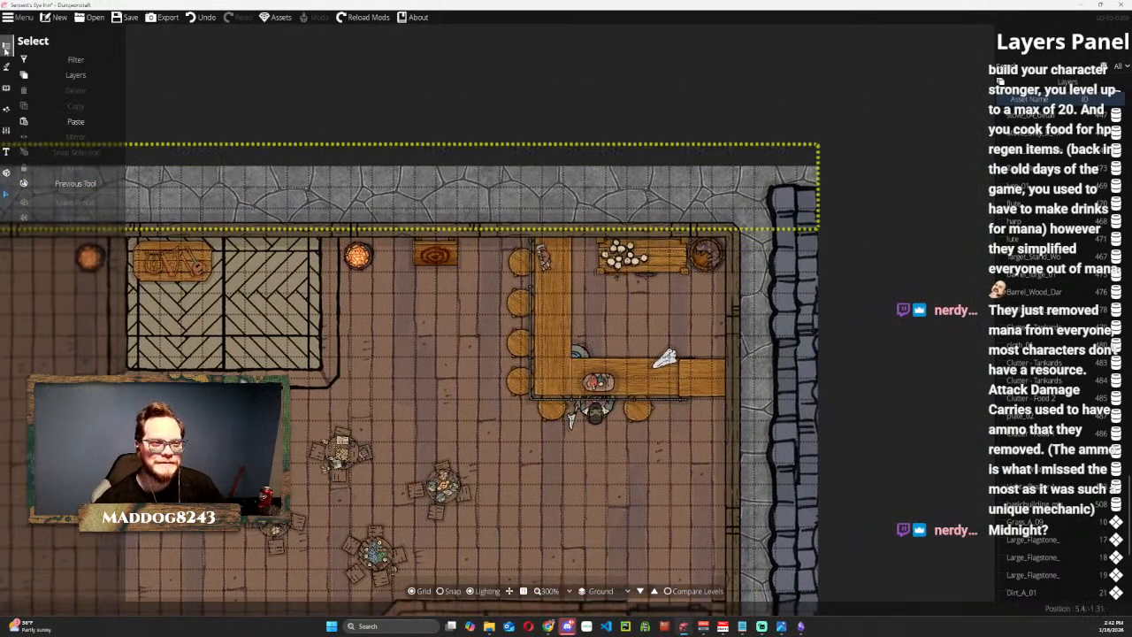
left_click(8, 69)
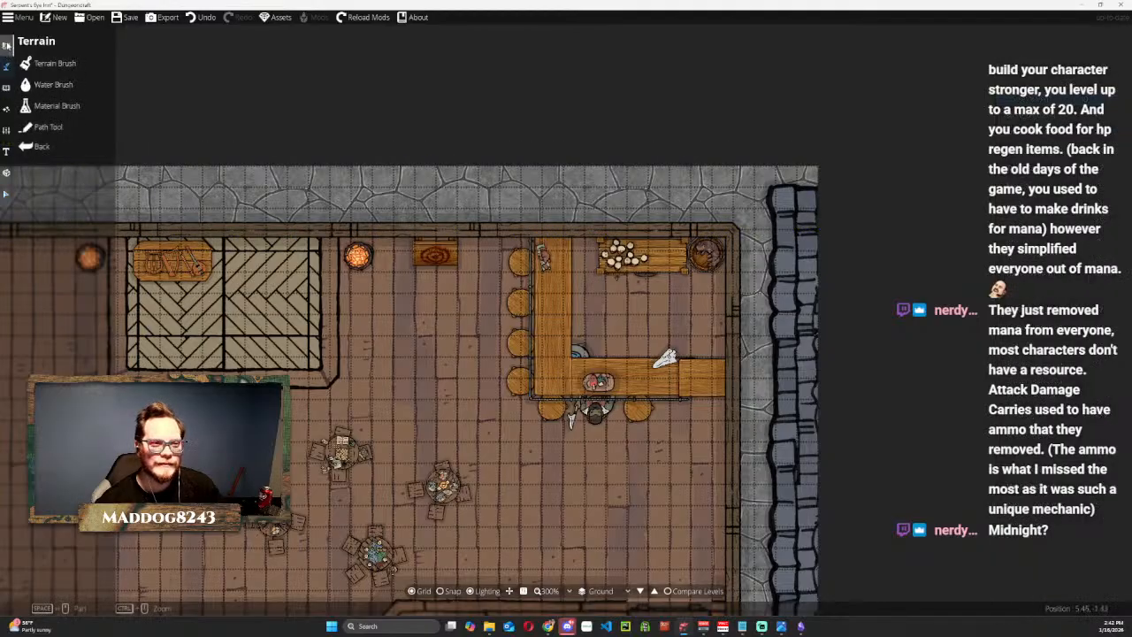
left_click(6, 46)
left_click(46, 85)
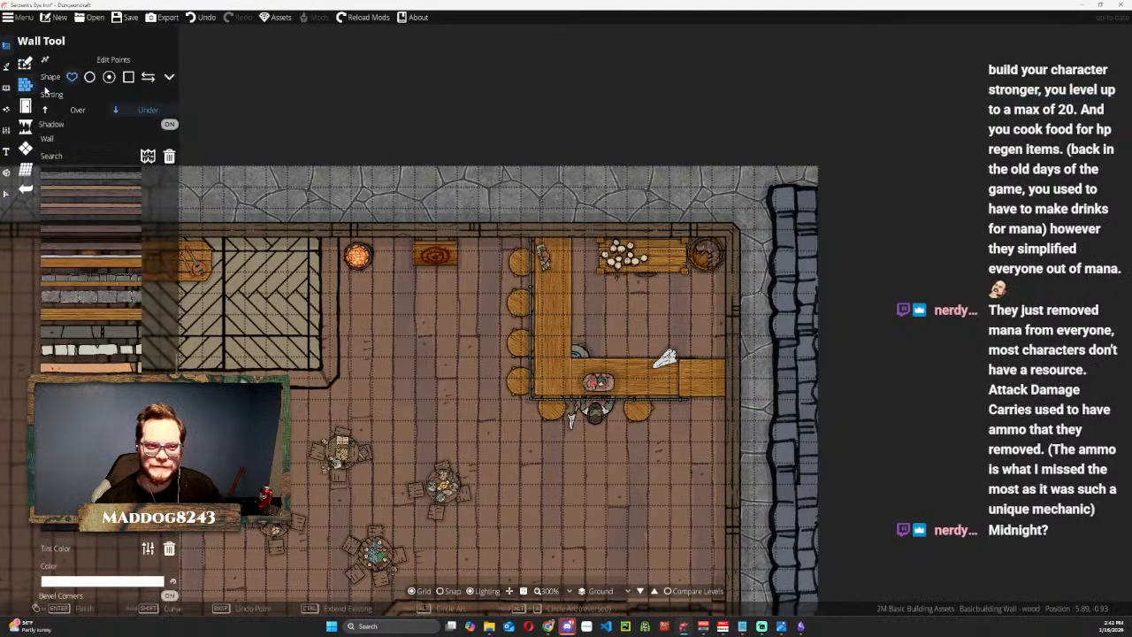
left_click(6, 87)
left_click(52, 63)
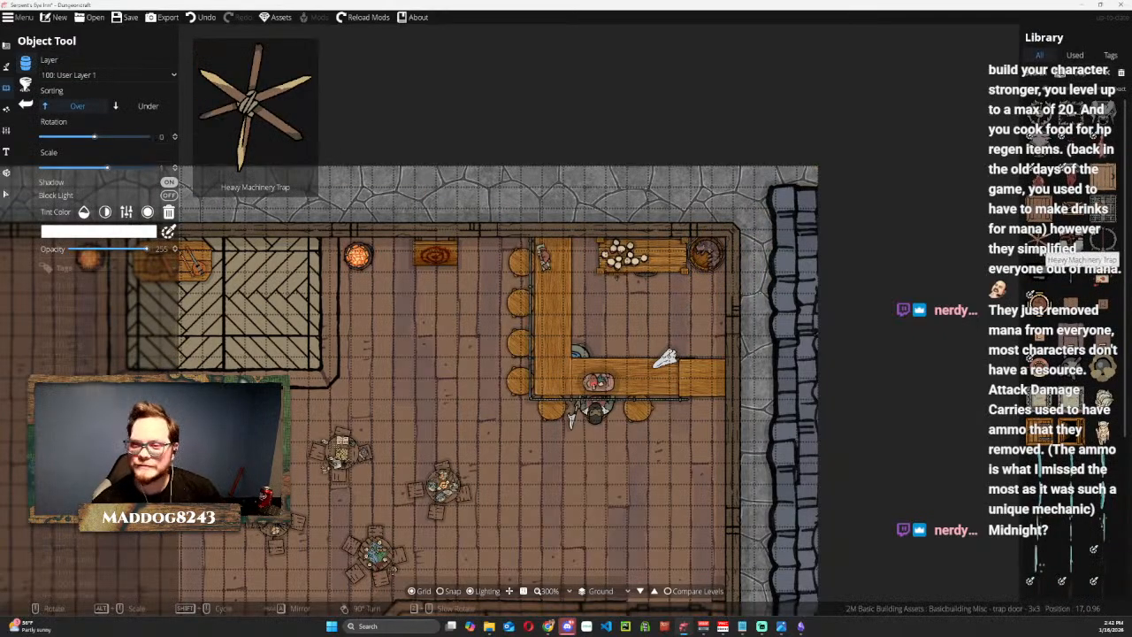
scroll(1075, 408, "down", 4)
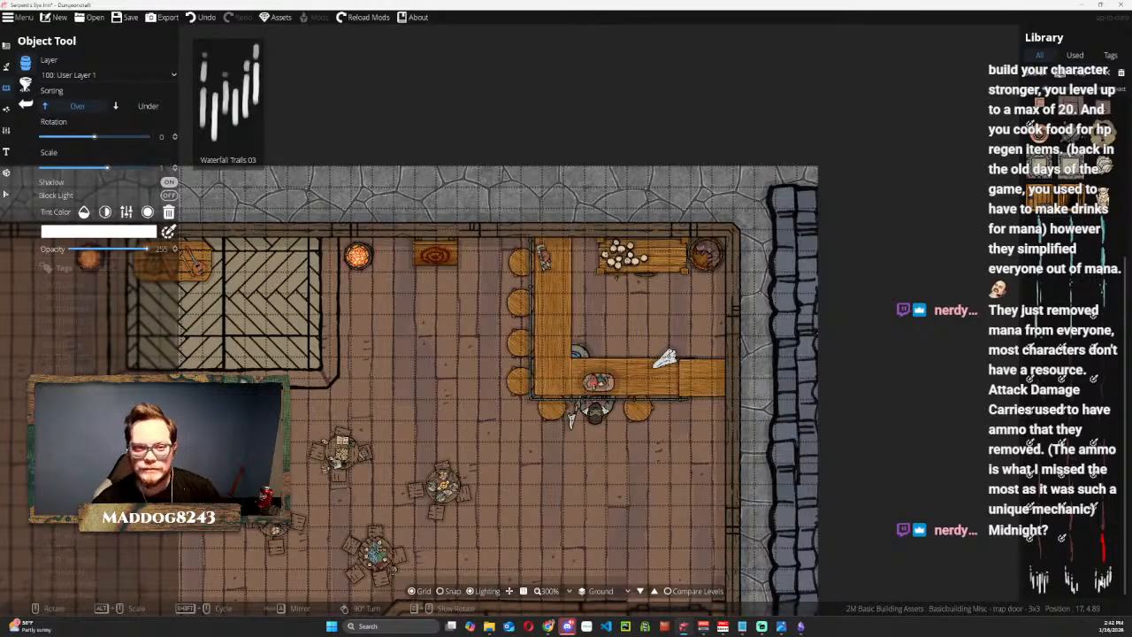
scroll(1089, 121, "up", 4)
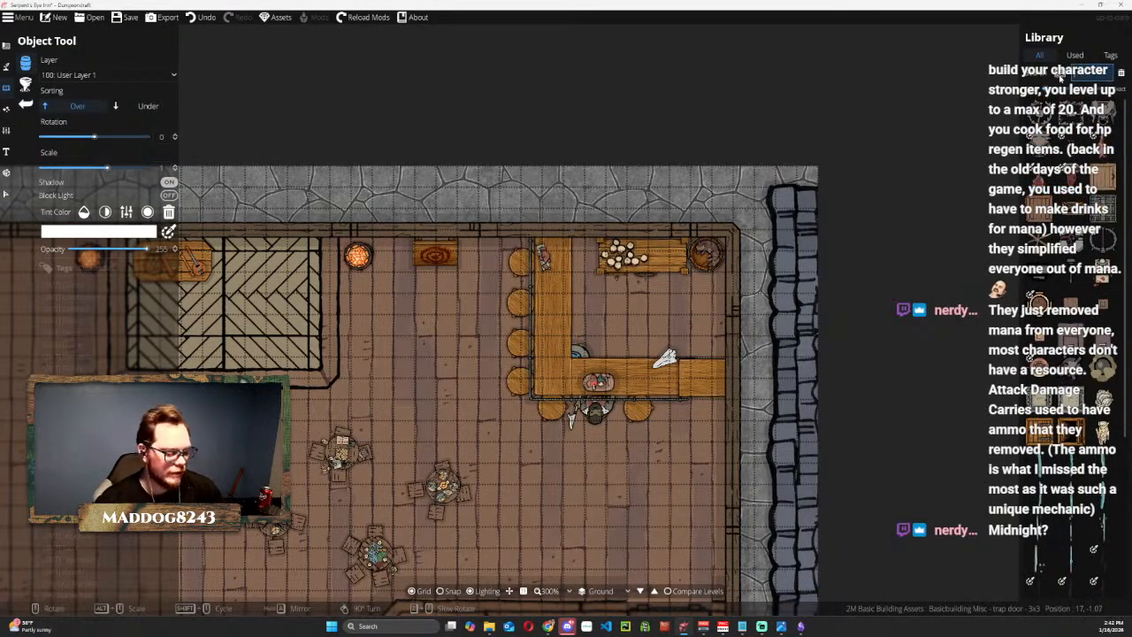
Browse the object library by tag, including the [2MT] Light, [2MT] Table and Animal assets.
left_click(99, 310)
scroll(99, 322, "down", 3)
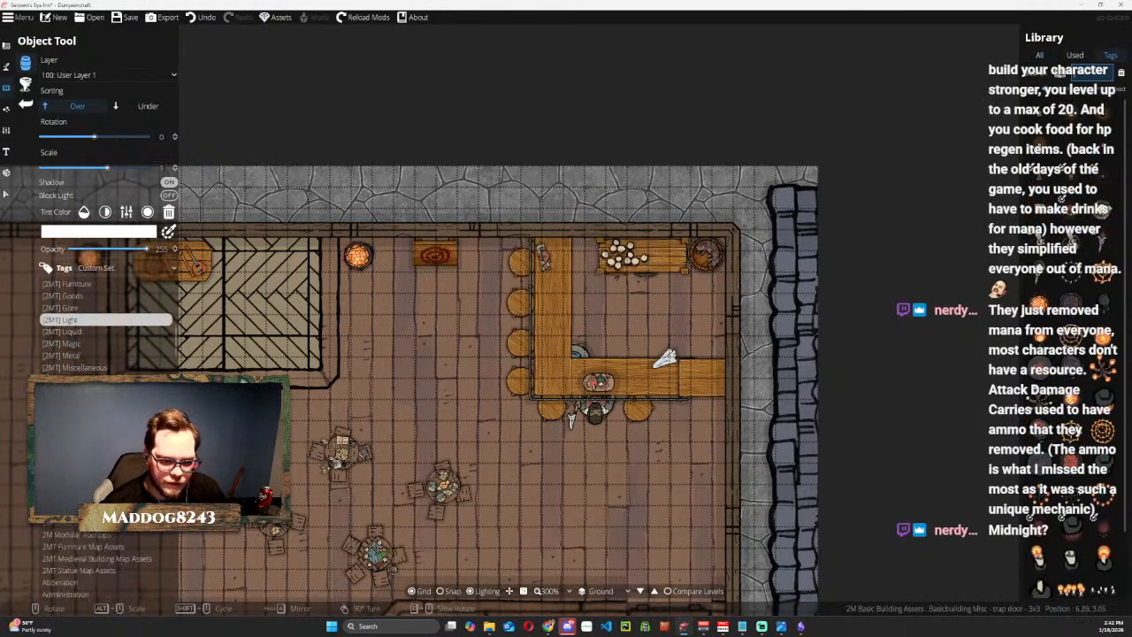
scroll(98, 373, "down", 3)
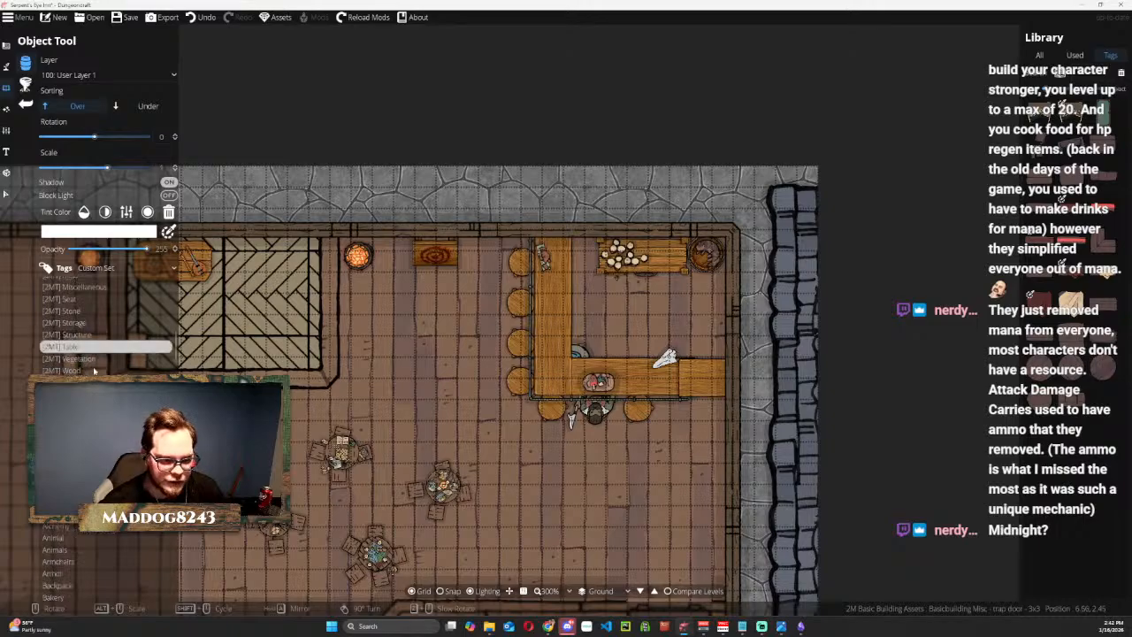
left_click_drag(348, 412, 451, 157)
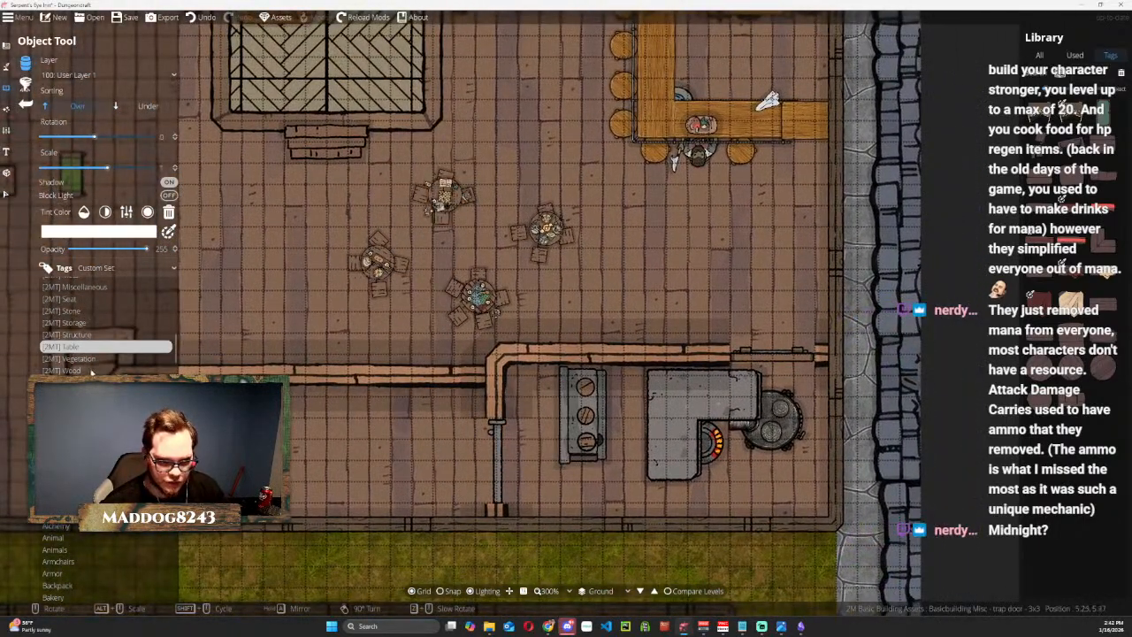
scroll(88, 362, "up", 2)
scroll(77, 351, "up", 4)
scroll(78, 351, "down", 3)
scroll(80, 363, "down", 2)
scroll(97, 323, "down", 3)
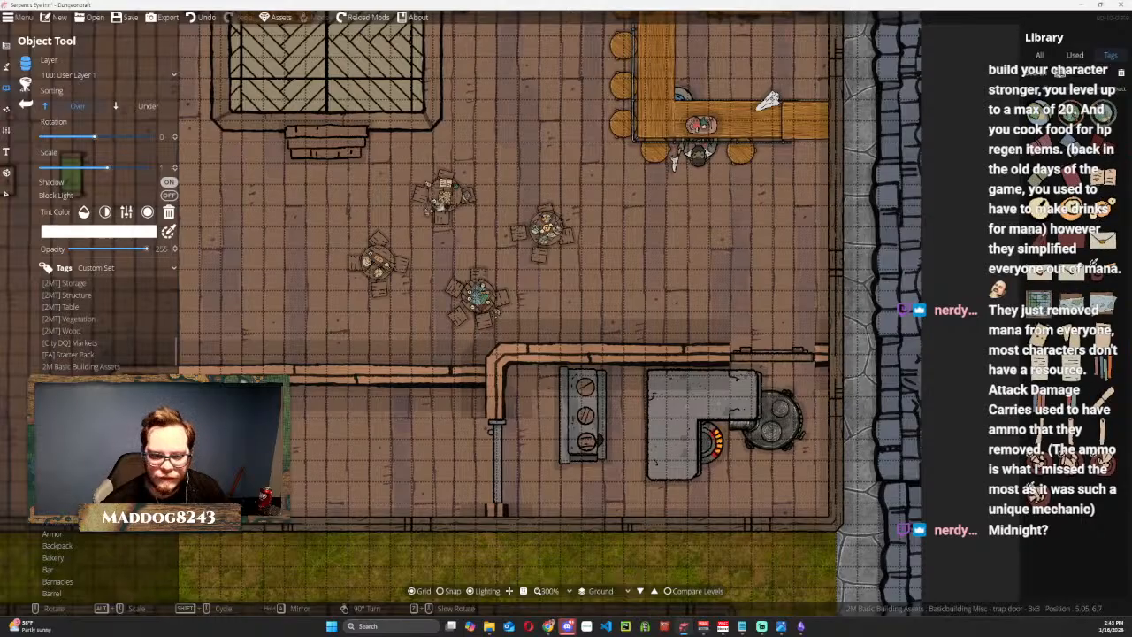
scroll(97, 323, "down", 3)
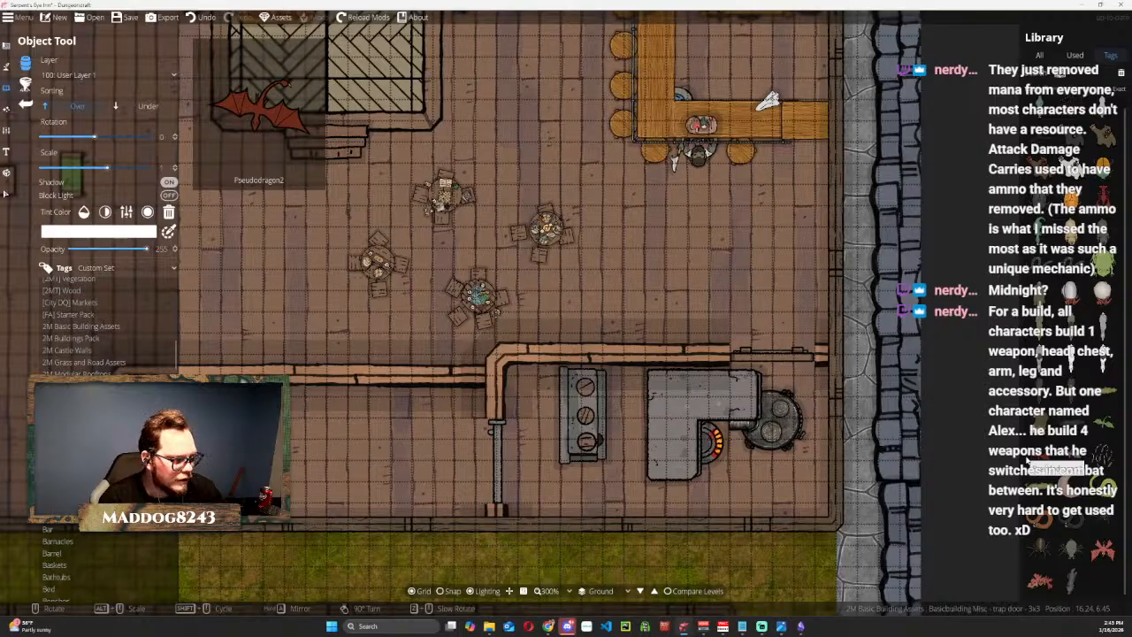
key("Delete")
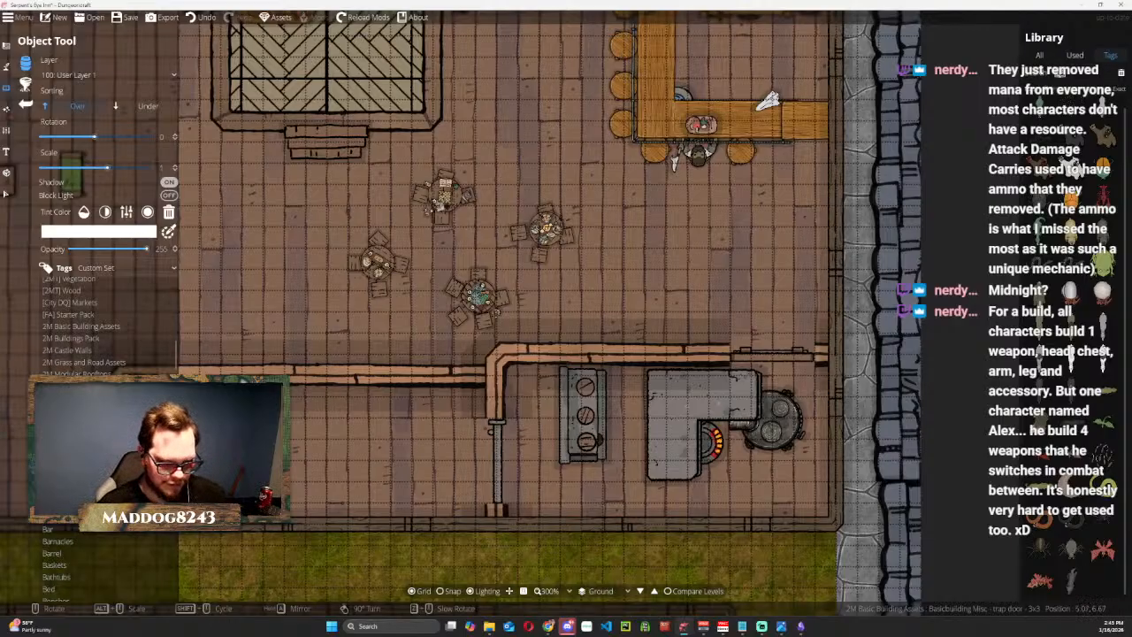
Continue through the alphabetical object tags, examining the workbench assets and other furnishing sets.
scroll(106, 337, "down", 5)
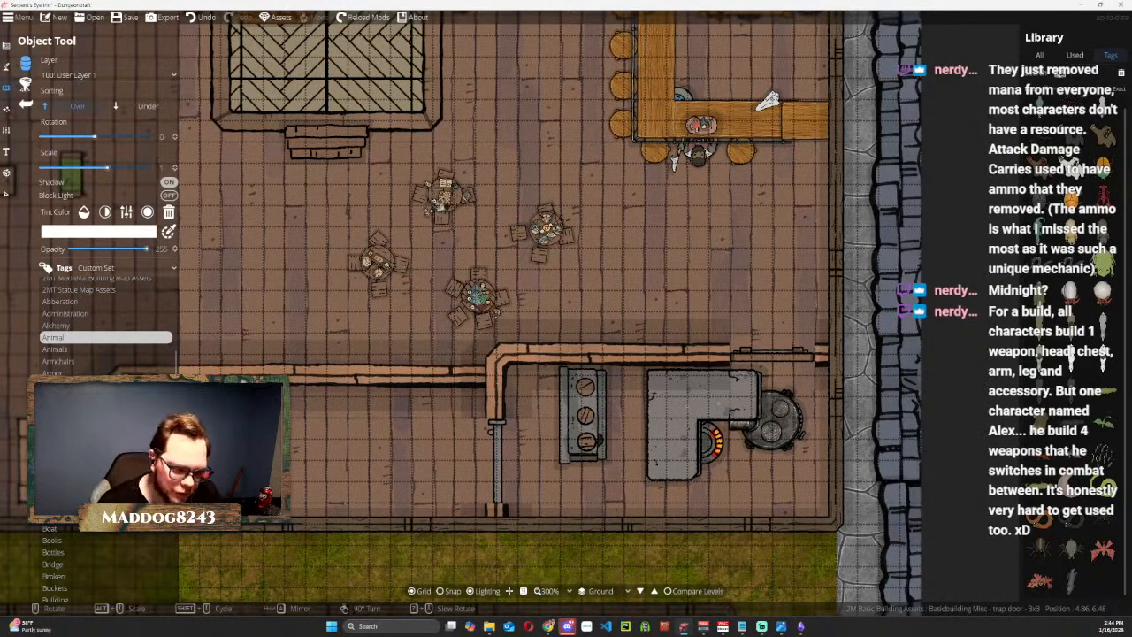
scroll(106, 318, "down", 2)
left_click(67, 457)
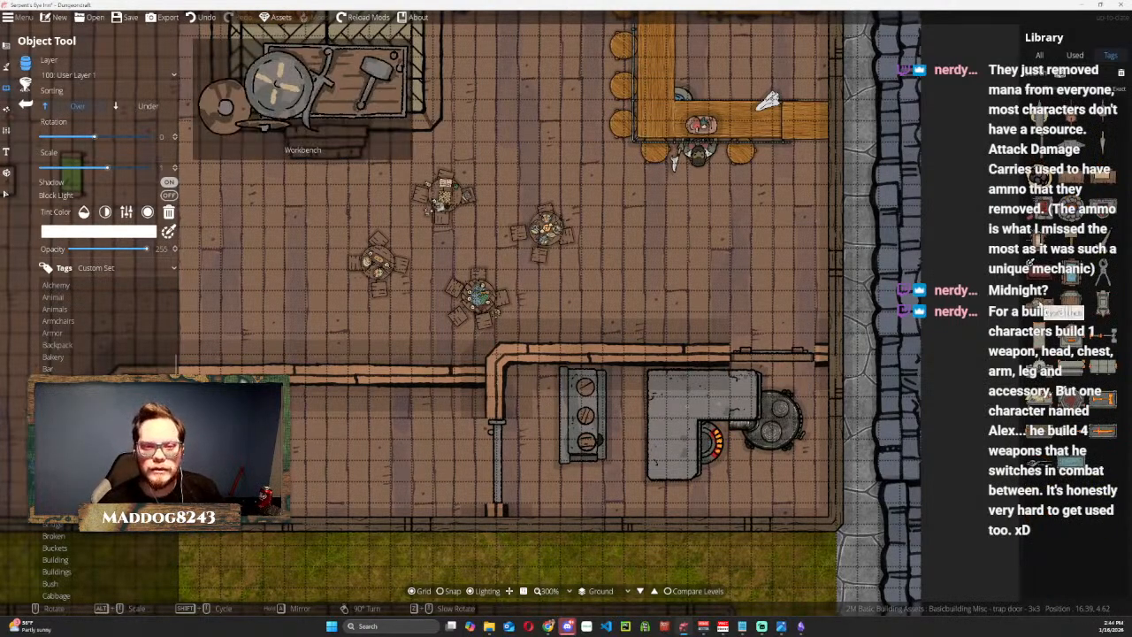
left_click(60, 433)
left_click(59, 441)
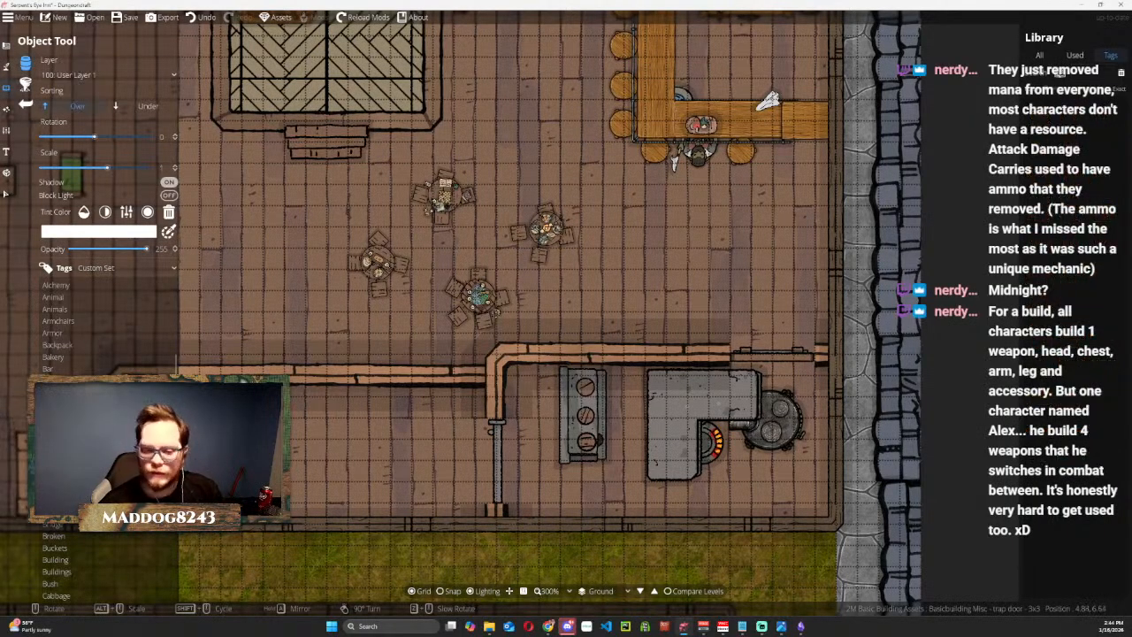
scroll(60, 440, "down", 3)
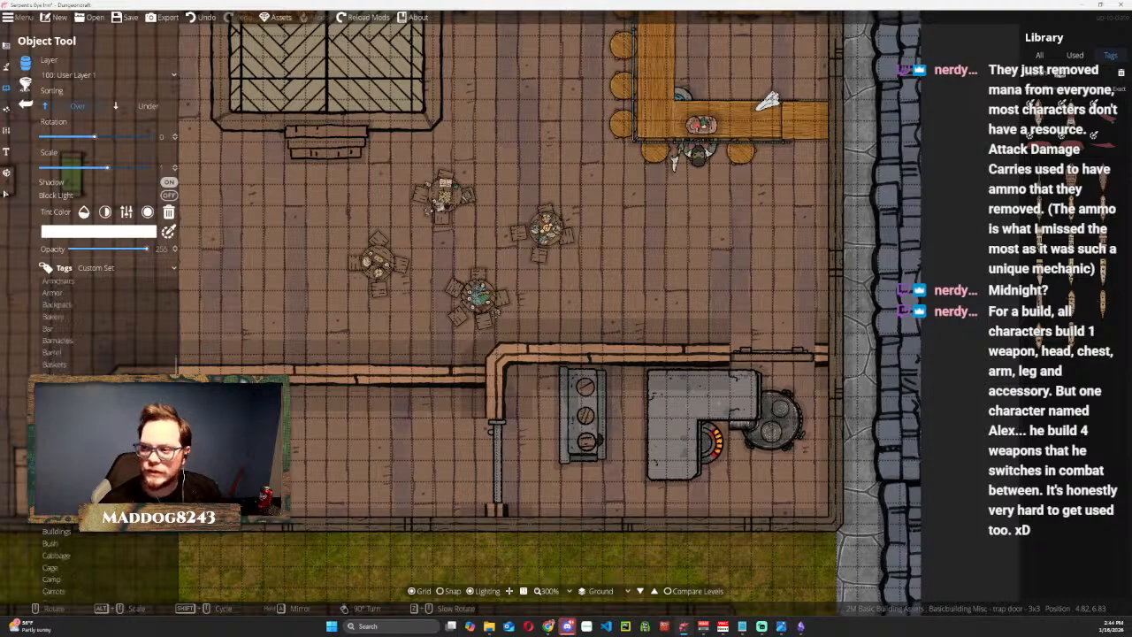
scroll(60, 440, "down", 1)
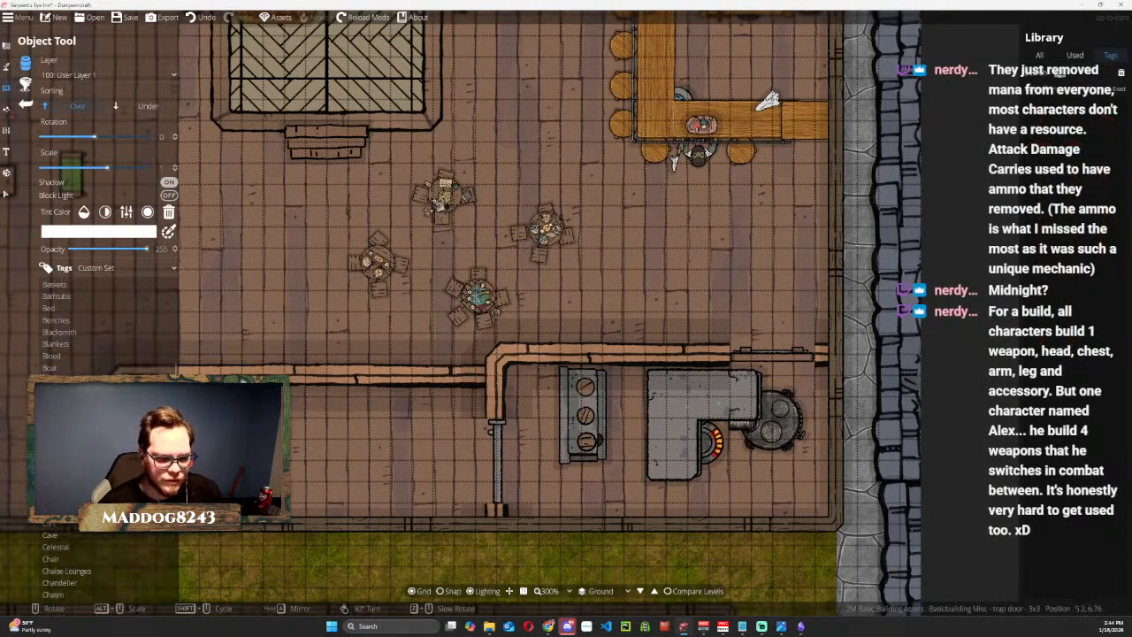
scroll(97, 328, "down", 3)
left_click(67, 454)
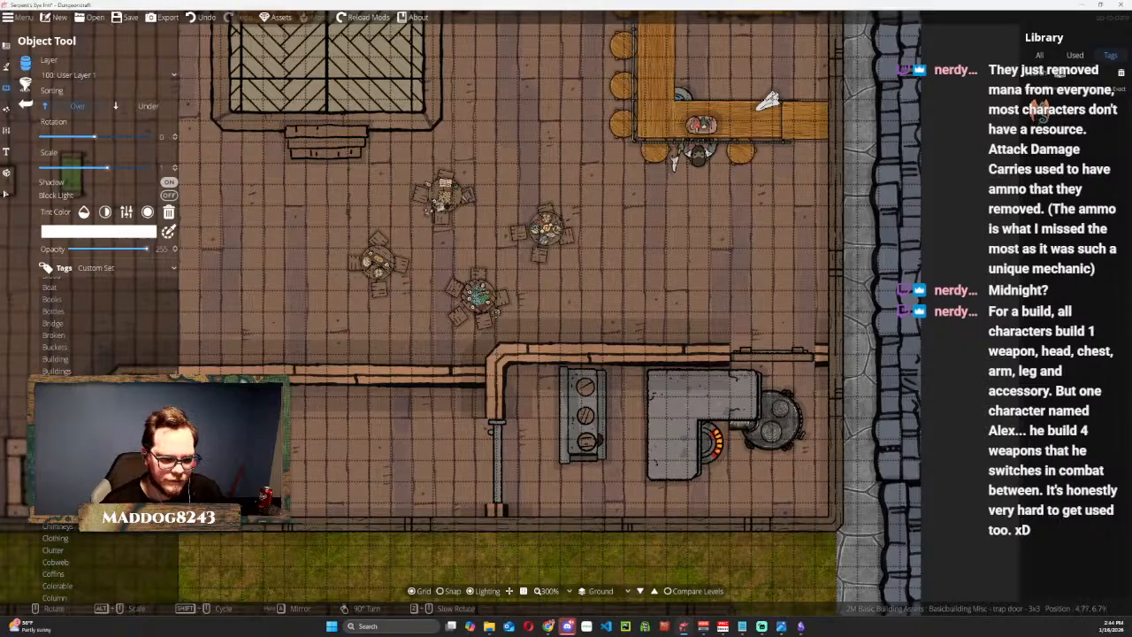
Find the spiderweb objects and place Spiderweb 11 in the northwest corner of the trap door room.
scroll(89, 443, "down", 2)
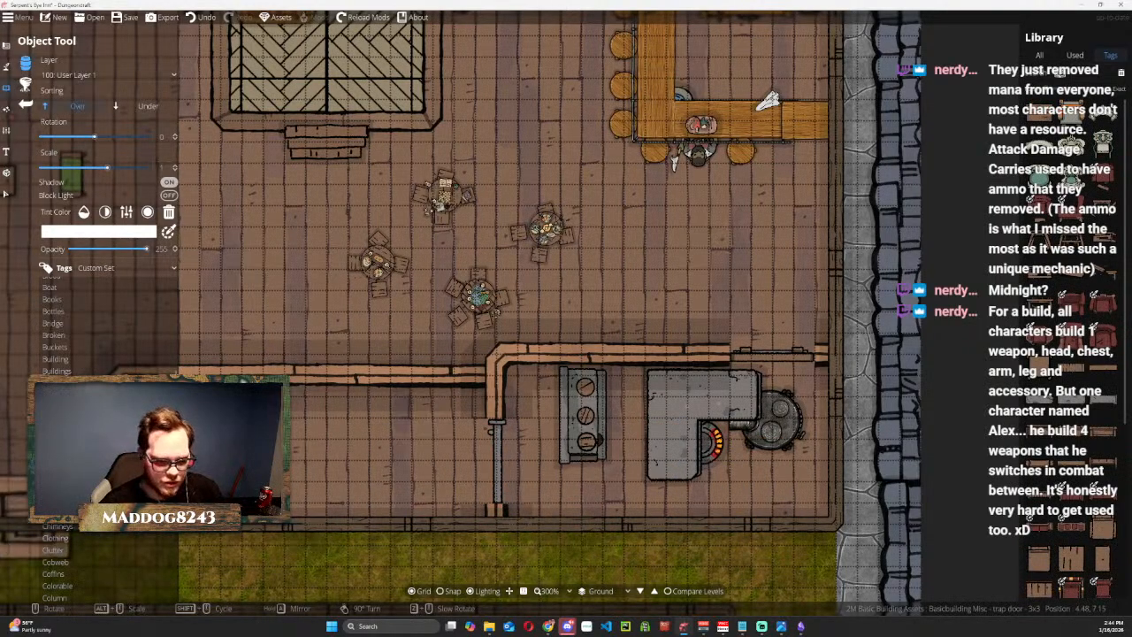
scroll(88, 442, "down", 2)
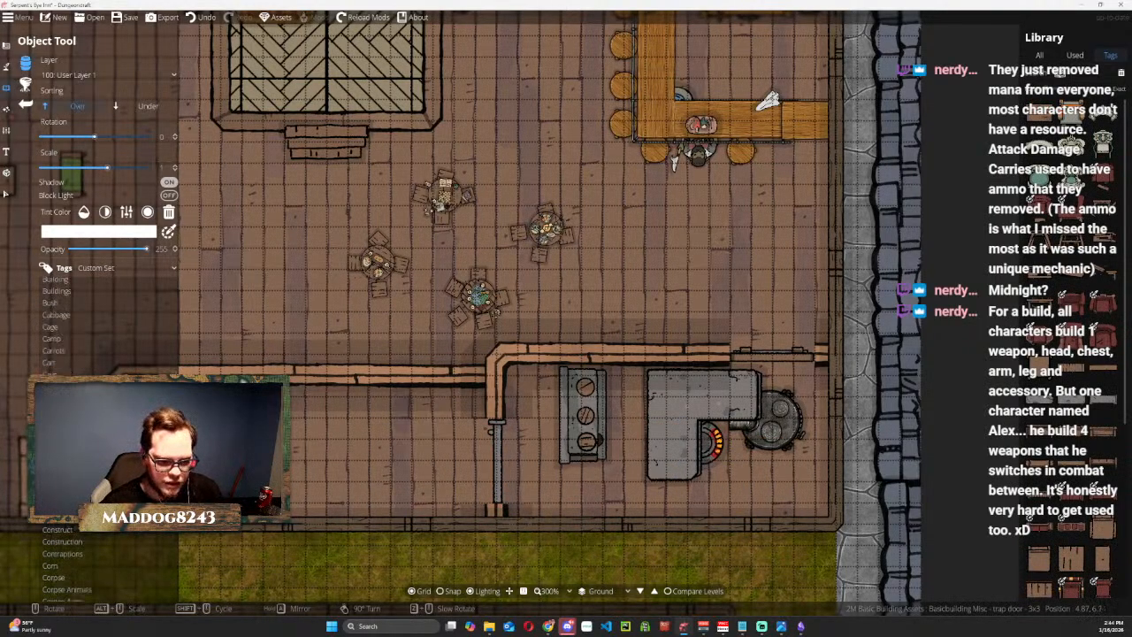
scroll(89, 442, "down", 4)
left_click_drag(651, 296, 976, 175)
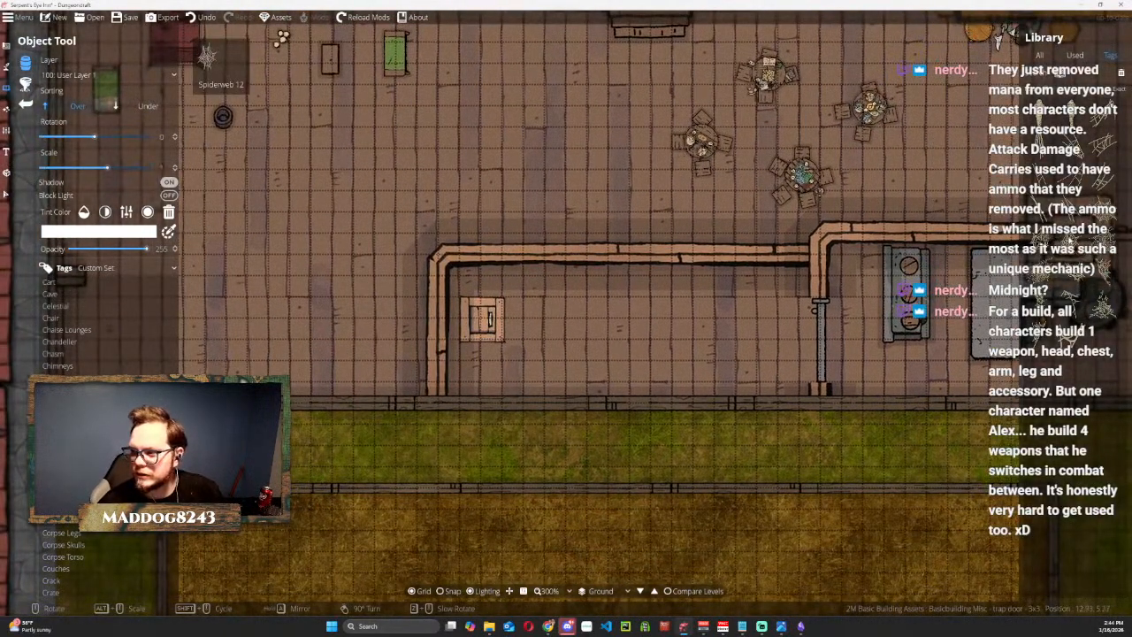
left_click(1071, 241)
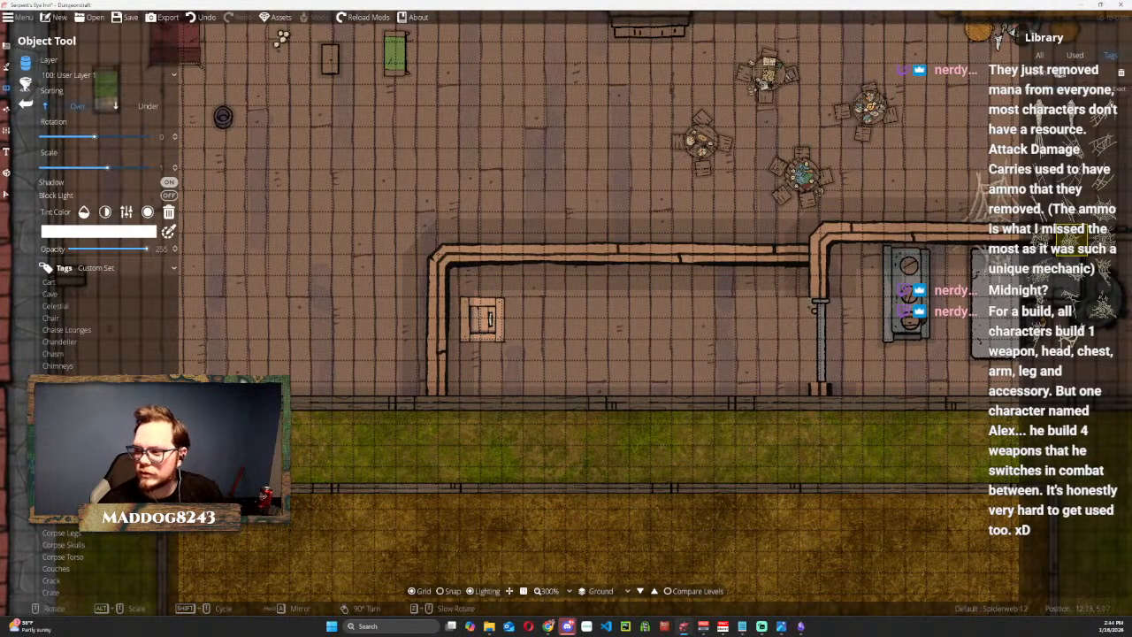
left_click(1012, 252)
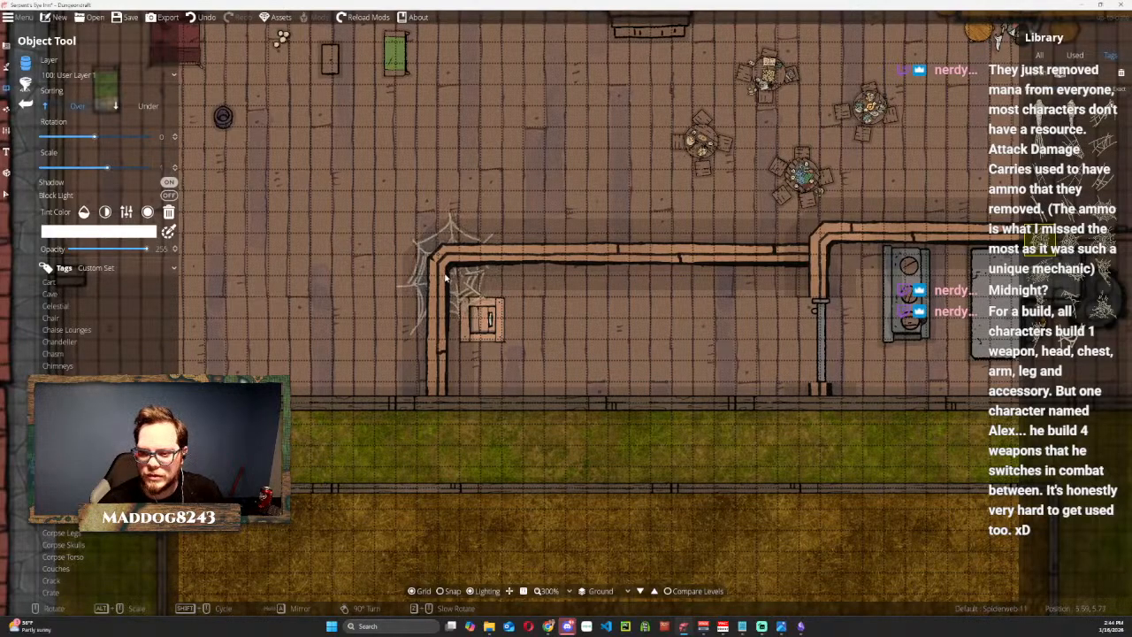
left_click(451, 275)
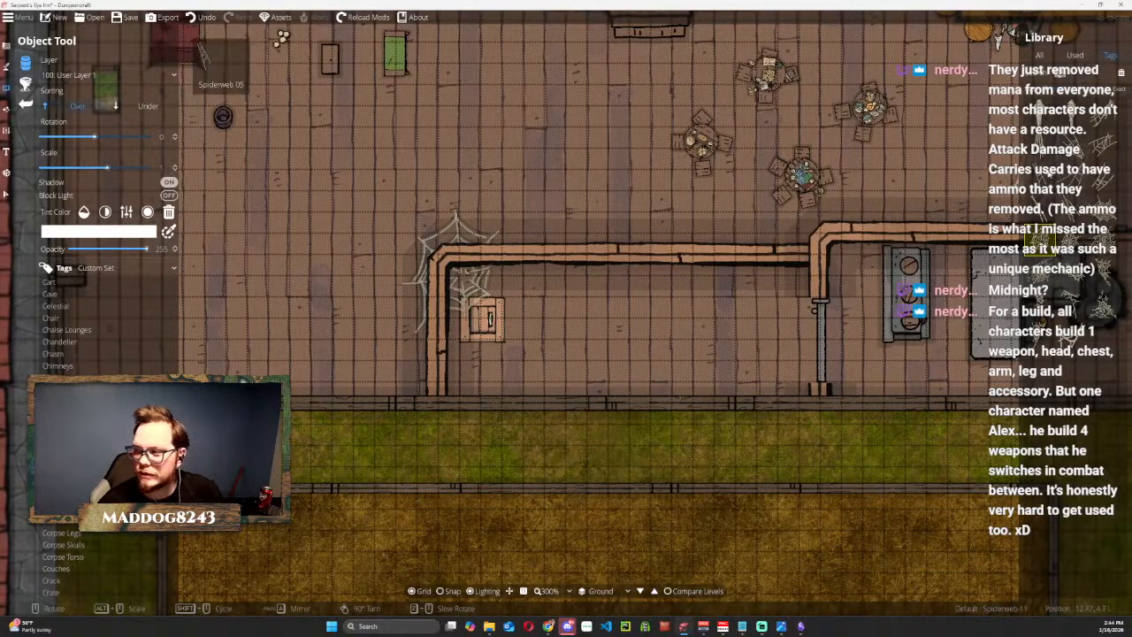
Try Spiderweb 15 and Spiderweb 21, rotated to 165 degrees, in the northeast corner of the trap door room.
left_click(1043, 120)
scroll(493, 277, "up", 6)
left_click(1042, 278)
left_click(1072, 273)
scroll(767, 294, "up", 5)
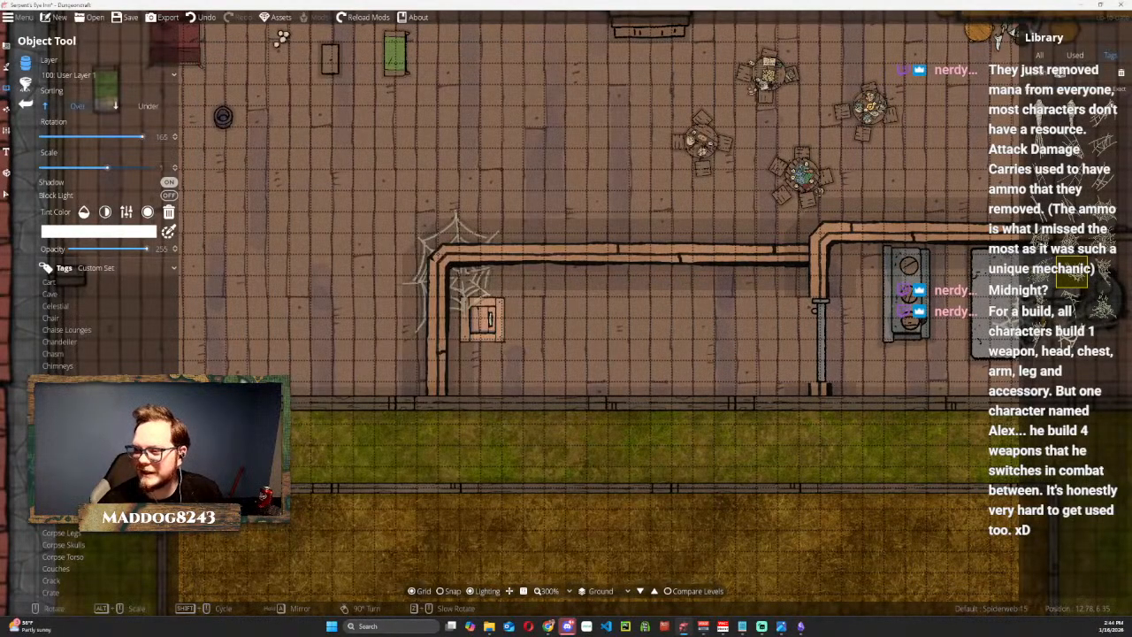
left_click(1070, 331)
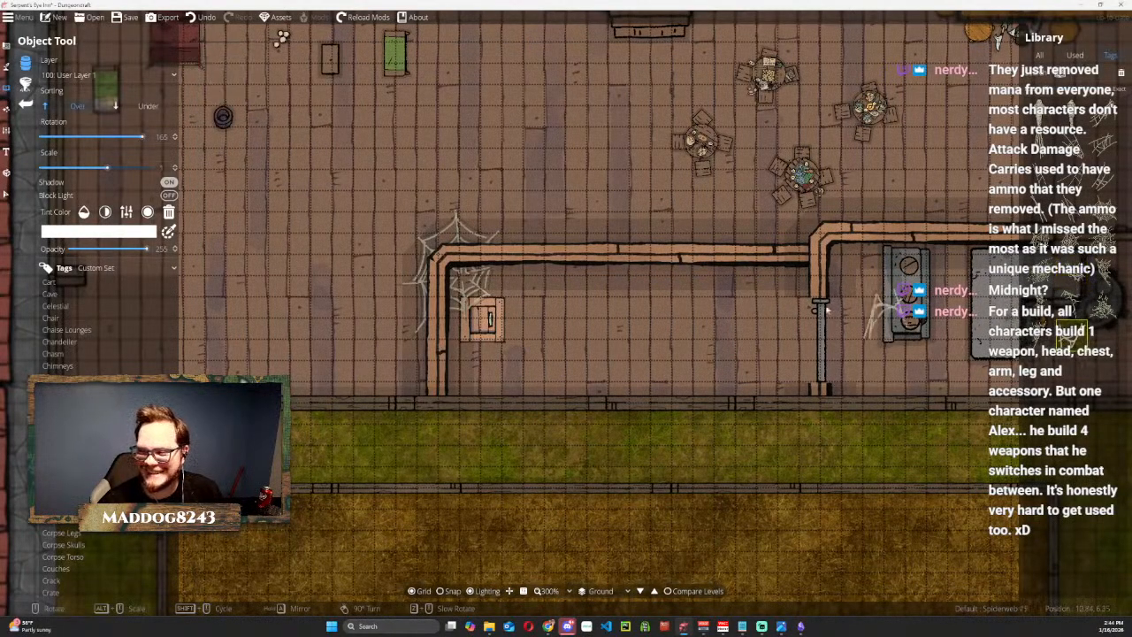
scroll(786, 280, "up", 1)
scroll(786, 280, "down", 1)
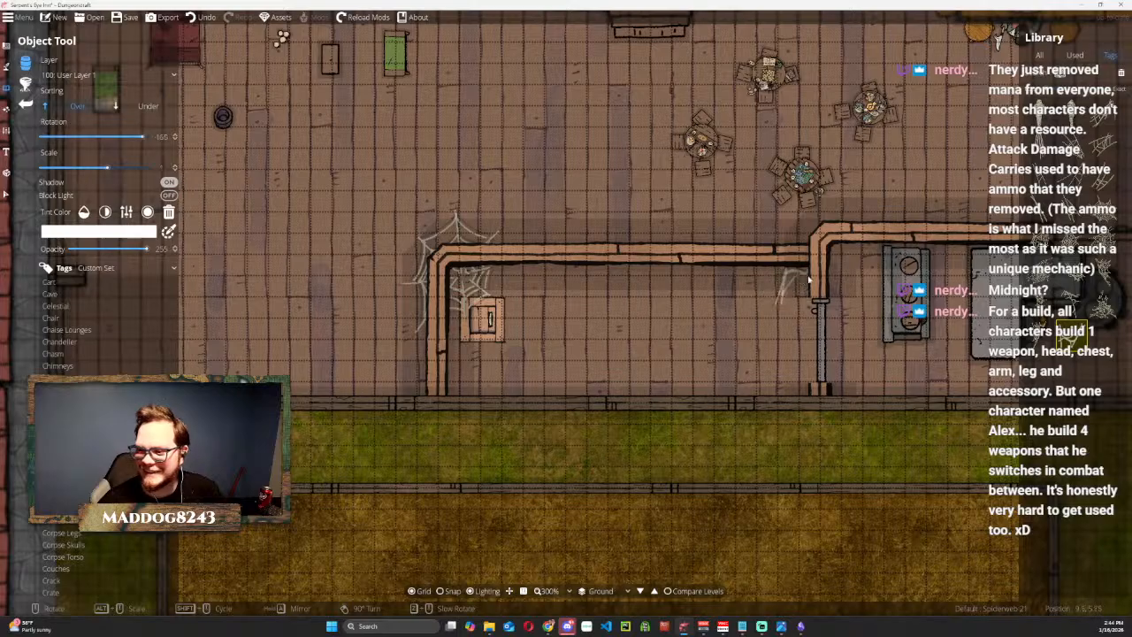
Try Spiderweb 20 and Spiderweb 04 around the northeast corner of the trap door room.
left_click(1039, 334)
scroll(757, 279, "down", 2)
scroll(757, 279, "down", 2)
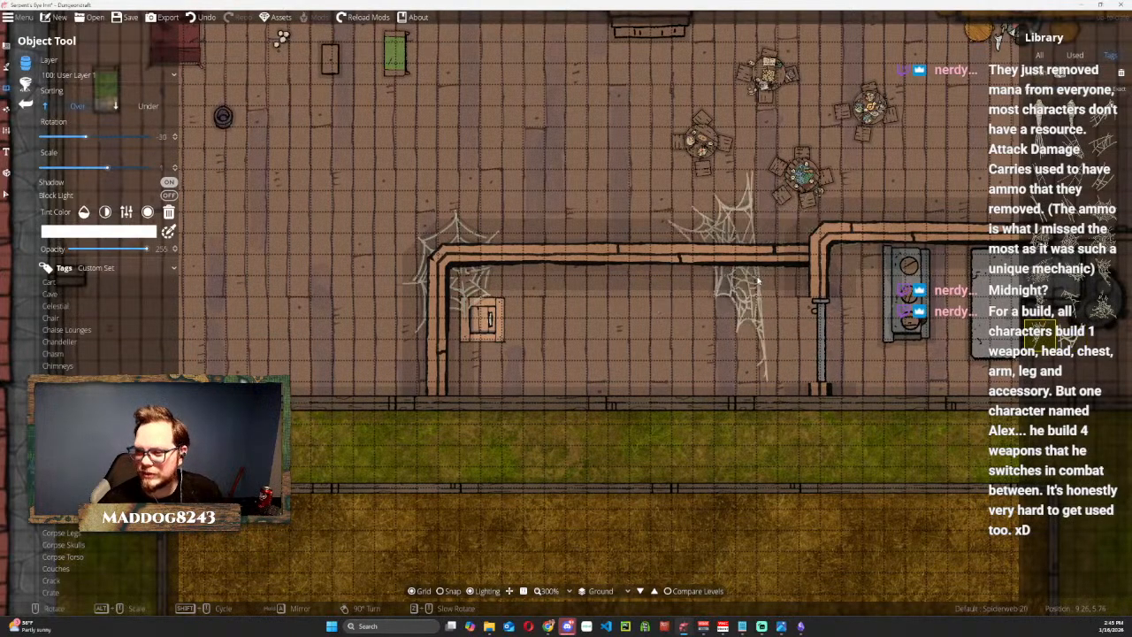
scroll(796, 272, "down", 3)
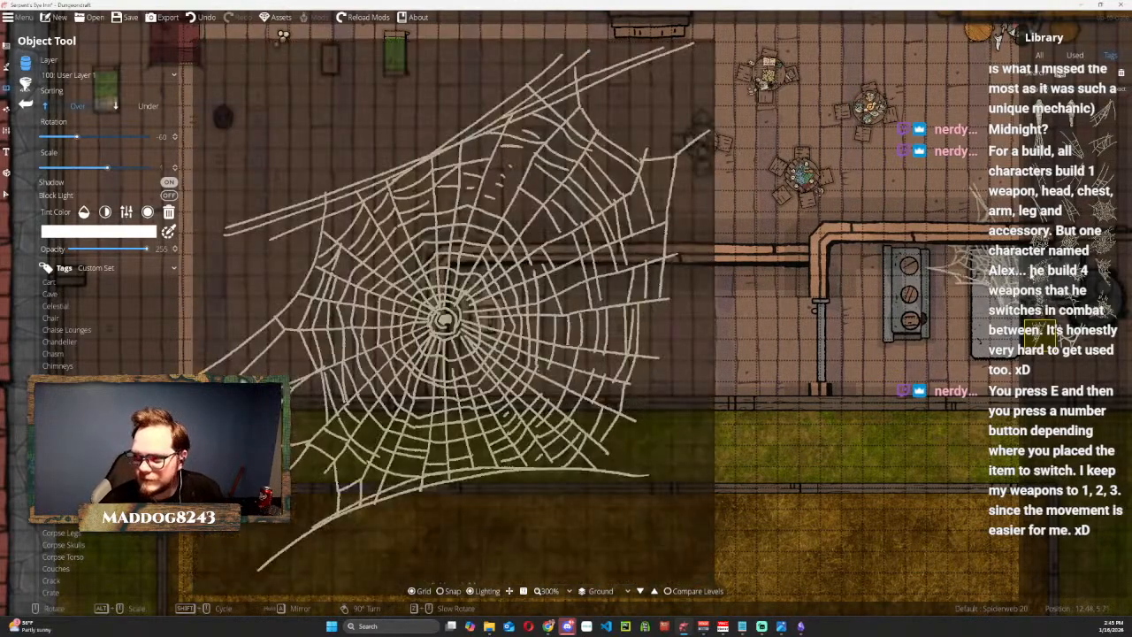
mouse_move(1044, 243)
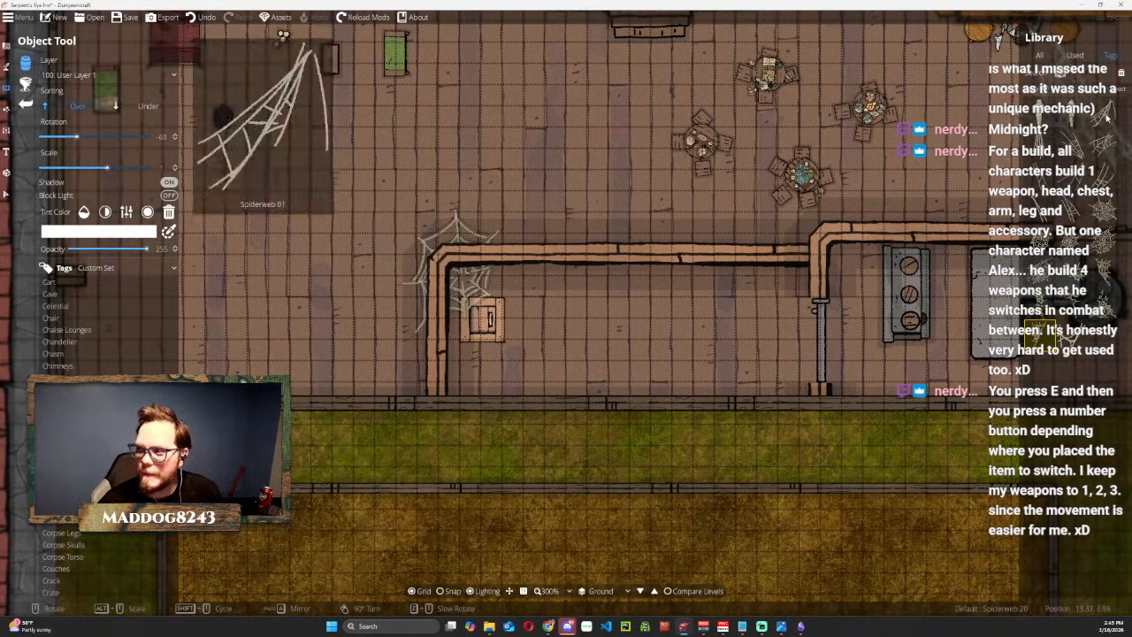
left_click(1105, 142)
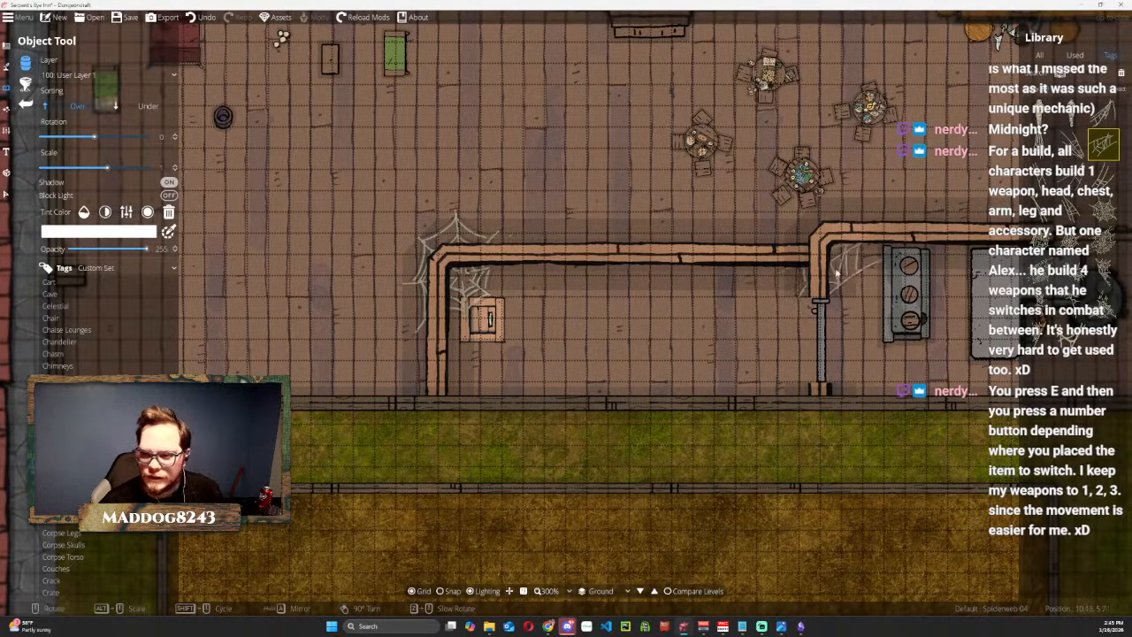
left_click(6, 193)
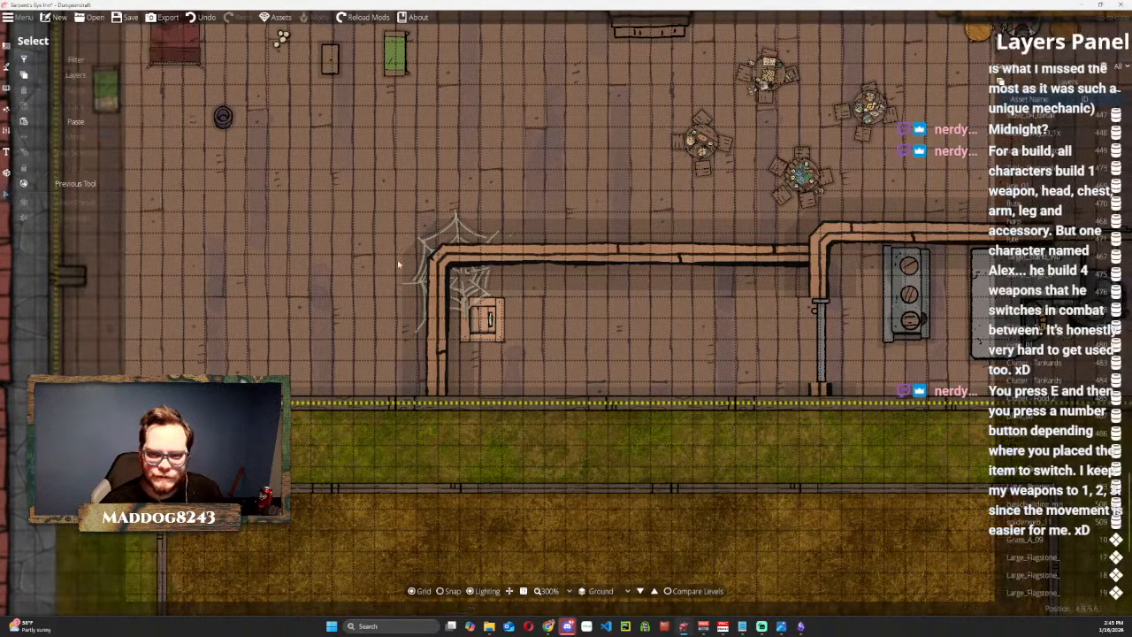
left_click(462, 285)
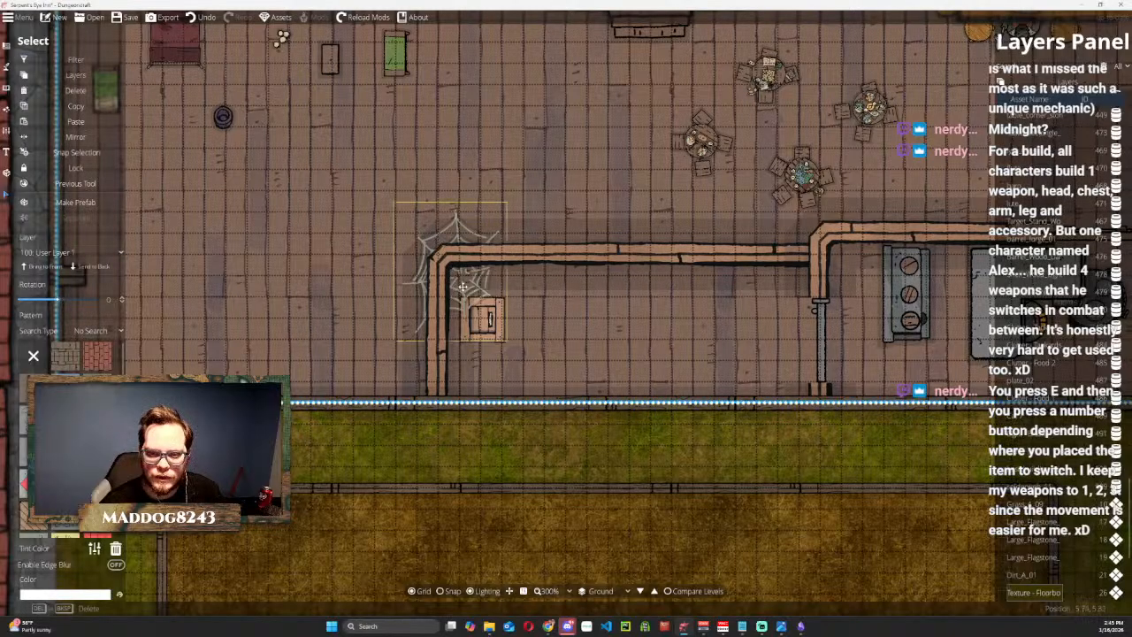
left_click(475, 430)
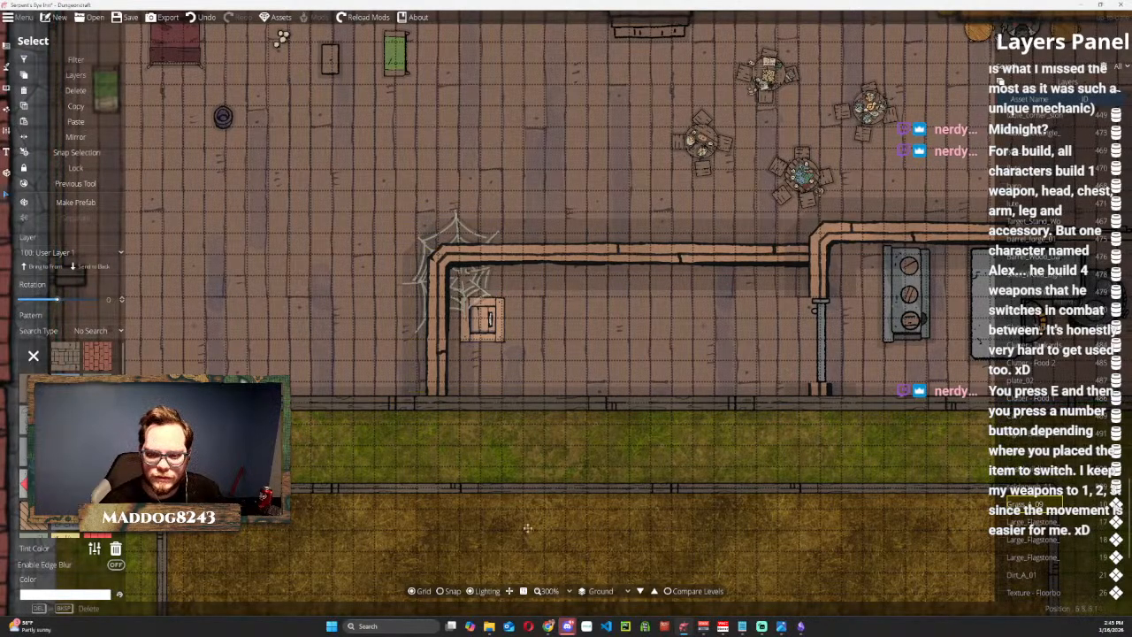
left_click(506, 486)
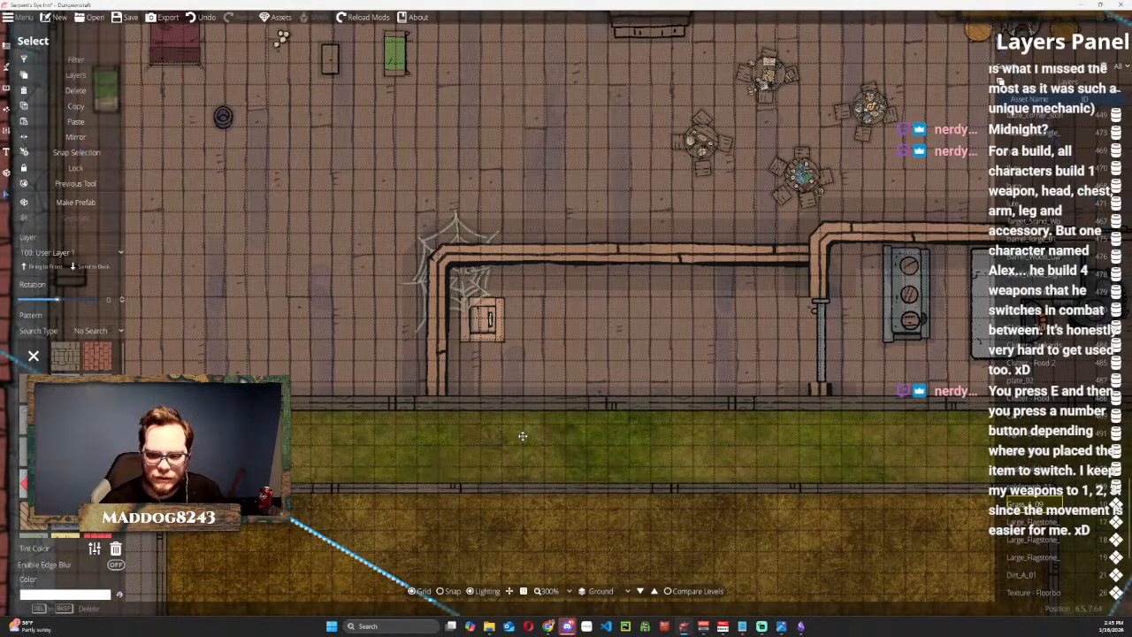
key("ctrl+z")
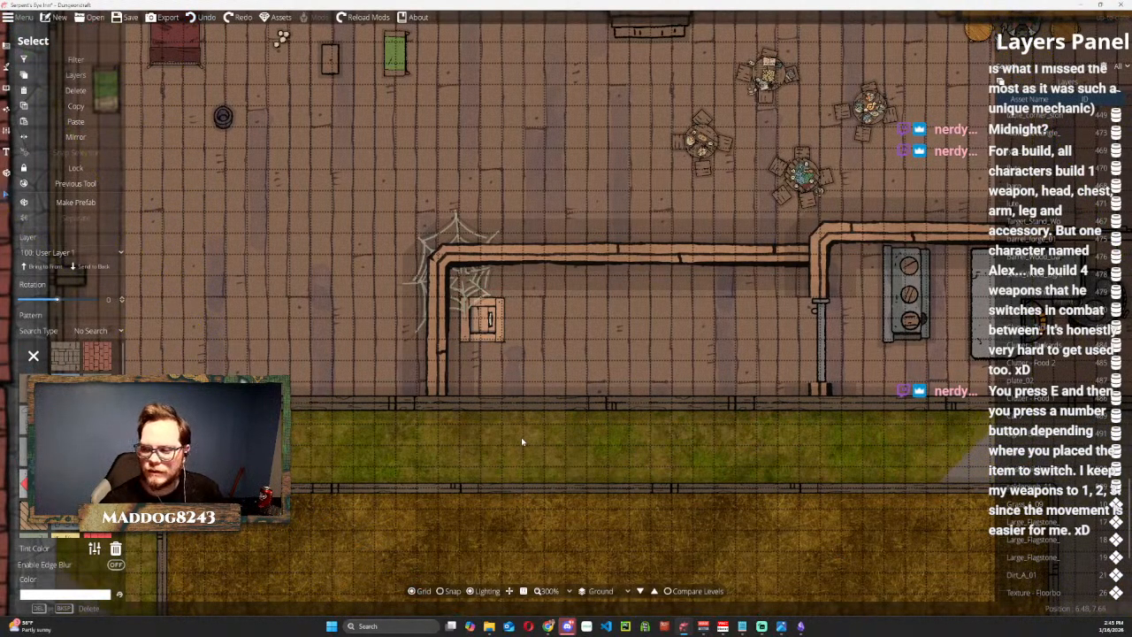
Scale down the spiderweb so it fits inside the northwest corner of the trap door room.
scroll(521, 437, "down", 5)
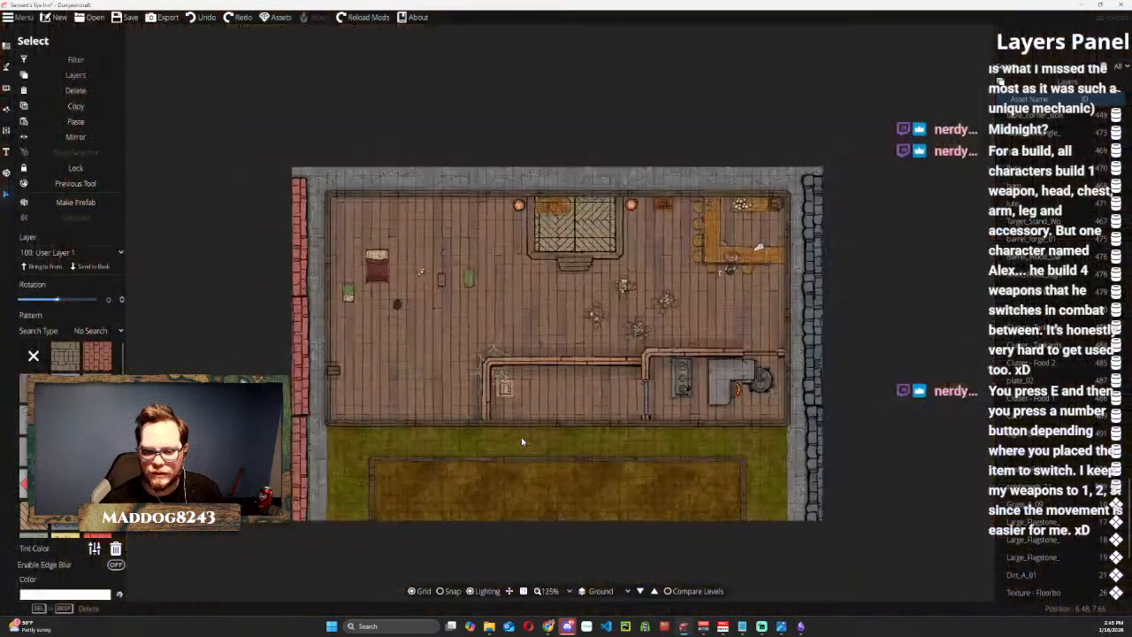
left_click(494, 382)
scroll(471, 352, "up", 5)
left_click_drag(431, 290, 499, 363)
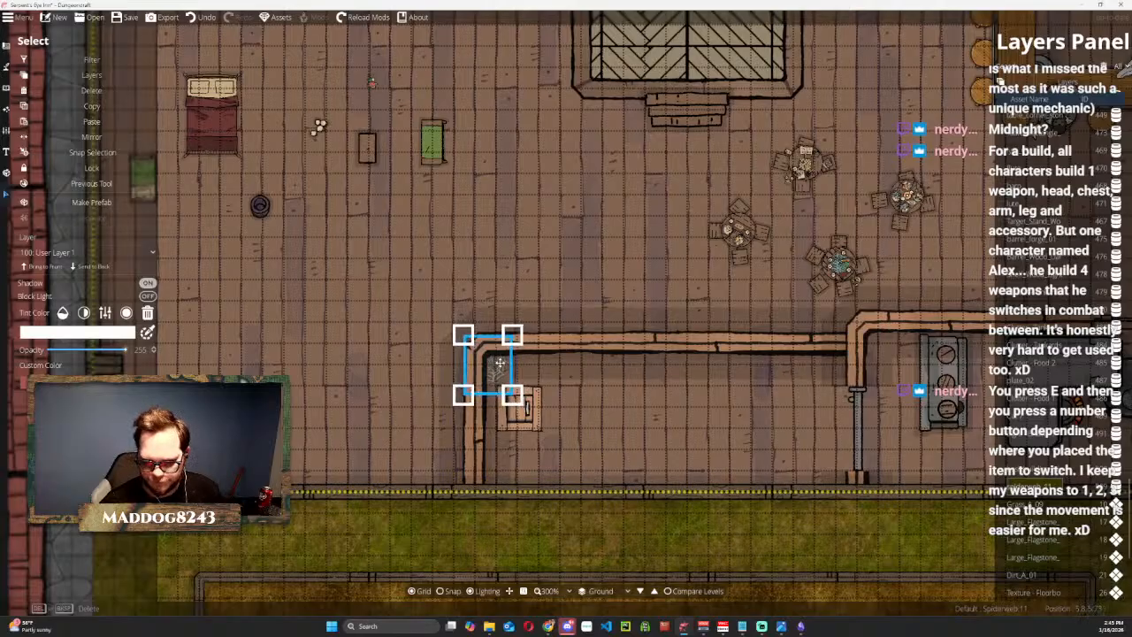
left_click(509, 228)
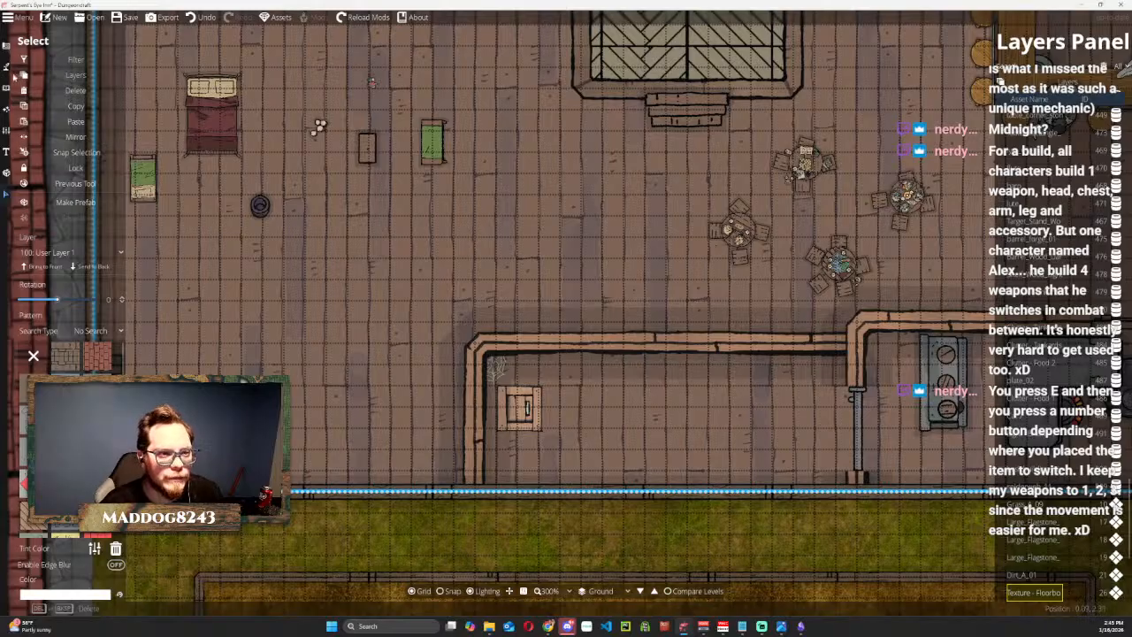
Place Chest Open 01 on the open floor just north of the trap door room.
left_click(6, 92)
left_click(59, 64)
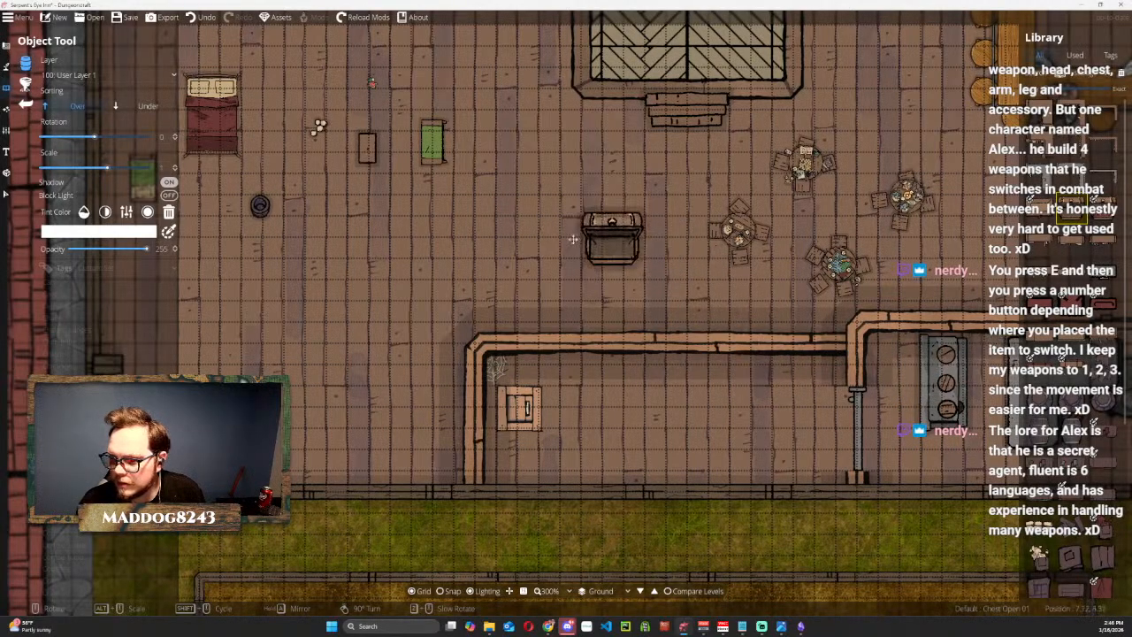
left_click(534, 263)
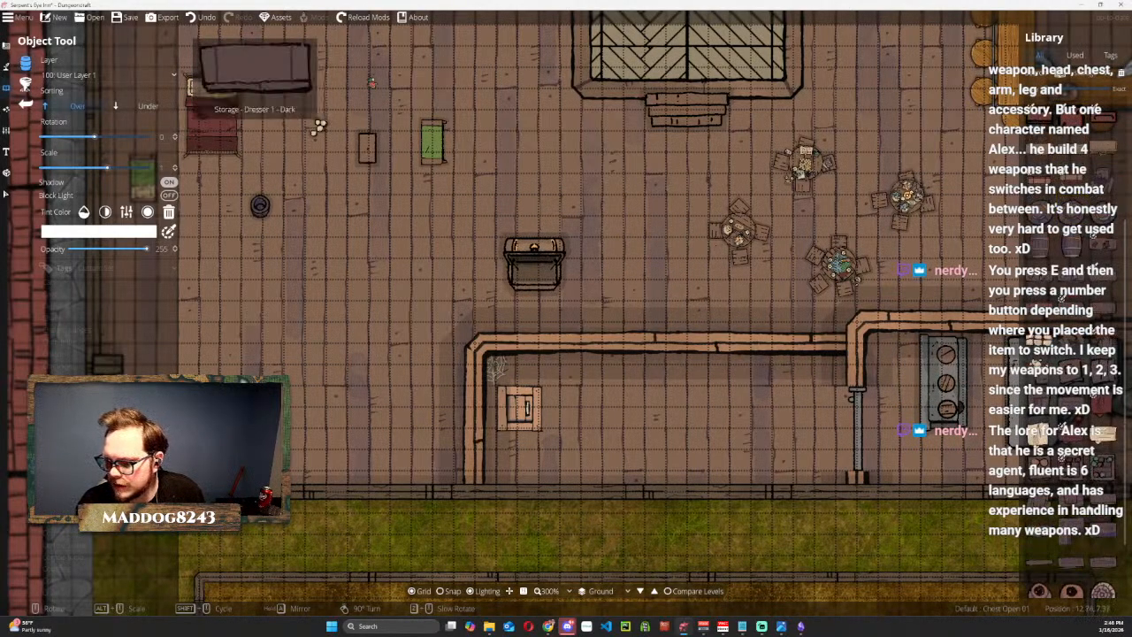
Place Merchant Shelf 01 and Merchant Shelf 02 along the east part of the trap door room's north wall, and Merchant Shelf 03 outside that wall.
scroll(1077, 516, "up", 2)
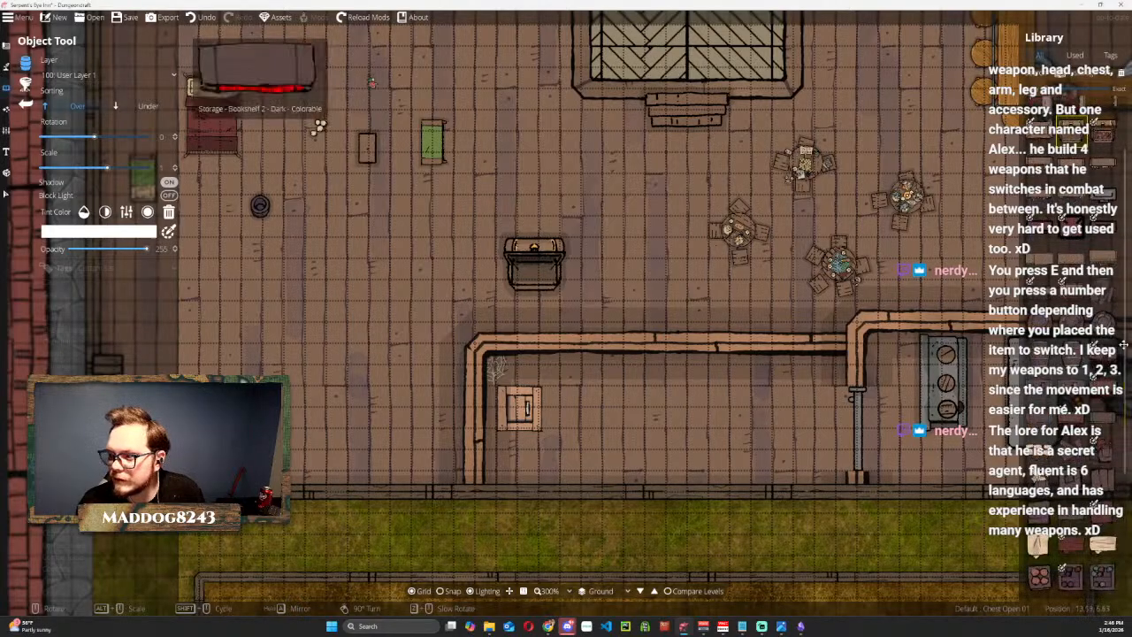
scroll(1109, 231, "up", 1)
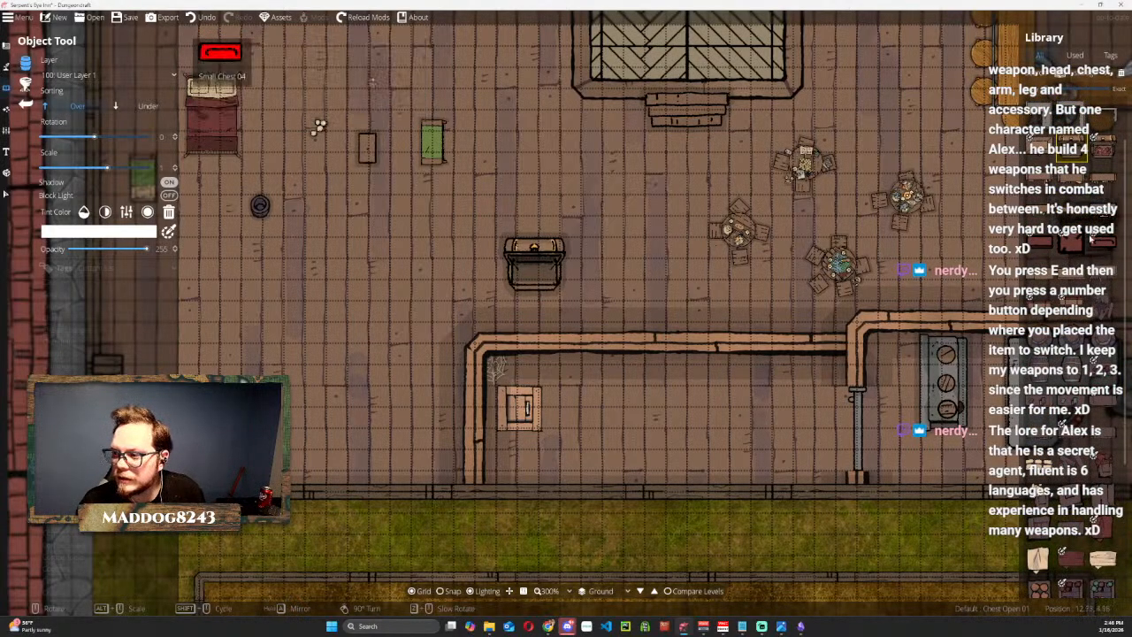
left_click(1048, 183)
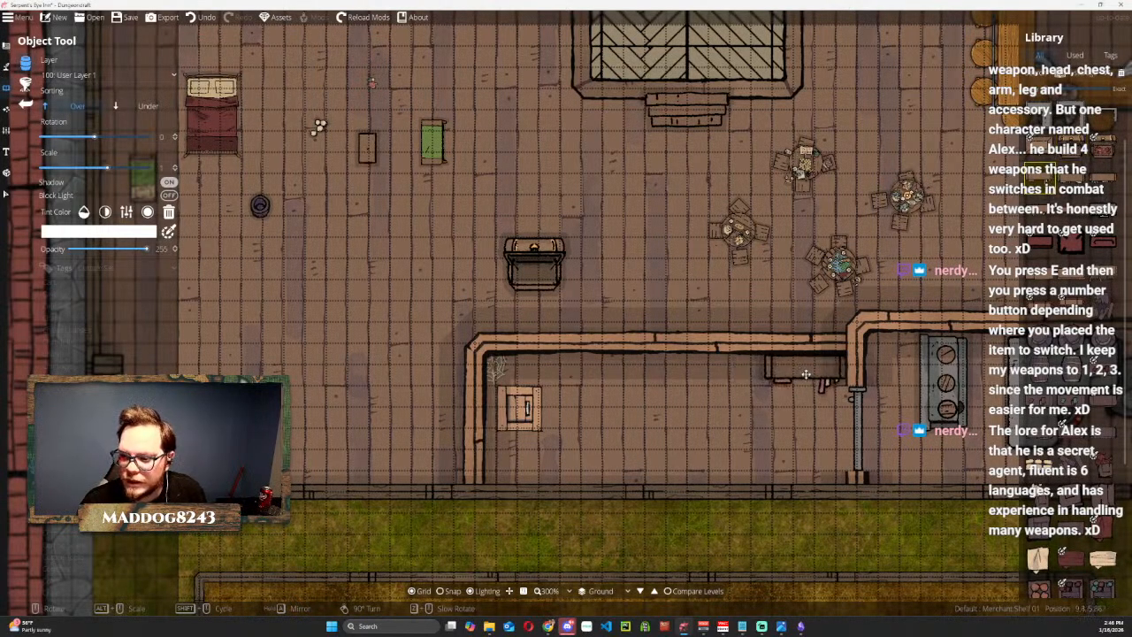
left_click(805, 374)
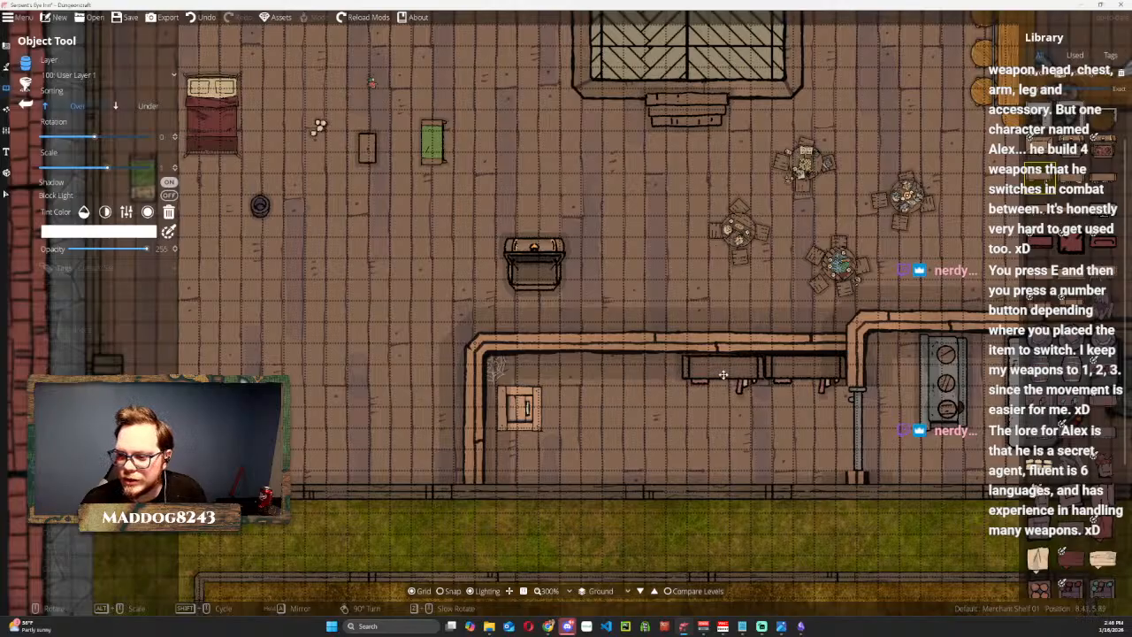
left_click(1069, 170)
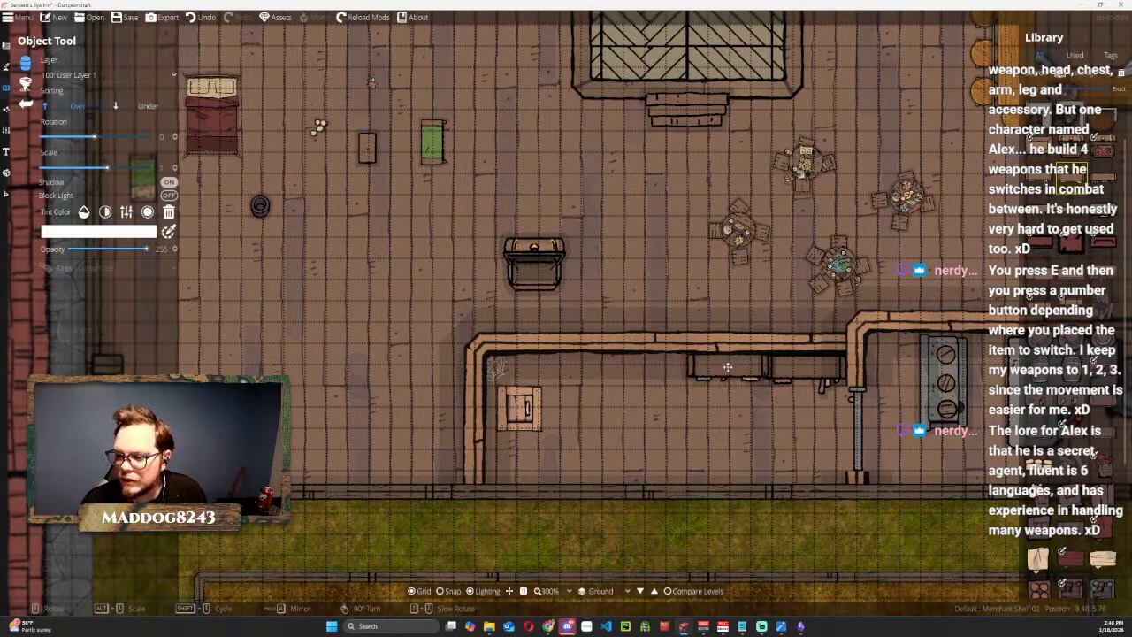
left_click(731, 370)
left_click(1113, 181)
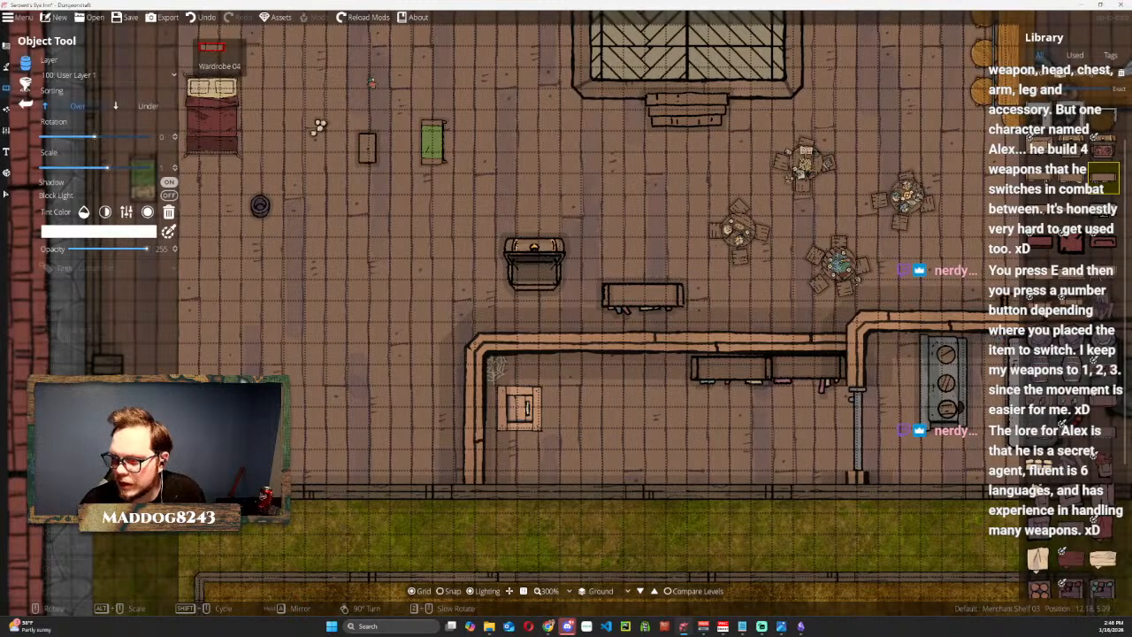
Place the dark broken barrel and the dark colorable Broken 2 crate, rotated to 30 degrees, between the trap door and the shelves.
left_click(1101, 308)
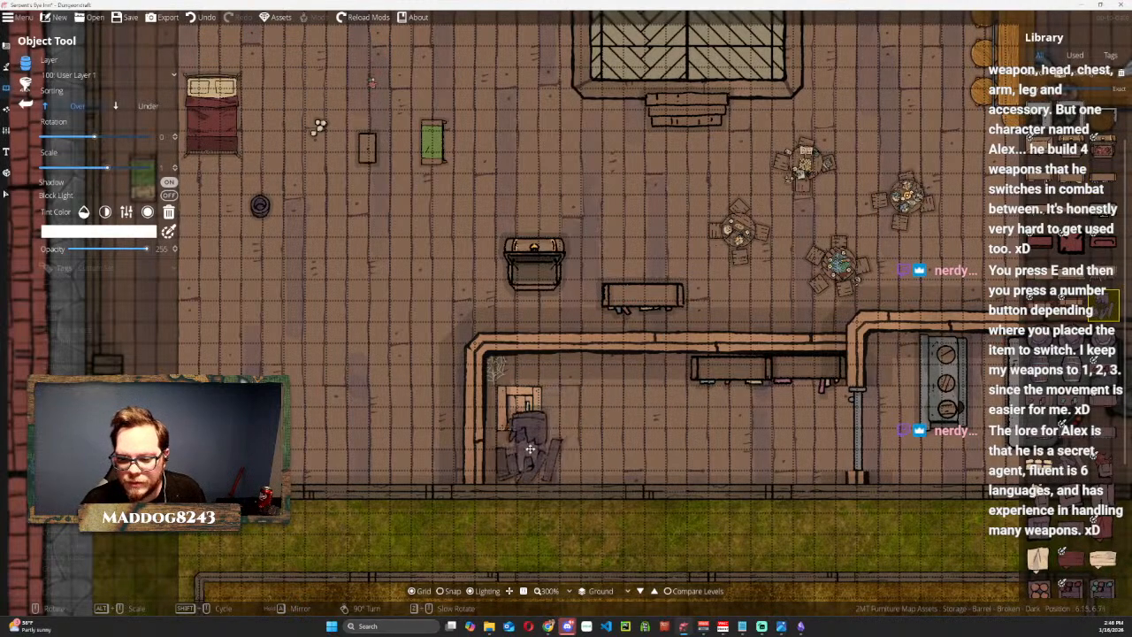
scroll(578, 371, "up", 2)
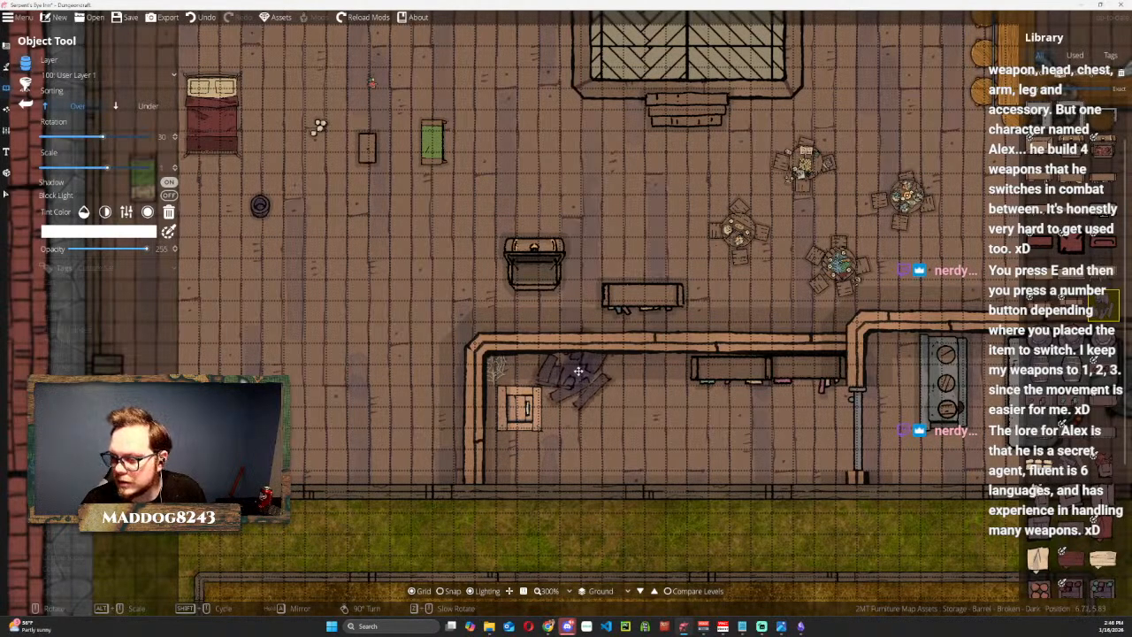
left_click(578, 371)
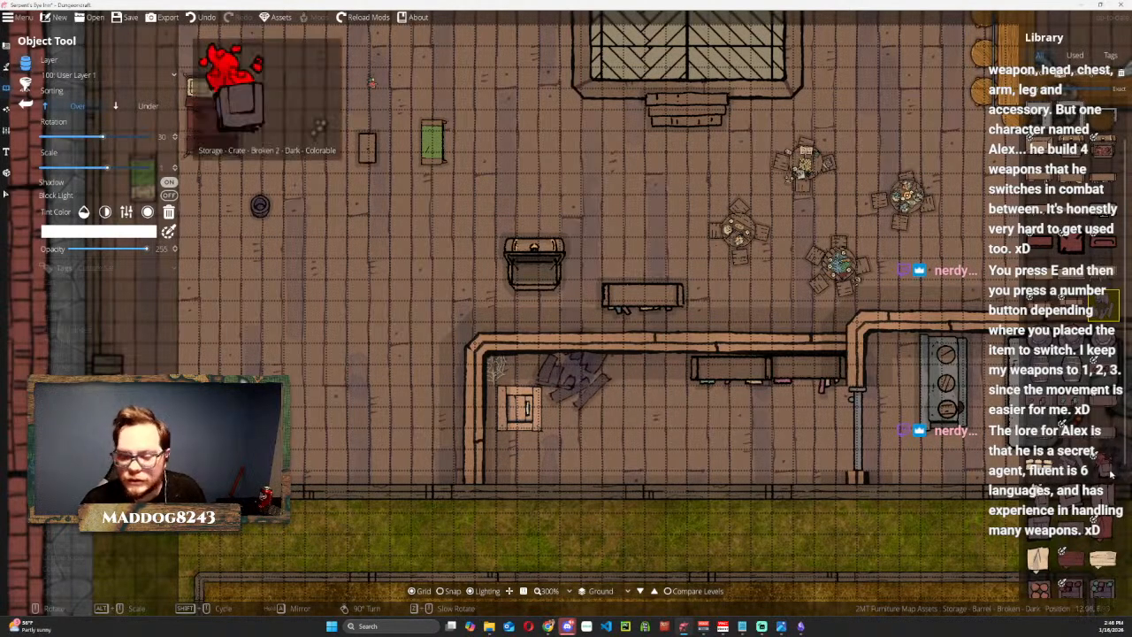
left_click(1111, 475)
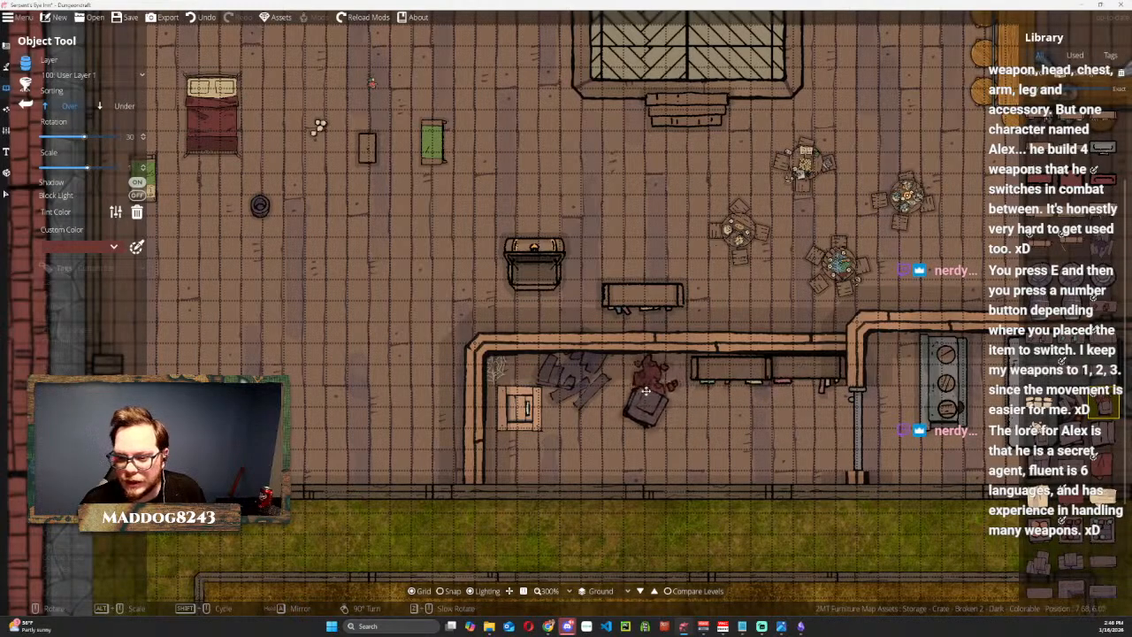
left_click(633, 391)
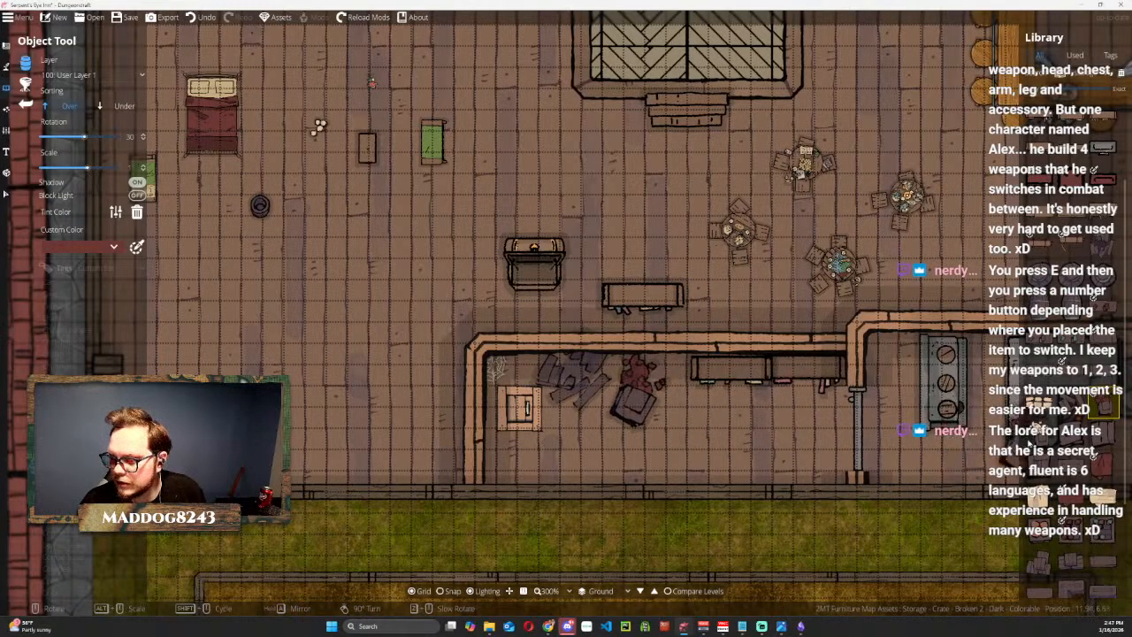
Place the covered Crate 5 and Crate 6, both rotated to 30 degrees, in front of the merchant shelves.
mouse_move(1043, 440)
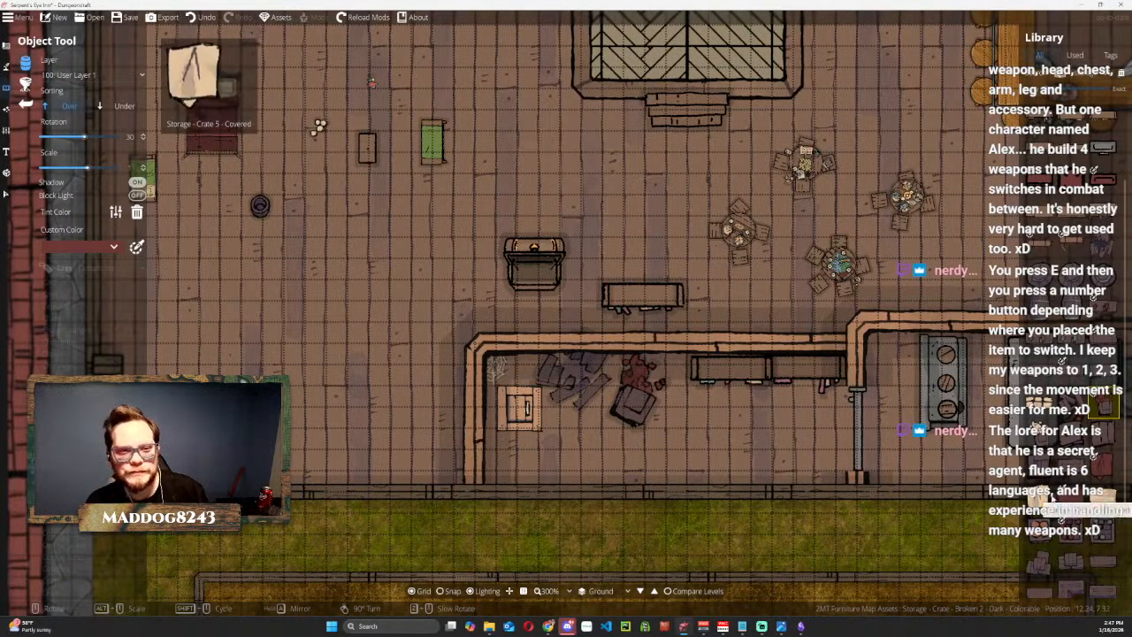
left_click(1040, 499)
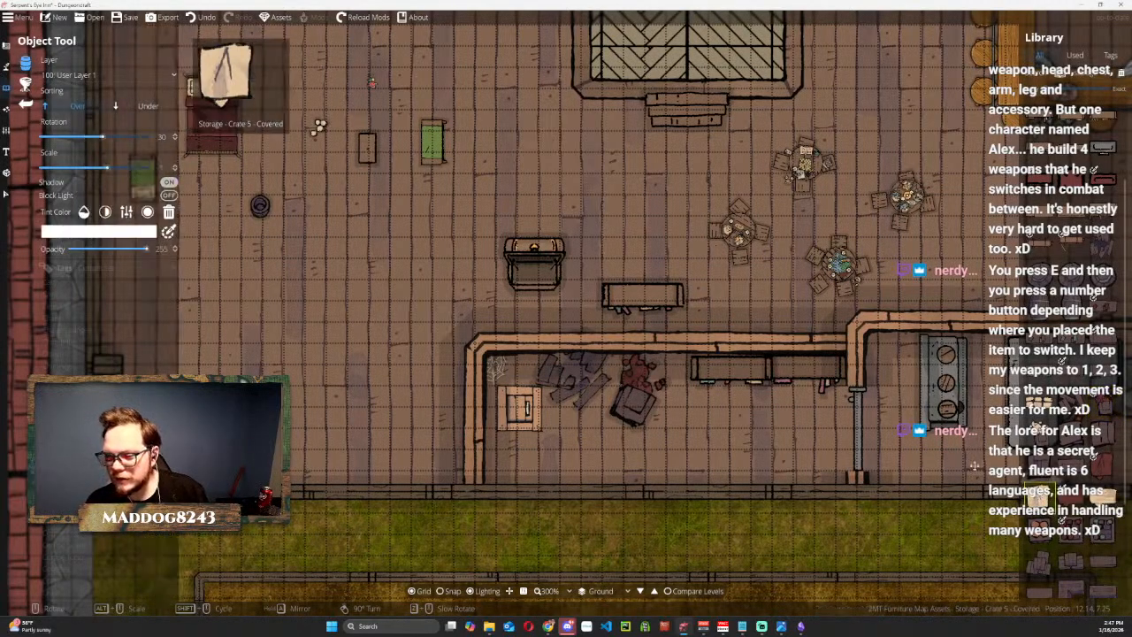
left_click(724, 413)
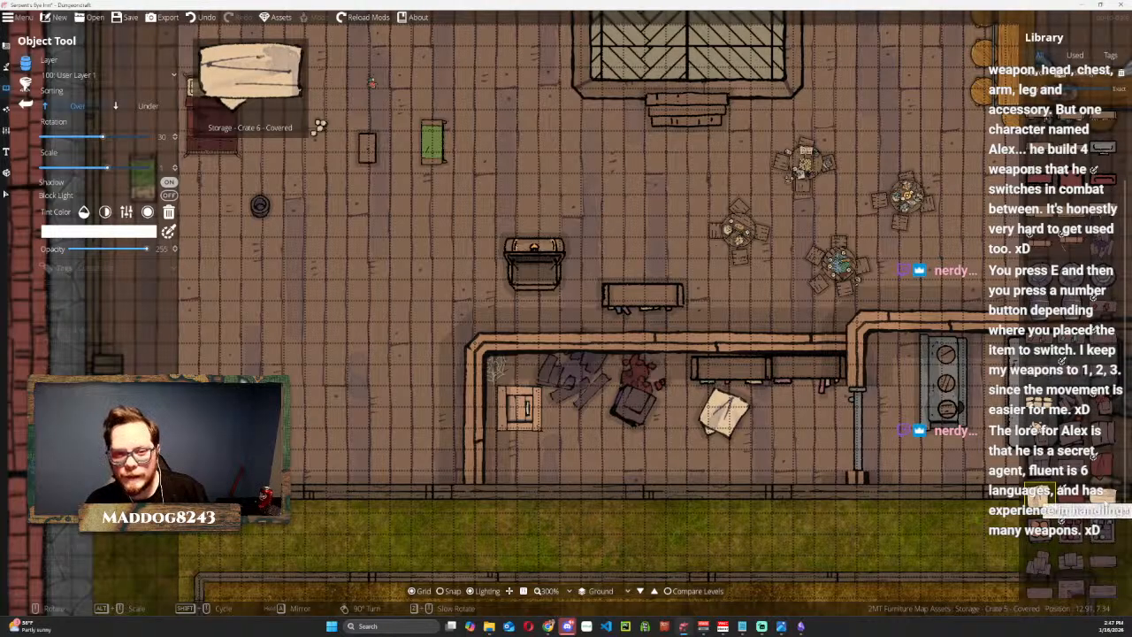
left_click(1096, 499)
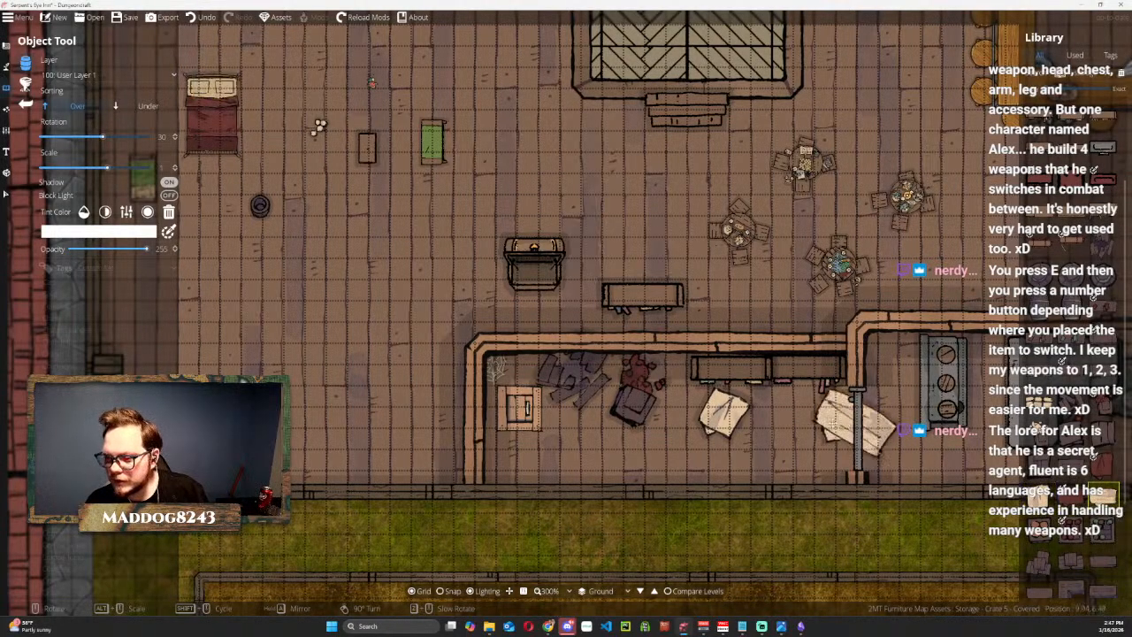
left_click(796, 425)
Cover the trap door with Crates 2 - Dark rotated to 120 degrees, and place Vase 1 near the room's south wall.
scroll(1083, 469, "down", 3)
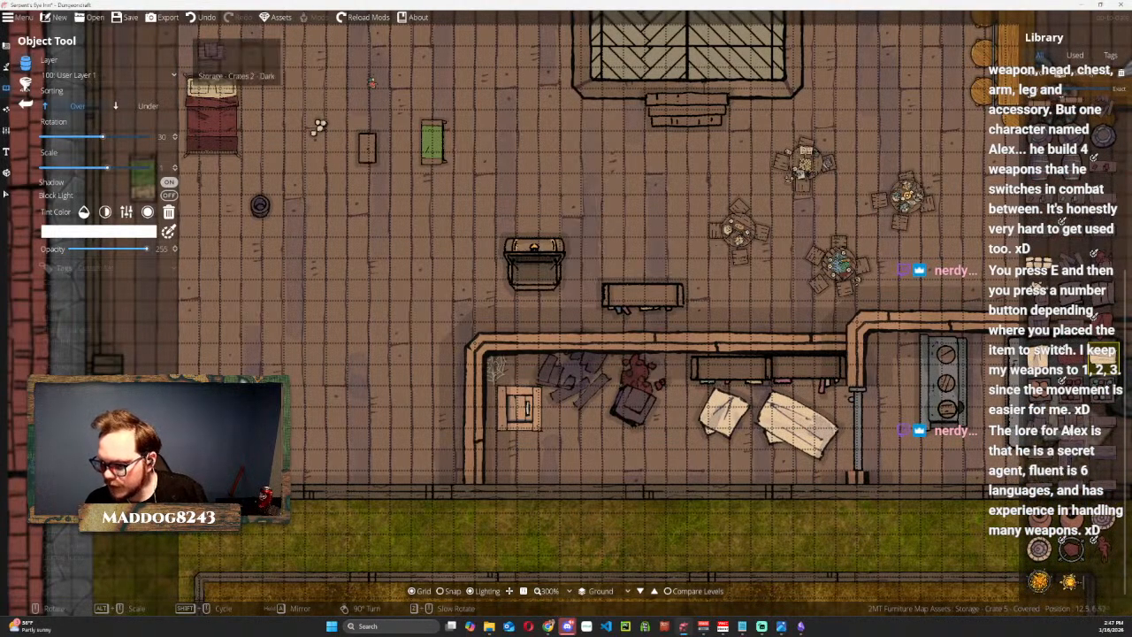
left_click(1072, 427)
scroll(566, 425, "up", 7)
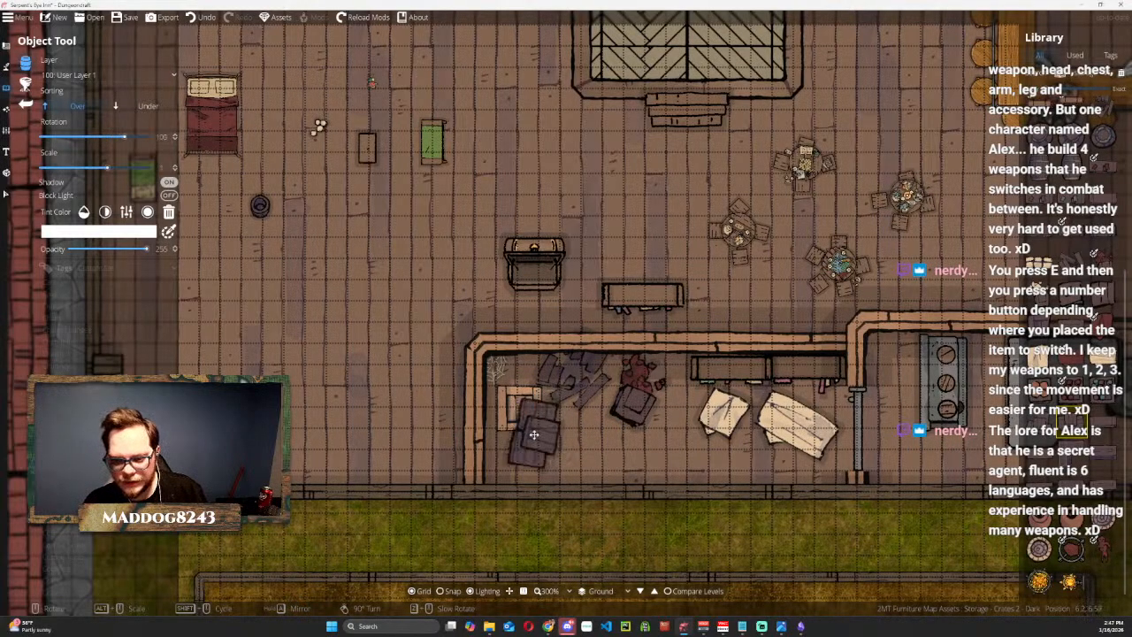
scroll(527, 427, "down", 1)
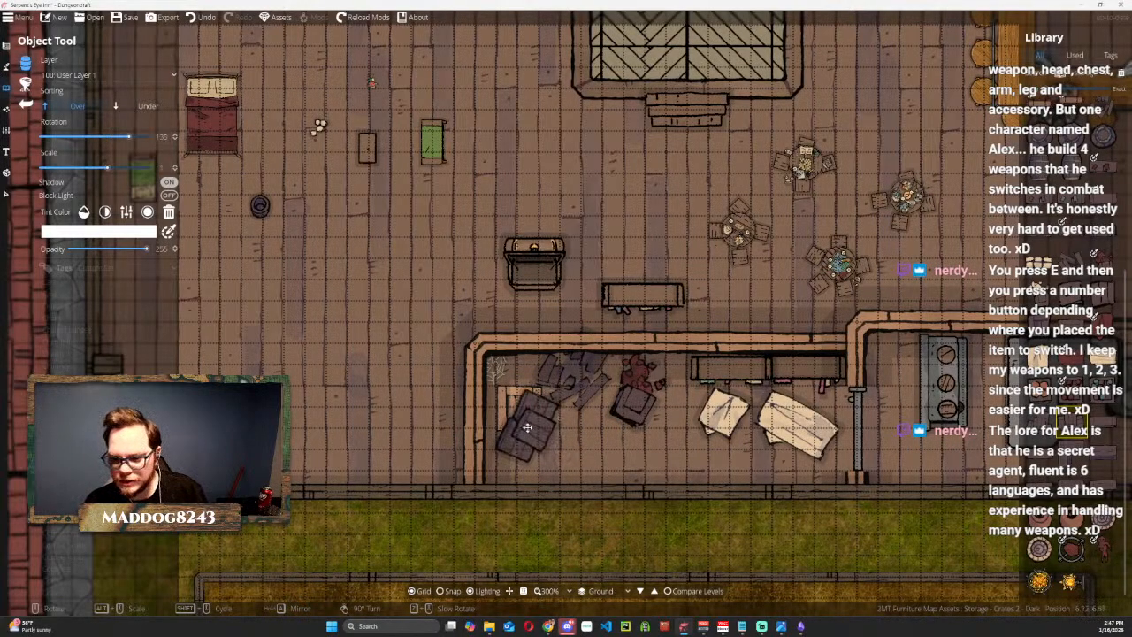
left_click(528, 427)
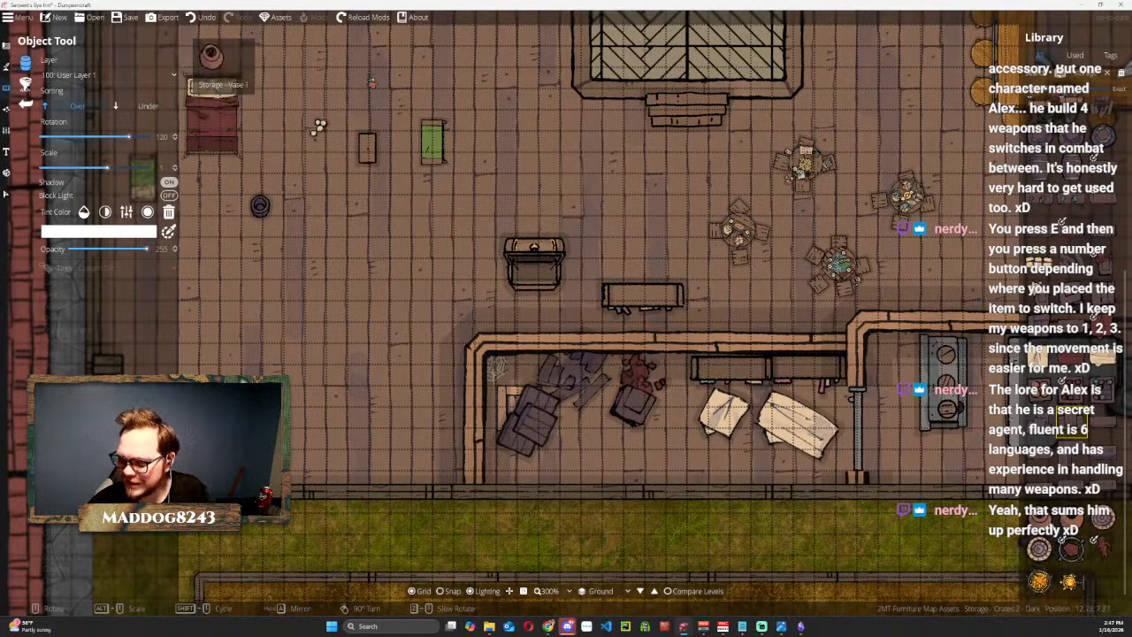
left_click(1070, 547)
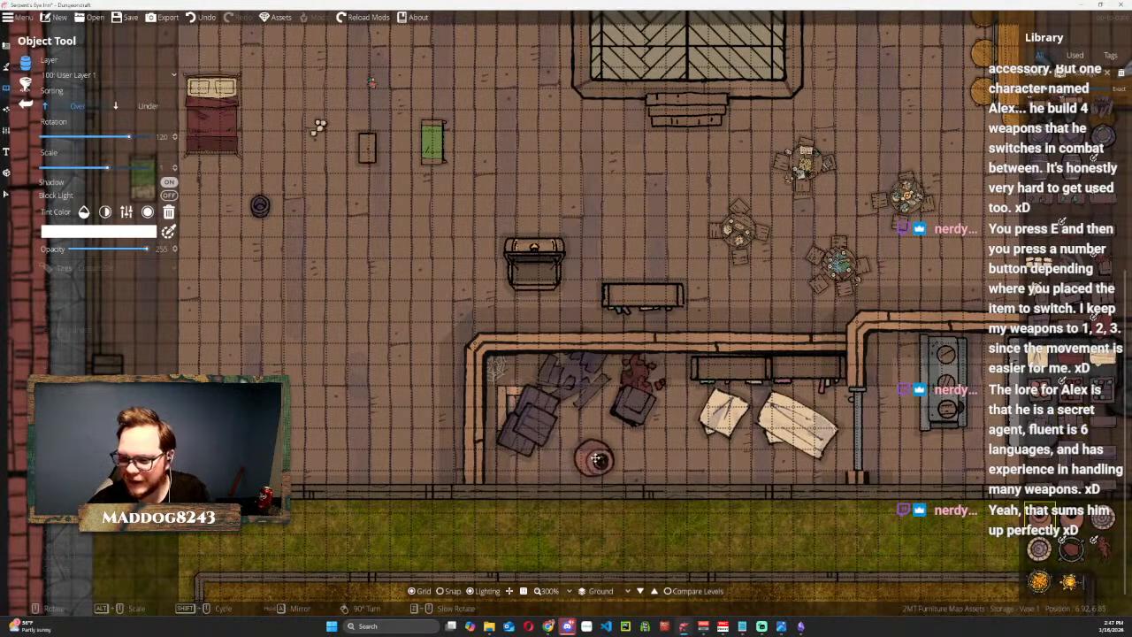
left_click(674, 455)
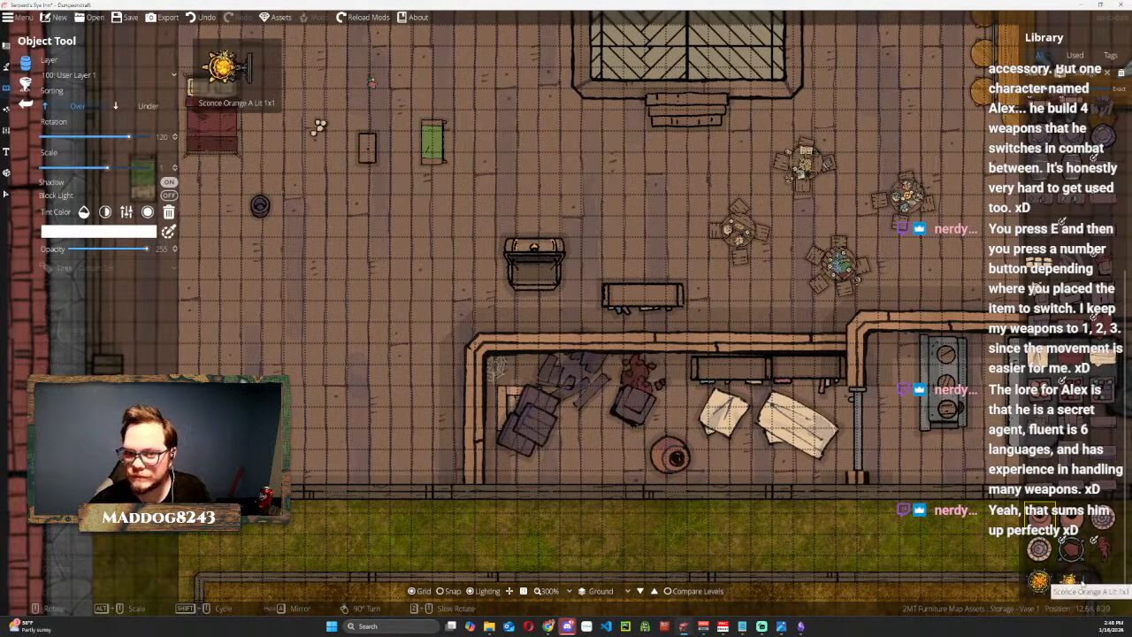
Place Sconce Orange A Lit 1x1, rotated to -180 degrees, on the open floor east of the red bed.
left_click(1072, 581)
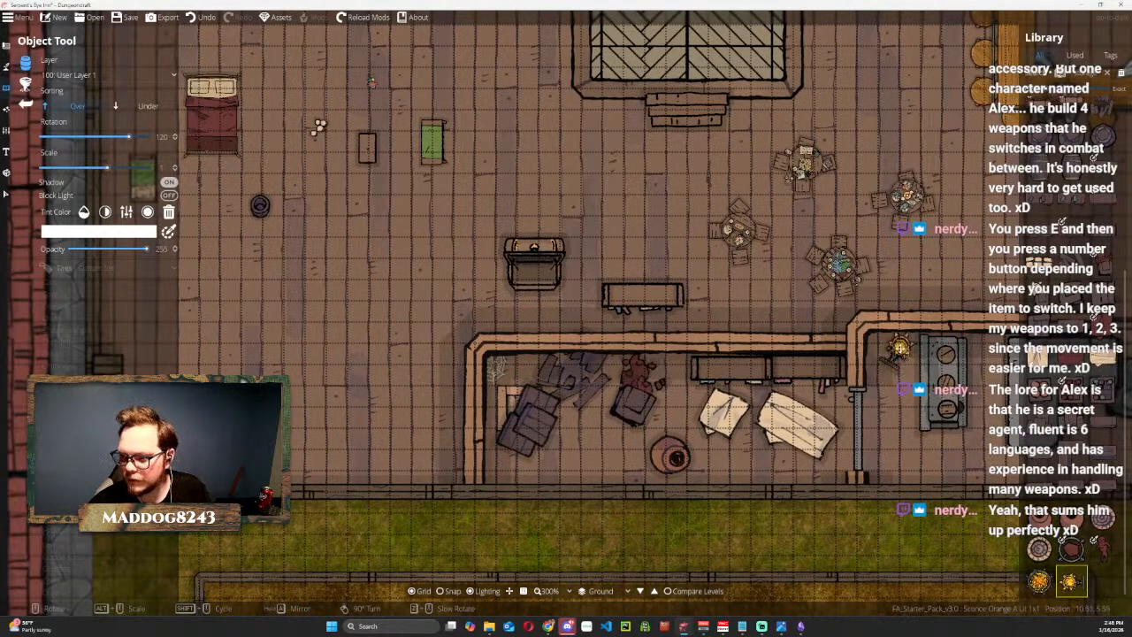
scroll(895, 353, "down", 1)
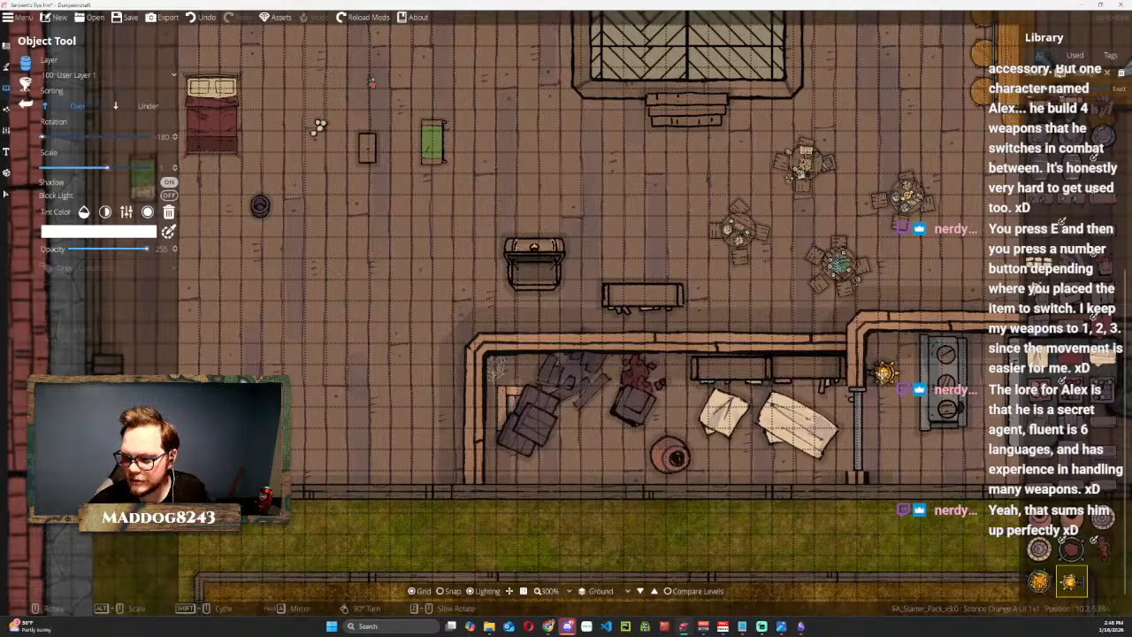
left_click(471, 77)
Place the dark Barrel 5.a and Barrel 4.a side by side on the open floor north of Merchant Shelf 03.
scroll(1093, 504, "up", 3)
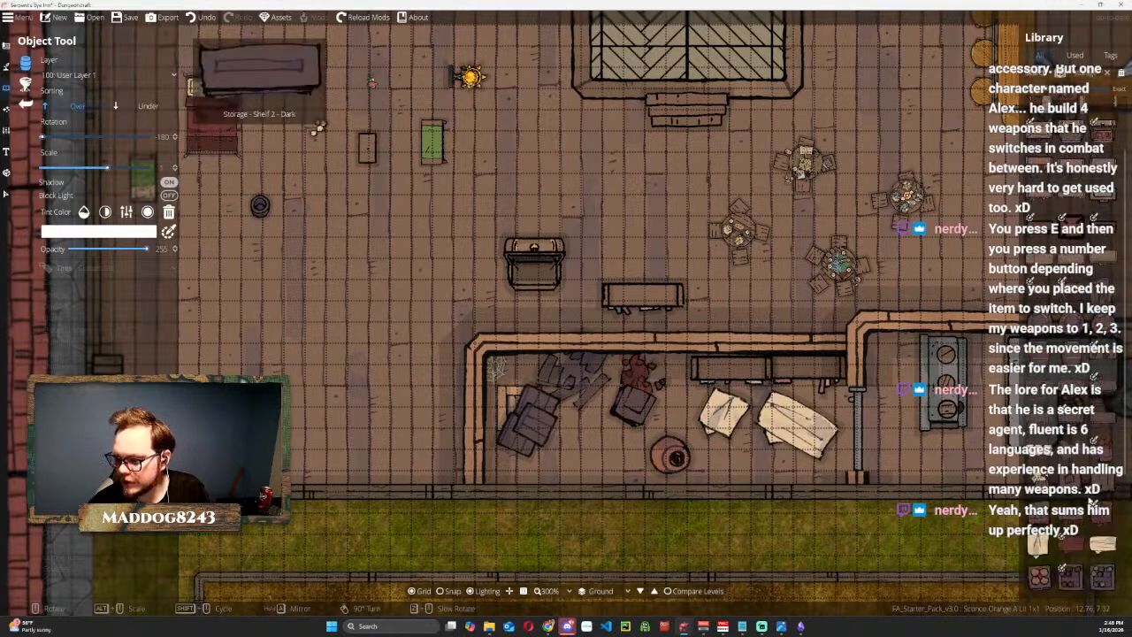
scroll(1044, 375, "up", 2)
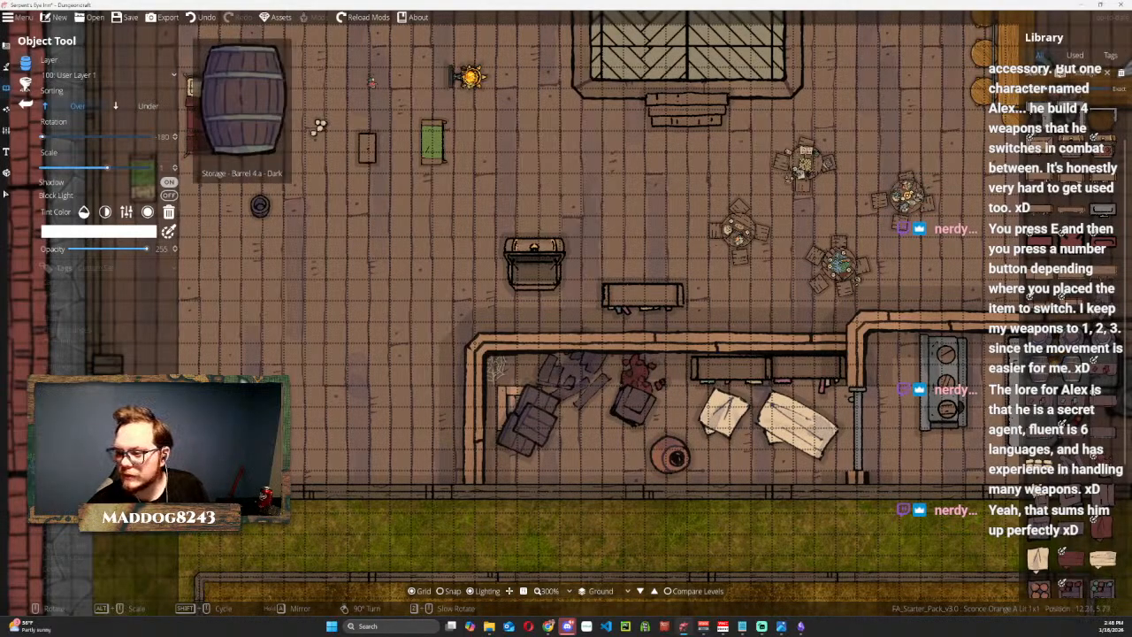
left_click(1068, 369)
left_click(630, 230)
left_click(1040, 370)
left_click(679, 205)
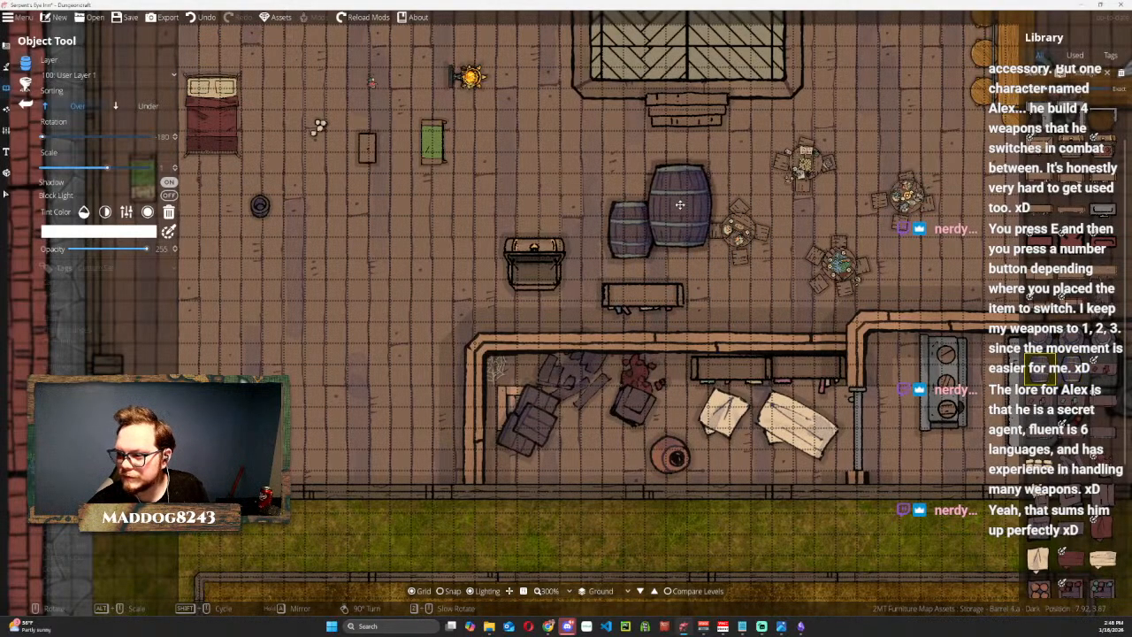
Place Chest 01, rotated to 0 degrees, on the open floor just east of Merchant Shelf 03.
left_click(1104, 370)
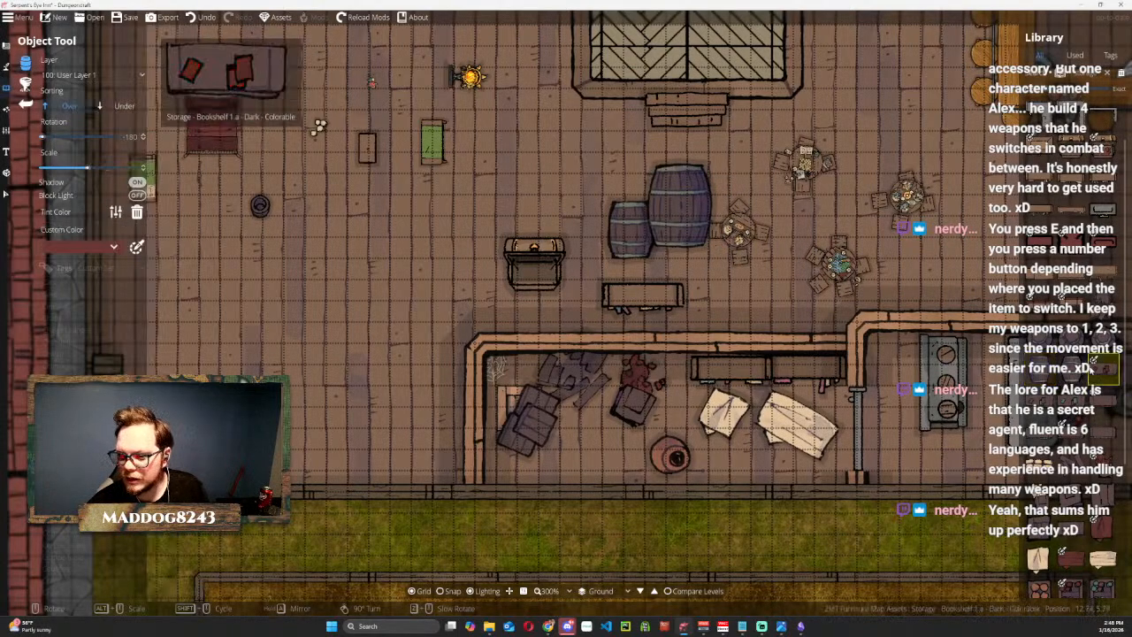
left_click(637, 359)
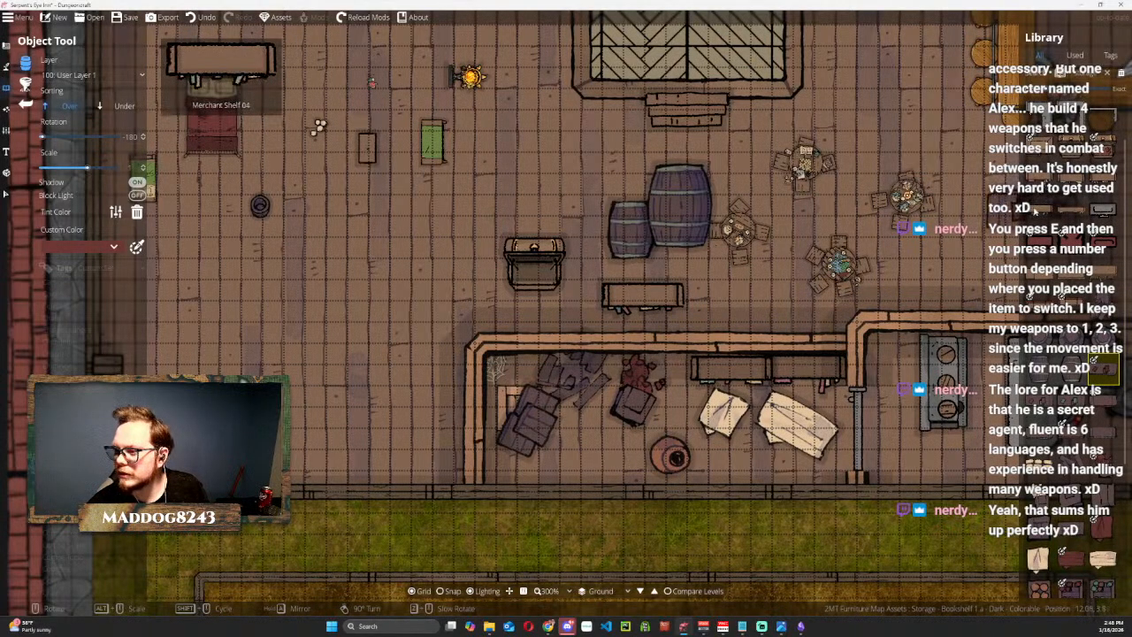
scroll(1094, 217, "up", 1)
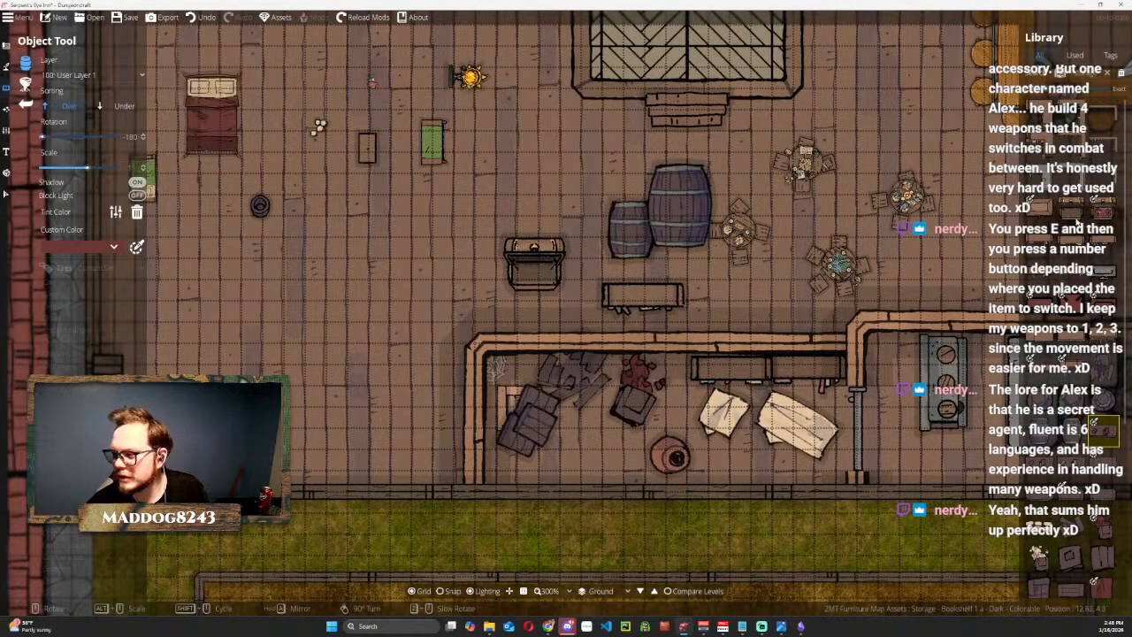
left_click(1044, 211)
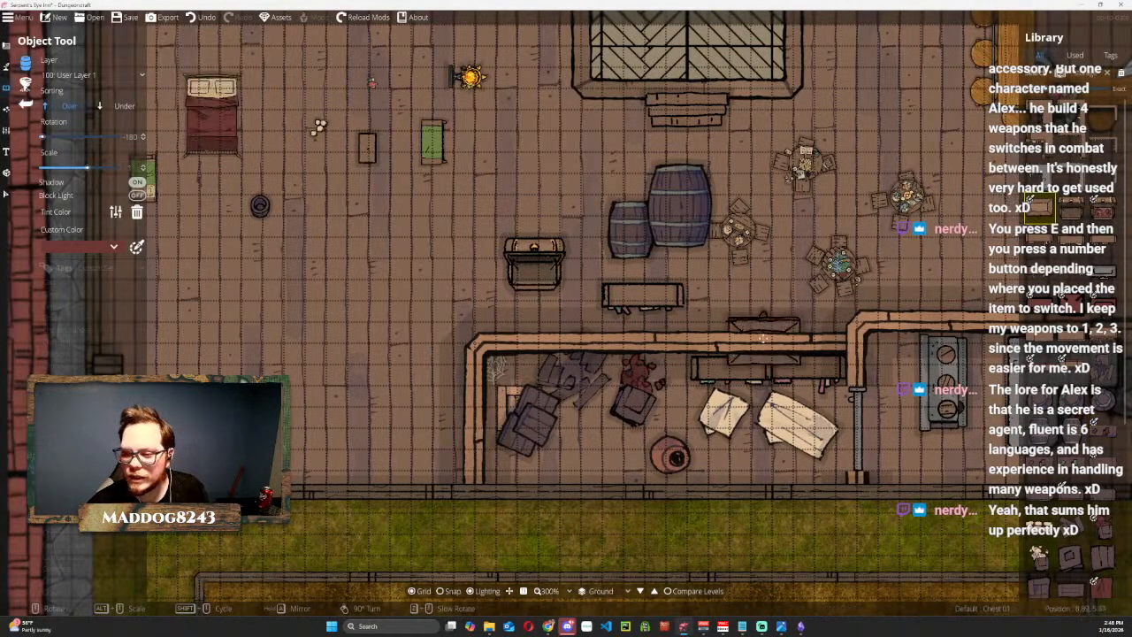
scroll(747, 288, "up", 2)
scroll(748, 288, "down", 2)
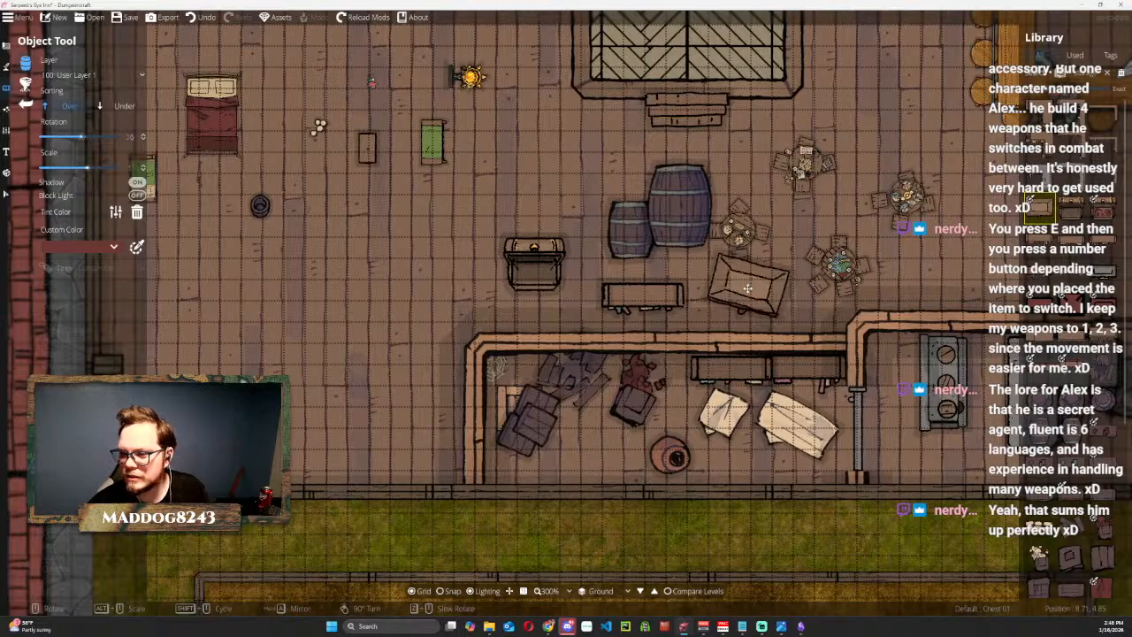
left_click(738, 292)
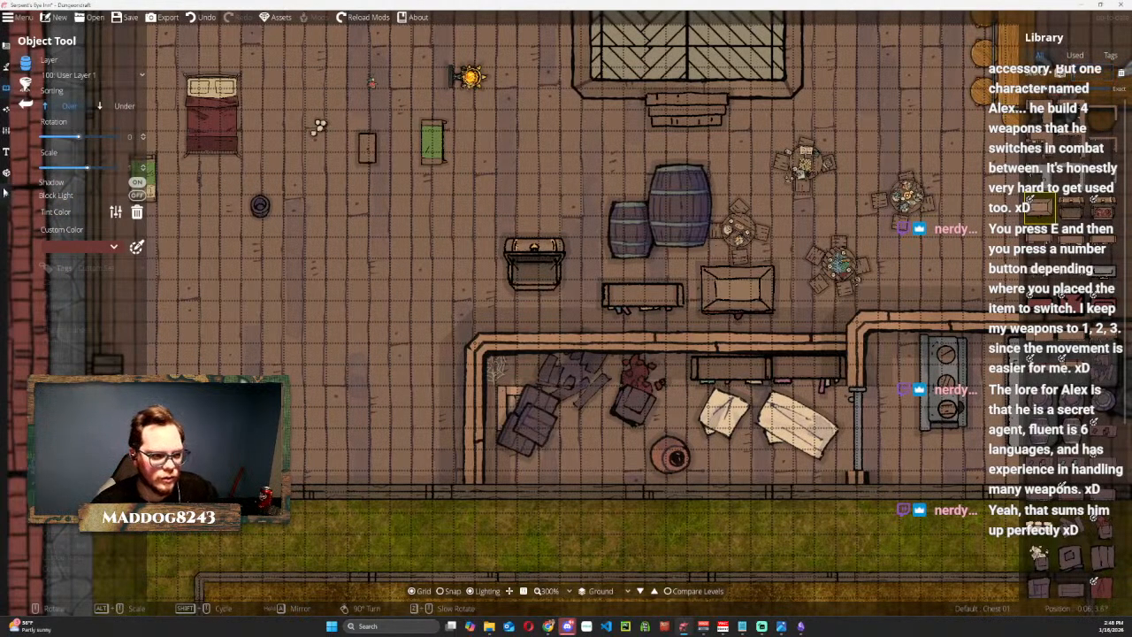
Move the dark crate stack off the trap door to the open floor northwest of the room.
left_click(6, 191)
left_click(513, 436)
left_click(535, 421)
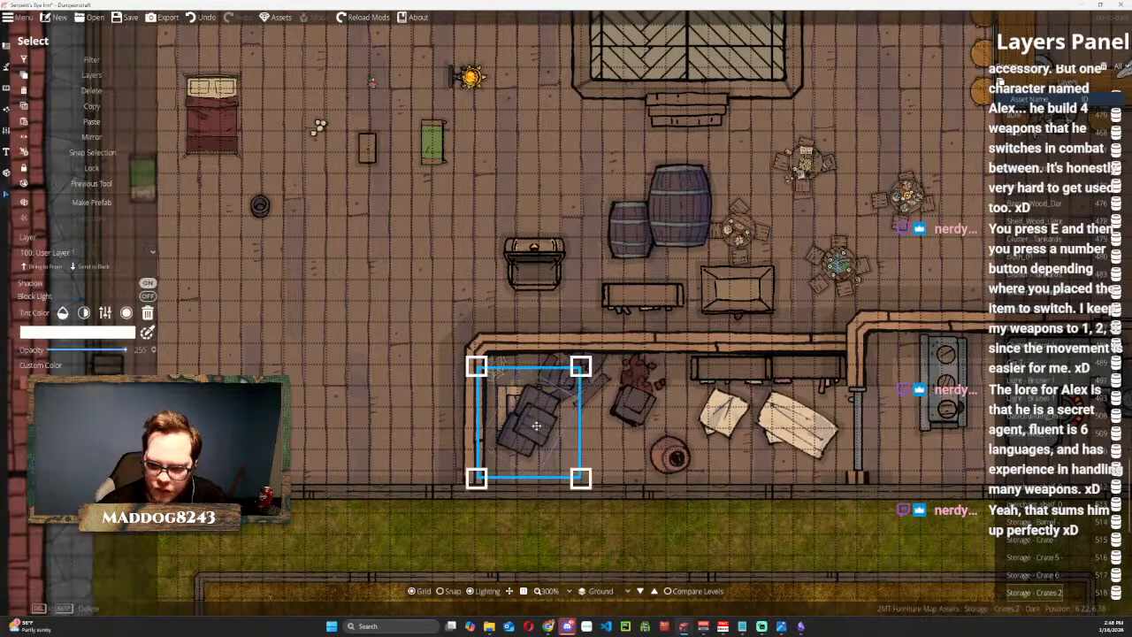
left_click_drag(538, 428, 370, 306)
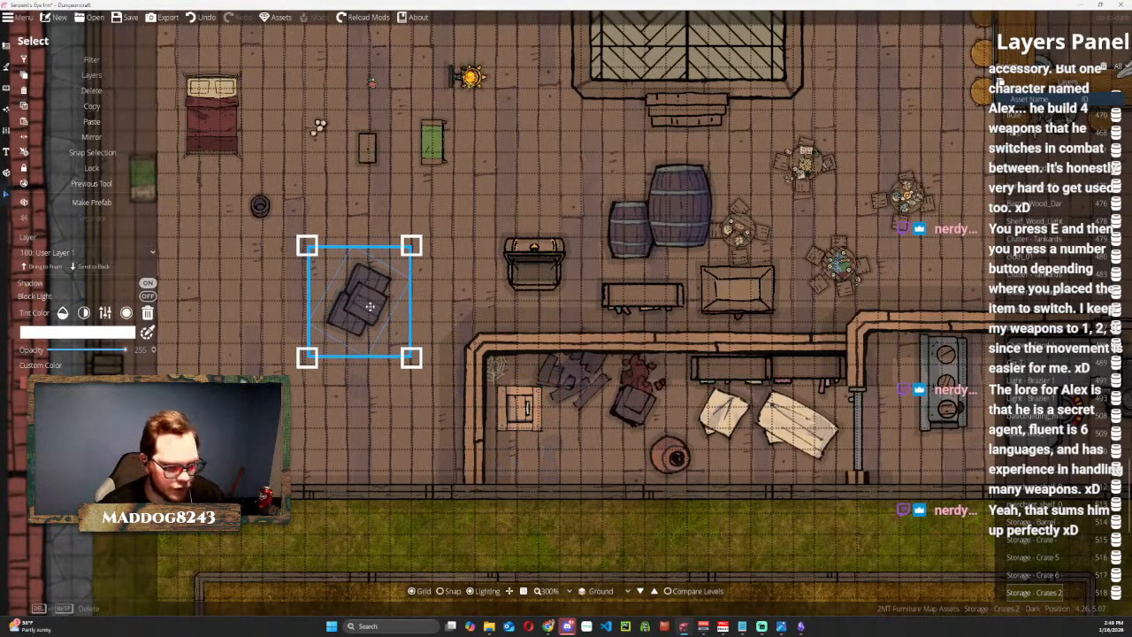
Duplicate the dark crate stack, scale the copy down, and position it partly over the trap door's east side.
key("ctrl+c")
key("ctrl+v")
left_click_drag(562, 309, 533, 406)
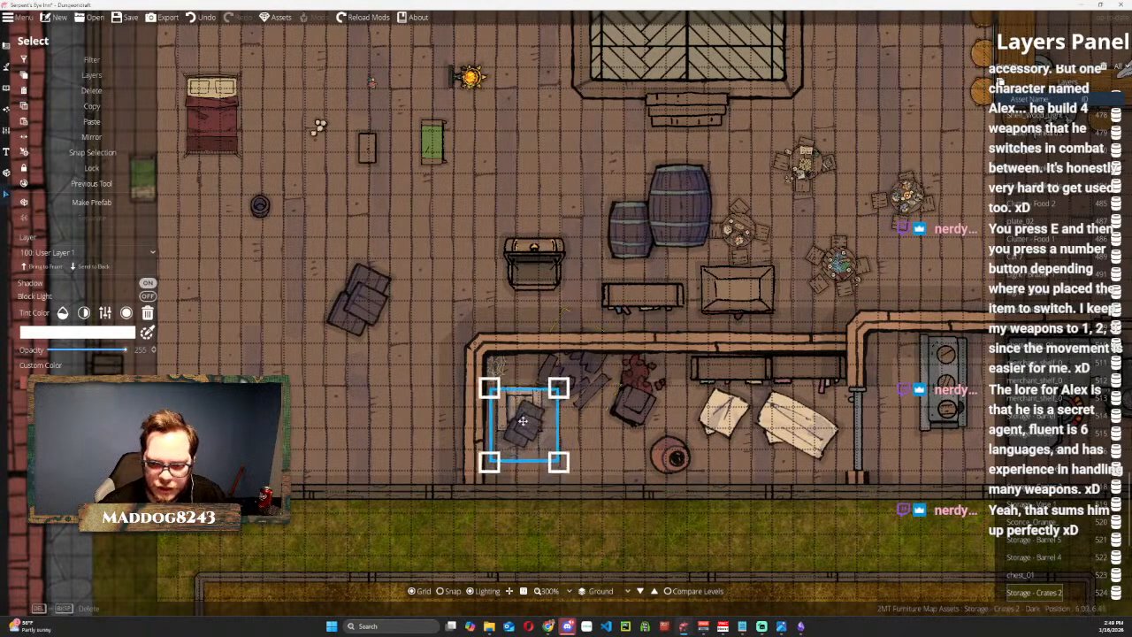
mouse_move(520, 412)
left_mouse_down()
mouse_move(511, 414)
mouse_move(526, 415)
left_mouse_up()
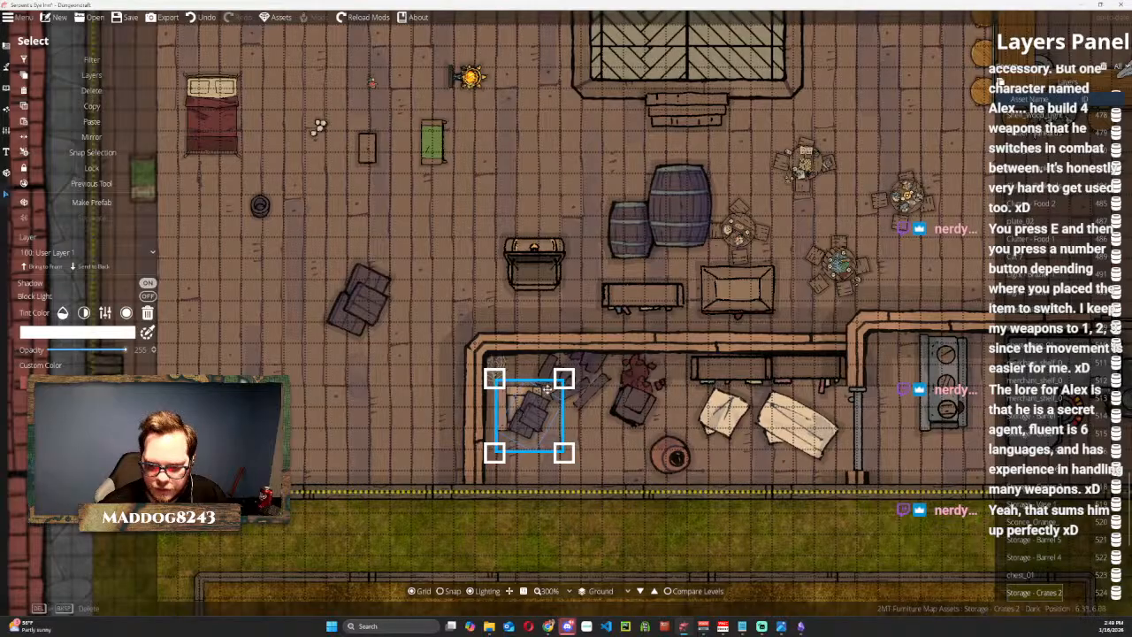
left_click_drag(564, 379, 571, 371)
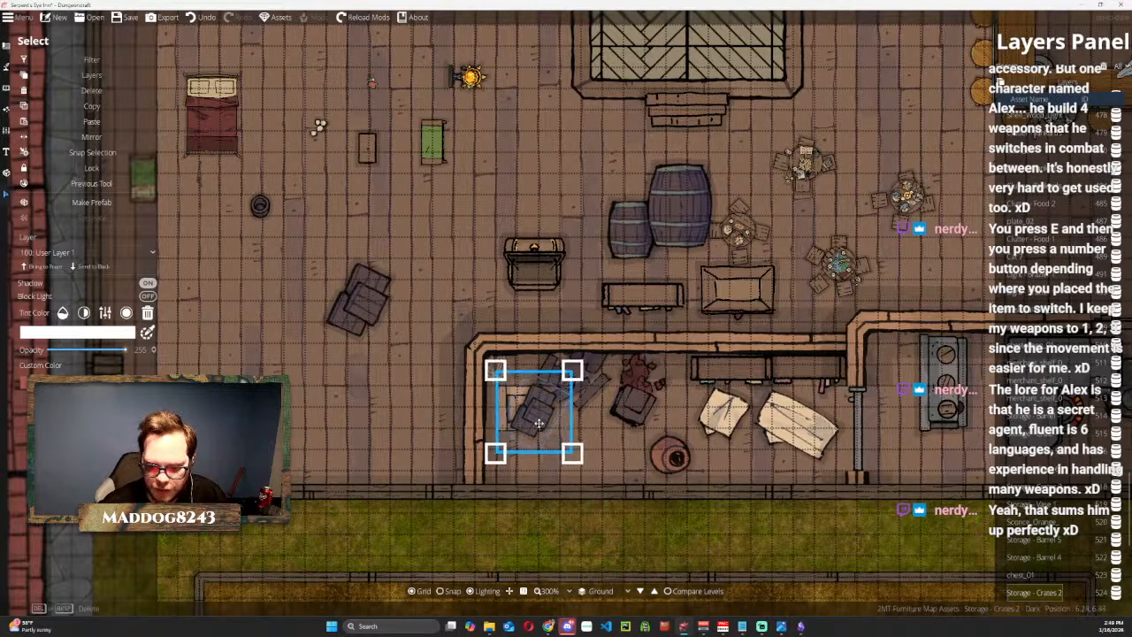
mouse_move(534, 416)
left_mouse_down()
mouse_move(597, 459)
mouse_move(536, 417)
left_mouse_up()
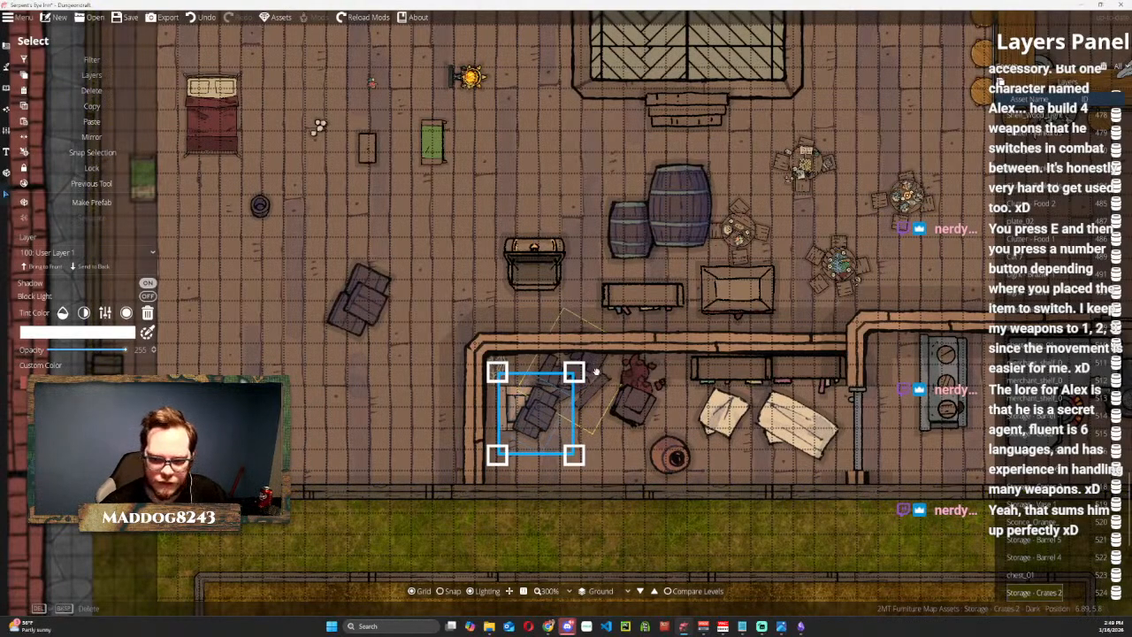
left_click(596, 382)
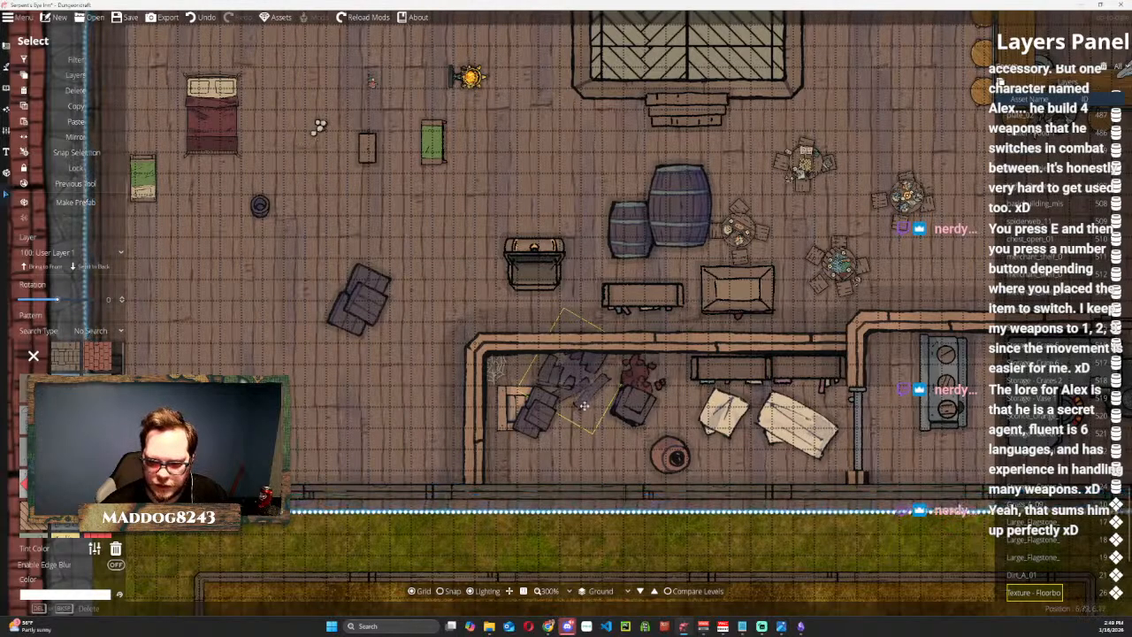
key("ctrl+z")
left_click(630, 396)
key("Escape")
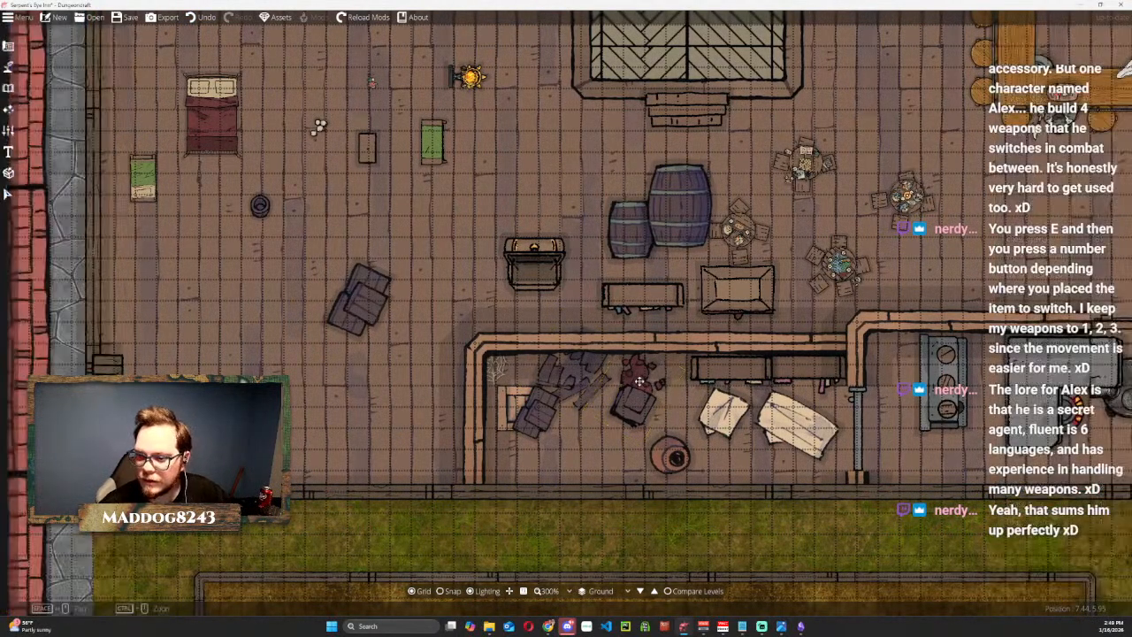
Move the dark broken crate southeast of the trap door, rotating it and scaling it down.
left_click(11, 192)
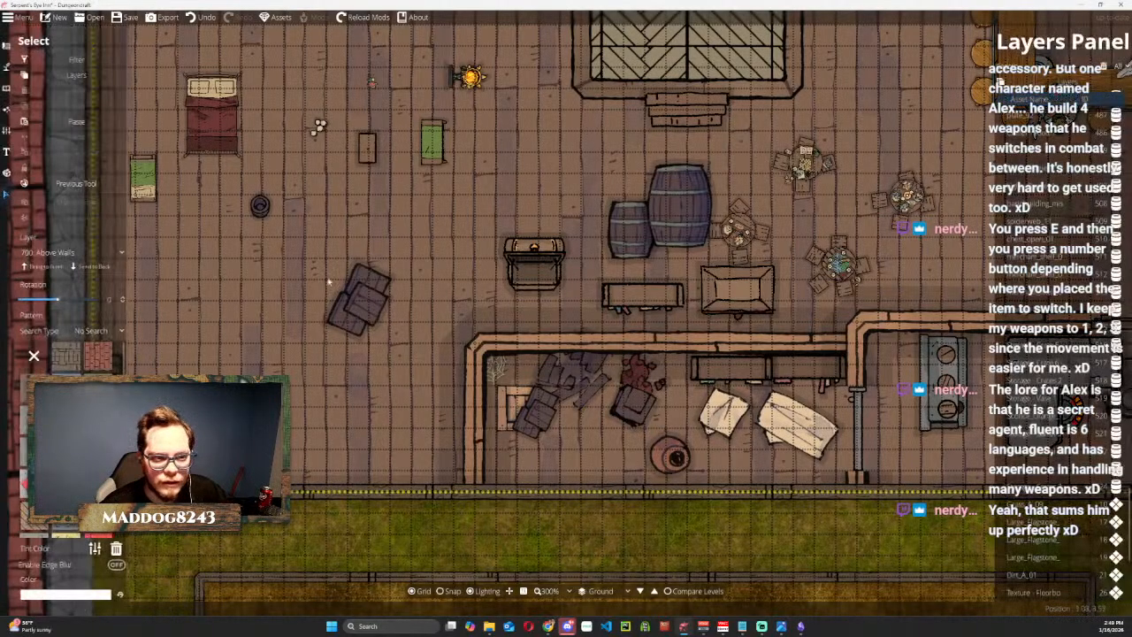
left_click(639, 402)
left_click_drag(639, 402, 609, 435)
left_click_drag(669, 359, 686, 478)
mouse_move(619, 440)
left_mouse_down()
mouse_move(590, 458)
mouse_move(601, 452)
left_mouse_up()
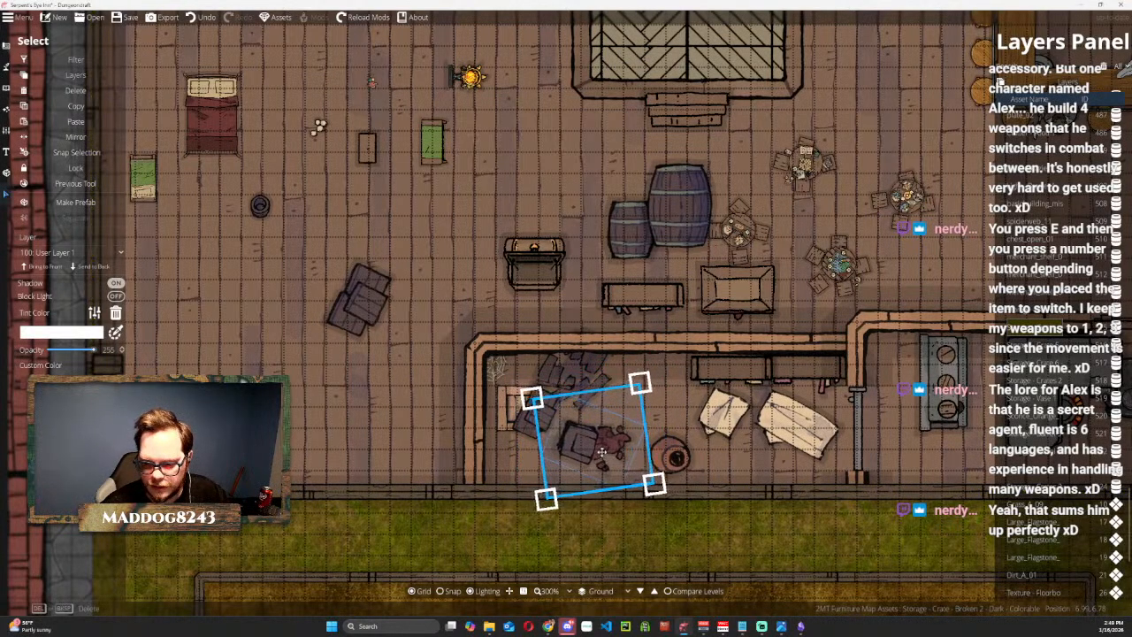
left_click_drag(641, 385, 602, 408)
left_click_drag(585, 451, 587, 438)
Enlarge the broken crate and set the custom colour of its spilled contents to brown, hex 906333.
left_click(62, 383)
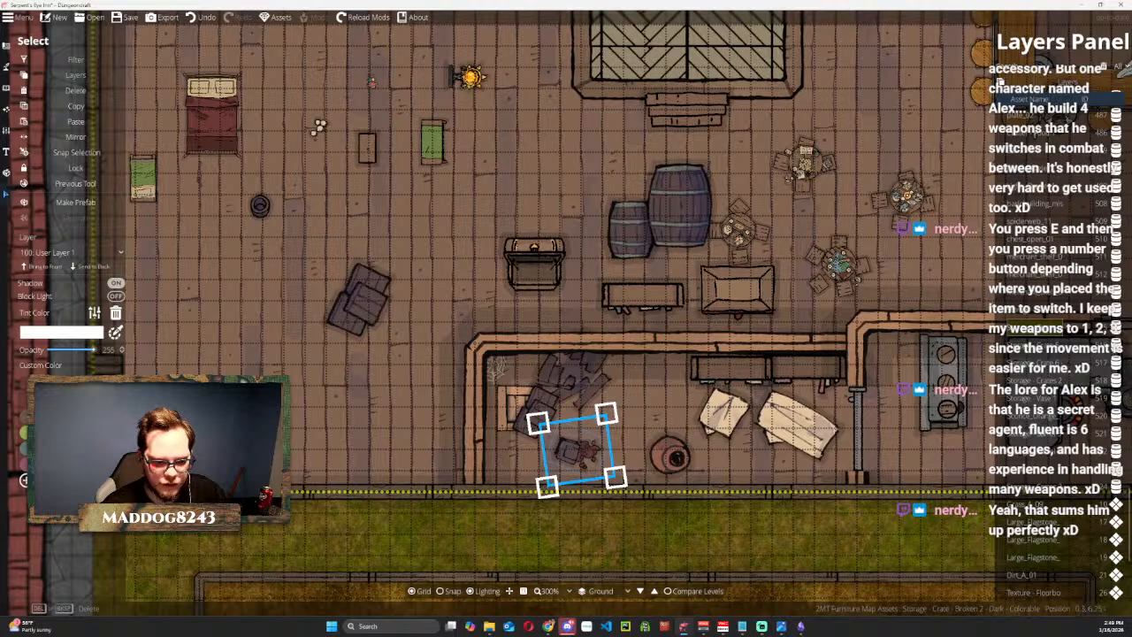
left_click(62, 425)
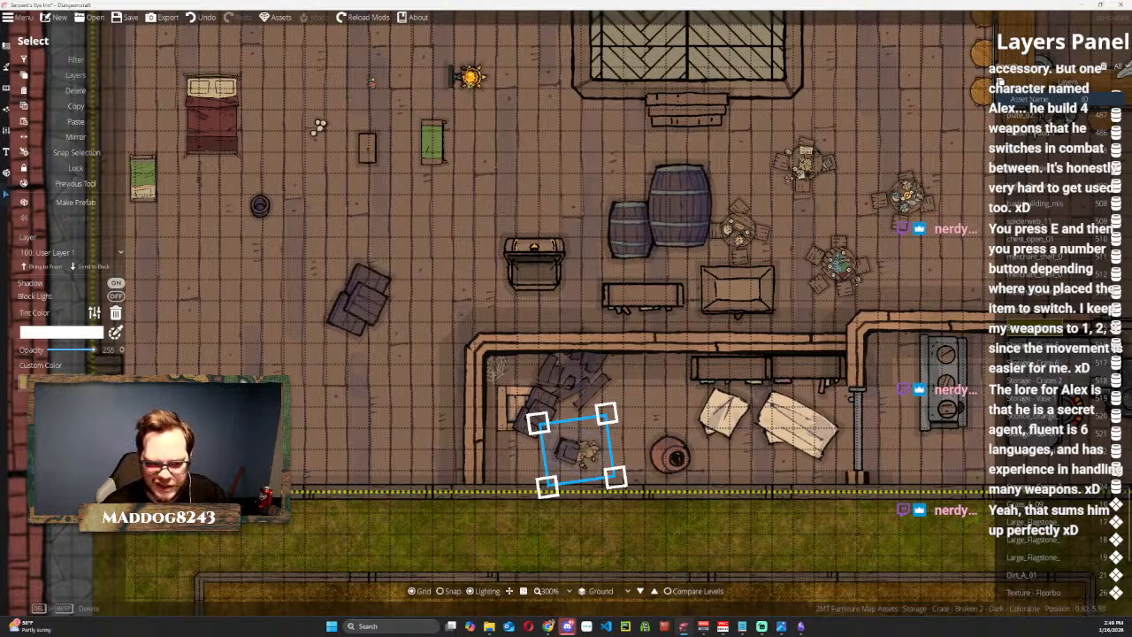
left_click_drag(606, 413, 715, 313)
left_click(62, 383)
left_click(62, 415)
left_click(62, 383)
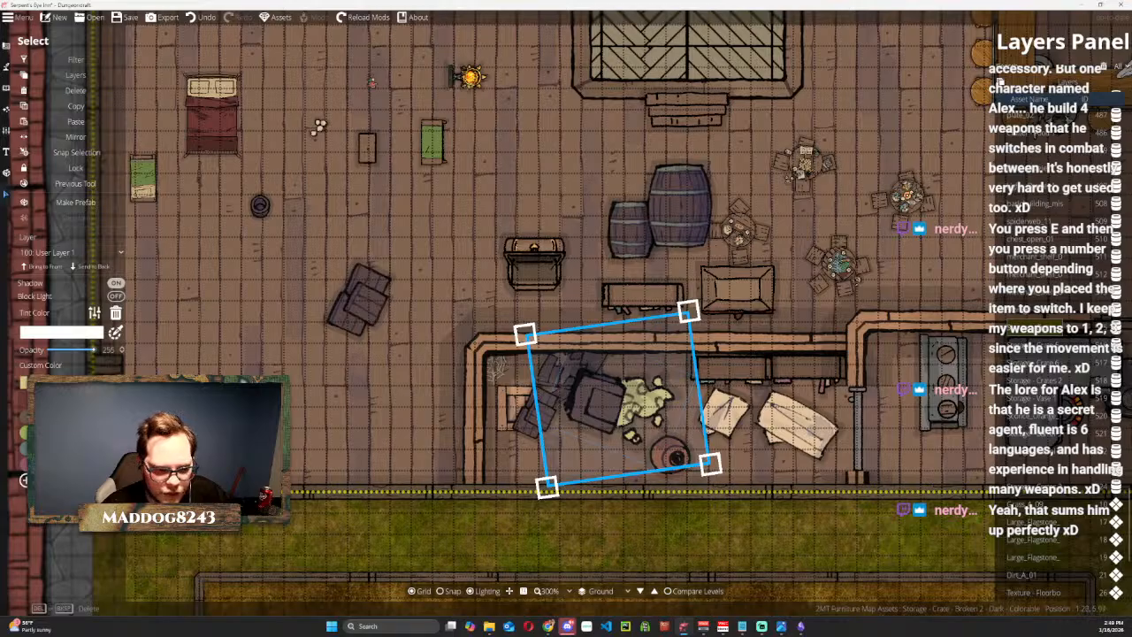
left_click(62, 416)
left_click(62, 383)
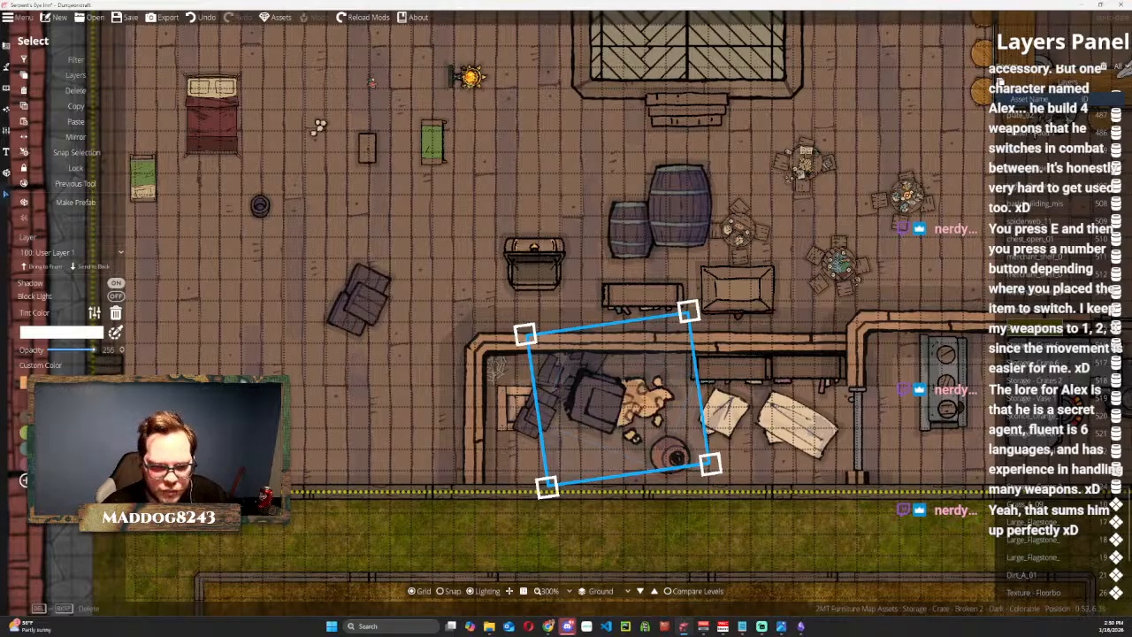
left_click(48, 418)
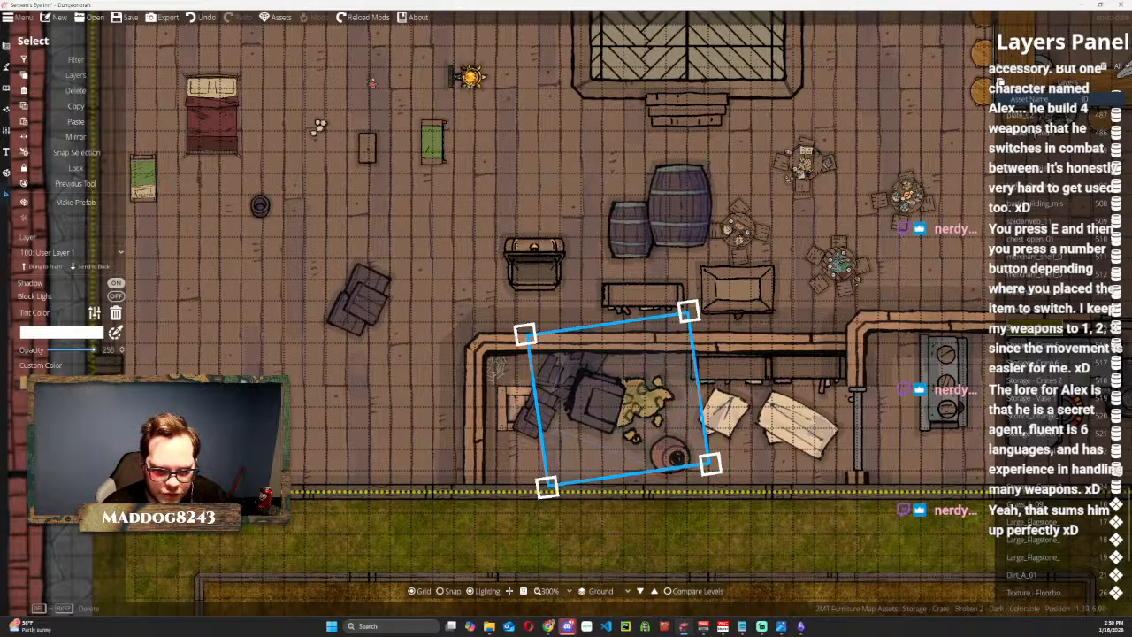
left_click(62, 383)
mouse_move(74, 435)
left_mouse_down()
mouse_move(64, 418)
mouse_move(79, 421)
mouse_move(50, 411)
mouse_move(29, 486)
mouse_move(42, 428)
mouse_move(58, 431)
left_mouse_up()
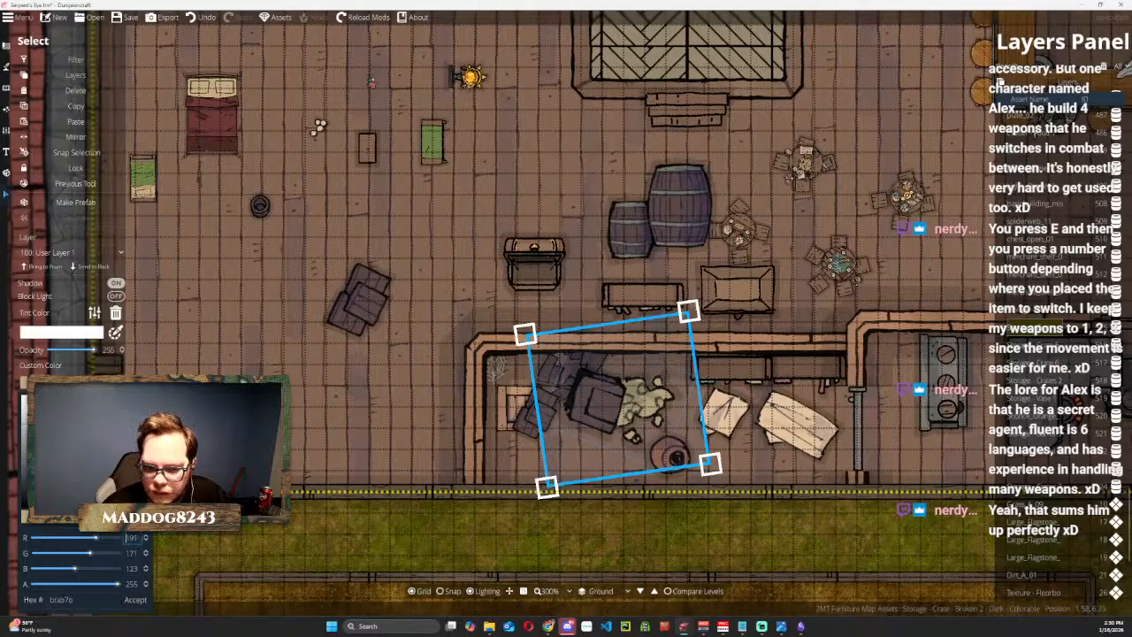
left_click_drag(58, 428, 84, 452)
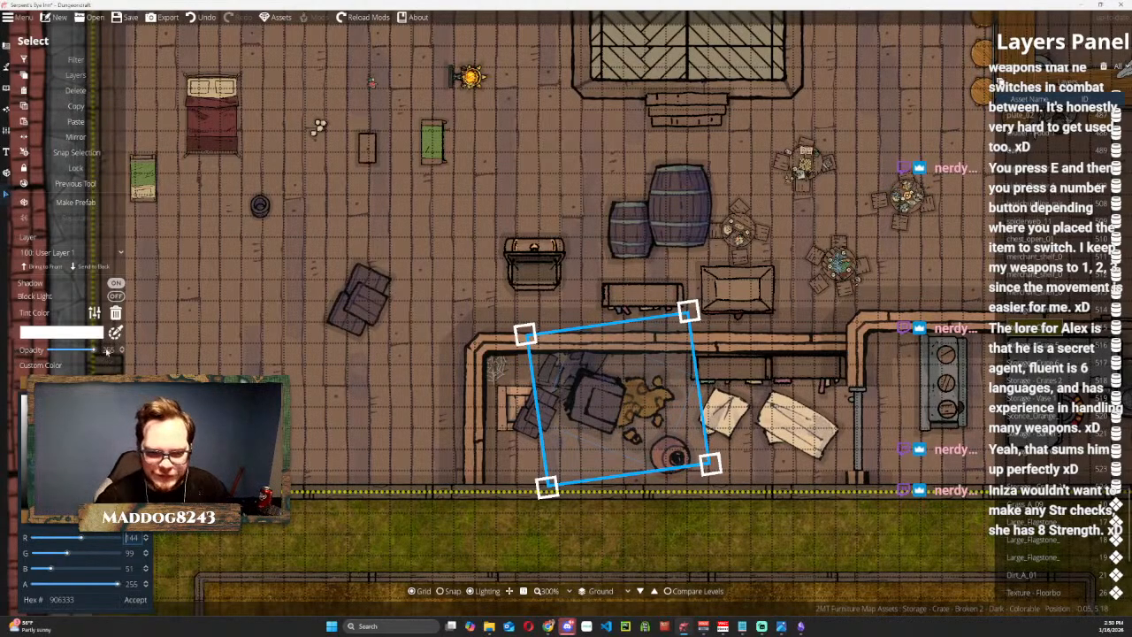
left_click(401, 172)
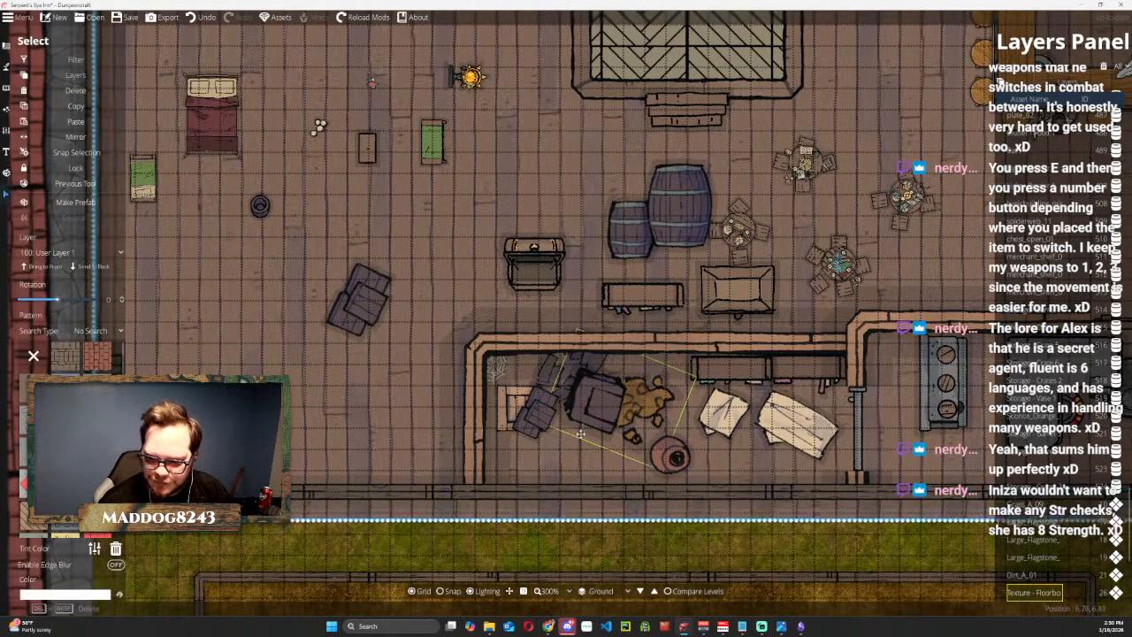
left_click(200, 17)
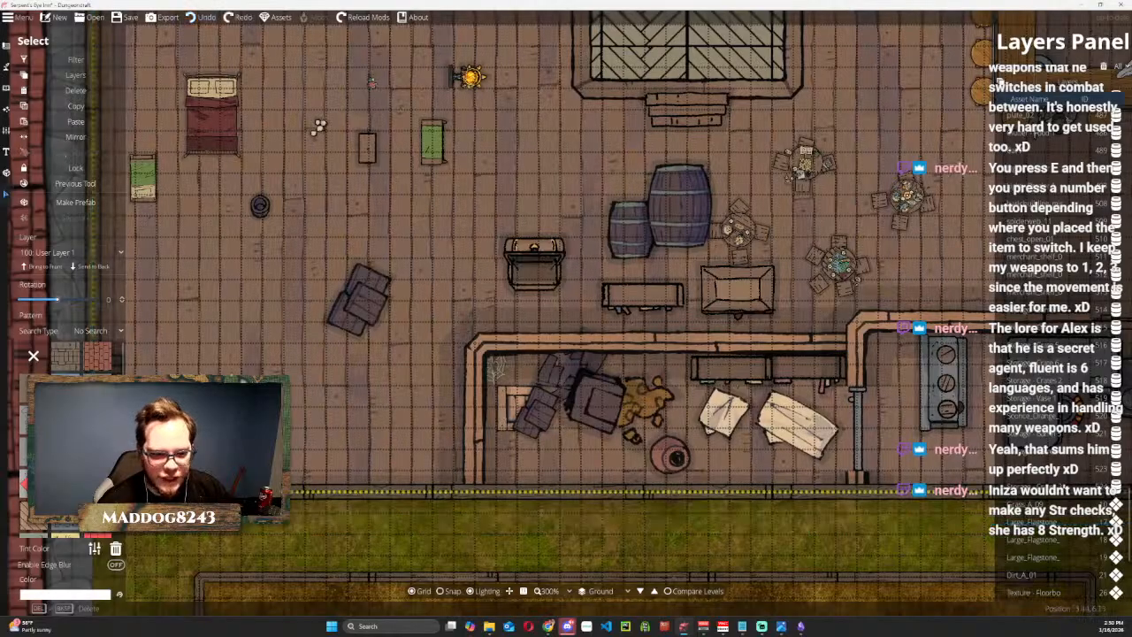
Scale the broken crate back down and place it just southeast of the small crate stack.
left_click_drag(601, 399, 593, 432)
left_click_drag(675, 357, 583, 438)
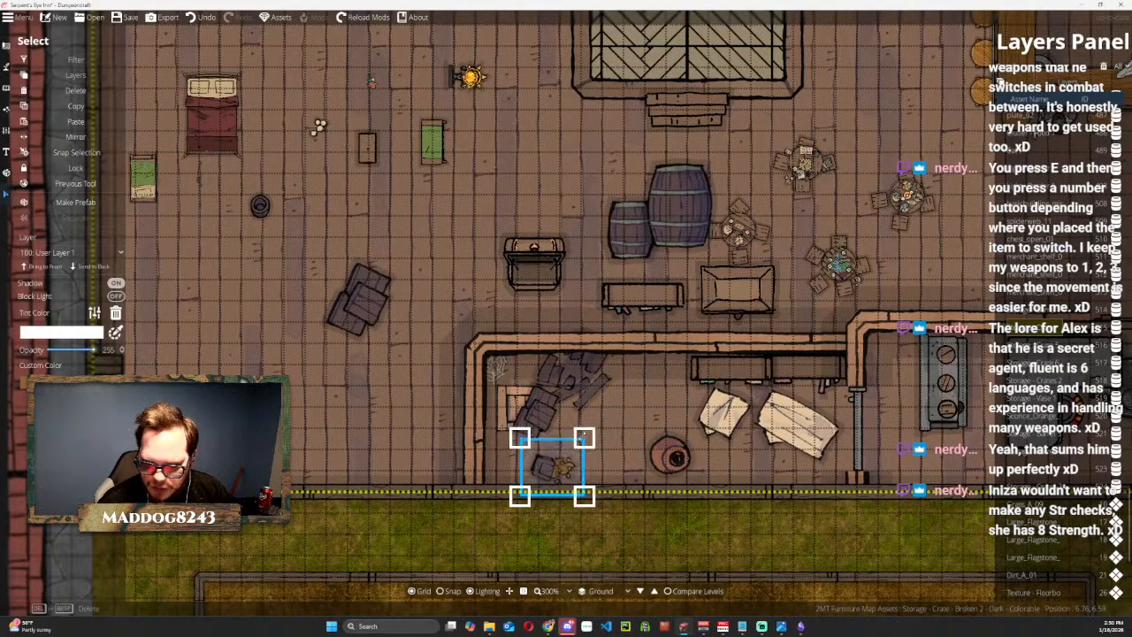
left_click_drag(547, 470, 589, 441)
Rotate the dark broken barrel, scale it down, and move it between the small crate stack and the broken crate.
left_click(571, 374)
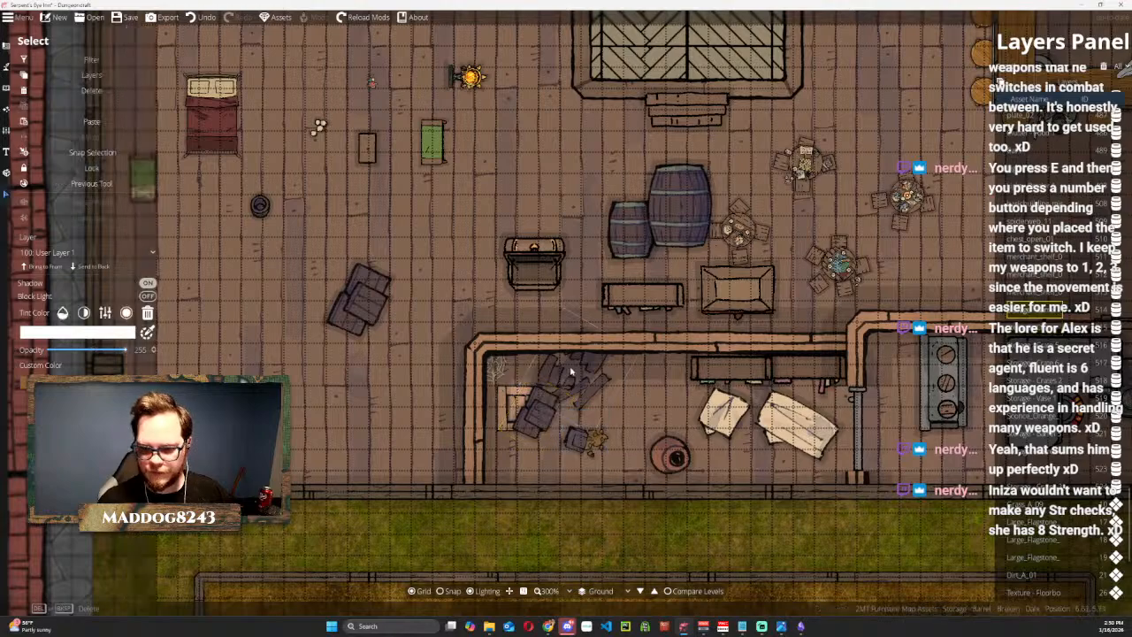
left_click_drag(639, 307, 682, 450)
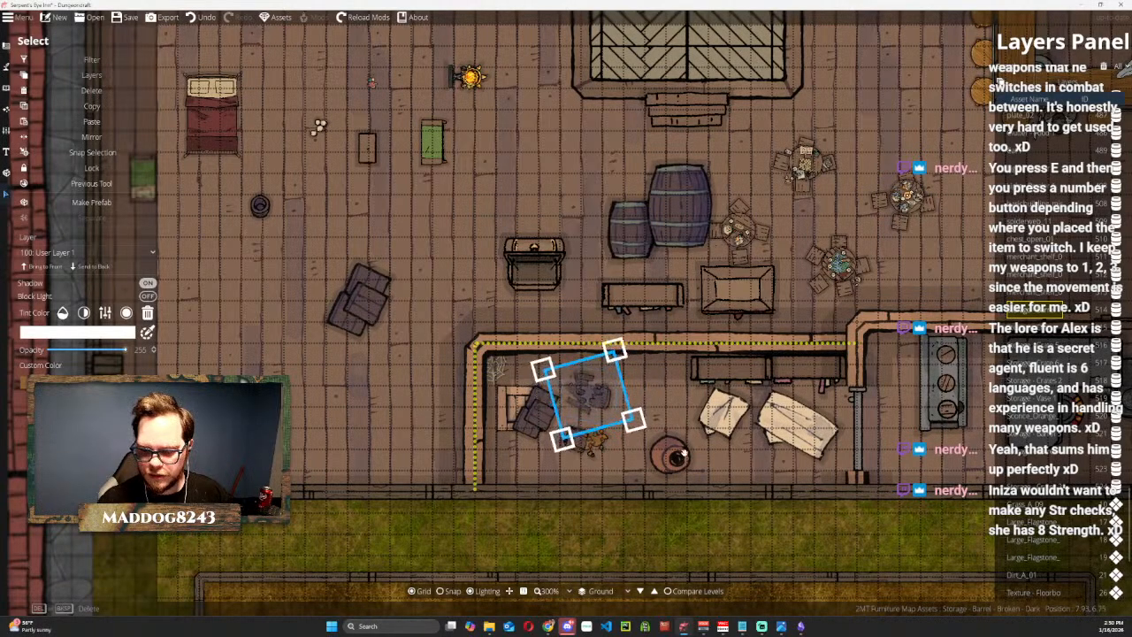
left_click_drag(587, 391, 577, 403)
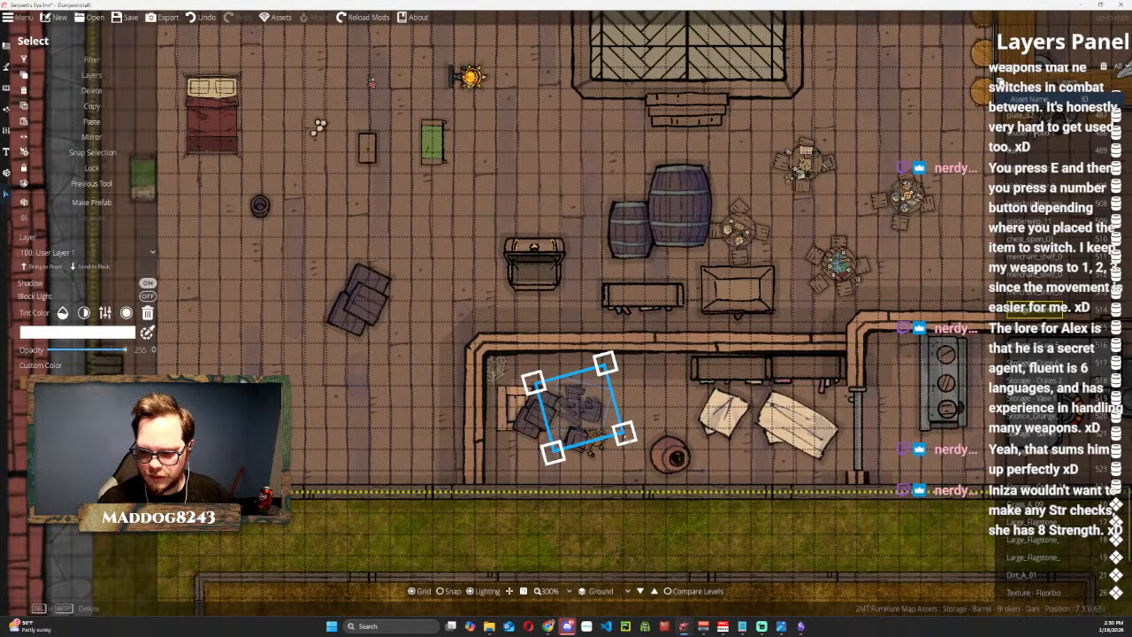
left_click_drag(624, 432, 609, 425)
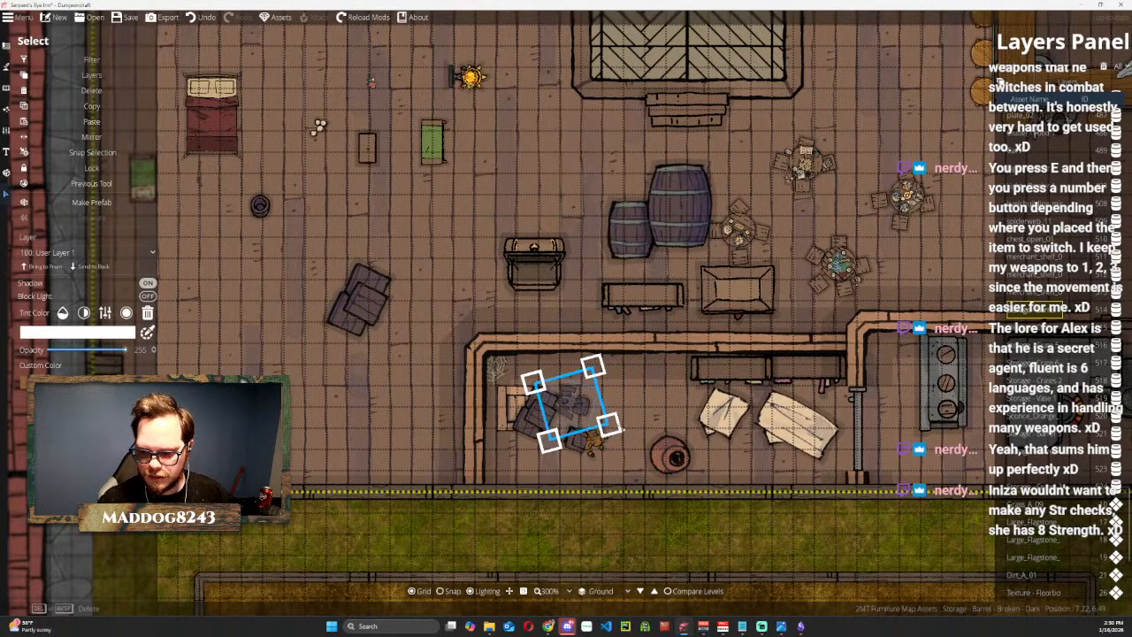
Move the dark crate stack from the open floor into the storage room's northwest corner and scale it down to fit.
left_click(377, 296)
left_click_drag(376, 296, 535, 373)
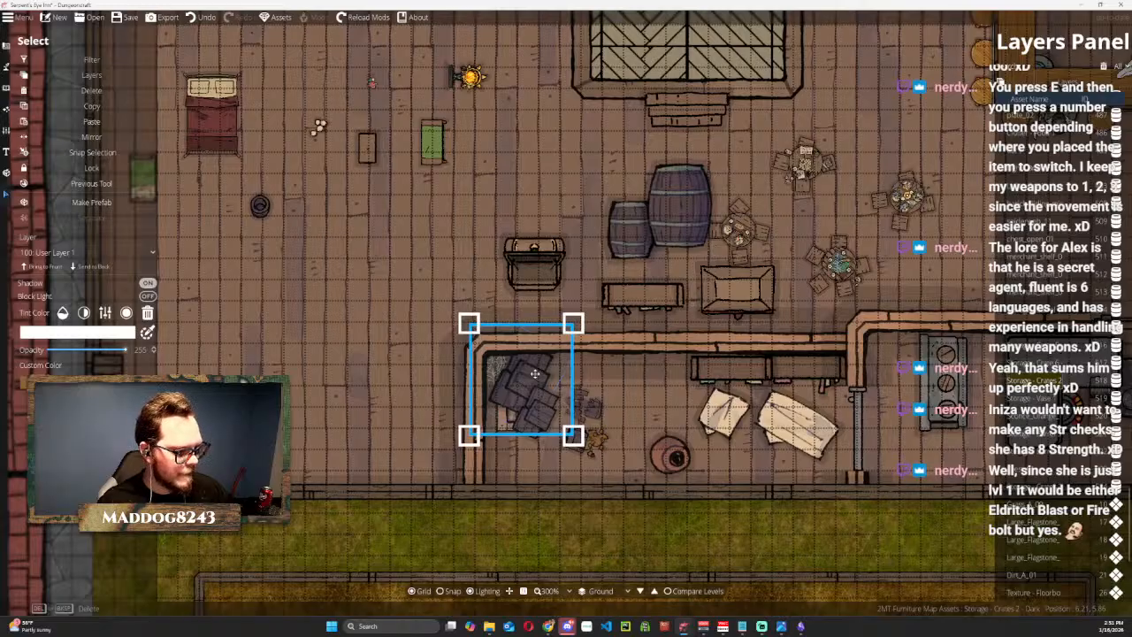
mouse_move(570, 325)
left_mouse_down()
mouse_move(504, 405)
mouse_move(561, 334)
mouse_move(522, 368)
mouse_move(566, 326)
left_mouse_up()
left_click_drag(538, 367, 536, 373)
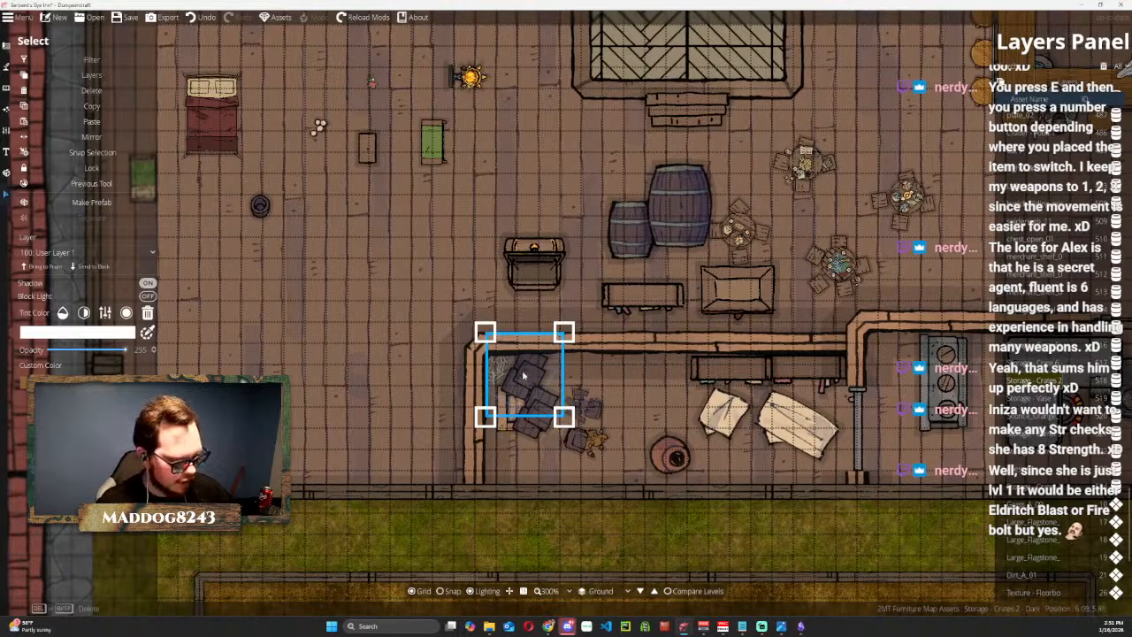
Place a copy of the dark crate stack in the storage room's southwest corner, rotating and resizing it to fit.
left_click_drag(517, 372, 510, 435)
left_click_drag(570, 385, 589, 419)
left_click_drag(514, 451, 506, 466)
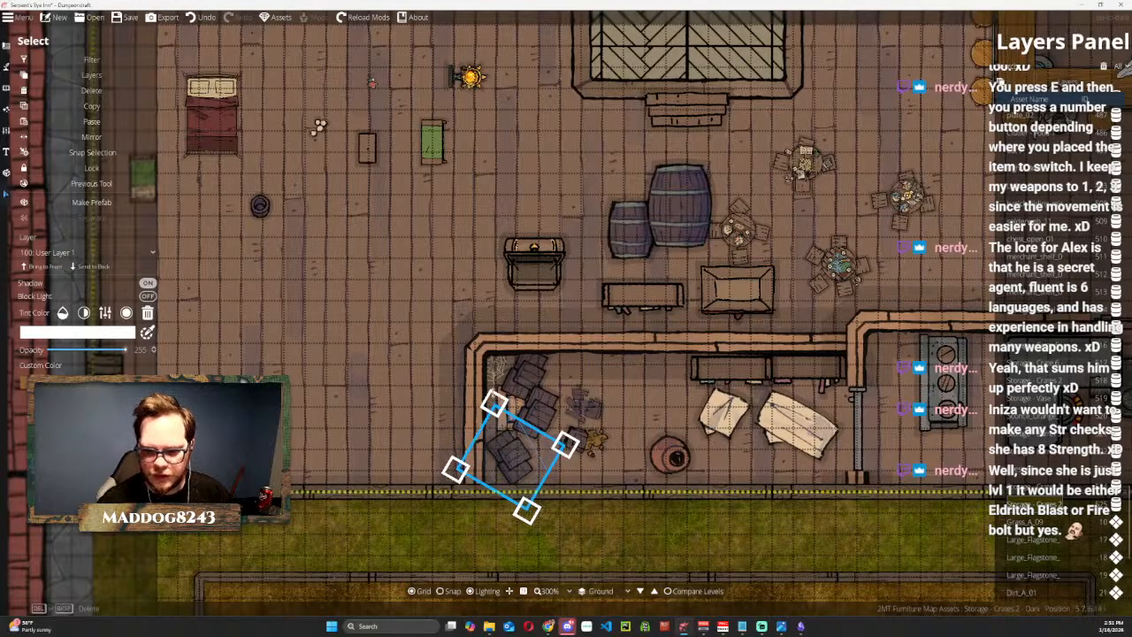
left_click_drag(490, 392, 603, 437)
left_click_drag(518, 458, 523, 461)
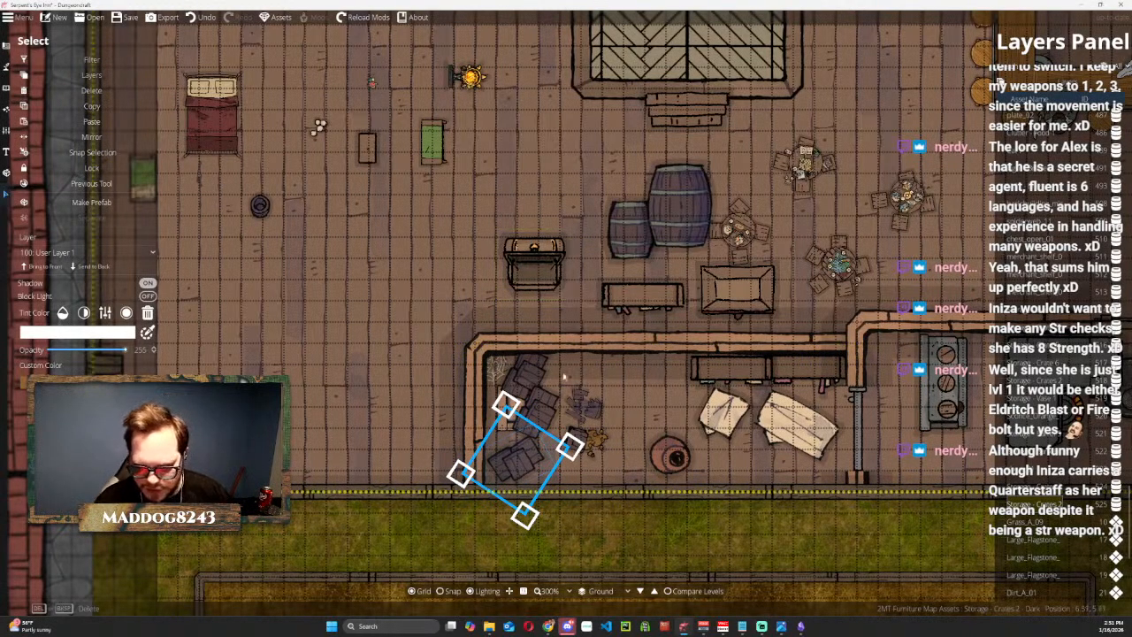
Bring the smaller dark barrel into the storage room and place the scaled-down small covered crate beside the northwest crate stack.
left_click_drag(618, 212, 656, 385)
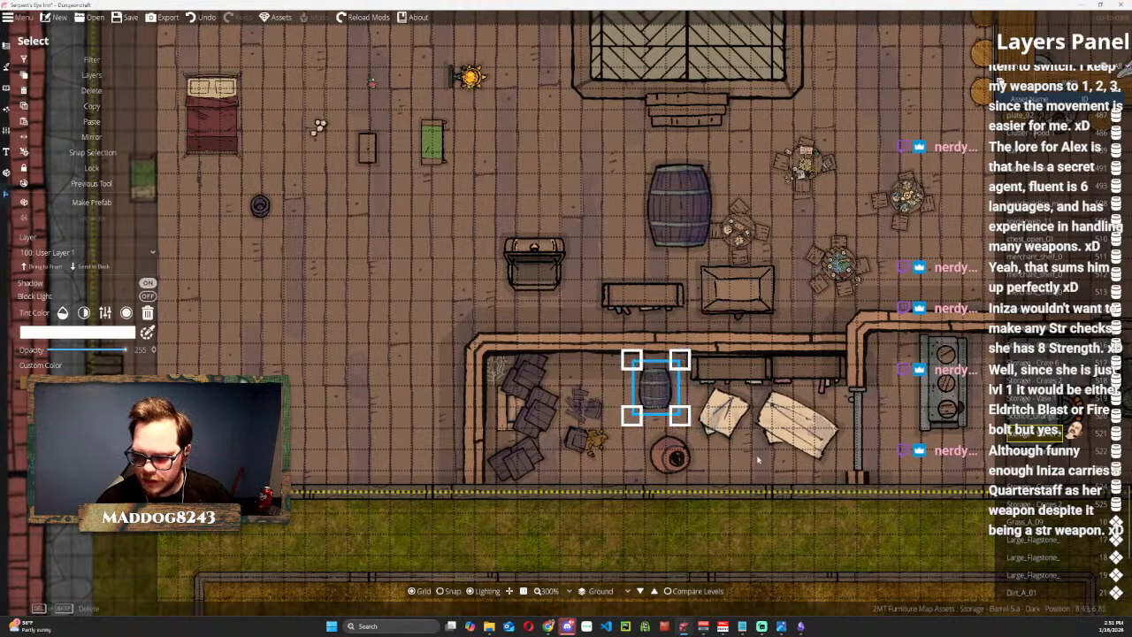
left_click_drag(723, 408, 606, 373)
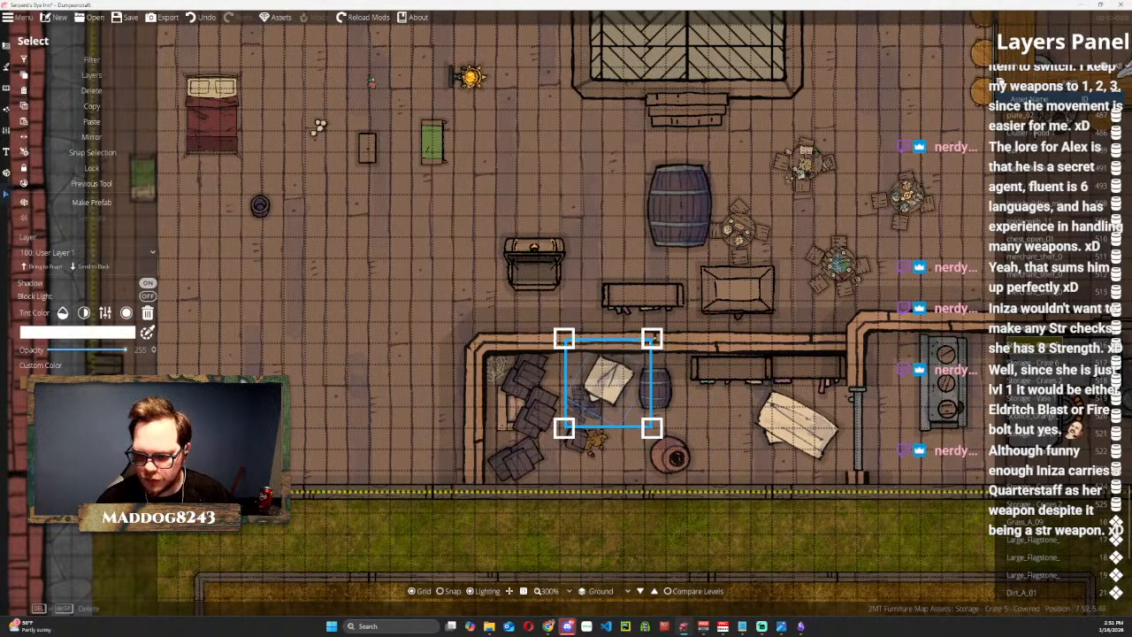
left_click_drag(651, 337, 622, 370)
left_click_drag(591, 409, 569, 369)
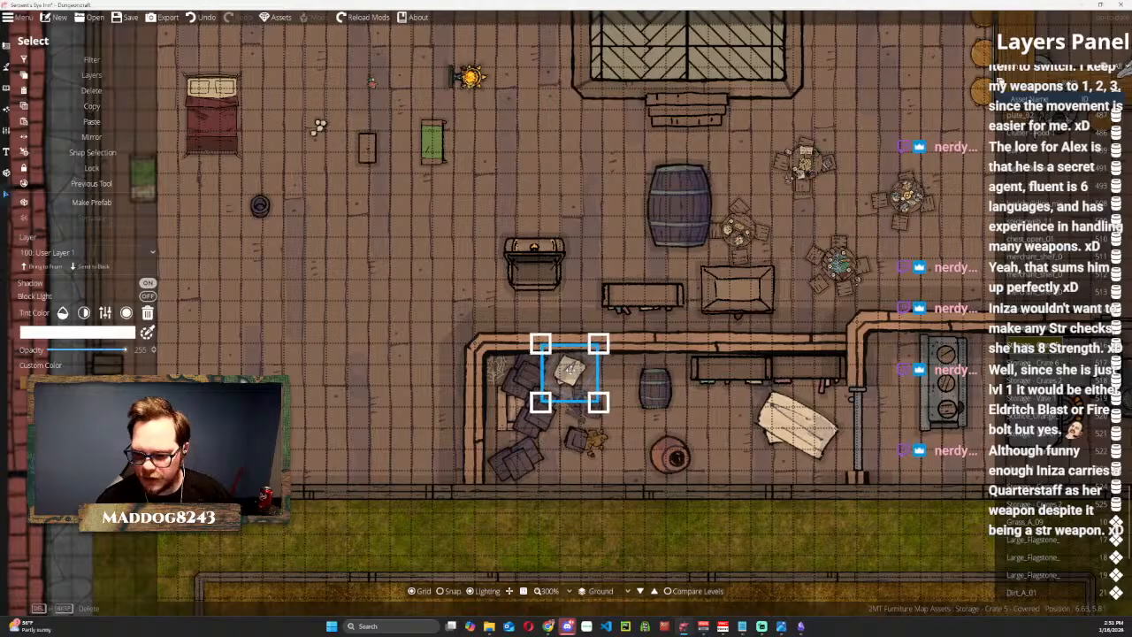
Rotate and scale down the large covered crate and set it along the north wall, east of the small covered crate.
left_click_drag(797, 427, 600, 391)
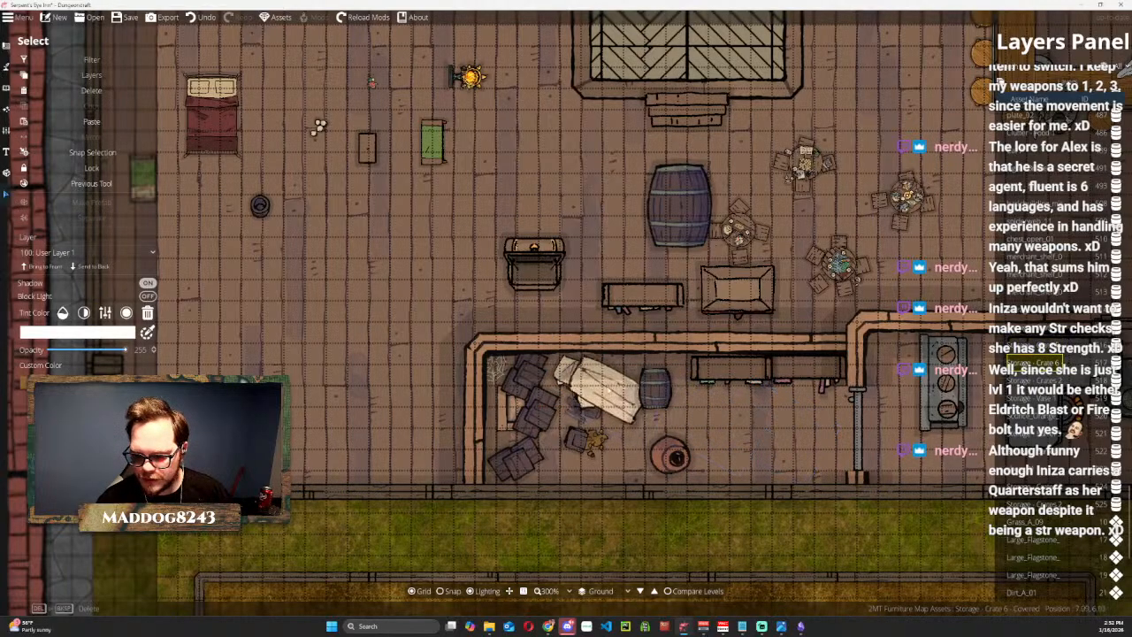
left_click(622, 384)
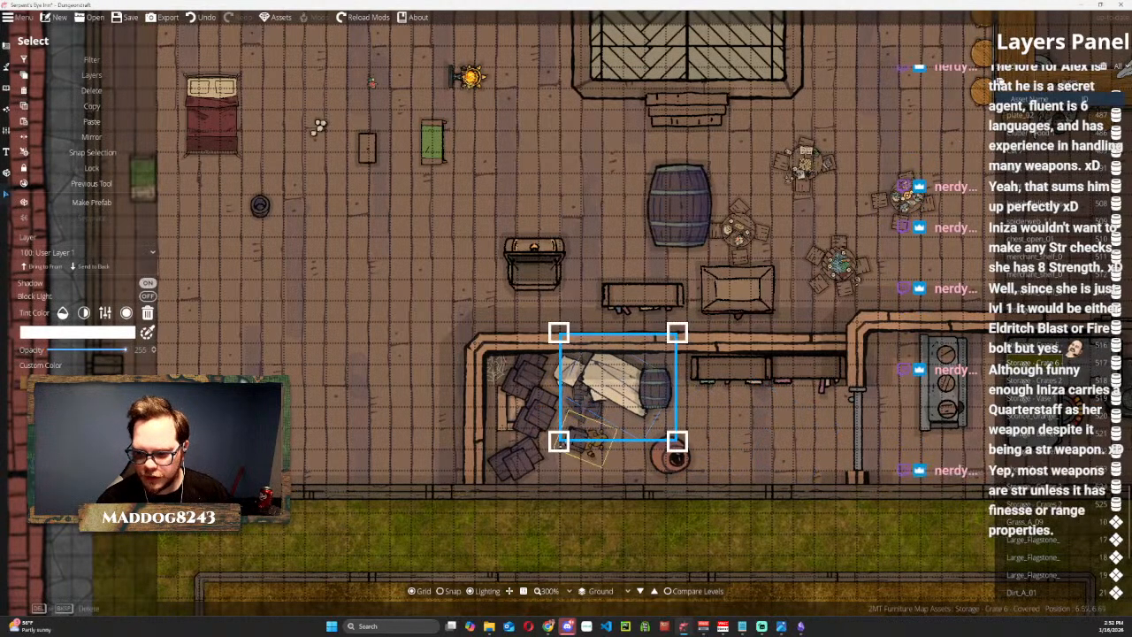
left_click_drag(554, 458, 598, 469)
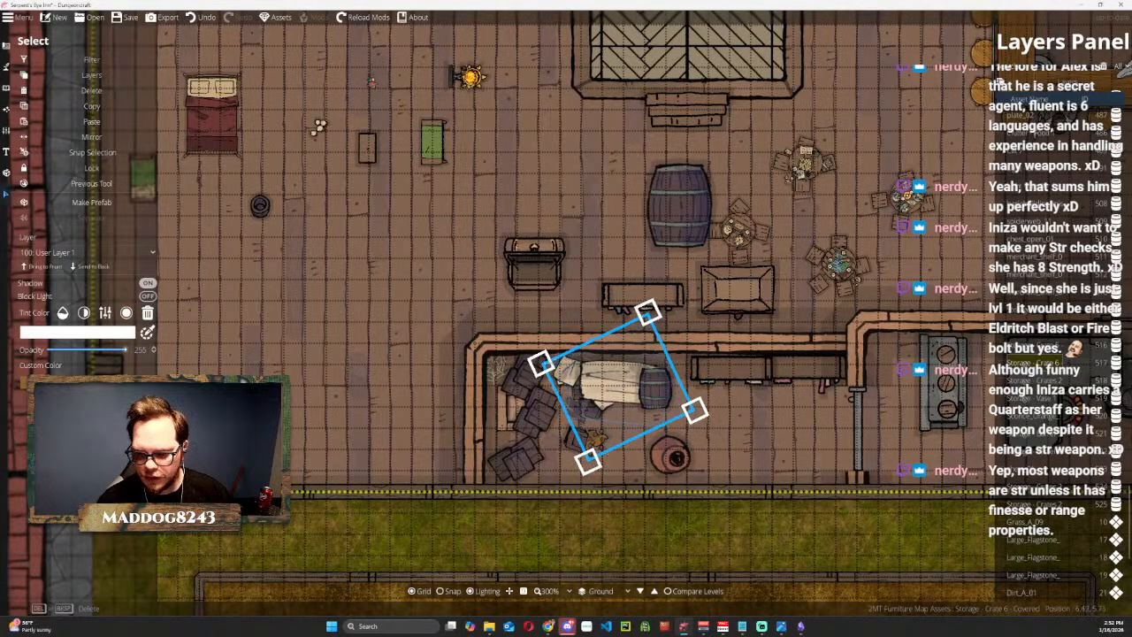
left_click_drag(541, 363, 569, 372)
mouse_move(609, 424)
left_mouse_down()
mouse_move(599, 408)
mouse_move(606, 425)
left_mouse_up()
left_click_drag(621, 375, 614, 382)
left_click(406, 287)
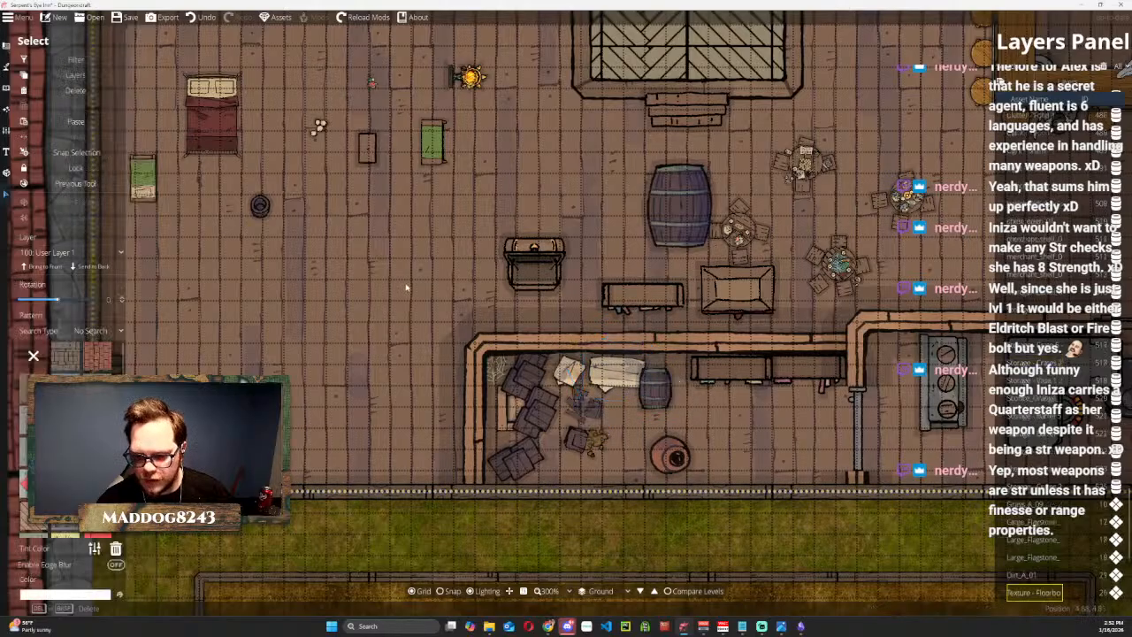
Scale down the vase between the covered crate and the shelves, and move the dark barrel to the south wall beside the broken crate.
key("ctrl+z")
left_click_drag(657, 412, 672, 378)
left_click(672, 379)
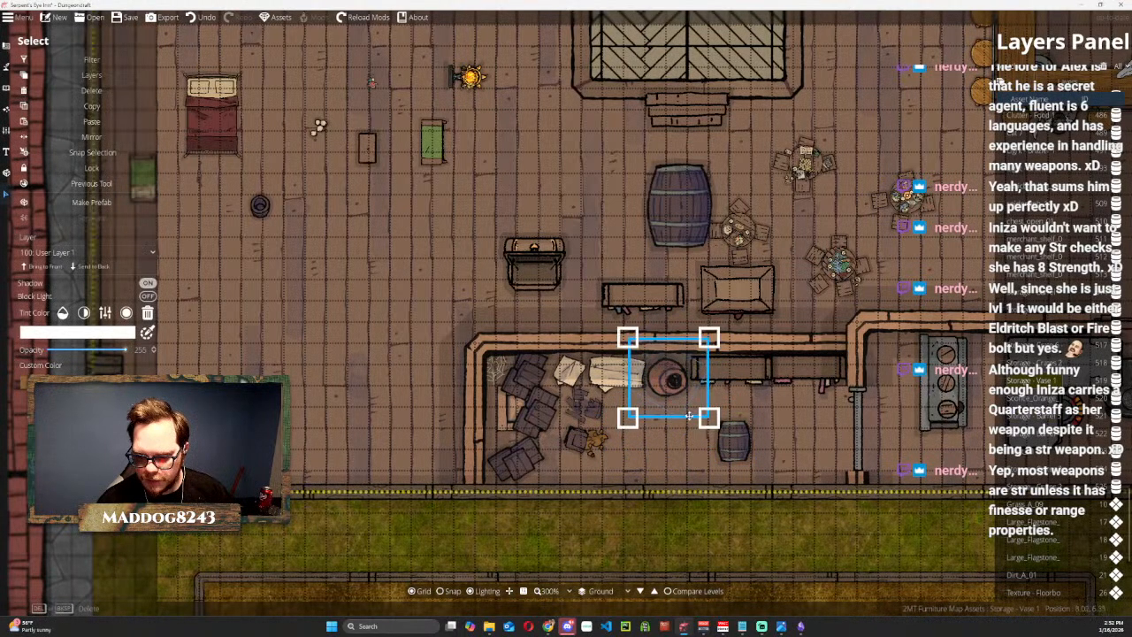
scroll(672, 378, "down", 4)
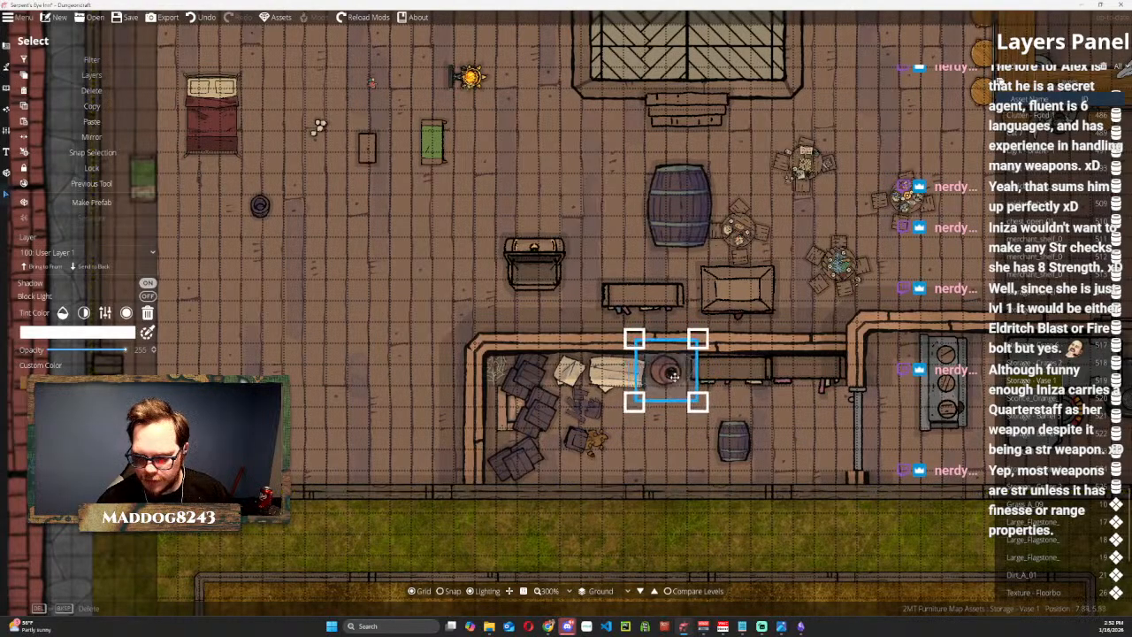
left_click_drag(734, 440, 625, 458)
Delete the oversized dark barrel standing on the open floor north of the storage room.
left_click(670, 204)
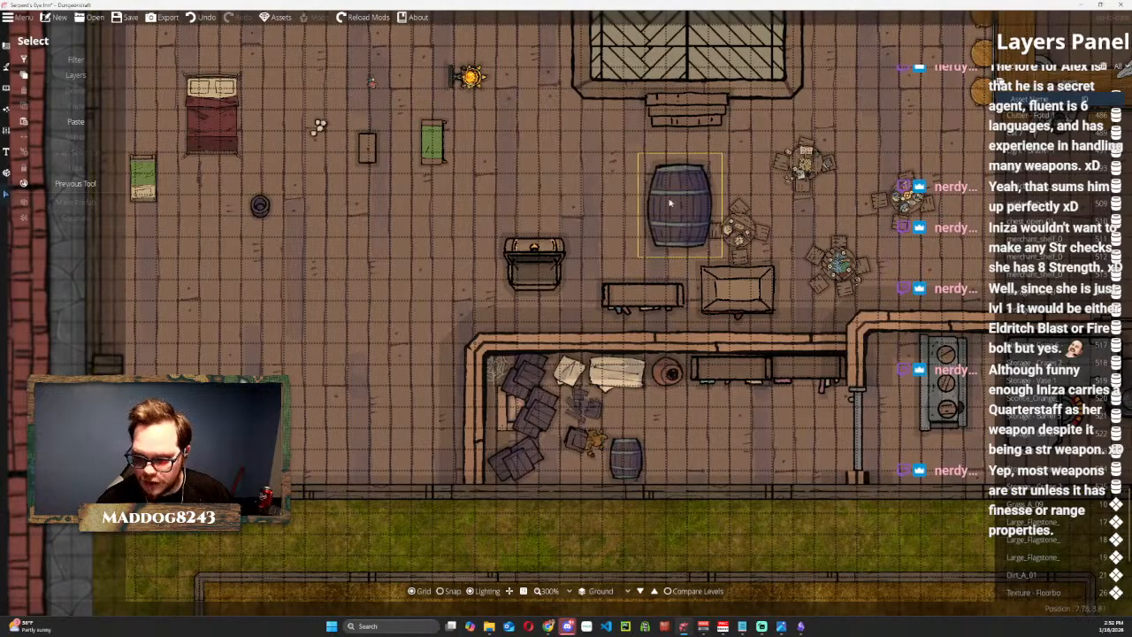
left_click(669, 203)
key("Delete")
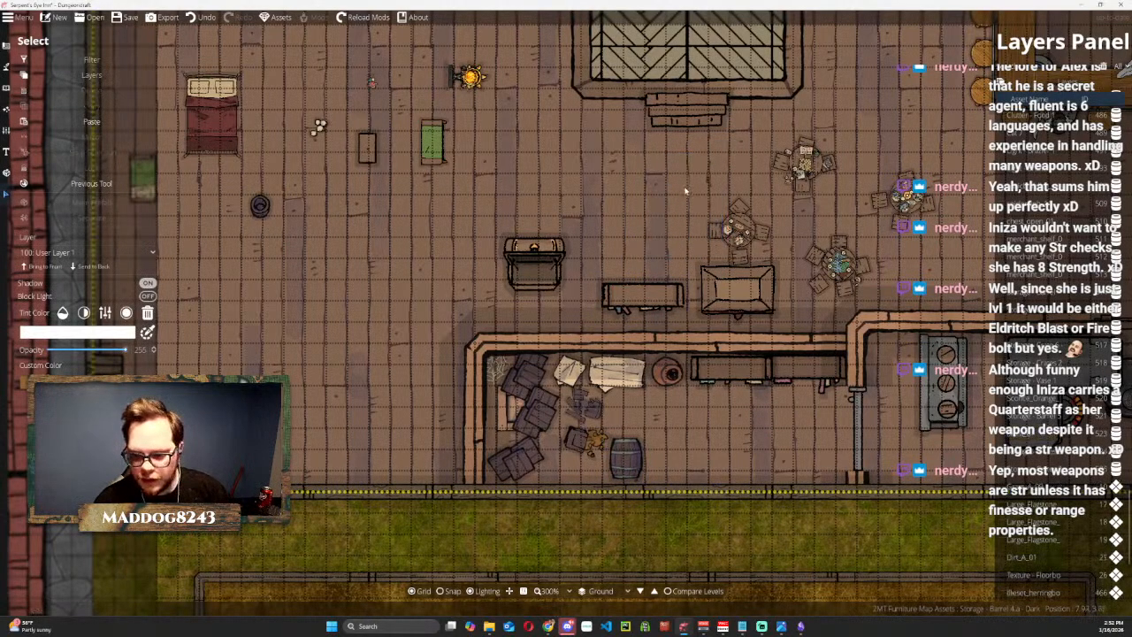
Place a copy of the dark barrel directly east of the one along the storage room's south wall.
scroll(714, 168, "down", 1)
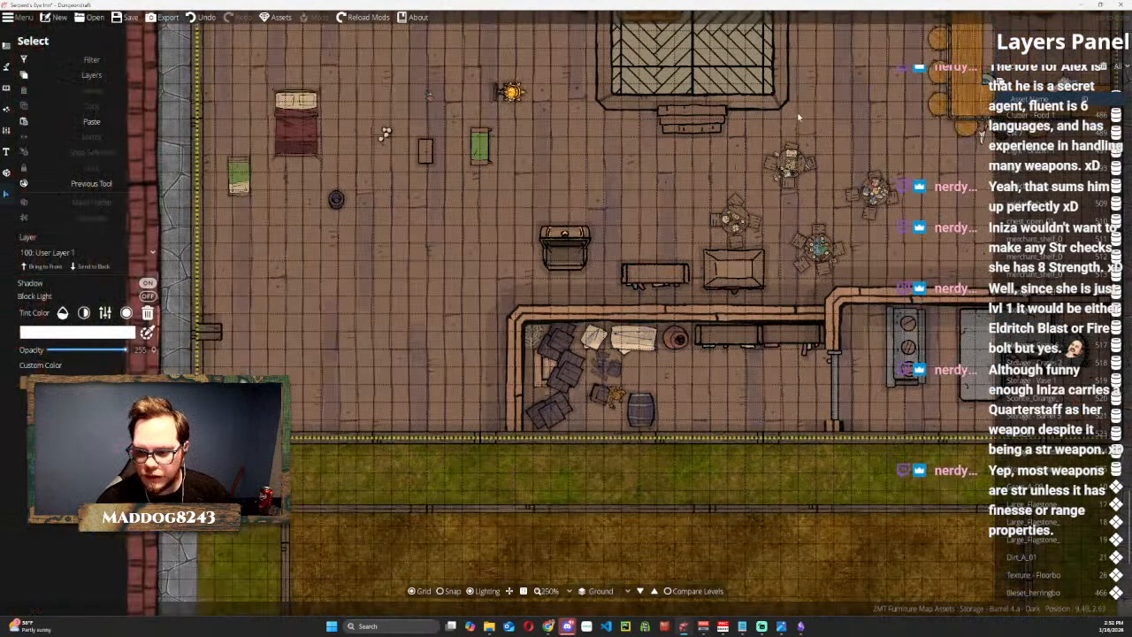
left_click_drag(805, 109, 702, 176)
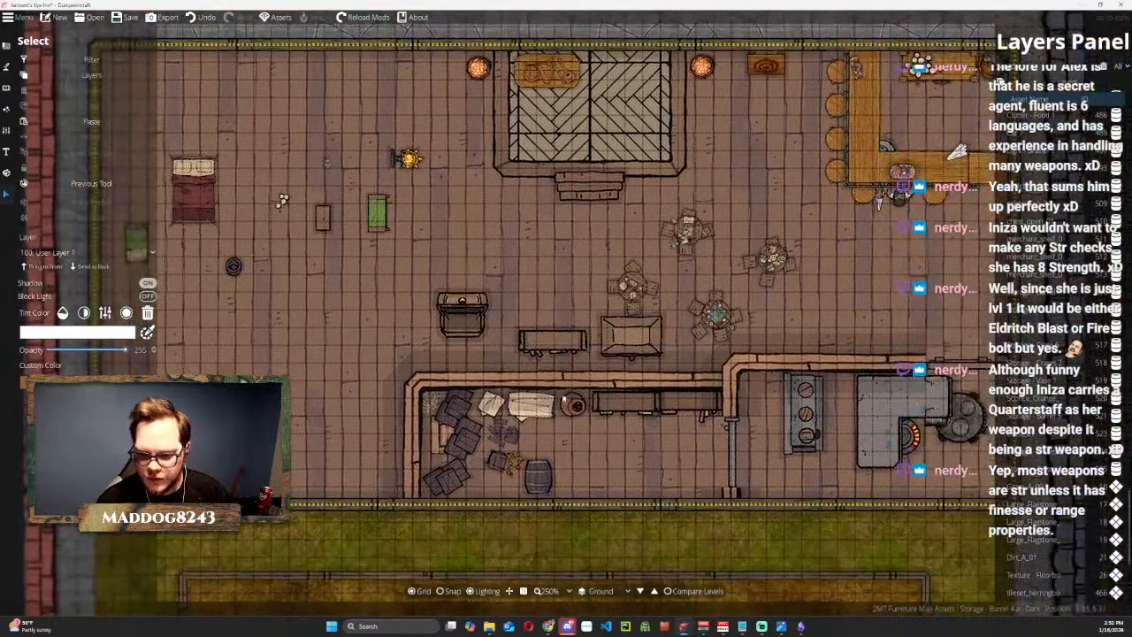
left_click(534, 474)
left_click_drag(542, 475, 565, 484)
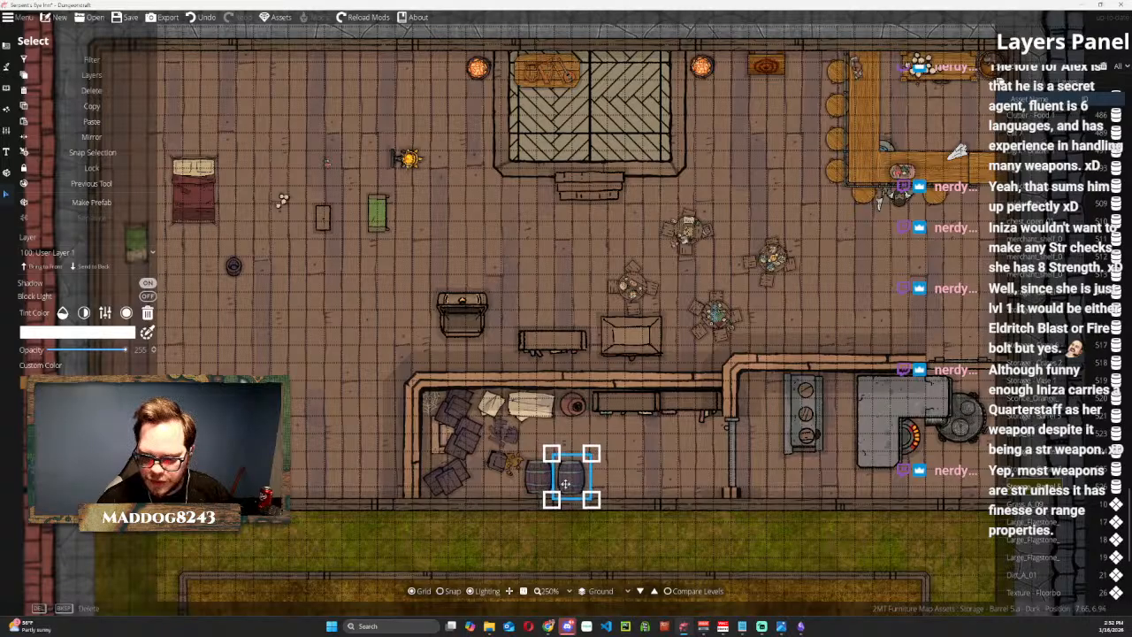
Copy the dark wood barrel from the bar's corner and place two copies along the storage room's south wall, east of the dark barrels.
left_click_drag(985, 82, 883, 127)
left_click(882, 117)
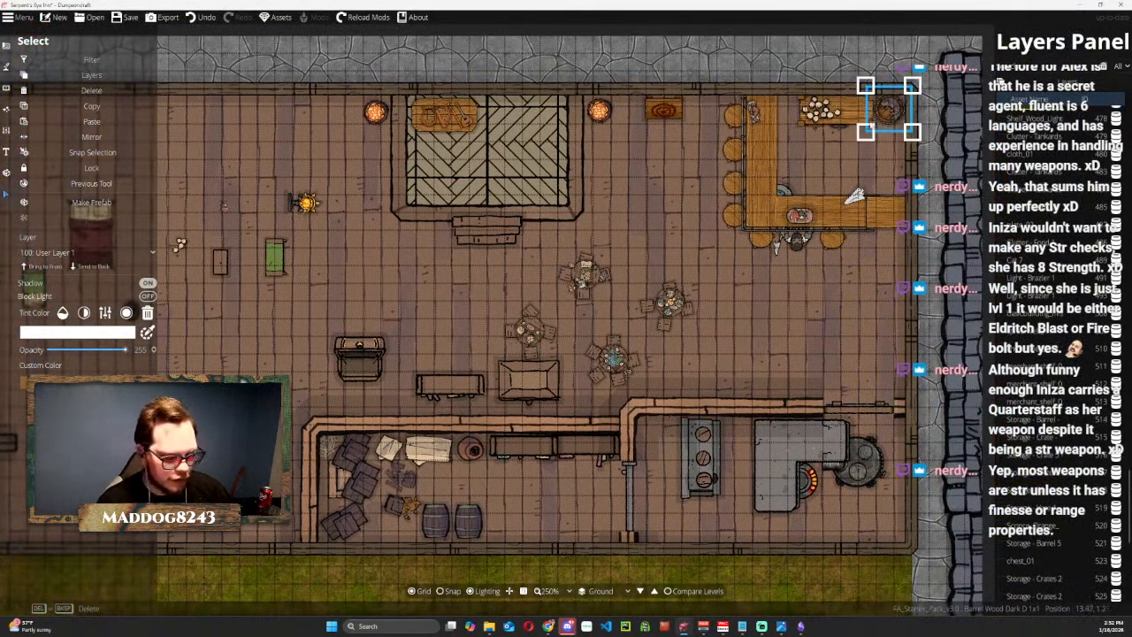
key("ctrl+v")
left_click_drag(671, 288, 720, 157)
left_click_drag(605, 197, 546, 397)
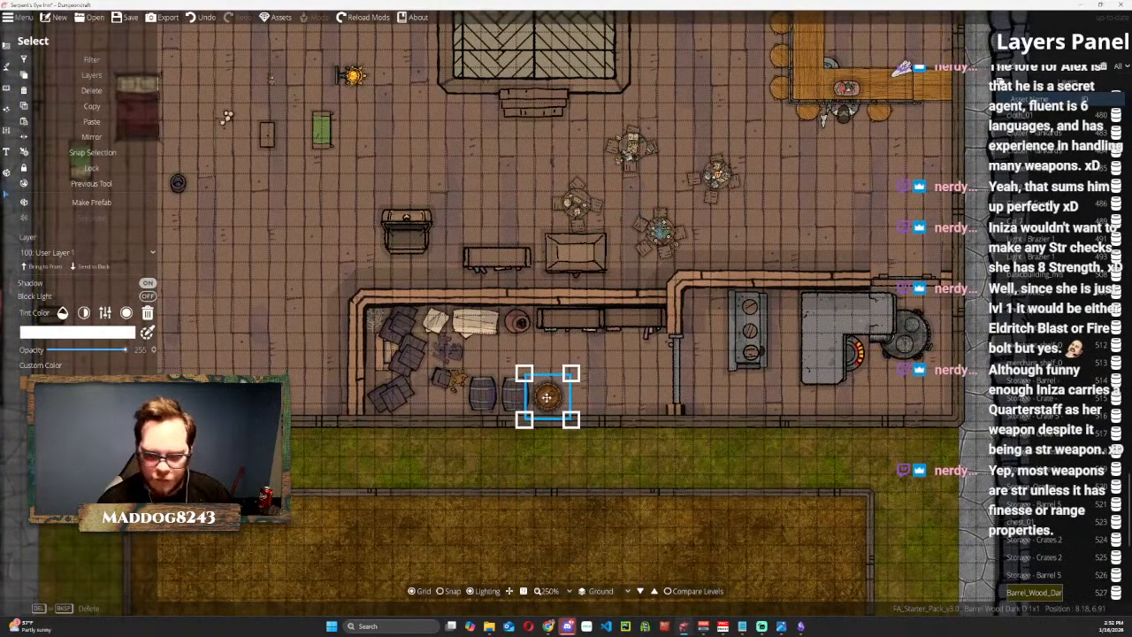
key("ctrl+v")
left_click_drag(565, 311, 580, 401)
Copy the light wood keg from behind the bar, enlarge the copy, and place it east of the wood barrels in the storage room.
left_click_drag(529, 156, 519, 258)
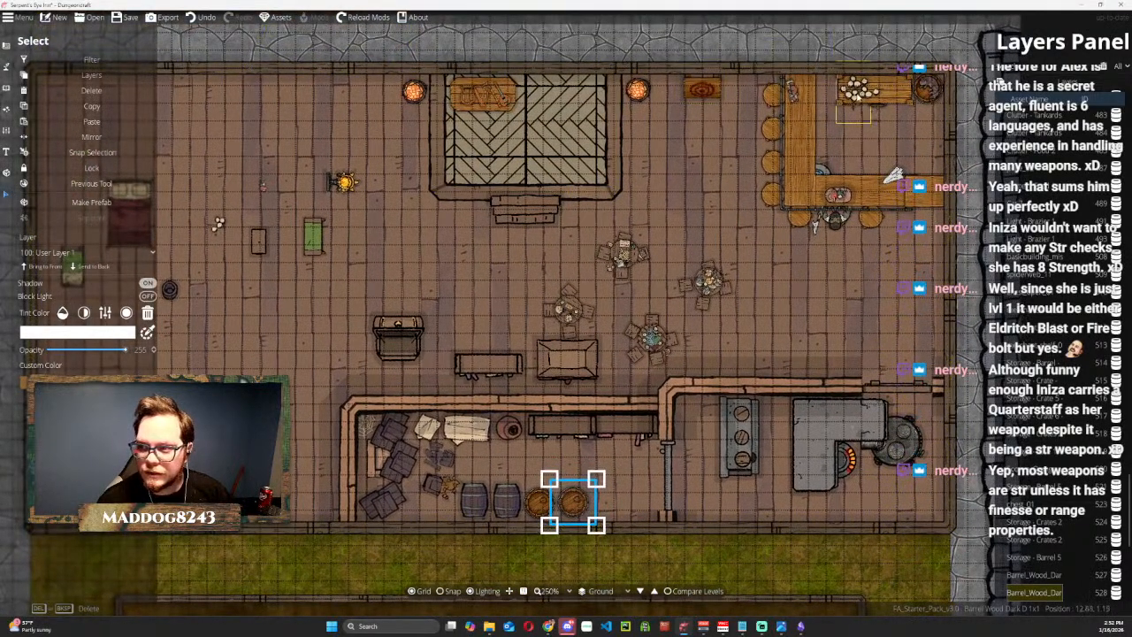
left_click(854, 110)
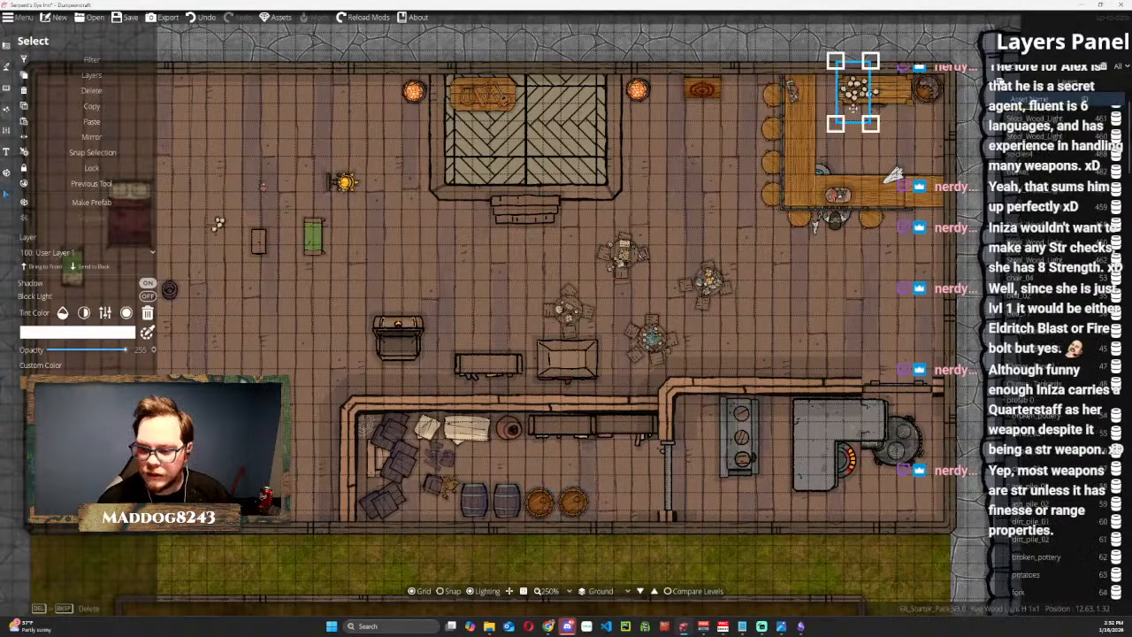
left_click(563, 296)
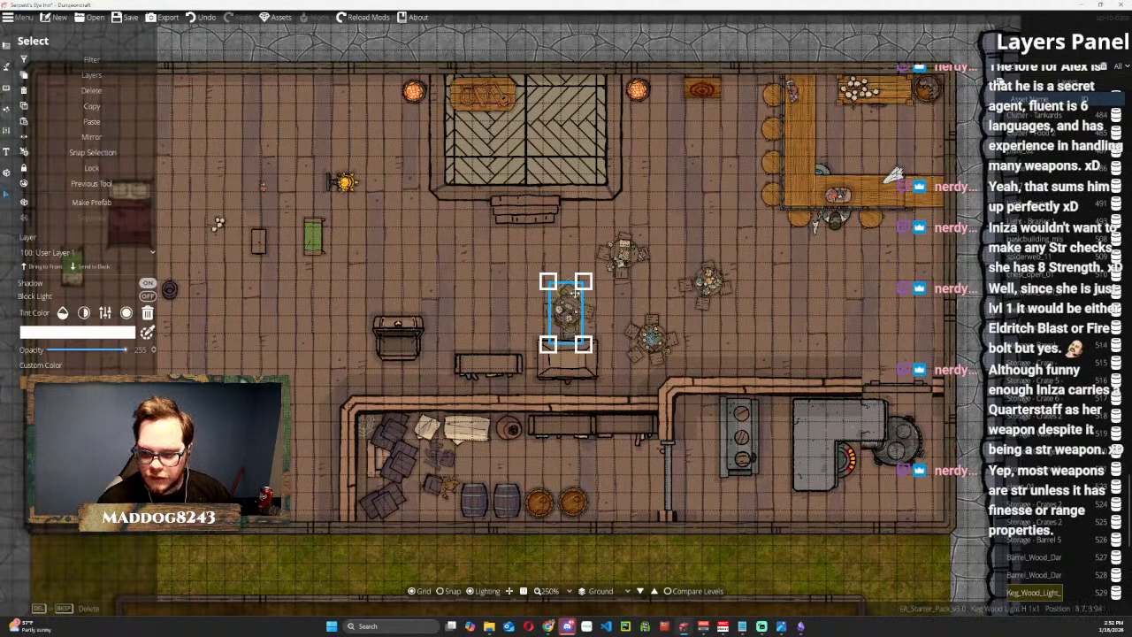
left_click_drag(549, 281, 585, 433)
left_click_drag(617, 377, 614, 484)
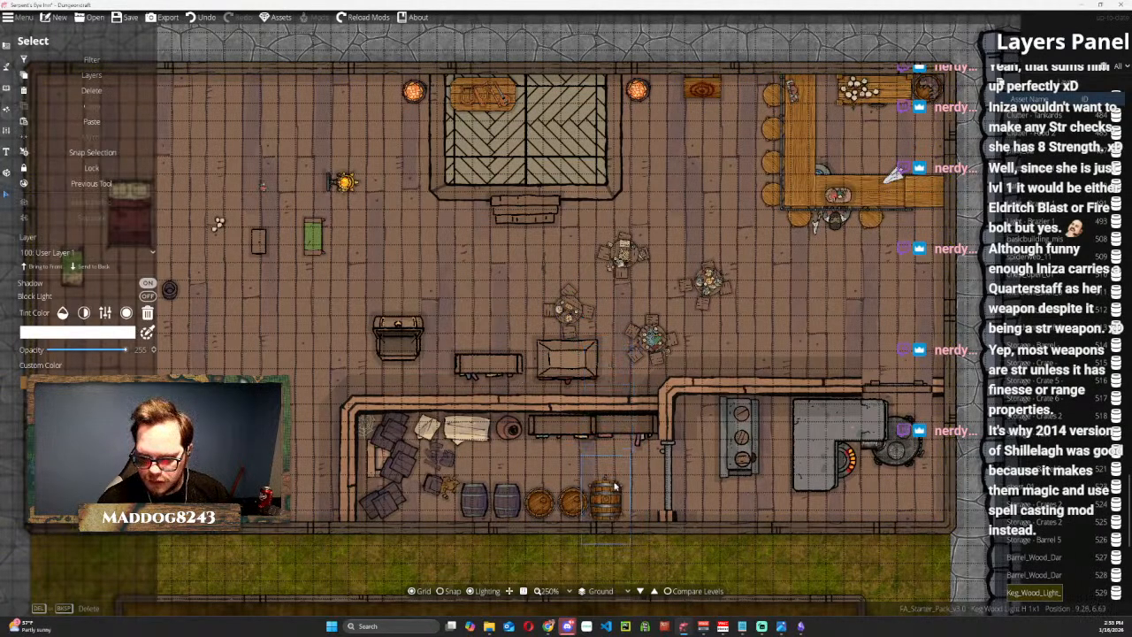
left_click(626, 466)
Copy the forge barrel from behind the bar, enlarge the copy, and place it at the east end of the storage room's barrel row.
left_click(877, 104)
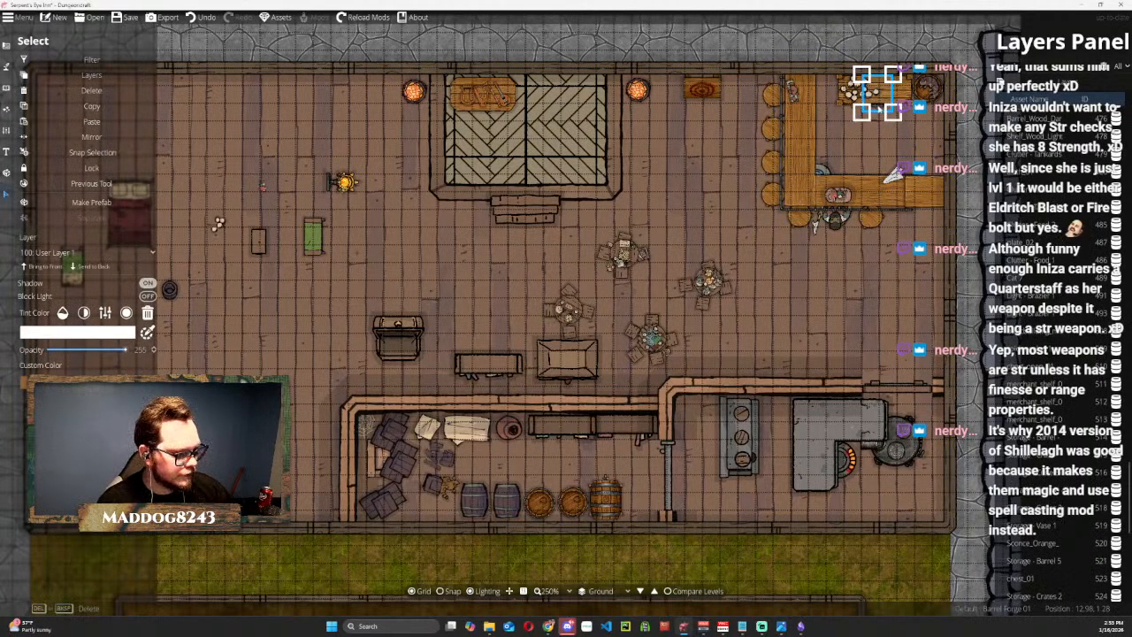
left_click(566, 311)
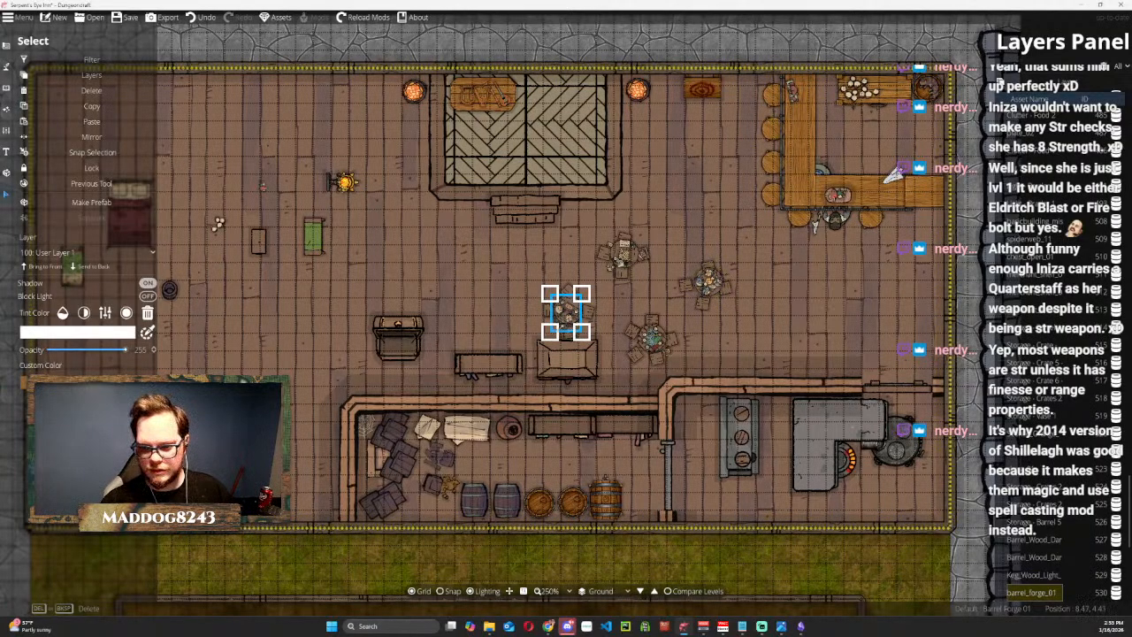
left_click_drag(582, 332, 613, 392)
left_click_drag(631, 329, 688, 554)
left_click_drag(614, 486, 623, 494)
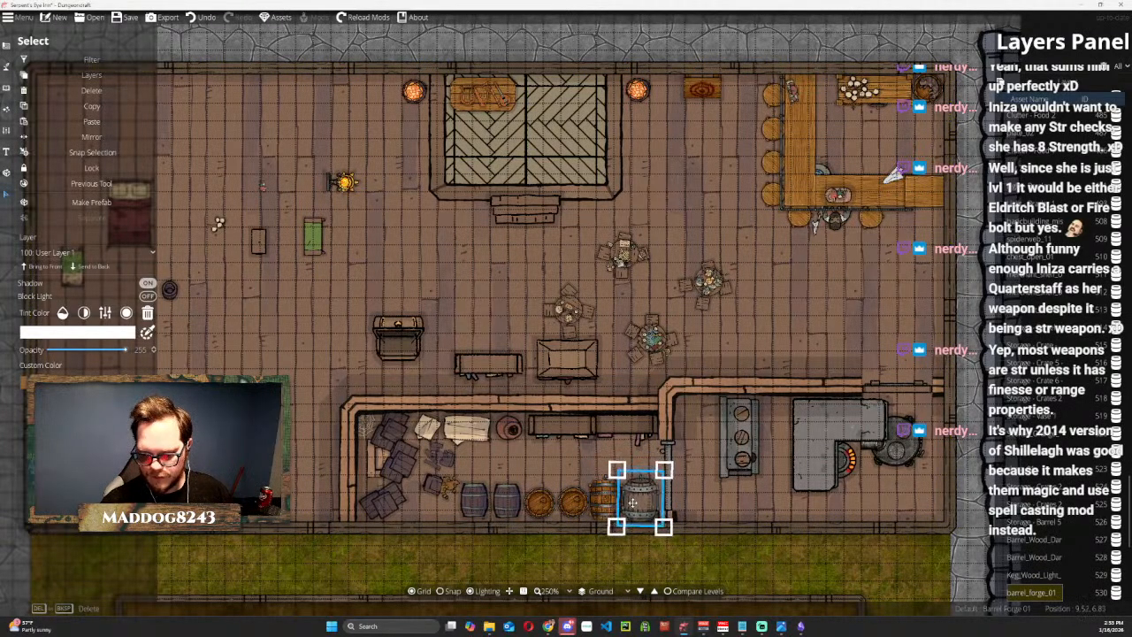
key("Escape")
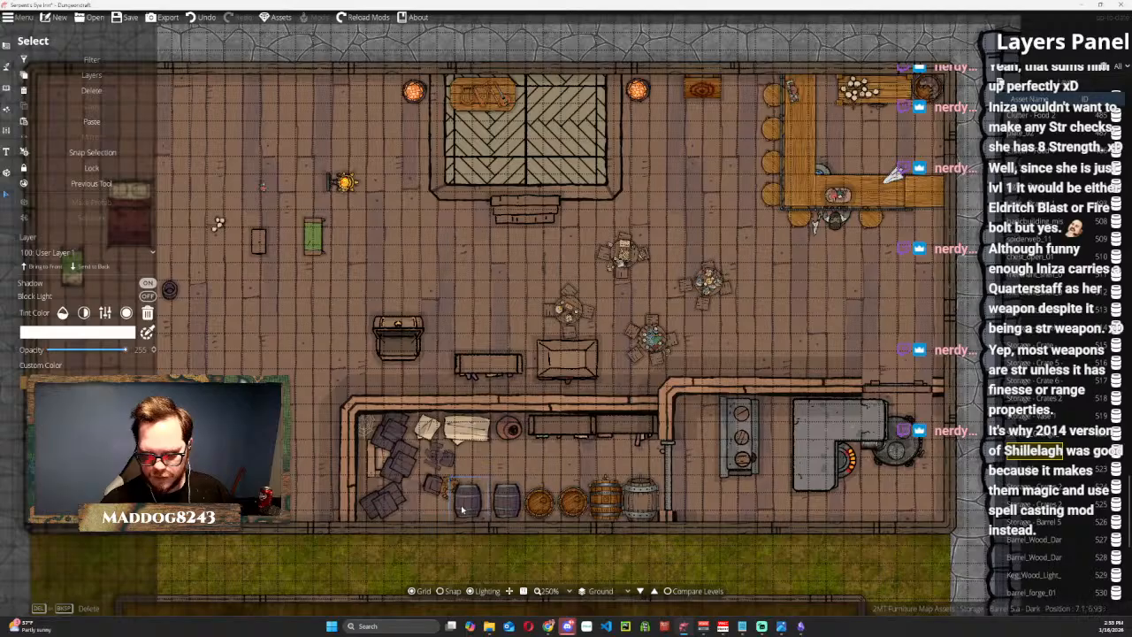
Rearrange the barrels, moving one wood barrel north of the row and placing the forge barrel between the other wood barrel and the keg.
left_click_drag(502, 500, 522, 451)
key("Escape")
key("Escape")
left_click_drag(466, 513, 533, 504)
left_click(497, 507)
key("Escape")
key("Escape")
key("Escape")
left_click_drag(624, 497, 565, 499)
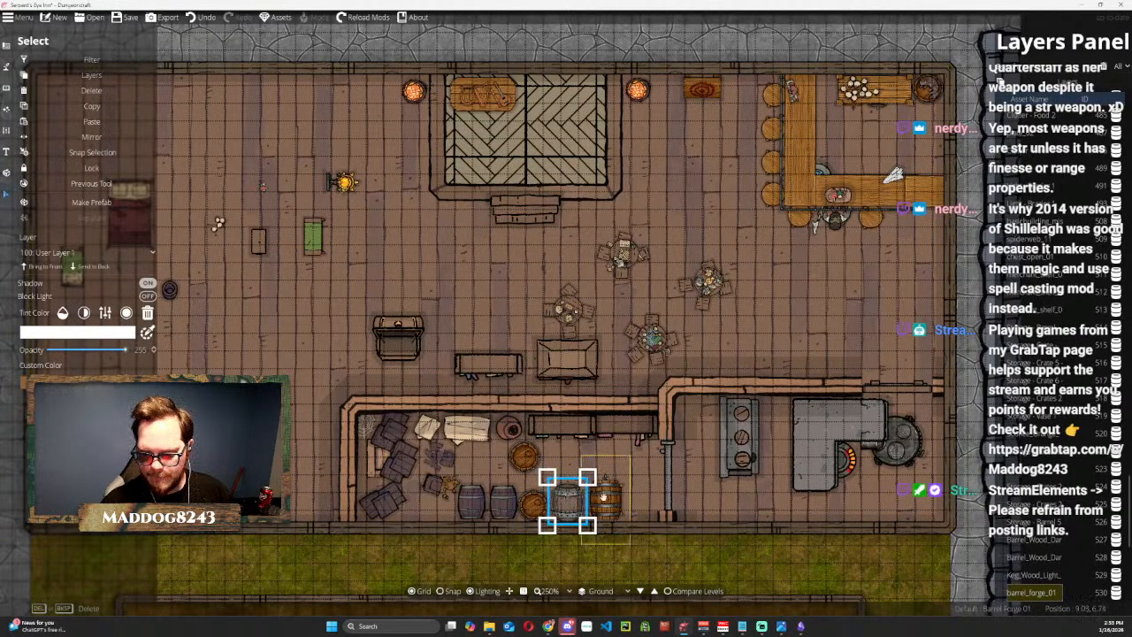
left_click(610, 456)
Examine the furnished storage room up close and against the bar, kitchen and rest of the ground floor.
scroll(566, 433, "up", 3)
left_click_drag(566, 434, 700, 108)
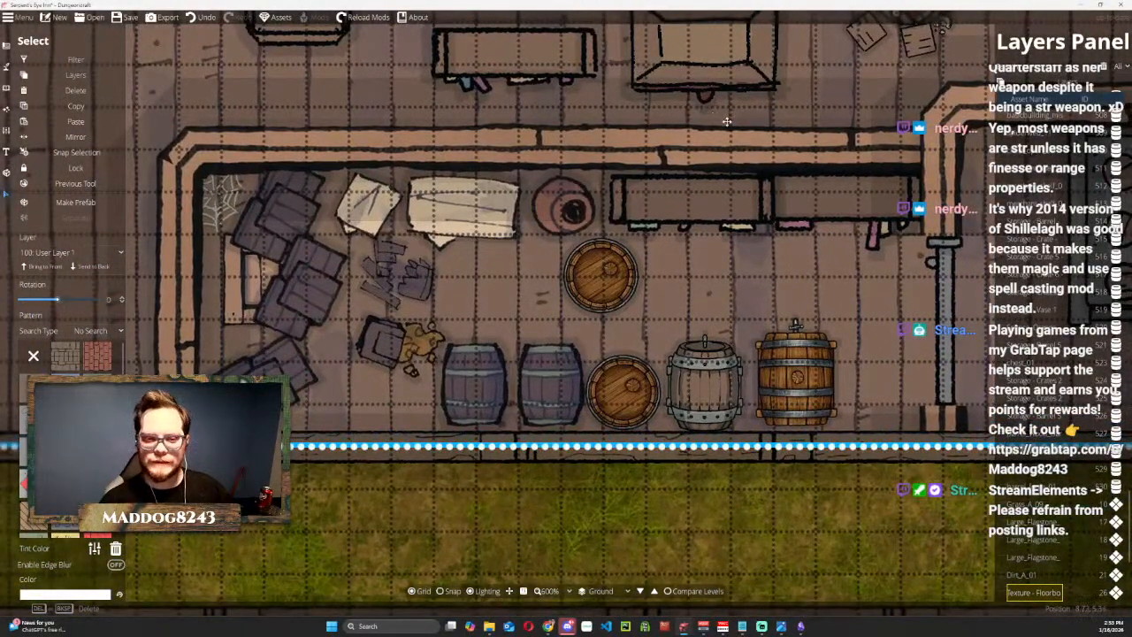
scroll(727, 121, "down", 2)
left_click_drag(797, 108, 713, 253)
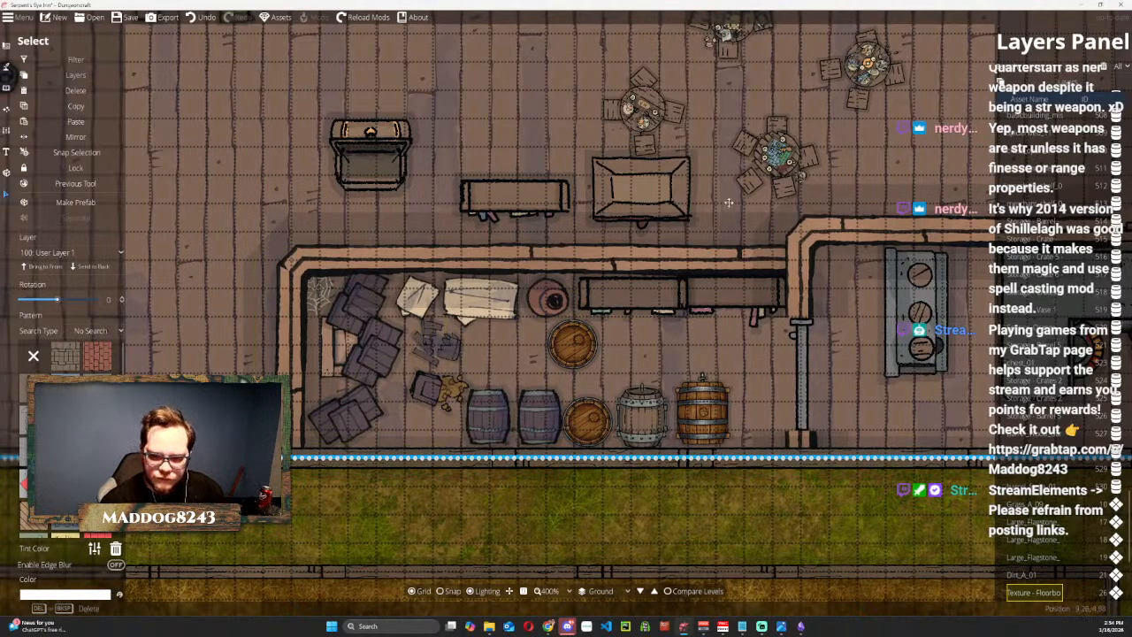
scroll(745, 236, "down", 1)
scroll(745, 235, "down", 1)
scroll(798, 347, "down", 1)
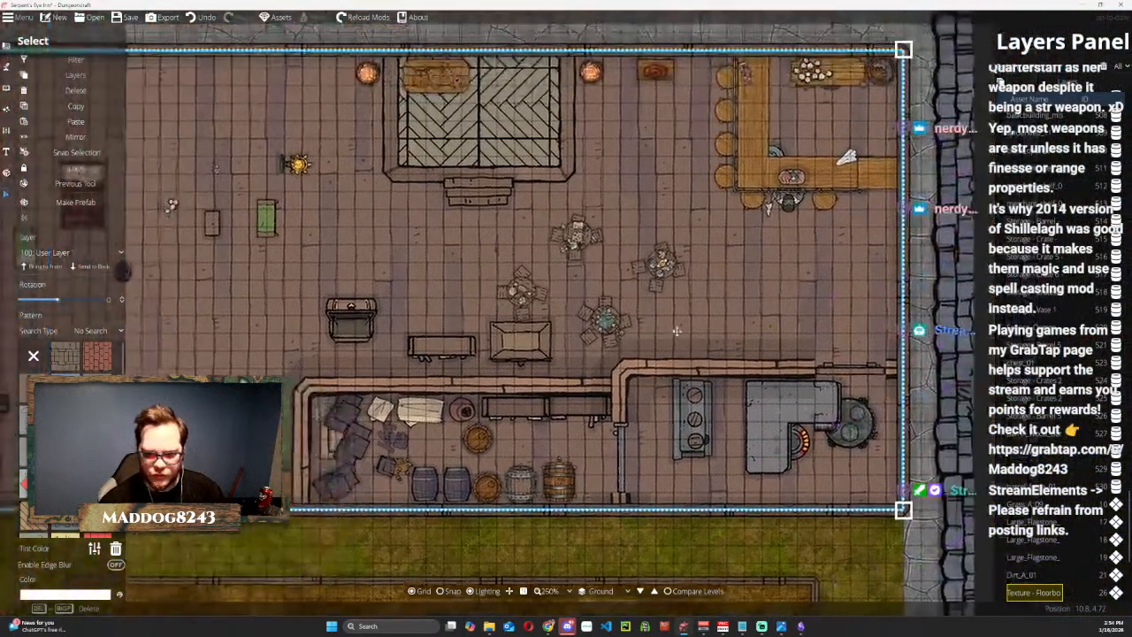
scroll(798, 348, "up", 1)
scroll(798, 347, "down", 1)
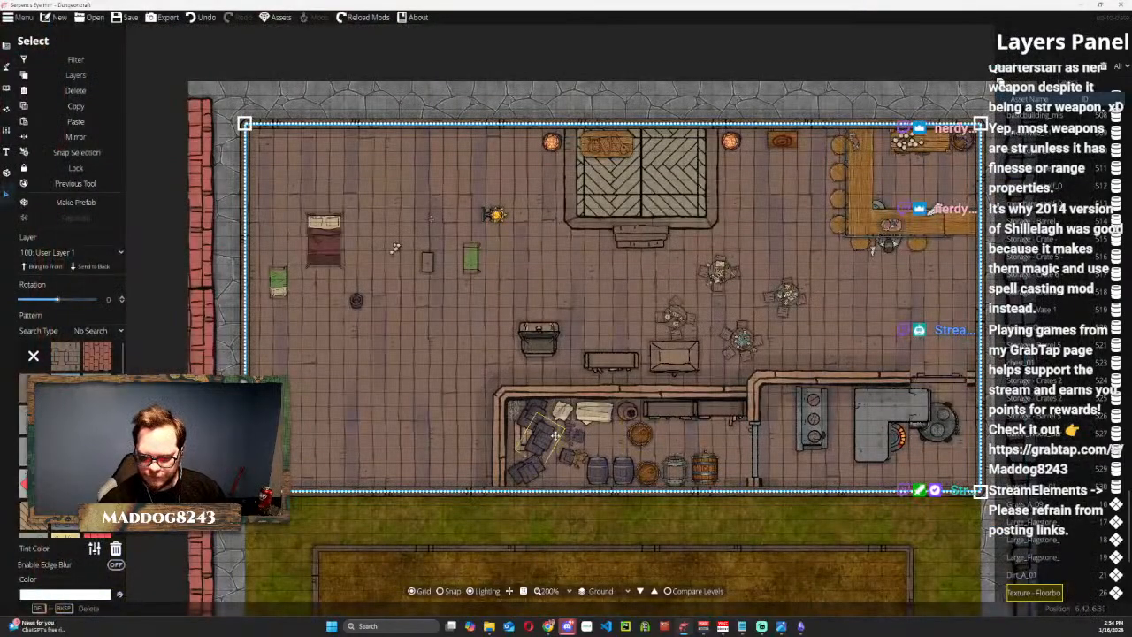
scroll(584, 436, "up", 2)
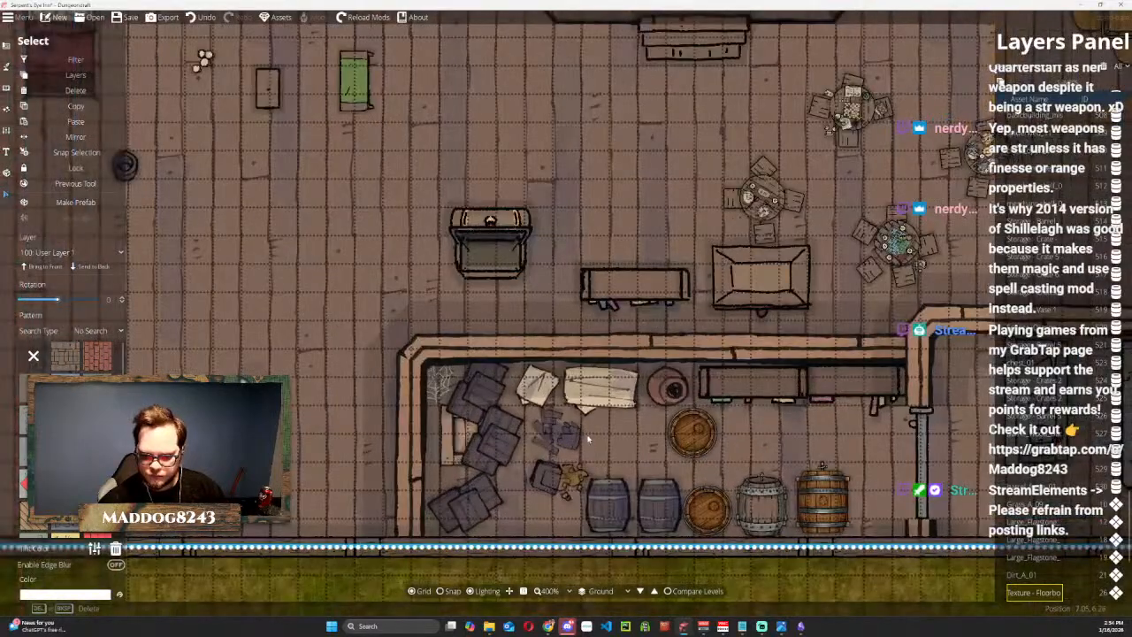
scroll(617, 439, "down", 1)
left_click_drag(787, 436, 529, 394)
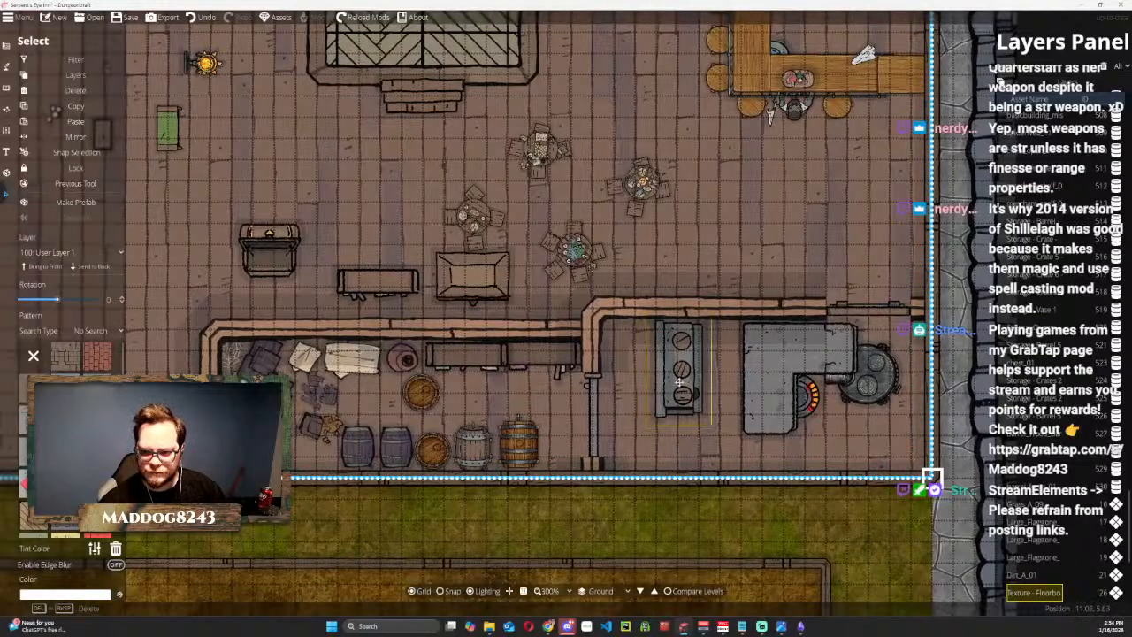
Hide the grid and look over the furnished ground floor from the bar to the storage room and kitchen.
scroll(916, 501, "down", 3)
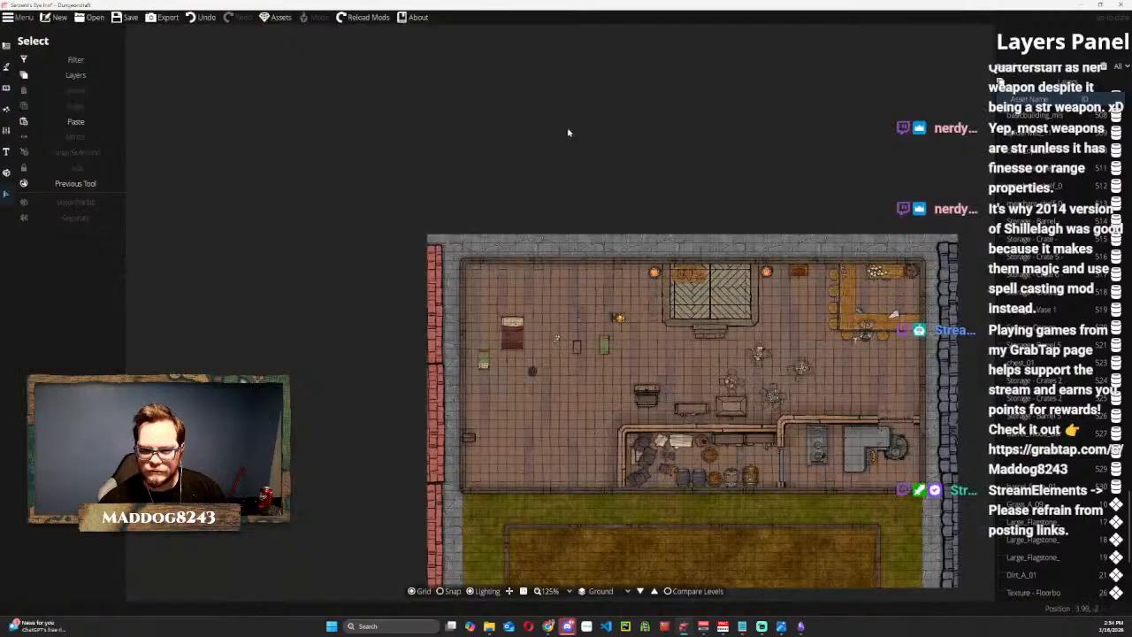
scroll(791, 385, "up", 3)
scroll(790, 385, "down", 3)
left_click_drag(791, 384, 746, 293)
scroll(746, 293, "up", 1)
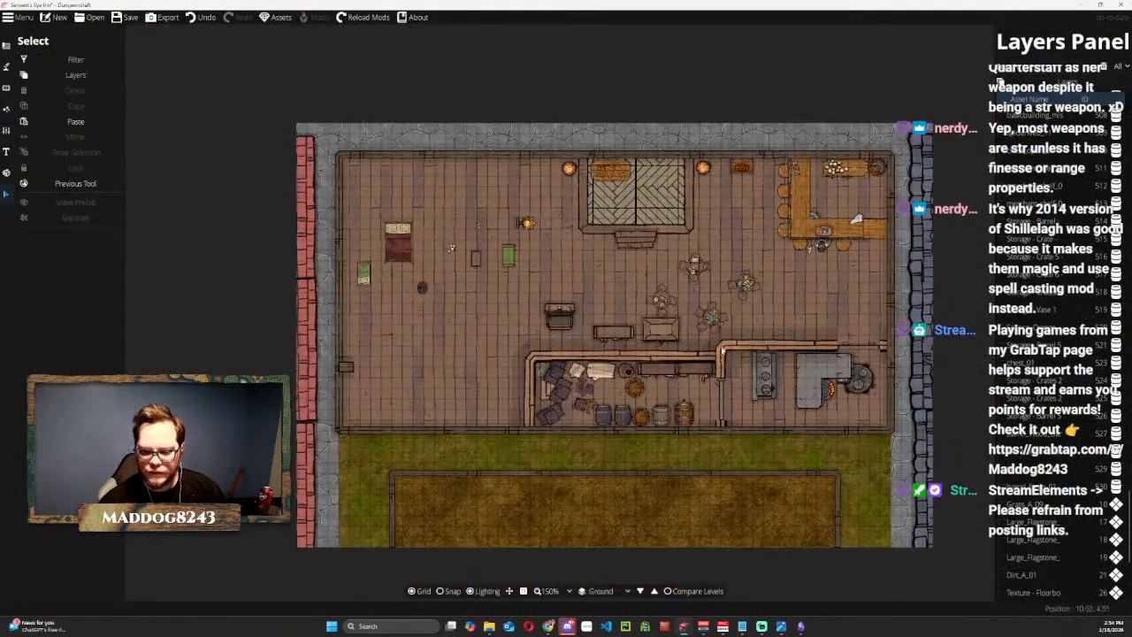
left_click(415, 593)
scroll(816, 291, "up", 2)
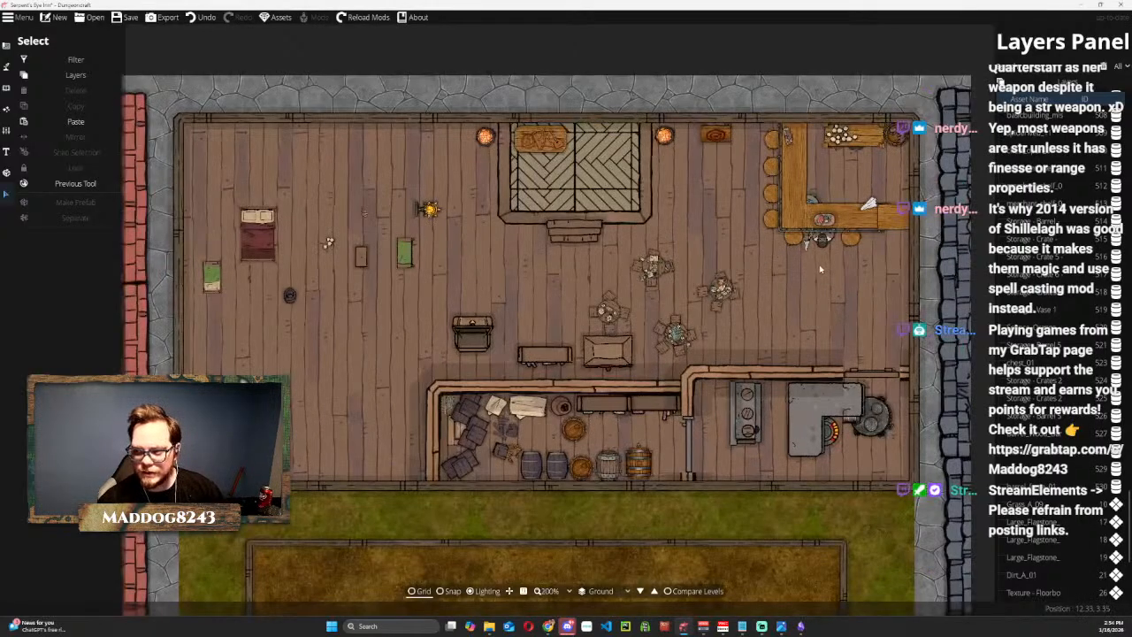
left_click_drag(818, 297, 821, 266)
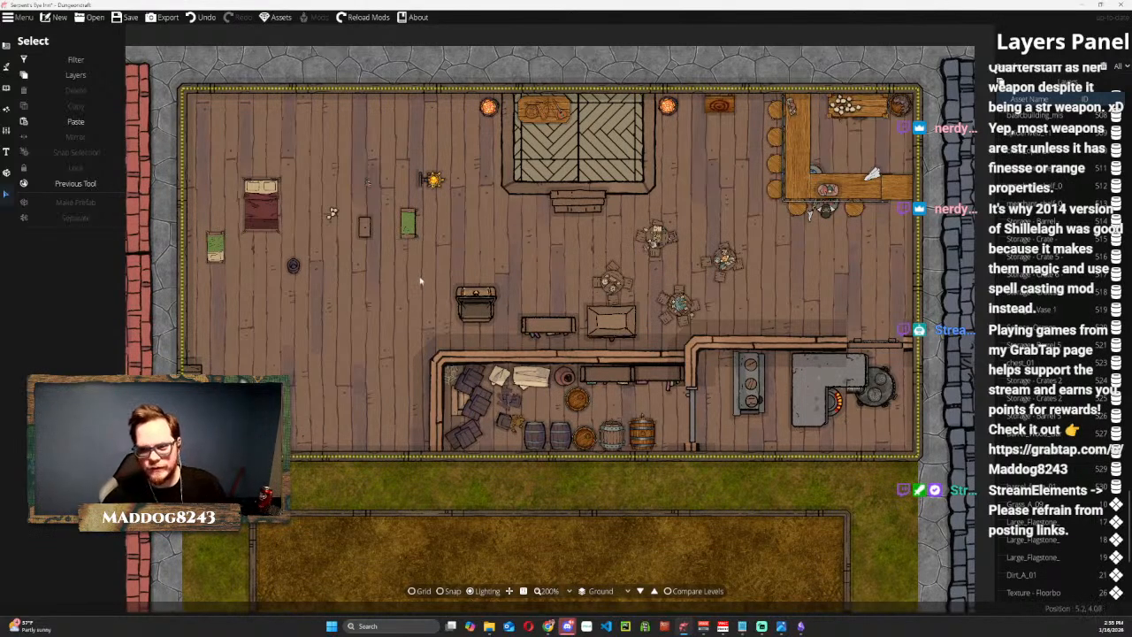
Shrink the closed chest from the tavern floor and place it in the storage room between the southwest crates and the dark barrels.
left_click(603, 327)
left_click_drag(614, 318, 241, 328)
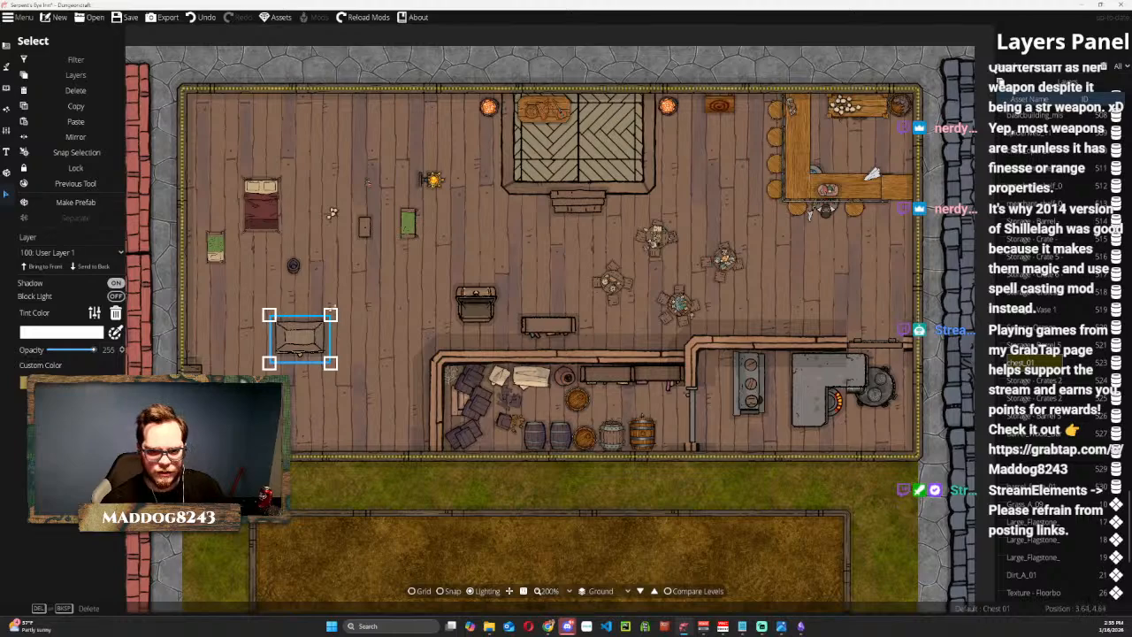
left_click_drag(347, 309, 208, 424)
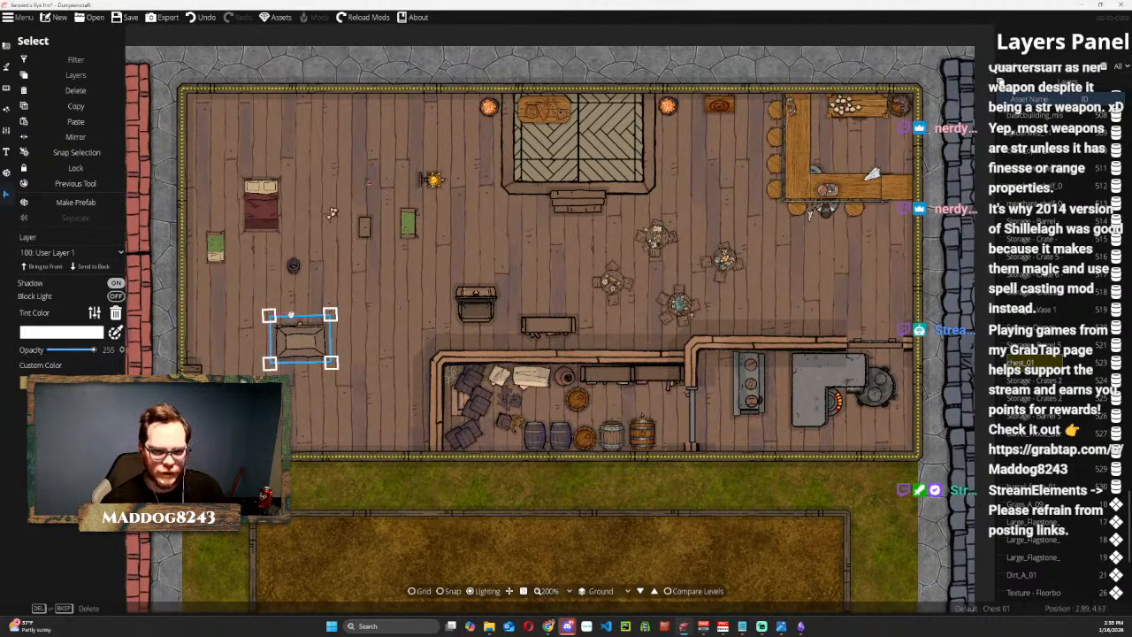
left_click_drag(268, 314, 490, 438)
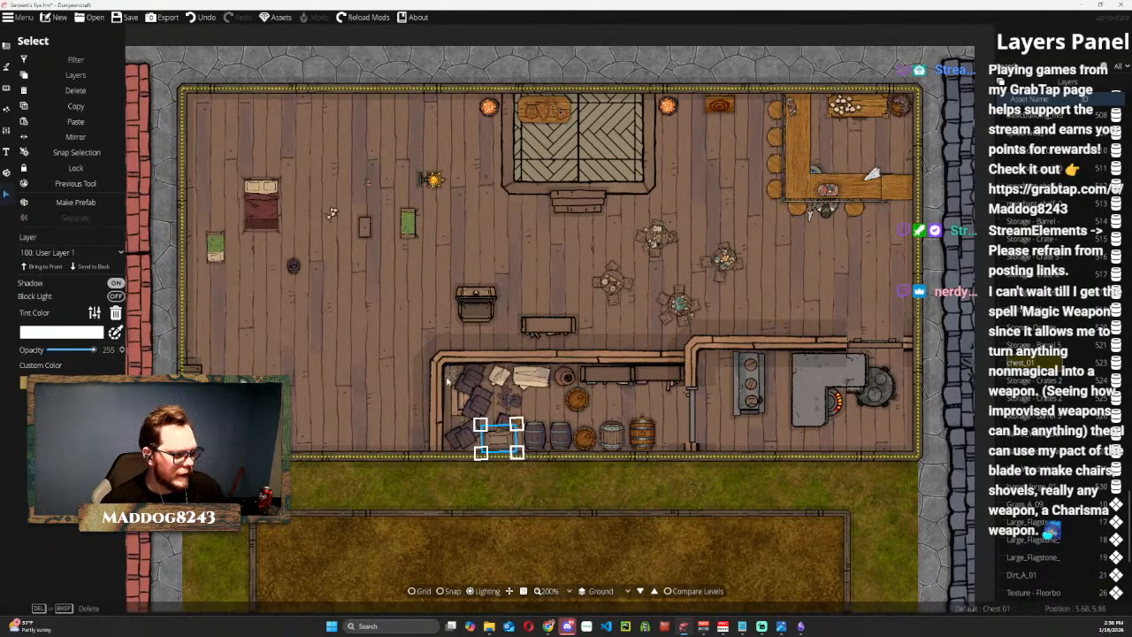
scroll(449, 381, "up", 2)
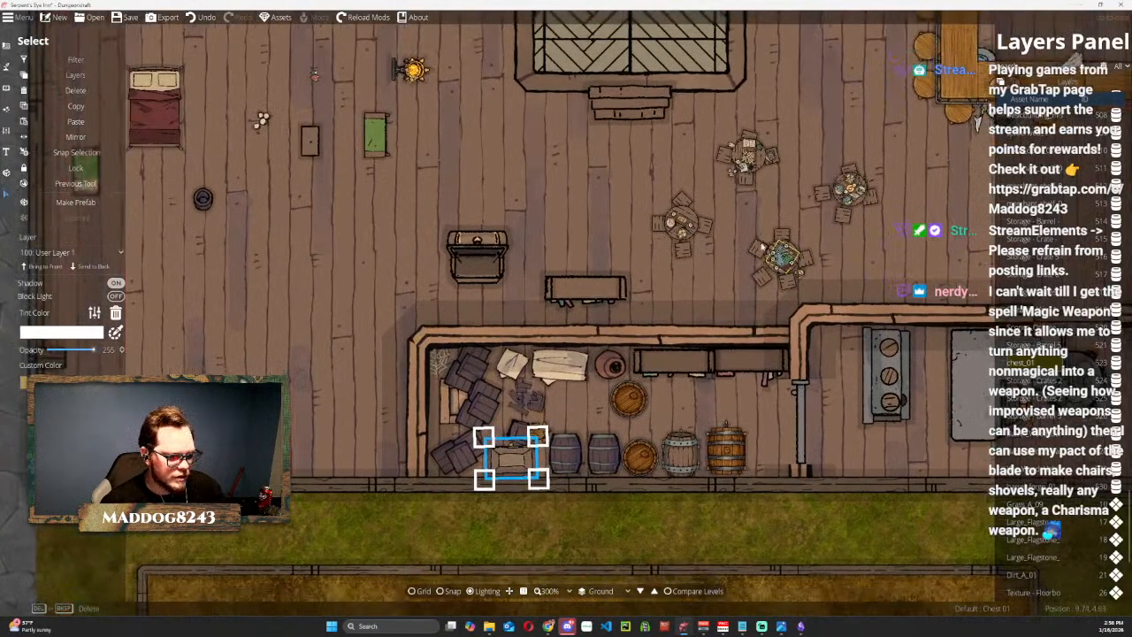
left_click_drag(779, 265, 640, 200)
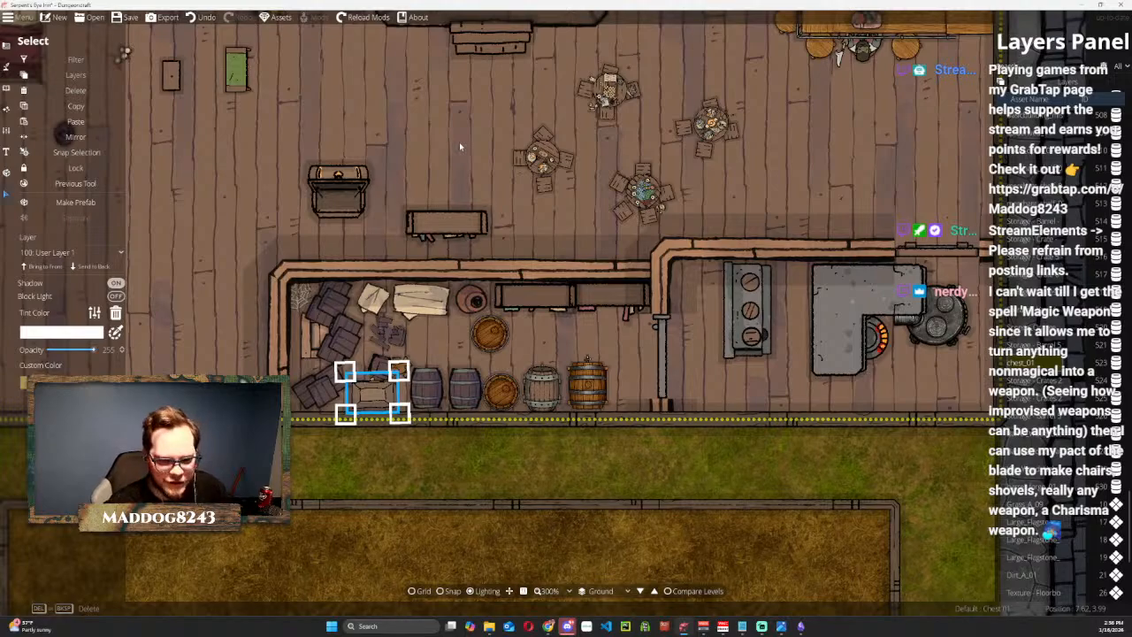
left_click_drag(399, 371, 395, 375)
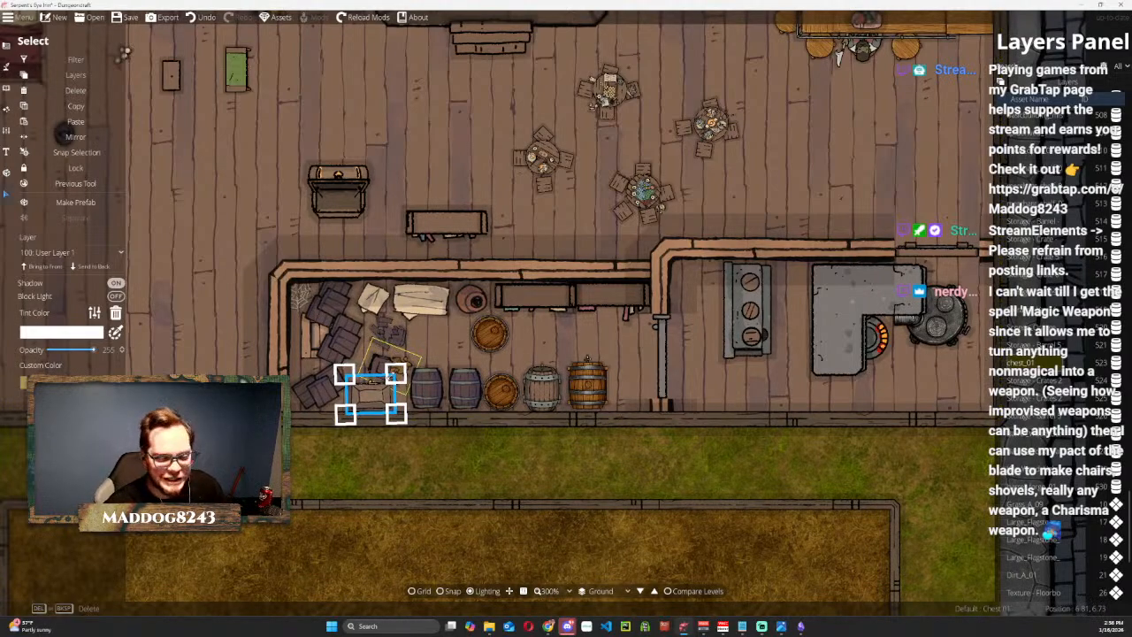
left_click(345, 355)
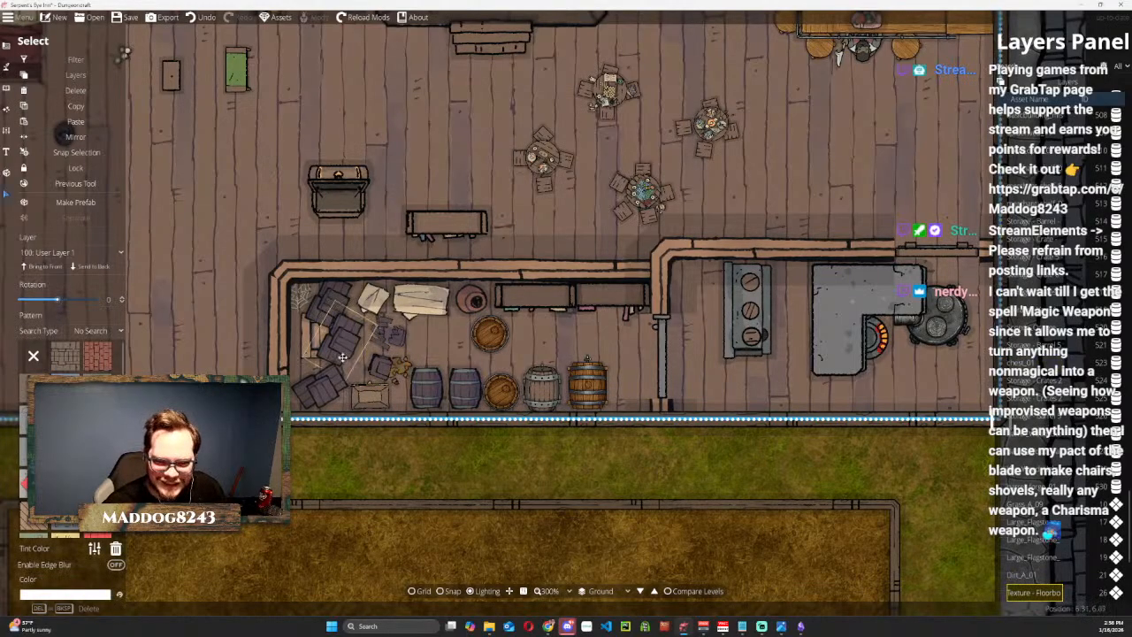
left_click(401, 469)
Move the open chest north toward the herringbone platform's steps and delete the spare shelf outside the storage room.
scroll(401, 460, "down", 5)
left_click(656, 380)
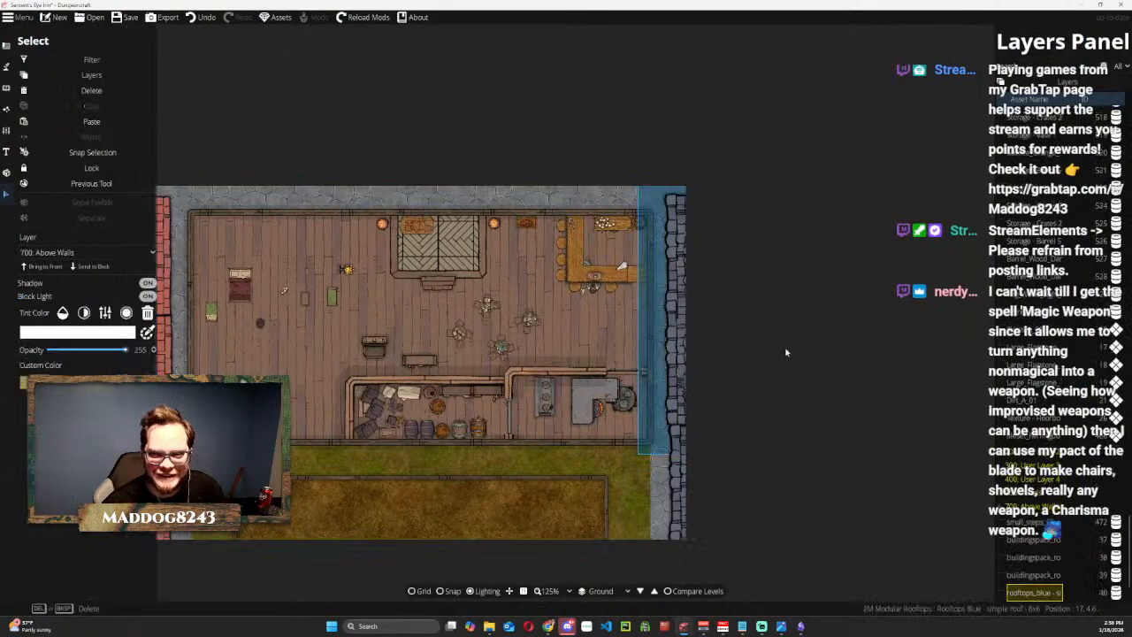
scroll(384, 314, "up", 3)
left_click_drag(421, 323, 431, 234)
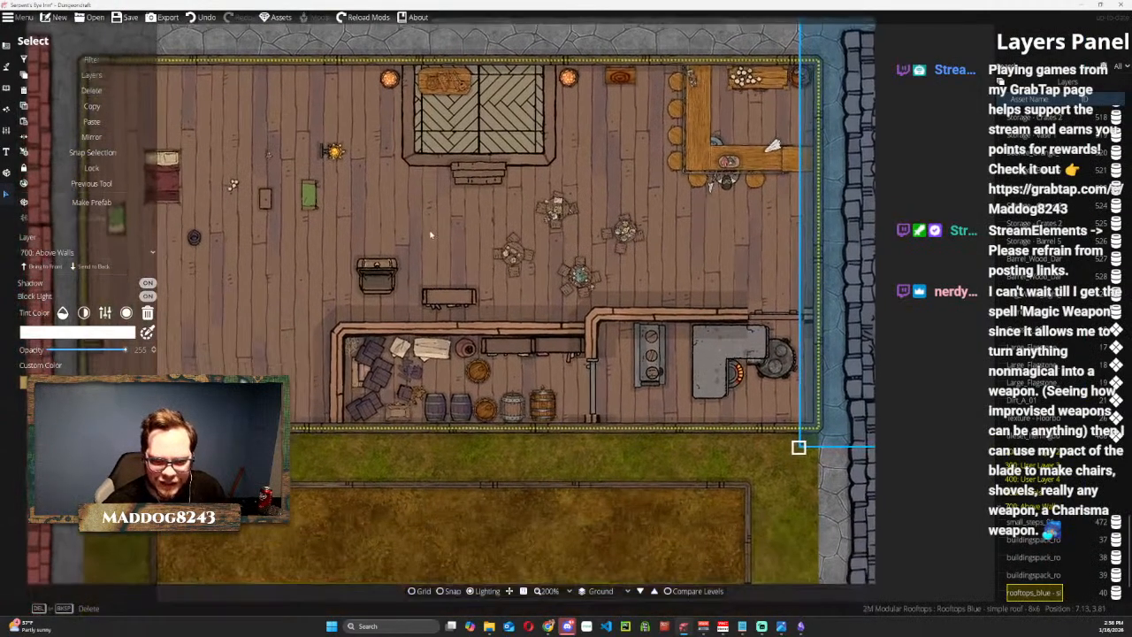
scroll(431, 235, "up", 2)
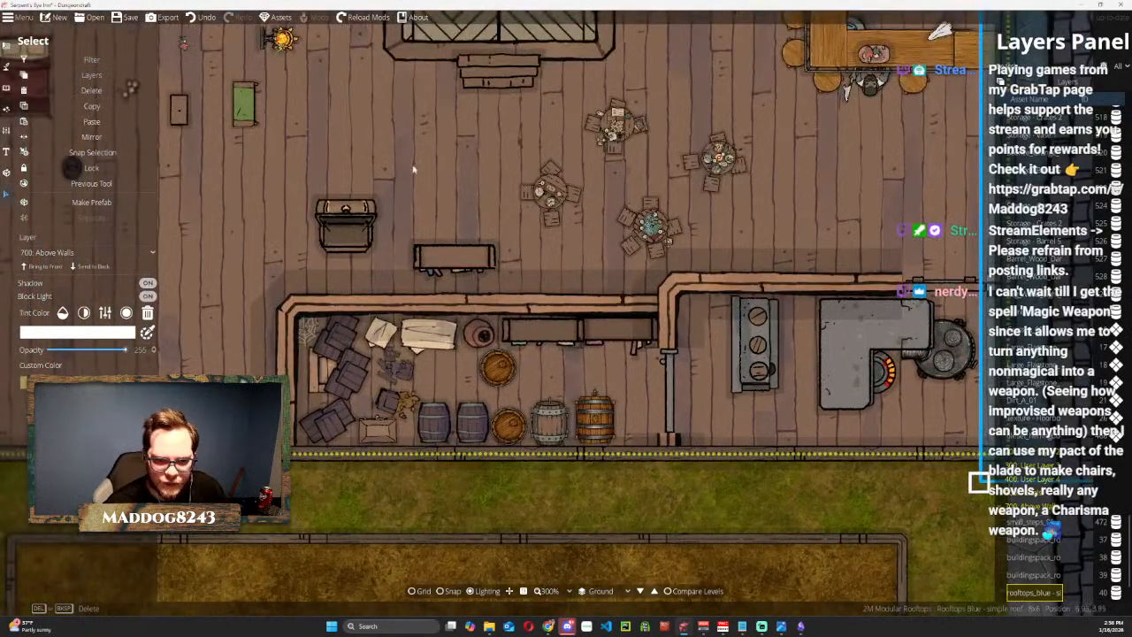
left_click_drag(413, 169, 592, 230)
left_click(538, 294)
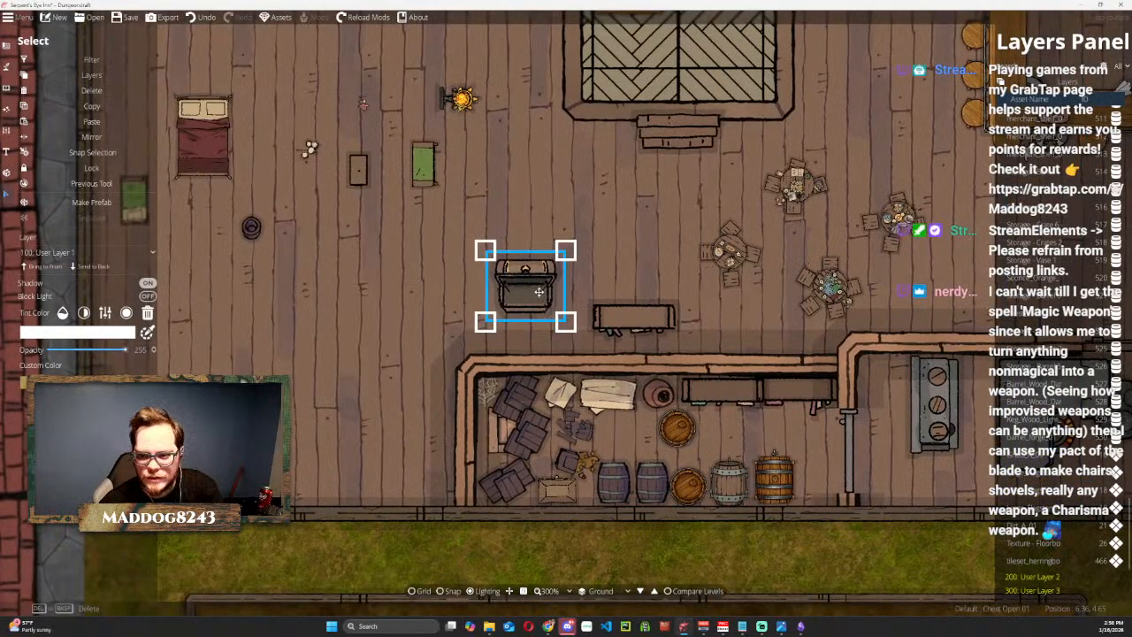
left_click_drag(538, 292, 618, 196)
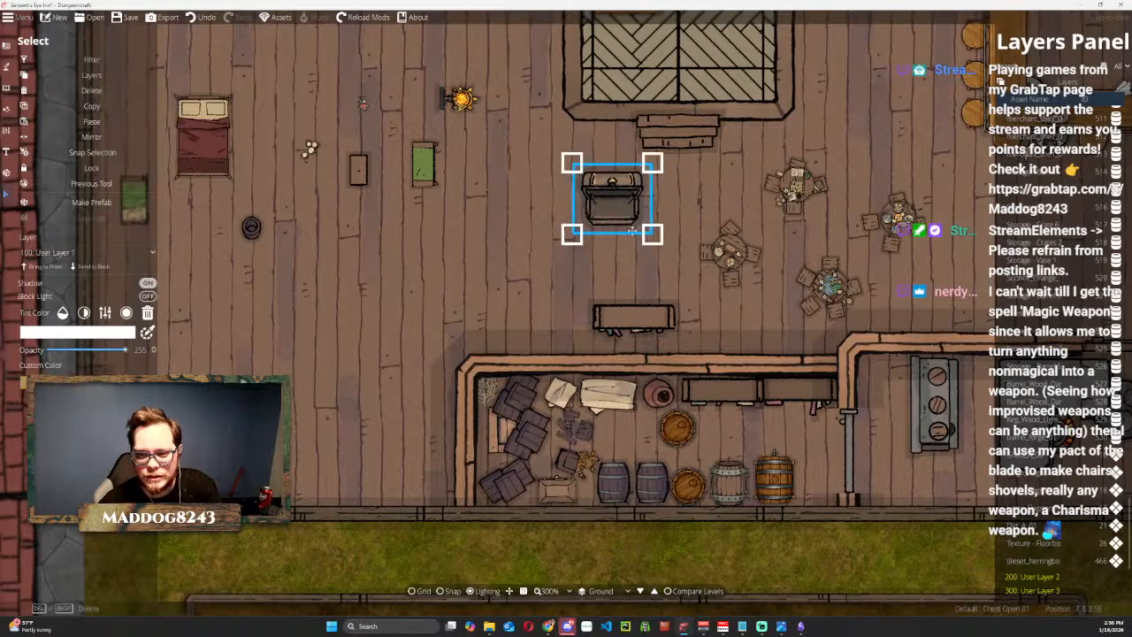
left_click(643, 328)
key("Delete")
Move the green bed beside the bedside crate to just south of the open chest.
left_click_drag(437, 168, 611, 268)
left_click(384, 207)
left_click_drag(394, 229, 503, 247)
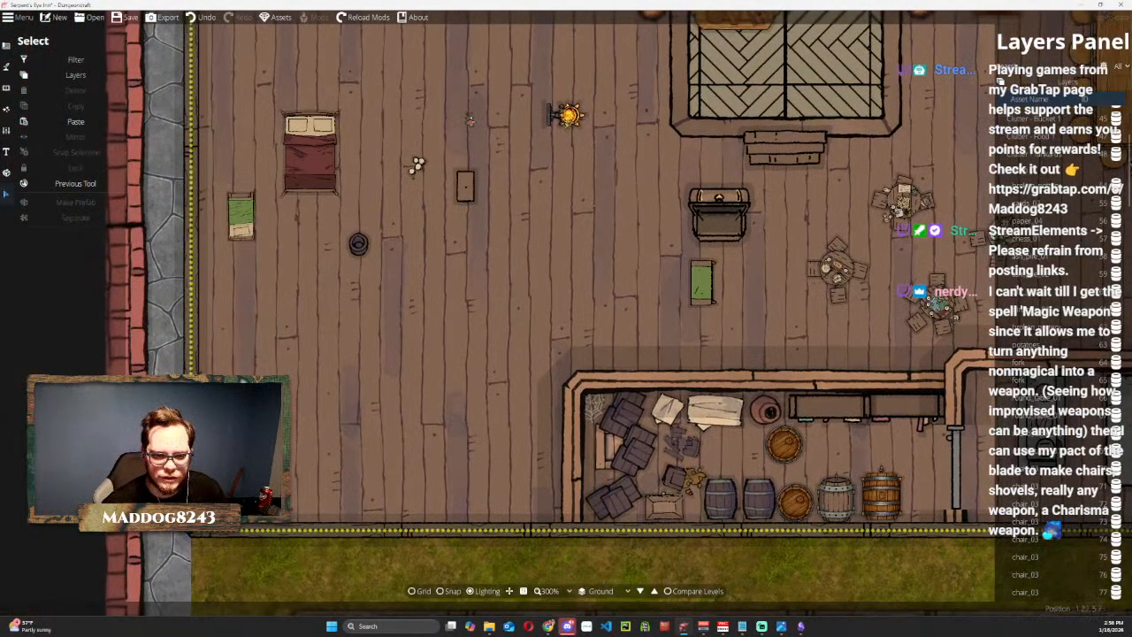
Bring up the Portal Tool for adding a door to the inn's west wall.
scroll(278, 361, "down", 1)
scroll(278, 361, "up", 1)
left_click_drag(234, 384, 280, 357)
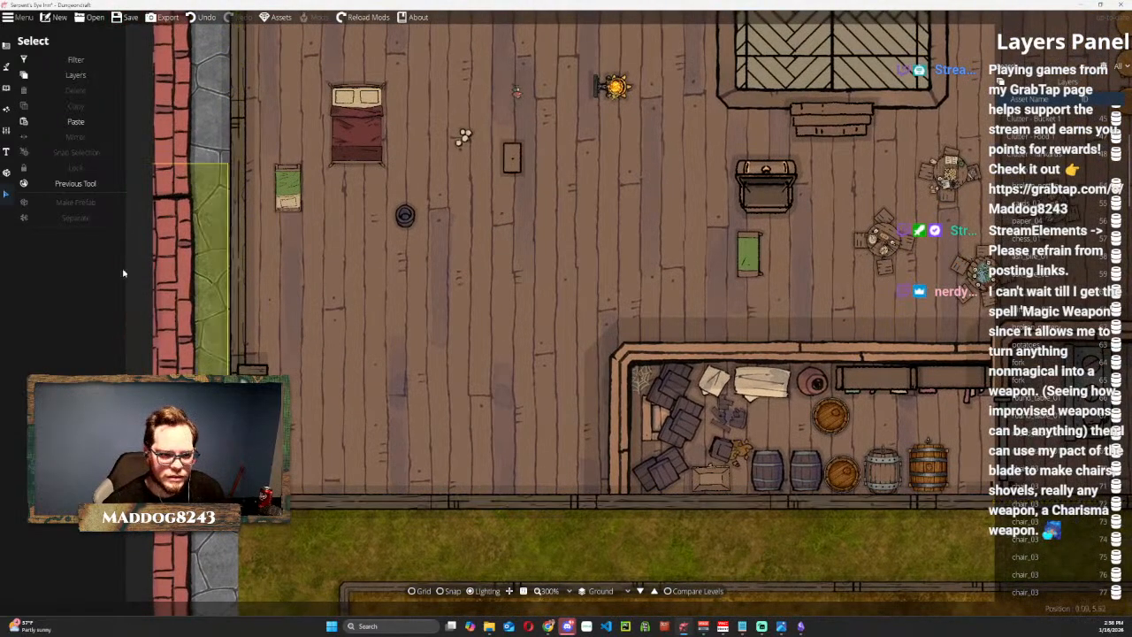
left_click(7, 44)
left_click(32, 106)
left_click(39, 91)
left_click(33, 103)
left_click(40, 91)
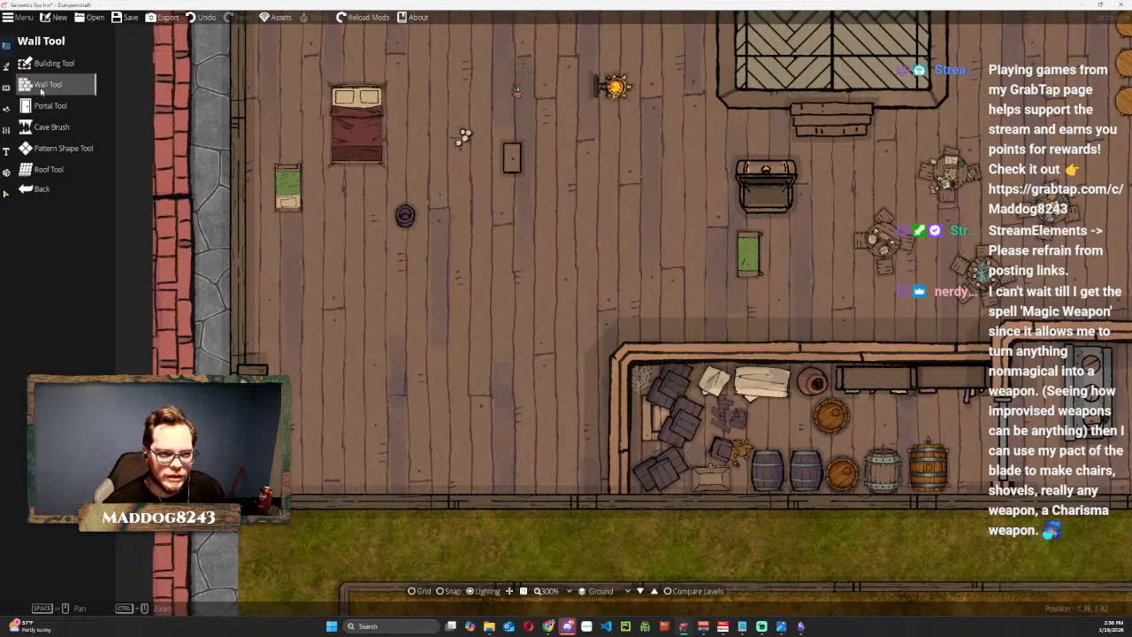
left_click(45, 101)
left_click(40, 86)
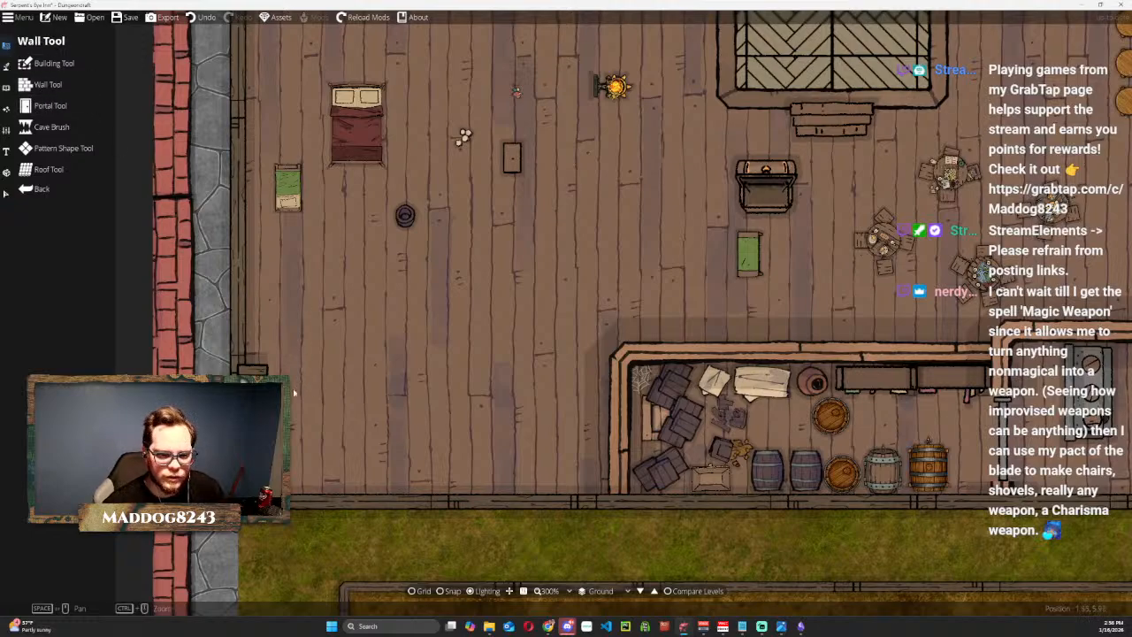
mouse_move(420, 342)
left_mouse_down()
mouse_move(366, 426)
mouse_move(448, 440)
mouse_move(424, 364)
left_mouse_up()
left_click(54, 105)
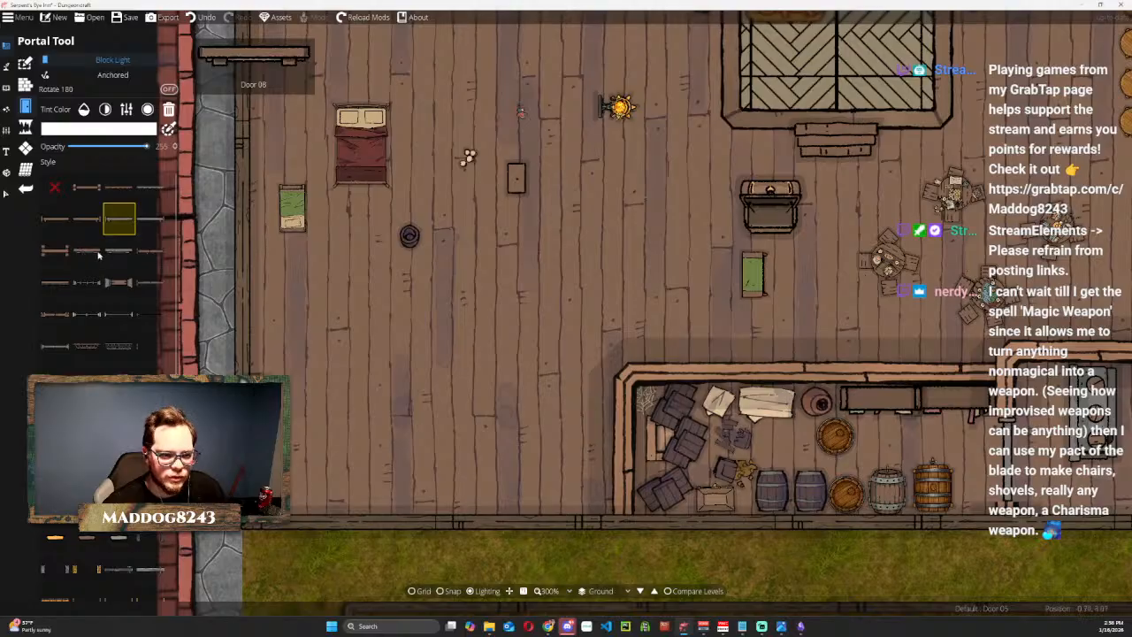
Show the grid, try Door 07 in the southern part of the west wall, and undo that door.
left_click(54, 250)
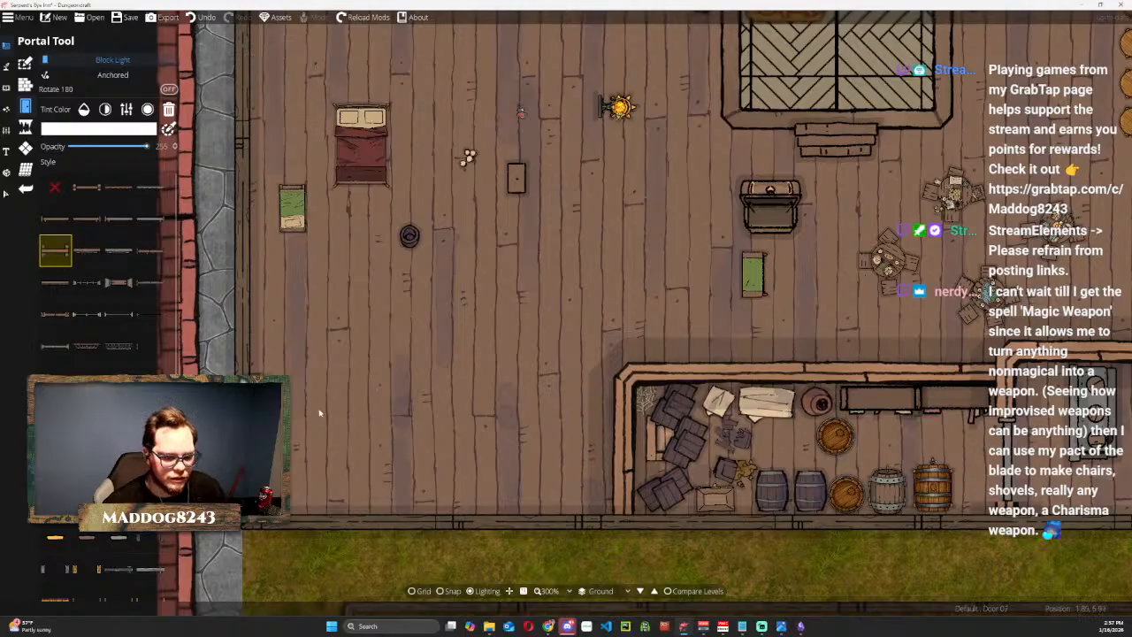
left_click_drag(320, 412, 361, 344)
left_click(418, 589)
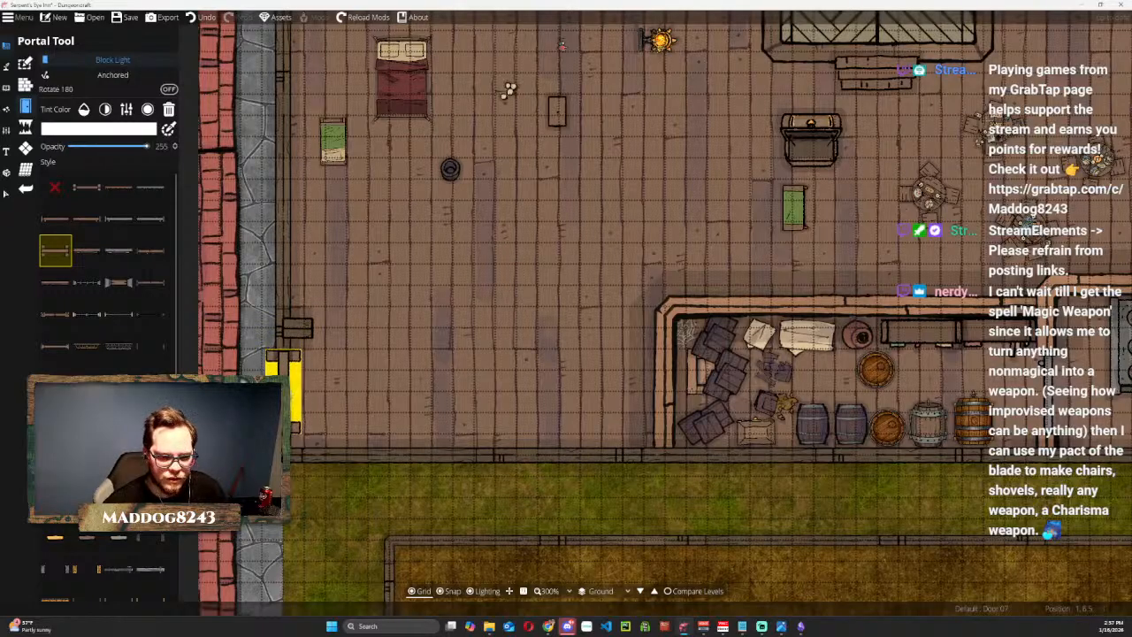
left_click(285, 393)
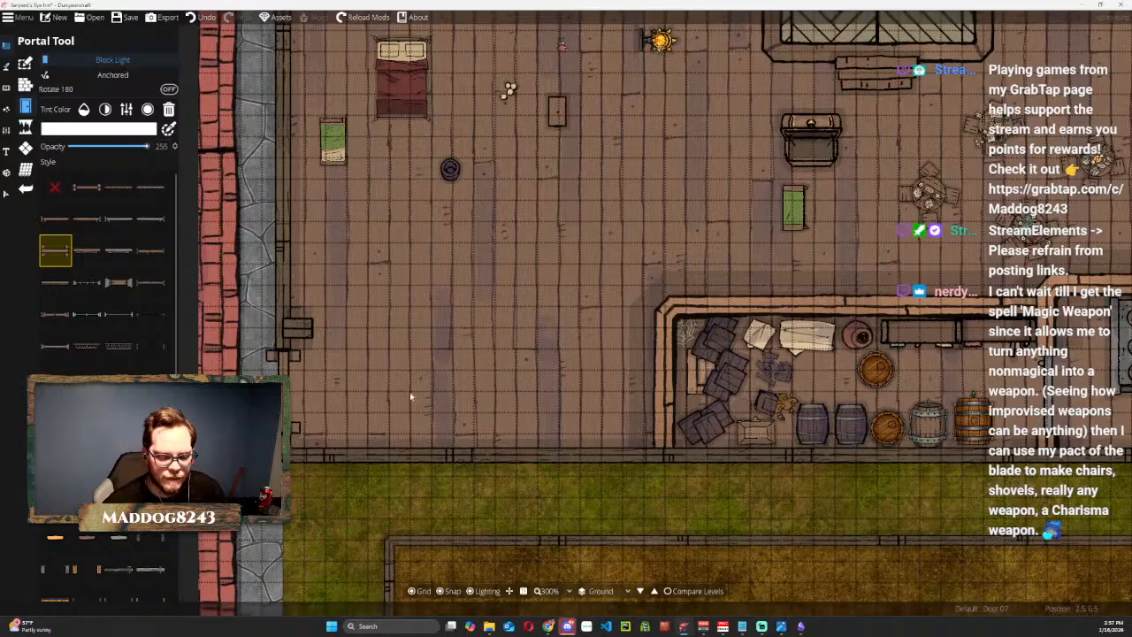
left_click_drag(544, 271, 521, 274)
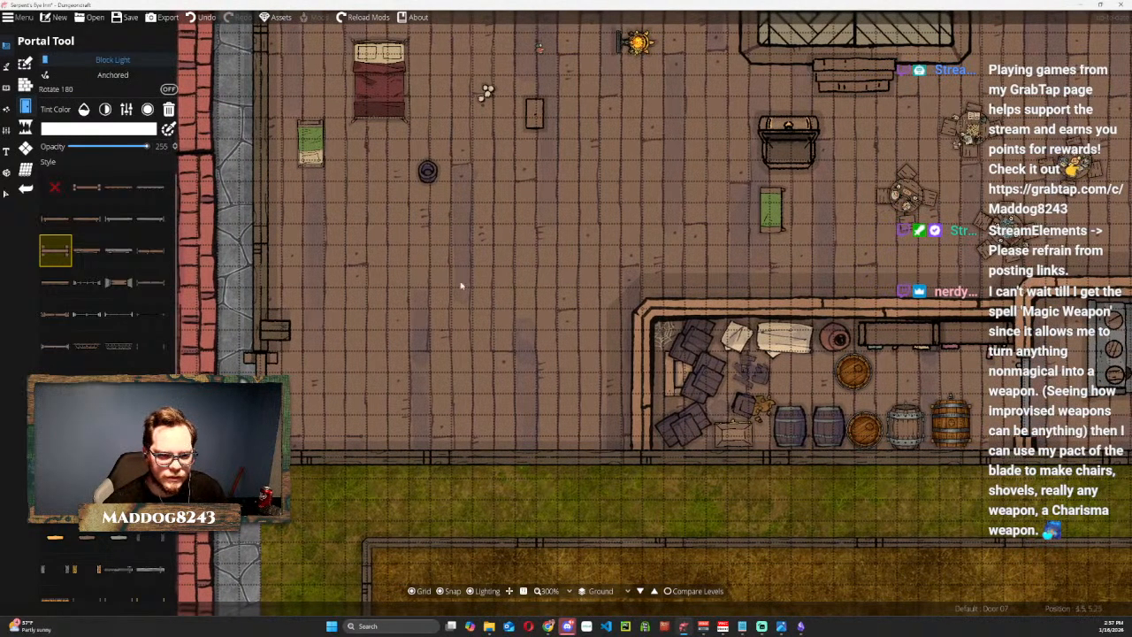
key("ctrl+z")
Compare other portal styles for the west entrance, including the Door 16 double door and the window styles.
left_click(152, 367)
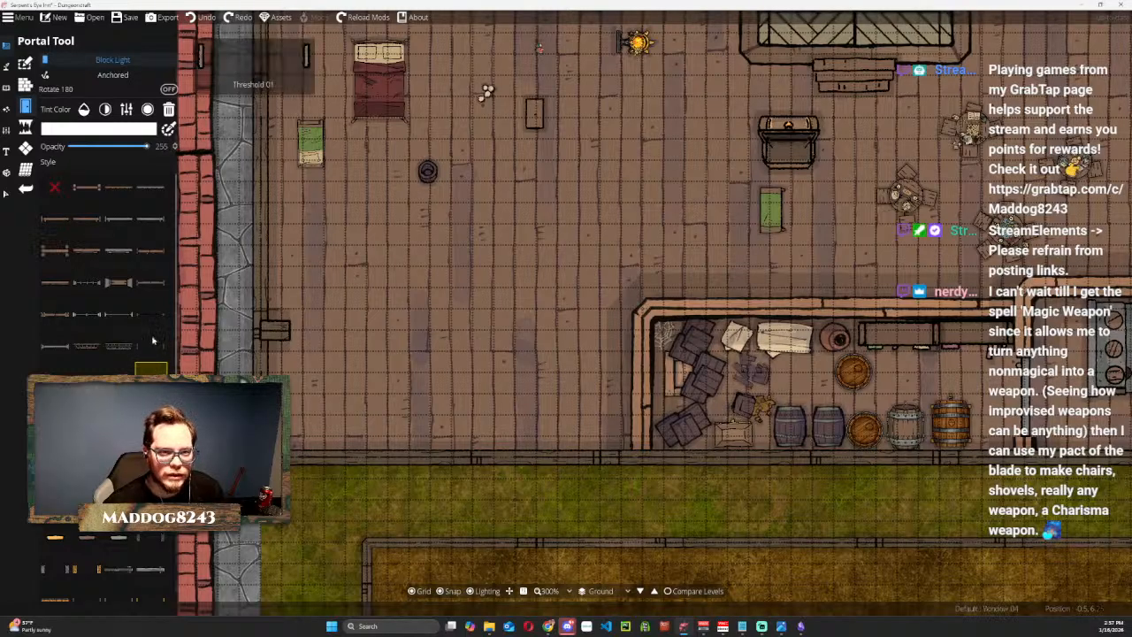
left_click(157, 292)
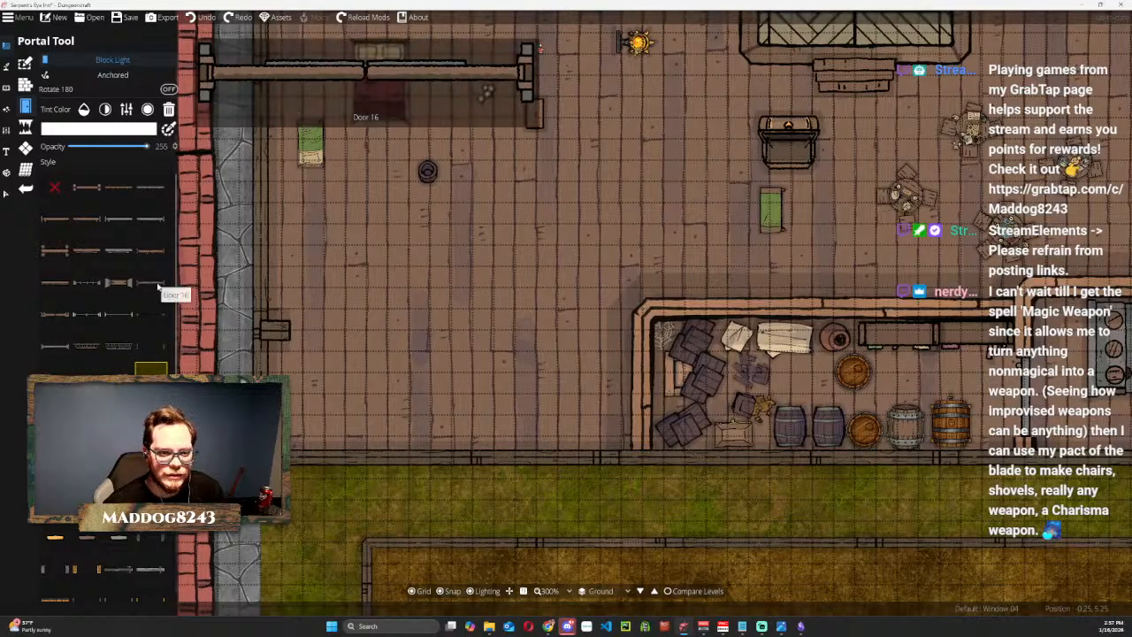
left_click(158, 285)
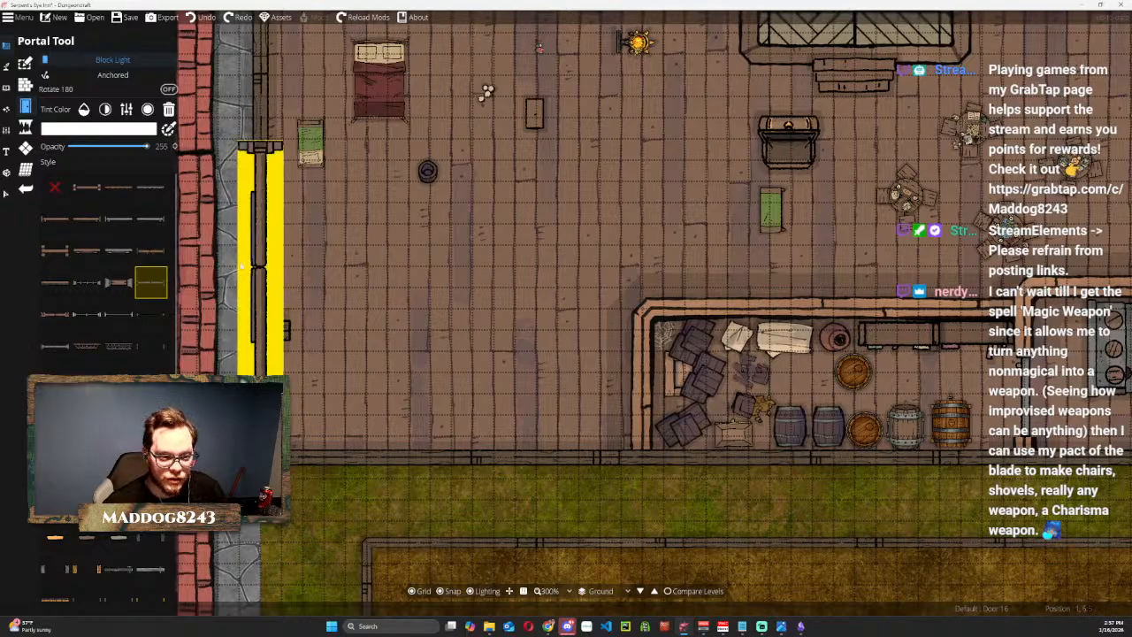
left_click(151, 251)
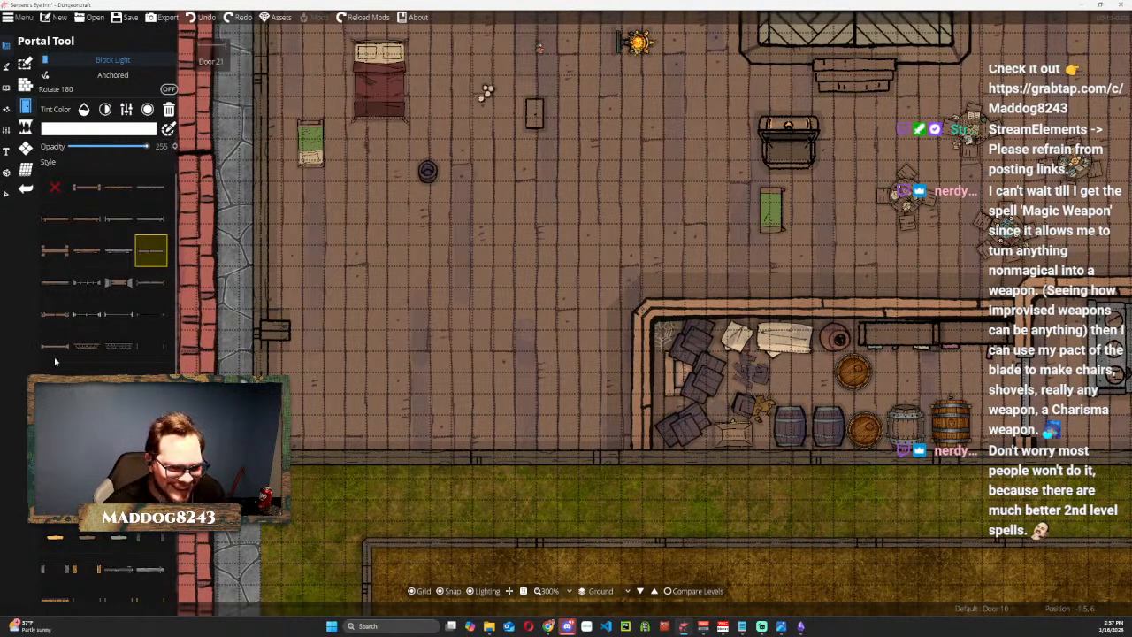
scroll(57, 348, "down", 1)
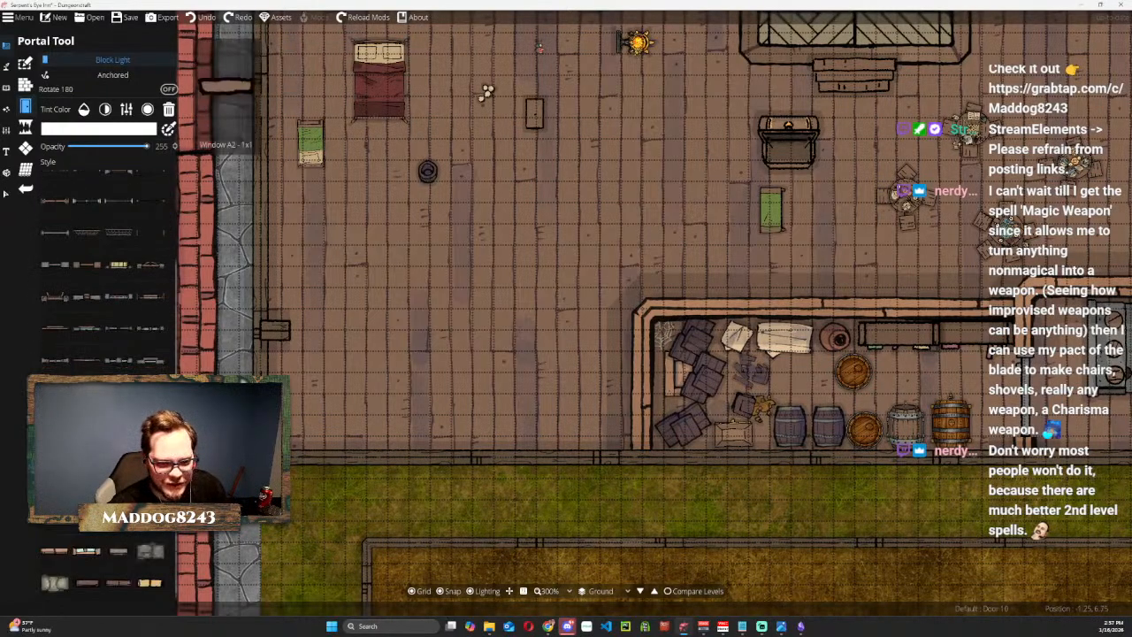
scroll(64, 558, "down", 1)
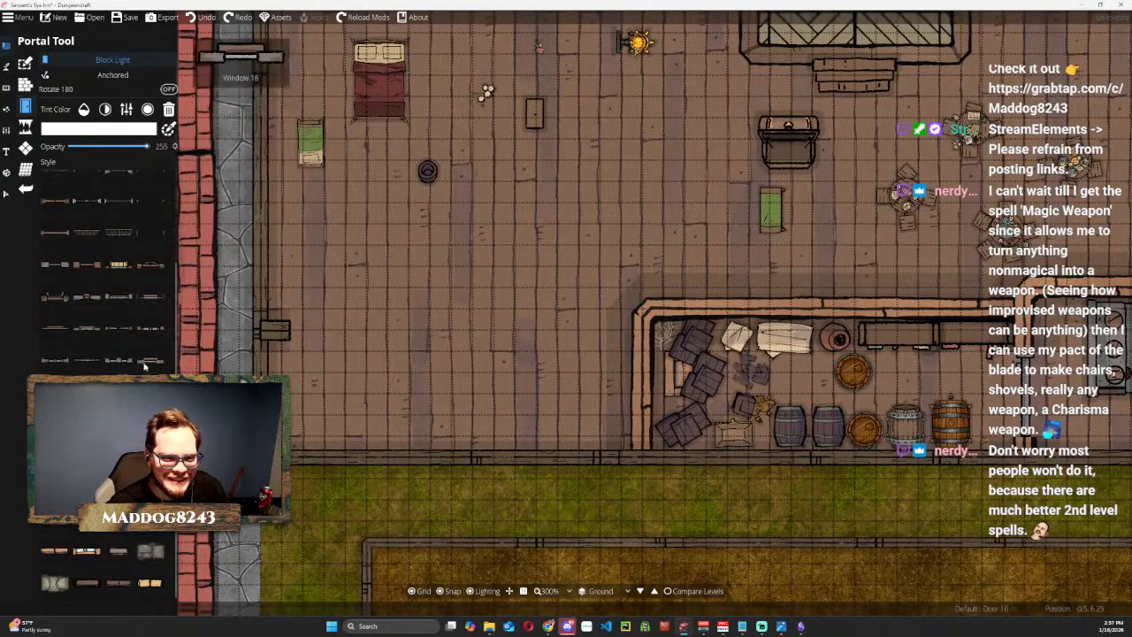
scroll(141, 336, "up", 5)
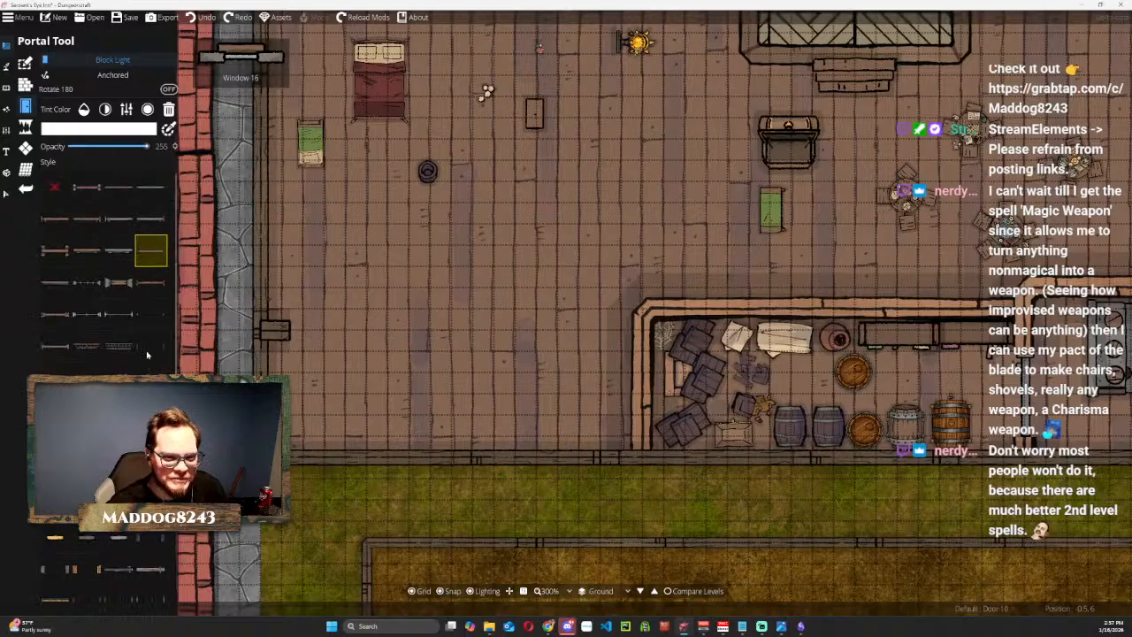
Place Door 00 in the southern part of the west wall and check it against the surrounding floor.
left_click(92, 250)
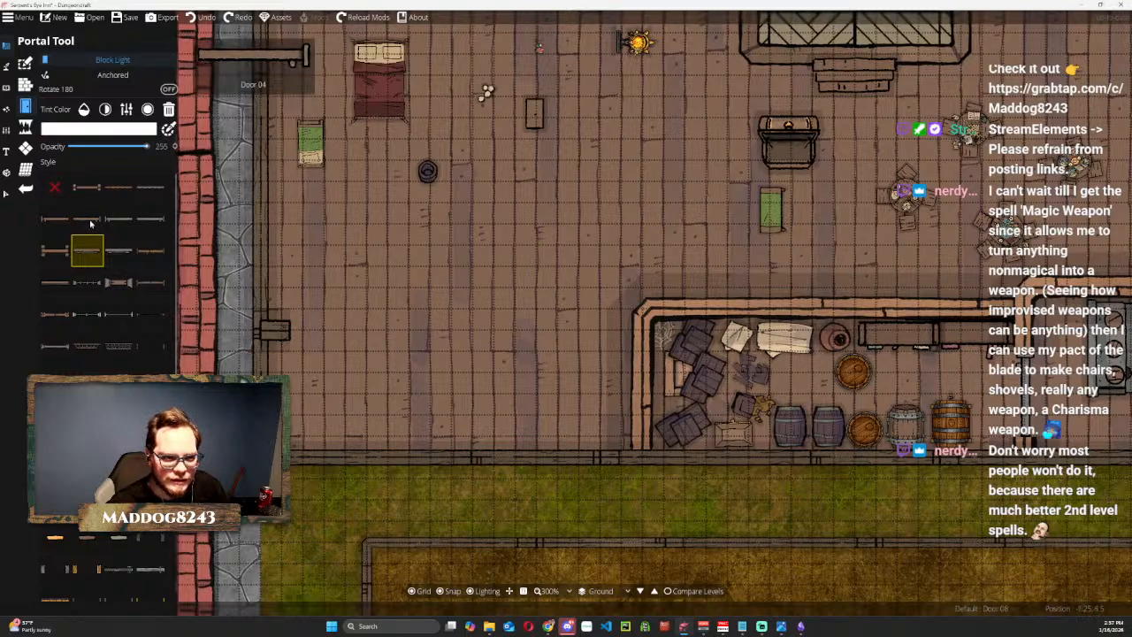
left_click(91, 188)
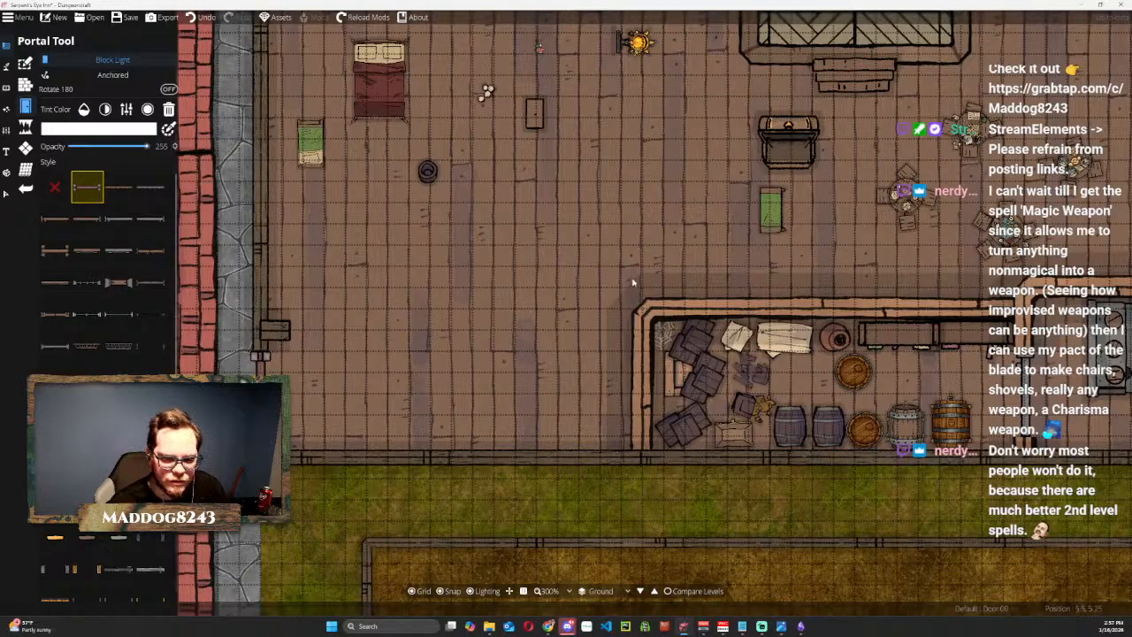
key("d")
left_click_drag(196, 255, 572, 373)
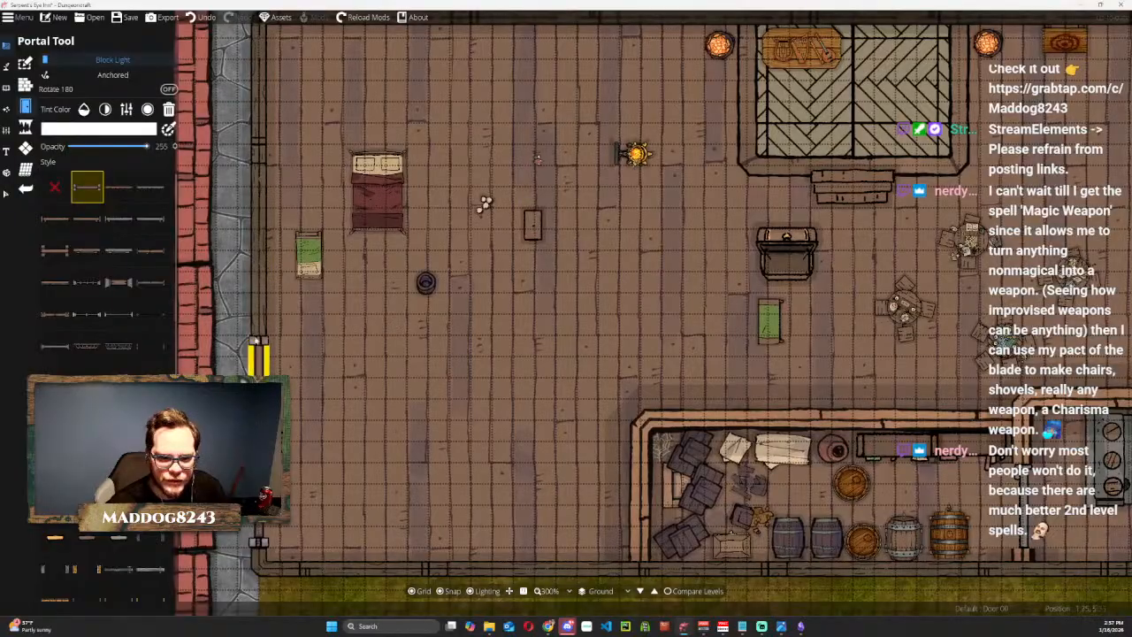
scroll(355, 363, "down", 2)
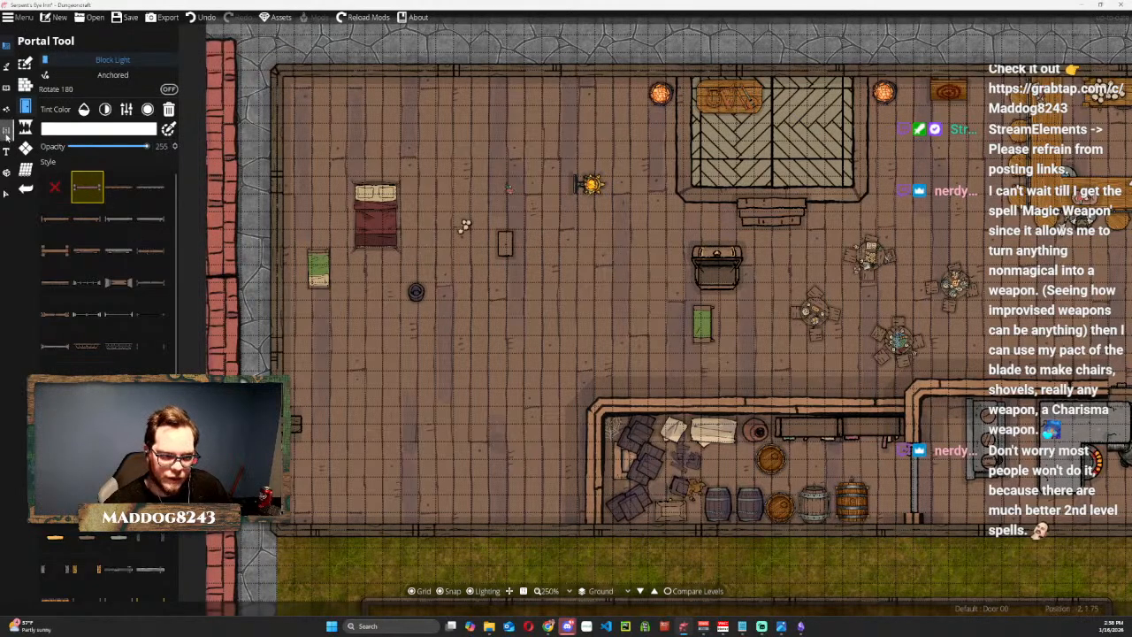
Try a Default Wood wall running east from the southern part of the west wall, replacing a short first segment with a longer one.
left_click(7, 86)
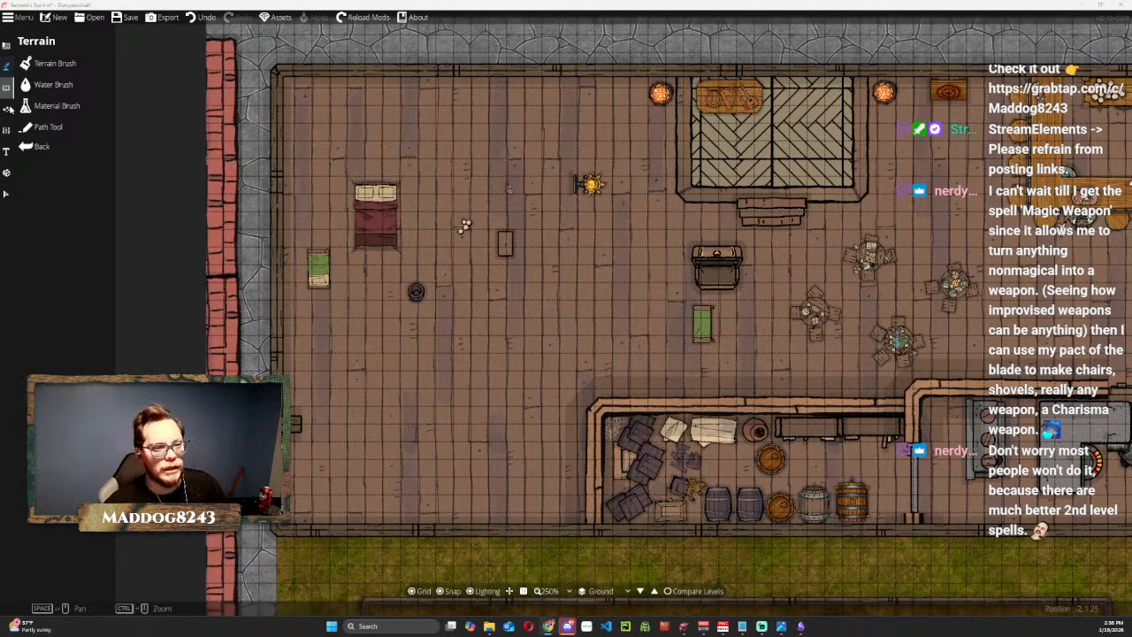
left_click(17, 85)
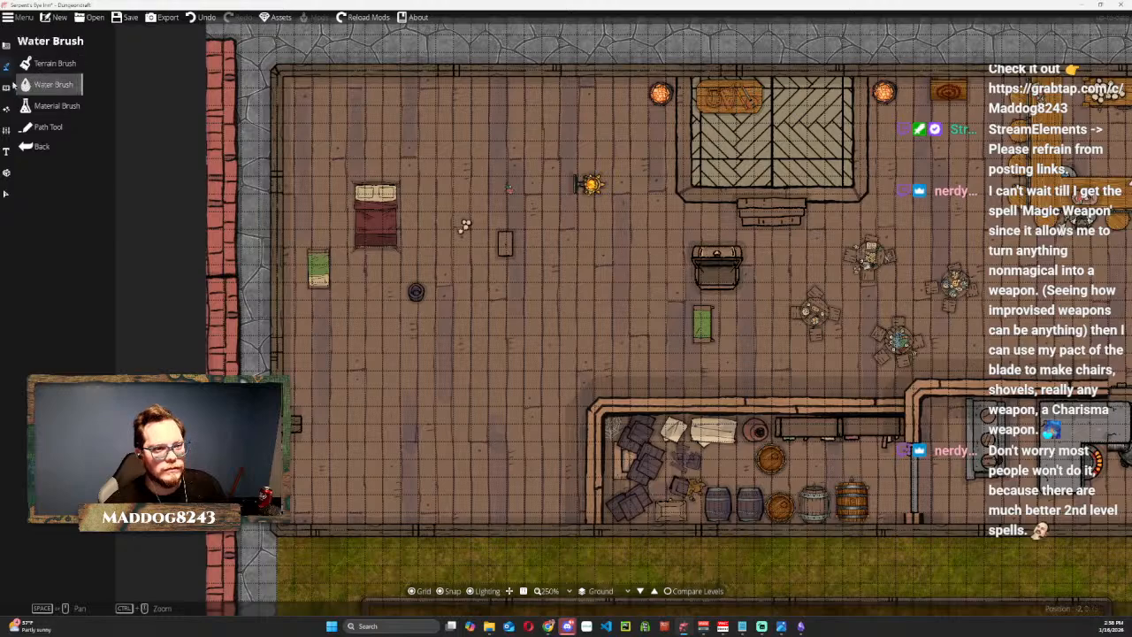
left_click(44, 84)
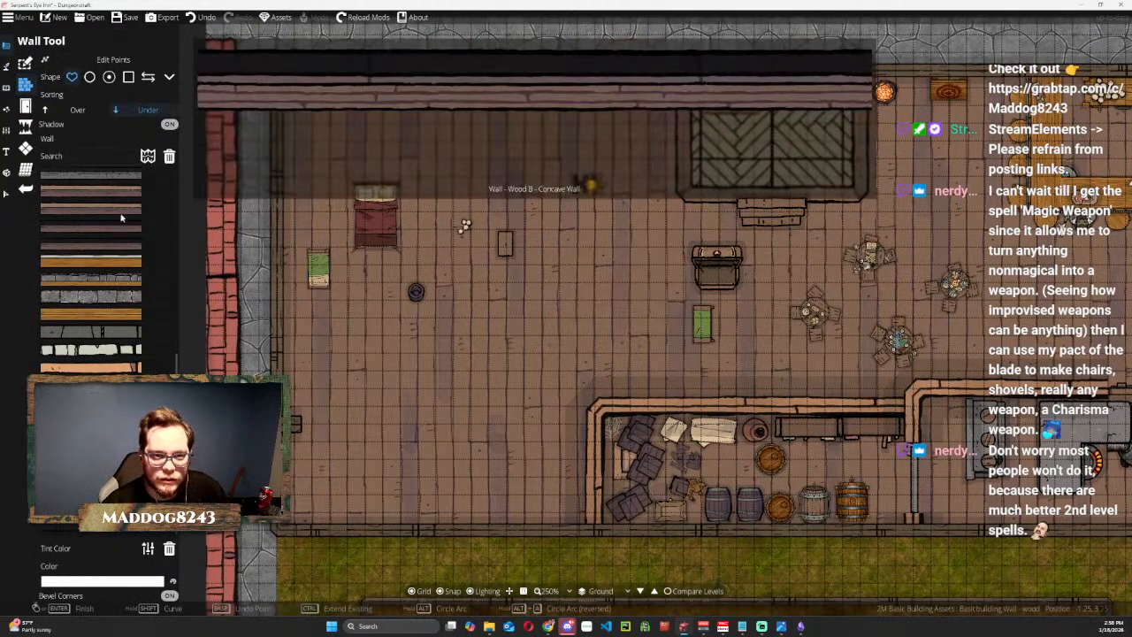
scroll(120, 213, "down", 5)
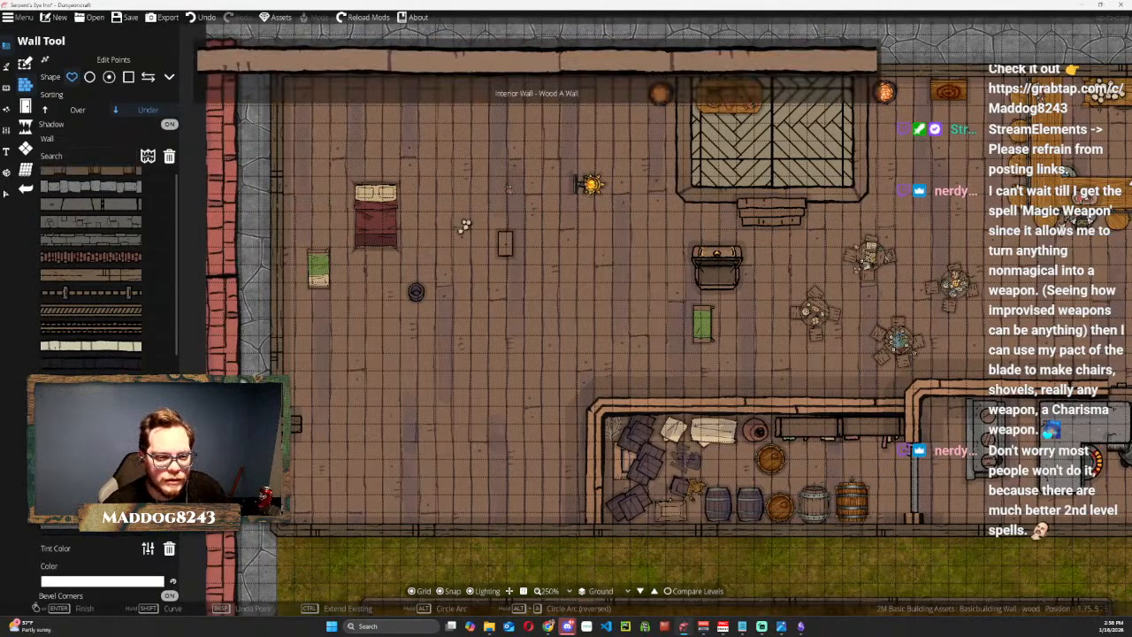
left_click(91, 274)
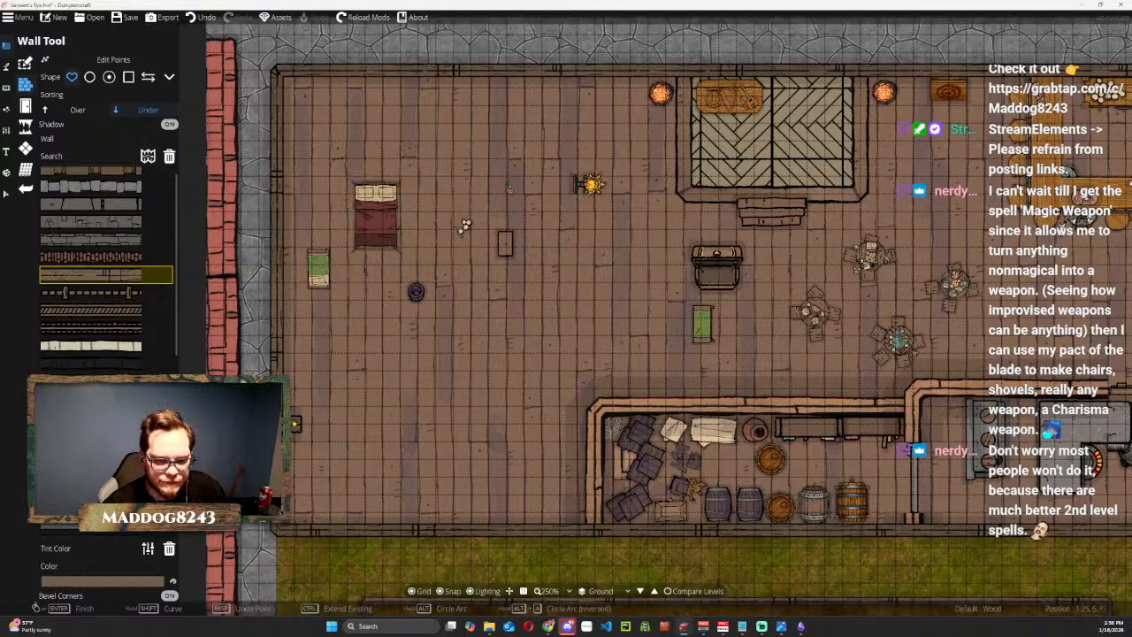
left_click(293, 428)
left_click(345, 425)
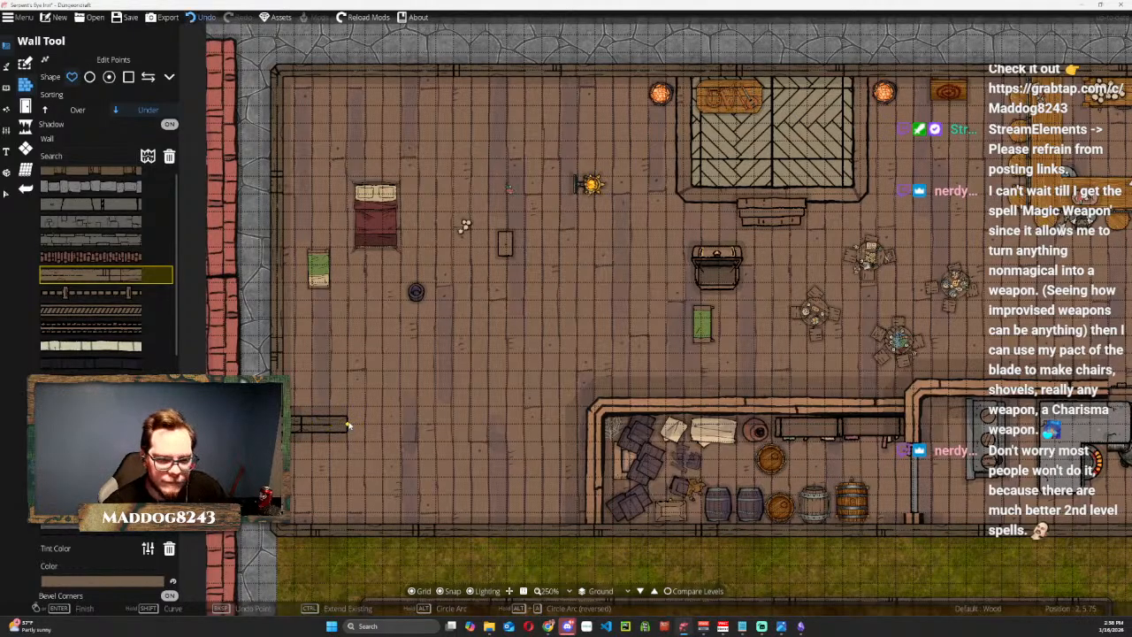
key("ctrl+z")
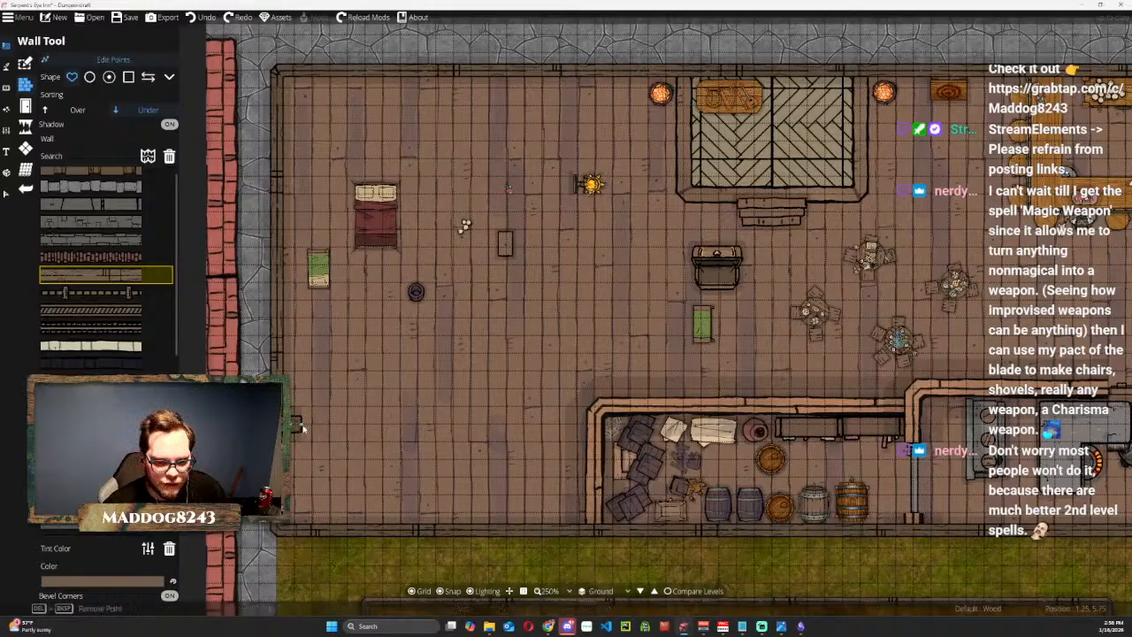
left_click(453, 424)
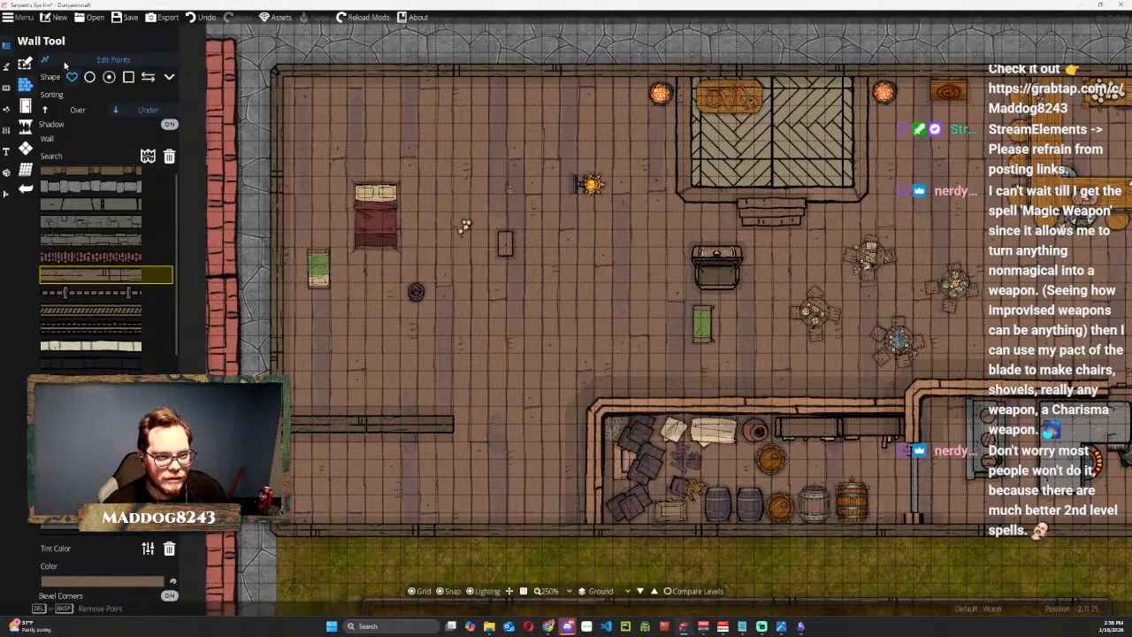
Look through the Layers Panel entries and the selection layer filter for the new wall segment.
left_click(6, 192)
scroll(359, 428, "up", 4)
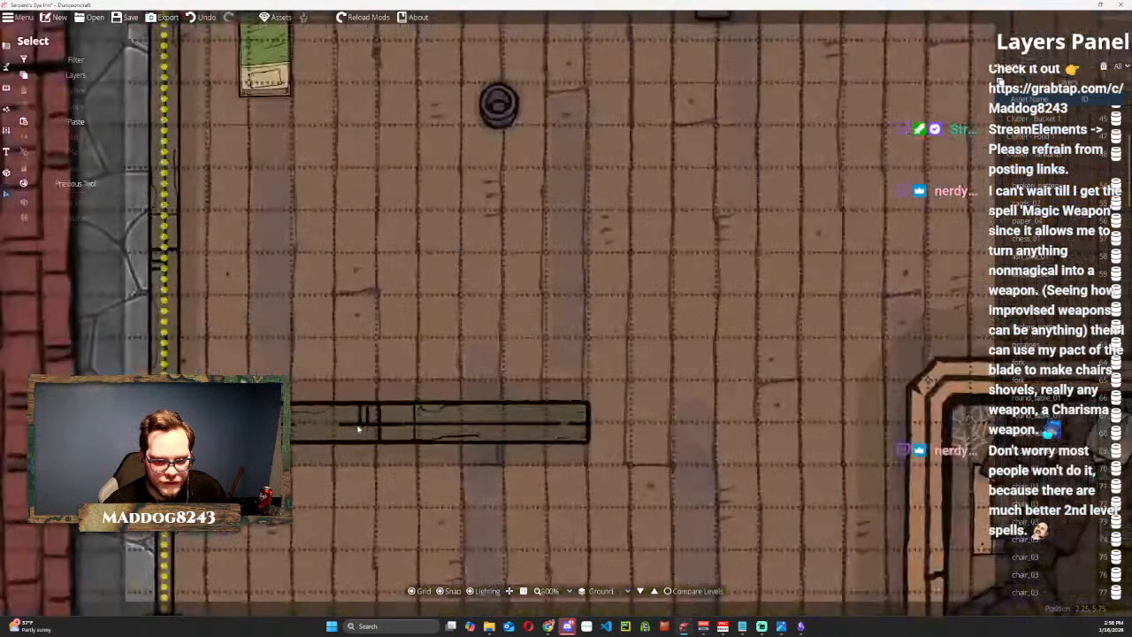
scroll(371, 460, "down", 2)
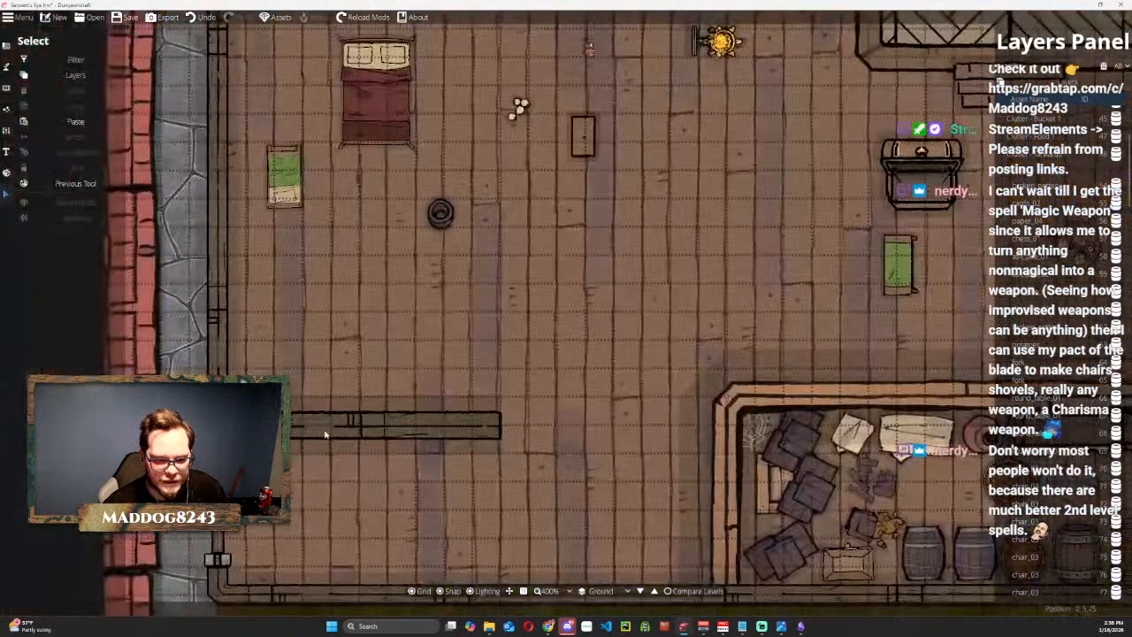
left_click(381, 481)
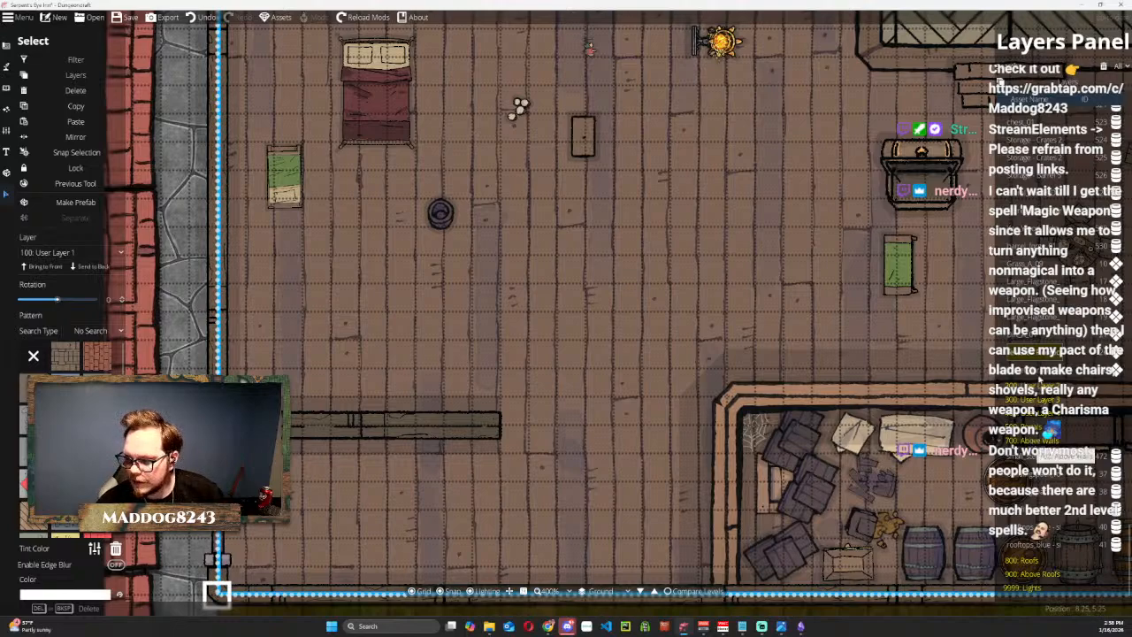
left_click(867, 55)
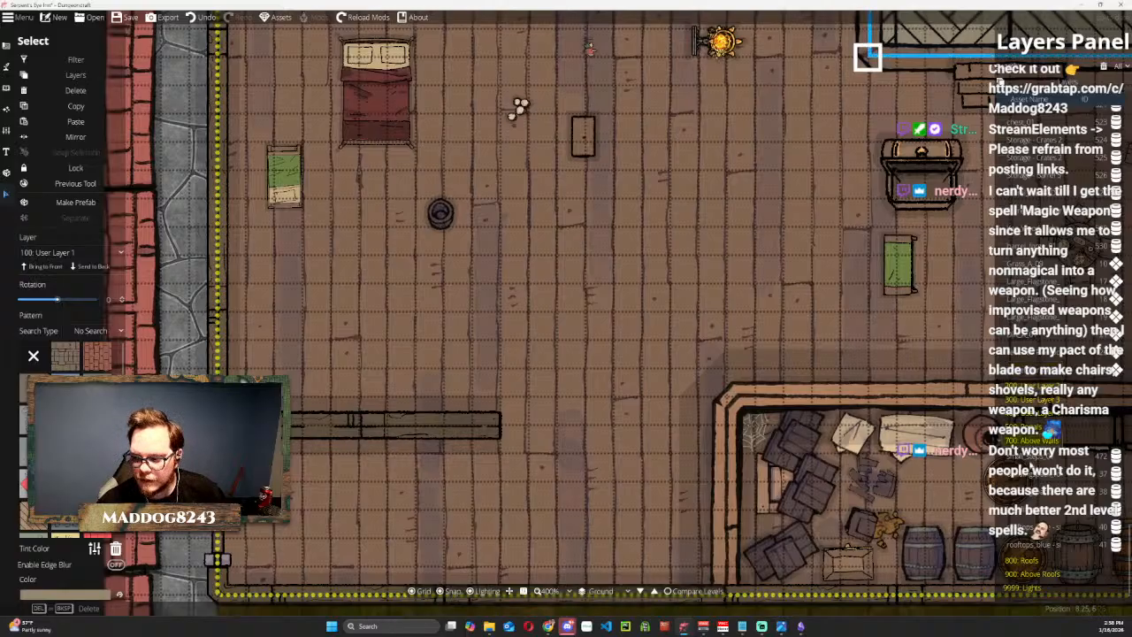
left_click(1031, 459)
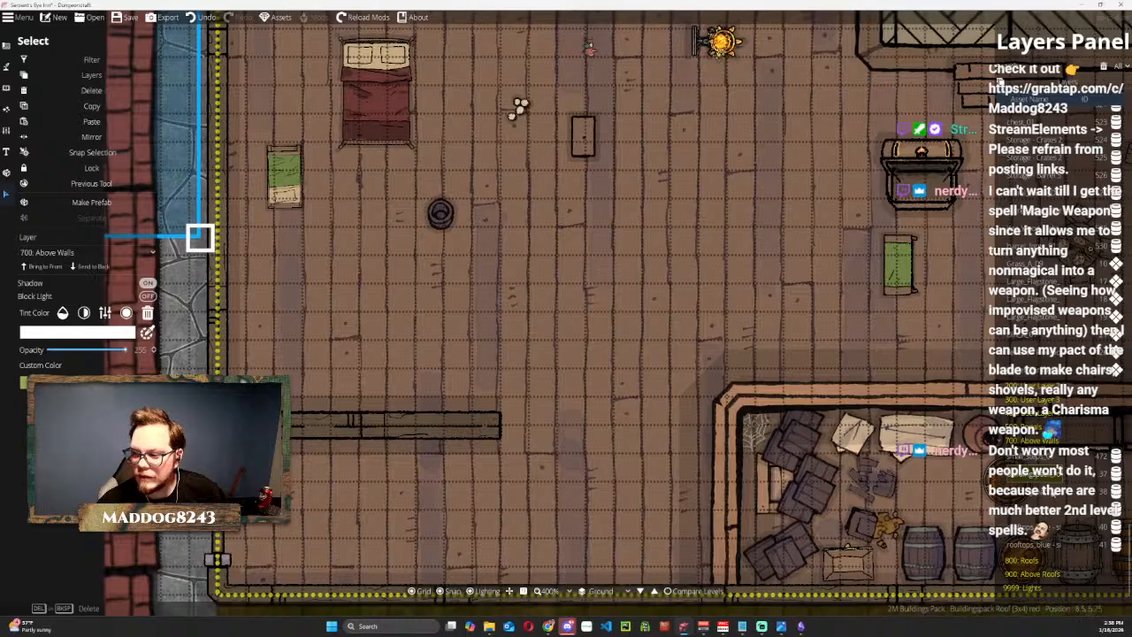
left_click(1039, 517)
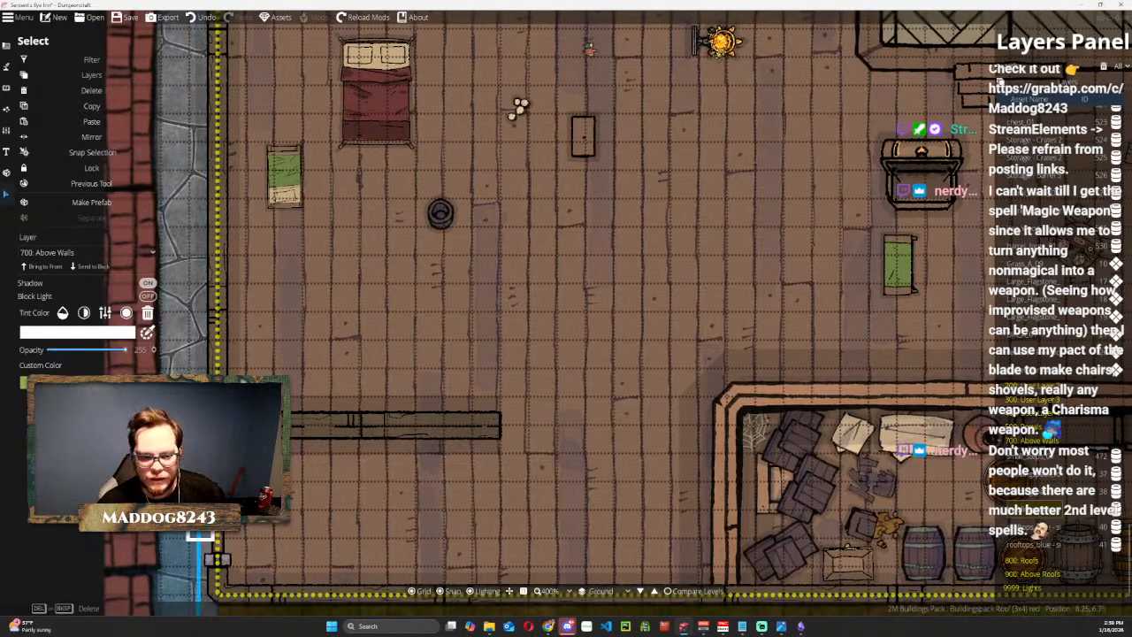
left_click(1039, 529)
scroll(1023, 351, "up", 8)
scroll(1052, 353, "up", 15)
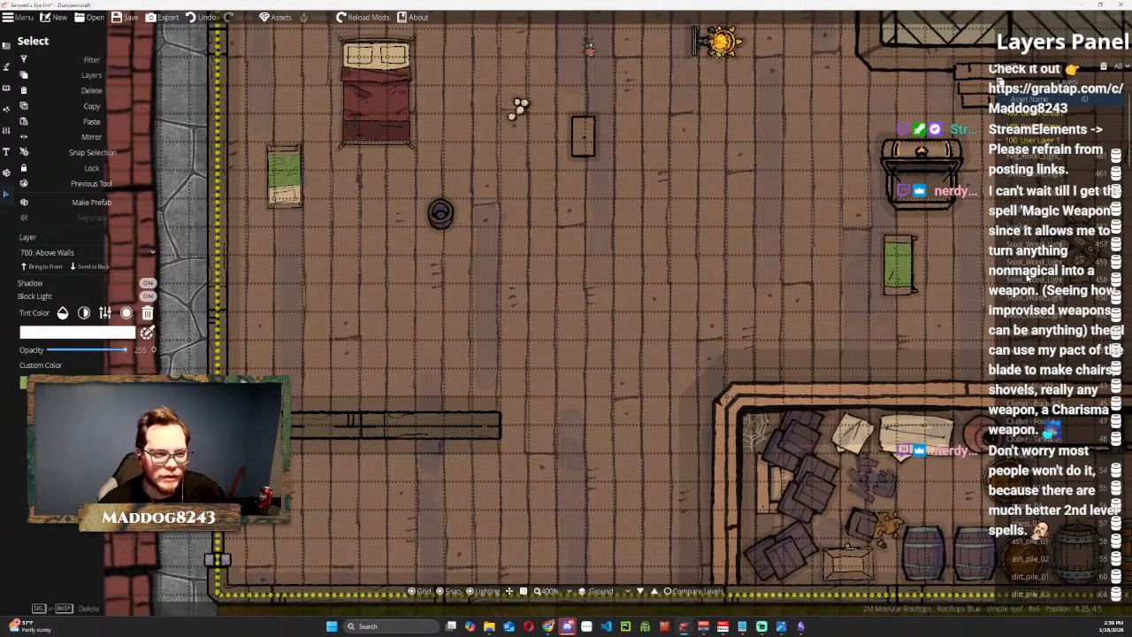
left_click(87, 75)
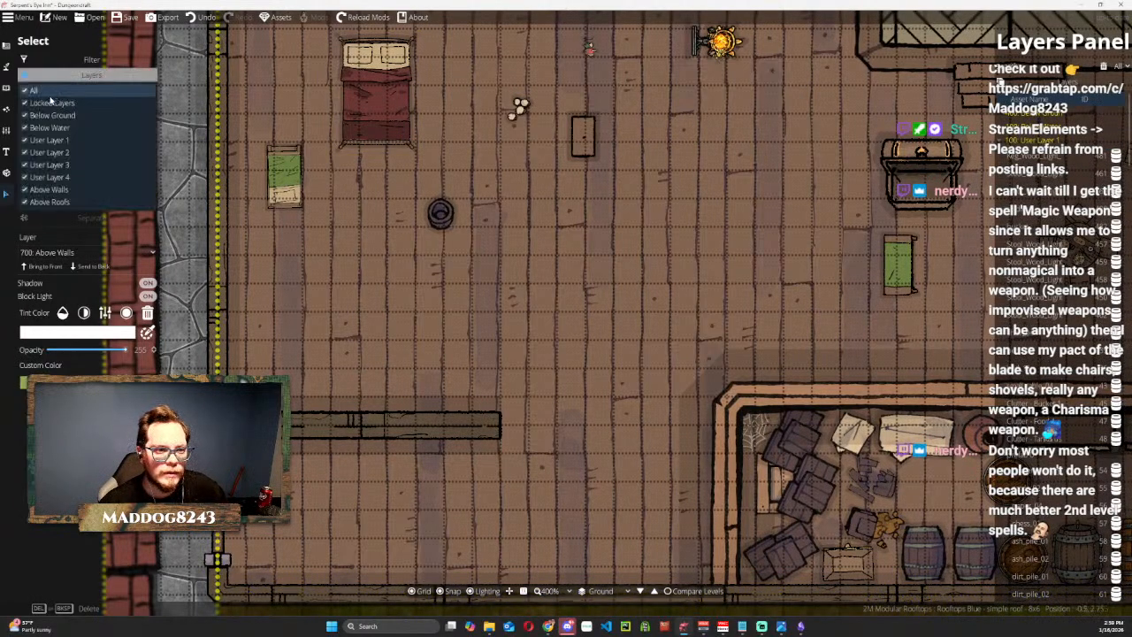
left_click(73, 78)
Try moving the wooden floor pattern northeast and rotating the ground pattern exposed beneath it.
scroll(337, 380, "down", 2)
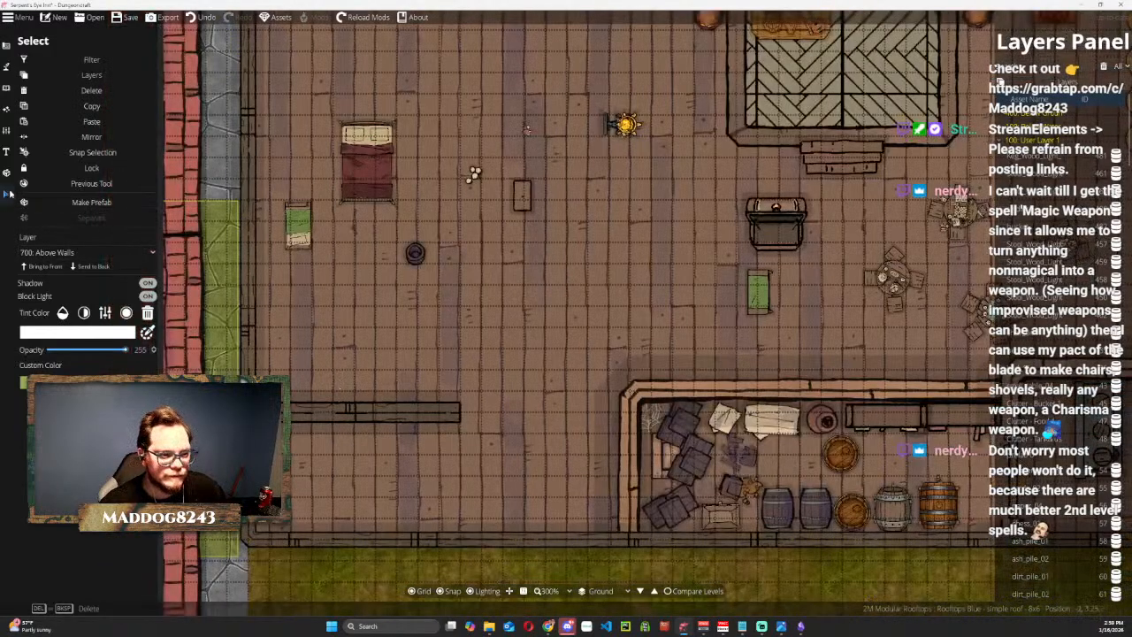
left_click(354, 414)
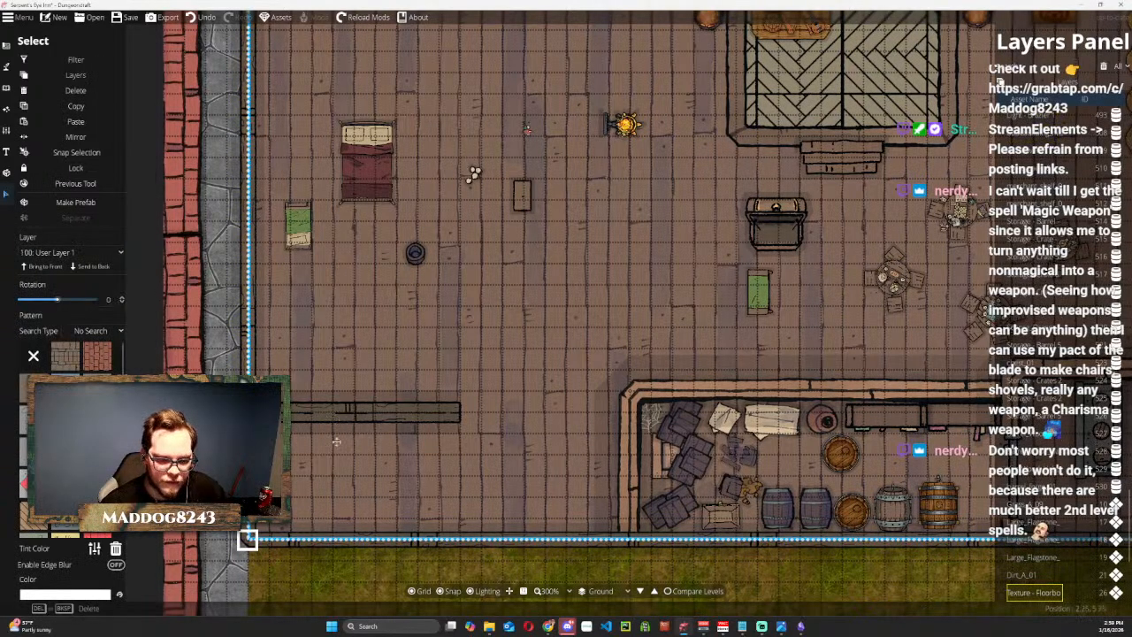
left_click_drag(286, 521, 413, 500)
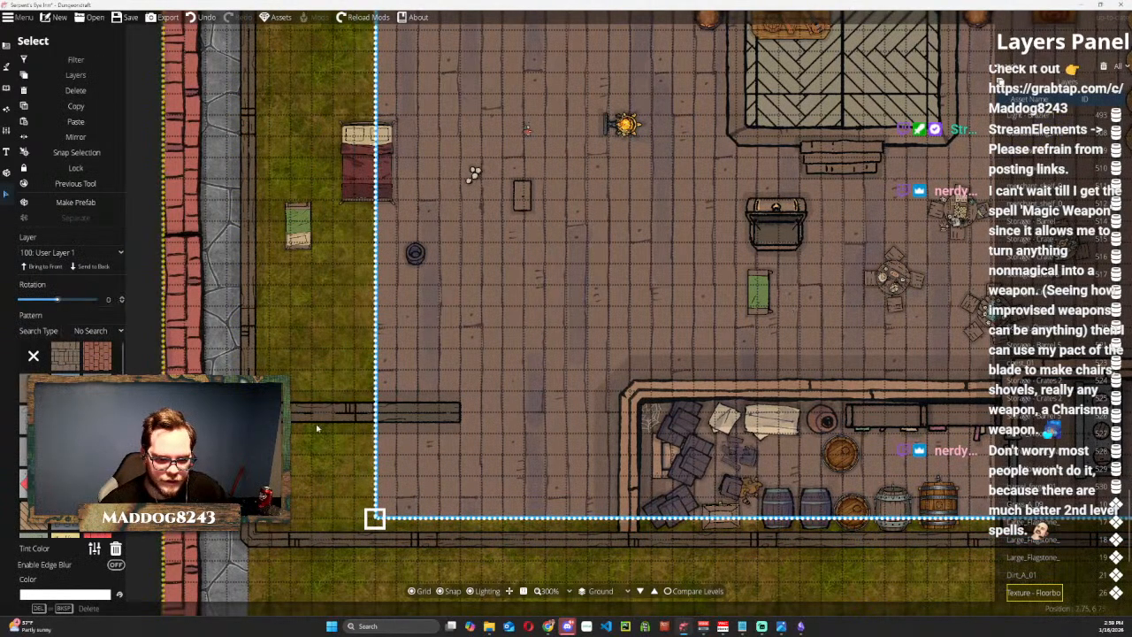
left_click(312, 415)
scroll(313, 525, "down", 8)
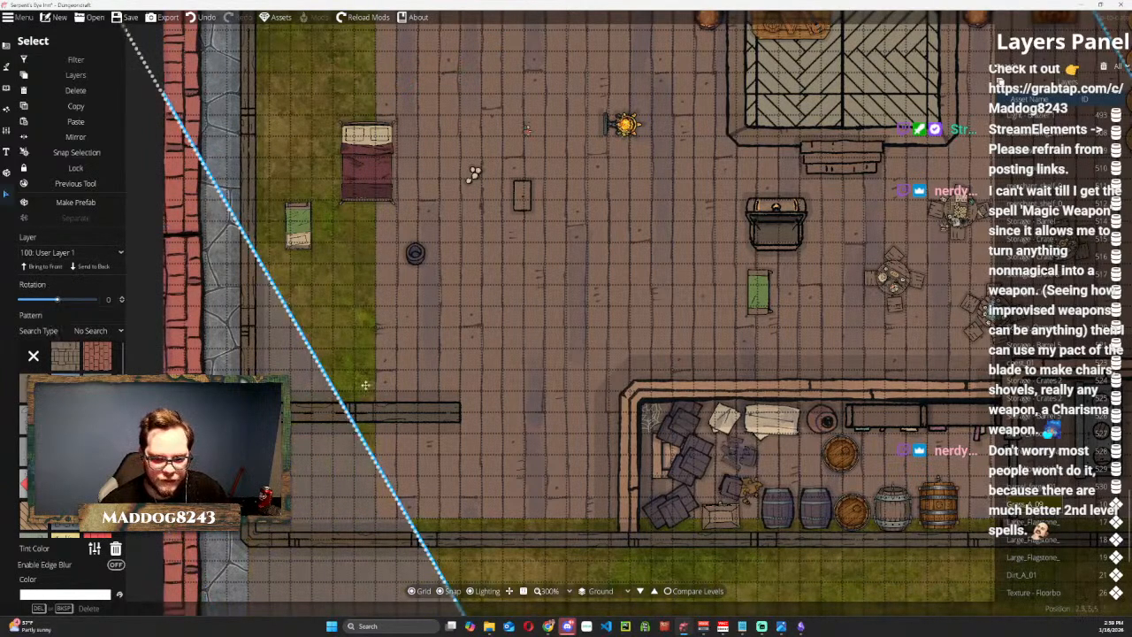
scroll(365, 386, "down", 5)
Undo the recent moves and rotations of the floor and ground patterns and clear the selection.
key("ctrl+z")
key("ctrl+z")
key("ctrl+z")
key("ctrl+z")
key("ctrl+z")
key("ctrl+z")
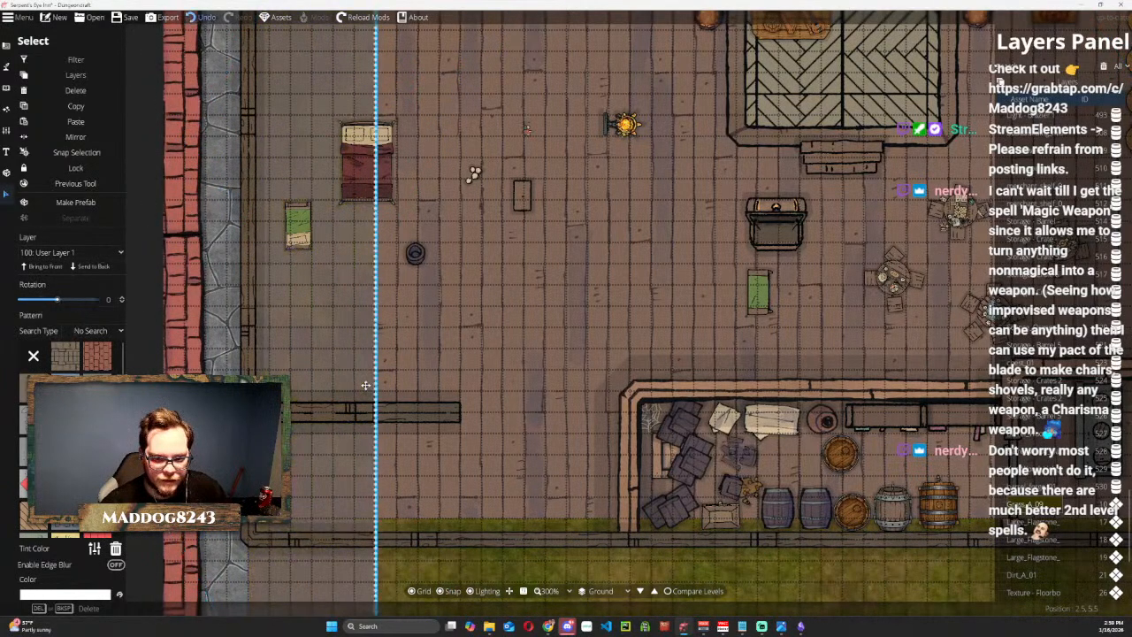
key("ctrl+z")
key("ctrl+z")
key("ctrl+z")
key("ctrl+z")
key("ctrl+z")
key("ctrl+z")
key("ctrl+z")
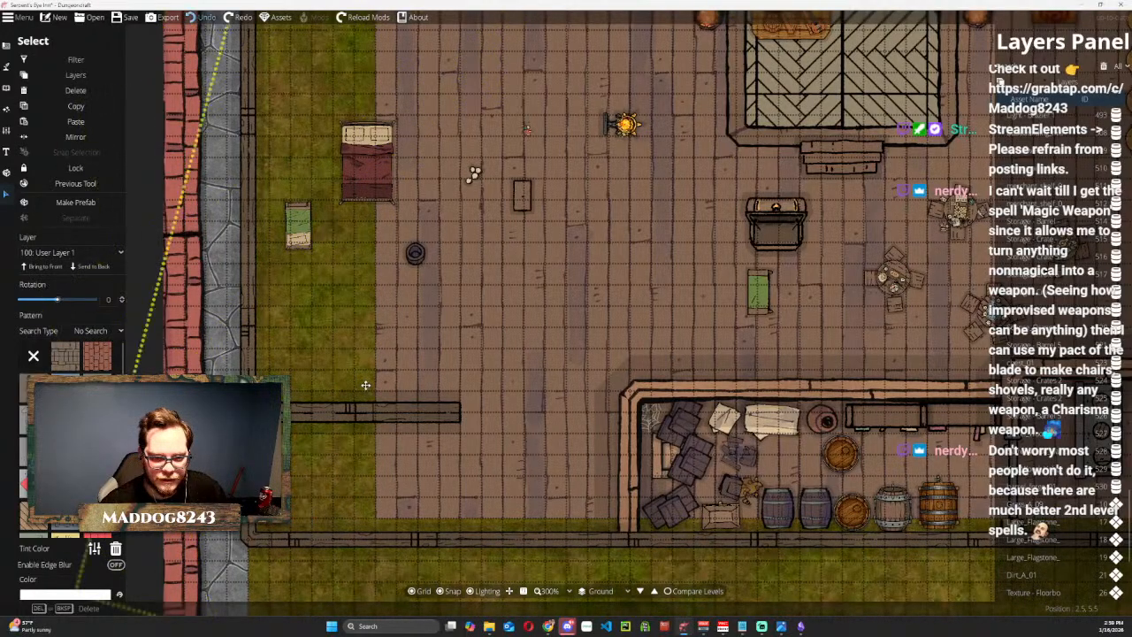
key("ctrl+z")
key("ctrl+z")
key("ctrl+z")
key("ctrl+z")
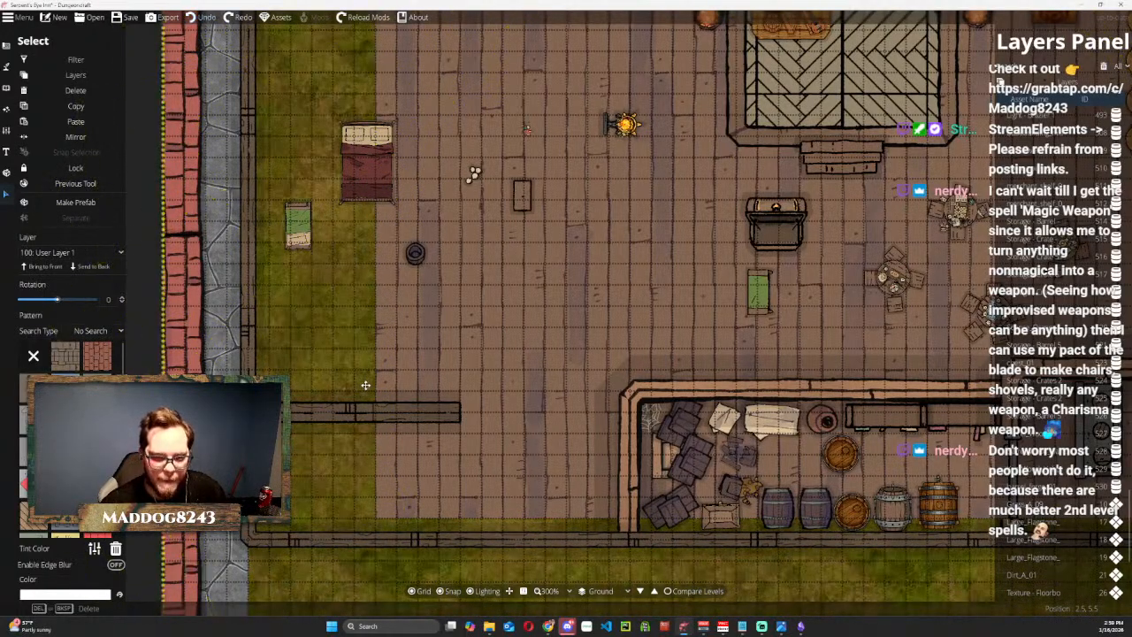
key("ctrl+z")
key("ctrl+z")
key("ctrl+z")
key("ctrl+z")
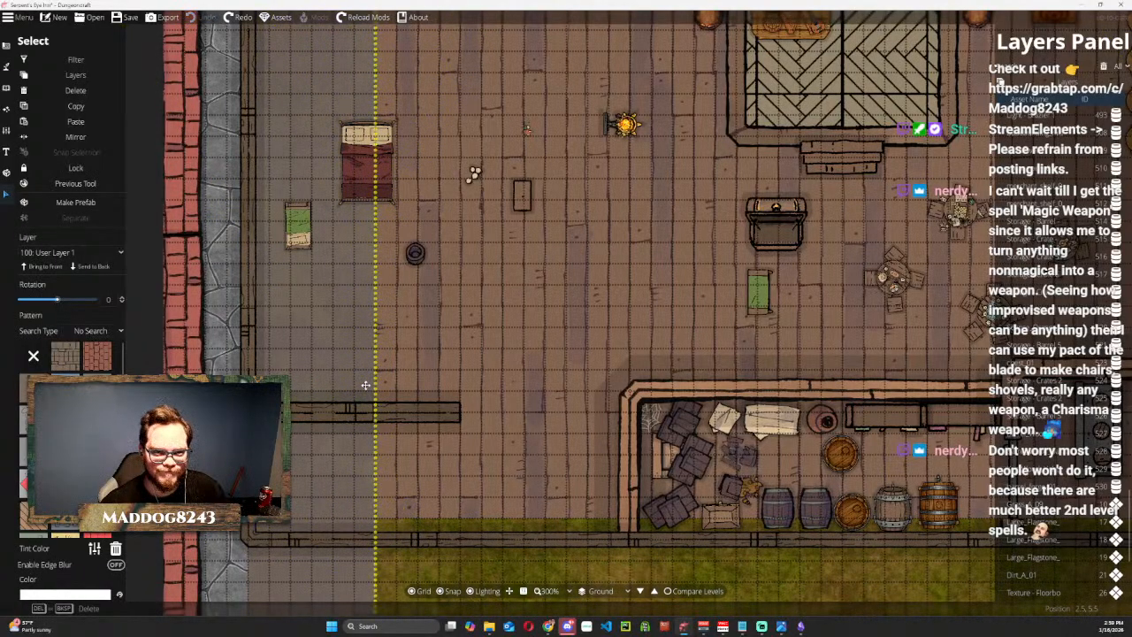
key("Escape")
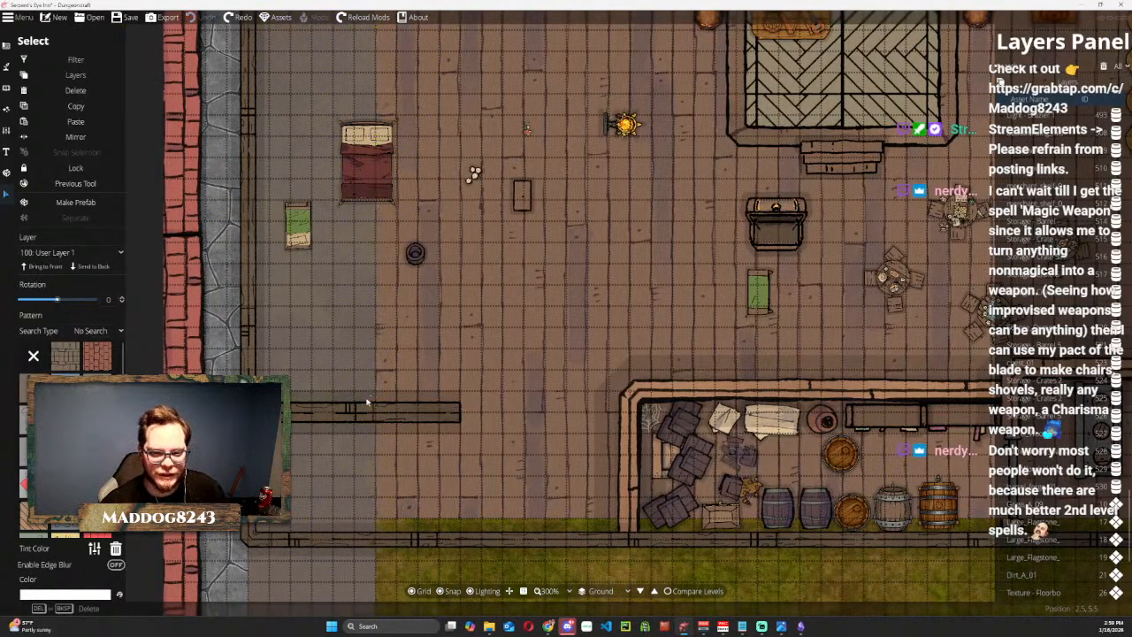
Restore the grass pattern south of the inn, move the wooden floor back into line with the outer walls, and deselect it.
scroll(340, 388, "down", 5)
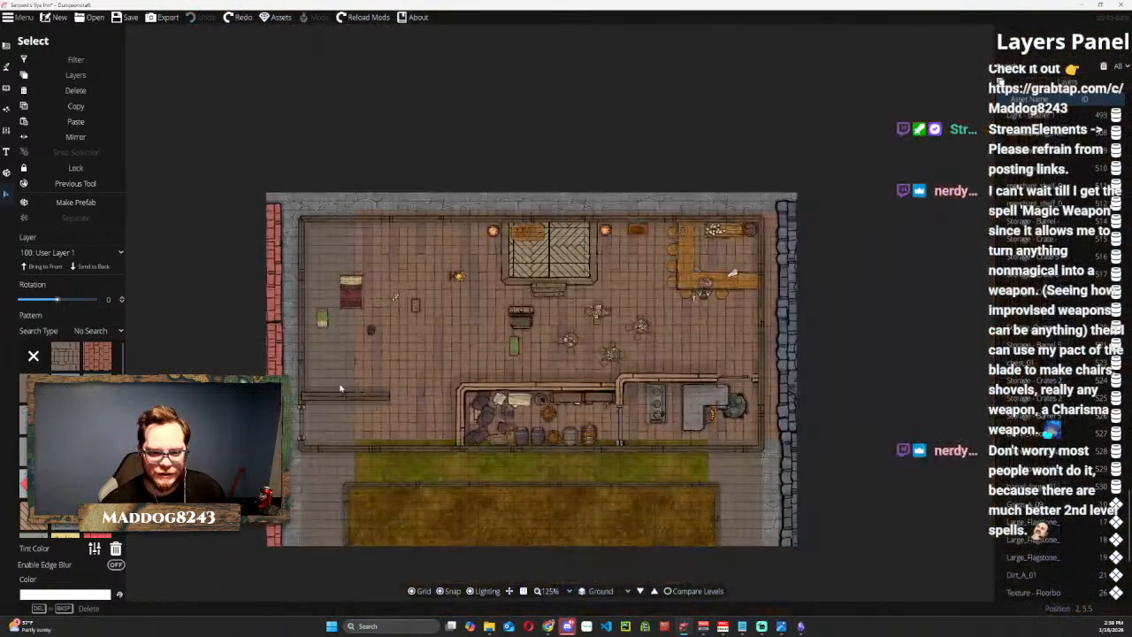
left_click(404, 457)
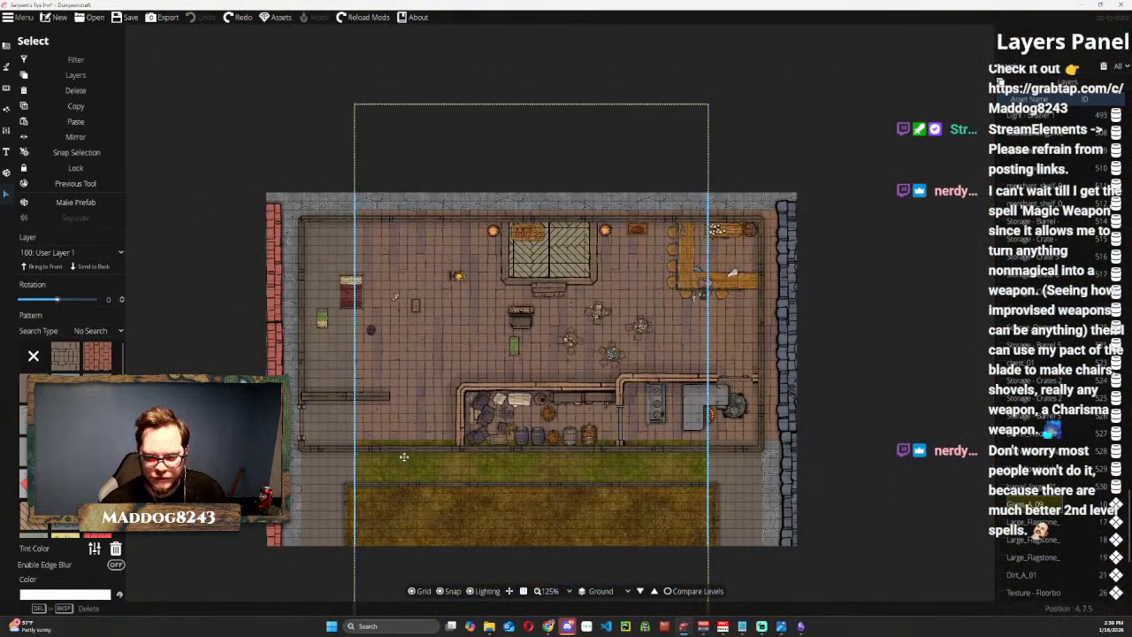
scroll(404, 457, "up", 4)
scroll(404, 457, "down", 2)
scroll(405, 458, "up", 2)
scroll(404, 458, "down", 1)
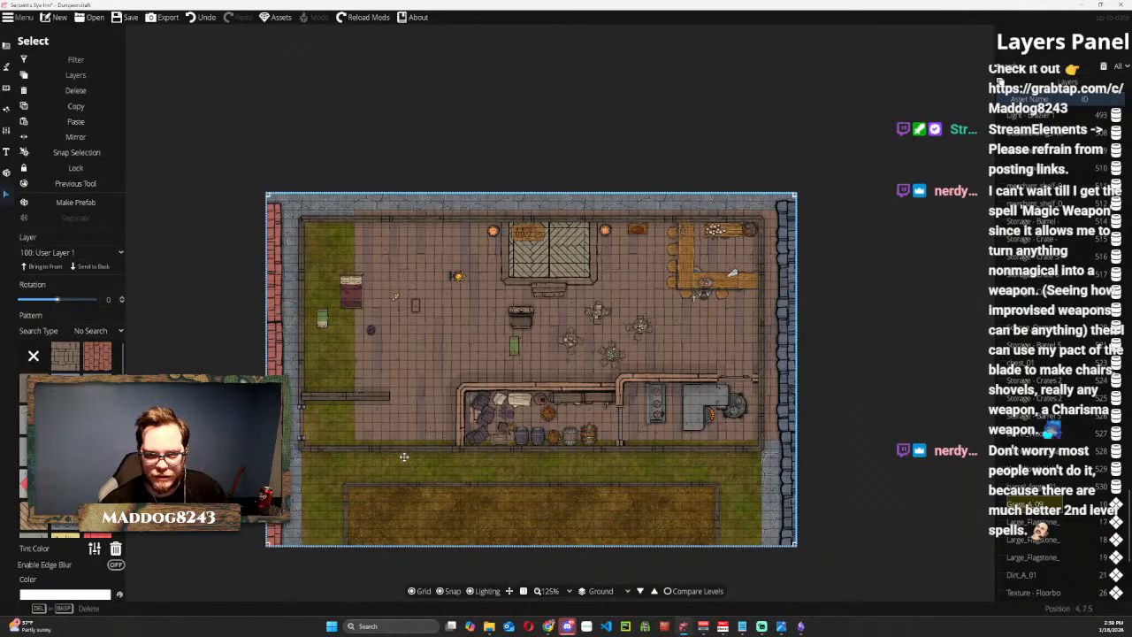
left_click(384, 353)
left_click_drag(384, 353, 358, 356)
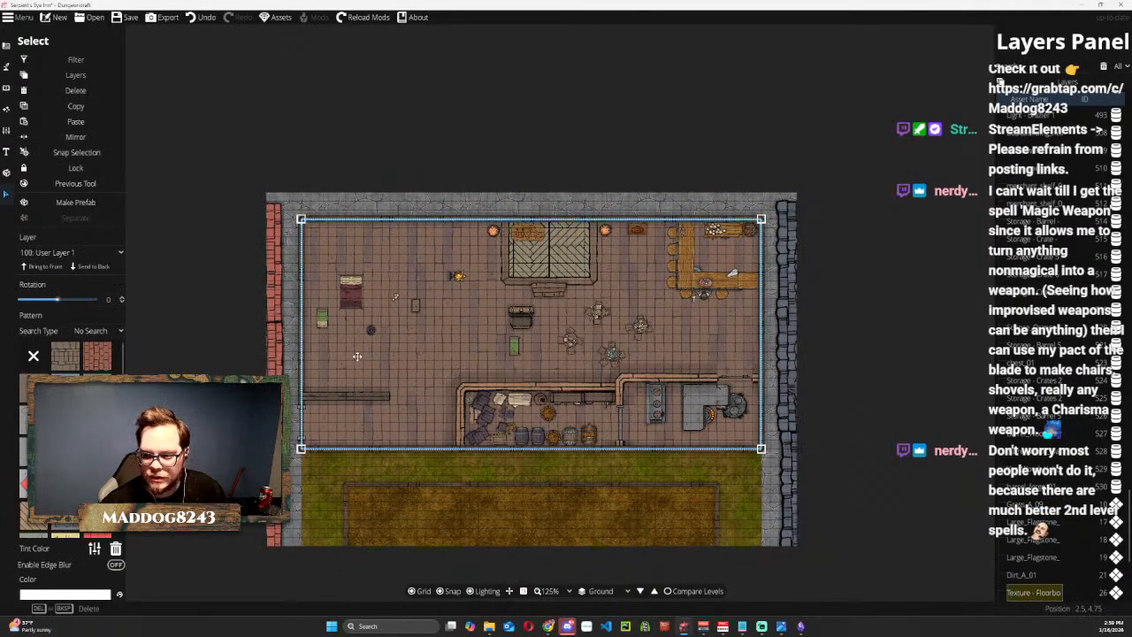
left_click(884, 294)
left_click(656, 101)
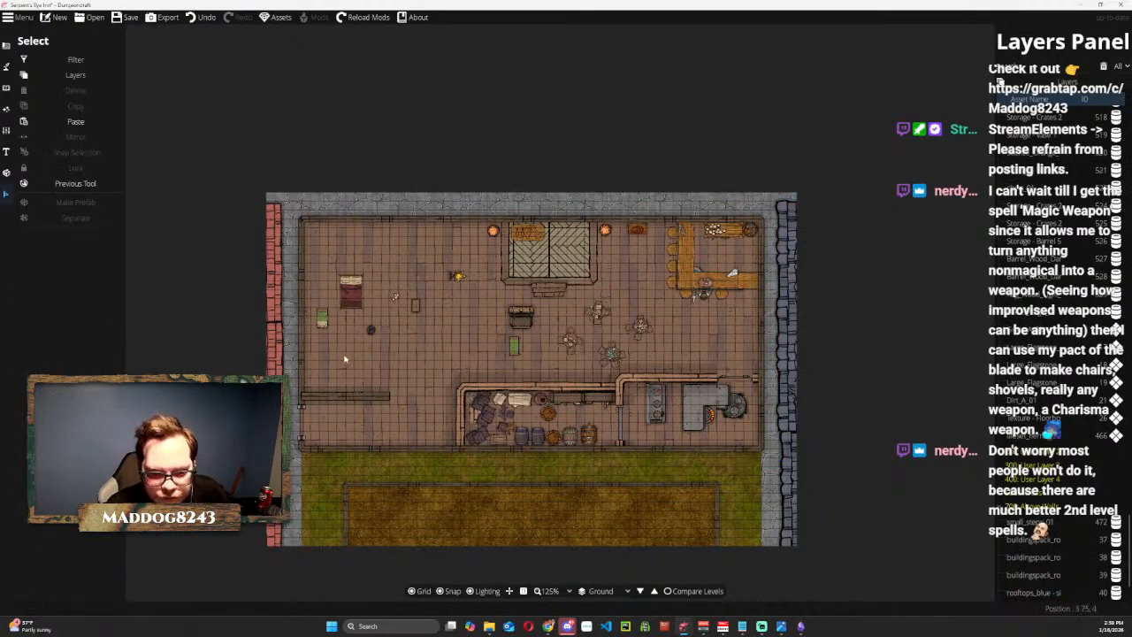
Delete the Wood wall running east from the southern part of the west wall by removing its point with the Wall Tool.
scroll(334, 389, "up", 4)
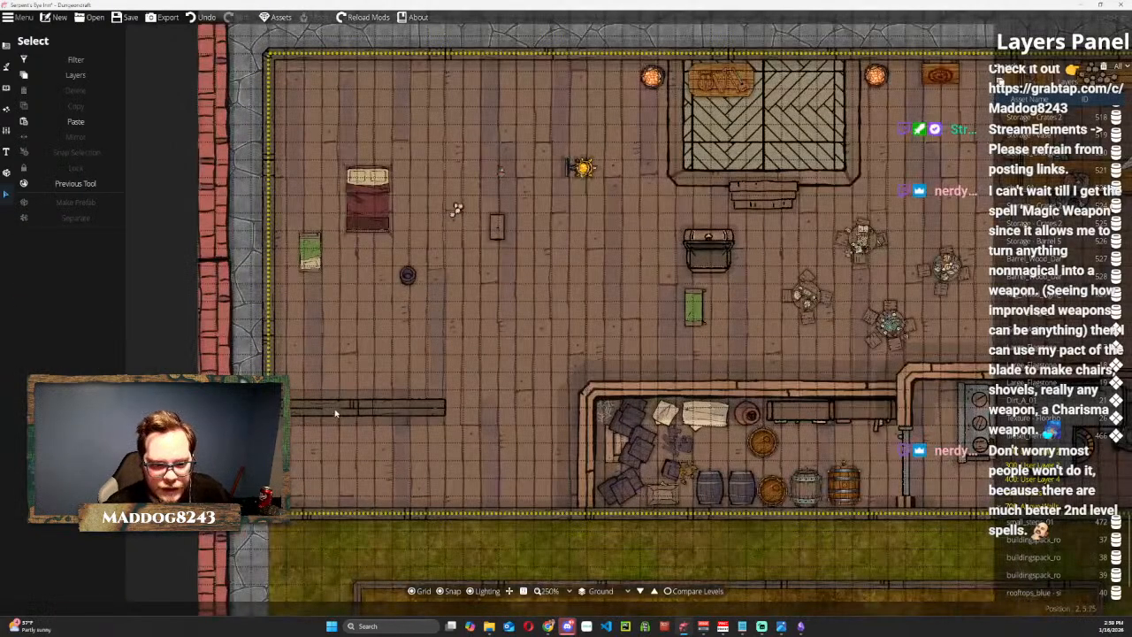
left_click(335, 413)
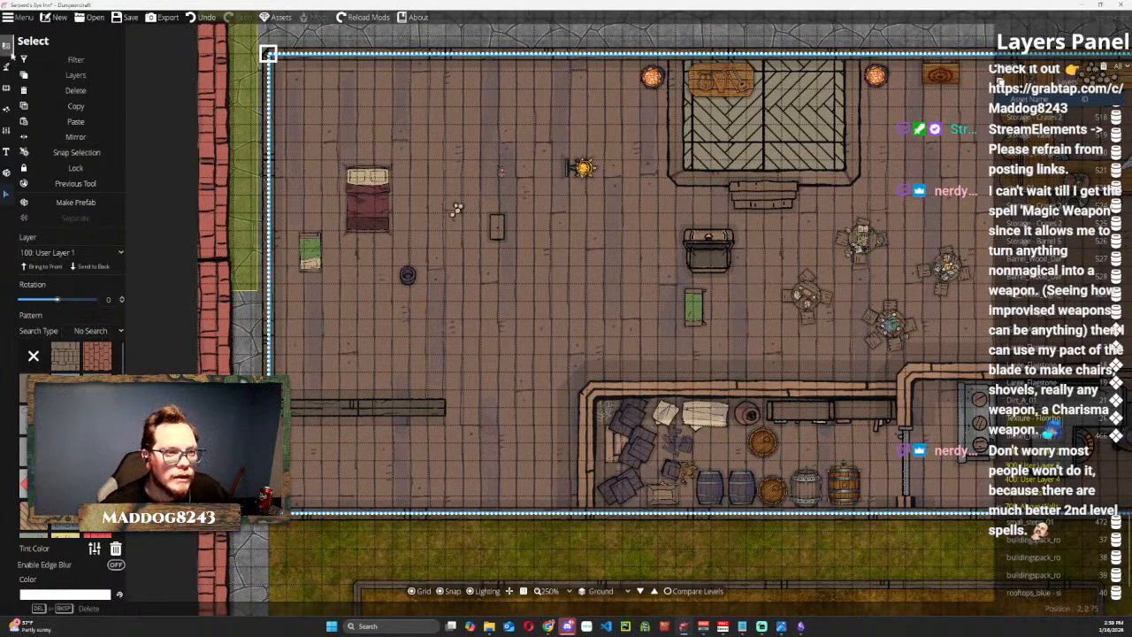
left_click(11, 57)
left_click(53, 82)
left_click(110, 59)
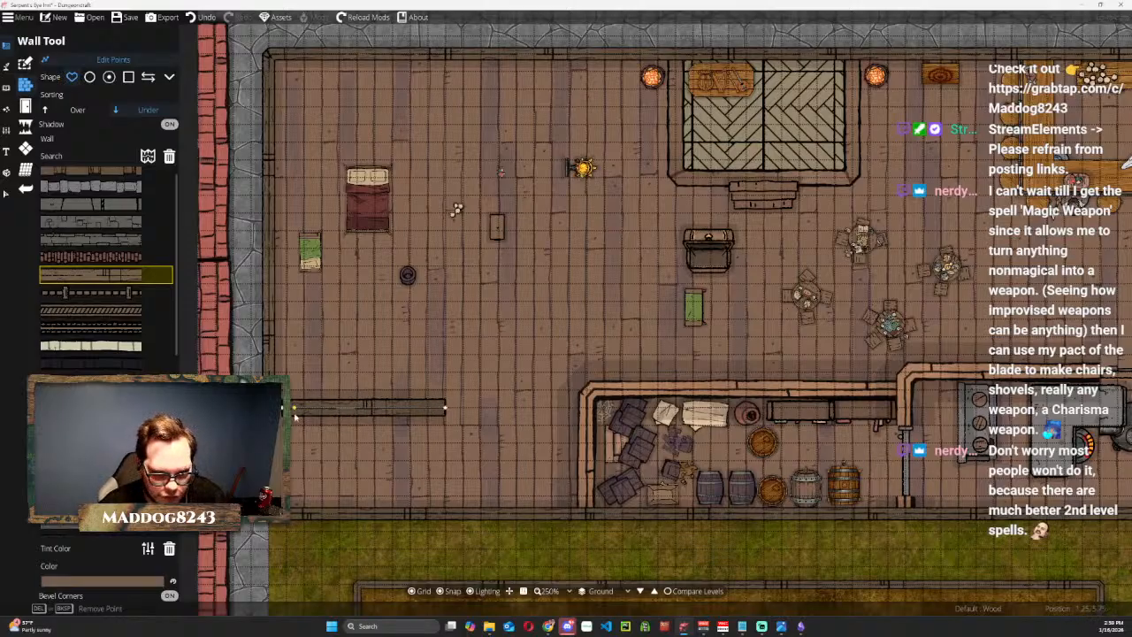
key("Delete")
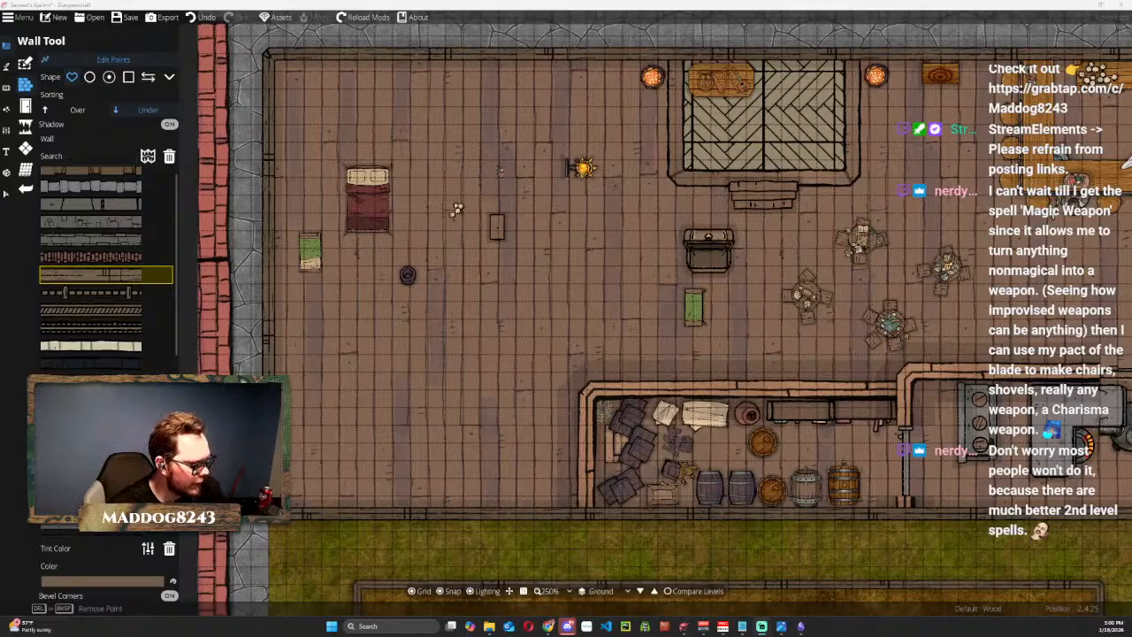
key("super+d")
key("super+d")
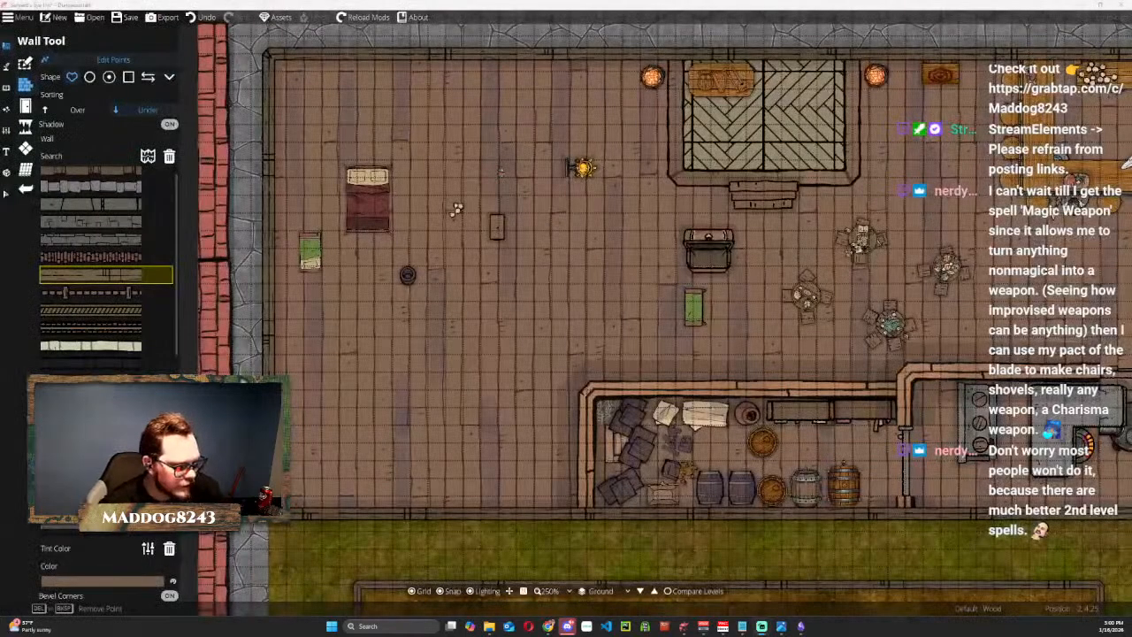
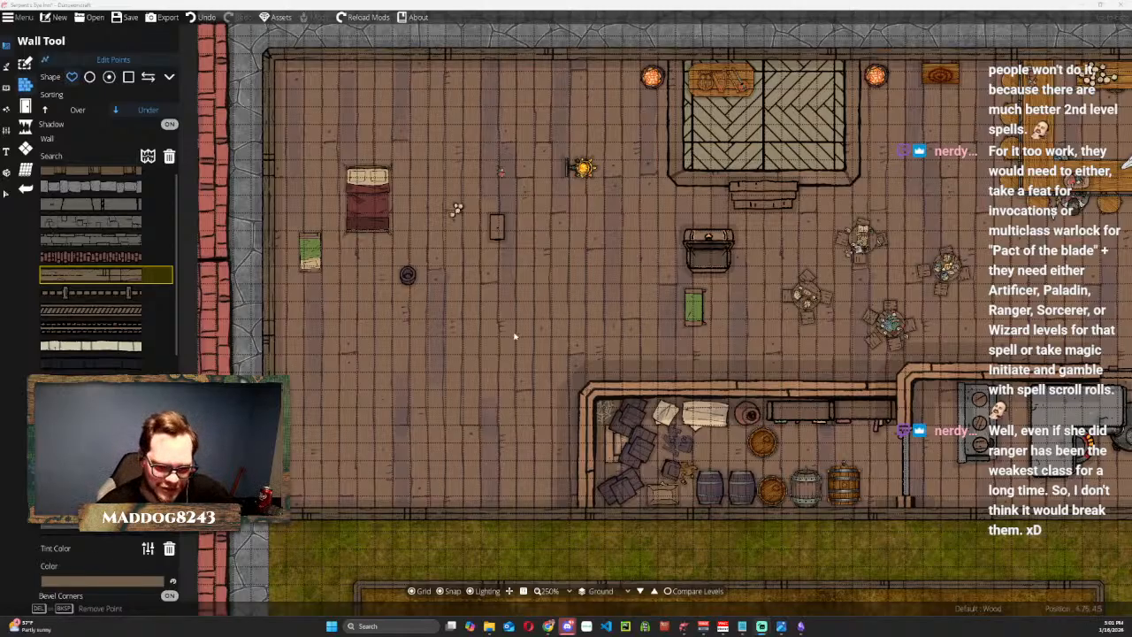
Place a Door 10 portal in the inn's north wall, west of the stage, using the Portal Tool.
scroll(595, 330, "up", 1)
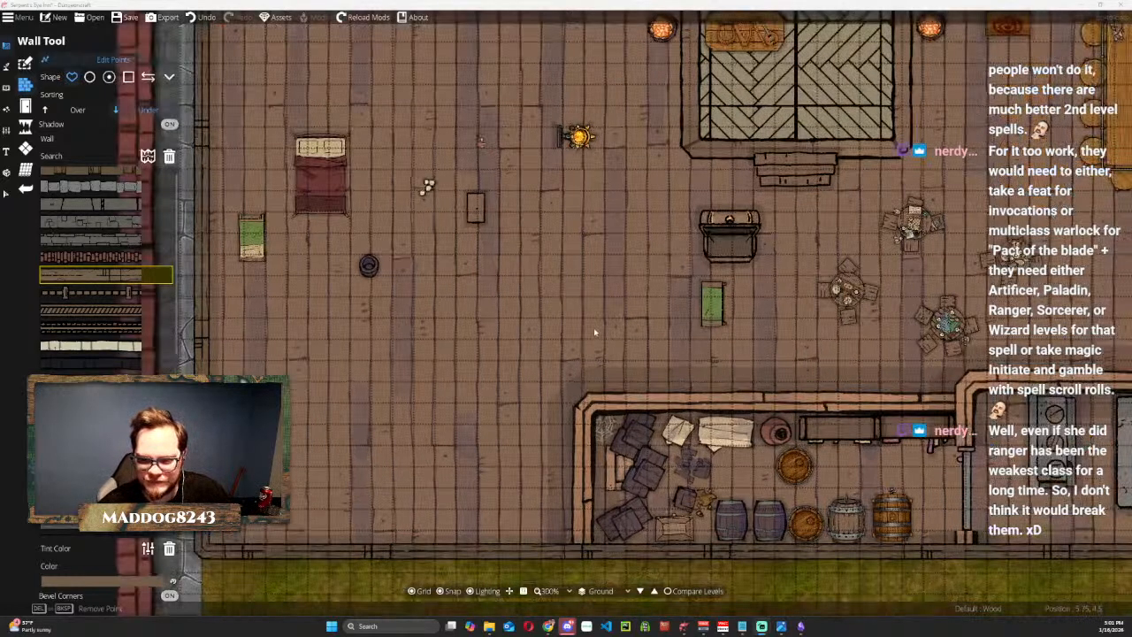
left_click_drag(584, 333, 622, 356)
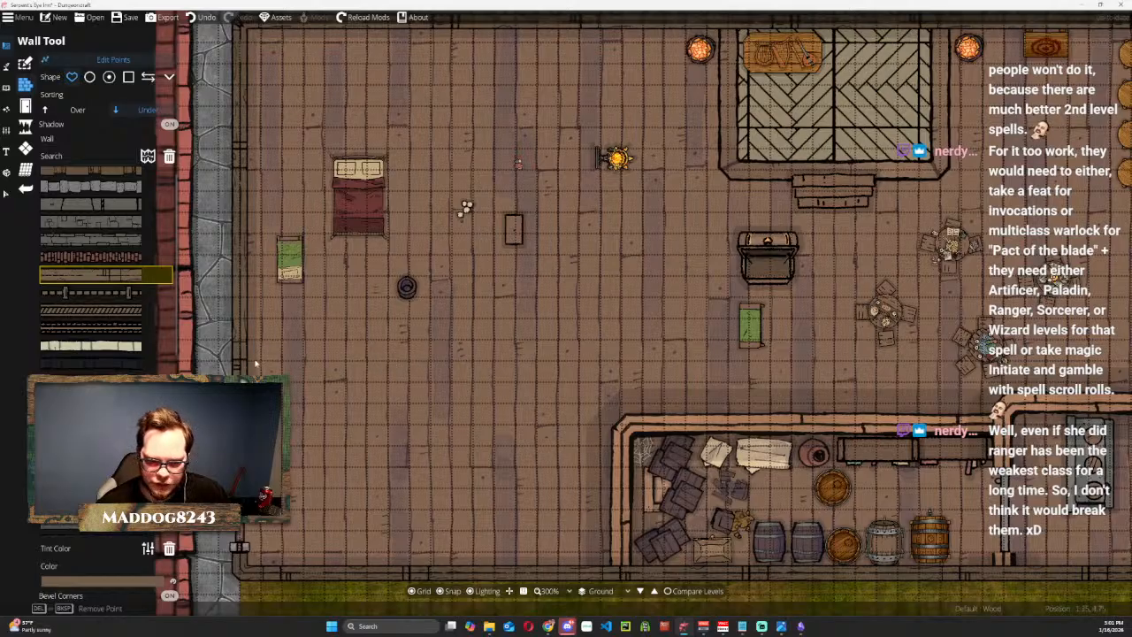
scroll(476, 355, "down", 1)
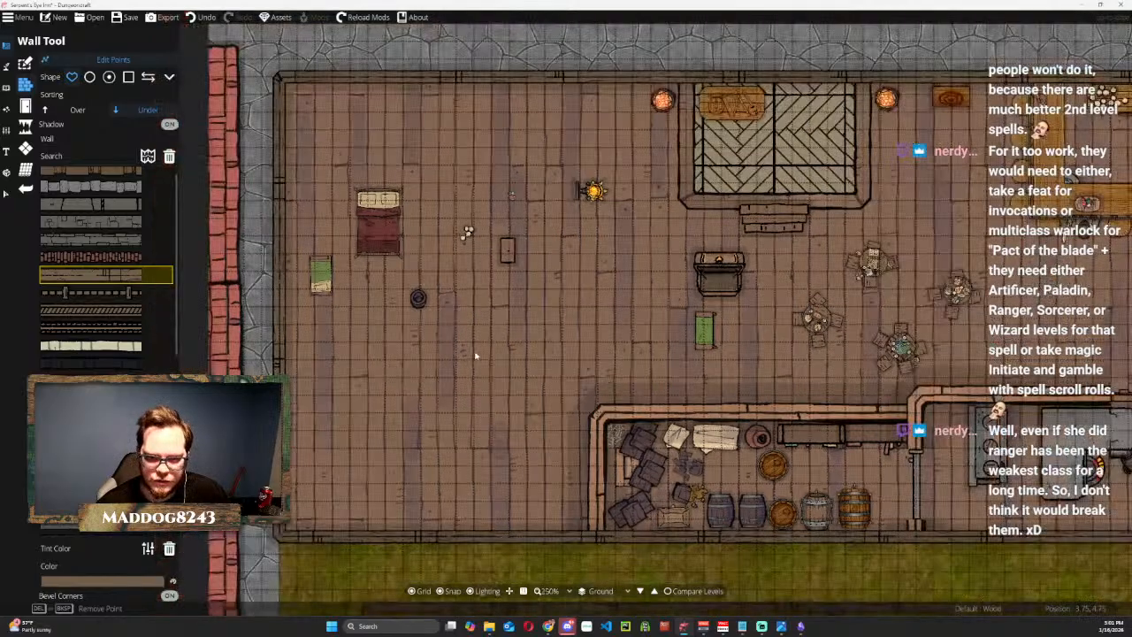
left_click_drag(501, 340, 461, 491)
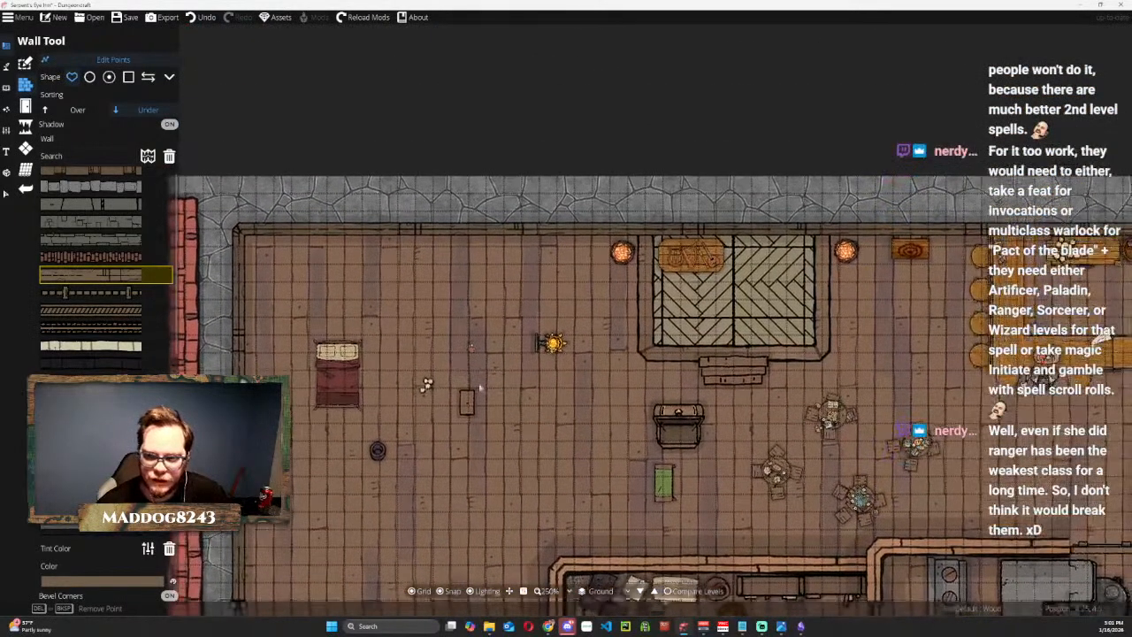
left_click(6, 65)
left_click(6, 88)
left_click(6, 46)
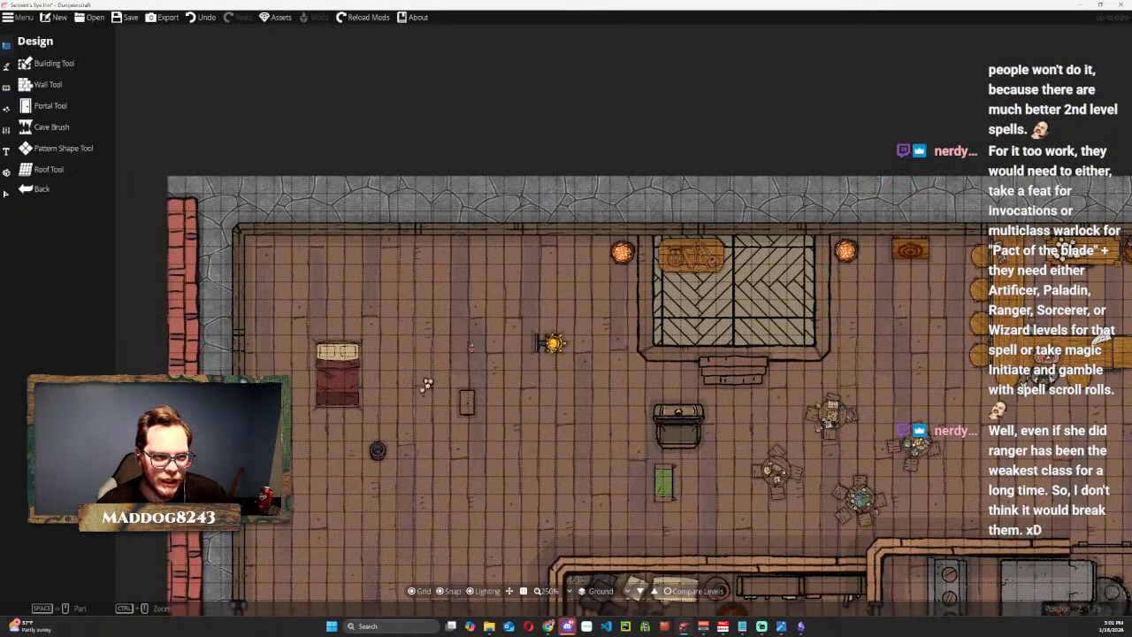
left_click(59, 107)
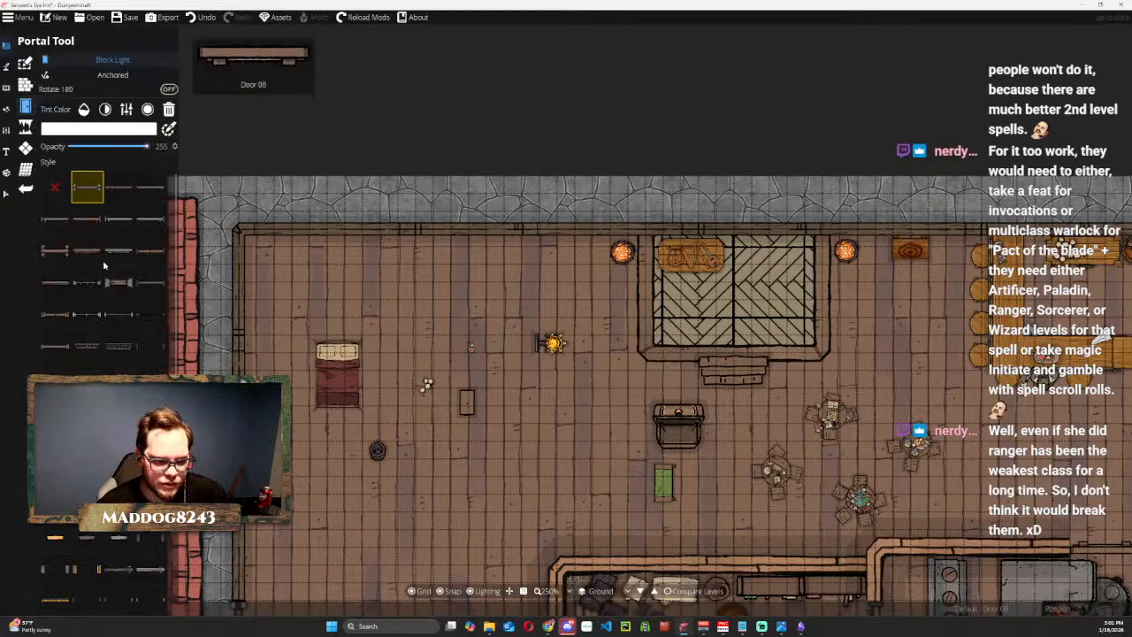
left_click(150, 252)
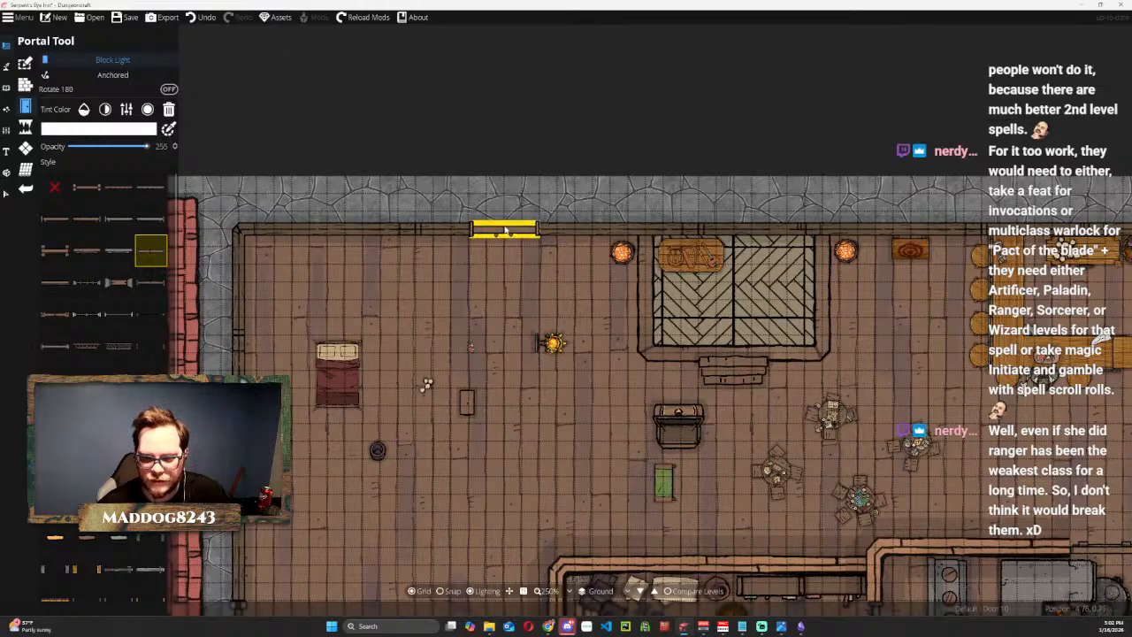
left_click(505, 230)
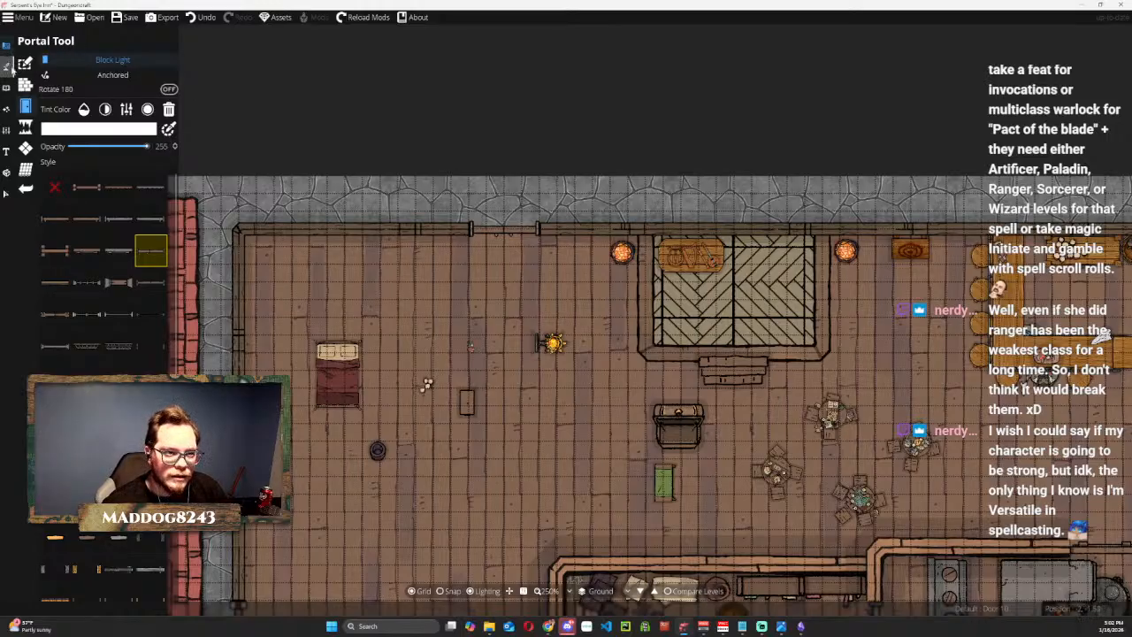
Choose Wood 04 as the wall style for the Wall Tool and turn snapping on.
left_click(8, 68)
left_click(8, 47)
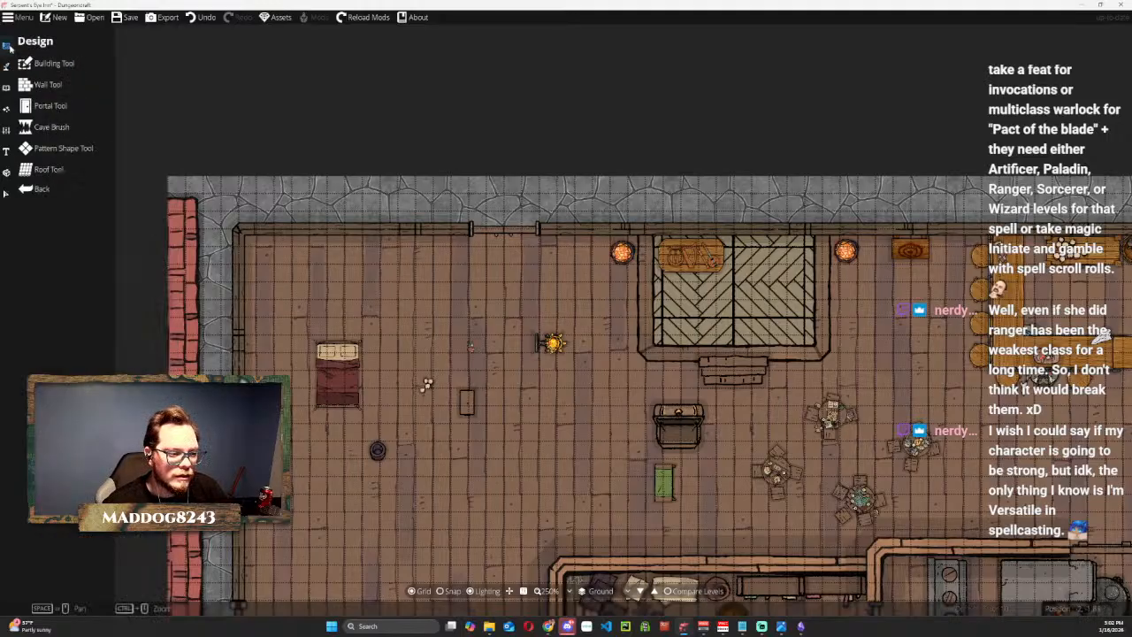
left_click(40, 86)
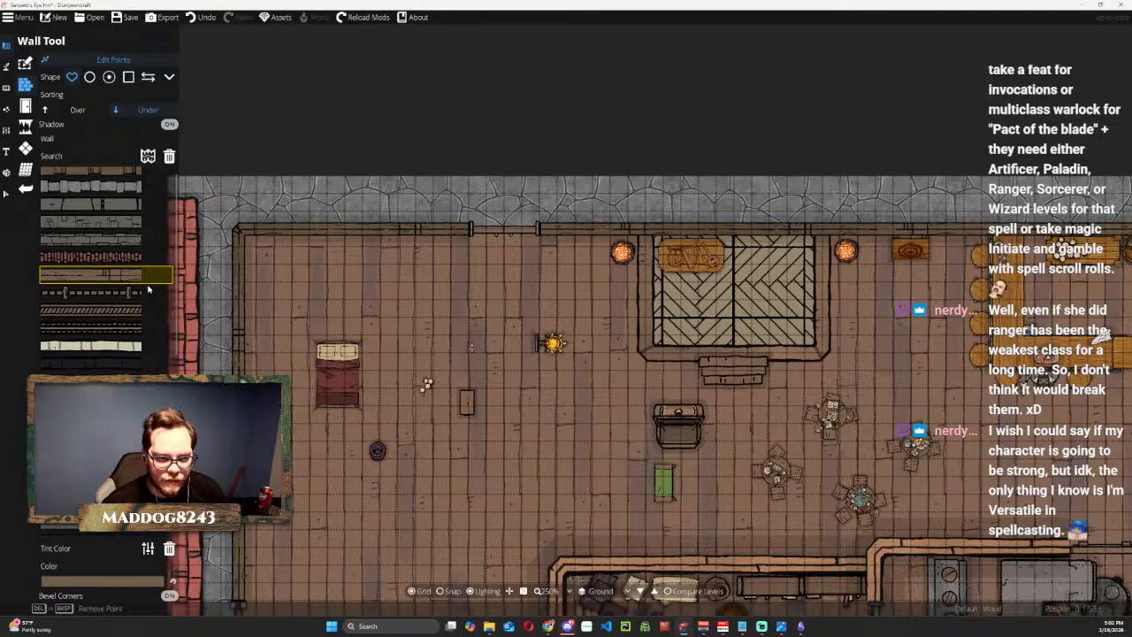
left_click(101, 327)
left_click(237, 230)
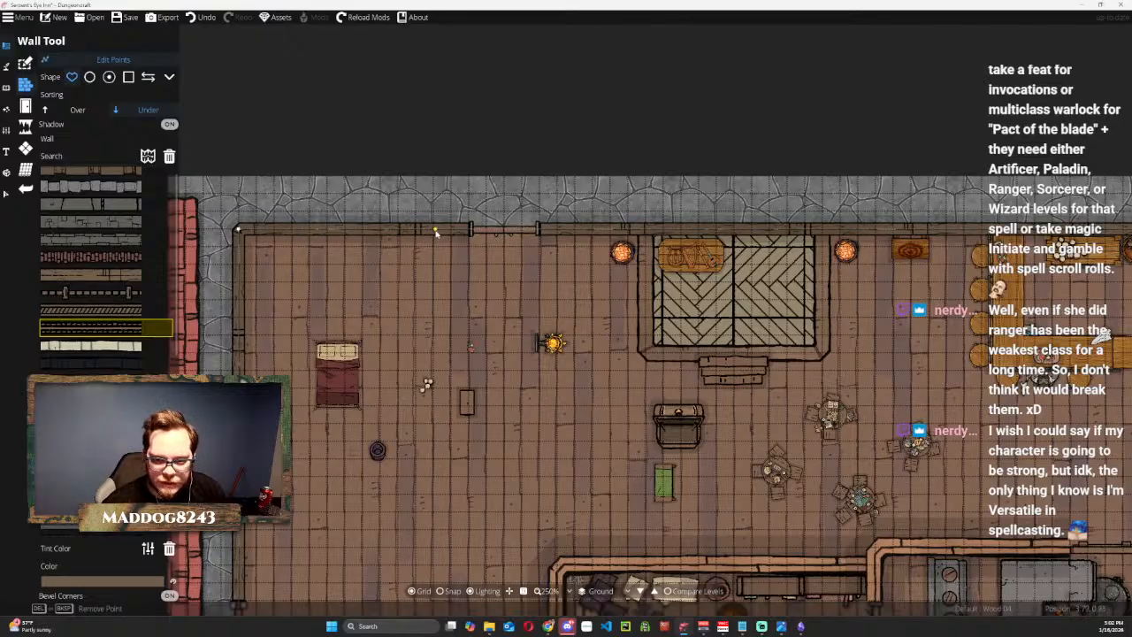
key("s")
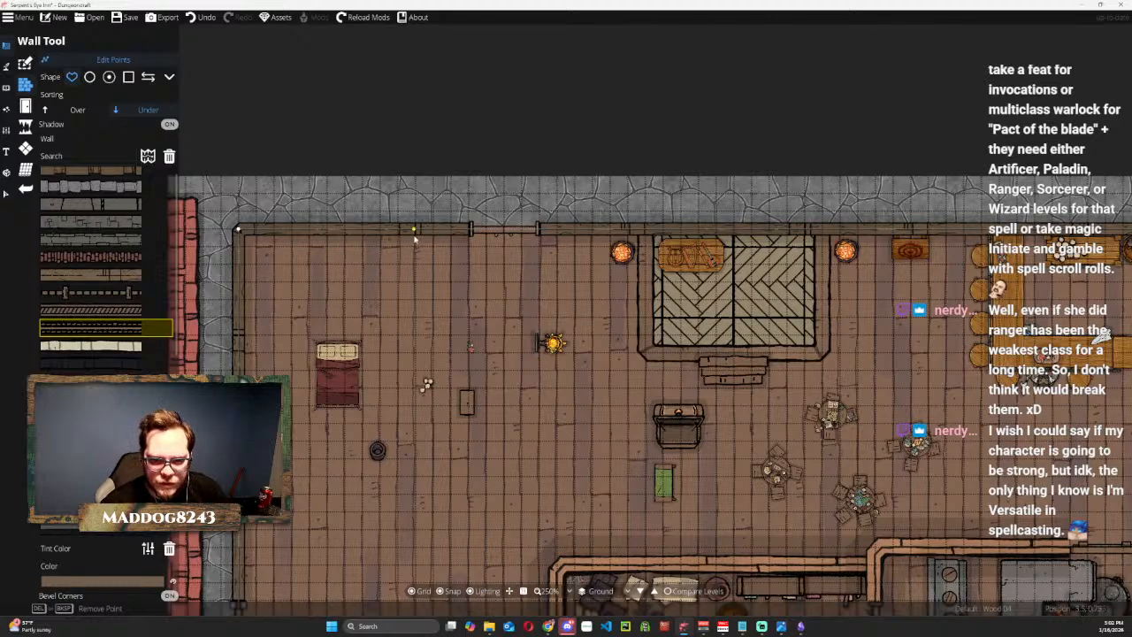
Turn off wall point editing and undo the accidental removal of the north wall's door.
left_click_drag(439, 295, 429, 202)
scroll(425, 216, "down", 1)
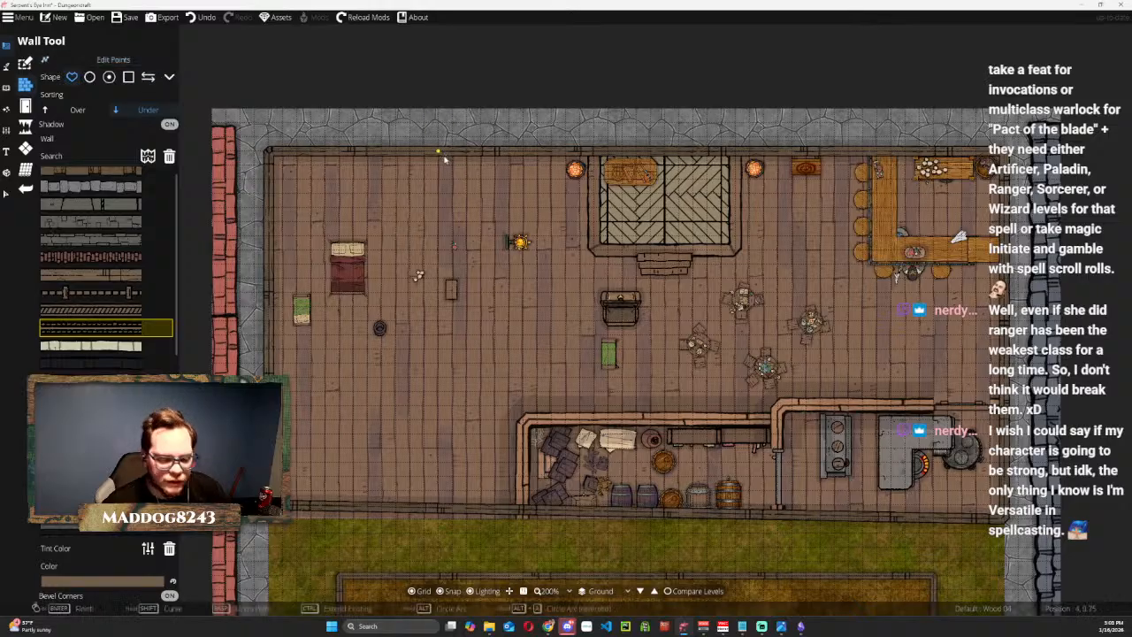
left_click(437, 183)
key("ctrl+z")
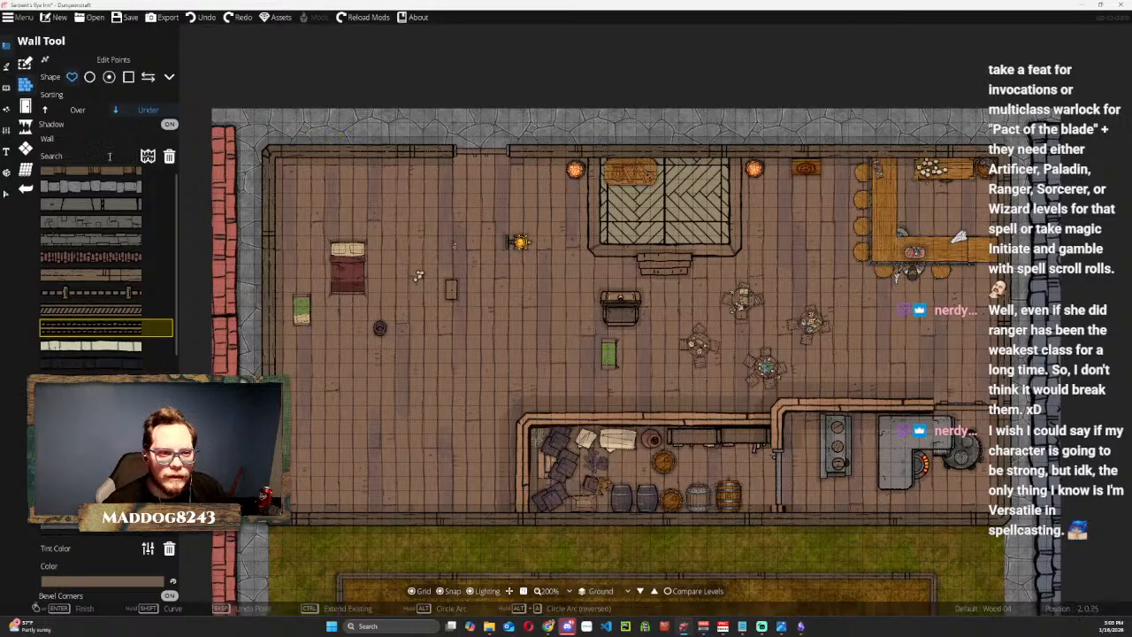
Try a Wood 04 wall running south from the north wall at x 3 and then west to the west wall.
left_click(378, 152)
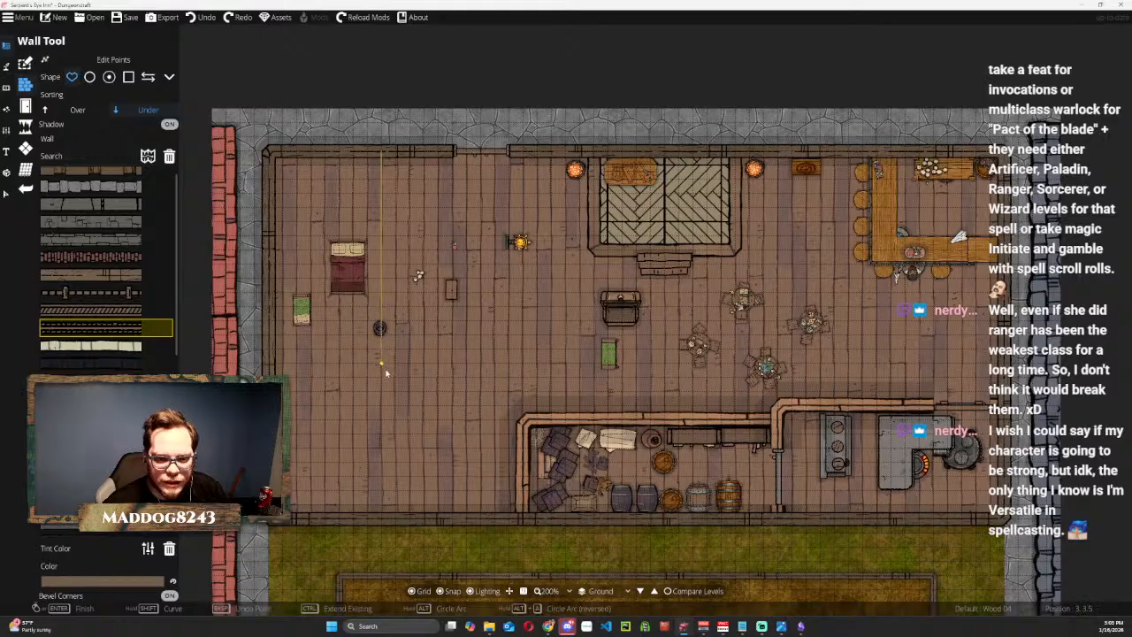
left_click(381, 407)
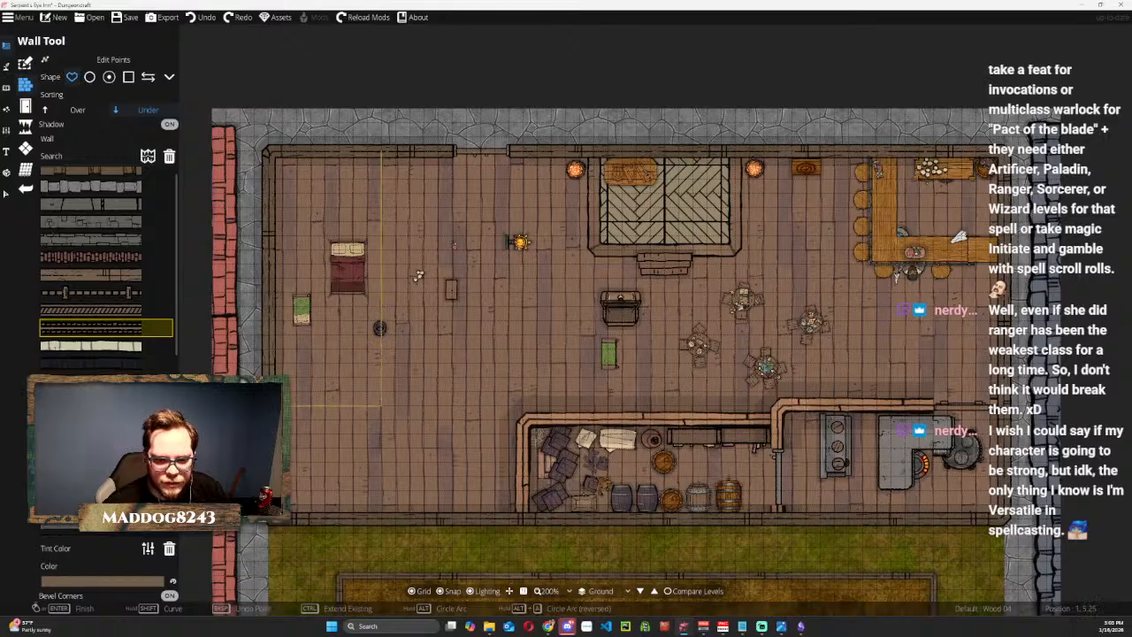
right_click(268, 407)
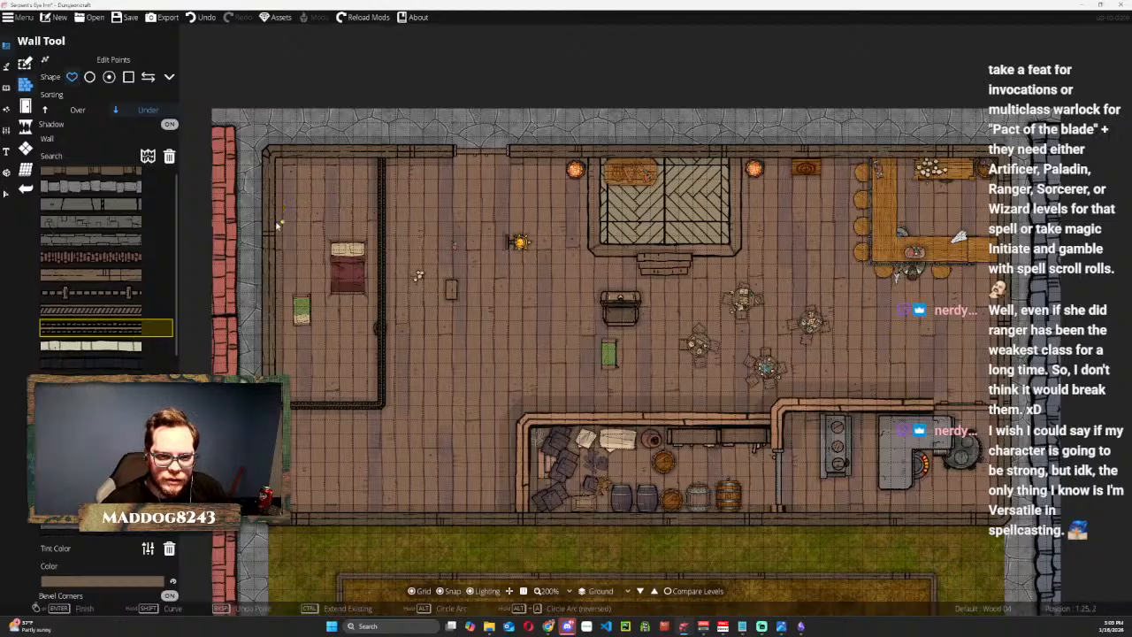
Try dividing the enclosed western strip into four rooms with three east-west Wood 04 walls.
left_click(304, 228)
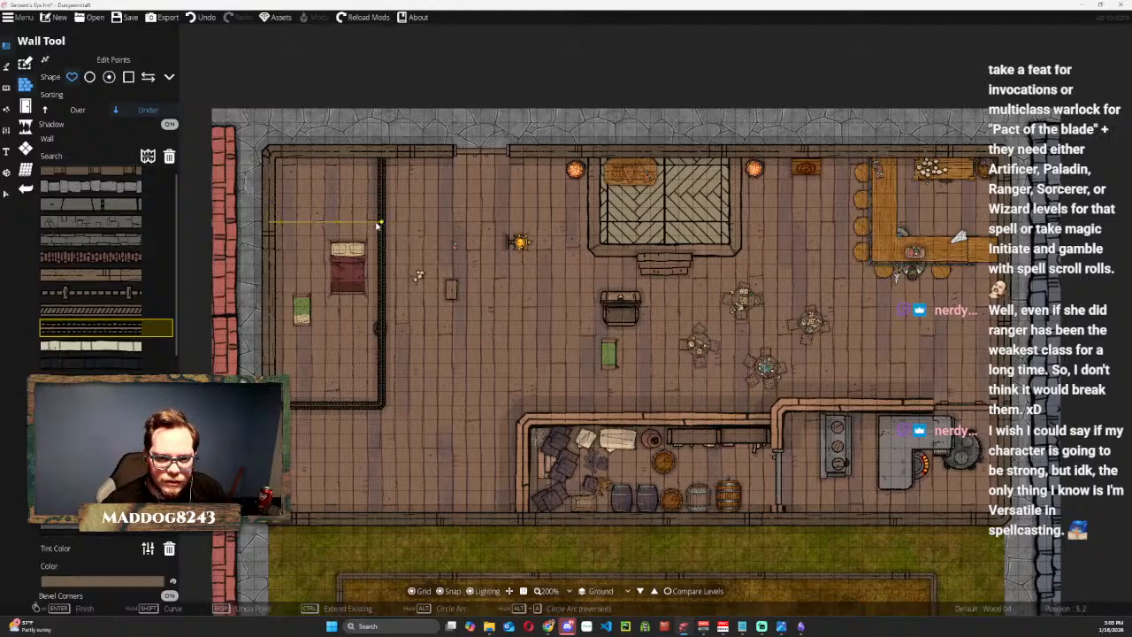
left_click(379, 222)
right_click(379, 222)
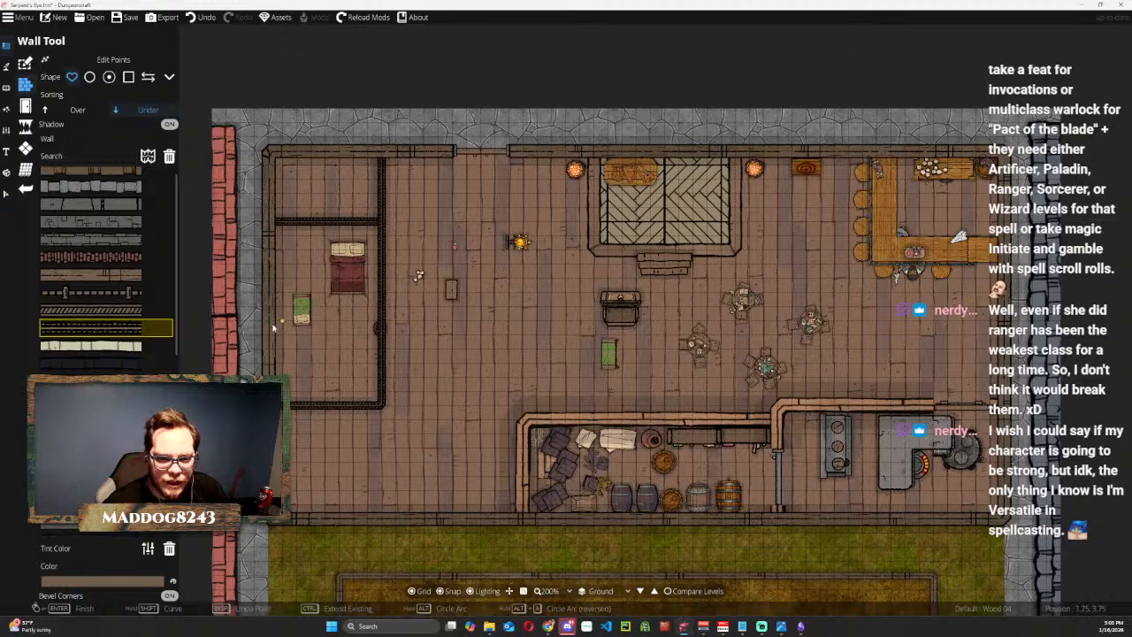
left_click(274, 294)
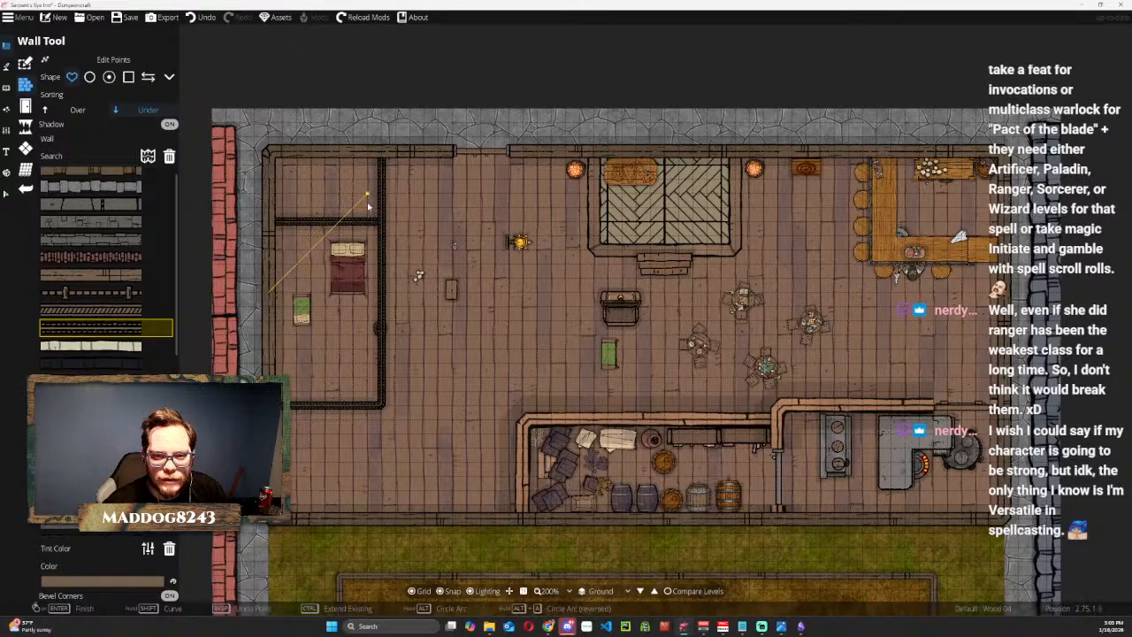
left_click(381, 295)
key("Return")
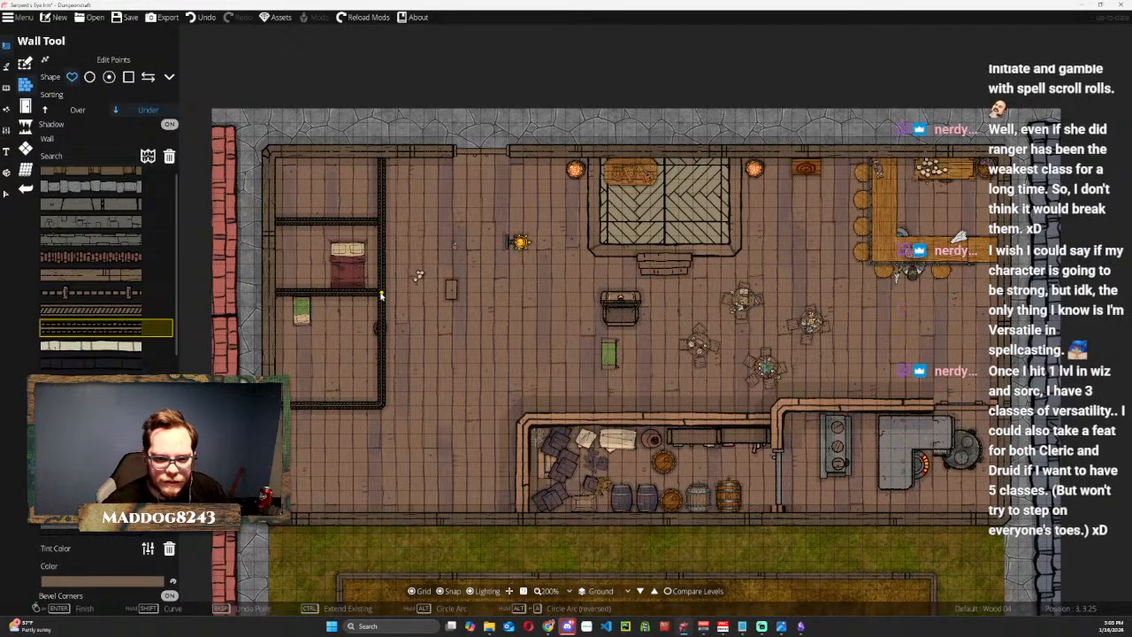
left_click(269, 351)
left_click(380, 349)
key("Return")
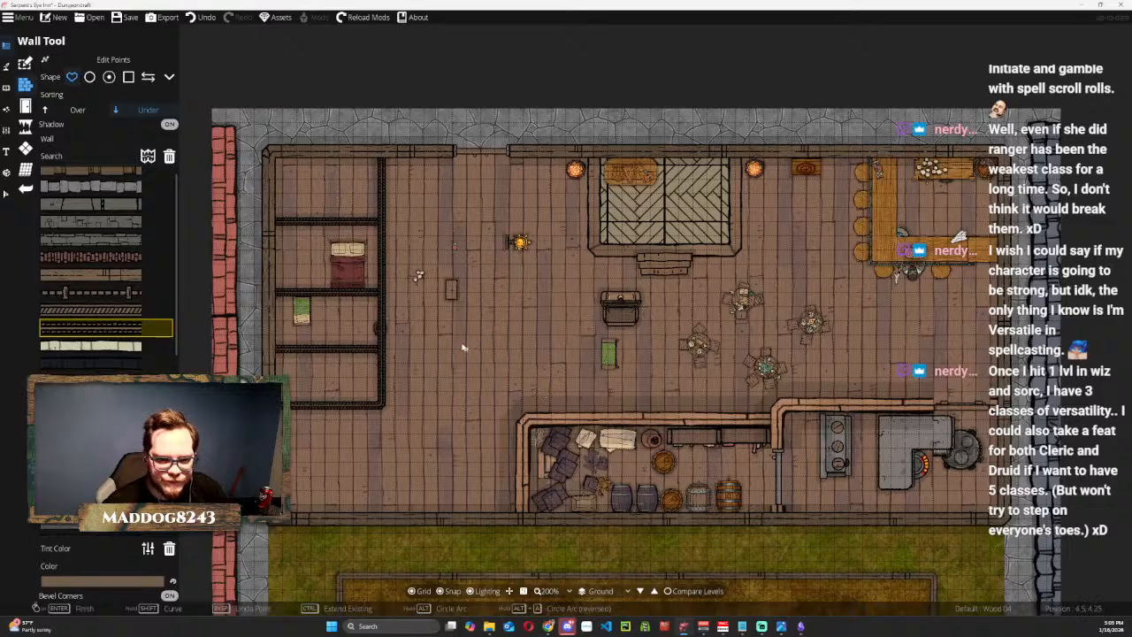
Undo the enclosing wall and the dividing walls of the western rooms.
key("ctrl+z")
key("ctrl+z")
key("ctrl+z")
key("ctrl+z")
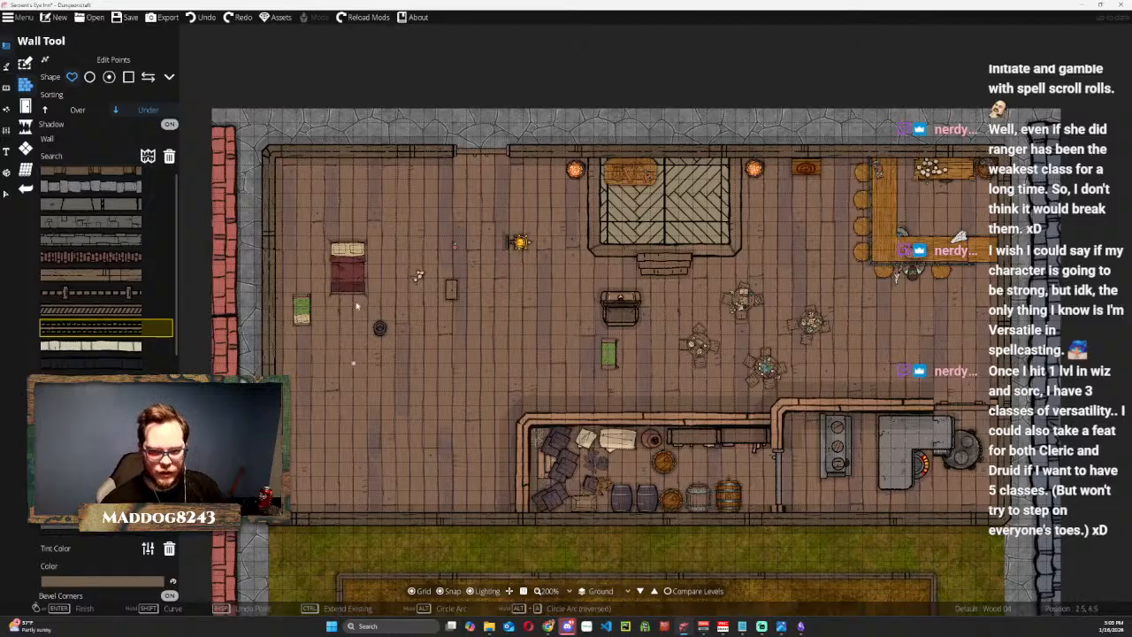
Enclose a small northwest corner room with a Wood 04 wall whose inner corner is at about position 2, 2.25.
left_click(326, 154)
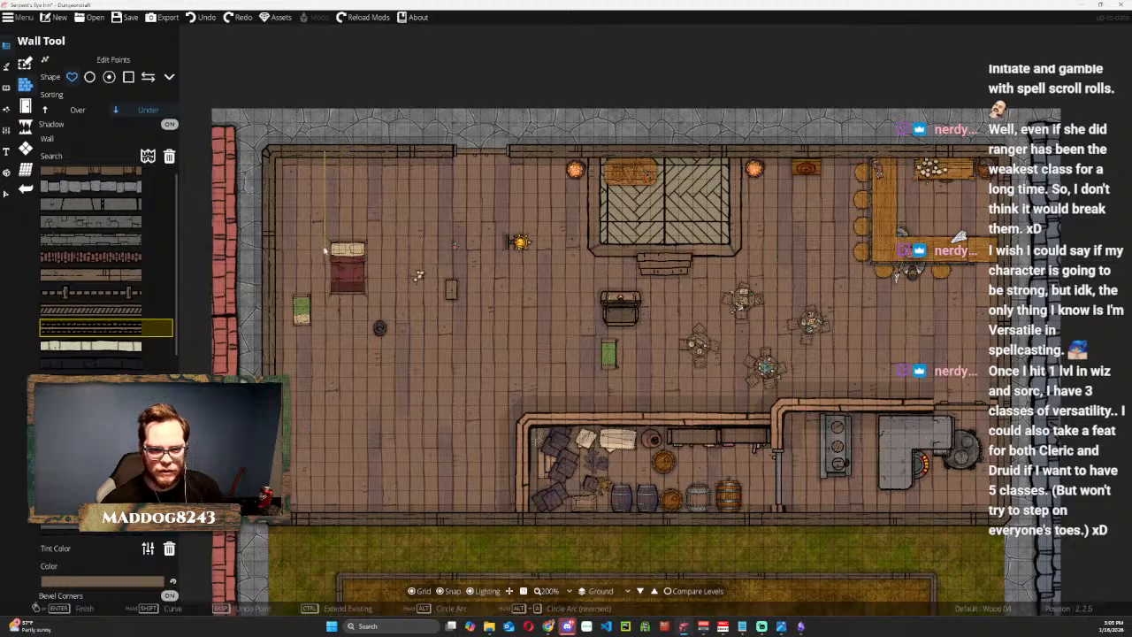
left_click(324, 237)
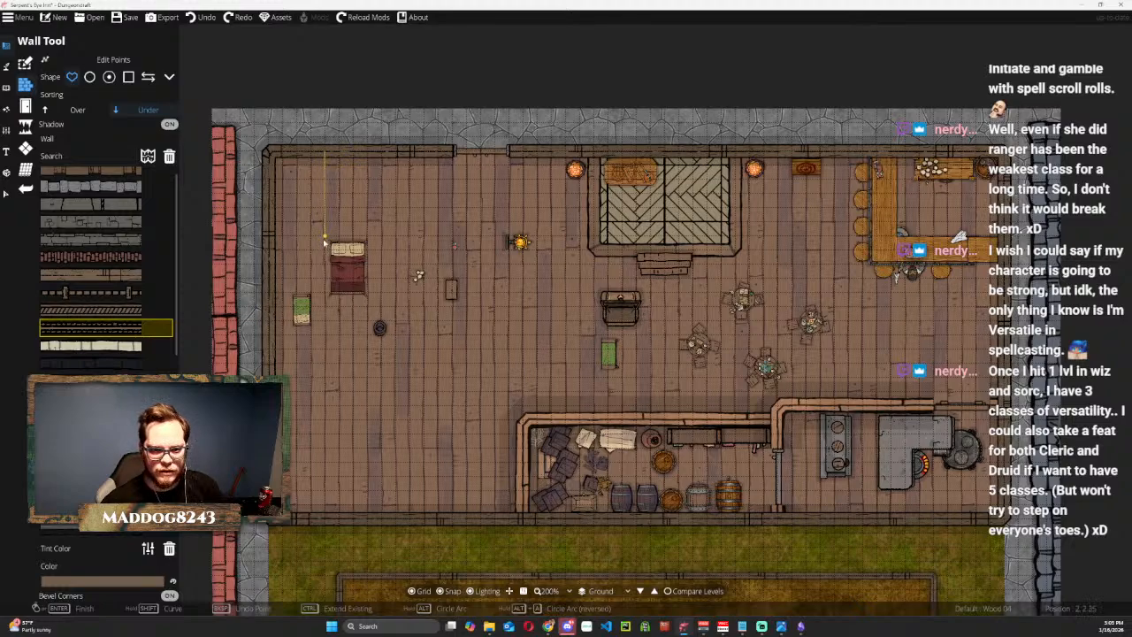
double_click(270, 239)
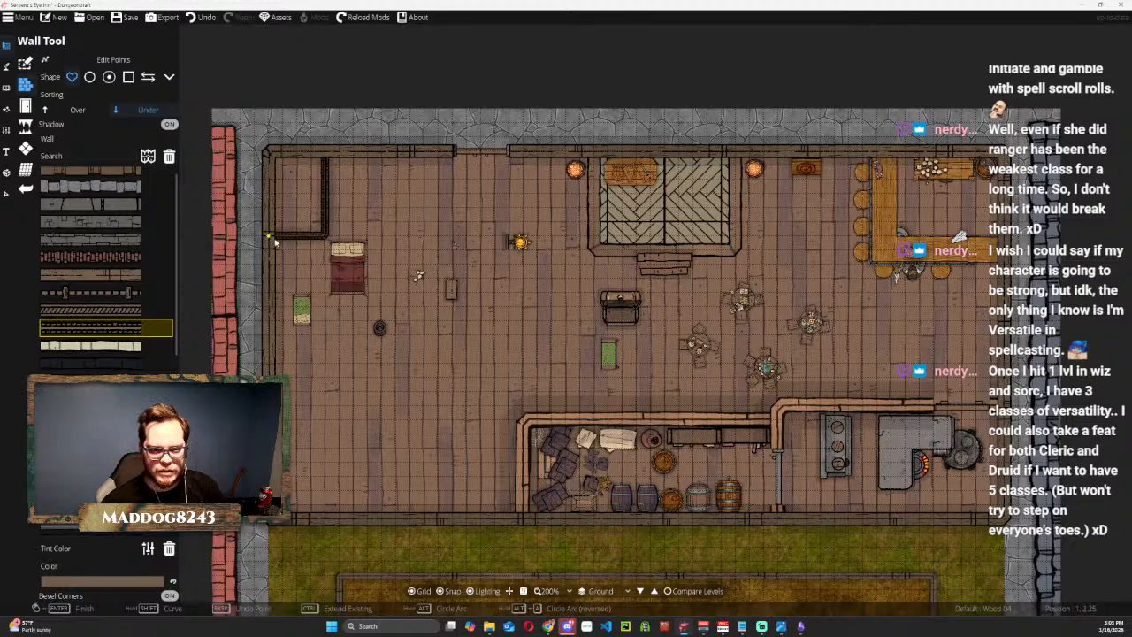
Draw a U-shaped Wood 04 wall against the north wall between about x 2.75 and 3.75, reaching south to y 2.25.
left_click(366, 154)
left_click(367, 237)
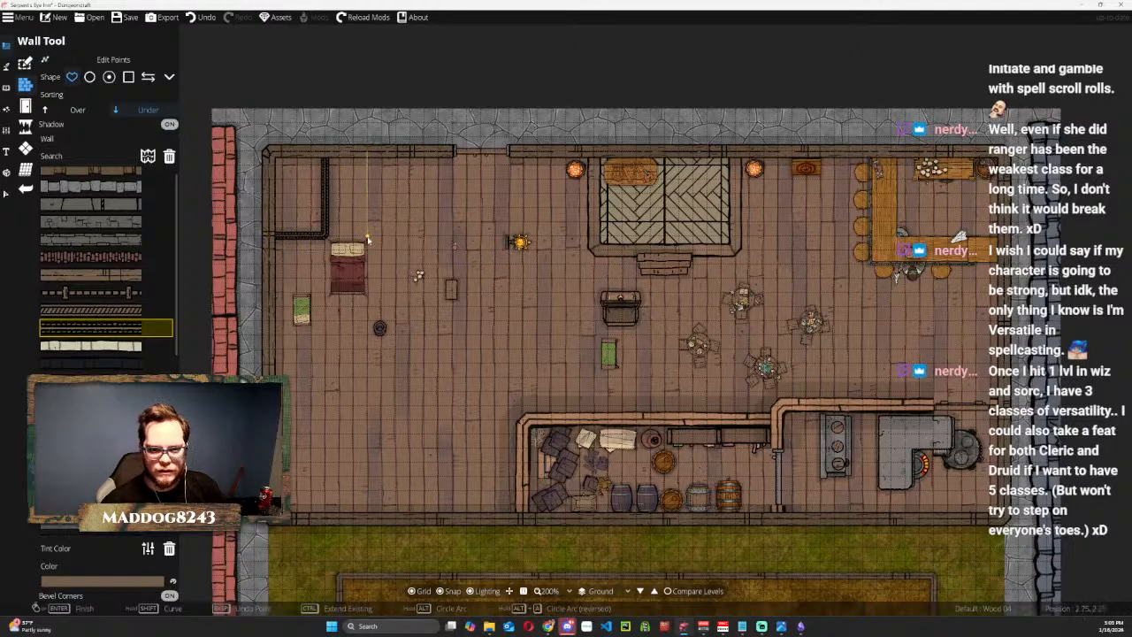
left_click(423, 237)
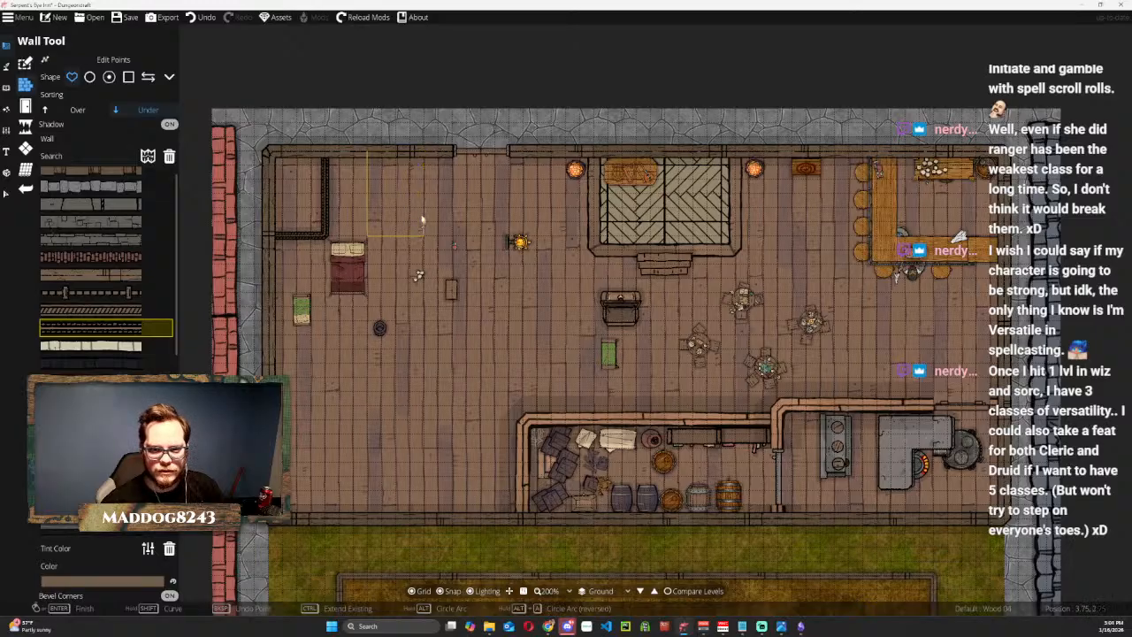
double_click(424, 156)
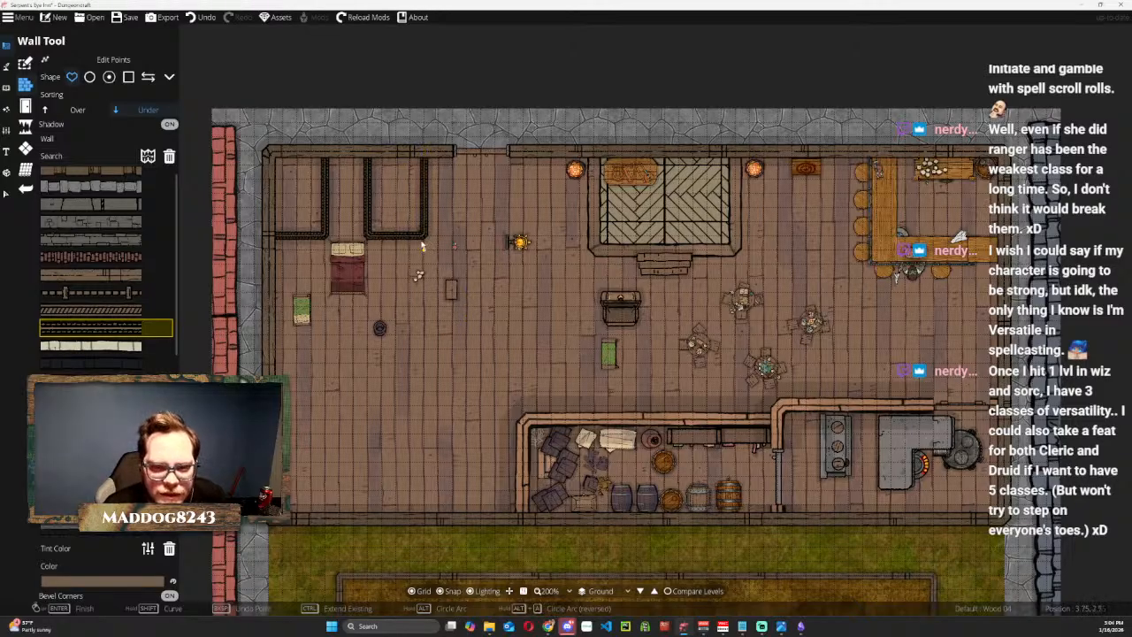
Try enclosing the western area with an L-shaped Wood 04 wall running south from the north wall at x 2.75 and west, and undo it.
scroll(393, 216, "up", 4)
left_click_drag(375, 227, 500, 172)
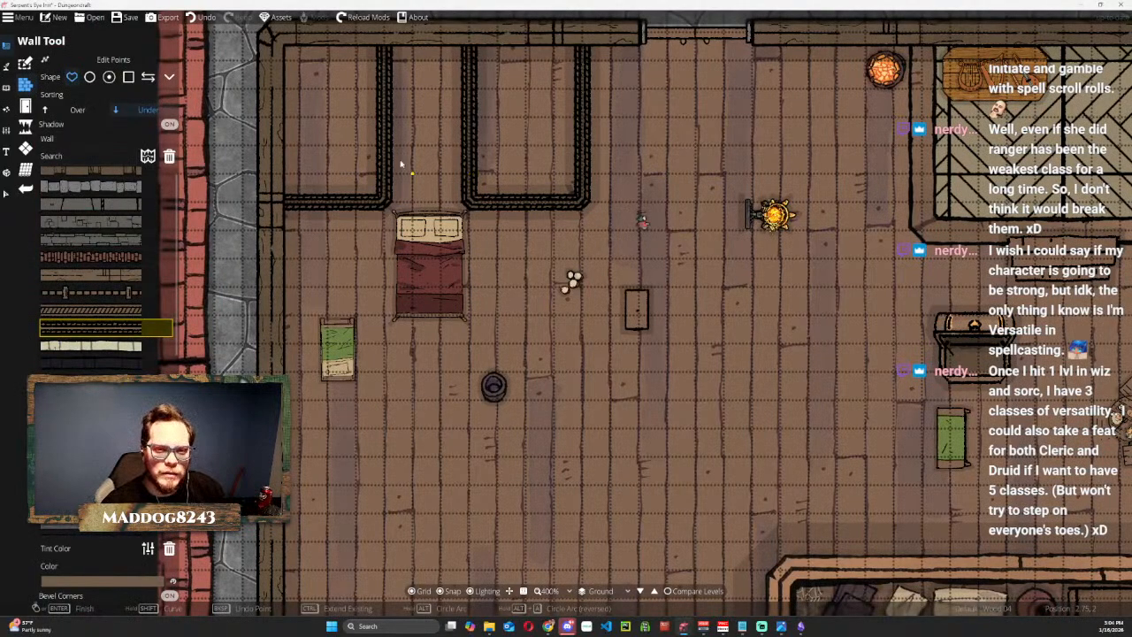
scroll(403, 165, "up", 2)
left_click_drag(423, 129, 400, 200)
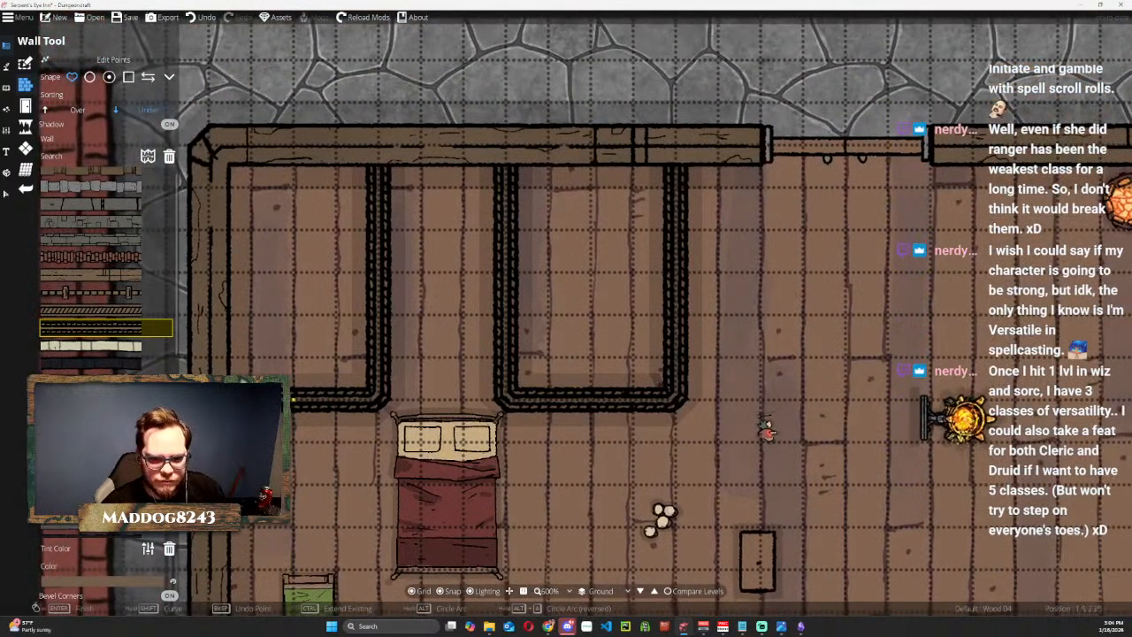
scroll(477, 241, "down", 2)
left_click_drag(462, 291, 434, 200)
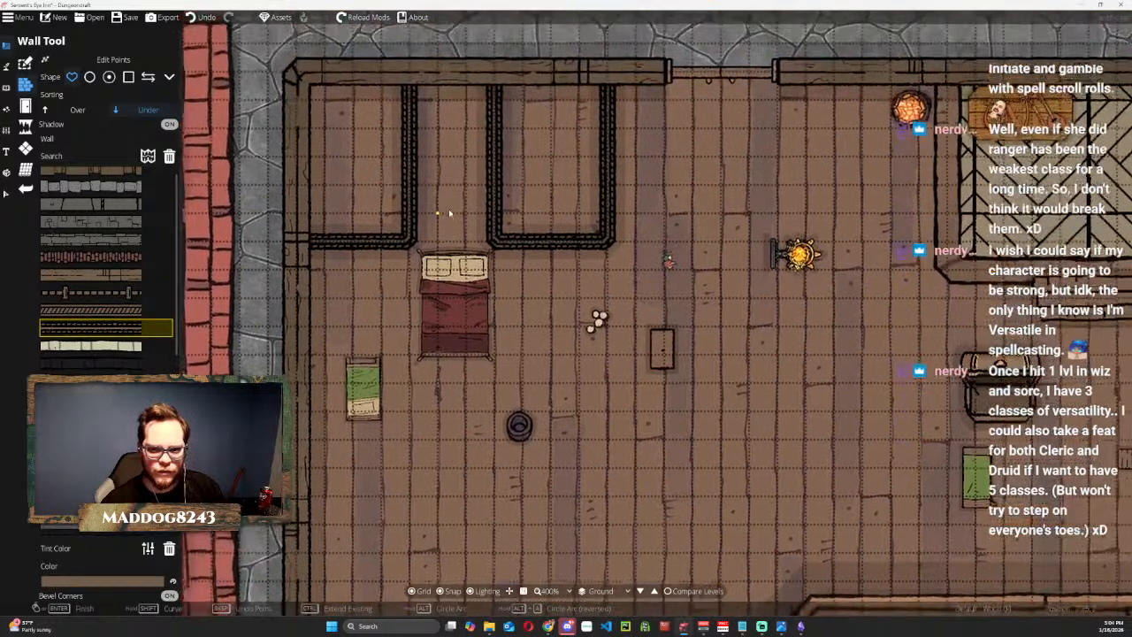
left_click_drag(434, 440, 433, 345)
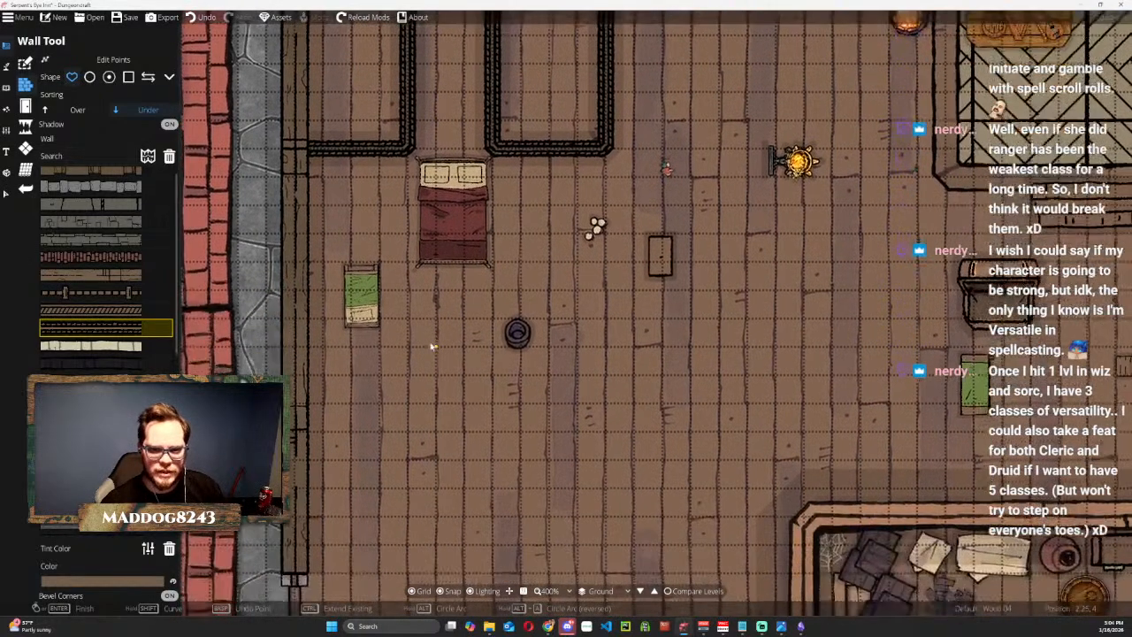
scroll(403, 147, "down", 2)
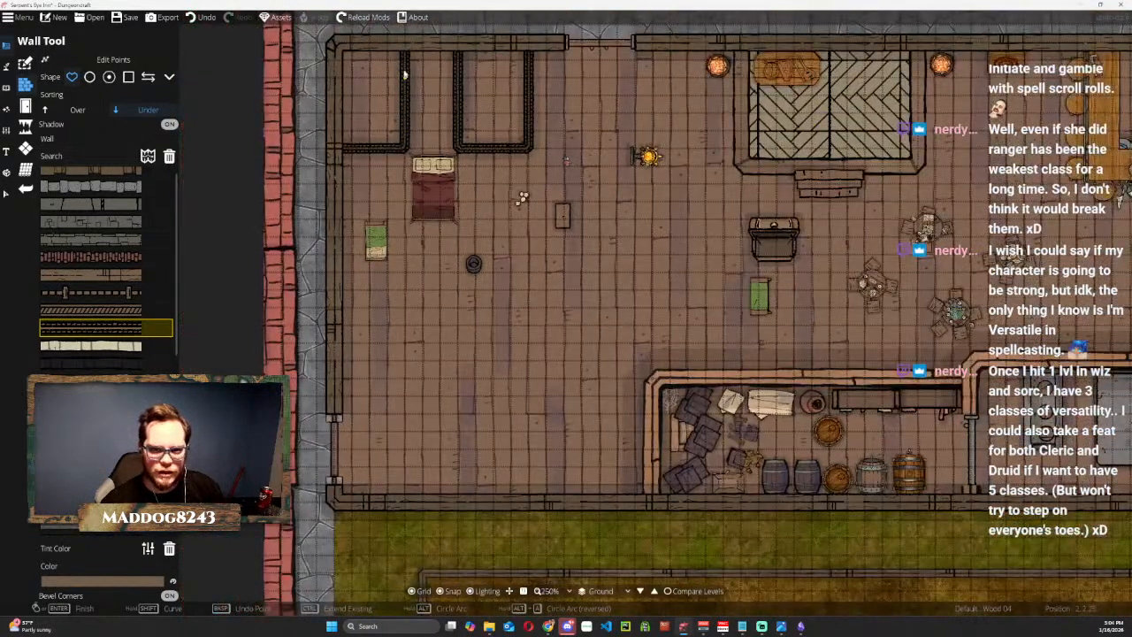
left_click(457, 46)
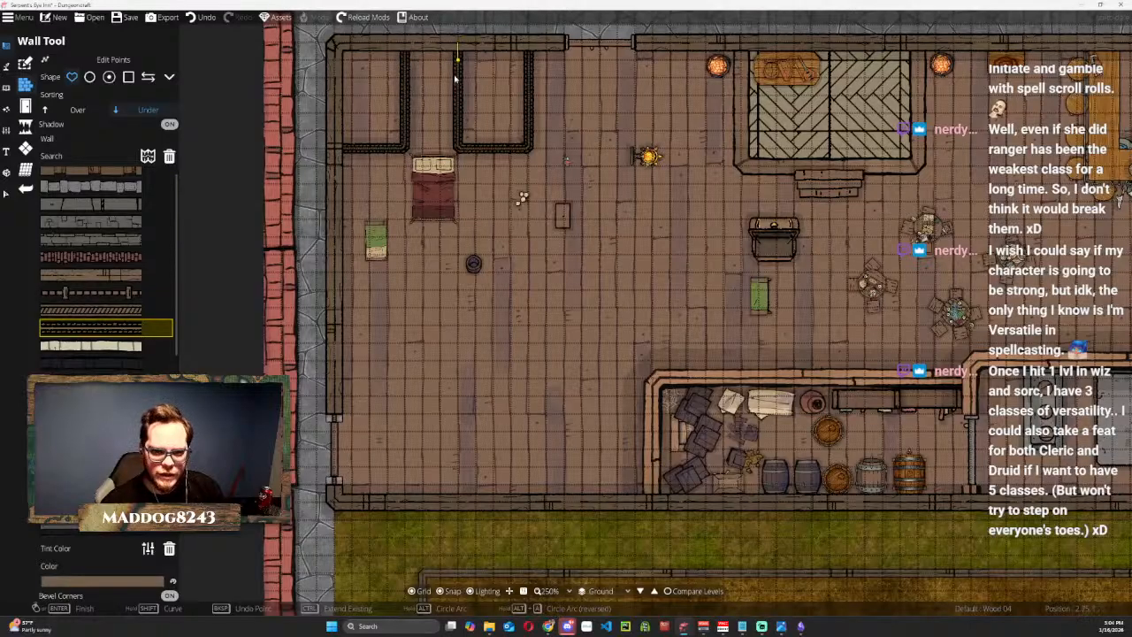
left_click(458, 379)
double_click(339, 377)
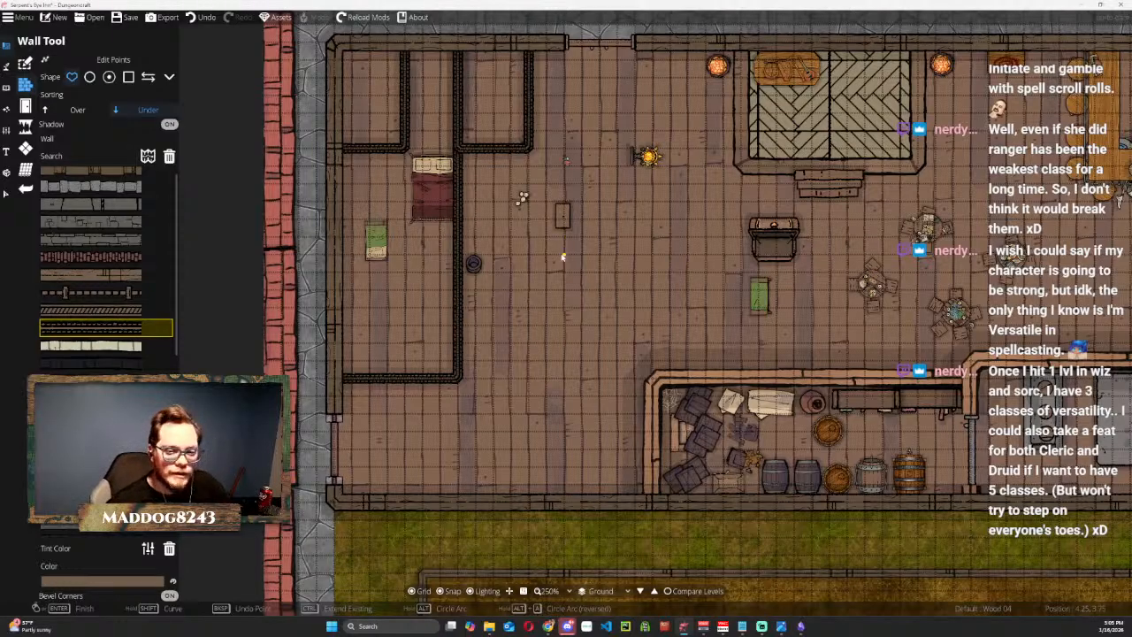
scroll(520, 269, "down", 1)
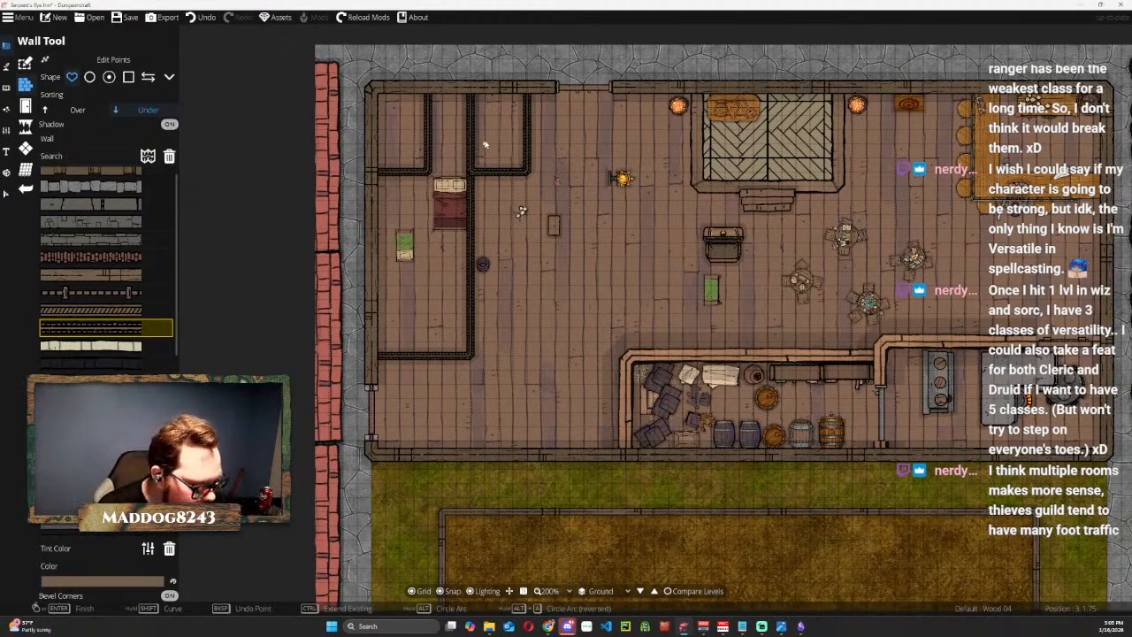
key("ctrl+z")
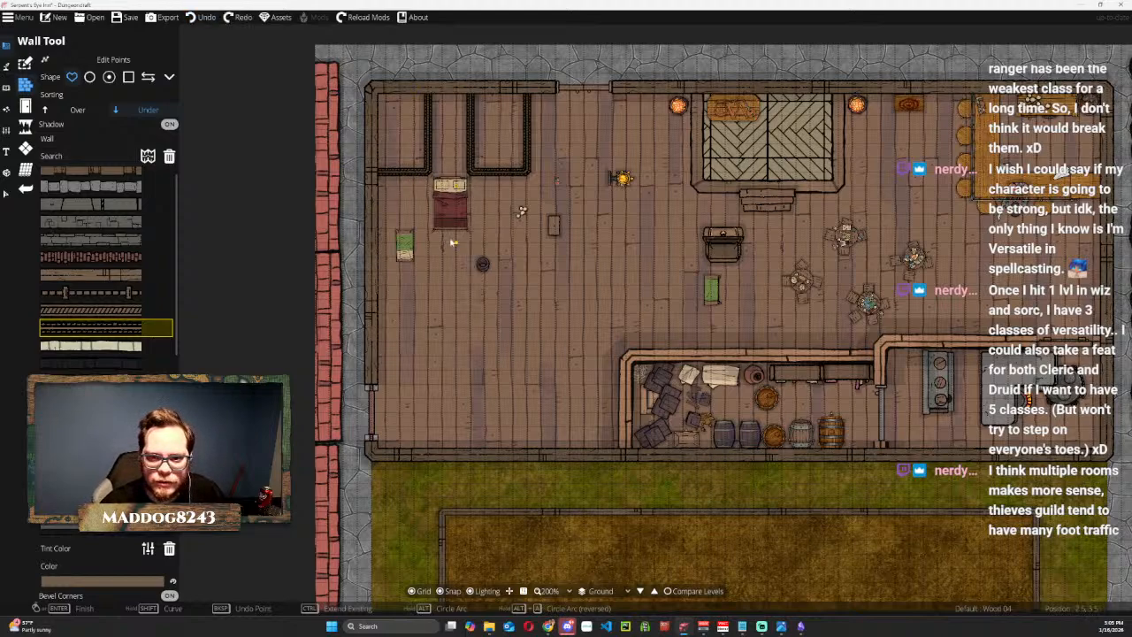
Move the green bed from the open western floor into the small northwest corner room.
left_click(6, 193)
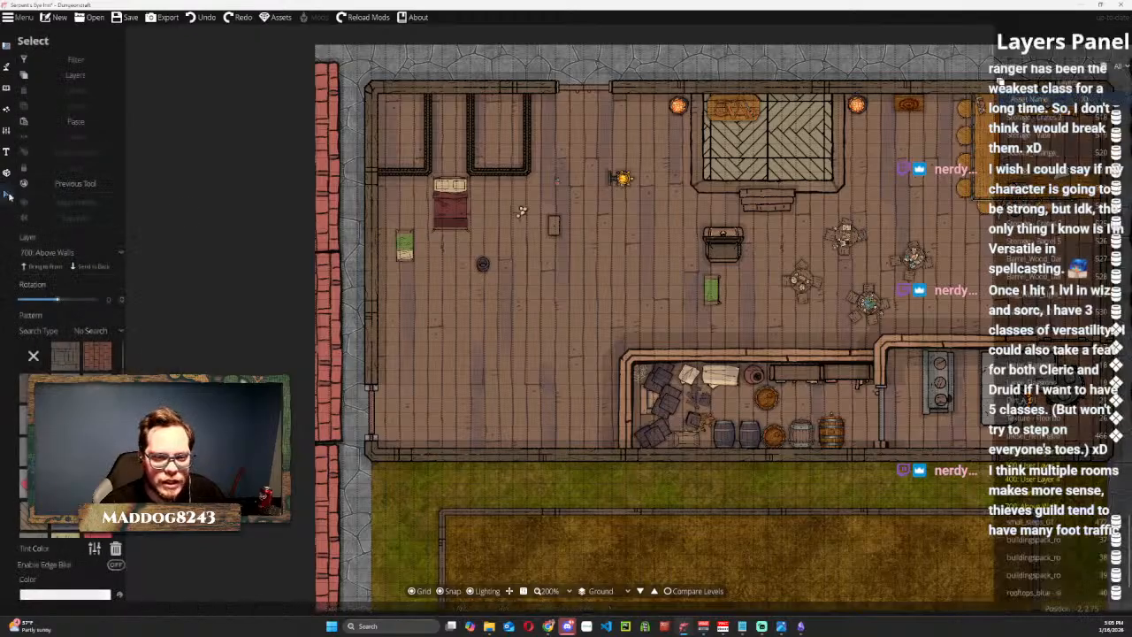
scroll(389, 204, "up", 2)
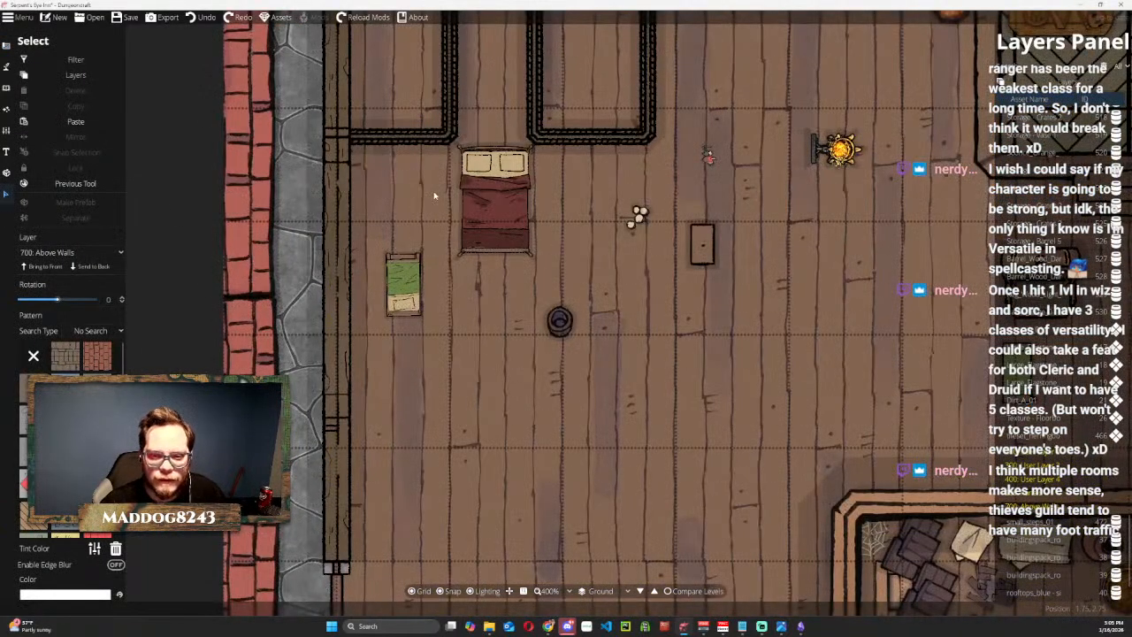
scroll(434, 195, "down", 3)
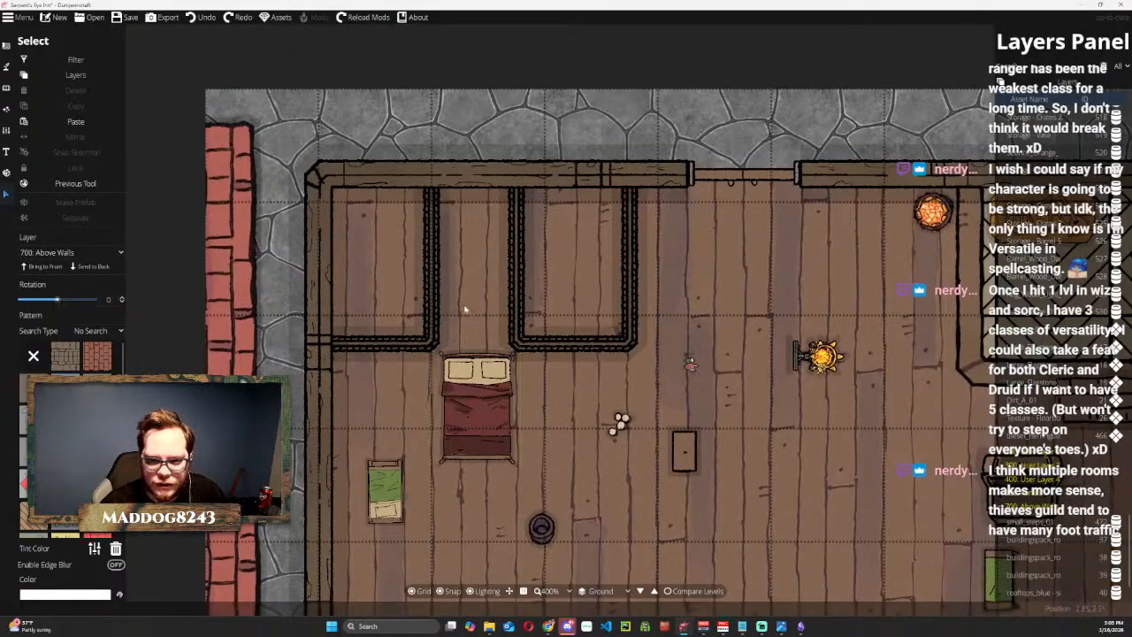
scroll(466, 301, "down", 1)
scroll(466, 302, "up", 4)
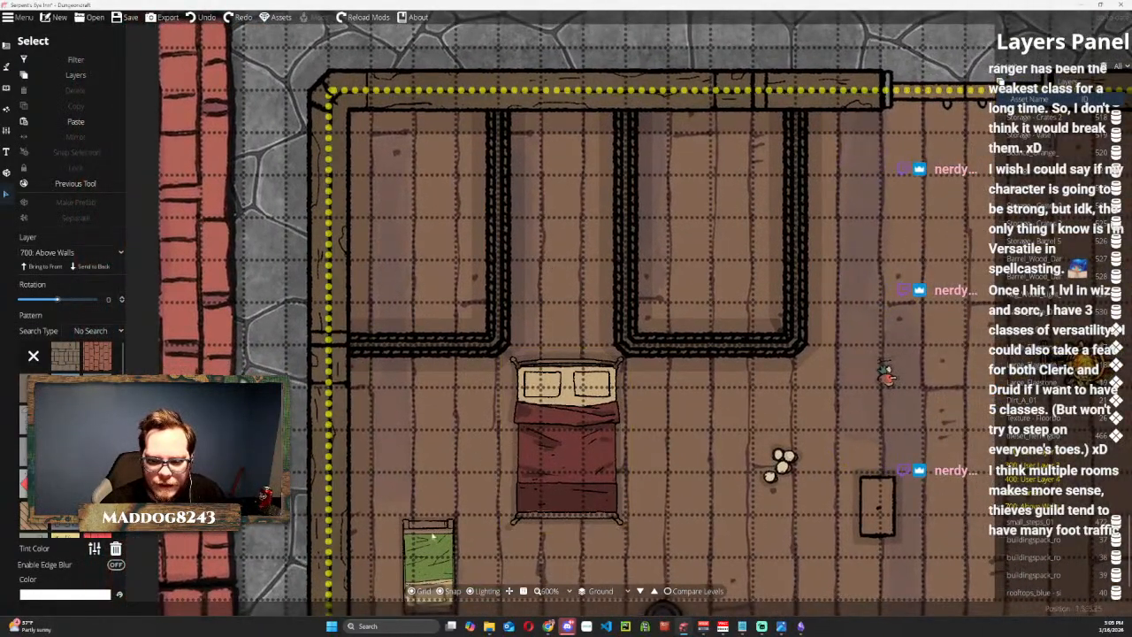
left_click(433, 538)
left_click_drag(434, 538, 428, 183)
right_click(428, 183)
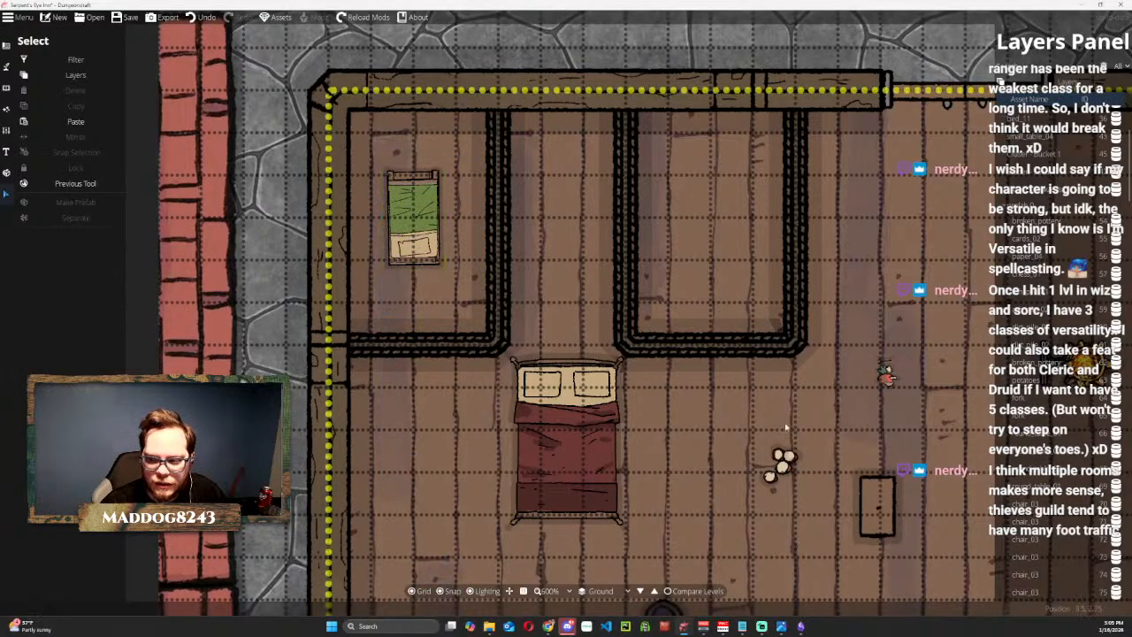
Move the brown Chair 04 beside the bed in the northwest room and put the dark bucket in that room's southeast corner.
scroll(778, 425, "down", 1)
mouse_move(567, 273)
left_mouse_down()
mouse_move(560, 245)
mouse_move(572, 286)
left_mouse_up()
left_click(811, 405)
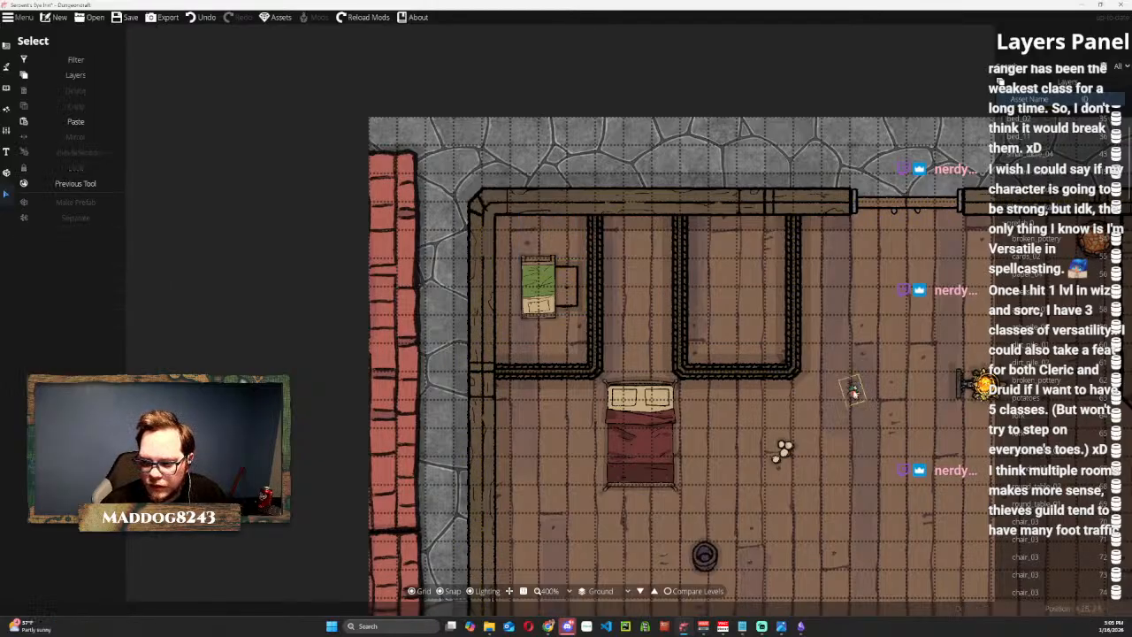
left_click_drag(870, 474, 738, 355)
left_click_drag(573, 435, 435, 223)
left_click(909, 515)
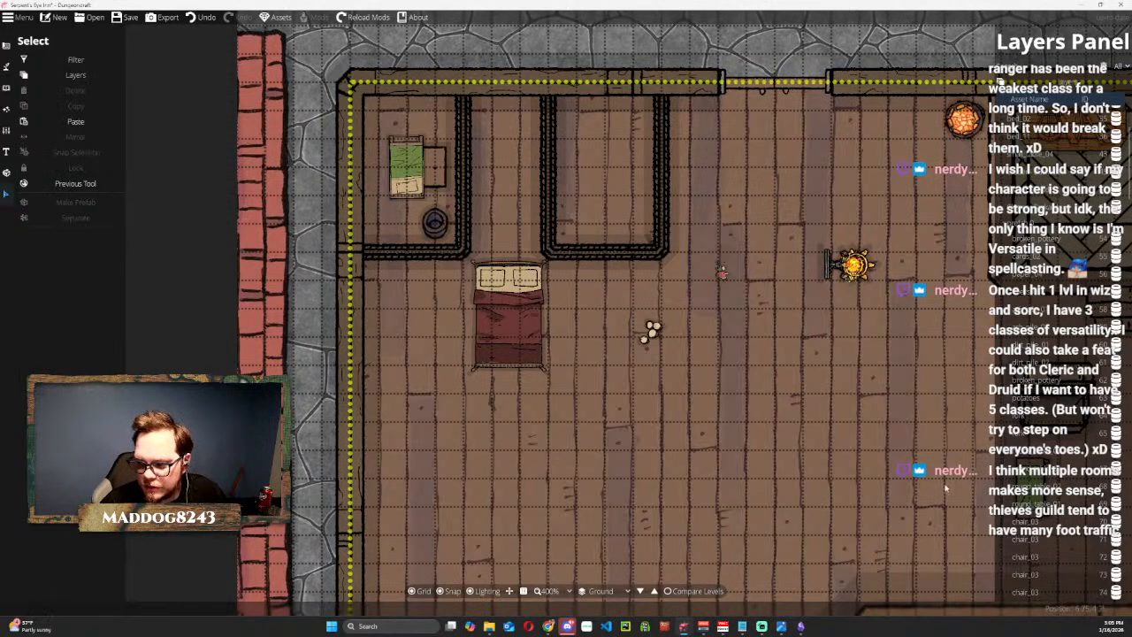
Bring the green Small Table 04 into the gap between the two small rooms and the open chest just south of the northwest room.
left_click_drag(946, 487, 814, 455)
left_click_drag(906, 473, 356, 164)
left_click_drag(922, 349, 274, 261)
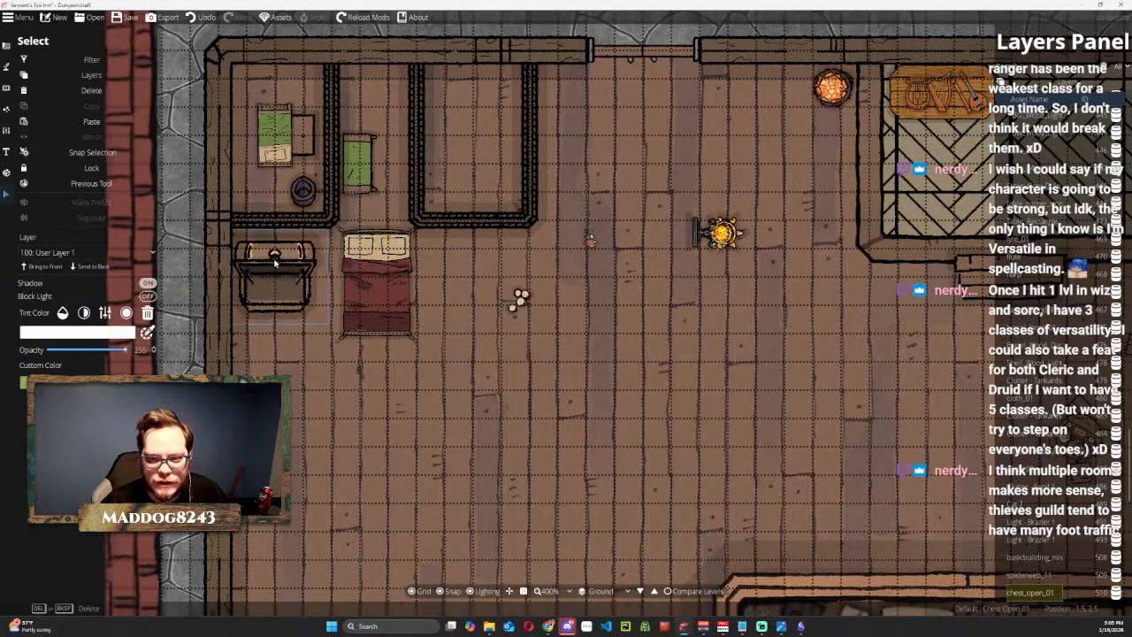
right_click(275, 263)
Move the bucket out of the northwest room onto the open floor to the south.
left_click_drag(343, 198, 402, 474)
left_click(433, 251)
right_click(407, 192)
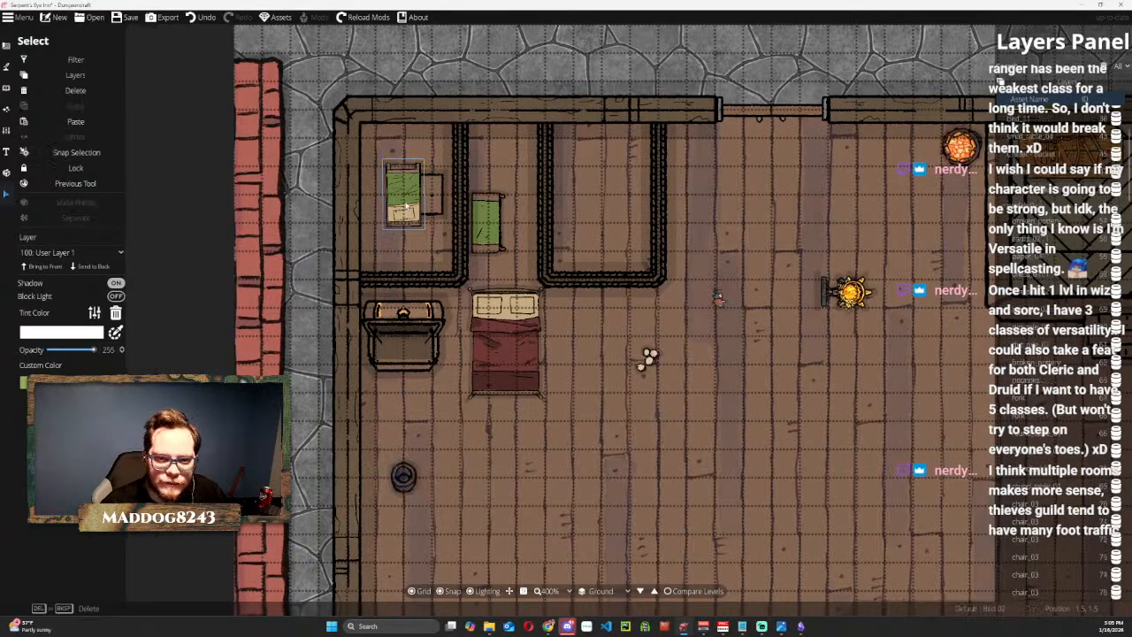
Turn the green bed so its pillow faces north and fit it into the northwest room's upper-left corner with snapping off.
scroll(413, 173, "up", 1)
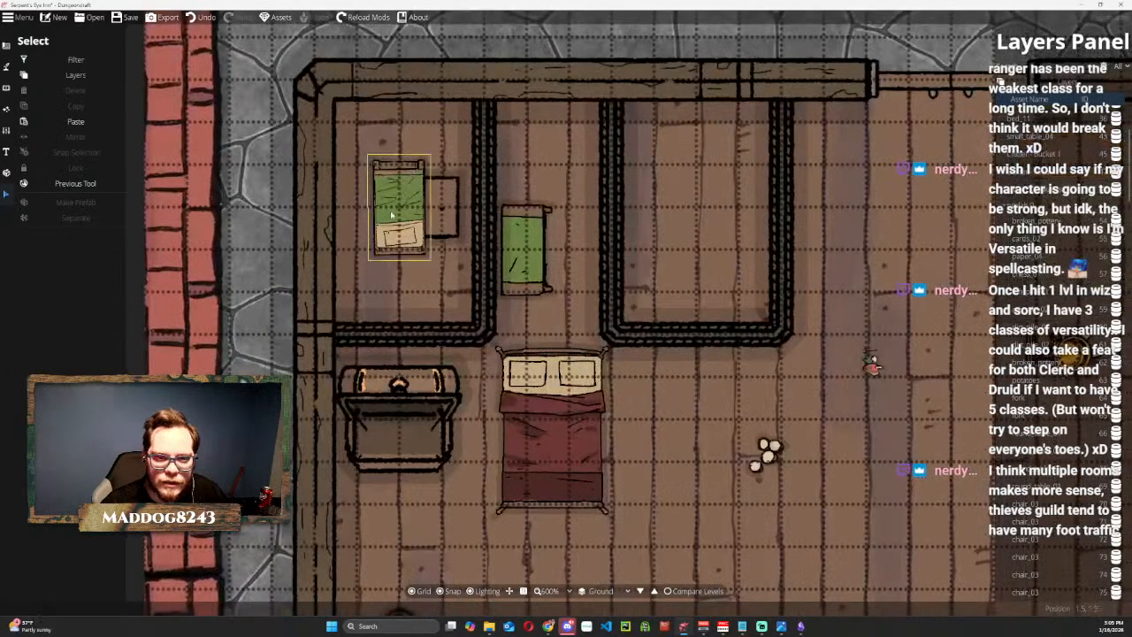
left_click(407, 182)
left_click_drag(360, 138, 520, 402)
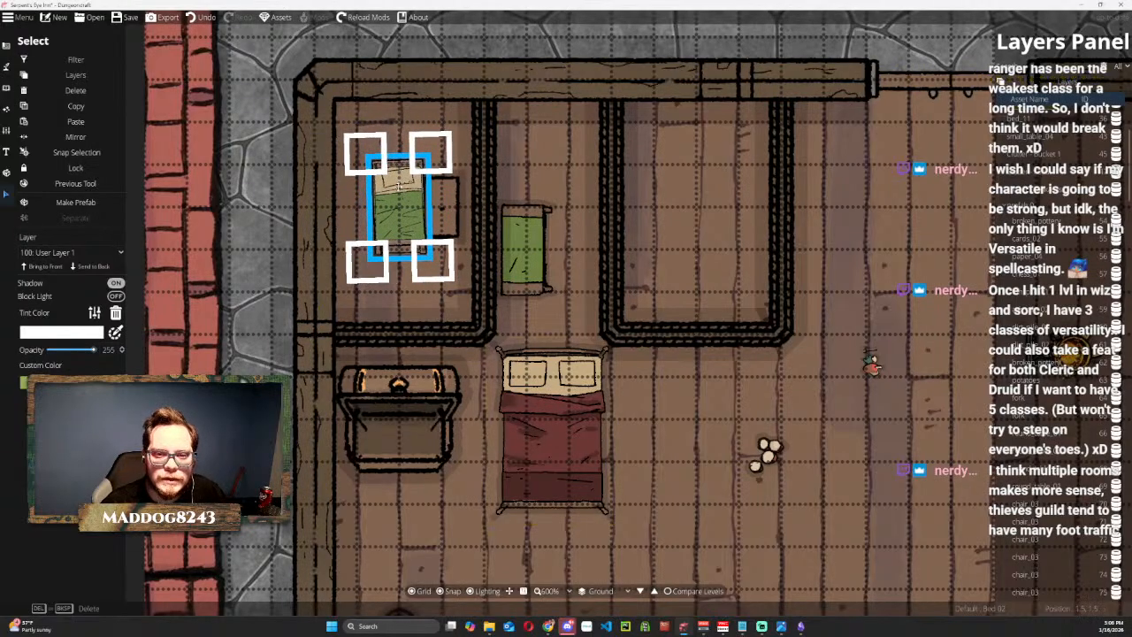
left_click_drag(429, 206, 387, 164)
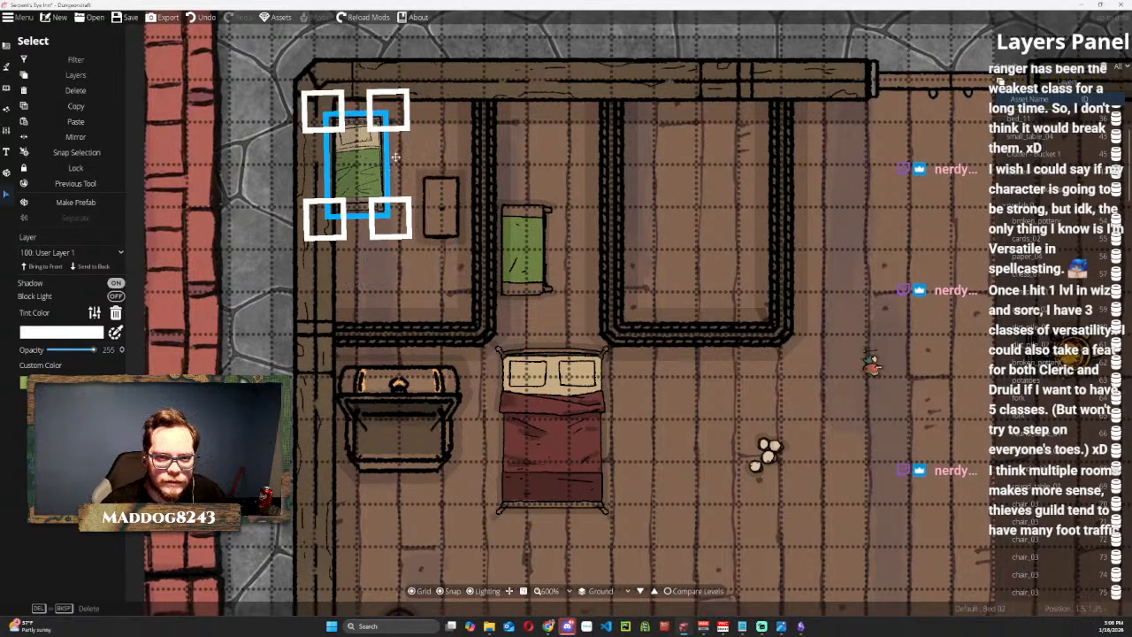
key("s")
mouse_move(375, 163)
left_mouse_down()
mouse_move(394, 176)
mouse_move(379, 145)
left_mouse_up()
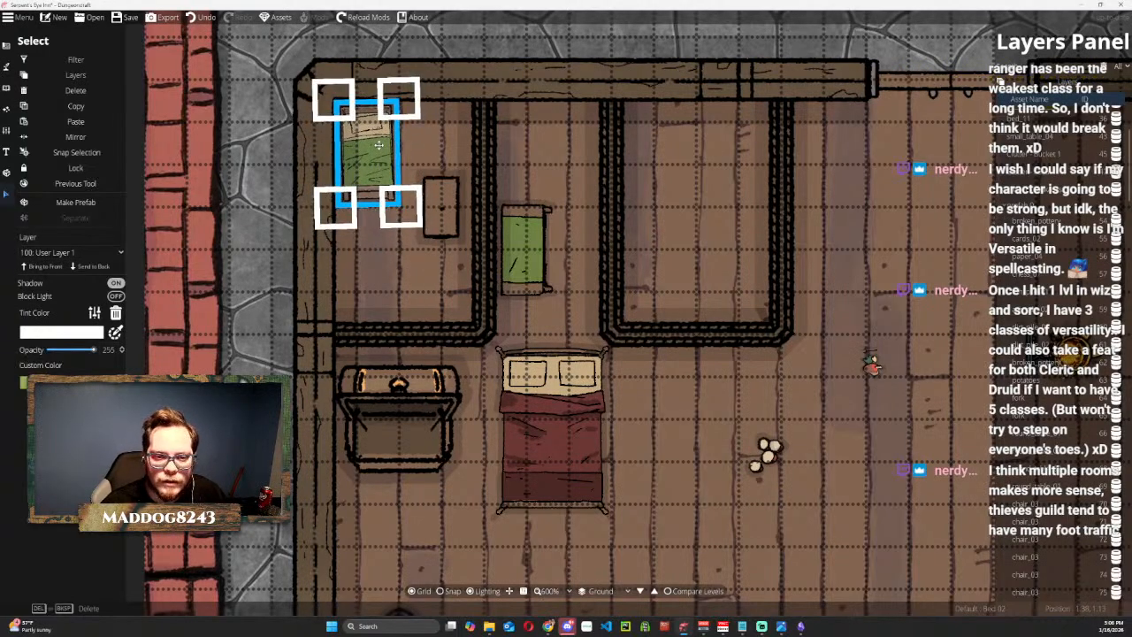
left_click(595, 315)
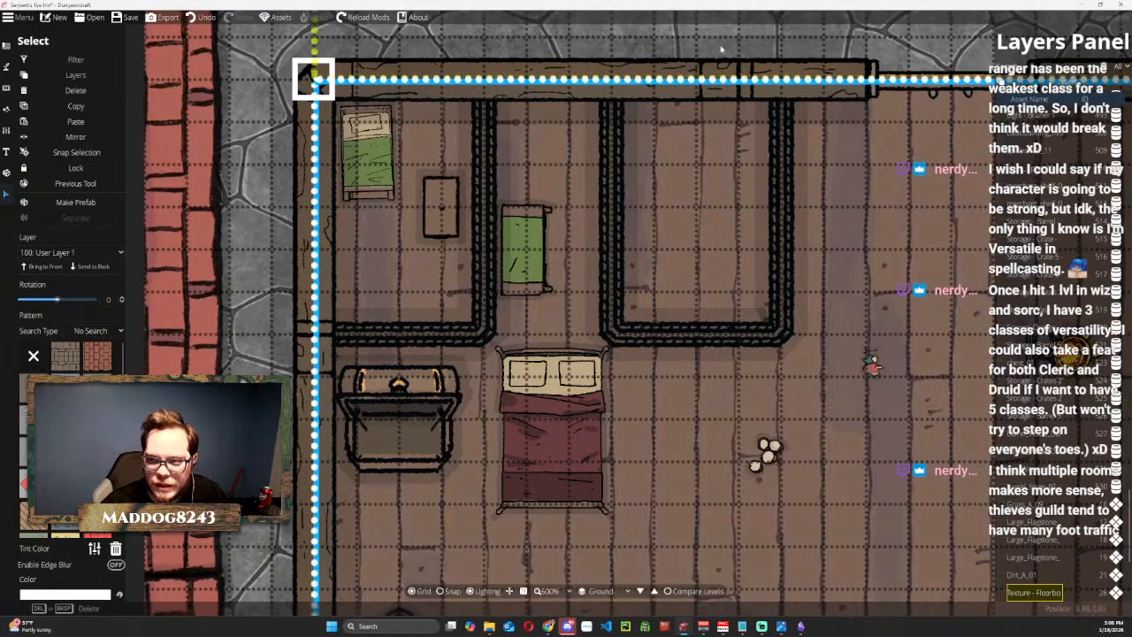
Move the green Small Table 04 into the northwest room, rotate it a quarter turn and set it against the south wall.
scroll(681, 258, "down", 2)
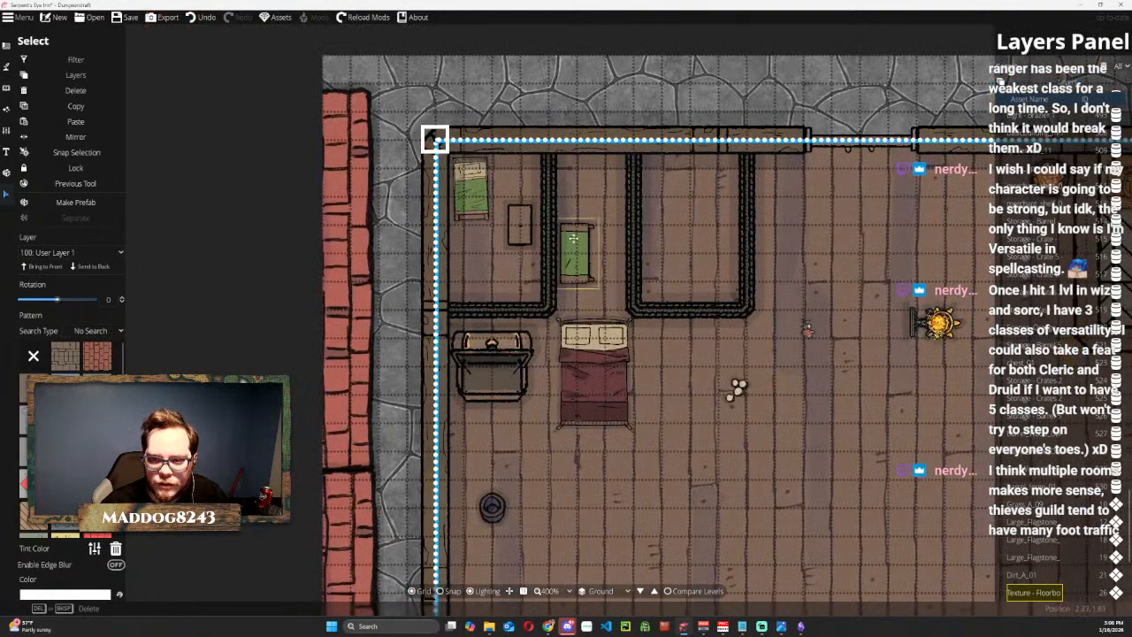
left_click(575, 249)
left_click_drag(576, 250, 474, 271)
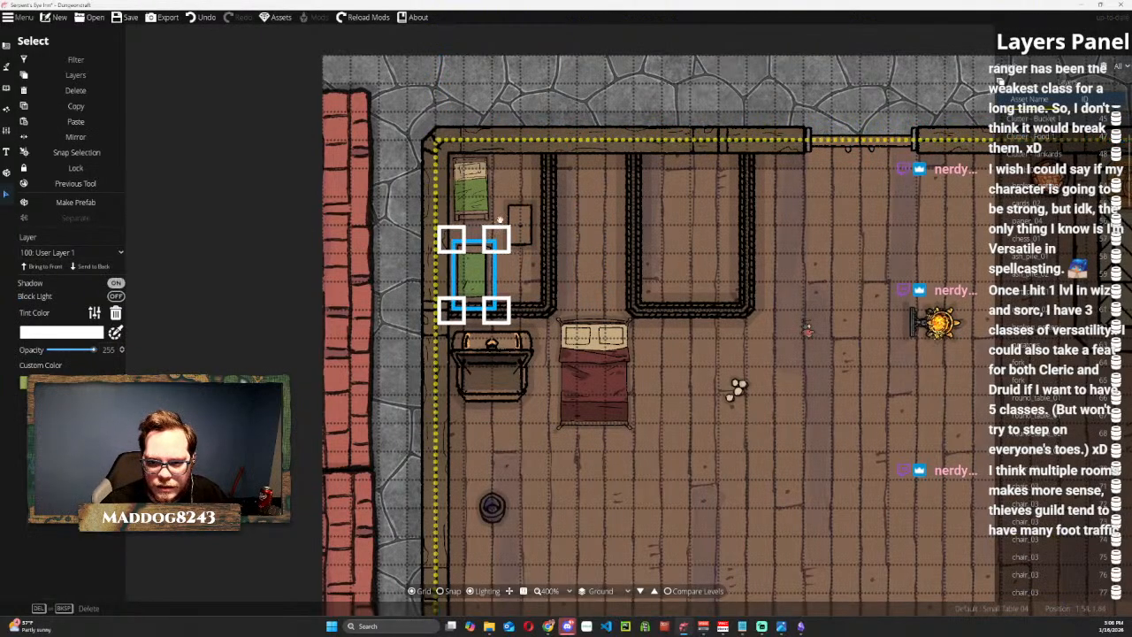
left_click_drag(506, 221, 563, 323)
left_click_drag(484, 276, 485, 288)
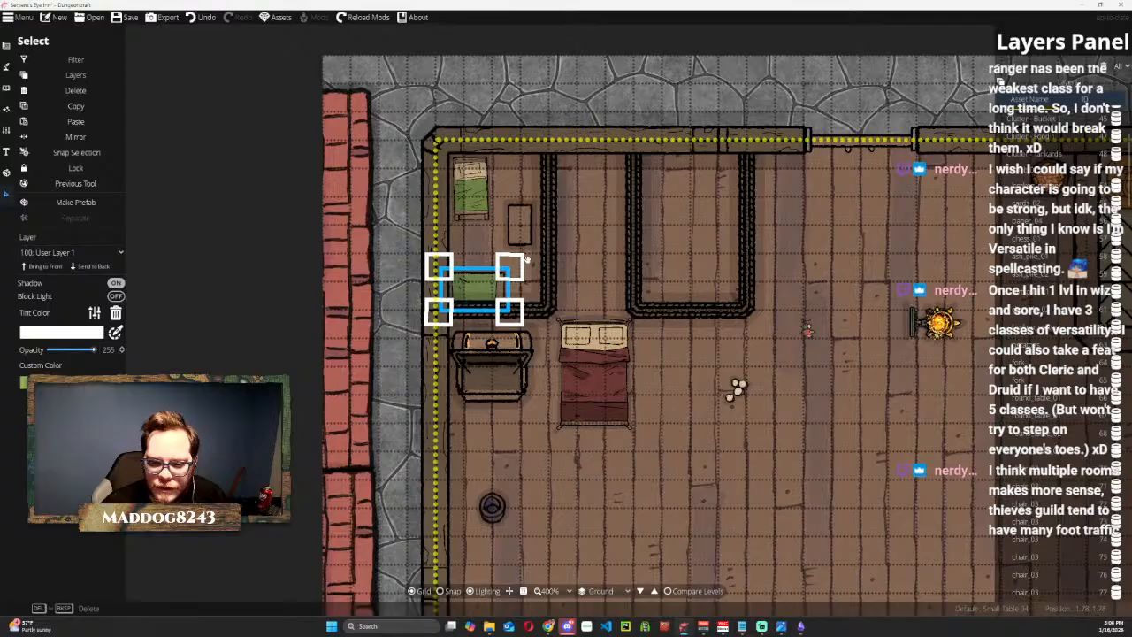
Rotate Chair 04 a quarter turn and tuck it against the north side of the green table.
left_click(521, 225)
left_click_drag(522, 226, 481, 263)
left_click_drag(513, 222, 529, 302)
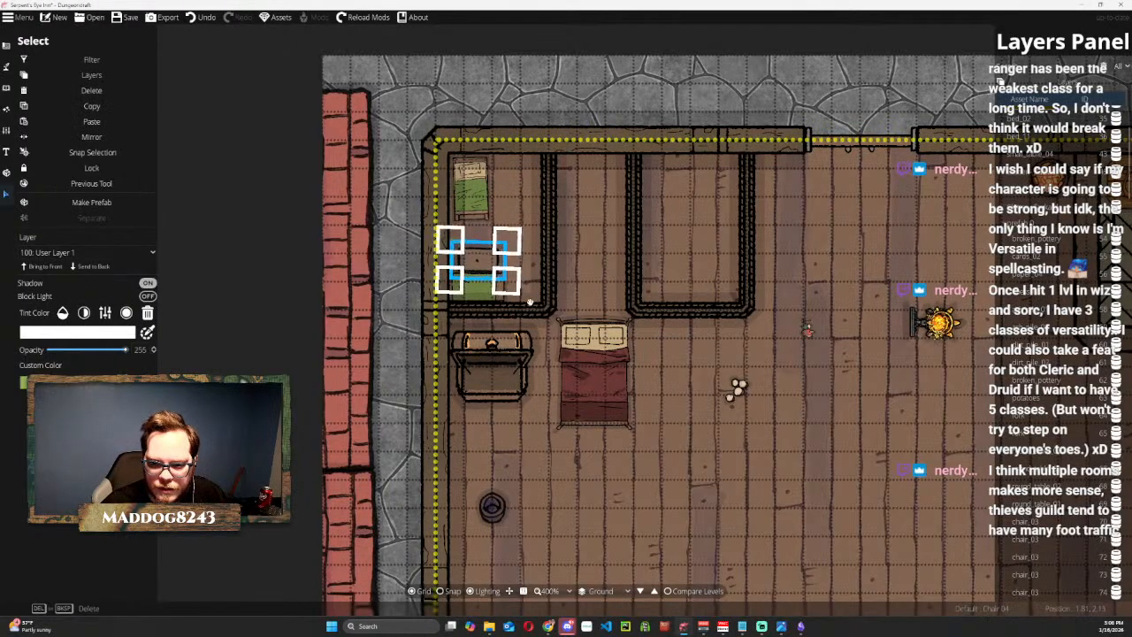
left_click_drag(477, 261, 480, 277)
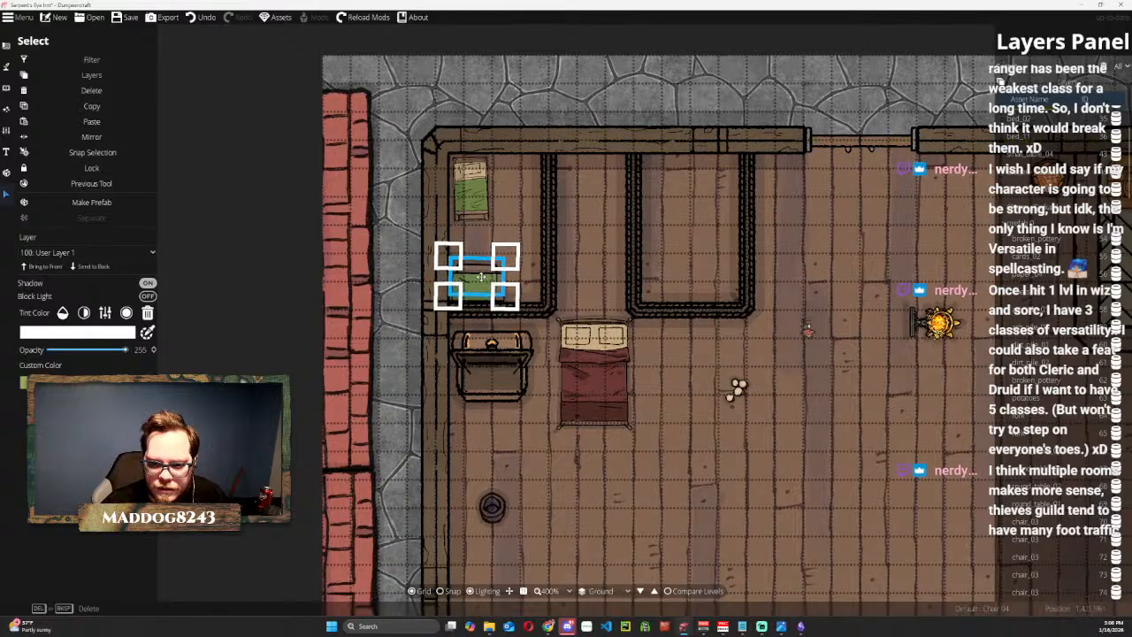
left_click(558, 89)
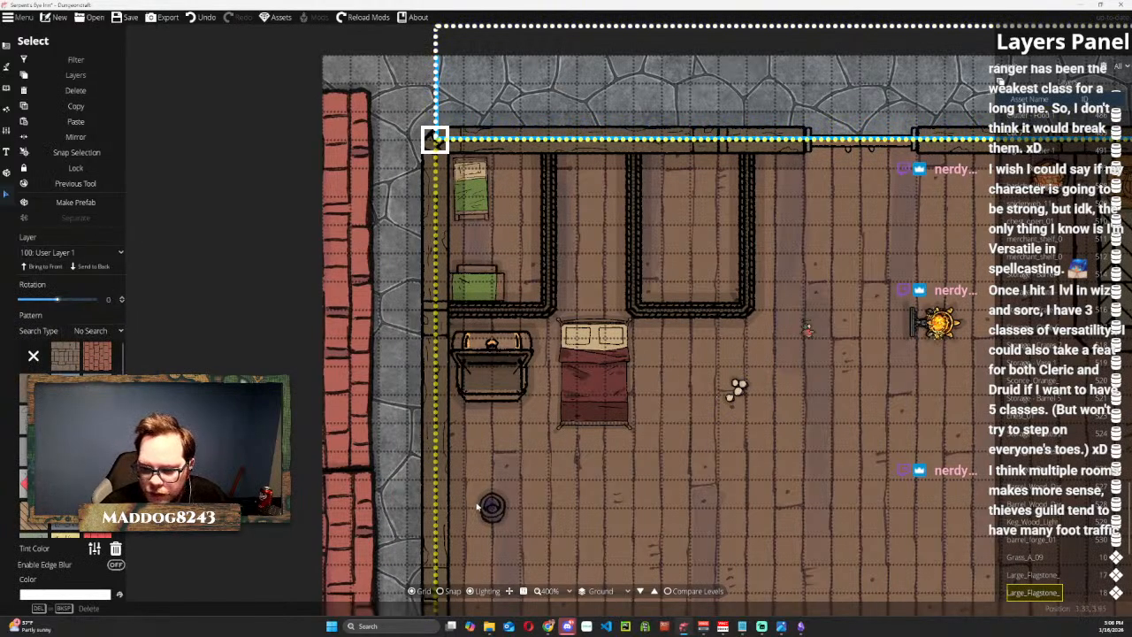
Shrink the open chest to footlocker size and place it with its lid facing north at the foot of the green bed.
left_click(504, 352)
left_click_drag(557, 306, 490, 272)
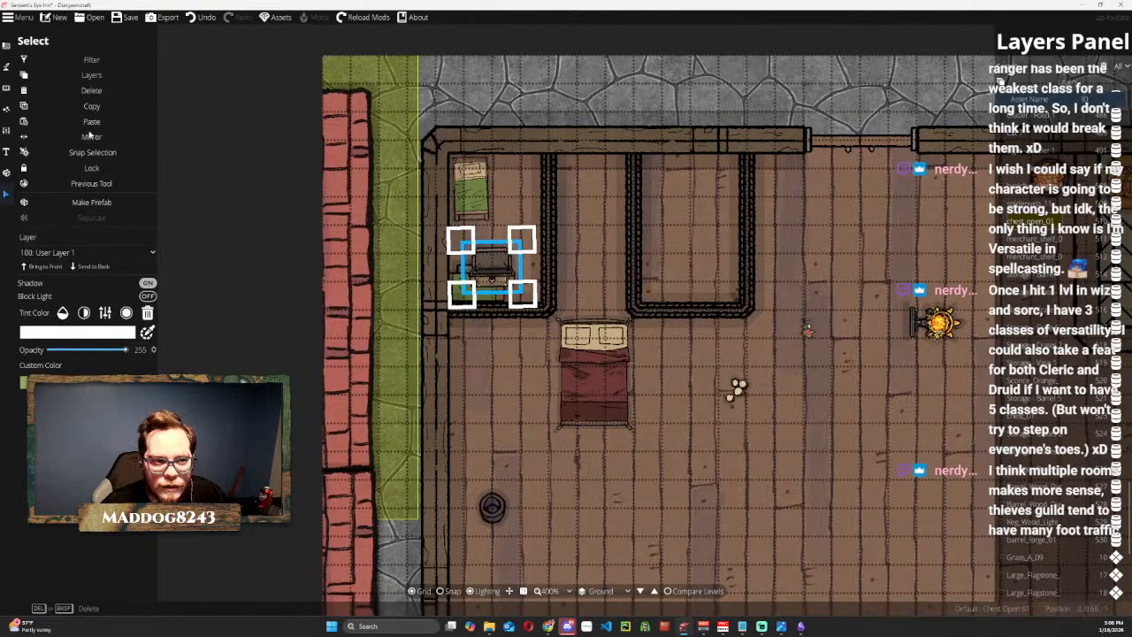
left_click_drag(519, 248, 532, 394)
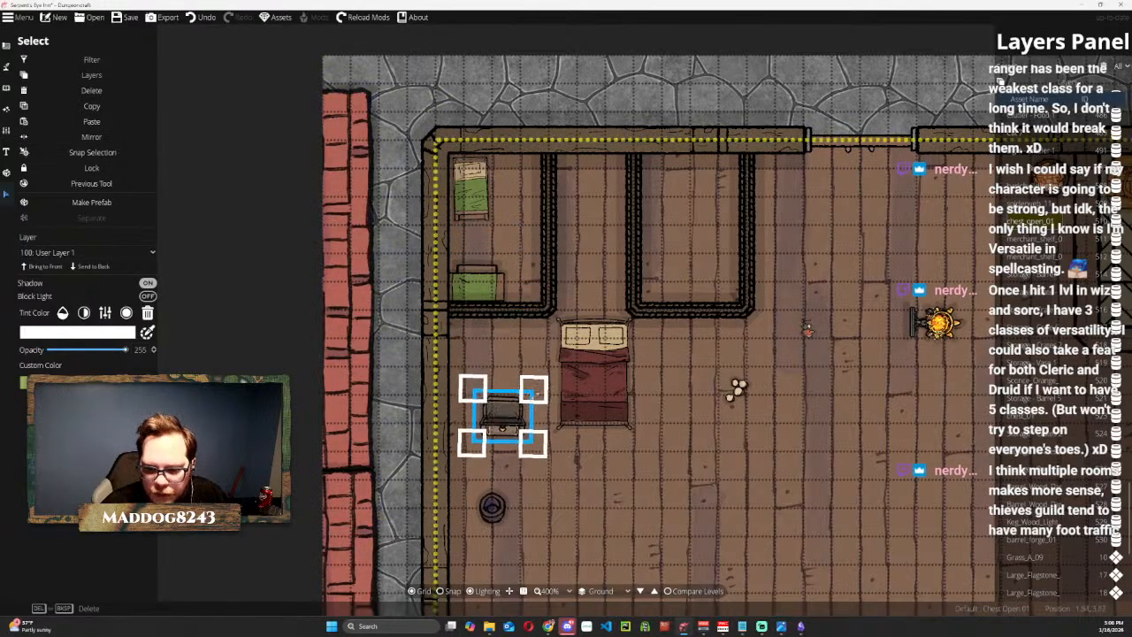
scroll(523, 403, "up", 2)
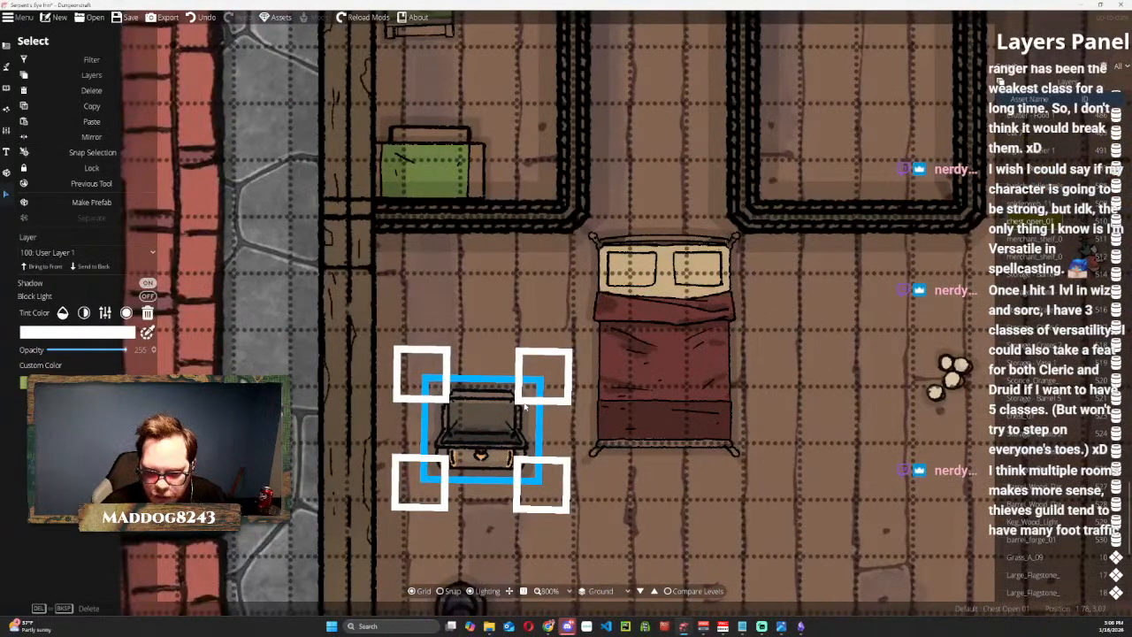
left_click_drag(553, 354, 427, 505)
left_click_drag(483, 433, 454, 86)
left_click_drag(641, 136, 662, 366)
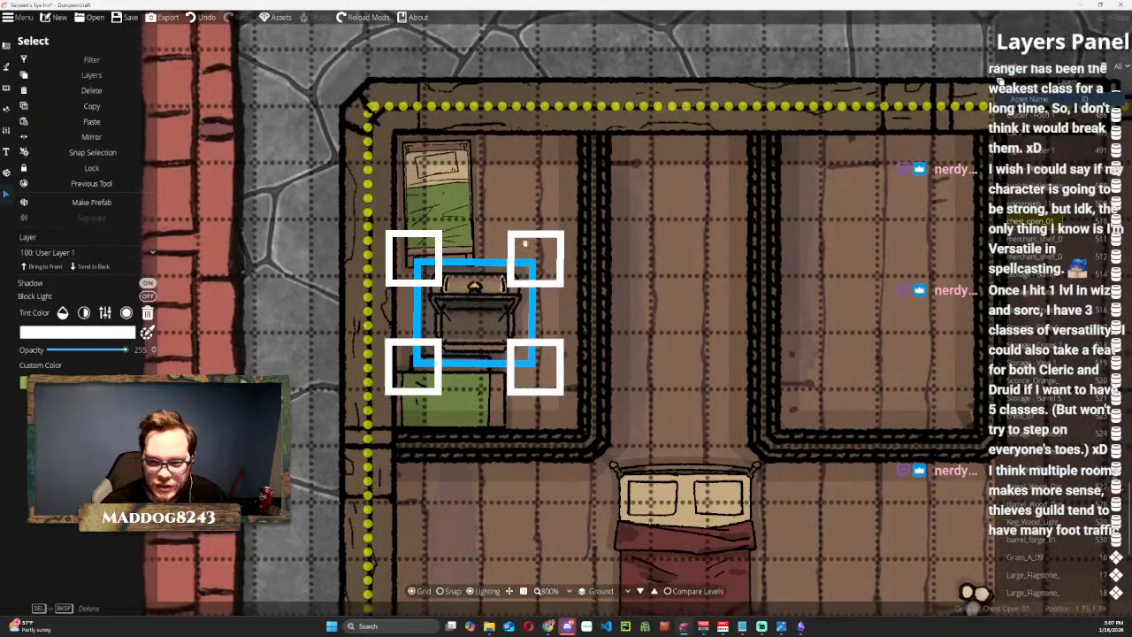
left_click_drag(533, 256, 500, 290)
left_click_drag(457, 322, 457, 277)
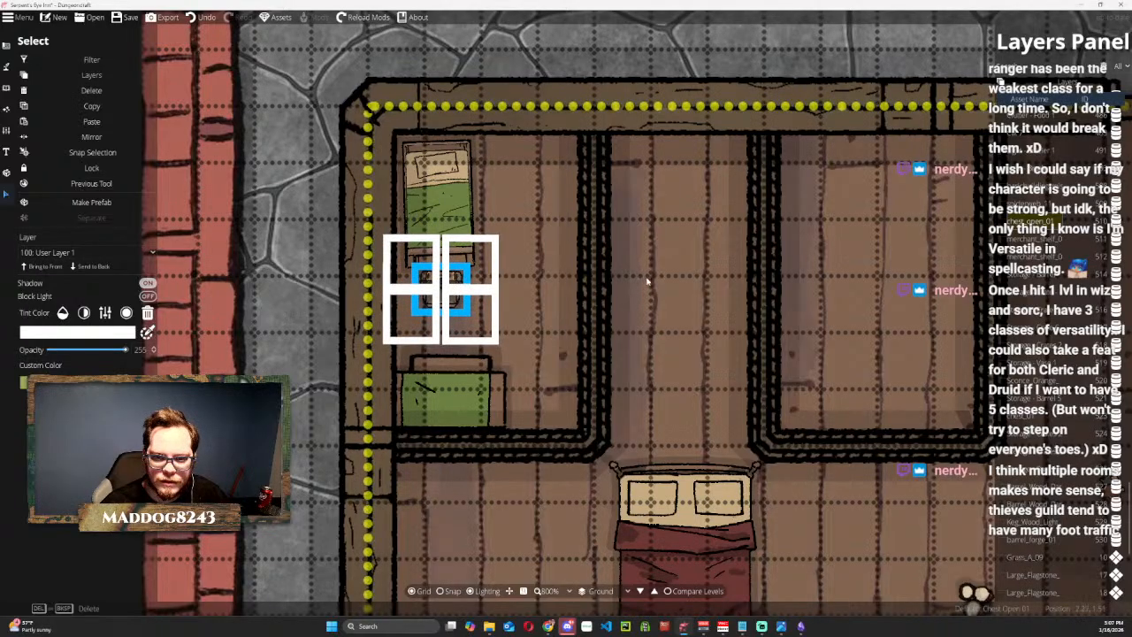
Fine-tune the footlocker chest's size and position against the foot of the green bed in the northwest room.
left_click(475, 187)
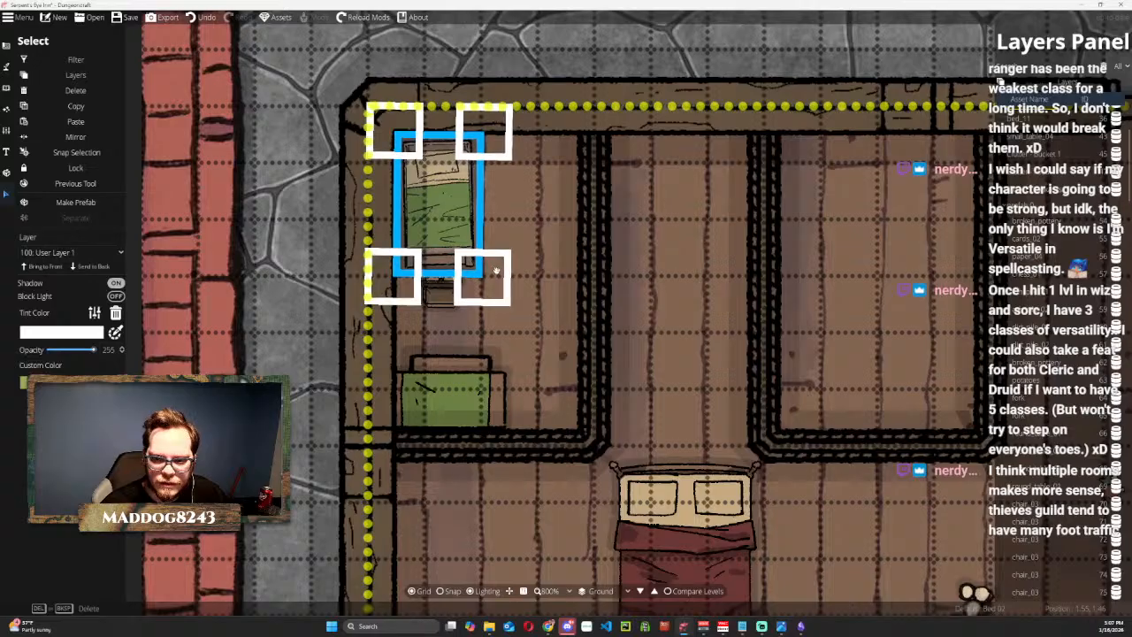
left_click(659, 257)
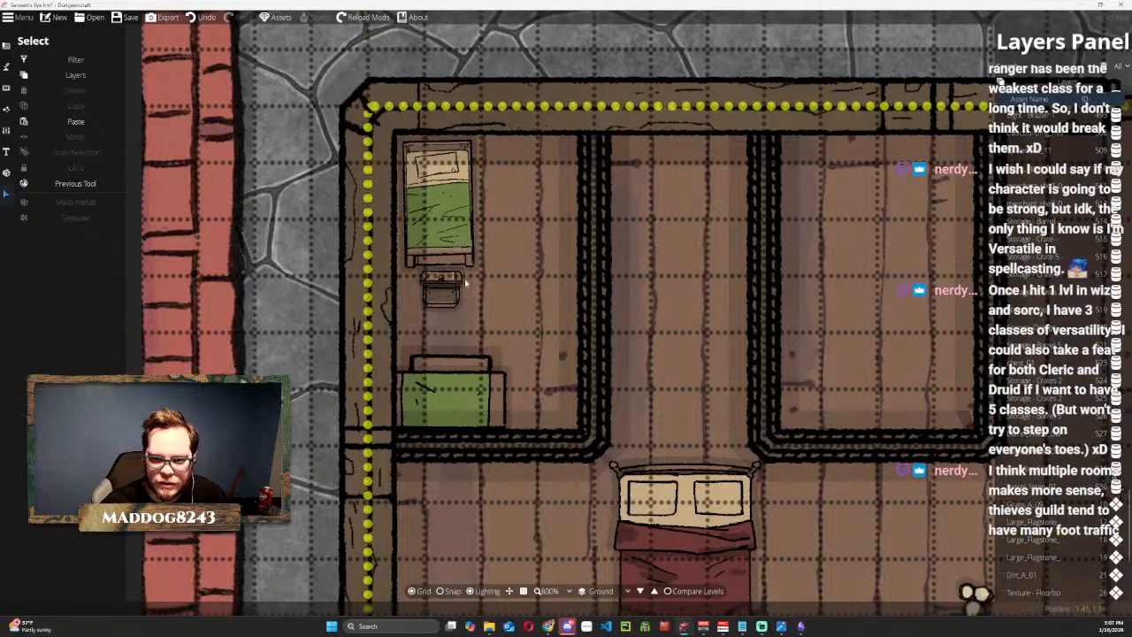
left_click(458, 277)
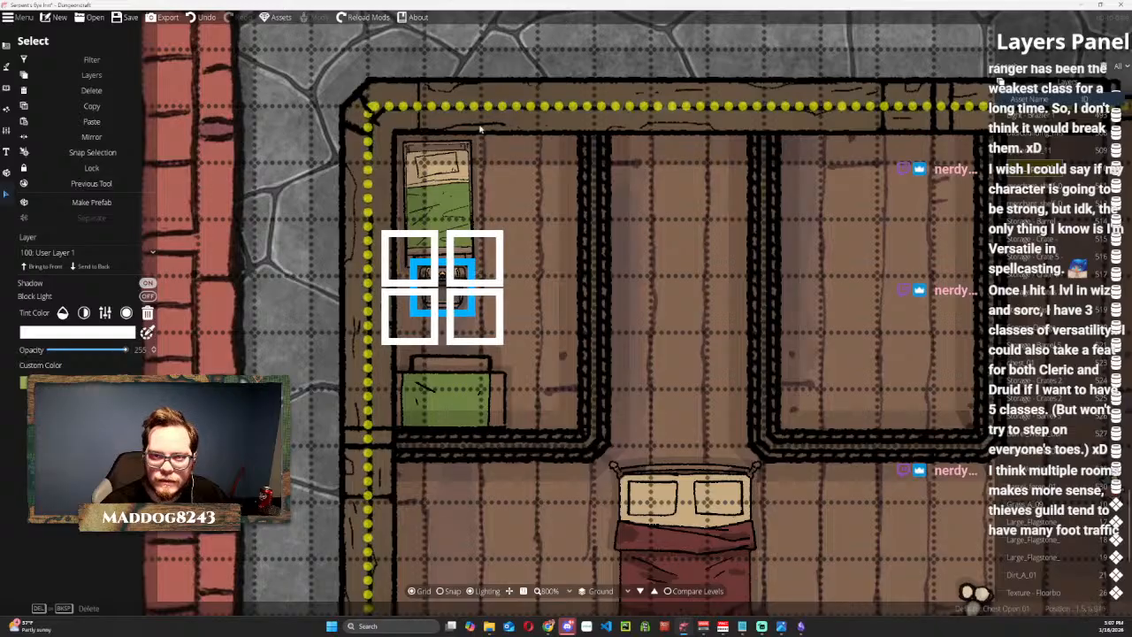
left_click(531, 105)
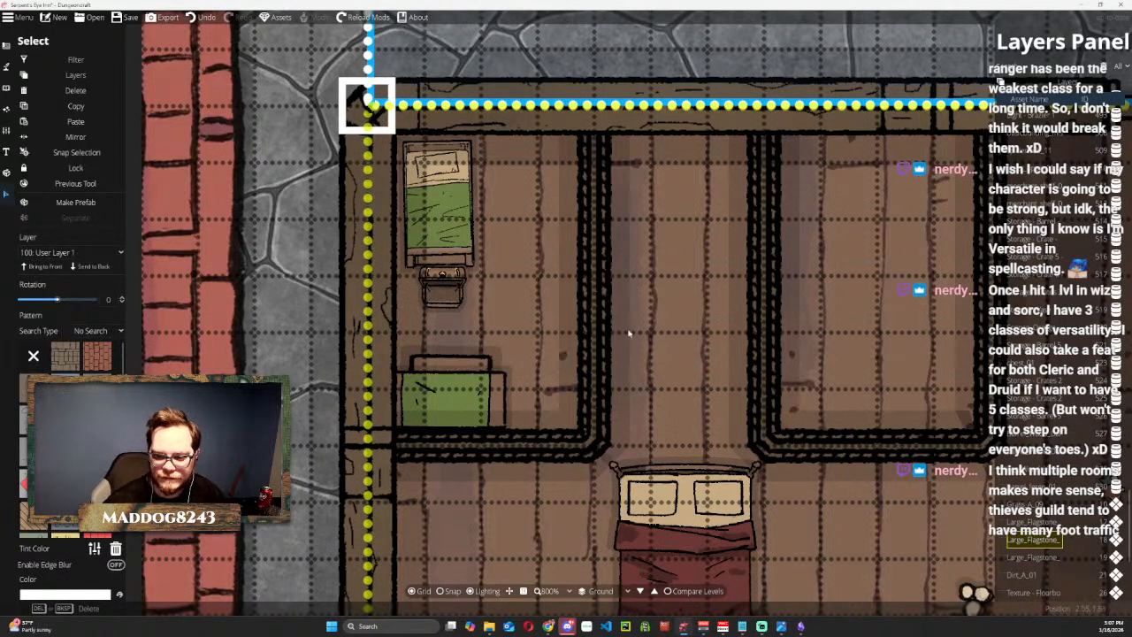
Move the dark bucket from the floor farther south into the northwest room's southeast corner beside the green table and shrink it.
scroll(630, 333, "down", 1)
left_click_drag(650, 356, 578, 224)
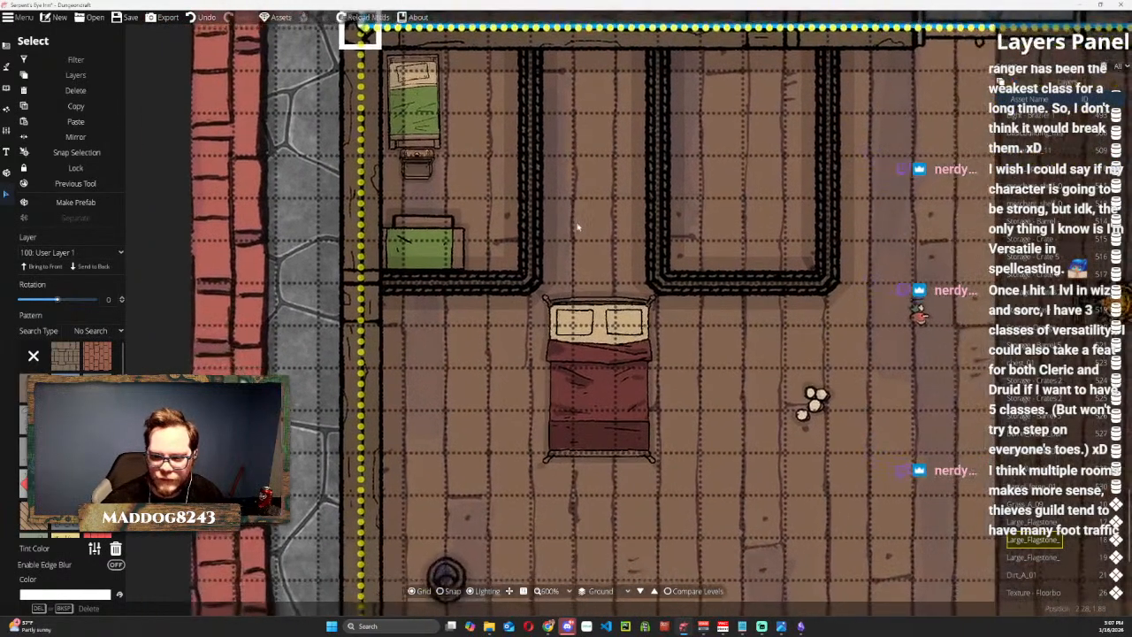
left_click(455, 566)
left_click_drag(455, 566, 495, 239)
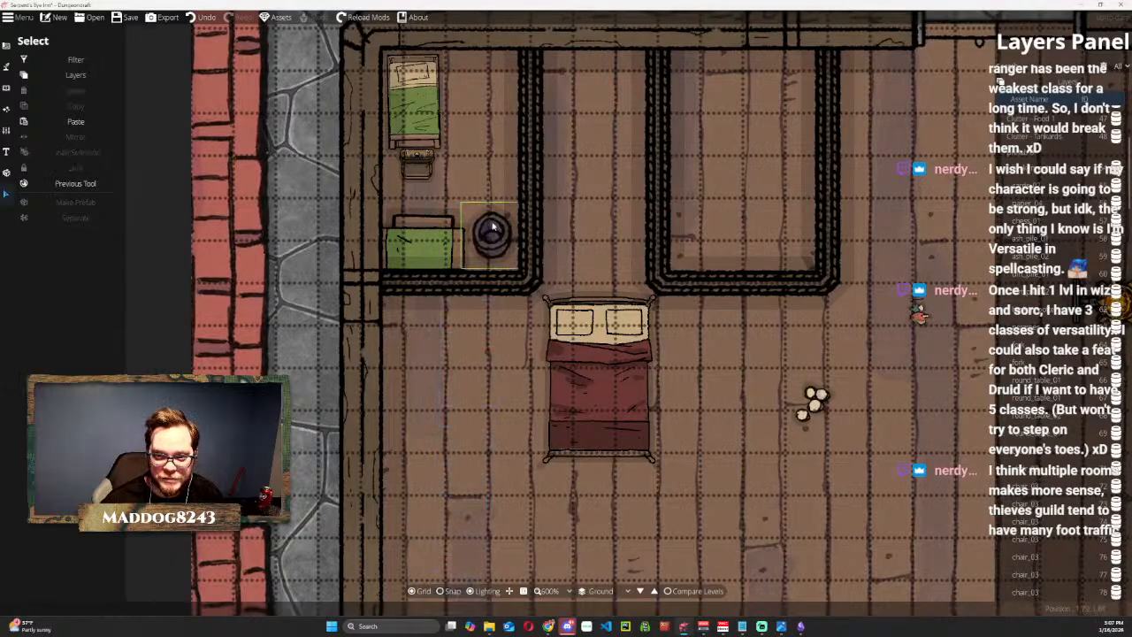
left_click(495, 238)
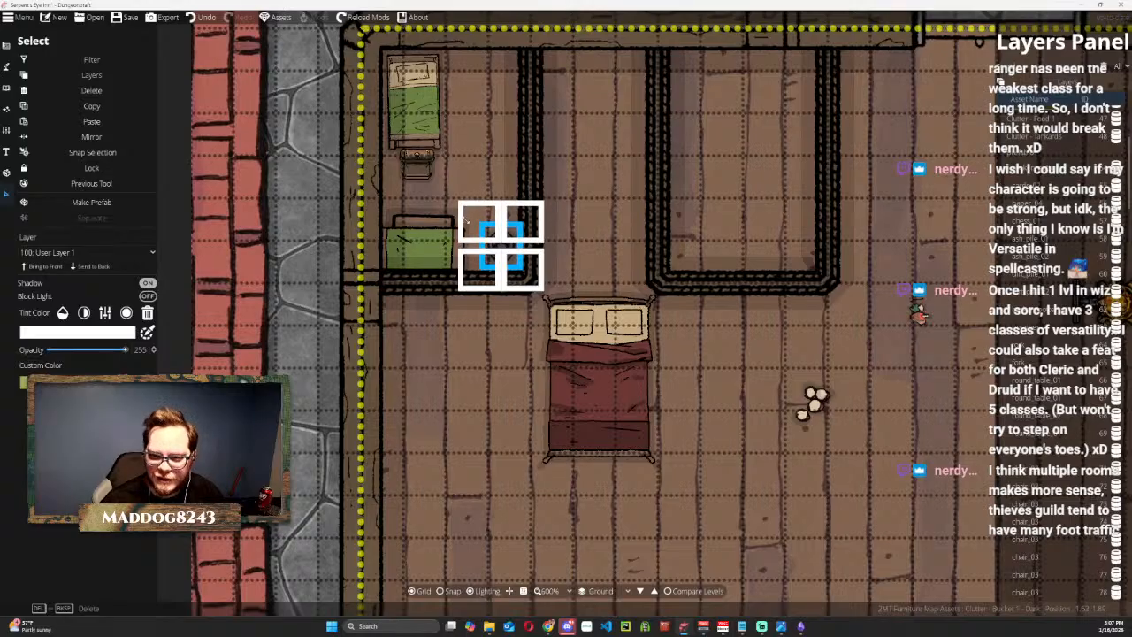
left_click_drag(502, 239, 499, 242)
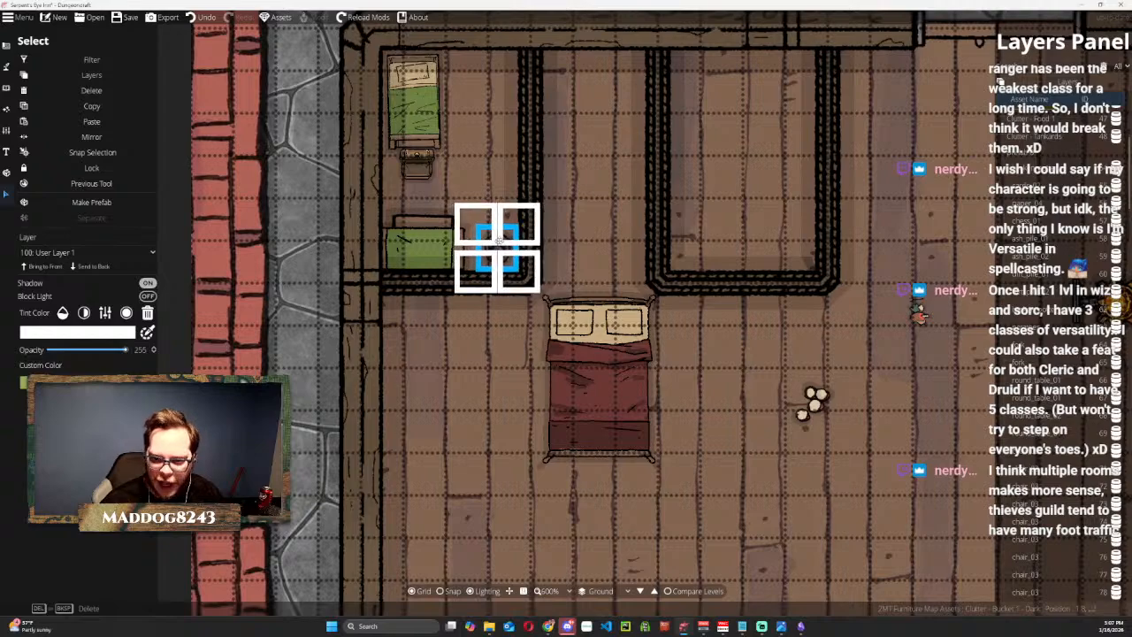
left_click(563, 228)
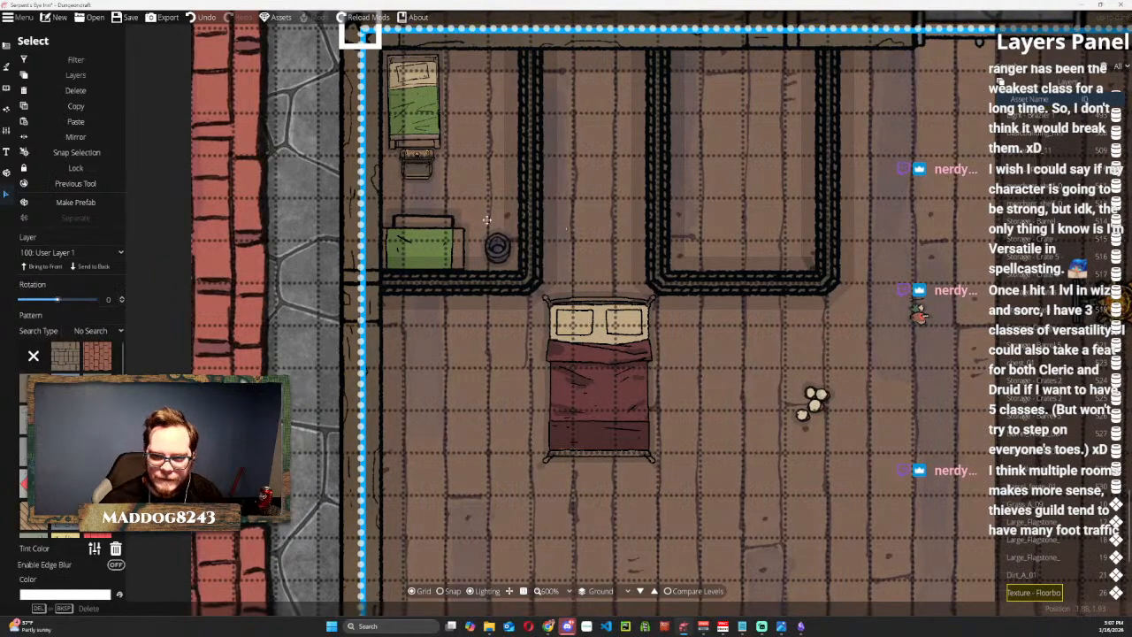
key("Escape")
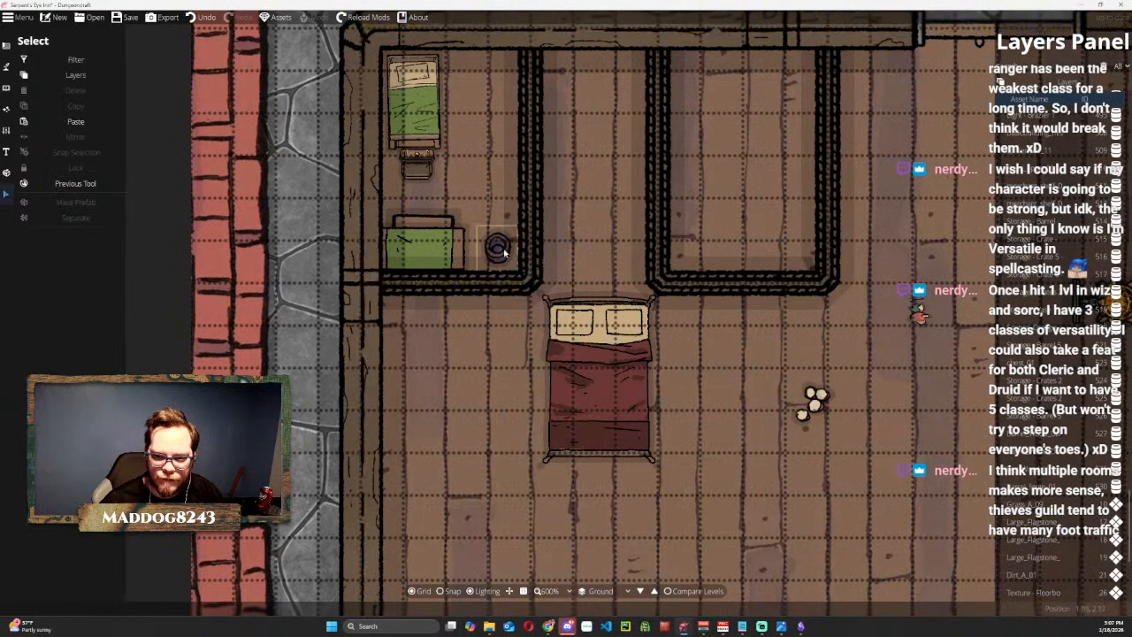
left_click_drag(593, 239, 512, 344)
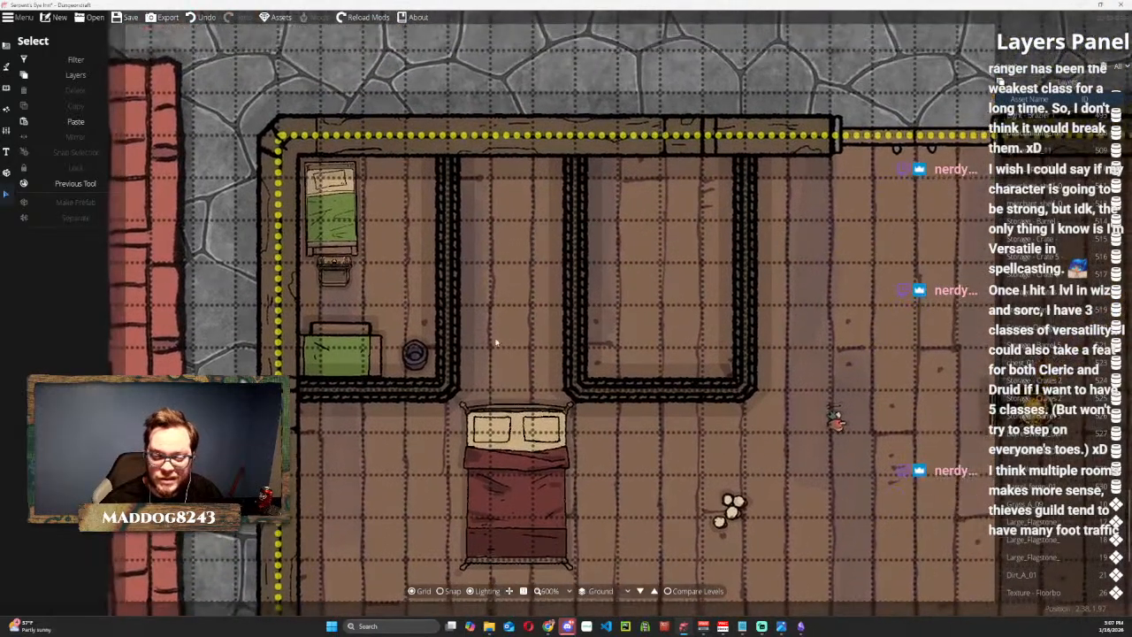
left_click(417, 354)
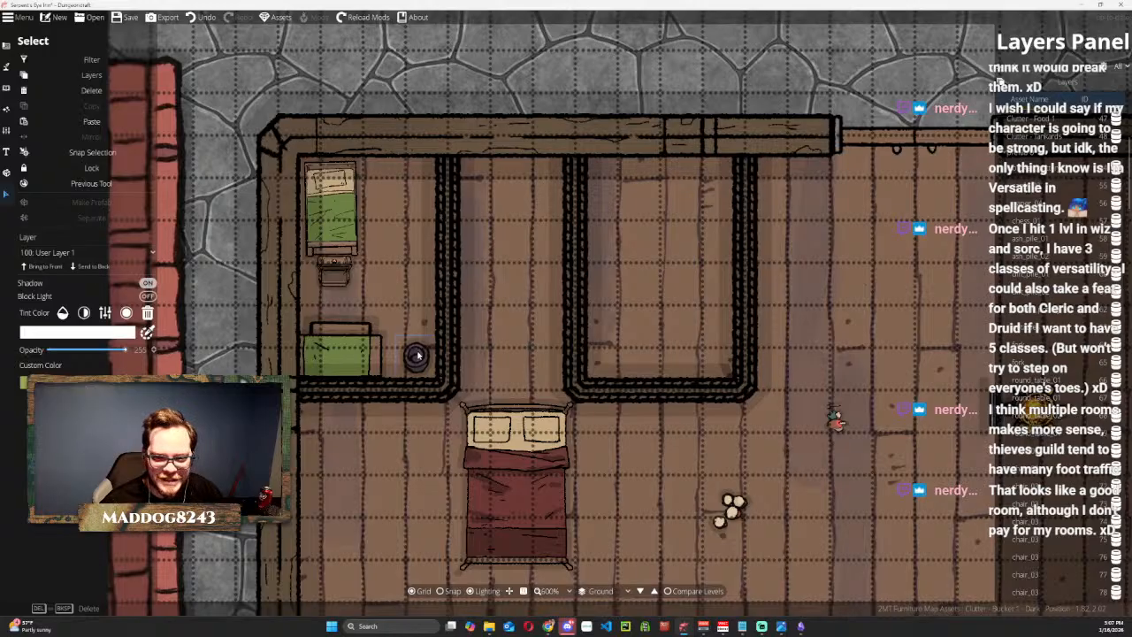
key("Escape")
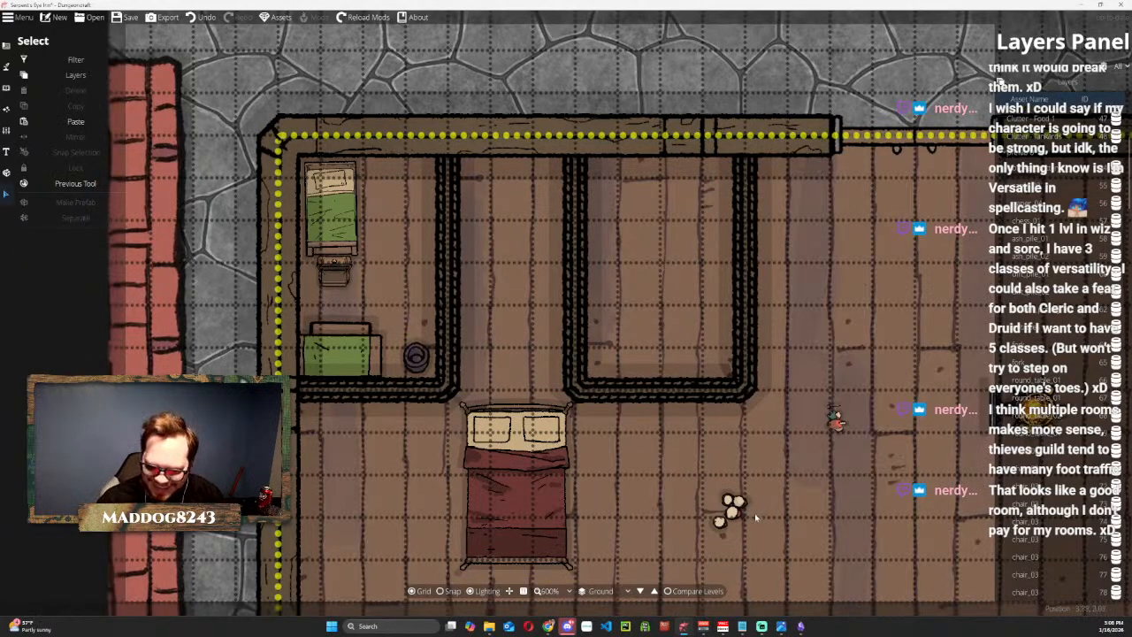
Try the lit orange sconce in the northwest room, return it to the open main floor, and nudge the bucket closer to the green table.
scroll(781, 440, "down", 2)
scroll(782, 440, "up", 1)
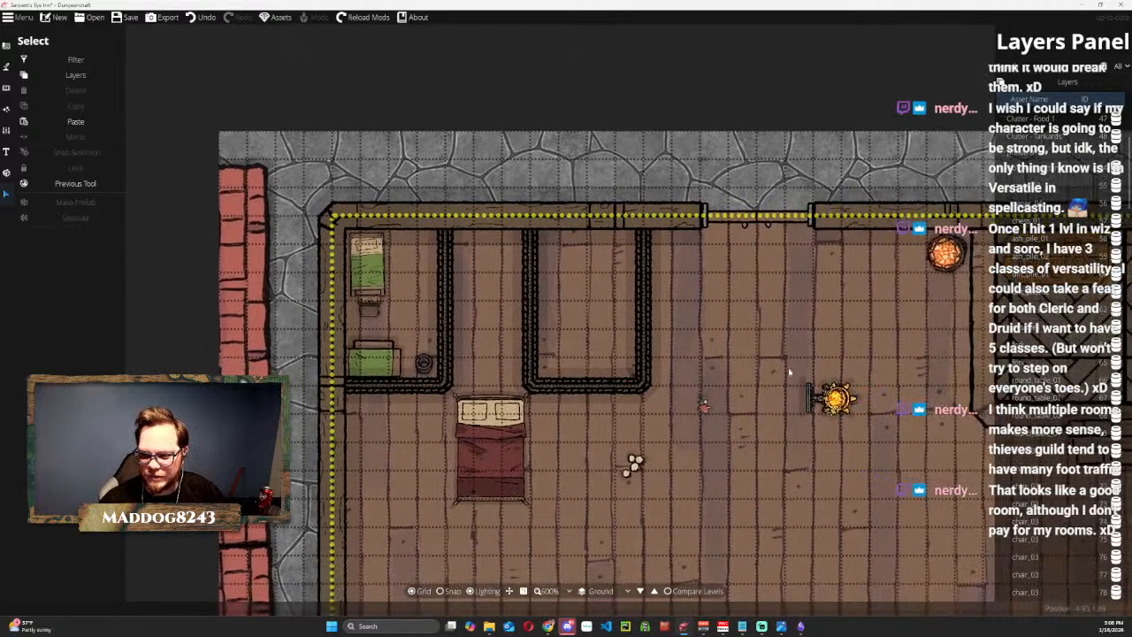
left_click_drag(833, 397, 380, 300)
left_click_drag(417, 267, 303, 375)
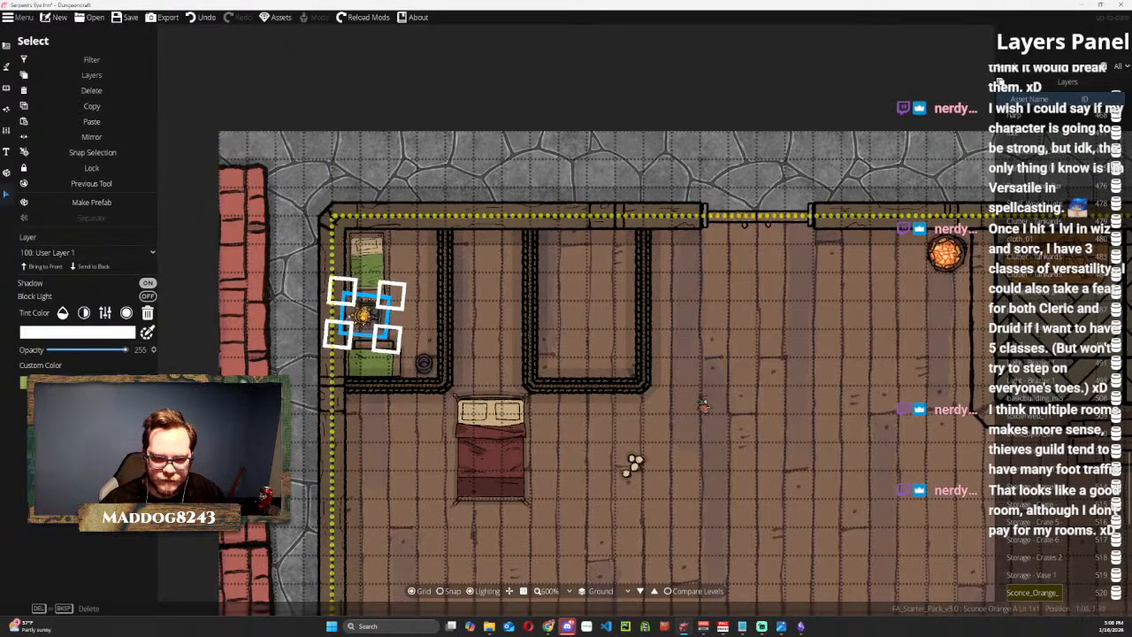
left_click_drag(362, 314, 741, 427)
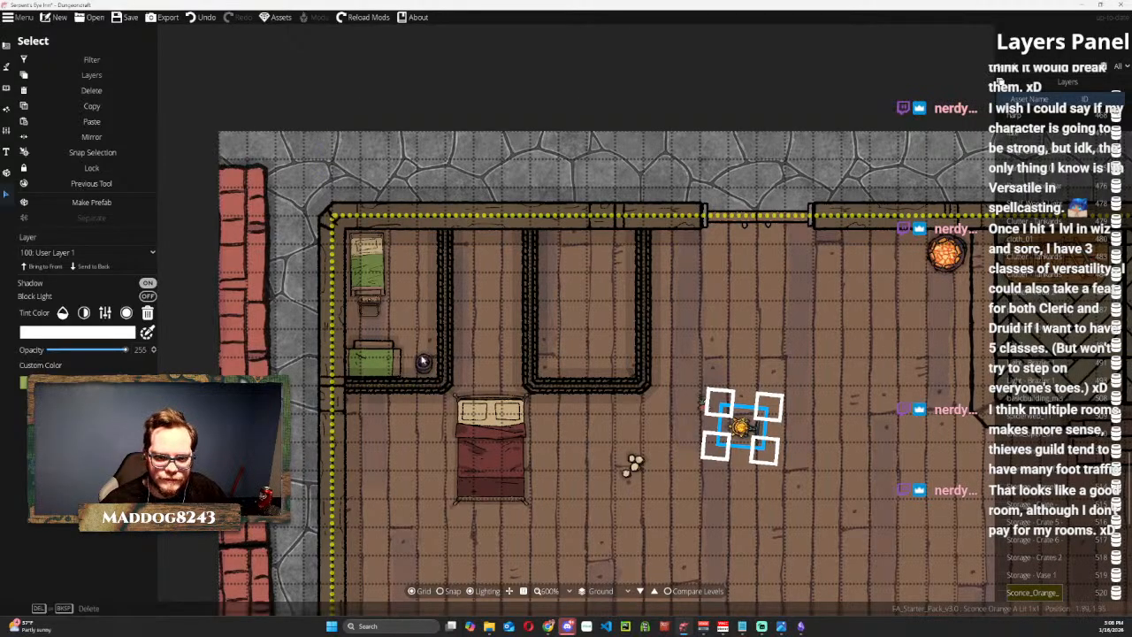
left_click(704, 403)
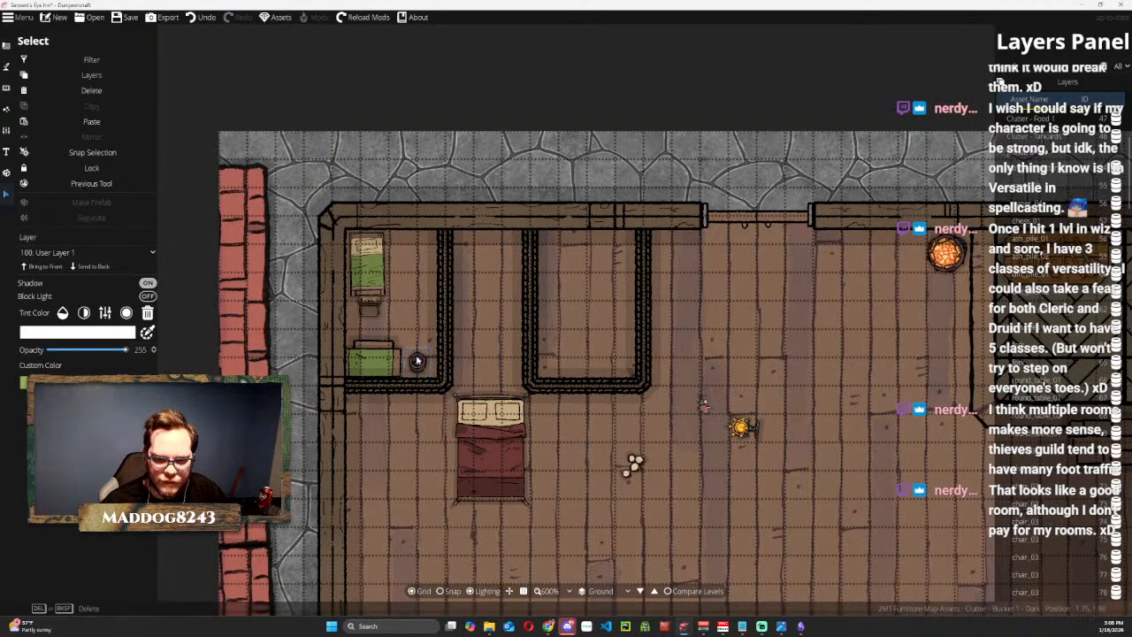
left_click_drag(417, 361, 418, 361)
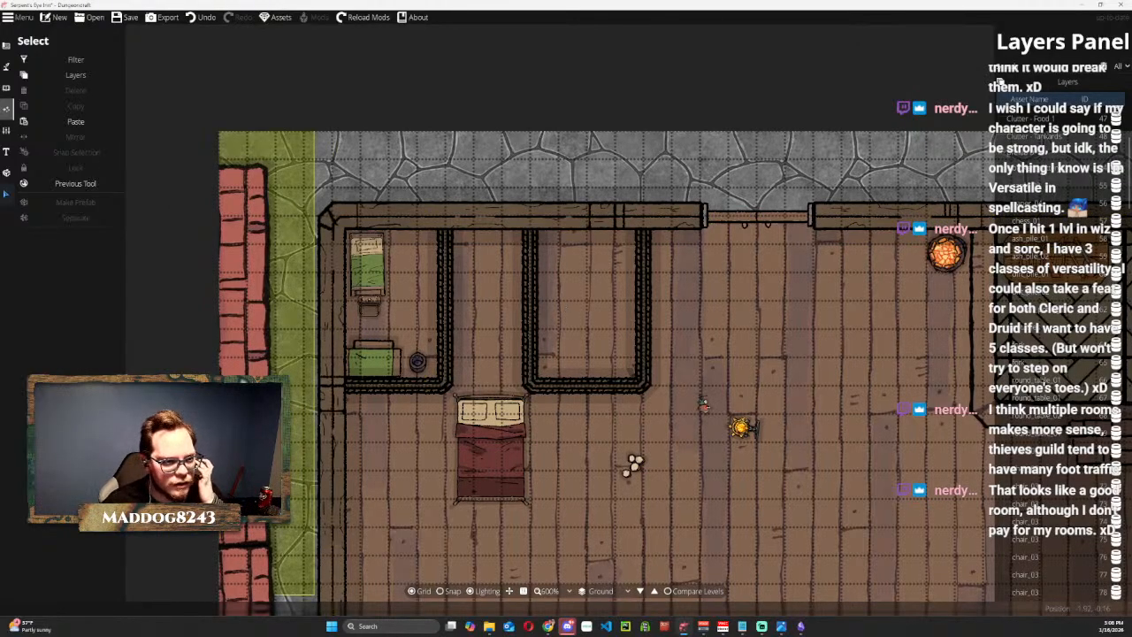
Examine the Portal Tool's door styles for one that suits the northwest room.
left_click(8, 51)
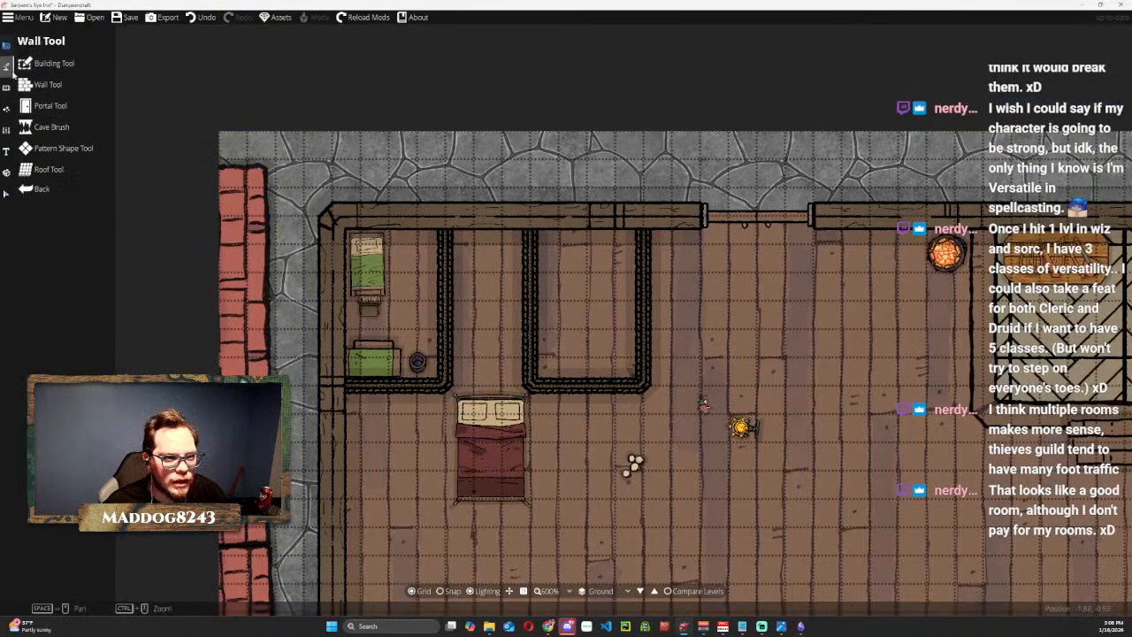
left_click(7, 68)
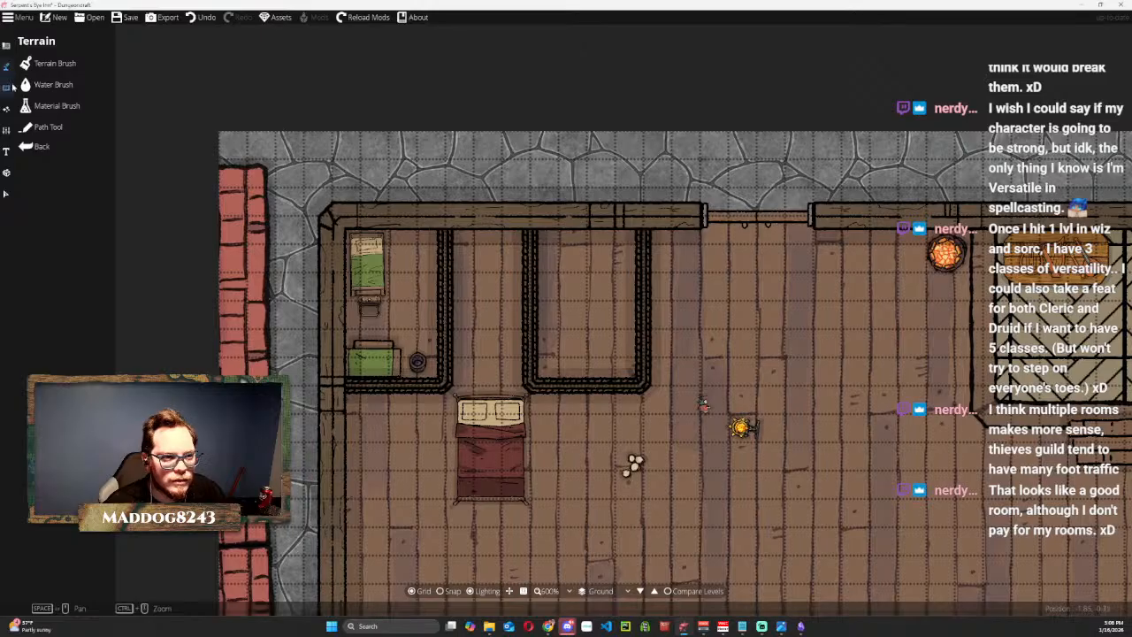
left_click(7, 86)
left_click(49, 64)
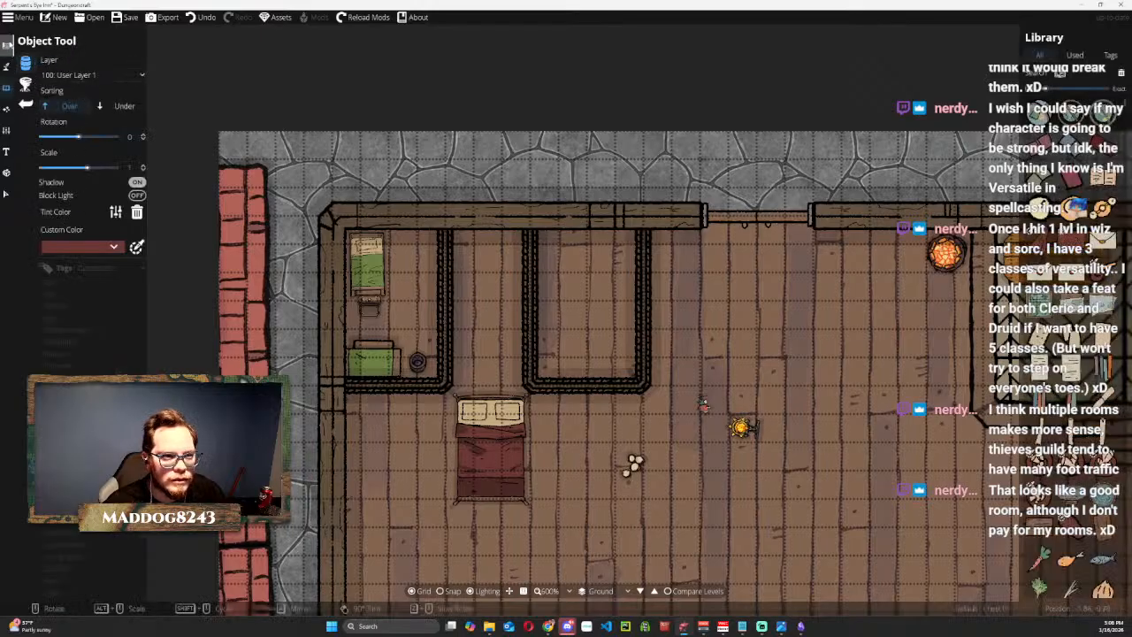
left_click(8, 52)
left_click(44, 100)
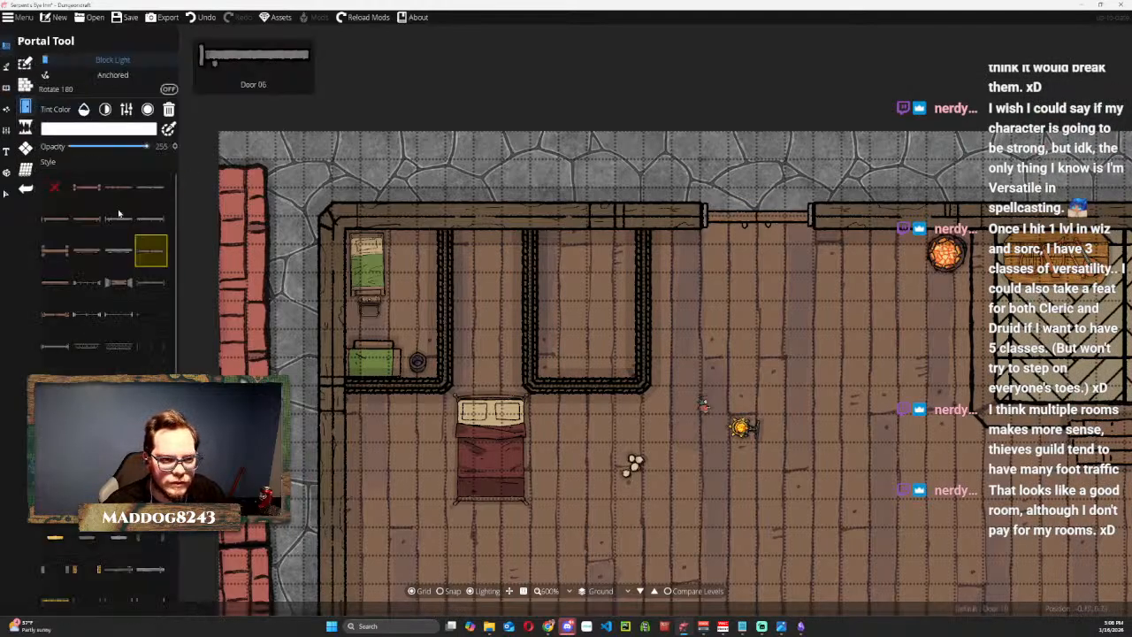
left_click(87, 187)
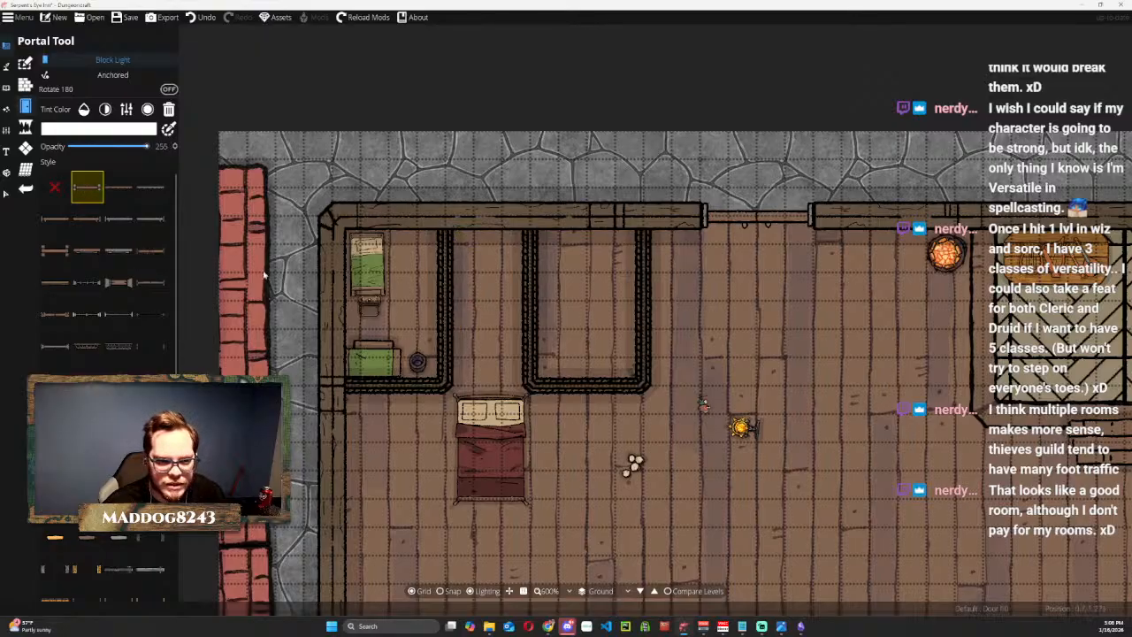
left_click(119, 186)
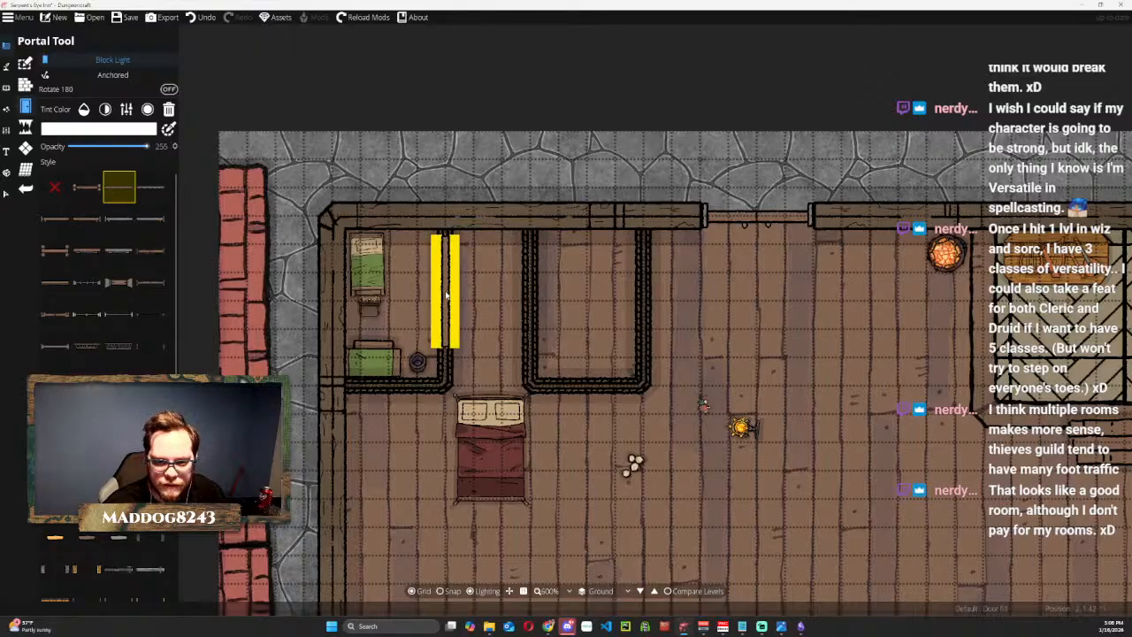
left_click(93, 222)
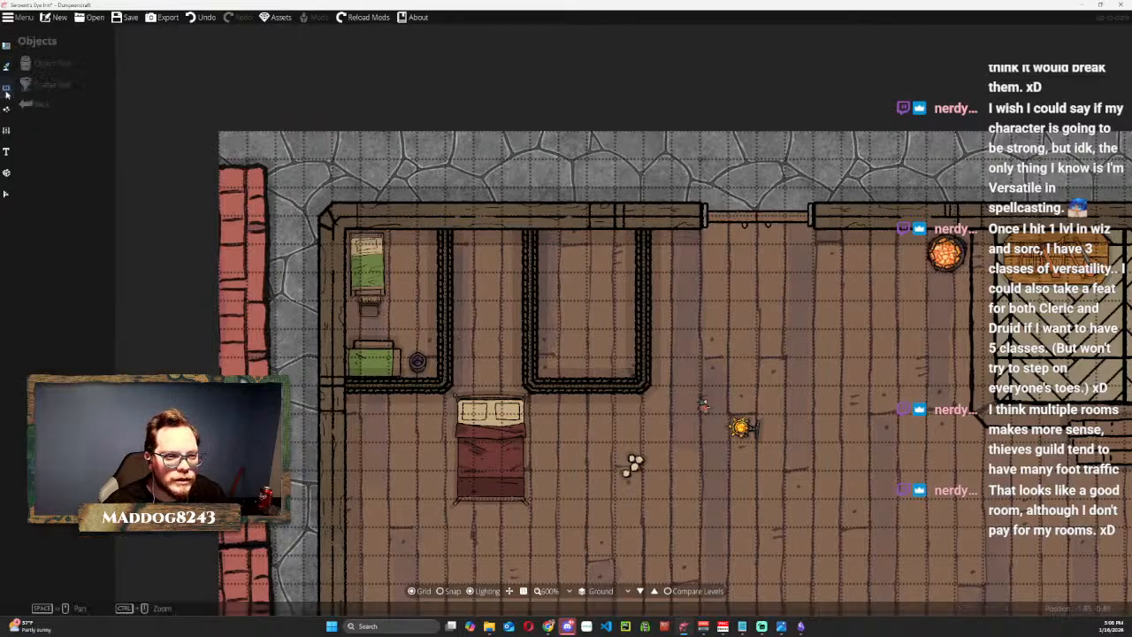
Cut a doorway two grid cells long in the northwest room's east wall by adding wall points and removing the segment between them.
left_click(61, 69)
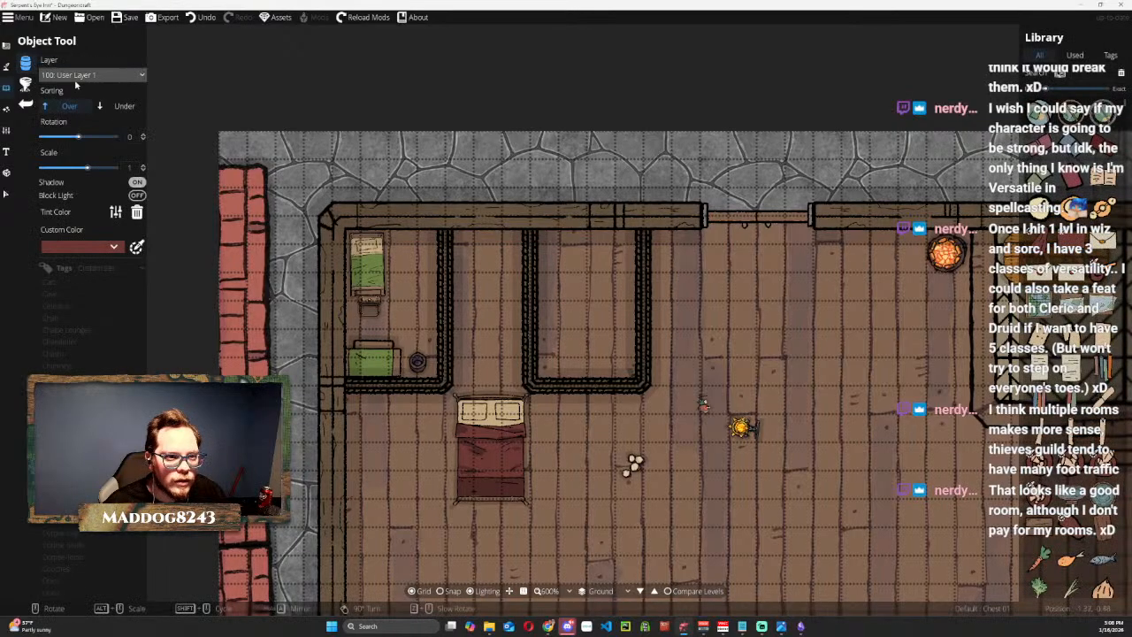
left_click(8, 110)
left_click(7, 67)
left_click(7, 46)
left_click(49, 84)
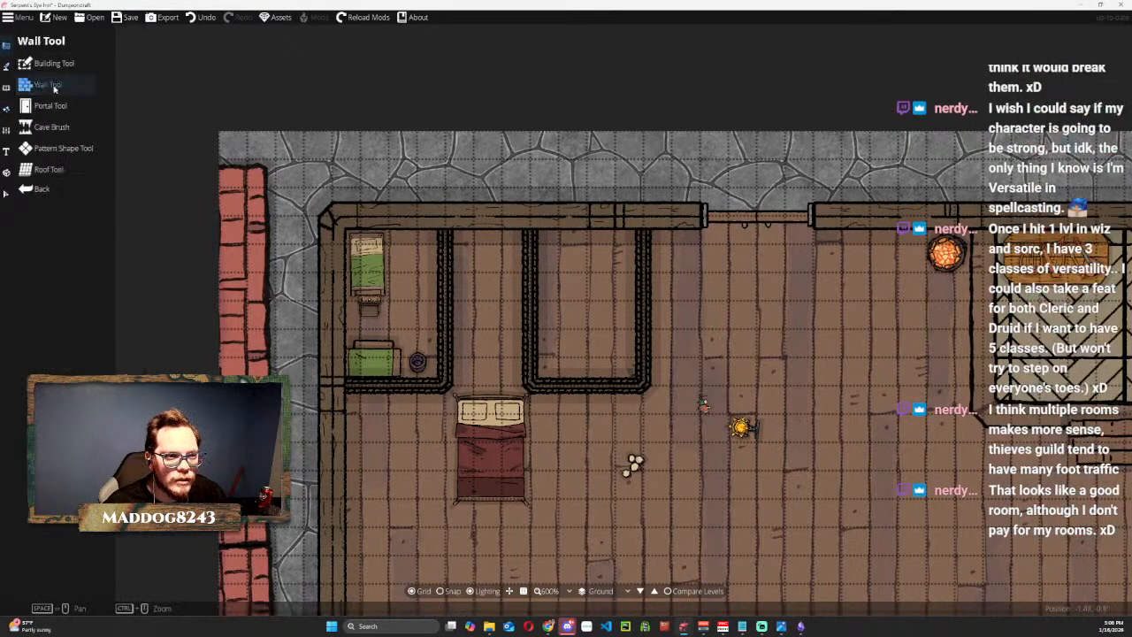
left_click(104, 62)
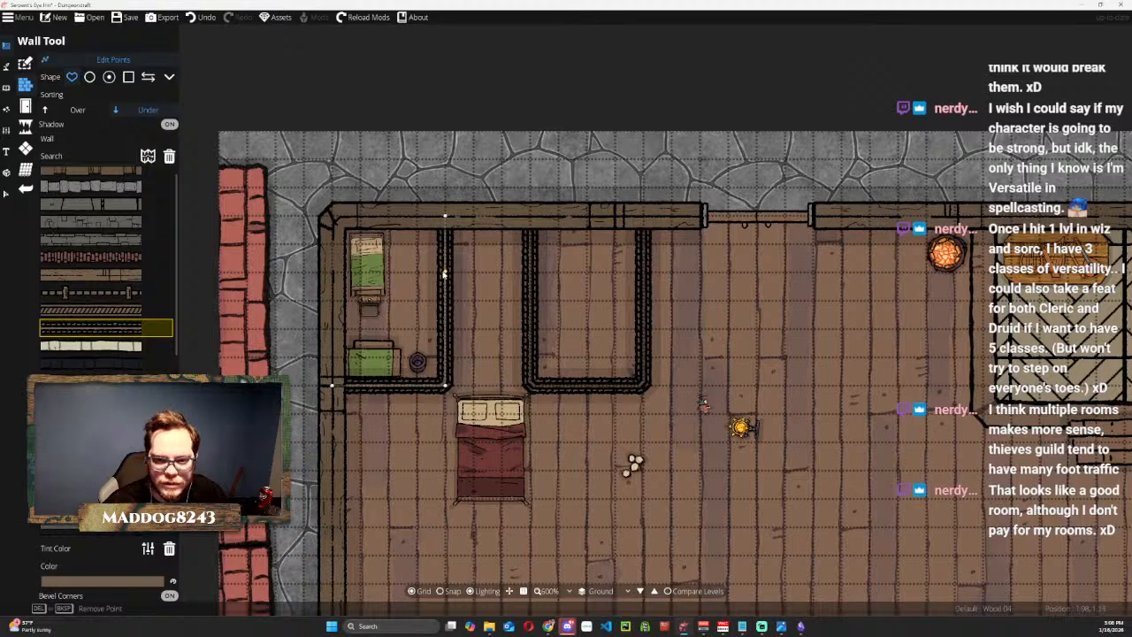
scroll(445, 274, "up", 2)
left_click_drag(444, 222, 447, 221)
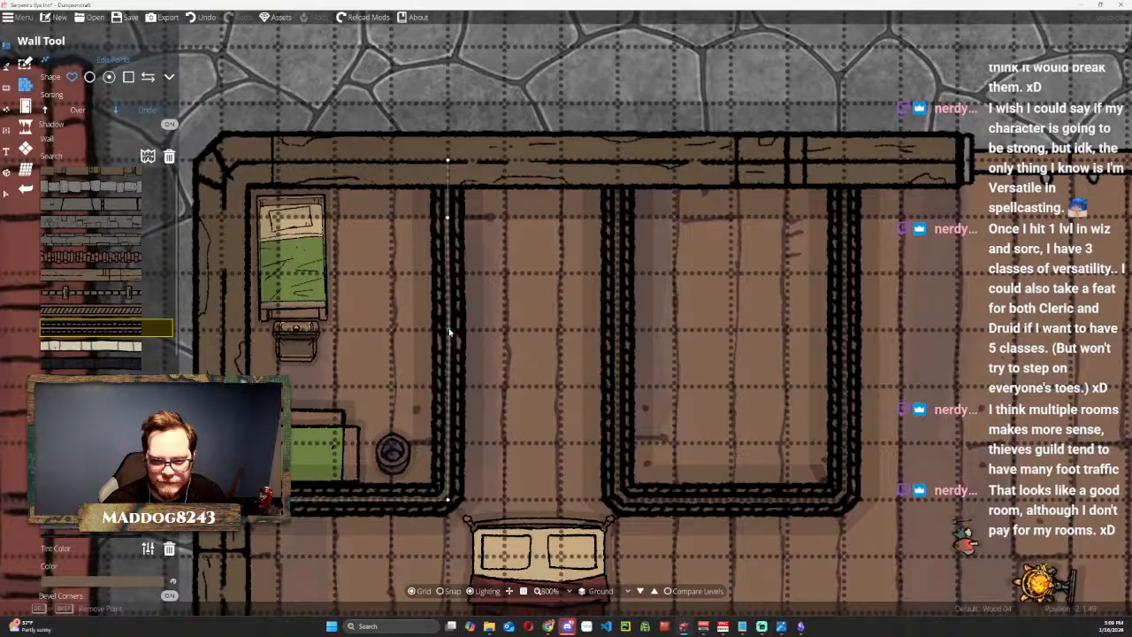
left_click(447, 329)
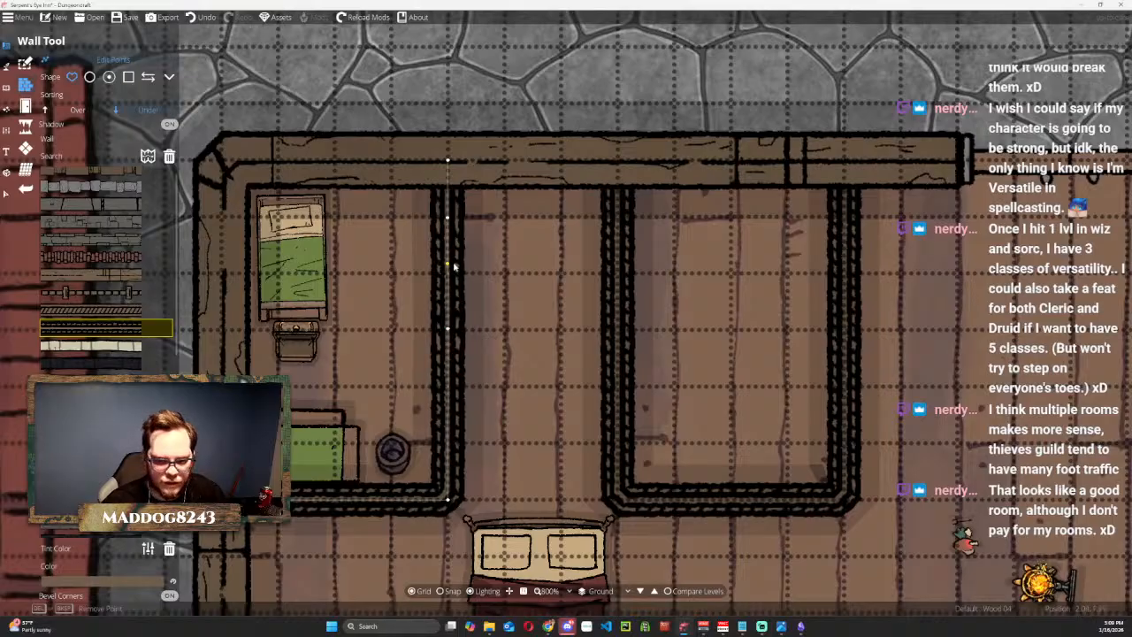
key("Delete")
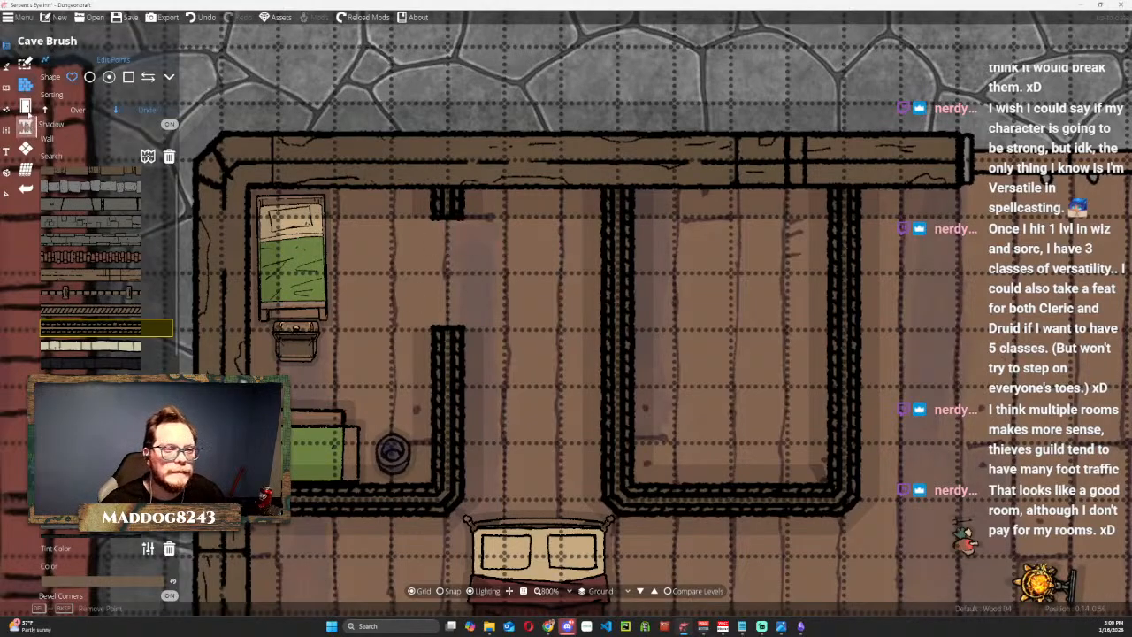
Switch to the Object Tool and search the object library for "door".
left_click(6, 67)
left_click(6, 88)
left_click(46, 63)
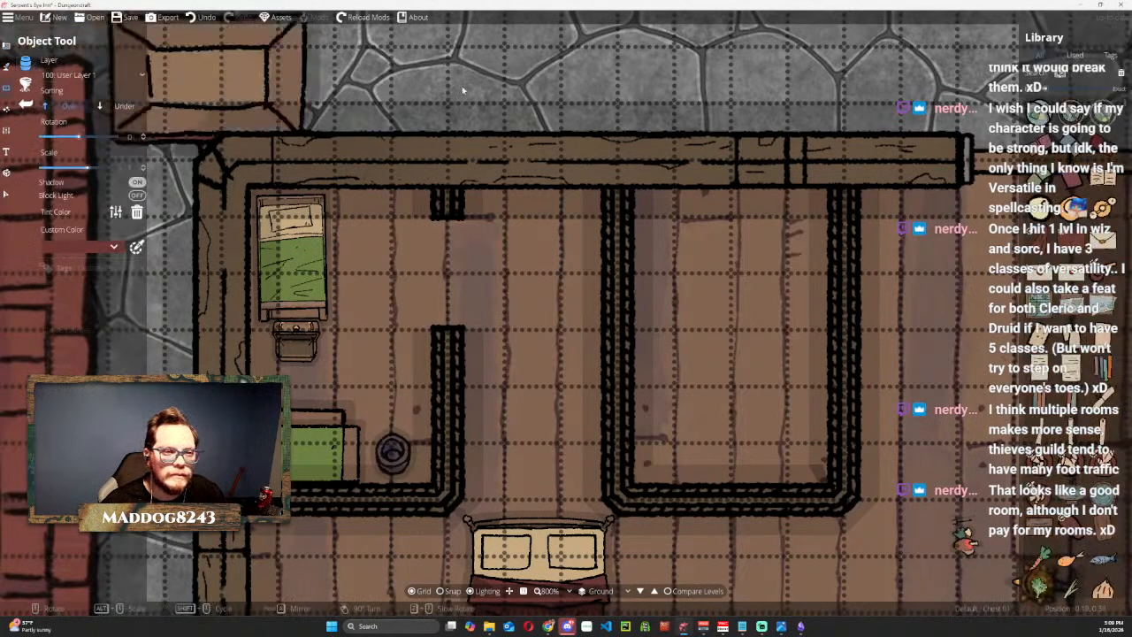
type("door")
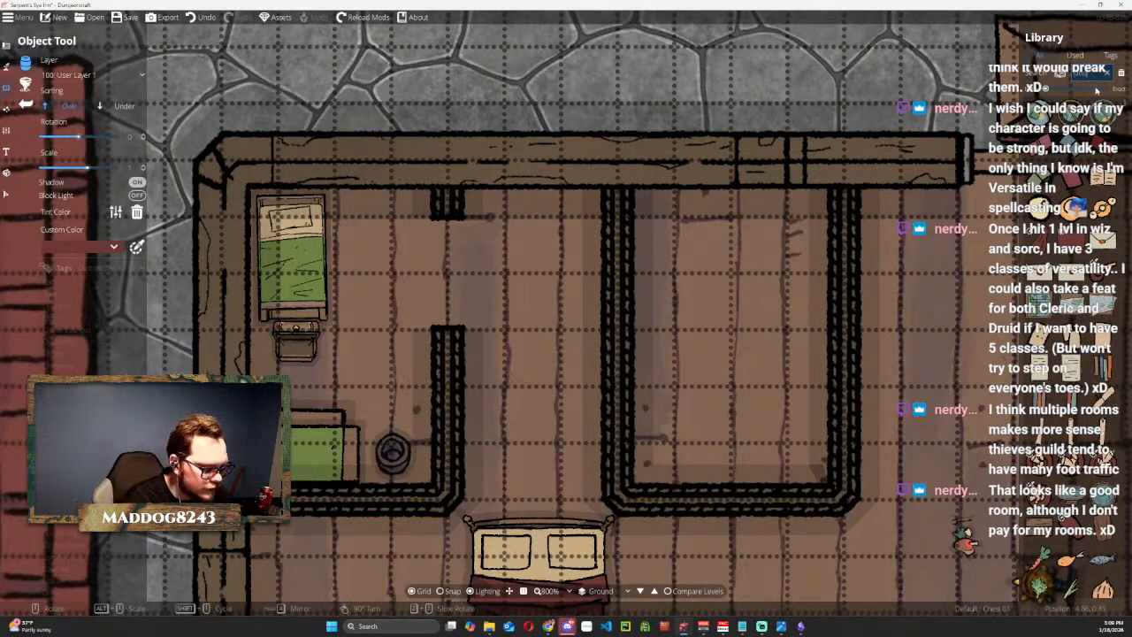
key("Return")
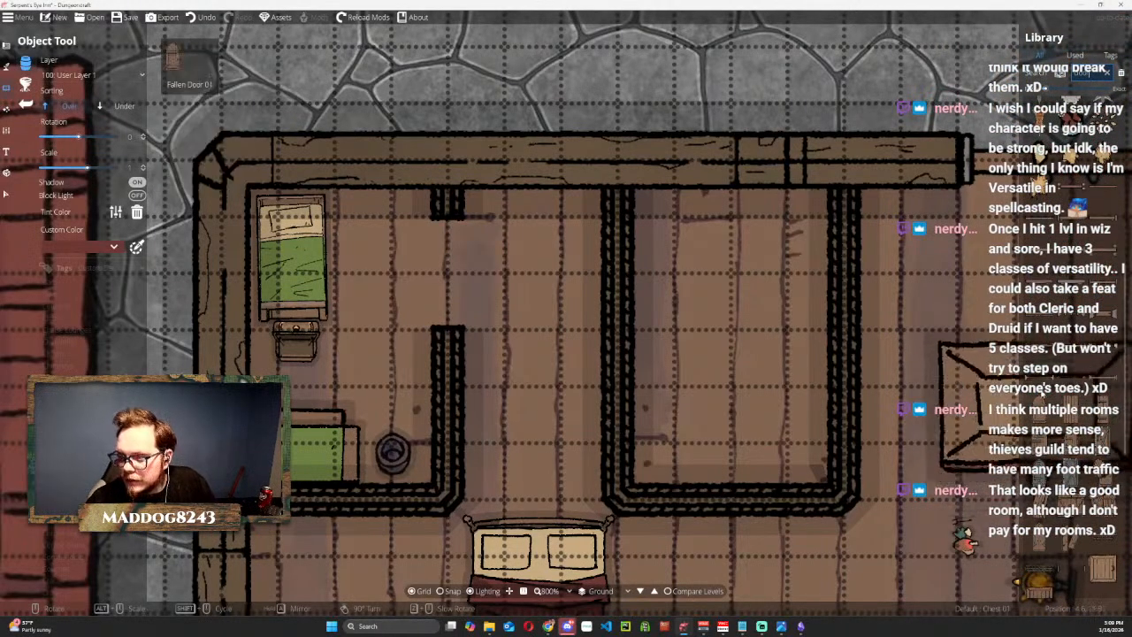
scroll(1053, 380, "up", 4)
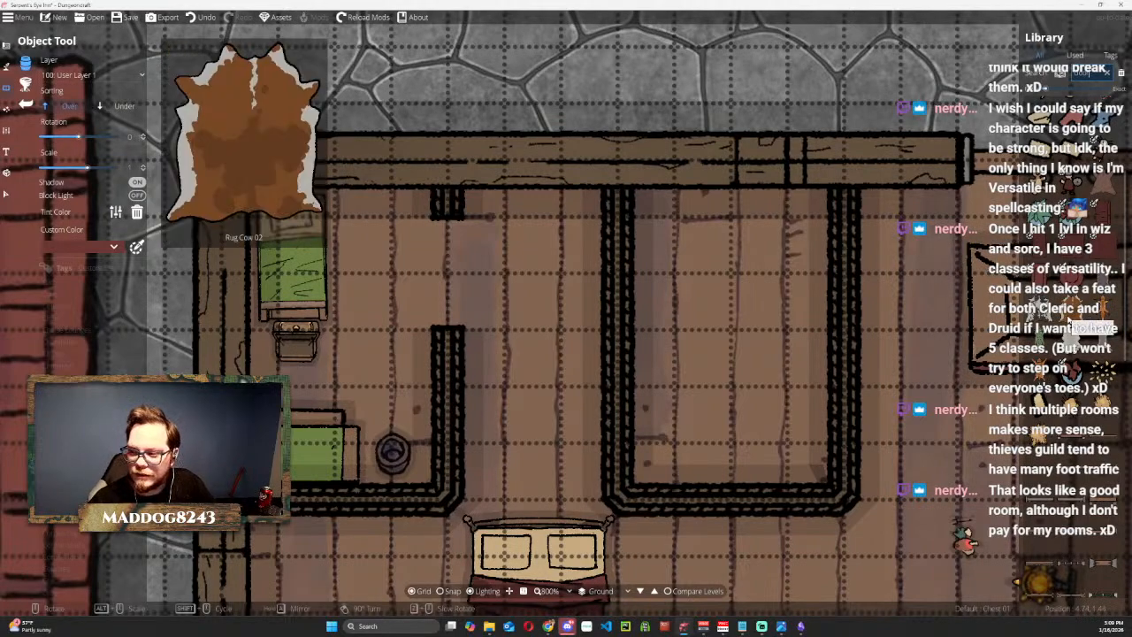
Try Rug Cow 02 in the northwest room, but place Rug Cow 01 there instead, with its rotation at 0.
left_click(1069, 318)
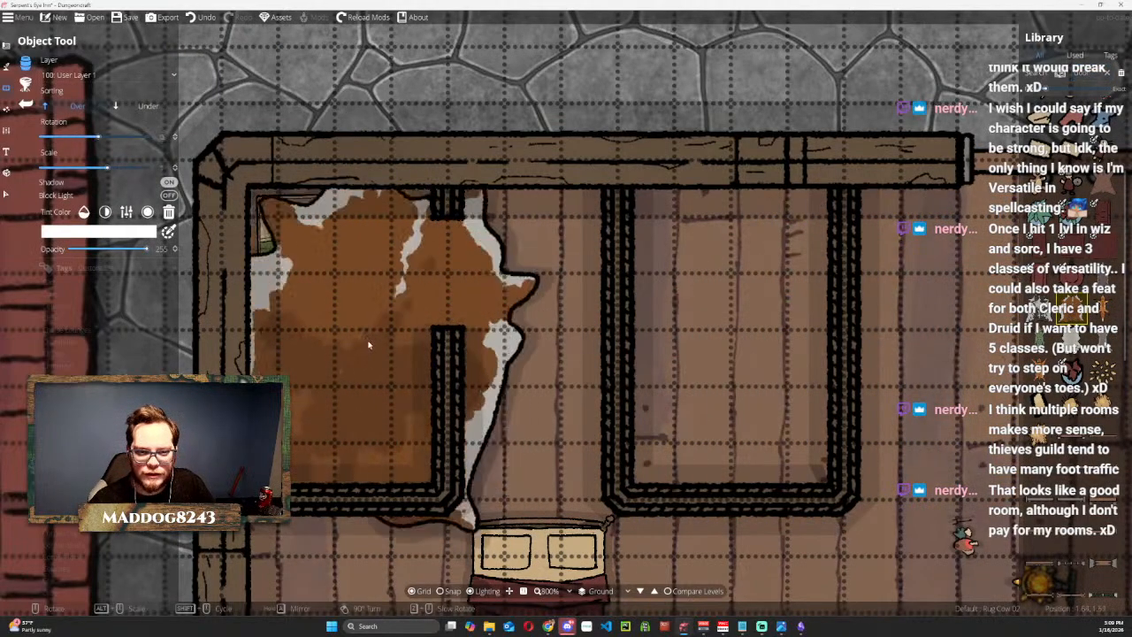
scroll(408, 389, "down", 2)
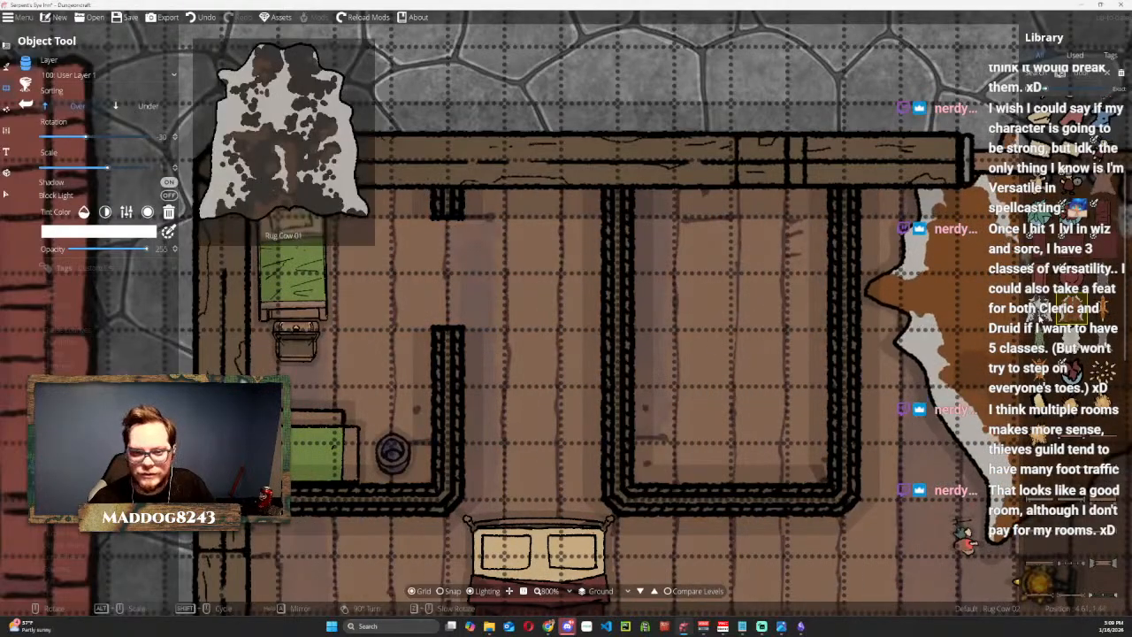
left_click(1039, 310)
scroll(359, 326, "up", 3)
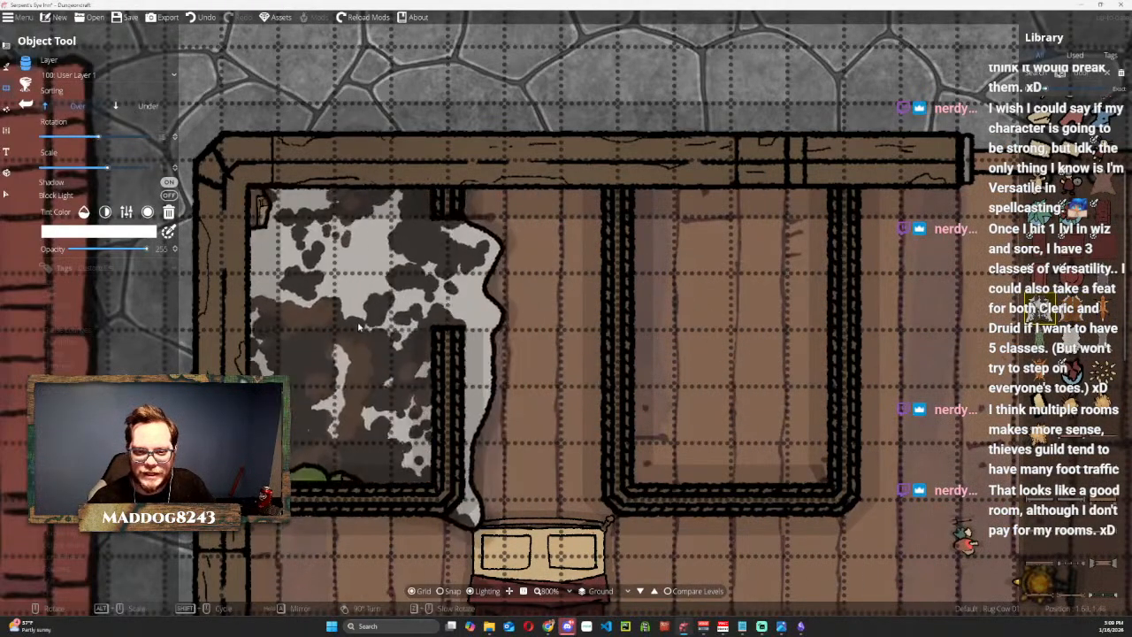
scroll(354, 326, "down", 1)
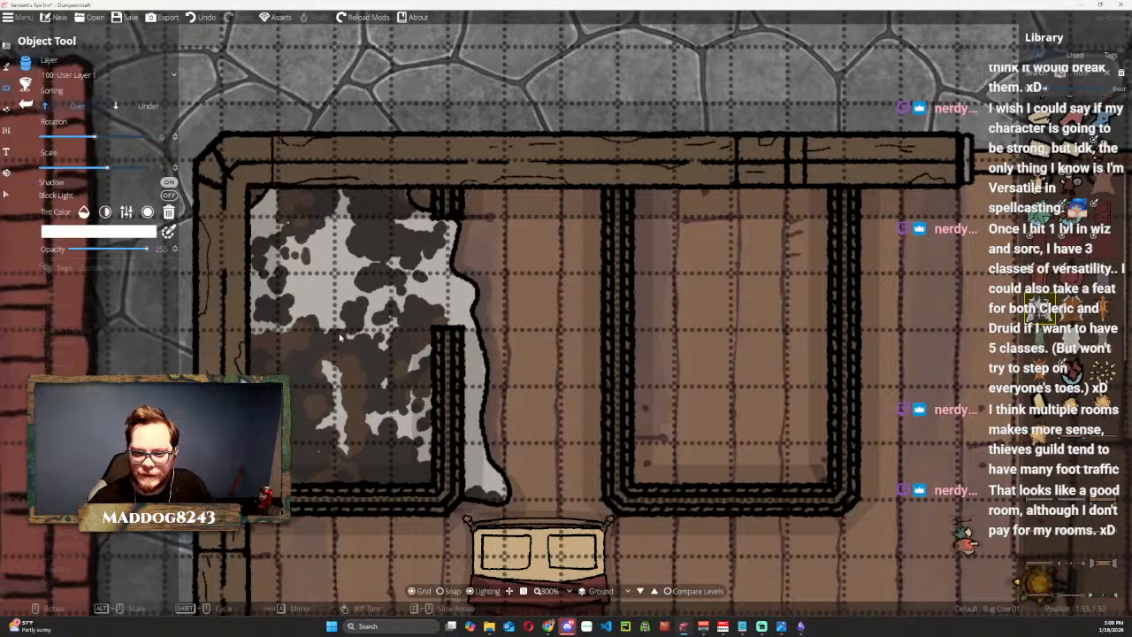
left_click(316, 346)
Place Rug Cow 02 in the walled room east of the northwest room.
mouse_move(1044, 373)
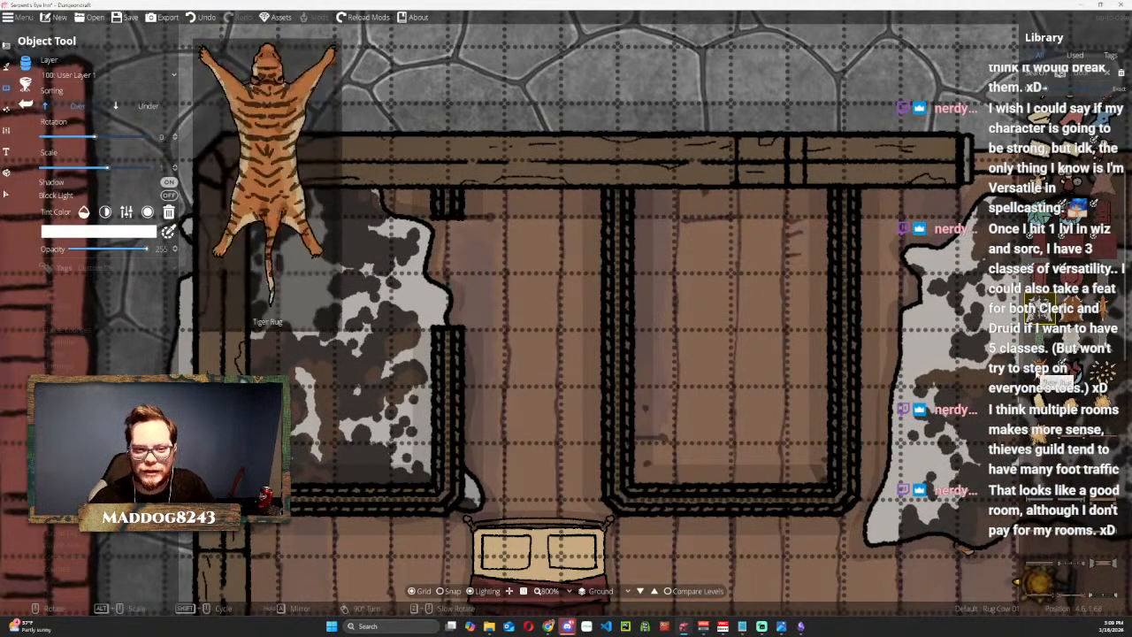
left_click(1071, 310)
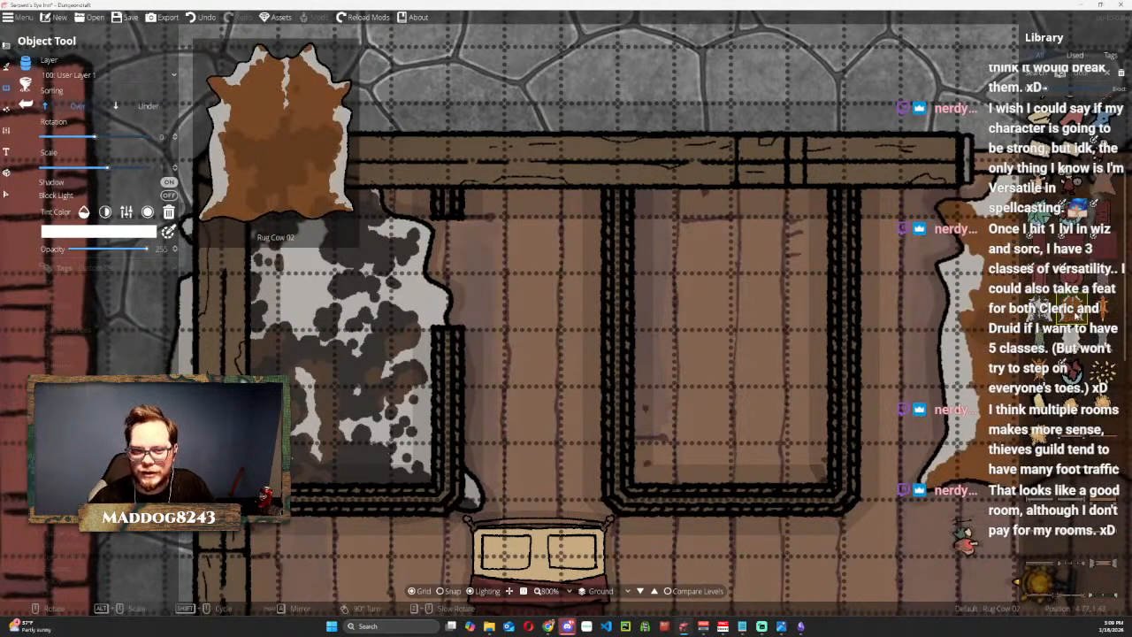
left_click(736, 330)
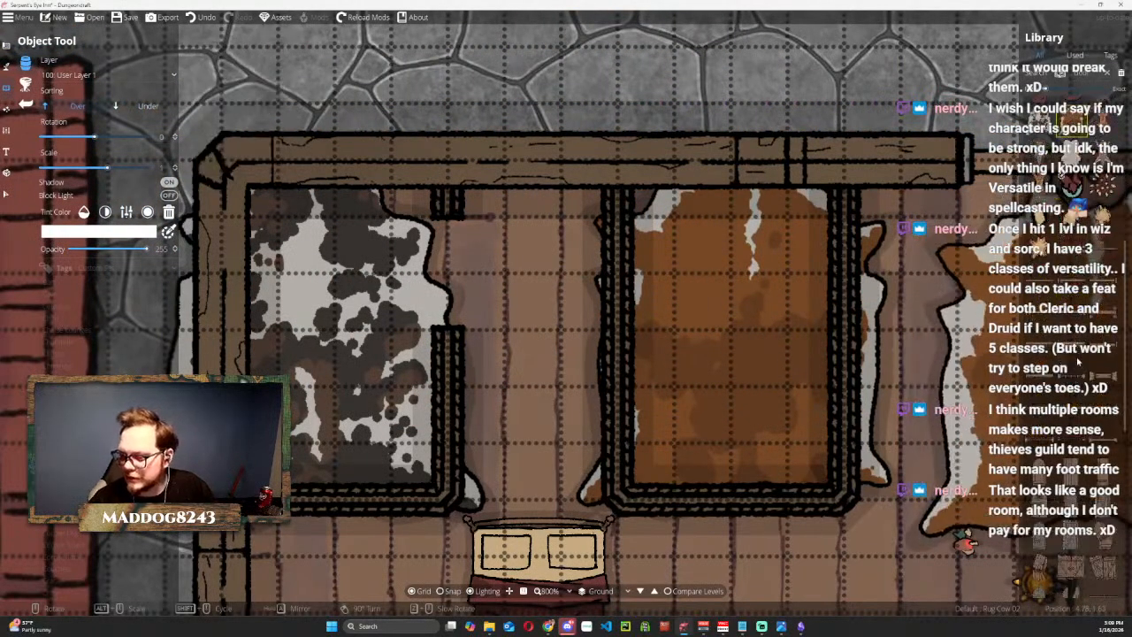
Place the Door 08 object, rotated 90 degrees, in the doorway of the northwest room's east wall.
mouse_move(1072, 245)
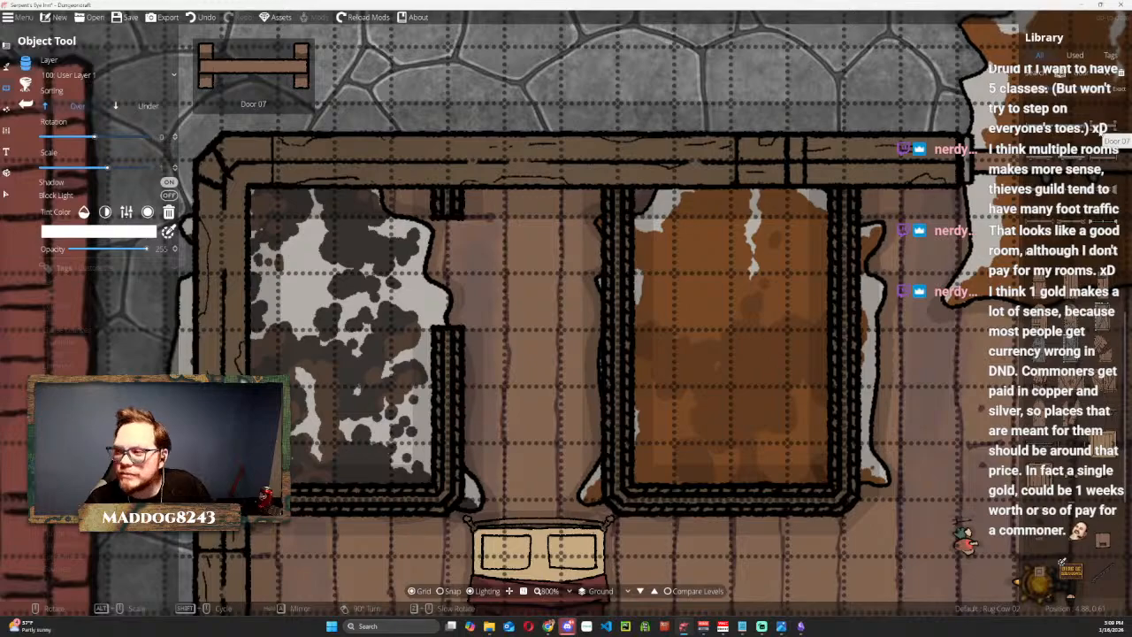
left_click(1042, 159)
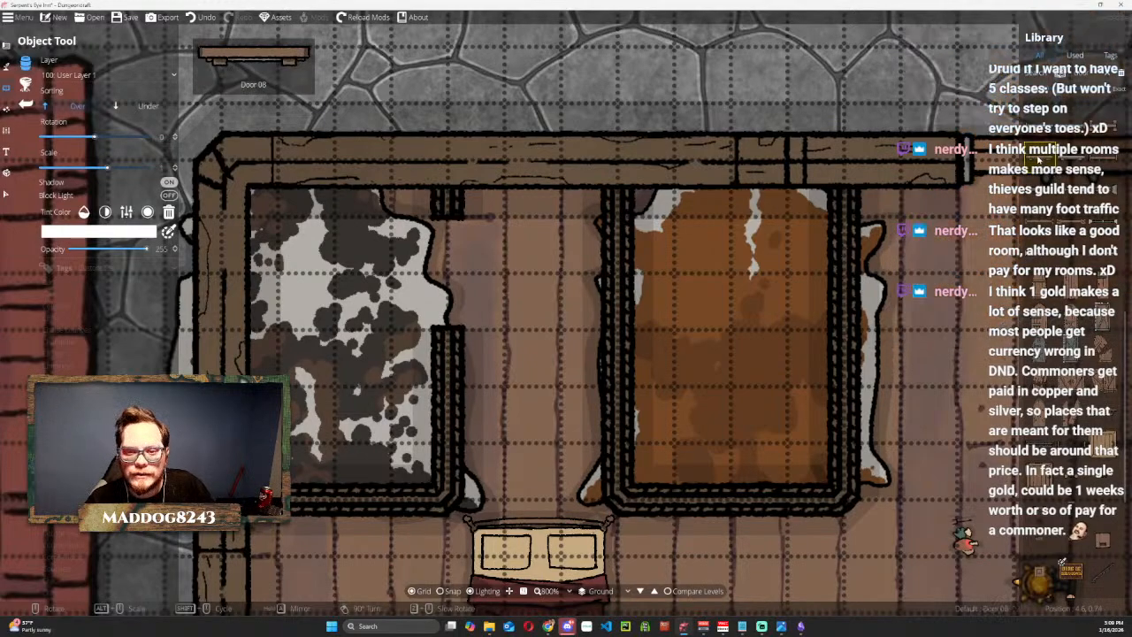
scroll(460, 252, "down", 6)
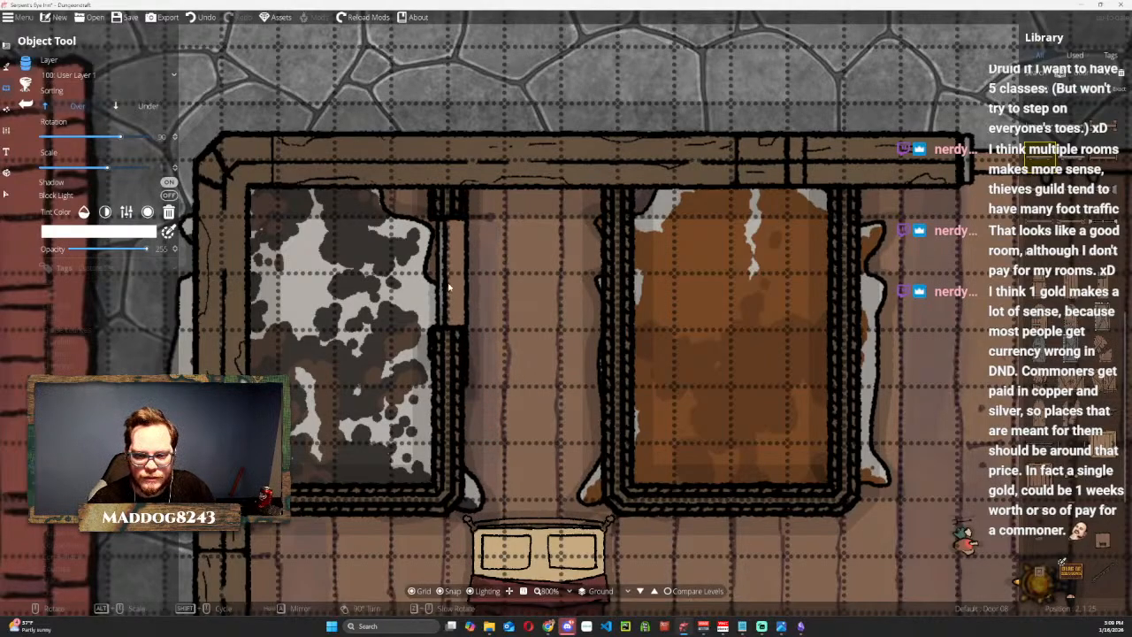
Shrink the placed door and move it to fit between the two wall ends of the northwest room's doorway.
left_click(6, 193)
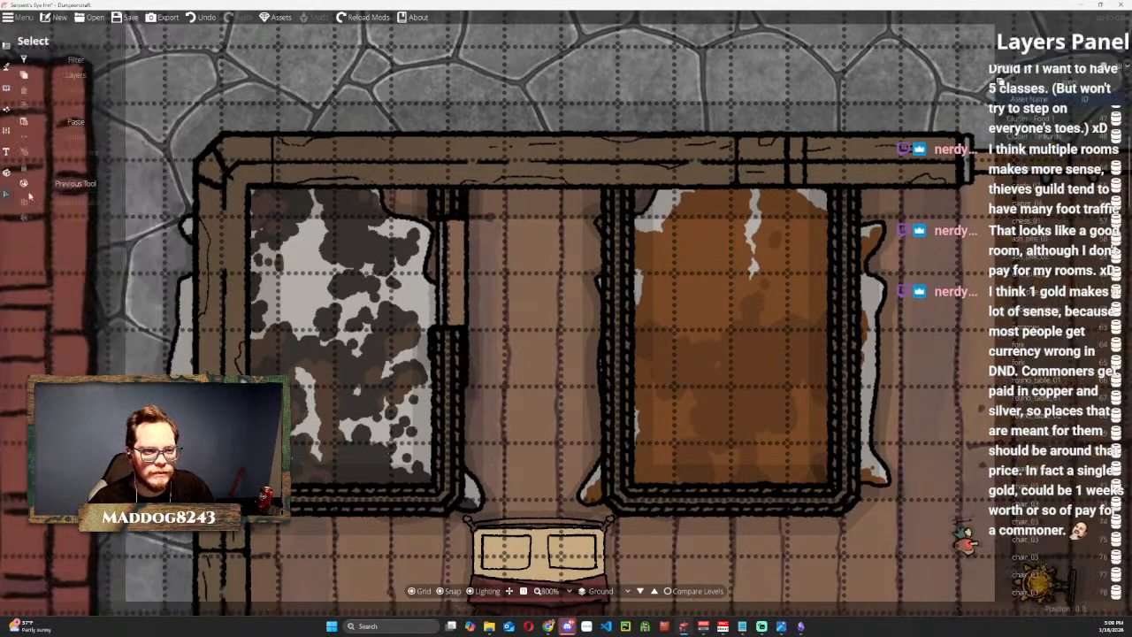
left_click(467, 267)
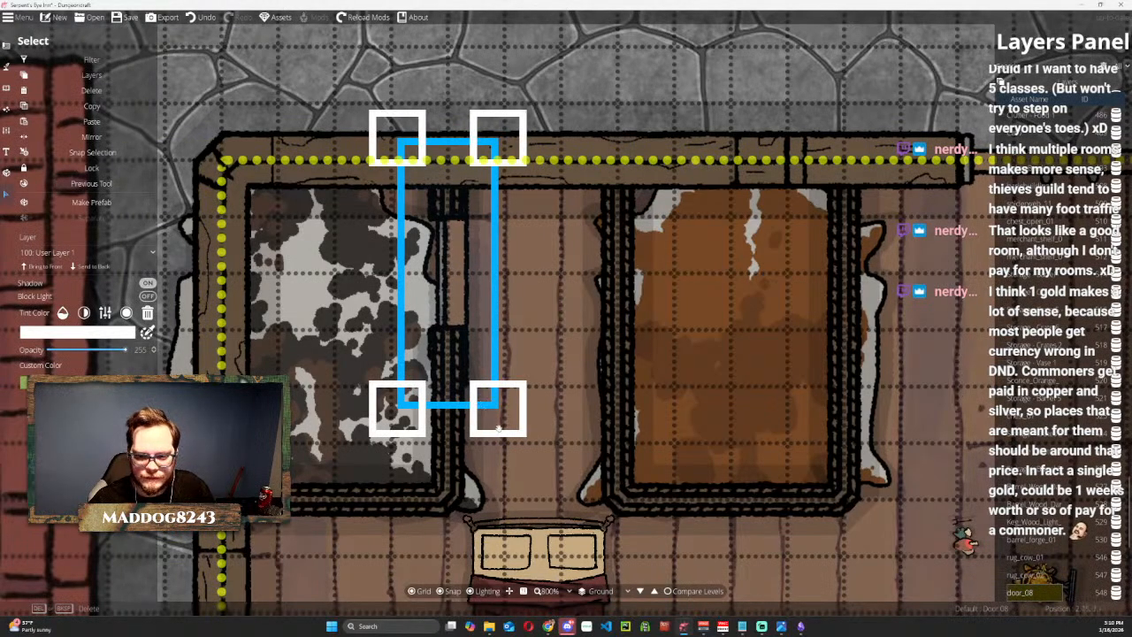
left_click_drag(489, 416, 460, 327)
left_click_drag(444, 268, 444, 320)
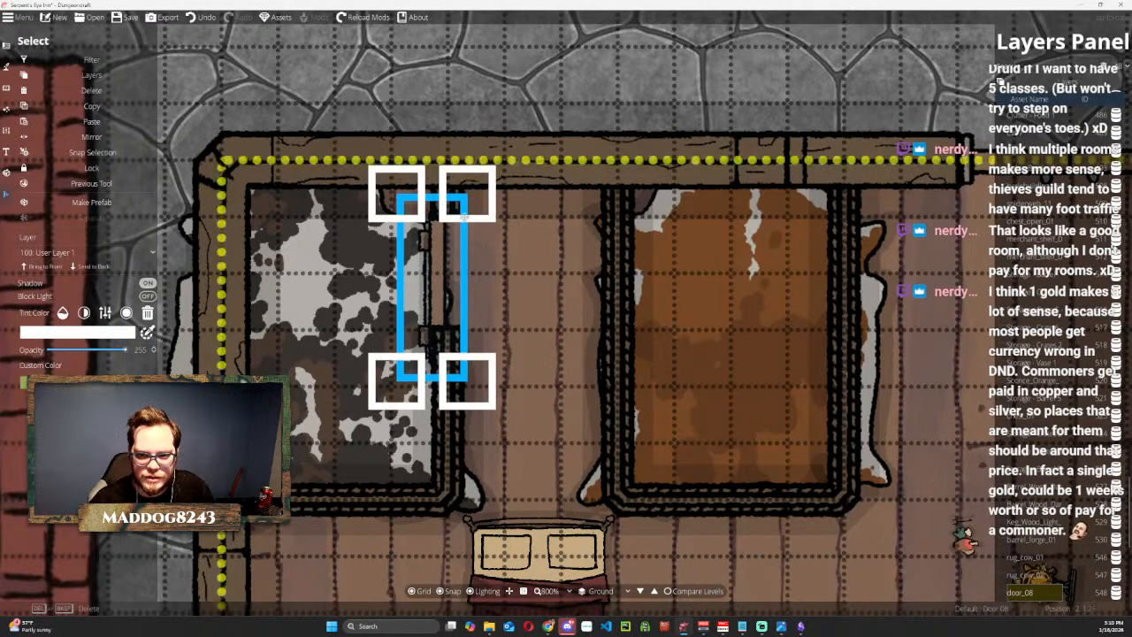
left_click_drag(463, 197, 448, 246)
left_click_drag(430, 288, 447, 252)
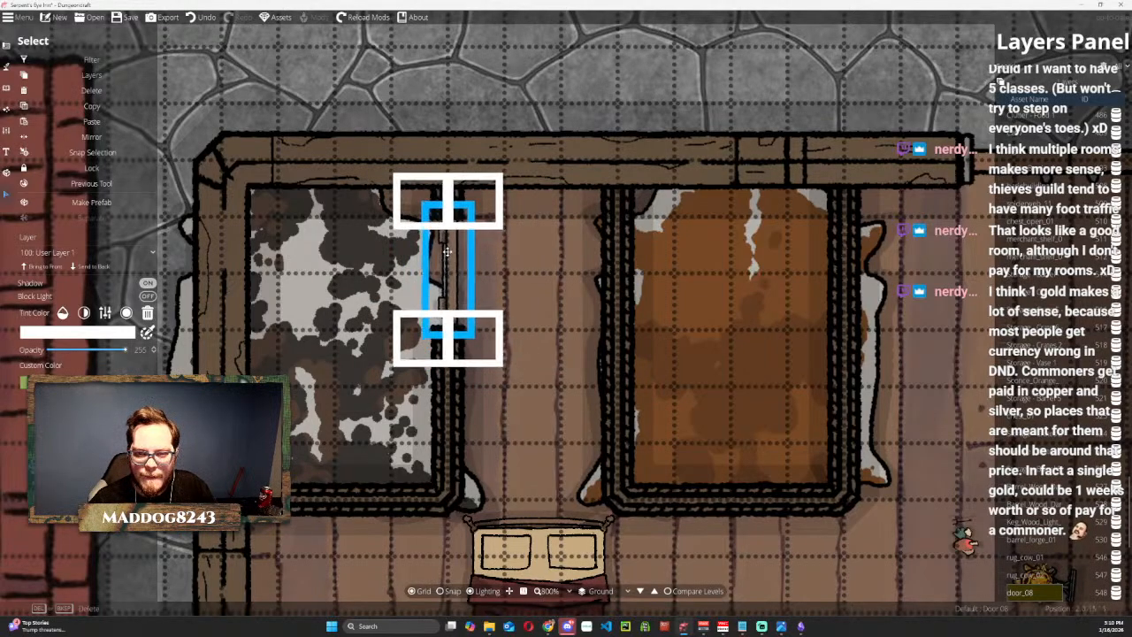
left_click(445, 254)
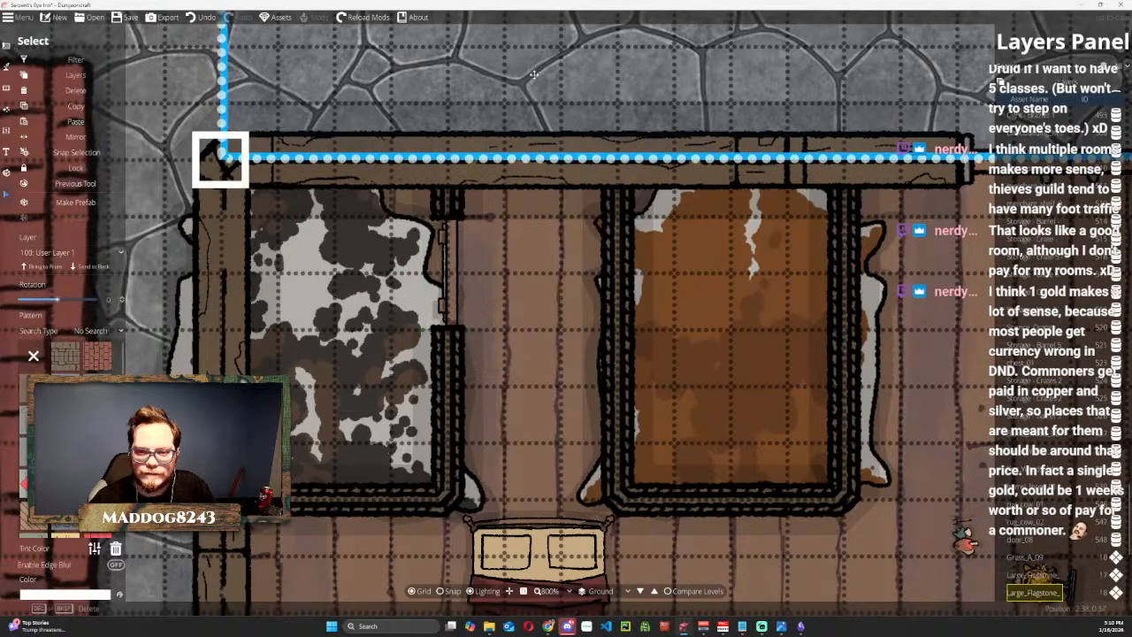
Shrink the black-and-white cow rug, place it just east of the northern green bed, and send it to the back.
left_click(367, 287)
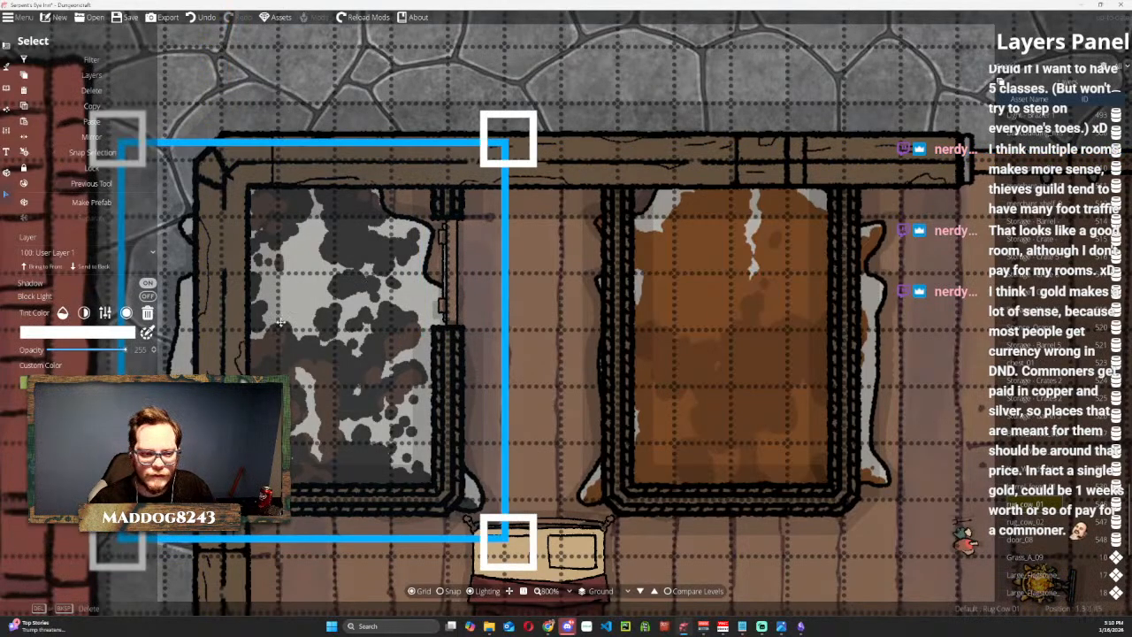
left_click_drag(507, 141, 292, 363)
left_click_drag(221, 442, 398, 238)
left_click_drag(443, 185, 384, 239)
left_click_drag(345, 282, 374, 248)
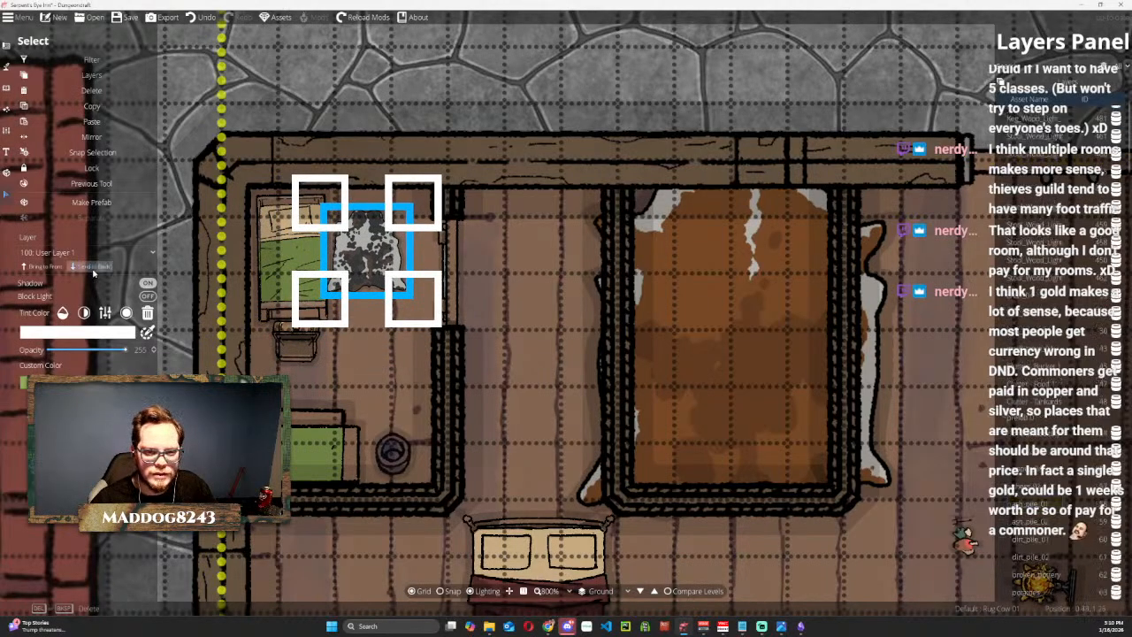
left_click(532, 263)
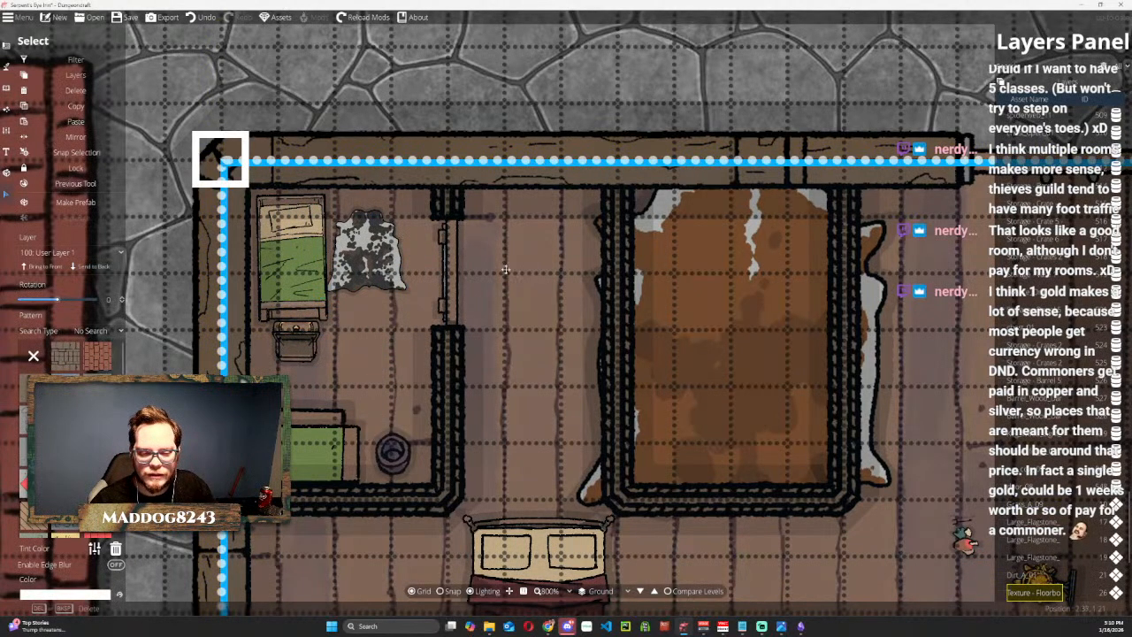
Nudge the small cow rug slightly south beside the northern green bed.
left_click(392, 97)
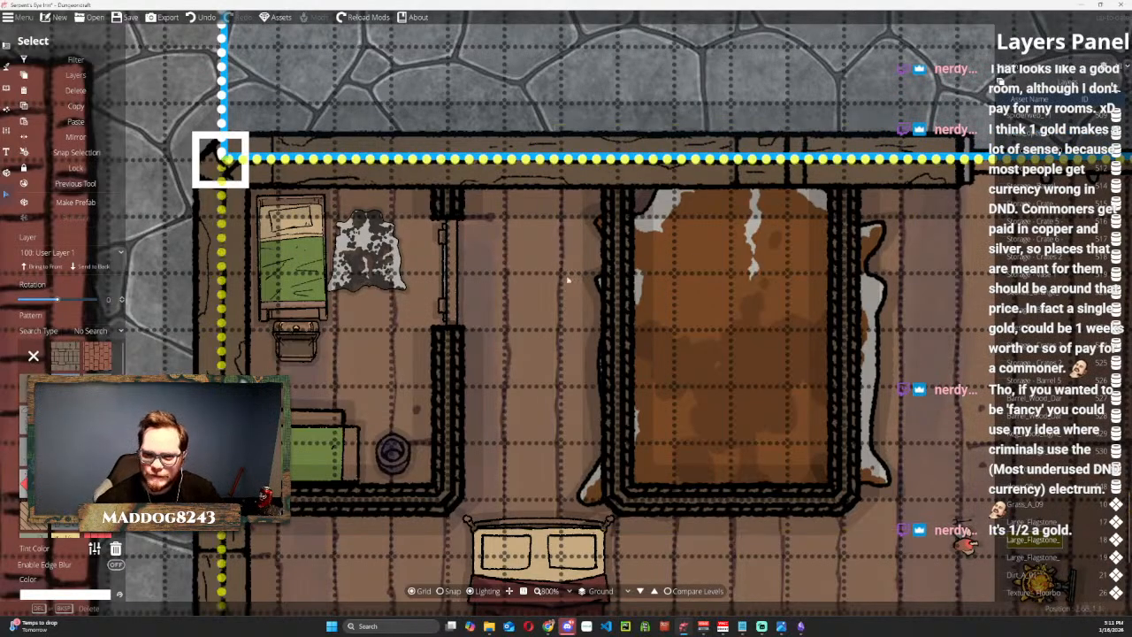
left_click(373, 246)
mouse_move(373, 245)
left_mouse_down()
mouse_move(382, 291)
mouse_move(380, 250)
mouse_move(370, 251)
left_mouse_up()
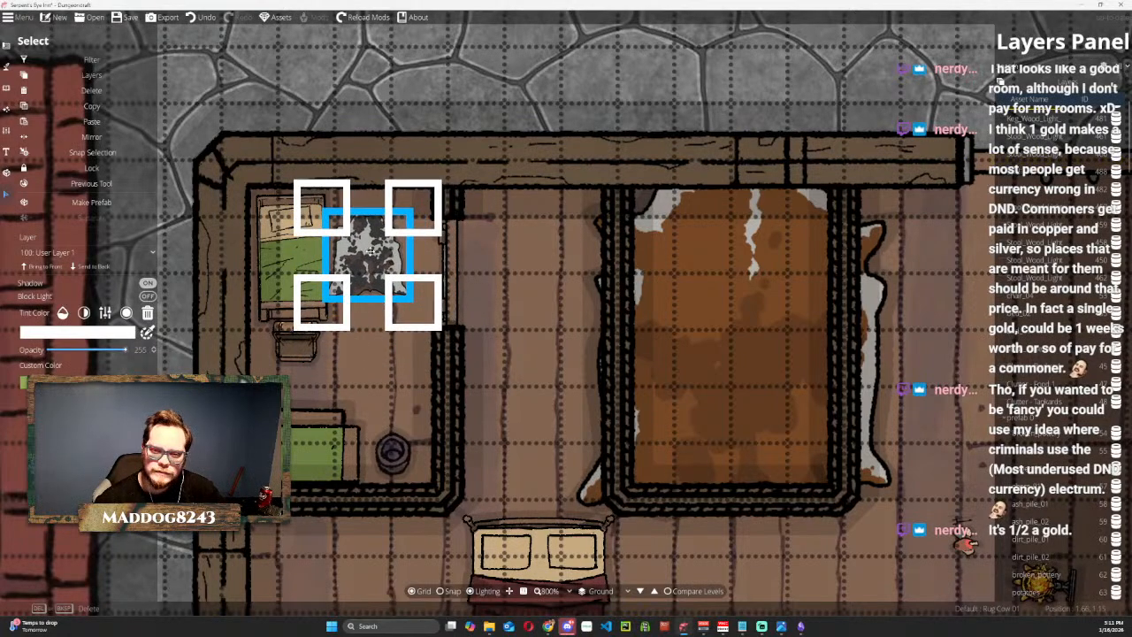
left_click(619, 110)
Move the lit orange sconce from the open main floor into the northwest room by cutting and pasting it.
scroll(522, 321, "down", 1)
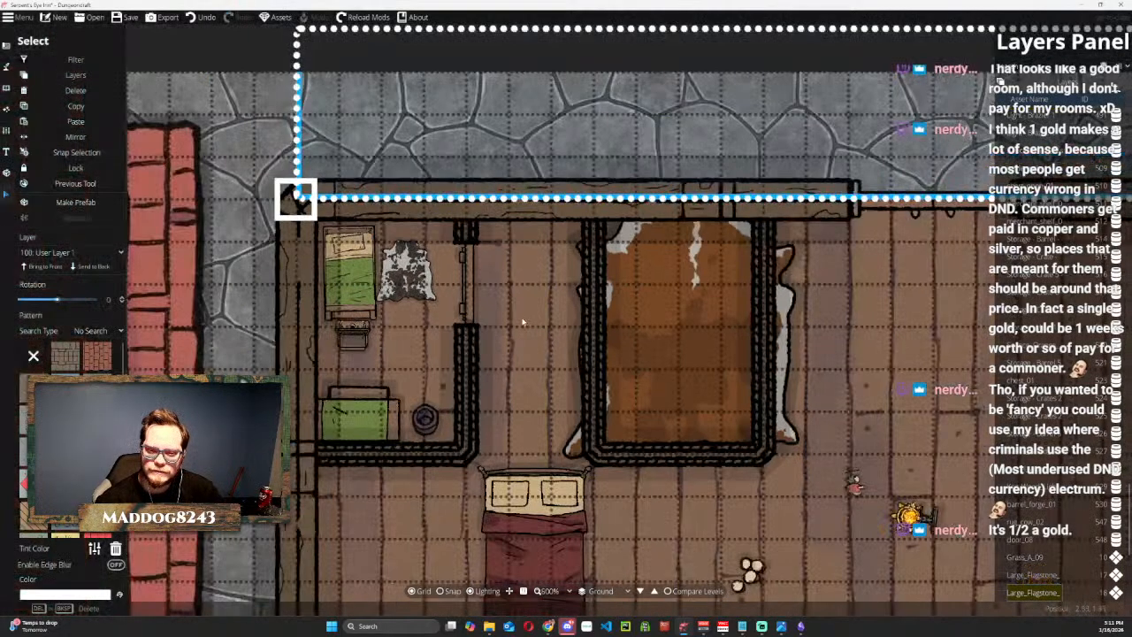
scroll(521, 322, "down", 1)
scroll(517, 315, "up", 2)
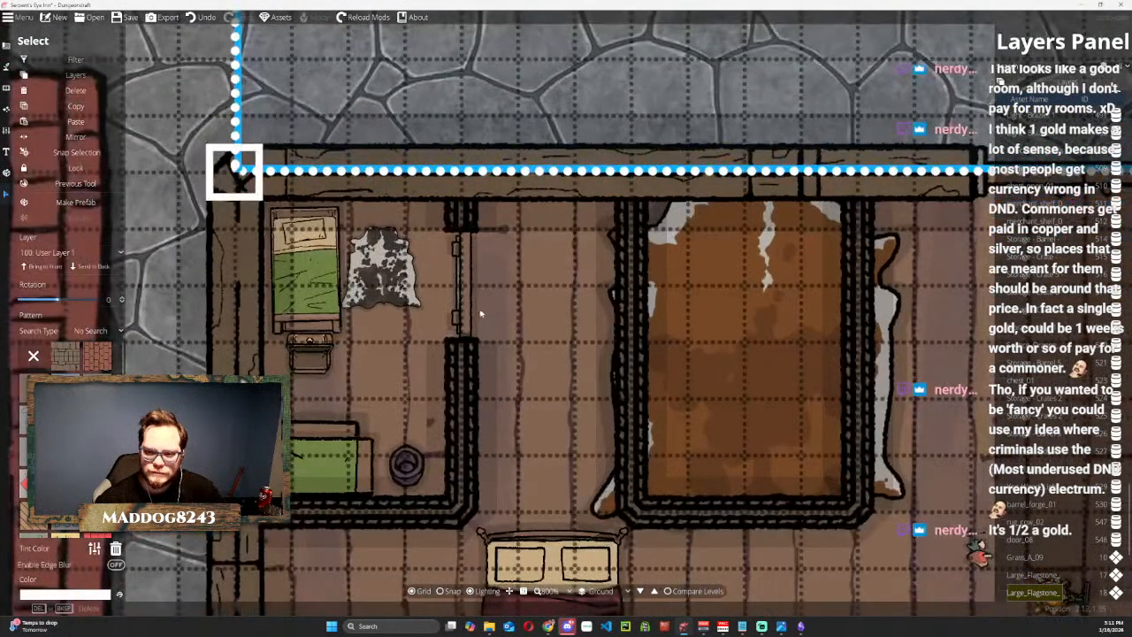
scroll(540, 358, "down", 2)
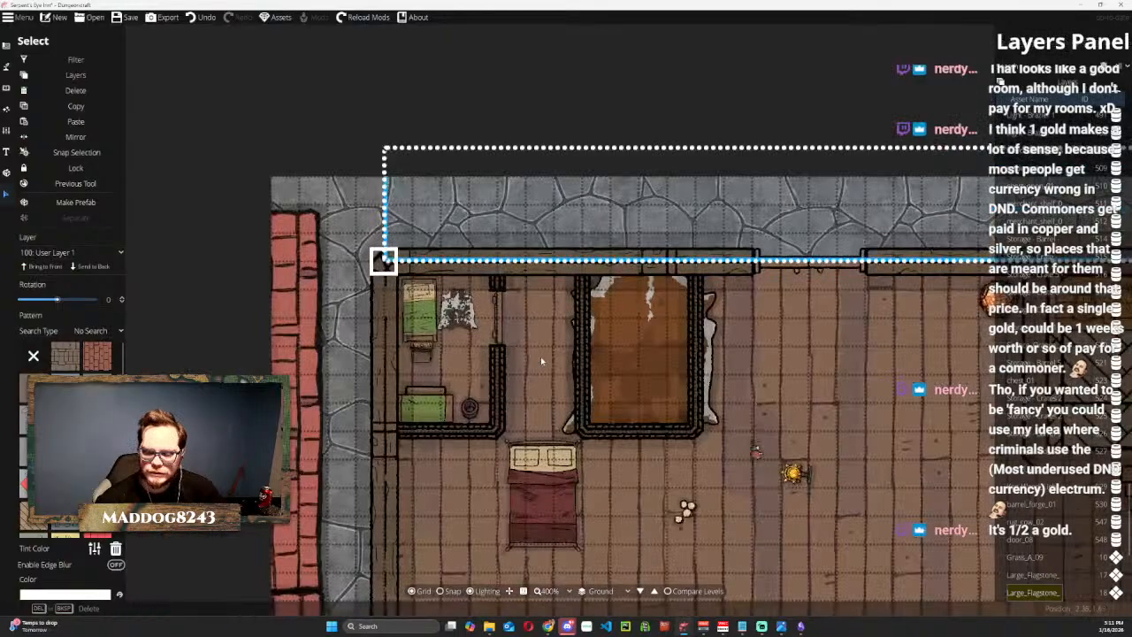
key("ctrl+v")
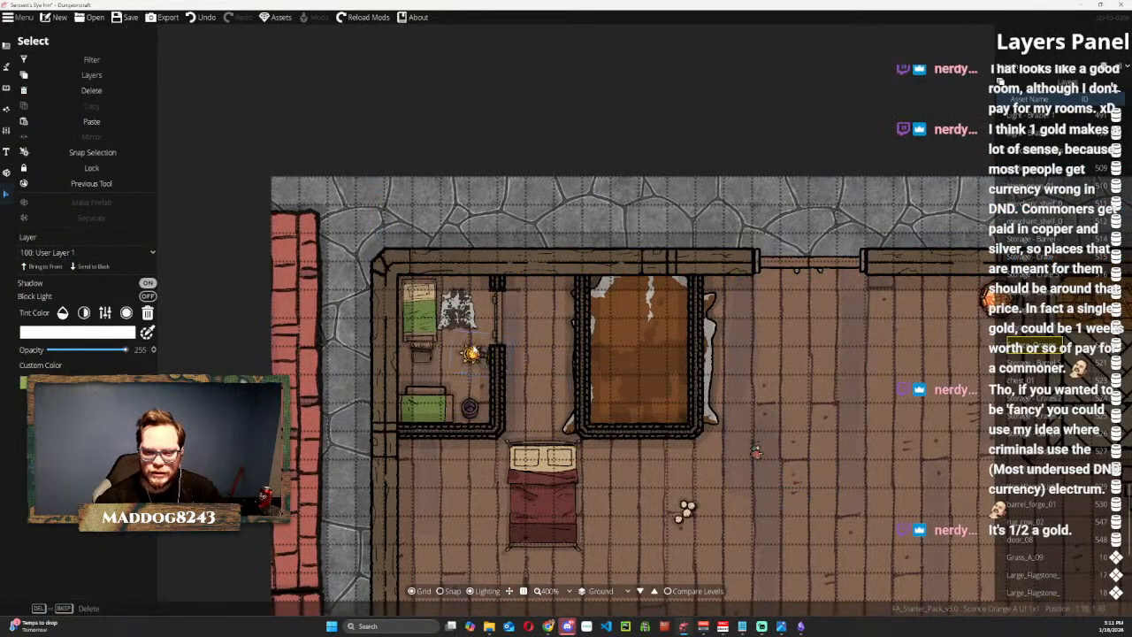
left_click(472, 354)
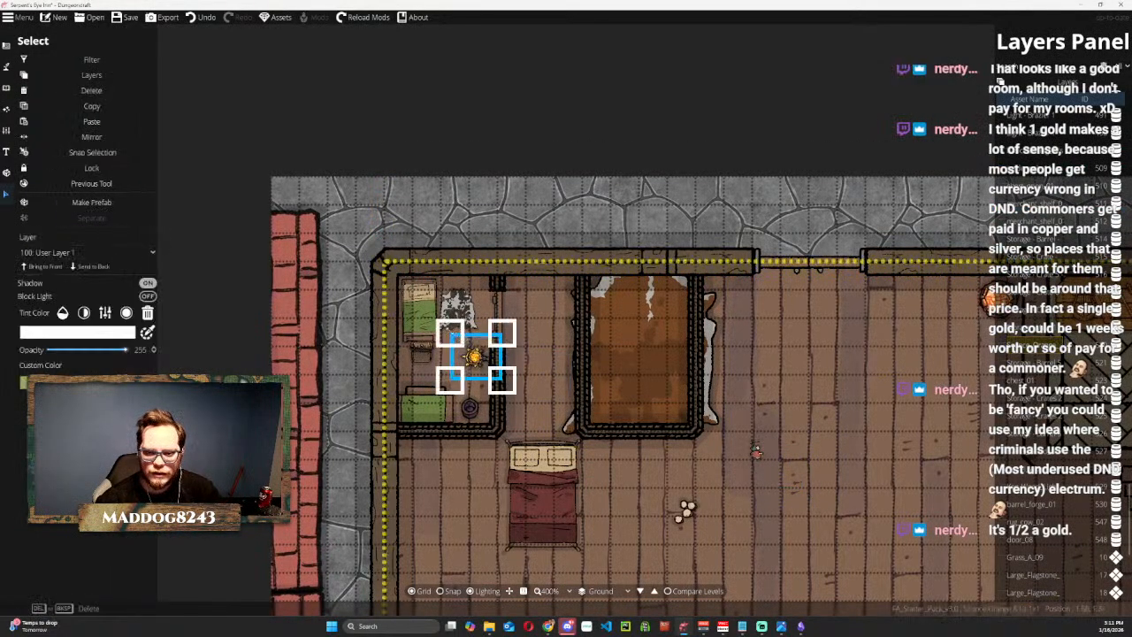
Tilt the lit sconce slightly and position it against the northwest room's east wall, just north of the bucket.
left_click_drag(442, 322, 442, 330)
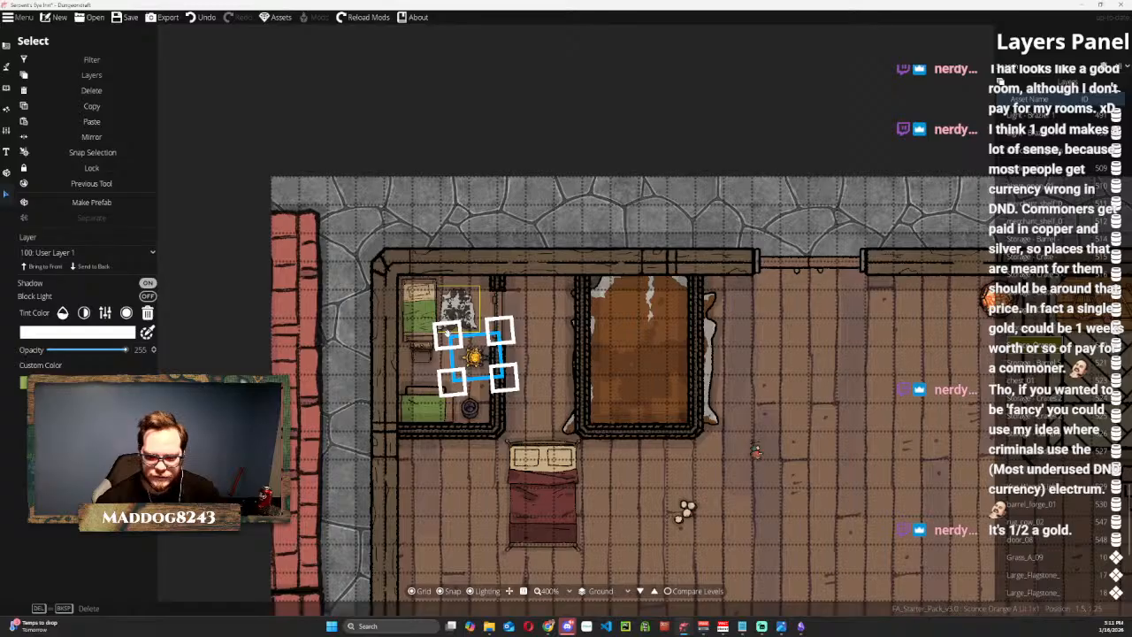
left_click(127, 158)
scroll(466, 348, "up", 1)
left_click_drag(466, 347, 479, 381)
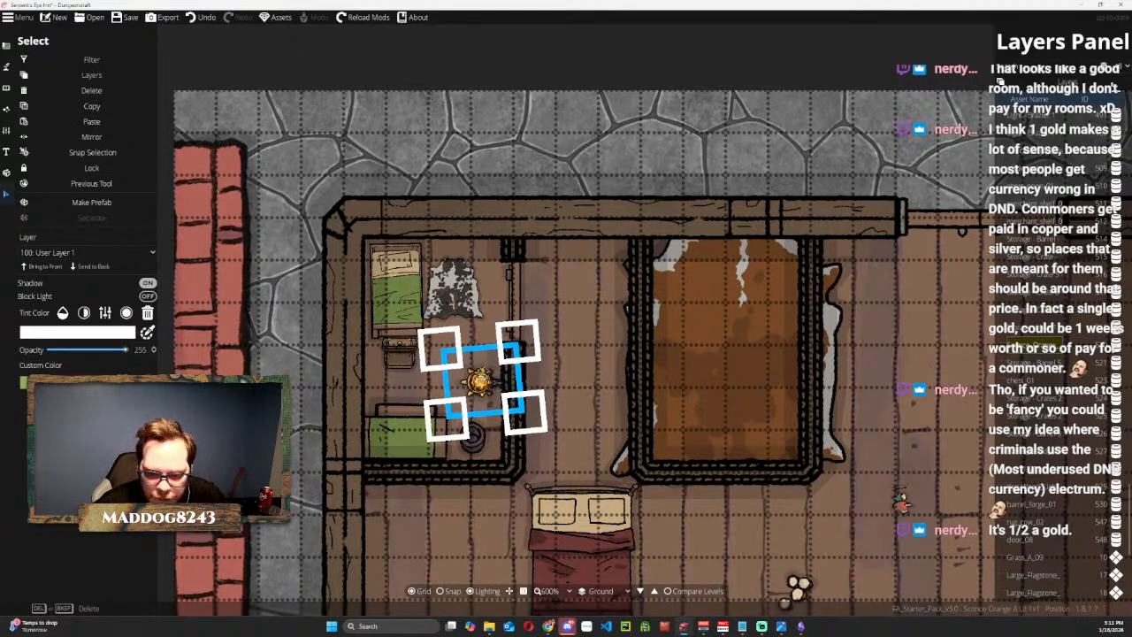
left_click(508, 149)
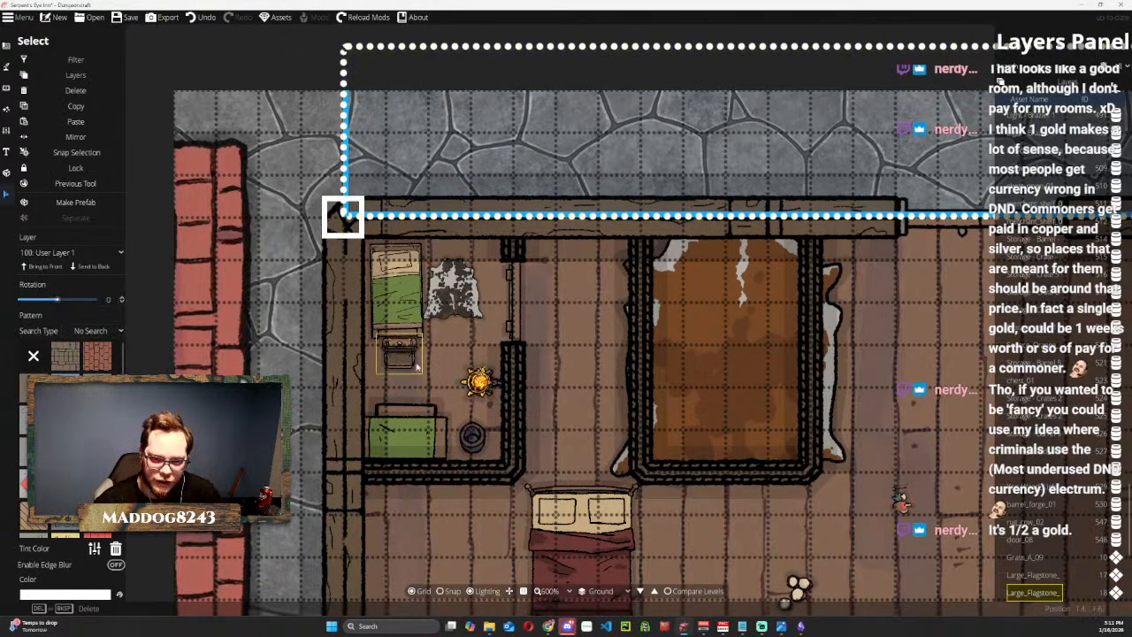
scroll(533, 352, "down", 2)
scroll(563, 354, "up", 2)
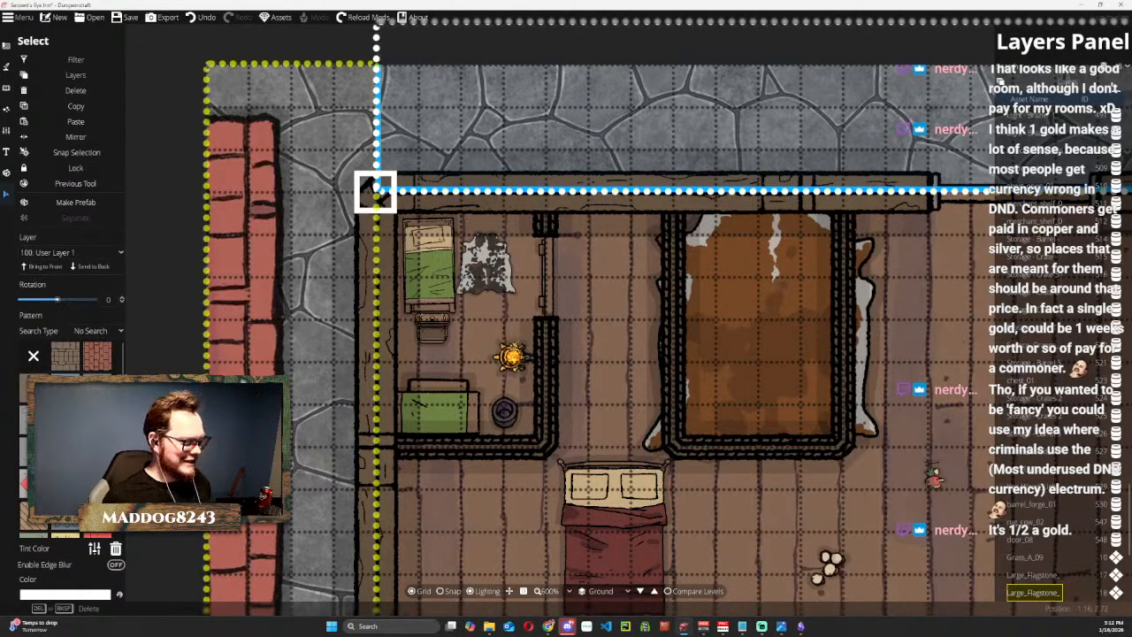
key("super+d")
key("super+d")
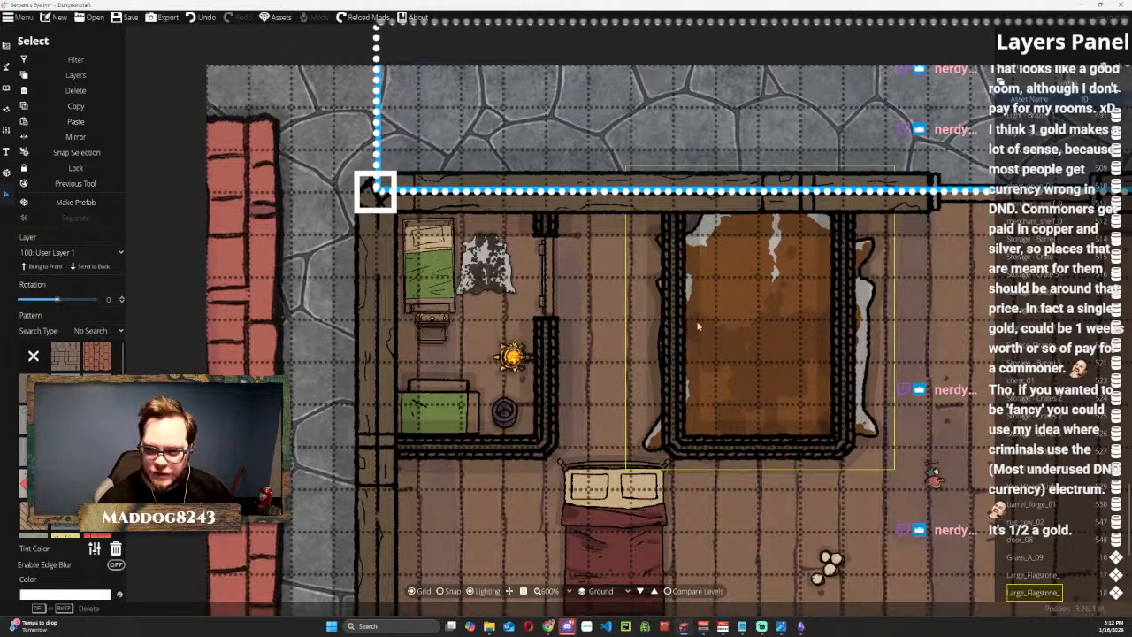
scroll(585, 282, "down", 2)
scroll(588, 296, "up", 1)
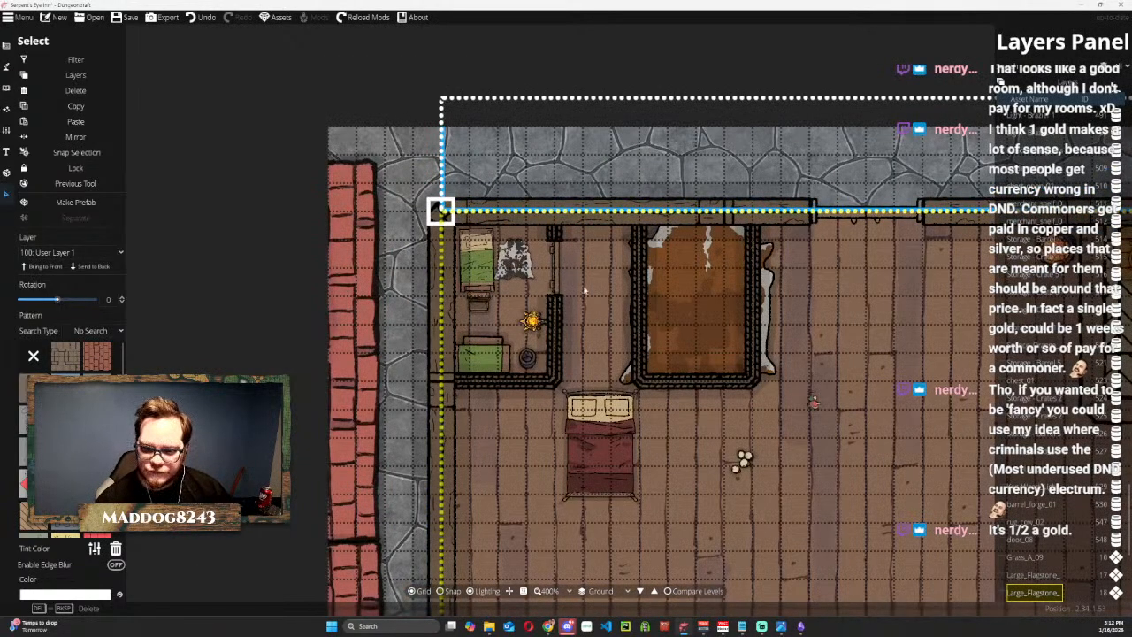
Send the brown cow rug to the back, shrink it, and move it out of the second room onto the open floor to the east.
left_click_drag(591, 297, 441, 249)
left_click(532, 237)
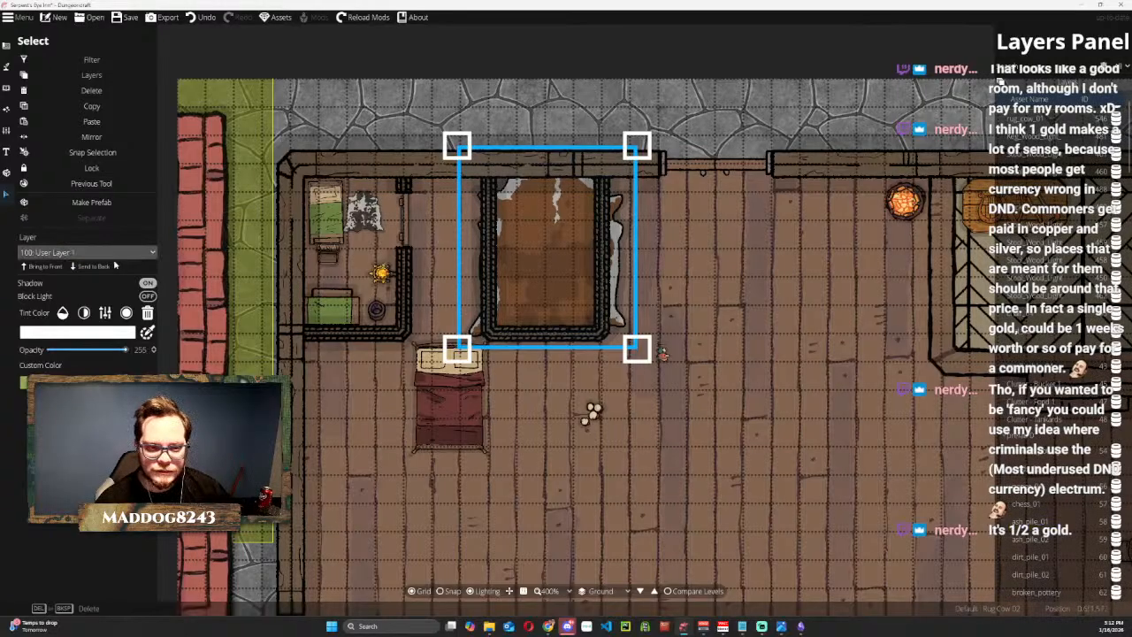
left_click(96, 273)
left_click_drag(456, 146, 561, 260)
left_click_drag(607, 292, 776, 293)
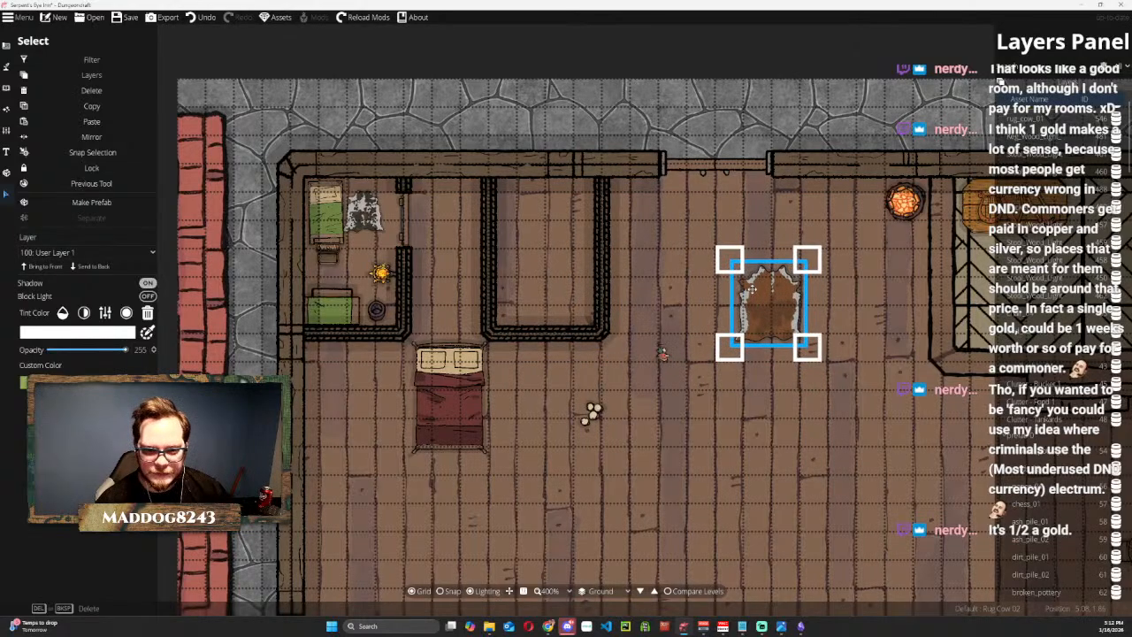
Copy the northwest room's bucket and place the duplicate in the second room's southeast corner.
left_click(378, 309)
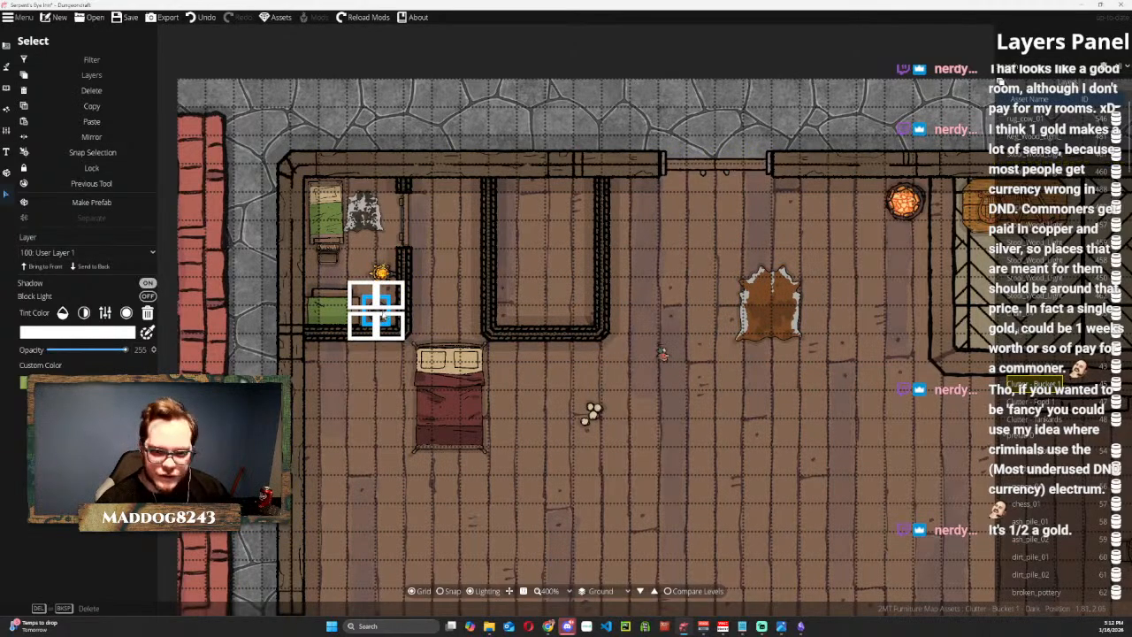
key("ctrl+c")
key("ctrl+v")
left_click_drag(566, 311, 581, 313)
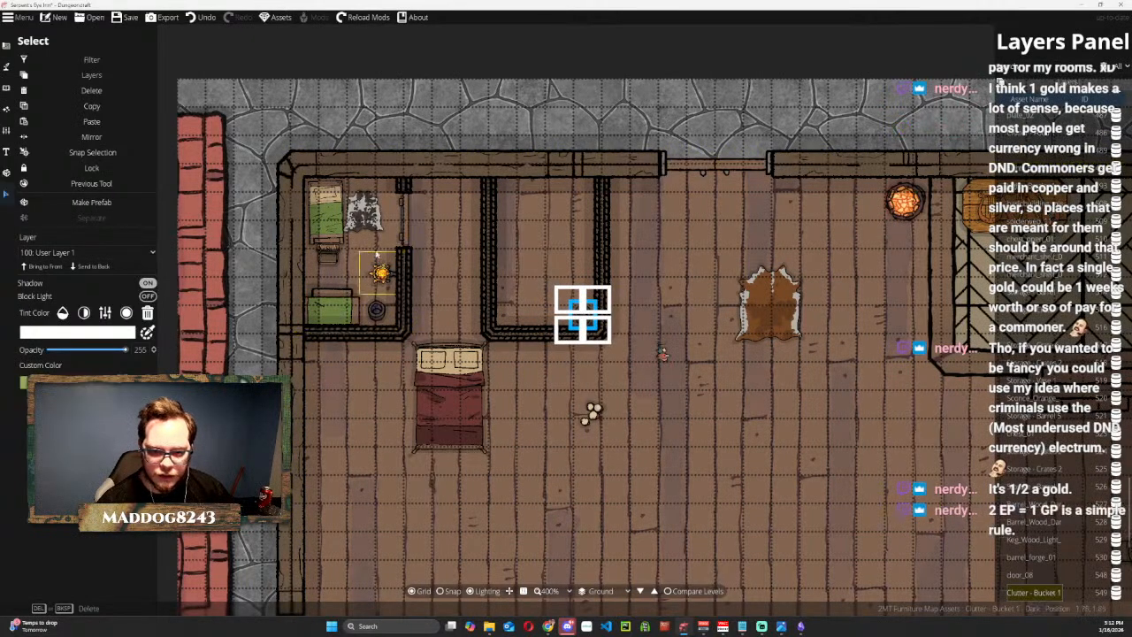
Duplicate the open chest at the foot of the northwest room's bed and set the copy on the open floor east of the second room.
left_click(333, 256)
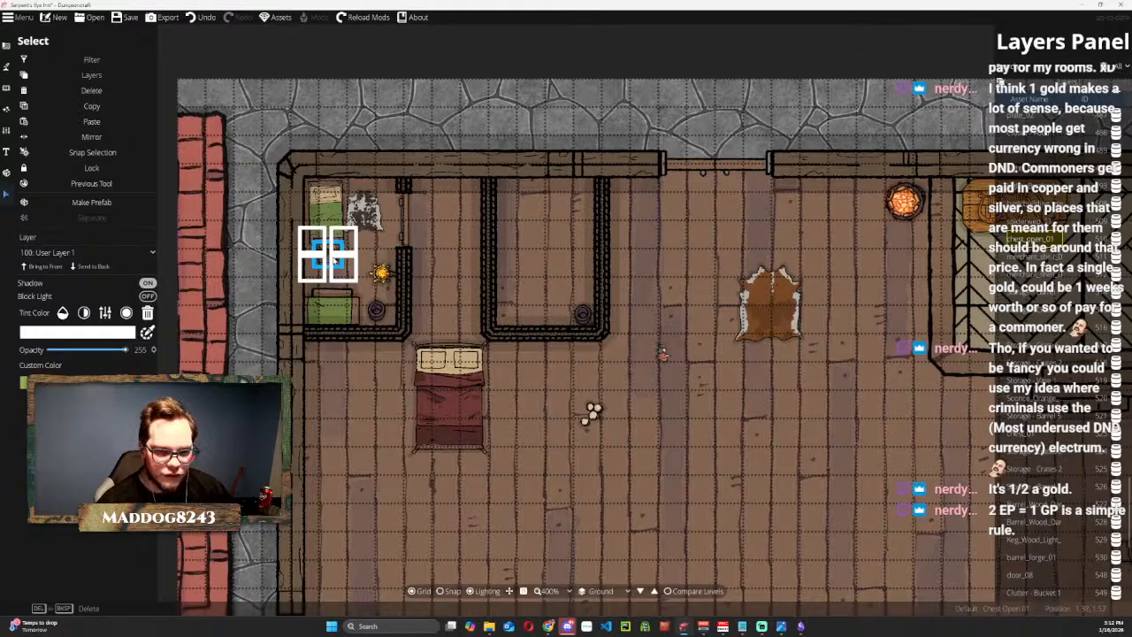
key("ctrl+c")
key("ctrl+v")
left_click_drag(563, 308, 666, 281)
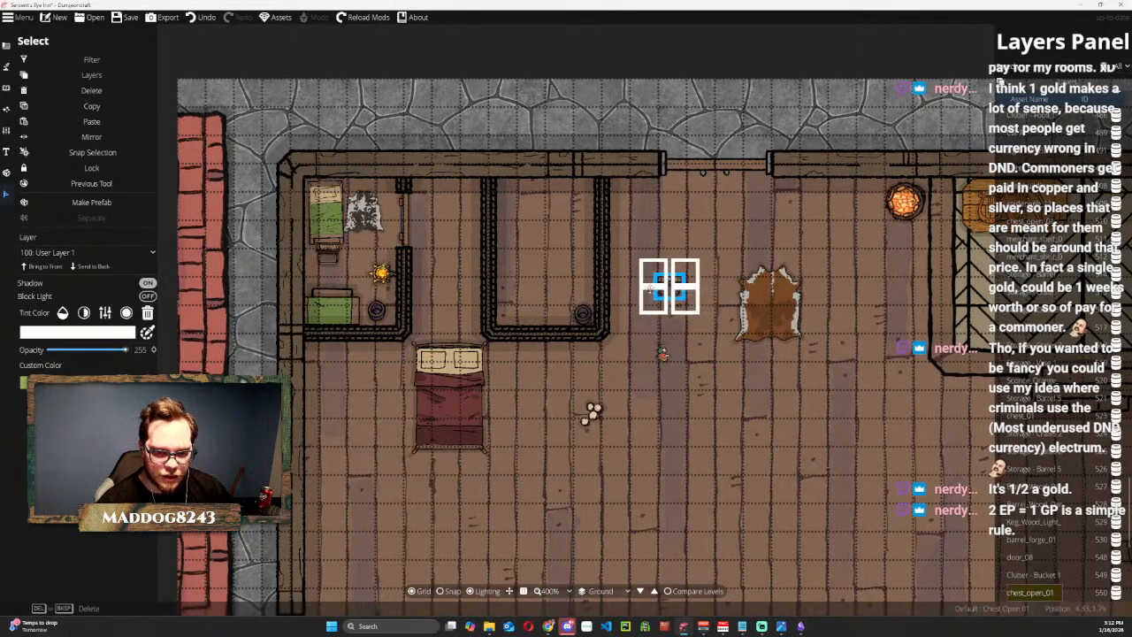
Duplicate the northwest room's small green table together with its chair and place the copies on the open floor southeast of the second room.
left_click(332, 303)
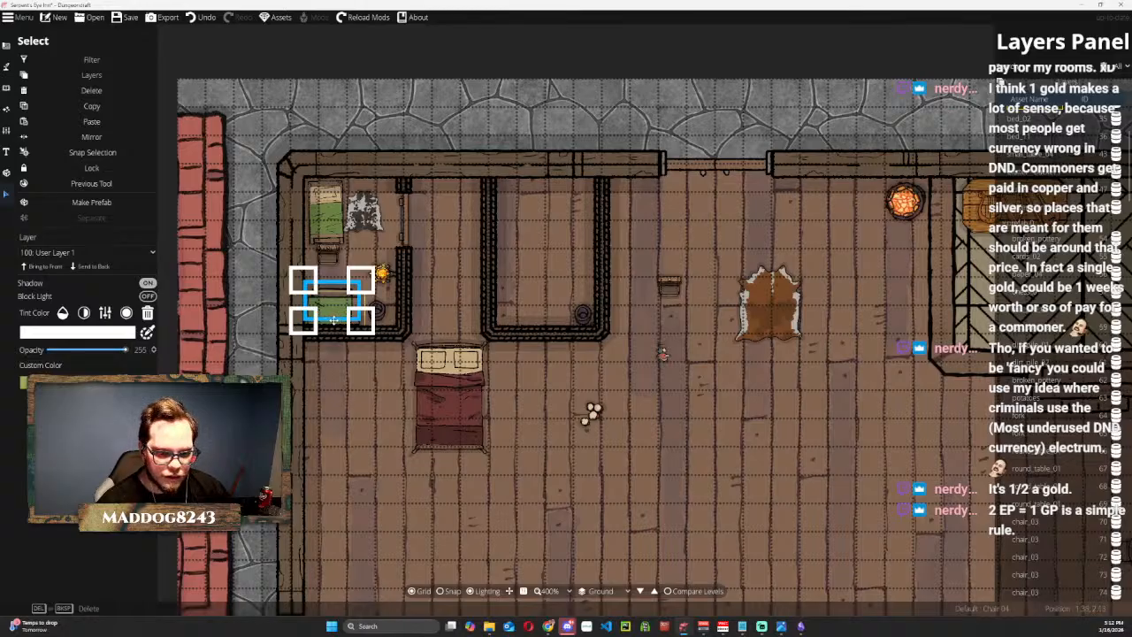
left_click(334, 320)
key("ctrl+c")
key("ctrl+v")
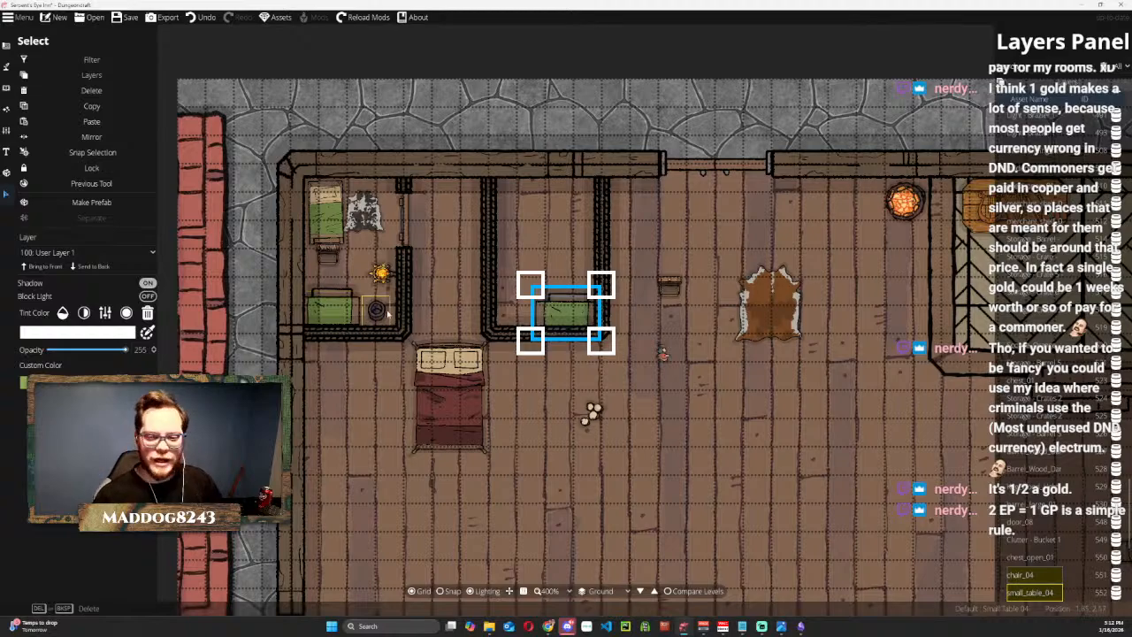
left_click_drag(557, 314, 648, 412)
left_click(541, 408)
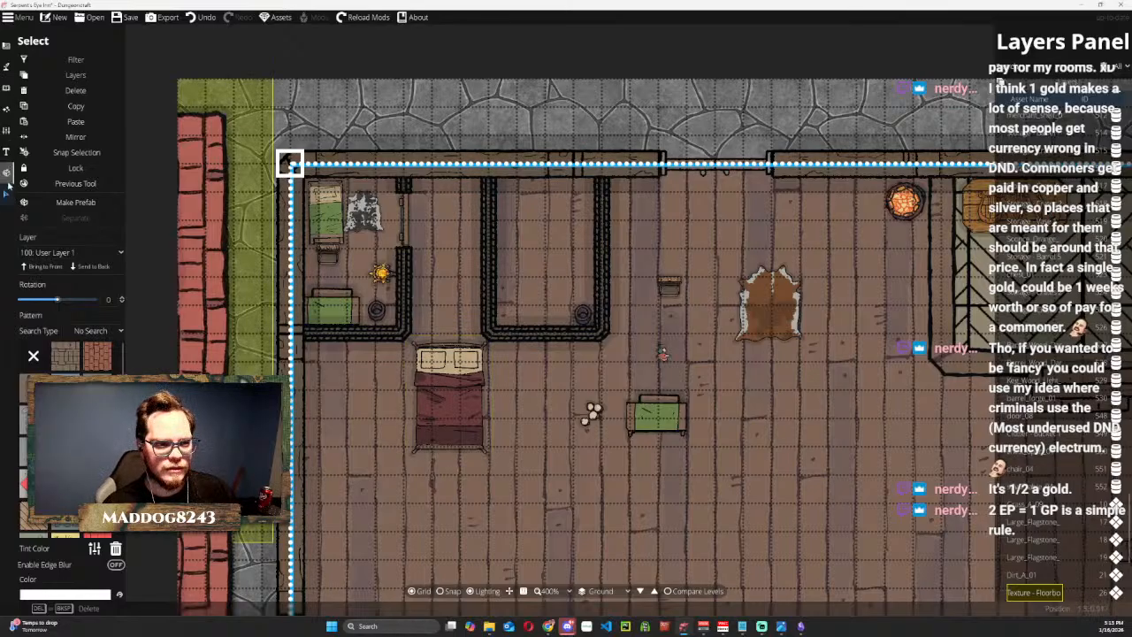
Recolour the dark red double bed green, shrink it, and place it in the second room's northeast corner.
left_click(449, 398)
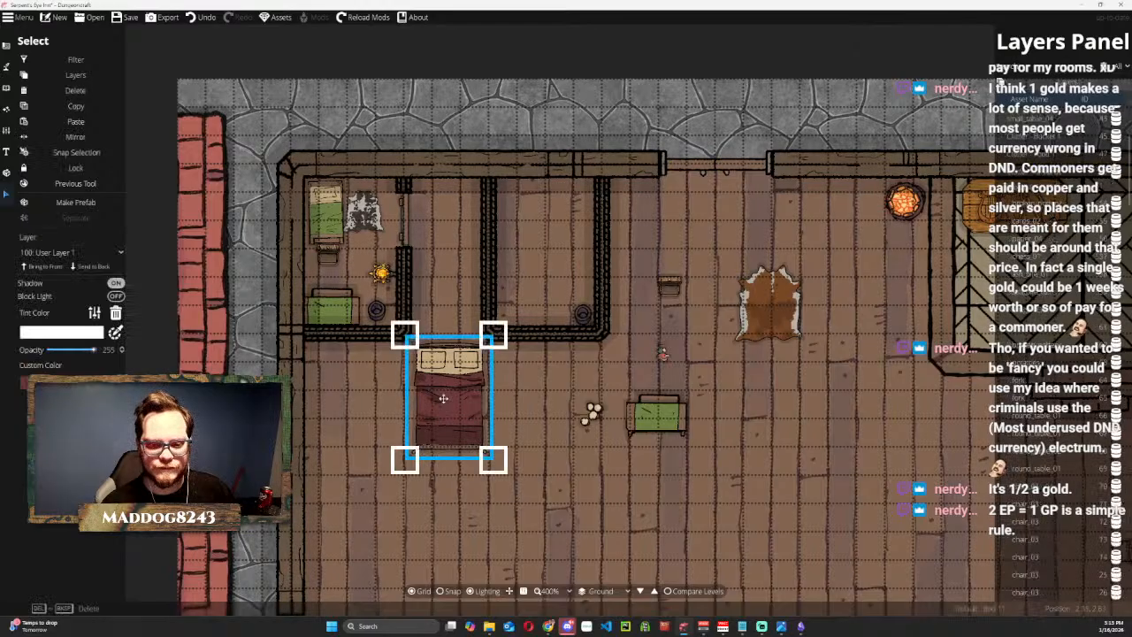
left_click(54, 411)
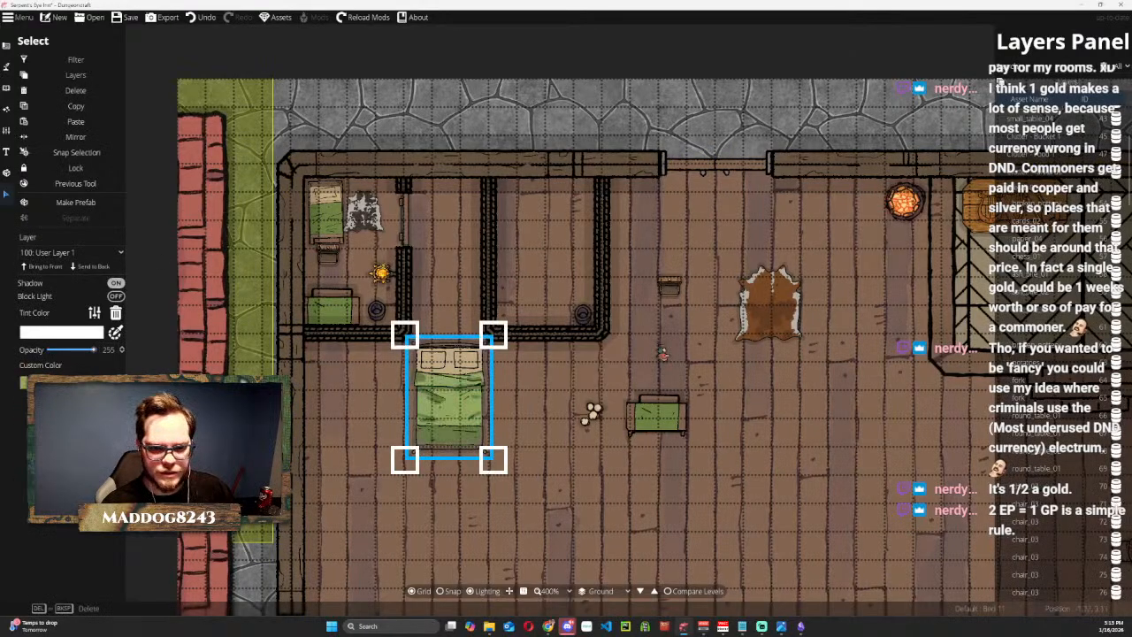
left_click_drag(492, 334, 560, 204)
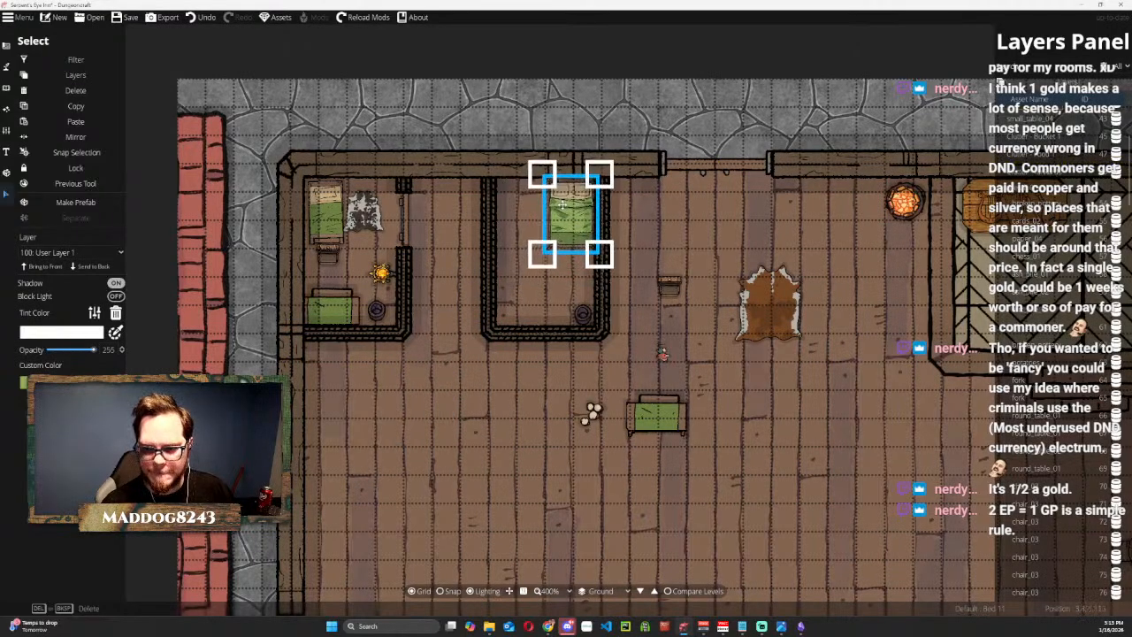
Move the brown cow rug into the second room, shrink it further, and position it just west of the green double bed.
left_click_drag(778, 290, 526, 202)
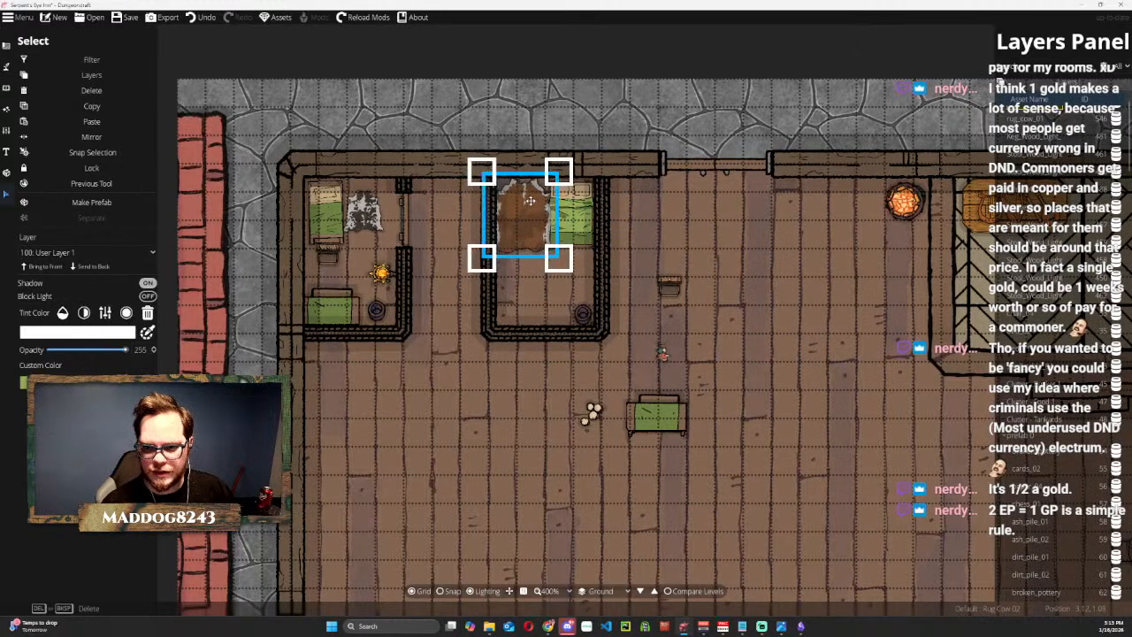
left_click_drag(479, 173, 521, 217)
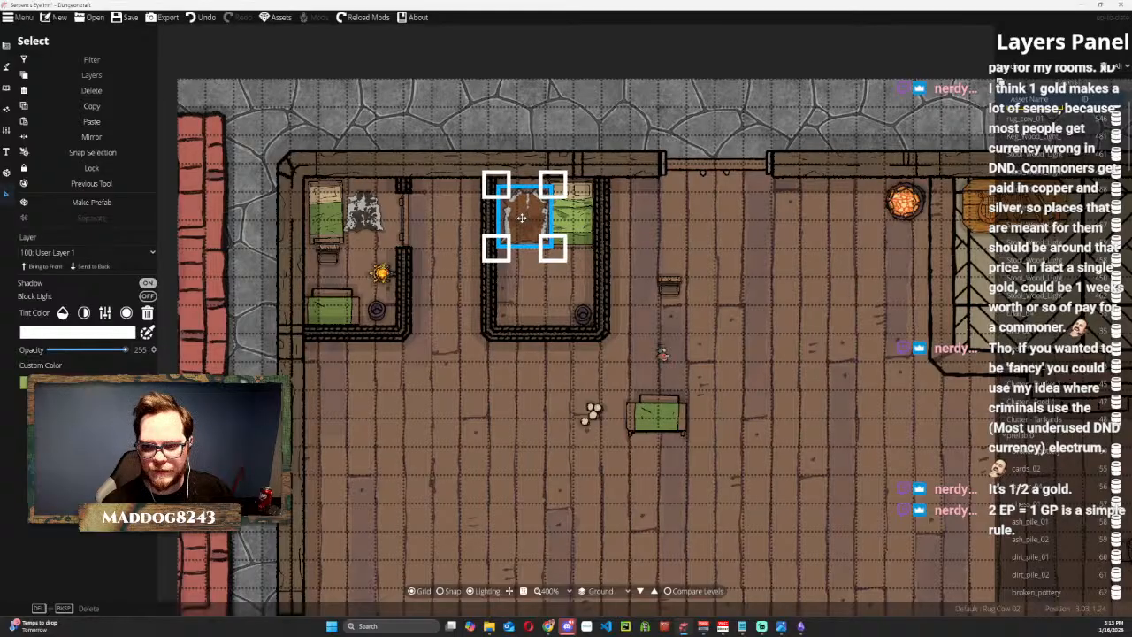
left_click(251, 51)
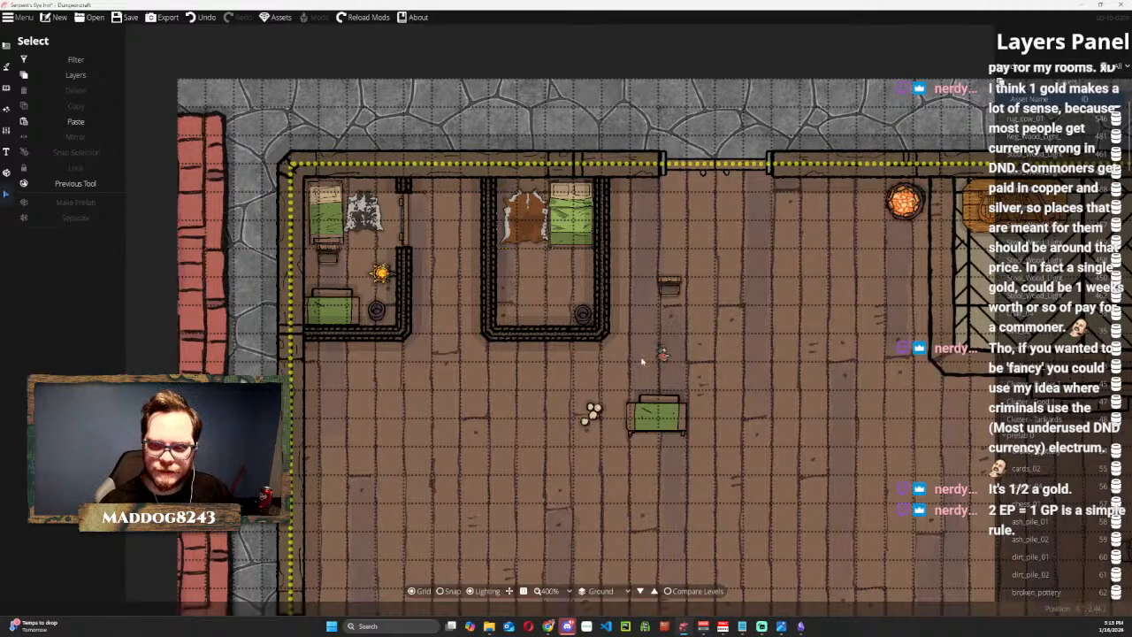
left_click(530, 221)
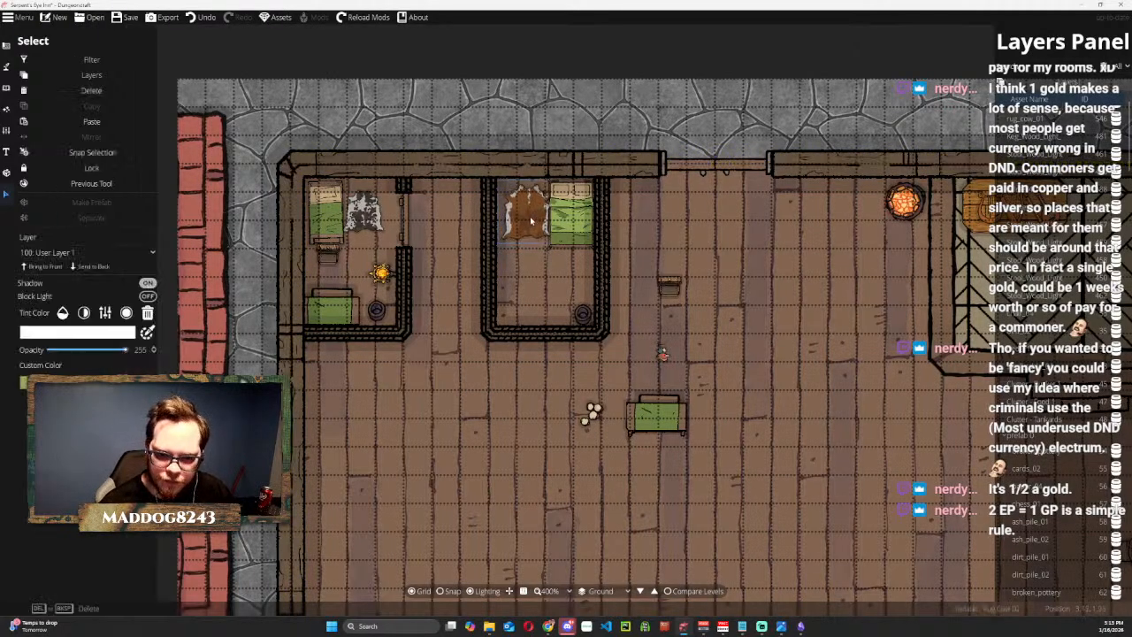
left_click_drag(531, 221, 530, 226)
Move the copied open chest from the main floor to the foot of the second room's green double bed.
left_click(656, 414)
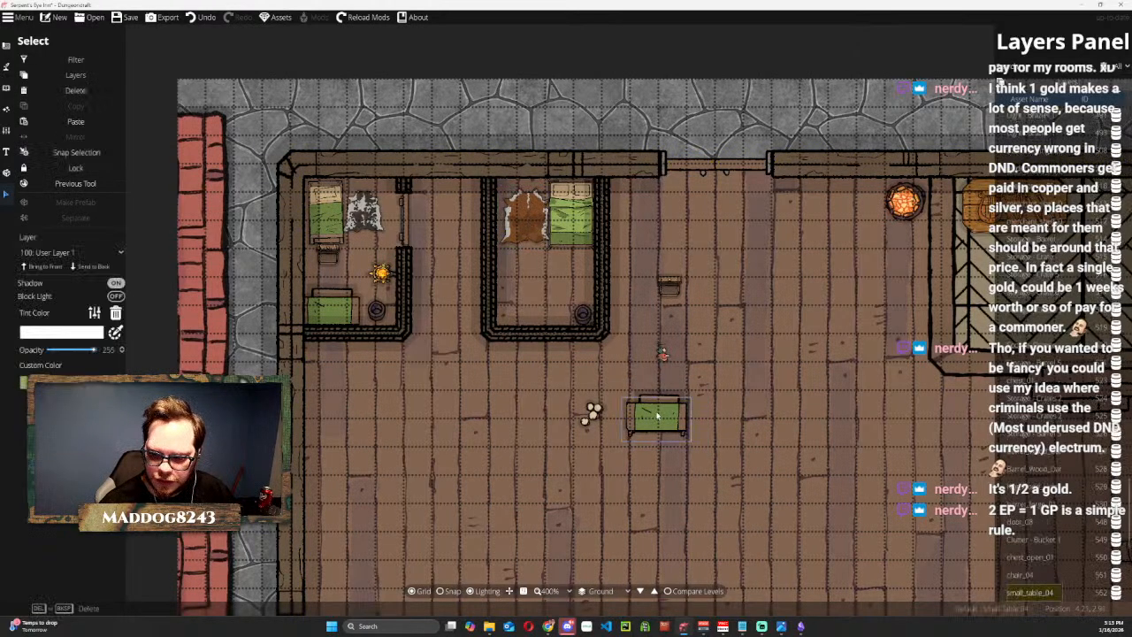
left_click(669, 285)
left_click_drag(669, 283, 572, 256)
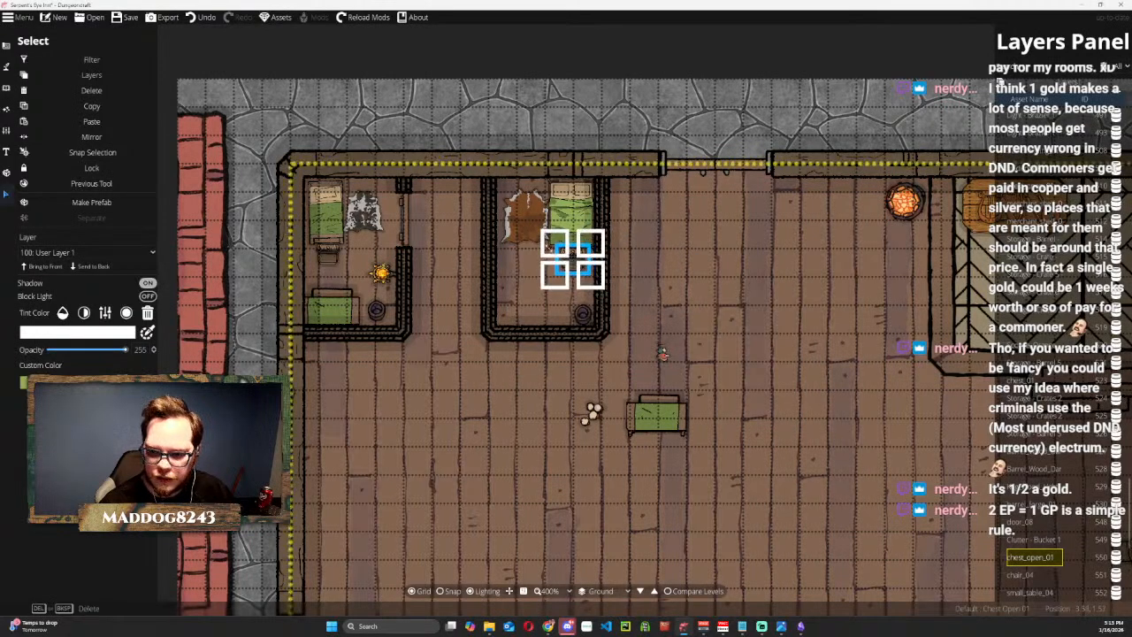
left_click(529, 121)
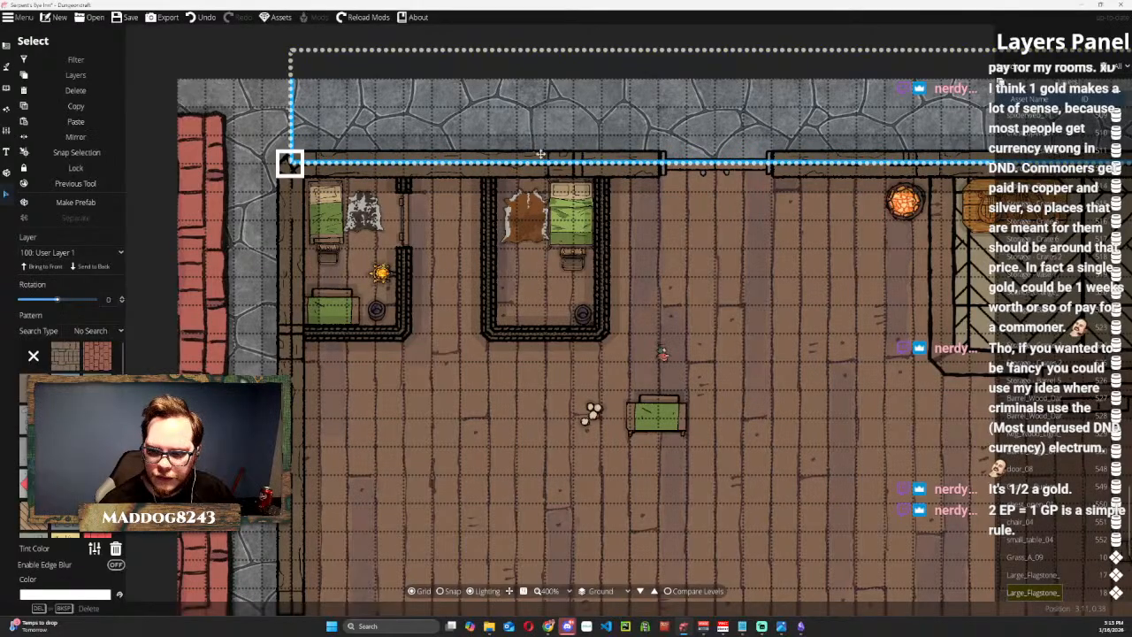
Move the copied green table and chair against the second room's south wall and set the tankards on the tabletop, brought to the front.
left_click(654, 410)
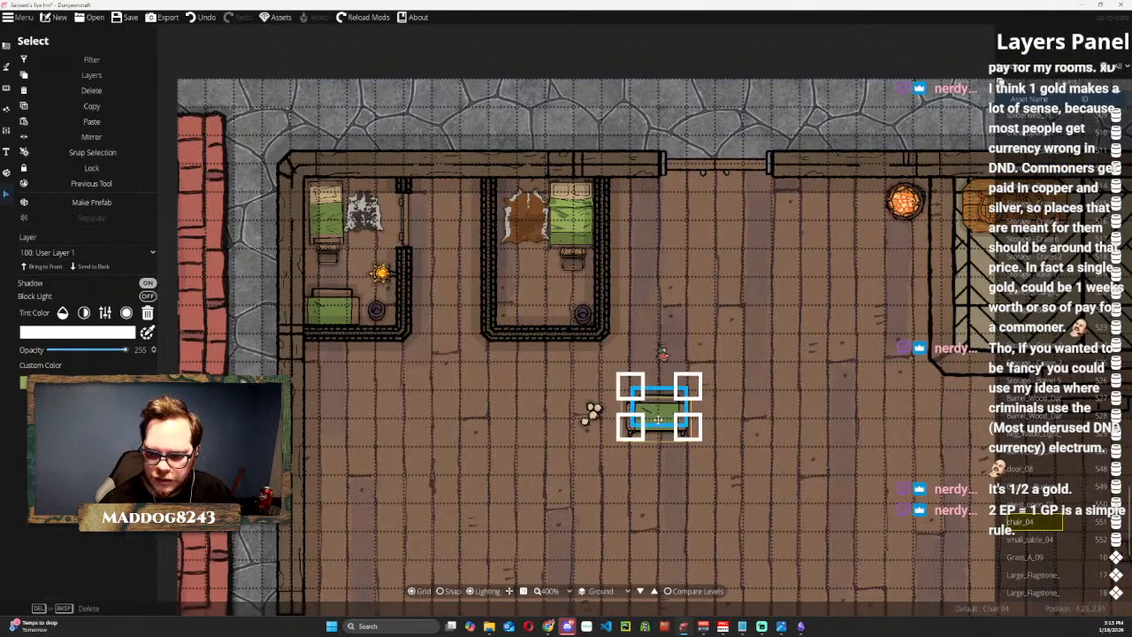
left_click_drag(658, 418, 542, 307)
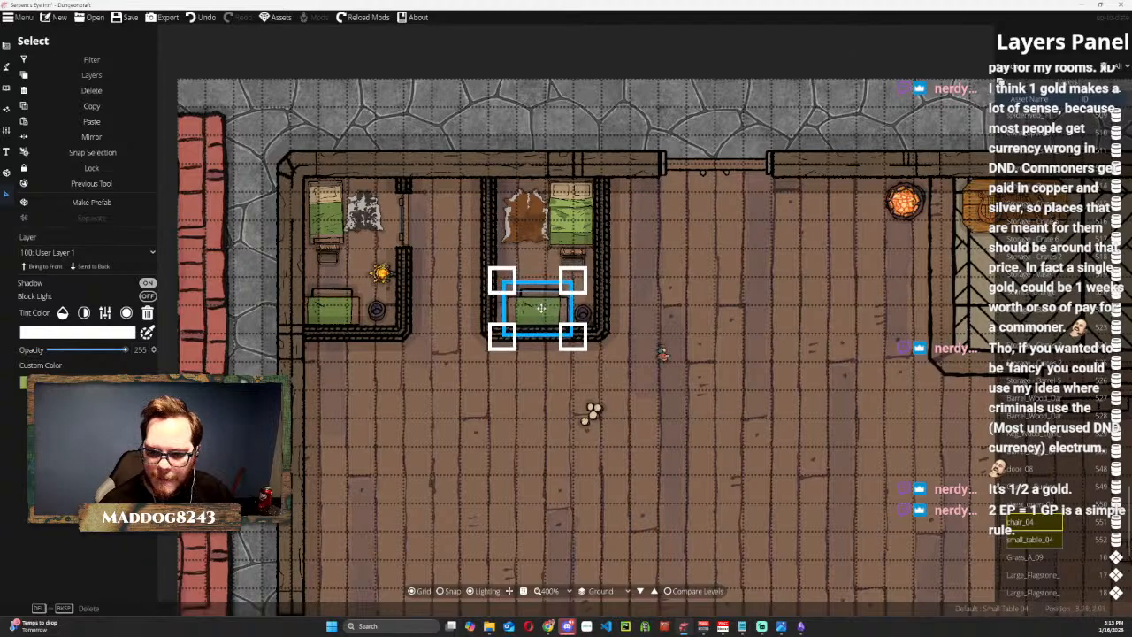
left_click(505, 158)
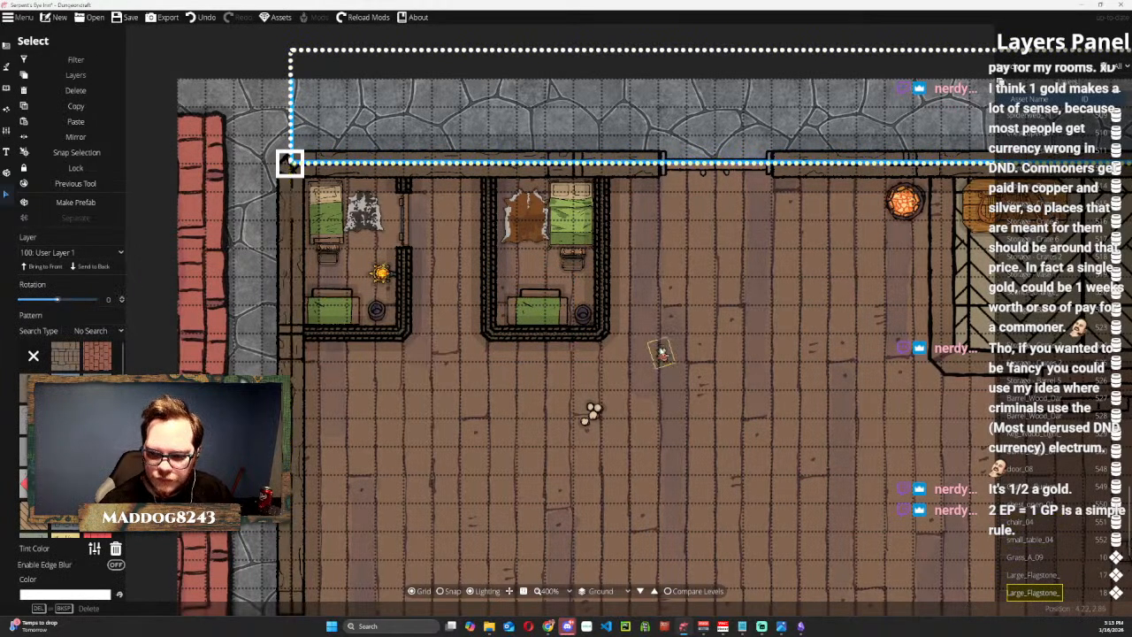
left_click(592, 413)
left_click_drag(594, 409, 550, 311)
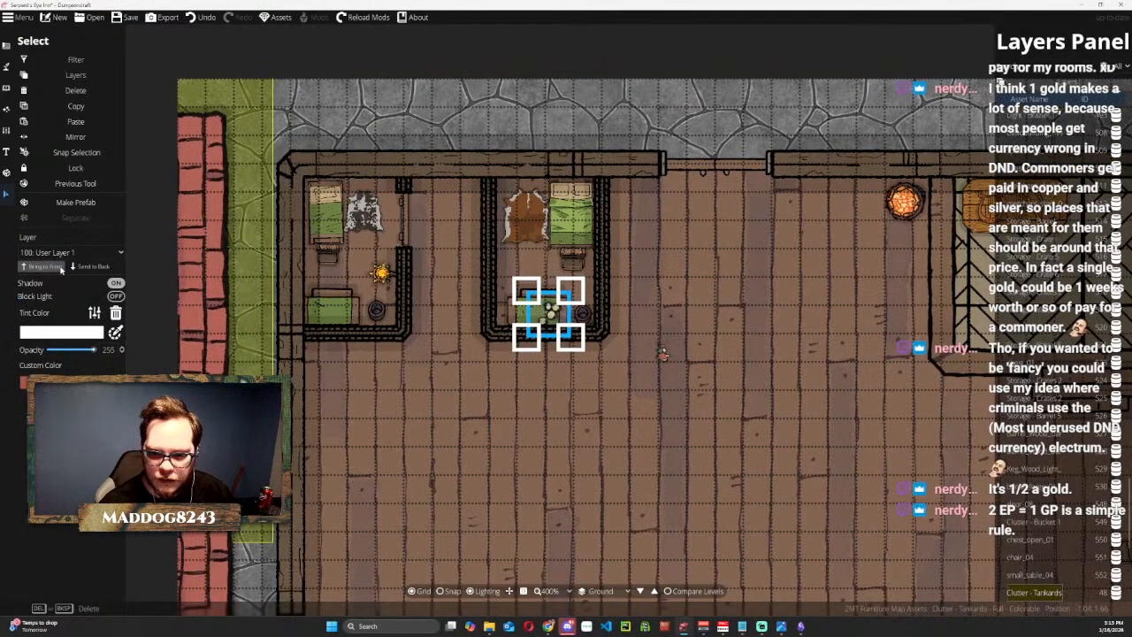
left_click_drag(553, 317, 555, 315)
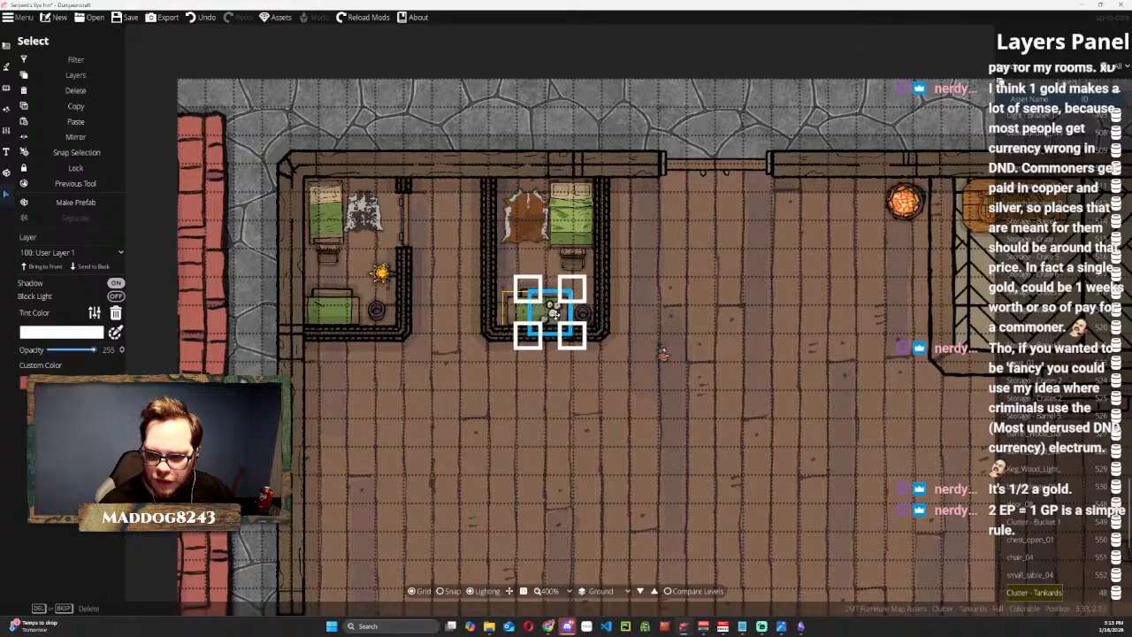
Move the small red food item from the open floor east of the second room onto the plate on the bar's southern counter.
left_click(663, 355)
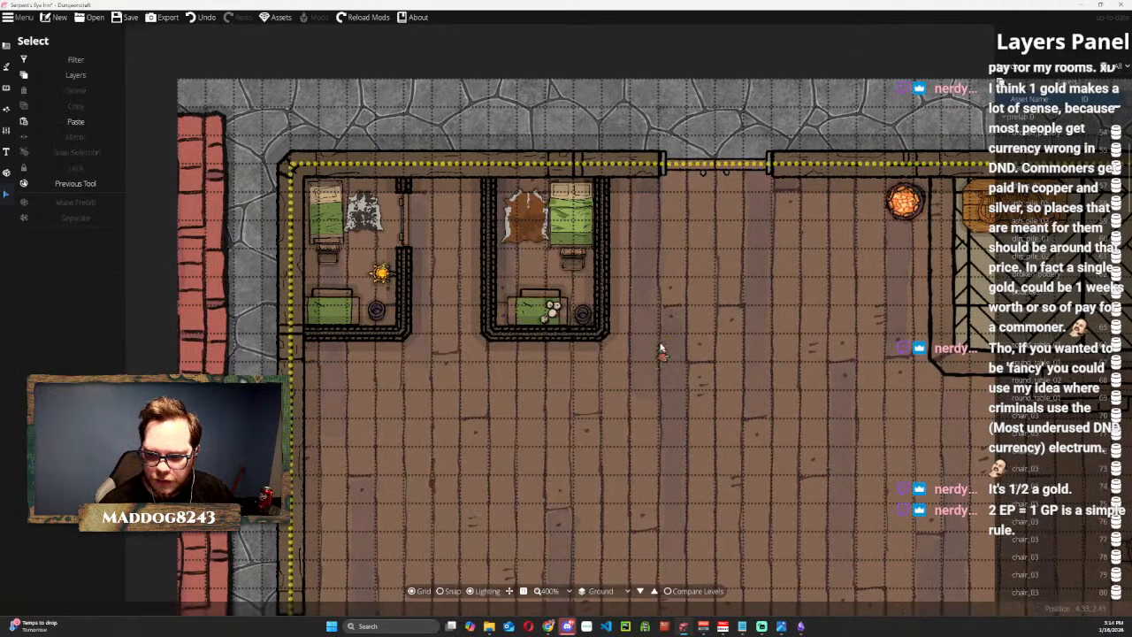
left_click(663, 354)
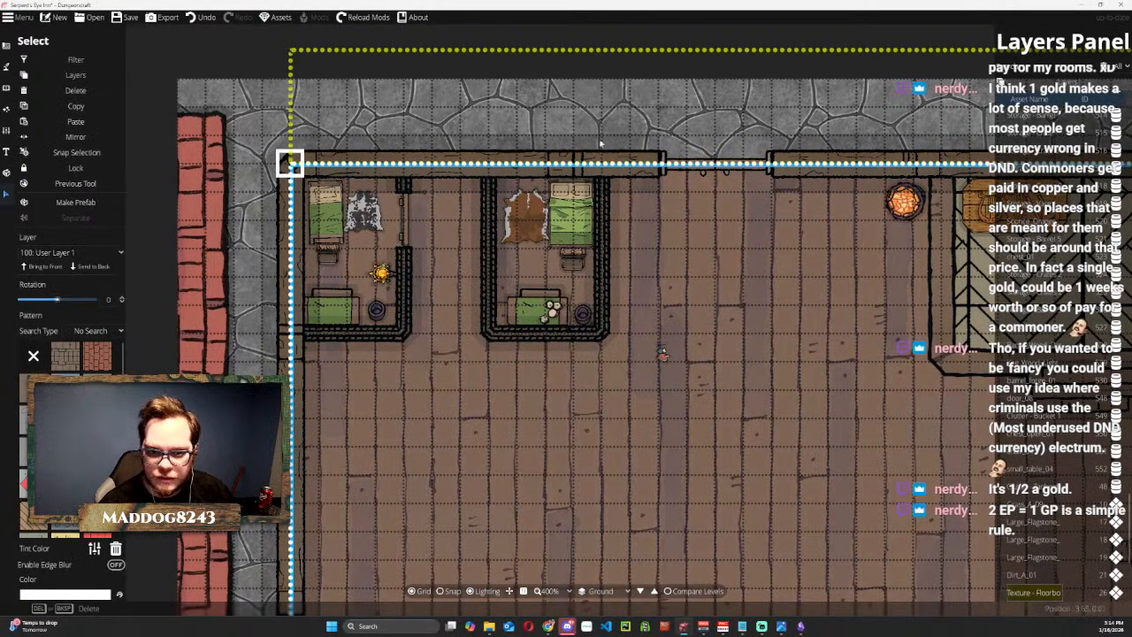
key("ctrl+z")
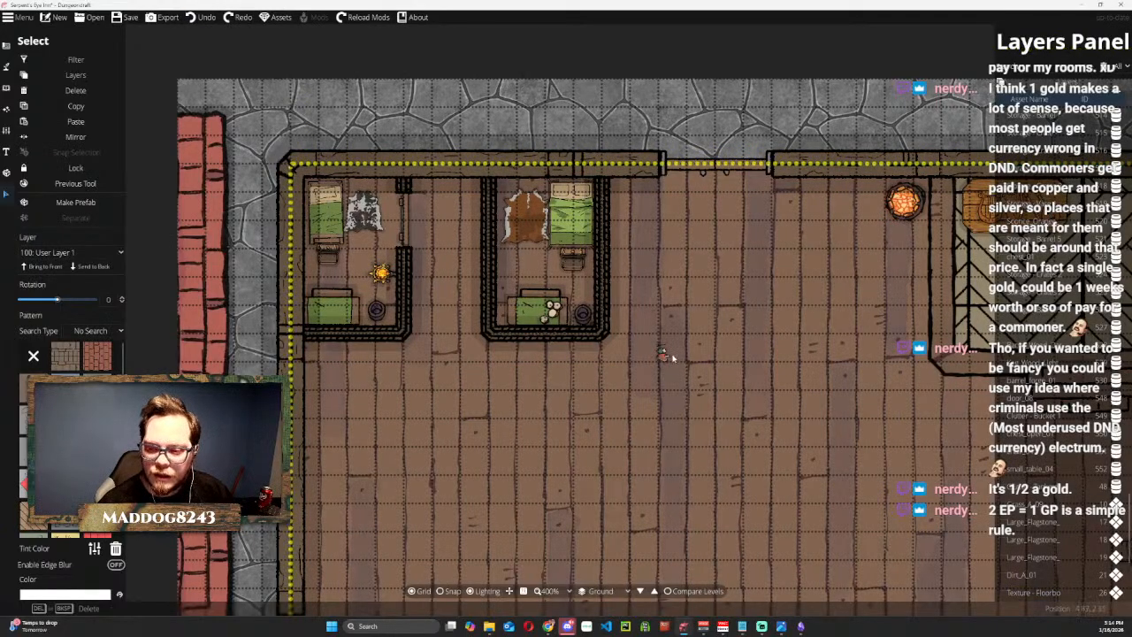
left_click(663, 355)
left_click_drag(663, 355, 704, 402)
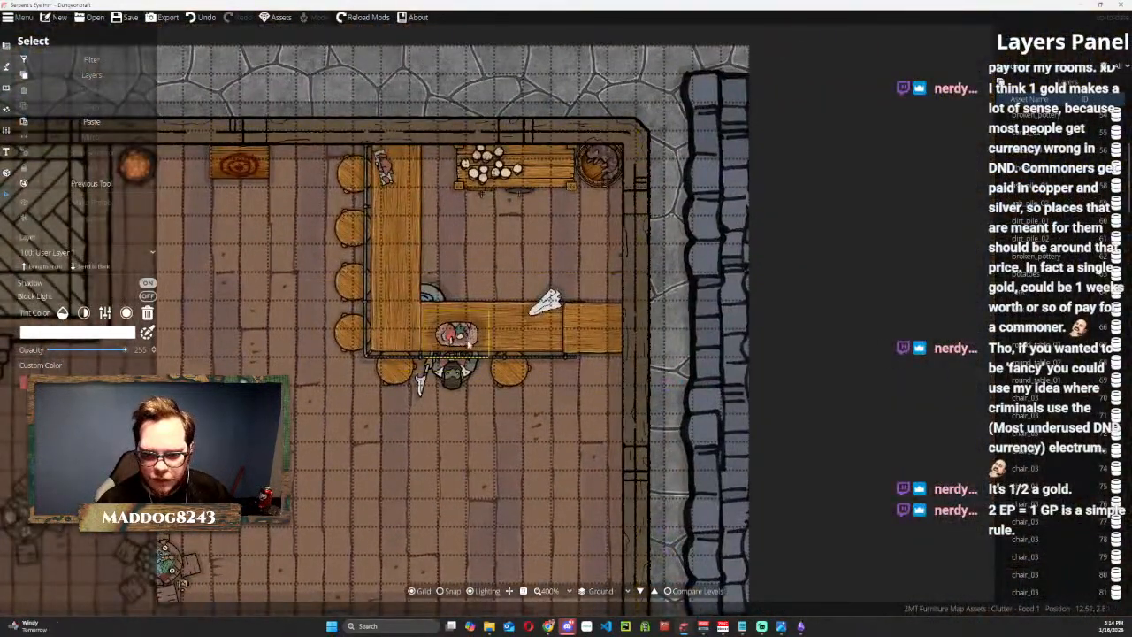
scroll(467, 336, "up", 2)
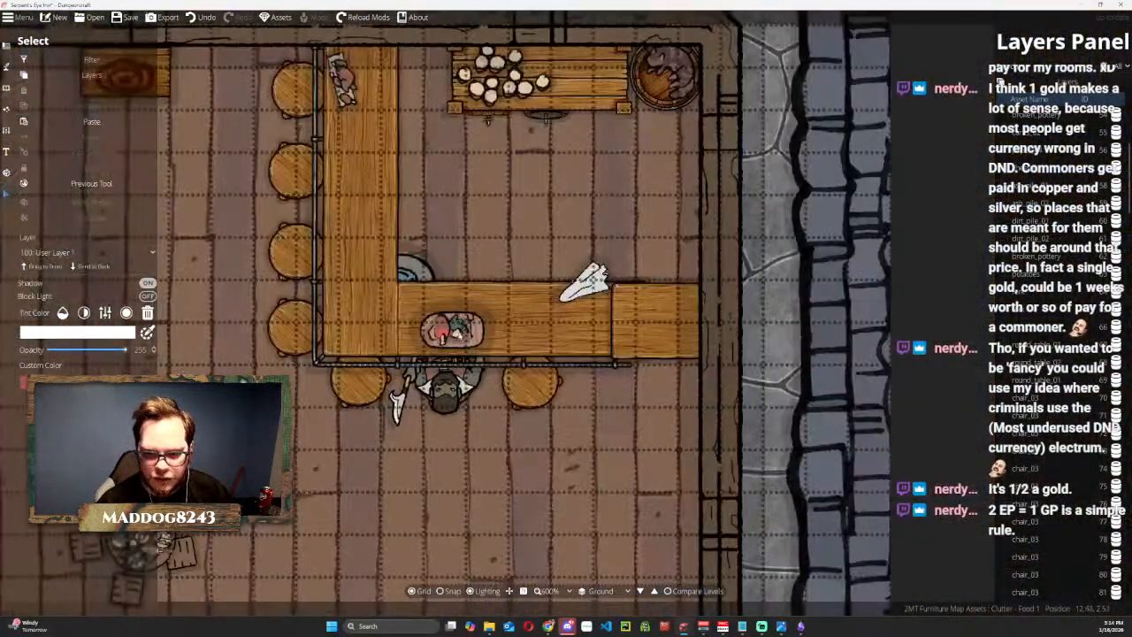
Check the layer order of the plate, cloth and food items on the bar counter, and return to the northwest rooms.
left_click(438, 329)
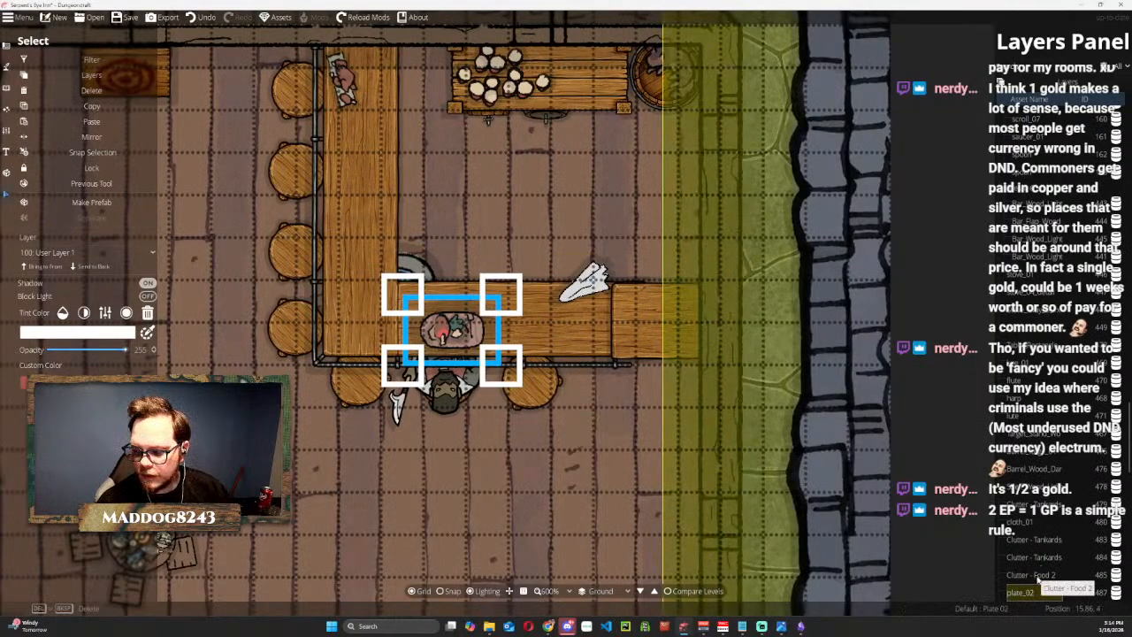
left_click(1035, 575)
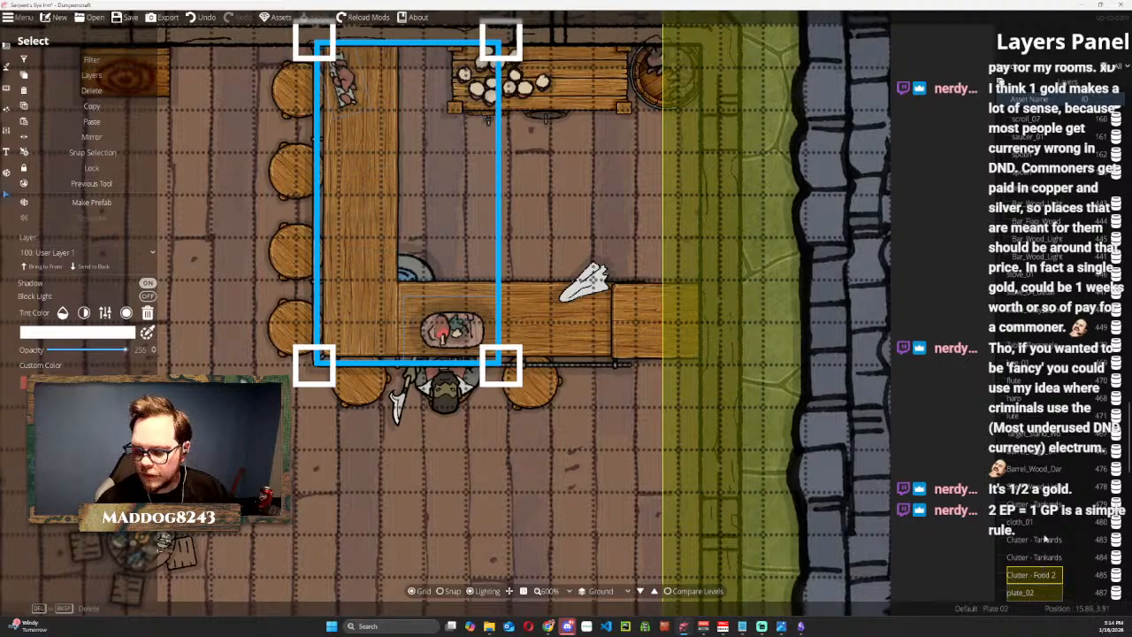
left_click(584, 283)
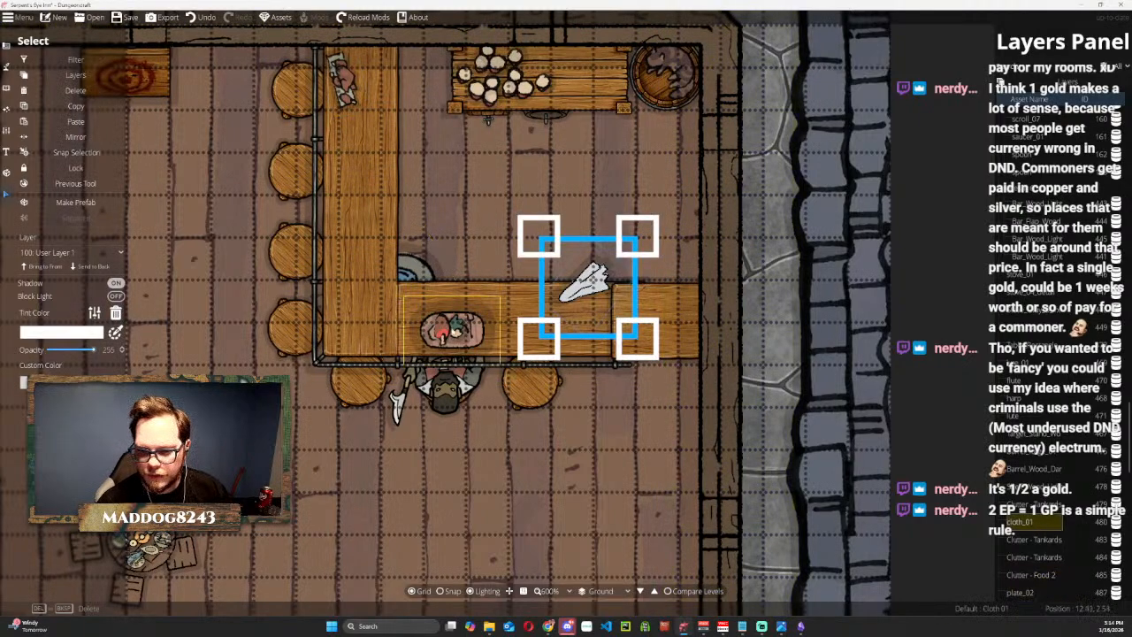
left_click(451, 329)
scroll(1022, 513, "down", 2)
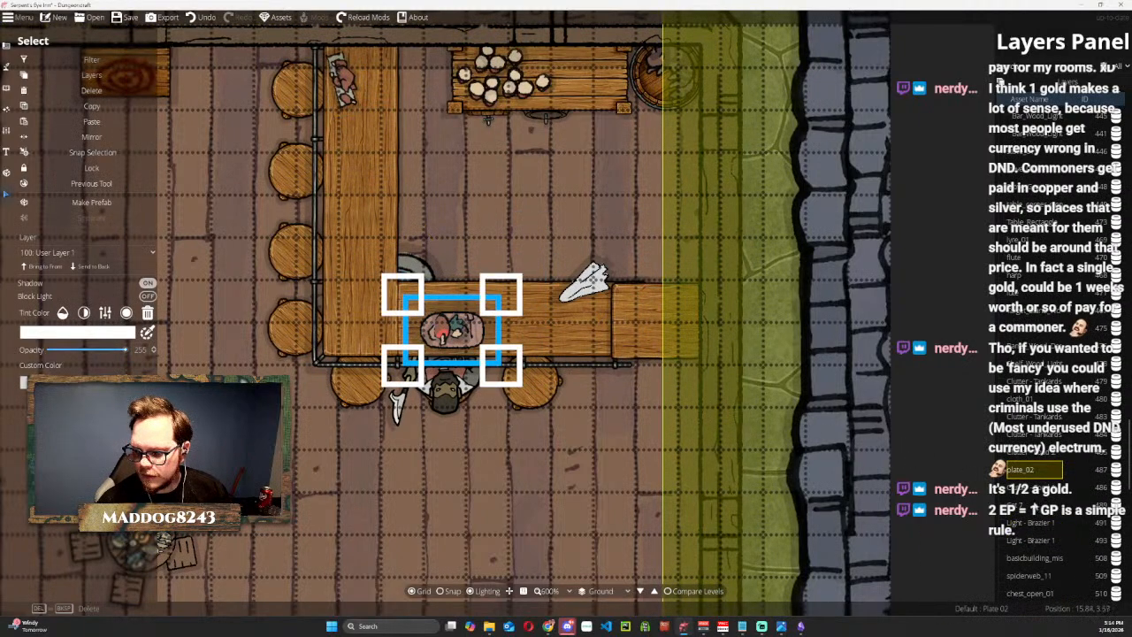
left_click(1040, 488)
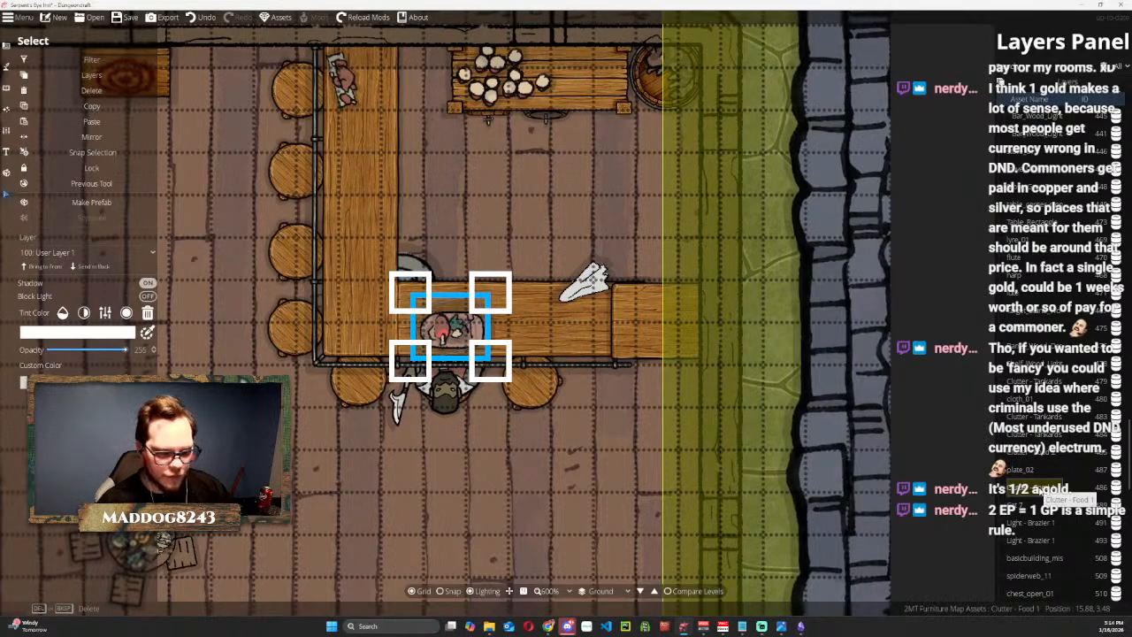
left_click_drag(205, 198, 755, 267)
mouse_move(221, 265)
left_mouse_down()
mouse_move(677, 296)
mouse_move(818, 281)
left_mouse_up()
scroll(422, 297, "down", 2)
left_click_drag(360, 277, 595, 326)
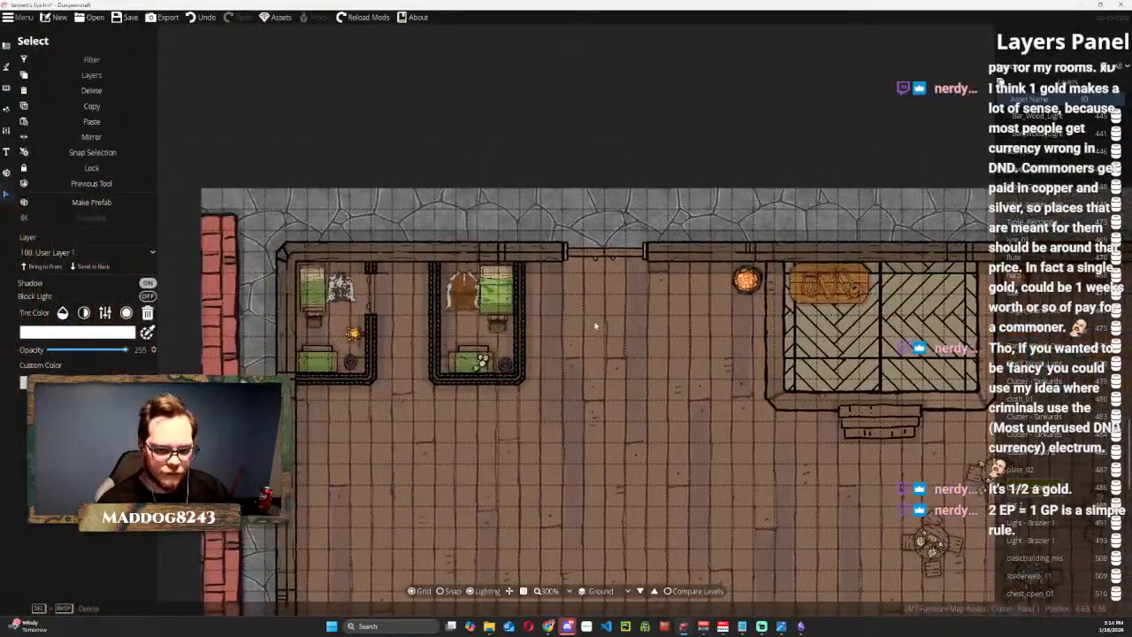
Paste the copied food item and place it on the second room's green table, brought to the front.
left_click(572, 350)
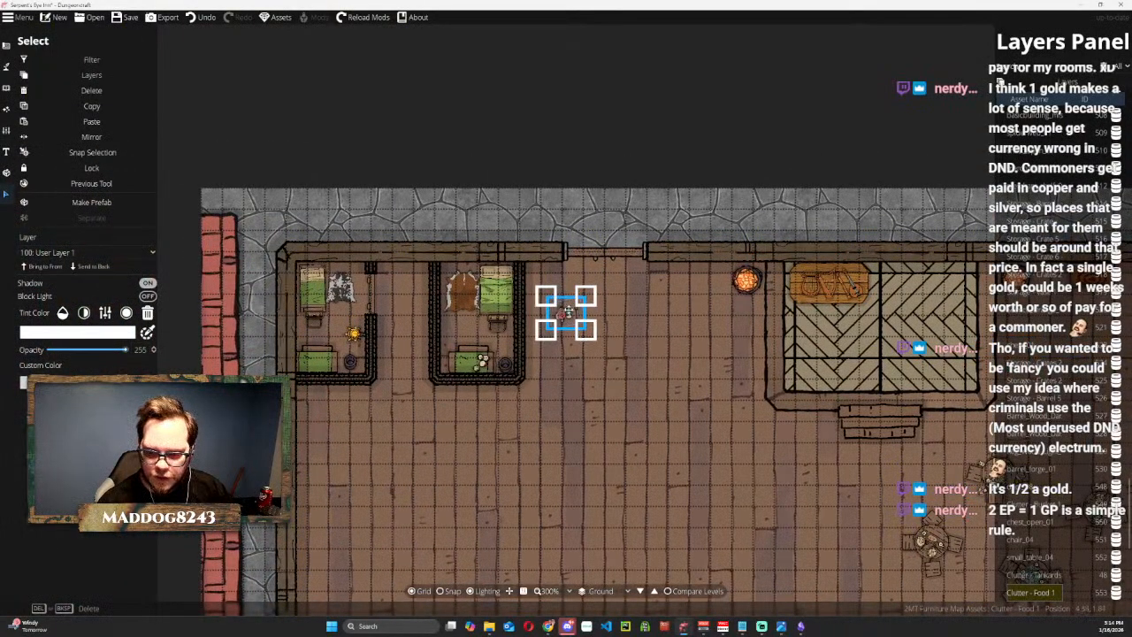
scroll(566, 314, "up", 2)
left_click_drag(537, 320, 372, 399)
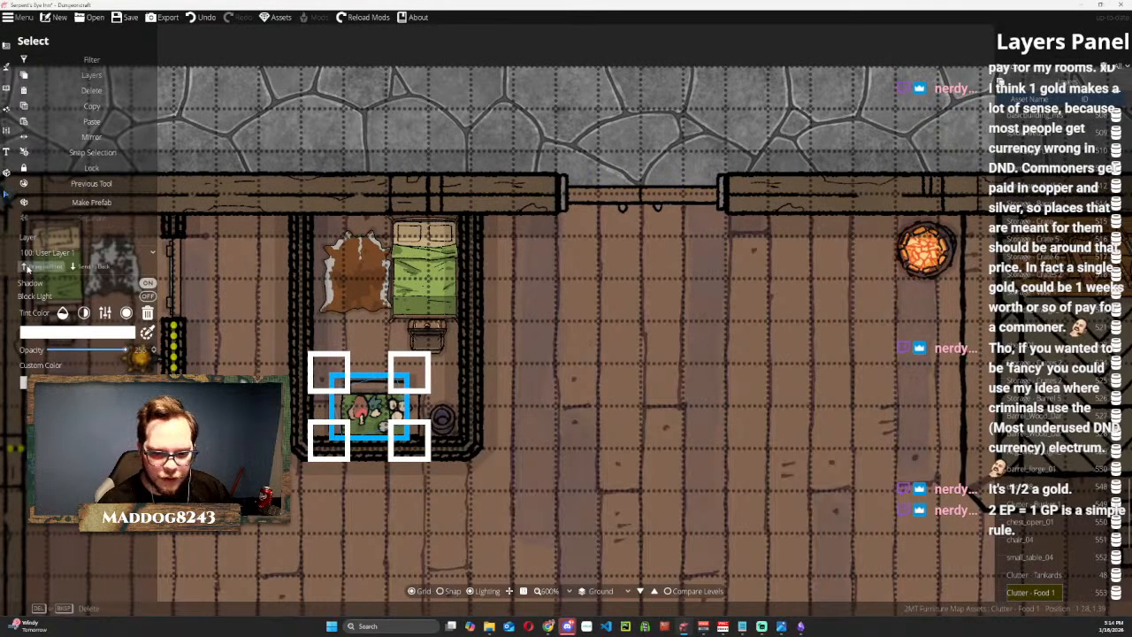
left_click(28, 267)
mouse_move(367, 405)
left_mouse_down()
mouse_move(601, 381)
mouse_move(358, 408)
left_mouse_up()
Copy the plate from the bar's southern counter and place the copy on the second room's green table.
left_click_drag(660, 339, 427, 182)
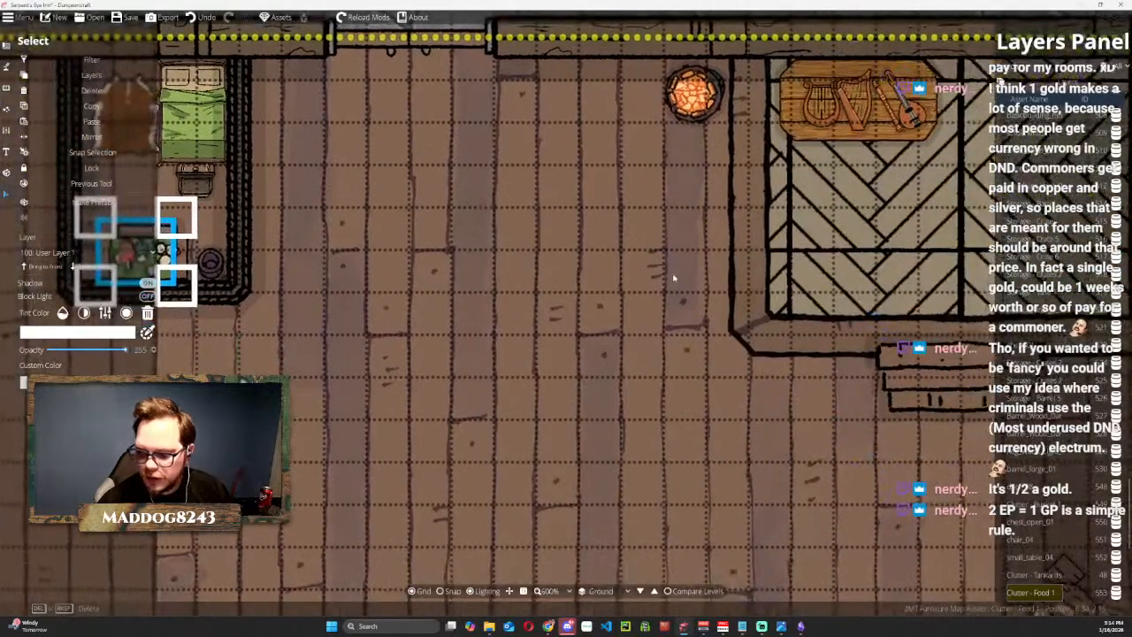
left_click_drag(729, 317, 529, 266)
scroll(528, 265, "down", 5)
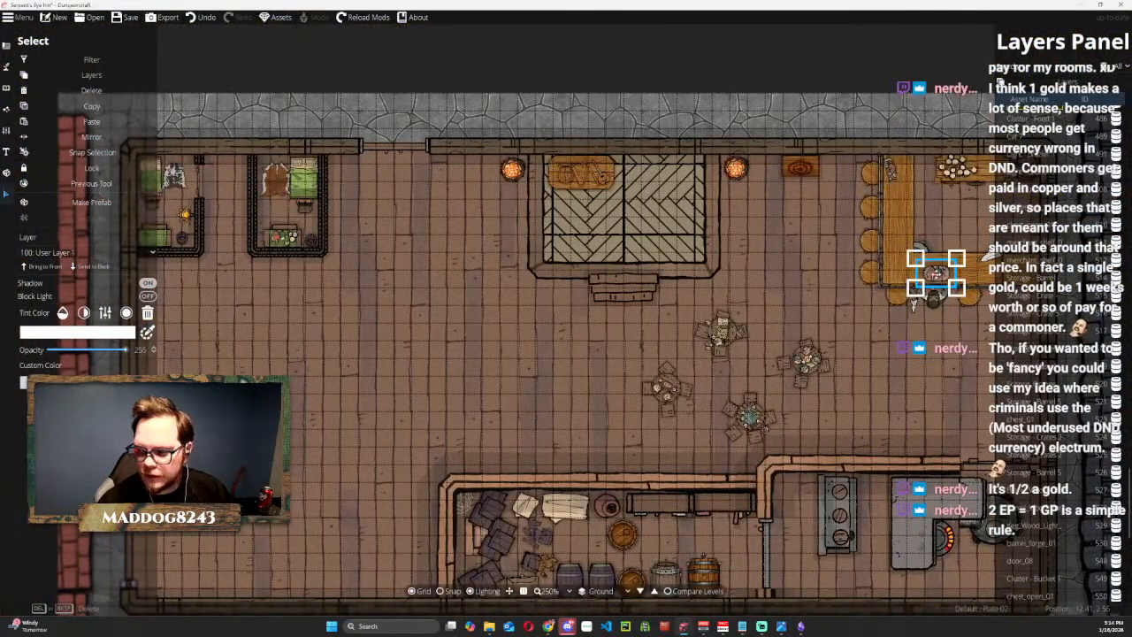
scroll(1053, 203, "up", 2)
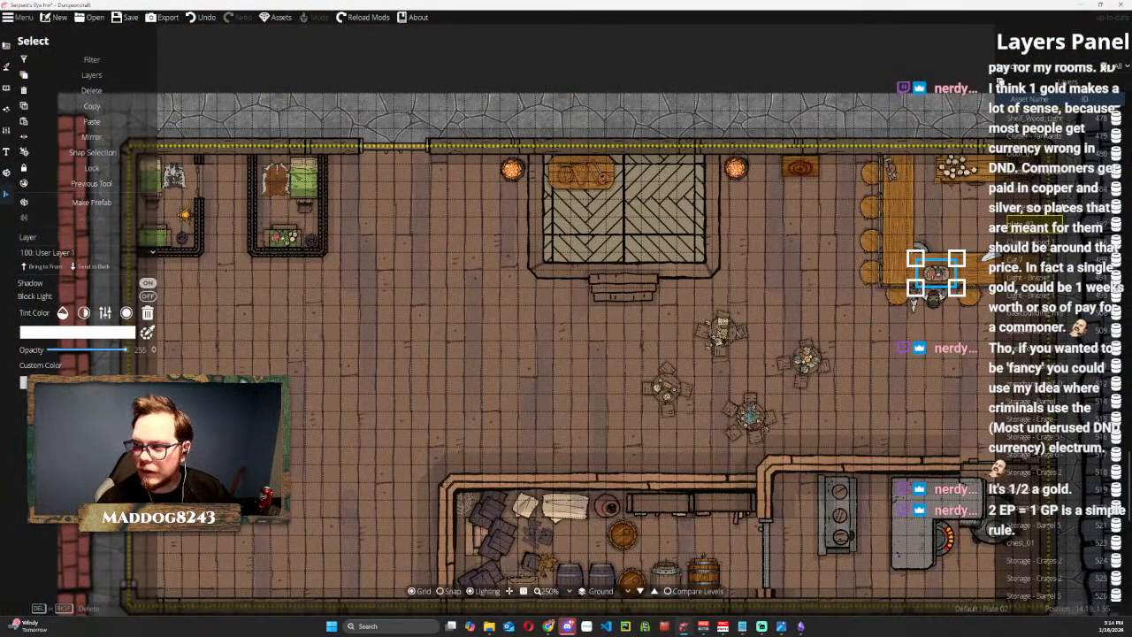
key("ctrl+v")
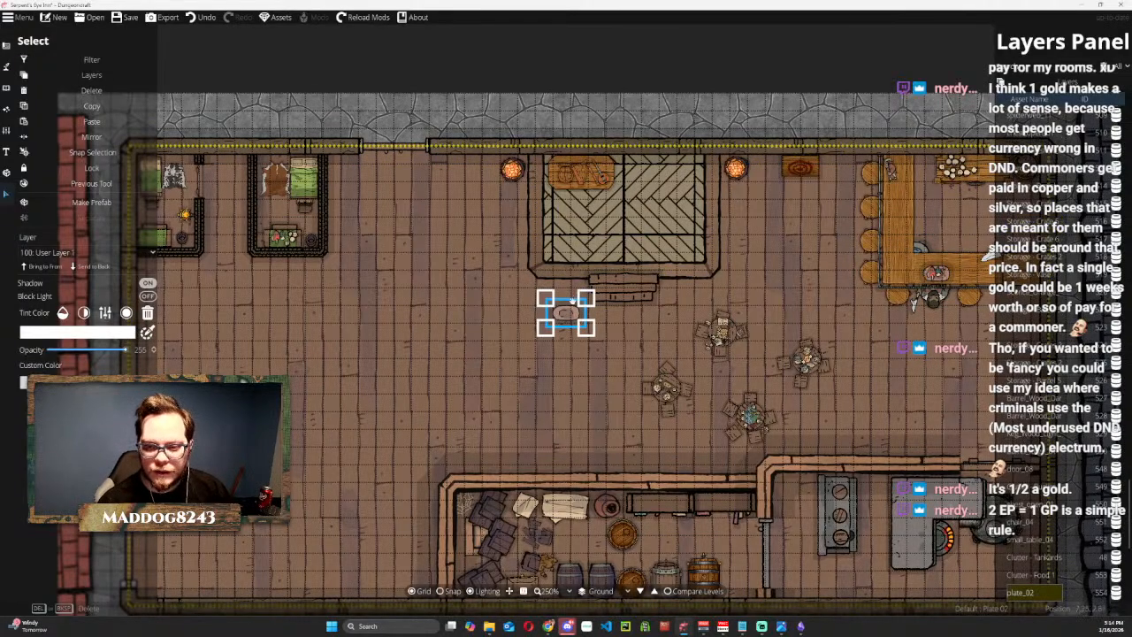
left_click_drag(564, 315, 284, 240)
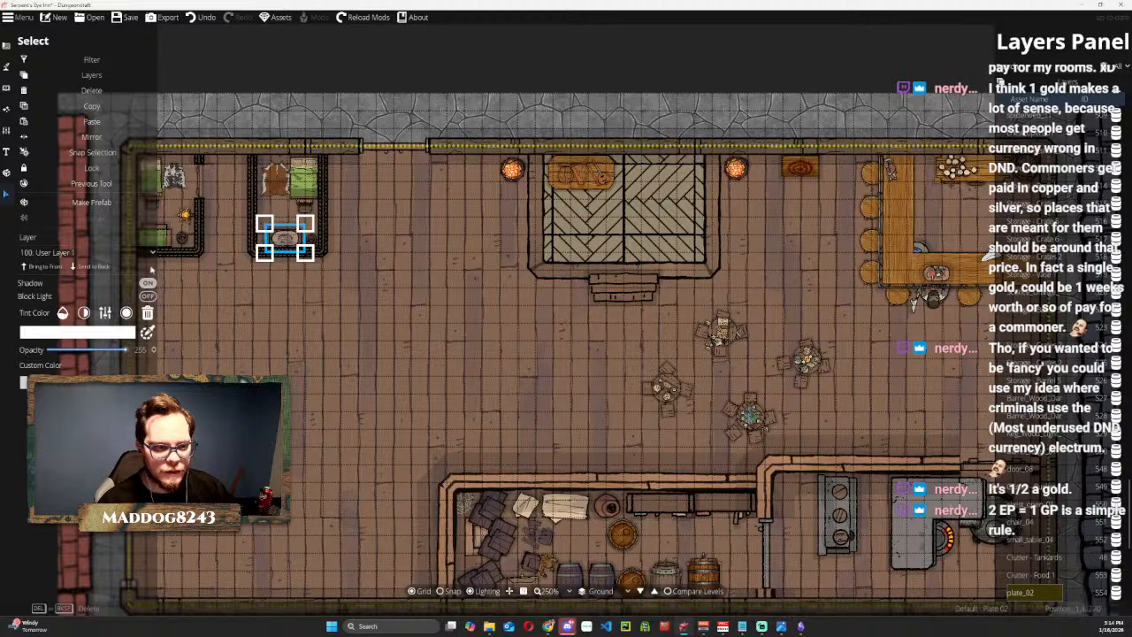
Move the copied plate and the food item off the second room's table onto the open floor, with the food brought to the front.
scroll(1035, 475, "down", 3)
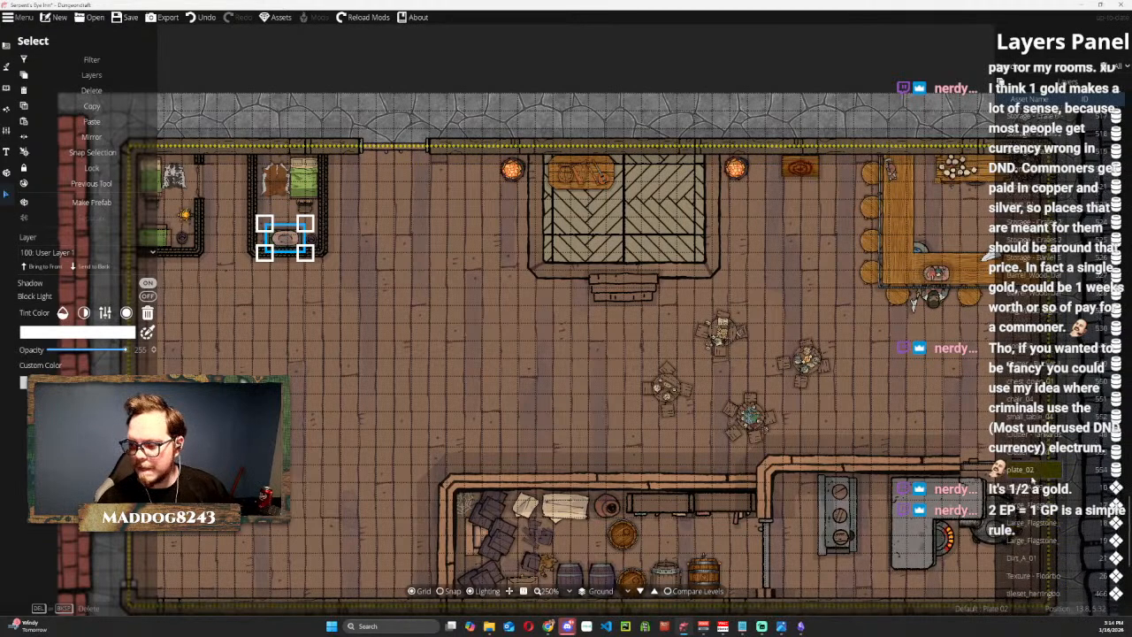
left_click_drag(277, 280, 442, 374)
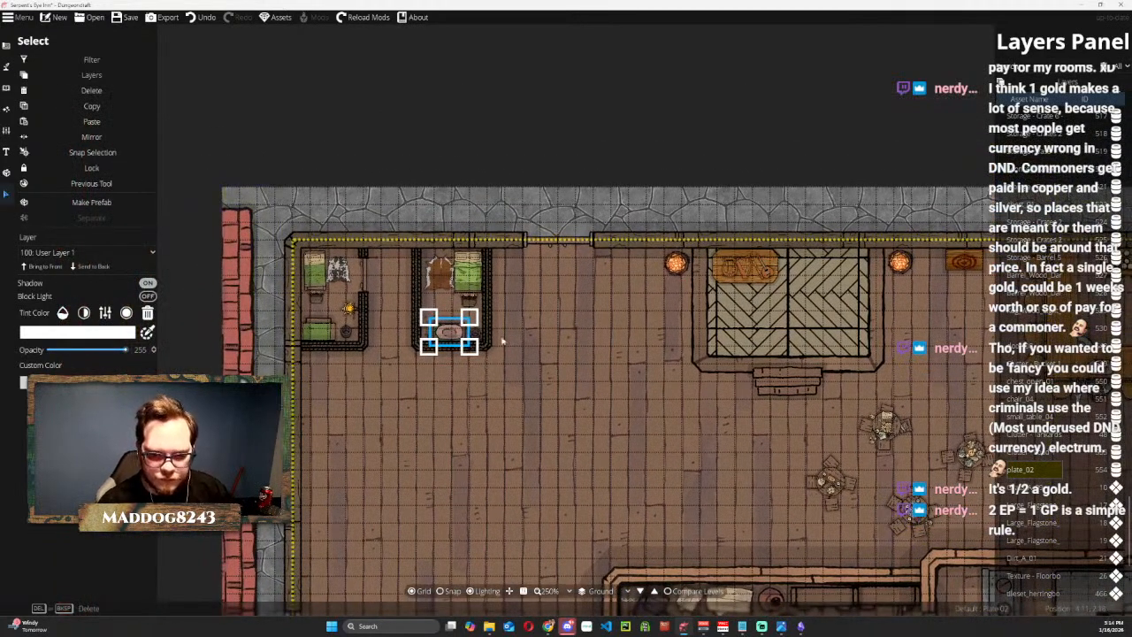
left_click_drag(448, 332, 448, 364)
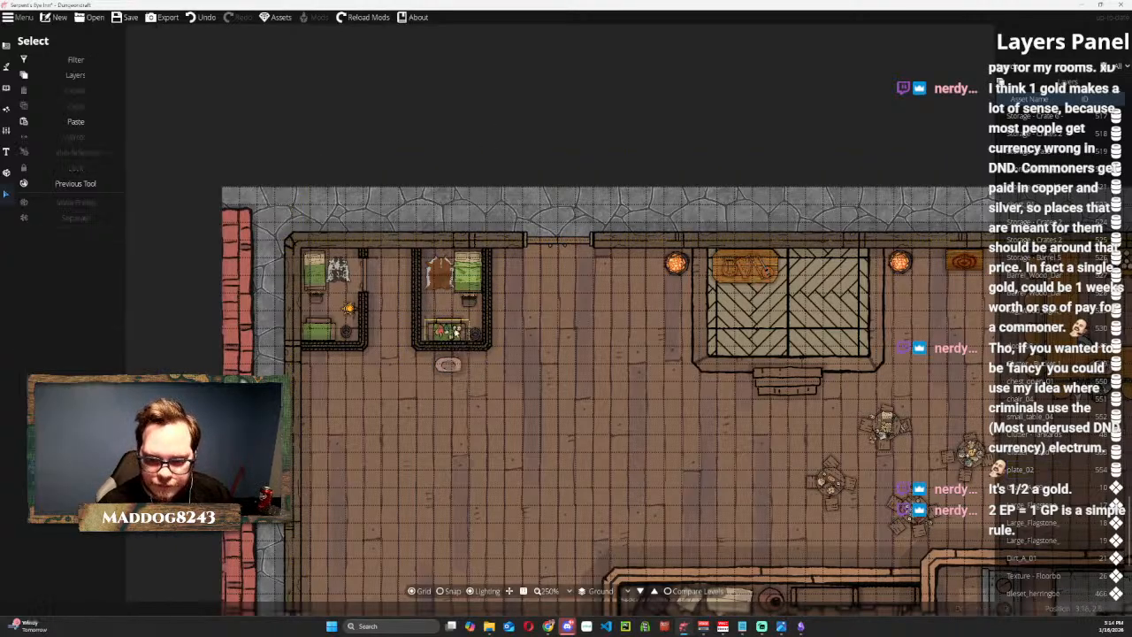
left_click(448, 332)
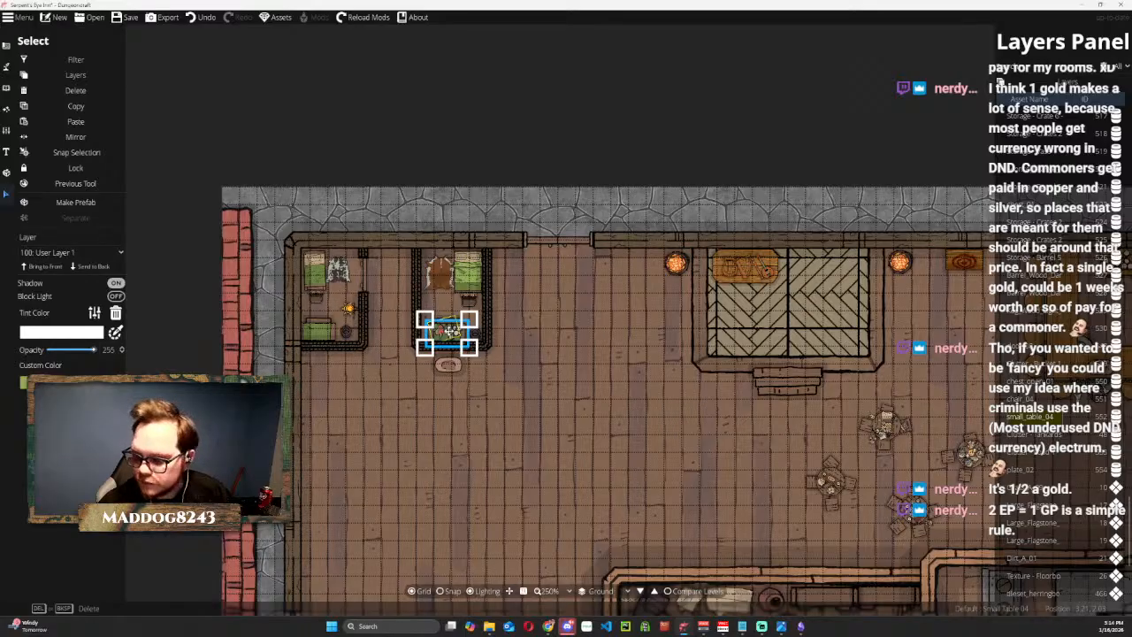
scroll(448, 332, "up", 5)
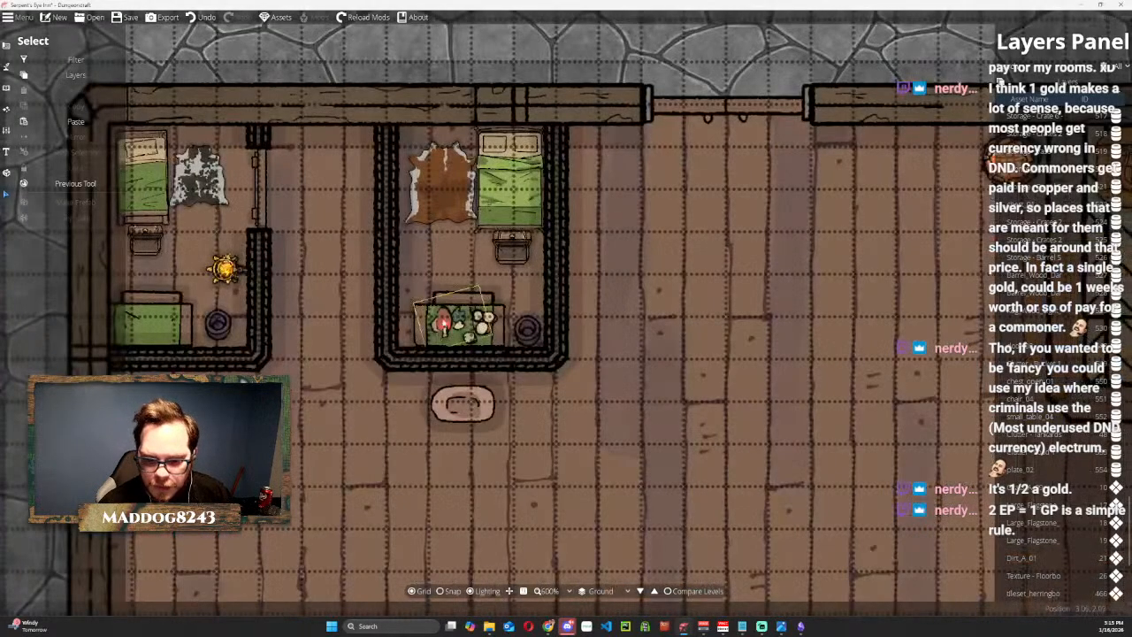
left_click_drag(441, 325, 606, 430)
left_click(44, 267)
Put the plate on the second room's green table and send the table to the back of its layer.
left_click(496, 416)
left_click_drag(462, 404, 445, 328)
right_click(447, 328)
right_click(445, 328)
left_click(491, 329)
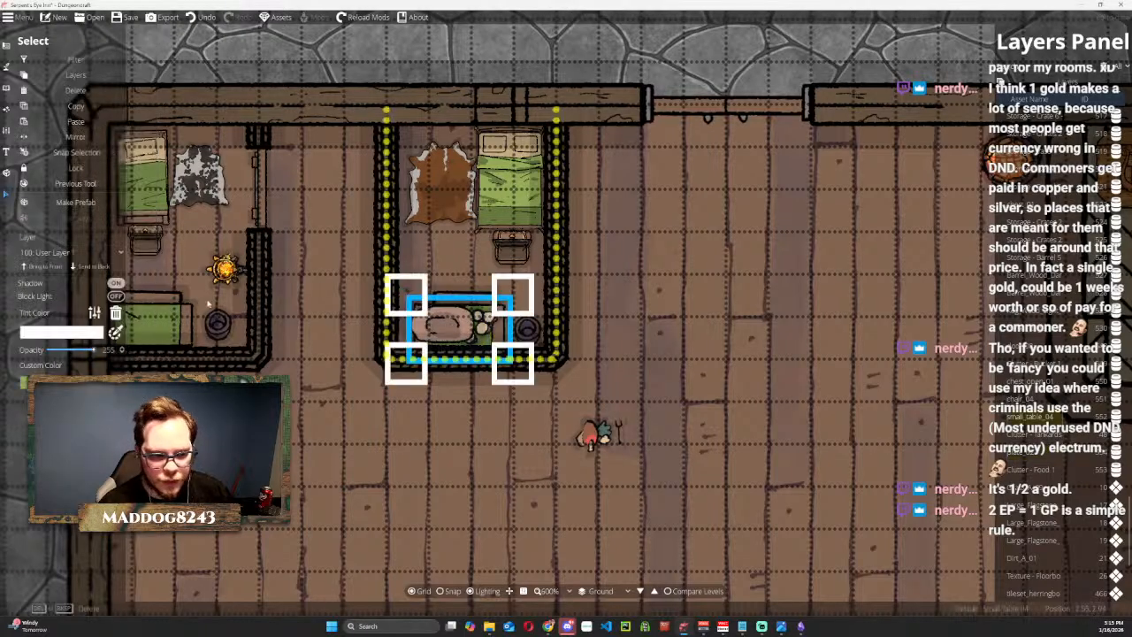
left_click(90, 267)
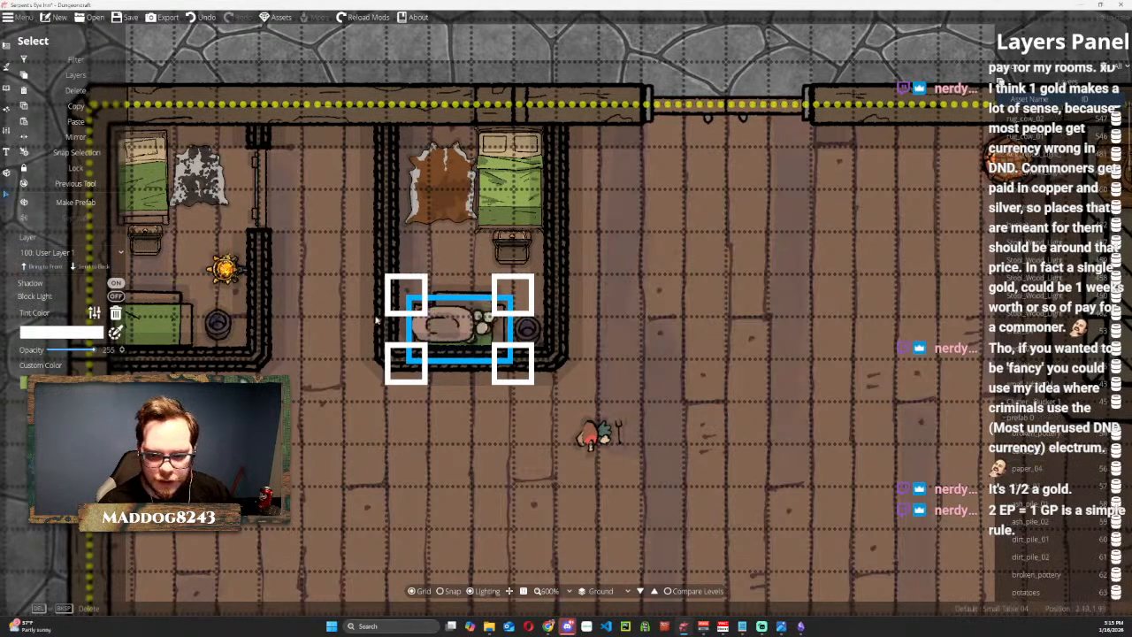
left_click(698, 110)
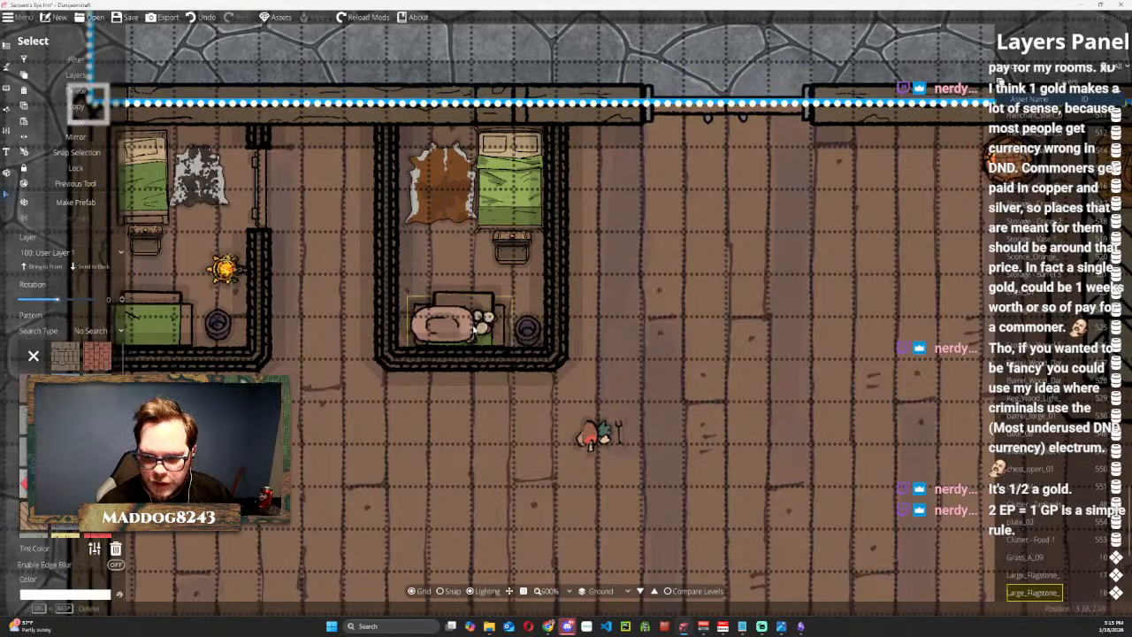
Move the plate off the table and filter the layer list by "tank" to identify the tankards on the second room's table.
left_click_drag(446, 324, 392, 404)
left_click(485, 331)
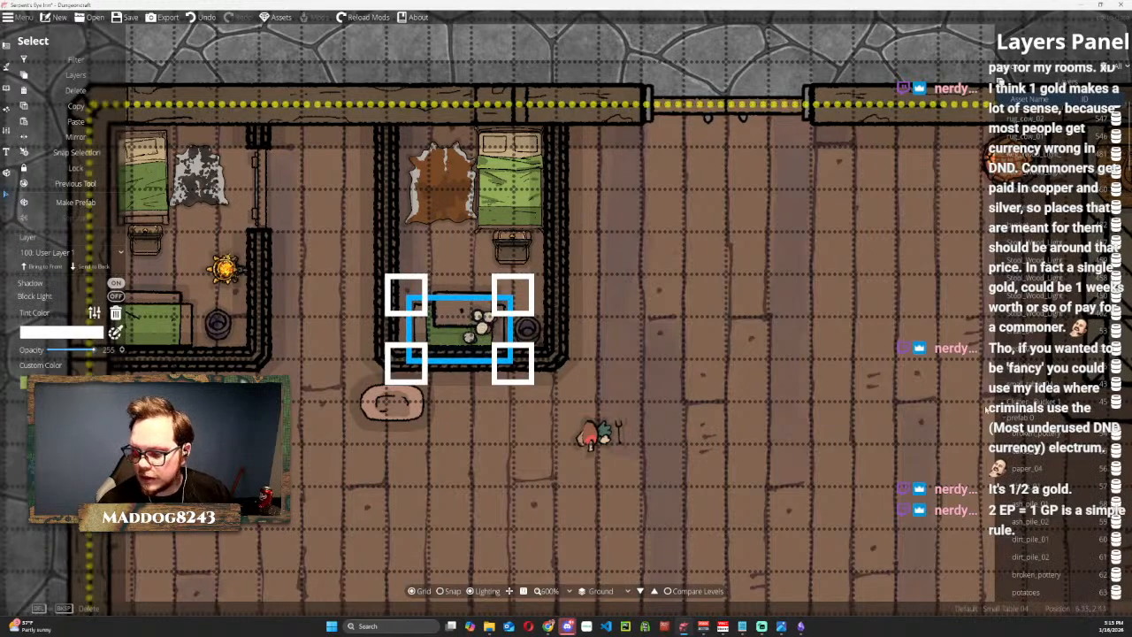
scroll(1032, 421, "up", 1)
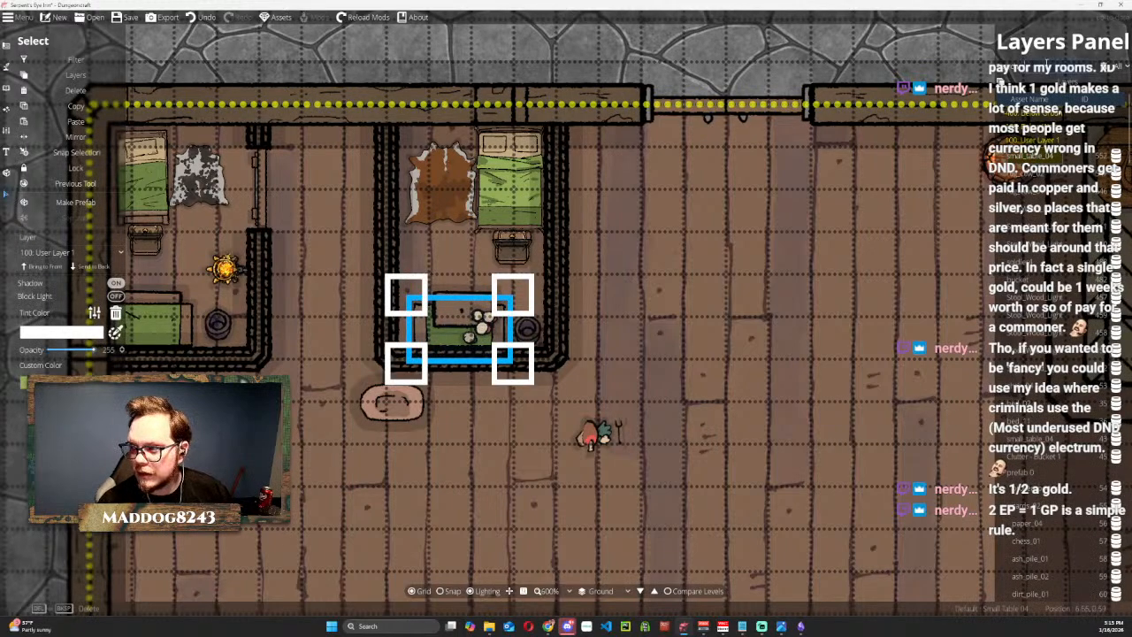
type("tank")
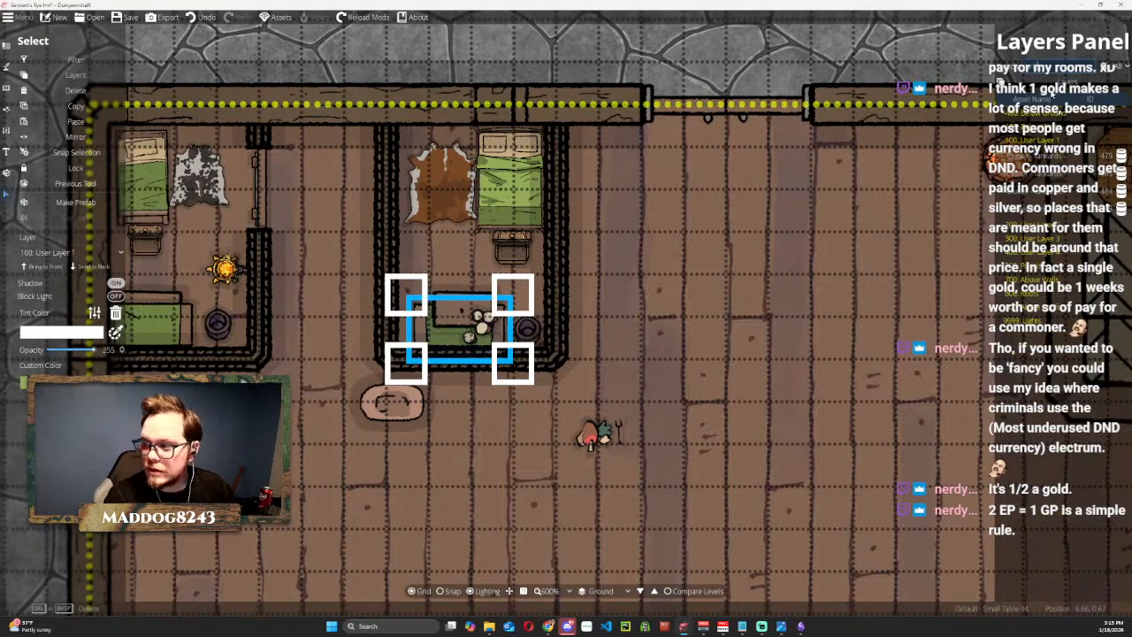
left_click(1047, 157)
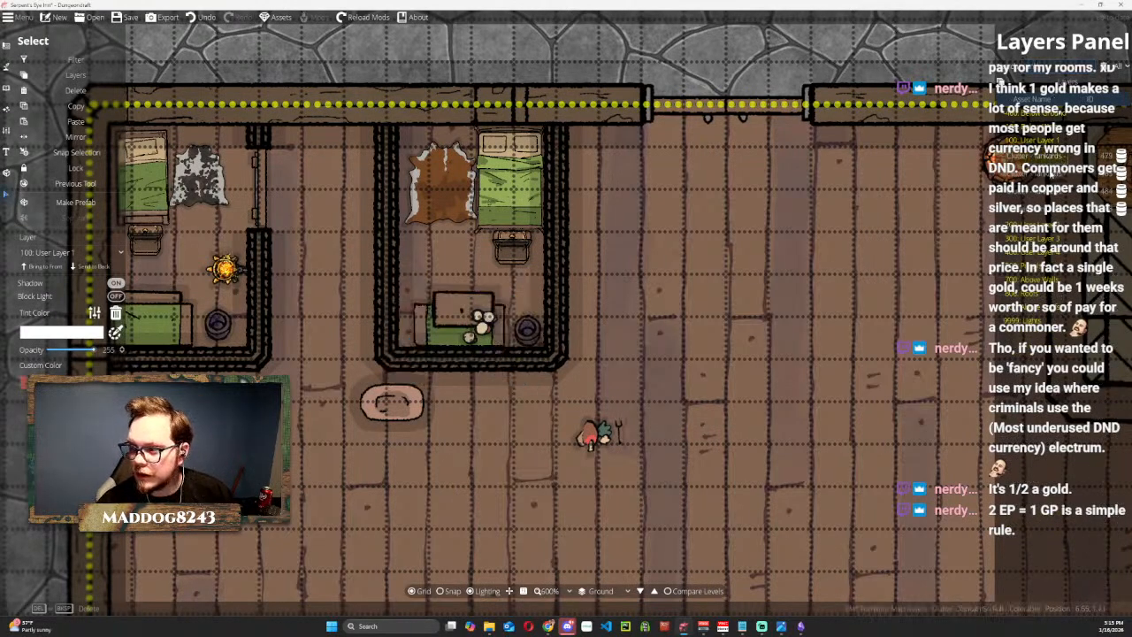
left_click(1045, 195)
left_click(1047, 213)
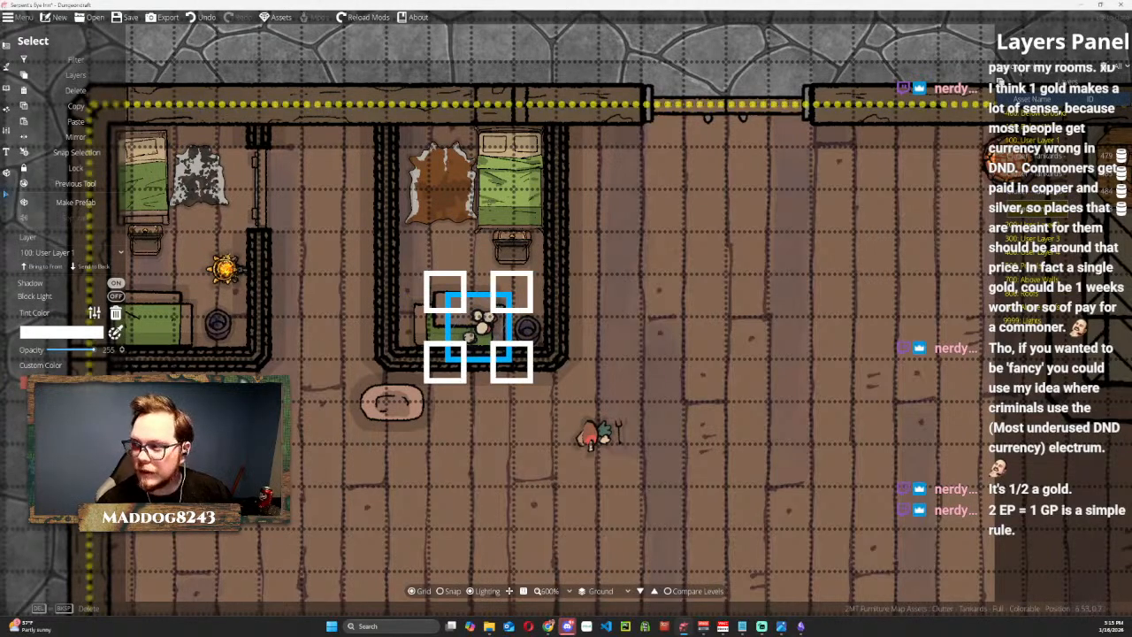
Send the chair behind the second room's green table, and set the slightly shrunken plate with the food item on the tabletop.
left_click(818, 60)
left_click(450, 306)
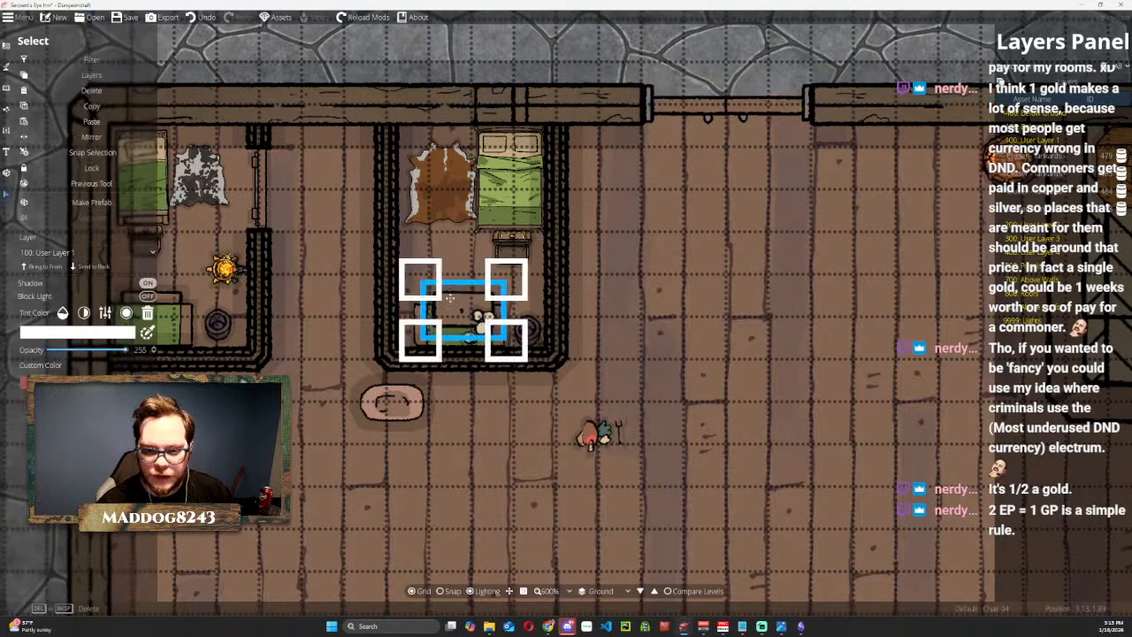
left_click(387, 408)
left_click_drag(403, 401, 451, 329)
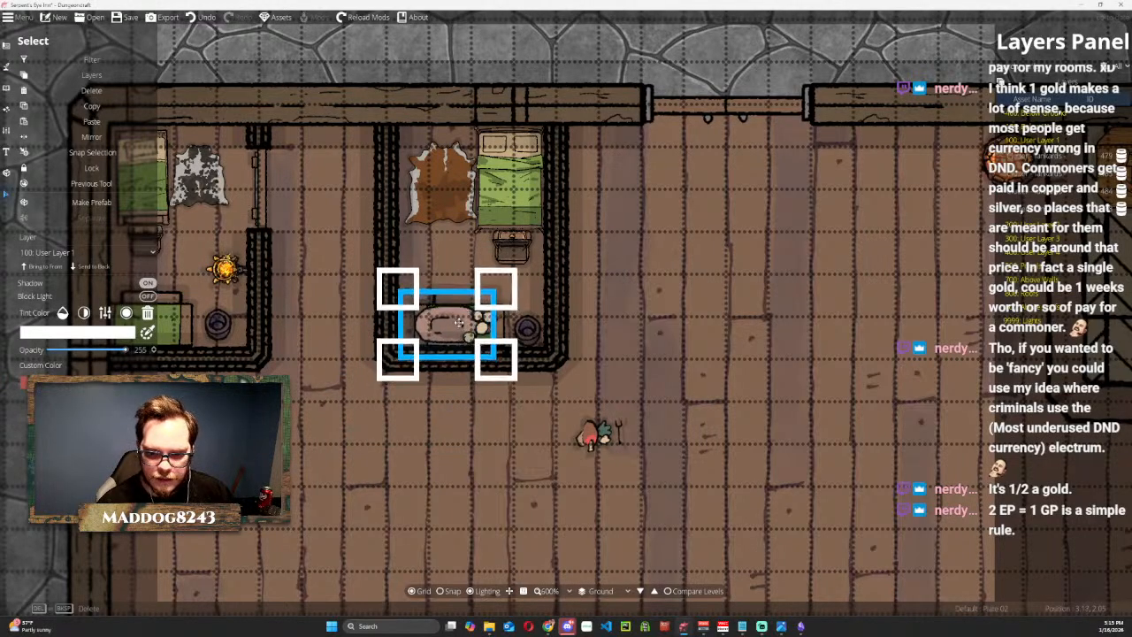
left_click_drag(398, 289, 434, 328)
left_click_drag(594, 433, 437, 328)
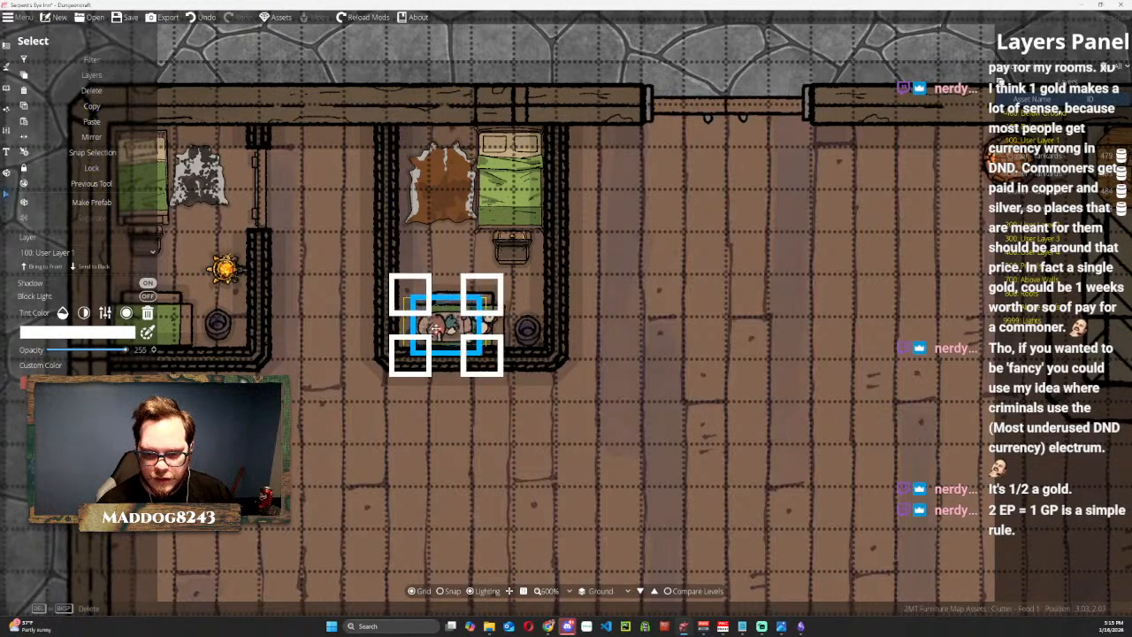
left_click(722, 249)
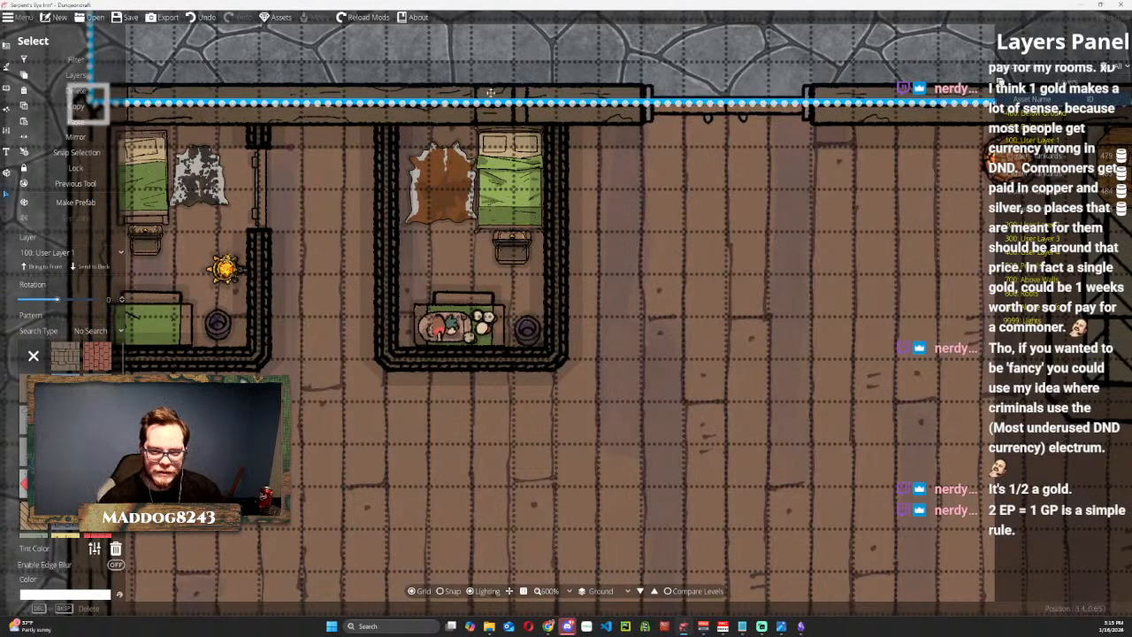
Delete the short wall stub between the first room's door and the north outer wall by editing wall points.
left_click(259, 274)
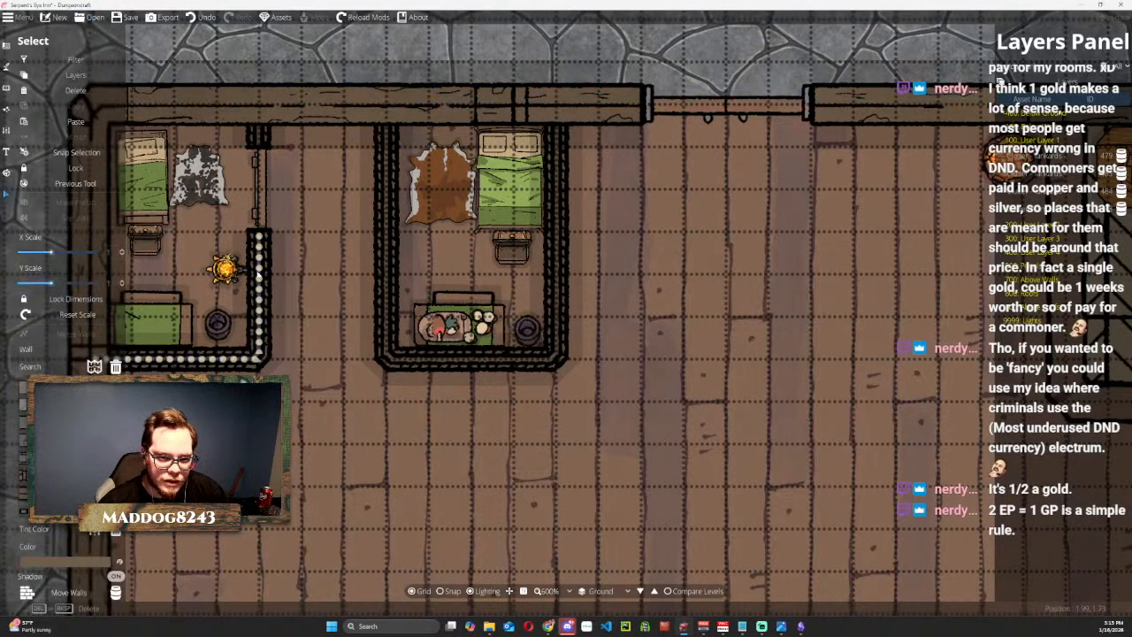
scroll(295, 208, "down", 4)
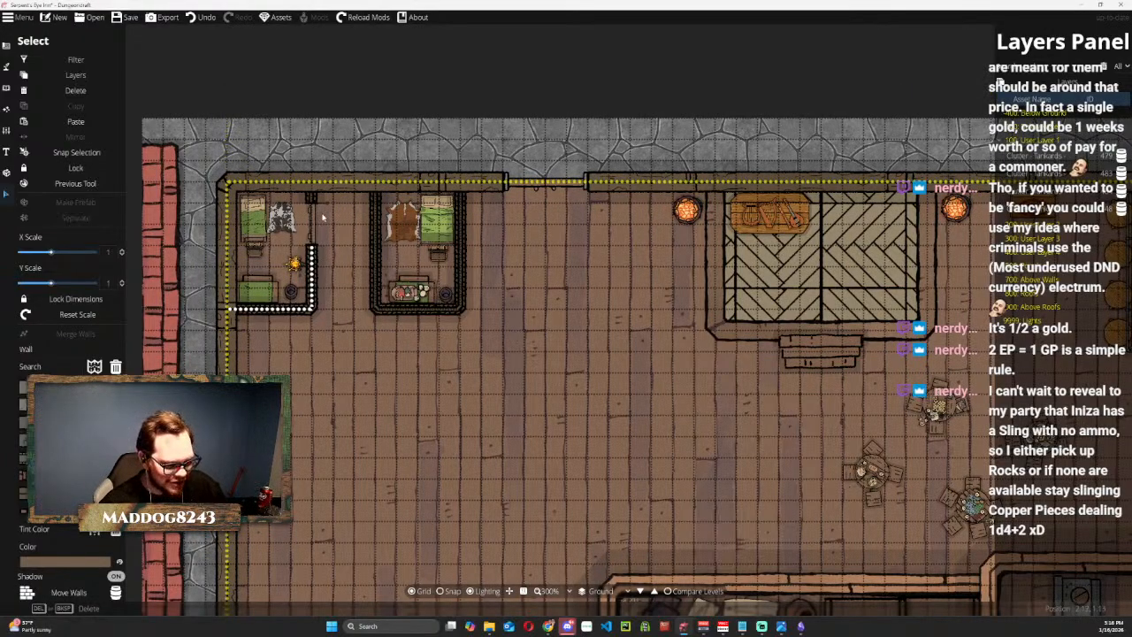
scroll(323, 223, "up", 2)
scroll(432, 272, "up", 2)
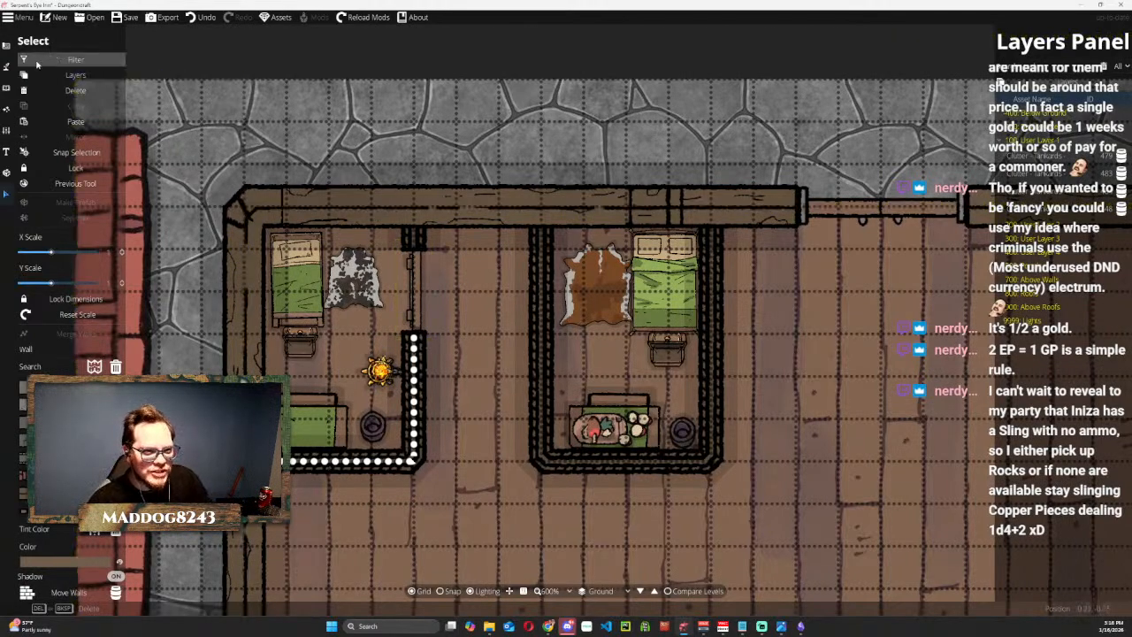
left_click(6, 46)
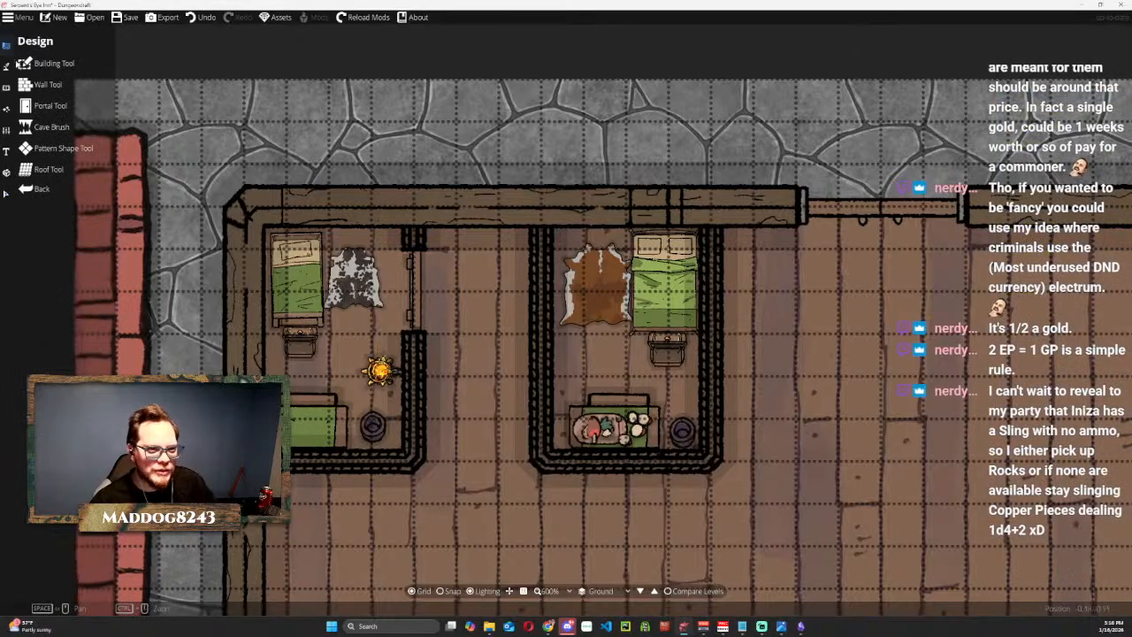
left_click(69, 83)
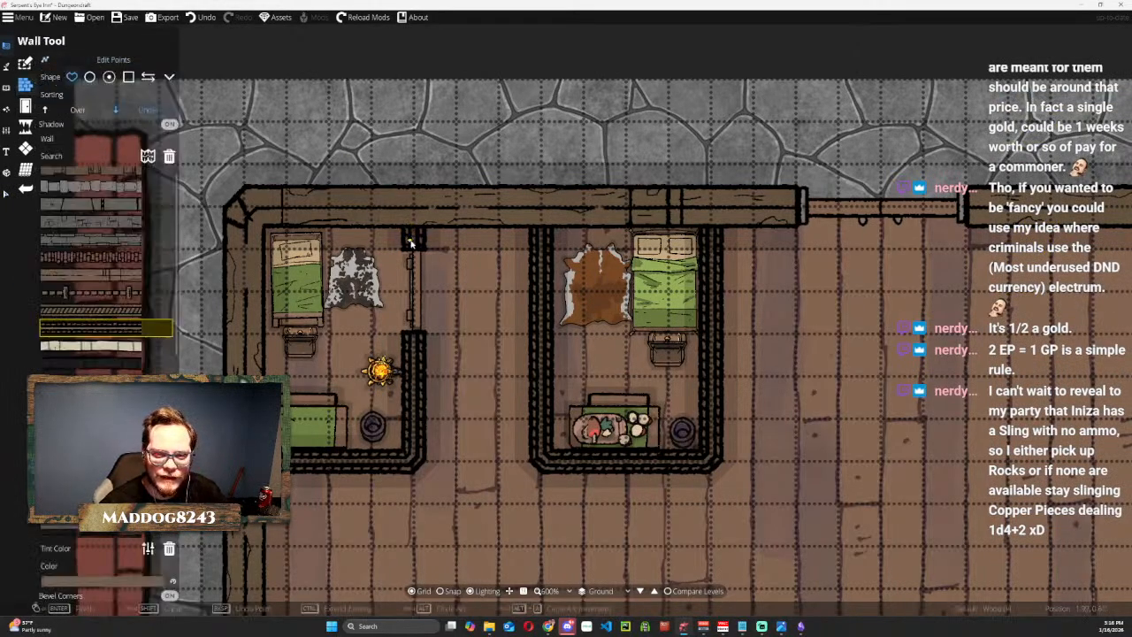
left_click(413, 206)
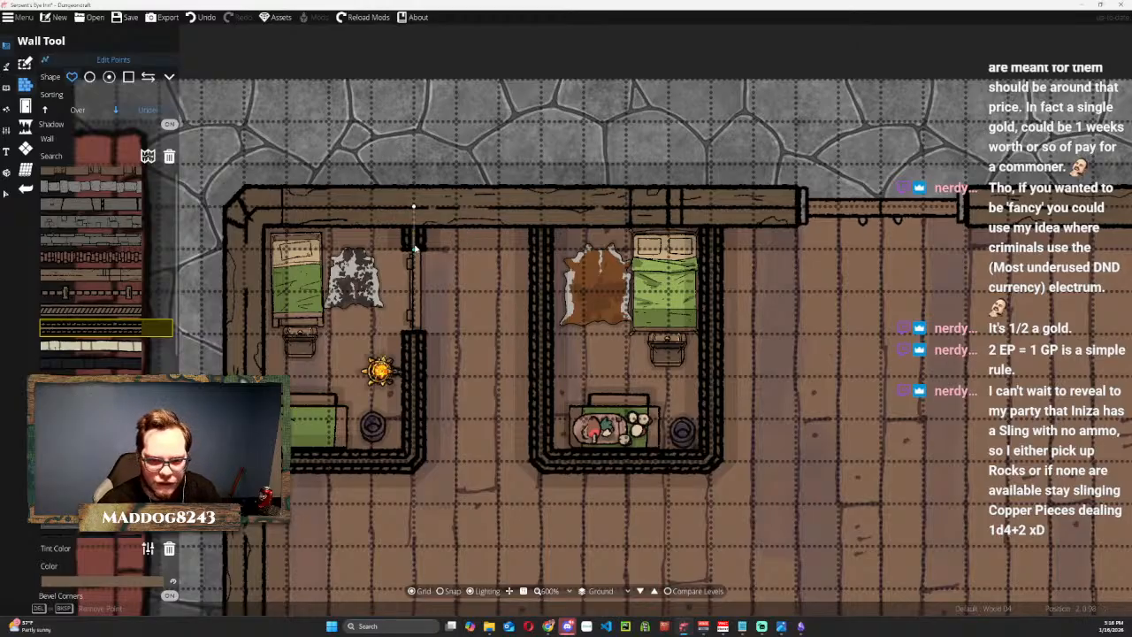
key("Delete")
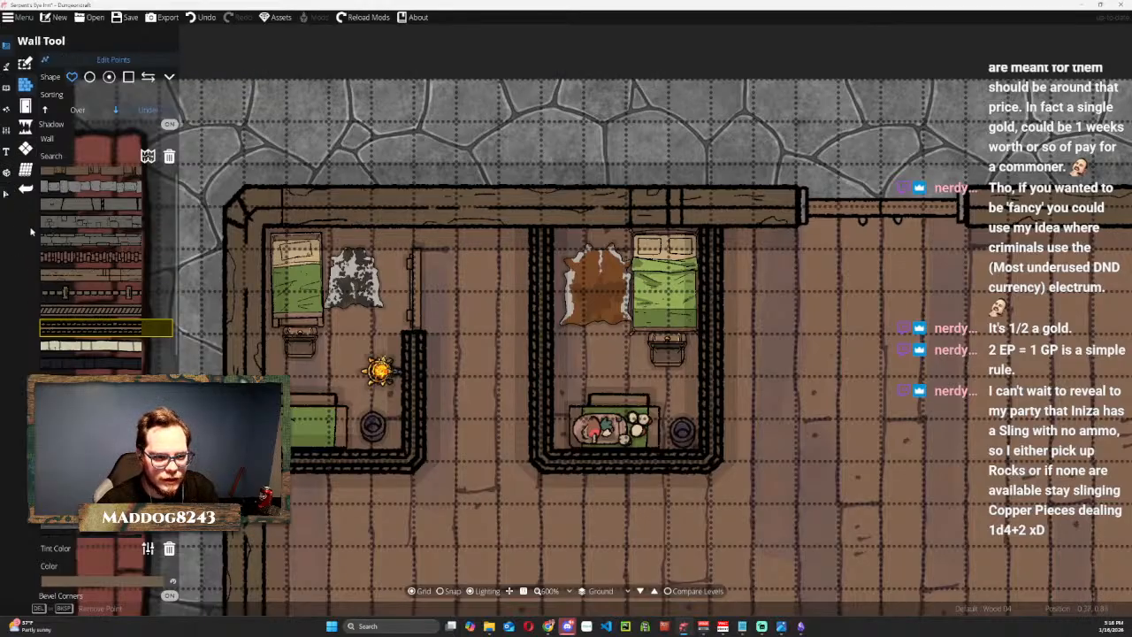
Change the first room's interior L-shaped wall to a plainer wall texture.
left_click(7, 194)
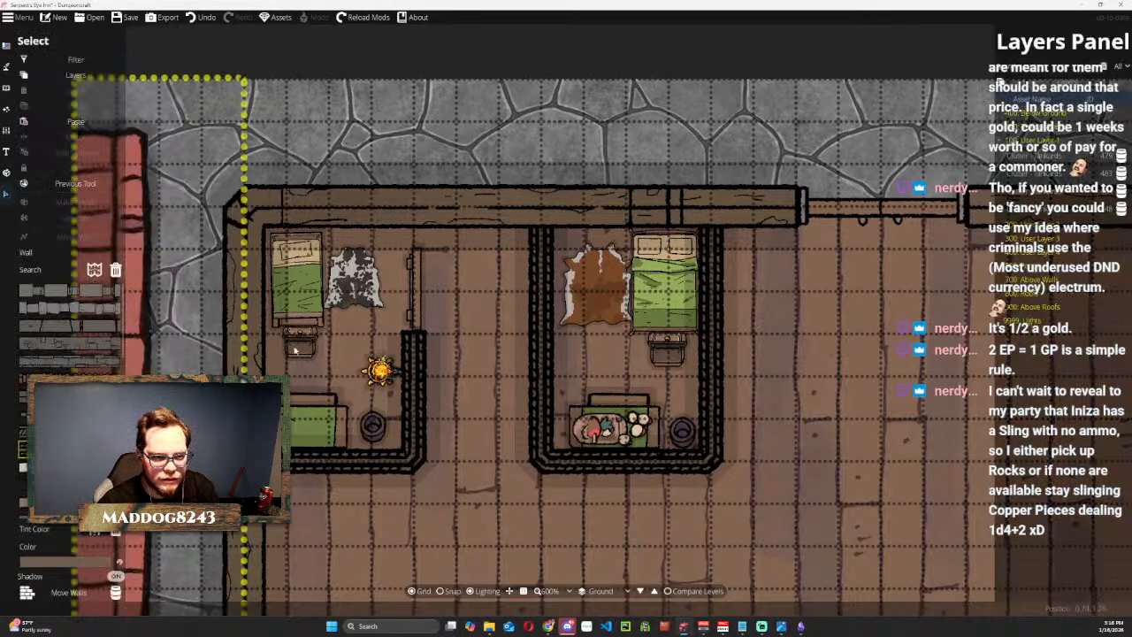
left_click(413, 390)
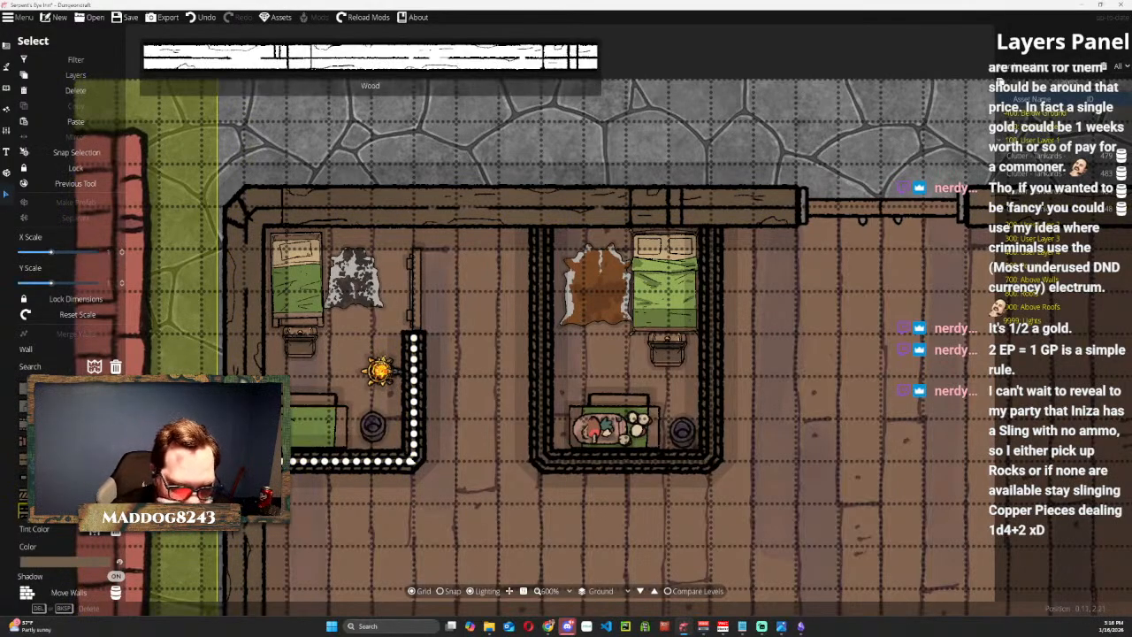
left_click(93, 479)
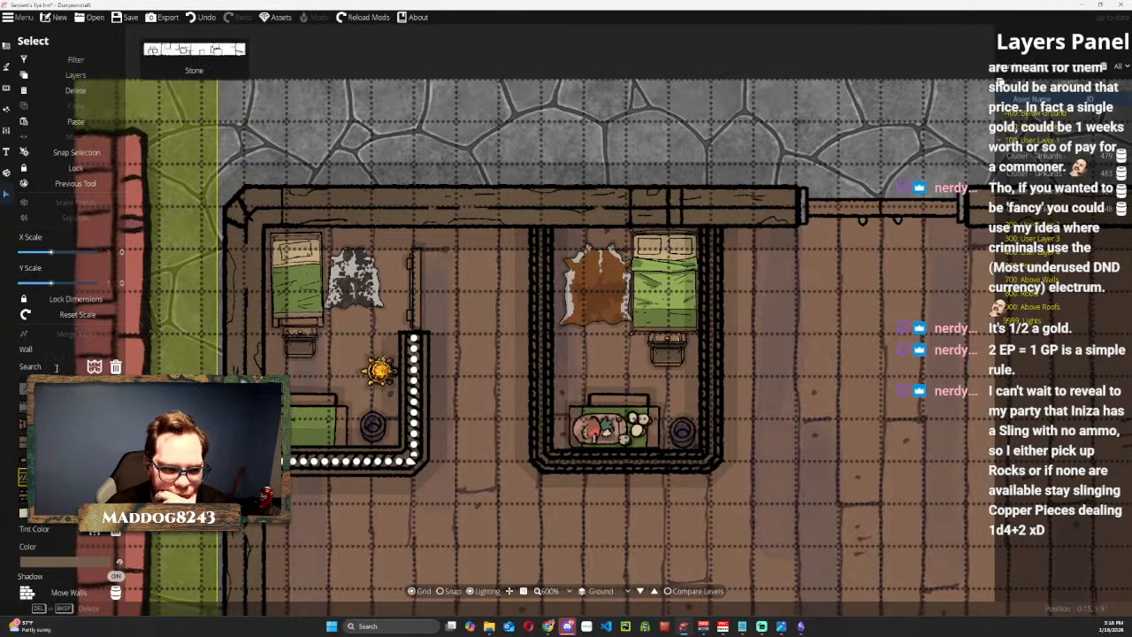
Thin the first room's L-shaped interior wall by lowering its Y scale to about 0.6.
left_click(122, 285)
left_click(123, 285)
left_click(123, 286)
left_click(123, 286)
left_click(123, 285)
left_click(123, 285)
left_click(123, 286)
left_click(123, 286)
left_click(123, 286)
left_click(123, 286)
left_click(122, 286)
left_click(123, 286)
left_click(123, 285)
left_click(123, 285)
left_click(123, 286)
left_click(123, 286)
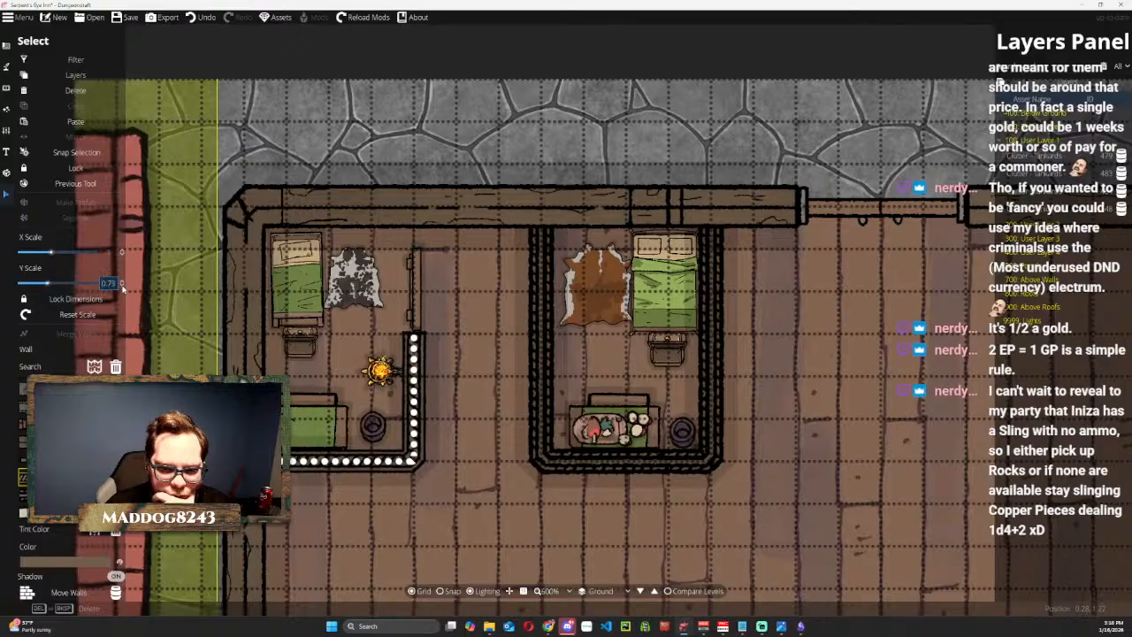
left_click(123, 286)
left_click(123, 286)
left_click(123, 286)
left_click(123, 285)
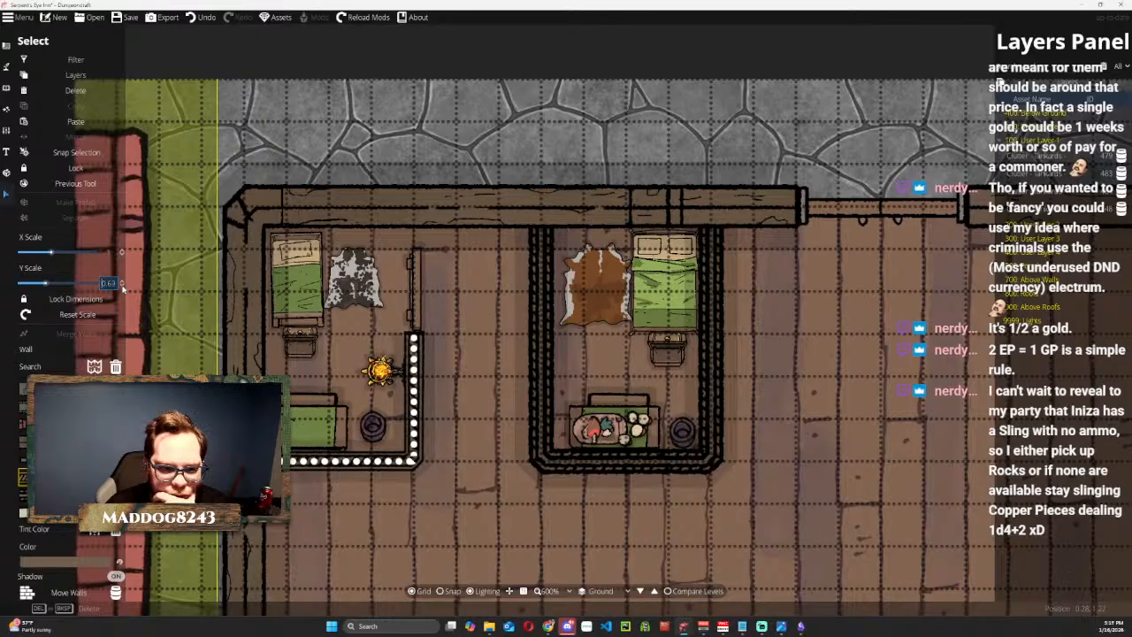
left_click(123, 286)
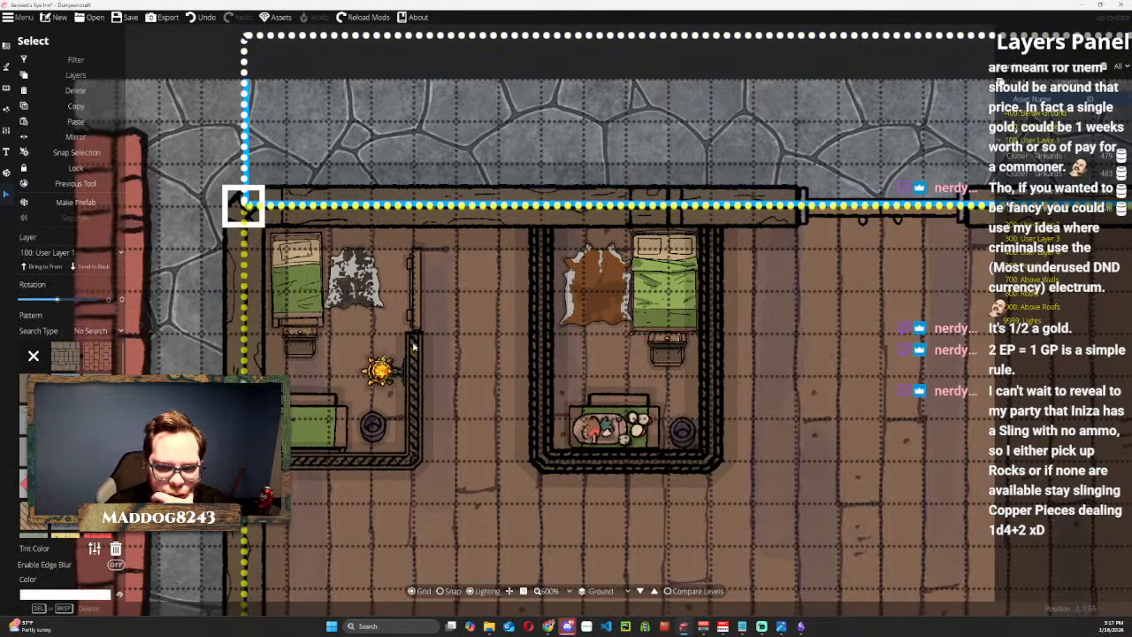
left_click(418, 305)
left_click_drag(419, 305, 417, 309)
right_click(418, 308)
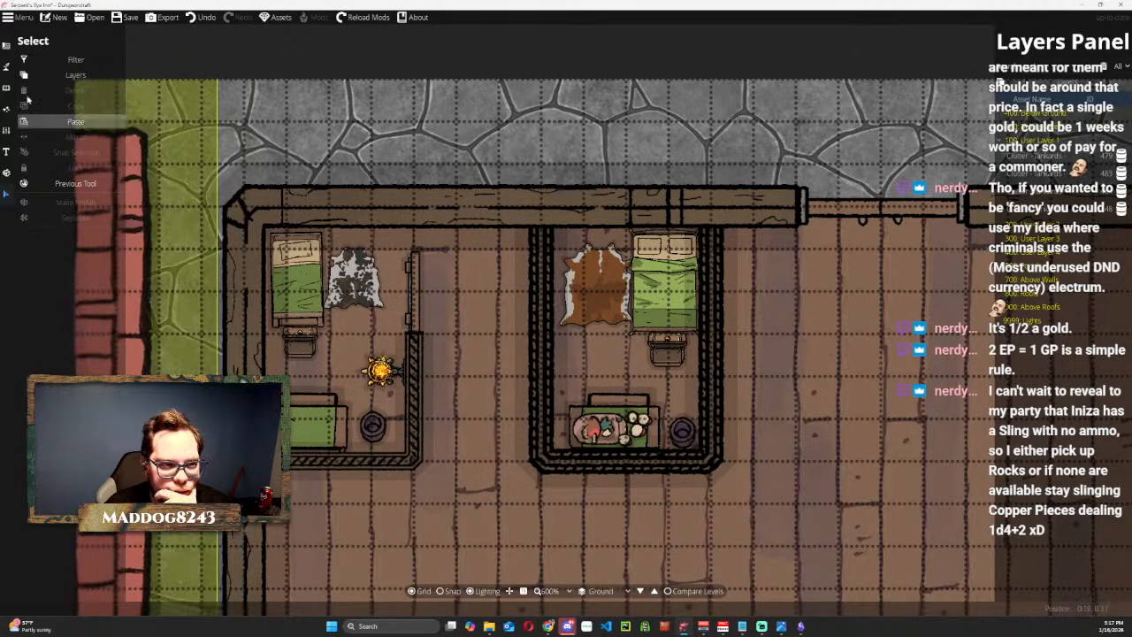
Draw a short Wood 03 wall stub from the north outer wall down to the first room's door.
left_click(6, 45)
left_click(44, 84)
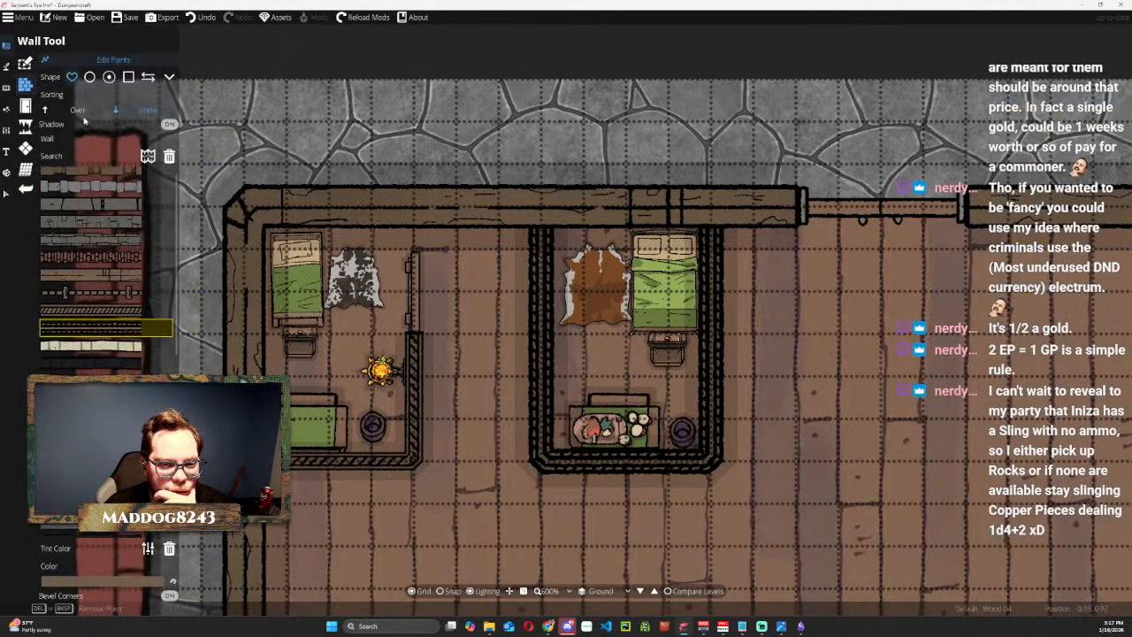
left_click(90, 309)
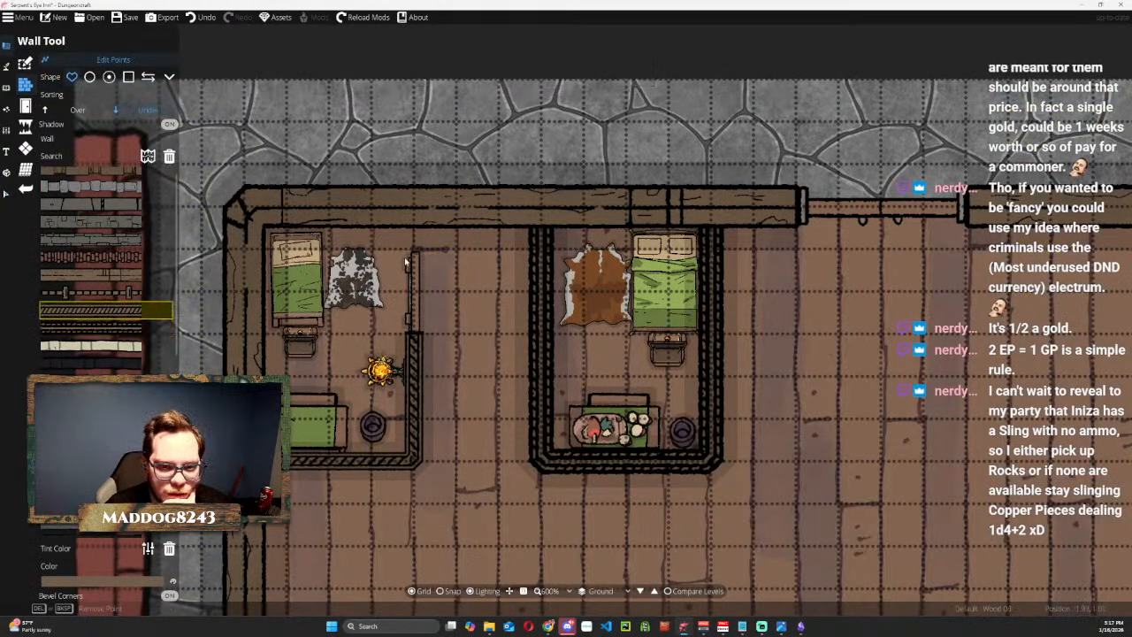
left_click(414, 214)
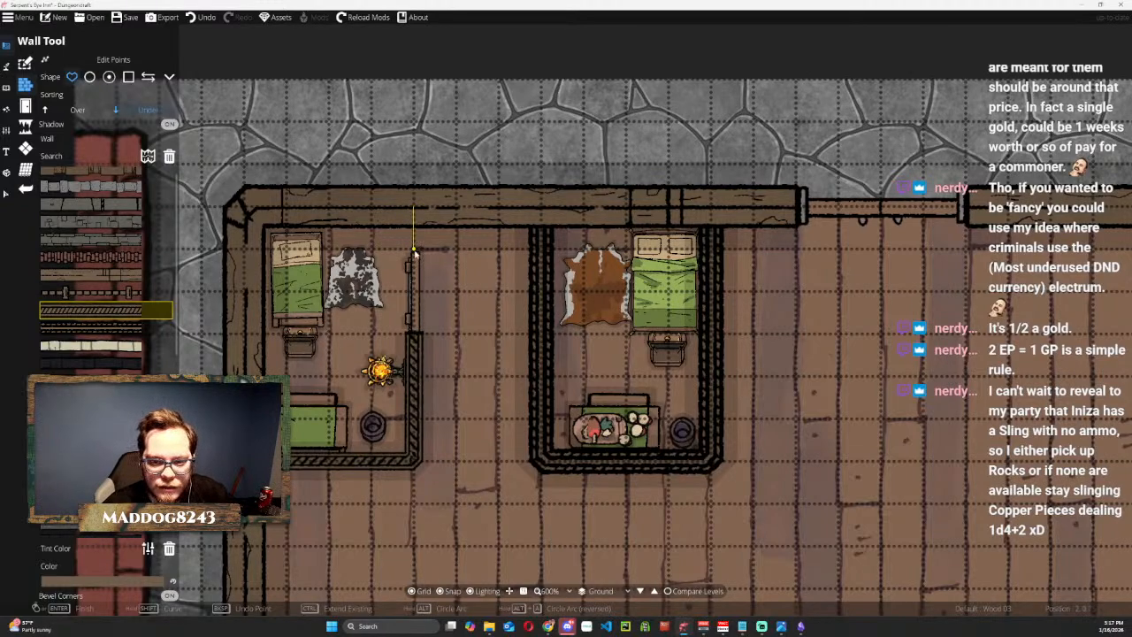
left_click(414, 251)
key("Return")
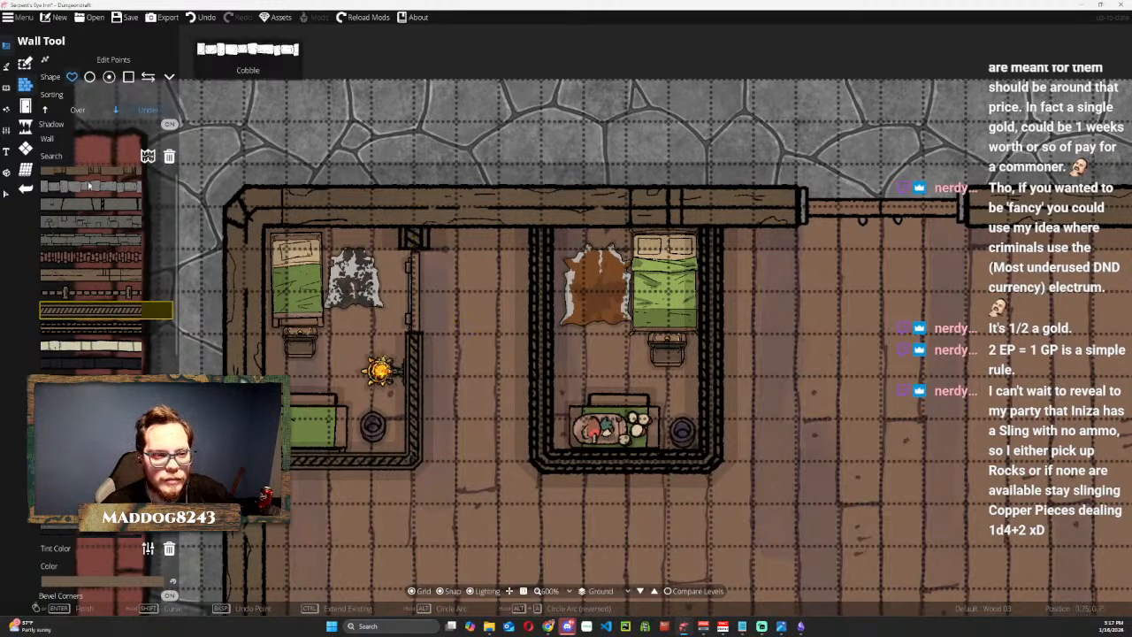
Thin the new wall stub above the first room's door by reducing its Y scale to 0.6.
left_click(7, 193)
left_click(412, 231)
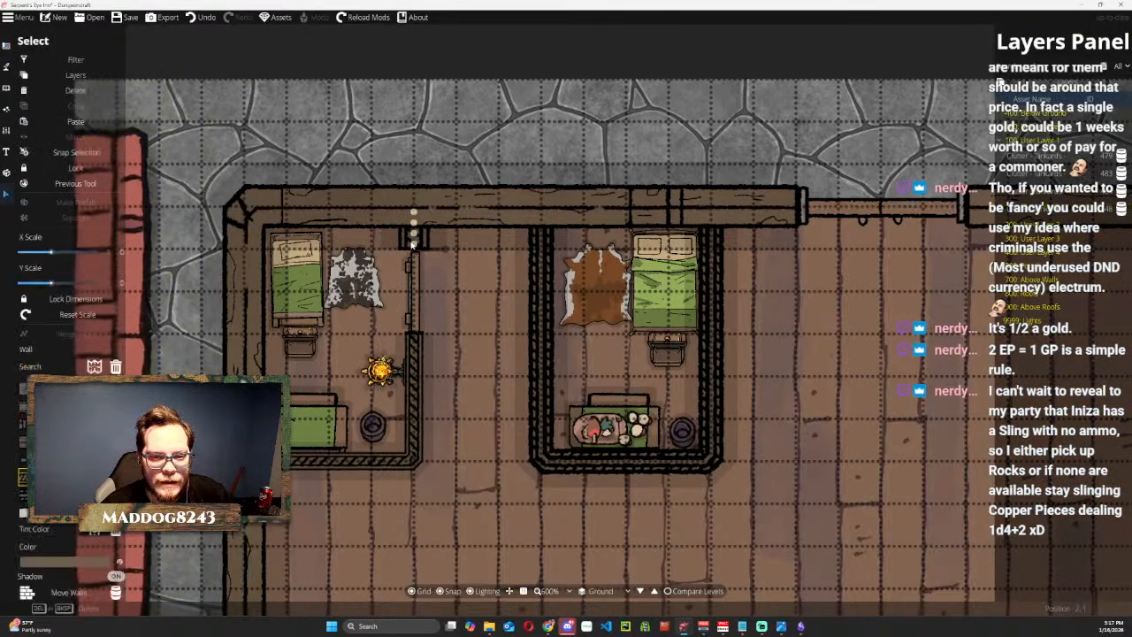
left_click(111, 284)
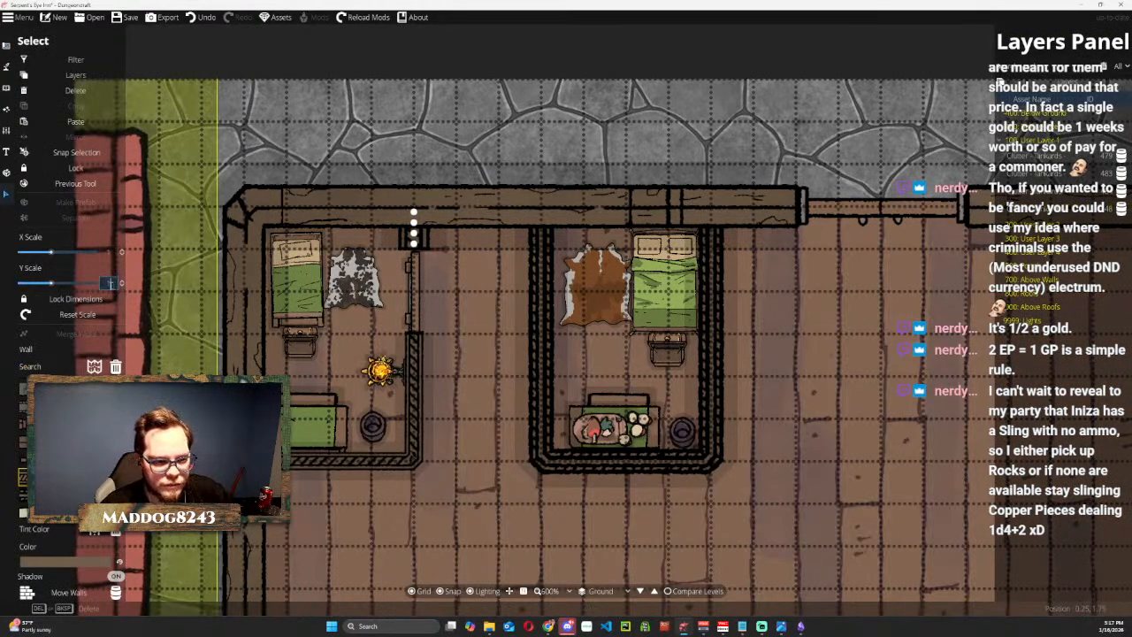
key("Return")
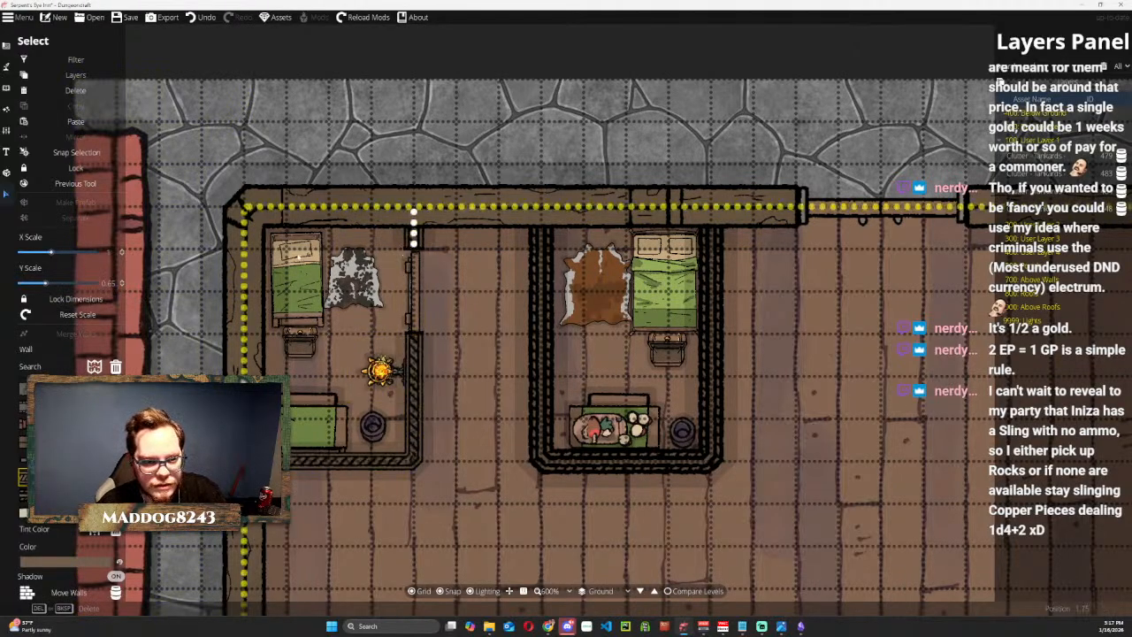
left_click(123, 285)
left_click(123, 285)
left_click(123, 285)
left_click(123, 286)
left_click(123, 286)
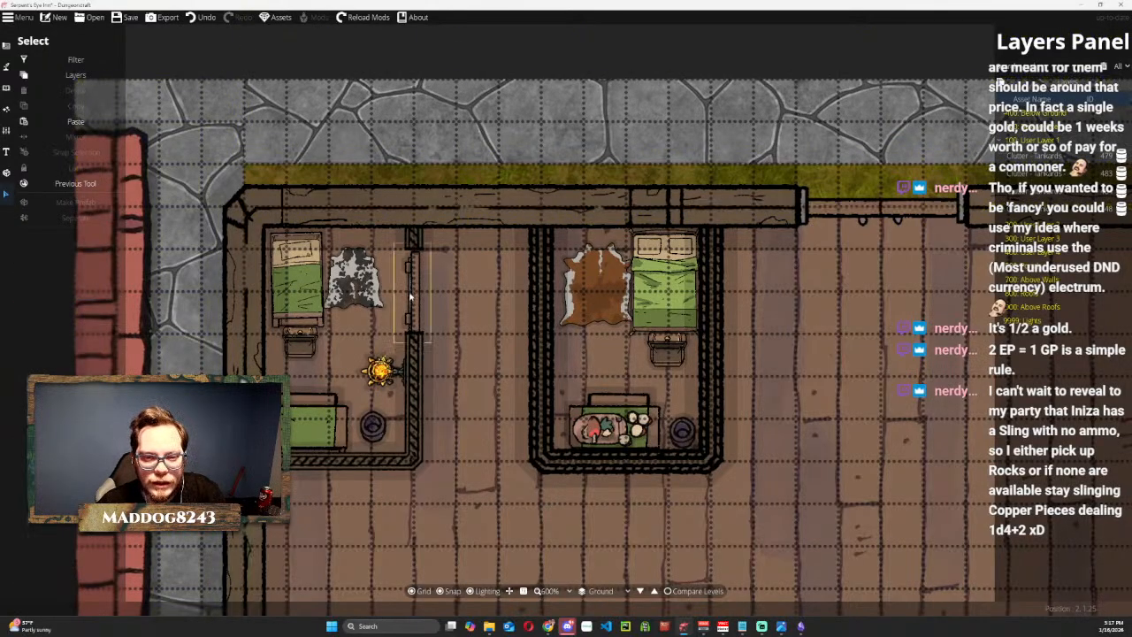
Enlarge the first room's door slightly so it spans the gap between the wall stub and the L-shaped wall.
left_click(411, 268)
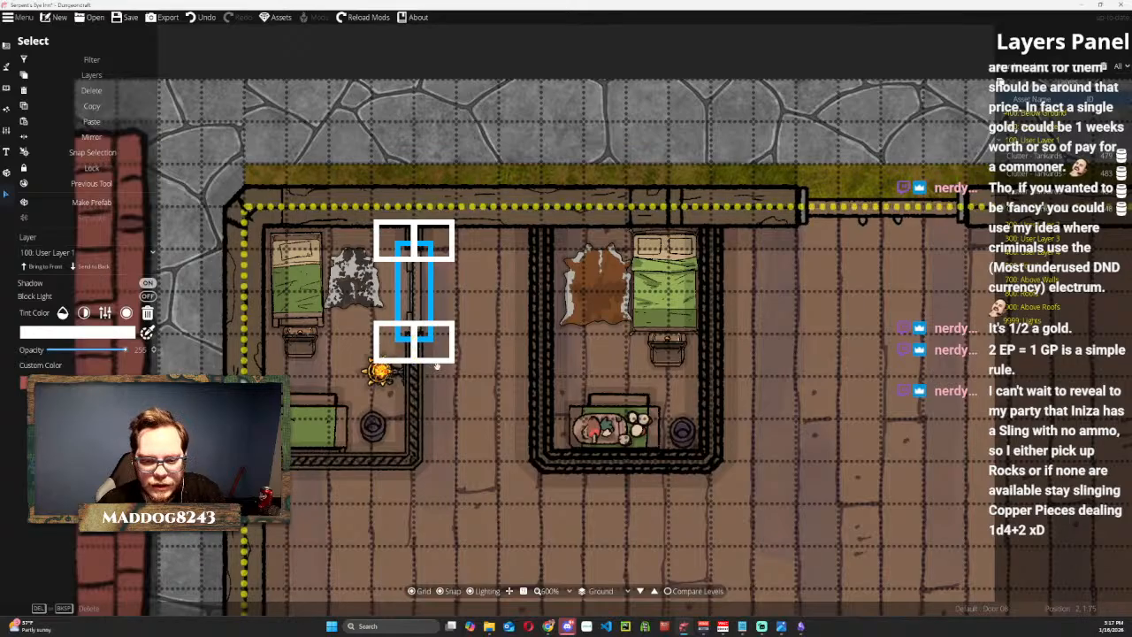
mouse_move(413, 290)
left_mouse_down()
mouse_move(375, 249)
mouse_move(419, 295)
left_mouse_up()
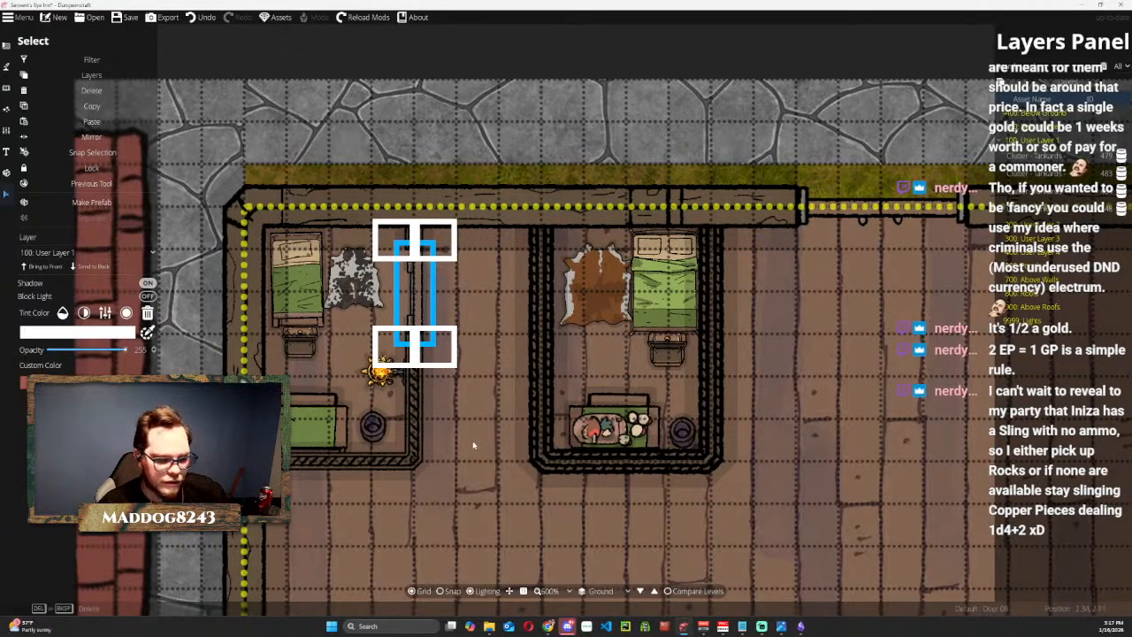
left_click(421, 288)
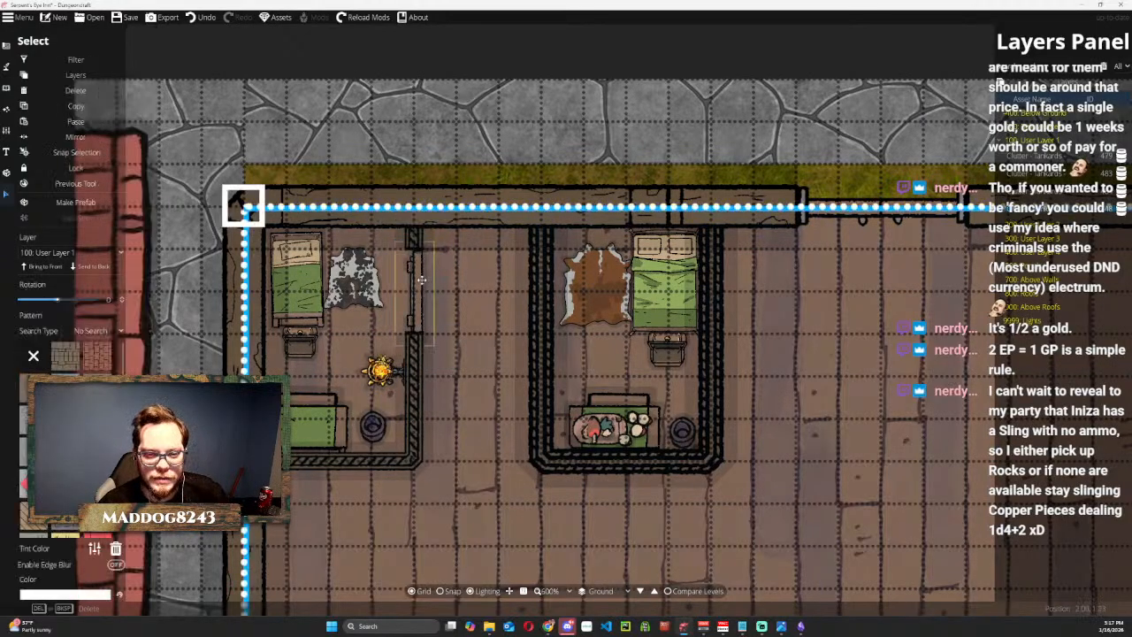
Move the displaced stone pavement back flush against the inn's north outer wall, covering the exposed grass strip.
left_click(418, 160)
mouse_move(451, 174)
left_mouse_down()
mouse_move(446, 232)
mouse_move(429, 169)
left_mouse_up()
key("ctrl+z")
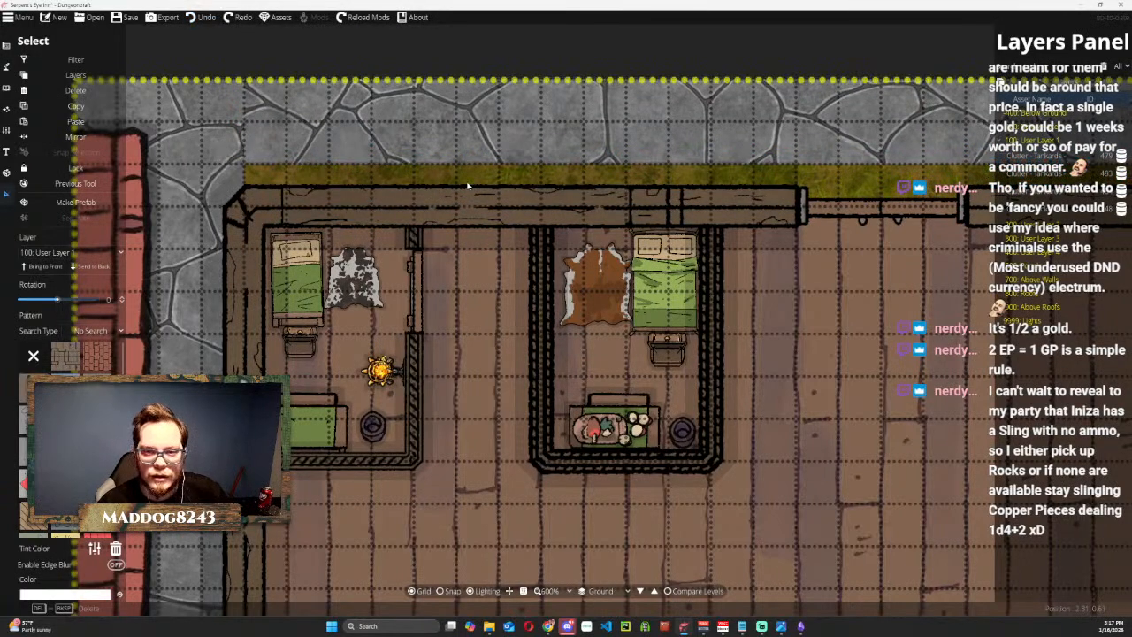
scroll(469, 185, "down", 6)
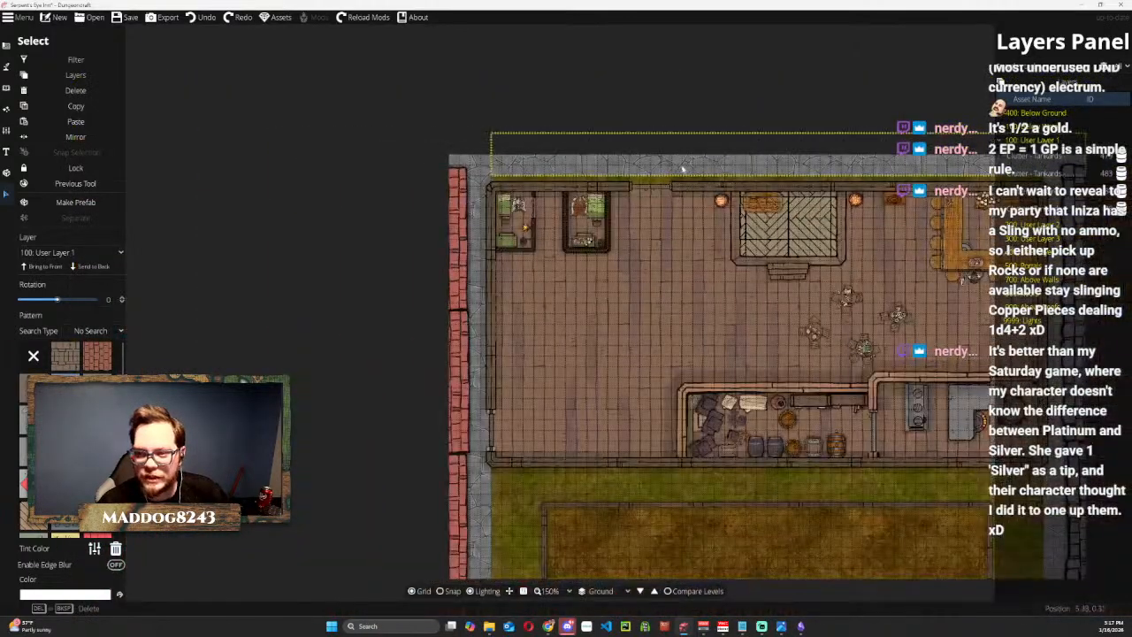
left_click_drag(684, 174, 537, 191)
scroll(622, 221, "up", 3)
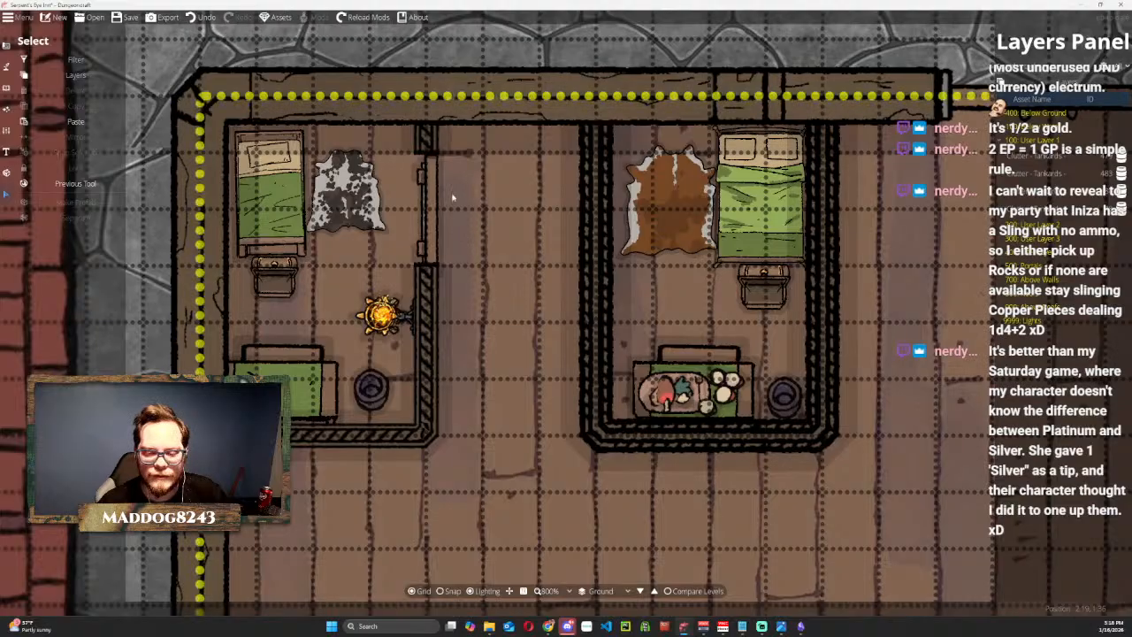
Nudge the first room's door slightly westward within its wall opening.
left_click(422, 144)
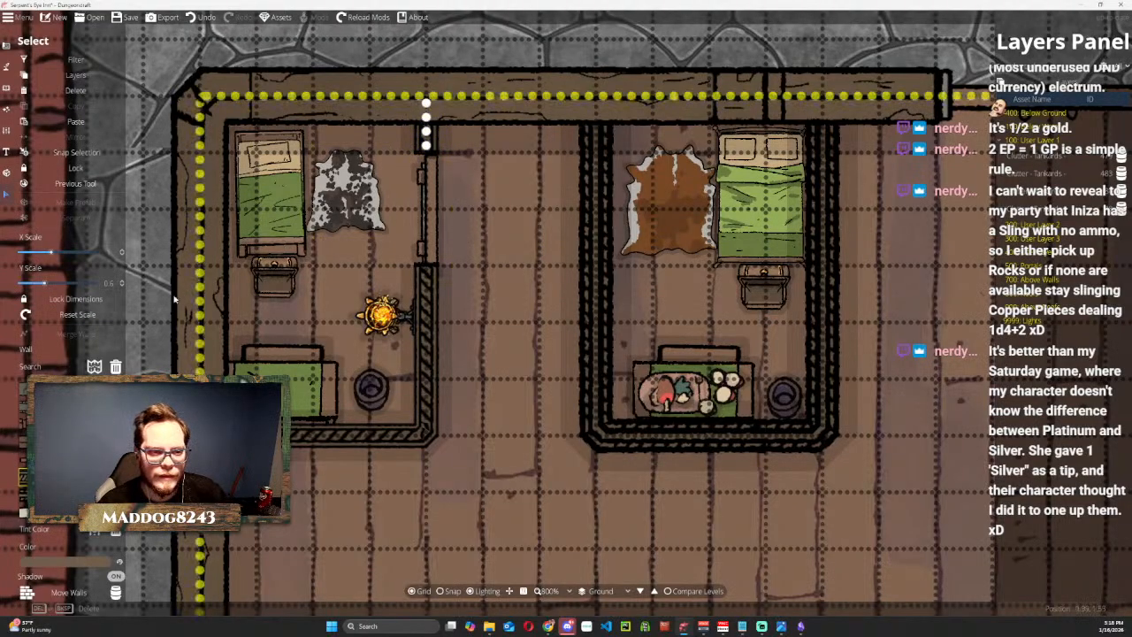
left_click(427, 220)
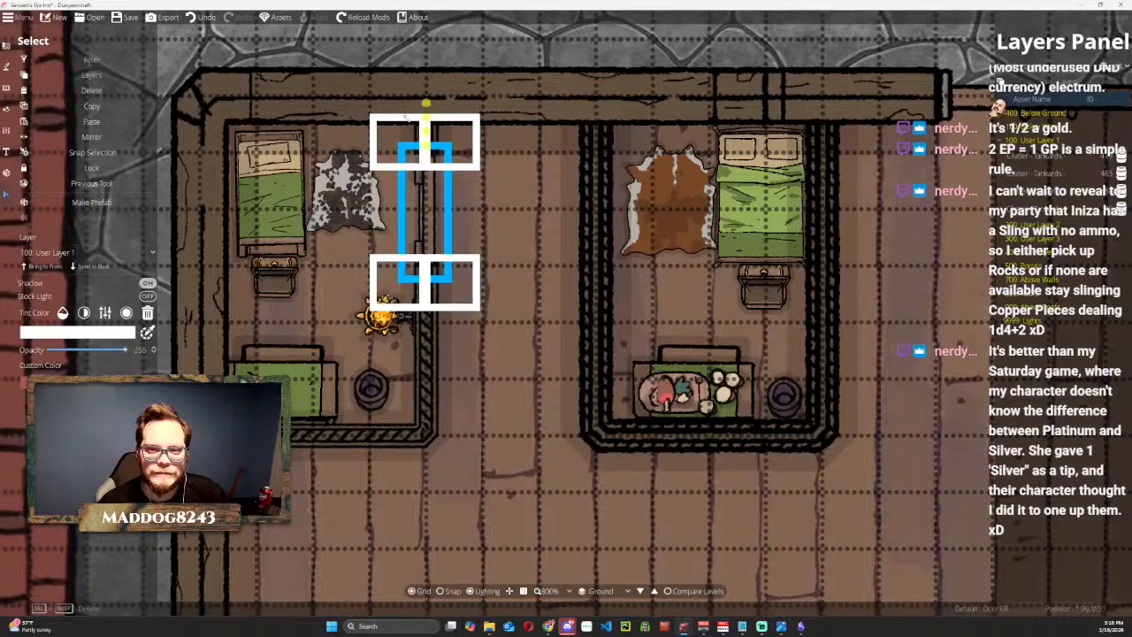
left_click(442, 199)
left_click(420, 192)
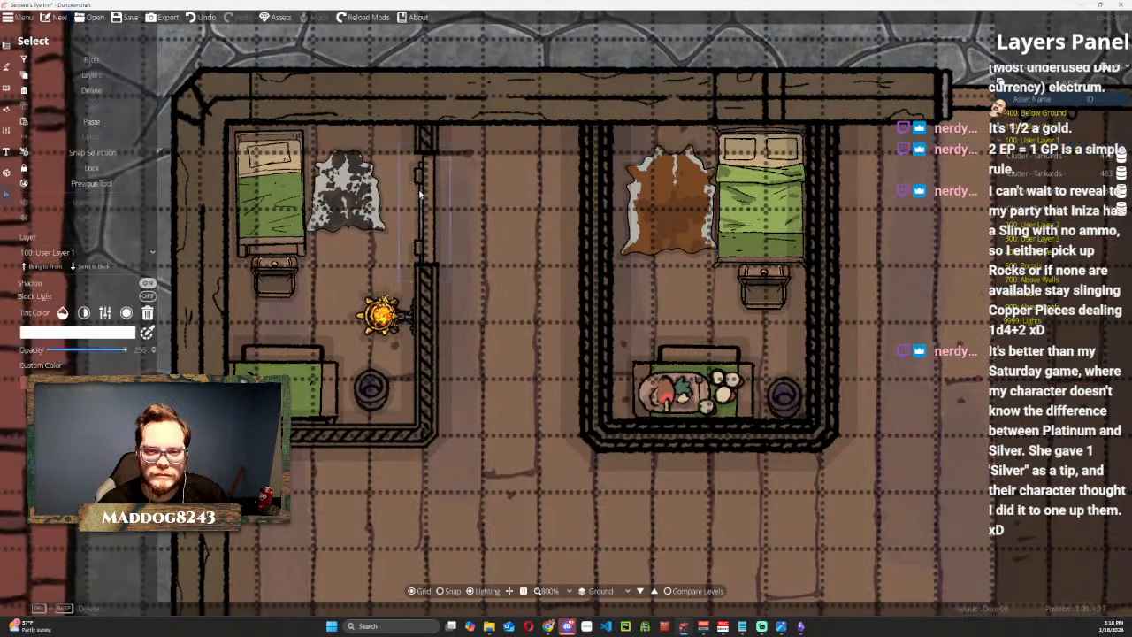
left_click_drag(420, 193, 418, 191)
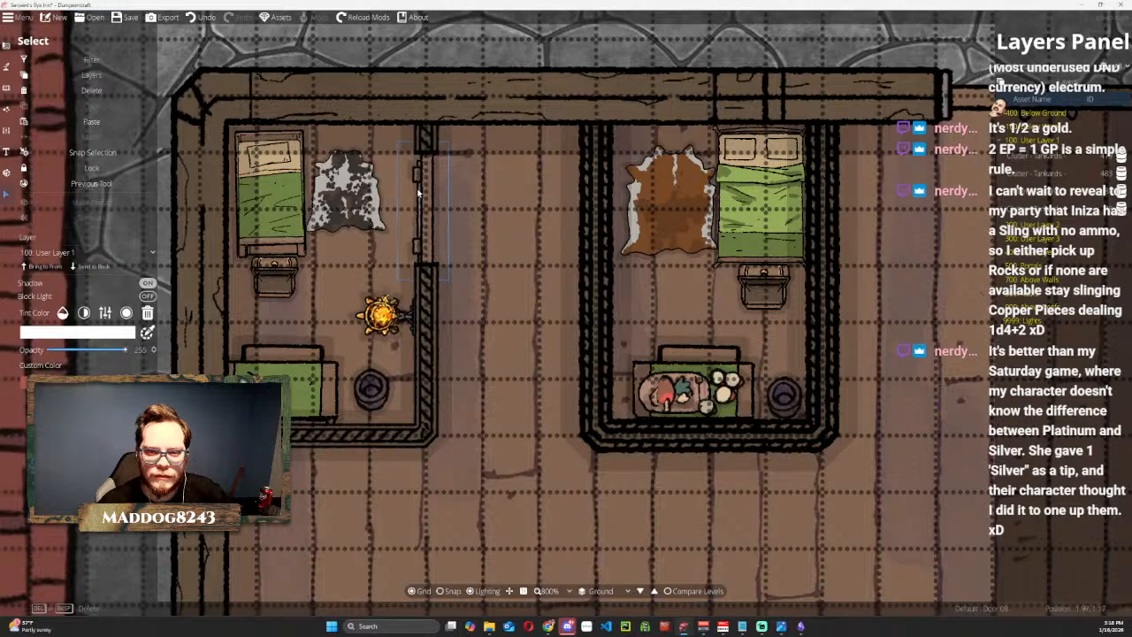
key("Escape")
scroll(418, 191, "down", 5)
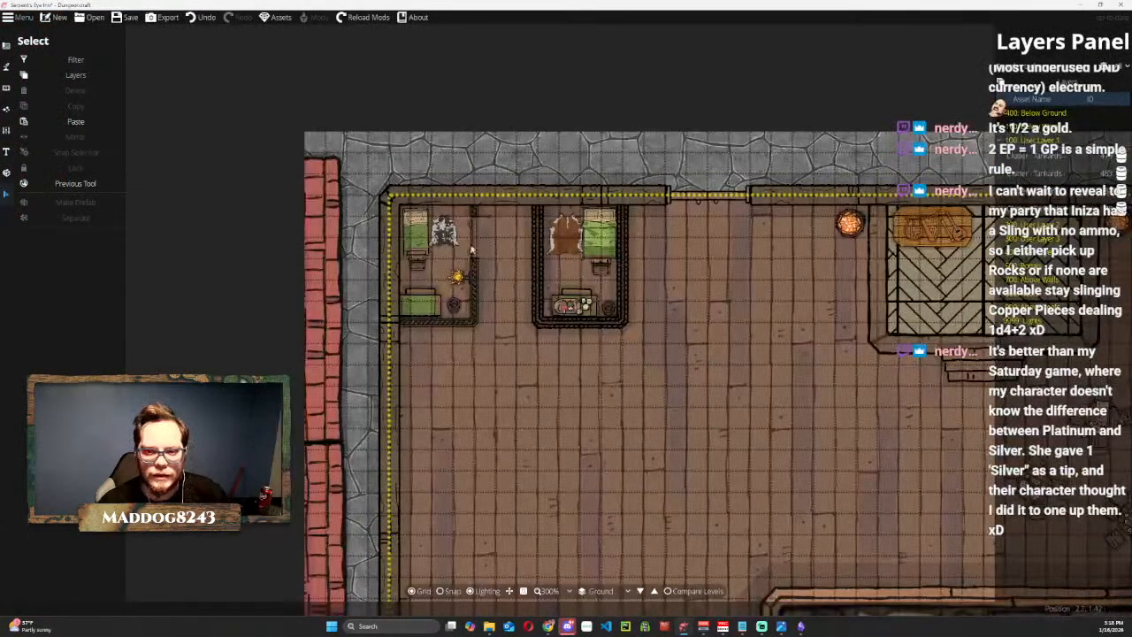
left_click(265, 174)
scroll(361, 247, "up", 2)
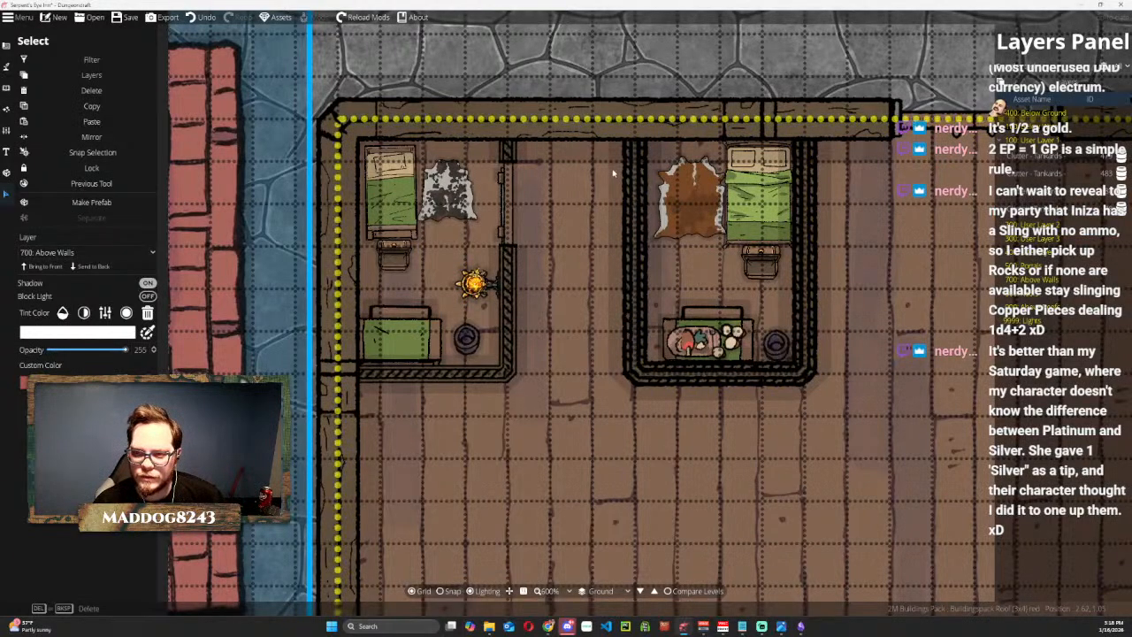
left_click(7, 88)
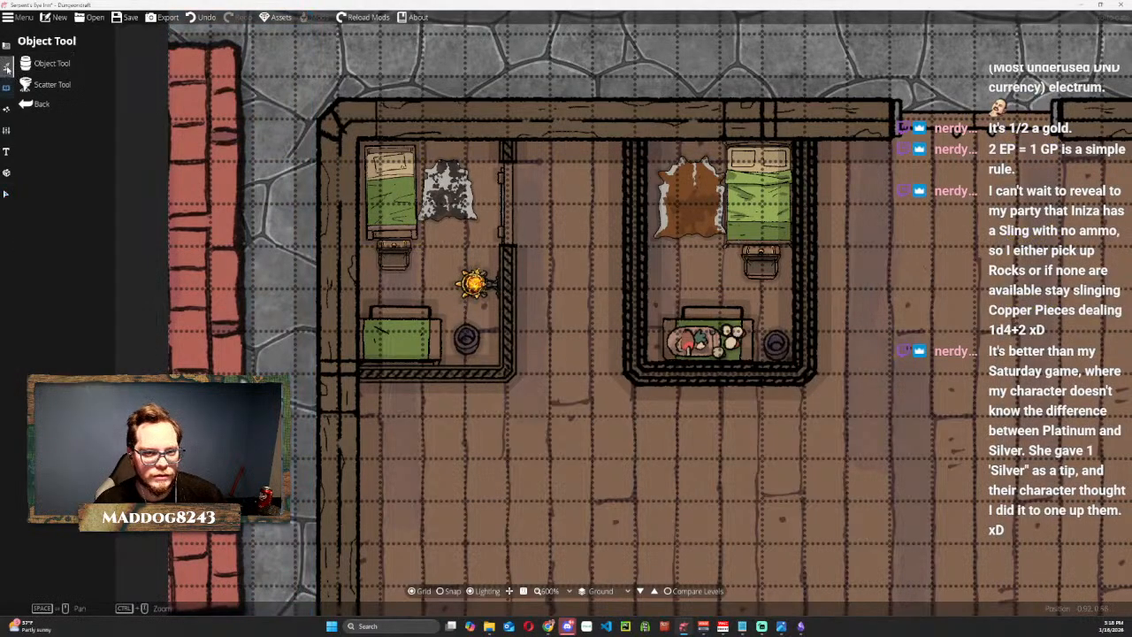
left_click(6, 66)
left_click(7, 87)
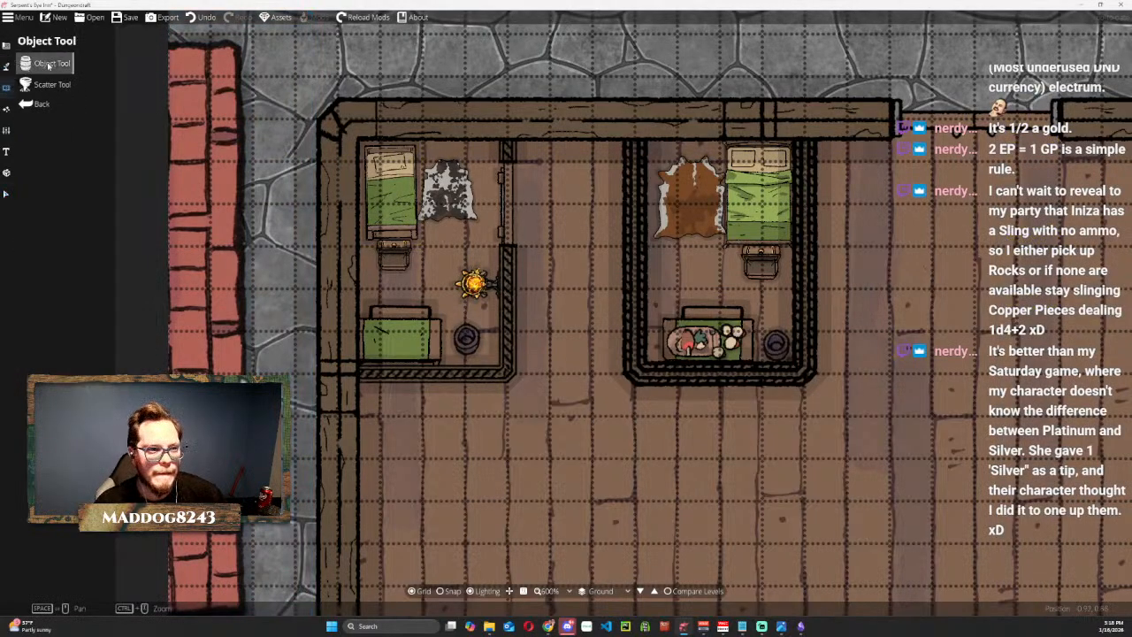
left_click(6, 46)
left_click(48, 83)
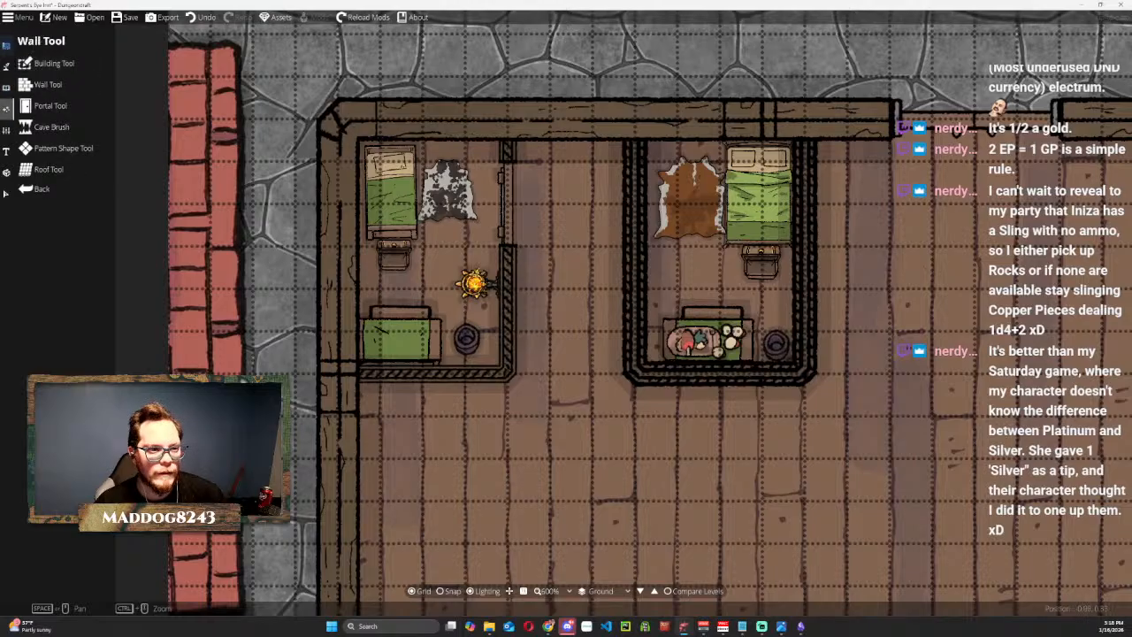
Change the second room's U-shaped wall to the Wood 03 texture and set its Y scale to 0.6.
left_click(7, 193)
left_click(636, 212)
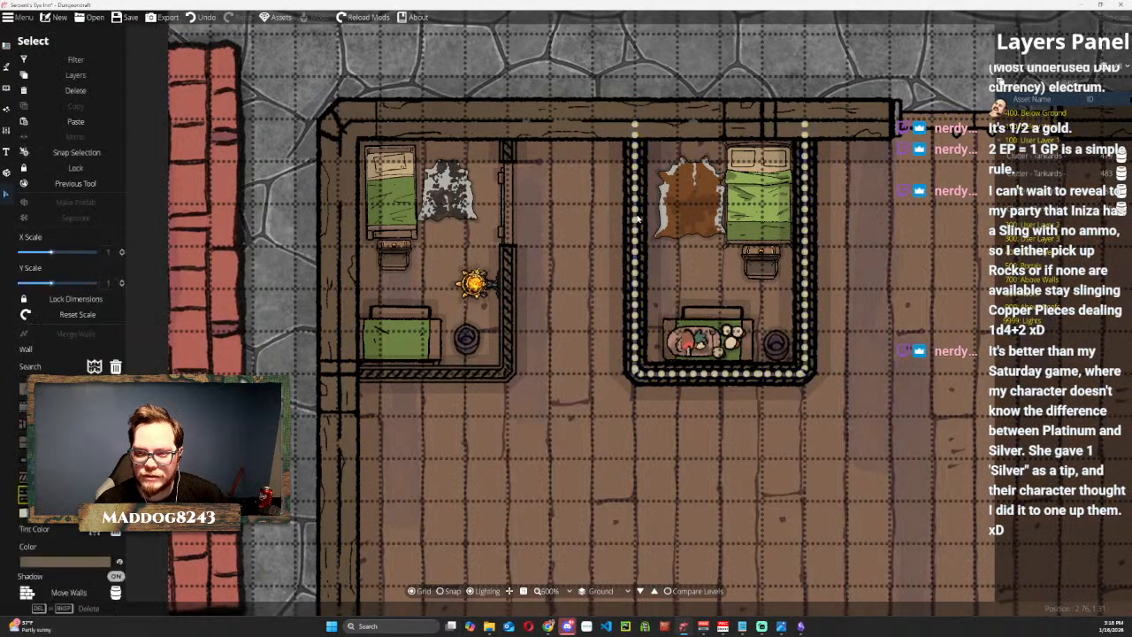
left_click(86, 478)
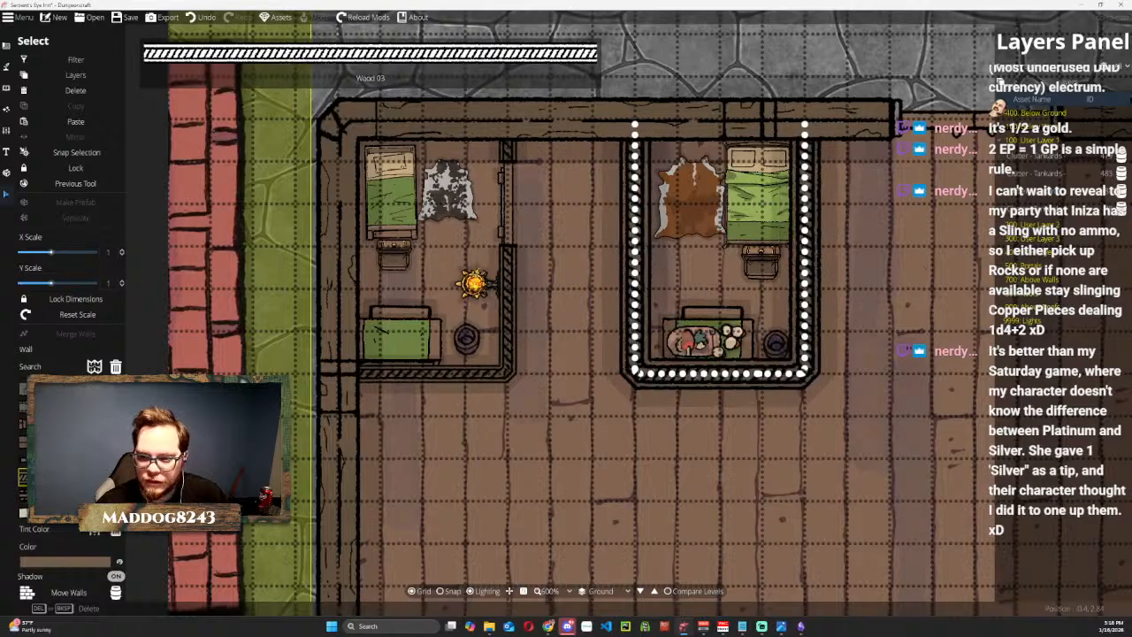
double_click(109, 282)
type("0.6")
key("Return")
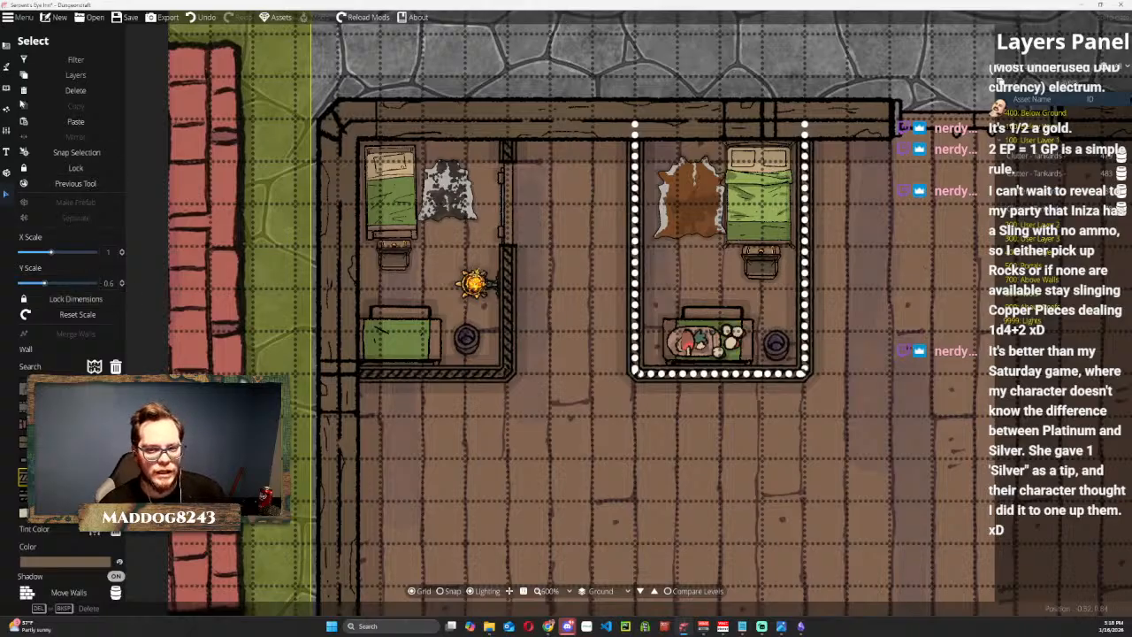
Shrink the first room's wall sconce slightly, and place a turned-around copy against the second room's west wall.
left_click(475, 283)
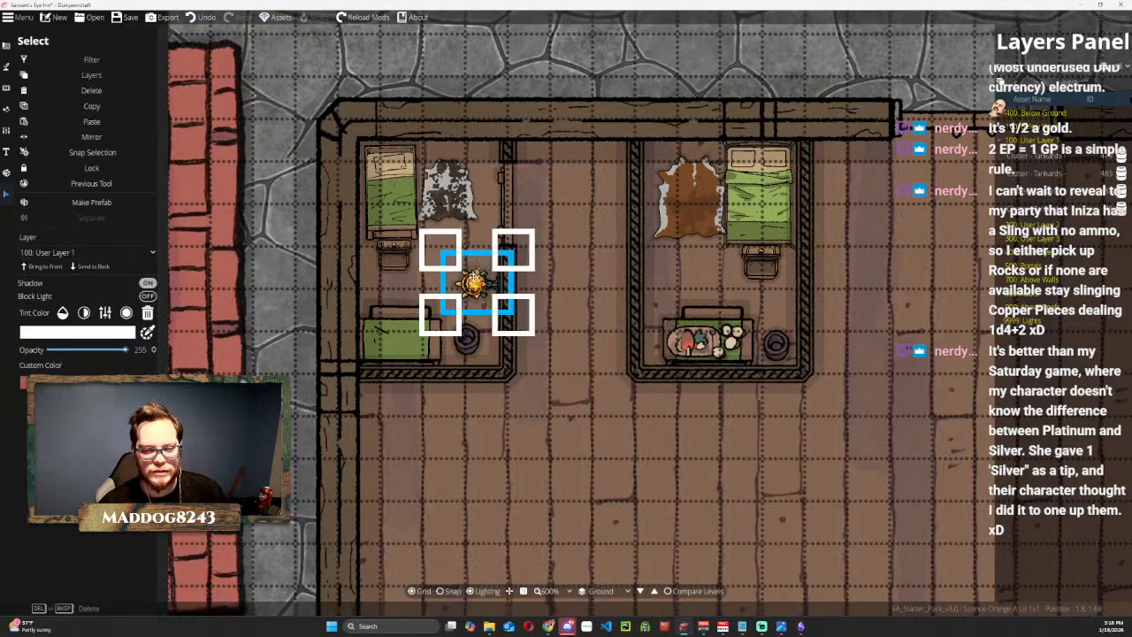
left_click_drag(475, 283, 478, 278)
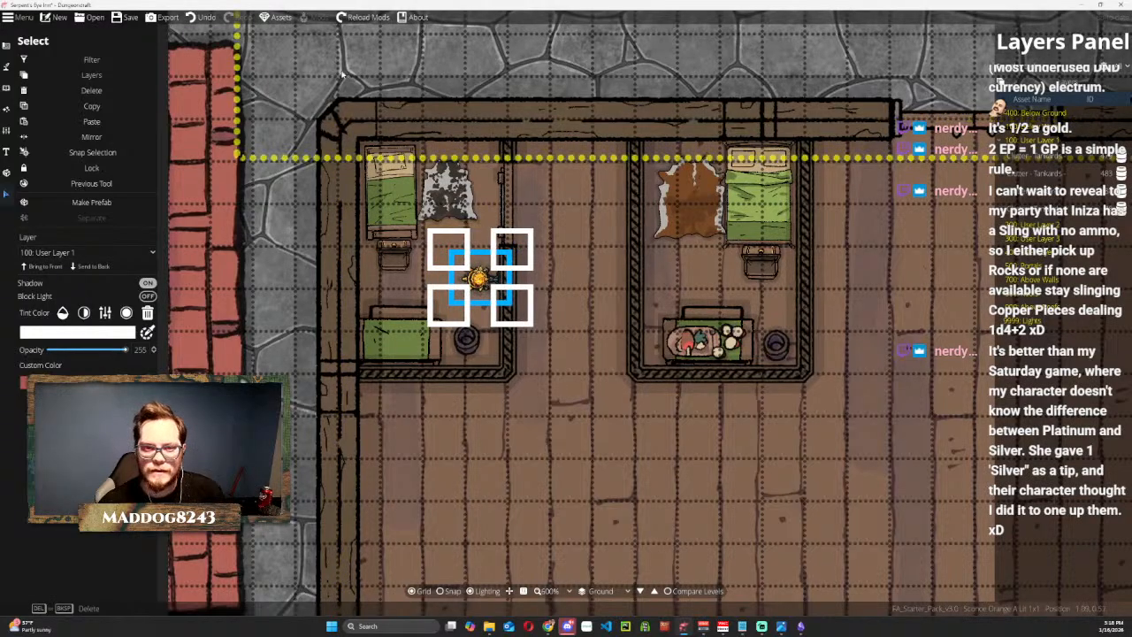
key("ctrl+d")
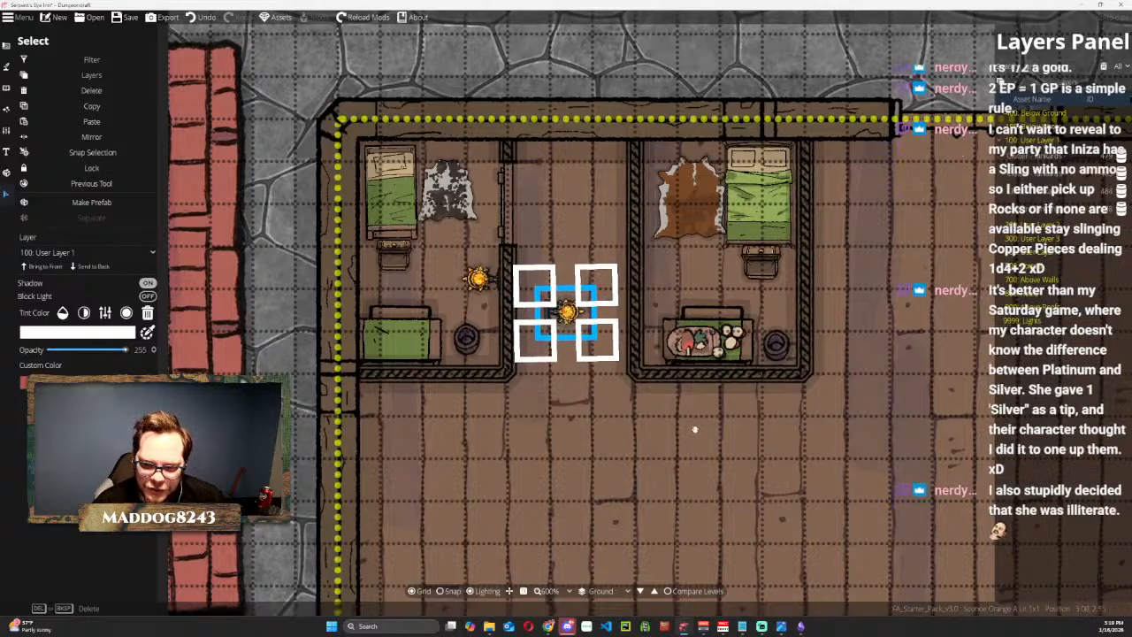
mouse_move(564, 313)
left_mouse_down()
mouse_move(583, 282)
mouse_move(664, 279)
left_mouse_up()
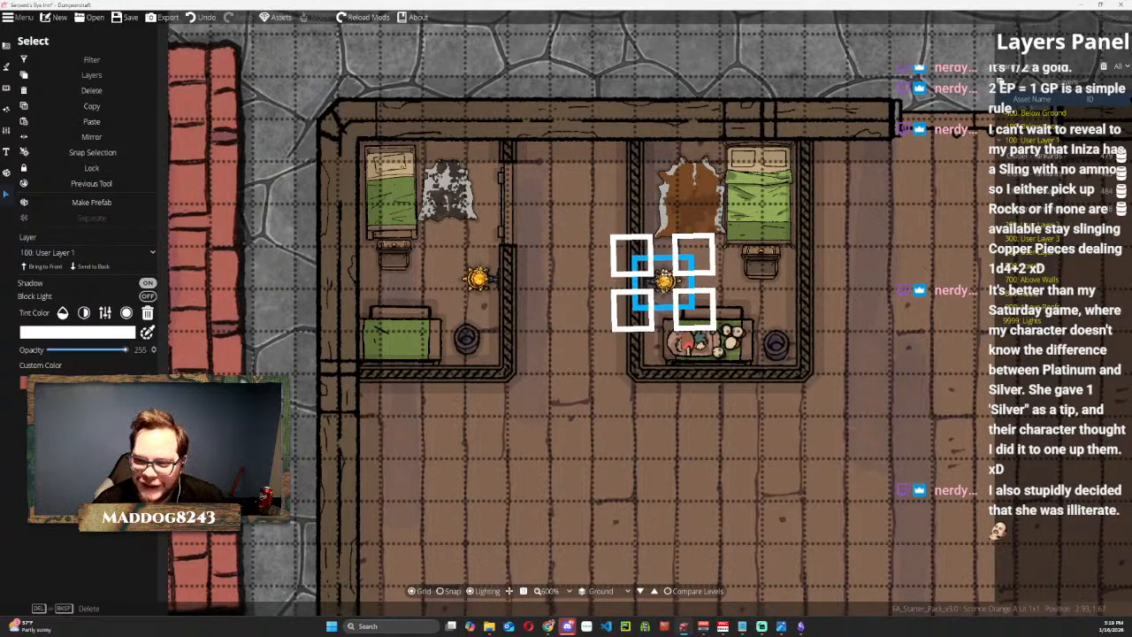
left_click(481, 67)
scroll(329, 267, "down", 2)
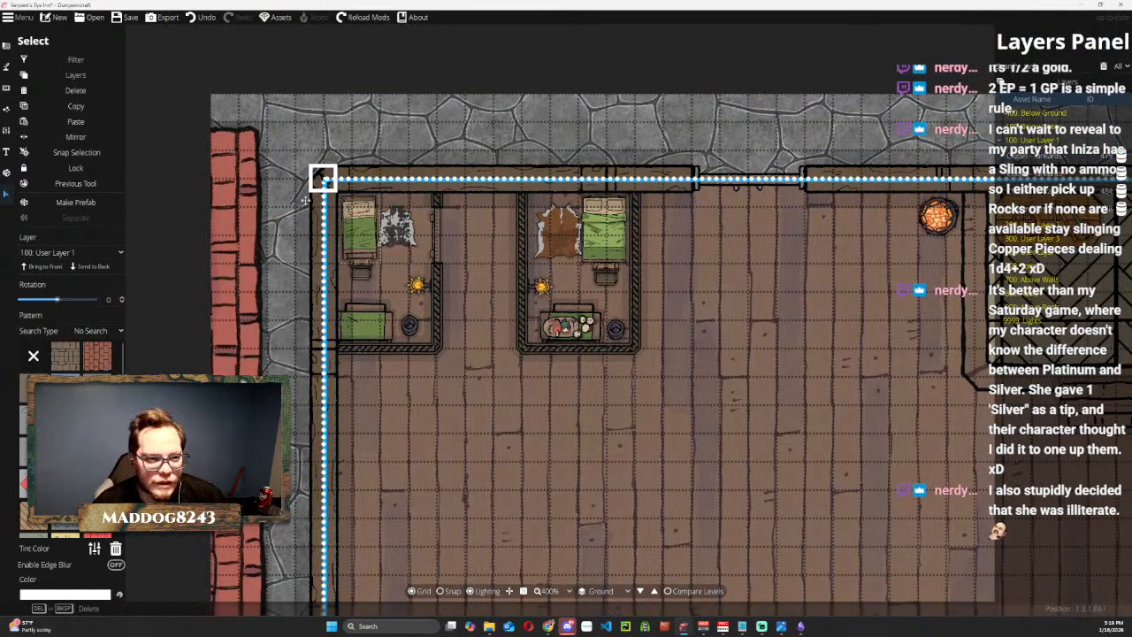
Cut a doorway opening in the upper part of the second room's west wall by adding wall points and removing the segment between them.
left_click(9, 64)
left_click(40, 84)
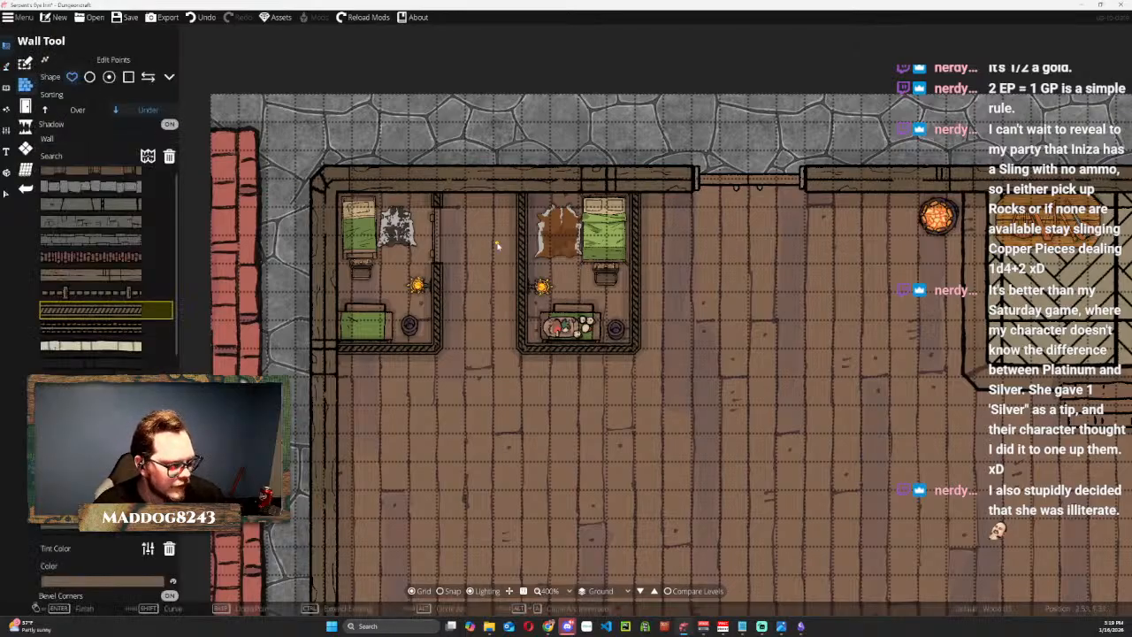
scroll(495, 251, "up", 3)
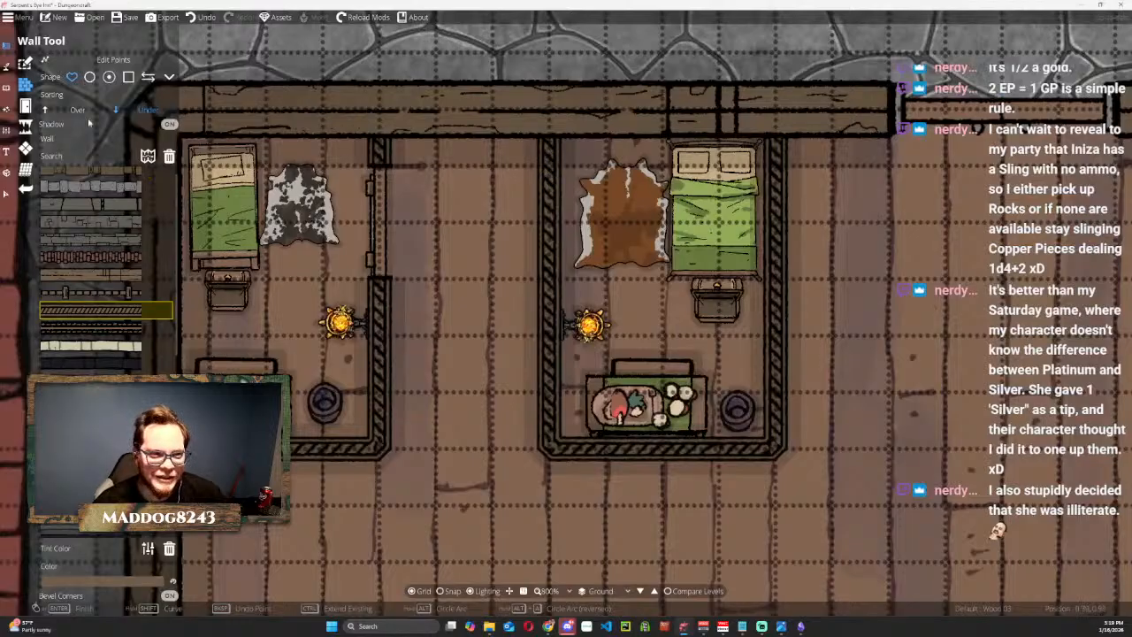
left_click(106, 60)
left_click(549, 158)
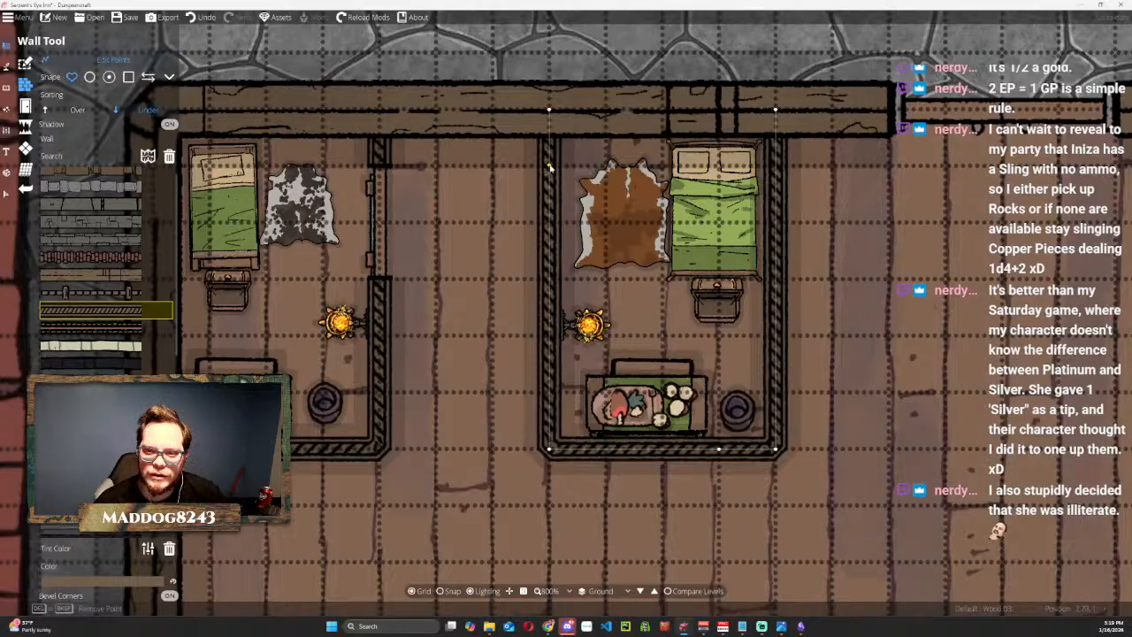
left_click(550, 282)
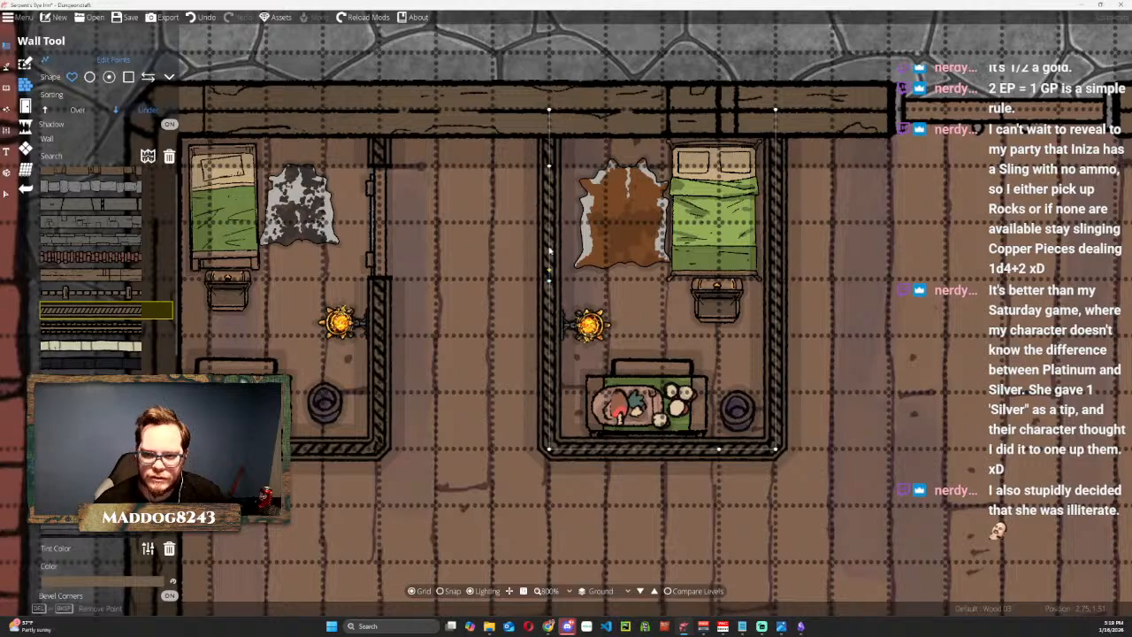
key("Delete")
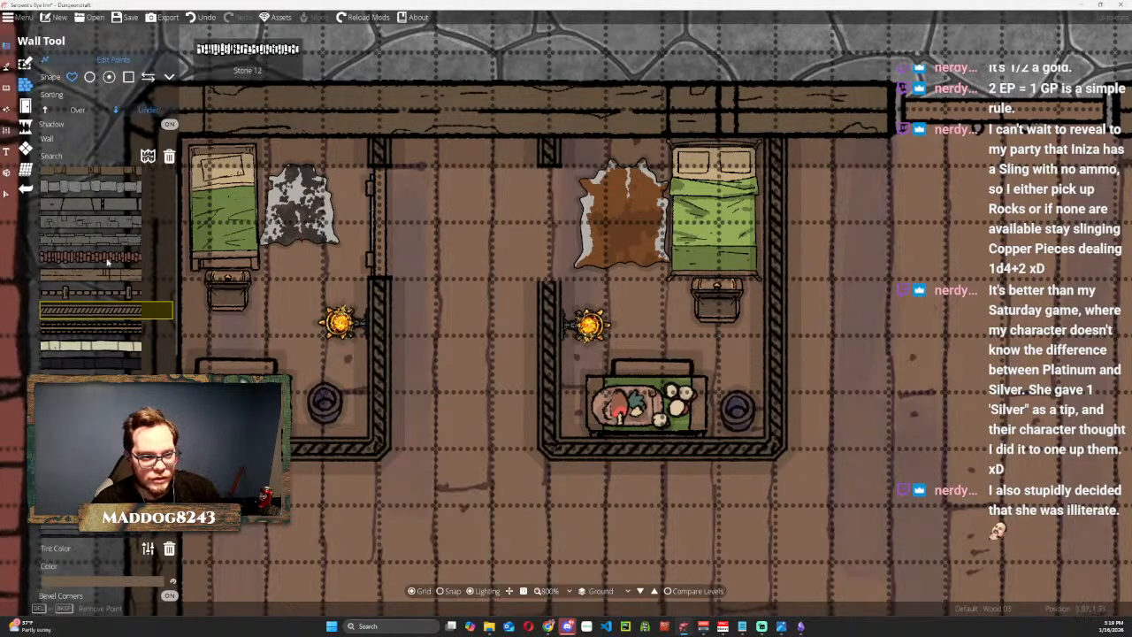
Copy the first room's door, mirror the copy, and fit it into the opening in the second room's west wall.
left_click(7, 194)
left_click(385, 204)
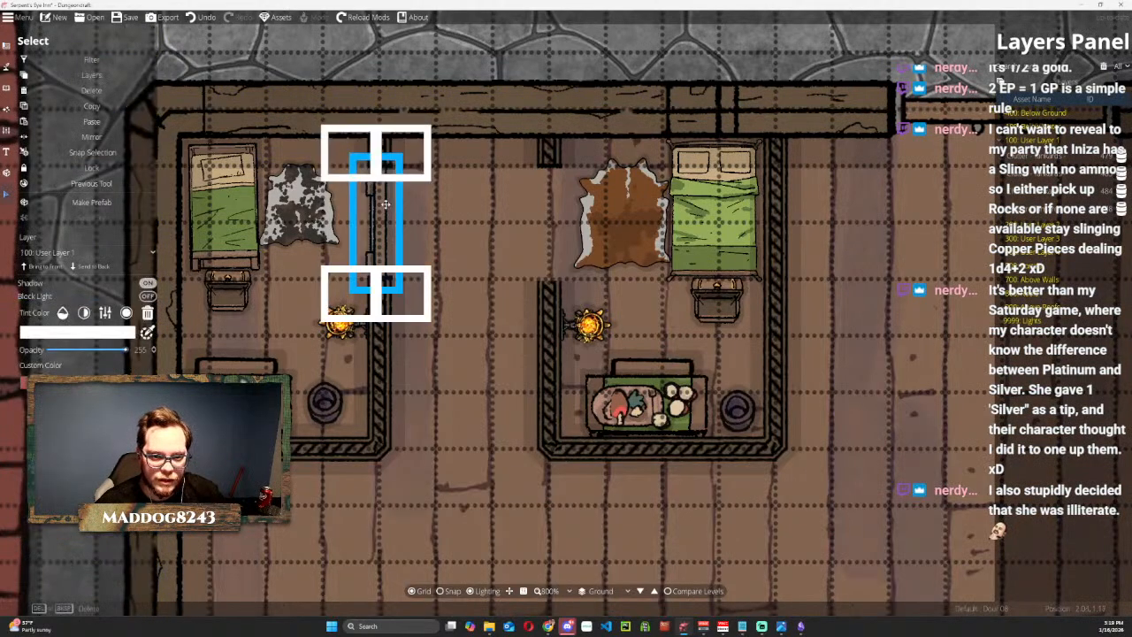
left_click(92, 122)
left_click(98, 137)
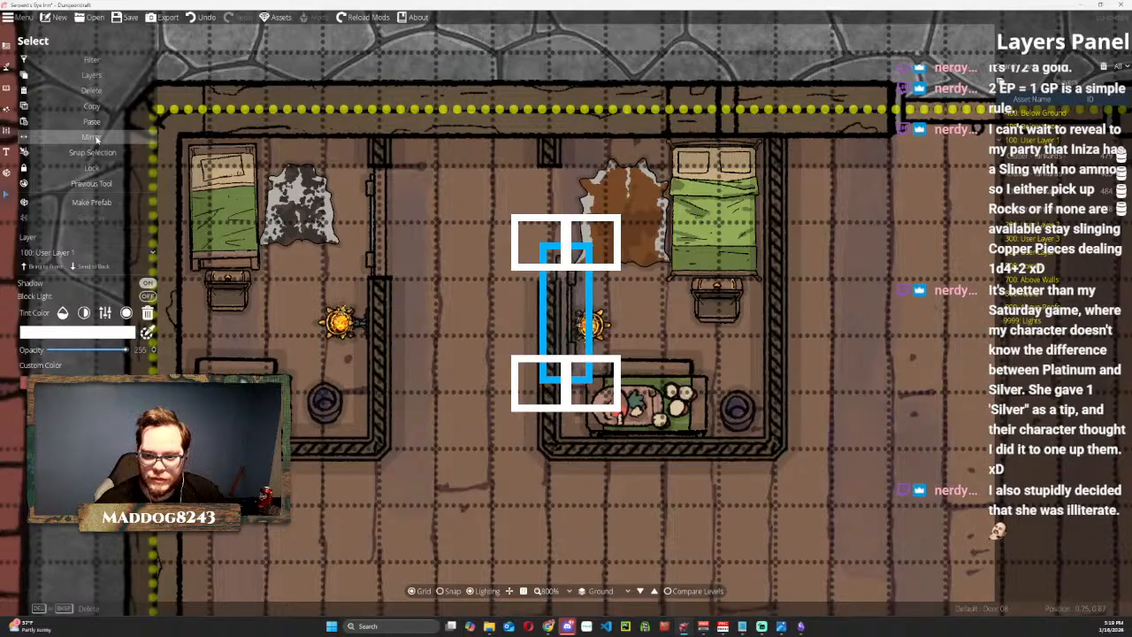
left_click_drag(571, 294, 555, 204)
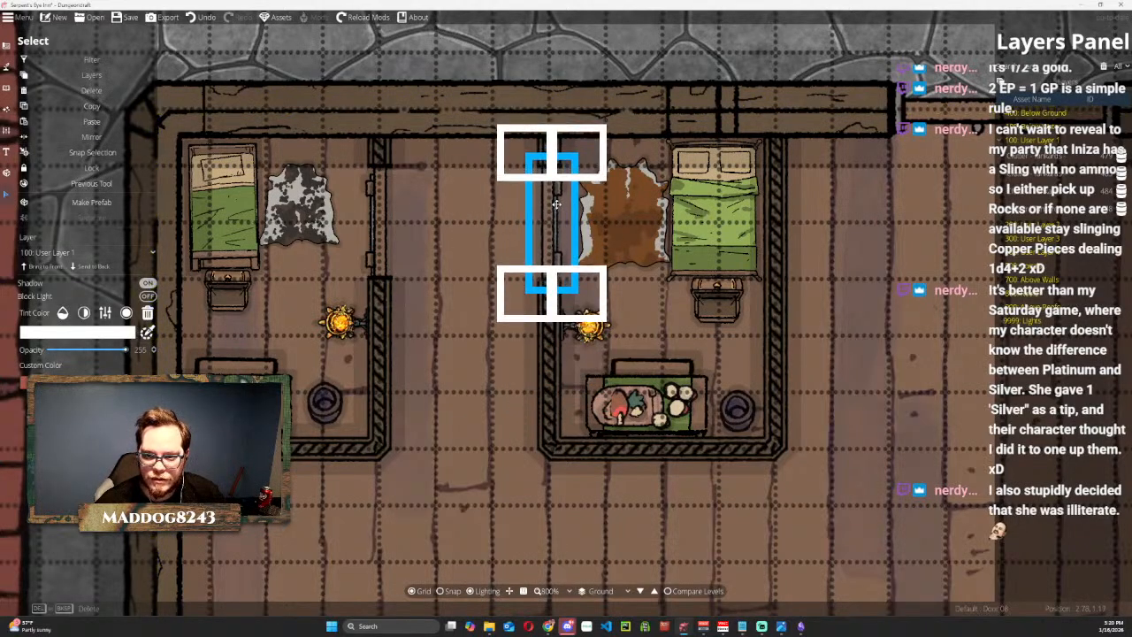
left_click(492, 79)
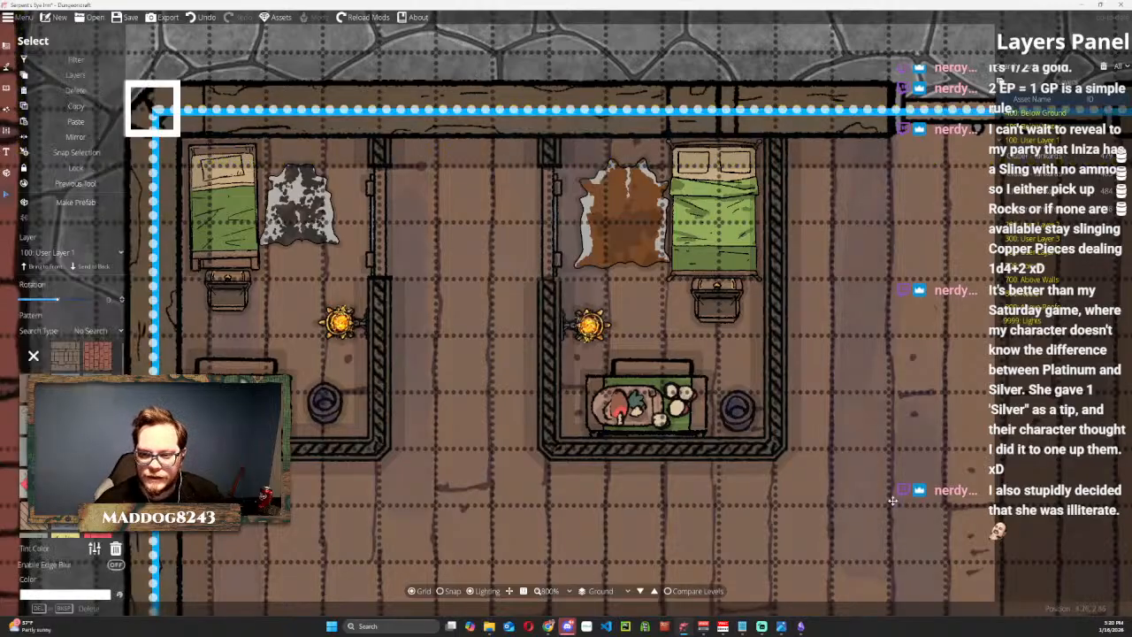
scroll(893, 397, "down", 1)
scroll(762, 330, "down", 1)
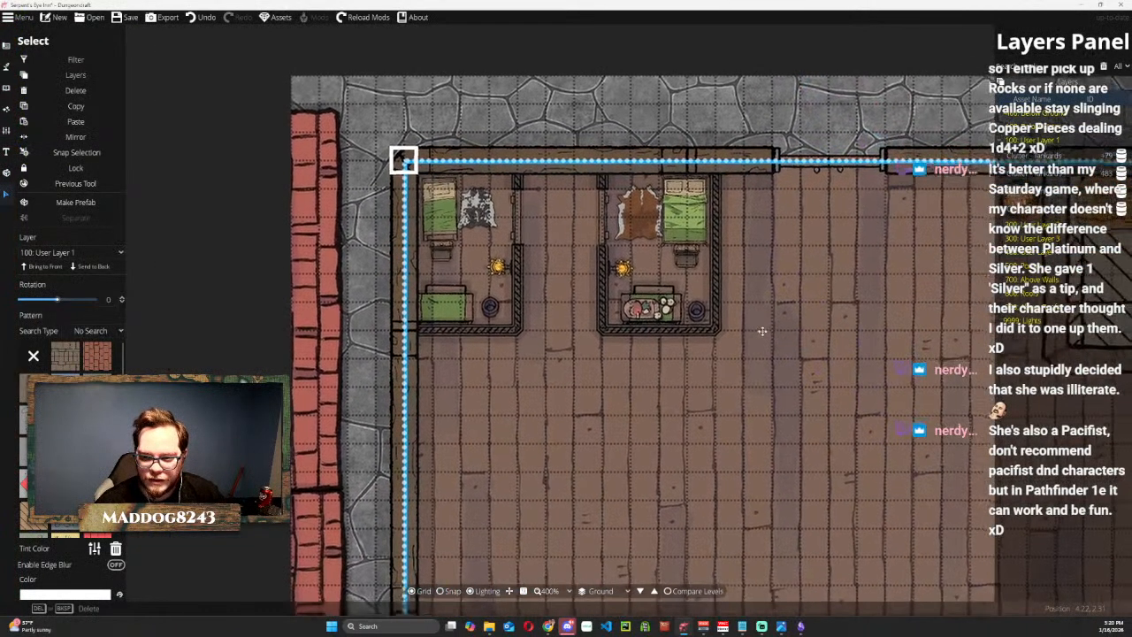
left_click_drag(762, 331, 691, 294)
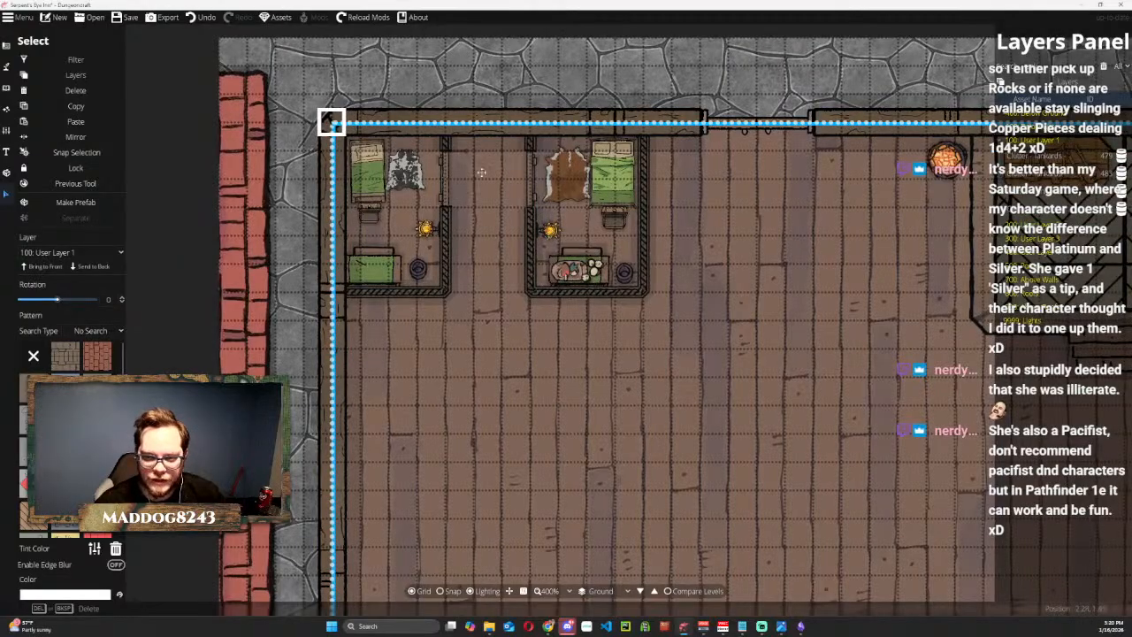
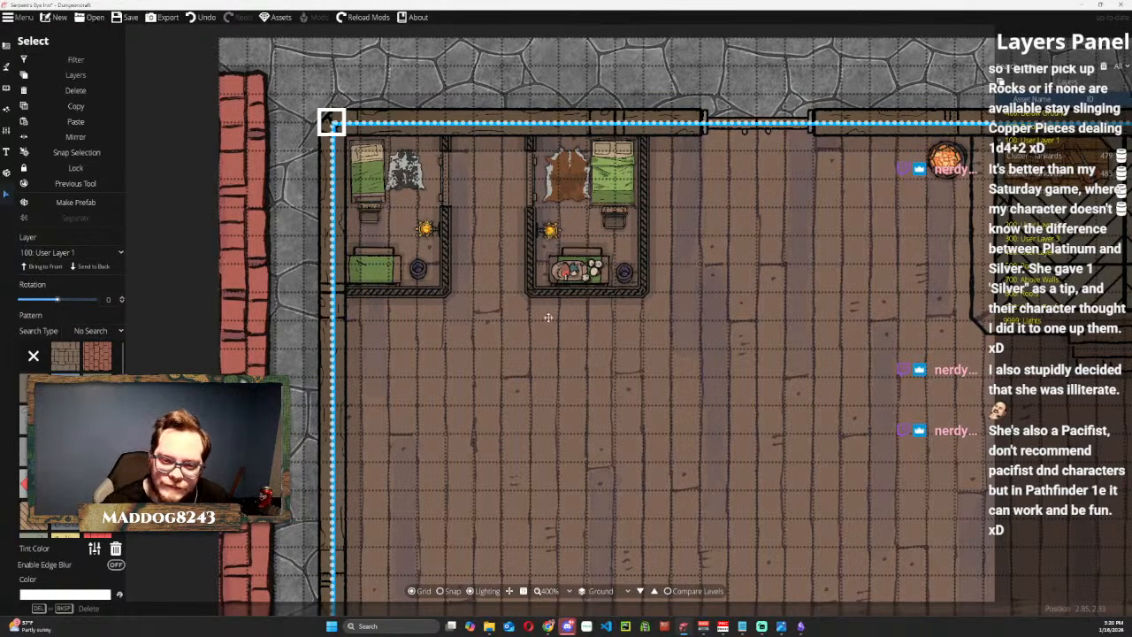
scroll(549, 324, "down", 5)
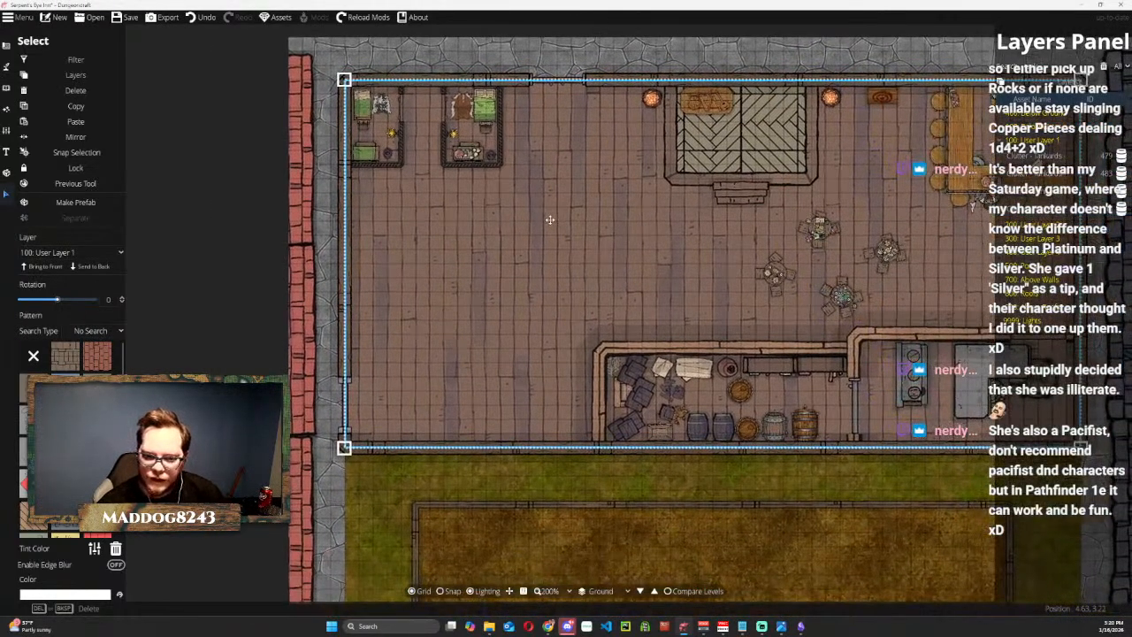
left_click_drag(550, 219, 582, 322)
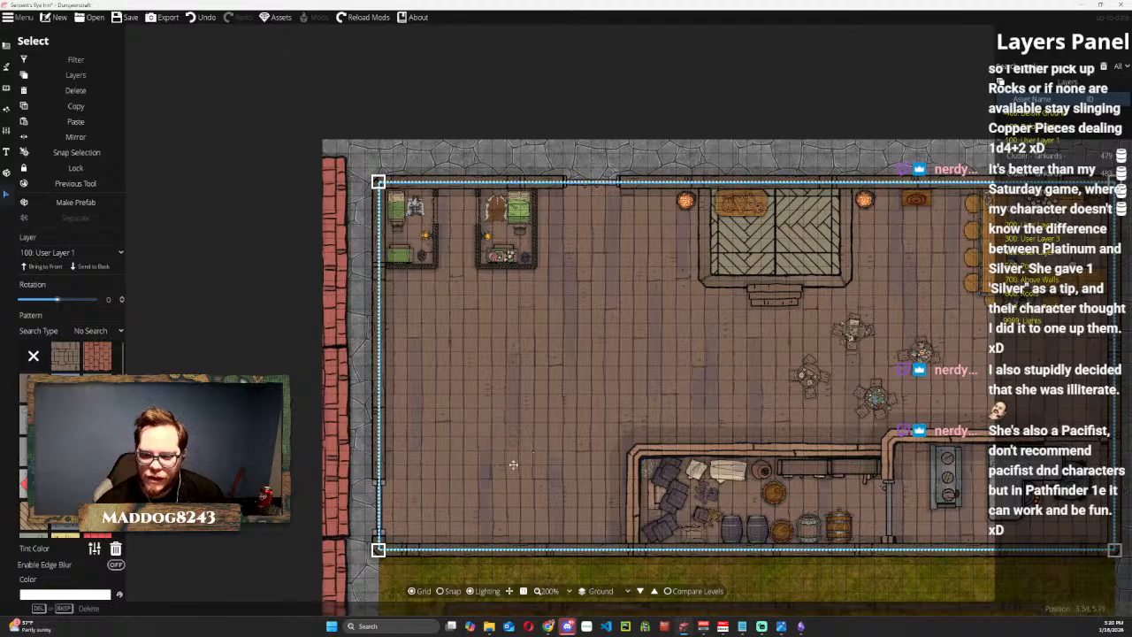
left_click_drag(617, 373, 540, 350)
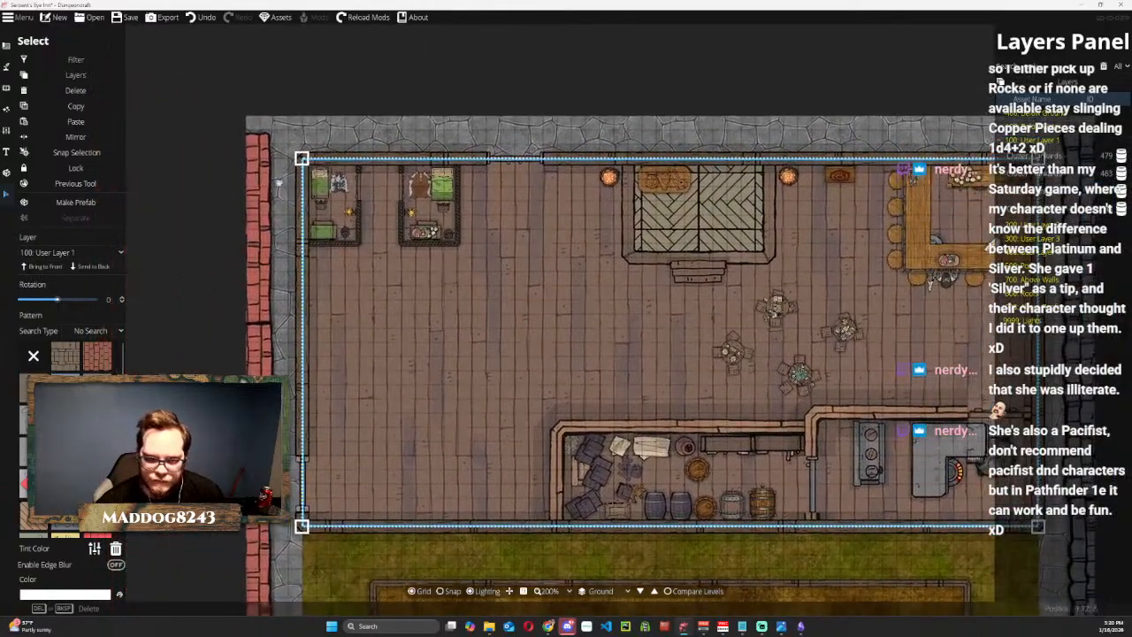
left_click(215, 78)
scroll(325, 219, "up", 3)
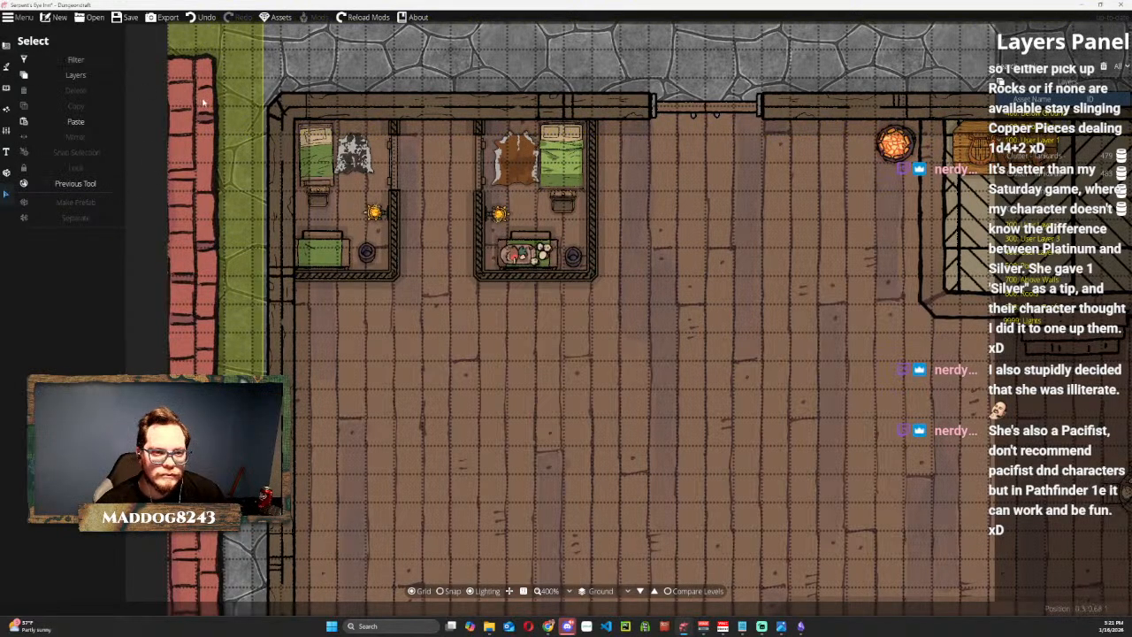
left_click(373, 254)
left_click(309, 256, "shift")
left_click(311, 236, "shift")
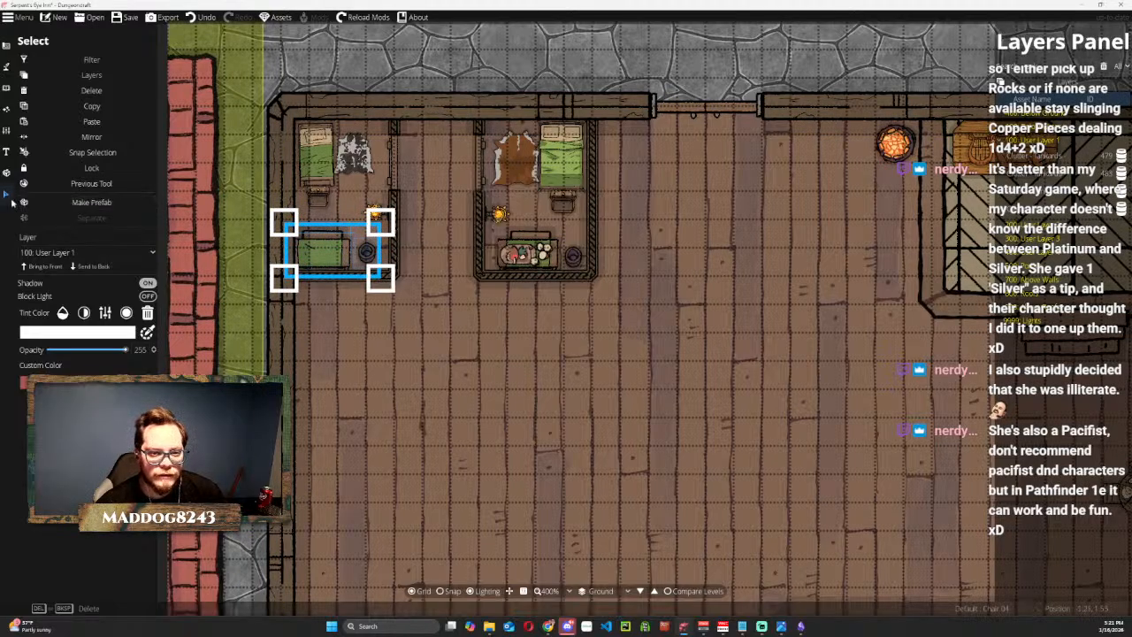
left_click(348, 377)
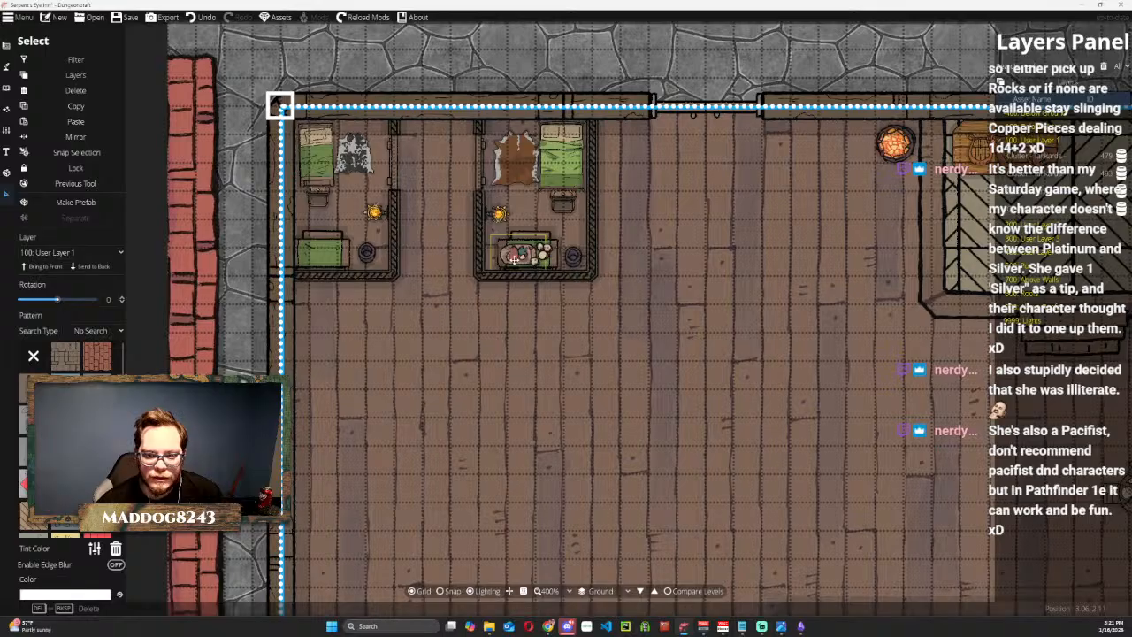
left_click(537, 115)
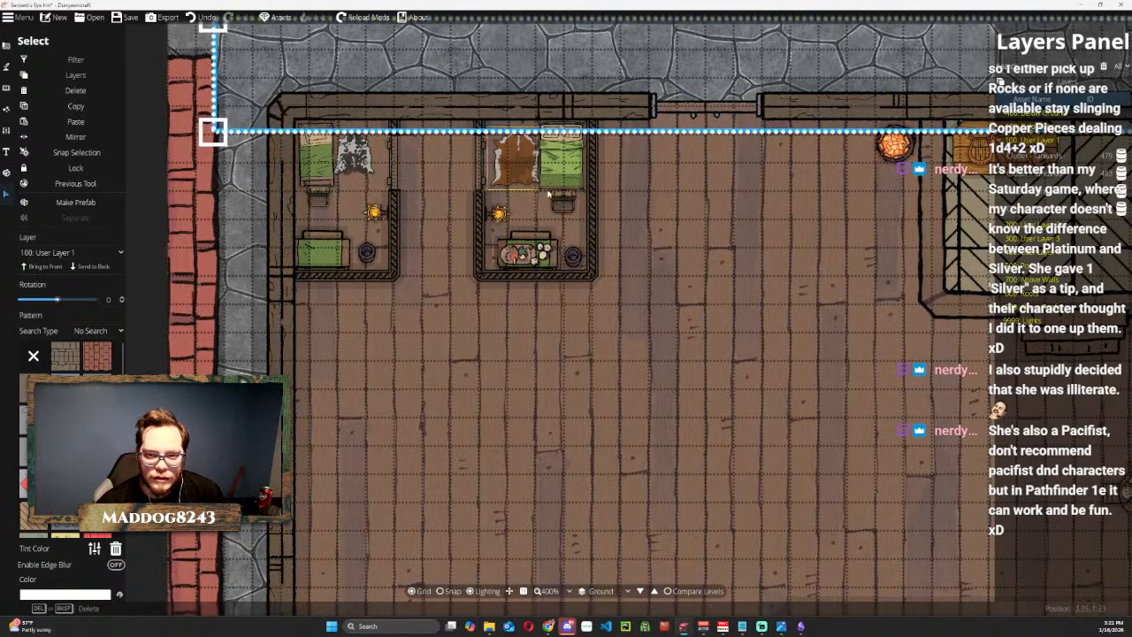
Duplicate the plate from the second bedroom's table and place the copy on the corner bedroom's table.
scroll(541, 252, "up", 3)
left_click(529, 266)
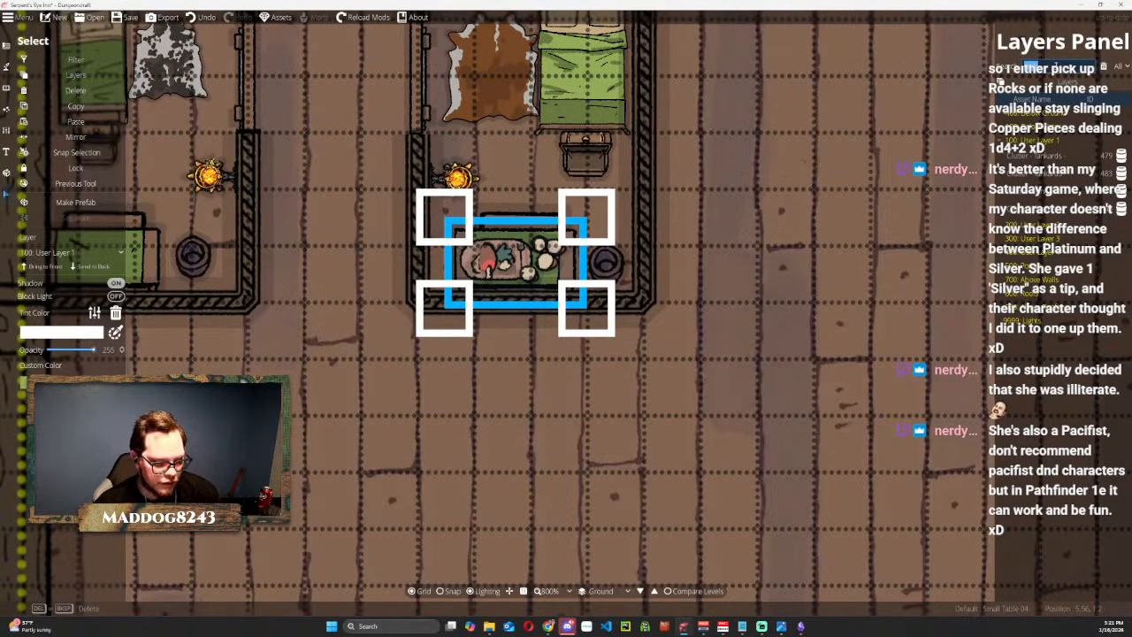
key("BackSpace")
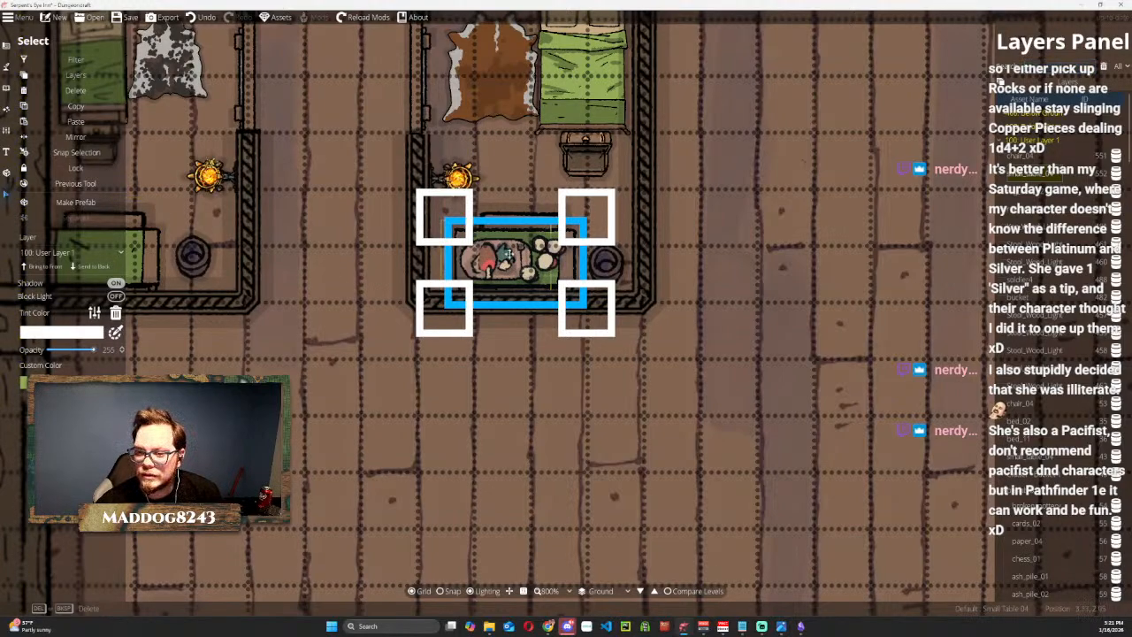
left_click(513, 260)
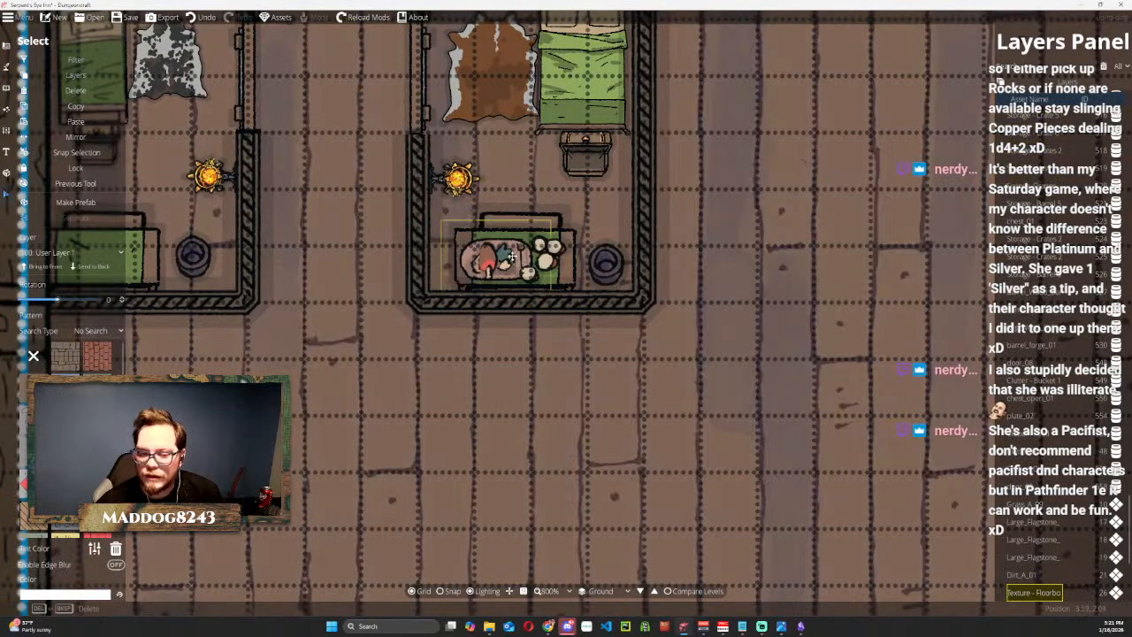
scroll(518, 263, "down", 6)
left_click(454, 108)
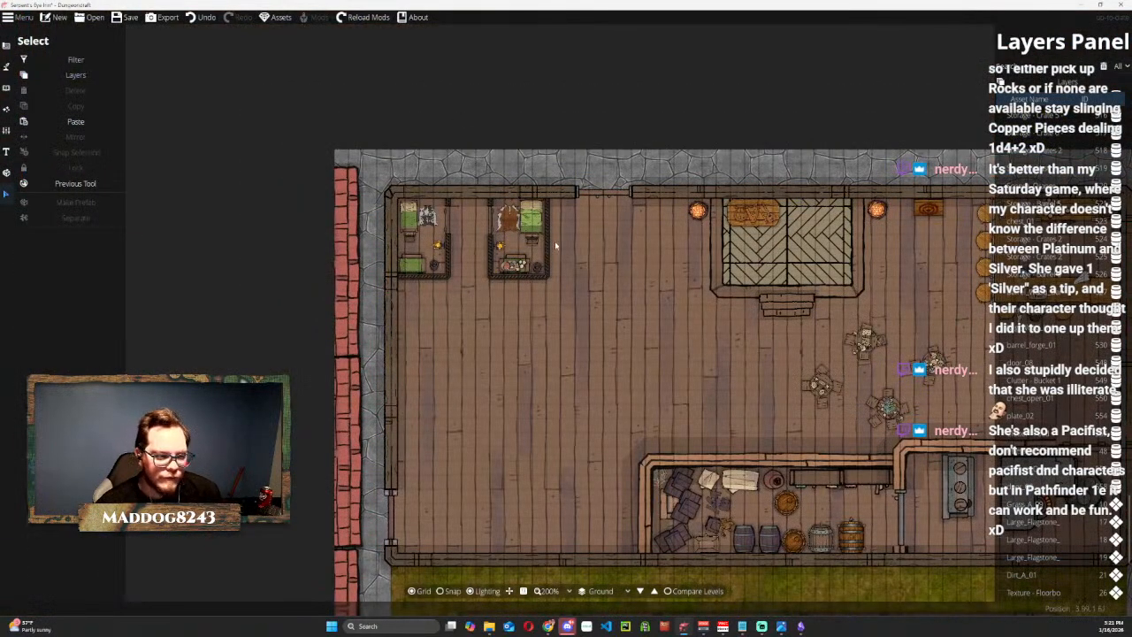
scroll(523, 256, "up", 6)
left_click(451, 294)
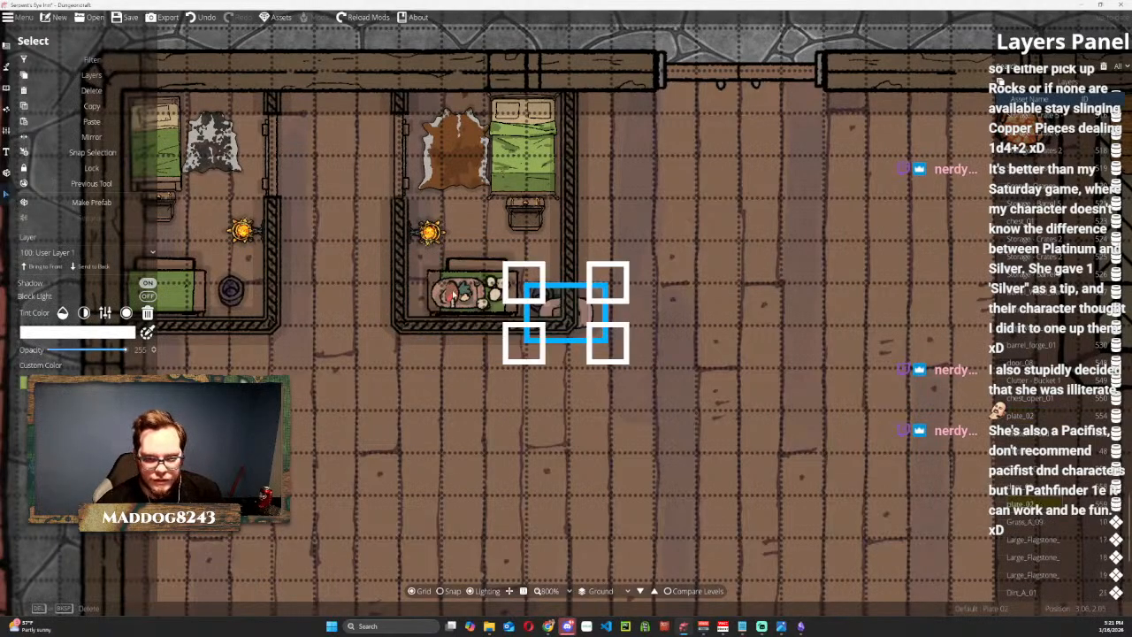
left_click_drag(465, 290, 159, 292)
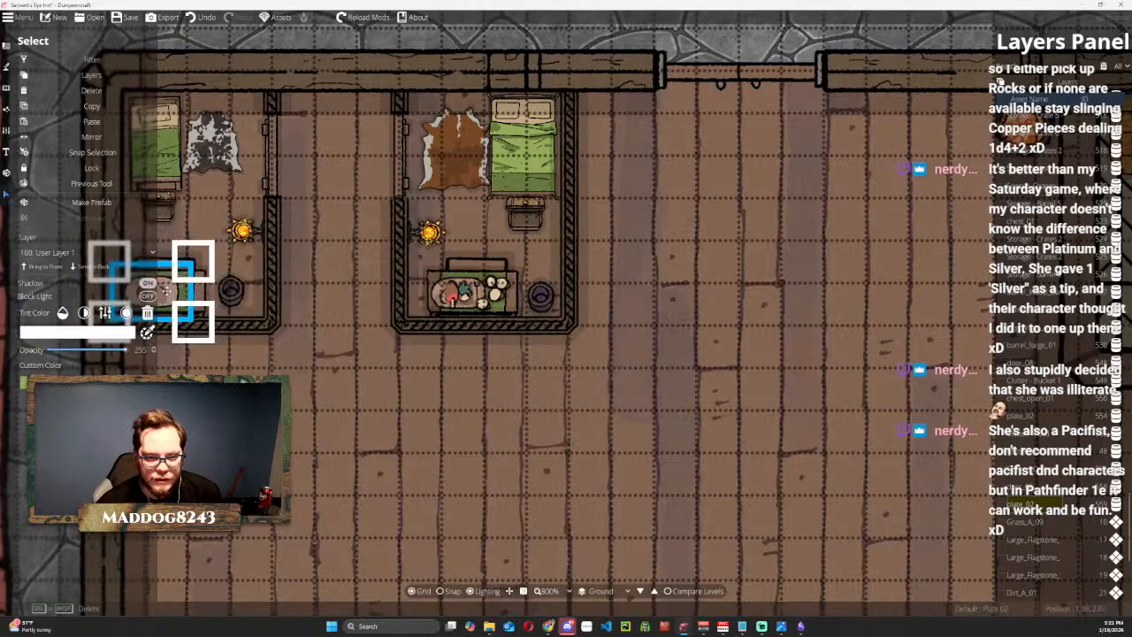
Filter the layer list by "food" and copy the Clutter - Food 1 asset onto the plate in the corner bedroom.
left_click(498, 286)
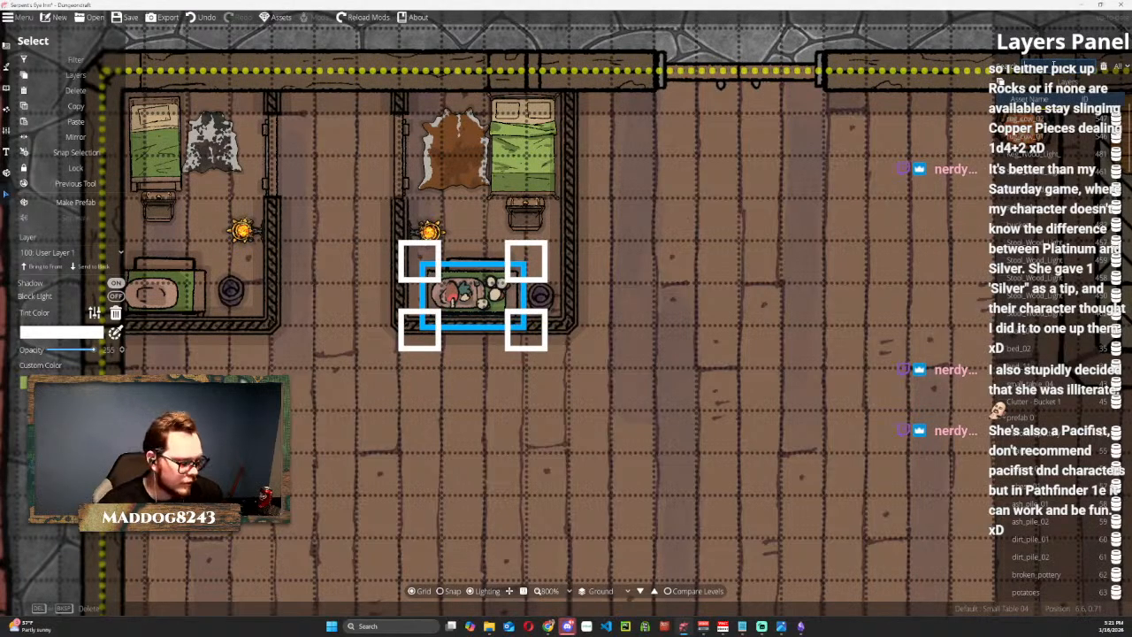
type("food")
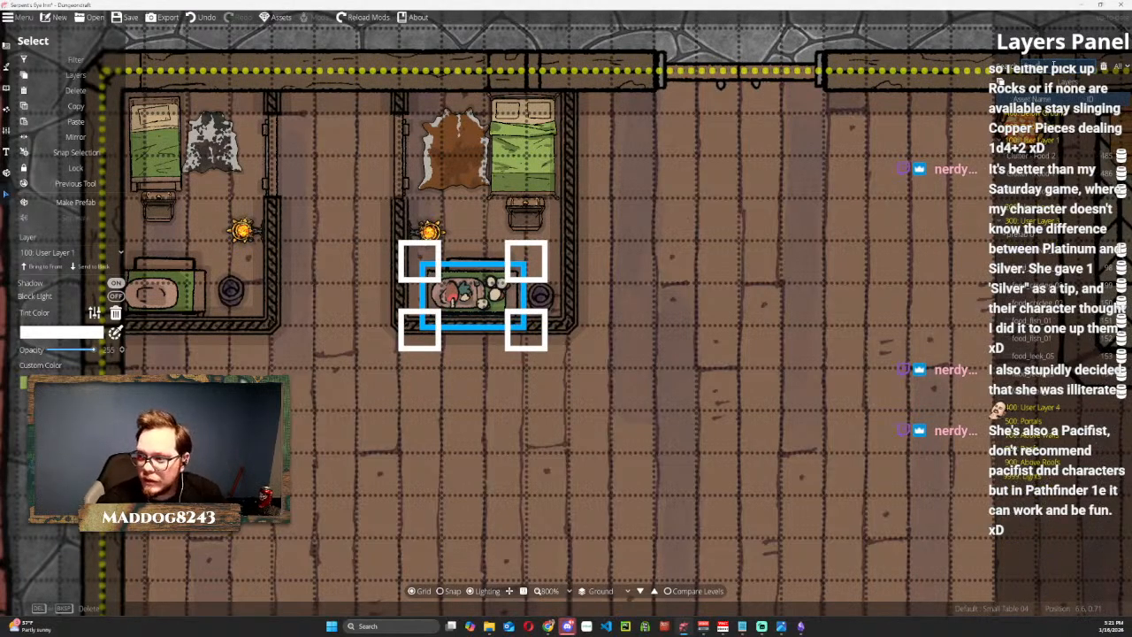
left_click(1049, 161)
left_click(1040, 181)
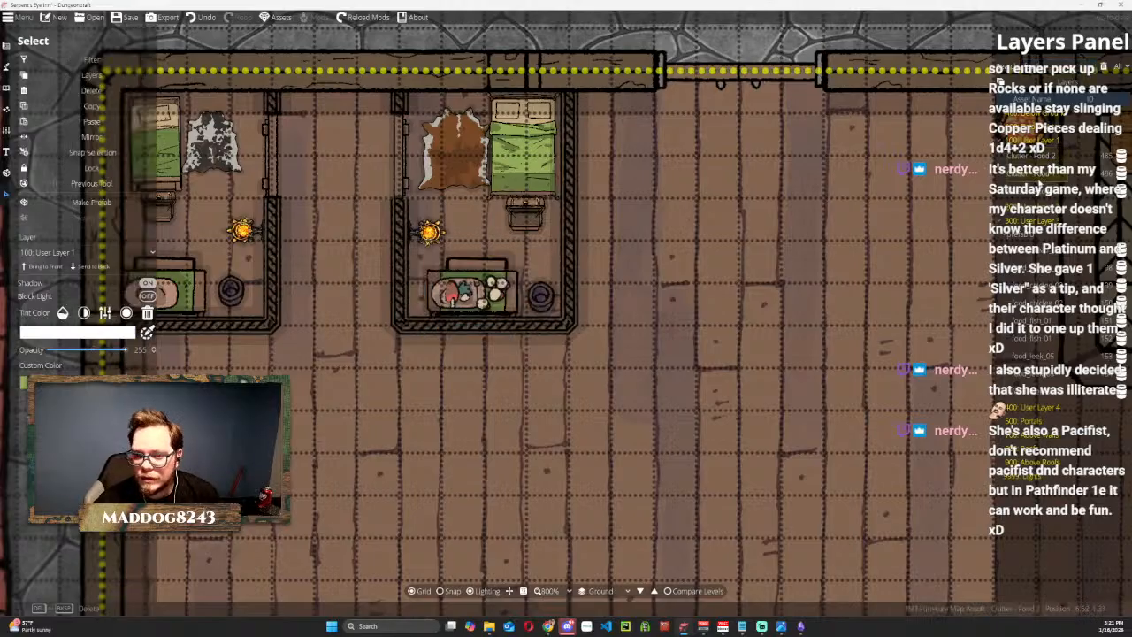
left_click(1048, 198)
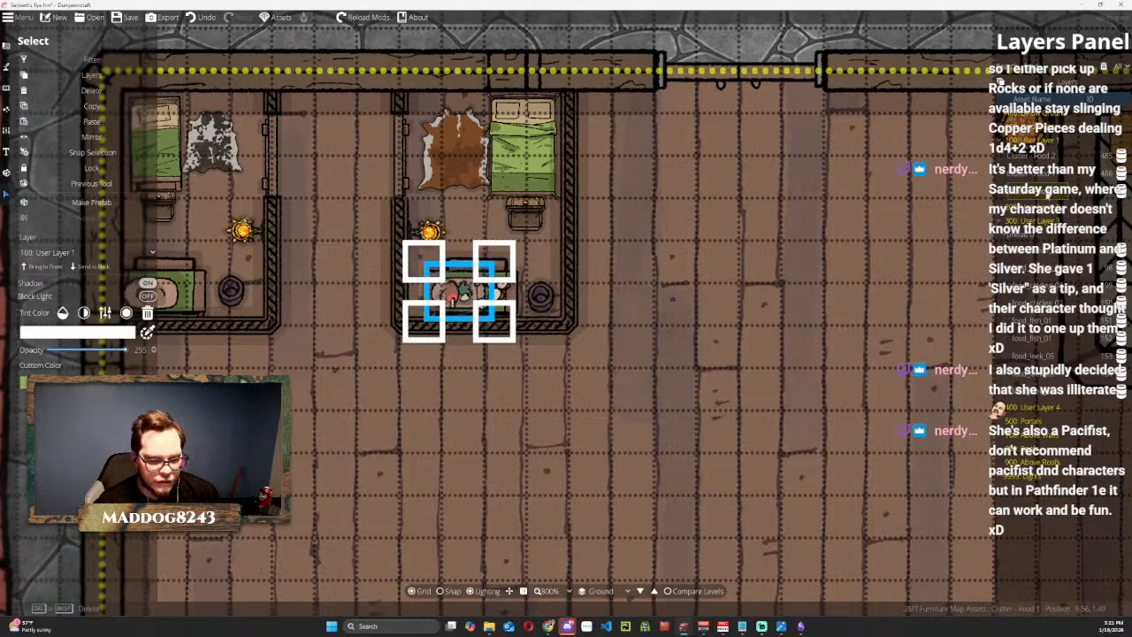
key("ctrl+v")
left_click_drag(554, 311, 114, 286)
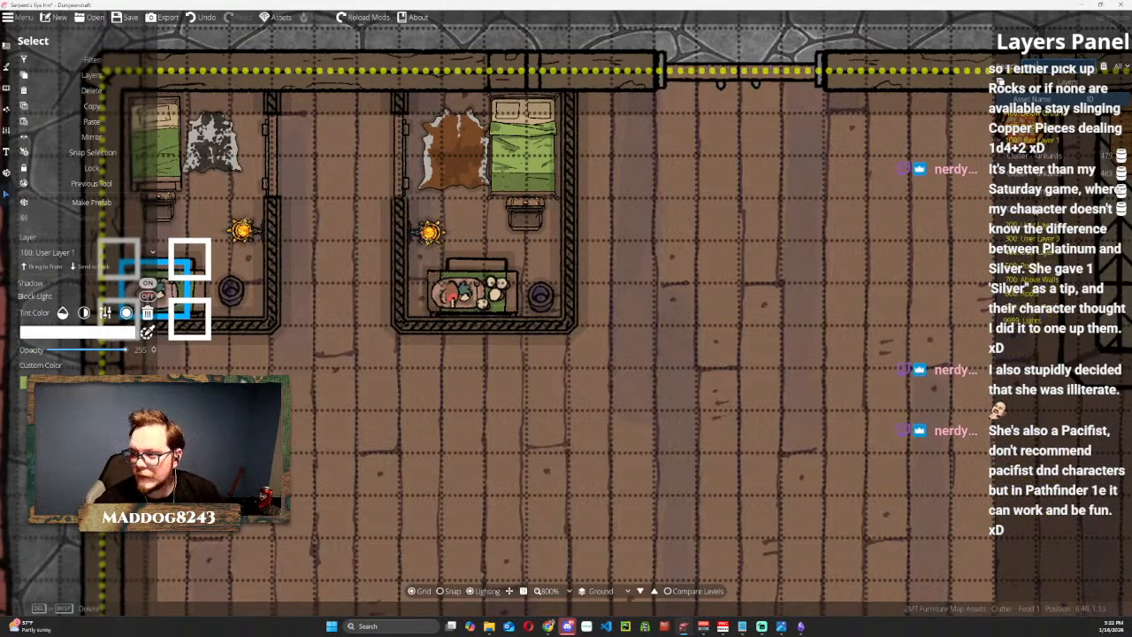
Copy the tankards clutter onto the corner bedroom's table beside the plate, aligning the food with the plate.
left_click(1019, 210)
left_click_drag(491, 292, 201, 291)
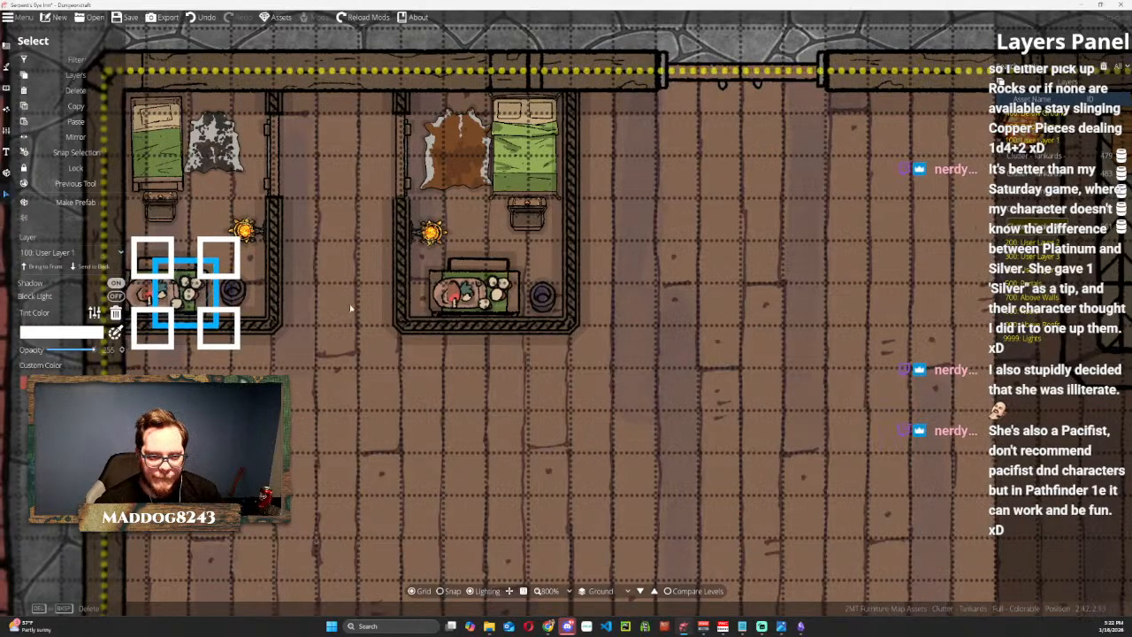
left_click_drag(345, 309, 504, 326)
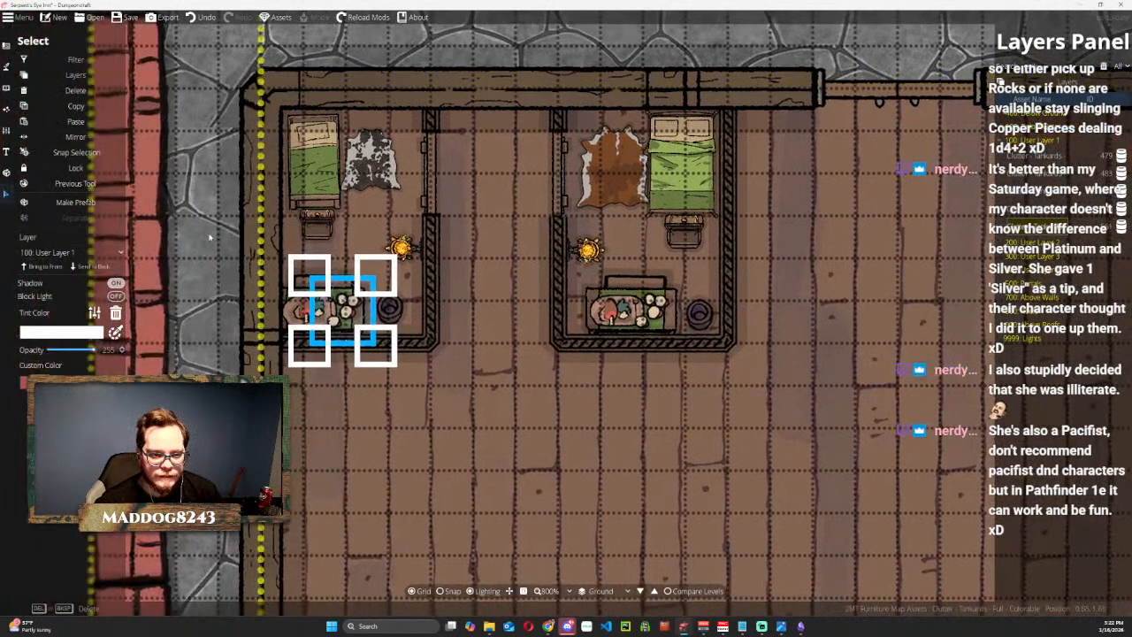
left_click(302, 46)
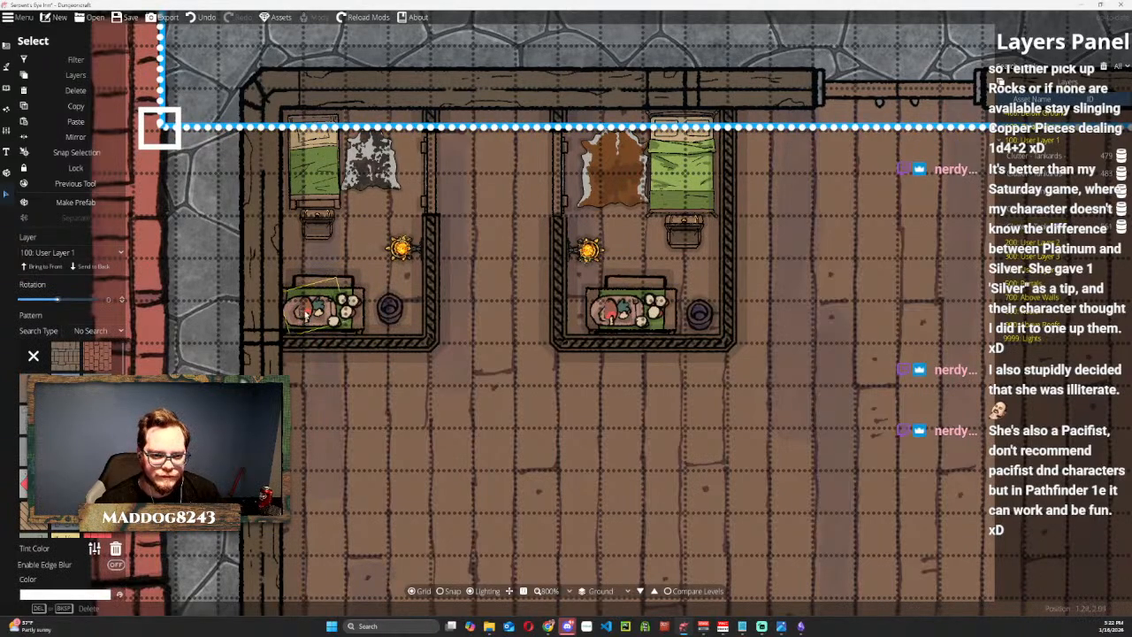
left_click(302, 312)
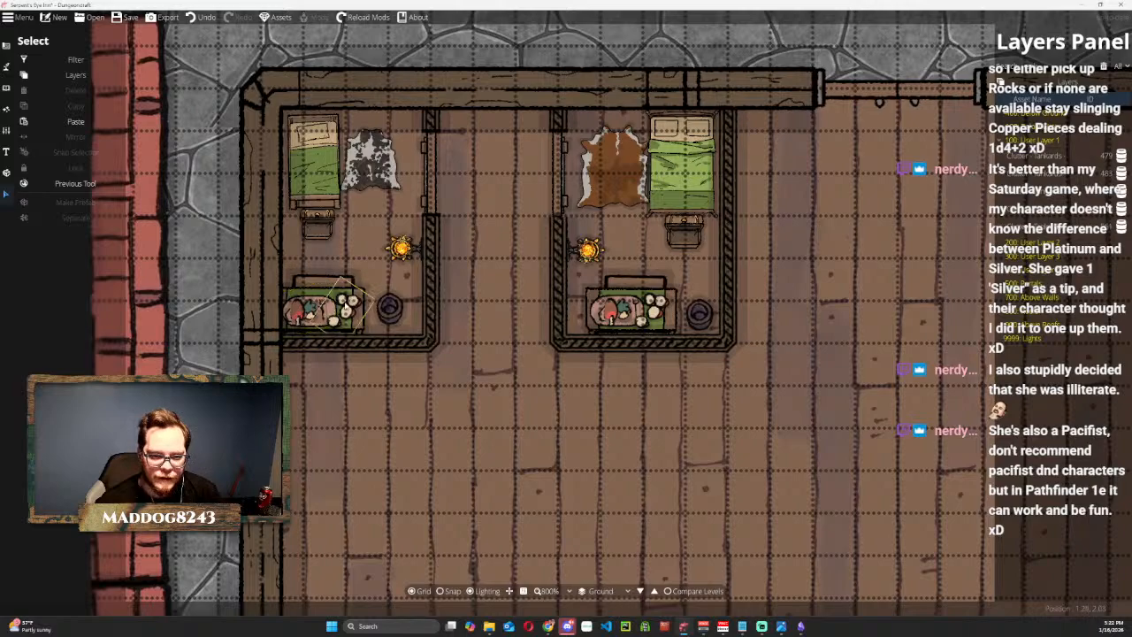
scroll(297, 317, "down", 2)
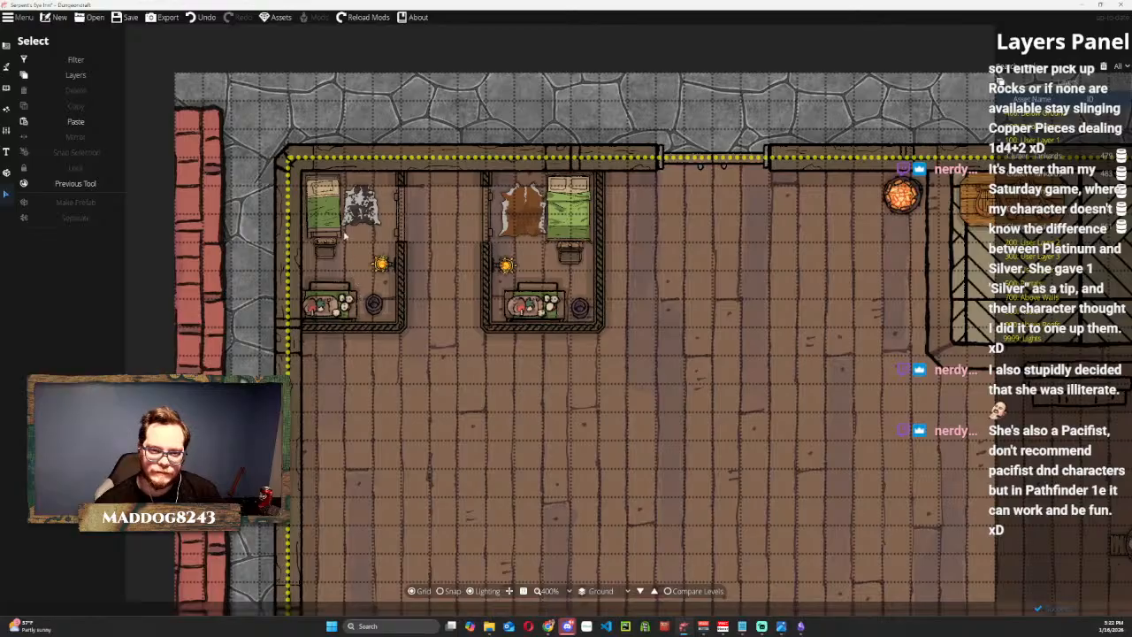
Try to duplicate the corner bedroom's furnishings, including bed, light, bucket, chair and laid table, onto the open floor below the second bedroom.
left_click(331, 189)
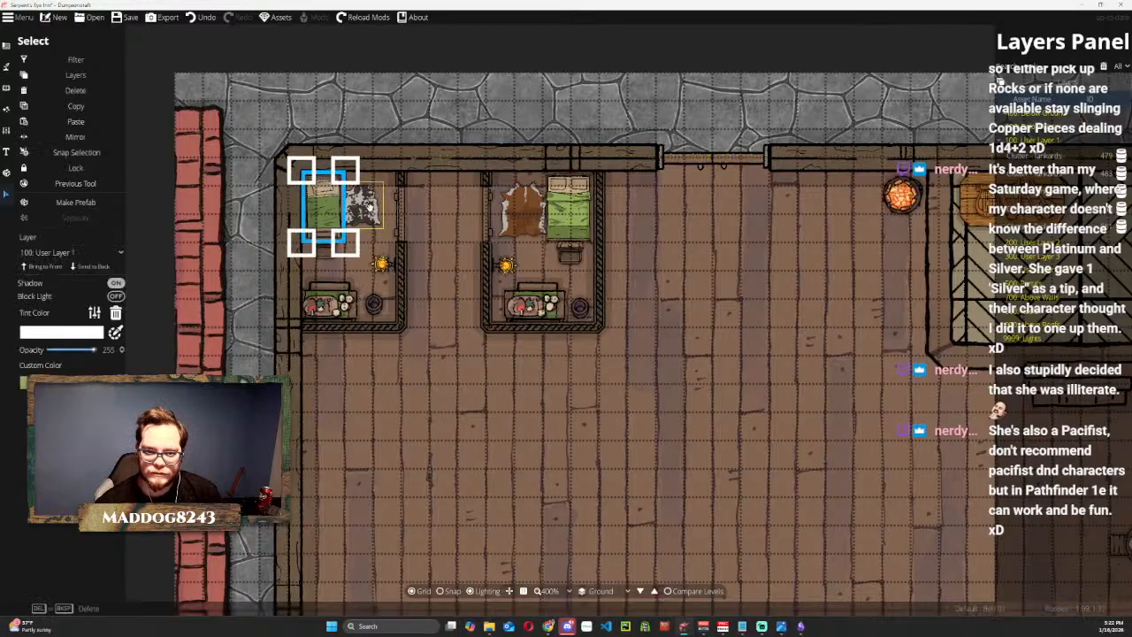
left_click(380, 262, "shift")
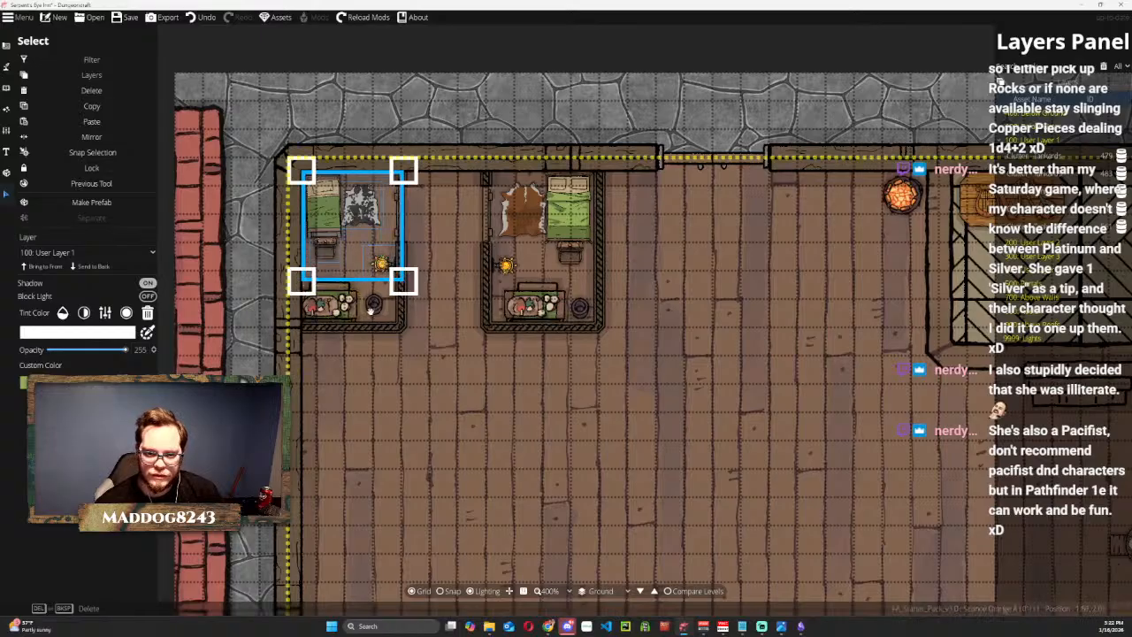
left_click(374, 304, "shift")
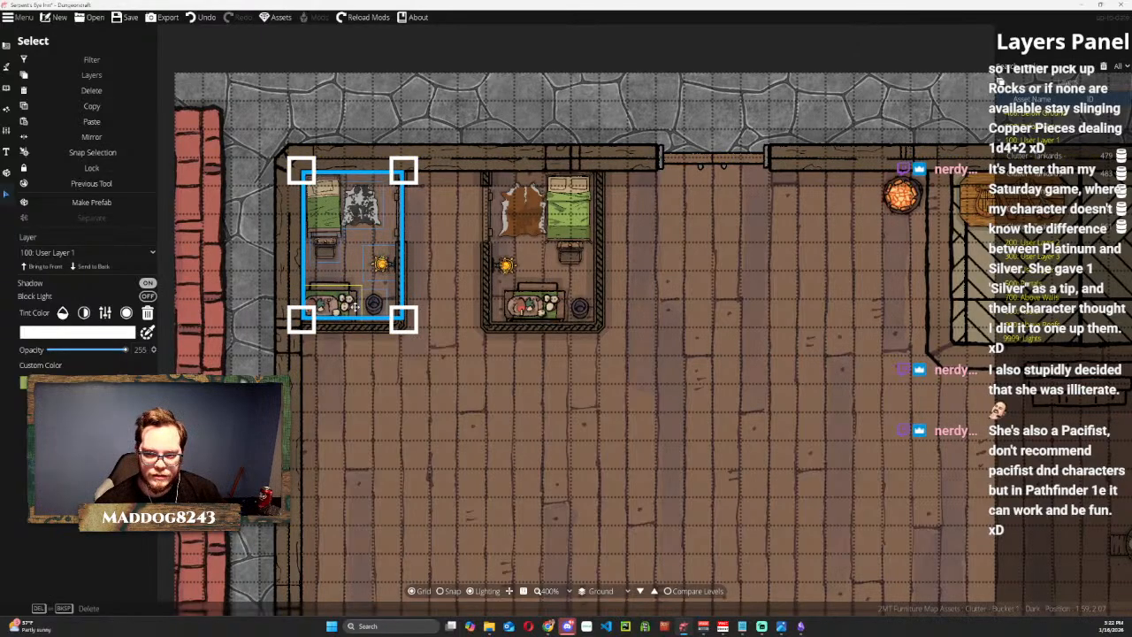
left_click(320, 303, "shift")
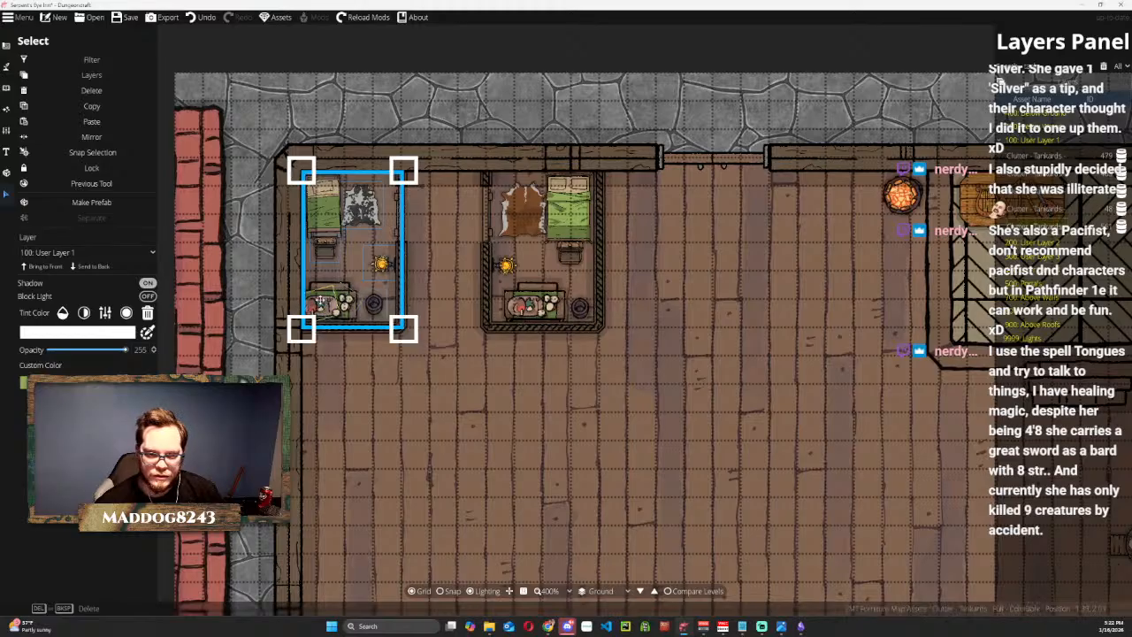
left_click(318, 304, "shift")
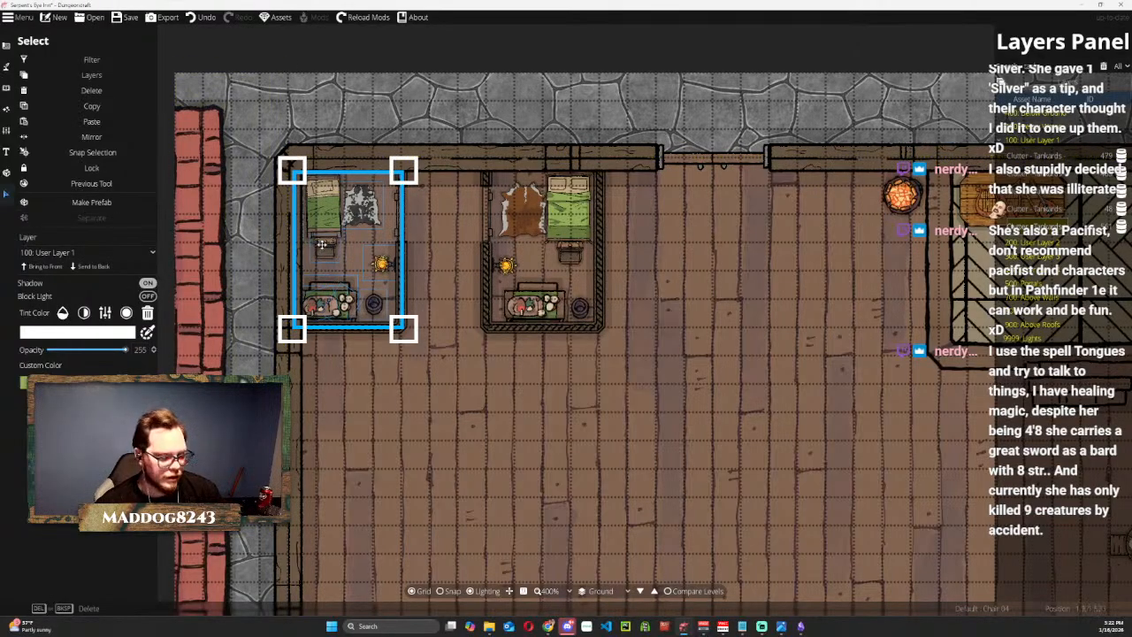
key("ctrl+v")
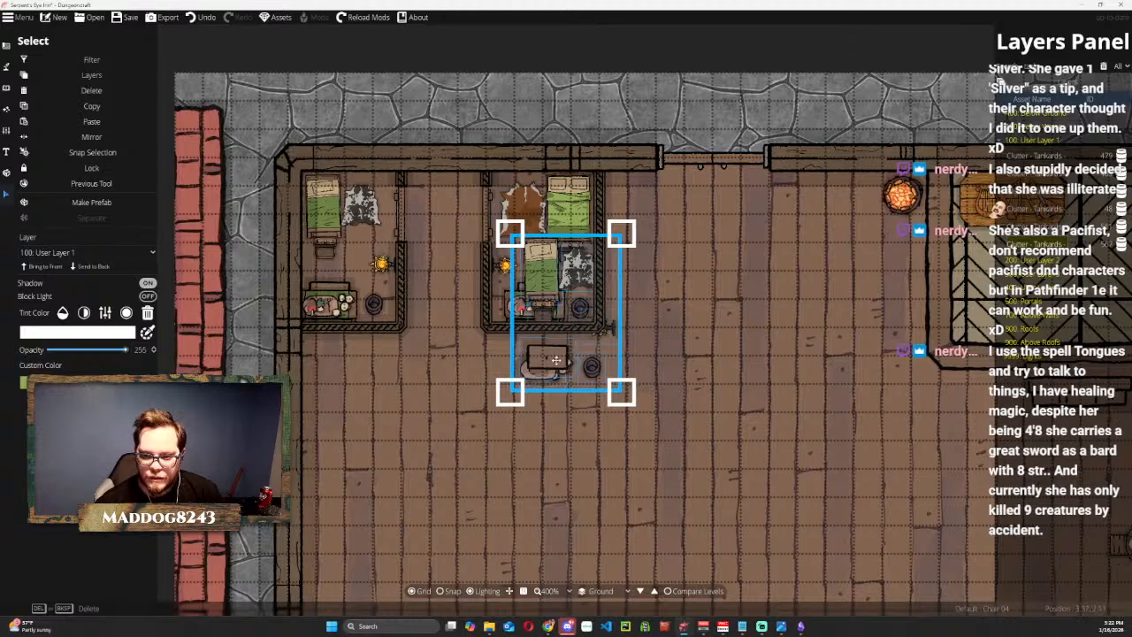
left_click_drag(555, 361, 659, 430)
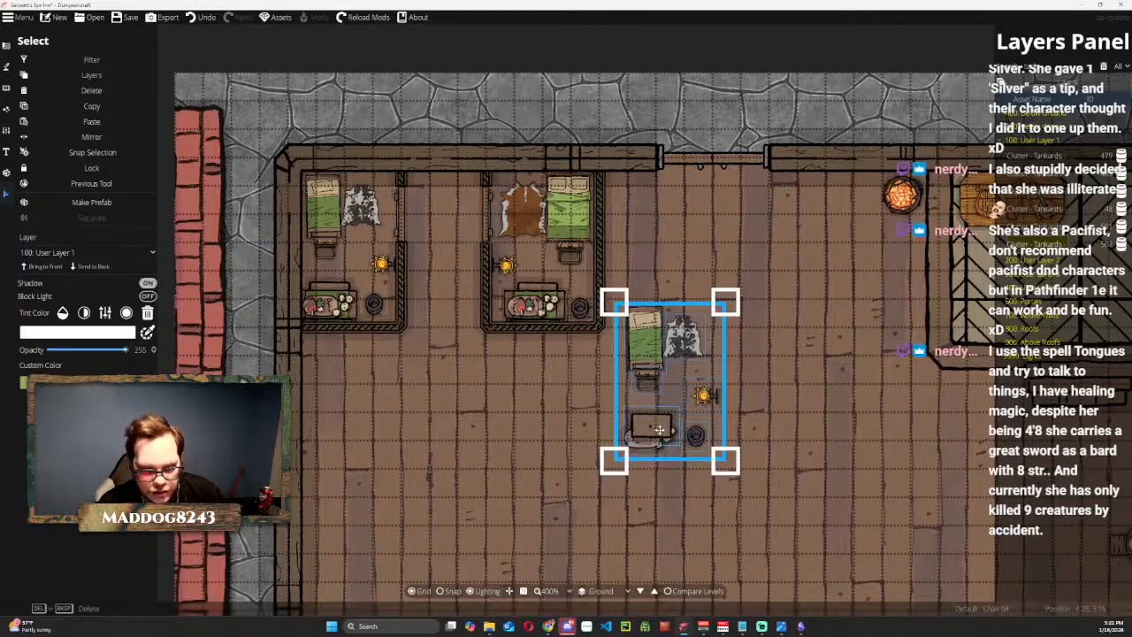
Undo the move and paste of the duplicated bedroom furnishings and clear the selection.
key("ctrl+z")
key("ctrl+z")
key("ctrl+z")
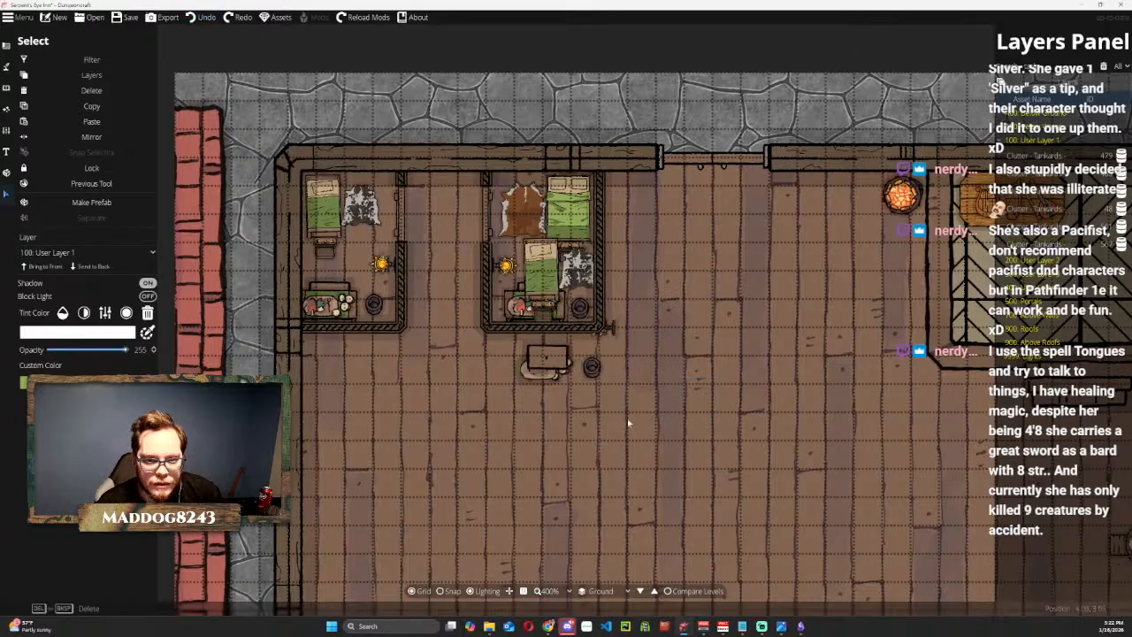
scroll(312, 239, "down", 1)
scroll(311, 238, "down", 2)
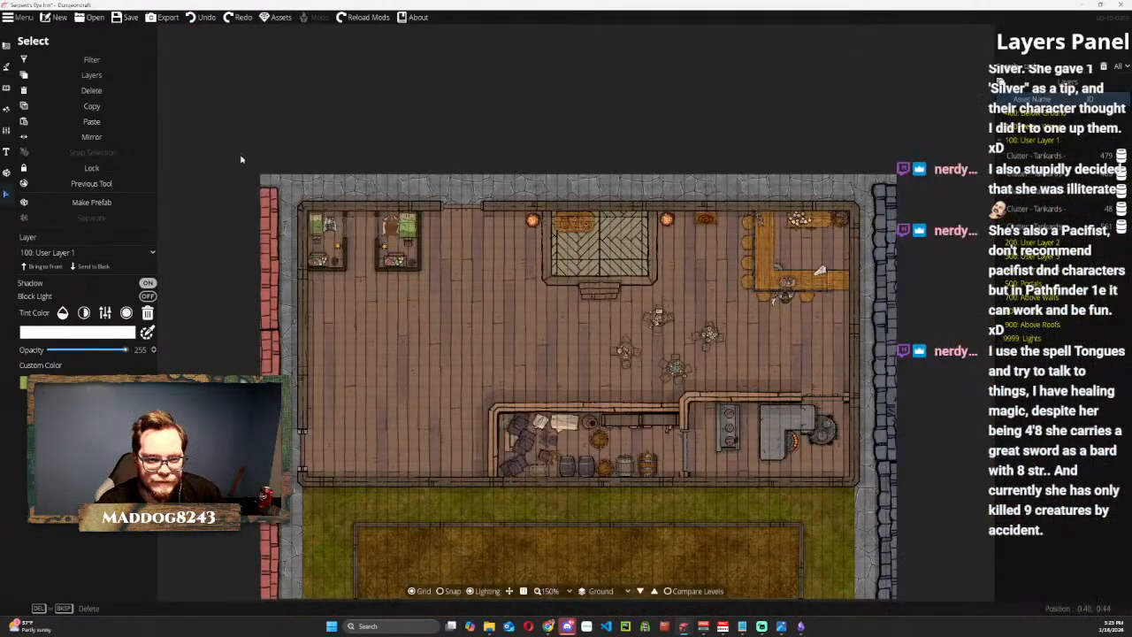
left_click(307, 140)
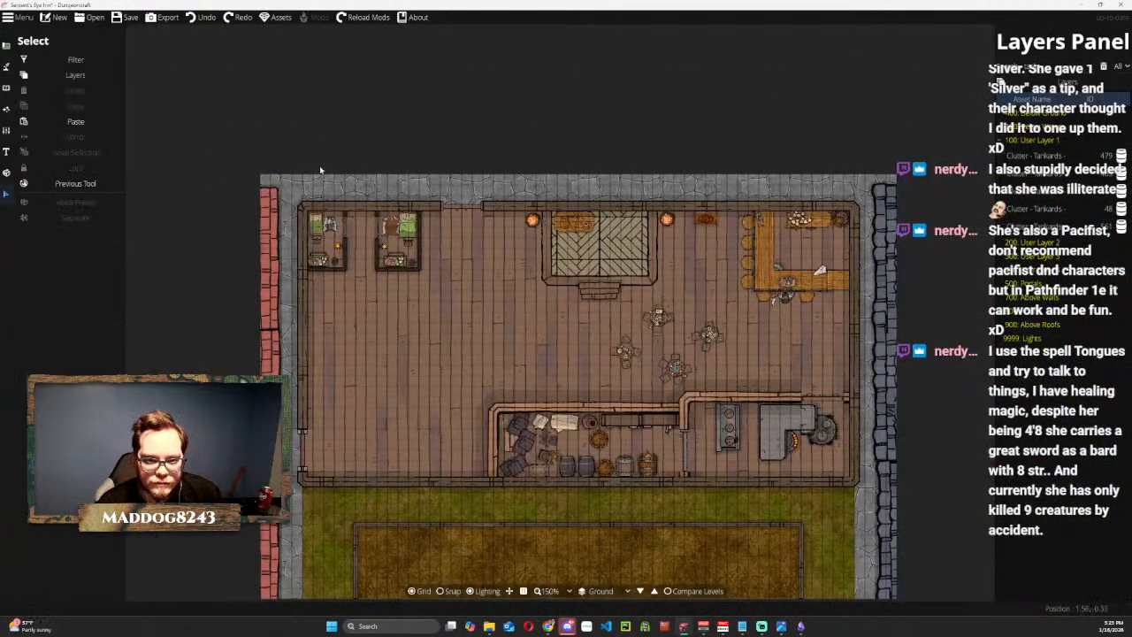
left_click(350, 276)
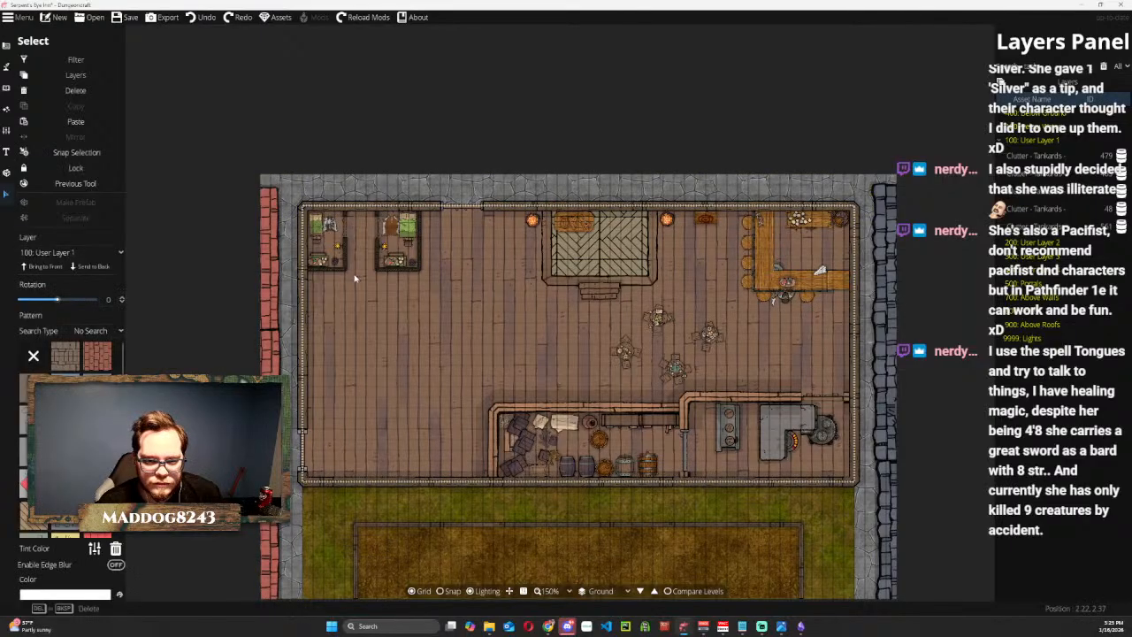
key("Delete")
key("ctrl+z")
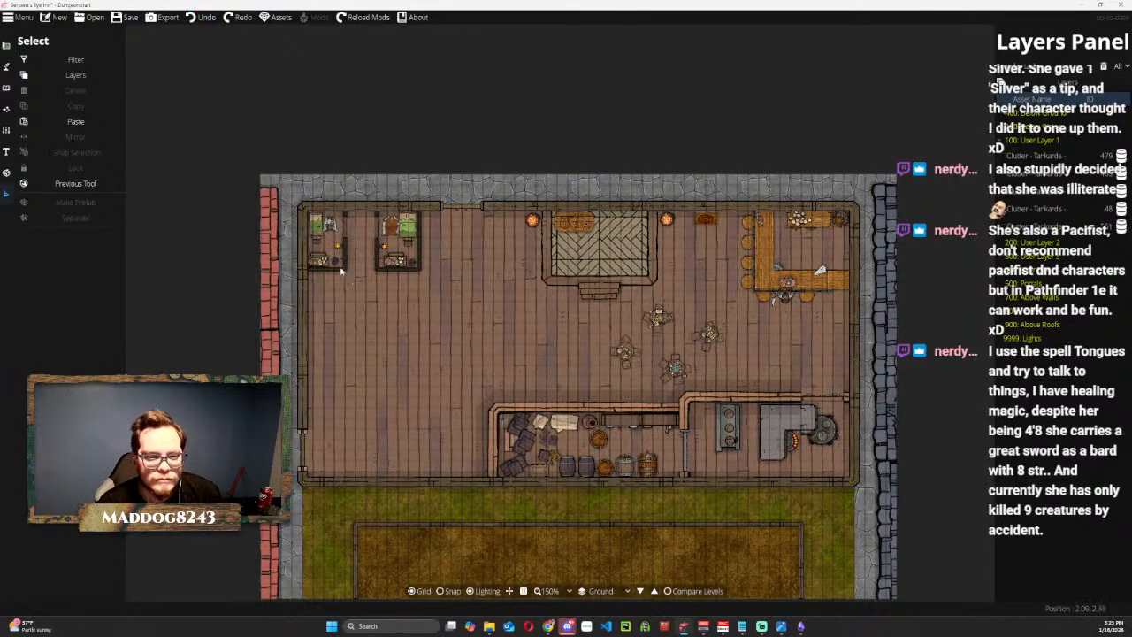
left_click(6, 44)
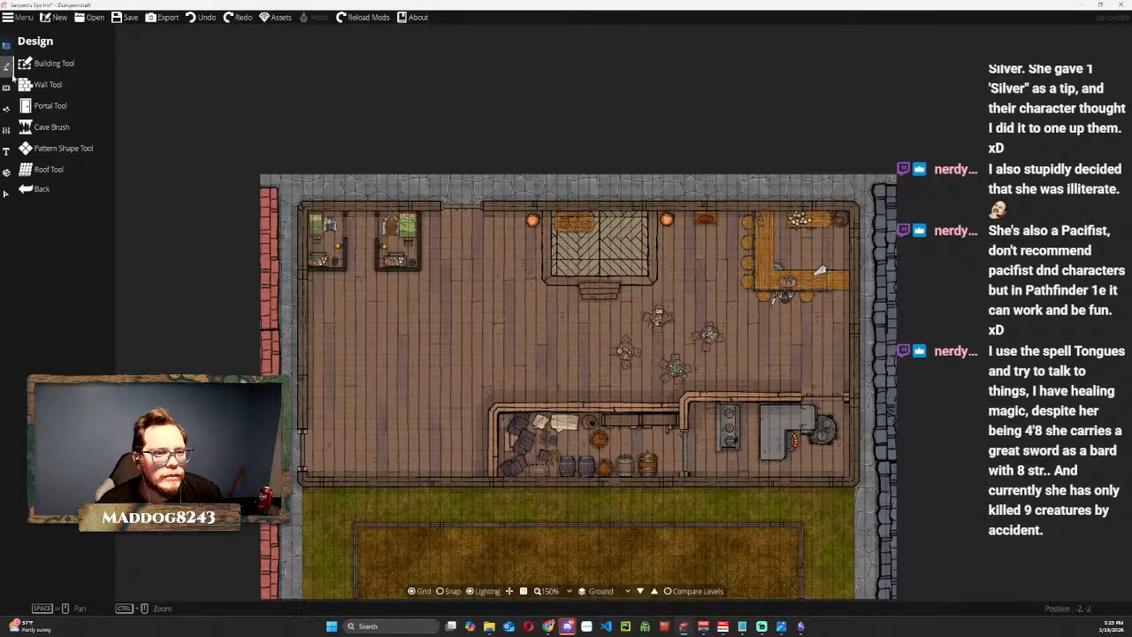
left_click(7, 170)
left_click(6, 150)
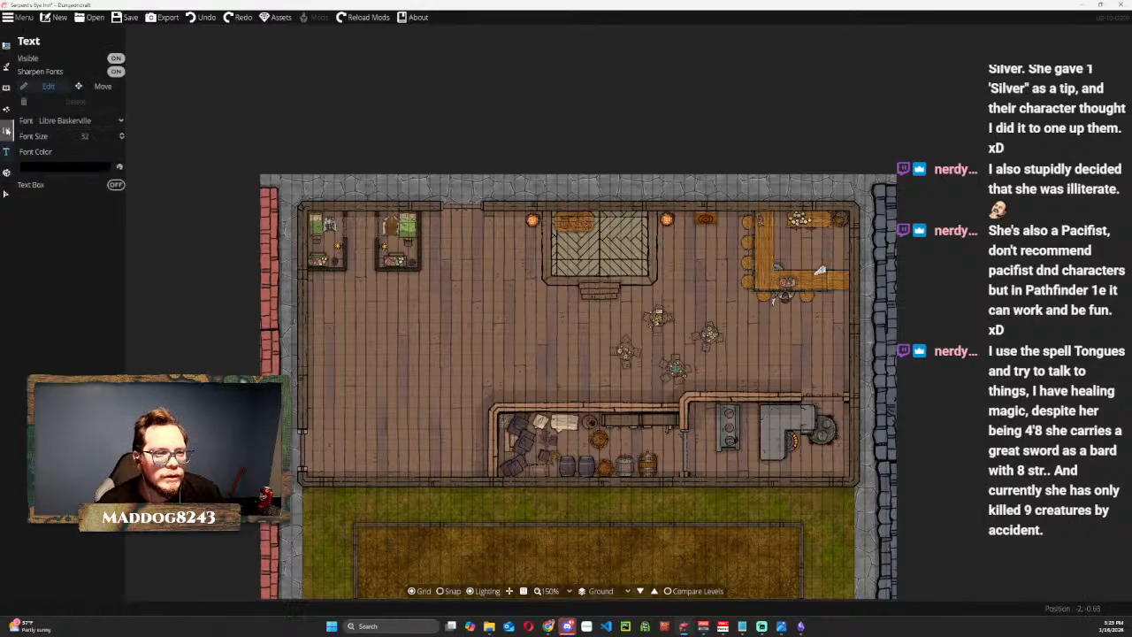
left_click(6, 129)
left_click(8, 110)
left_click(6, 85)
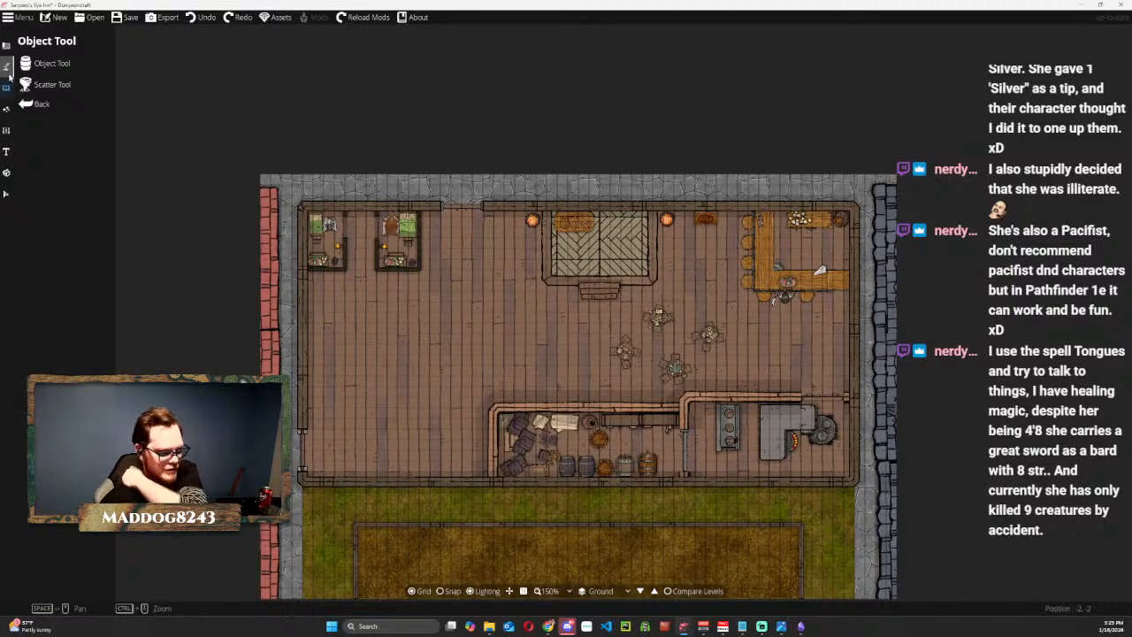
left_click(6, 47)
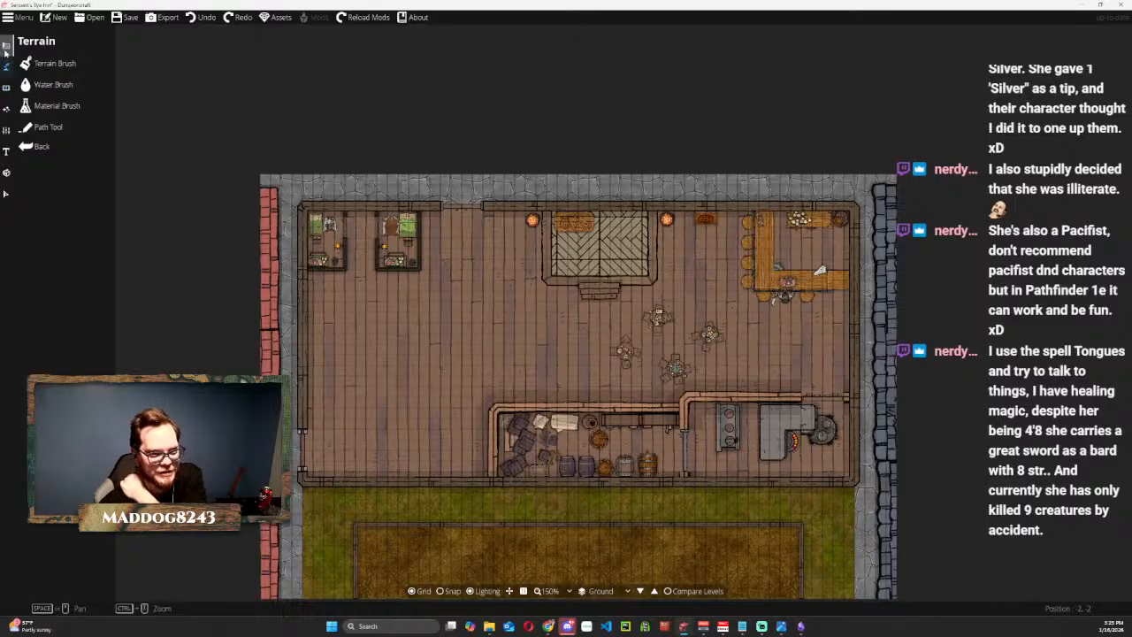
left_click(6, 46)
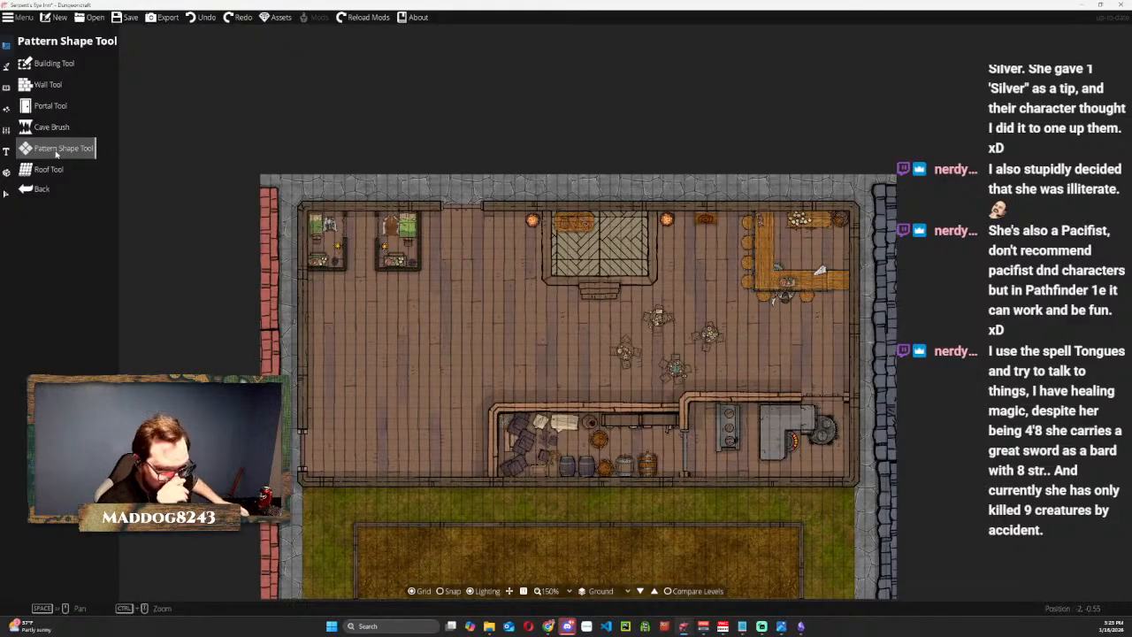
left_click(44, 84)
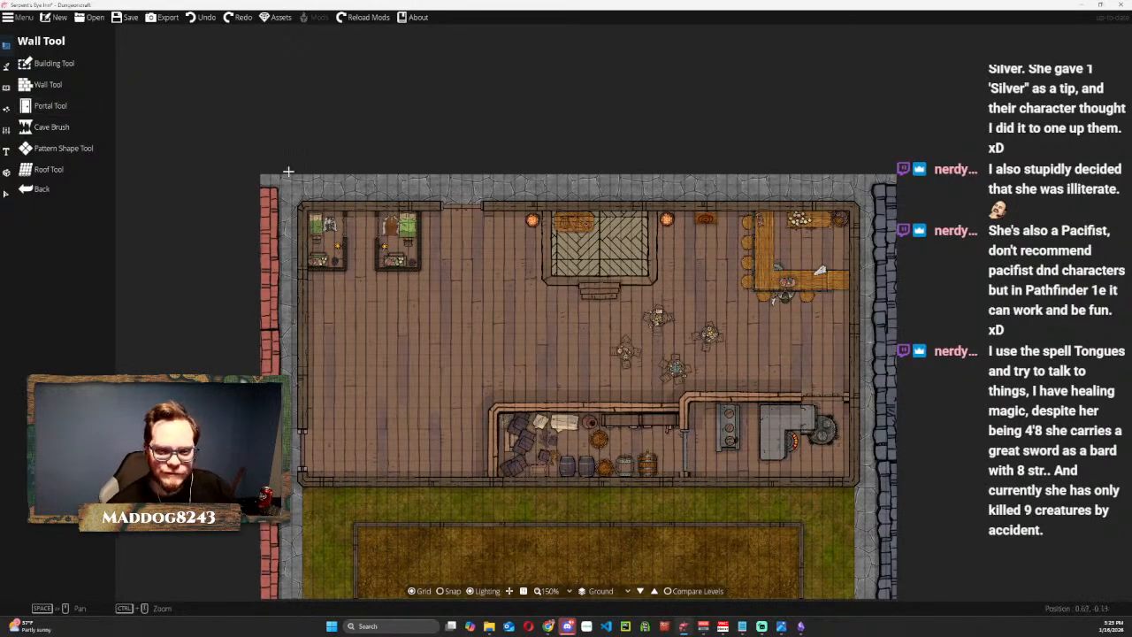
scroll(327, 228, "up", 1)
scroll(327, 228, "up", 2)
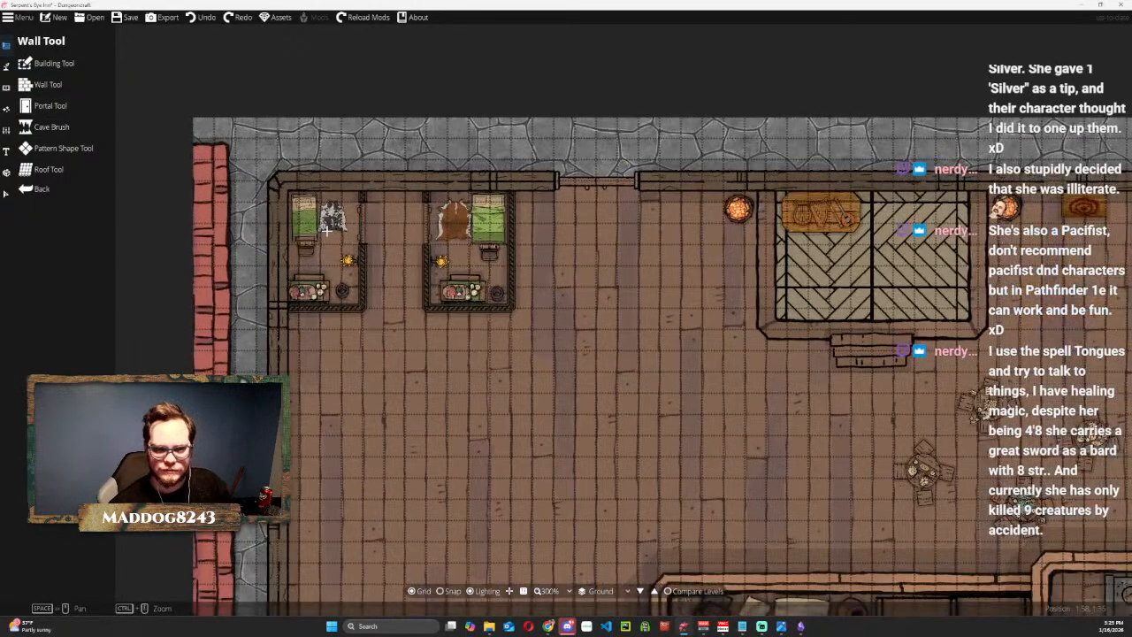
left_click_drag(280, 174, 259, 125)
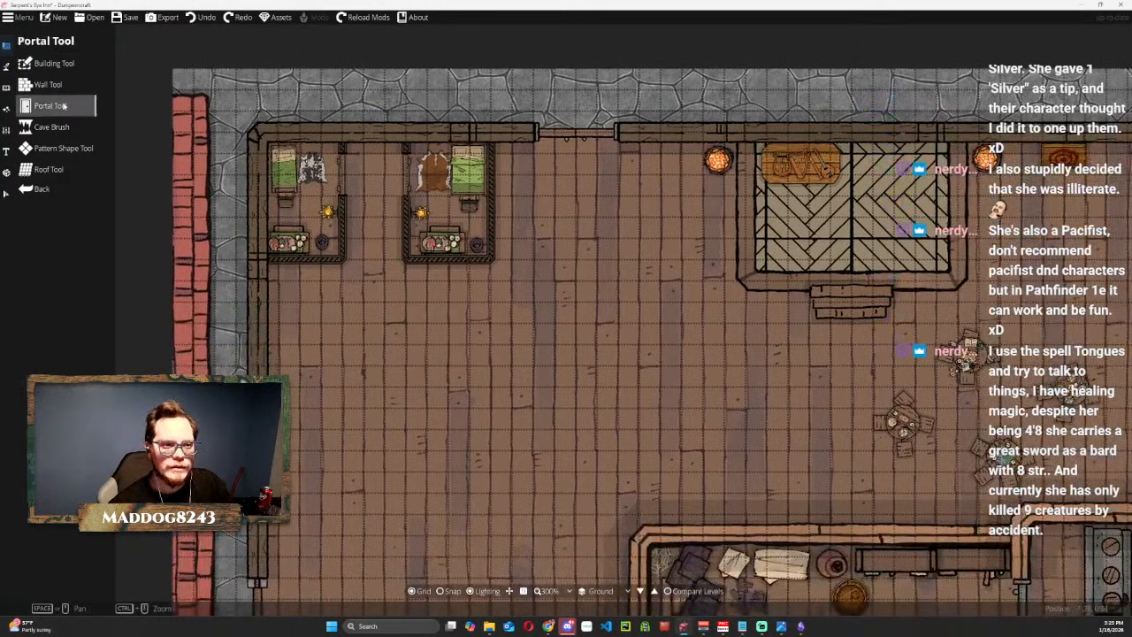
Select all the corner bedroom's furnishings together: bed, cow rug, chair, light, bucket, and the table with its clutter.
left_click(7, 194)
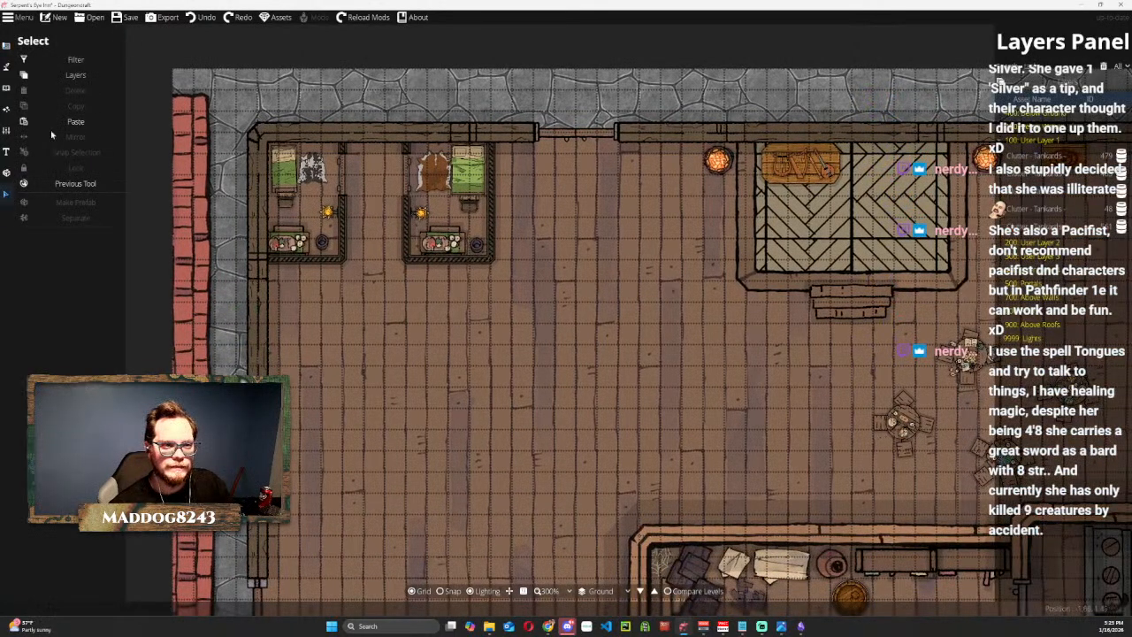
left_click(85, 65)
left_click(85, 65)
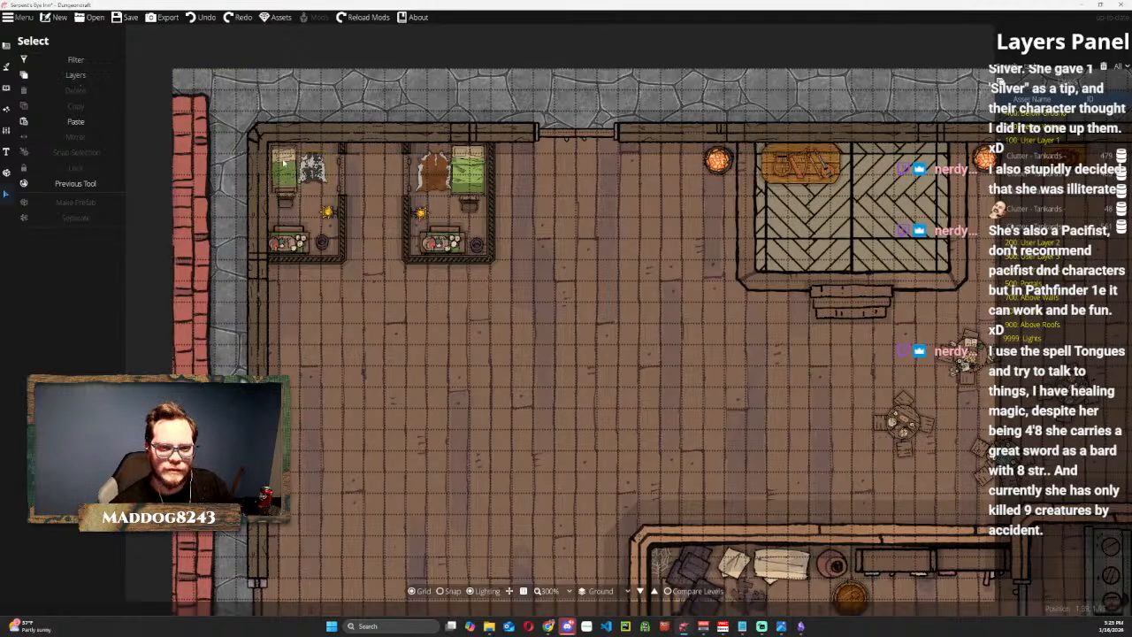
scroll(283, 163, "up", 3)
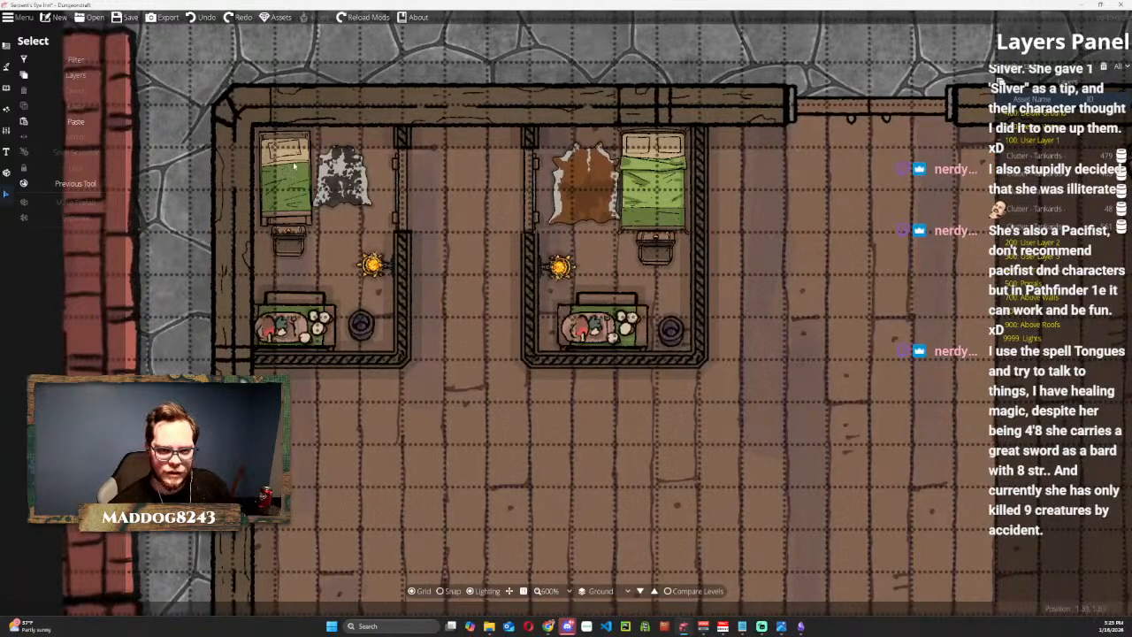
left_click(301, 195)
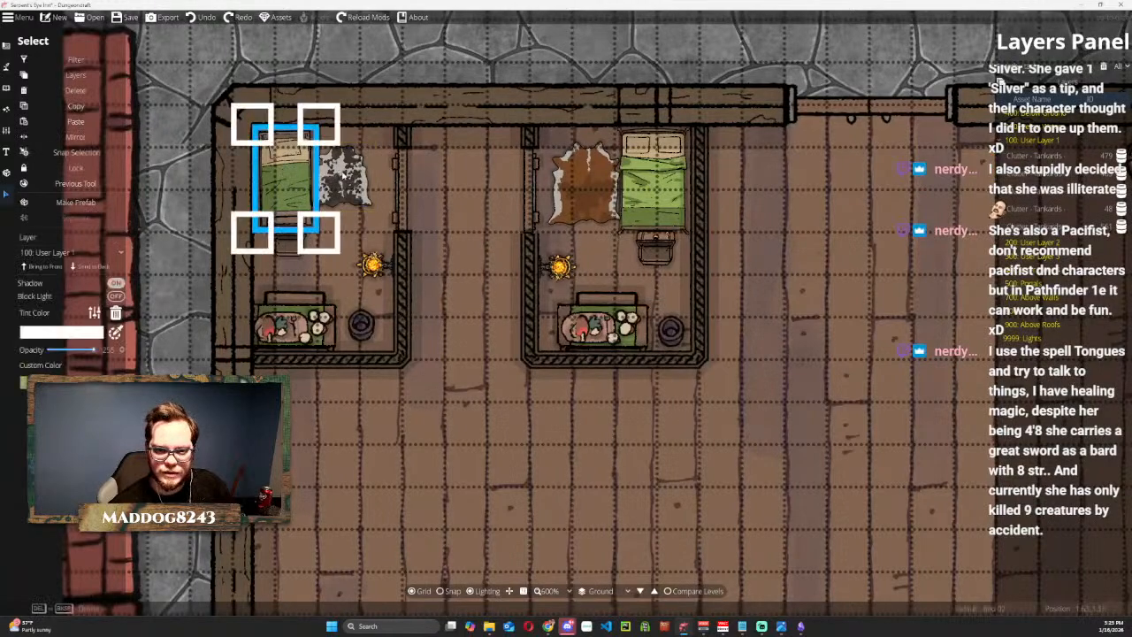
left_click(345, 177, "shift")
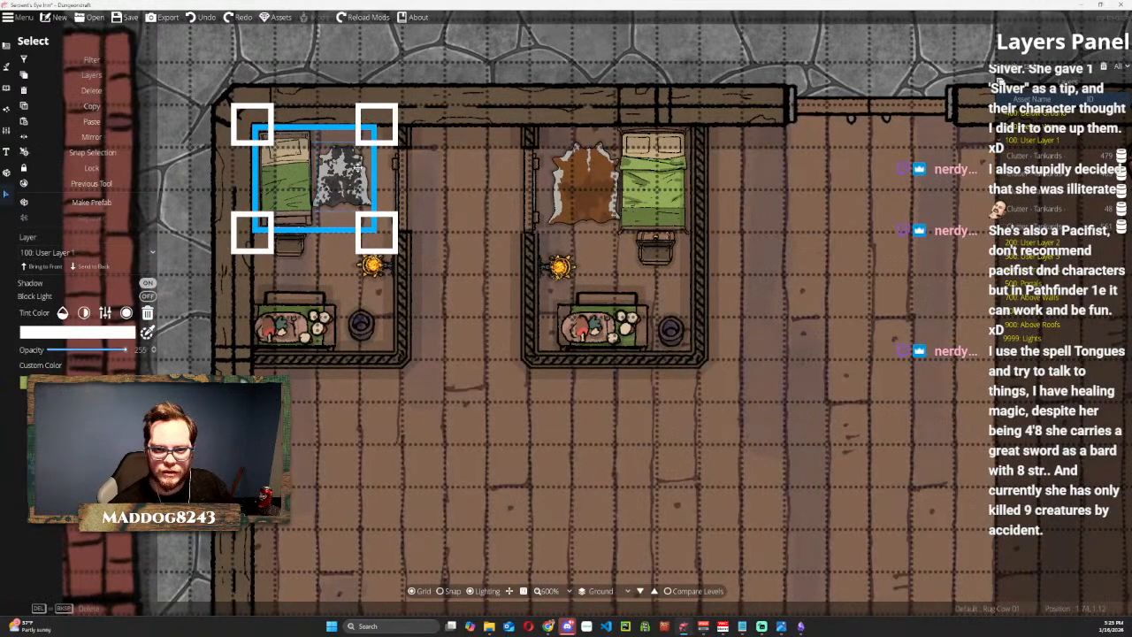
left_click(294, 246, "shift")
left_click(371, 265, "shift")
left_click(314, 314, "shift")
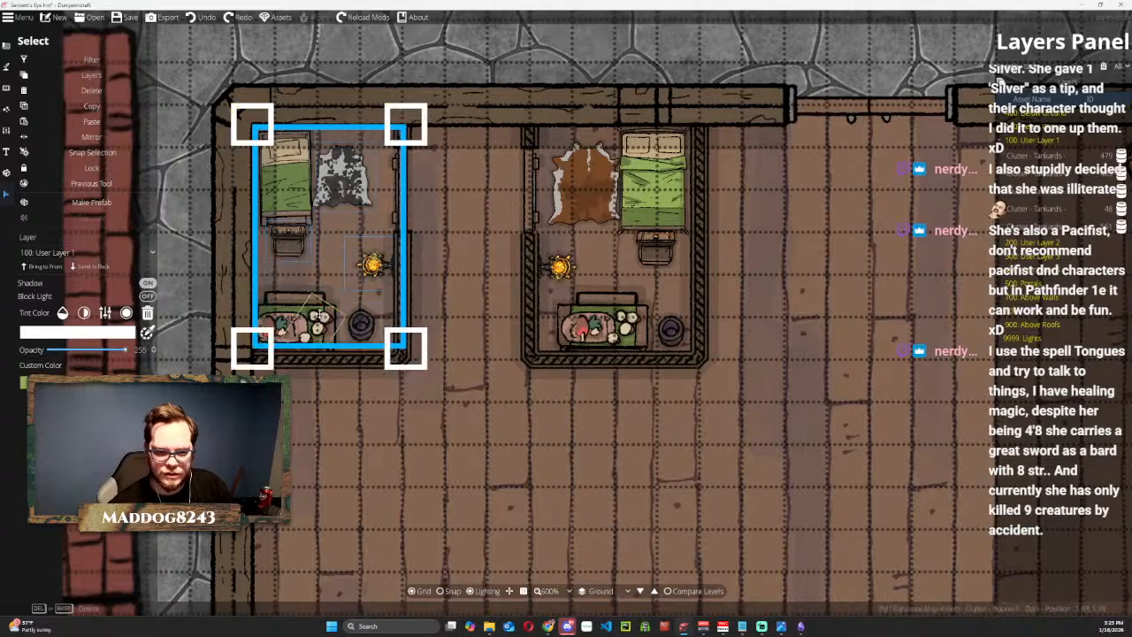
left_click(276, 329, "shift")
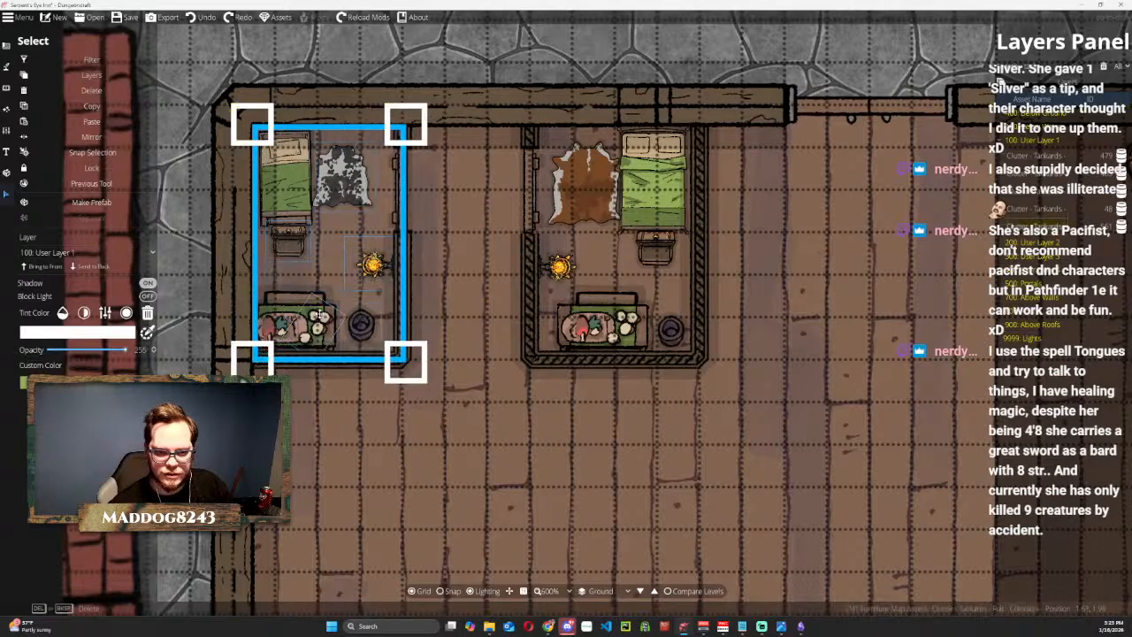
left_click(278, 326, "shift")
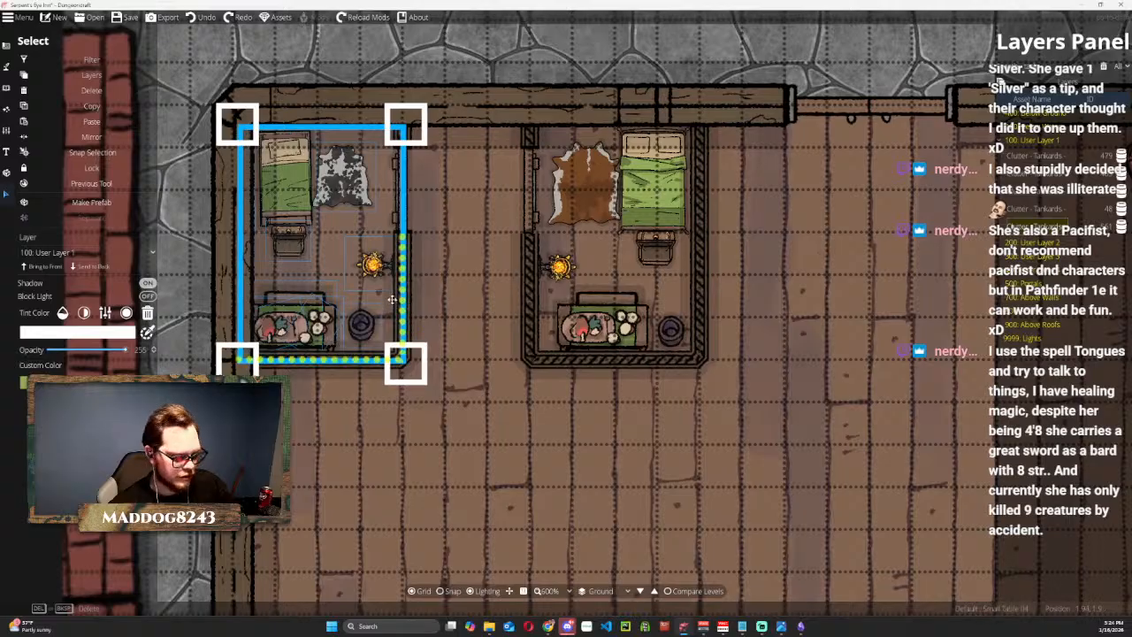
Make the selected corner bedroom furnishings a prefab named "Small Room" in the Tavern set, keeping them in their original position.
left_click(91, 202)
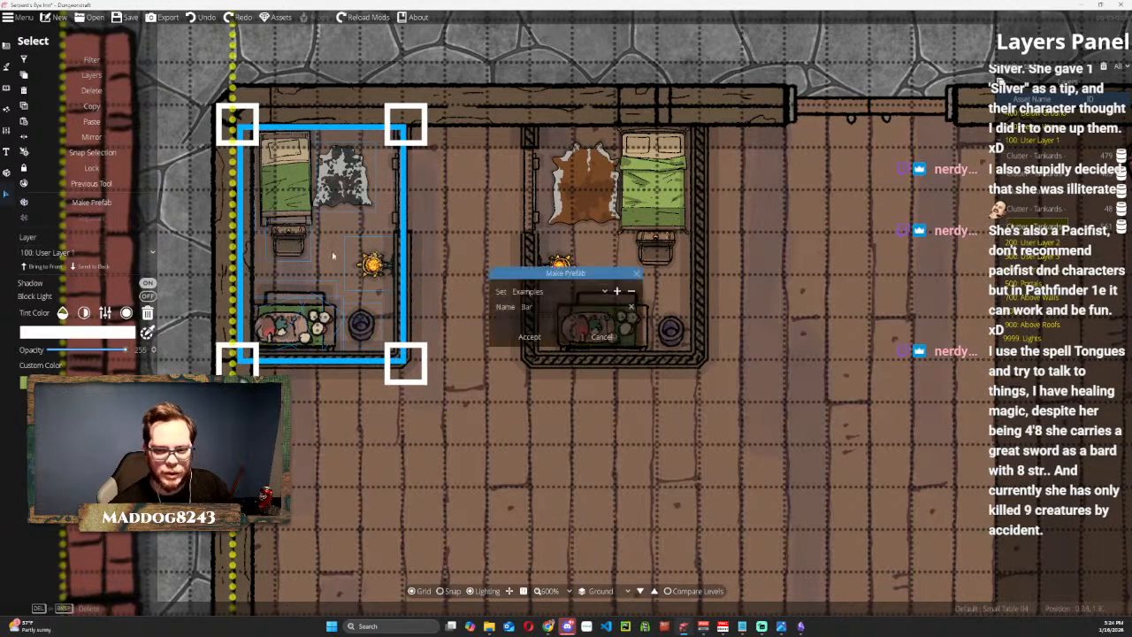
left_click(557, 291)
left_click(534, 334)
left_click(555, 307)
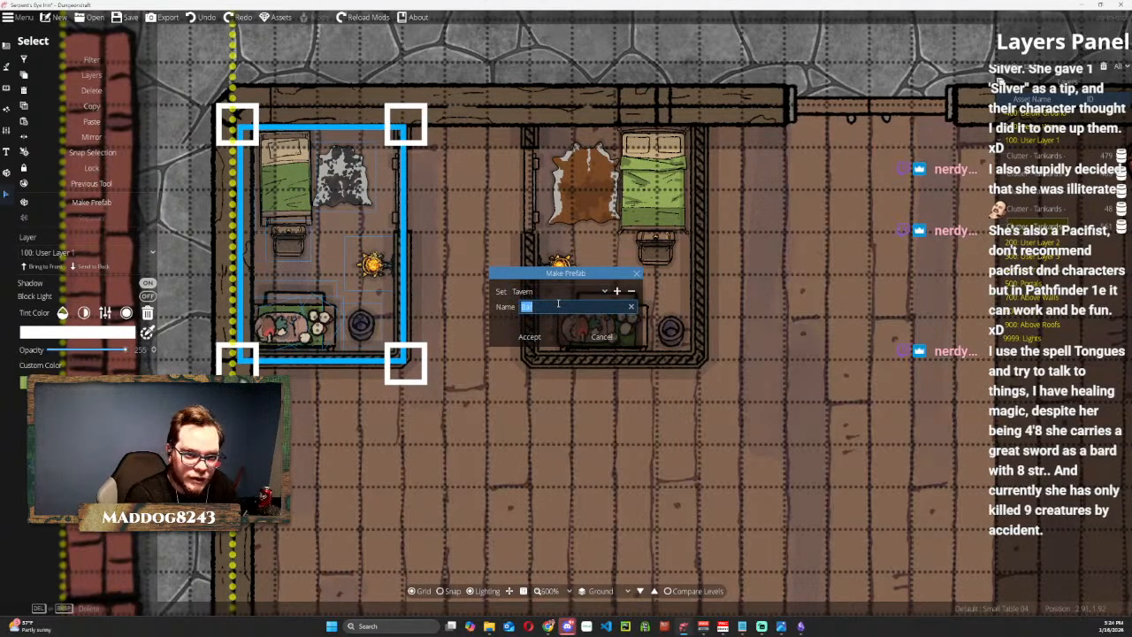
type("Small Ro")
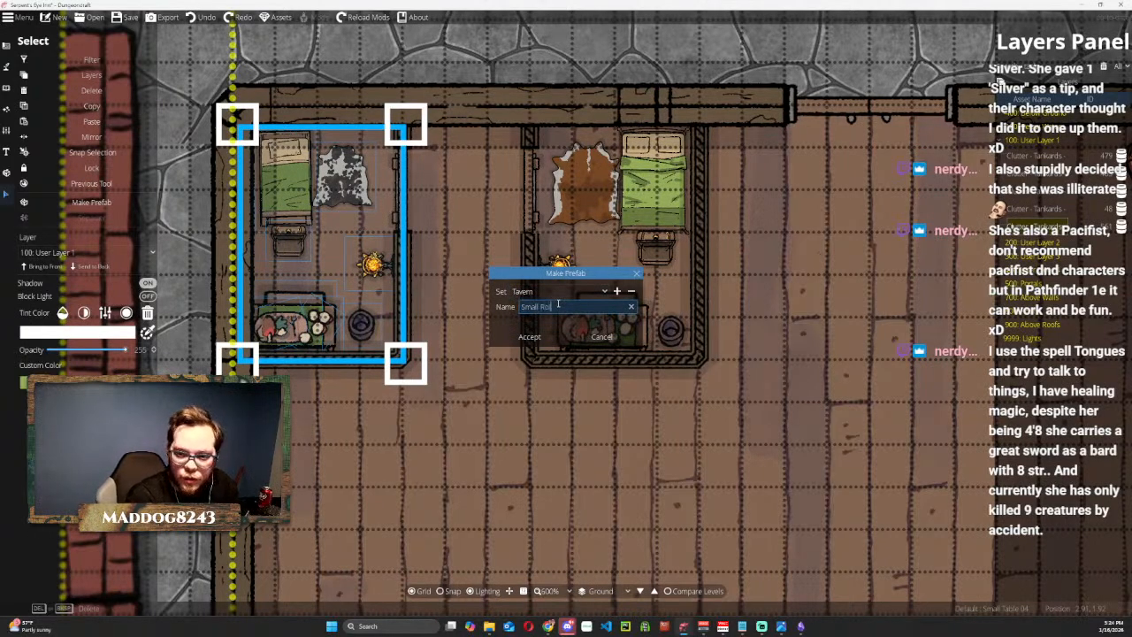
type("om")
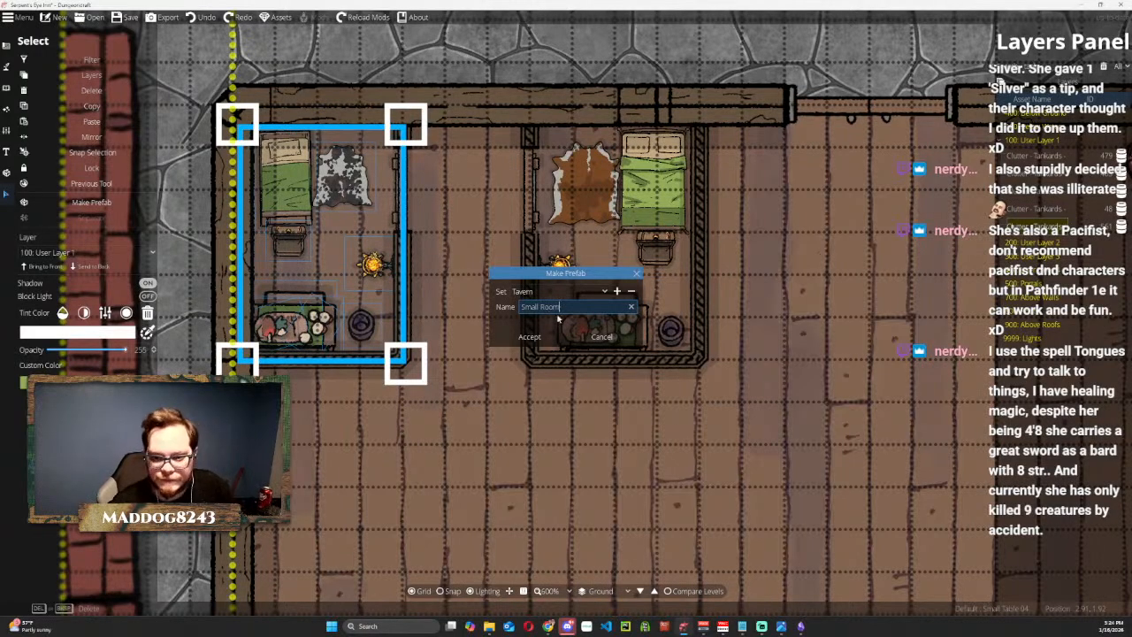
left_click(528, 337)
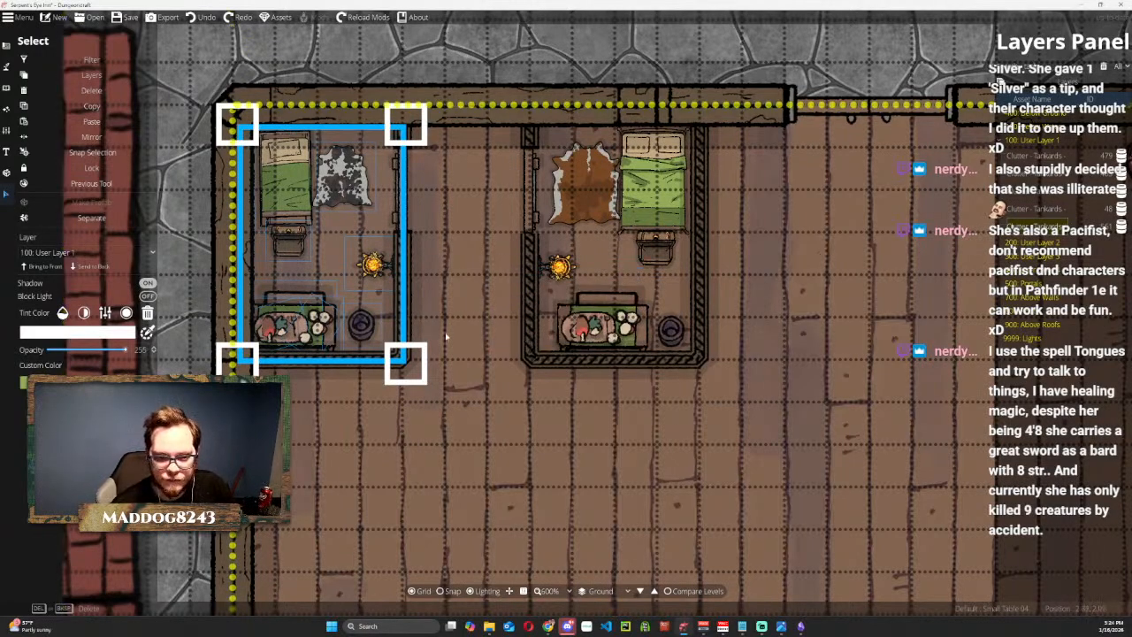
left_click_drag(337, 323, 295, 302)
key("ctrl+z")
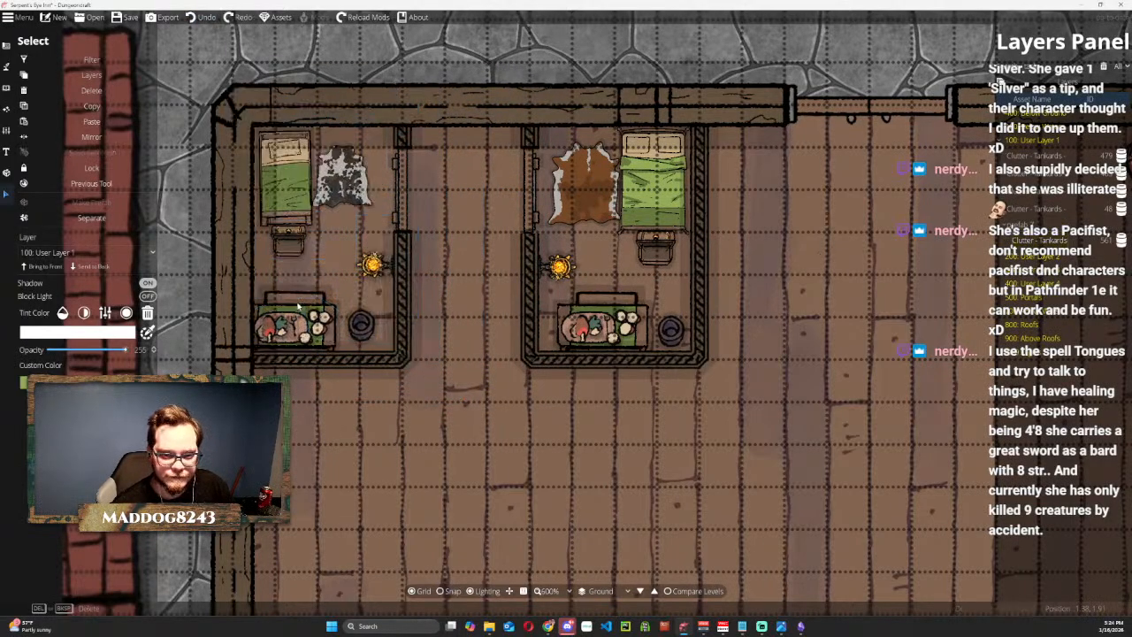
scroll(462, 321, "down", 3)
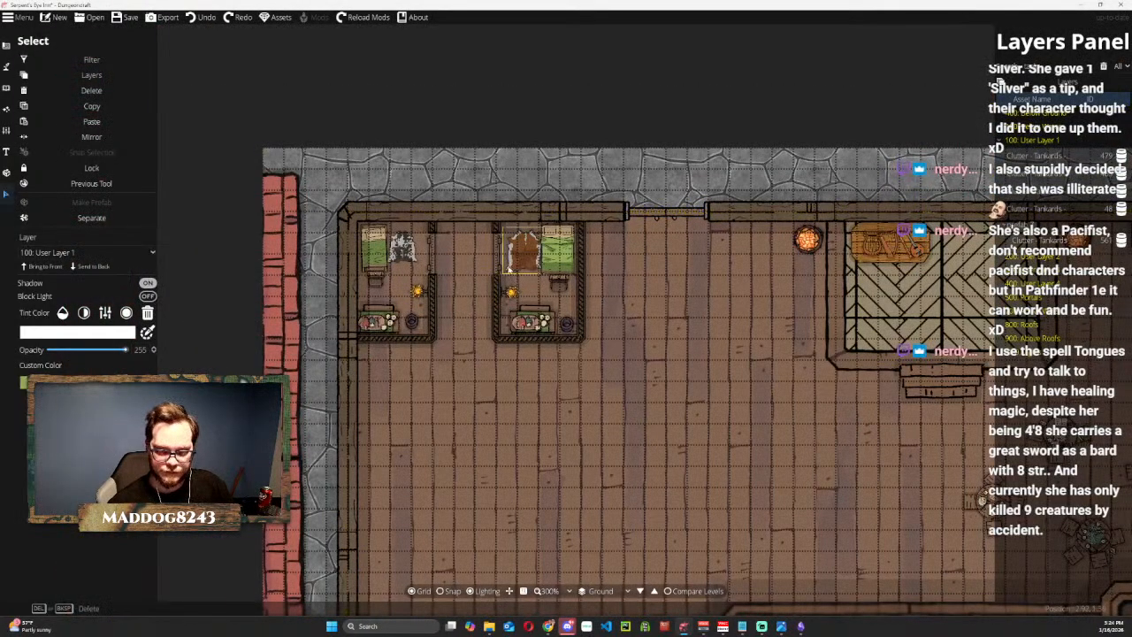
scroll(520, 276, "up", 3)
left_click(519, 244)
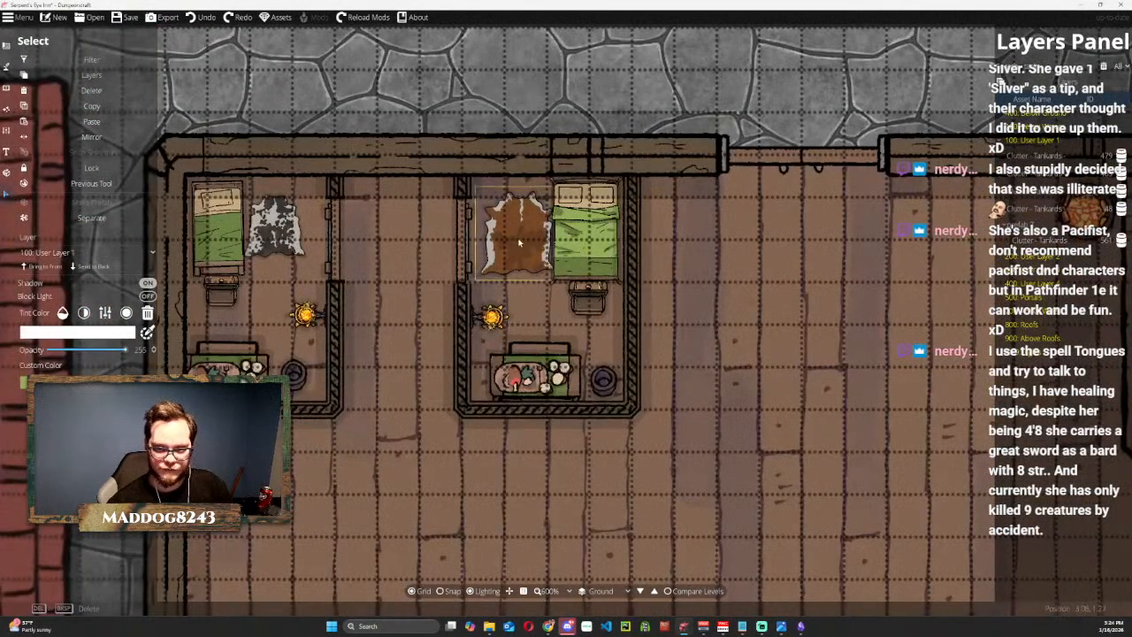
key("Escape")
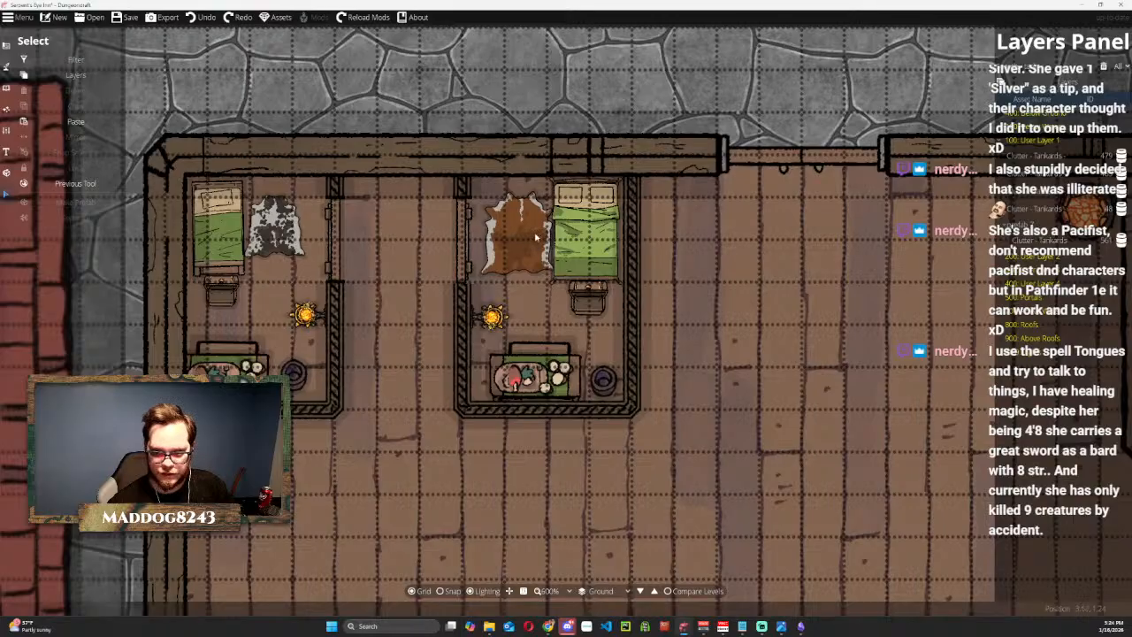
left_click(535, 237)
left_click(576, 243, "shift")
left_click(594, 306, "shift")
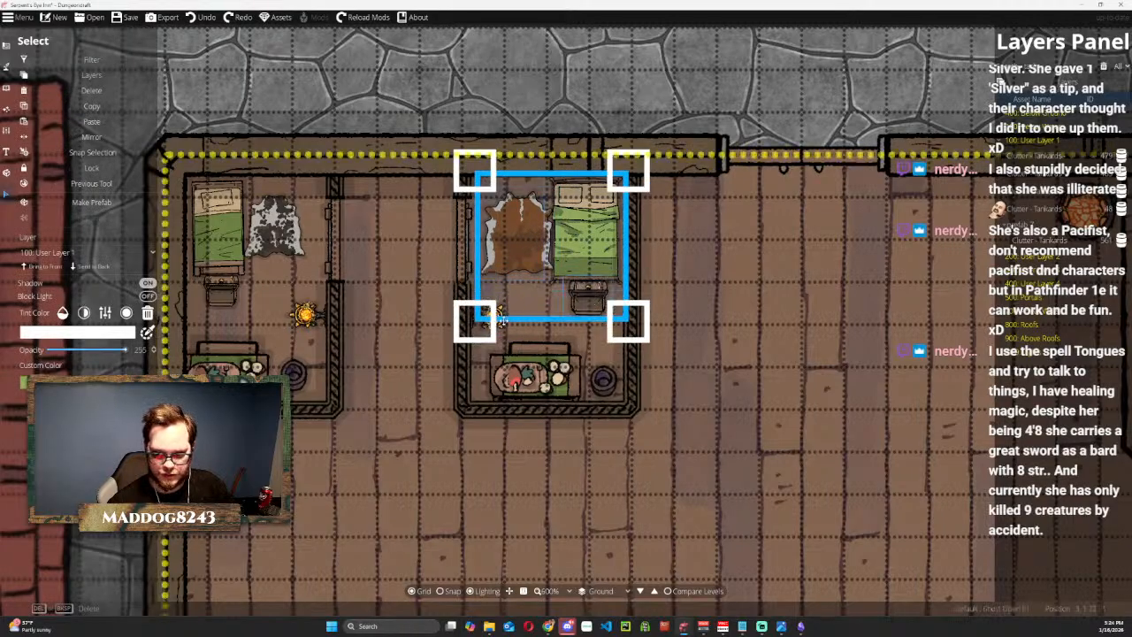
left_click(496, 316, "shift")
left_click(535, 376, "shift")
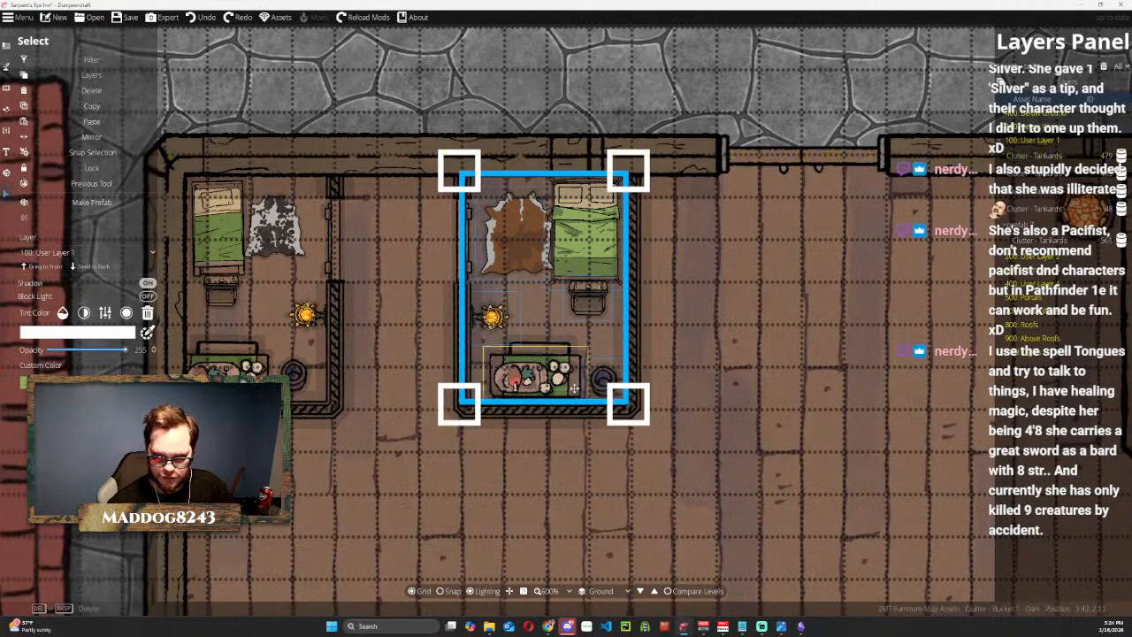
left_click(575, 387, "shift")
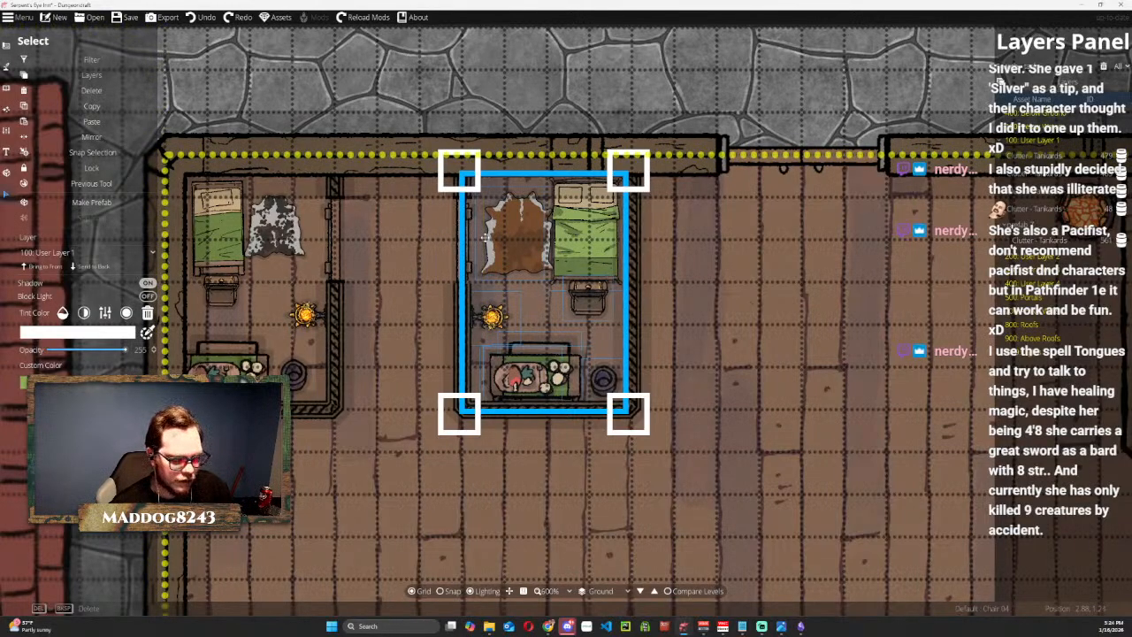
left_click_drag(487, 237, 512, 229)
key("ctrl+z")
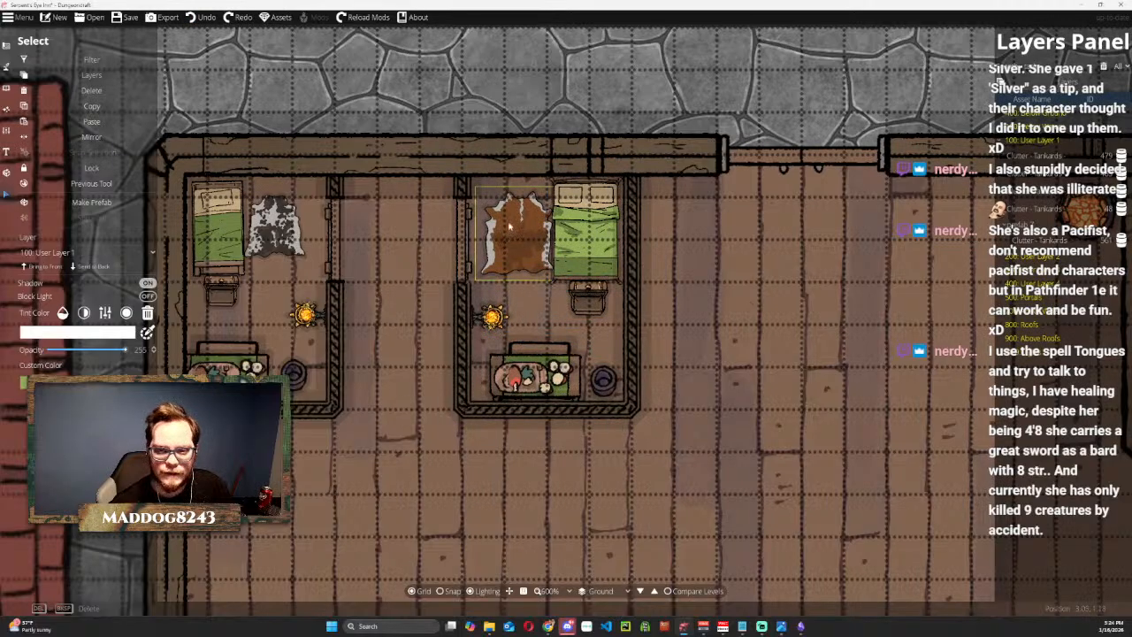
Select all the second bedroom's furnishings together: laid table with its clutter and chair, bucket, light, second chair, bed and brown cow rug.
left_click(513, 232)
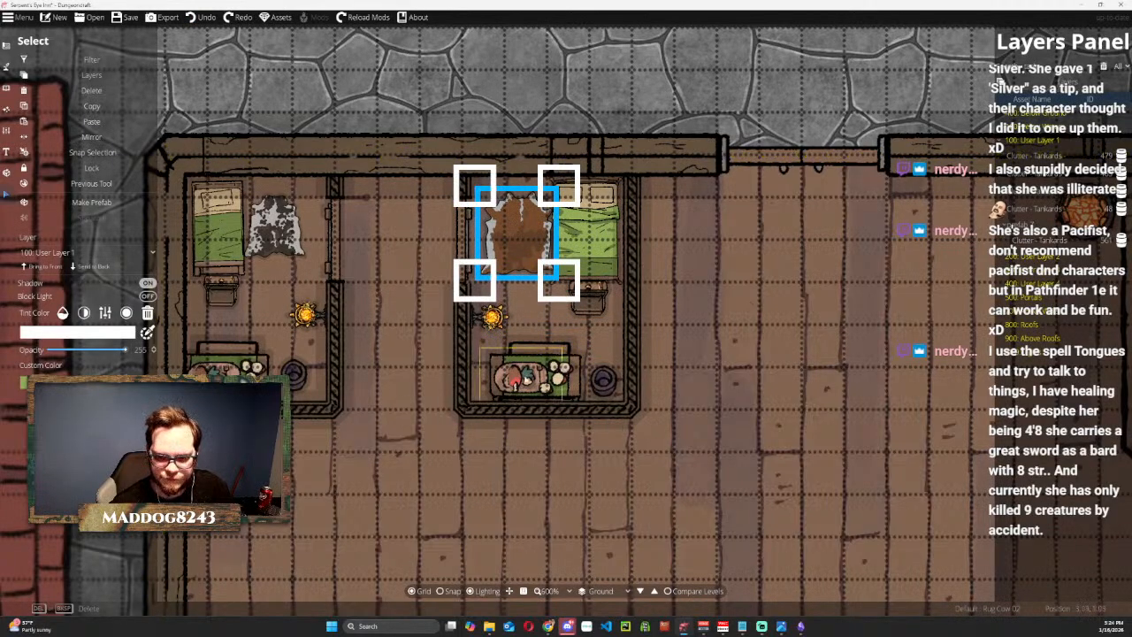
left_click(524, 376)
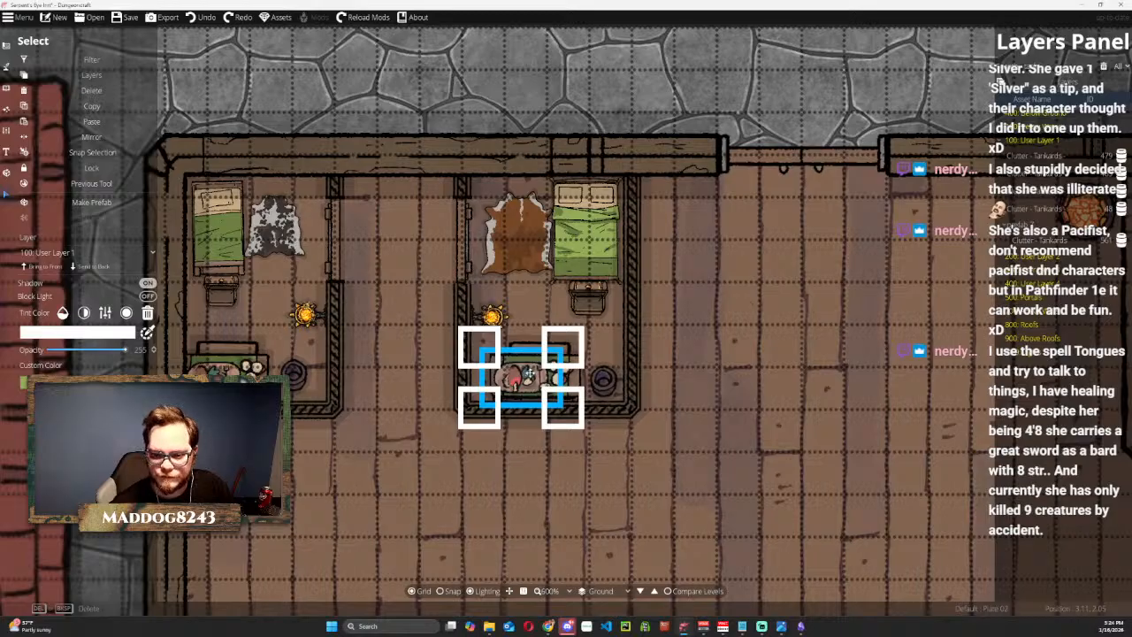
left_click(561, 378)
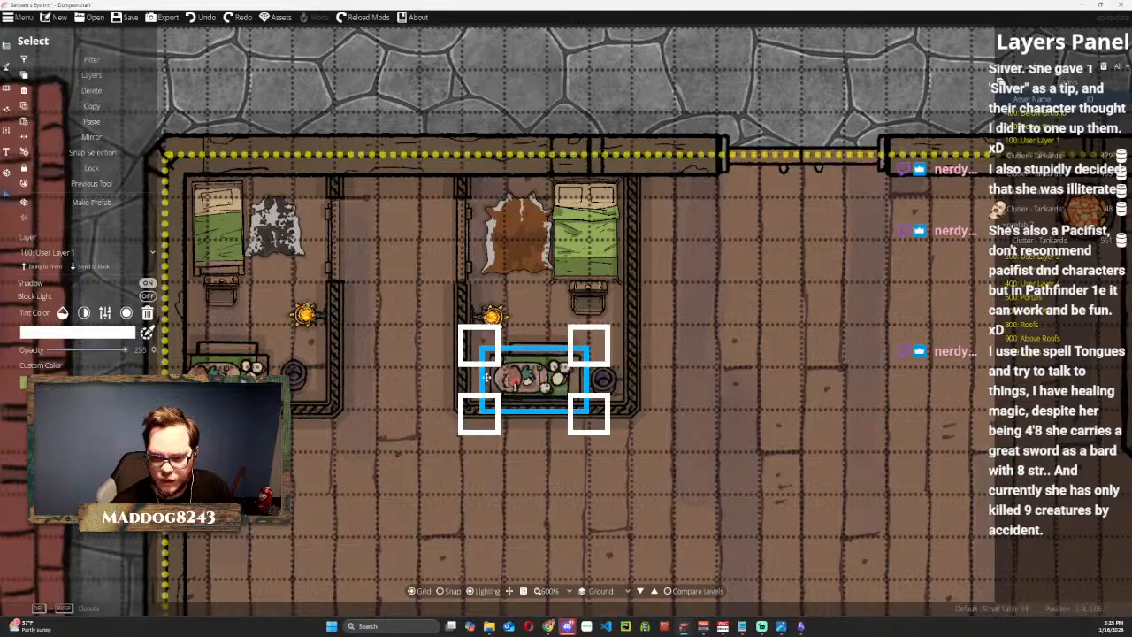
left_click(526, 349)
left_click(602, 375, "shift")
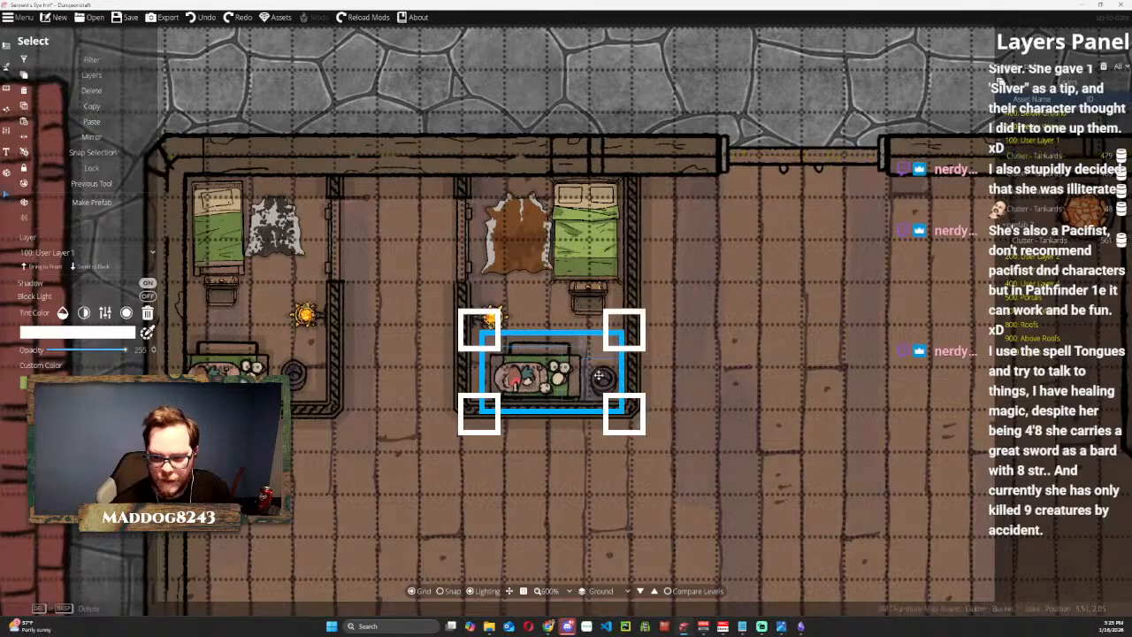
left_click(492, 318, "shift")
left_click(588, 300, "shift")
left_click(584, 262, "shift")
left_click(514, 233, "shift")
Make the second bedroom's selected furnishings a prefab named "Big Room" in the Tavern set.
left_click(92, 202)
left_click(568, 310)
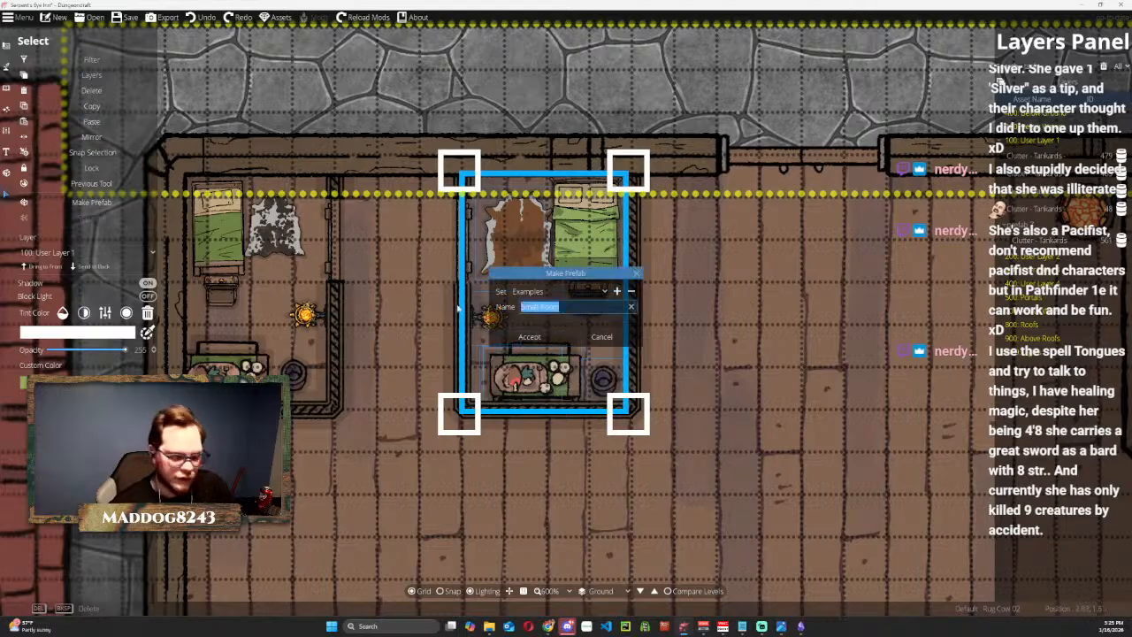
type("Big")
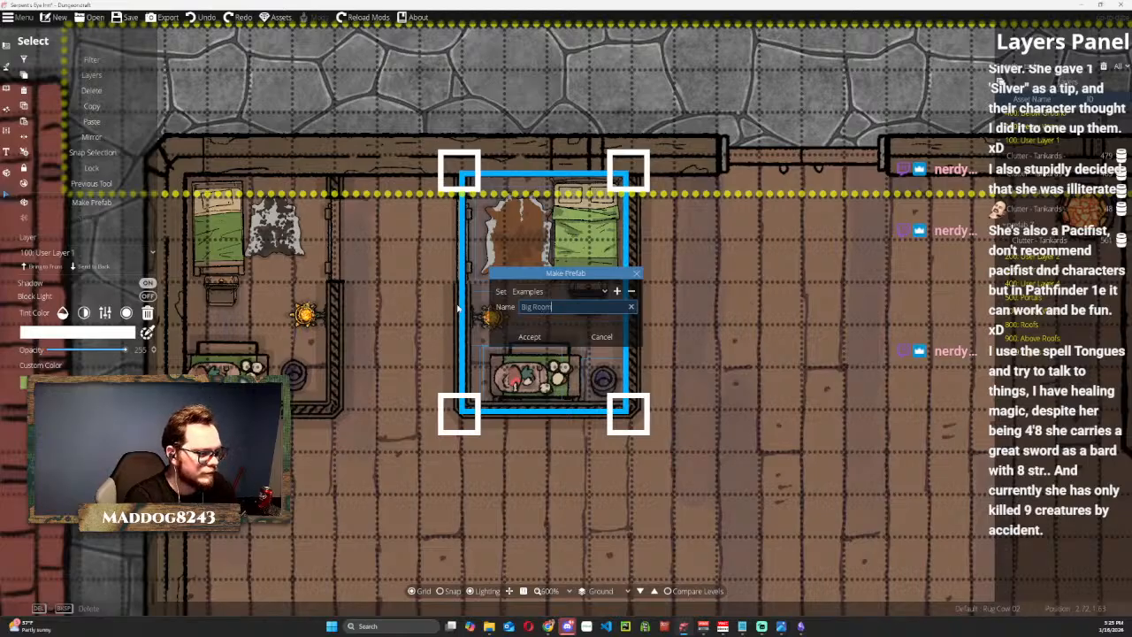
left_click(562, 291)
left_click(545, 335)
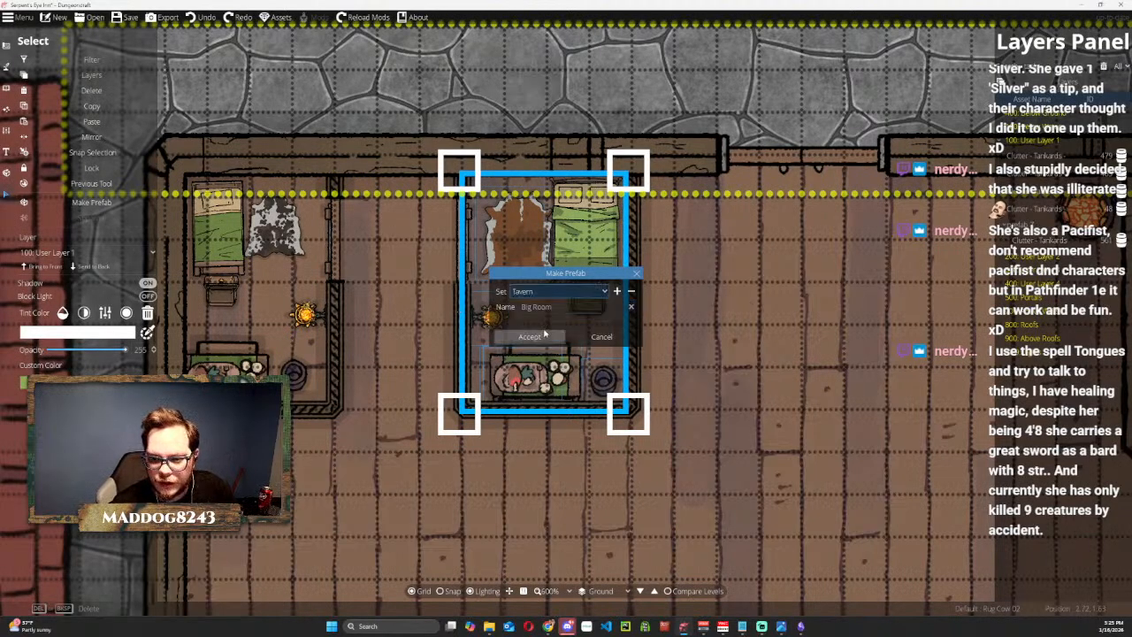
left_click(531, 337)
Draw a hatched wood wall below the corner bedroom, from its inner lower corner down and back to the outer wall, enclosing a matching room.
scroll(463, 428, "down", 5)
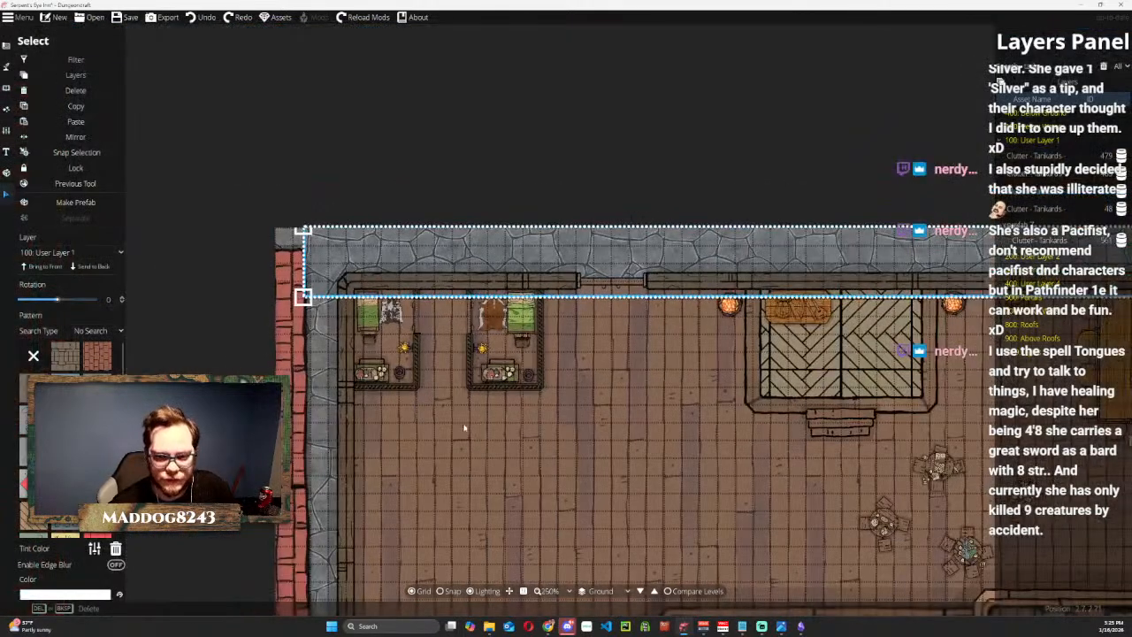
left_click_drag(464, 428, 471, 215)
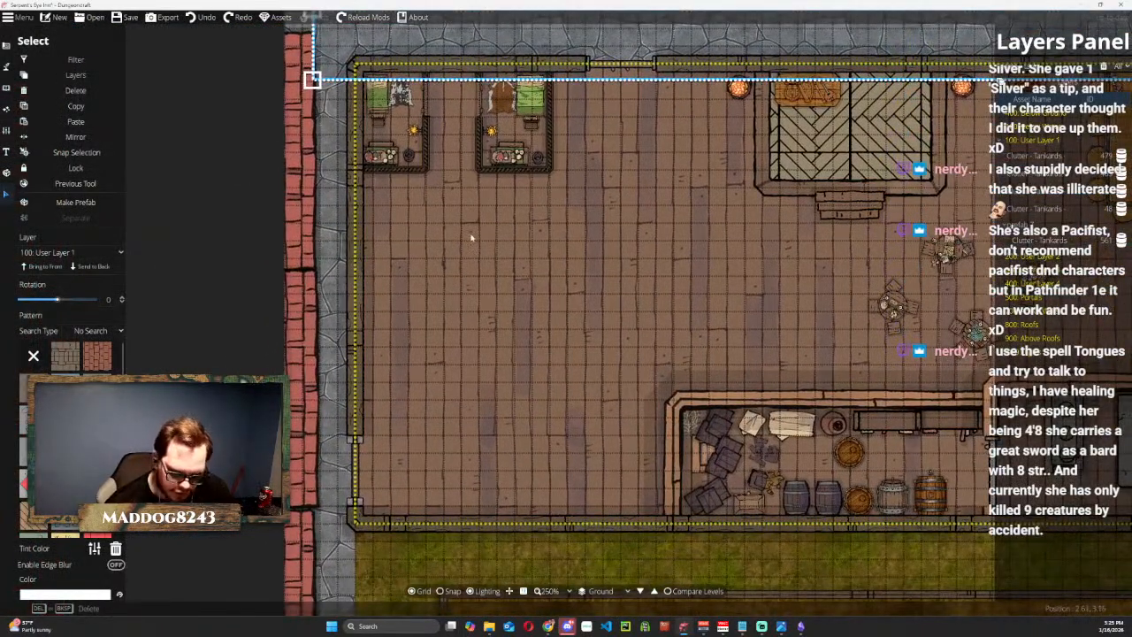
scroll(483, 247, "up", 1)
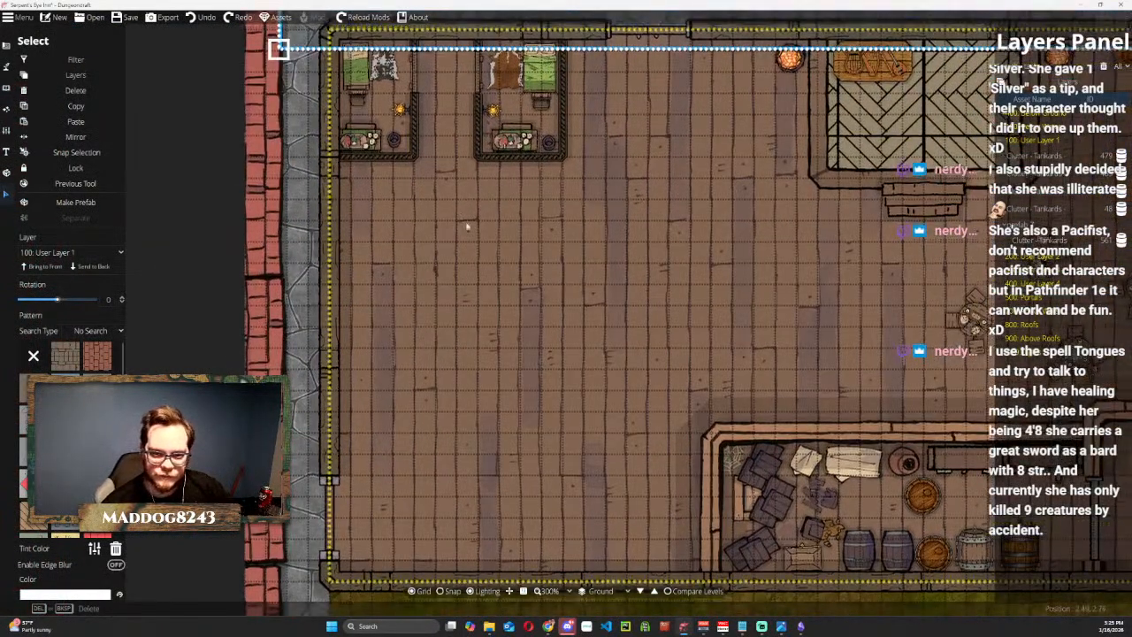
left_click_drag(379, 167, 409, 235)
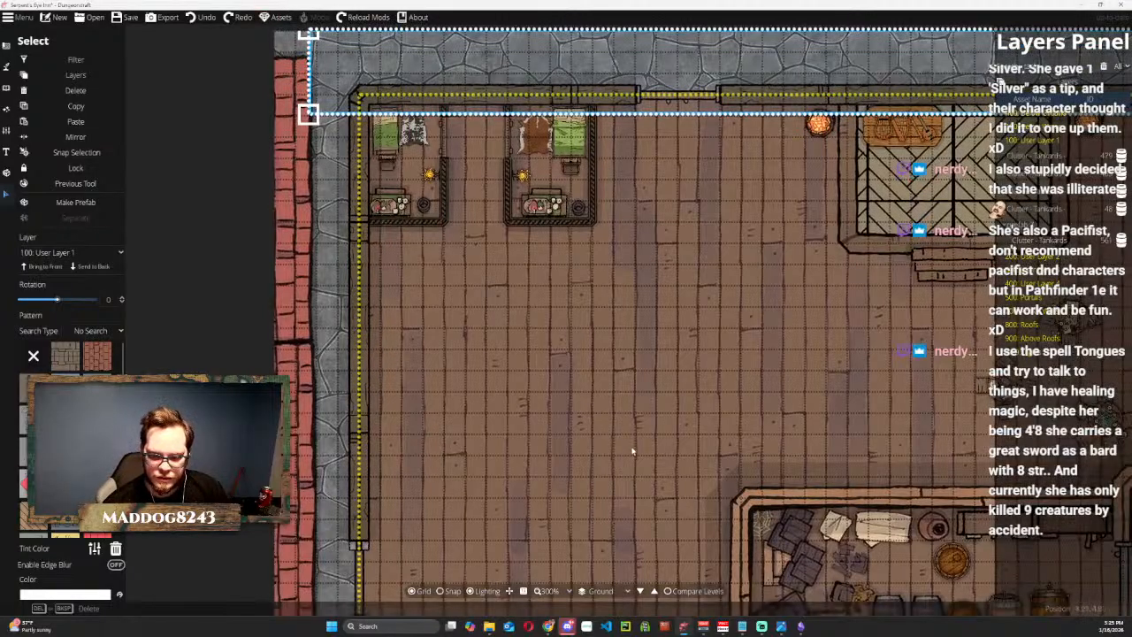
left_click_drag(608, 364, 538, 315)
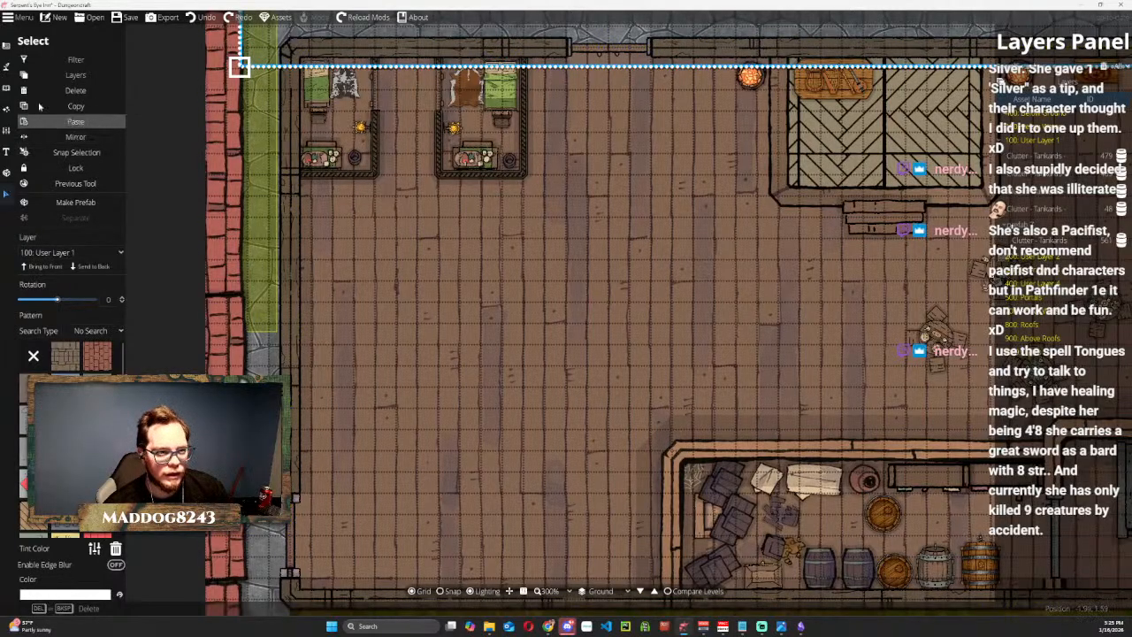
left_click(11, 47)
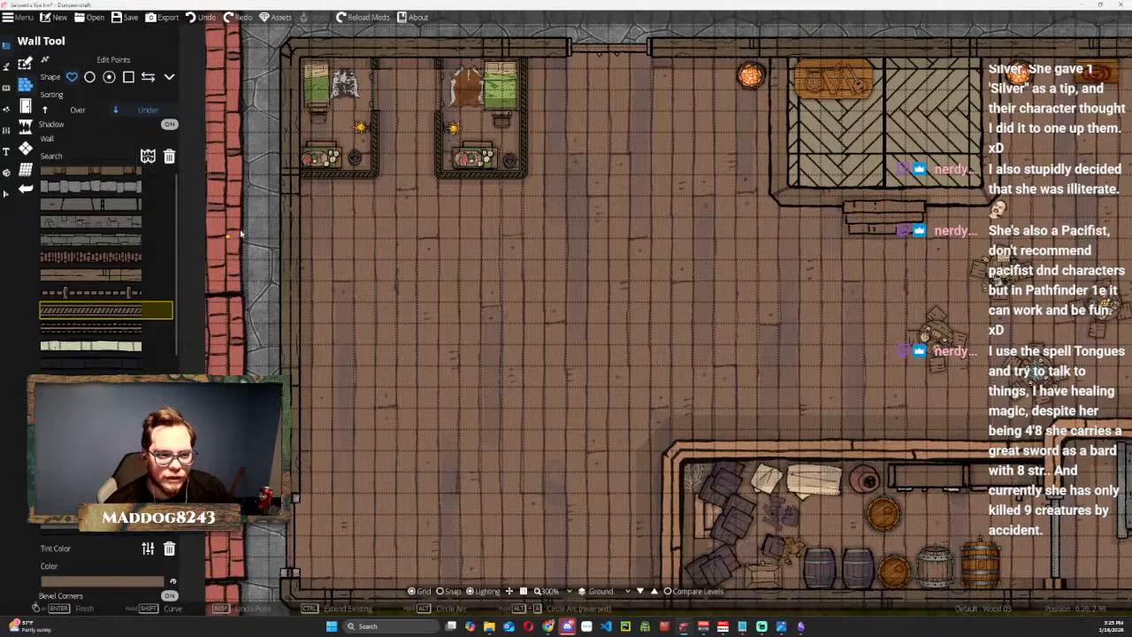
scroll(345, 196, "up", 3)
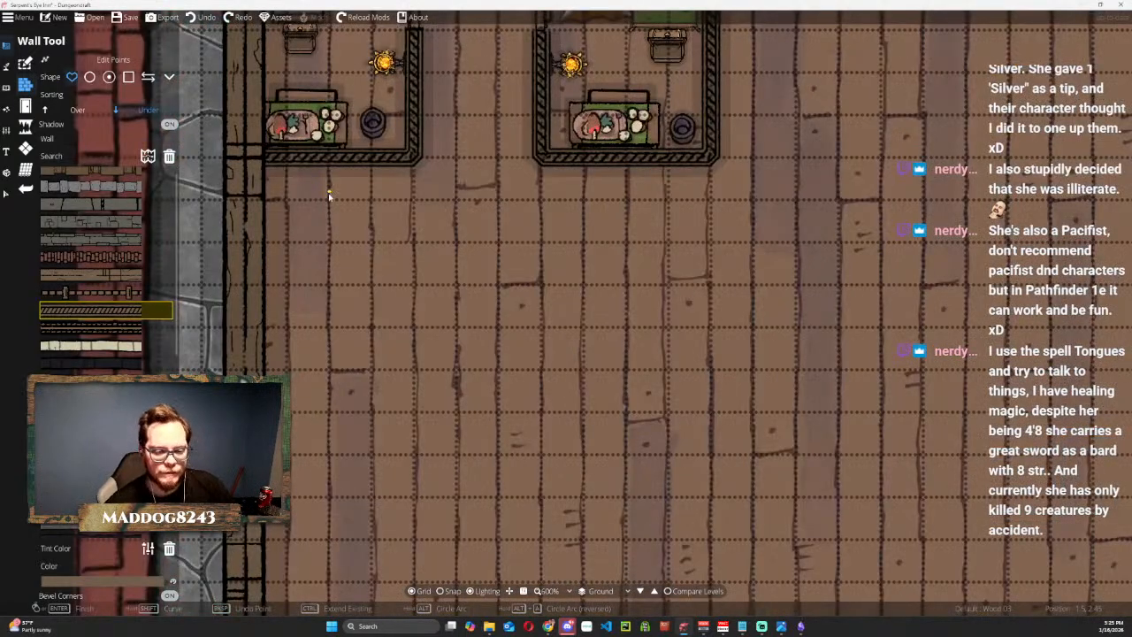
left_click_drag(328, 193, 349, 266)
scroll(447, 300, "down", 2)
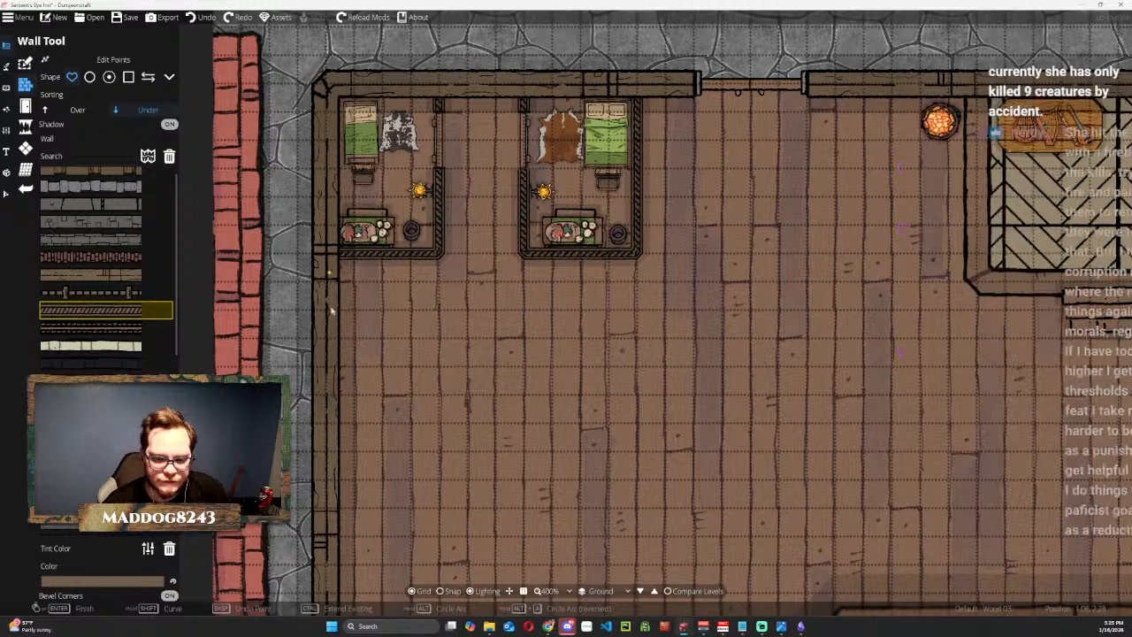
left_click(439, 254)
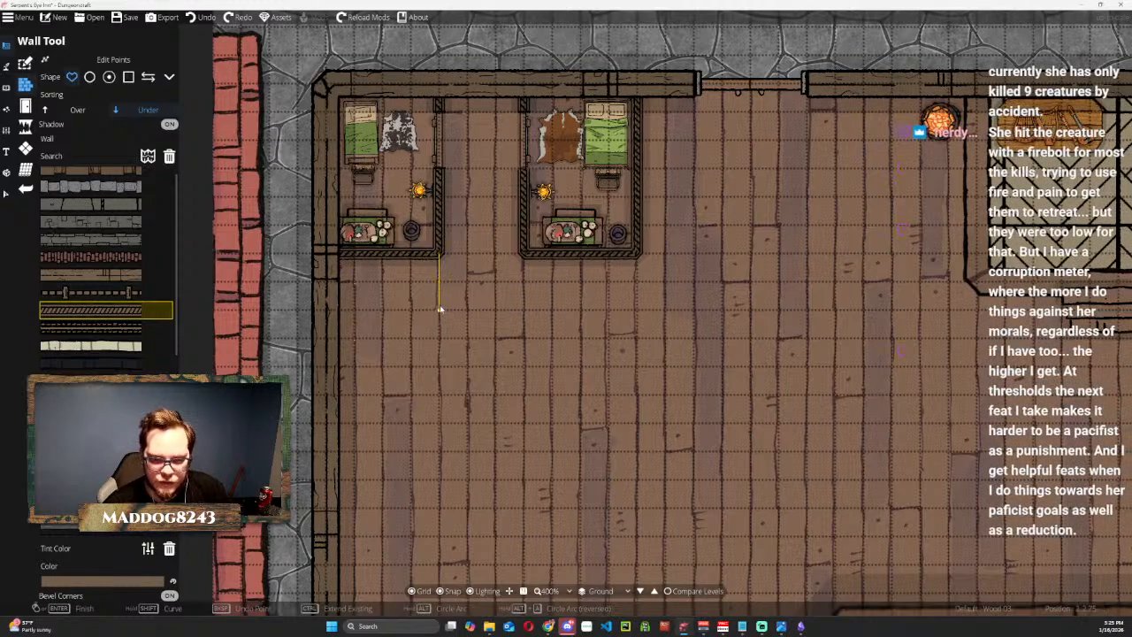
left_click(441, 426)
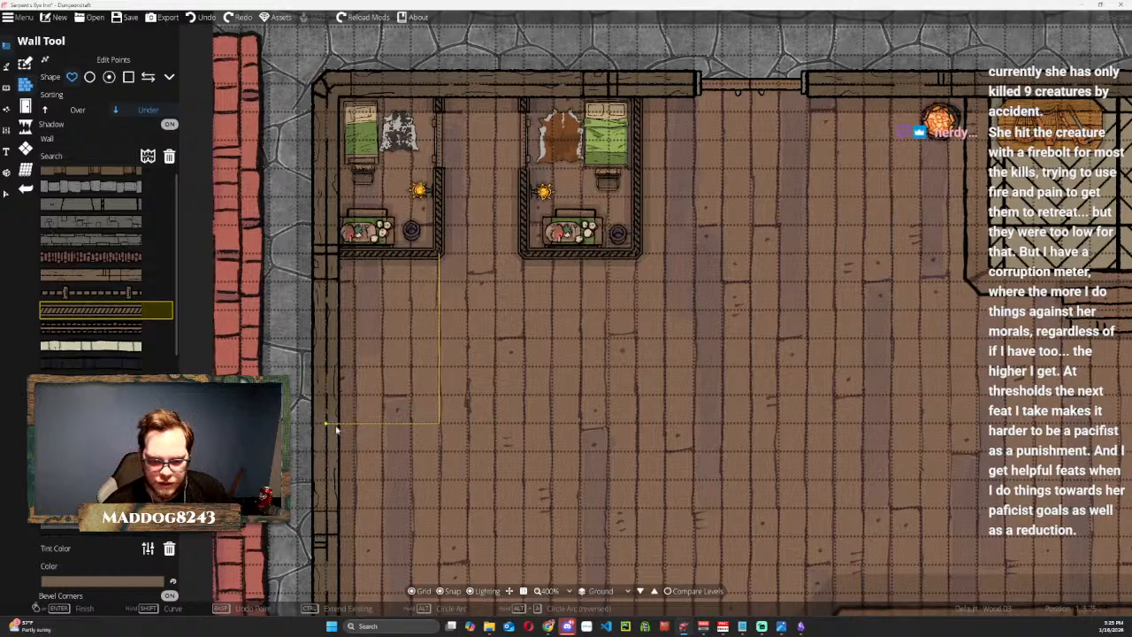
double_click(336, 429)
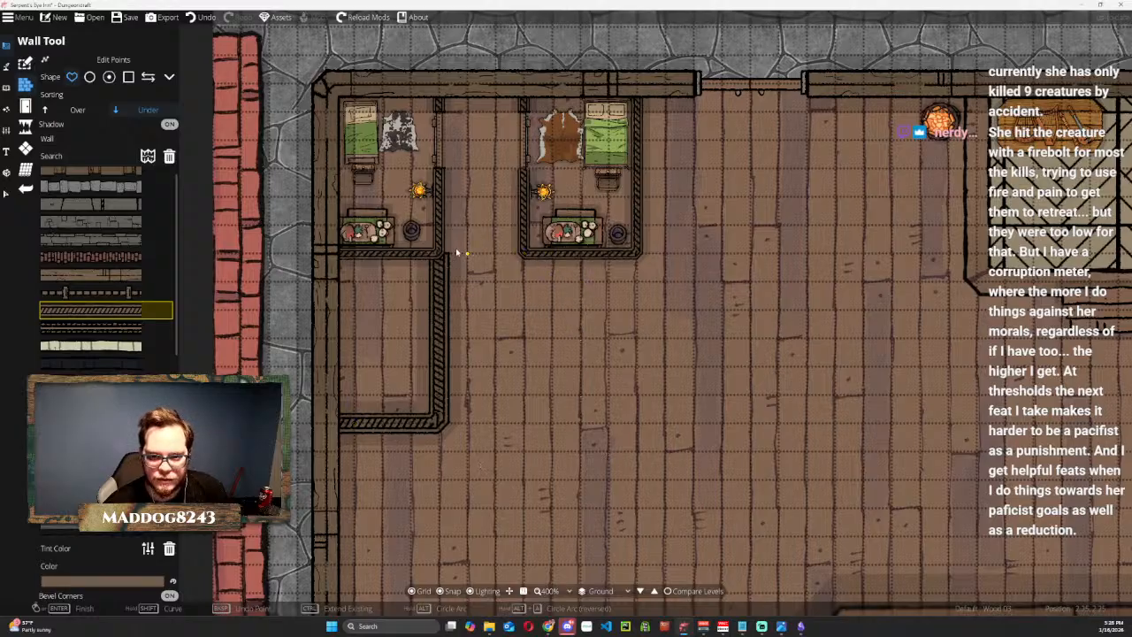
Draw the same wood wall around three sides below the second bedroom, enclosing a room of the same width.
left_click(524, 256)
left_click(637, 423)
double_click(638, 255)
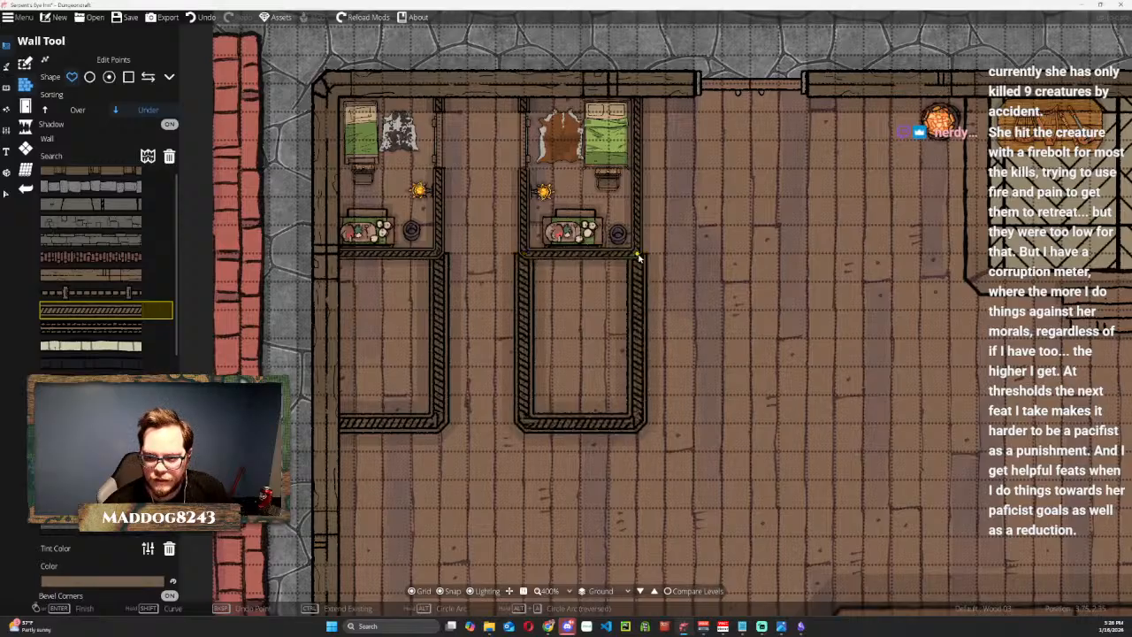
Set the Y scale of the new wall below the corner bedroom to 0.65.
left_click(8, 194)
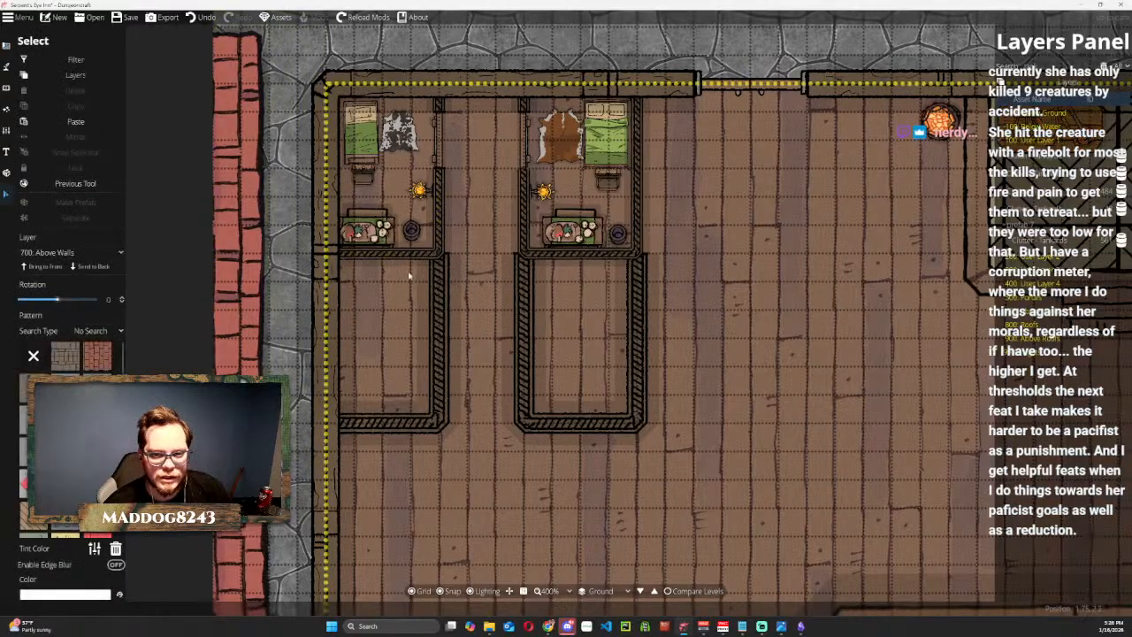
left_click(438, 288)
left_click(107, 282)
type("0.65")
key("Return")
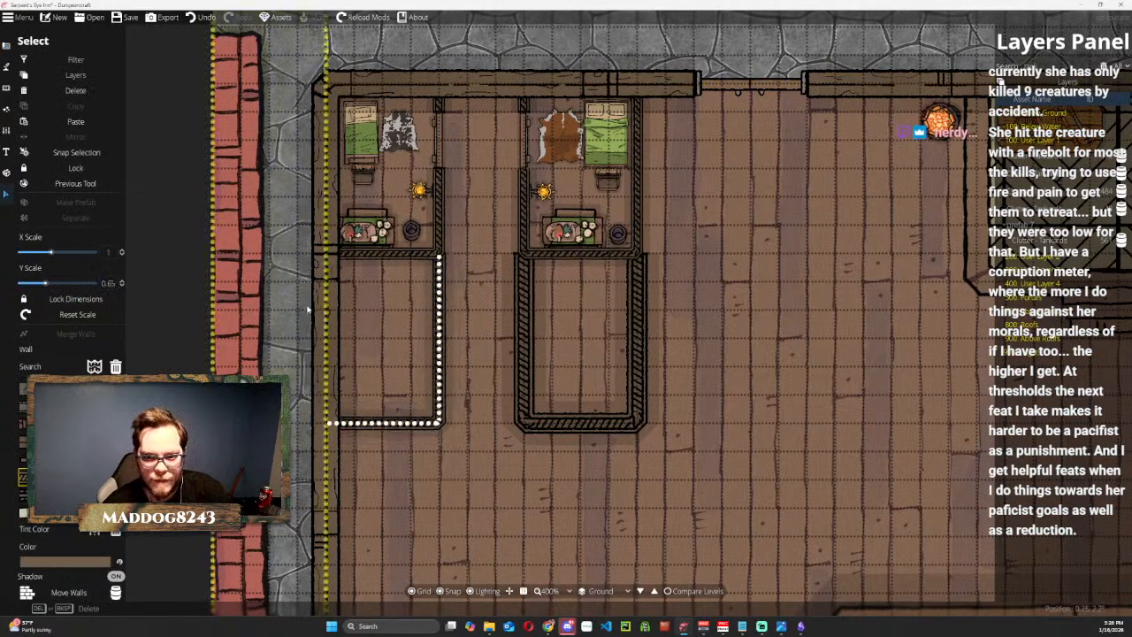
Set the Y scale of the new wall below the second bedroom to 0.65.
left_click(528, 279)
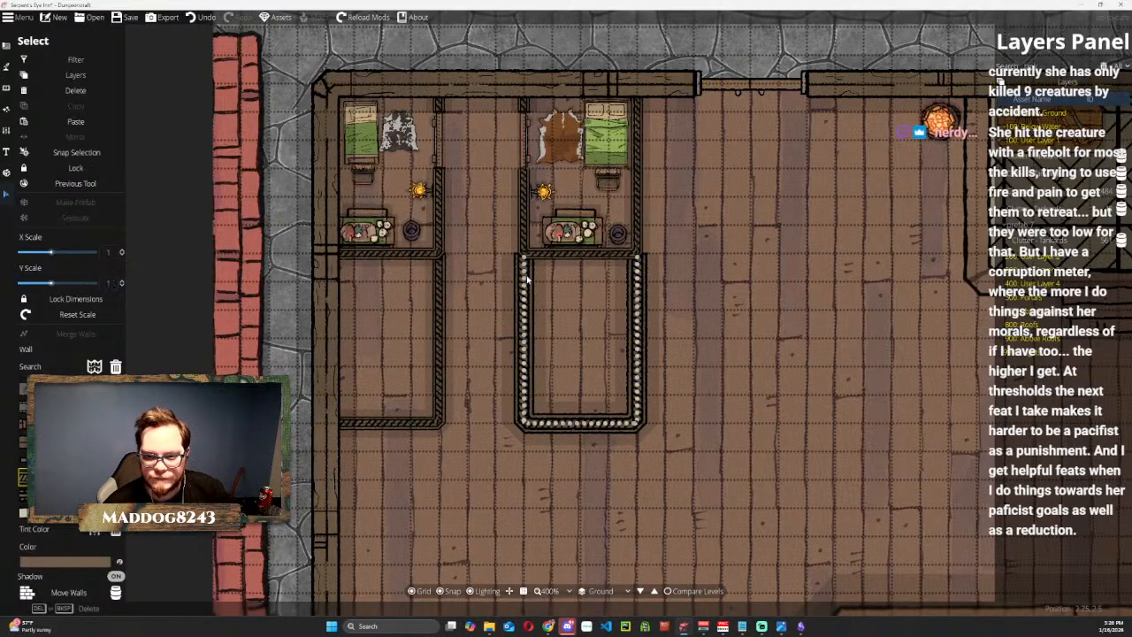
left_click(112, 282)
type("0.65")
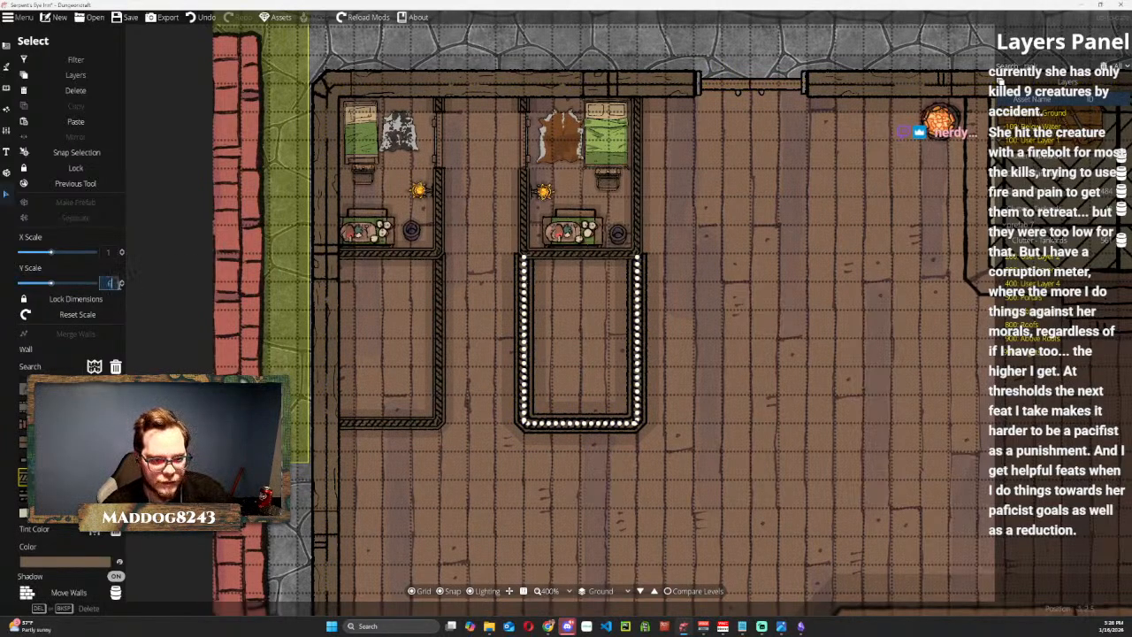
key("Return")
Reduce the Y scale of the wall below the corner bedroom to 0.6.
left_click(438, 282)
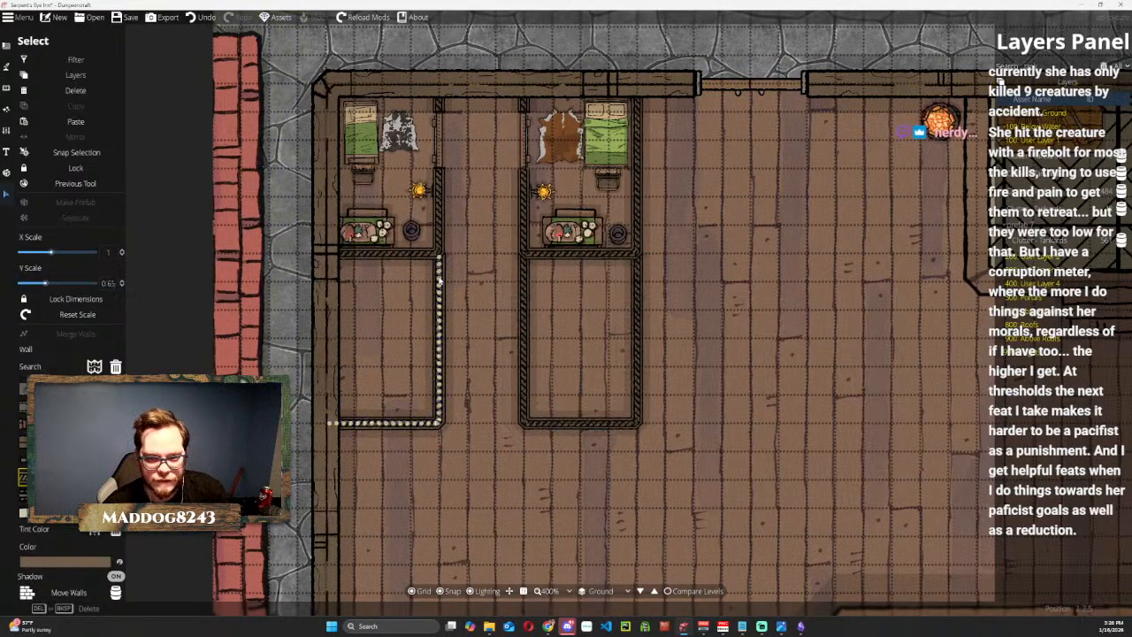
left_click(113, 282)
type("0.6")
key("Return")
left_click(531, 61)
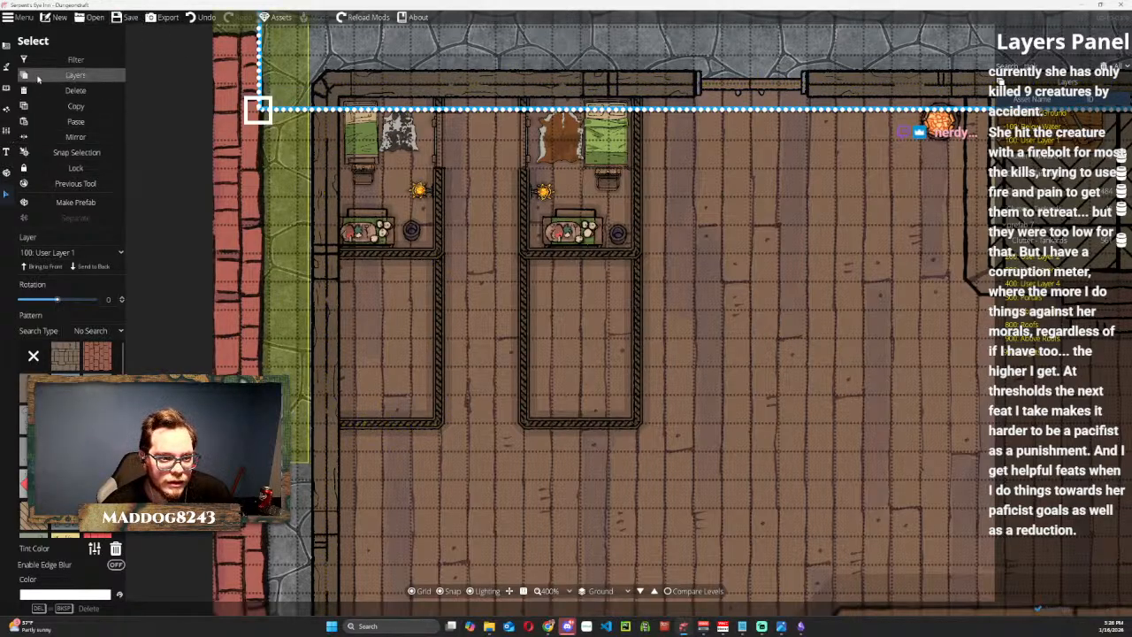
left_click(7, 46)
left_click(45, 84)
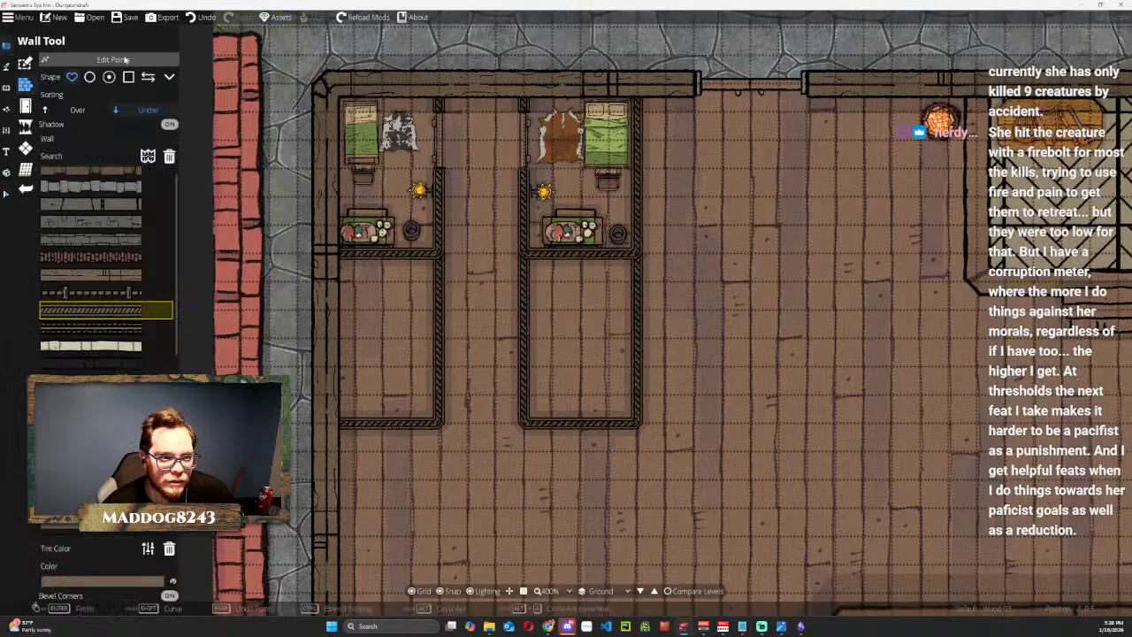
left_click(125, 59)
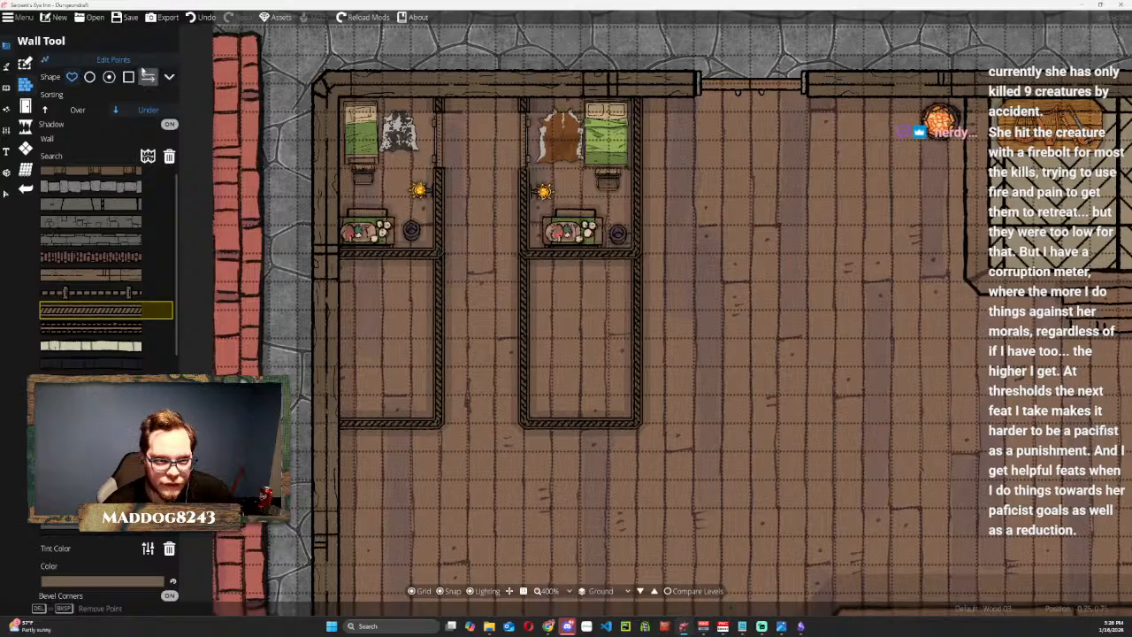
left_click(118, 63)
left_click(6, 193)
left_click(441, 323)
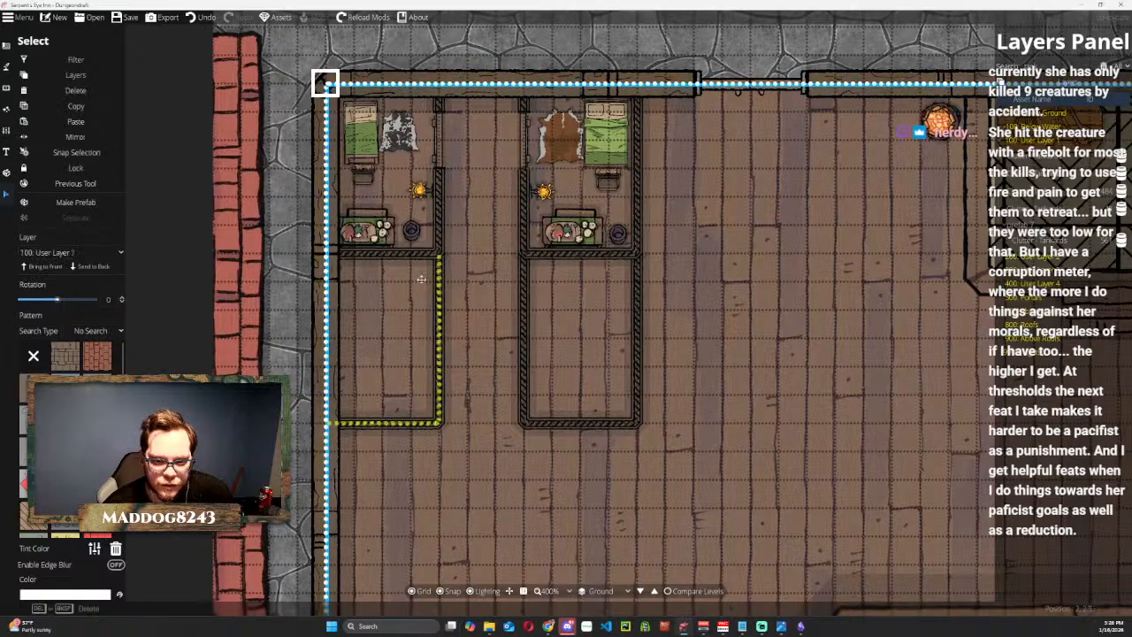
key("Escape")
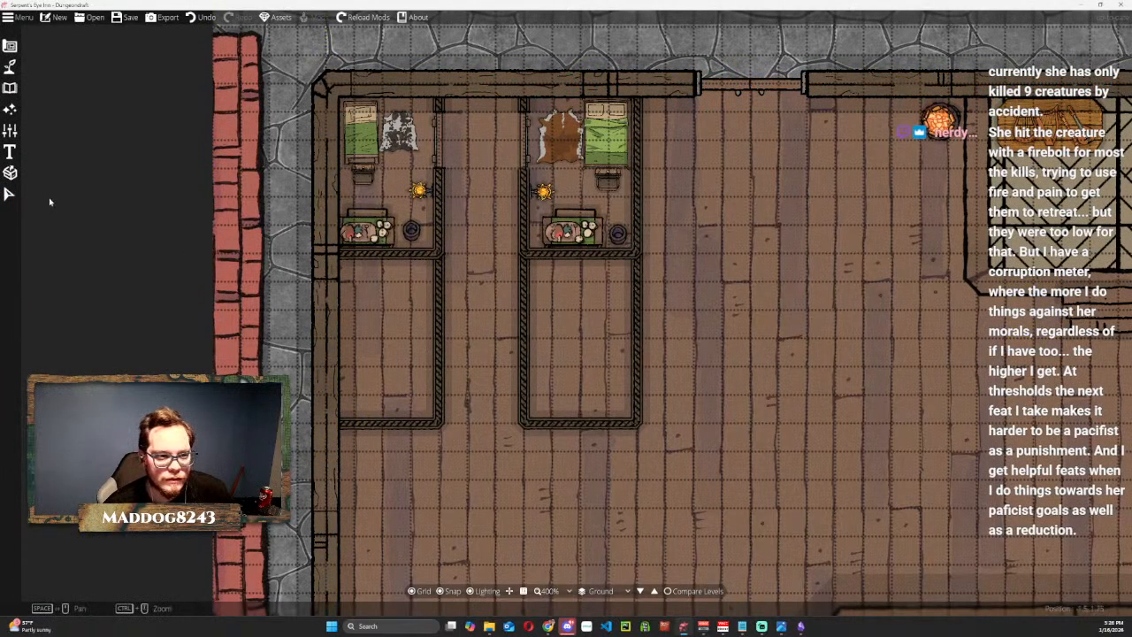
Select the lower room's wall together with the corner bedroom's wall, and clear the selection.
left_click(6, 193)
left_click(437, 352)
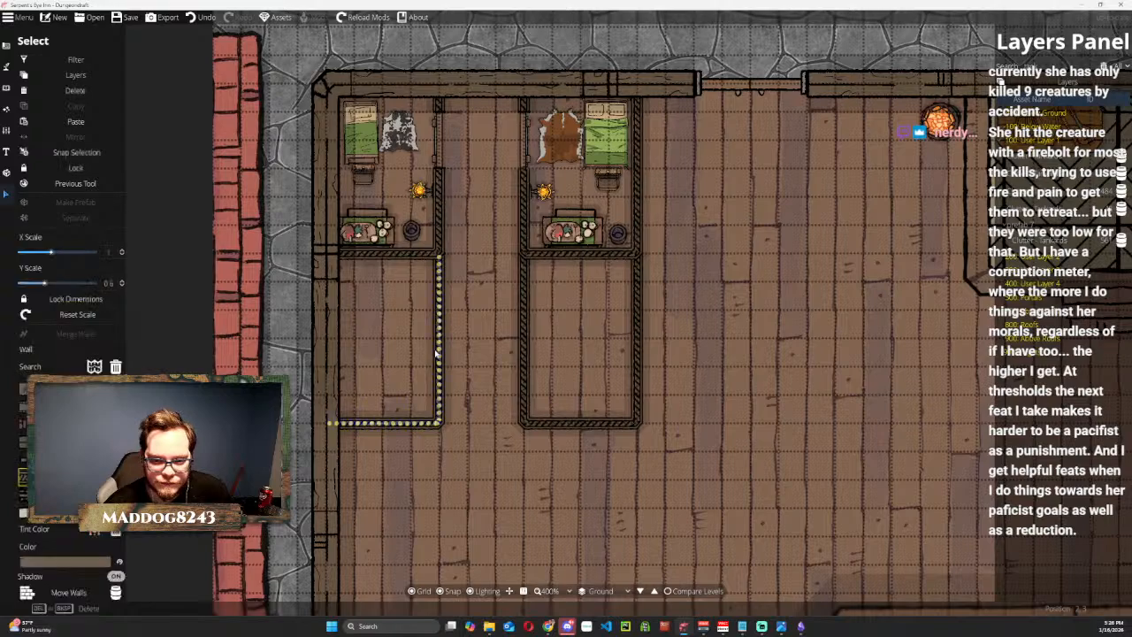
left_click(86, 125)
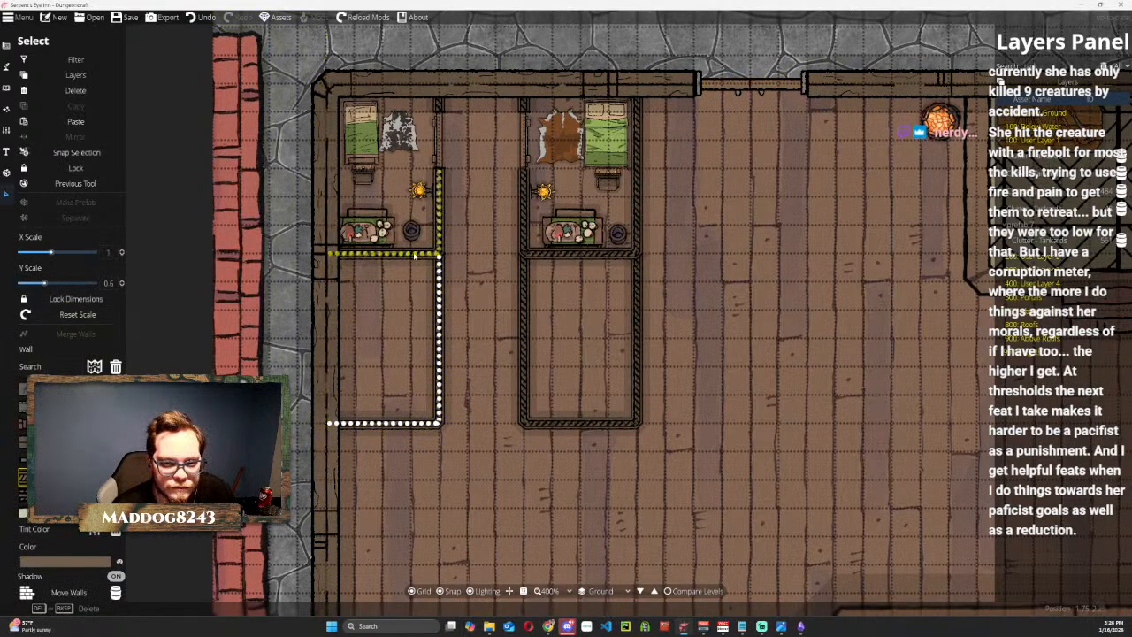
left_click(414, 255)
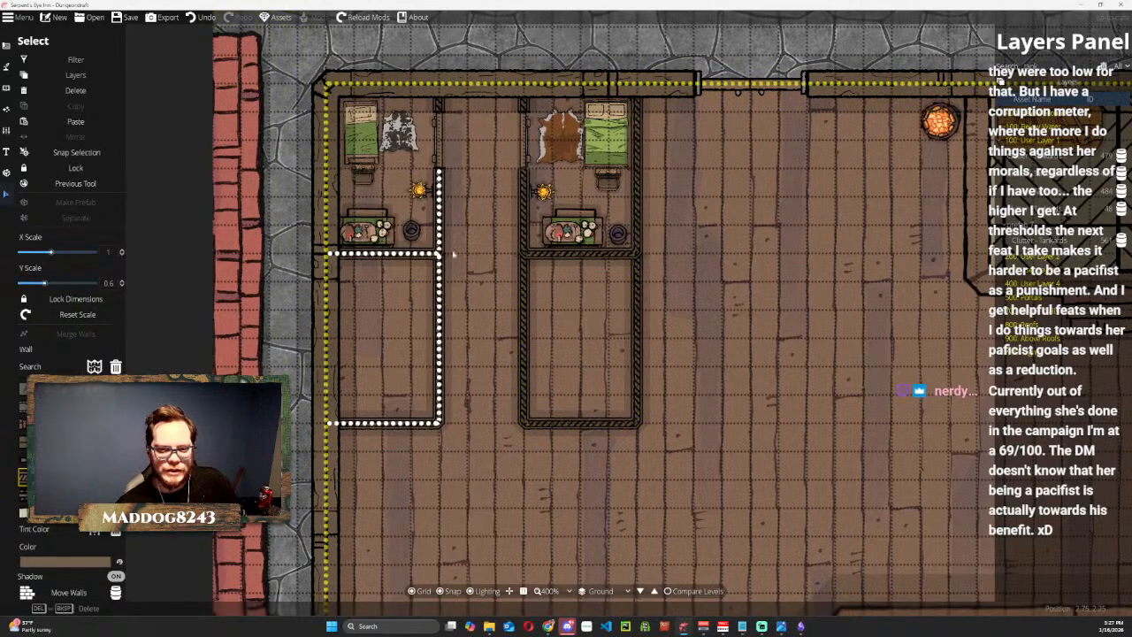
key("Escape")
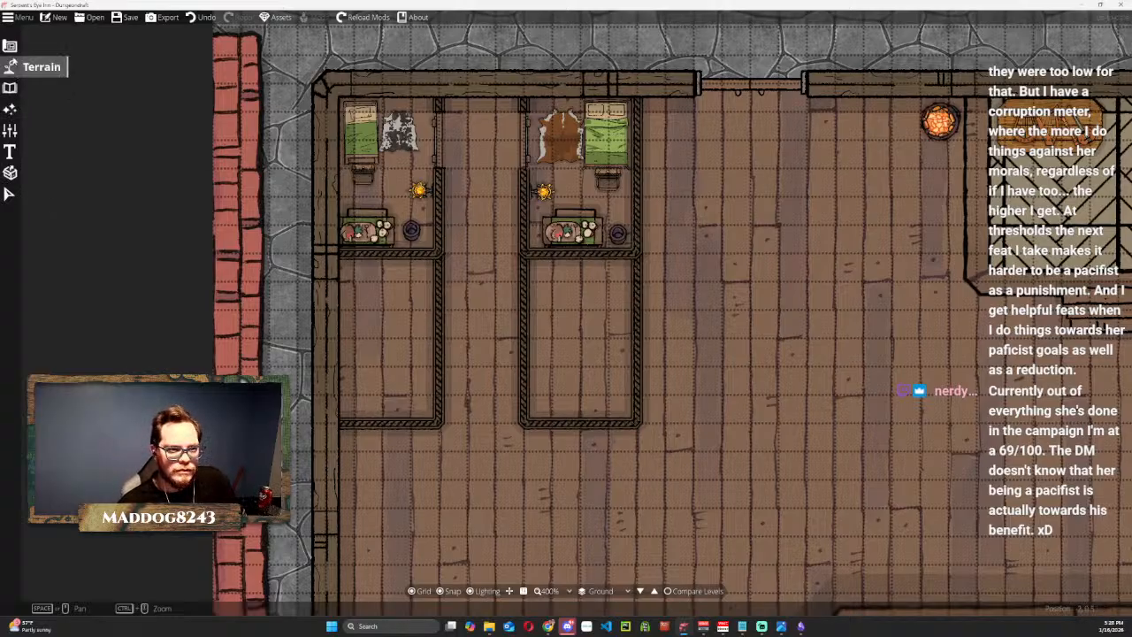
left_click(8, 88)
left_click(86, 75)
left_click(77, 166)
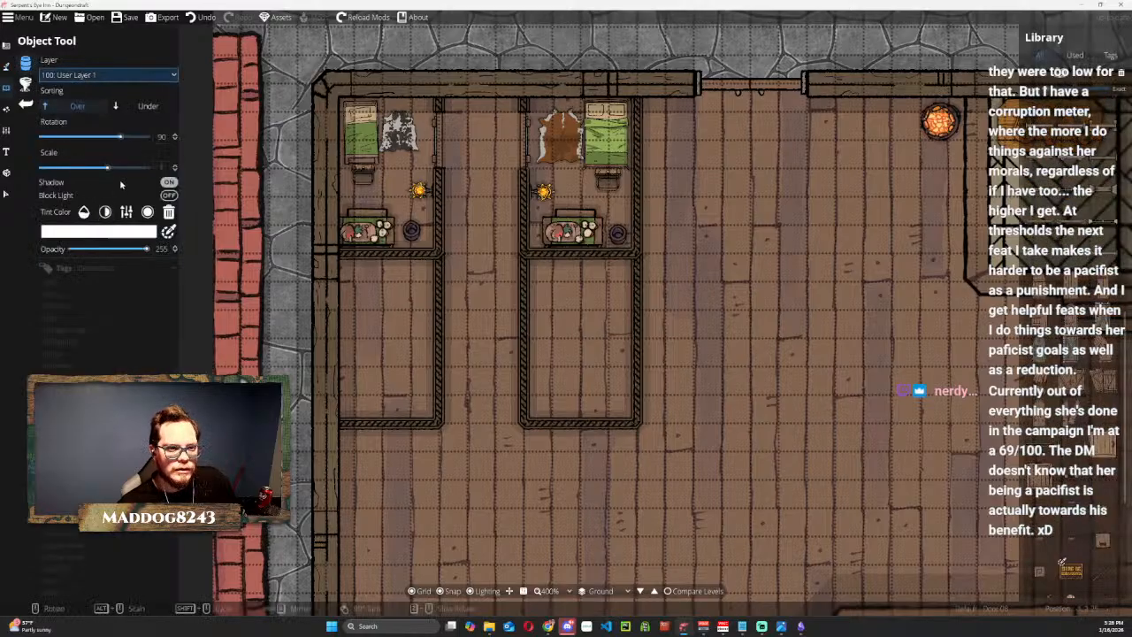
left_click(127, 267)
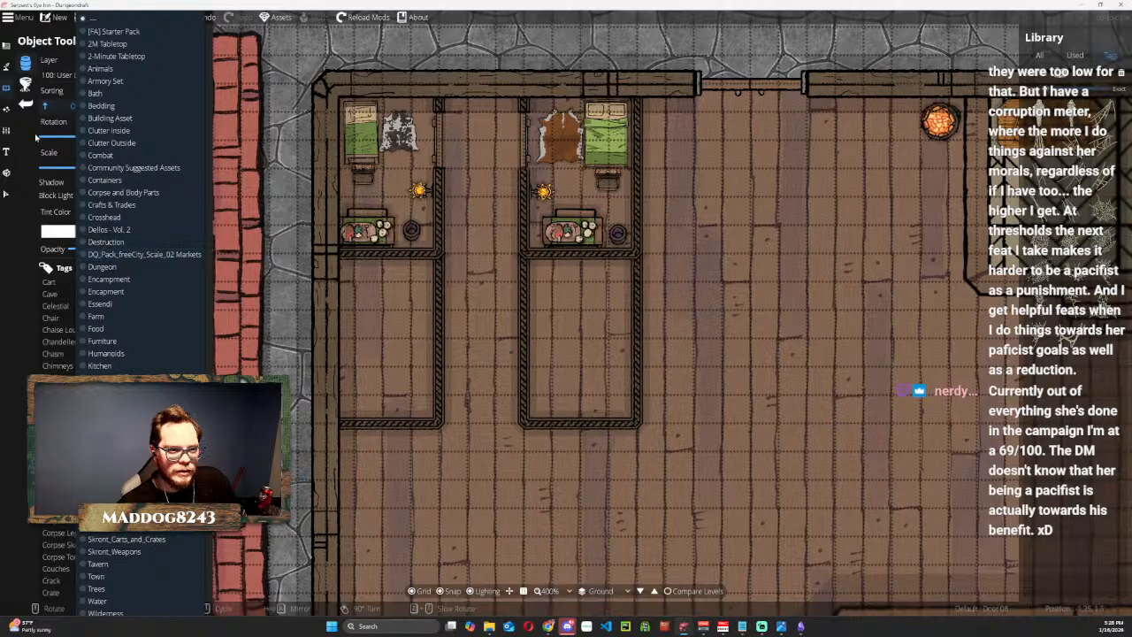
scroll(115, 178, "down", 5)
left_click(115, 284)
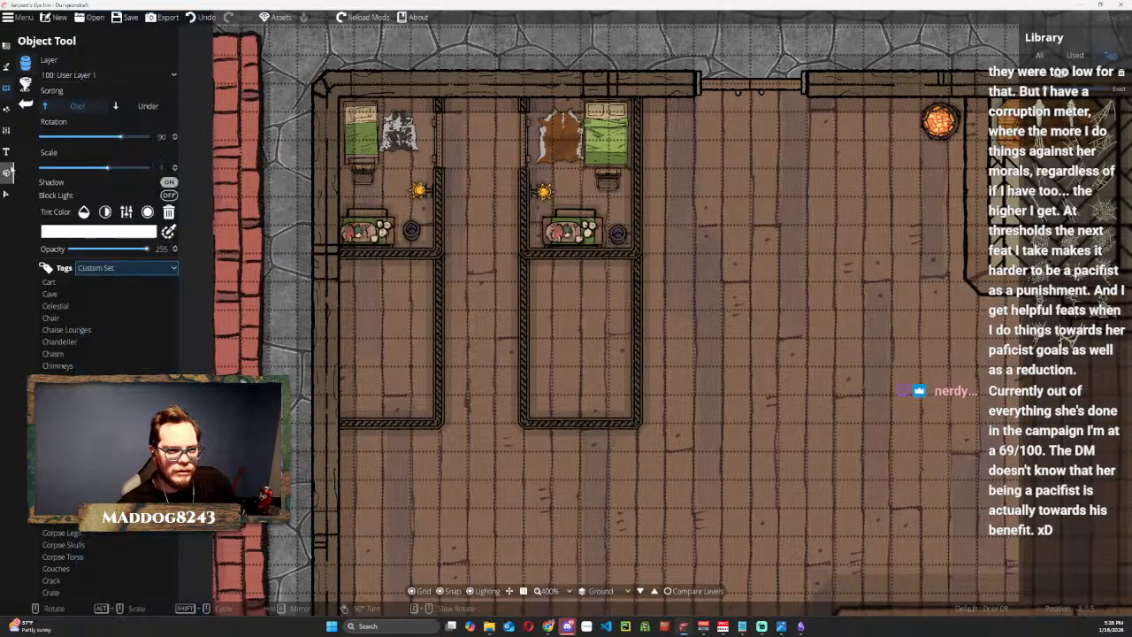
Place the Small Room prefab from the Tavern set in the empty room below the second bedroom.
left_click(7, 153)
left_click(7, 110)
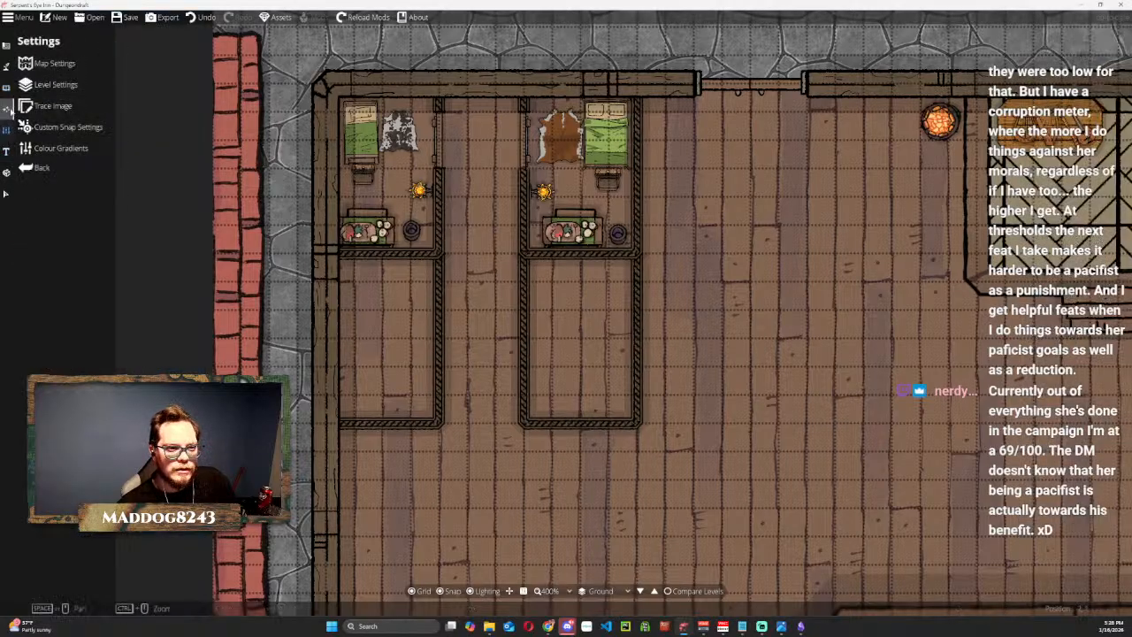
left_click(7, 130)
left_click(7, 151)
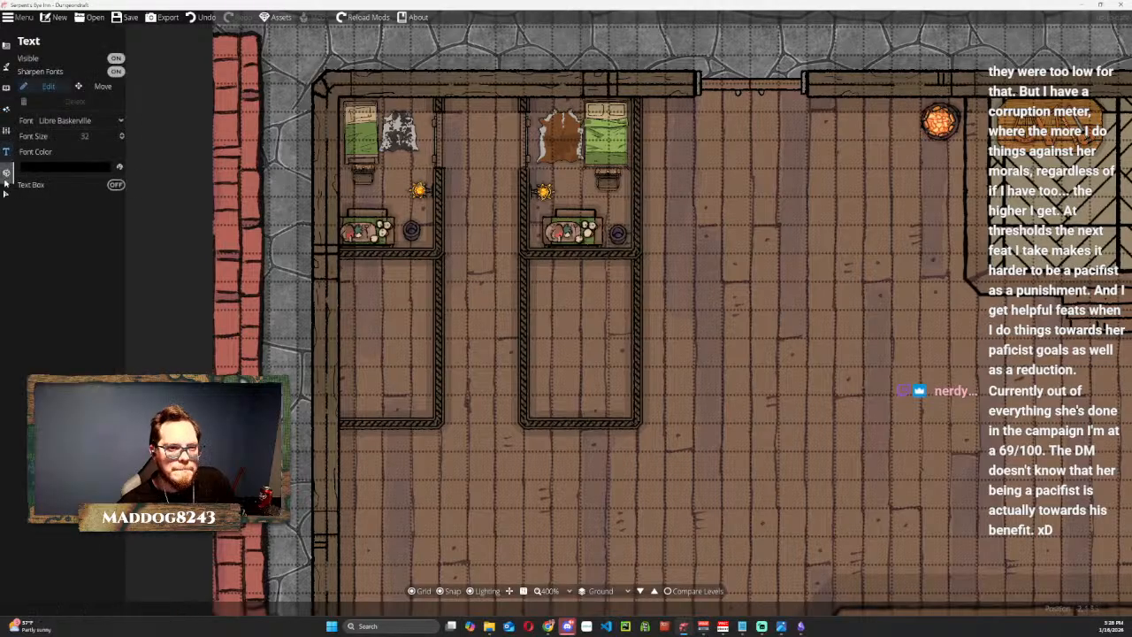
left_click(6, 174)
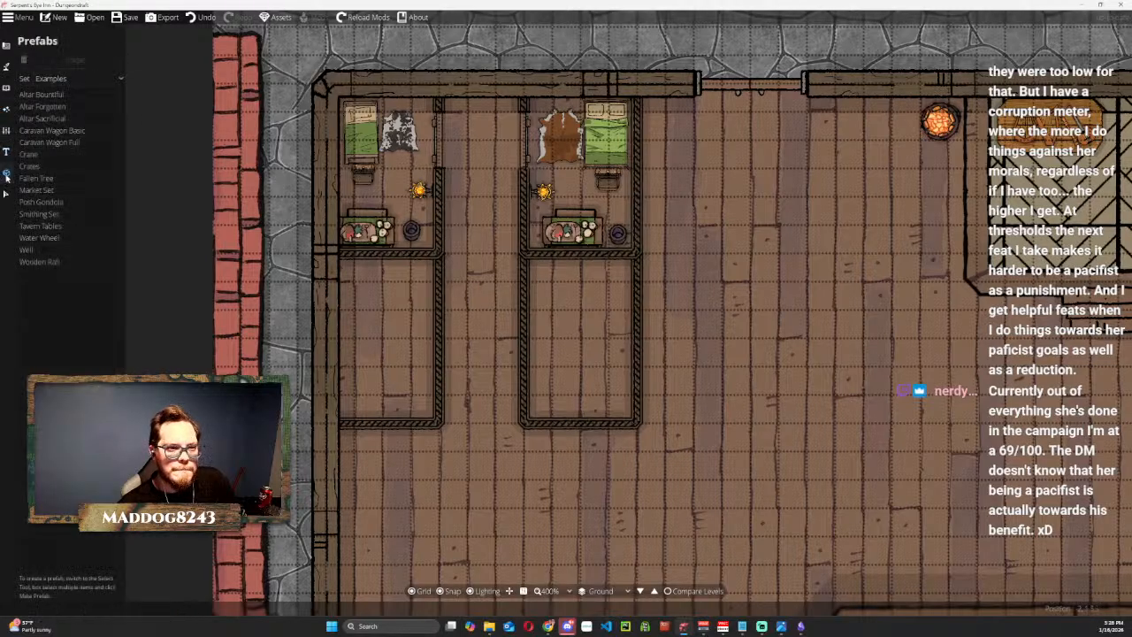
left_click(75, 78)
left_click(37, 115)
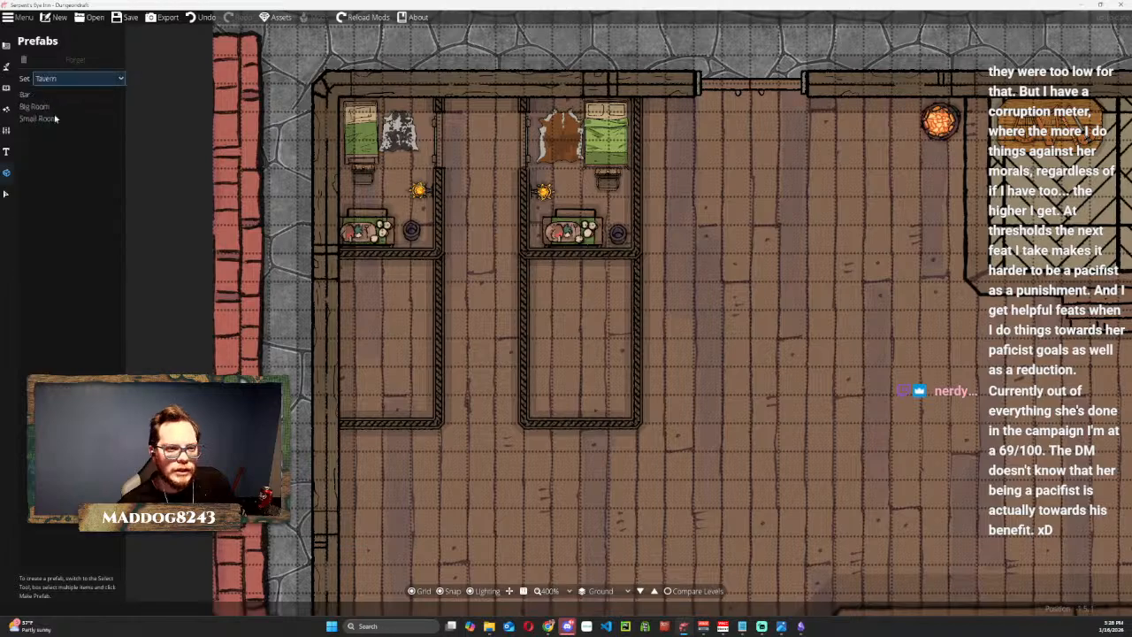
left_click(38, 118)
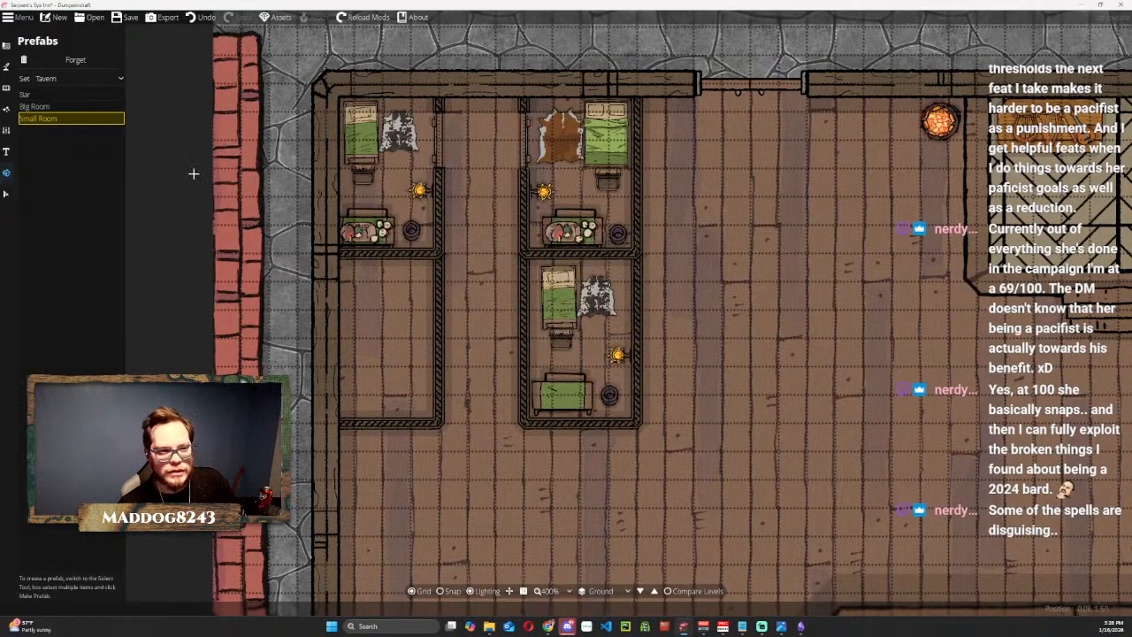
Mirror the Small Room furnishings in the room below the second bedroom, shift them into alignment within its walls, and deselect them.
left_click(8, 194)
left_click(570, 310)
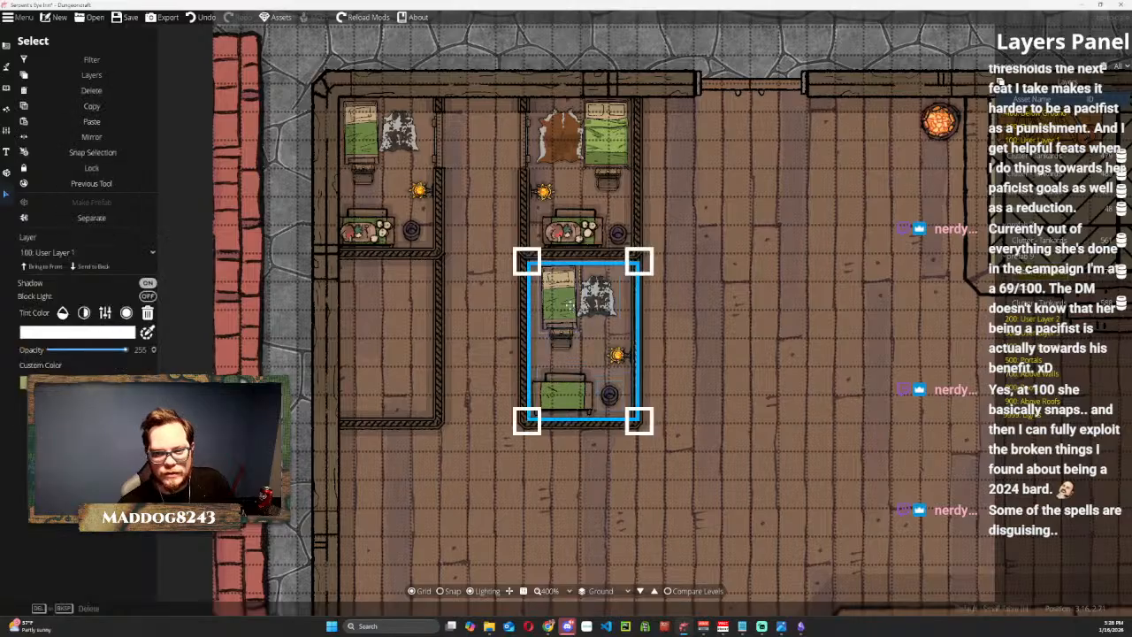
left_click(115, 138)
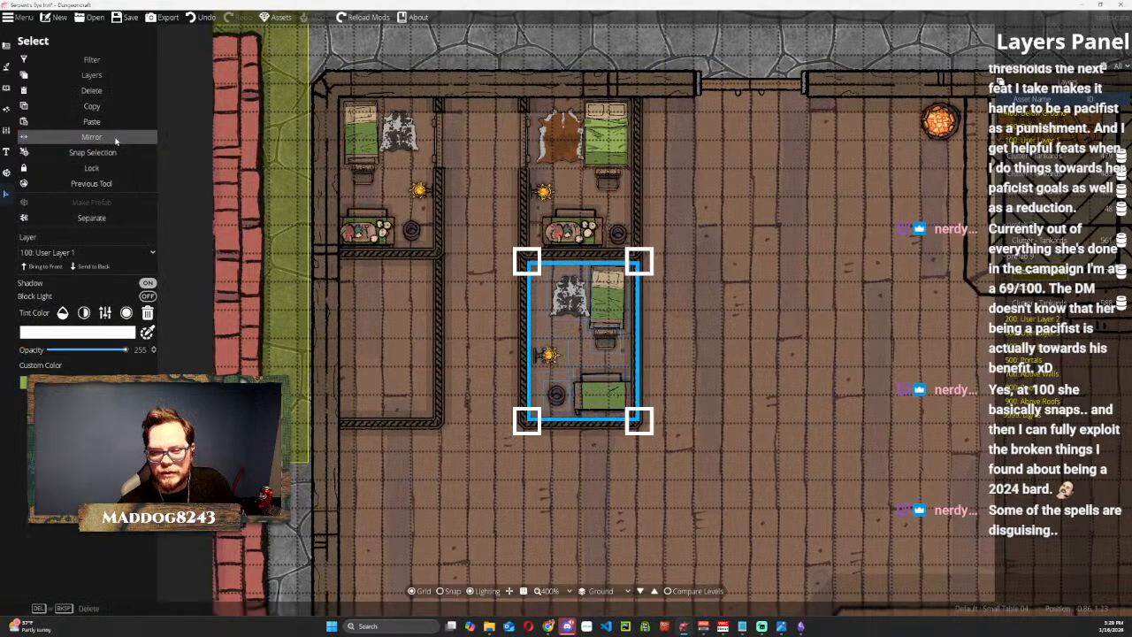
left_click_drag(555, 358, 544, 356)
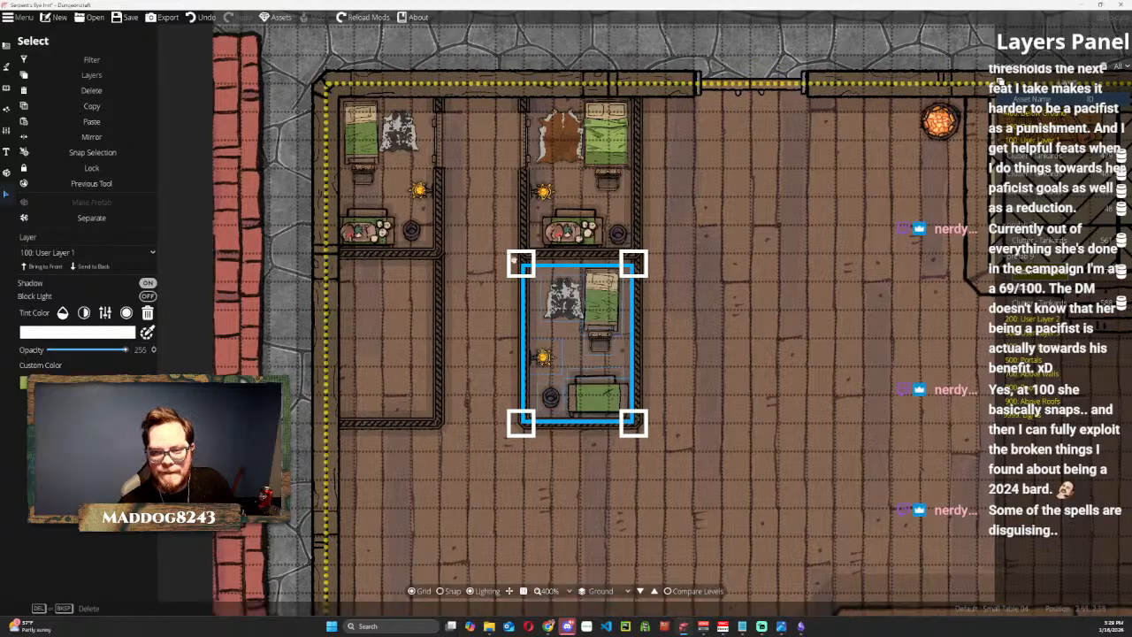
left_click(496, 53)
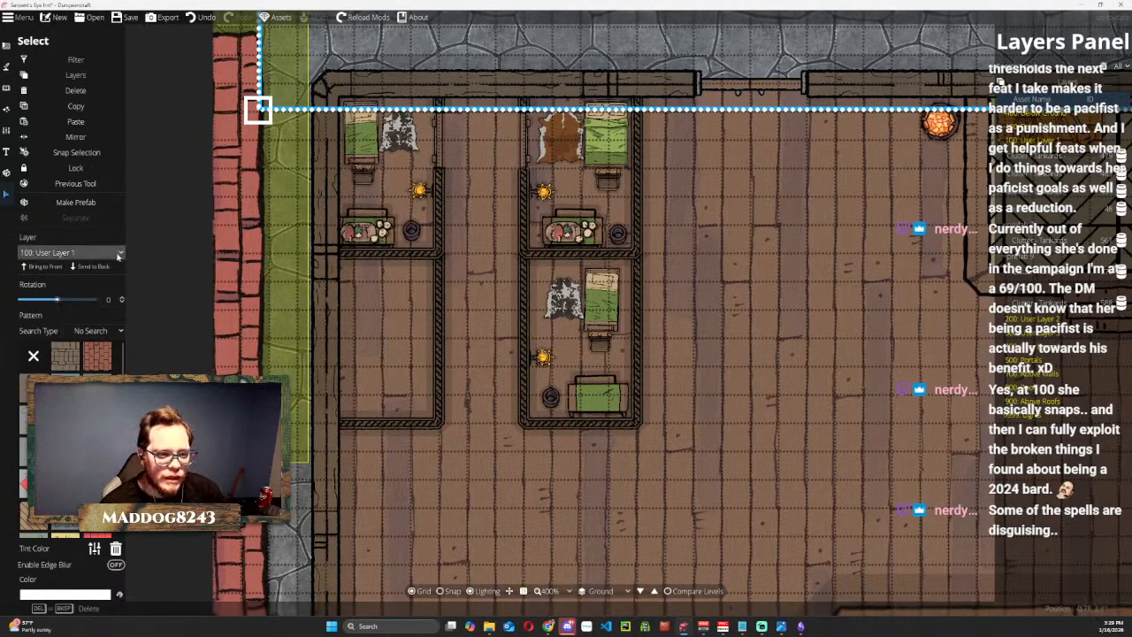
Place the Big Room prefab from the Tavern set in the empty room below the corner bedroom.
left_click(7, 173)
left_click(77, 78)
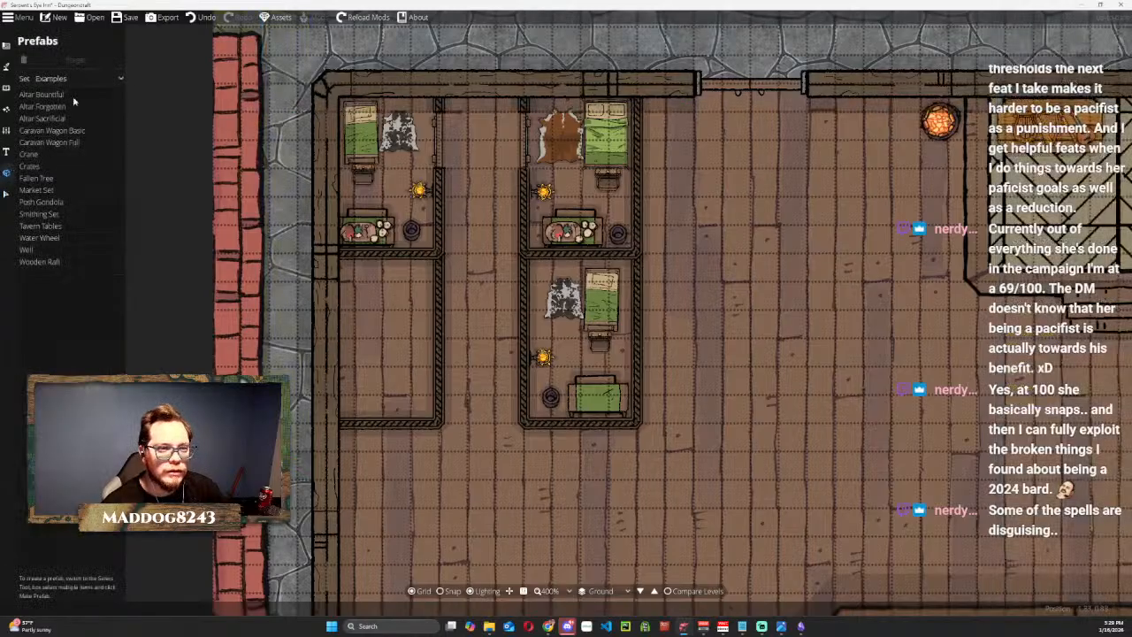
left_click(55, 106)
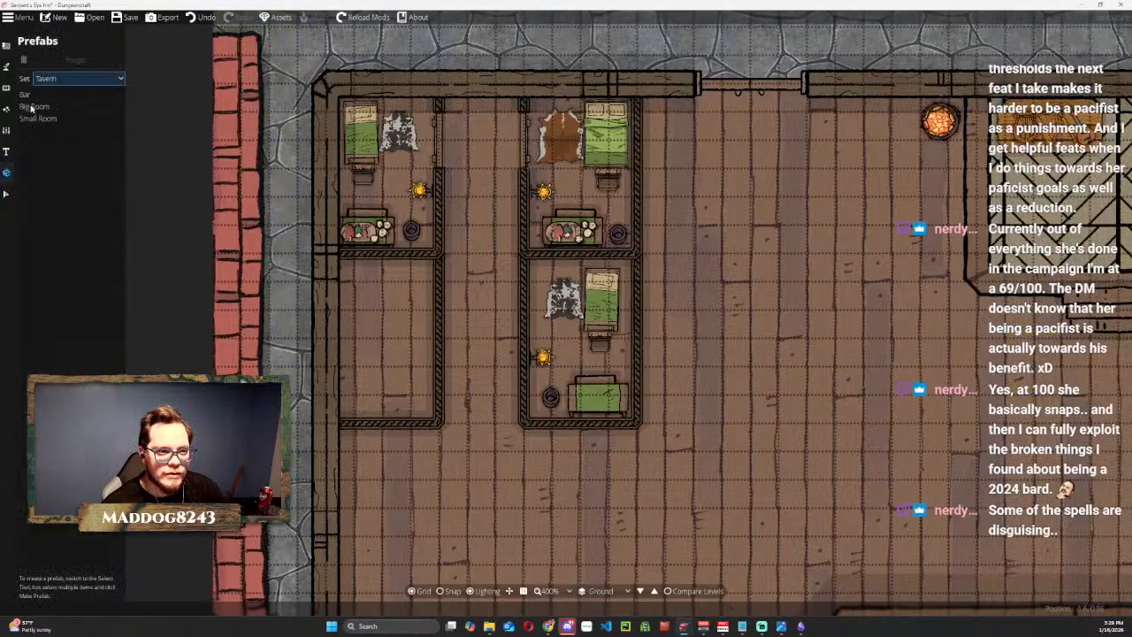
left_click(34, 107)
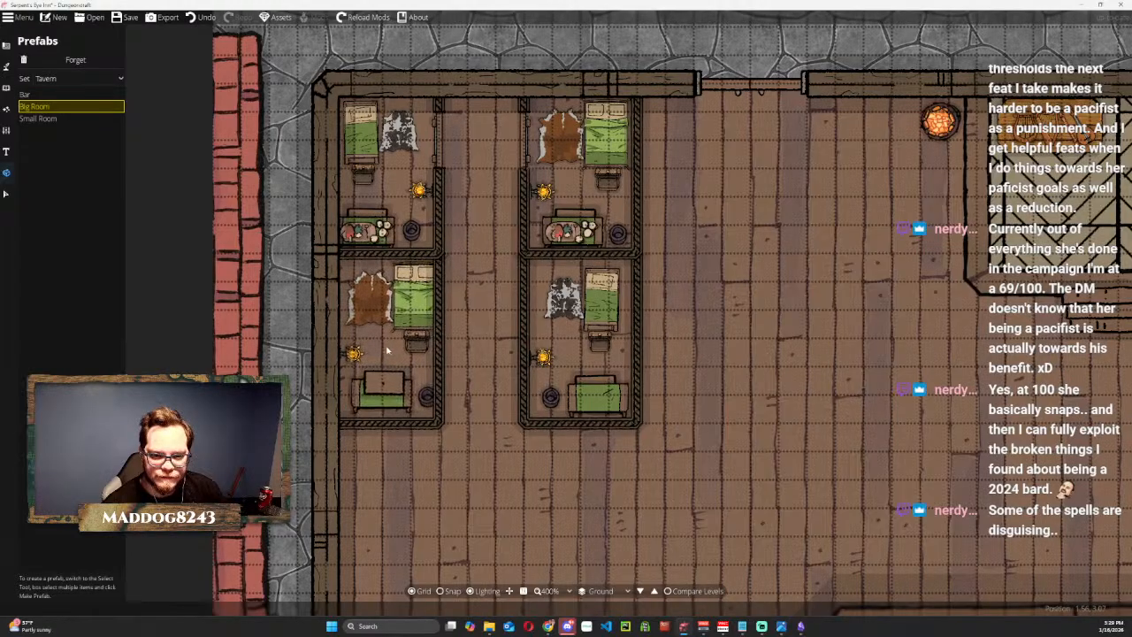
left_click(386, 352)
Mirror the Big Room furnishings below the corner bedroom and shift them so the bed sits in the room's upper corner by the outer wall.
left_click(6, 194)
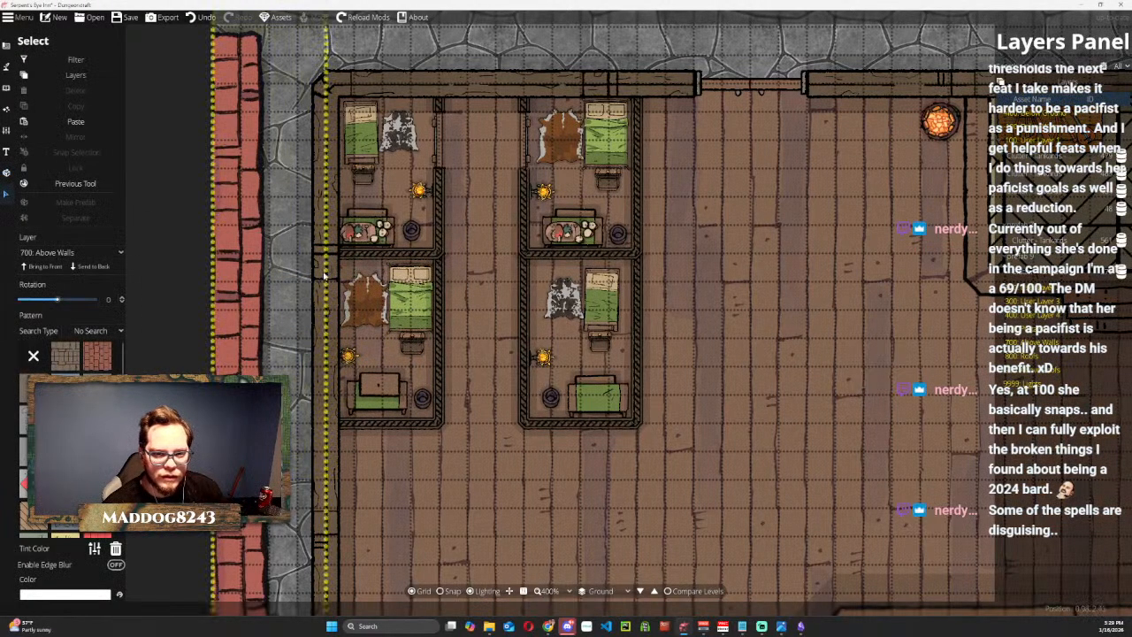
left_click(398, 300)
left_click(91, 138)
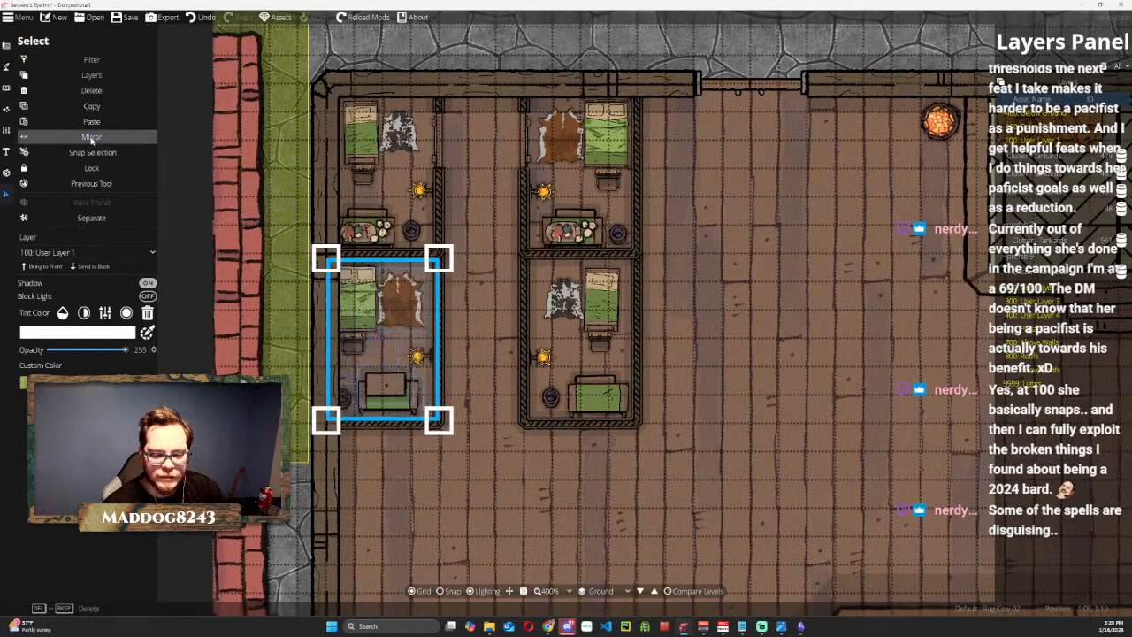
left_click_drag(356, 301, 366, 294)
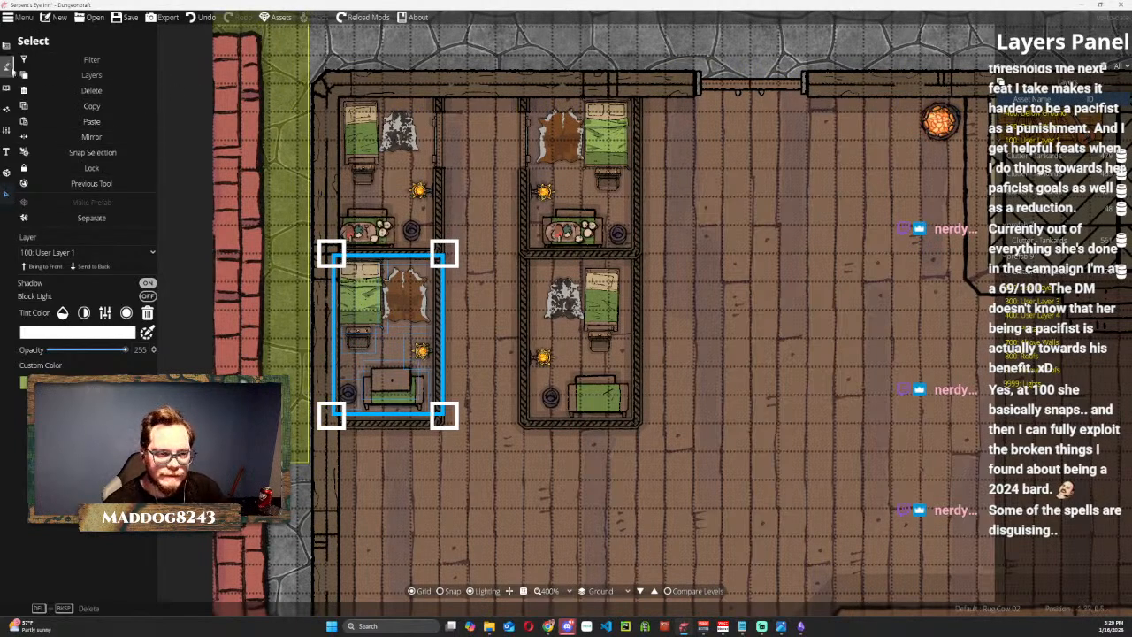
Examine the ground-floor layout for open space around the furnished bedrooms, storage room and tavern area.
left_click(7, 44)
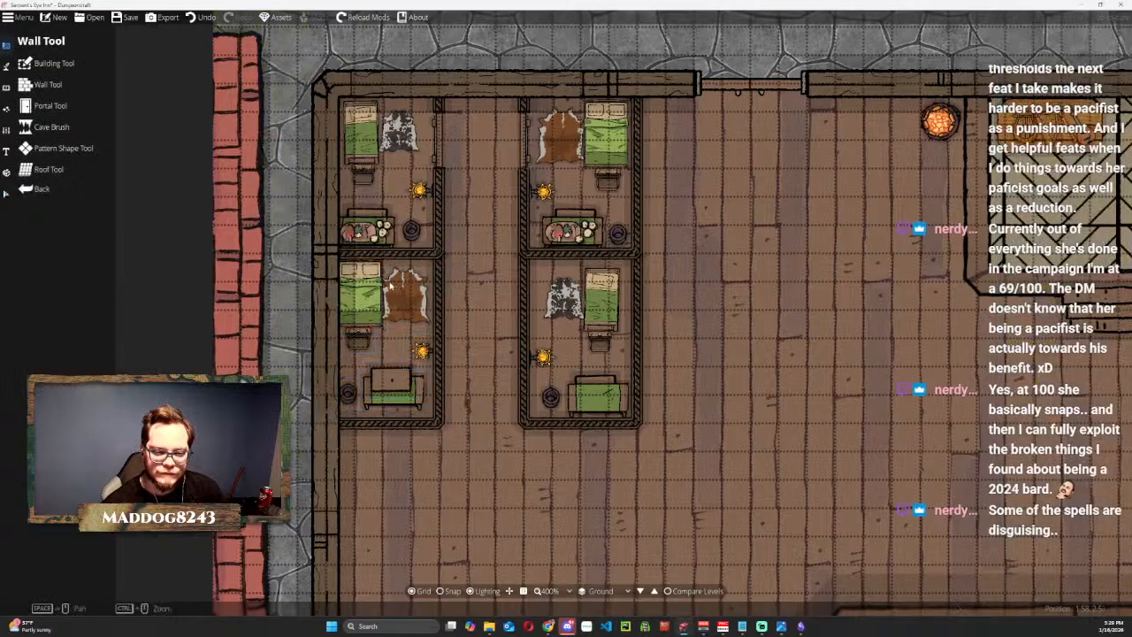
scroll(542, 337, "down", 10)
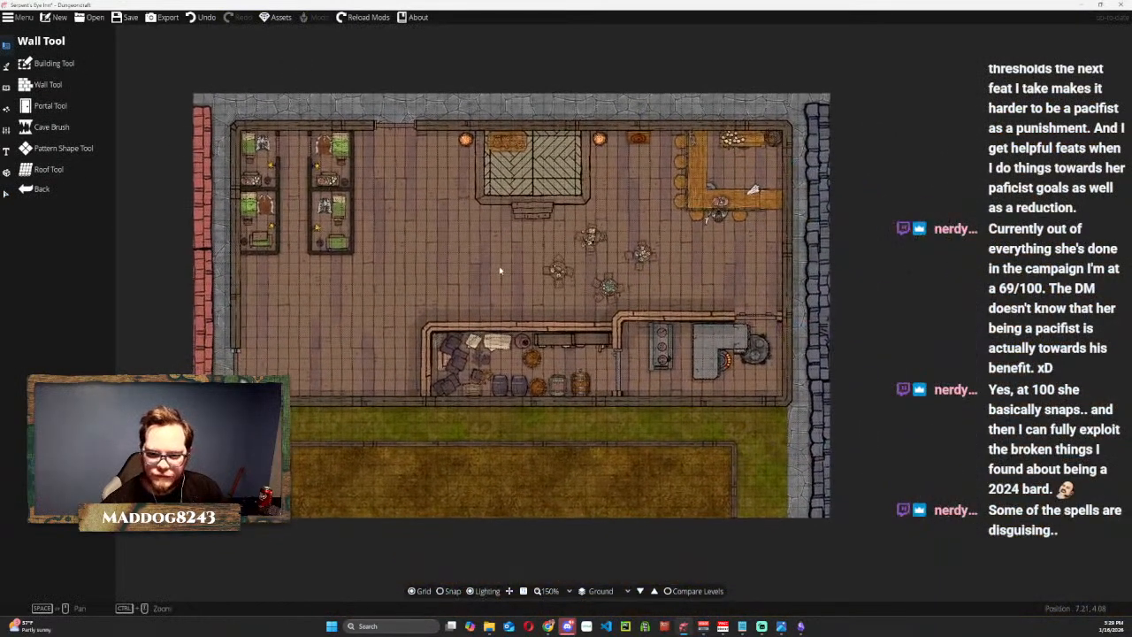
scroll(483, 257, "up", 2)
left_click_drag(477, 247, 492, 176)
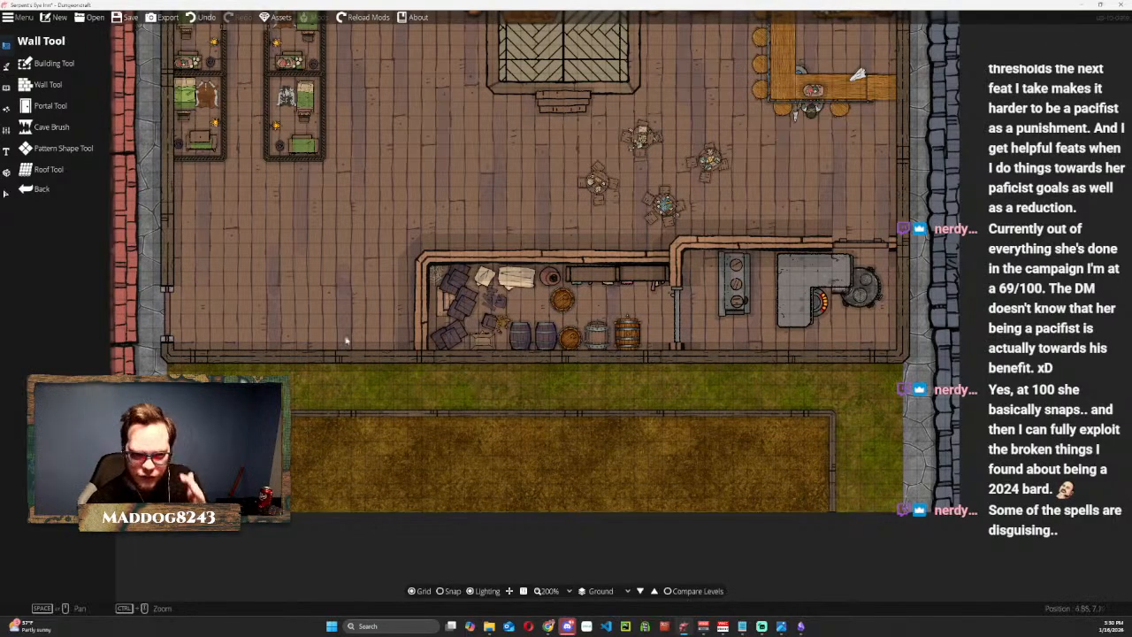
left_click(65, 148)
left_click(84, 168)
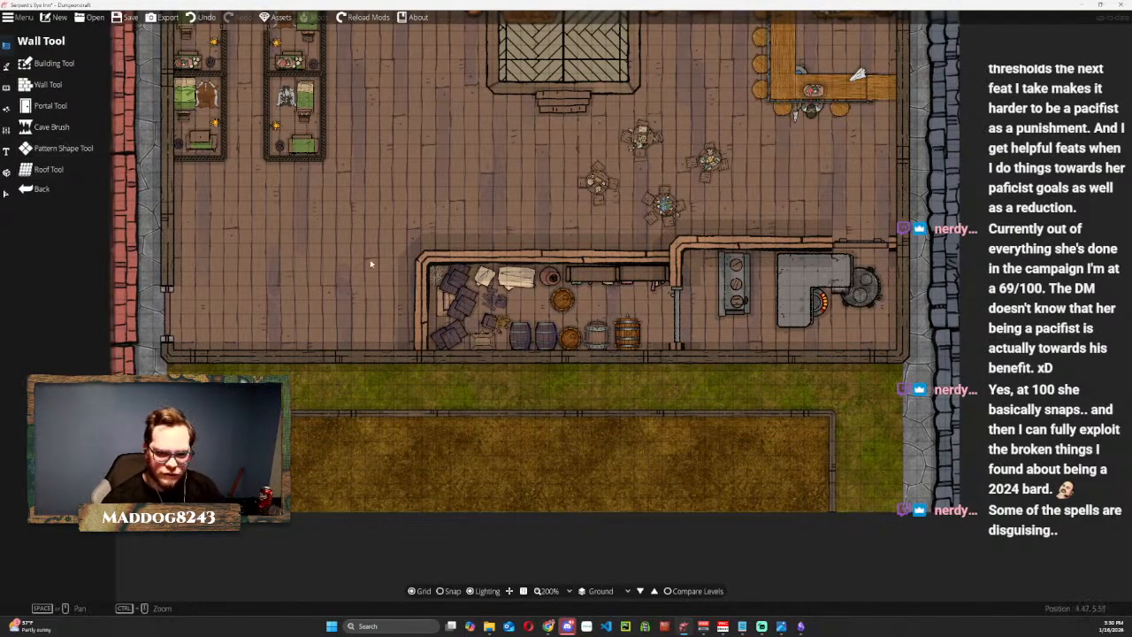
scroll(397, 185, "up", 3)
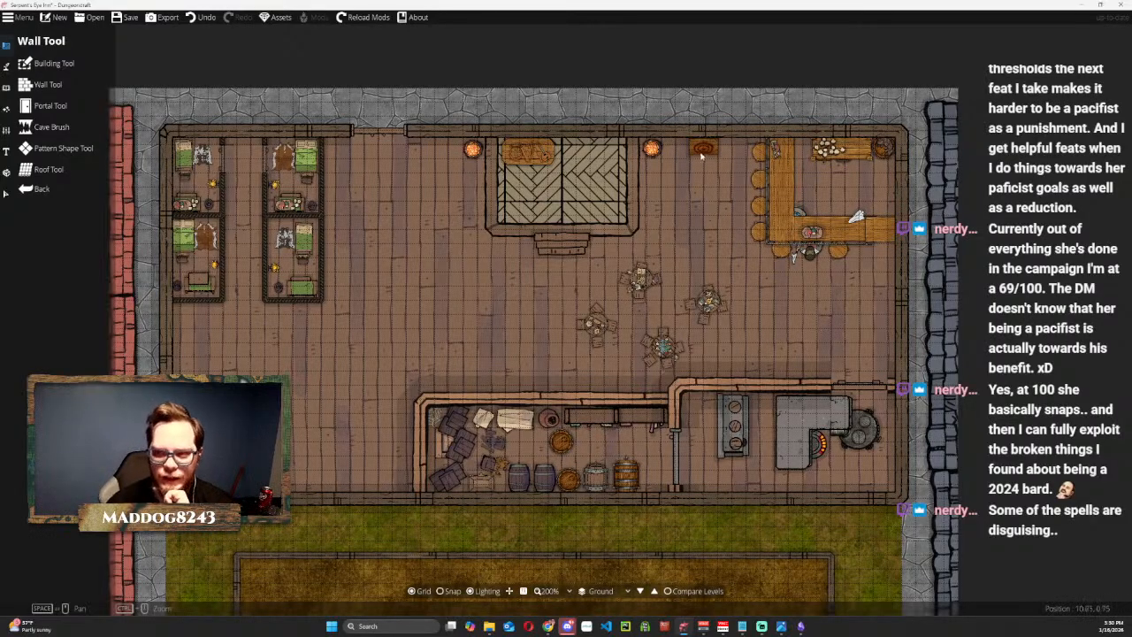
left_click_drag(311, 368, 272, 372)
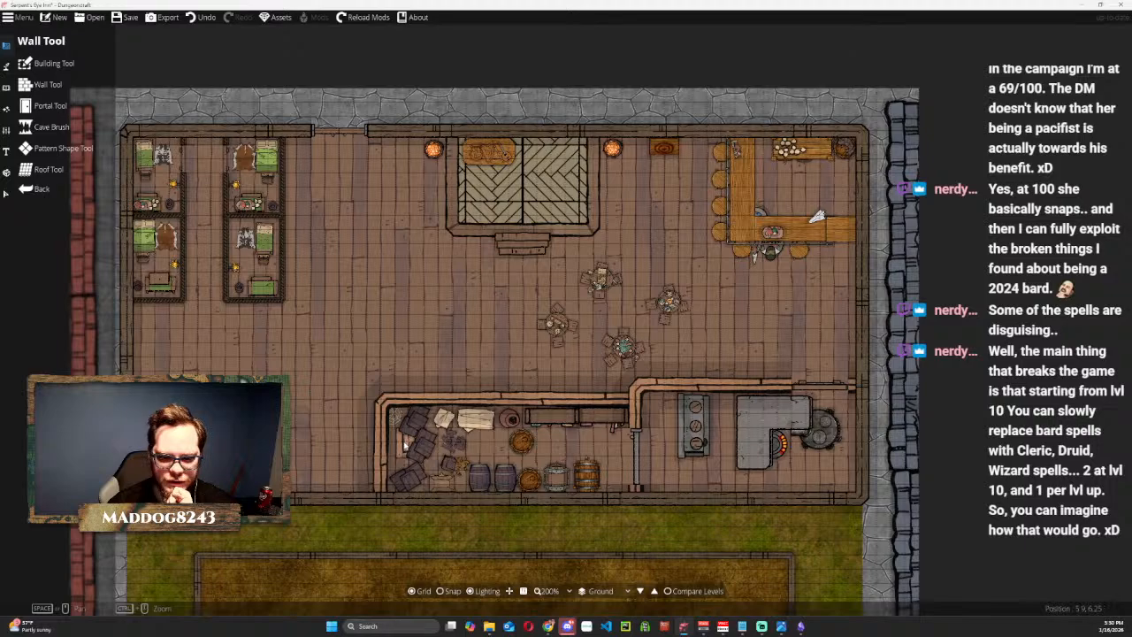
Look at the Cellar level and return to the Ground level.
left_click(603, 594)
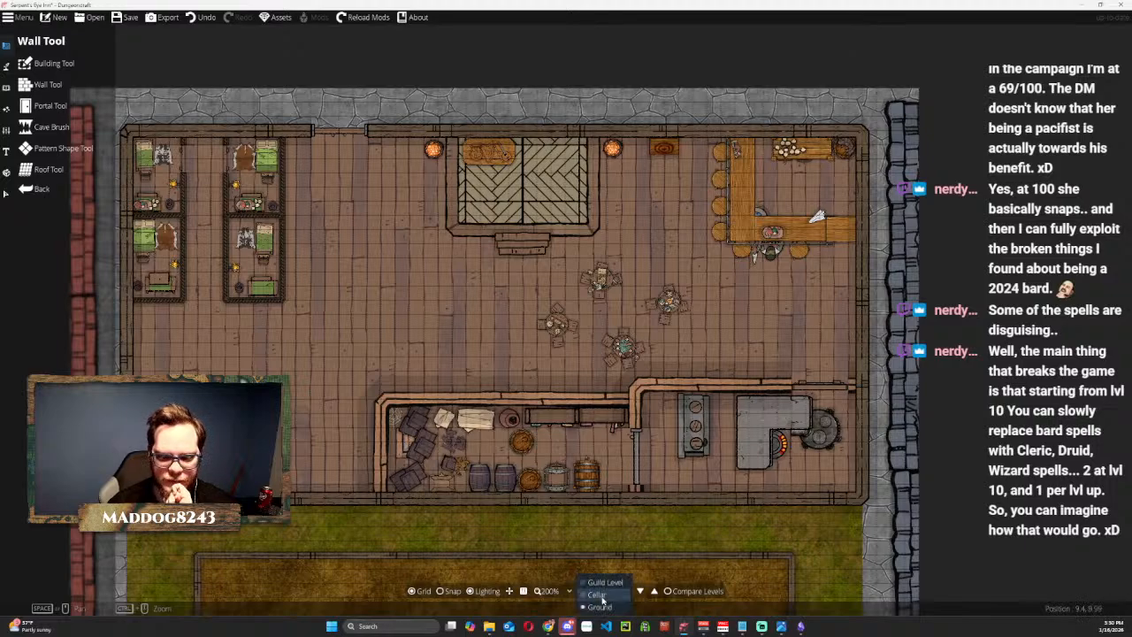
left_click(601, 596)
left_click(603, 592)
left_click(605, 609)
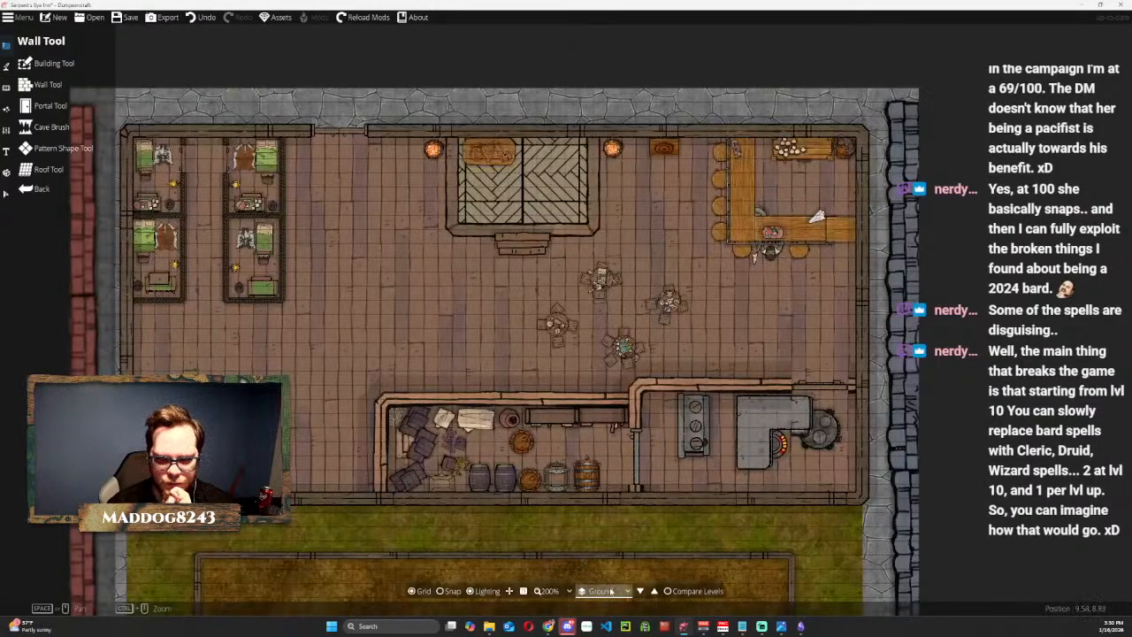
left_click(609, 591)
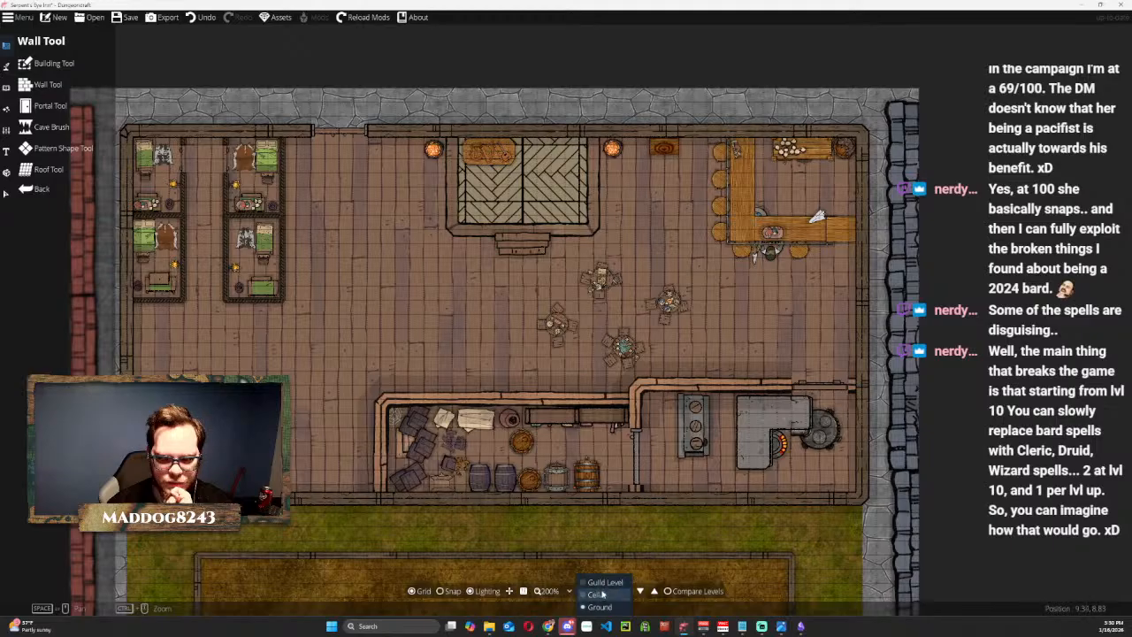
left_click(602, 595)
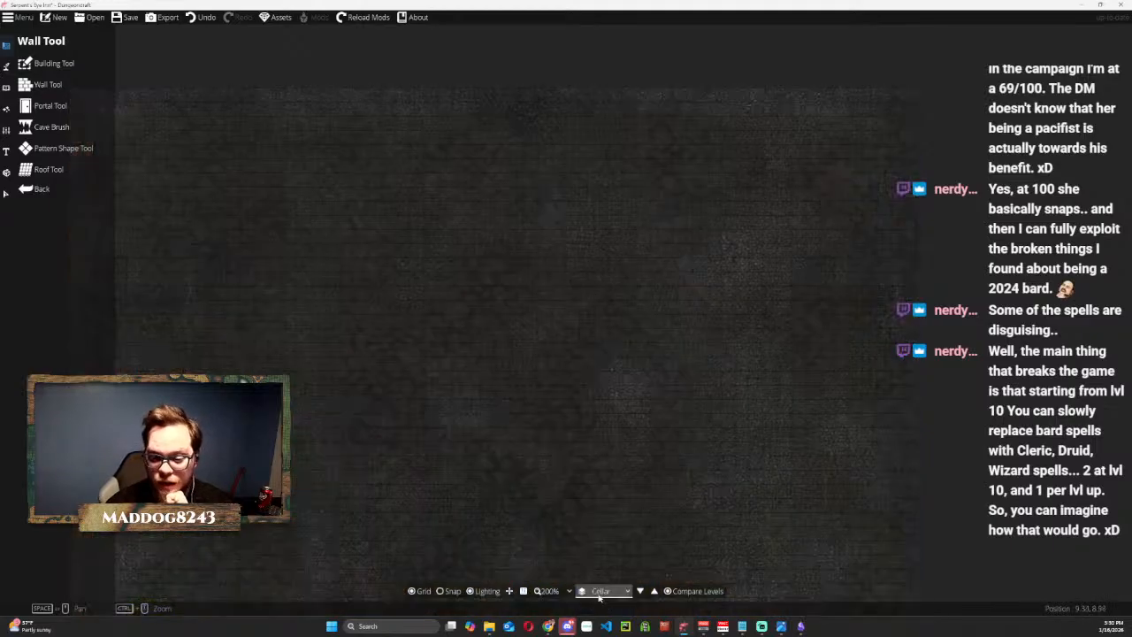
left_click(598, 593)
left_click(590, 610)
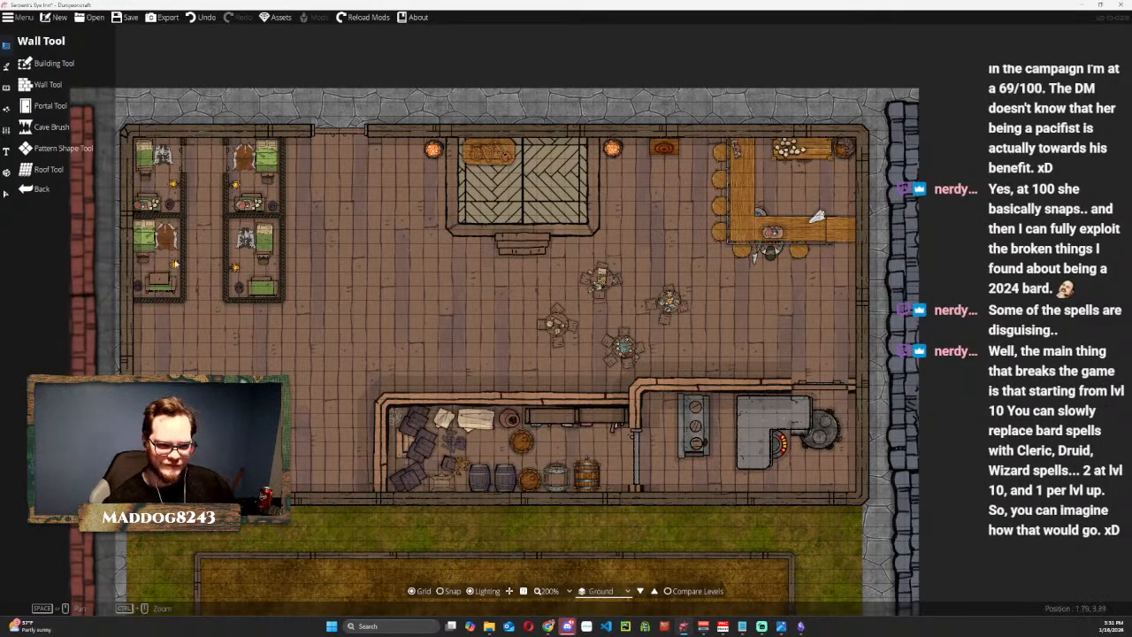
Draw an L-shaped Wood 03 wall beneath the lower room by the outer wall, enclosing a third room of matching size.
scroll(211, 237, "up", 2)
left_click_drag(190, 268, 335, 193)
scroll(299, 293, "up", 2)
scroll(328, 228, "down", 2)
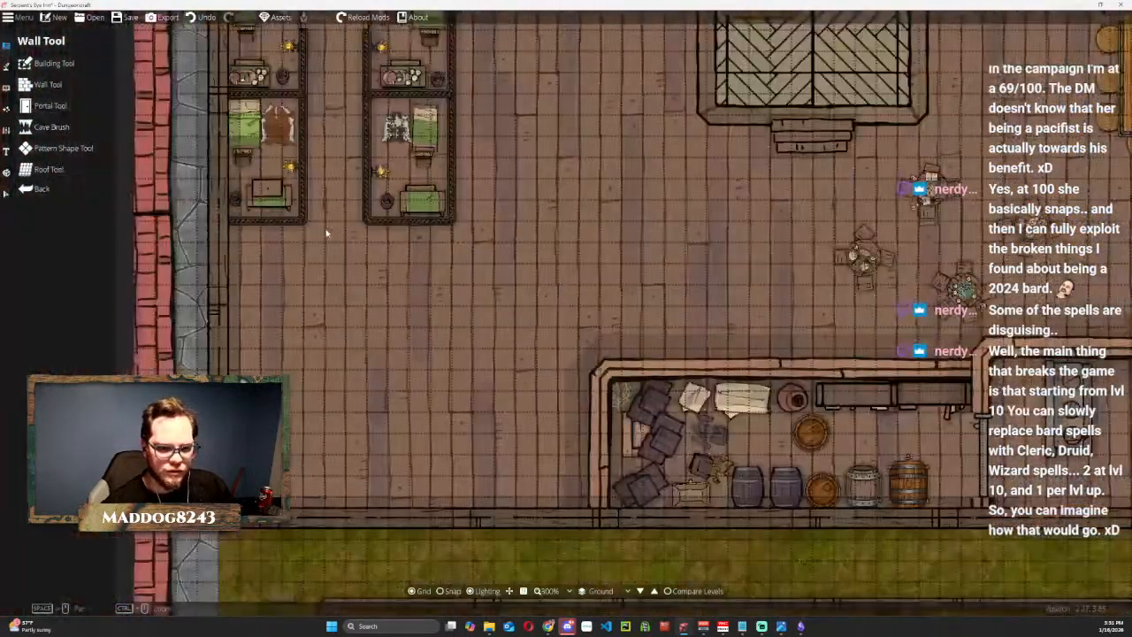
left_click(40, 85)
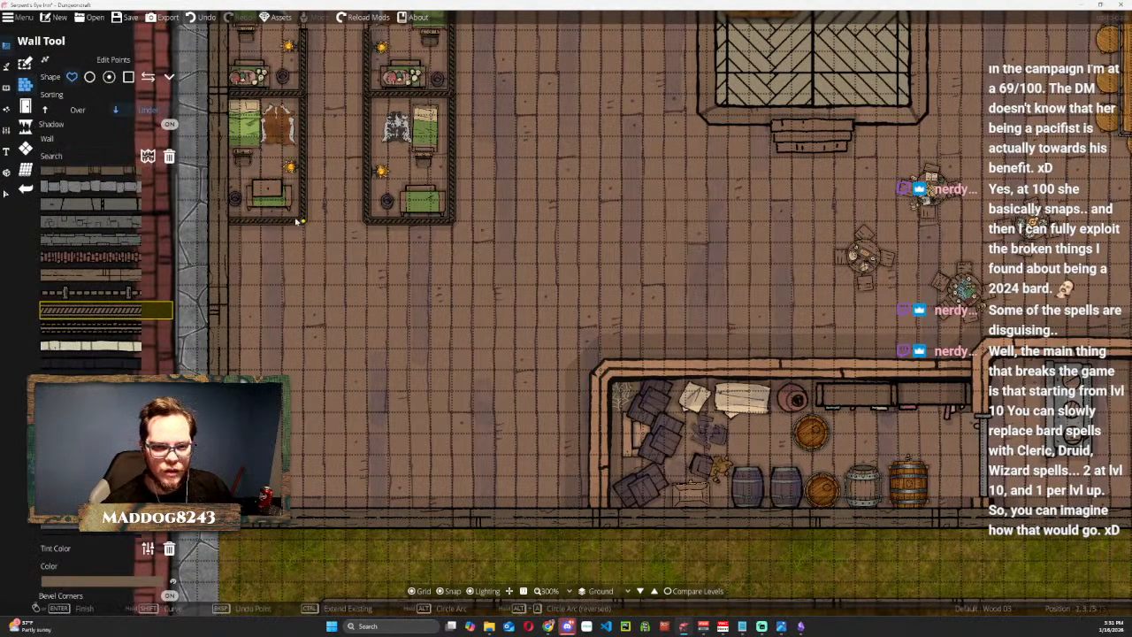
left_click(303, 221)
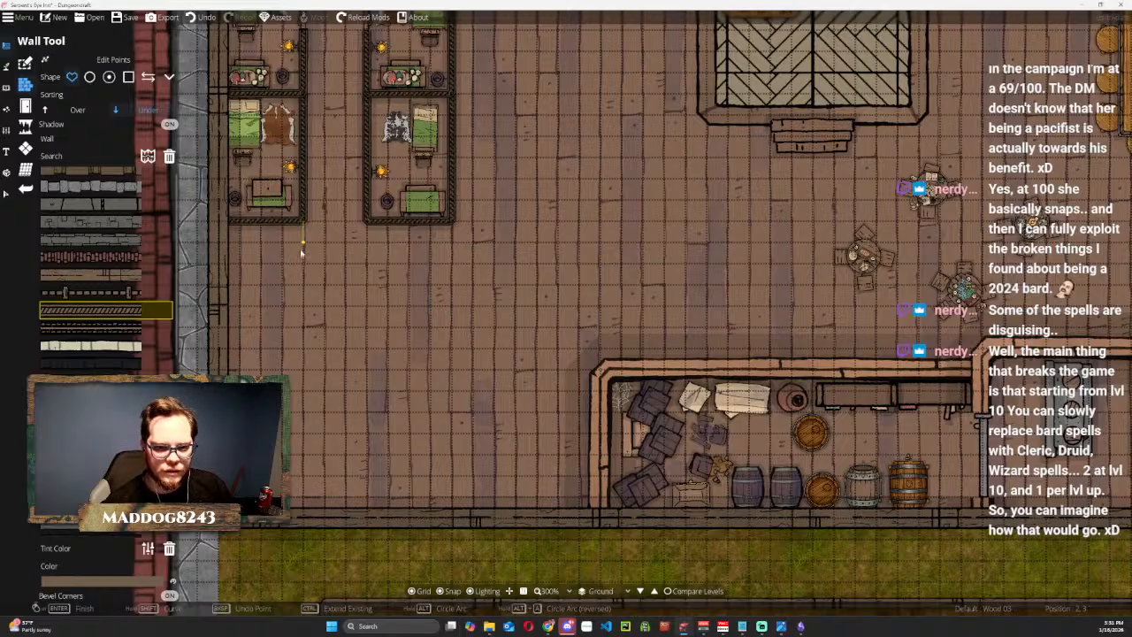
left_click(302, 349)
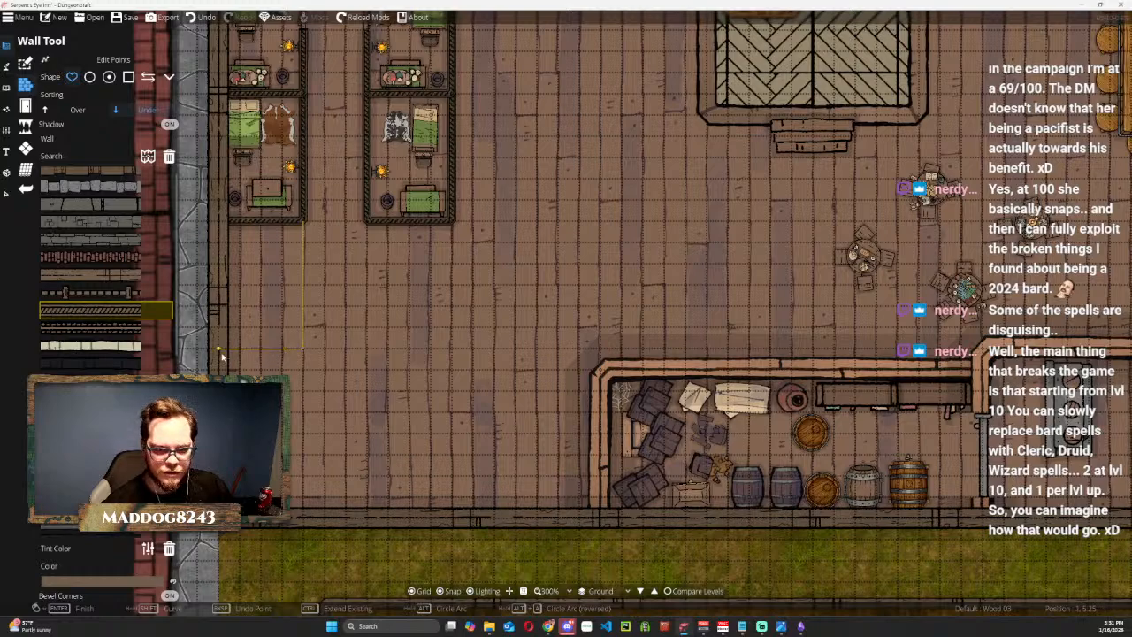
double_click(221, 356)
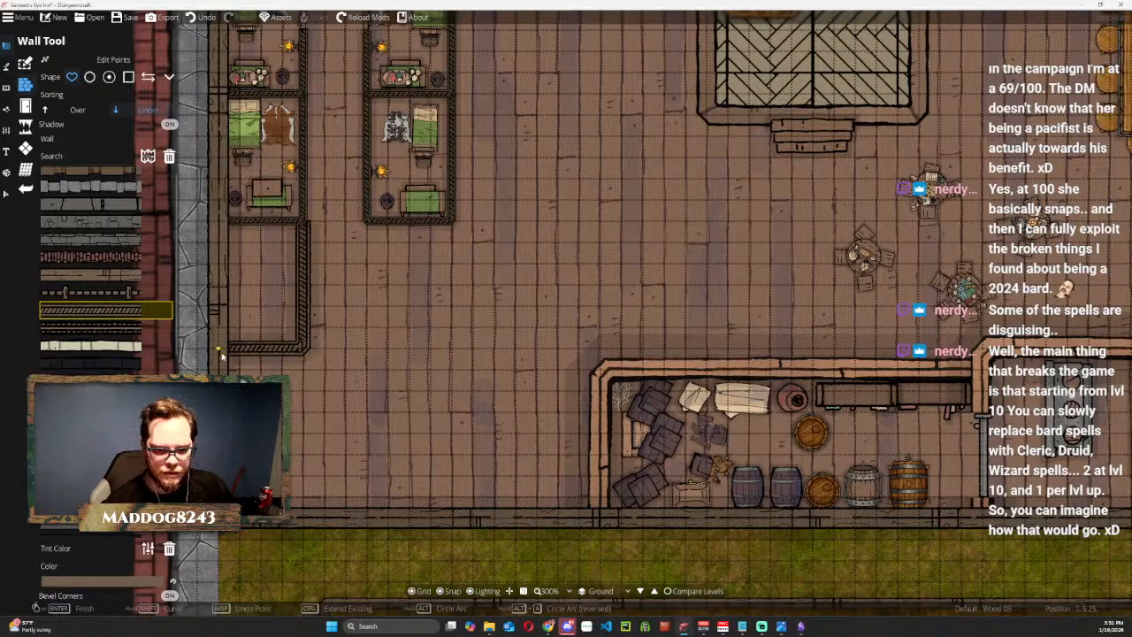
Draw a U-shaped Wood 03 wall beneath the lower room of the second column, enclosing a third room of matching size.
left_click(367, 221)
left_click(367, 349)
left_click(451, 348)
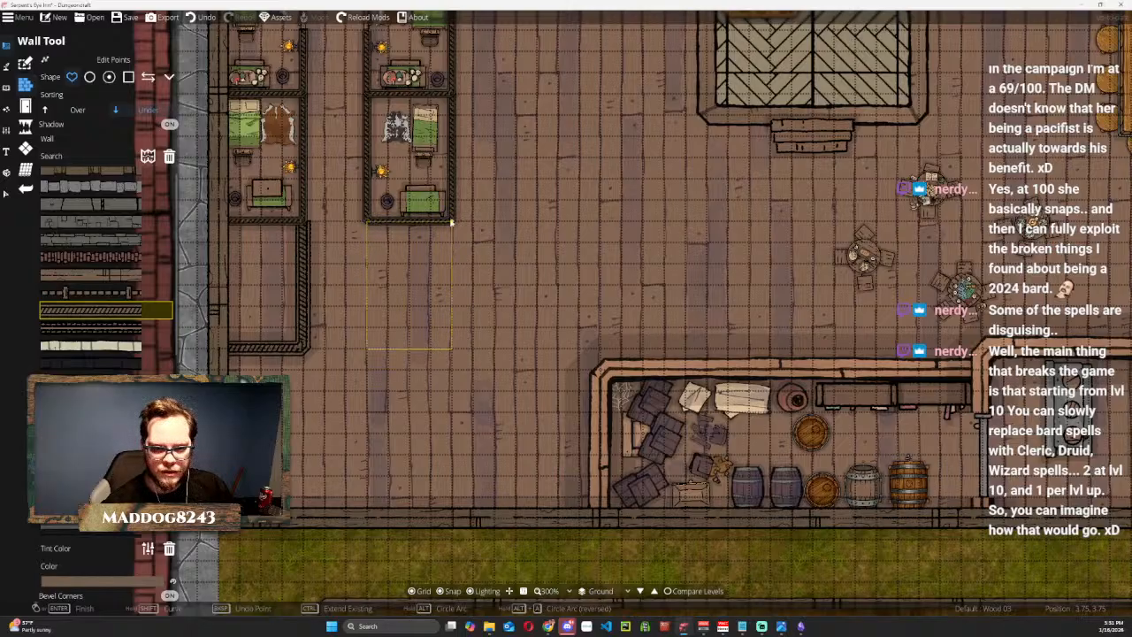
double_click(451, 223)
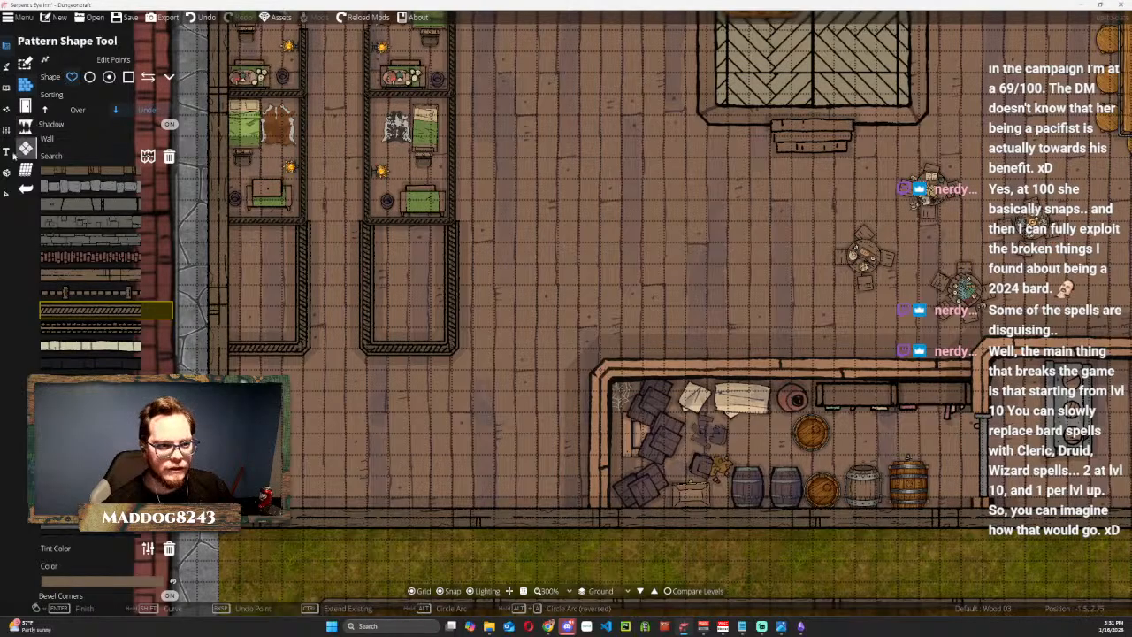
Thin both newly drawn third-room walls by setting their Y scale to 0.6, matching the walls of the rooms above.
left_click(11, 195)
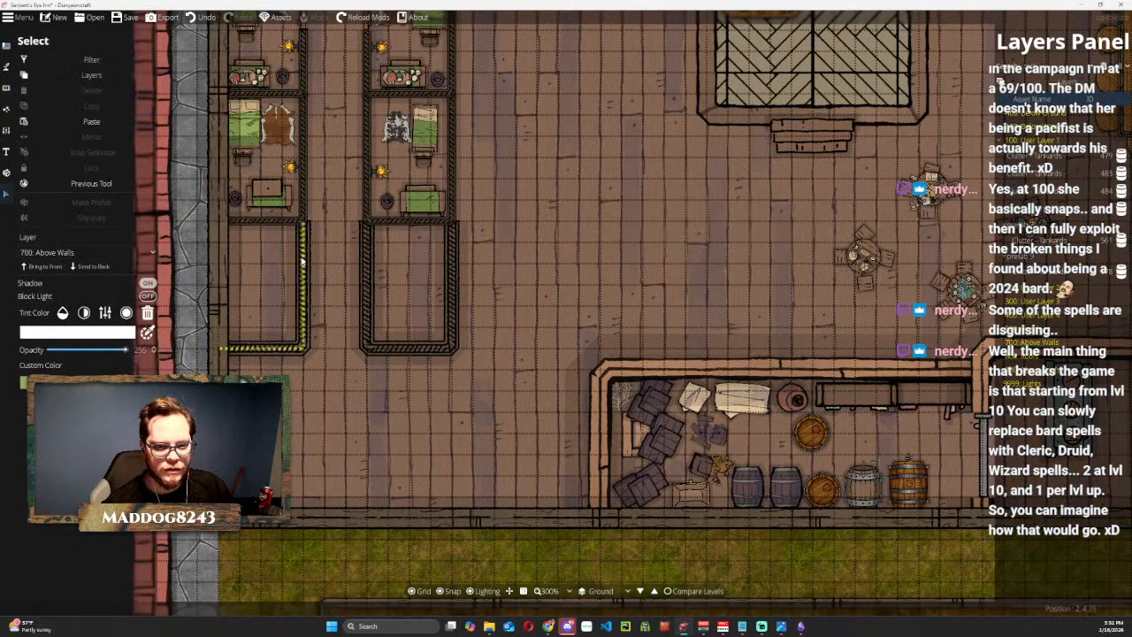
left_click(169, 264)
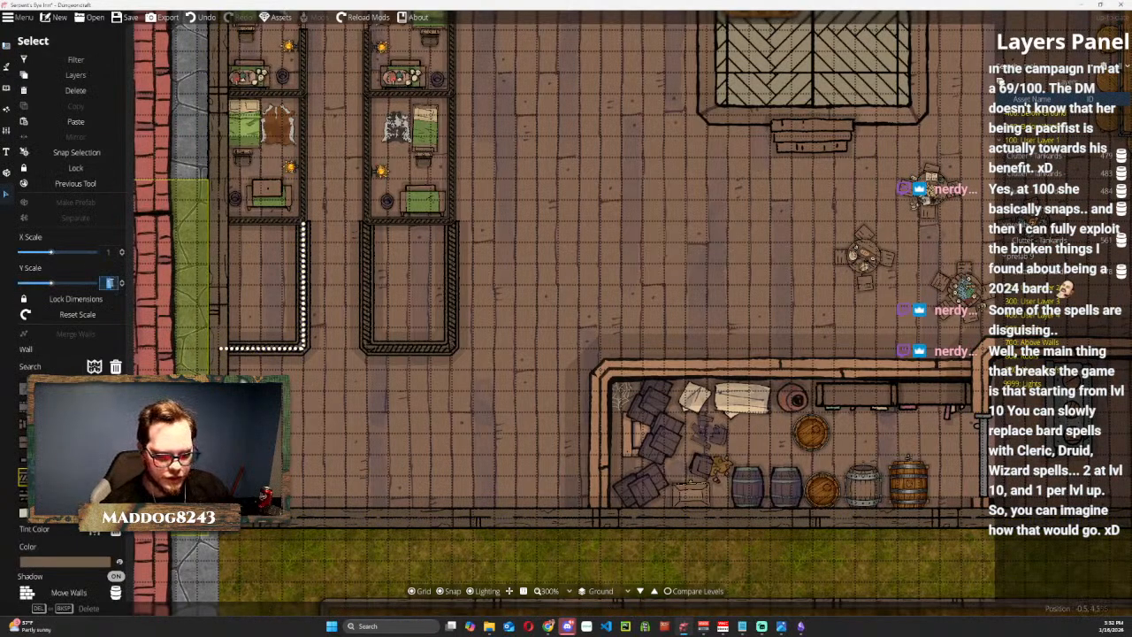
left_click(373, 293)
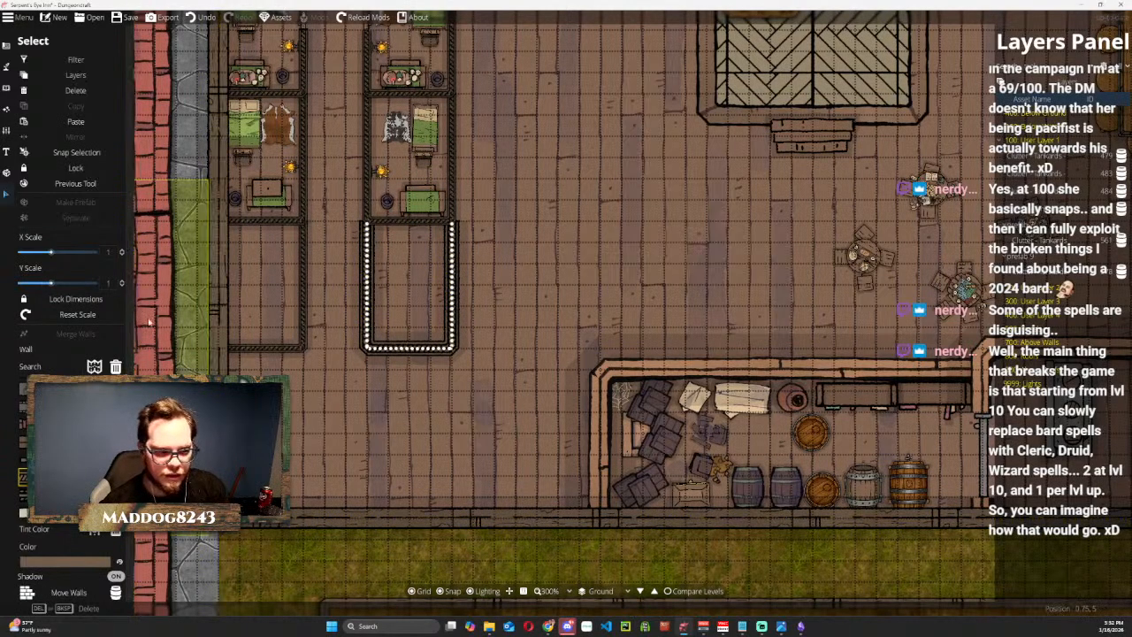
key("Return")
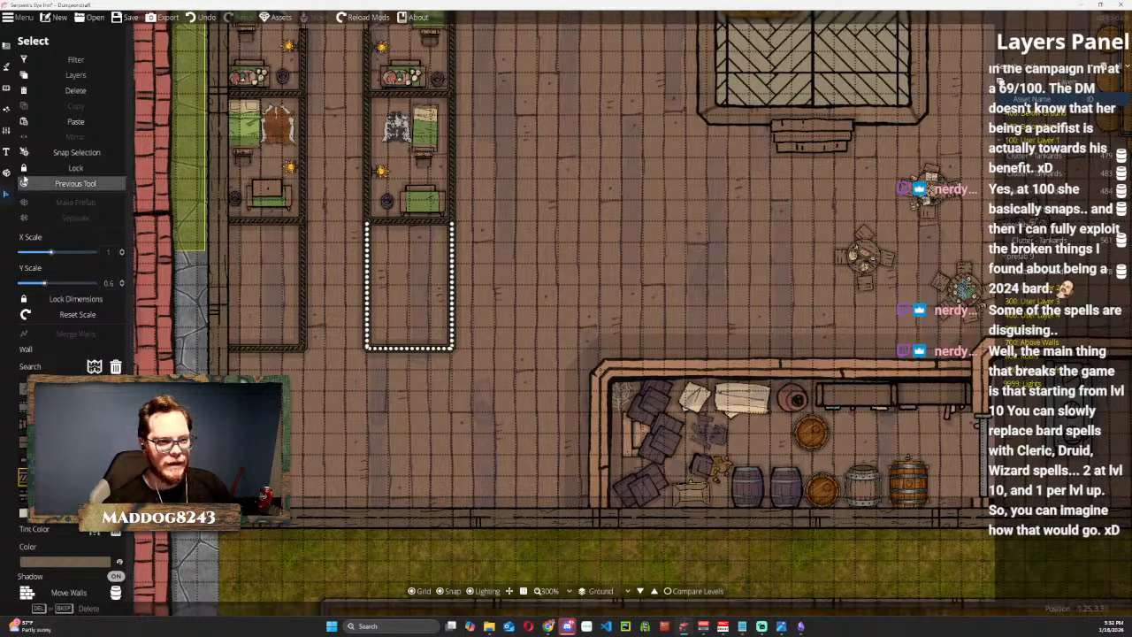
Place the Small Room prefab from the Tavern set inside each of the two new third rooms.
left_click(8, 48)
left_click(44, 85)
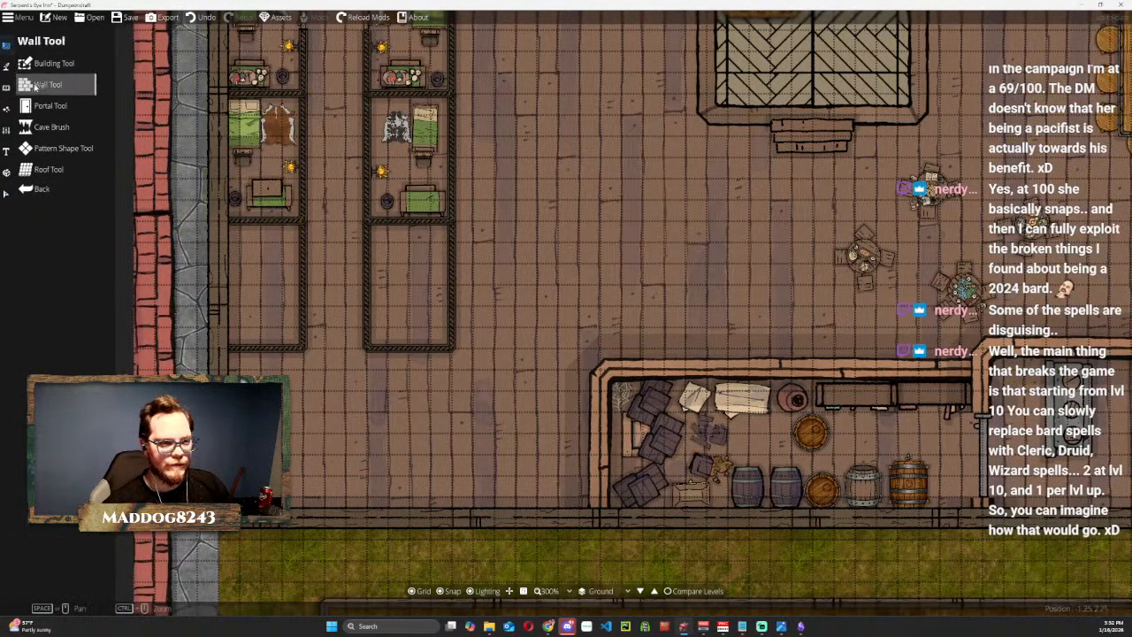
left_click(6, 172)
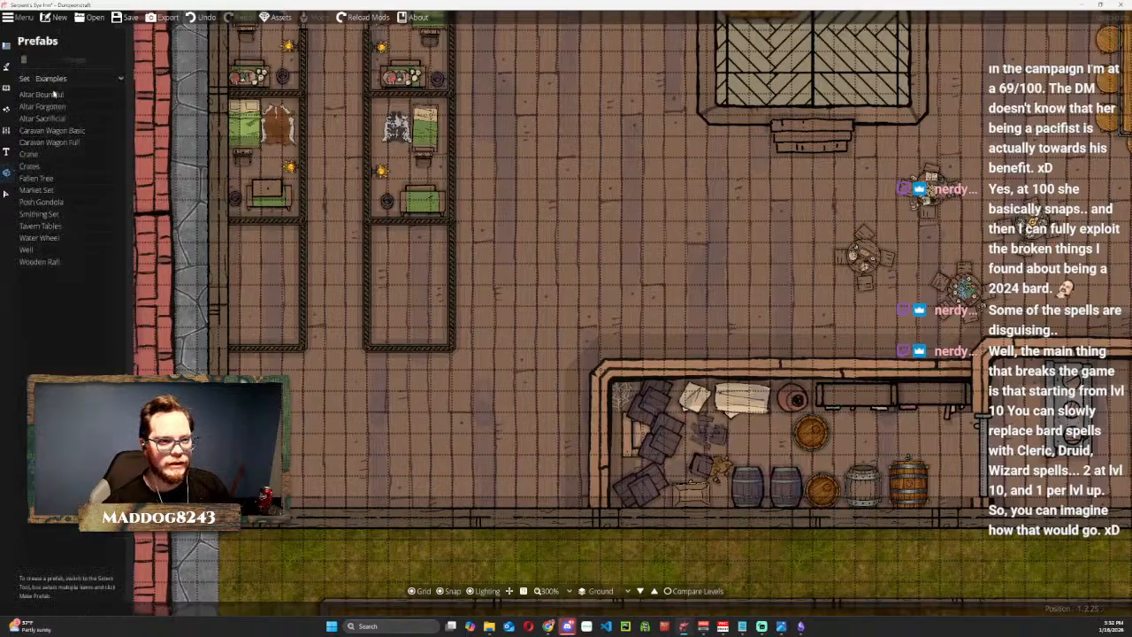
left_click(62, 78)
left_click(57, 118)
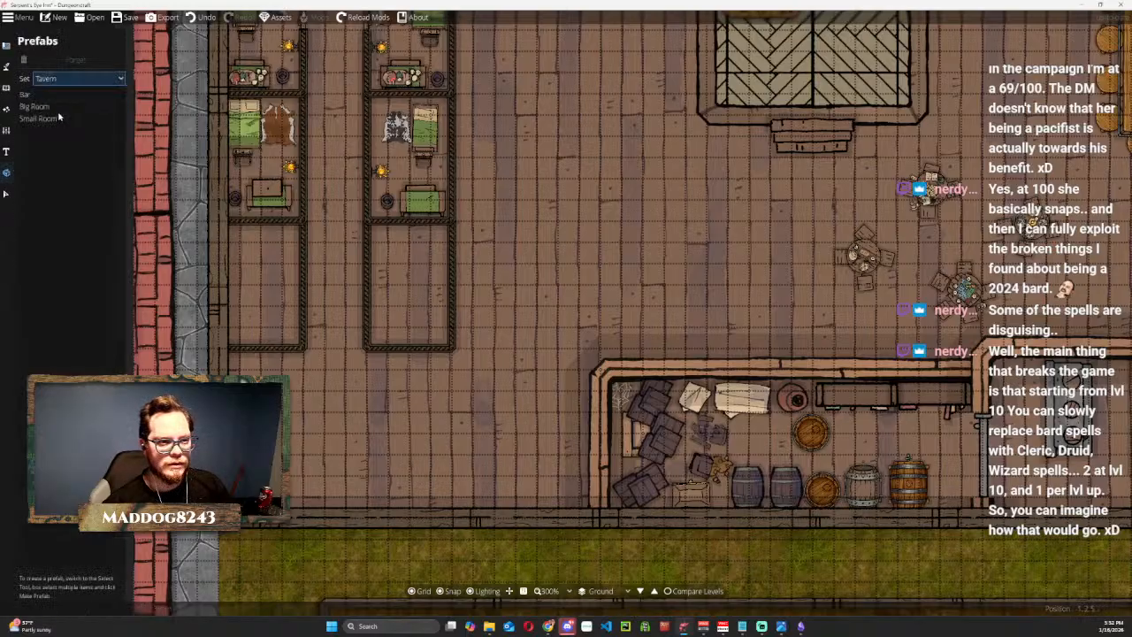
left_click(39, 120)
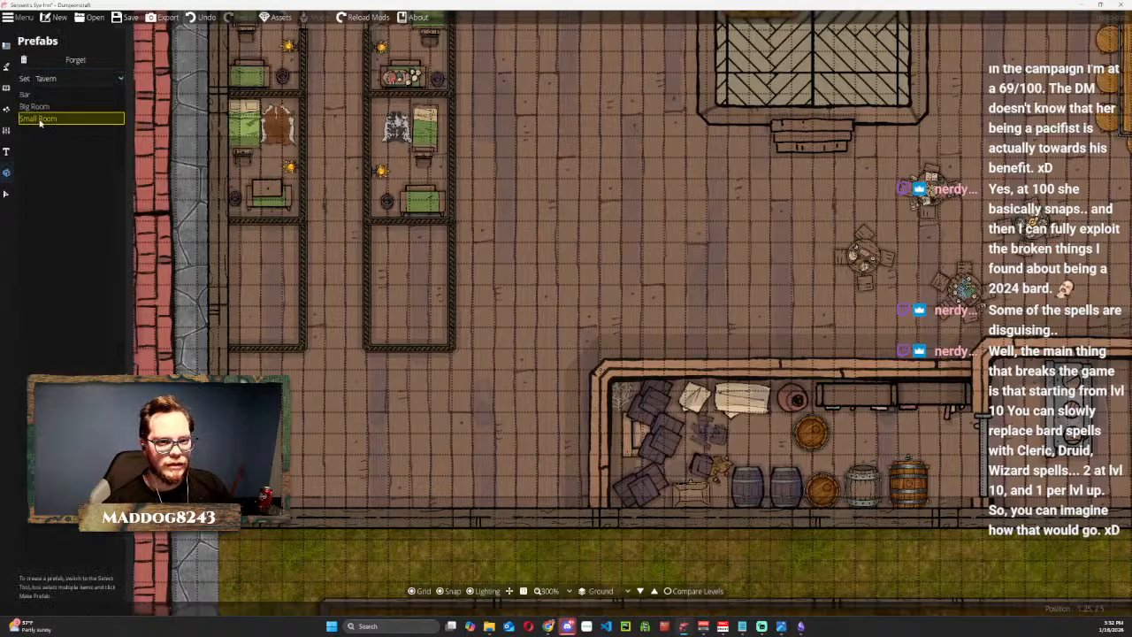
left_click(272, 289)
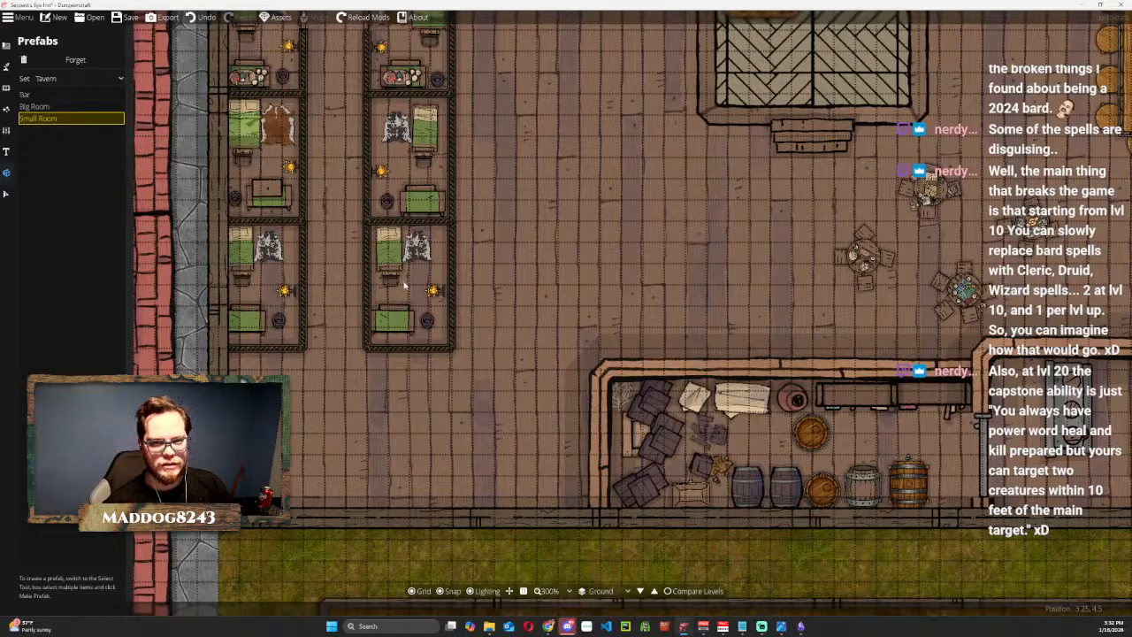
left_click(404, 284)
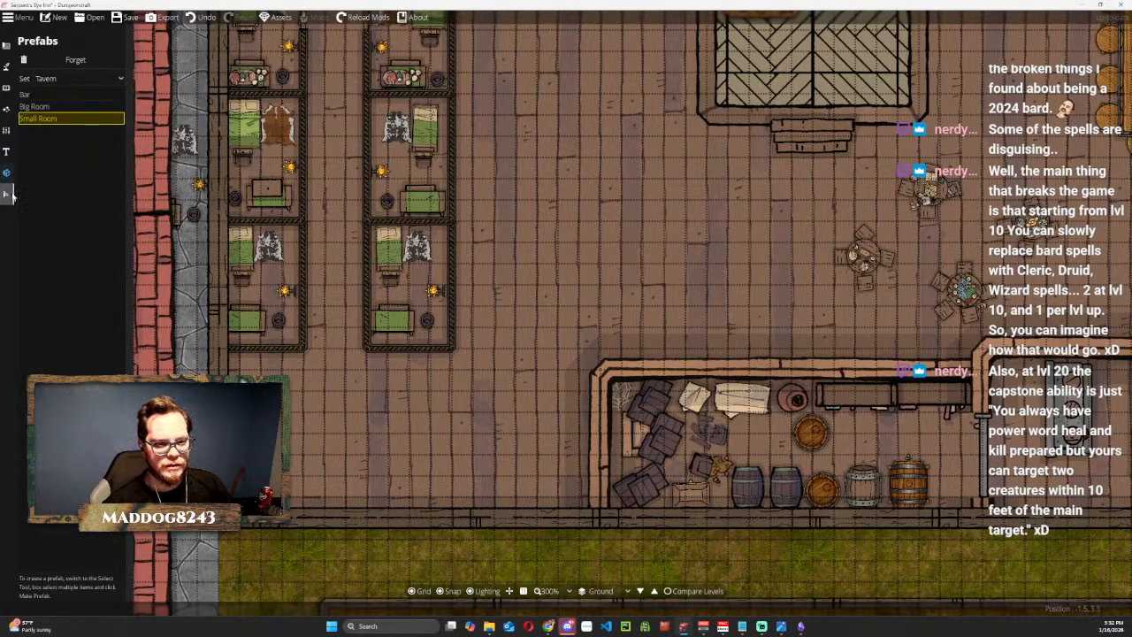
Reposition the Small Room prefab in the third room by the outer wall so its furniture fits within the walls.
left_click(6, 194)
left_click(292, 292)
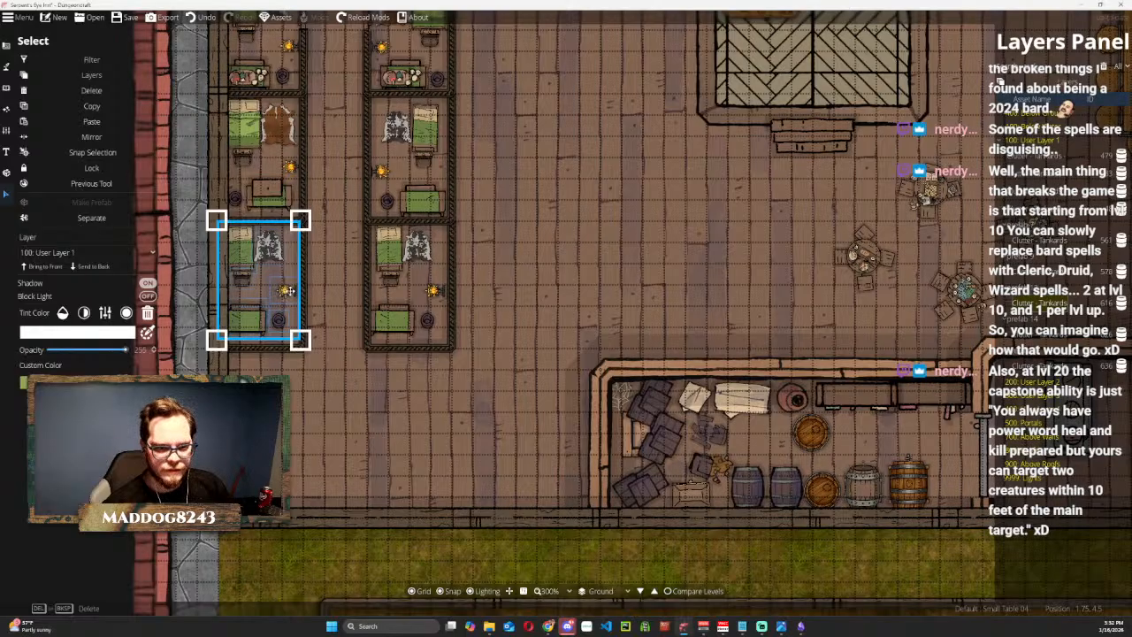
left_click_drag(292, 292, 289, 302)
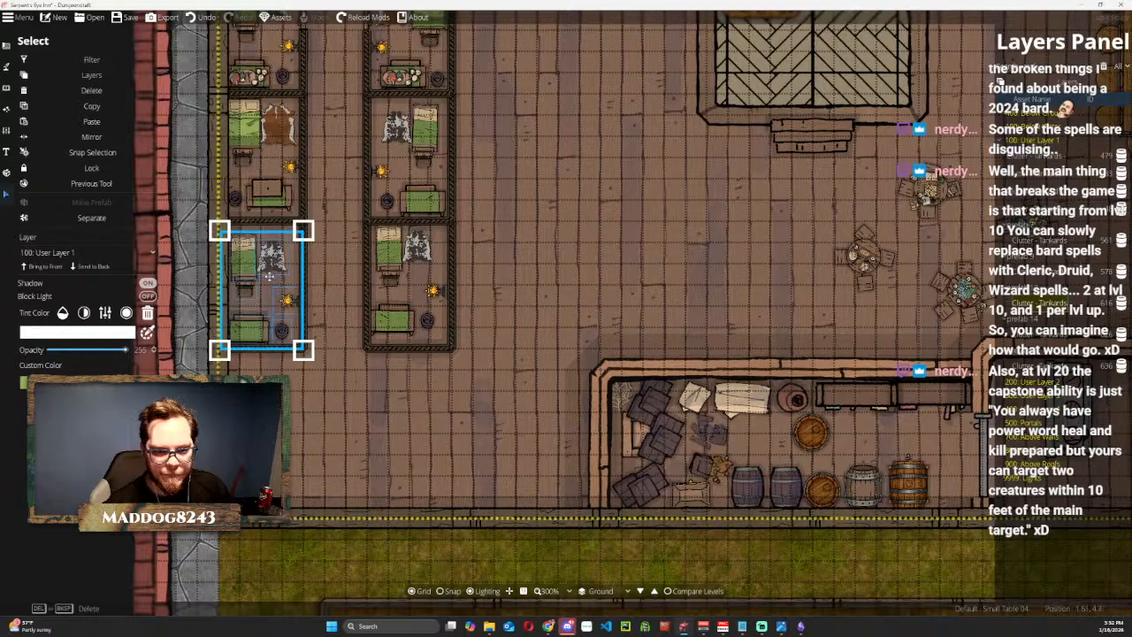
left_click_drag(248, 271, 247, 265)
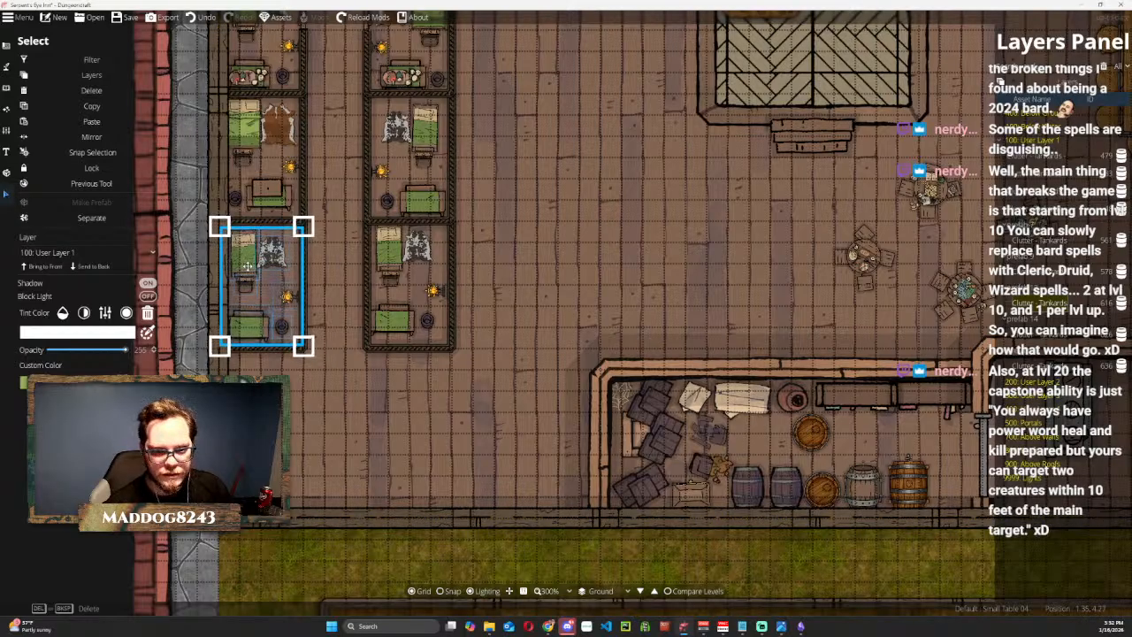
Shift the Small Room prefab in the second column's third room into place and mirror it so the bed faces the other way.
left_click(394, 252)
left_click_drag(395, 252, 419, 255)
left_click(106, 142)
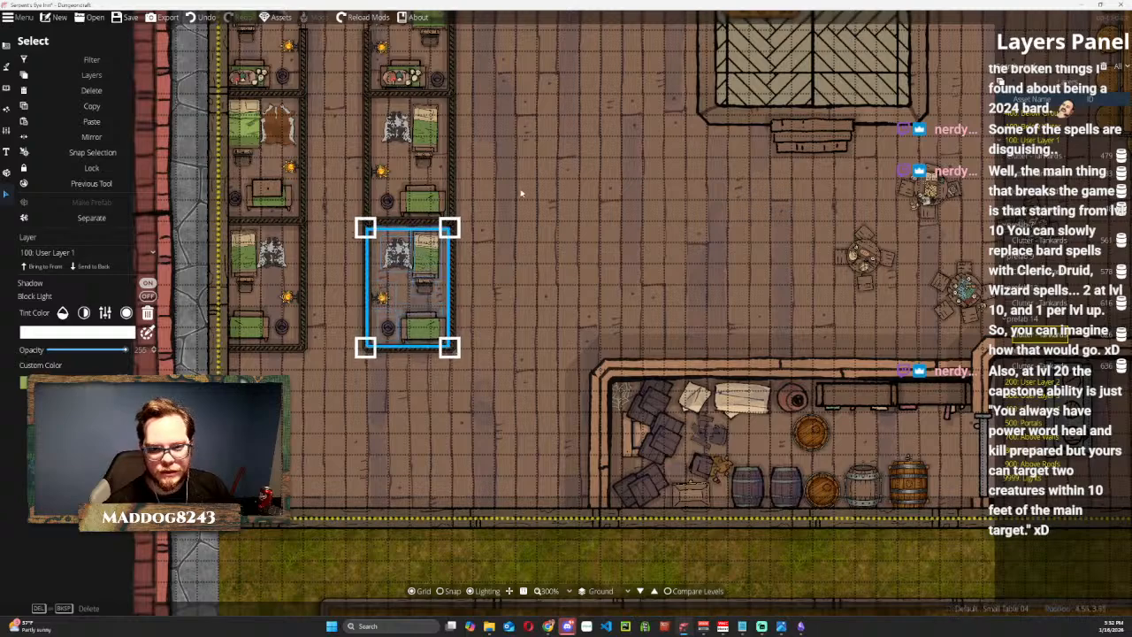
left_click(444, 353)
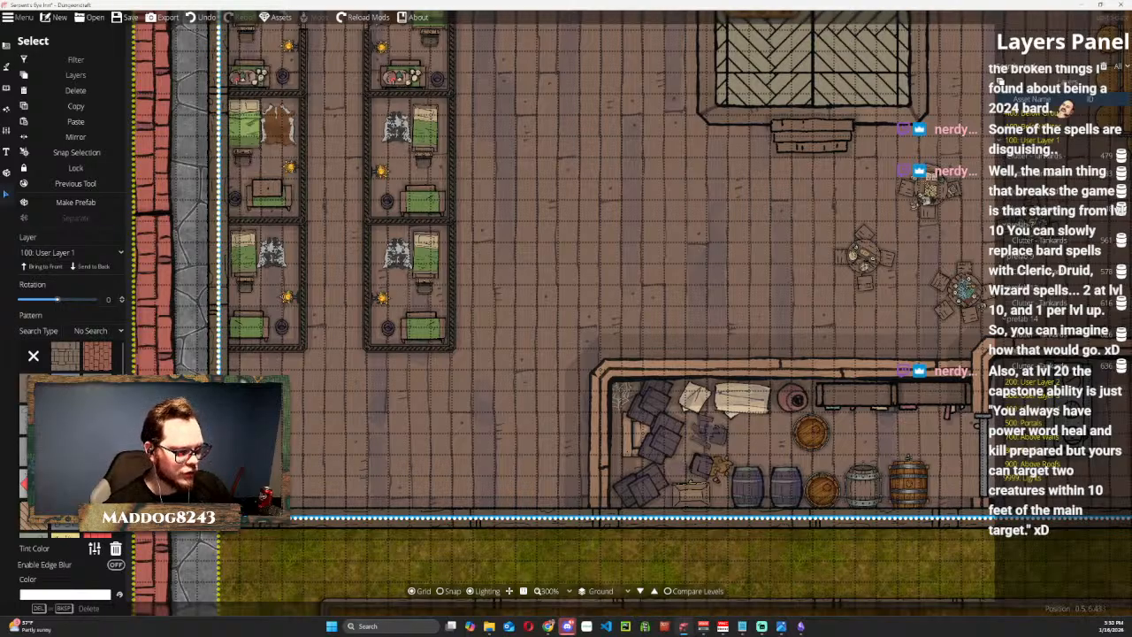
Examine the ground-floor layout around the six furnished bedrooms, the corridor and the tavern hall.
scroll(468, 221, "down", 1)
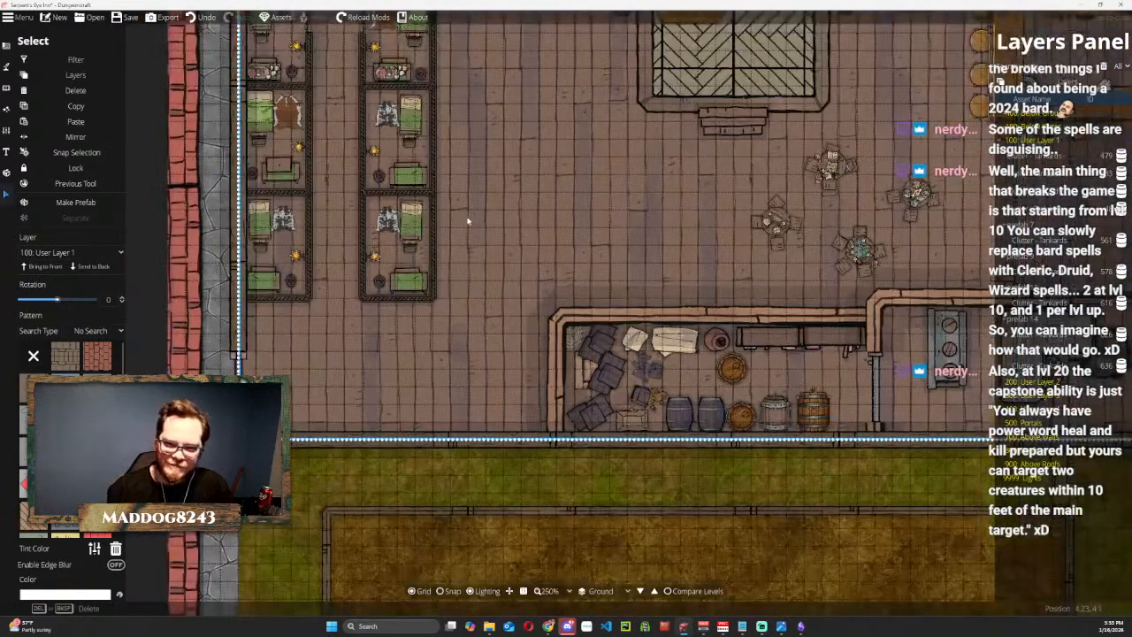
scroll(468, 221, "down", 1)
left_click_drag(467, 193, 455, 326)
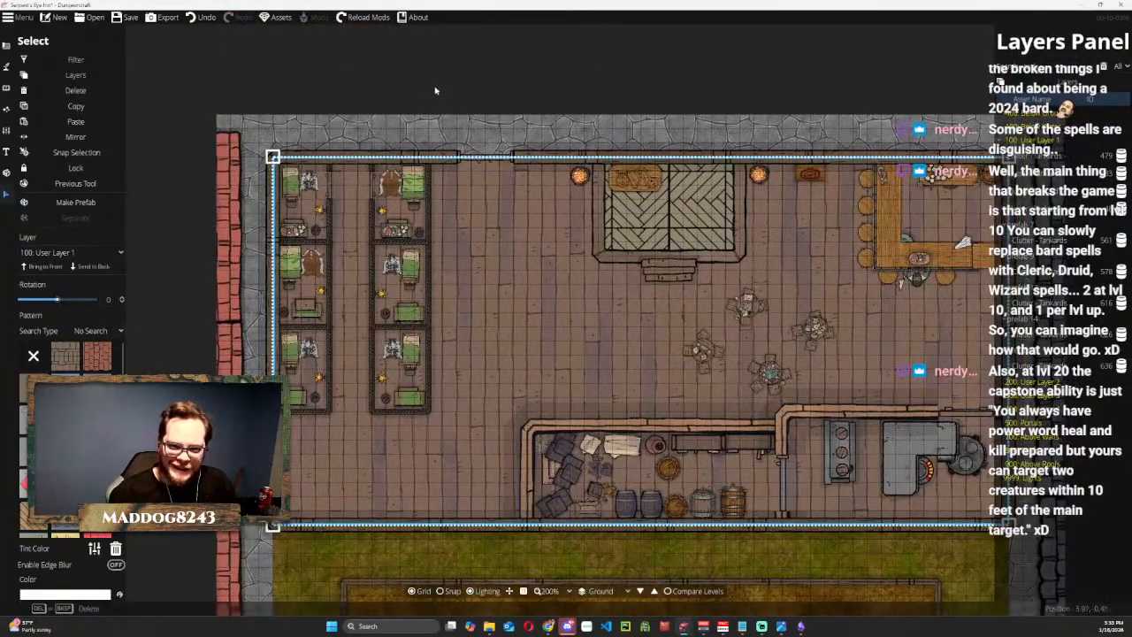
left_click(374, 127)
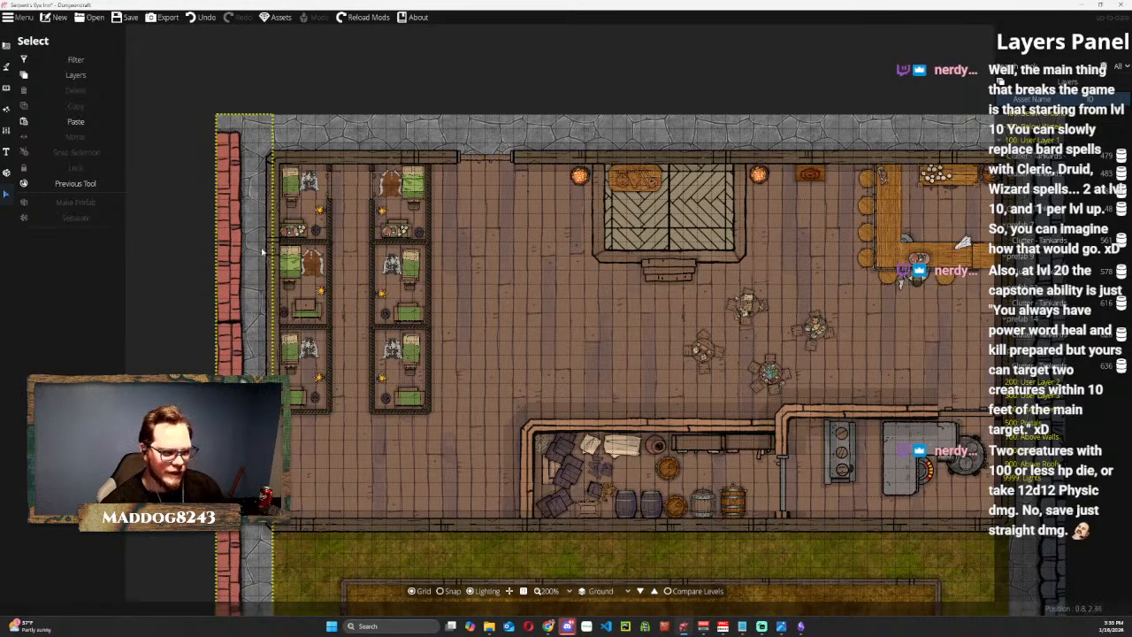
scroll(318, 262, "up", 2)
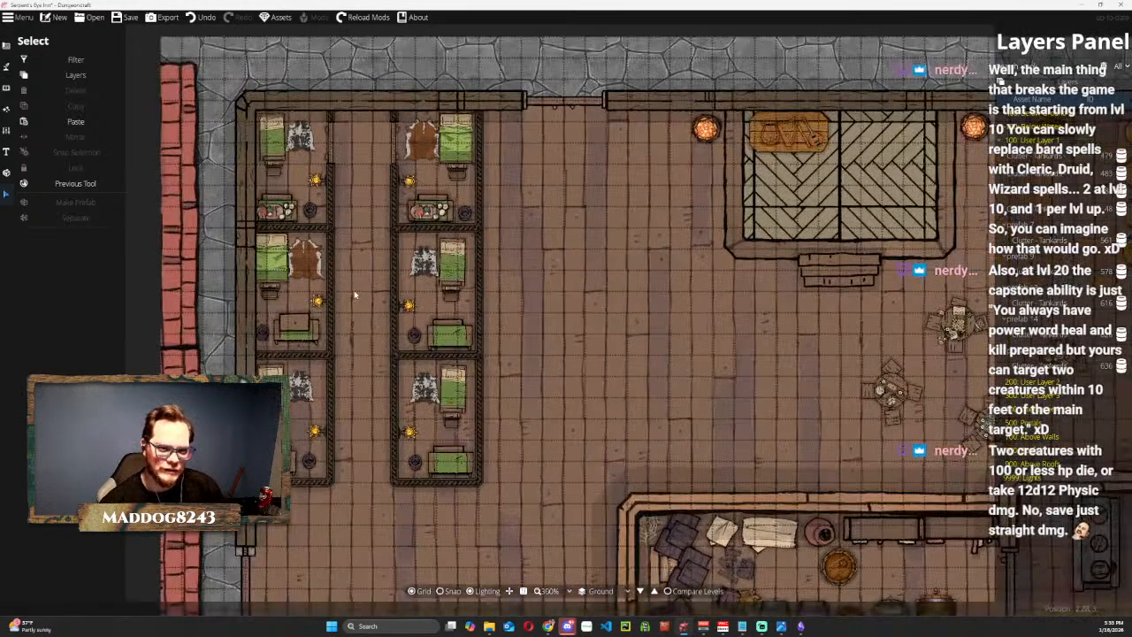
left_click_drag(349, 343, 365, 248)
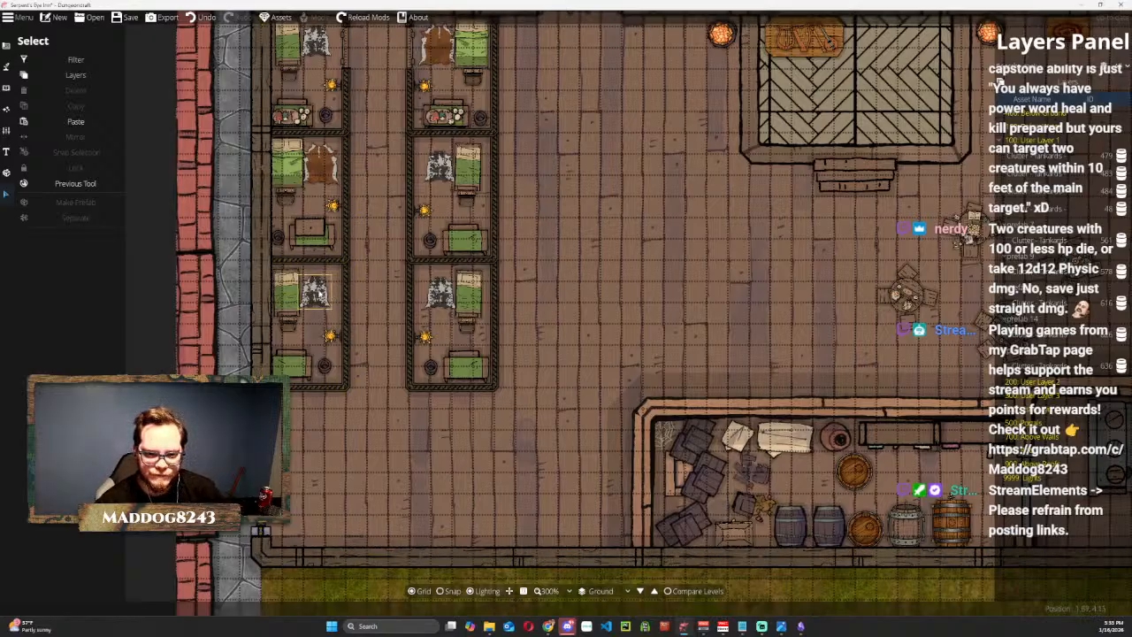
scroll(598, 279, "down", 2)
left_click_drag(598, 247, 436, 335)
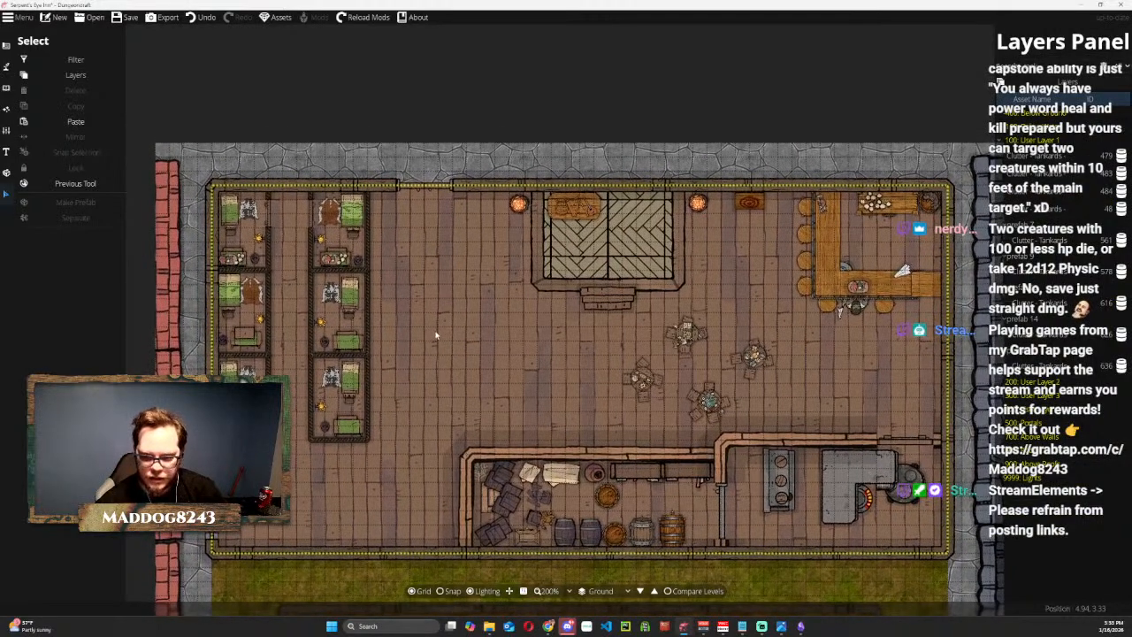
scroll(394, 337, "up", 1)
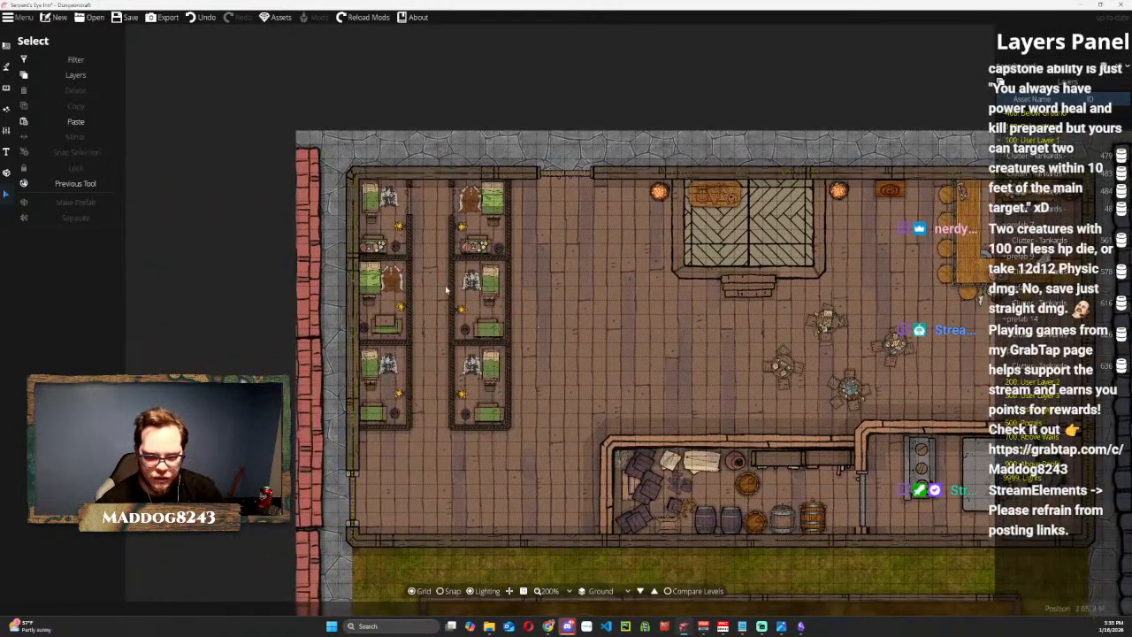
scroll(447, 268, "up", 1)
scroll(447, 265, "up", 1)
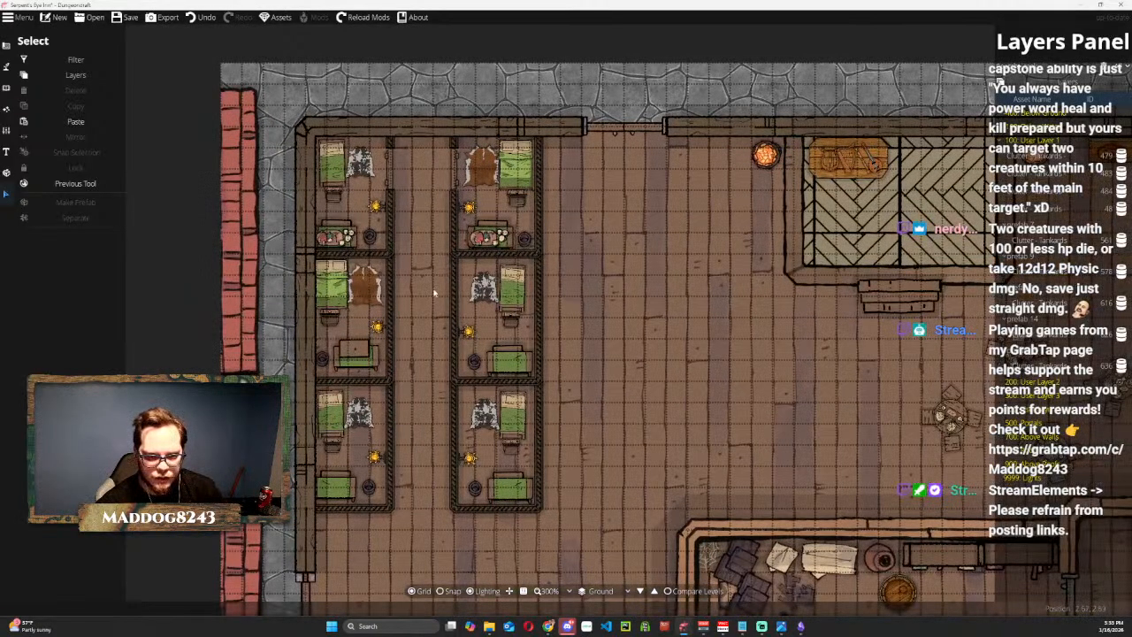
left_click_drag(434, 296, 409, 277)
scroll(436, 256, "up", 2)
scroll(405, 232, "down", 1)
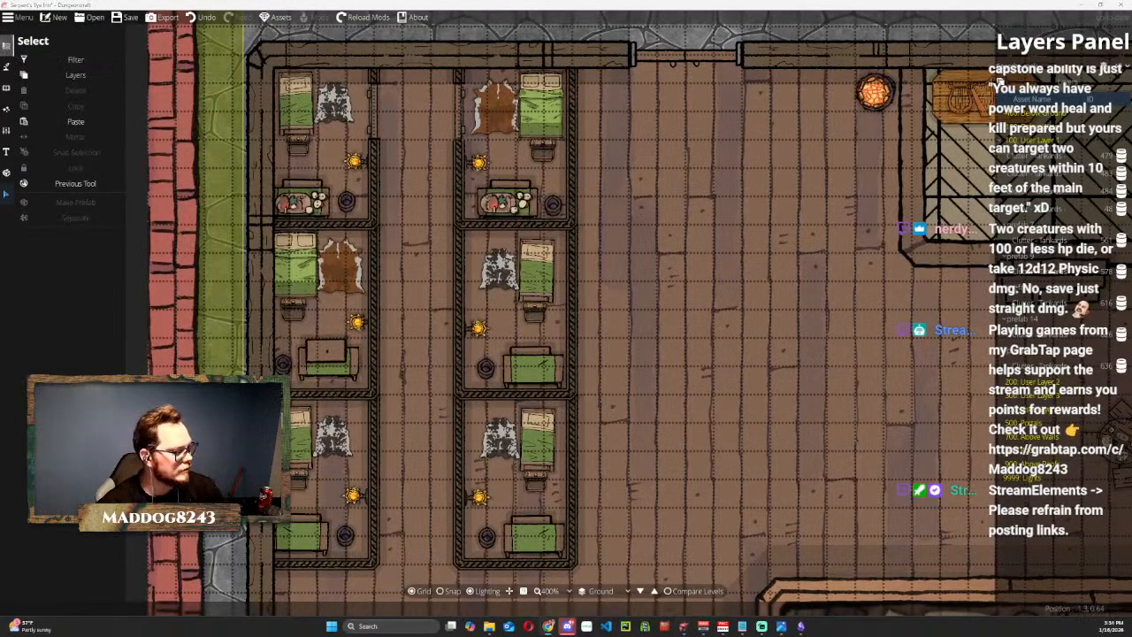
key("super+d")
key("super+d")
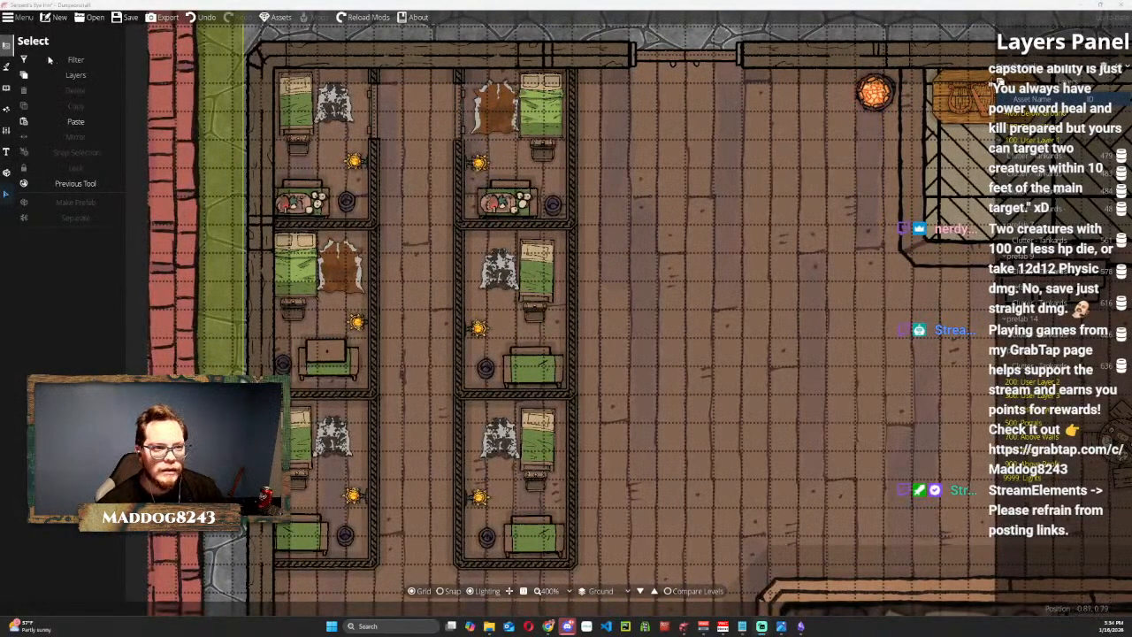
Edit the wall points of the middle room by the outer wall and remove a corridor-side section between two new points for a doorway.
left_click(8, 70)
left_click(7, 46)
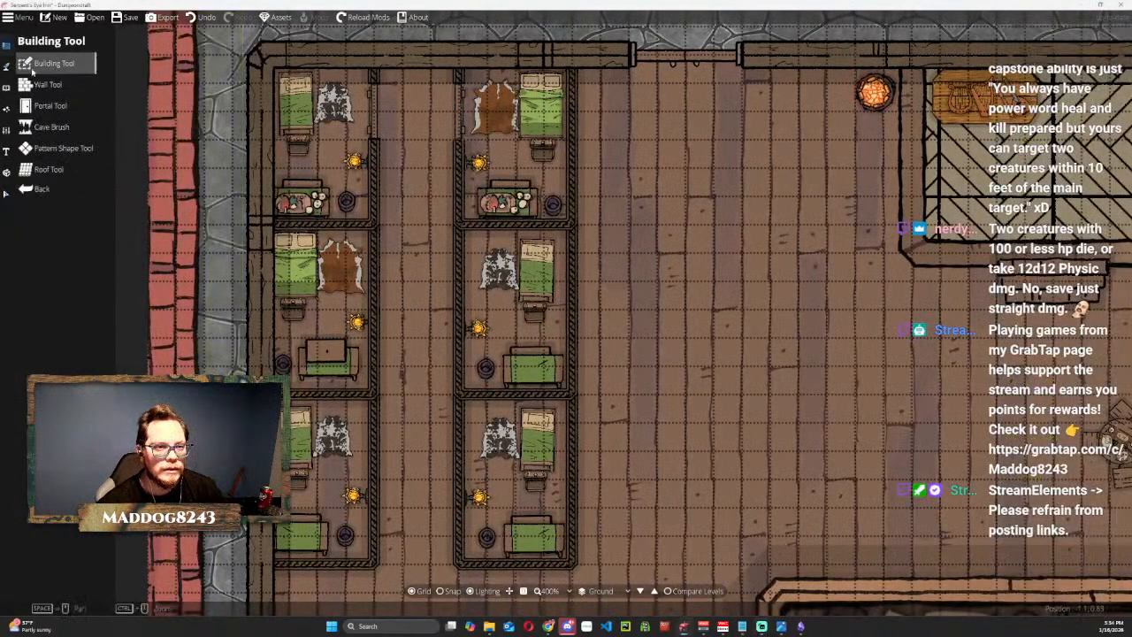
left_click(46, 84)
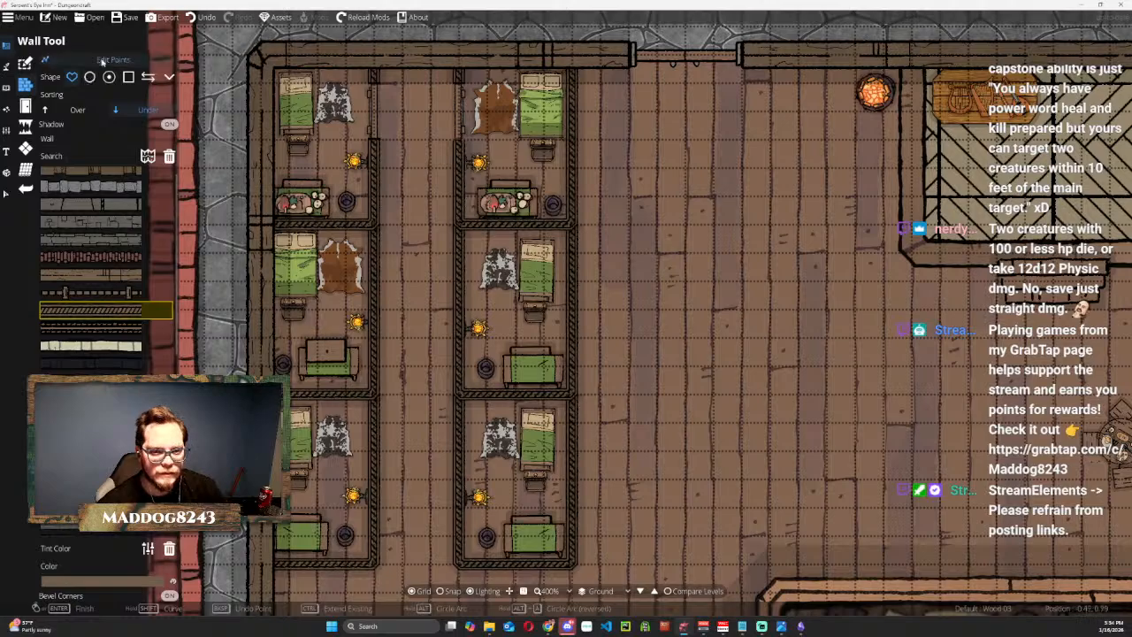
scroll(375, 295, "up", 3)
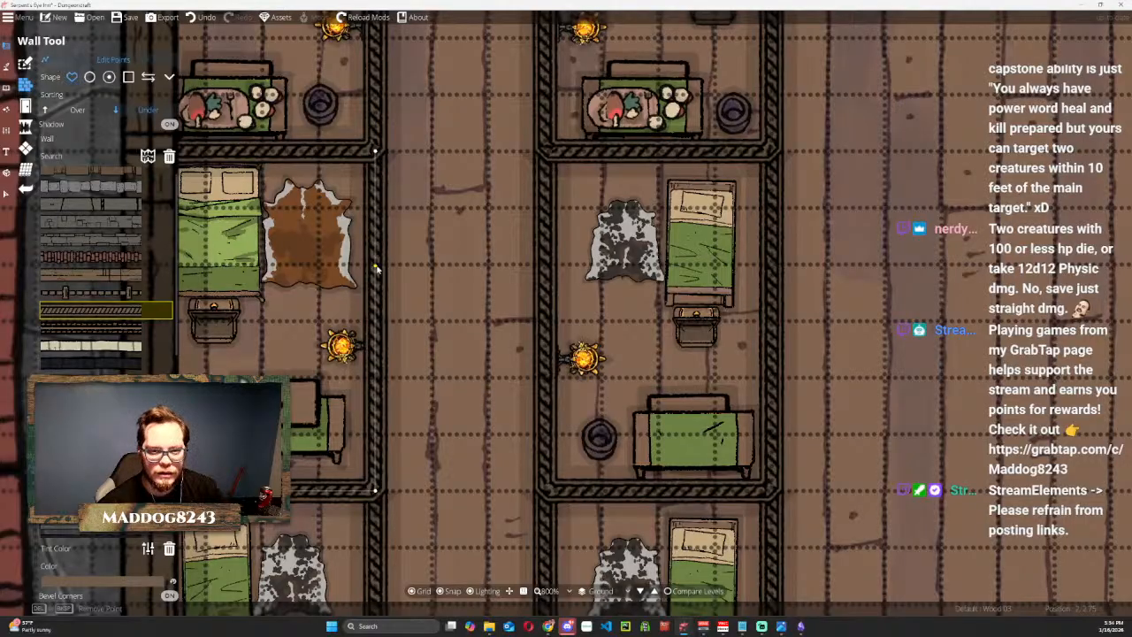
scroll(416, 229, "down", 2)
left_click_drag(417, 231, 432, 353)
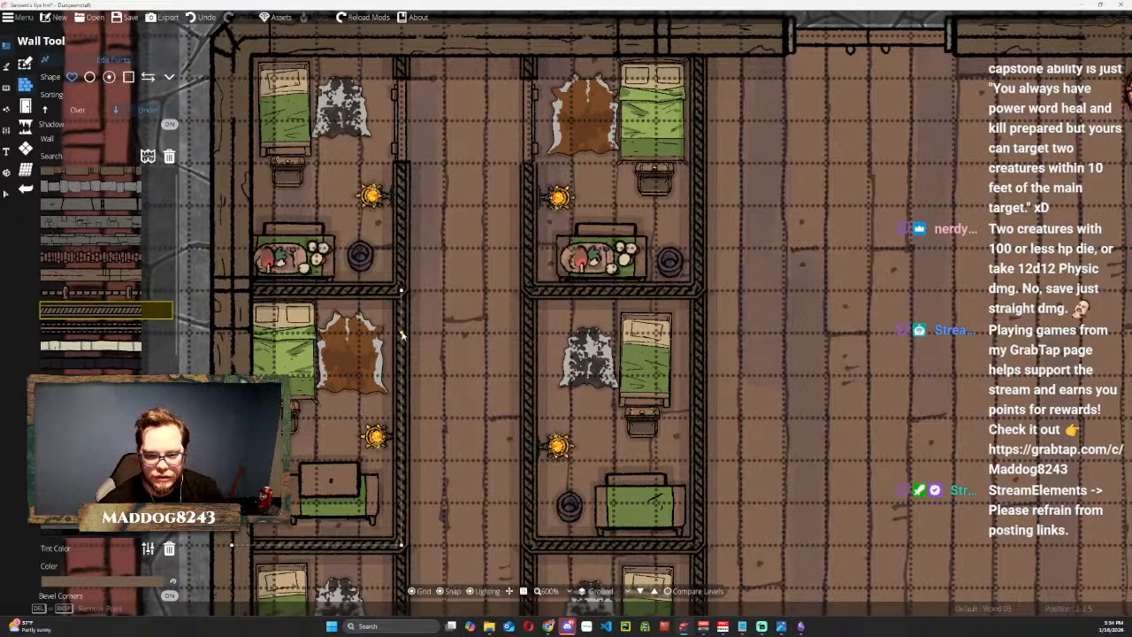
scroll(402, 329, "up", 1)
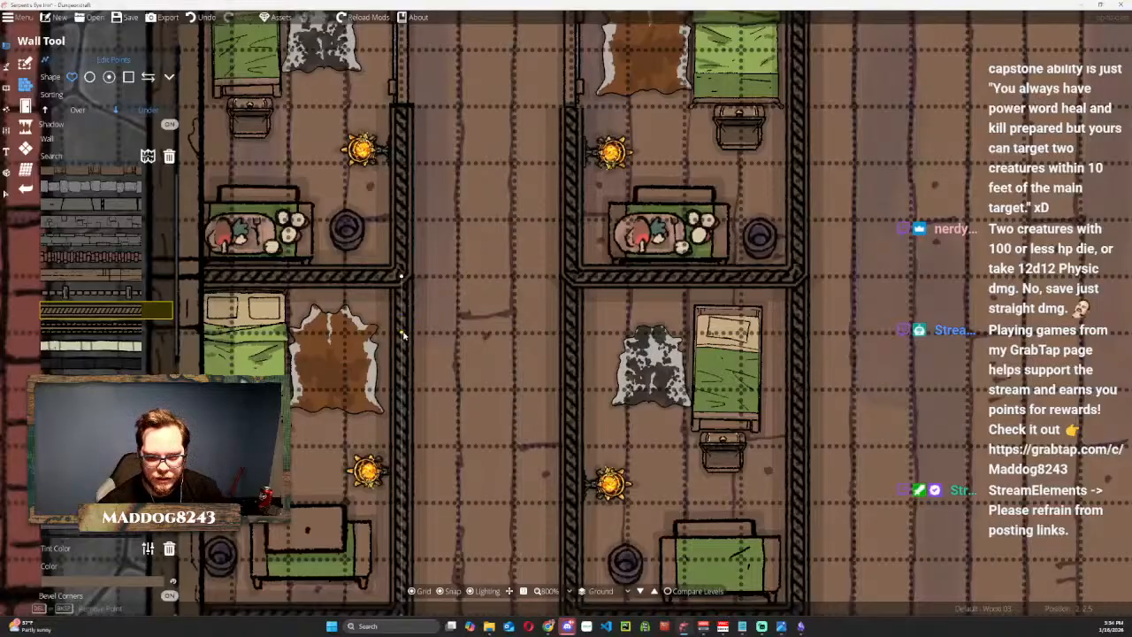
left_click(402, 333)
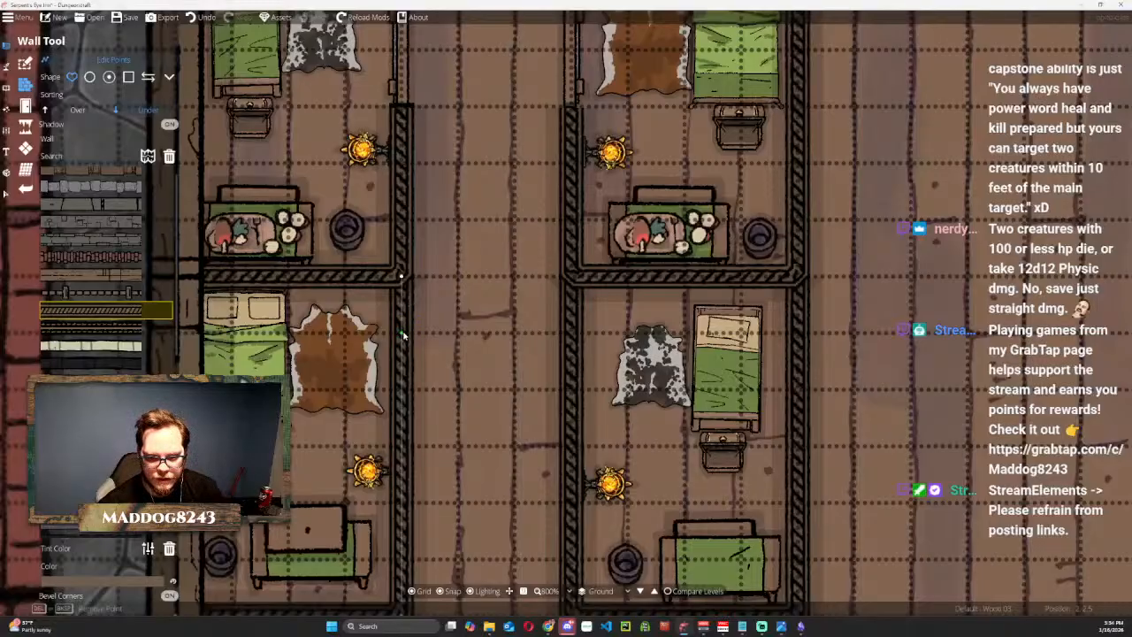
left_click(402, 445)
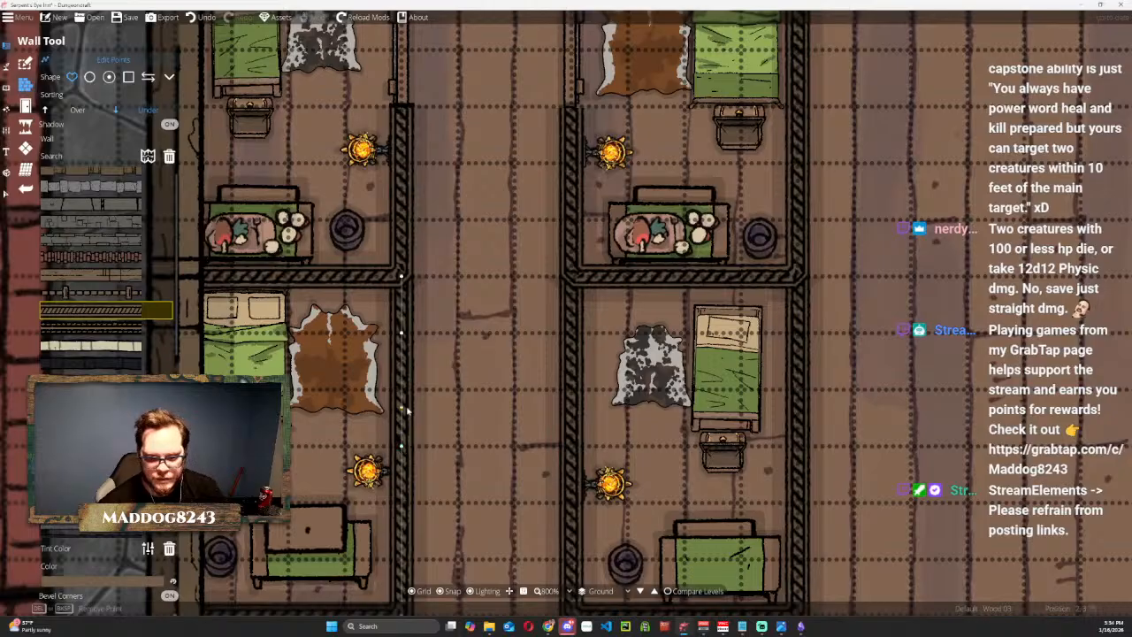
left_click(407, 409)
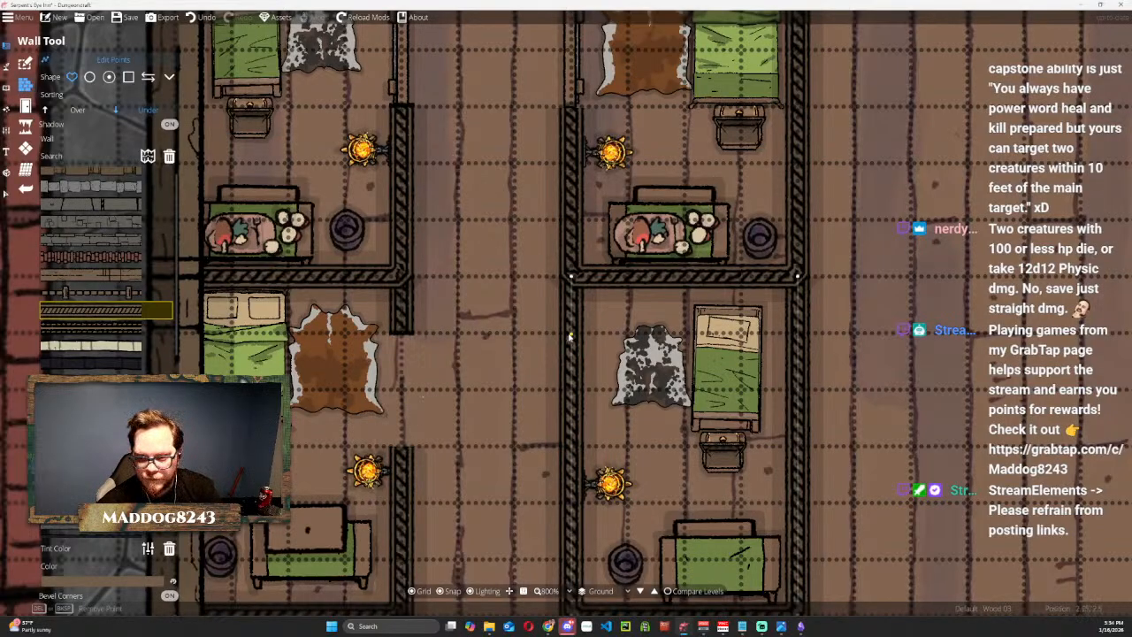
Cut a matching doorway gap into the corridor-side wall of the second column's middle room between two added points.
left_click(571, 334)
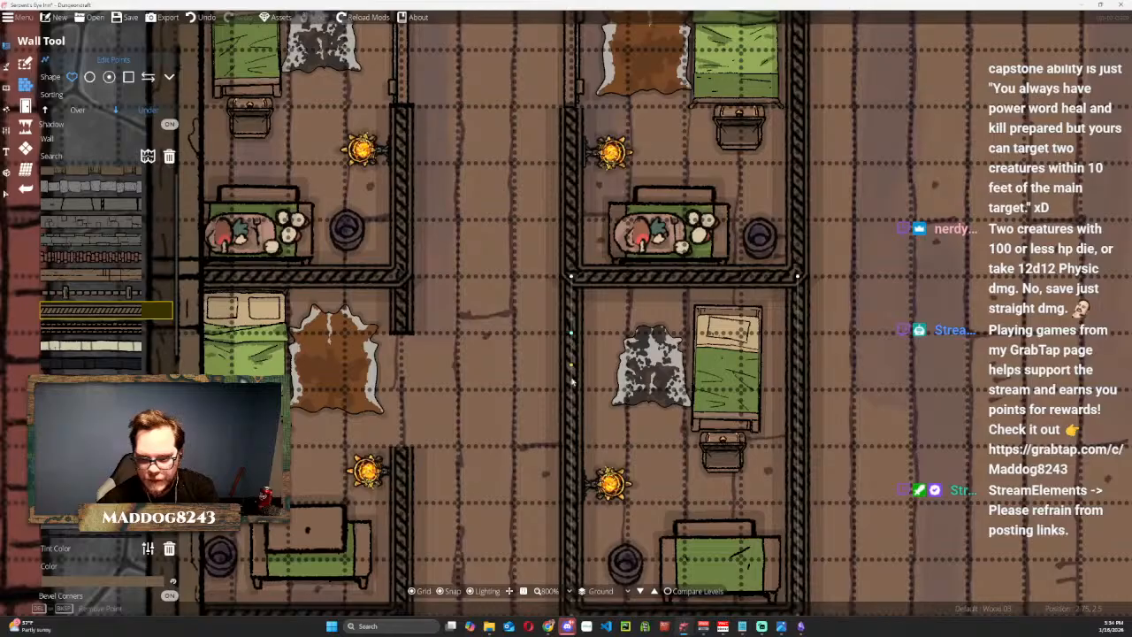
left_click(571, 448)
key("Delete")
Cut matching doorway gaps into the corridor-side walls of the third room in both columns.
left_click_drag(533, 444, 518, 90)
left_click_drag(468, 357, 502, 210)
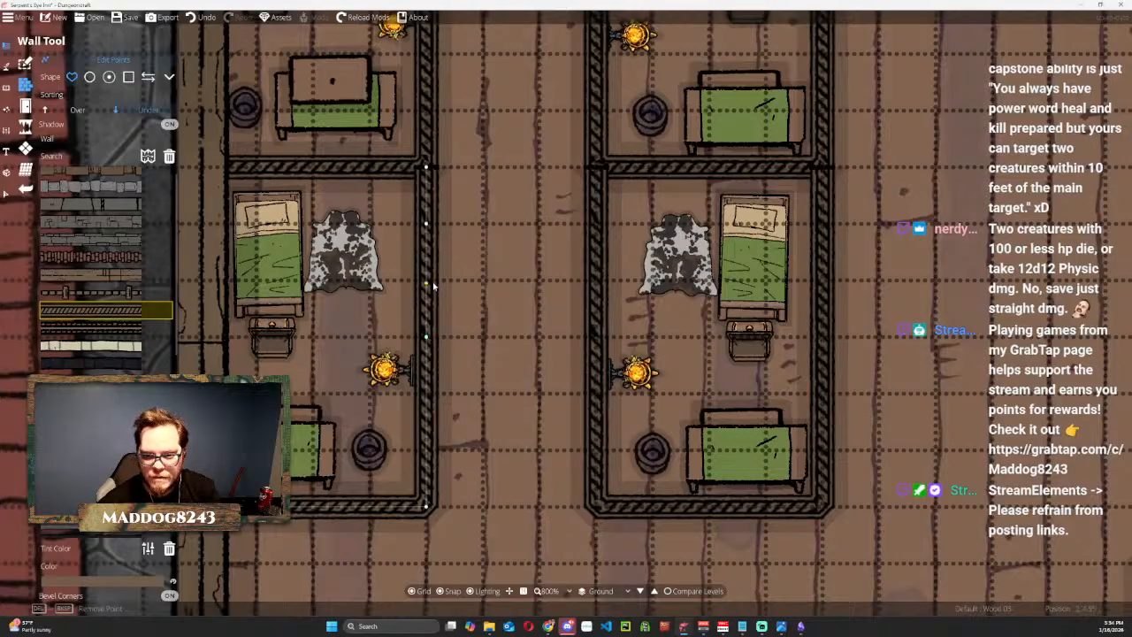
key("Delete")
key("Delete")
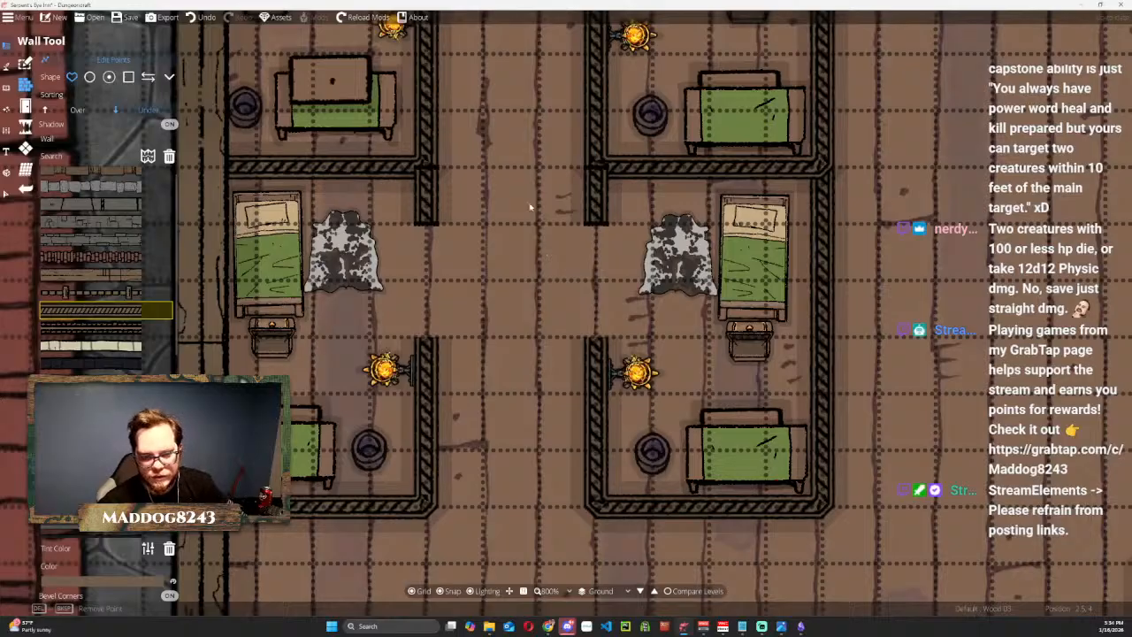
Copy the first rooms' doors into the corridor doorways of the middle and third rooms in both columns.
scroll(530, 238, "down", 4)
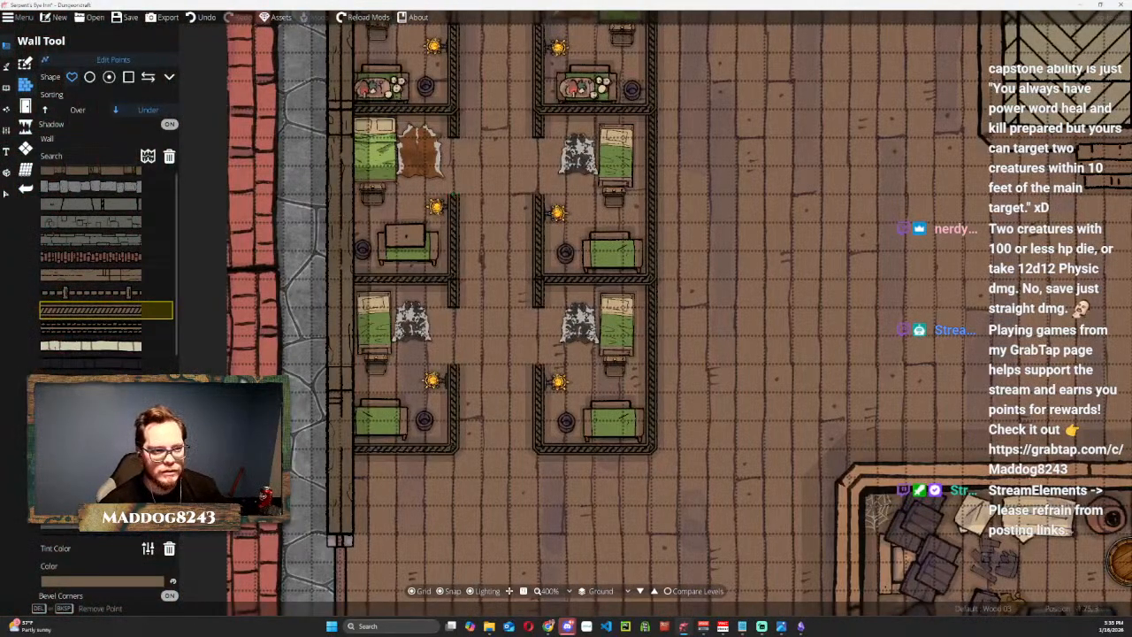
left_click(7, 194)
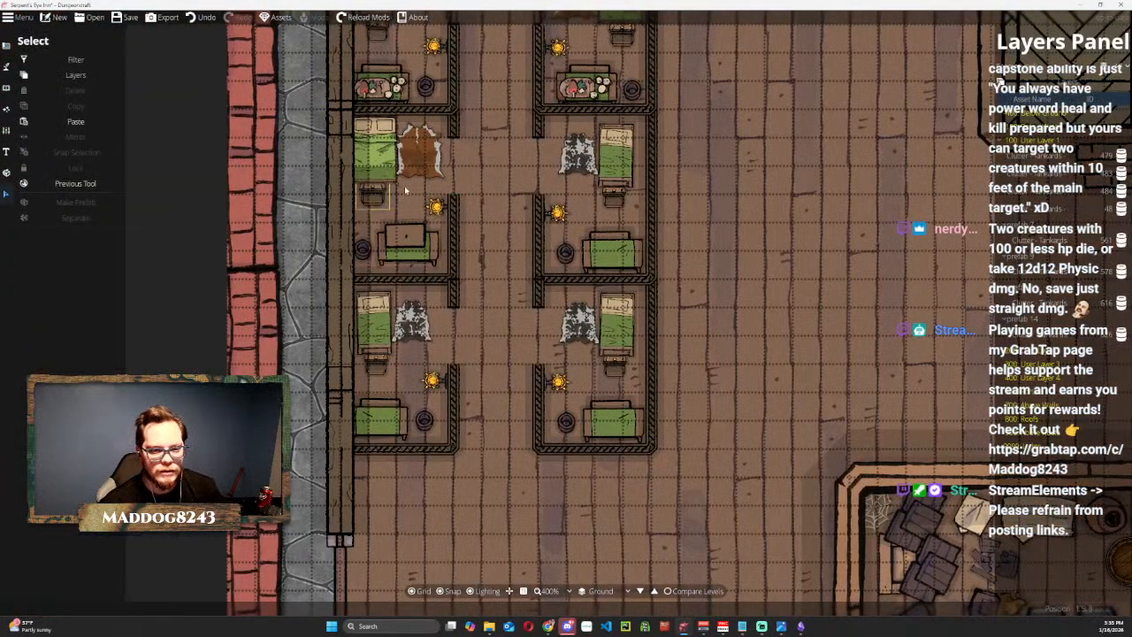
left_click_drag(466, 140, 476, 258)
left_click(465, 116)
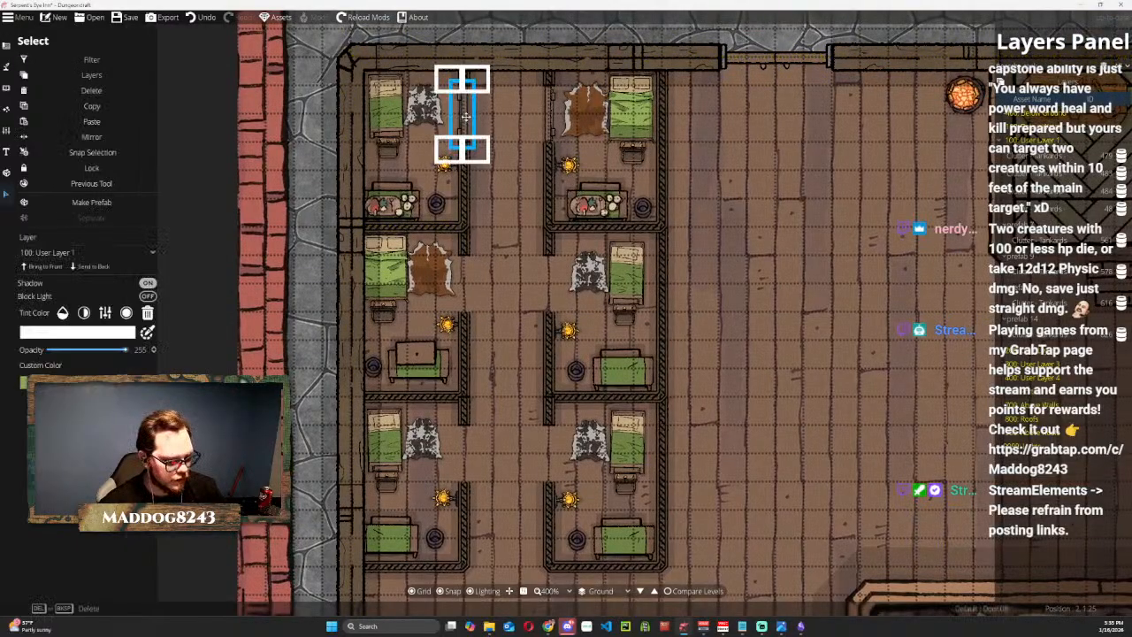
left_click_drag(466, 117, 461, 446)
left_click_drag(554, 122, 548, 457)
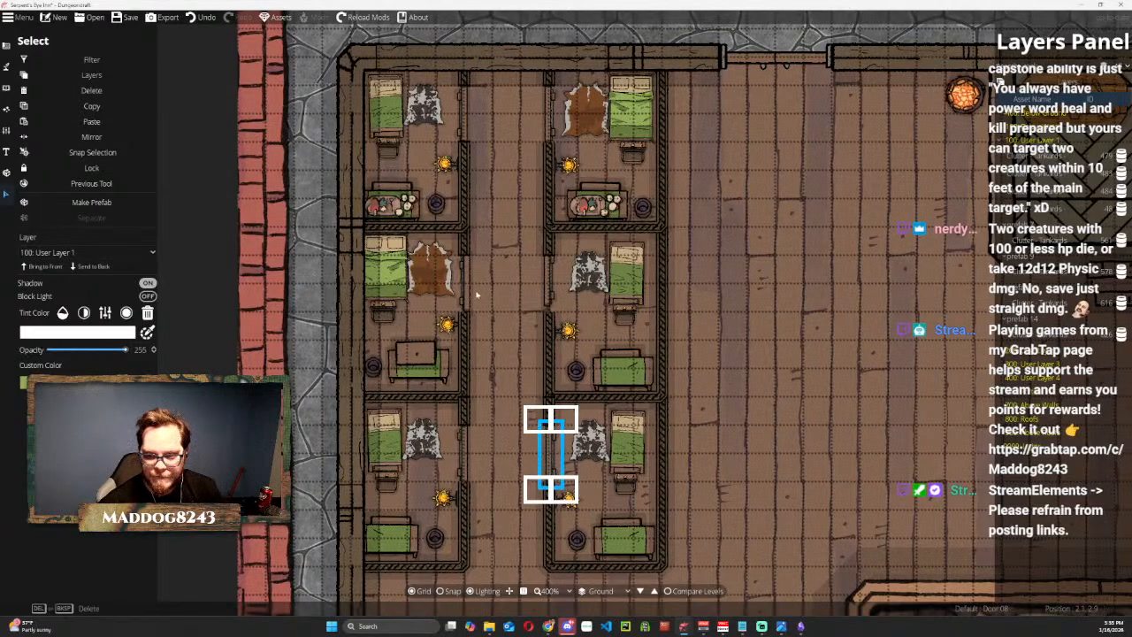
Nudge the doors of the two middle rooms so they line up with their wall gaps.
scroll(508, 301, "up", 3)
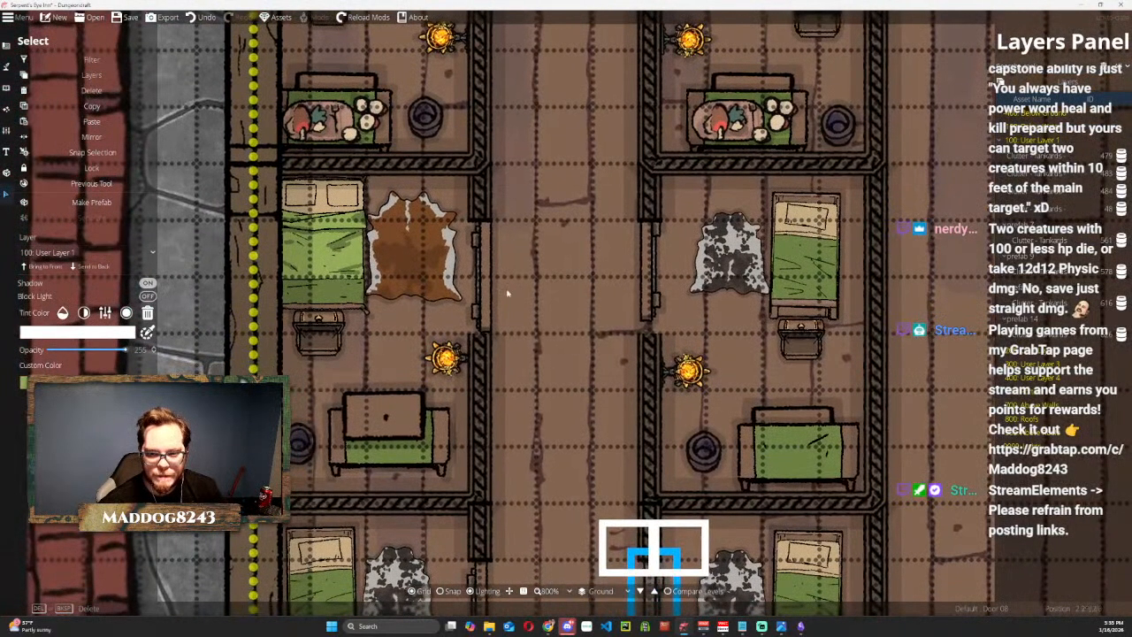
left_click_drag(507, 293, 484, 291)
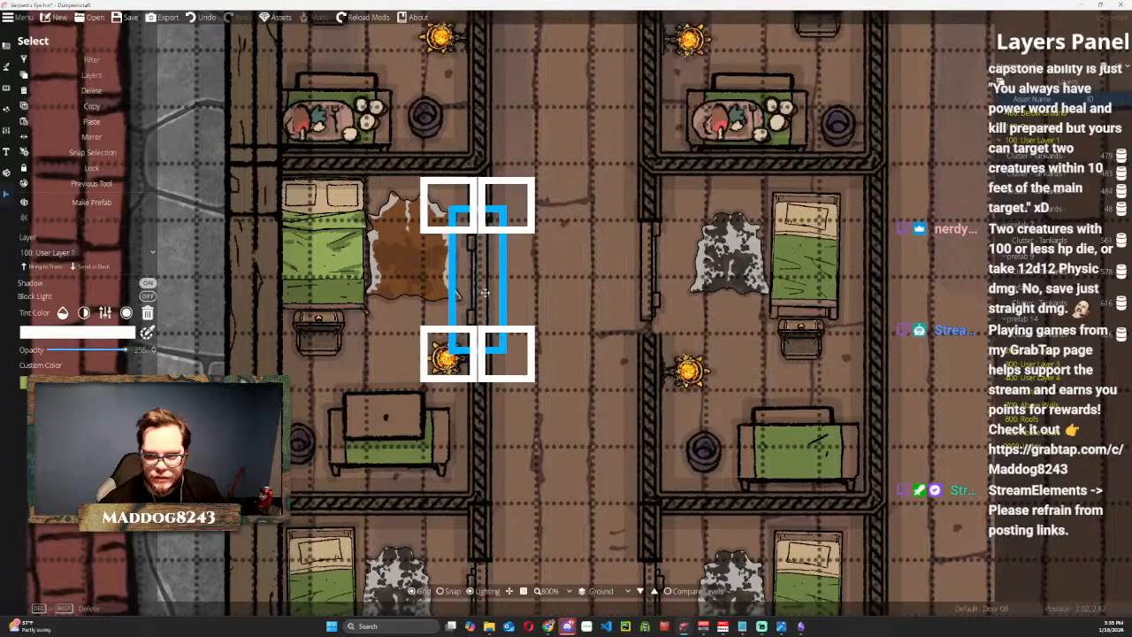
left_click(563, 271)
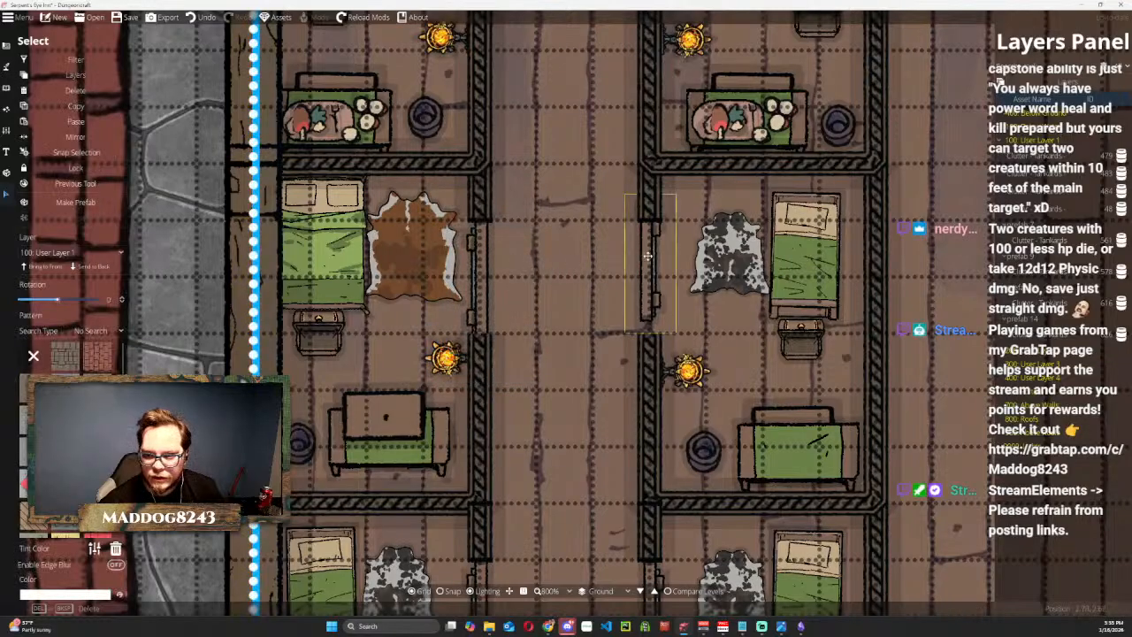
key("Escape")
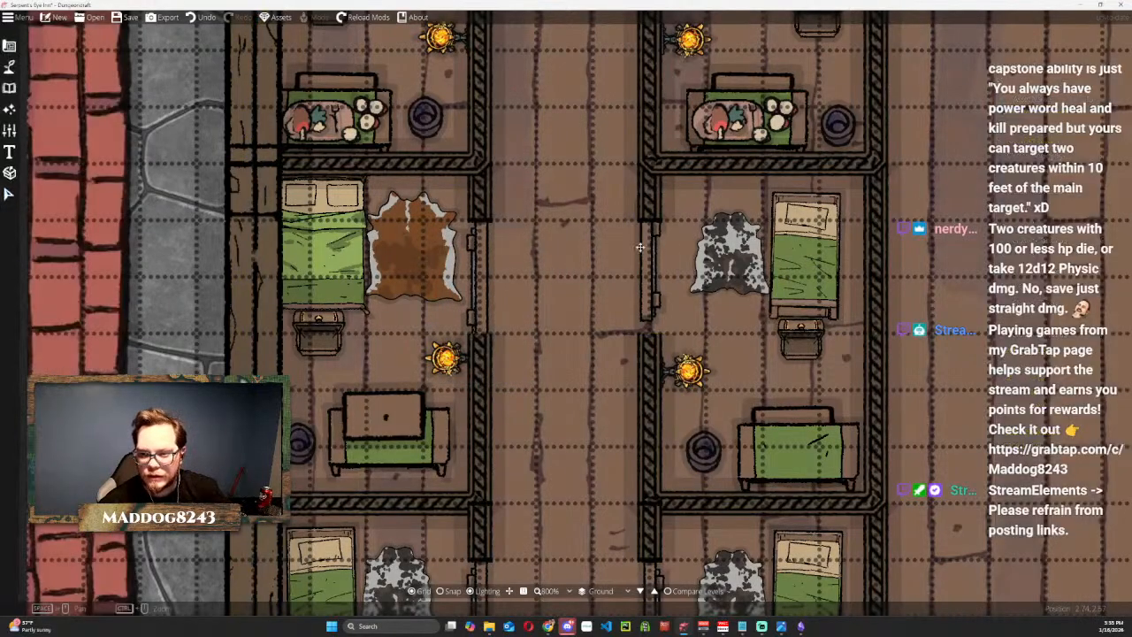
left_click(10, 194)
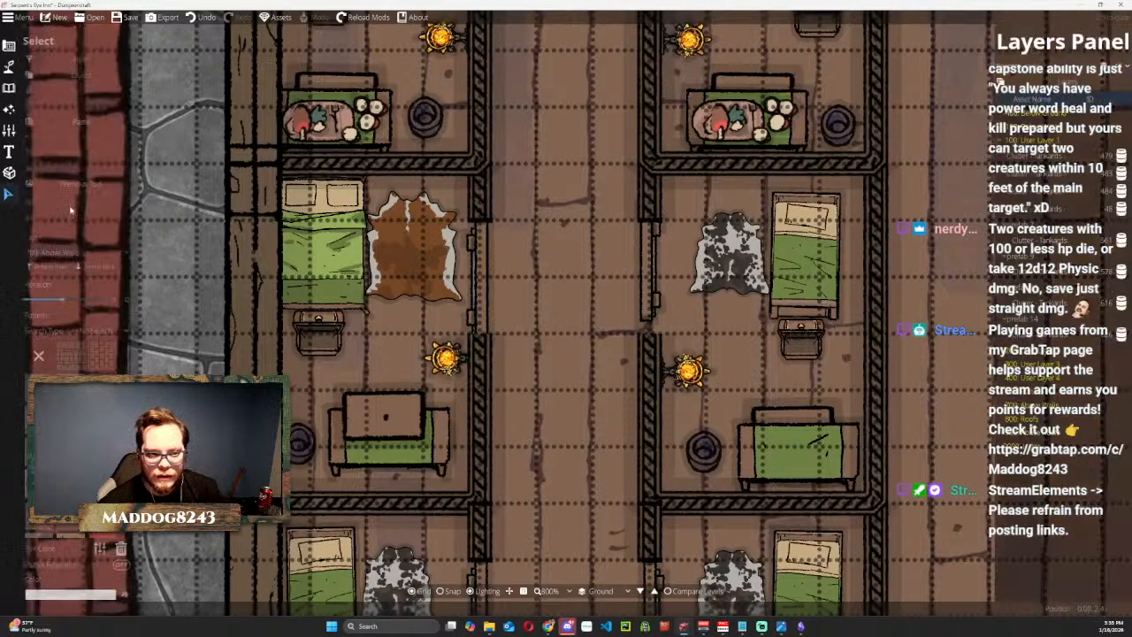
left_click(646, 279)
left_click(646, 280)
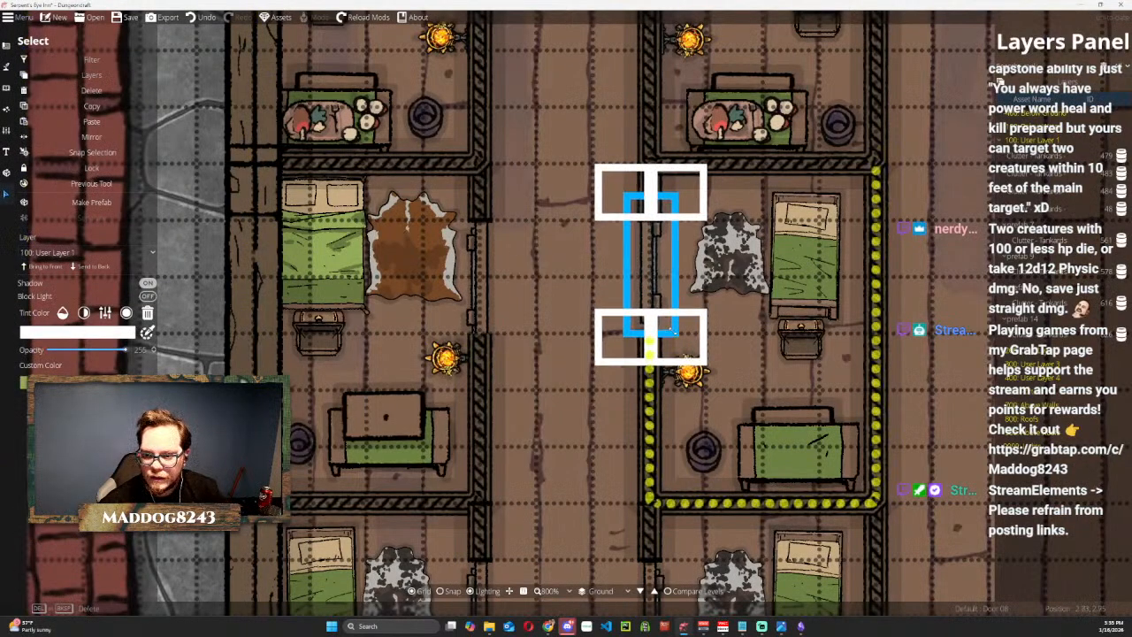
left_click_drag(644, 279, 647, 290)
key("Escape")
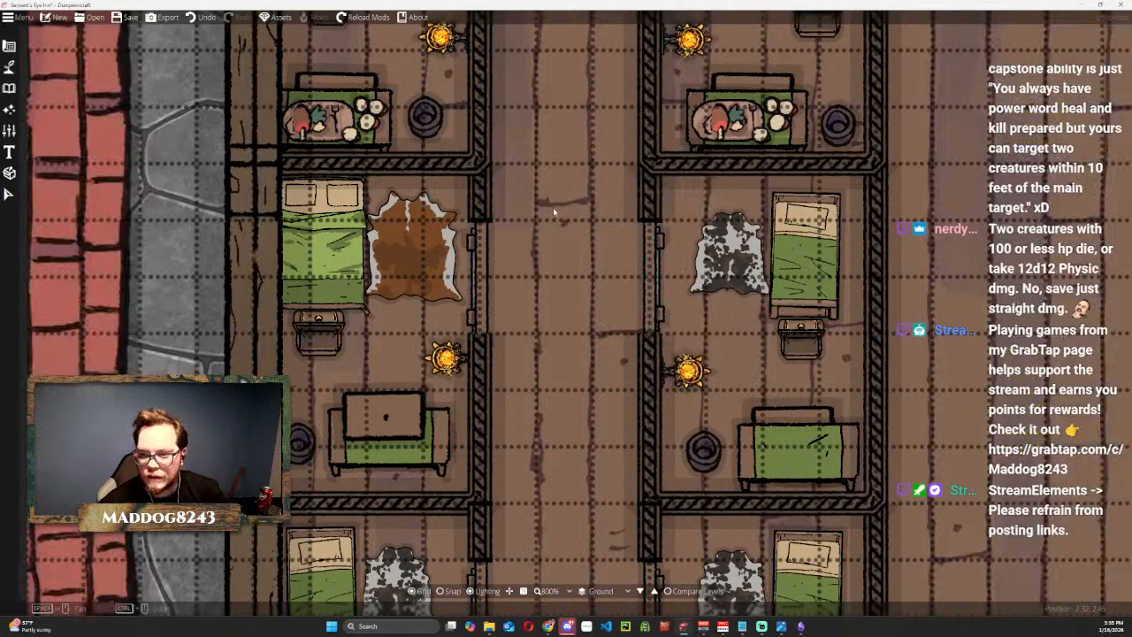
Align the doors of the two third rooms with the gaps in their corridor-side walls.
scroll(584, 348, "down", 5)
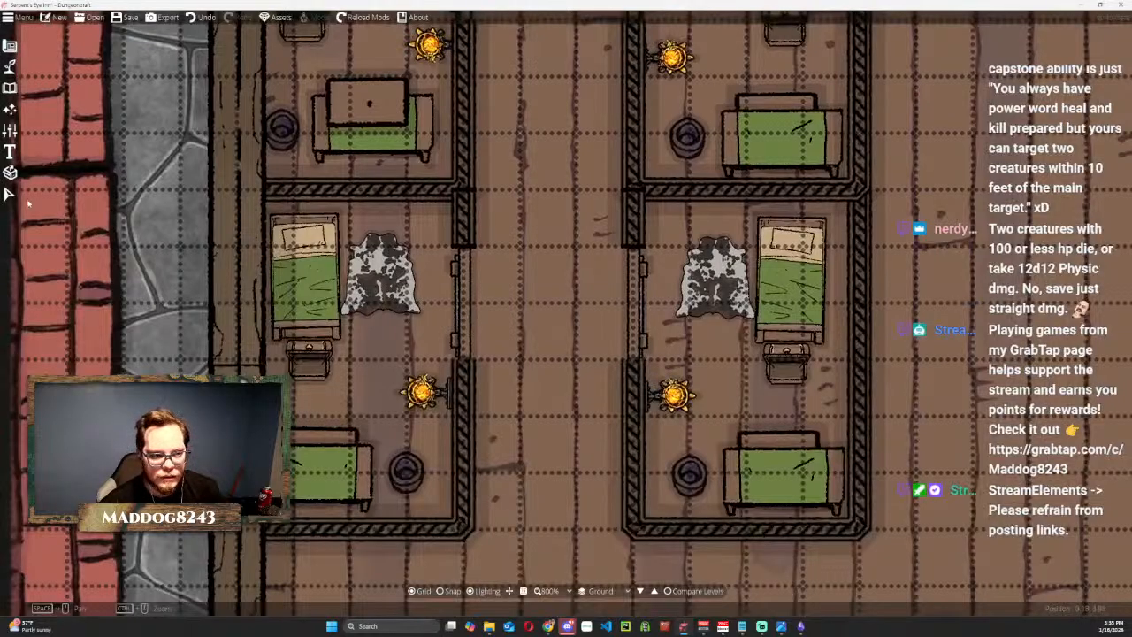
left_click(9, 194)
left_click(478, 248)
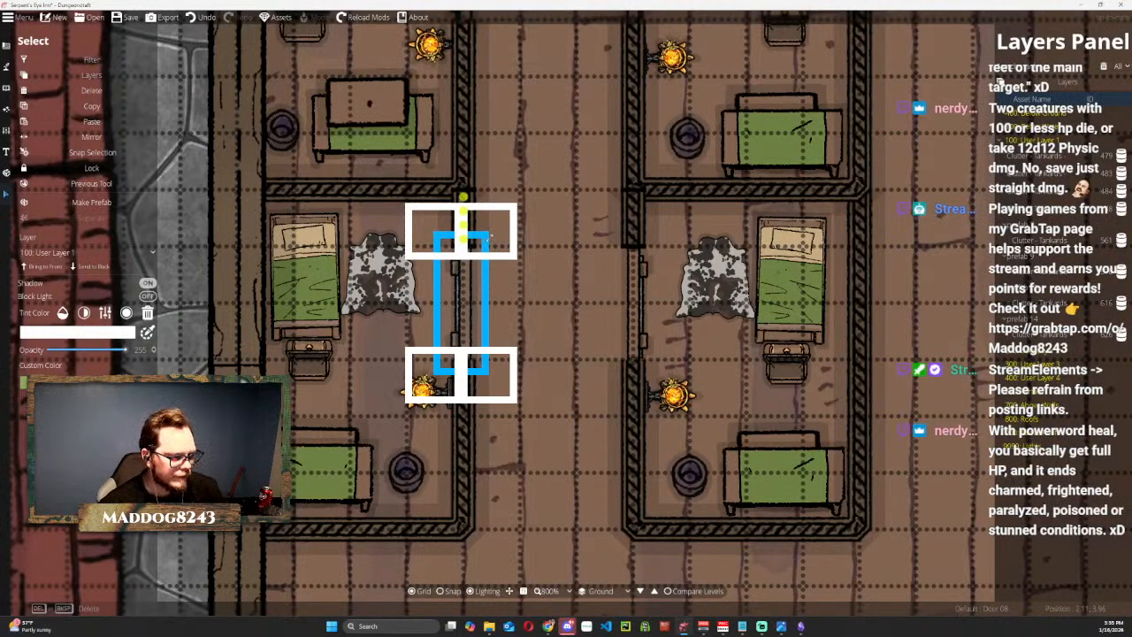
left_click(642, 305)
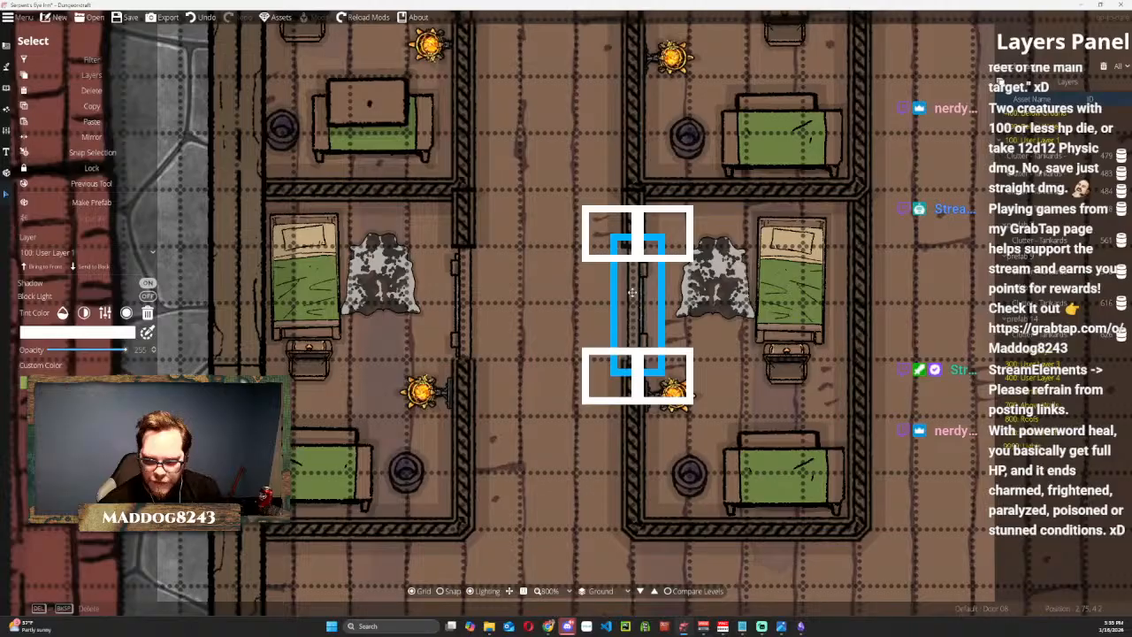
left_click(544, 192)
Examine the whole ground-floor layout, including the bedrooms, tavern hall, storeroom and kitchen.
scroll(545, 192, "down", 4)
middle_click(407, 370)
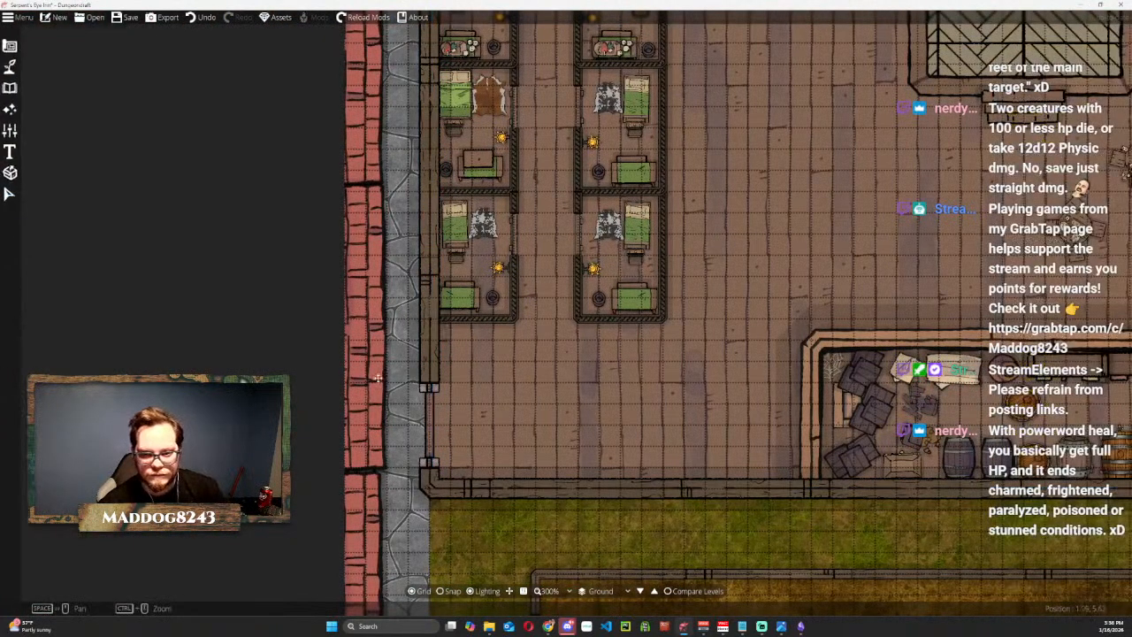
scroll(756, 247, "down", 2)
left_click_drag(787, 239, 500, 303)
scroll(420, 235, "up", 1)
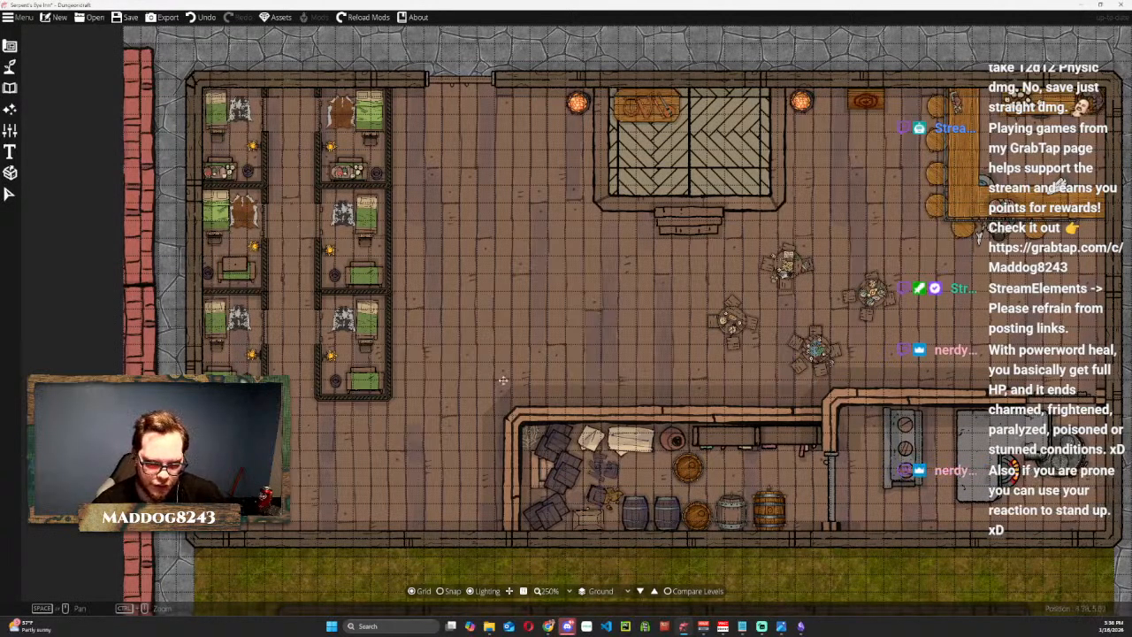
scroll(398, 344, "down", 4)
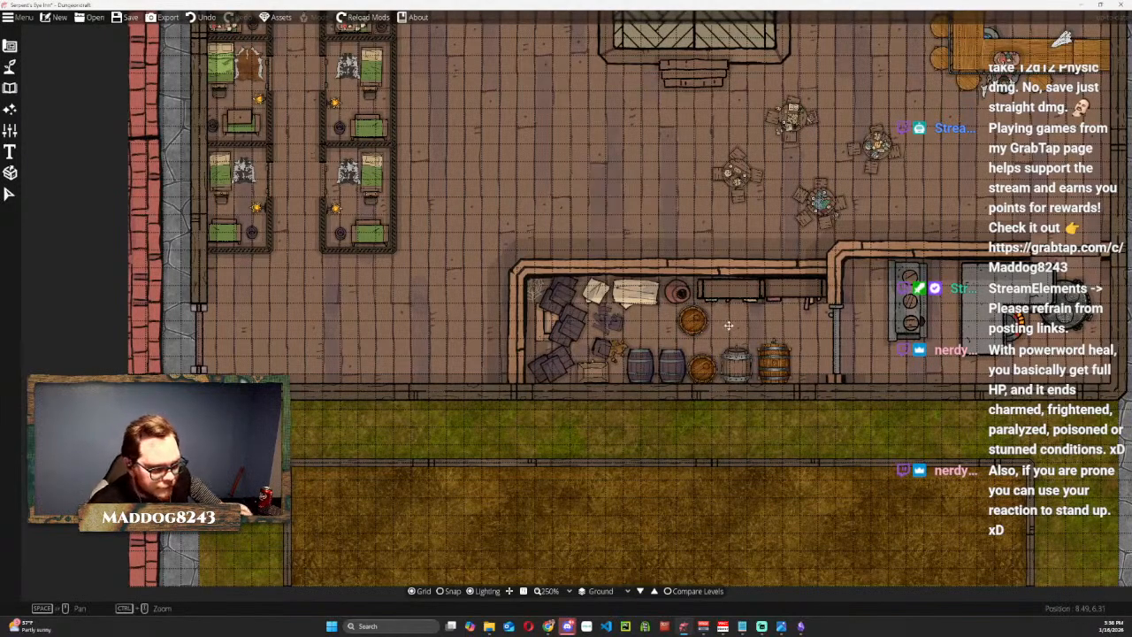
scroll(563, 239, "down", 2)
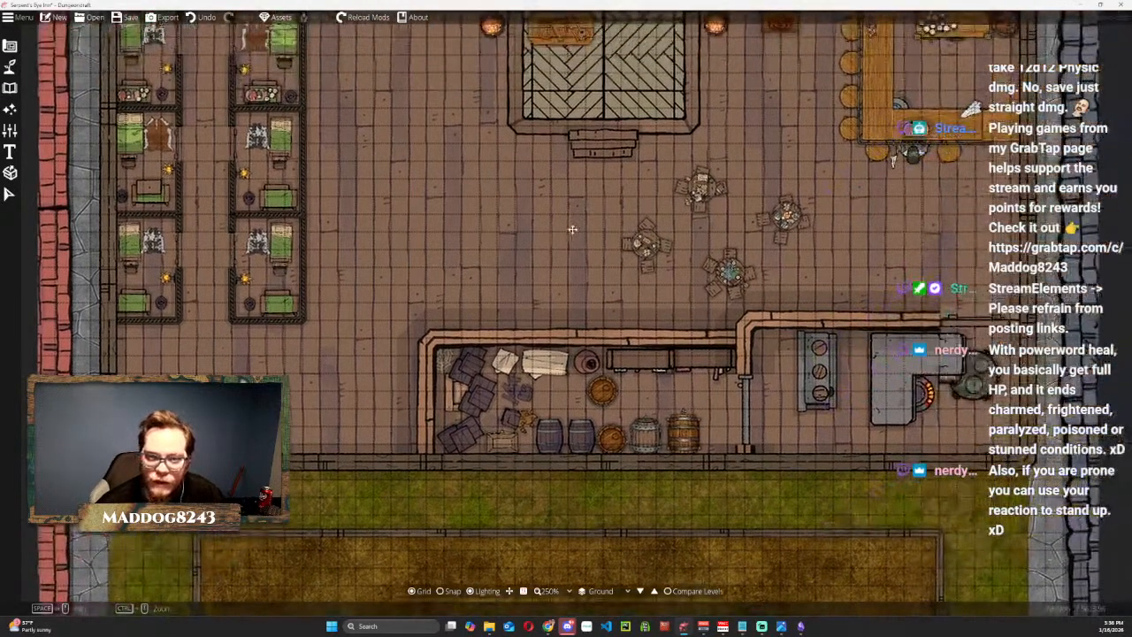
left_click_drag(562, 238, 556, 301)
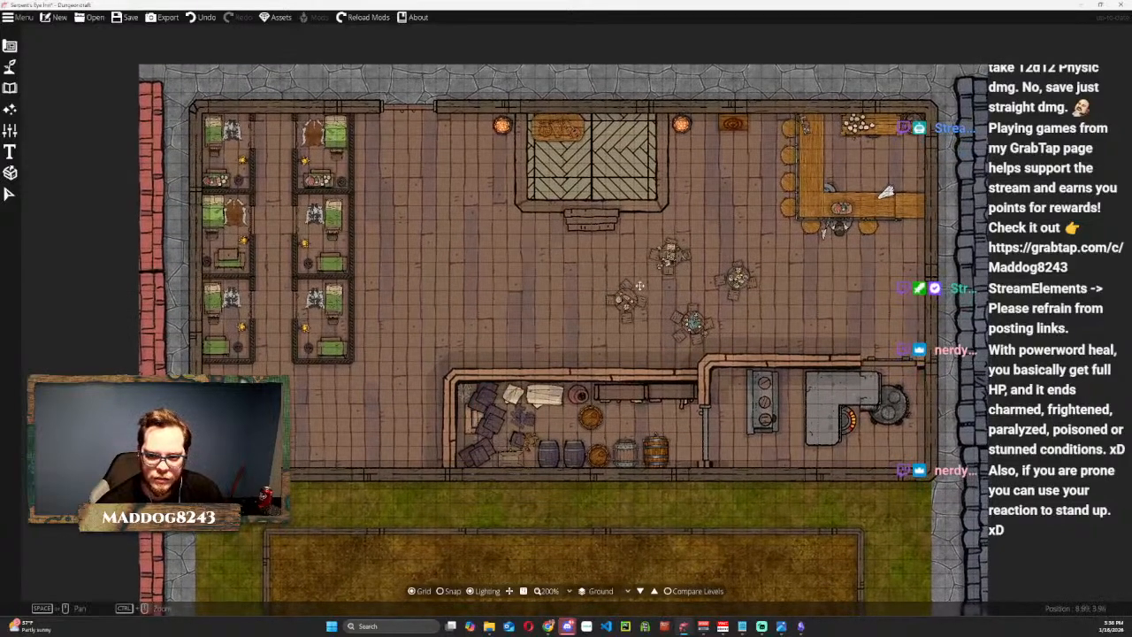
Examine the round dining tables and the open floor around them in the tavern hall.
scroll(638, 285, "up", 1)
scroll(633, 288, "up", 1)
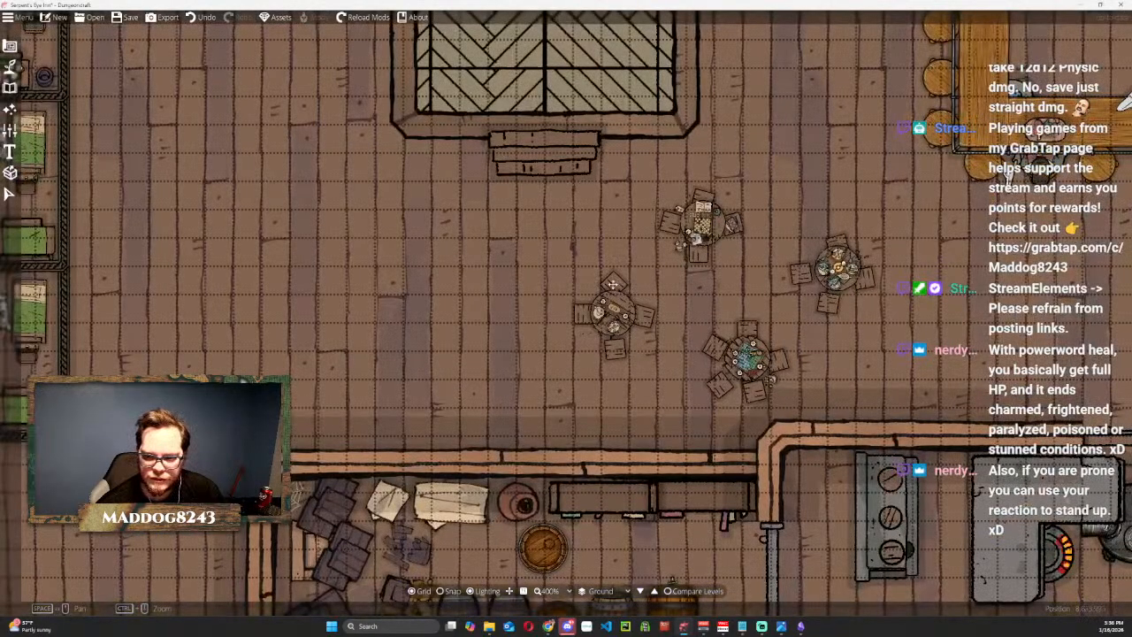
scroll(612, 305, "up", 1)
scroll(623, 309, "down", 1)
scroll(625, 315, "down", 3)
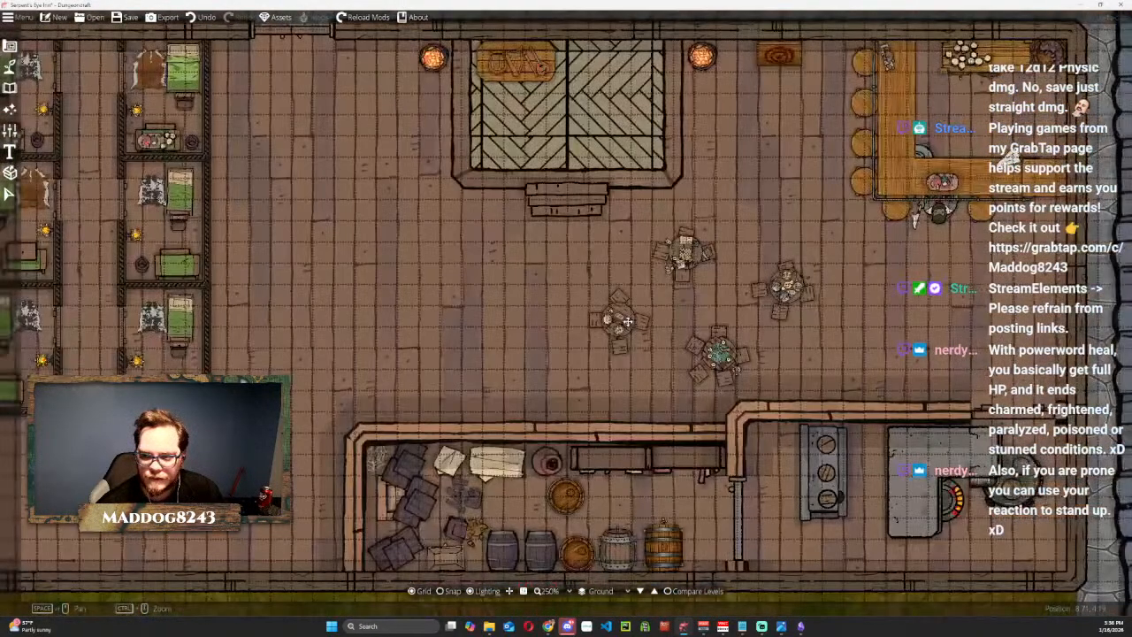
scroll(661, 320, "up", 3)
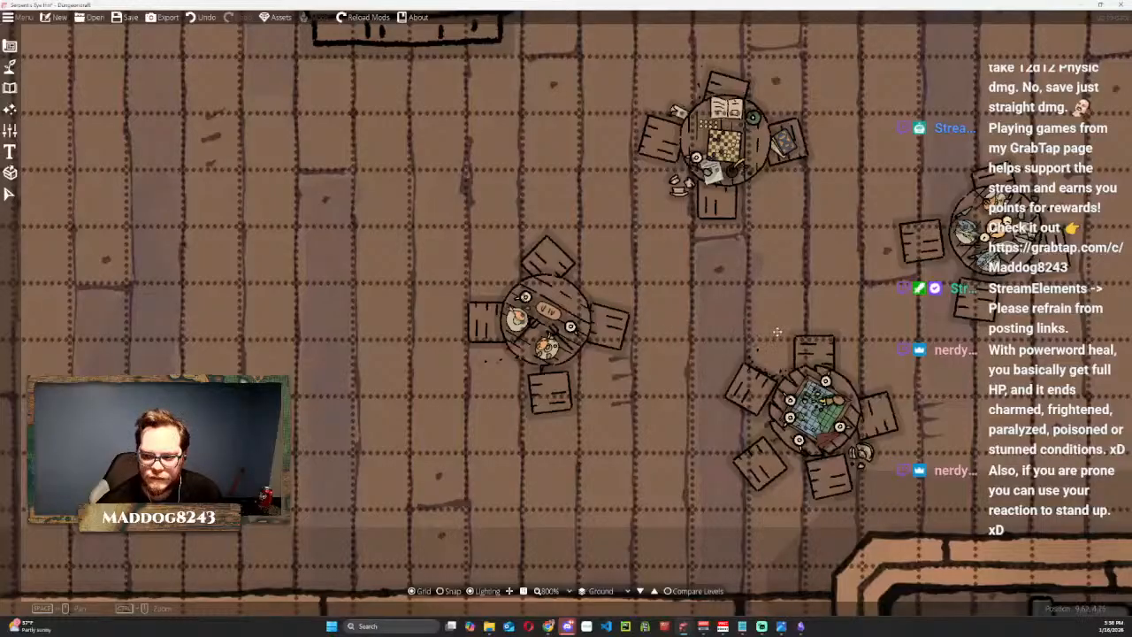
scroll(506, 256, "up", 1)
scroll(506, 257, "down", 5)
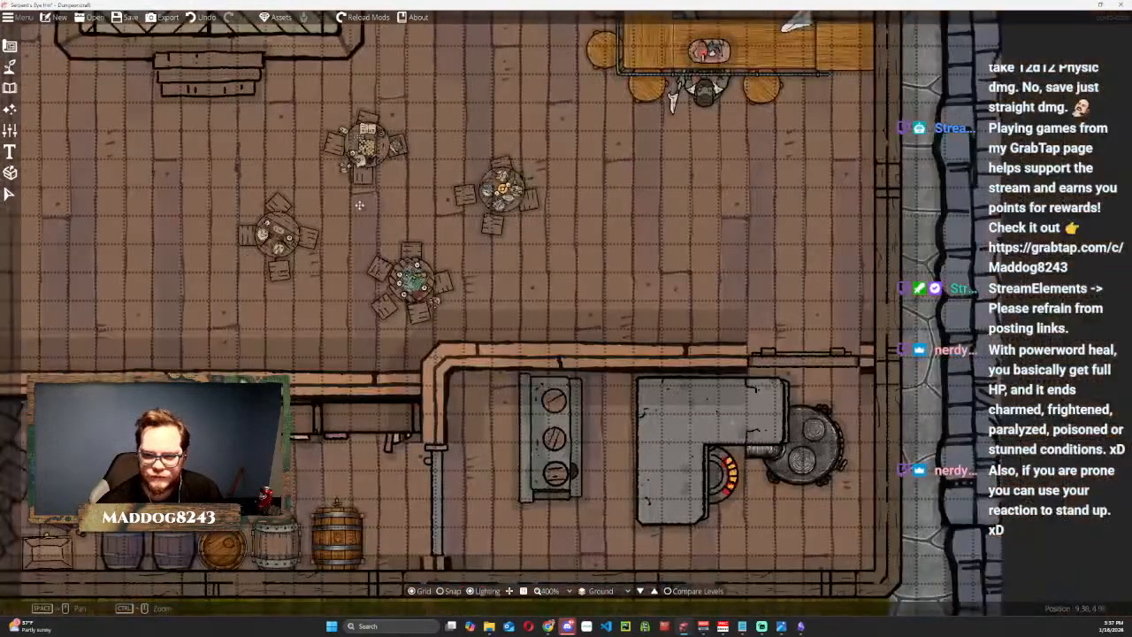
scroll(551, 304, "down", 1)
scroll(561, 308, "down", 1)
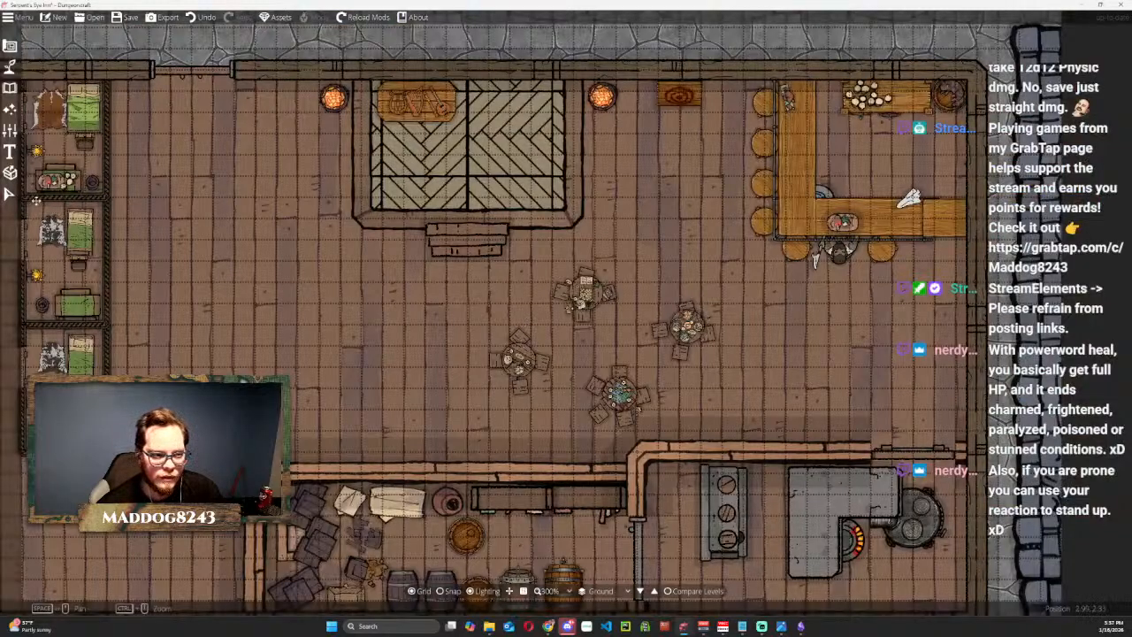
Pull the middle dark crate stack out of the storeroom's crate pile and delete it.
left_click(10, 194)
left_click_drag(390, 392, 563, 105)
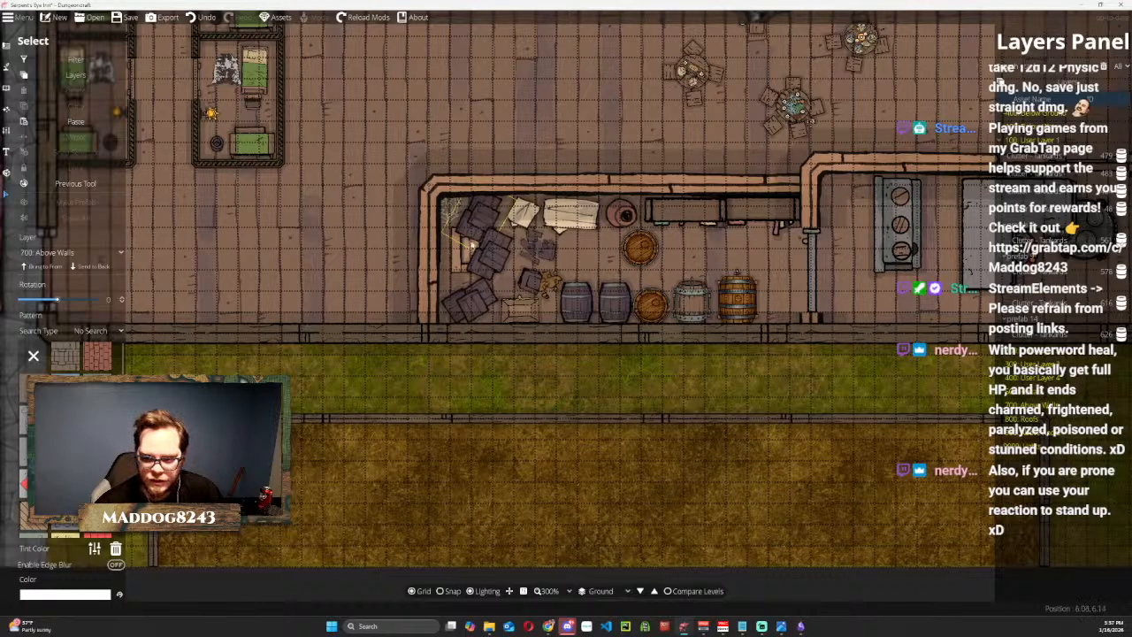
left_click(509, 265)
left_click_drag(508, 265, 718, 254)
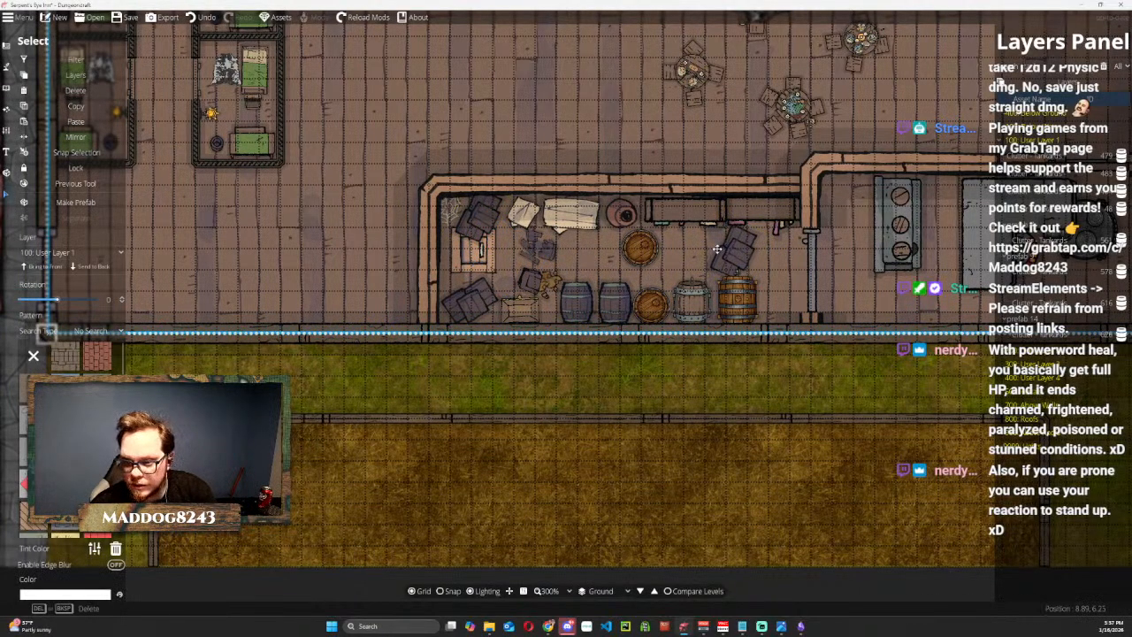
left_click(678, 387)
left_click(730, 259)
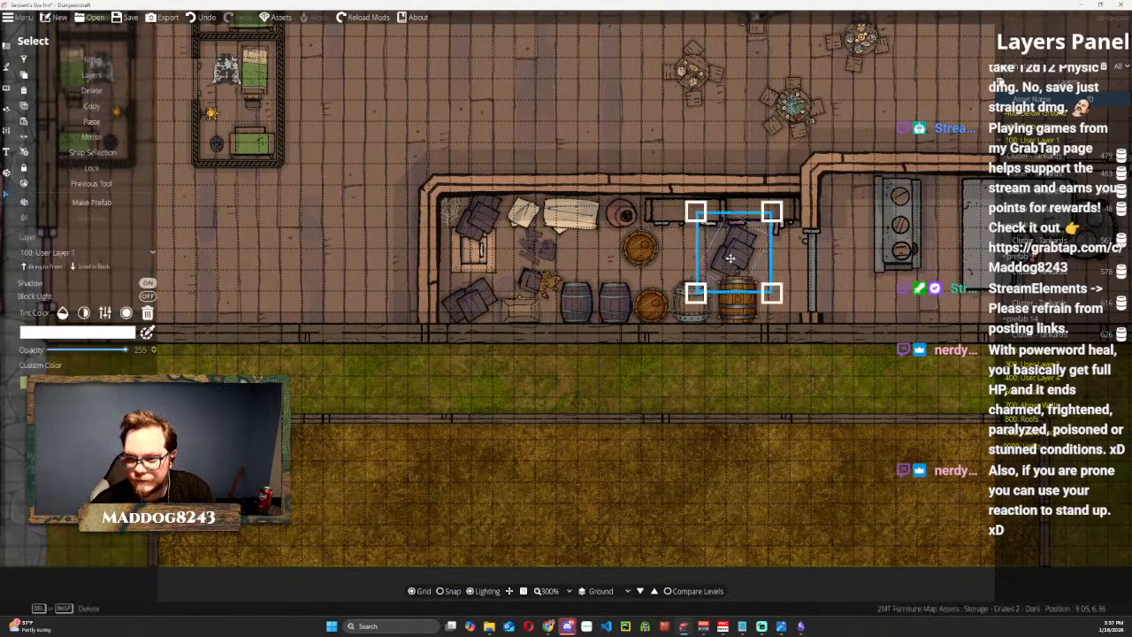
key("Delete")
Rotate the two remaining dark crate stacks in the storeroom so they sit square to the walls.
left_click(482, 219)
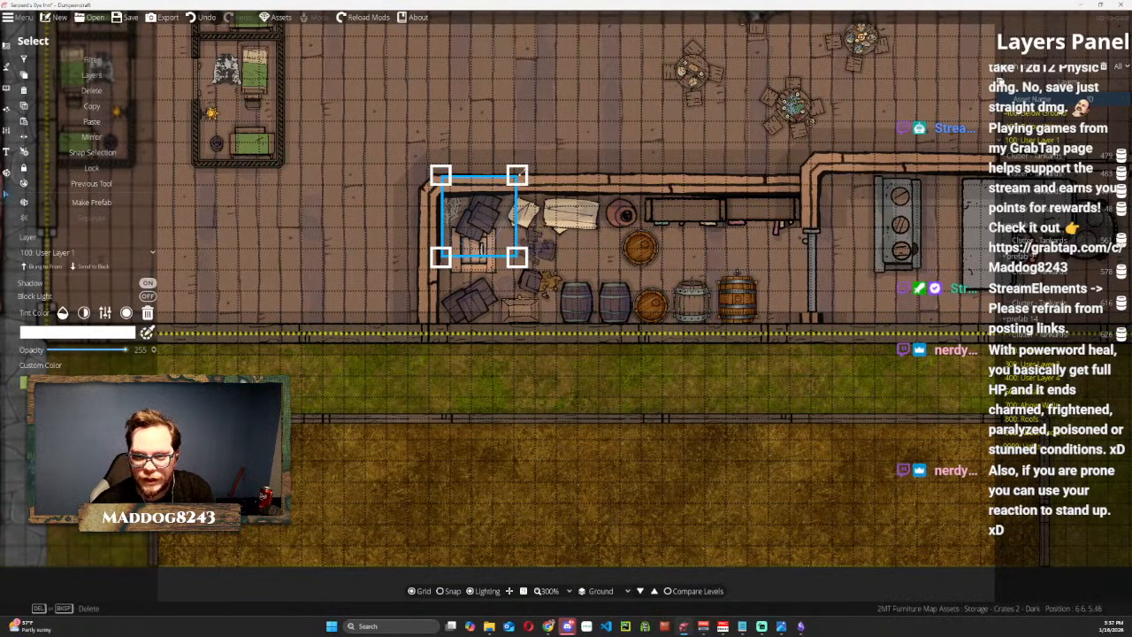
left_click_drag(522, 170, 535, 225)
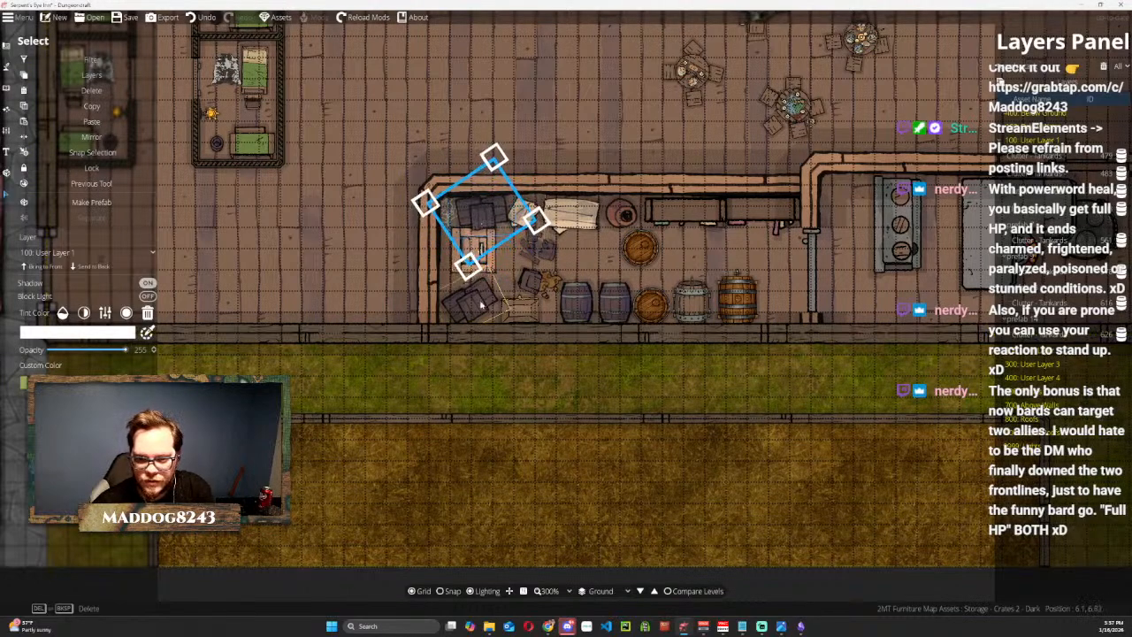
left_click(497, 290)
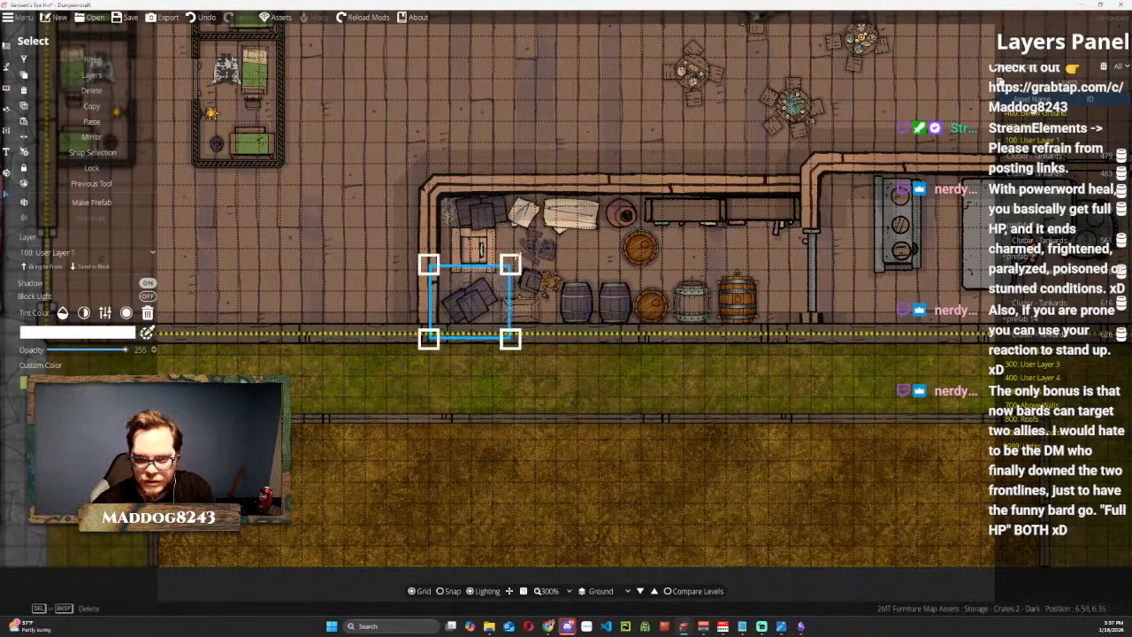
left_click_drag(523, 256, 539, 308)
left_click_drag(471, 299, 469, 299)
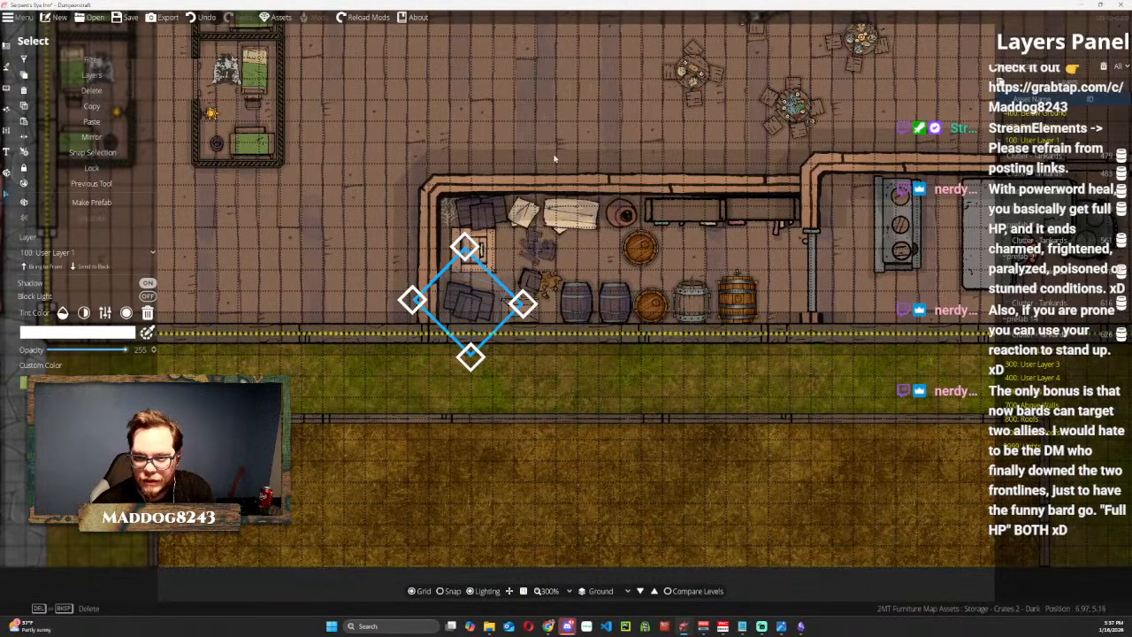
Rotate the broken dark crate and move it against the crate stack in the storeroom's outer-wall corner.
left_click(536, 254)
left_click(568, 270)
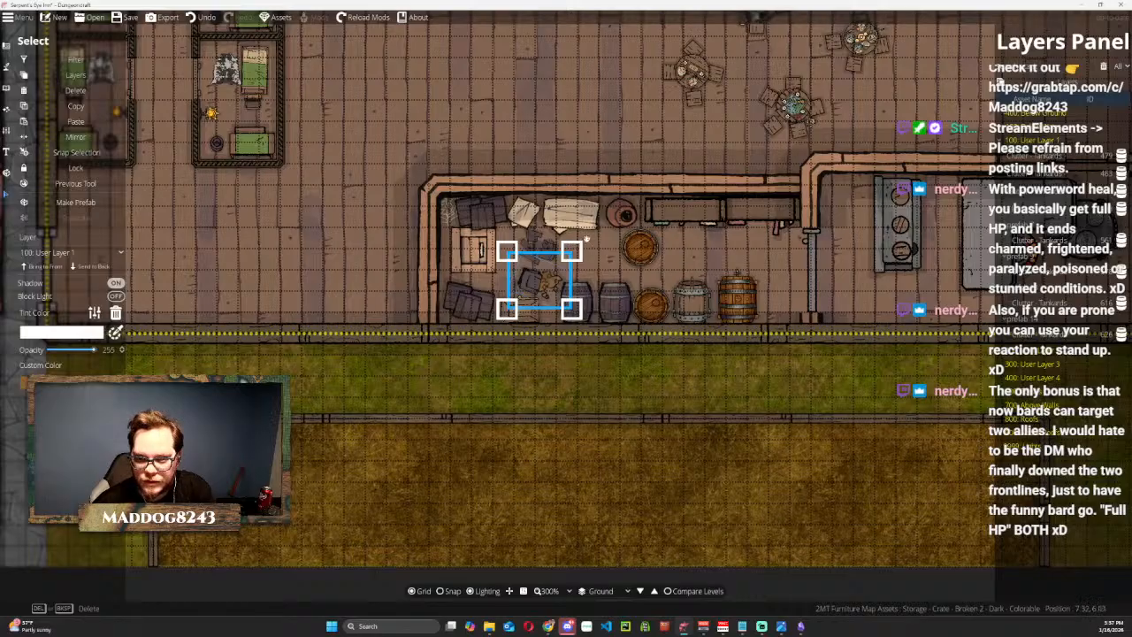
left_click_drag(583, 237, 550, 220)
left_click_drag(537, 281, 496, 285)
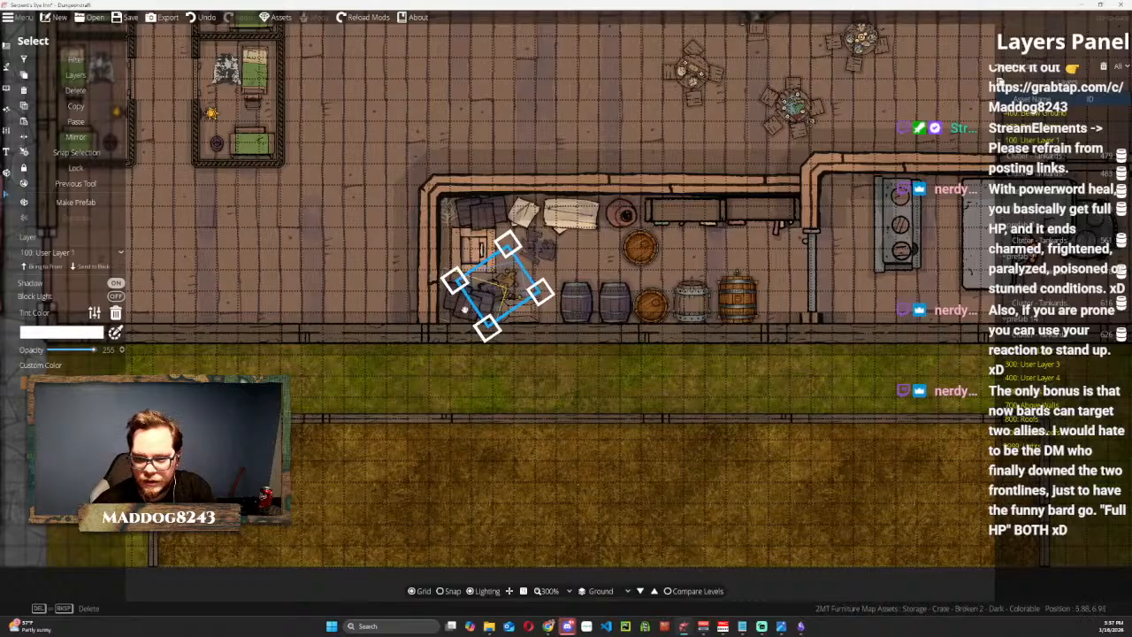
scroll(549, 257, "down", 3)
scroll(548, 257, "down", 3)
left_click_drag(502, 278, 507, 272)
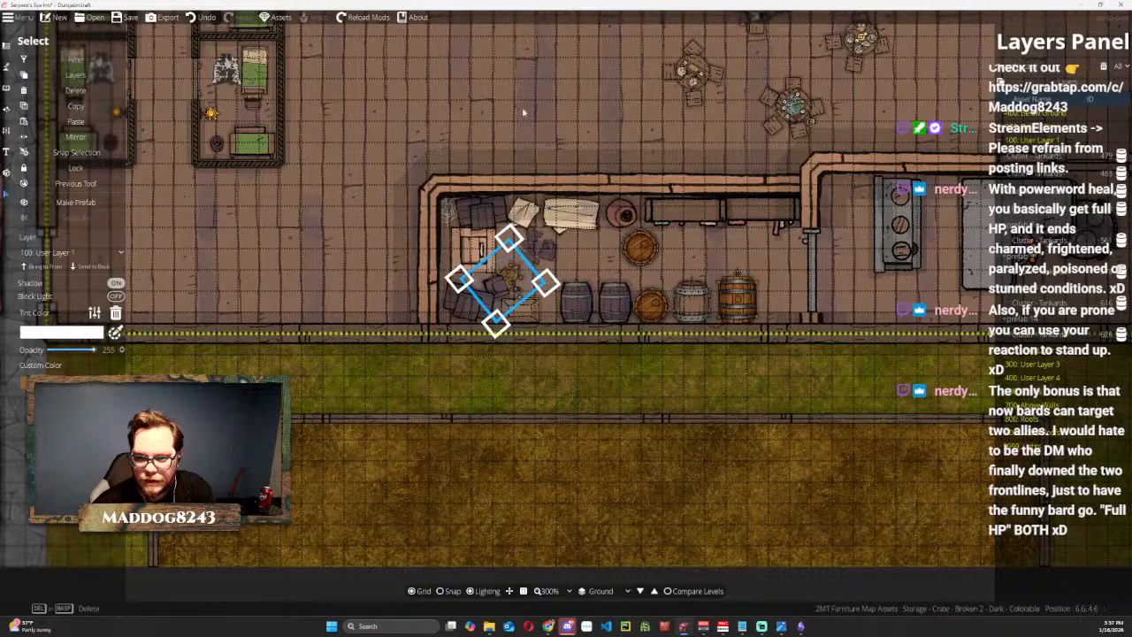
Move the broken dark barrel in the storeroom down toward the outer wall, between the crates and the dark barrels.
left_click(535, 247)
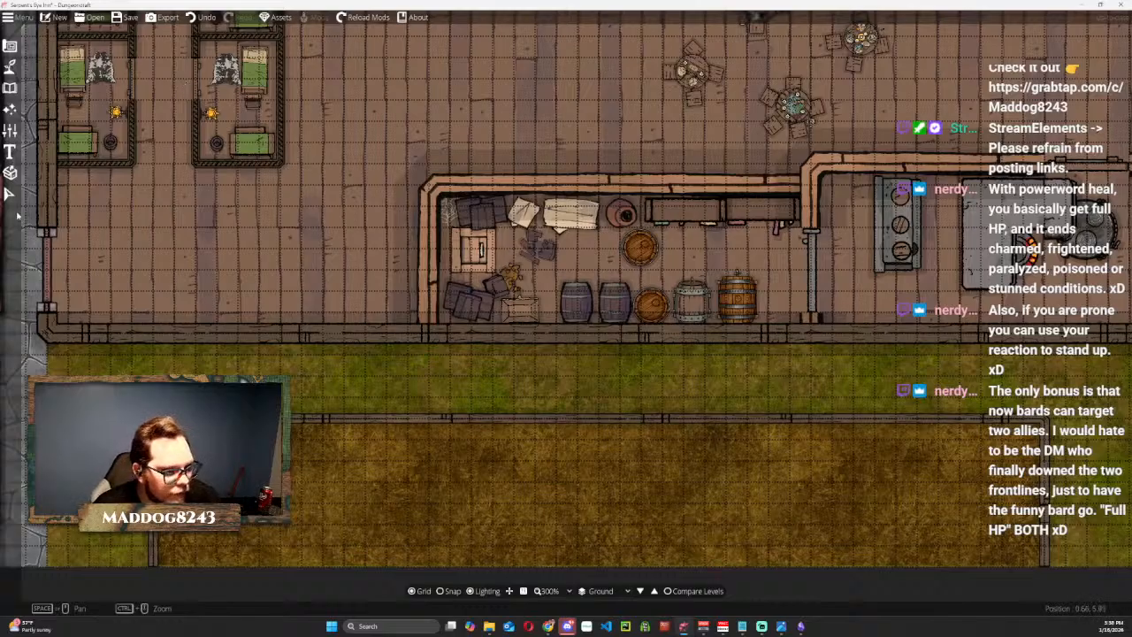
left_click(10, 194)
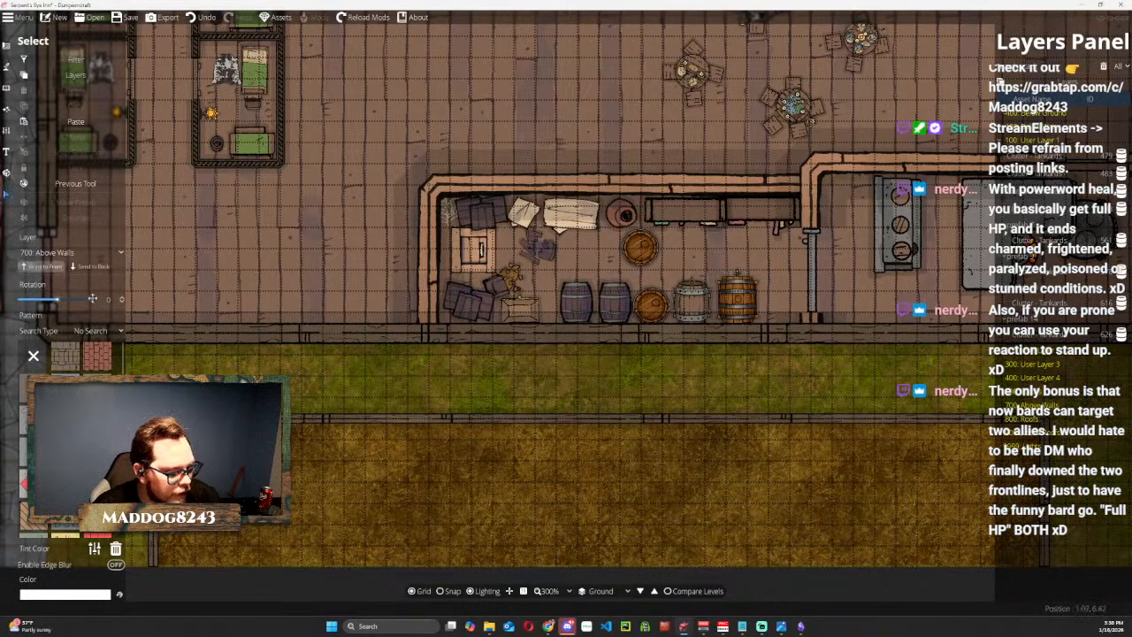
left_click(205, 333)
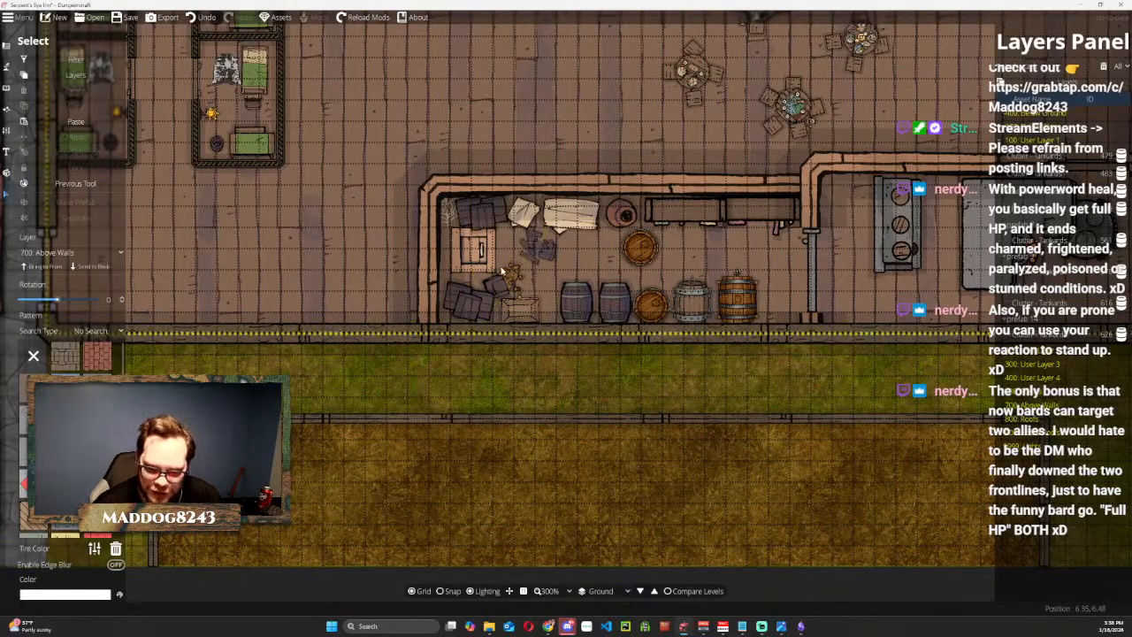
left_click_drag(537, 248, 541, 283)
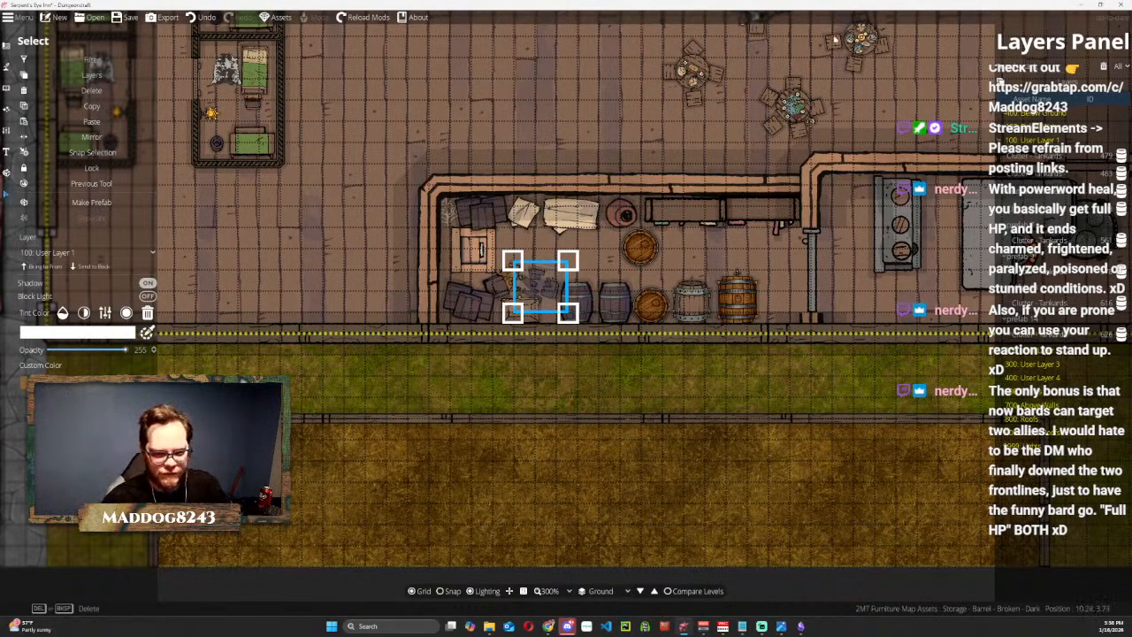
left_click(576, 101)
Use the Object Tool to search the full asset library for "stairs down".
scroll(548, 177, "down", 2)
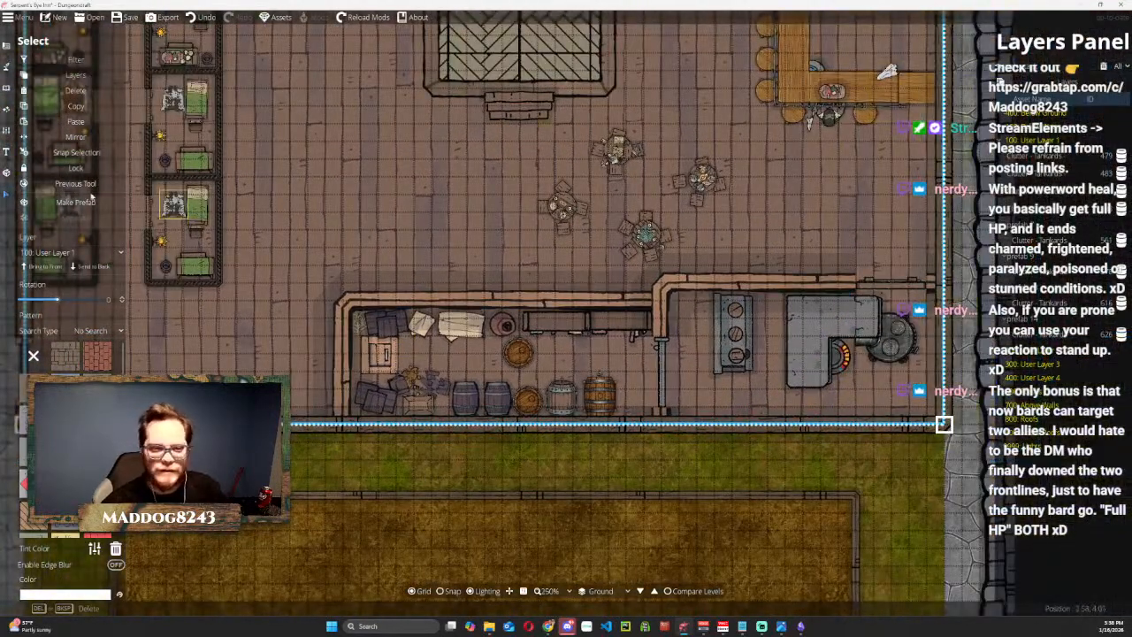
left_click(7, 66)
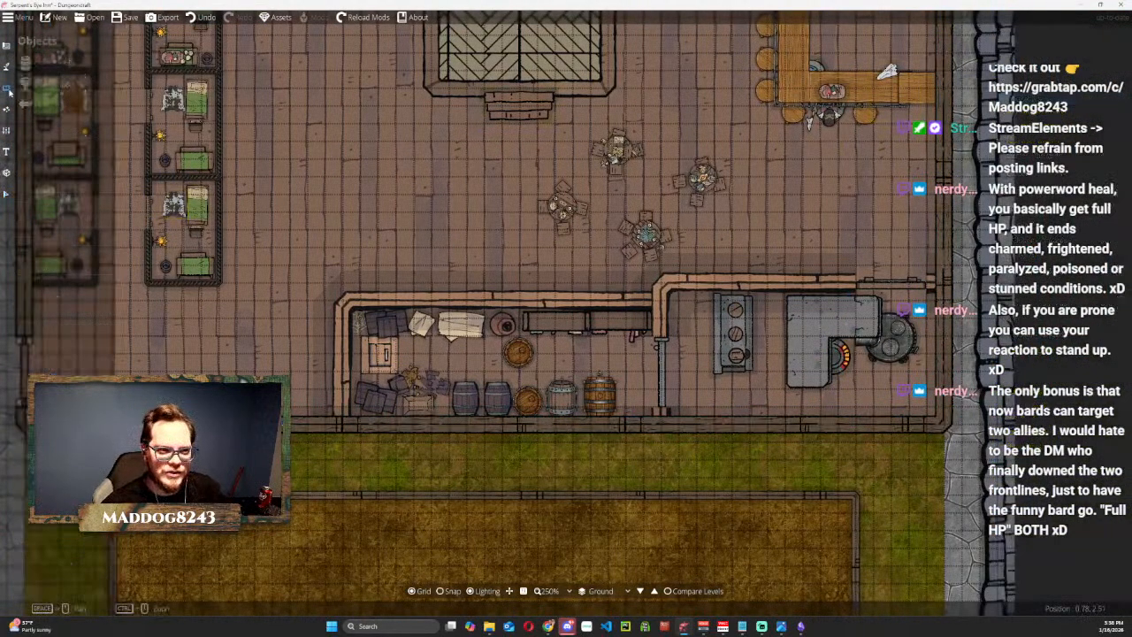
left_click(6, 46)
left_click(6, 85)
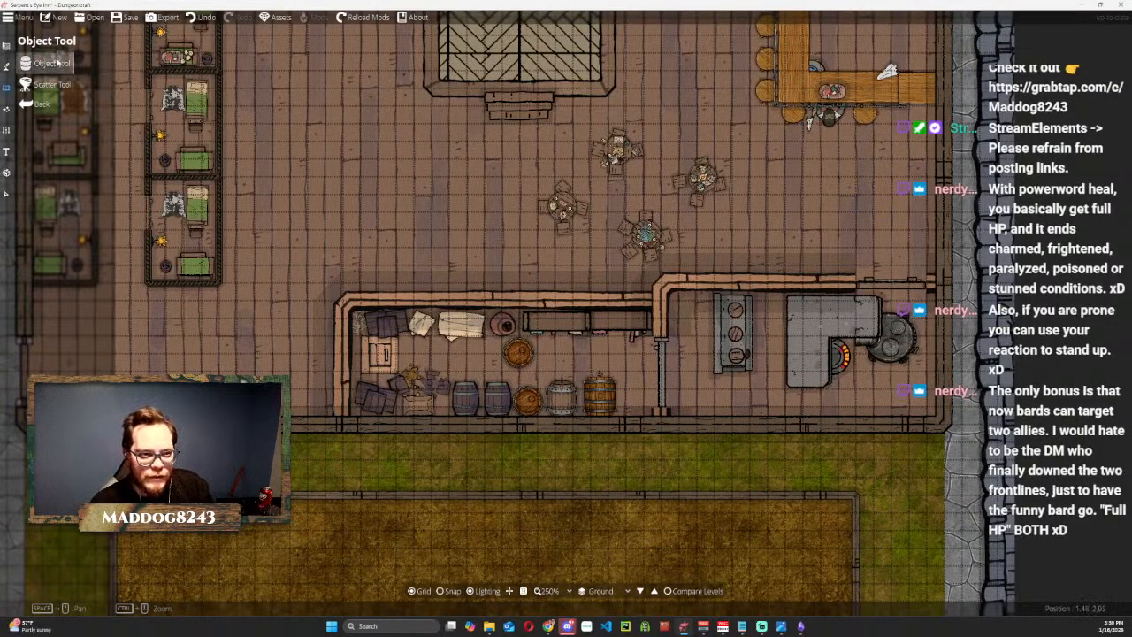
left_click(48, 63)
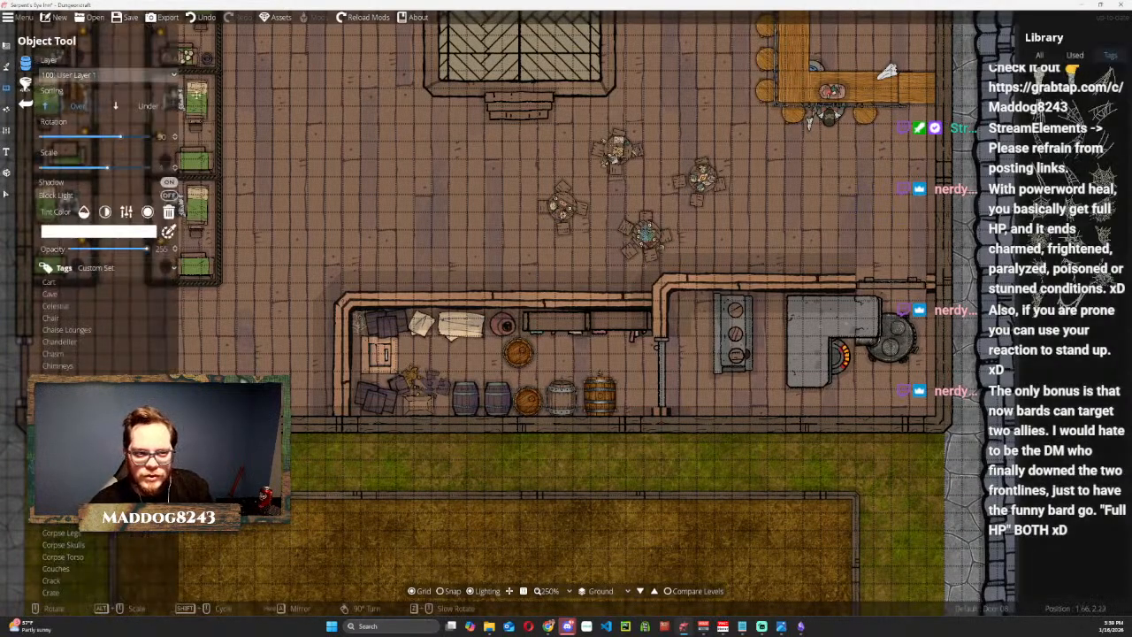
left_click(1041, 56)
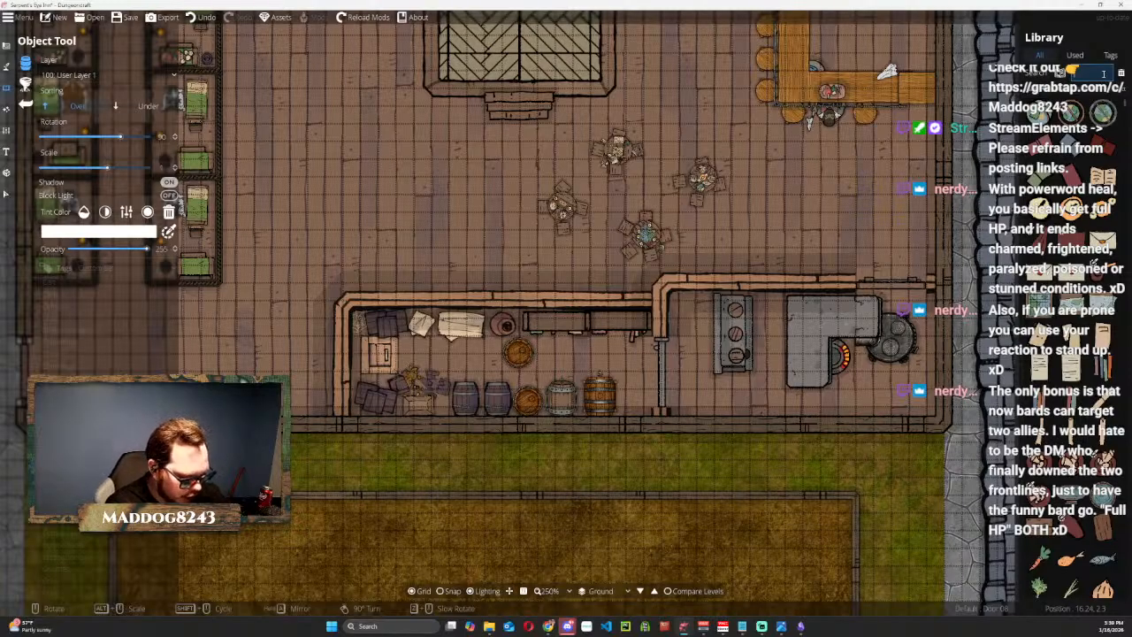
type("stairs down")
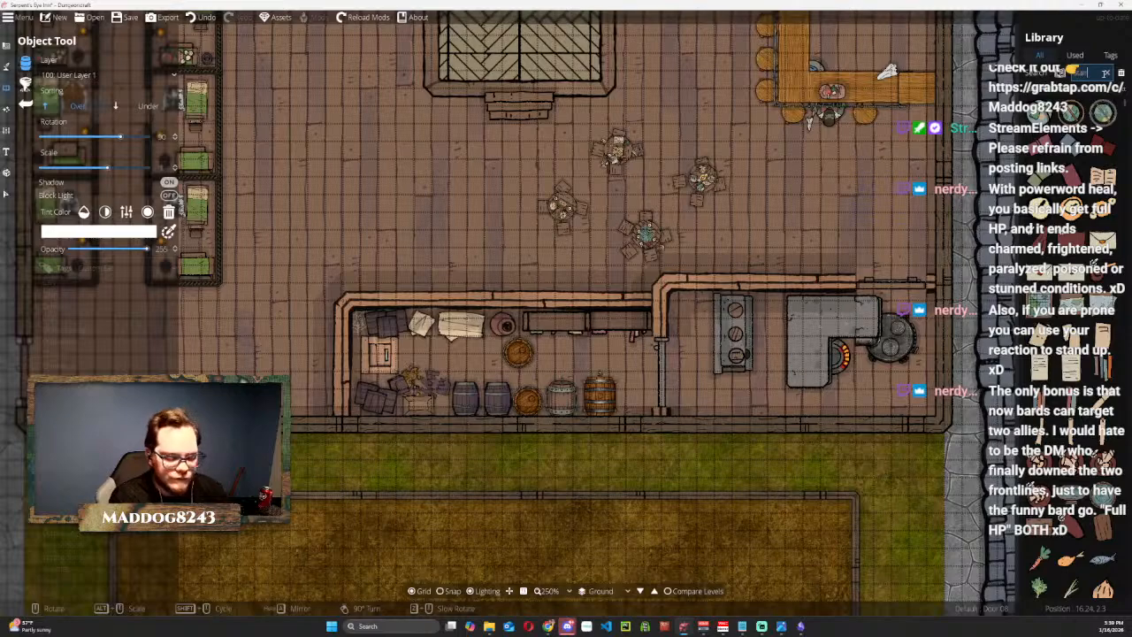
key("Return")
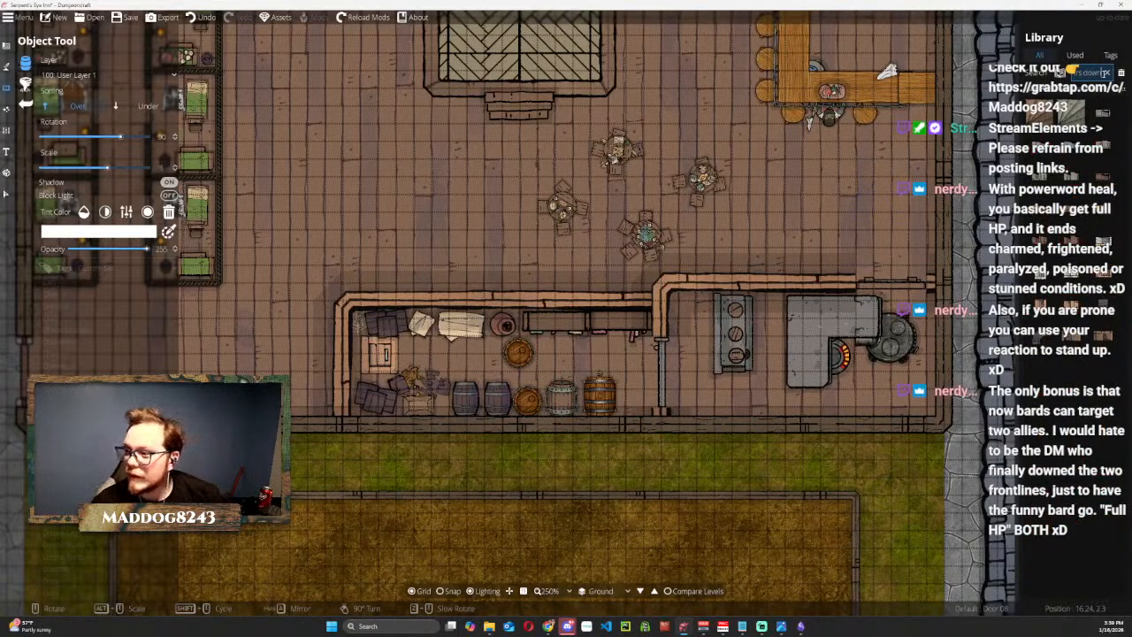
Compare the downward stair assets and try the long wooden one over the storeroom's crates at different rotations.
mouse_move(1073, 187)
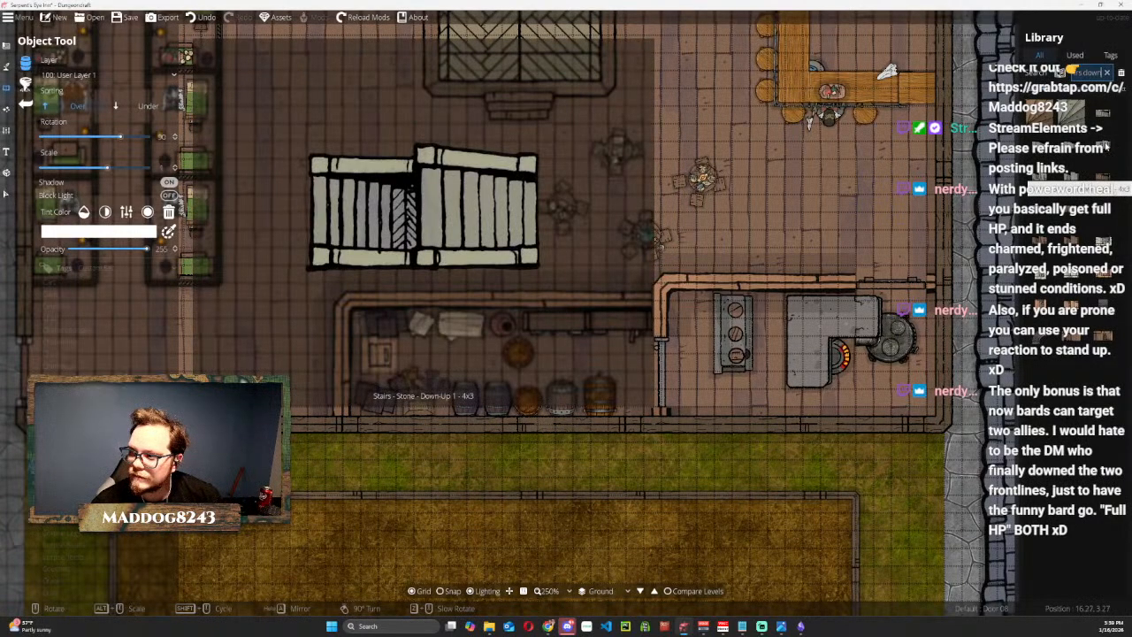
mouse_move(1102, 241)
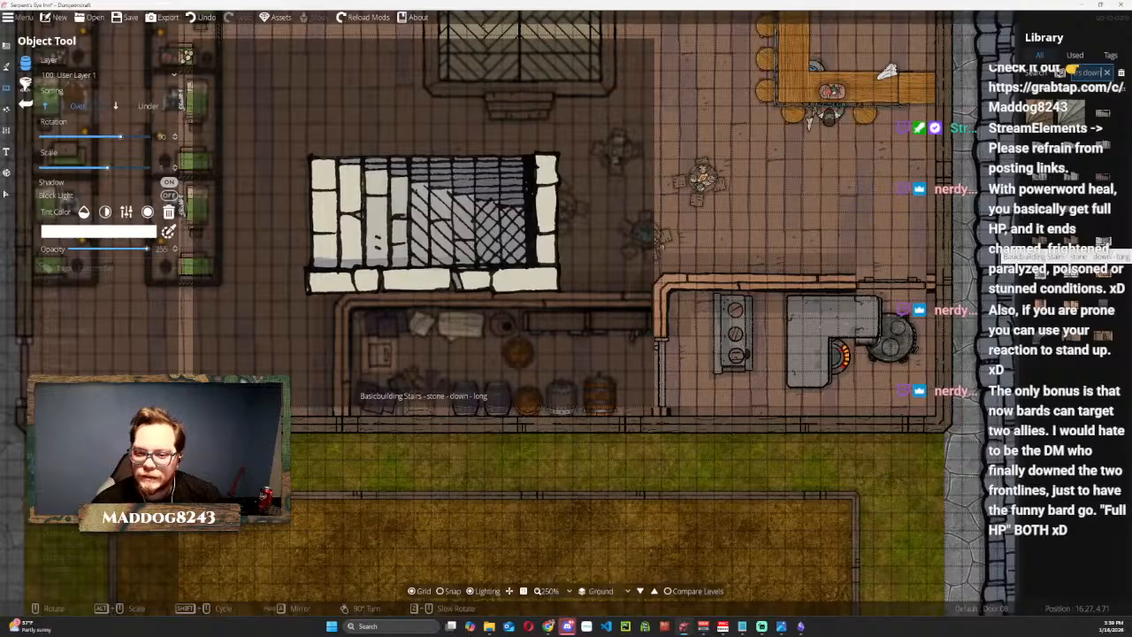
mouse_move(1093, 276)
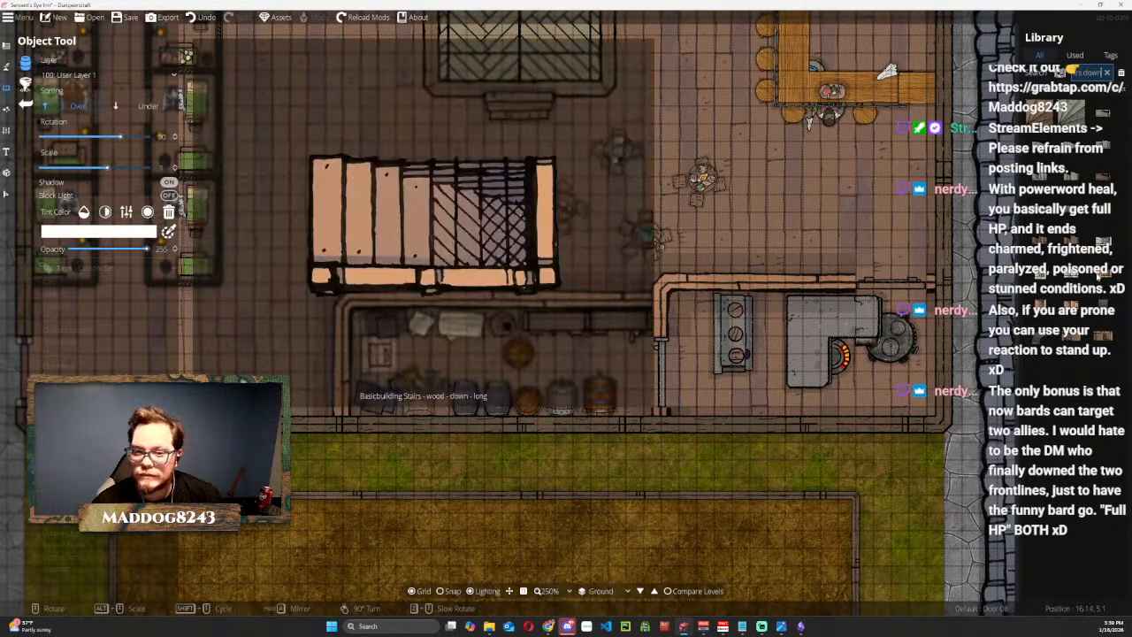
left_click(1097, 276)
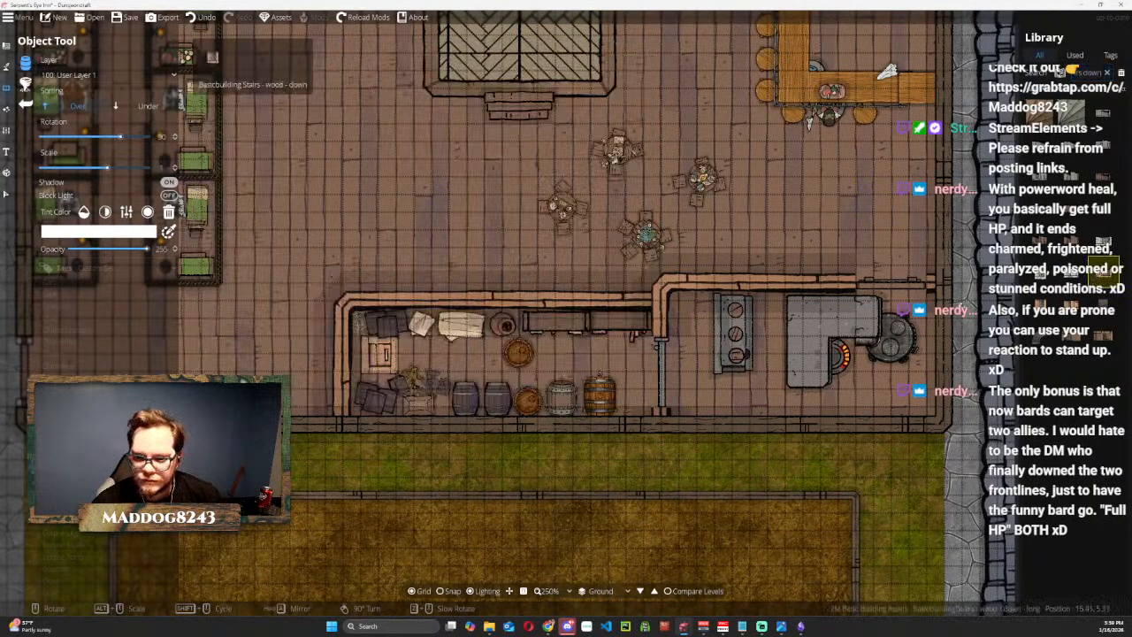
scroll(425, 354, "down", 5)
scroll(424, 354, "down", 1)
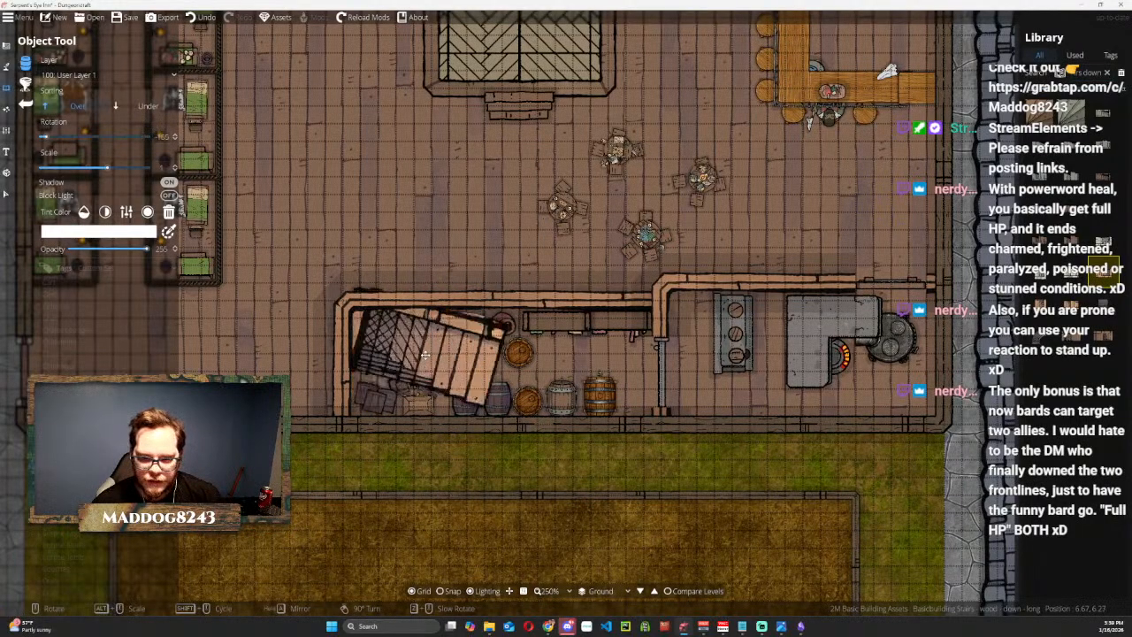
scroll(422, 357, "down", 1)
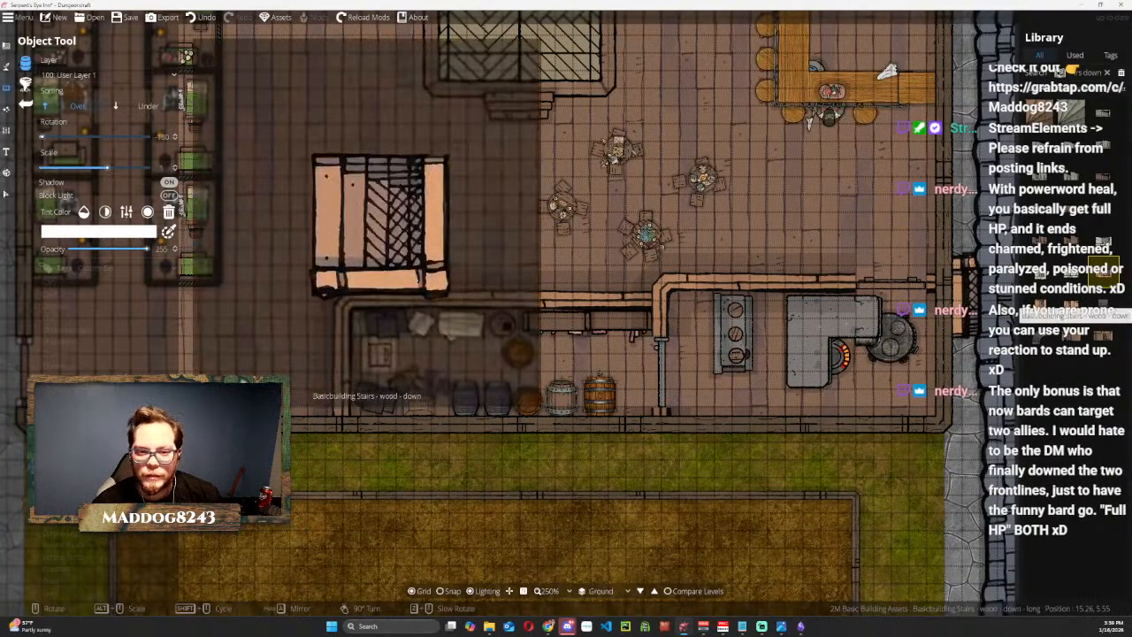
Place the short wooden downward staircase, rotated 180 degrees, on the open hall floor just outside the storeroom.
left_click(1040, 306)
scroll(401, 356, "down", 1)
scroll(401, 356, "down", 20)
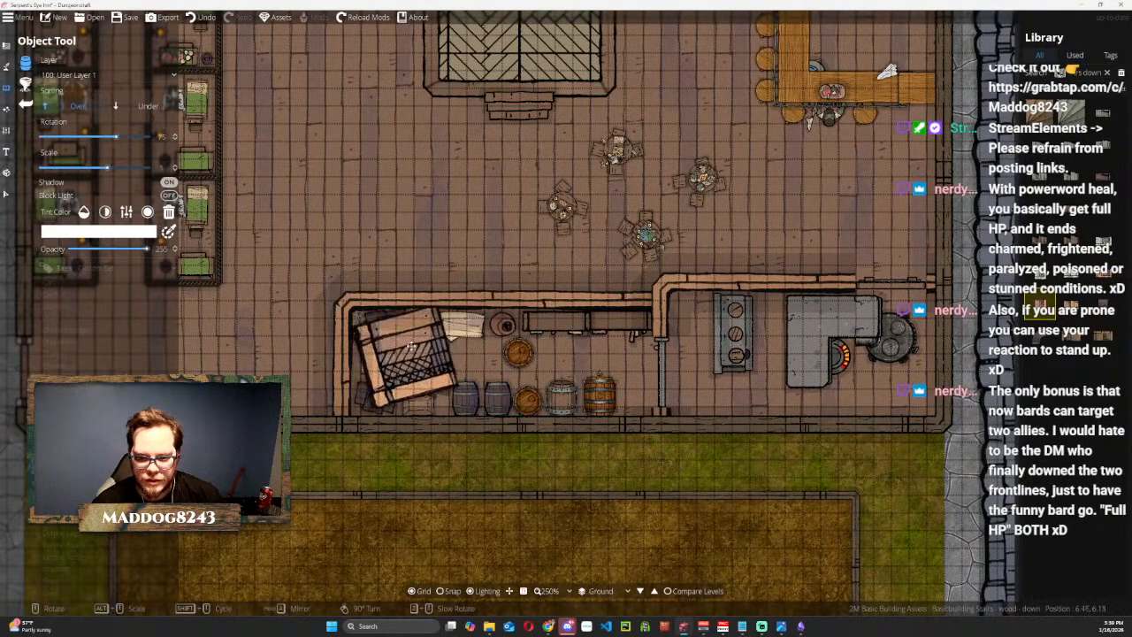
left_click(398, 201)
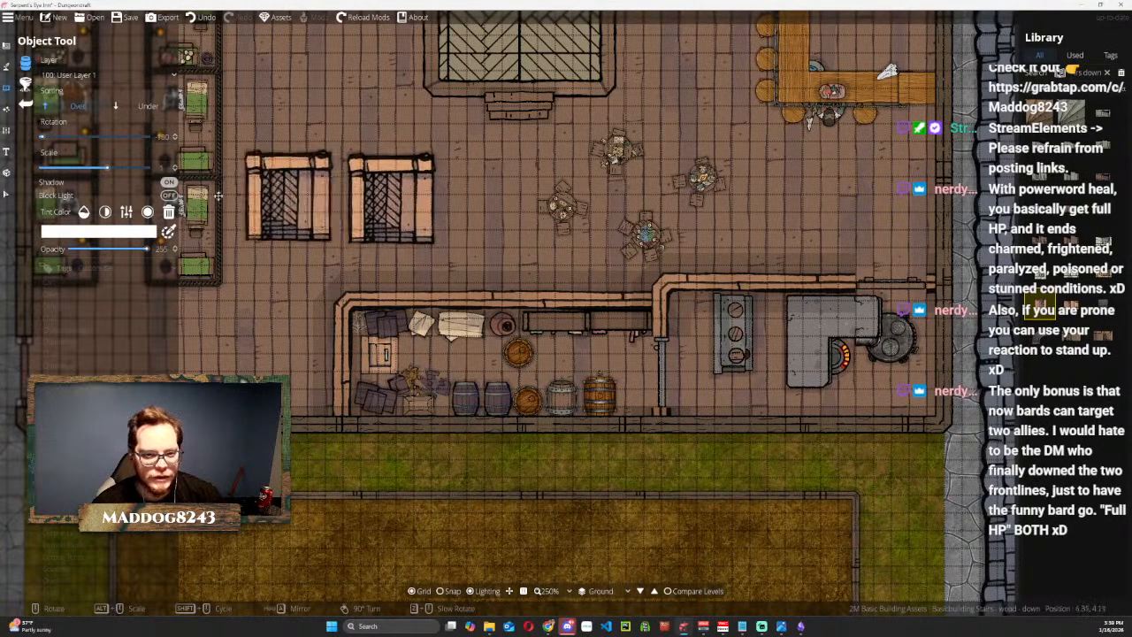
Delete the light wooden crate between the dark crate stacks and move the staircase into its place at a smaller scale.
left_click(6, 193)
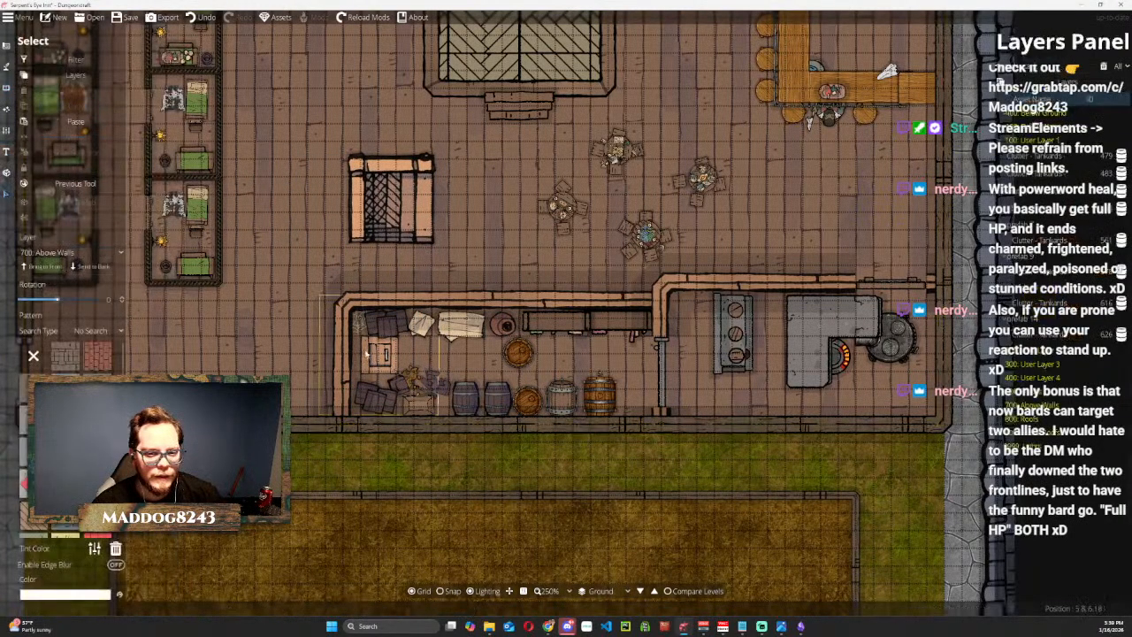
left_click(380, 355)
left_click(398, 218)
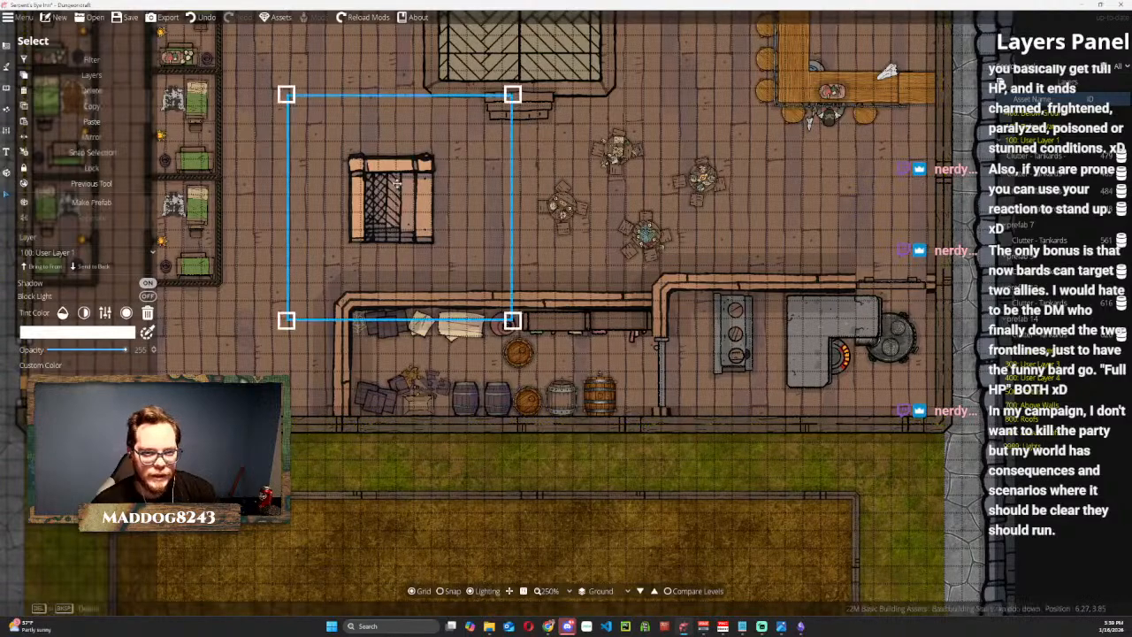
left_click_drag(398, 186, 405, 292)
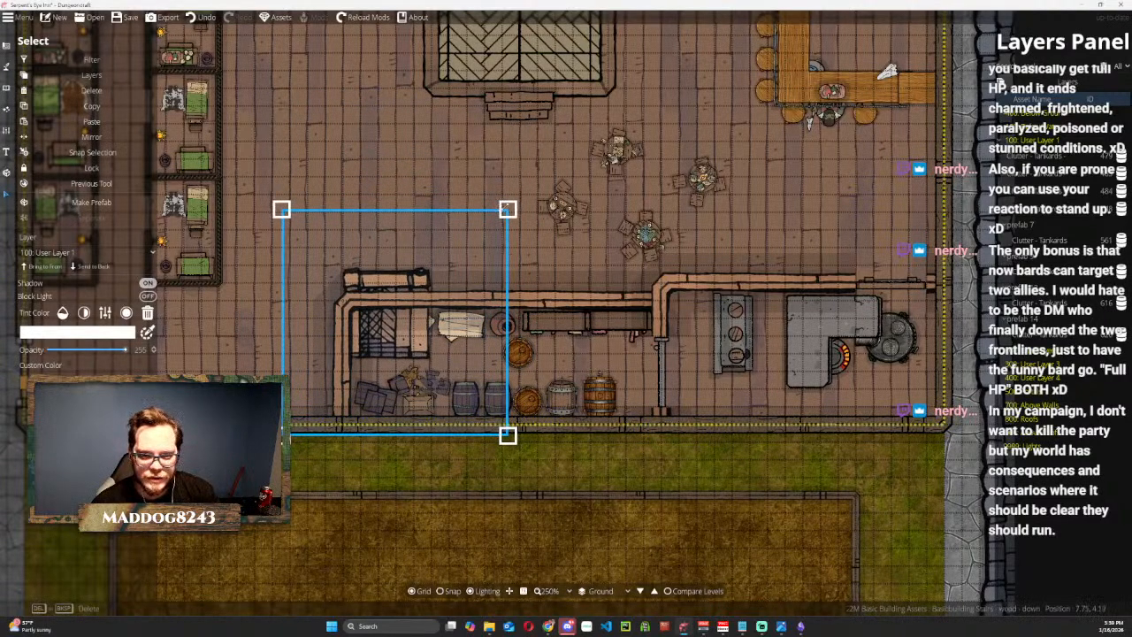
left_click_drag(507, 209, 439, 257)
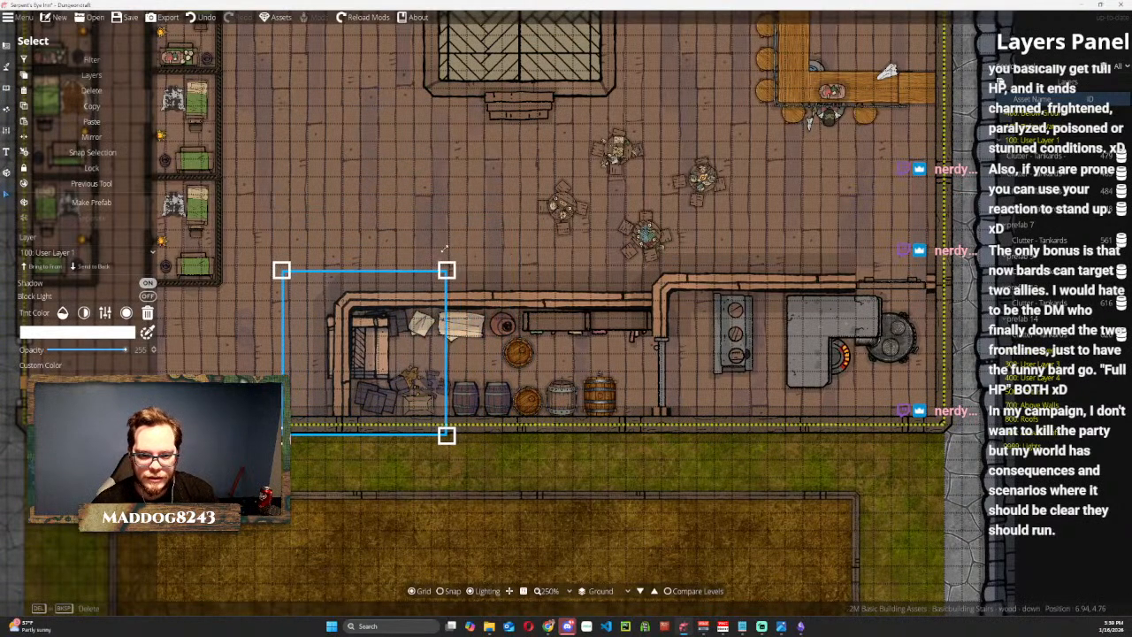
Mirror the staircase, then shrink and position it to fit between the two dark crate stacks against the storeroom's end wall.
left_click(94, 138)
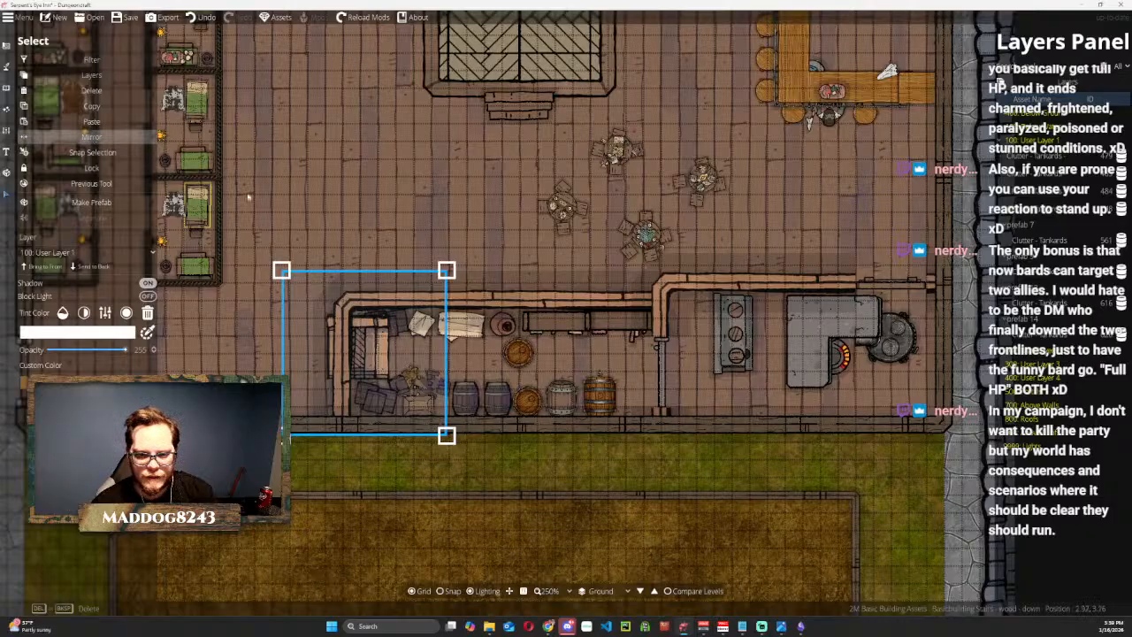
left_click_drag(376, 345, 409, 345)
left_click_drag(479, 270, 432, 320)
left_click_drag(375, 367, 375, 351)
left_click_drag(435, 302, 427, 311)
mouse_move(376, 351)
left_mouse_down()
mouse_move(401, 350)
mouse_move(378, 344)
mouse_move(389, 359)
left_mouse_up()
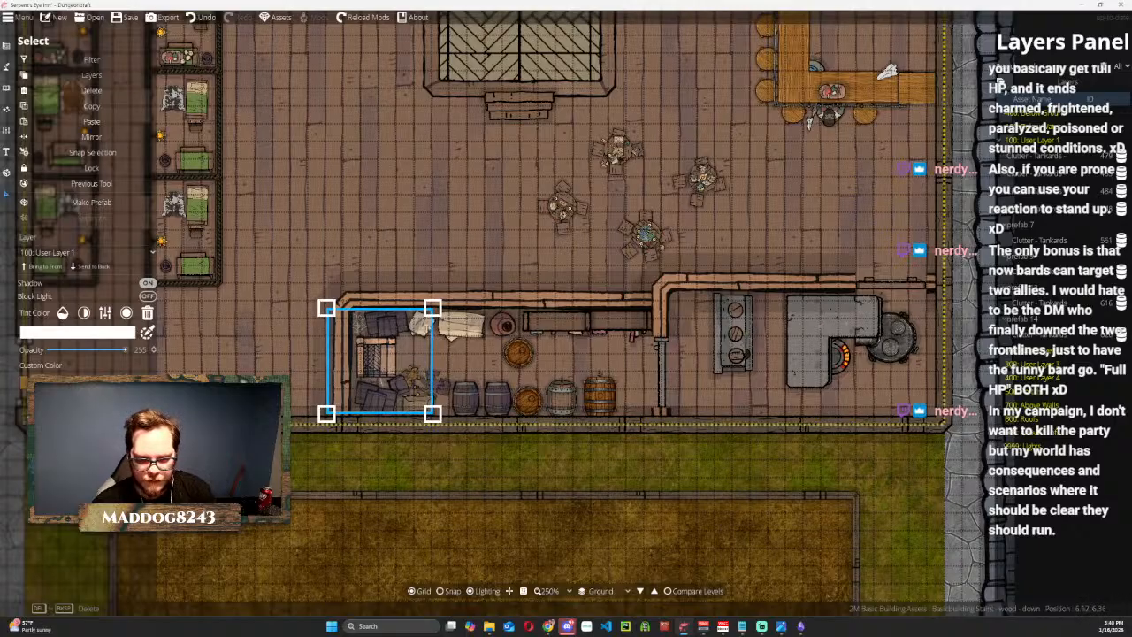
left_click(416, 269)
Rotate the broken dark crate slightly toward the staircase and try bringing it to the front of the crate pile.
left_click(398, 377)
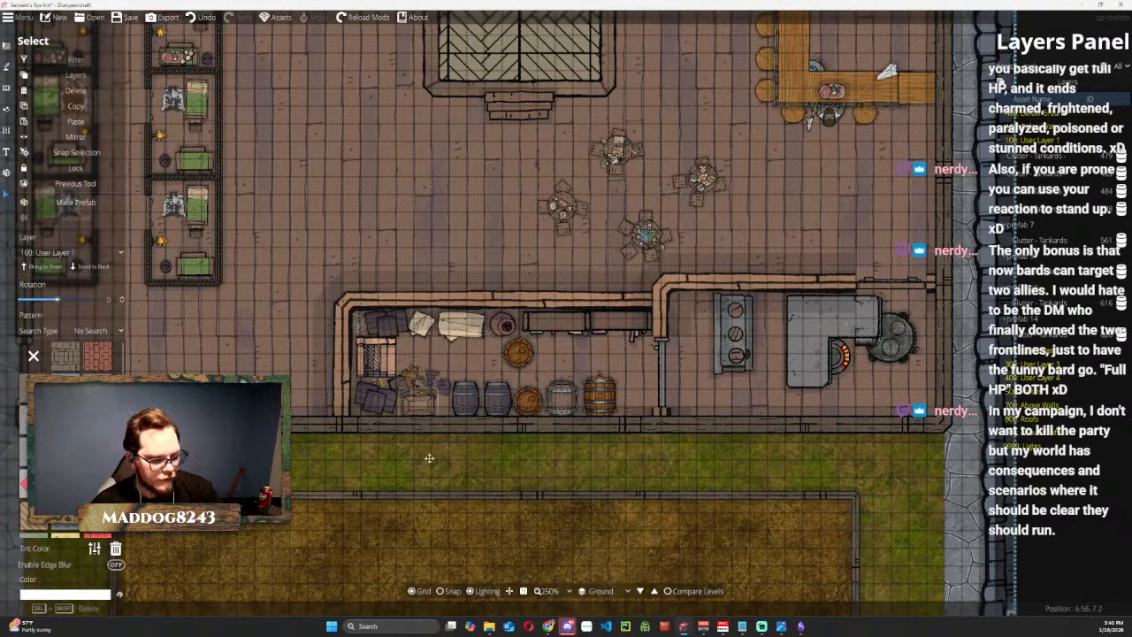
key("Escape")
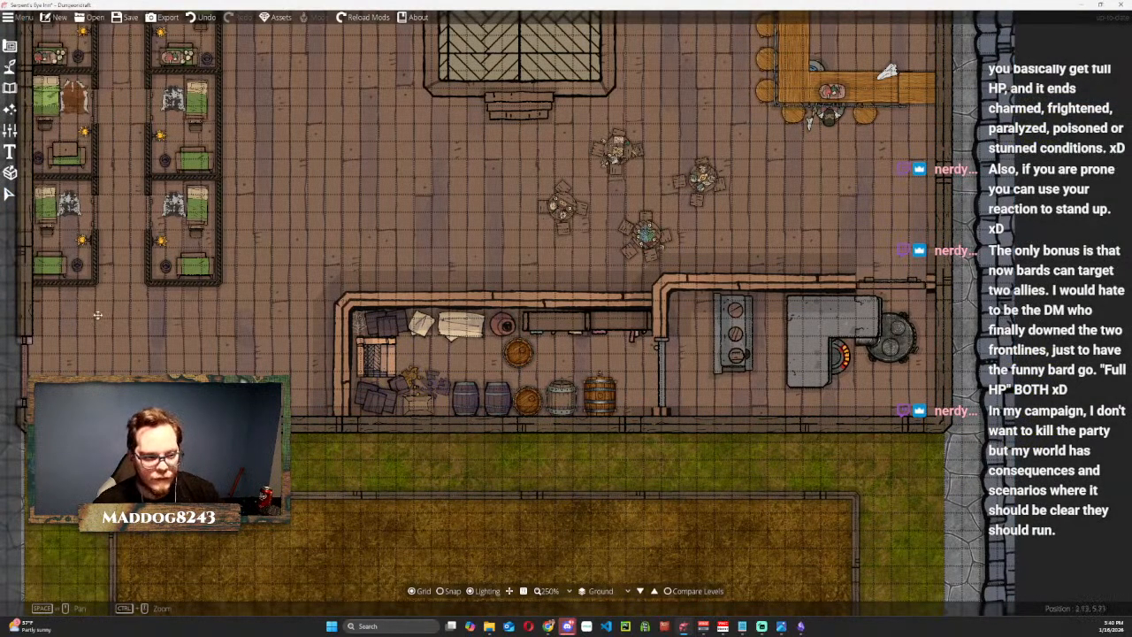
left_click(9, 196)
left_click(402, 380)
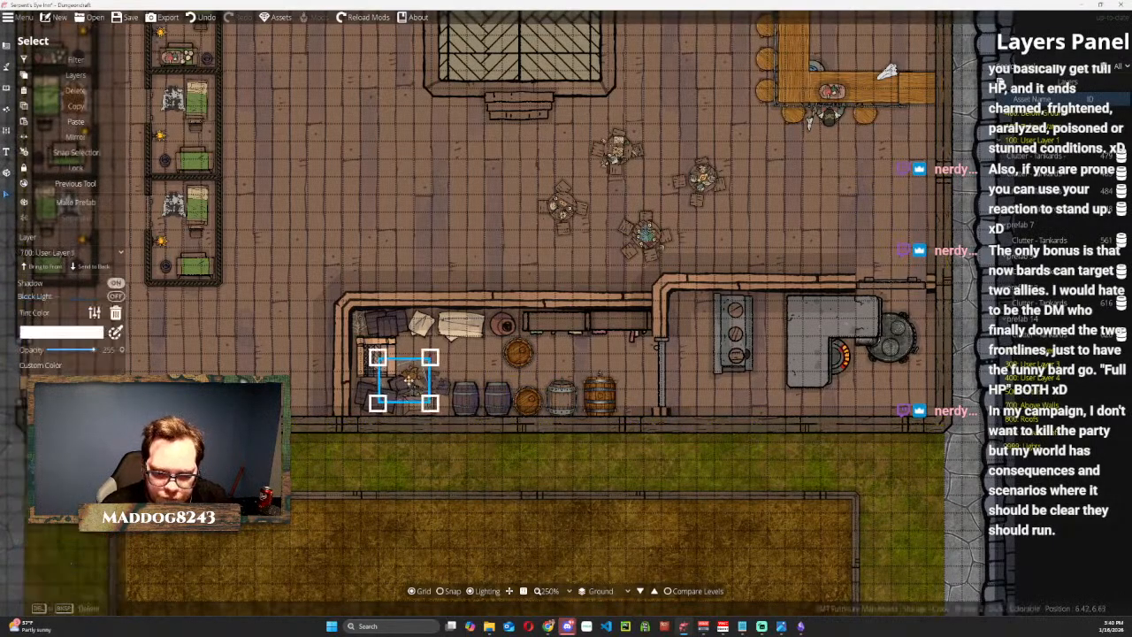
left_click_drag(445, 349, 408, 371)
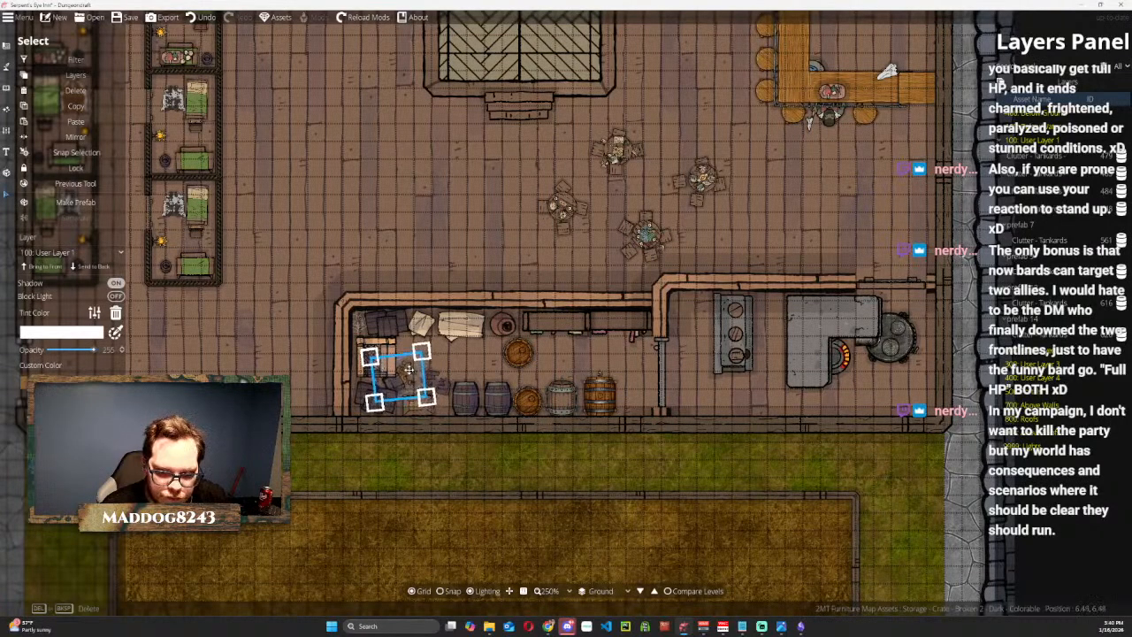
left_click(52, 268)
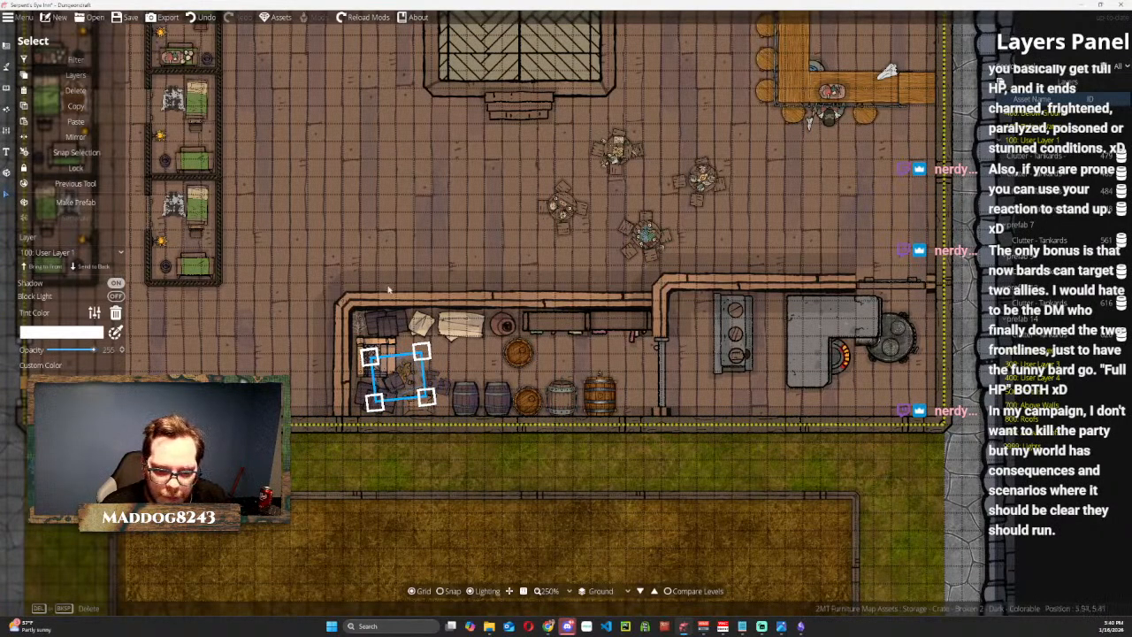
left_click(413, 238)
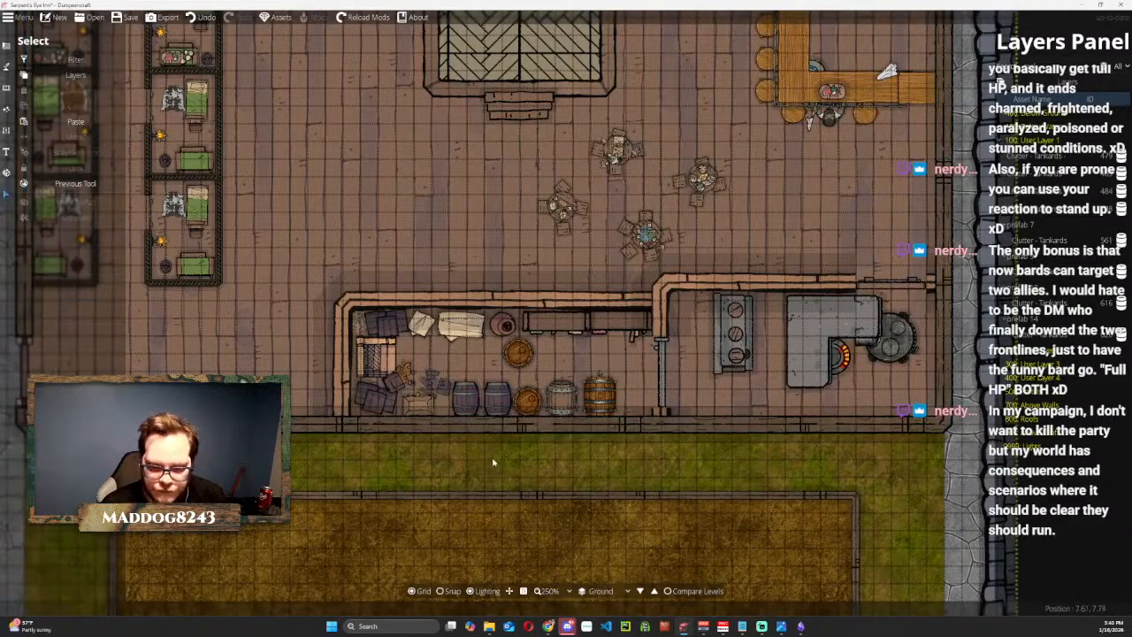
key("ctrl+z")
scroll(482, 350, "up", 1)
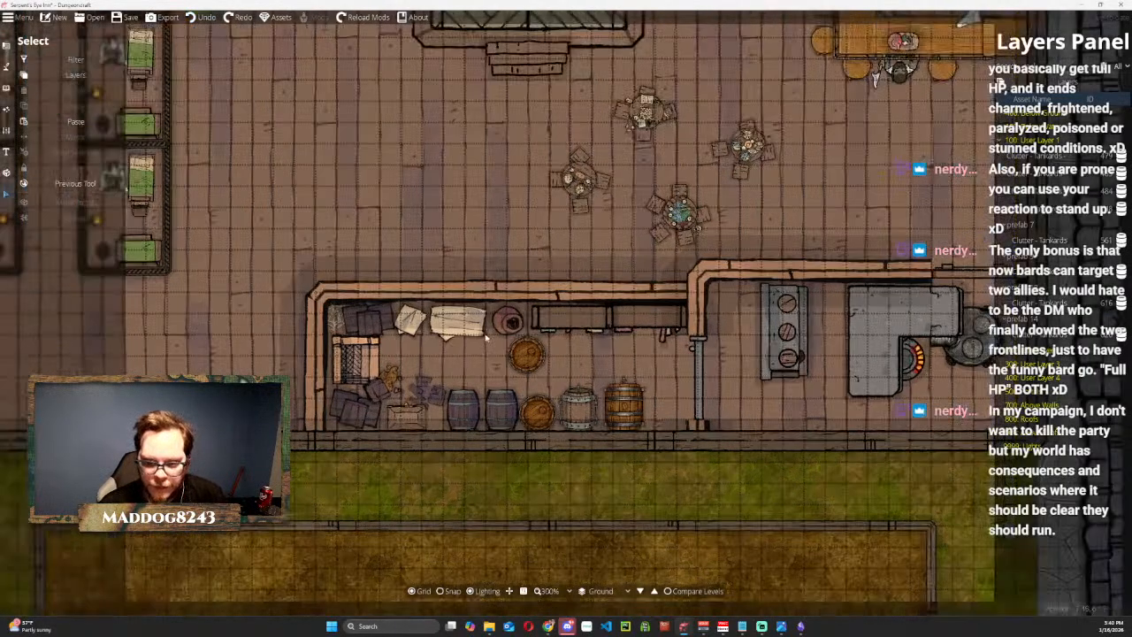
scroll(483, 328, "up", 1)
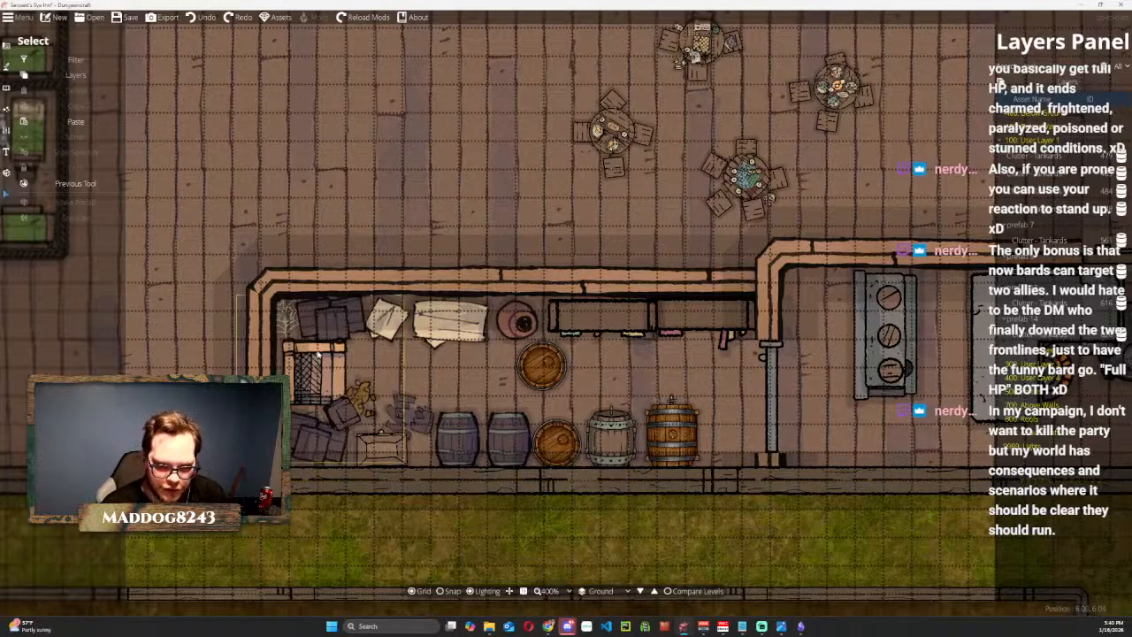
left_click(347, 411)
Open the set of building, wall and portal tools.
scroll(390, 367, "down", 1)
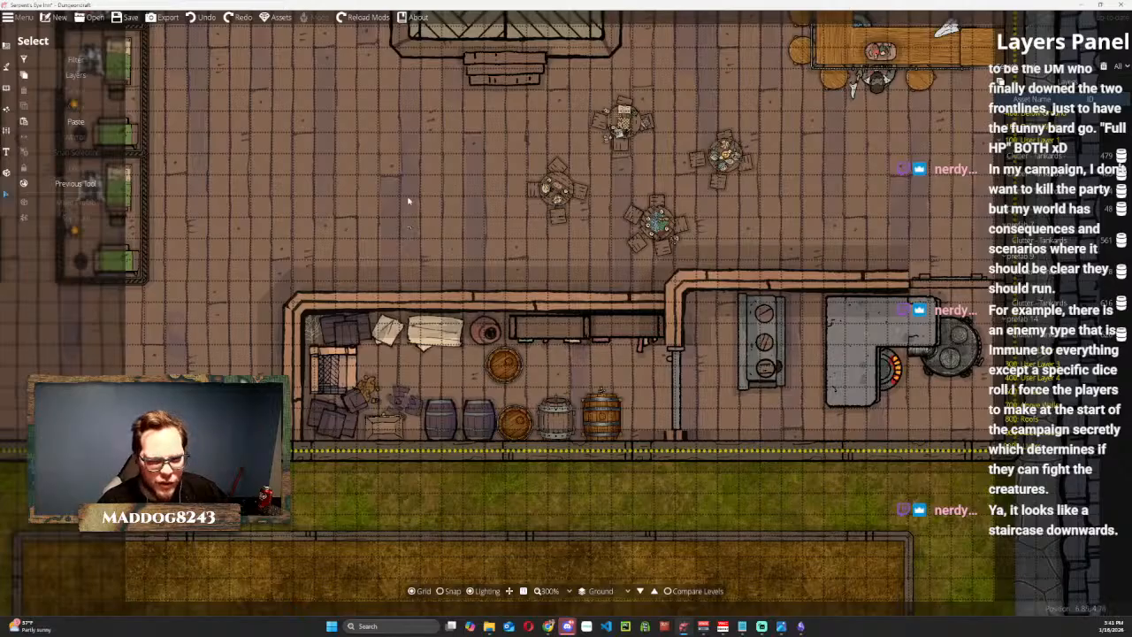
scroll(682, 386, "down", 2)
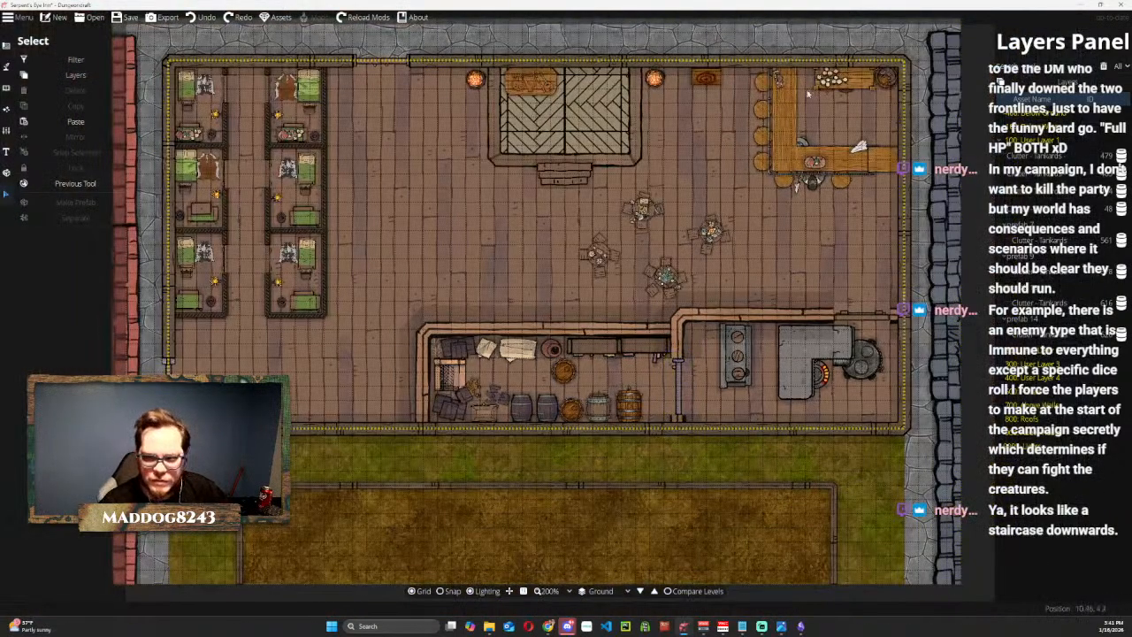
left_click(9, 43)
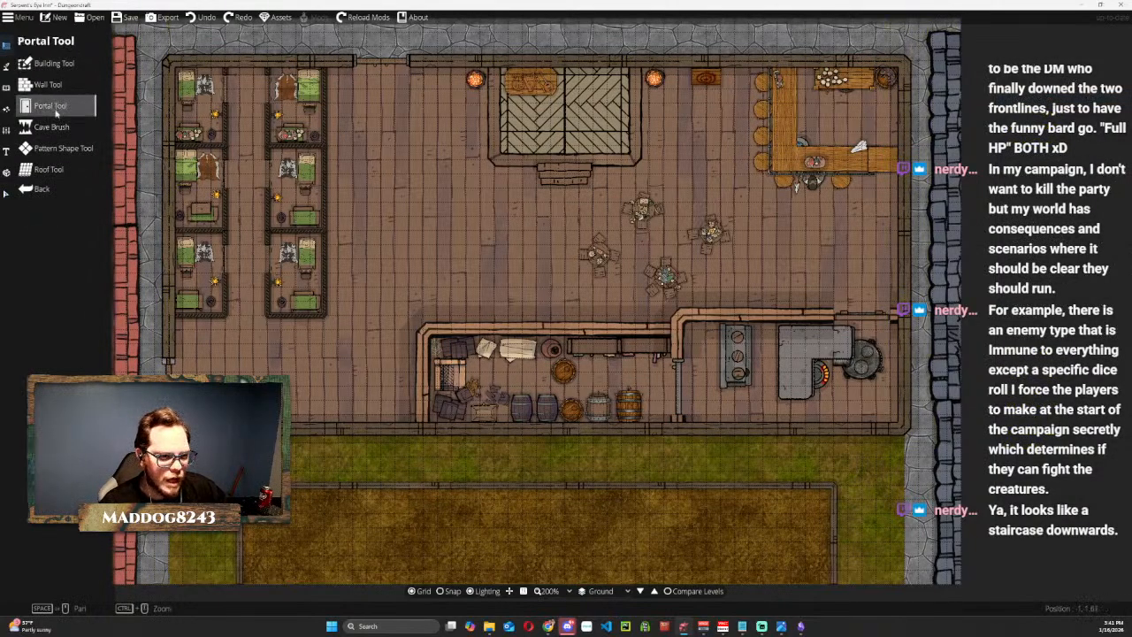
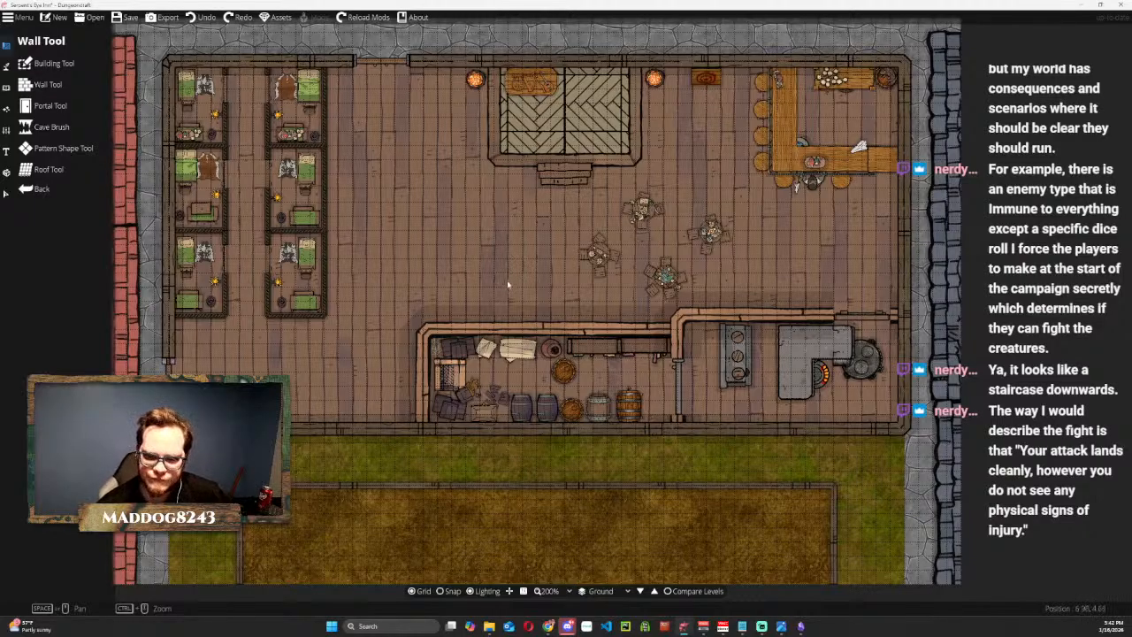
Look over the whole ground floor with the grid hidden to check what still needs doors.
scroll(508, 289, "down", 1)
scroll(506, 301, "up", 2)
left_click_drag(789, 241, 736, 328)
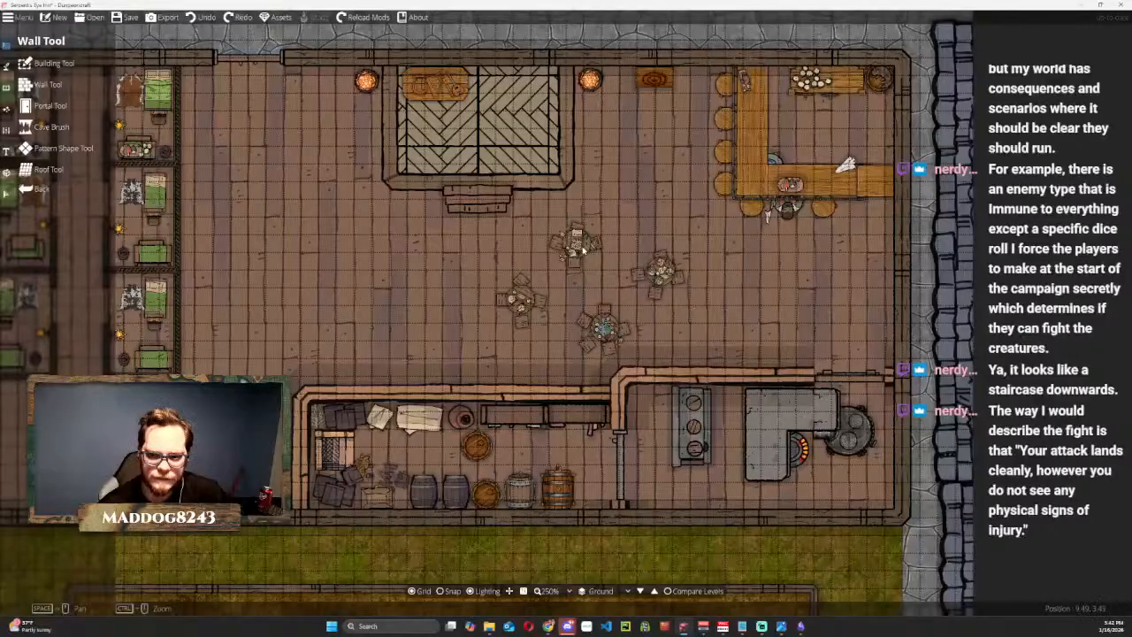
scroll(616, 265, "down", 2)
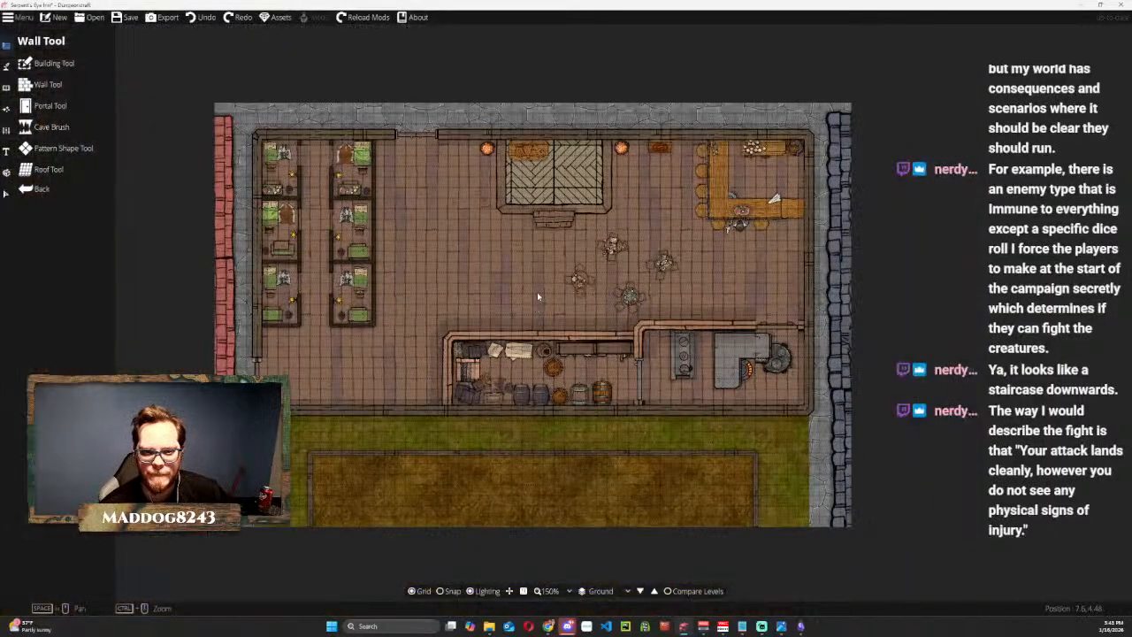
left_click(417, 591)
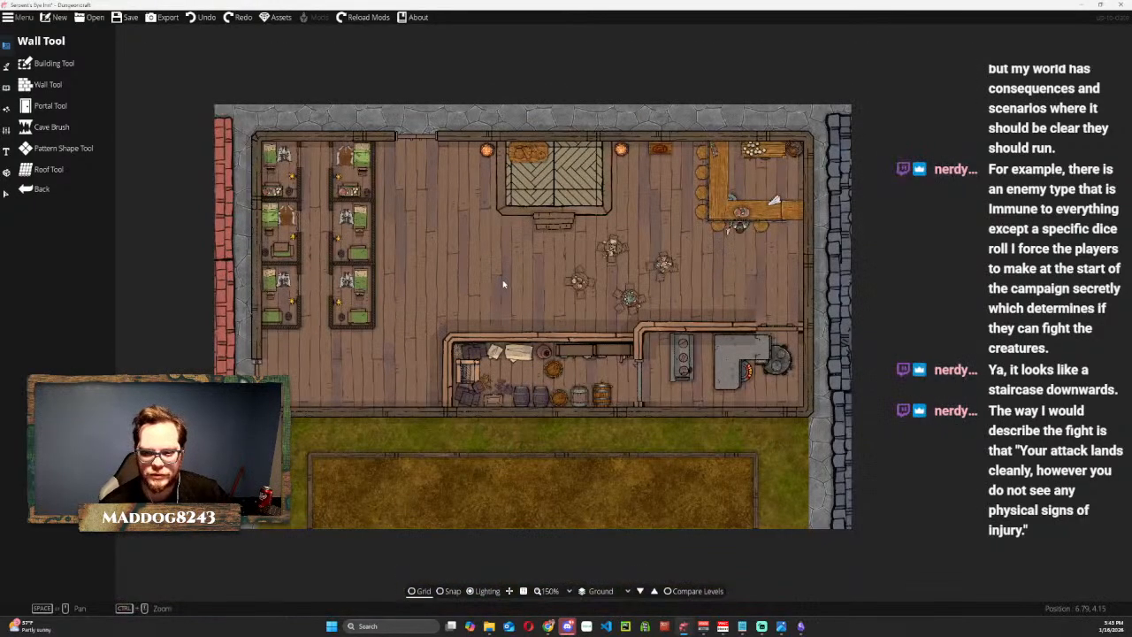
mouse_move(503, 284)
left_mouse_down()
mouse_move(486, 229)
mouse_move(492, 275)
left_mouse_up()
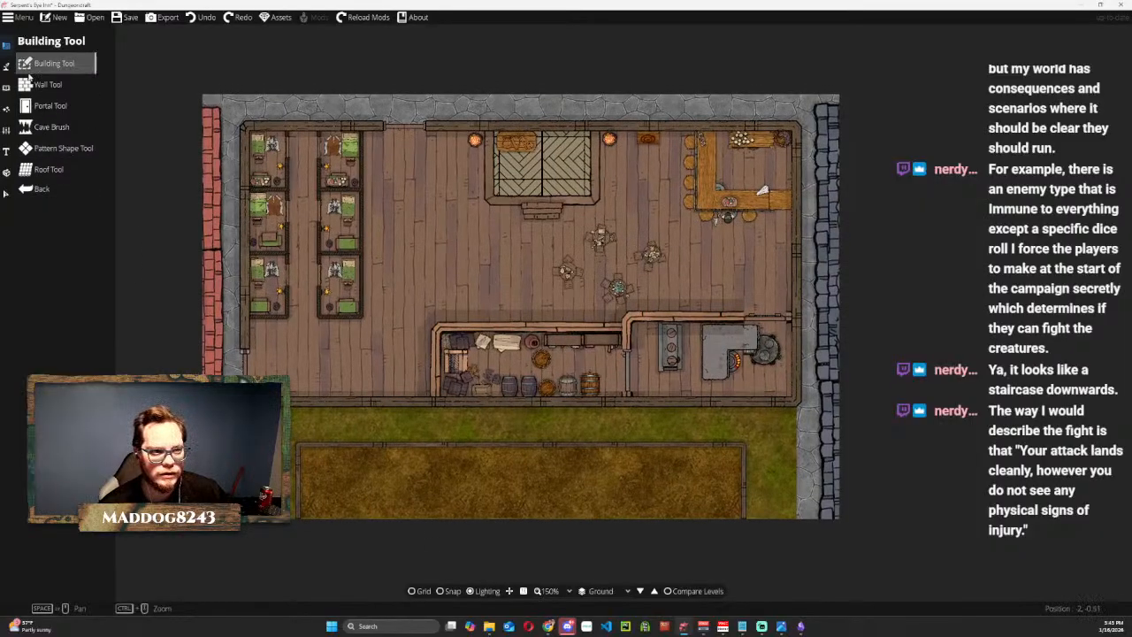
Turn the grid back on and try the Door 13 and Door 16 portal styles for the grass-side outer wall.
left_click(50, 107)
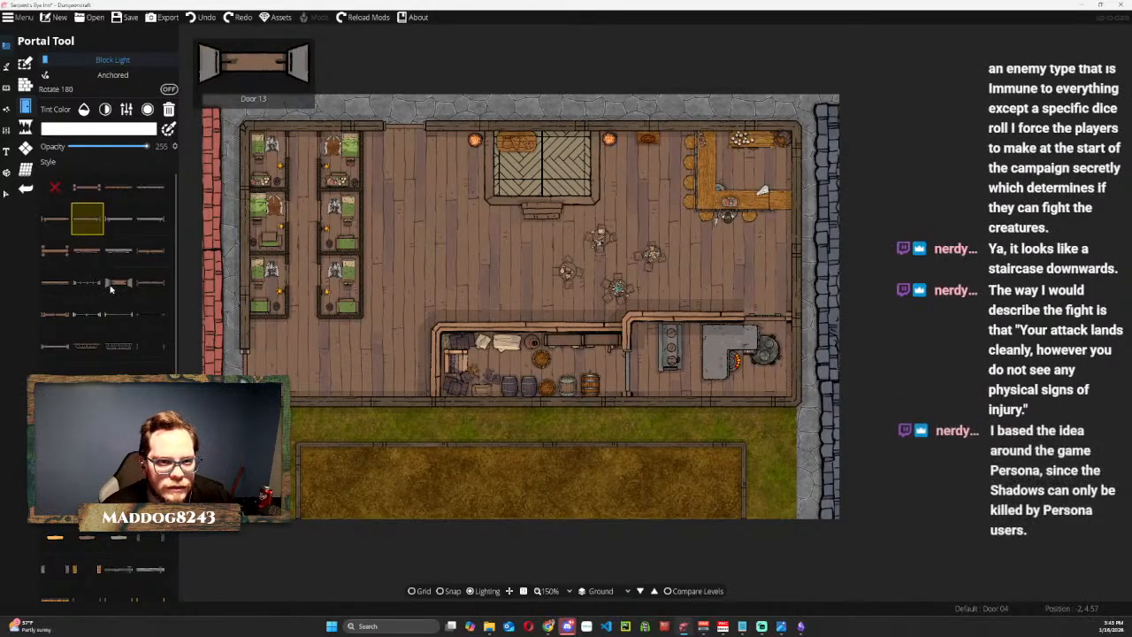
left_click(109, 285)
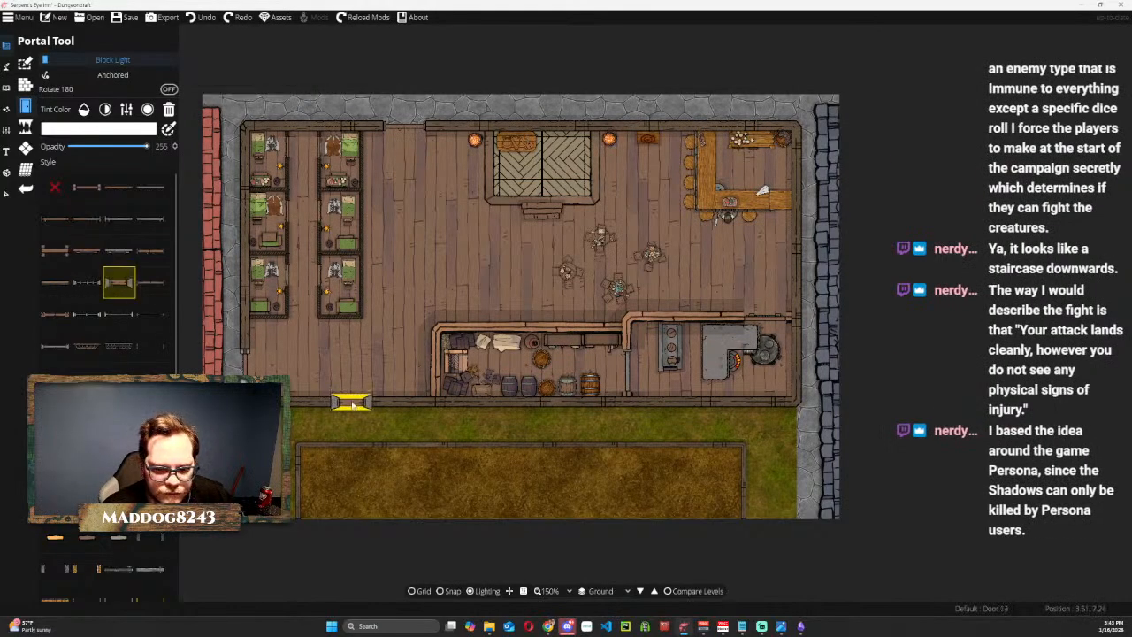
left_click(156, 291)
left_click(417, 591)
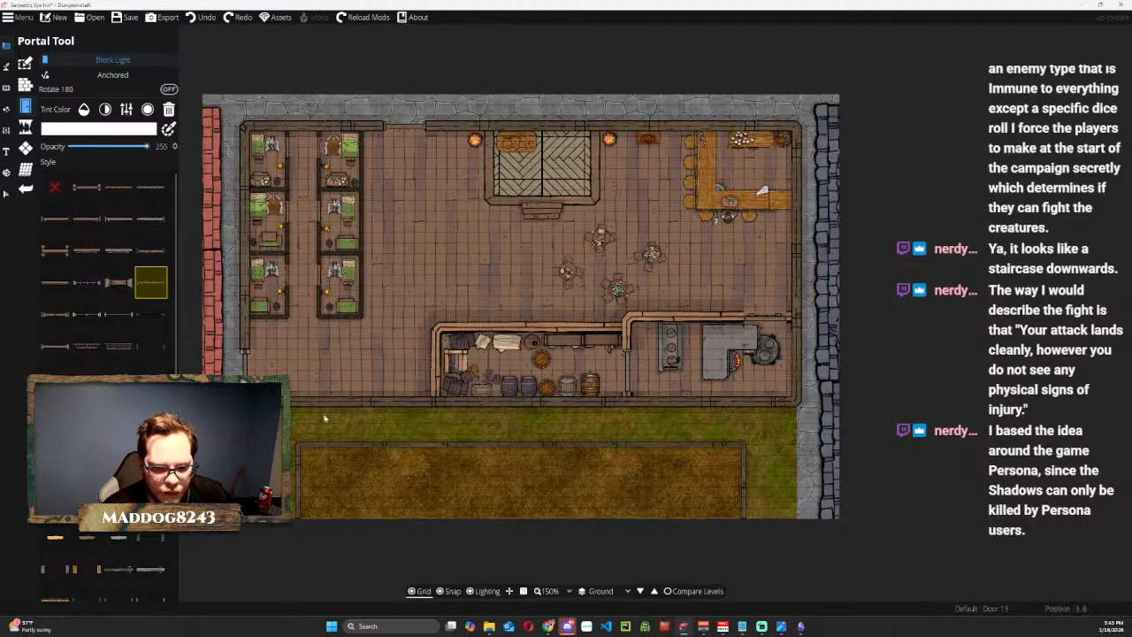
left_click(119, 282)
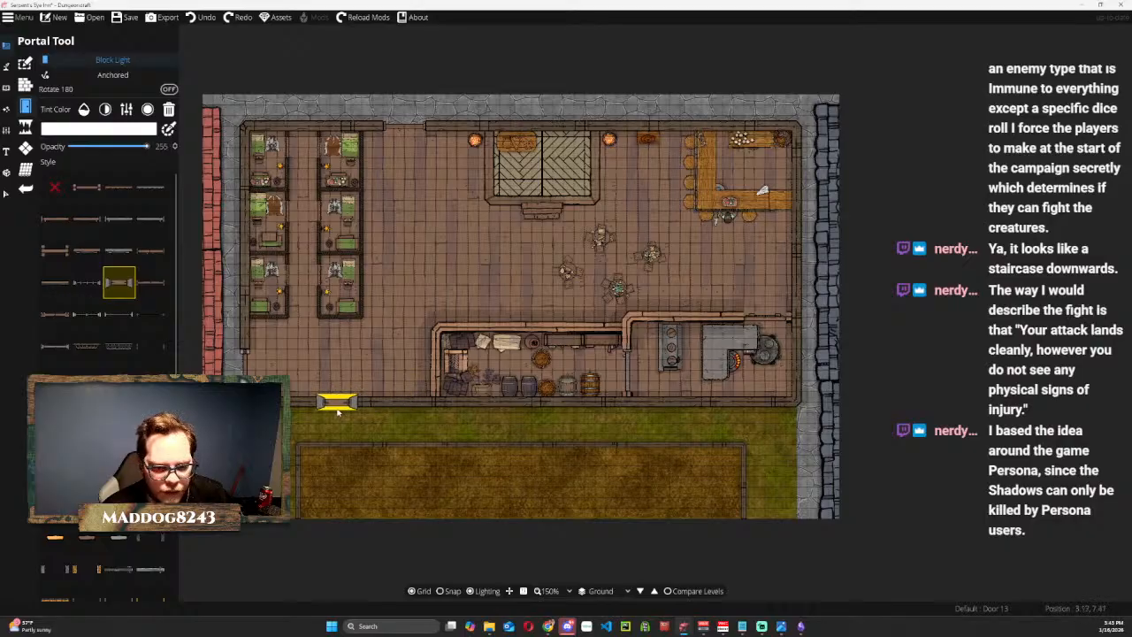
Place a Door 10 portal in the grass-side outer wall, between the bunk rooms' corner and the storeroom.
scroll(337, 412, "up", 3)
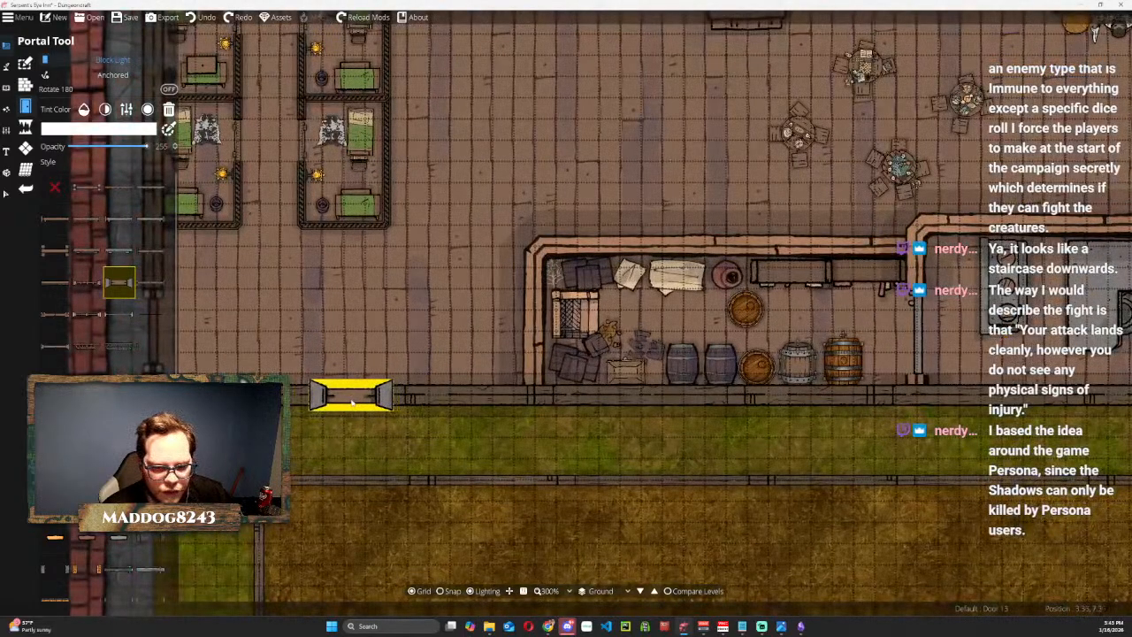
left_click(59, 283)
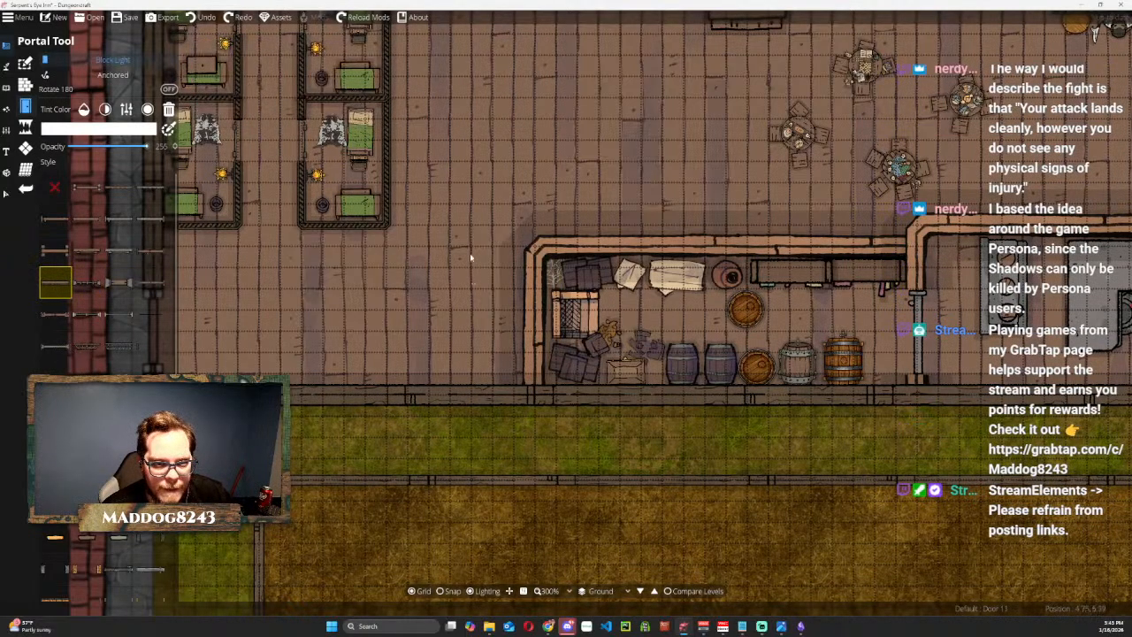
scroll(471, 261, "down", 5)
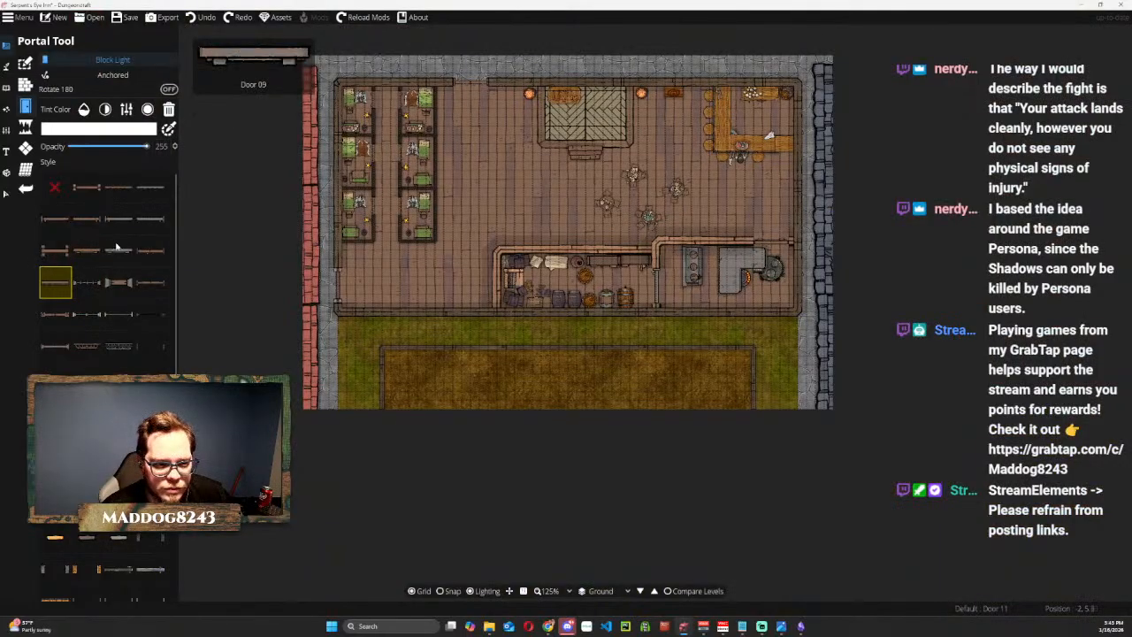
left_click(151, 250)
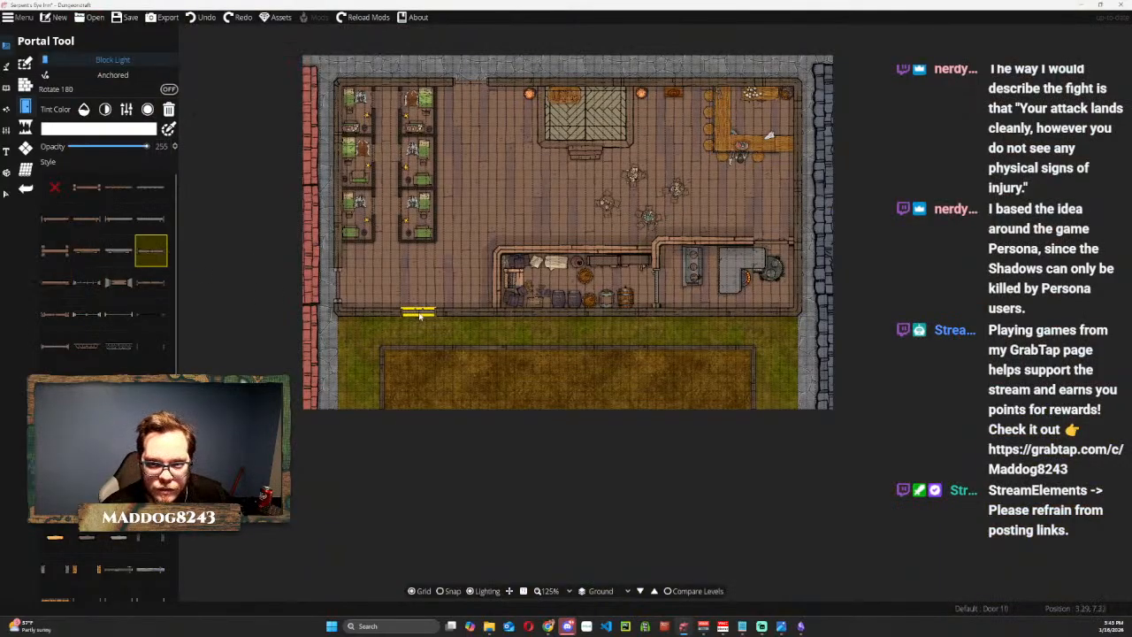
scroll(416, 315, "up", 1)
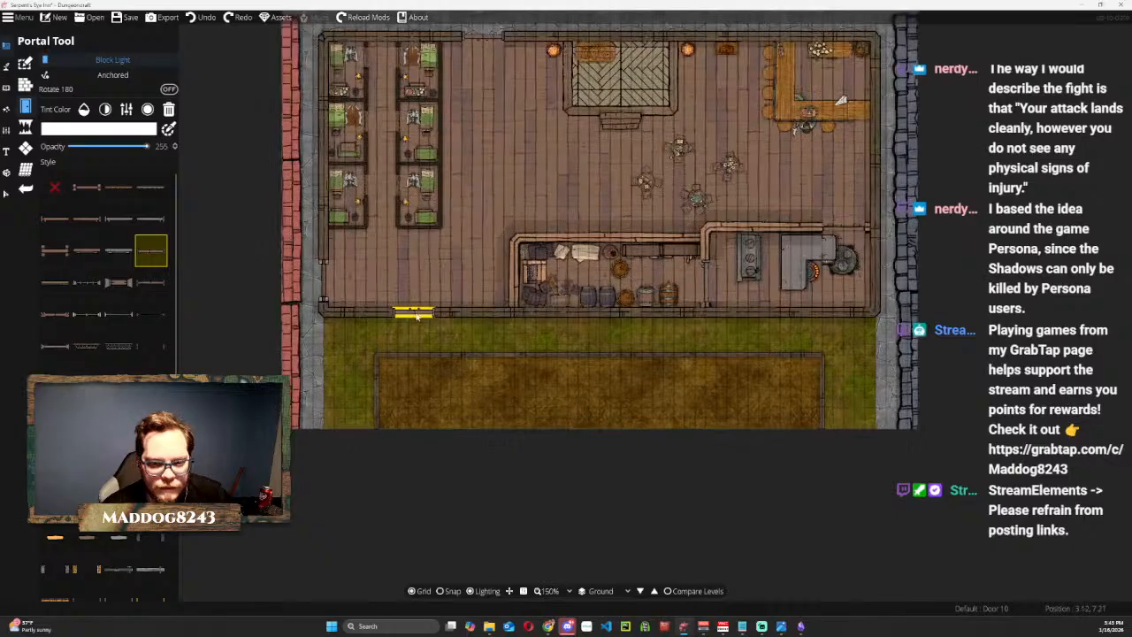
scroll(416, 315, "up", 3)
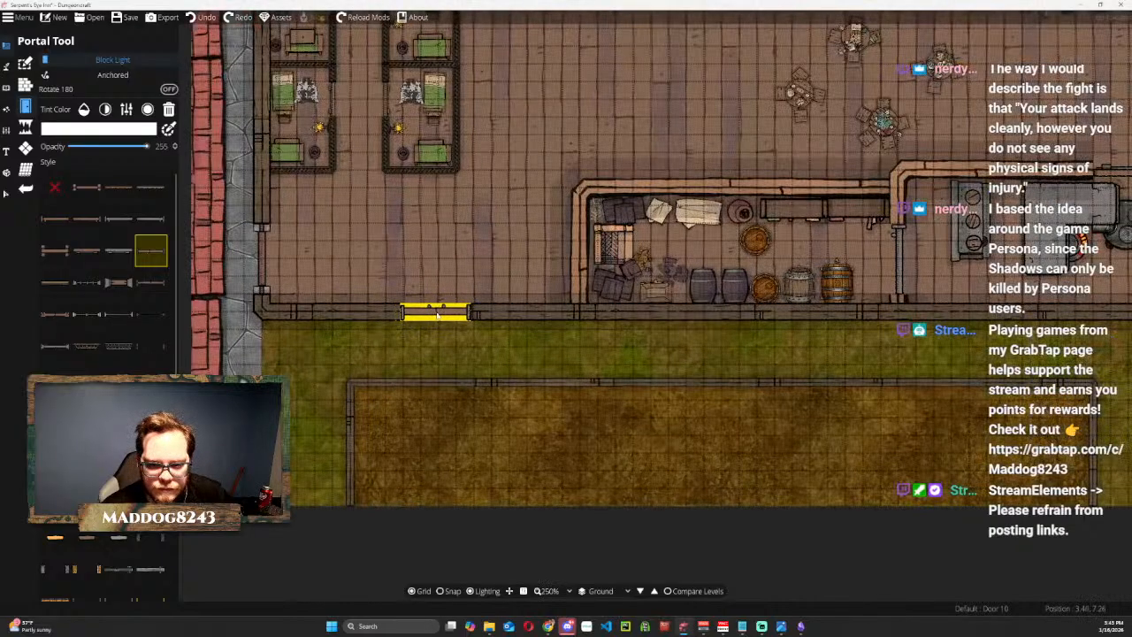
left_click(439, 314)
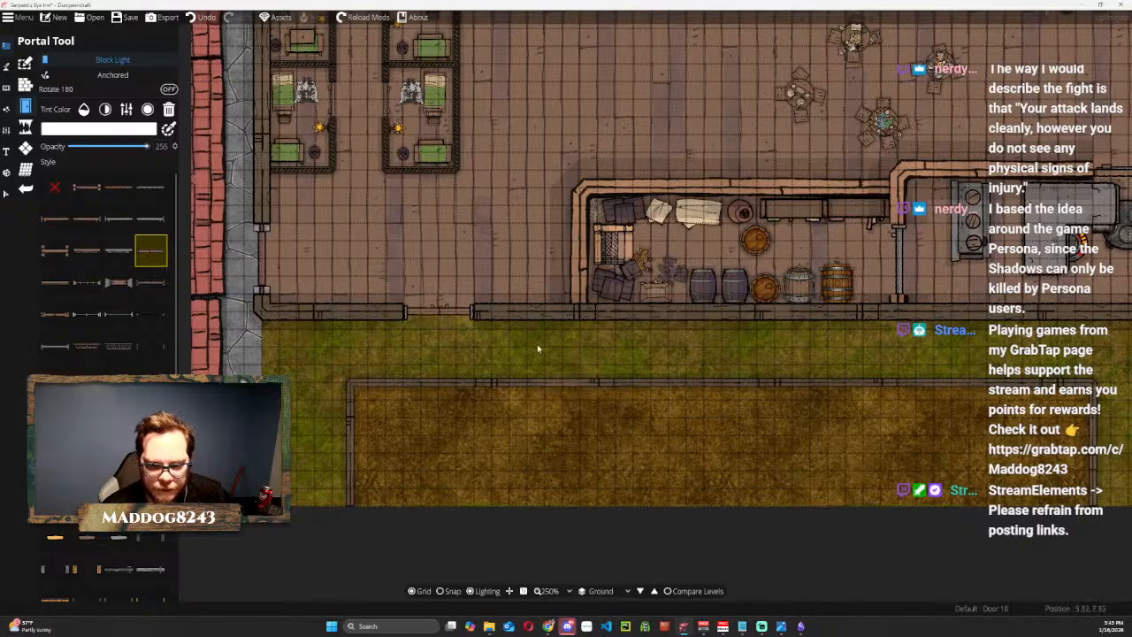
scroll(440, 310, "down", 3)
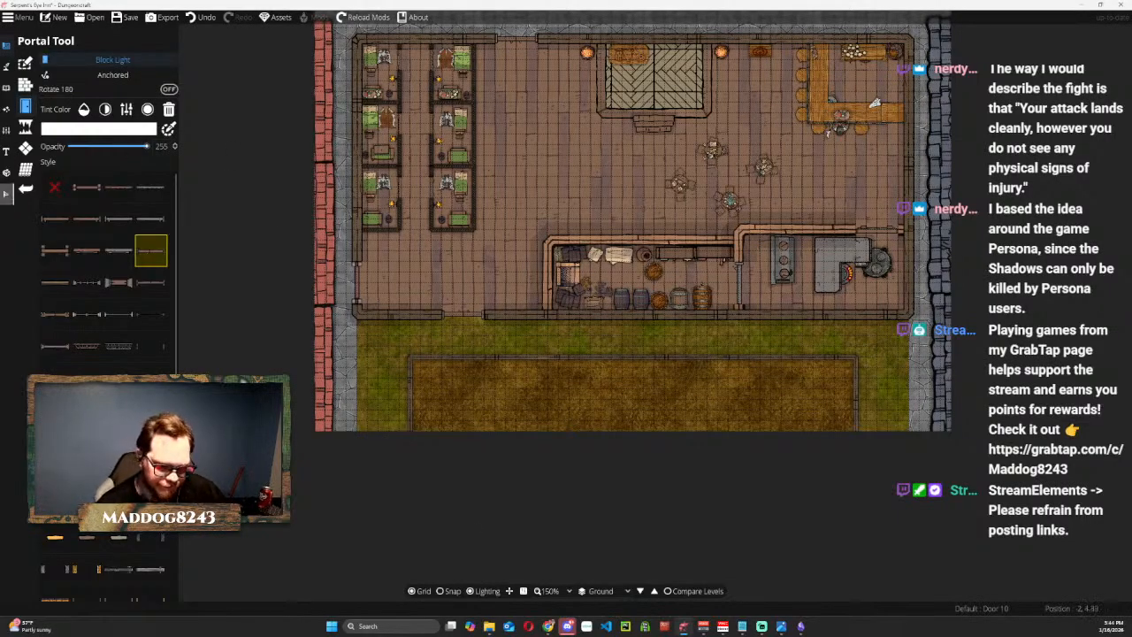
left_click(6, 193)
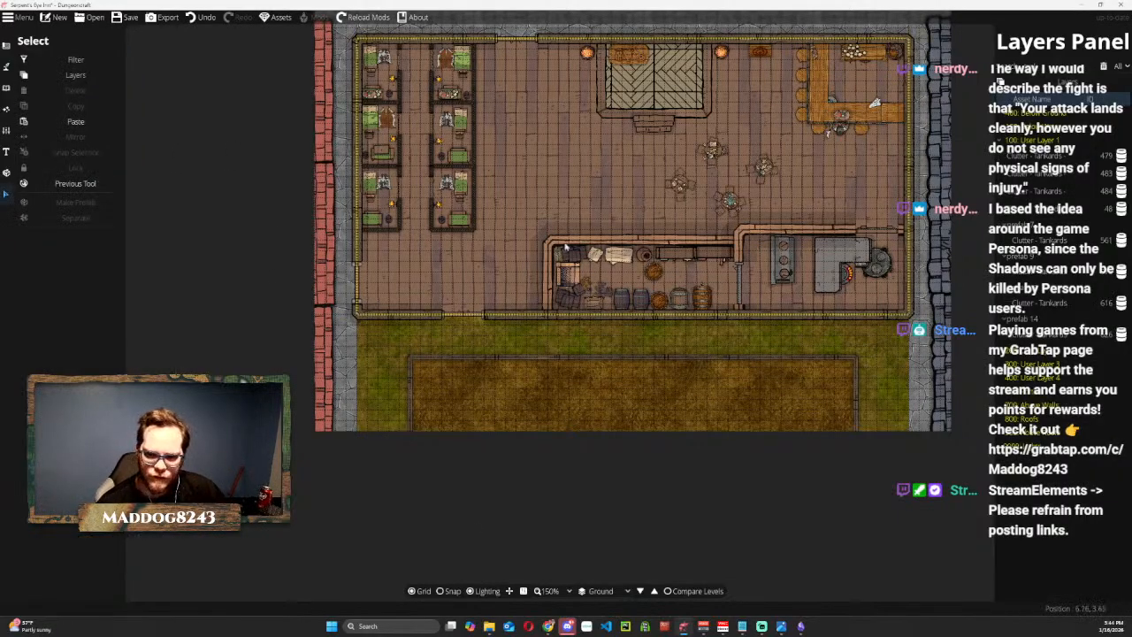
left_click_drag(646, 486, 601, 547)
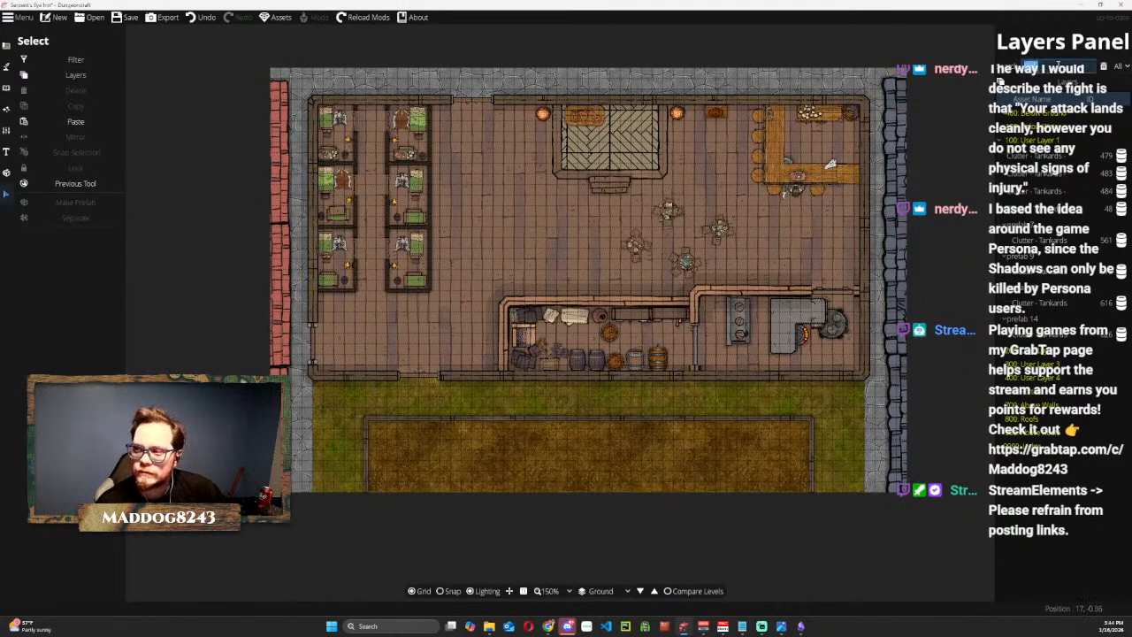
key("BackSpace")
left_click(934, 167)
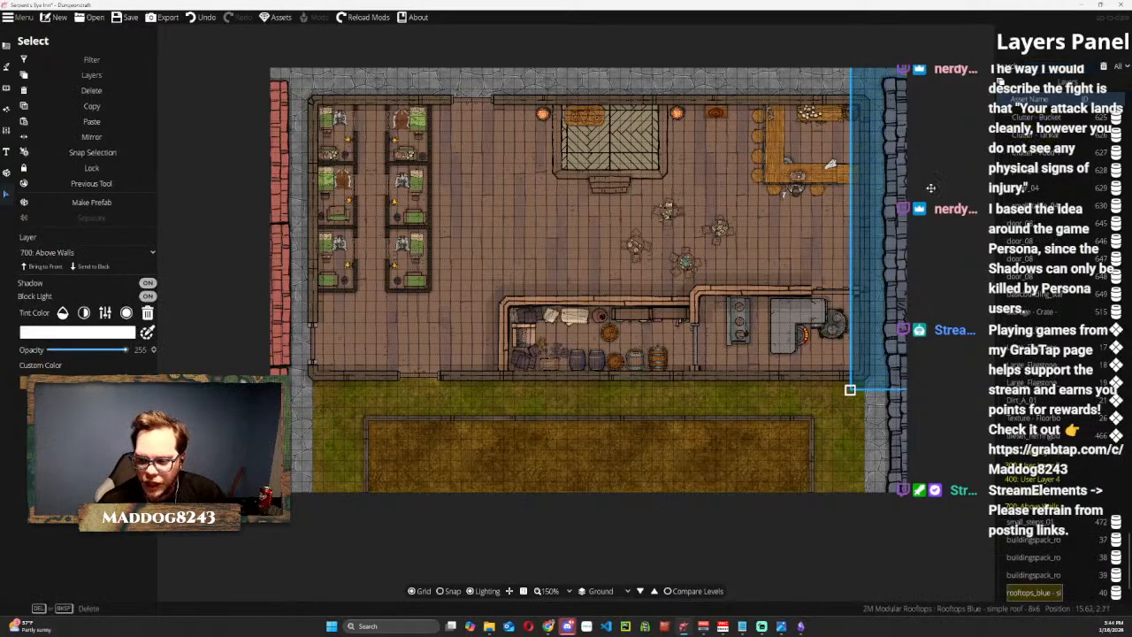
left_click(683, 550)
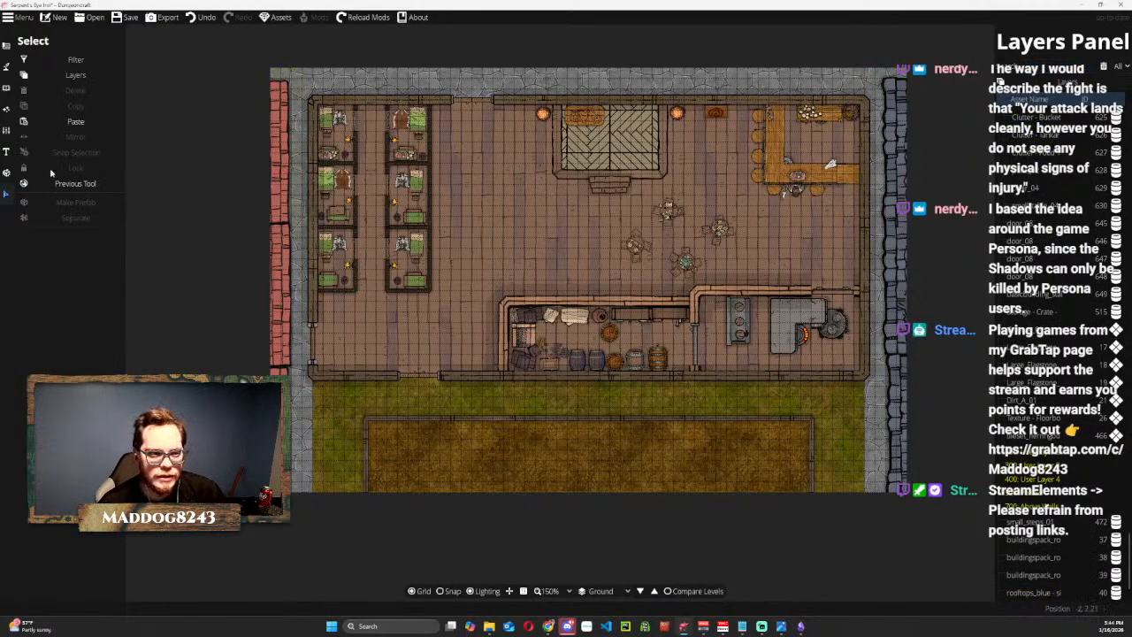
Find the Stable 01 stall in the object library and try it over the dirt yard at a rotation of -105.
left_click(6, 46)
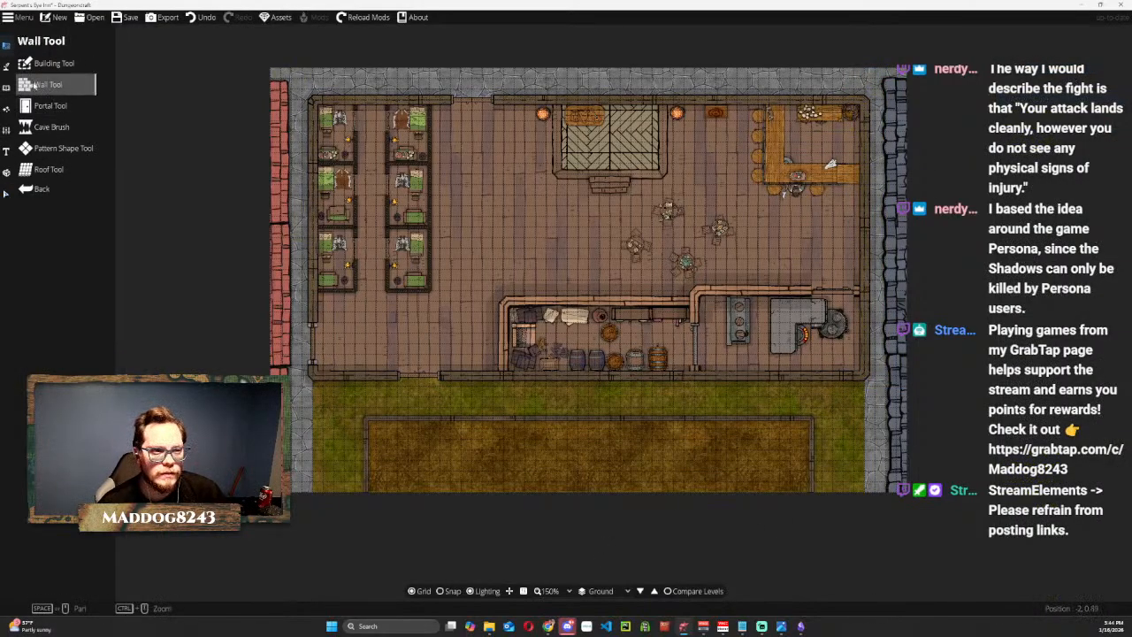
left_click(6, 67)
left_click(7, 87)
left_click(45, 63)
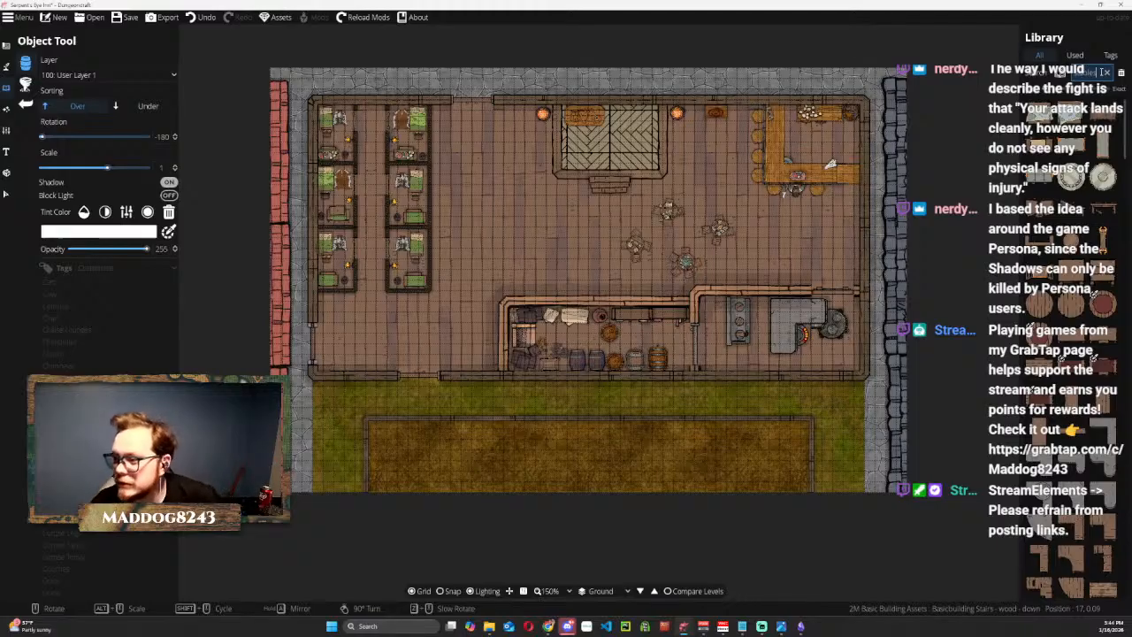
scroll(1072, 239, "down", 3)
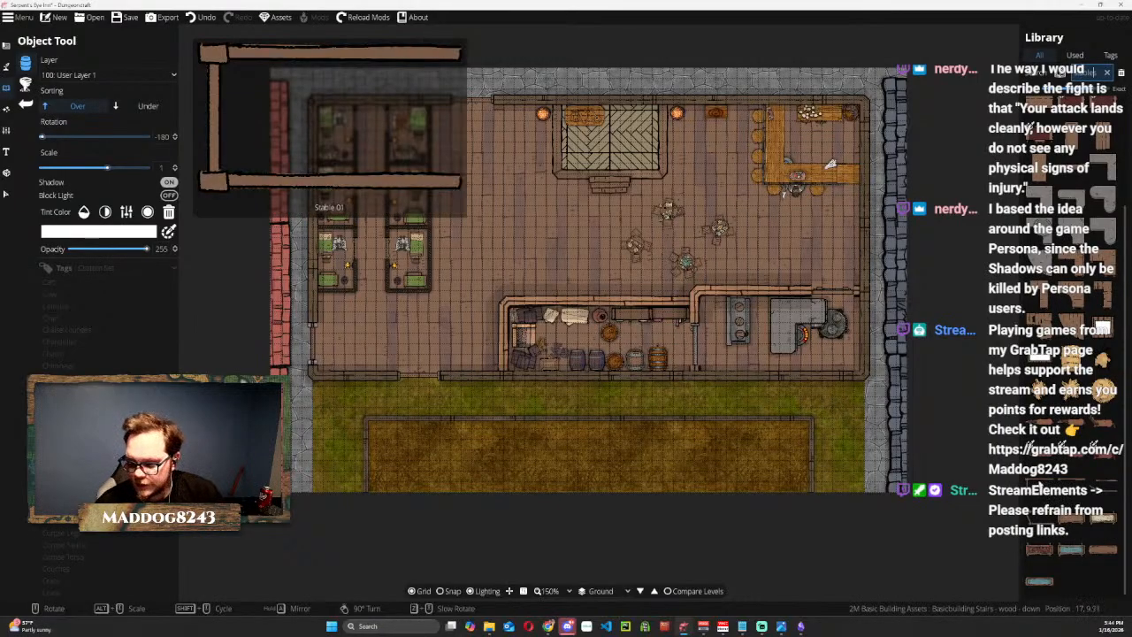
left_click(1041, 486)
scroll(389, 434, "up", 5)
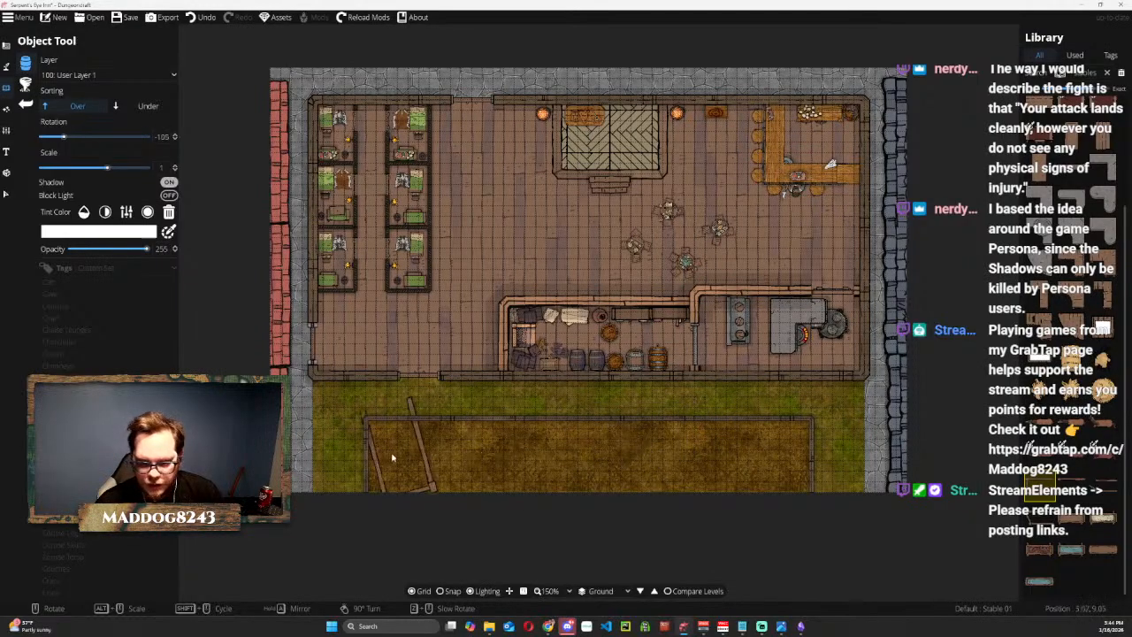
Add a Threshold 01 opening to the dirt yard's wall, directly opposite the new doorway in the inn's grass-side wall.
left_click(8, 193)
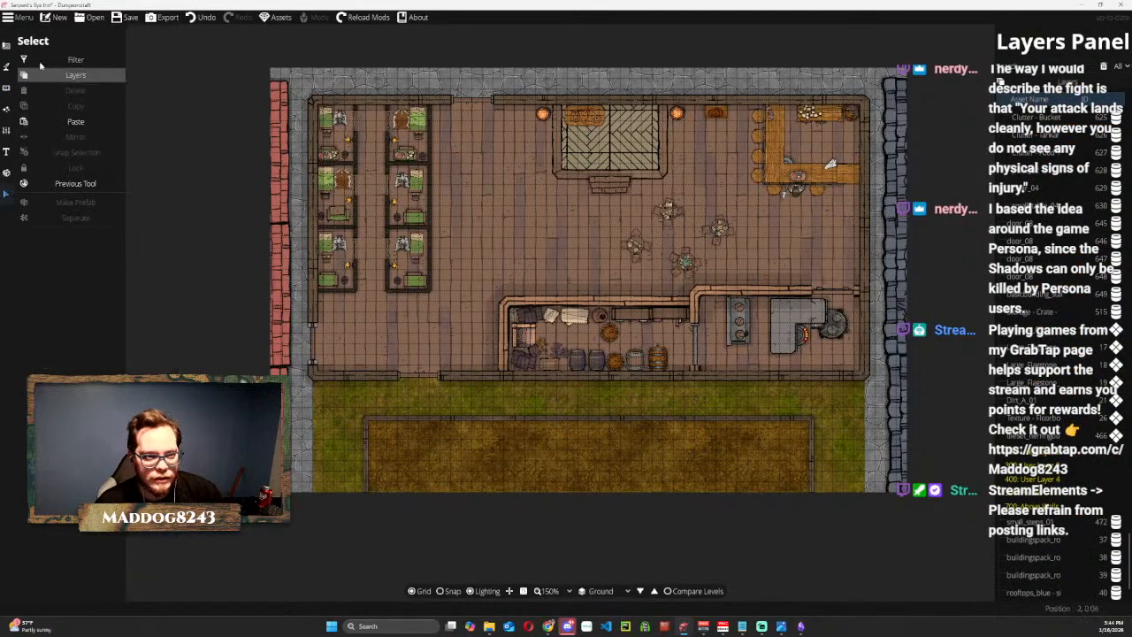
left_click(9, 65)
left_click(7, 46)
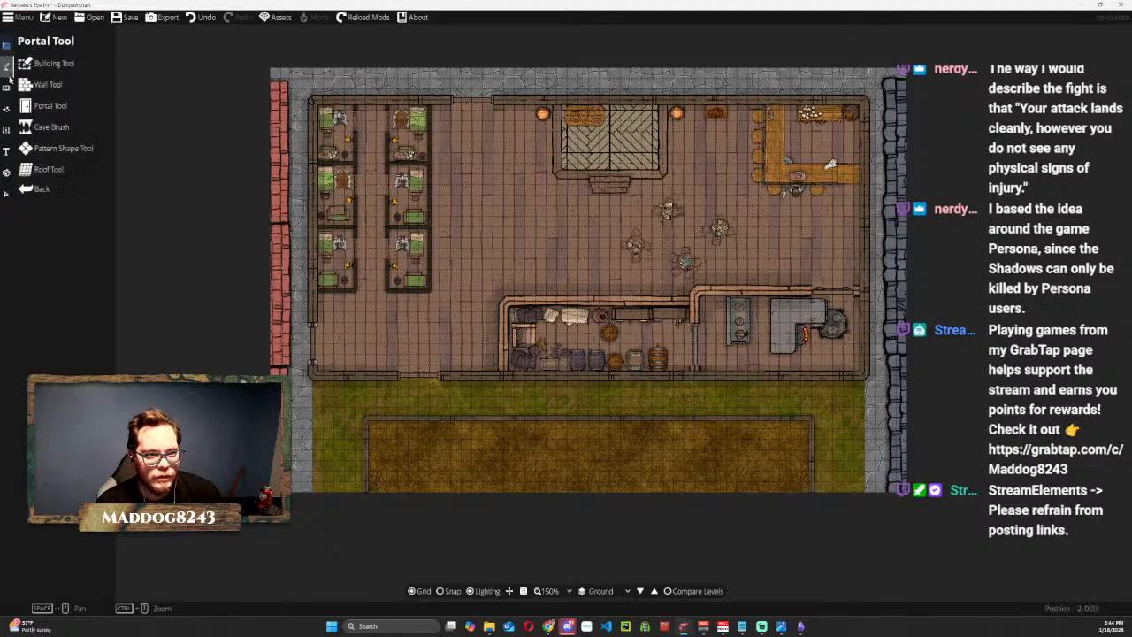
left_click(37, 106)
left_click(7, 65)
left_click(7, 46)
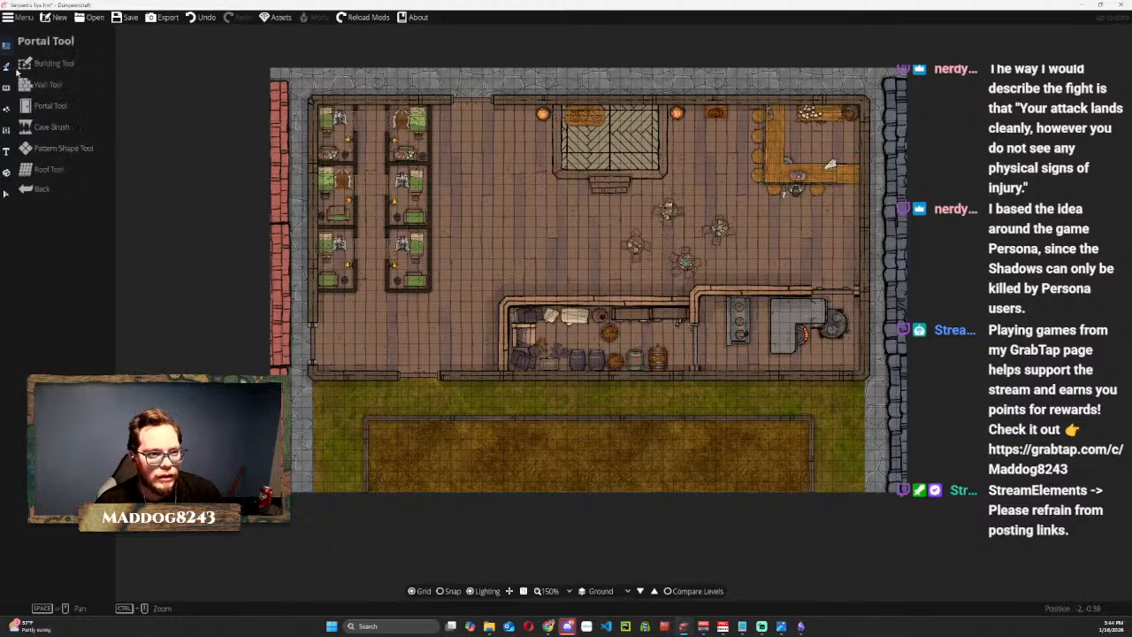
left_click(37, 105)
left_click(37, 105)
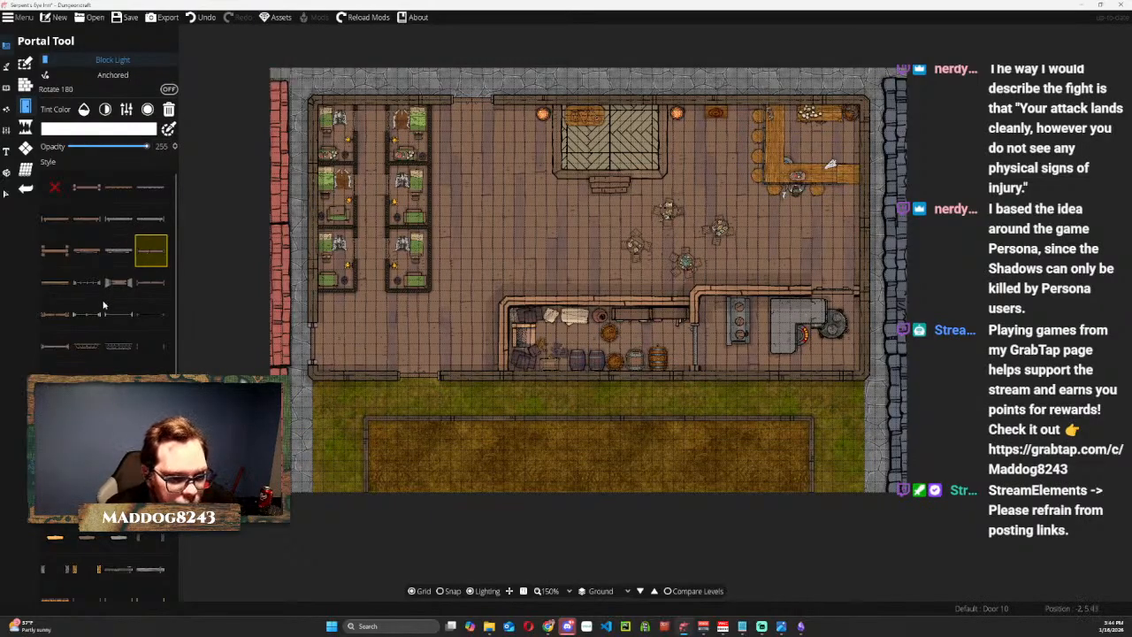
scroll(97, 323, "down", 1)
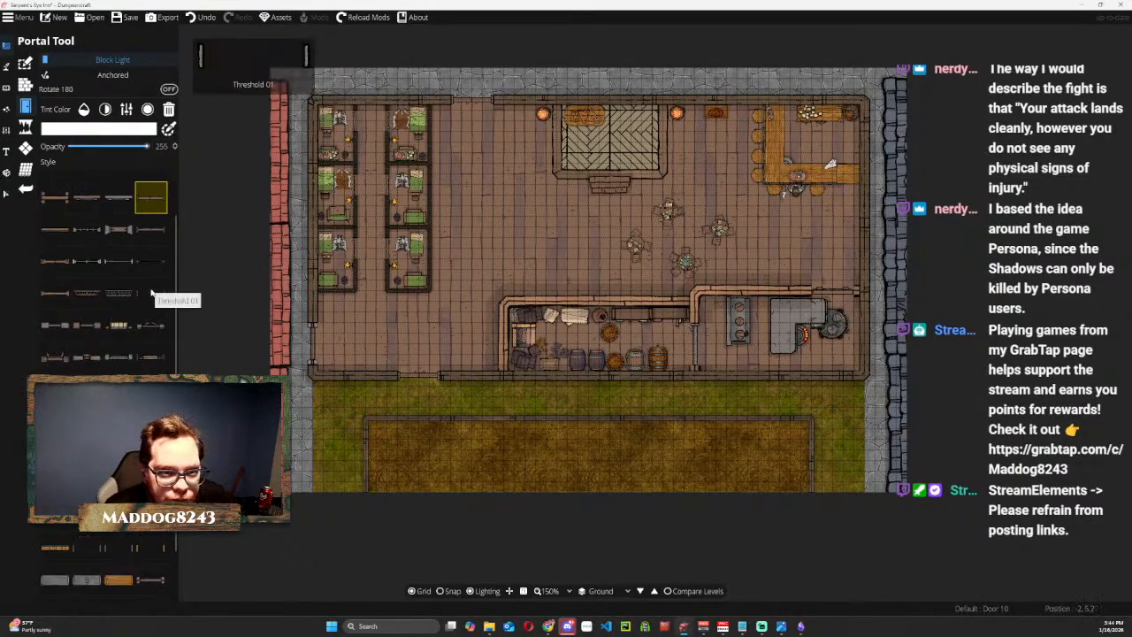
scroll(141, 357, "down", 2)
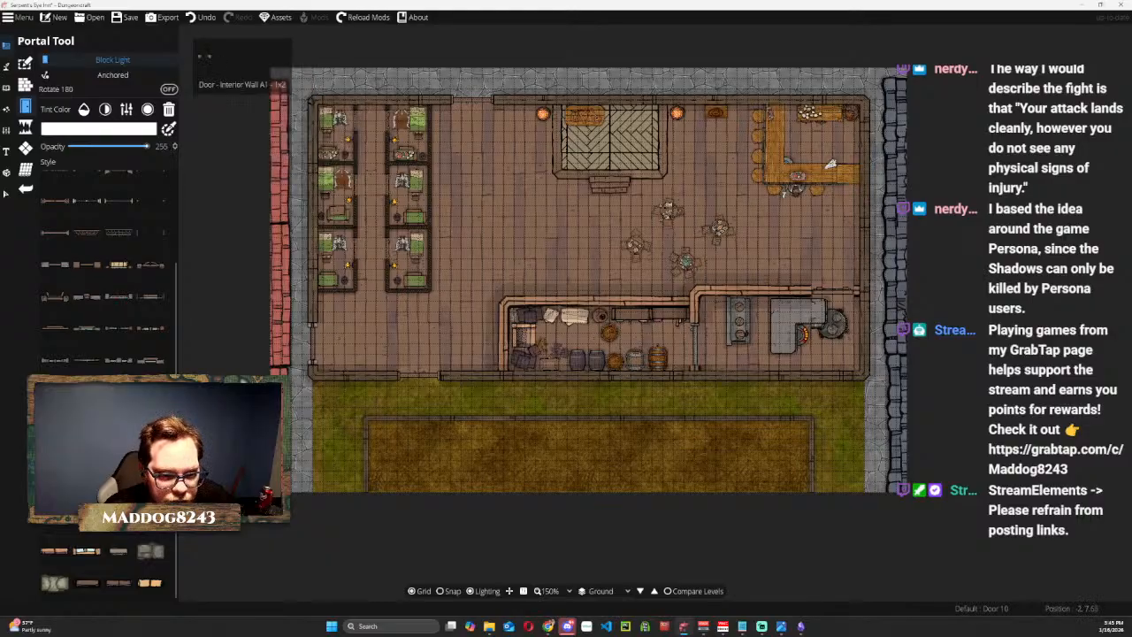
scroll(140, 291, "up", 2)
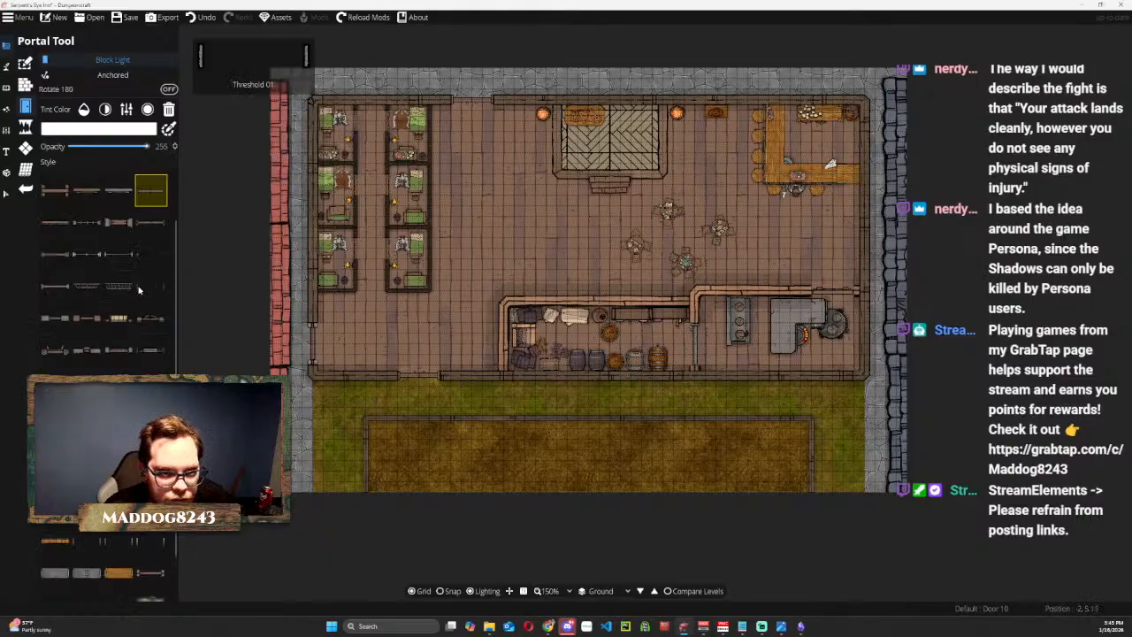
left_click(139, 290)
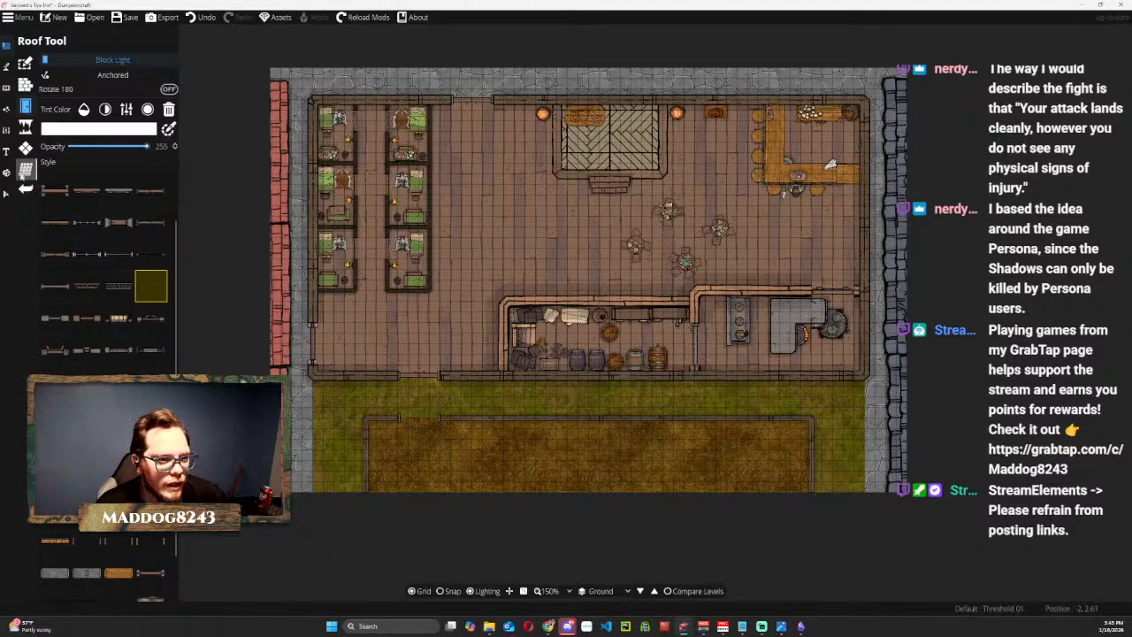
Place a Horse 01 object at the dirt yard's entrance as a size reference, keeping the -105 rotation.
left_click(6, 87)
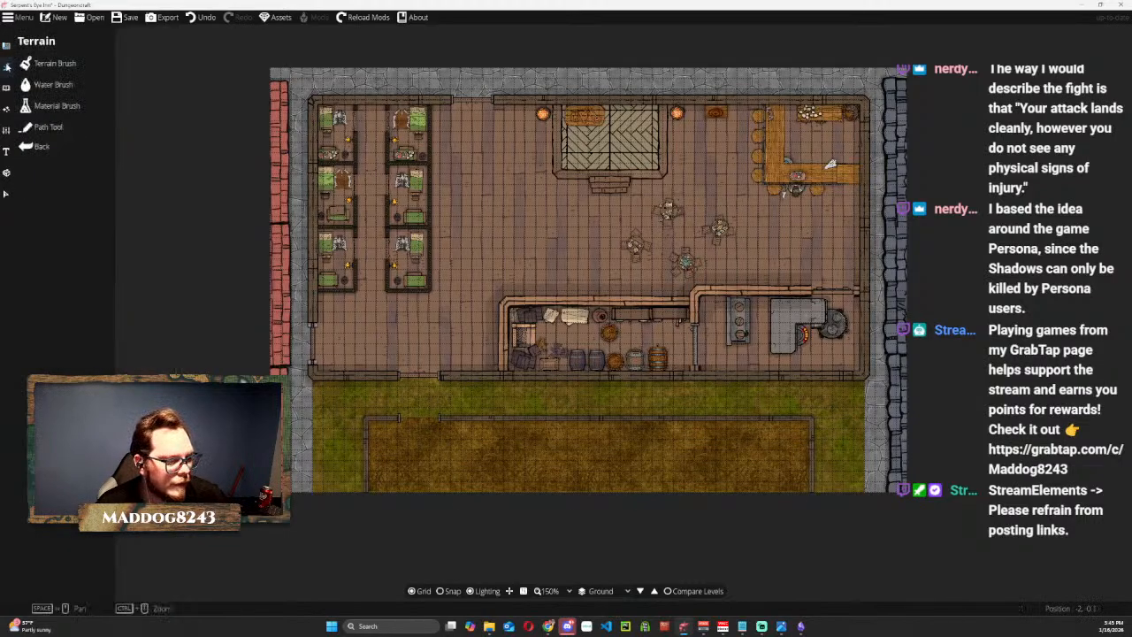
left_click(9, 86)
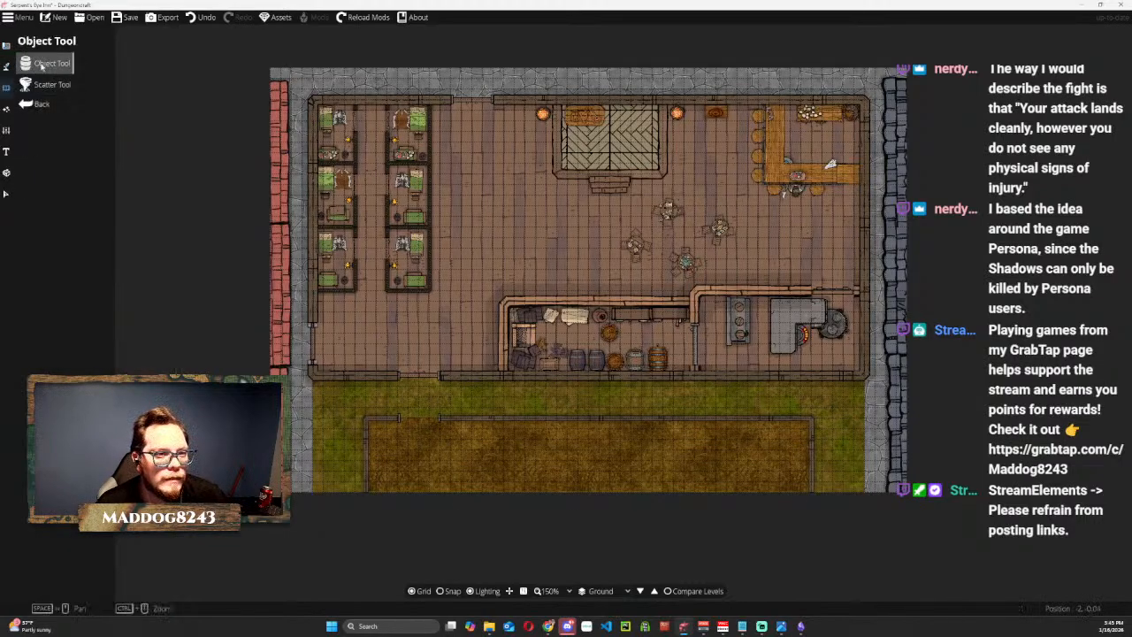
left_click(43, 65)
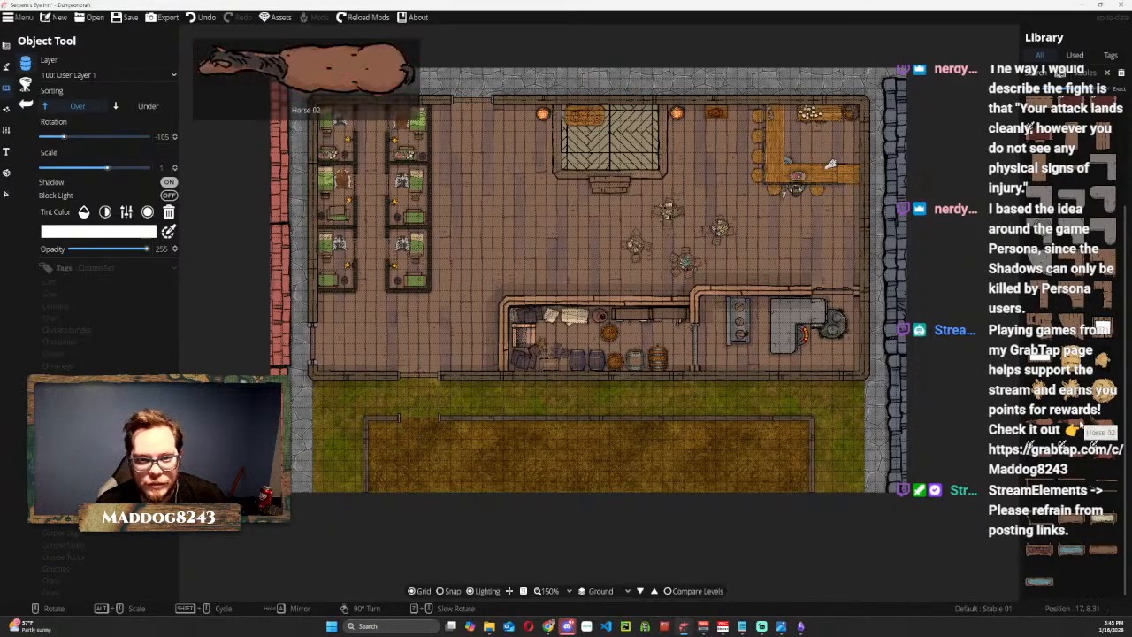
left_click(1086, 427)
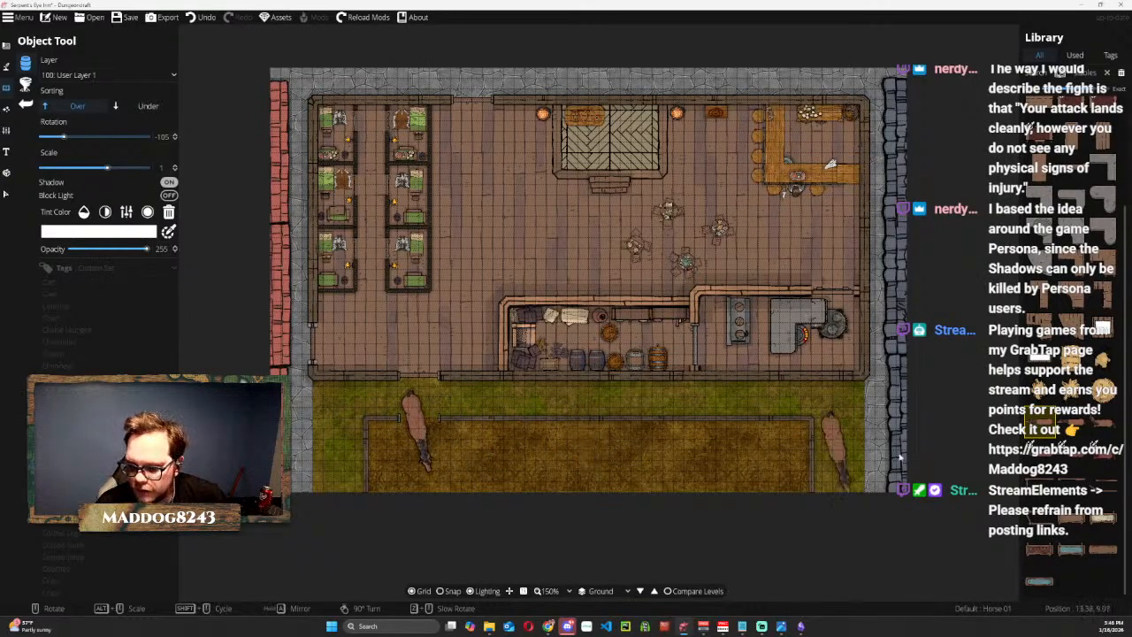
Line up five Stable 01 stalls at a rotation of 90 along the dirt yard's wall, starting from the end farthest from the entrance.
left_click(1040, 487)
scroll(658, 457, "down", 10)
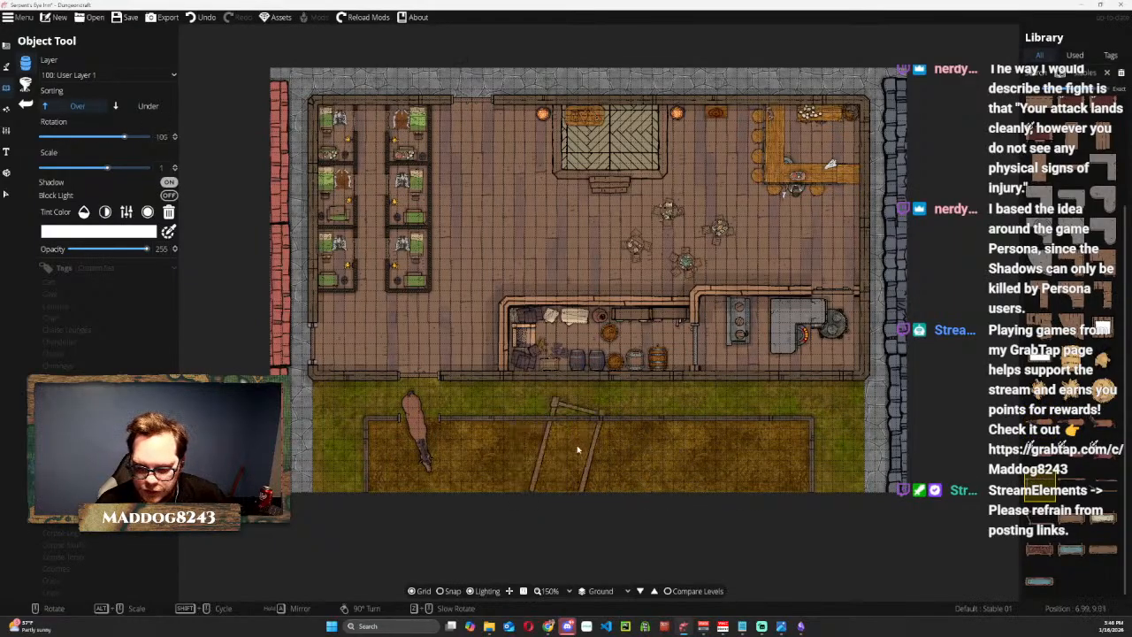
scroll(521, 464, "down", 1)
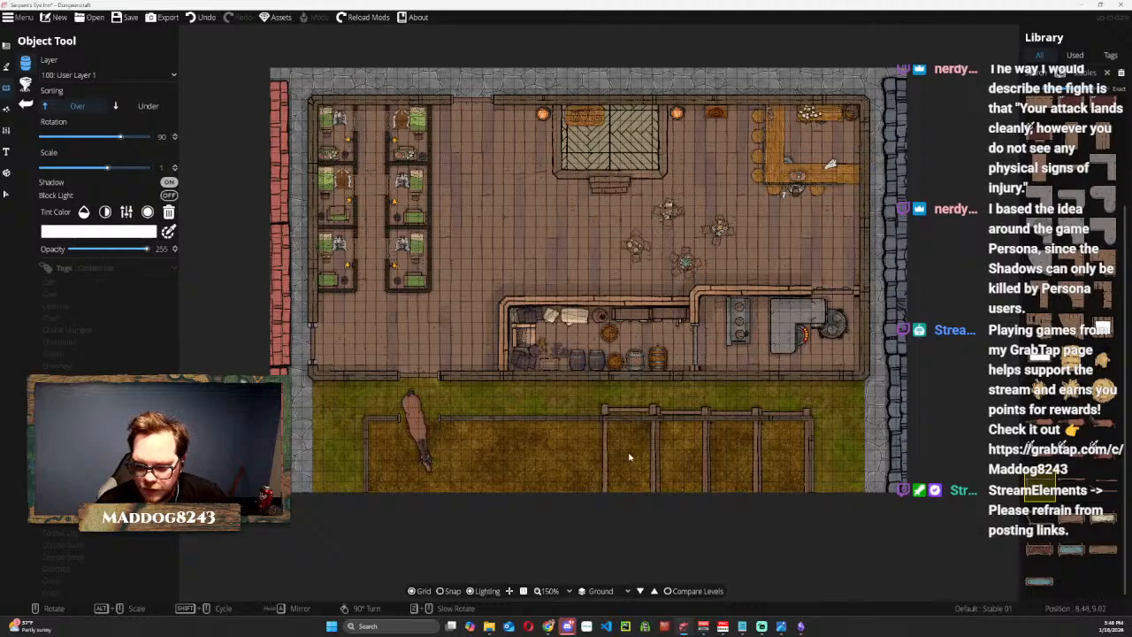
left_click(576, 456)
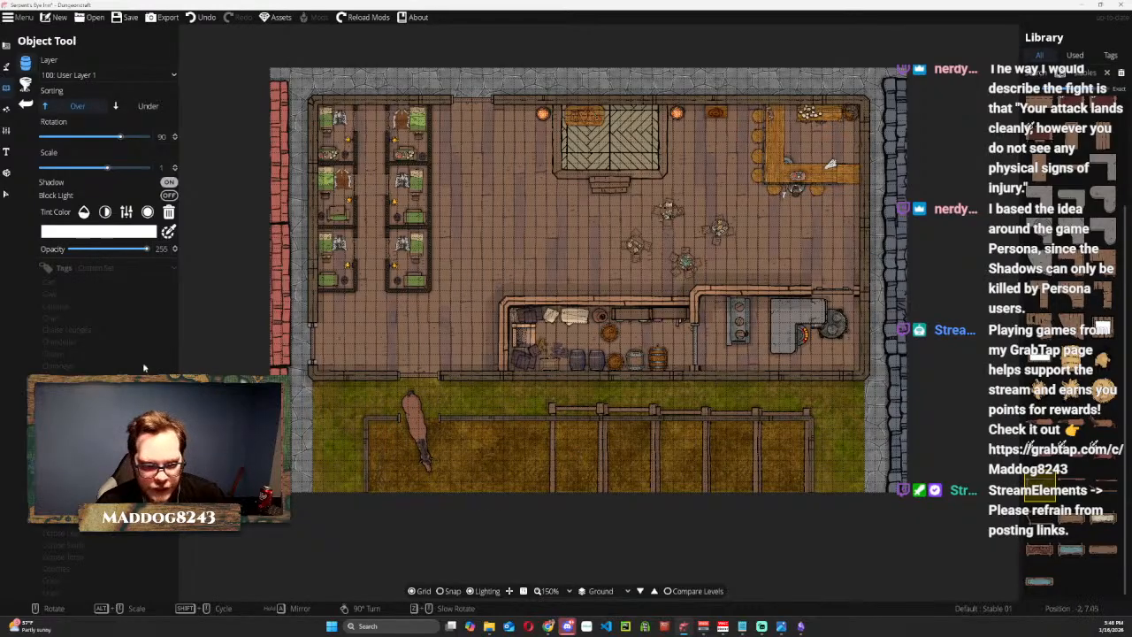
Shrink the stall nearest the entrance, set it against the inner side of the dirt yard's wall, and turn snapping on.
left_click(6, 194)
left_click(575, 442)
left_click_drag(607, 398, 573, 333)
scroll(557, 404, "up", 1)
left_click_drag(528, 376, 527, 372)
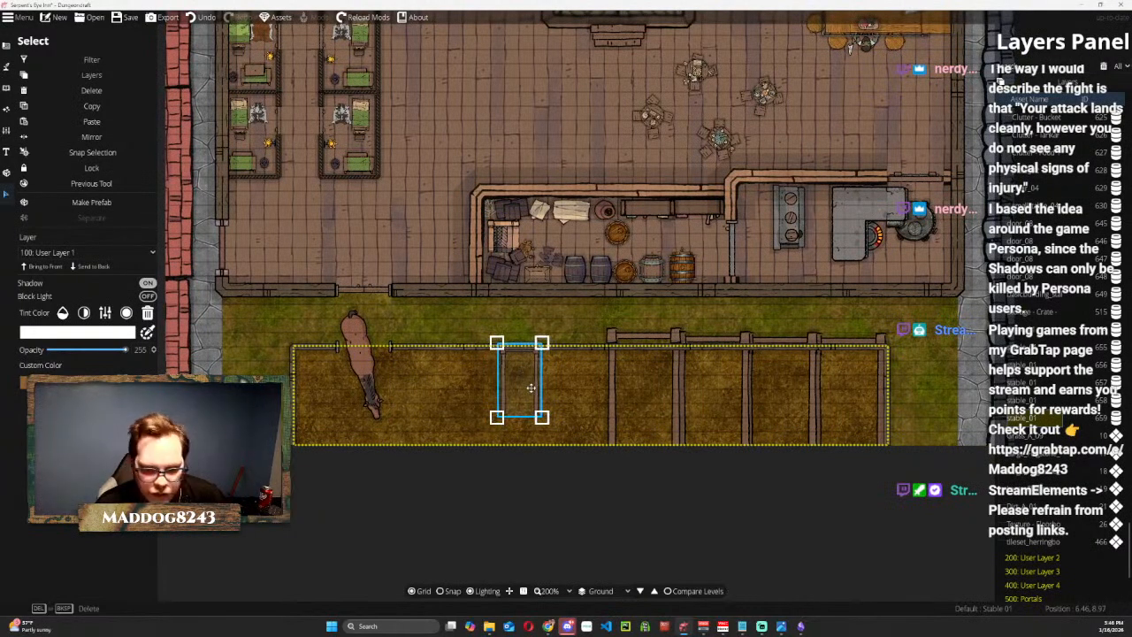
mouse_move(527, 378)
left_mouse_down()
mouse_move(541, 380)
mouse_move(495, 379)
mouse_move(522, 346)
mouse_move(520, 358)
left_mouse_up()
scroll(493, 380, "up", 4)
key("s")
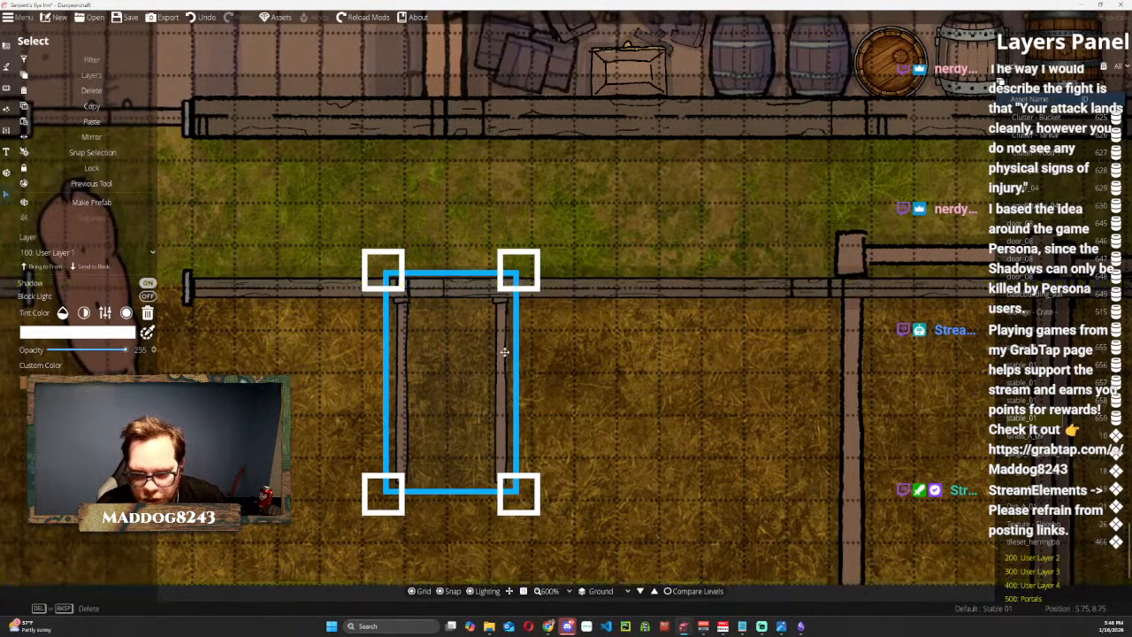
Delete the full-size stall closest to the shrunken one.
left_click(851, 352)
left_click_drag(851, 353, 572, 268)
key("Delete")
Scale the horse down to fit the small stall, turn its head toward the wall, and move it between the stall's rails.
scroll(699, 403, "down", 3)
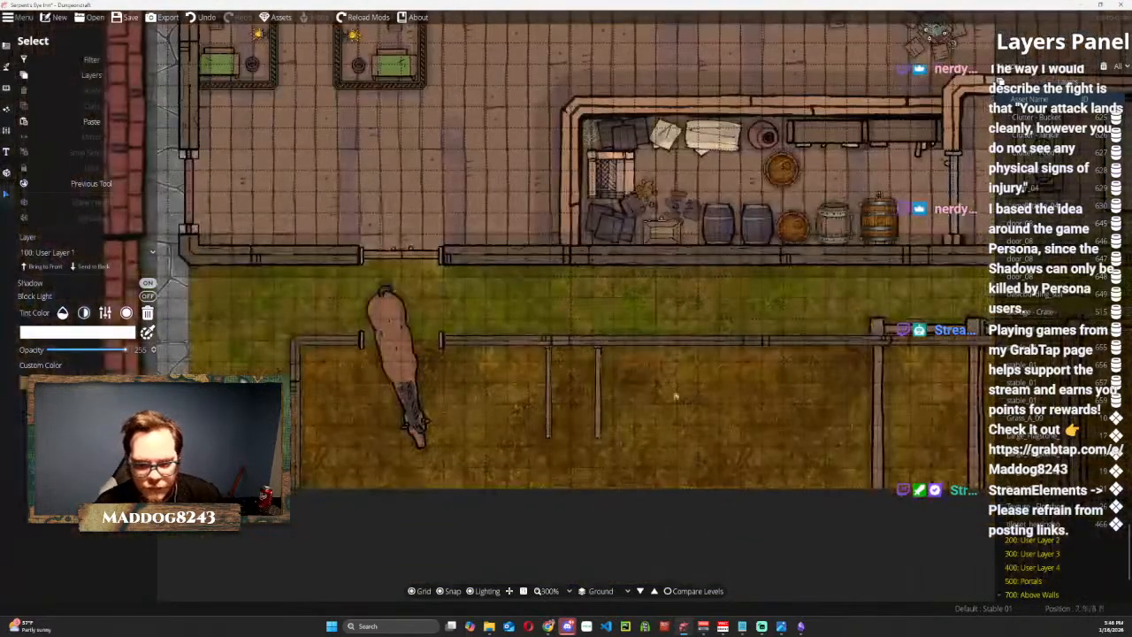
left_click(407, 308)
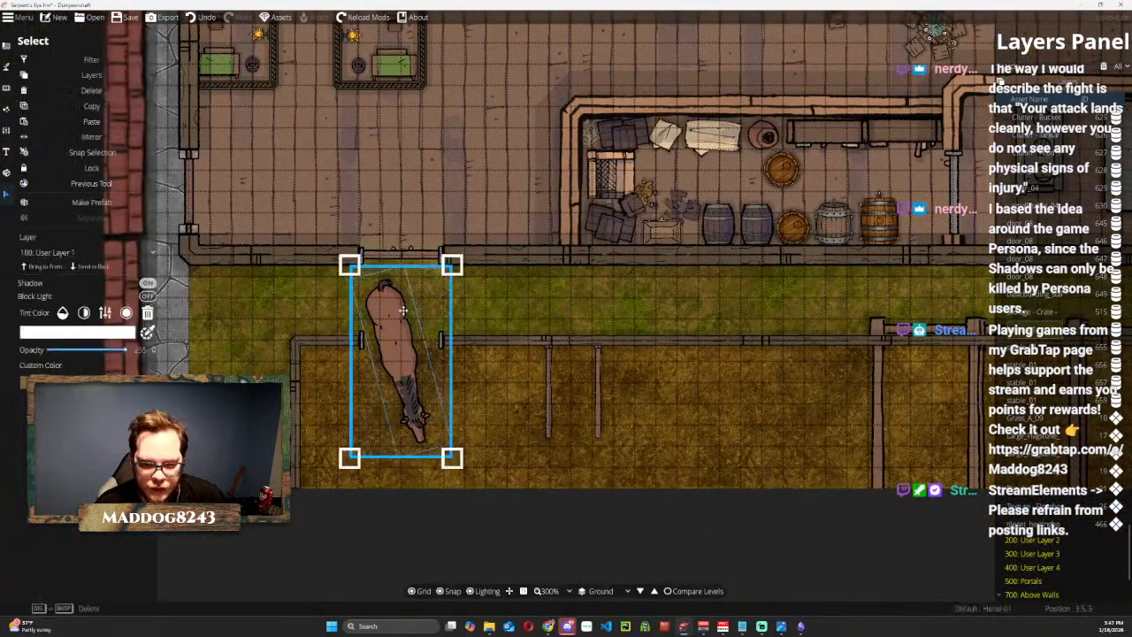
left_click_drag(453, 264, 492, 392)
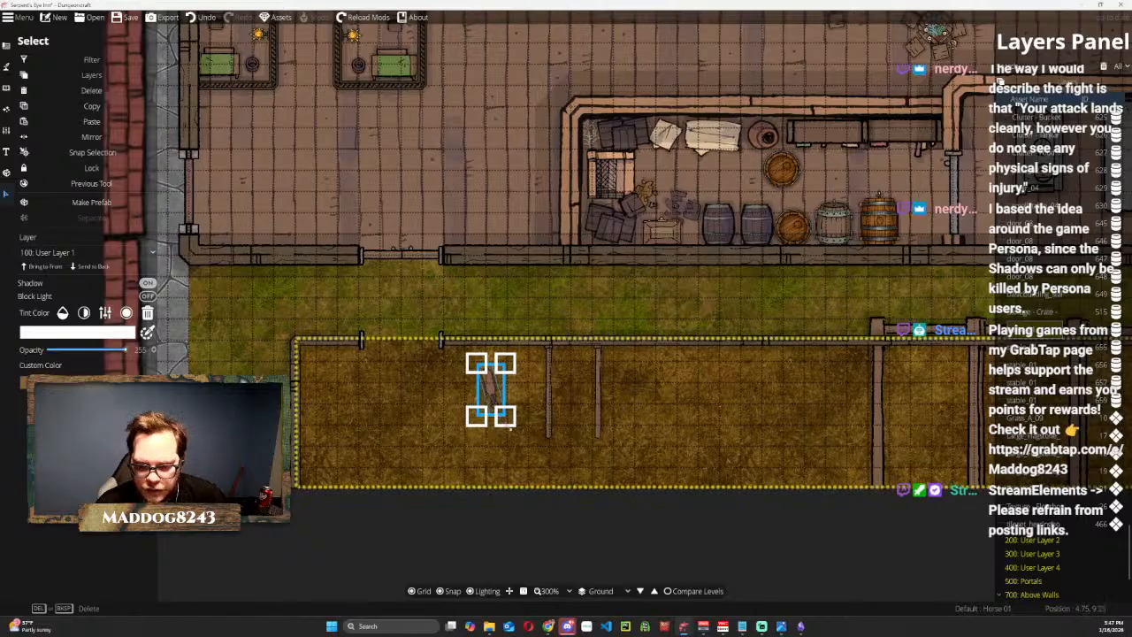
left_click_drag(512, 435, 462, 169)
left_click_drag(486, 388, 591, 425)
scroll(581, 370, "up", 2)
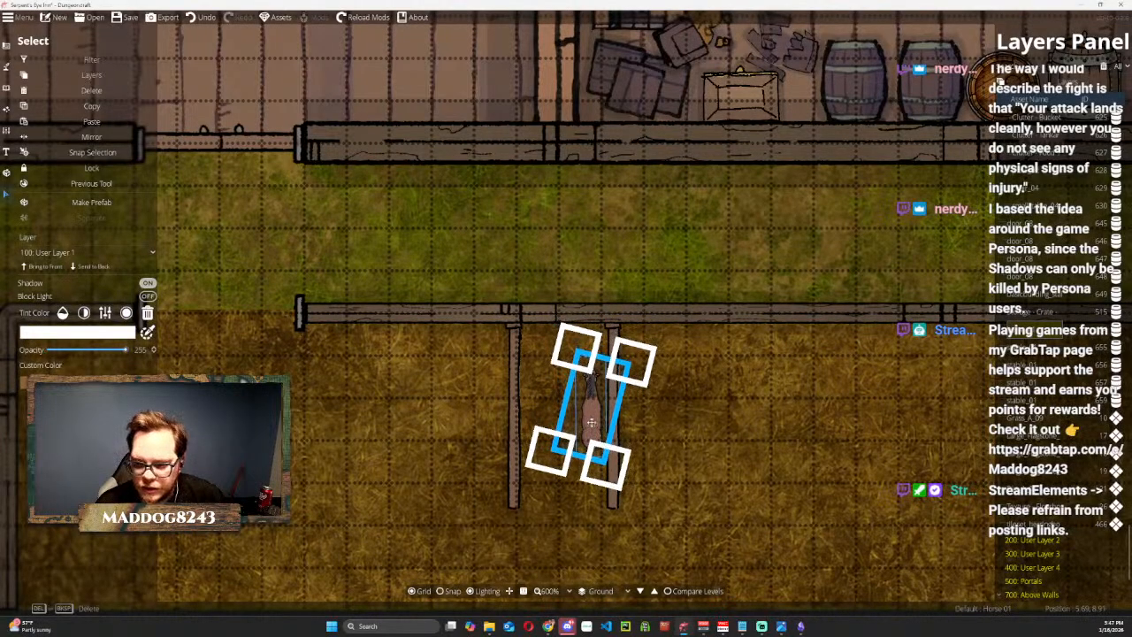
scroll(715, 267, "down", 2)
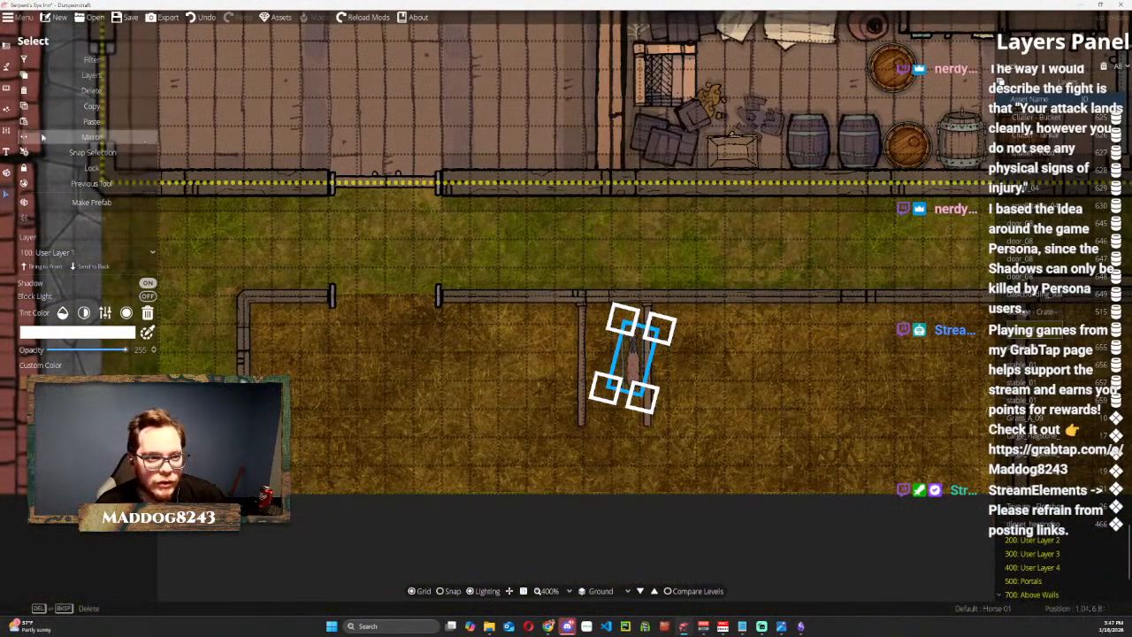
Place a Hay bale on the grass strip between the inn and the small stall.
left_click(7, 65)
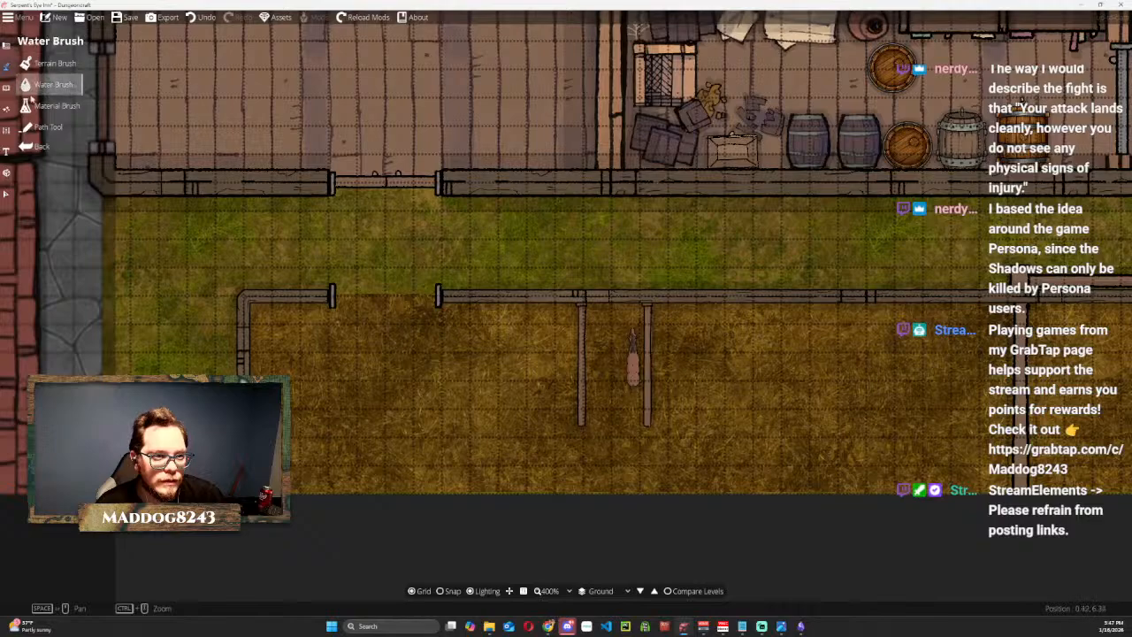
left_click(5, 86)
left_click(49, 63)
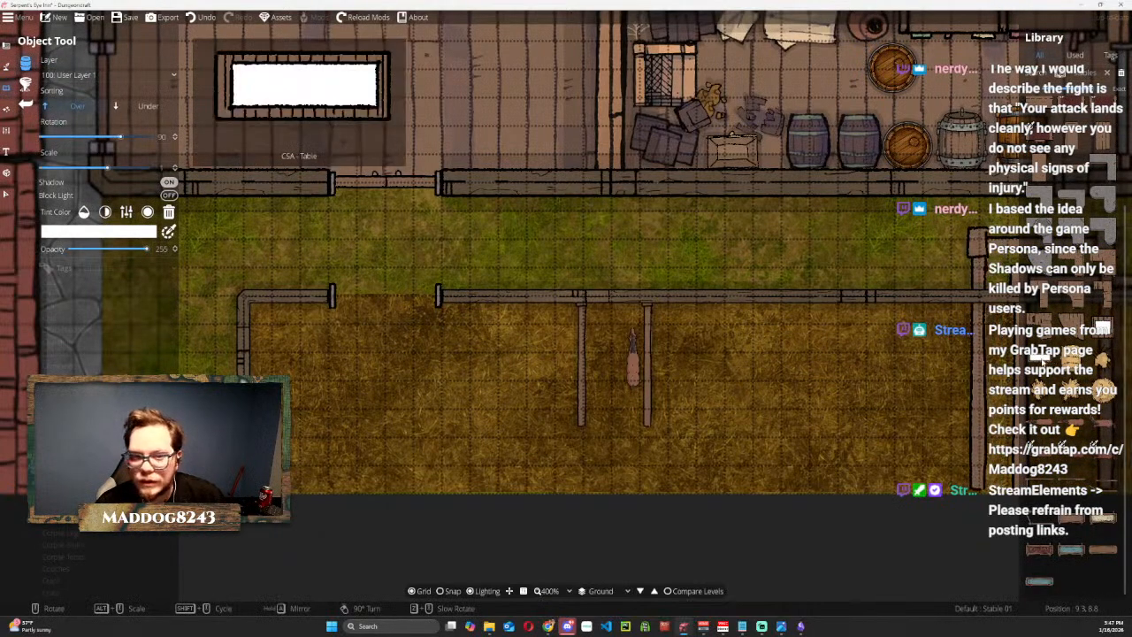
left_click(1045, 364)
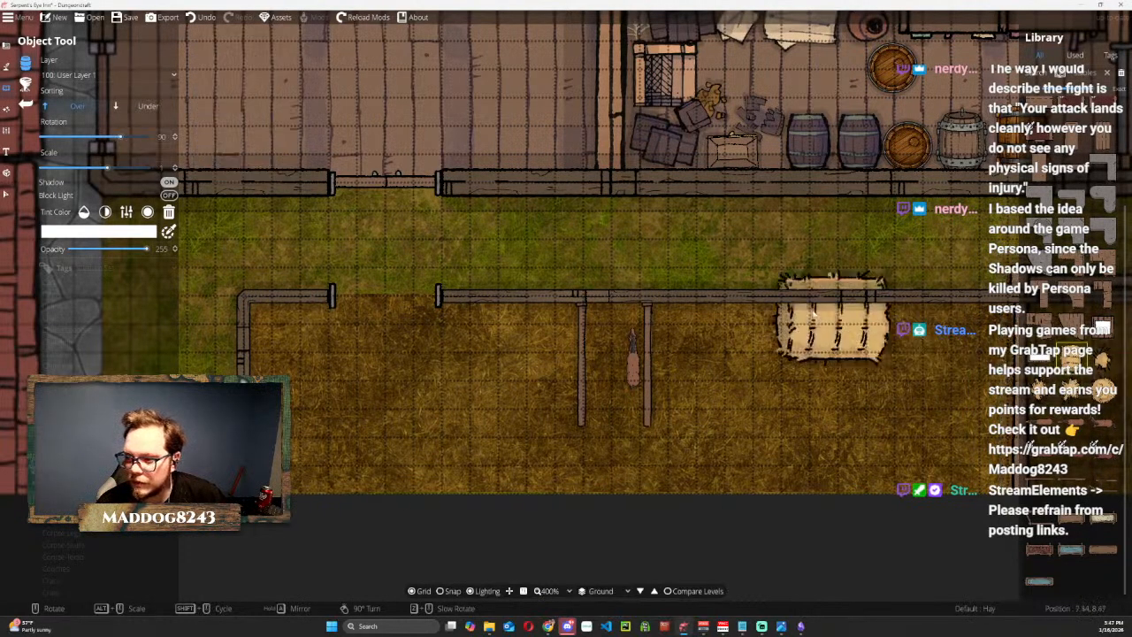
left_click(627, 239)
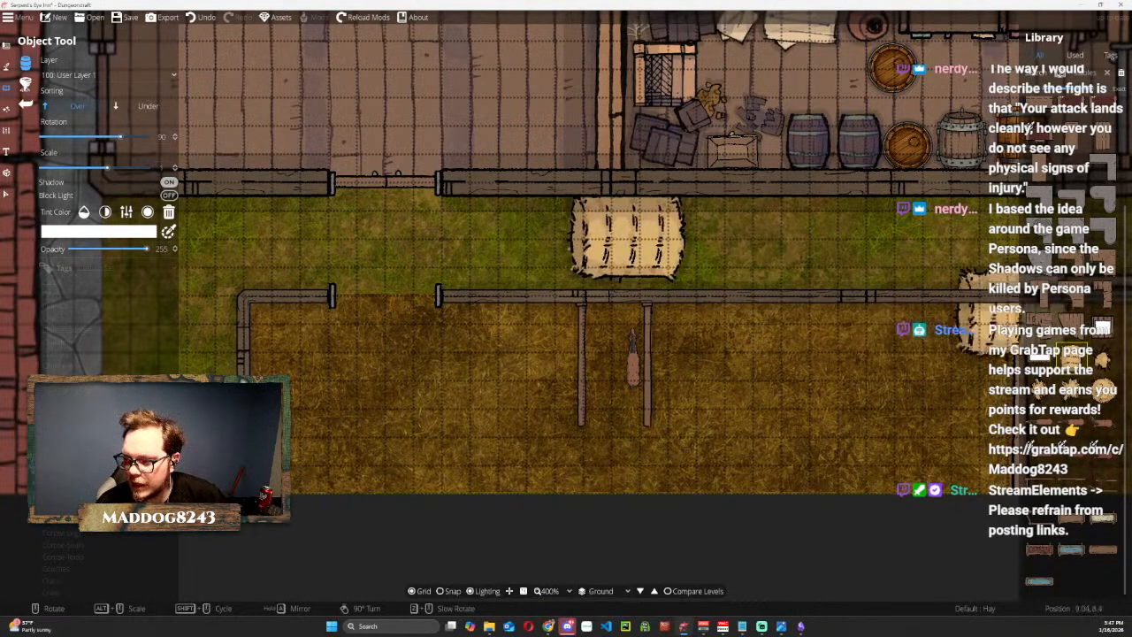
Place a Trough Barn 04 water trough across the dirt yard's entrance.
left_click(1070, 550)
left_click(404, 343)
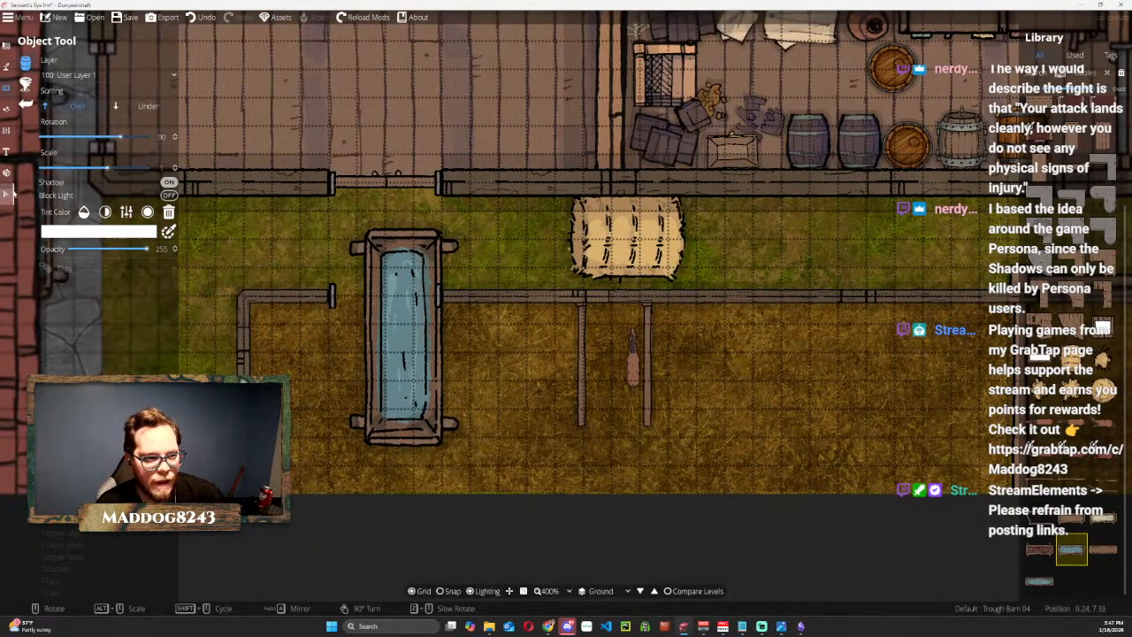
left_click(1071, 550)
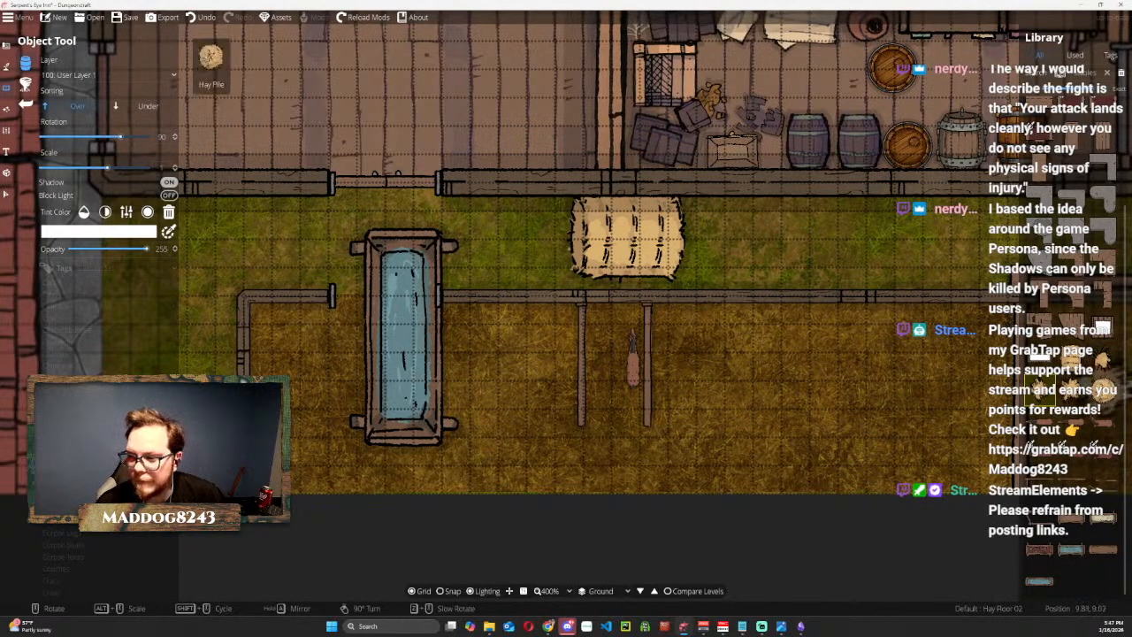
Add a Hay Floor 02 patch between the rails of the small stall, rotated to run along its length.
left_click(1073, 391)
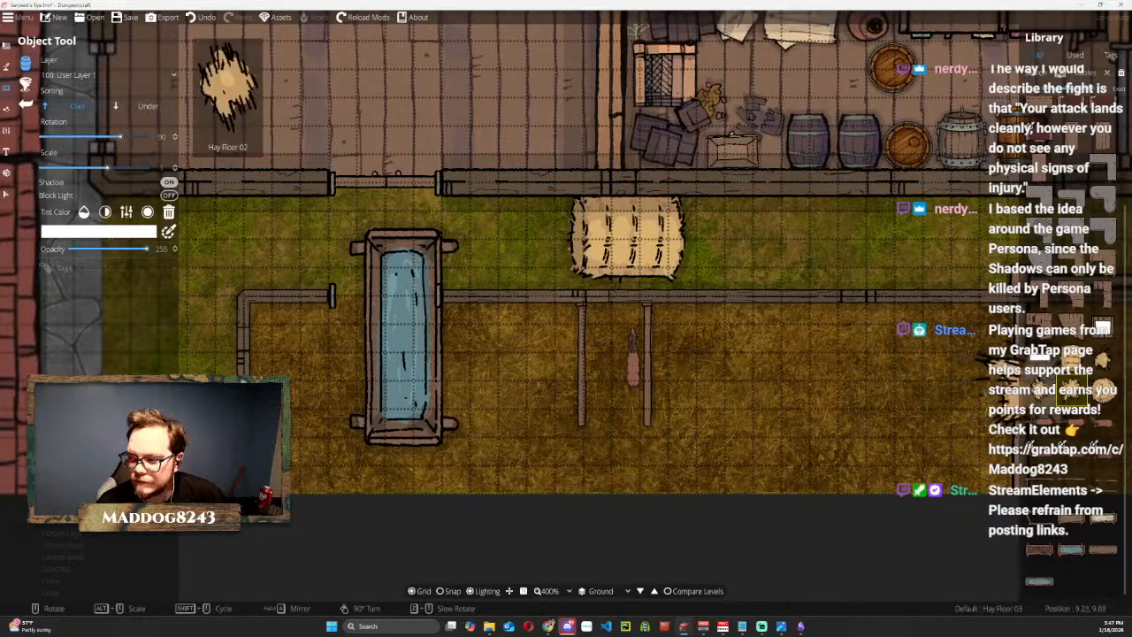
left_click(997, 389)
scroll(624, 359, "down", 5)
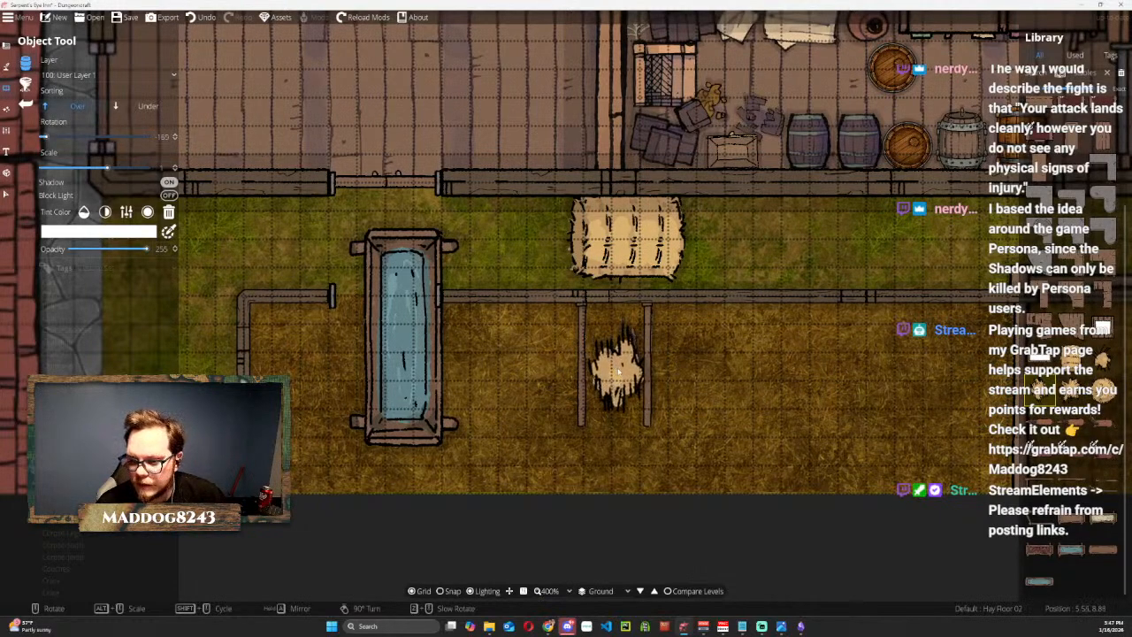
left_click(615, 378)
Shrink the hay bale, turn it upright, and set it against the yard wall beside the small stall, on the entrance side.
left_click(5, 196)
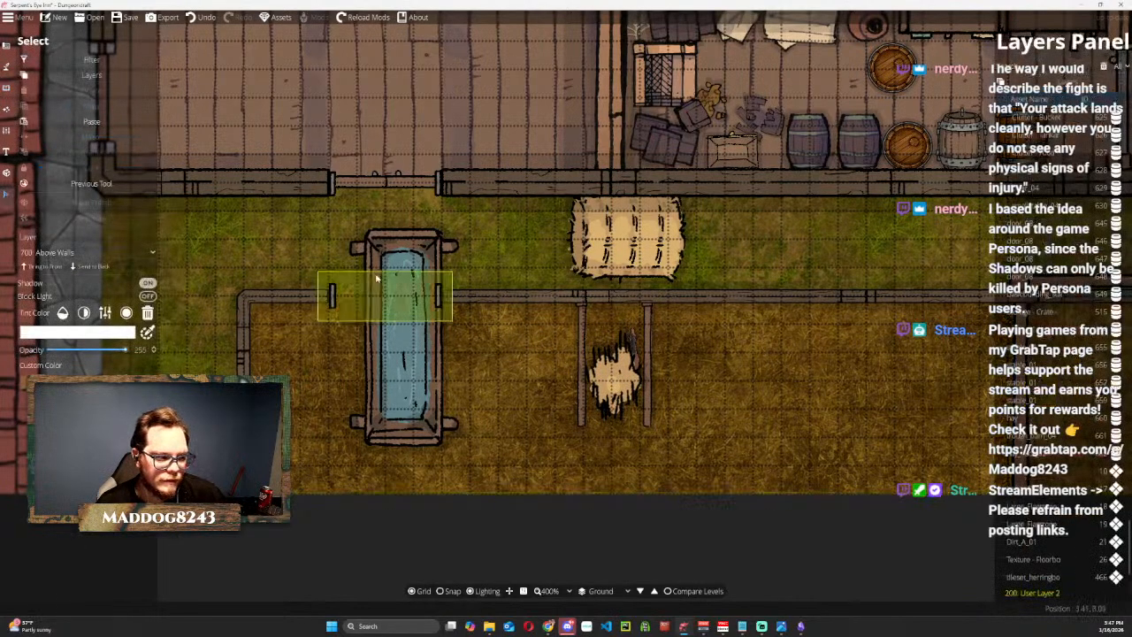
left_click(599, 226)
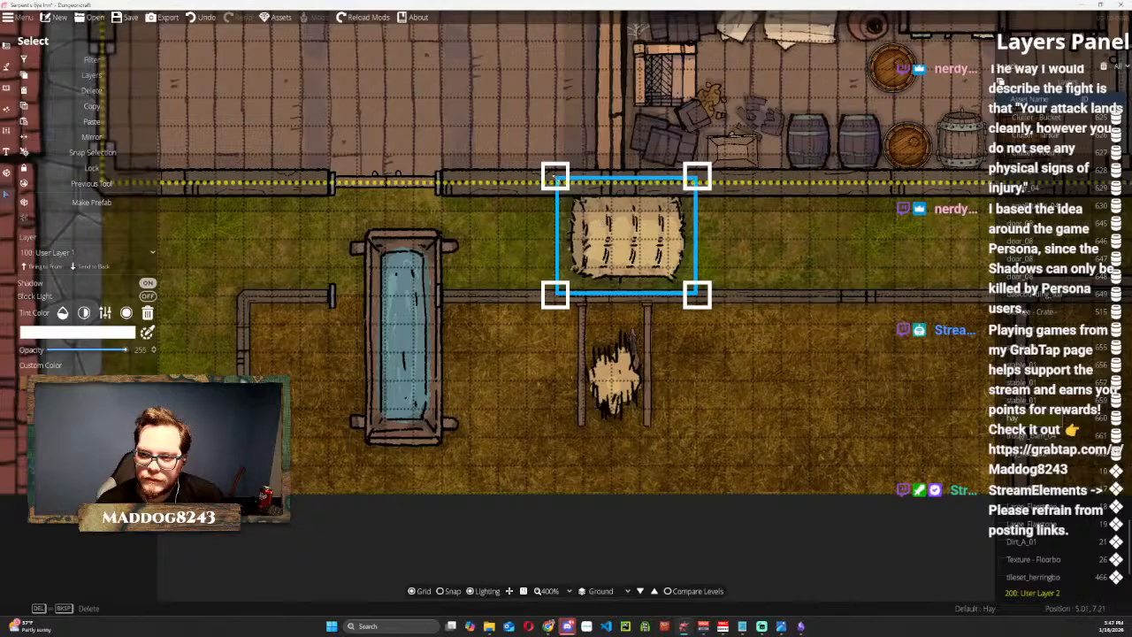
left_click_drag(556, 176, 549, 350)
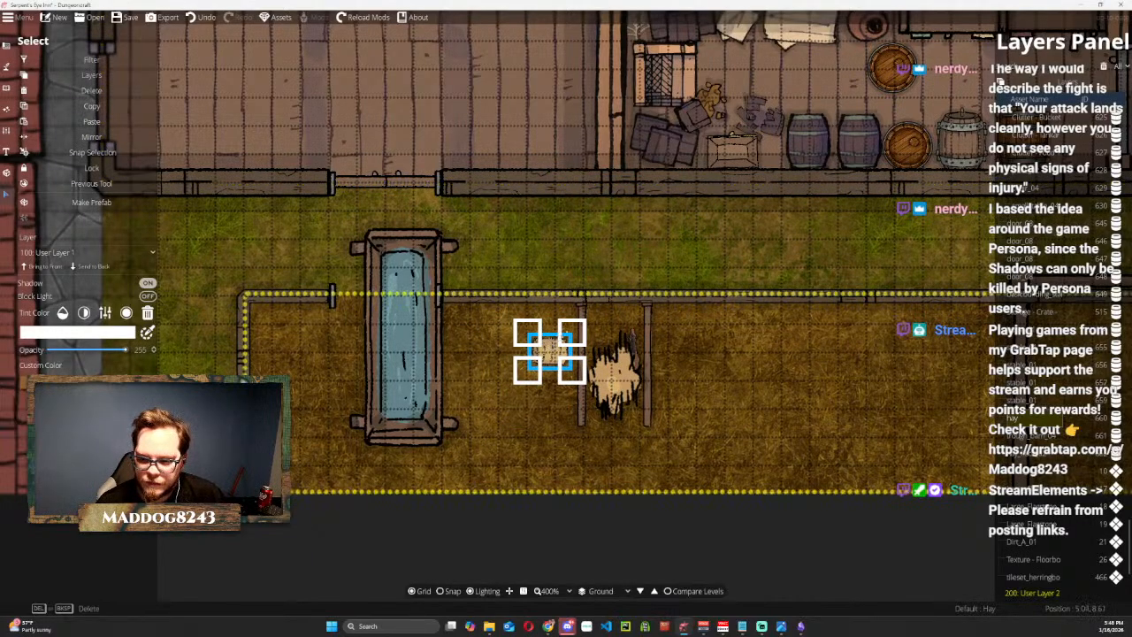
left_click_drag(585, 327, 592, 396)
left_click_drag(549, 351, 558, 326)
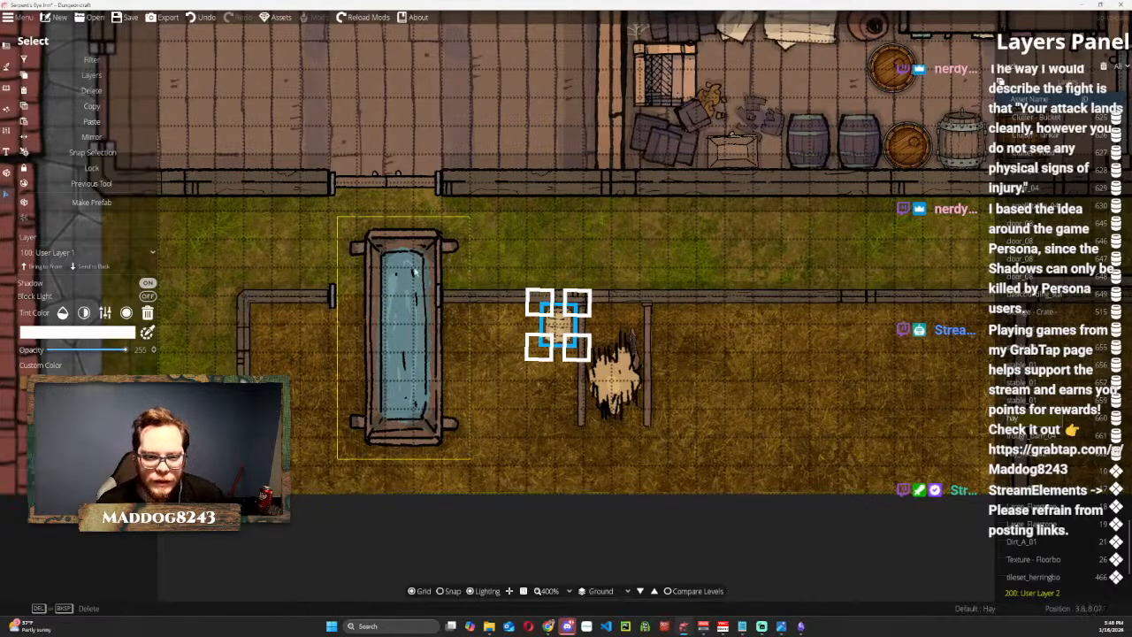
Scale the water trough down to the stall's width, turn it parallel to the wall, and fit it at the head of the small stall.
left_click(412, 254)
left_click_drag(412, 255, 578, 245)
left_click_drag(634, 210, 540, 387)
left_click(522, 416)
left_click_drag(566, 388, 592, 454)
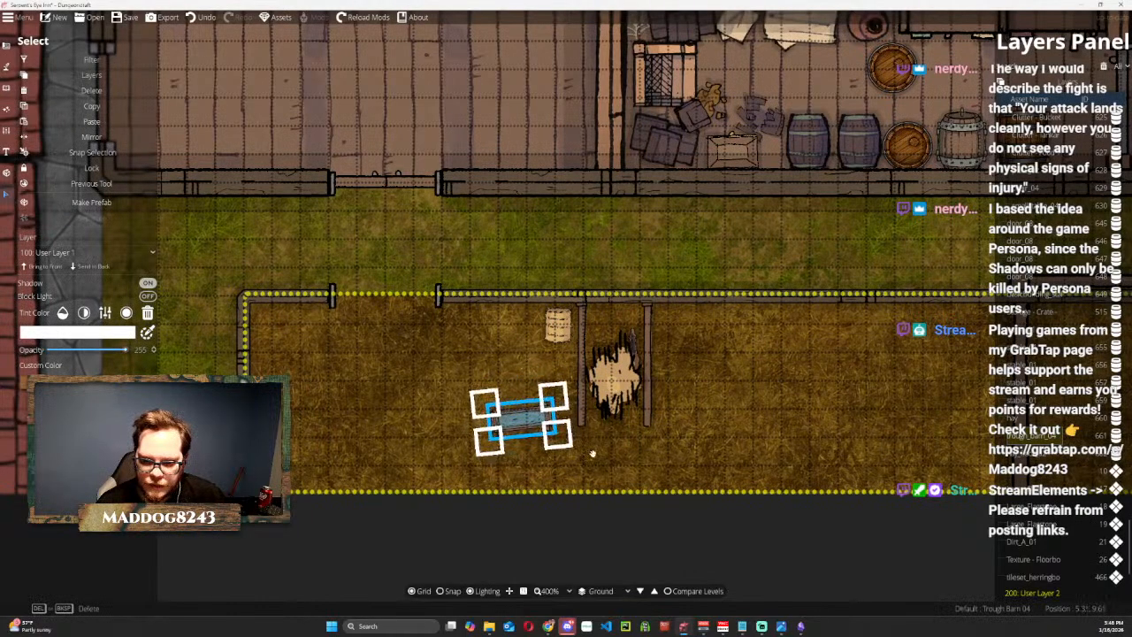
left_click_drag(550, 393, 616, 317)
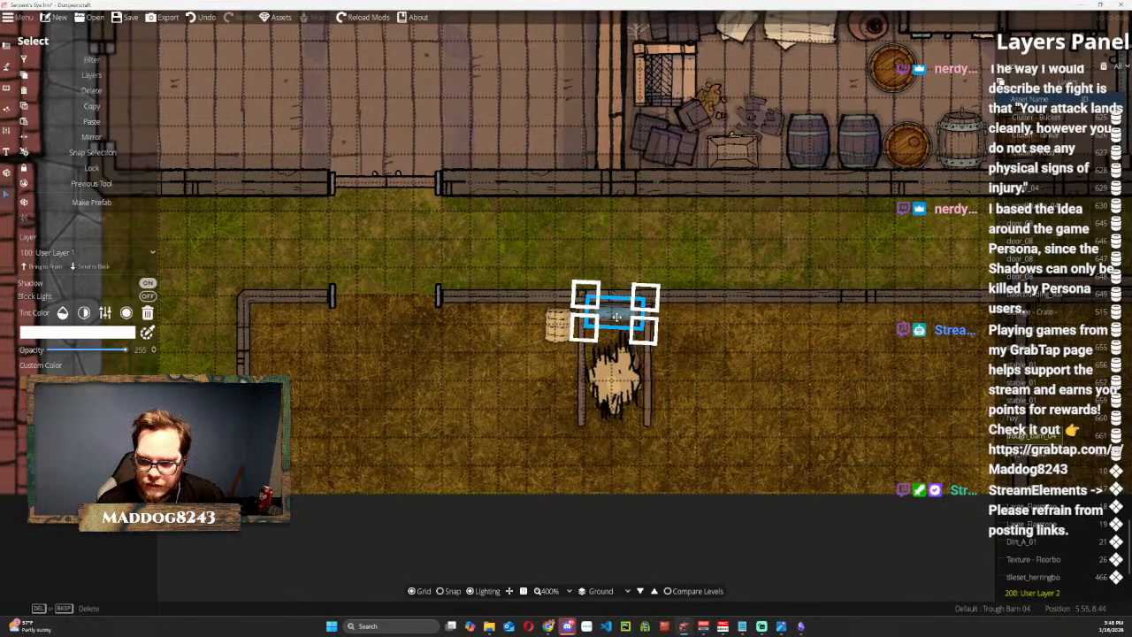
left_click_drag(601, 317, 599, 319)
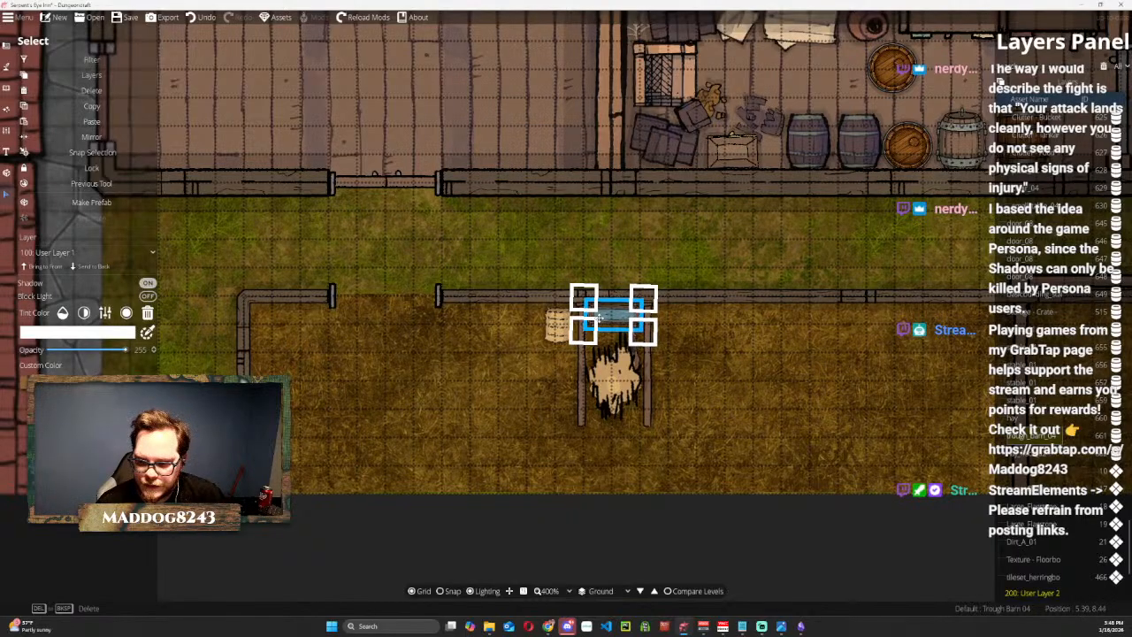
left_click(633, 263)
Send the Hay Floor 02 patch to the back so it lies beneath the horse in the small stall.
scroll(769, 412, "up", 2)
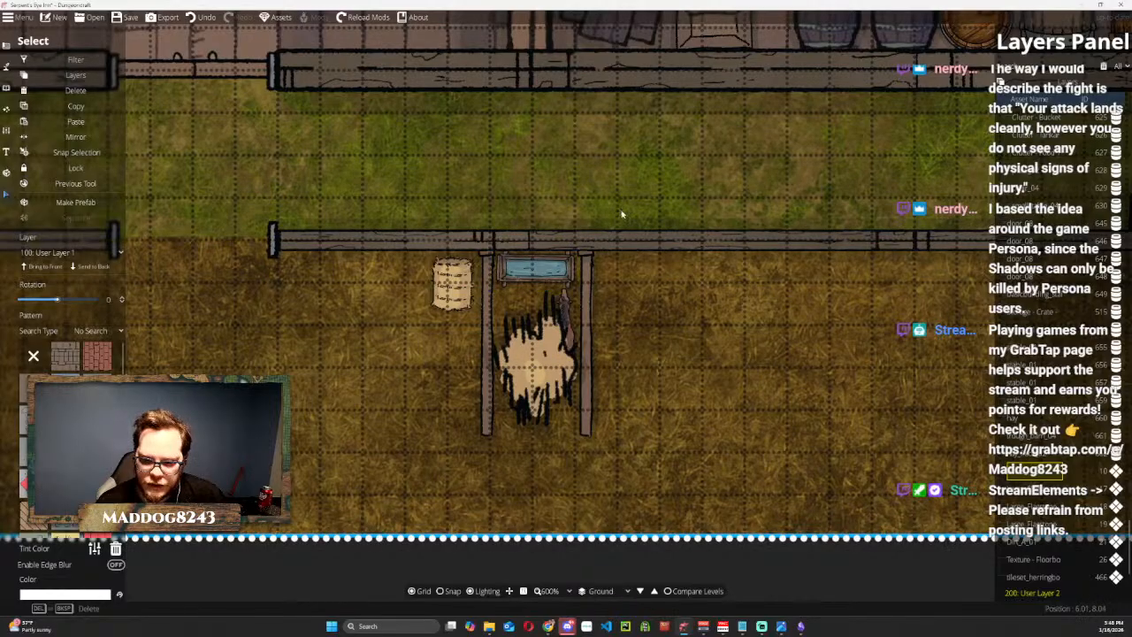
scroll(620, 271, "down", 2)
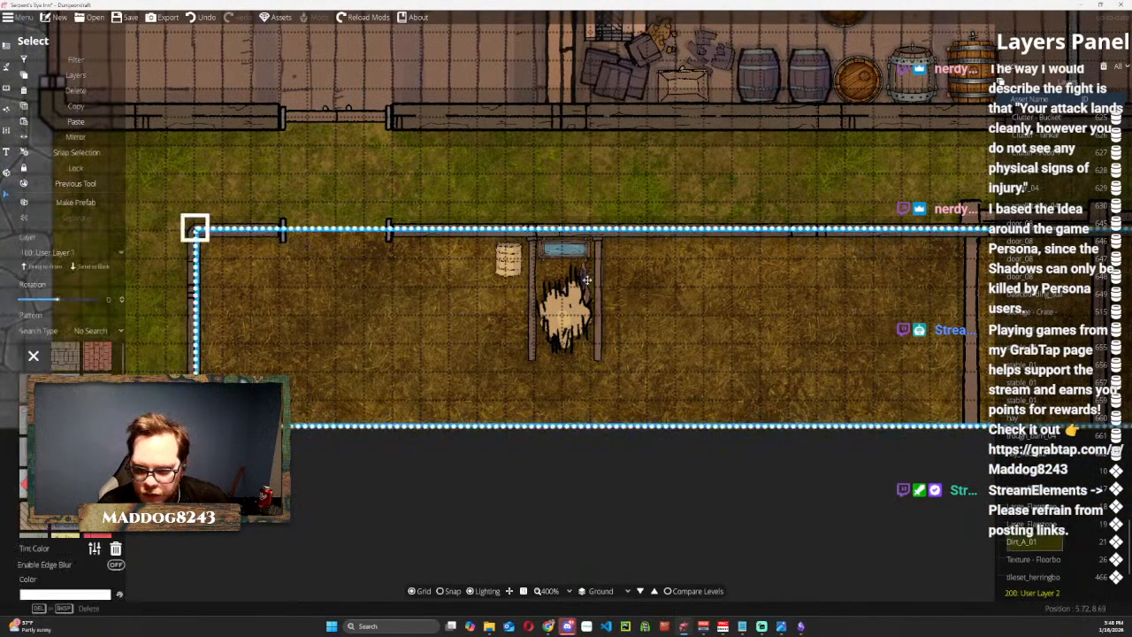
left_click(581, 293)
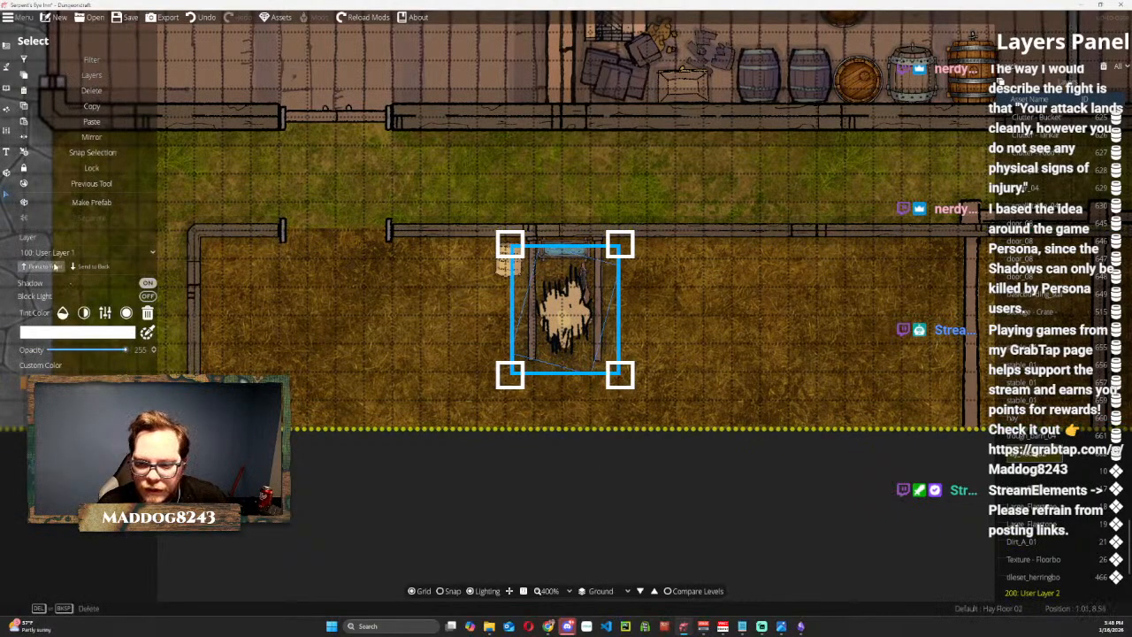
left_click(98, 268)
left_click(600, 180)
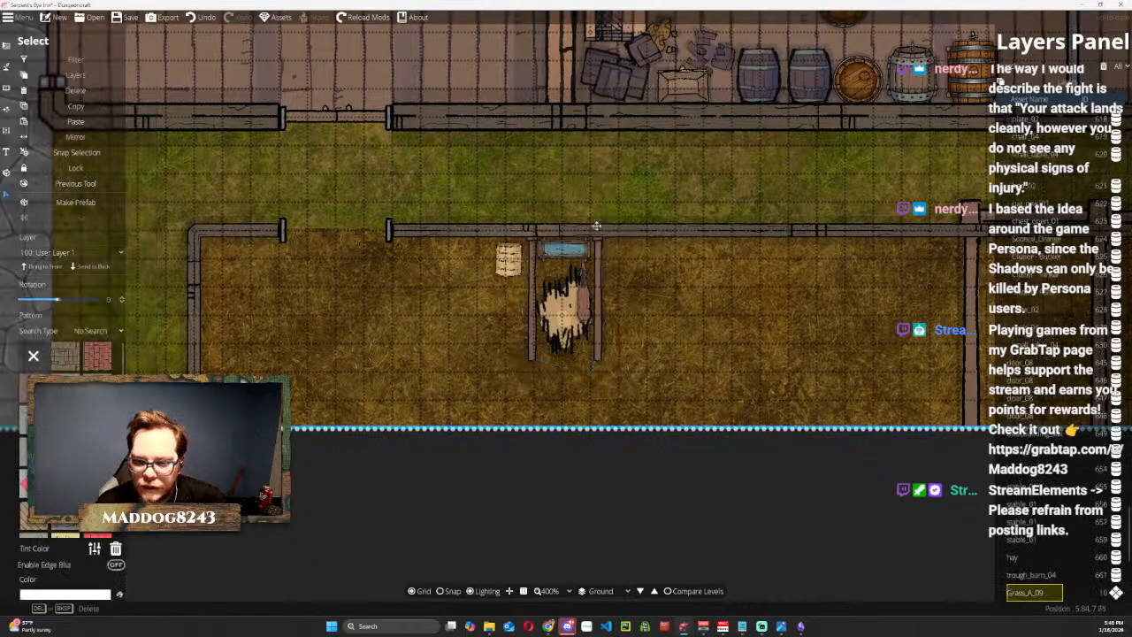
left_click(575, 179)
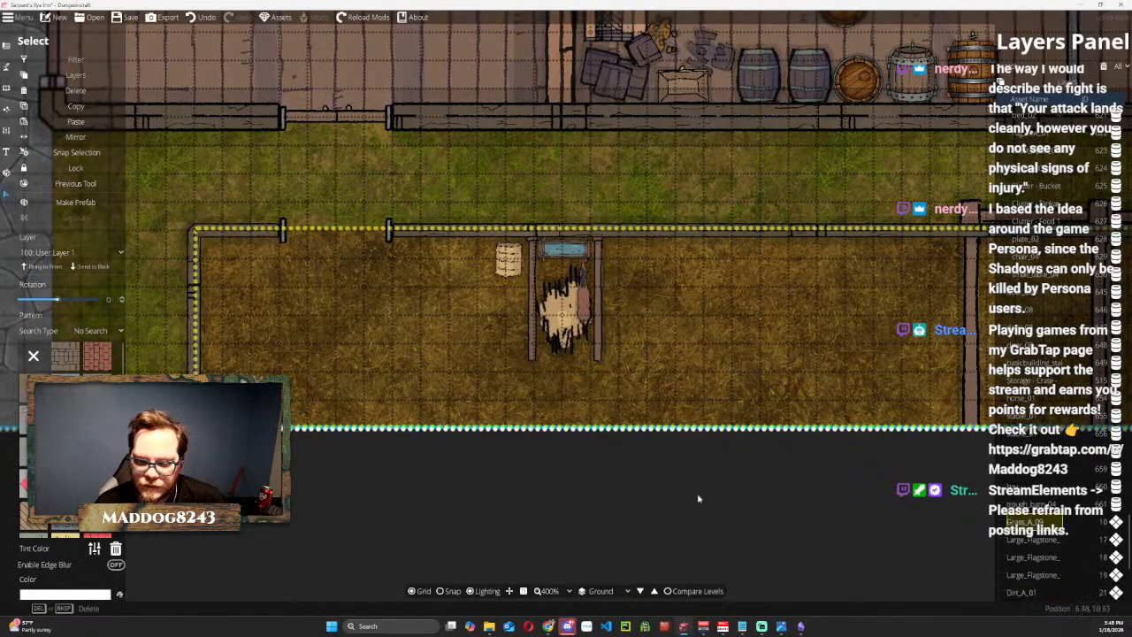
left_click(773, 537)
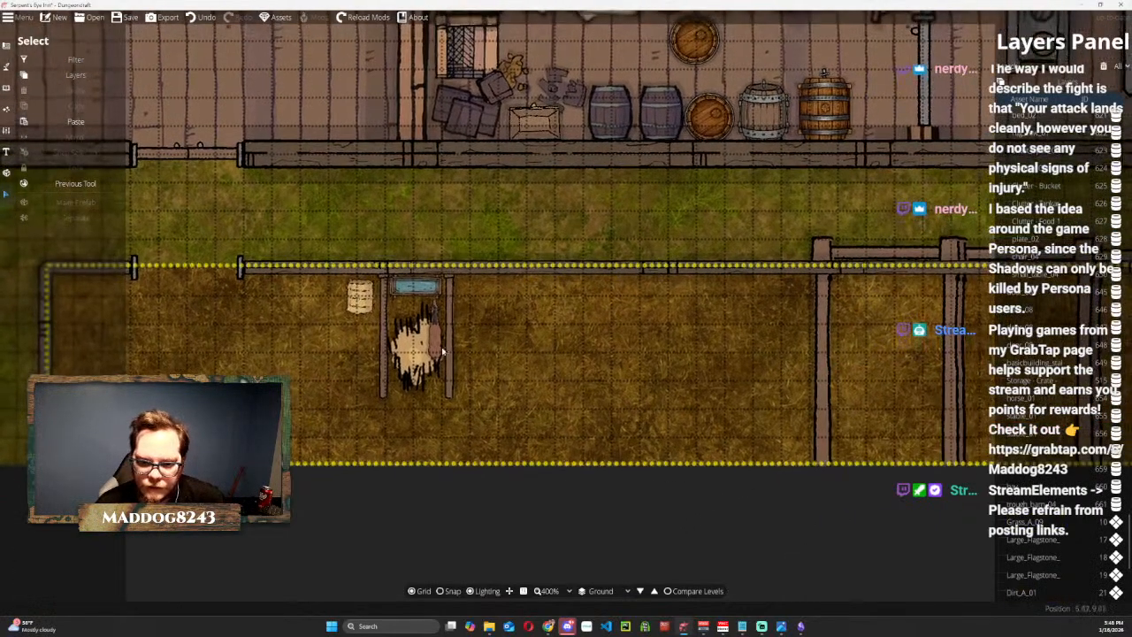
Move the horse up to the water trough in the small stall and bring it to the front.
left_click(435, 329)
left_click_drag(449, 366, 476, 392)
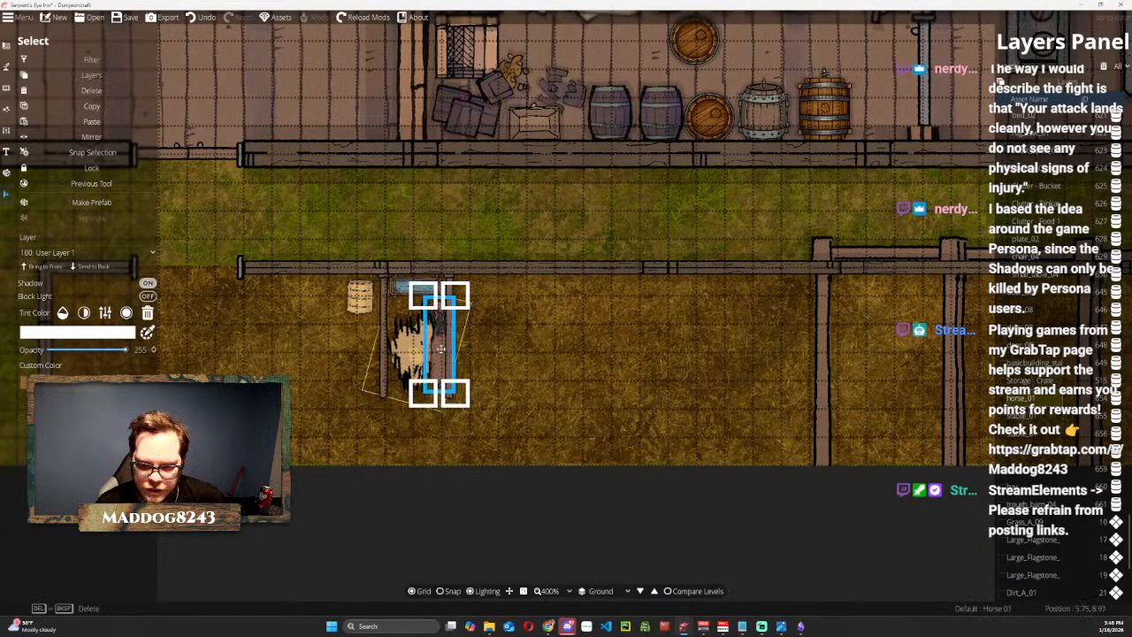
left_click_drag(438, 349, 419, 329)
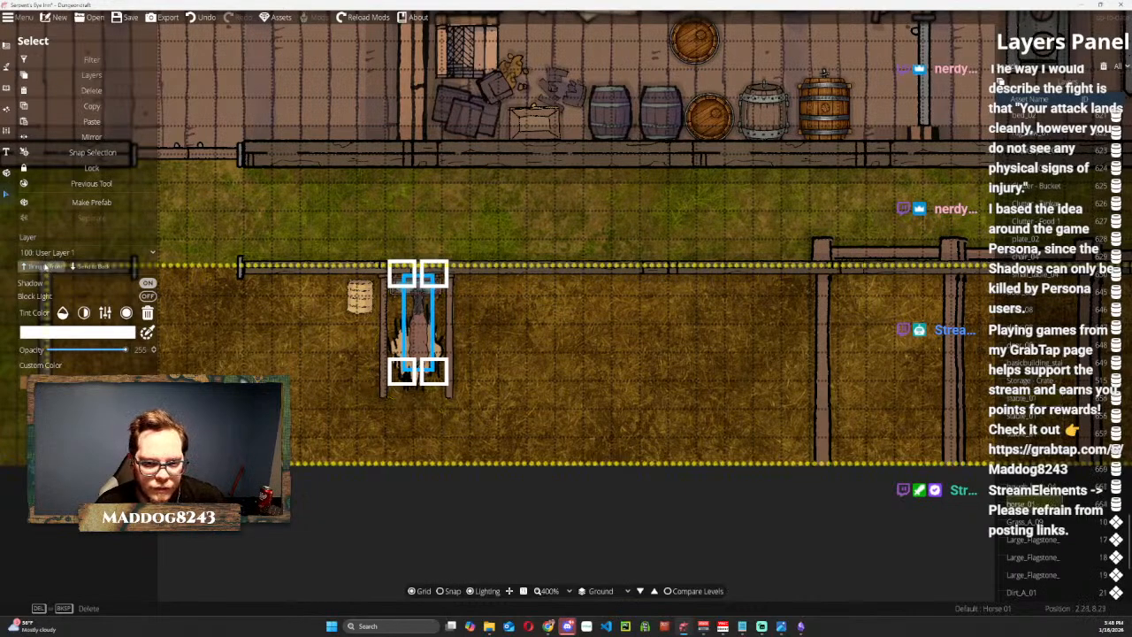
left_click_drag(425, 343, 429, 350)
left_click(413, 228)
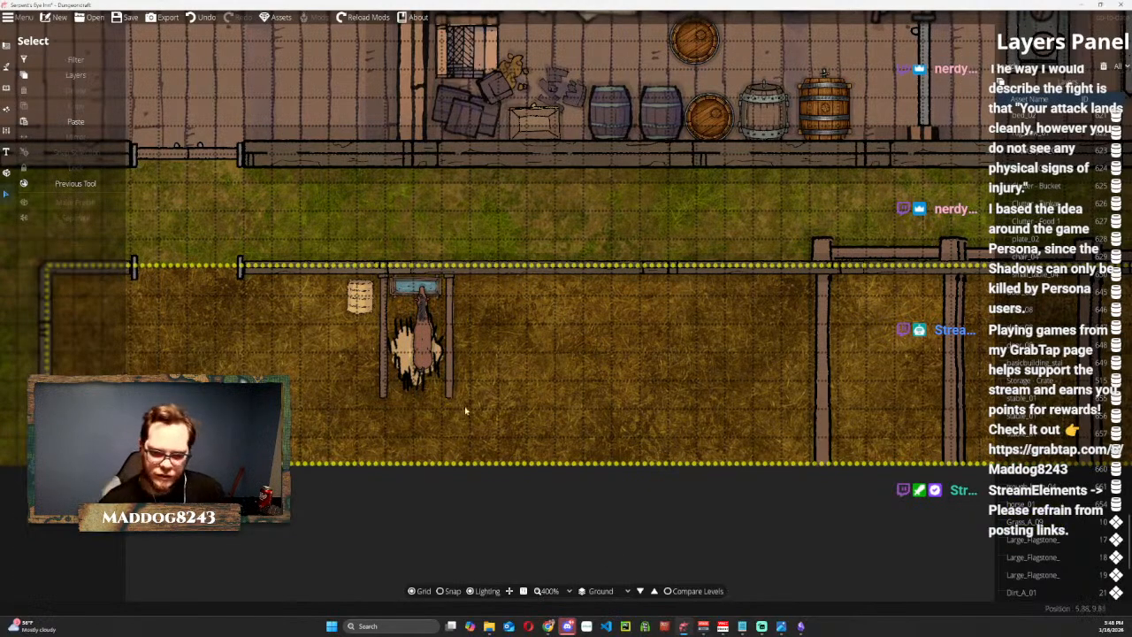
Delete the two oversized stable stalls nearest the small stall in the dirt yard.
scroll(527, 332, "down", 2)
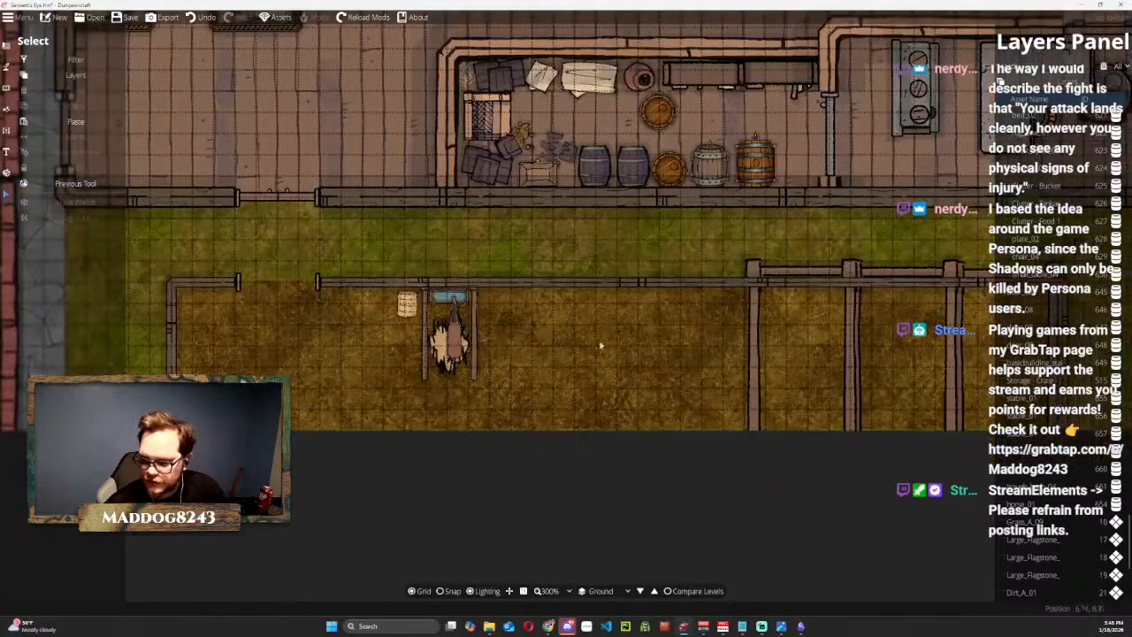
left_click(794, 269)
key("Delete")
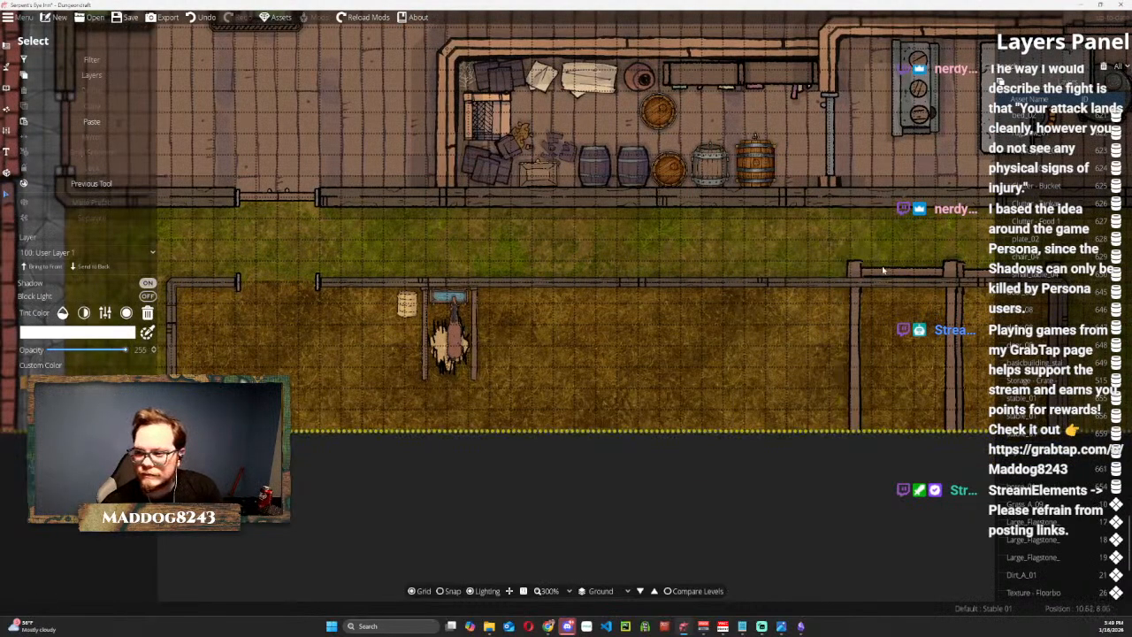
left_click(920, 266)
key("Delete")
key("ctrl+z")
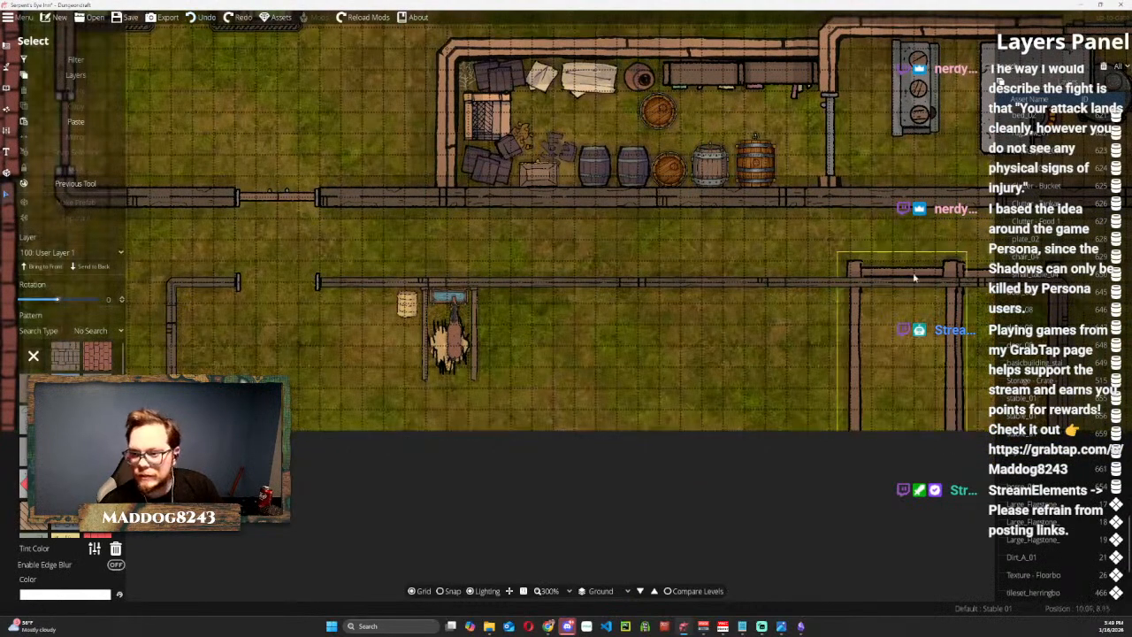
left_click(906, 271)
key("Delete")
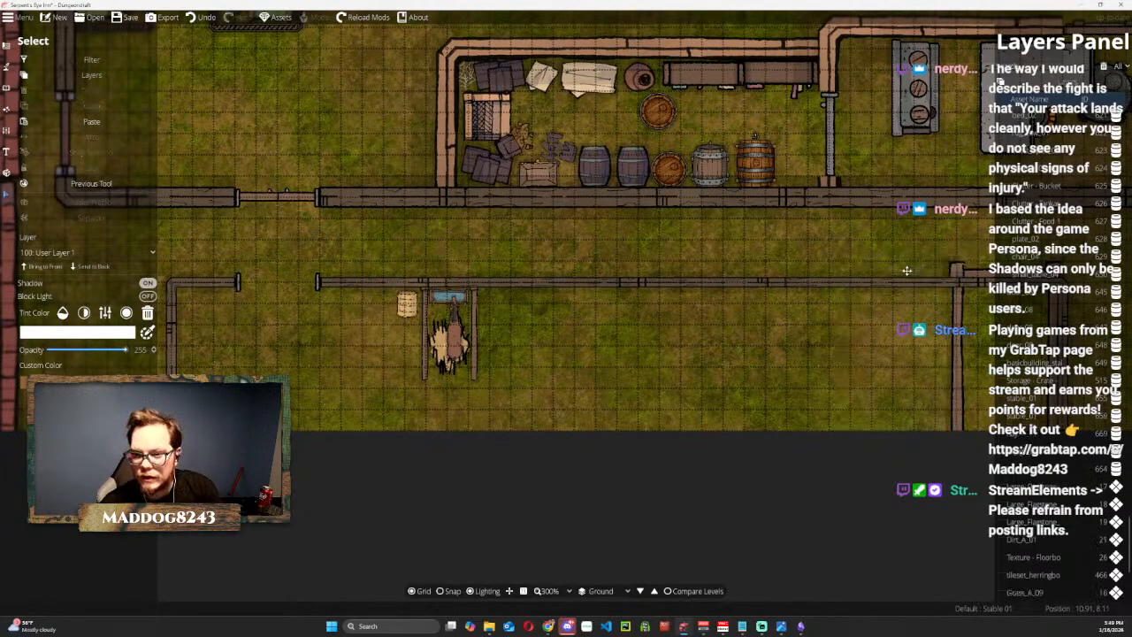
Delete the last oversized stall at the far end of the yard.
scroll(783, 462, "down", 4)
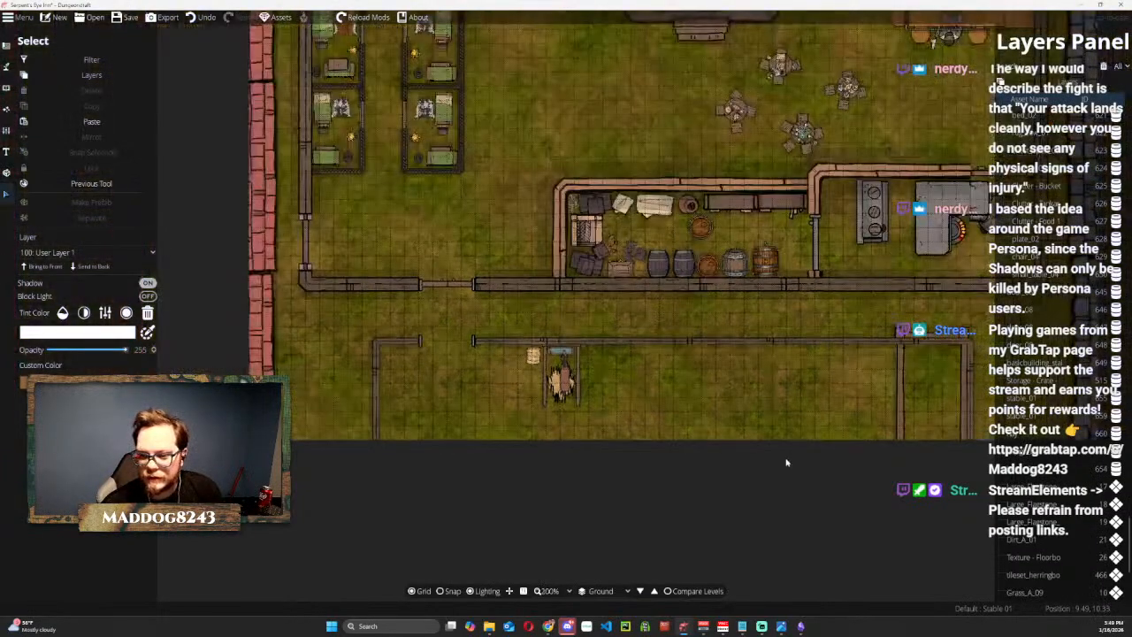
scroll(790, 471, "up", 2)
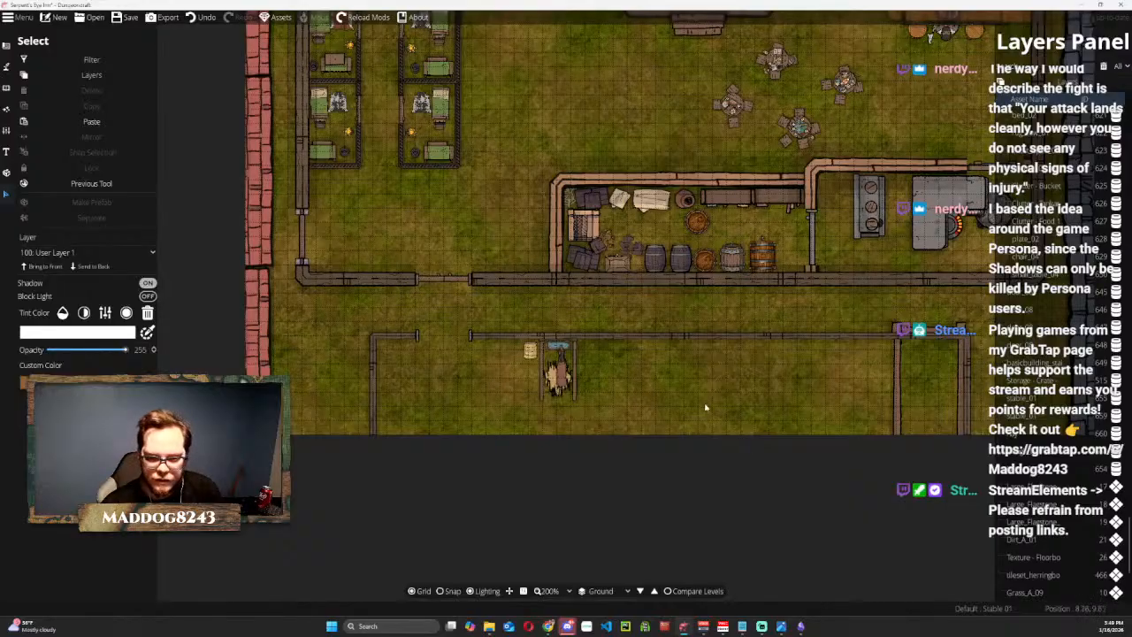
left_click_drag(876, 466, 723, 498)
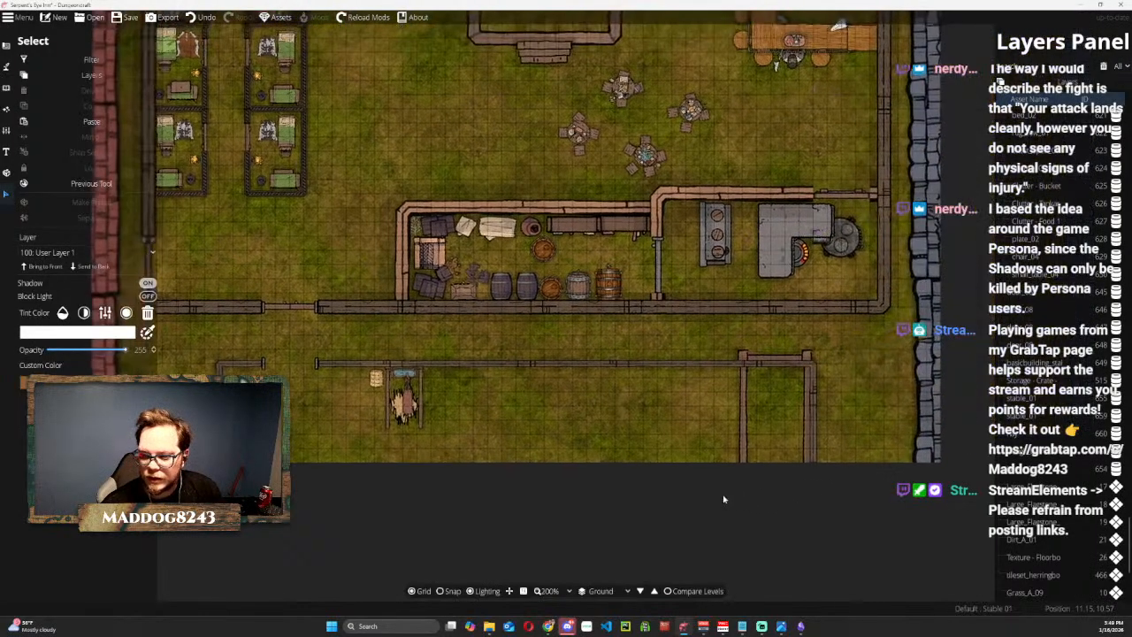
left_click(779, 360)
key("Delete")
Undo the oversized stall deletions and redo them.
key("ctrl+z")
key("ctrl+z")
key("ctrl+z")
key("ctrl+z")
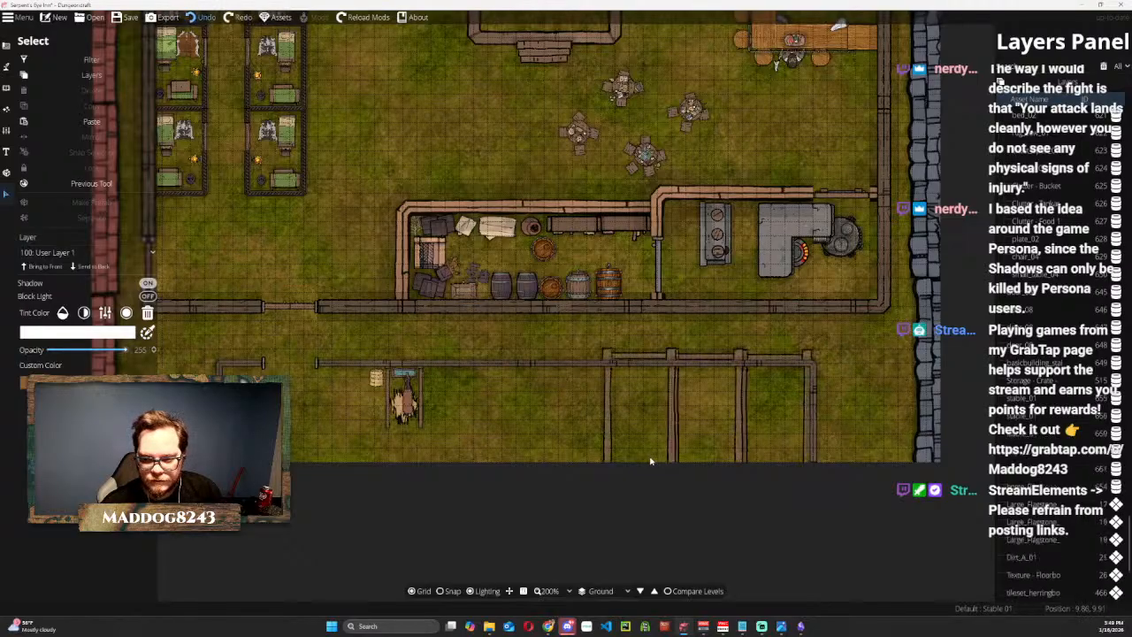
key("ctrl+z")
key("ctrl+y")
key("ctrl+y")
key("ctrl+y")
key("ctrl+y")
key("ctrl+y")
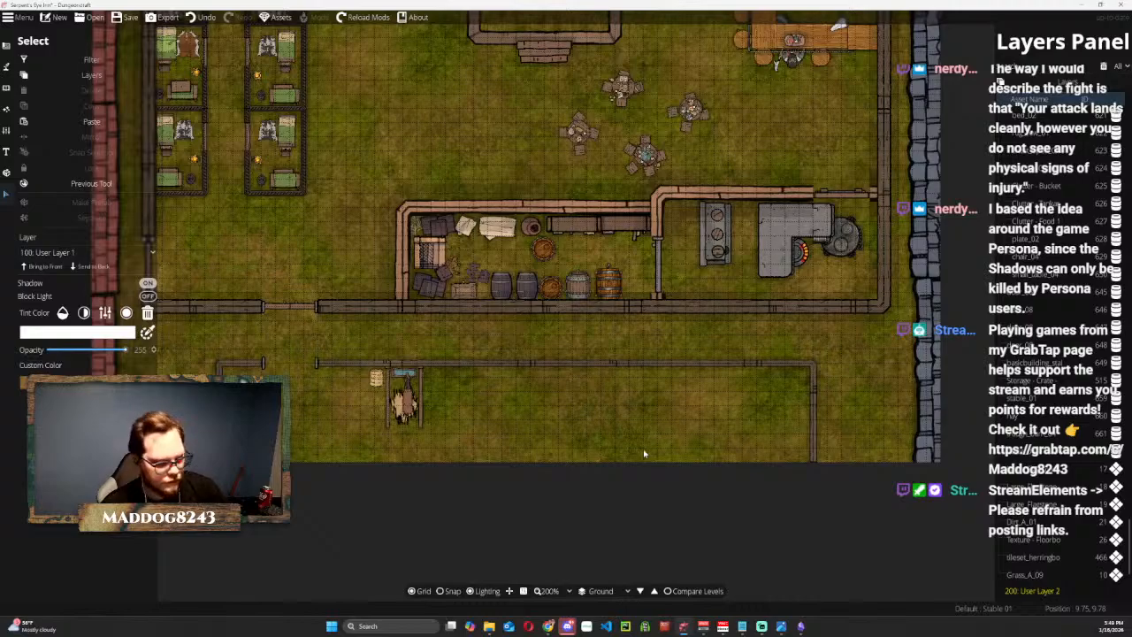
Send the map-wide Grass_A_09 pattern to the back so it lies beneath the inn floors and the dirt yard.
scroll(397, 376, "up", 2)
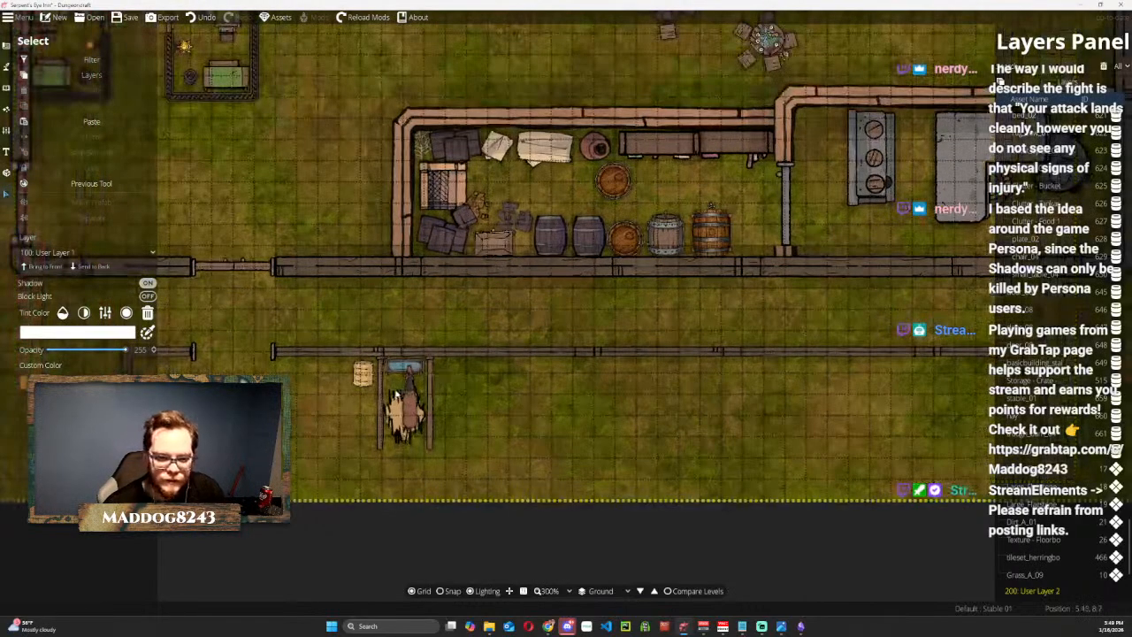
left_click_drag(270, 311, 326, 263)
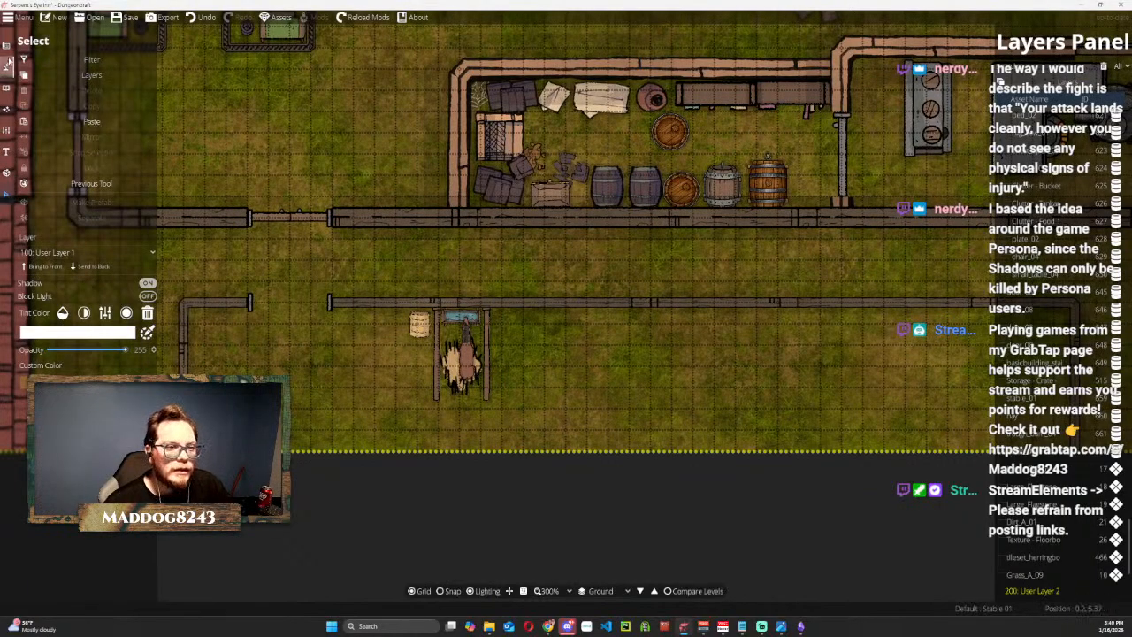
left_click(7, 88)
left_click_drag(225, 83, 491, 432)
scroll(469, 221, "down", 5)
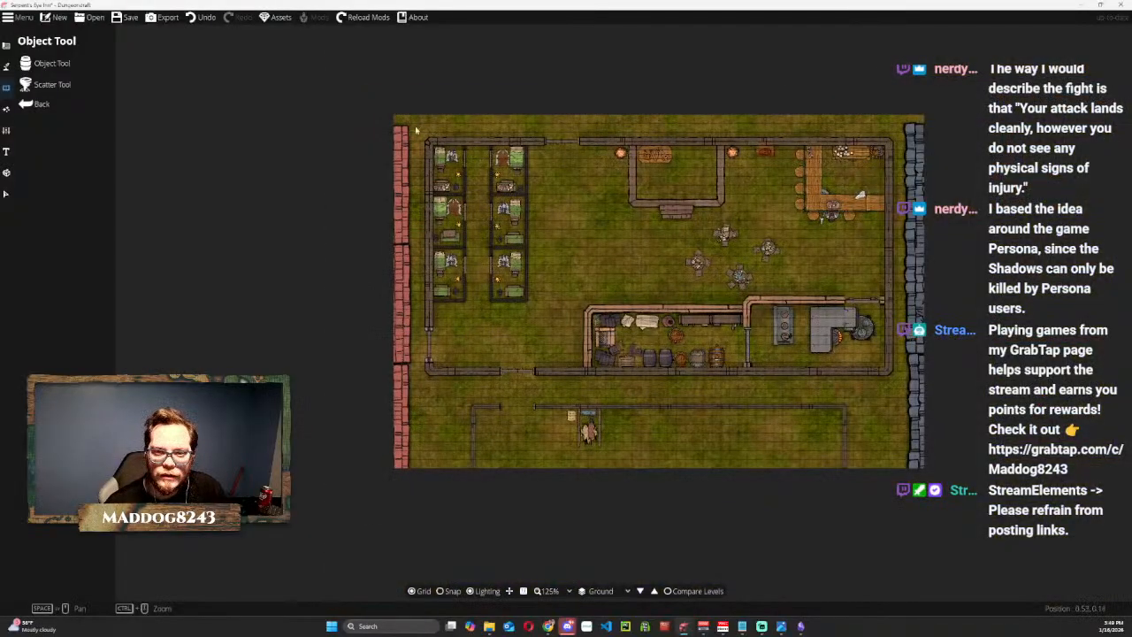
left_click(6, 194)
left_click(456, 128)
left_click(84, 266)
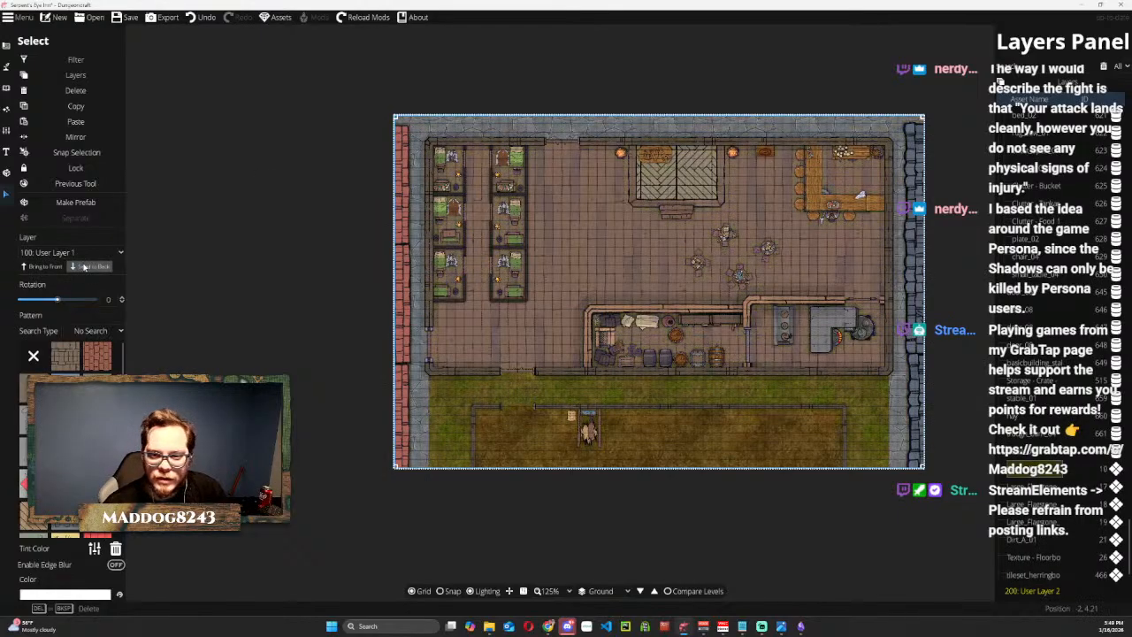
left_click(318, 524)
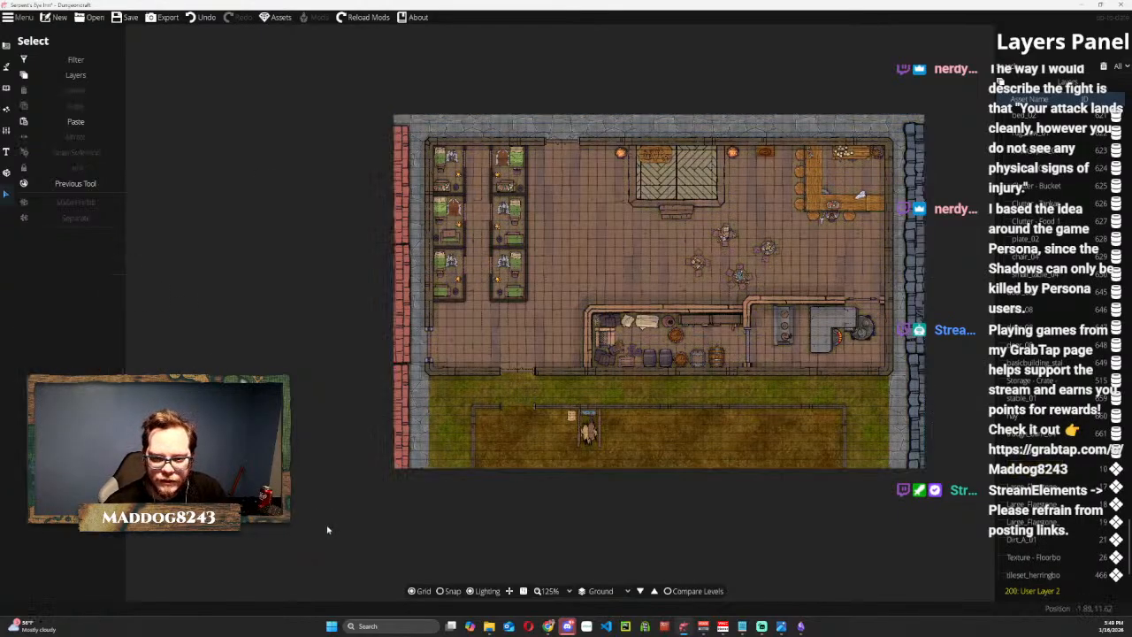
Lay Wooden Flooring H Light rectangles with the Pattern Shape tool under all six guest rooms.
left_click(7, 85)
left_click(6, 108)
left_click(7, 46)
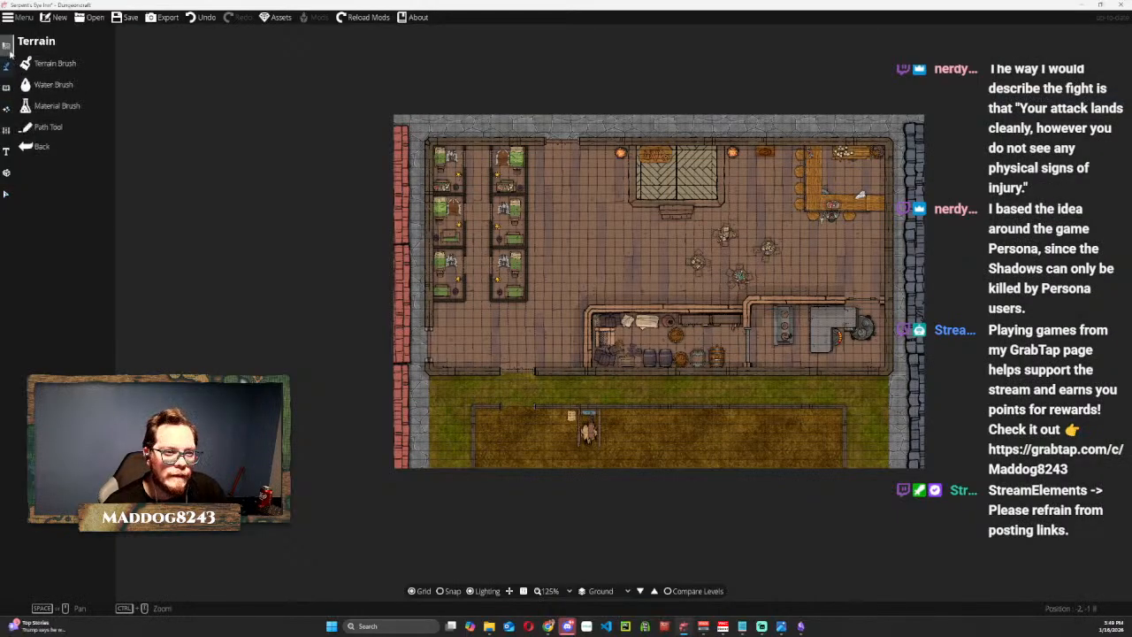
left_click(7, 65)
left_click(78, 146)
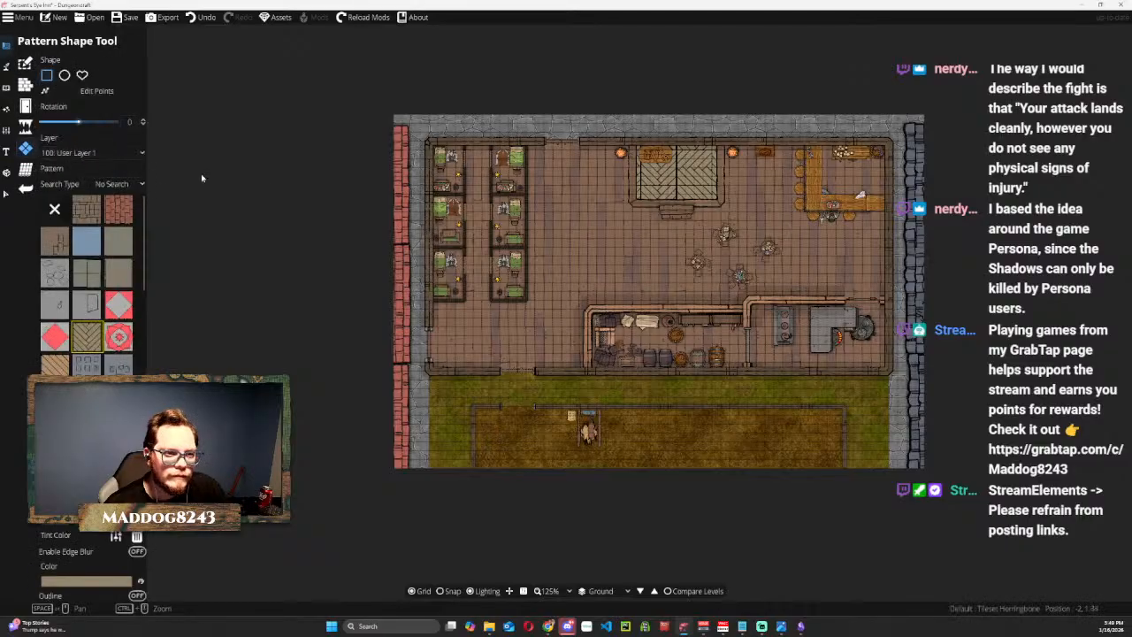
scroll(373, 174, "up", 3)
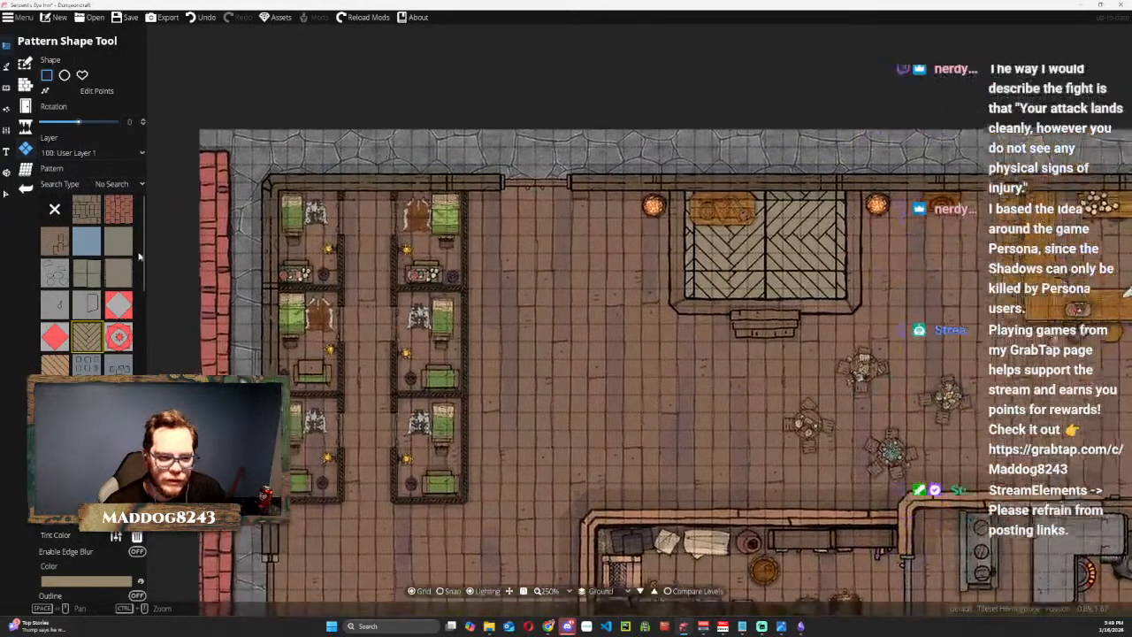
scroll(86, 283, "down", 2)
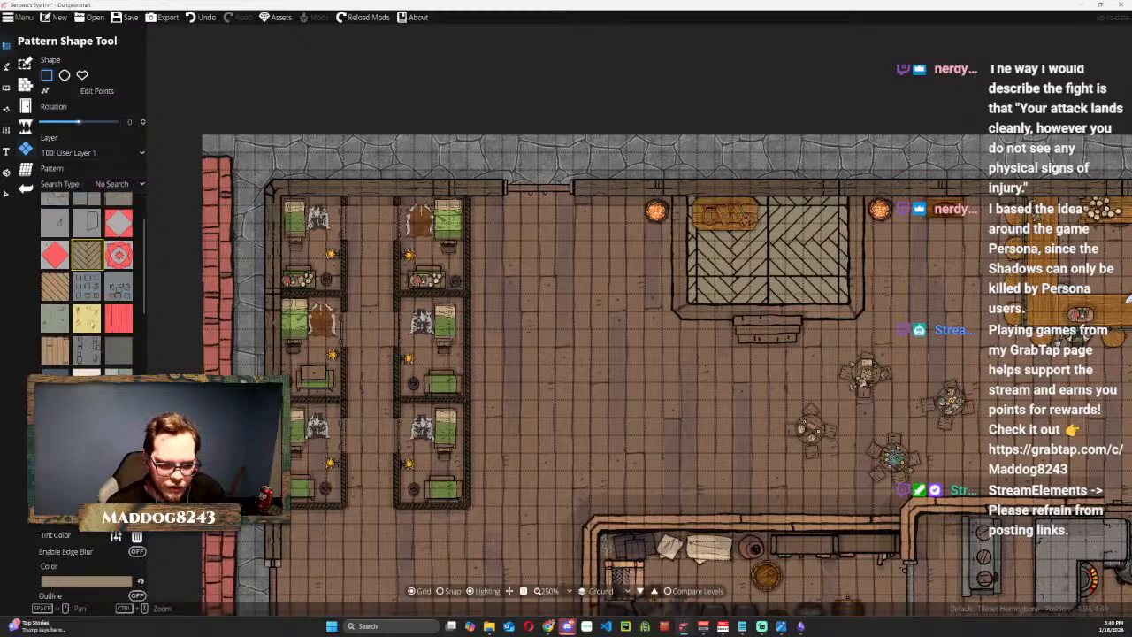
scroll(86, 283, "down", 1)
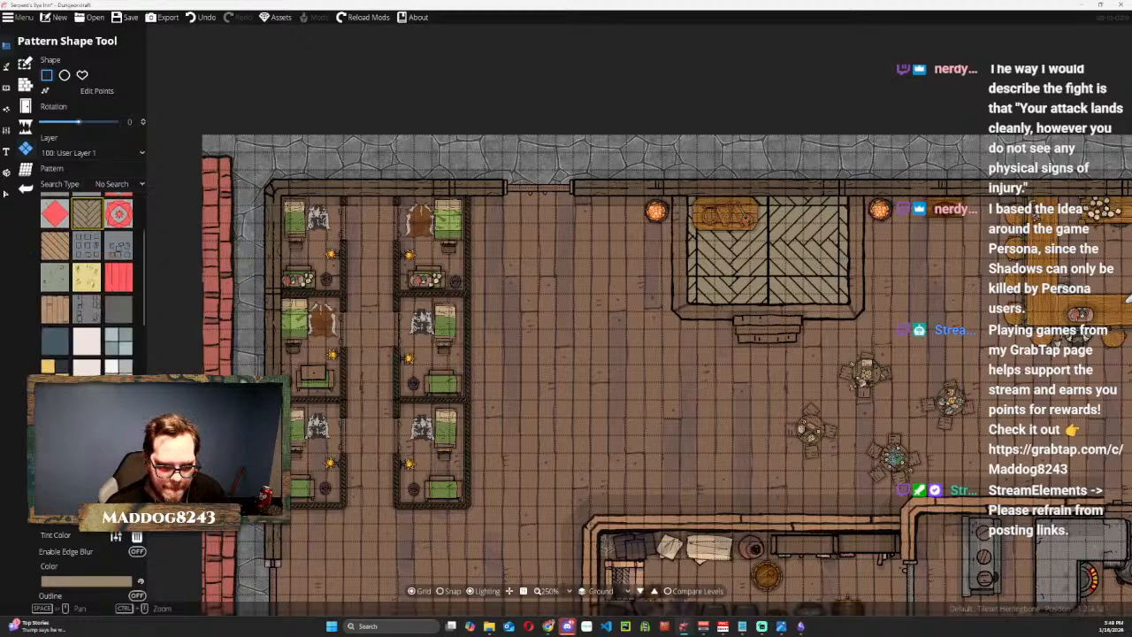
left_click(86, 435)
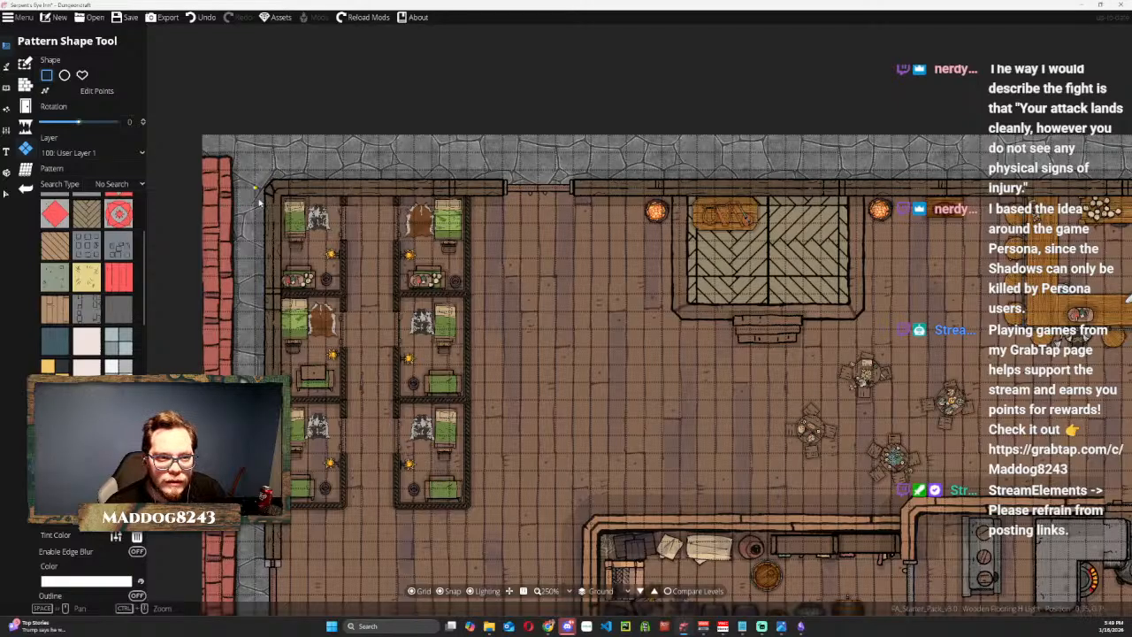
left_click_drag(272, 189, 342, 296)
left_click_drag(397, 188, 466, 295)
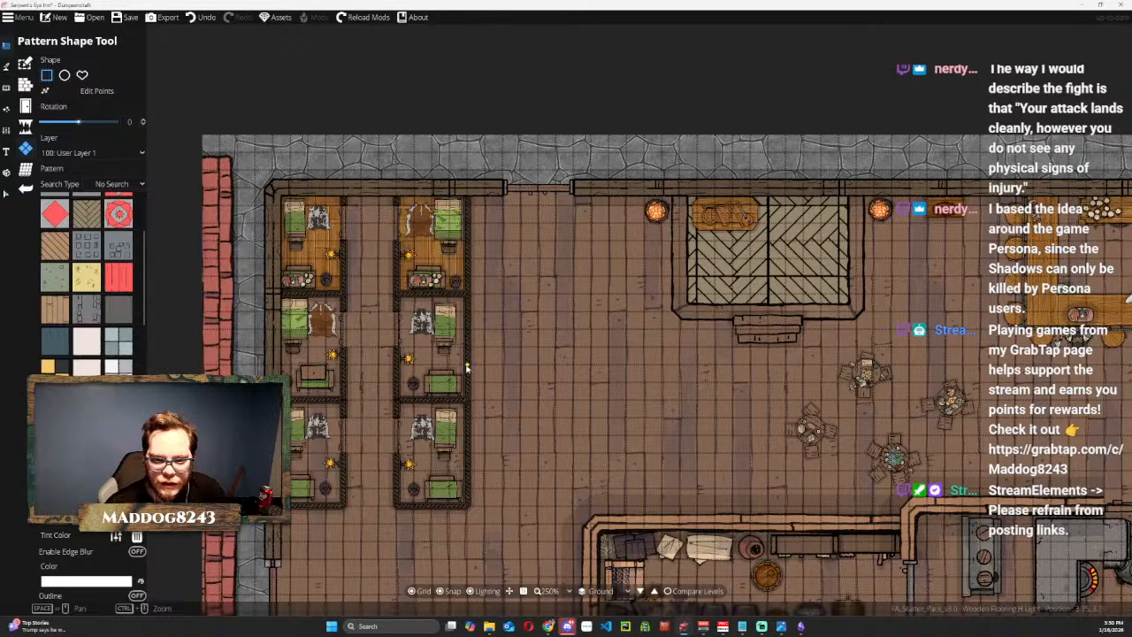
left_click_drag(403, 301, 468, 505)
left_click_drag(289, 295, 346, 501)
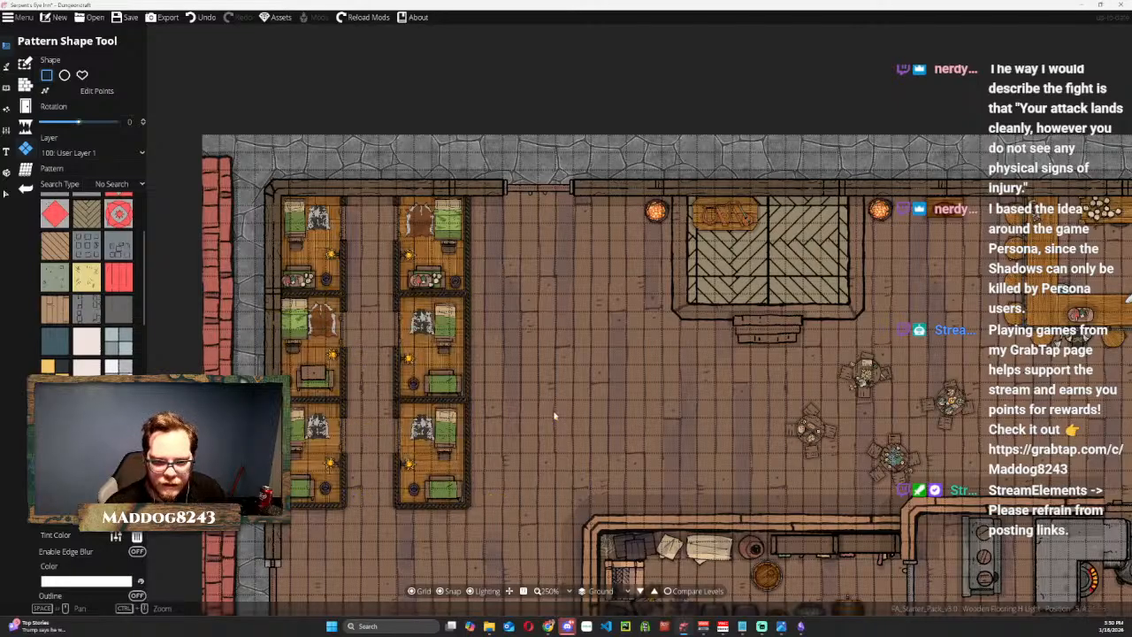
Cover the kitchen floor with the Small tiles pattern and the storeroom floor with Stone Square Tiles 01 A.
scroll(557, 407, "down", 2)
left_click_drag(613, 413, 404, 293)
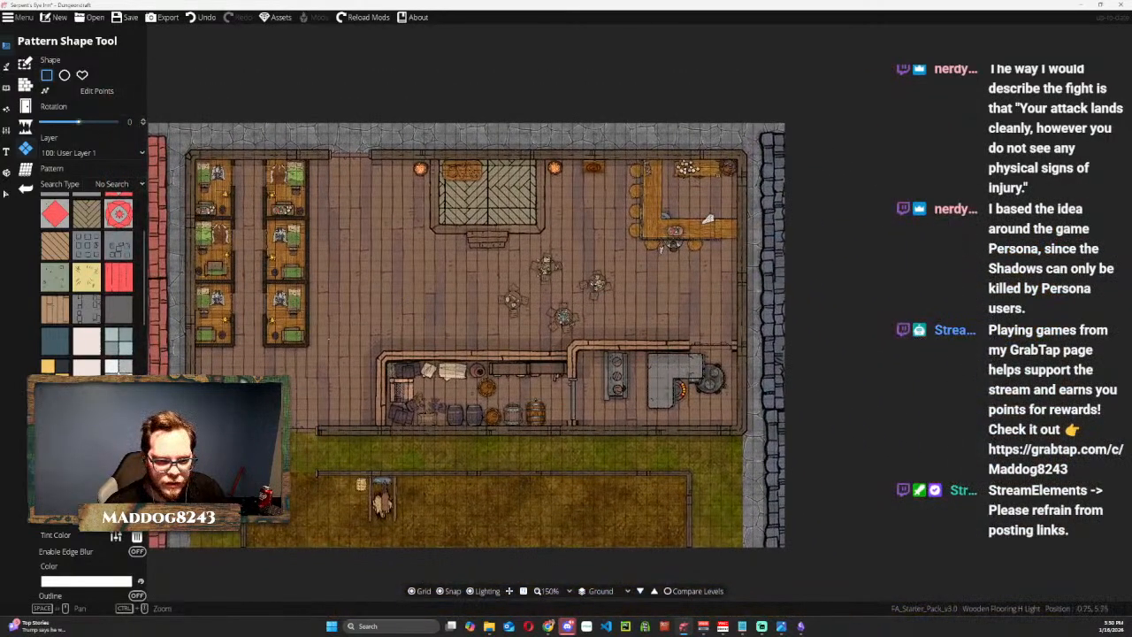
left_click(118, 366)
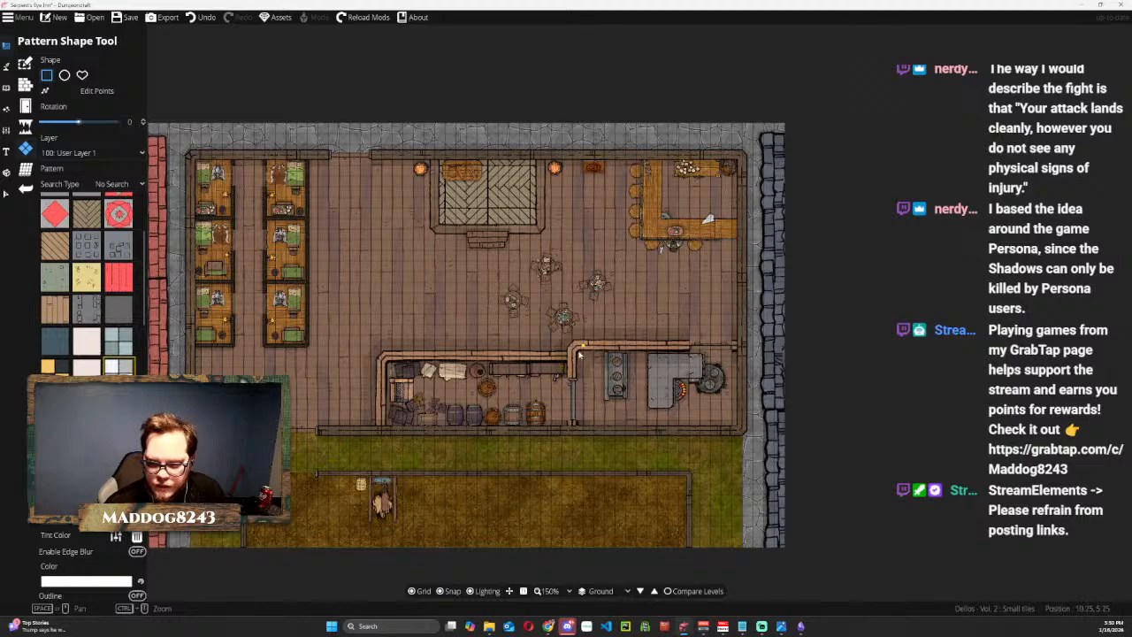
left_click_drag(571, 348, 741, 426)
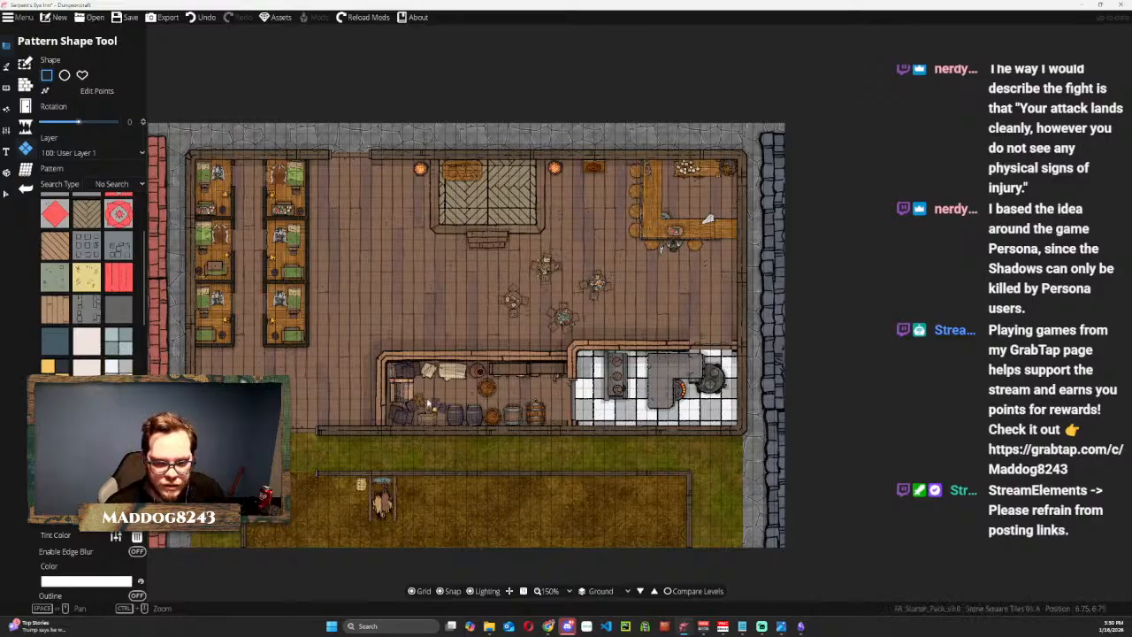
left_click_drag(389, 365, 576, 430)
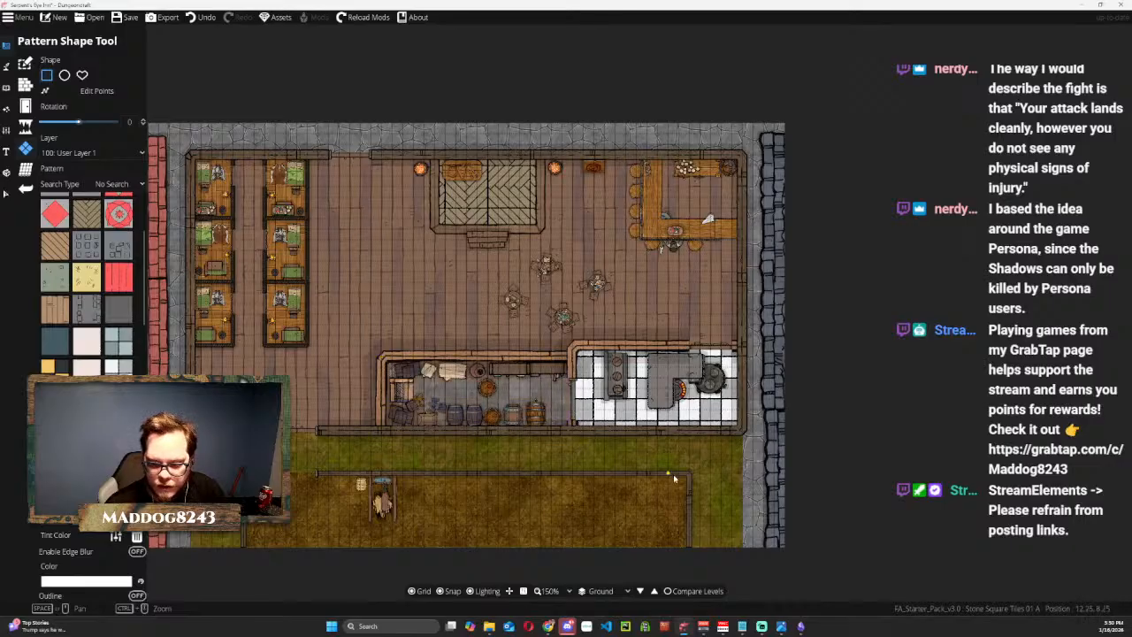
scroll(559, 439, "up", 3)
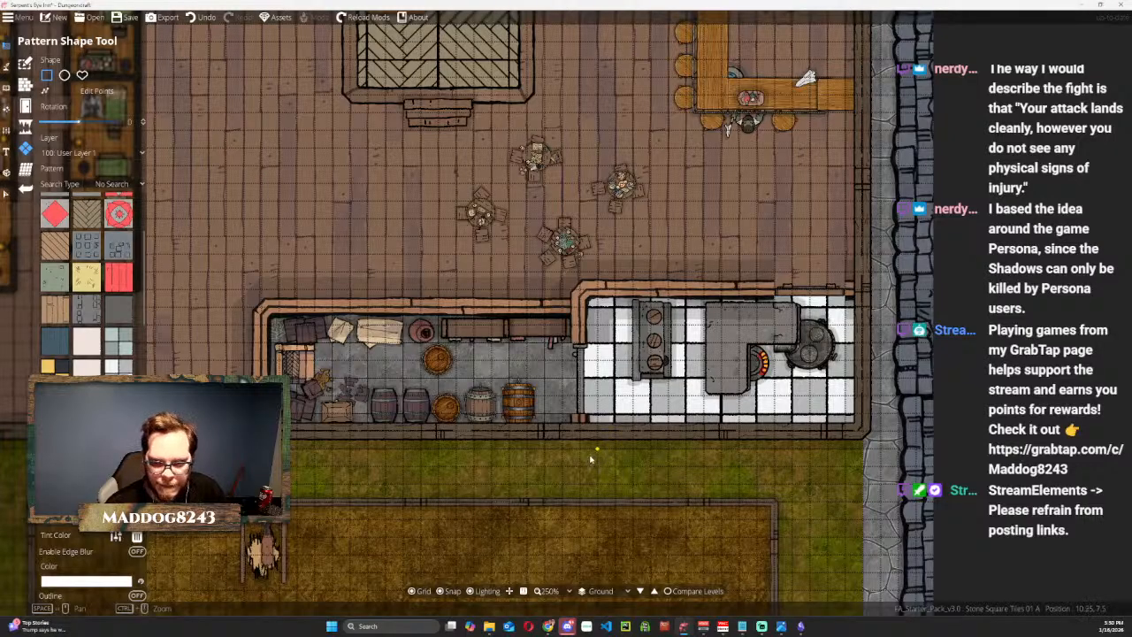
Try Wooden Flooring H Light on the floor behind the bar and undo it.
scroll(591, 458, "down", 3)
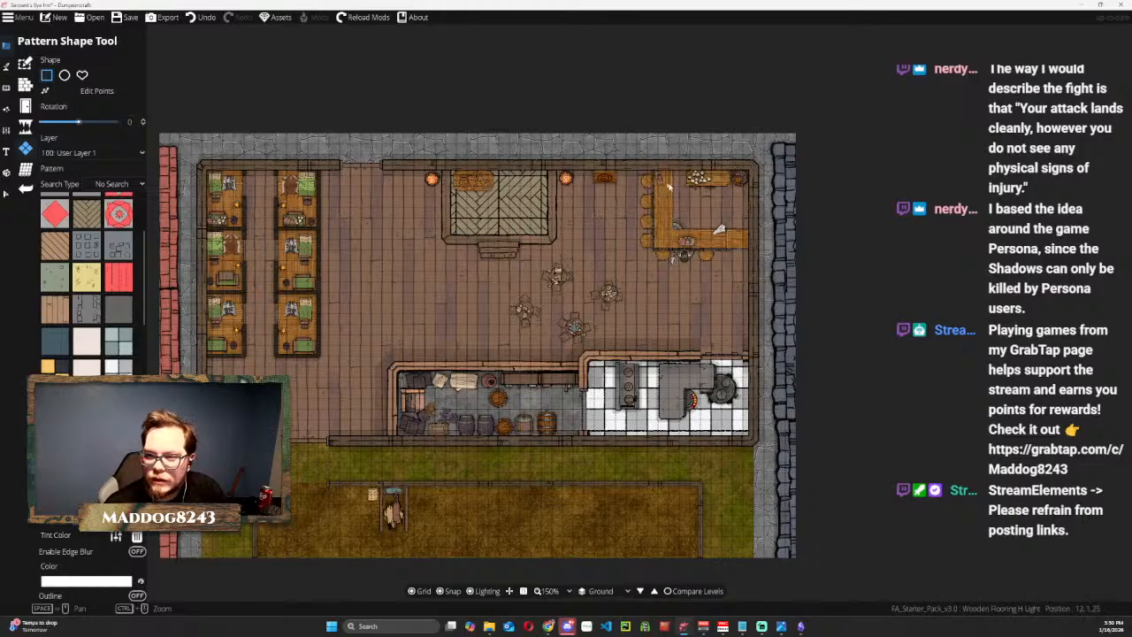
left_click_drag(656, 166, 748, 250)
key("ctrl+z")
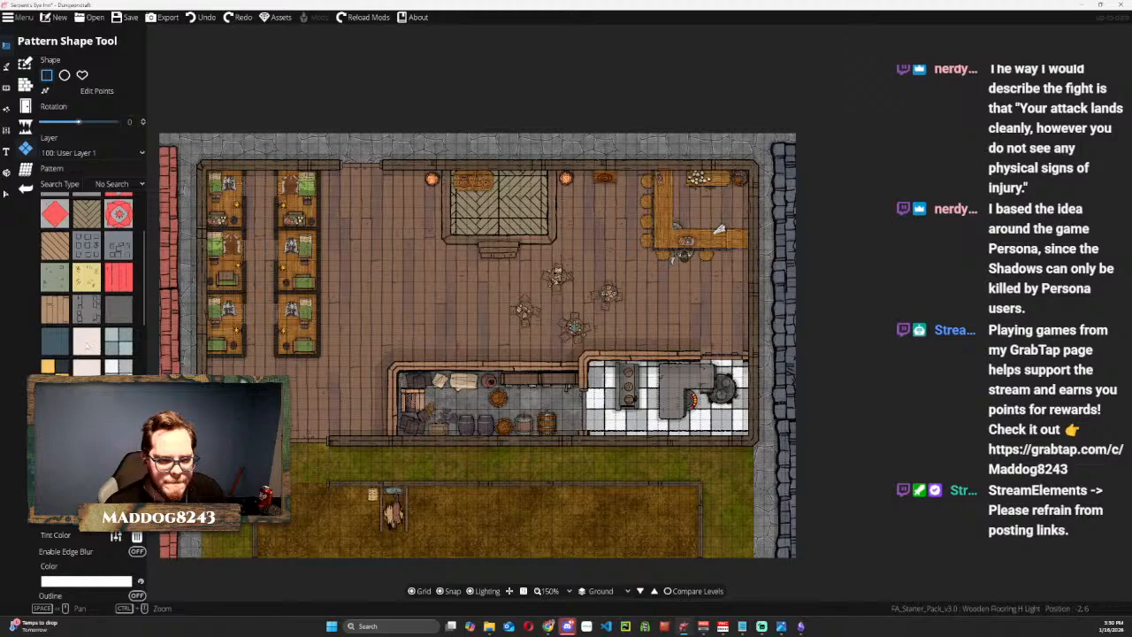
Cover the floor area behind the bar with the Tileset Wood Interlaced pattern.
left_click(121, 342)
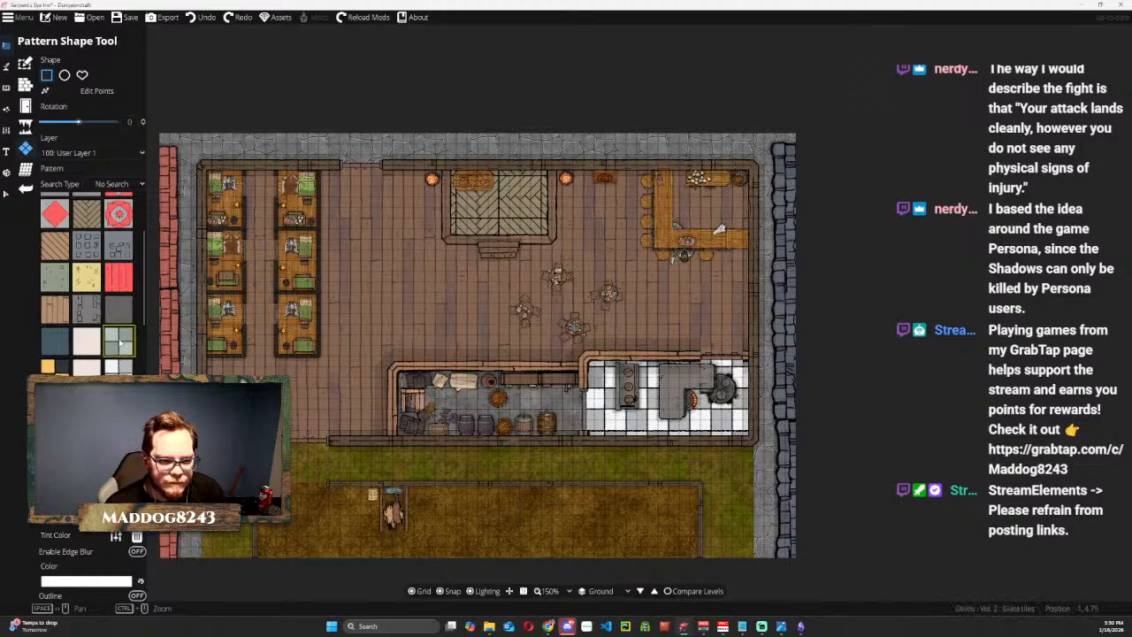
left_click(55, 246)
left_click(49, 306)
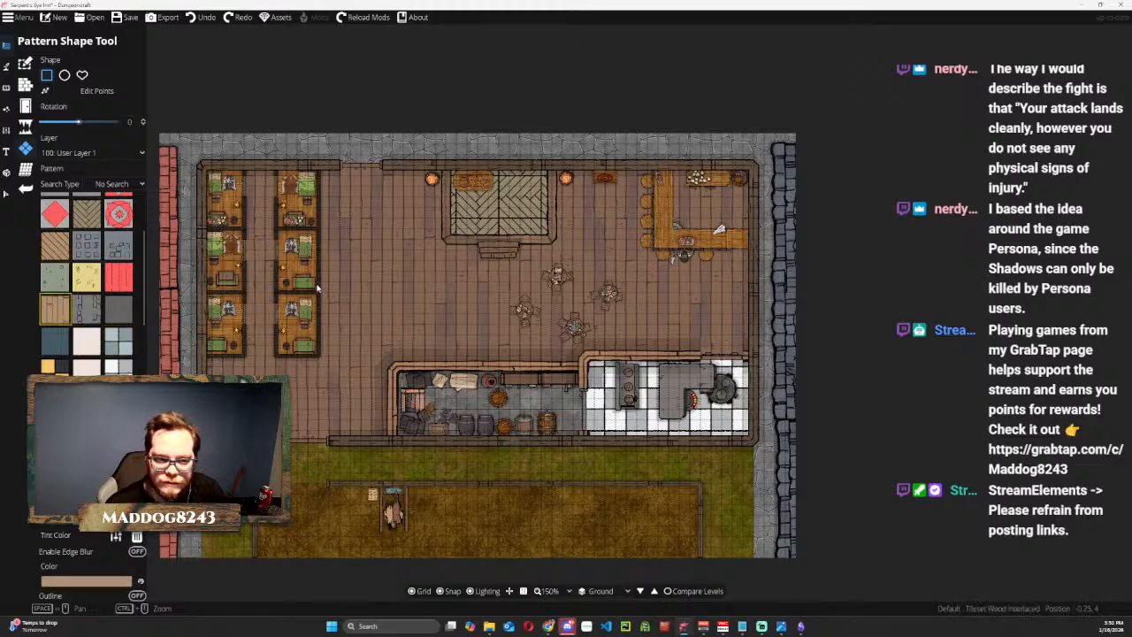
left_click_drag(668, 171, 754, 241)
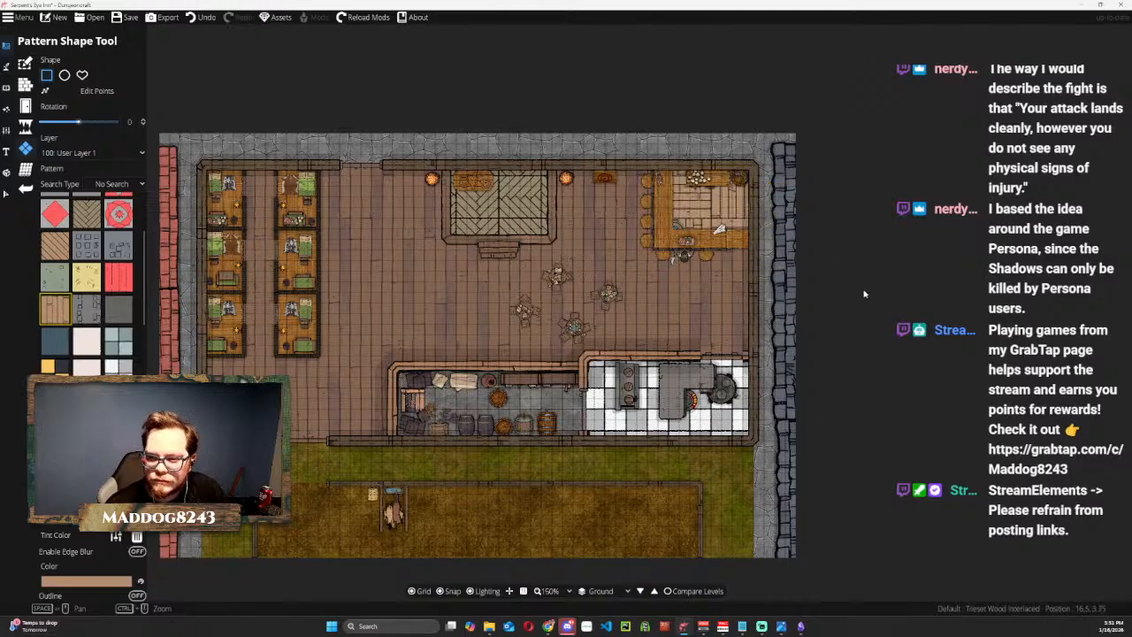
Undo the Tileset Wood Interlaced floor pattern behind the bar.
key("ctrl+z")
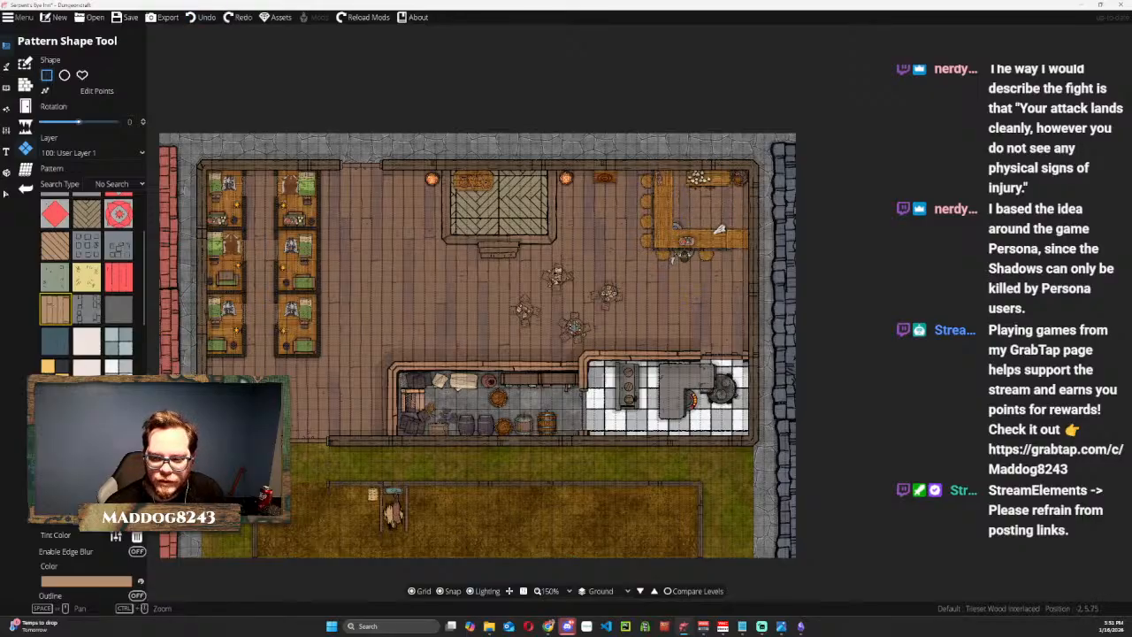
left_click_drag(583, 332, 616, 232)
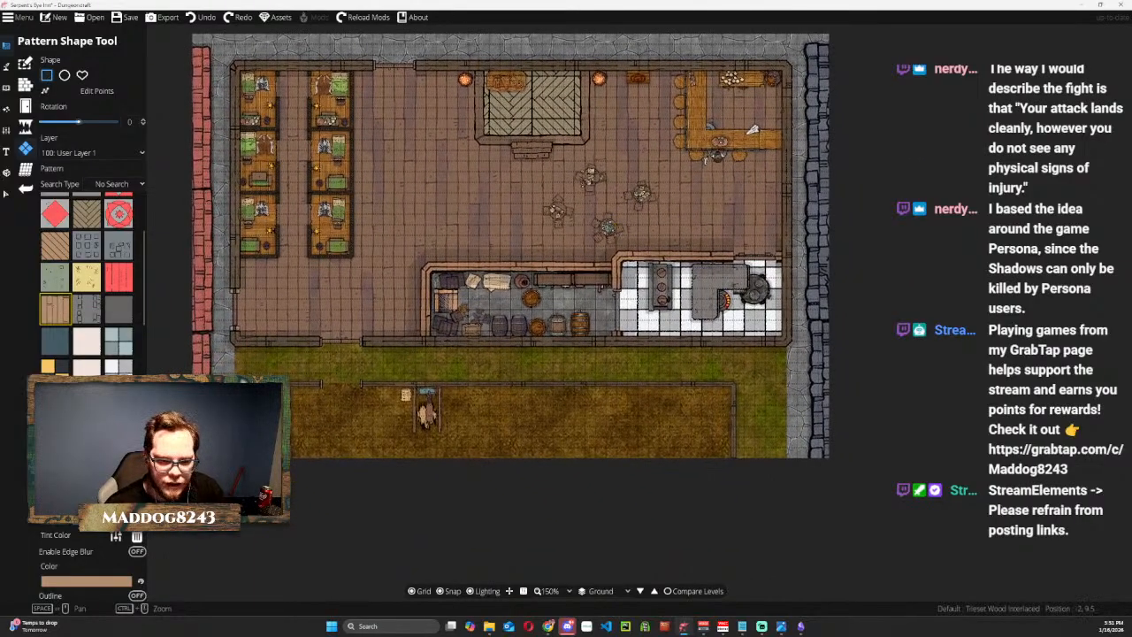
Try the Stone Tiles Cracked A1 03 pattern on the storeroom floor and undo it.
left_click(108, 436)
scroll(428, 269, "up", 4)
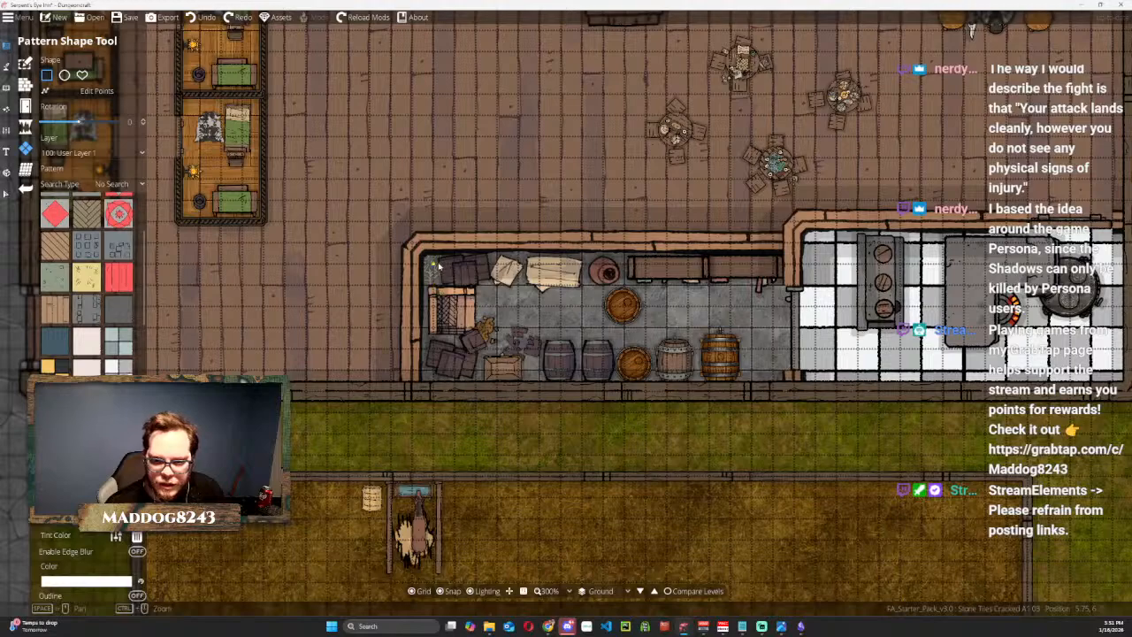
left_click_drag(422, 251, 792, 394)
key("ctrl+z")
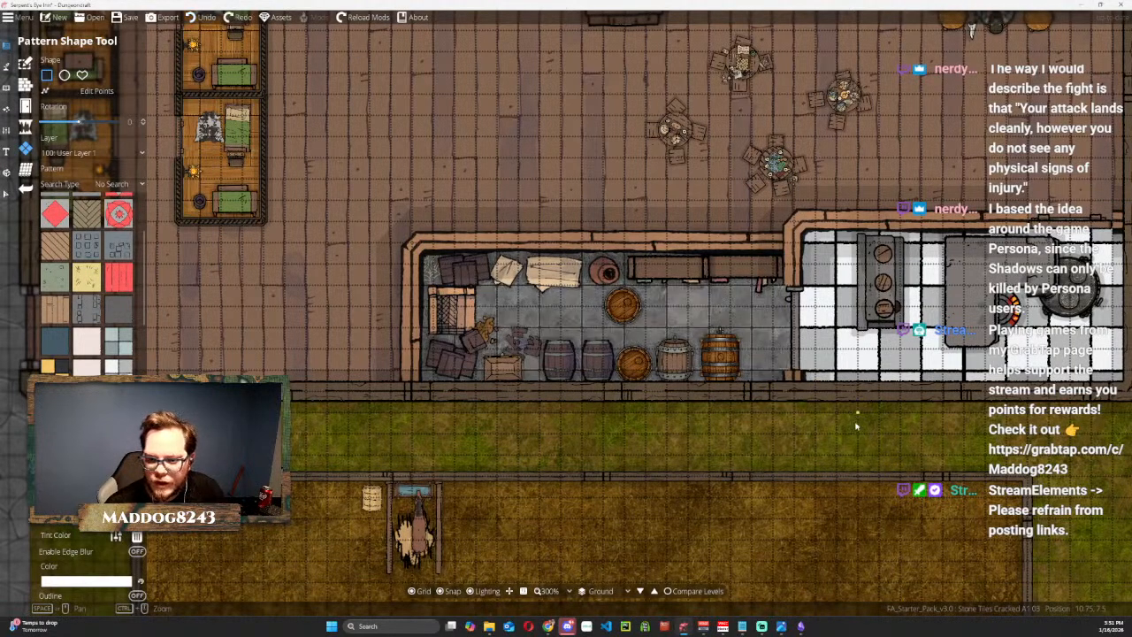
scroll(856, 426, "down", 2)
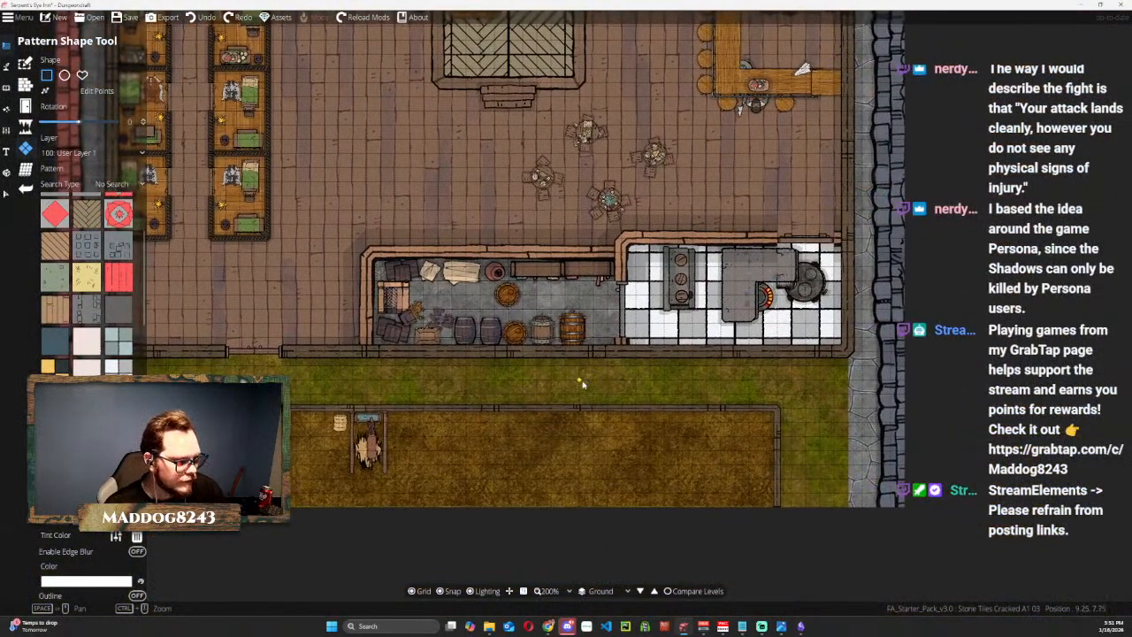
Try Tileset Straw rectangles under and beside the horse stall in the stable and undo them.
left_click_drag(424, 375, 518, 315)
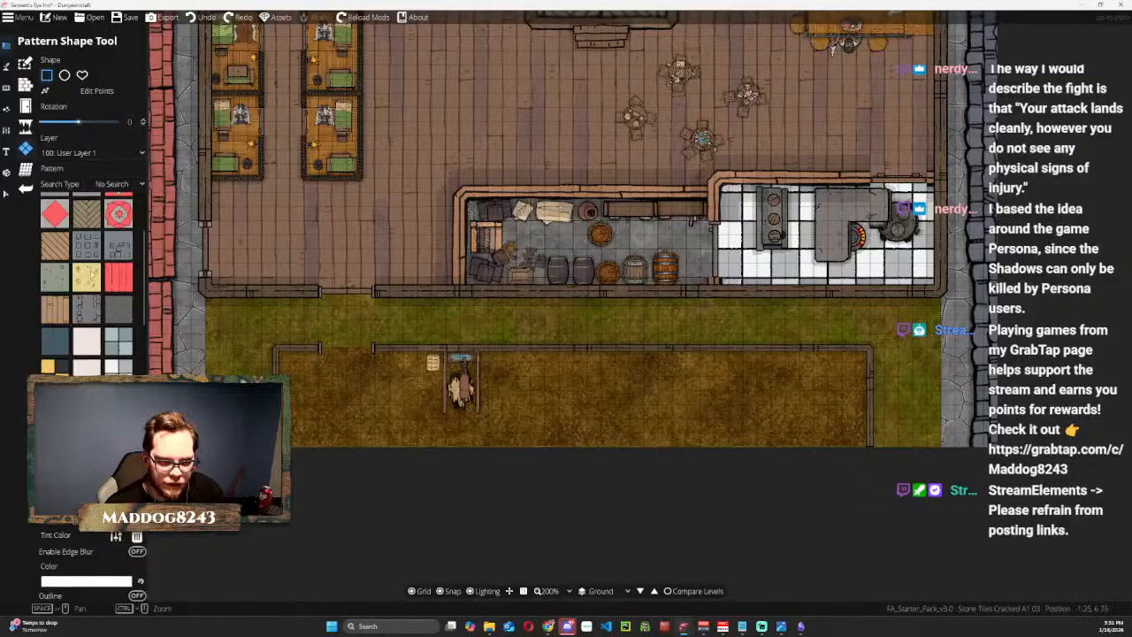
left_click(86, 278)
left_click_drag(447, 354, 481, 409)
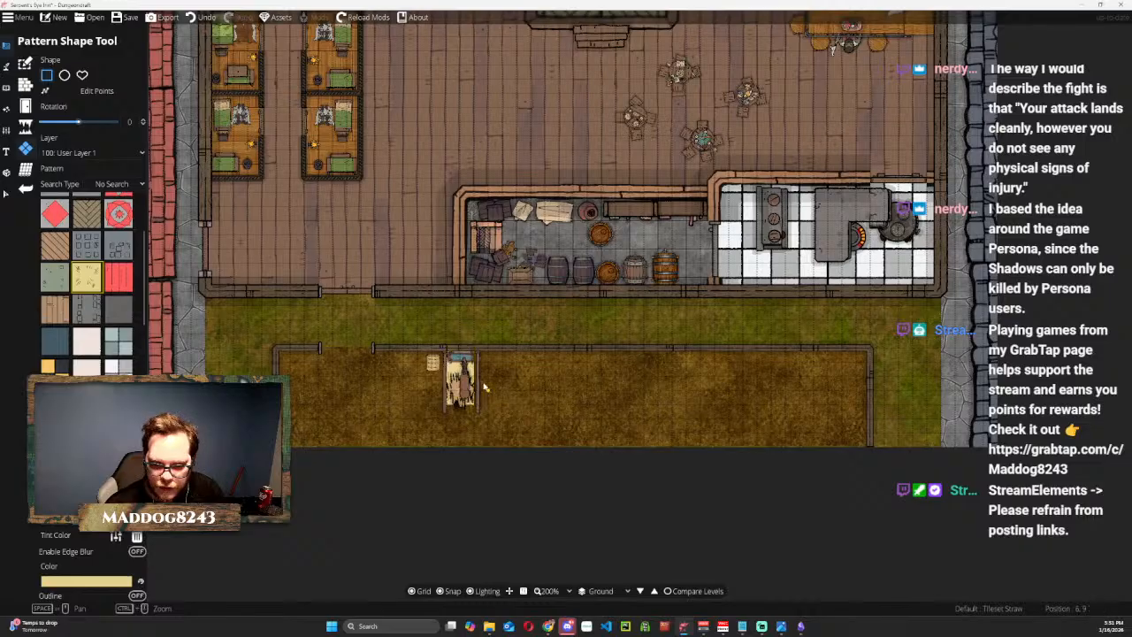
scroll(481, 389, "up", 4)
left_click_drag(413, 328, 665, 456)
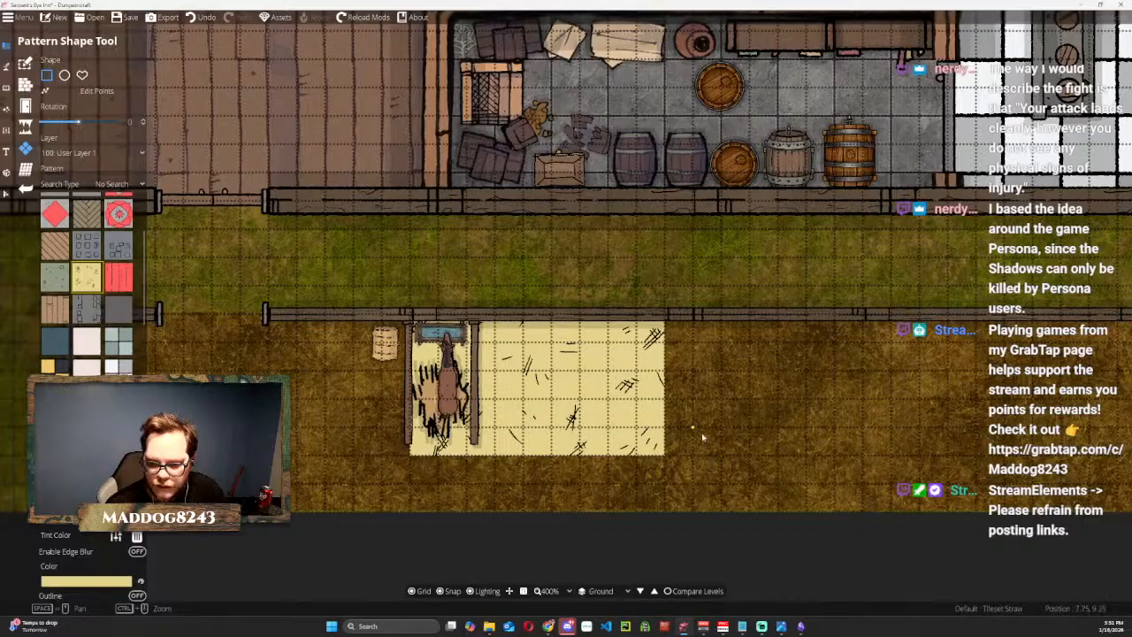
key("ctrl+z")
left_click_drag(493, 341, 581, 457)
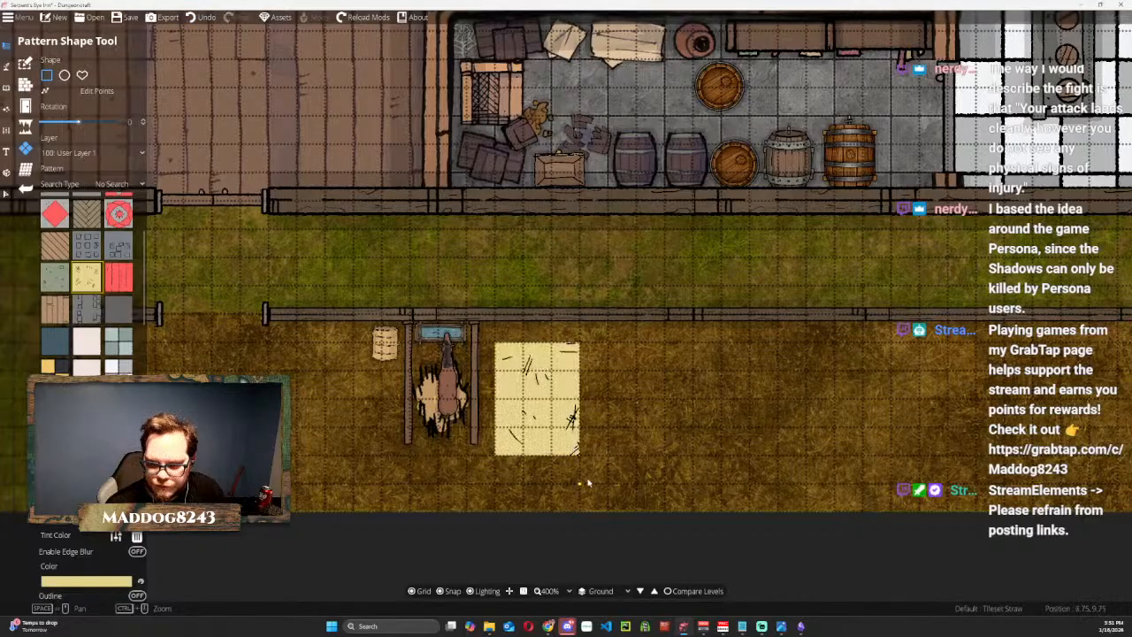
key("ctrl+z")
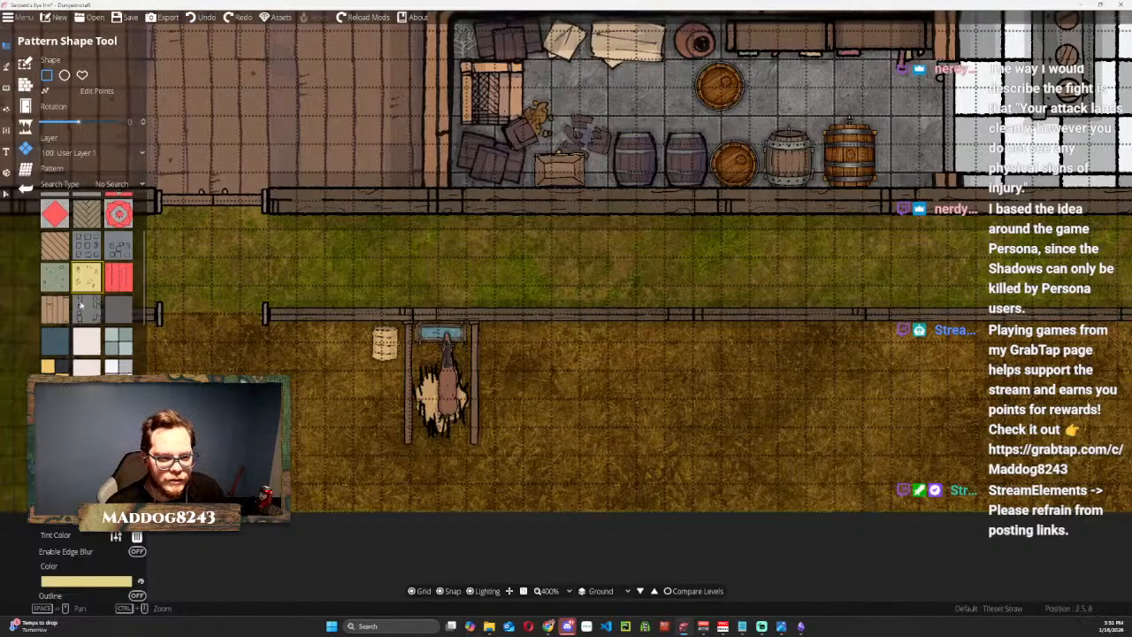
Look through the available floor patterns for one that suits the stable and the inn's rooms.
scroll(360, 283, "down", 1)
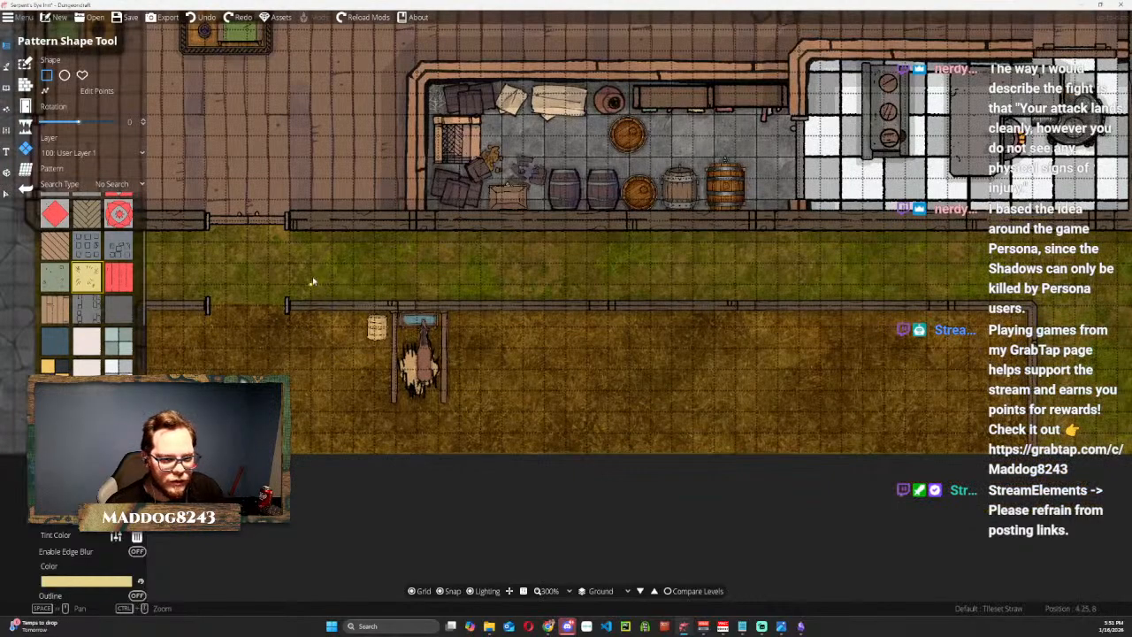
left_click_drag(345, 275, 366, 504)
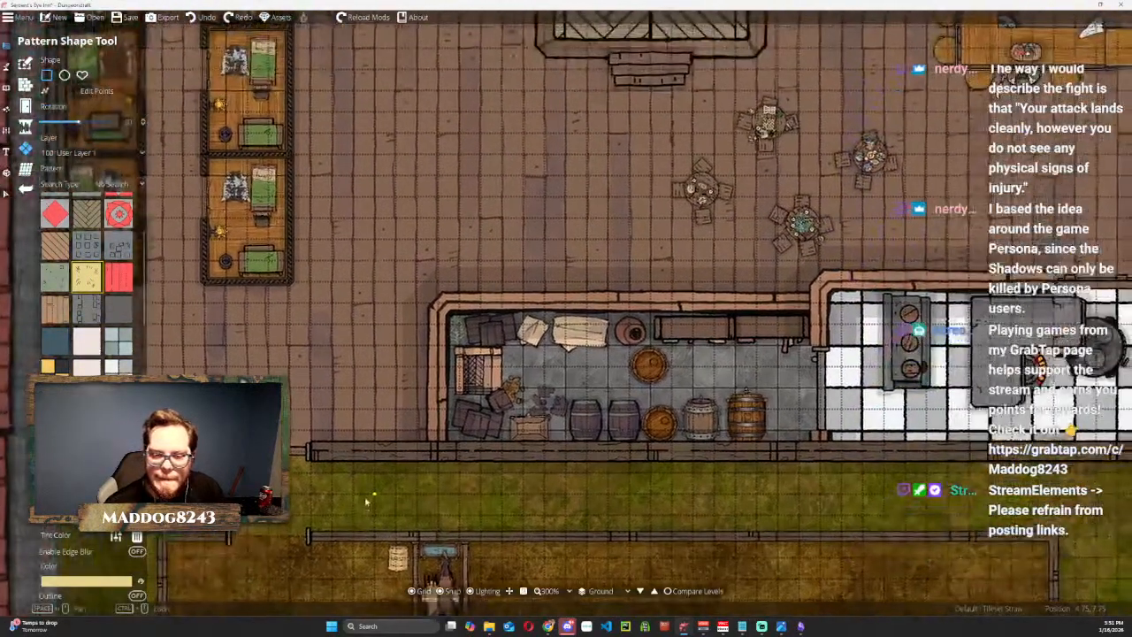
scroll(565, 241, "down", 1)
left_click_drag(565, 241, 459, 203)
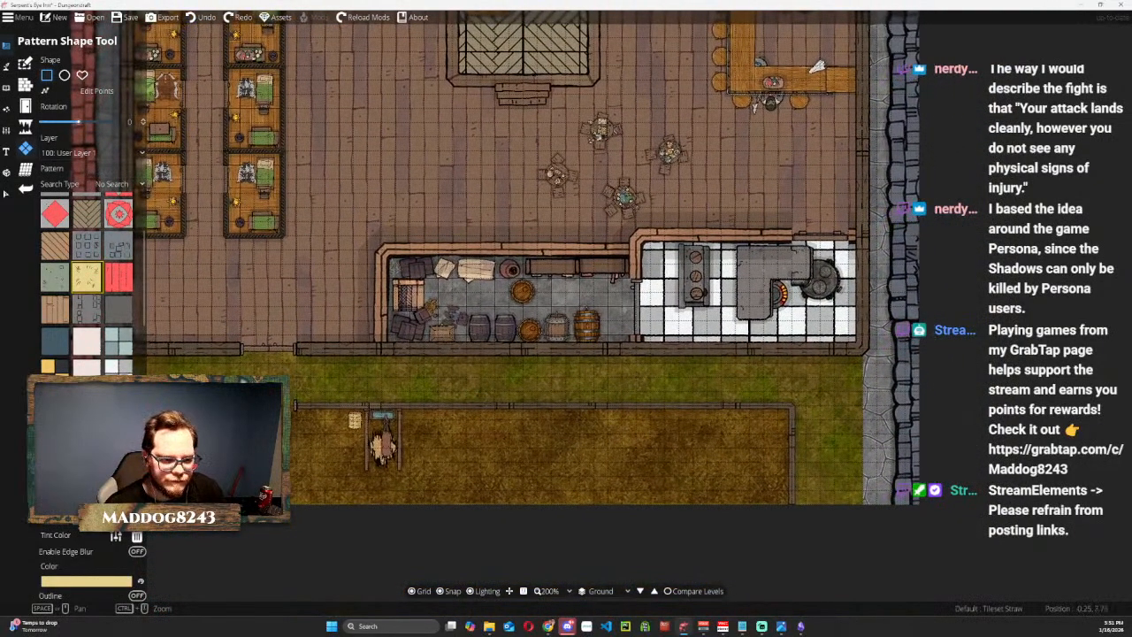
scroll(86, 283, "down", 4)
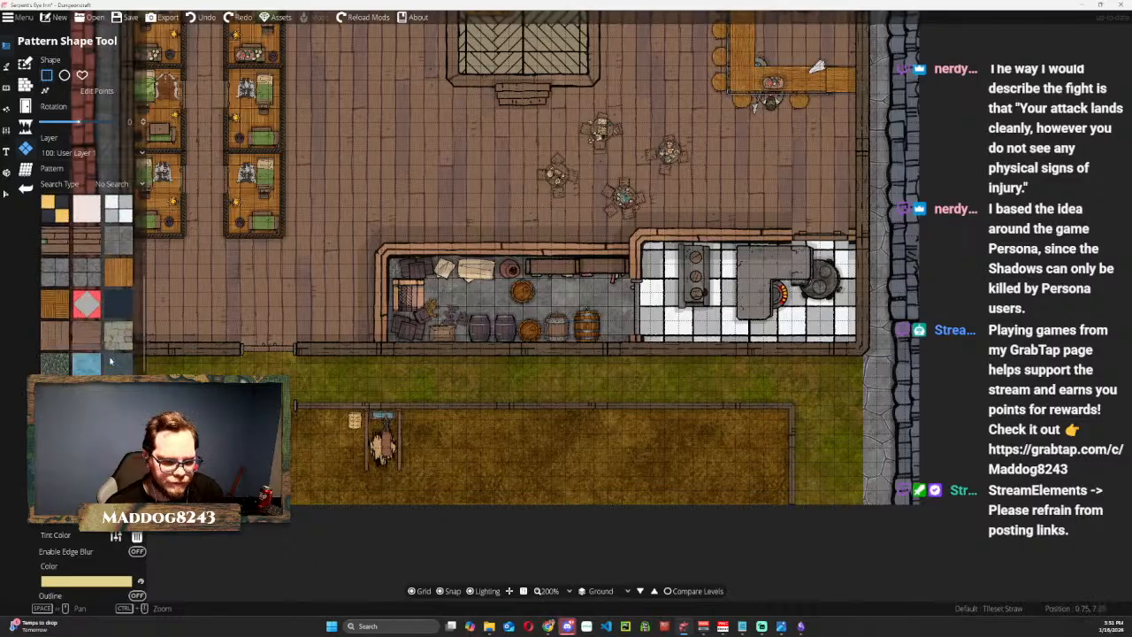
scroll(111, 353, "down", 1)
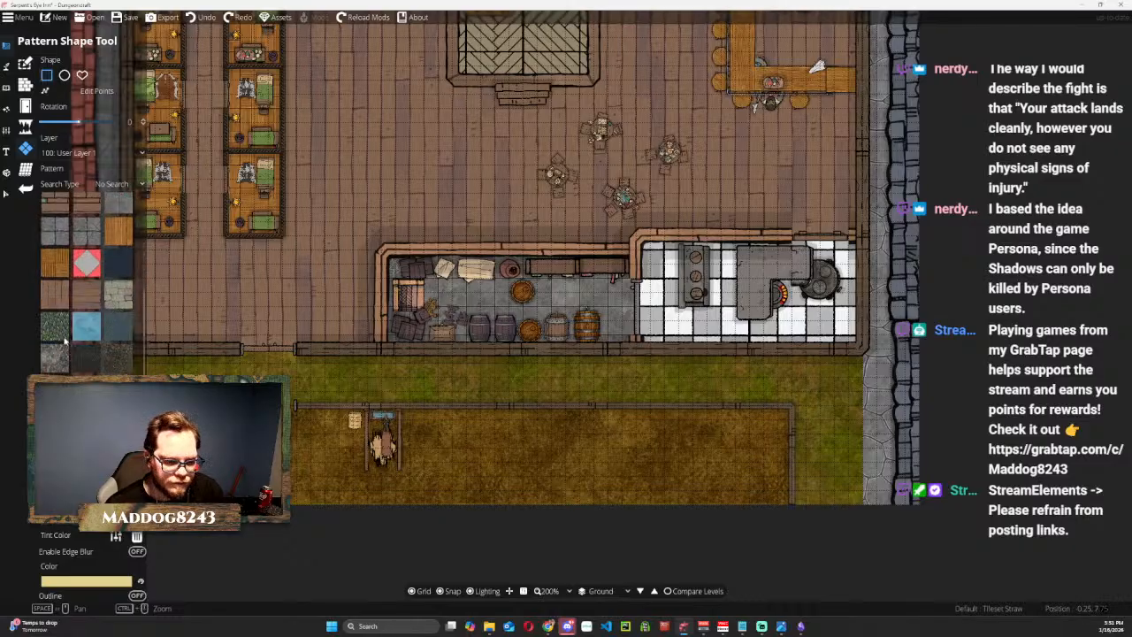
scroll(87, 283, "down", 5)
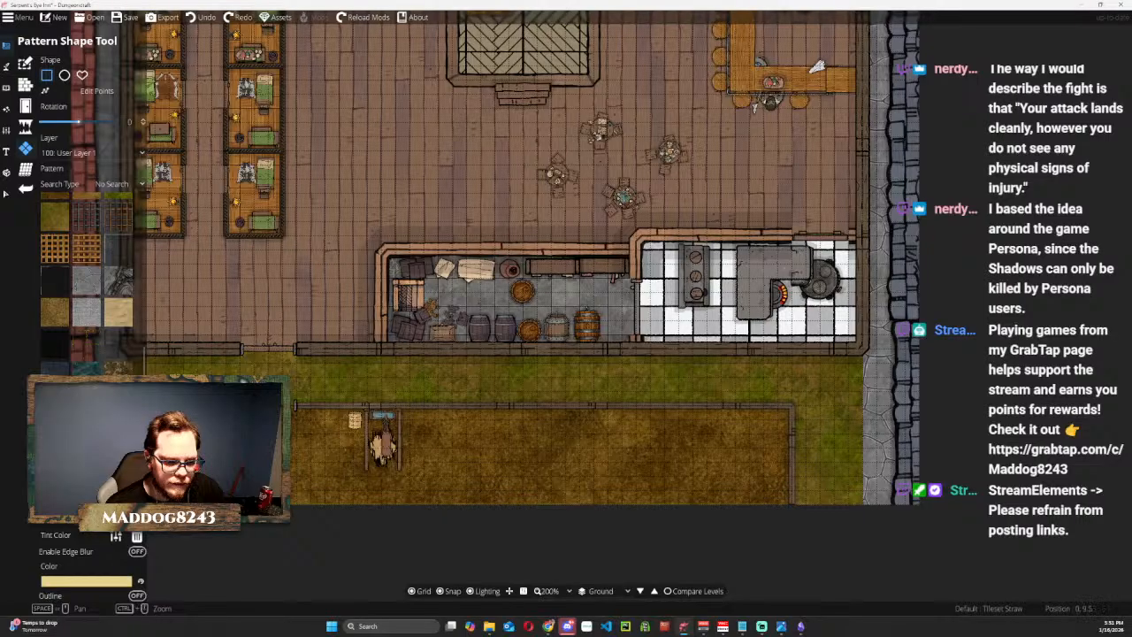
scroll(87, 283, "up", 10)
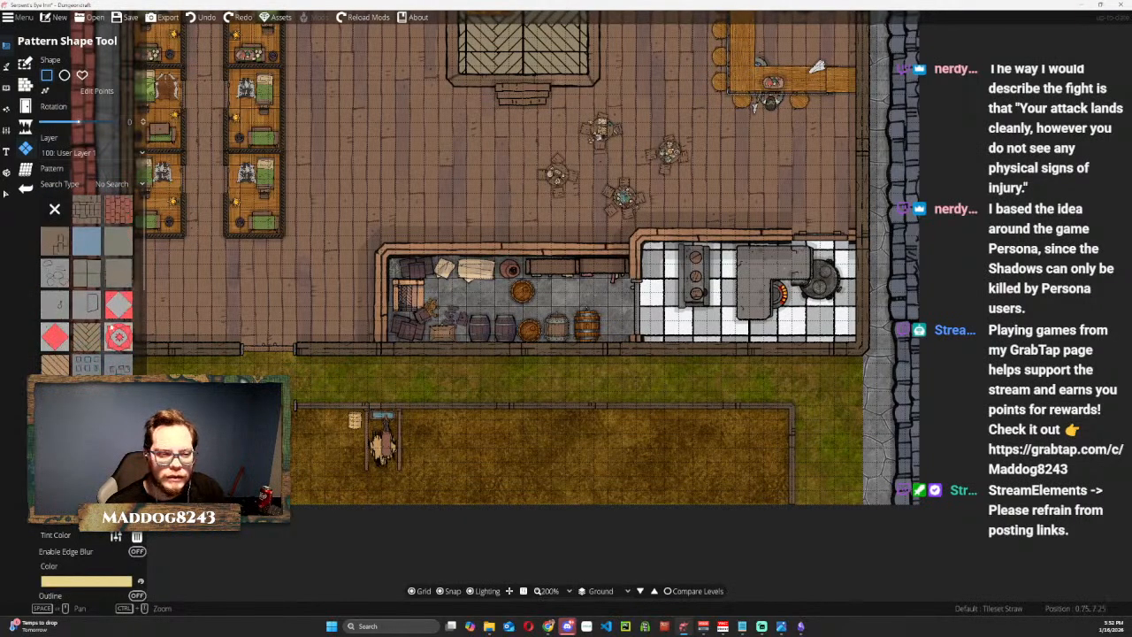
Enlarge the hay bale beside the horse stall to about twice its size and deselect it.
left_click(8, 195)
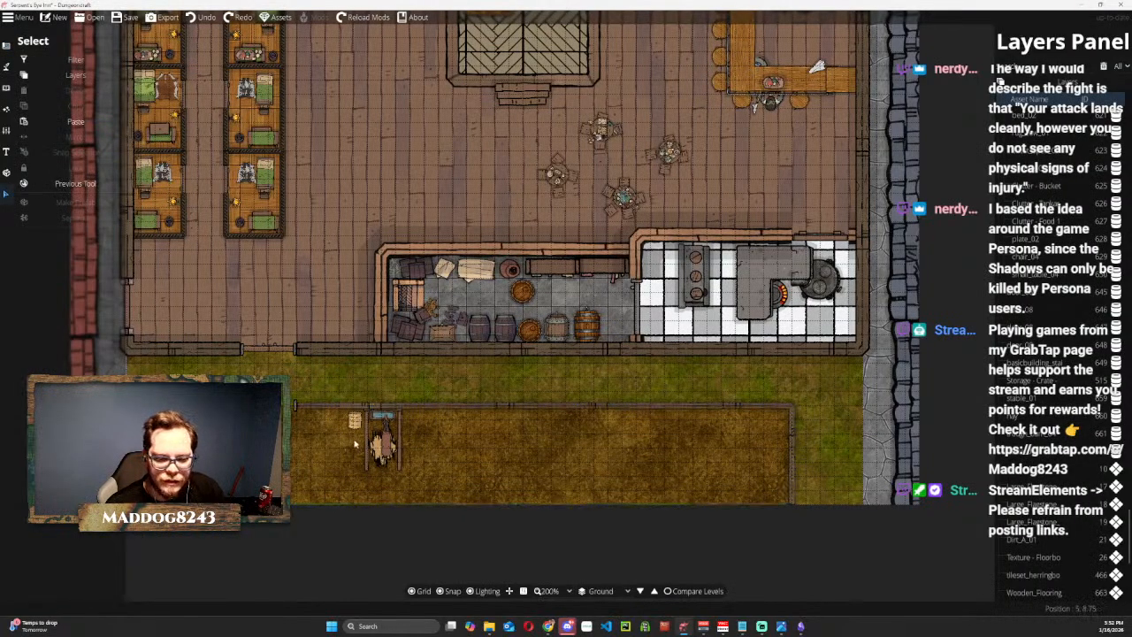
scroll(354, 443, "up", 4)
left_click(357, 378)
mouse_move(380, 416)
left_mouse_down()
mouse_move(434, 470)
mouse_move(394, 429)
mouse_move(378, 432)
left_mouse_up()
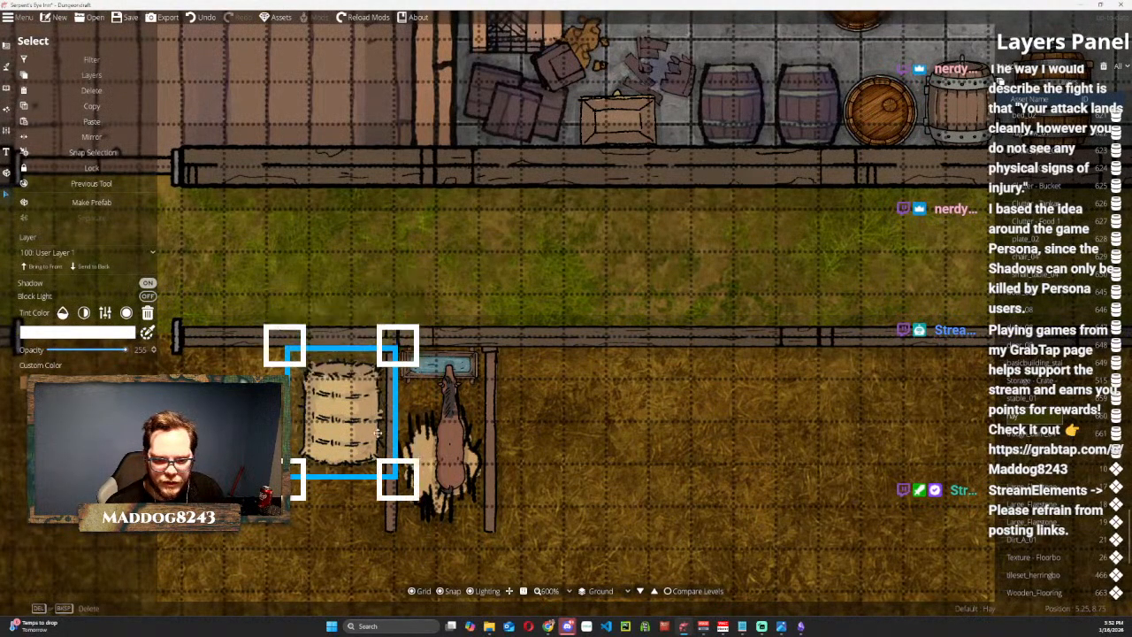
left_click(550, 260)
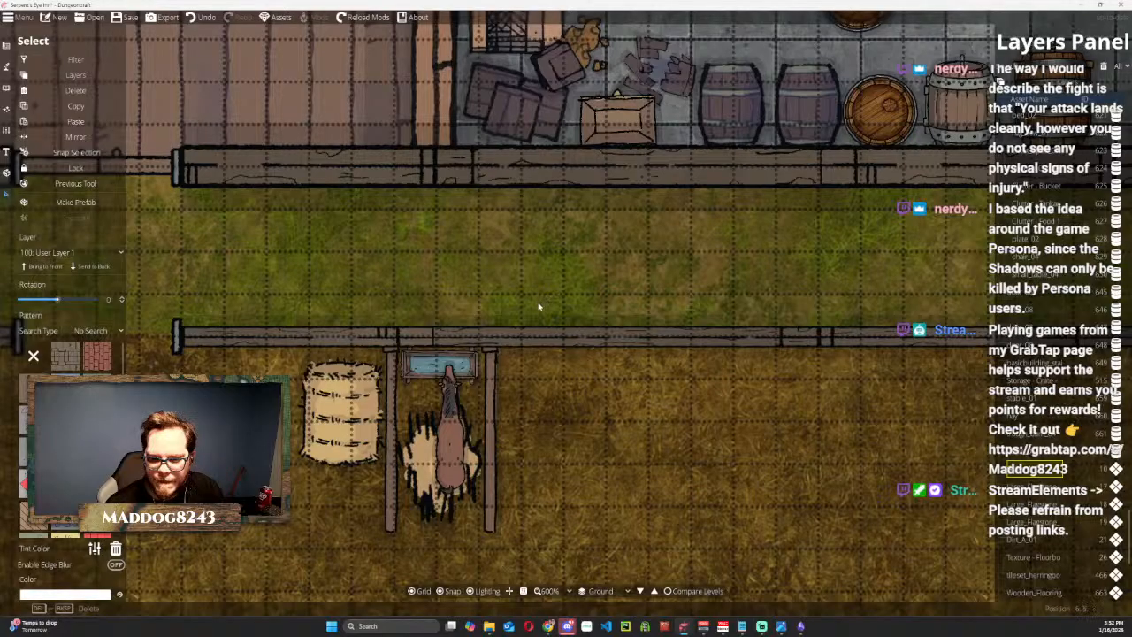
key("Escape")
scroll(542, 311, "down", 3)
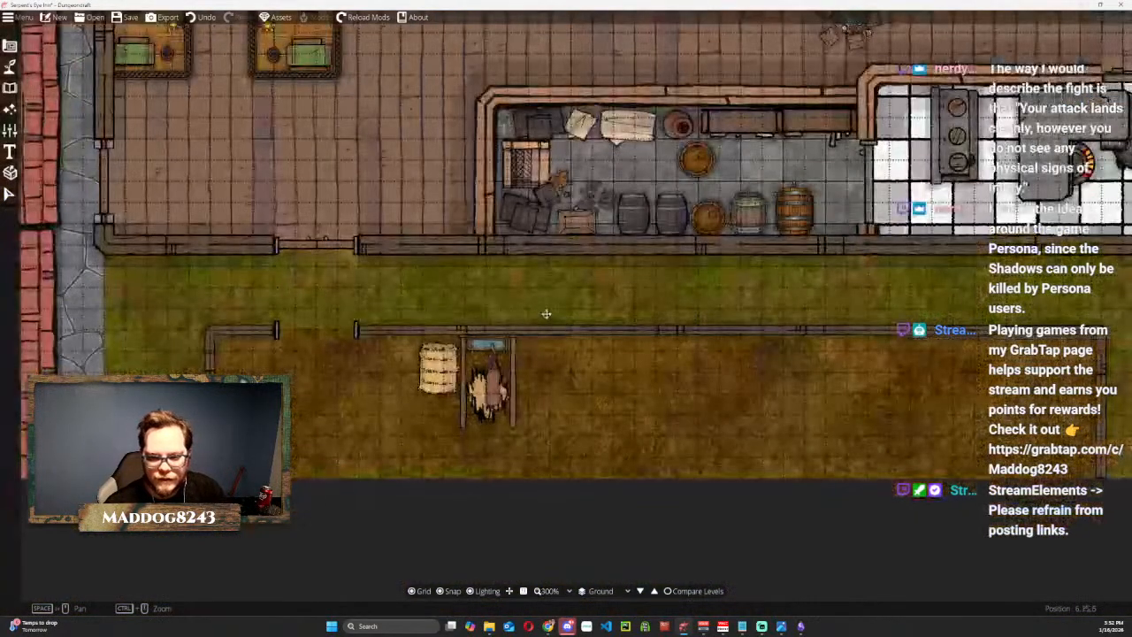
Copy the stall with its trough and hay floor, without the horse, and place the copy directly beside the first stall.
left_click(10, 194)
left_click(403, 357)
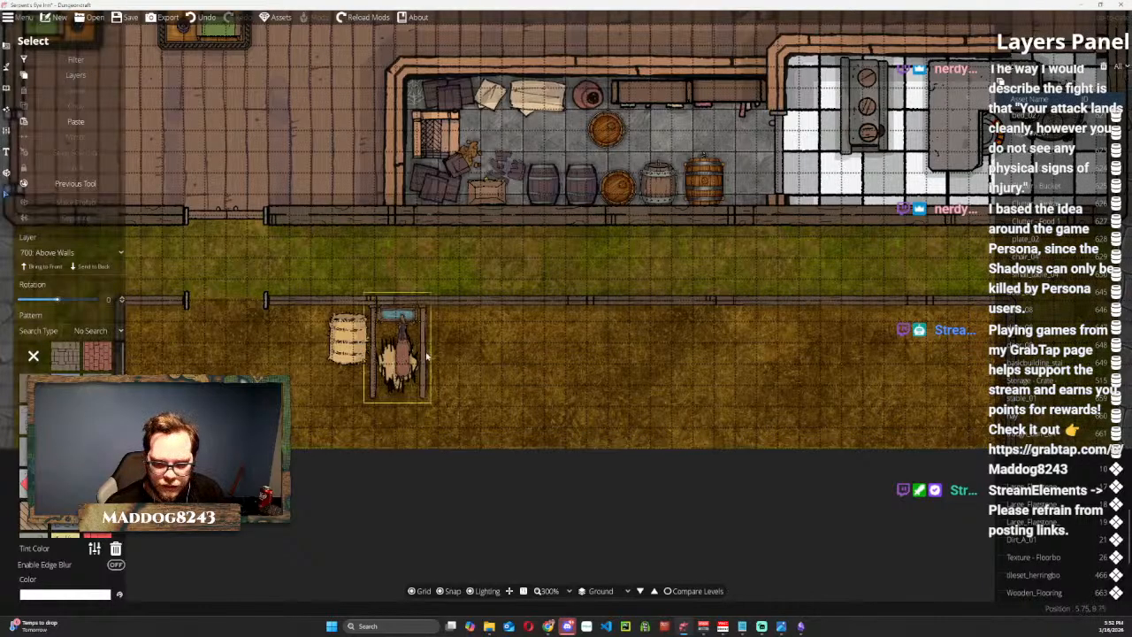
left_click(418, 358)
left_click(389, 362)
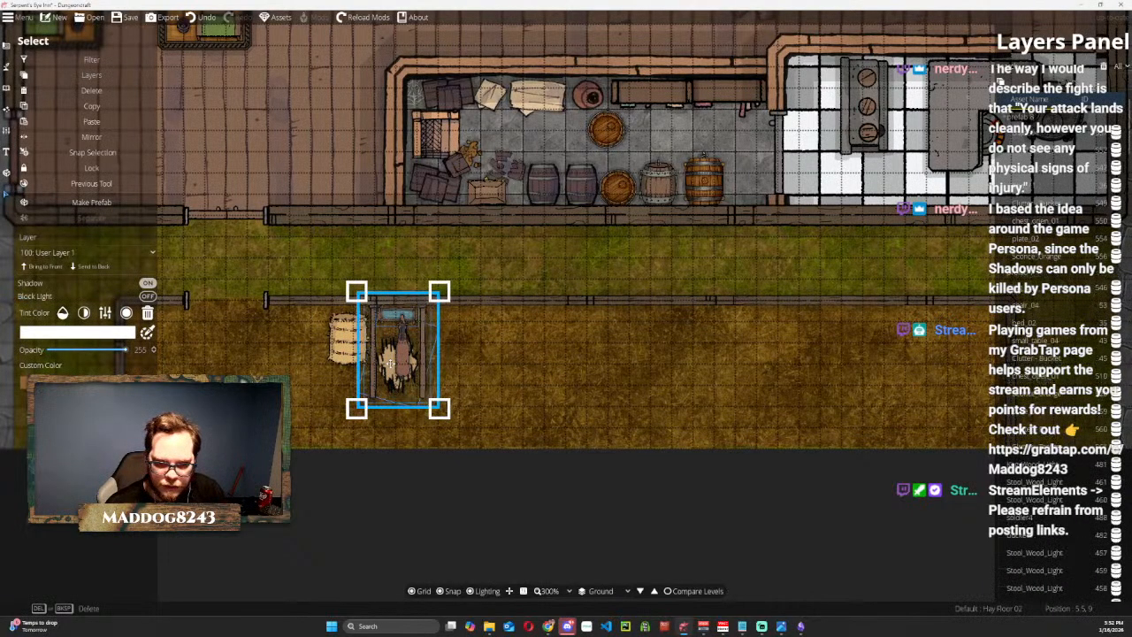
left_click_drag(557, 324, 457, 363)
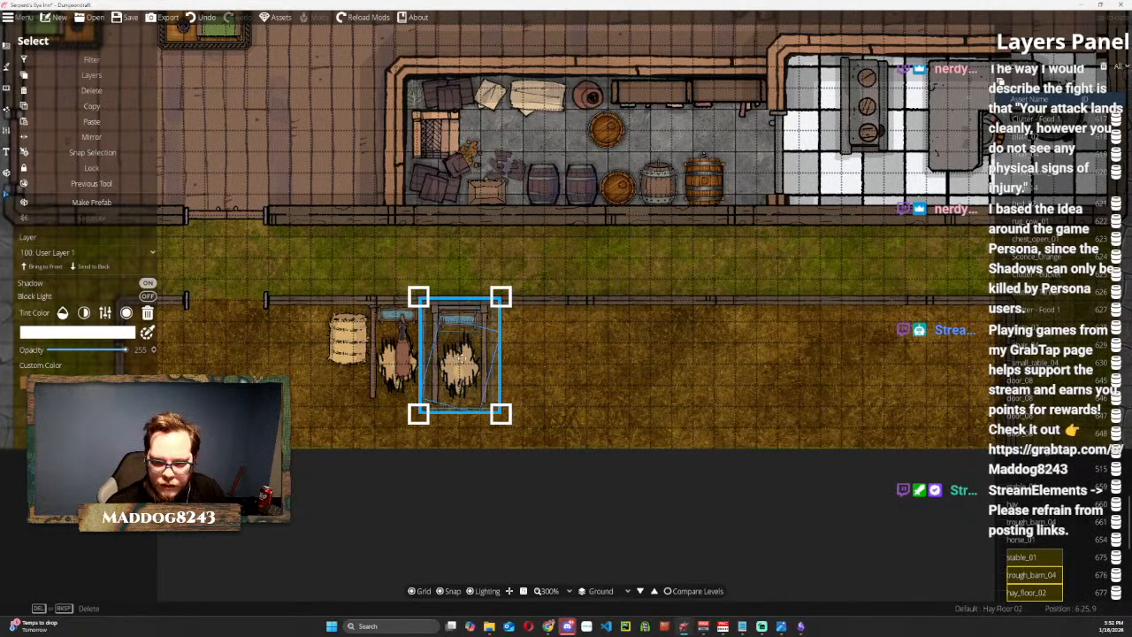
Place six more copies of the stall, trough and hay floor with snapping off, evenly spaced in a row along the stable wall.
left_click_drag(462, 358, 539, 359)
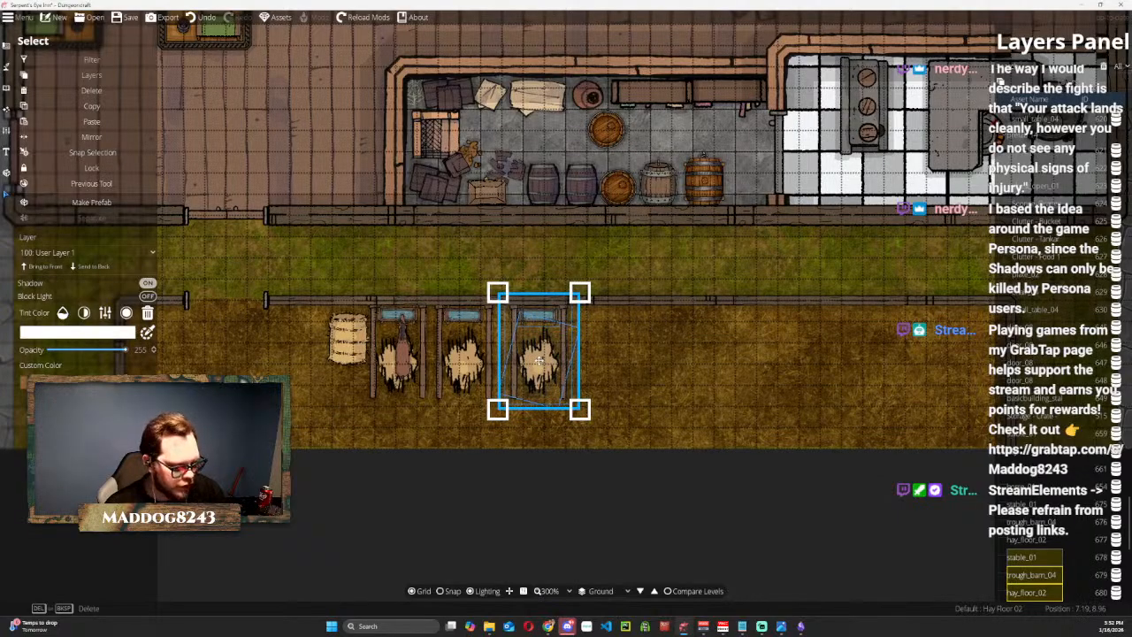
key("ctrl+v")
left_click_drag(575, 325, 839, 353)
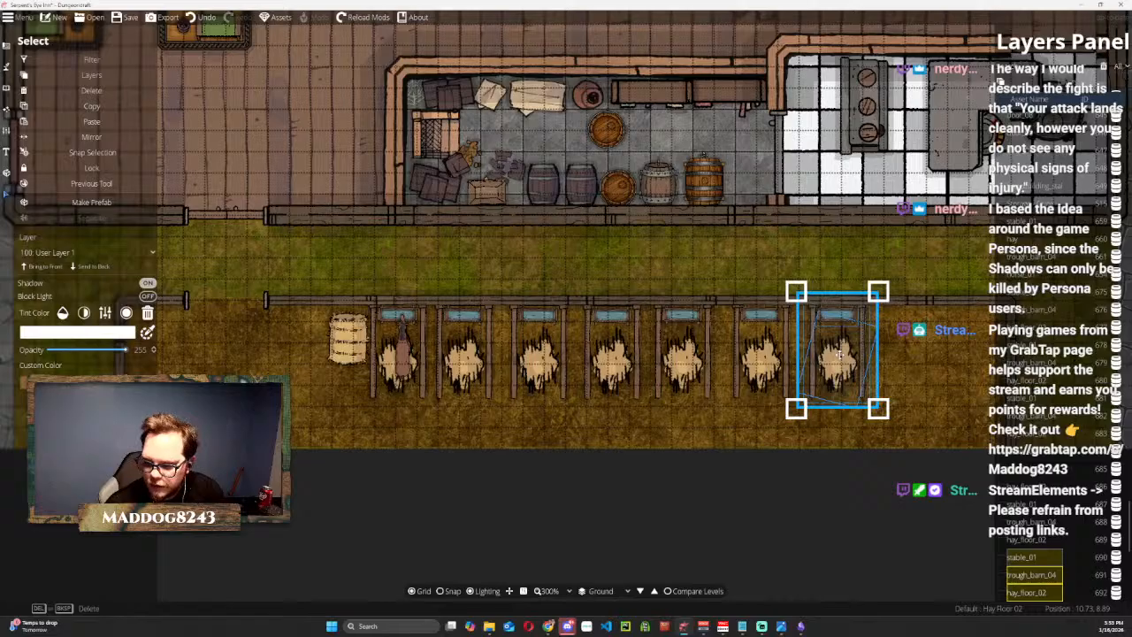
key("ctrl+v")
left_click_drag(569, 312, 919, 350)
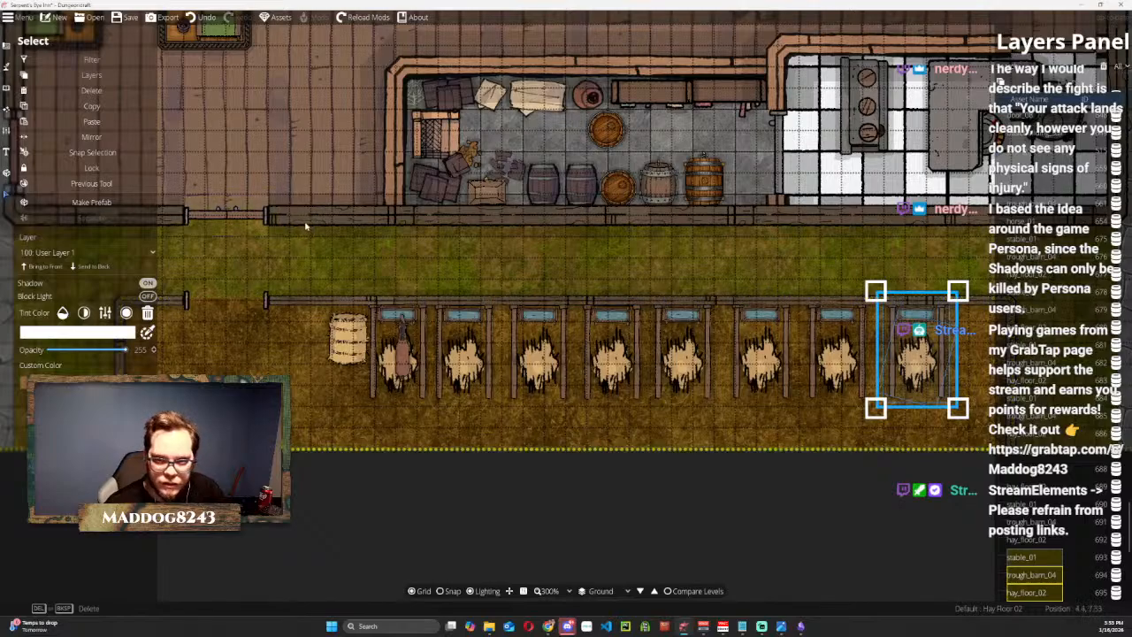
Examine the whole map, the bar, the dining tables and the row of stalls for what is still missing.
scroll(609, 253, "down", 5)
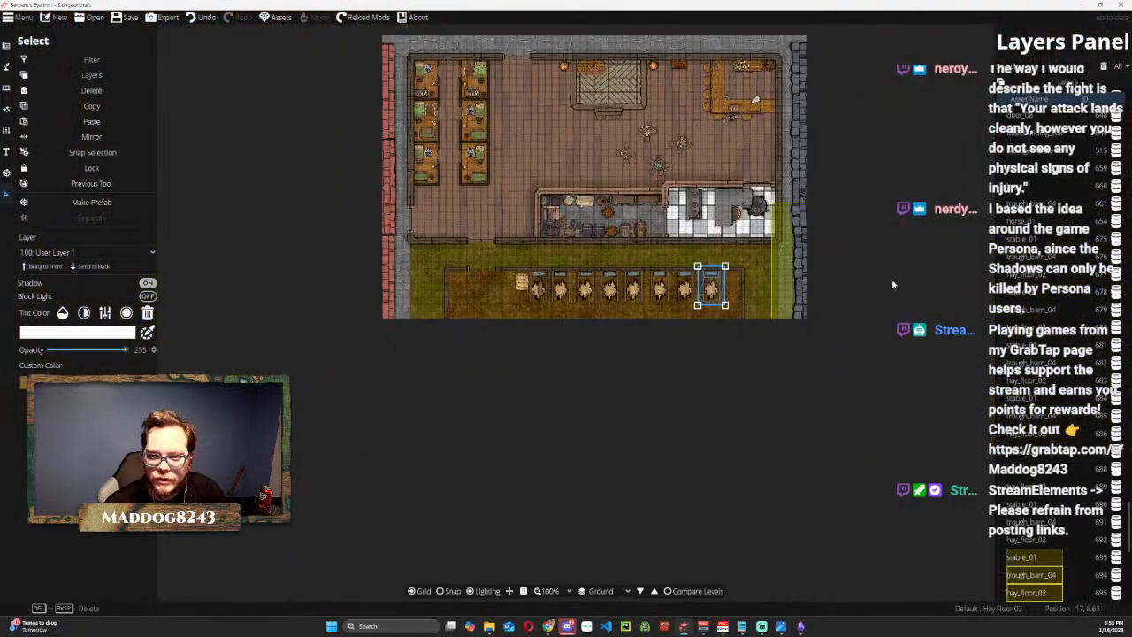
left_click_drag(836, 240, 822, 392)
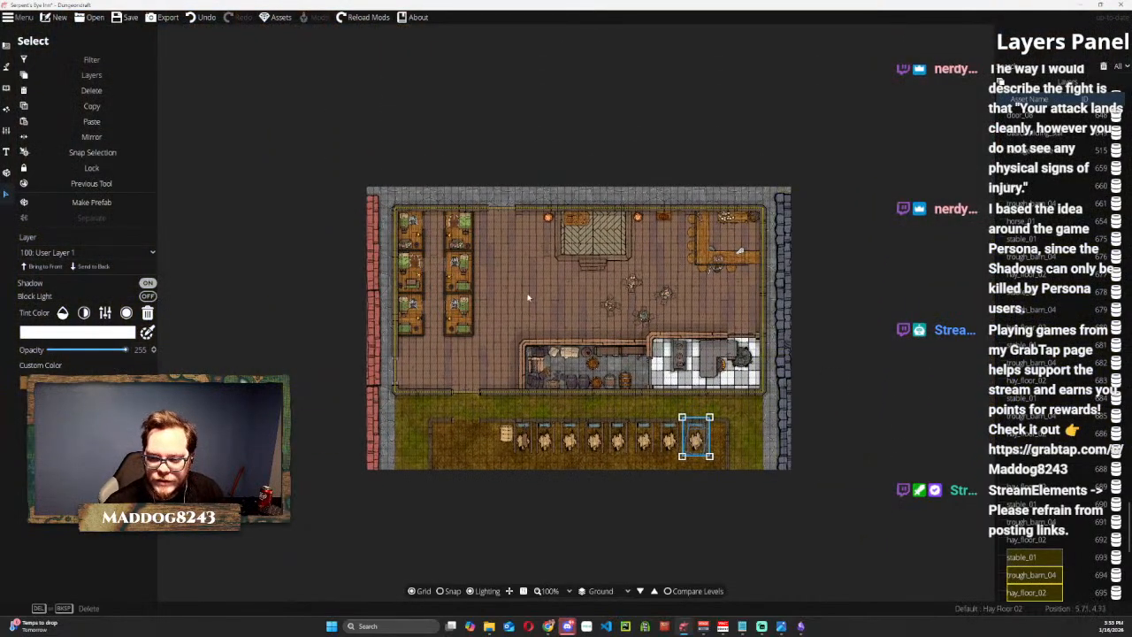
scroll(531, 314, "up", 2)
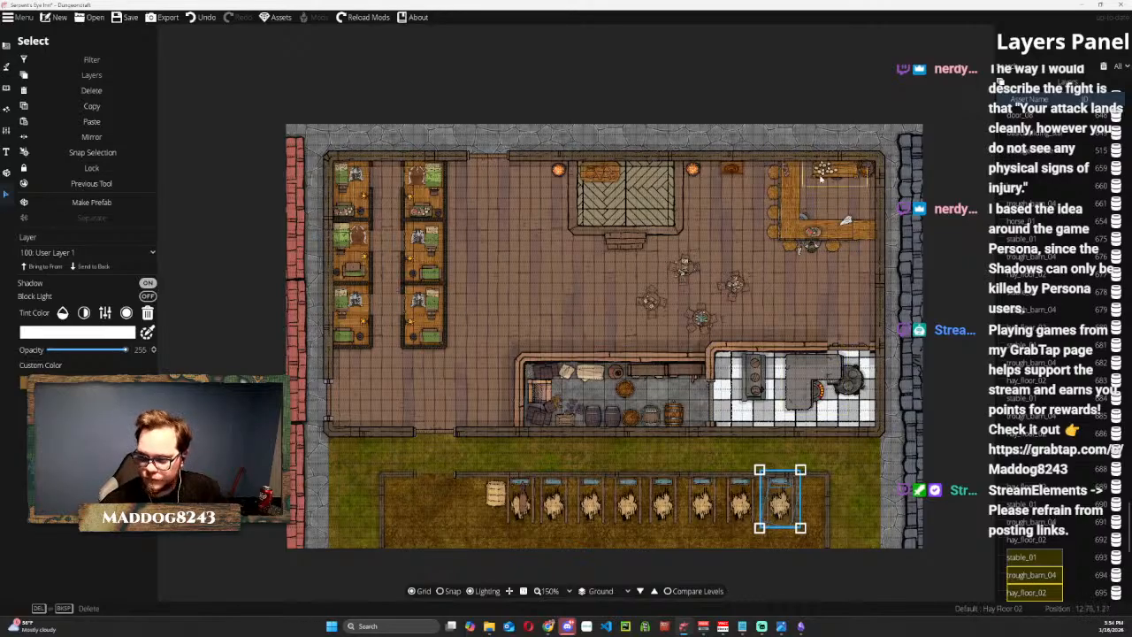
scroll(847, 193, "up", 4)
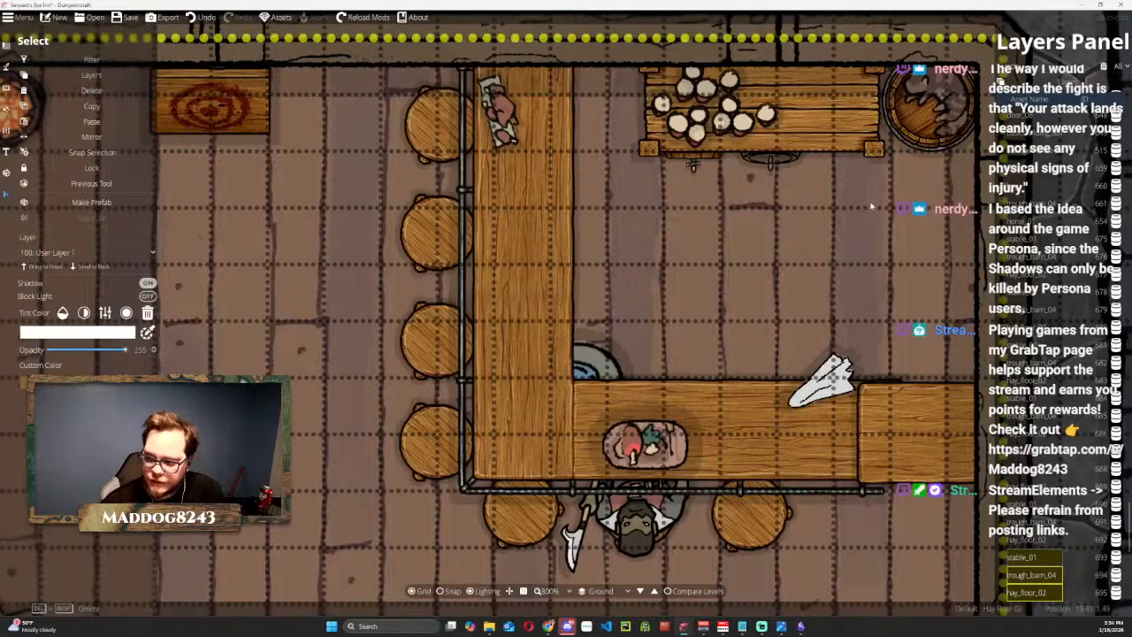
scroll(849, 92, "down", 2)
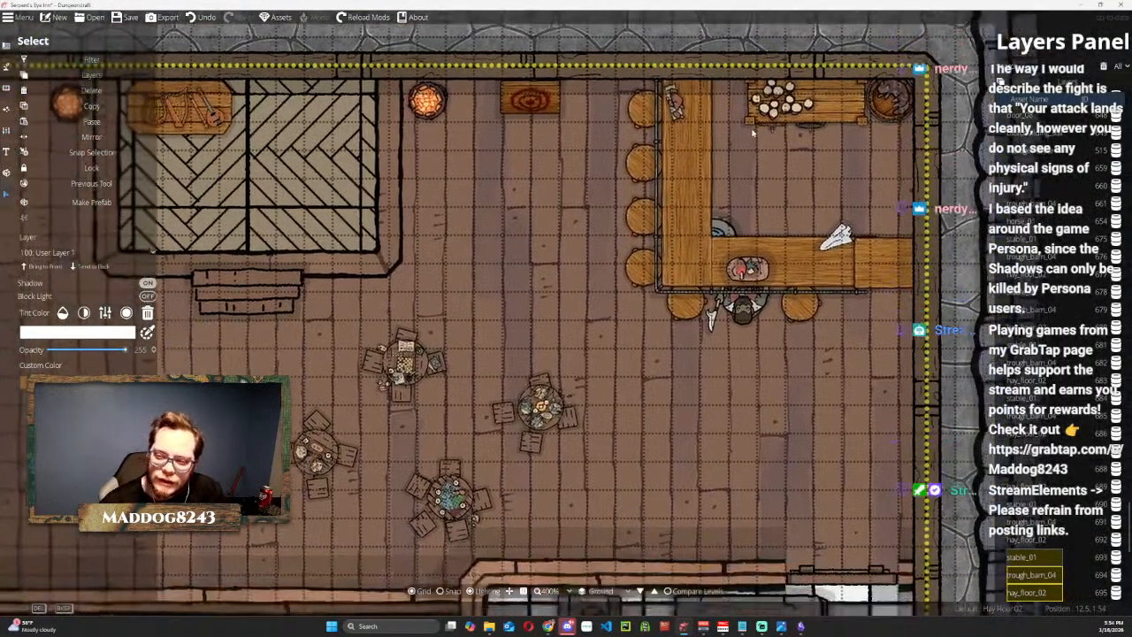
left_click_drag(717, 370, 674, 232)
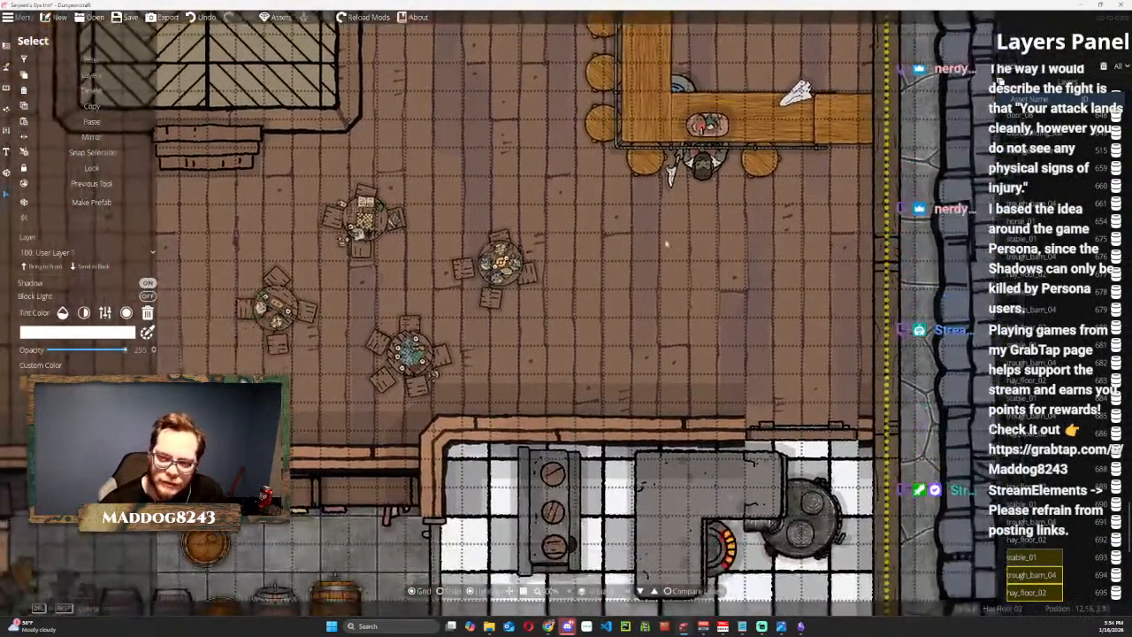
left_click_drag(598, 384, 649, 204)
scroll(647, 203, "down", 1)
left_click_drag(605, 371, 717, 187)
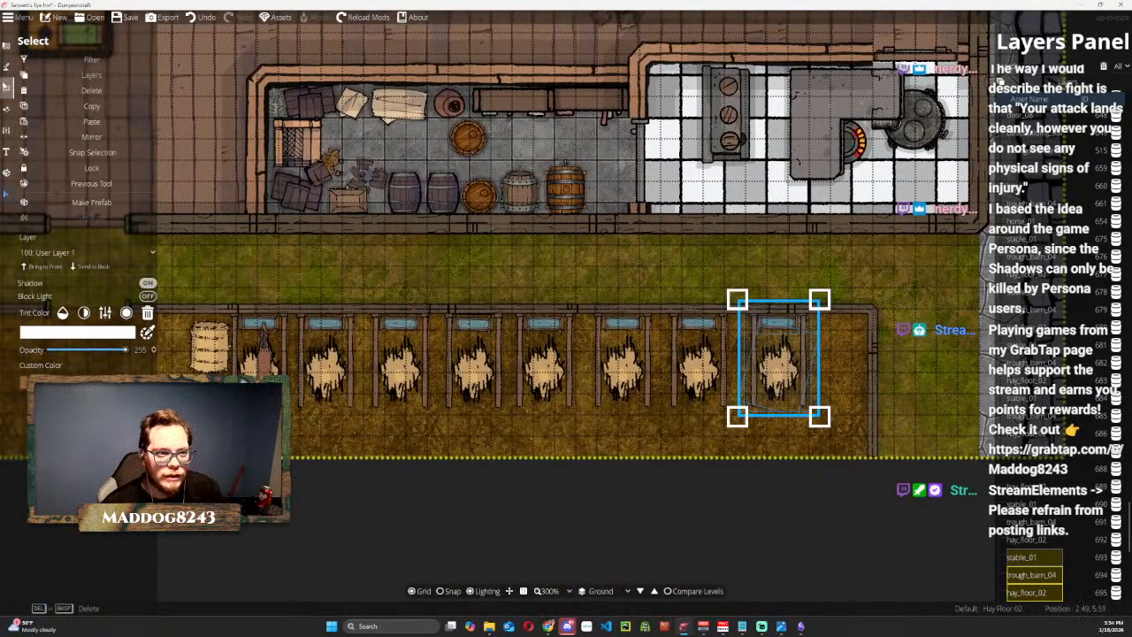
Search the object library for "horse" and place the black Horse7, rotated to -180 so it faces the trough, in the second stall.
left_click(5, 69)
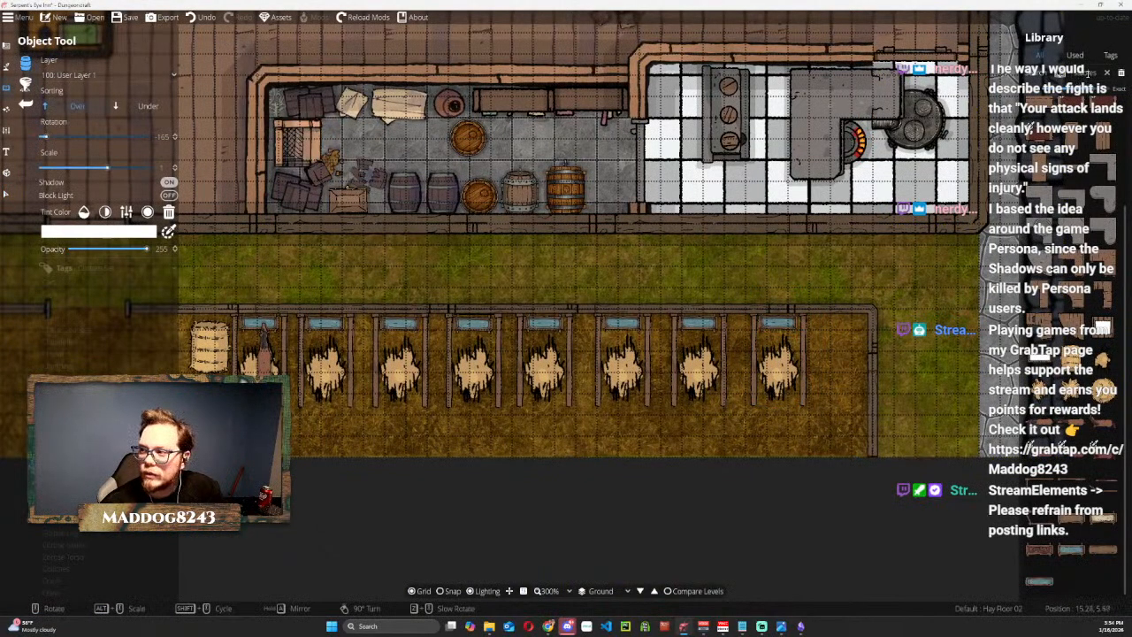
left_click(1093, 72)
type("horse")
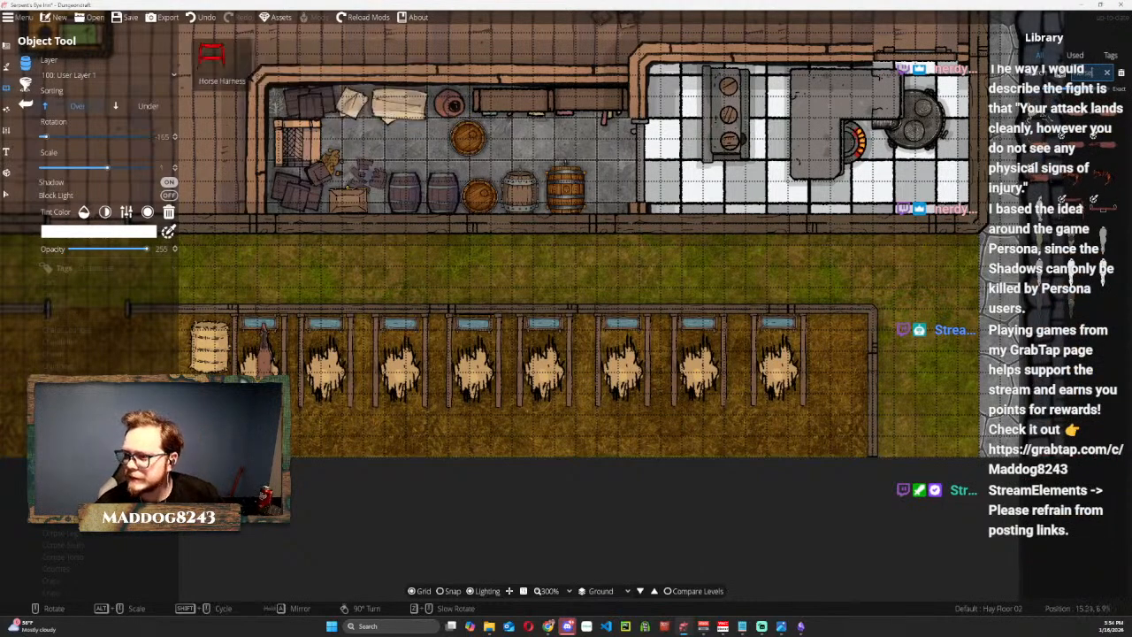
mouse_move(1075, 213)
mouse_move(1040, 210)
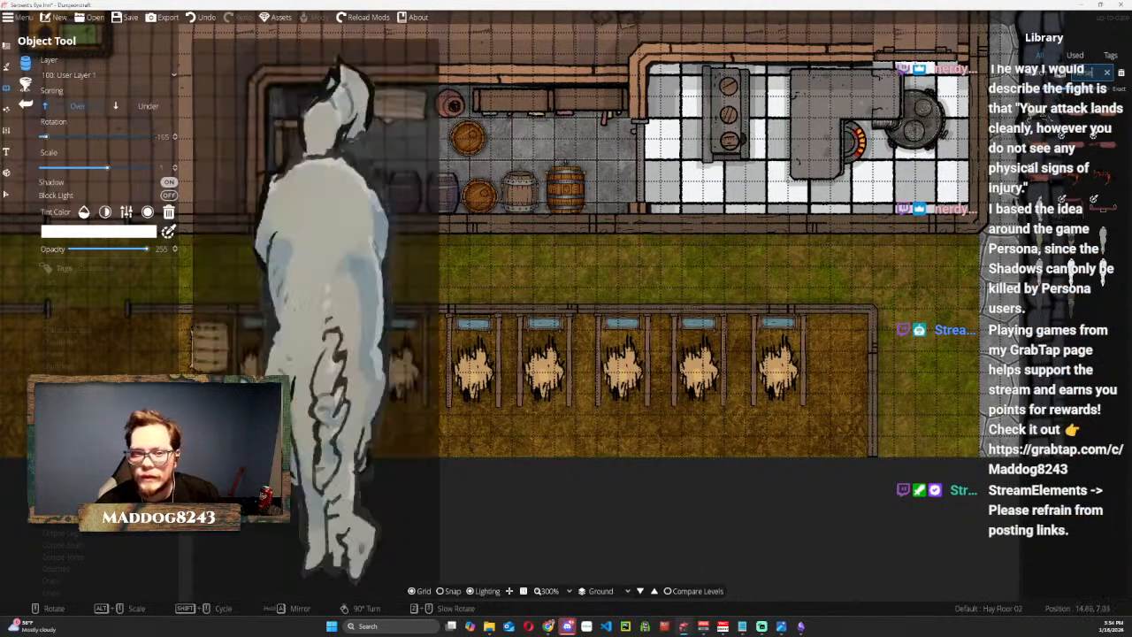
mouse_move(1046, 242)
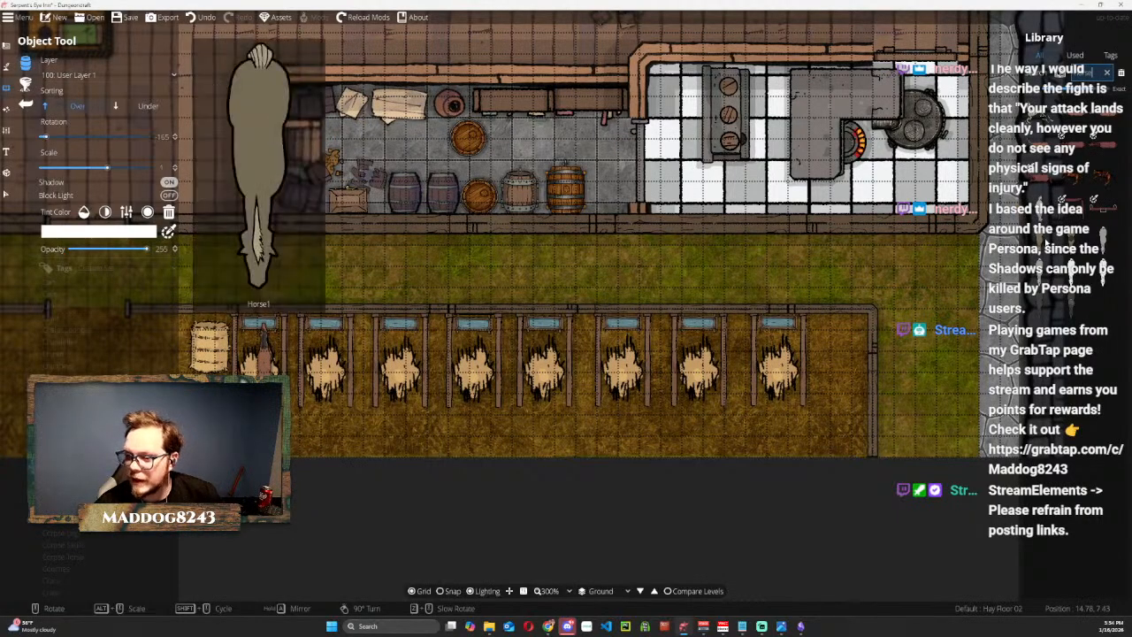
mouse_move(1043, 277)
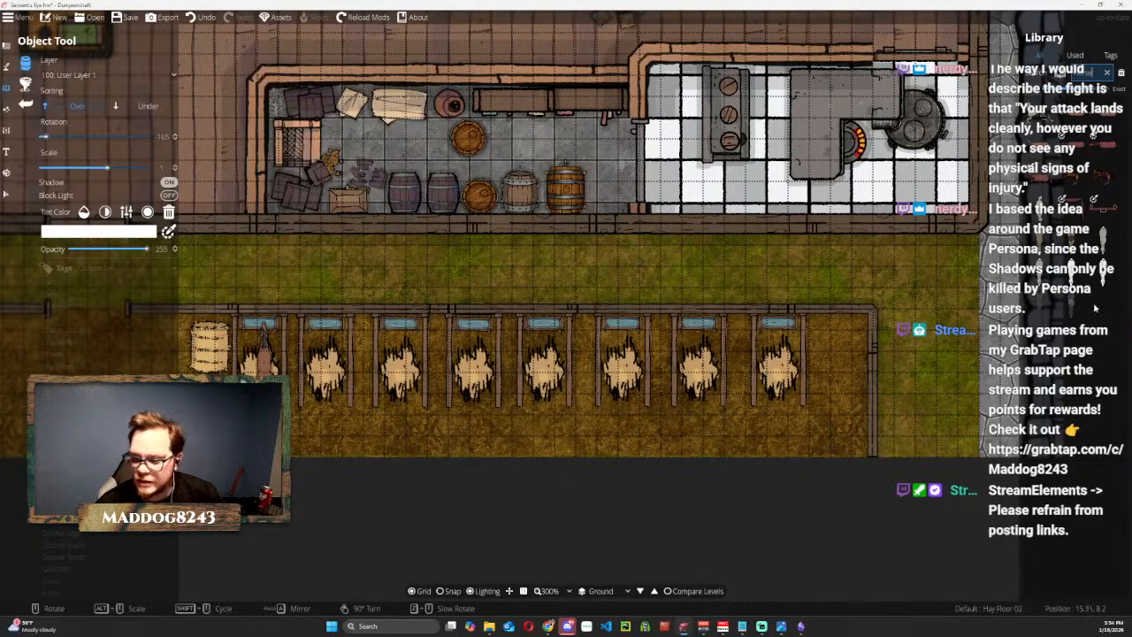
mouse_move(1074, 304)
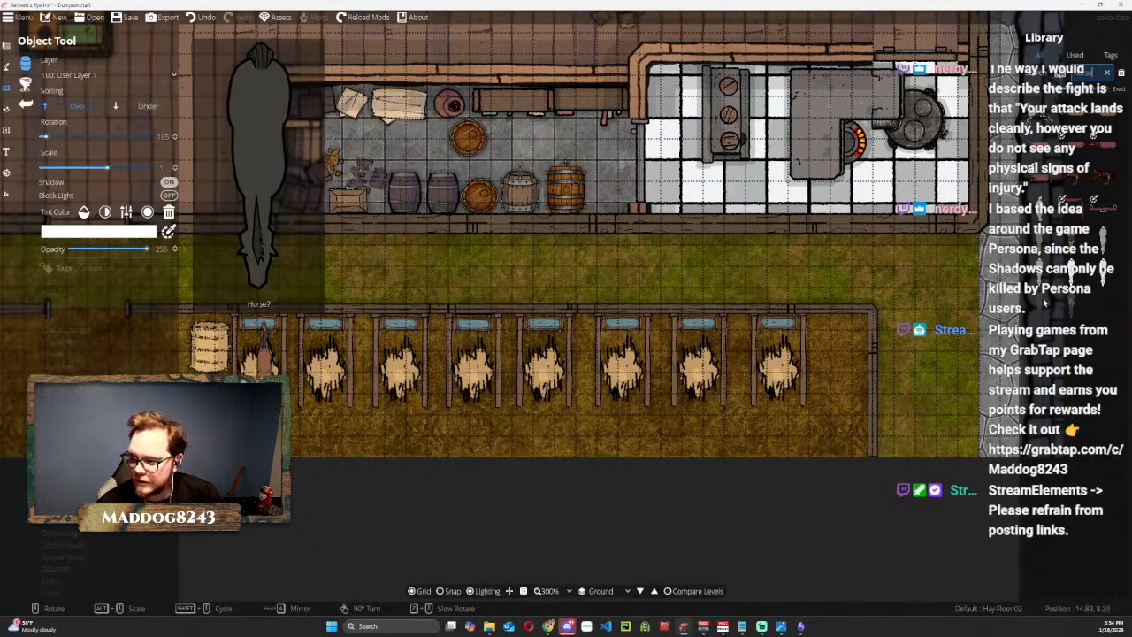
left_click(1048, 303)
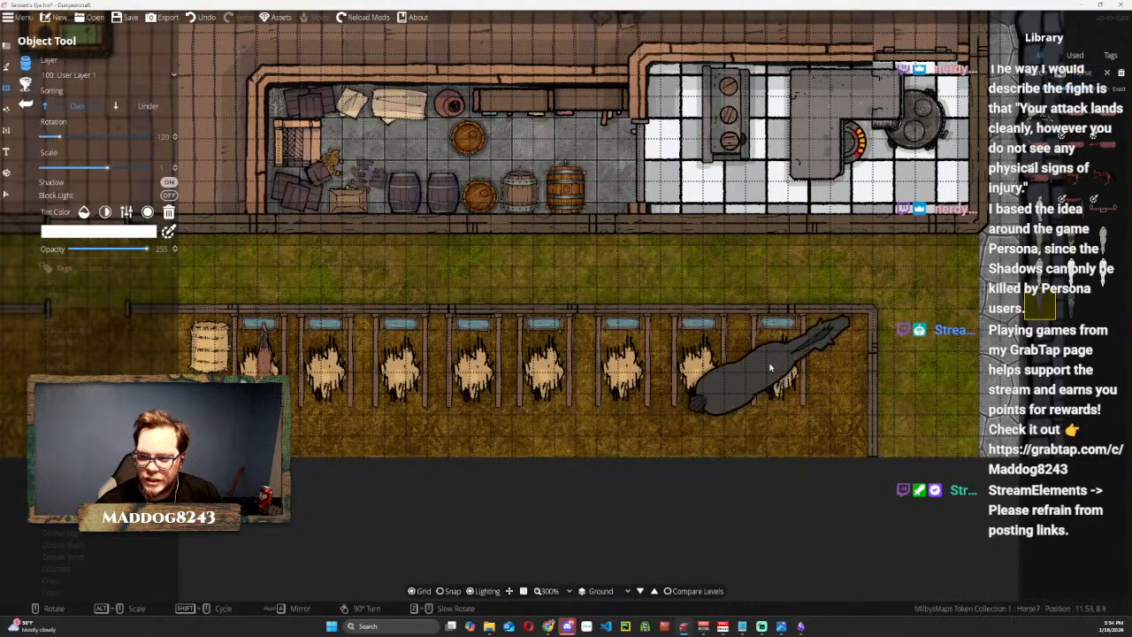
left_click(327, 343)
Place the white Horse5 in the third stall and the grey Horse3 in the fourth stall, both facing the troughs.
left_click(1070, 274)
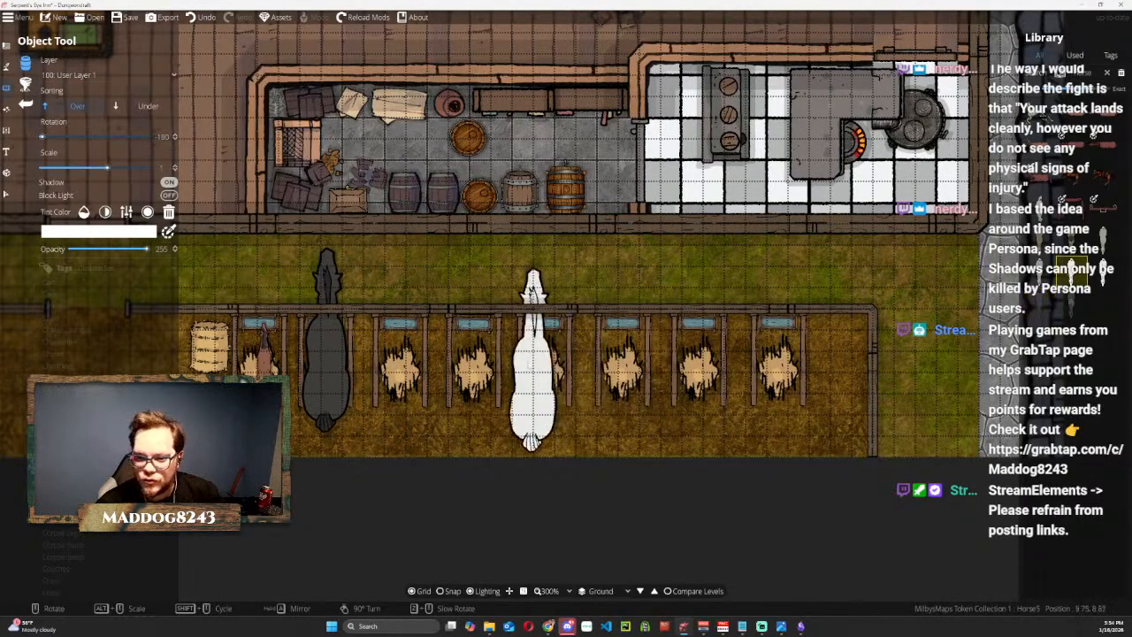
left_click(402, 354)
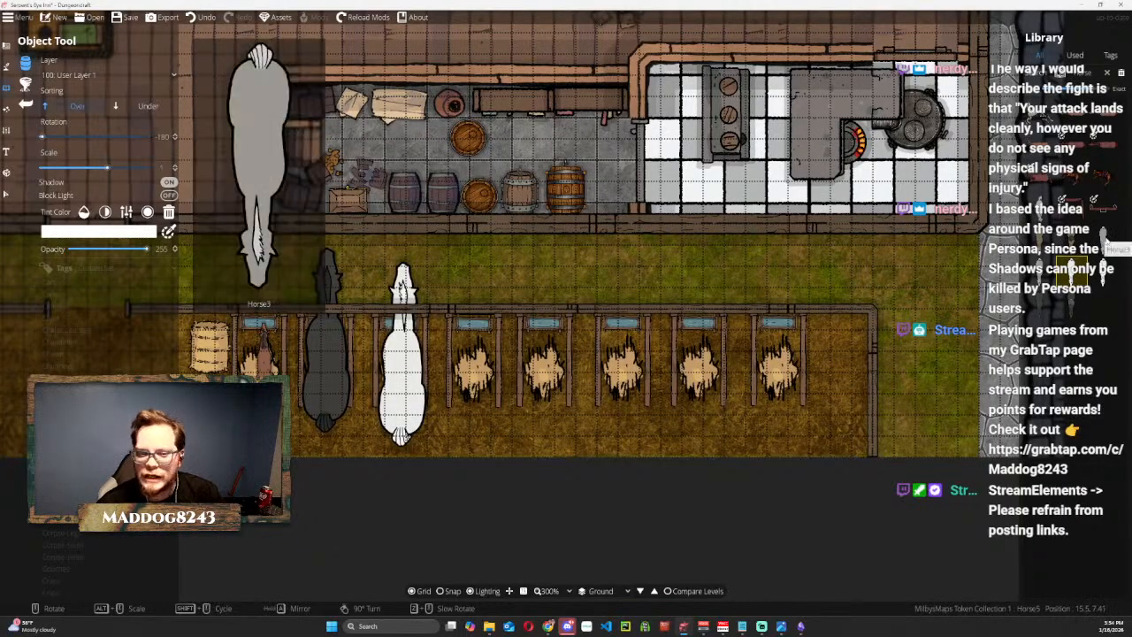
left_click(1103, 237)
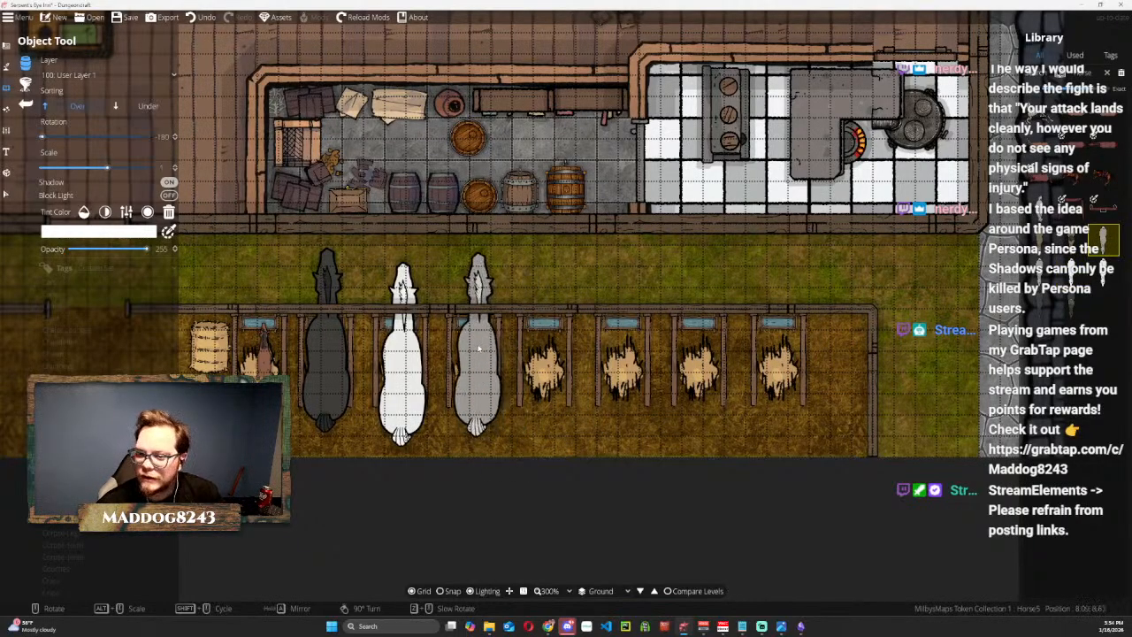
left_click(477, 349)
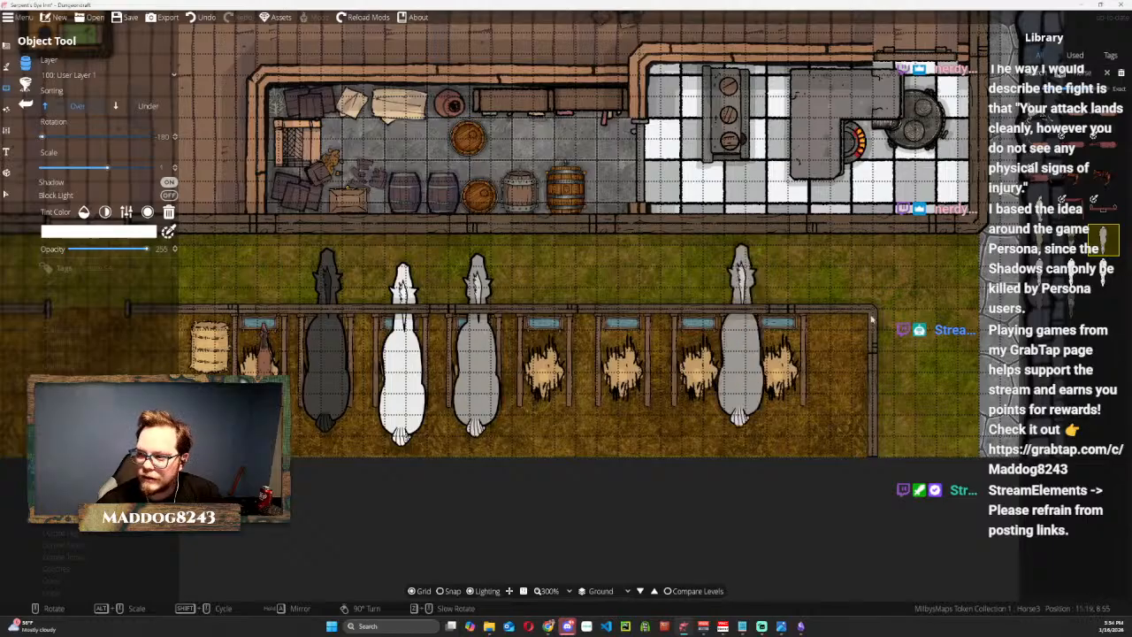
Place the brown Horse 03, rotated to 90 so its head points at the trough, in the fifth stall.
left_click(1043, 145)
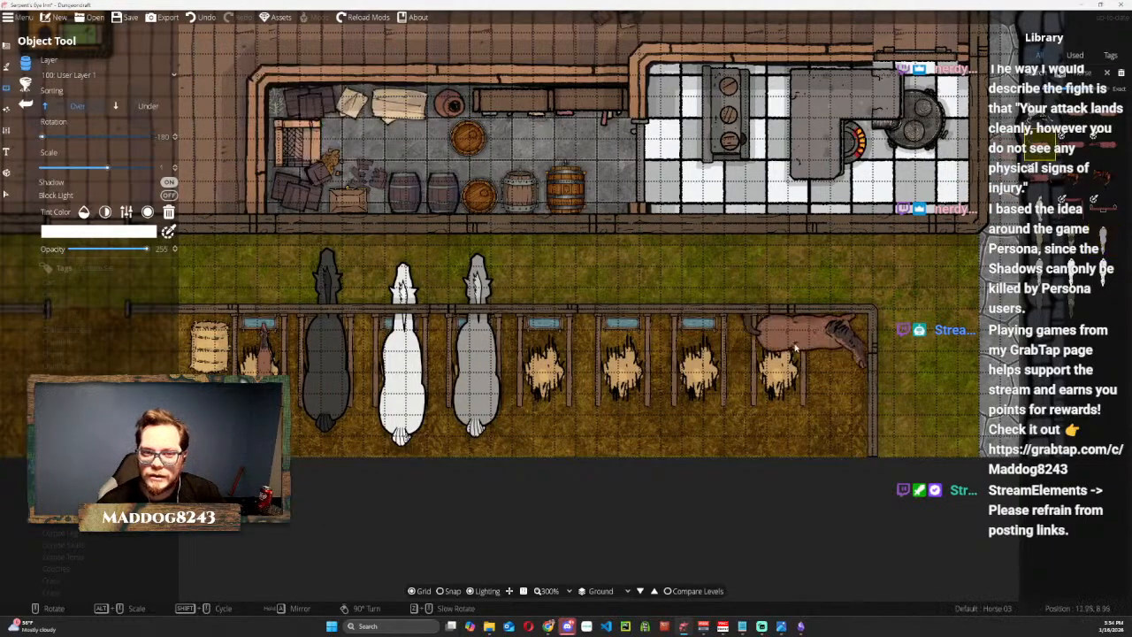
scroll(583, 386, "up", 4)
scroll(583, 386, "up", 14)
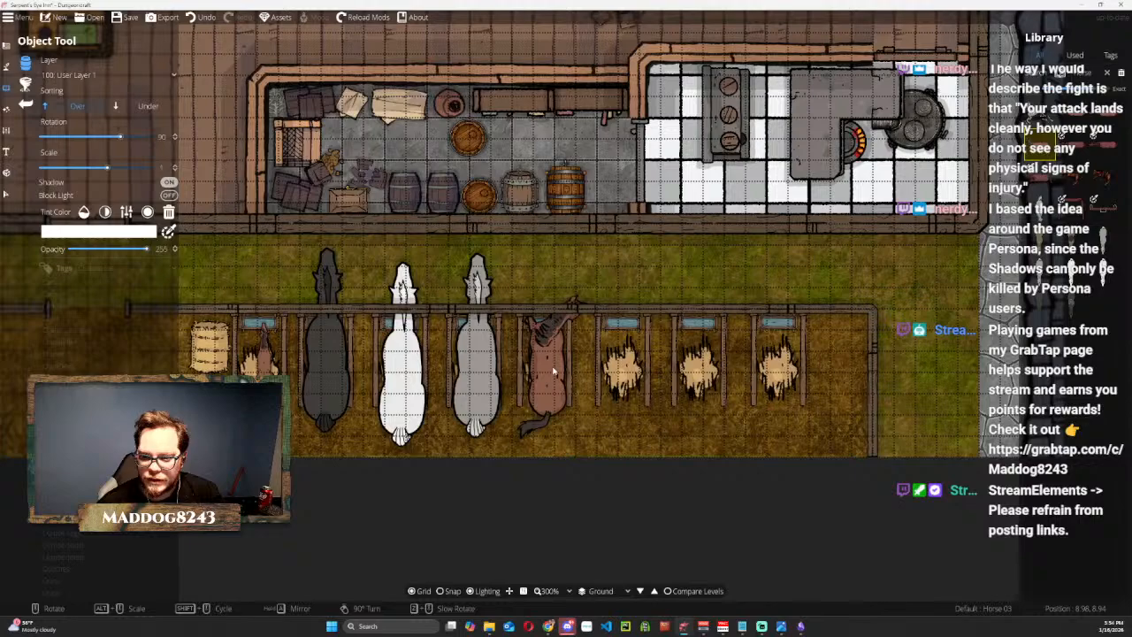
left_click(549, 393)
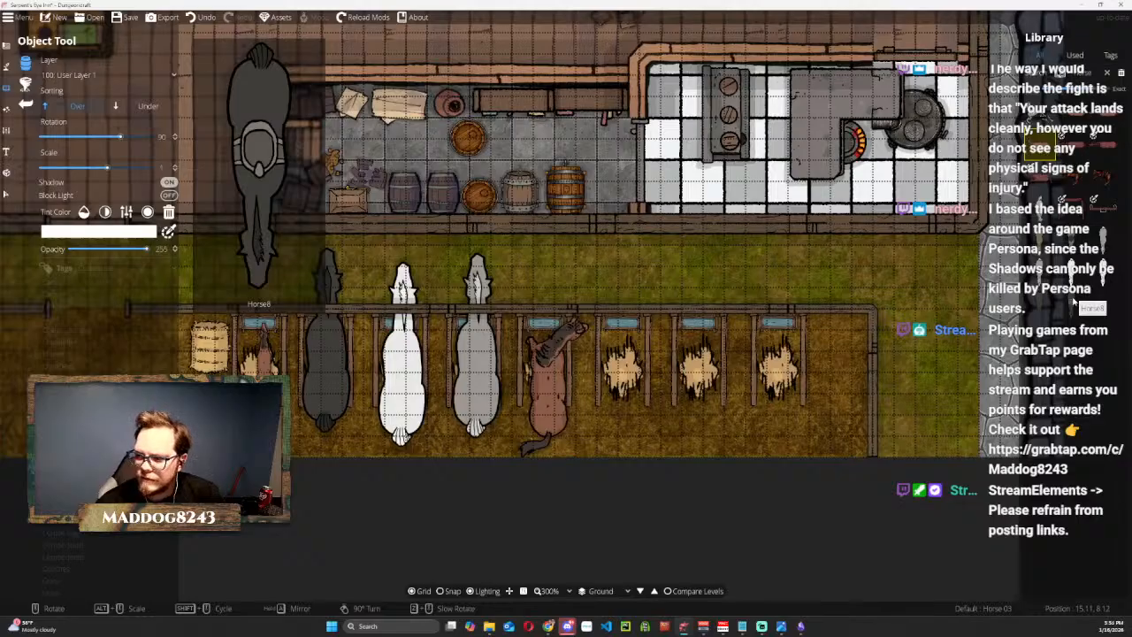
Place the saddled white Horse6, rotated to -180, over the last stall in the row.
left_click(1103, 272)
scroll(782, 365, "up", 7)
scroll(782, 366, "down", 1)
scroll(782, 366, "up", 1)
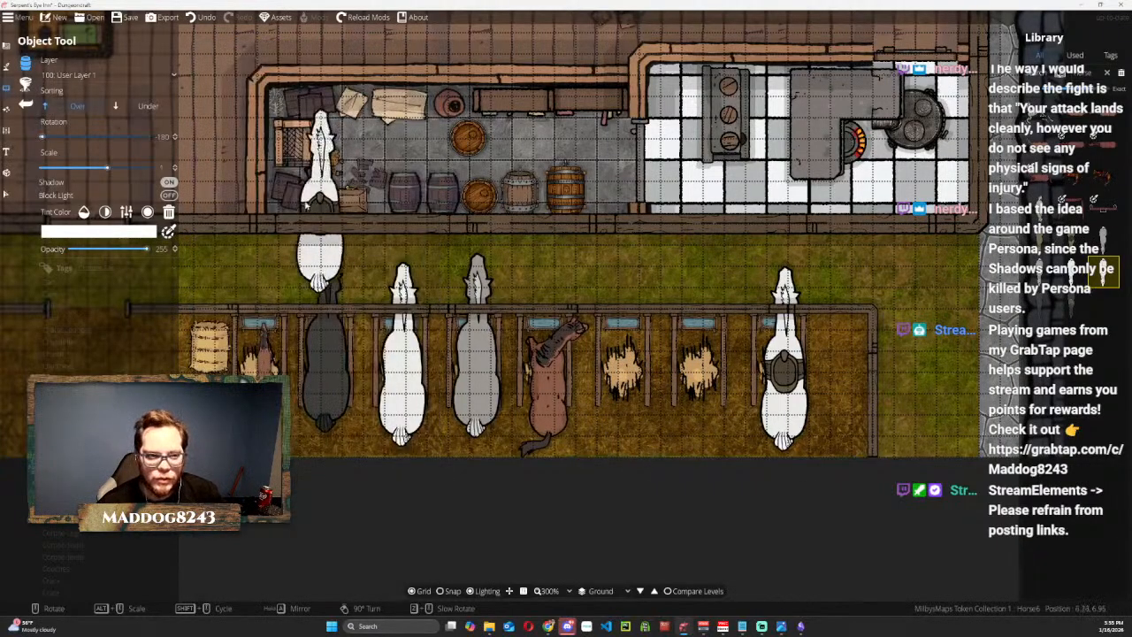
Shrink the black horse in the second stall to less than half its size and position it at the trough.
left_click(7, 194)
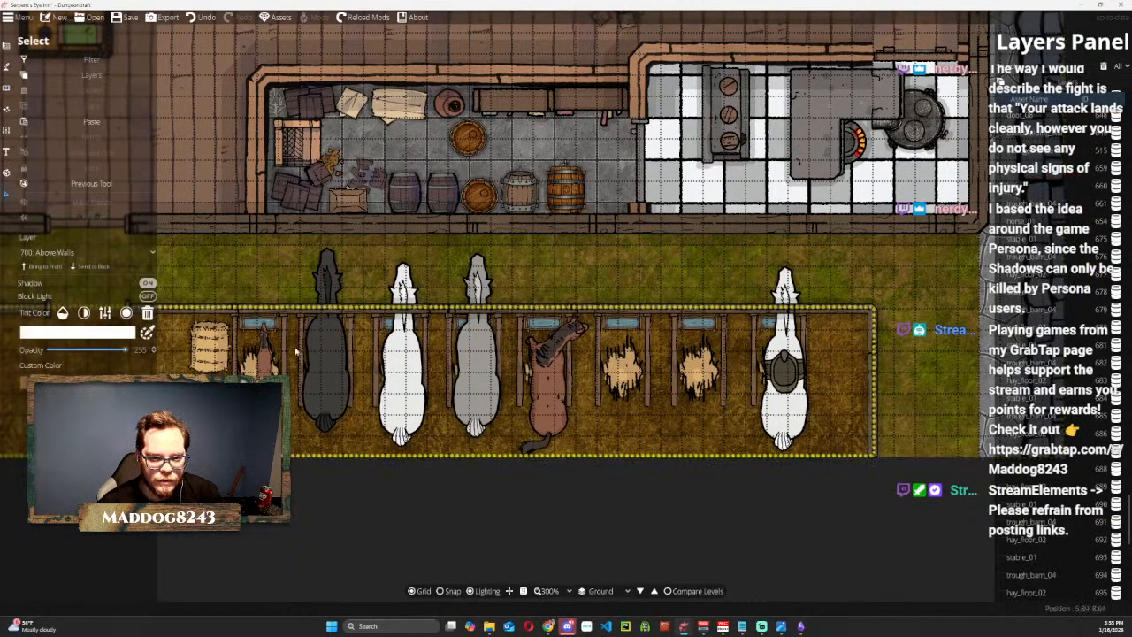
left_click(295, 349)
left_click_drag(380, 239, 319, 354)
left_click_drag(302, 394, 316, 367)
left_click_drag(341, 320, 321, 351)
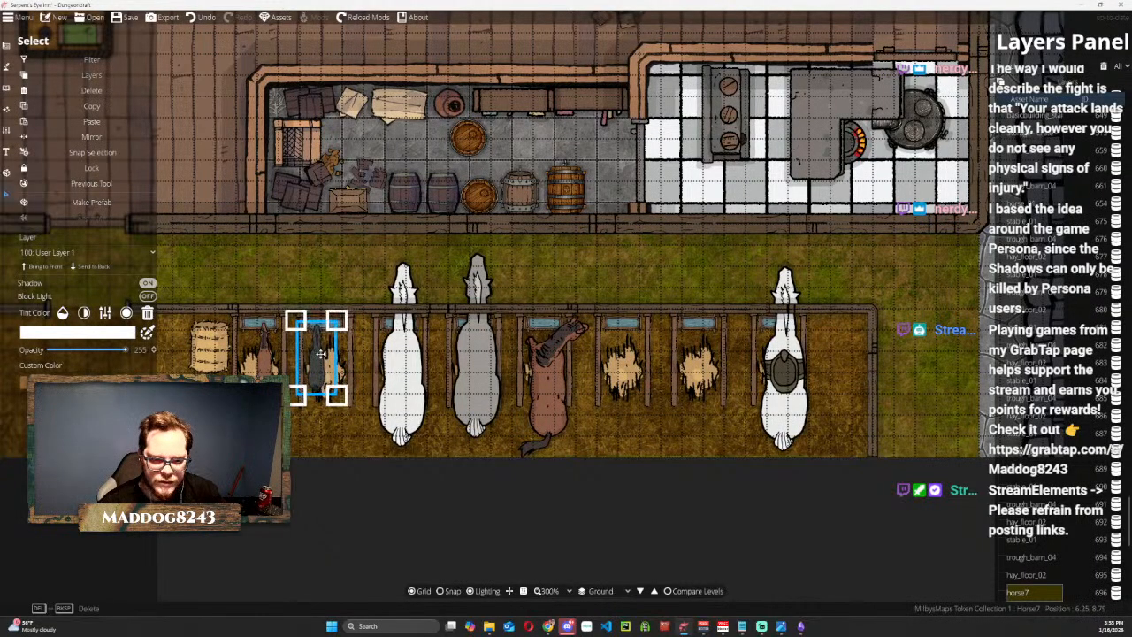
Shrink the white and the grey horse to less than half their size and centre each in its stall.
left_click(376, 352)
left_click_drag(454, 248, 396, 367)
left_click_drag(372, 407, 406, 357)
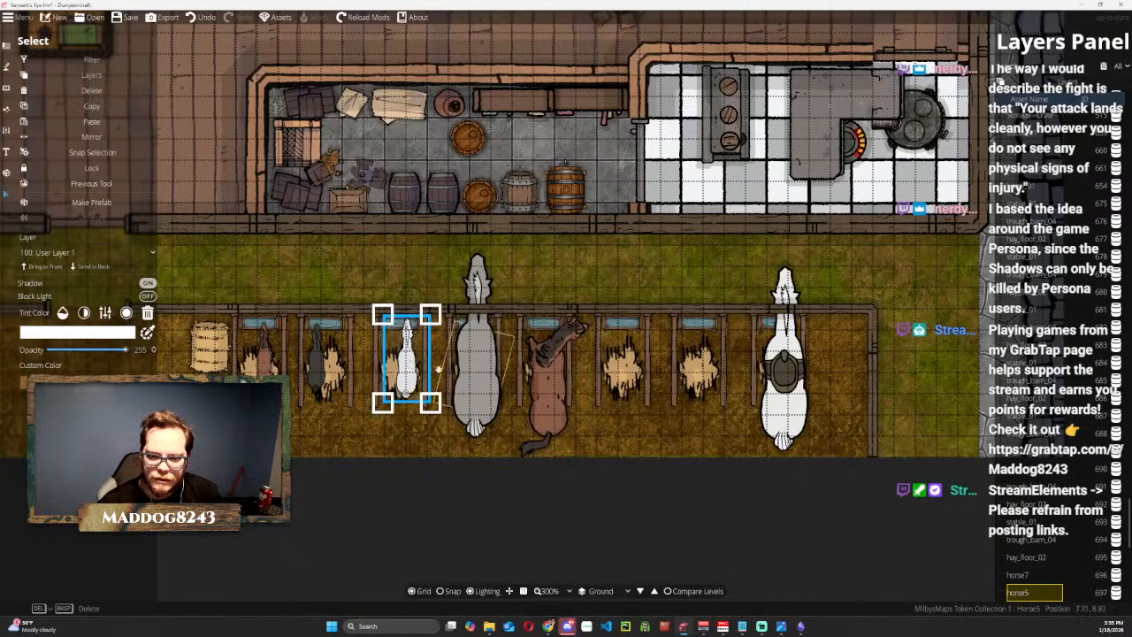
left_click(475, 353)
left_click_drag(422, 244, 482, 357)
left_click_drag(502, 398, 470, 360)
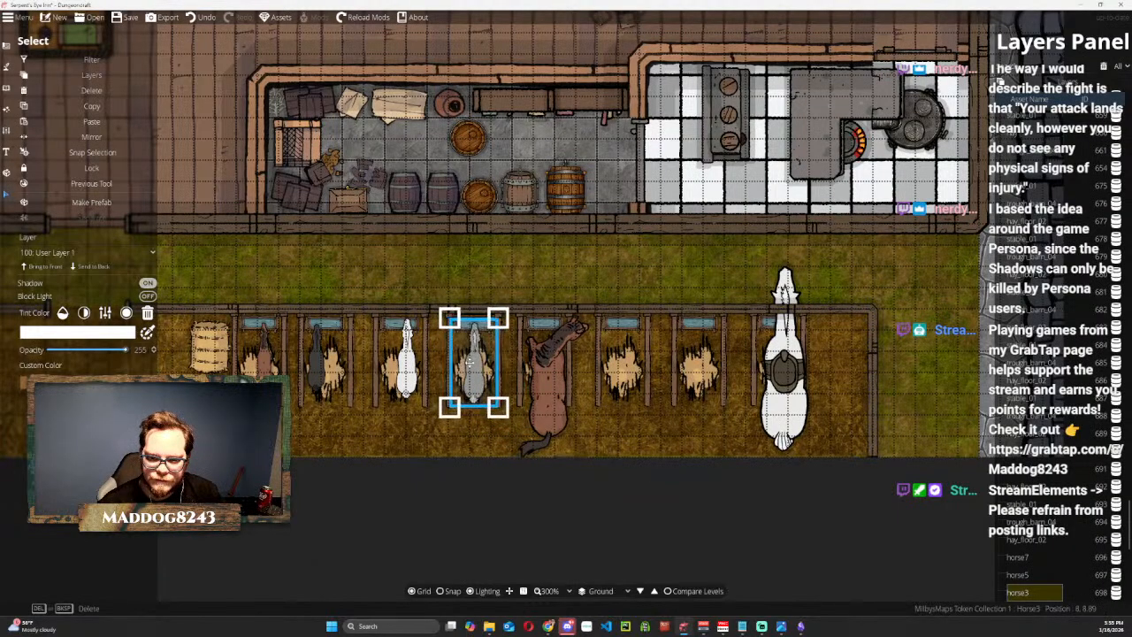
Shrink the brown horse in the fifth stall to about half its size so it fits between the stall dividers.
left_click(547, 372)
left_click_drag(596, 305, 553, 389)
mouse_move(551, 392)
left_mouse_down()
mouse_move(541, 404)
mouse_move(544, 366)
mouse_move(567, 408)
left_mouse_up()
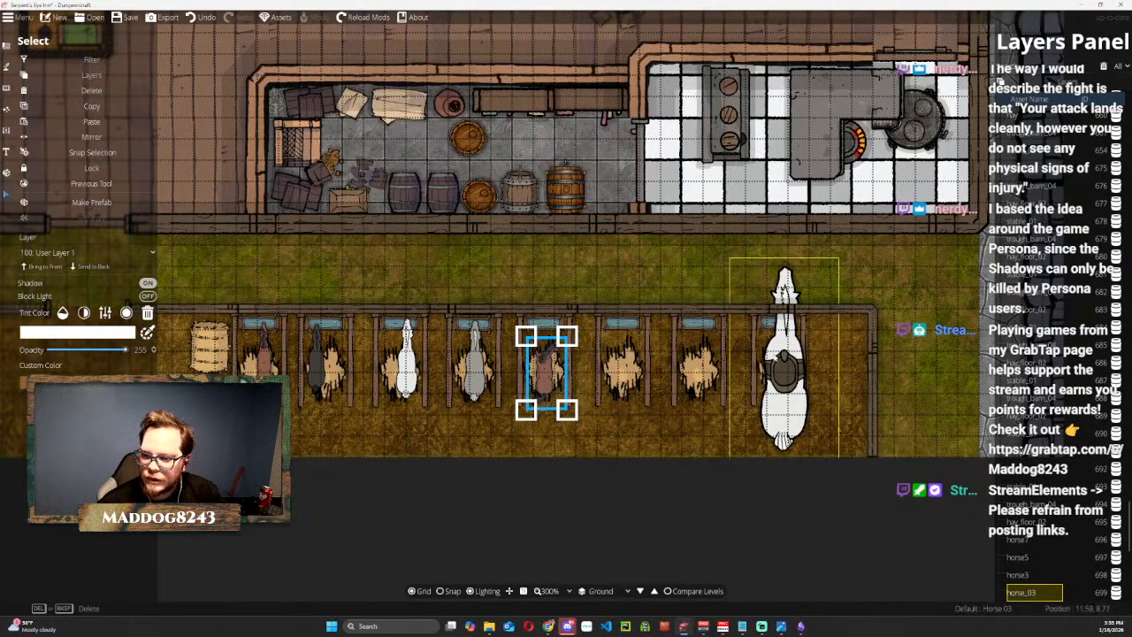
Shrink the saddled white horse to less than half its size and move it into the seventh stall.
left_click(785, 358)
left_click_drag(805, 255, 785, 356)
left_click_drag(757, 405, 699, 356)
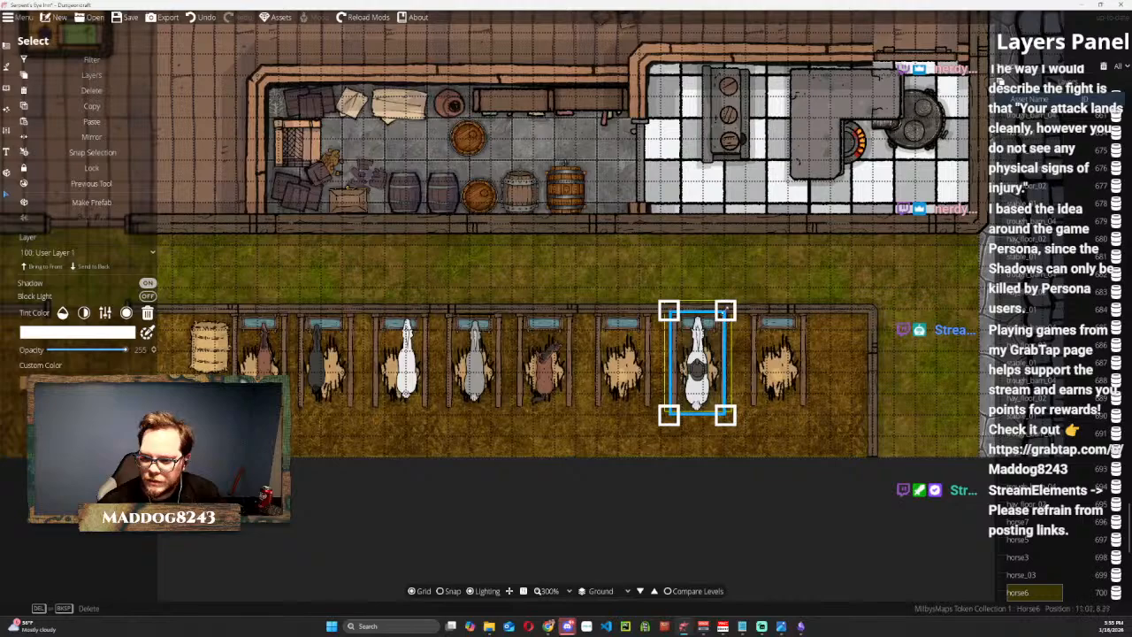
left_click_drag(727, 305, 713, 329)
left_click_drag(694, 377, 700, 364)
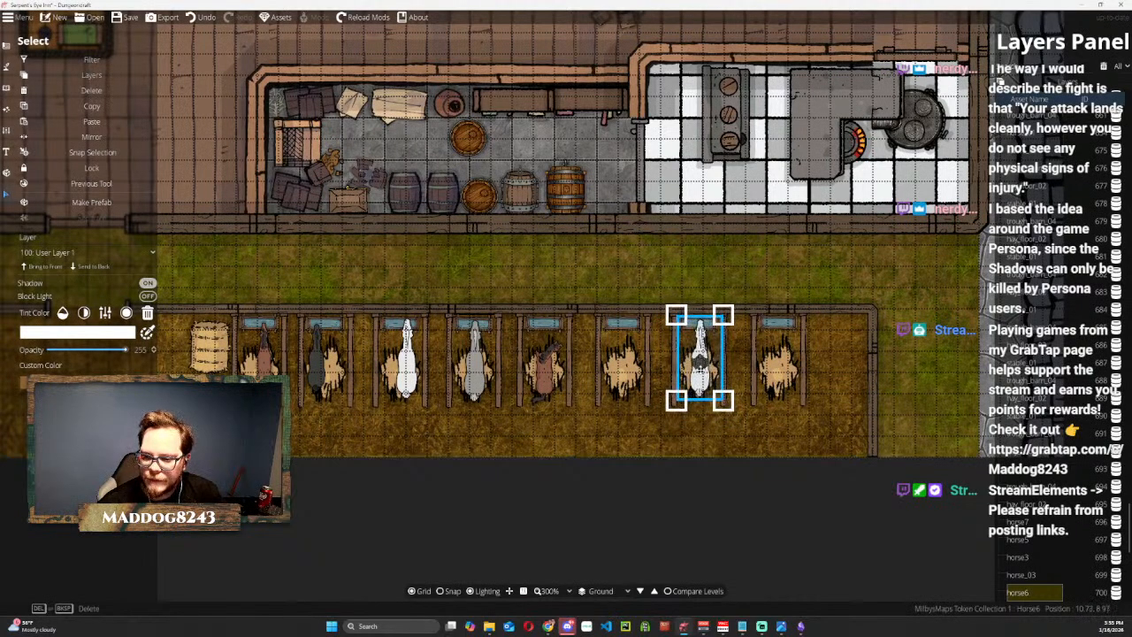
Move the black horse from the second stall to the last stall and deselect it.
left_click(320, 363)
left_click_drag(320, 362, 785, 356)
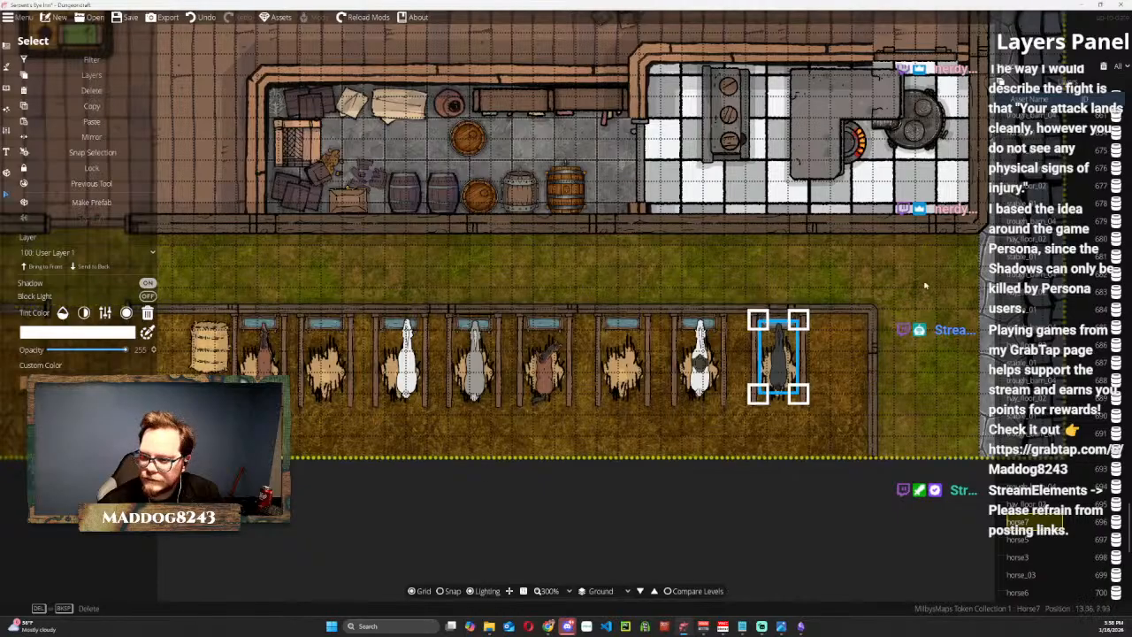
left_click(893, 505)
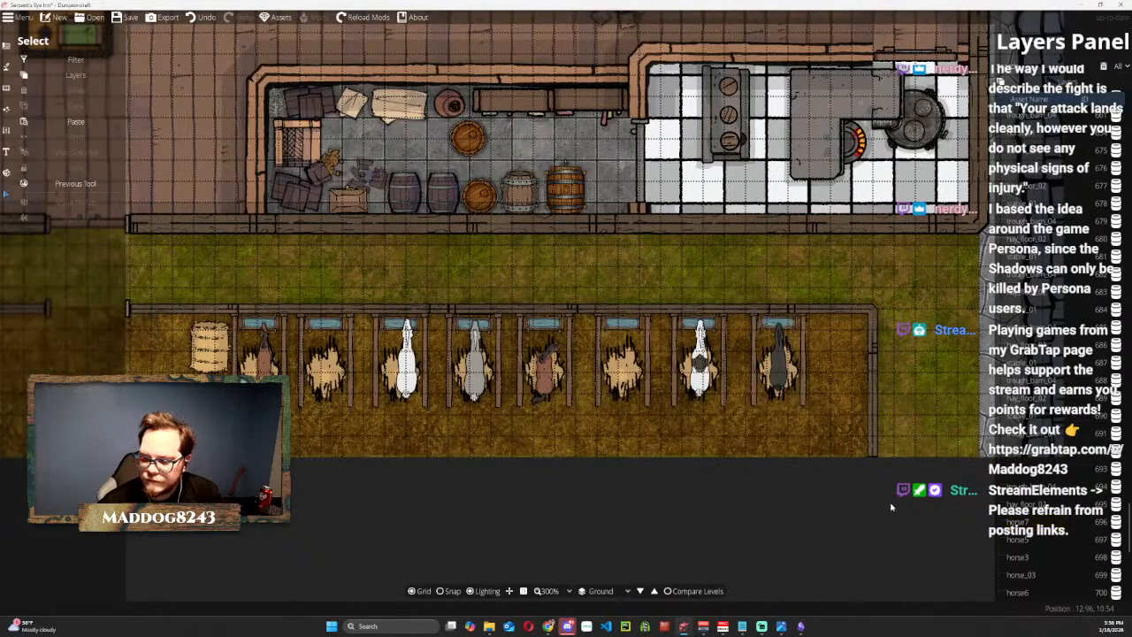
Find the Food Carrot 05 object in the library and place it, rotated to 165, beside the horse's head in the first stall.
scroll(889, 509, "down", 1)
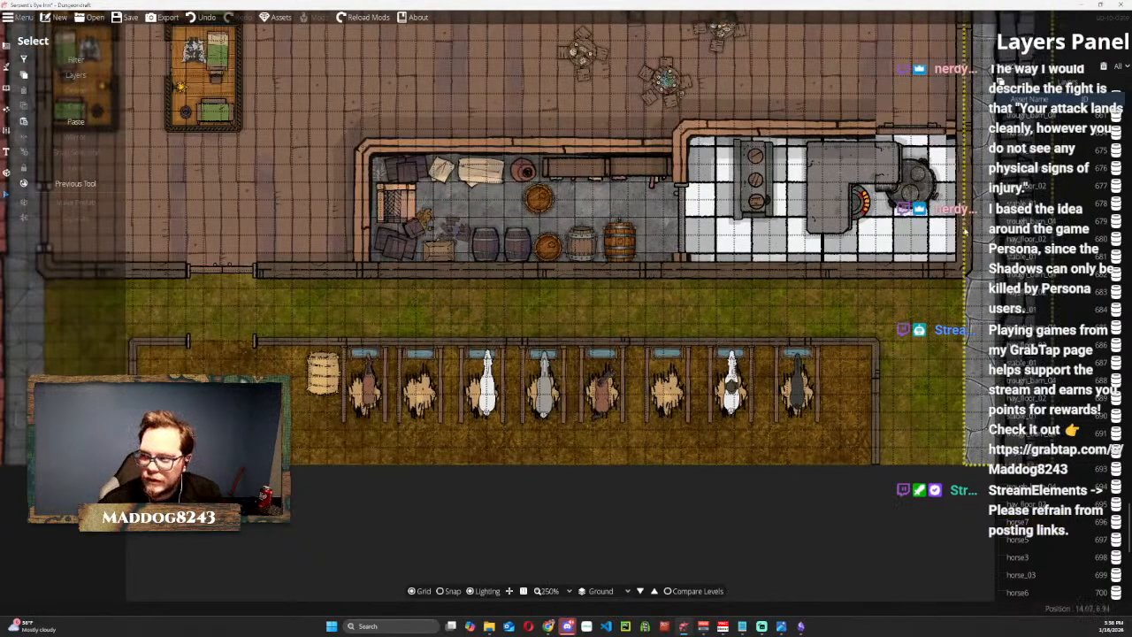
left_click(6, 85)
left_click(72, 69)
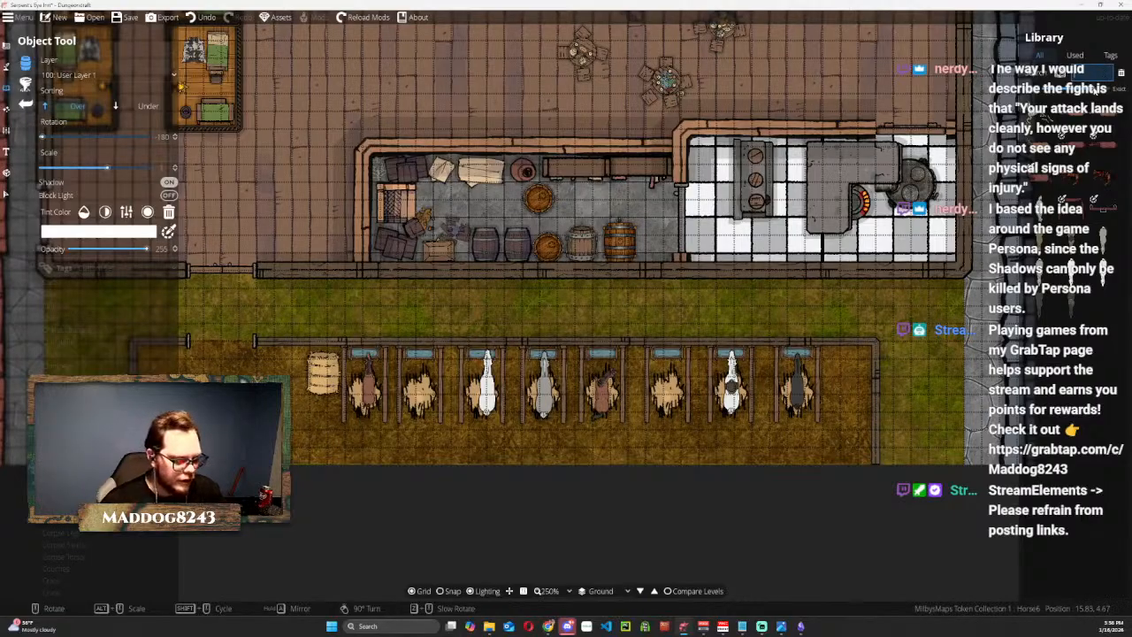
left_click(1045, 104)
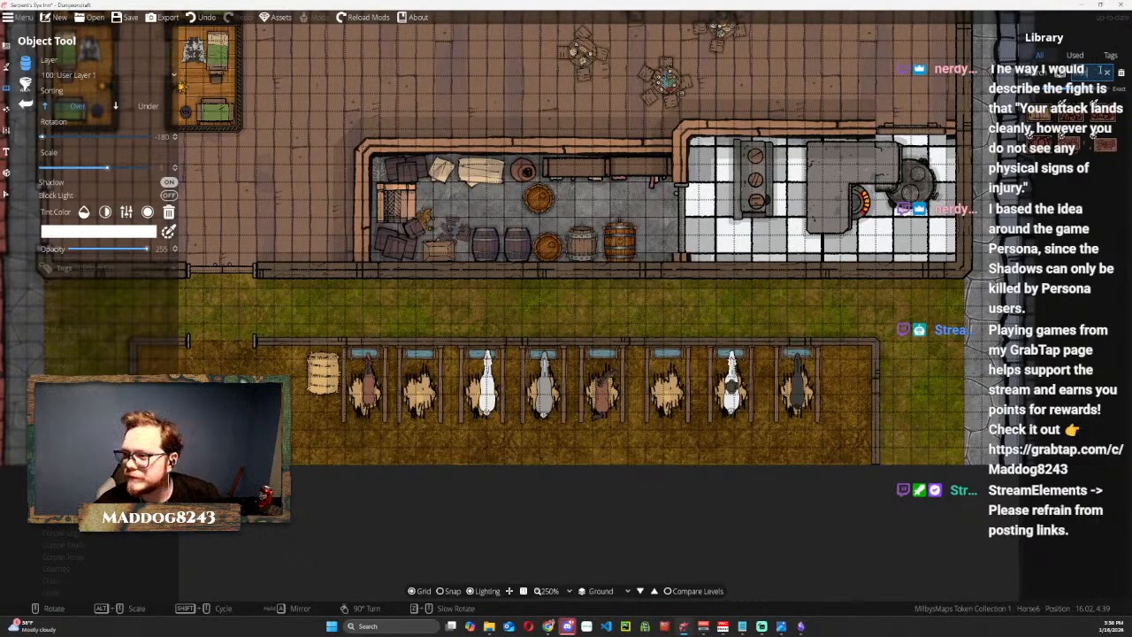
mouse_move(1072, 119)
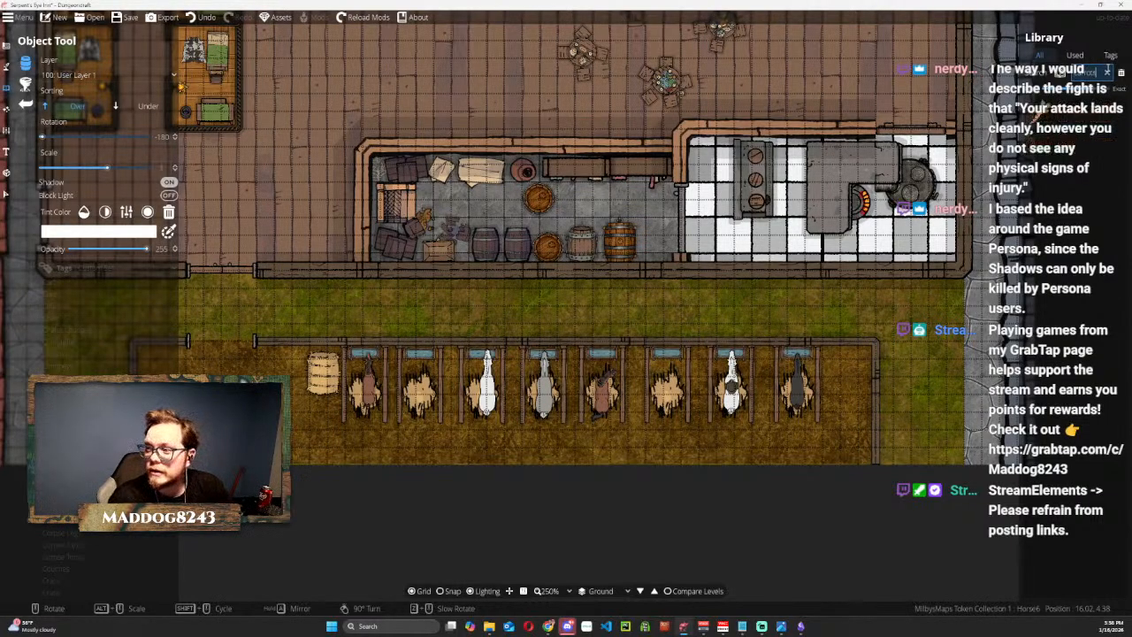
left_click(1042, 117)
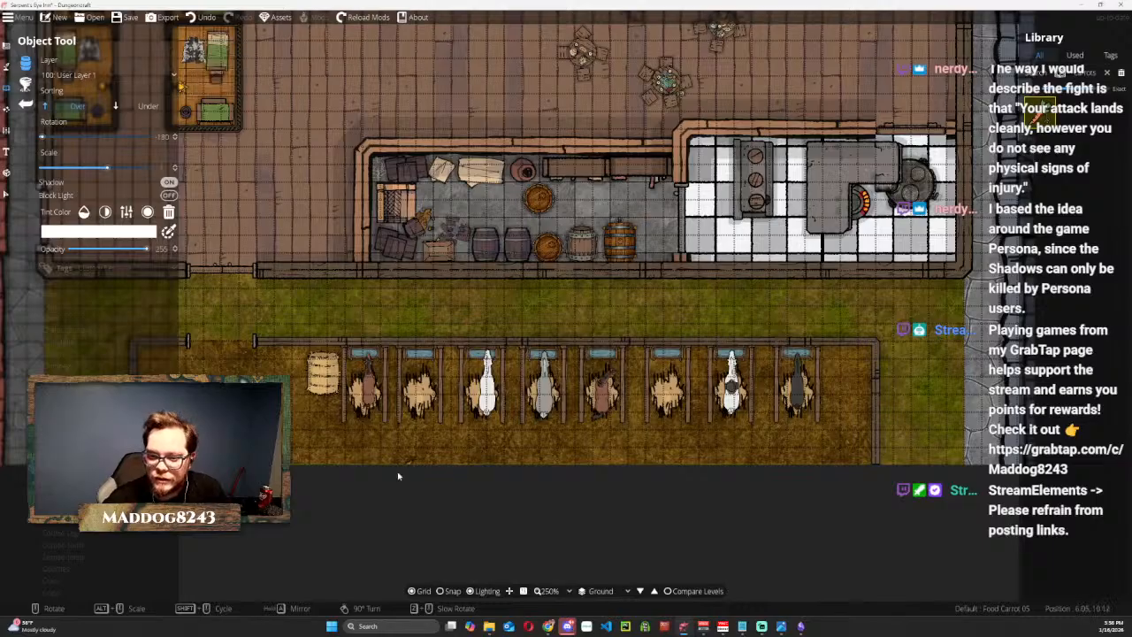
scroll(360, 363, "down", 1)
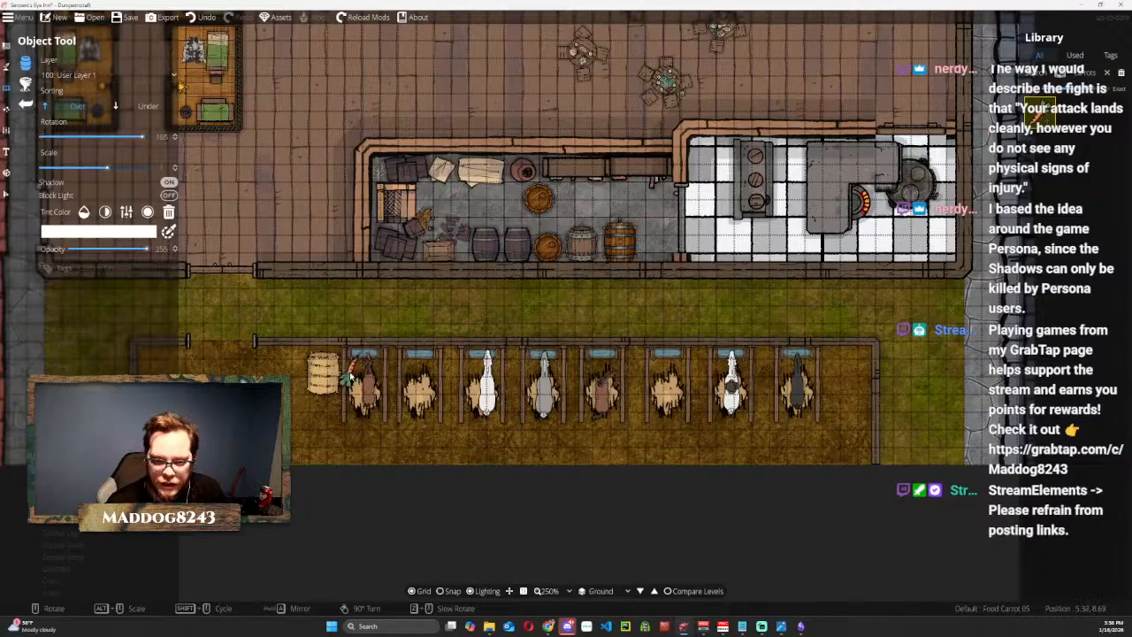
left_click(355, 379)
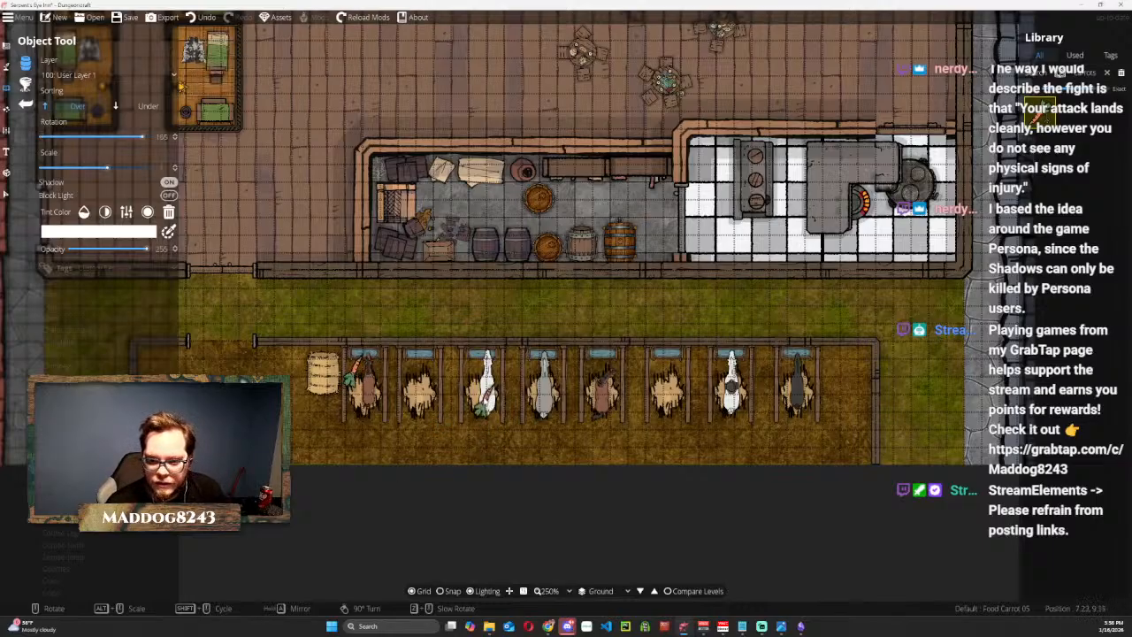
Place a second carrot, rotated to 75, by the brown horse's head in the fifth stall.
scroll(617, 398, "up", 1)
scroll(616, 398, "down", 7)
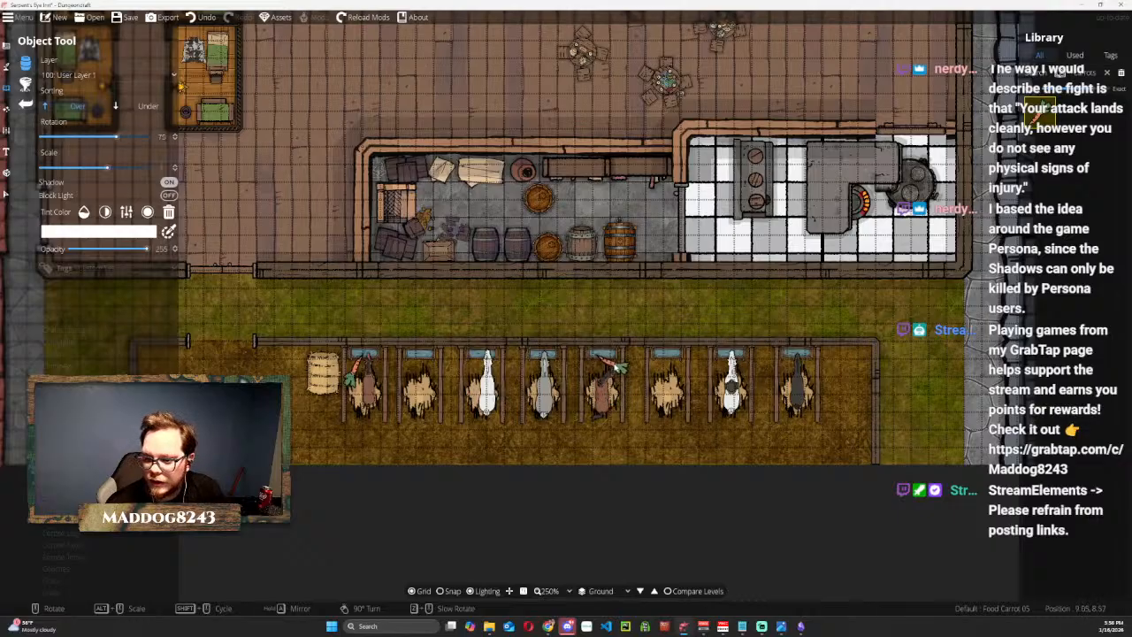
left_click(617, 370)
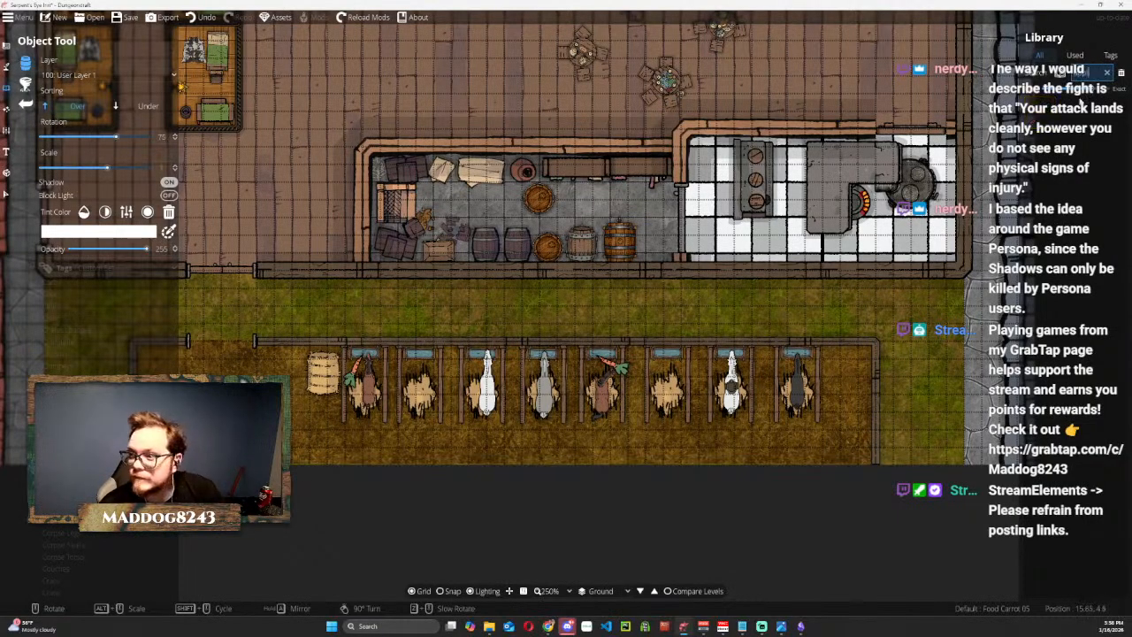
Place green apples (Apple Green A2 1x1) beside the heads of the white horse in the third stall and the black horse in the last.
left_click(1039, 113)
left_click(476, 365)
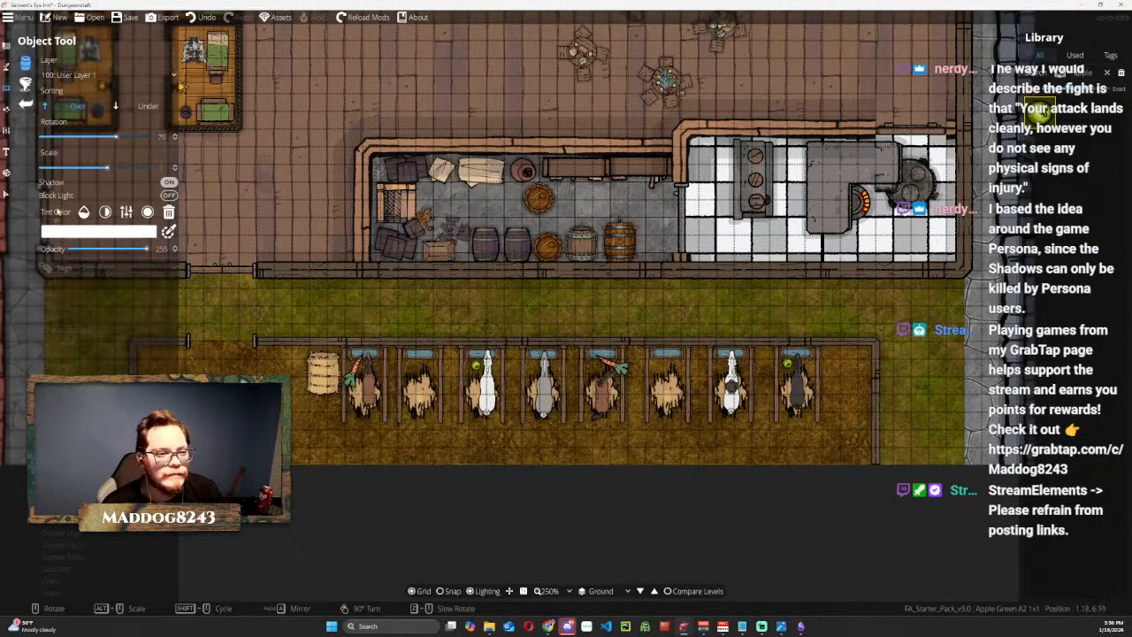
left_click(7, 194)
scroll(338, 373, "up", 5)
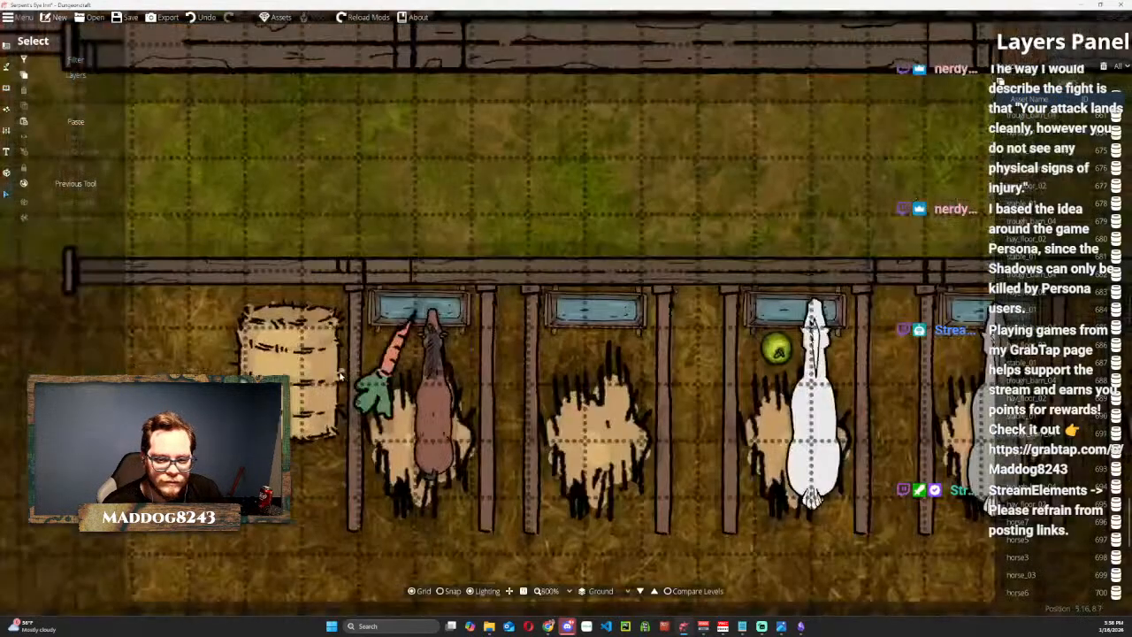
Rotate and shrink the carrot in the first stall, position it at the brown horse's mouth and send it to the back.
left_click(391, 353)
left_click_drag(485, 264, 513, 322)
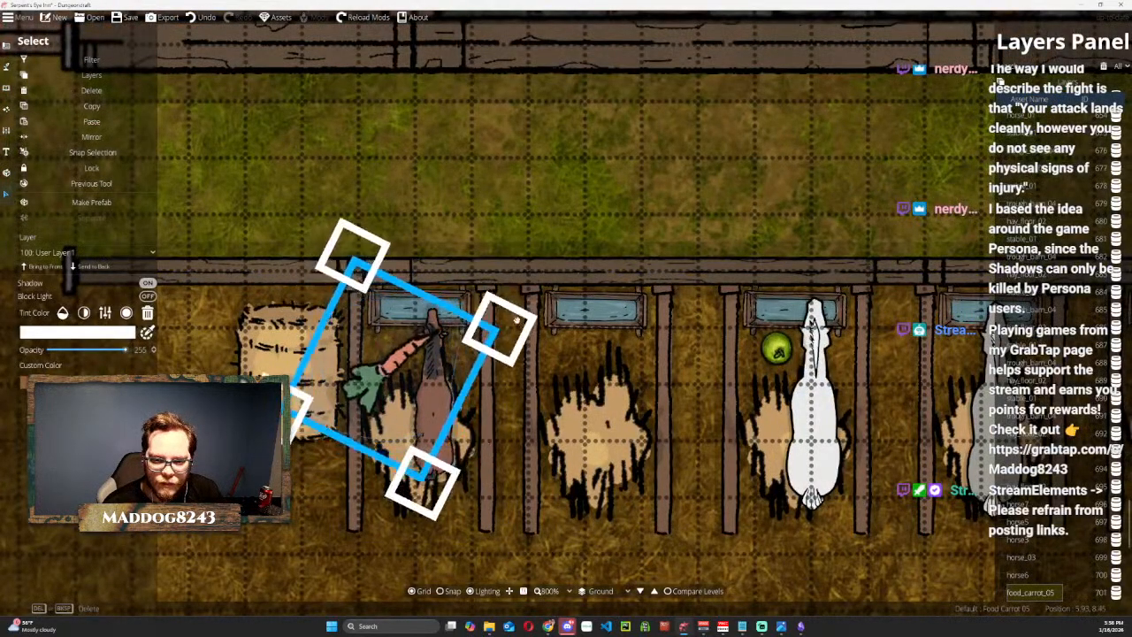
left_click_drag(357, 264, 385, 356)
left_click_drag(401, 417, 400, 353)
left_click(104, 265)
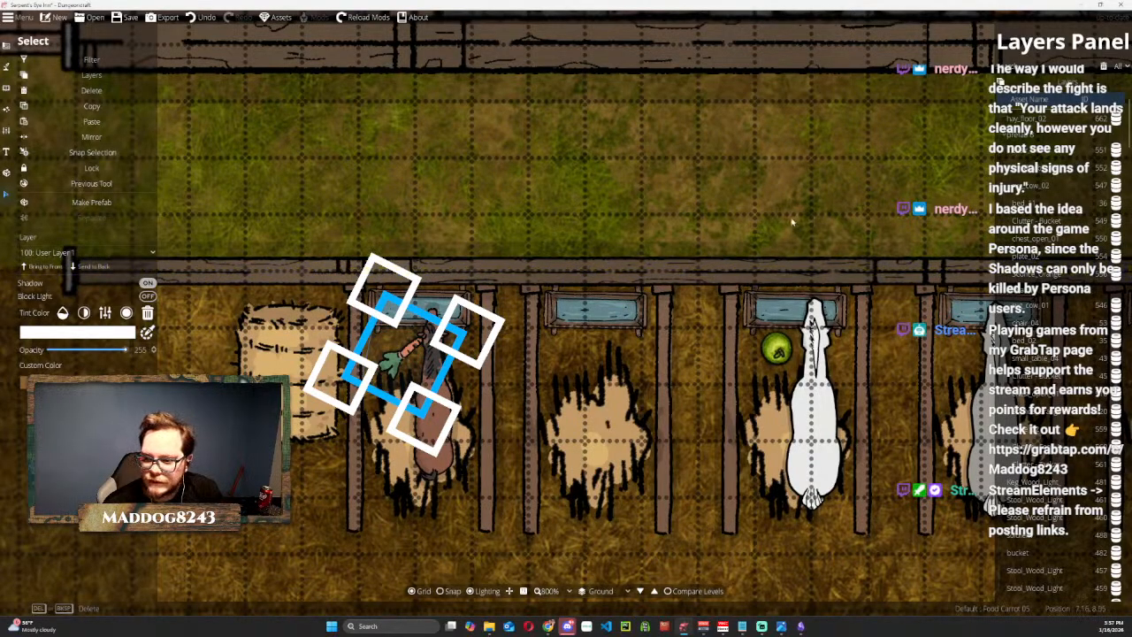
Shrink the green apple beside the white horse's head in the third stall.
left_click_drag(782, 222, 503, 201)
left_click(492, 325)
left_click_drag(451, 290, 467, 316)
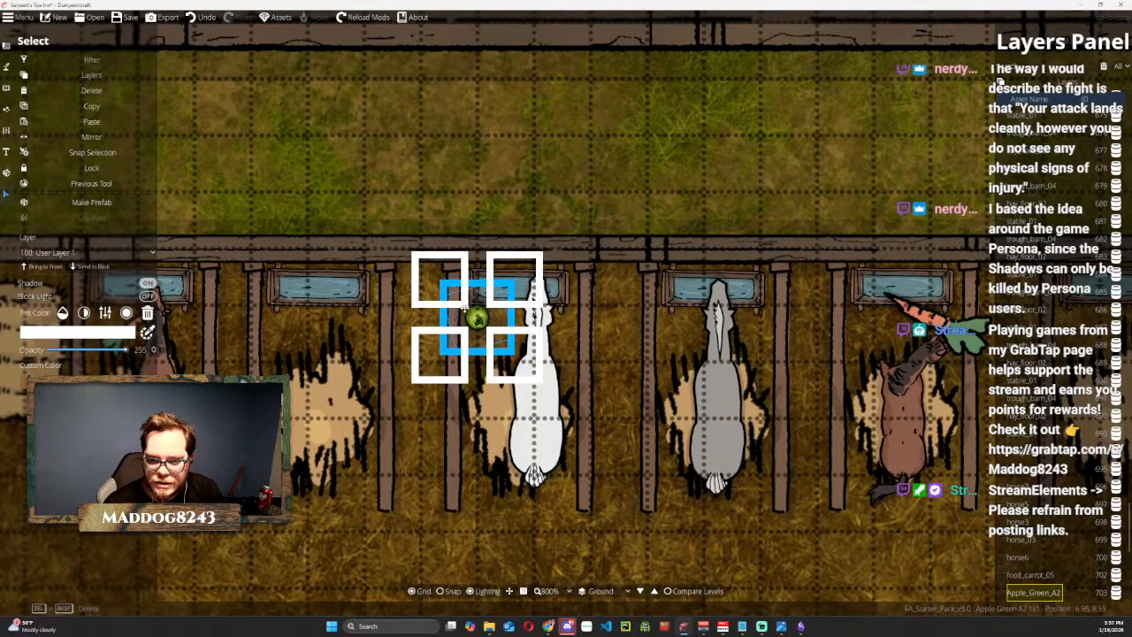
Shrink the carrot in the fifth stall and rotate it so its tip points toward the brown horse's mouth.
left_click_drag(807, 237, 546, 228)
left_click(482, 166)
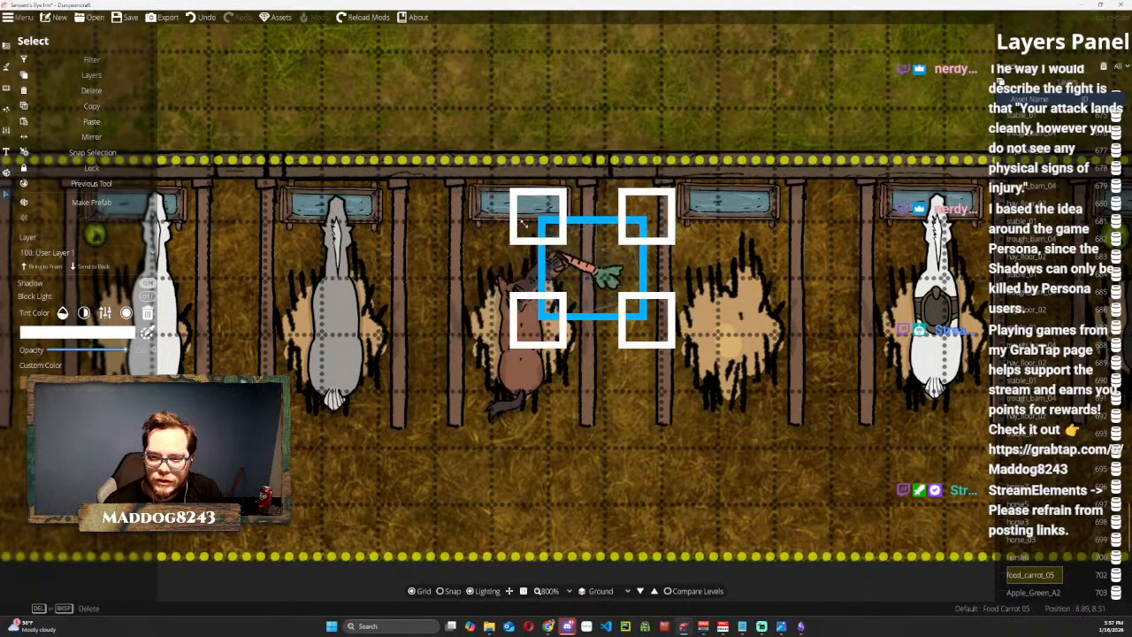
scroll(615, 252, "up", 2)
left_click_drag(603, 267, 569, 254)
scroll(568, 254, "up", 4)
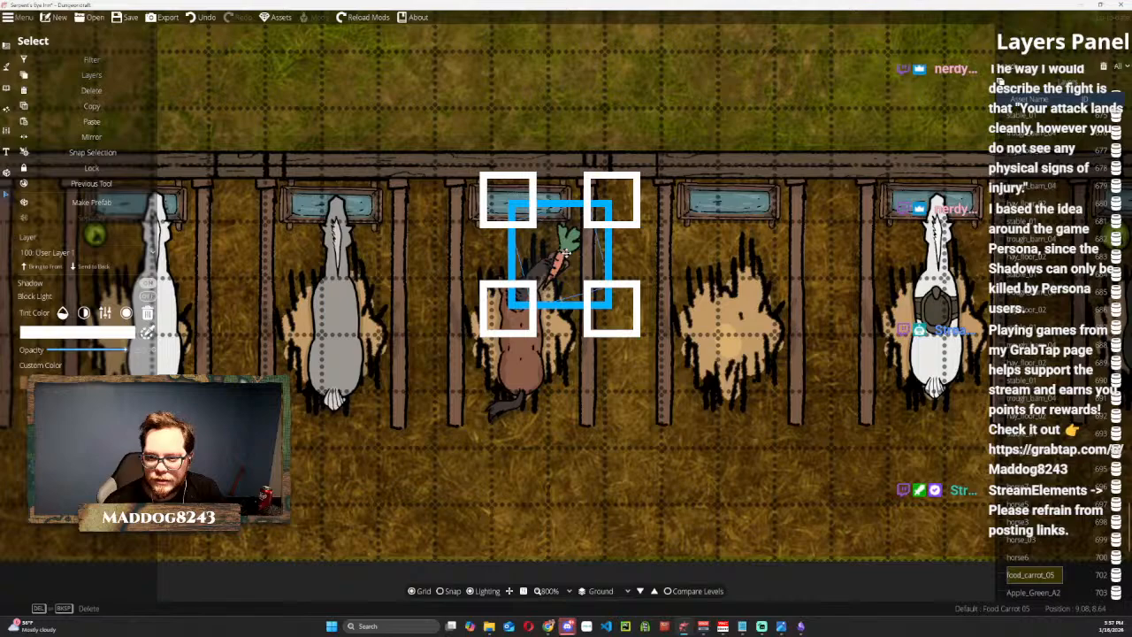
scroll(566, 252, "up", 5)
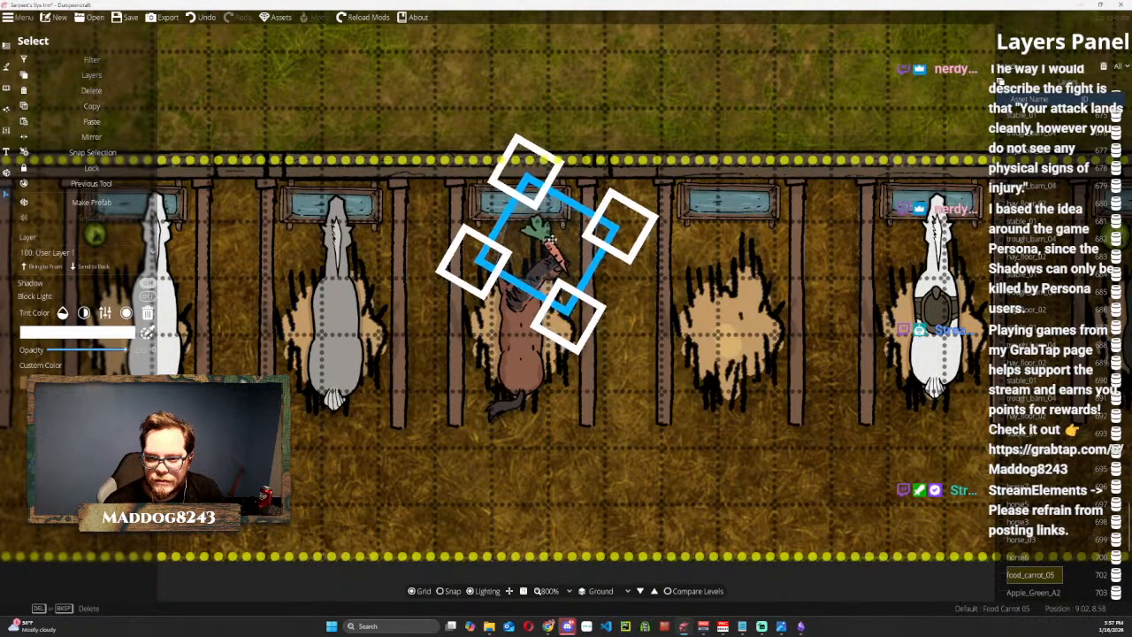
Shrink the fifth stall's carrot slightly more, fit it at the horse's mouth and send it to the back.
left_click_drag(525, 170, 530, 190)
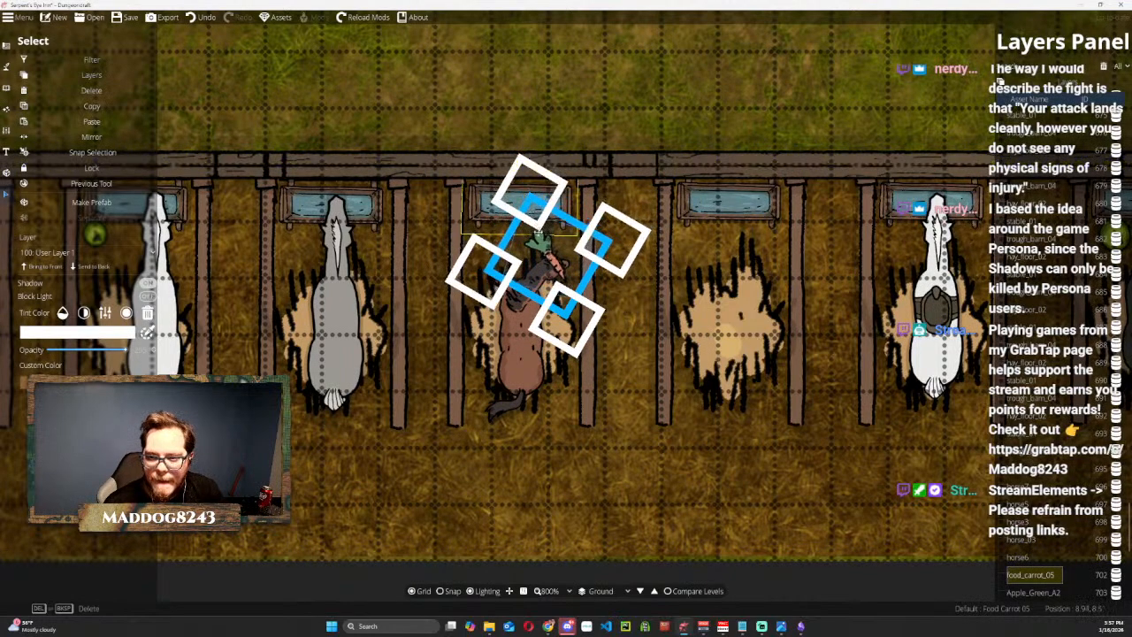
left_click_drag(547, 256, 550, 245)
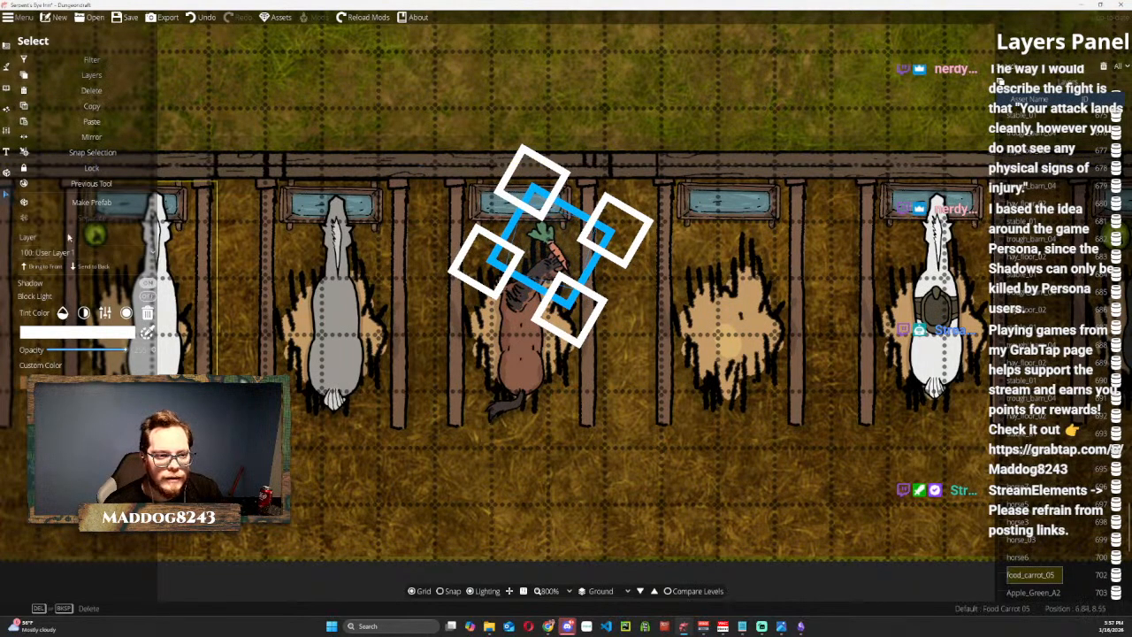
left_click(94, 265)
left_click_drag(572, 237, 548, 236)
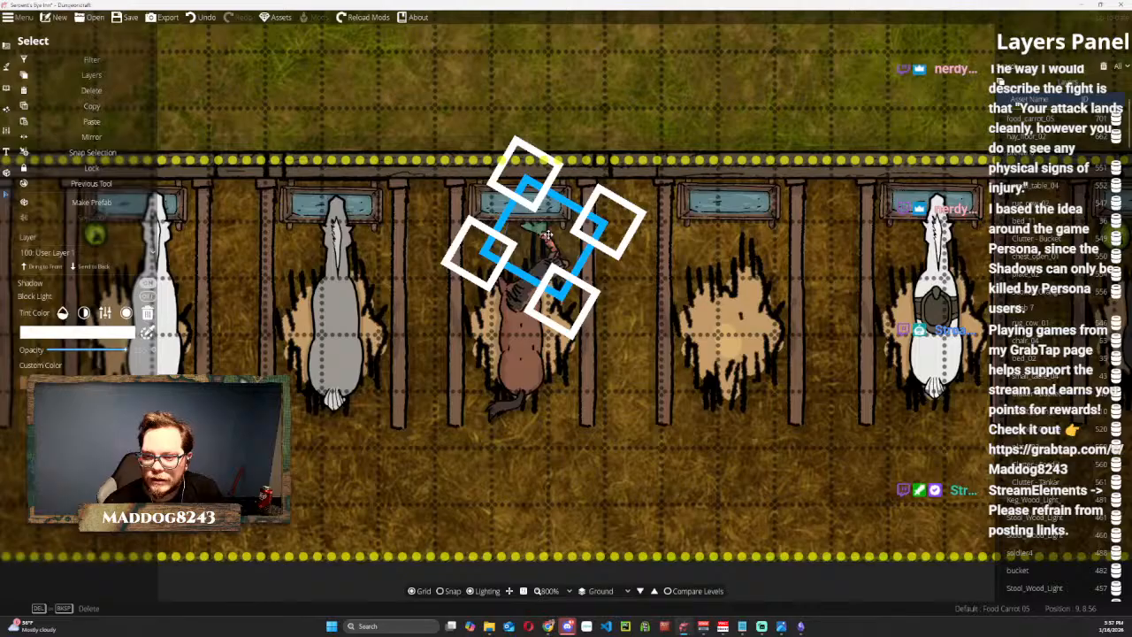
Shrink the green apple in the last stall and move it to the other side of the black horse's head.
left_click_drag(778, 133, 344, 84)
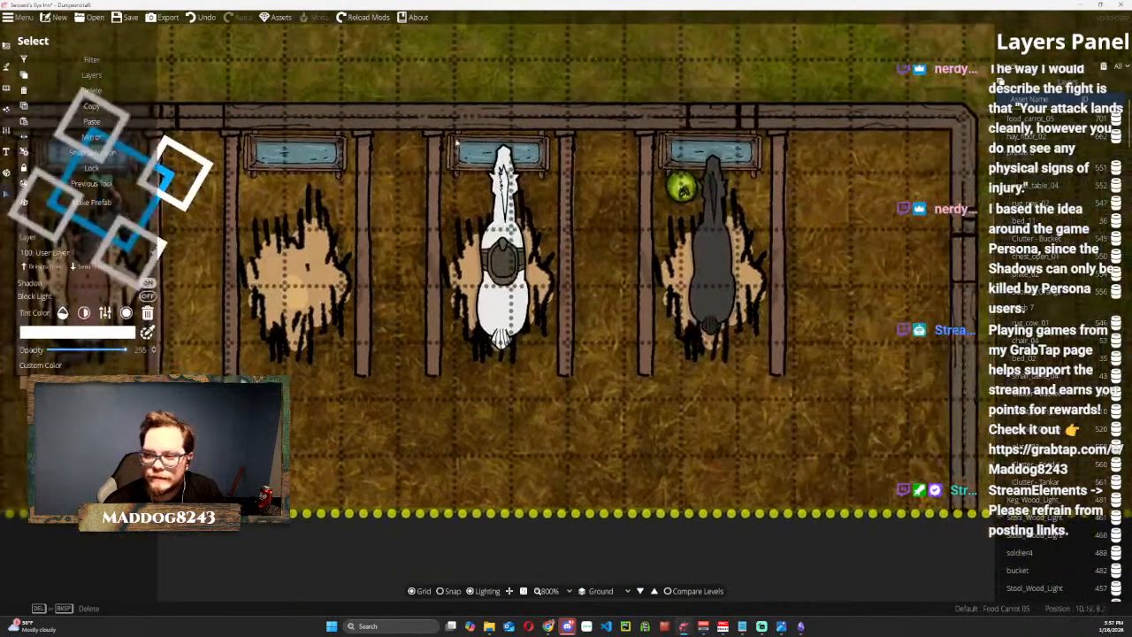
left_click(684, 196)
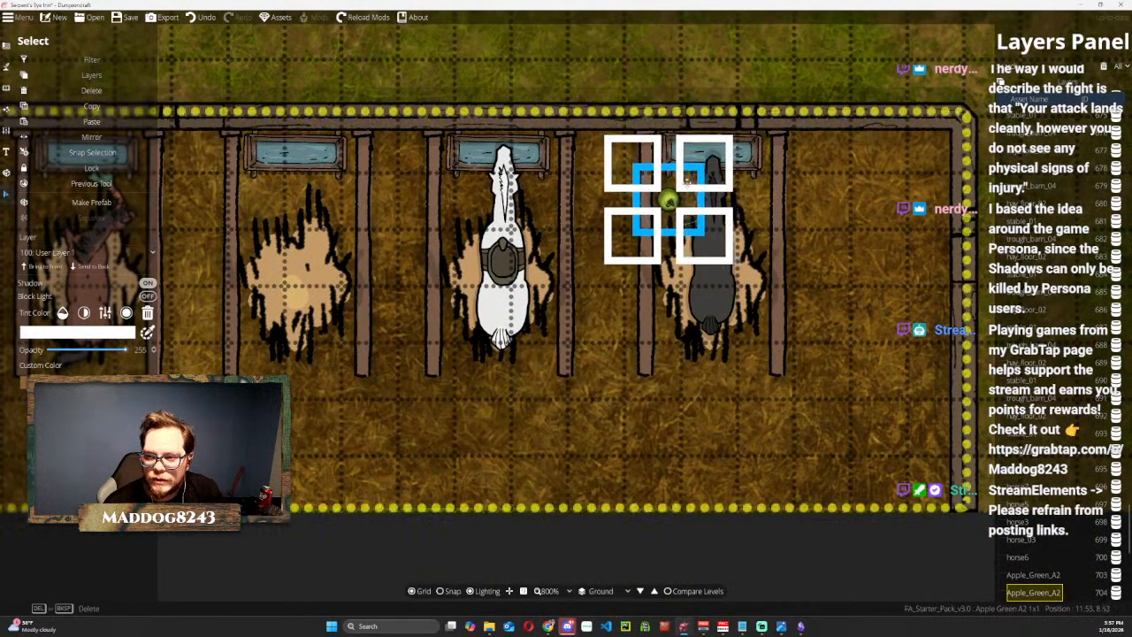
left_click_drag(679, 184, 751, 191)
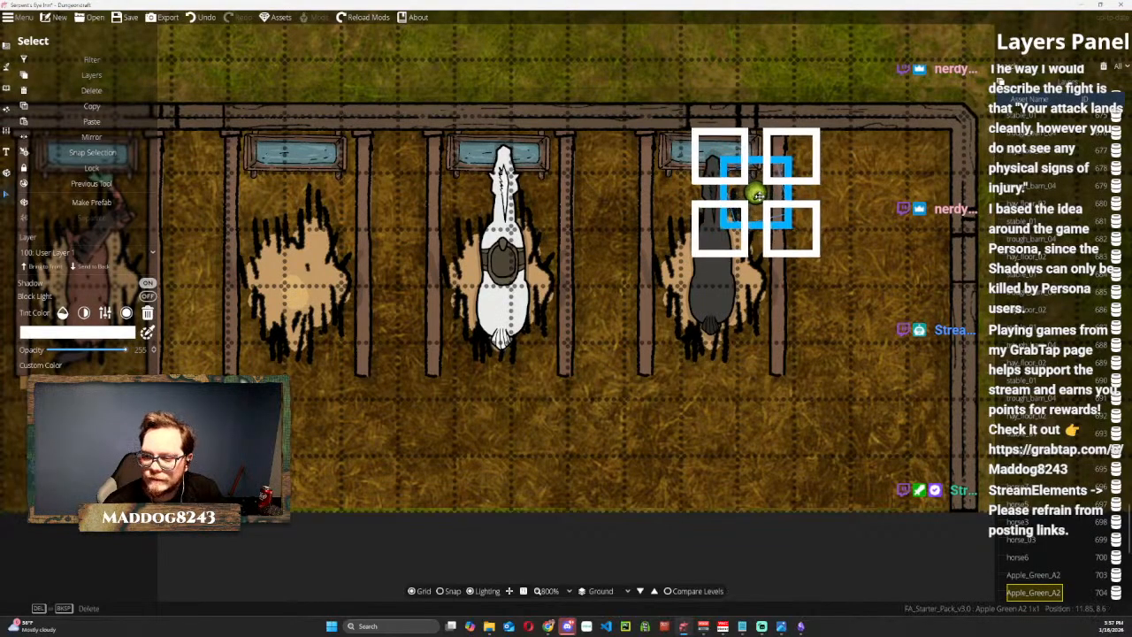
Add a Threshold 01 opening to the stable's east wall with the Portal Tool, beyond the last stall.
scroll(814, 539, "down", 4)
left_click_drag(804, 563, 809, 533)
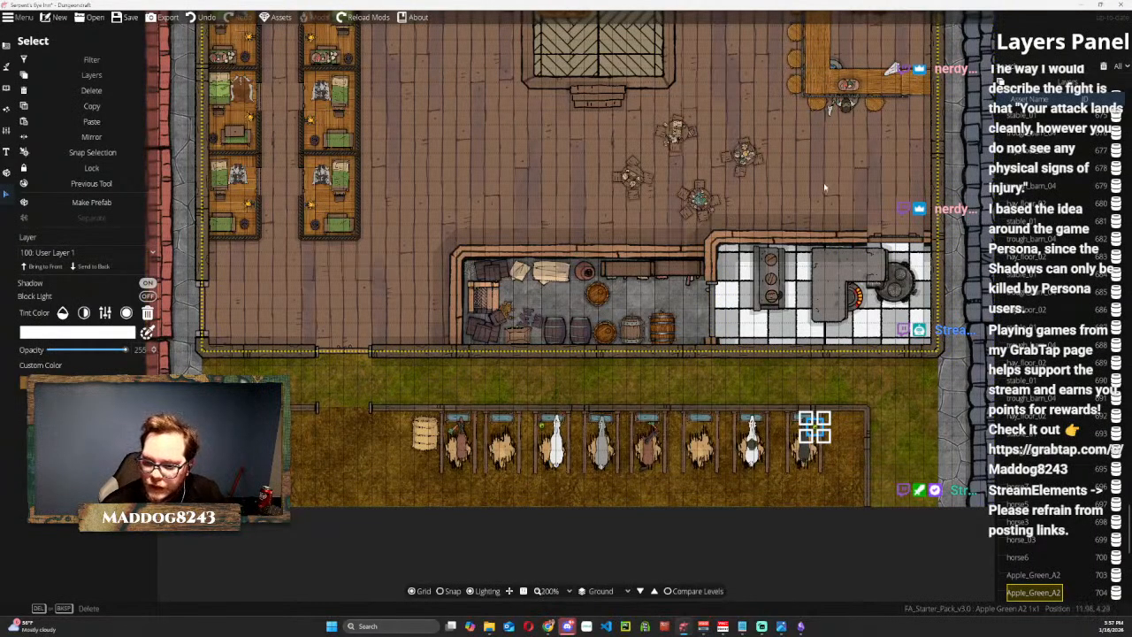
left_click_drag(823, 182, 834, 255)
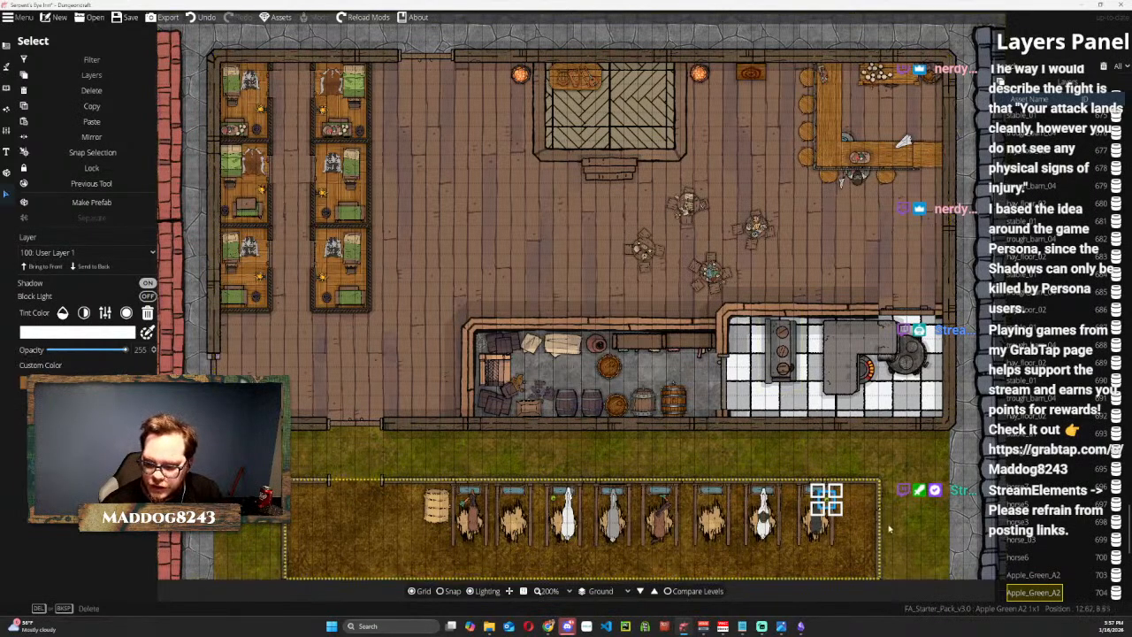
left_click(354, 480)
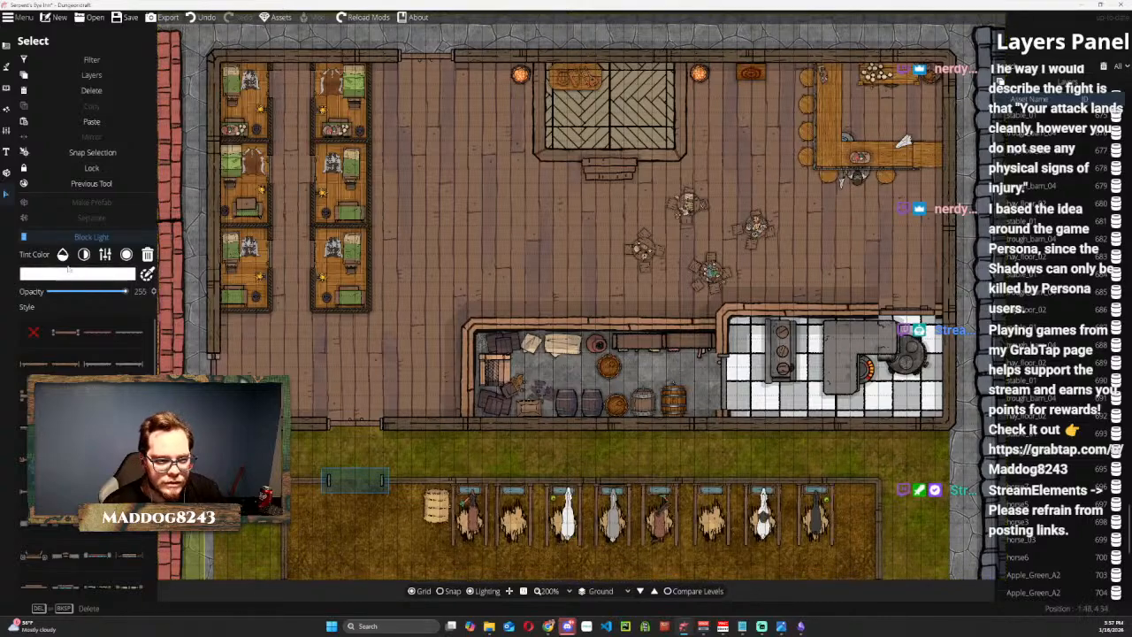
left_click(6, 46)
left_click(51, 105)
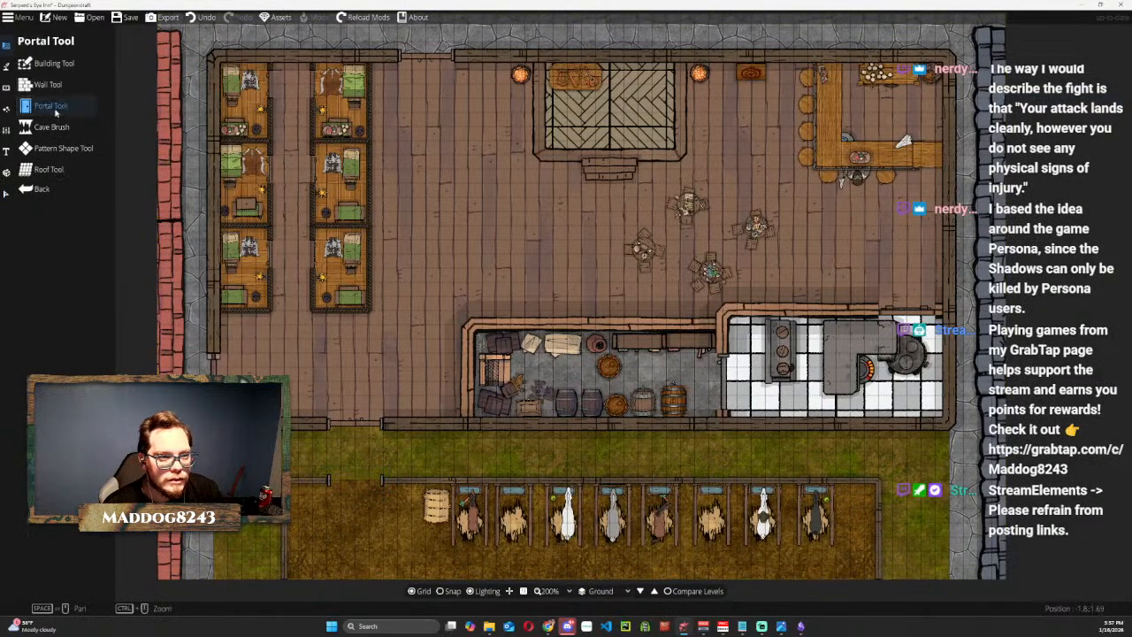
left_click(156, 292)
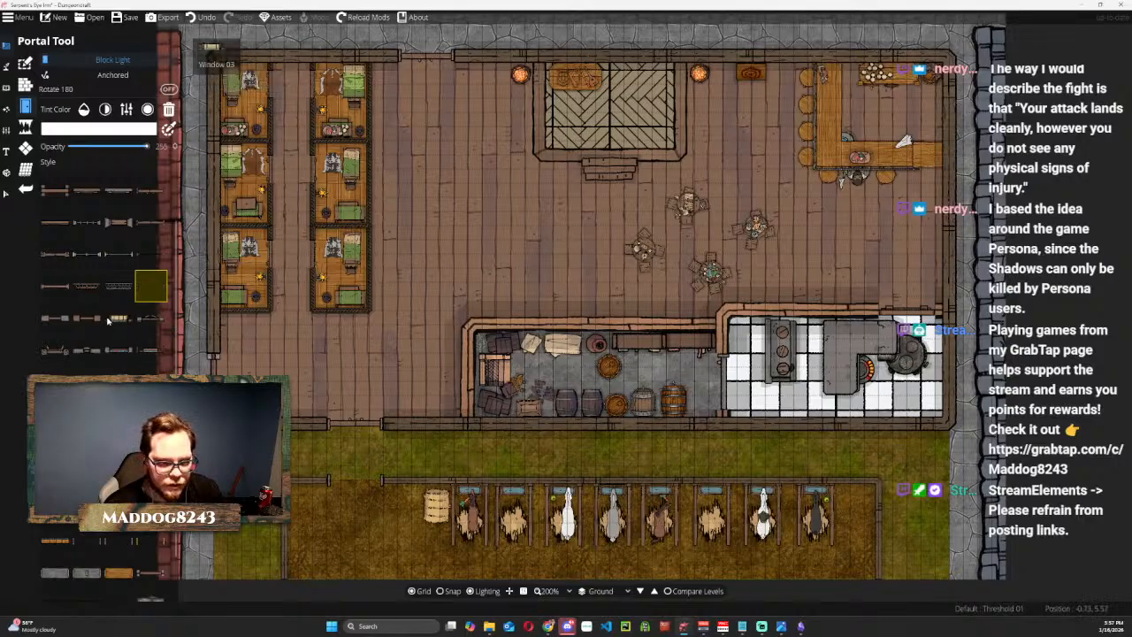
left_click(125, 256)
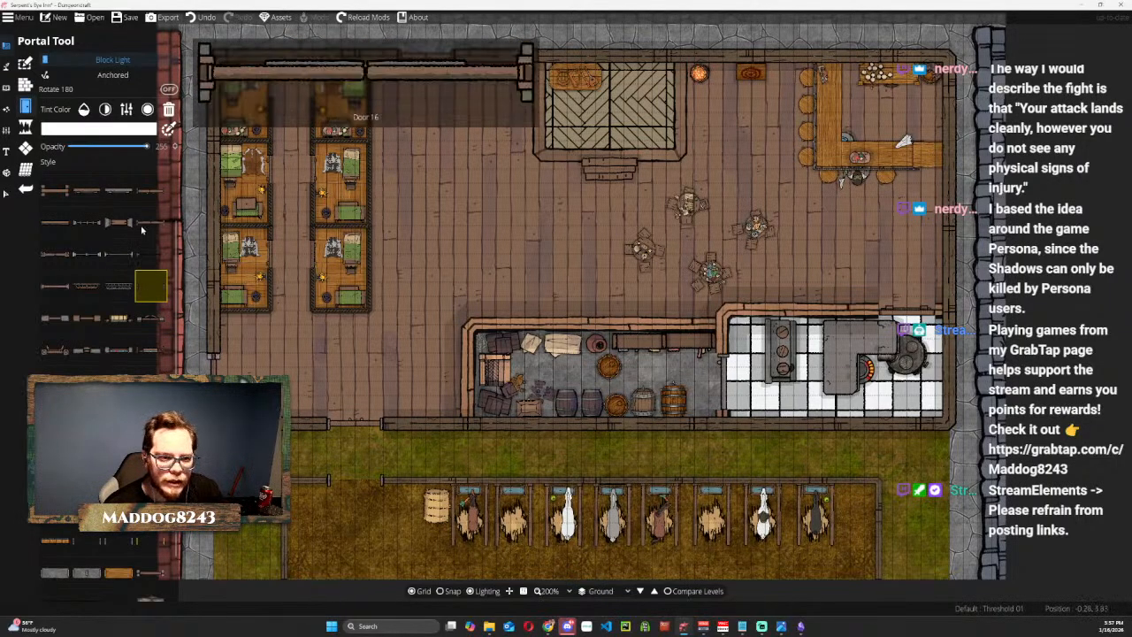
left_click(148, 196)
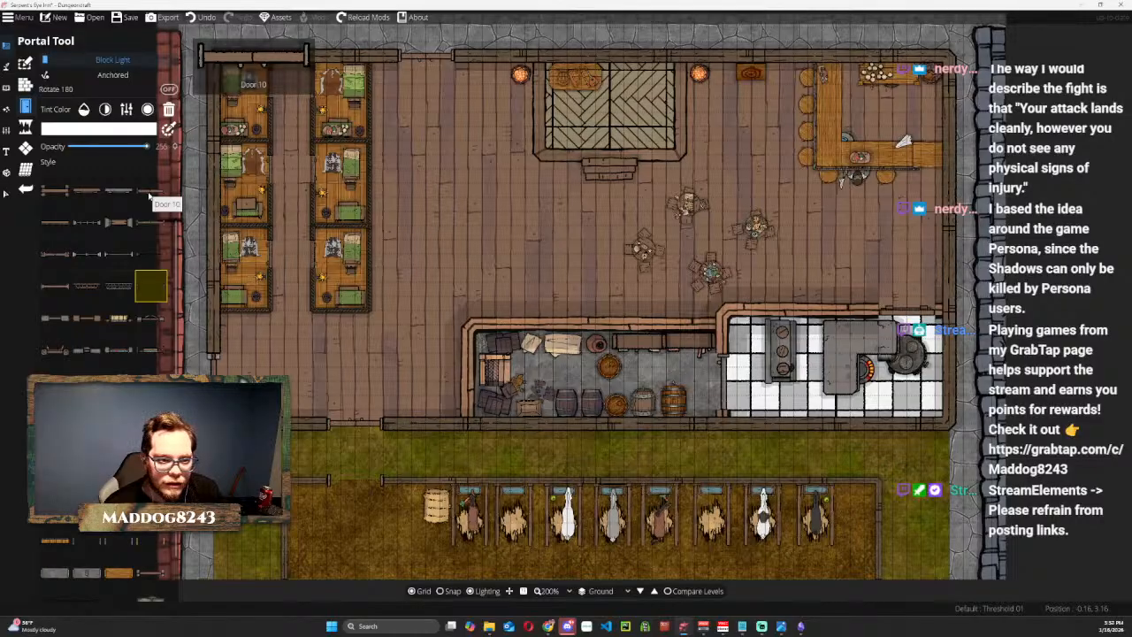
left_click(55, 221)
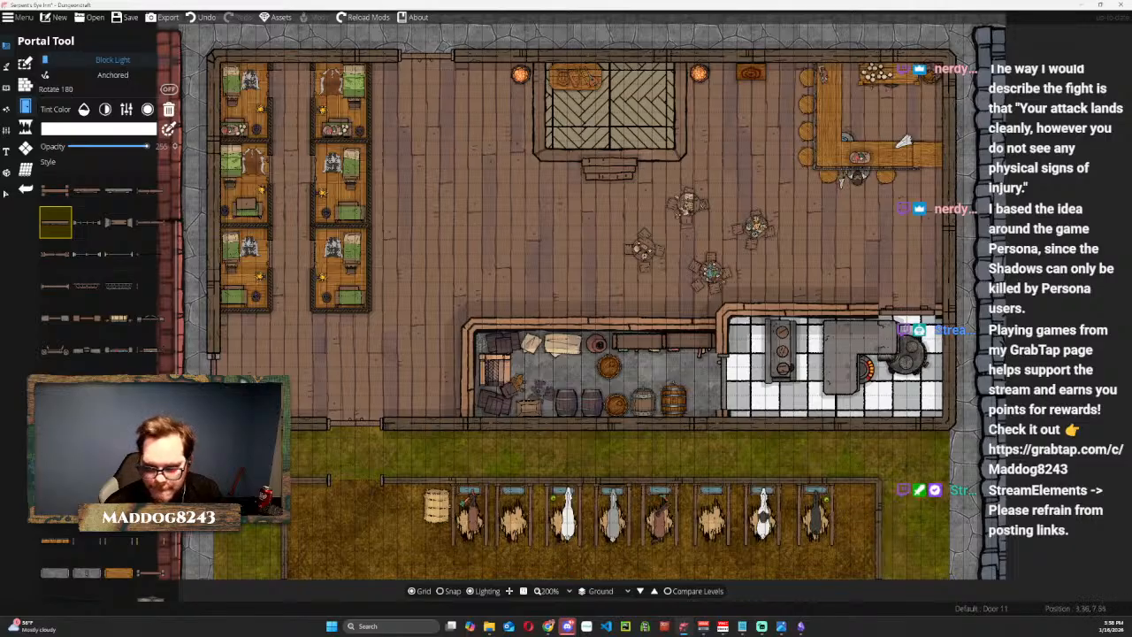
left_click(160, 291)
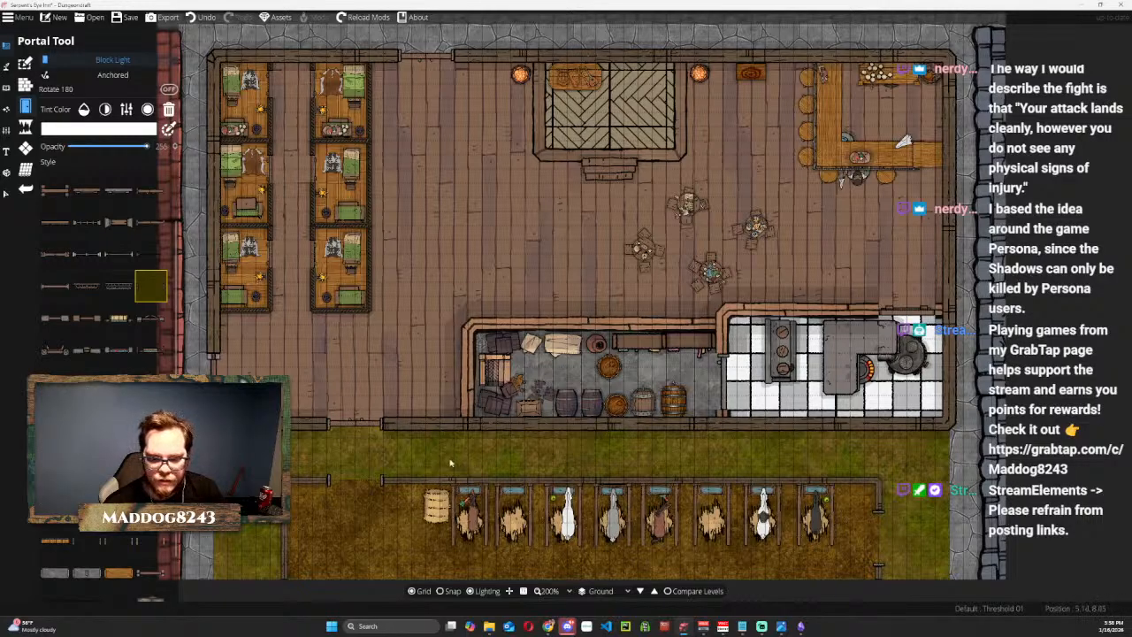
Switch to the Object Tool and search the library for more objects.
mouse_move(393, 453)
left_mouse_down()
mouse_move(384, 350)
mouse_move(377, 431)
mouse_move(389, 440)
left_mouse_up()
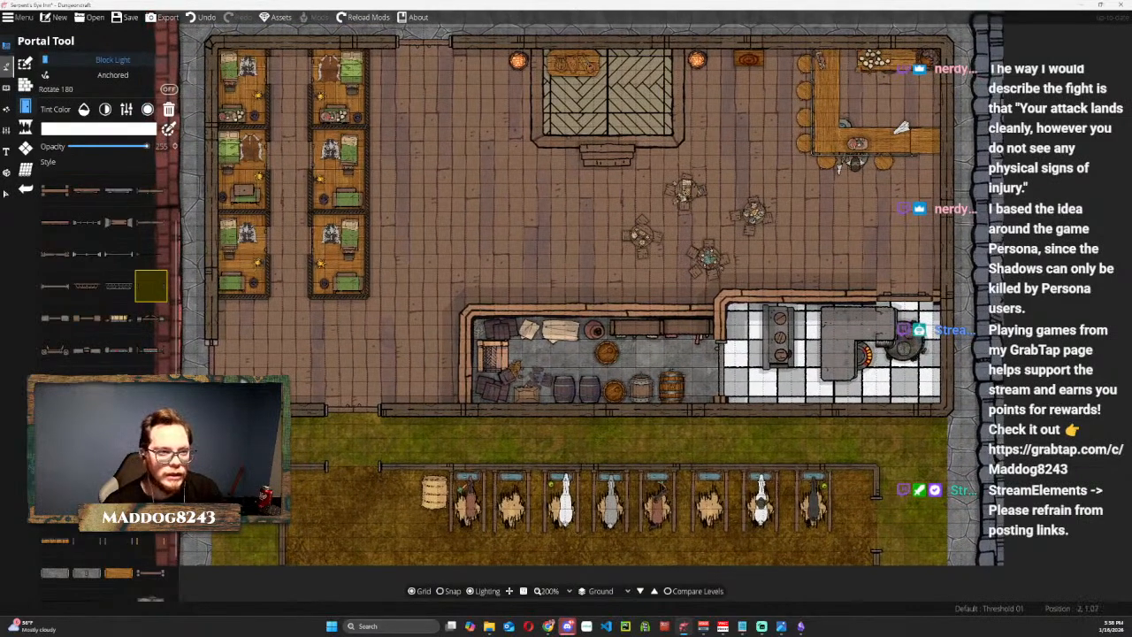
left_click(7, 67)
left_click(6, 87)
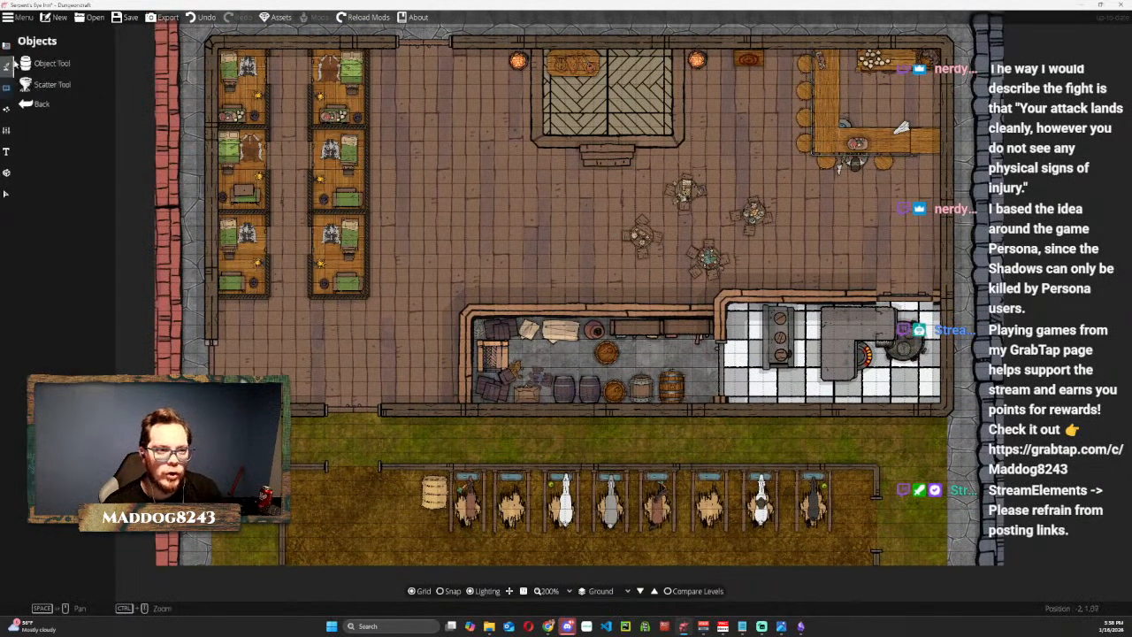
left_click(44, 62)
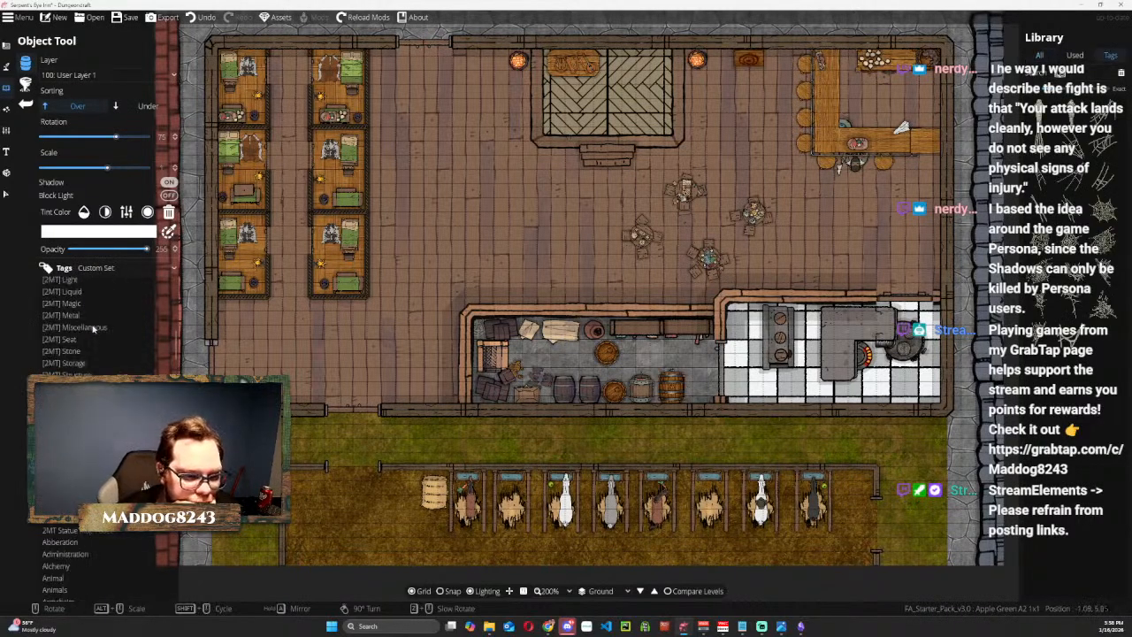
scroll(95, 331, "up", 3)
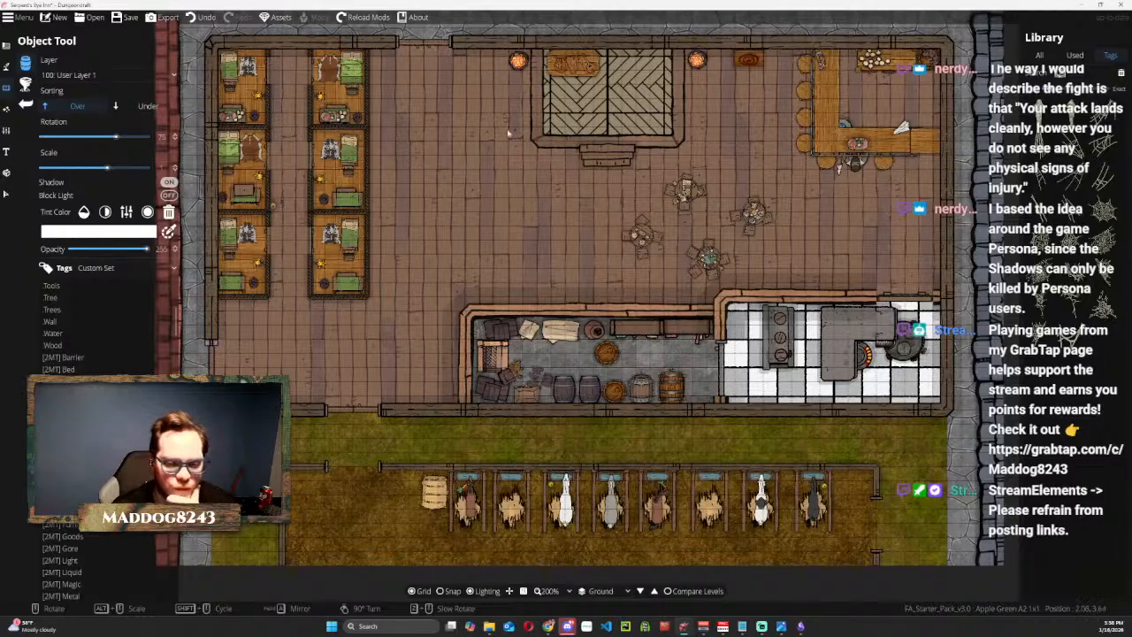
left_click(1088, 73)
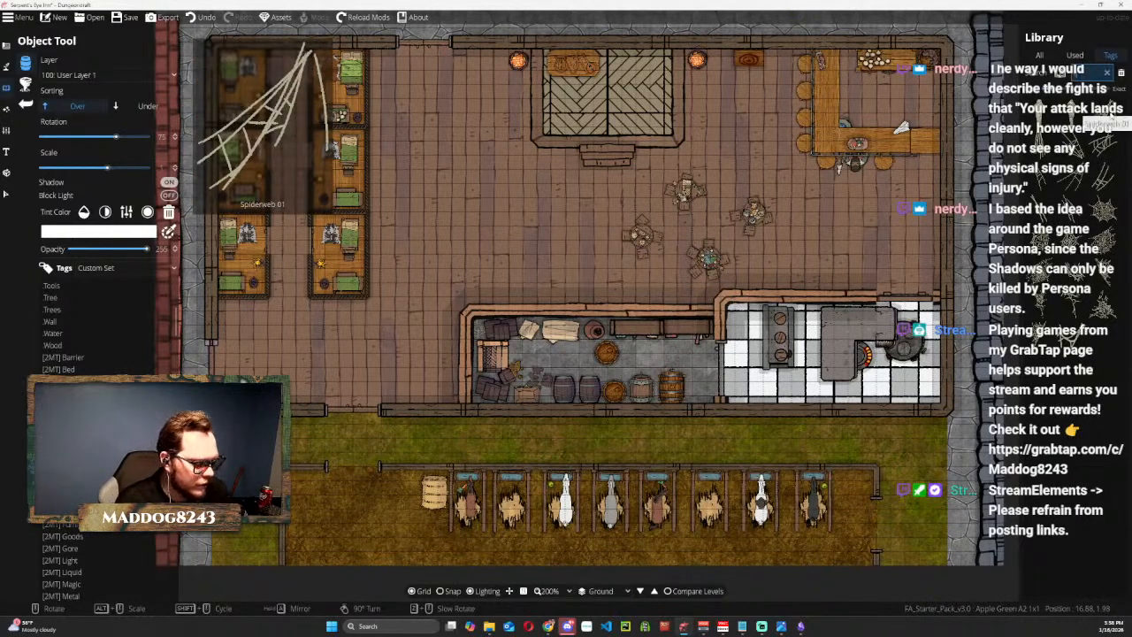
Browse the library's tags, including [2MT] Food, Furniture, Goods and Light, for more objects to furnish the stable.
scroll(1107, 314, "down", 3)
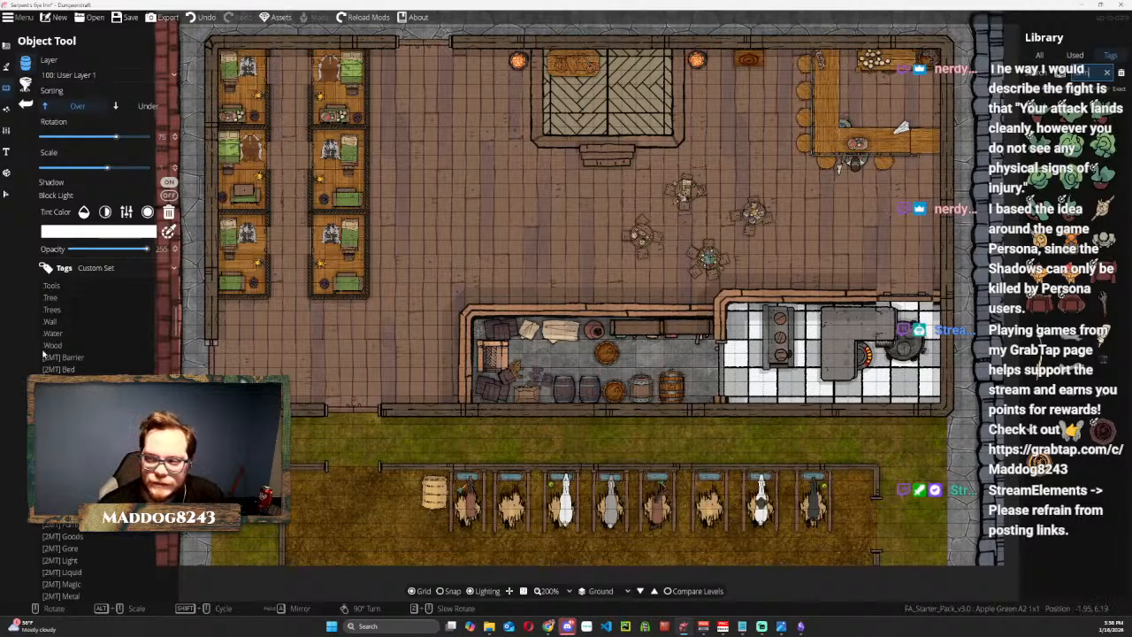
scroll(51, 361, "down", 2)
scroll(66, 352, "down", 3)
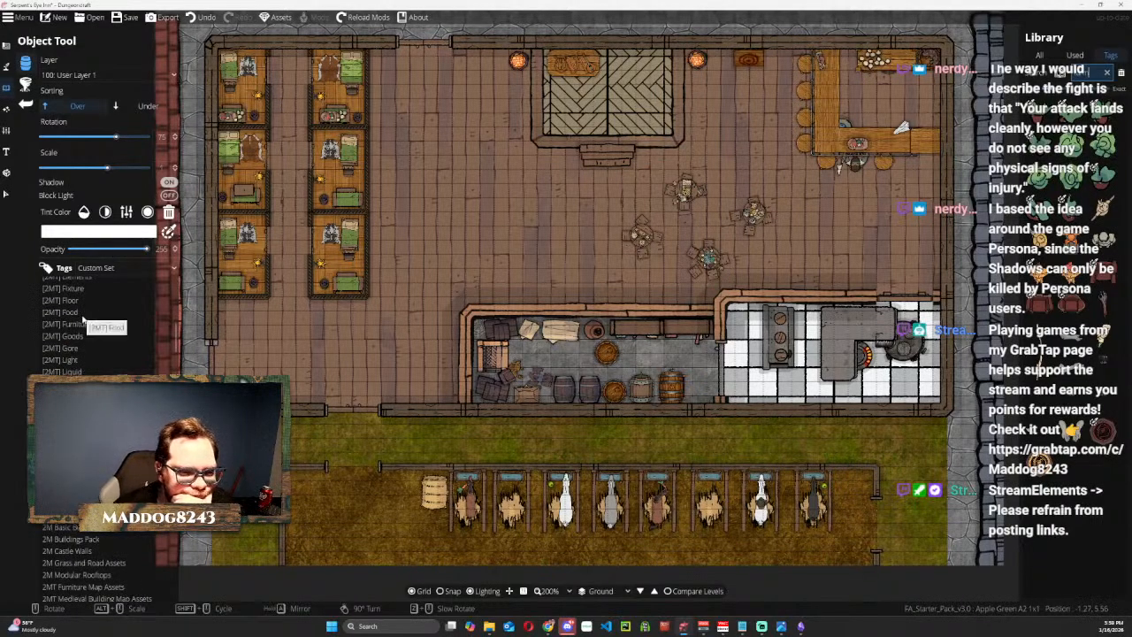
left_click(82, 316)
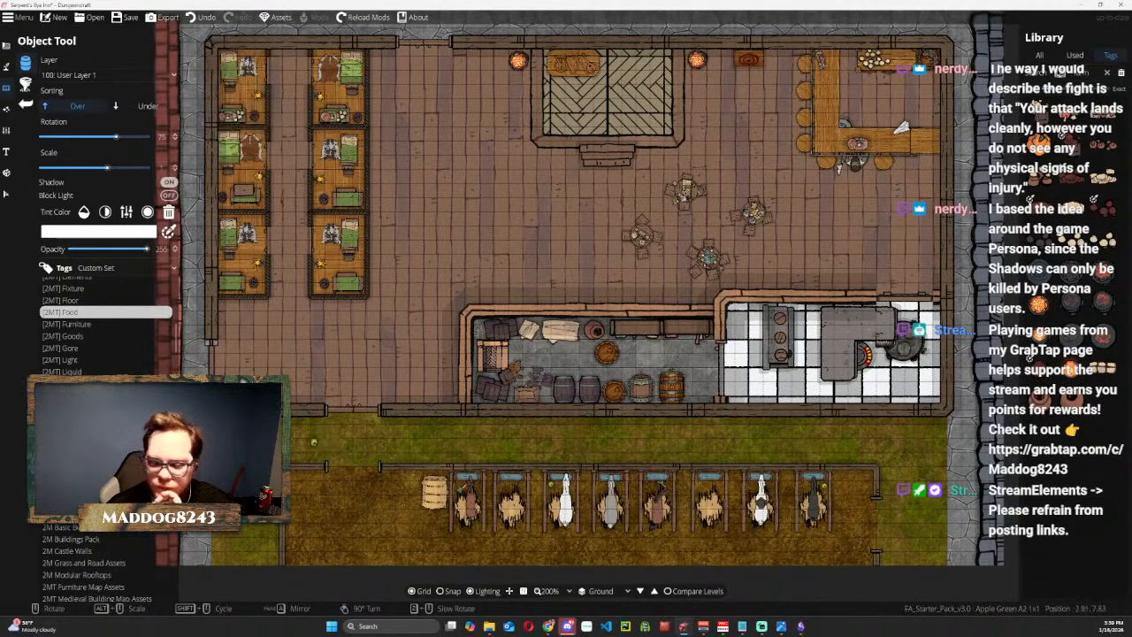
left_click(93, 326)
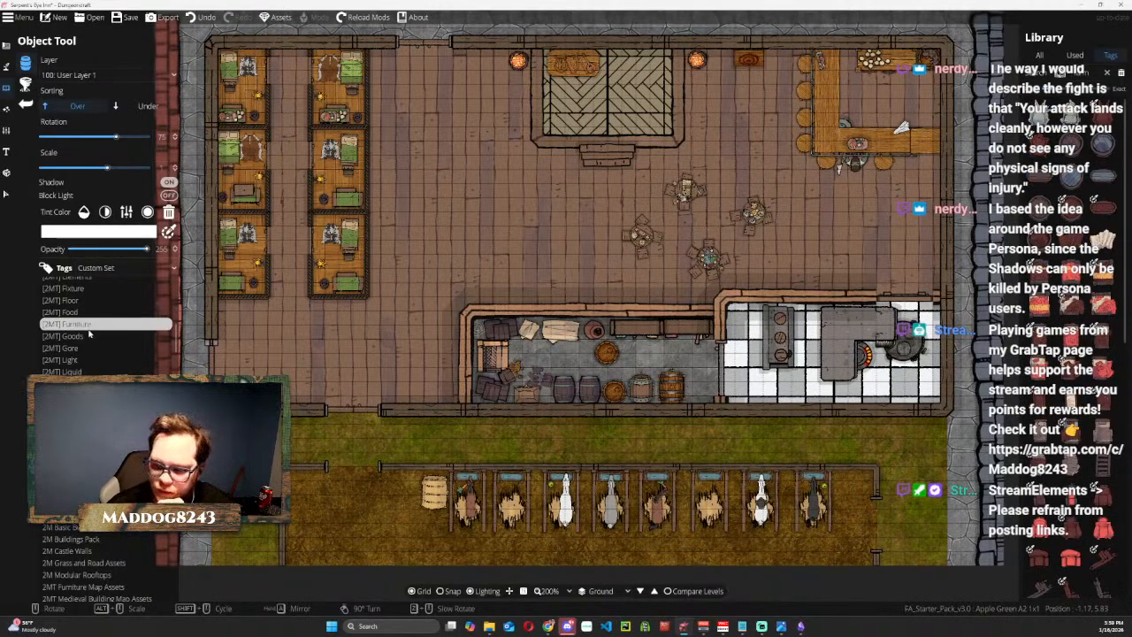
left_click(89, 337)
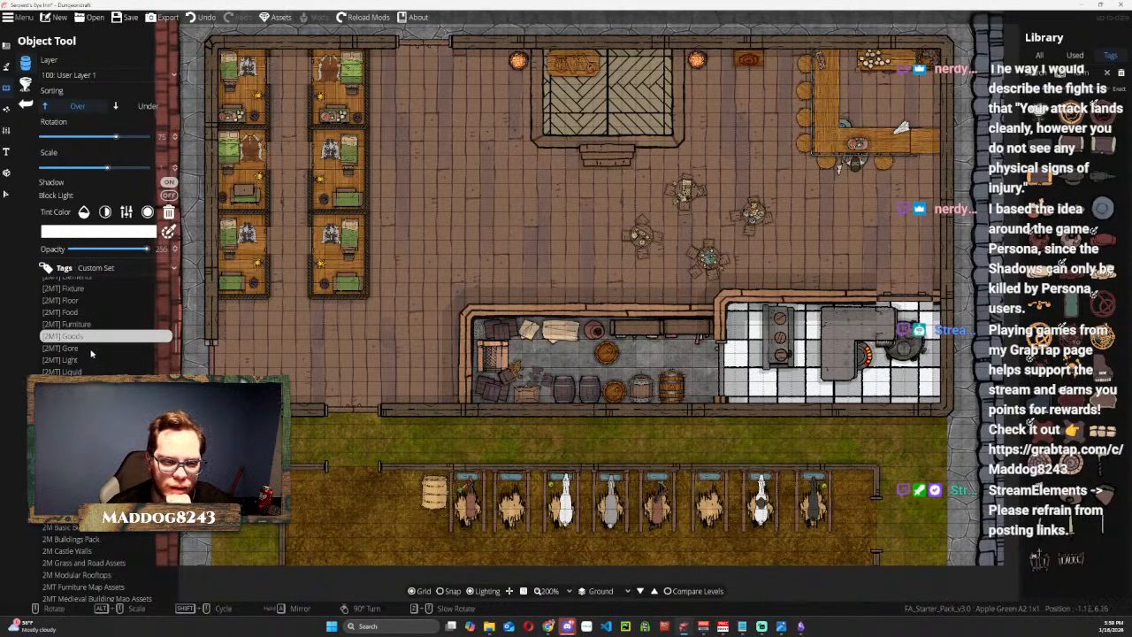
left_click(92, 348)
scroll(89, 361, "down", 5)
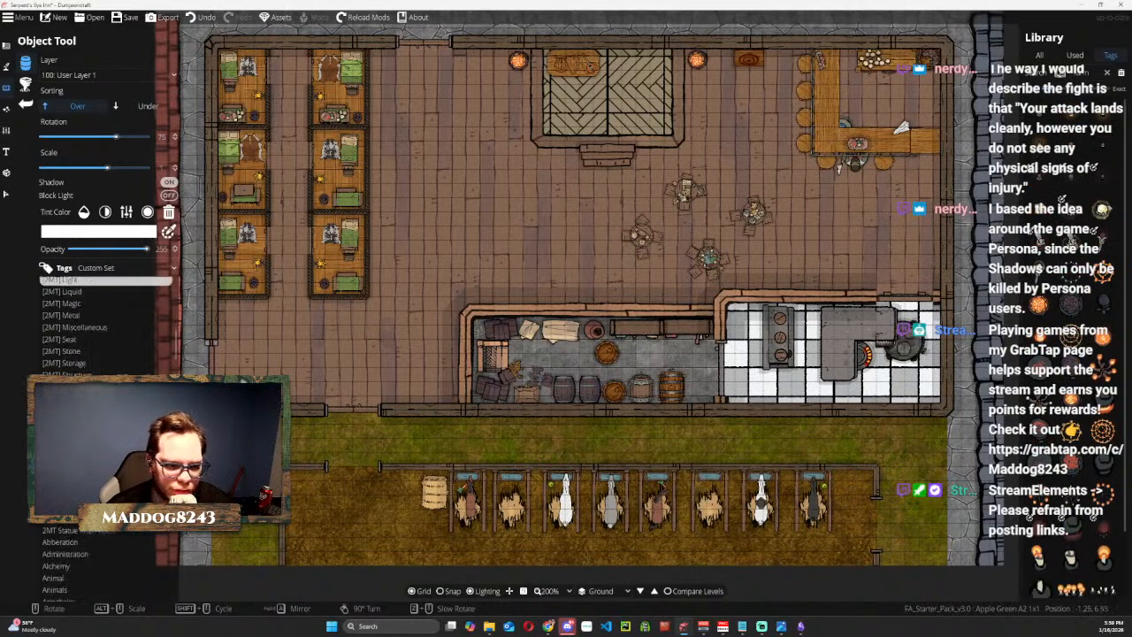
scroll(88, 336, "down", 5)
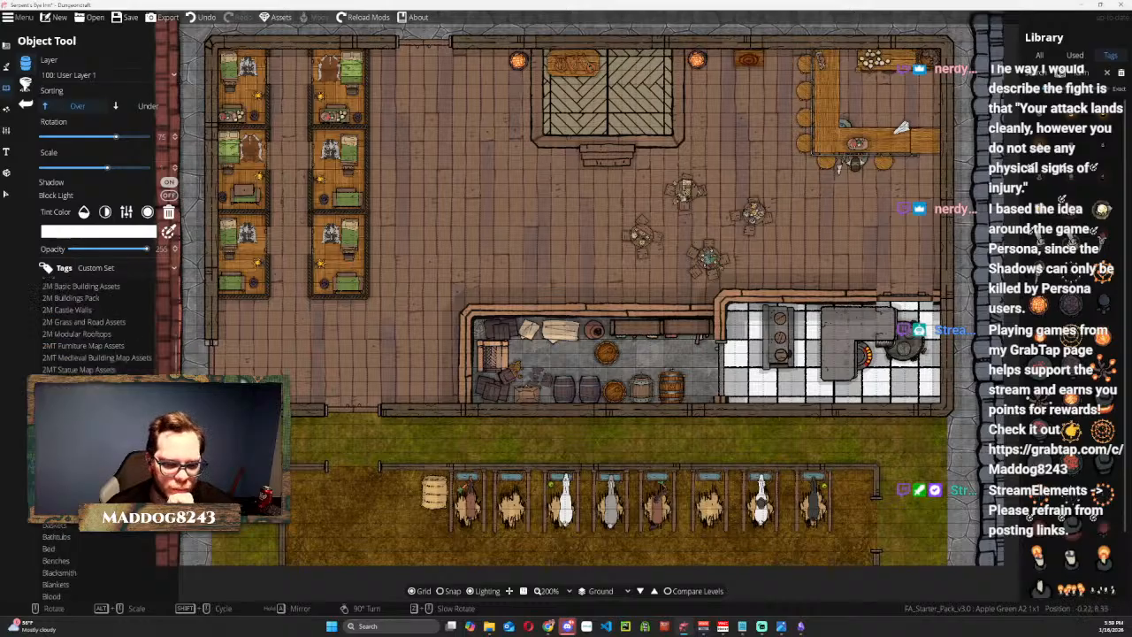
scroll(88, 336, "down", 5)
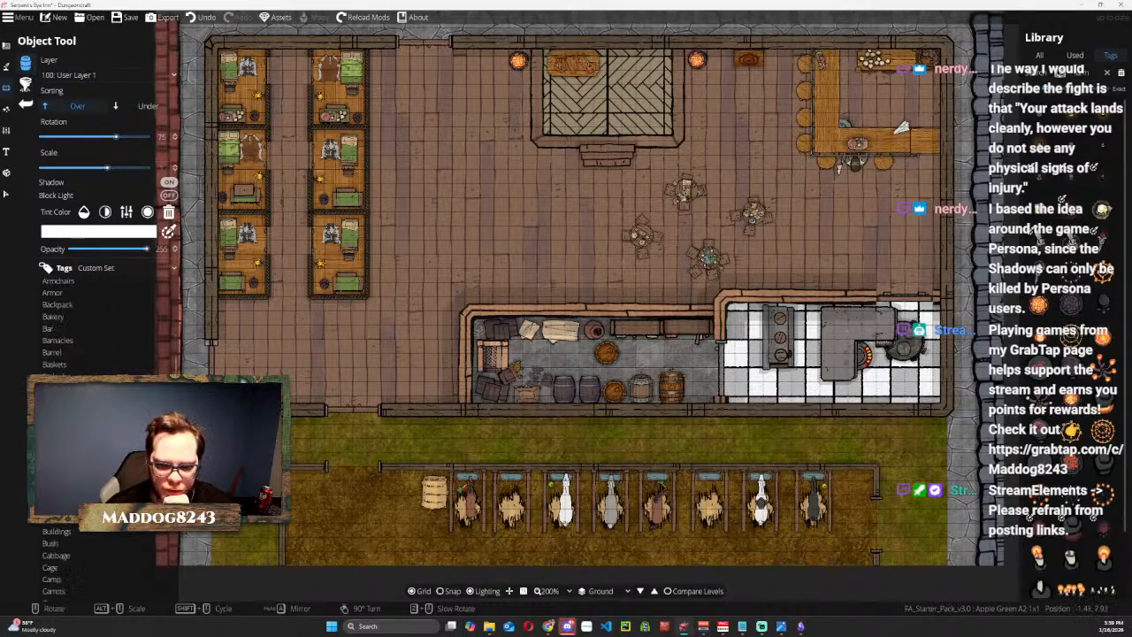
scroll(88, 336, "down", 1)
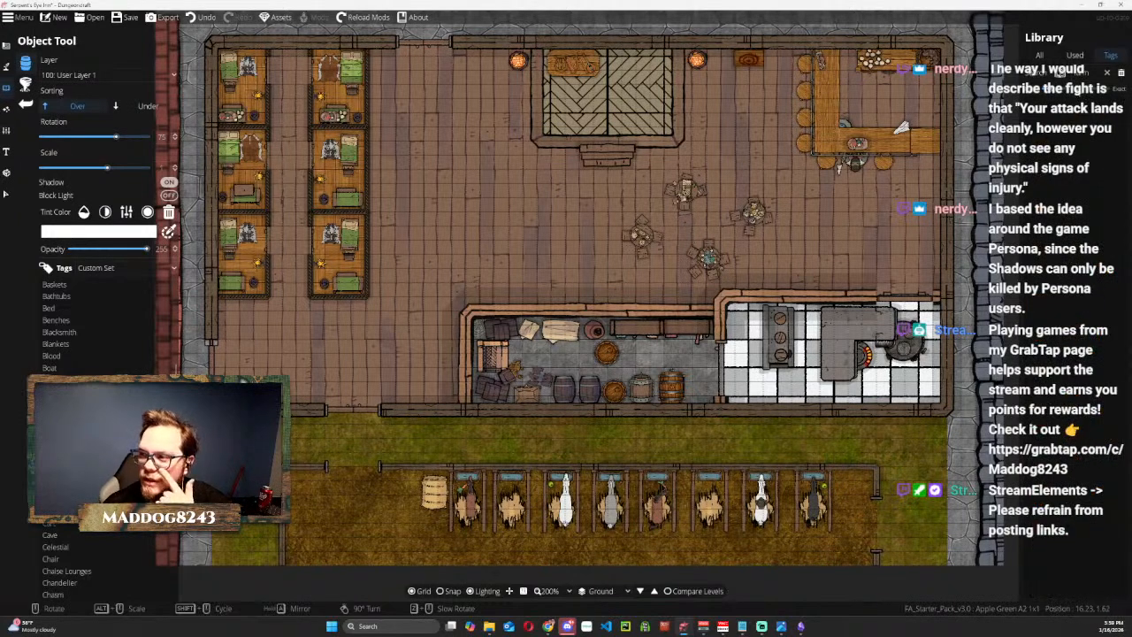
Search all objects for buckets and place two Bucket Wood Light B 1x1, one near the stable's west end and one beside the hay bales.
left_click(1039, 55)
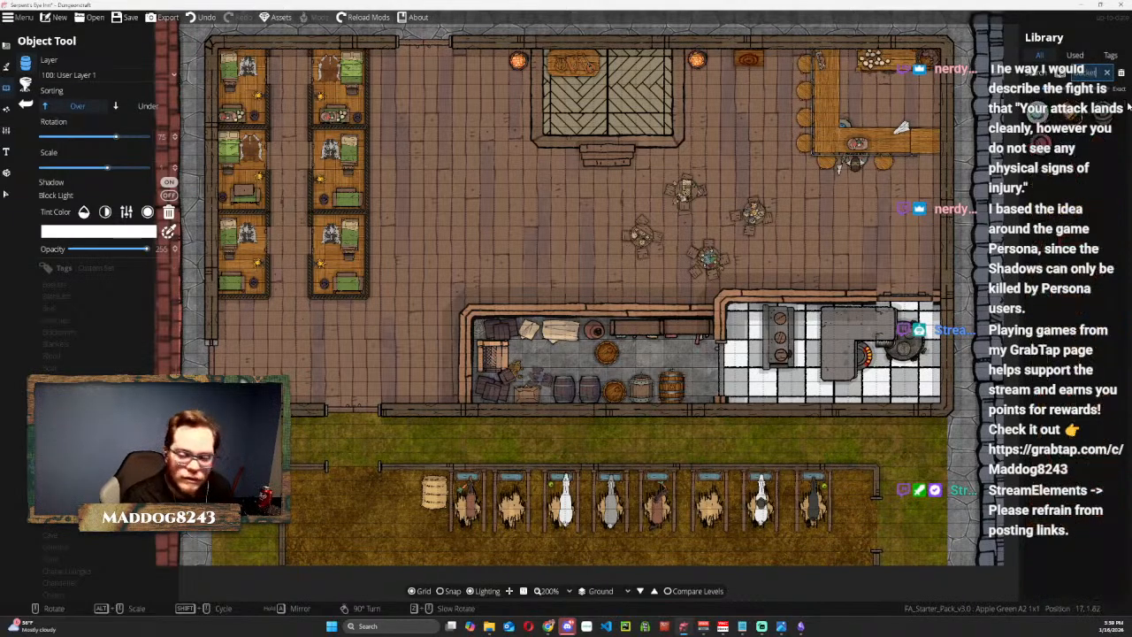
left_click(1079, 124)
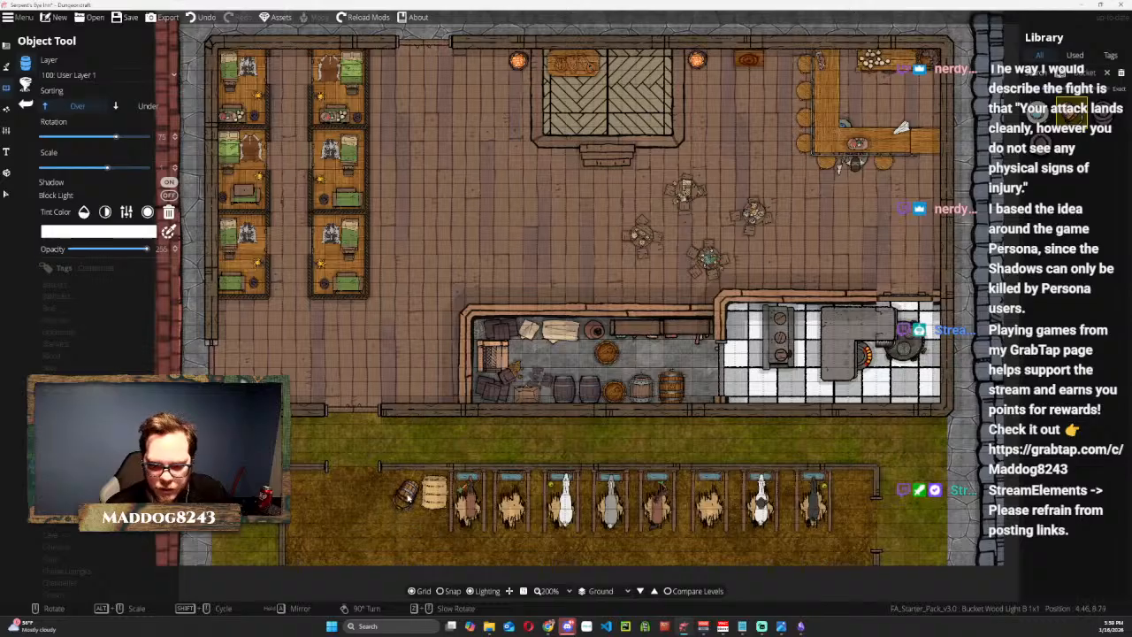
left_click(305, 489)
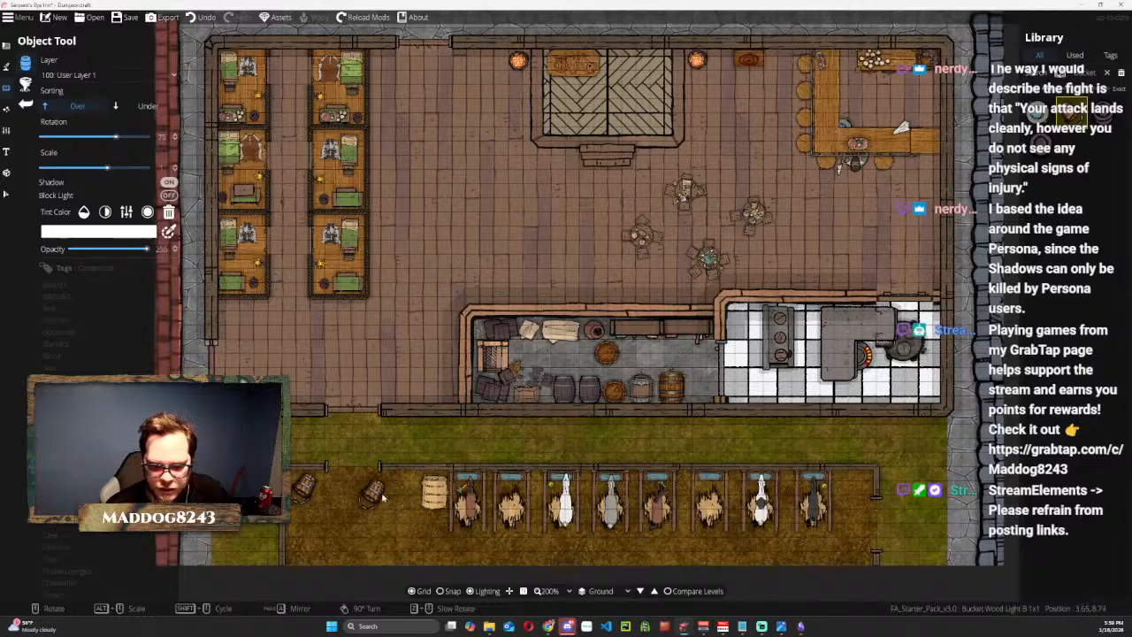
scroll(404, 485, "down", 5)
left_click(403, 486)
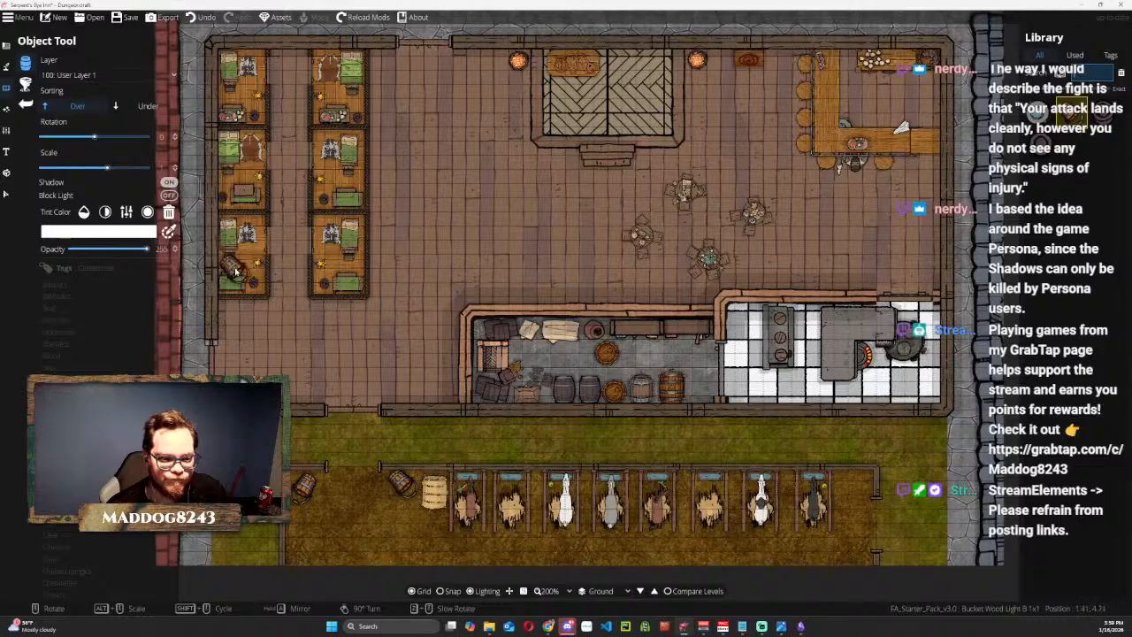
Filter the library by the Cart tag and try a DeliveryWagon01 rotated to -90 degrees over the stable entrance.
left_click(1110, 55)
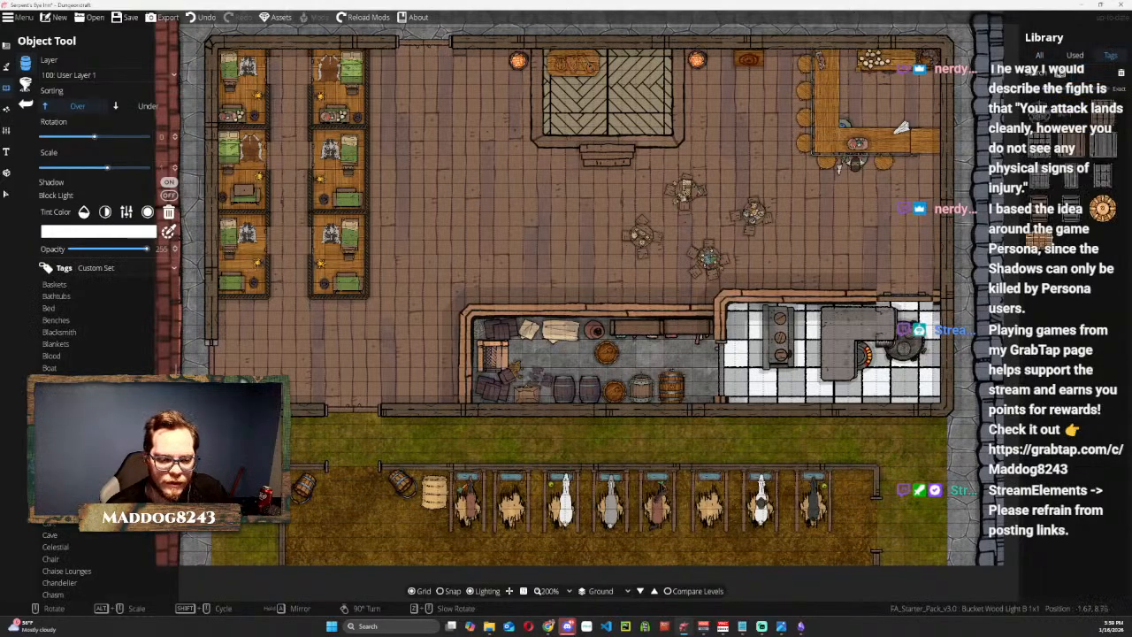
scroll(88, 327, "down", 3)
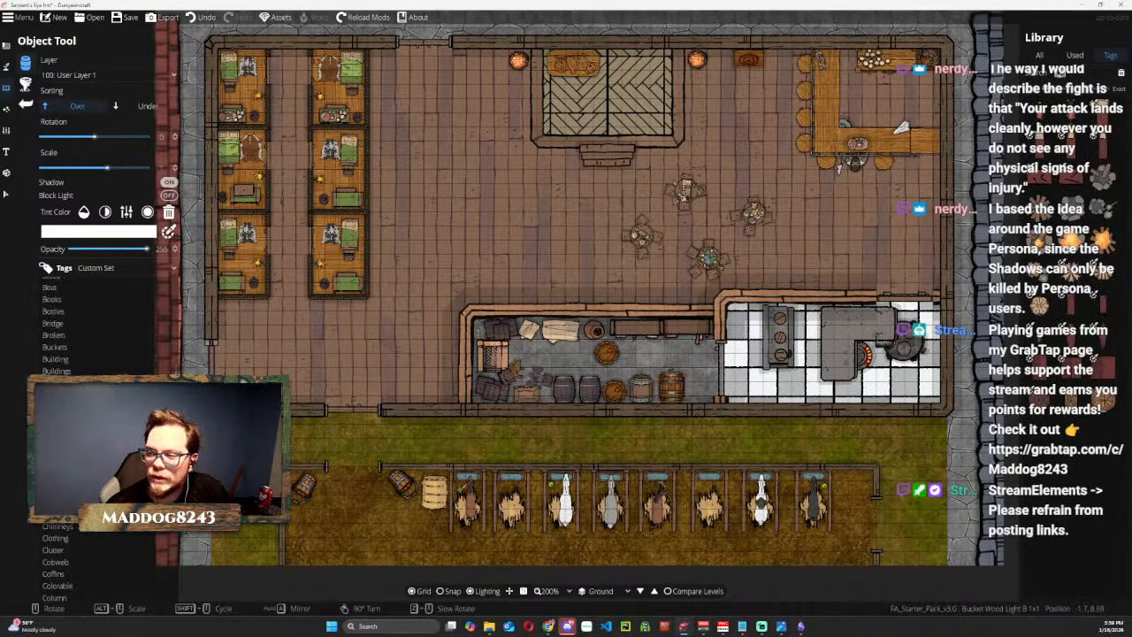
scroll(97, 338, "down", 3)
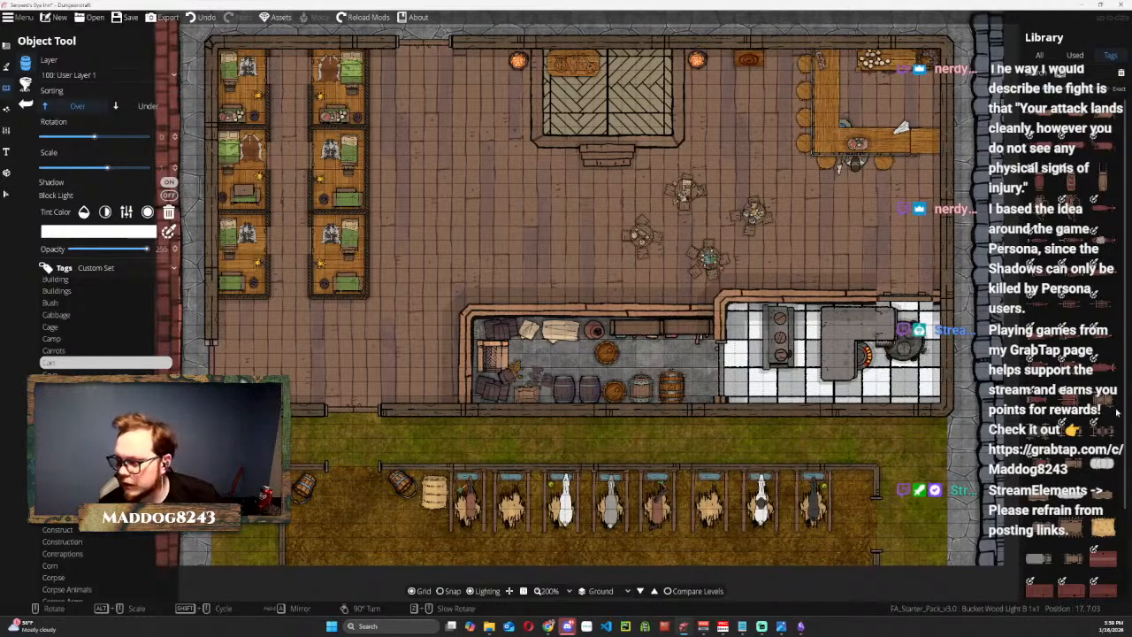
scroll(1101, 393, "down", 2)
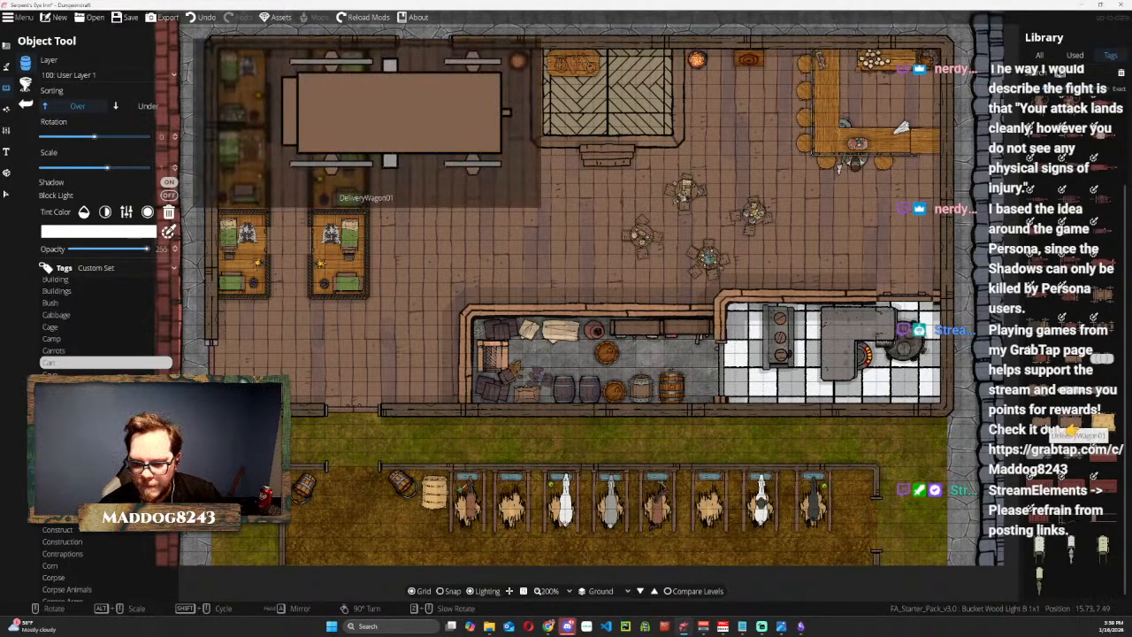
left_click(1070, 430)
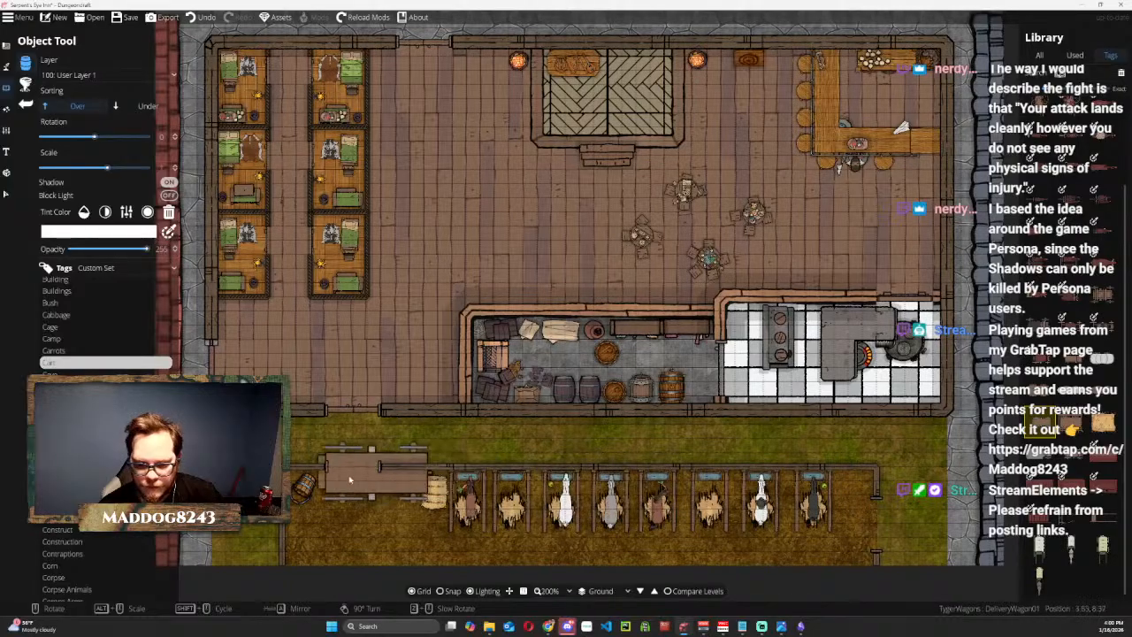
scroll(336, 522, "down", 3)
scroll(331, 525, "down", 3)
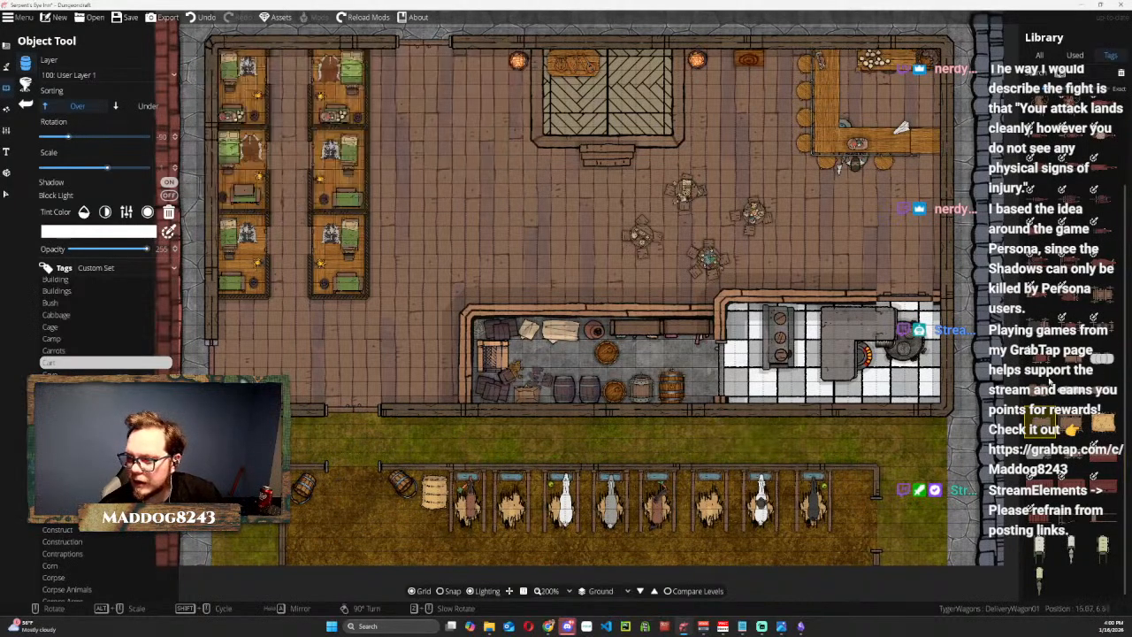
Choose Buggy02 from the cart objects and place it upright on the grass outside the stable's west wall.
mouse_move(1041, 396)
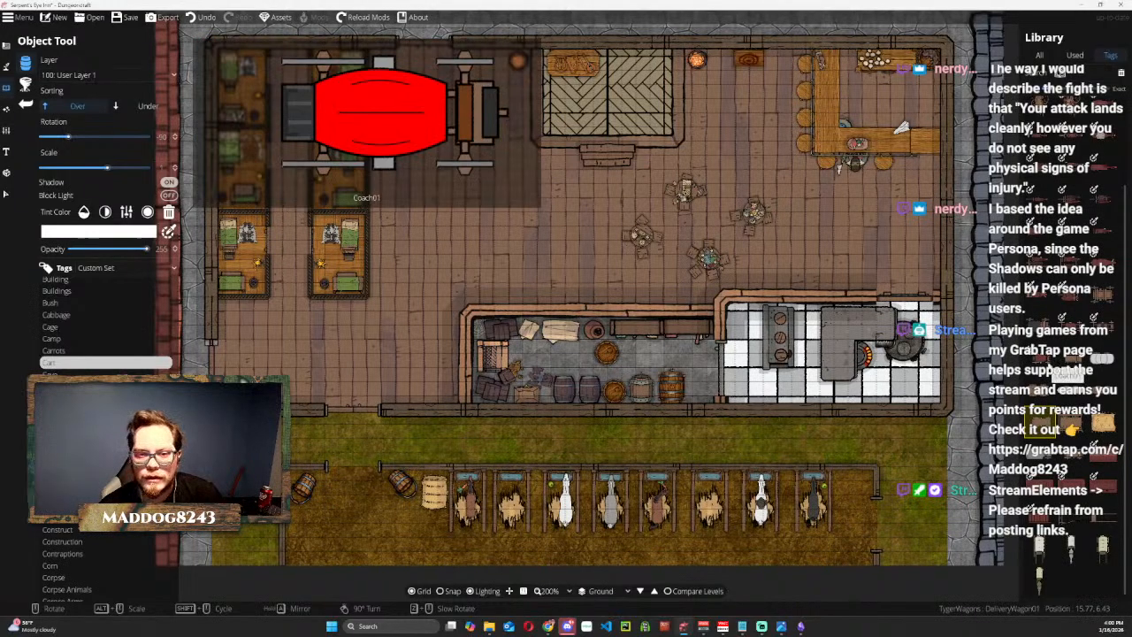
mouse_move(1076, 332)
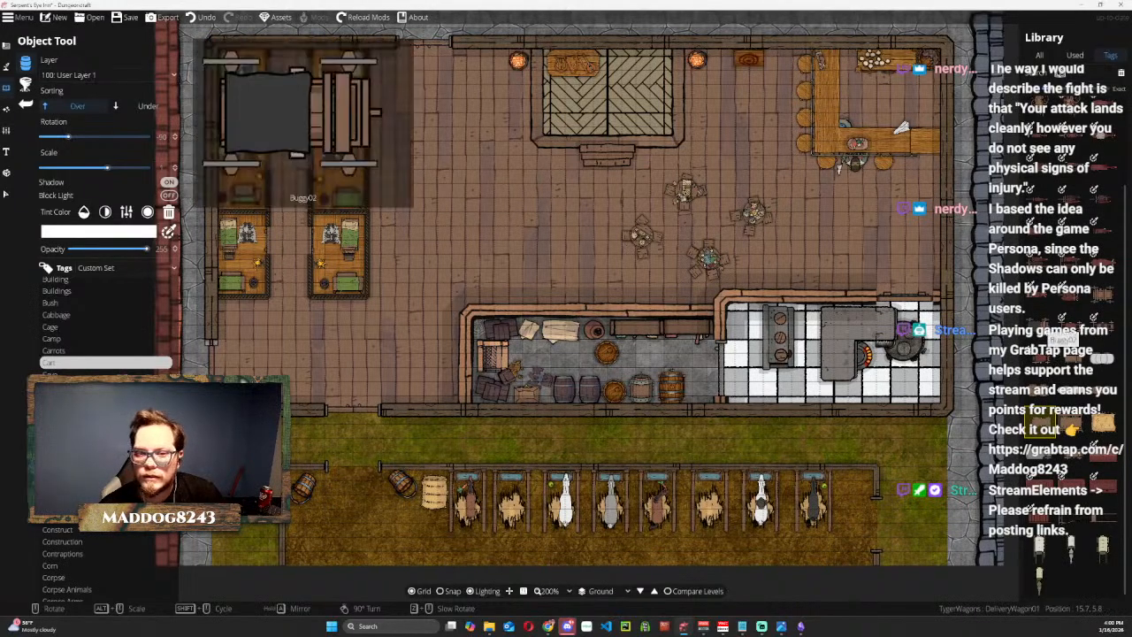
left_click(1052, 336)
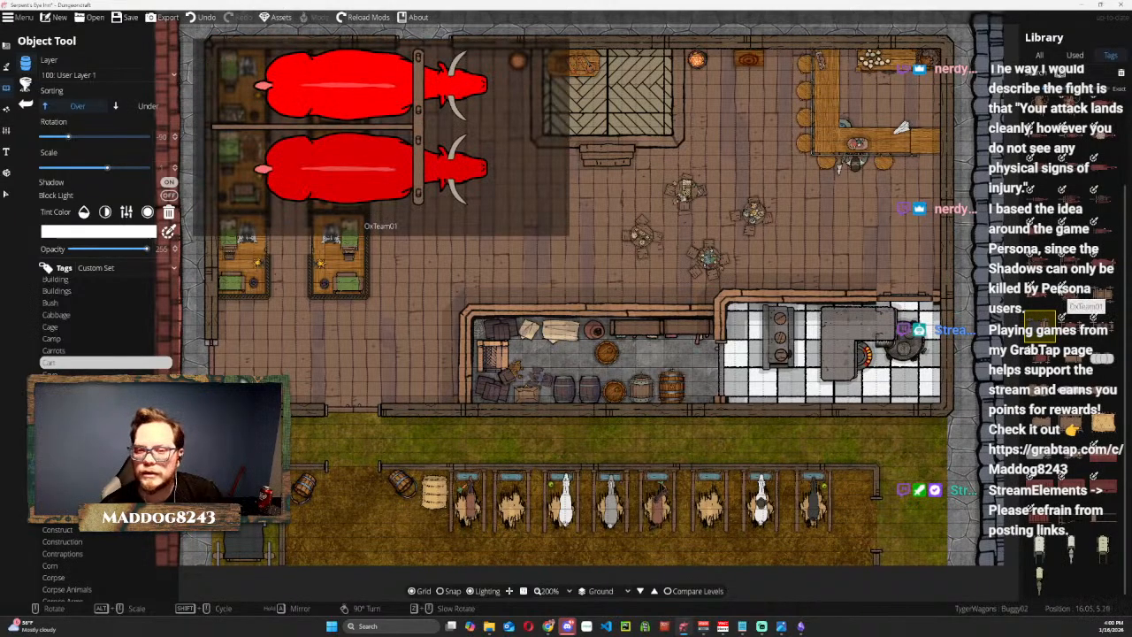
Place a Sleigh-and-horse at 0 degrees rotation just outside the stable's east wall.
scroll(1064, 298, "up", 2)
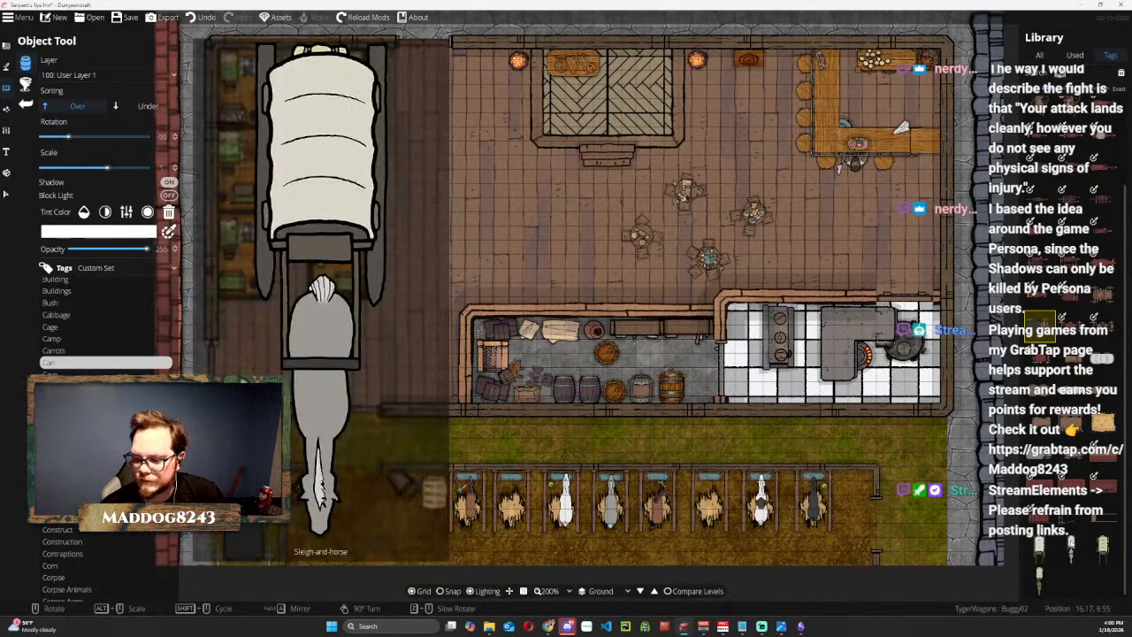
left_click(1071, 550)
scroll(961, 478, "up", 10)
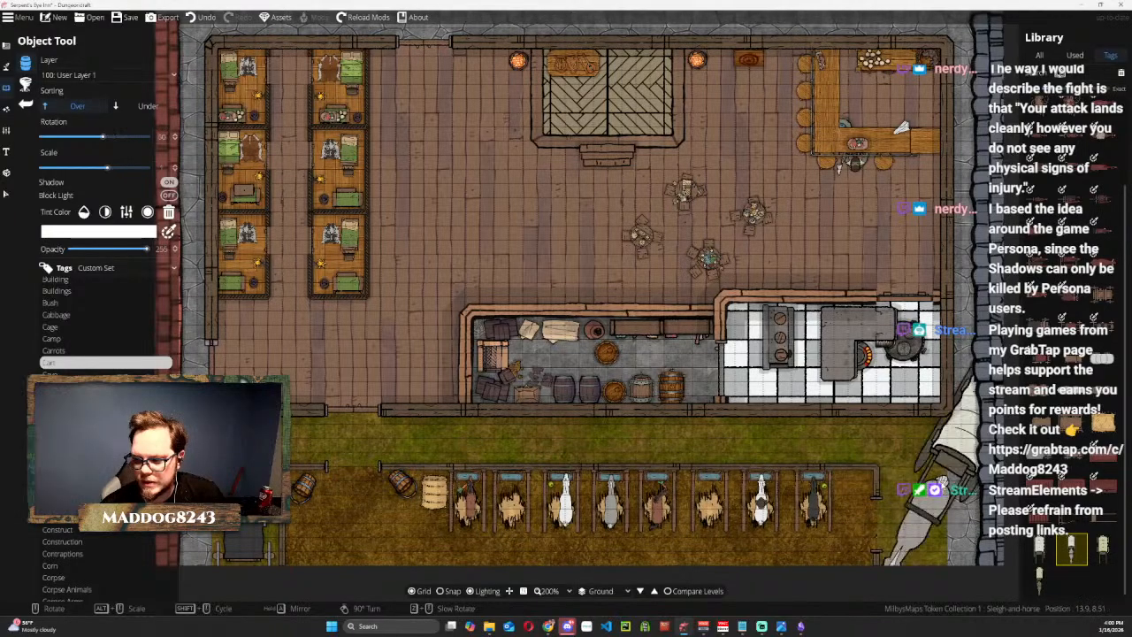
scroll(943, 490, "up", 3)
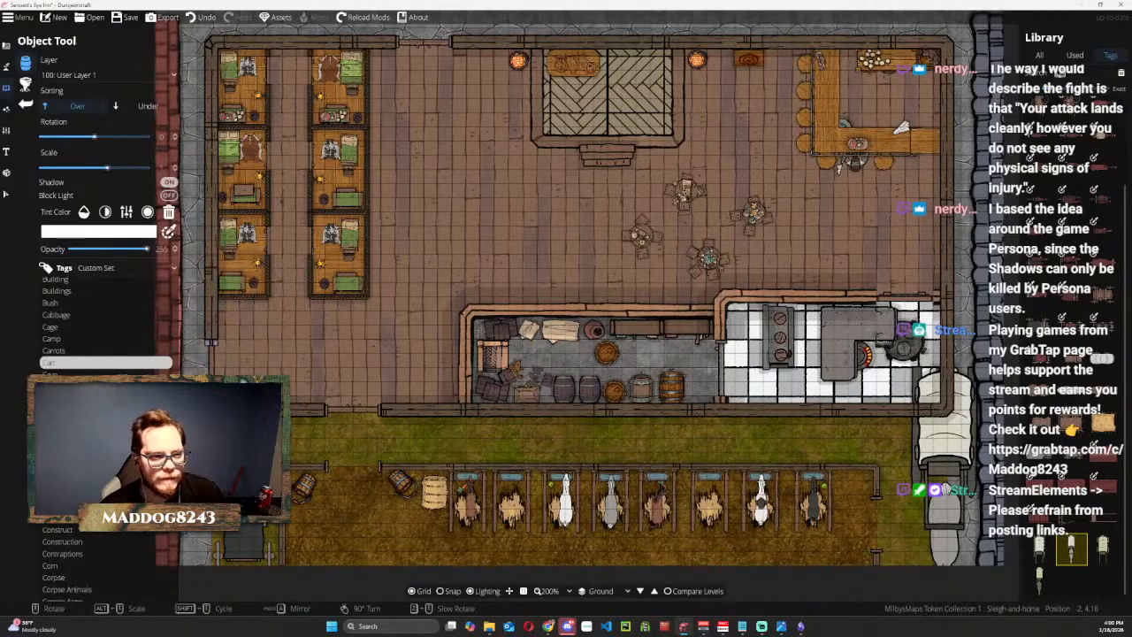
Shrink the Sleigh-and-horse and move it over the last stall to match its horse to the stabled ones.
left_click(8, 193)
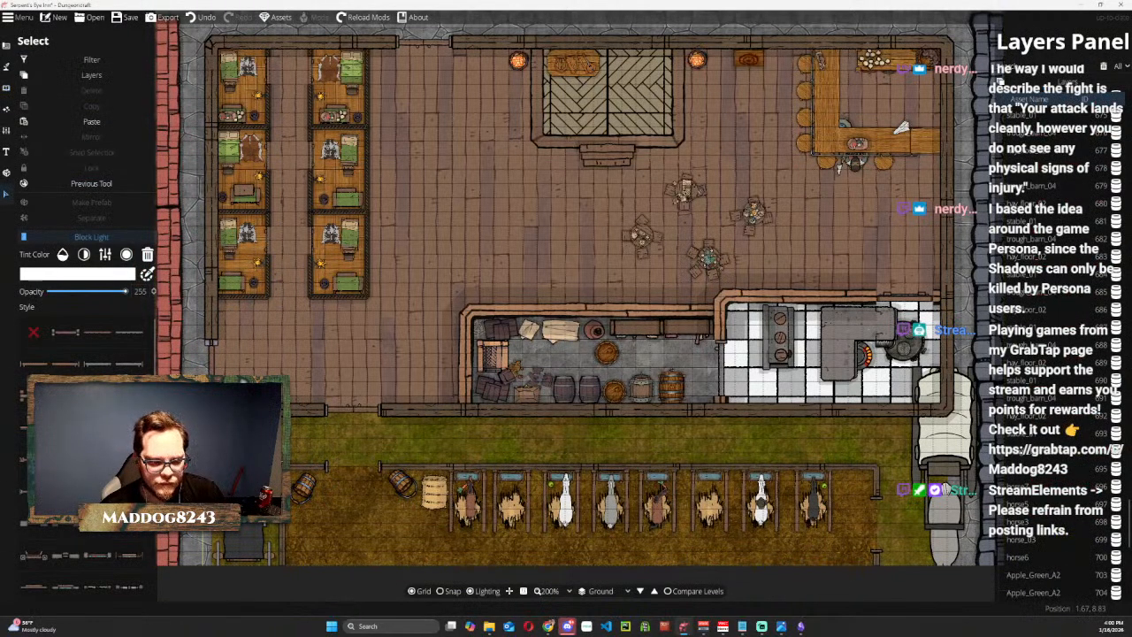
left_click(875, 360)
left_click_drag(877, 360, 894, 452)
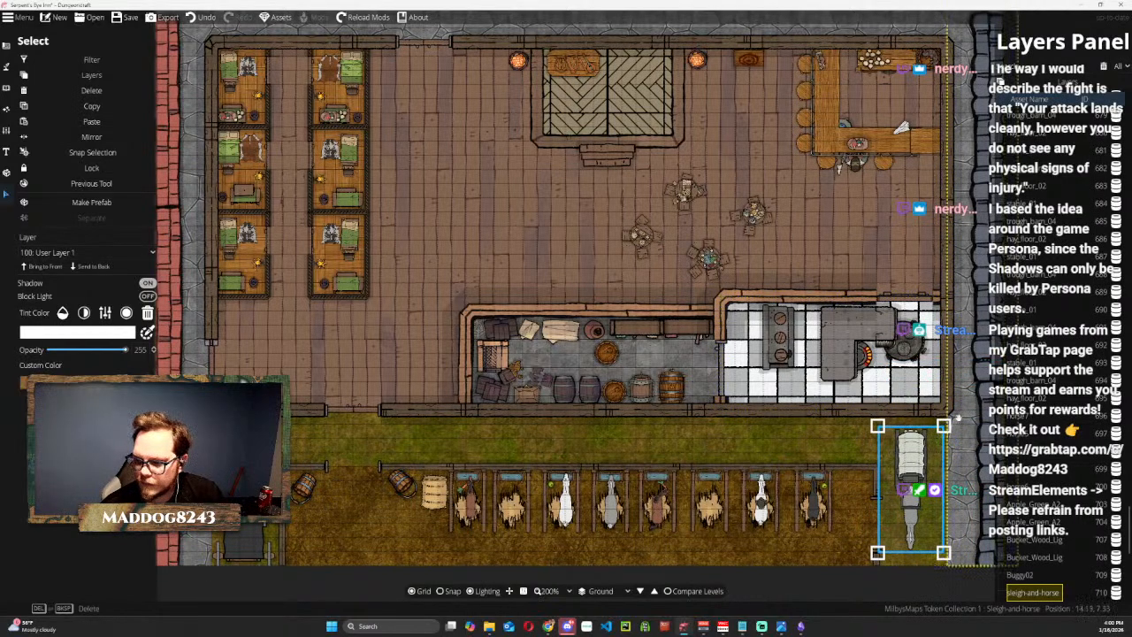
left_click_drag(910, 491, 816, 473)
left_click_drag(784, 411, 786, 413)
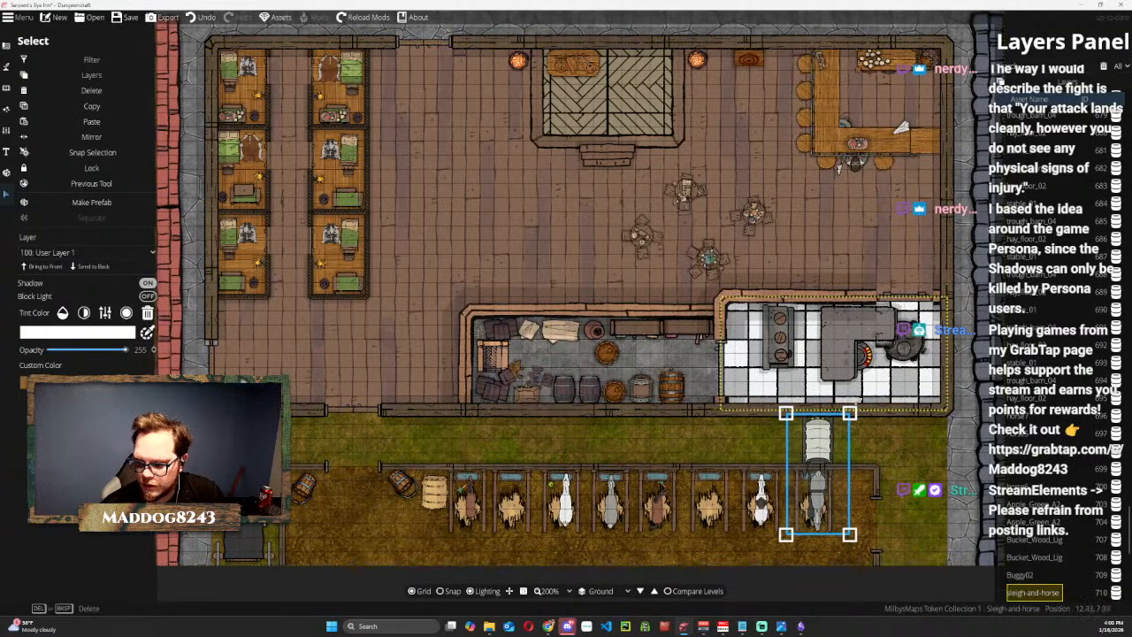
Turn the Sleigh-and-horse around and back, move it to the grass strip beyond the stable's east wall, and deselect it.
scroll(868, 433, "down", 12)
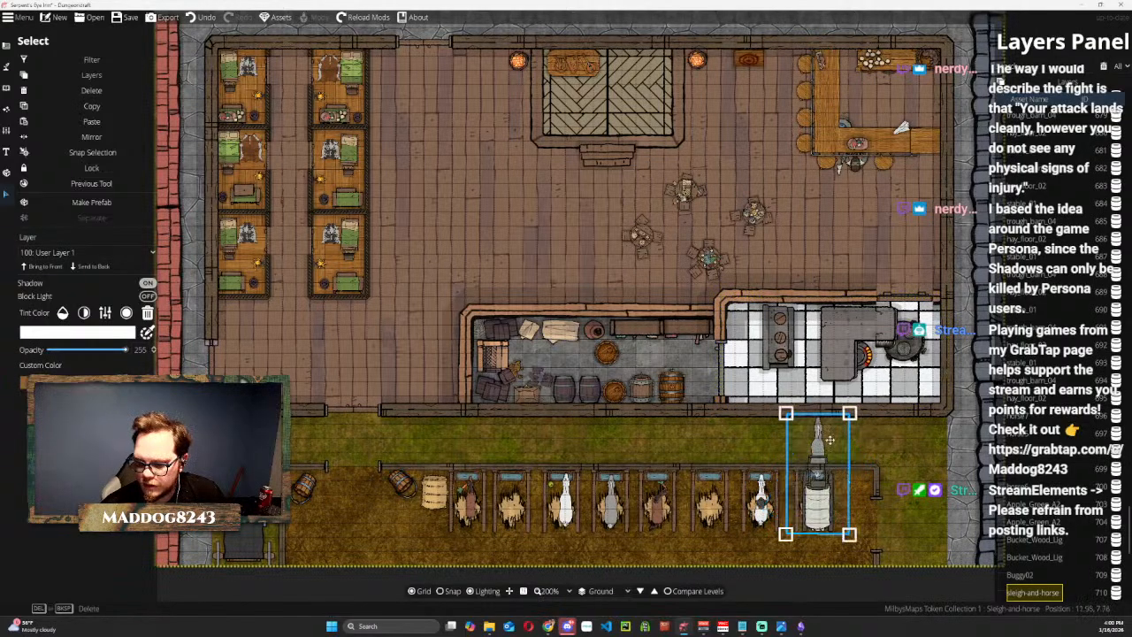
scroll(818, 444, "down", 12)
left_click_drag(819, 445, 927, 474)
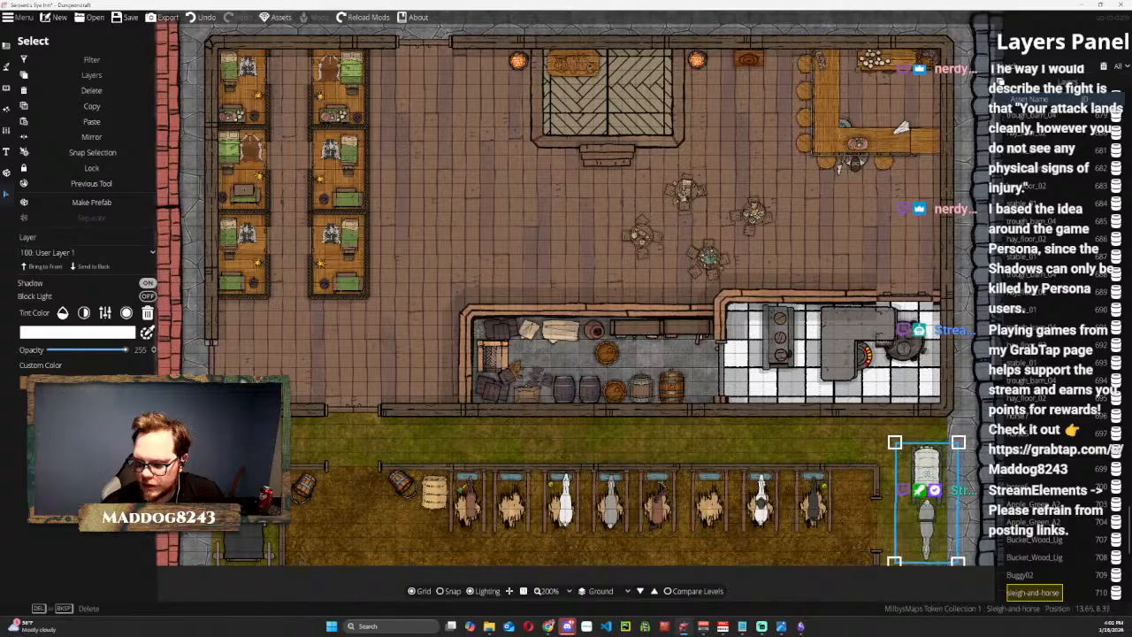
left_click(804, 446)
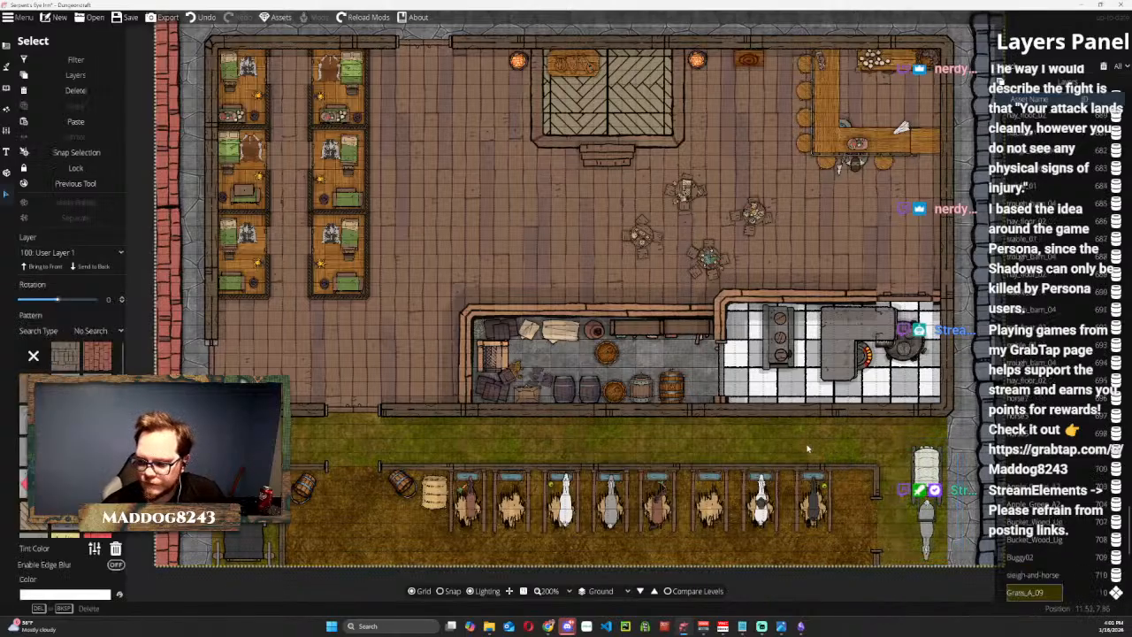
key("Escape")
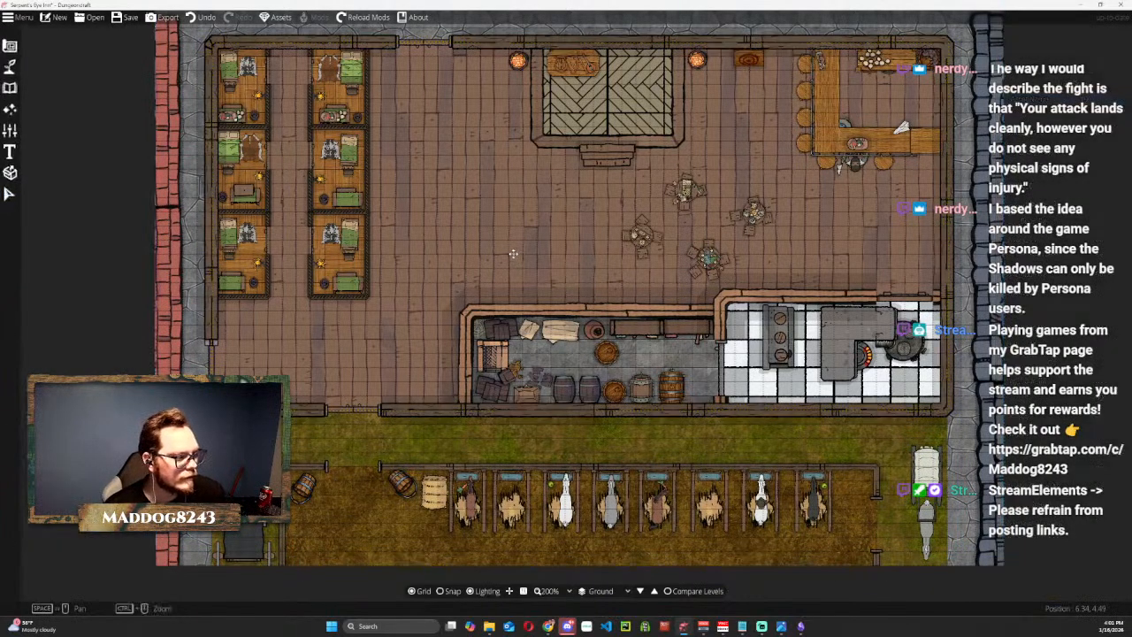
Shrink both wooden buckets in the stable, the one near the west end and the one beside the hay bales.
left_click_drag(533, 221, 485, 204)
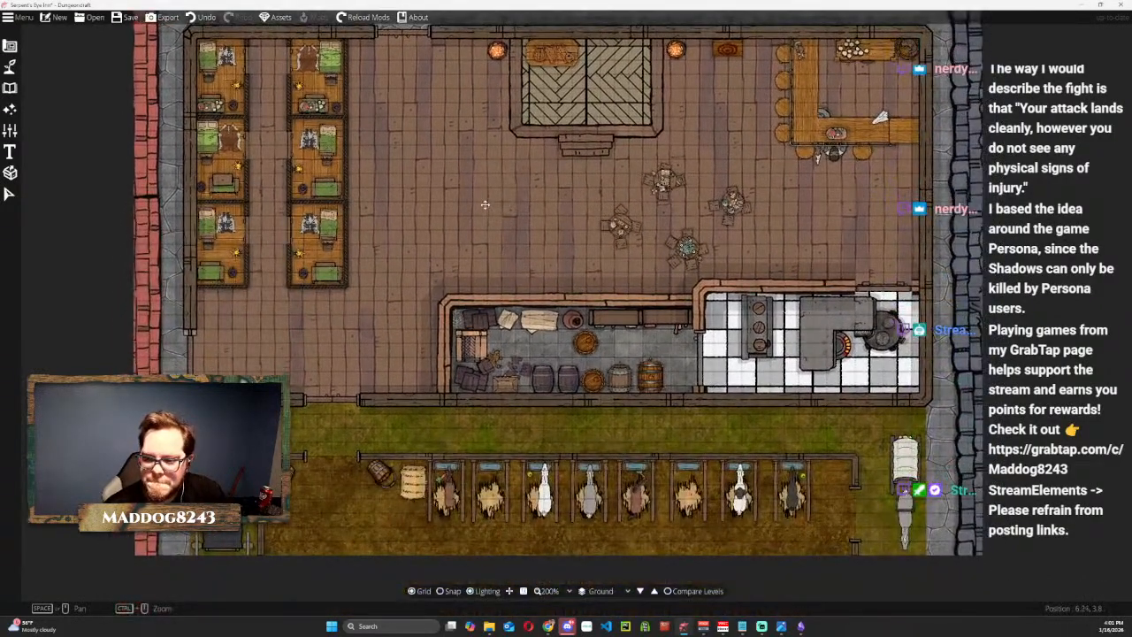
left_click(11, 194)
left_click(305, 506)
left_click_drag(309, 504, 298, 496)
left_click(377, 477)
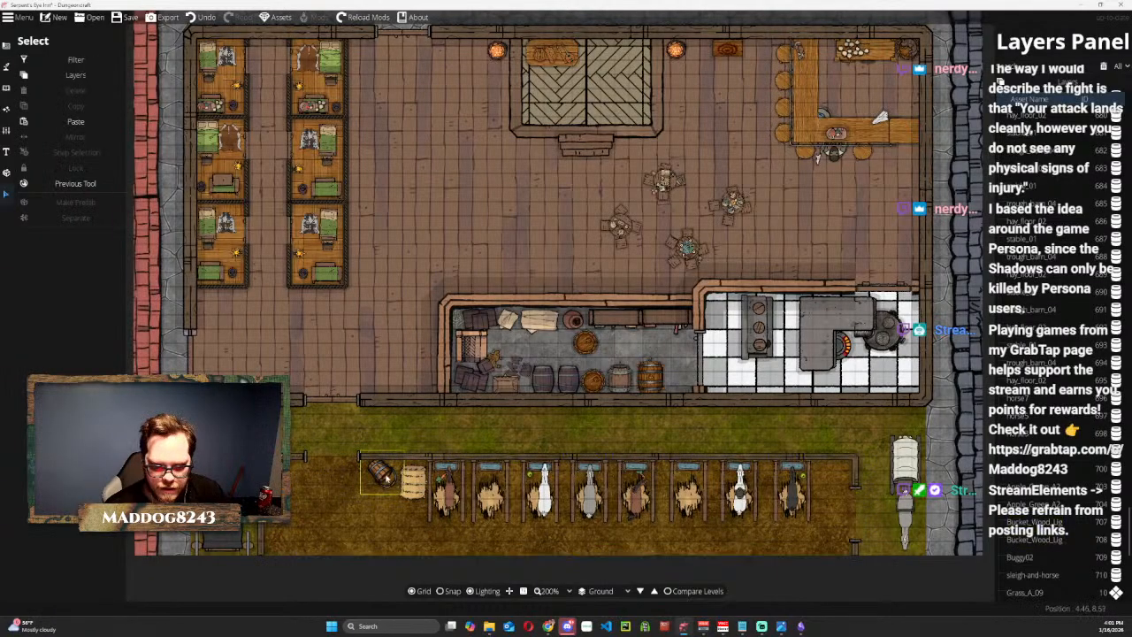
left_click(381, 476)
left_click_drag(405, 493, 375, 477)
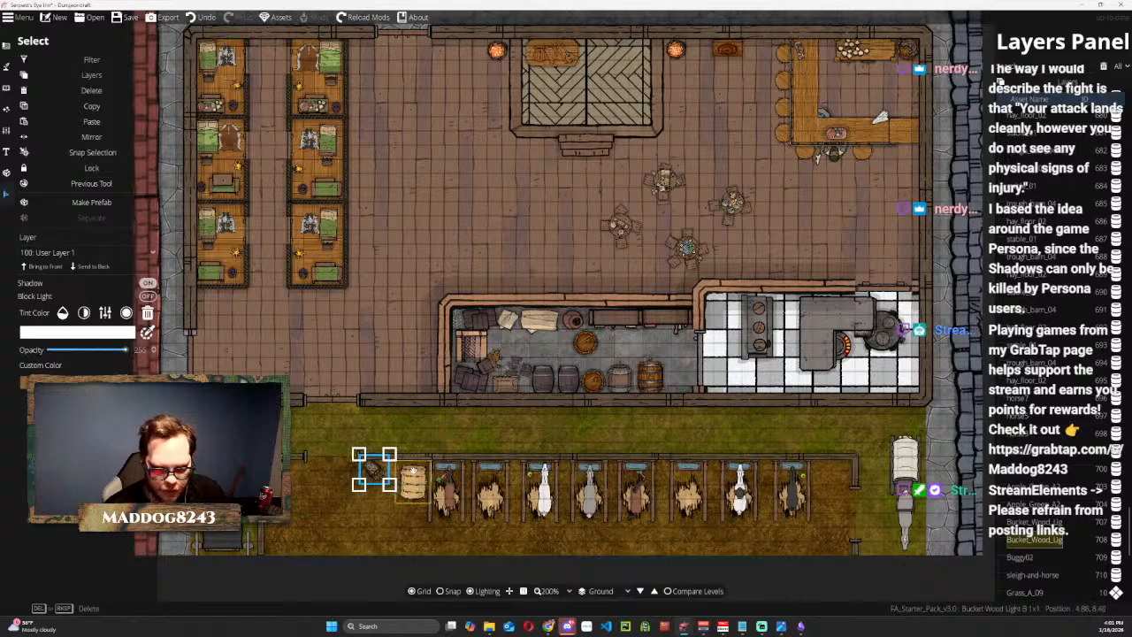
Duplicate the hay beside the stable's first stall and place the copy at a tilt just west of it, where the wooden bucket stands.
left_click(330, 251)
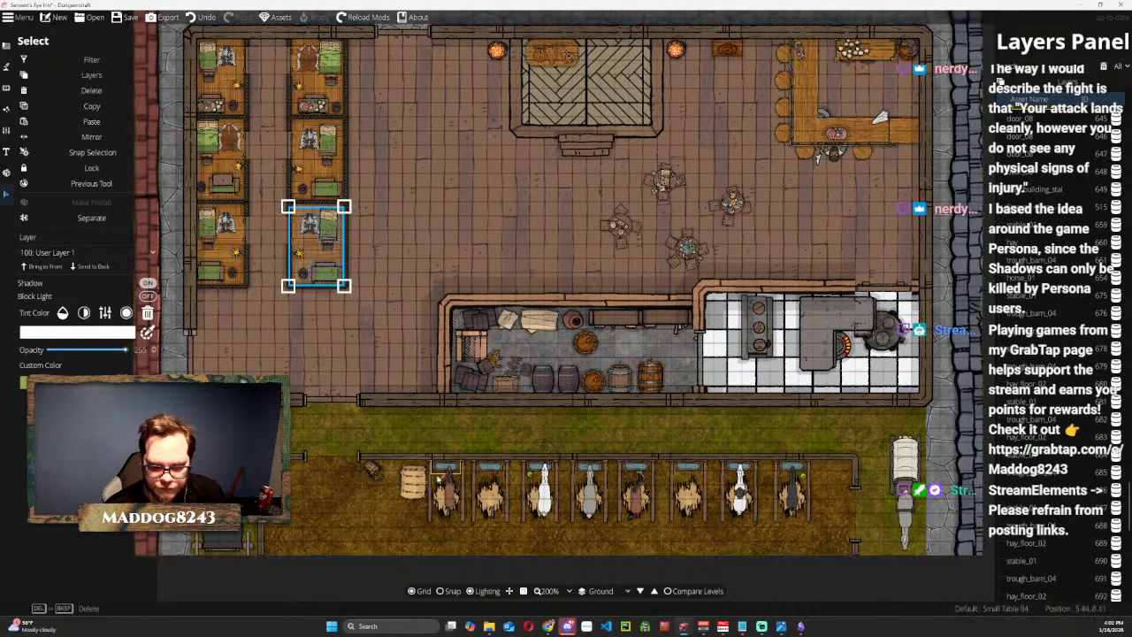
left_click(412, 482)
key("ctrl+c")
key("ctrl+v")
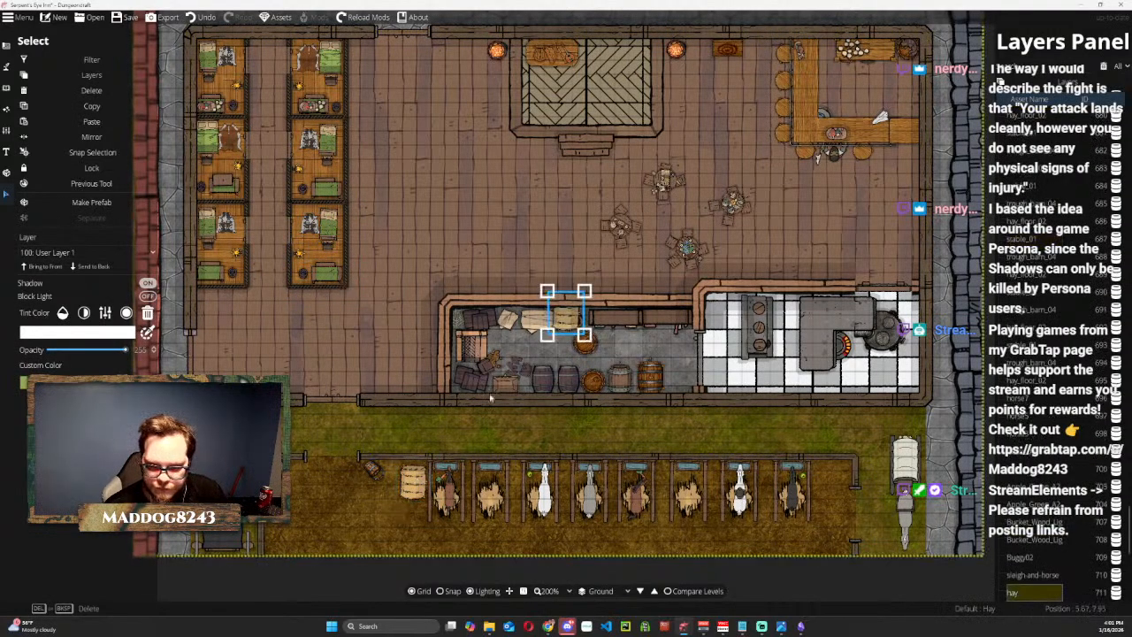
left_click_drag(565, 315, 295, 502)
left_click(371, 469)
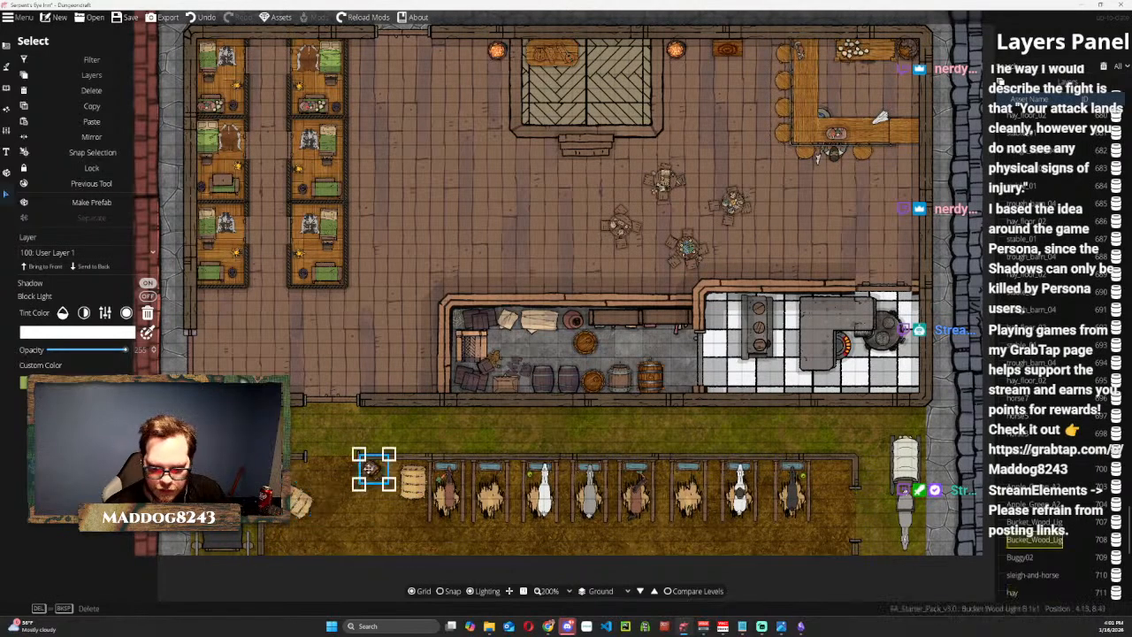
left_click_drag(301, 500, 378, 477)
left_click(678, 419)
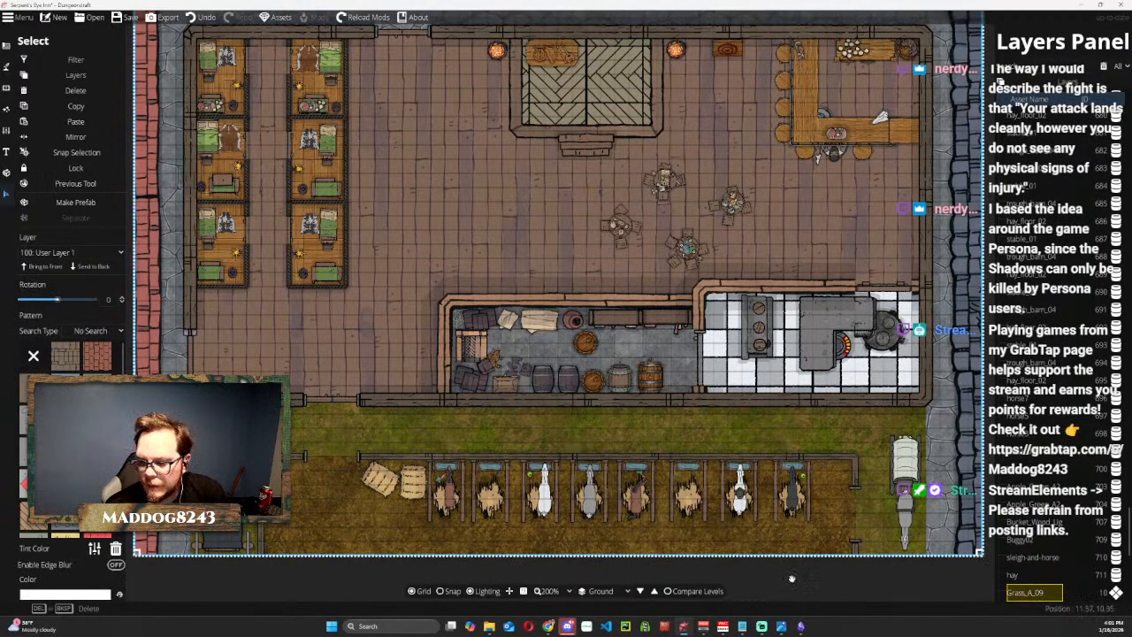
key("Escape")
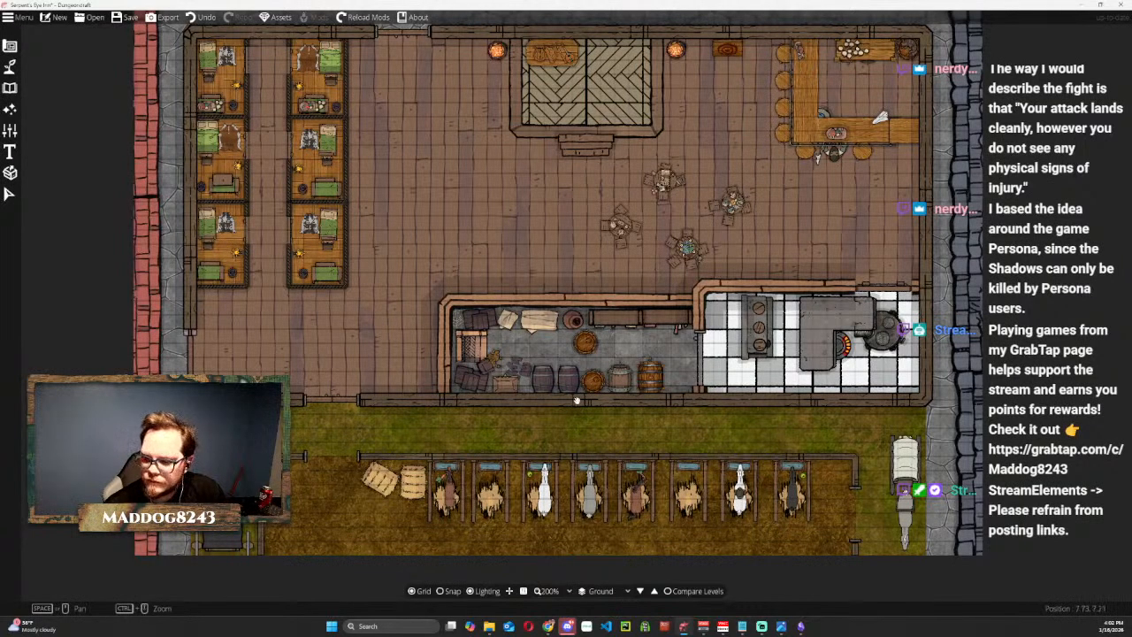
Move the long three-burner stove in the kitchen slightly west.
left_click_drag(922, 256, 672, 314)
scroll(548, 366, "up", 5)
scroll(530, 365, "down", 3)
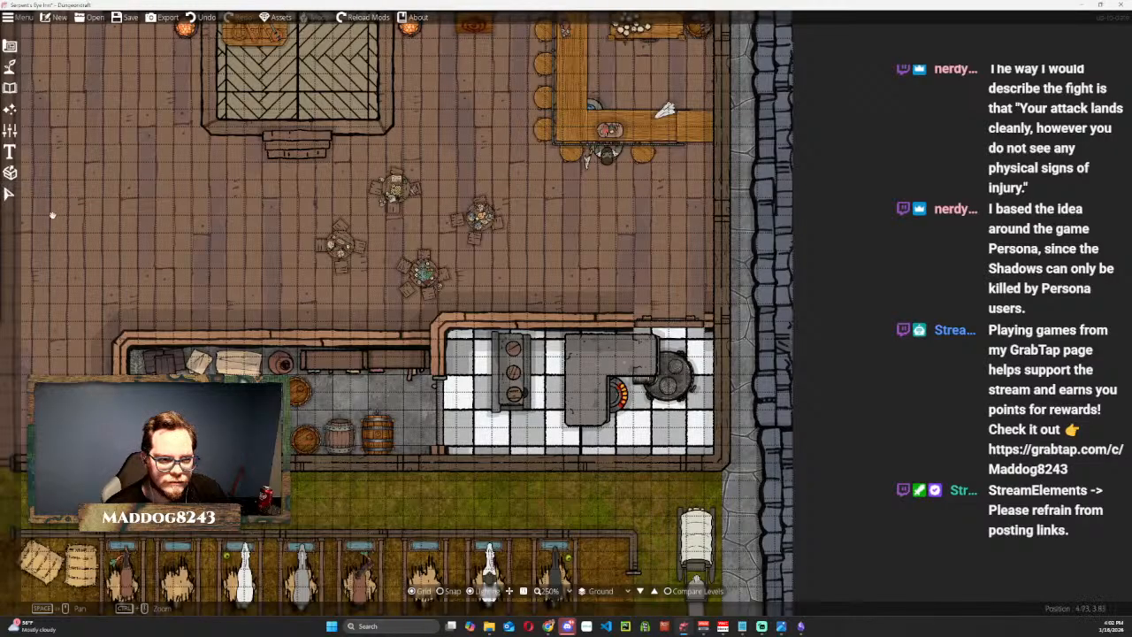
left_click(9, 192)
left_click(523, 358)
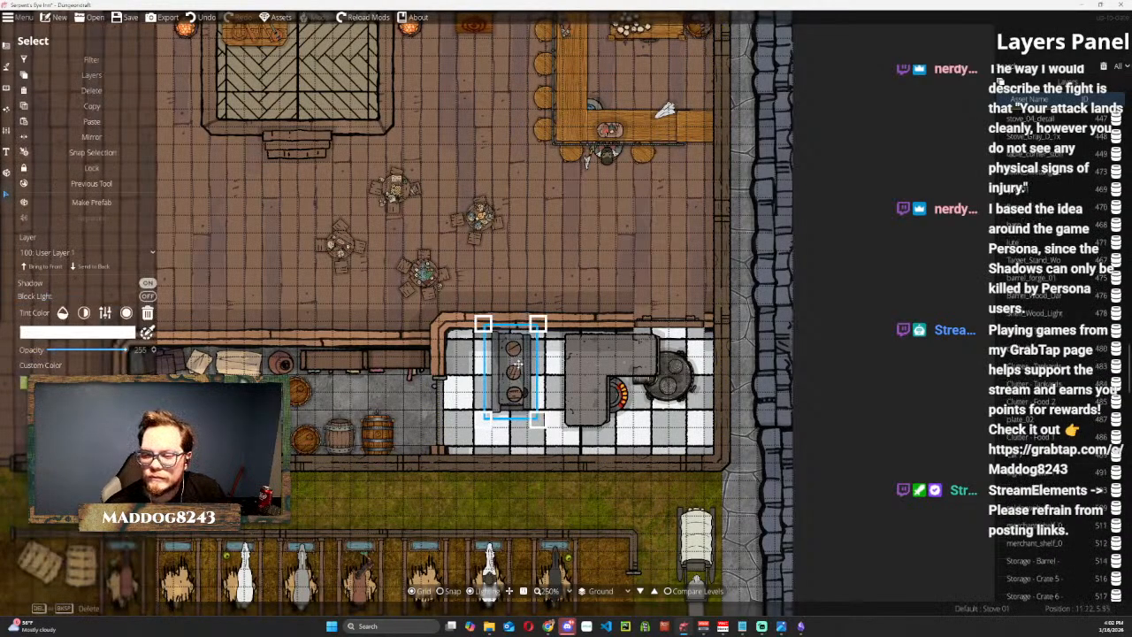
scroll(519, 364, "down", 1)
left_click_drag(518, 355, 507, 363)
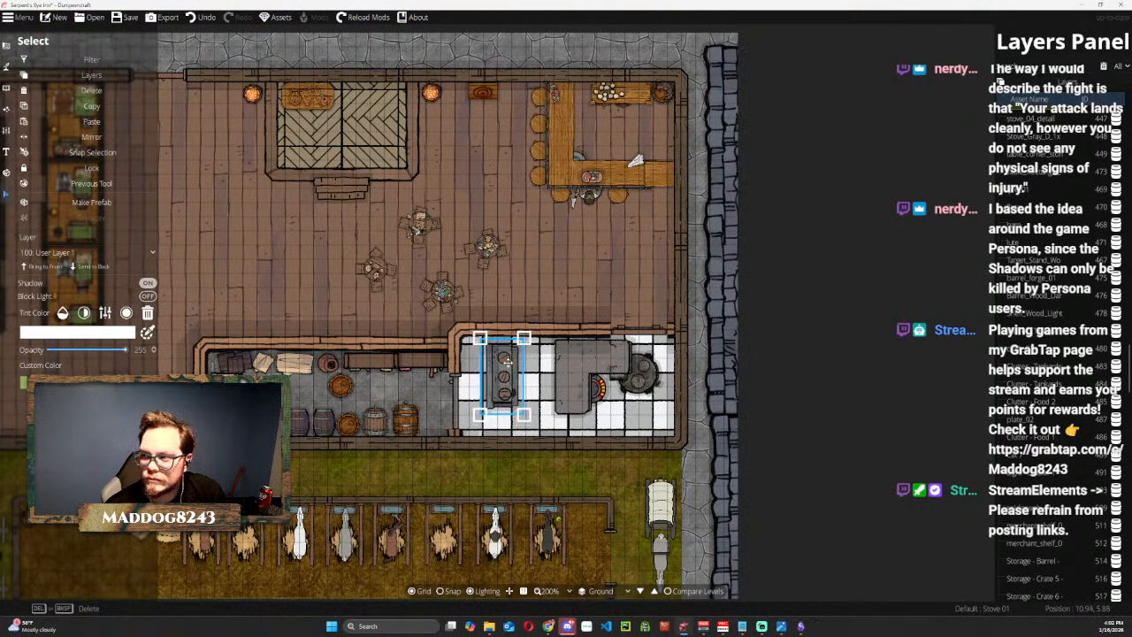
scroll(1043, 335, "up", 1)
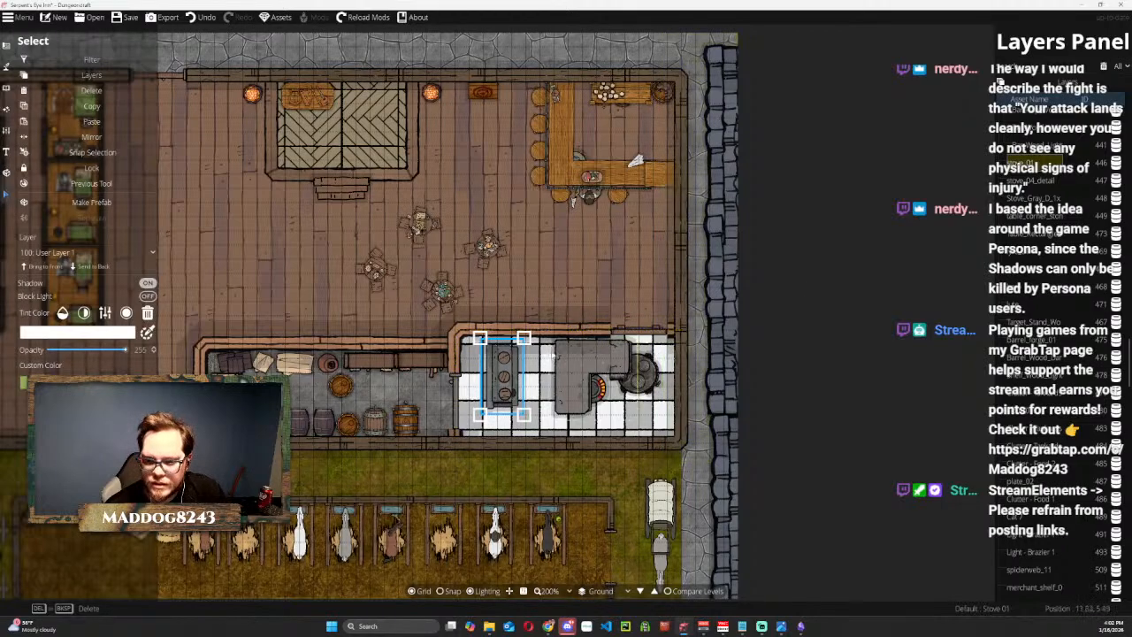
Try moving the stone corner table and the small round stove west, and undo both moves.
left_click(573, 369)
left_click_drag(573, 369, 499, 400)
left_click(597, 388)
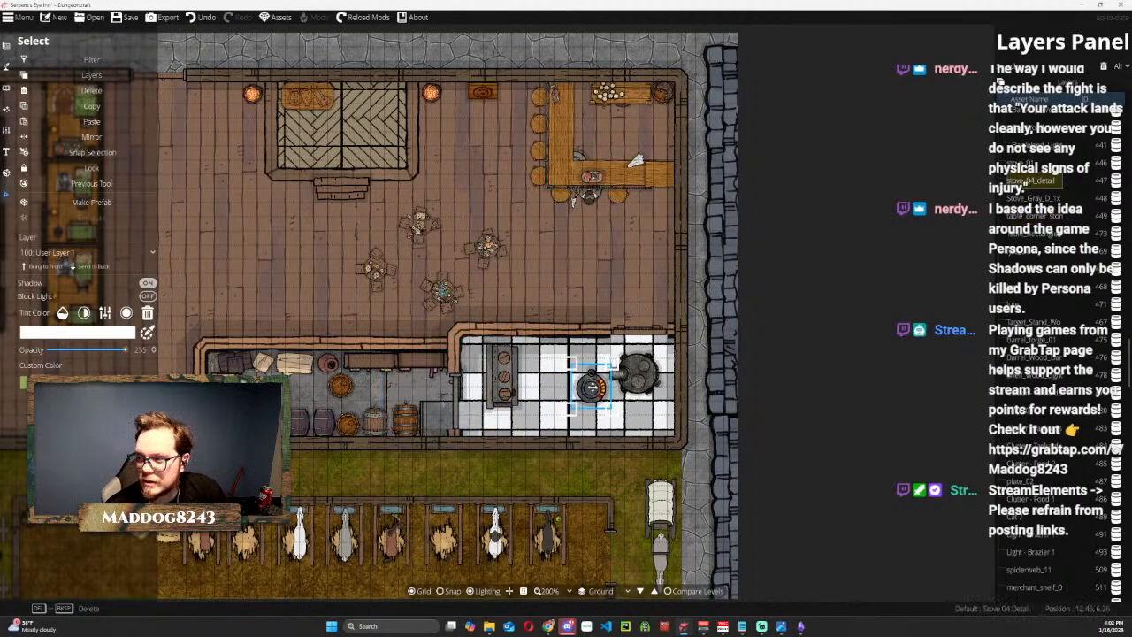
left_click_drag(590, 387, 569, 391)
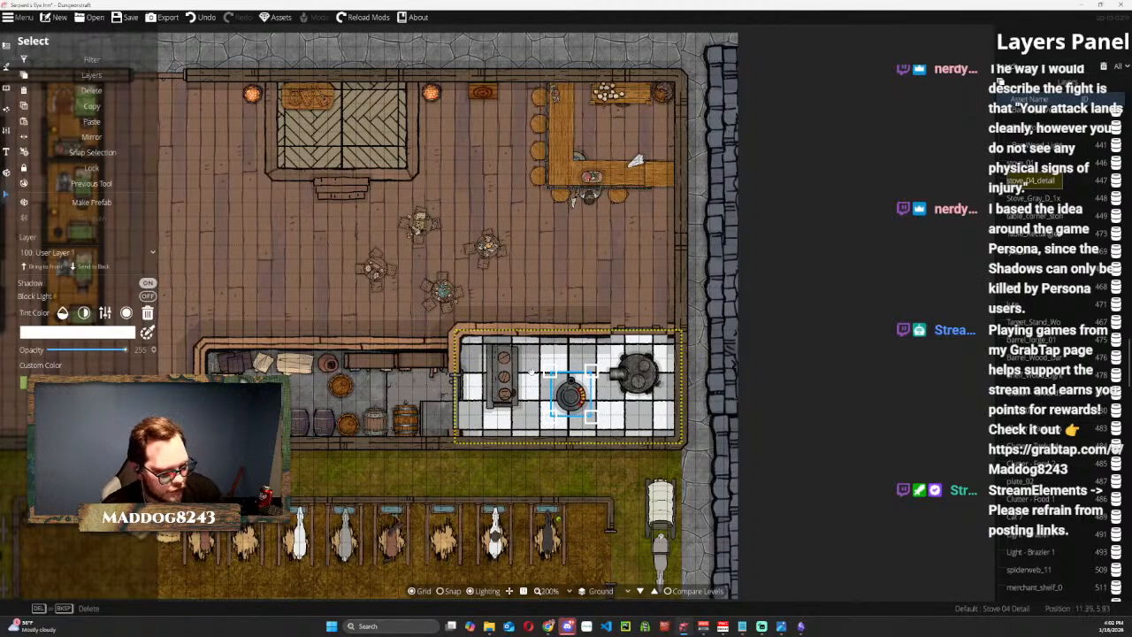
key("ctrl+z")
key("ctrl+z")
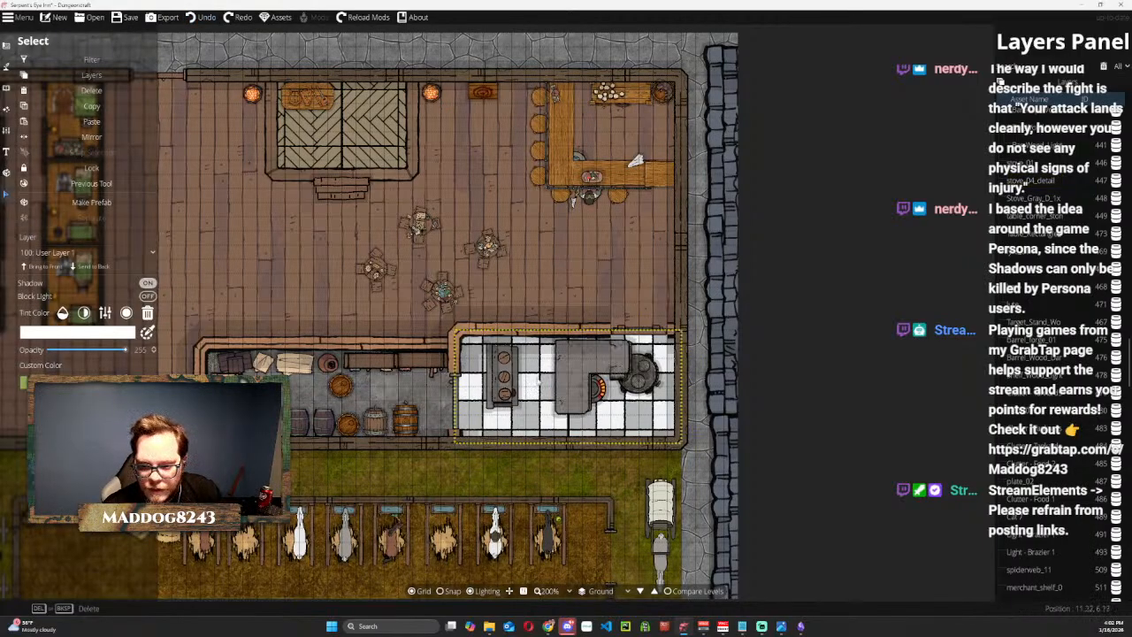
Delete the stone corner table from the kitchen and turn the long stove horizontally into the cleared space.
left_click(575, 367)
key("Delete")
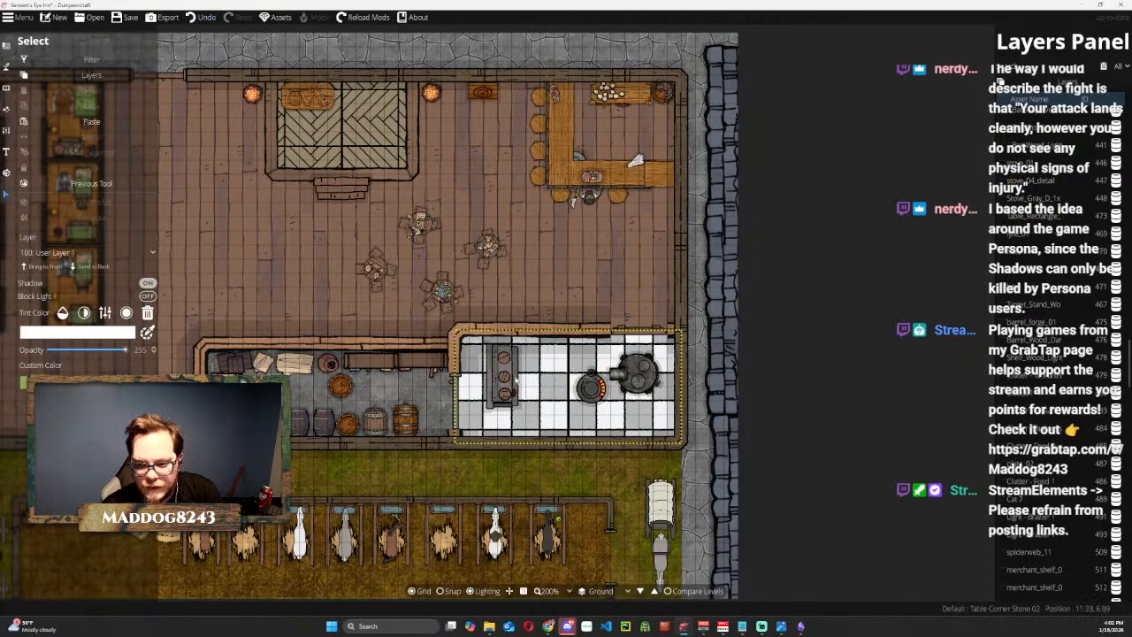
left_click_drag(511, 360, 606, 413)
left_click(559, 363)
mouse_move(550, 380)
left_mouse_down()
mouse_move(563, 352)
mouse_move(558, 366)
left_mouse_up()
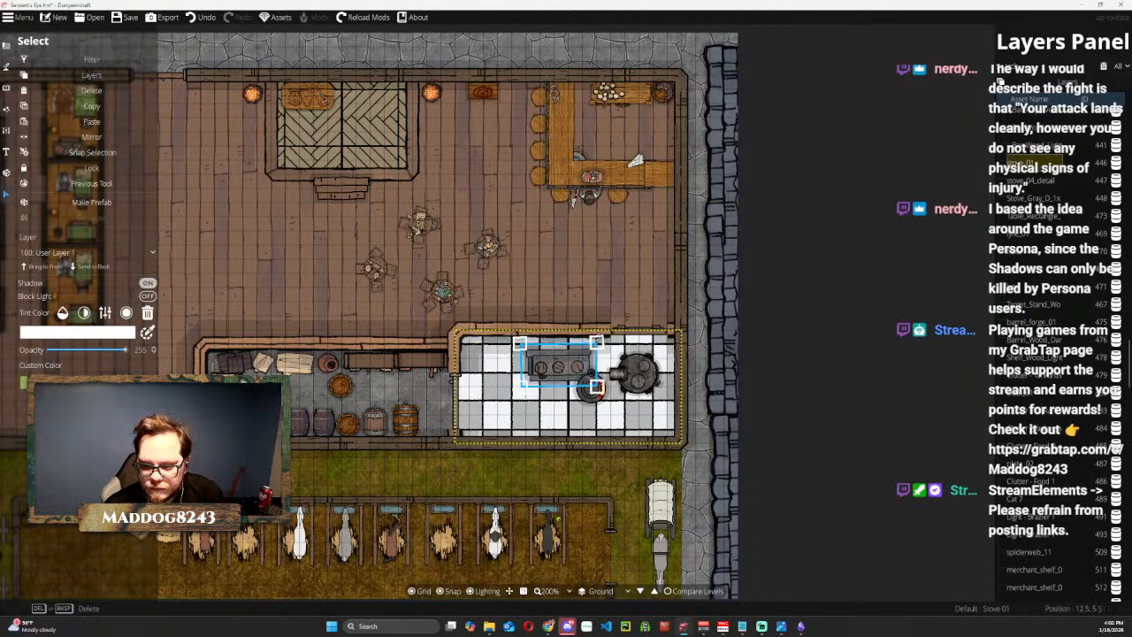
Move the long stove up against the kitchen's north wall, next to the doorway.
scroll(603, 342, "up", 5)
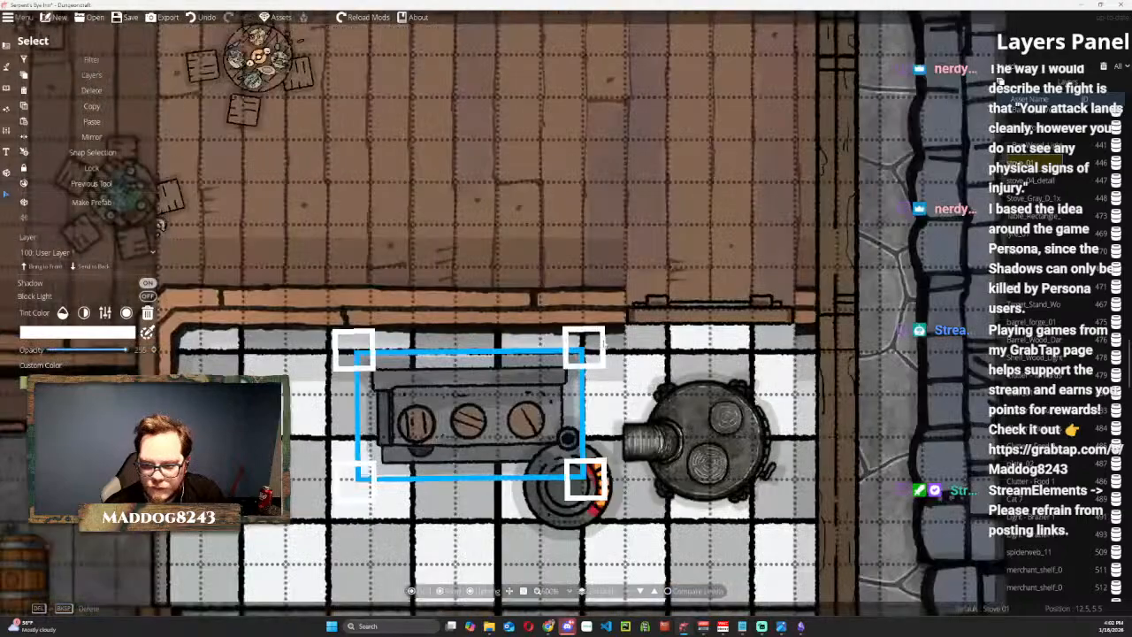
mouse_move(595, 336)
left_mouse_down()
mouse_move(601, 349)
mouse_move(596, 338)
left_mouse_up()
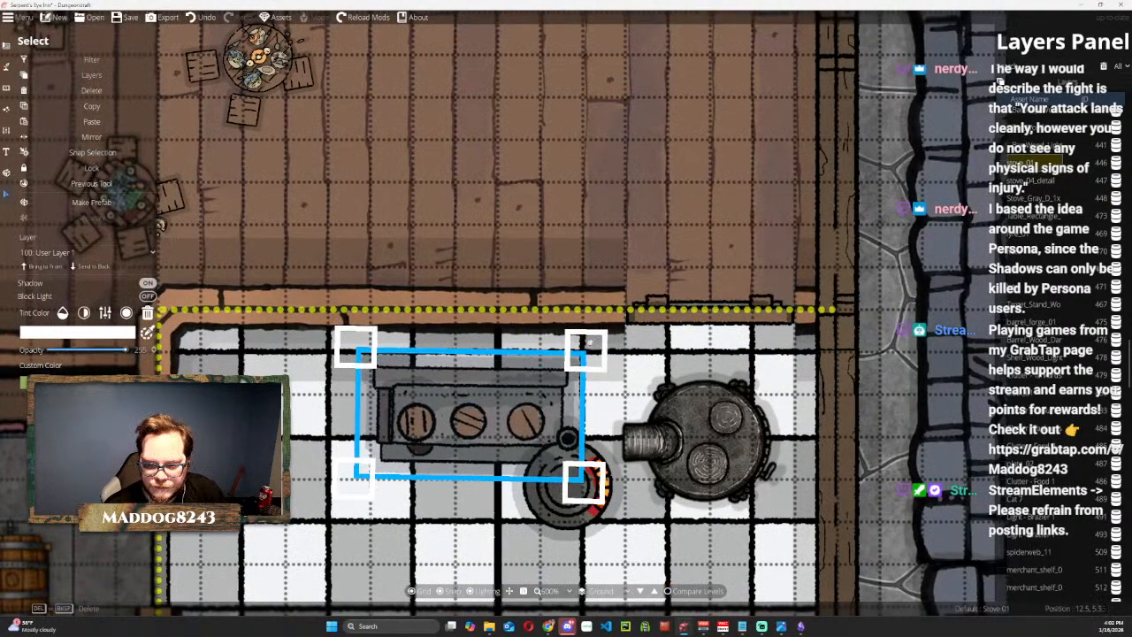
left_click_drag(493, 408, 535, 365)
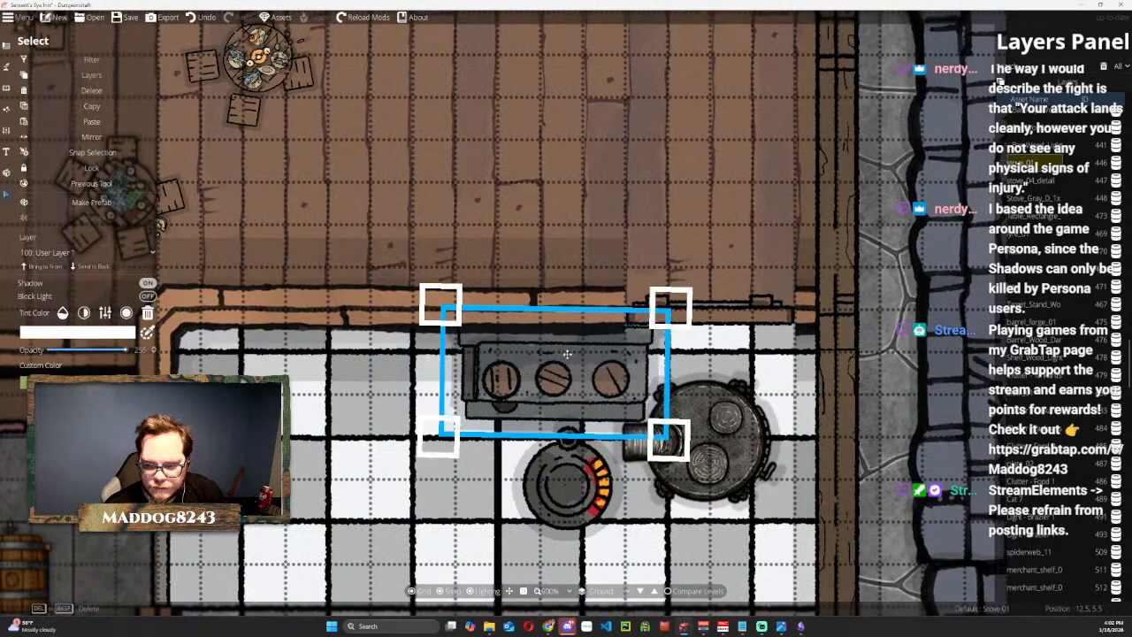
Try tilting the long stove away from the north wall, and undo the rotation.
scroll(543, 391, "down", 1)
left_click_drag(484, 424, 508, 436)
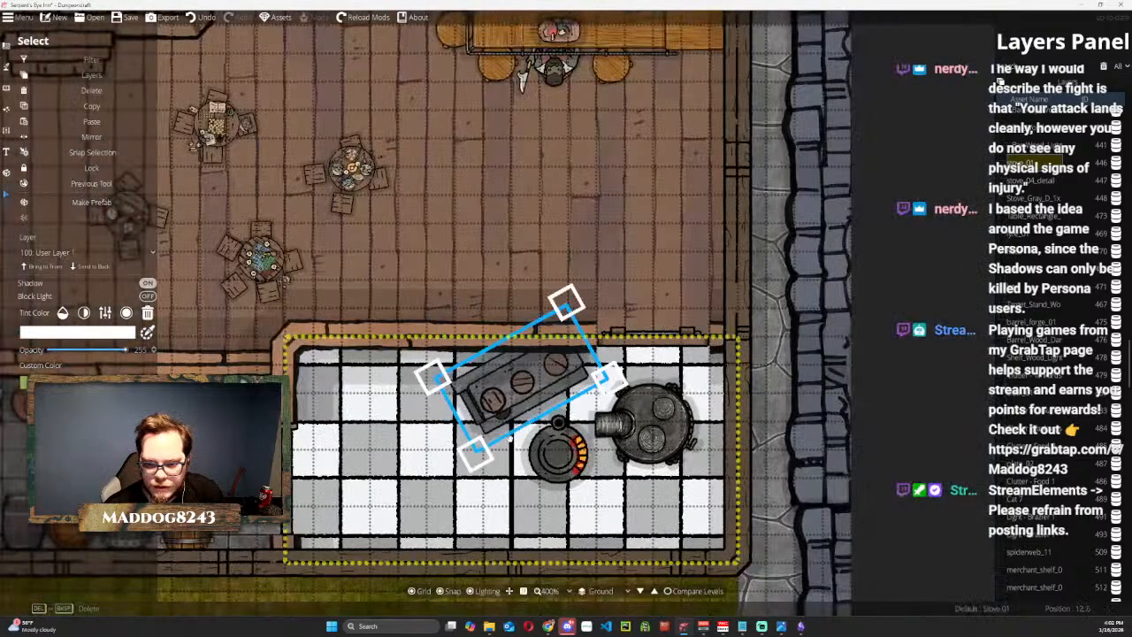
scroll(530, 392, "up", 1)
scroll(530, 392, "down", 2)
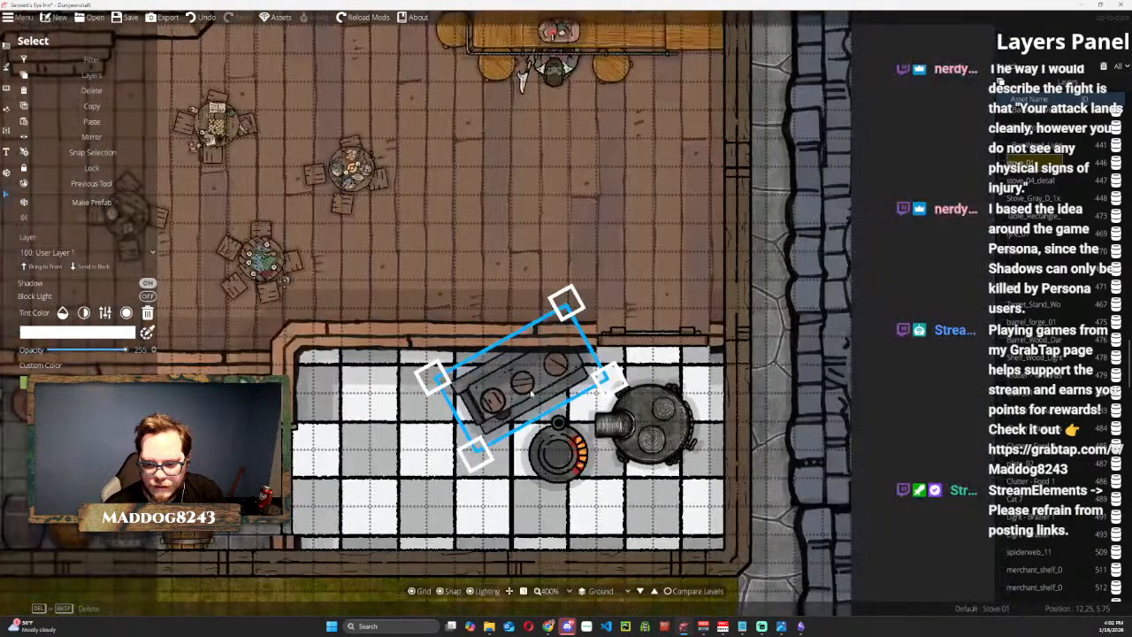
key("ctrl+z")
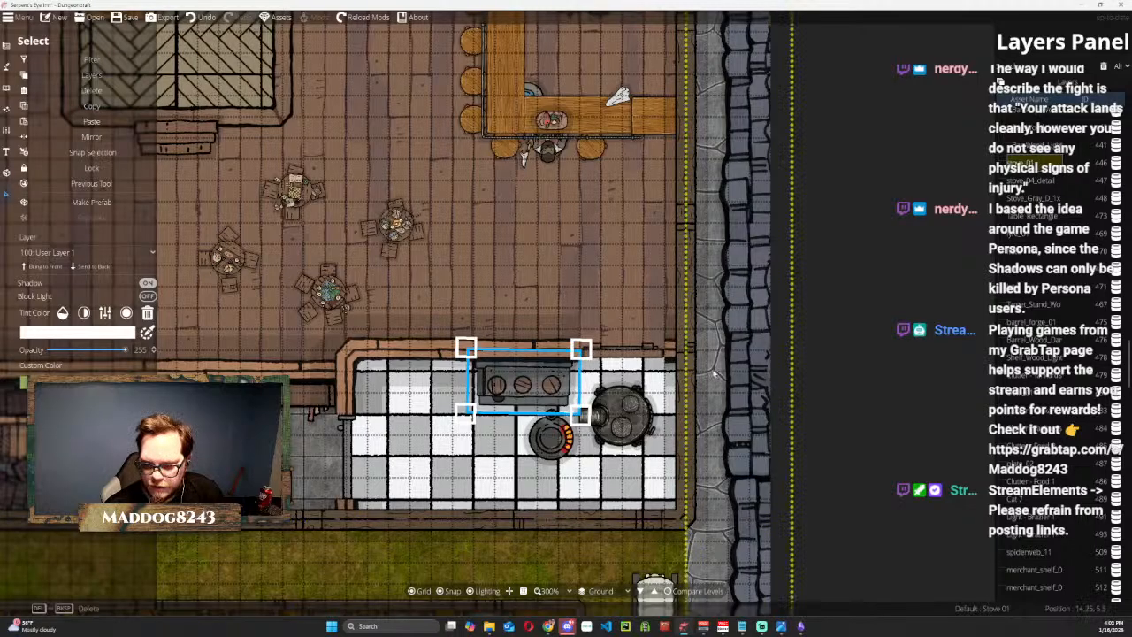
Try shifting the kitchen's small tiles floor west, and undo the move.
left_click(487, 478)
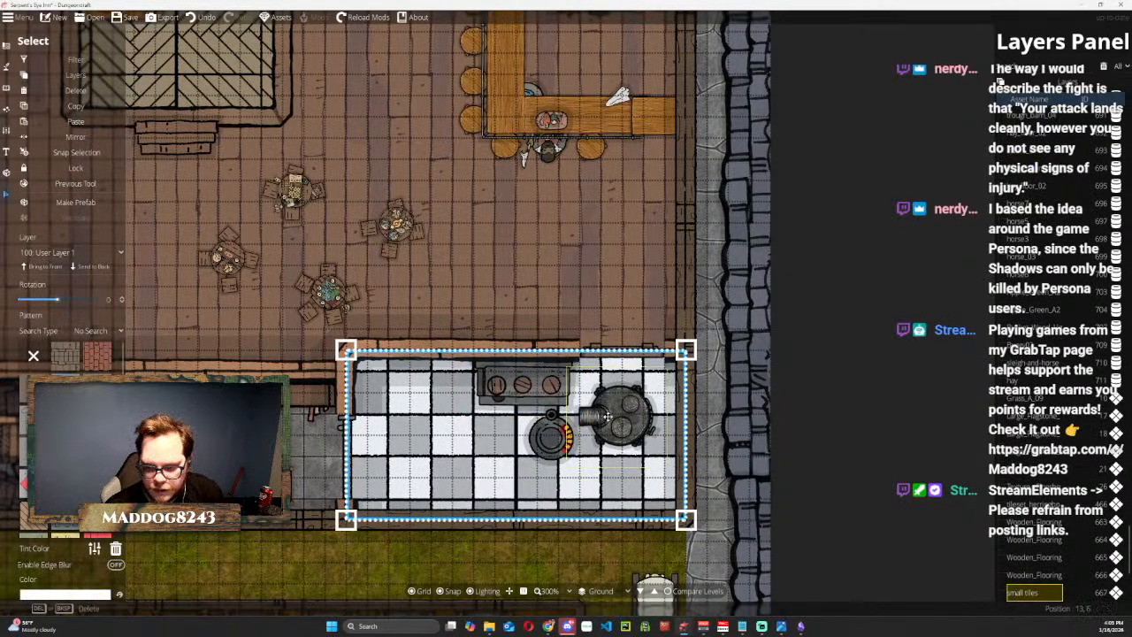
left_click_drag(635, 406, 627, 419)
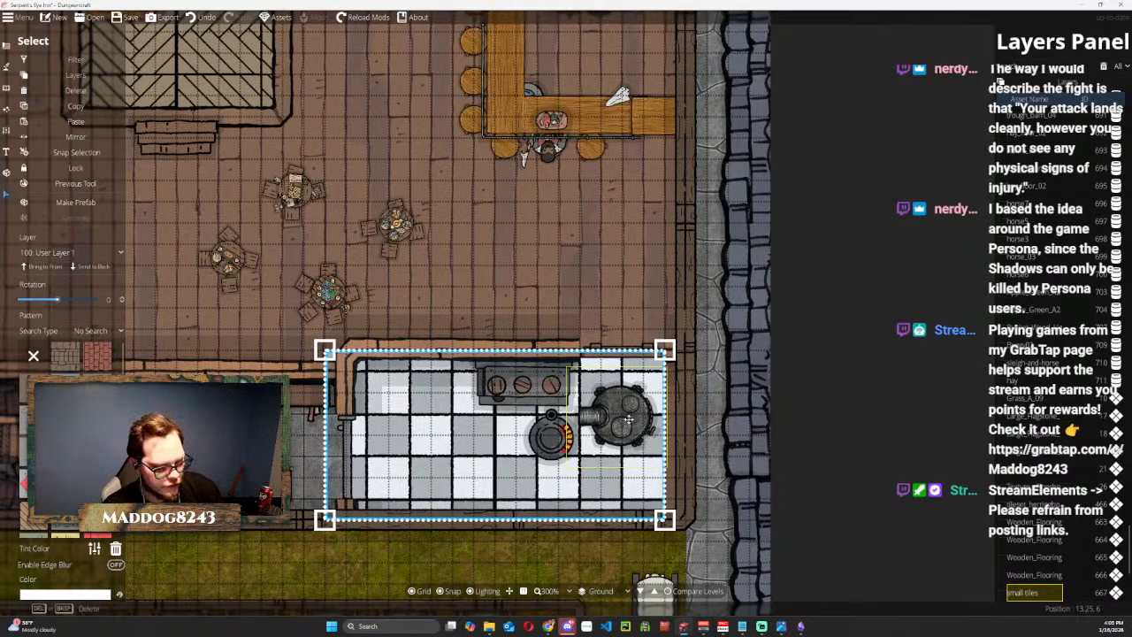
key("ctrl+z")
Locate the large round Stove_Gray_D at the kitchen's east side and delete it.
left_click(864, 349)
left_click(607, 419)
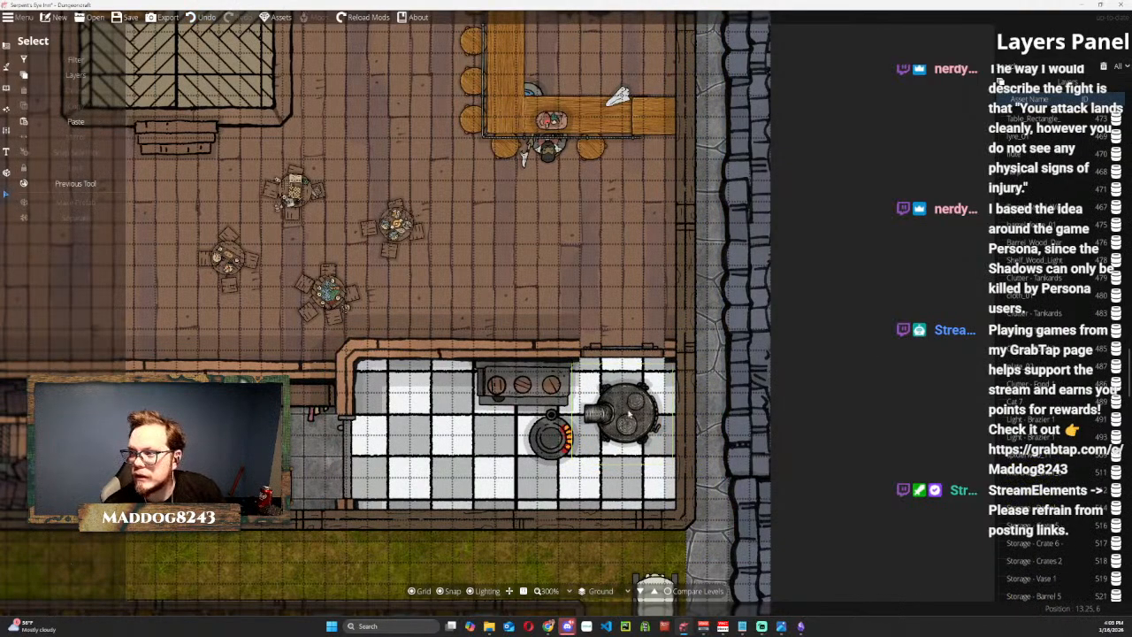
scroll(1036, 379, "up", 5)
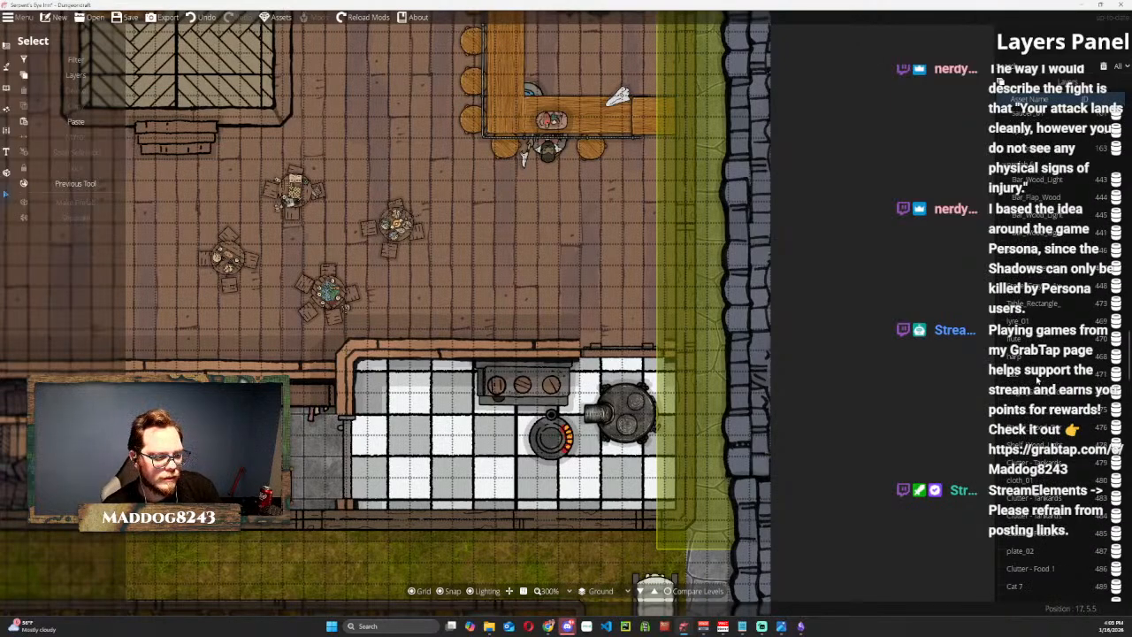
scroll(1036, 380, "up", 1)
scroll(1036, 380, "up", 3)
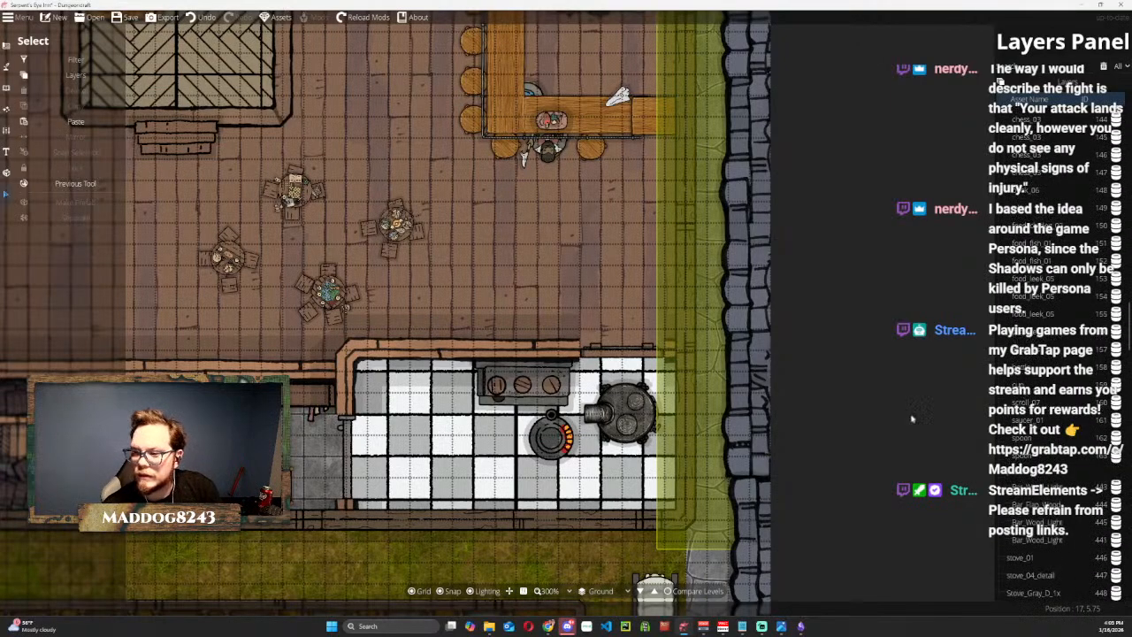
left_click(614, 417)
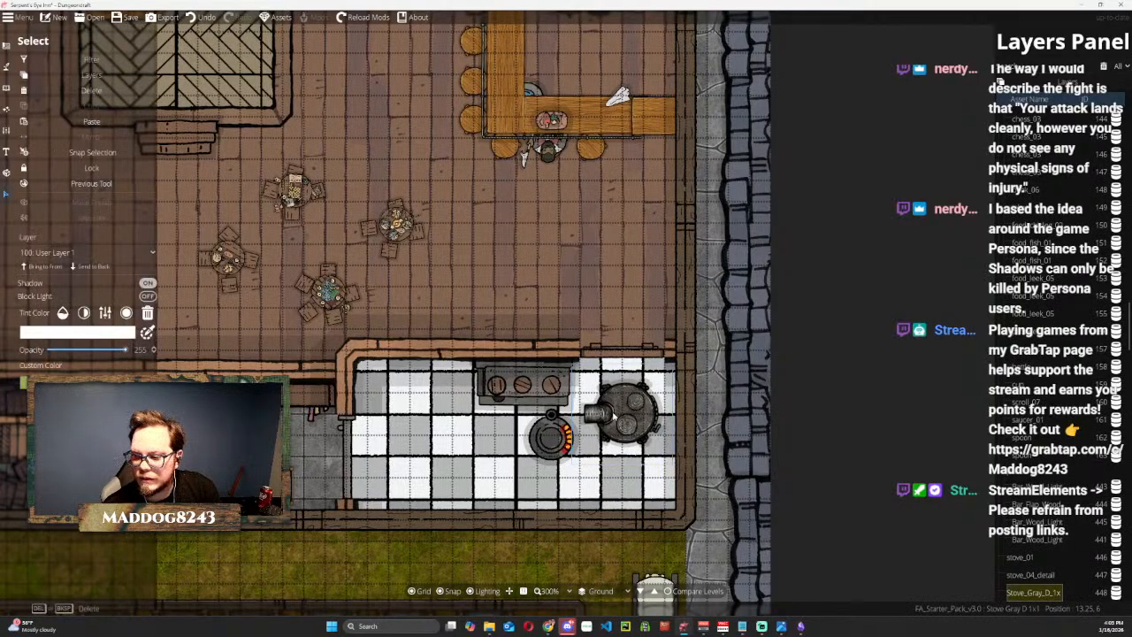
left_click_drag(608, 425, 416, 406)
key("Delete")
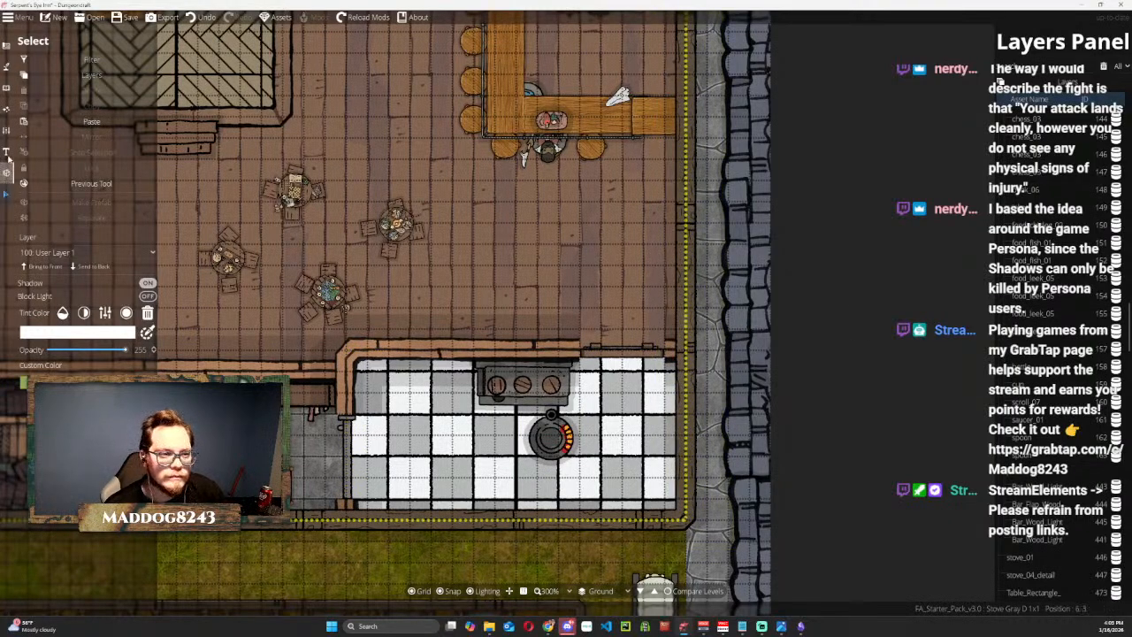
Activate the Object tool for placing library assets.
left_click(6, 46)
left_click(6, 88)
left_click(6, 67)
left_click(6, 88)
left_click(70, 65)
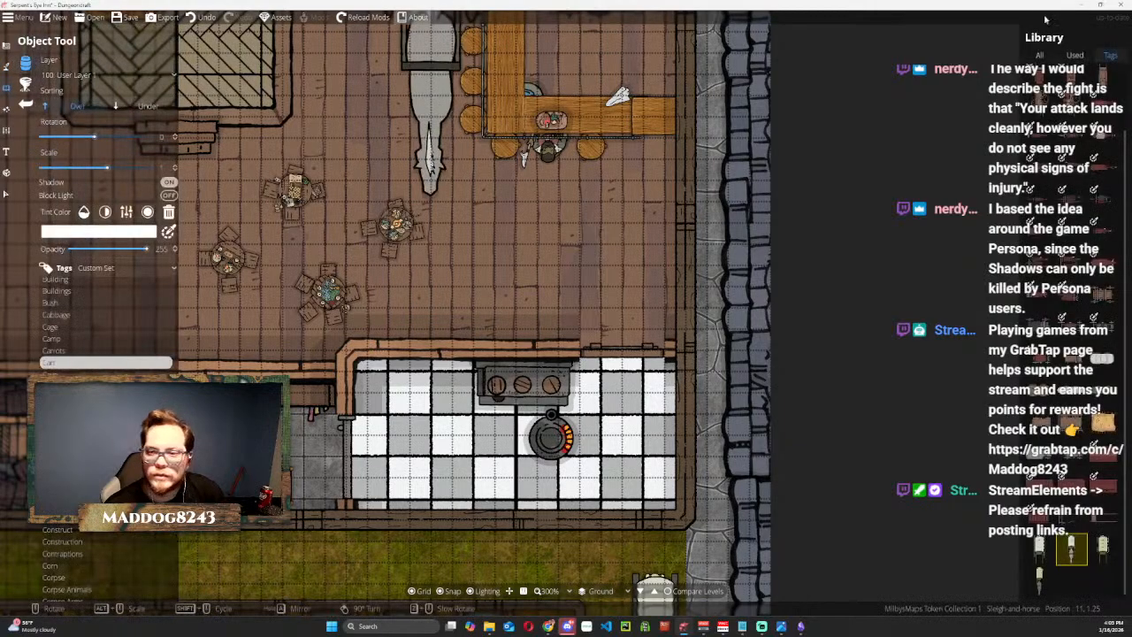
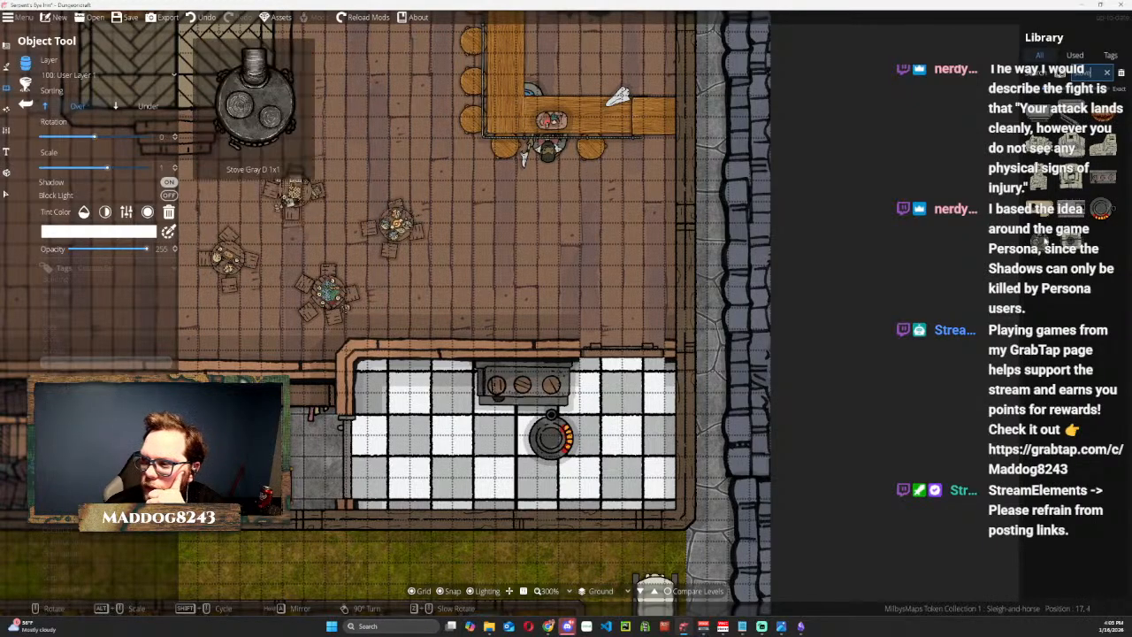
Place another Stove 01 along the kitchen's north wall, west of the existing long stove.
left_click(1072, 241)
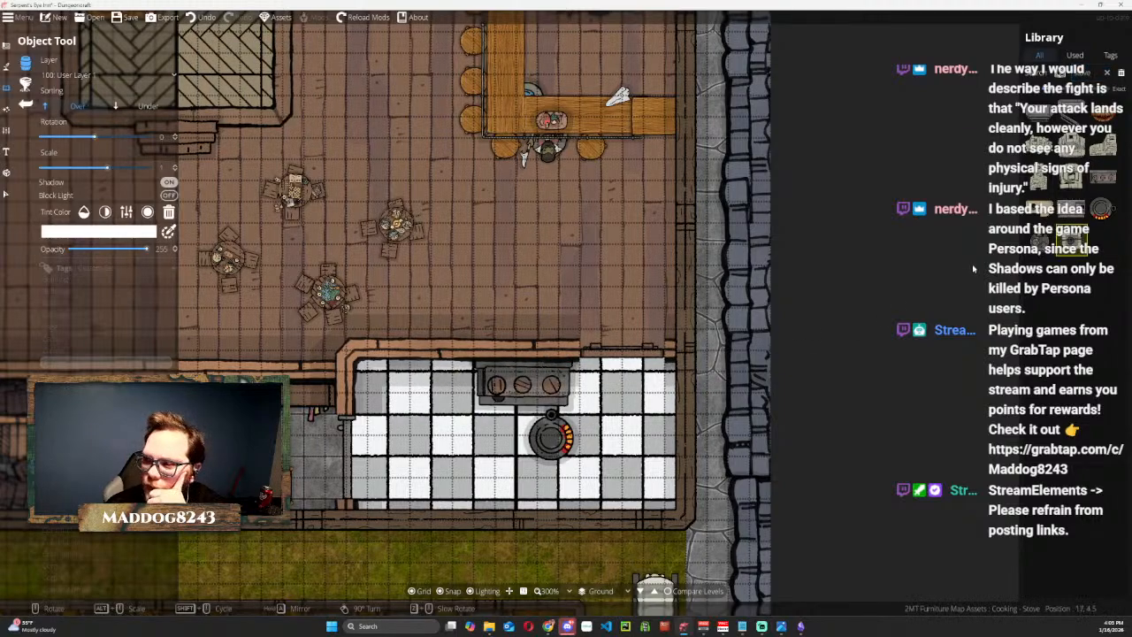
left_click(1103, 177)
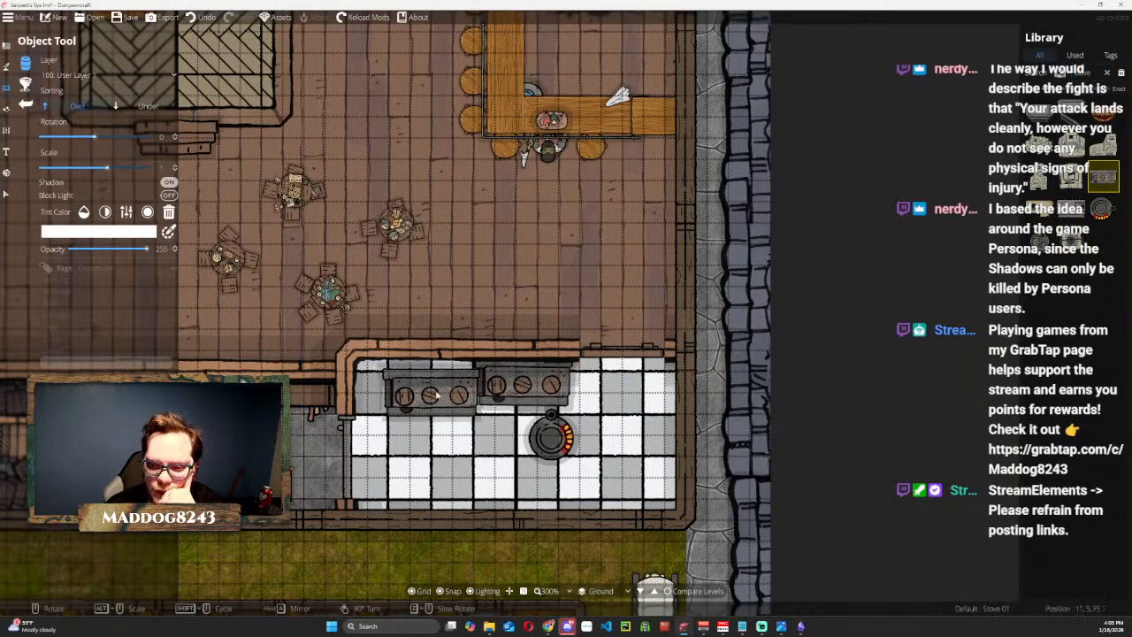
scroll(433, 394, "down", 1)
scroll(433, 385, "up", 1)
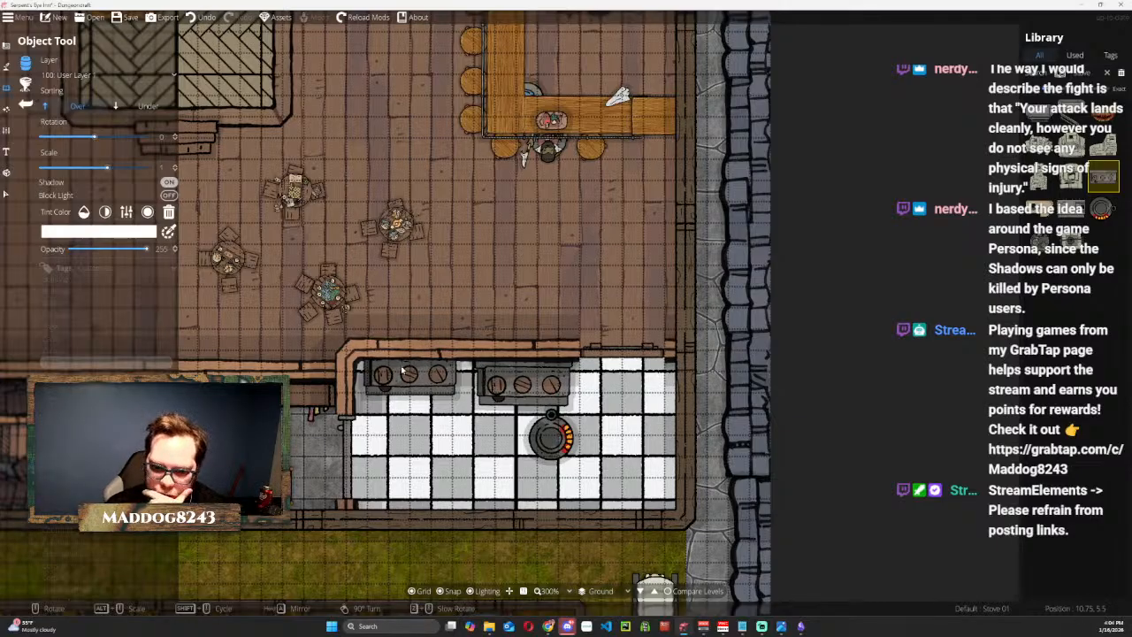
left_click(406, 372)
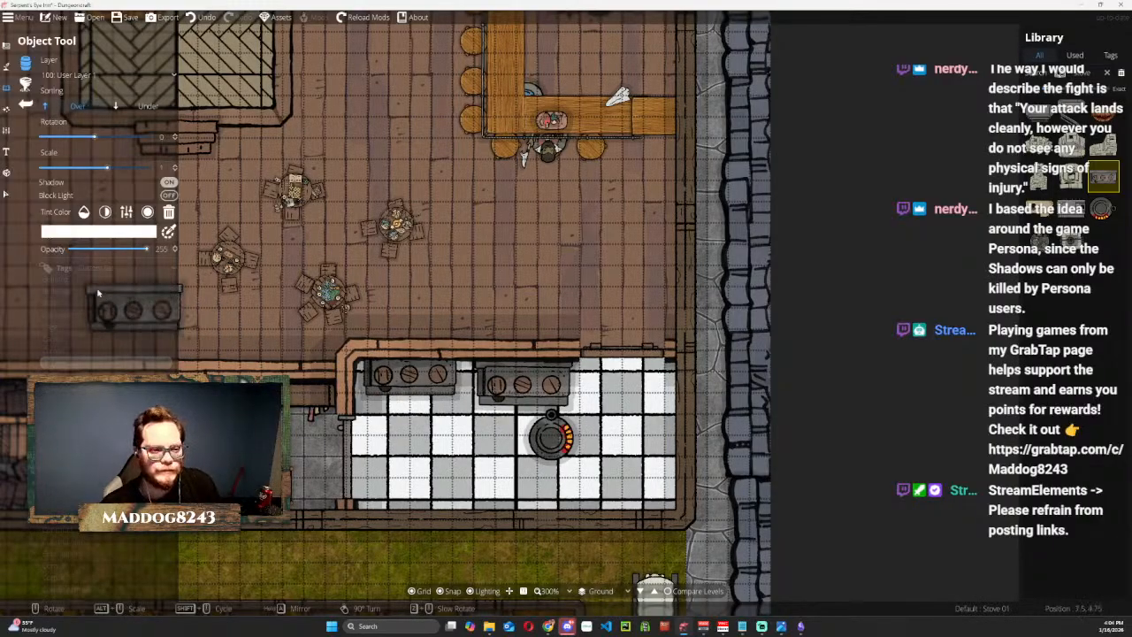
Shift the east long stove up against the kitchen's north wall and mirror it.
left_click(7, 196)
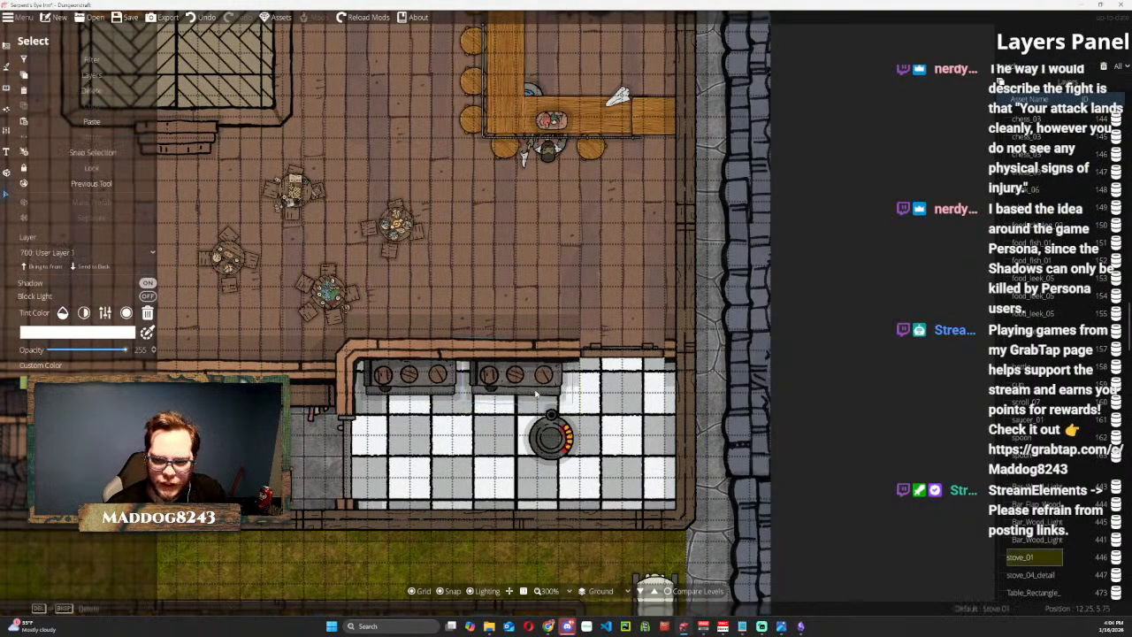
left_click_drag(521, 389, 500, 373)
left_click(177, 305)
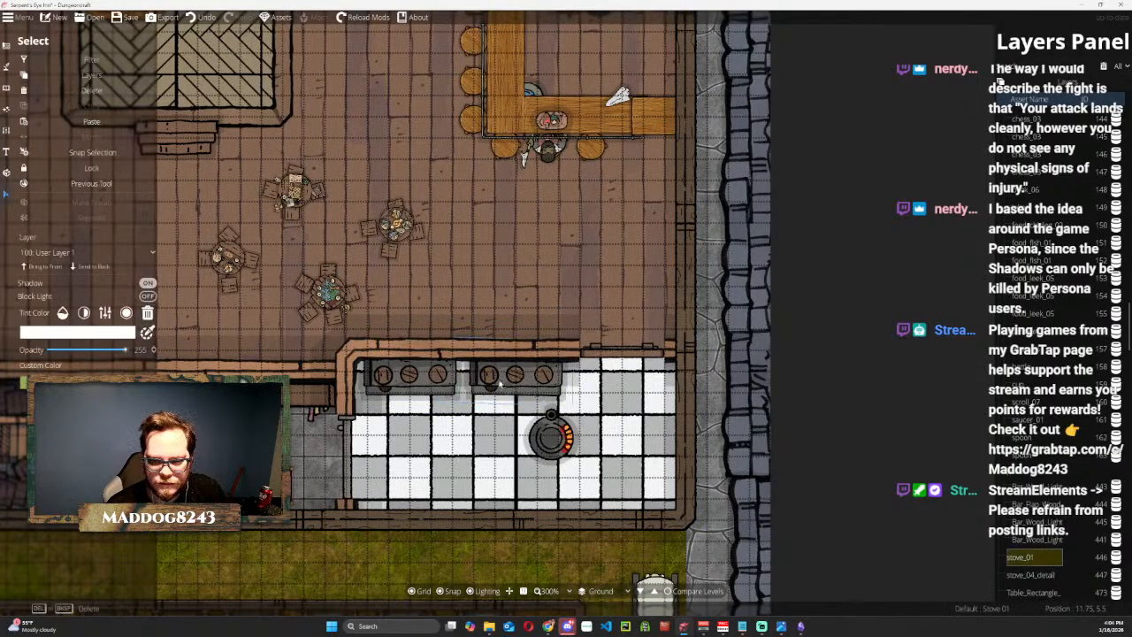
left_click(499, 381)
left_click(99, 136)
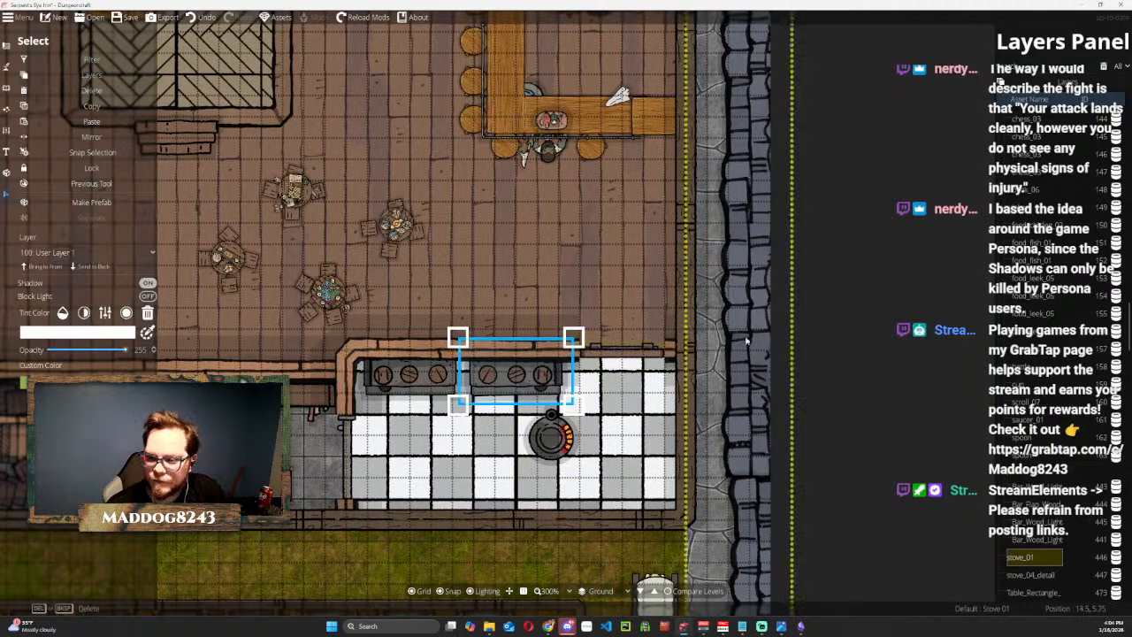
left_click(905, 310)
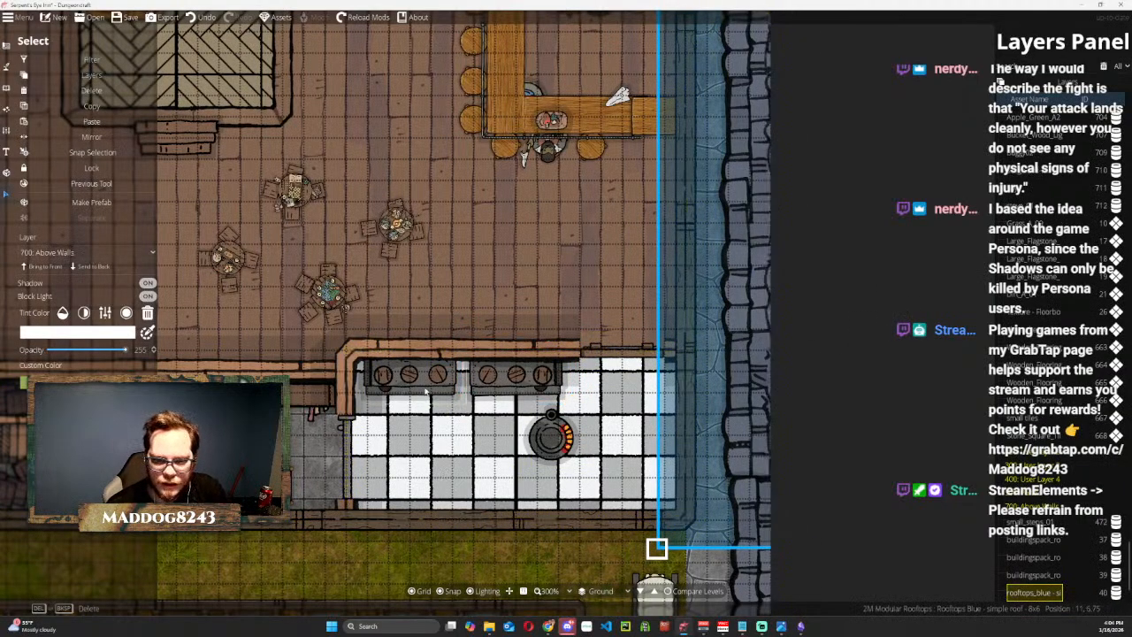
Search the object library for shelves and place Bookshelf Corner 07, rotated 90 degrees, in the kitchen's southeast corner.
left_click(7, 91)
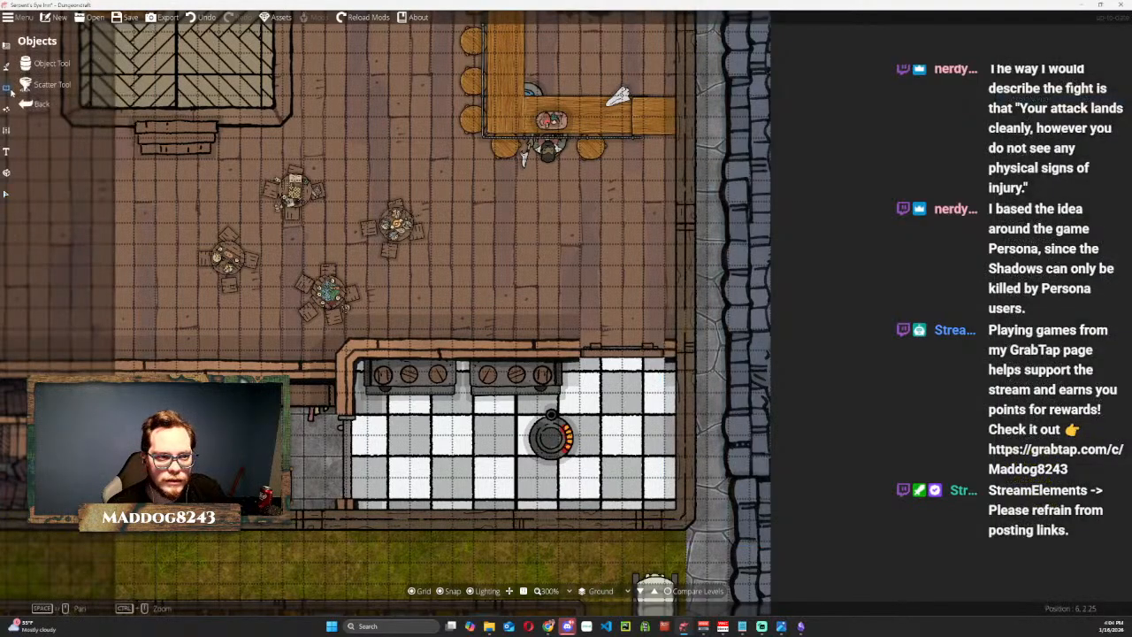
left_click(7, 108)
left_click(7, 87)
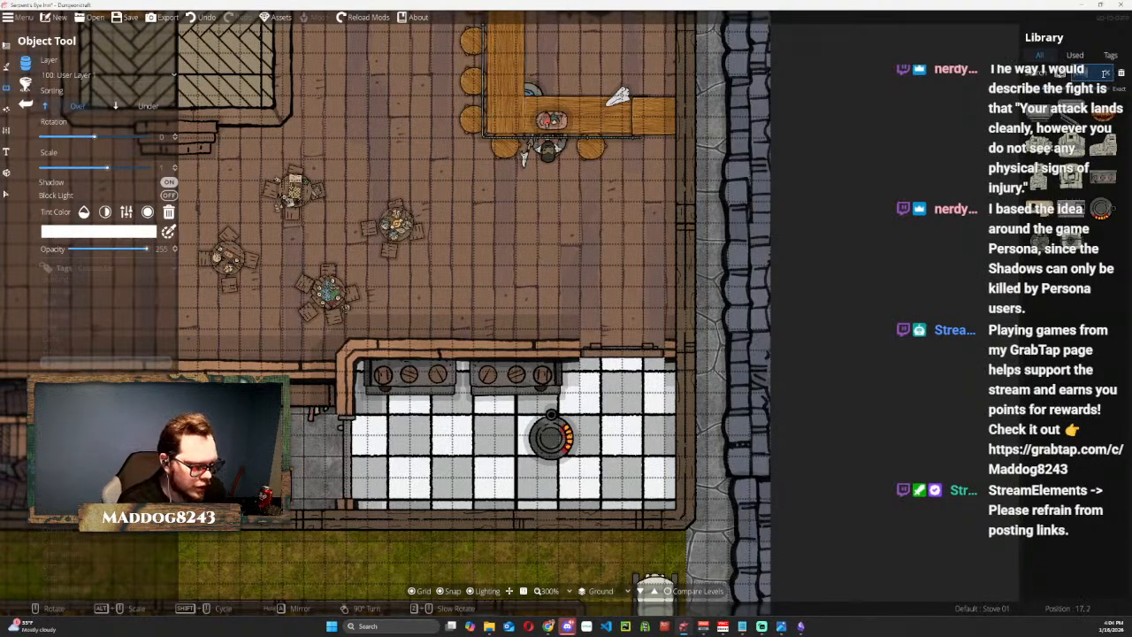
type("shel")
mouse_move(1077, 398)
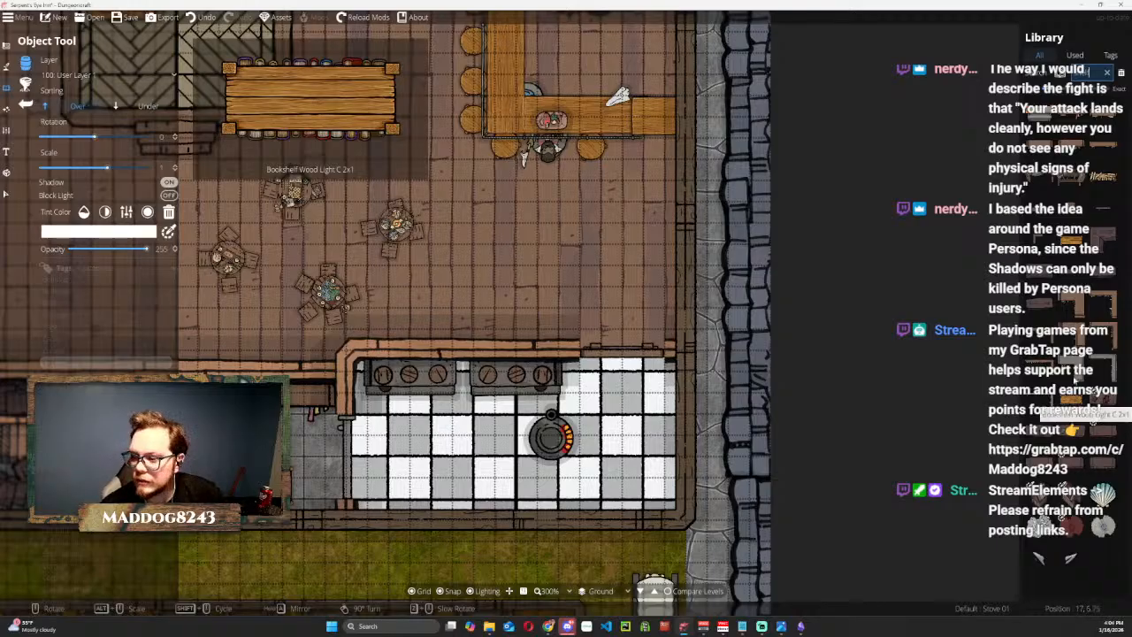
left_click(1104, 361)
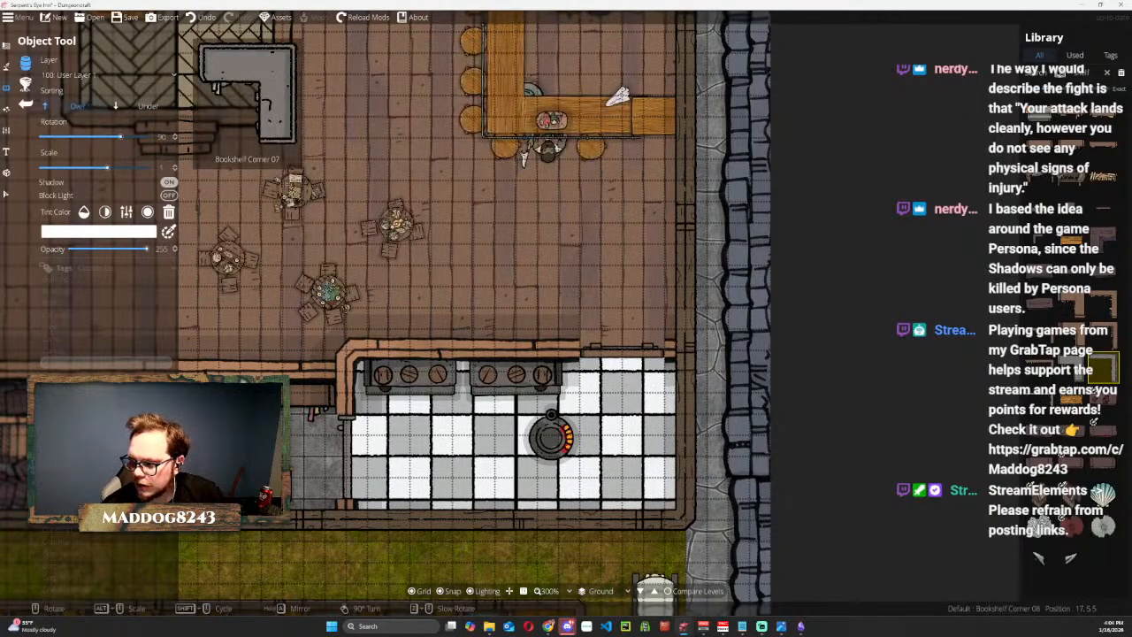
left_click(1076, 371)
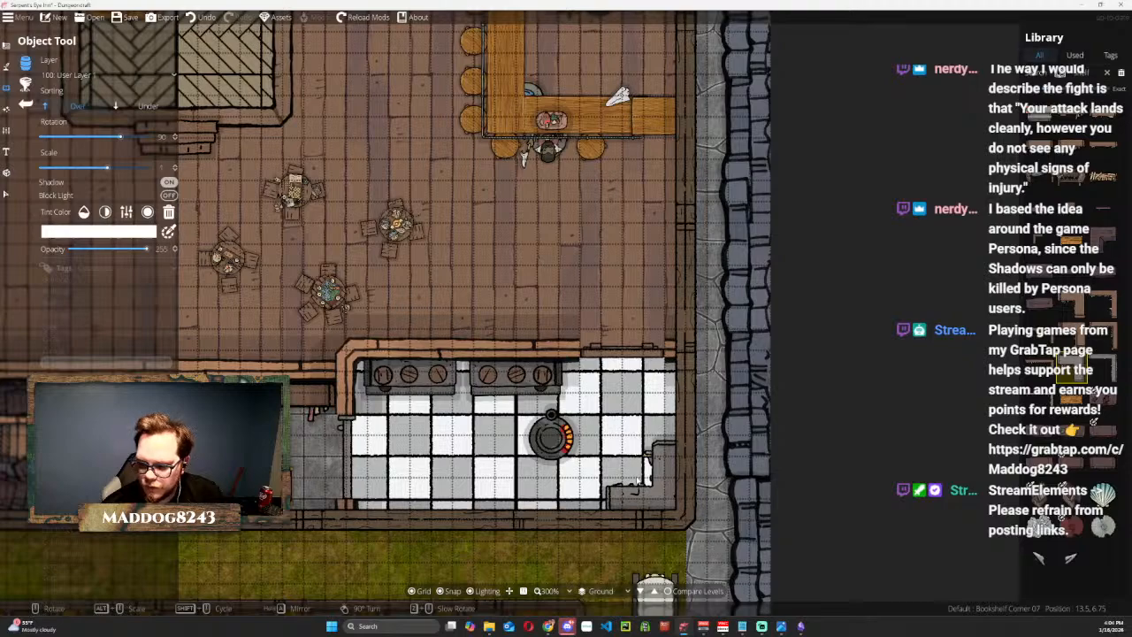
scroll(665, 471, "down", 1)
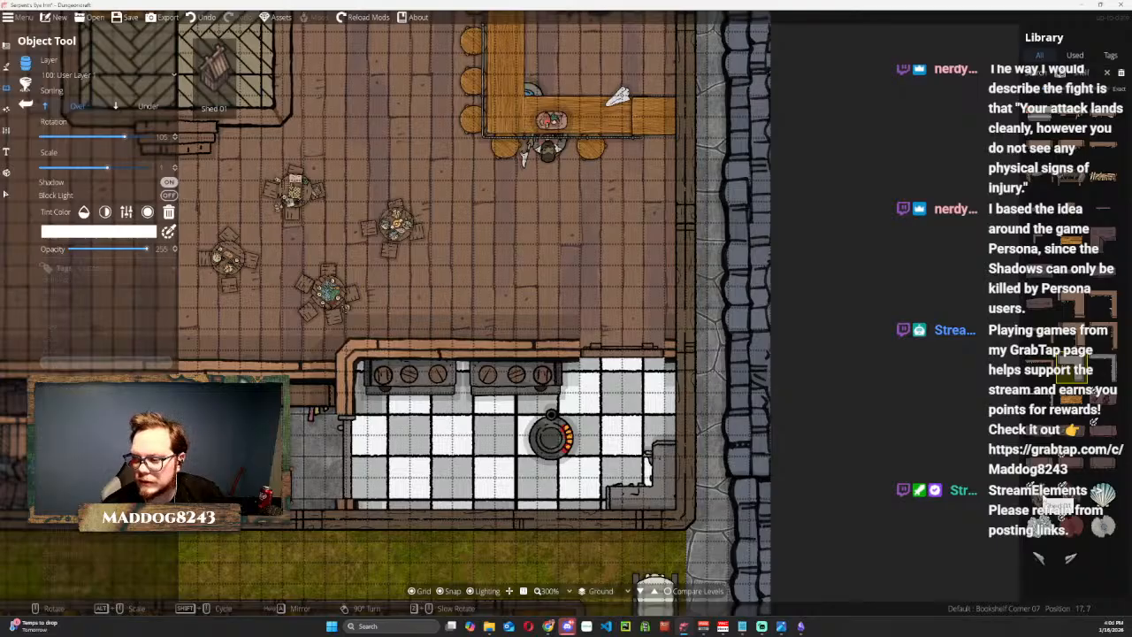
Clear the library search and look through the object tags, choosing [2MT] Furniture.
left_click(1107, 73)
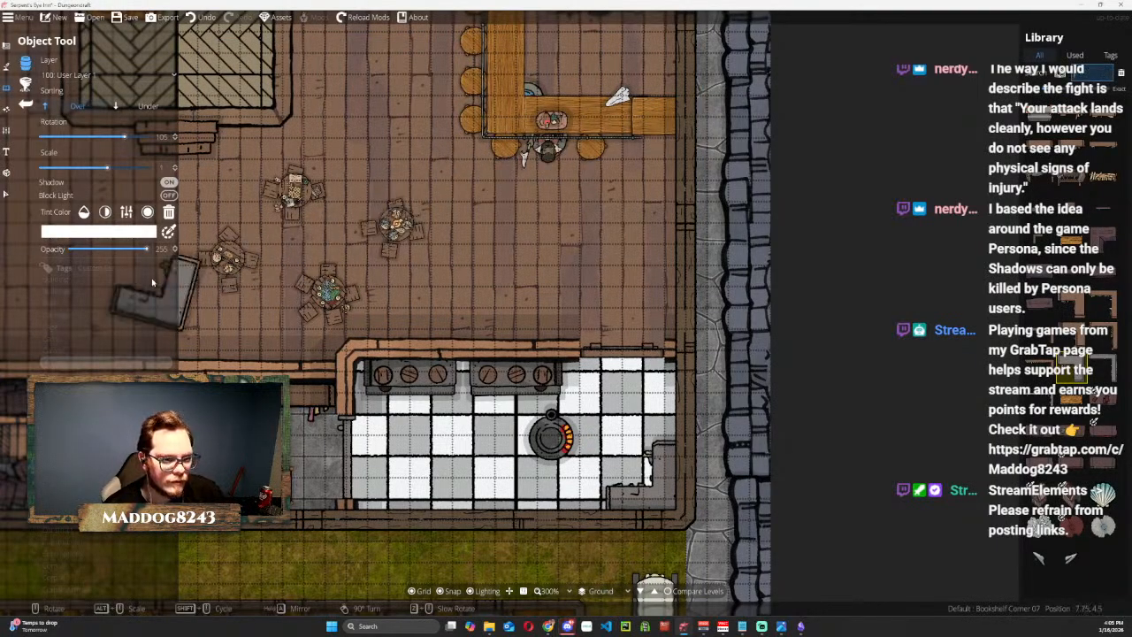
left_click(97, 267)
scroll(73, 289, "up", 10)
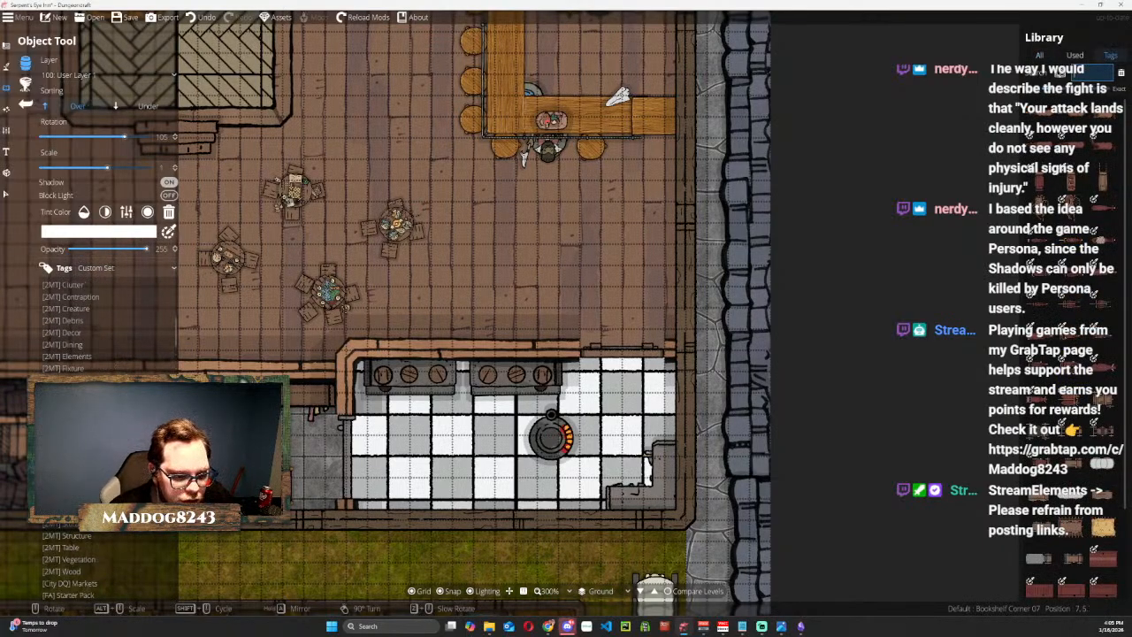
scroll(71, 328, "down", 10)
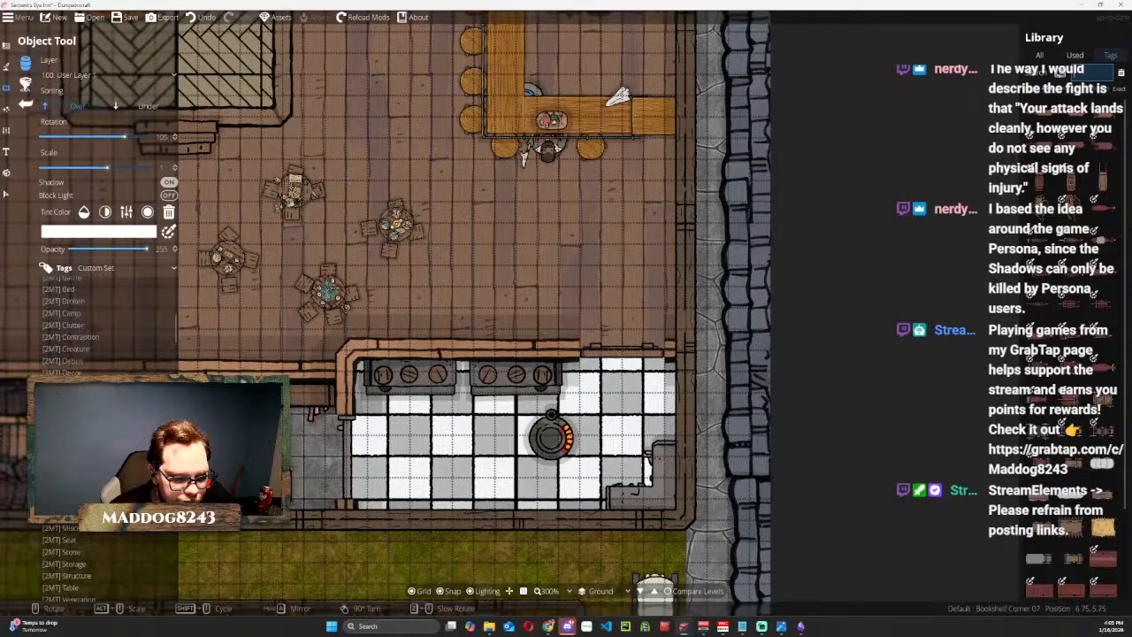
scroll(70, 327, "up", 5)
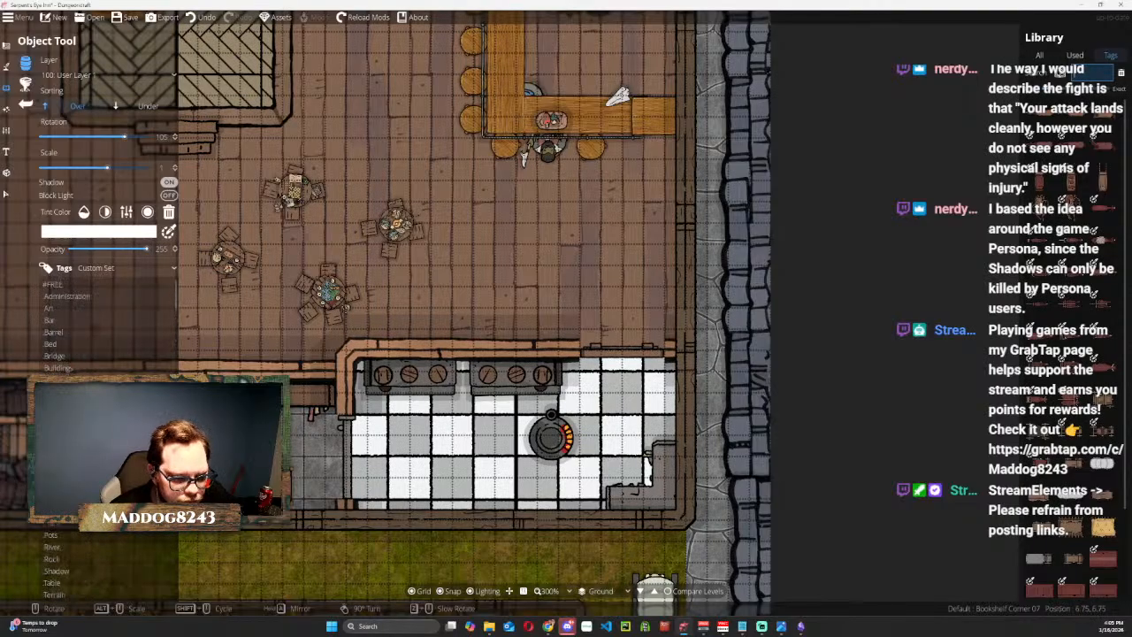
scroll(68, 526, "down", 5)
scroll(68, 526, "down", 3)
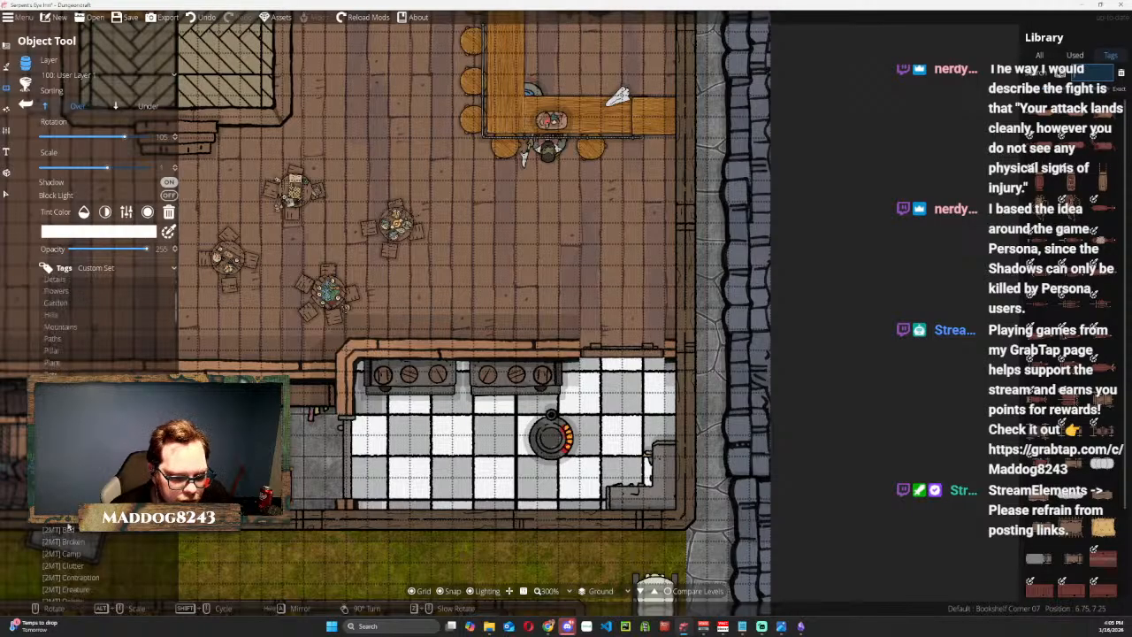
scroll(68, 526, "down", 1)
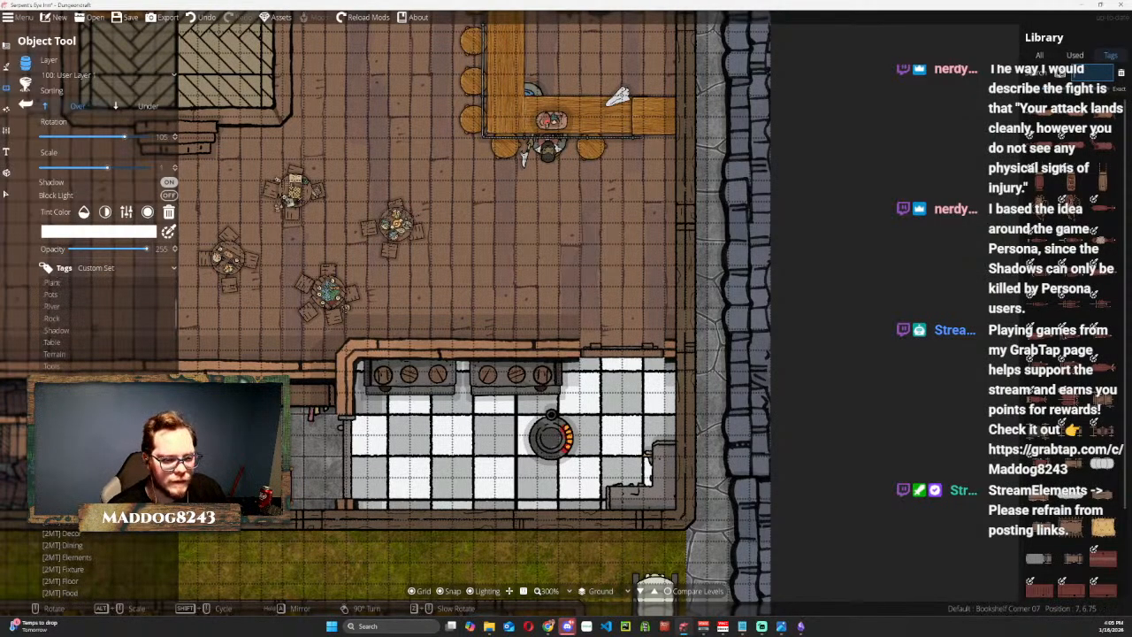
scroll(68, 526, "down", 1)
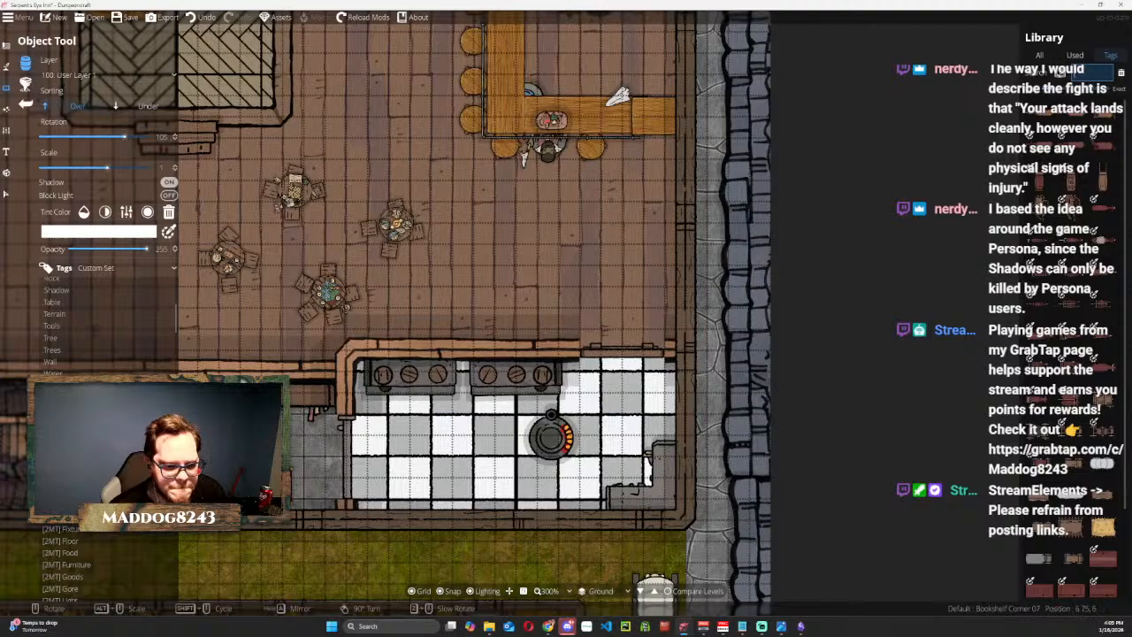
scroll(68, 526, "down", 1)
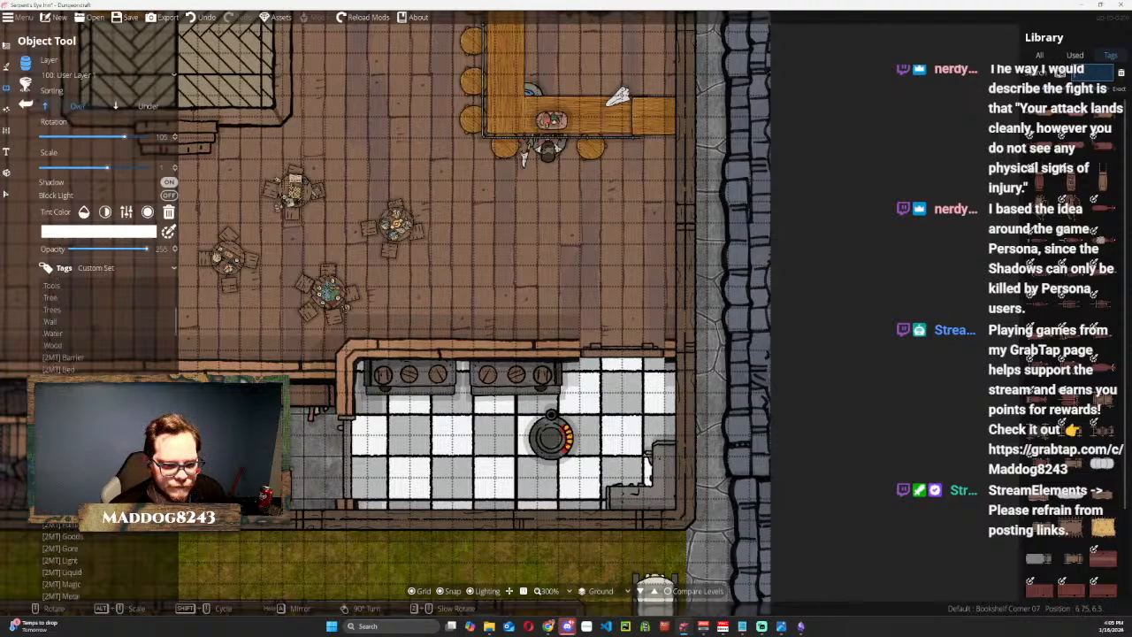
left_click(68, 525)
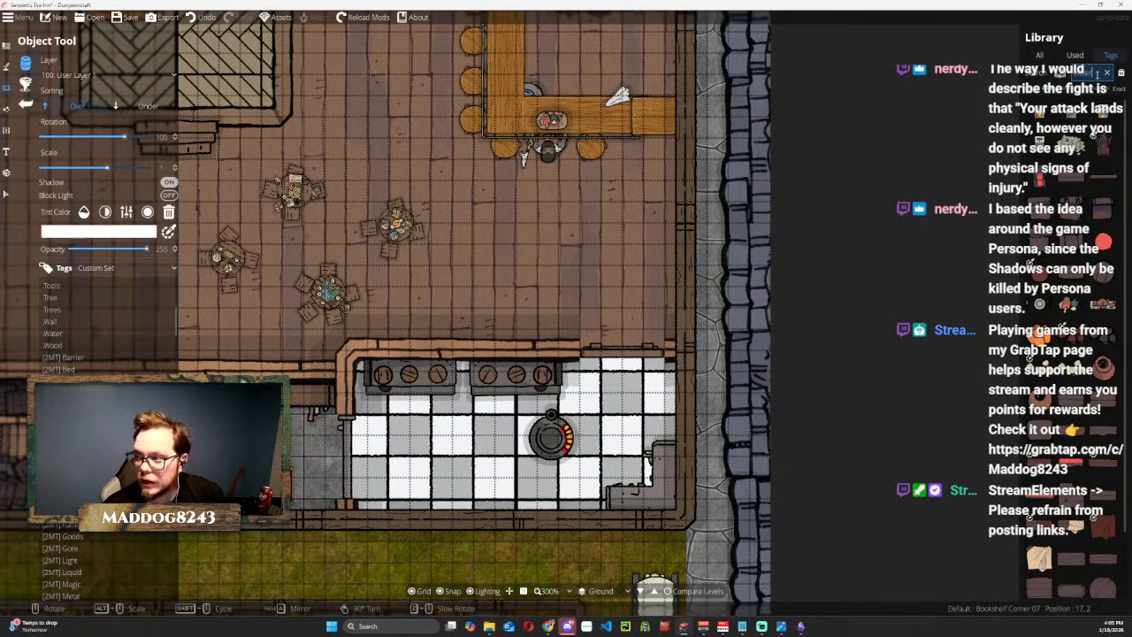
Search the object library for water assets and look through the results, including Water Wheel 01.
key("Return")
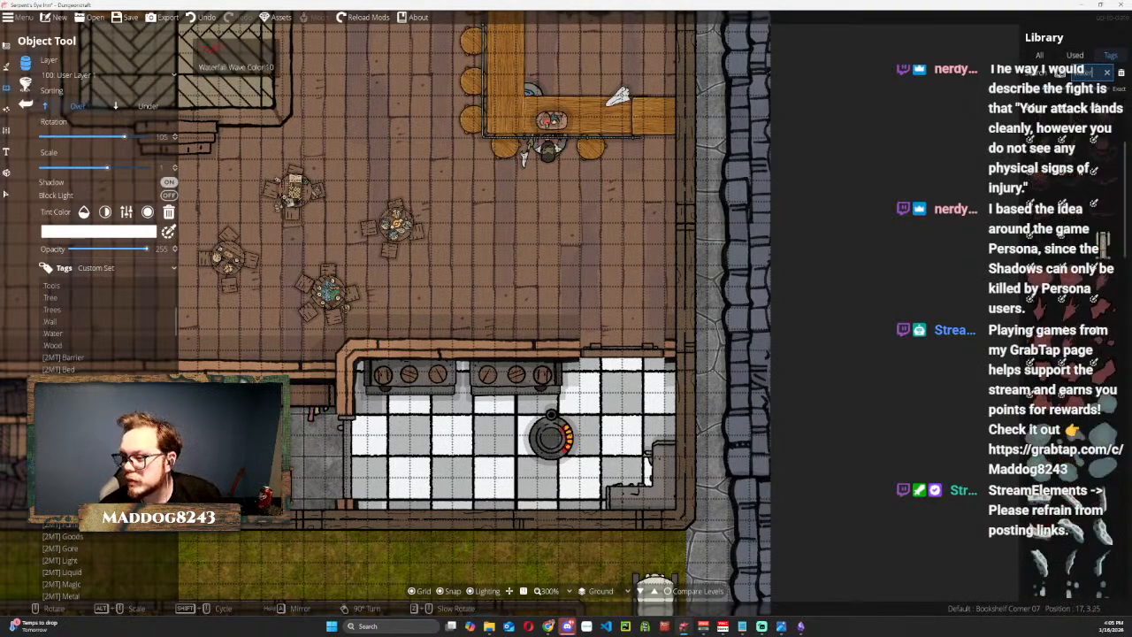
scroll(1078, 235, "down", 5)
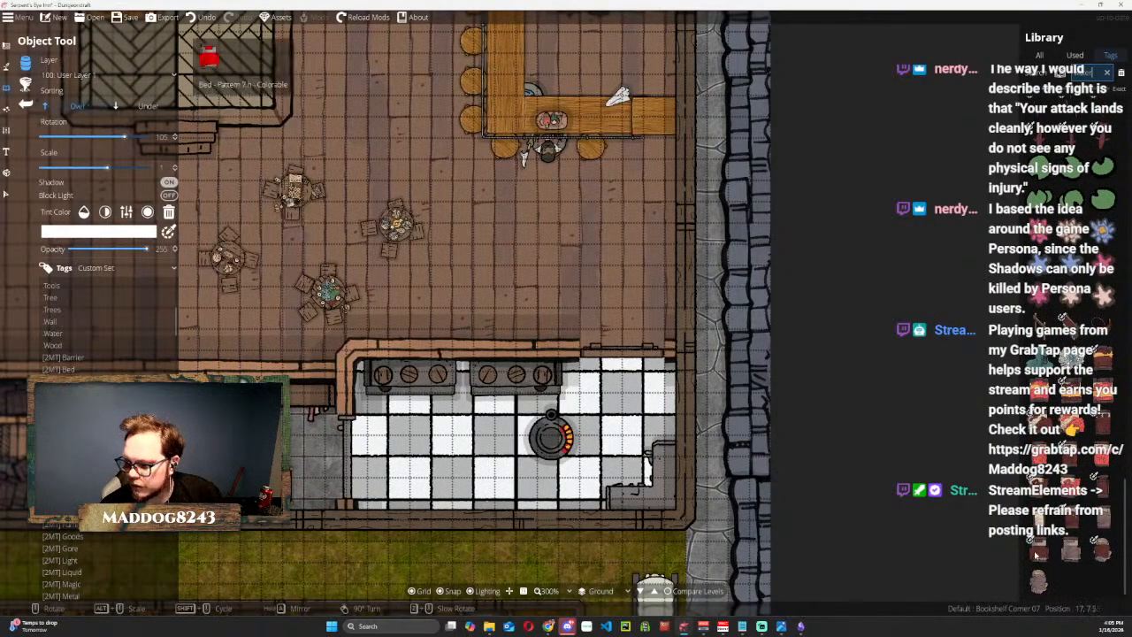
scroll(1052, 519, "up", 20)
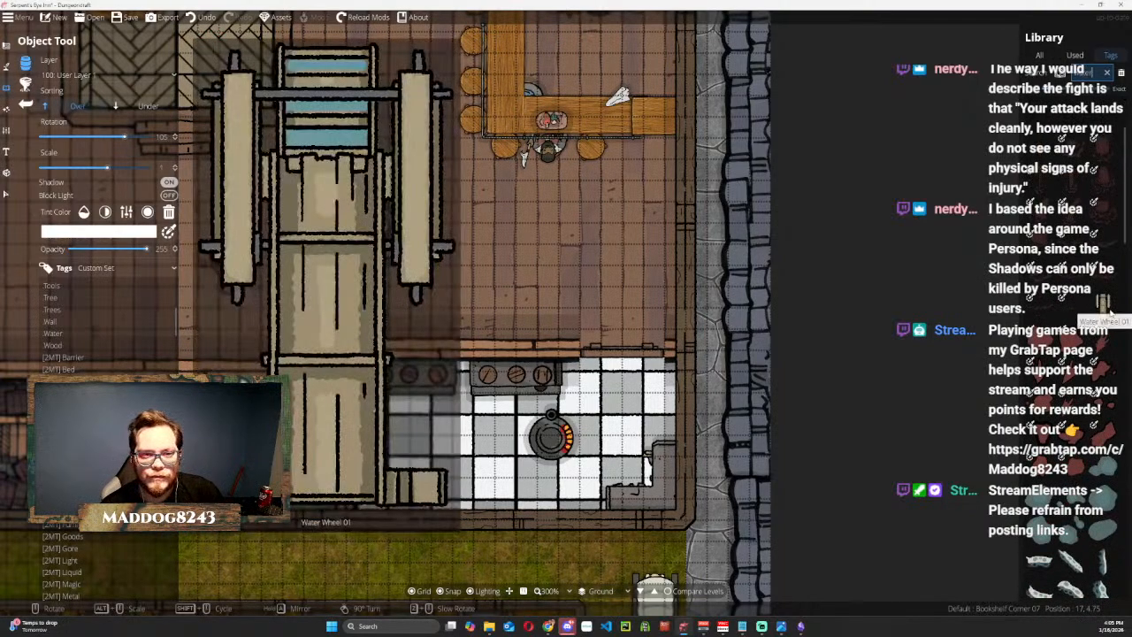
scroll(1070, 398, "down", 10)
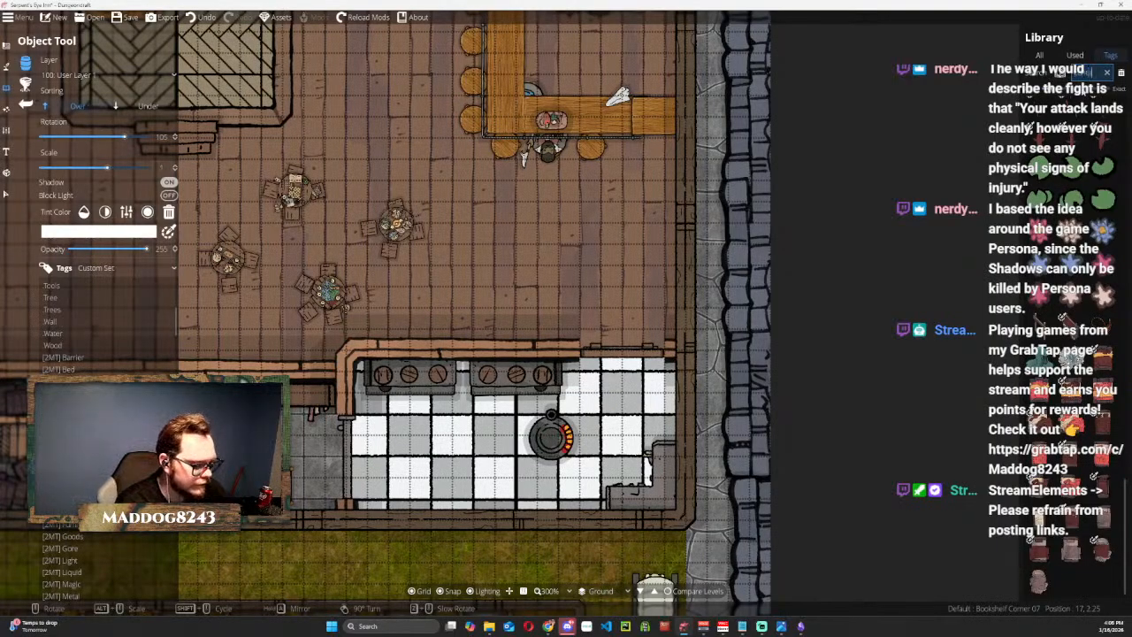
Search the library for "trough" and place a Quench Trough, rotated 180 degrees, in the kitchen below the two long stoves.
key("Return")
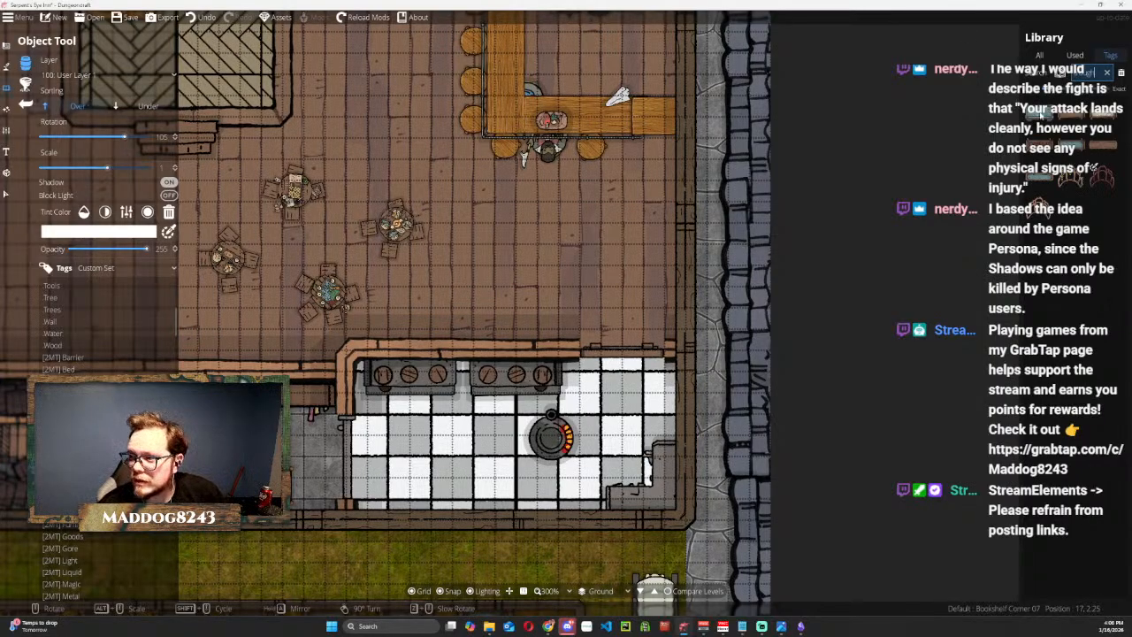
mouse_move(1044, 112)
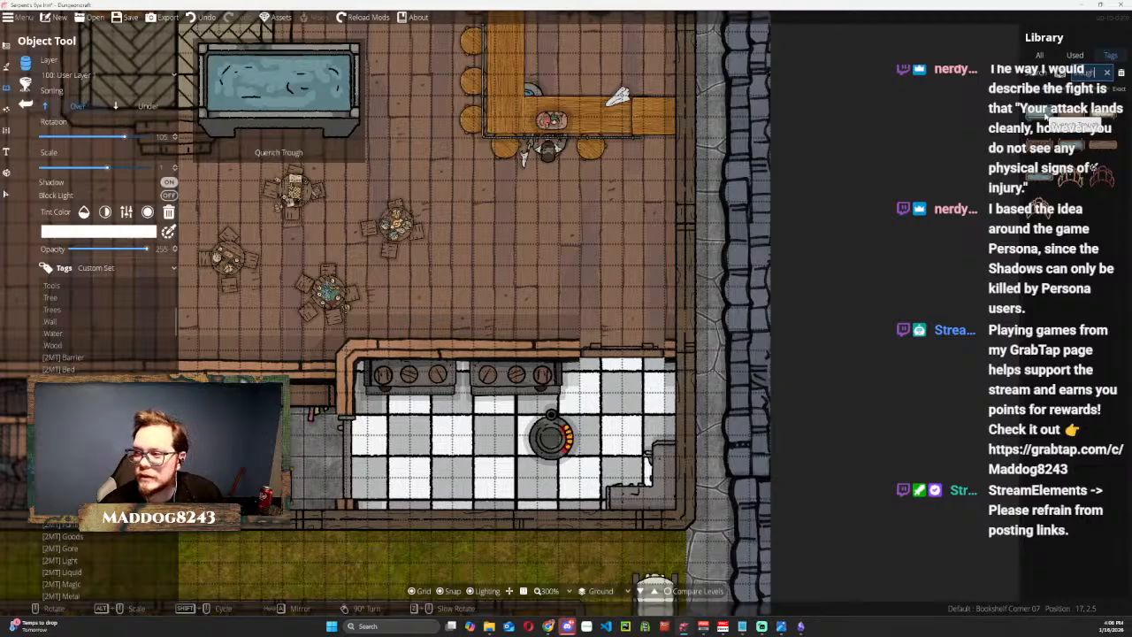
left_click(1046, 116)
scroll(442, 440, "up", 4)
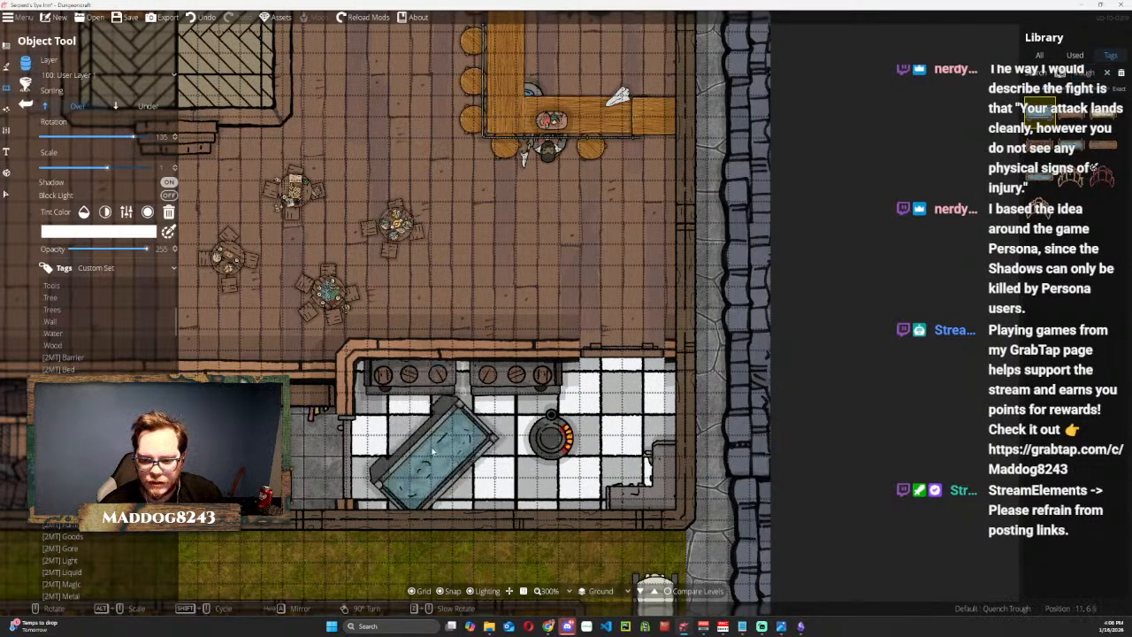
scroll(448, 440, "up", 1)
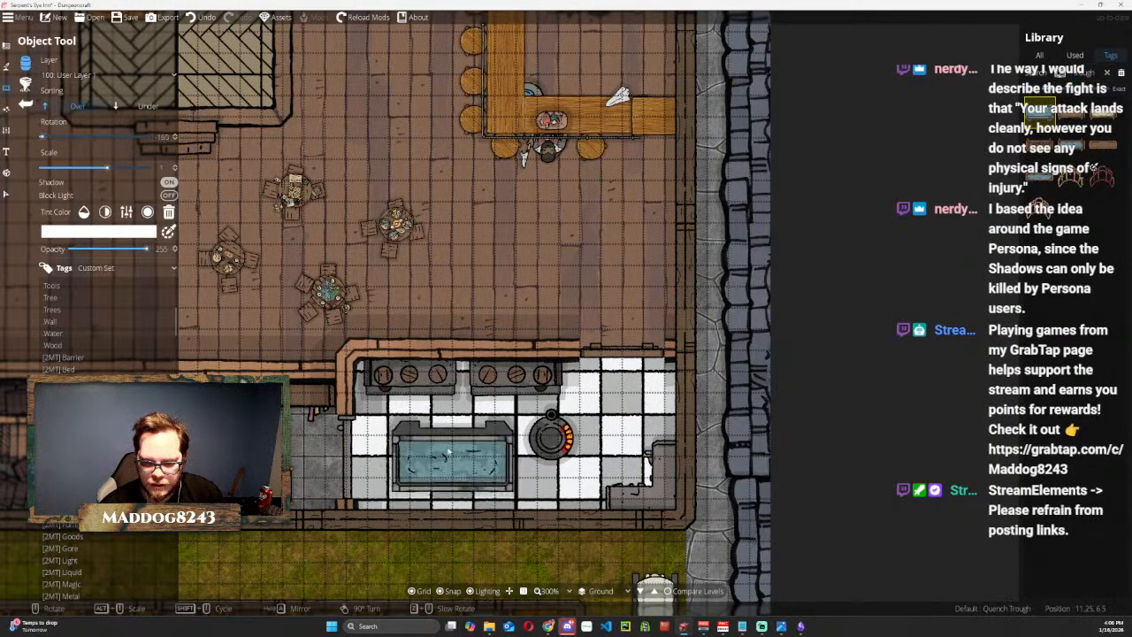
left_click(449, 429)
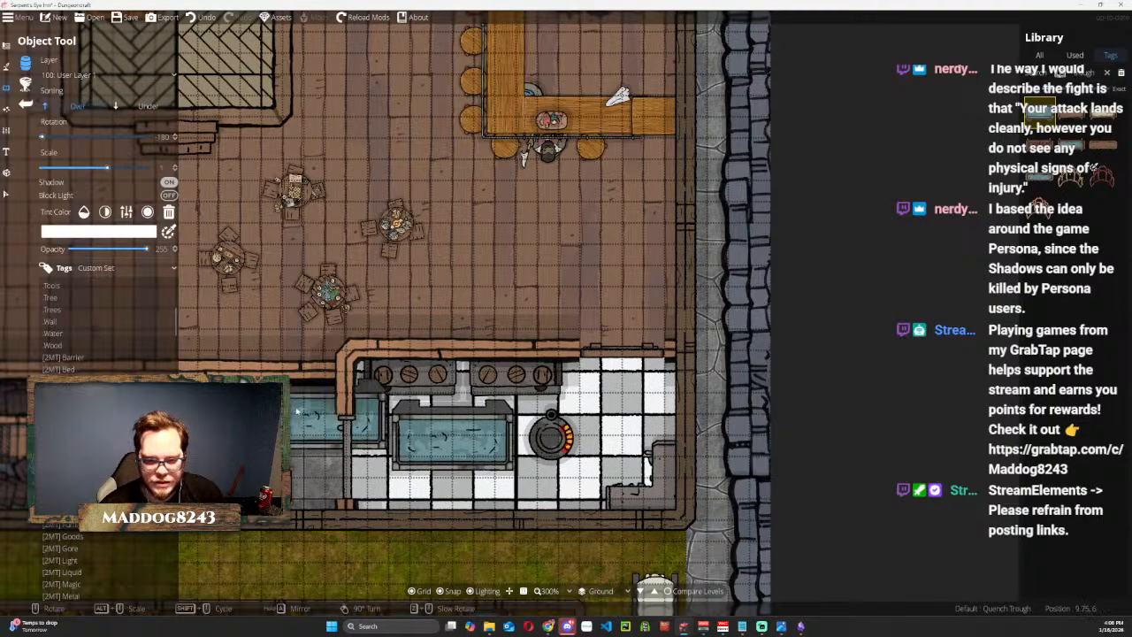
Scale down the western stove on the kitchen's north wall and delete the larger stove east of it.
left_click(10, 193)
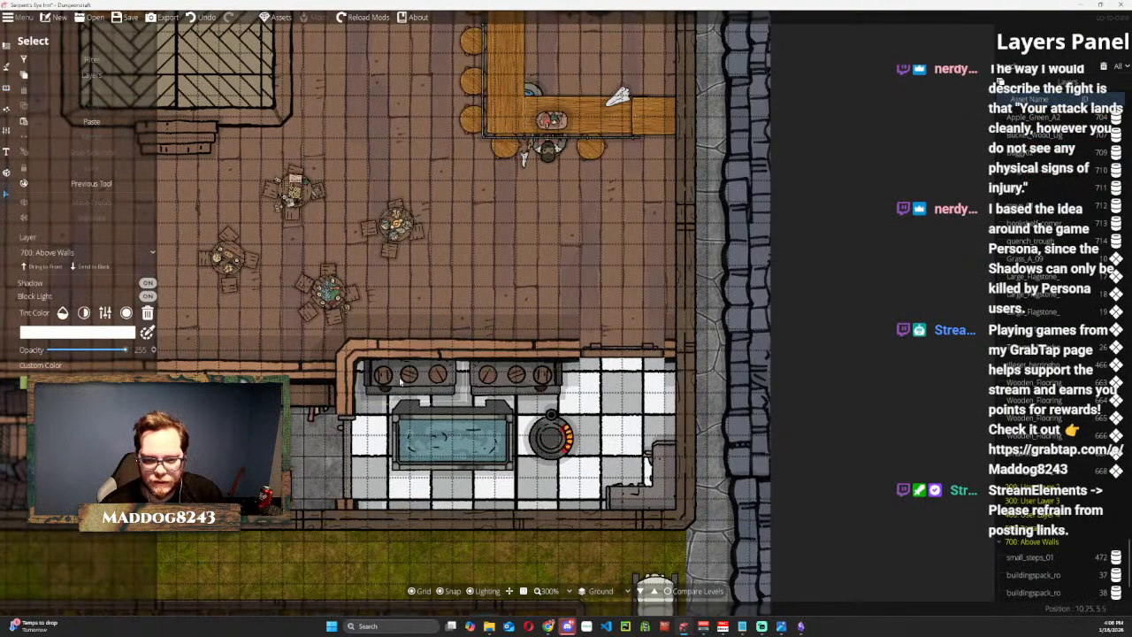
left_click_drag(467, 405, 413, 389)
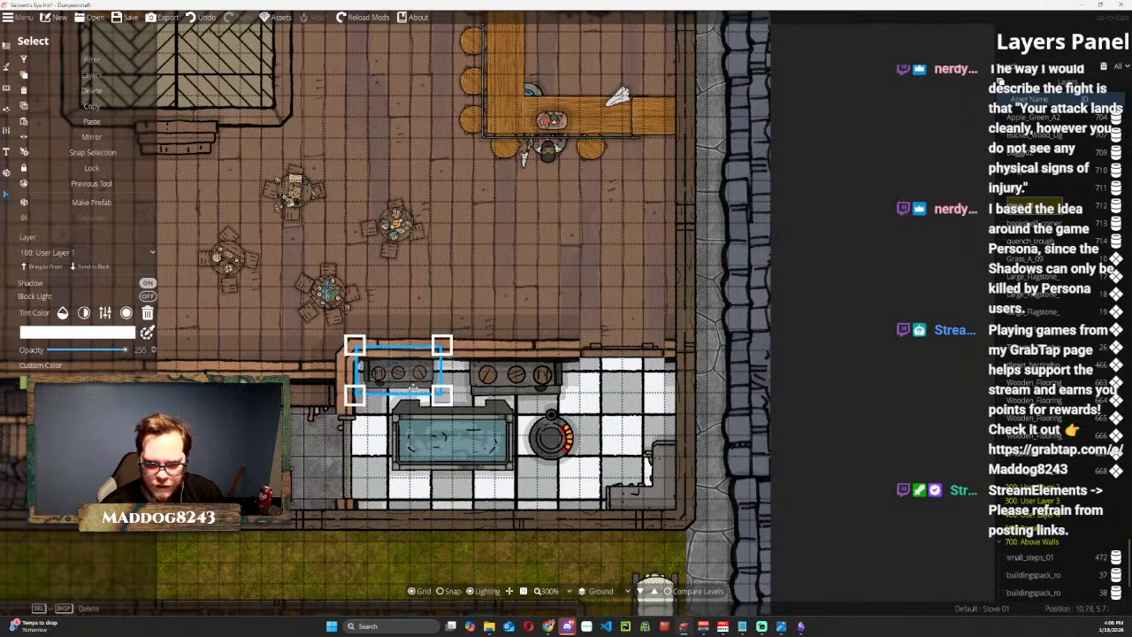
left_click(510, 382)
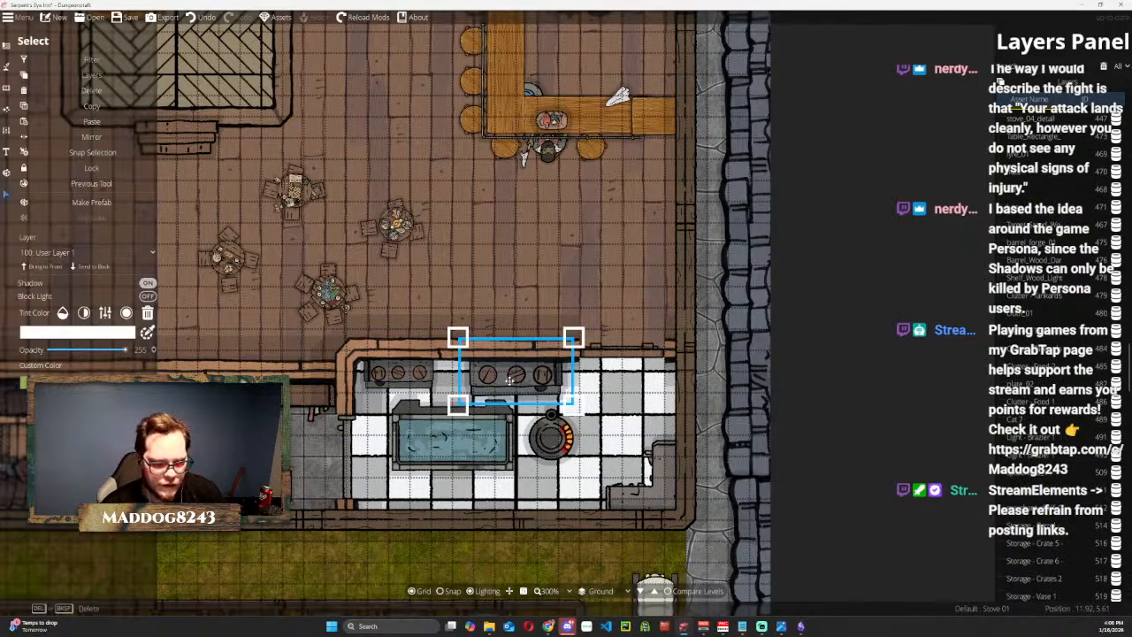
key("Delete")
Duplicate the remaining Stove 01 and place the copy farther east along the kitchen's north wall.
left_click(412, 373)
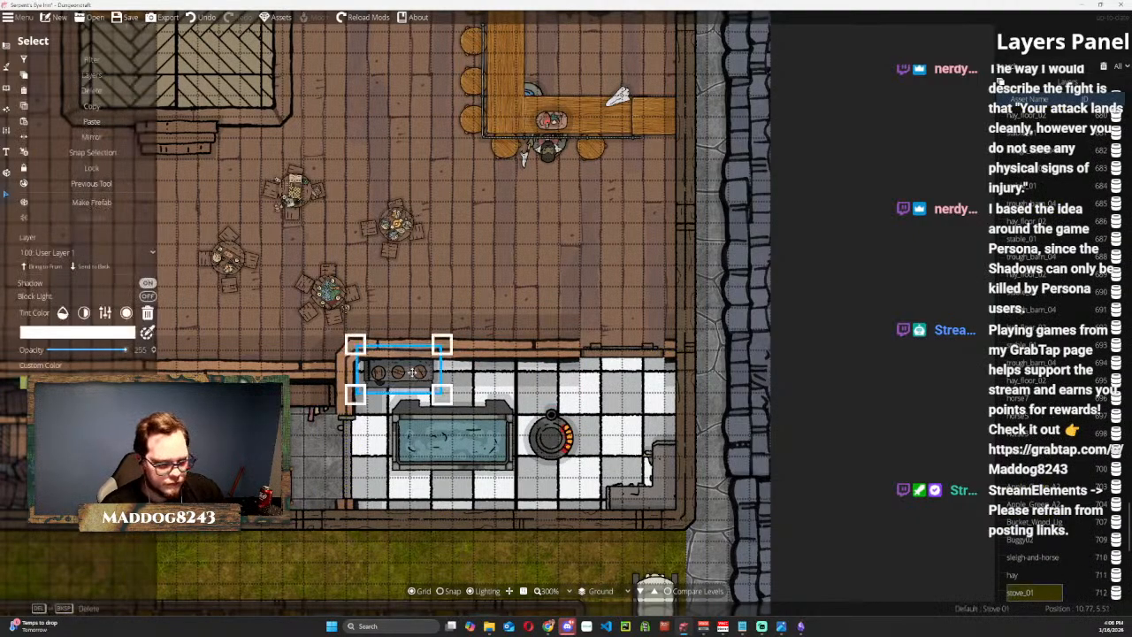
key("ctrl+c")
key("ctrl+v")
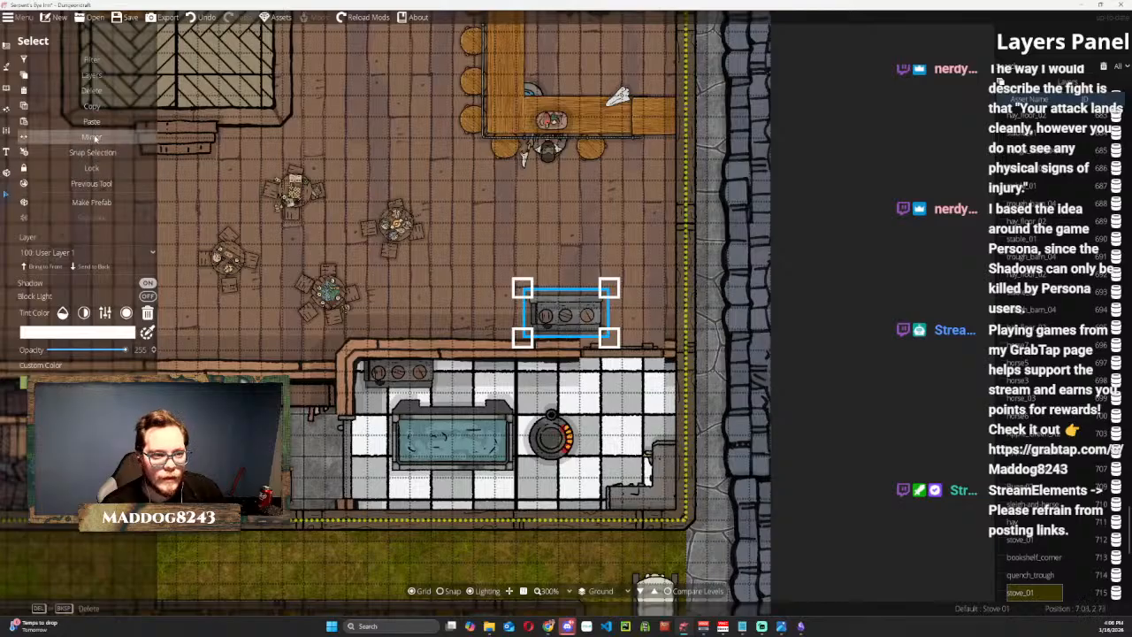
left_click_drag(573, 320, 494, 373)
Scale down the Quench Trough and fit it between the two stoves against the north wall.
left_click(495, 412)
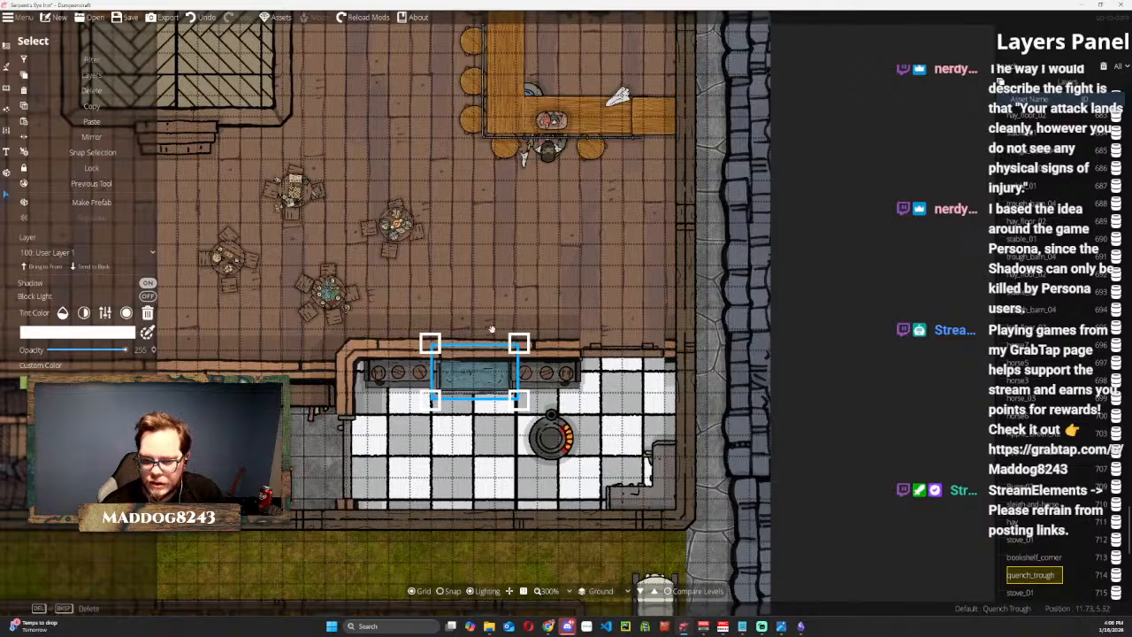
left_click(816, 298)
left_click(468, 376)
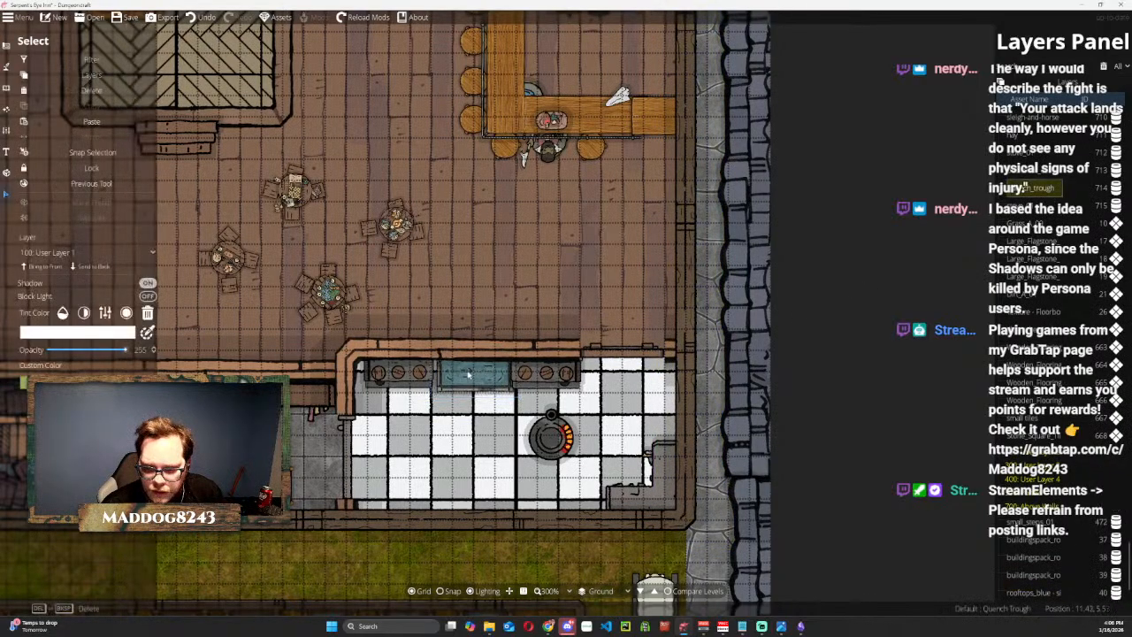
left_click_drag(467, 374, 442, 392)
Nudge the western stove into line with the trough and bring the eastern stove to the front.
left_click(403, 375)
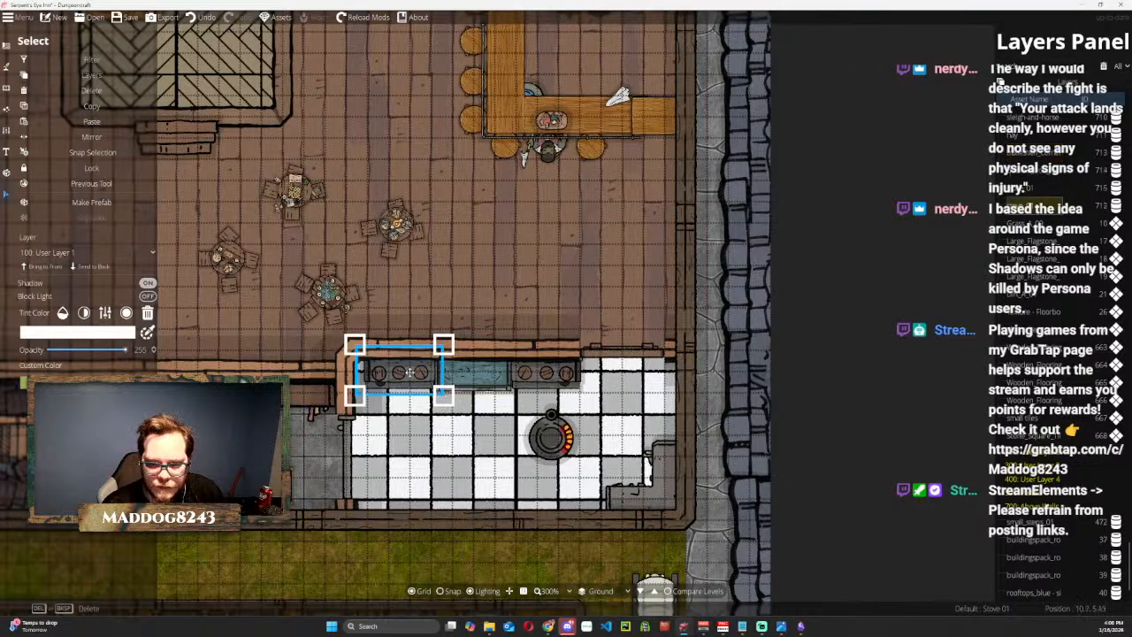
left_click_drag(409, 373, 409, 374)
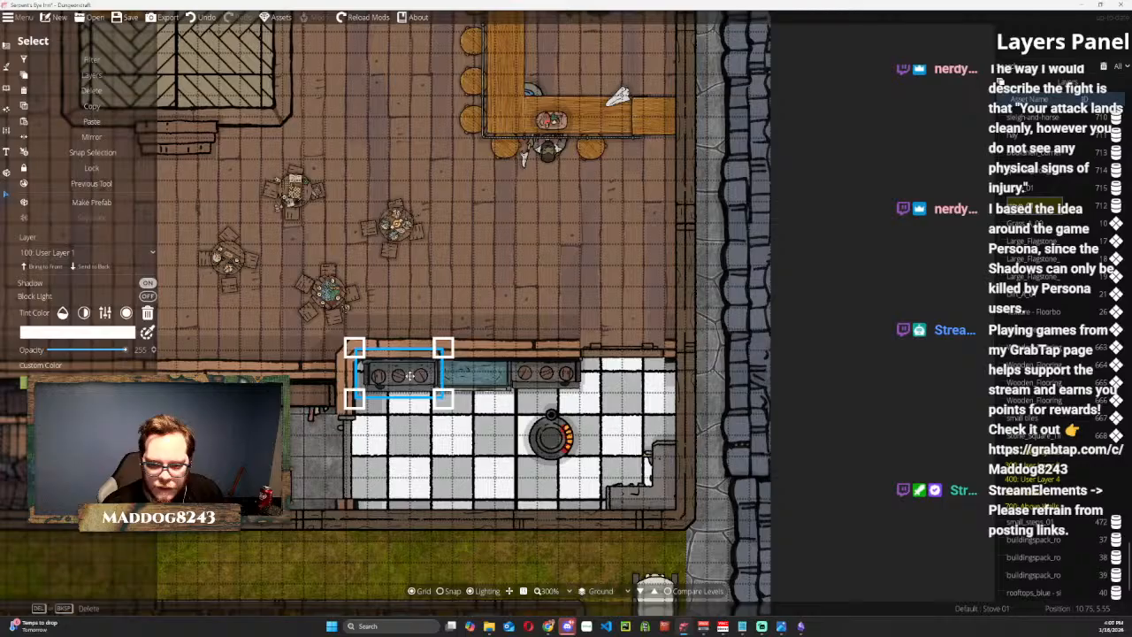
left_click(539, 375)
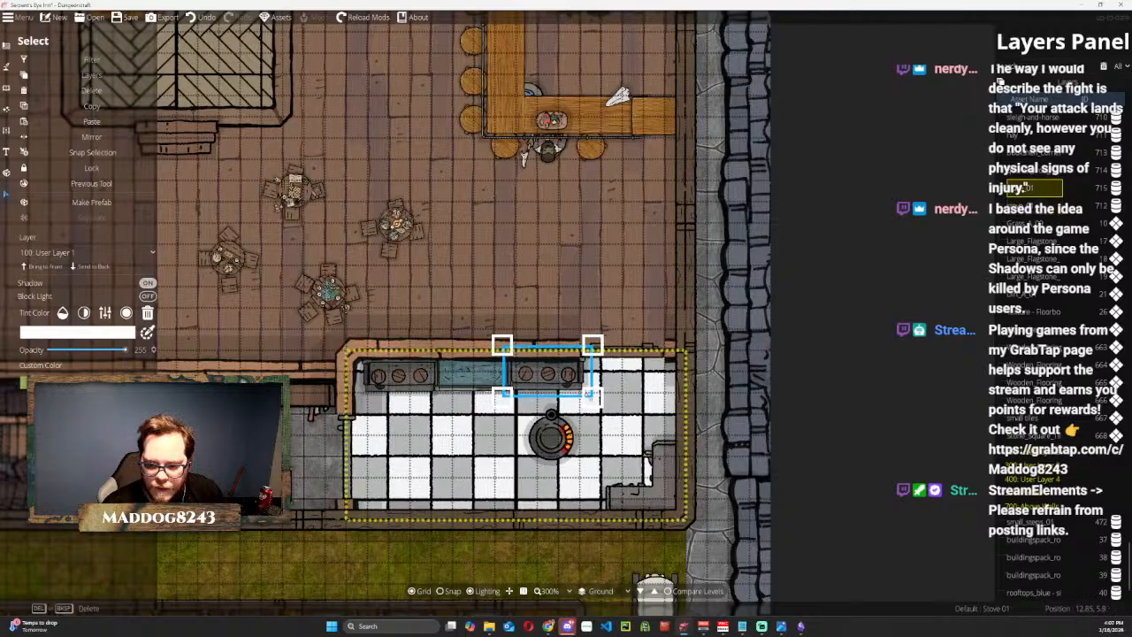
left_click(50, 267)
left_click_drag(408, 373, 404, 372)
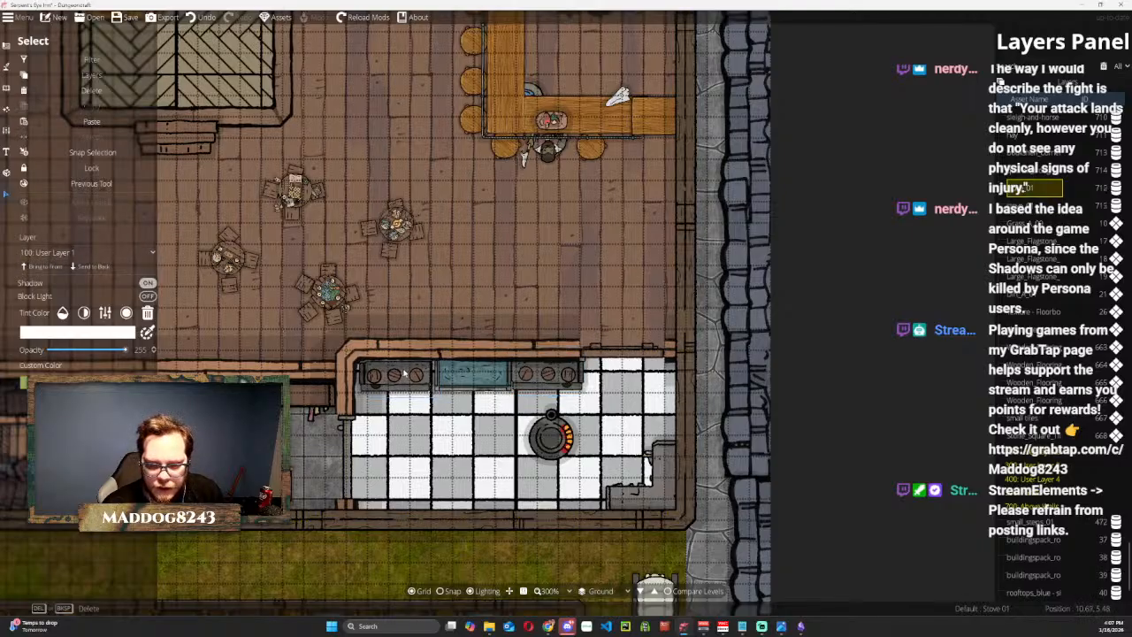
Shift the trough and the eastern stove slightly west to close the gaps in the row.
left_click(460, 378)
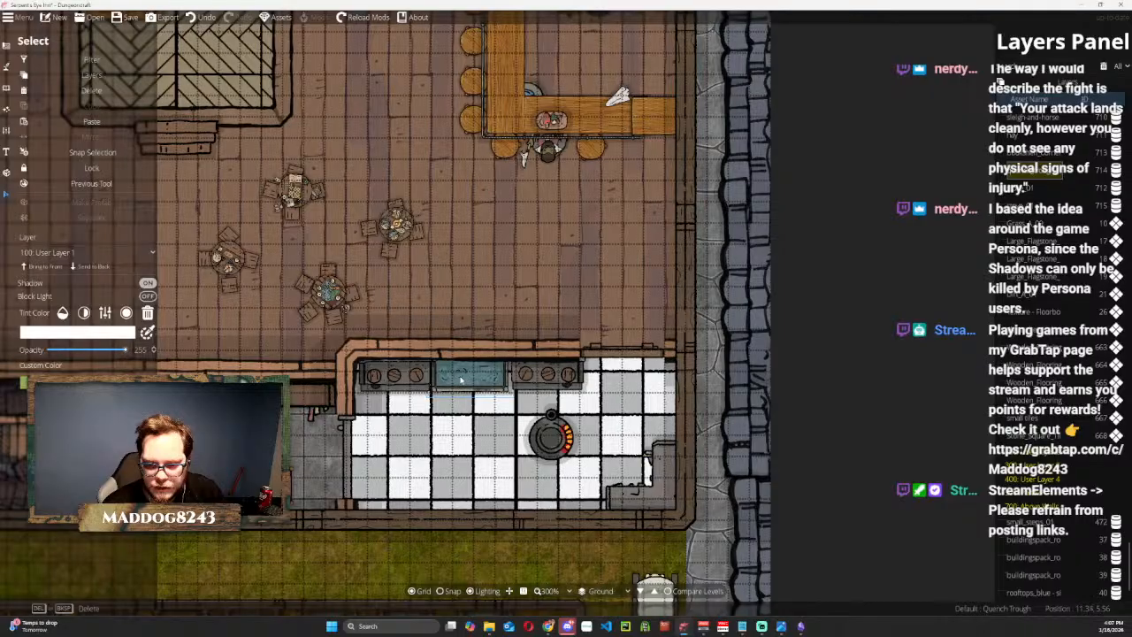
right_click(465, 379)
left_click_drag(558, 382, 549, 382)
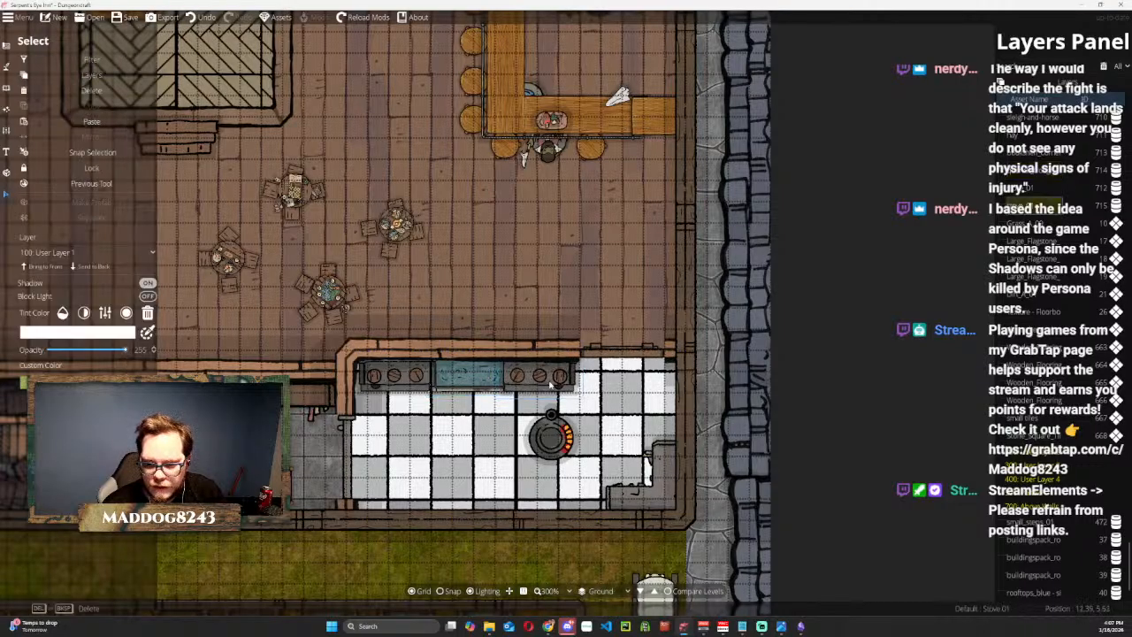
right_click(549, 383)
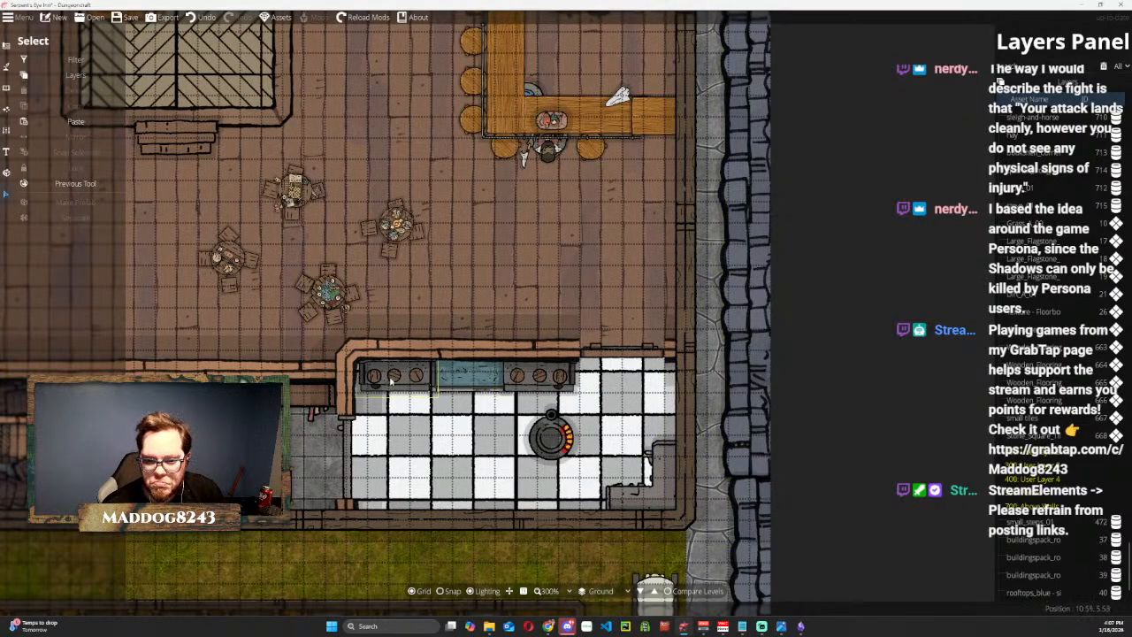
Send both stoves to the back so the trough overlaps their edges.
left_click(390, 380)
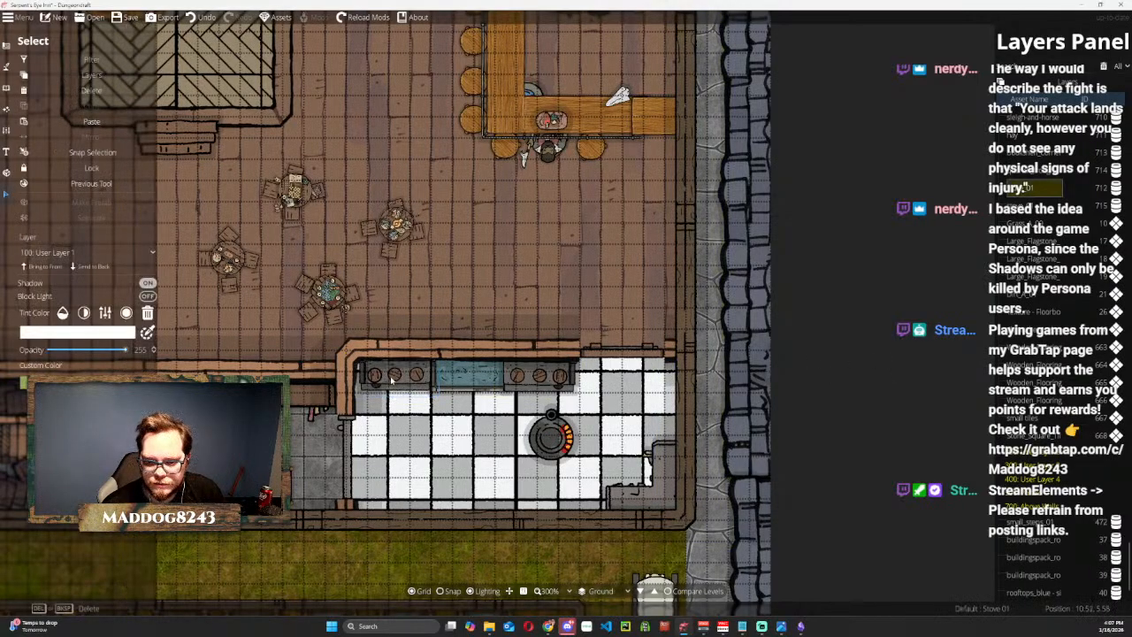
right_click(392, 378)
left_click(459, 379)
left_click(459, 378)
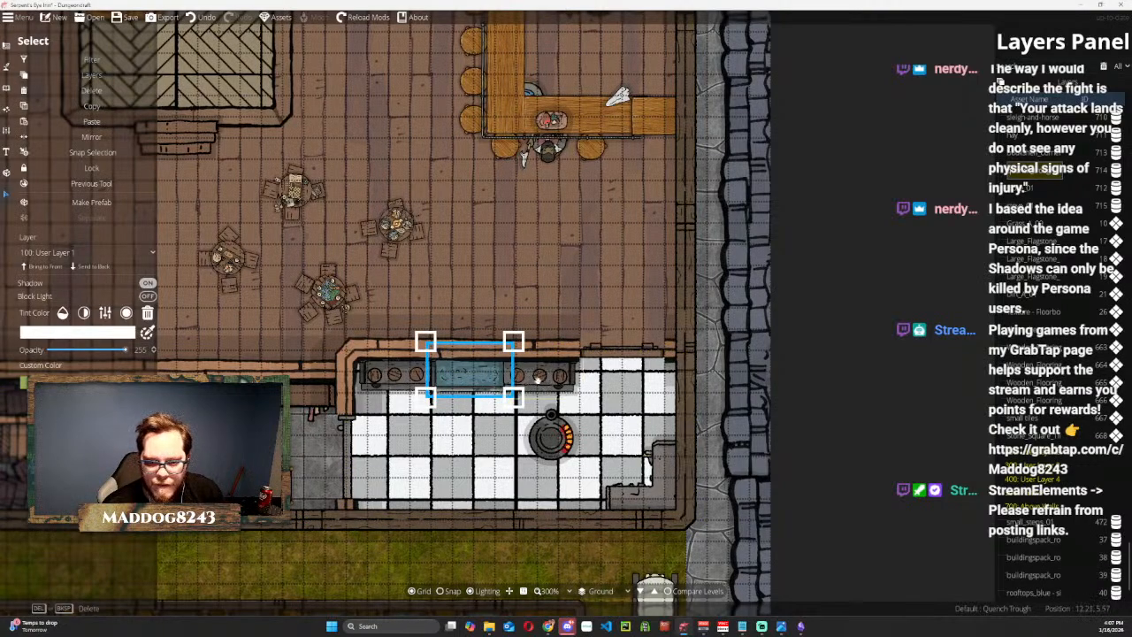
left_click(408, 387)
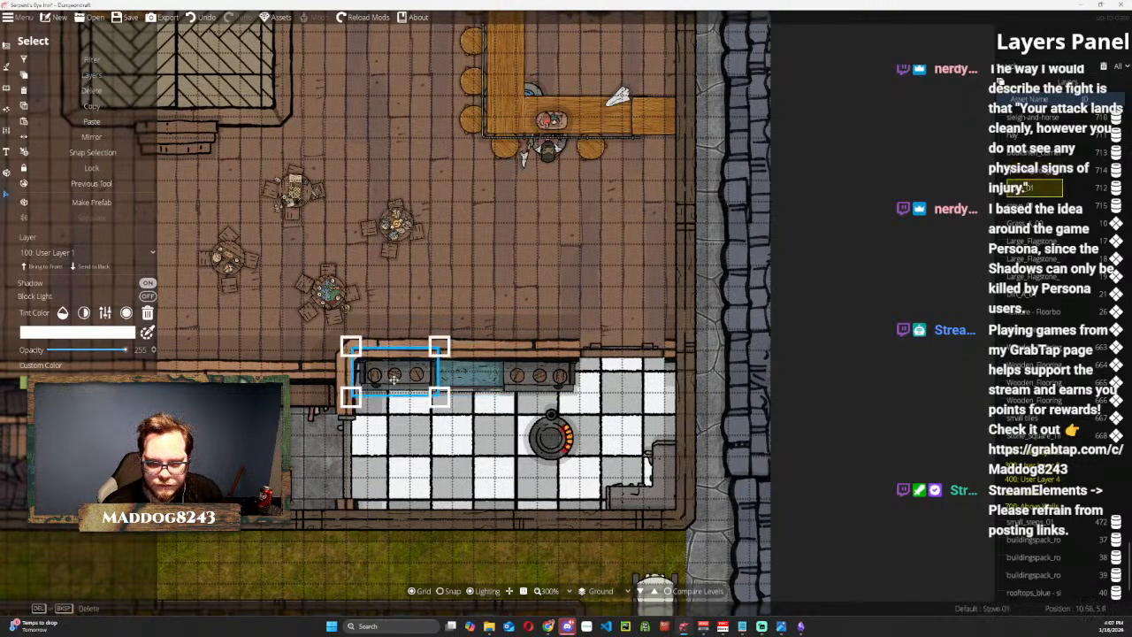
left_click(100, 268)
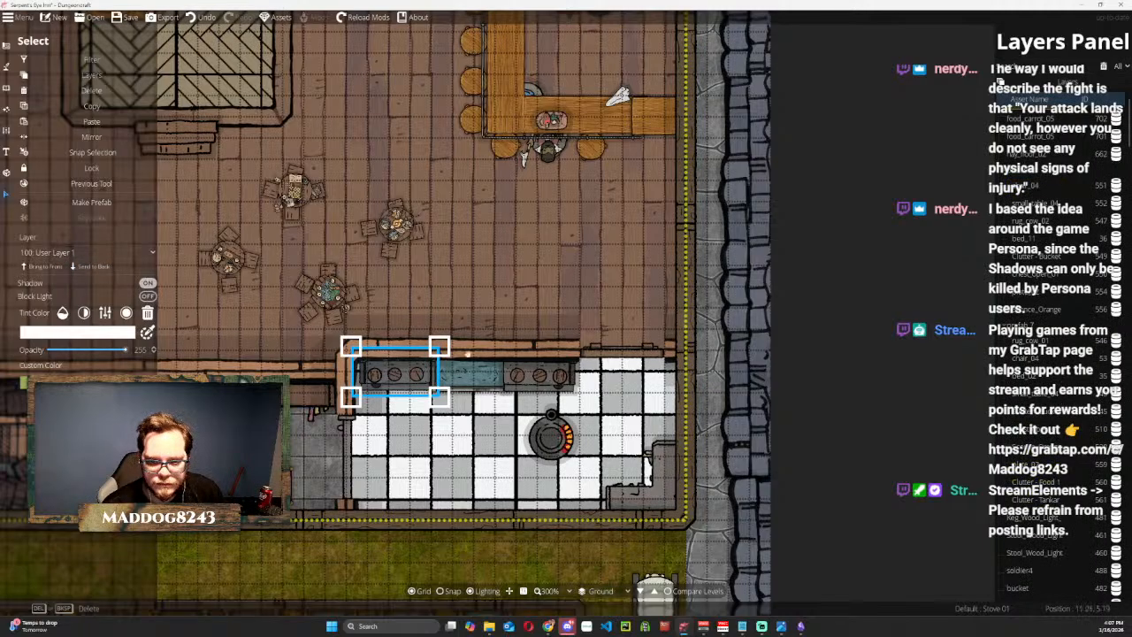
left_click(518, 374)
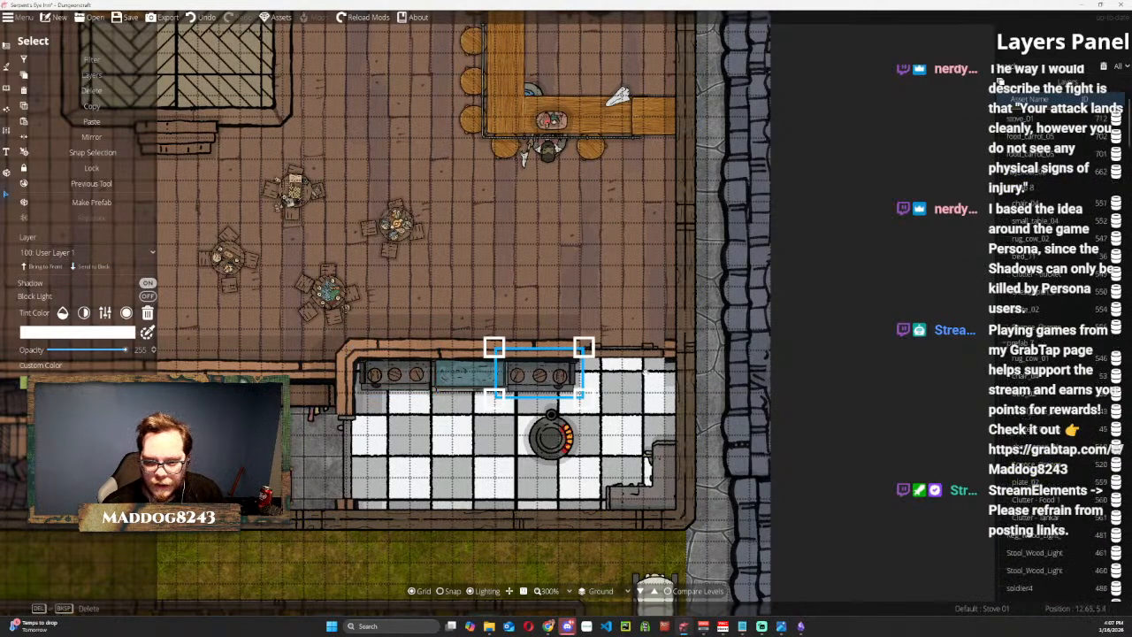
left_click(860, 351)
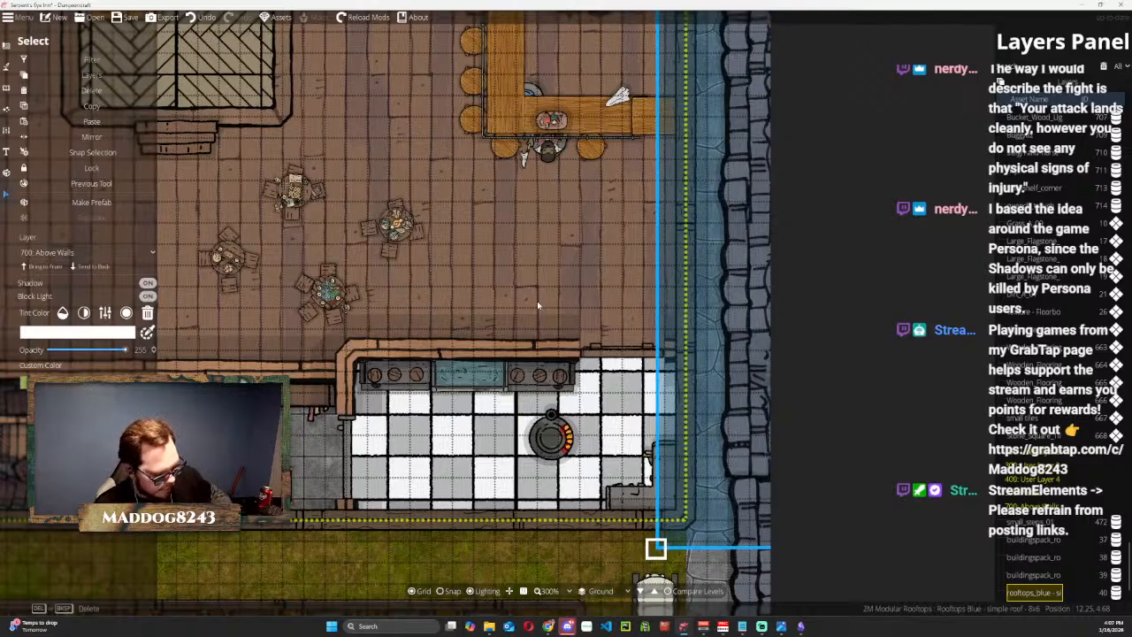
Return to the Object Tool and search the full object library for "storage".
left_click(550, 441)
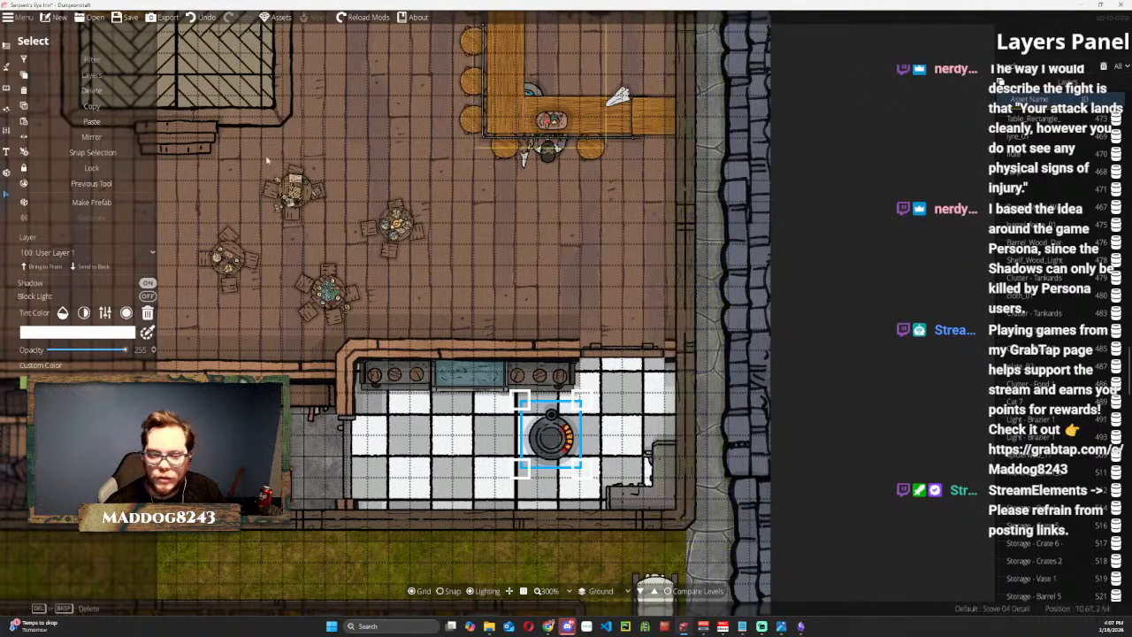
left_click(10, 72)
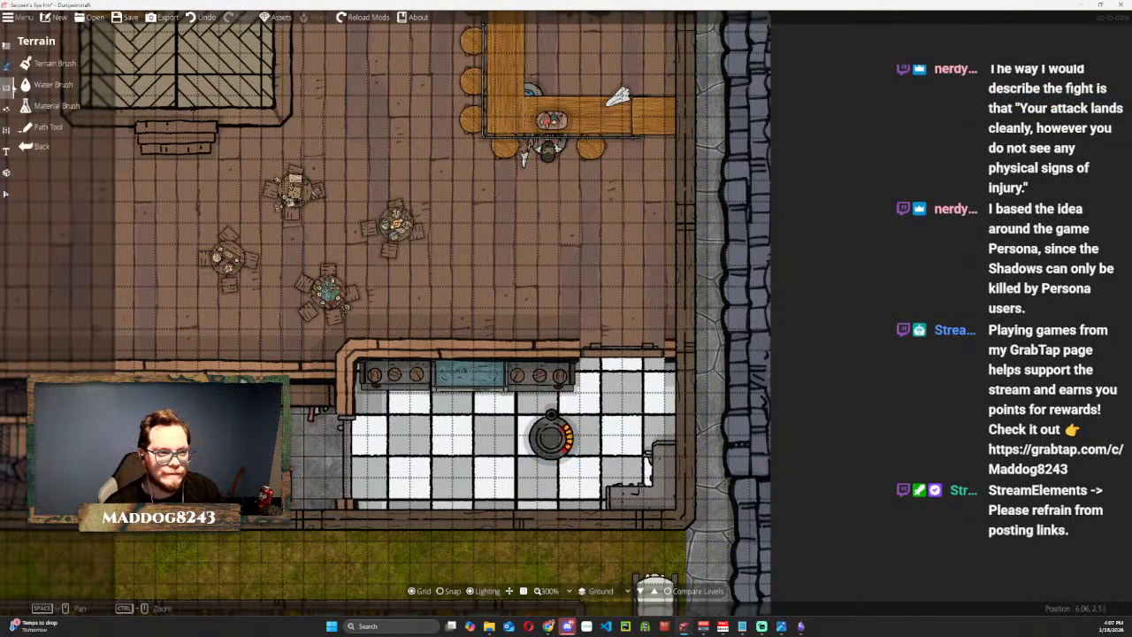
left_click(13, 86)
left_click(46, 62)
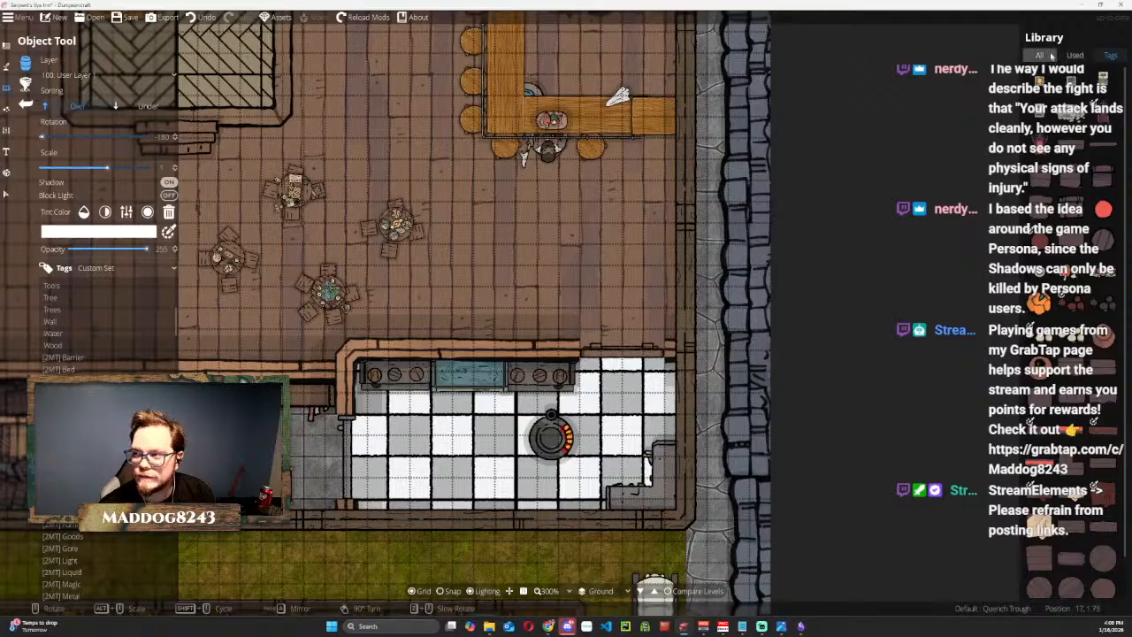
left_click(1077, 56)
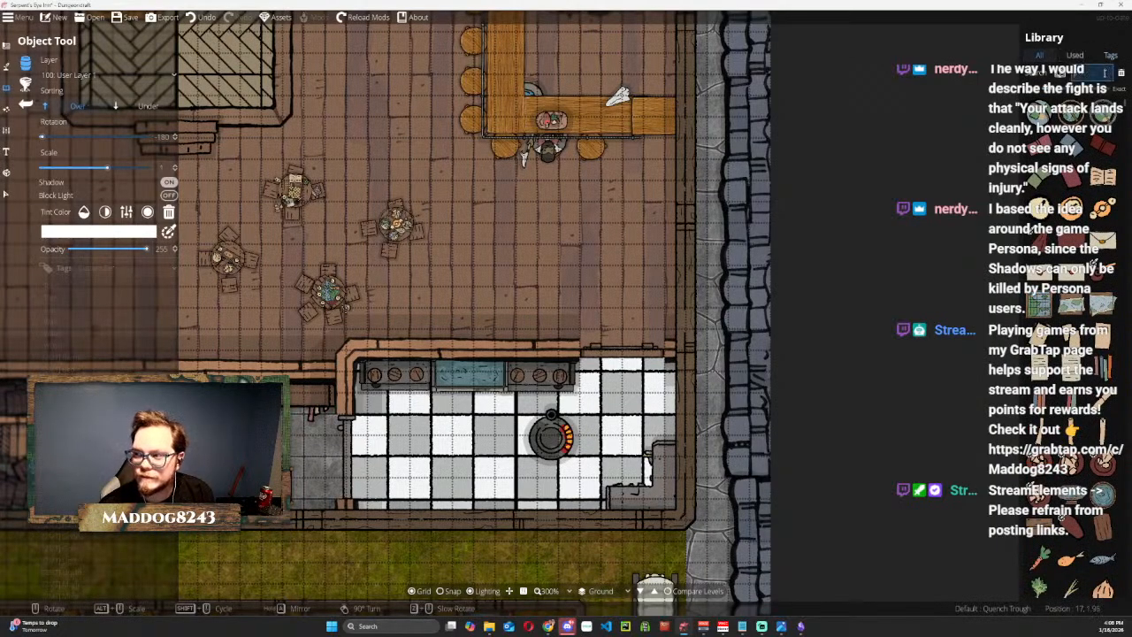
left_click(1104, 78)
type("storage")
key("Return")
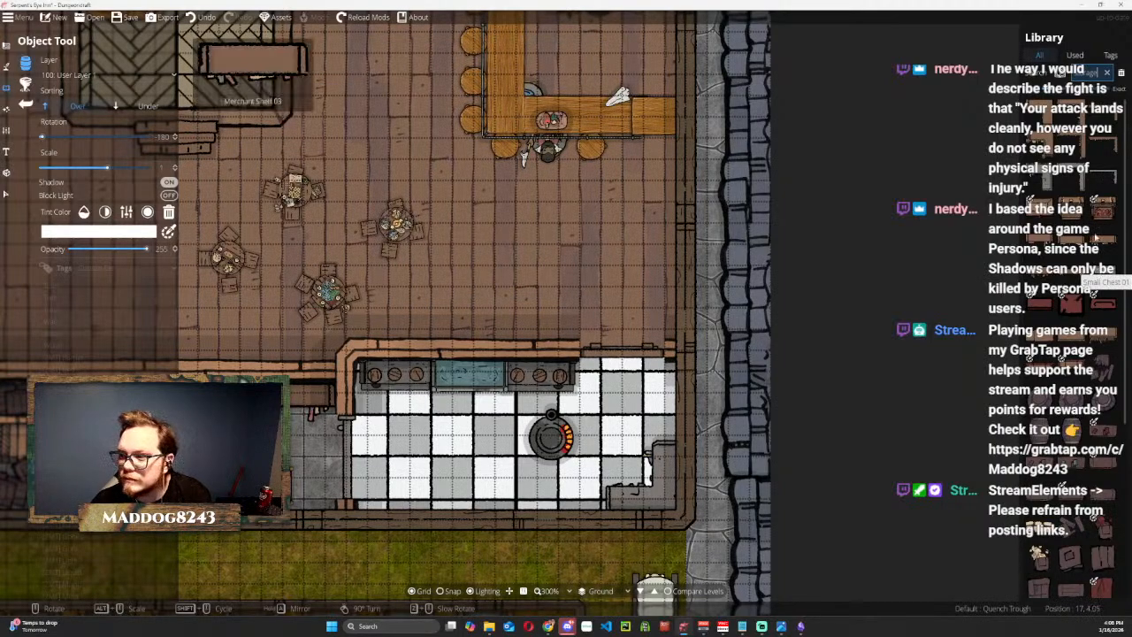
Place Bookshelf Corner 09, rotated 180 degrees, along the kitchen's west and south walls.
left_click(1104, 179)
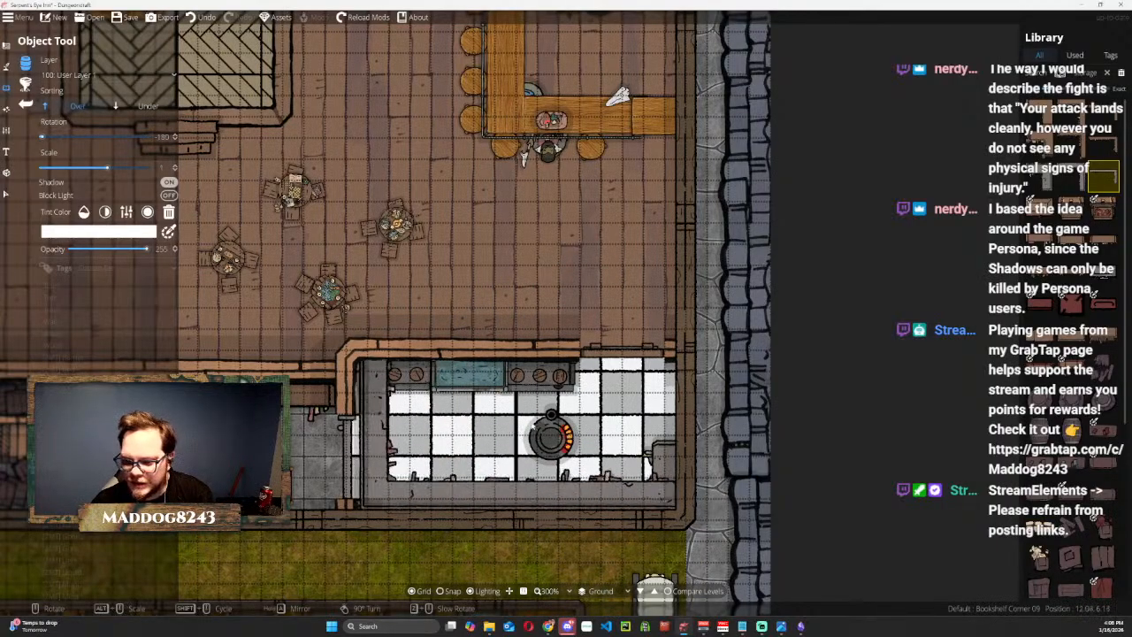
scroll(496, 415, "up", 3)
scroll(548, 385, "down", 2)
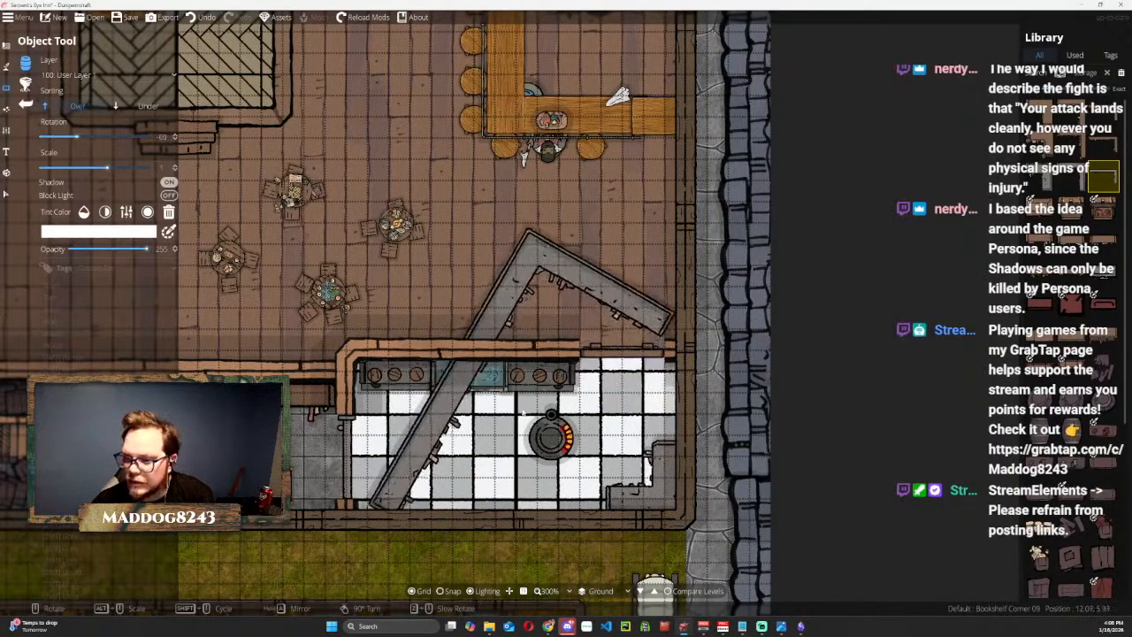
scroll(549, 385, "down", 2)
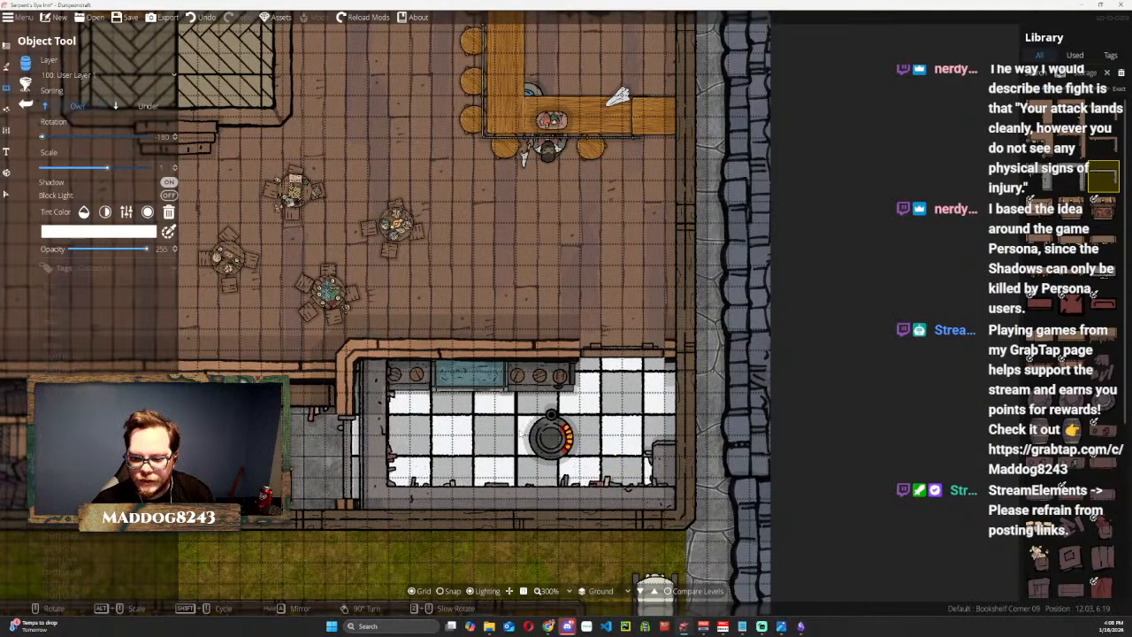
left_click(520, 434)
Mirror Bookshelf Corner 09 and scale it down to fit the kitchen's southeast corner.
left_click(6, 193)
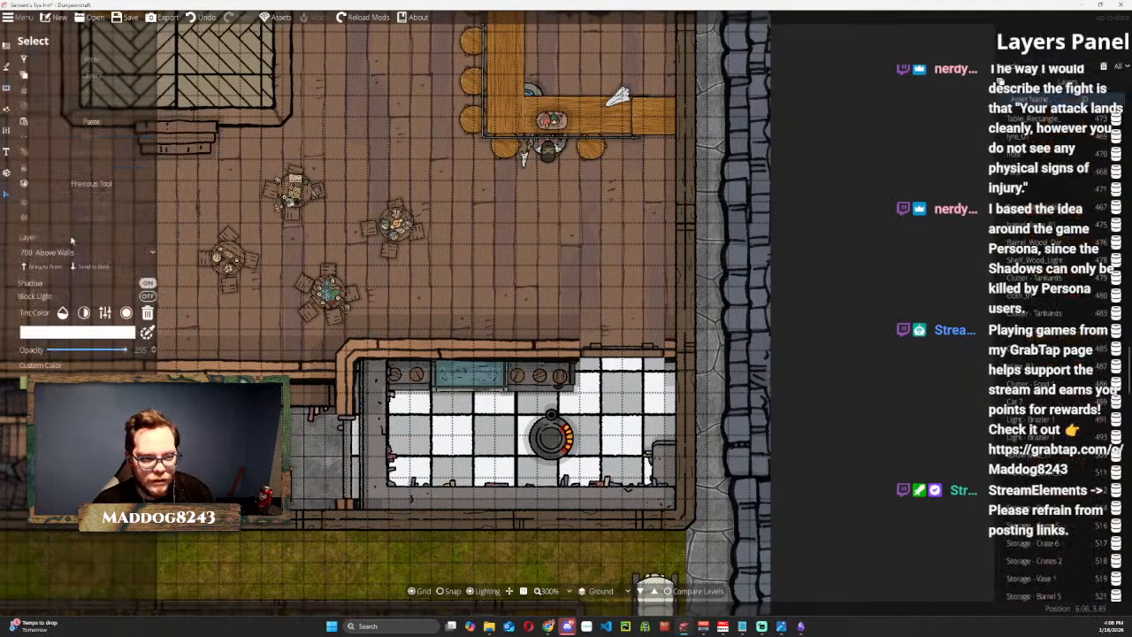
left_click(371, 447)
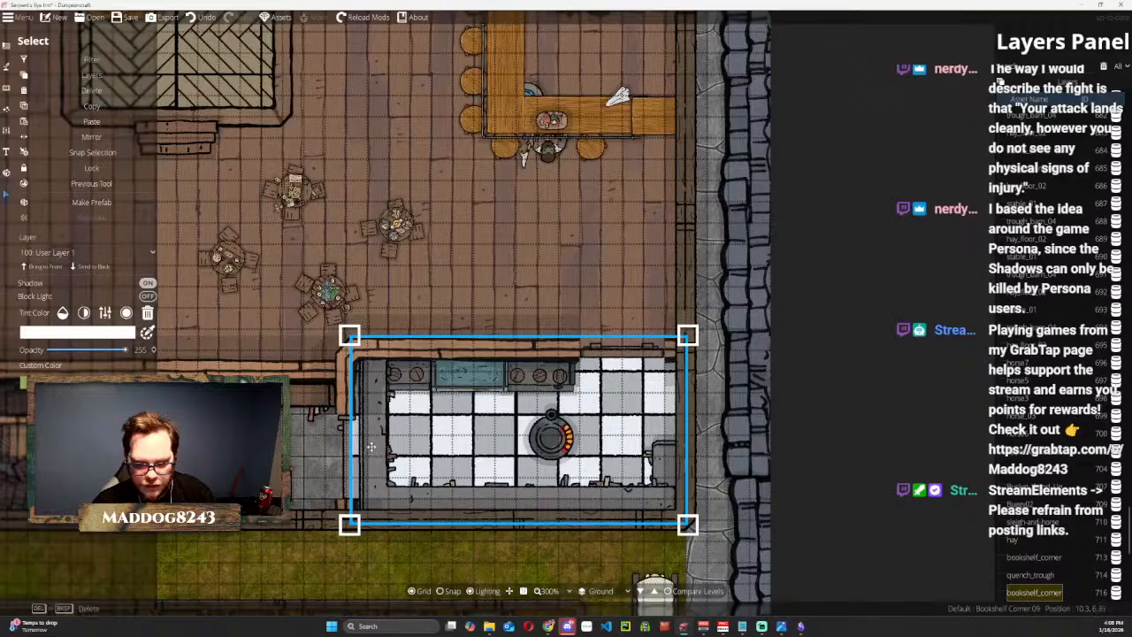
left_click(88, 138)
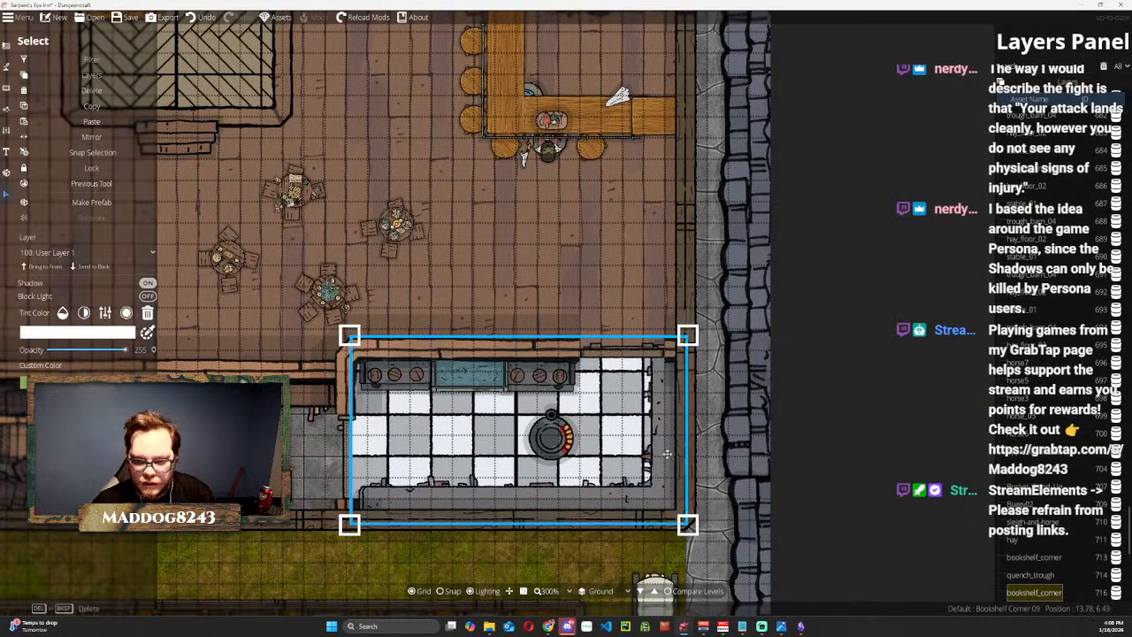
left_click_drag(688, 350, 557, 410)
left_click_drag(547, 491, 669, 485)
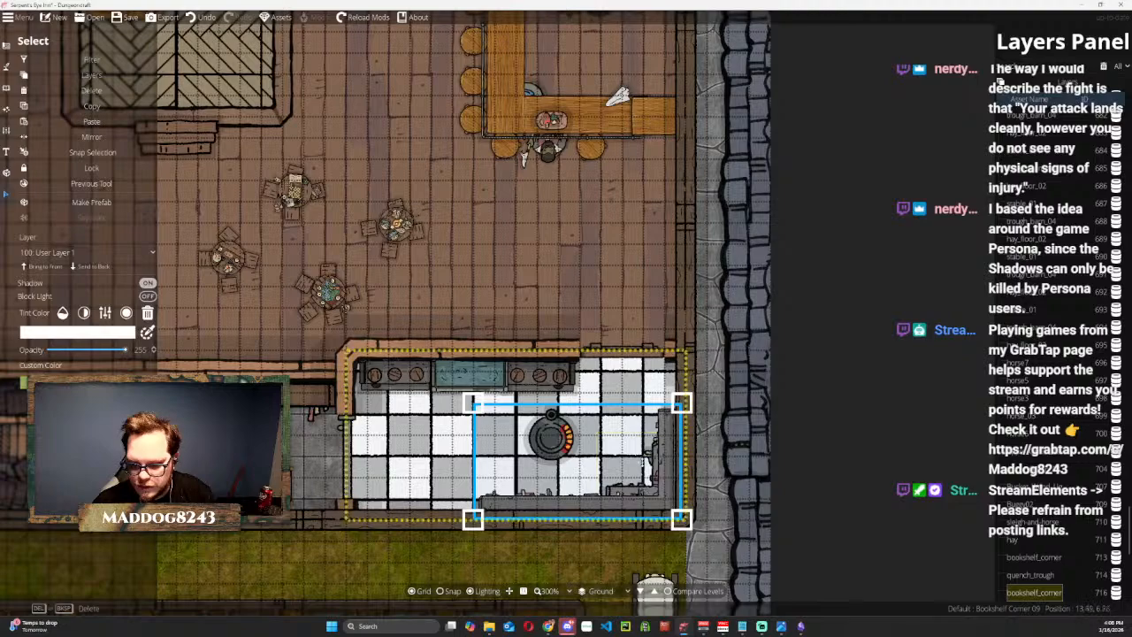
Delete the old small corner bookshelf from the southeast corner and set Bookshelf Corner 09 in its place.
left_click_drag(641, 466, 543, 449)
left_click(655, 492)
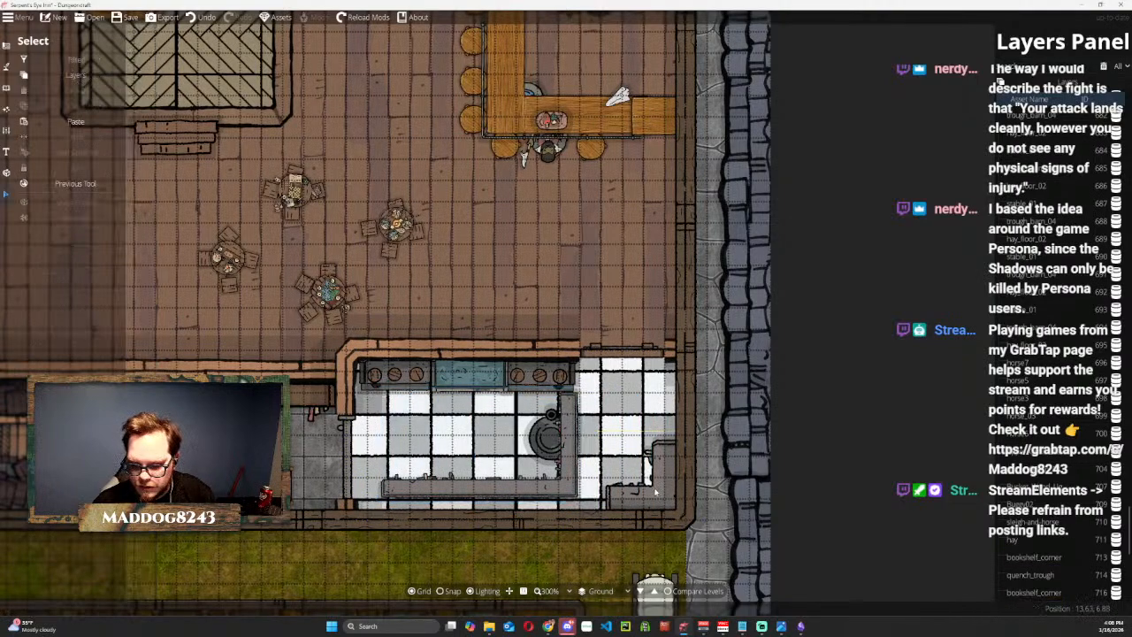
left_click(655, 492)
key("Delete")
left_click_drag(553, 481, 659, 501)
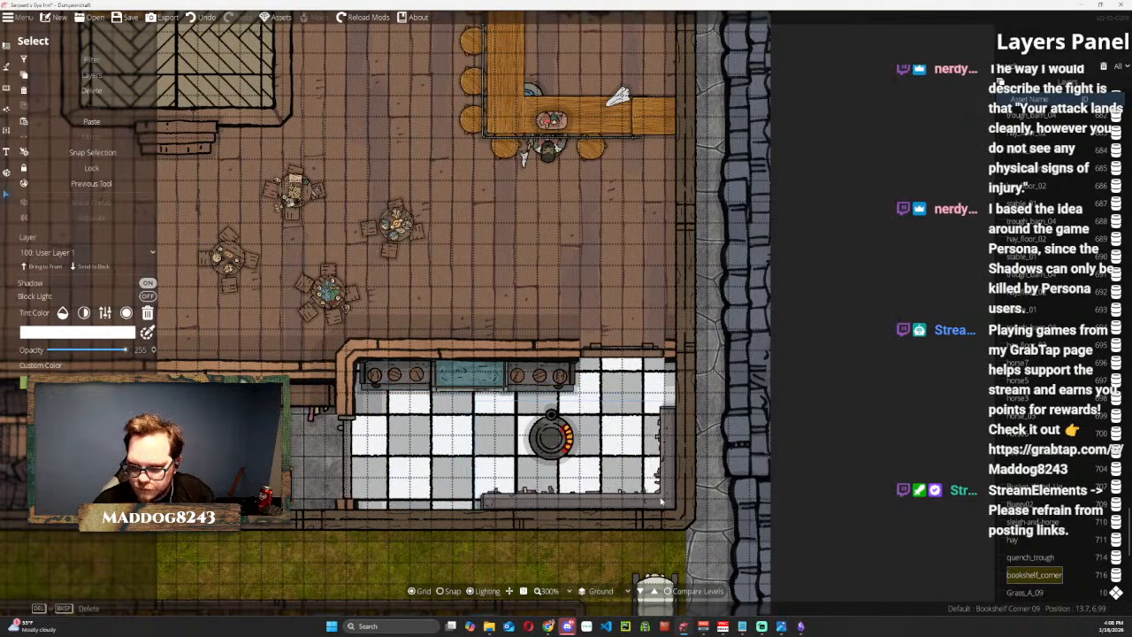
left_click(660, 501)
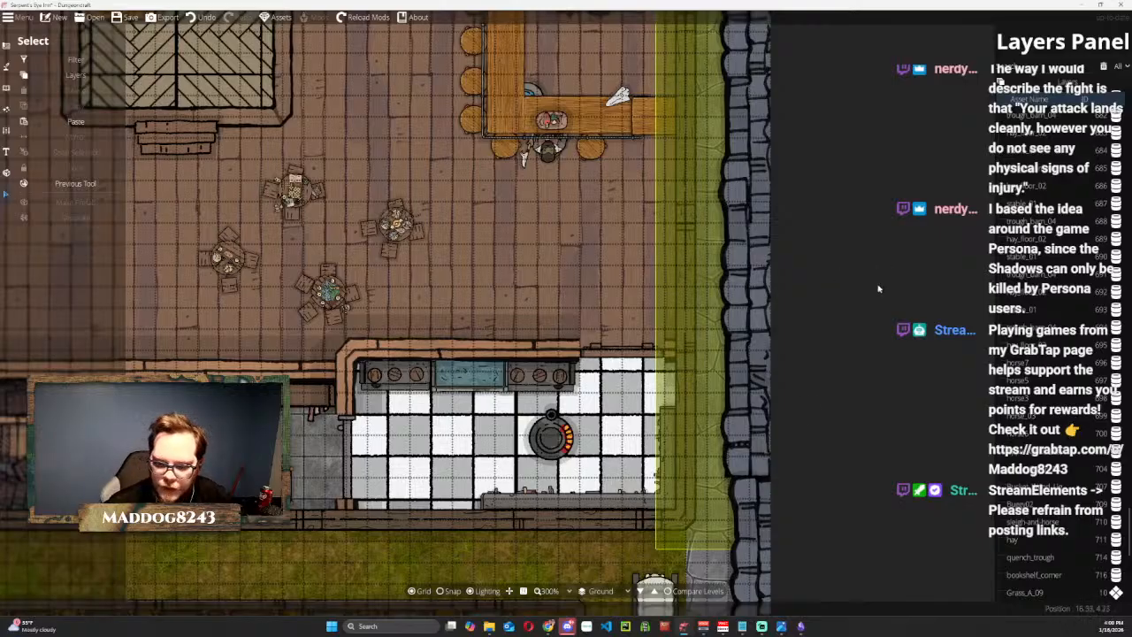
Clear the selection, return to the Object Tool and filter the library to the [FA] Starter Pack tag.
left_click(504, 504)
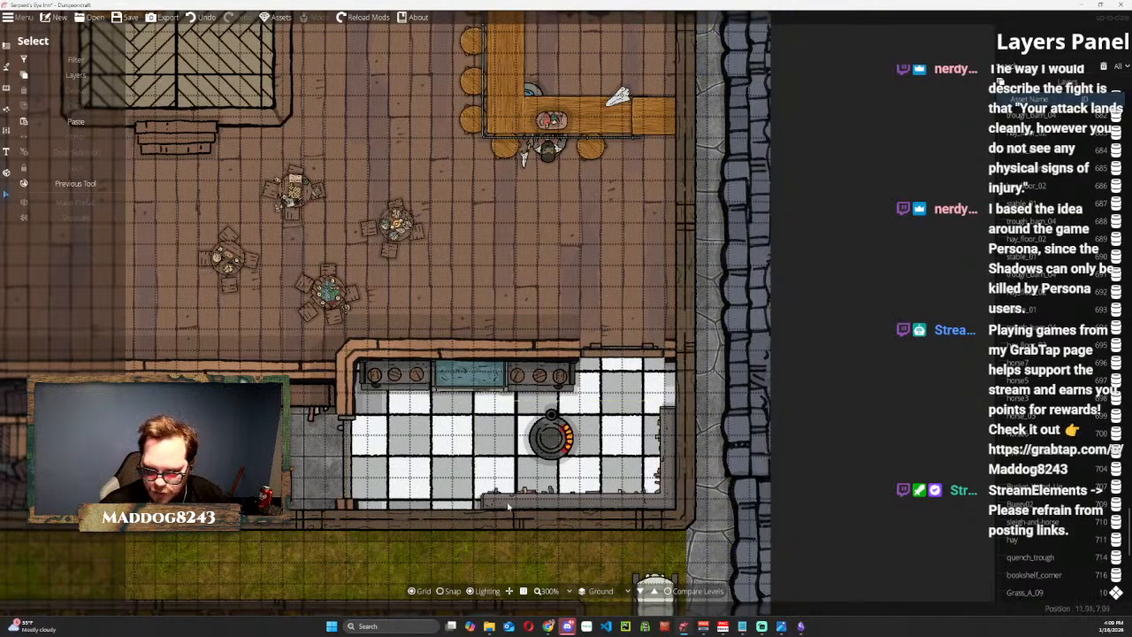
left_click(673, 436)
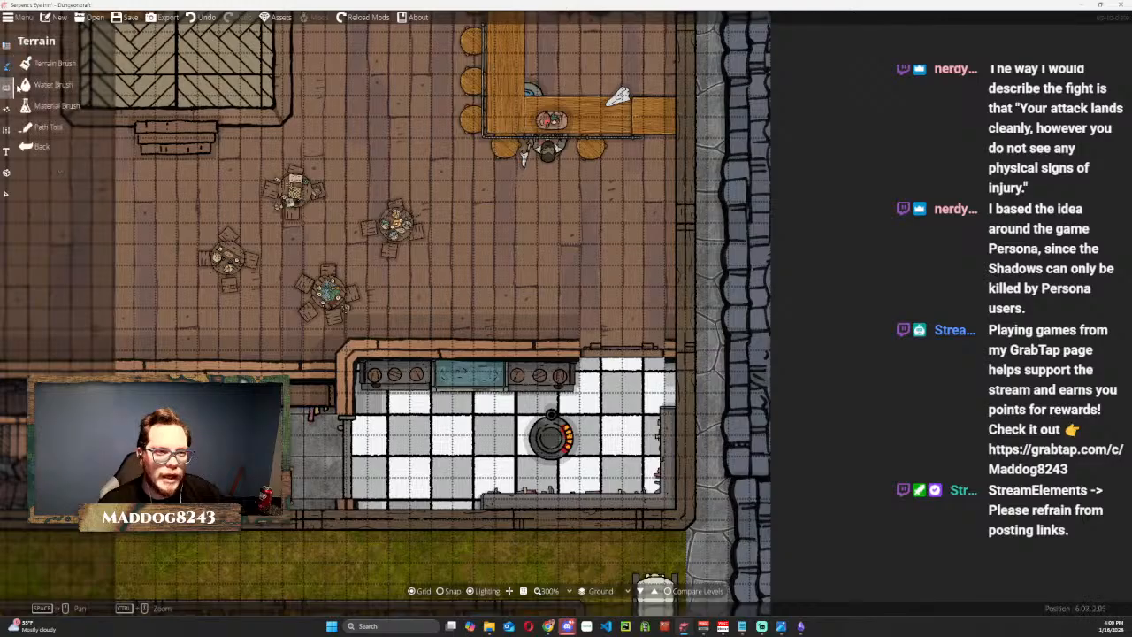
left_click(7, 85)
left_click(44, 63)
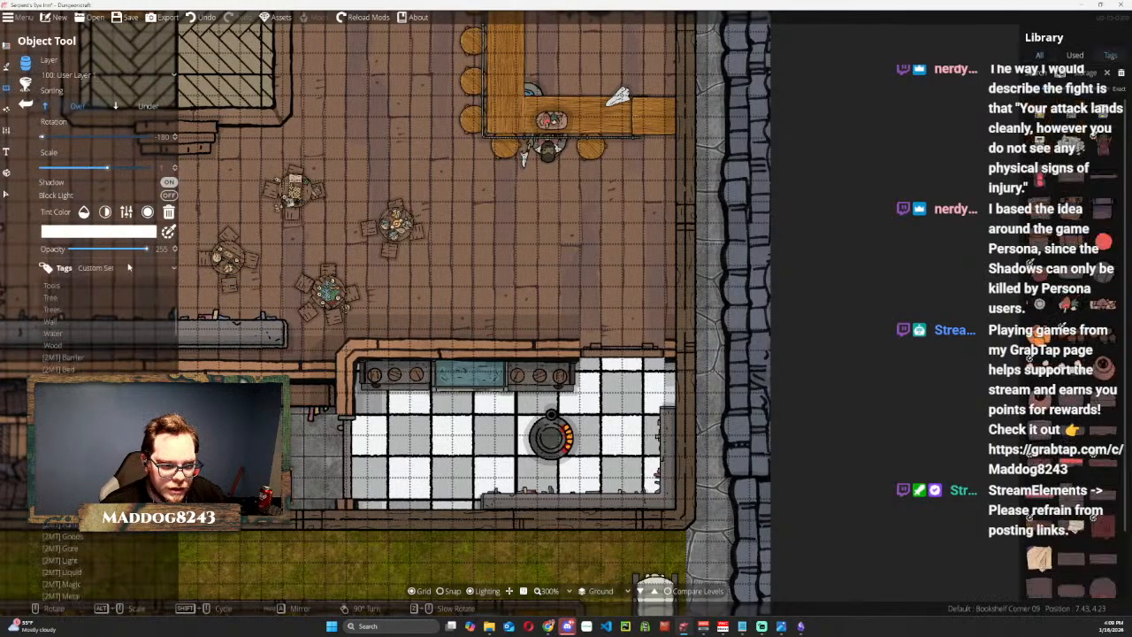
scroll(133, 370, "down", 5)
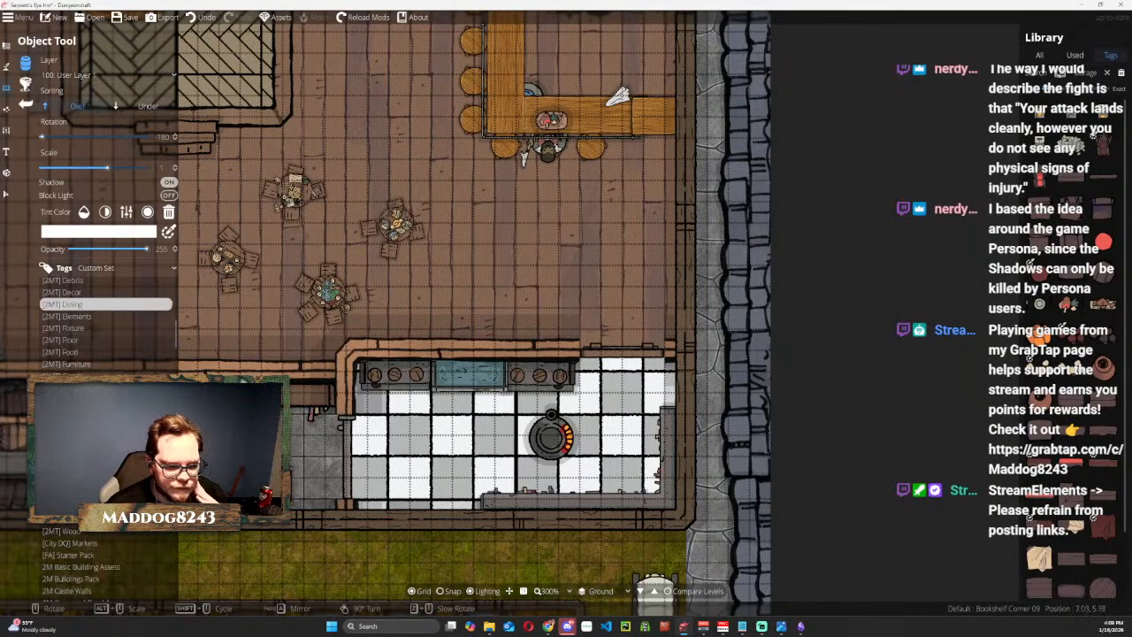
scroll(82, 358, "down", 5)
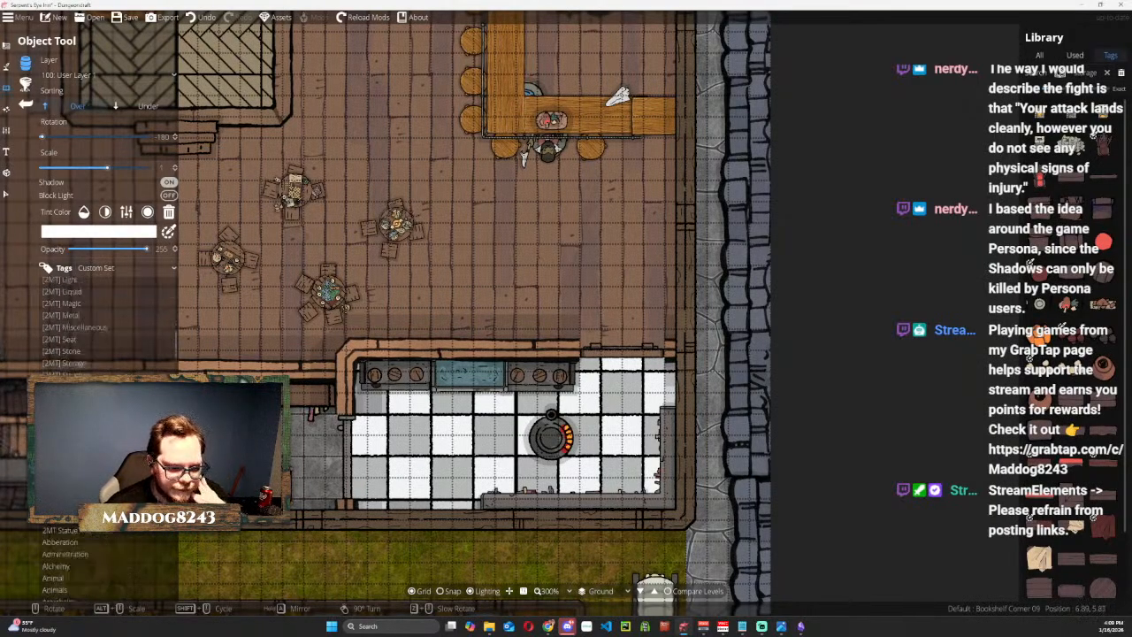
left_click(70, 342)
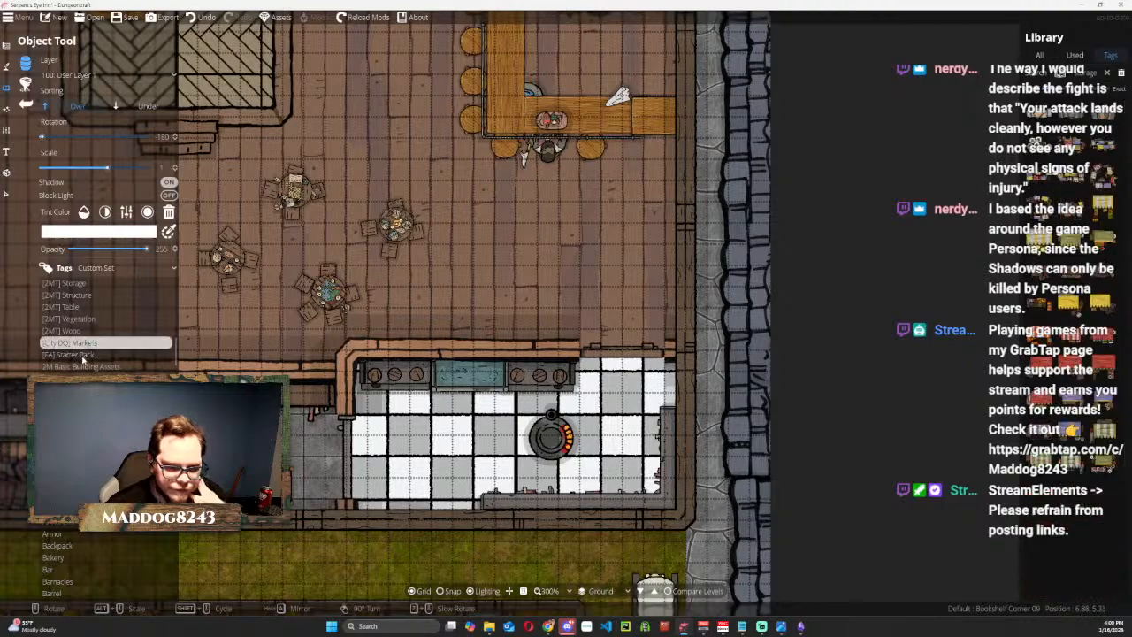
left_click(93, 355)
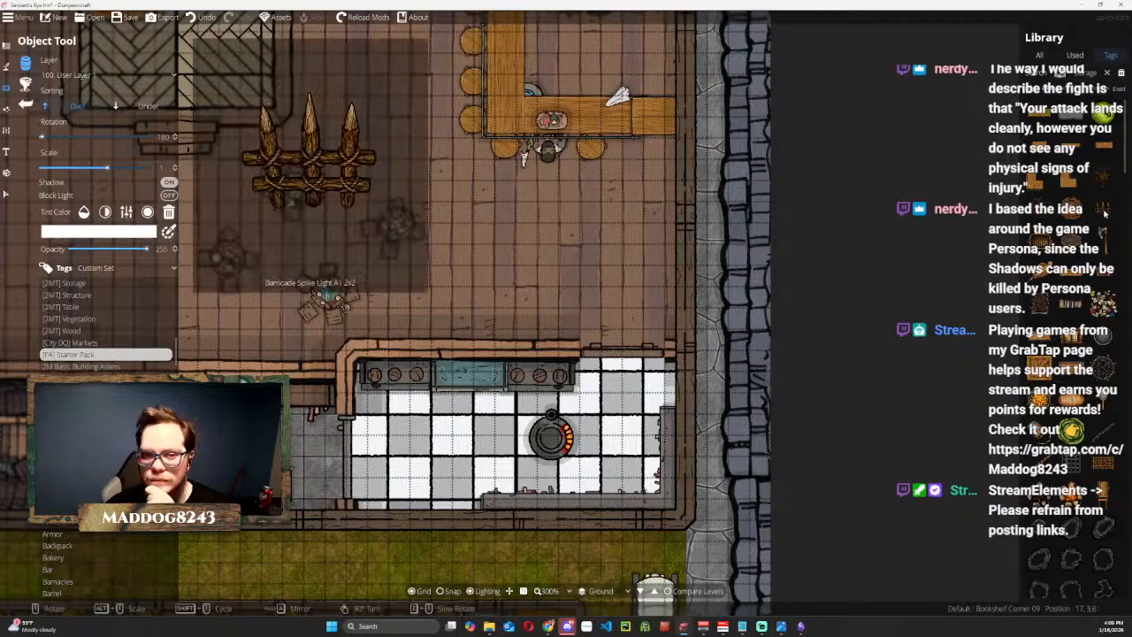
Place Tomato Red A1 from the starter pack on the common room floor just north of the kitchen.
scroll(1091, 387, "down", 15)
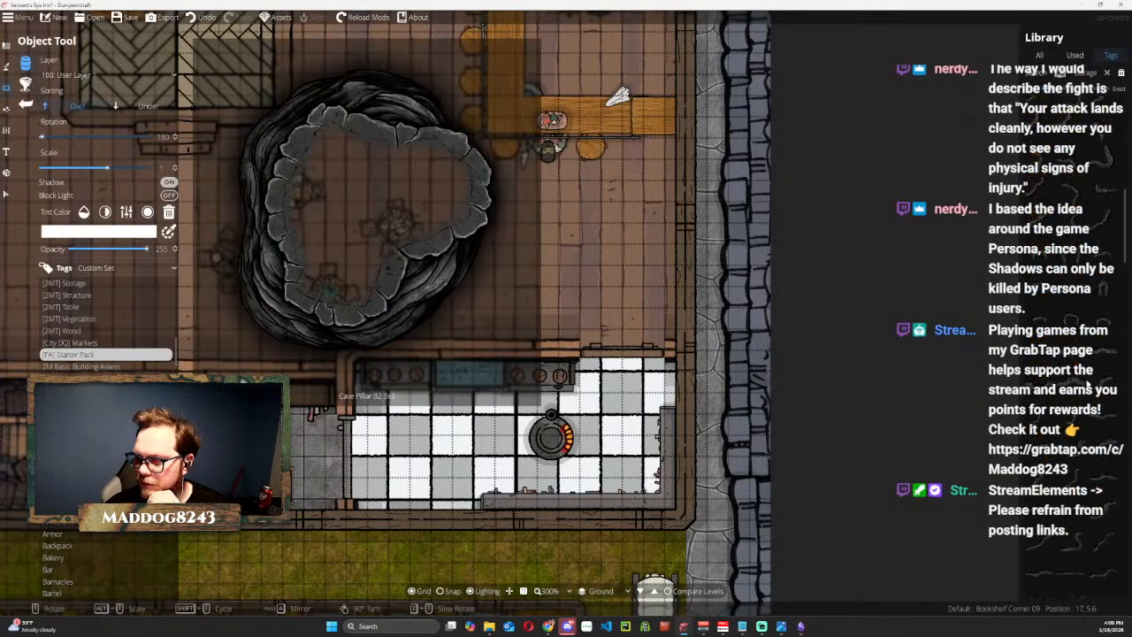
scroll(1090, 387, "down", 10)
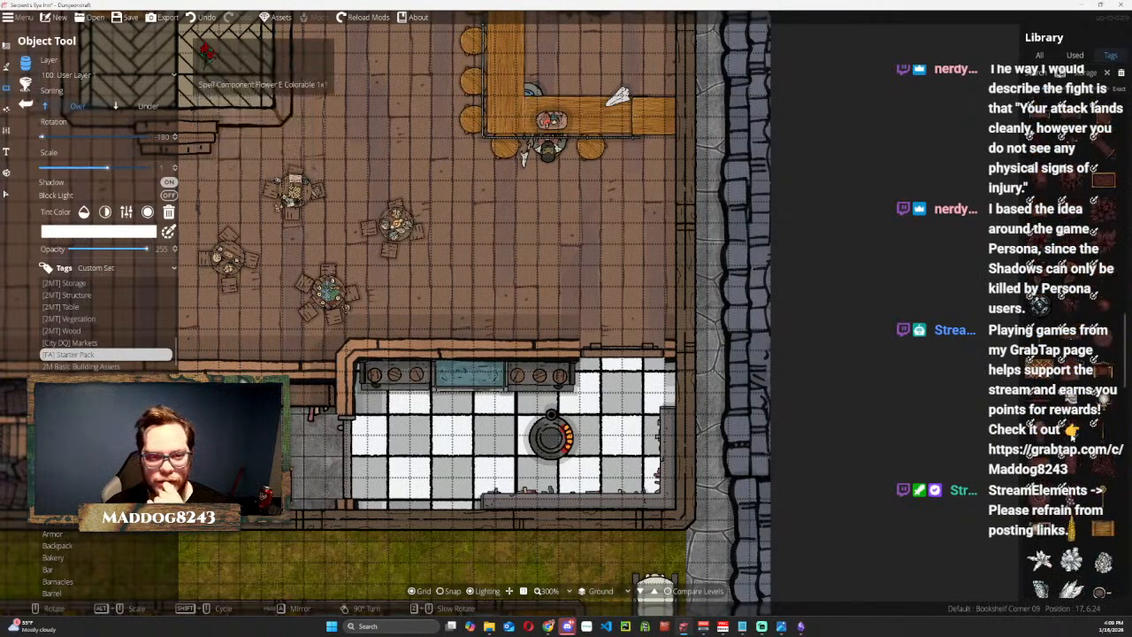
scroll(1091, 387, "down", 5)
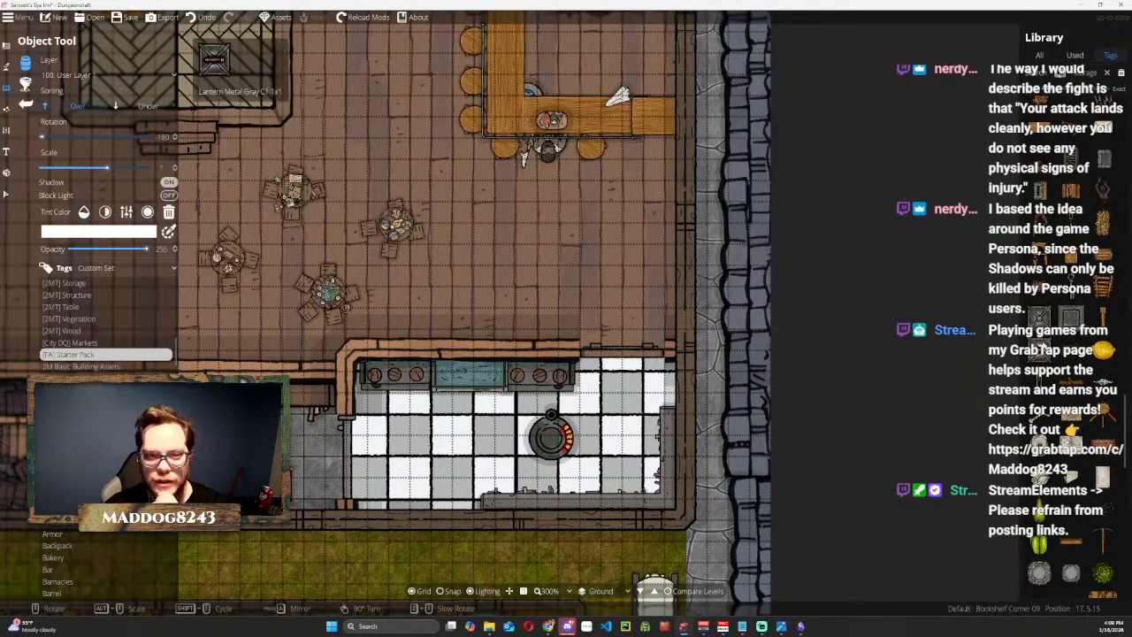
scroll(1090, 387, "down", 5)
scroll(1090, 386, "down", 3)
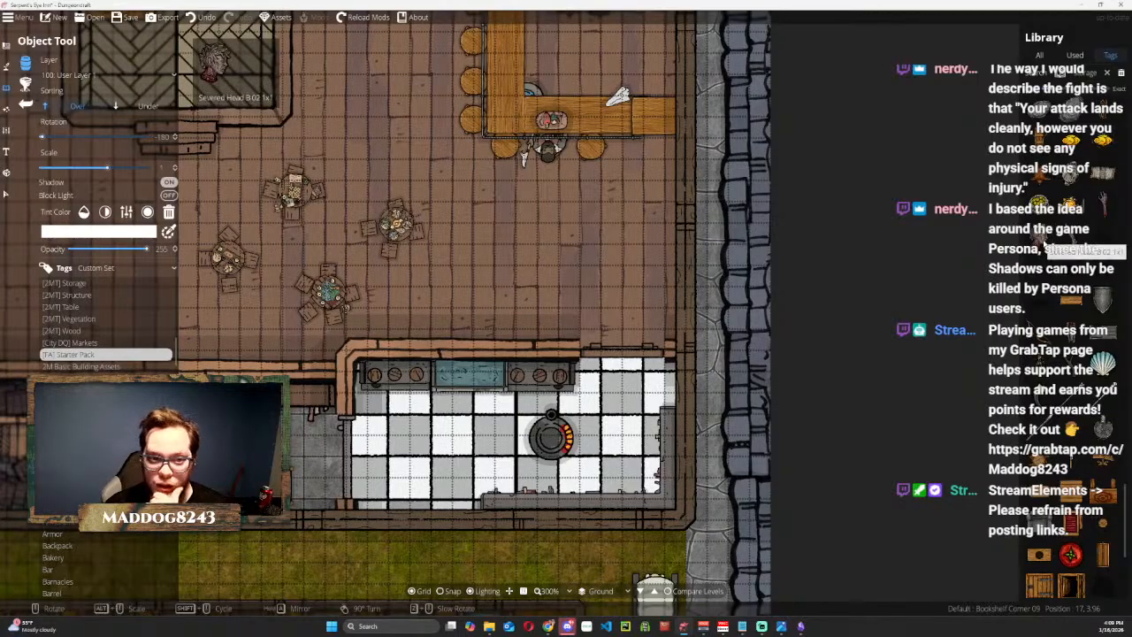
scroll(1086, 256, "down", 3)
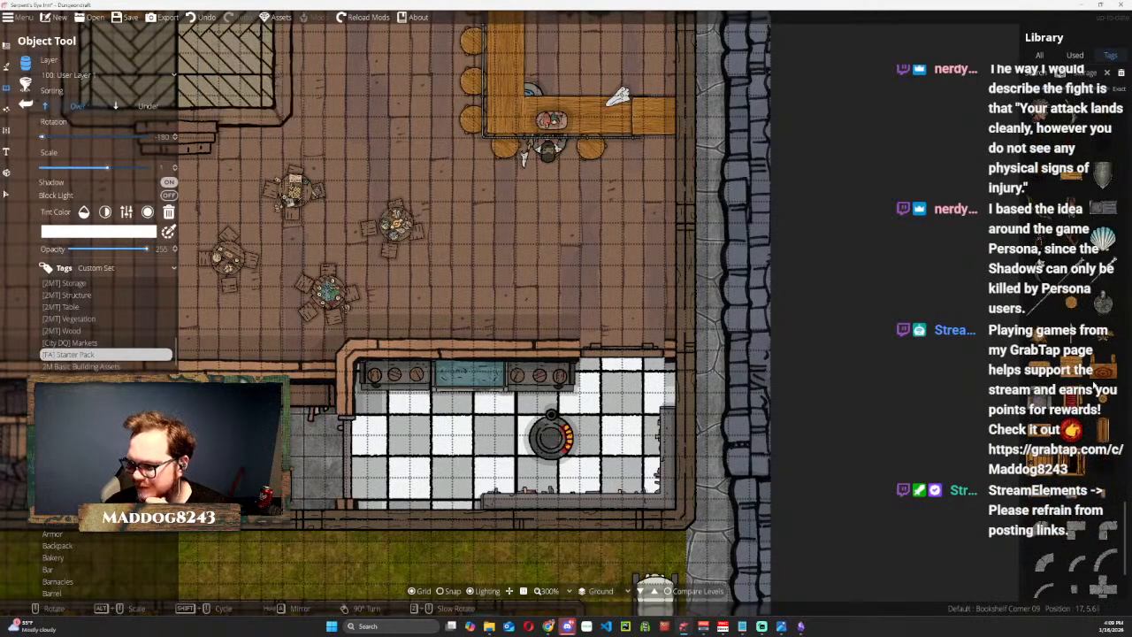
scroll(1097, 398, "down", 3)
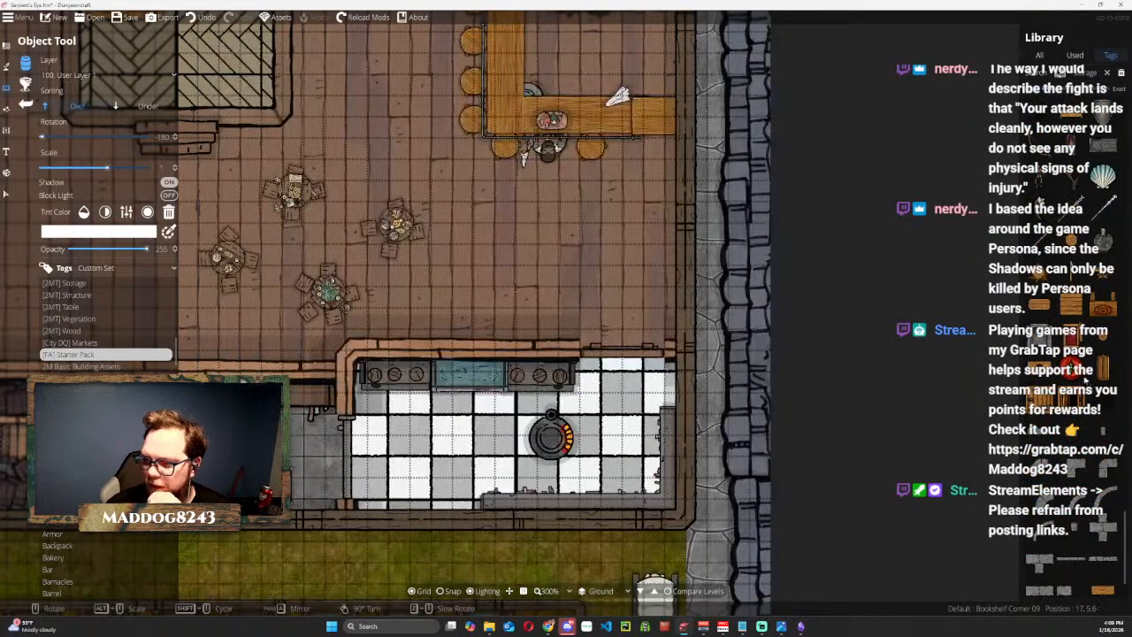
left_click(1075, 371)
left_click(550, 274)
scroll(1070, 426, "down", 2)
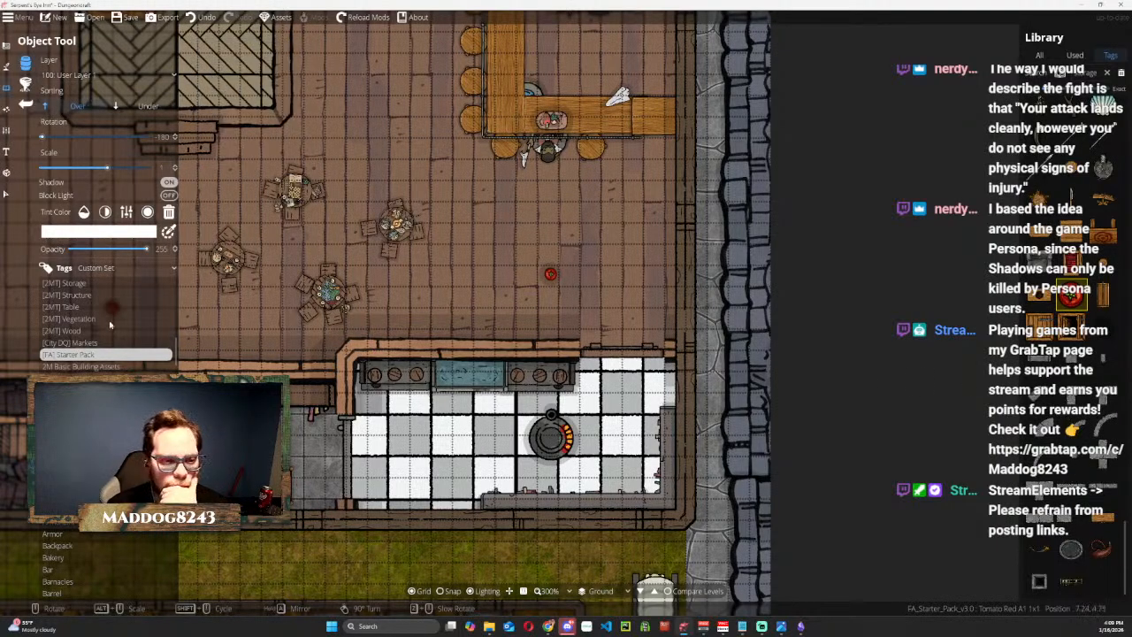
Find the Alchemy Table among the tagged objects and place it against the kitchen's south wall, just west of the corner bookshelf.
left_click(117, 367)
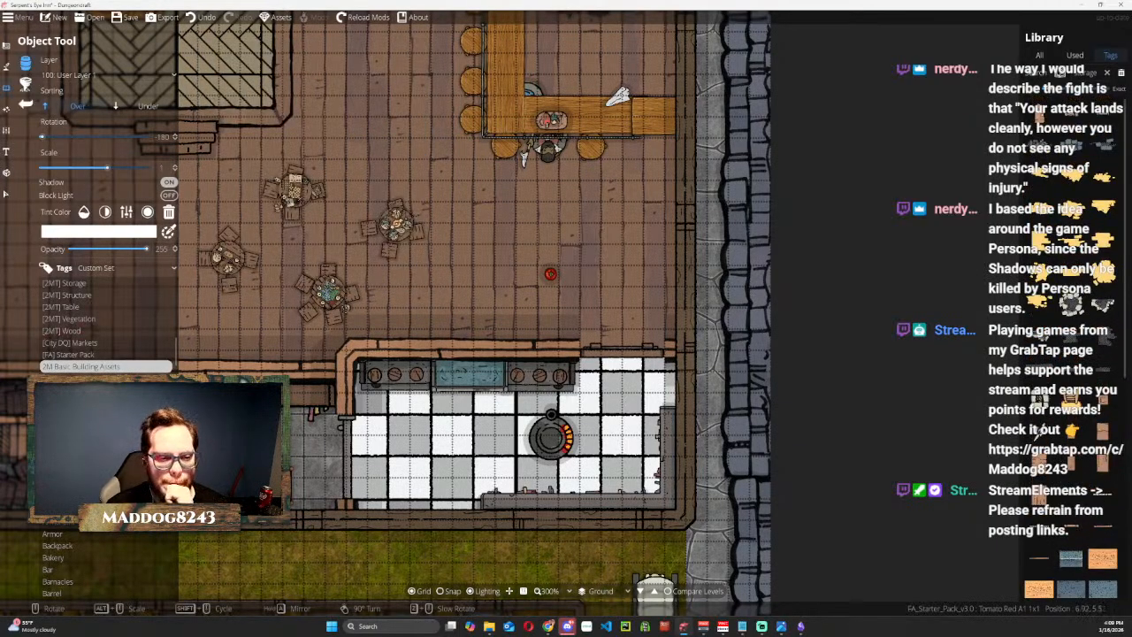
left_click(55, 379)
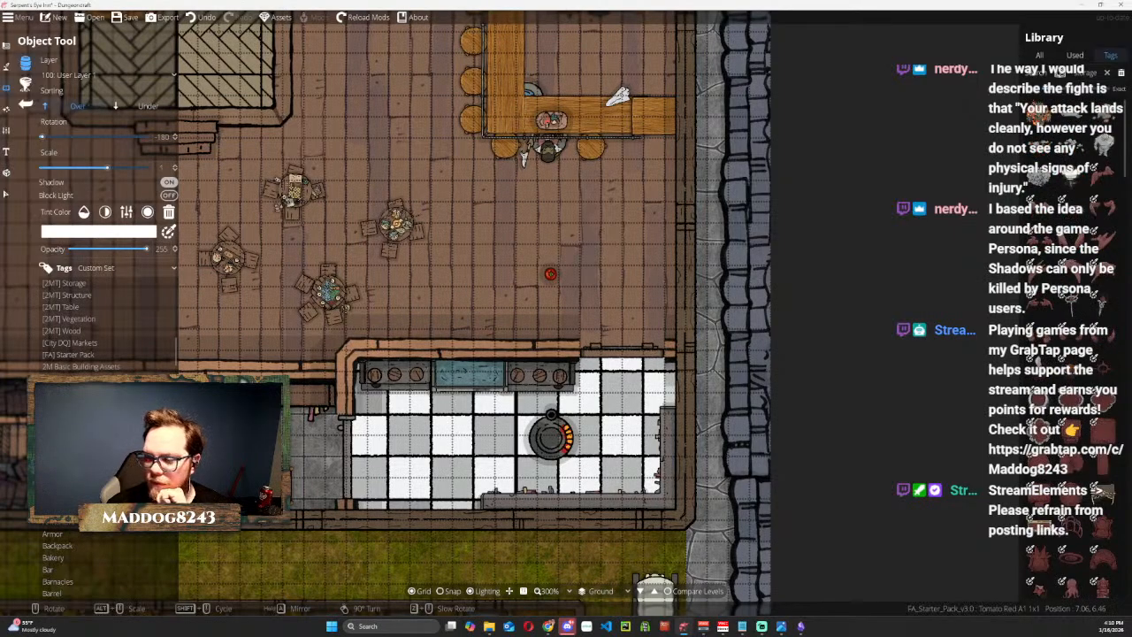
scroll(96, 357, "down", 3)
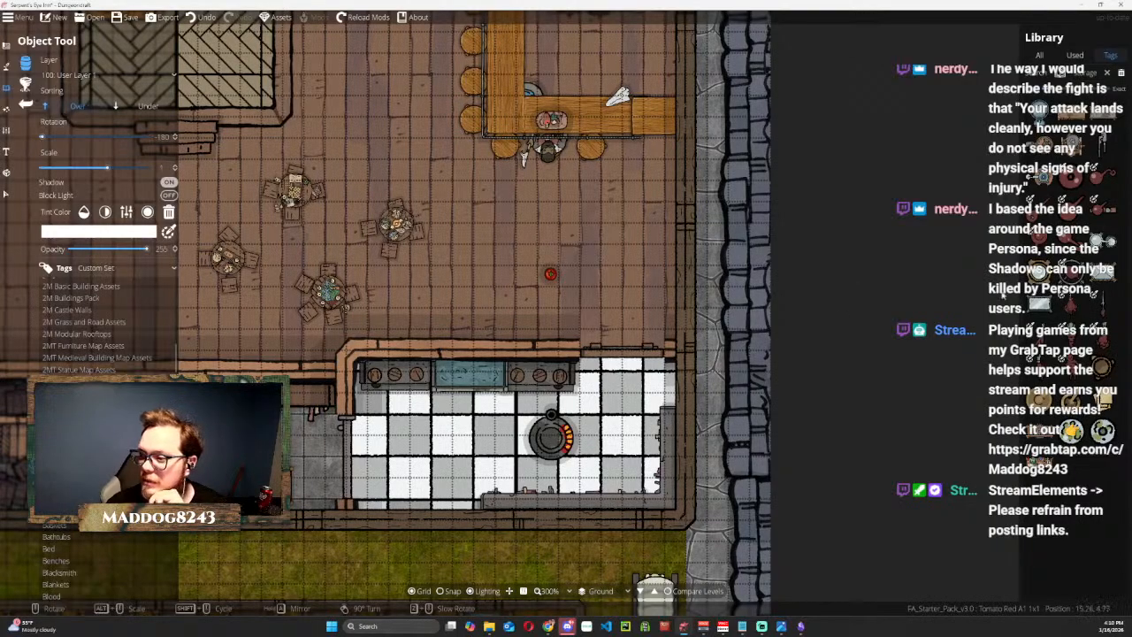
mouse_move(1074, 142)
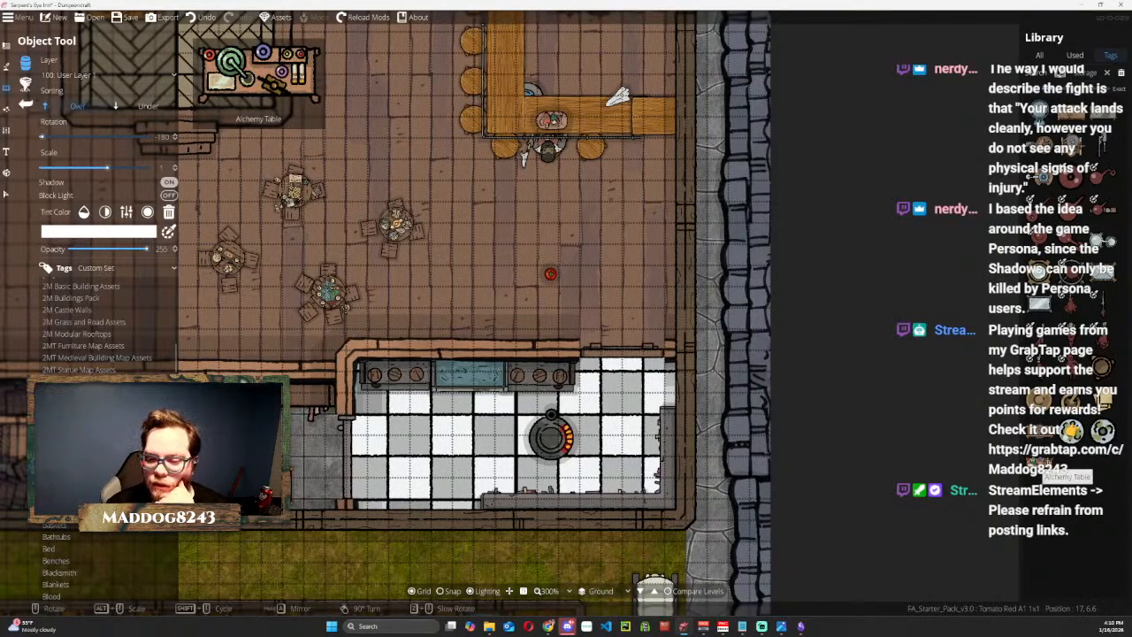
left_click(1039, 465)
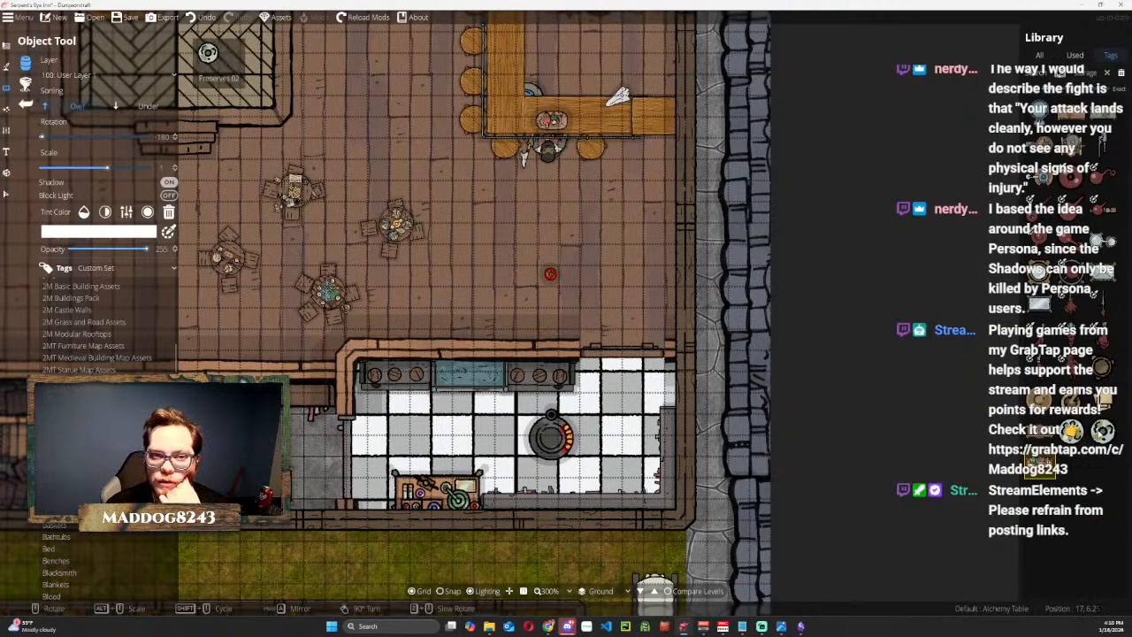
Place Preserves 02 and four herb bundles, including Herbs 01, Herbs 04 and Herbs 06, around the tomato north of the kitchen.
left_click(1103, 431)
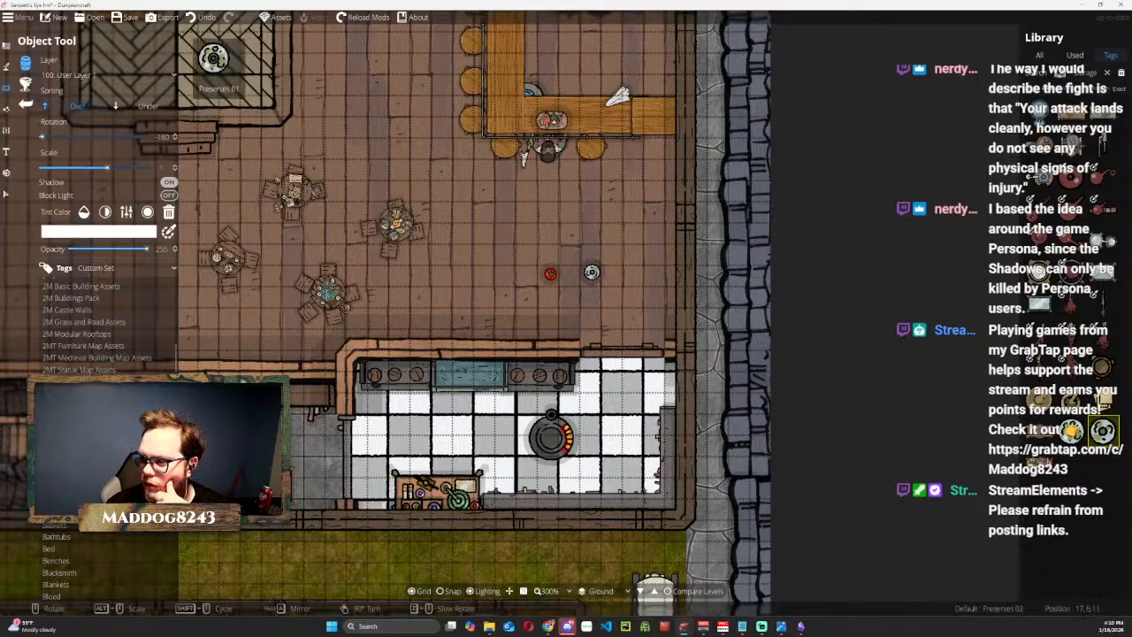
left_click(1071, 310)
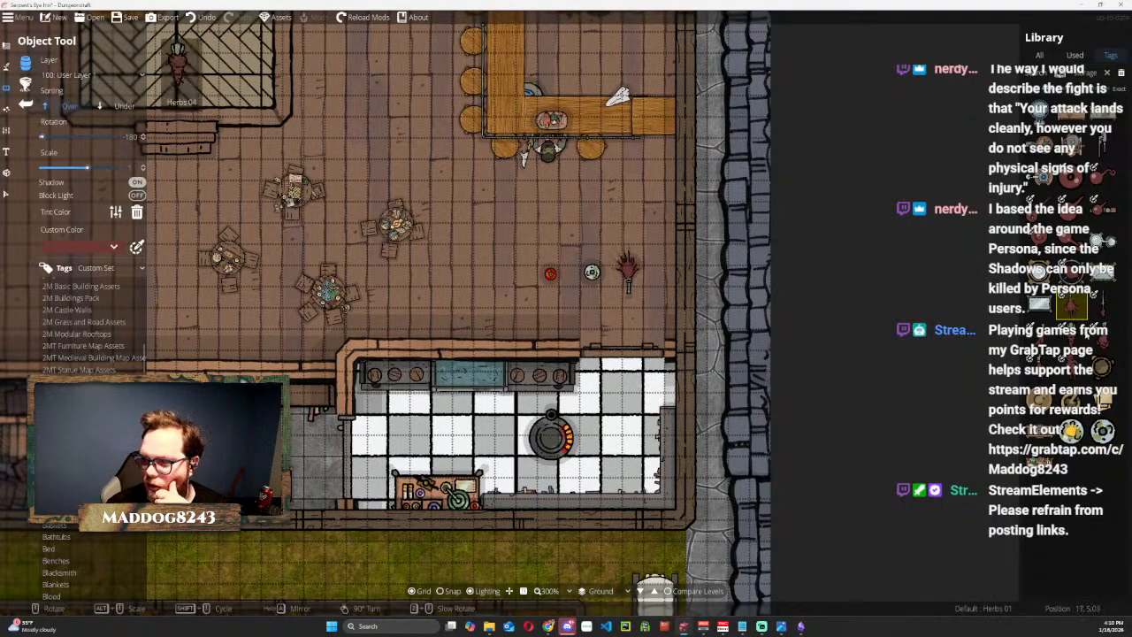
left_click(1070, 336)
left_click(593, 304)
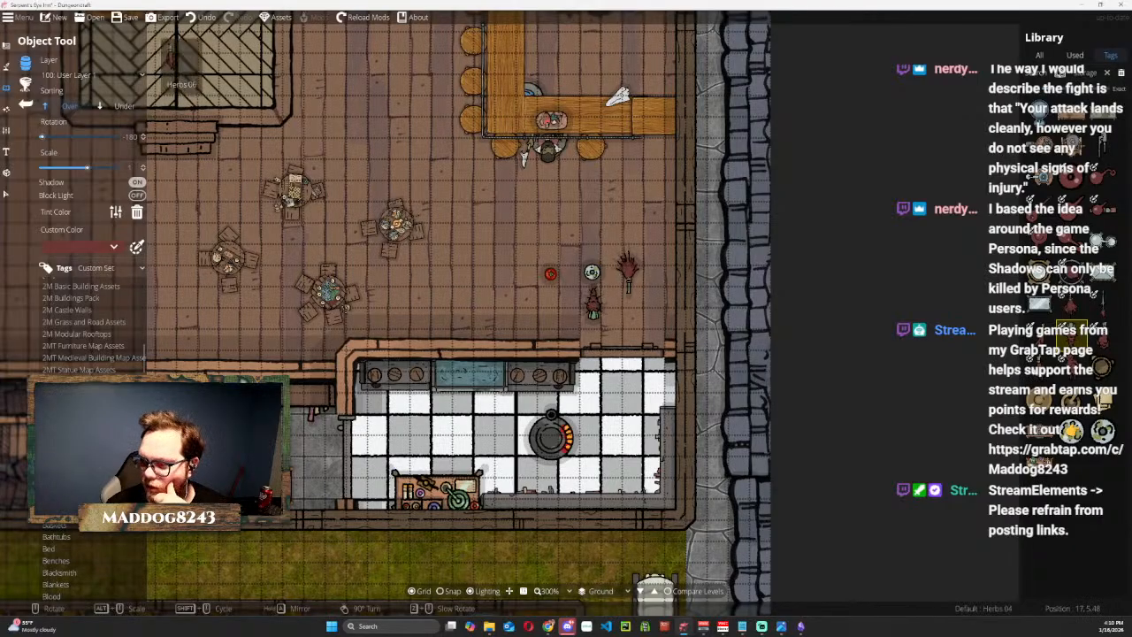
left_click(1106, 334)
left_click(566, 303)
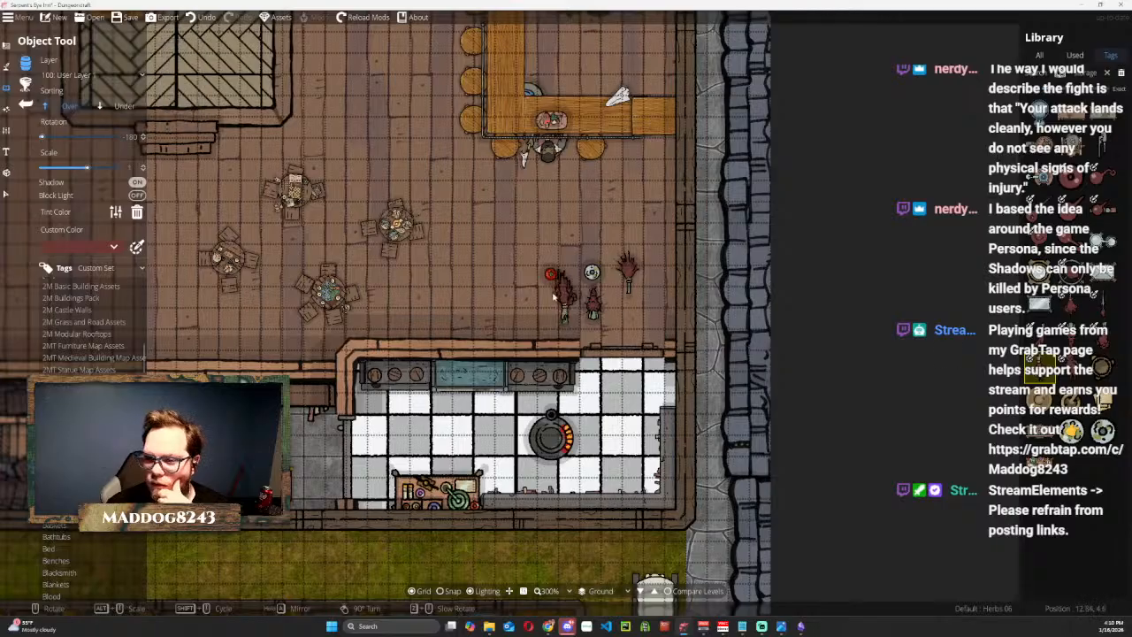
left_click(523, 285)
left_click(1044, 369)
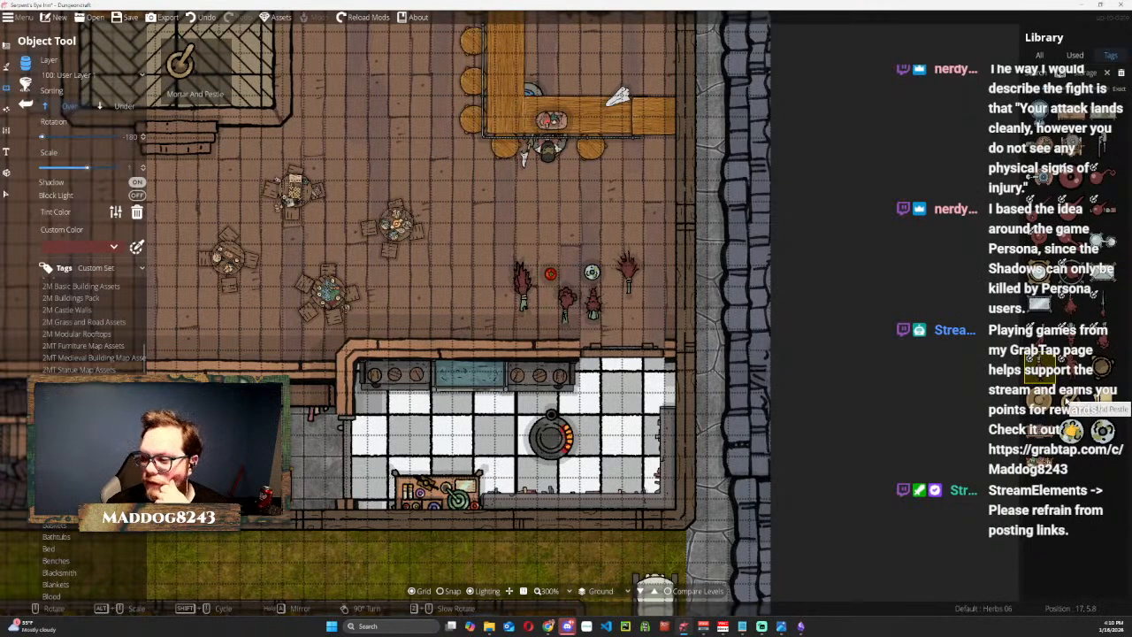
Place Notes 01 to the east and the Mortar And Pestle to the west of the herb bundles.
left_click(1096, 405)
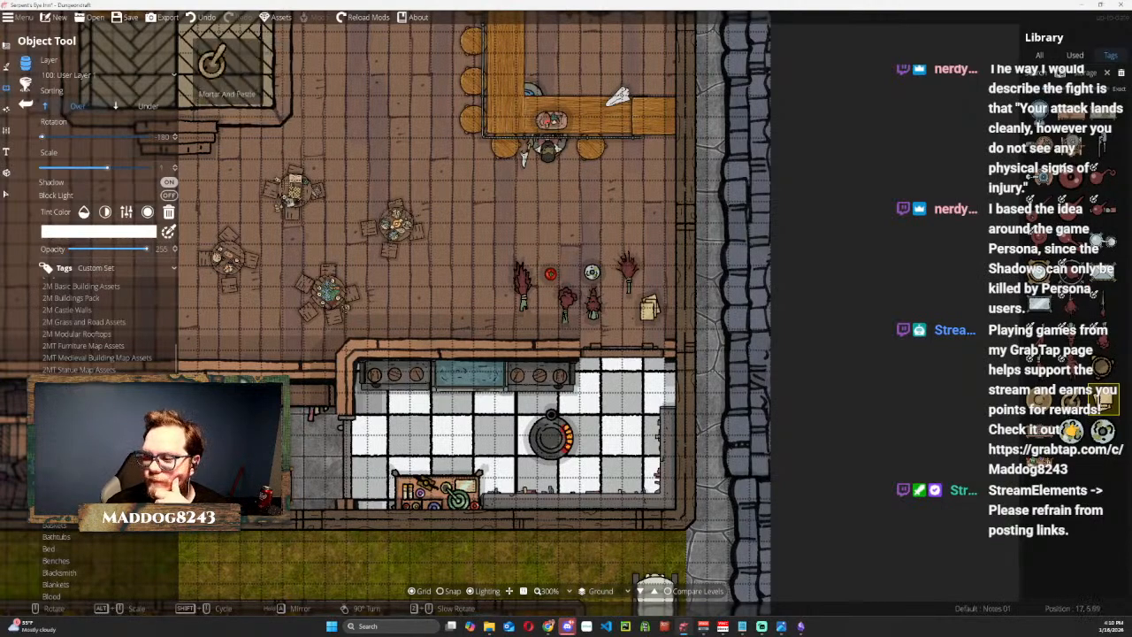
left_click(1071, 401)
left_click(470, 288)
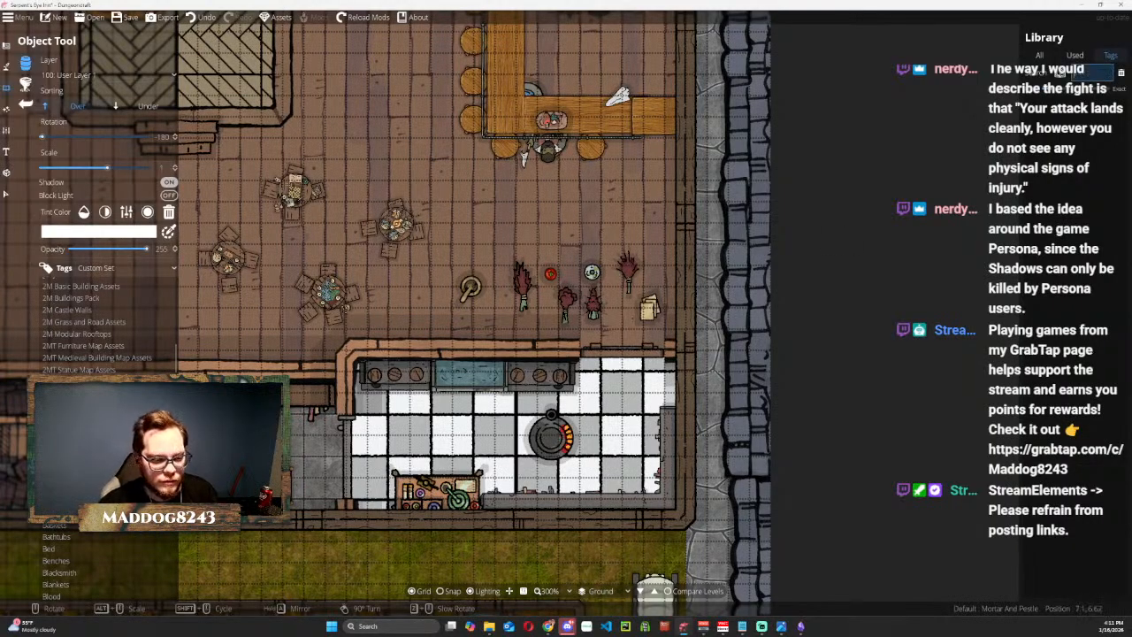
Clear the library search, then place Bottle 01 on the bar counter's vertical section and a Cup at its corner.
key("Return")
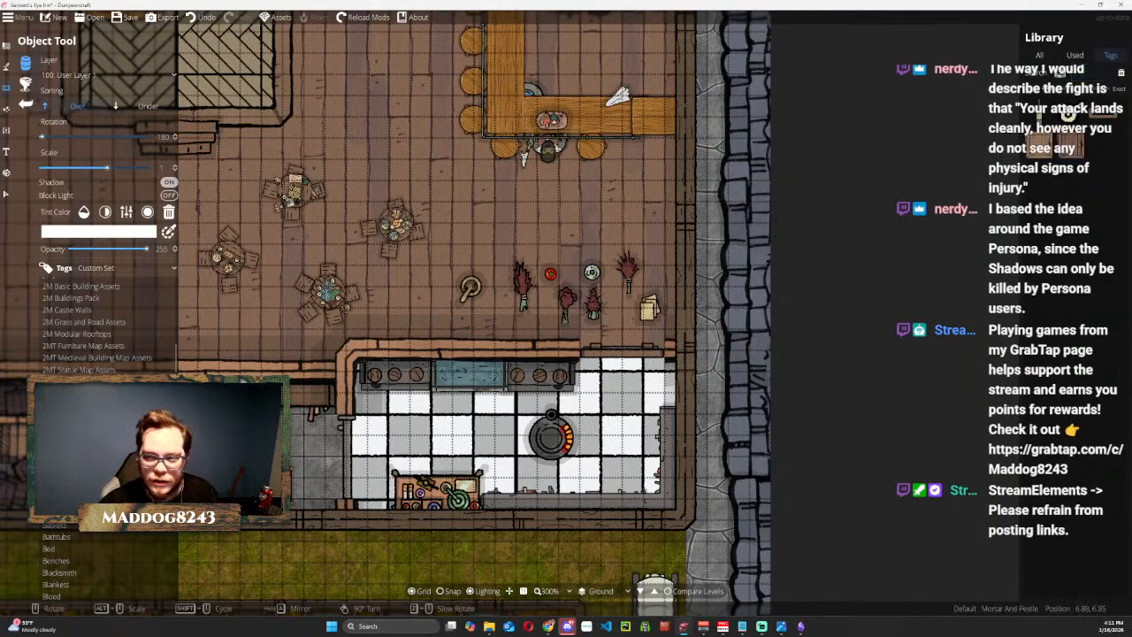
left_click(1116, 178)
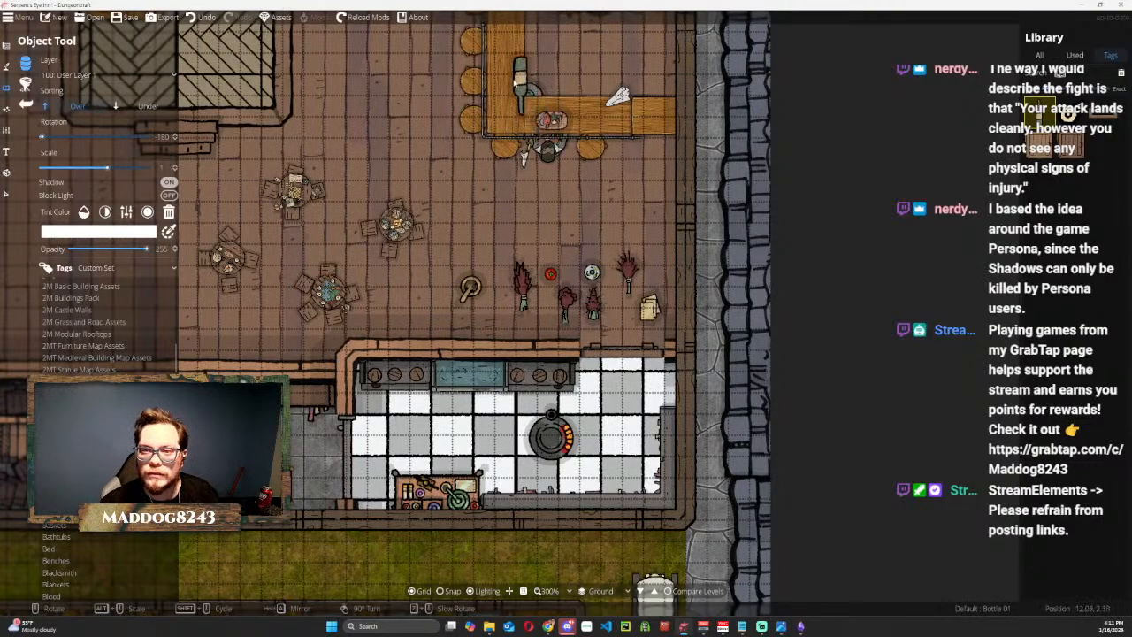
left_click(517, 57)
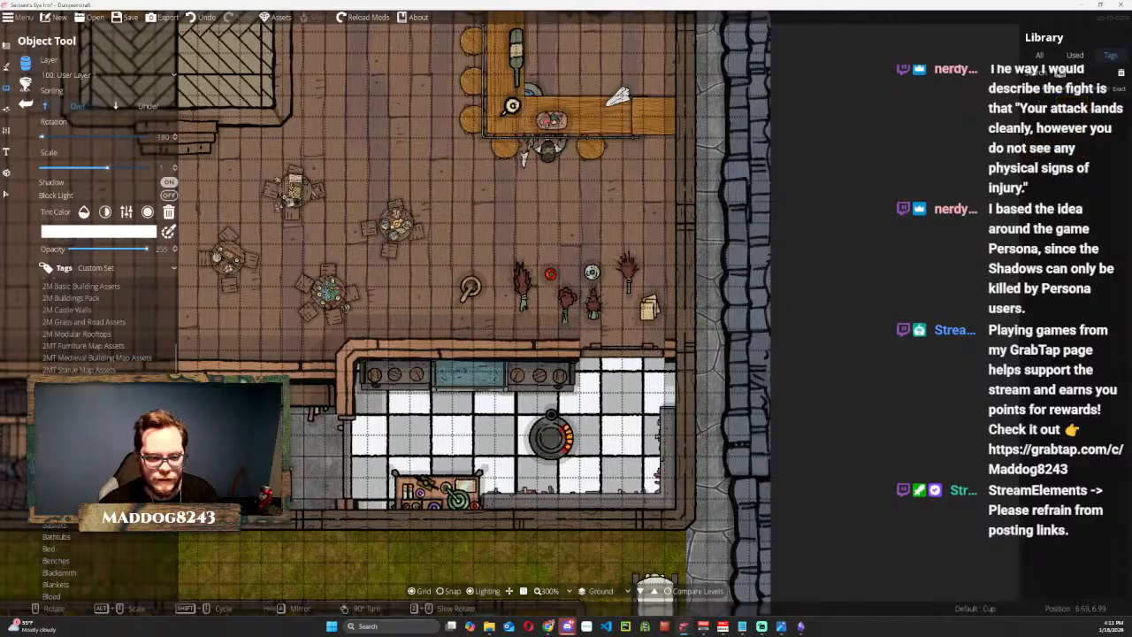
Look through the object tags from Baskets to Bush, including Bed, Books and Broken, for props that suit the kitchen.
left_click(64, 527)
left_click(71, 537)
left_click(71, 549)
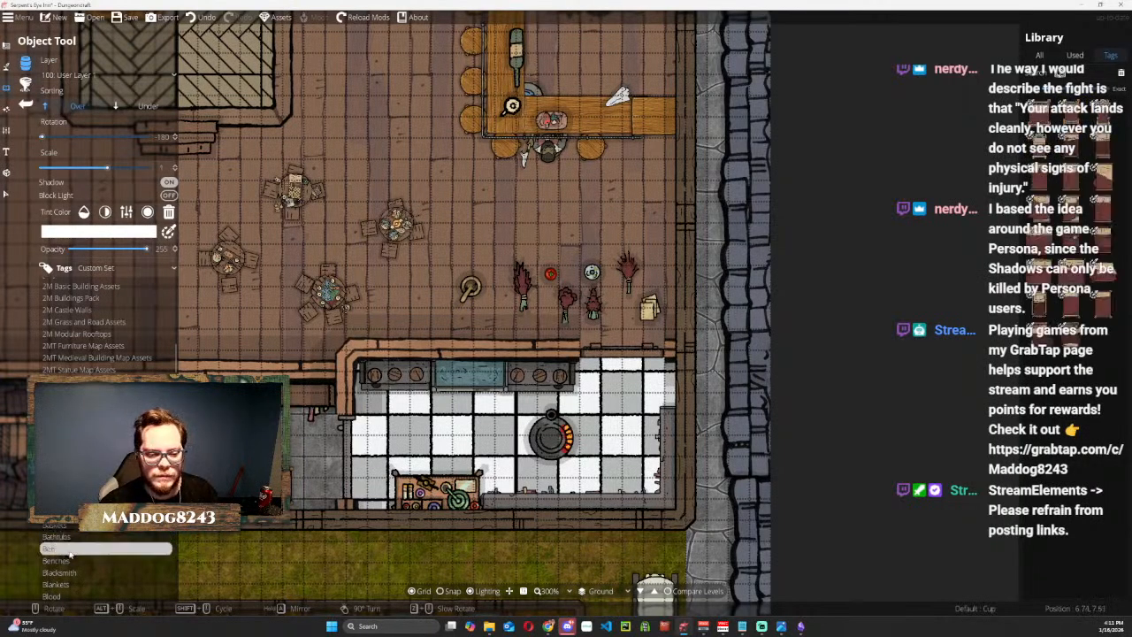
scroll(71, 553, "down", 3)
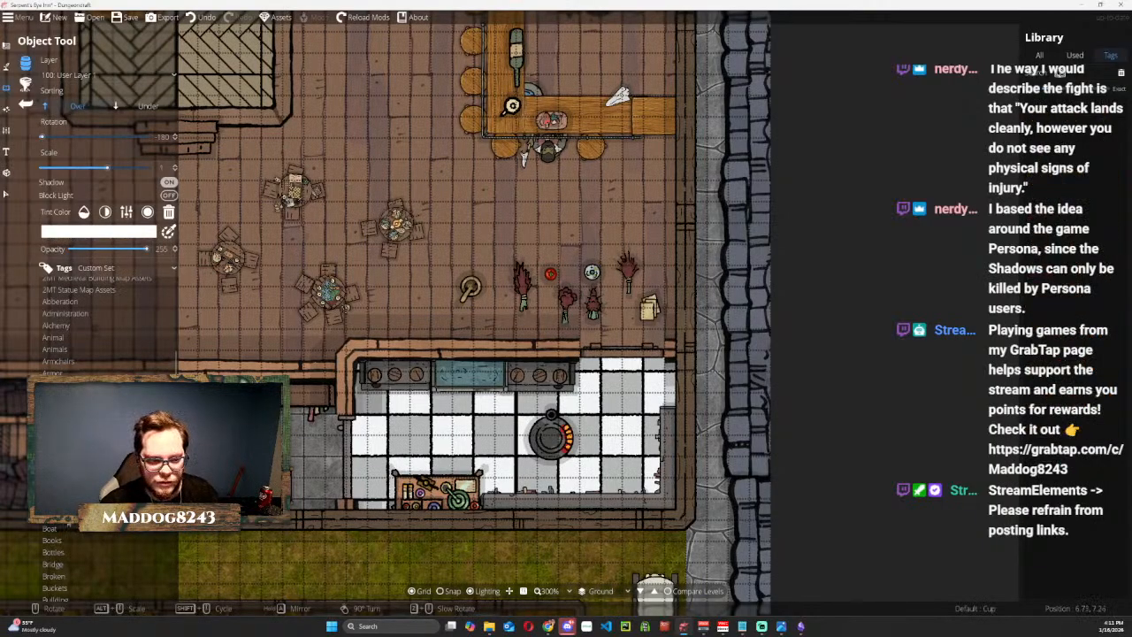
left_click(67, 539)
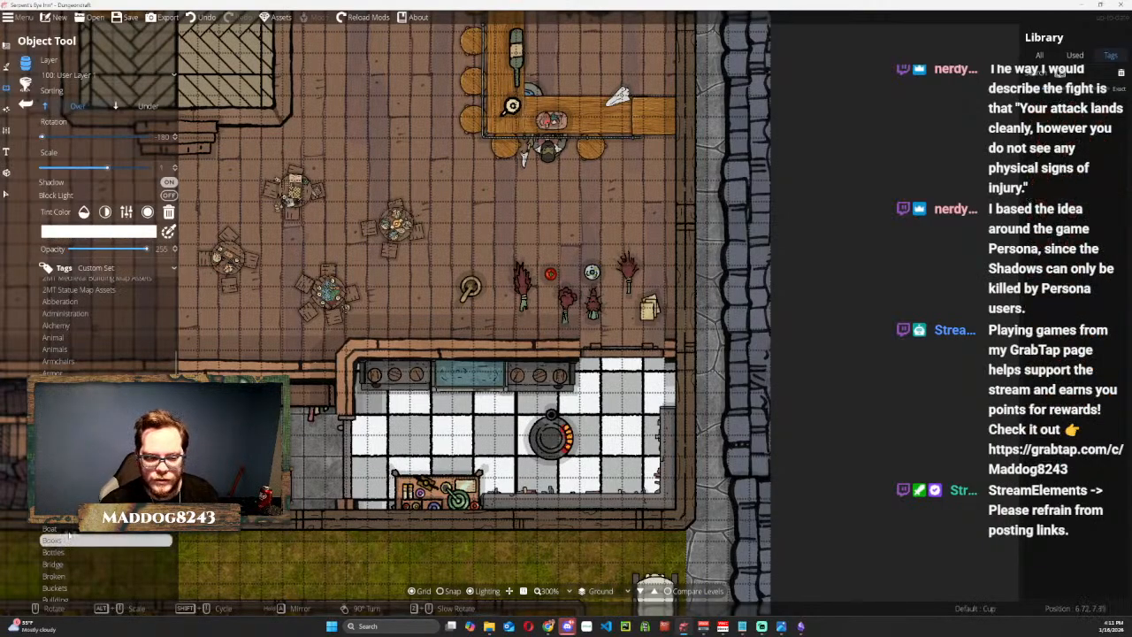
scroll(69, 536, "down", 3)
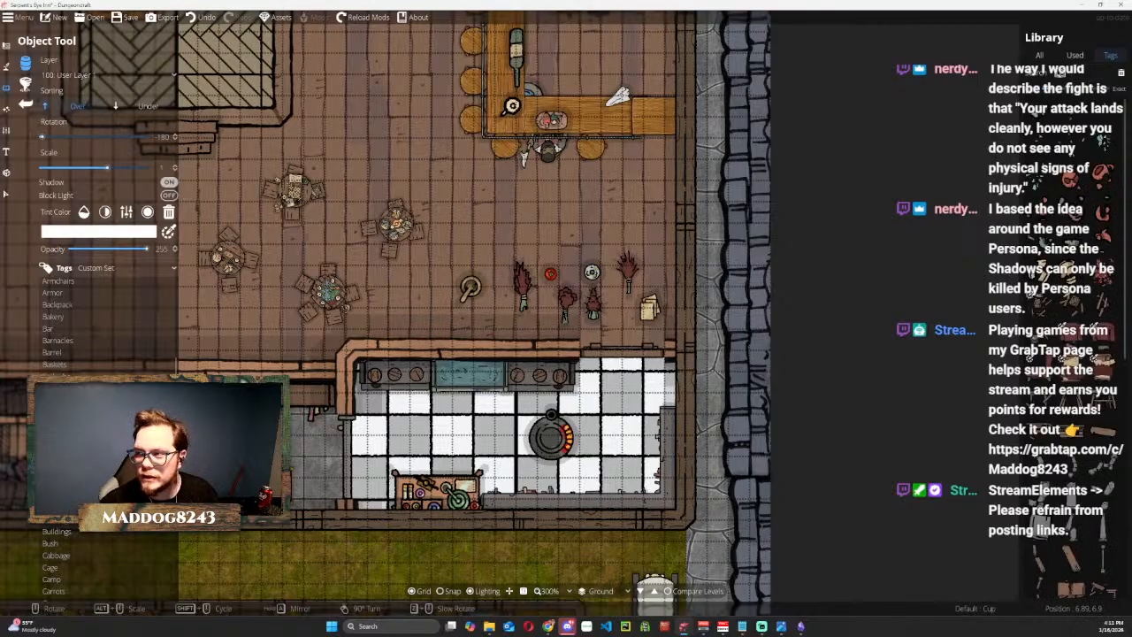
scroll(69, 536, "down", 1)
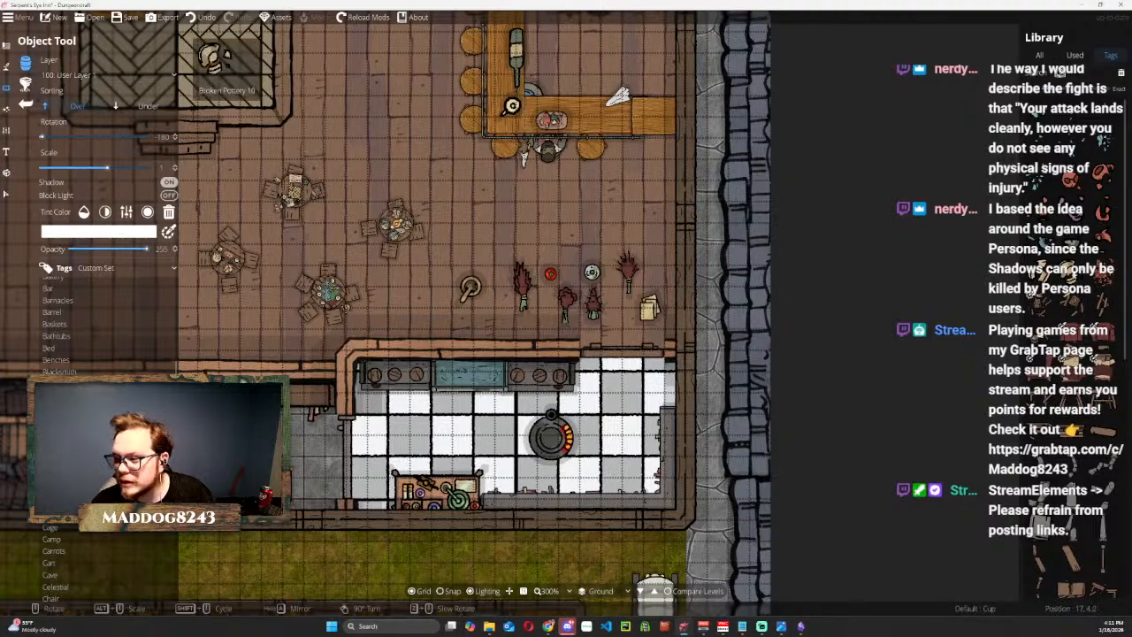
scroll(1069, 321, "down", 5)
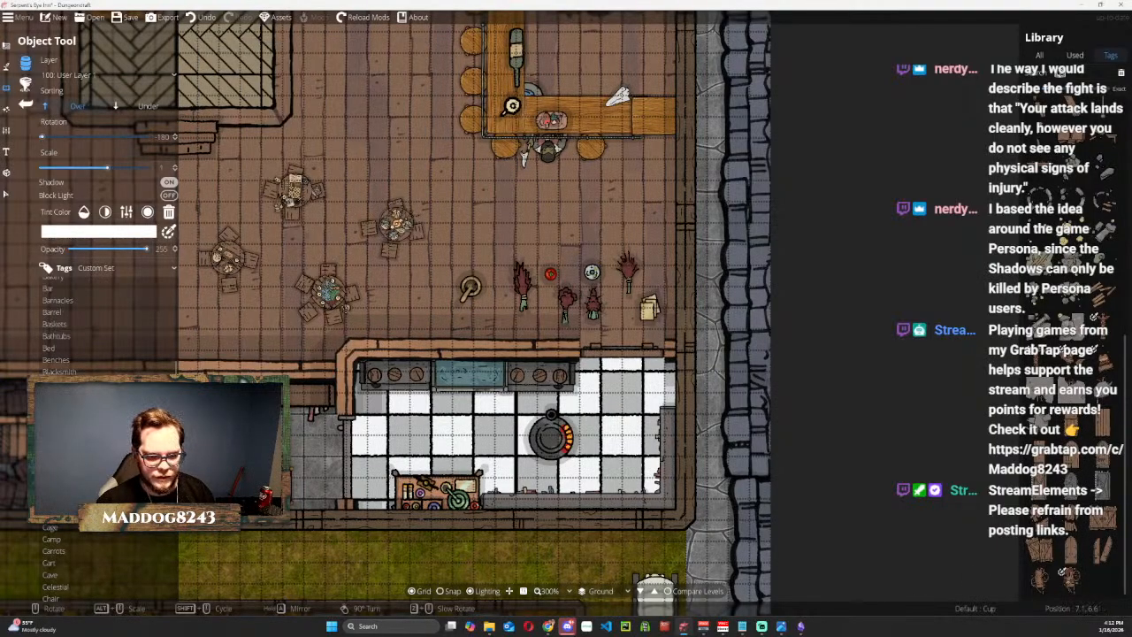
left_click(51, 466)
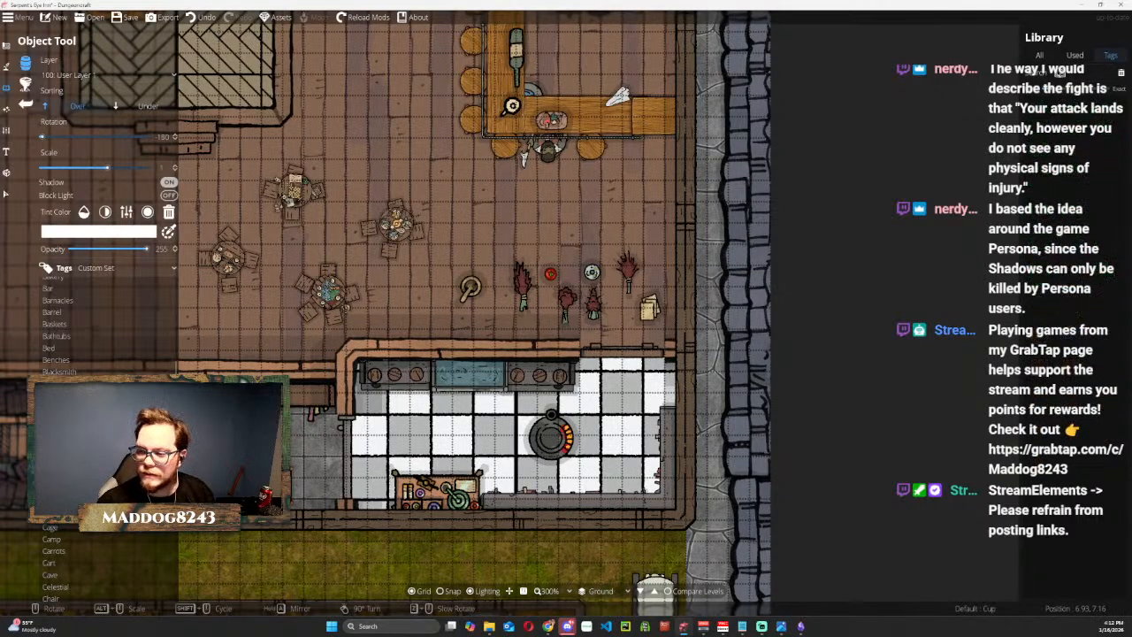
mouse_move(1062, 375)
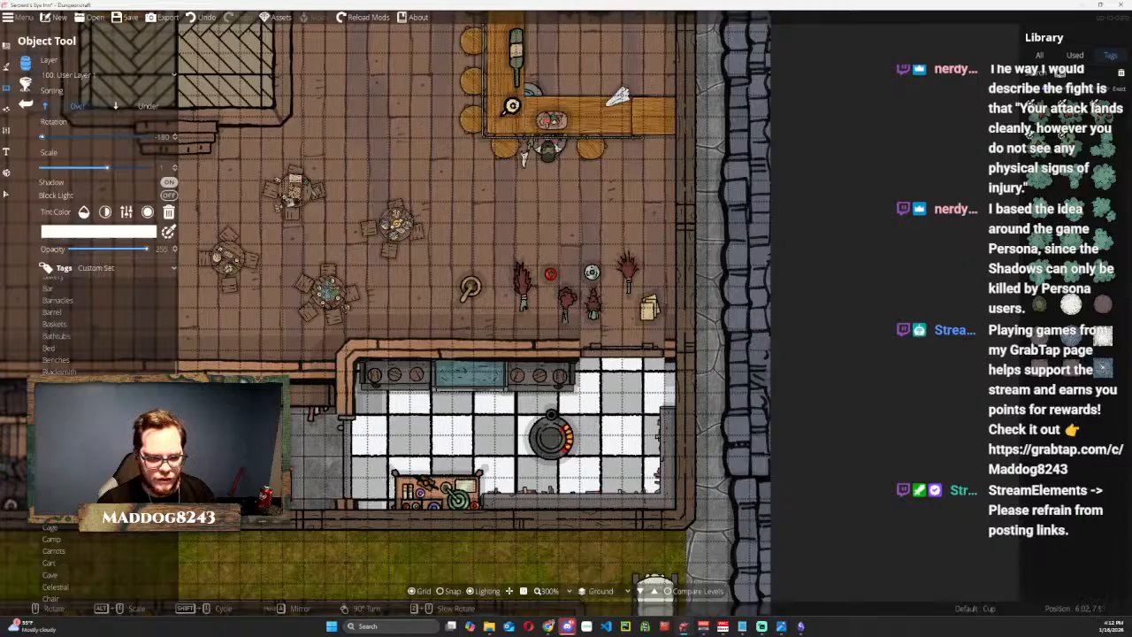
From the Camp objects, place Spit Roast 01 at 90° rotation on the grass between the storeroom's southwest corner and the stables.
left_click(78, 540)
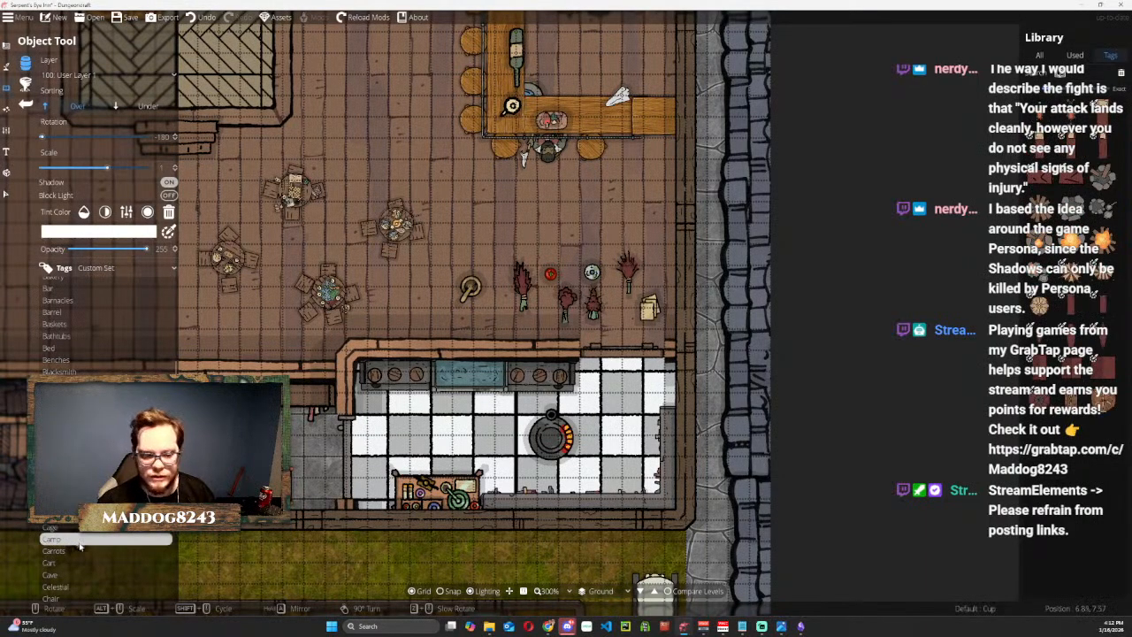
scroll(79, 546, "down", 3)
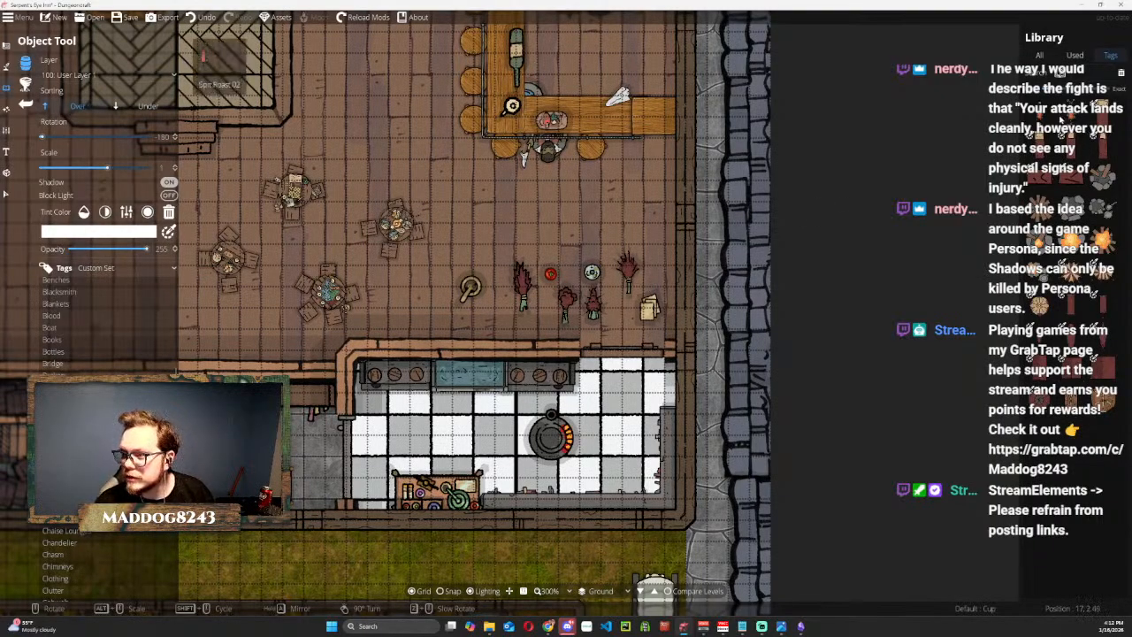
mouse_move(1072, 115)
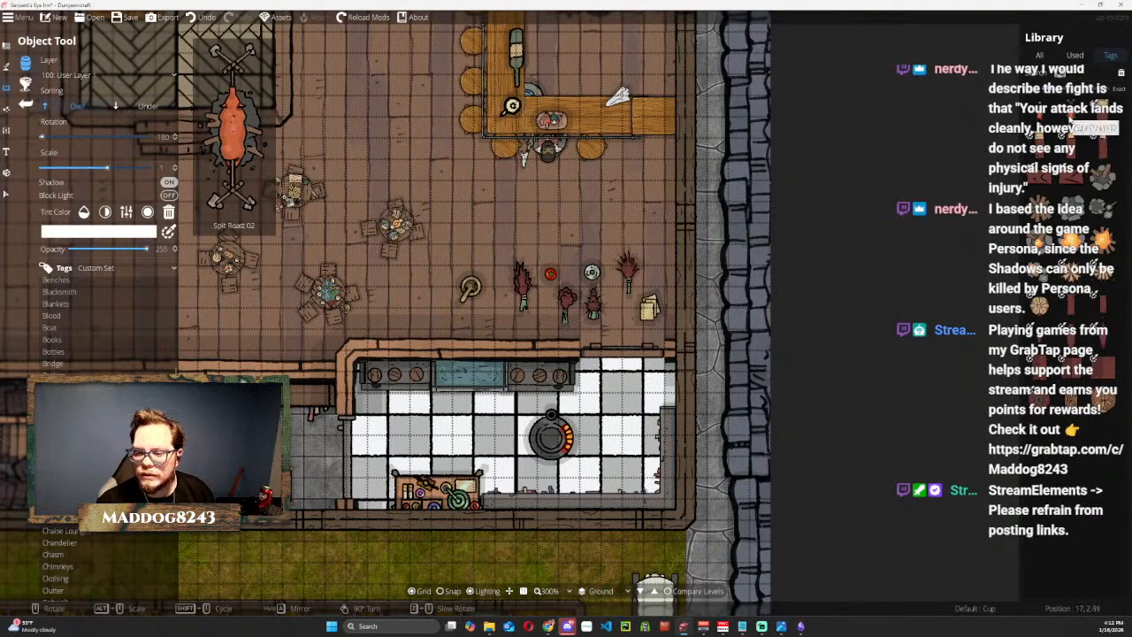
left_click(1070, 118)
scroll(474, 432, "down", 5)
scroll(474, 431, "up", 1)
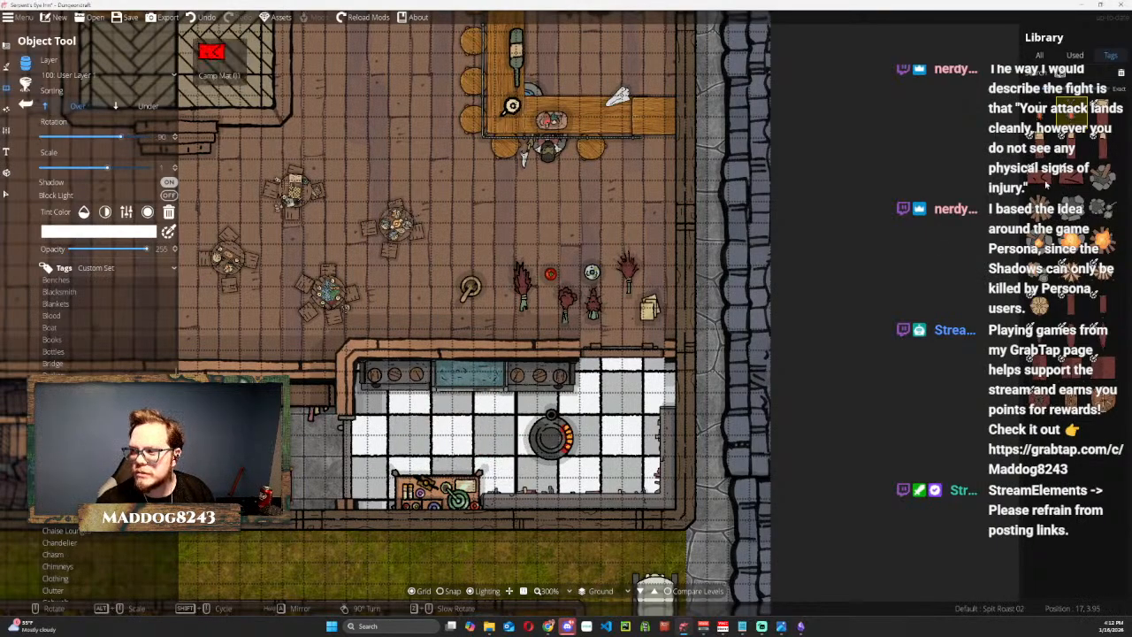
left_click(1046, 112)
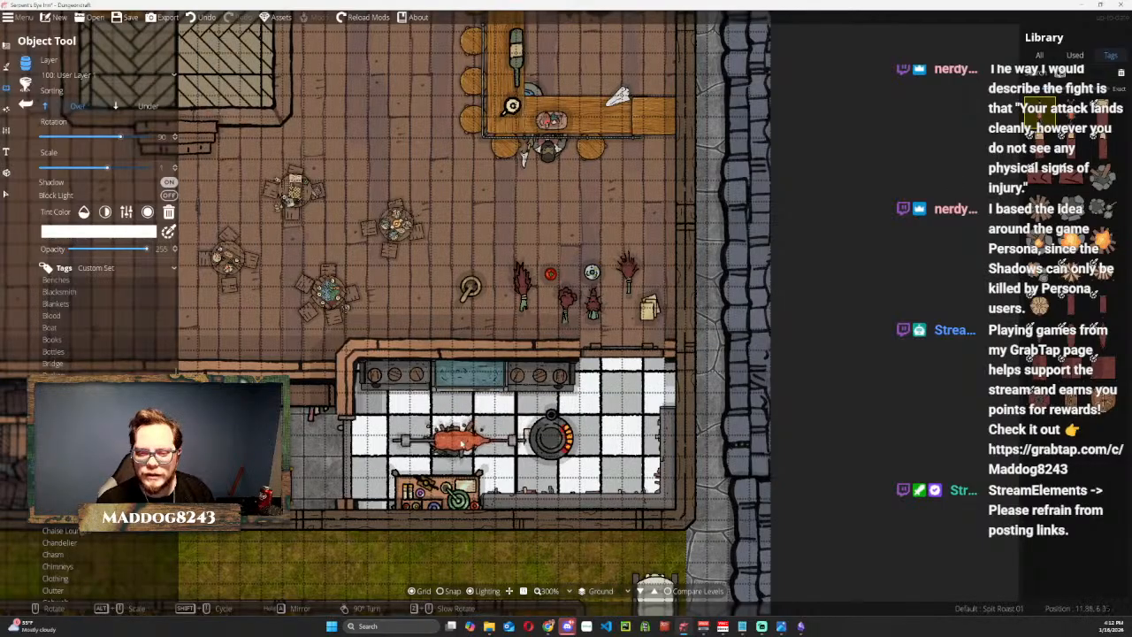
left_click_drag(450, 428, 534, 235)
left_click_drag(411, 355, 830, 379)
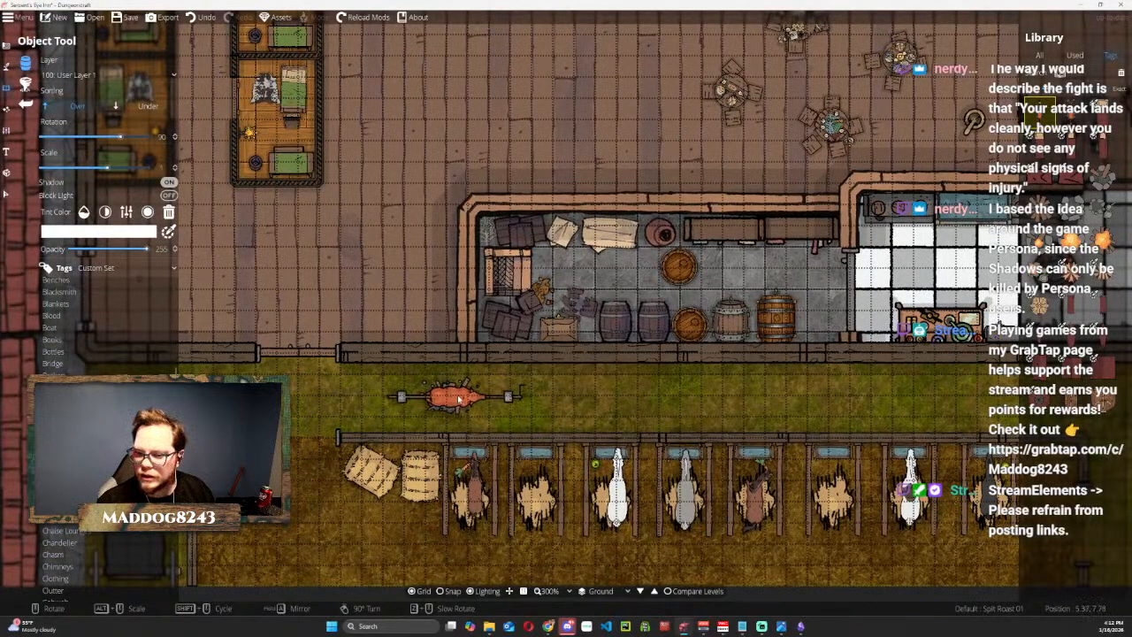
left_click(457, 402)
Place Campfire 07 on the grass just east of the spit roast, choosing it over Campfire 06.
left_click(1070, 241)
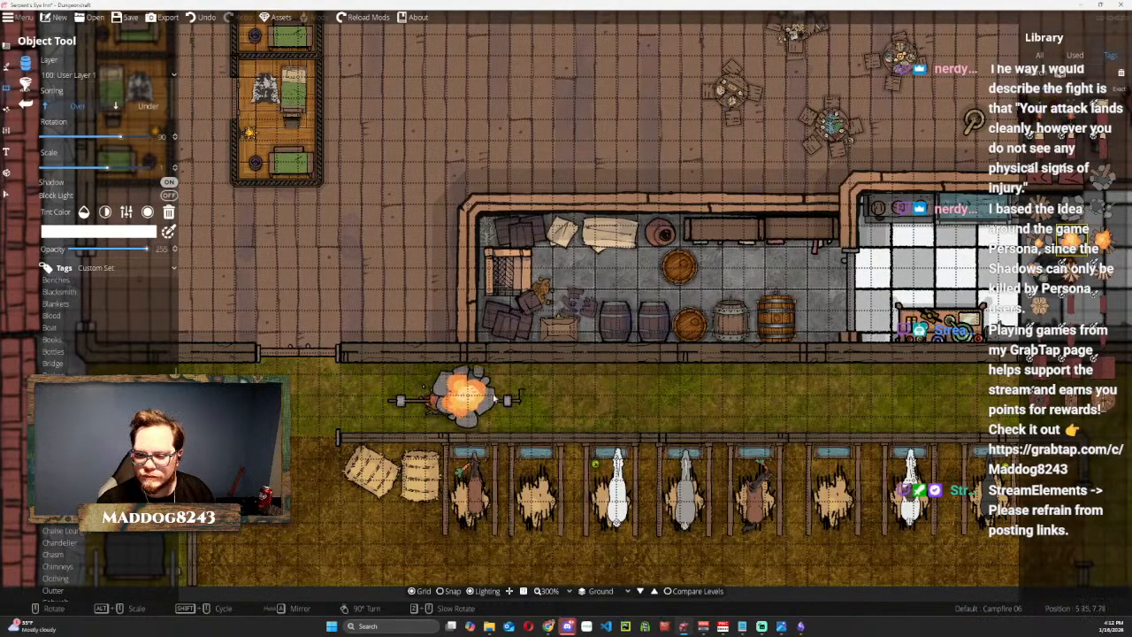
left_click(1103, 240)
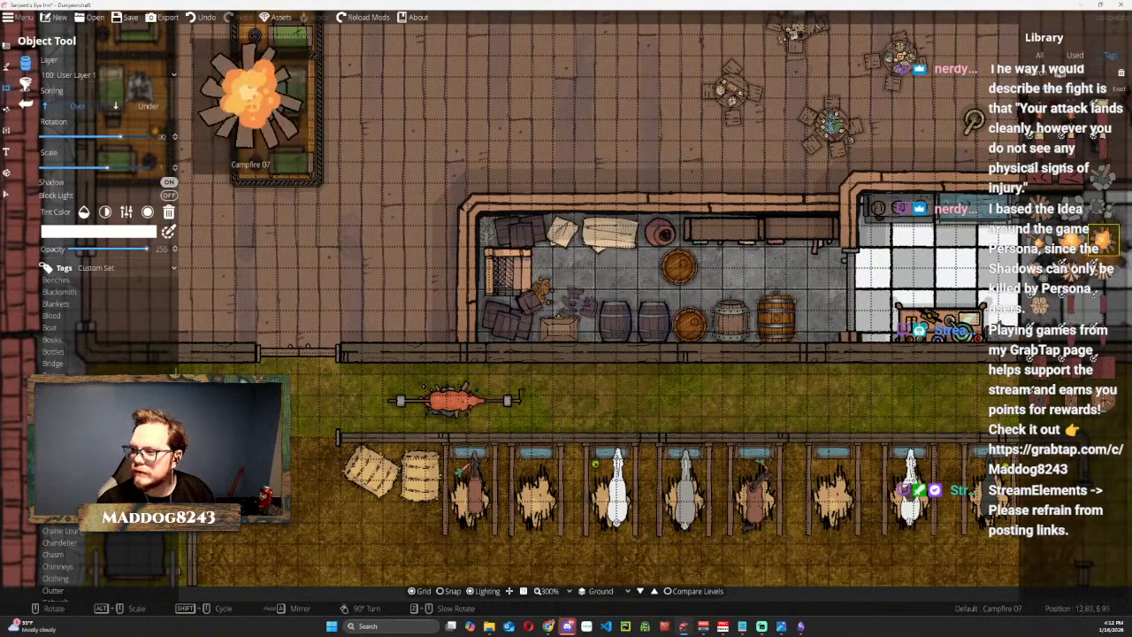
left_click(558, 401)
left_click_drag(895, 201, 690, 346)
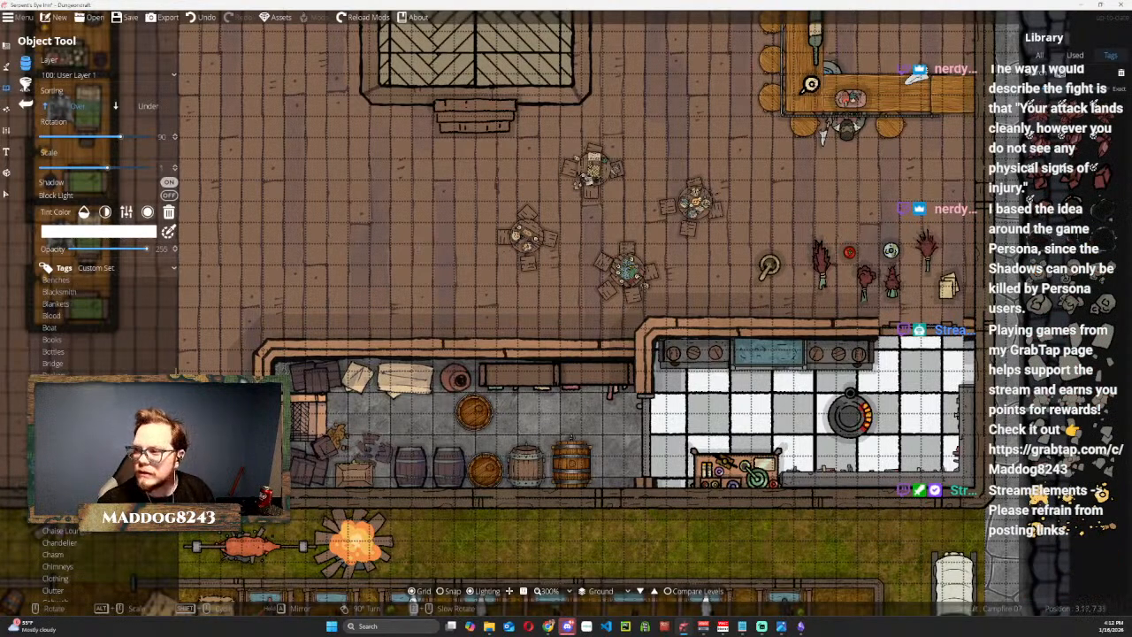
Find Spellbook Open among the tagged objects and place it at 90° rotation north of the tomato and herbs.
left_click(60, 542)
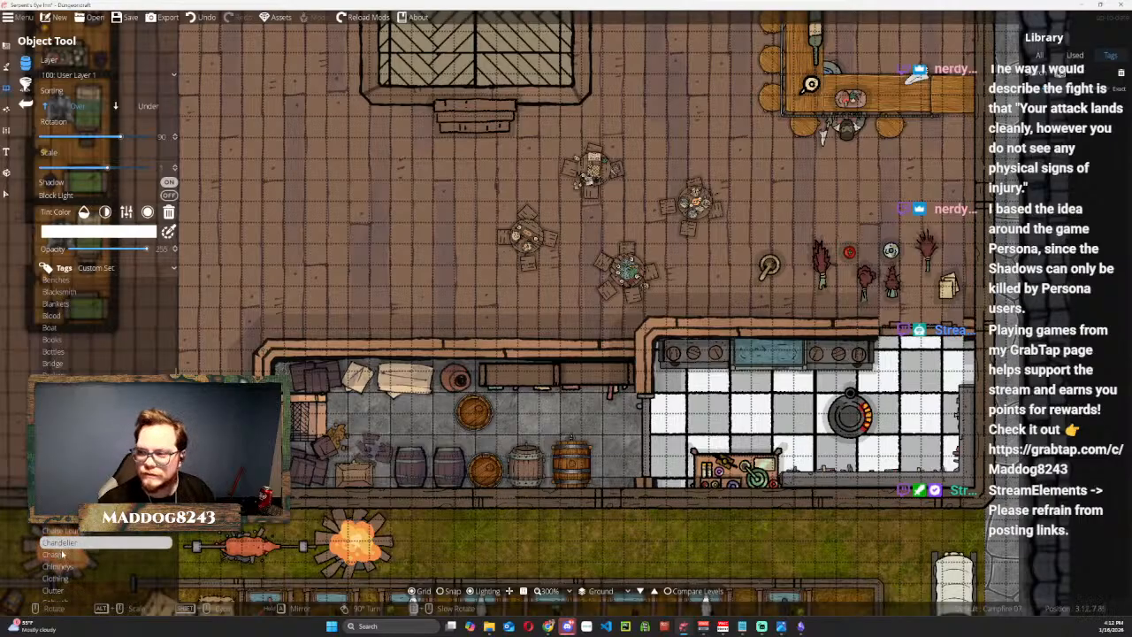
scroll(62, 554, "down", 5)
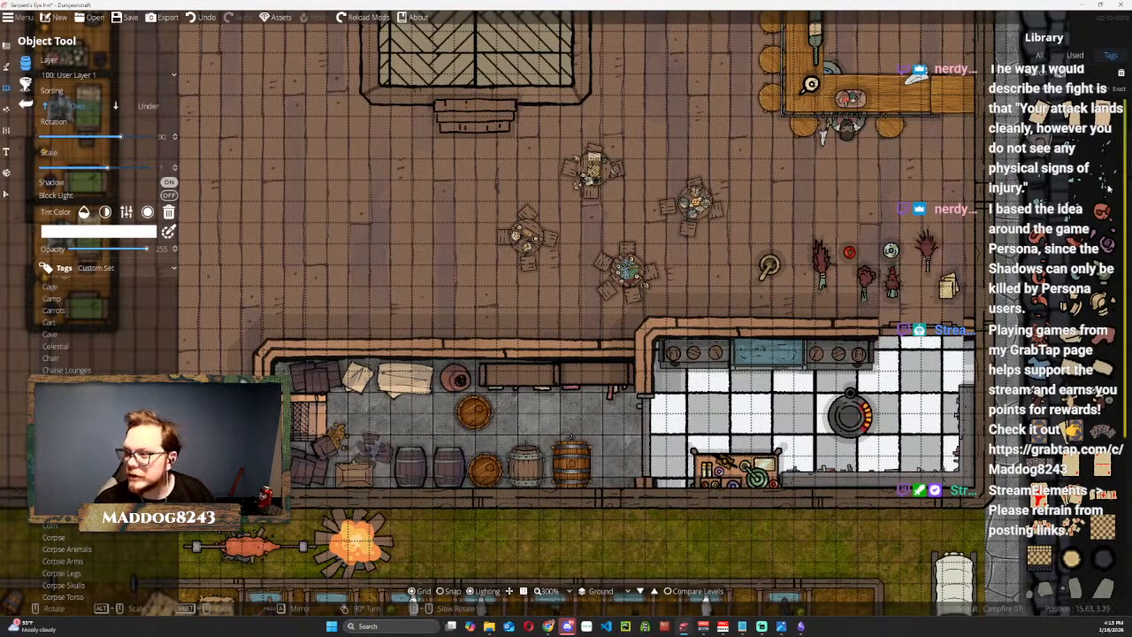
scroll(1068, 241, "down", 4)
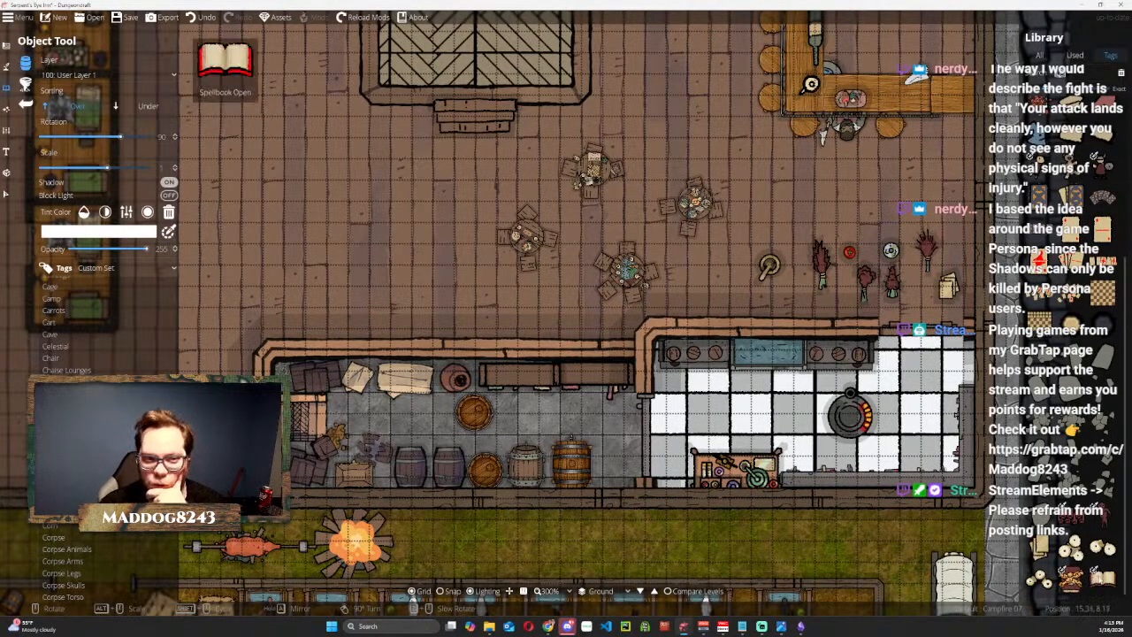
left_click(1100, 579)
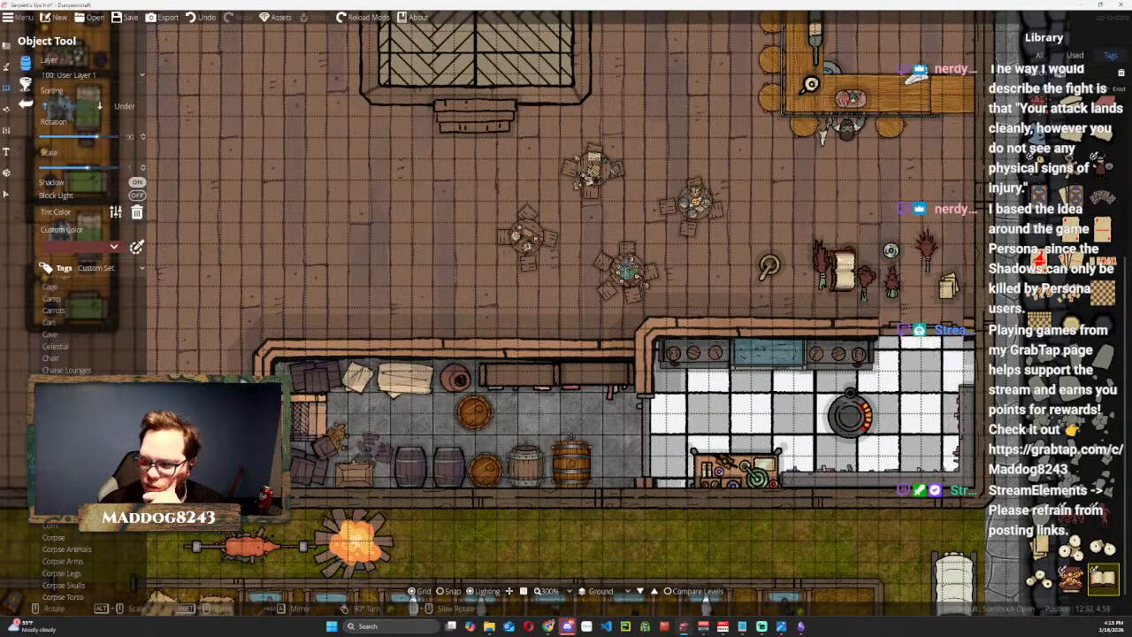
left_click(849, 193)
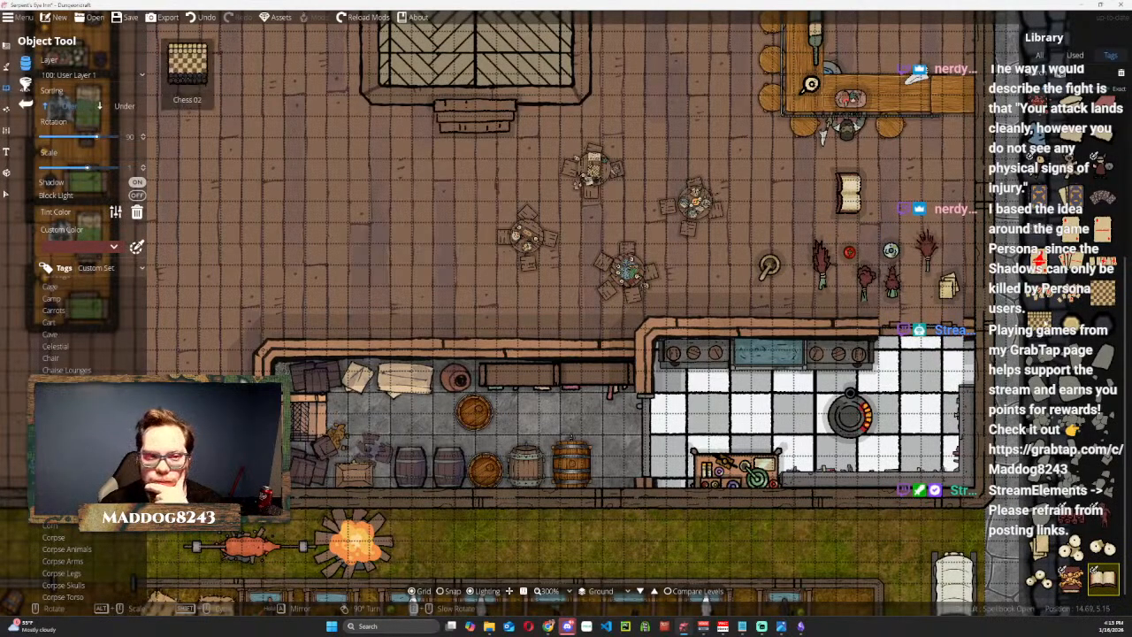
Find the food objects and place Beet 04 and Berries west of the open spellbook, northwest of the tomato.
scroll(1064, 325, "up", 4)
scroll(1098, 300, "down", 5)
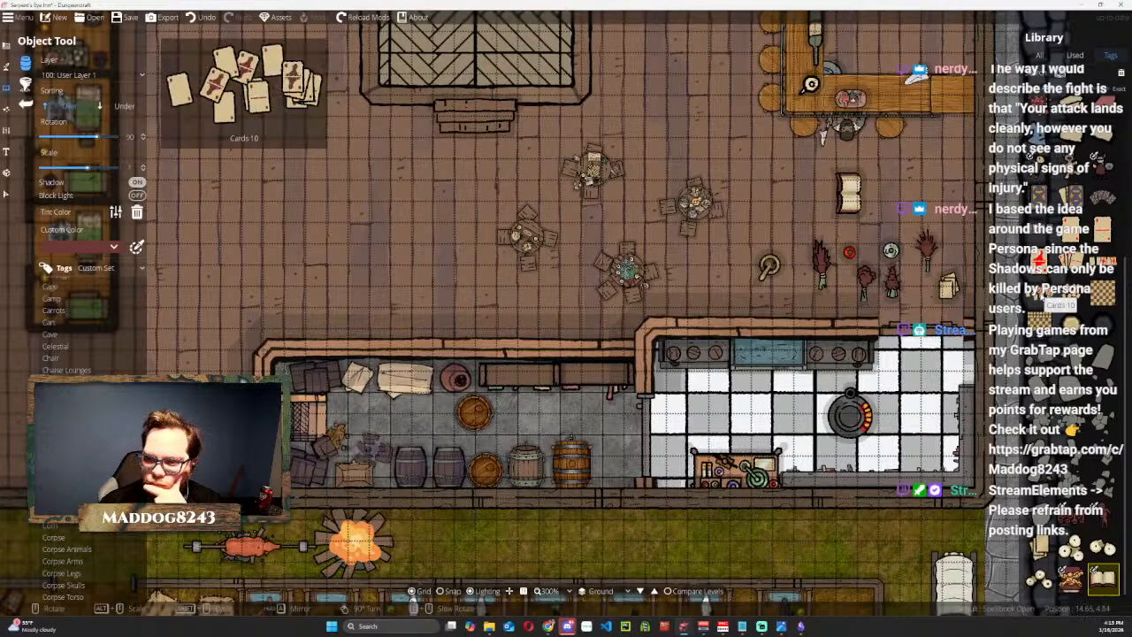
left_click(70, 422)
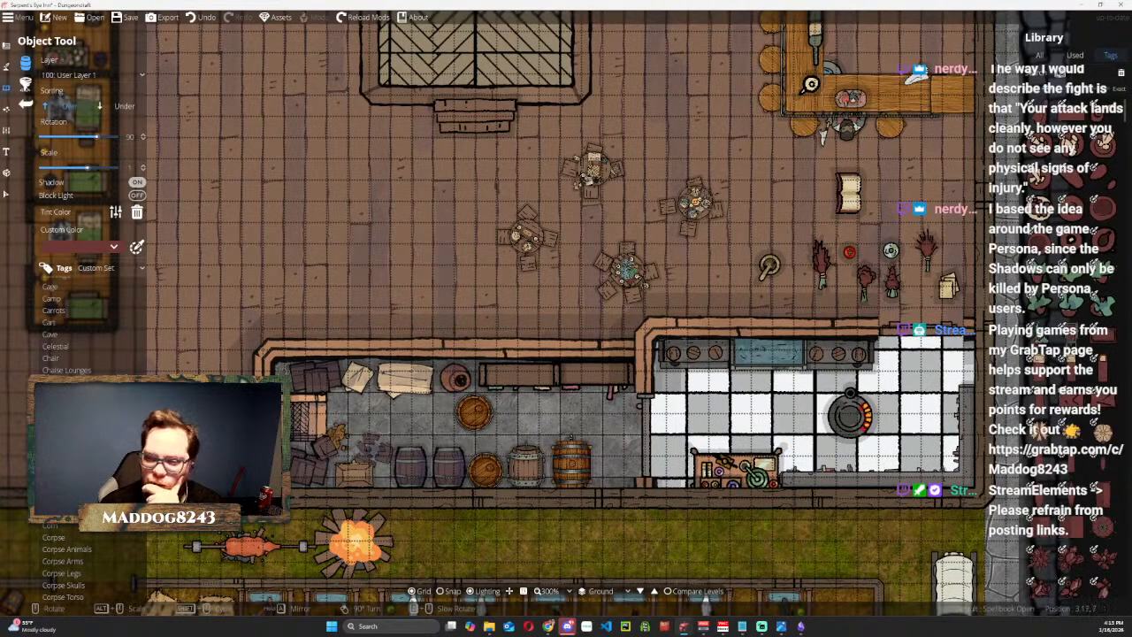
left_click(1040, 310)
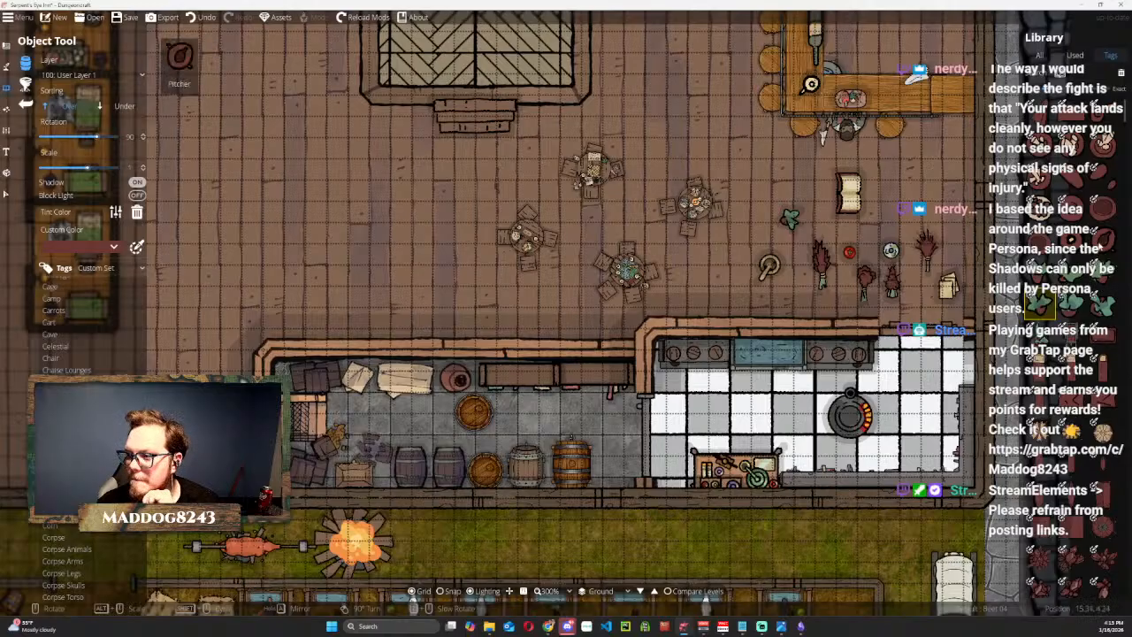
left_click(1042, 210)
left_click(797, 179)
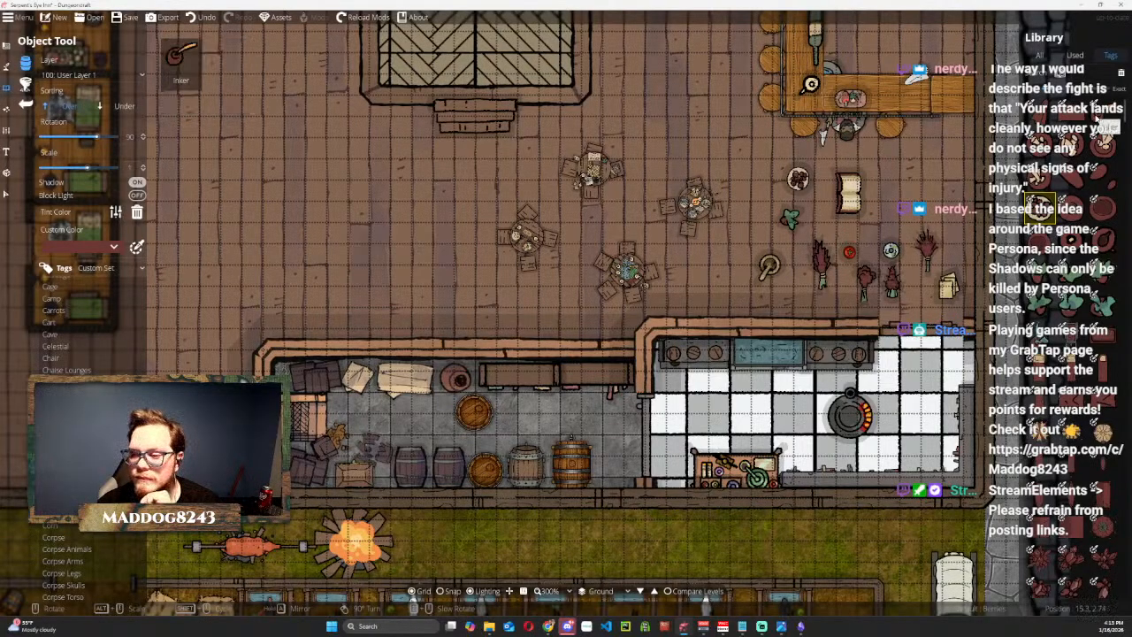
Find the fruit boxes and place Fruit Box 02 at 0° rotation against the kitchen's south wall, just east of the prep table.
scroll(1105, 174, "down", 4)
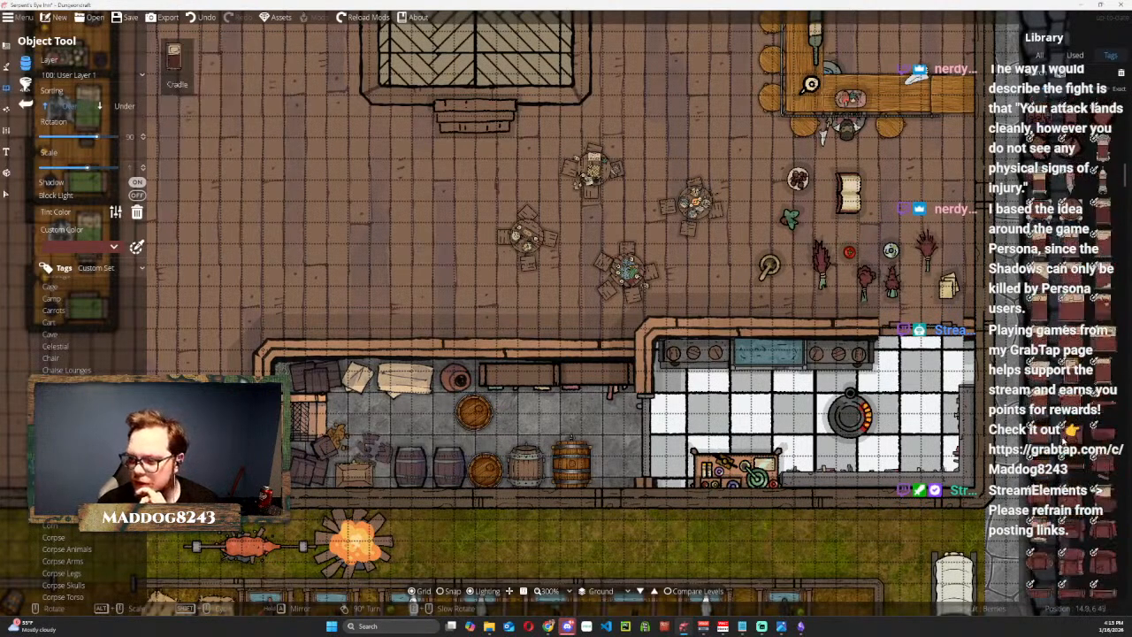
scroll(1071, 300, "down", 8)
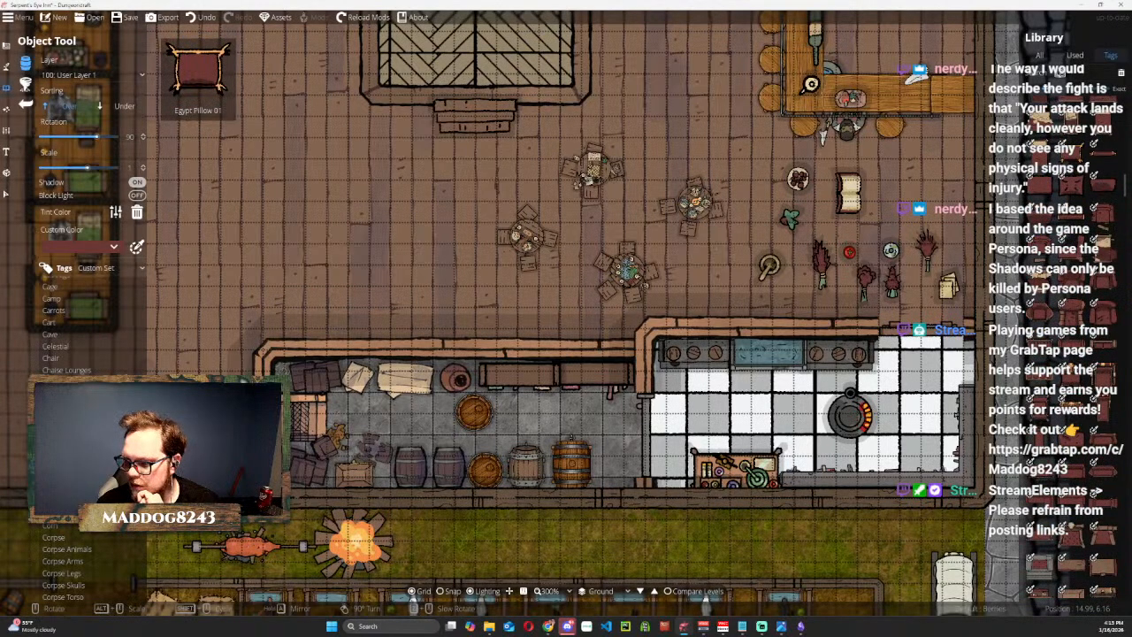
scroll(1071, 345, "down", 5)
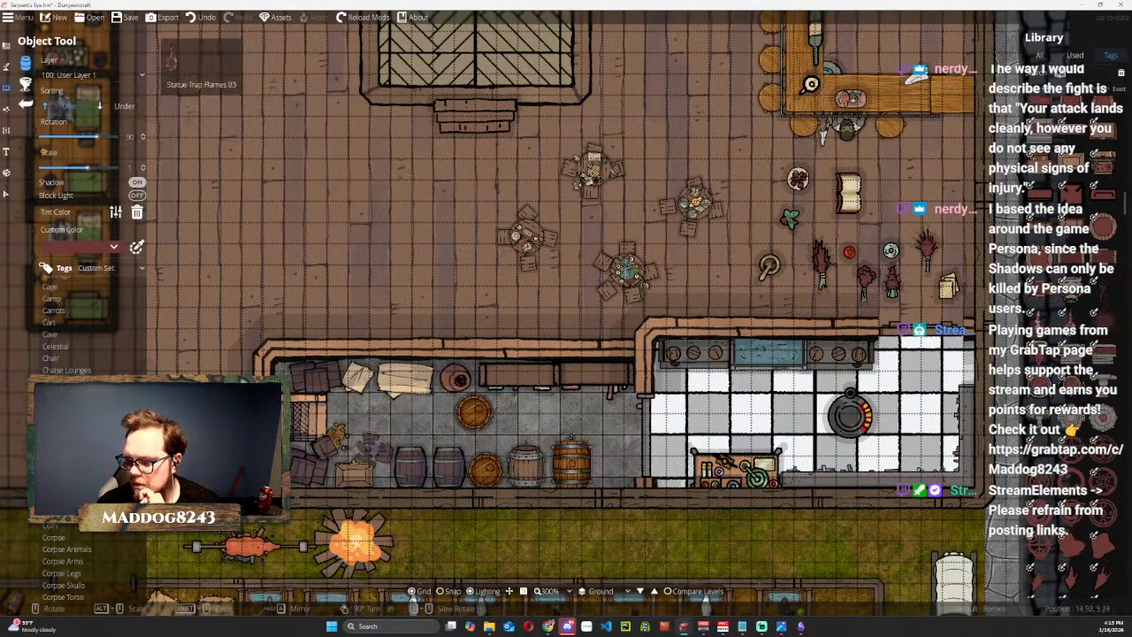
scroll(1066, 345, "down", 6)
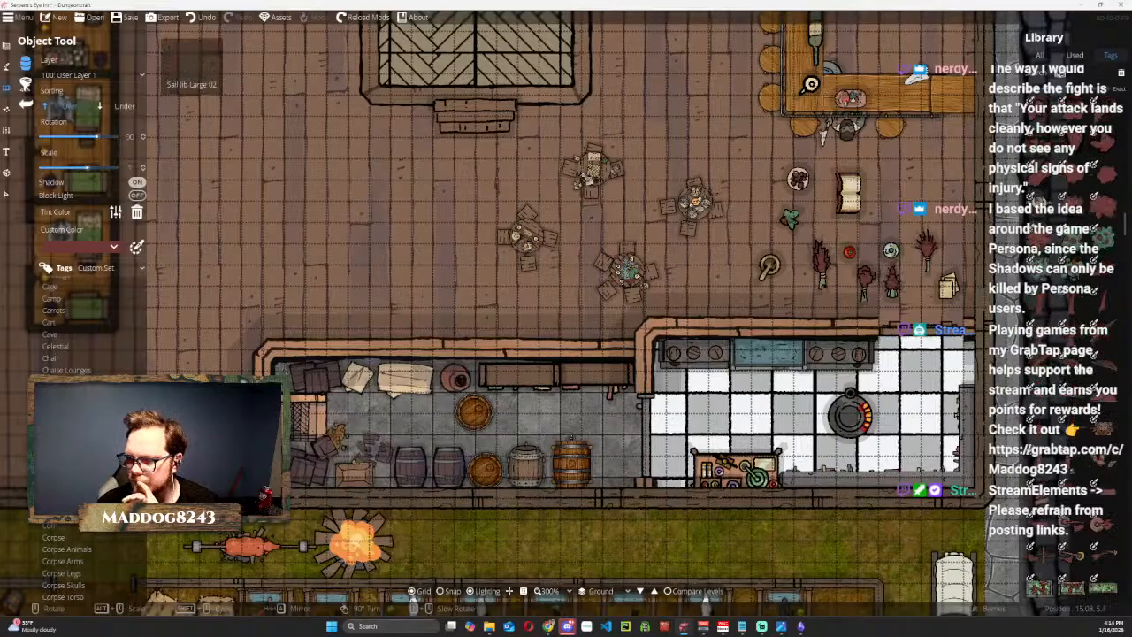
scroll(1070, 282, "down", 5)
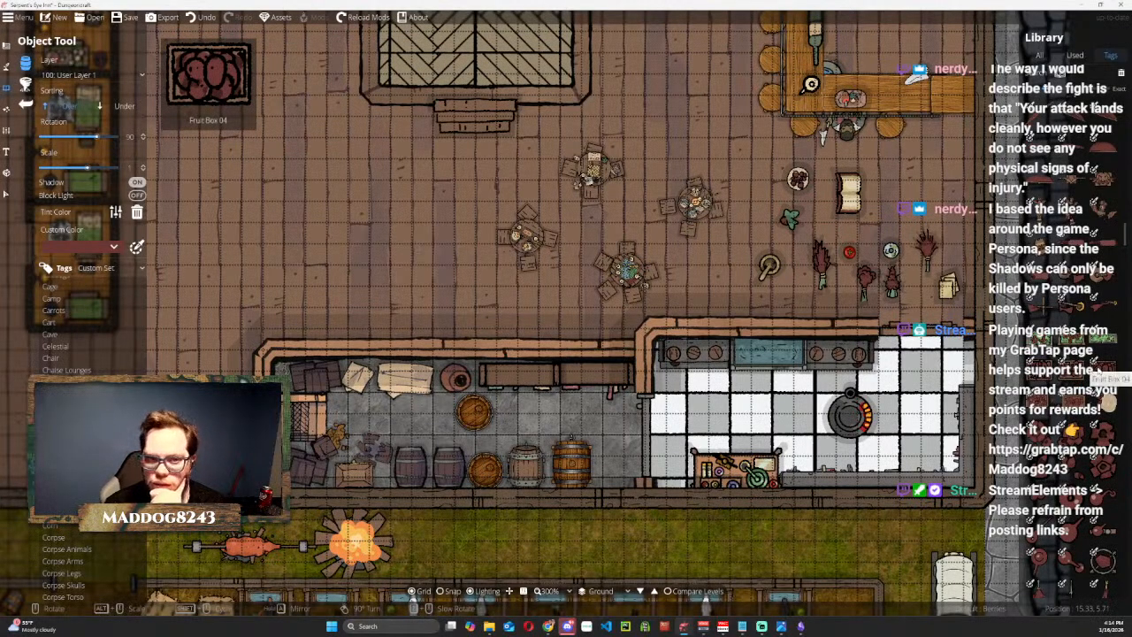
left_click(1102, 372)
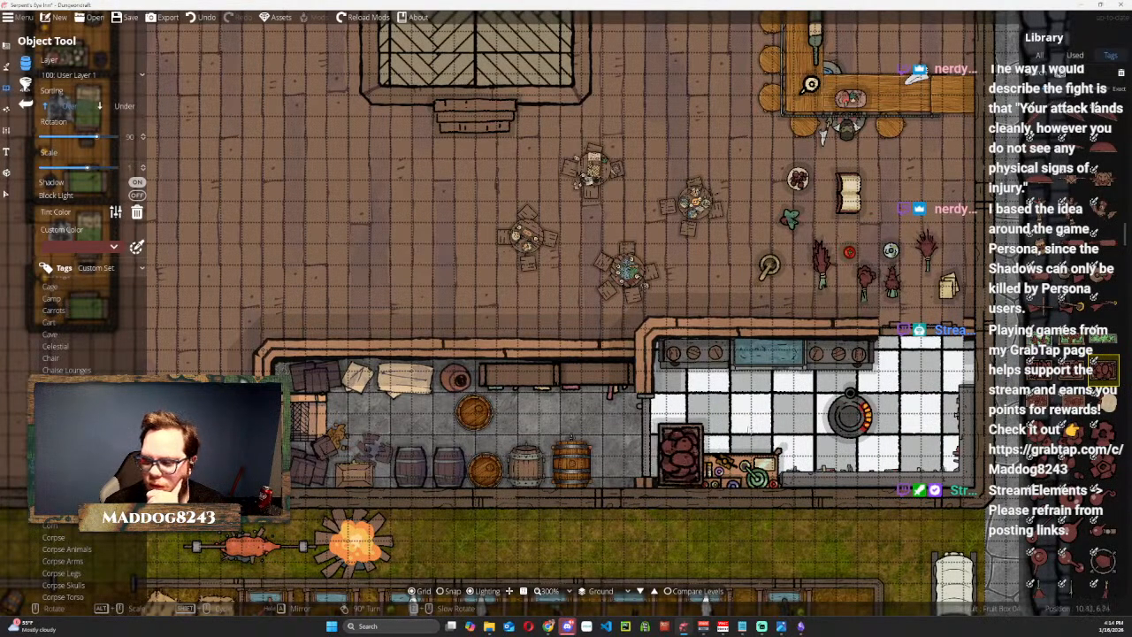
left_click(1041, 373)
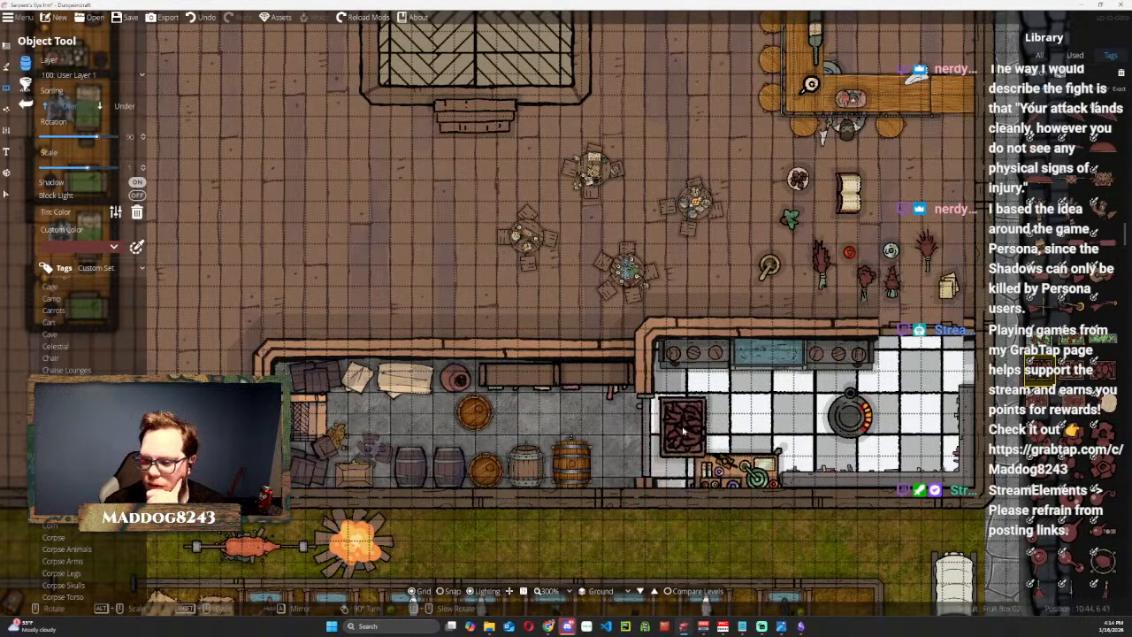
scroll(871, 450, "down", 5)
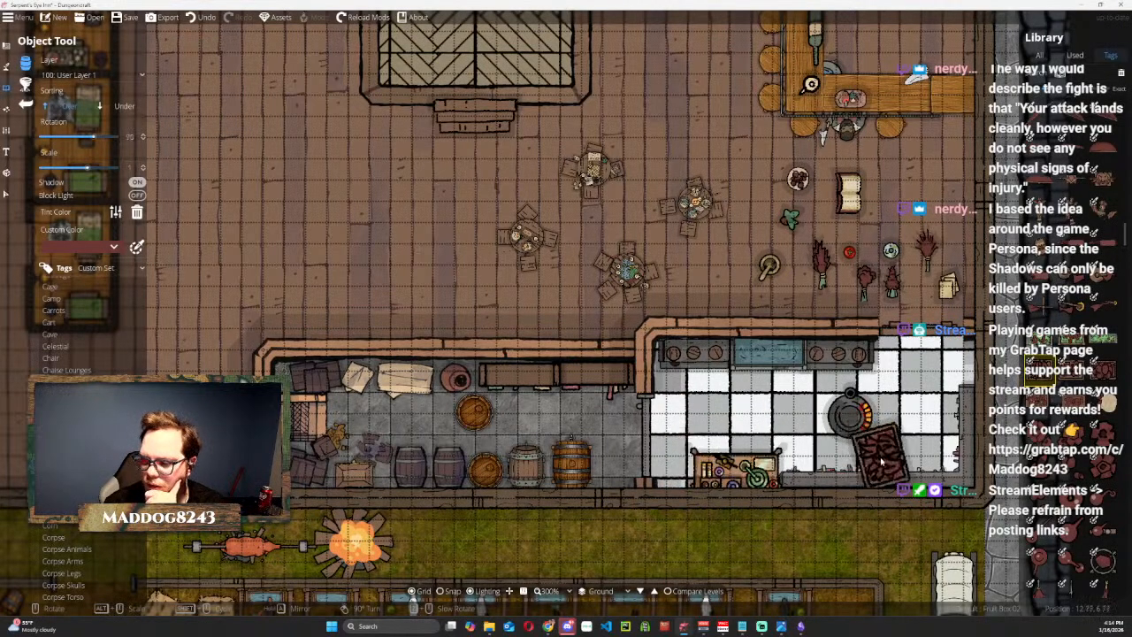
scroll(817, 482, "down", 1)
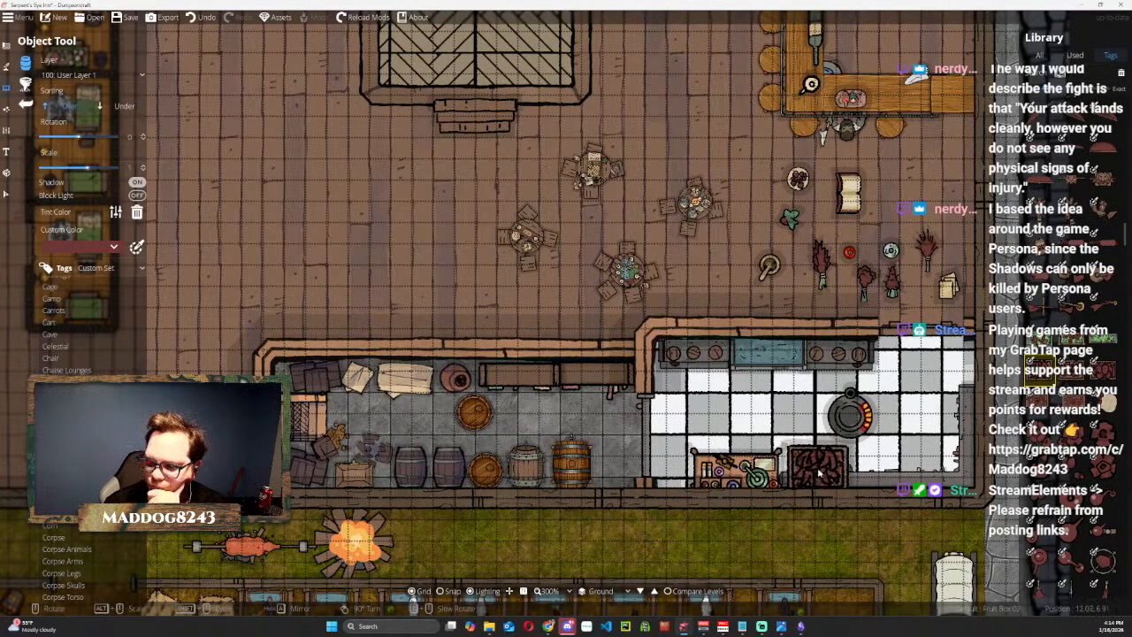
left_click(818, 473)
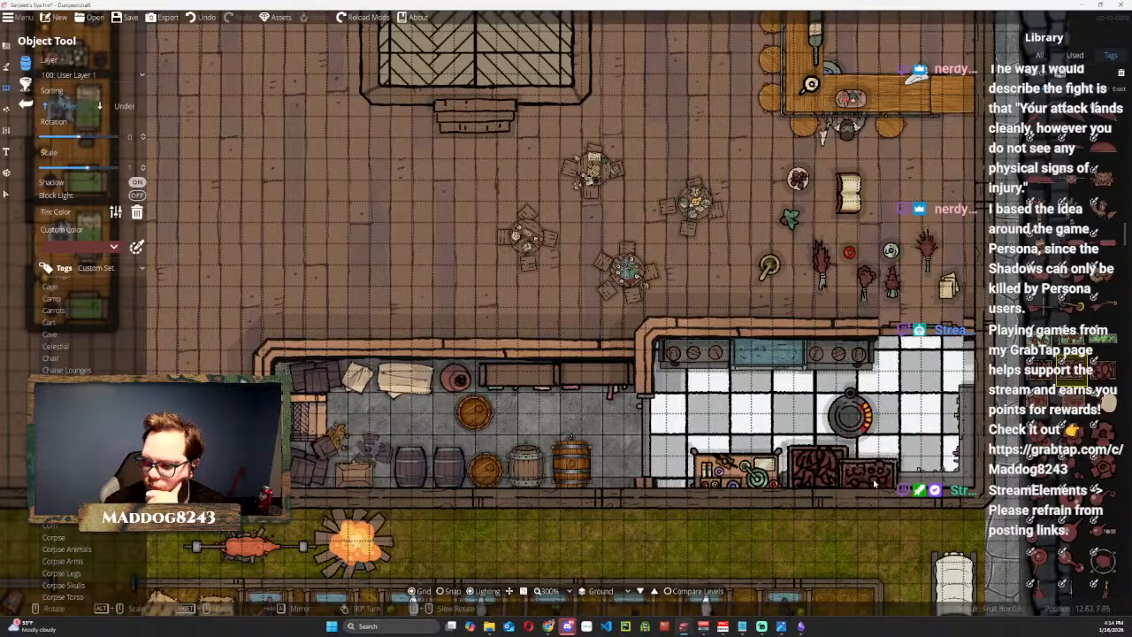
Place Fruit Box 03 east of the first fruit box and Fruit Box 04 at -90° rotation against the kitchen's east wall.
left_click(889, 477)
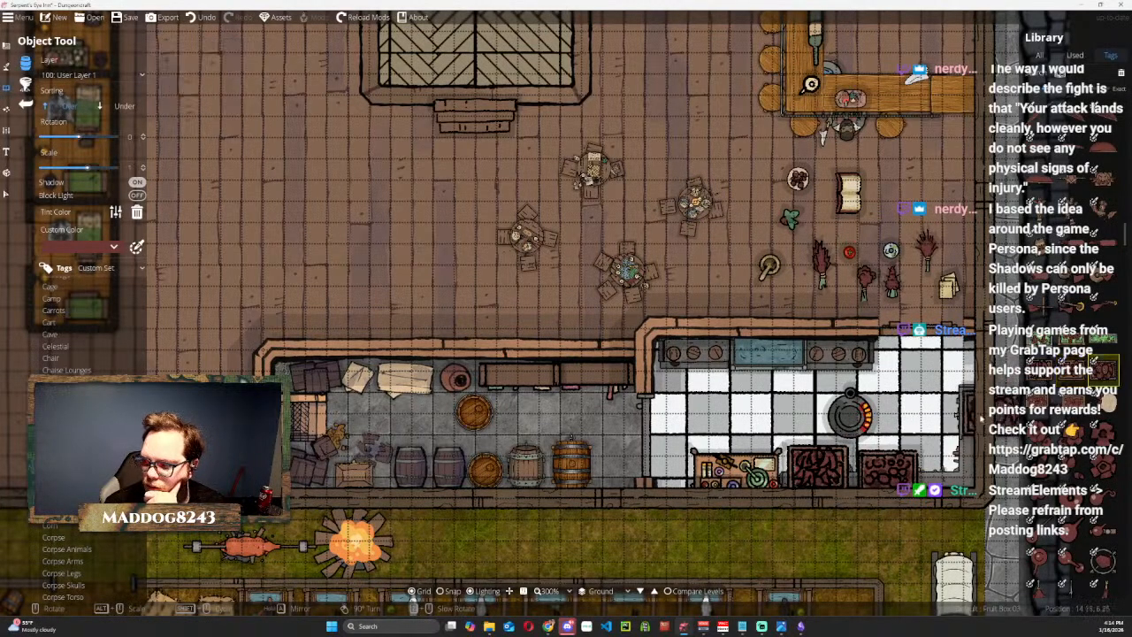
scroll(955, 422, "down", 6)
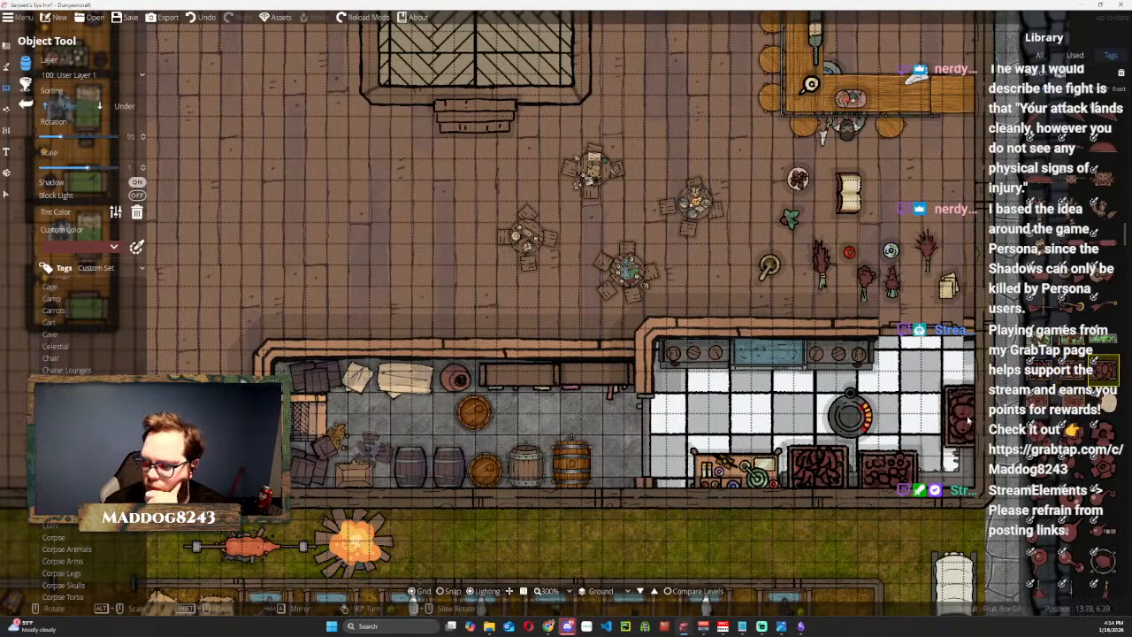
left_click(962, 425)
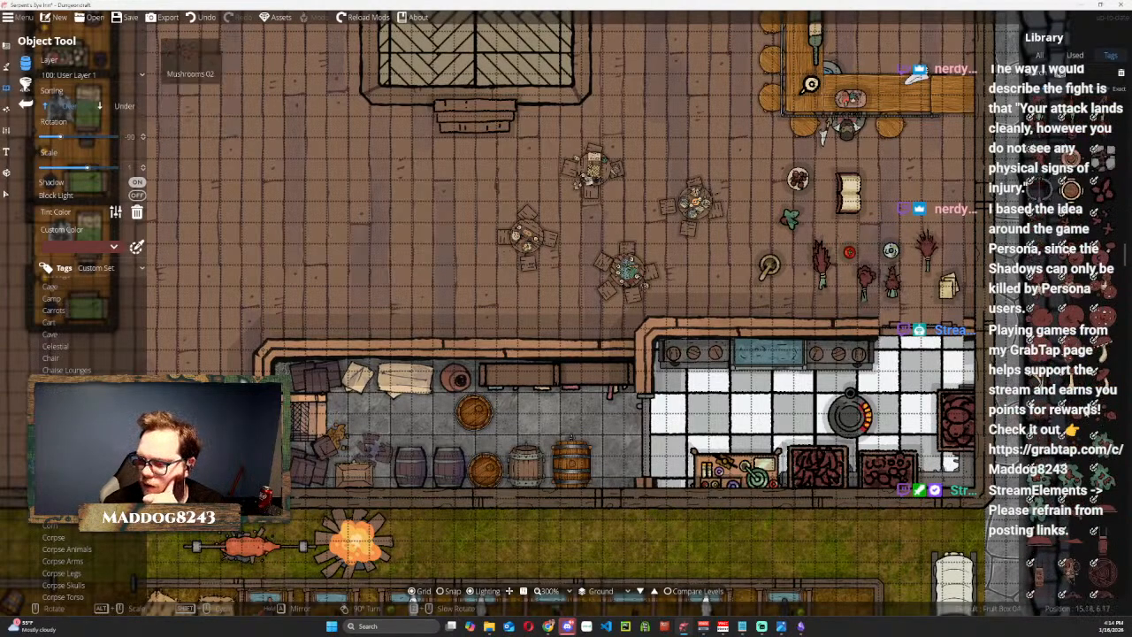
Find Cook (2) among the people objects and place it at 165° rotation in the kitchen, south of the western stove.
scroll(1076, 476, "down", 3)
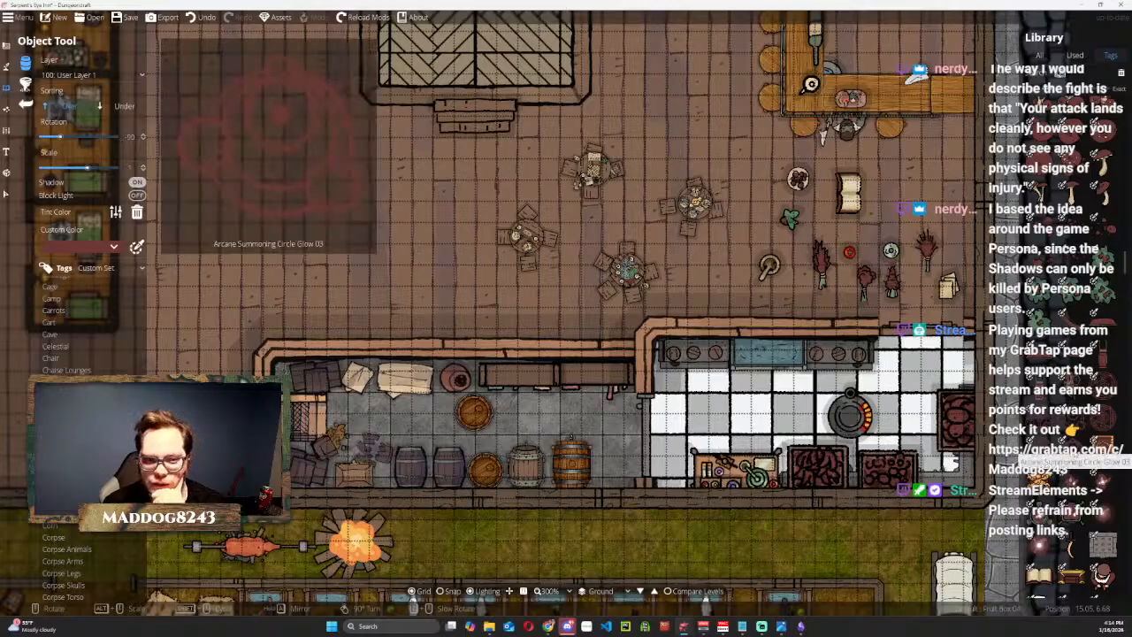
scroll(1076, 476, "up", 3)
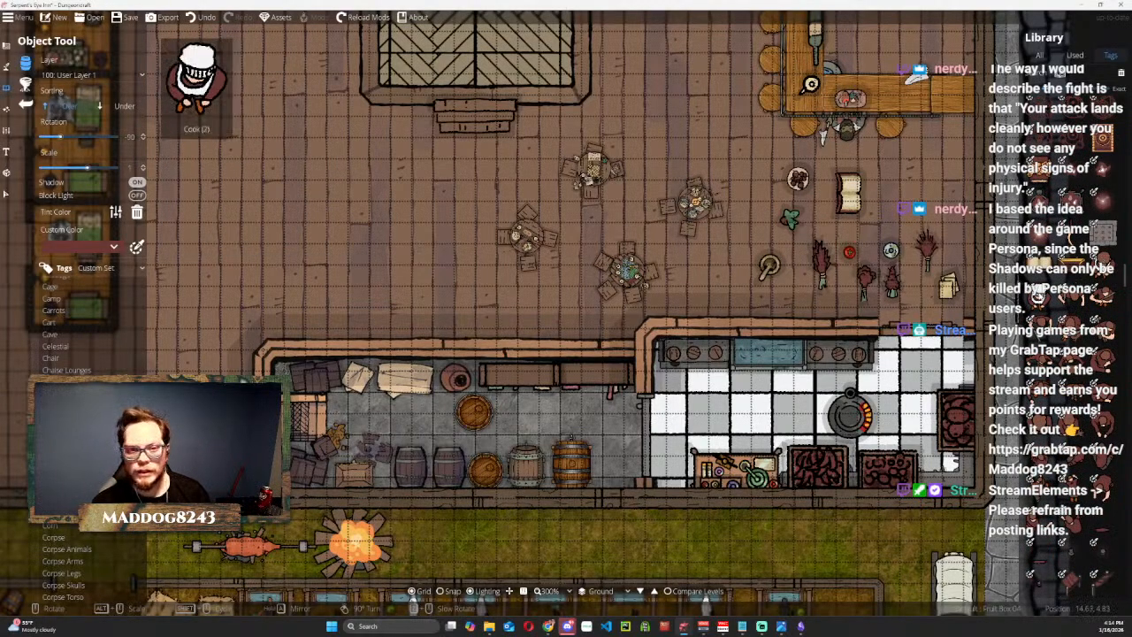
left_click(1038, 296)
scroll(694, 409, "down", 4)
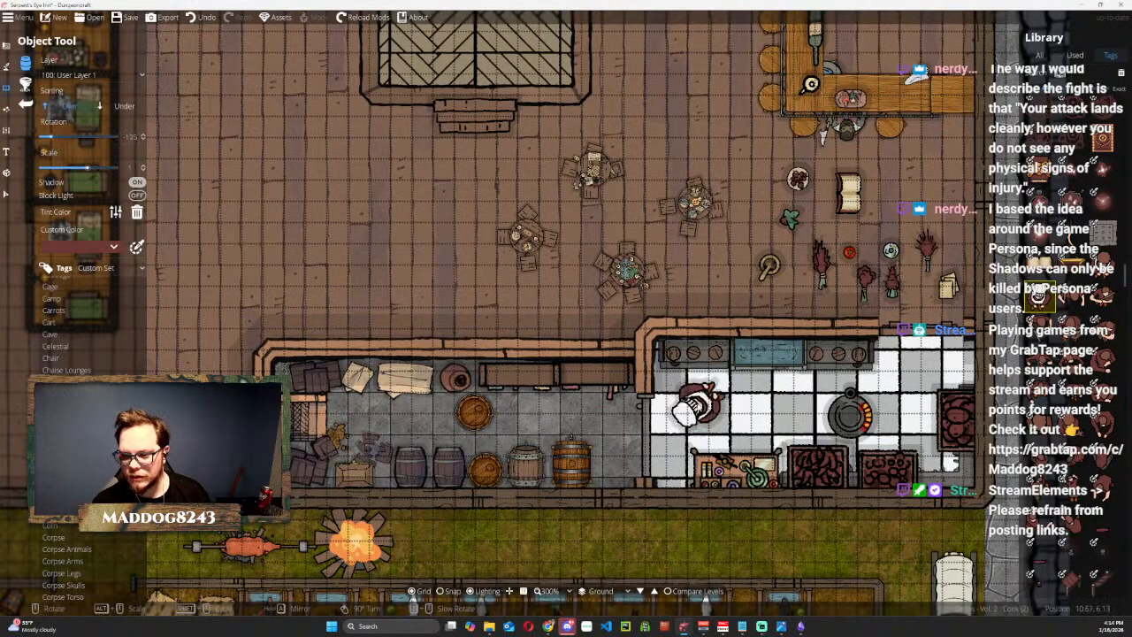
scroll(703, 403, "down", 3)
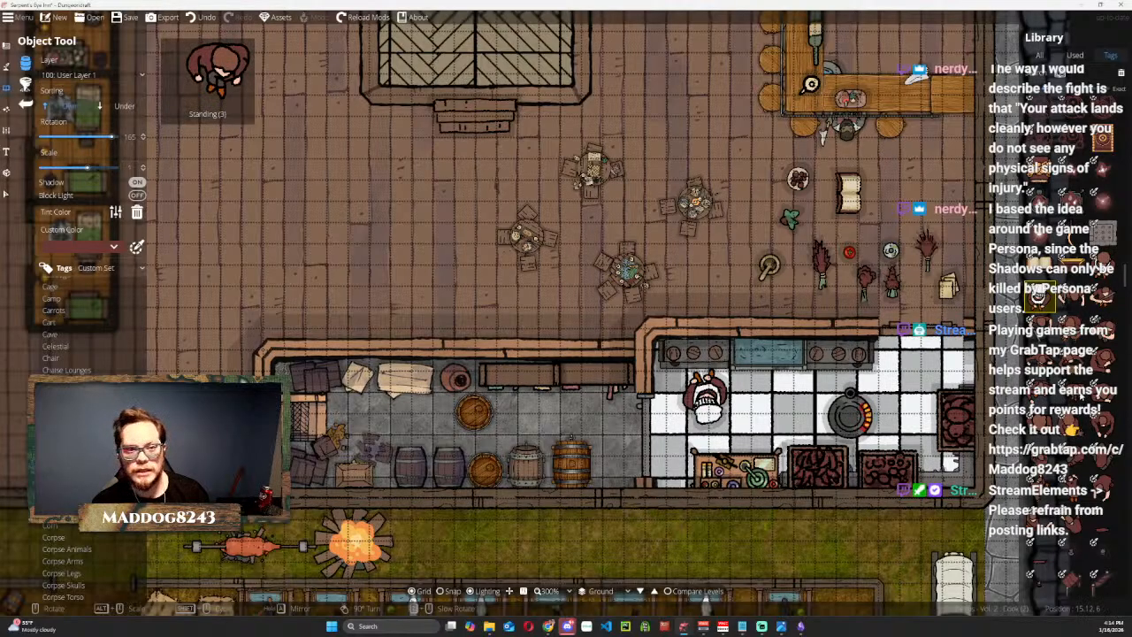
Place Standing (1) at -60° rotation in the hall, just west of the westernmost table.
left_click(1036, 296)
scroll(849, 176, "down", 3)
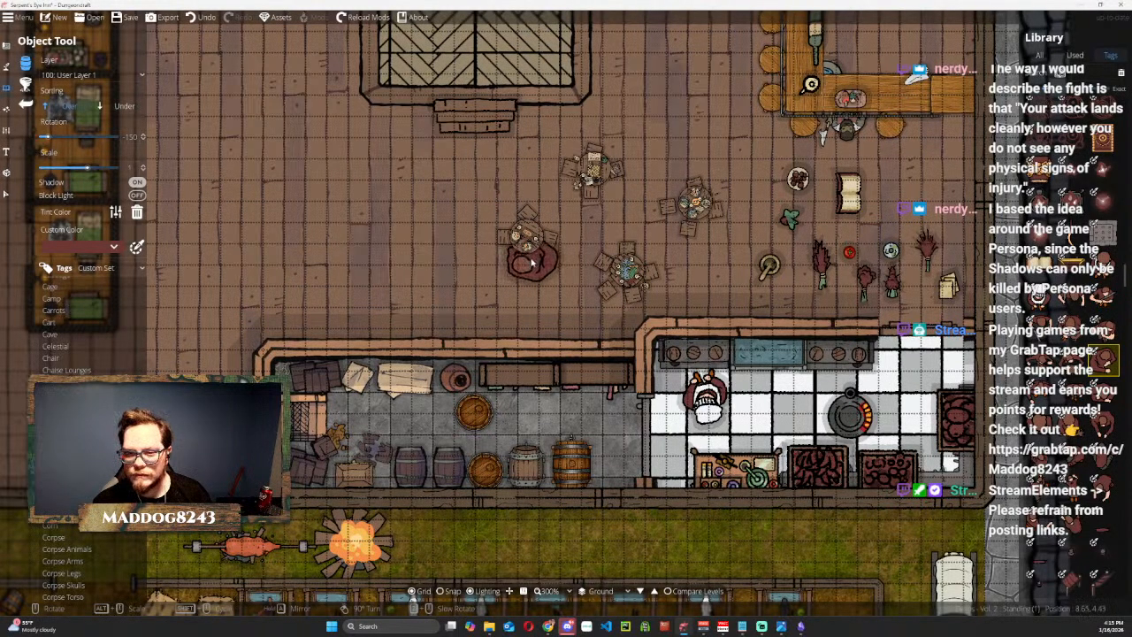
scroll(505, 252, "up", 3)
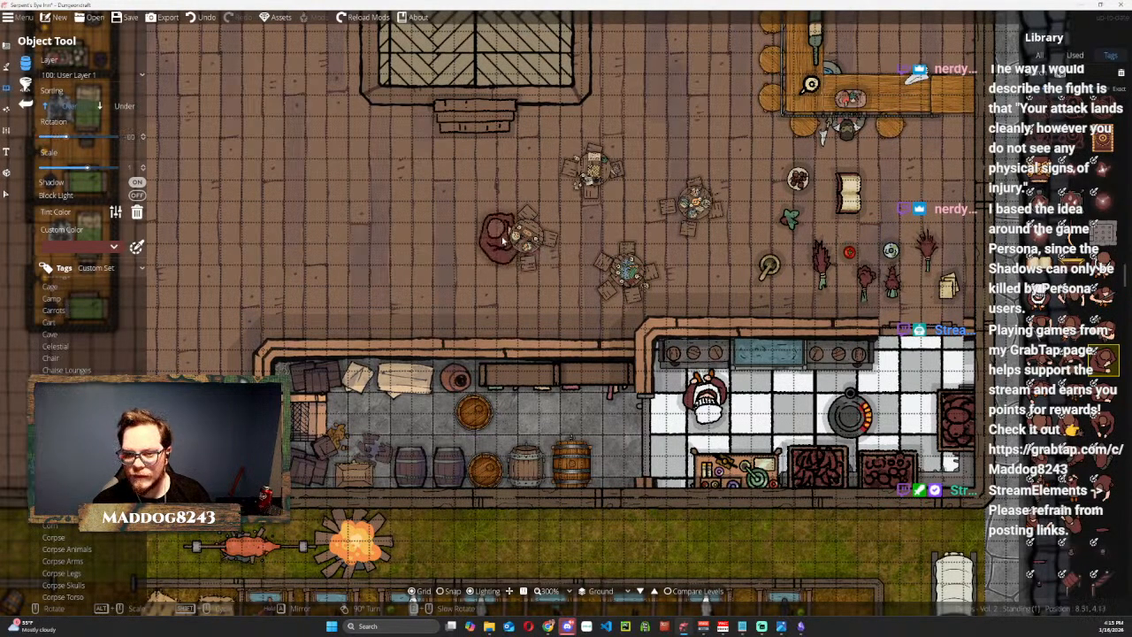
left_click(462, 237)
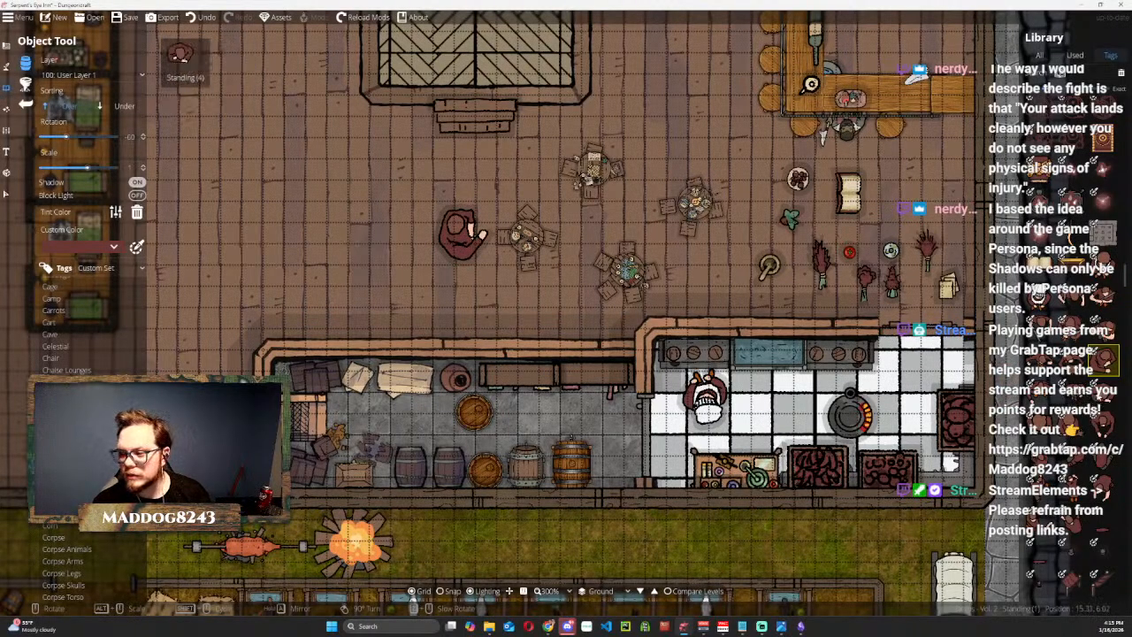
Place Standing (4) at 0° and Standing (5) at 15° rotation in a line northeast of the first standing figure.
left_click(1097, 400)
scroll(495, 195, "up", 4)
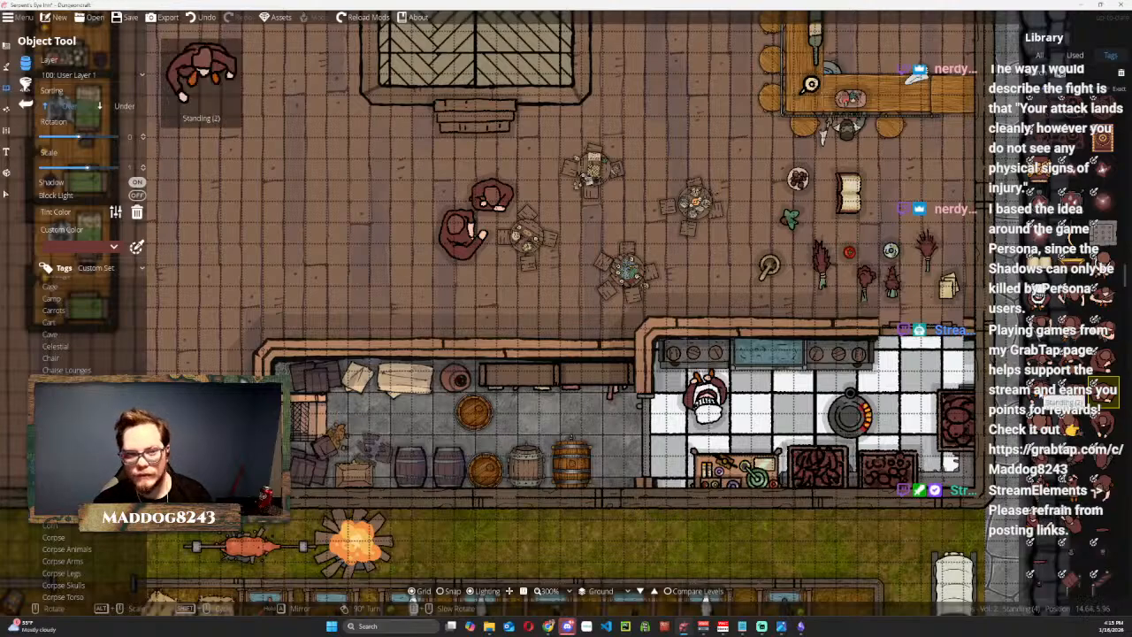
left_click(1040, 395)
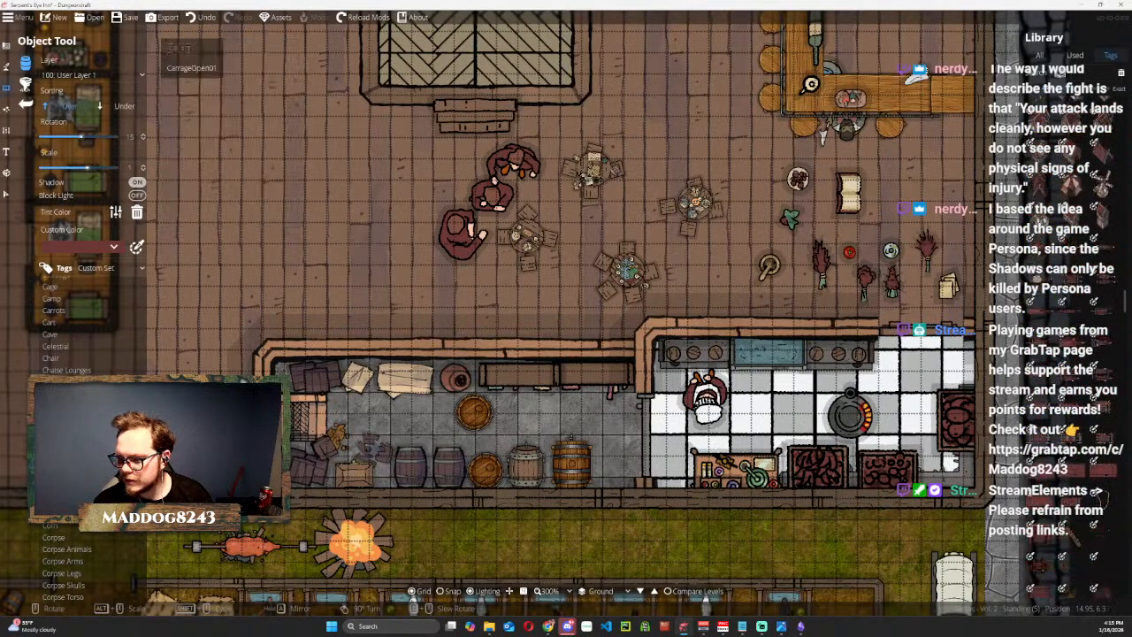
Place a Worker figure at -75° rotation on the grass just east of the campfire.
scroll(1059, 432, "down", 5)
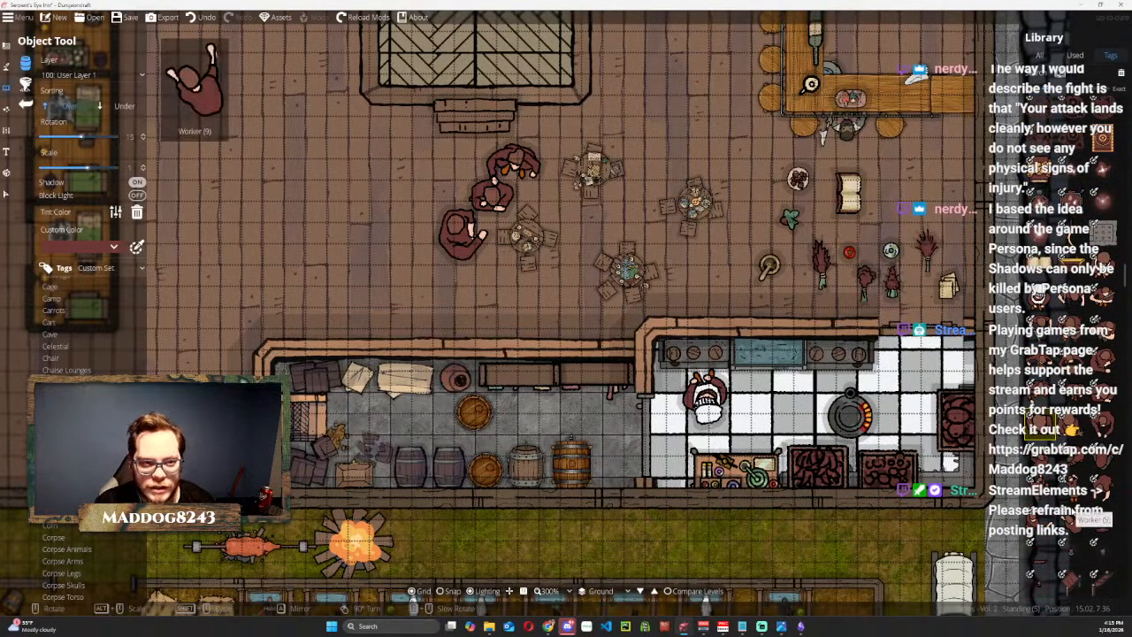
left_click(1041, 521)
scroll(204, 551, "down", 4)
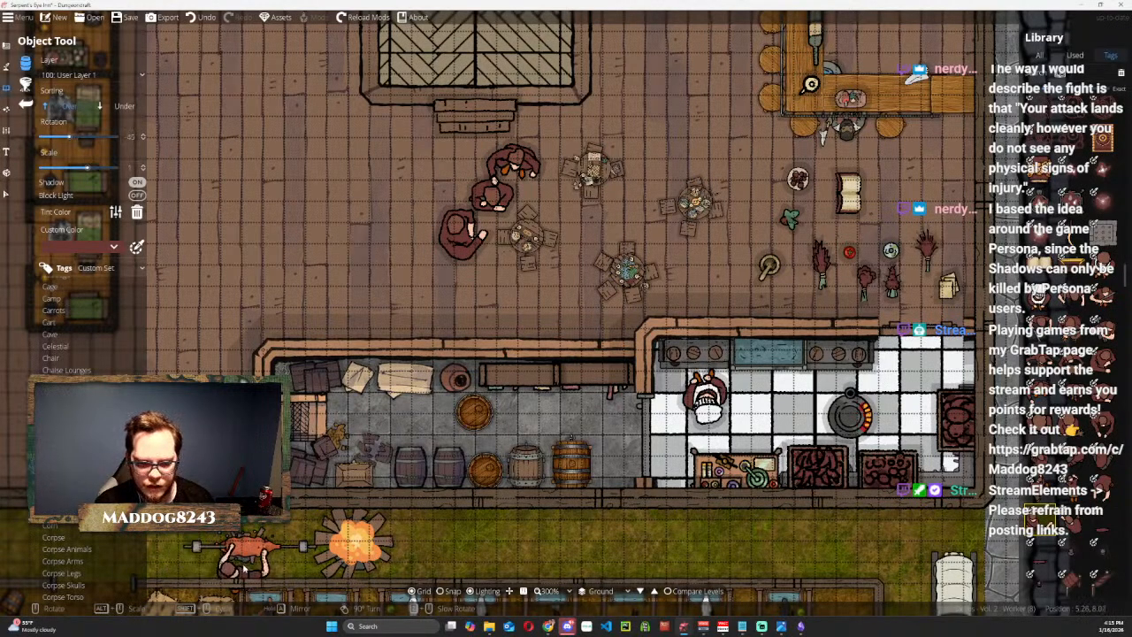
scroll(468, 541, "up", 1)
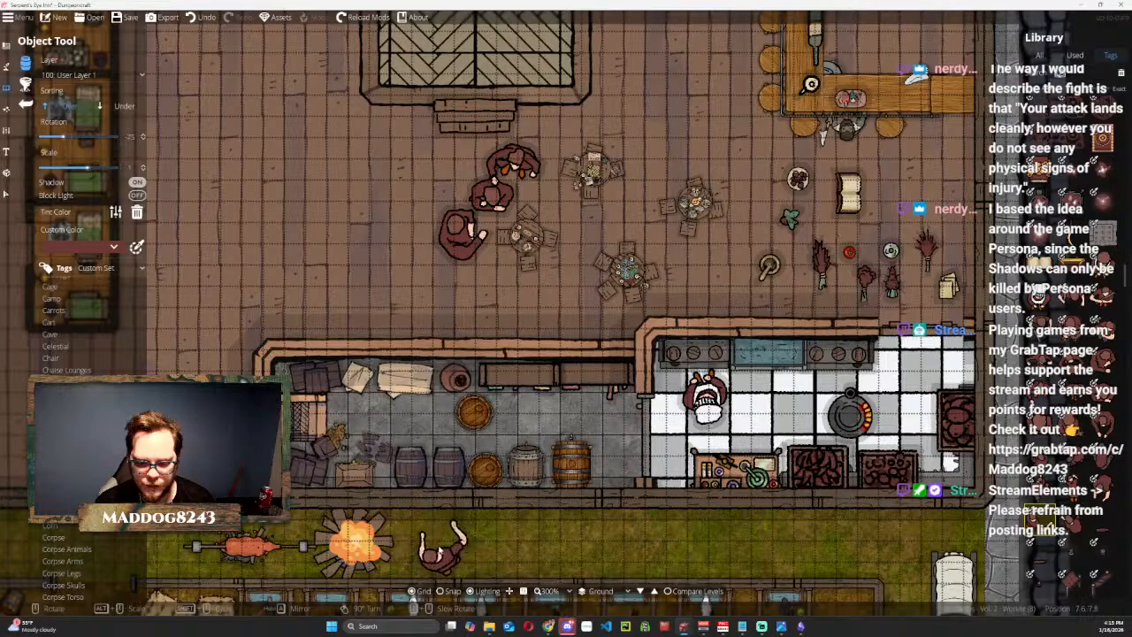
left_click(473, 543)
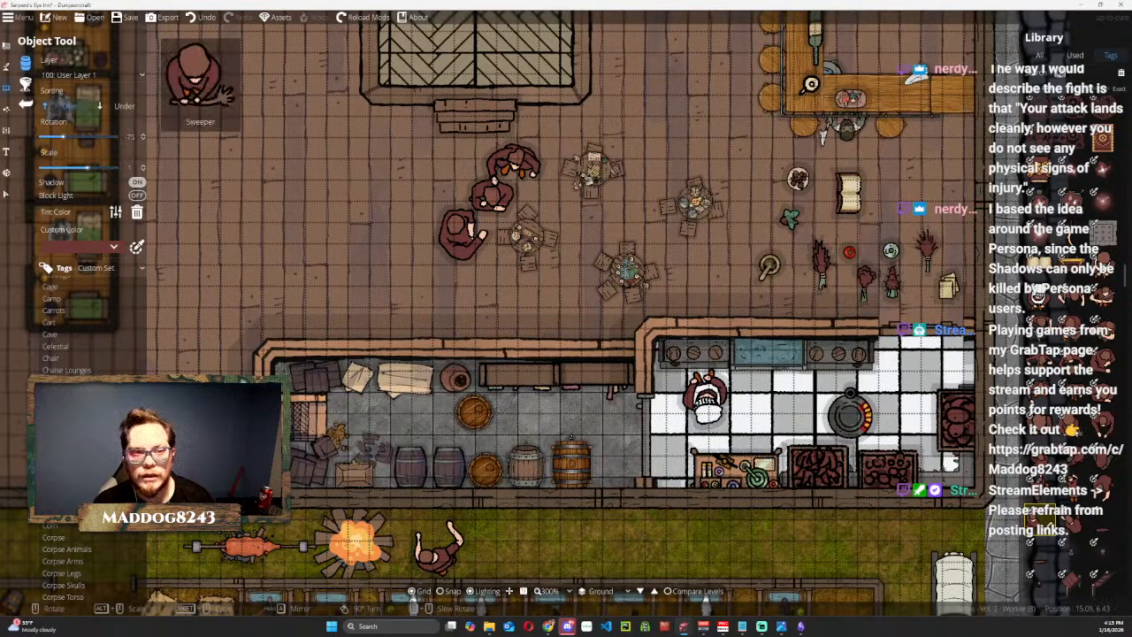
Place the Sweeper at -75° rotation in the hall, west of the group of standing figures.
left_click(1071, 429)
left_click_drag(320, 199, 405, 262)
left_click(458, 253)
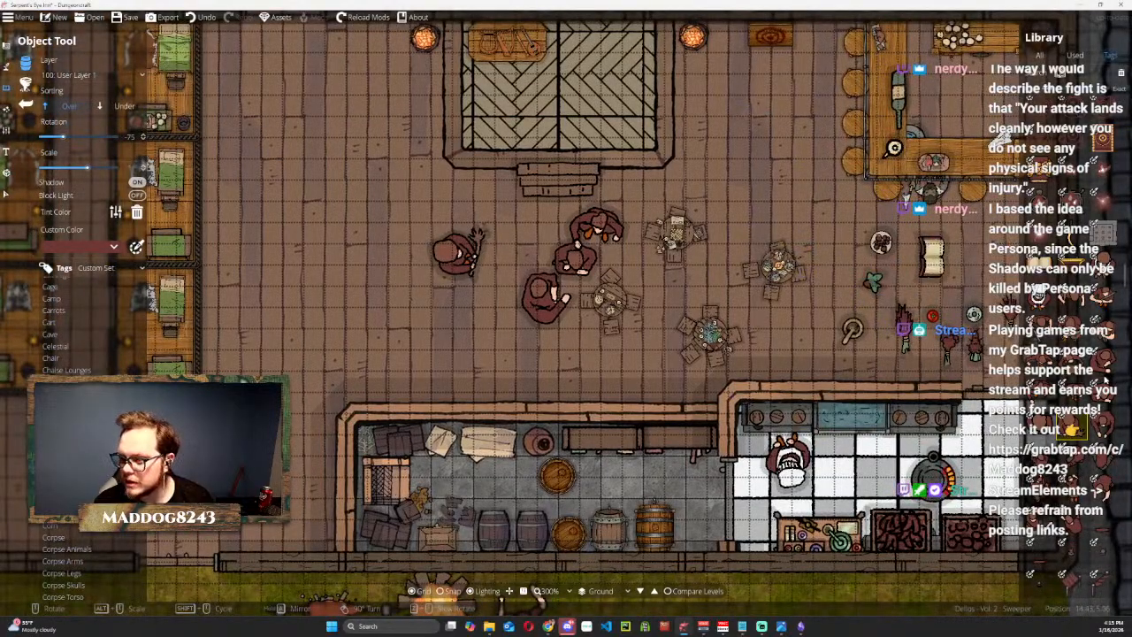
Place Guard (1) at -75° rotation west of the bar stools and Backpack Colorable A1 1x1 at -15° rotation southwest of the bar.
scroll(1079, 349, "down", 2)
scroll(1093, 349, "down", 2)
scroll(1072, 310, "up", 2)
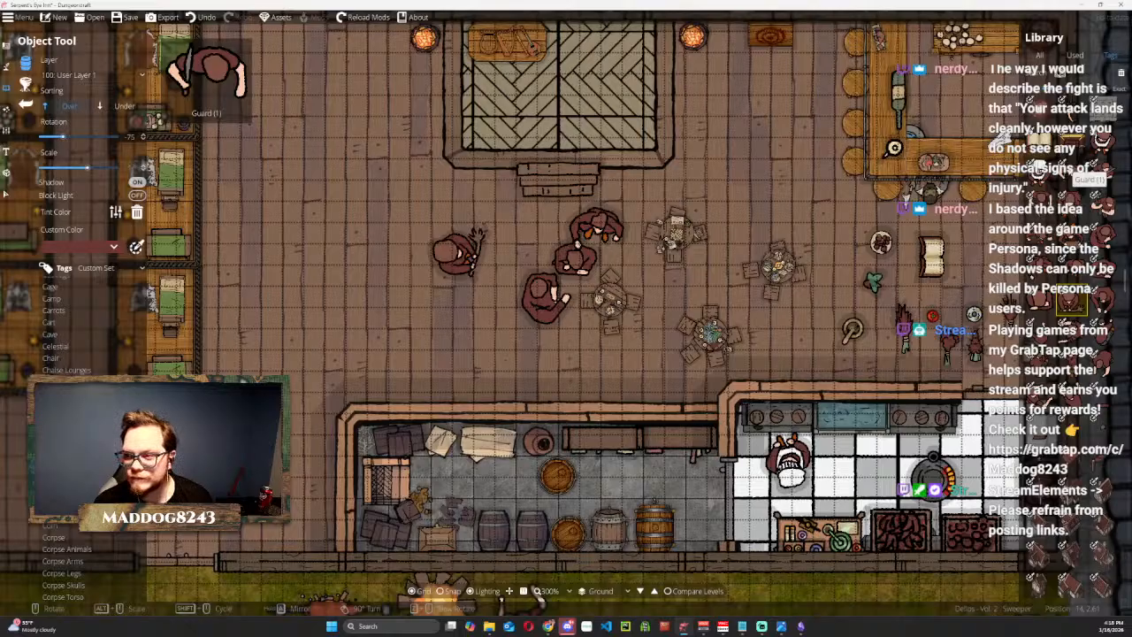
left_click(1069, 169)
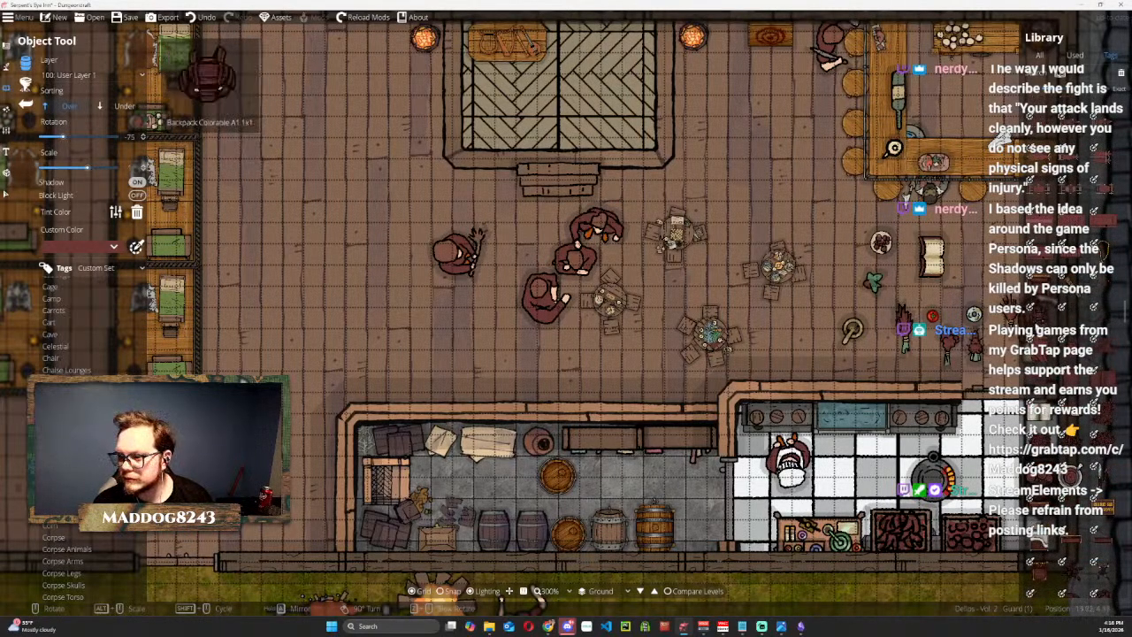
left_click(1040, 324)
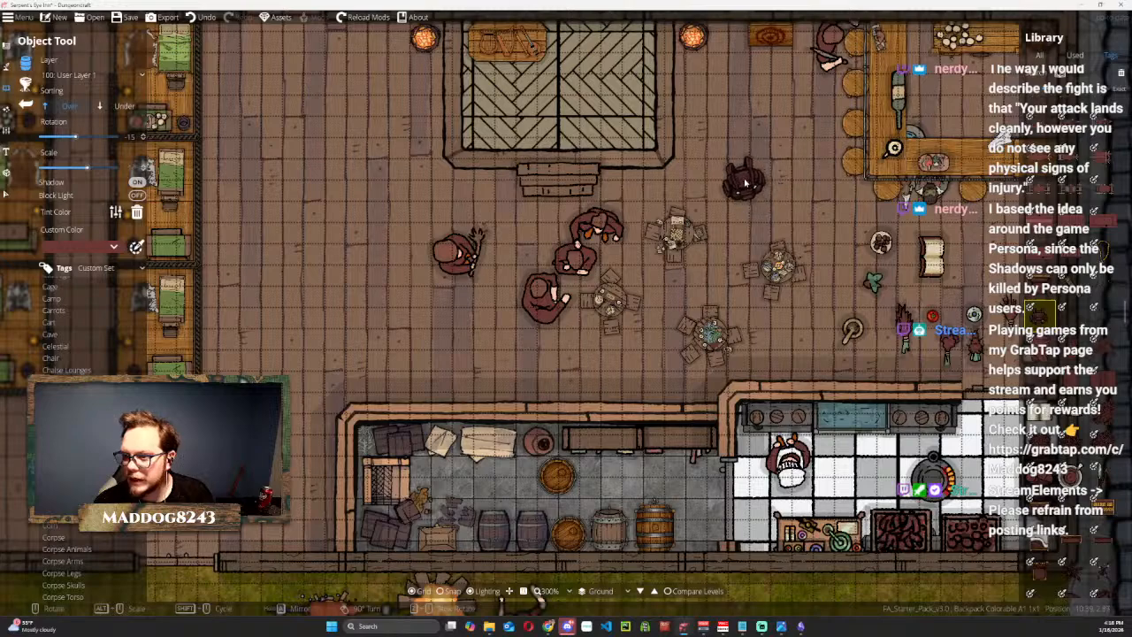
left_click(745, 182)
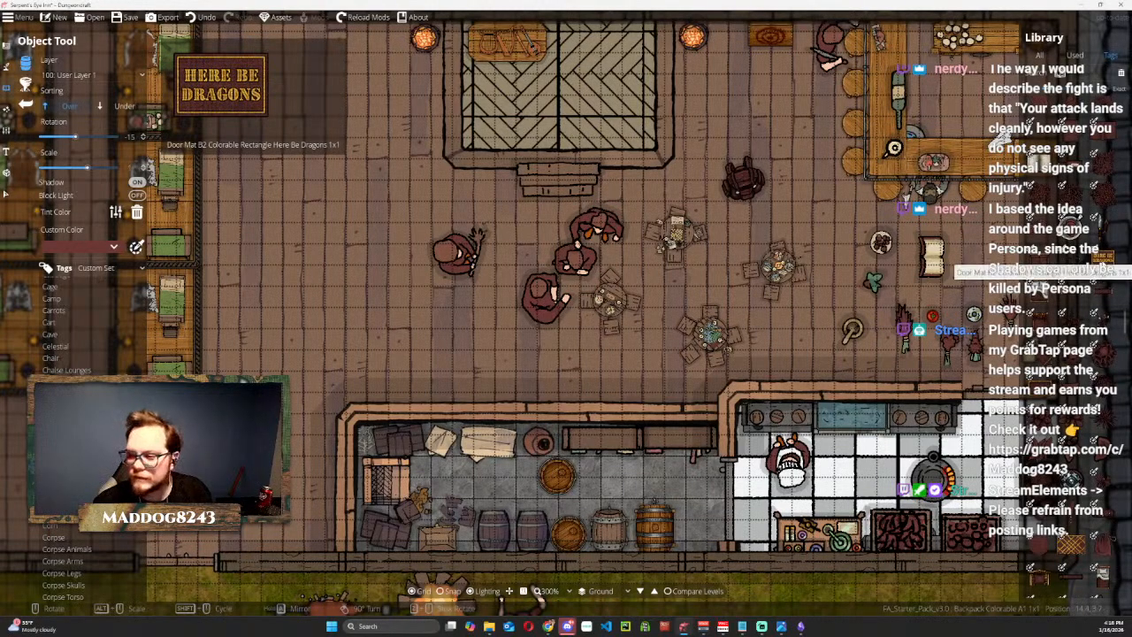
Place Rug Rectangle M2 Colorable 3x2 at 90° rotation inside the north entrance, between the bedrooms and the stage.
left_click(1103, 257)
left_click_drag(363, 184, 495, 339)
scroll(417, 209, "up", 1)
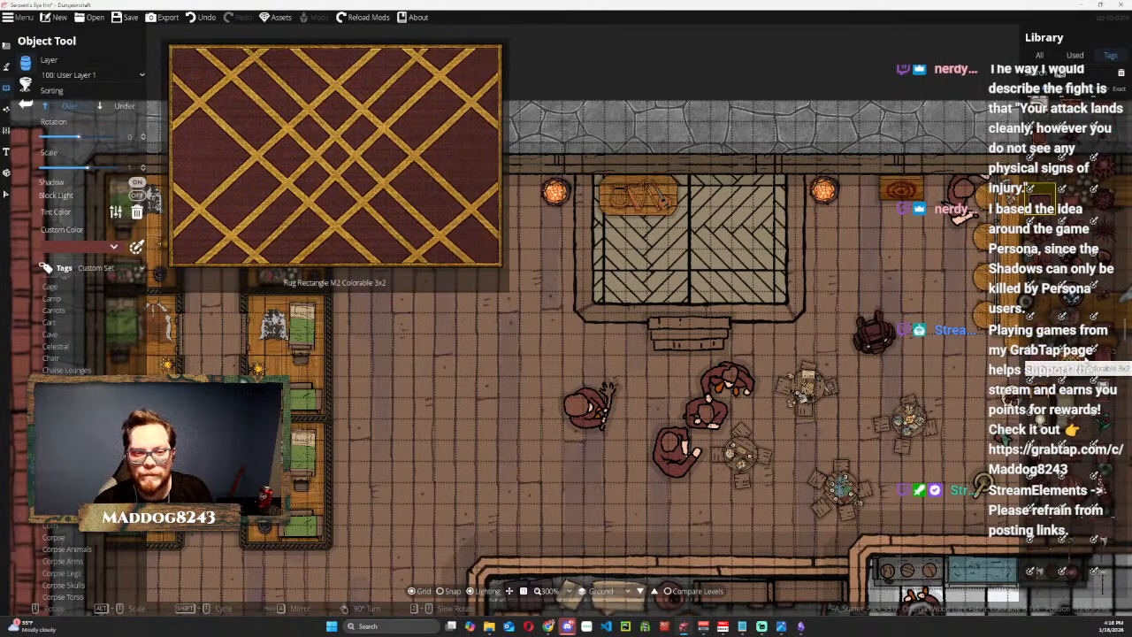
left_click(1072, 359)
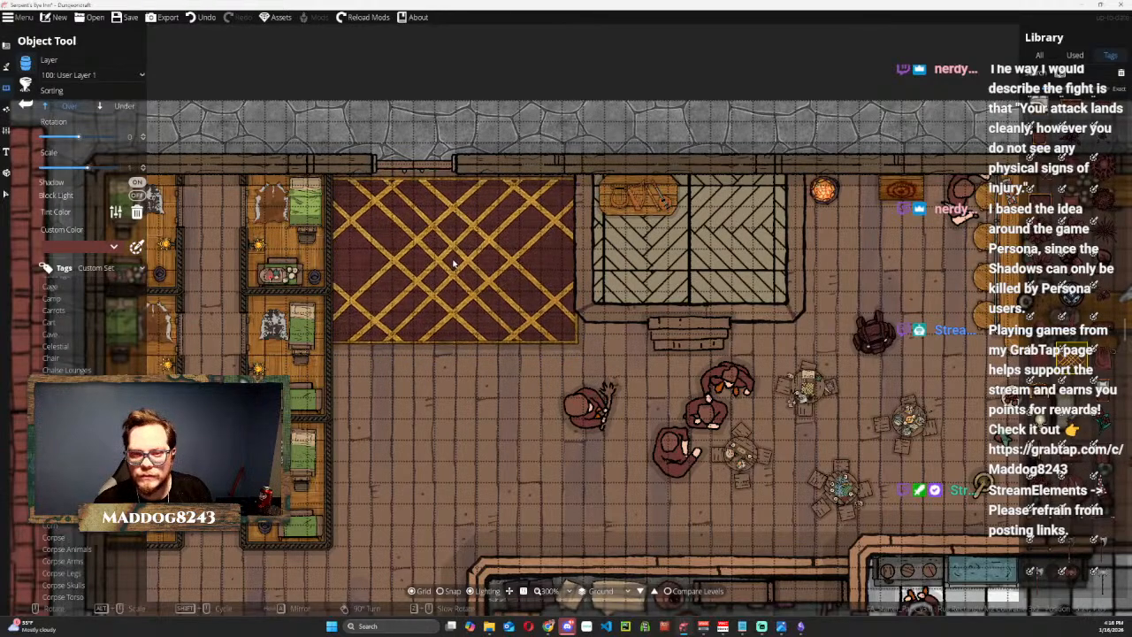
scroll(445, 287, "up", 6)
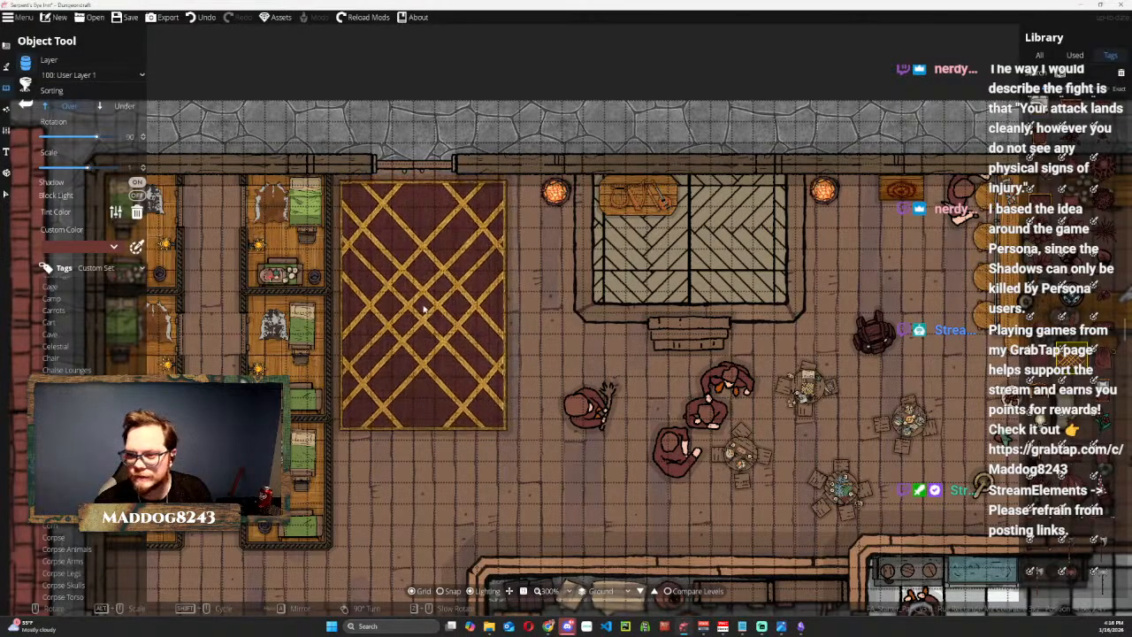
left_click(424, 308)
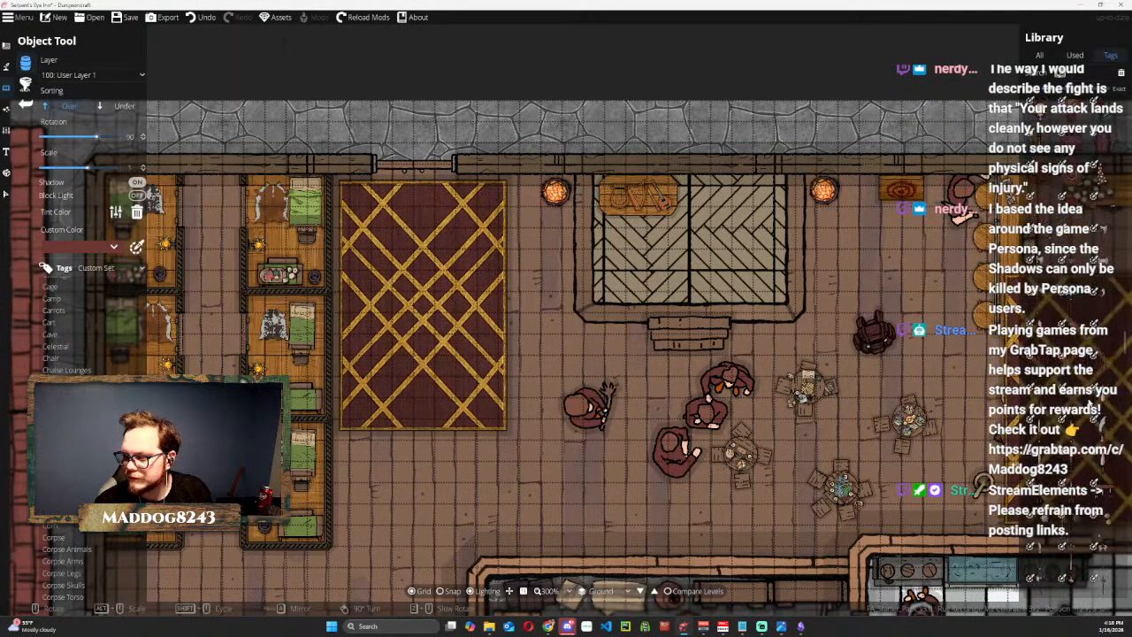
Look through the colorable objects in the library for further inn props.
scroll(1065, 353, "down", 6)
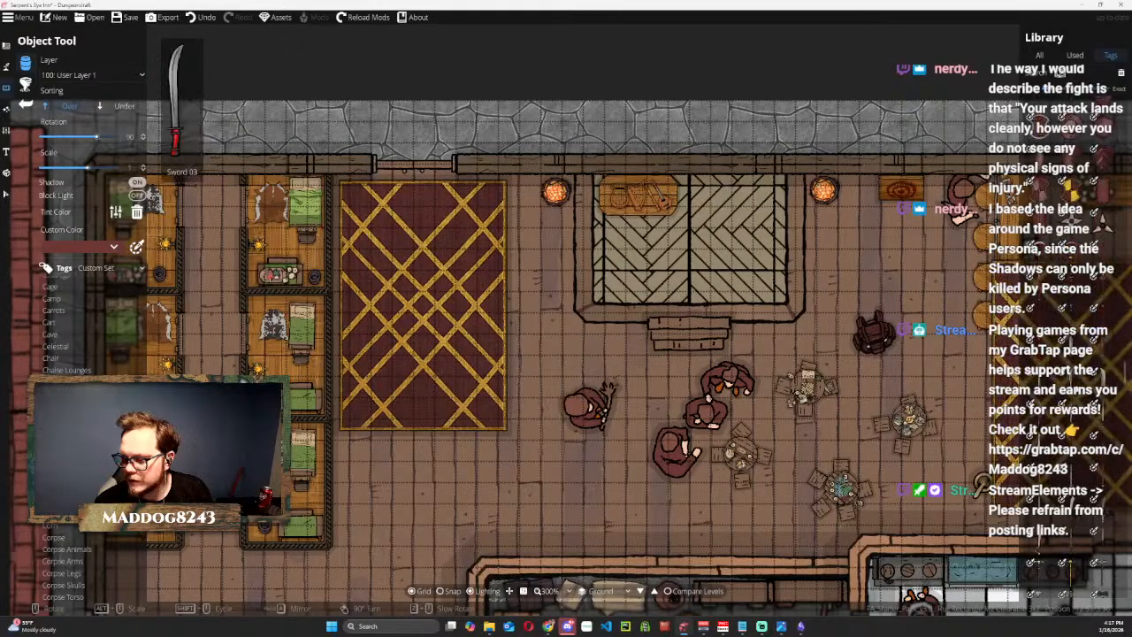
scroll(1065, 354, "down", 5)
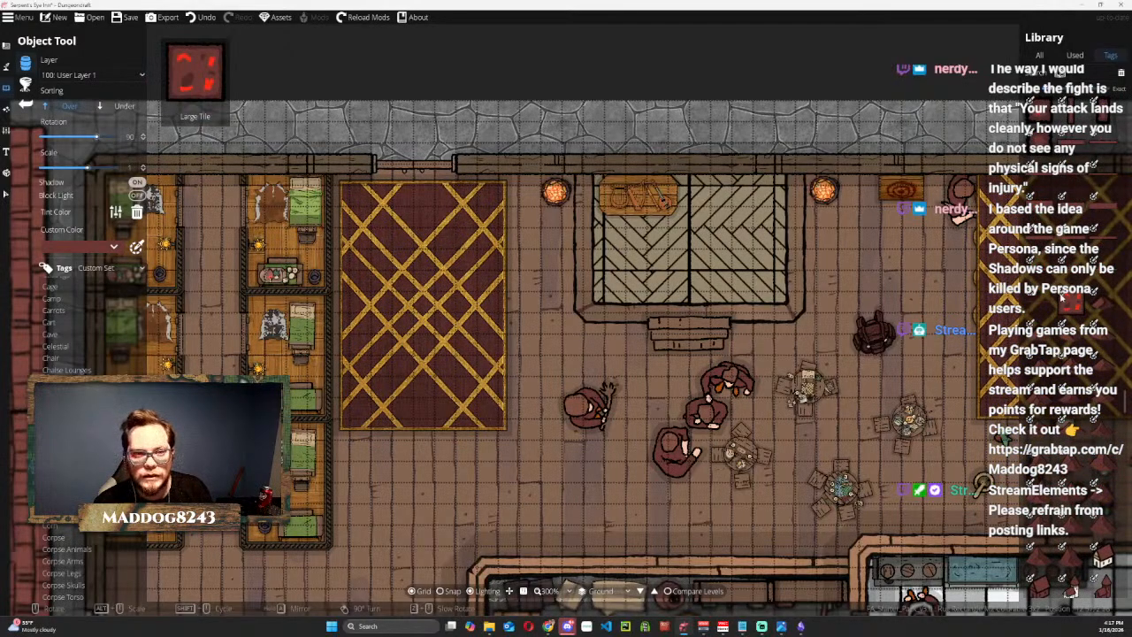
scroll(1070, 503, "down", 5)
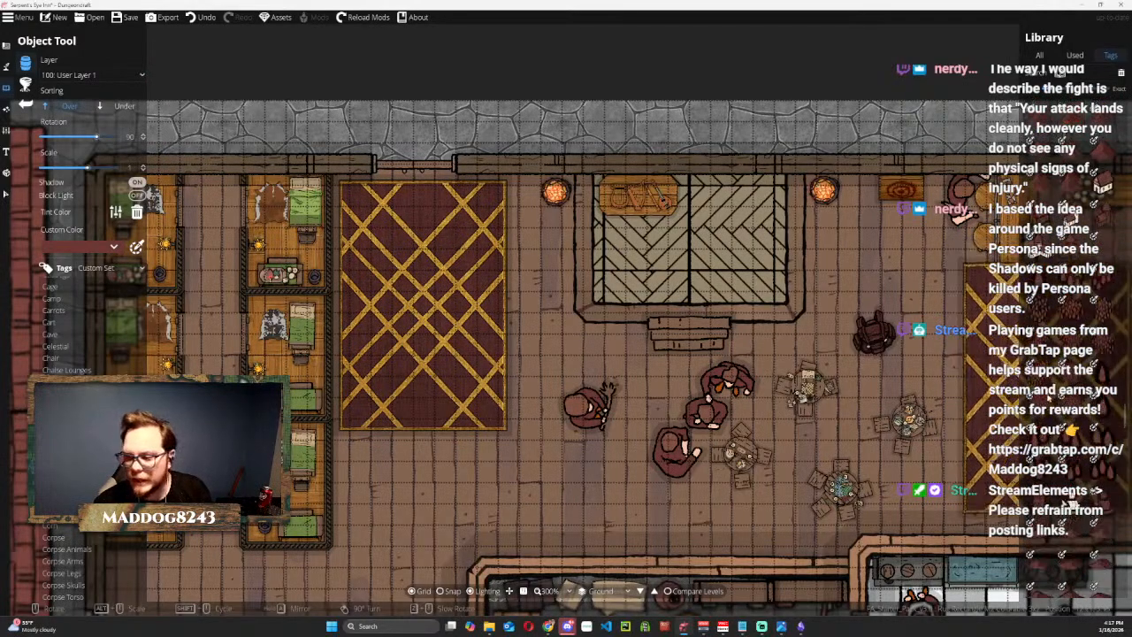
scroll(1068, 503, "down", 3)
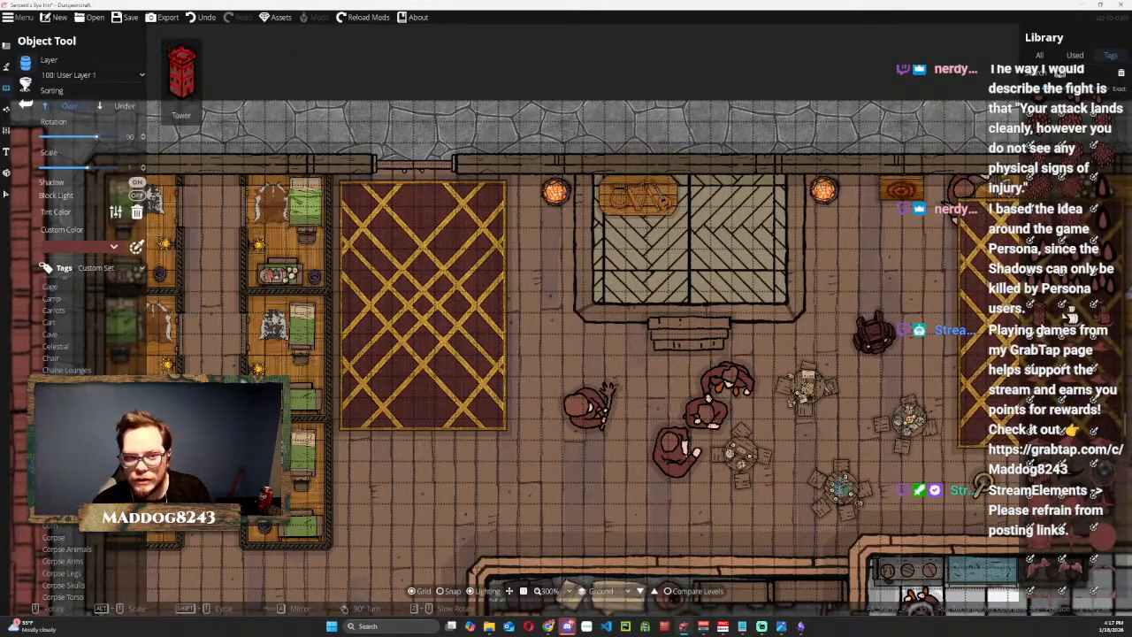
scroll(1068, 502, "down", 4)
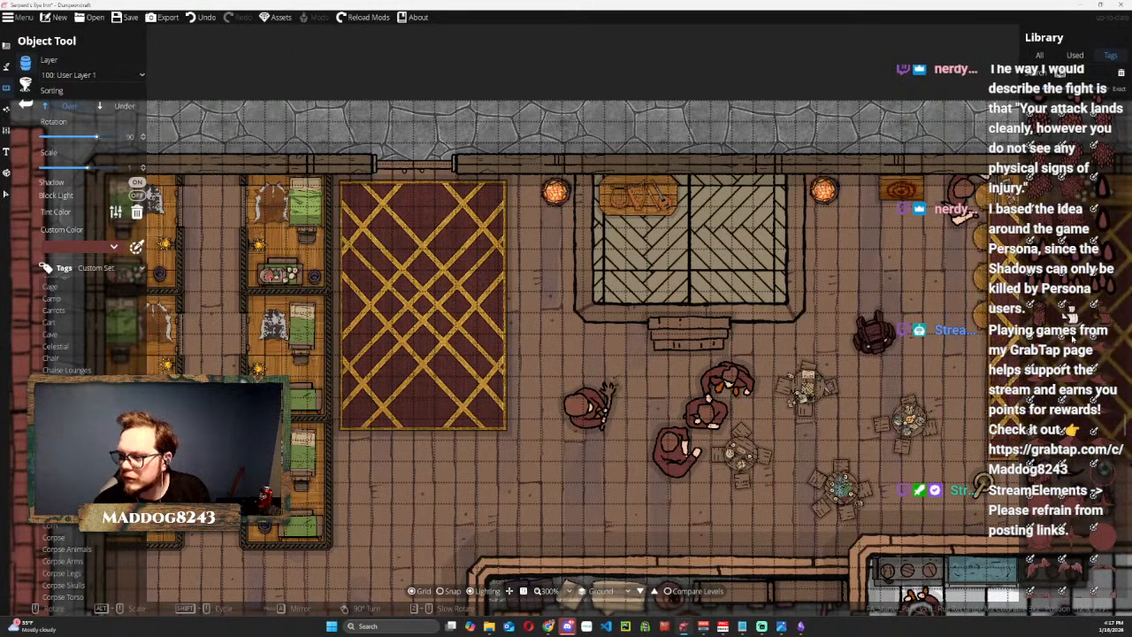
scroll(1074, 410, "down", 5)
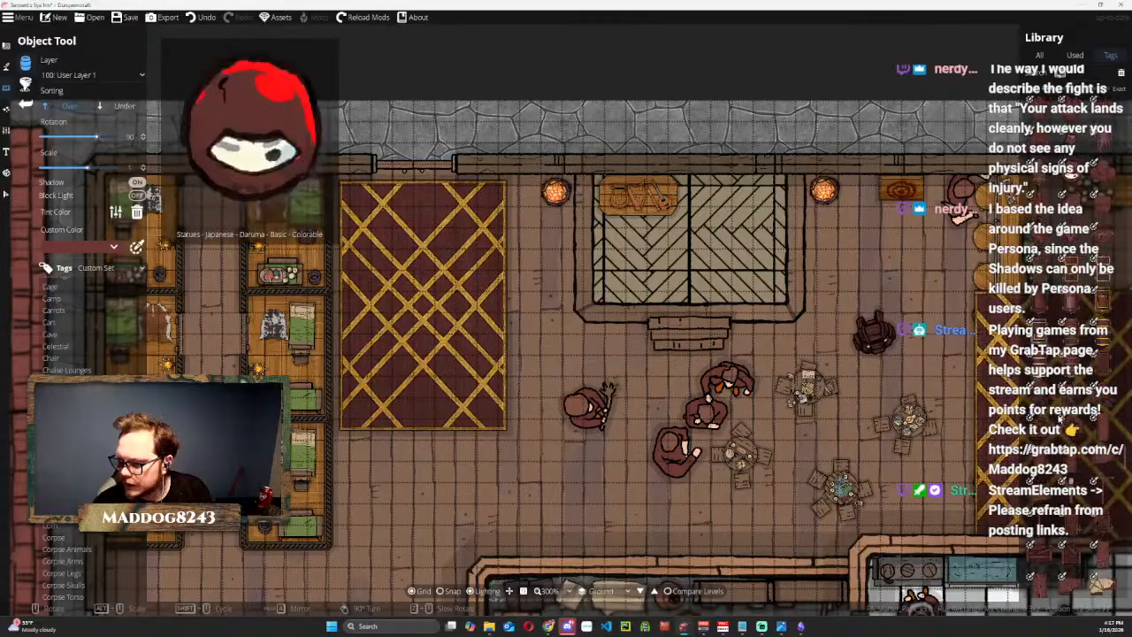
mouse_move(1107, 347)
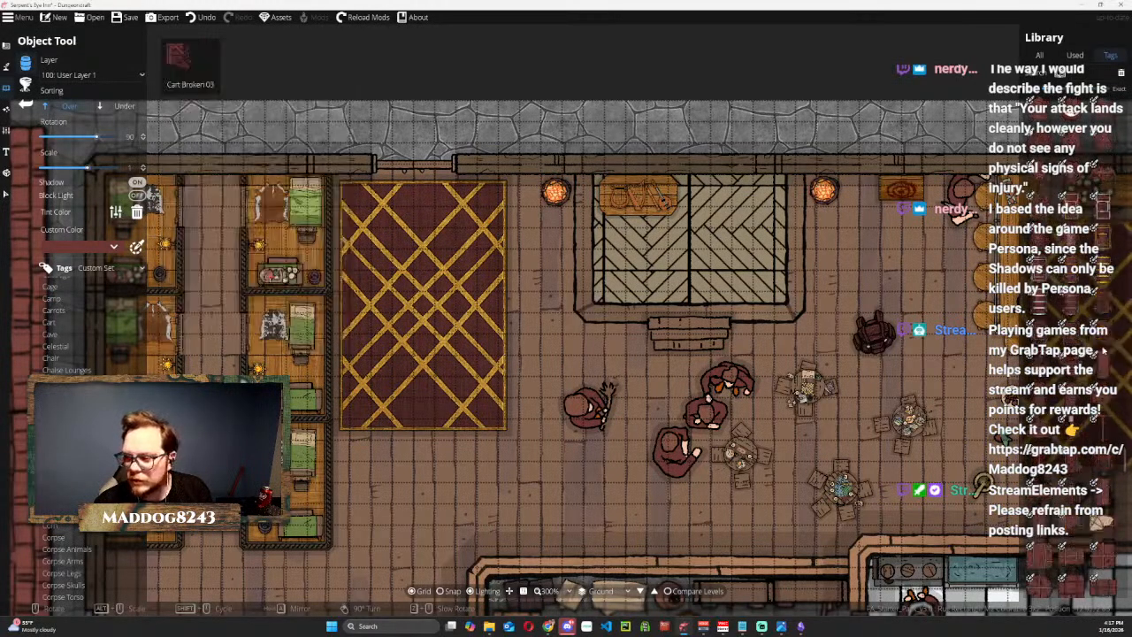
mouse_move(1077, 436)
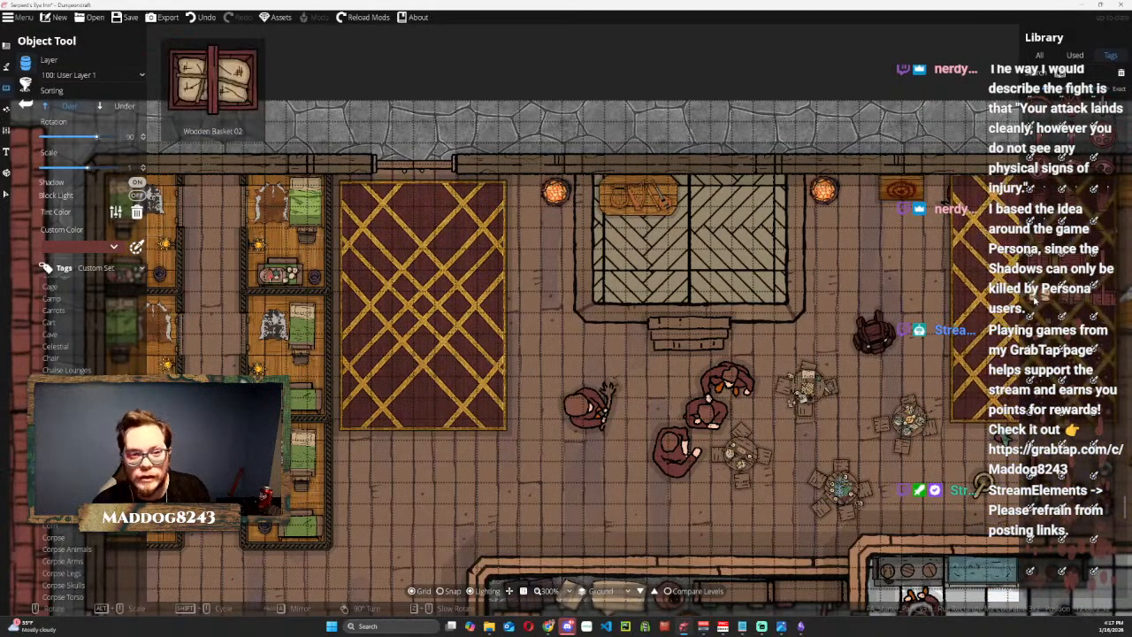
left_click_drag(646, 434, 671, 74)
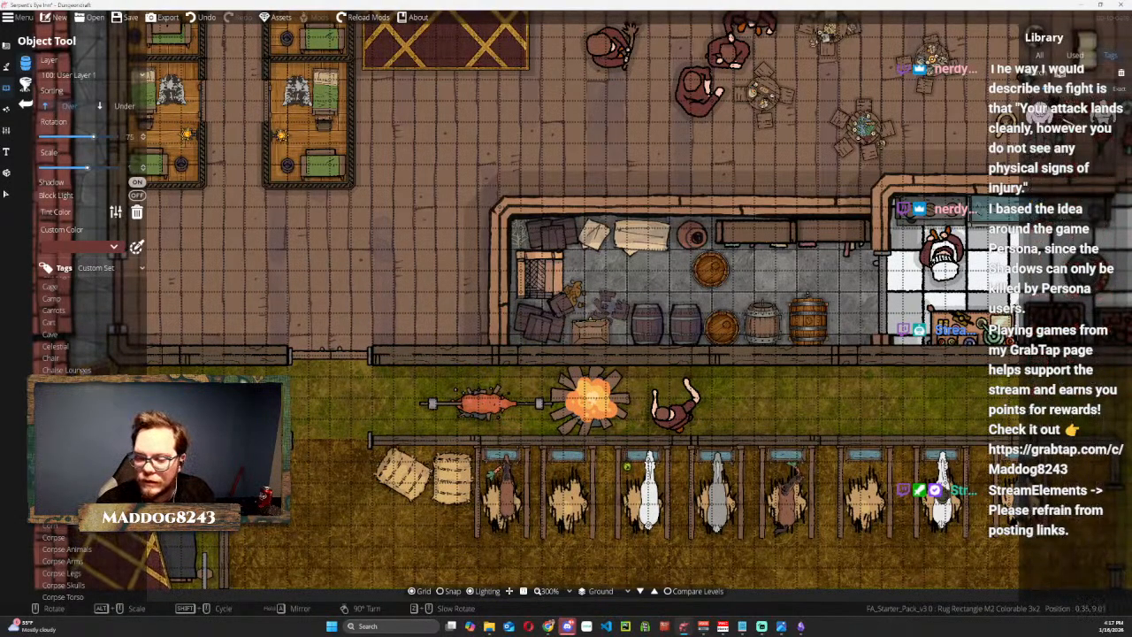
mouse_move(1063, 115)
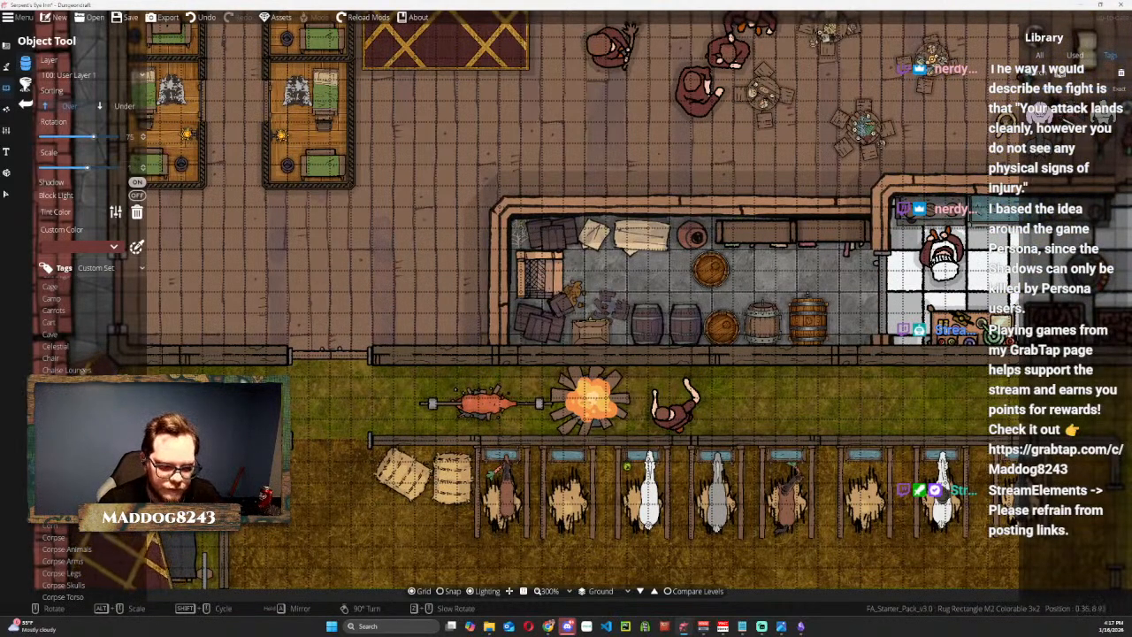
Place Egg 02 clusters in the kitchen's southeast corner and among the ingredients in the hall just north of the kitchen.
left_click(56, 501)
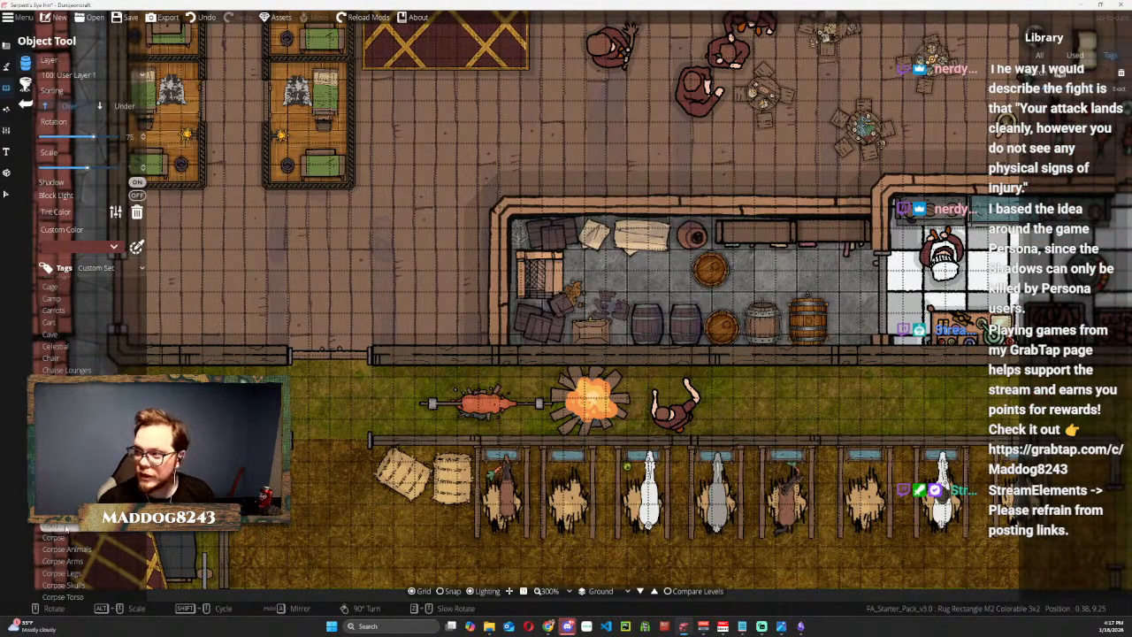
left_click(67, 537)
scroll(73, 553, "down", 5)
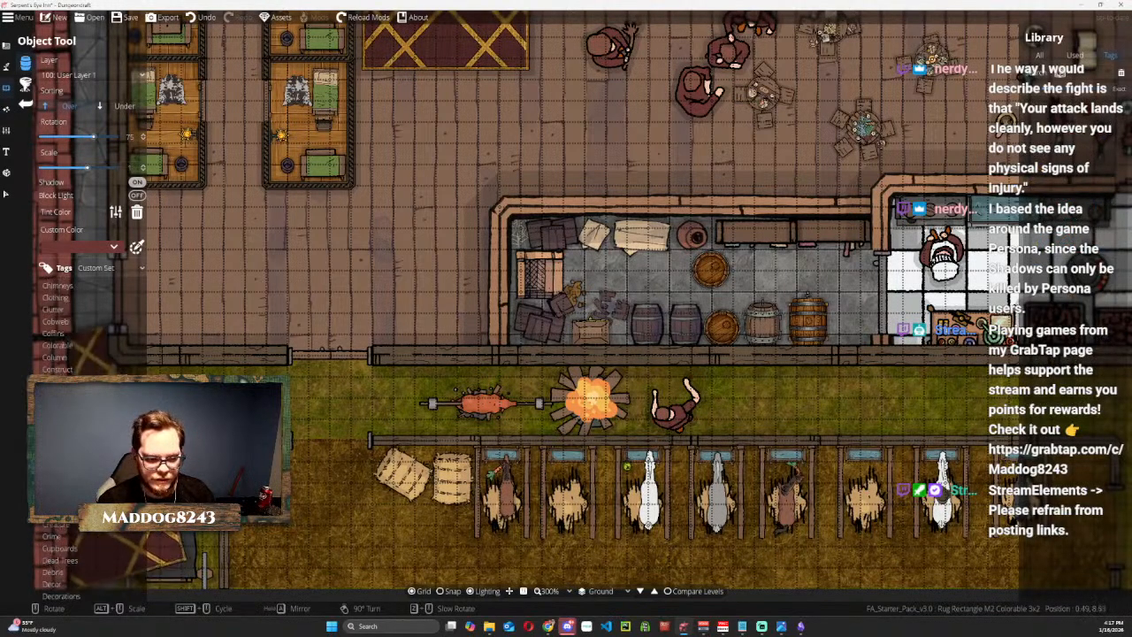
left_click(60, 524)
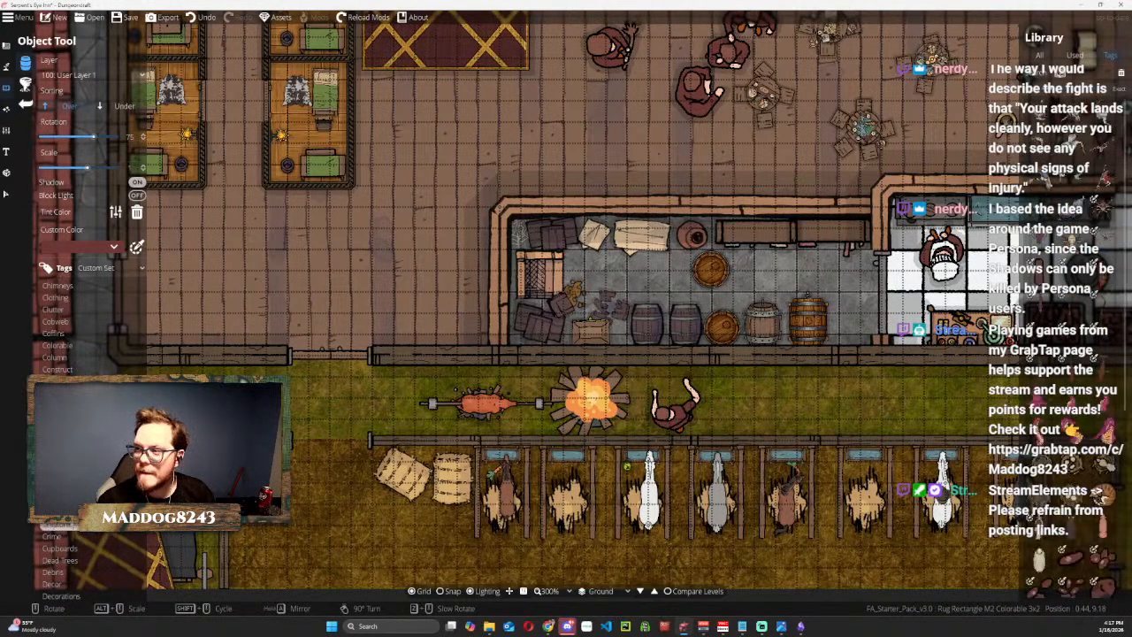
scroll(1100, 379, "down", 4)
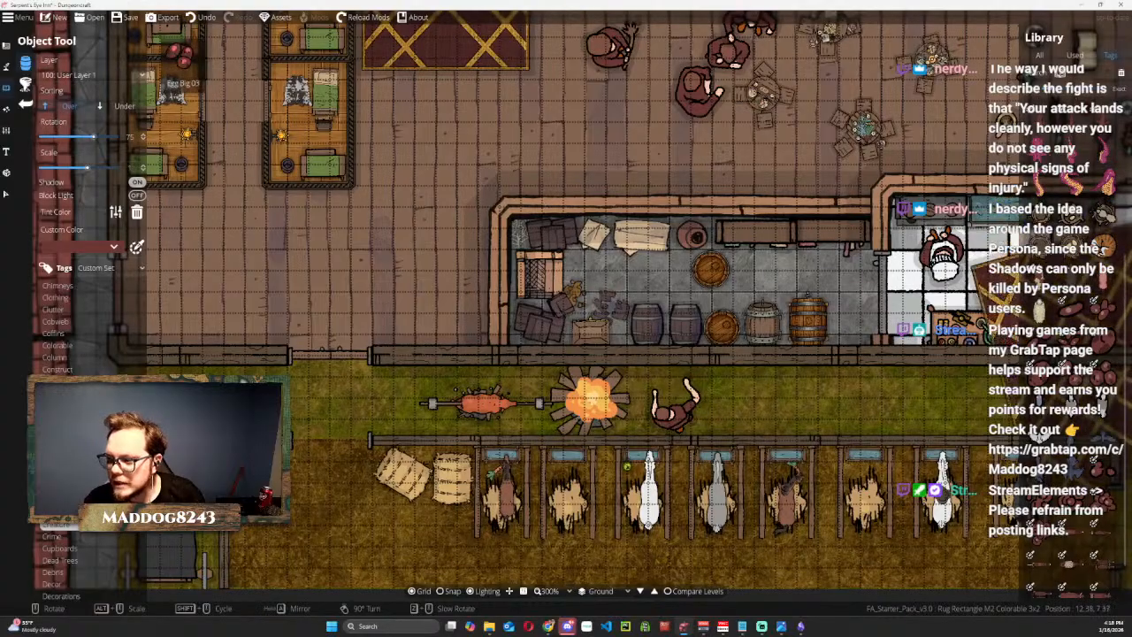
left_click(1097, 315)
left_click_drag(905, 320, 525, 302)
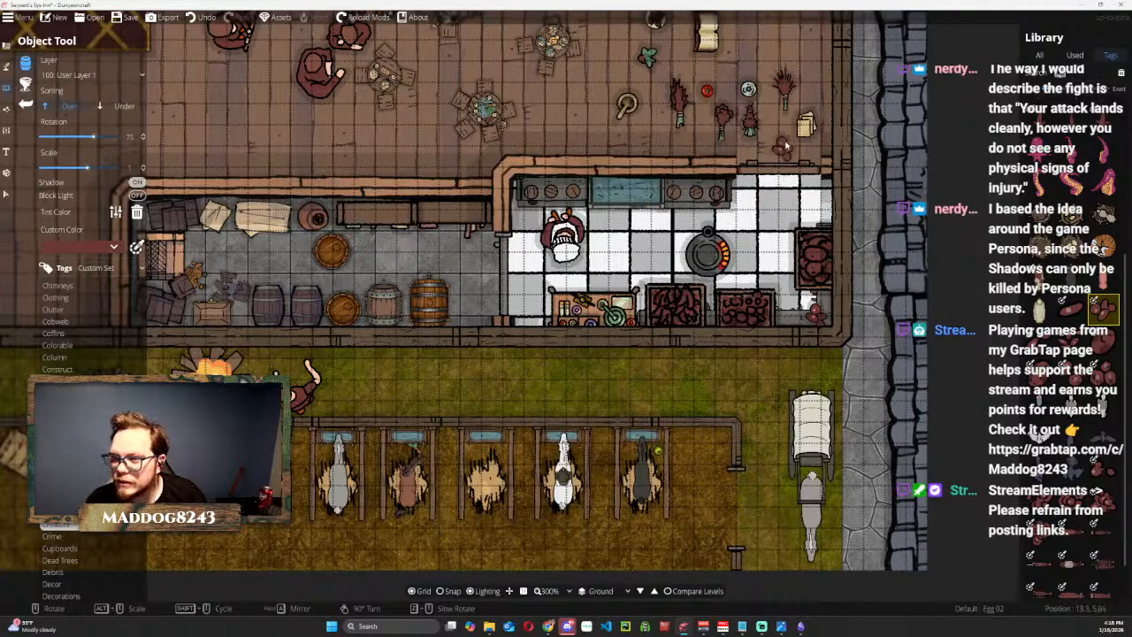
Place a Mouse at 45° rotation in the storeroom's southeast corner and Cat 01 at 0° rotation in the stable's northeast corner.
scroll(1082, 397, "down", 1)
left_click(1041, 359)
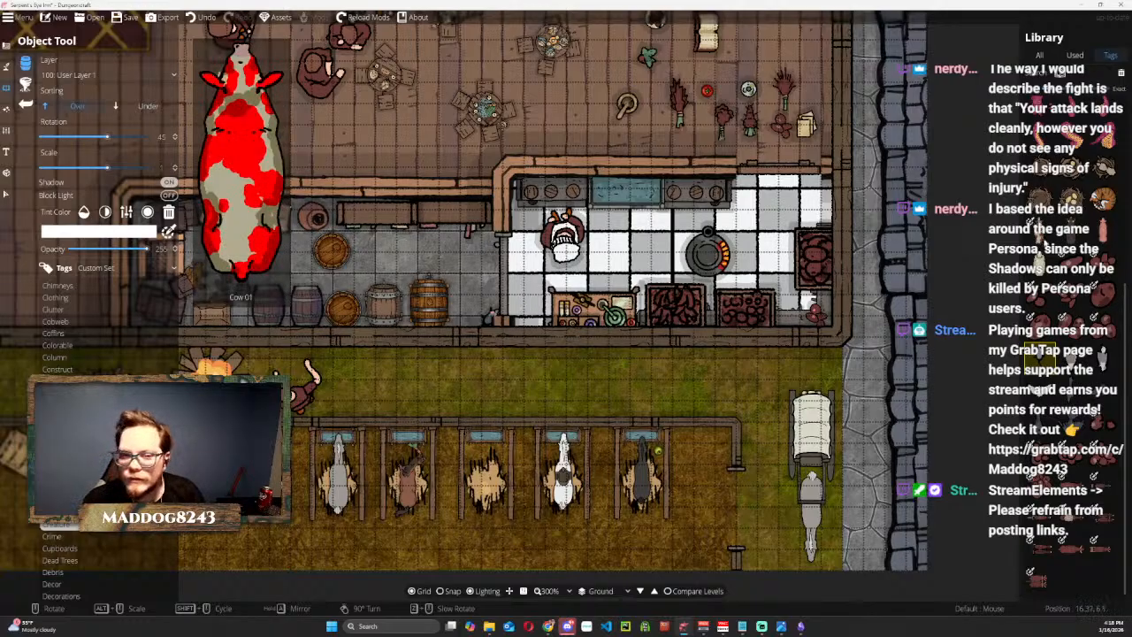
left_click(1046, 235)
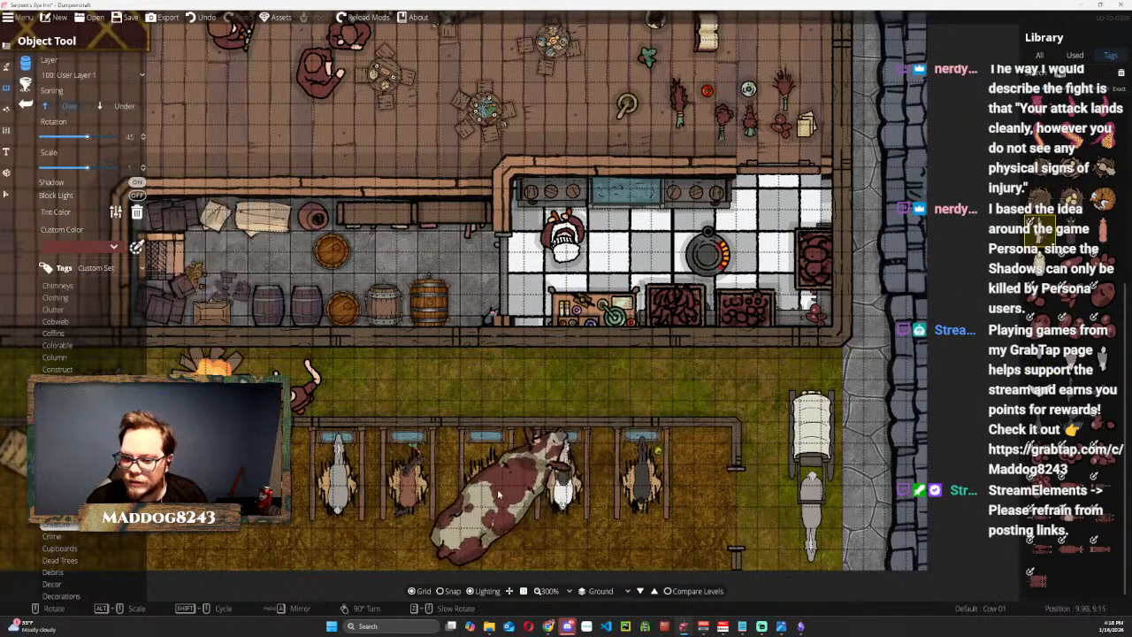
scroll(491, 482, "down", 1)
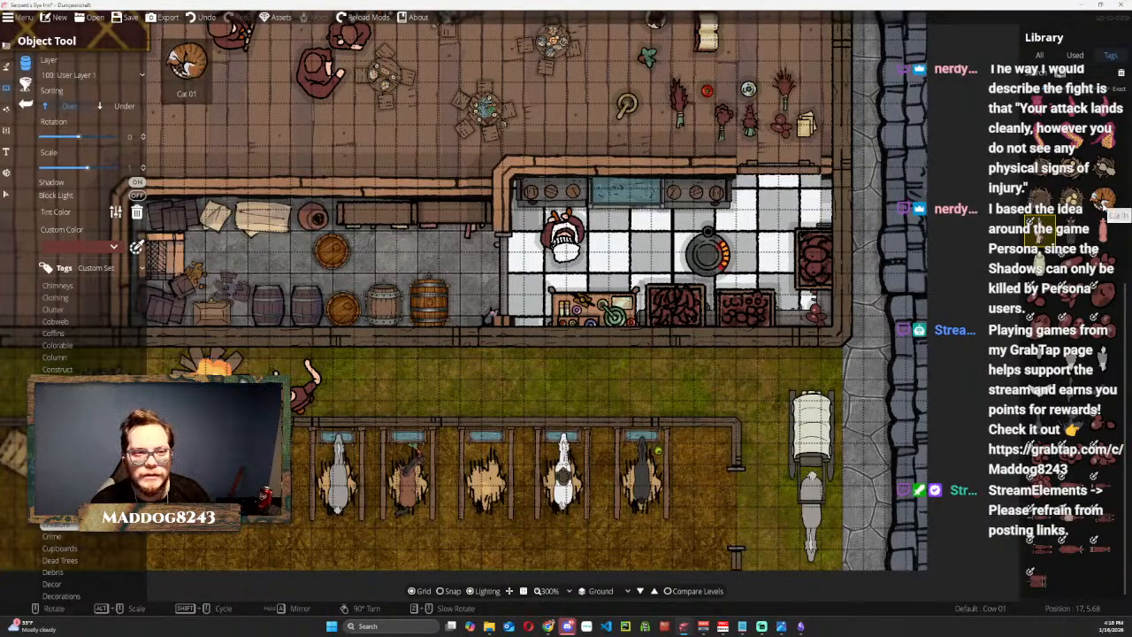
left_click(1103, 202)
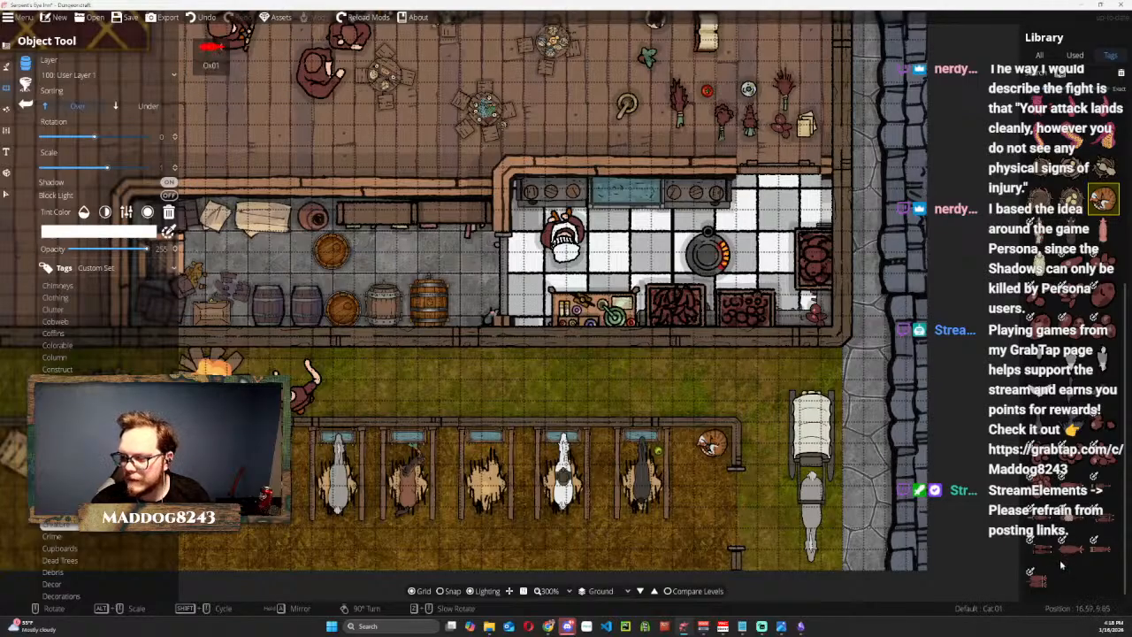
Try Picture Frame 02 in the hall and Sundial 03 on the grass east of the campfire as decorations.
scroll(62, 327, "down", 3)
left_click(71, 303)
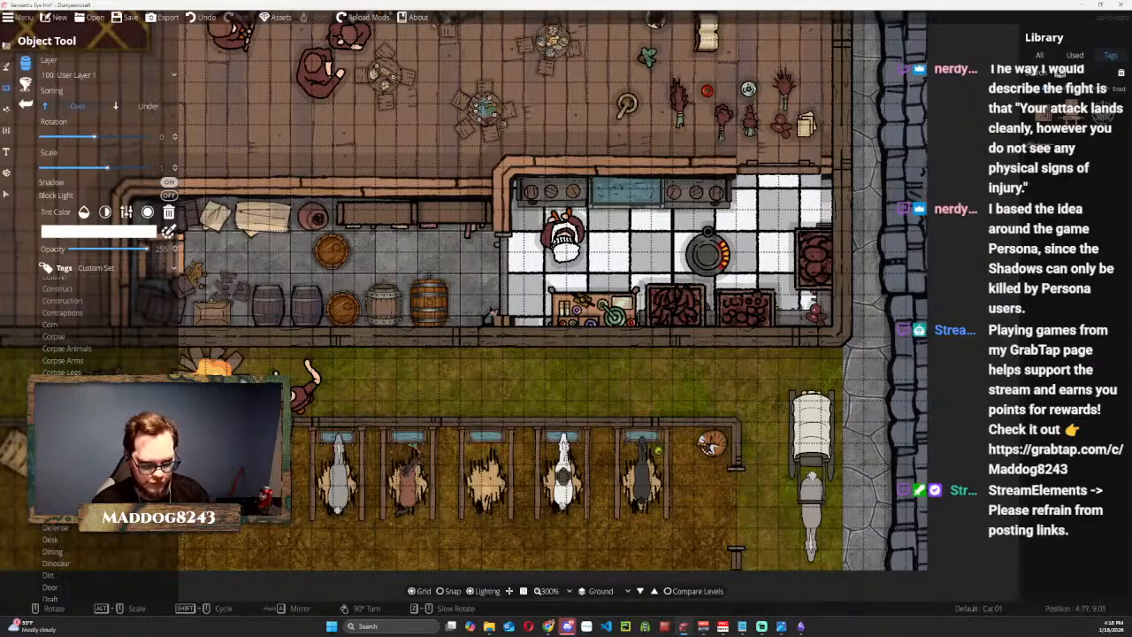
left_click(55, 504)
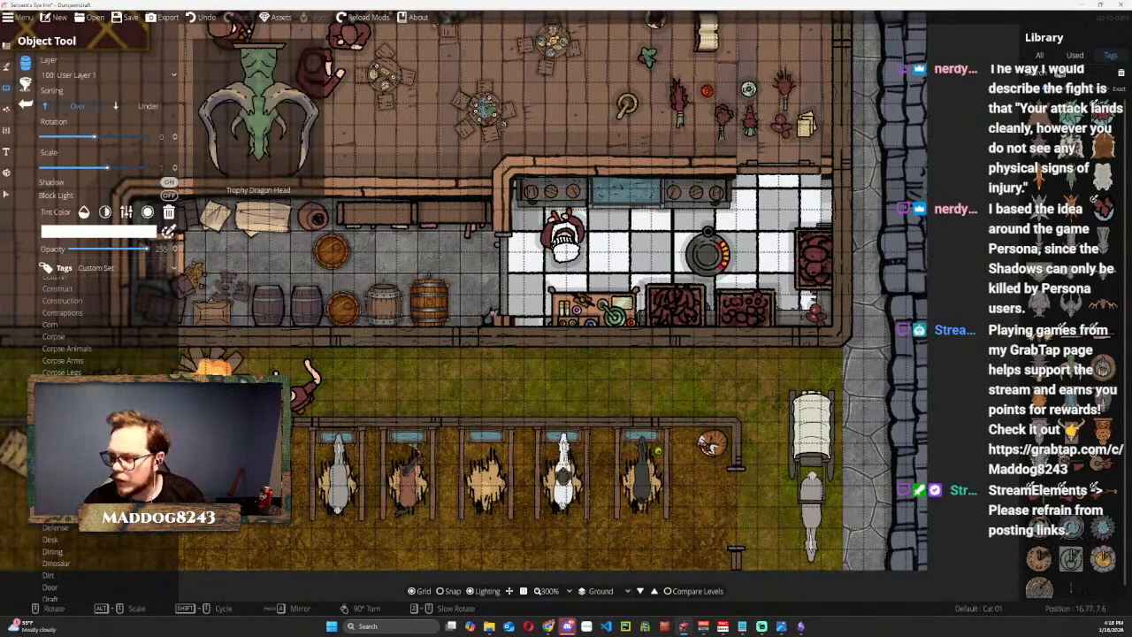
left_click(1072, 432)
left_click_drag(515, 84, 752, 430)
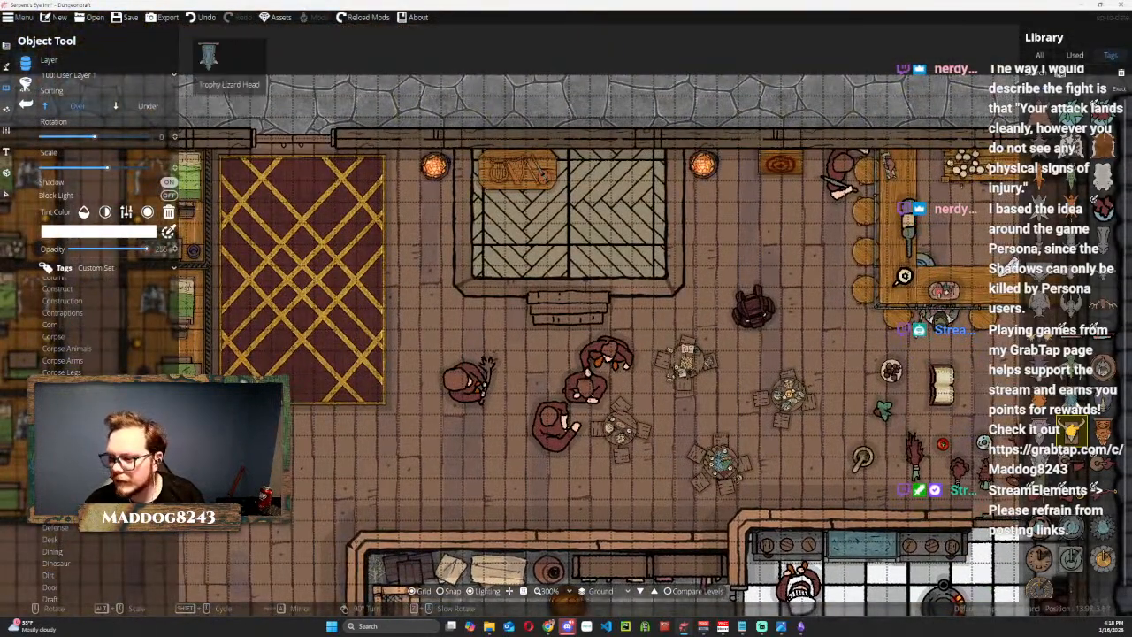
left_click(1104, 367)
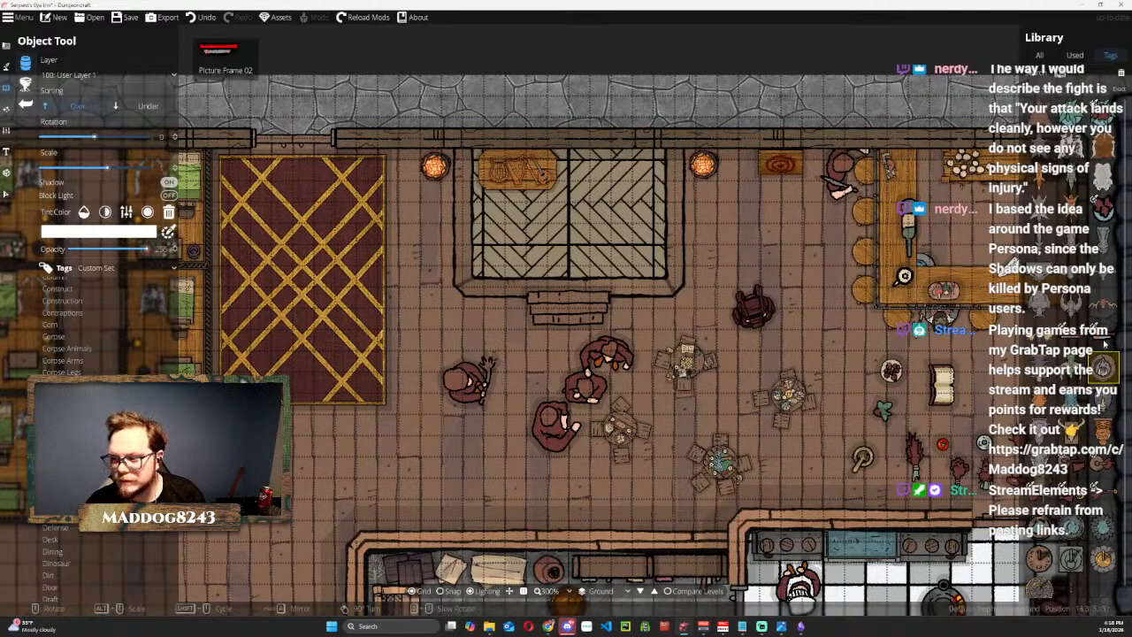
left_click(1103, 340)
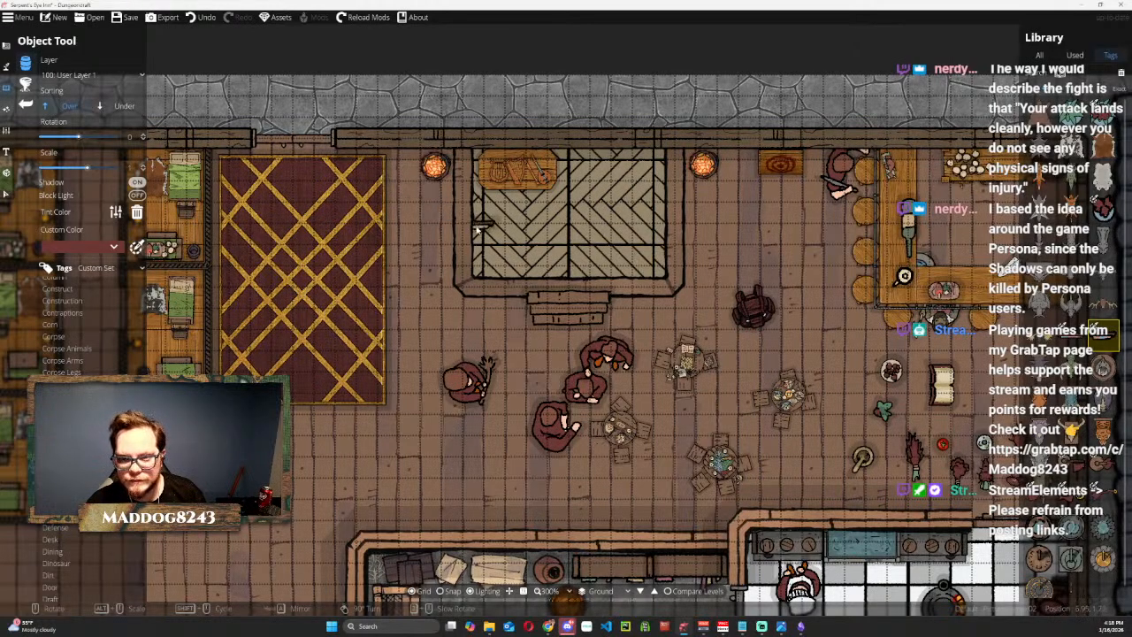
left_click_drag(438, 264, 826, 193)
left_click_drag(833, 171, 831, 166)
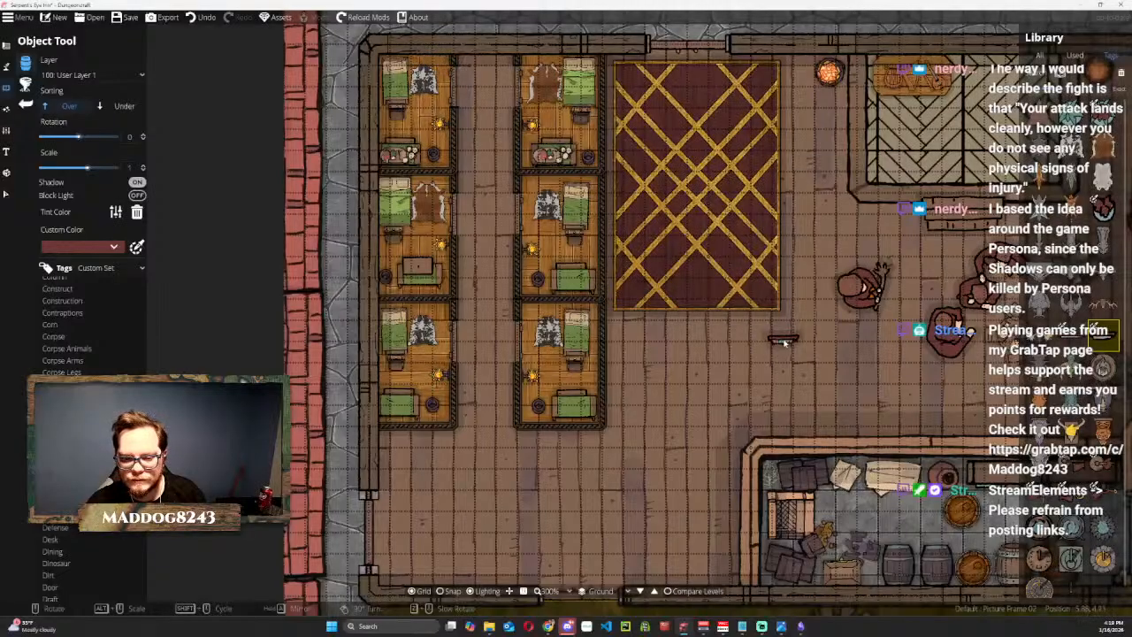
left_click_drag(784, 339, 556, 211)
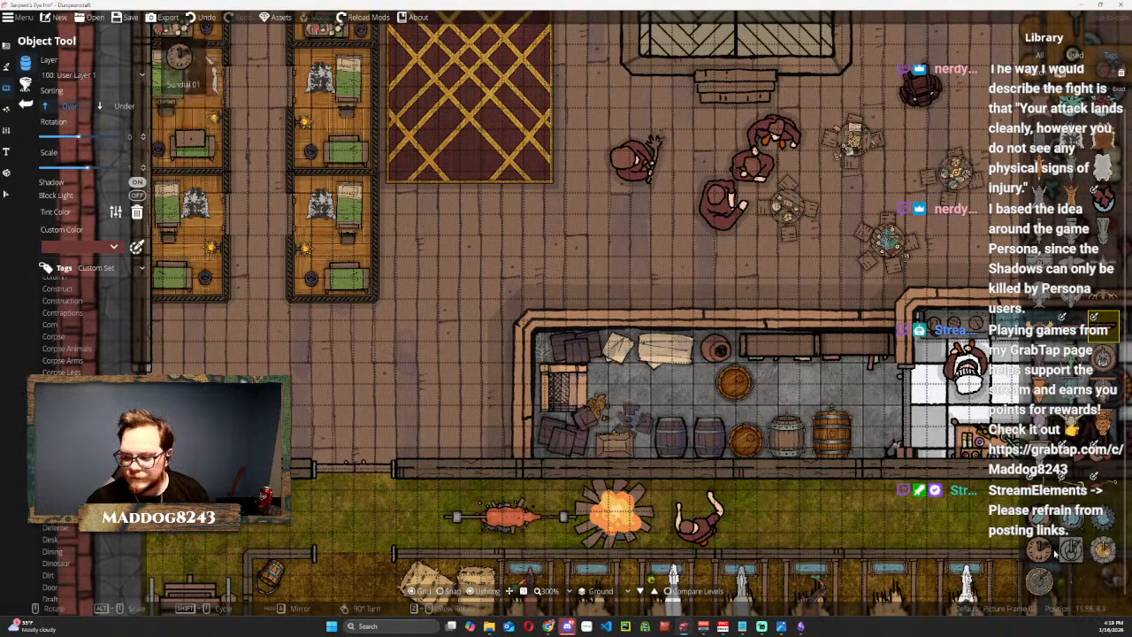
left_click(1102, 549)
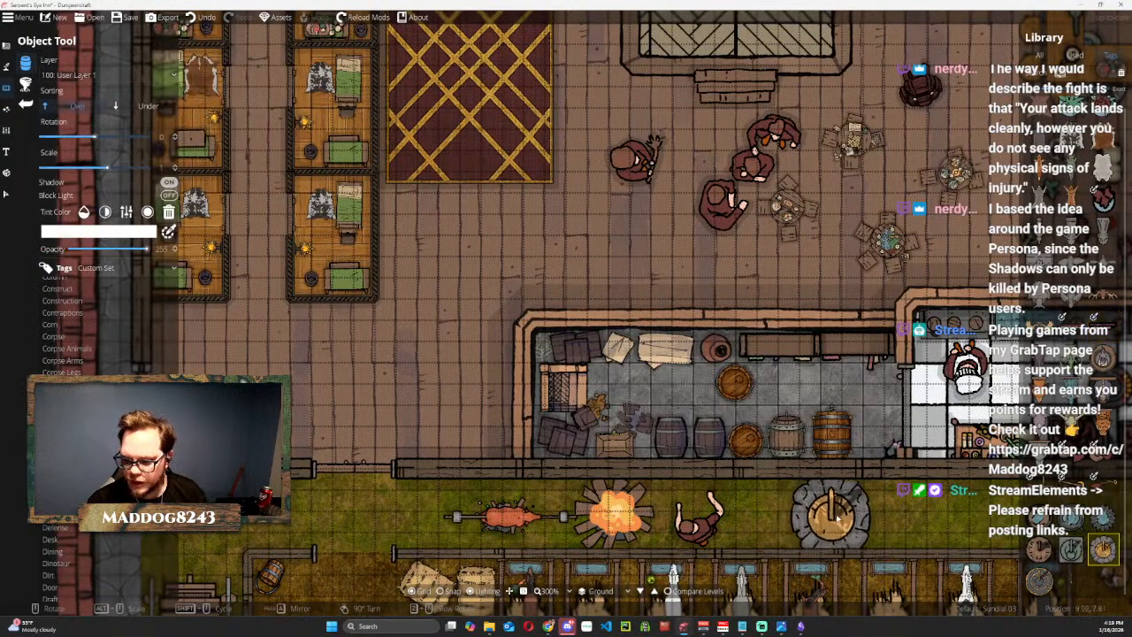
Place a Pig Roast from the Dining objects at -90° rotation in the hall, southeast of the round tables.
scroll(838, 516, "down", 10)
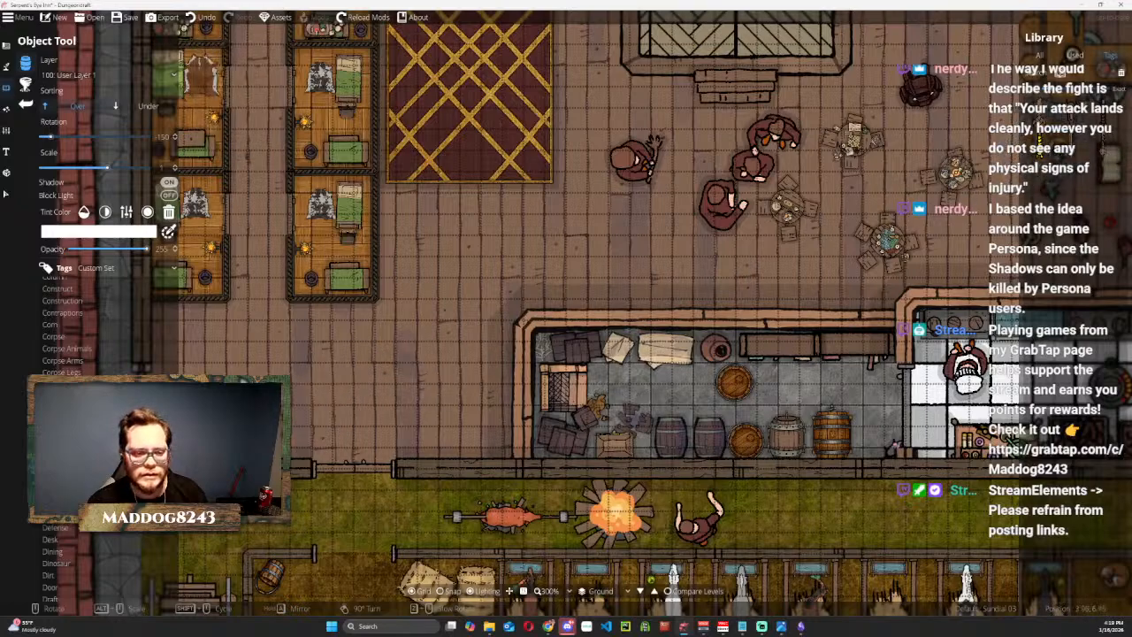
left_click(60, 542)
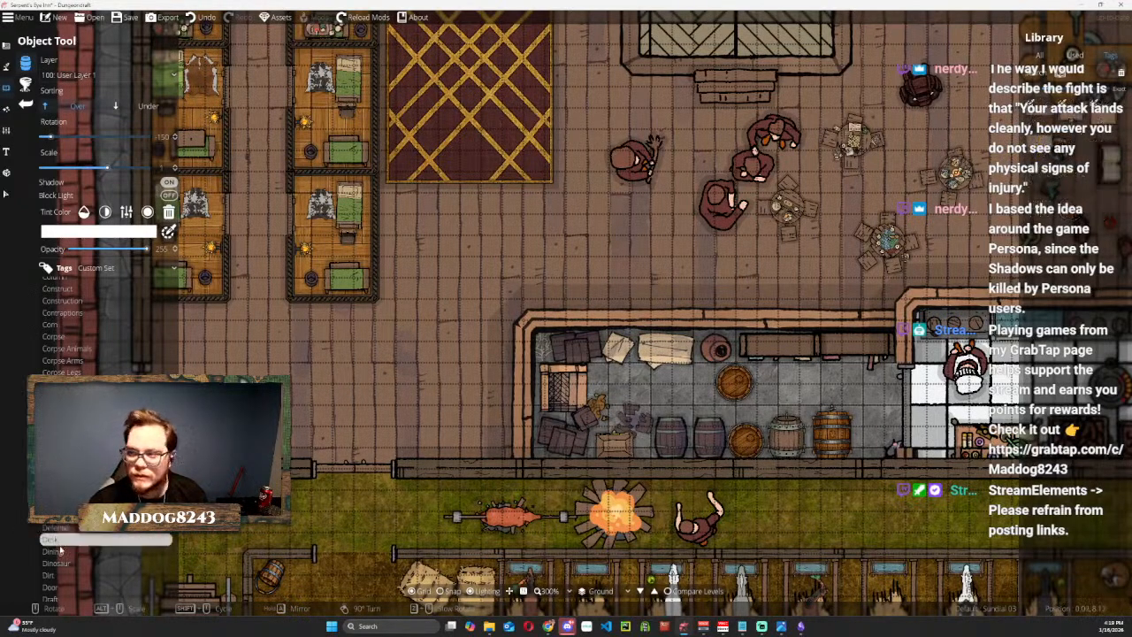
left_click(61, 551)
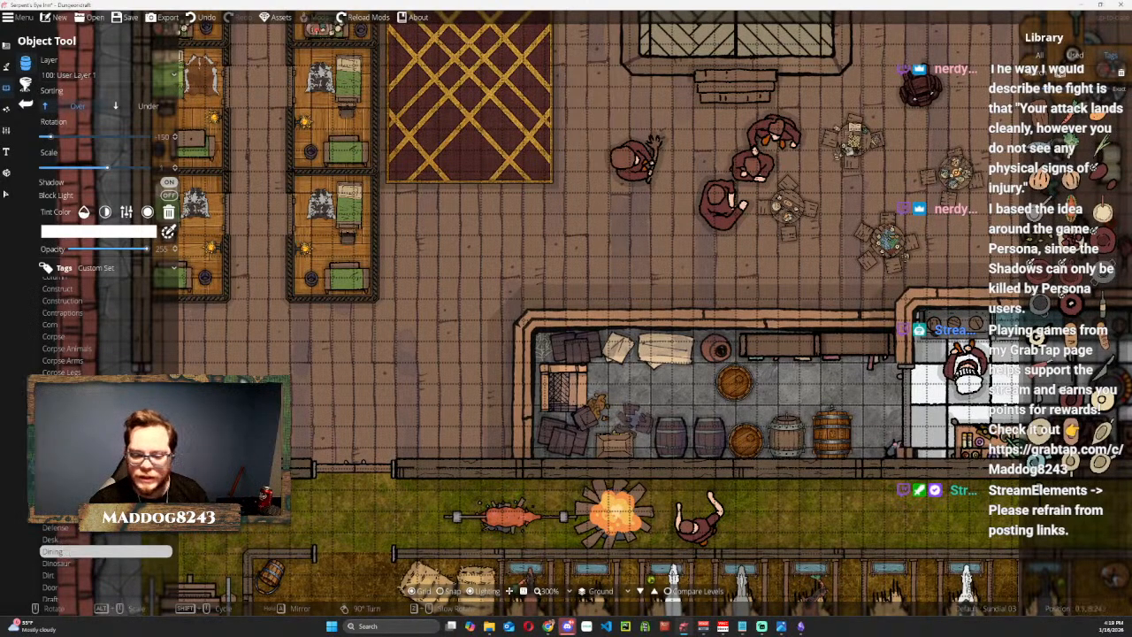
left_click_drag(854, 222, 508, 206)
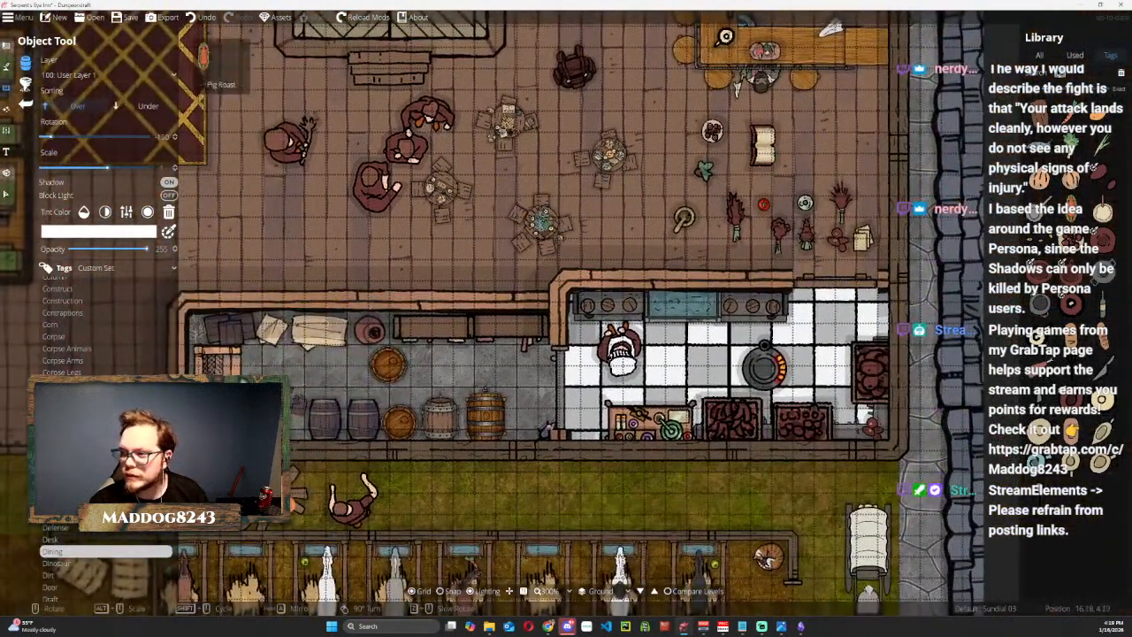
left_click(1070, 211)
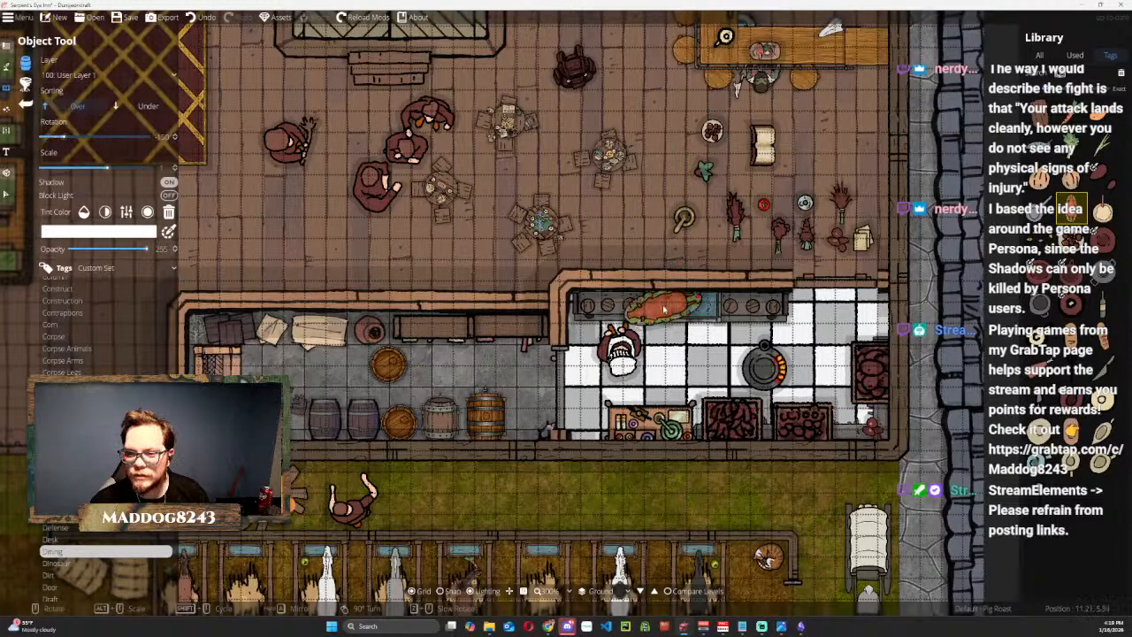
left_click(624, 221)
Place Big Bowl 04 and Big Bowl 05 on the kitchen's eastern stove burners, and Food Bread 02 just east of the cook.
left_click(1101, 274)
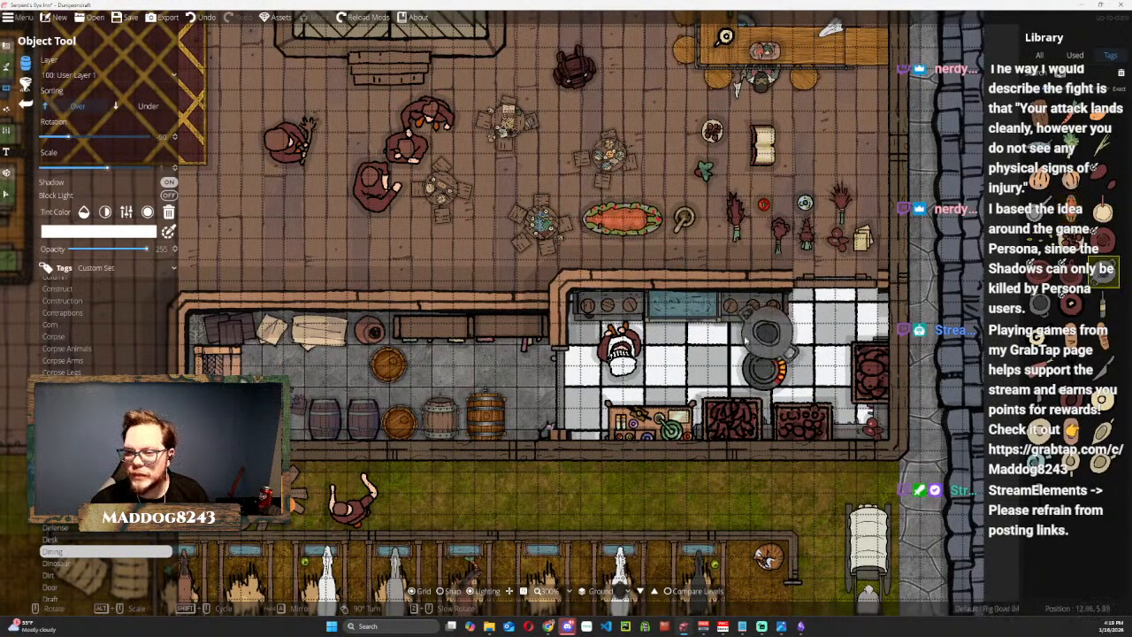
left_click(1040, 304)
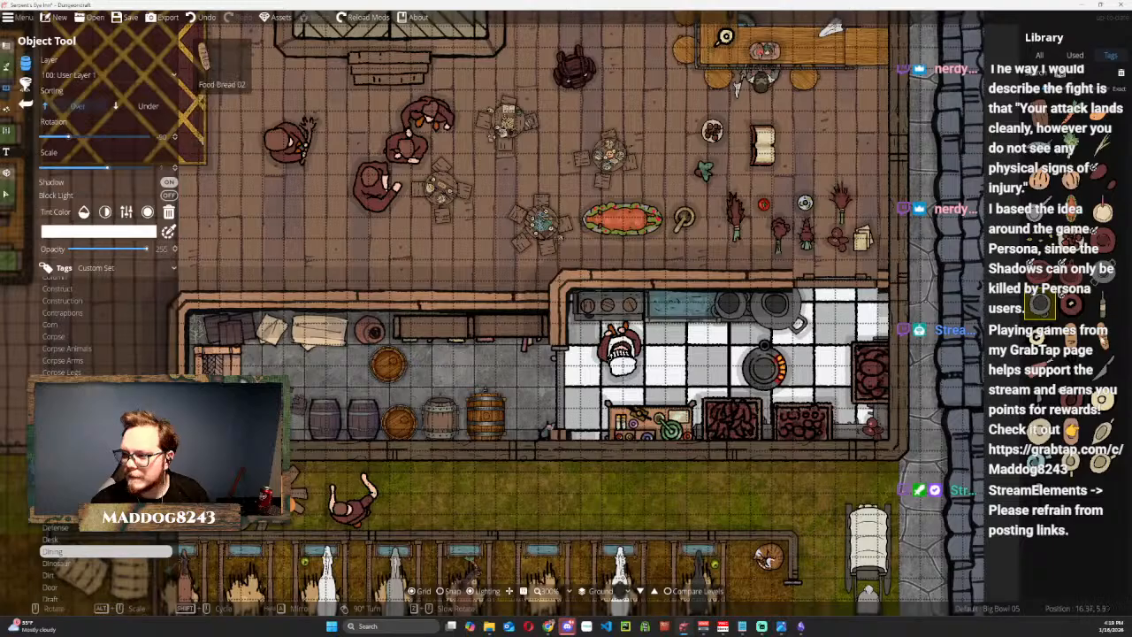
left_click(1102, 339)
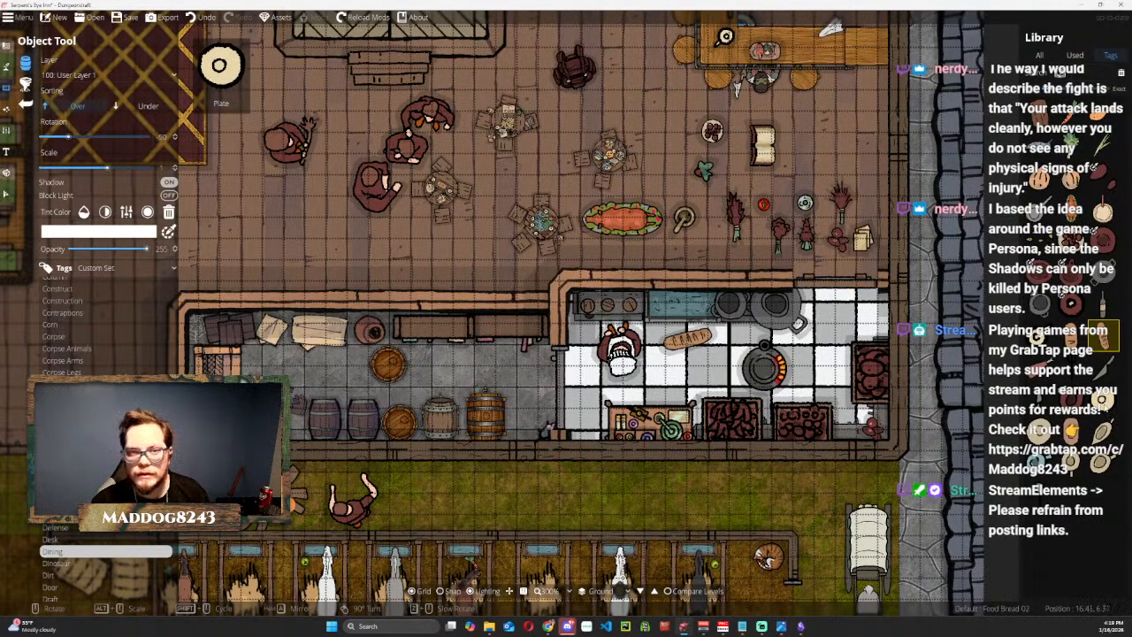
Place a Plate in the kitchen's northeast part, and Potatoes and Food Onion 06 in the hall beside the pig roast.
left_click(1105, 405)
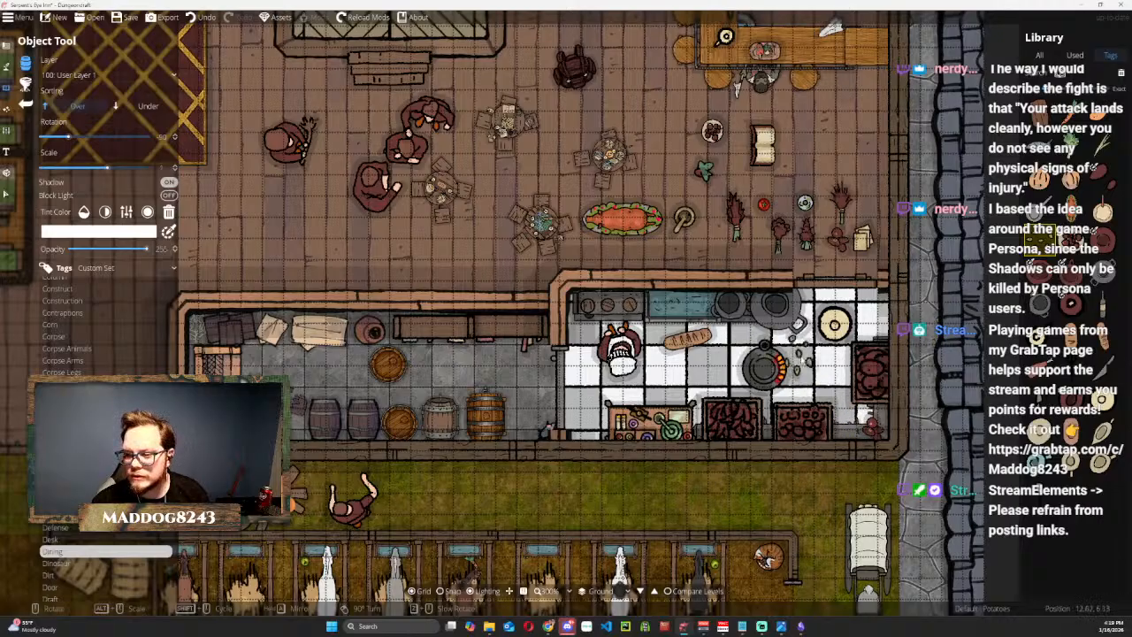
left_click(711, 242)
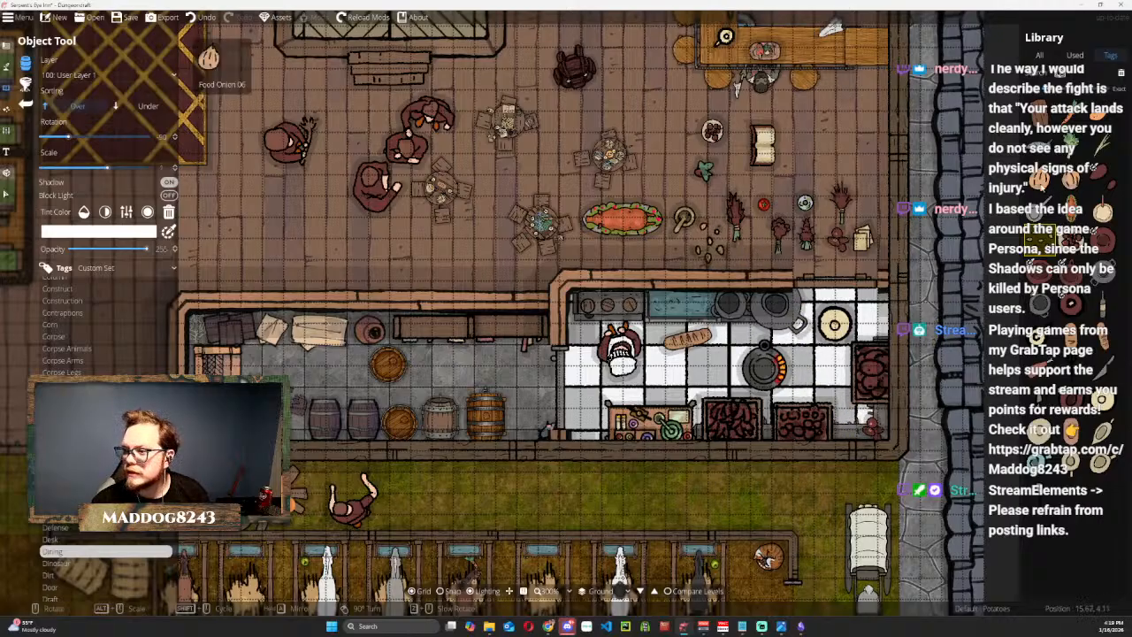
left_click(653, 251)
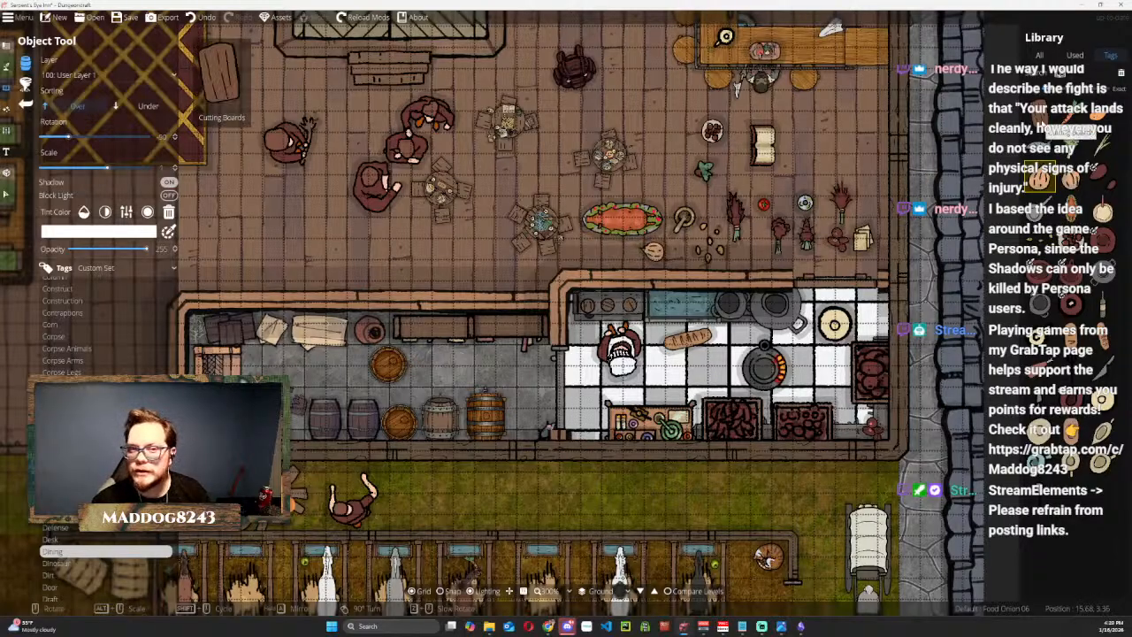
Place Cutting Boards in the hall just east of the open book and Food Chicleg 02 beside it.
left_click(1061, 133)
left_click(825, 152)
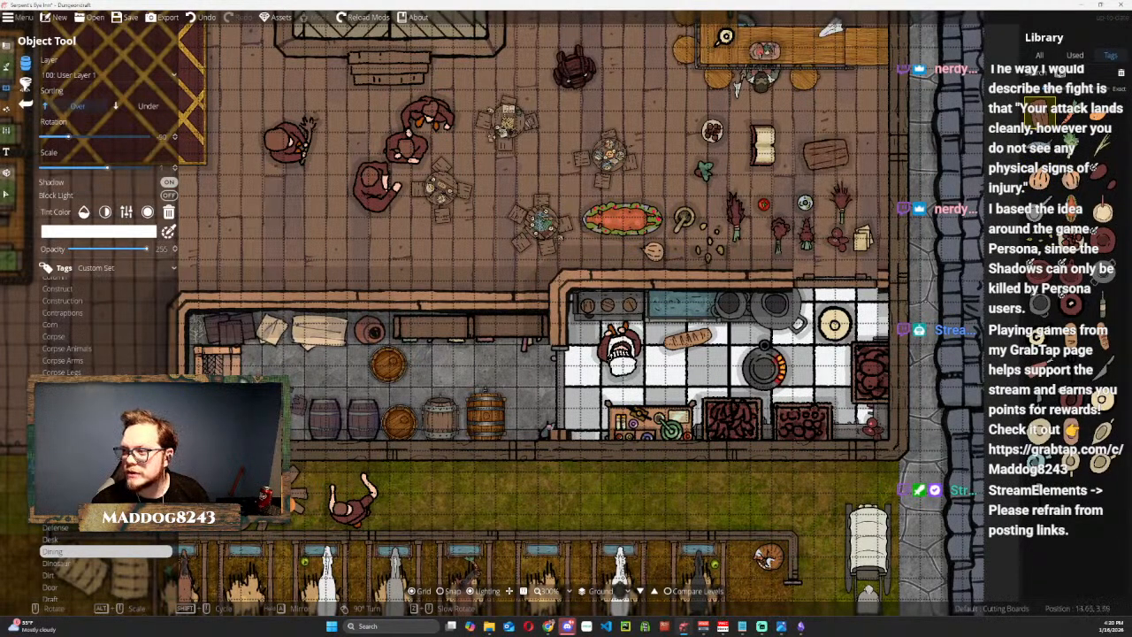
left_click(869, 167)
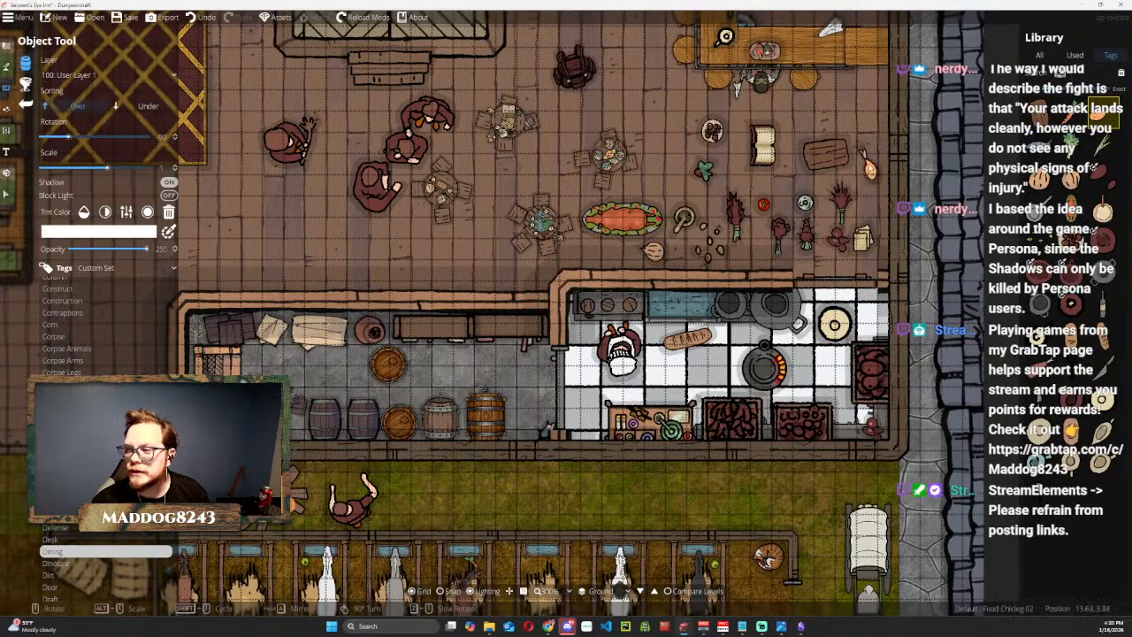
Place Food Fish 01 in the hall east of the round tables and a Pitcher just south of the open book.
left_click(1039, 146)
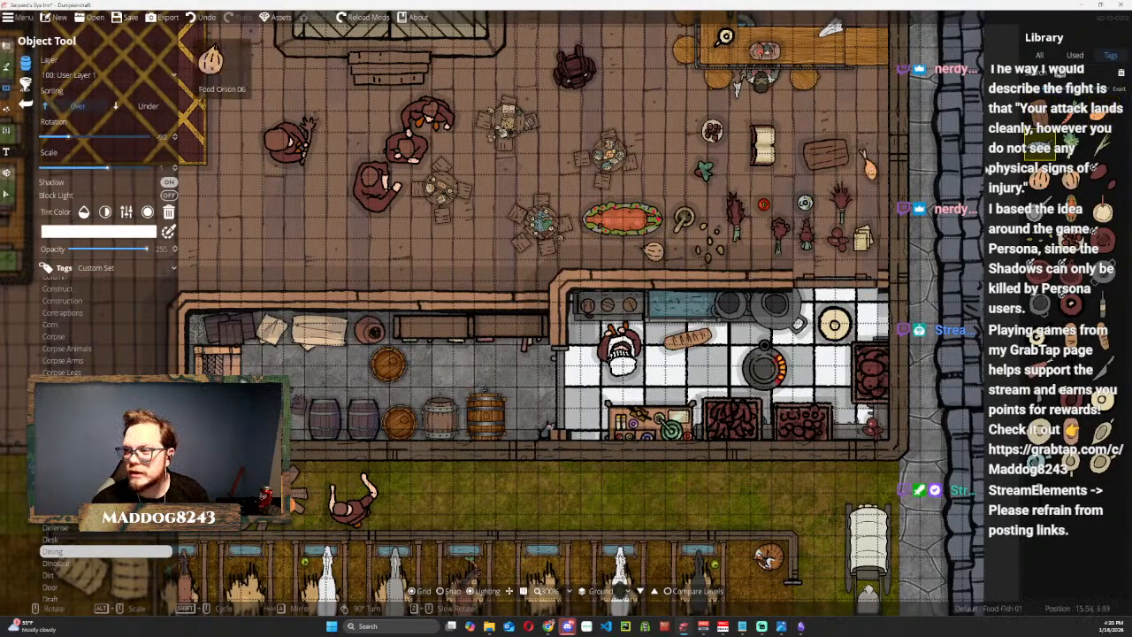
left_click(668, 151)
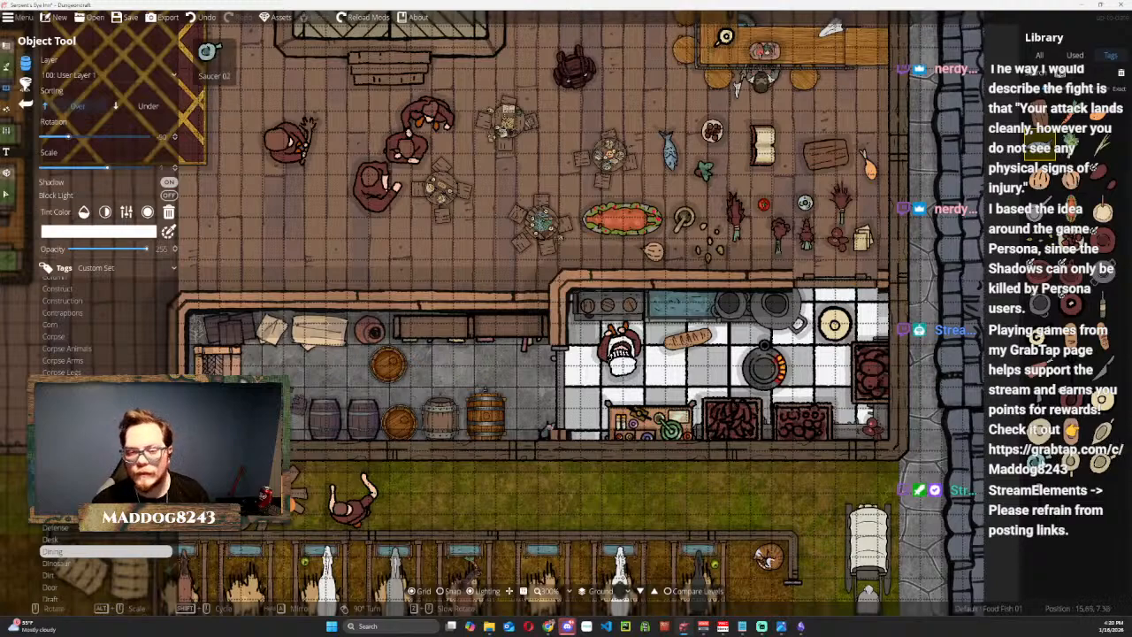
left_click(1073, 402)
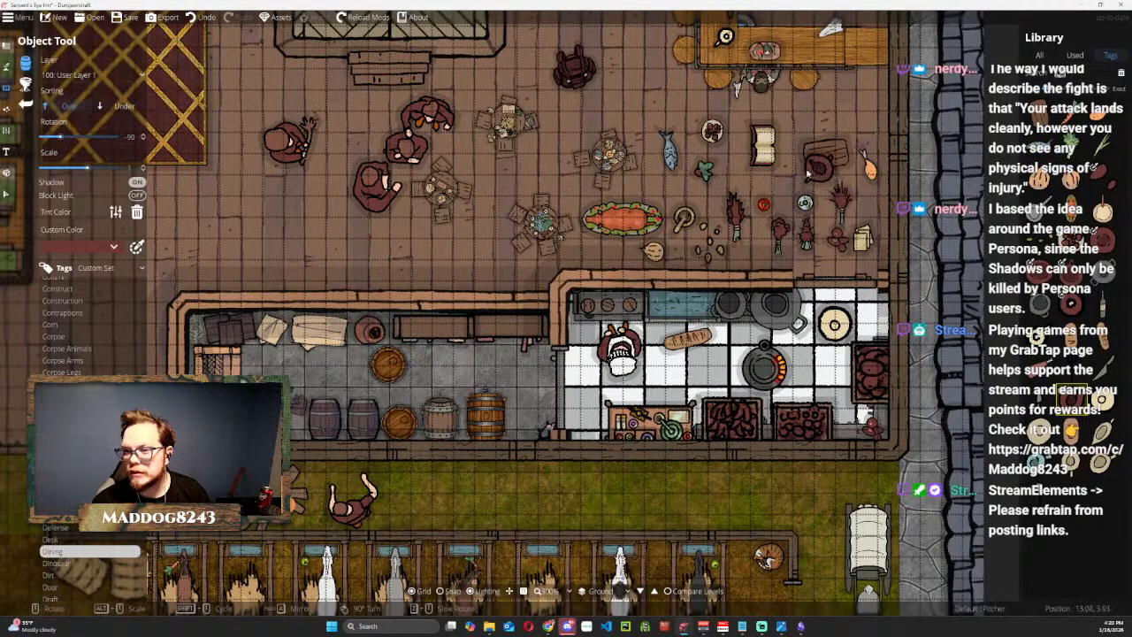
left_click(772, 183)
Look through the object categories up to Fixture for further inn props.
scroll(85, 538, "down", 3)
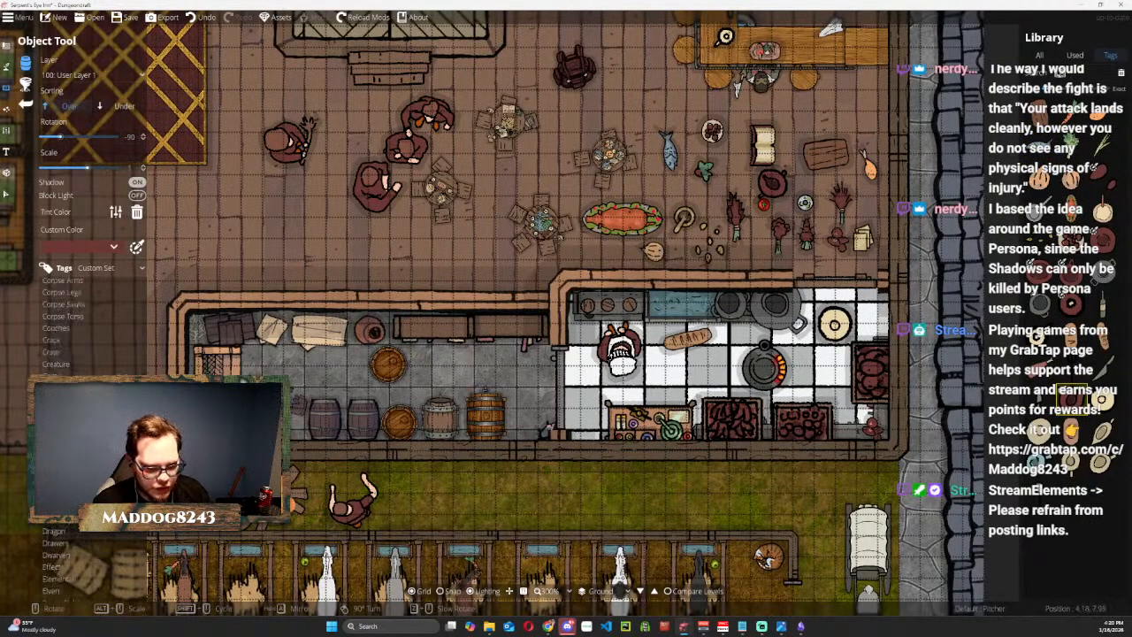
left_click(58, 437)
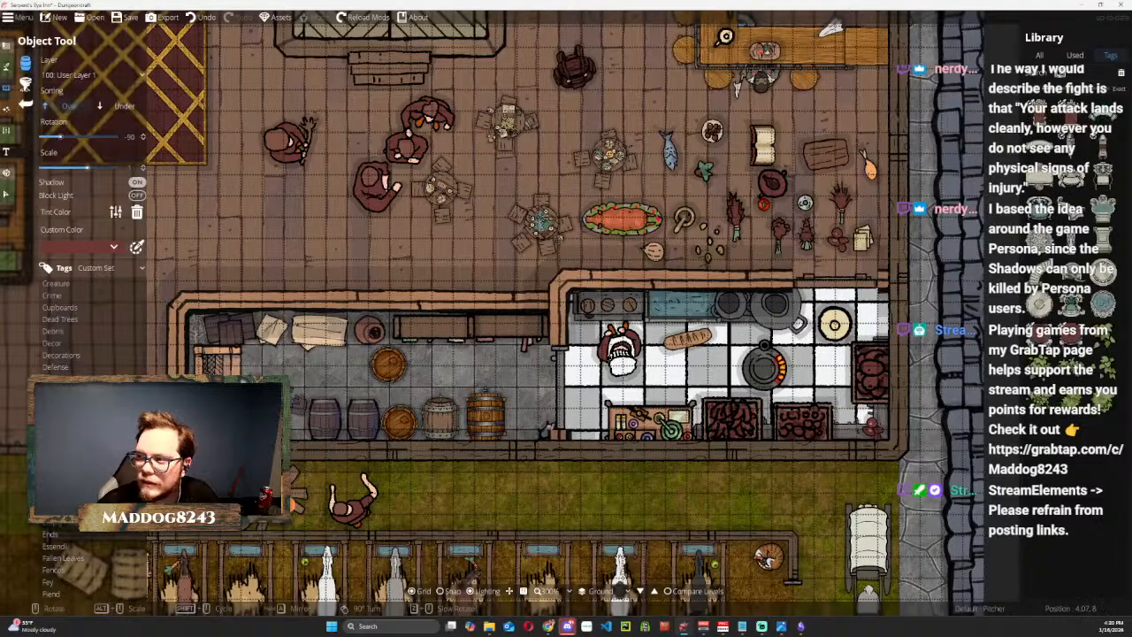
left_click(55, 534)
scroll(54, 534, "down", 1)
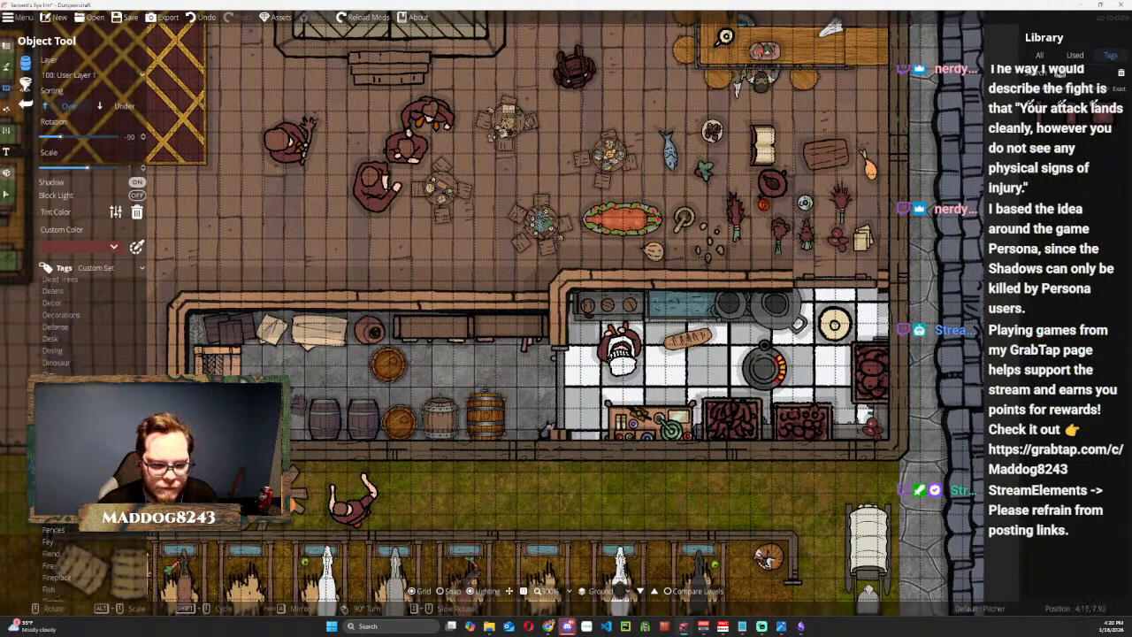
scroll(55, 535, "down", 1)
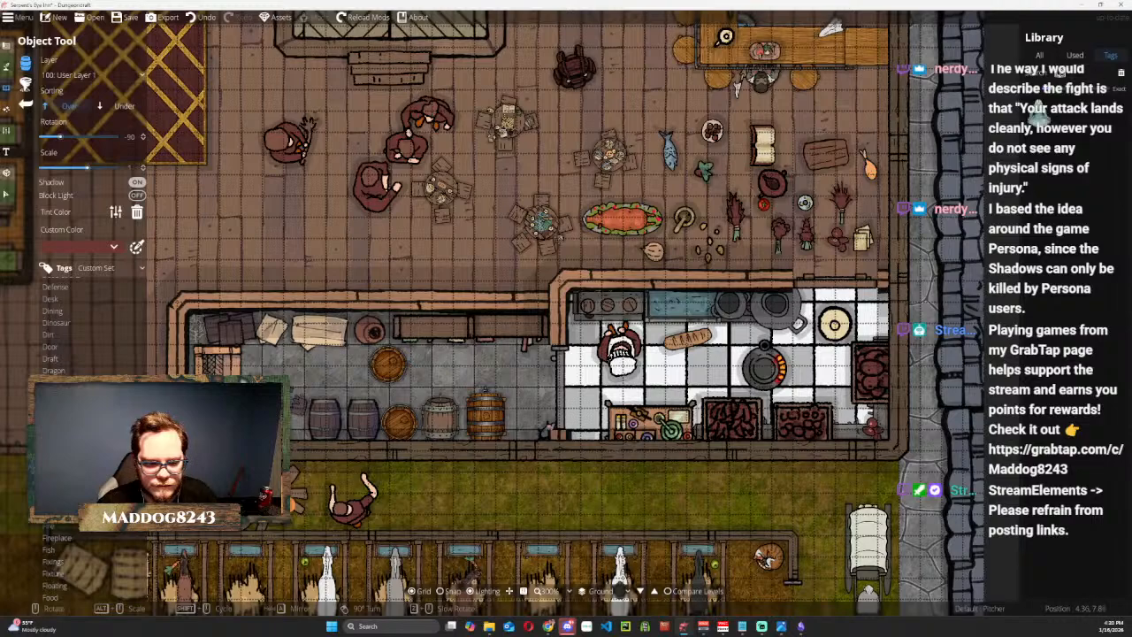
left_click(70, 515)
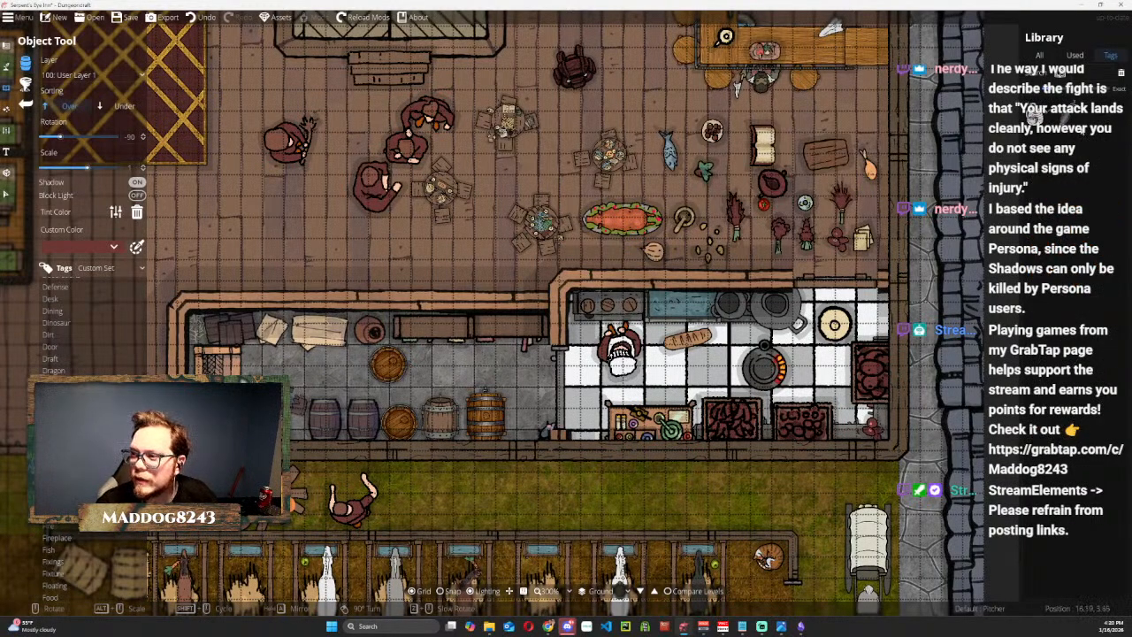
mouse_move(1072, 125)
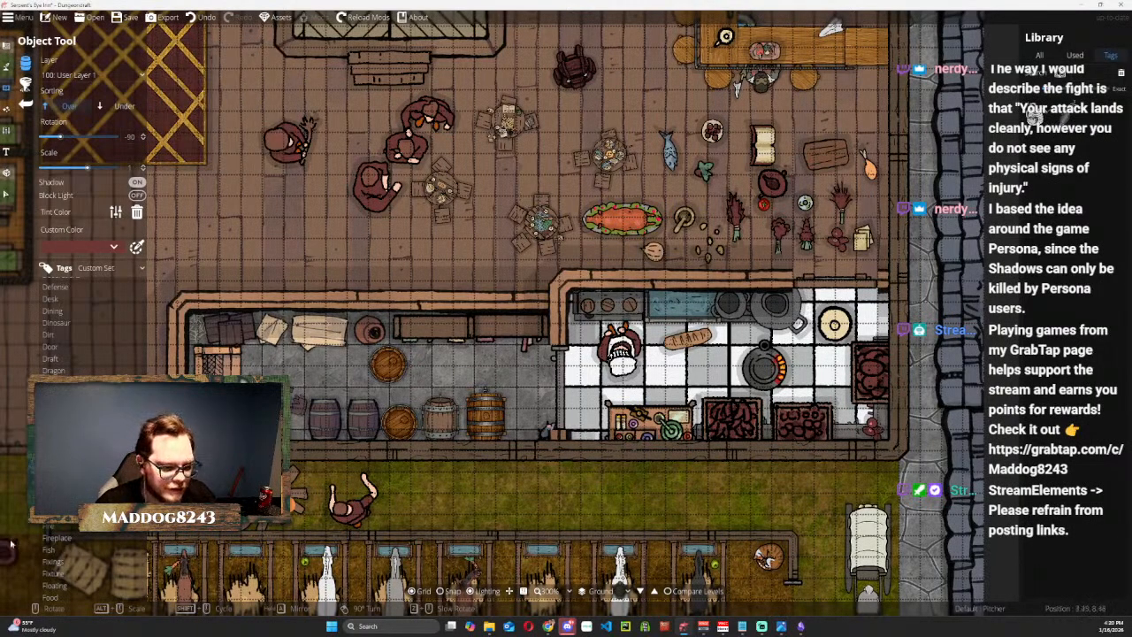
scroll(57, 442, "down", 1)
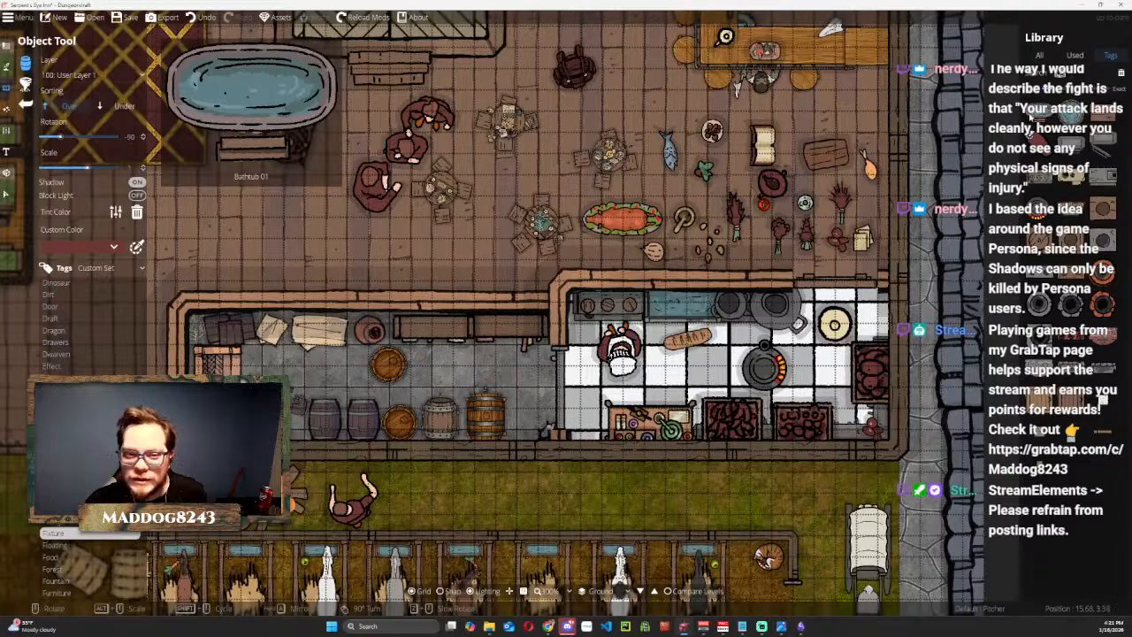
Try Fireplace 03 from the Fixture objects in the hall west of the storeroom at different rotations.
left_click_drag(595, 389, 949, 279)
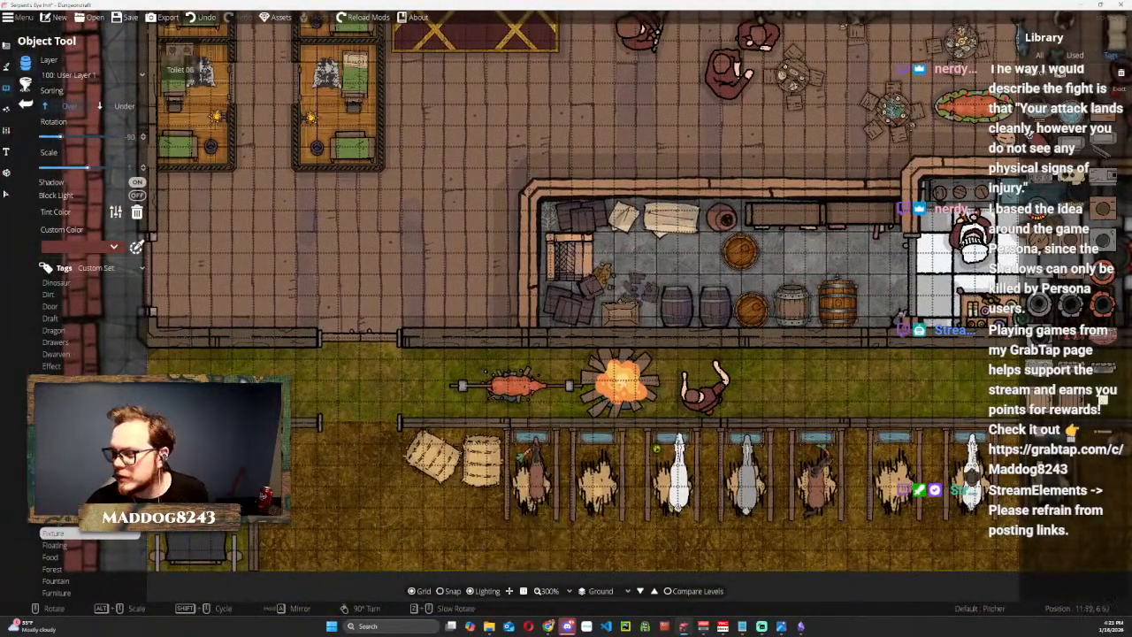
left_click_drag(825, 216, 617, 301)
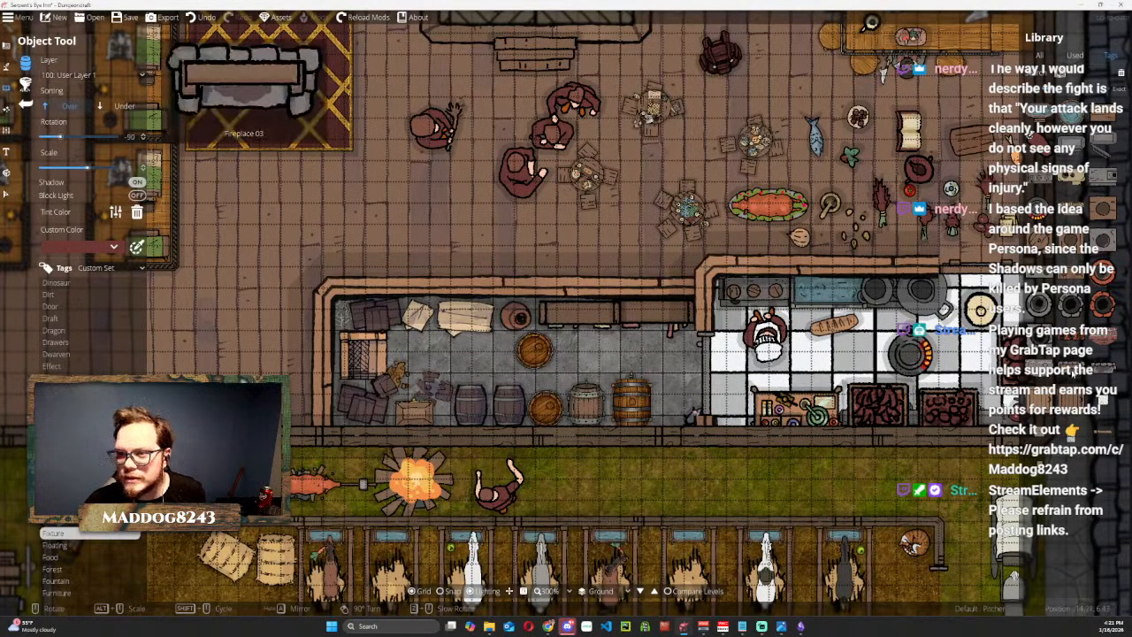
left_click(1074, 379)
left_click_drag(703, 121, 923, 421)
scroll(910, 315, "up", 3)
scroll(804, 358, "down", 1)
left_click_drag(603, 403, 772, 174)
scroll(631, 368, "down", 6)
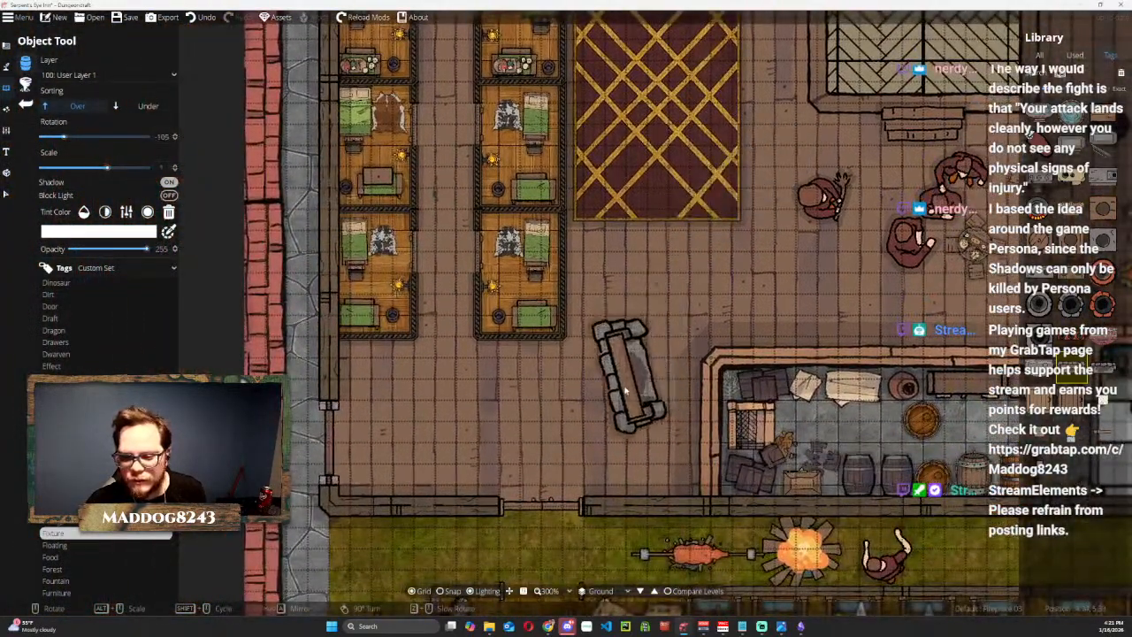
Place the Druid1 token from the MilbysMaps objects at 15° rotation in the hall, just east of the stage.
scroll(623, 406, "down", 2)
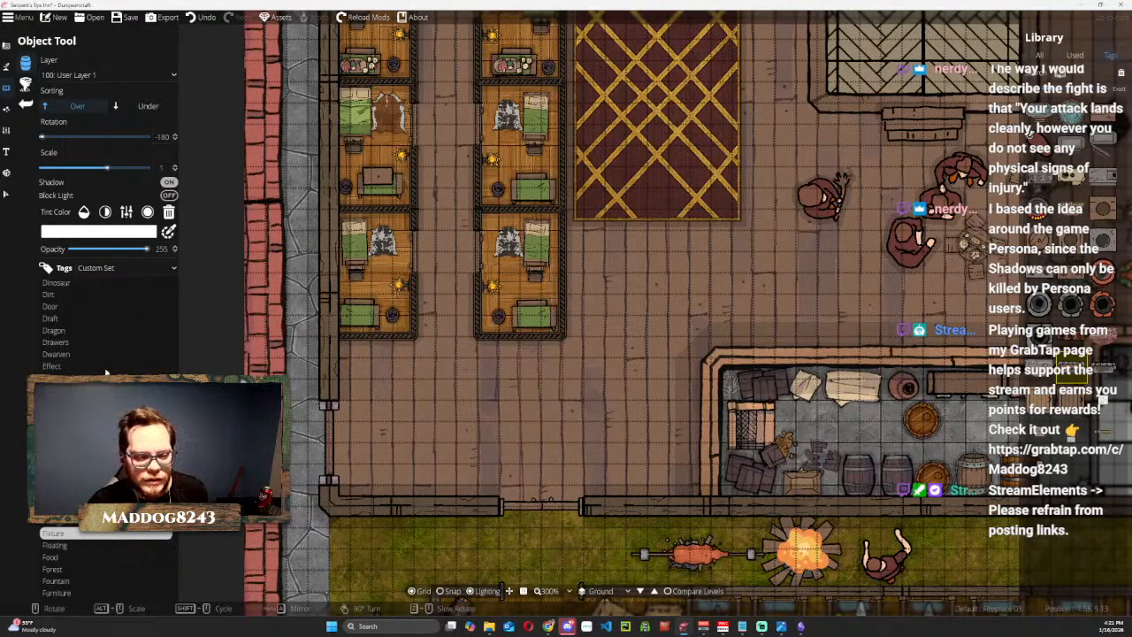
scroll(103, 357, "down", 3)
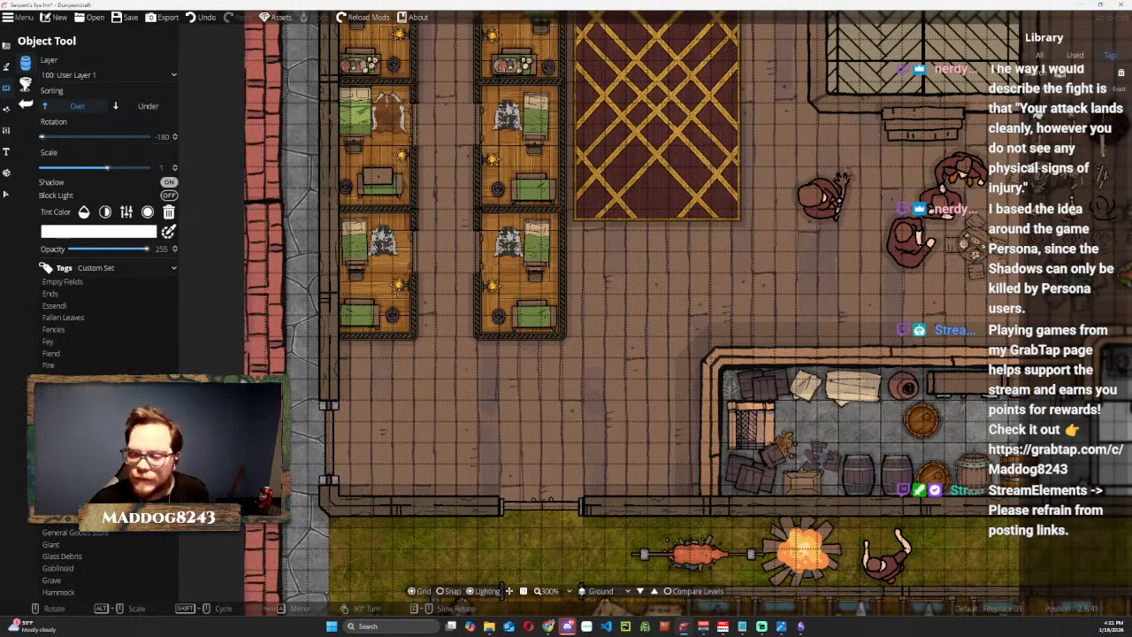
scroll(89, 316, "down", 3)
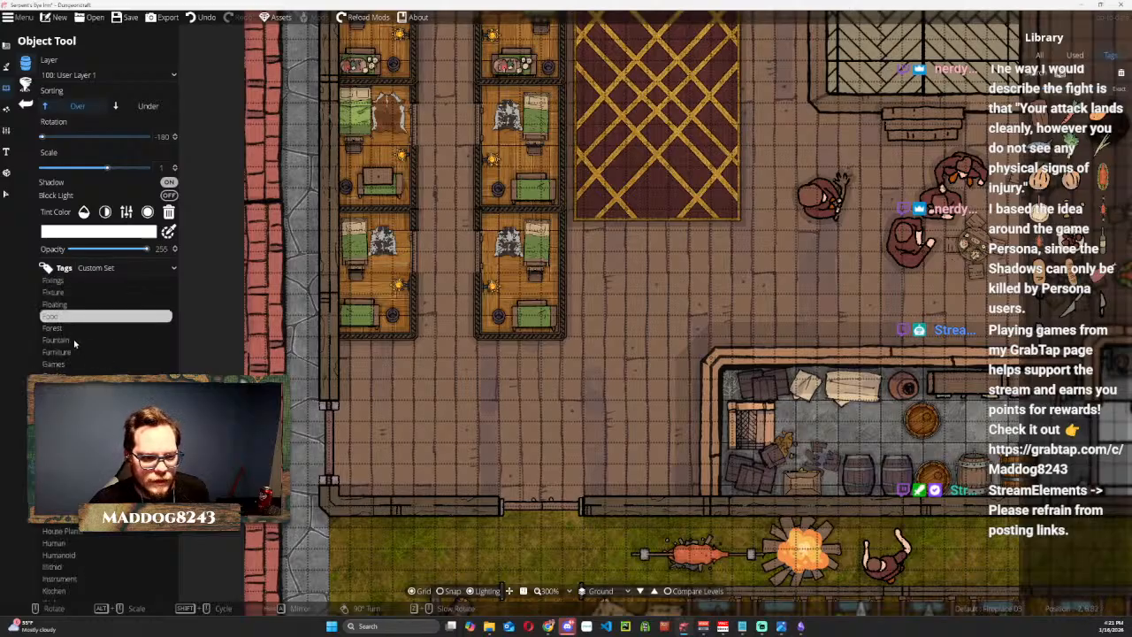
scroll(74, 343, "down", 3)
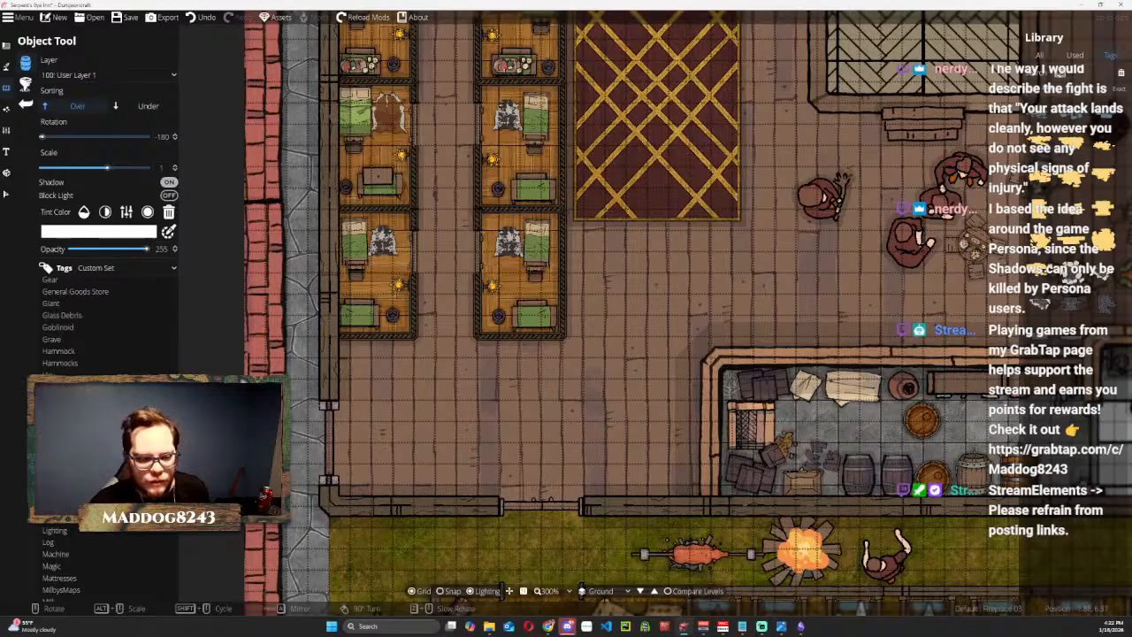
scroll(88, 327, "down", 3)
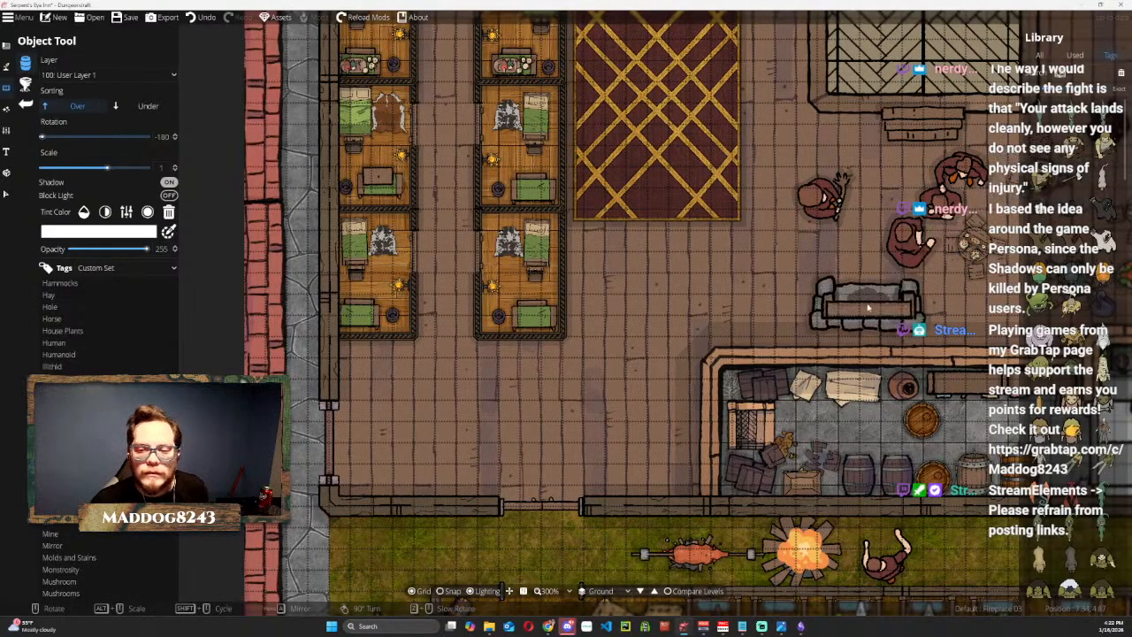
left_click_drag(867, 308, 522, 411)
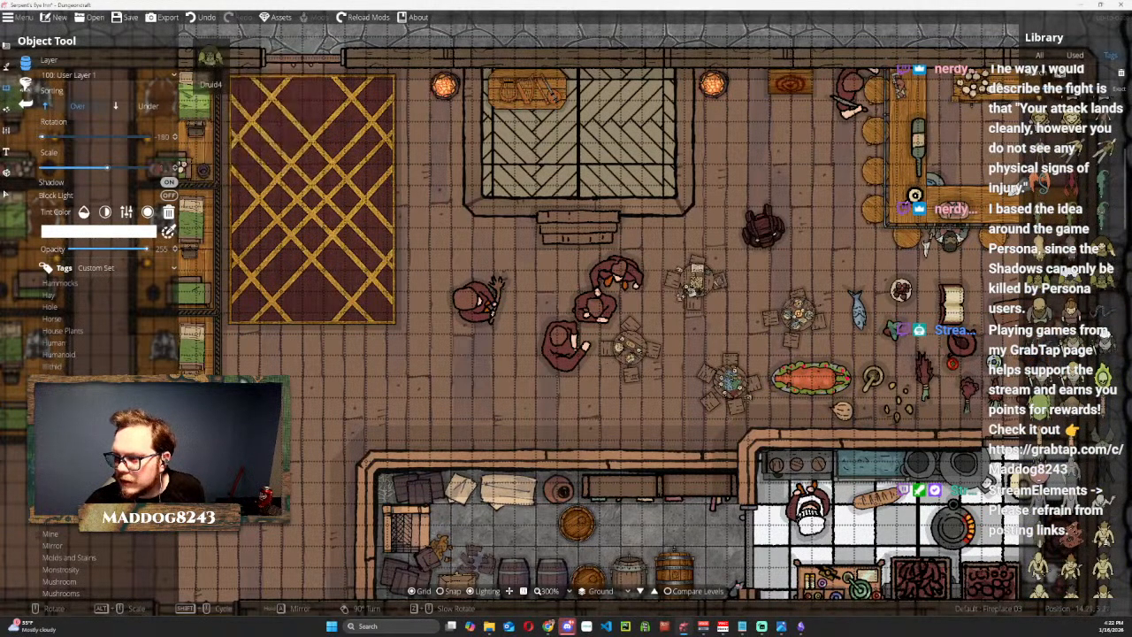
left_click(1107, 252)
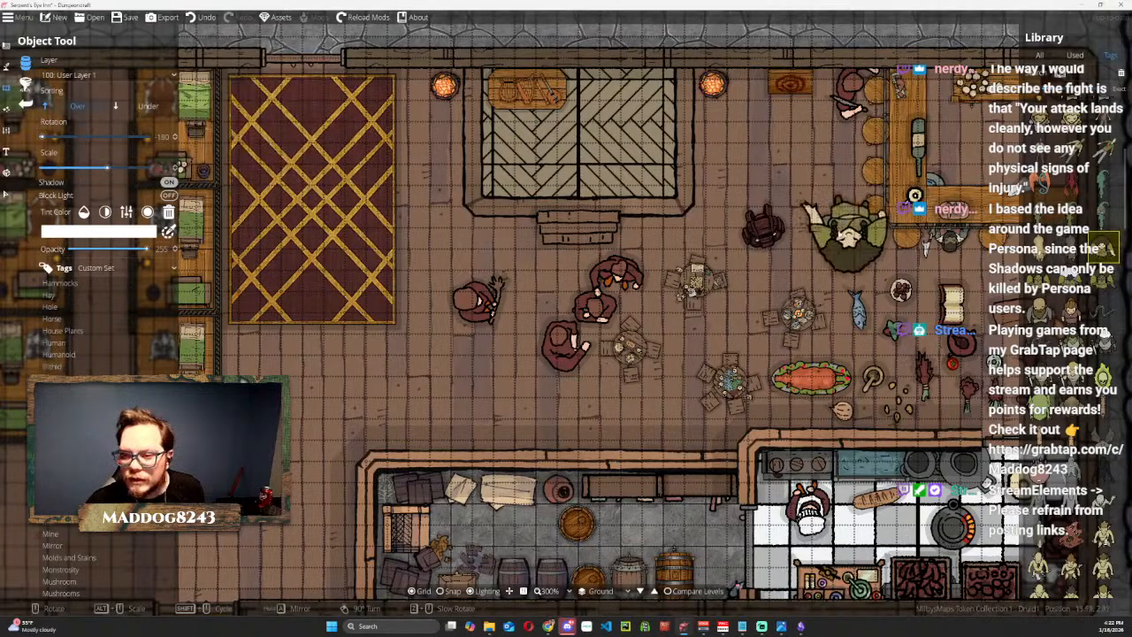
scroll(762, 173, "down", 10)
scroll(730, 240, "up", 2)
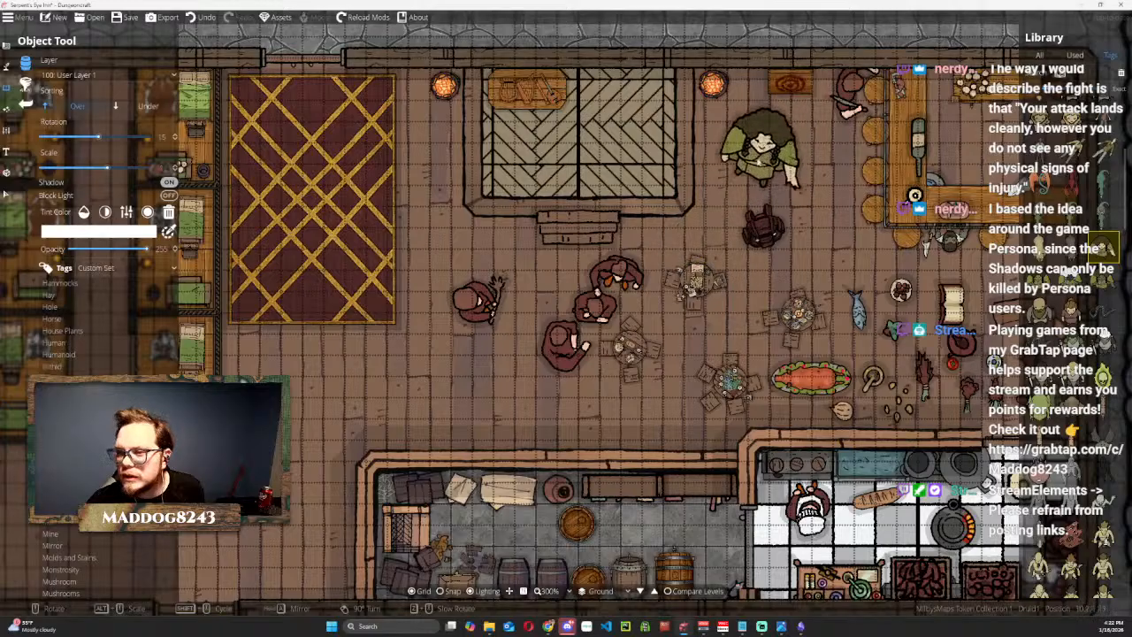
left_click(751, 161)
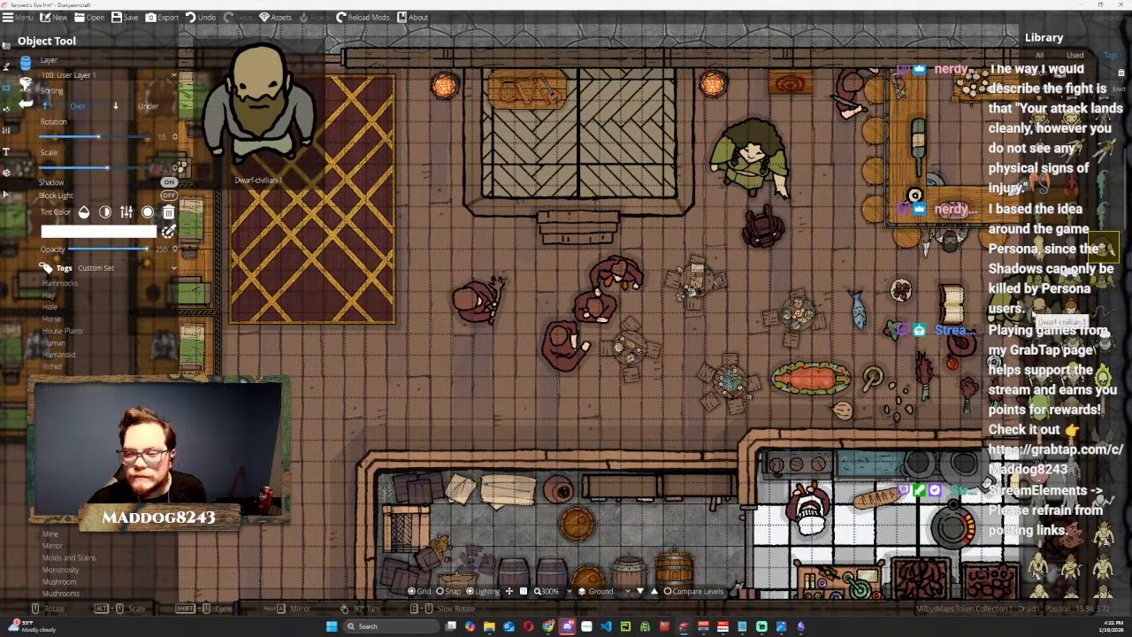
Place Dwarf-civilian-1 just east of the druid, Fighter2 just west of the druid, and Fighter4 on the stage's east side.
left_click(1101, 246)
left_click(809, 168)
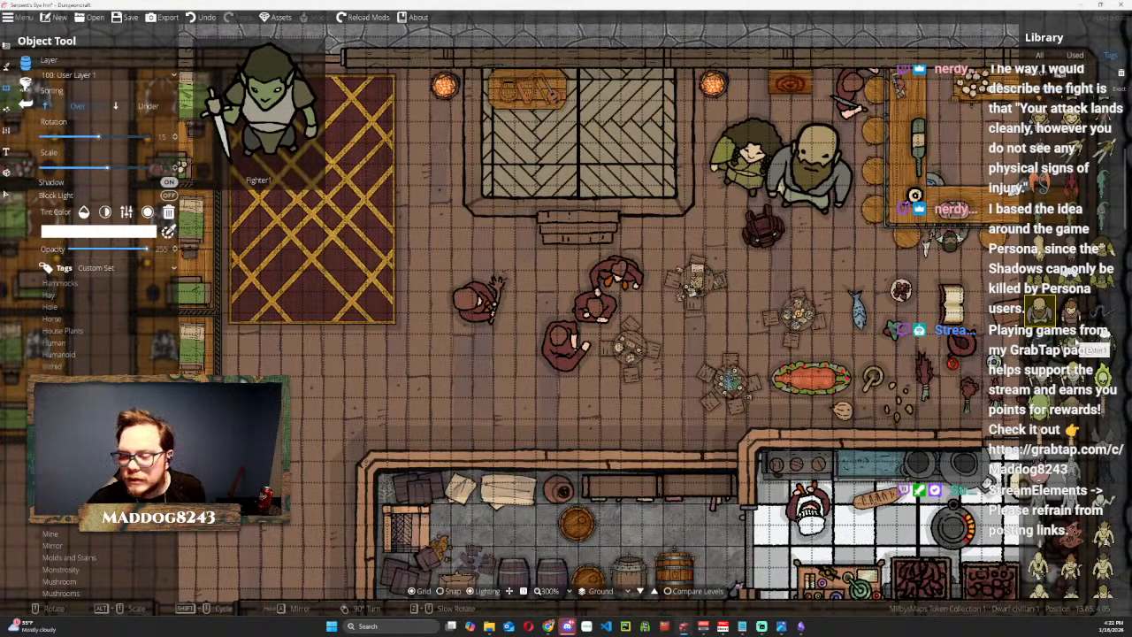
left_click(1099, 350)
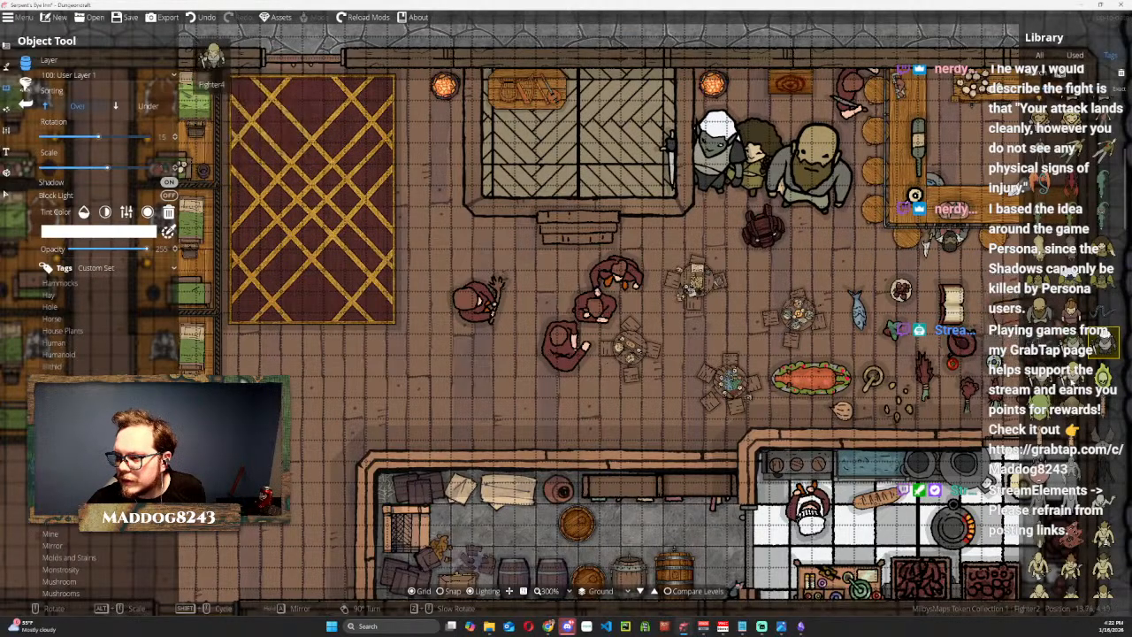
left_click(635, 150)
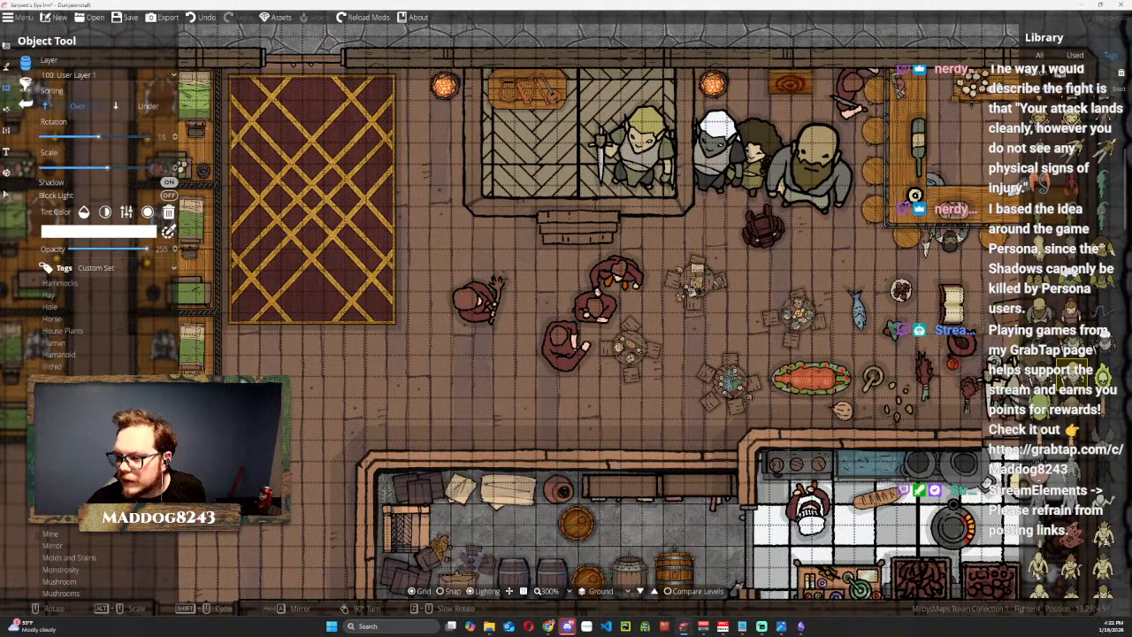
Place Gnome-civilian-1 on the stage beside the fighter, and Hill-giant1 and Mage4 between the stage steps and the large rug.
scroll(1070, 454, "down", 2)
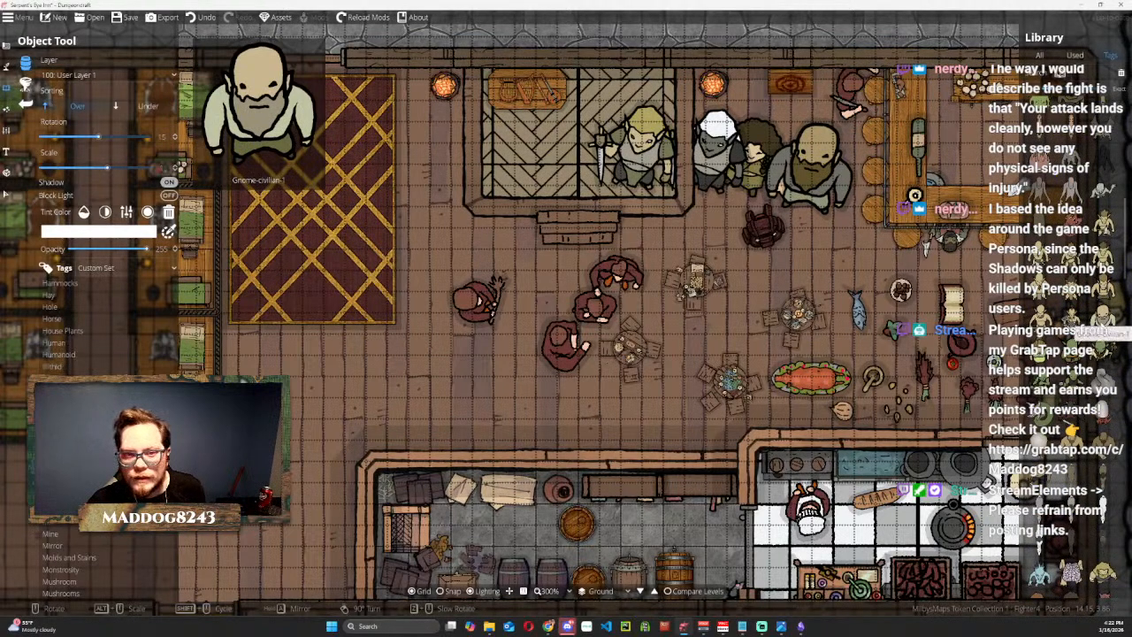
left_click(1098, 327)
left_click(557, 146)
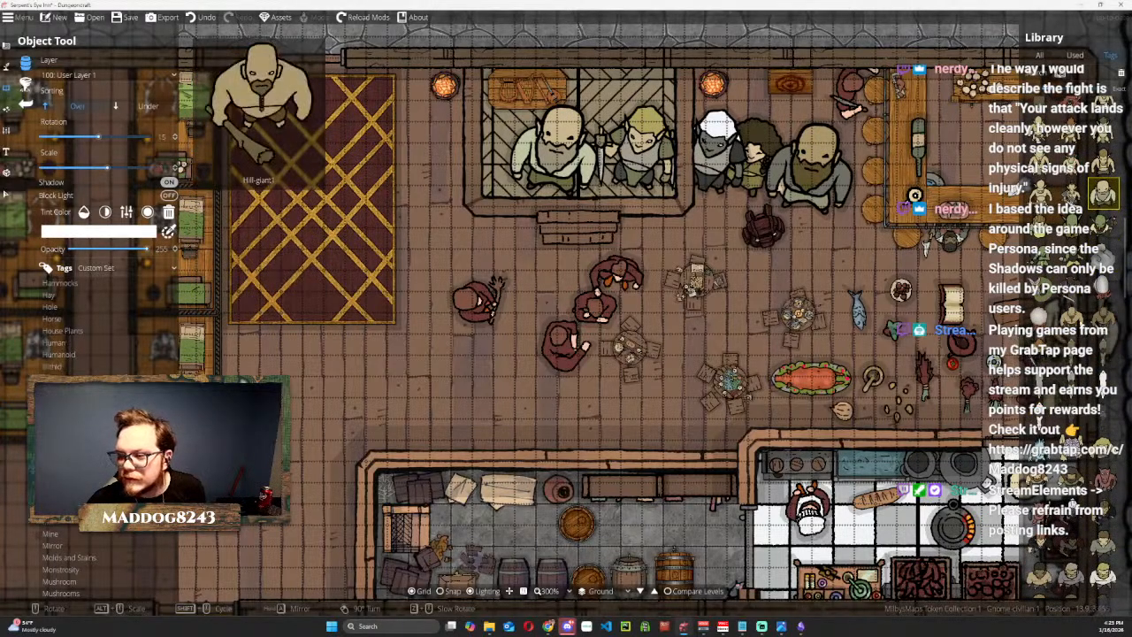
left_click(1074, 320)
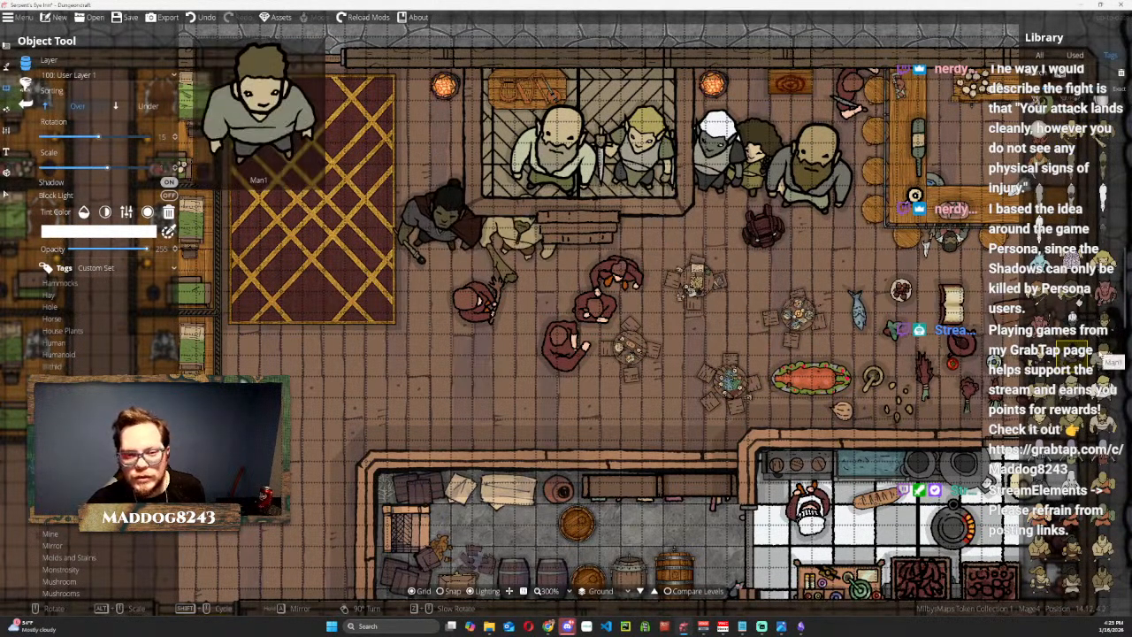
Place Man1 at -75° rotation at the large rug's southeast corner and Monk2 just southeast of him.
left_click(1102, 361)
scroll(454, 301, "down", 3)
scroll(618, 338, "down", 1)
scroll(610, 332, "down", 2)
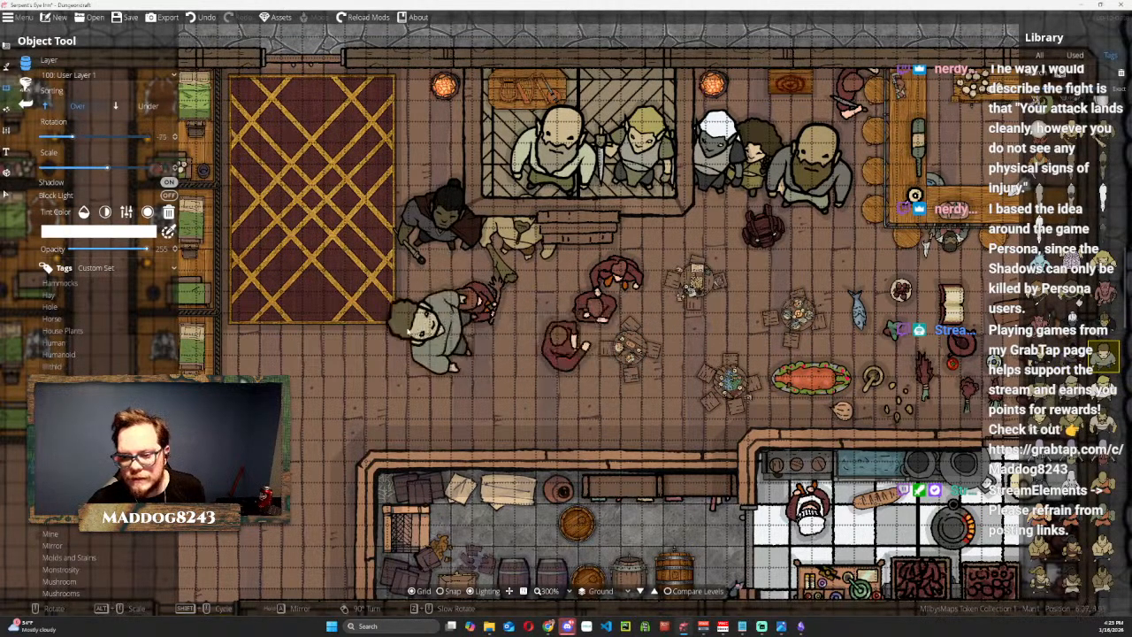
left_click(407, 336)
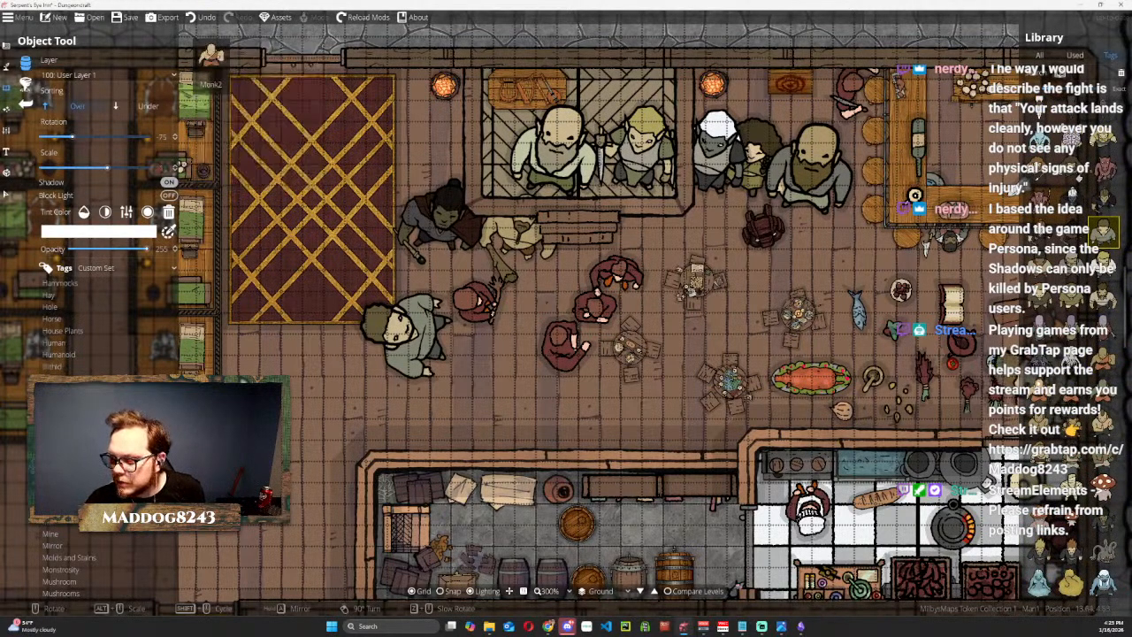
left_click(1042, 392)
left_click(453, 366)
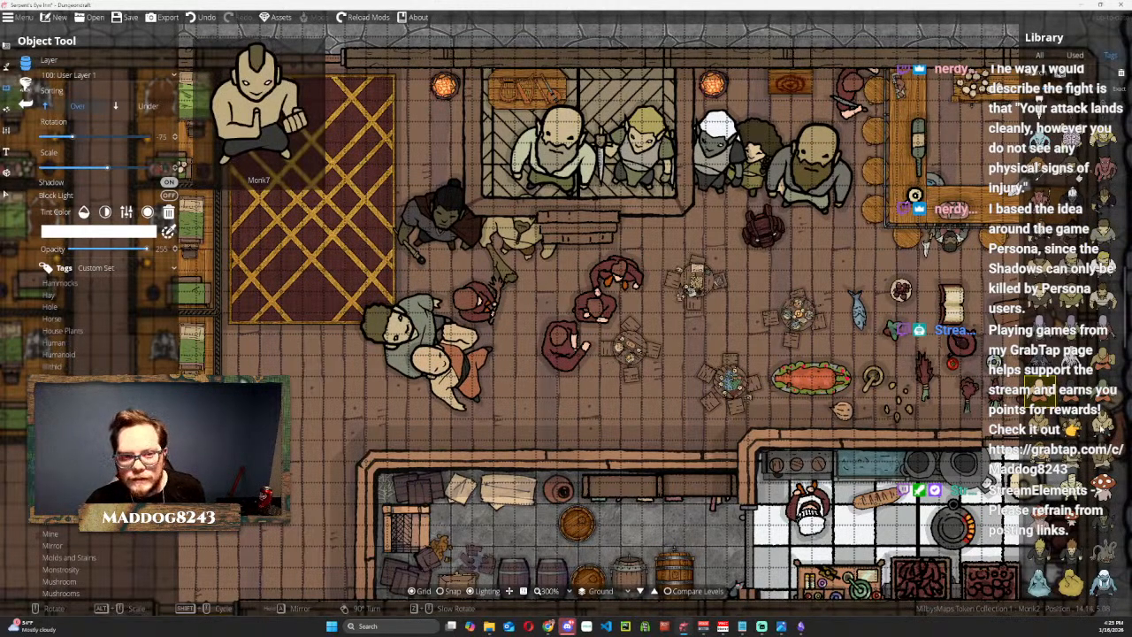
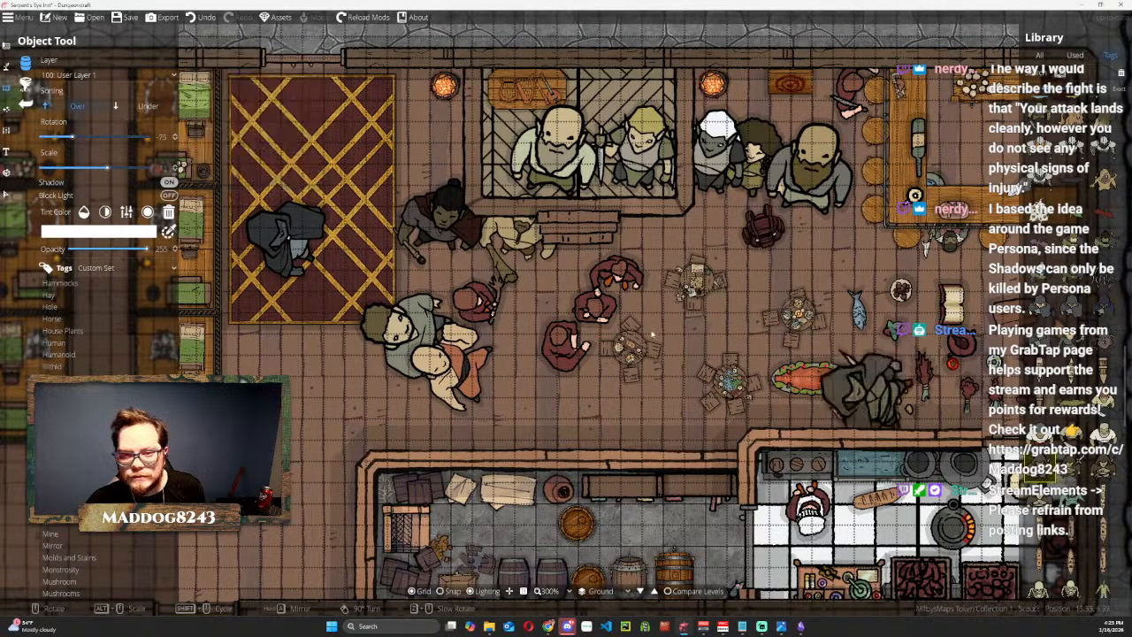
Place the Scout1 token on the northeast part of the large rug.
left_click(349, 155)
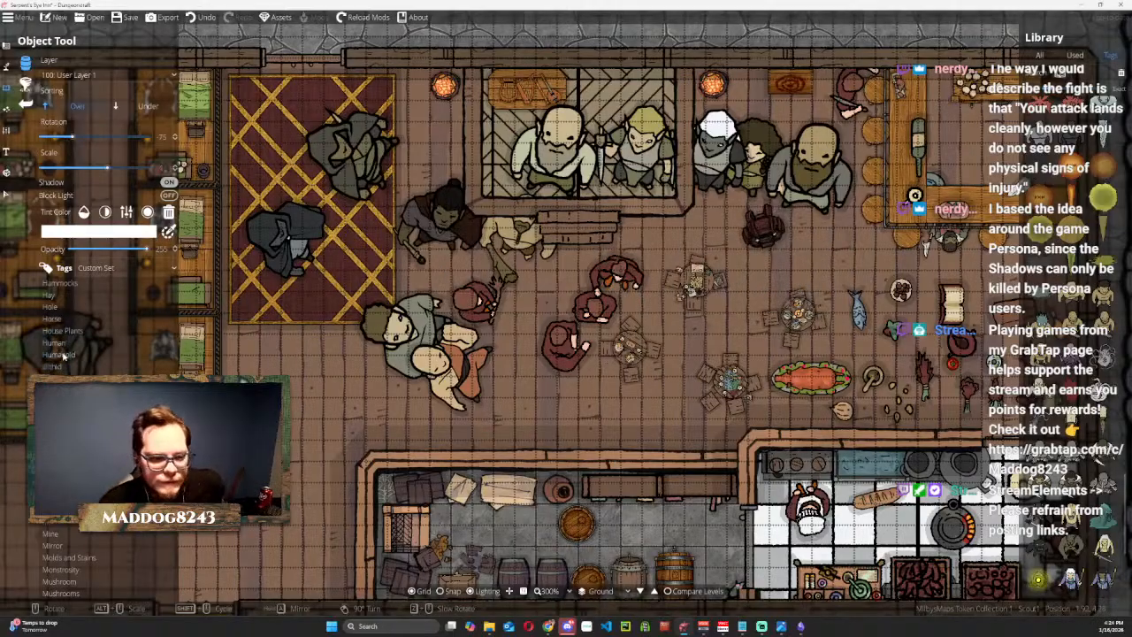
Move the kitchen cook slightly northwest so he stands directly at the west stove.
left_click(2, 202)
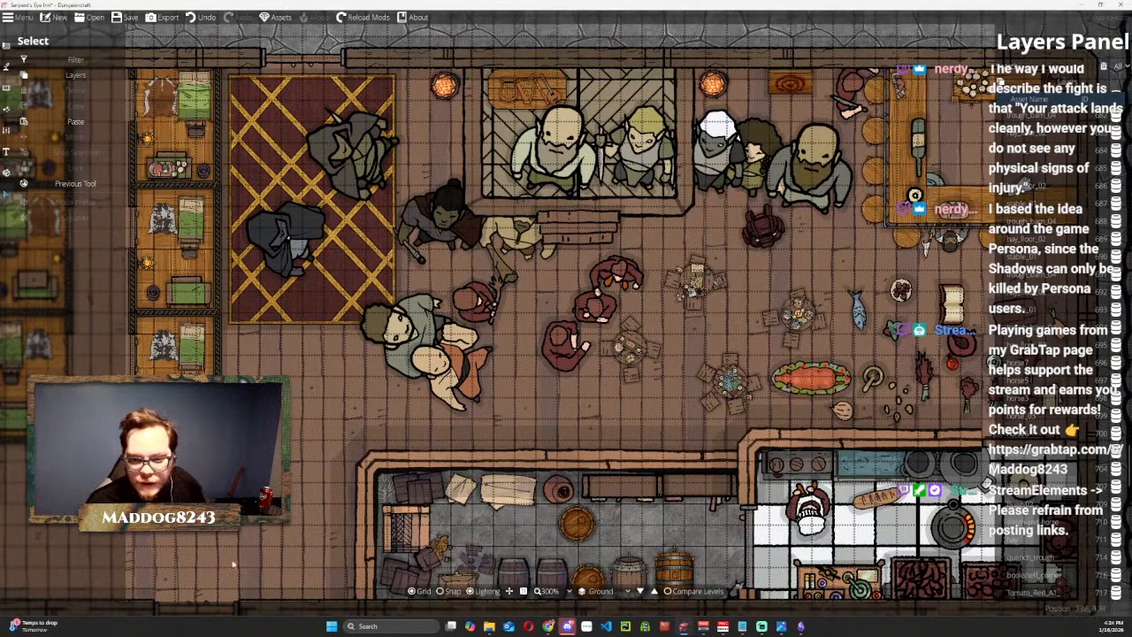
left_click_drag(590, 398, 357, 193)
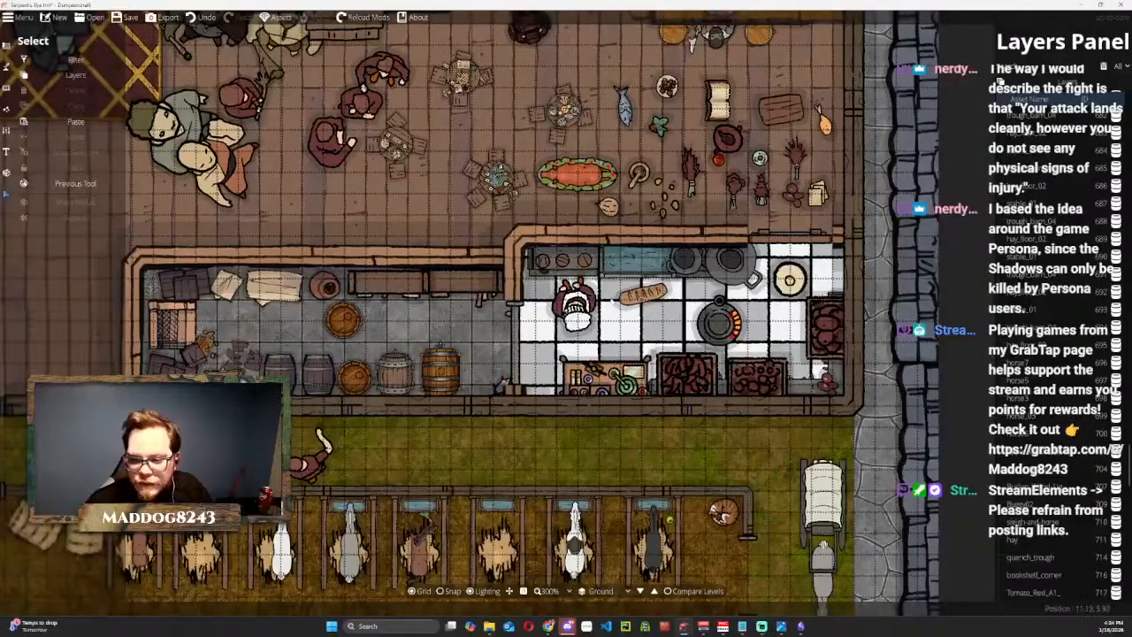
scroll(606, 252, "down", 1)
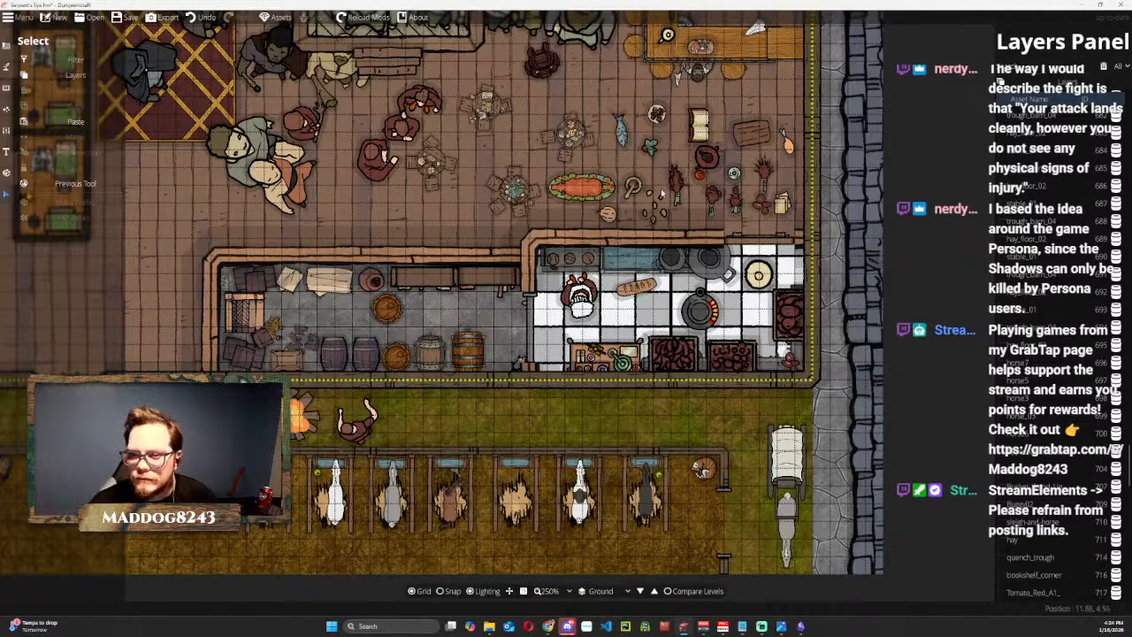
scroll(700, 206, "up", 2)
left_click_drag(700, 206, 635, 178)
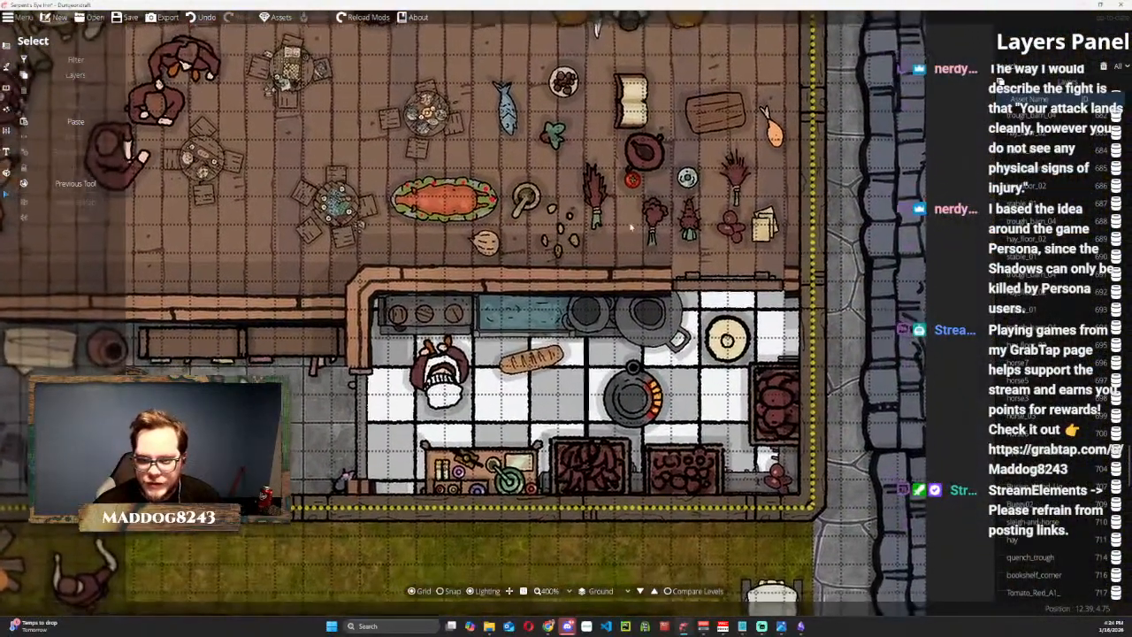
scroll(550, 301, "up", 2)
scroll(550, 300, "down", 2)
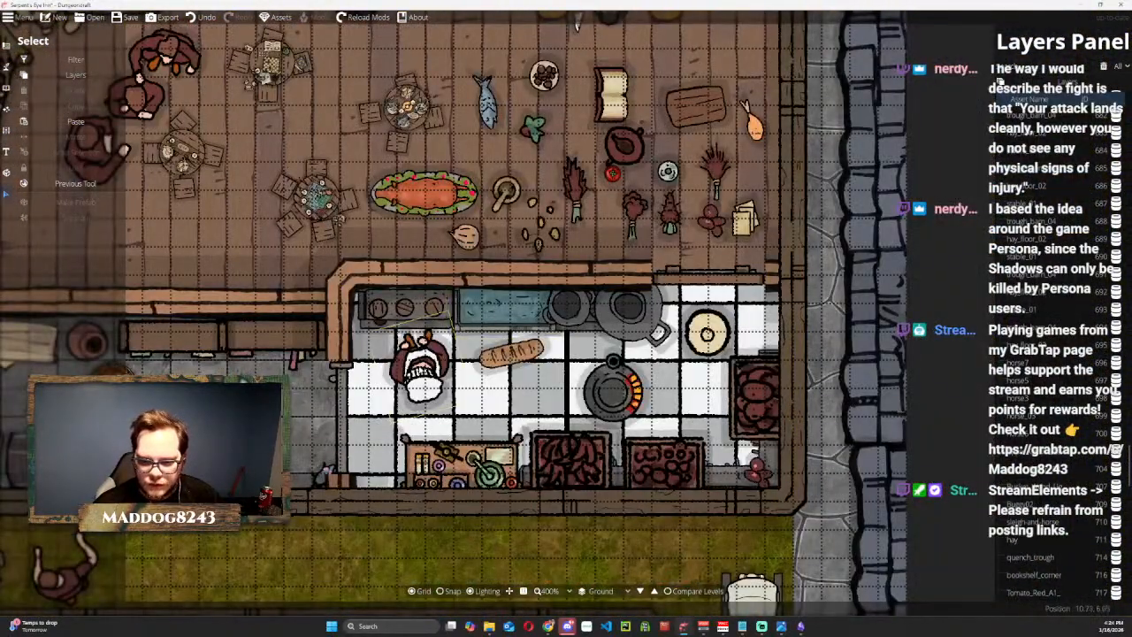
left_click_drag(423, 364, 408, 352)
left_click(408, 355)
left_click(89, 267)
mouse_move(417, 382)
left_mouse_down()
mouse_move(410, 371)
mouse_move(421, 383)
left_mouse_up()
Move the two cooking pots and the Stove 04 Detail out of the kitchen onto the hall floor to the northwest.
left_click_drag(573, 311, 473, 147)
left_click_drag(616, 376, 369, 229)
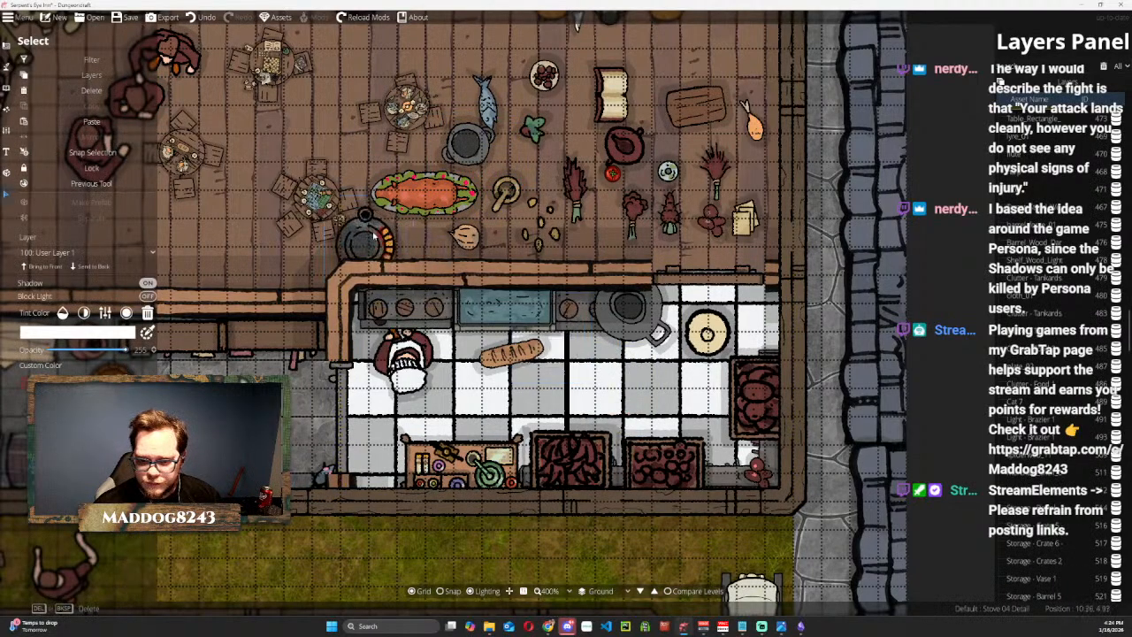
left_click_drag(630, 324, 245, 270)
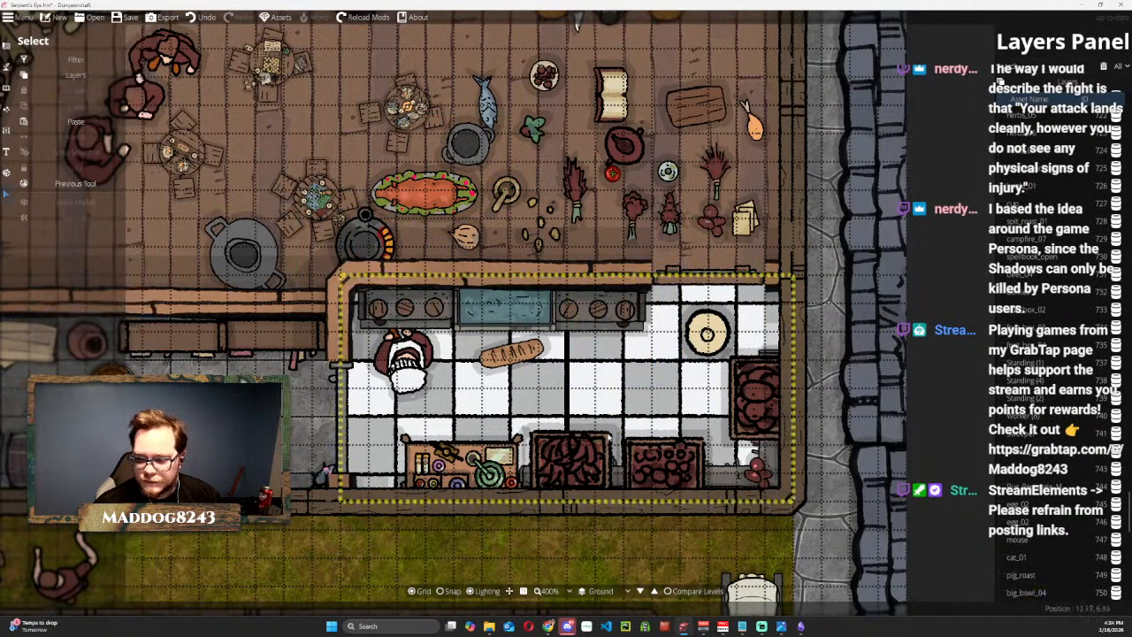
Move the two fruit boxes off the south kitchen counter onto the floor, and shrink the alchemy table onto the counter's west end.
left_click_drag(663, 456, 637, 376)
left_click_drag(566, 451, 539, 370)
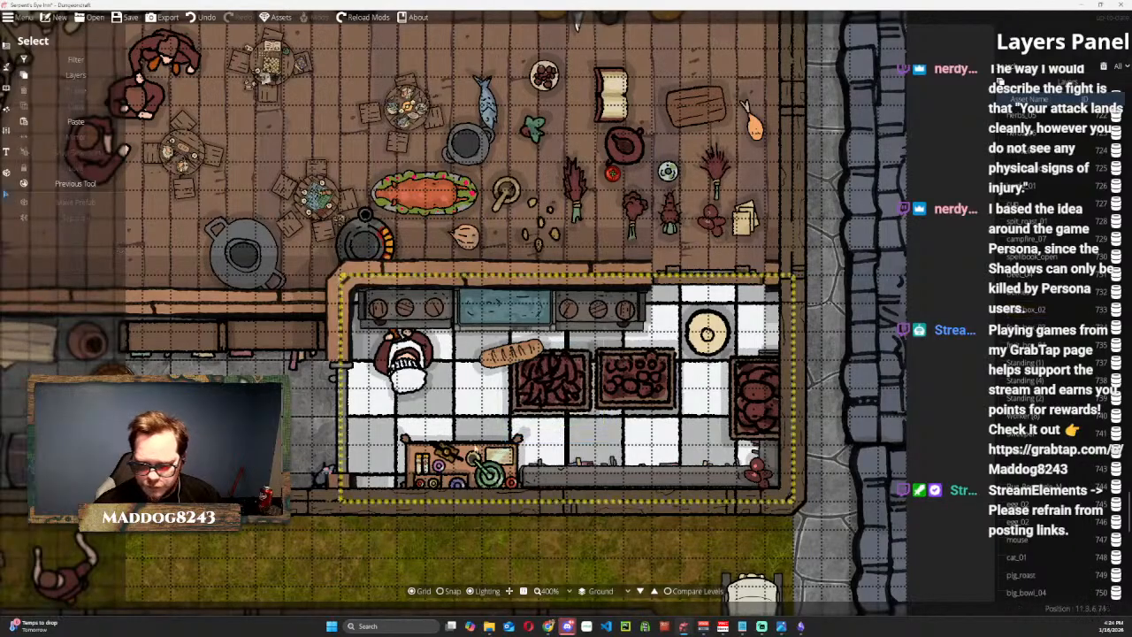
left_click(413, 425)
left_click_drag(386, 421, 432, 457)
left_click_drag(494, 474, 499, 479)
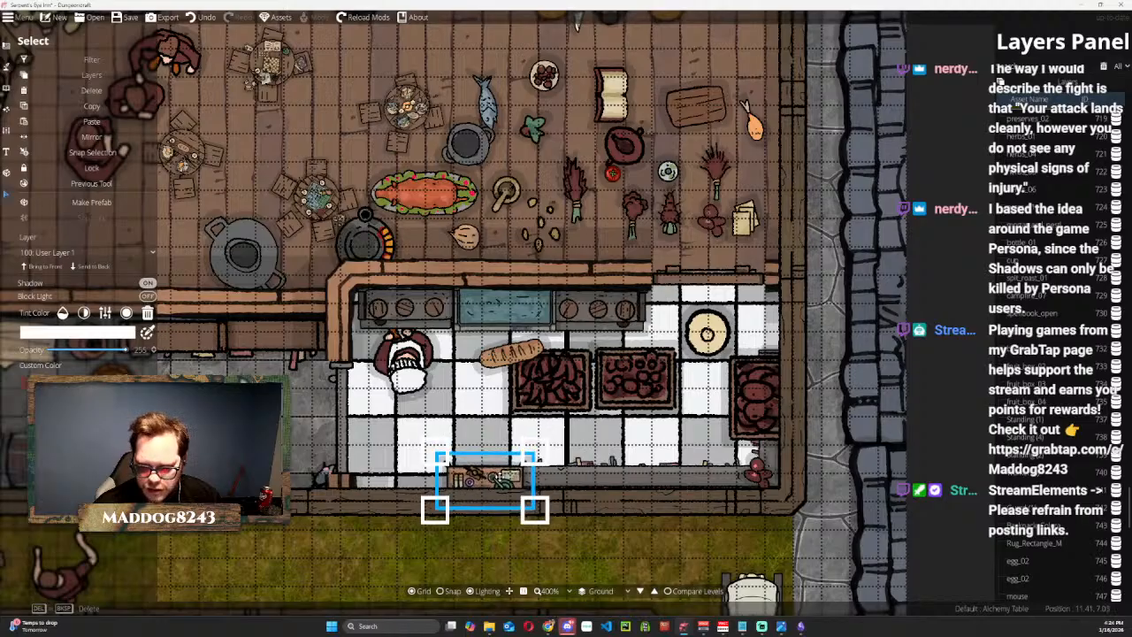
Shrink the pig roast platter in the hall and shift it slightly northwest.
left_click(239, 180)
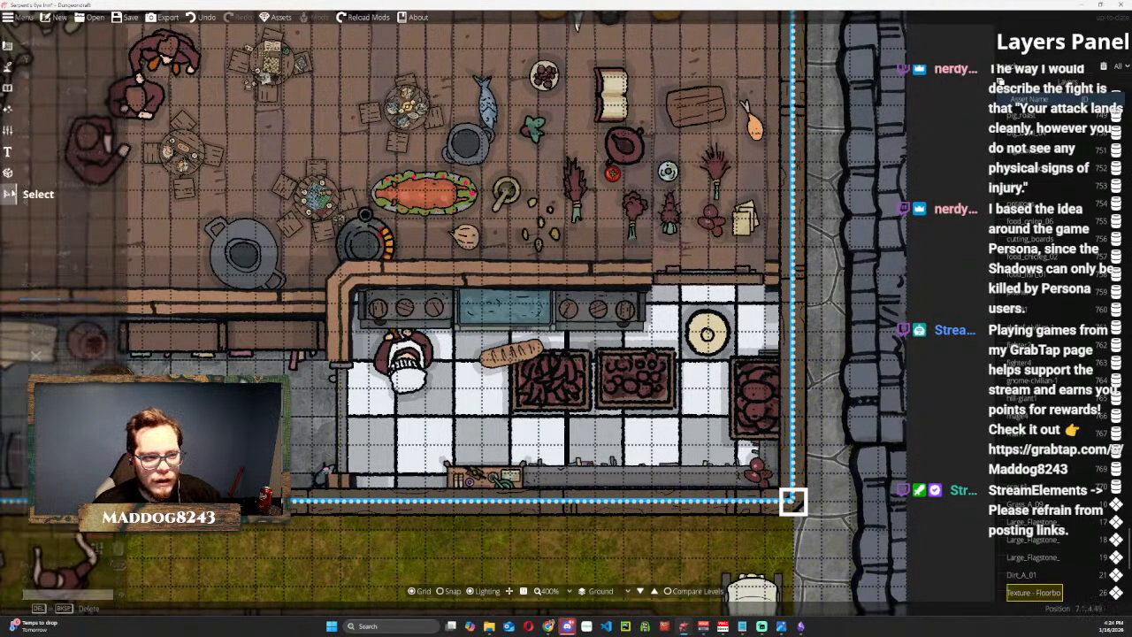
left_click(425, 186)
mouse_move(350, 161)
left_mouse_down()
mouse_move(415, 190)
mouse_move(480, 372)
mouse_move(530, 380)
mouse_move(362, 146)
left_mouse_up()
Shrink Fruit Box 02, give it a green custom color, and place it on the south counter just east of the alchemy table.
left_click(575, 385)
left_click_drag(575, 385, 559, 413)
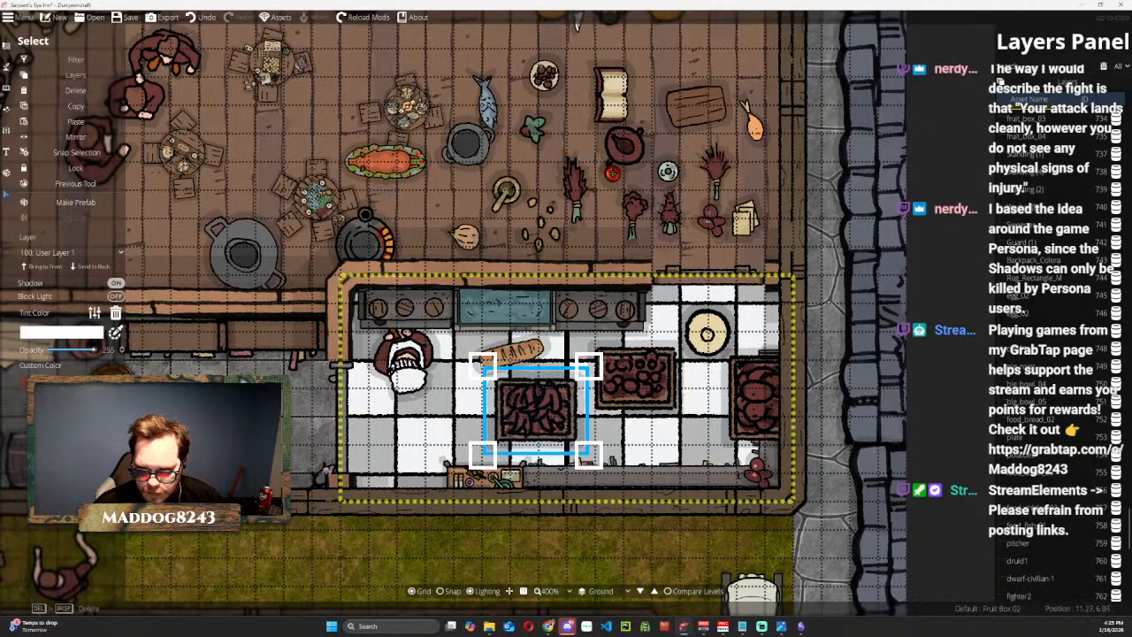
left_click_drag(483, 366, 499, 405)
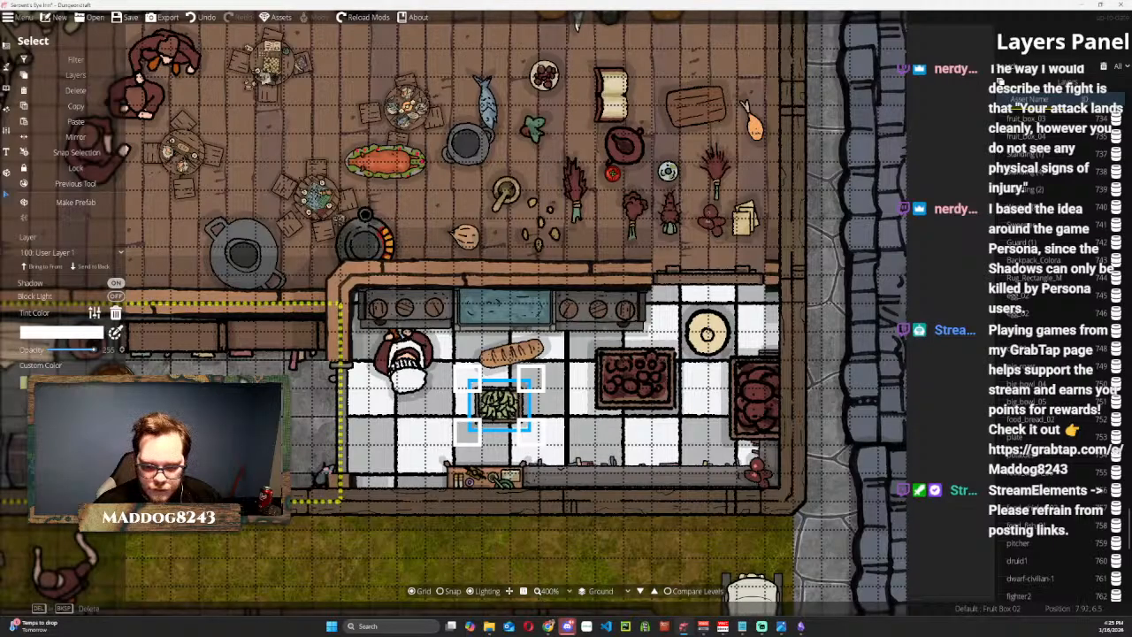
left_click_drag(499, 405, 551, 476)
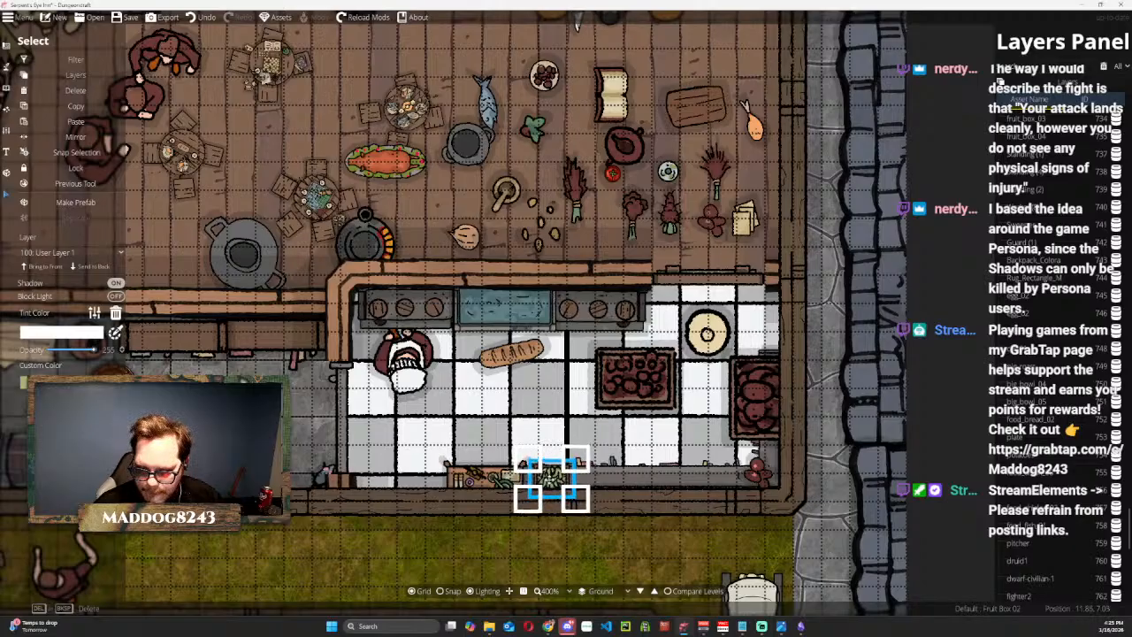
Shrink Fruit Box 03, give it a pinkish-red custom color, and place it on the south counter east of the green box.
left_click(642, 372)
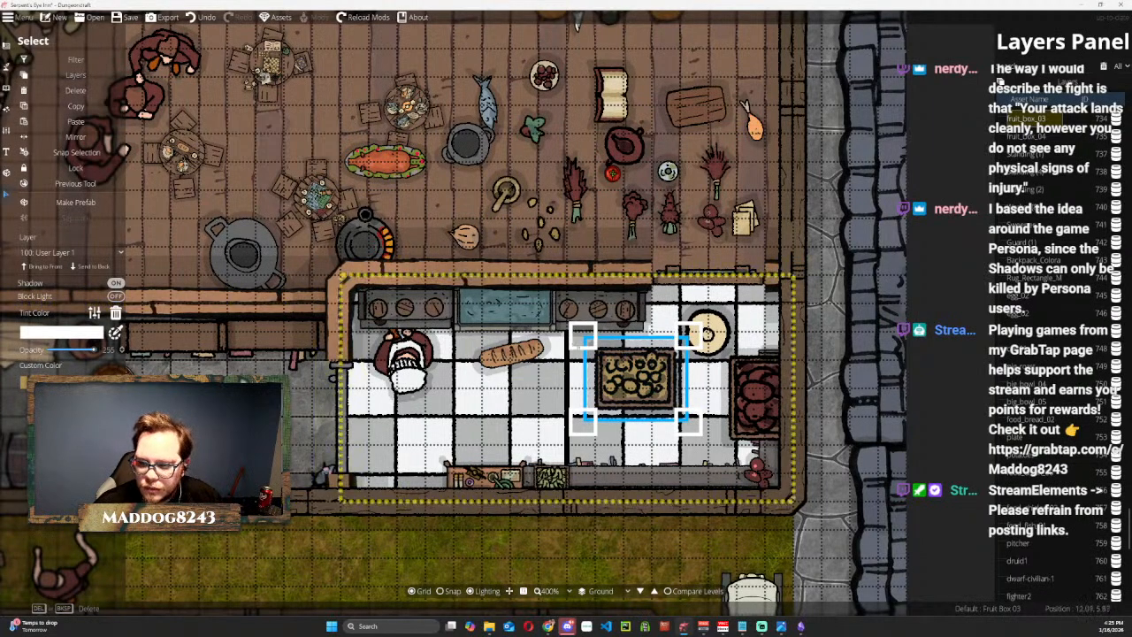
left_click_drag(584, 336, 602, 387)
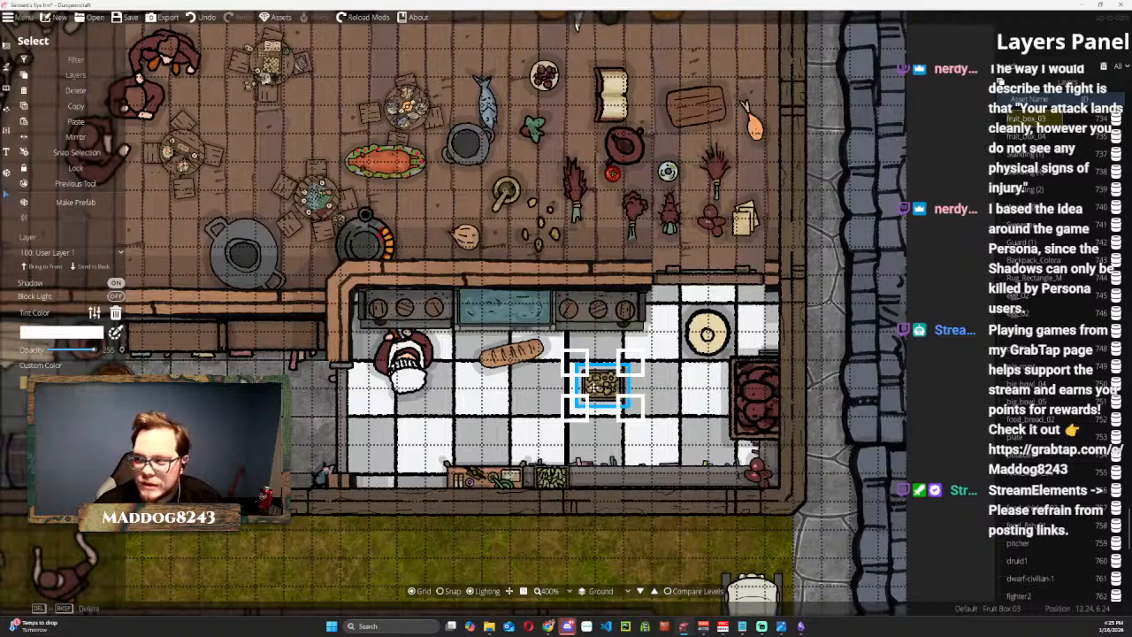
left_click(60, 383)
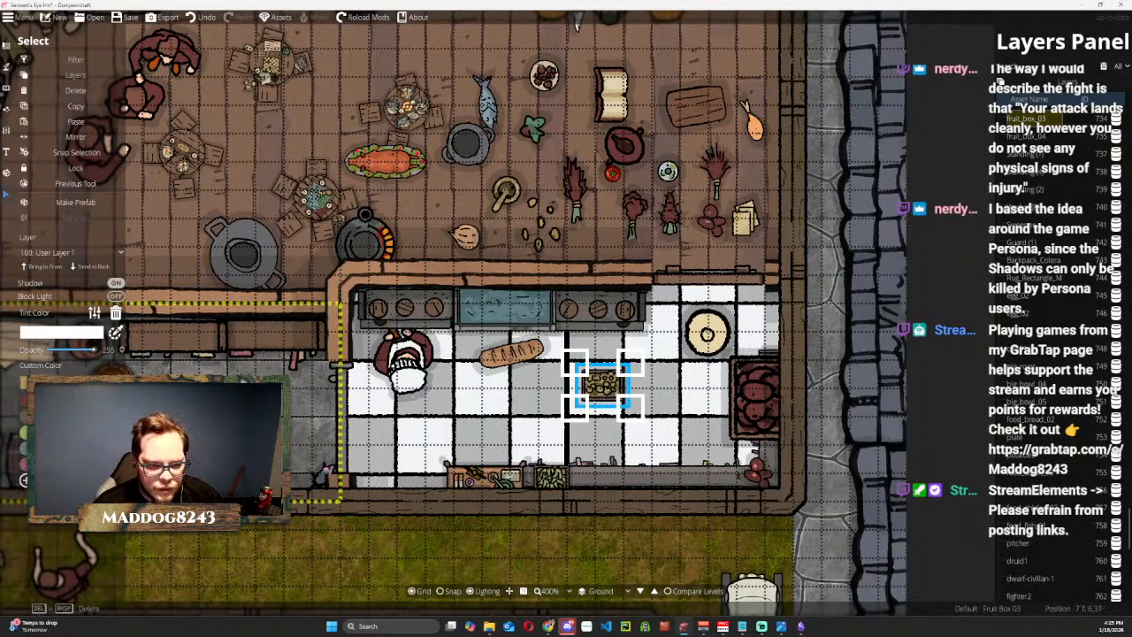
left_click_drag(601, 379, 579, 461)
left_click_drag(588, 476, 586, 478)
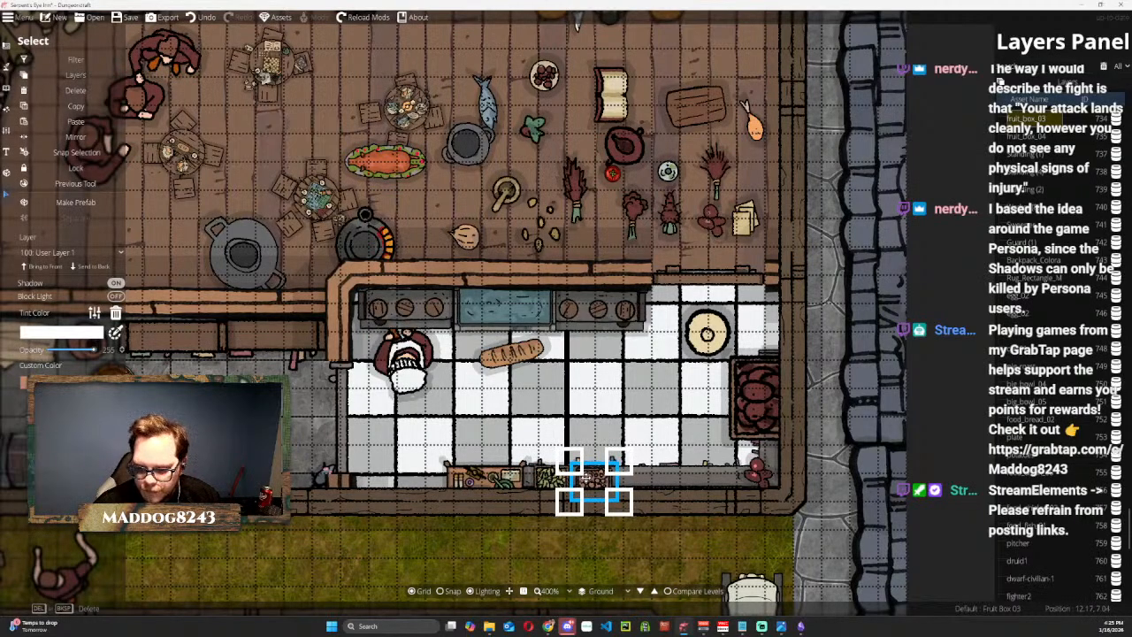
Give Fruit Box 04 a beige custom color, shrink it, and place it on the south counter east of the red box.
left_click(764, 384)
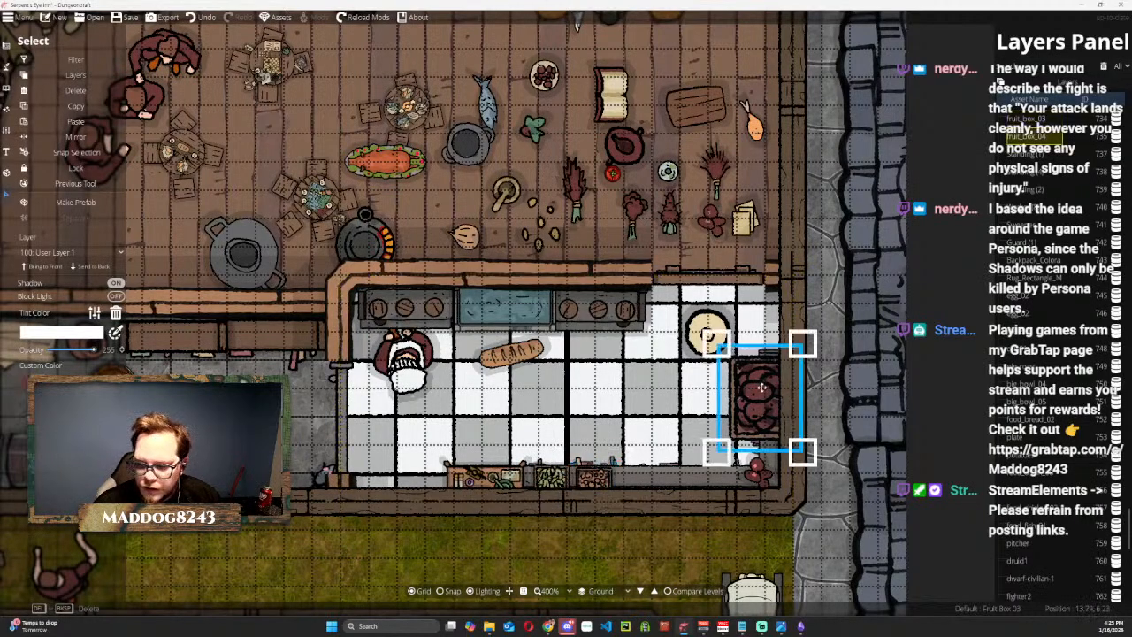
left_click_drag(764, 384, 646, 392)
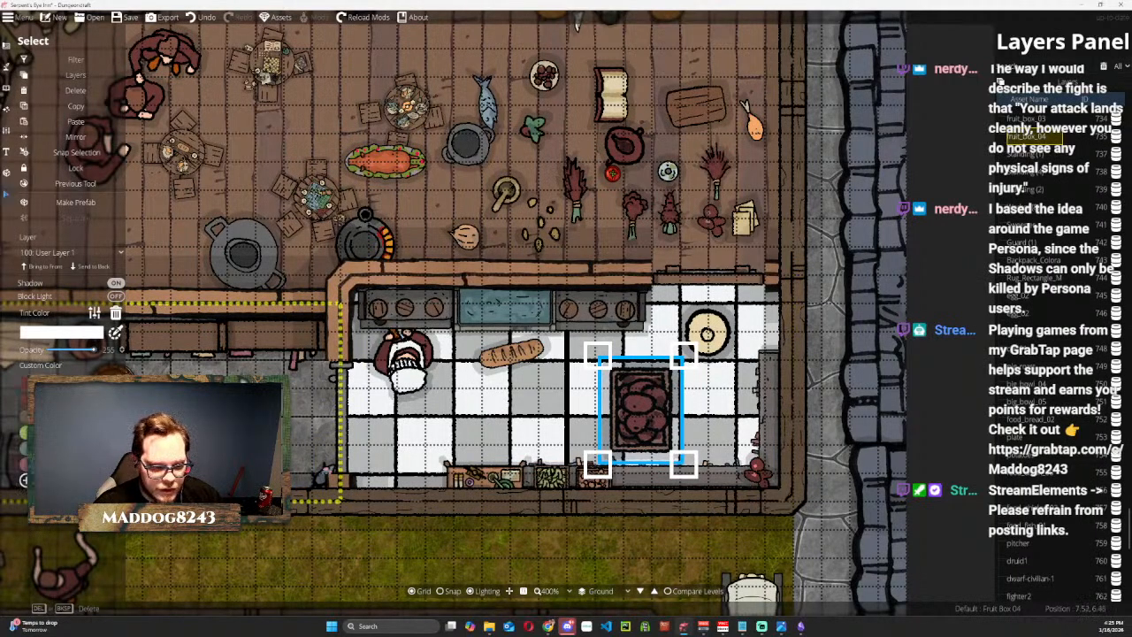
left_click(43, 414)
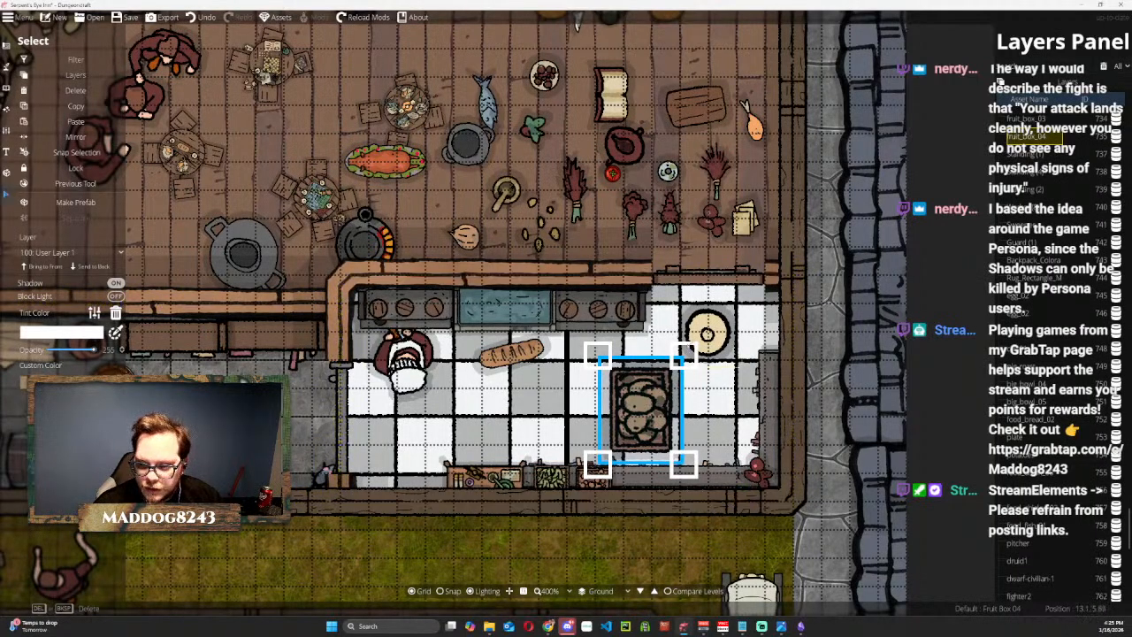
right_click(657, 400)
left_click_drag(592, 370, 643, 478)
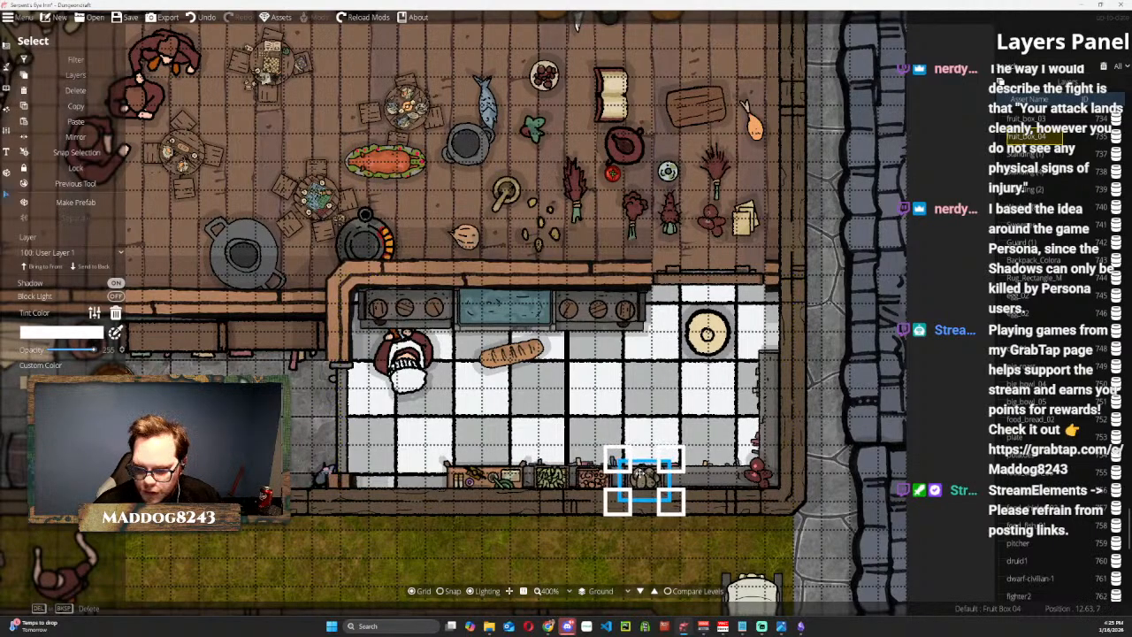
Shrink the scattered potatoes from the hall floor and place them on the south counter beside the beige fruit box.
mouse_move(759, 476)
left_mouse_down()
mouse_move(676, 477)
mouse_move(745, 472)
left_mouse_up()
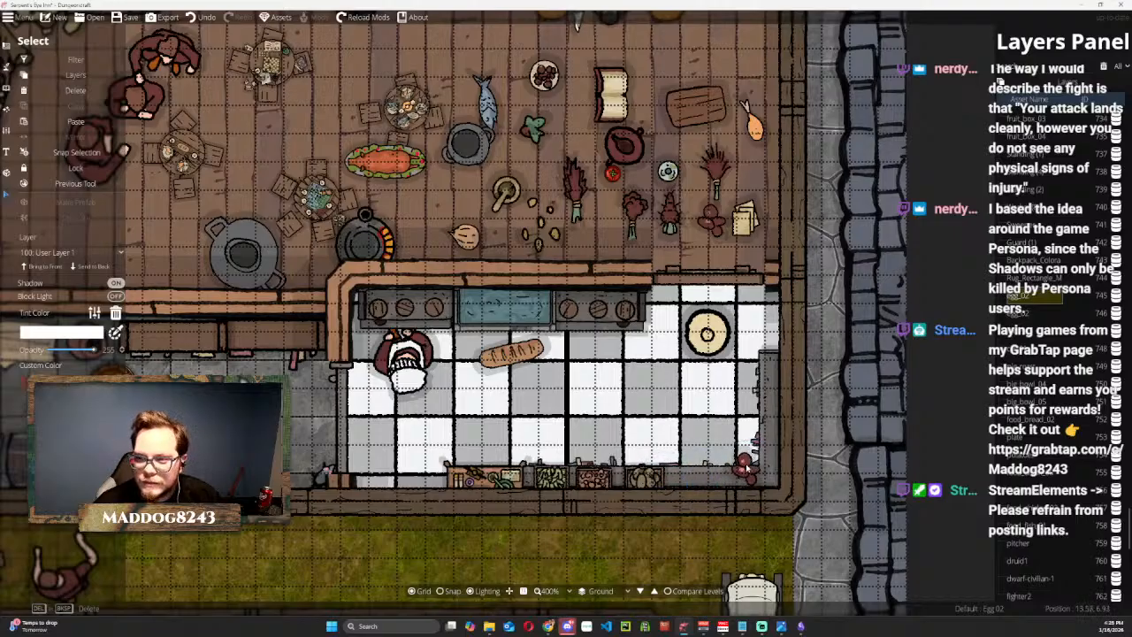
left_click(705, 228)
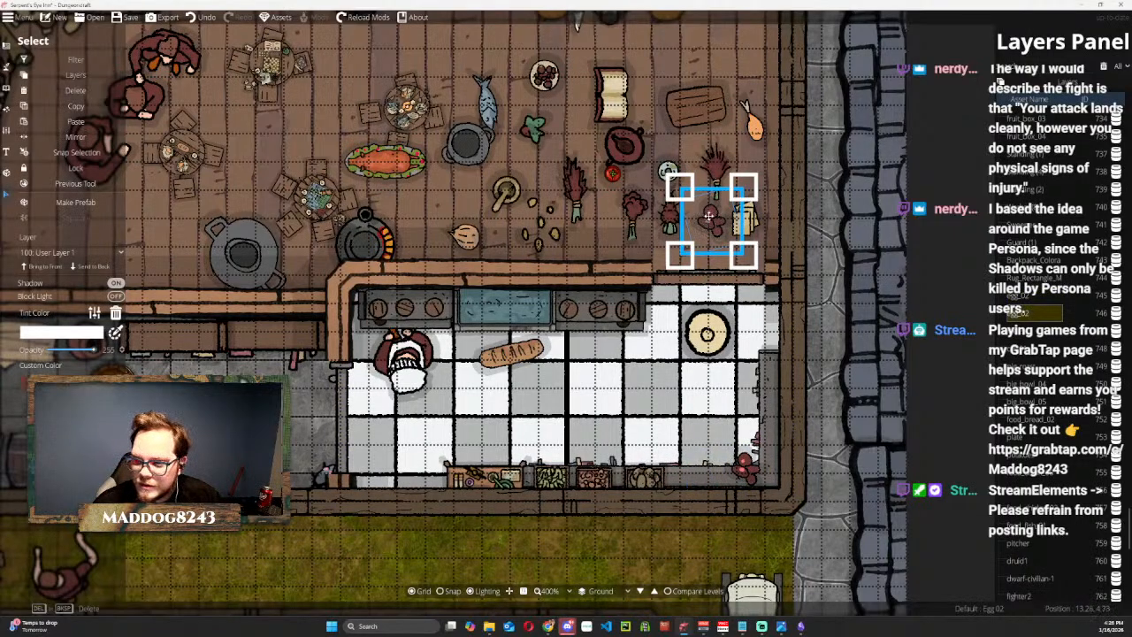
left_click(745, 469)
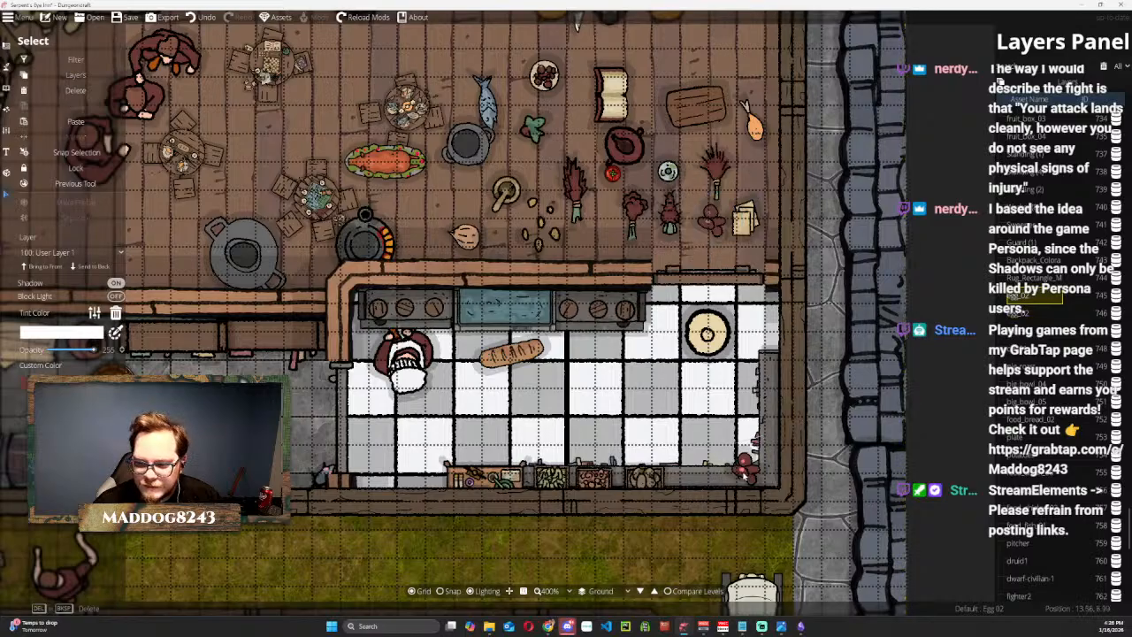
left_click(542, 223)
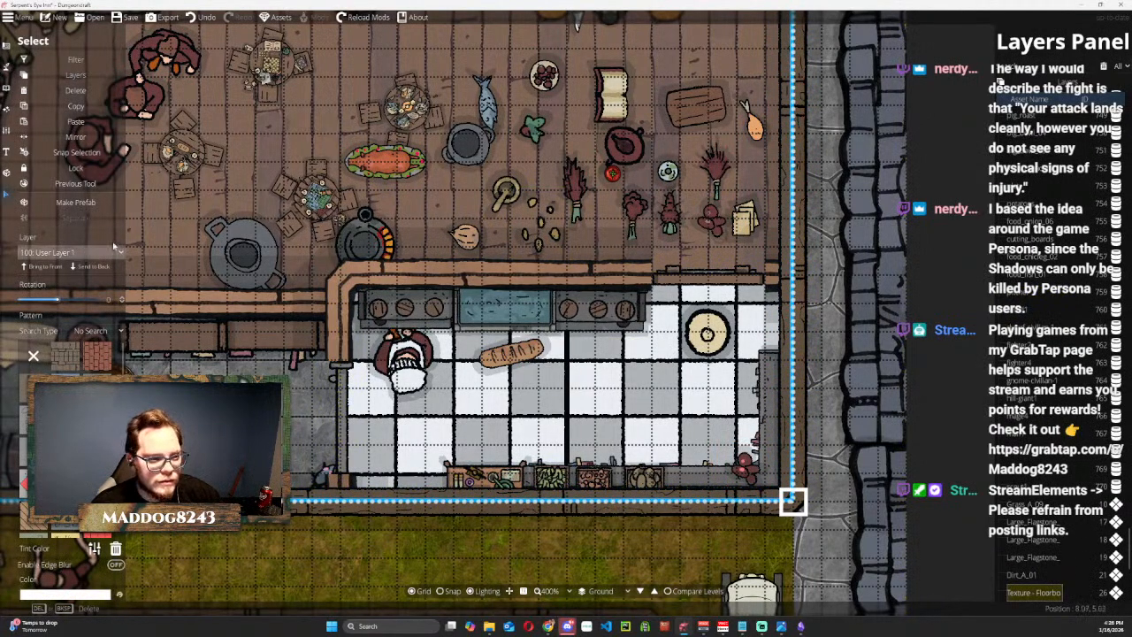
left_click(8, 195)
left_click(8, 196)
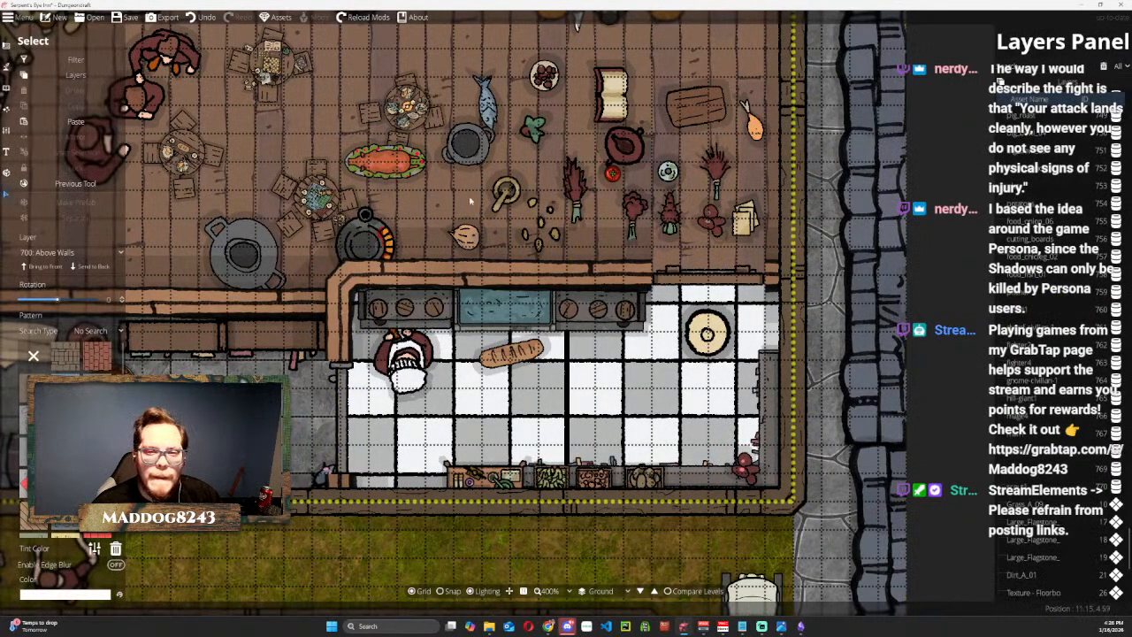
left_click(537, 227)
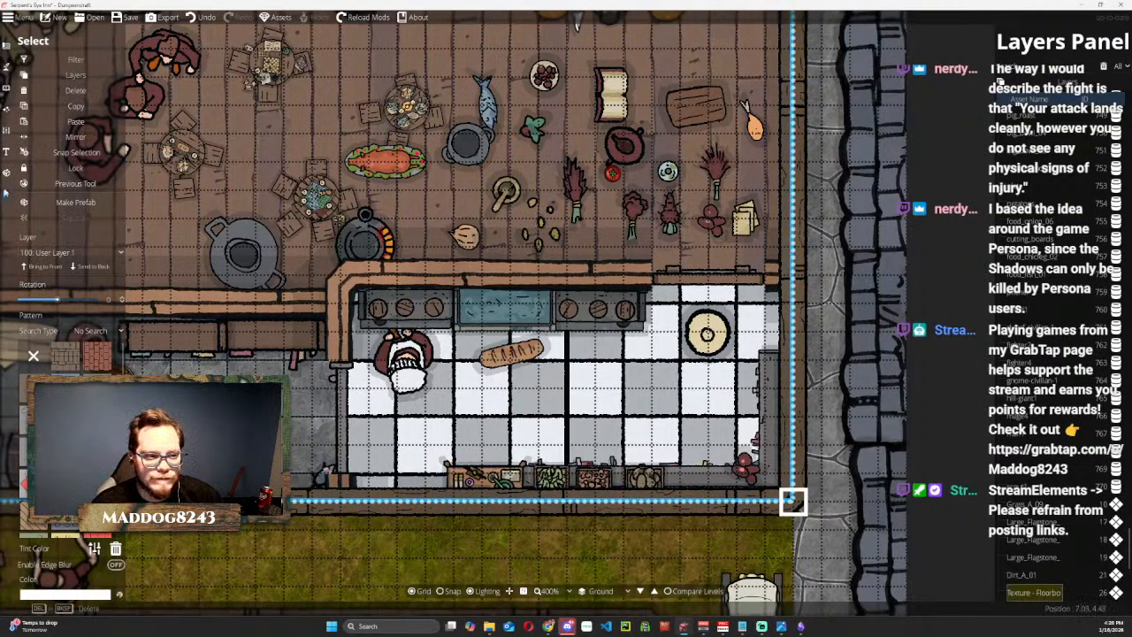
left_click(7, 201)
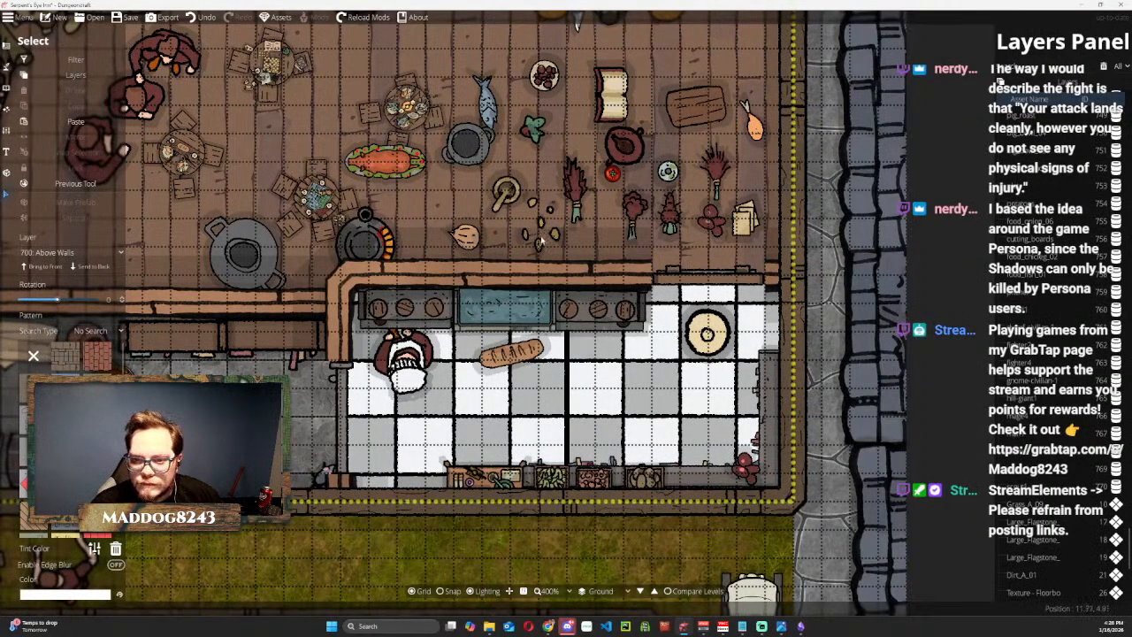
left_click(539, 228)
left_click_drag(538, 228, 648, 397)
left_click_drag(680, 358, 666, 473)
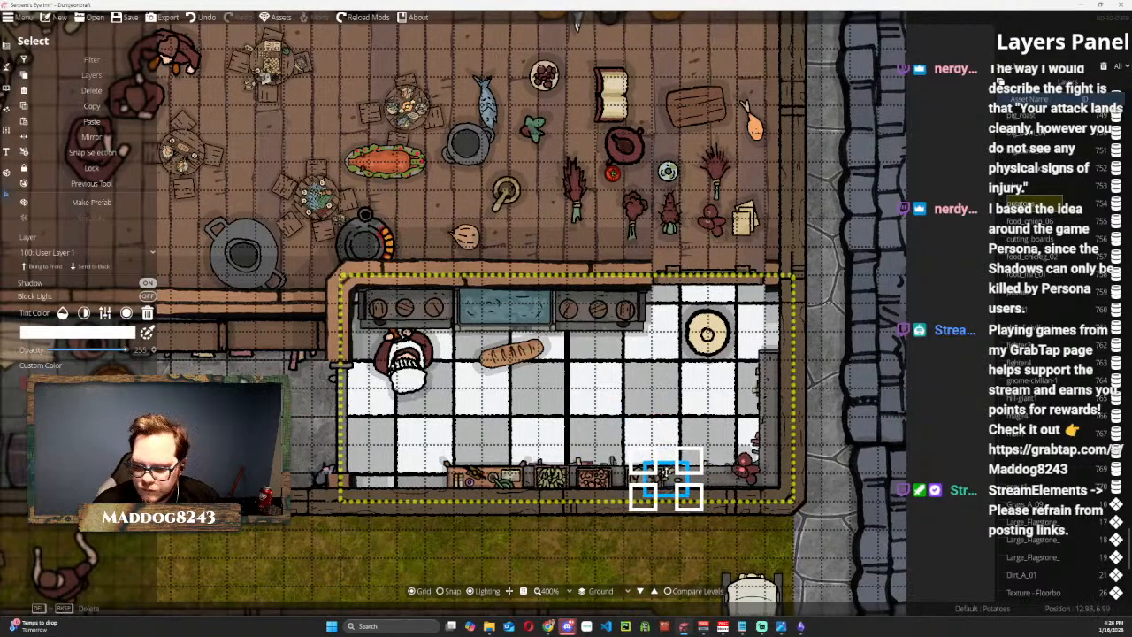
Give the eggs in the kitchen a white custom color, shrink them, and place them in the counter's southeast corner.
left_click(748, 468)
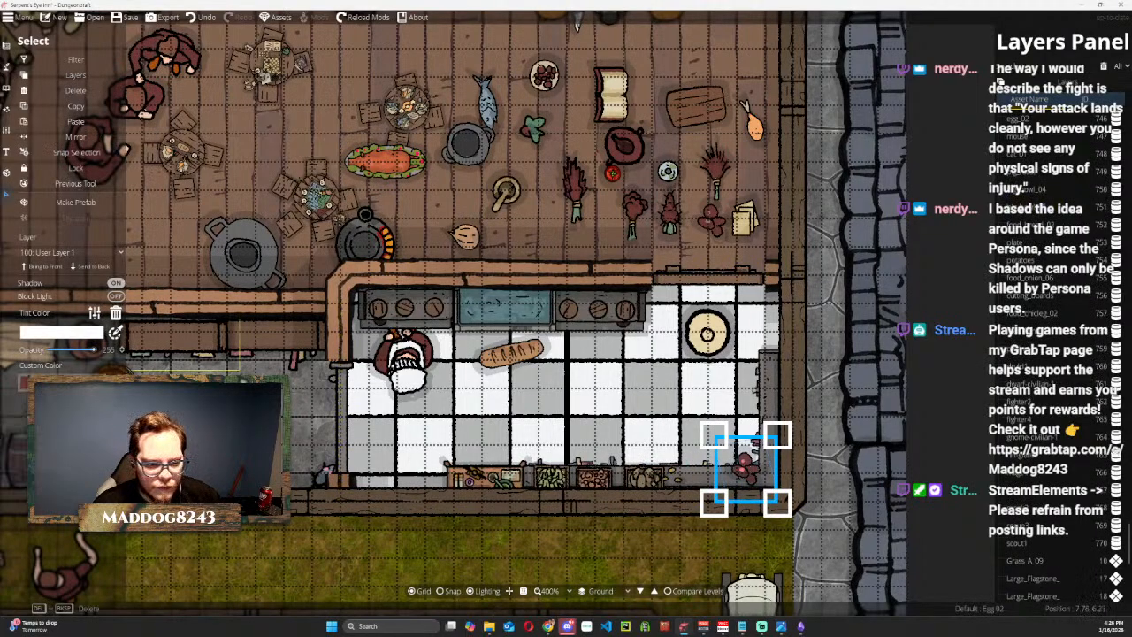
left_click(71, 415)
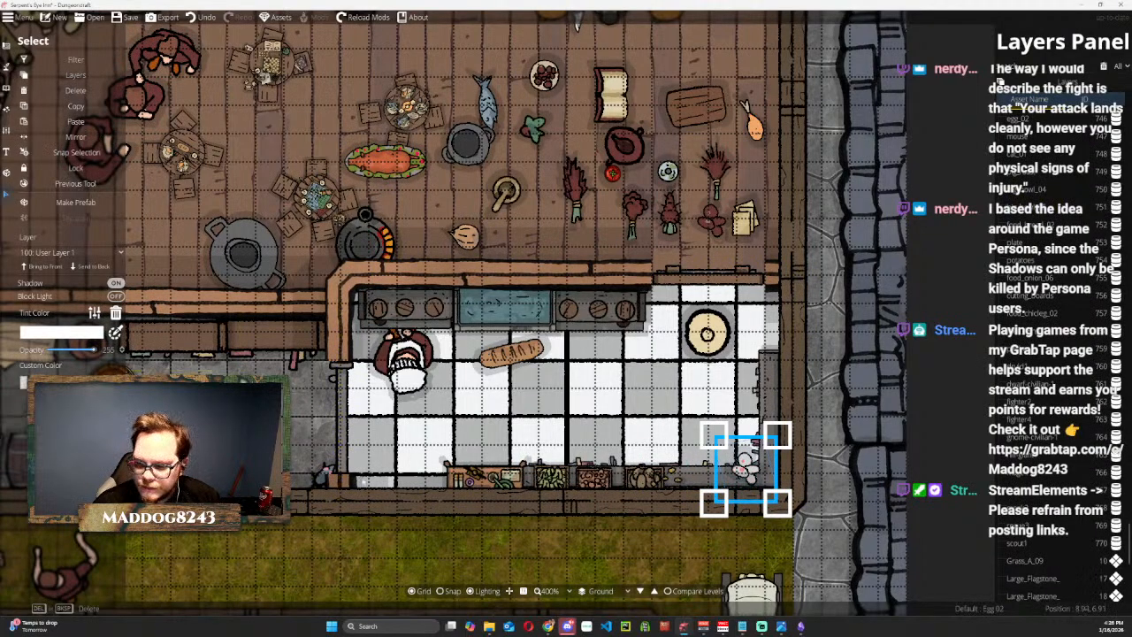
left_click_drag(736, 467, 769, 477)
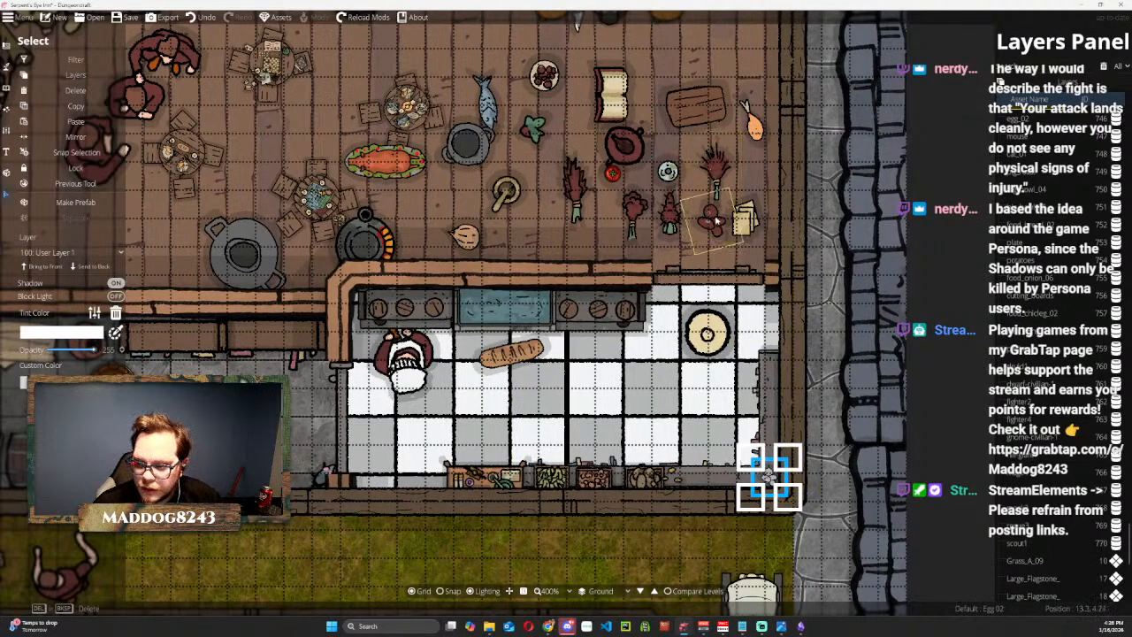
Shrink the open spellbook from the hall floor and place it on the kitchen's east counter.
left_click(742, 217)
left_click(607, 89)
left_click_drag(606, 87, 764, 366)
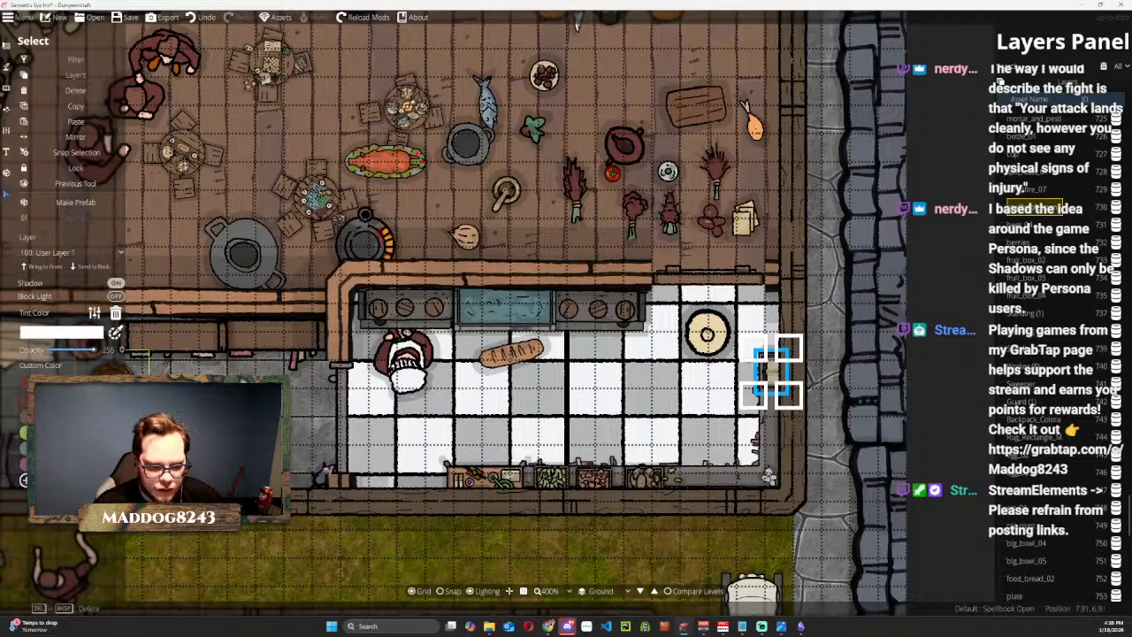
Shrink the paper notes from the hall floor and place them on the kitchen's east counter just south of the spellbook.
left_click(745, 216)
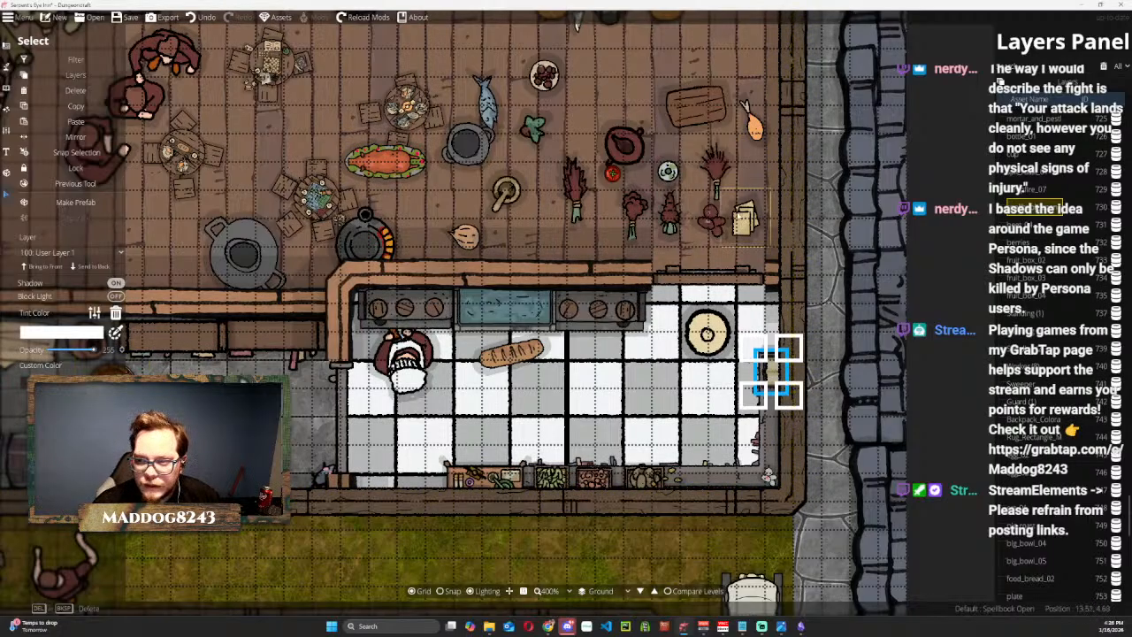
left_click_drag(745, 216, 768, 399)
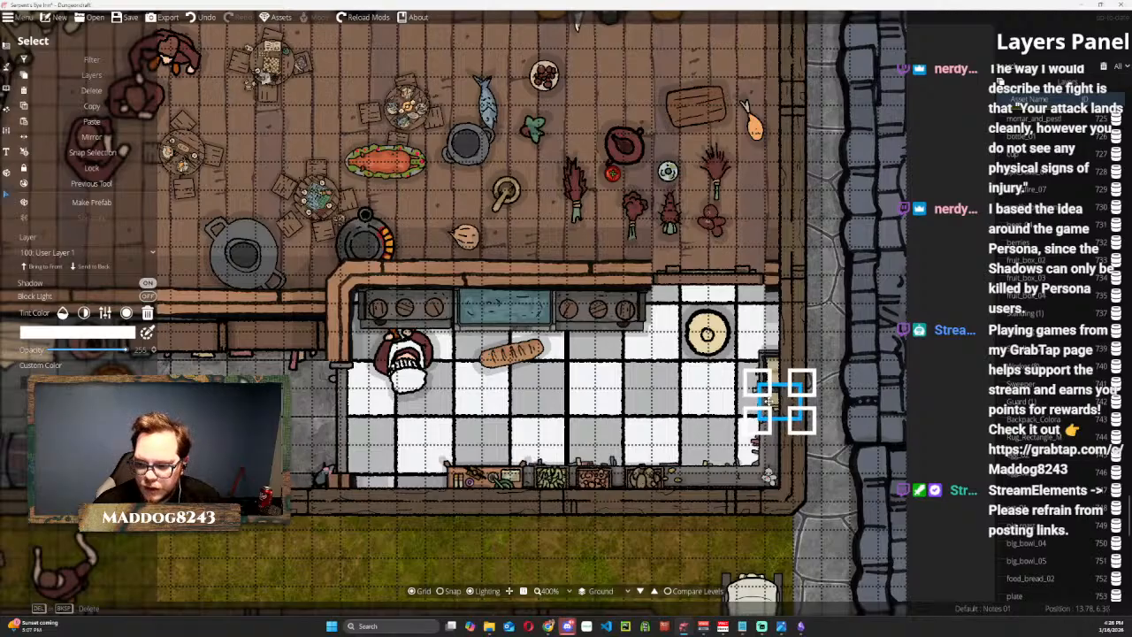
Delete the chicken leg lying in the northeast part of the hall floor.
left_click(751, 122)
left_click_drag(752, 122, 522, 387)
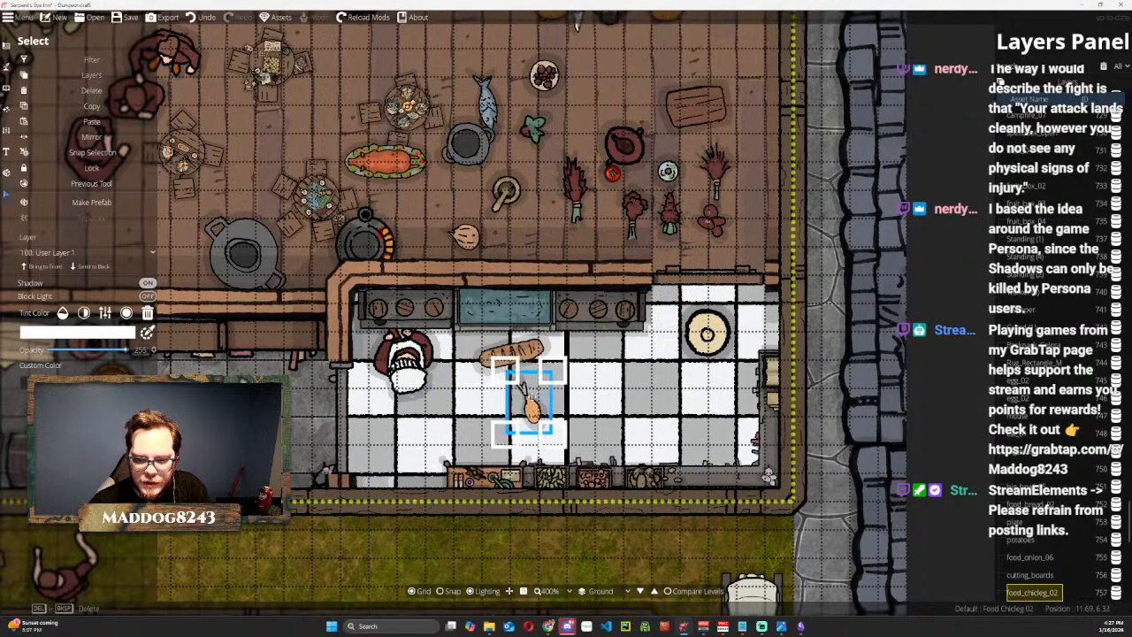
key("Delete")
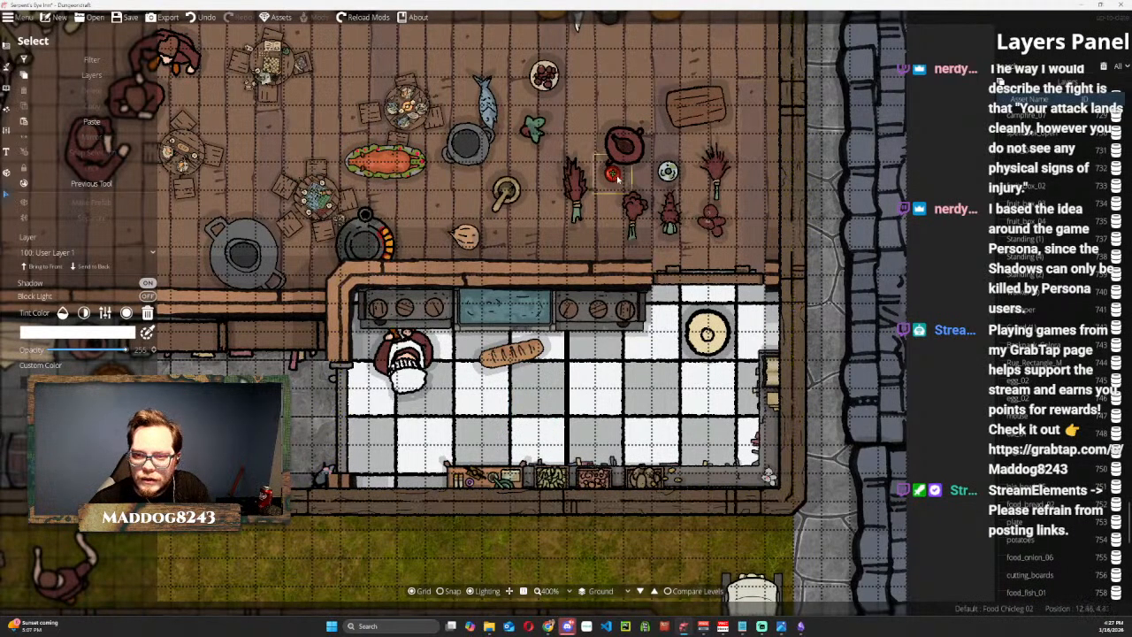
Shrink the red tomato and place it with a slightly rotated copy on the south counter east of the potatoes.
left_click_drag(613, 175, 693, 476)
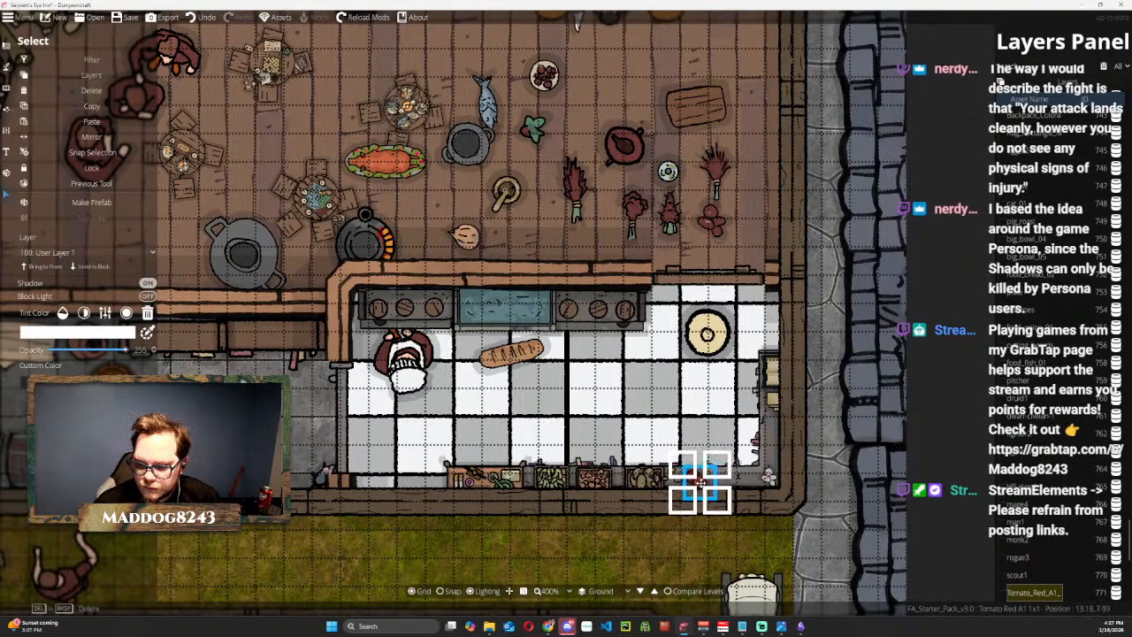
left_click_drag(700, 483, 699, 483)
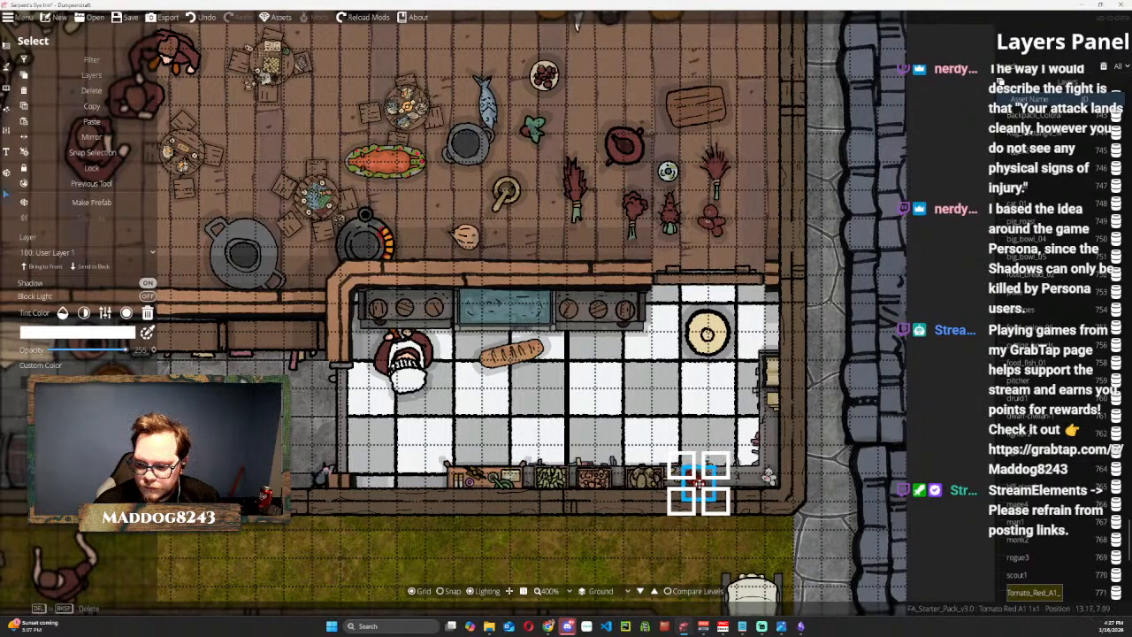
left_click(99, 267)
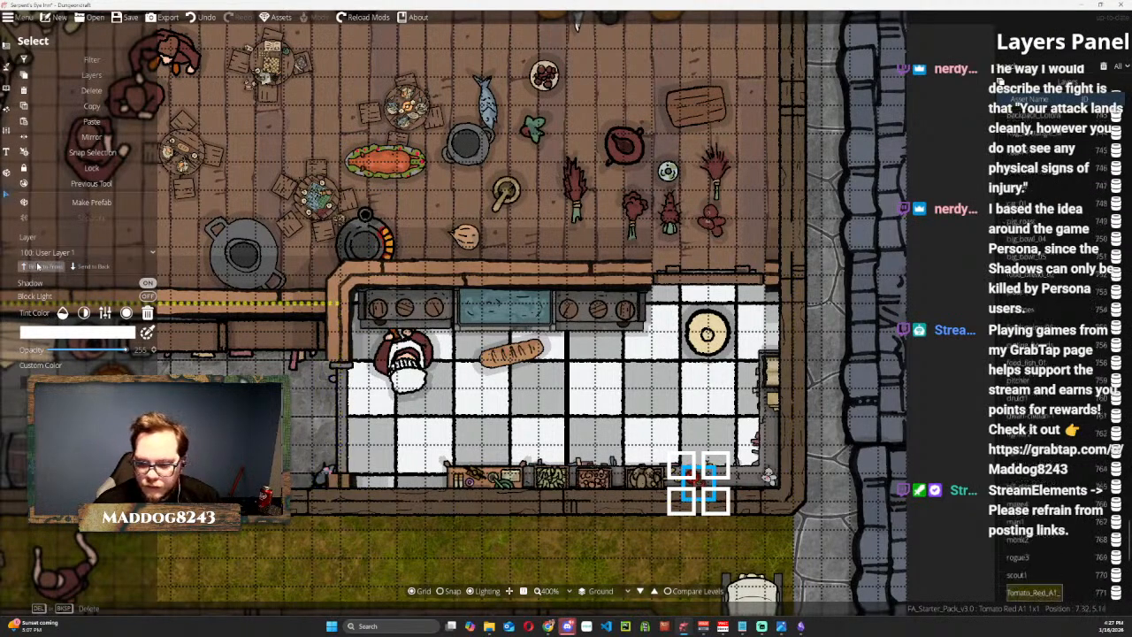
left_click_drag(697, 481, 713, 472)
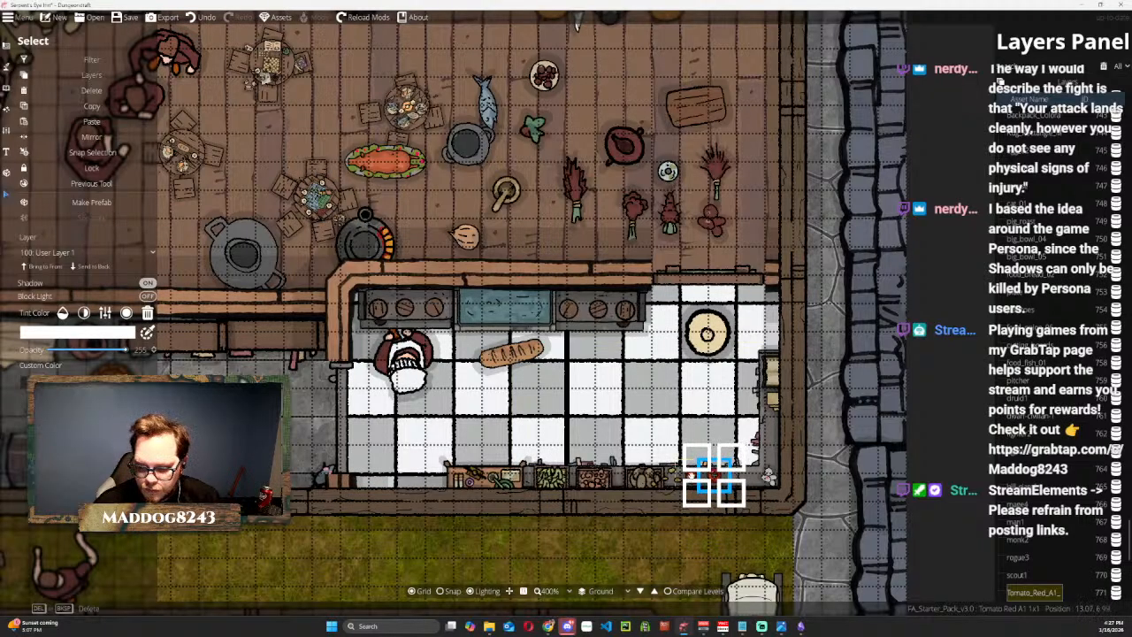
scroll(706, 480, "up", 1)
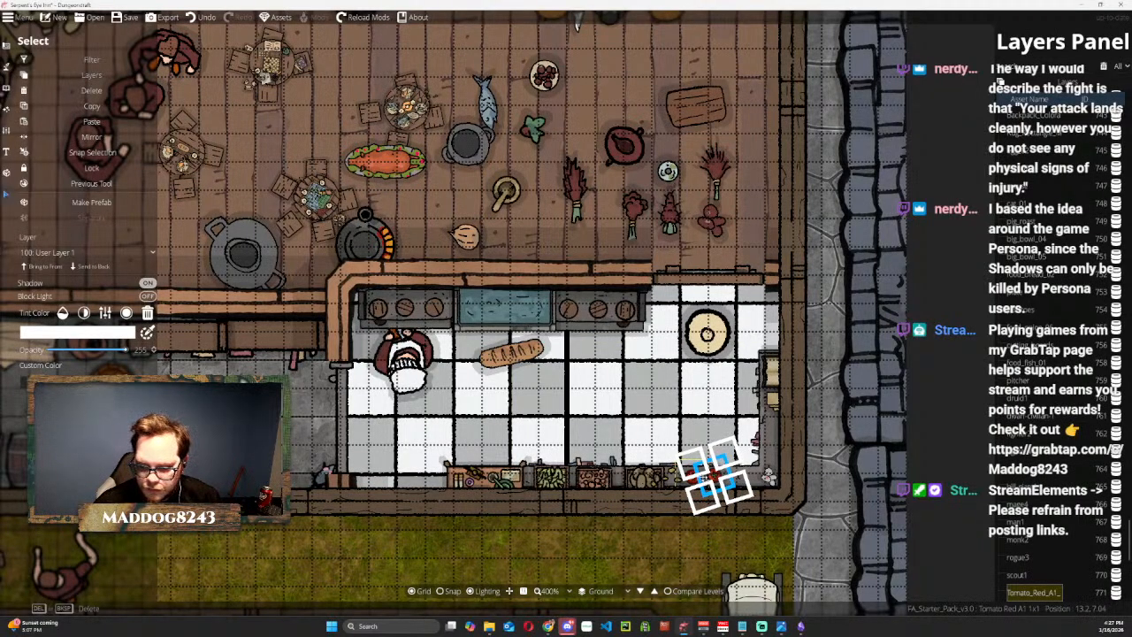
left_click_drag(716, 476, 705, 483)
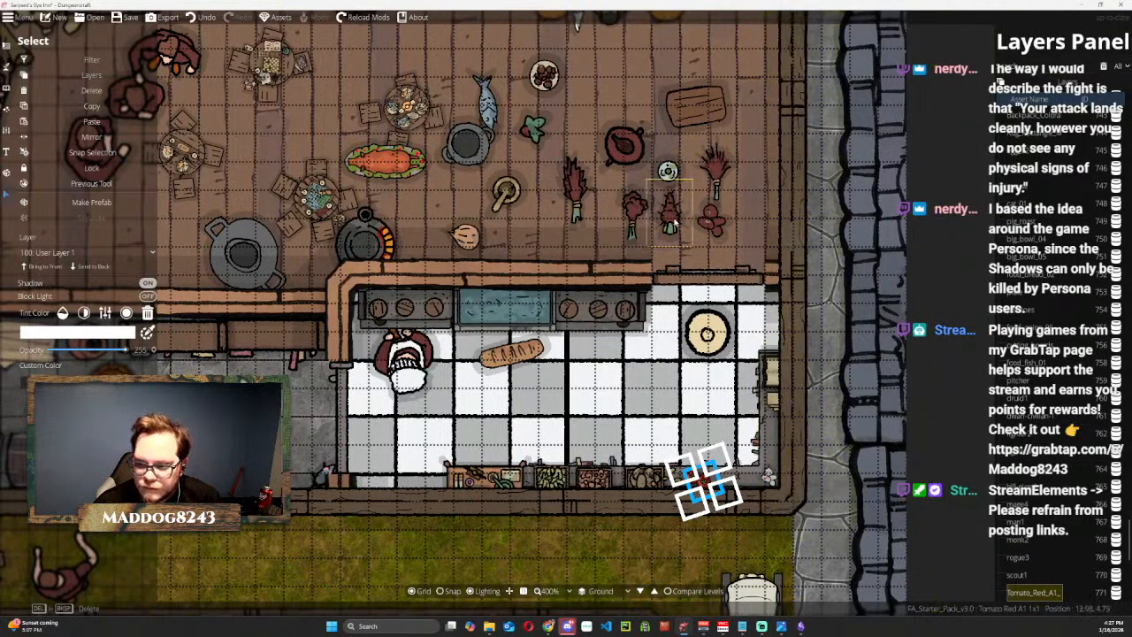
Move the Preserves 02 jar from the hall floor to the south counter, east of the tomatoes.
left_click(667, 170)
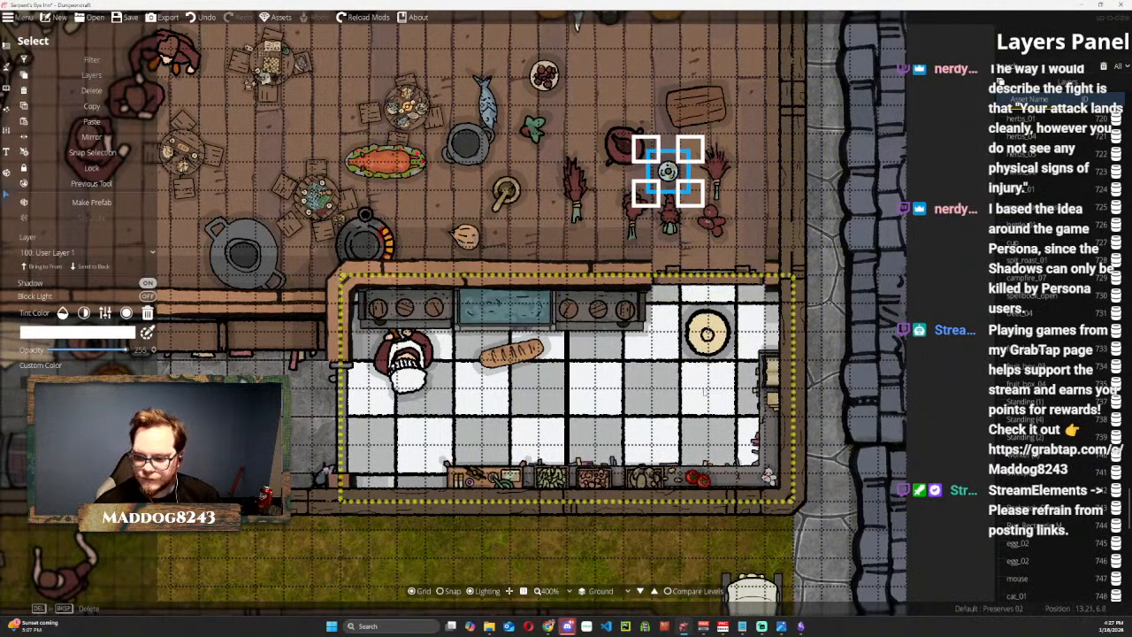
left_click_drag(669, 188, 676, 227)
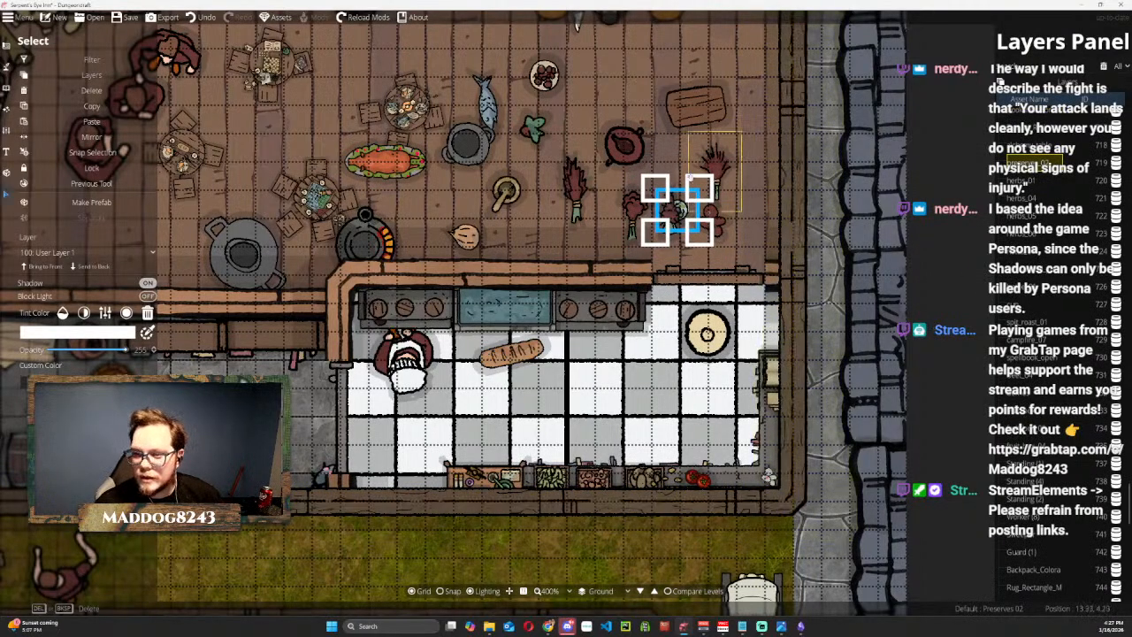
left_click_drag(676, 212, 725, 478)
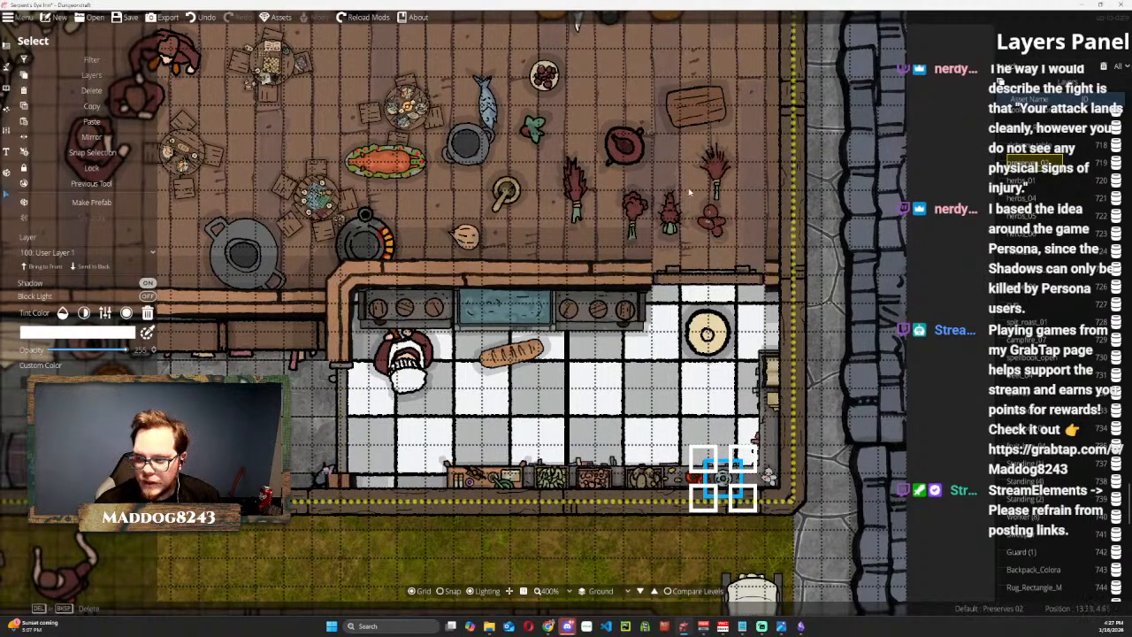
Give Herbs 01 a beige custom color, rotate and shrink it, and place it on the south counter east of the preserves.
left_click(715, 167)
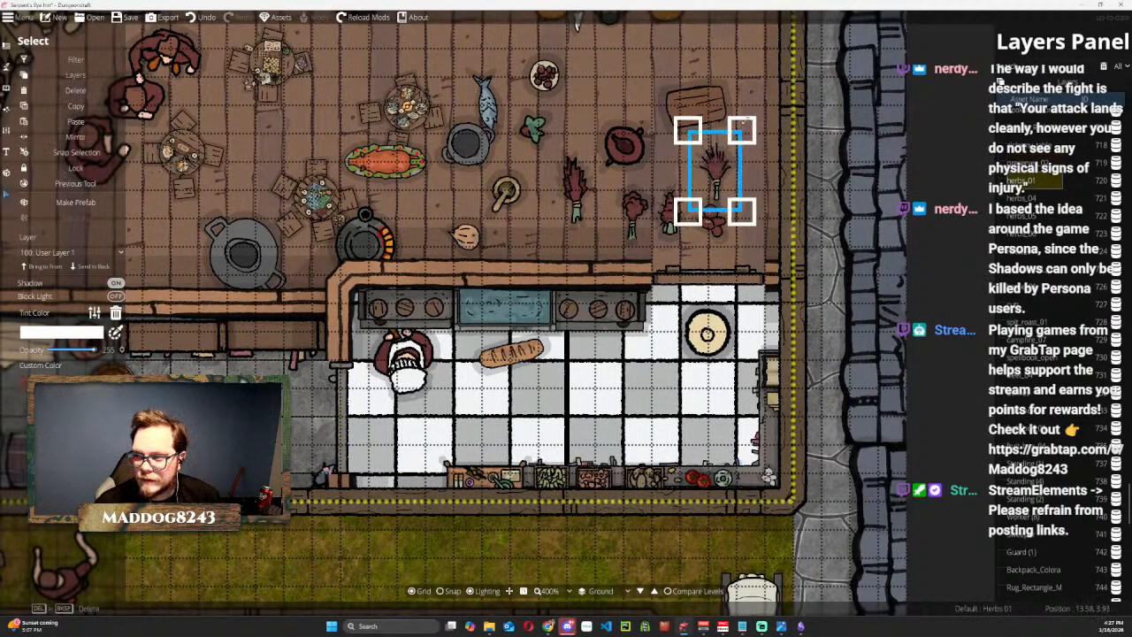
left_click_drag(753, 117, 645, 109)
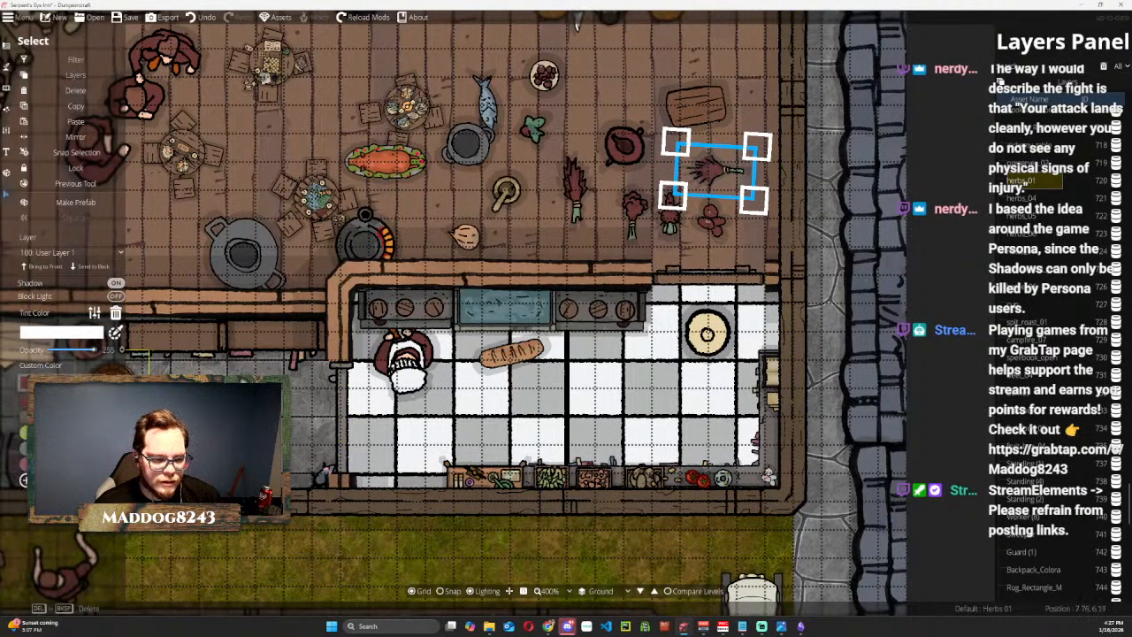
left_click(71, 433)
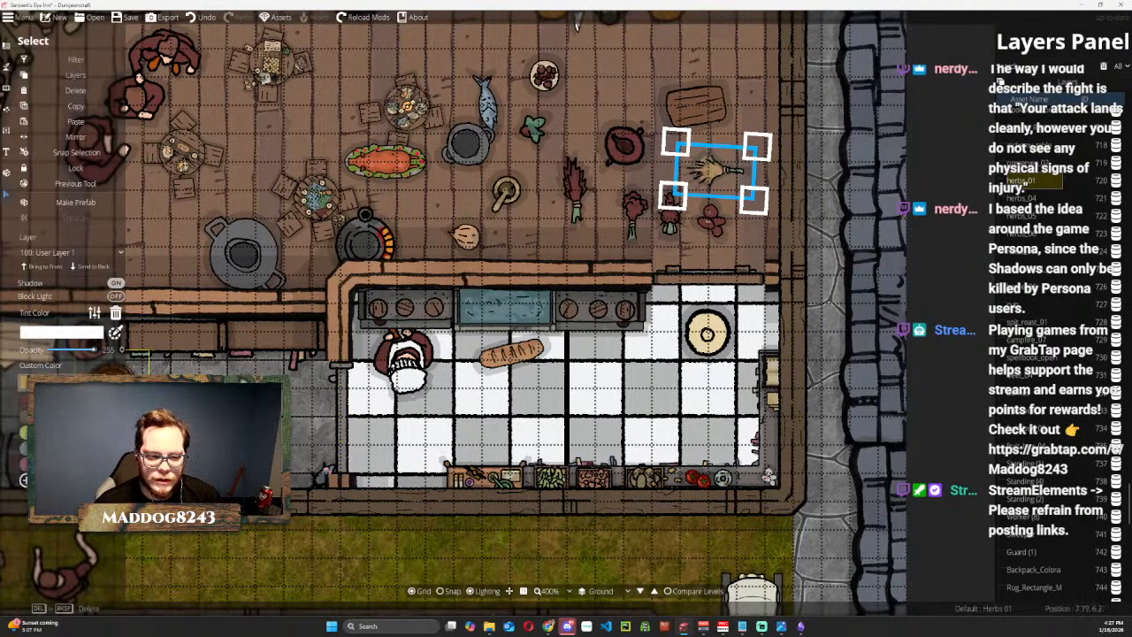
left_click_drag(715, 170, 749, 418)
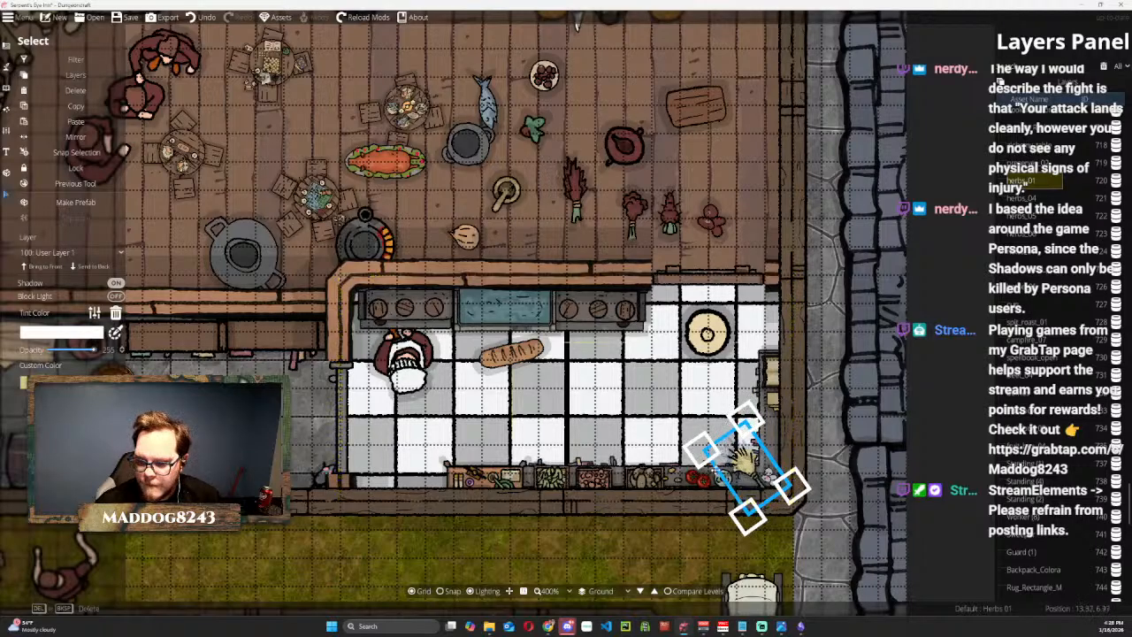
left_click_drag(715, 445, 619, 337)
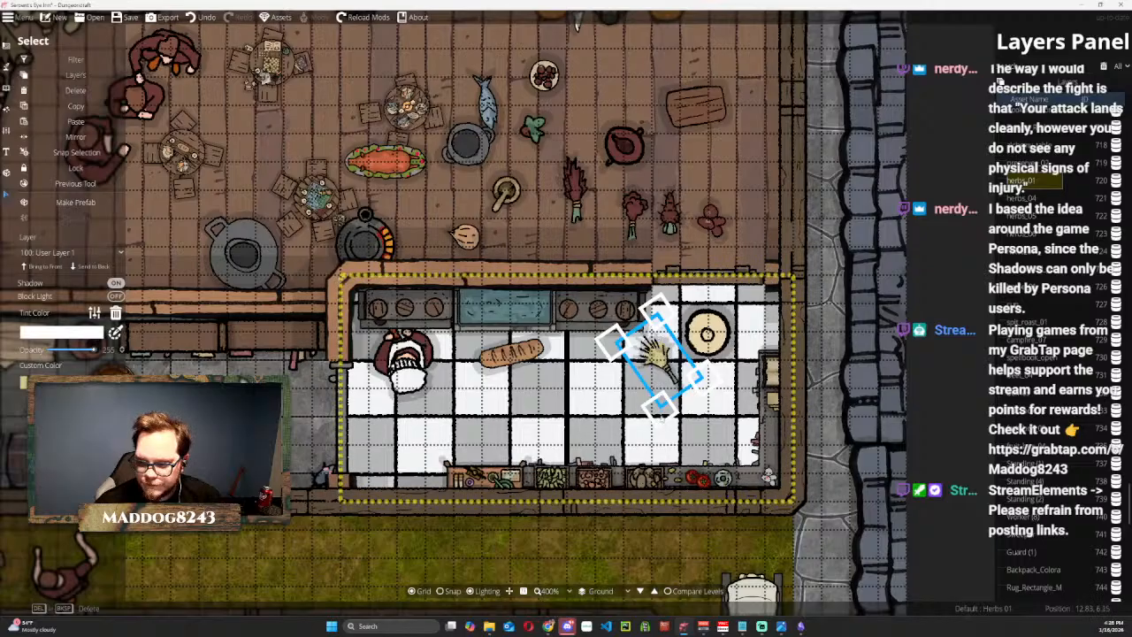
left_click_drag(661, 427, 653, 375)
left_click_drag(659, 334, 738, 473)
scroll(738, 473, "down", 2)
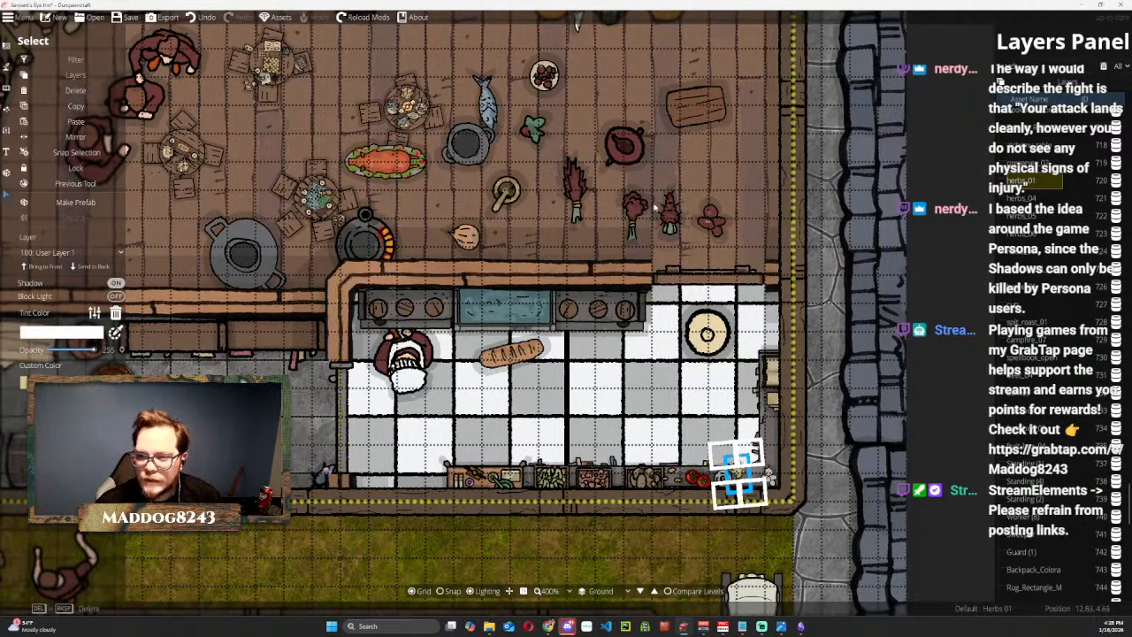
key("Escape")
Recolor and shrink Herbs 06 and Herbs 05, and place them side by side on the south counter east of Herbs 01.
left_click(575, 194)
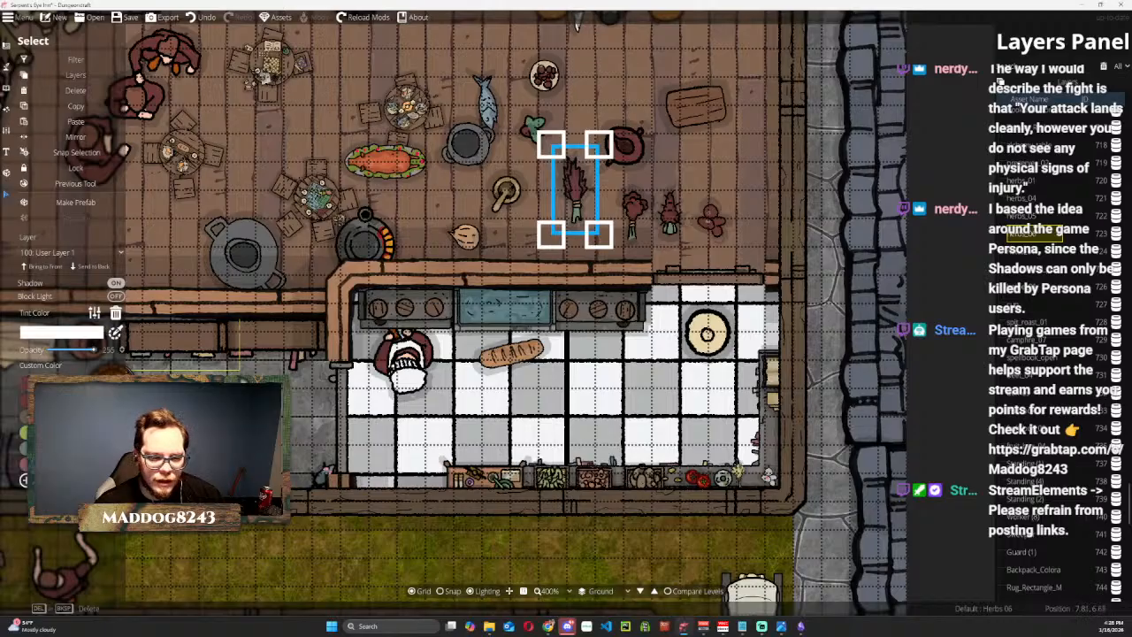
left_click_drag(575, 190, 749, 482)
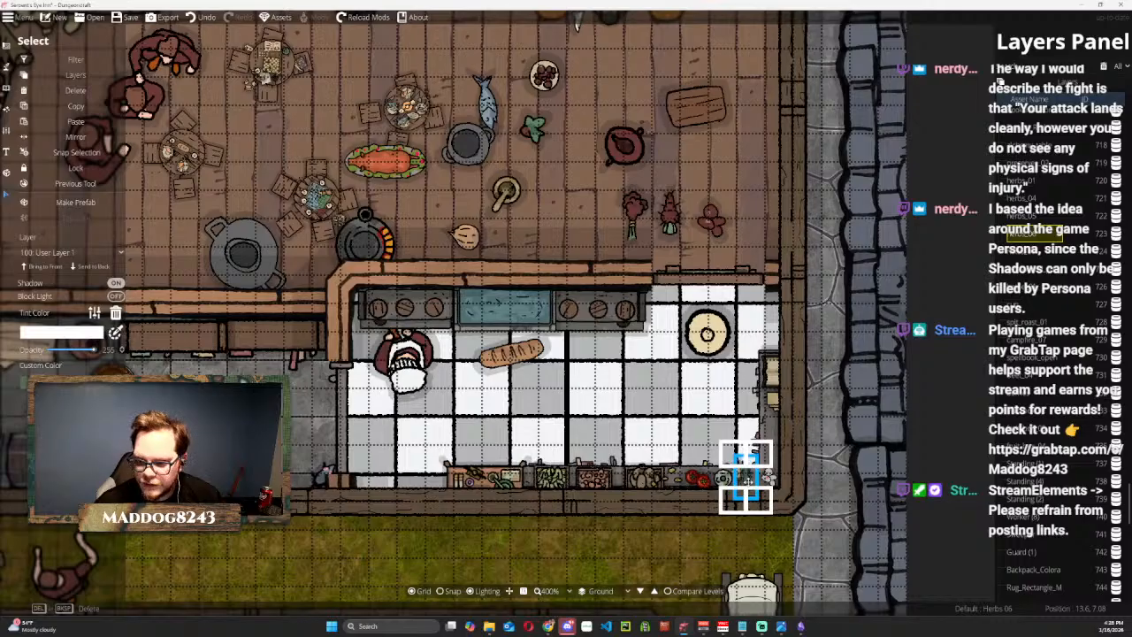
left_click(634, 212)
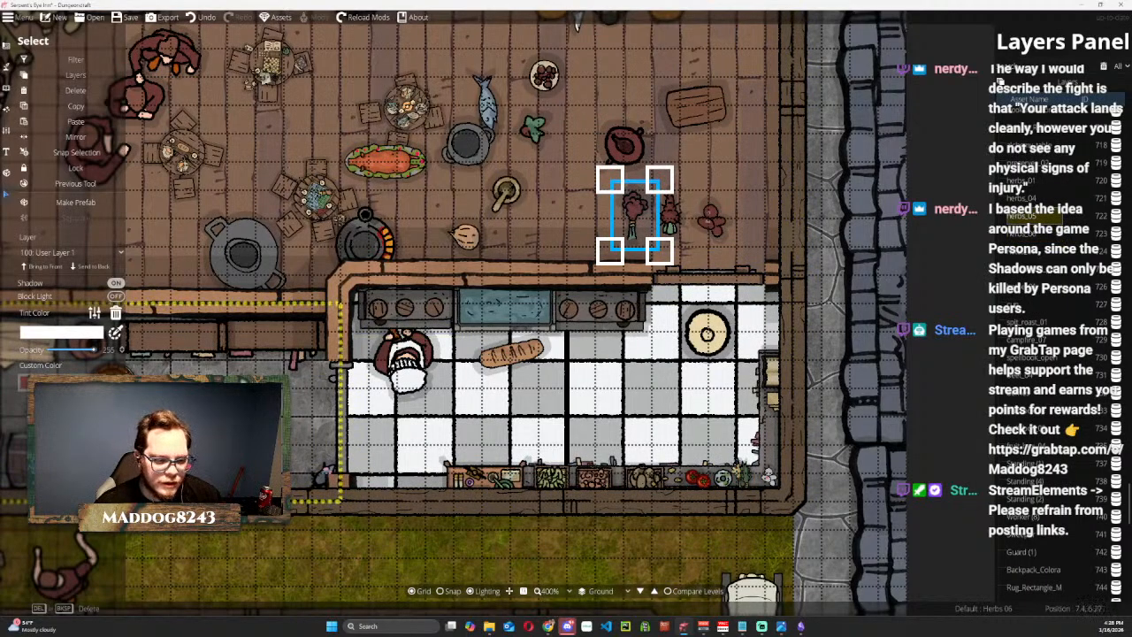
left_click(61, 384)
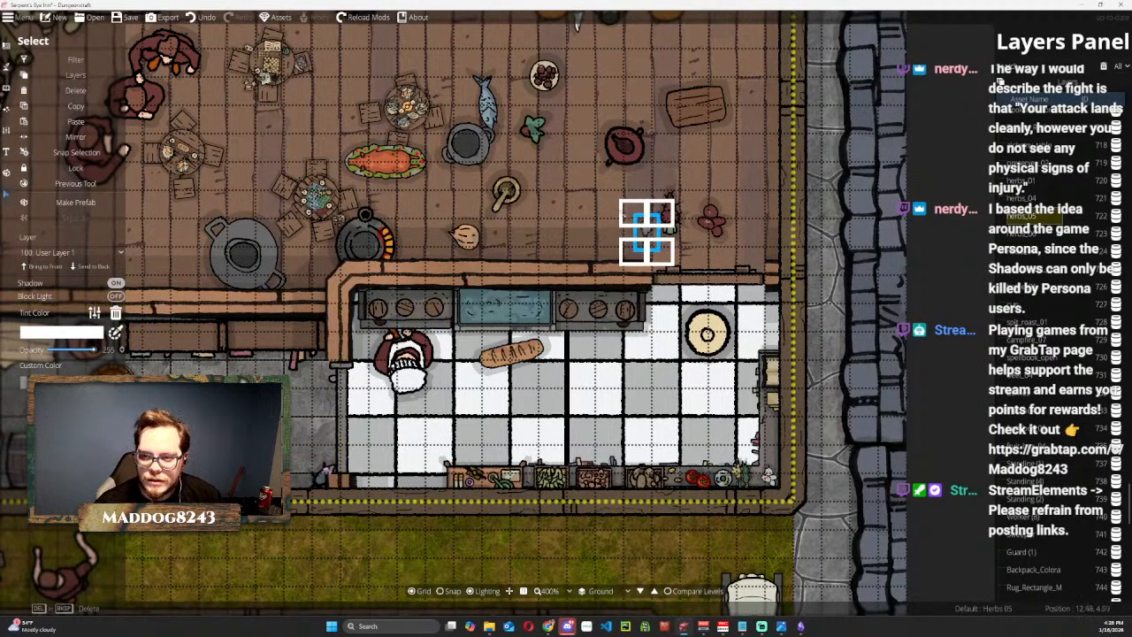
left_click_drag(634, 214, 754, 478)
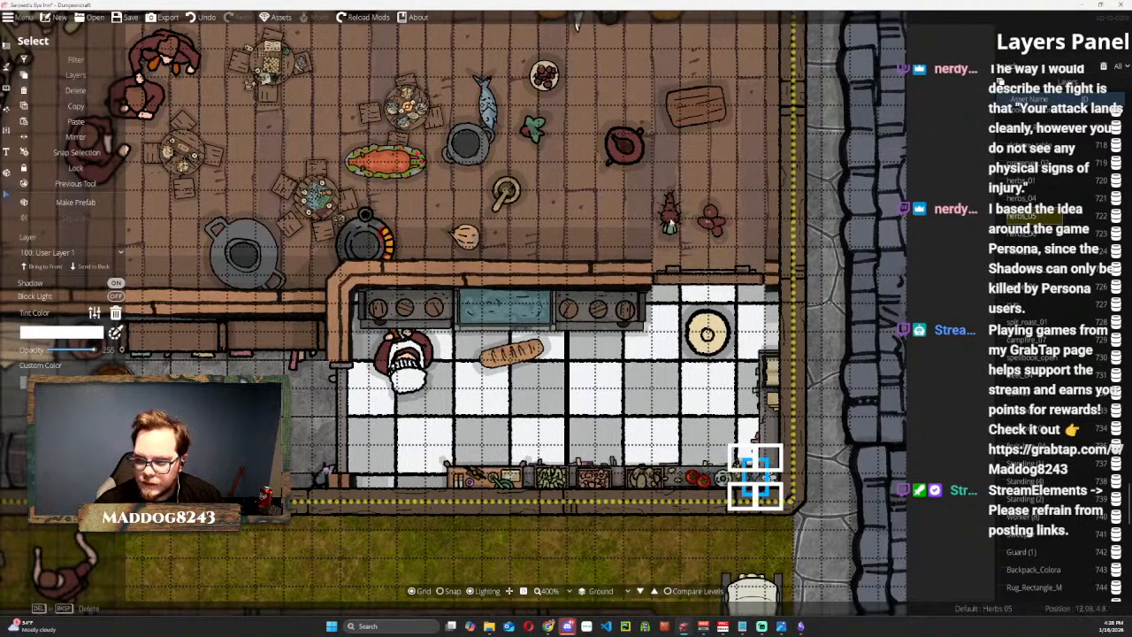
Give Herbs 04 an orange custom color, shrink and rotate it, and place it on the east counter south of the notes.
left_click(670, 212)
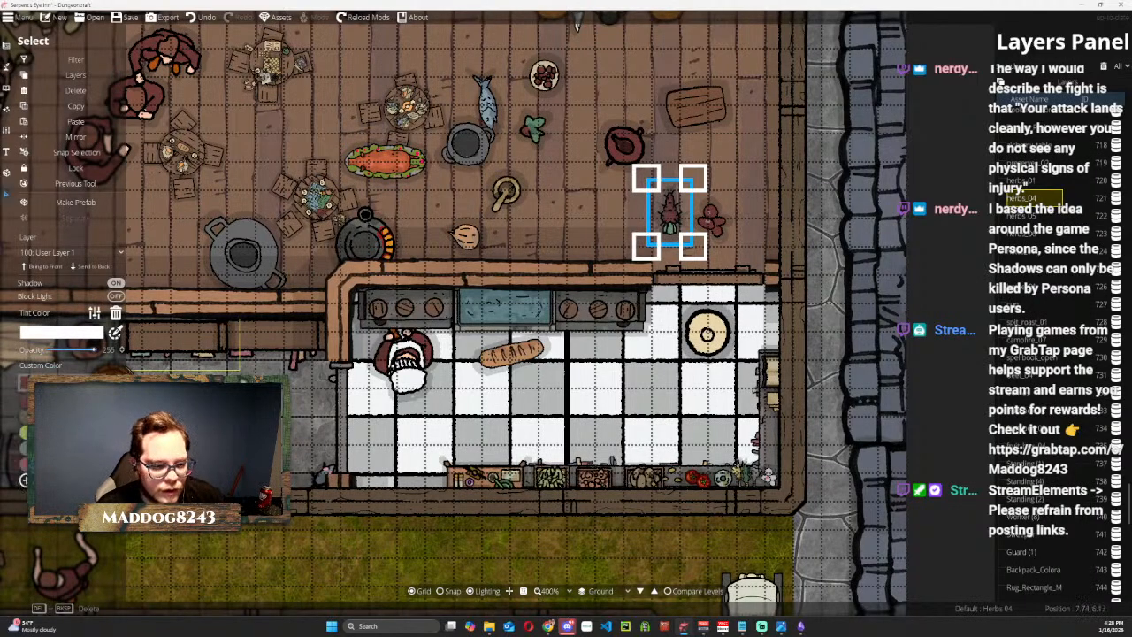
left_click(71, 417)
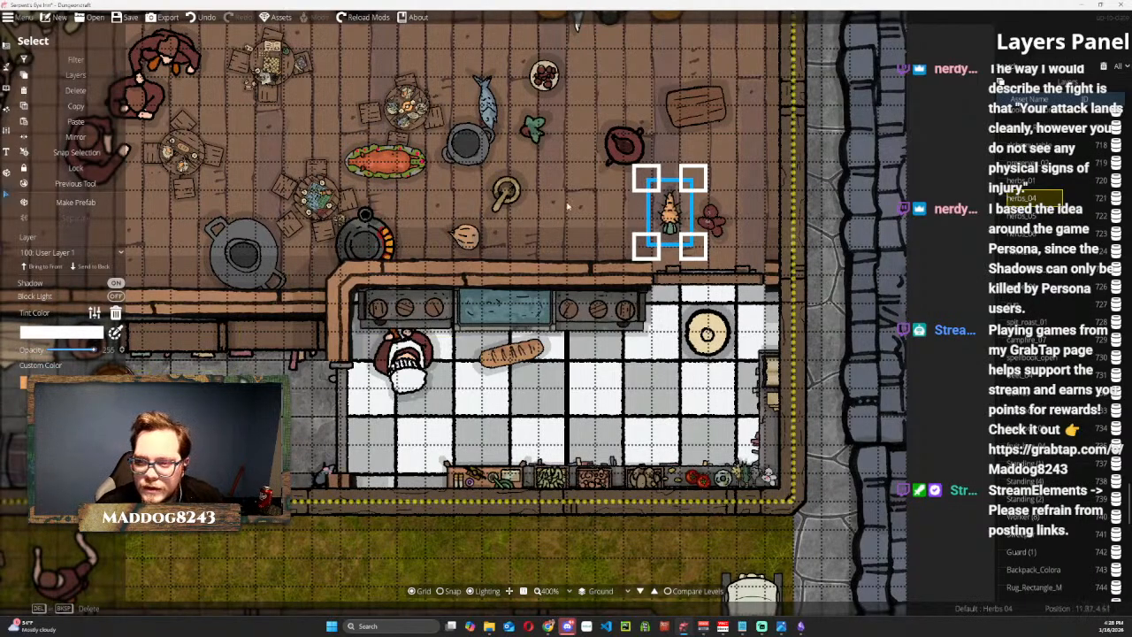
left_click_drag(647, 182, 761, 585)
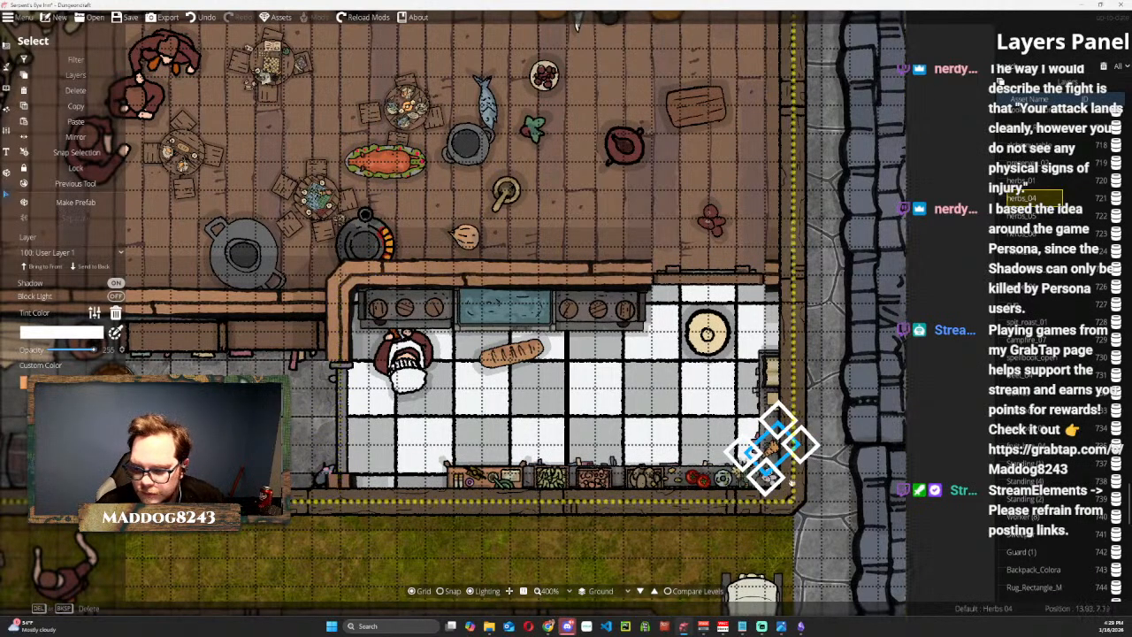
left_click_drag(771, 445, 769, 426)
Give the Egg 02 cluster on the hall floor a blue custom color, shrink it, and place it near the counter's southeast corner.
left_click(710, 216)
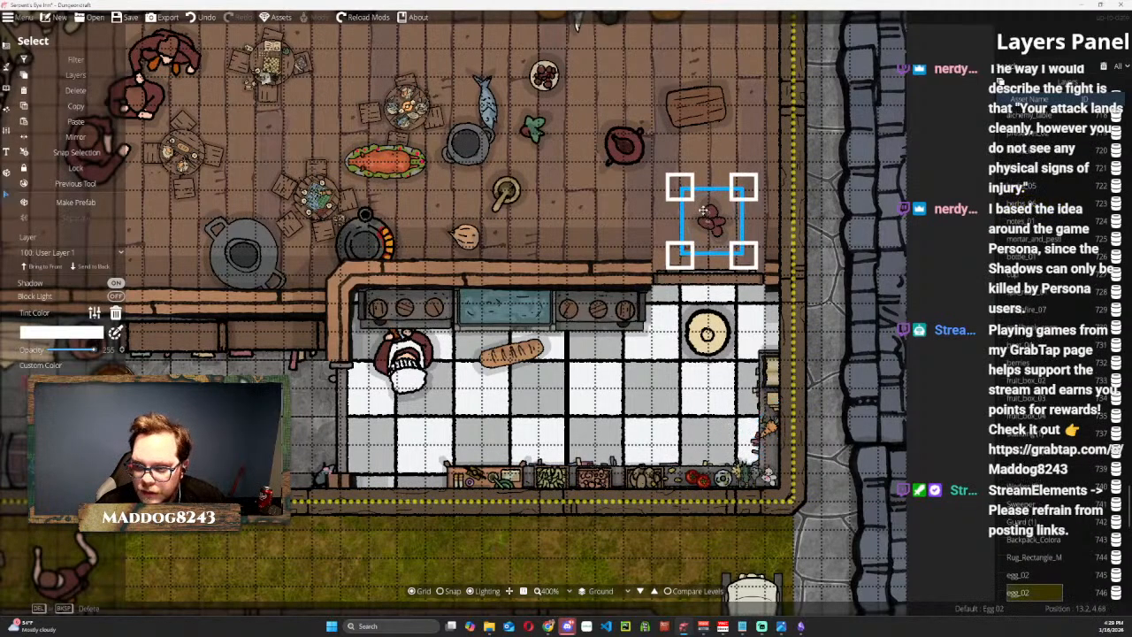
left_click(61, 453)
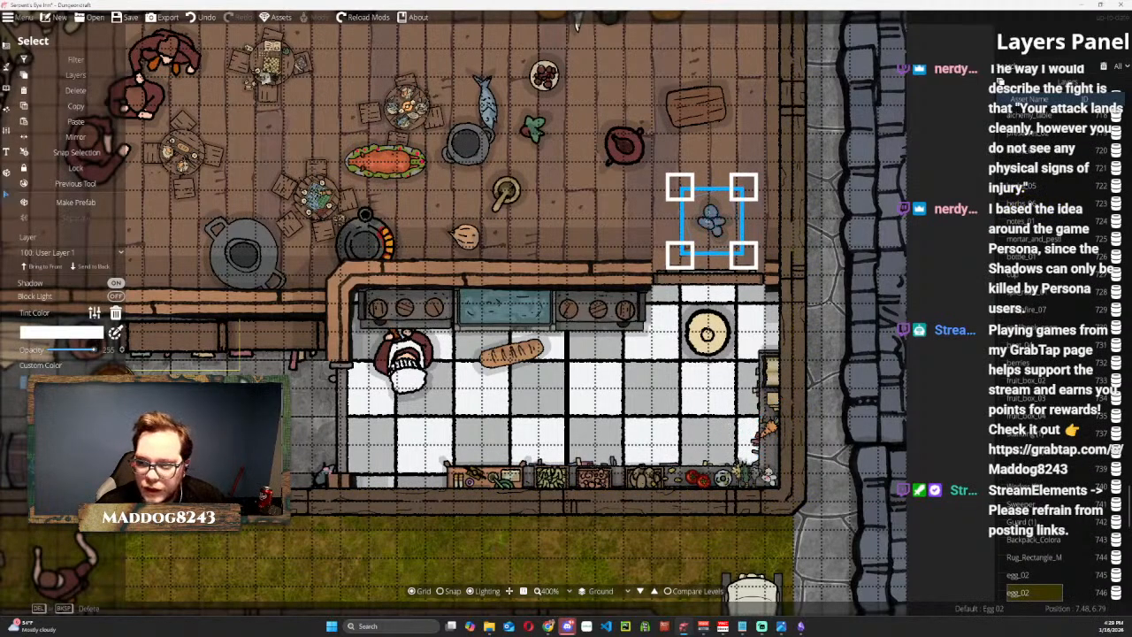
left_click_drag(678, 188, 769, 459)
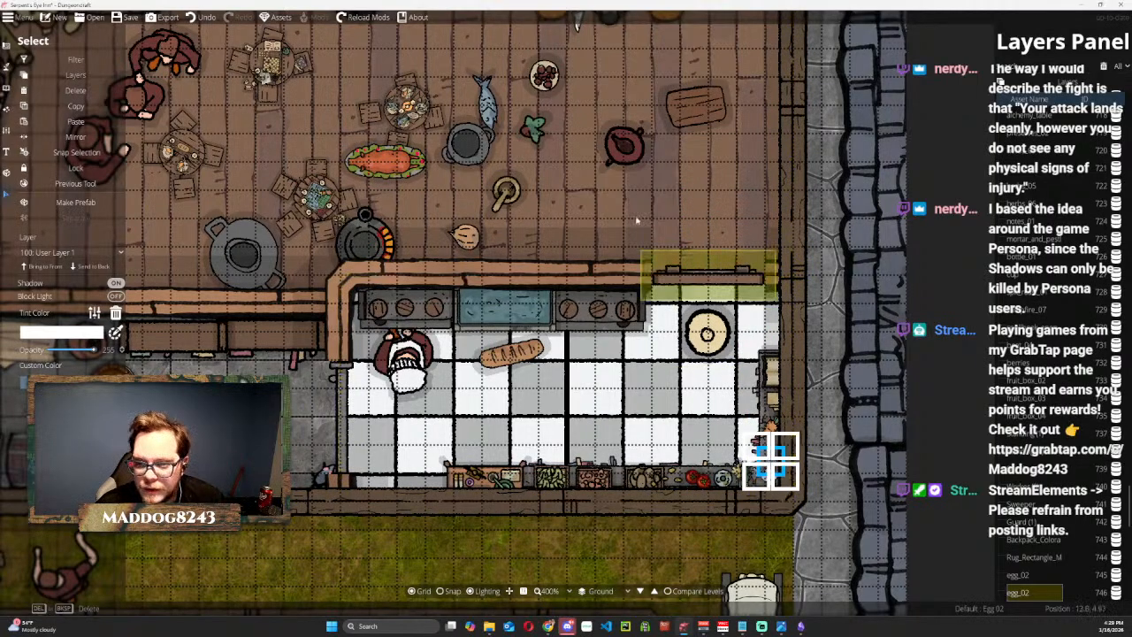
Shrink the mortar and pestle, place it on the north counter east of the water basin, and delete the onion from the hall floor.
left_click(506, 193)
left_click_drag(506, 193, 580, 306)
left_click(465, 233)
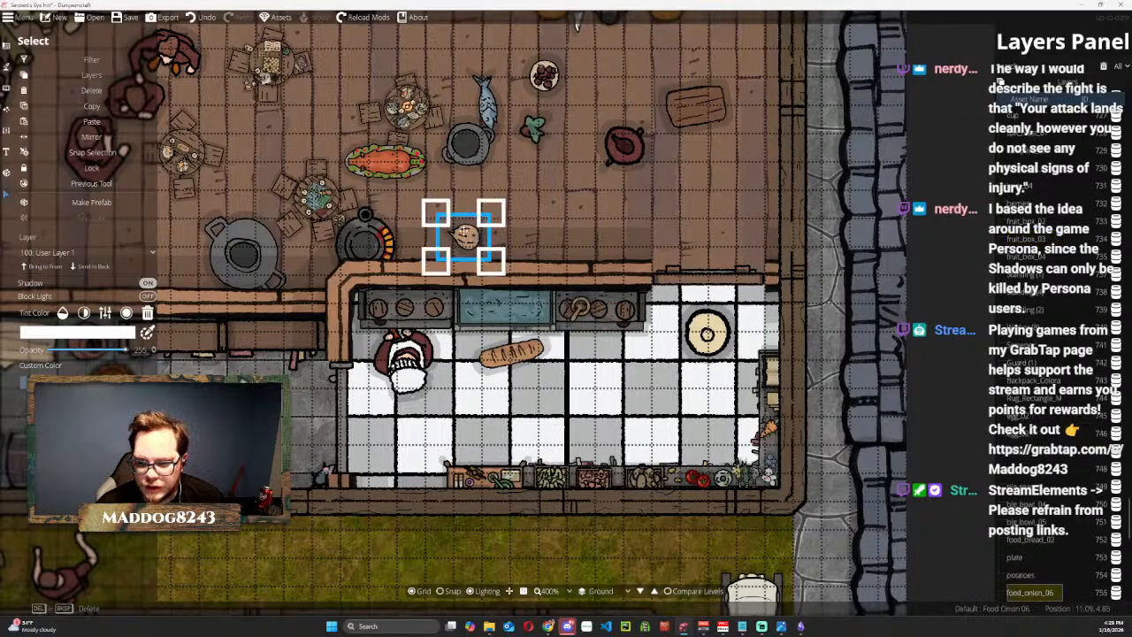
key("Delete")
Shrink the dark red pitcher on the hall floor.
left_click(639, 133)
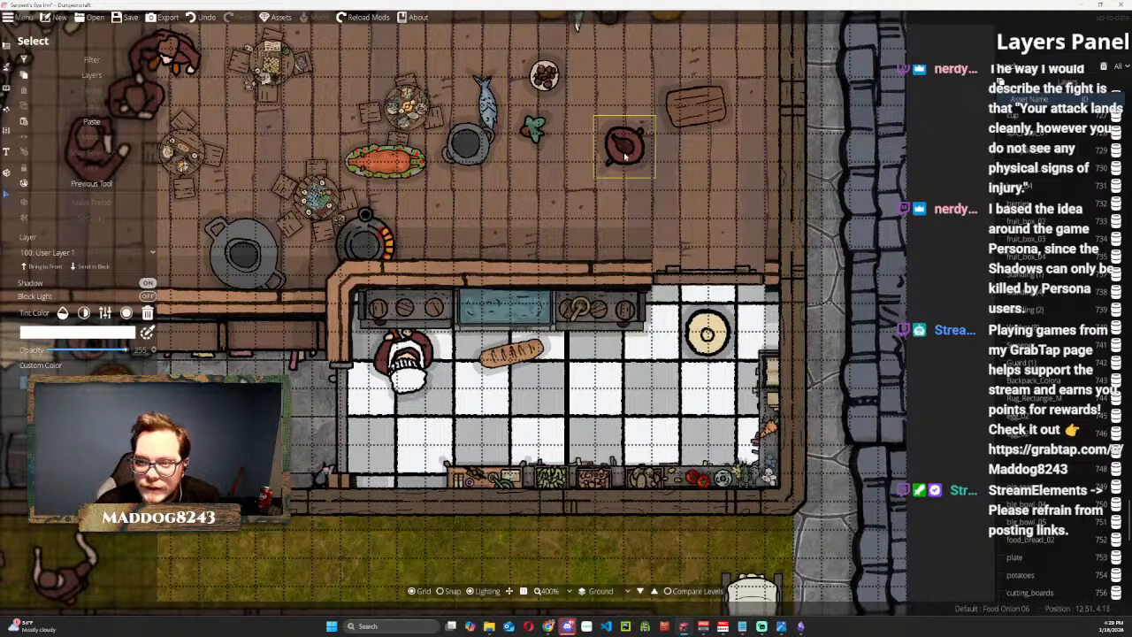
left_click_drag(657, 114, 624, 147)
Enlarge the wooden cutting board and set it on the hall floor just south of the roast platter.
left_click(687, 116)
left_click(700, 107)
left_click_drag(701, 107, 680, 333)
left_click_drag(583, 378, 442, 205)
Place the small red pitcher at the east end of the kitchen's north counter.
left_click(608, 160)
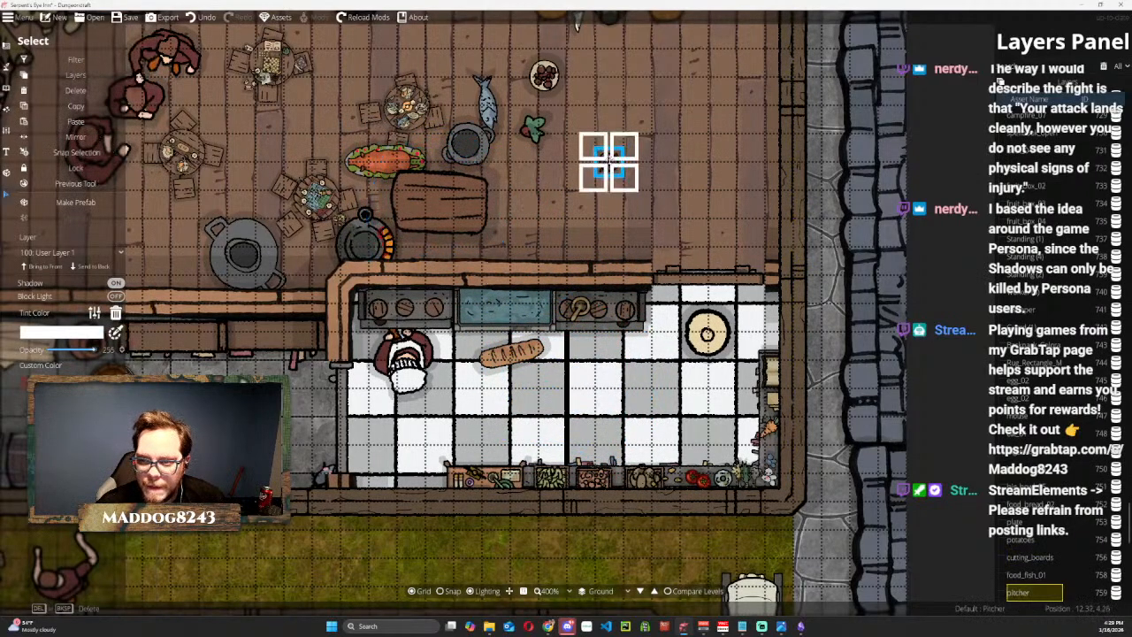
left_click_drag(607, 160, 625, 311)
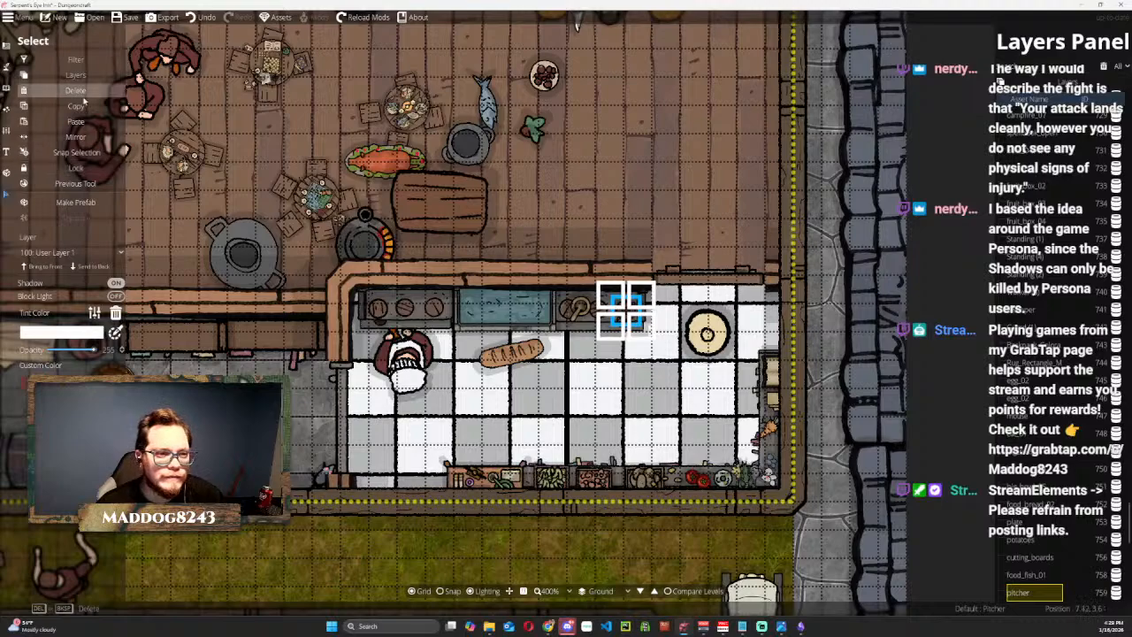
Search the full object library for "table" assets.
left_click(6, 49)
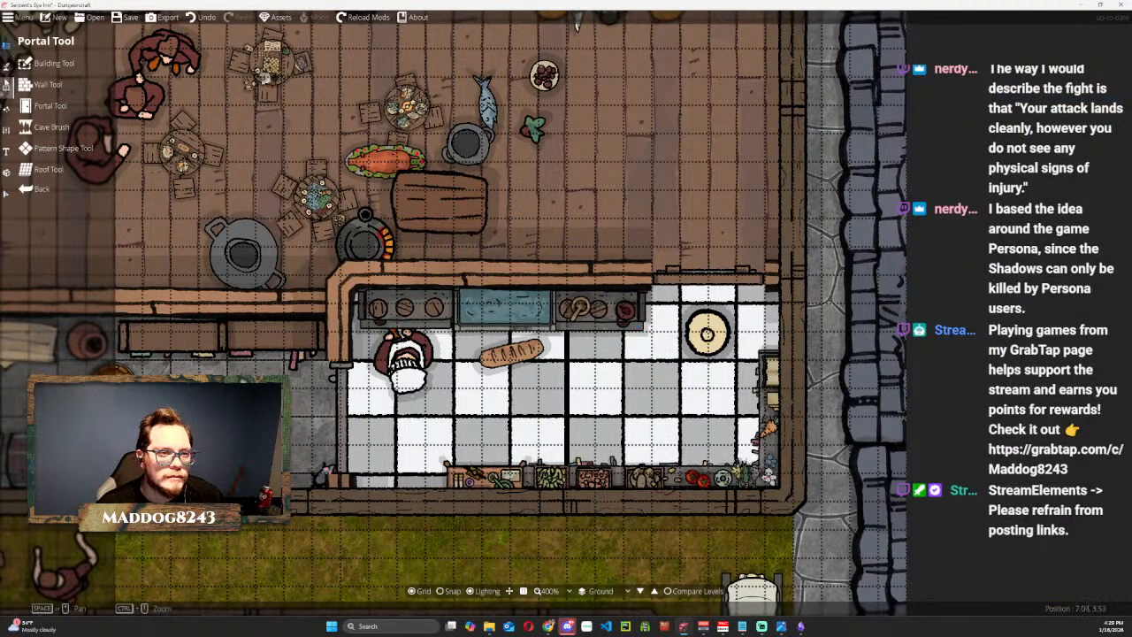
left_click(6, 86)
left_click(53, 64)
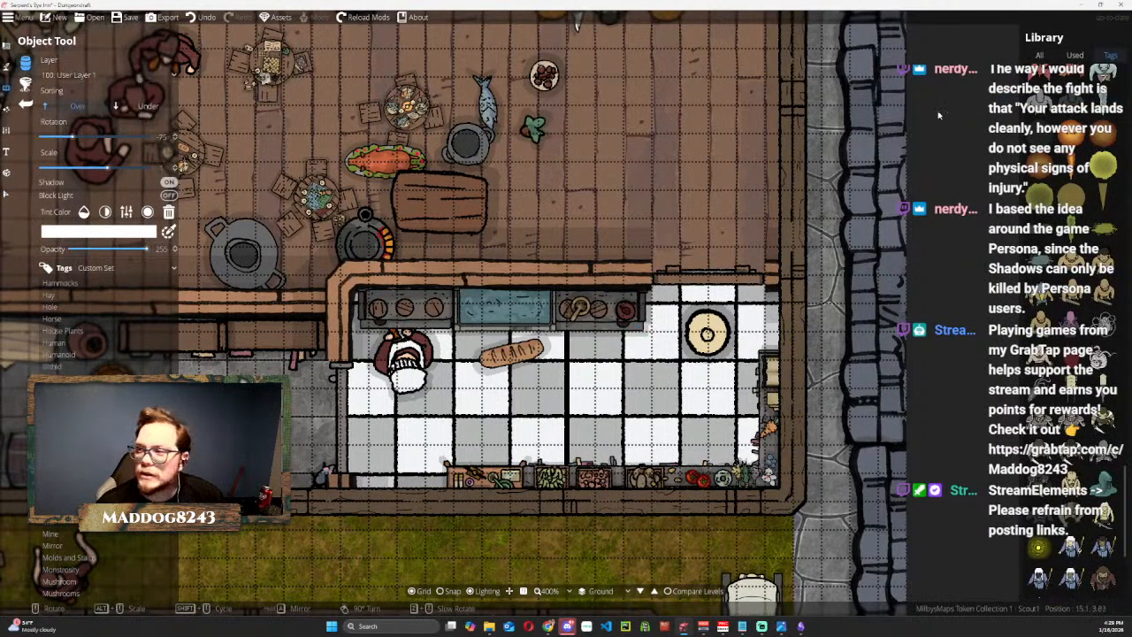
left_click(1068, 56)
mouse_move(1099, 72)
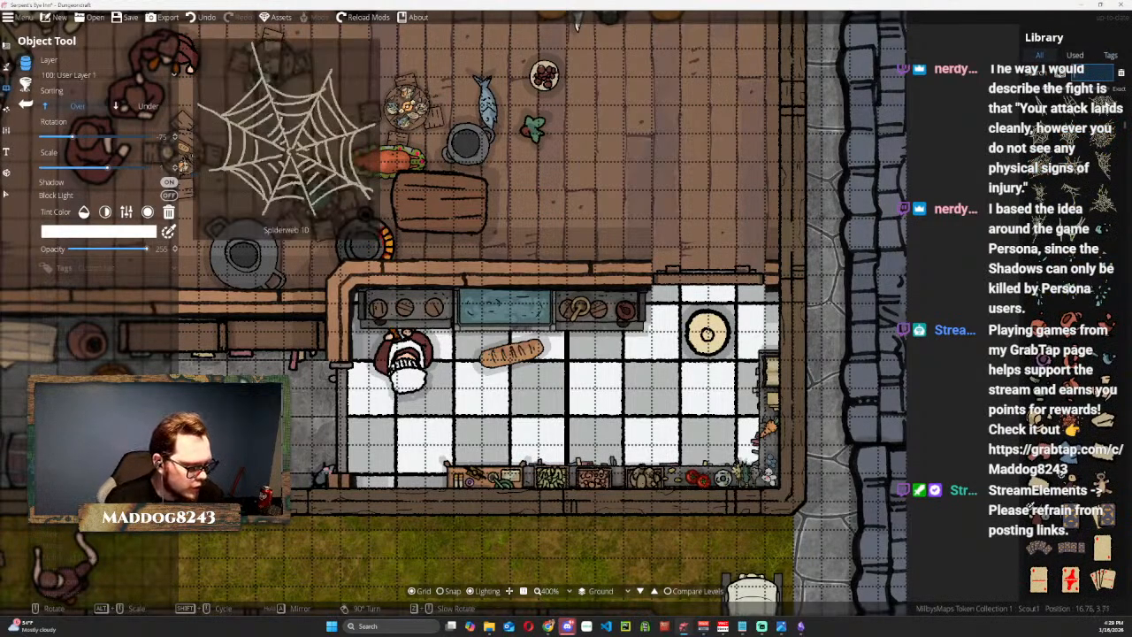
type("table")
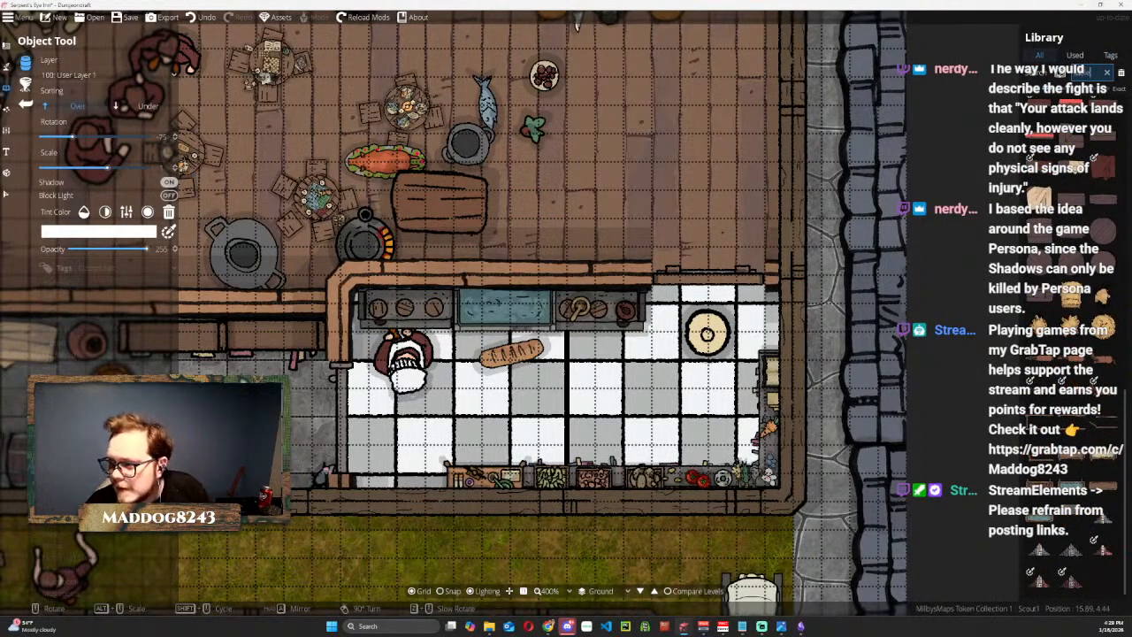
Choose the Table - Rectangle 1 - Dark asset and place it horizontally in the middle of the kitchen floor.
mouse_move(1049, 234)
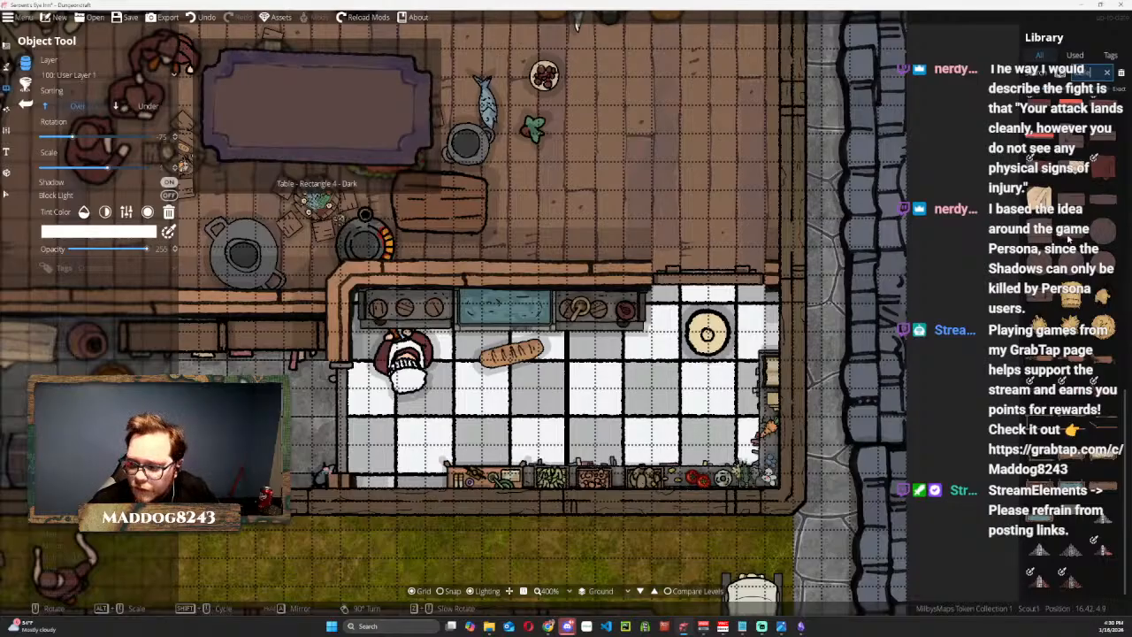
scroll(1081, 390, "up", 6)
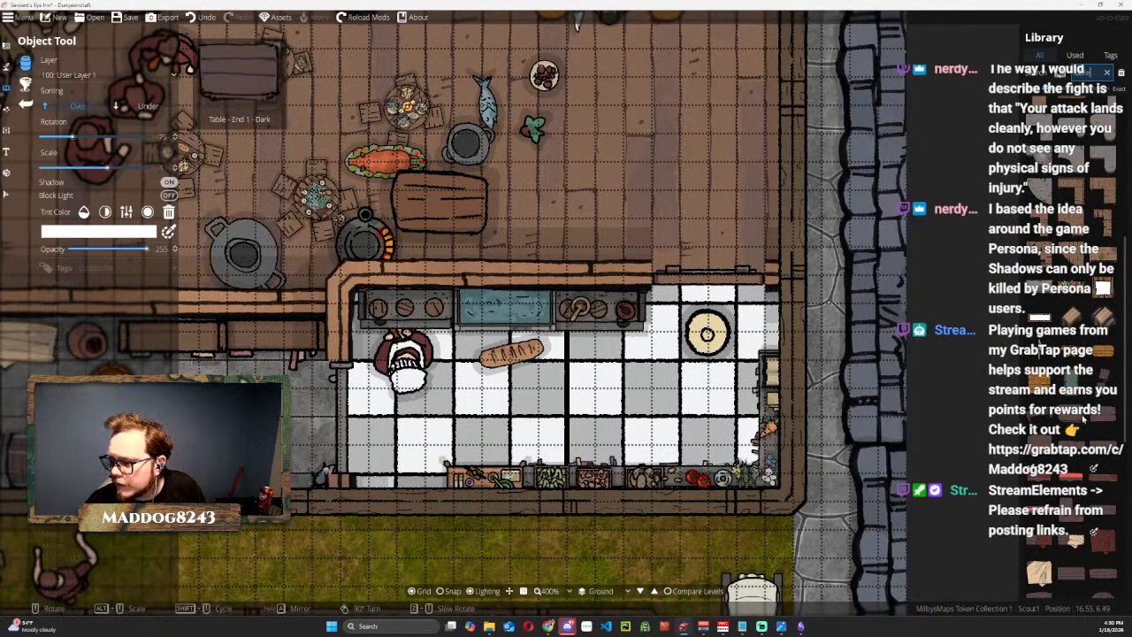
scroll(1093, 412, "up", 4)
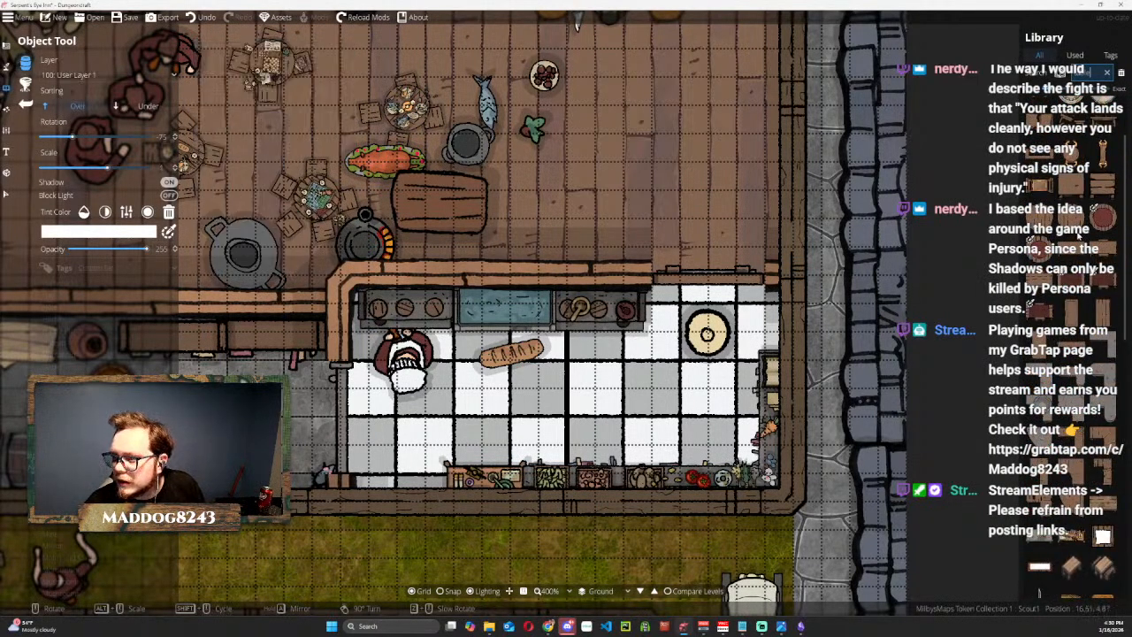
scroll(1080, 237, "up", 2)
scroll(1080, 247, "down", 1)
scroll(1093, 113, "up", 1)
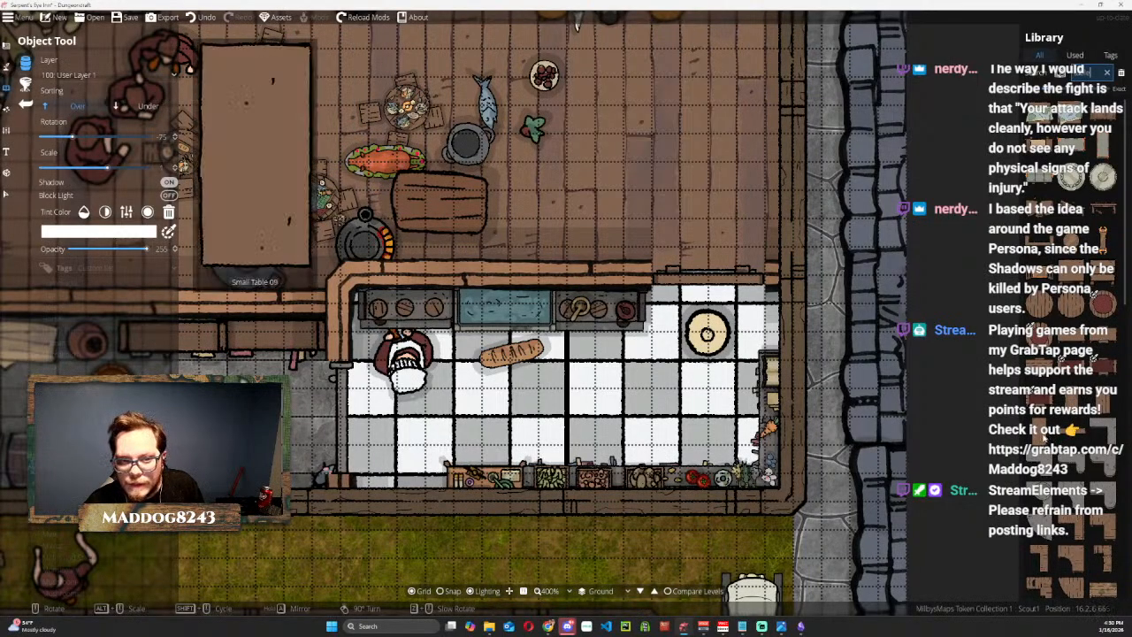
scroll(1073, 435, "down", 3)
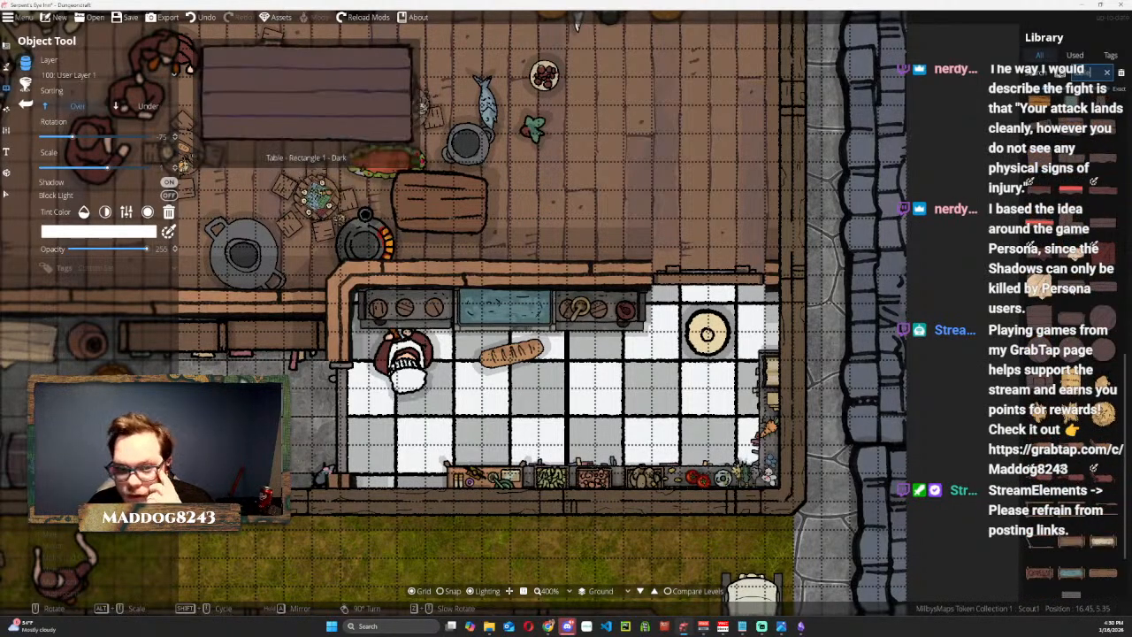
left_click(1070, 287)
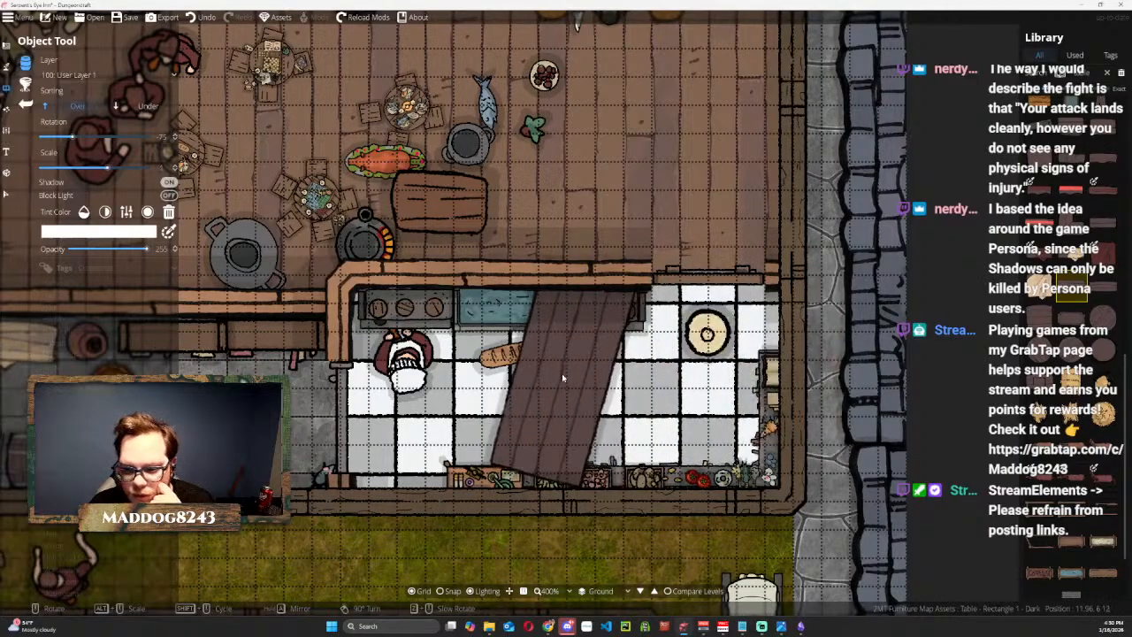
left_click(558, 400)
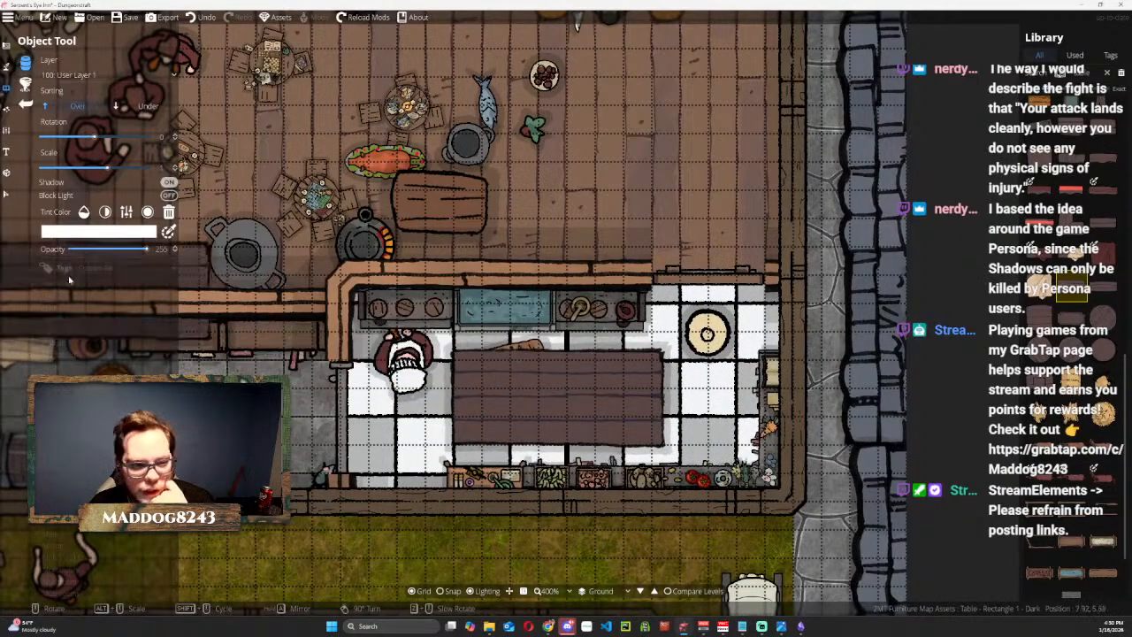
Shrink the dark rectangular table, keeping it in the middle of the kitchen.
left_click(6, 193)
left_click(480, 404)
left_click_drag(465, 359, 513, 387)
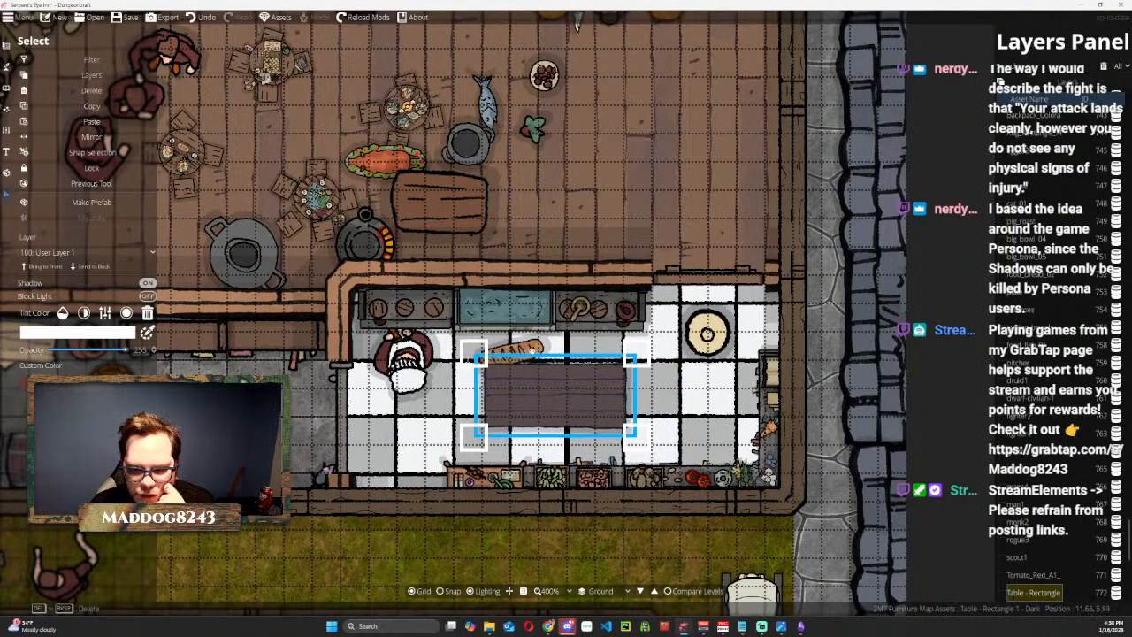
Move the pig roast platter from the hall to the centre of the kitchen table and bring it to the front.
left_click(371, 155)
left_click_drag(371, 152, 536, 382)
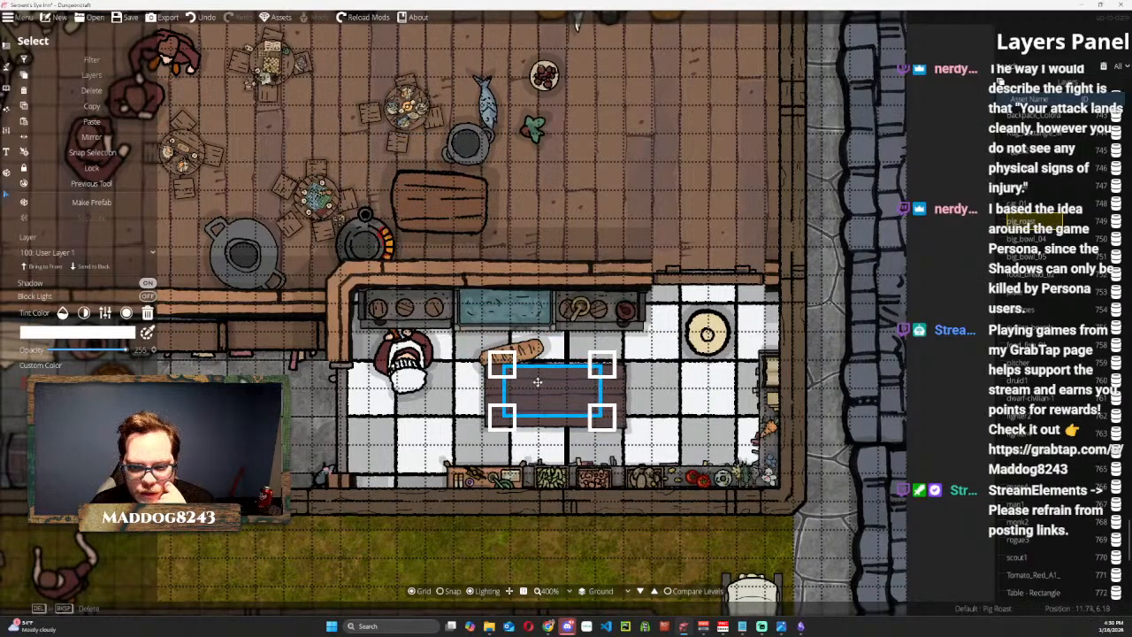
left_click(45, 266)
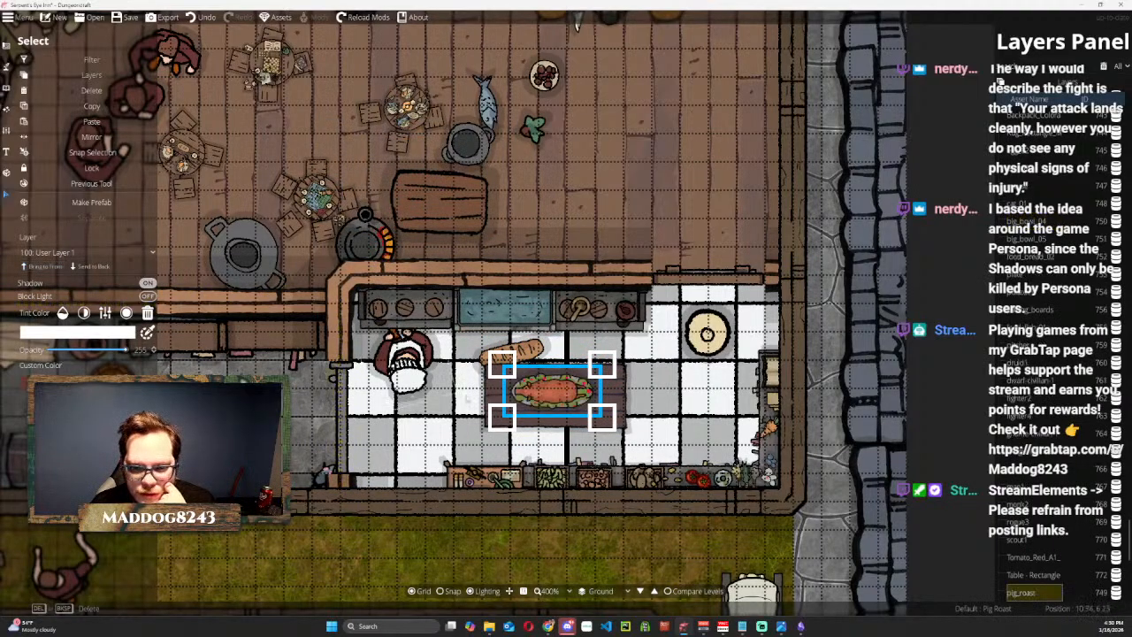
left_click_drag(555, 387, 555, 391)
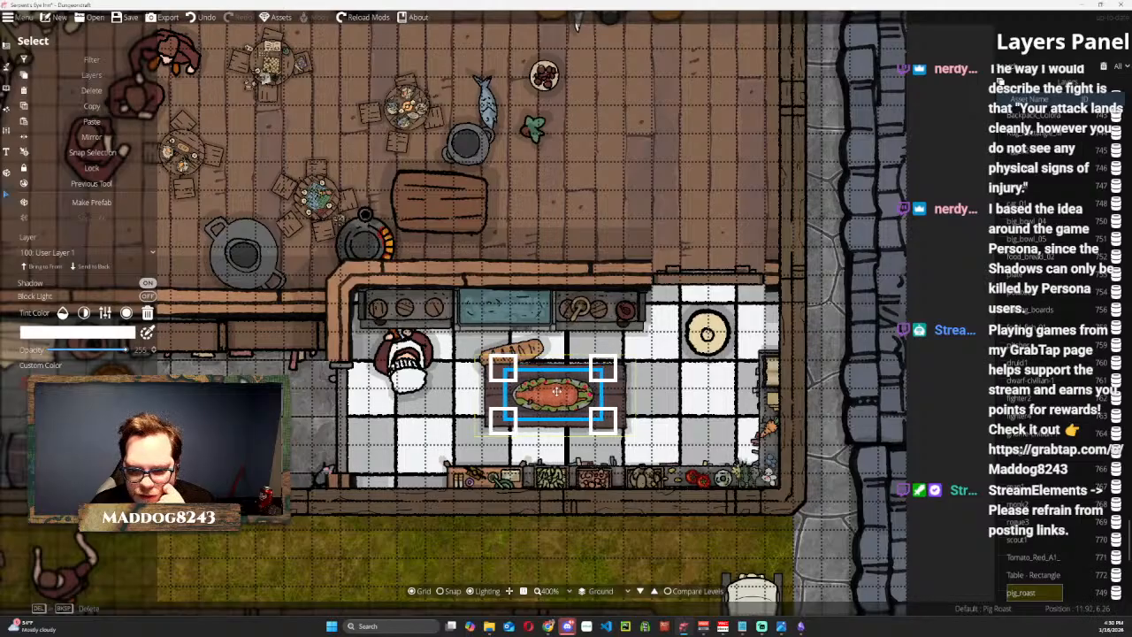
Move the bread loaf onto the kitchen table's west end, bring it to the front, and shrink and rotate it to fit.
left_click(598, 178)
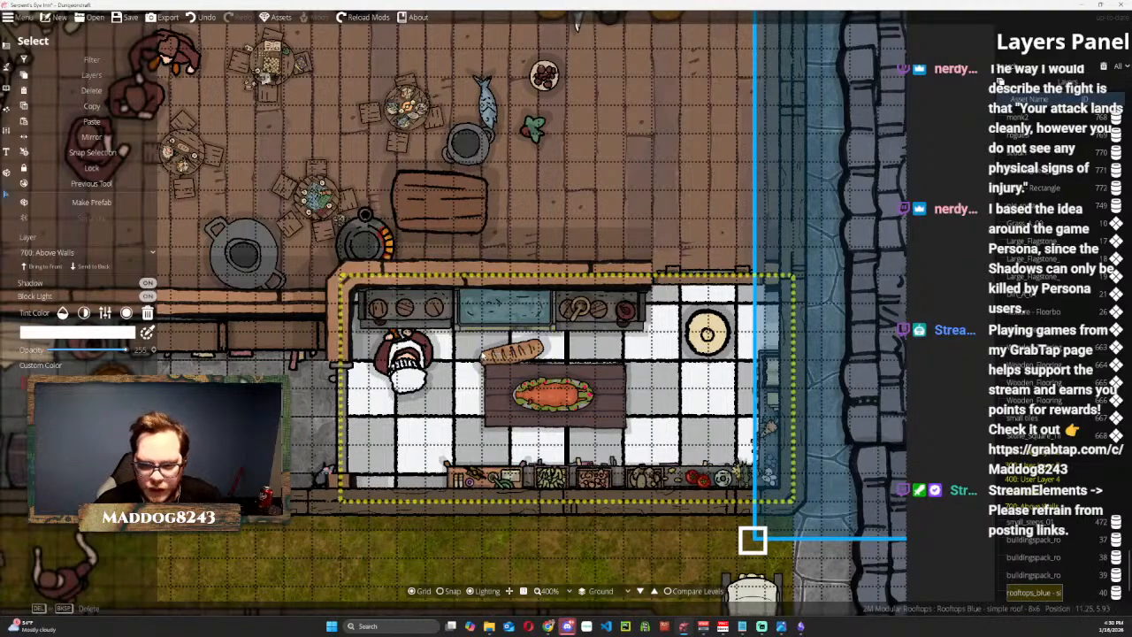
left_click(557, 290)
left_click(557, 290)
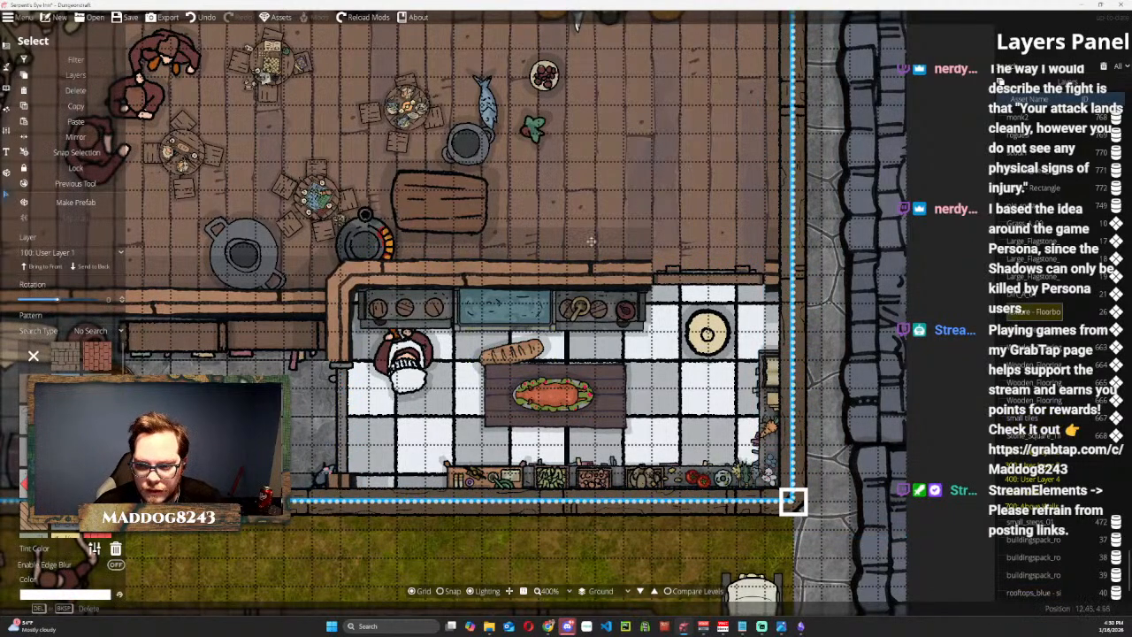
left_click(514, 351)
left_click(513, 353)
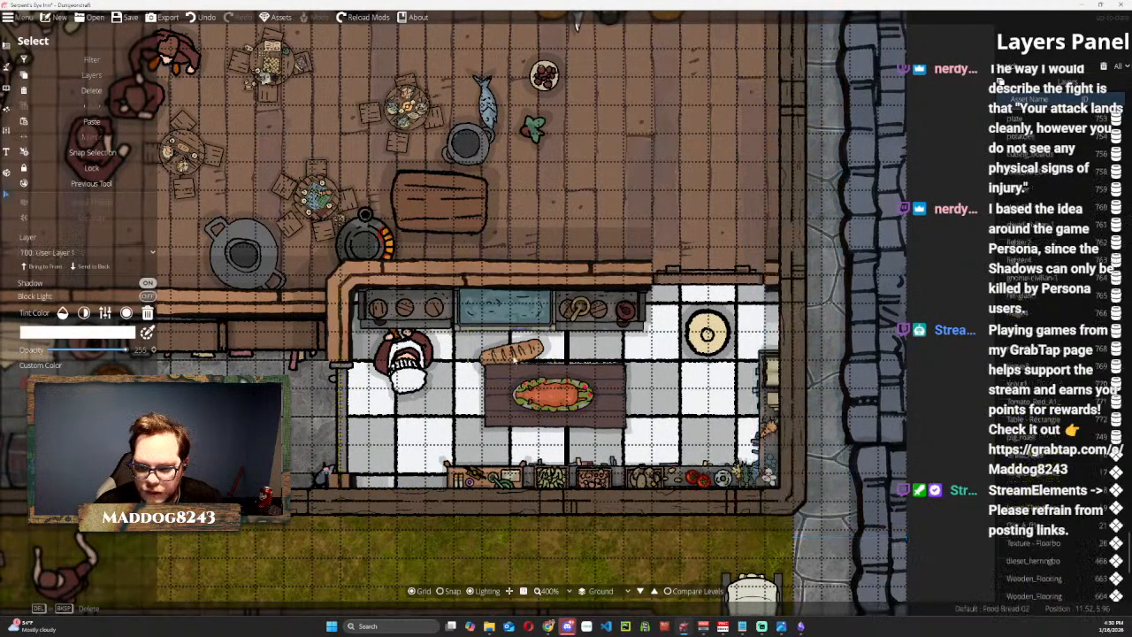
left_click_drag(513, 353, 521, 382)
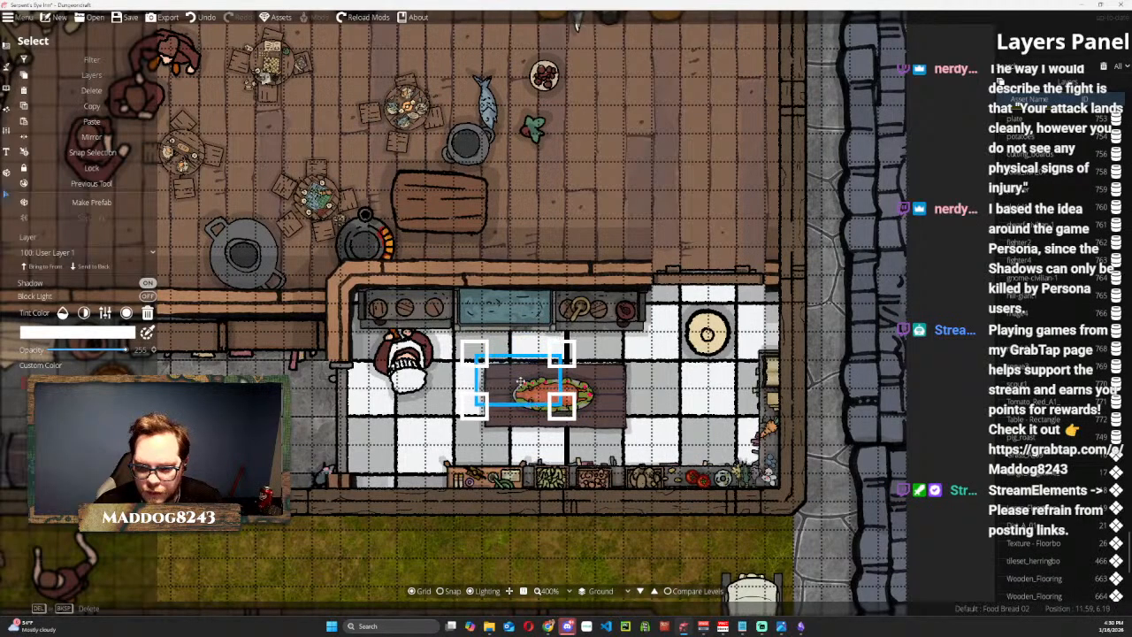
left_click(42, 266)
left_click_drag(562, 351, 518, 334)
left_click_drag(505, 382, 500, 388)
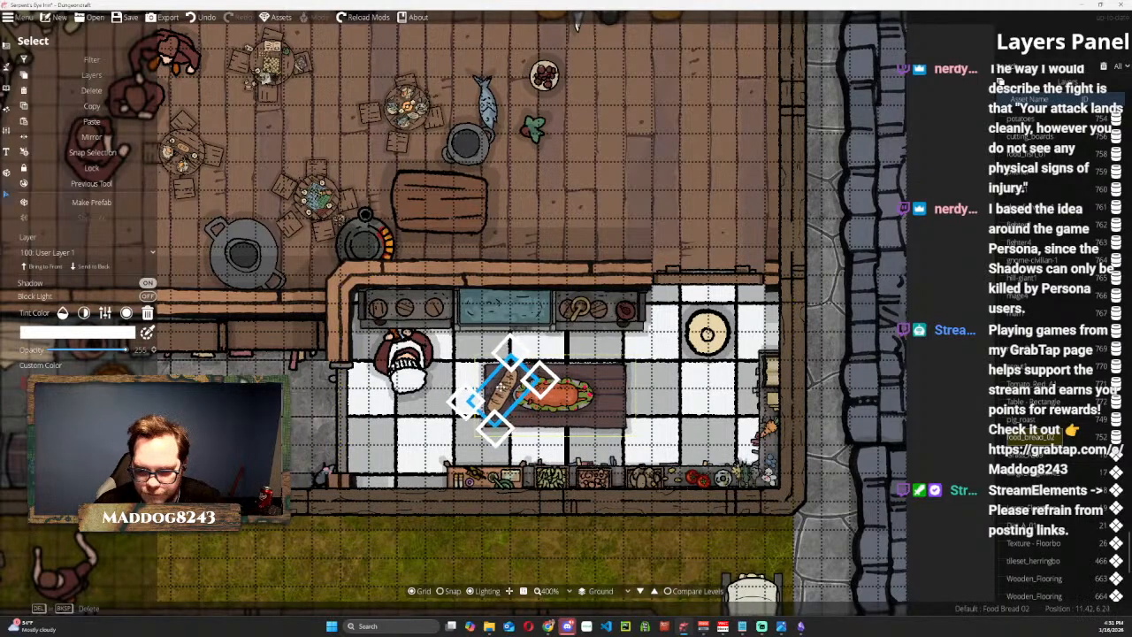
Rotate and shrink the cutting board, place it on the kitchen table's east end and bring it to the front.
left_click(470, 262)
left_click_drag(517, 138, 513, 172)
left_click_drag(482, 234, 612, 398)
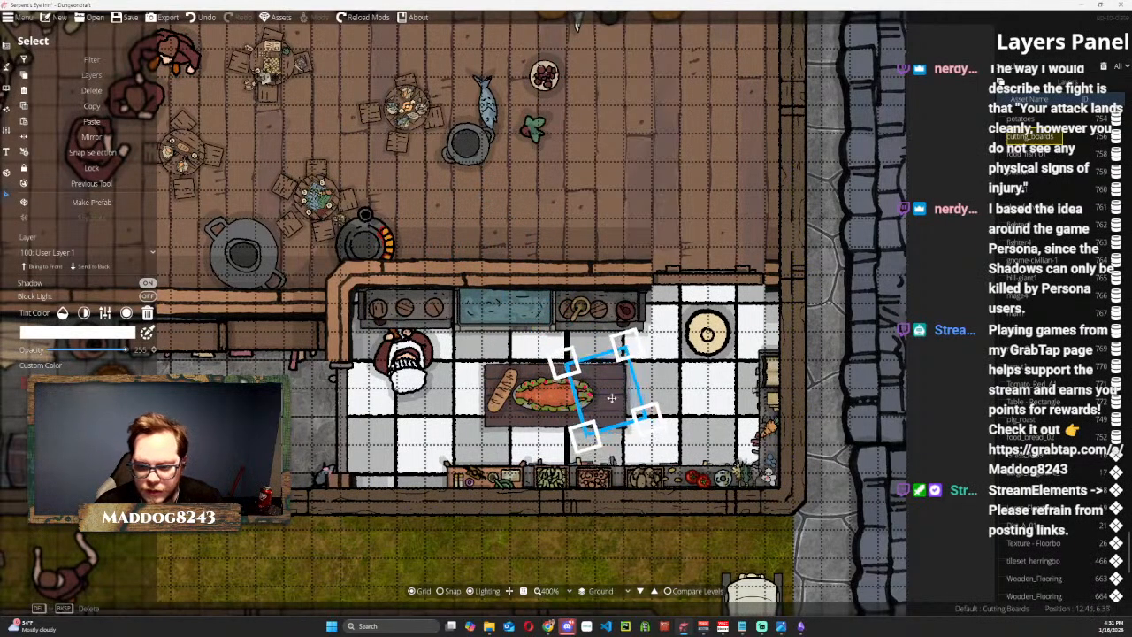
left_click(46, 267)
left_click_drag(627, 336, 604, 373)
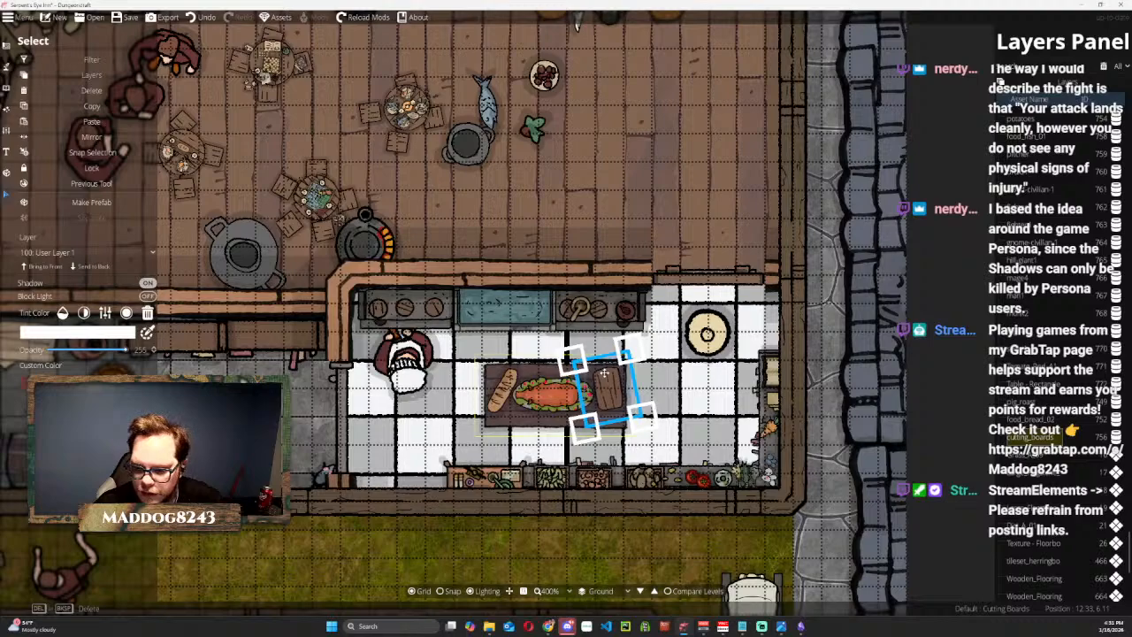
Copy a red tomato and the orange herb bunch from the kitchen counters onto the cutting board.
left_click(689, 478)
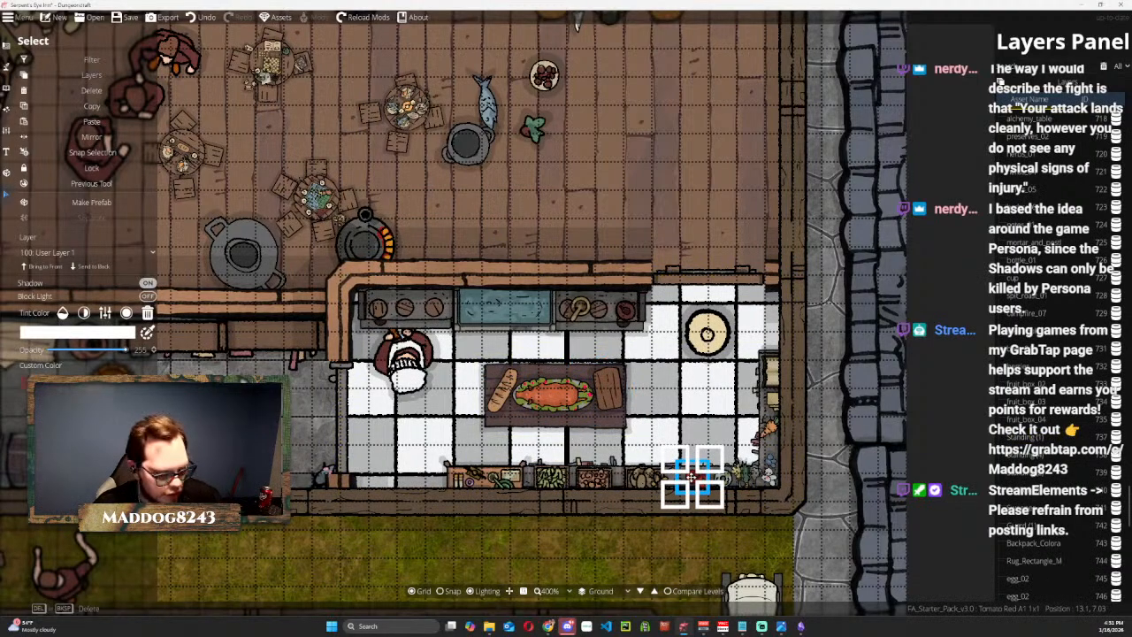
left_click_drag(691, 479, 607, 376)
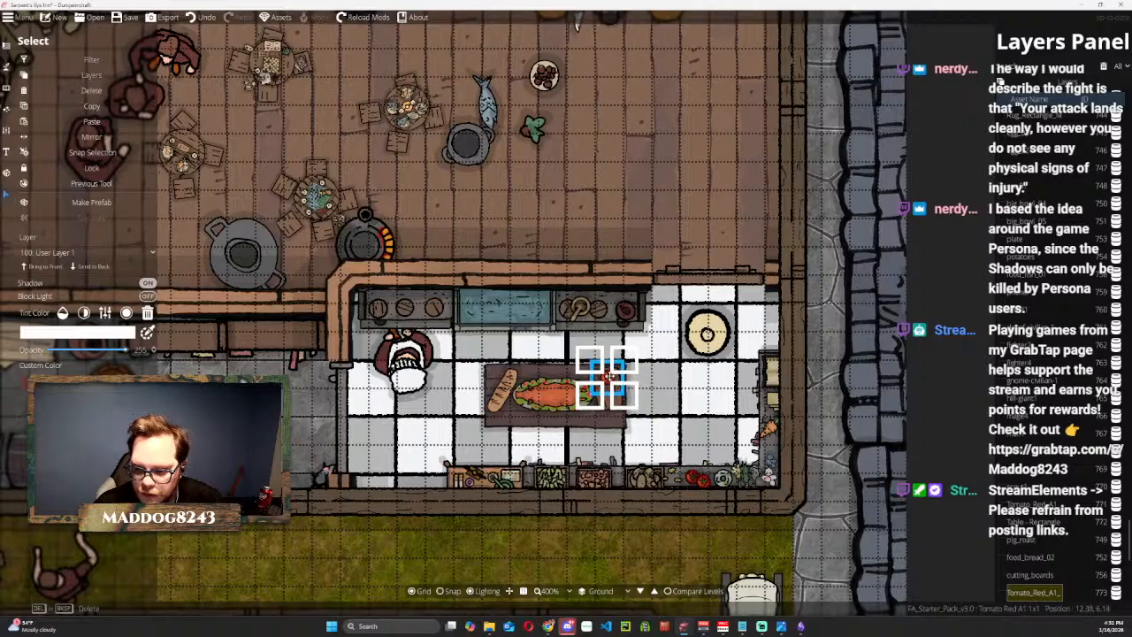
left_click(768, 428)
left_click_drag(768, 428, 607, 387)
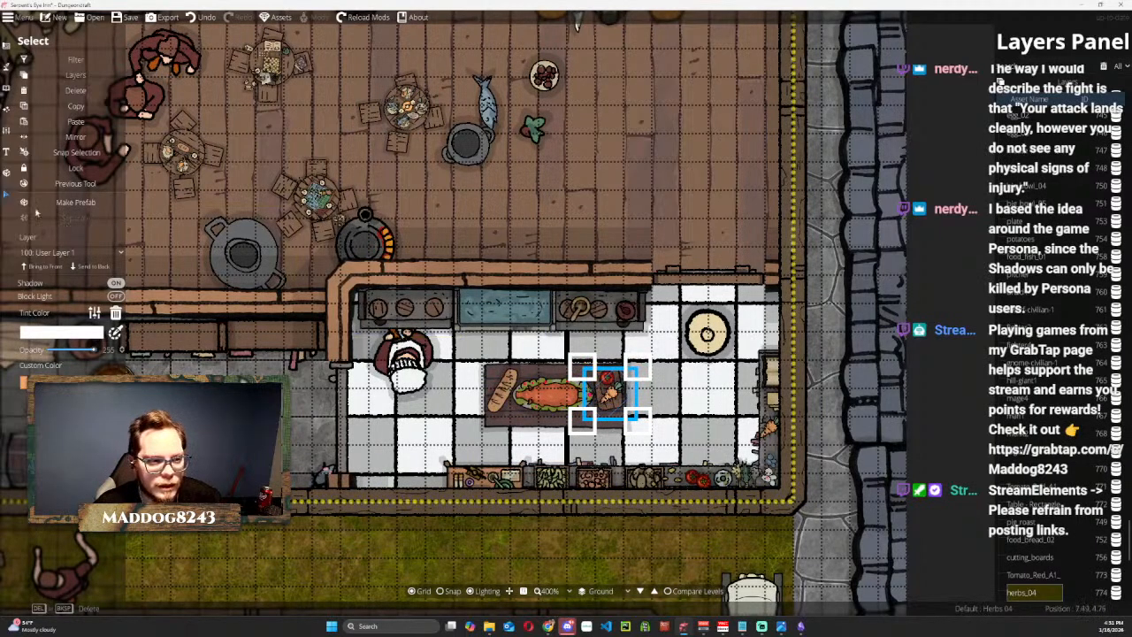
Place a Table Knife Wood Light A object on the kitchen table at the cutting board's west edge.
left_click(8, 51)
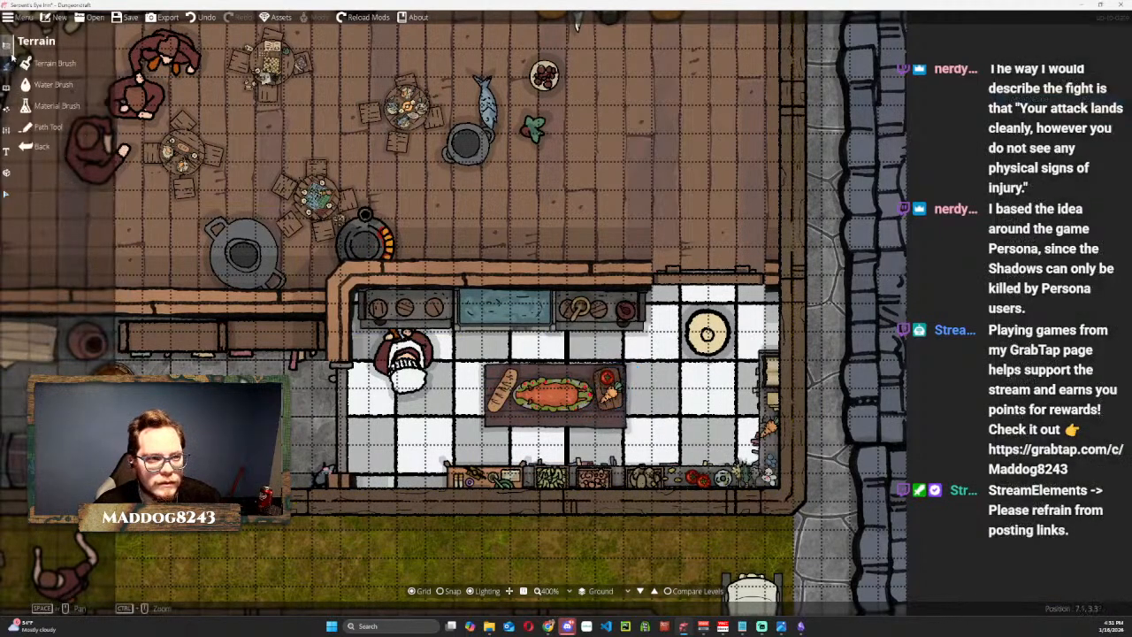
left_click(7, 87)
left_click(43, 64)
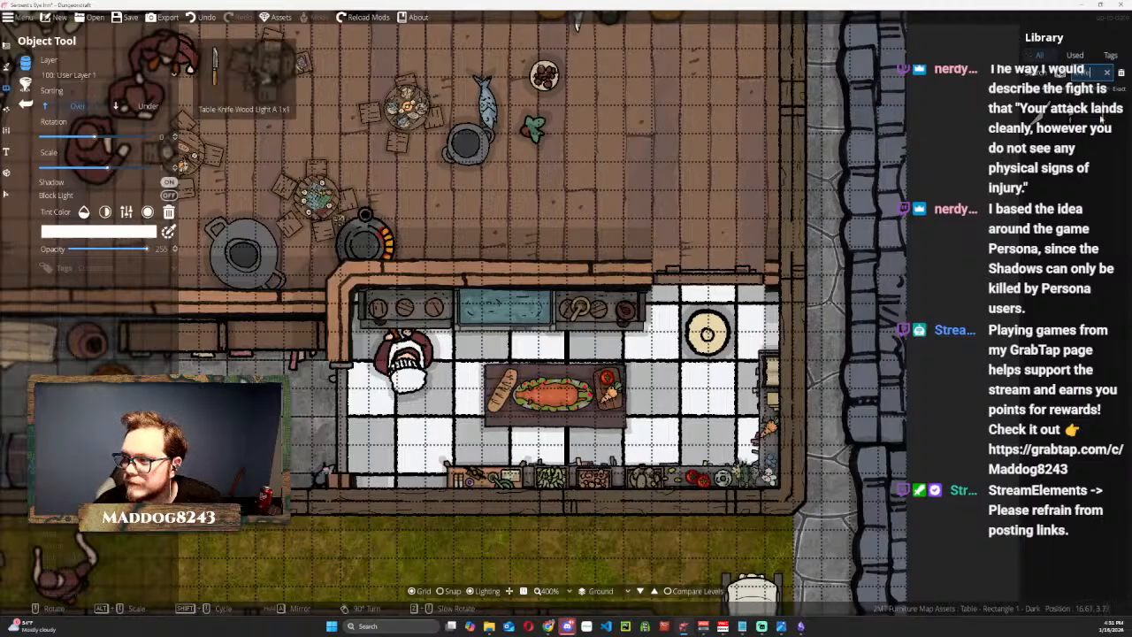
left_click(1105, 115)
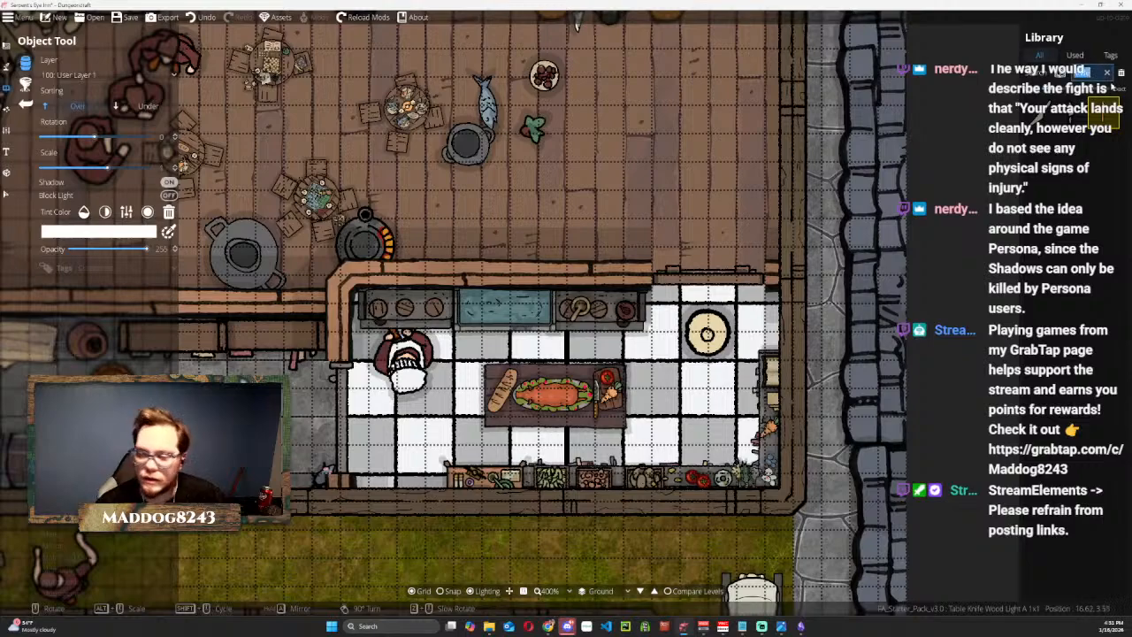
Find the Pitchfork object in the library and place it by the hay bales in the stable yard.
key("Return")
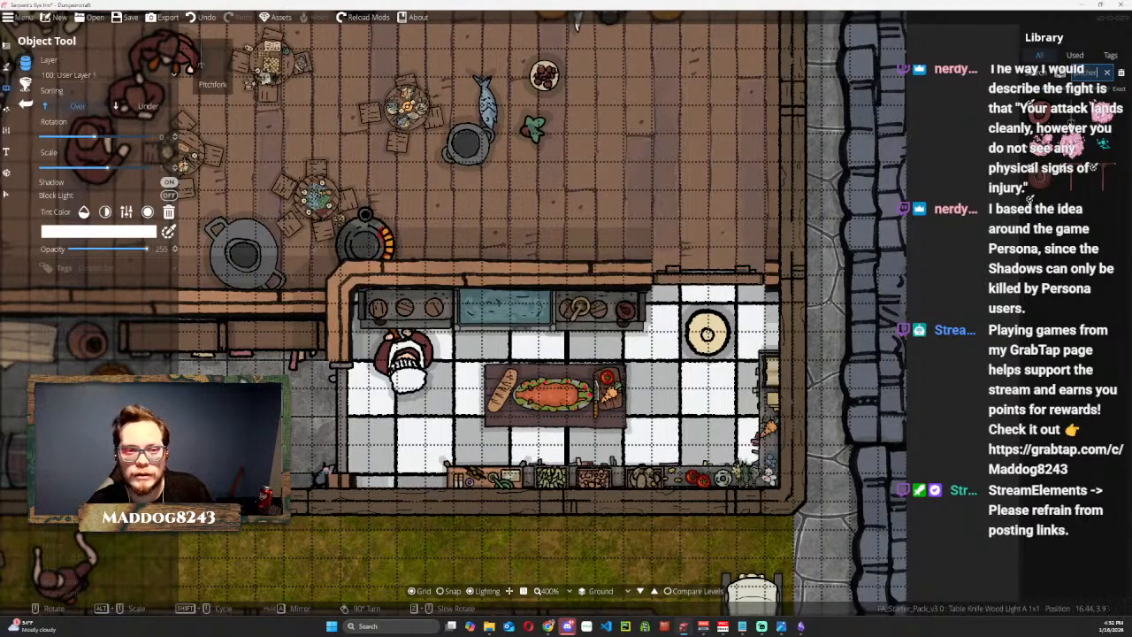
left_click_drag(564, 398, 785, 5)
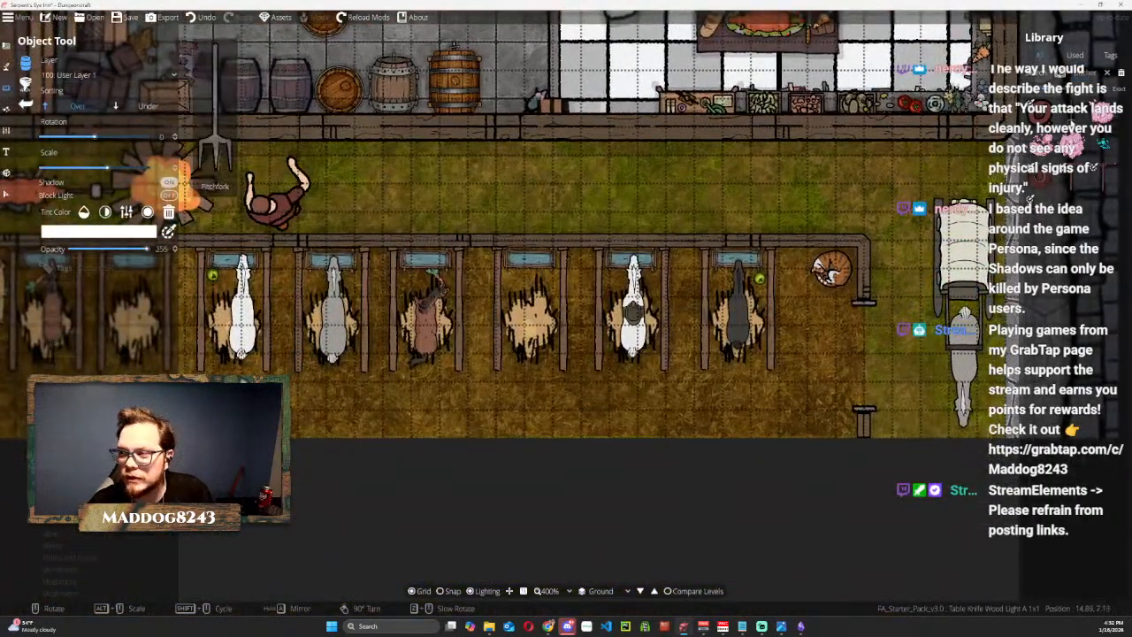
left_click_drag(305, 297, 745, 290)
left_click_drag(258, 203, 541, 204)
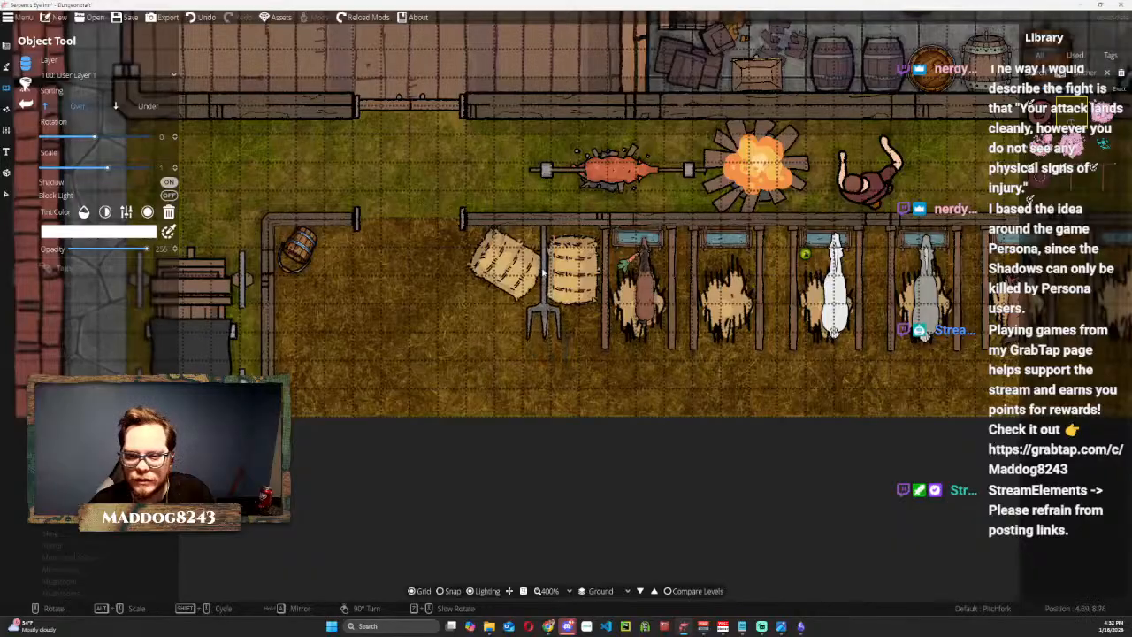
Shrink the dark big bowl from the hall and place it on the north kitchen counter just west of the water basin.
left_click_drag(800, 217, 234, 632)
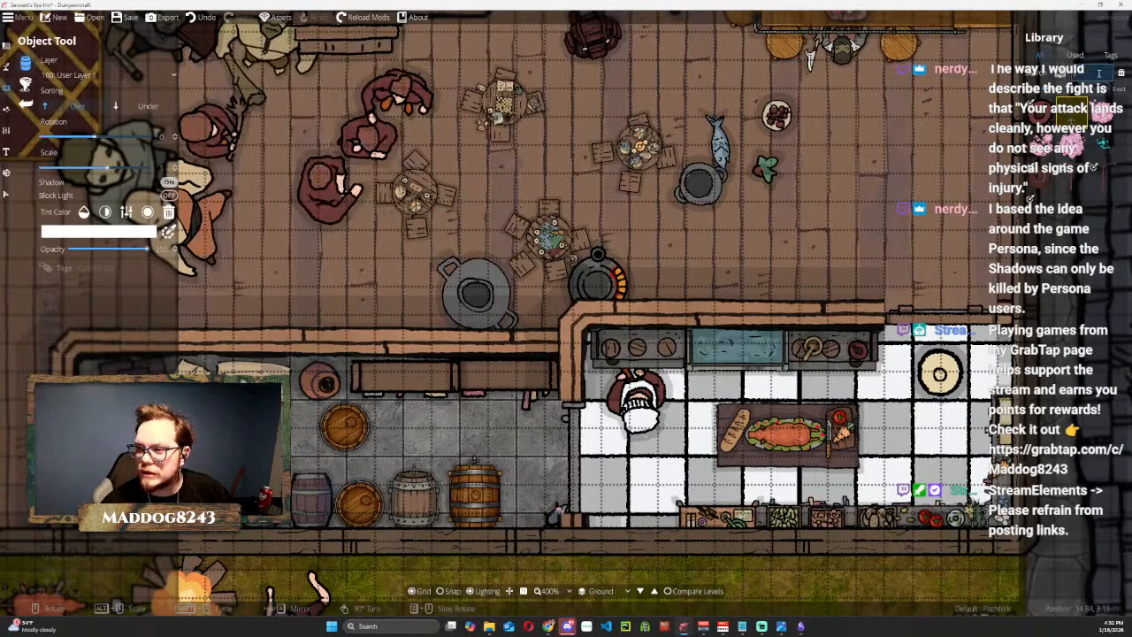
left_click(6, 194)
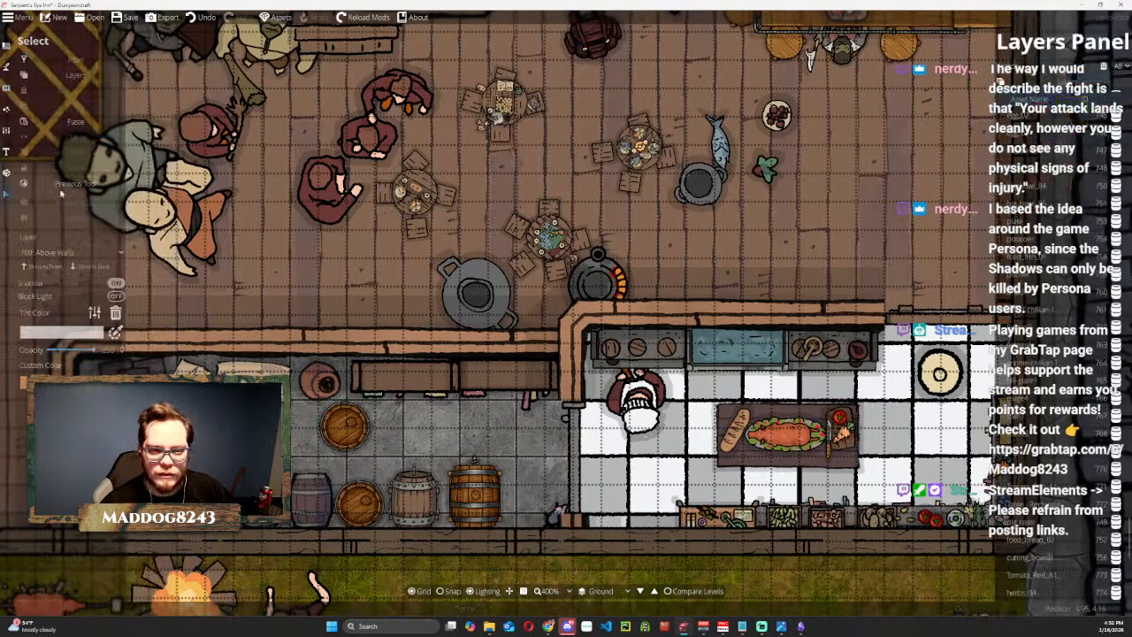
left_click_drag(687, 196, 654, 352)
left_click_drag(702, 315, 670, 344)
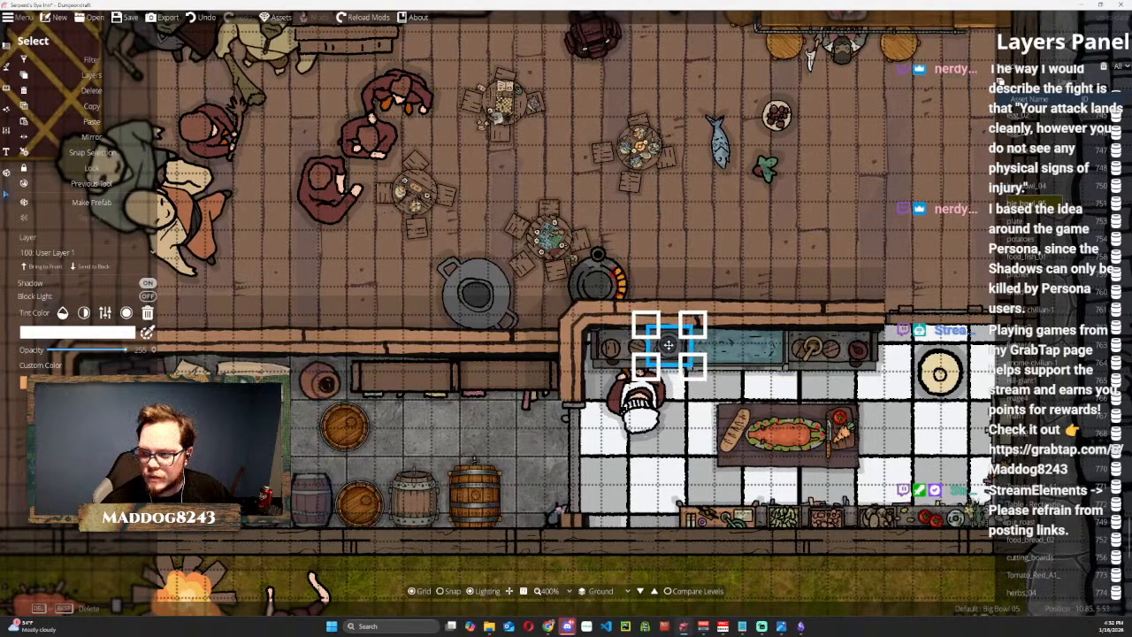
Delete the green beet leaf and the blue fish from the hall floor.
left_click(766, 166)
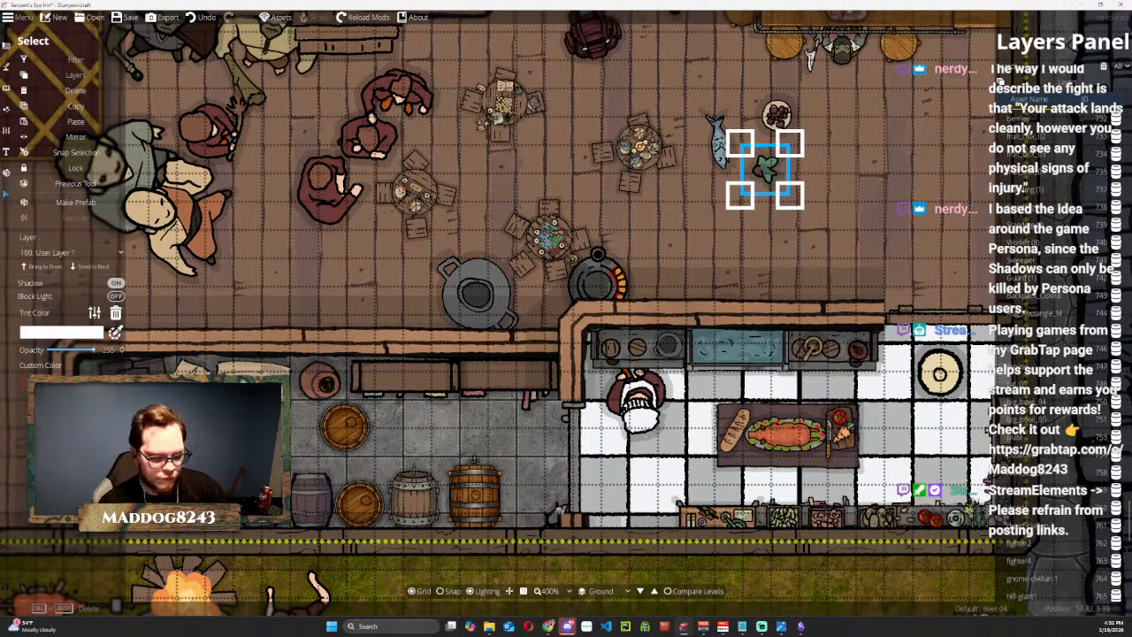
key("Delete")
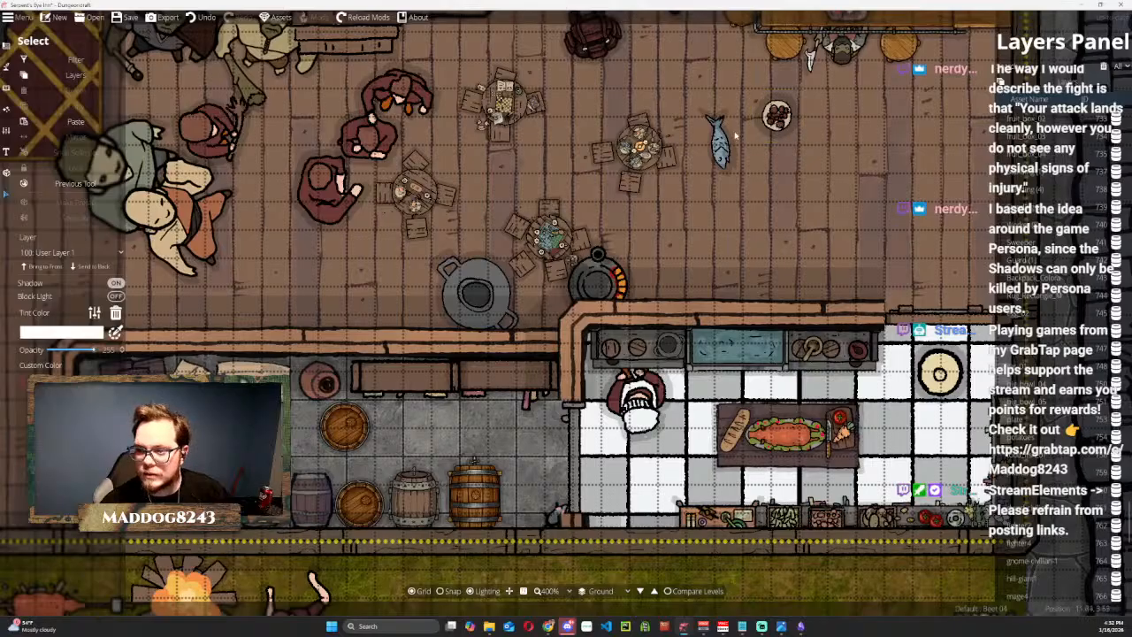
left_click(722, 150)
key("Delete")
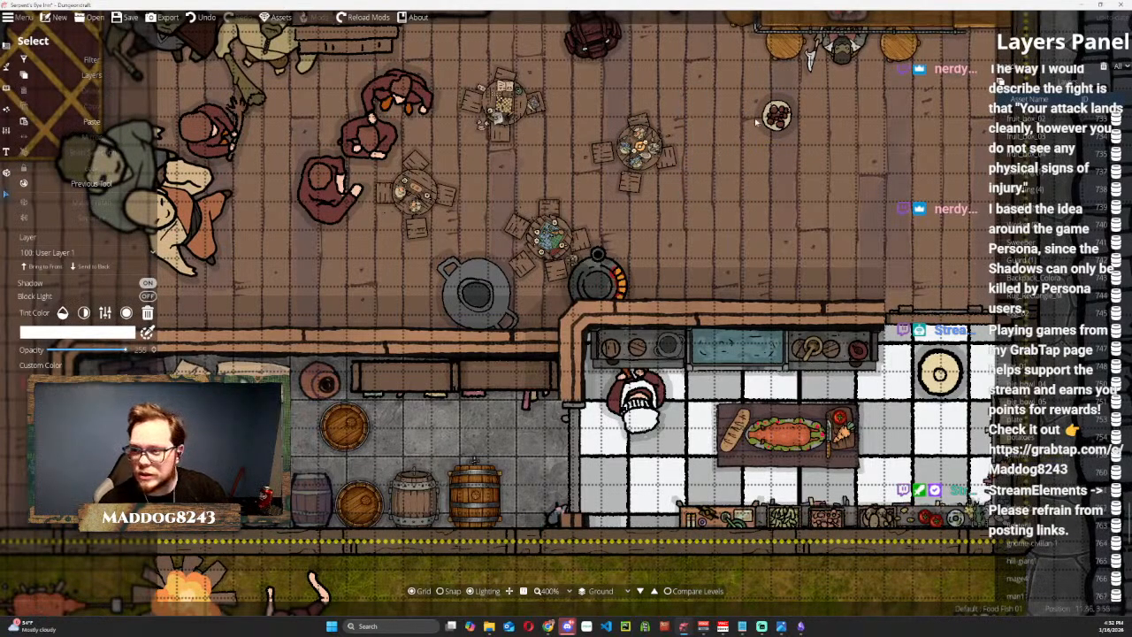
Move the berries plate from the hall to the west end of the north kitchen counter and bring it to the front.
left_click(776, 115)
scroll(1076, 190, "up", 2)
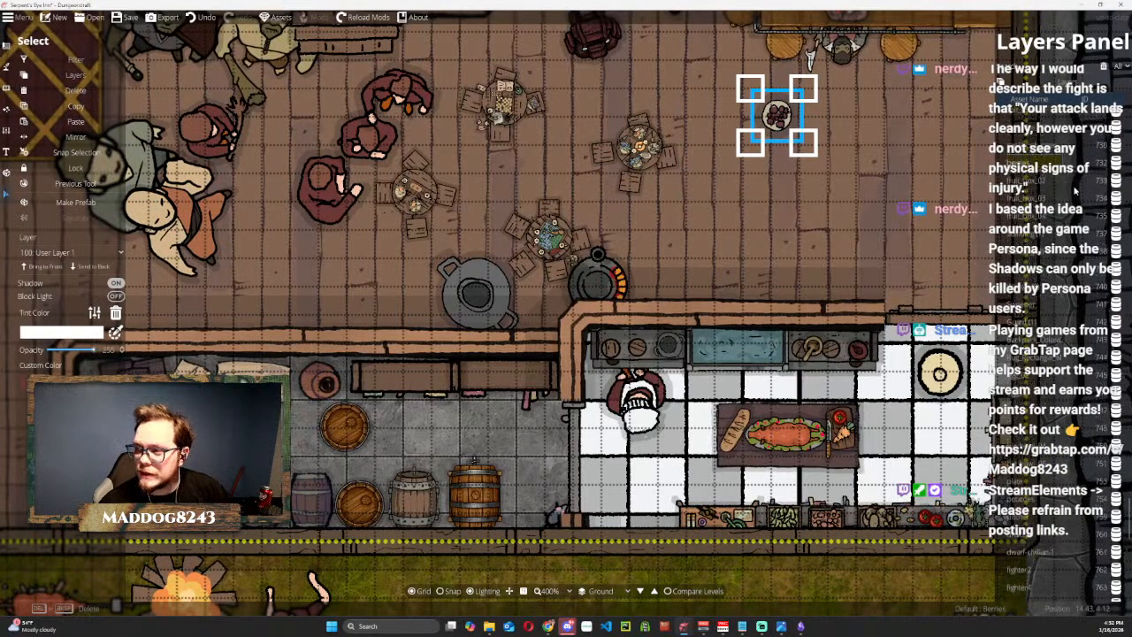
left_click_drag(778, 110, 793, 417)
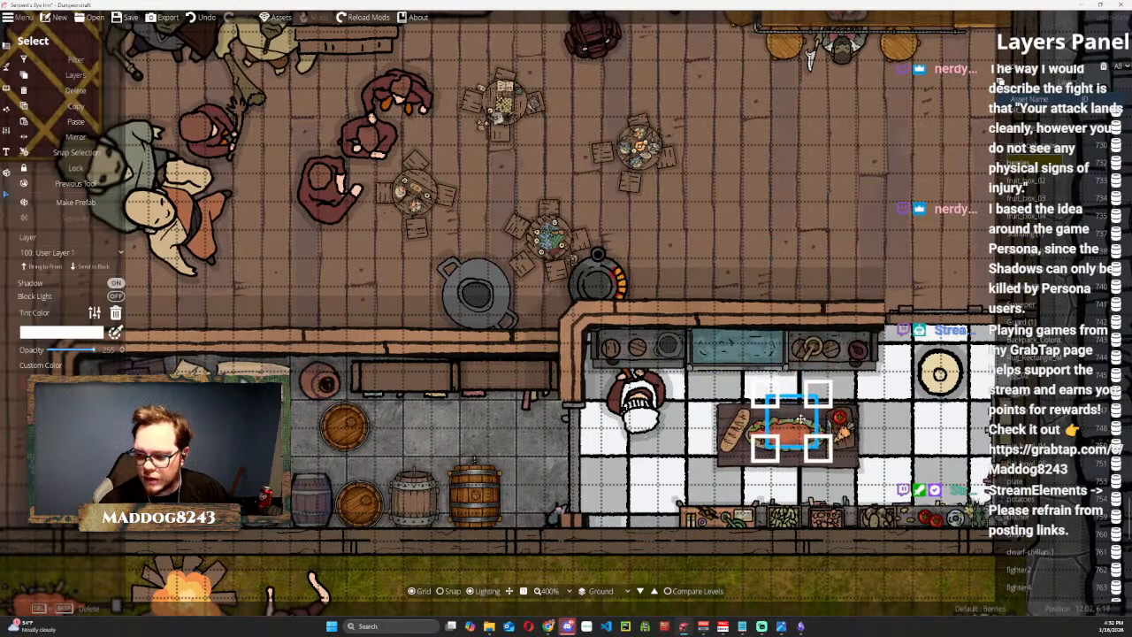
left_click(57, 270)
left_click_drag(791, 422, 609, 344)
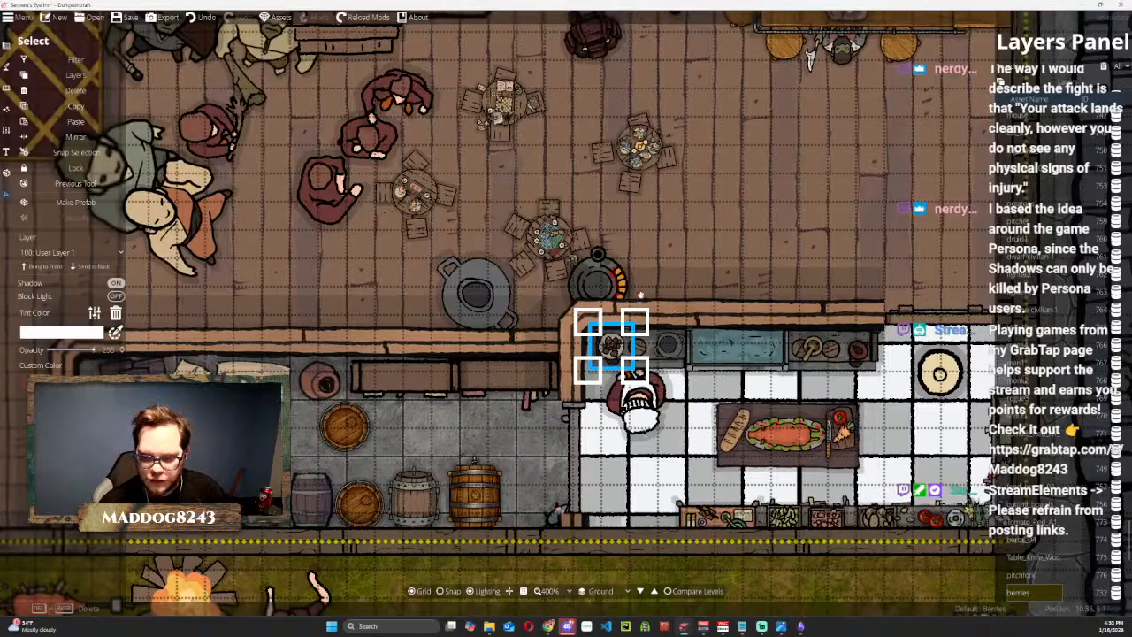
Shrink the large two-handled Big Bowl 04 in the hall and place it on the north kitchen counter just east of the berries.
left_click(477, 294)
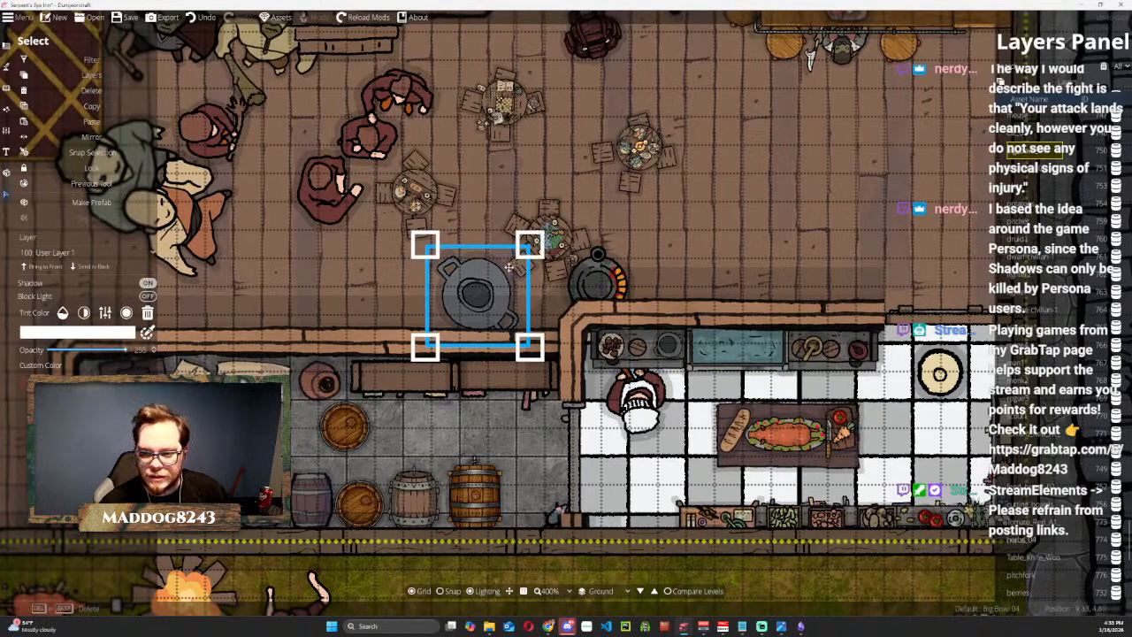
left_click_drag(529, 245, 493, 278)
left_click_drag(456, 310, 642, 344)
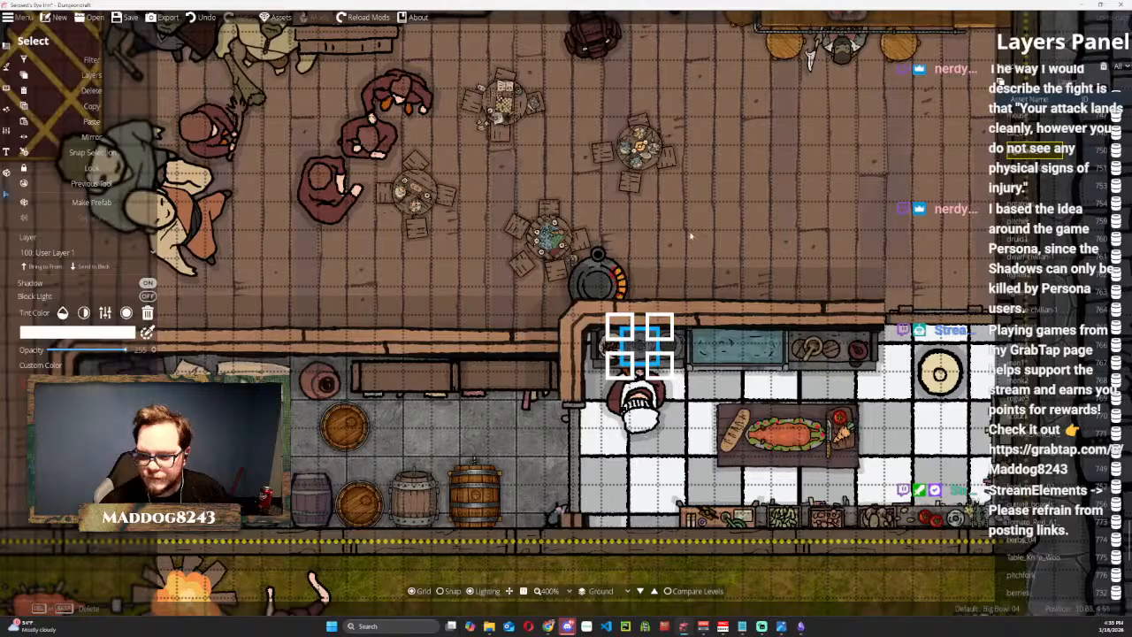
left_click(711, 228)
Delete the leftover Stove 04 Detail object from the hall floor beside the kitchen's northwest corner.
left_click_drag(848, 311, 682, 189)
left_click(495, 138)
left_click(468, 181)
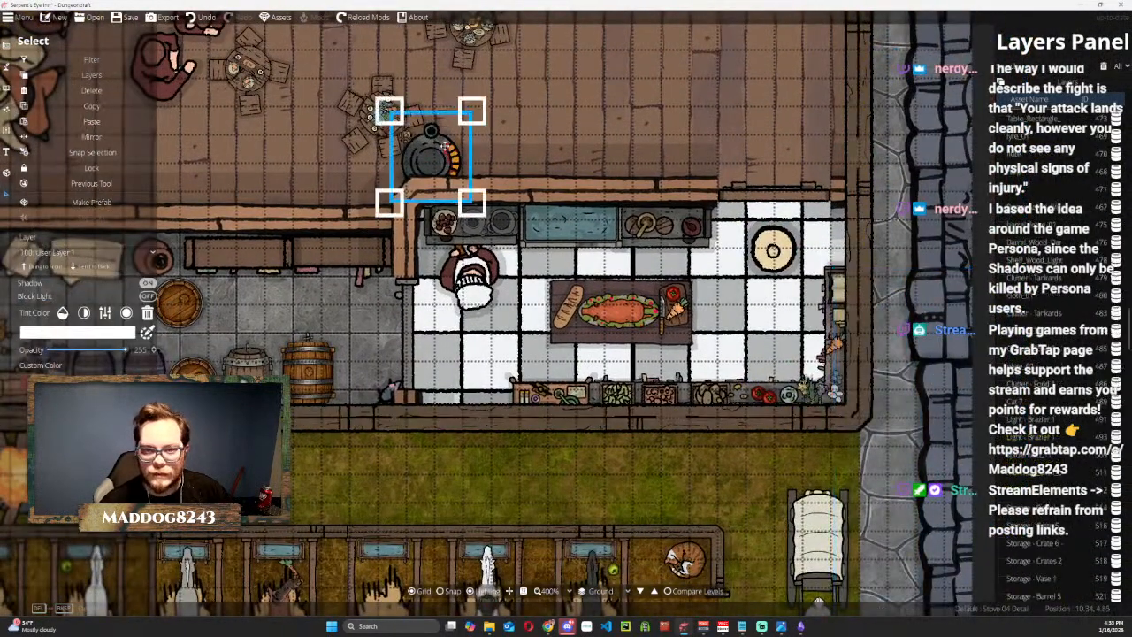
key("Delete")
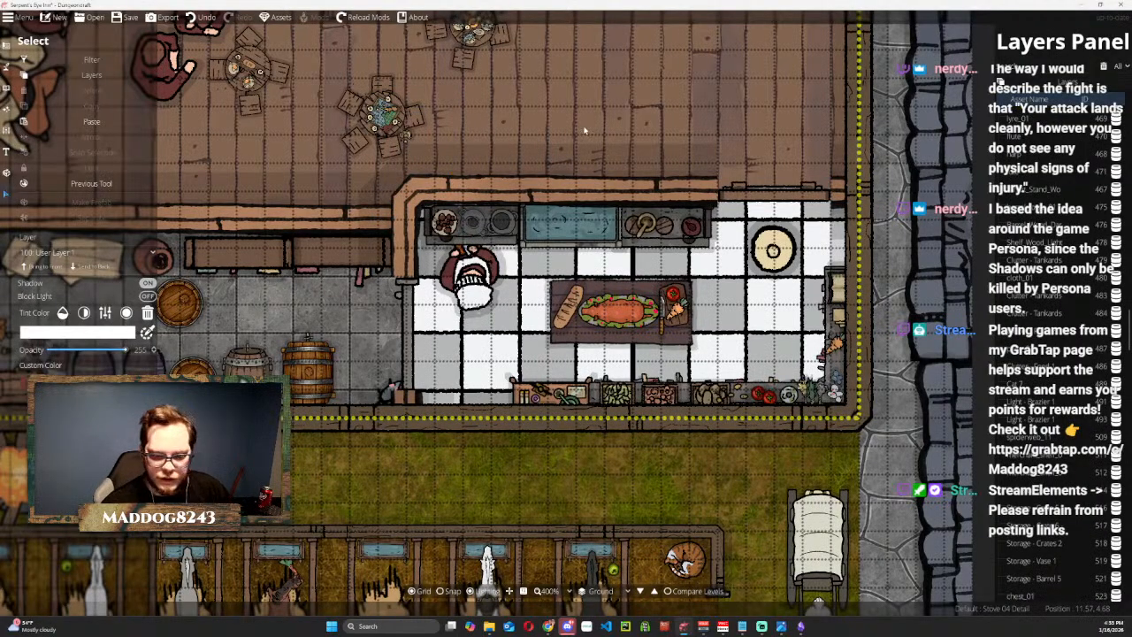
Shrink the campfire on the grass strip between the inn and the stables.
scroll(585, 131, "down", 3)
left_click_drag(417, 331, 818, 345)
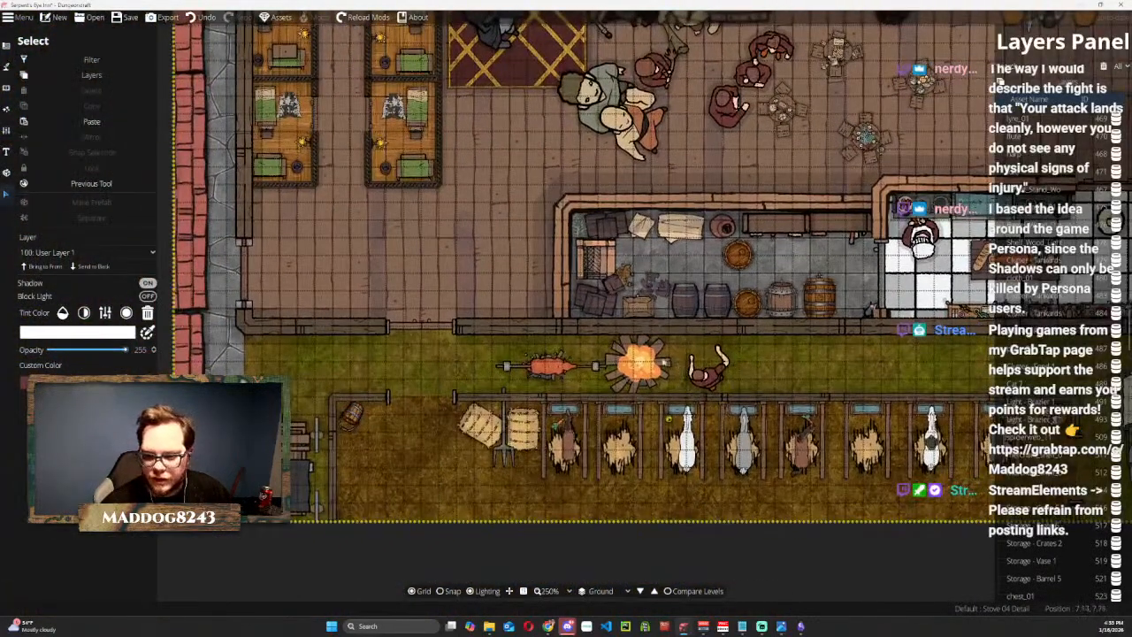
left_click(665, 366)
mouse_move(632, 357)
left_mouse_down()
mouse_move(652, 372)
mouse_move(644, 367)
left_mouse_up()
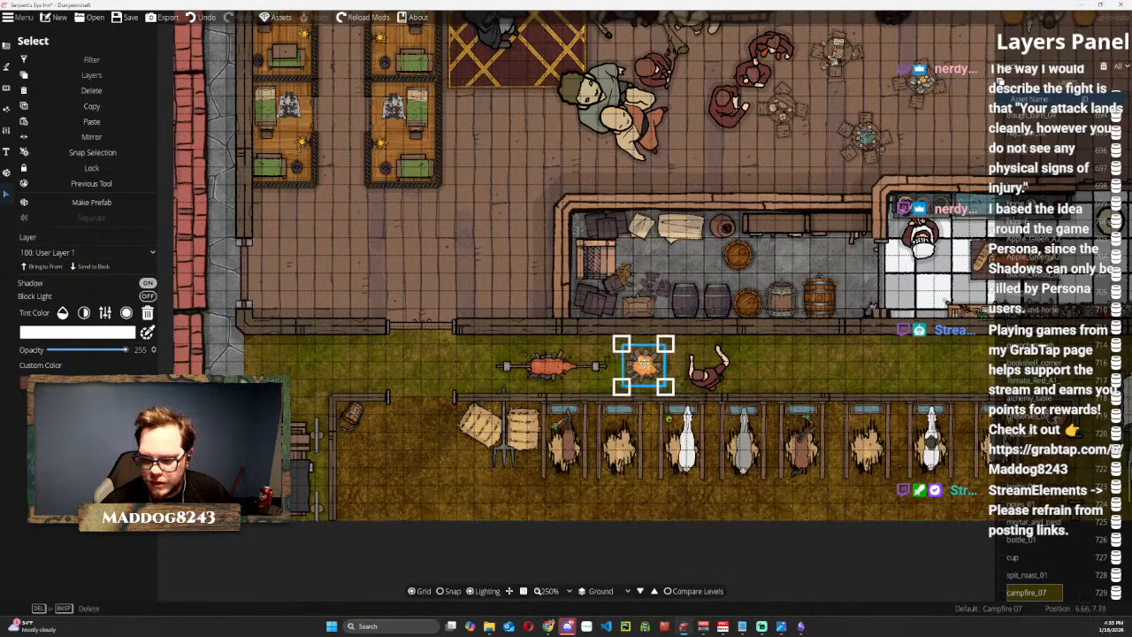
Shrink the spit roast, place it over the campfire in front of other objects, and rotate it diagonally.
left_click(548, 364)
left_click_drag(488, 343, 645, 365)
left_click(37, 267)
scroll(635, 358, "down", 2)
scroll(635, 358, "up", 4)
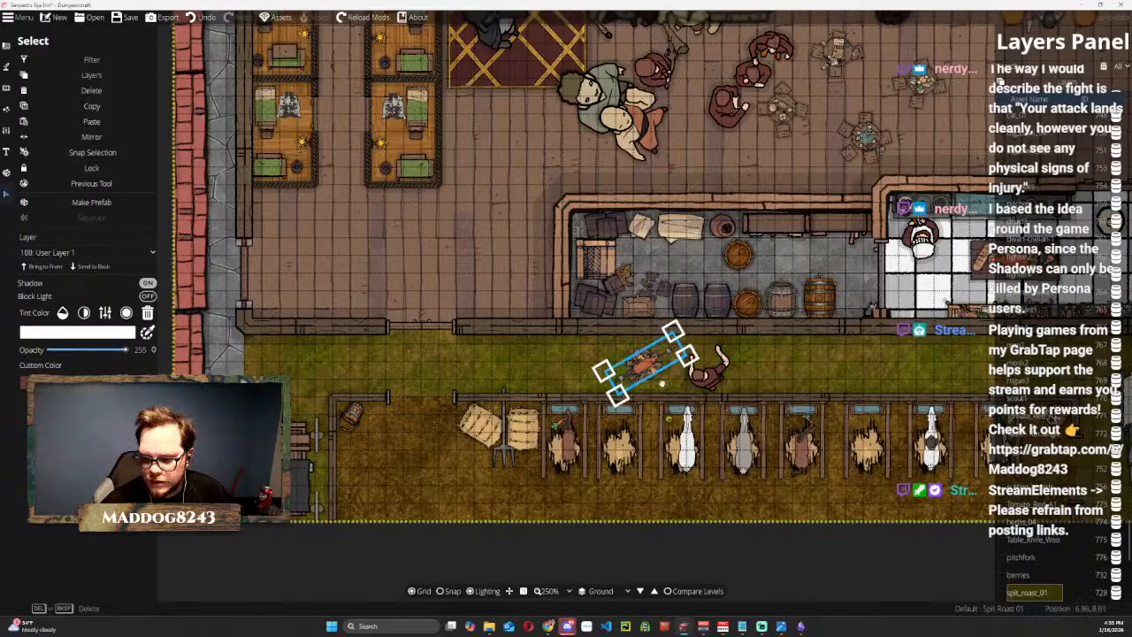
Rotate the worker token in the yard, move it to the west side of the spit roast, and bring it to the front.
left_click(695, 371)
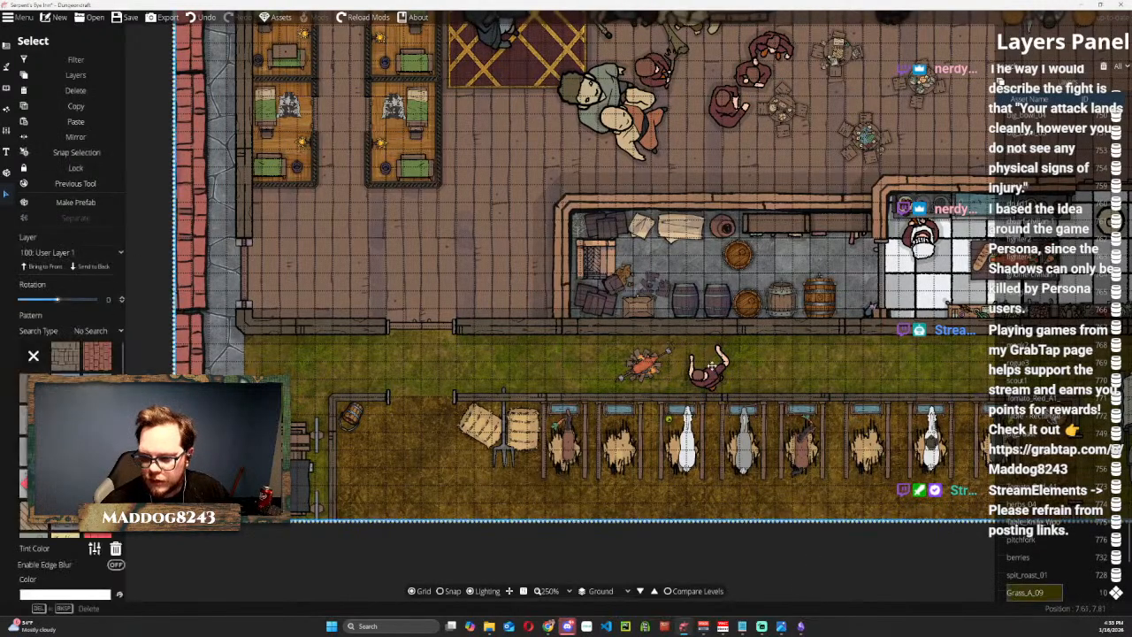
left_click(695, 352)
left_click_drag(678, 334, 695, 323)
scroll(697, 363, "down", 4)
scroll(610, 364, "up", 6)
left_click_drag(653, 371, 621, 373)
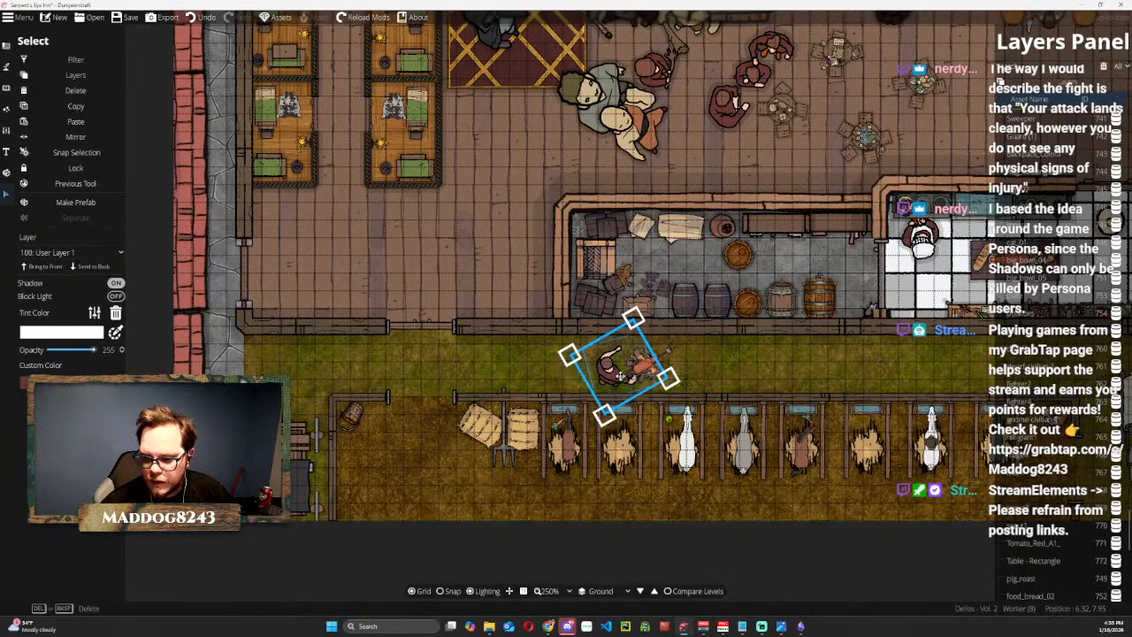
left_click(55, 269)
Shrink the worker token and position it at the north side of the spit roast, facing the fire.
mouse_move(615, 371)
left_mouse_down()
mouse_move(638, 381)
mouse_move(625, 371)
left_mouse_up()
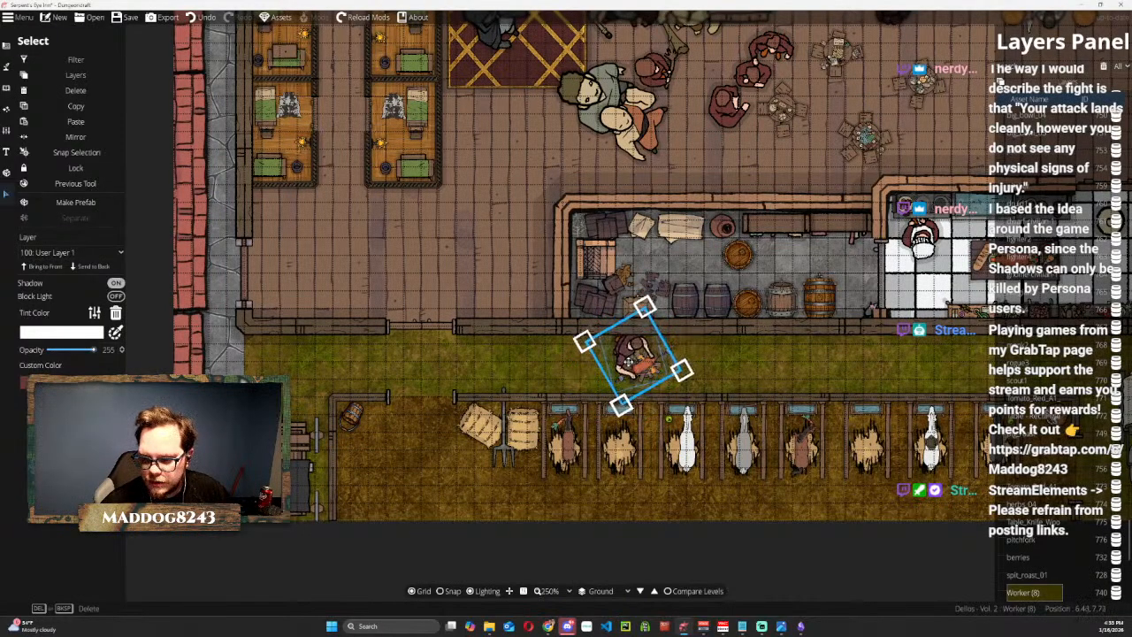
left_click_drag(651, 303, 636, 344)
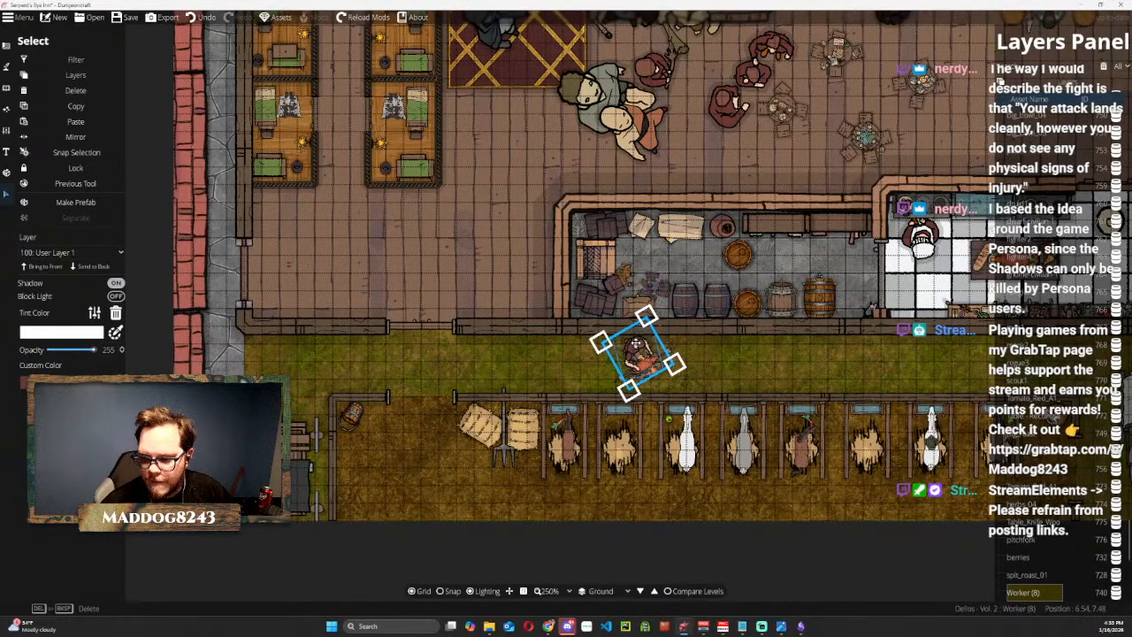
scroll(834, 377, "down", 2)
scroll(825, 371, "down", 1)
scroll(826, 371, "up", 2)
left_click(835, 558)
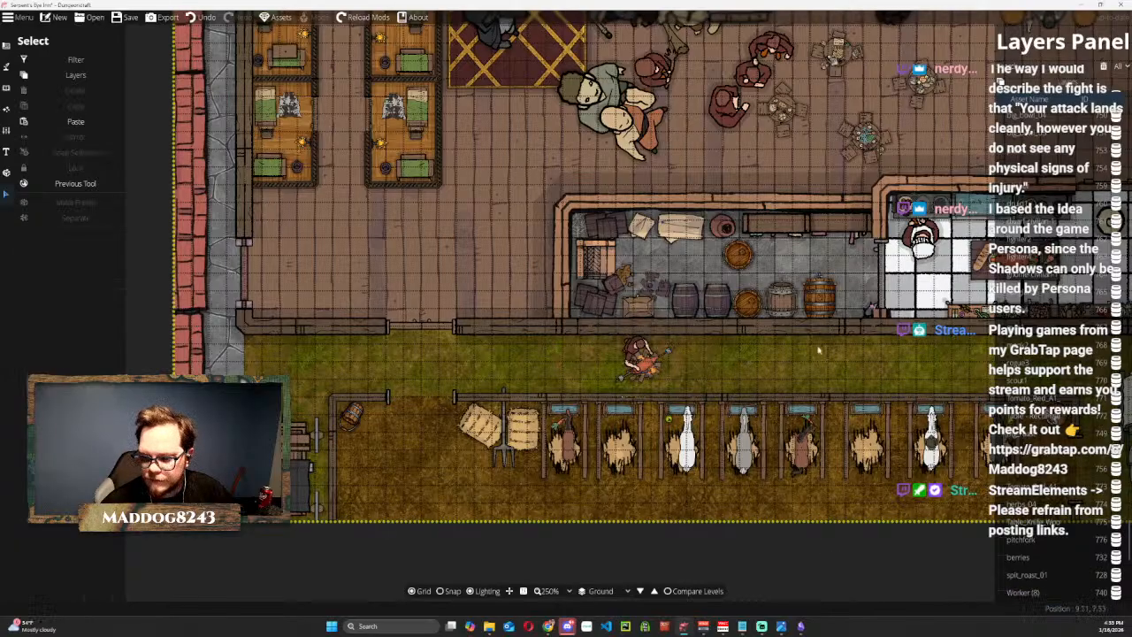
Shrink the pitchfork in the stable yard and rotate it diagonally so it lies across the hay bales.
left_click_drag(835, 373, 645, 325)
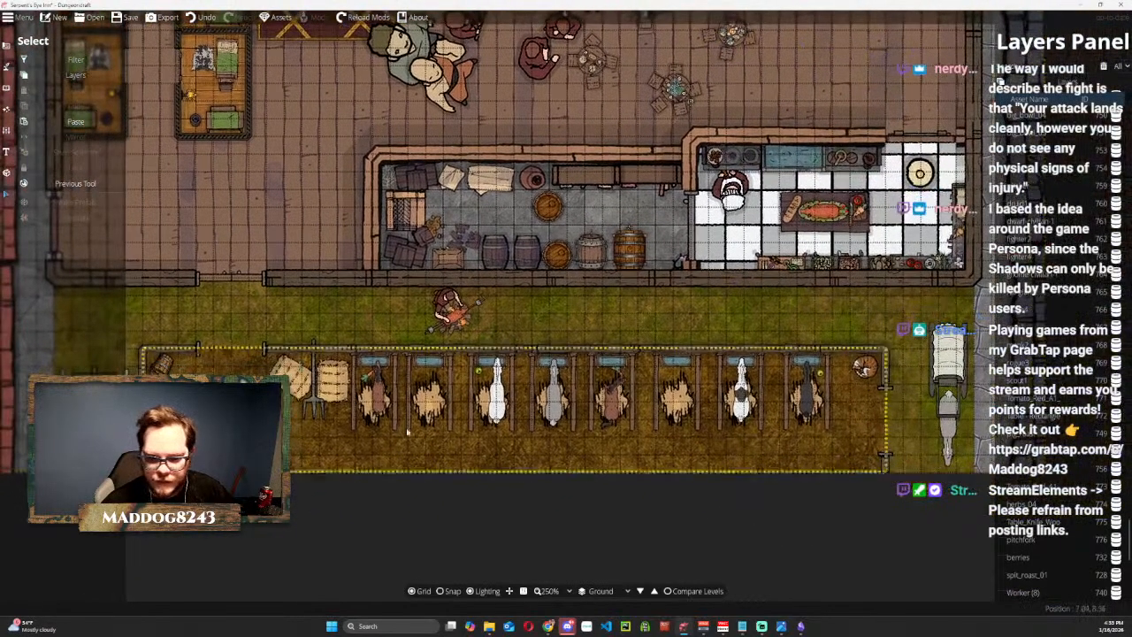
left_click(316, 403)
key("Escape")
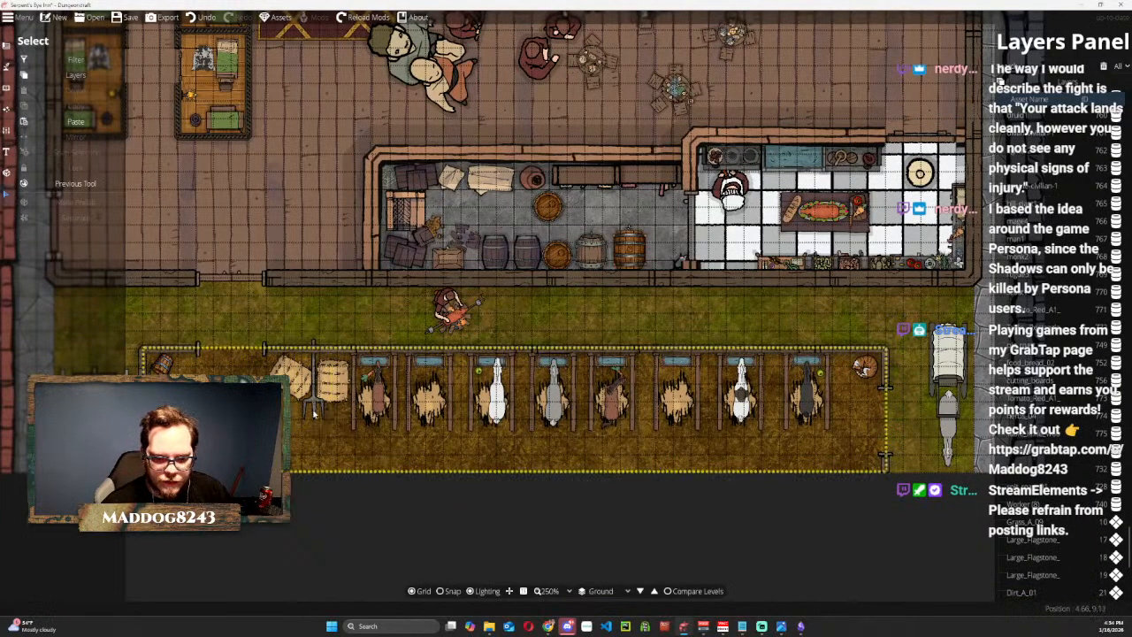
left_click(315, 394)
left_click_drag(332, 332, 323, 383)
scroll(326, 388, "down", 2)
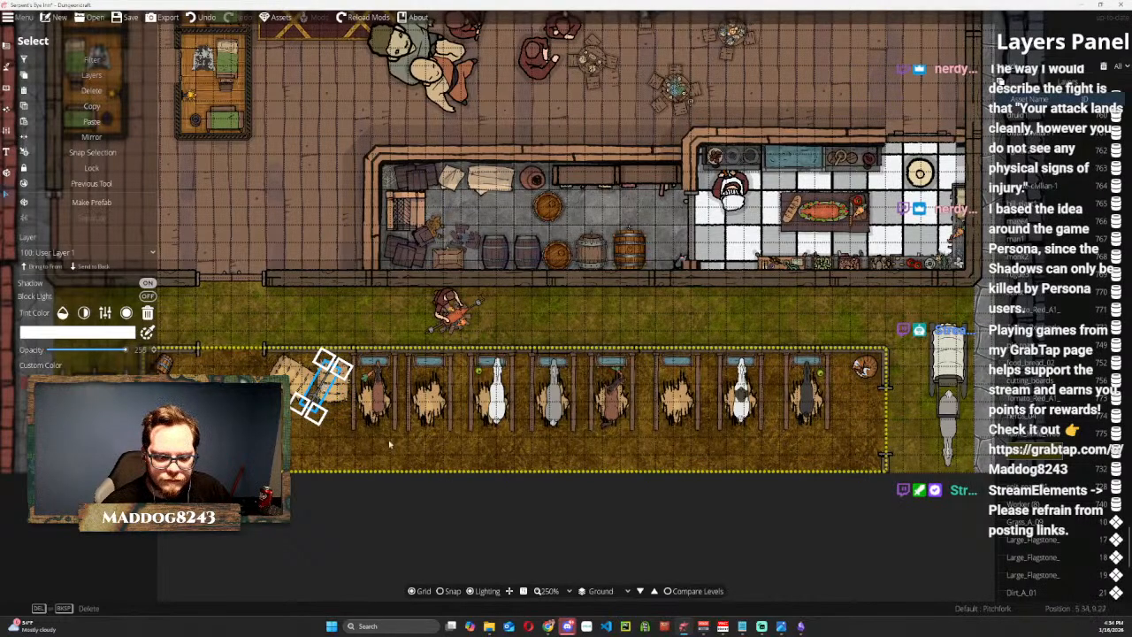
left_click(462, 509)
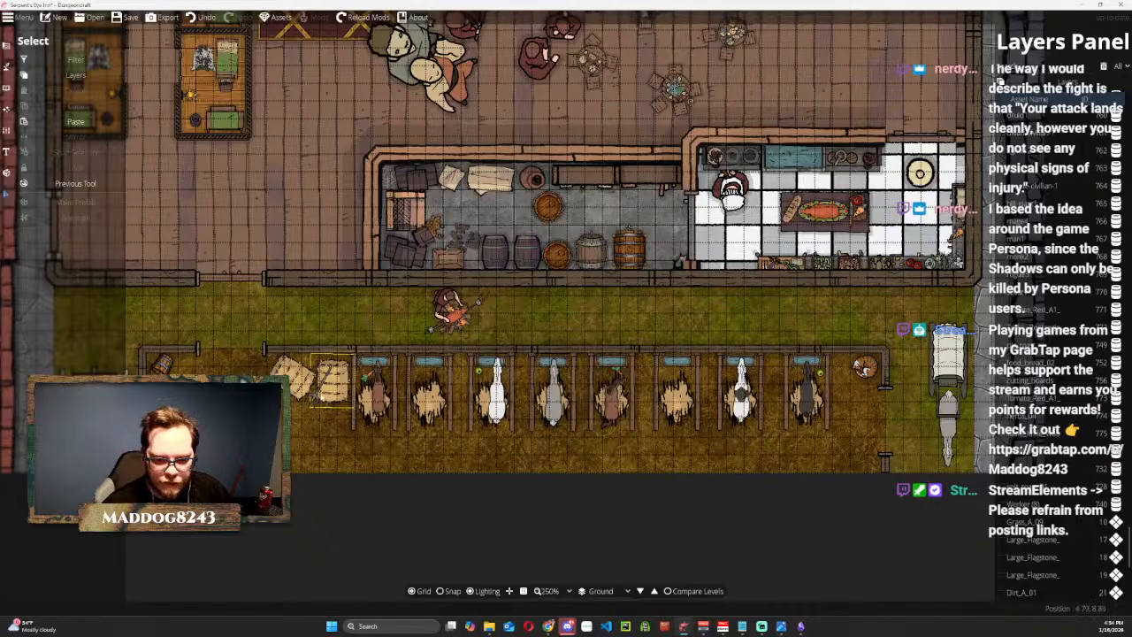
Move the maroon-clothed worker, the white-haired fighter and the bearded giant from beside the bar to the open hall floor south of it.
scroll(336, 310, "up", 2)
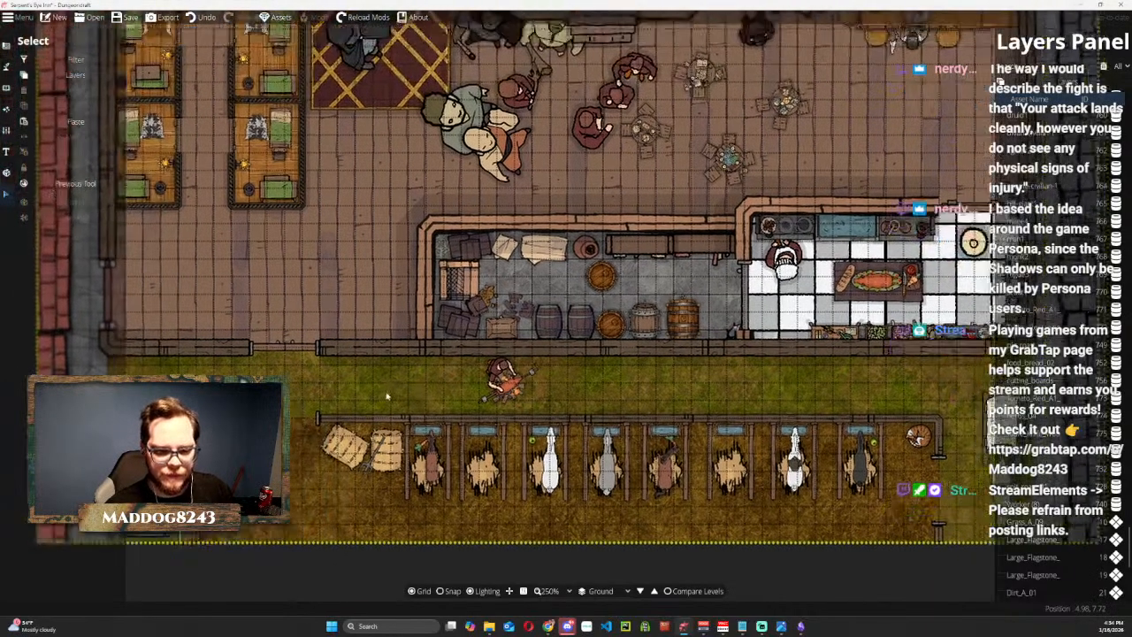
left_click_drag(371, 459, 380, 491)
scroll(455, 270, "down", 1)
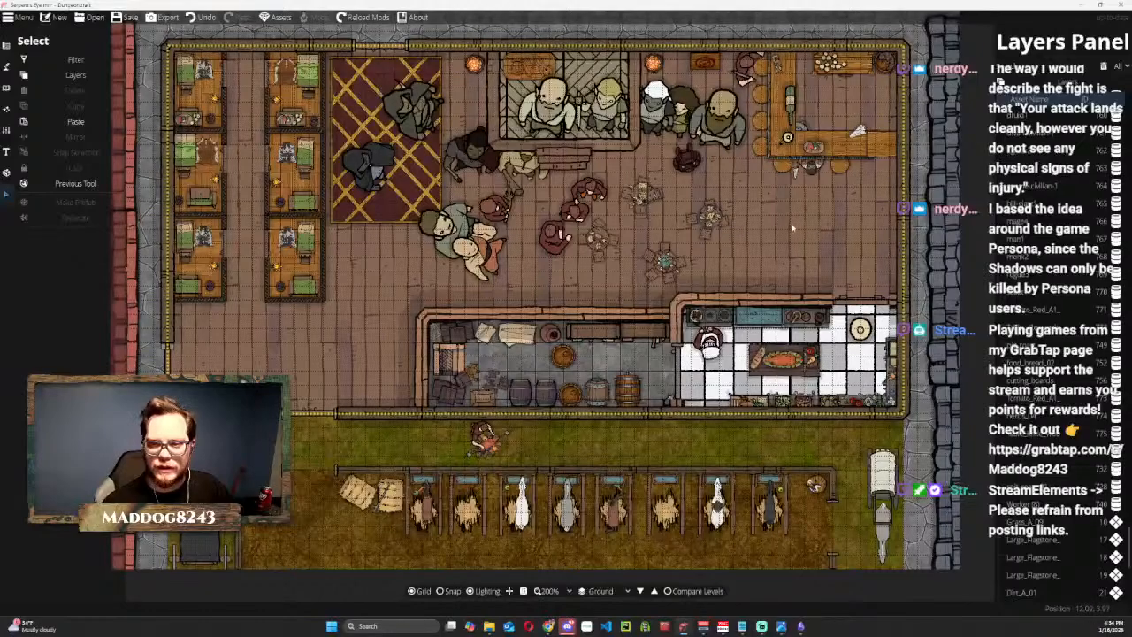
left_click_drag(799, 228, 614, 348)
scroll(409, 336, "up", 2)
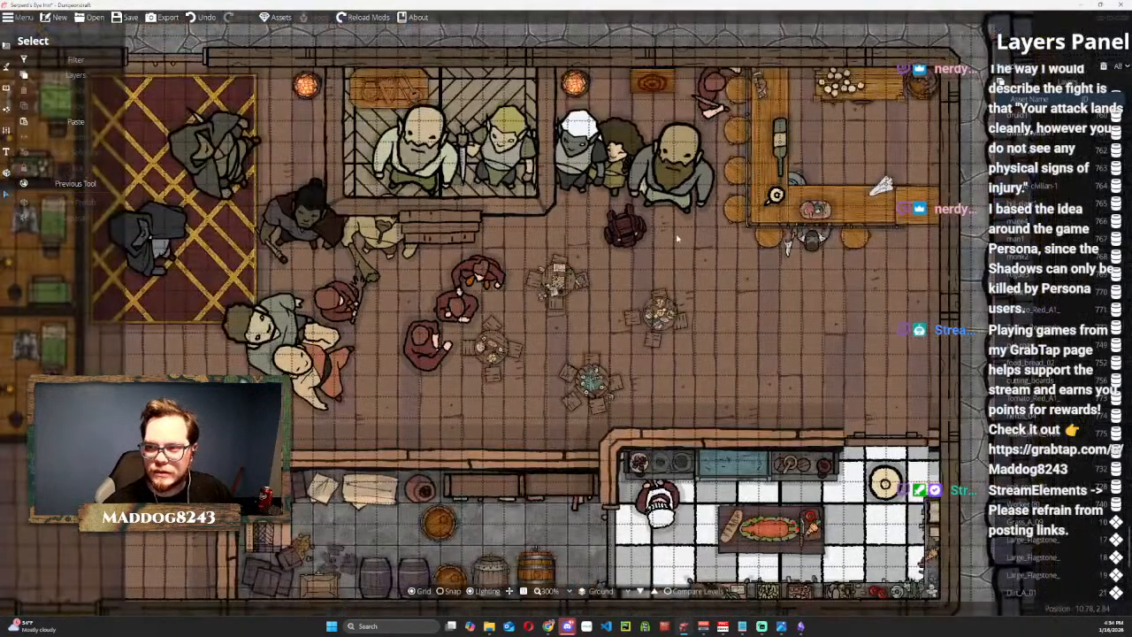
scroll(619, 392, "down", 1)
left_click_drag(619, 392, 599, 393)
left_click_drag(597, 168, 628, 439)
left_click(619, 430)
right_click(629, 438)
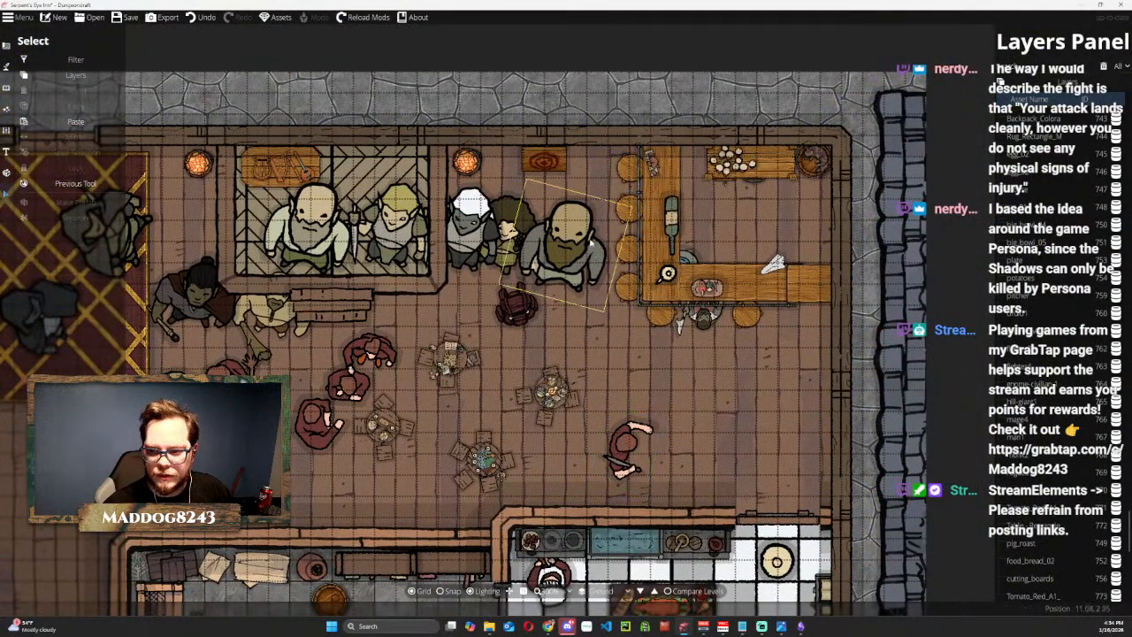
left_click_drag(478, 217, 730, 424)
left_click_drag(566, 243, 655, 385)
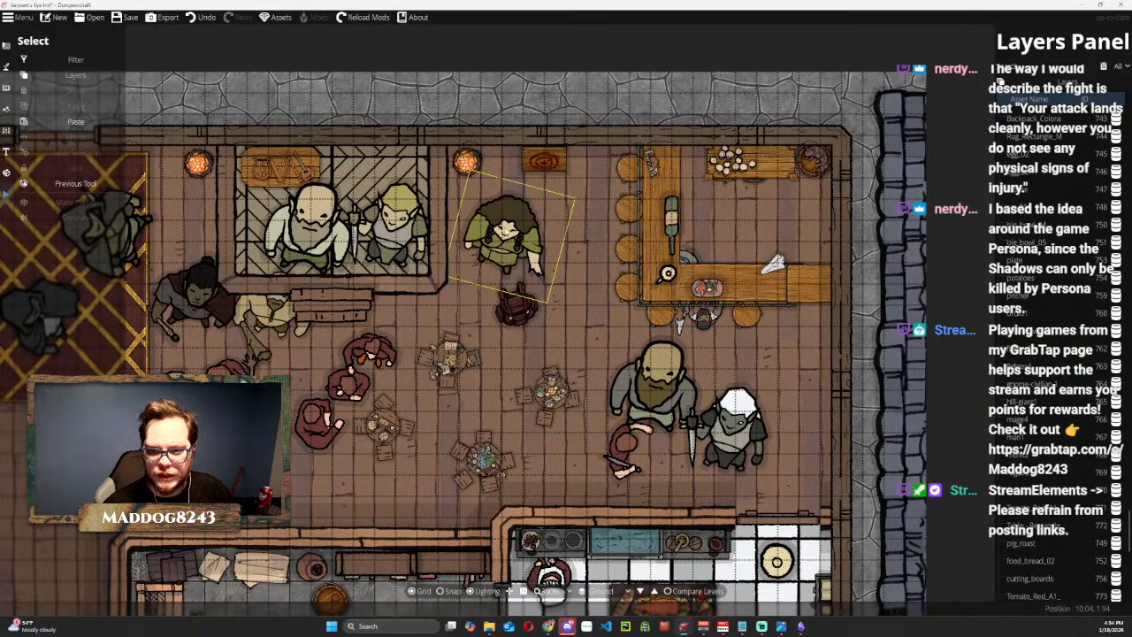
Rotate the druid token to face north, shrink it, and place it on the eastern stool along the bar's south side.
left_click(505, 231)
scroll(503, 229, "down", 4)
scroll(505, 231, "down", 4)
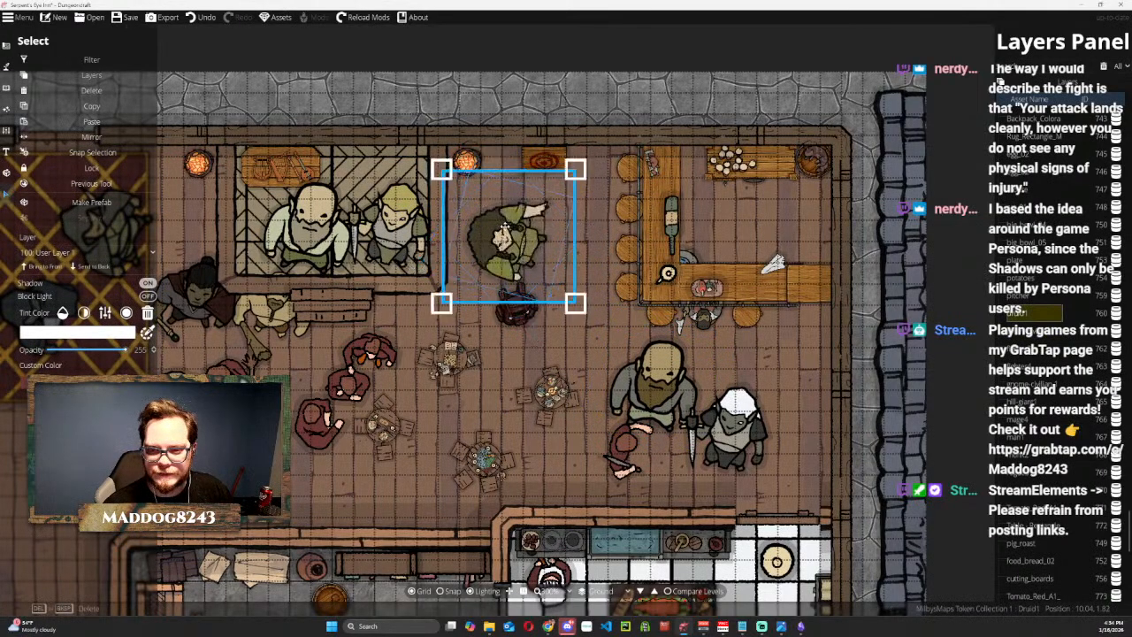
left_click_drag(505, 231, 752, 341)
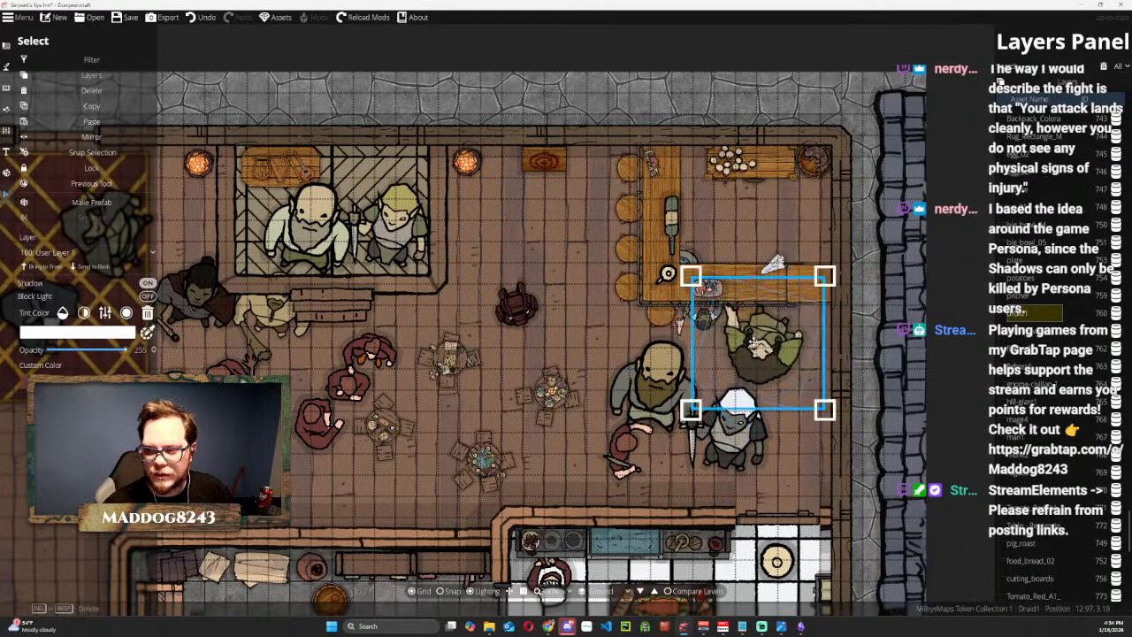
left_click_drag(691, 275, 748, 305)
scroll(745, 313, "down", 6)
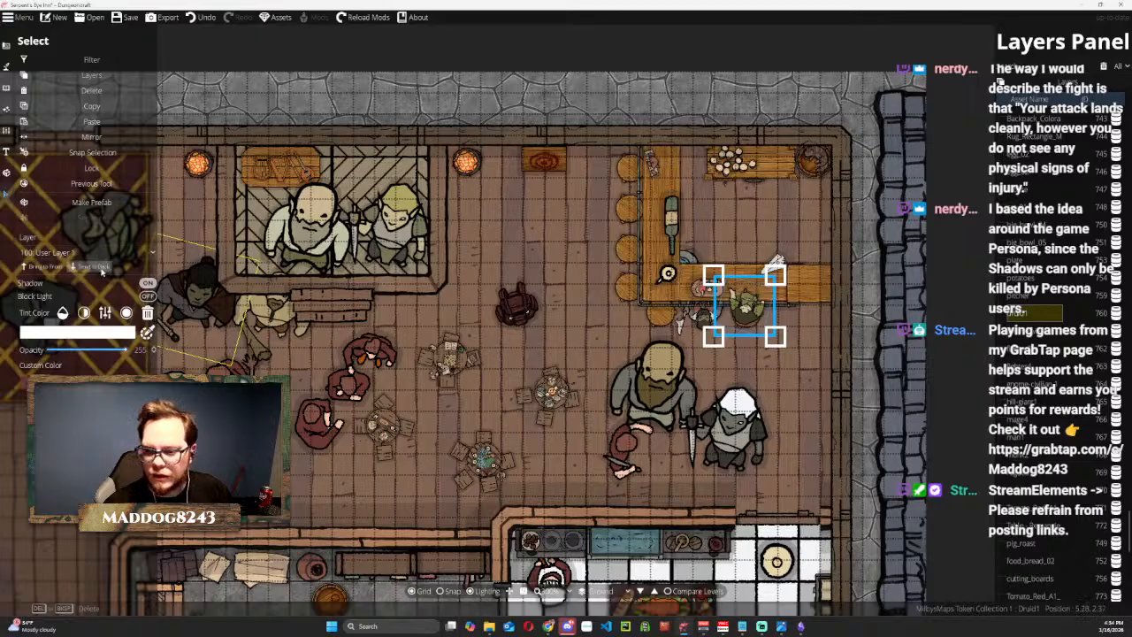
Send the druid token to the back, try it on User Layers 4, 3 and 2, and return it to User Layer 1.
left_click(100, 269)
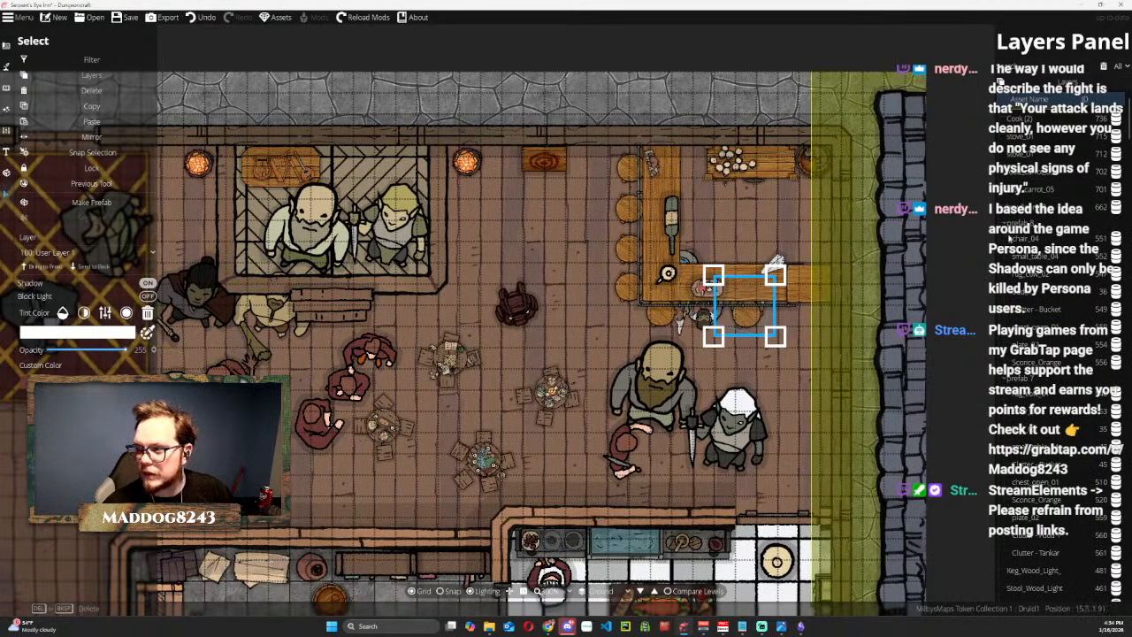
scroll(1052, 354, "up", 1)
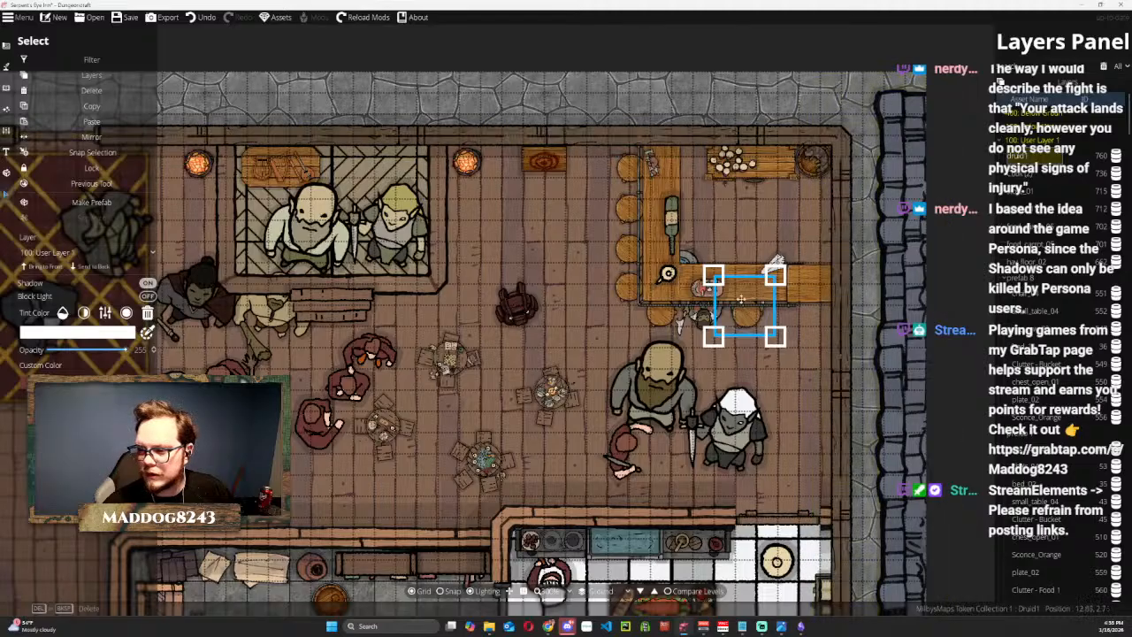
left_click(89, 253)
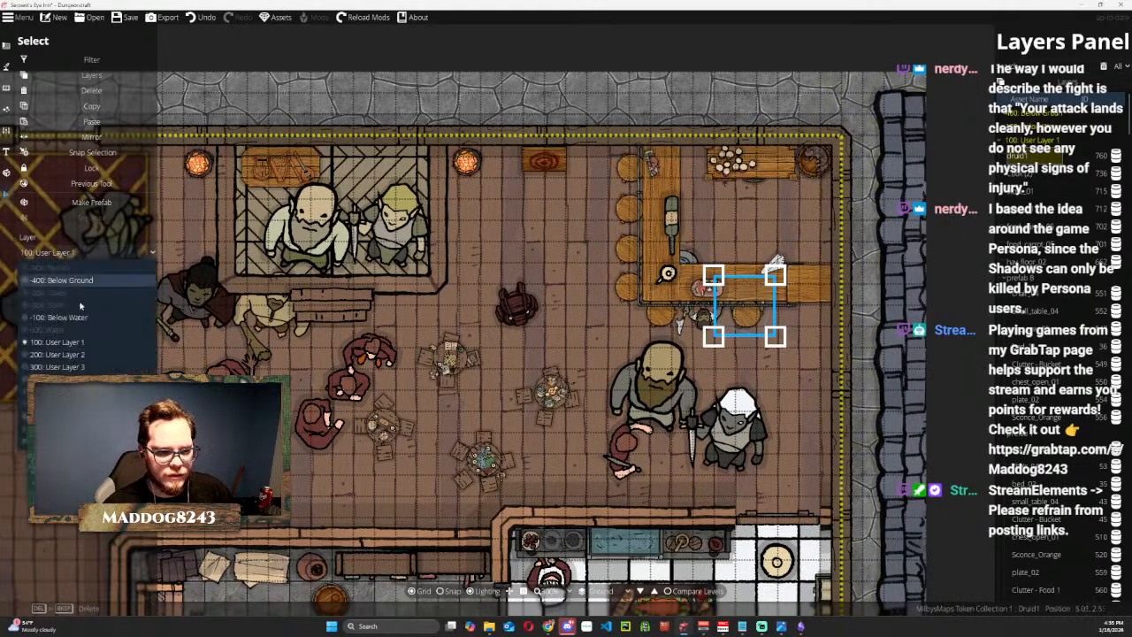
left_click(58, 378)
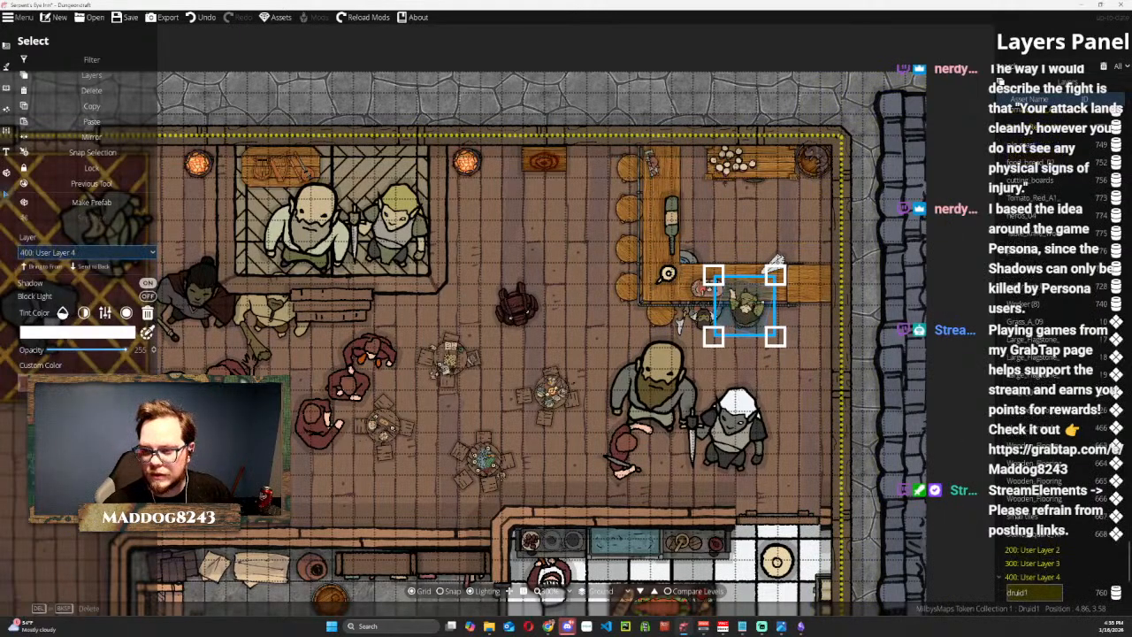
left_click(60, 253)
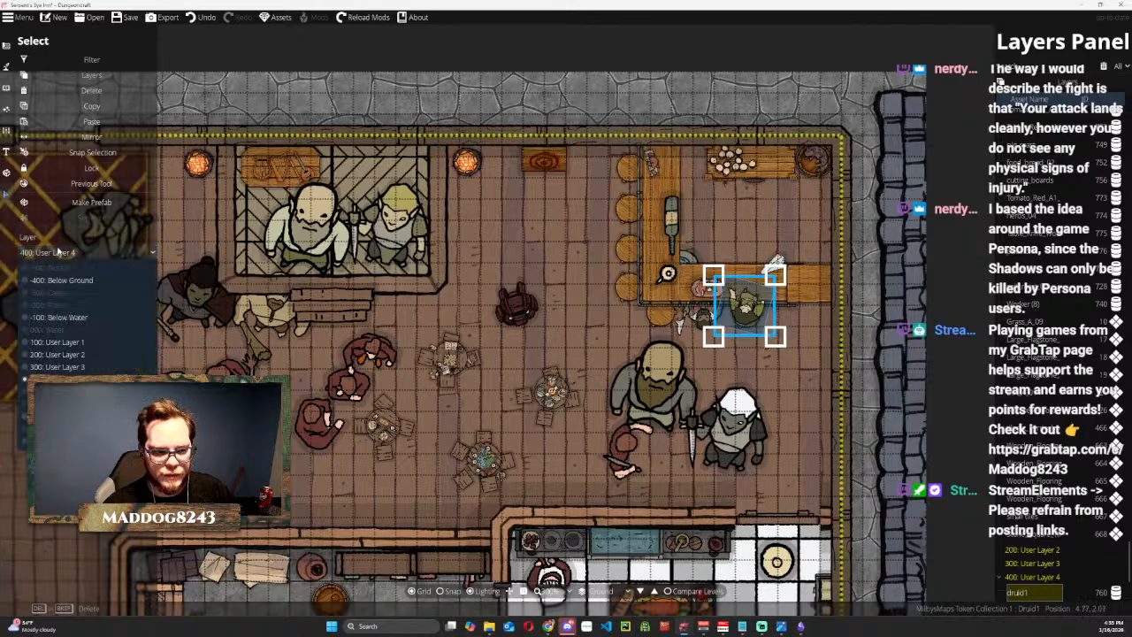
left_click(58, 366)
left_click(64, 254)
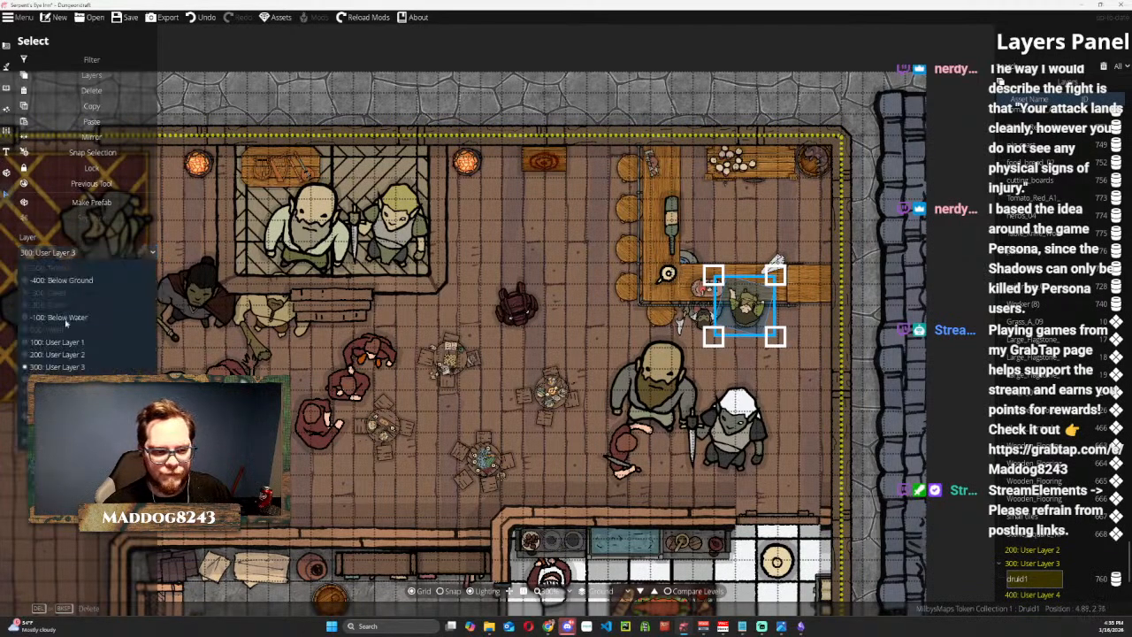
left_click(58, 364)
left_click(64, 253)
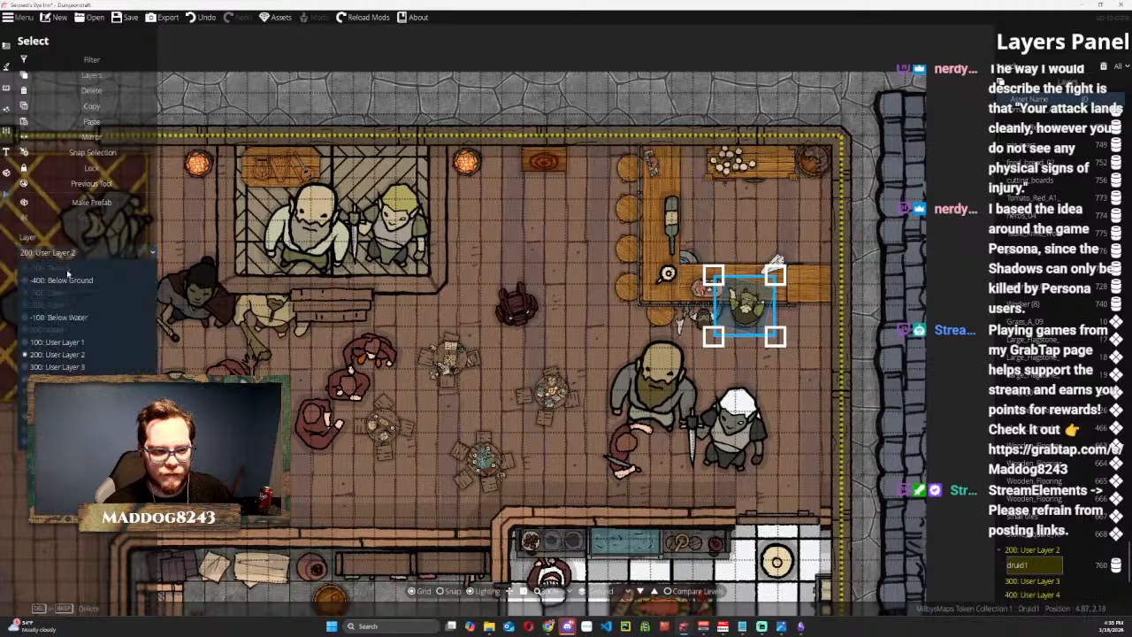
left_click(65, 342)
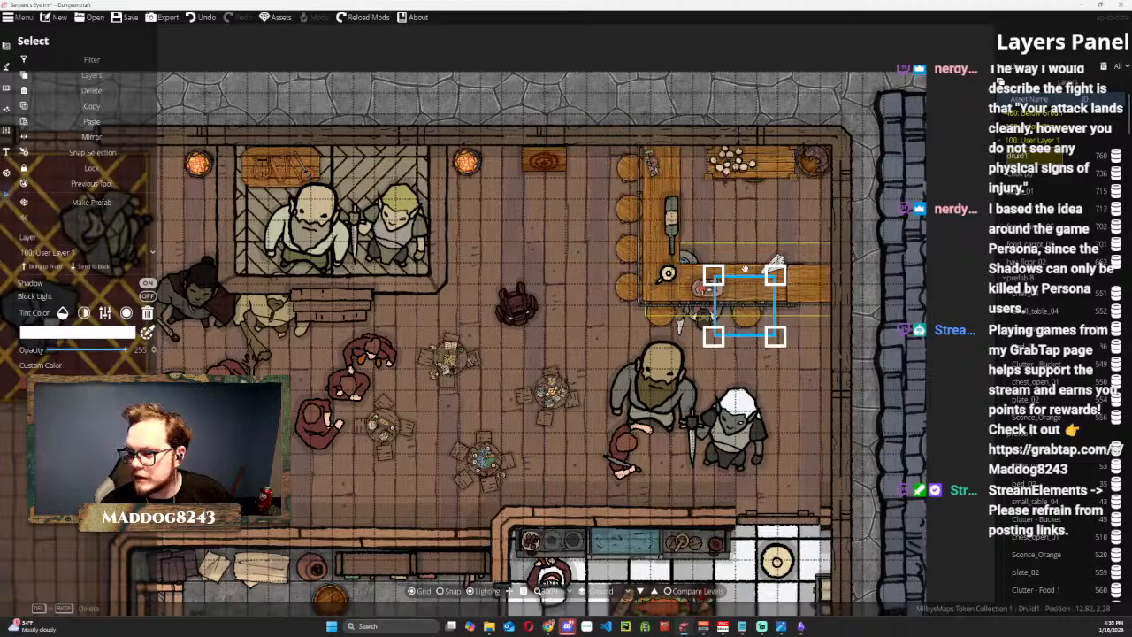
Move the druid token off the bar stool to the open floor east of the white-haired fighter, and check the stool beneath it.
left_click(741, 277)
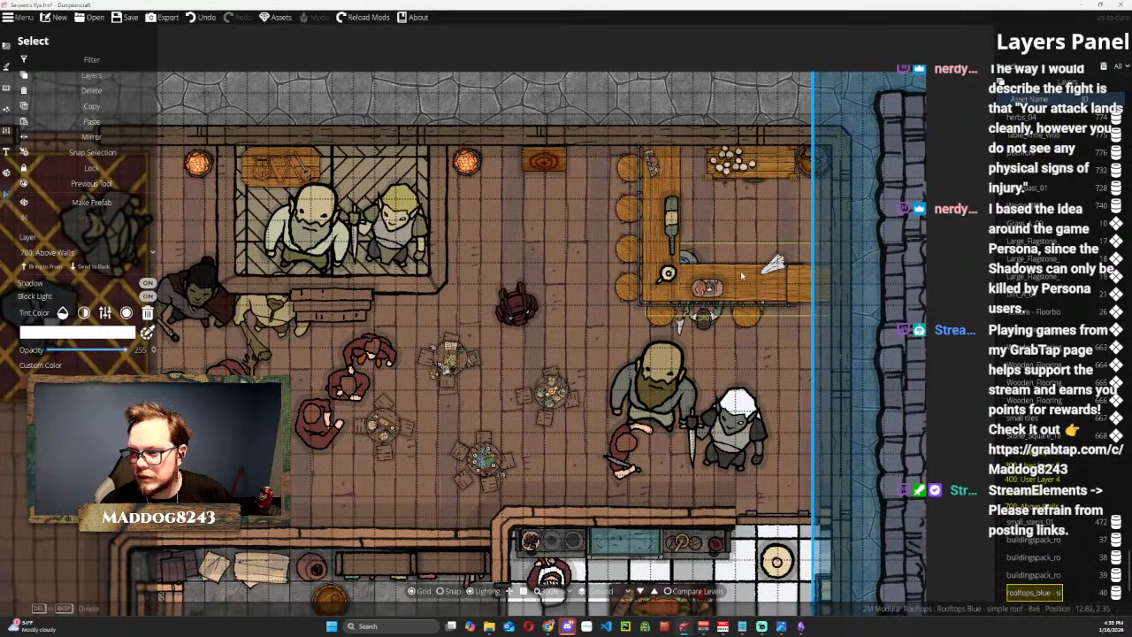
left_click(751, 317)
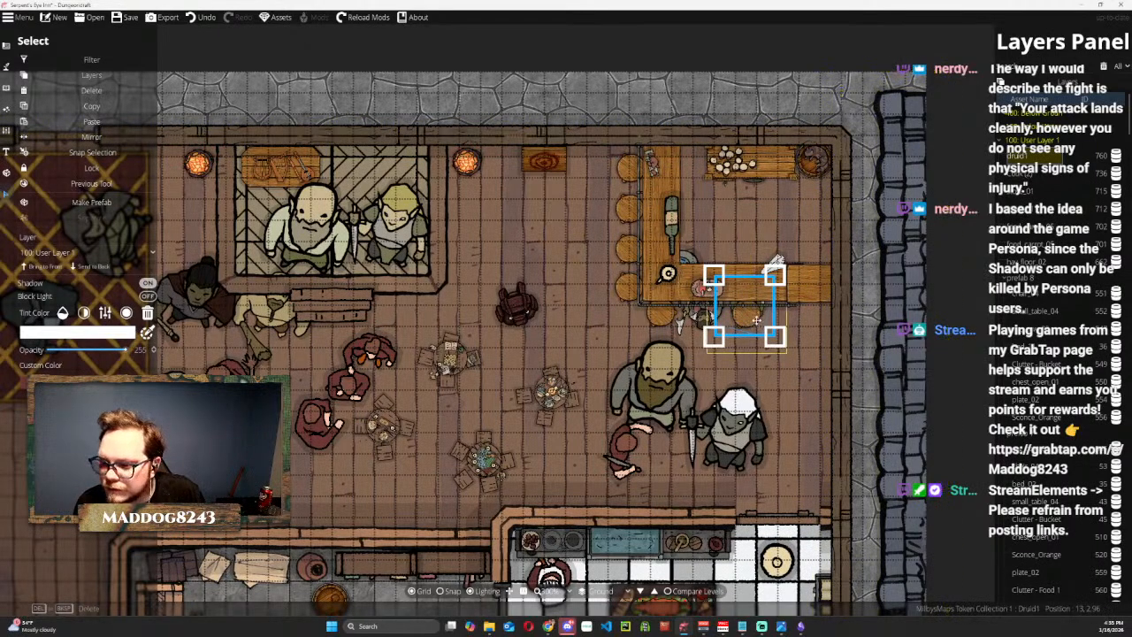
left_click_drag(749, 318, 785, 403)
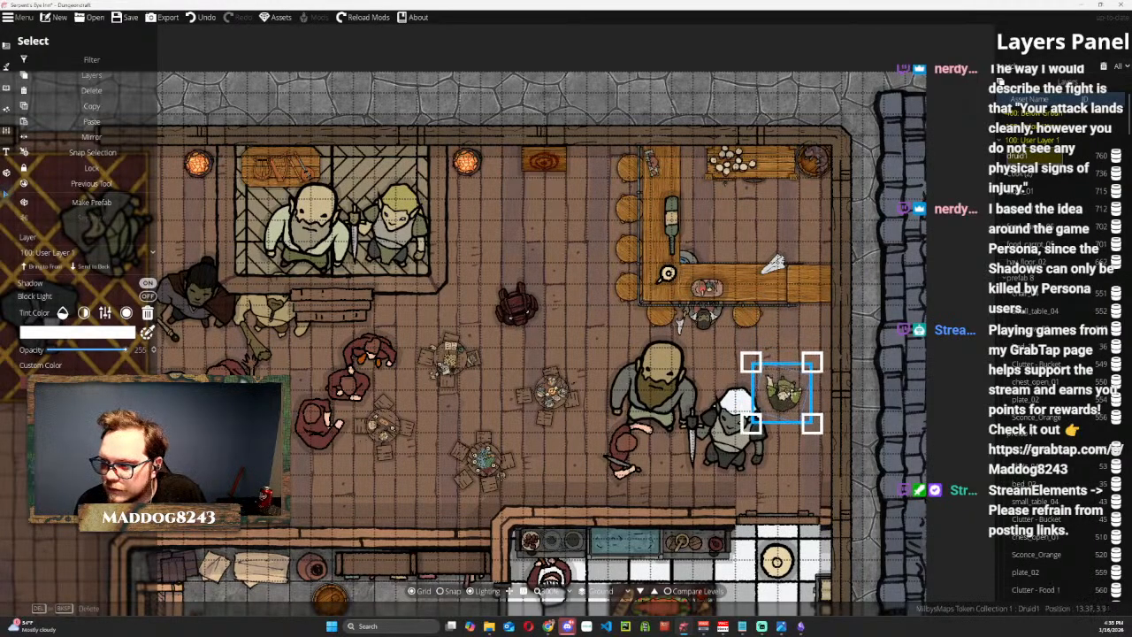
left_click(741, 316)
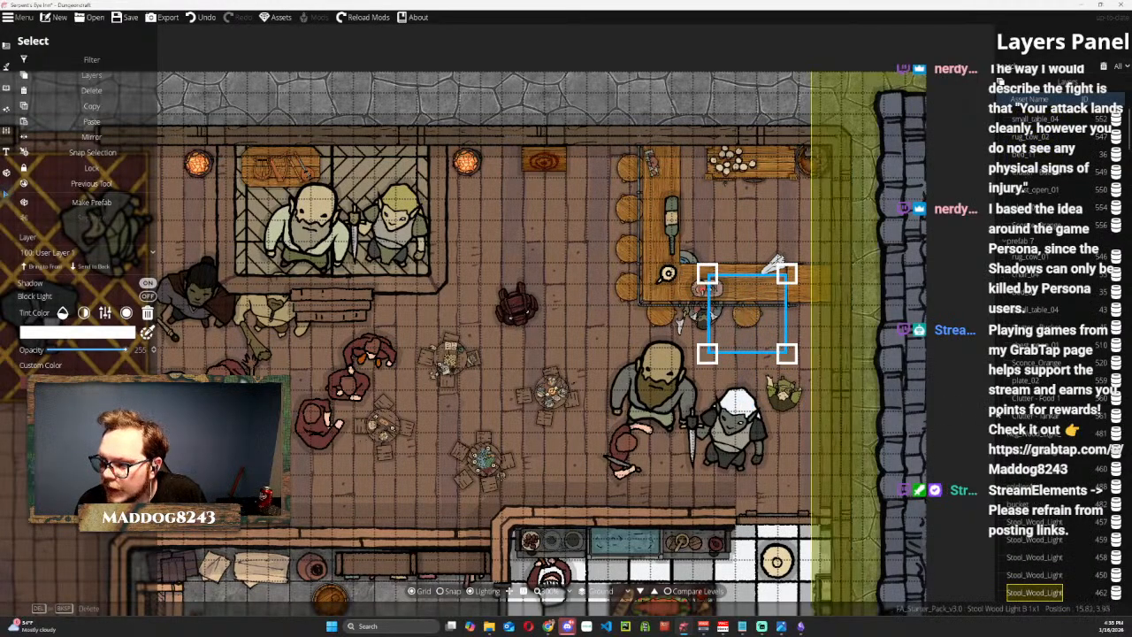
left_click(793, 399)
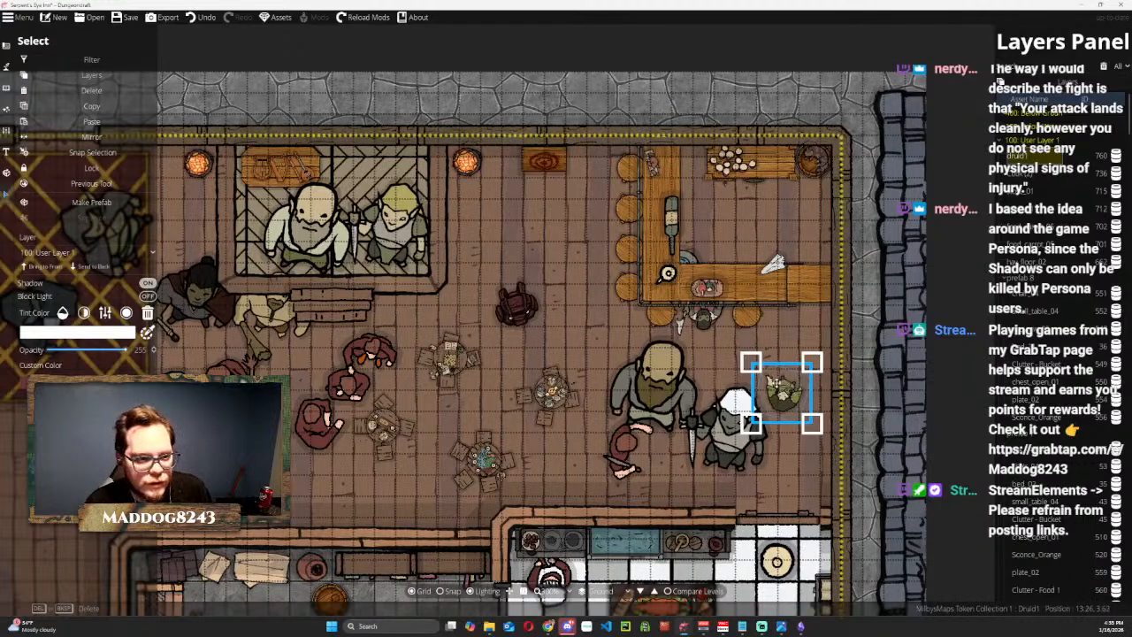
left_click(89, 75)
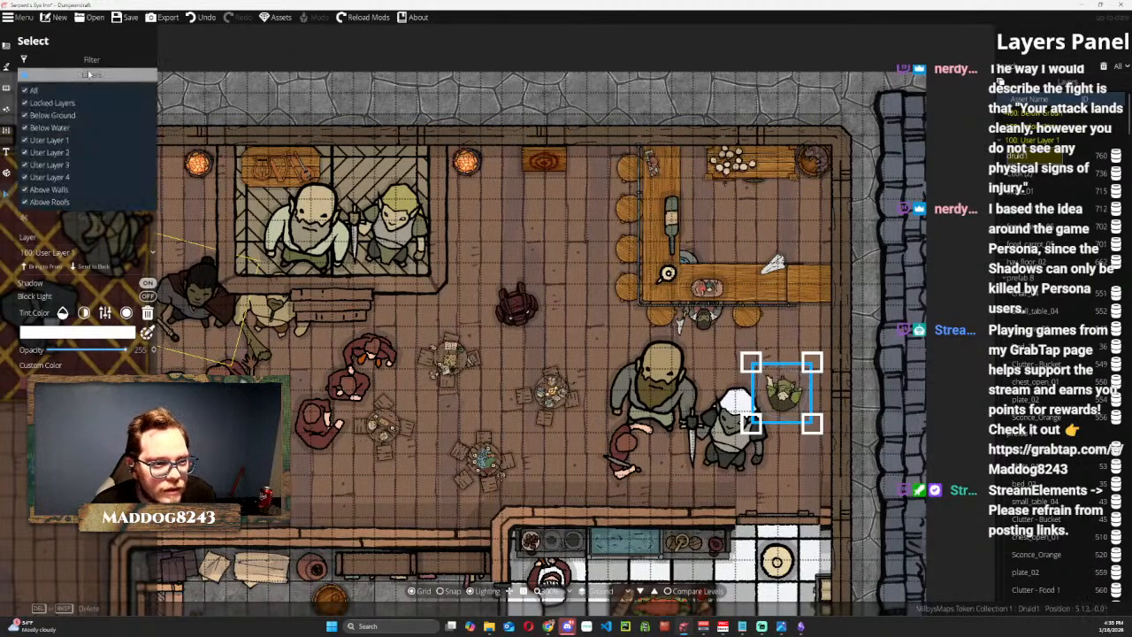
left_click(82, 77)
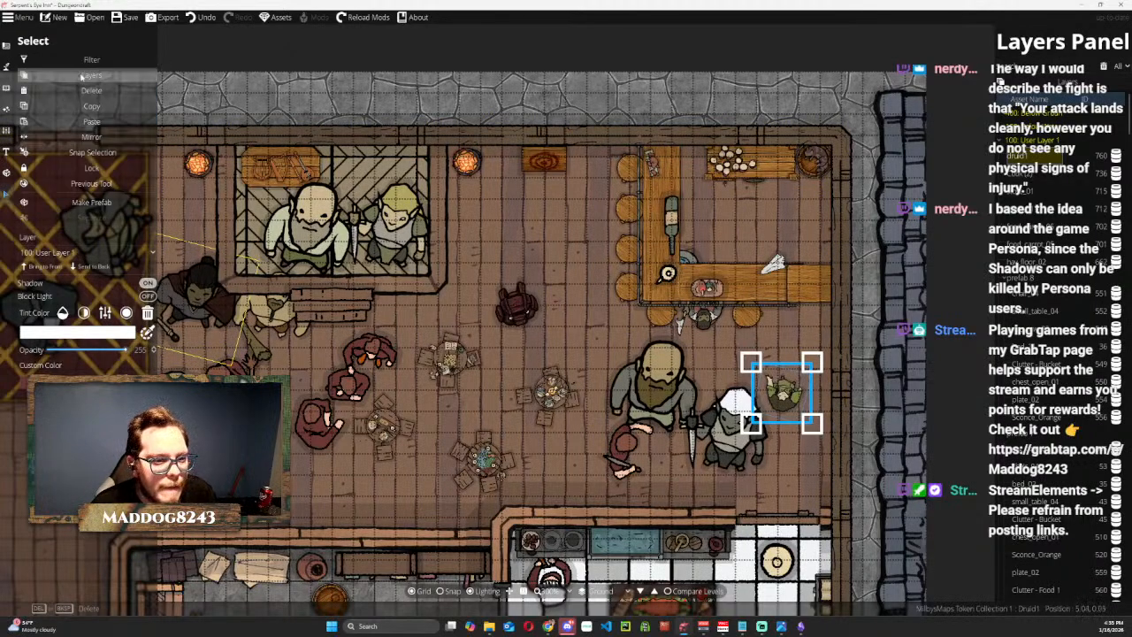
left_click(113, 253)
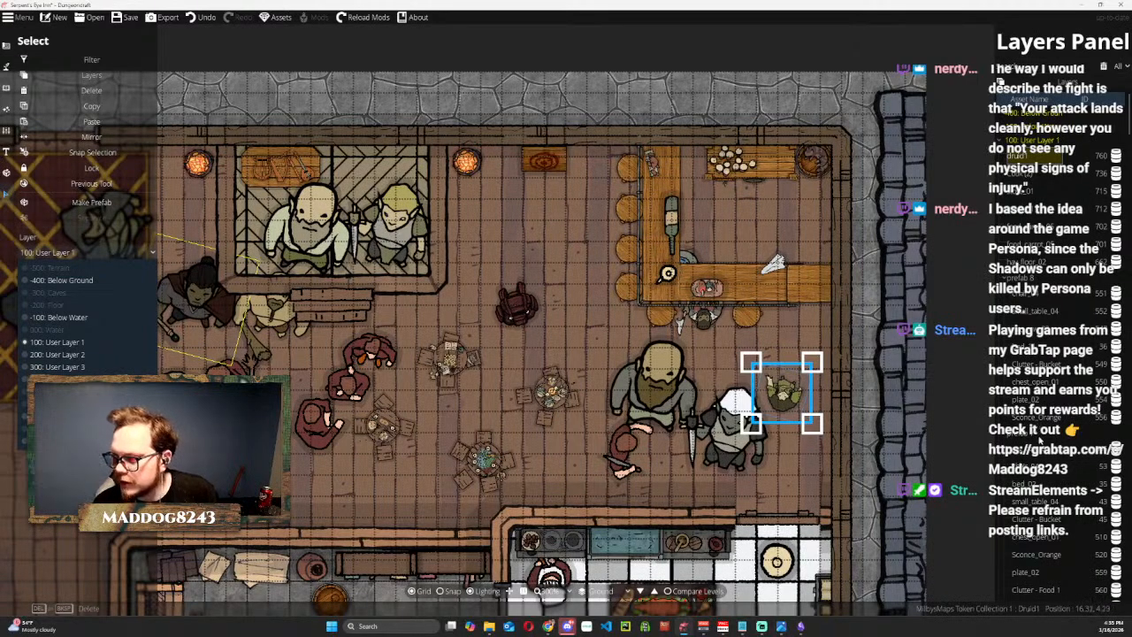
Collapse prefab 0, prefab 7 and prefab 8 in the User Layer 1 asset list and select the druid1 entry.
left_click(1040, 441)
scroll(1040, 441, "down", 2)
scroll(1040, 440, "down", 10)
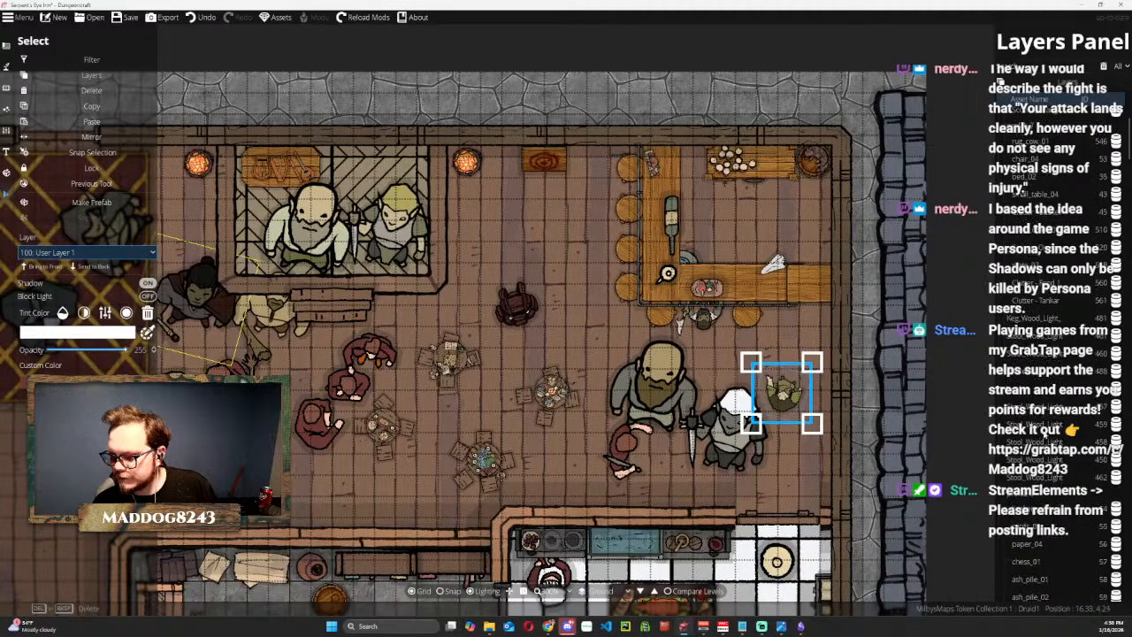
left_click(1041, 434)
scroll(1041, 434, "up", 20)
scroll(1042, 434, "up", 10)
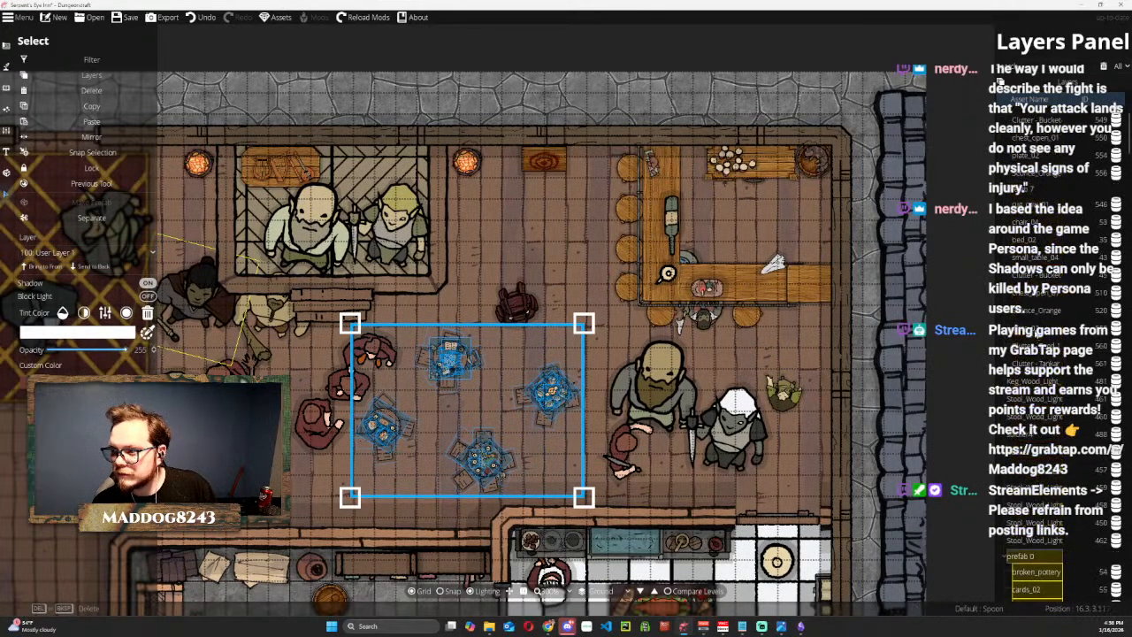
left_click(1007, 558)
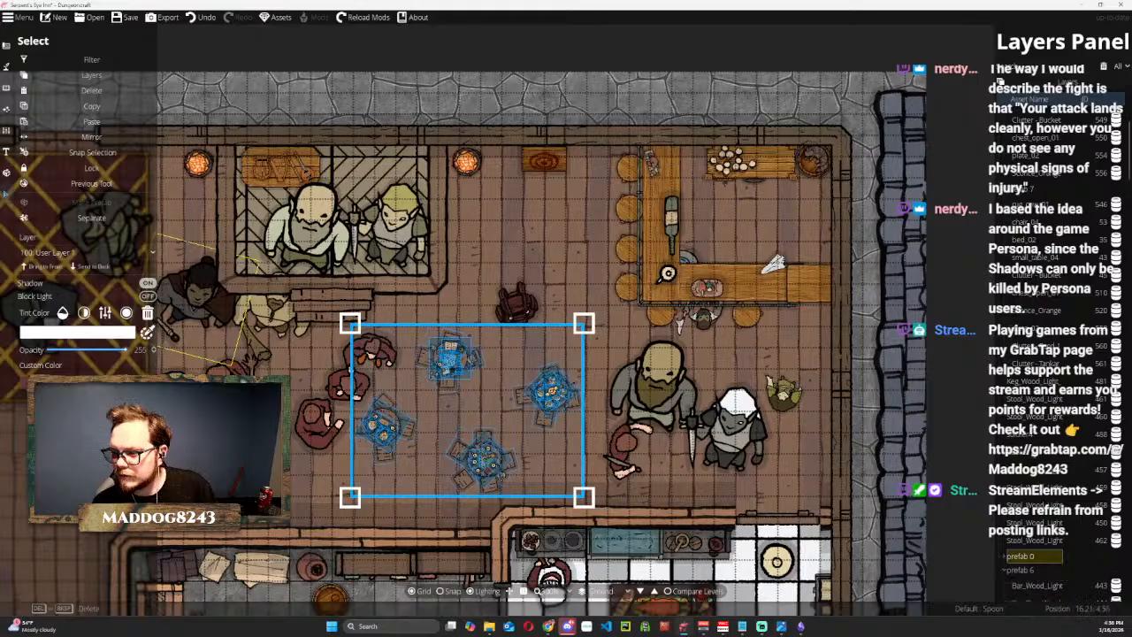
scroll(1040, 278, "up", 5)
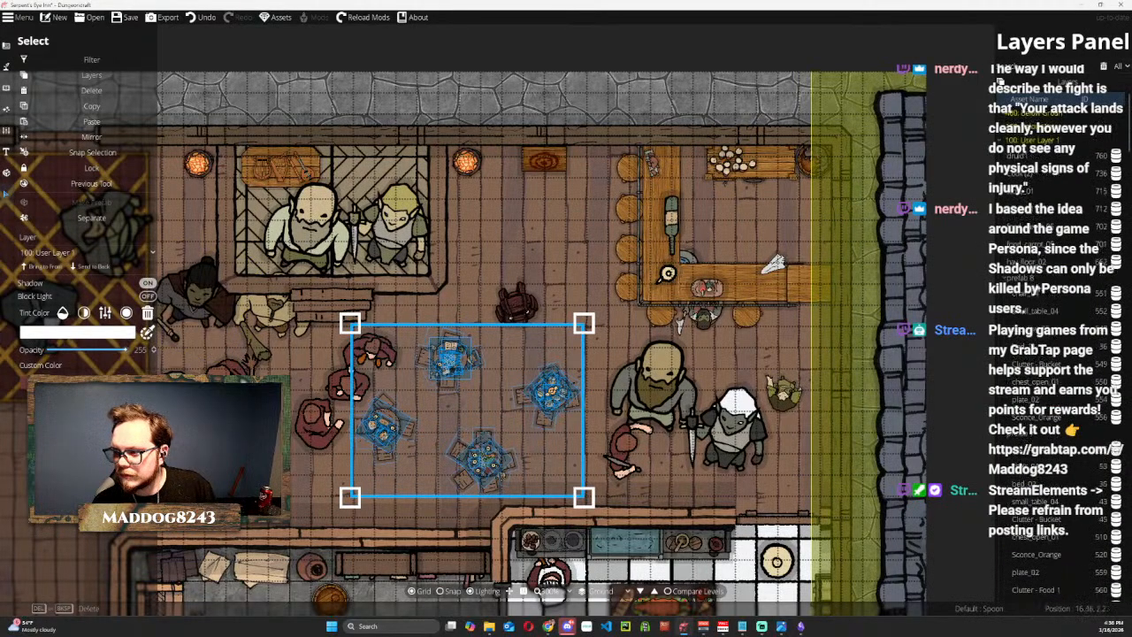
left_click(1023, 439)
left_click(1005, 420)
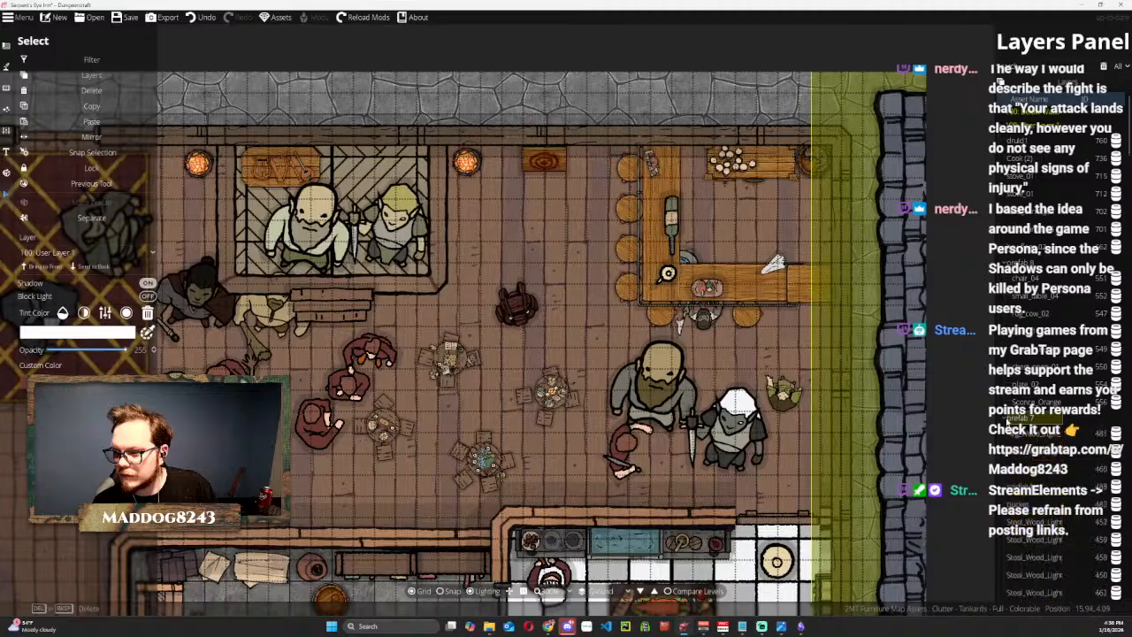
scroll(1028, 376, "up", 1)
left_click(1005, 278)
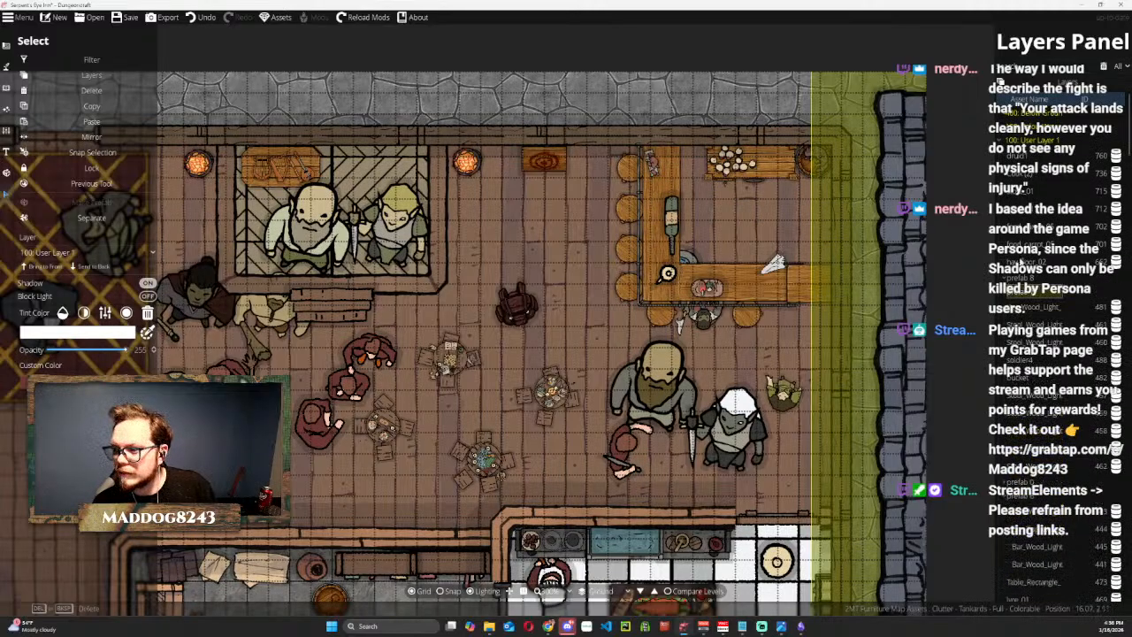
left_click(1017, 156)
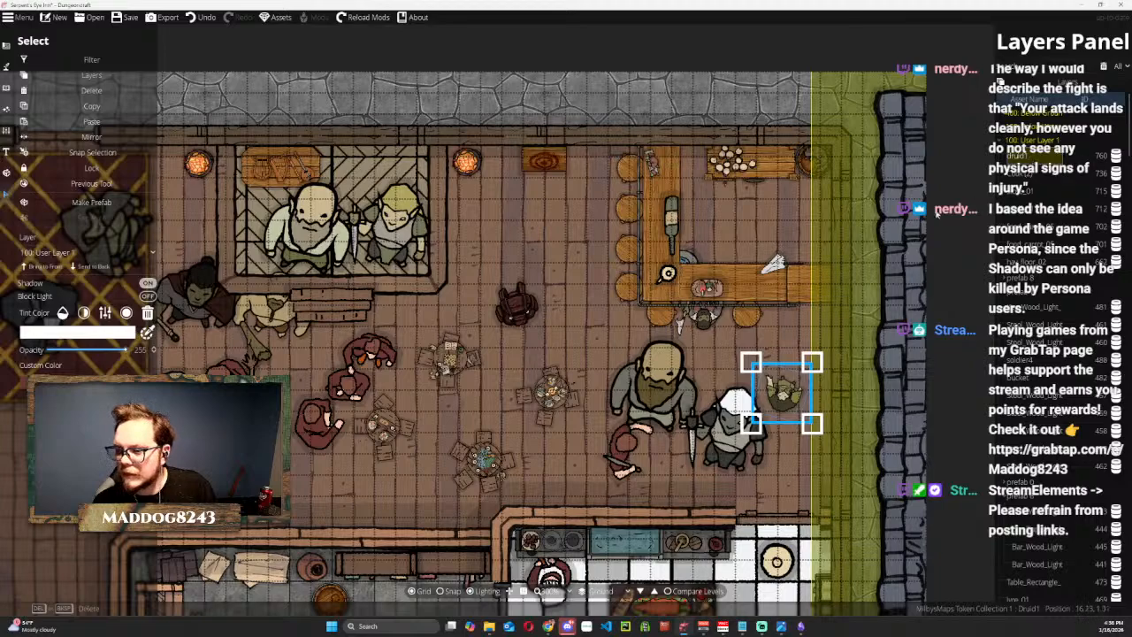
Place the druid token back on the eastern stool along the bar's south side and bring it to the front.
left_click_drag(793, 381, 755, 295)
left_click(51, 272)
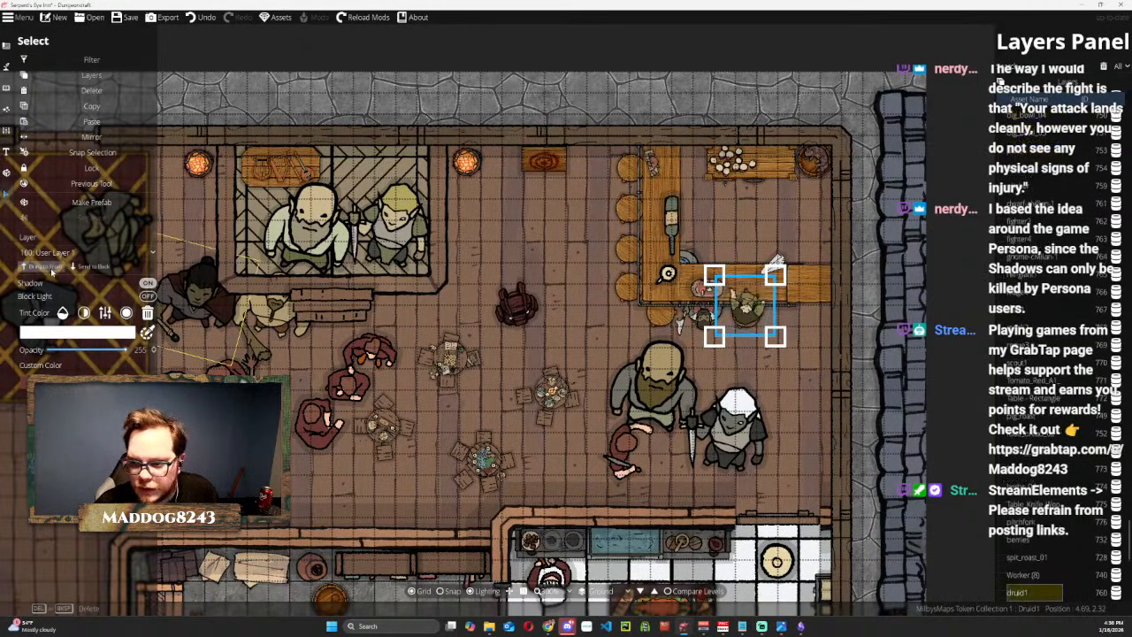
left_click_drag(746, 310, 751, 308)
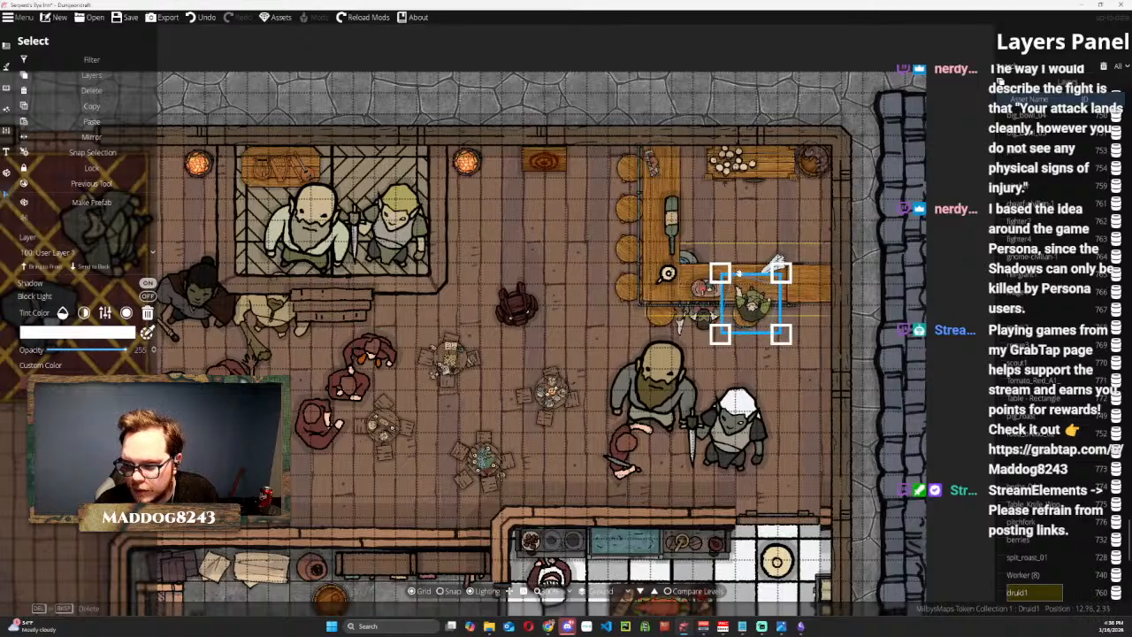
left_click(955, 278)
left_click(750, 272)
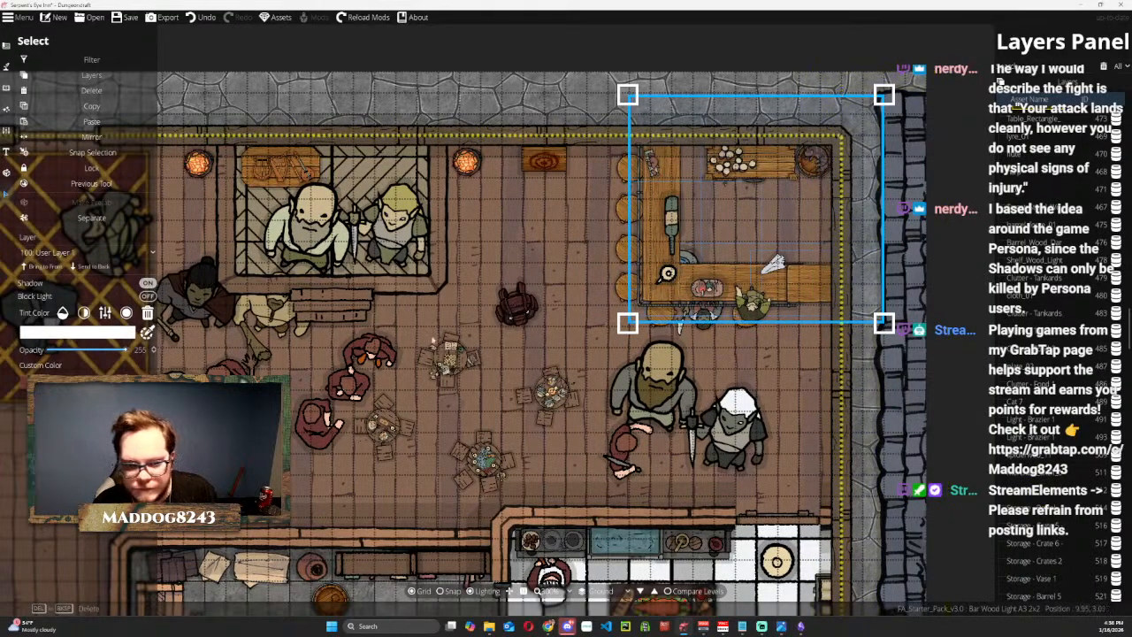
scroll(1045, 283, "up", 4)
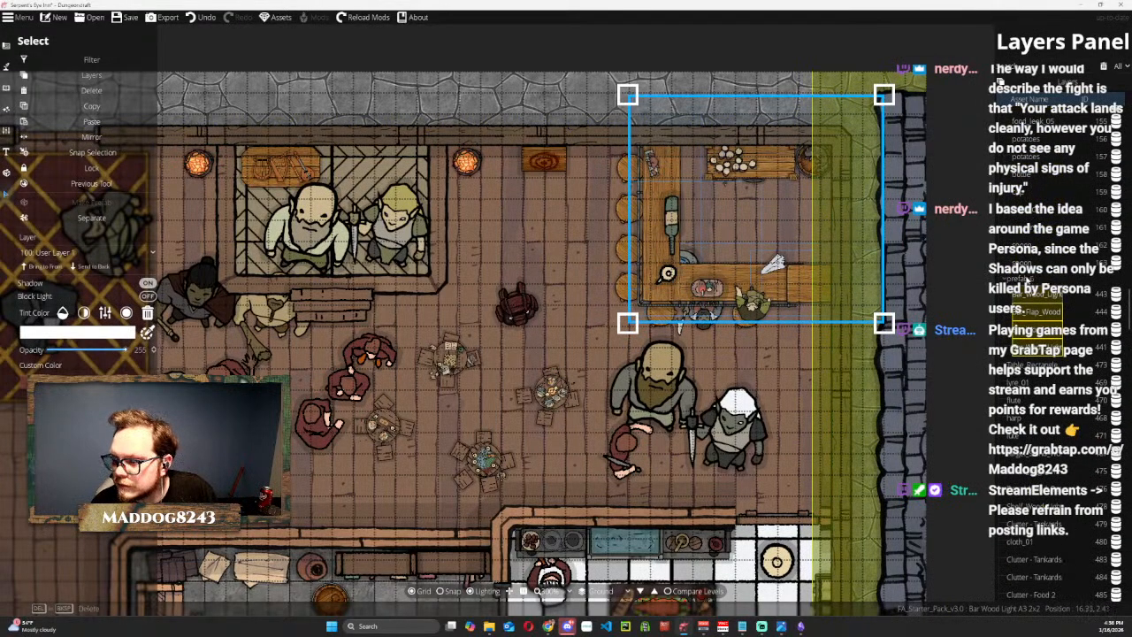
scroll(1026, 280, "up", 1)
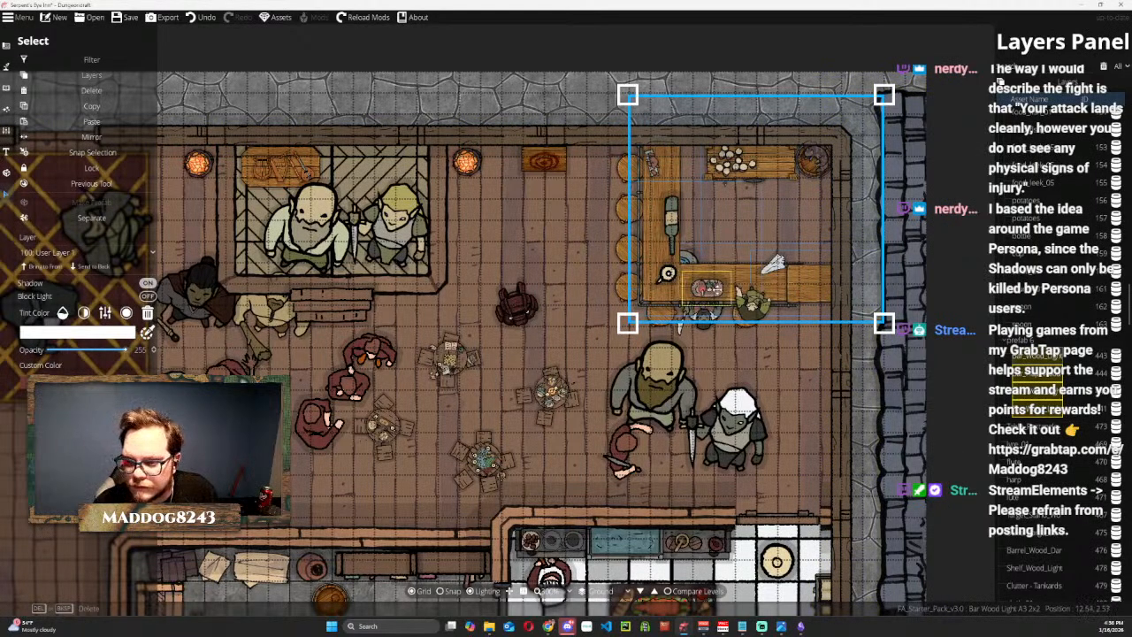
left_click_drag(713, 287, 707, 291)
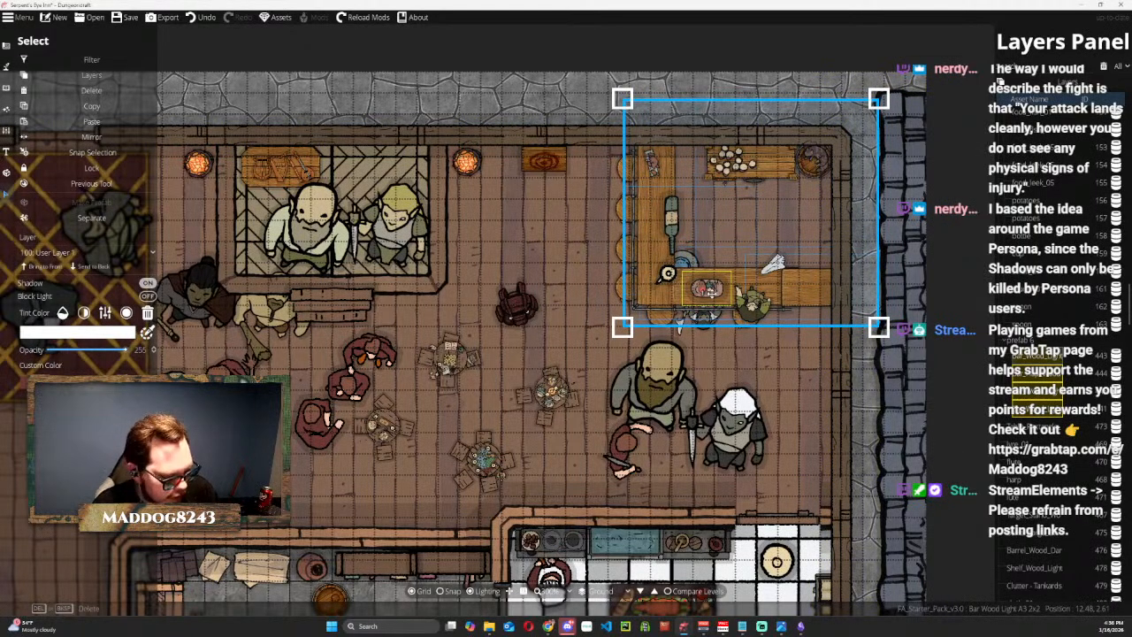
key("ctrl+z")
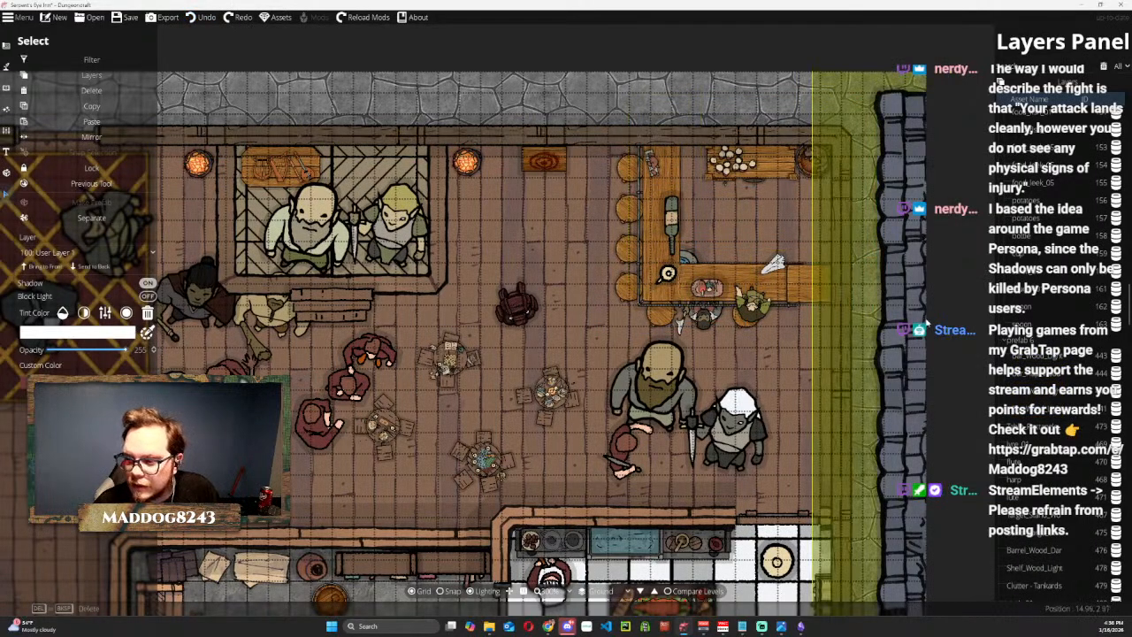
left_click(971, 154)
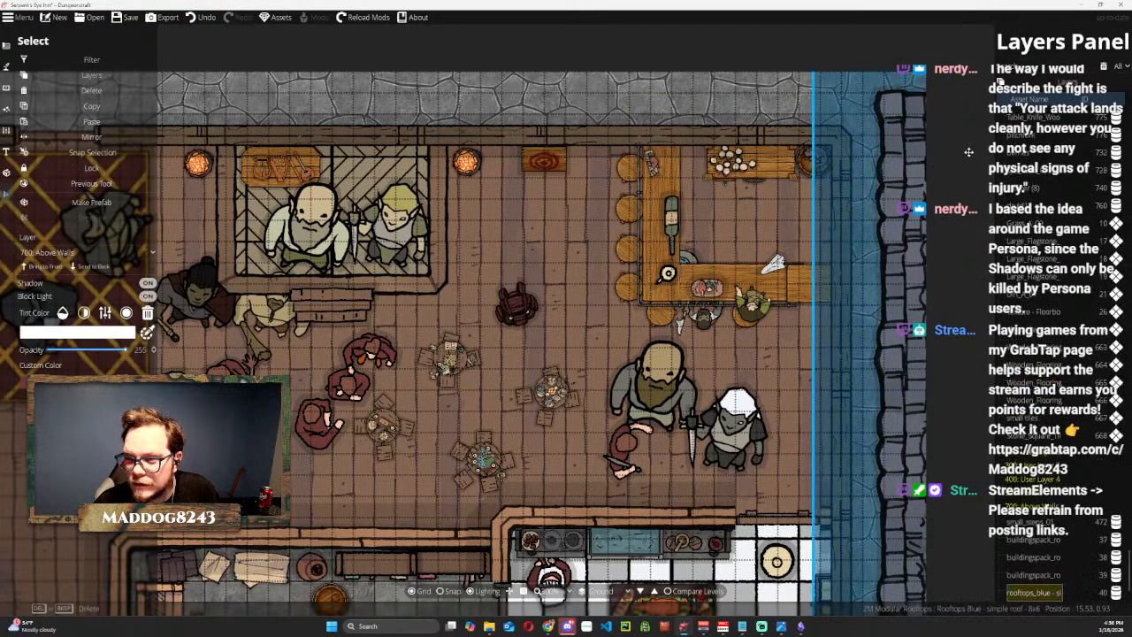
Move the food, bottle, plate, platter and white paper-like prop off the bar to the open floor east of the stage.
left_click_drag(646, 175, 512, 235)
left_click_drag(667, 213, 493, 182)
left_click_drag(667, 274, 469, 205)
left_click_drag(707, 286, 480, 236)
left_click_drag(774, 264, 506, 237)
Rotate the druid token diagonally and center it on the eastern stool along the bar's south side.
left_click_drag(765, 315, 759, 317)
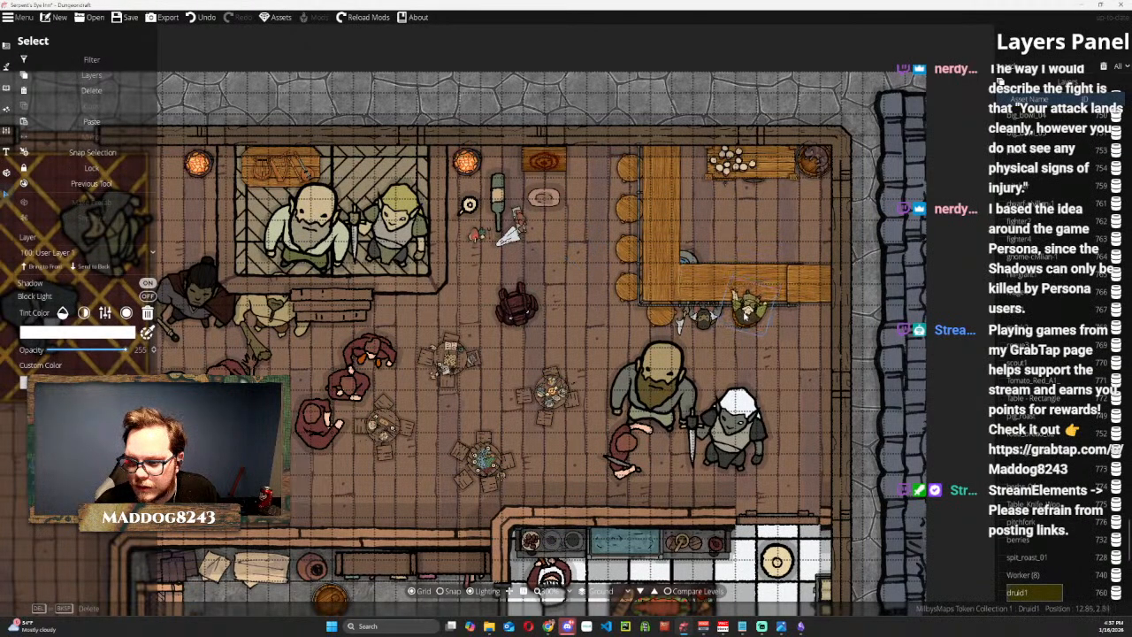
left_click(747, 305)
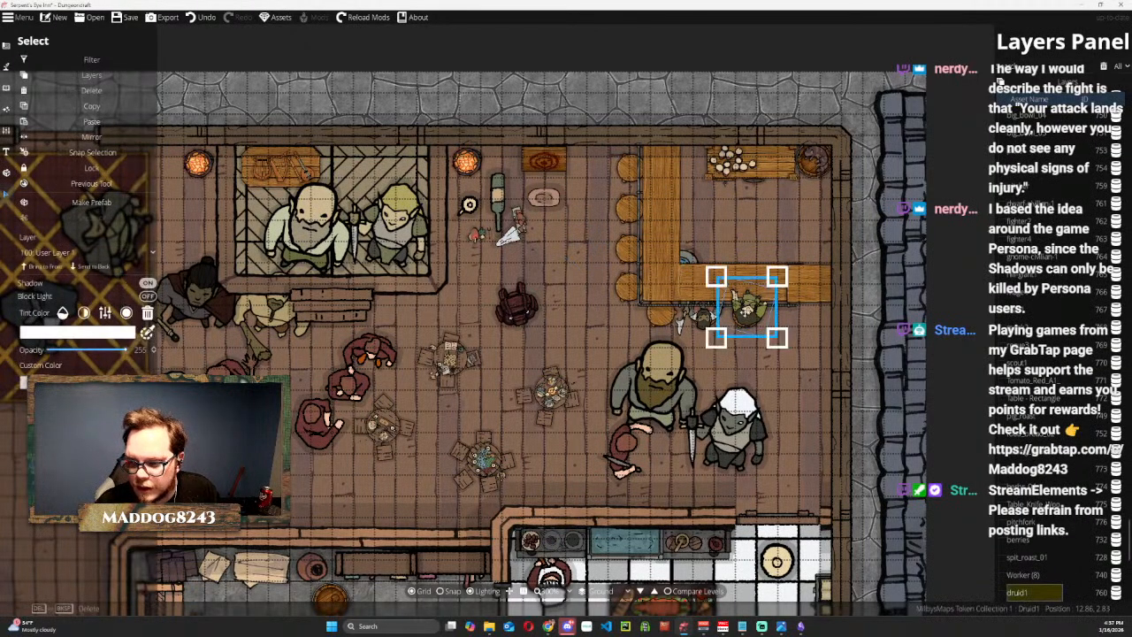
left_click_drag(785, 366, 799, 351)
left_click_drag(757, 313, 751, 312)
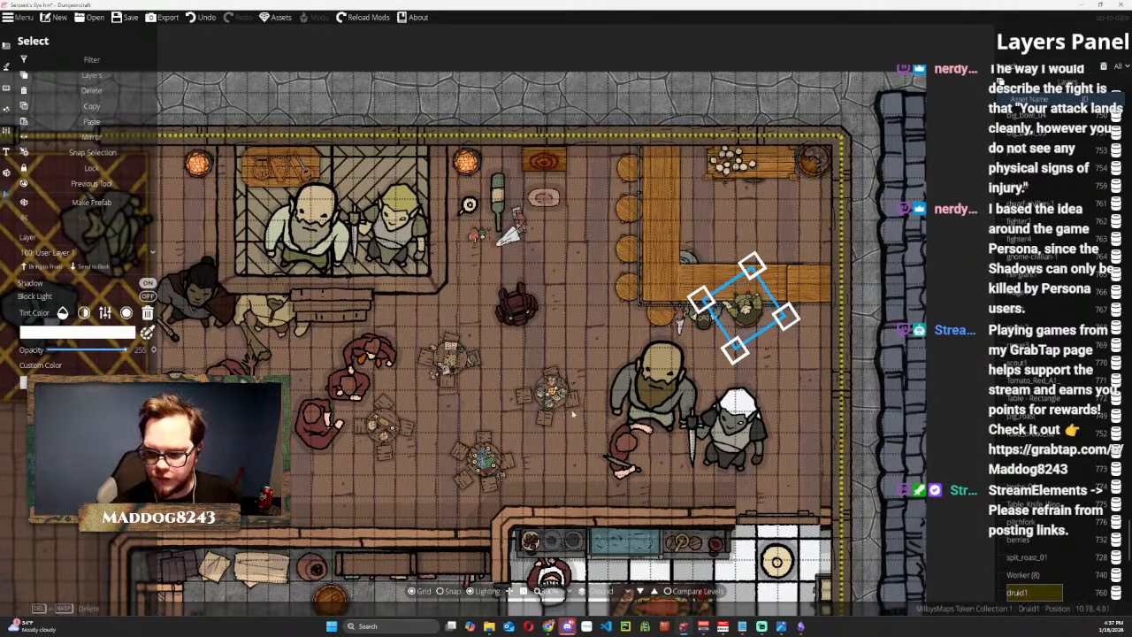
Shrink and turn the bearded giant dwarf token, and place it on the northernmost stool along the bar's west side.
left_click_drag(648, 375, 621, 186)
scroll(576, 206, "down", 8)
left_click_drag(584, 152, 622, 159)
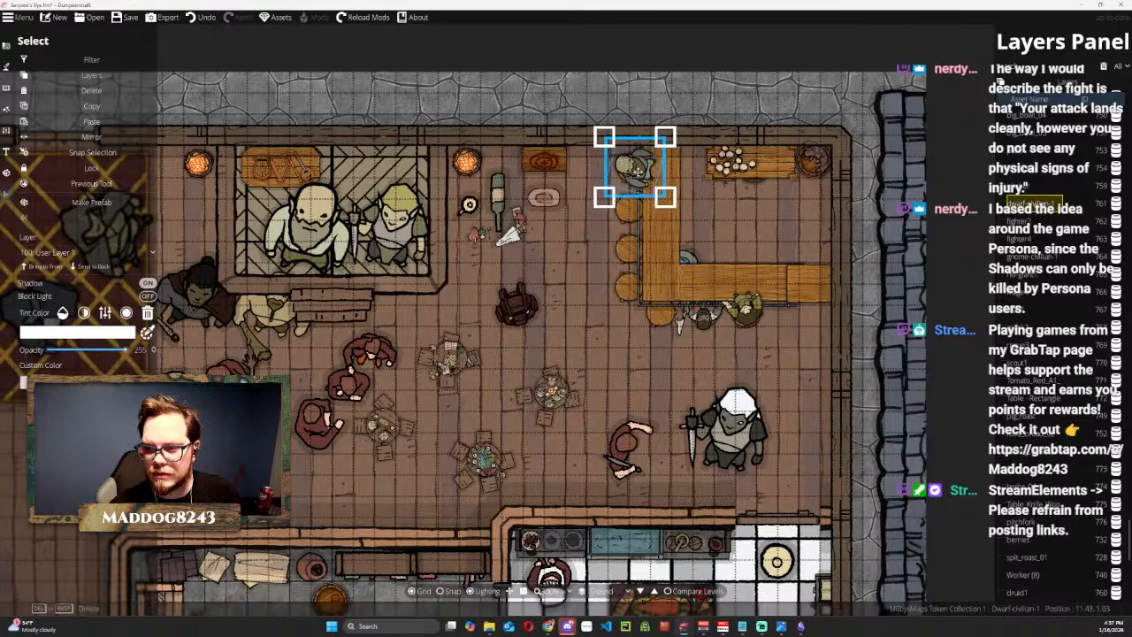
Bring the L-shaped bar to the front and nudge the dwarf token on the northernmost stool along the bar's west side.
left_click(667, 285)
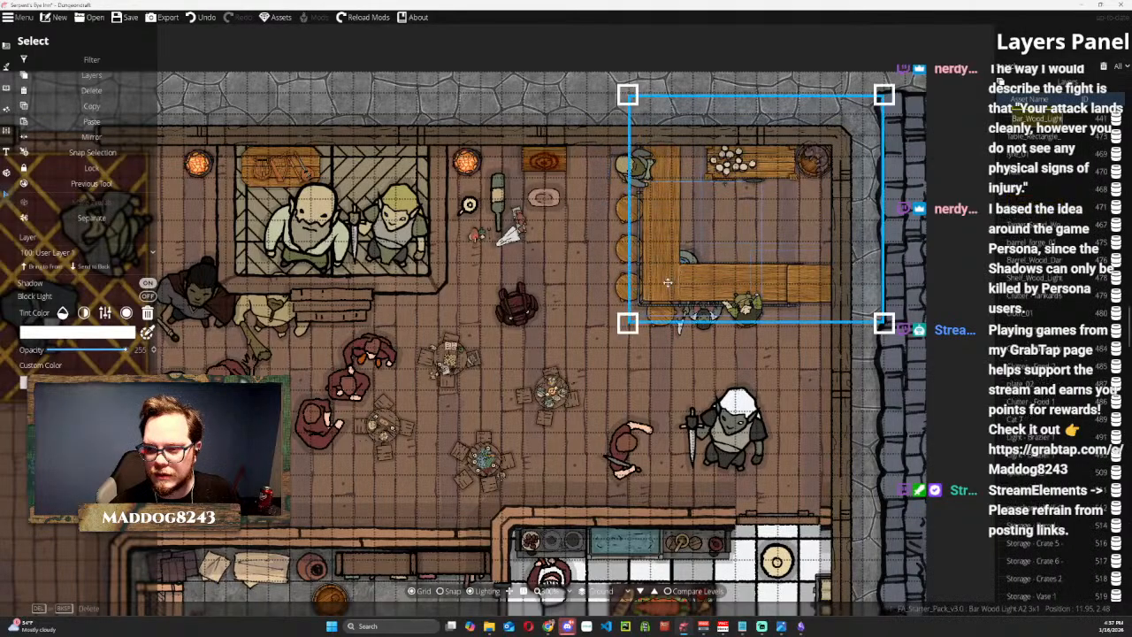
left_click(53, 270)
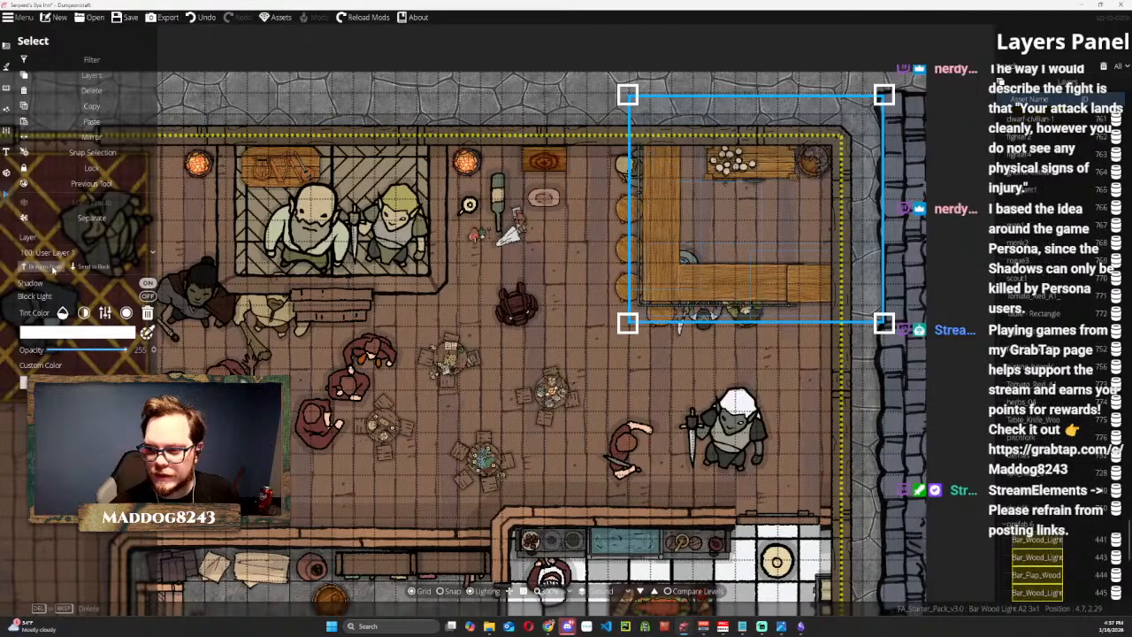
left_click(967, 414)
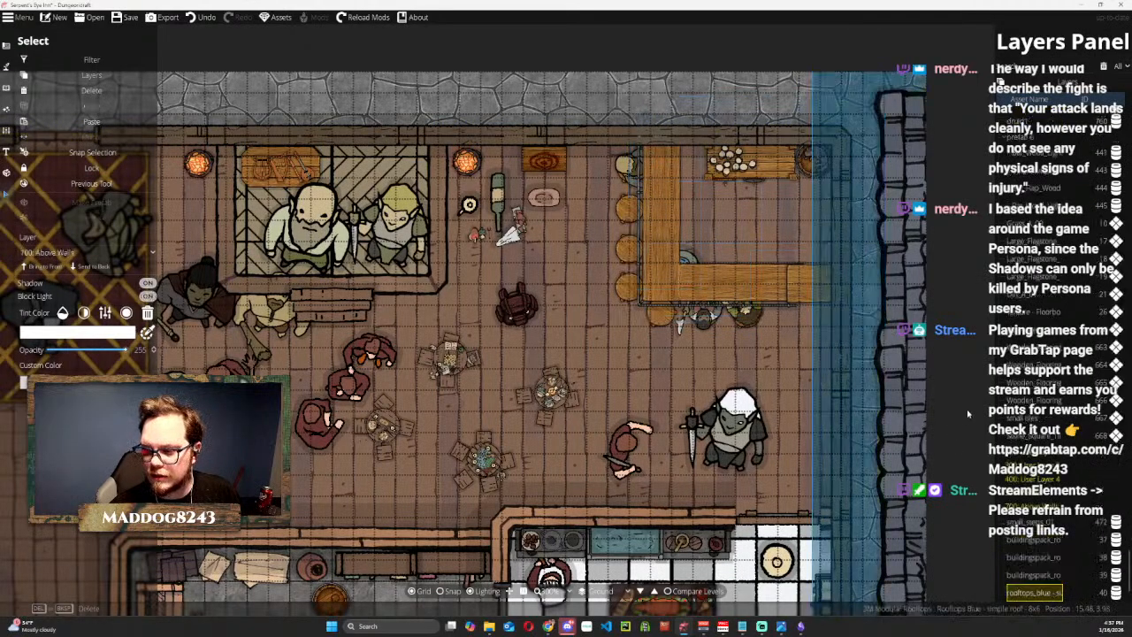
left_click_drag(629, 166, 623, 164)
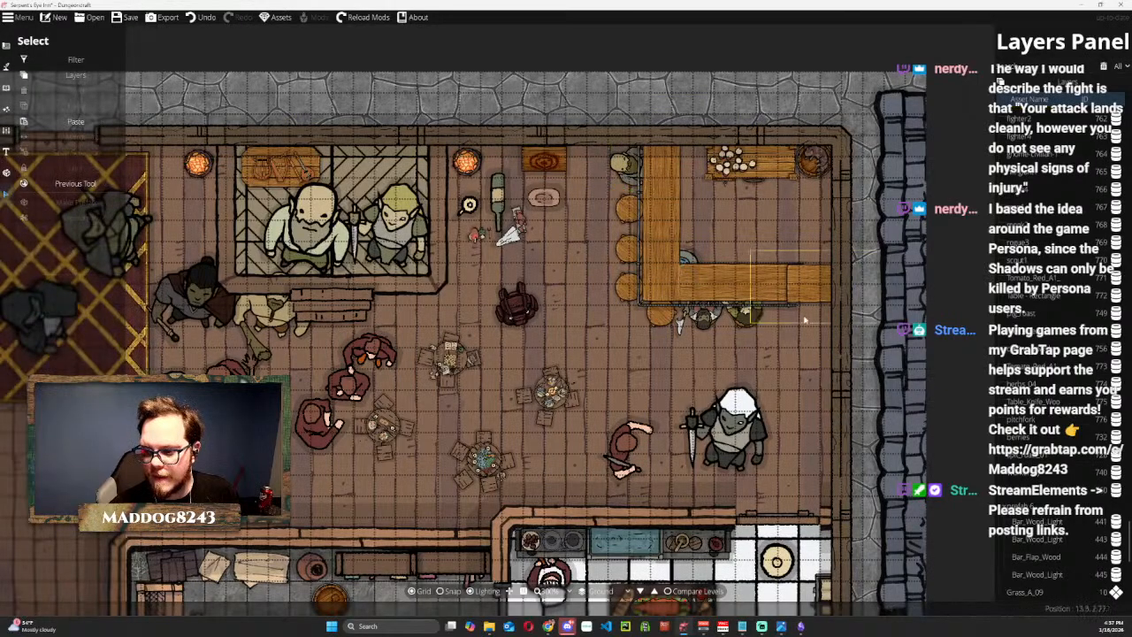
Rotate the druid token to face the bar and settle it on the eastern stool along the bar's south side.
left_click(747, 318)
left_click_drag(750, 320, 746, 316)
left_click(749, 325)
scroll(748, 321, "down", 2)
scroll(745, 315, "up", 3)
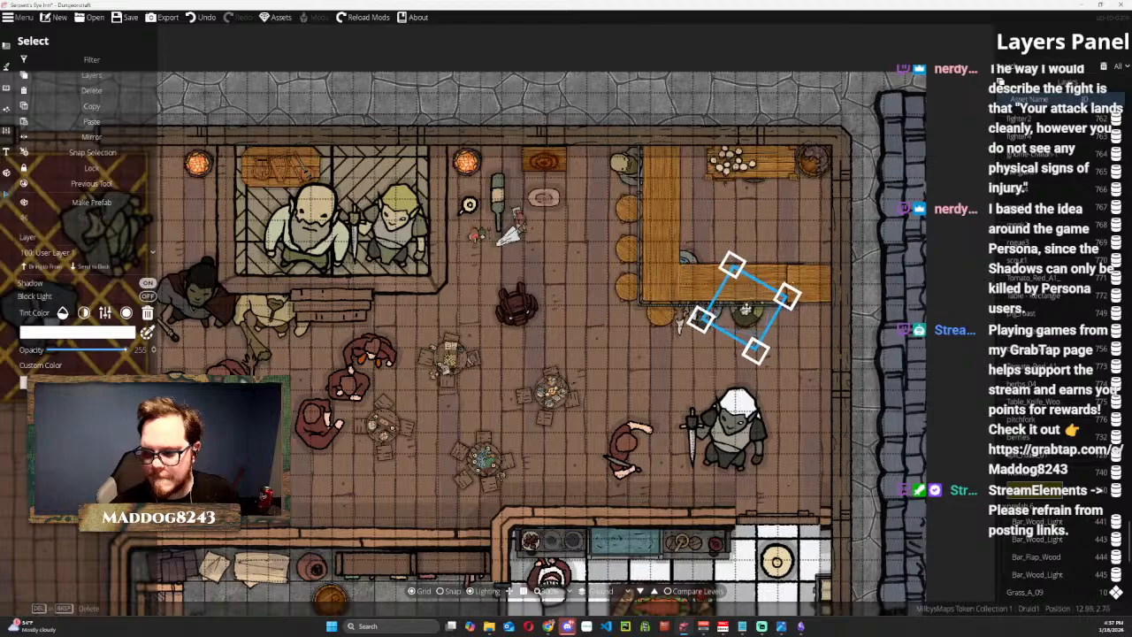
left_click_drag(777, 352, 777, 365)
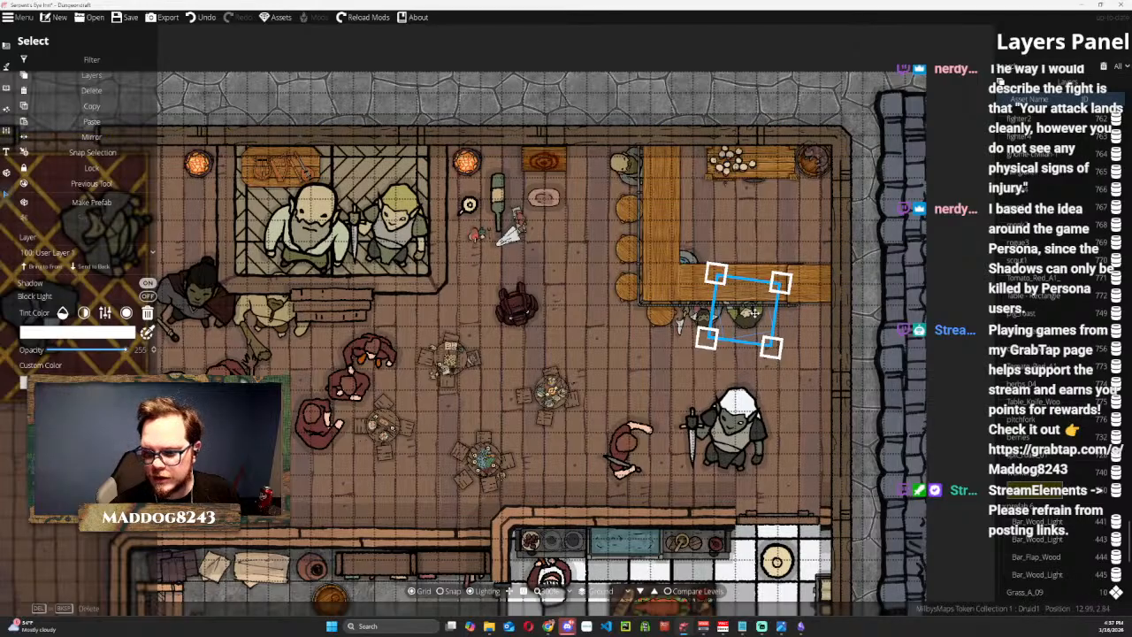
left_click_drag(754, 313, 755, 313)
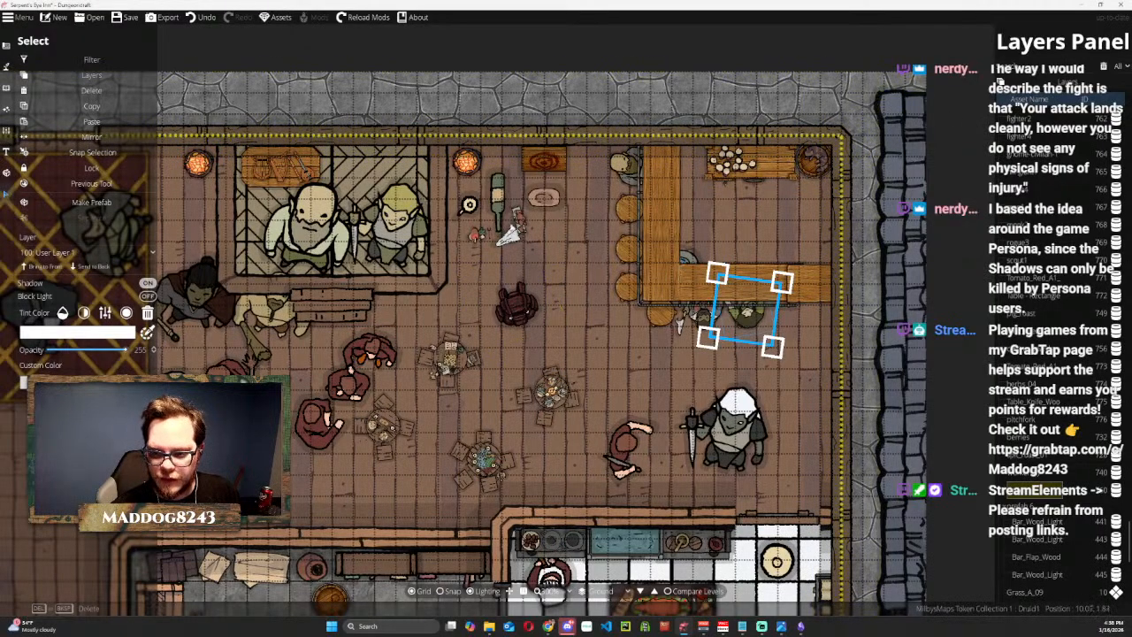
Place the white cloth near the bar's southeast end and the narrow food clutter at its north end, bringing both to the front.
left_click_drag(509, 235, 764, 274)
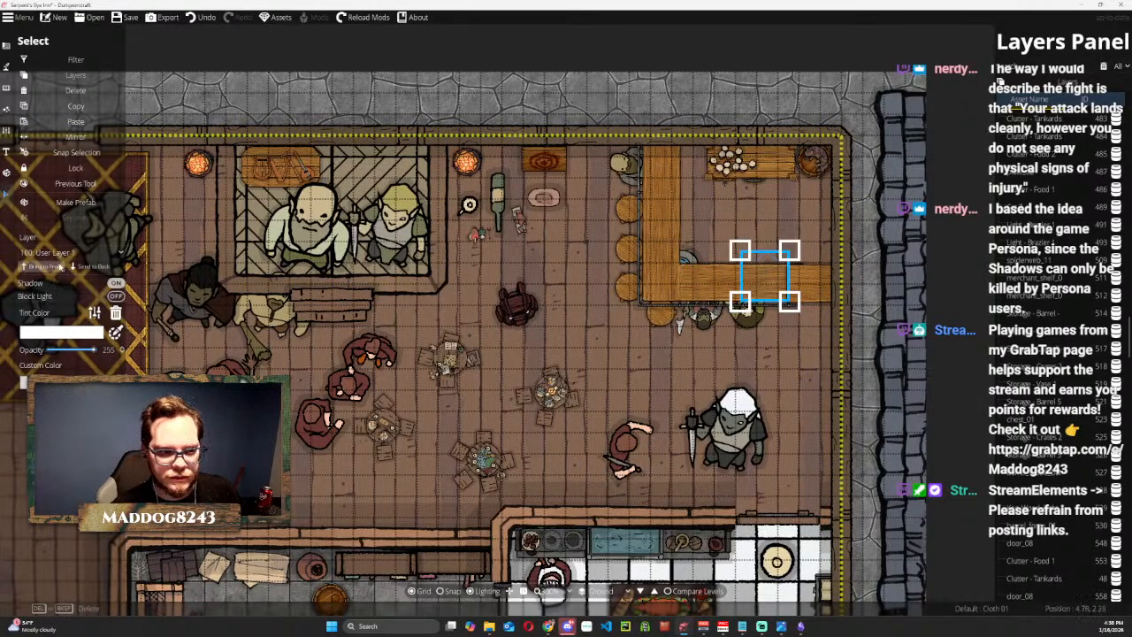
left_click(59, 266)
left_click_drag(762, 272, 769, 267)
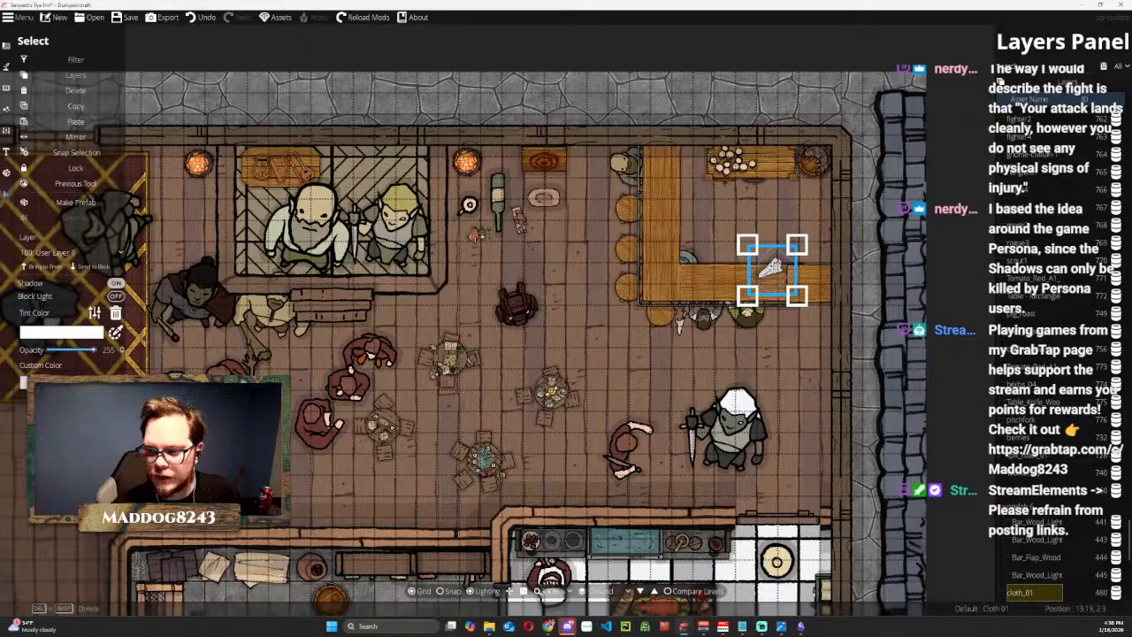
left_click(518, 220)
left_click_drag(518, 220, 660, 162)
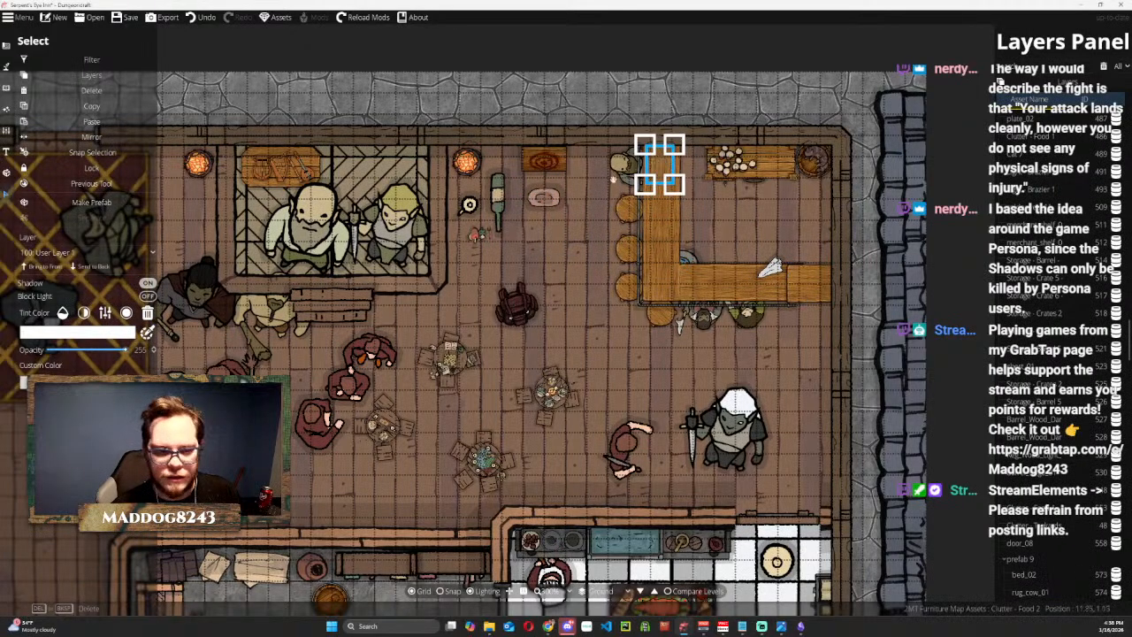
left_click(44, 266)
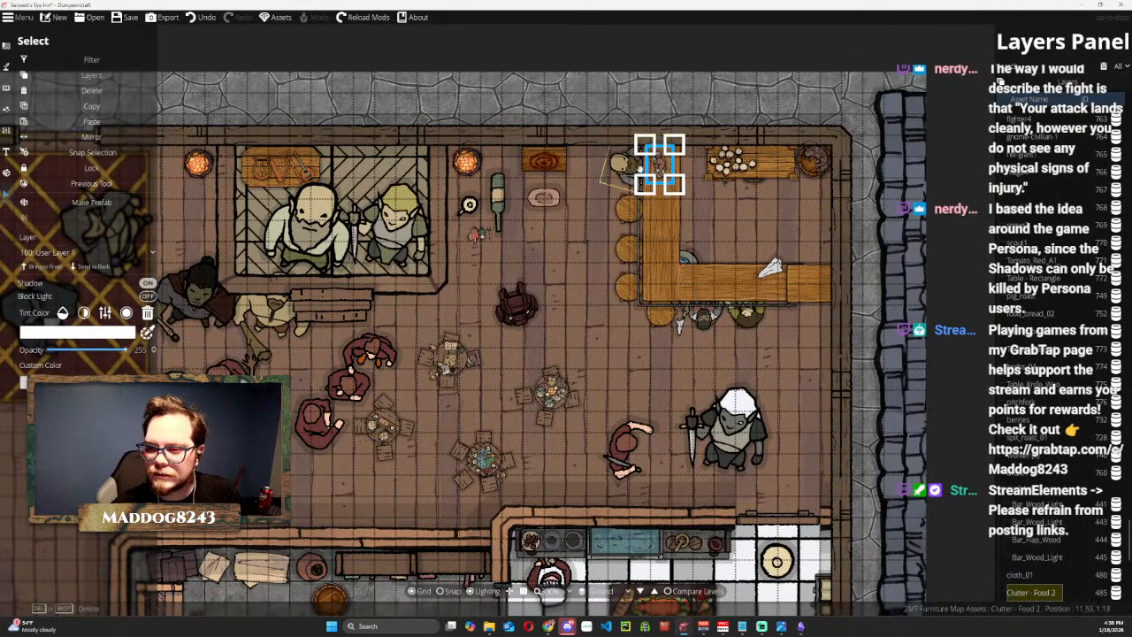
Move the plate and the remaining food onto the bar's south counter before the fighter token, bringing both to the front.
left_click(547, 197)
left_click(672, 276)
left_click_drag(672, 276, 725, 301)
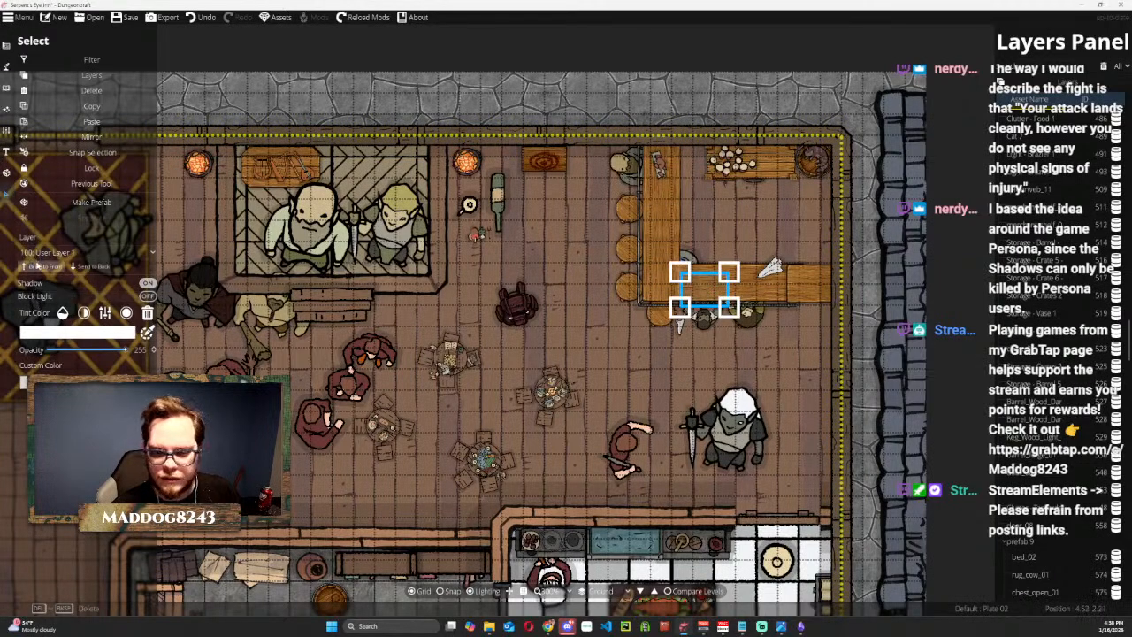
left_click(476, 235)
left_click_drag(473, 236, 697, 293)
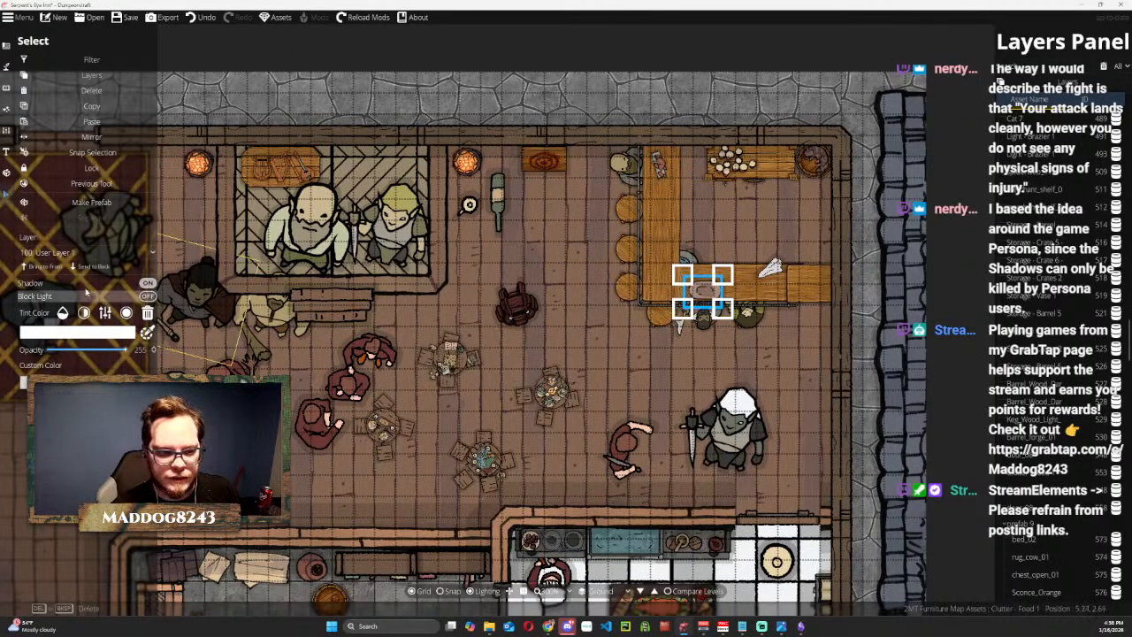
left_click(41, 266)
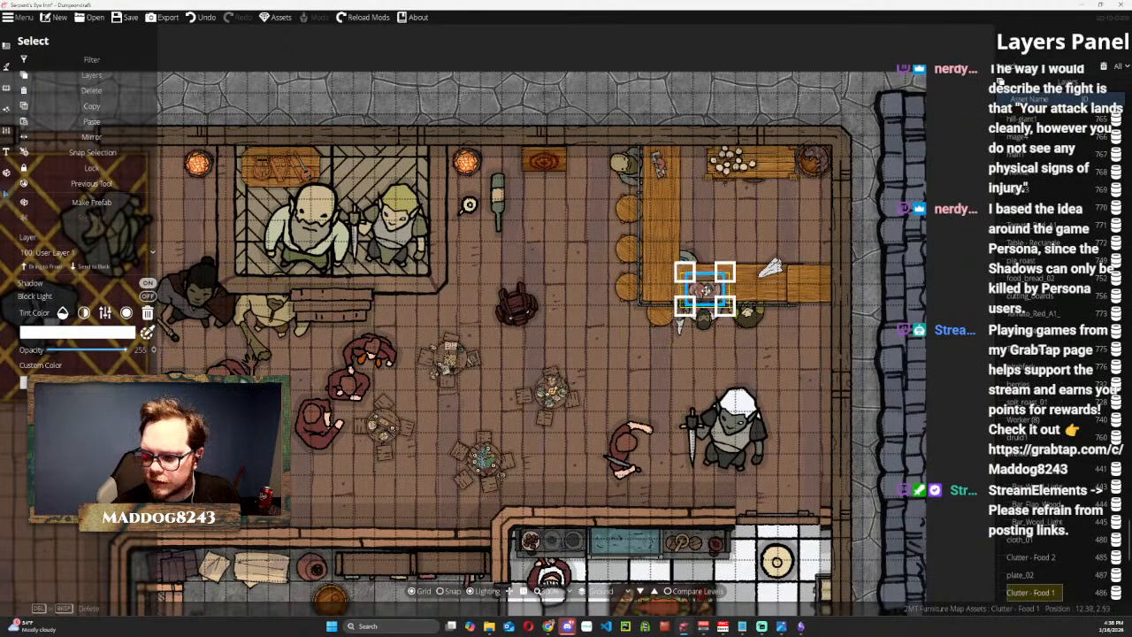
Place the cup on the south counter just east of the food plate, bring it to the front, shrink it and rotate it.
left_click(470, 206)
left_click_drag(470, 206, 755, 289)
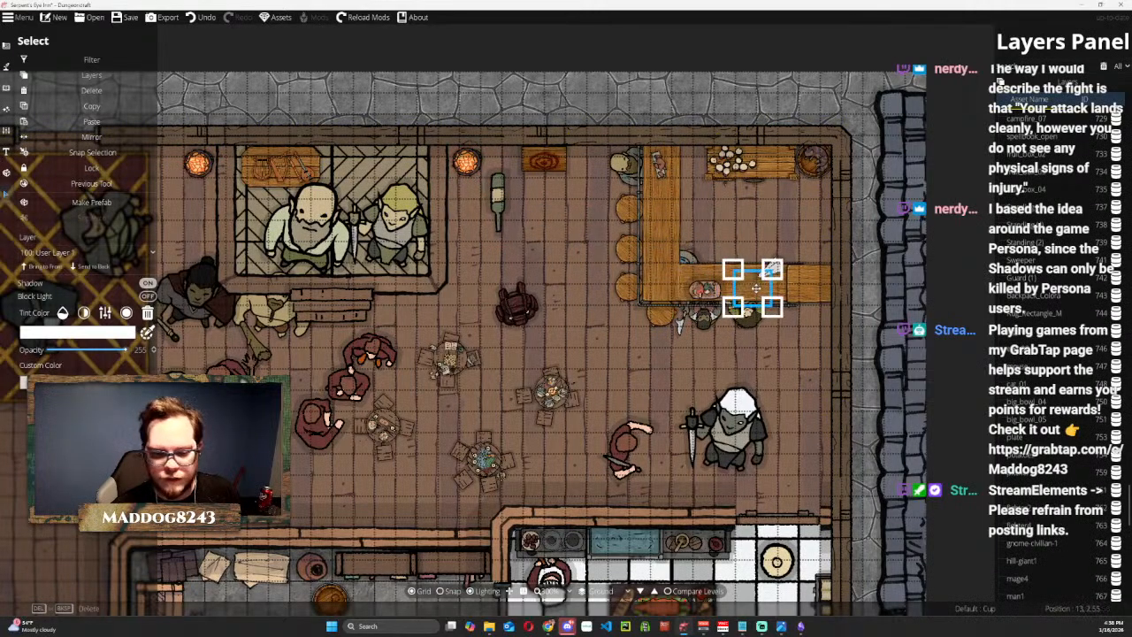
left_click(42, 267)
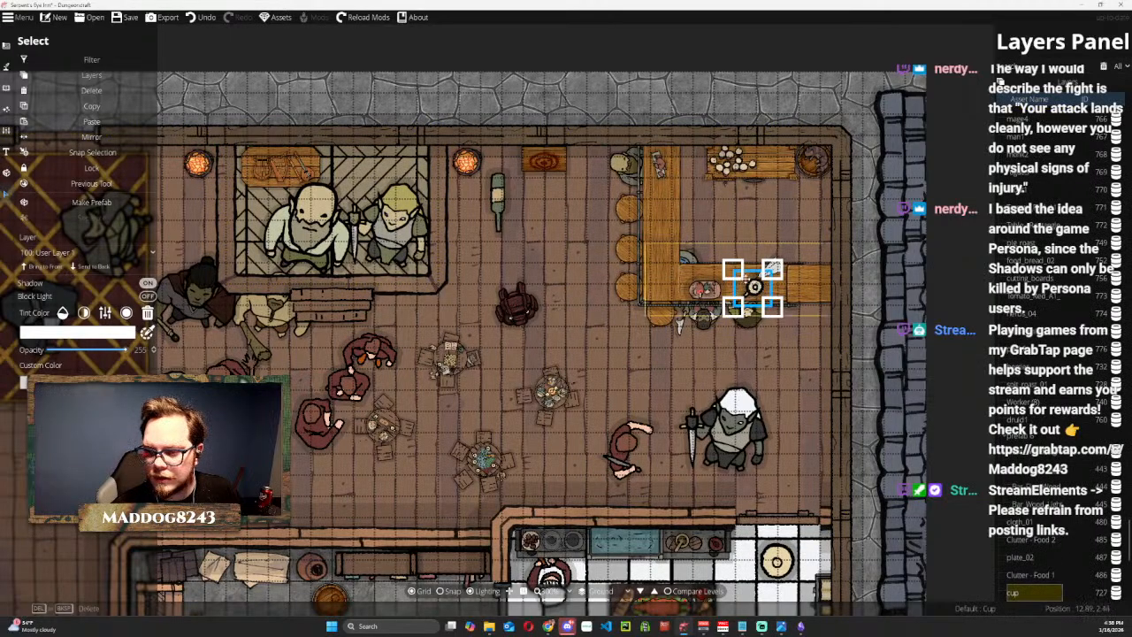
mouse_move(735, 271)
left_mouse_down()
mouse_move(751, 290)
mouse_move(736, 292)
left_mouse_up()
scroll(737, 293, "up", 5)
scroll(736, 293, "down", 2)
scroll(737, 293, "up", 4)
scroll(737, 293, "down", 2)
scroll(736, 293, "up", 3)
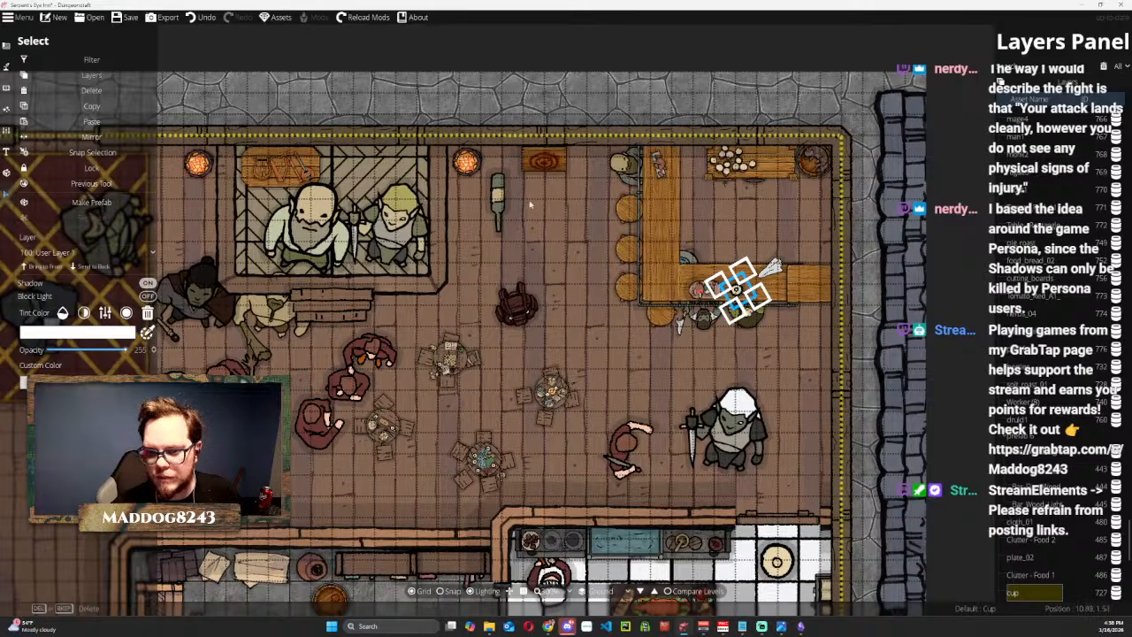
Move the bottle onto the south counter east of the cup, shrink it and turn it diagonally.
left_click_drag(507, 202, 776, 285)
scroll(776, 285, "down", 2)
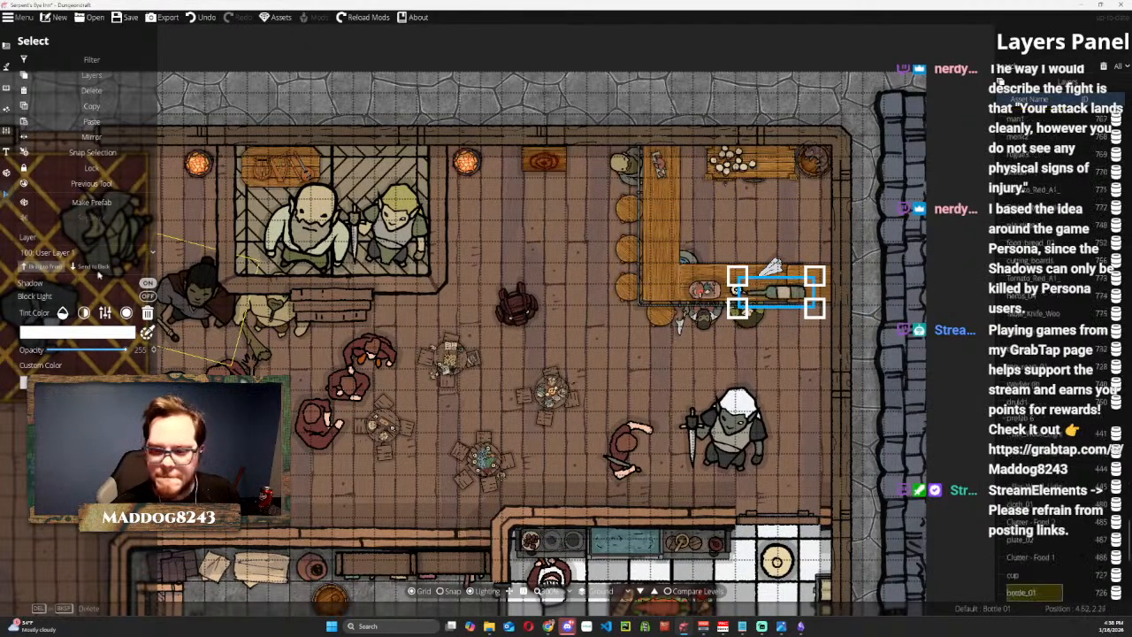
scroll(776, 286, "down", 4)
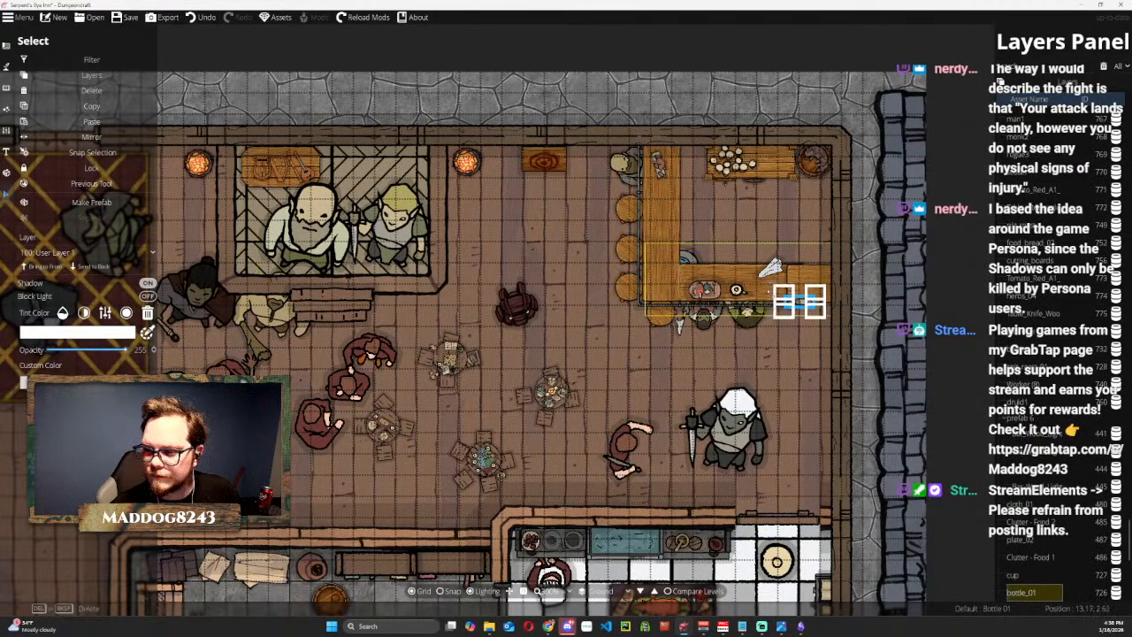
left_click_drag(777, 297, 751, 291)
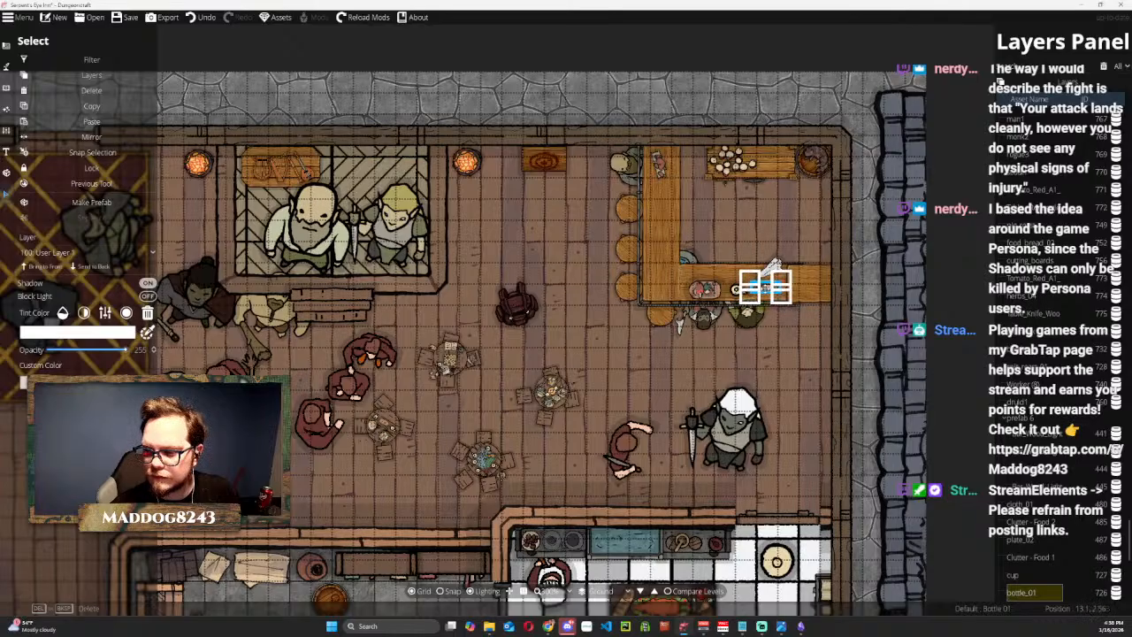
scroll(750, 291, "up", 2)
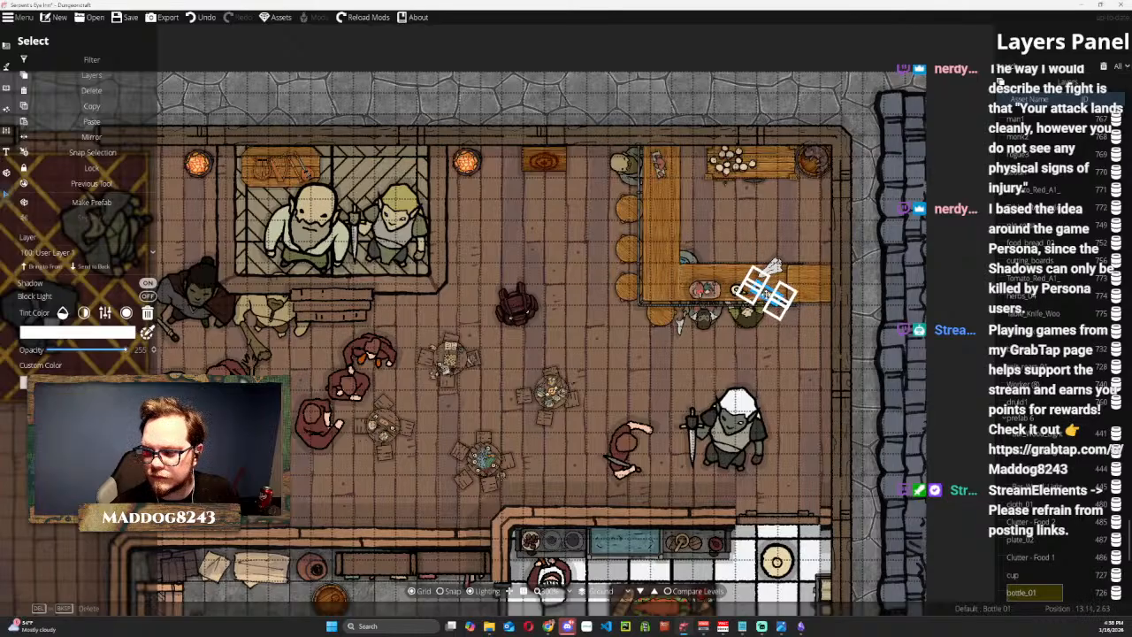
scroll(751, 291, "up", 1)
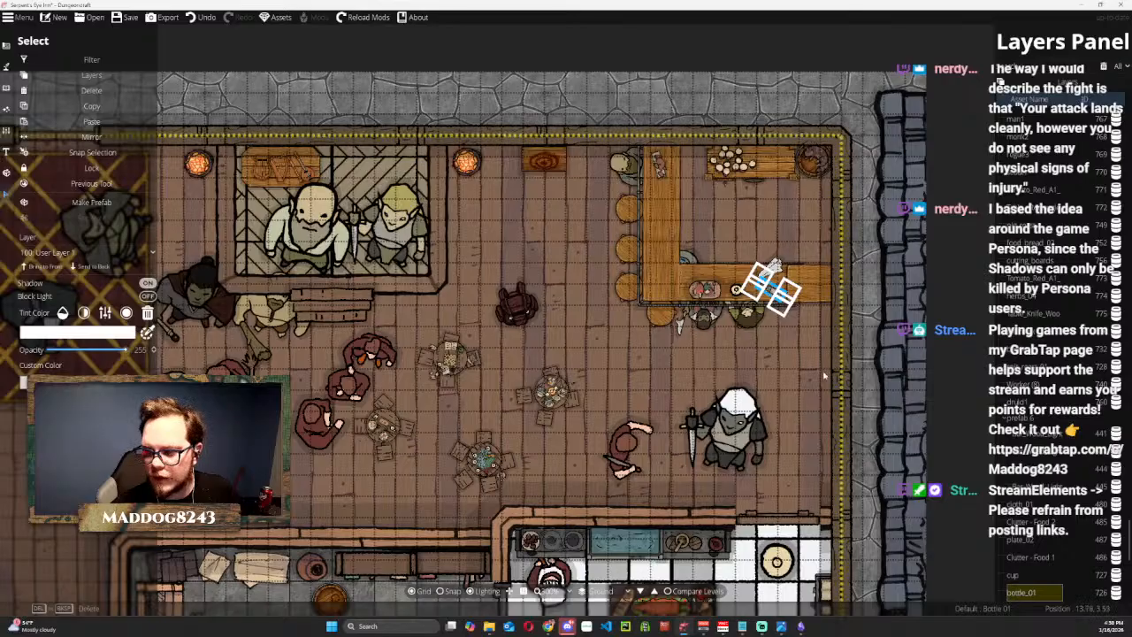
left_click(964, 292)
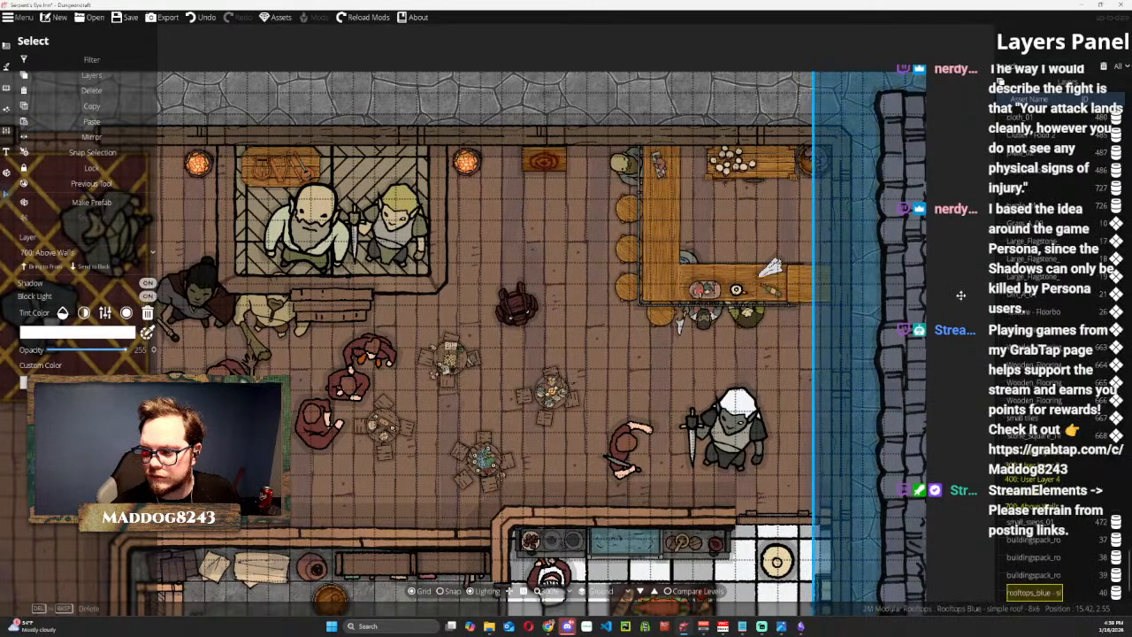
Look over the bar, the stage and the rest of the inn's common room.
scroll(571, 272, "down", 2)
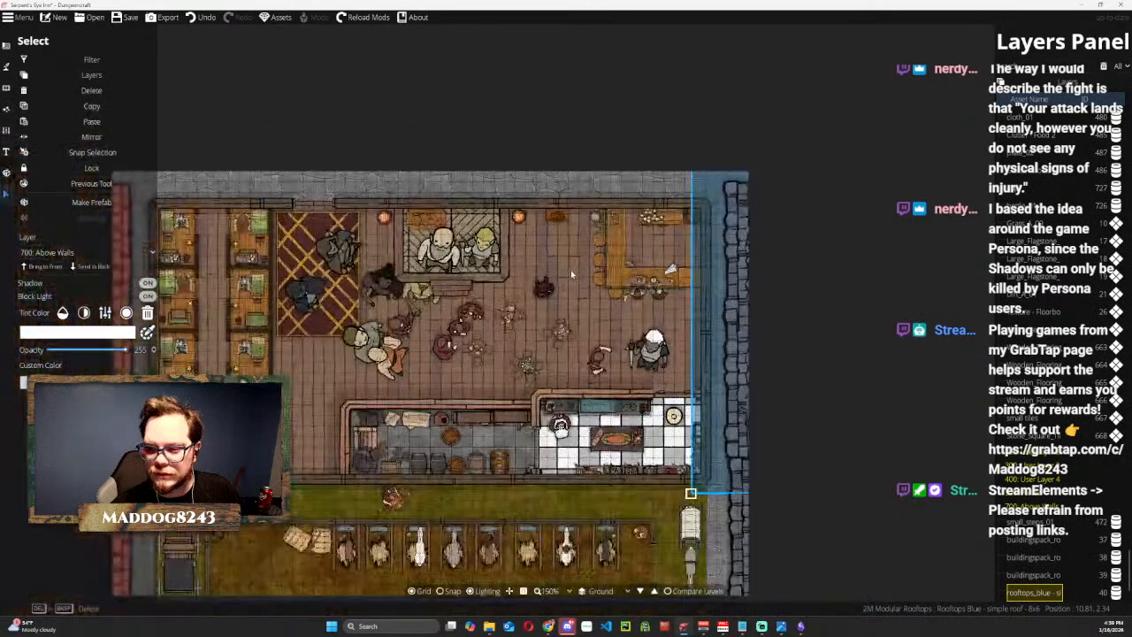
scroll(573, 271, "up", 3)
left_click_drag(759, 232, 549, 241)
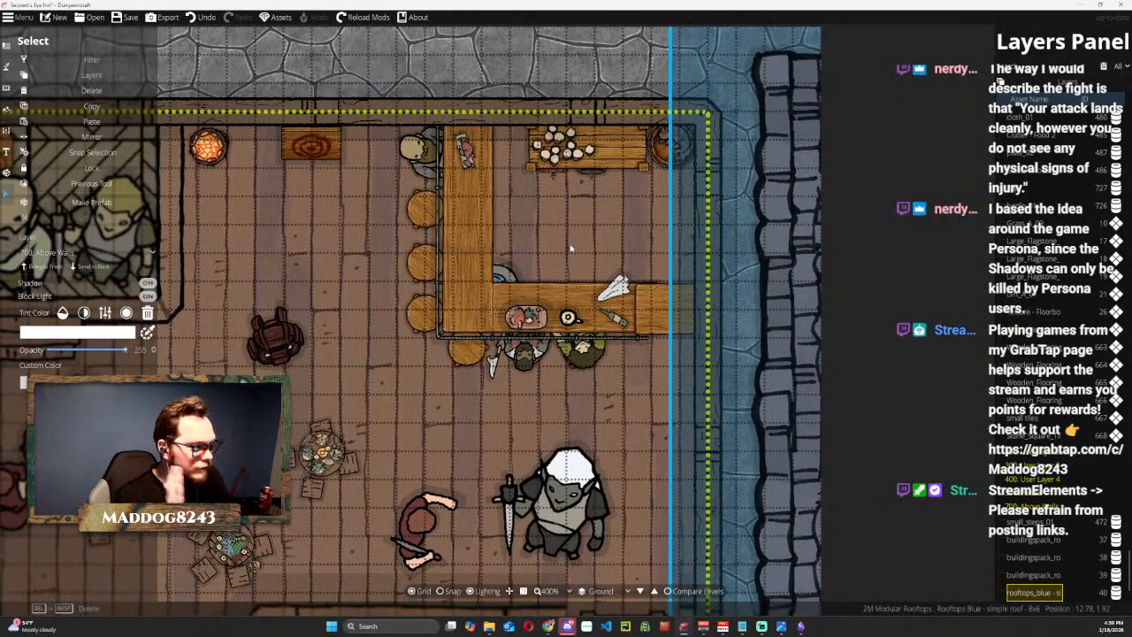
left_click_drag(511, 426, 930, 91)
left_click_drag(562, 269, 1013, 241)
left_click_drag(508, 257, 425, 191)
scroll(422, 397, "down", 3)
left_click_drag(440, 420, 161, 371)
left_click_drag(709, 393, 984, 565)
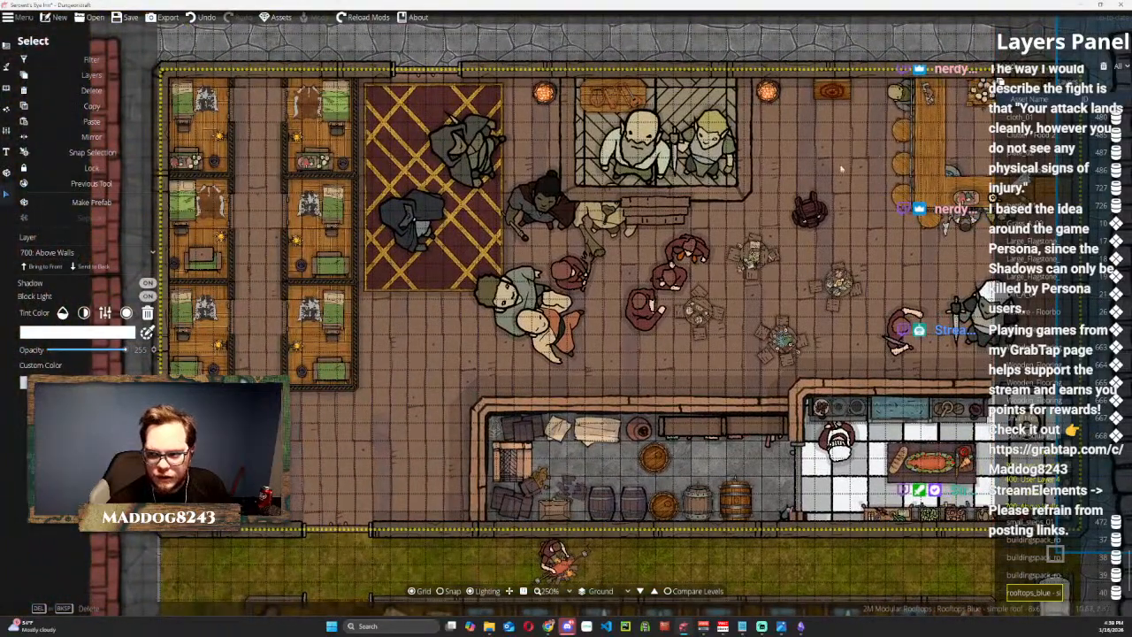
left_click_drag(725, 149, 624, 220)
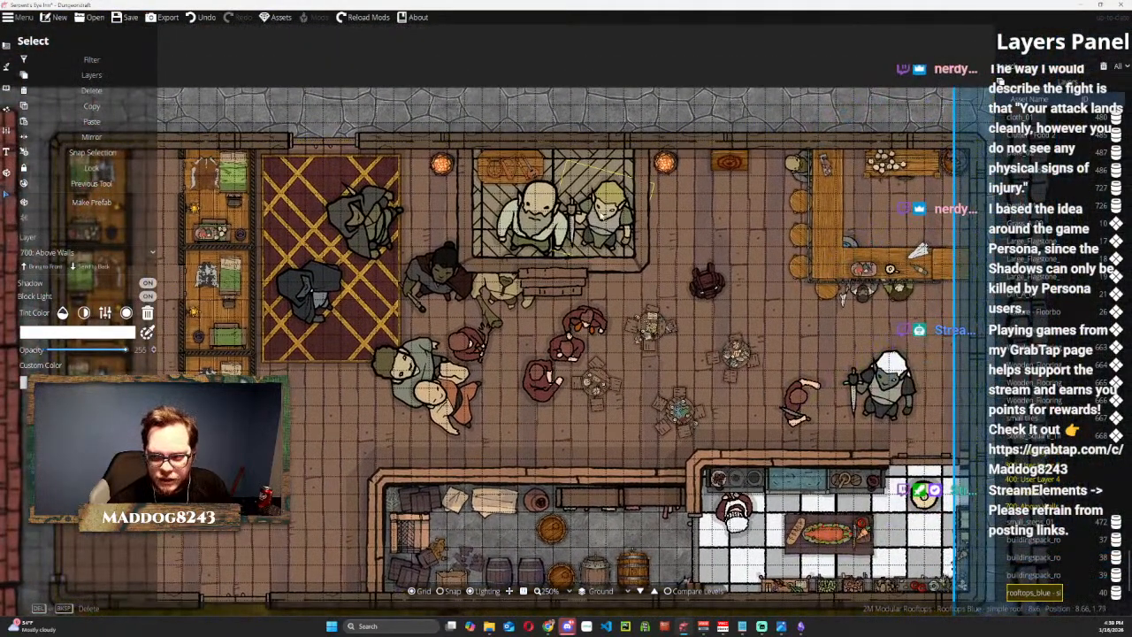
left_click(729, 165)
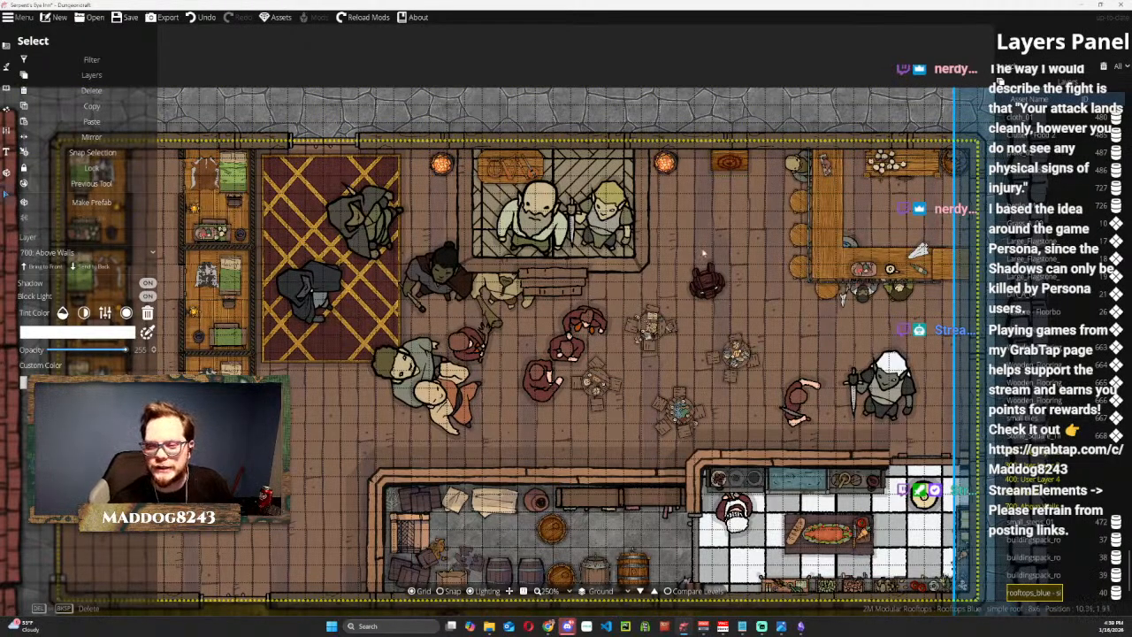
Move the northernmost maroon-robed token near the stage steps to the north seat of the game-board table and shrink it to fit.
scroll(690, 313, "up", 1)
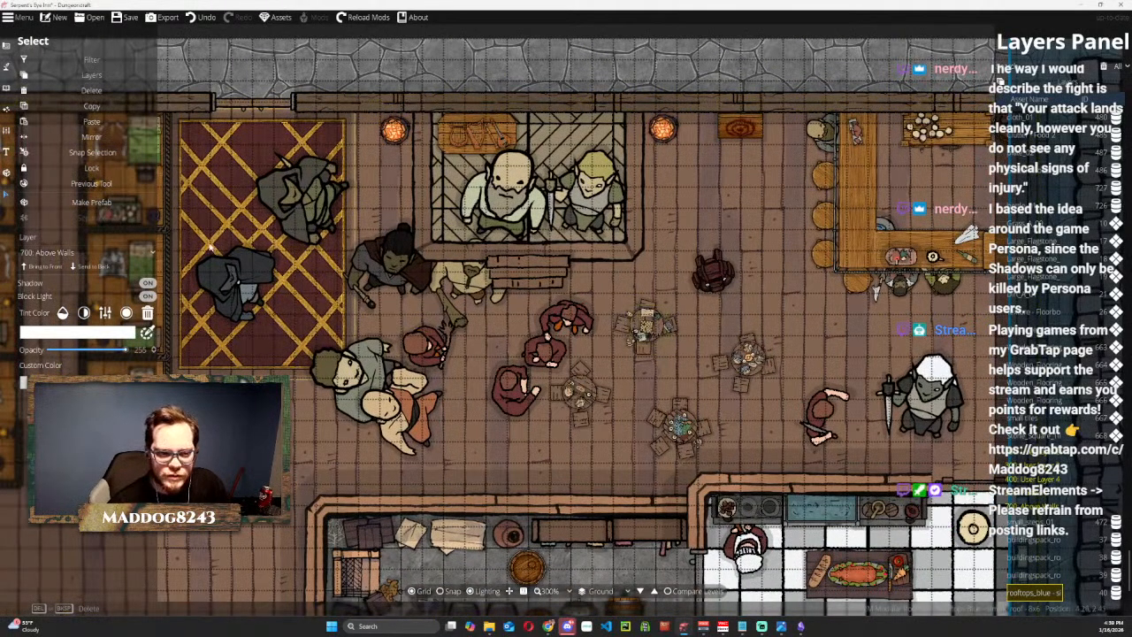
scroll(584, 382, "up", 1)
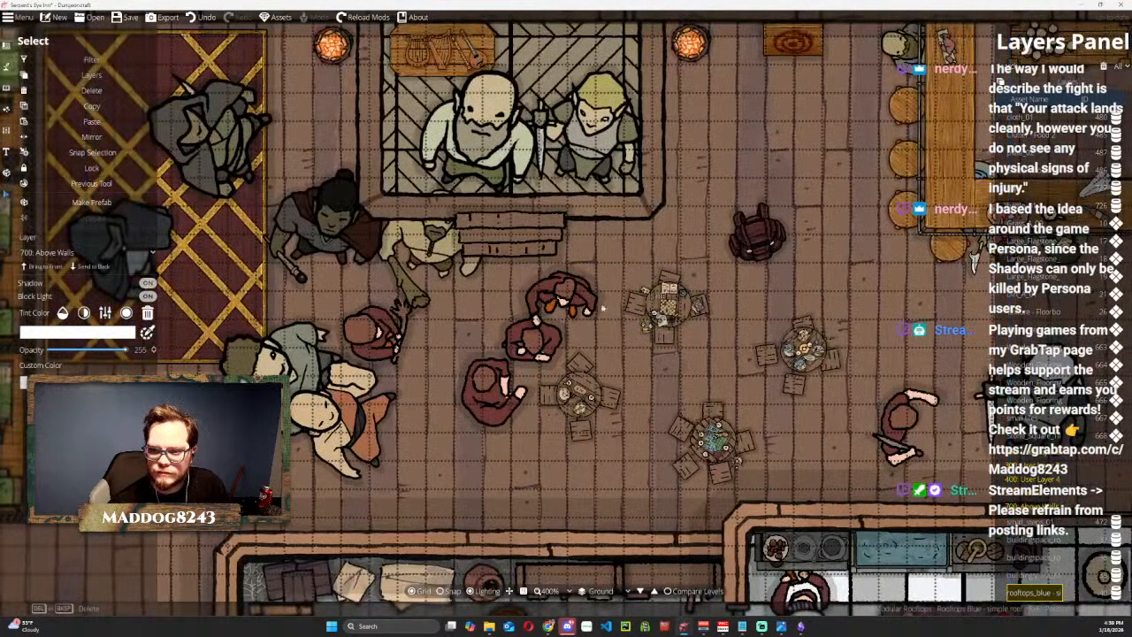
left_click_drag(562, 298, 670, 276)
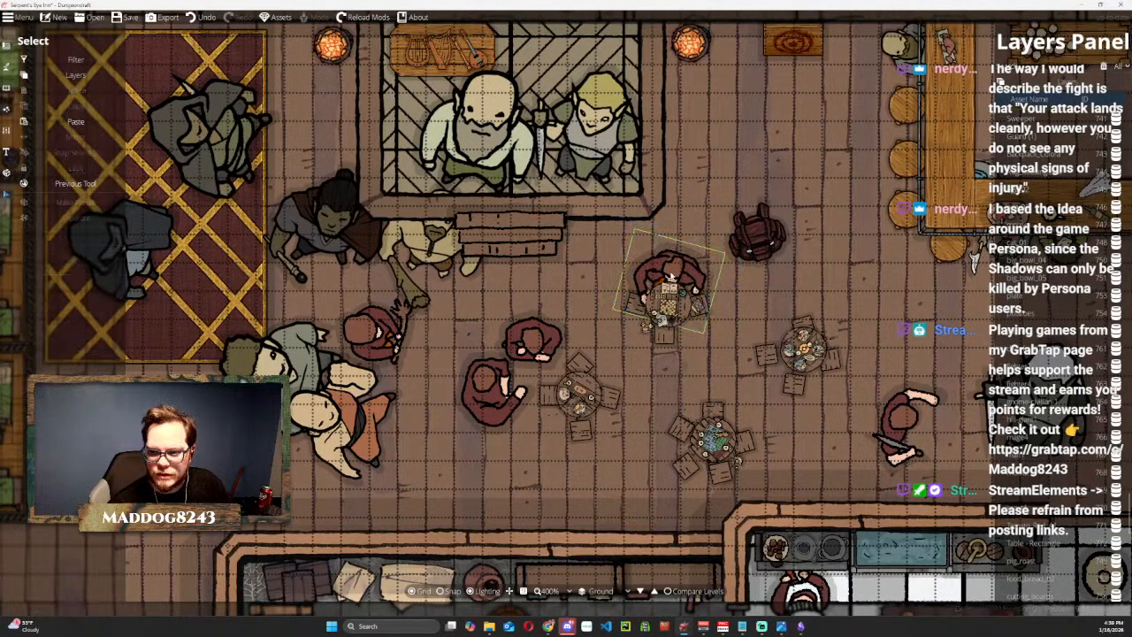
left_click(662, 255)
left_click_drag(614, 230, 661, 257)
left_click_drag(696, 290, 674, 266)
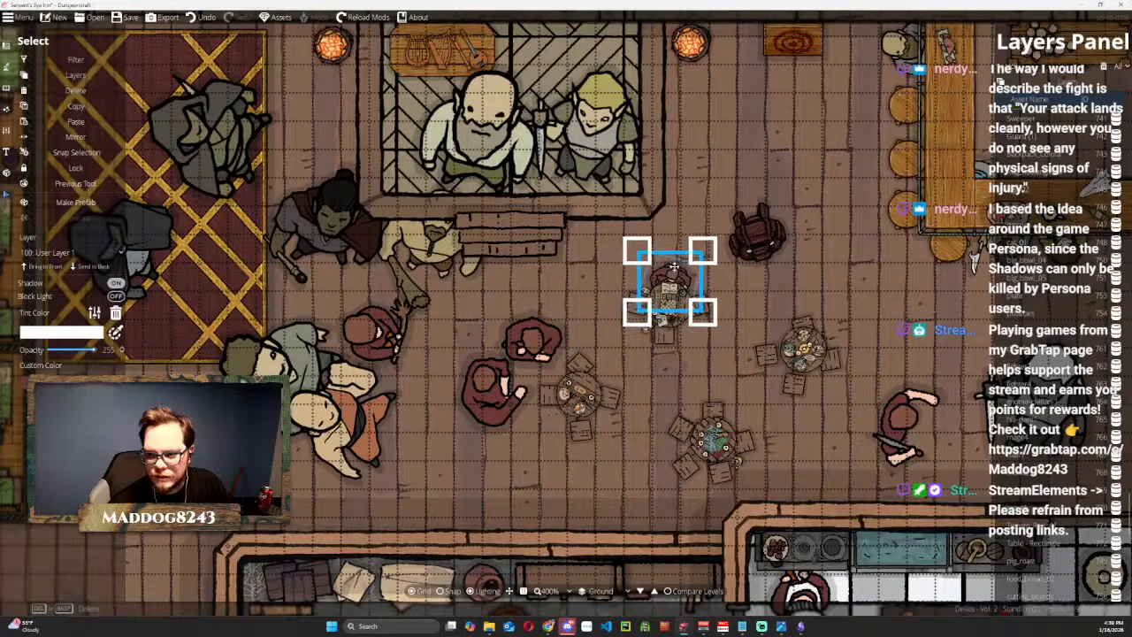
Shrink the maroon-robed token beside the westernmost round table, seat it at that table's west side and bring it to the front.
left_click(484, 390)
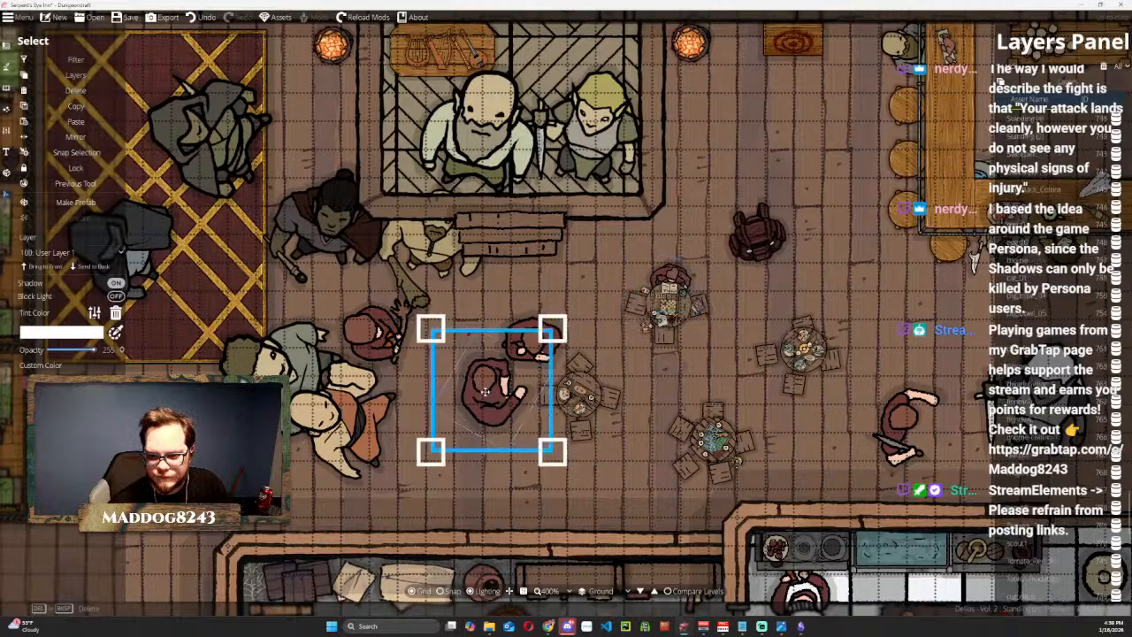
left_click_drag(432, 332, 565, 394)
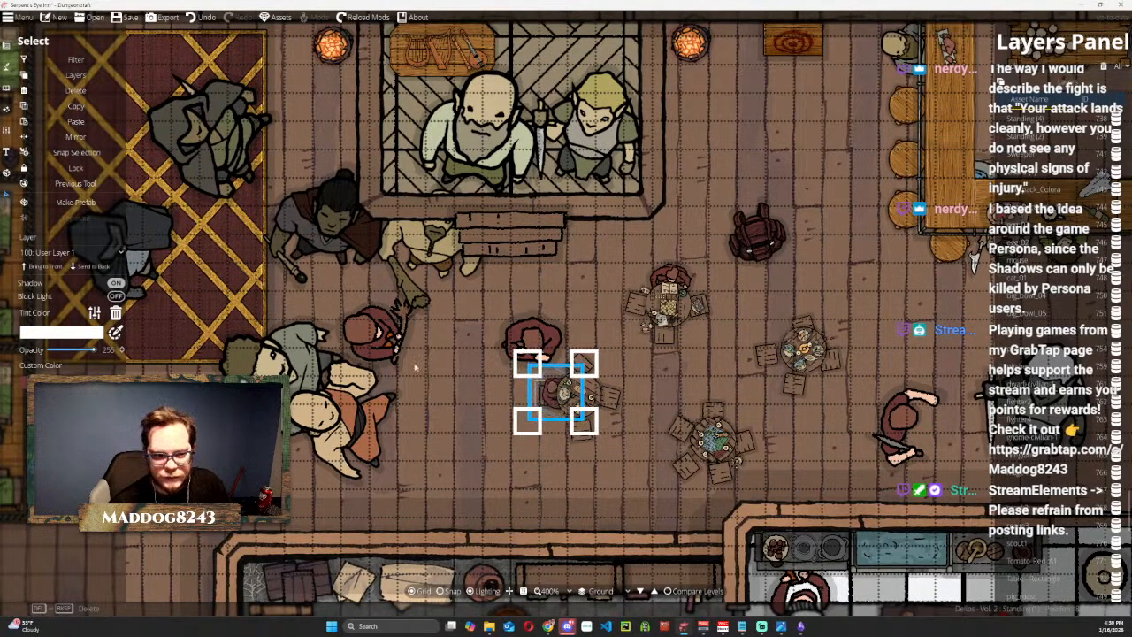
left_click(58, 267)
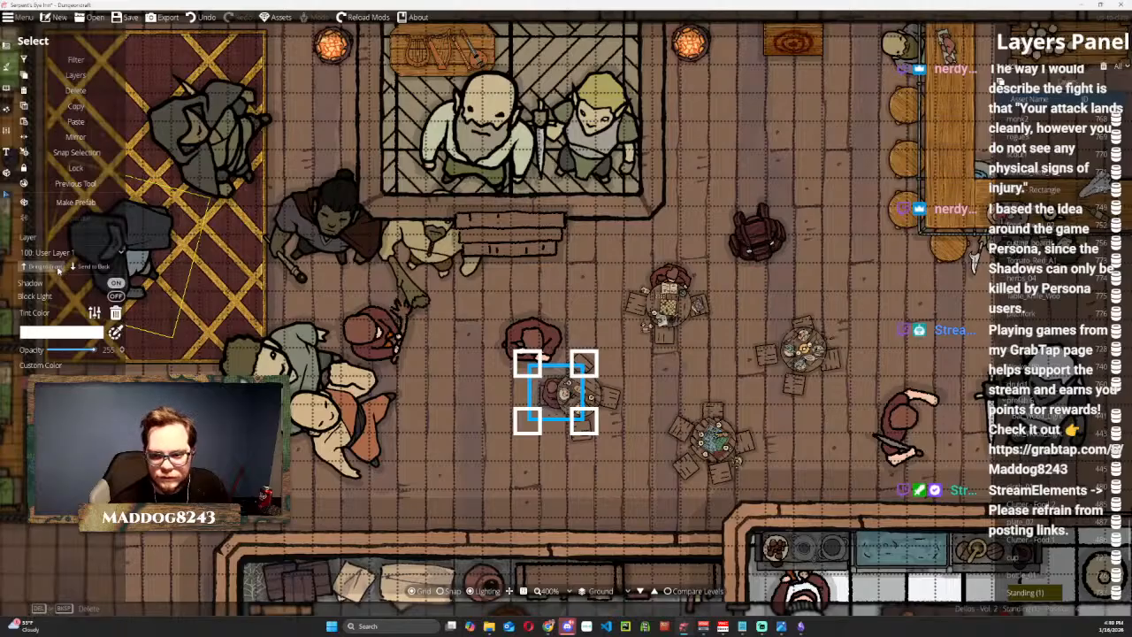
Nudge the maroon-robed token seated at the westernmost round table's west side and set its layer to 300: User Layer 3.
left_click(69, 270)
left_click(60, 272)
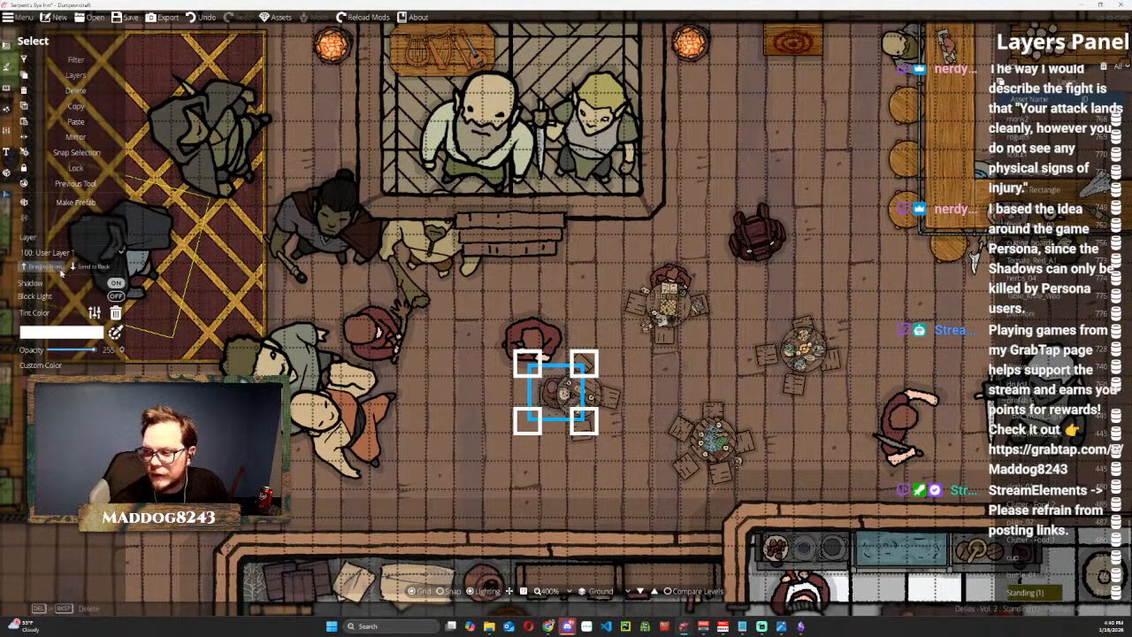
left_click(386, 377)
mouse_move(548, 386)
left_mouse_down()
mouse_move(485, 394)
mouse_move(548, 388)
left_mouse_up()
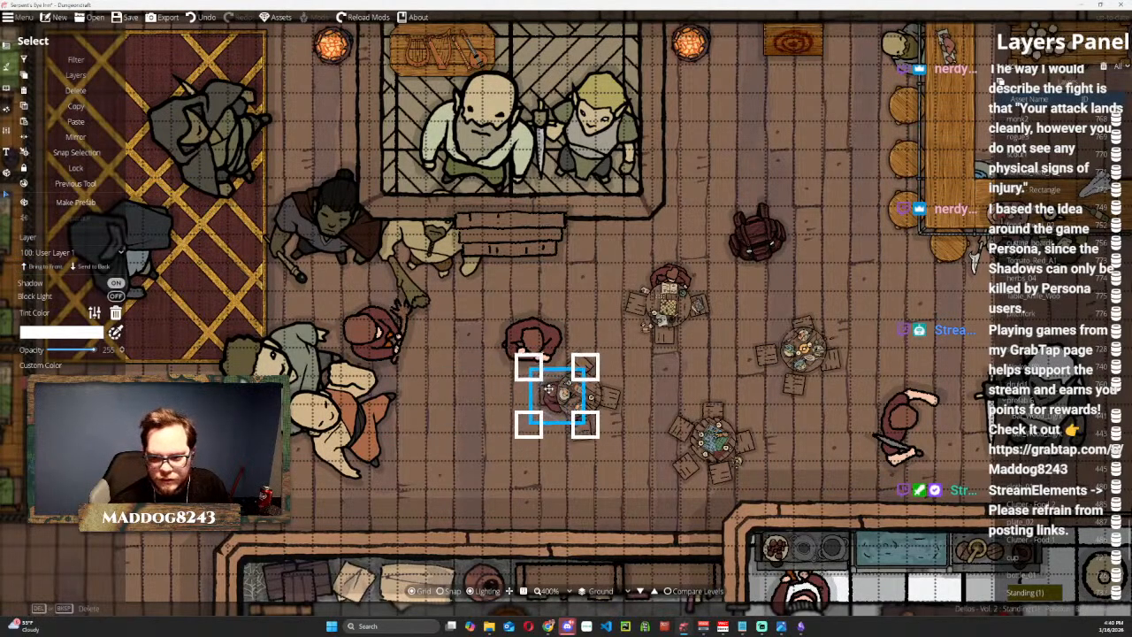
left_click(55, 254)
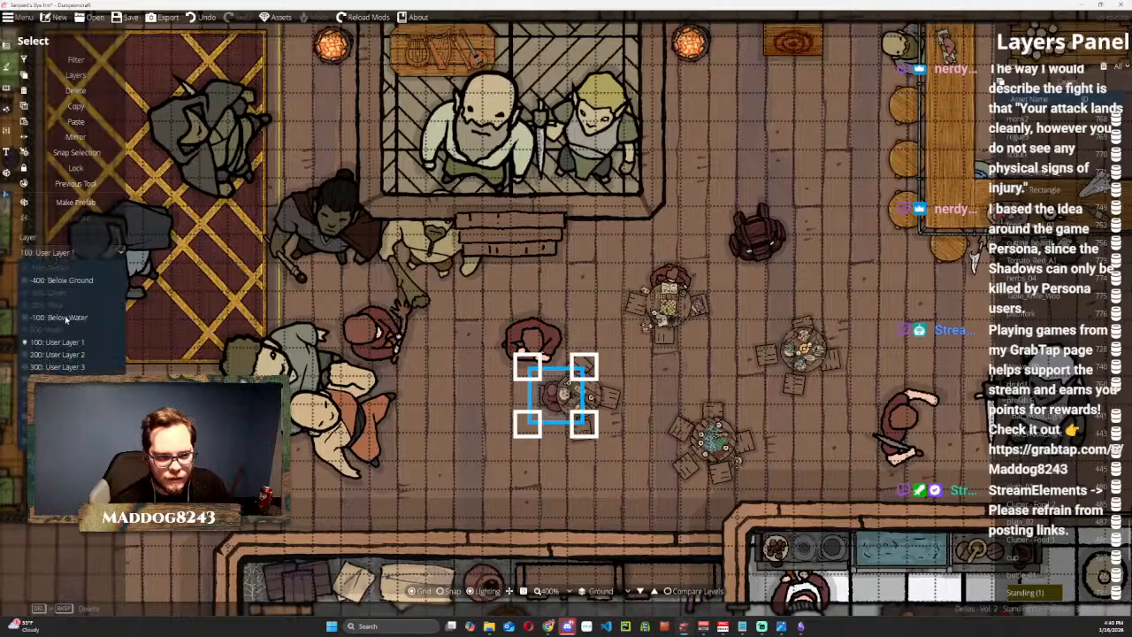
left_click(58, 354)
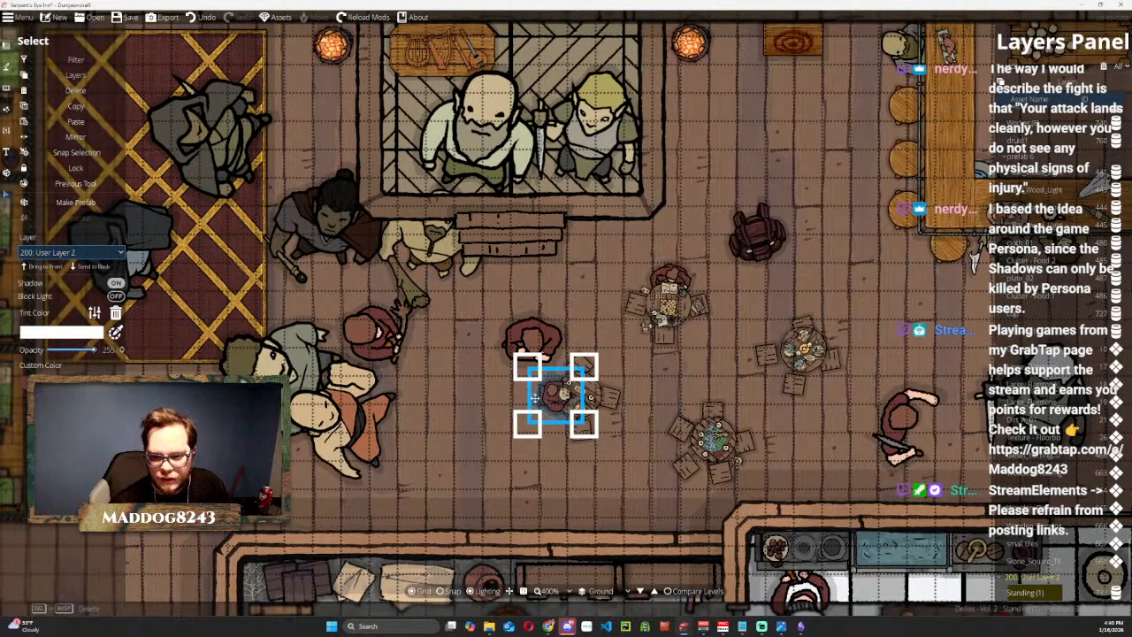
left_click(85, 255)
left_click(63, 366)
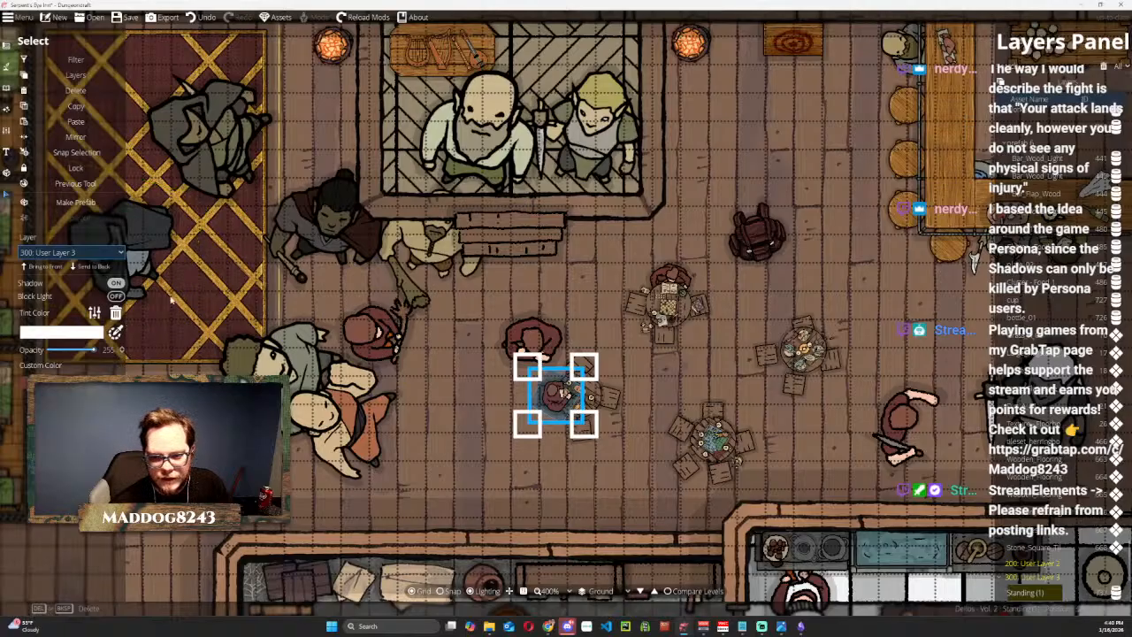
Seat the nearby maroon-robed token at the westernmost round table's north side, shrunk to fit and placed on 300: User Layer 3.
left_click(522, 333)
left_click_drag(529, 334, 603, 349)
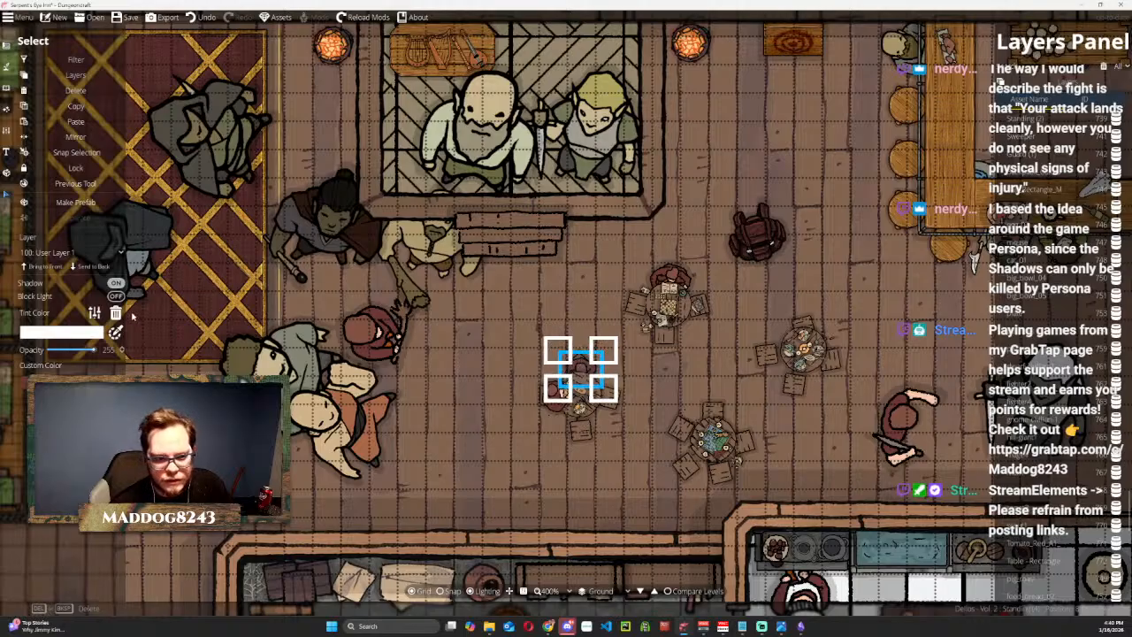
left_click(66, 253)
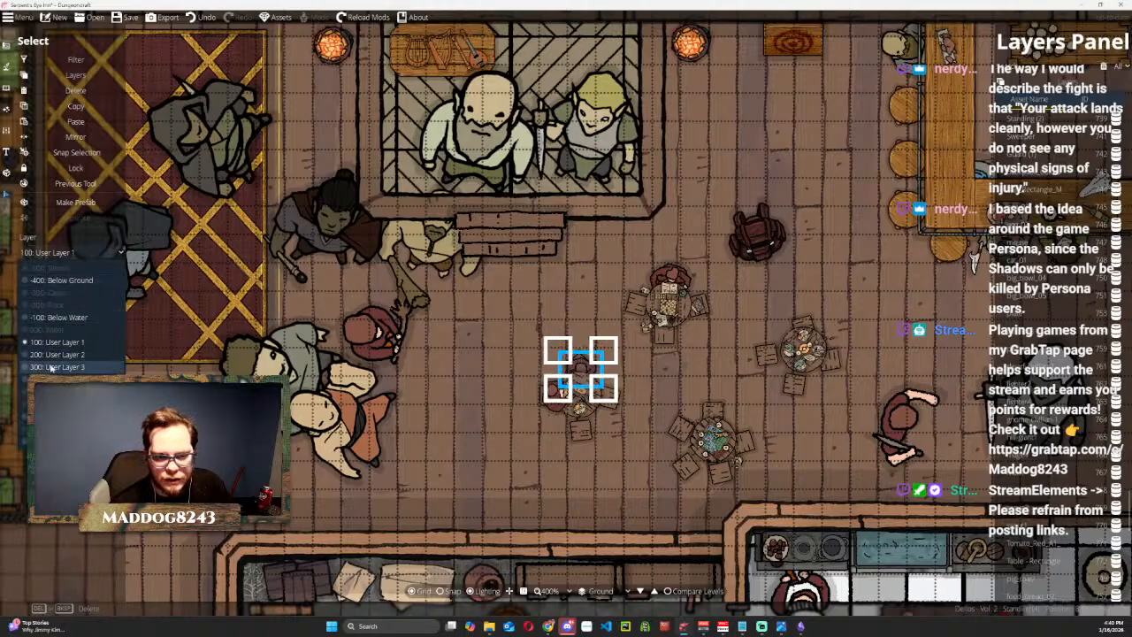
left_click(53, 366)
left_click_drag(580, 366, 582, 369)
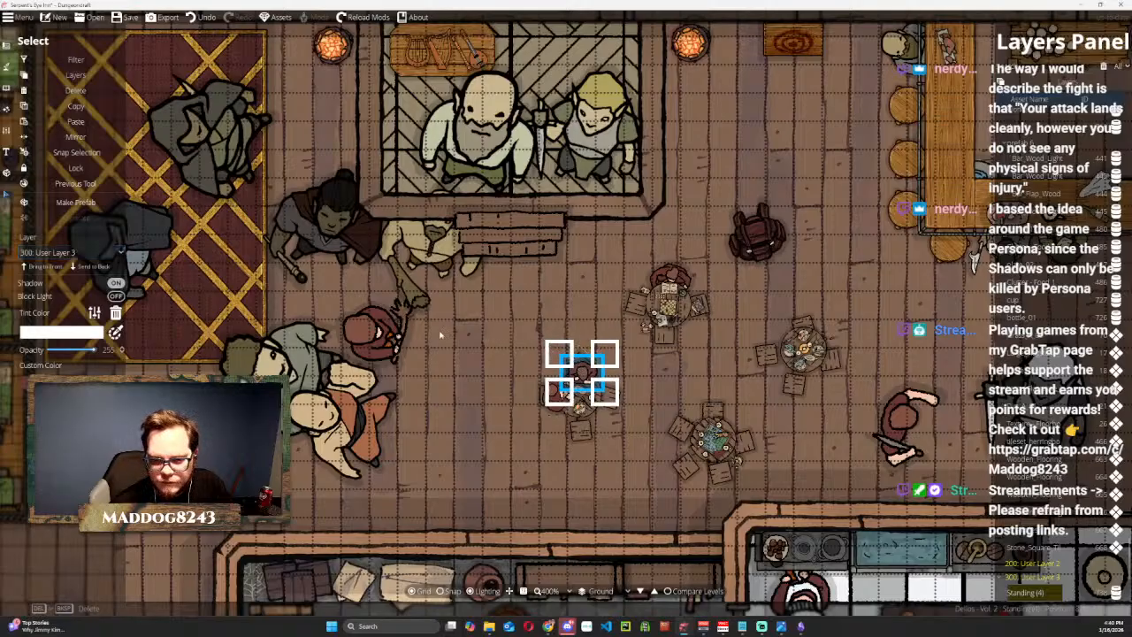
Move the maroon-robed token with outstretched hands to the floor just northwest of the southernmost round table and shrink it to match the seated tokens.
left_click_drag(387, 333, 481, 308)
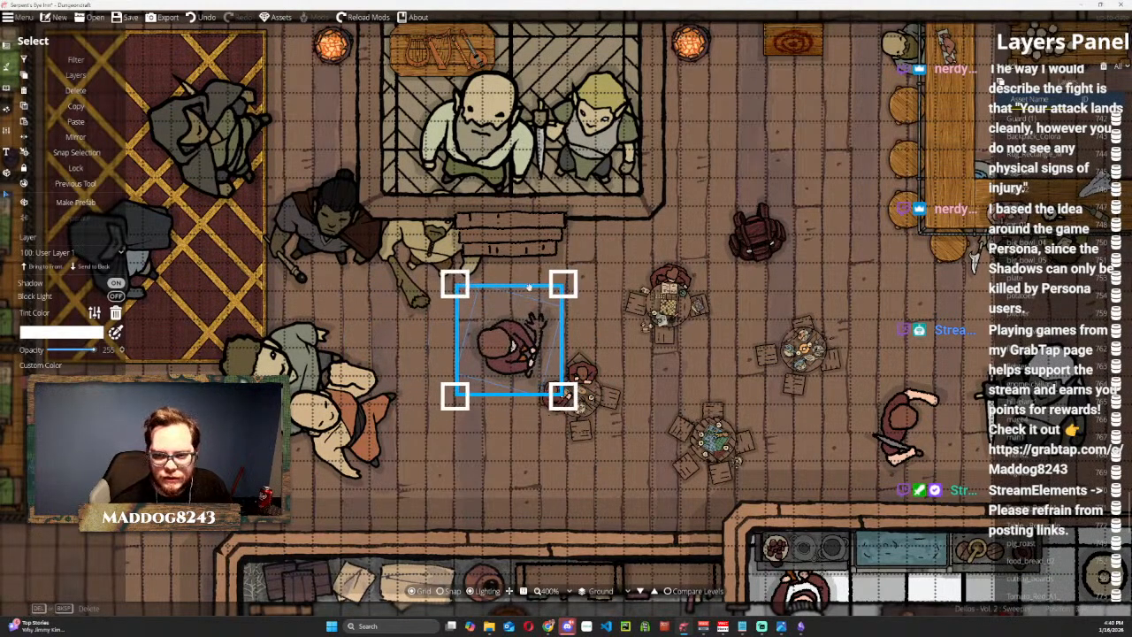
left_click_drag(456, 285, 662, 383)
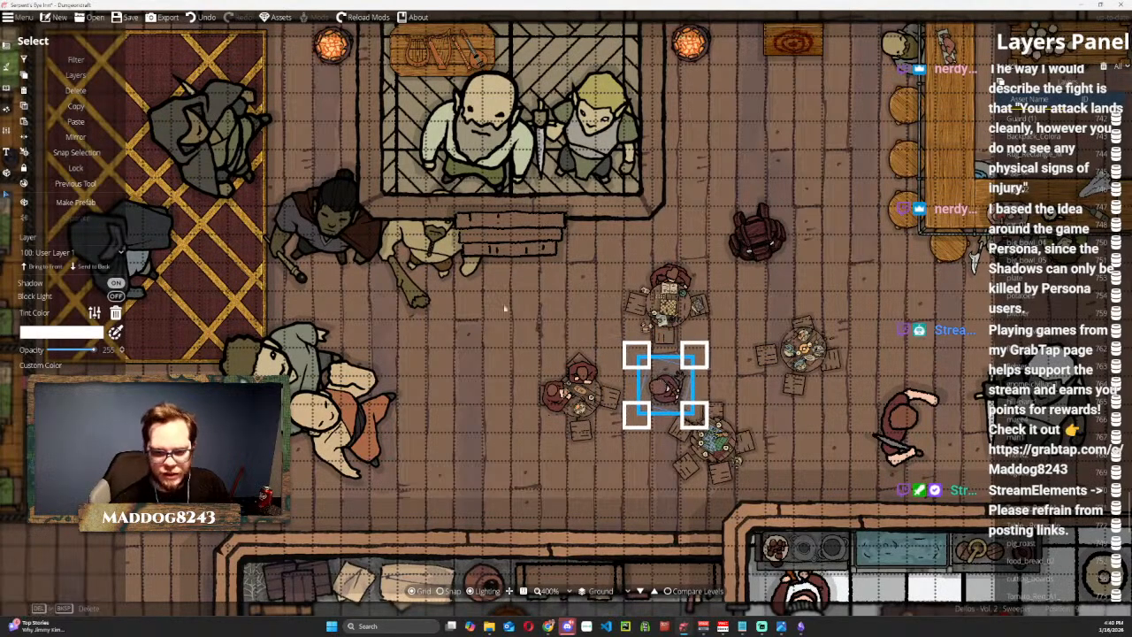
Move the orange-robed monk token from beside the carpet to the southernmost round table and rotate it toward the table.
left_click(358, 413)
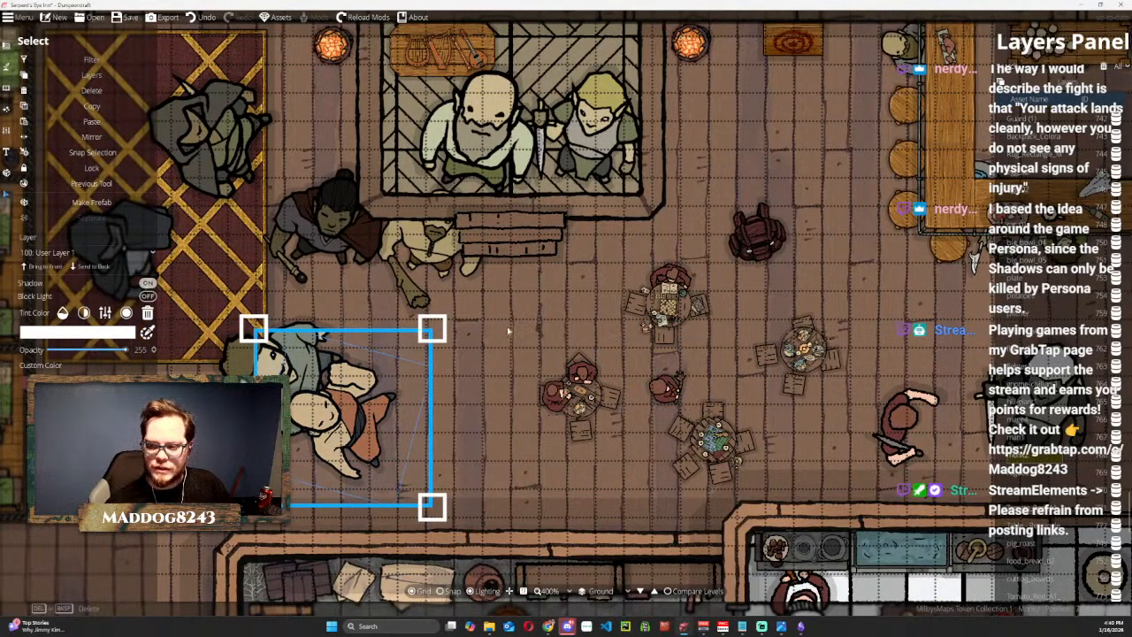
scroll(504, 334, "down", 4)
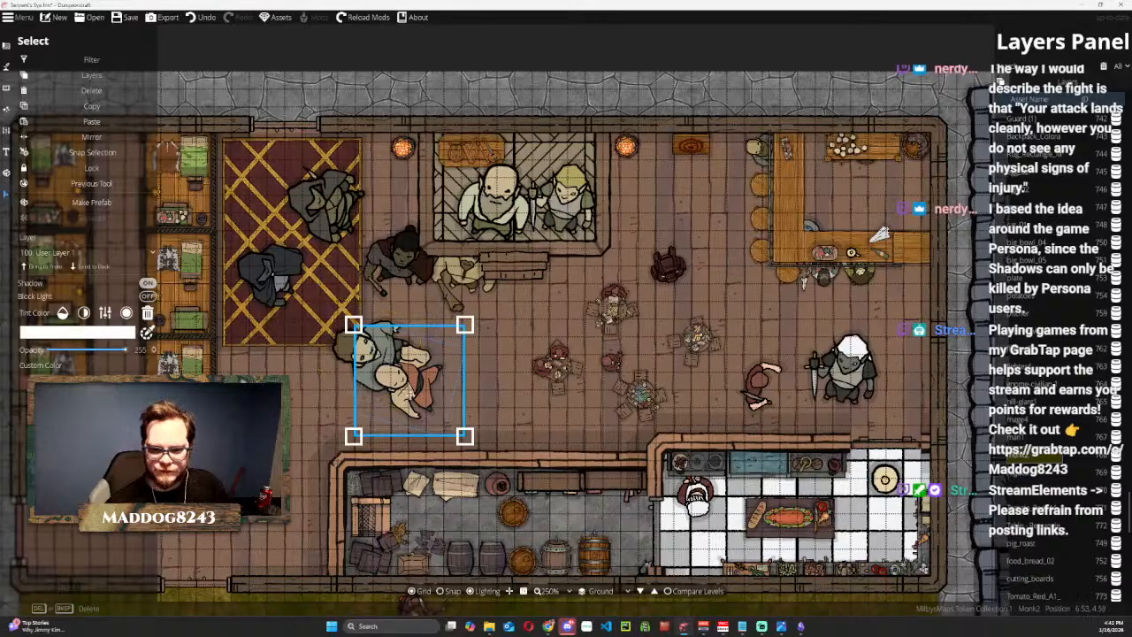
left_click_drag(409, 390, 566, 437)
scroll(624, 414, "down", 2)
scroll(574, 405, "up", 2)
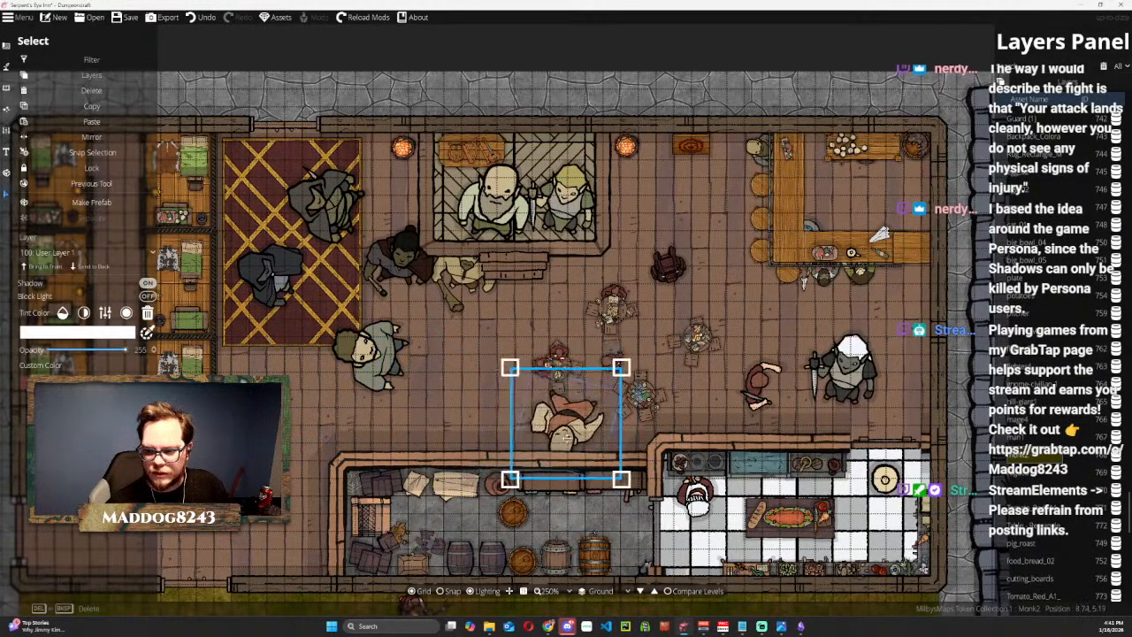
scroll(664, 399, "up", 6)
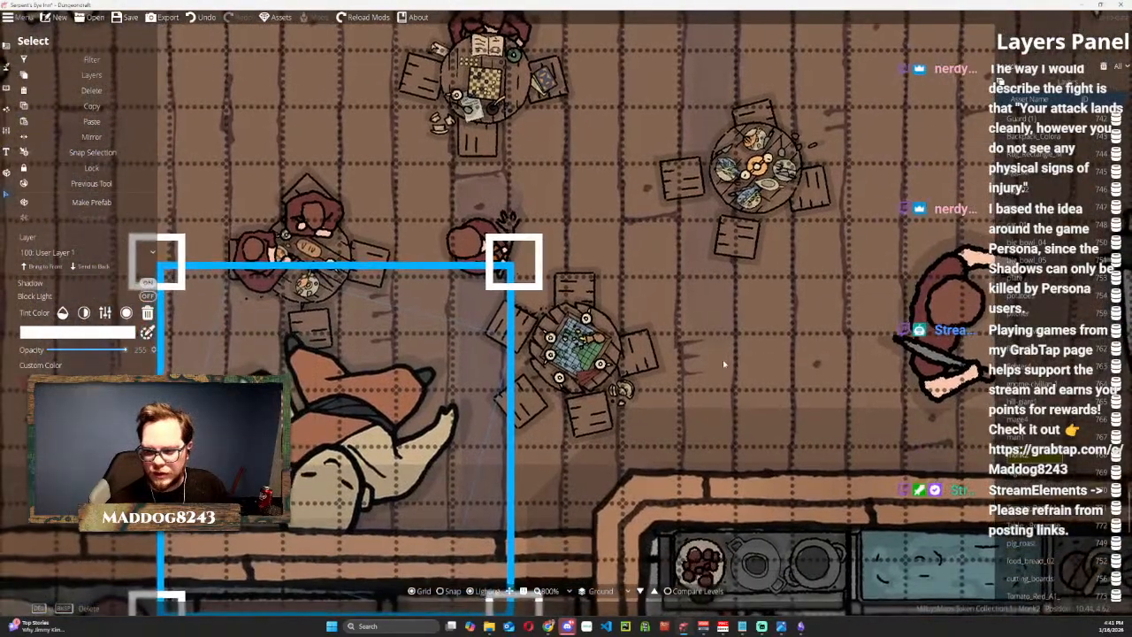
left_click_drag(723, 363, 737, 350)
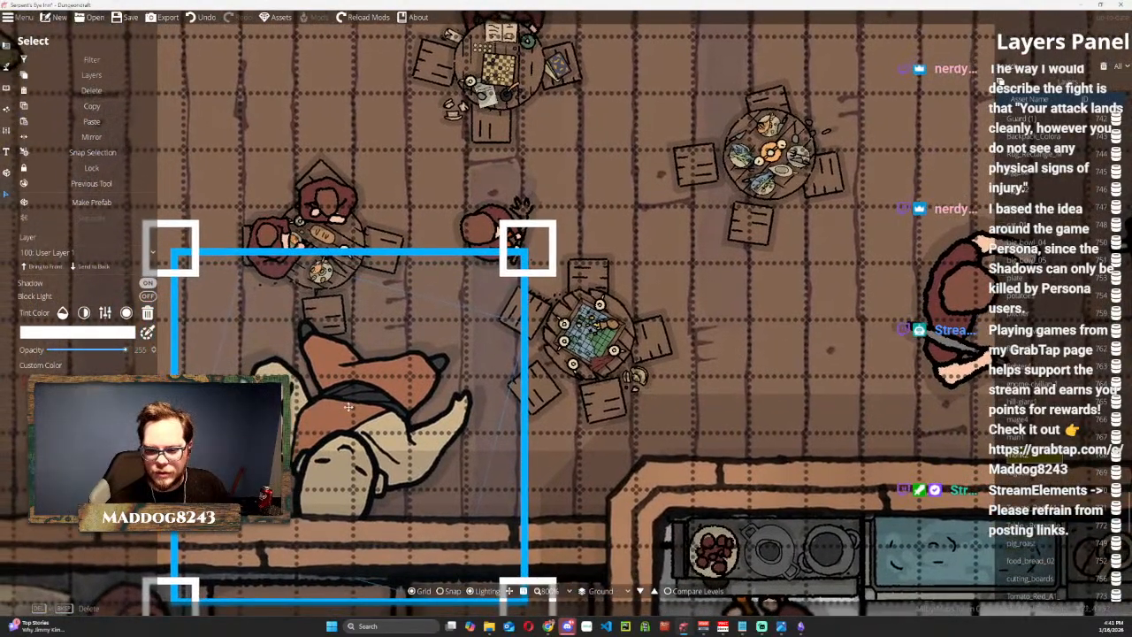
left_click_drag(362, 364, 546, 338)
scroll(546, 338, "down", 3)
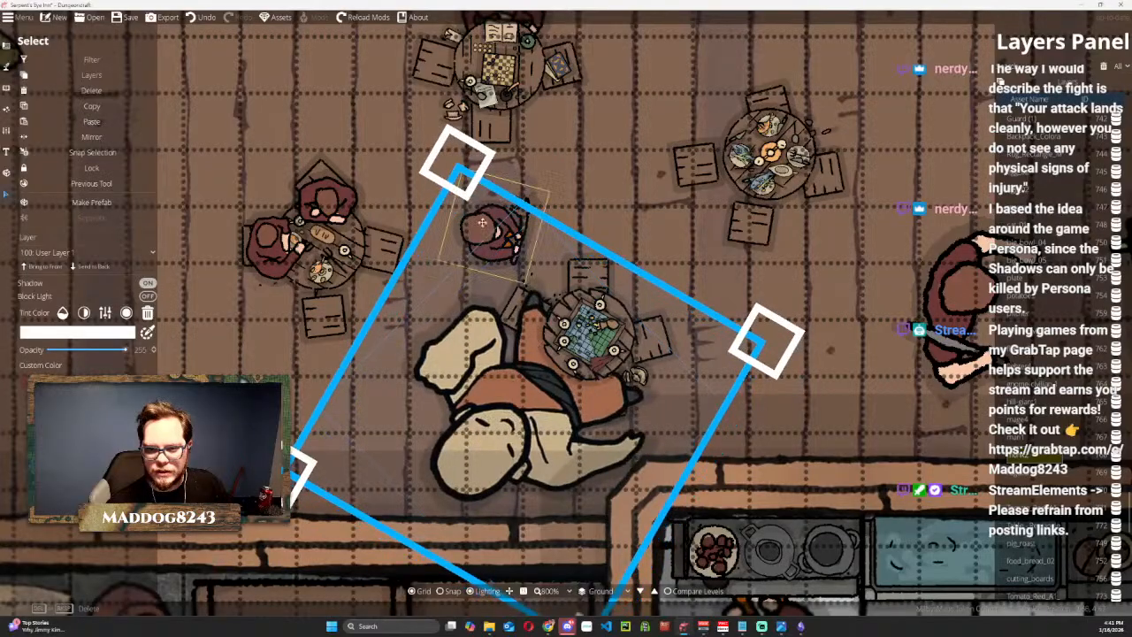
Shrink the orange-robed monk token, turn it to face the table and fit it into the southwest seat of the southernmost round table.
left_click_drag(461, 166, 528, 415)
left_click_drag(546, 469, 541, 351)
scroll(525, 331, "up", 3)
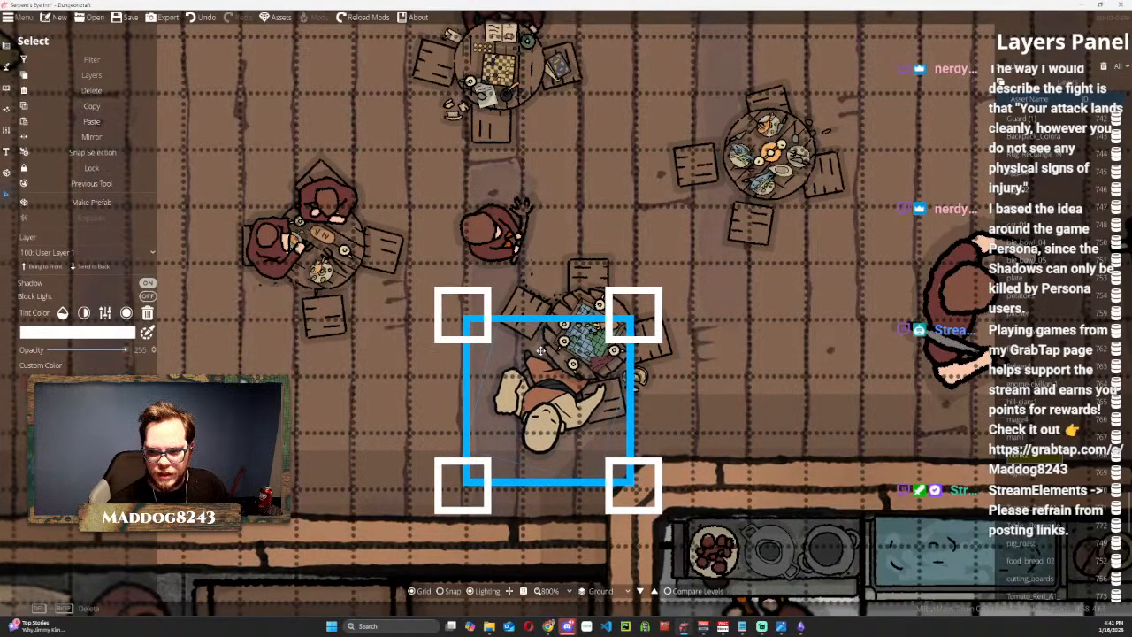
scroll(541, 351, "down", 5)
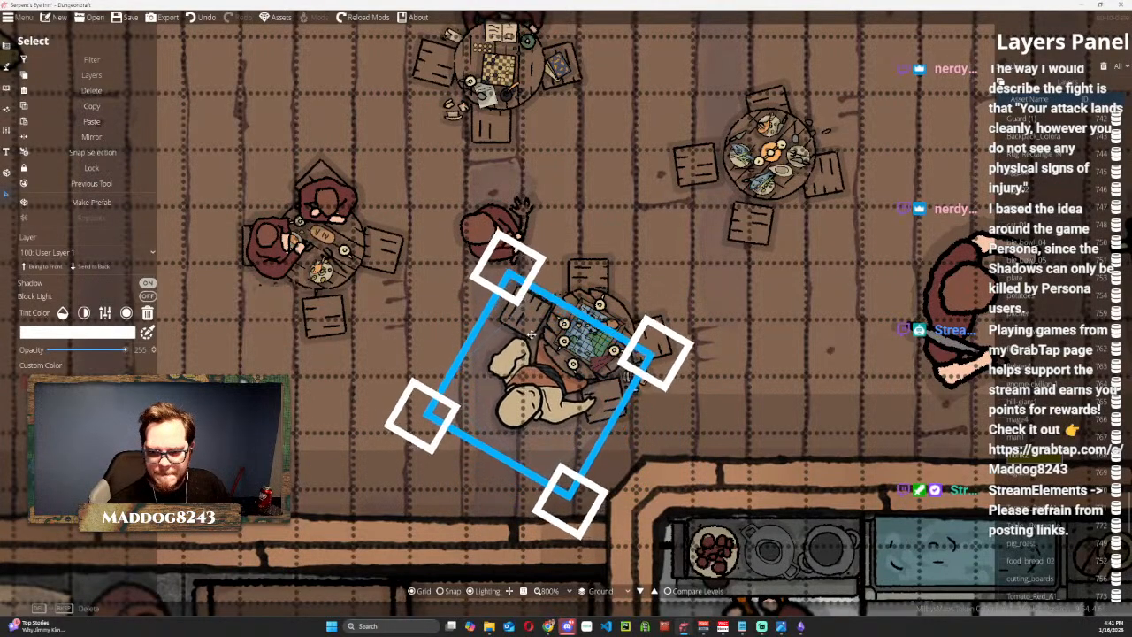
left_click_drag(516, 249, 535, 321)
left_click_drag(547, 416, 540, 371)
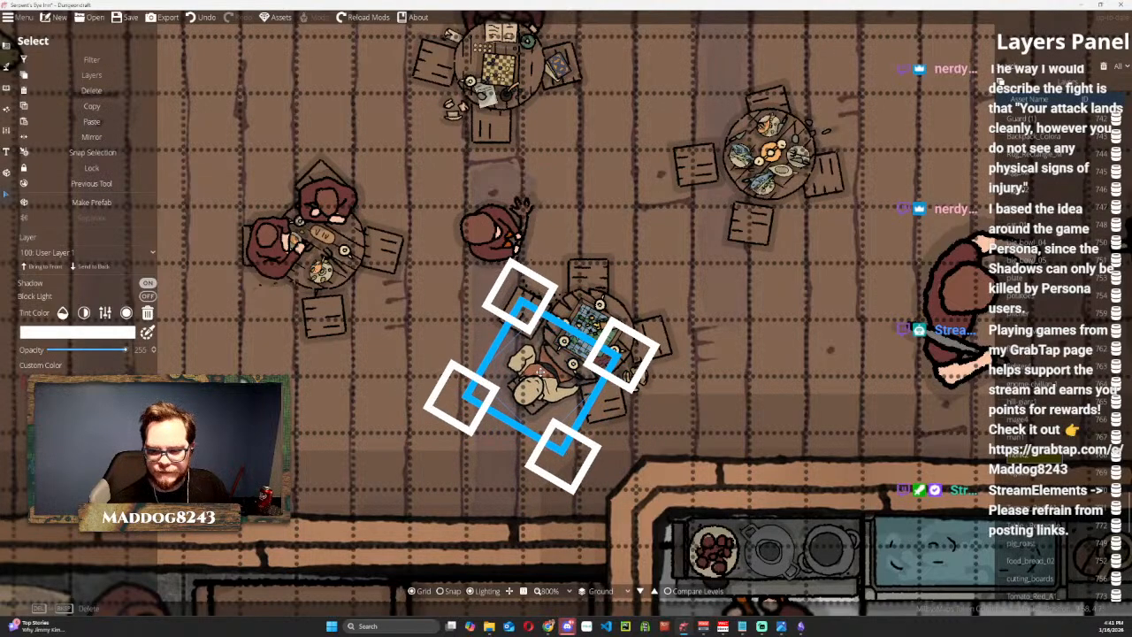
scroll(725, 291, "down", 5)
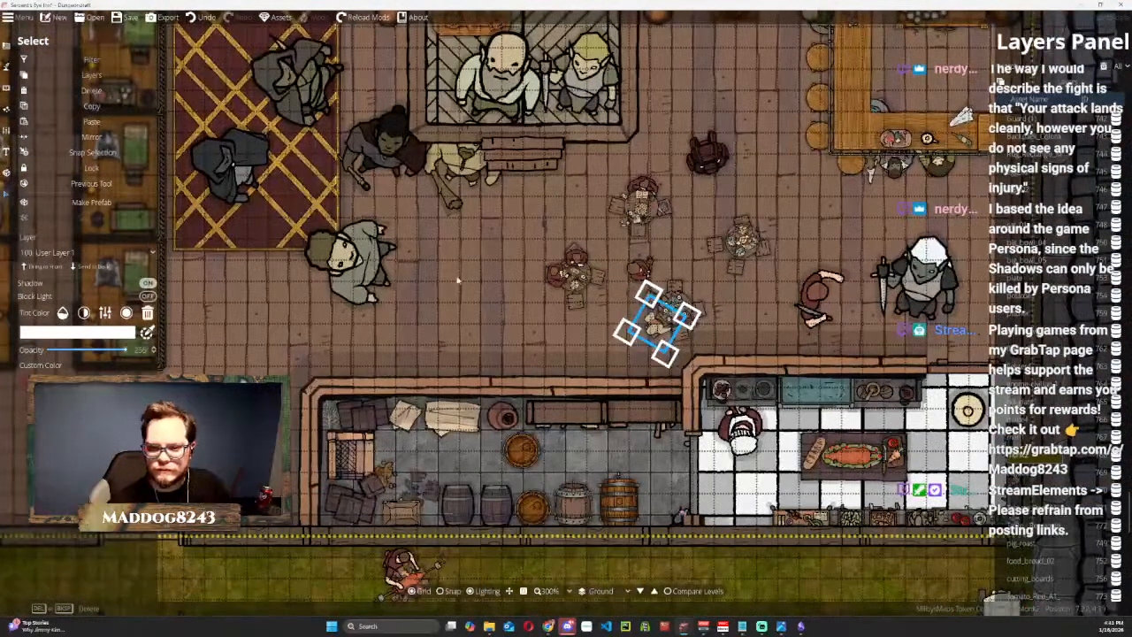
left_click(457, 280)
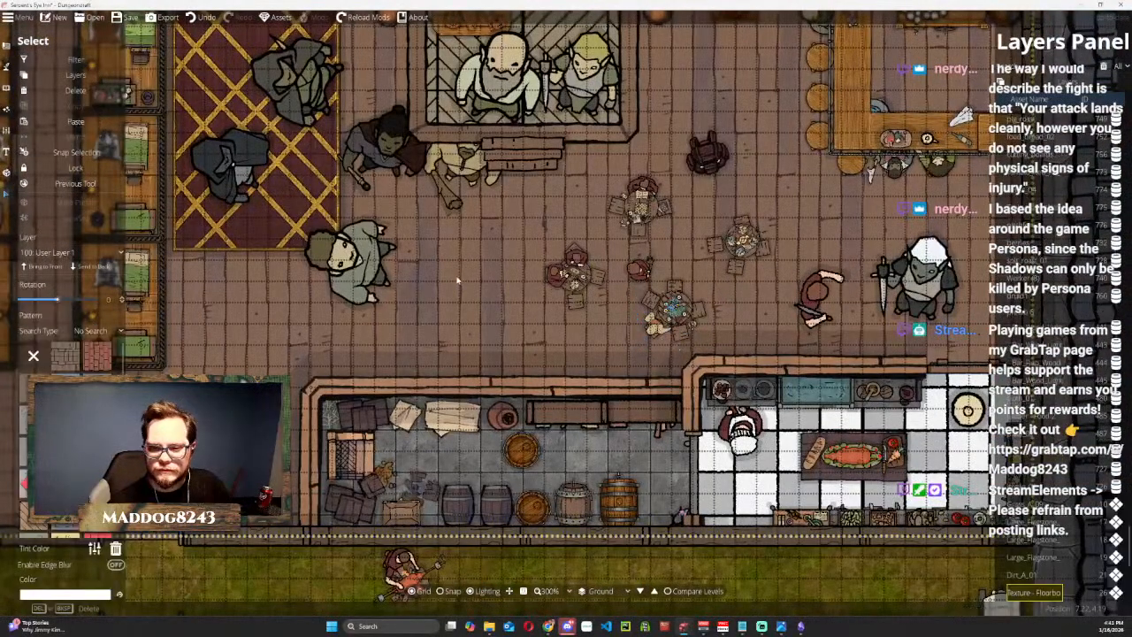
left_click(833, 577)
Move the green-robed token from beside the carpet to the north seat of the easternmost round table, turned and shrunk to fit.
scroll(730, 323, "down", 2)
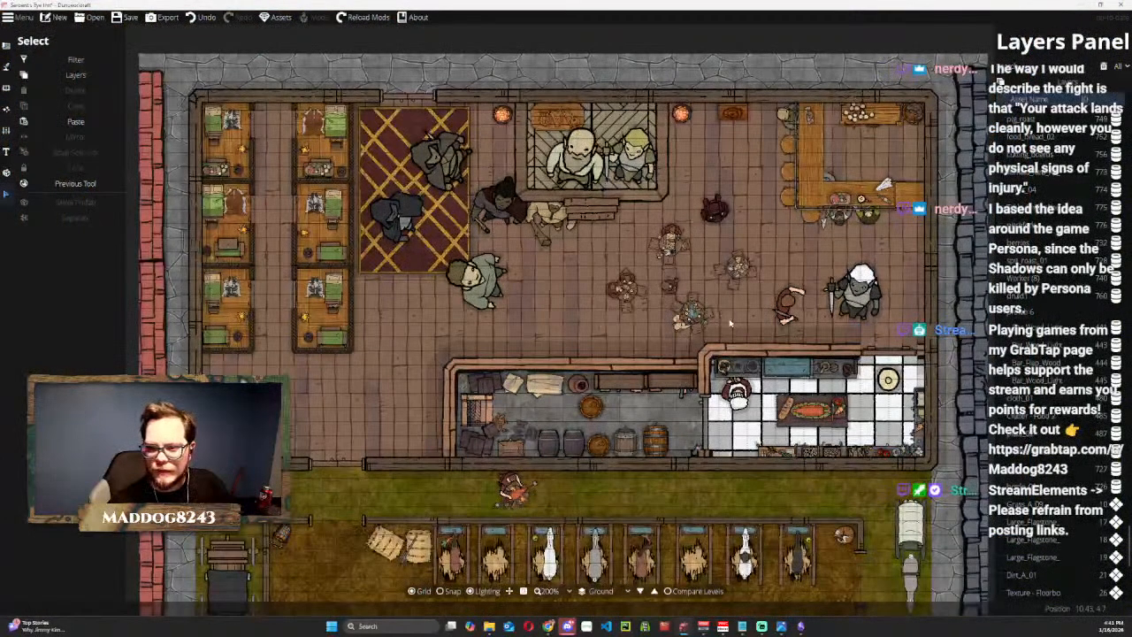
scroll(731, 324, "up", 1)
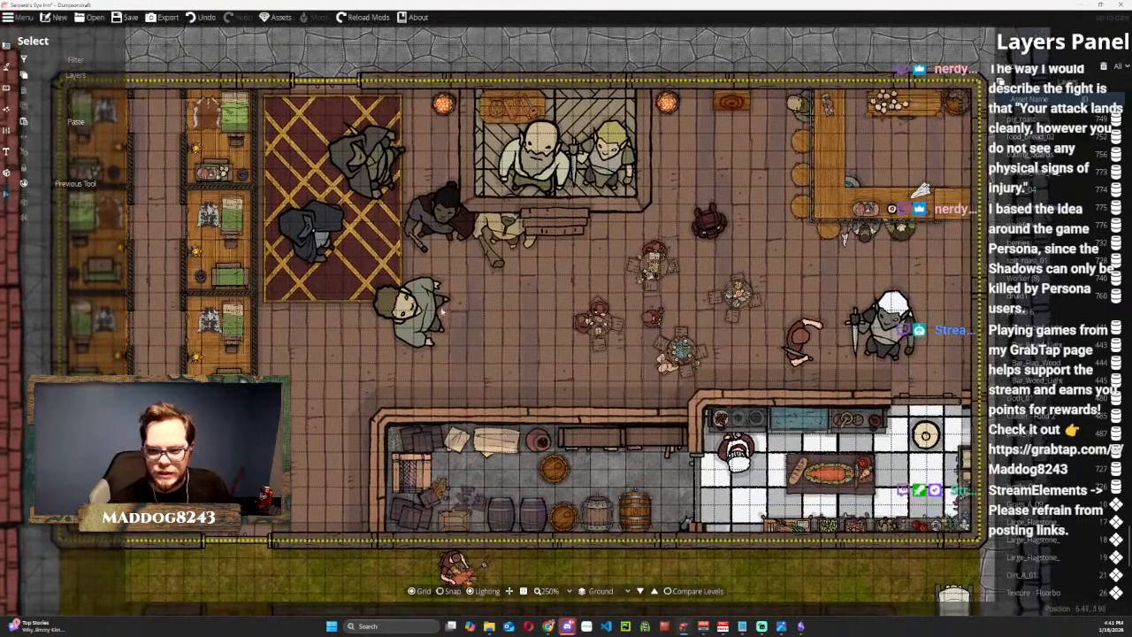
left_click_drag(442, 311, 766, 261)
scroll(752, 255, "down", 3)
left_click_drag(731, 188, 739, 268)
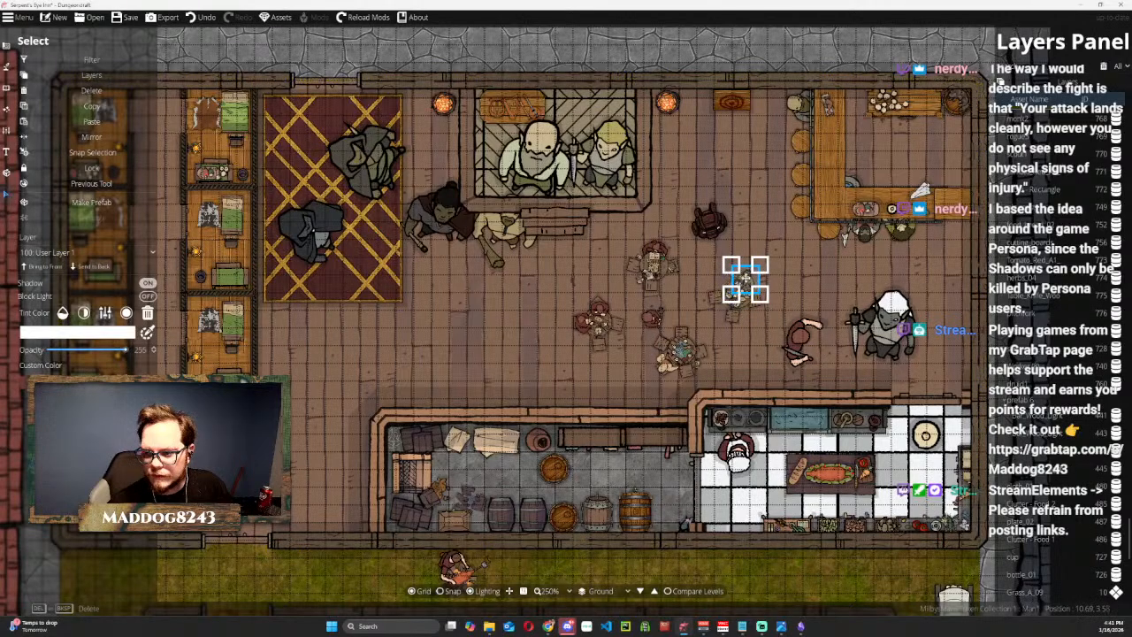
left_click_drag(727, 262, 722, 258)
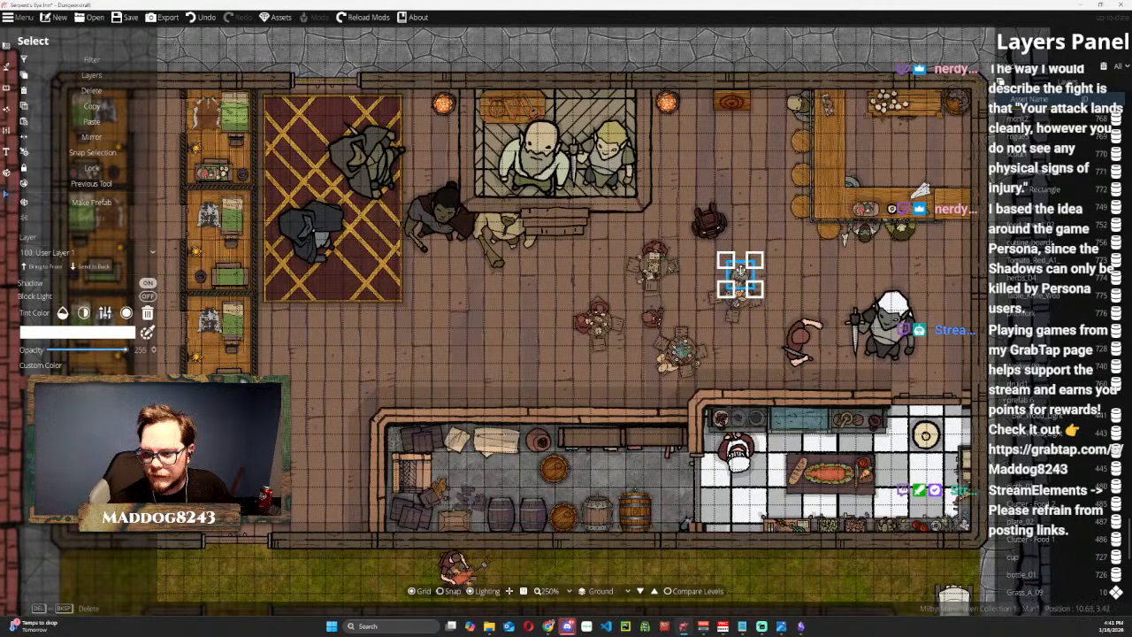
Move the bare-armed maroon guard token to the open floor between the stage and the bar, then shrink it and turn it slightly.
left_click(783, 324)
left_click_drag(780, 322, 610, 277)
left_click(710, 196)
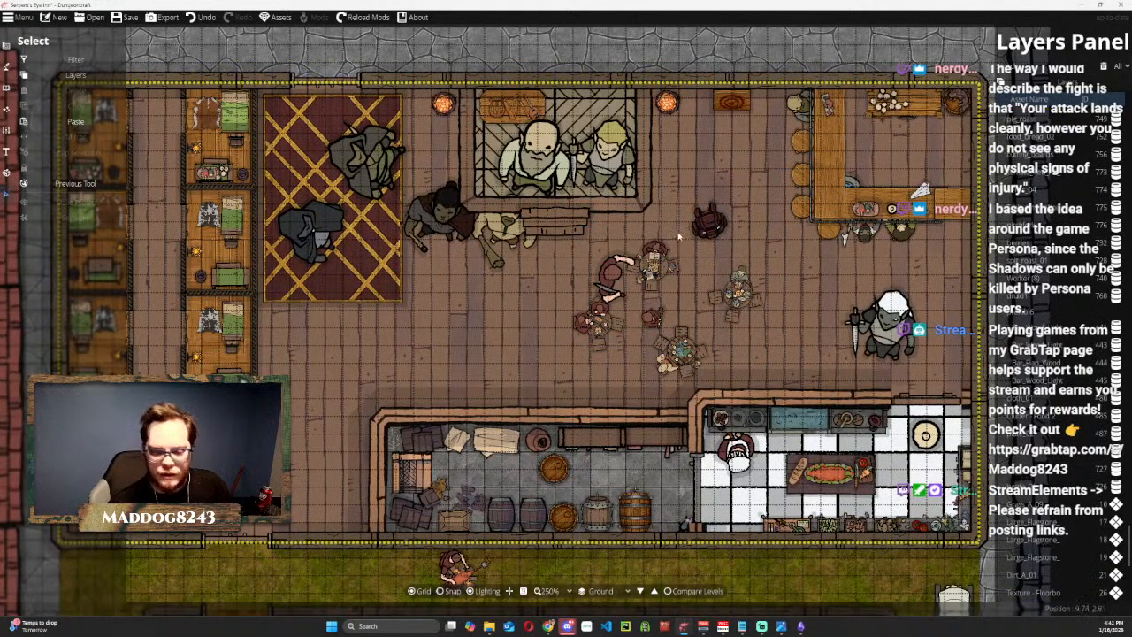
left_click(610, 271)
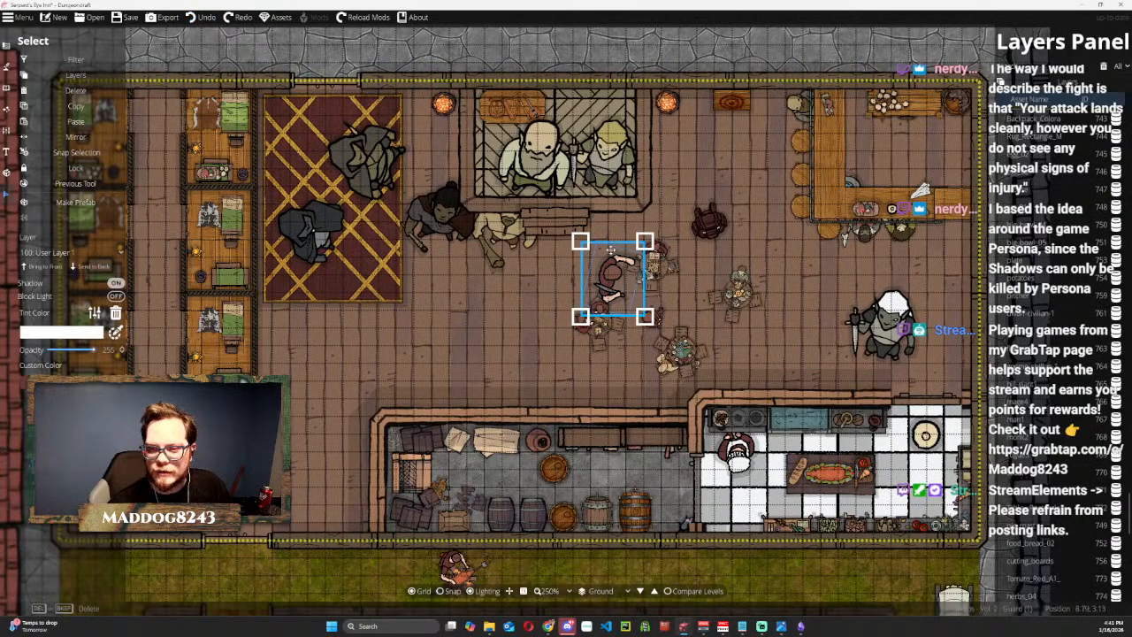
key("ctrl+z")
scroll(726, 171, "down", 8)
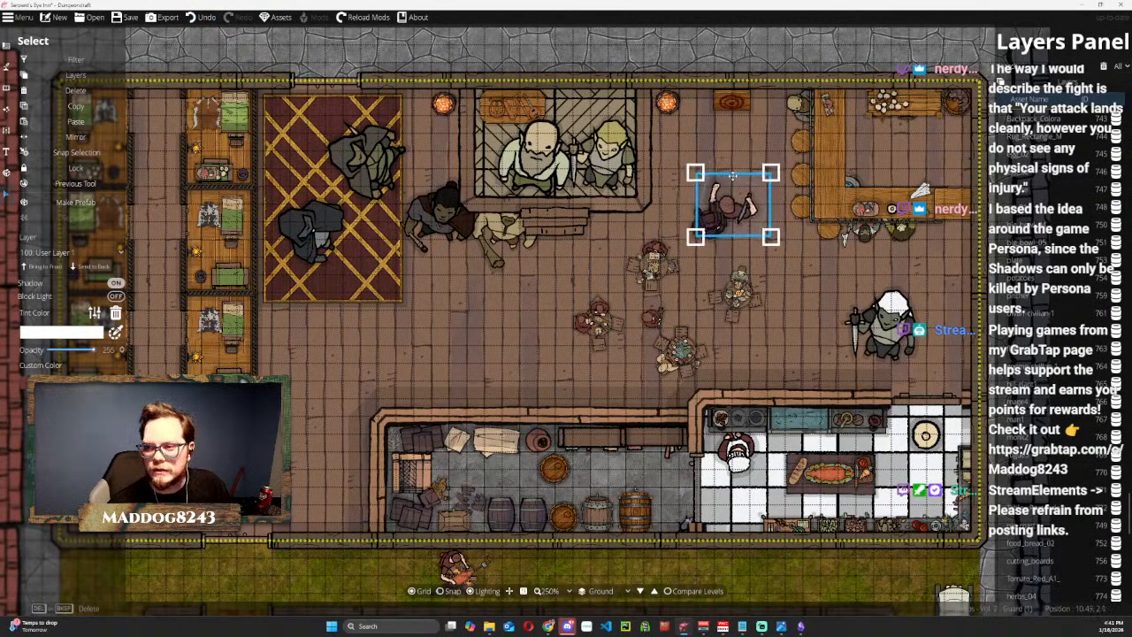
scroll(734, 171, "down", 6)
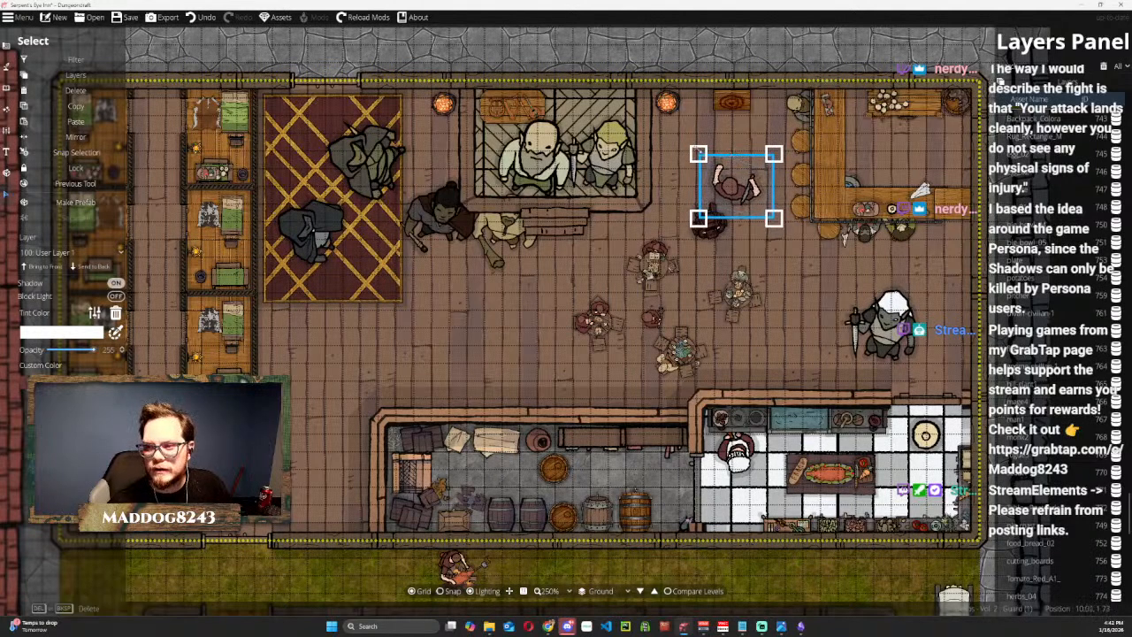
scroll(734, 173, "down", 6)
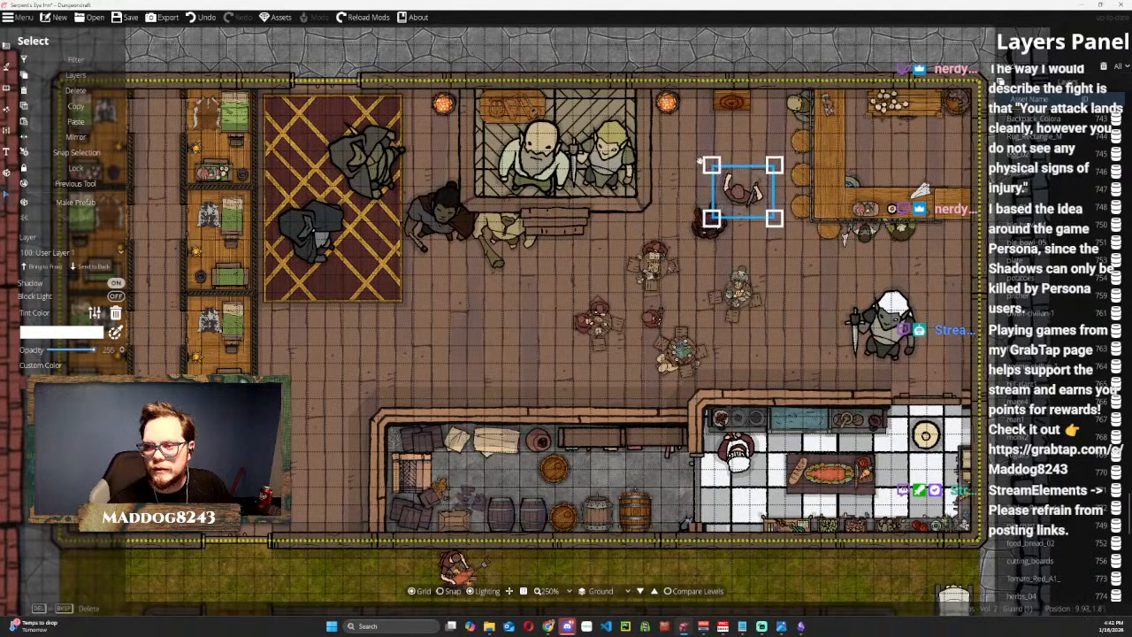
left_click_drag(734, 172, 733, 175)
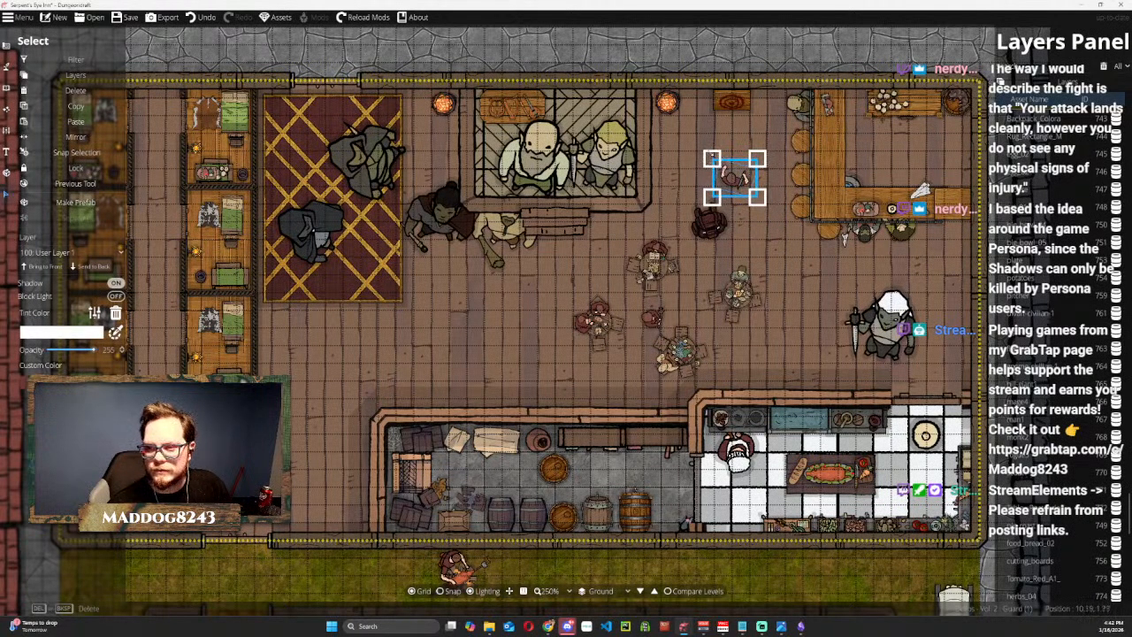
left_click_drag(699, 151, 696, 154)
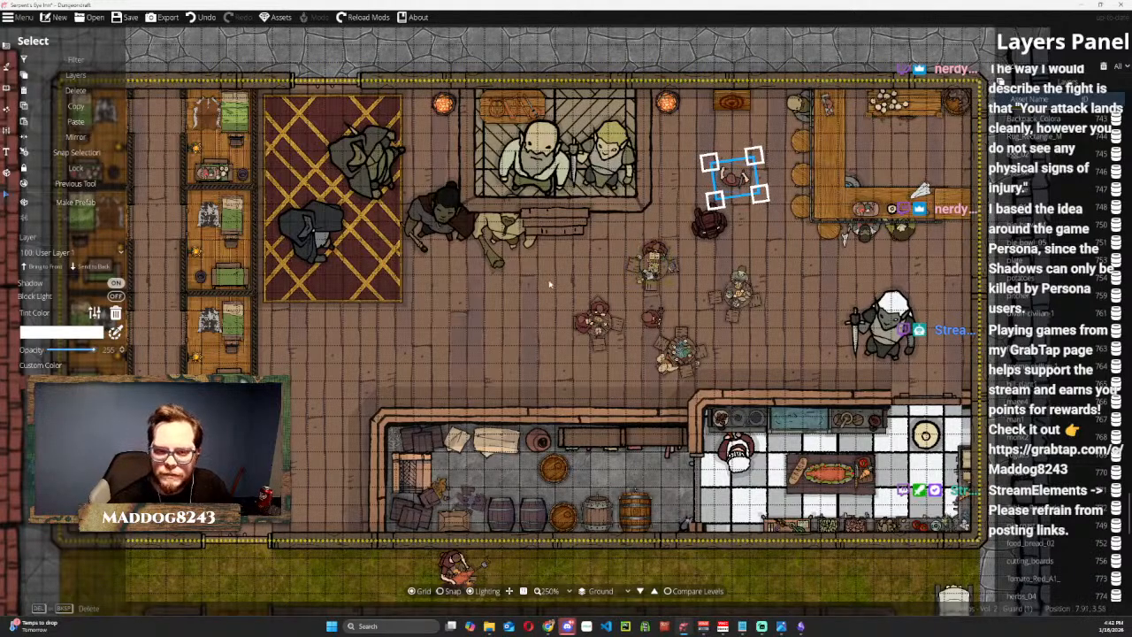
Gather the dark-haired mage, the white-haired armoured token and the cream-coloured token on and around the northern part of the carpet.
left_click_drag(416, 214, 395, 218)
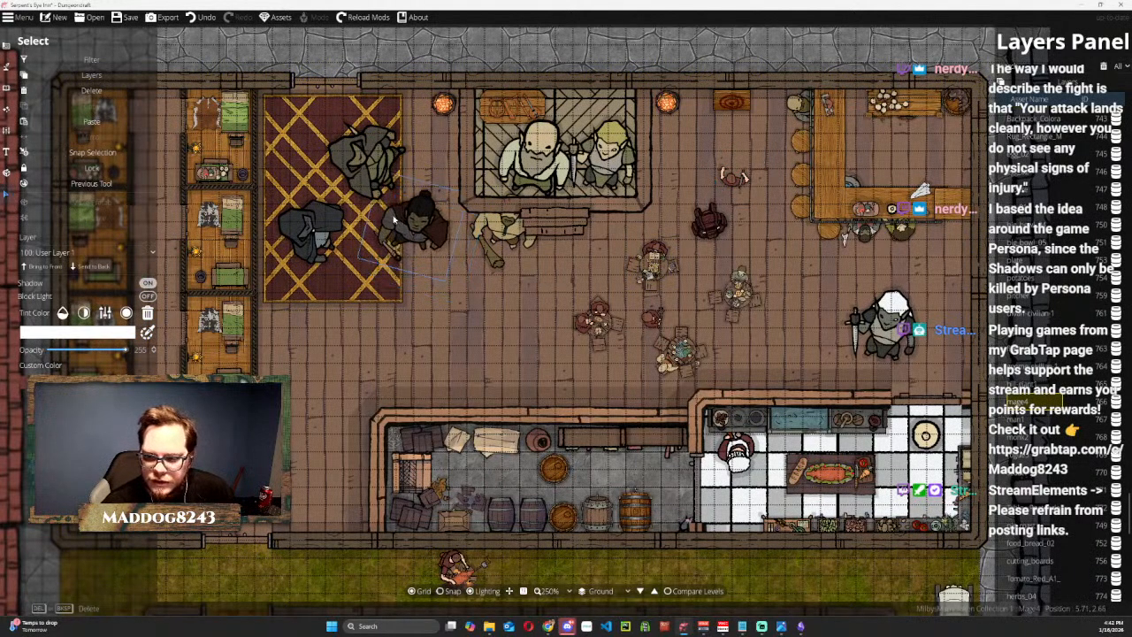
left_click_drag(884, 323, 301, 129)
left_click_drag(409, 219, 431, 159)
left_click_drag(480, 235, 350, 208)
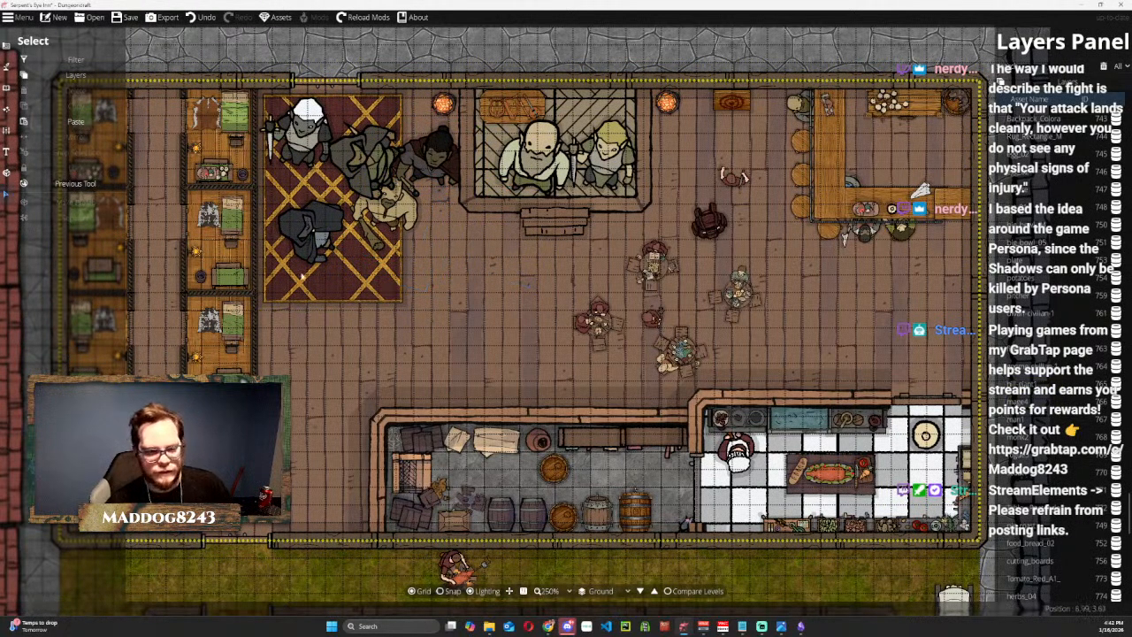
Find Round Table 02 in the object library and place it, turned diagonally, on the open floor between the carpet and the small tables.
left_click(9, 90)
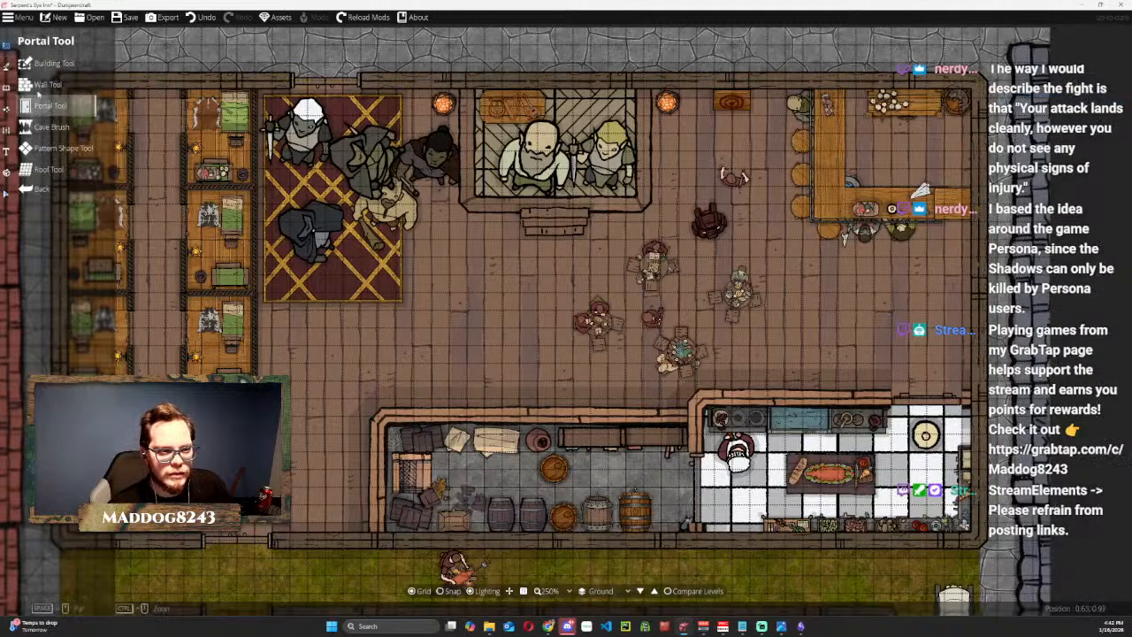
left_click(7, 67)
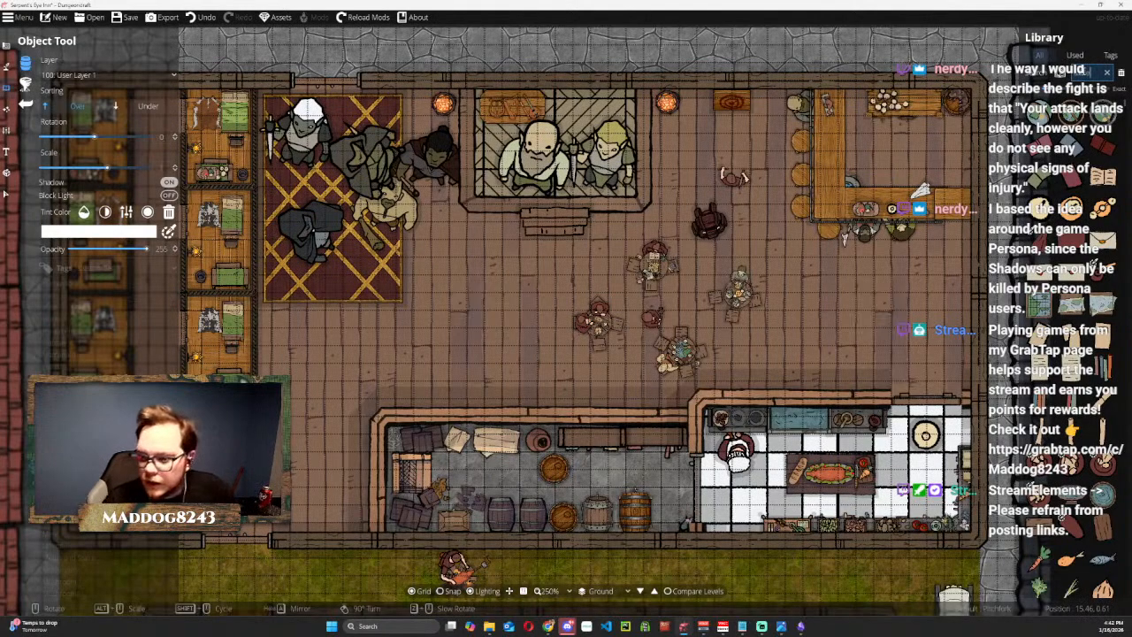
key("Return")
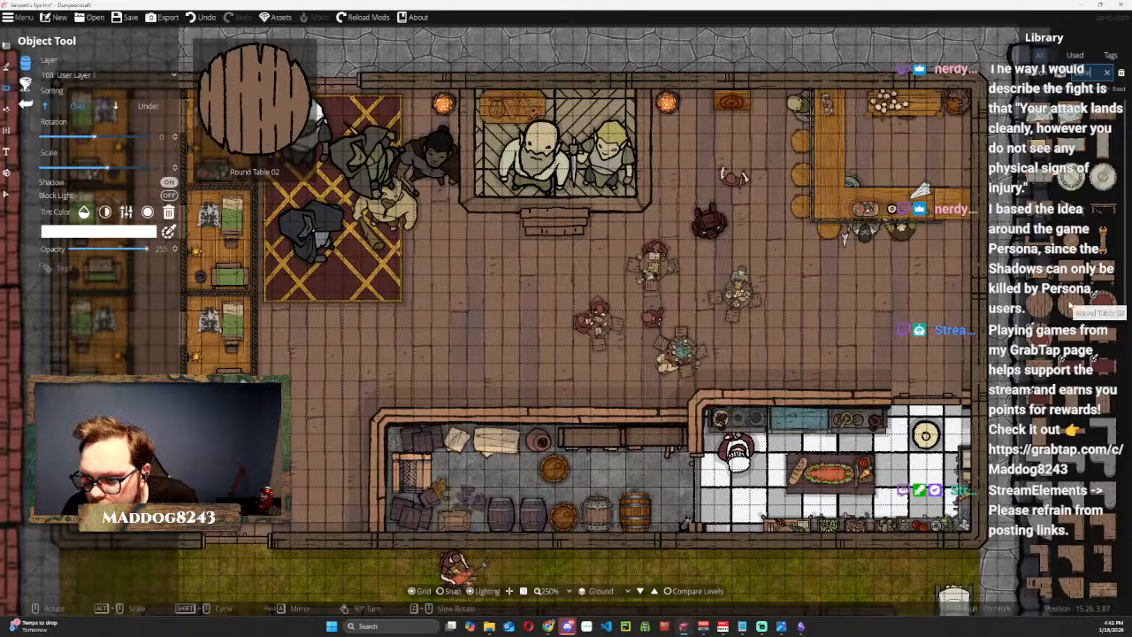
left_click(1070, 305)
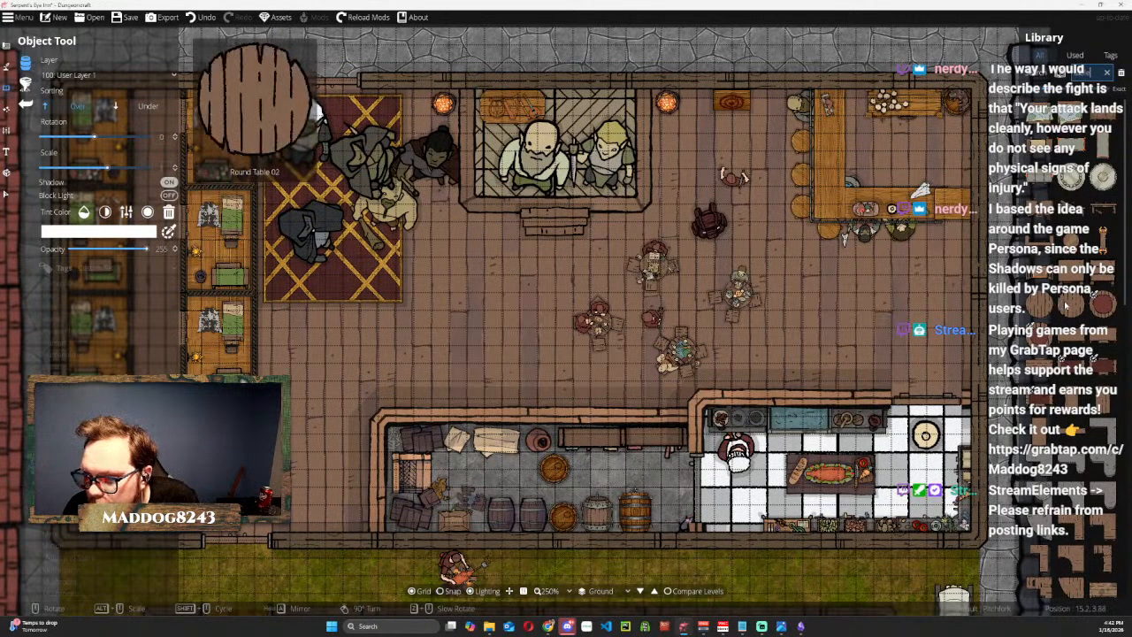
scroll(501, 298, "up", 3)
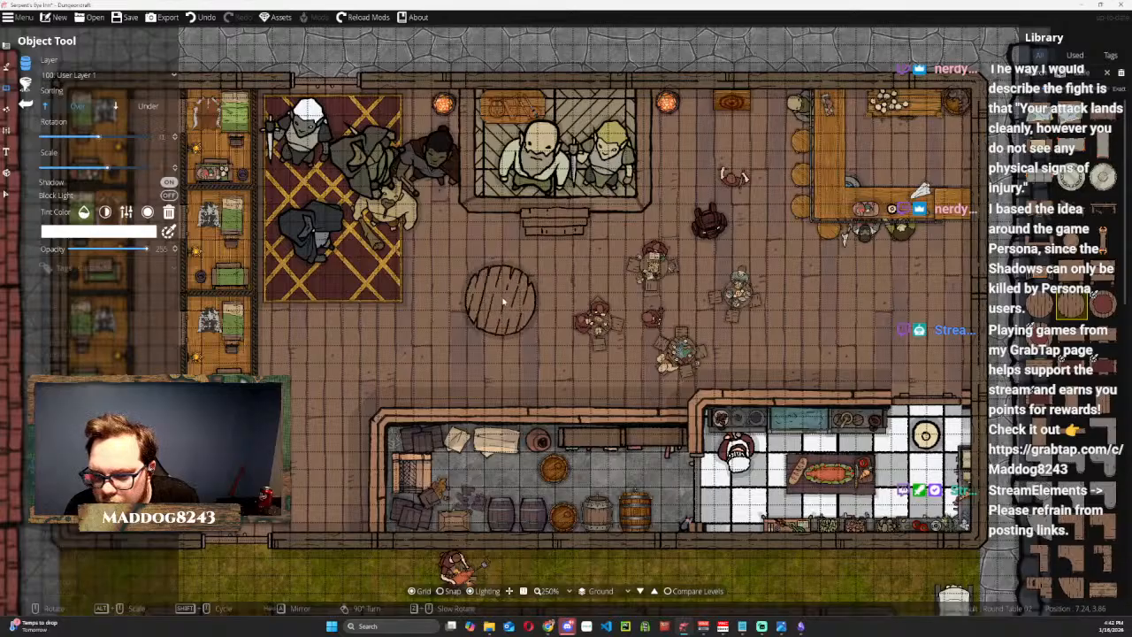
left_click(502, 300)
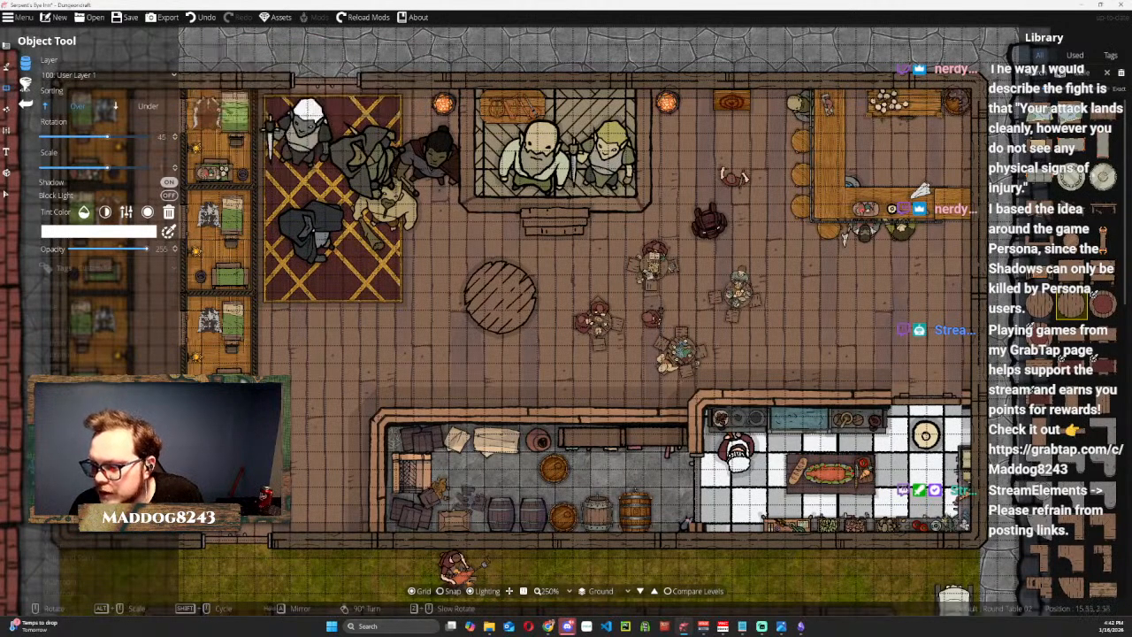
Search the object library for chairs and place a Chair 03 facing the large round table on its south side.
type("chair")
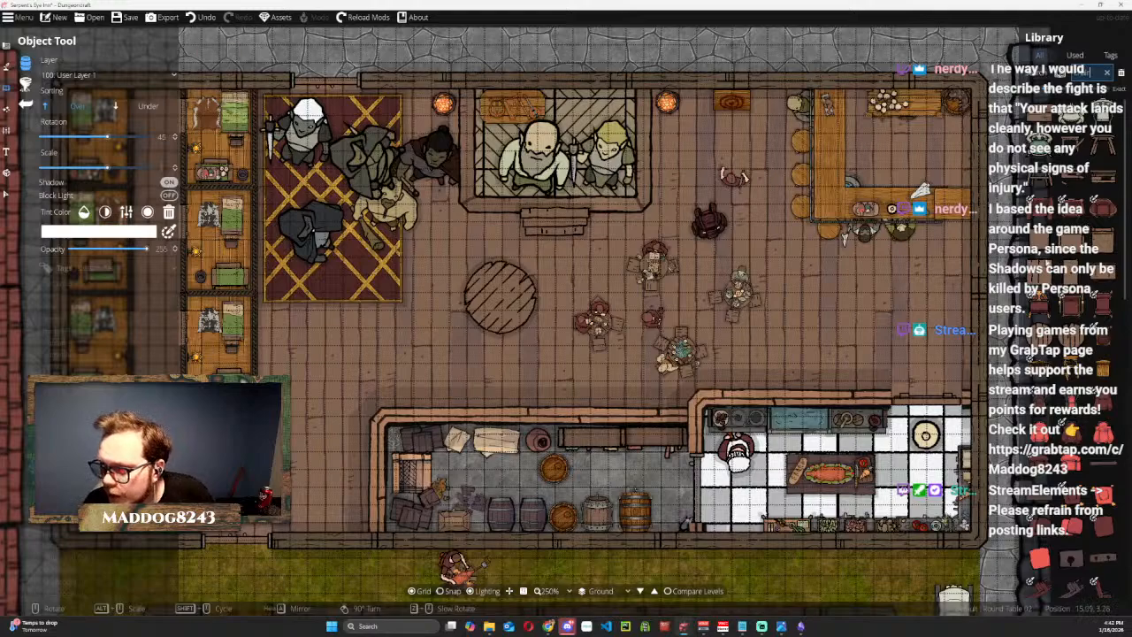
left_click(1040, 272)
scroll(500, 346, "down", 14)
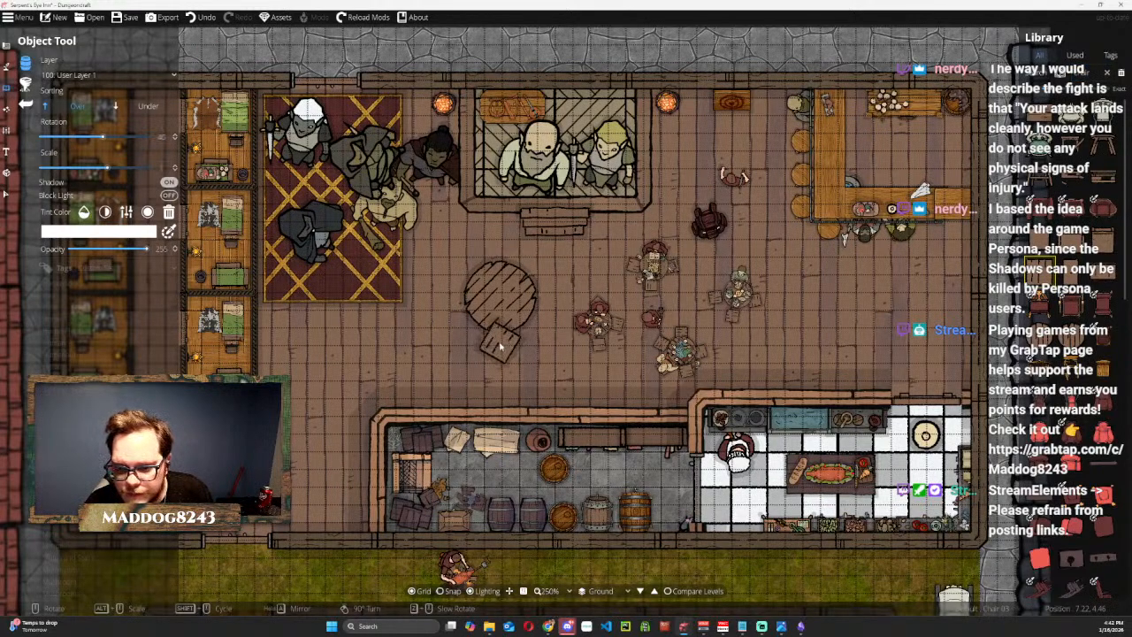
scroll(500, 346, "down", 19)
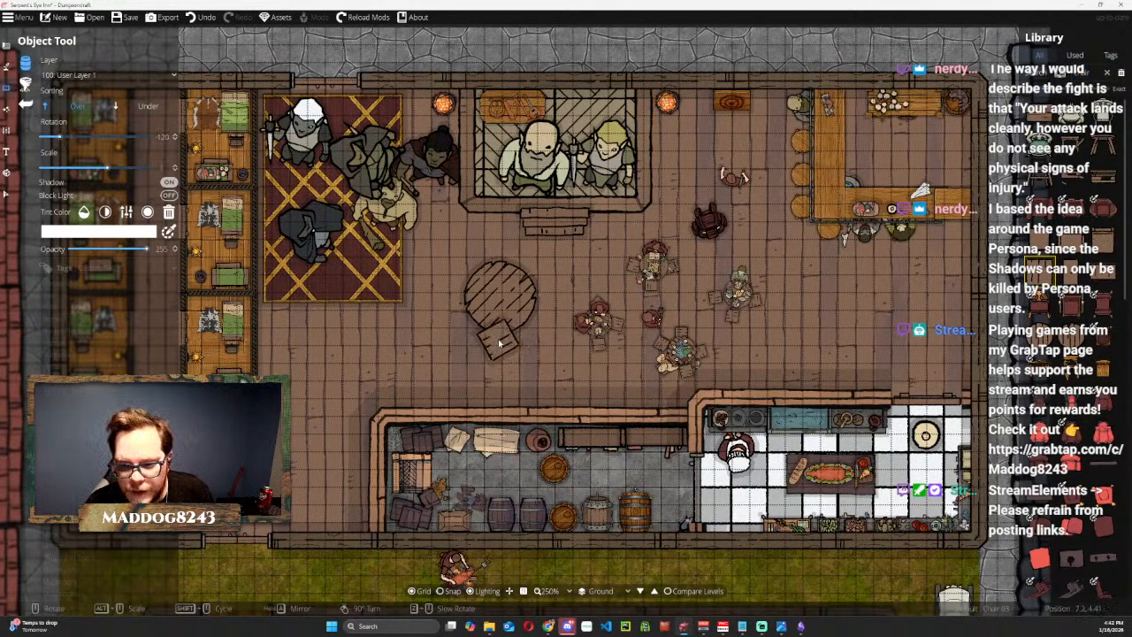
left_click(501, 346)
Place three more chairs at the west, north and east sides of the large round table, each turned towards it.
scroll(447, 305, "up", 6)
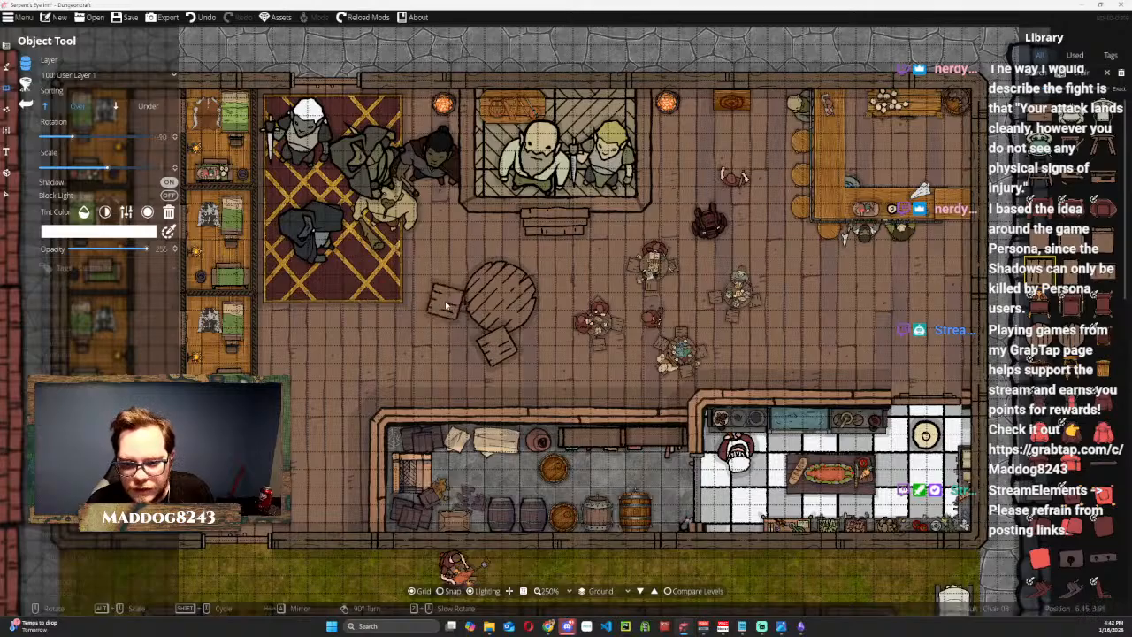
left_click(447, 305)
scroll(477, 265, "up", 6)
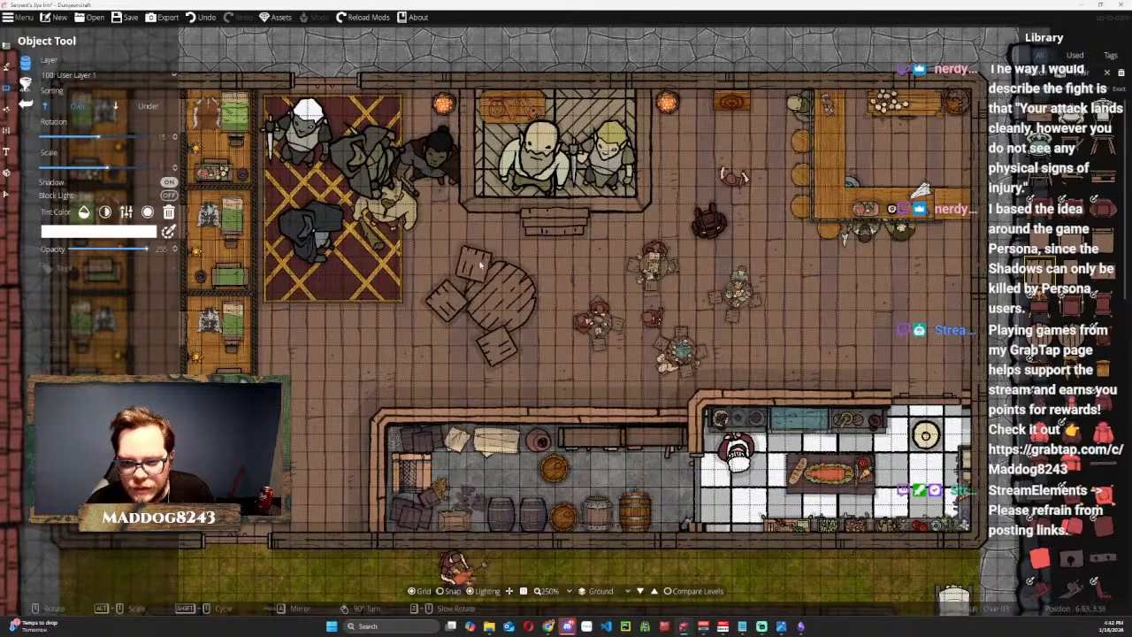
scroll(493, 252, "up", 2)
left_click(498, 257)
scroll(548, 283, "up", 6)
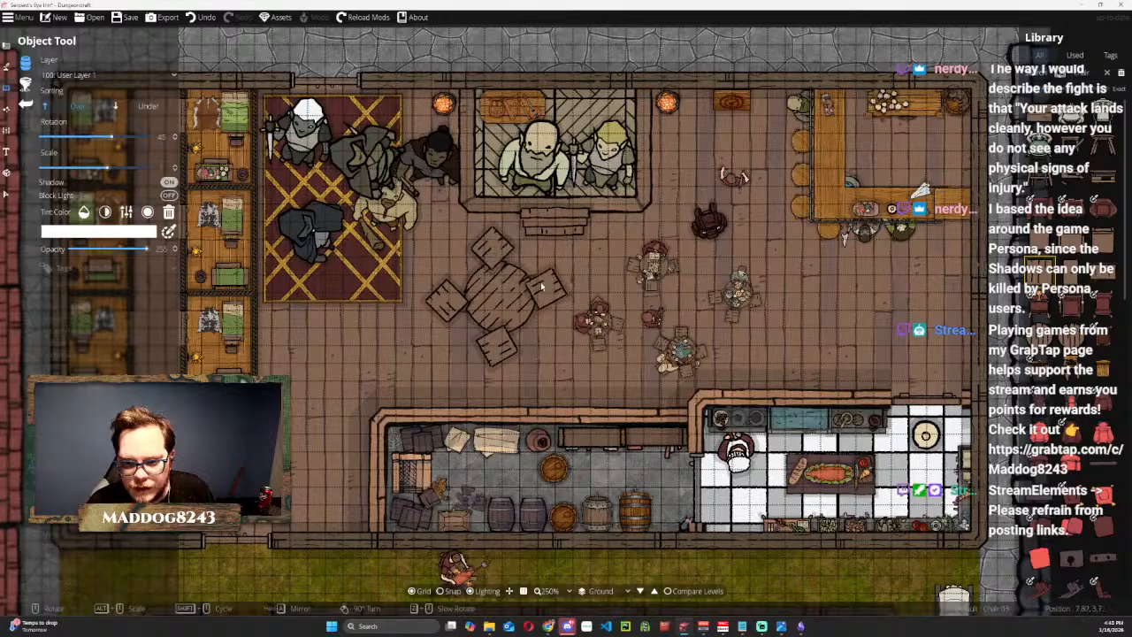
left_click(548, 283)
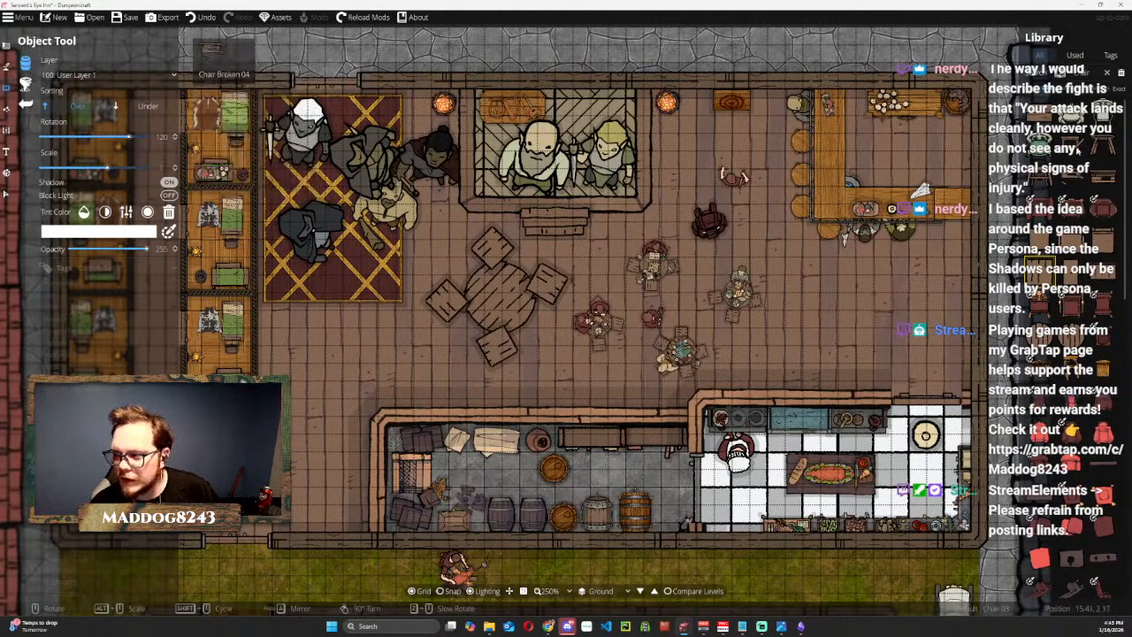
Bring the large round table in front of its chairs and nudge the west and east chairs slightly.
left_click(10, 194)
left_click(487, 286)
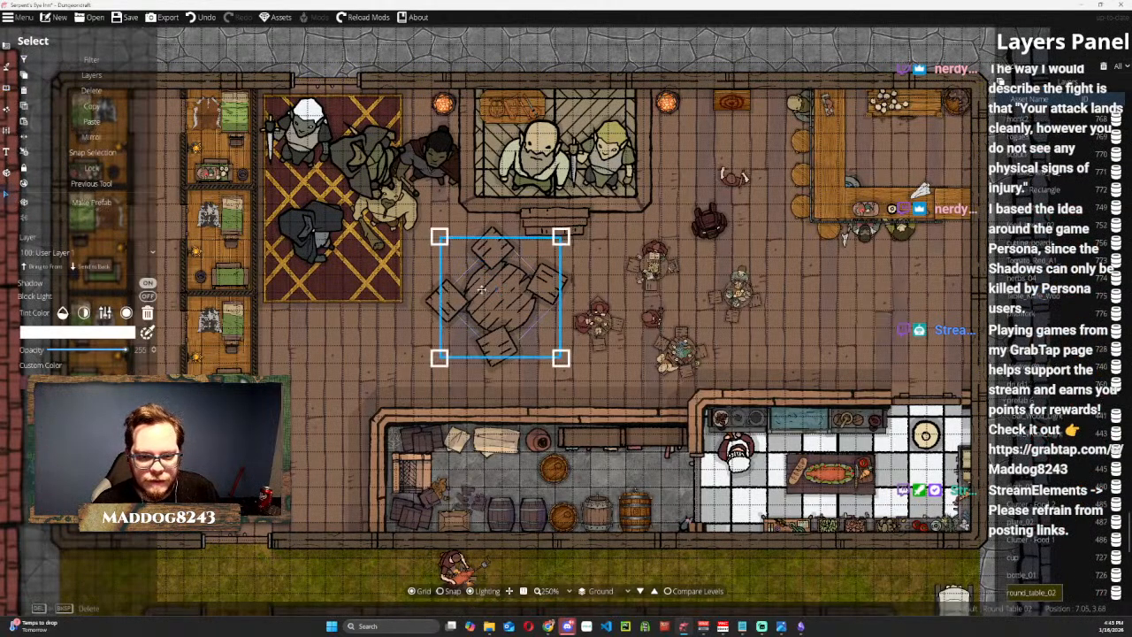
left_click(56, 268)
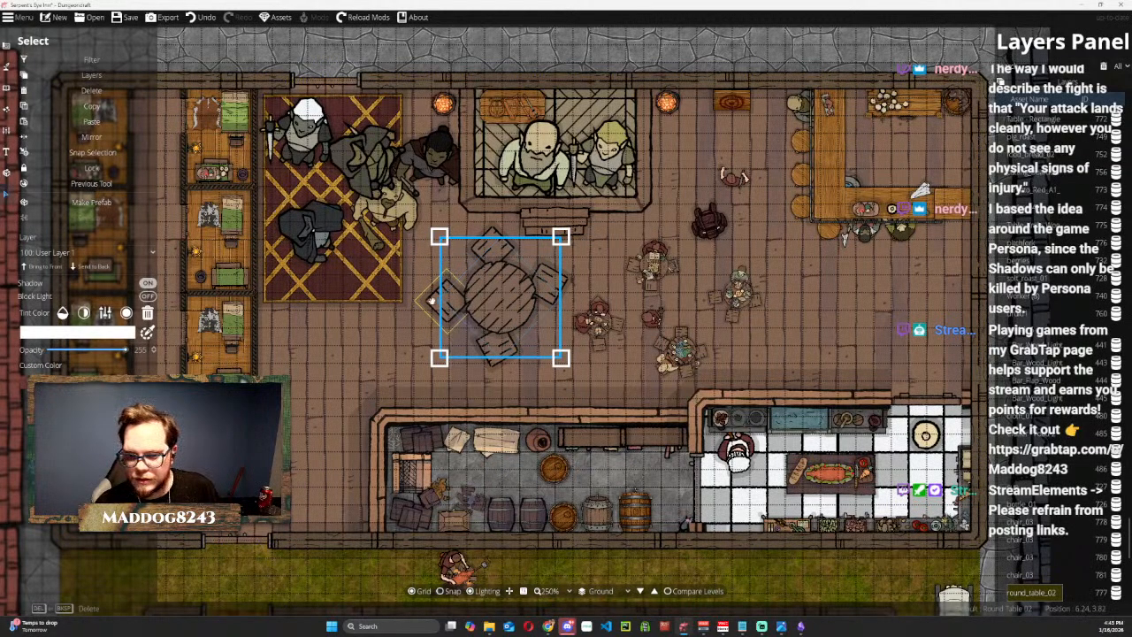
key("Escape")
left_click_drag(442, 308, 448, 305)
key("Escape")
left_click(545, 282)
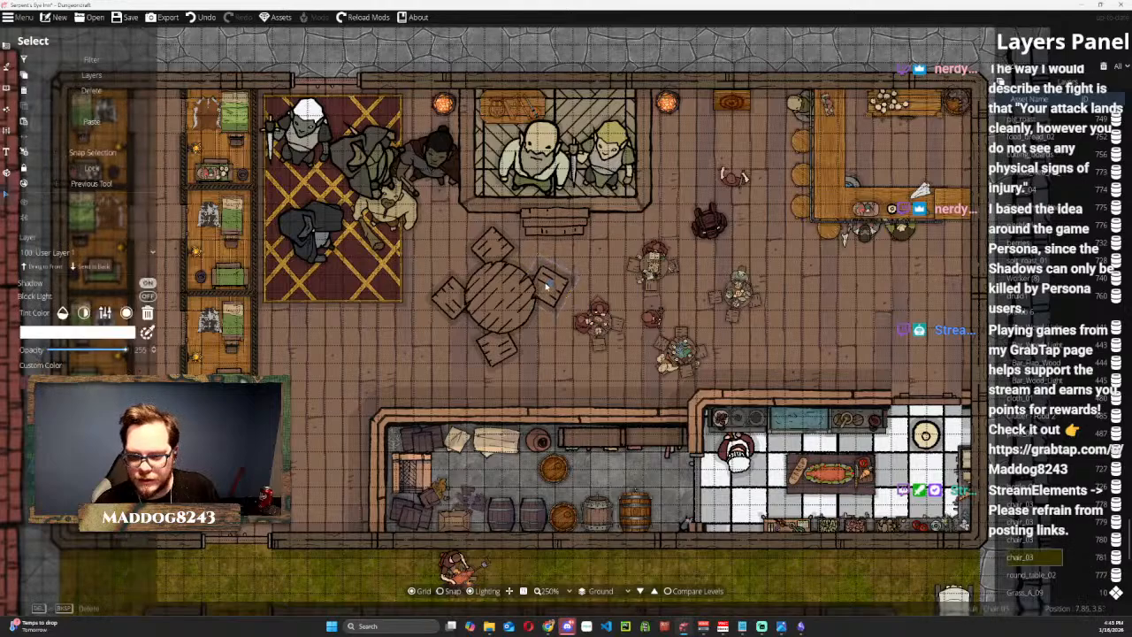
key("Escape")
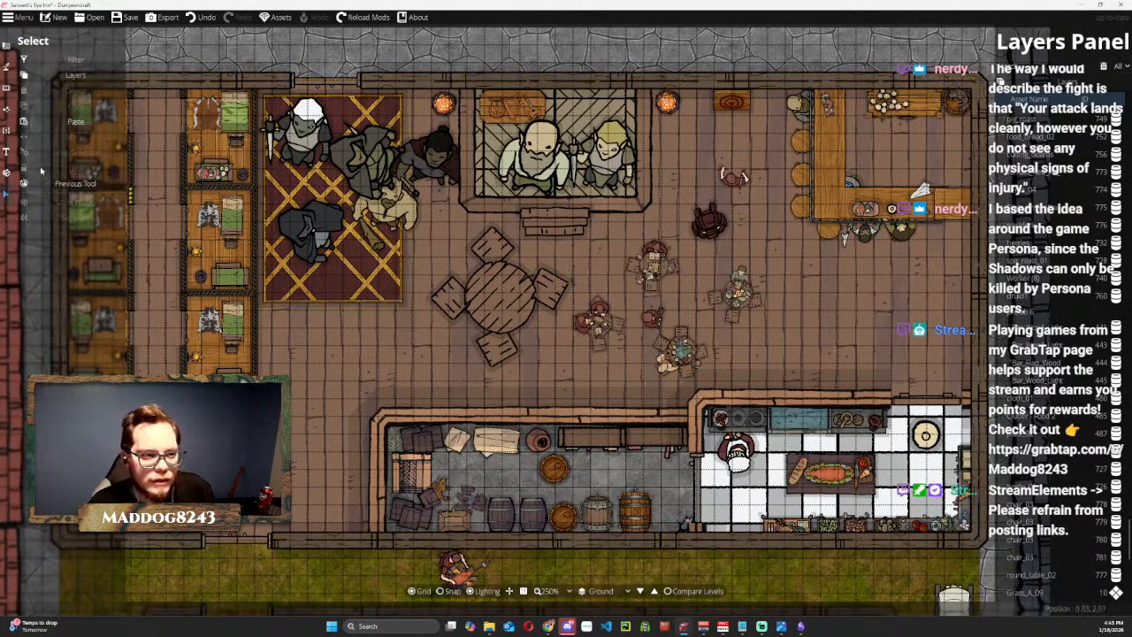
Place the full colorable tankards clutter object in the middle of the large round table.
left_click(9, 92)
left_click(26, 66)
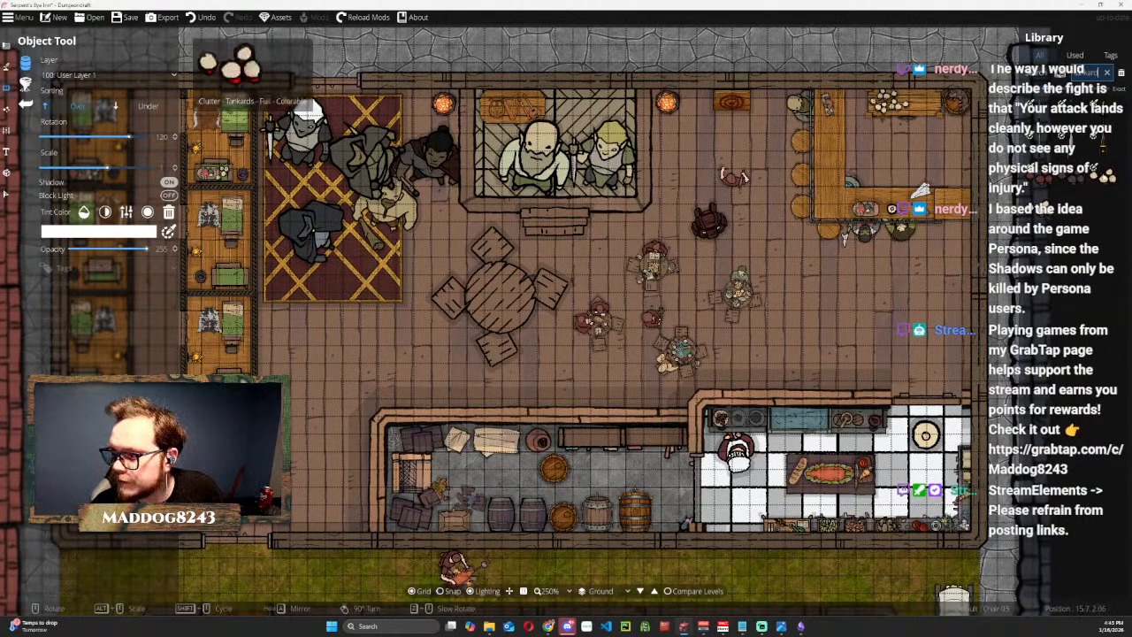
left_click(1104, 176)
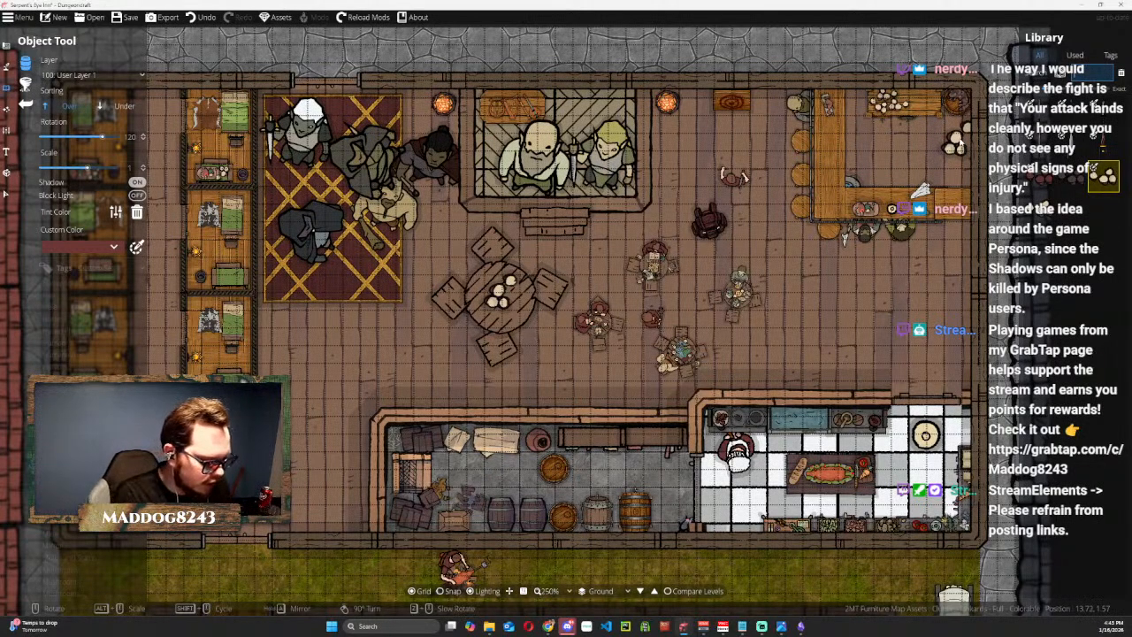
Look up Cards 10 in the object library and spread it across the large round table, turned to 105 degrees.
type("tter")
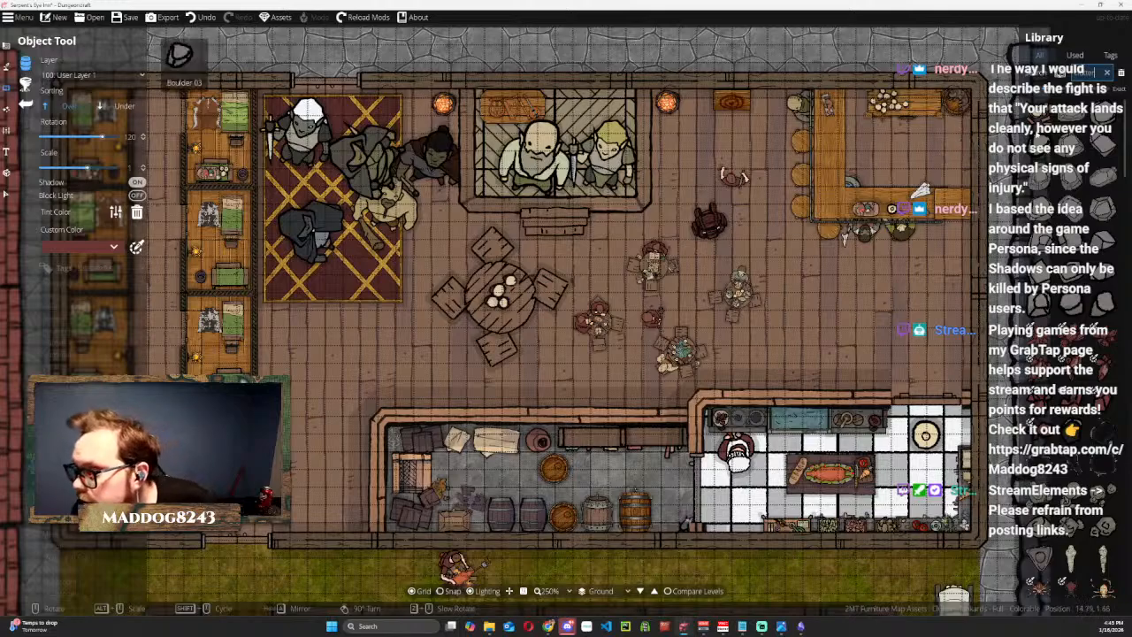
scroll(1072, 142, "down", 4)
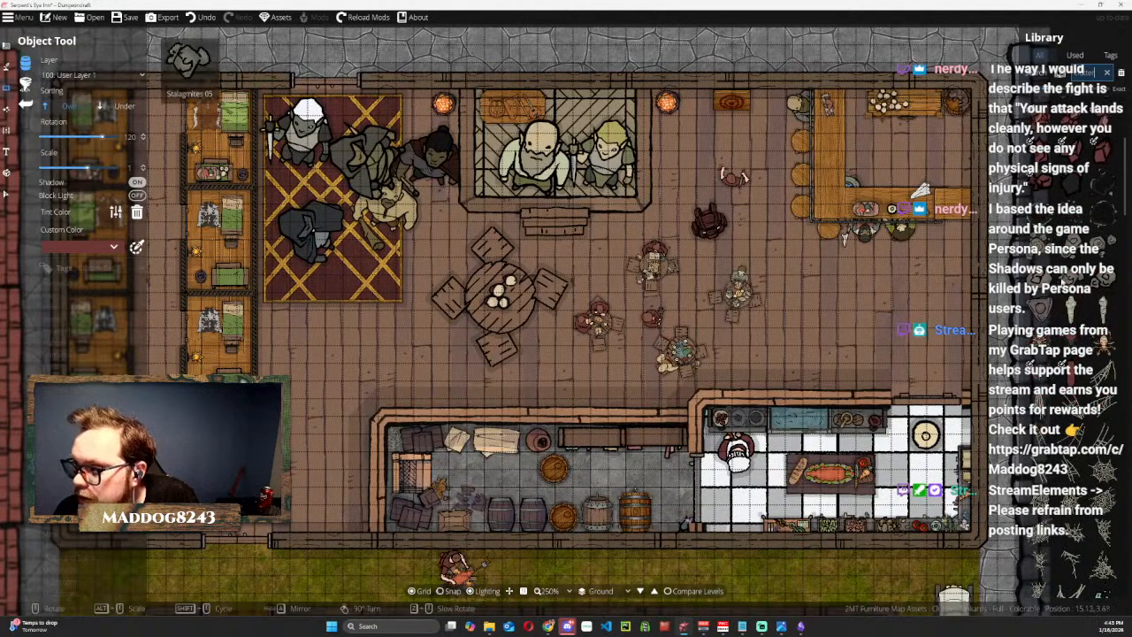
scroll(1072, 265, "down", 3)
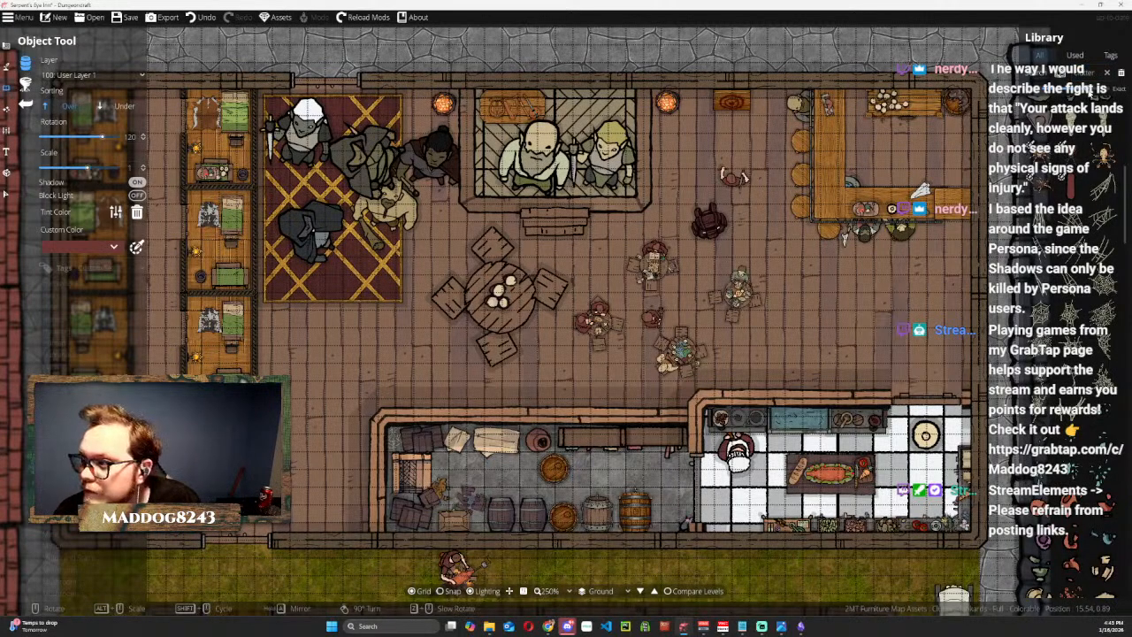
scroll(1079, 115, "down", 6)
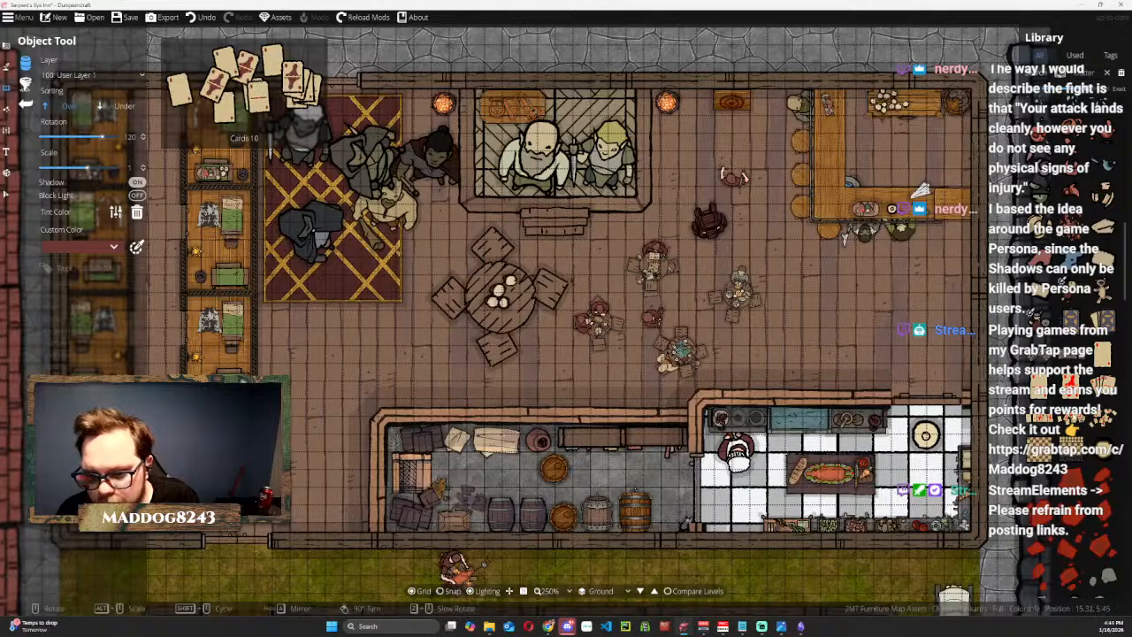
left_click(1071, 418)
scroll(487, 292, "up", 2)
scroll(494, 294, "down", 2)
scroll(494, 293, "down", 1)
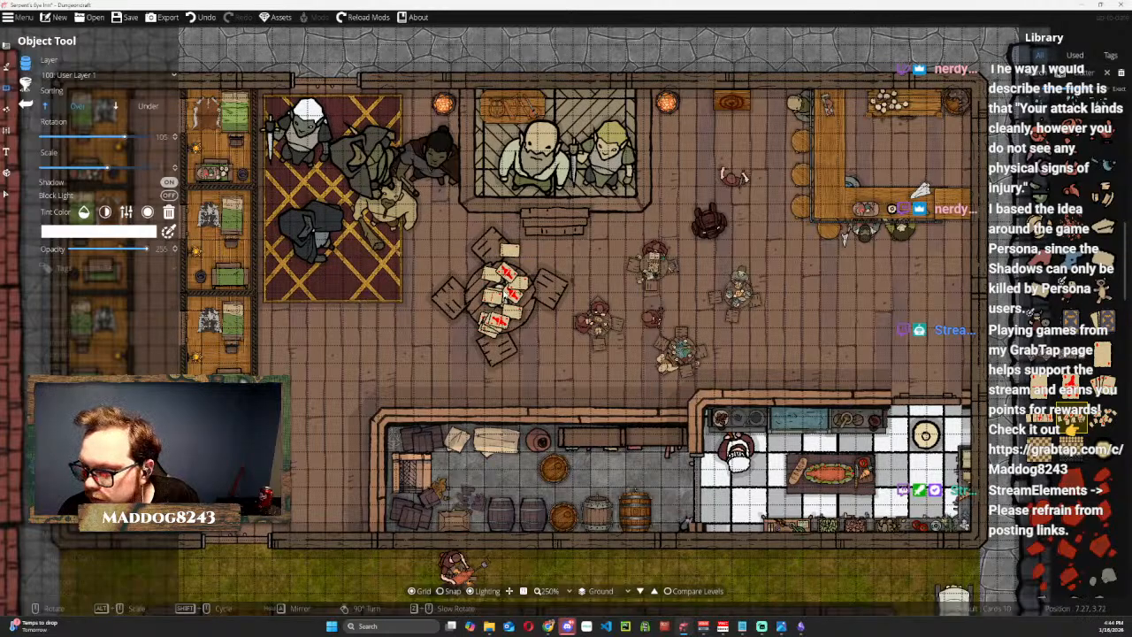
left_click(506, 295)
Place Broom 02, turned on its side, beside the barrels in the southeast corner of the storage room.
left_click(1103, 387)
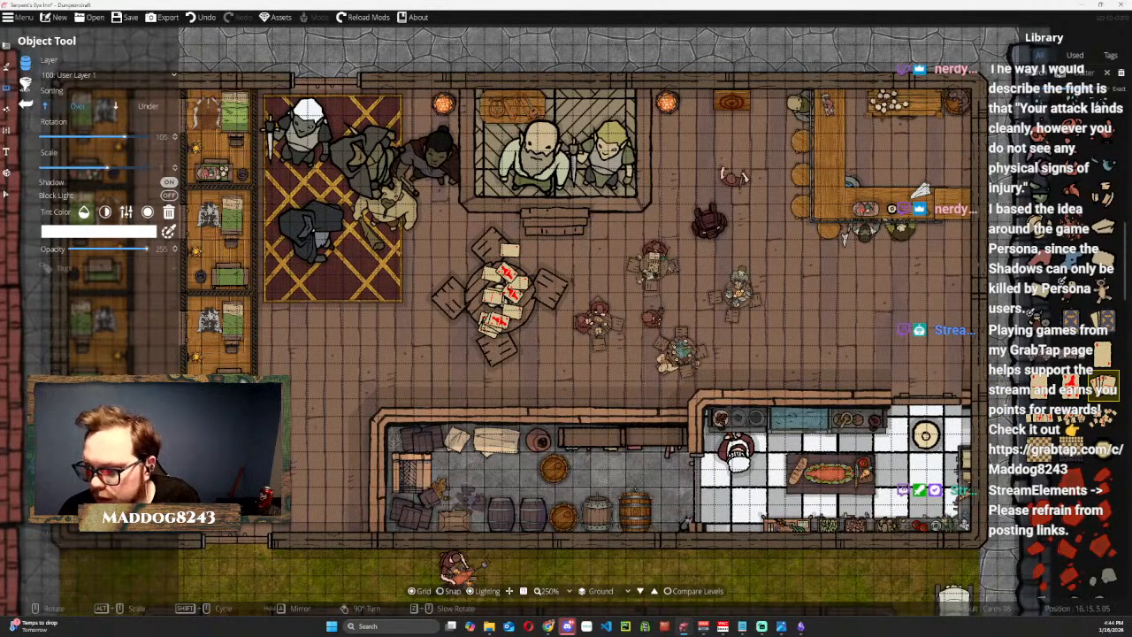
scroll(1094, 420, "down", 10)
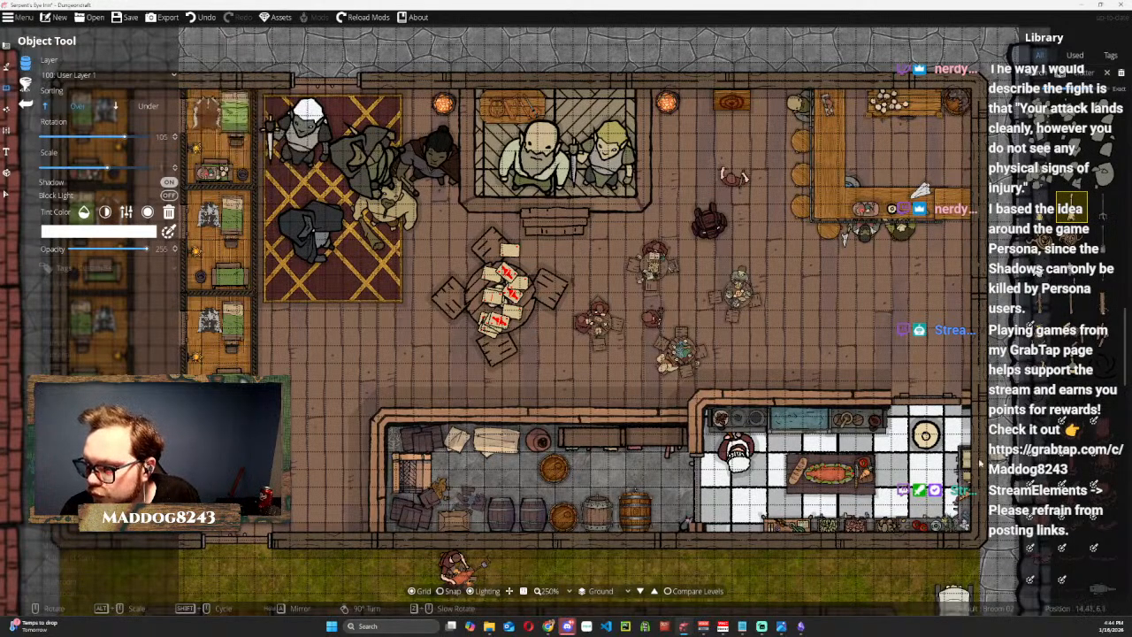
scroll(960, 429, "down", 5)
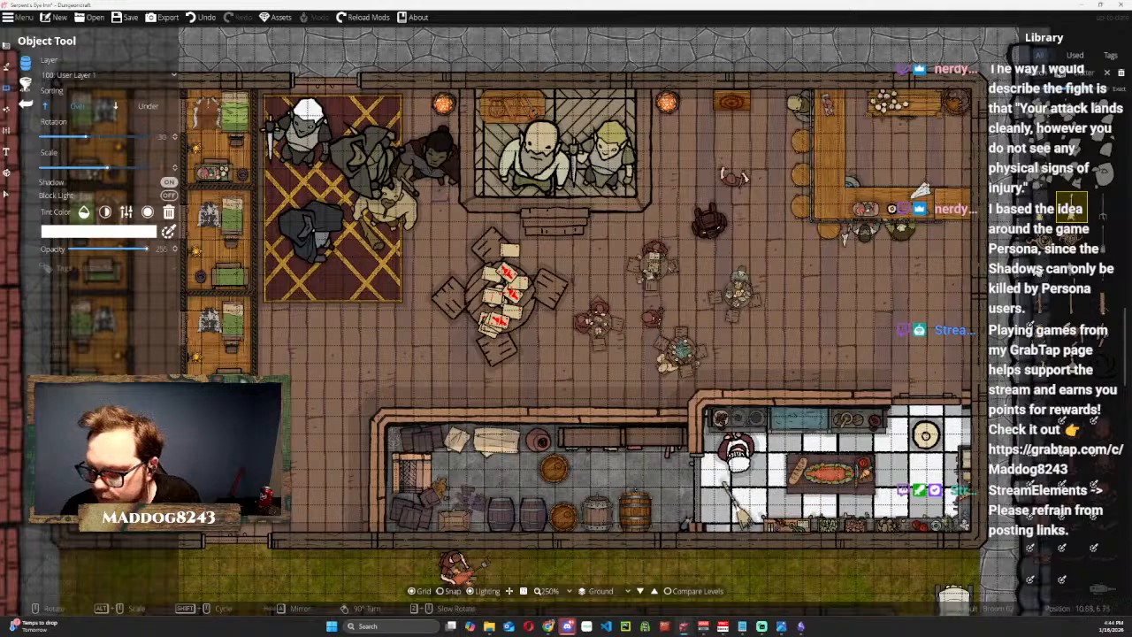
scroll(656, 463, "up", 4)
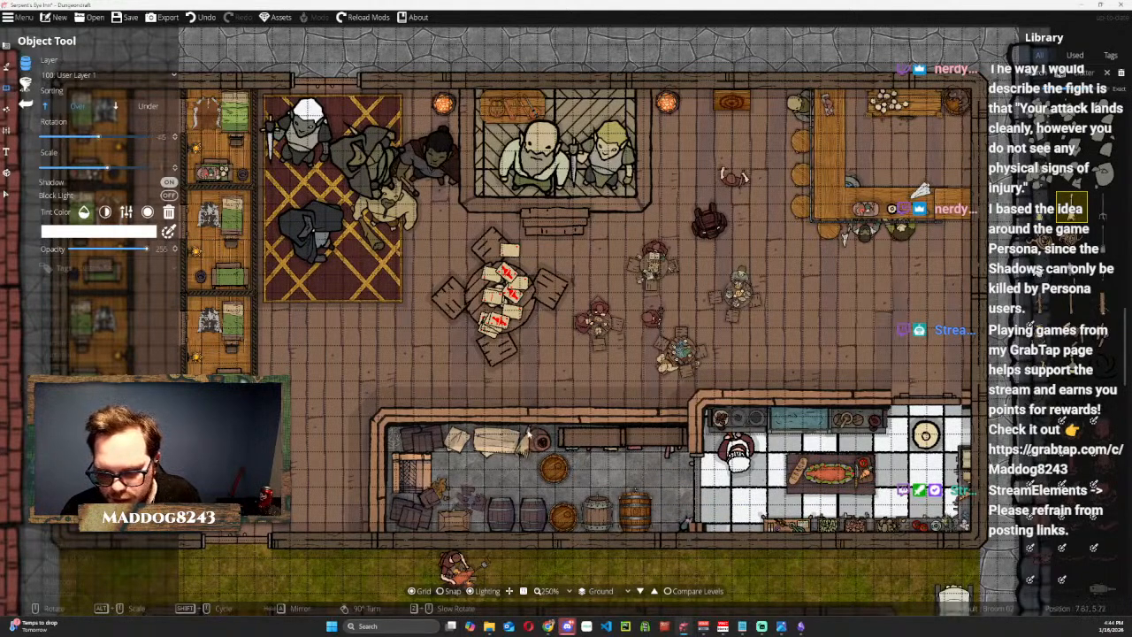
scroll(678, 487, "down", 7)
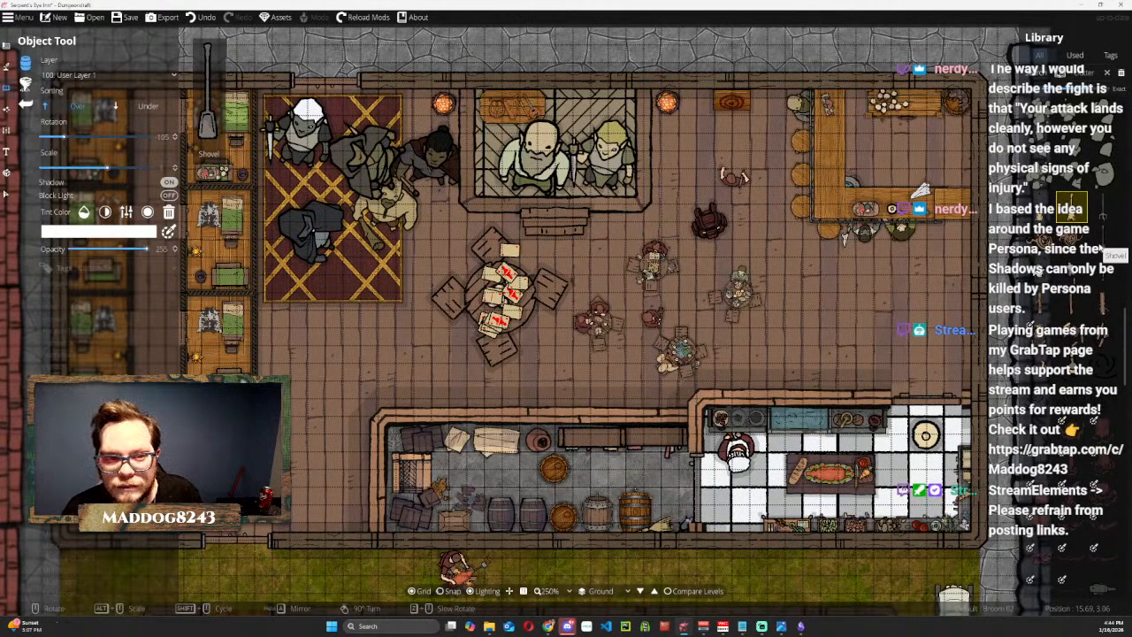
Take the Shovel object, turn it to 30 degrees and place it in the outbuilding south of the inn.
left_click(1099, 246)
left_click_drag(591, 441, 695, 128)
scroll(327, 318, "down", 5)
scroll(451, 346, "up", 1)
scroll(451, 346, "down", 1)
left_click_drag(942, 217, 782, 406)
left_click_drag(697, 254, 786, 341)
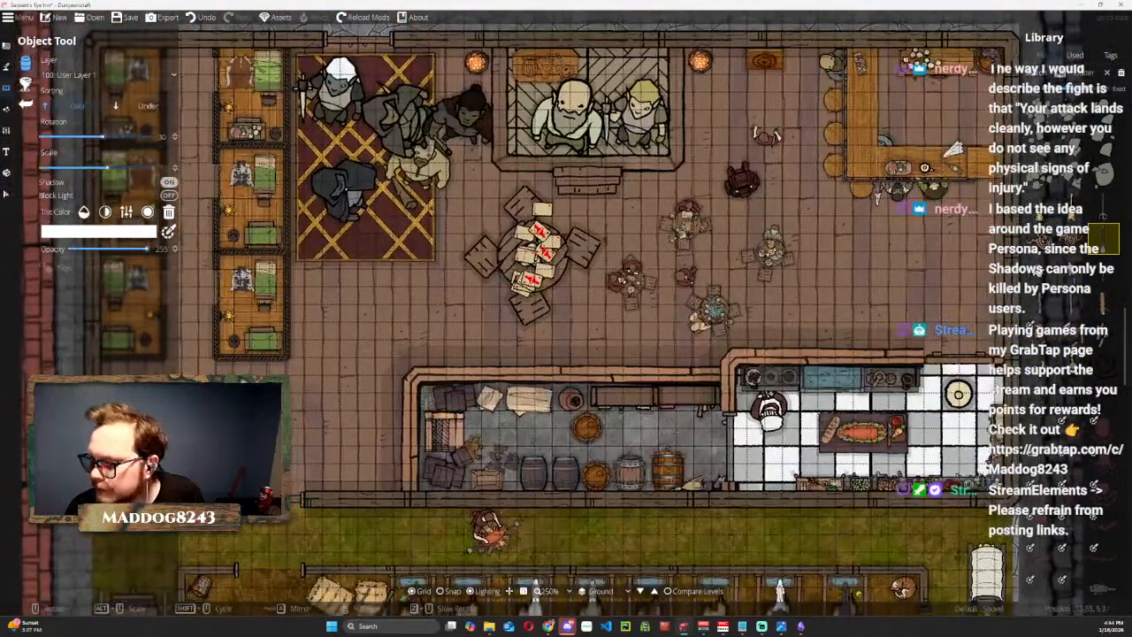
Search the object library for food and add Food Chicleg 02 among the cards on the large round table.
scroll(1072, 367, "down", 4)
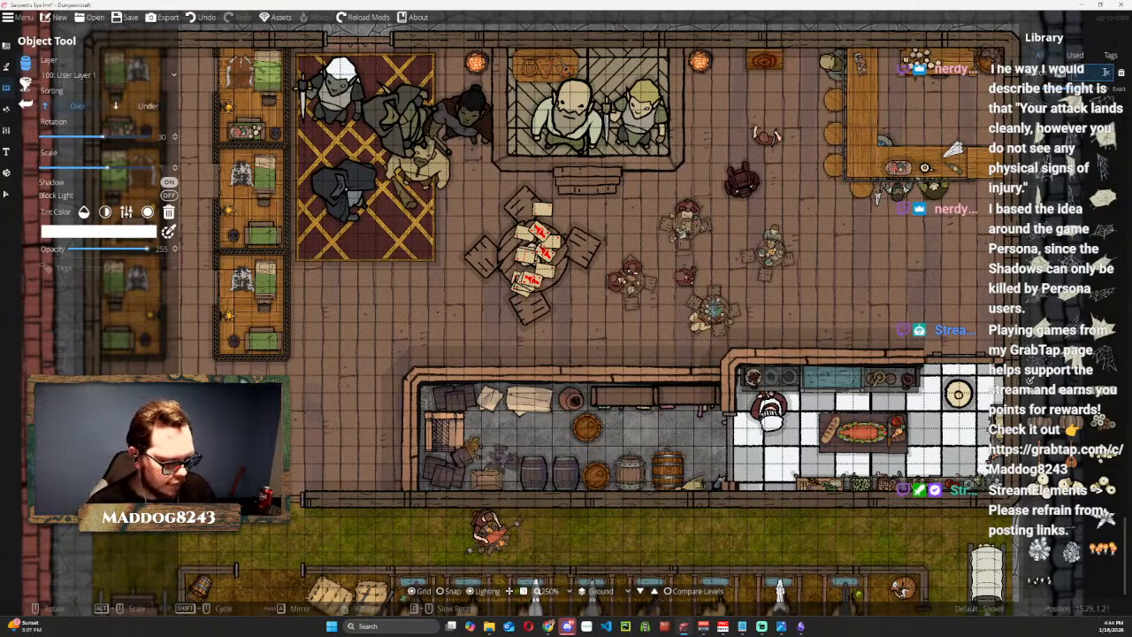
key("Return")
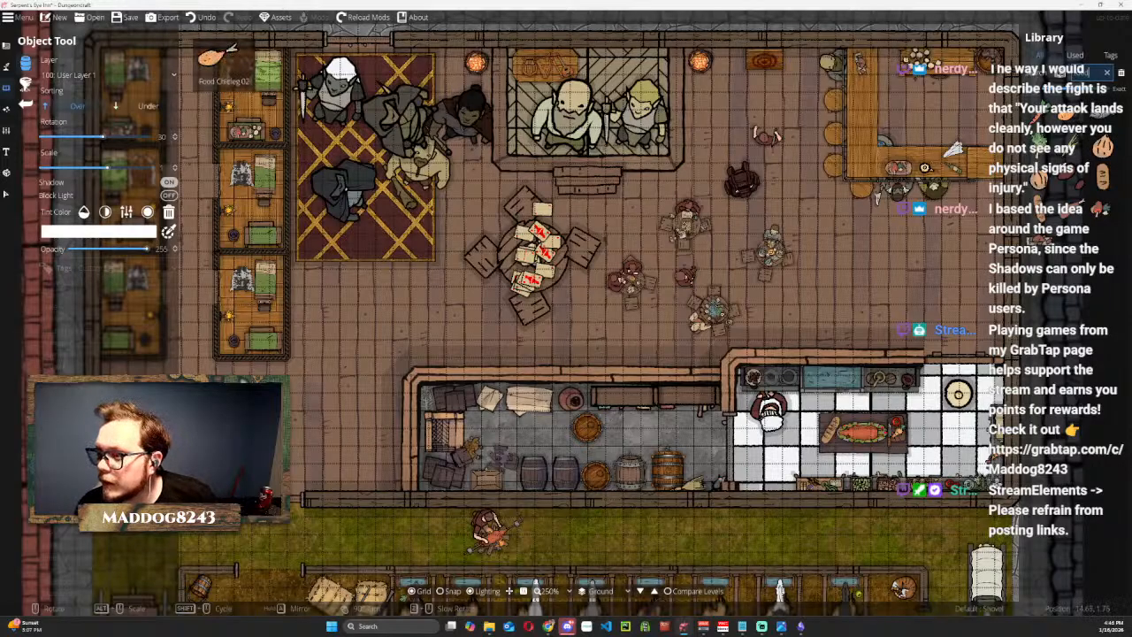
left_click(1066, 120)
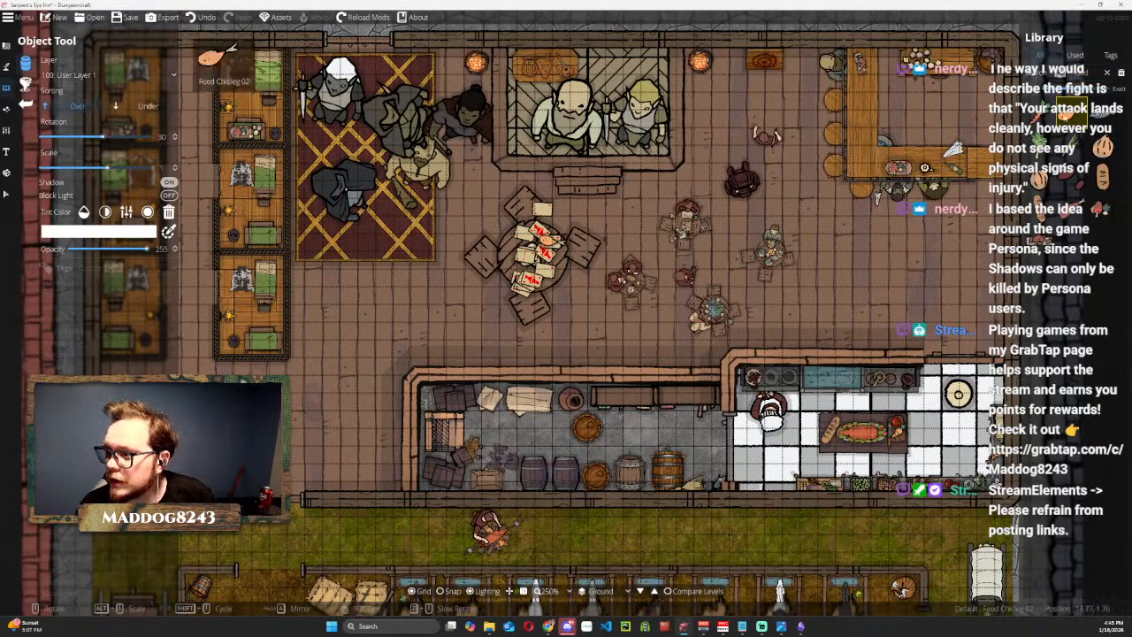
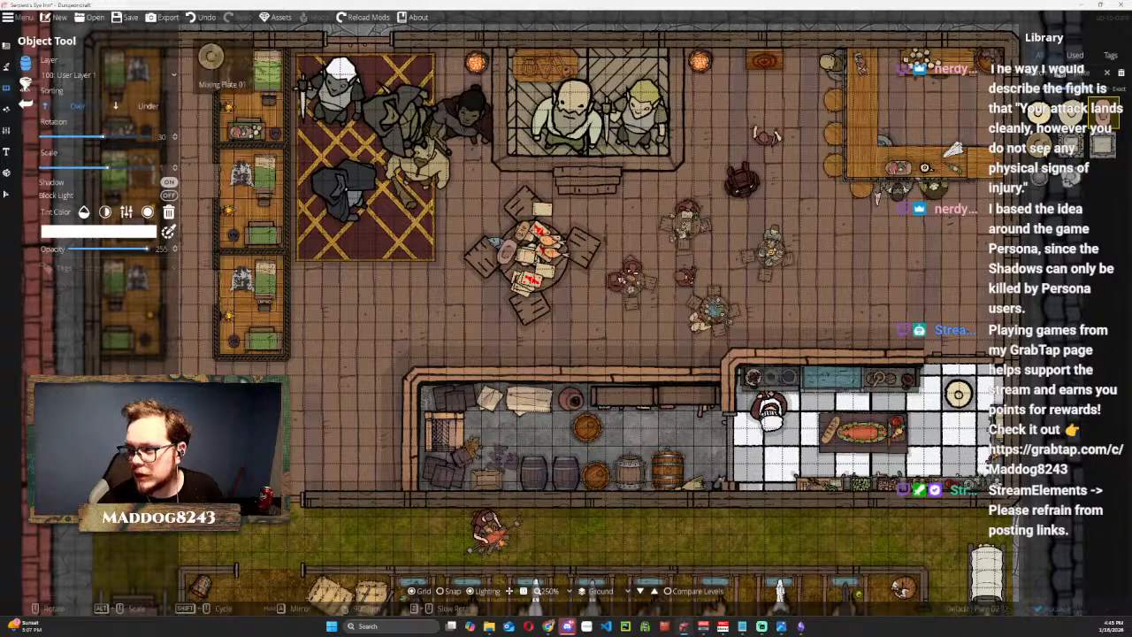
Shrink the card pile on the large round table and move it onto the floor beside the table.
left_click(7, 194)
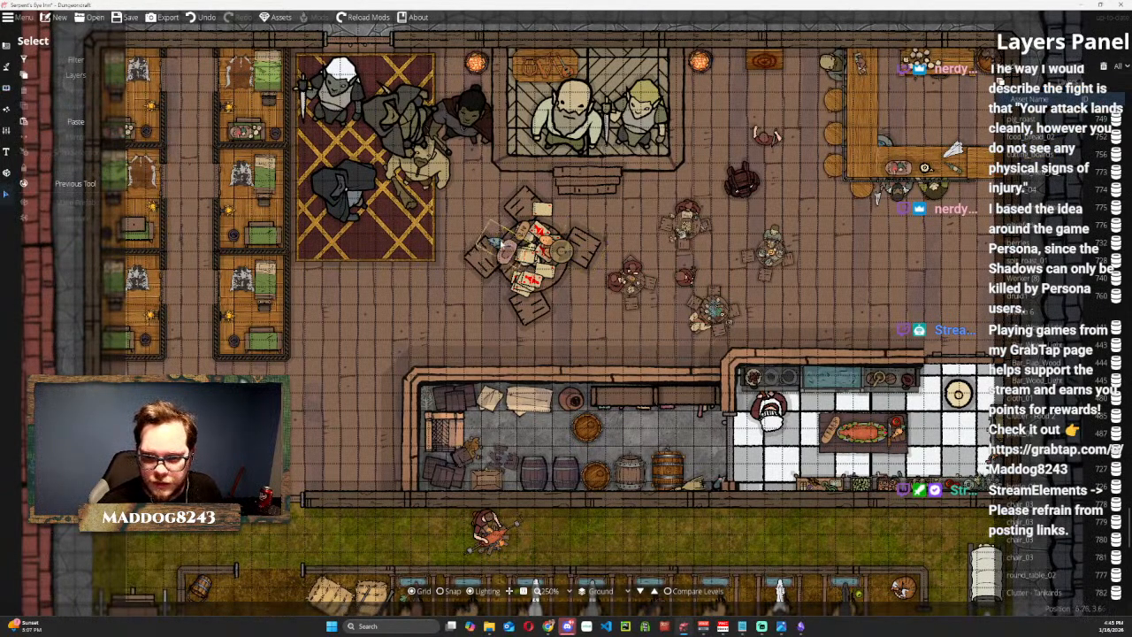
left_click(525, 269)
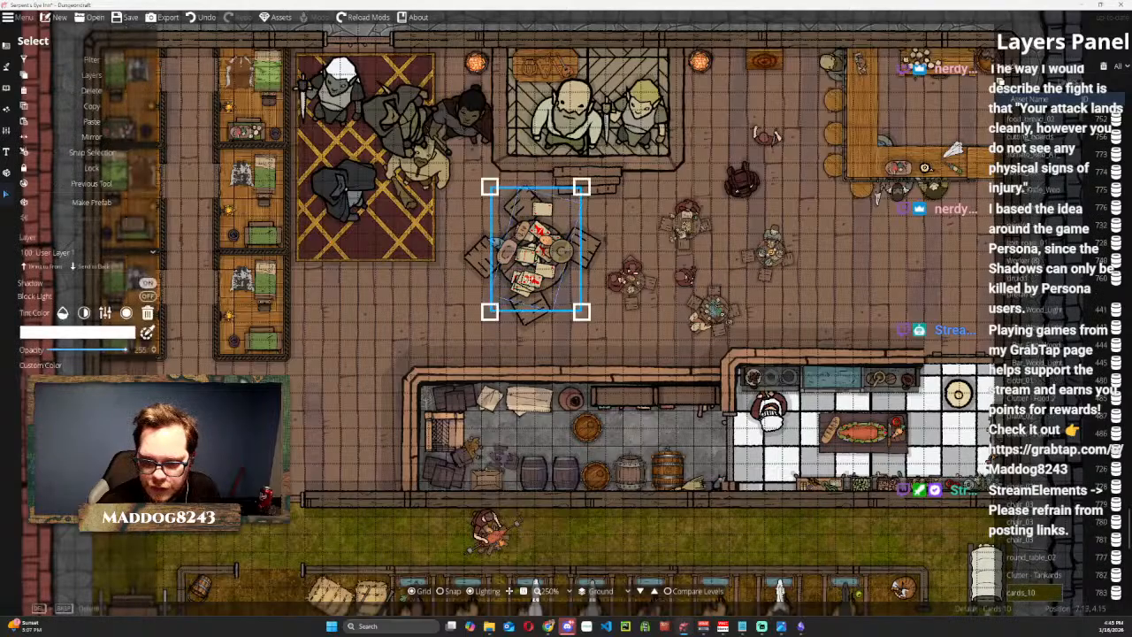
left_click_drag(581, 188, 420, 318)
scroll(419, 318, "down", 2)
Scale down the tankards on the round table and set them on the floor next to the cards.
left_click(531, 254)
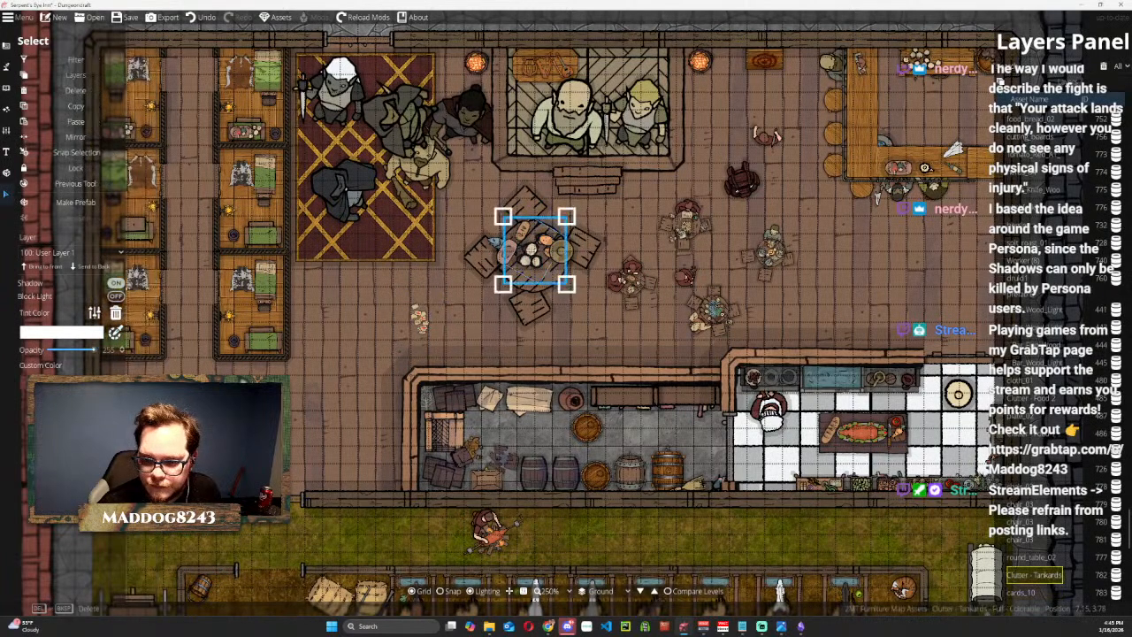
left_click_drag(504, 217, 532, 254)
left_click_drag(549, 270, 453, 326)
Move the mixing plate off the table, then place and rotate the other plate at the table's lower edge.
left_click_drag(567, 257, 452, 295)
left_click(484, 279)
left_click_drag(511, 257, 534, 282)
scroll(535, 276, "down", 4)
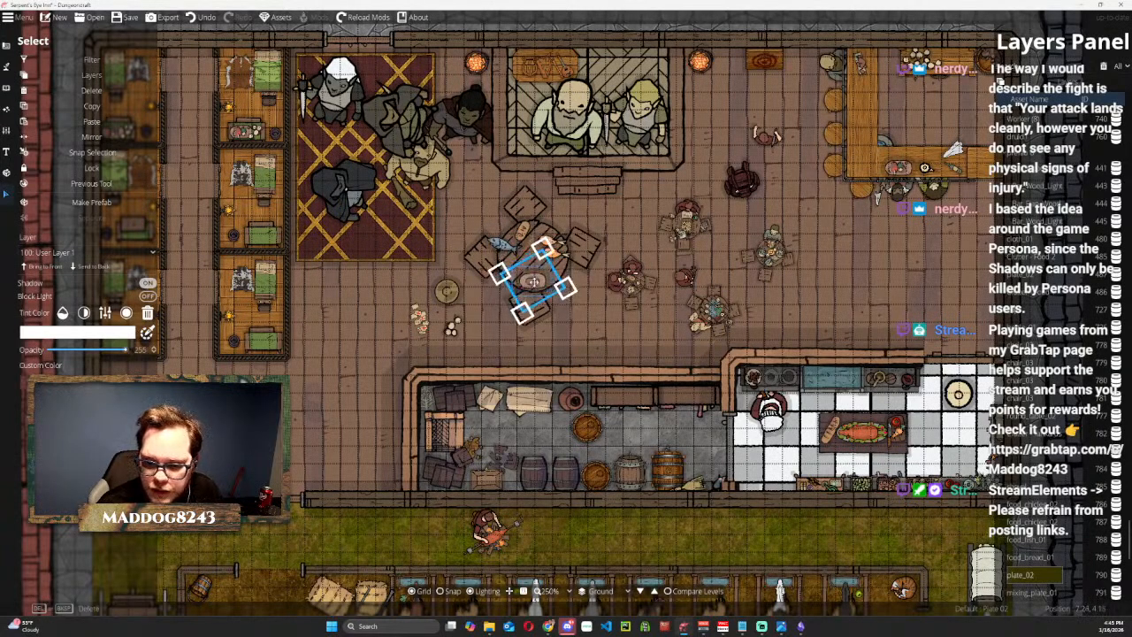
Scale down the bread, place it on the plate at the table's lower edge and bring it to the front.
left_click(523, 222)
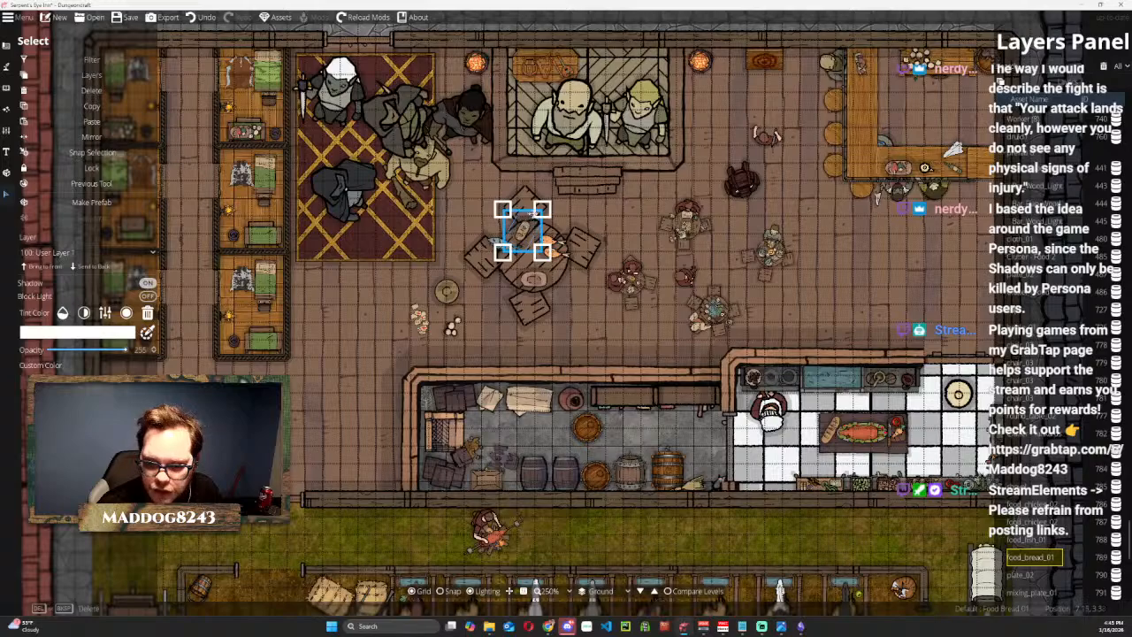
left_click_drag(524, 228, 541, 278)
left_click(42, 265)
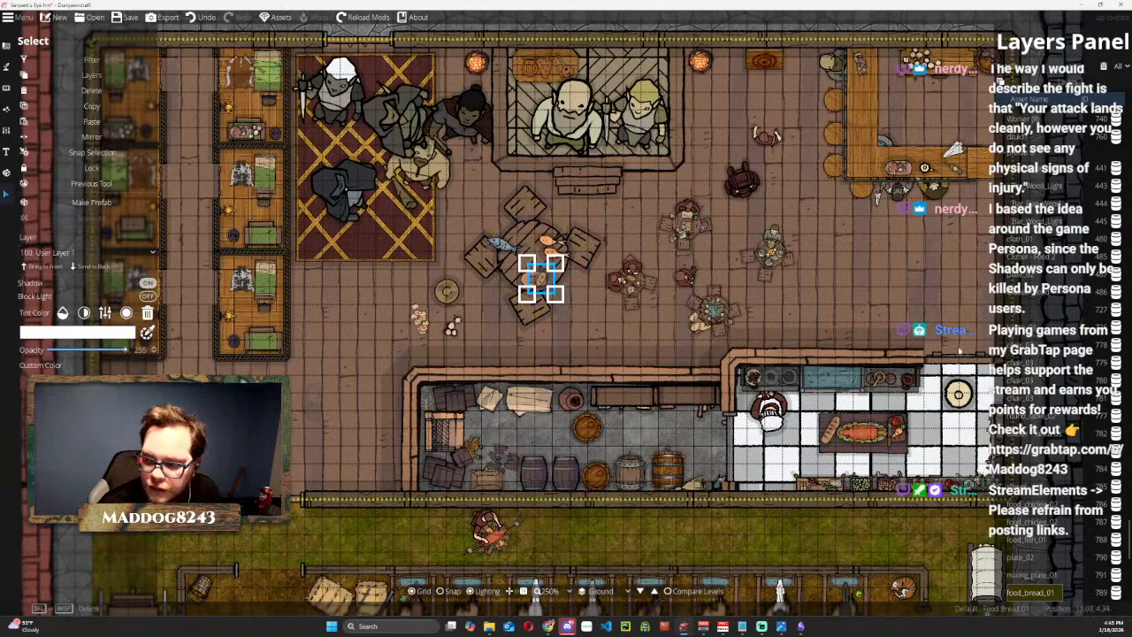
left_click(648, 536)
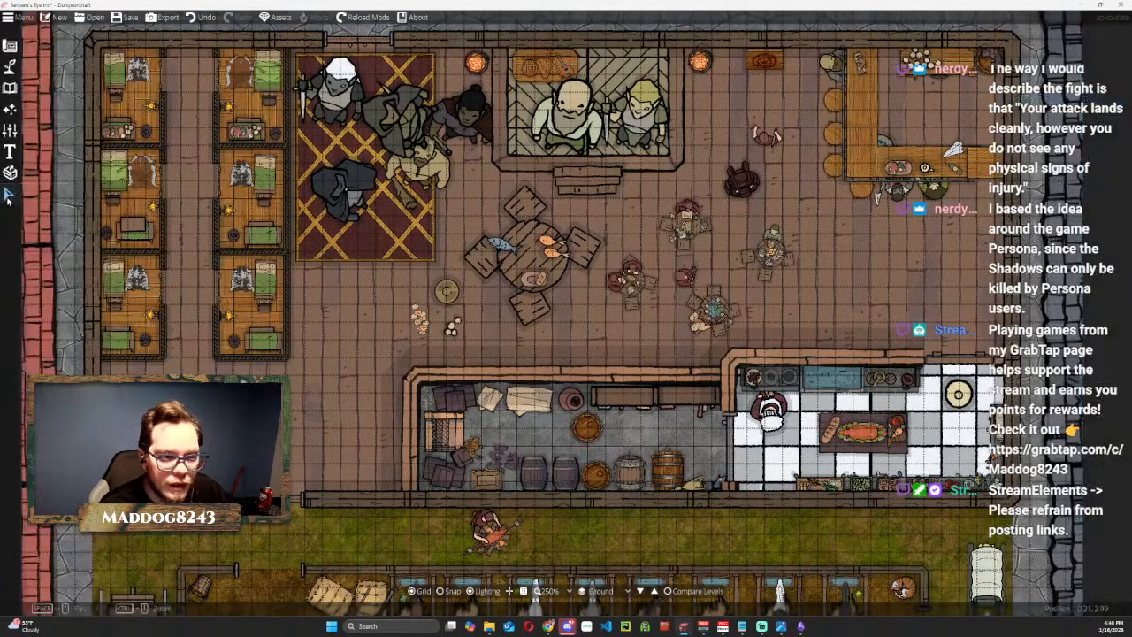
Shrink and rotate one chicken leg, bring it to the front and place it beside the bread on the plate.
left_click(548, 241)
left_click(548, 241)
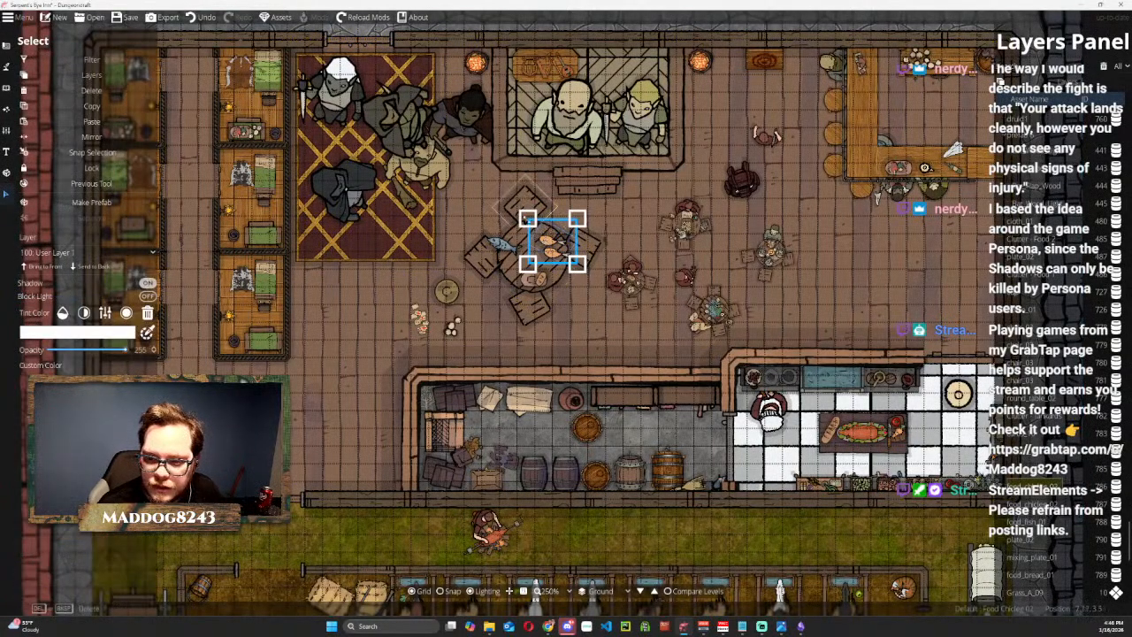
left_click_drag(528, 218, 515, 277)
scroll(515, 277, "down", 2)
left_click(40, 266)
left_click_drag(519, 255, 523, 265)
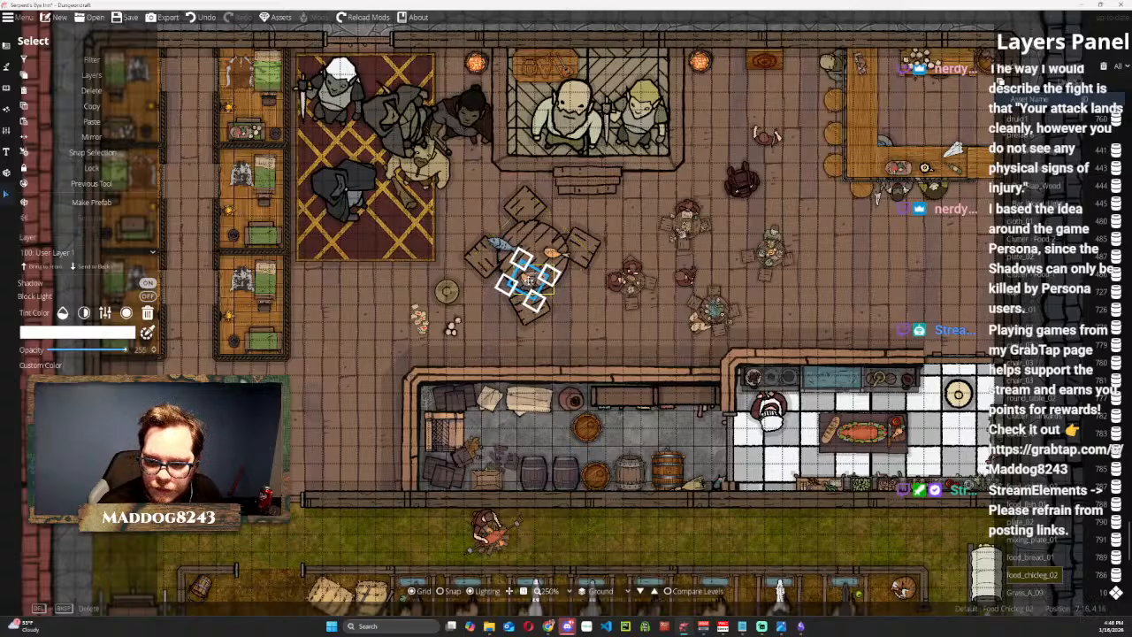
Position the mixing plate at the table's upper edge and set the fish and second chicken leg aside on the floor.
left_click_drag(449, 299, 532, 235)
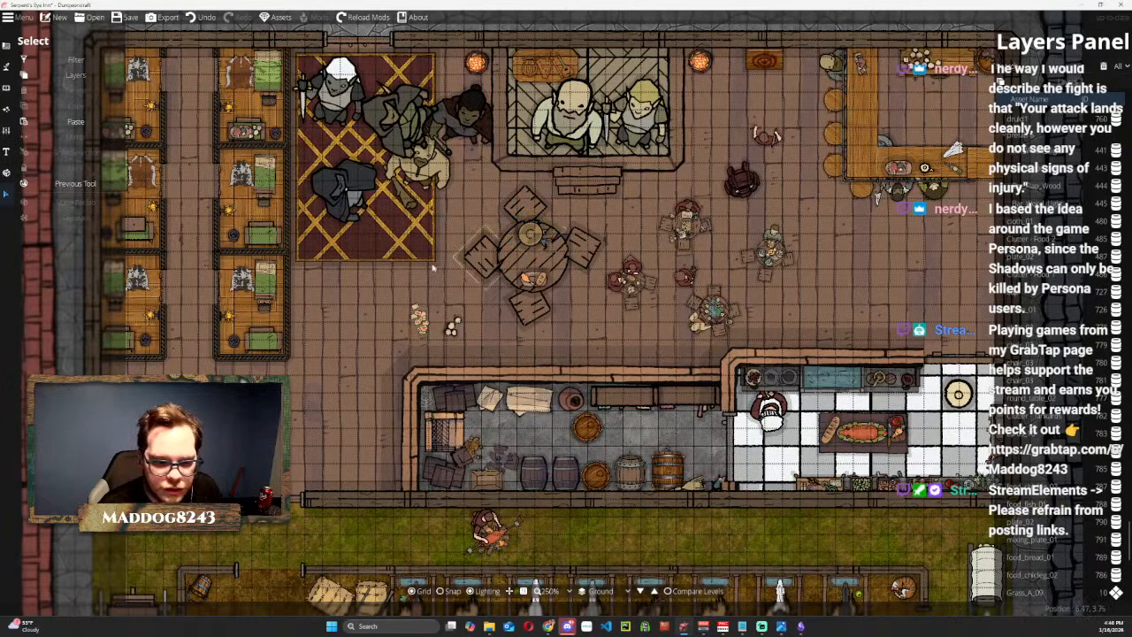
left_click(528, 234)
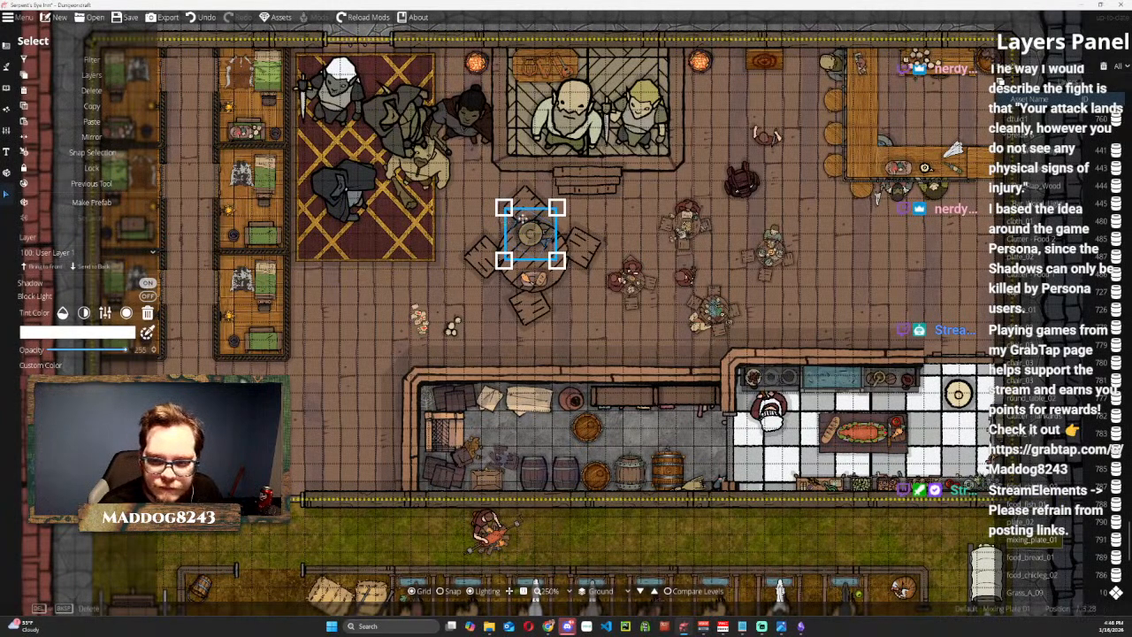
left_click_drag(521, 247, 508, 335)
left_click_drag(532, 239, 588, 332)
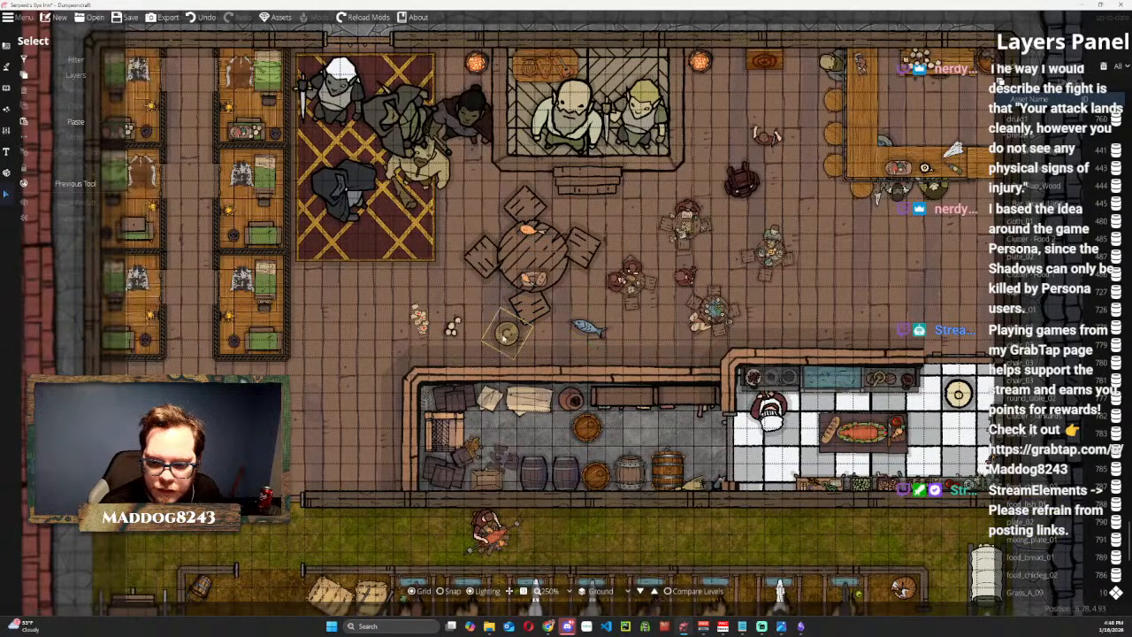
left_click_drag(528, 229, 595, 298)
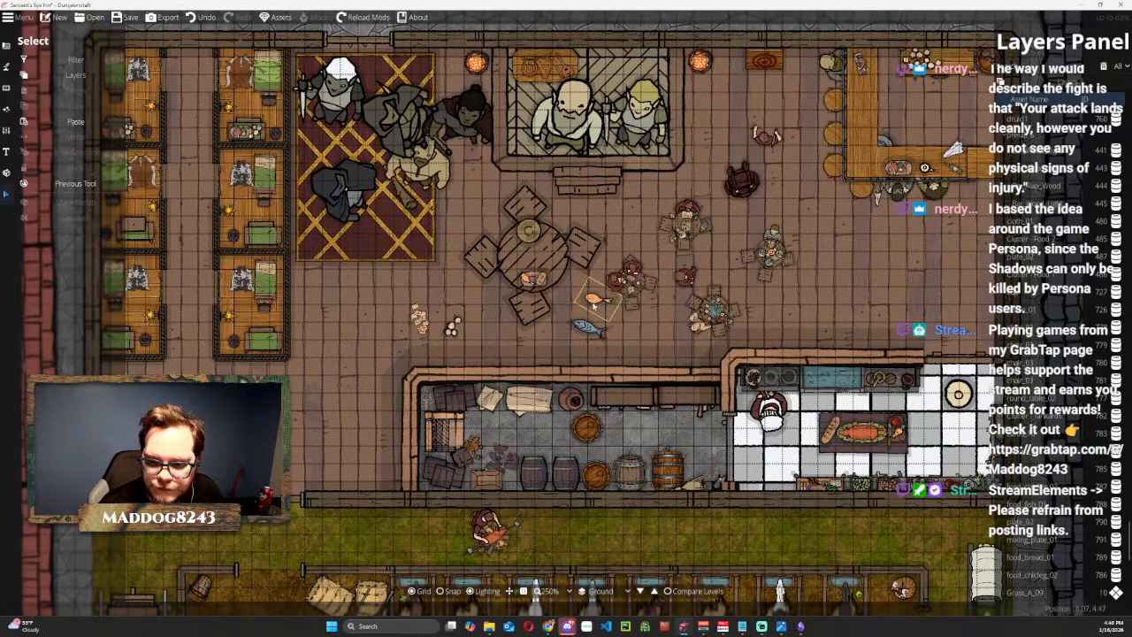
Place the second chicken leg on the mixing plate, bring it to the front and scale it down to fit.
left_click(527, 232)
left_click_drag(527, 223, 575, 296)
left_click(528, 229)
left_click_drag(527, 248, 529, 239)
left_click_drag(575, 297, 532, 230)
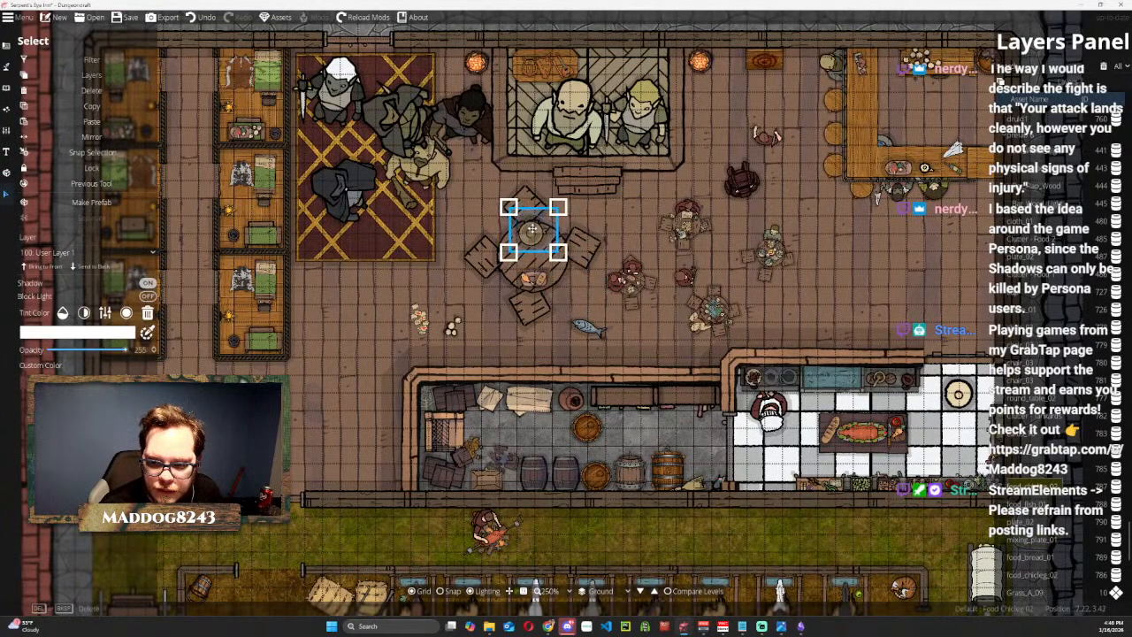
left_click(51, 266)
left_click_drag(509, 207, 527, 224)
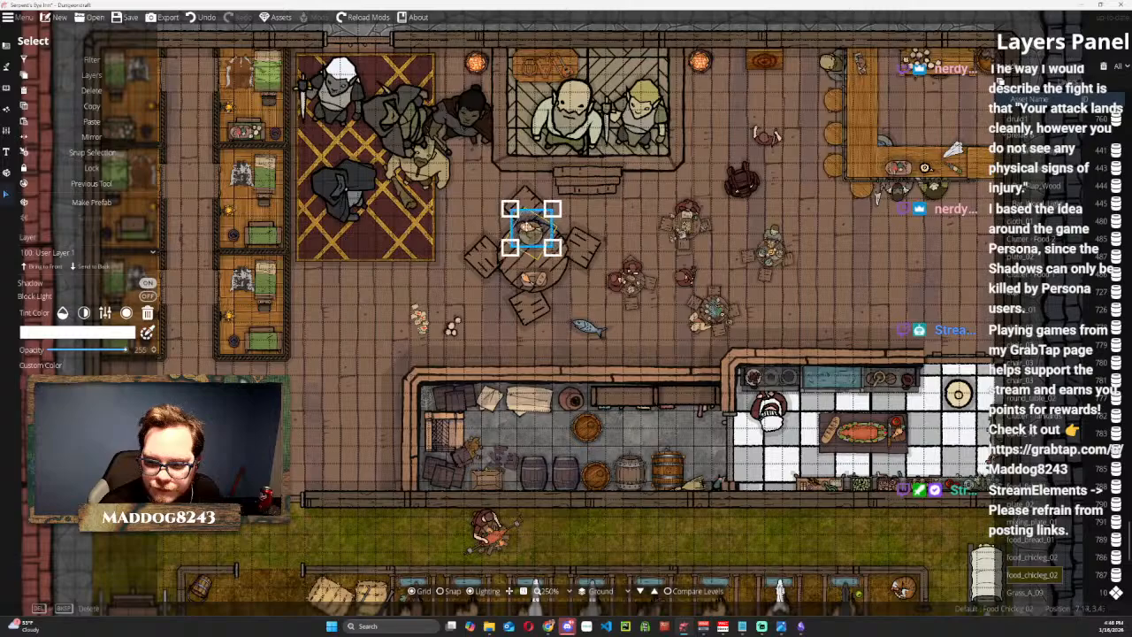
Place the fish on the mixing plate beside the chicken leg and bring it to the front.
left_click(584, 327)
left_click_drag(584, 327, 529, 235)
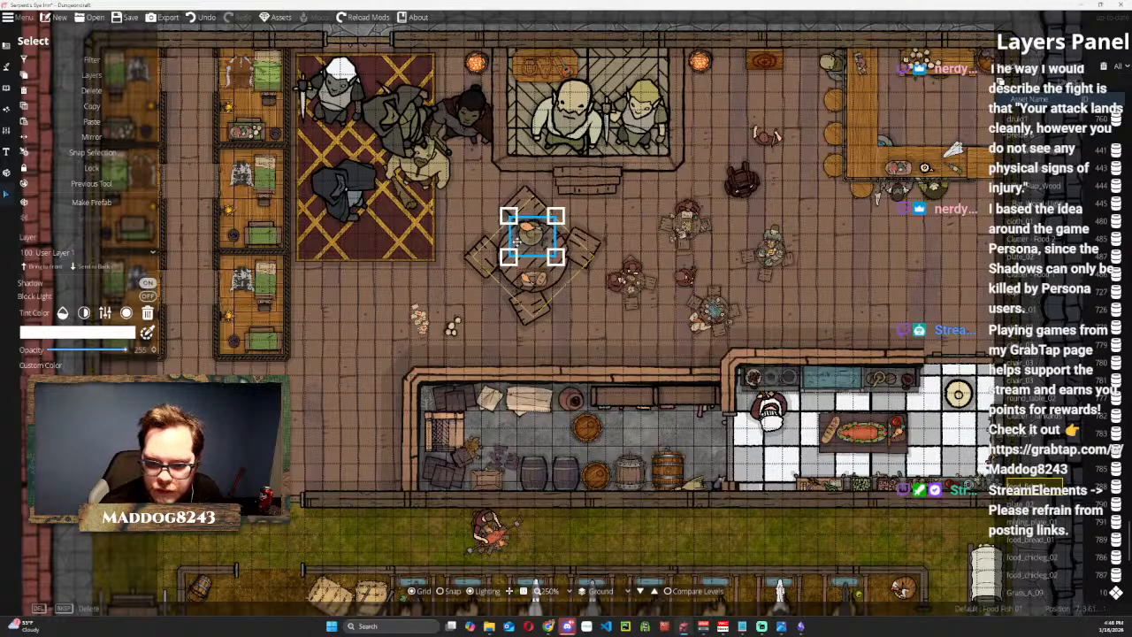
left_click(60, 266)
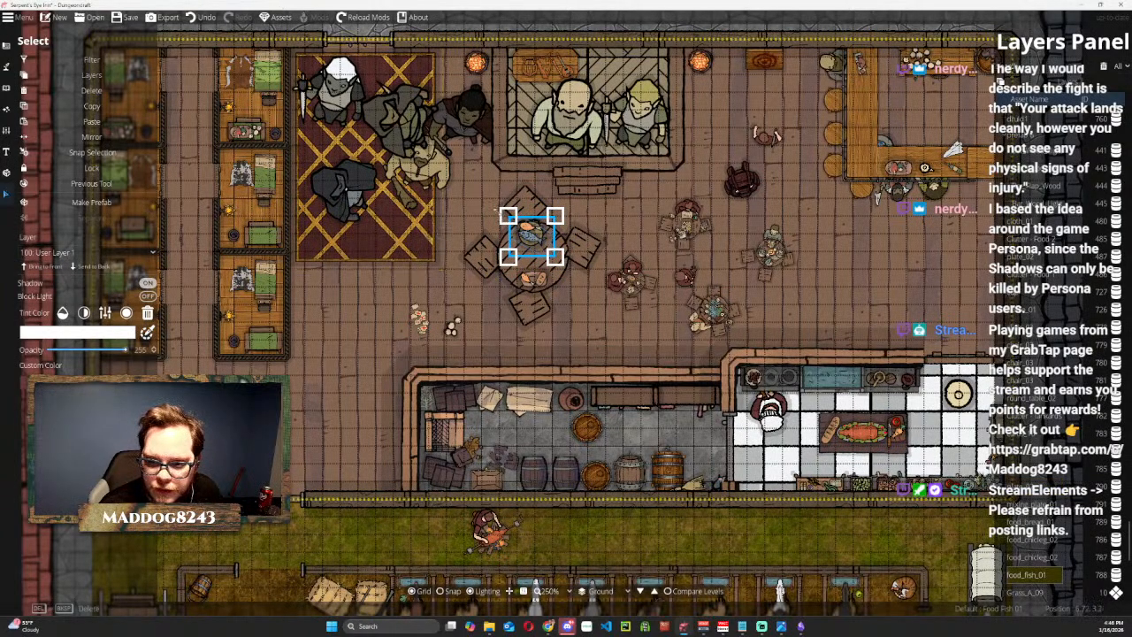
left_click_drag(532, 236, 533, 237)
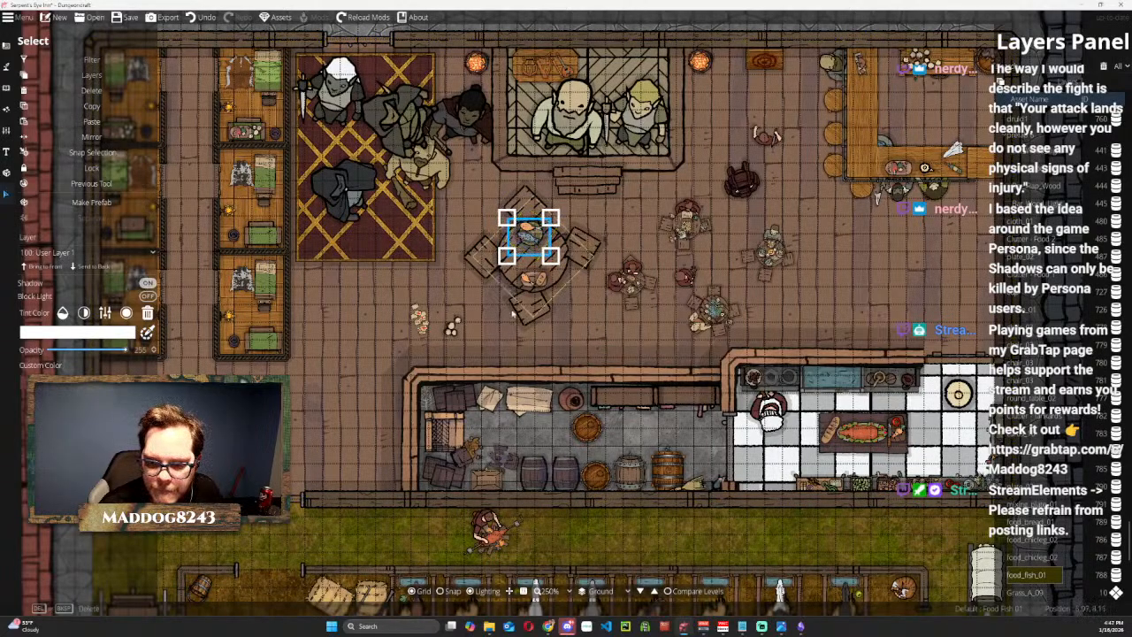
Move the tankards and the cards back onto free areas of the round table, rotating them into place.
left_click_drag(451, 327, 552, 238)
scroll(551, 243, "down", 5)
left_click_drag(432, 316, 529, 249)
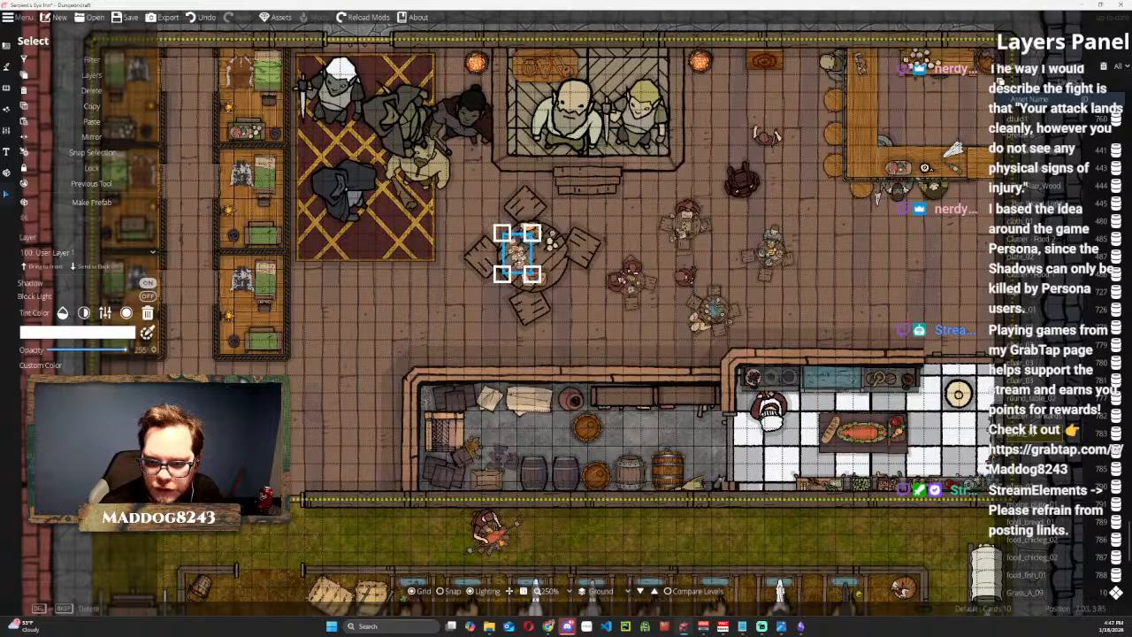
scroll(517, 252, "down", 5)
scroll(518, 252, "down", 4)
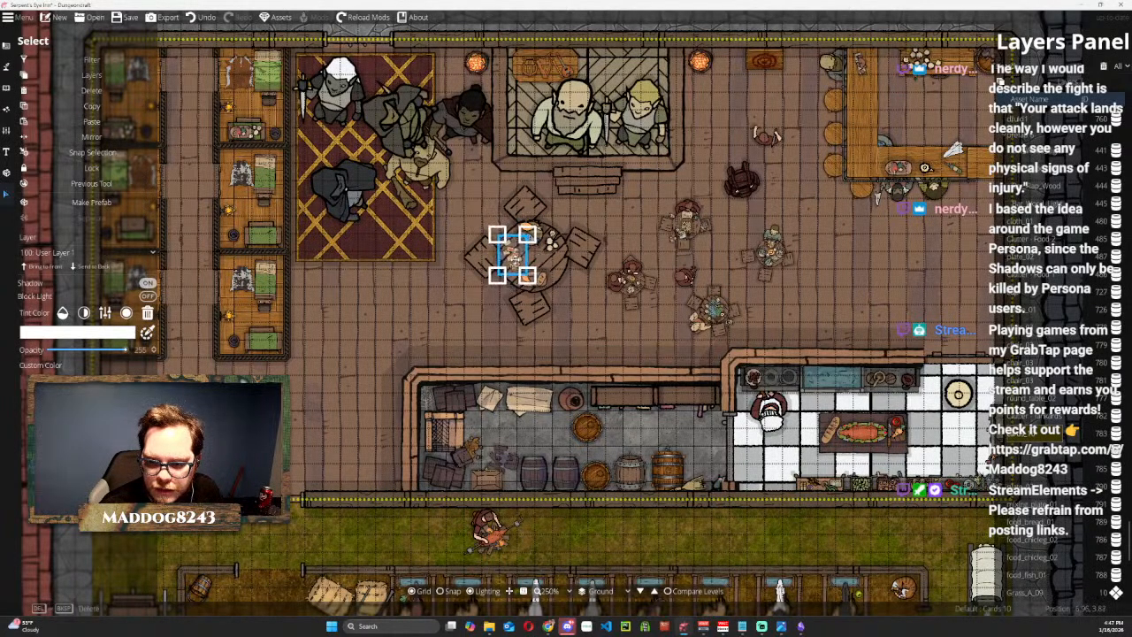
left_click(446, 351)
left_click(704, 545)
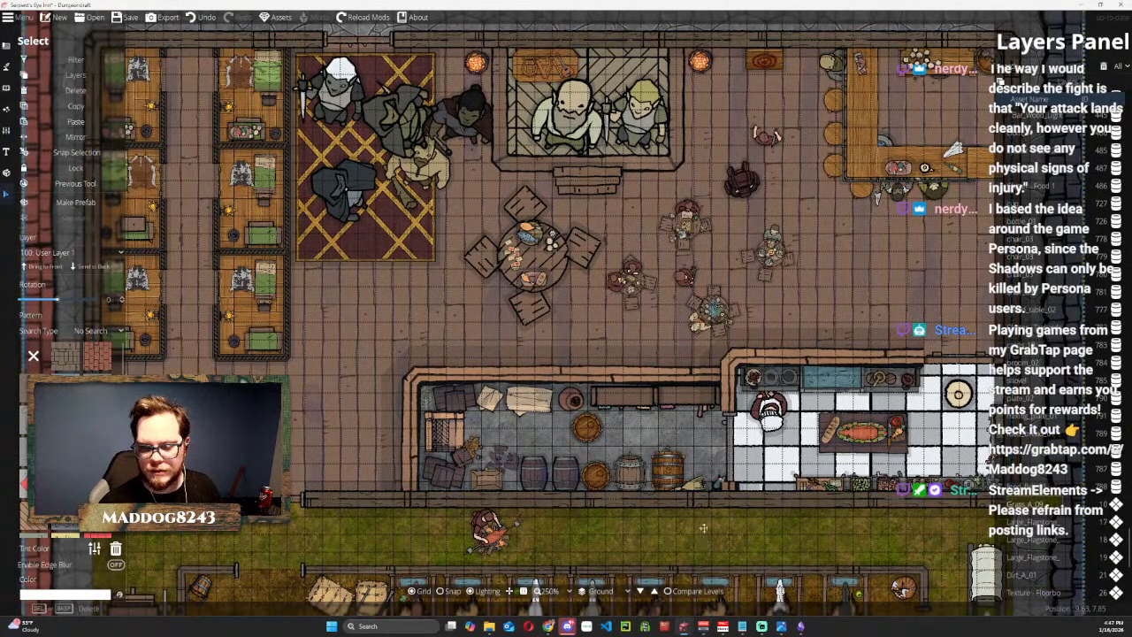
Select the round table together with its four chairs, plates, food, tankards and cards.
scroll(619, 292, "down", 4)
left_click(572, 257)
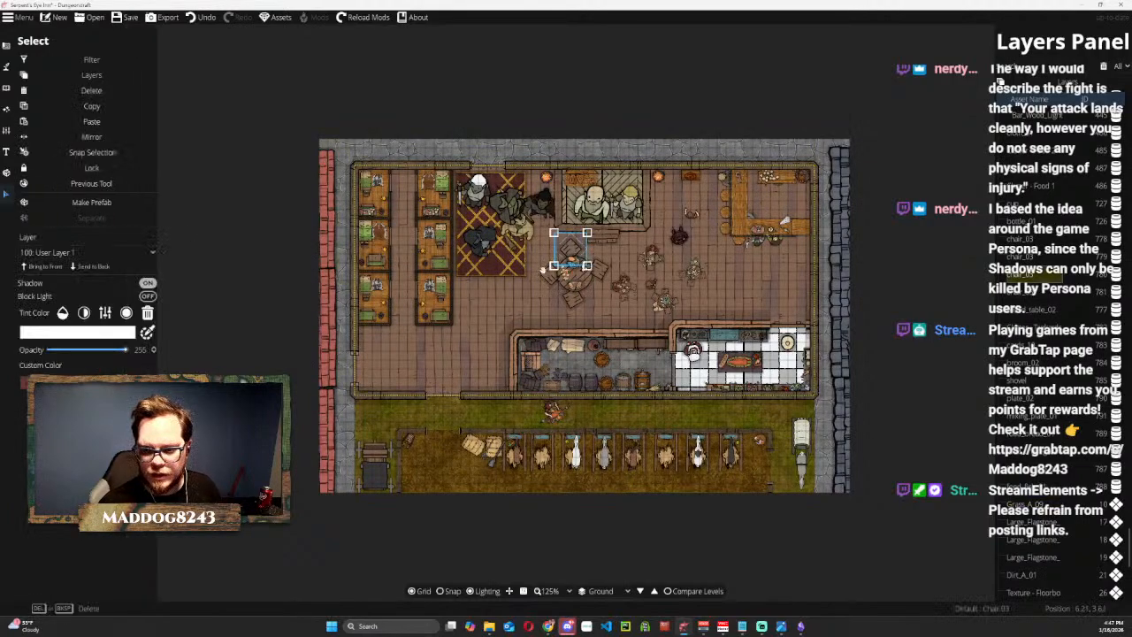
scroll(548, 272, "up", 4)
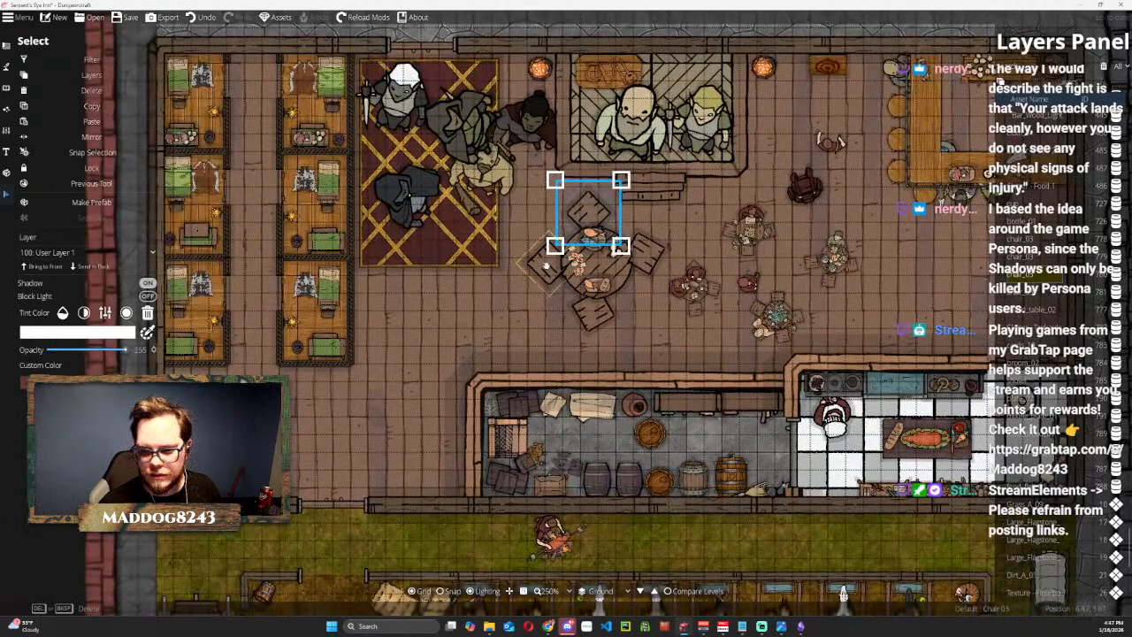
left_click(546, 265, "shift")
left_click(591, 316, "shift")
left_click(653, 266, "shift")
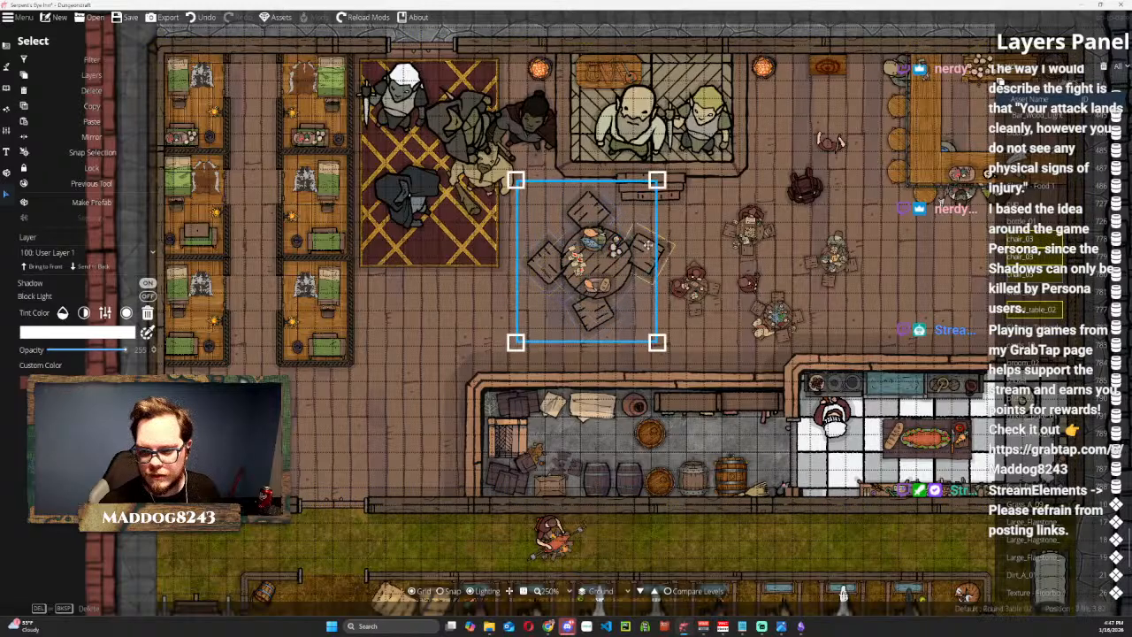
left_click(654, 256, "shift")
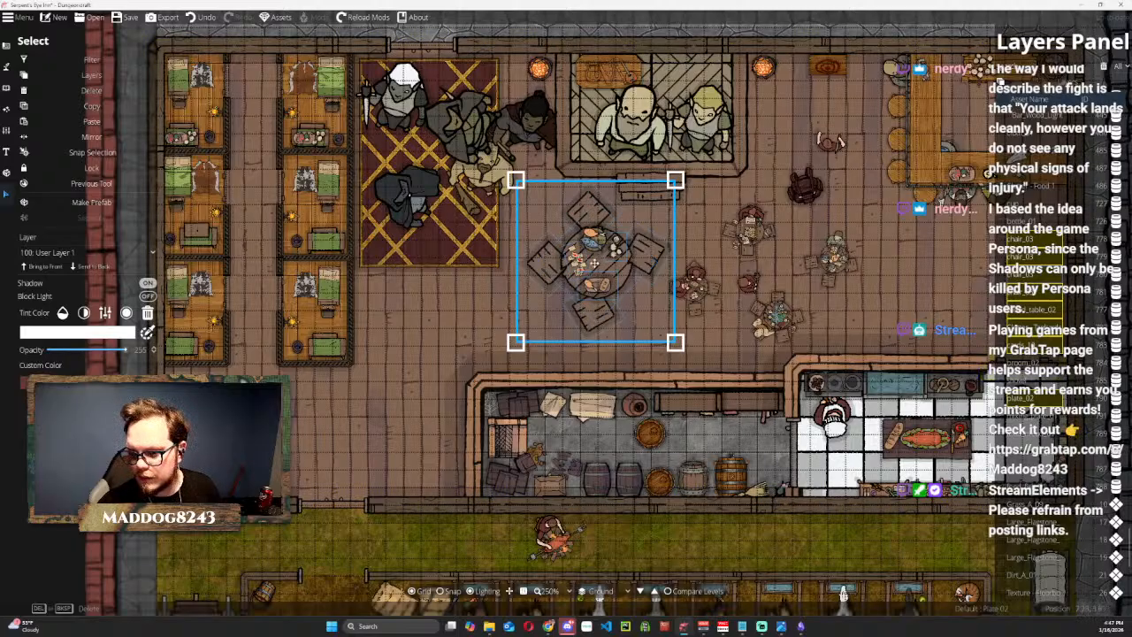
left_click_drag(594, 262, 531, 211)
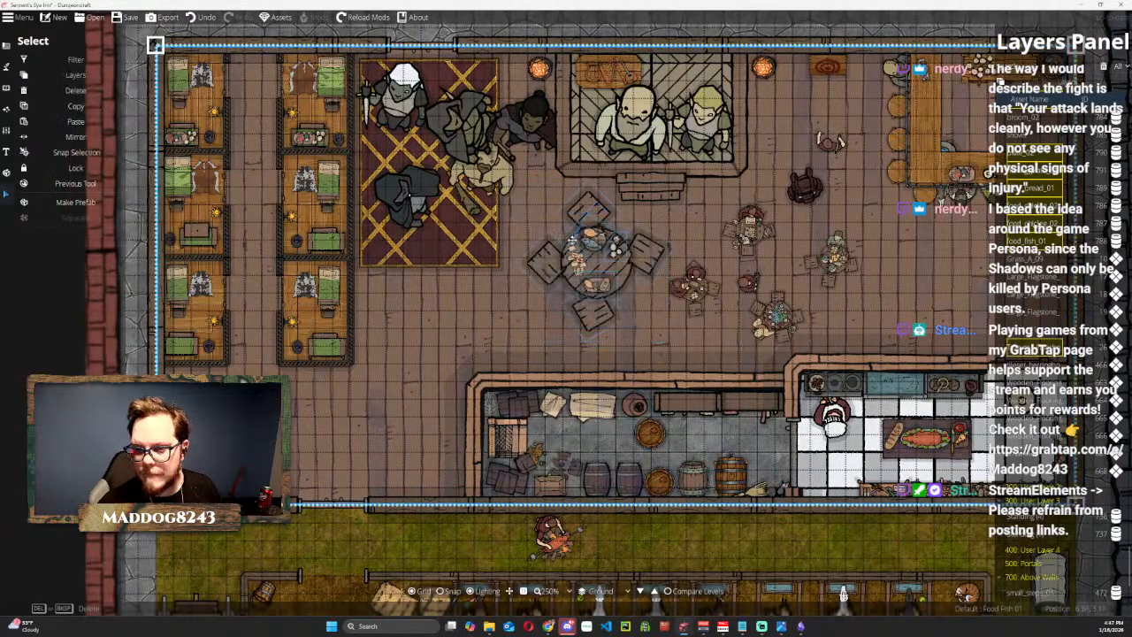
left_click(531, 199)
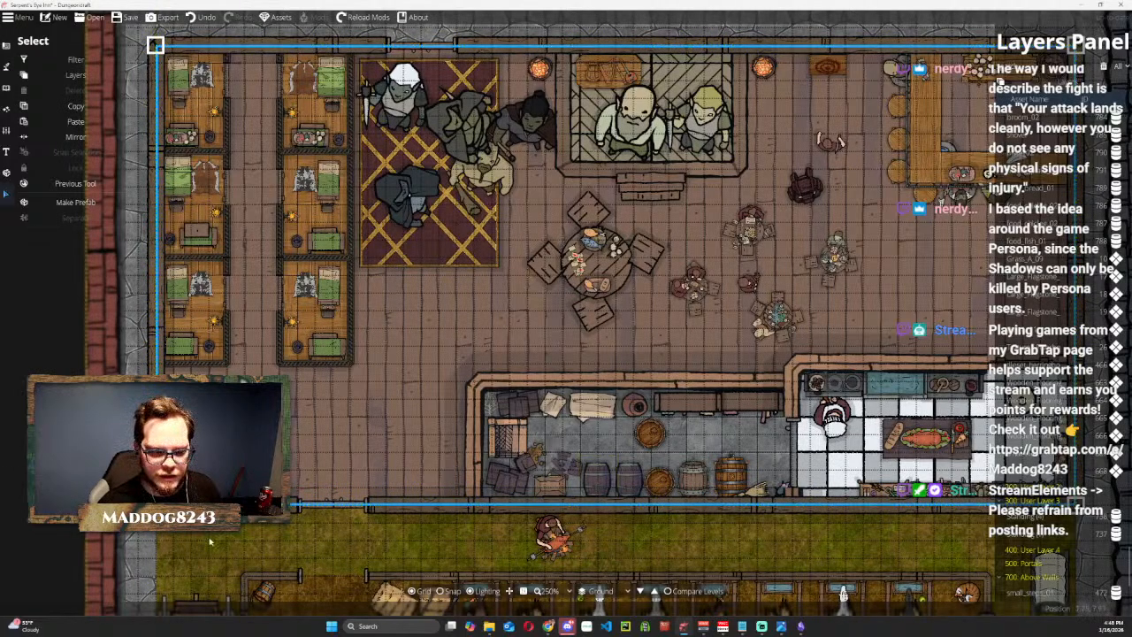
key("ctrl+z")
left_click_drag(531, 196, 655, 332)
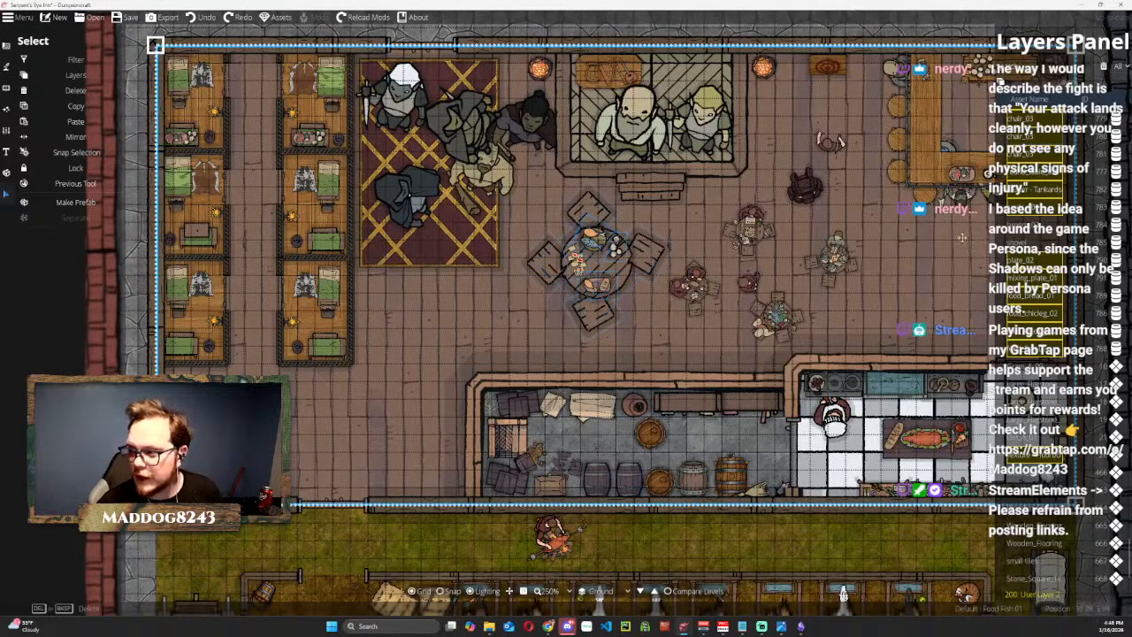
Limit the selection to the table set and scale it down to match the neighbouring tavern tables.
scroll(1026, 216, "up", 2)
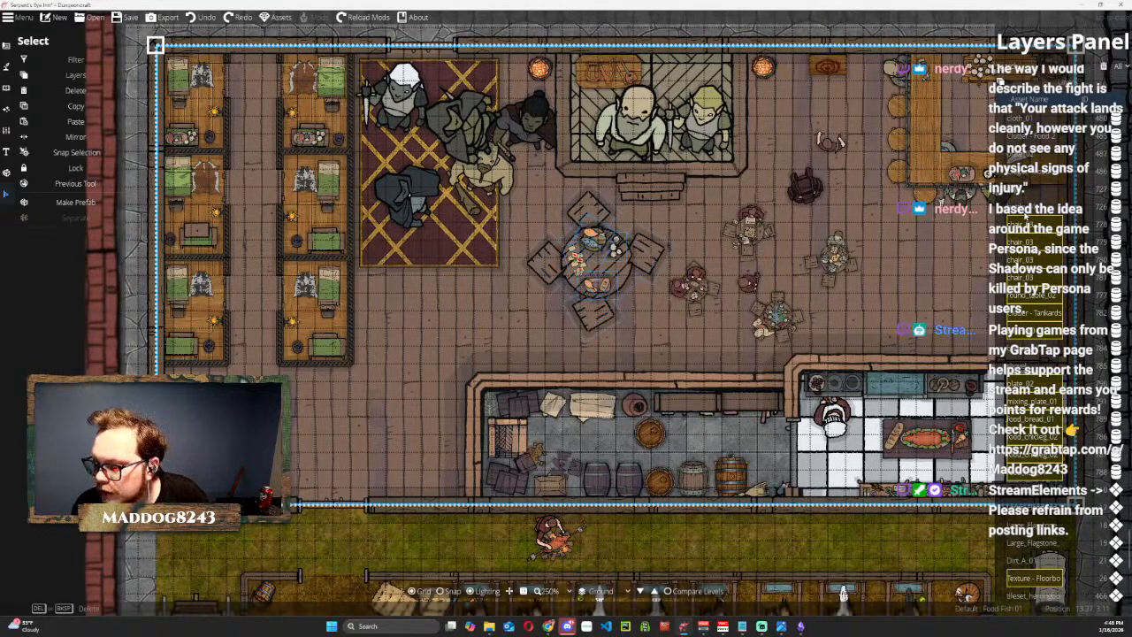
scroll(1023, 214, "down", 3)
left_click(596, 258)
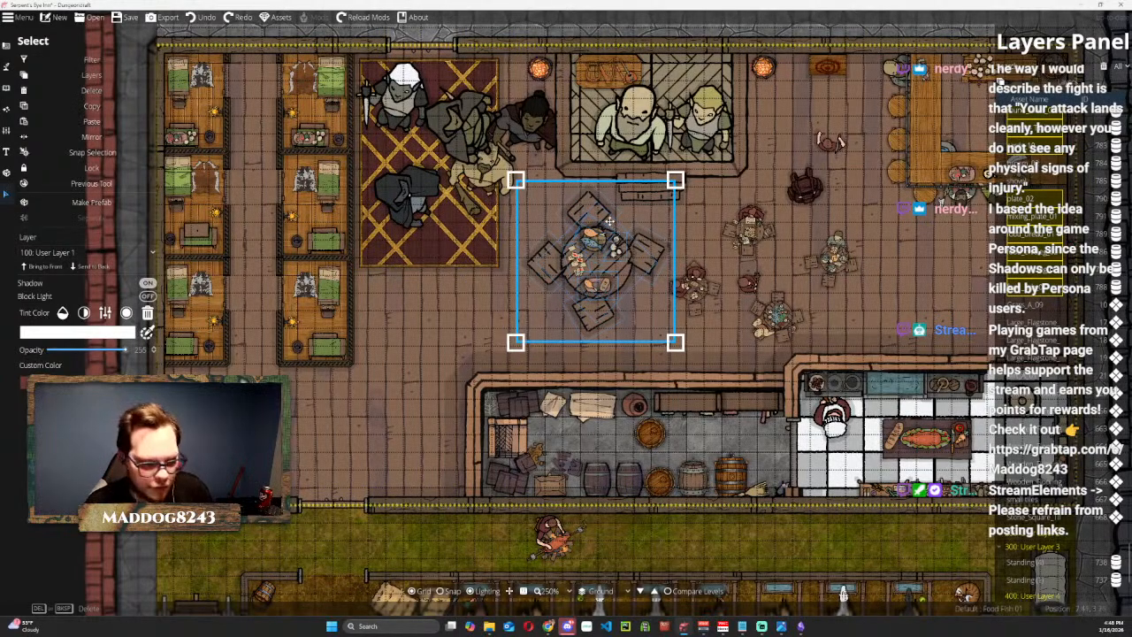
left_click_drag(515, 181, 555, 228)
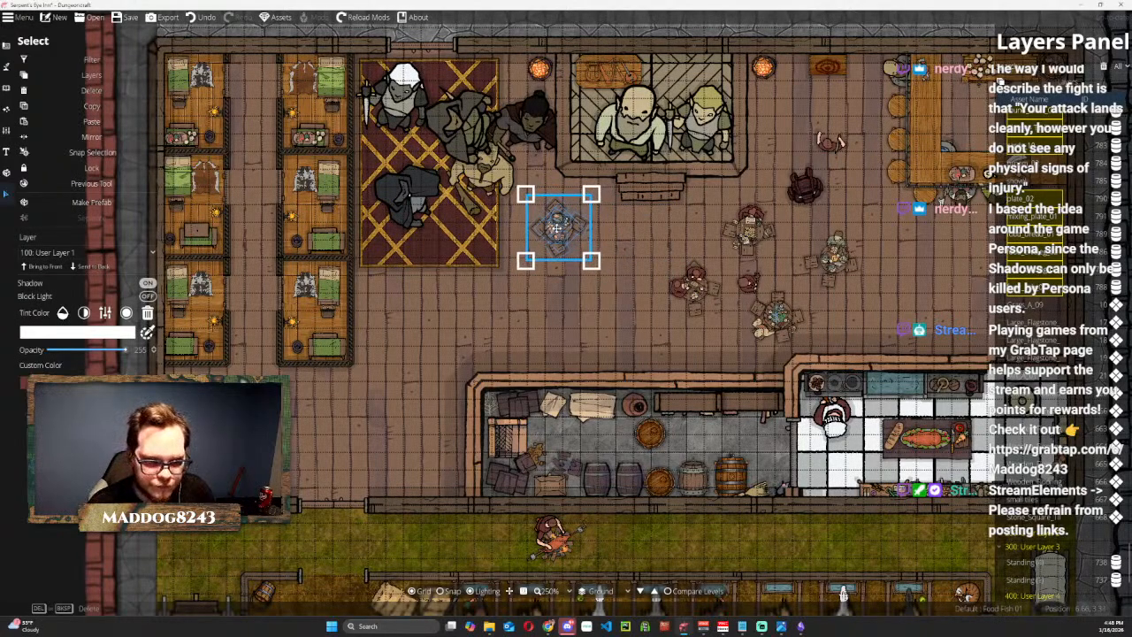
Save the table set as a prefab named Table in the Tavern set and shift it slightly on the tavern floor.
left_click(97, 203)
left_click(589, 294)
left_click(550, 333)
double_click(570, 308)
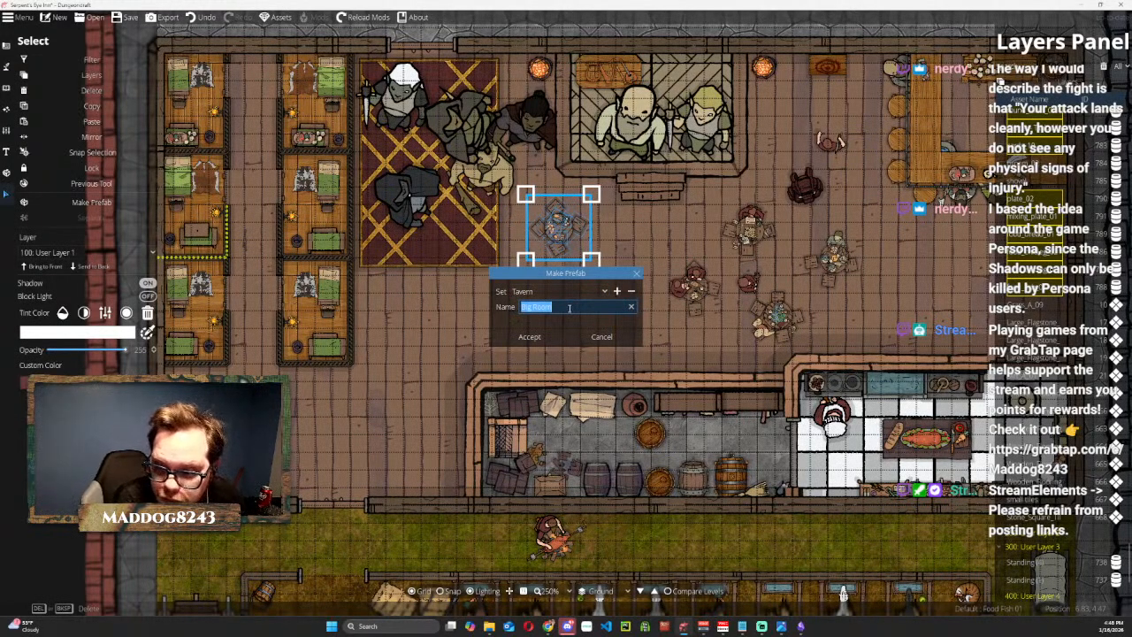
type("Tab")
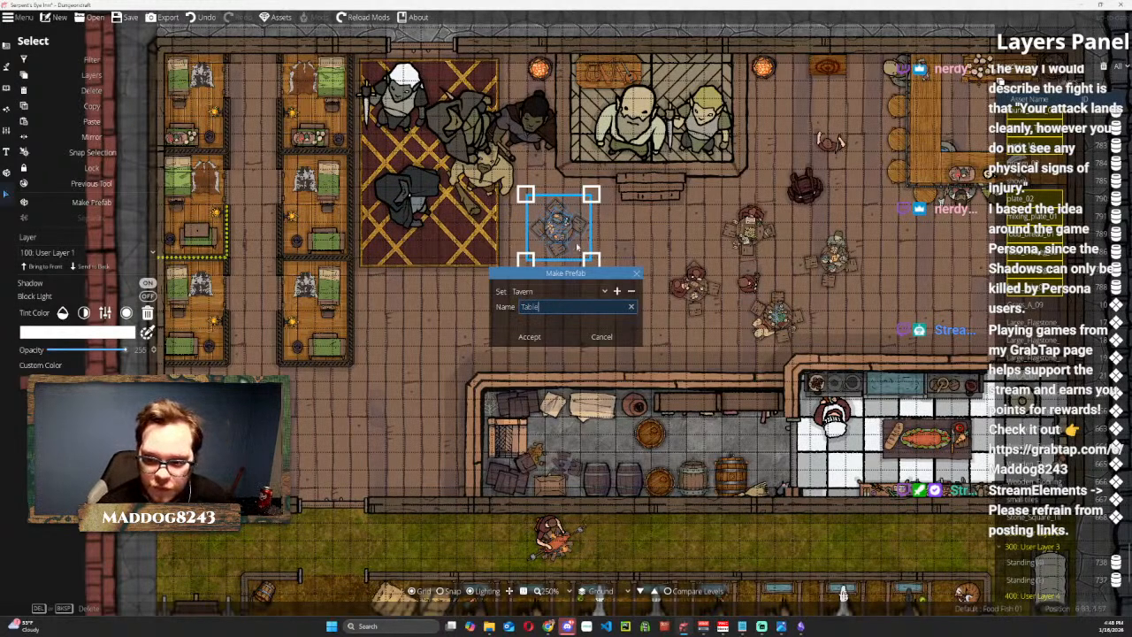
type("le")
left_click(531, 336)
mouse_move(569, 227)
left_mouse_down()
mouse_move(593, 245)
mouse_move(652, 252)
mouse_move(711, 232)
mouse_move(574, 227)
mouse_move(581, 241)
left_mouse_up()
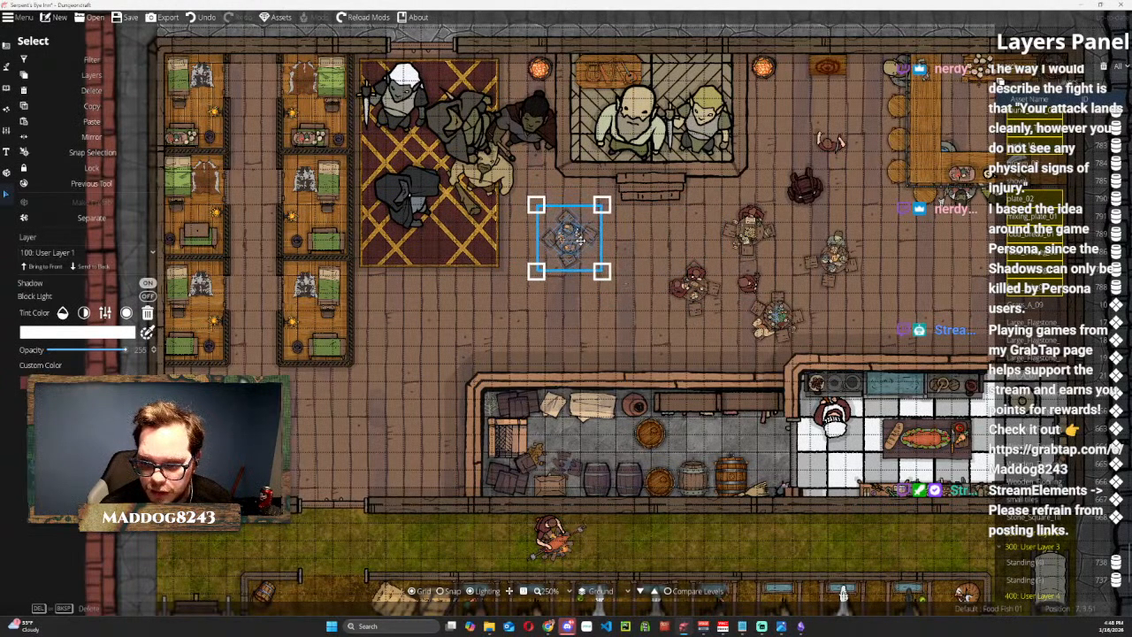
left_click(569, 305)
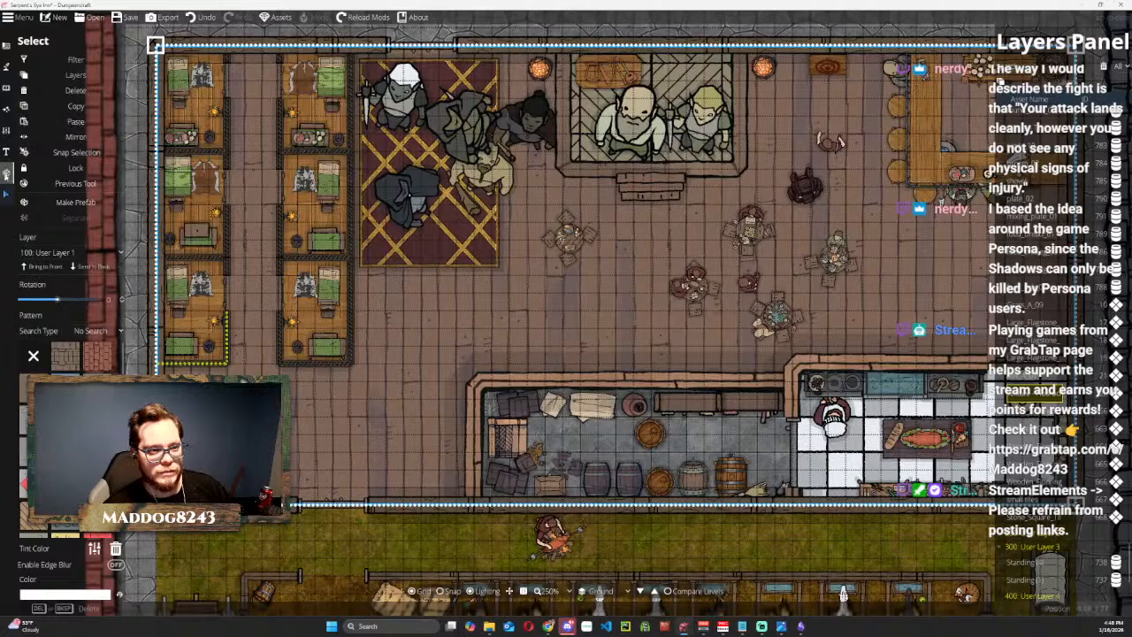
Browse the Tavern prefabs and place the Tavern Tables prefab from the Examples set across the inn's main hall.
left_click(7, 173)
left_click(67, 78)
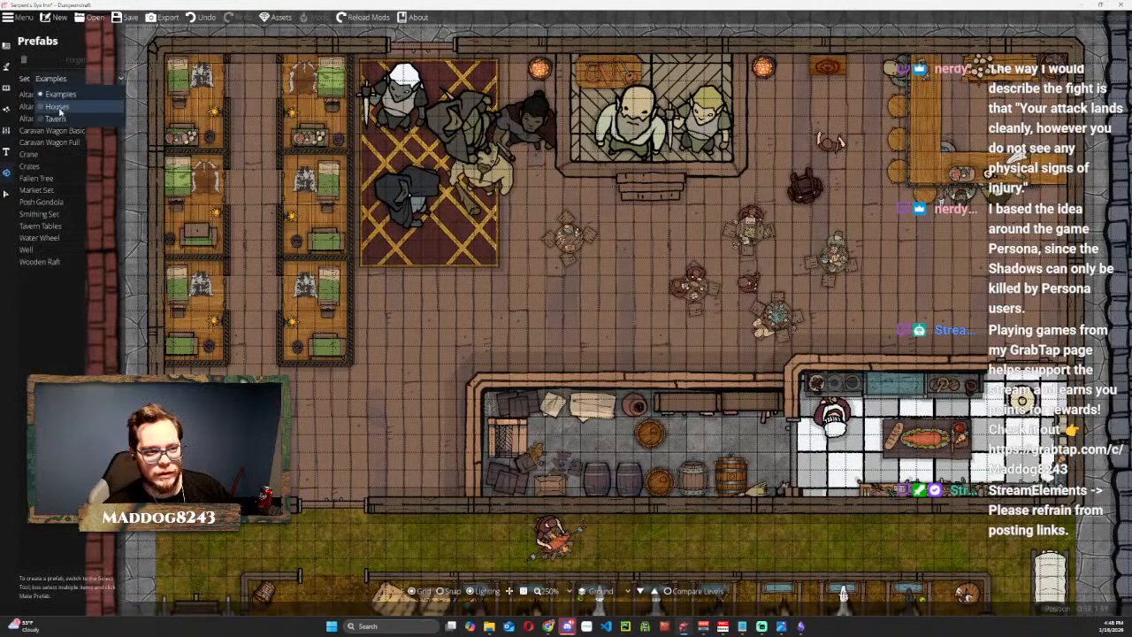
left_click(59, 112)
left_click(67, 78)
left_click(62, 127)
left_click(45, 131)
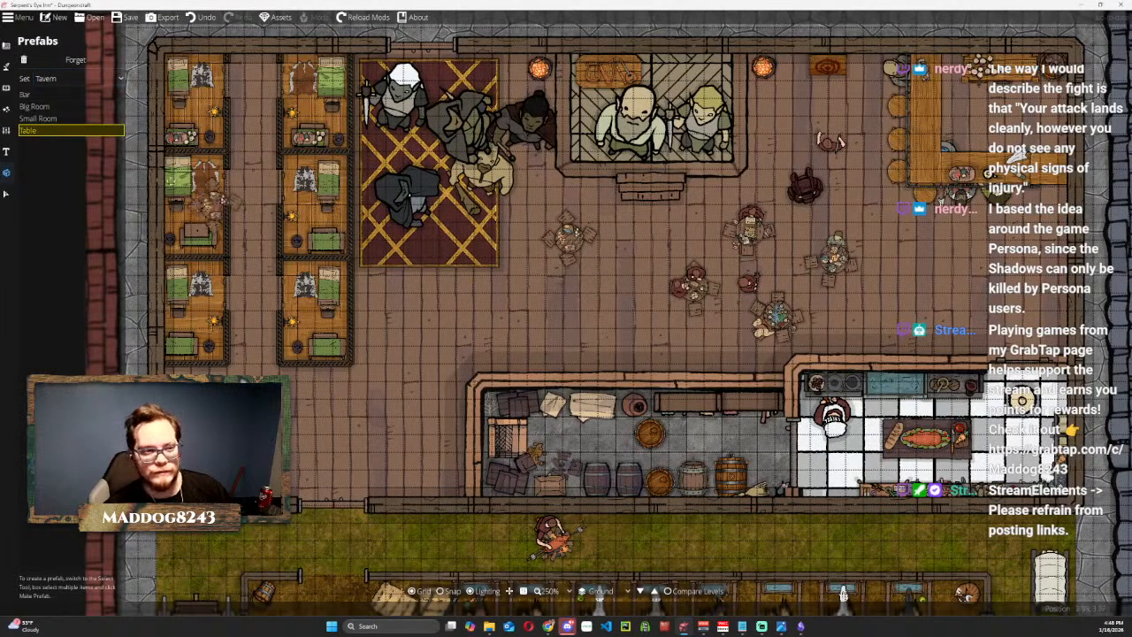
left_click(65, 79)
left_click(61, 94)
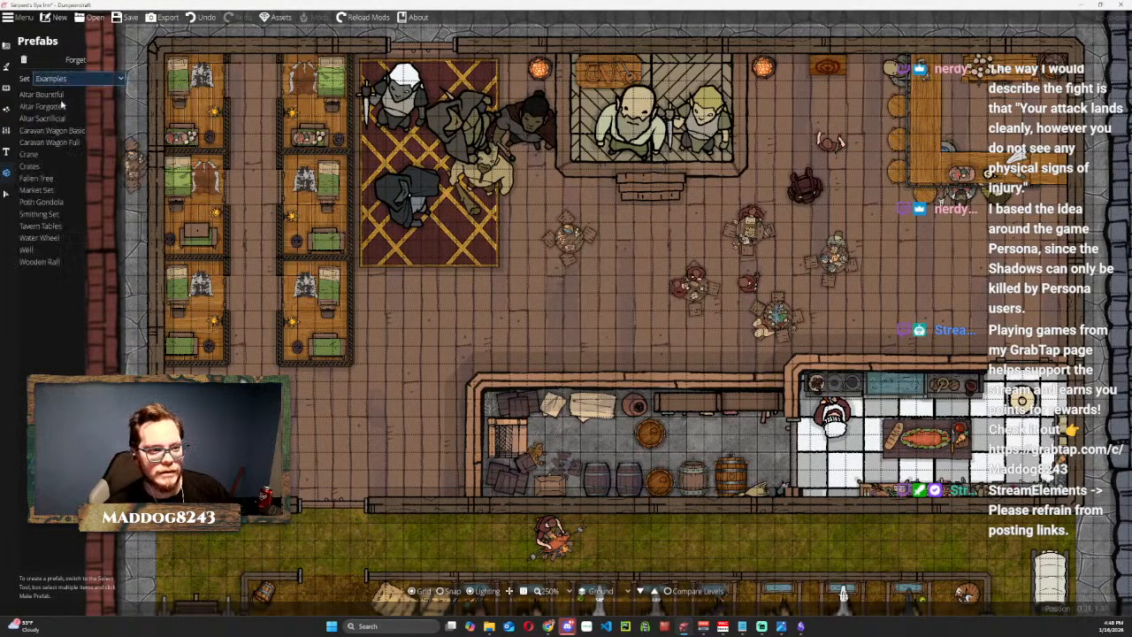
left_click(43, 226)
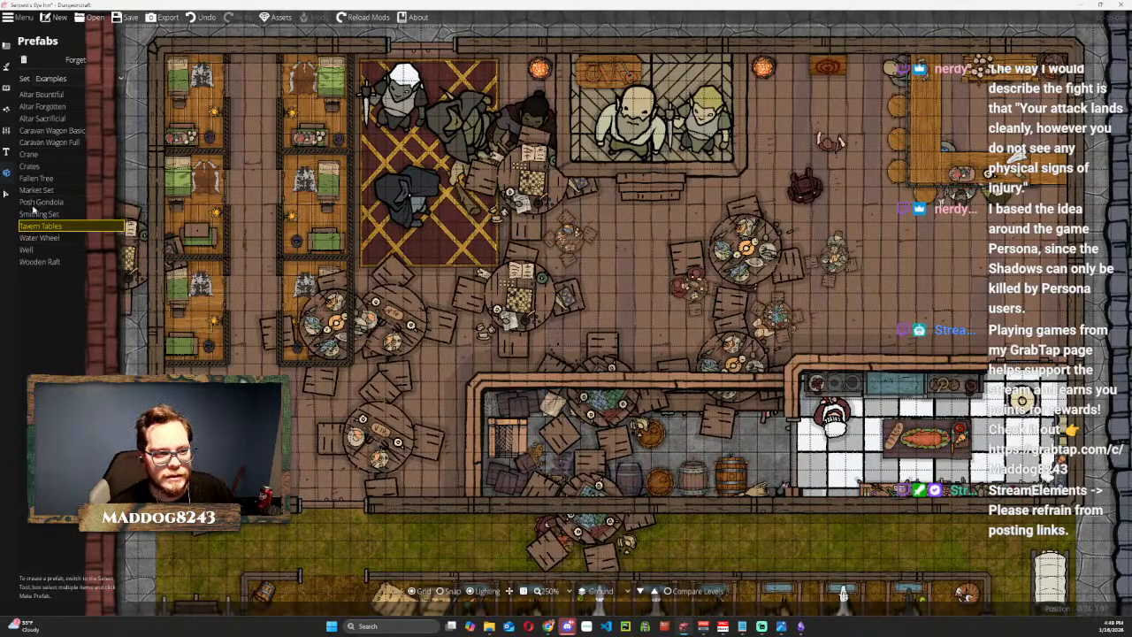
Scale down one oversized tavern table cluster, then move and rotate it on the open floor below the stage.
left_click(8, 195)
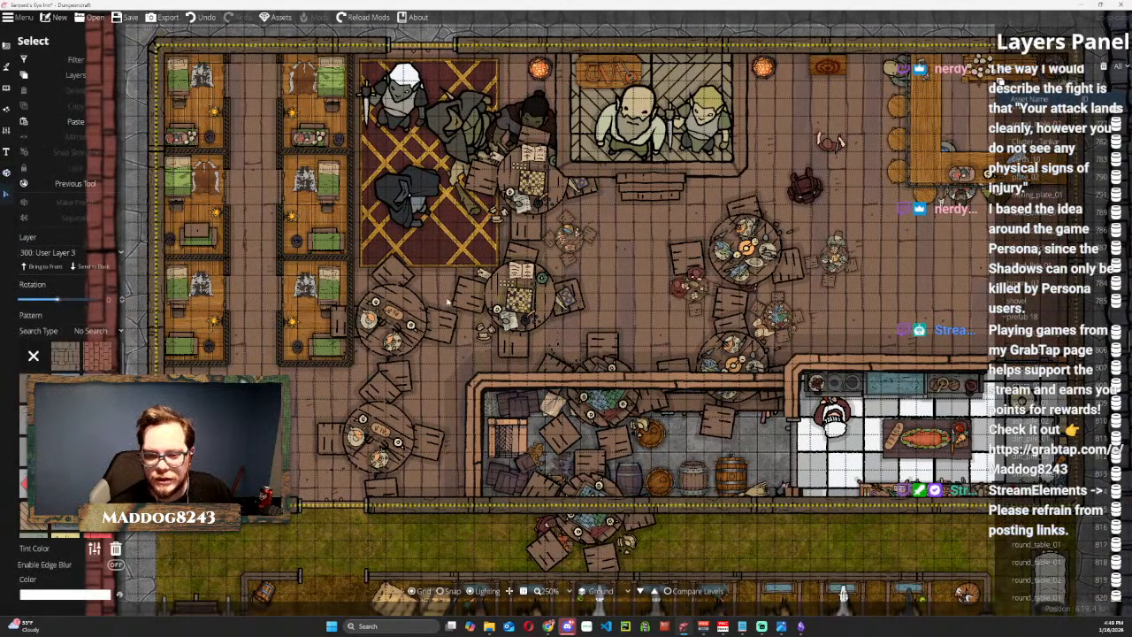
left_click(415, 323)
left_click_drag(322, 106, 577, 296)
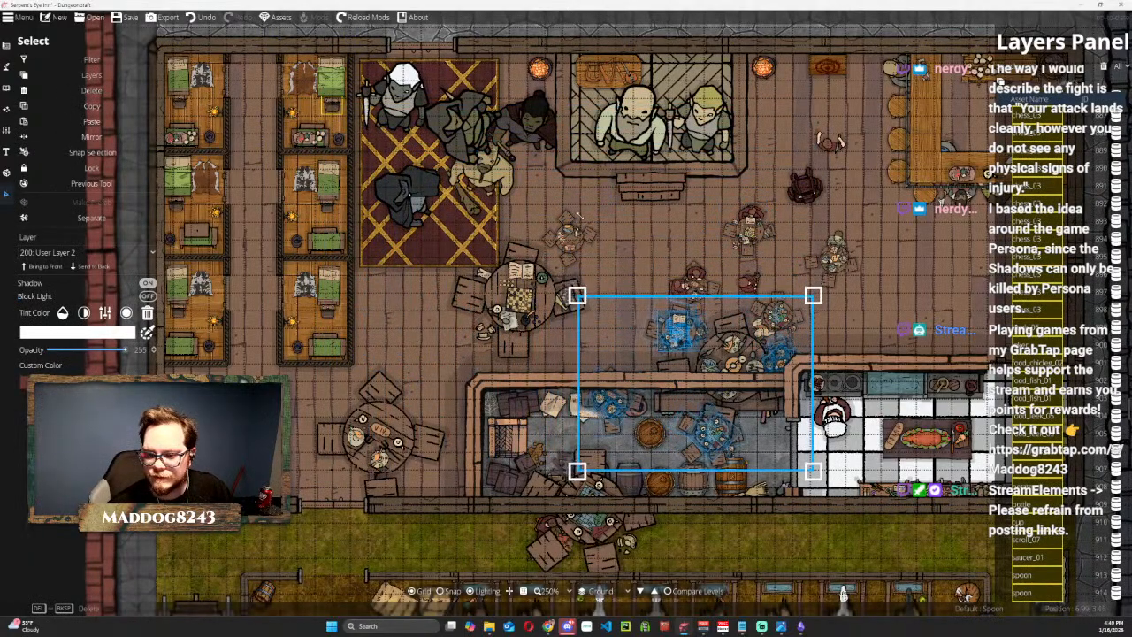
left_click_drag(644, 319, 570, 223)
scroll(513, 225, "down", 10)
scroll(556, 228, "down", 2)
scroll(566, 262, "up", 4)
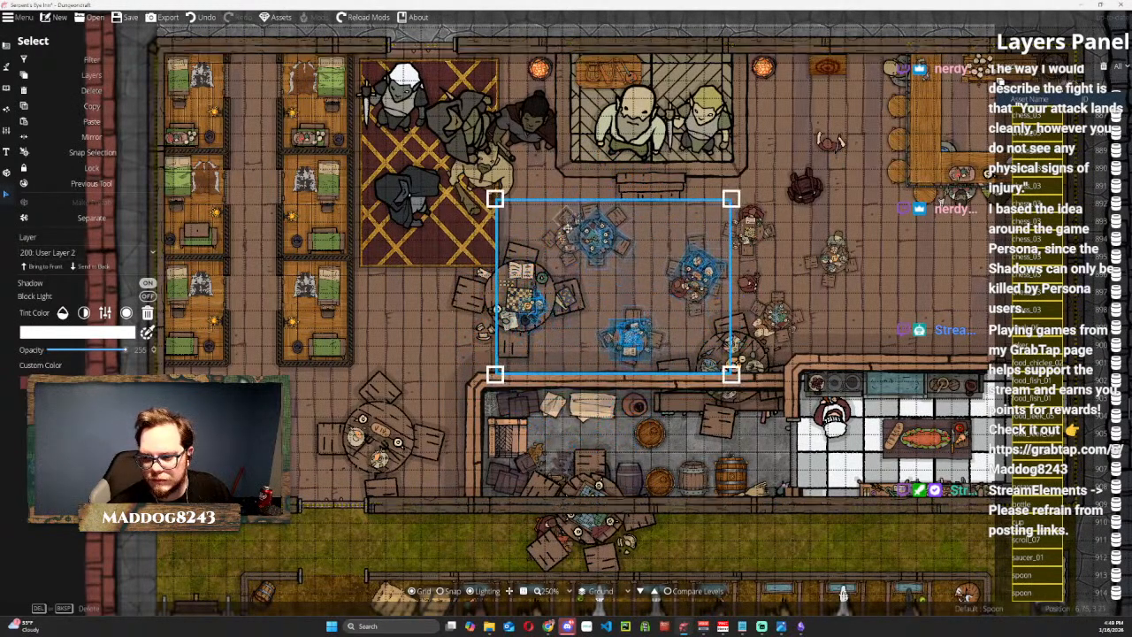
Shrink the other oversized tavern table cluster and move it to the floor by the hall's lower-left entrance.
left_click(376, 409)
left_click_drag(310, 223, 619, 452)
left_click_drag(702, 528, 298, 437)
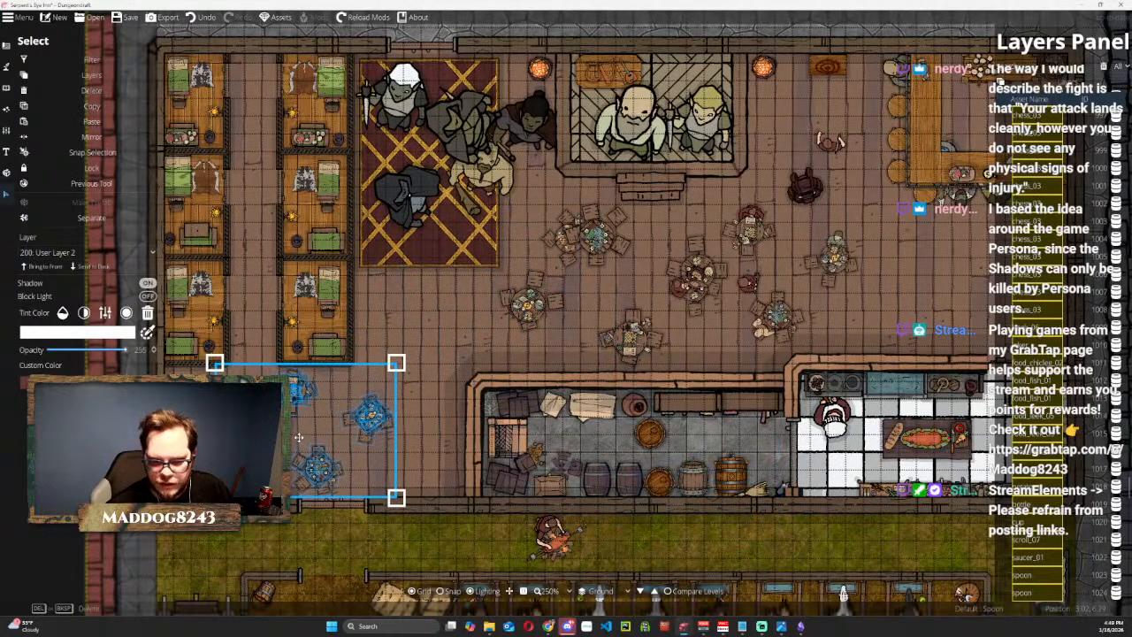
left_click(441, 327)
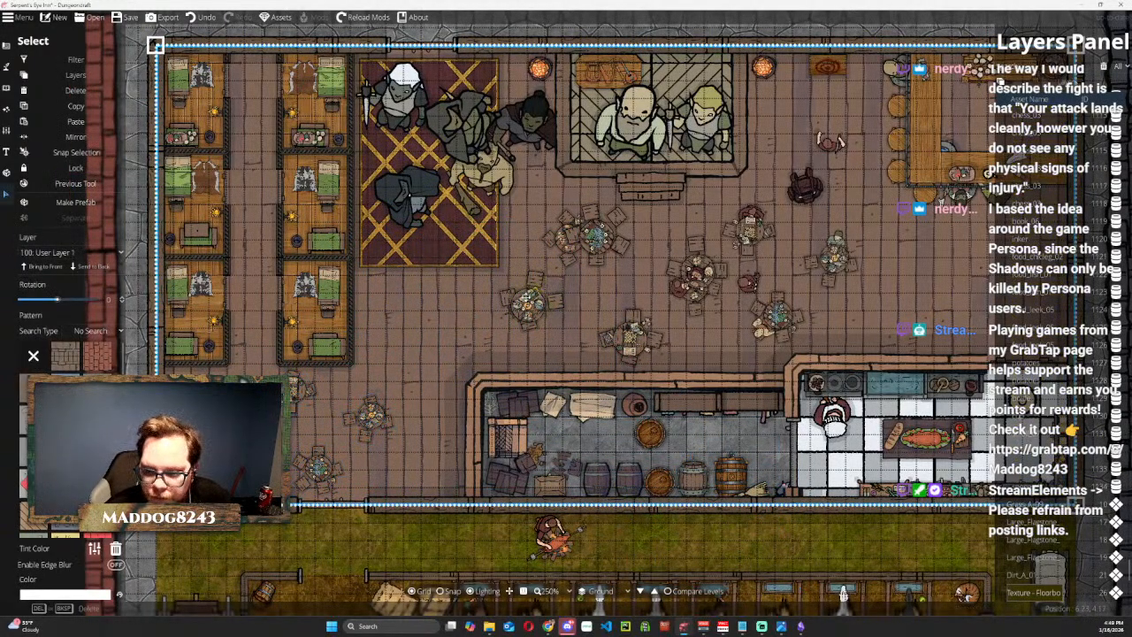
key("Escape")
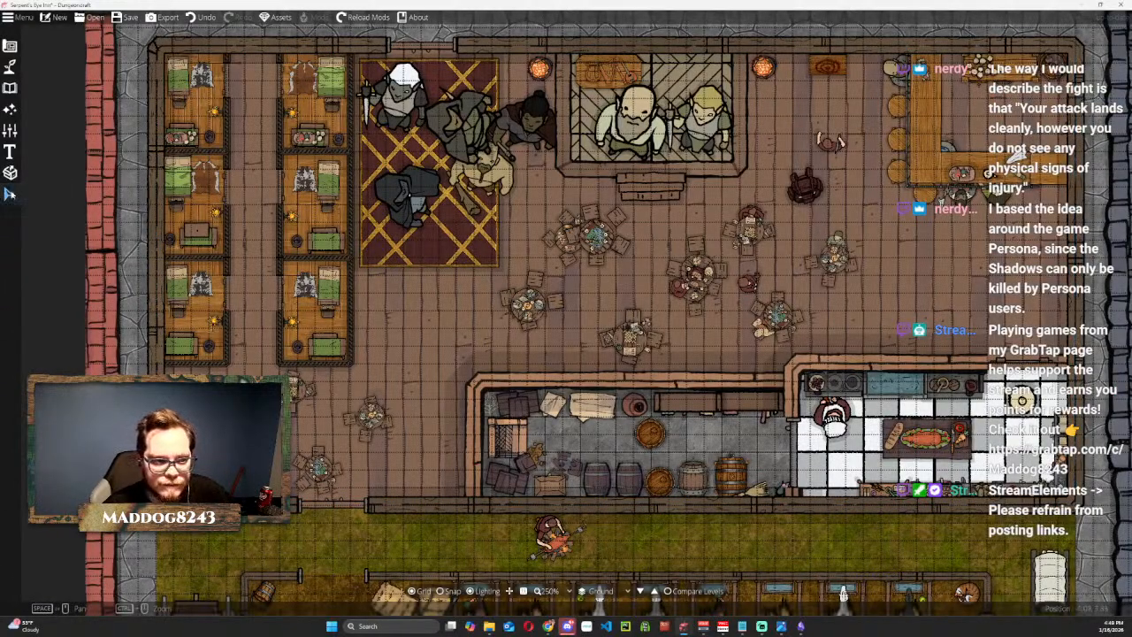
Scale the four-table cluster below the stage down further and move it toward the patterned rug.
left_click(11, 194)
left_click(539, 309)
left_click_drag(495, 199, 516, 216)
left_click_drag(615, 247, 494, 249)
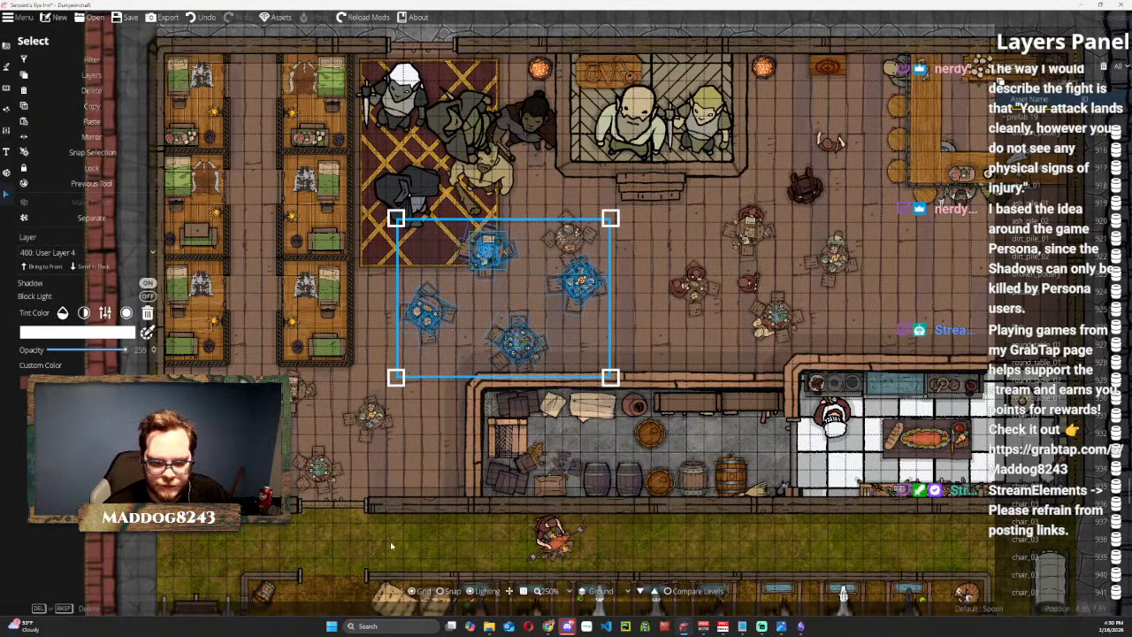
Separate the four-table cluster and move its leftmost table set to the open floor above the storeroom wall.
left_click(407, 281)
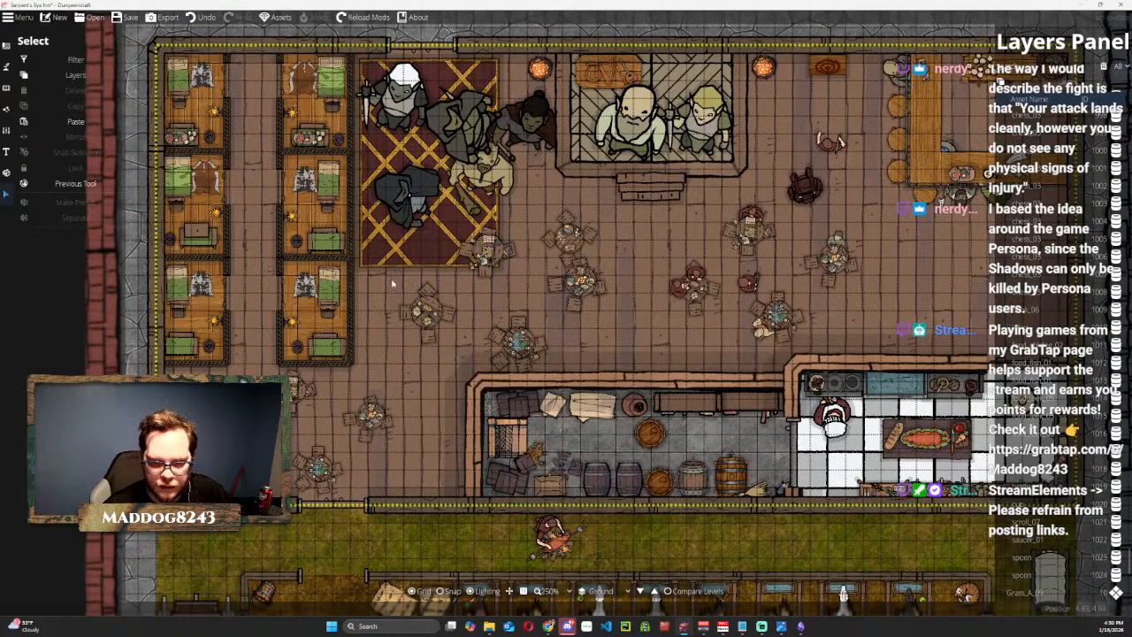
left_click_drag(395, 278, 469, 352)
left_click_drag(430, 297, 648, 317)
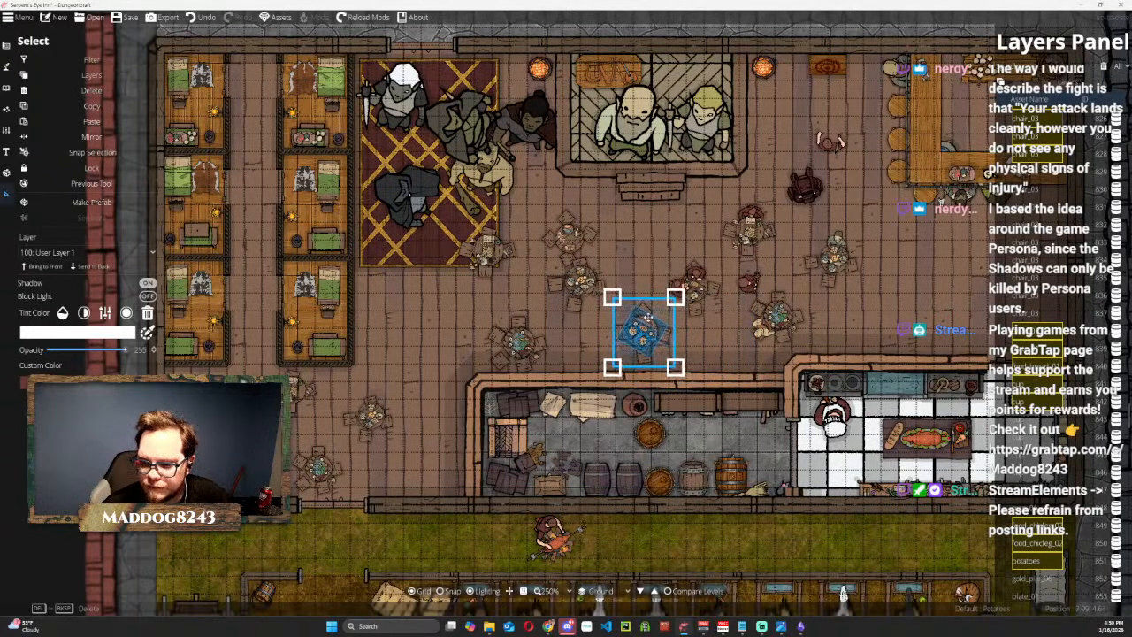
left_click(469, 309)
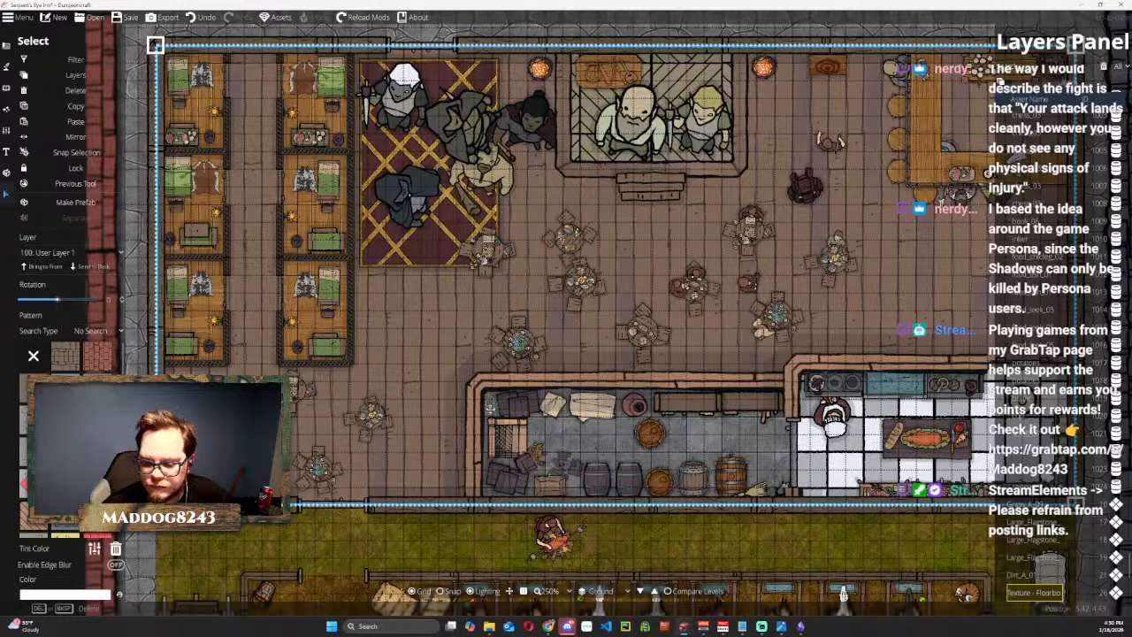
left_click(215, 547)
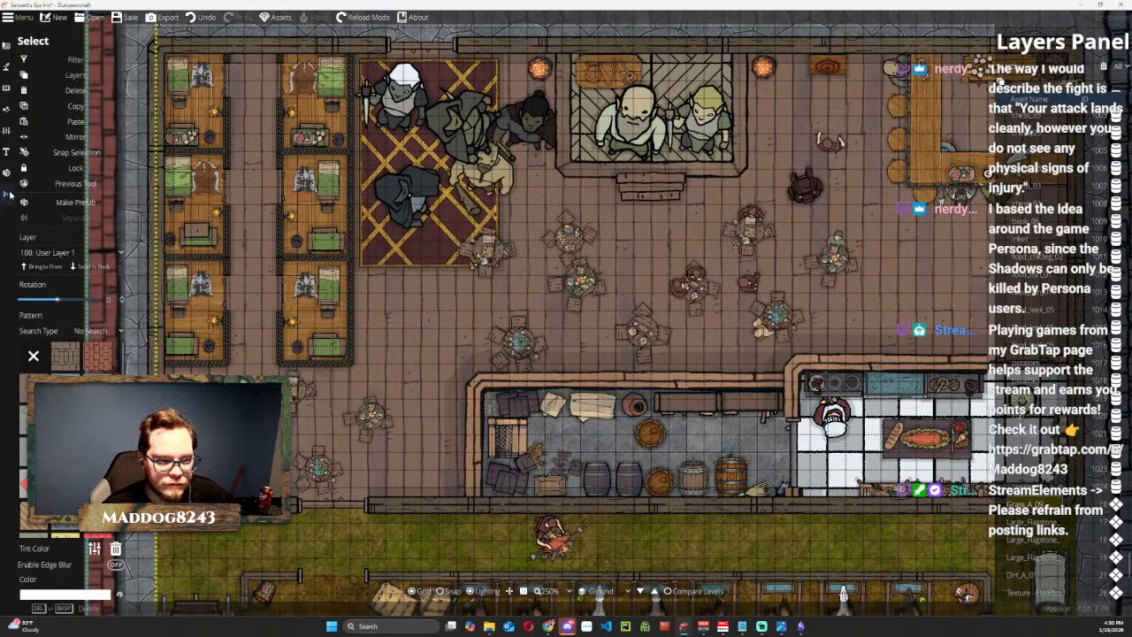
Move the table set above the storeroom's left corner up below the stage and nudge the neighbouring table set.
left_click(11, 193)
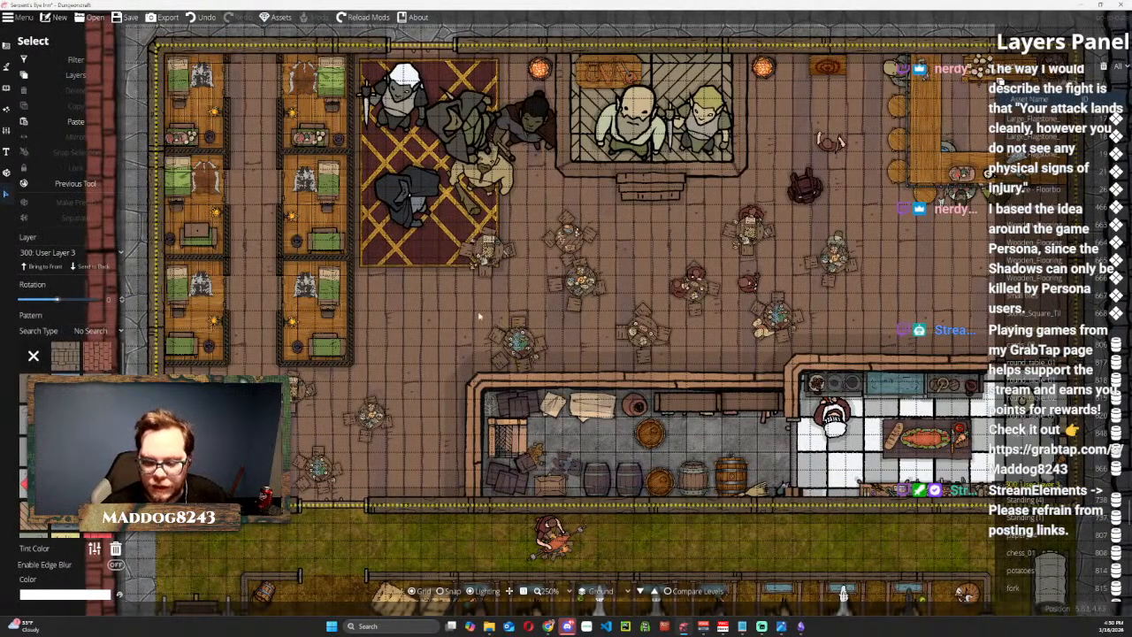
left_click(518, 340)
left_click_drag(522, 338, 637, 236)
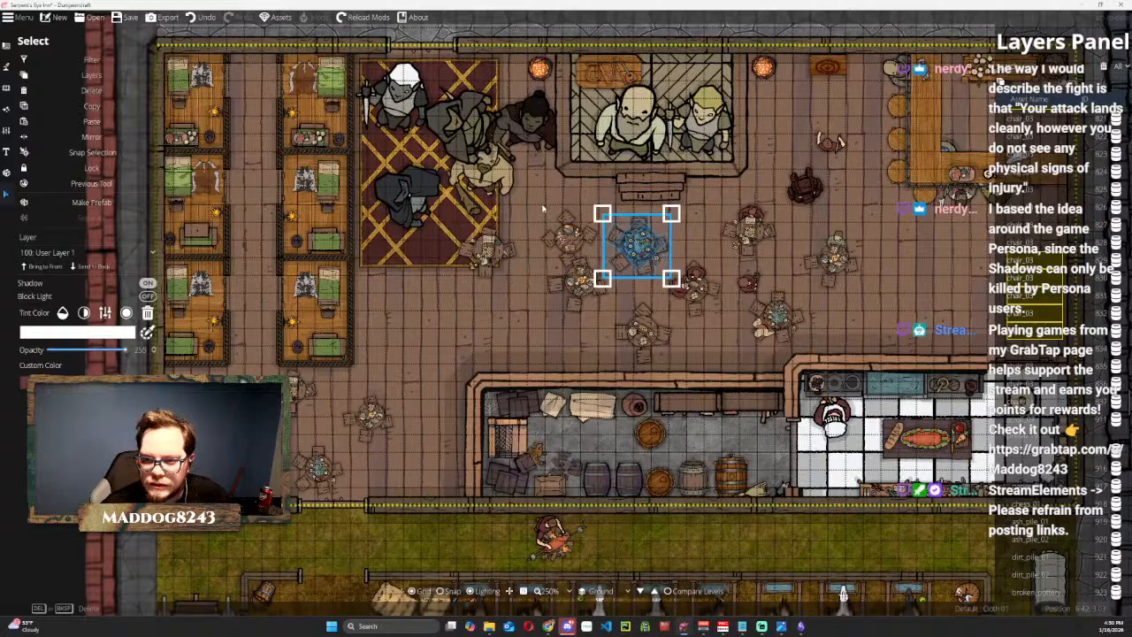
mouse_move(567, 233)
left_mouse_down()
mouse_move(573, 224)
mouse_move(564, 228)
left_mouse_up()
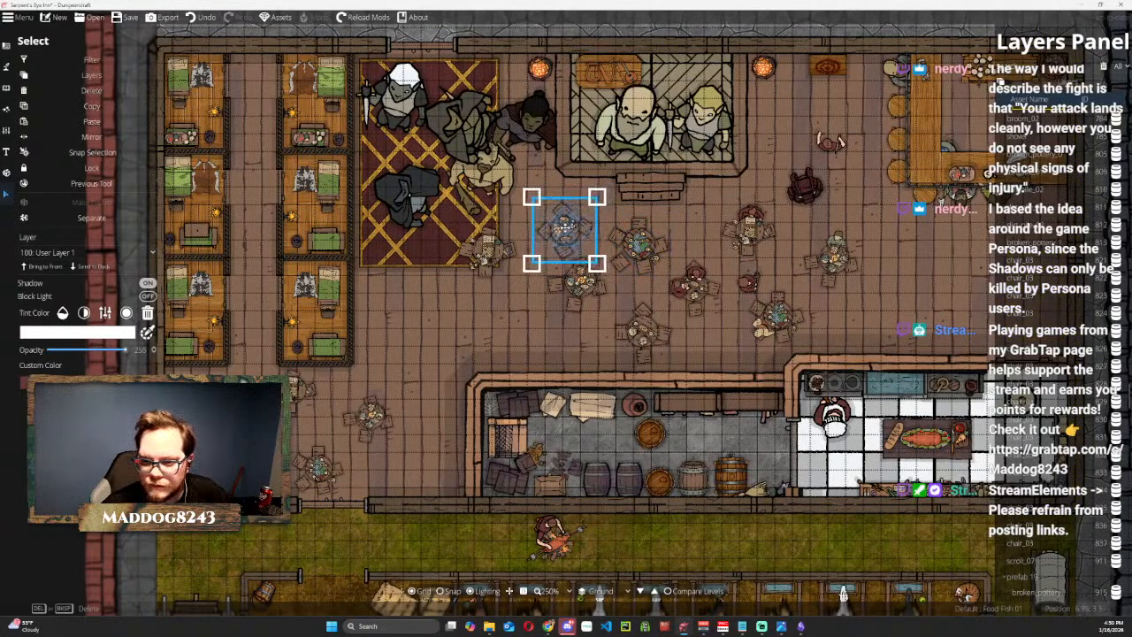
Scale the patterned rug down to a small mat inside the hall's upper doorway.
left_click(414, 231)
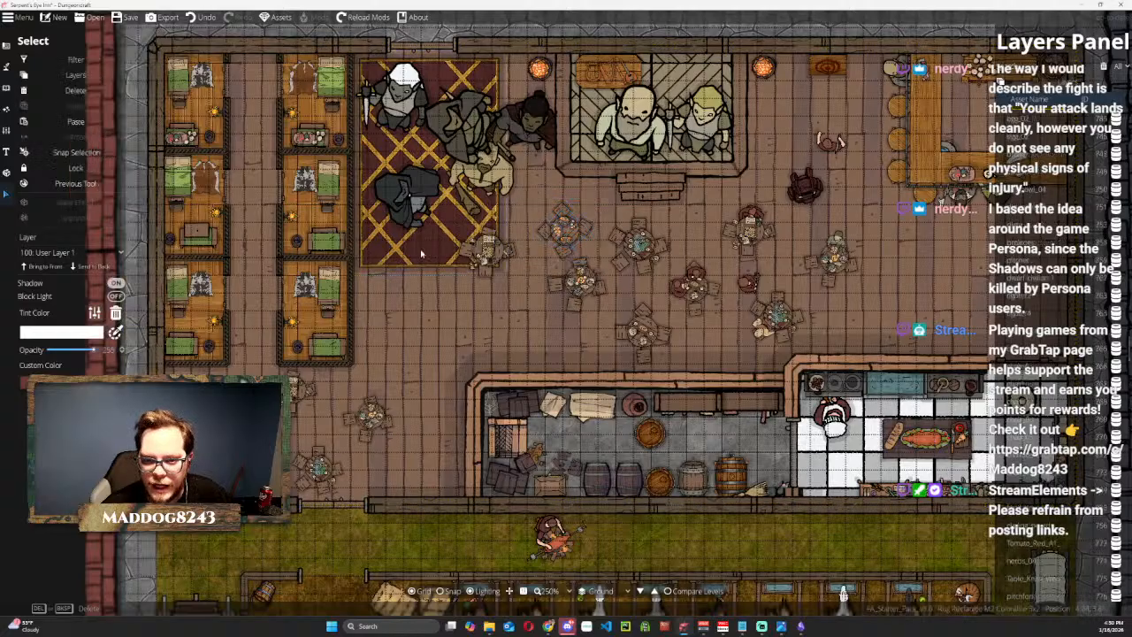
left_click_drag(488, 250, 421, 144)
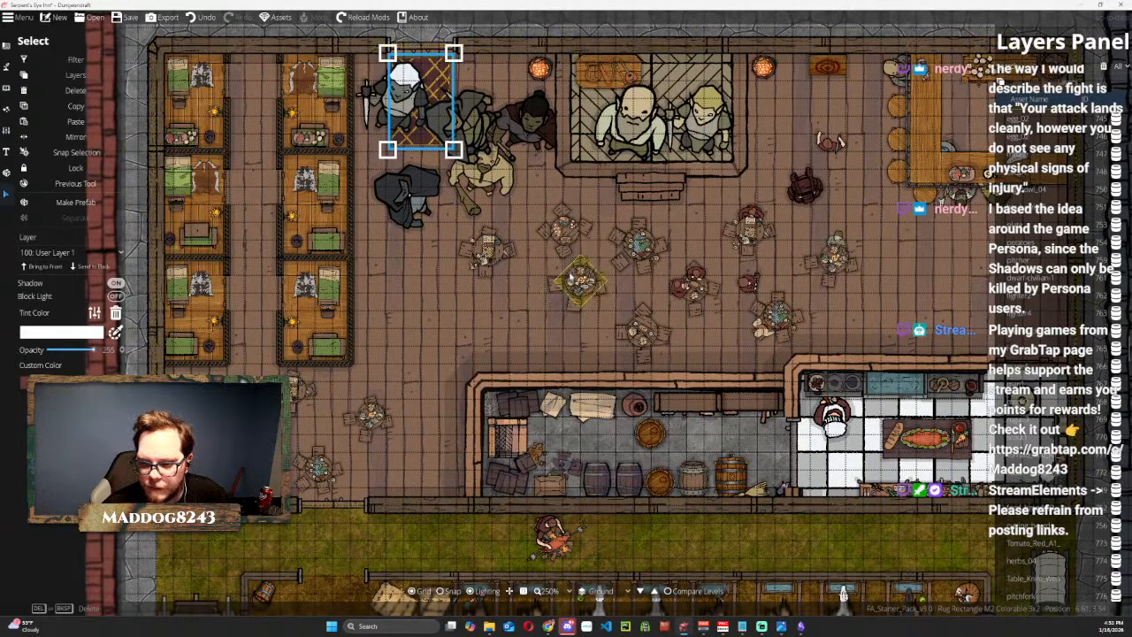
left_click(570, 279)
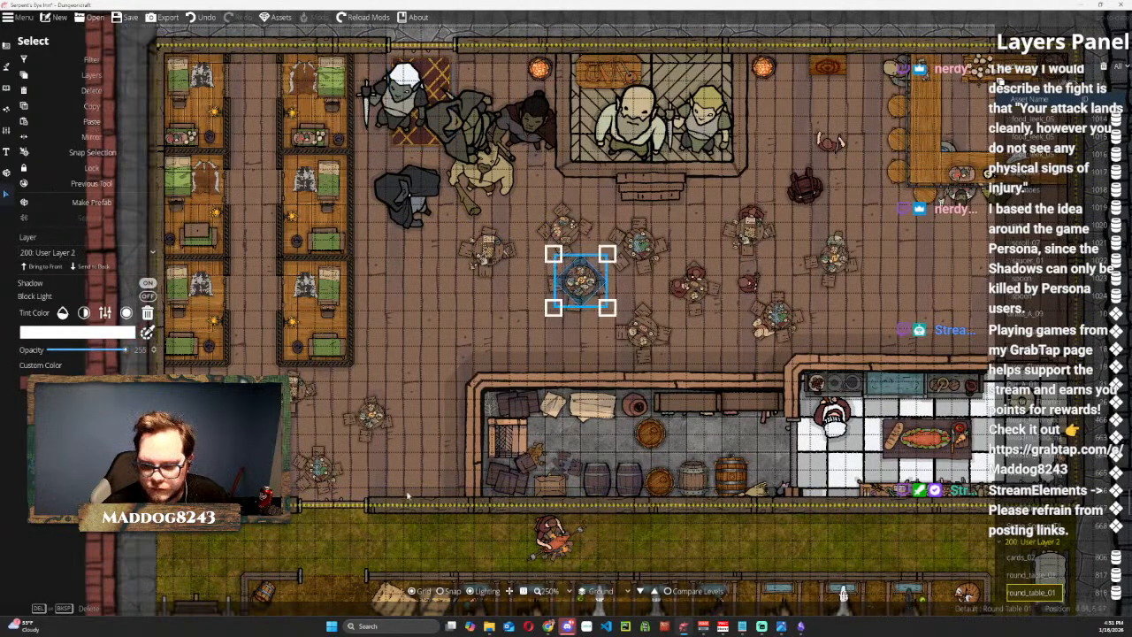
key("Escape")
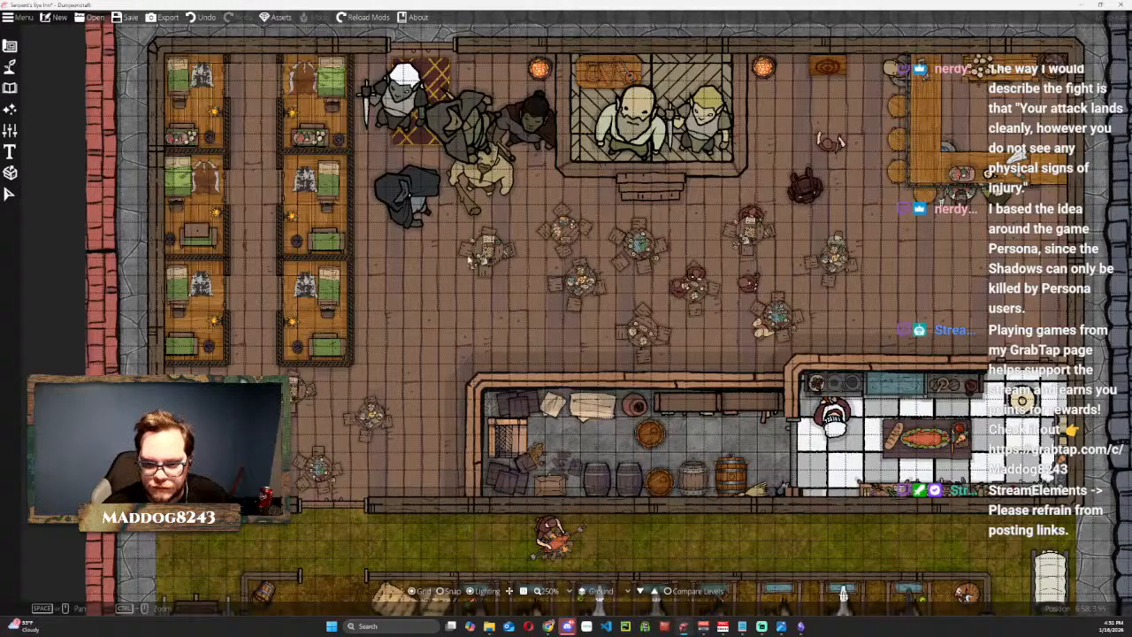
left_click(10, 198)
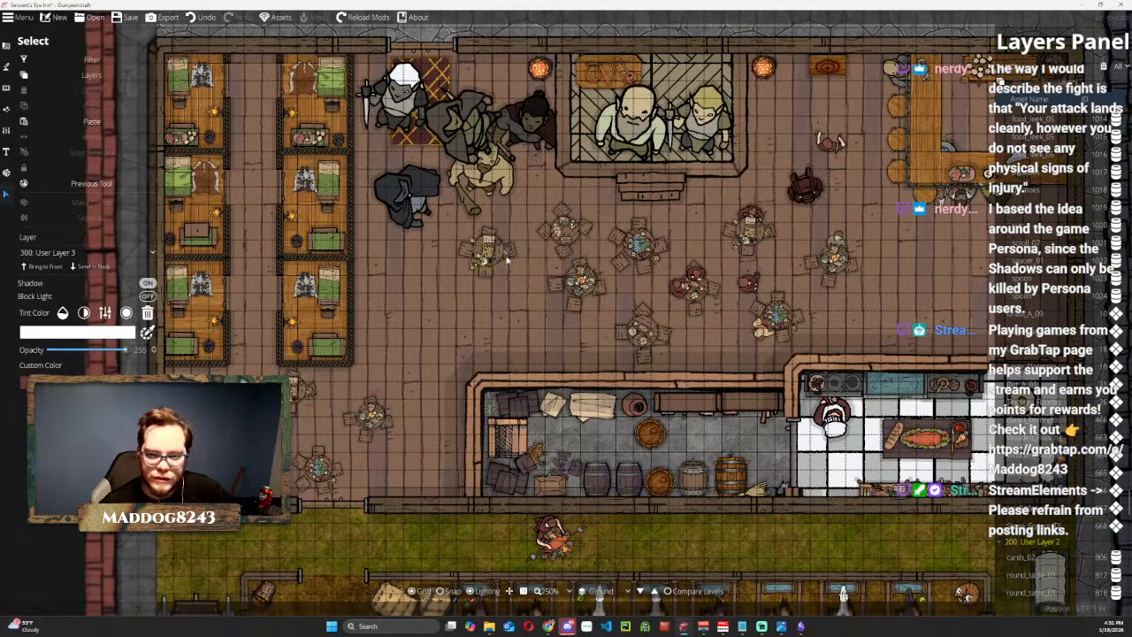
Select the central table set with its chairs and food and move it down toward the storeroom wall.
left_click_drag(538, 259, 604, 329)
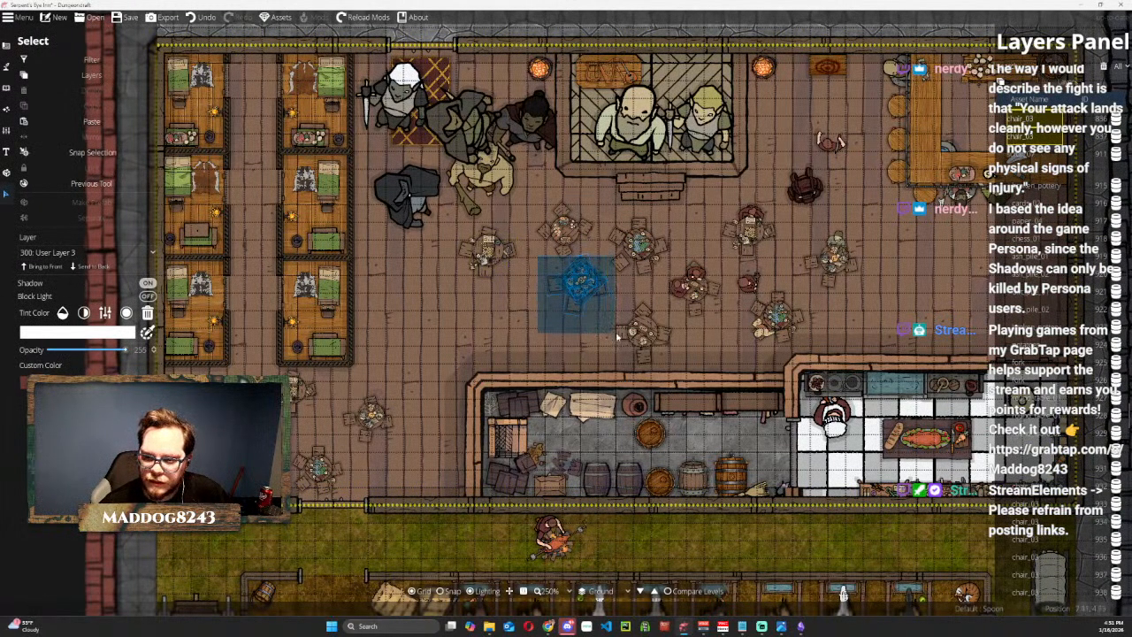
left_click(617, 337)
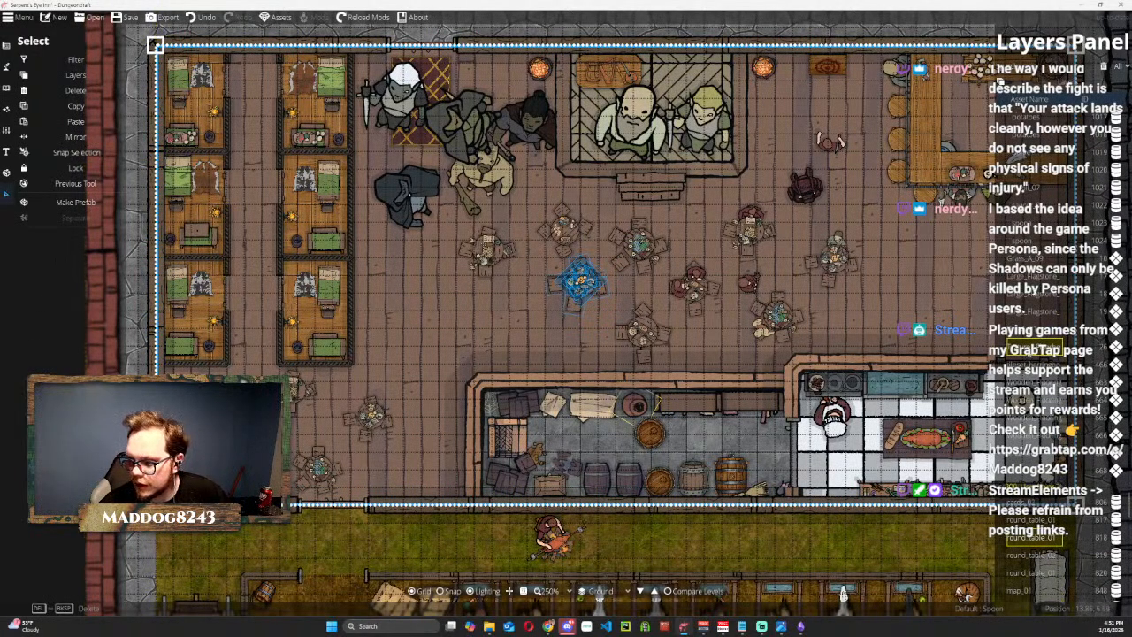
left_click(597, 281)
left_click_drag(580, 277, 569, 321)
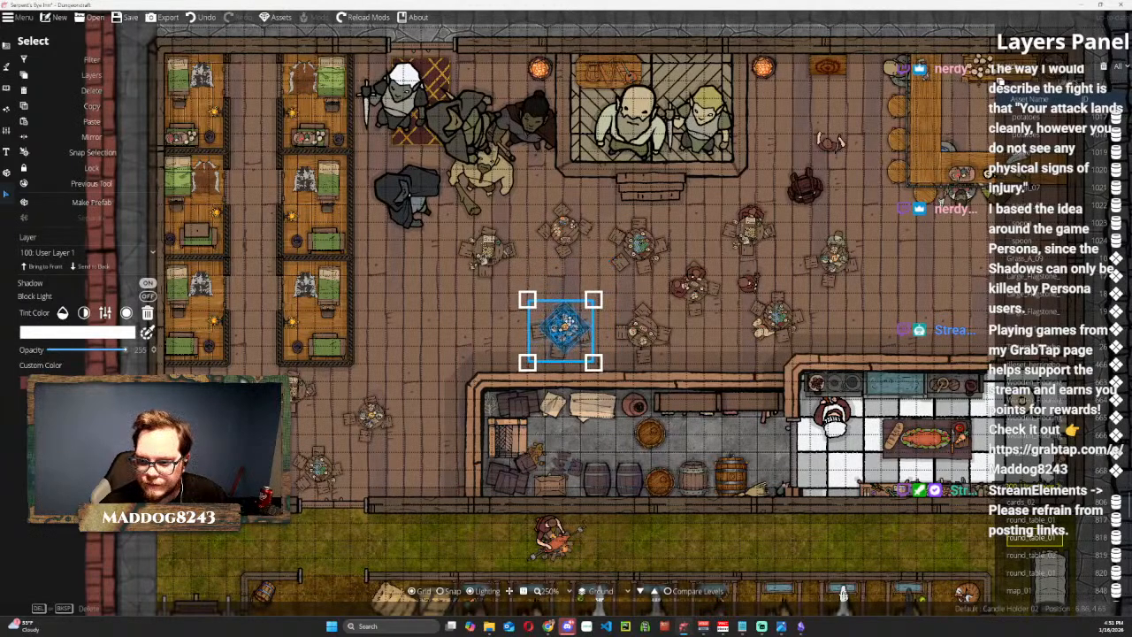
left_click_drag(474, 237, 534, 288)
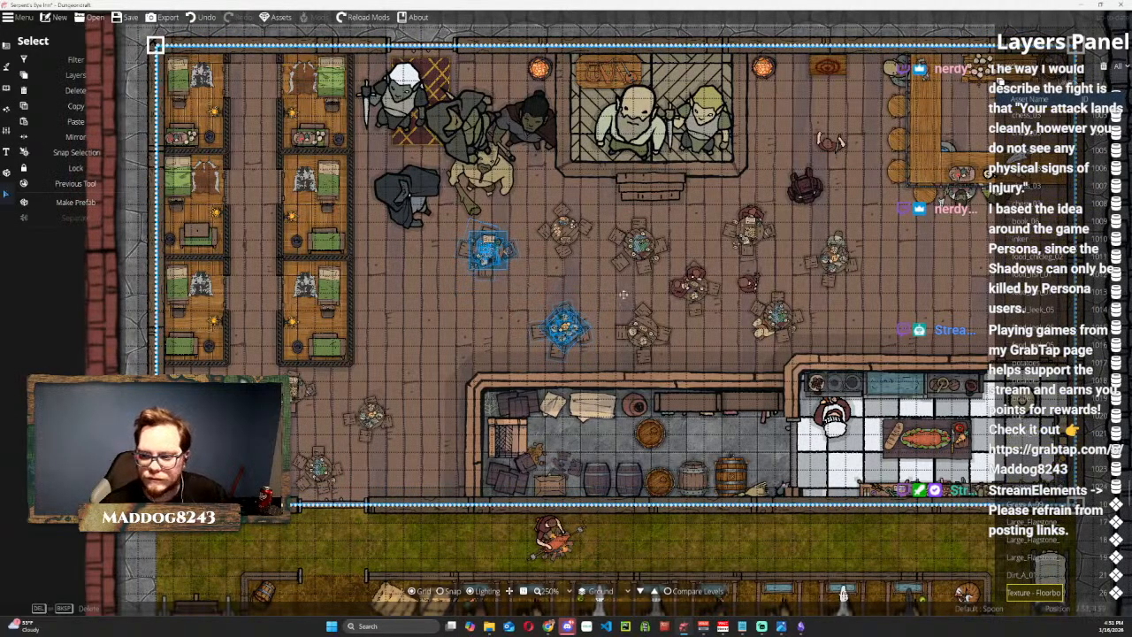
key("Escape")
left_click(10, 194)
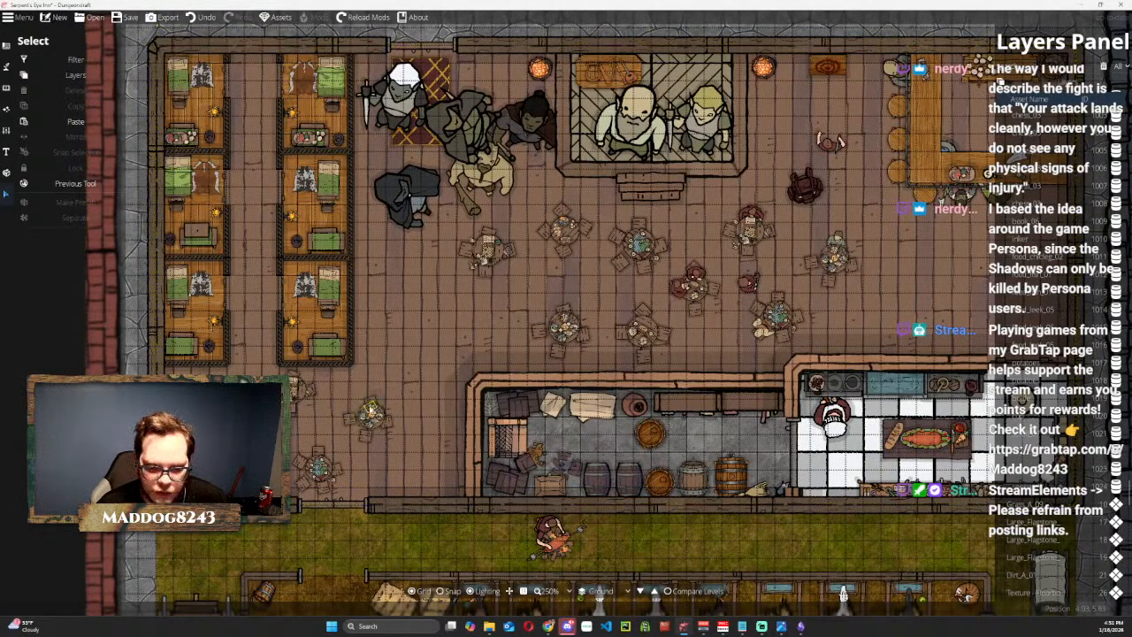
Move the table cluster by the lower-left entrance up over the guest rooms and return it to the entrance.
left_click(372, 416)
left_click_drag(371, 416, 339, 178)
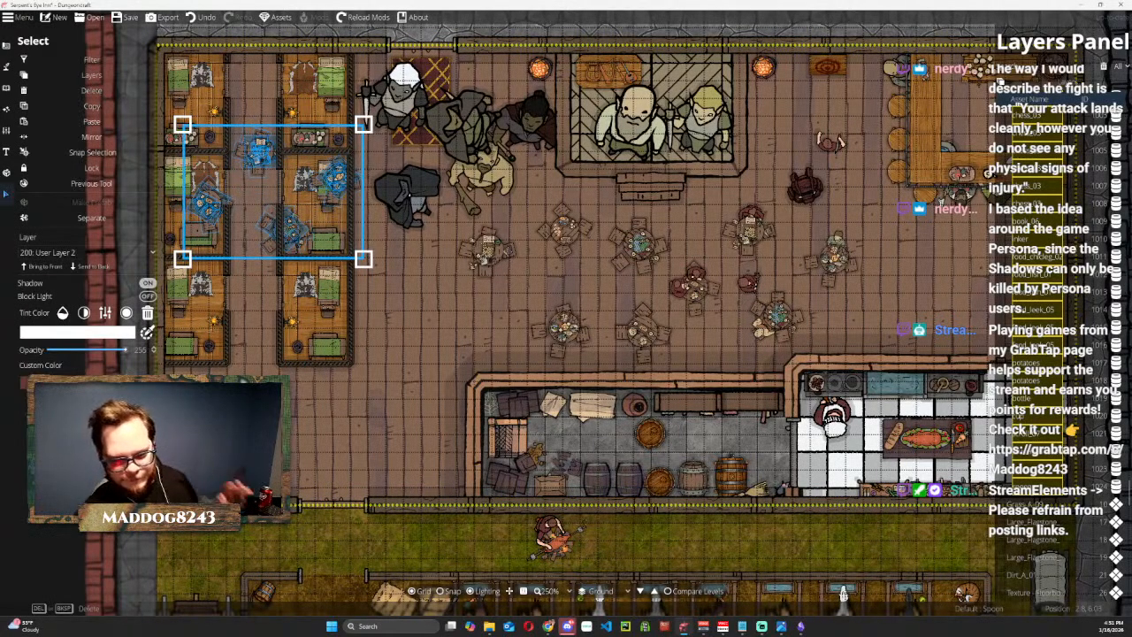
left_click_drag(245, 192, 324, 400)
left_click(423, 302)
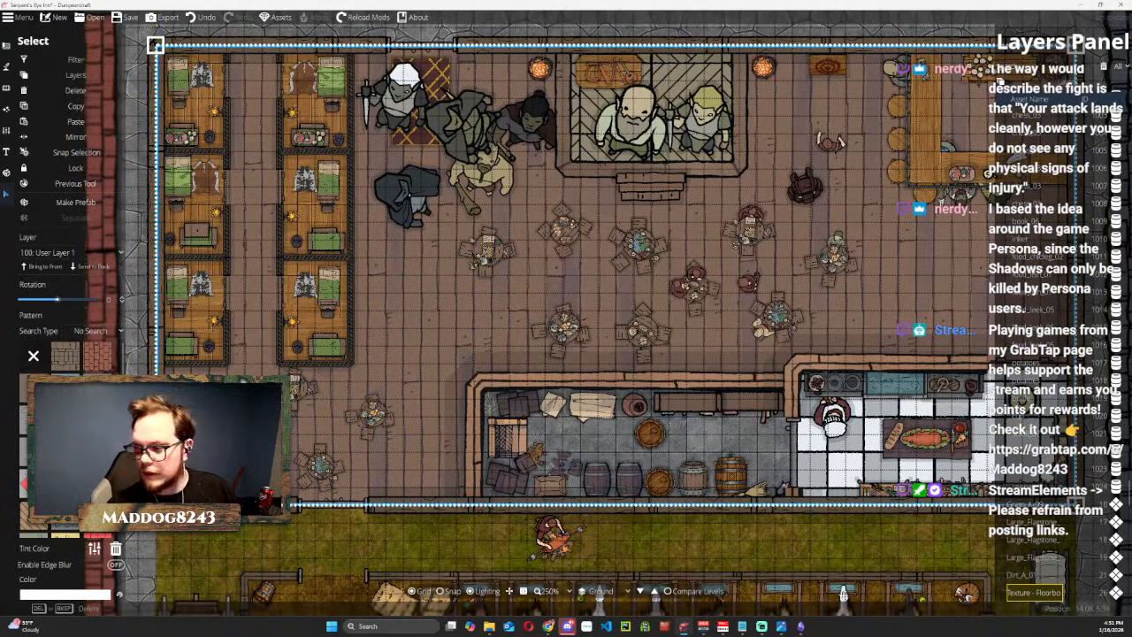
Select the table set with the book and chess pieces and move it to the open floor above the kitchen.
left_click(488, 241)
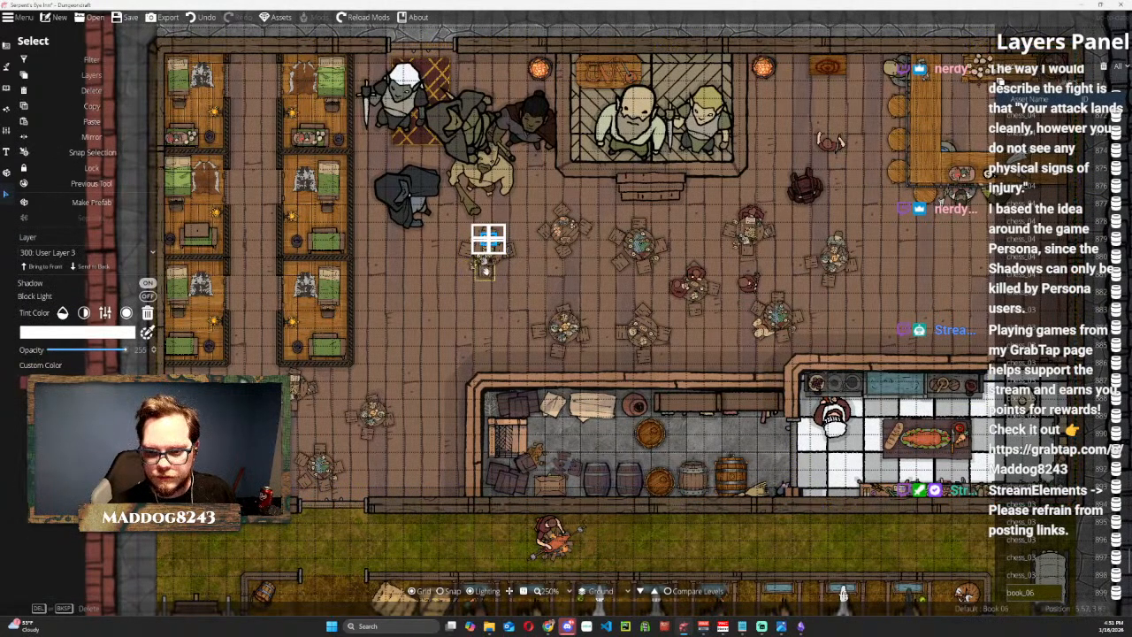
left_click_drag(463, 274, 907, 305)
left_click(487, 250)
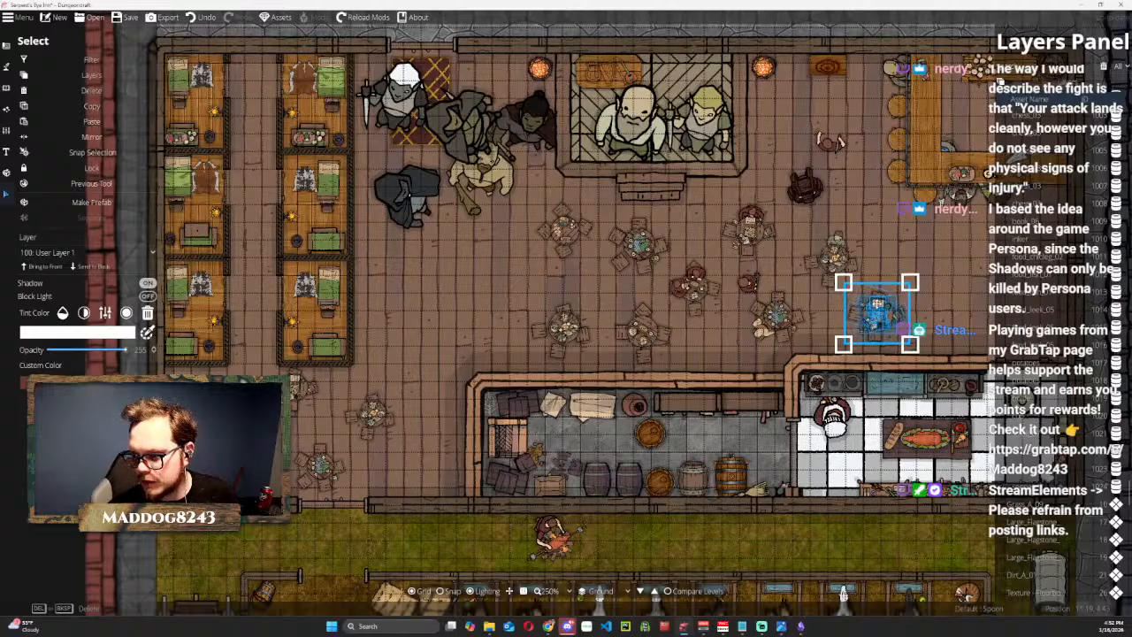
left_click(531, 289)
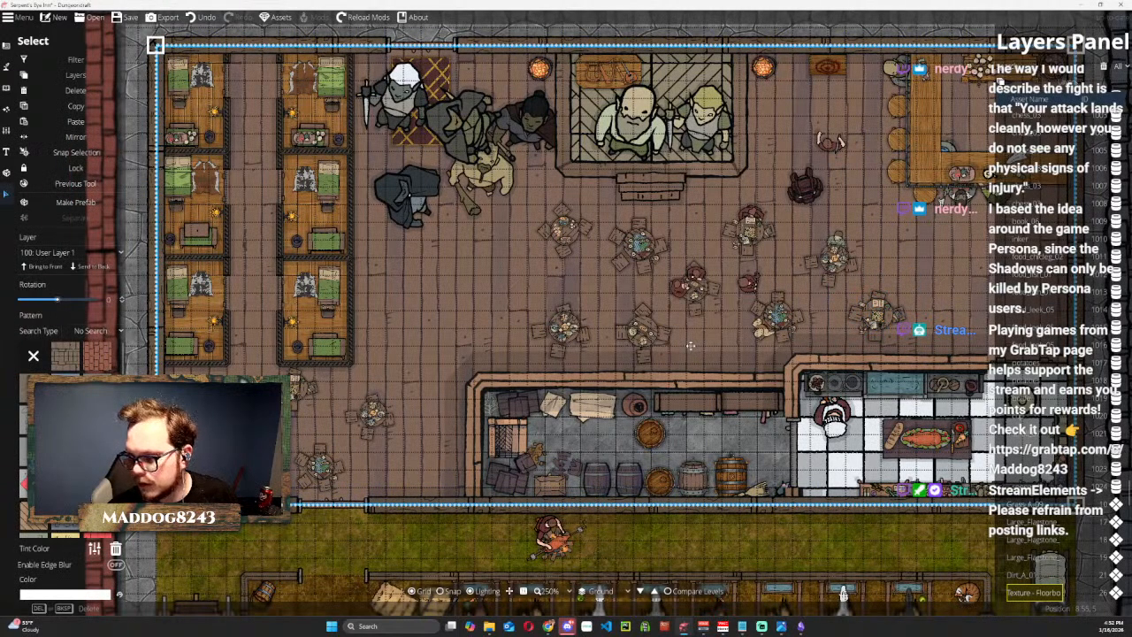
key("Escape")
key("Escape")
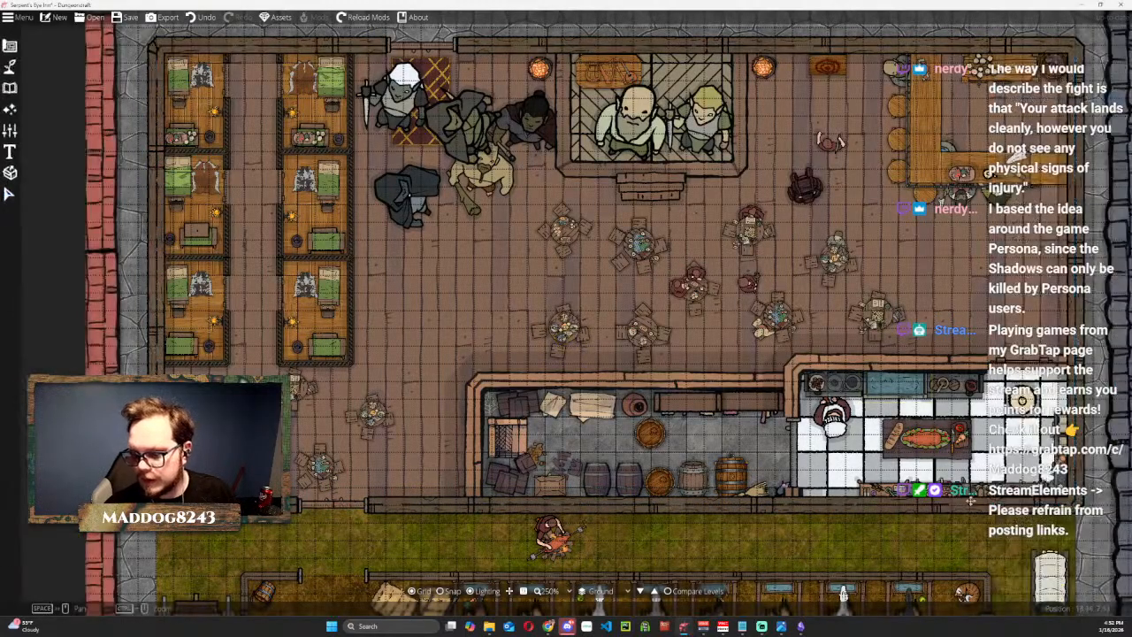
left_click(13, 195)
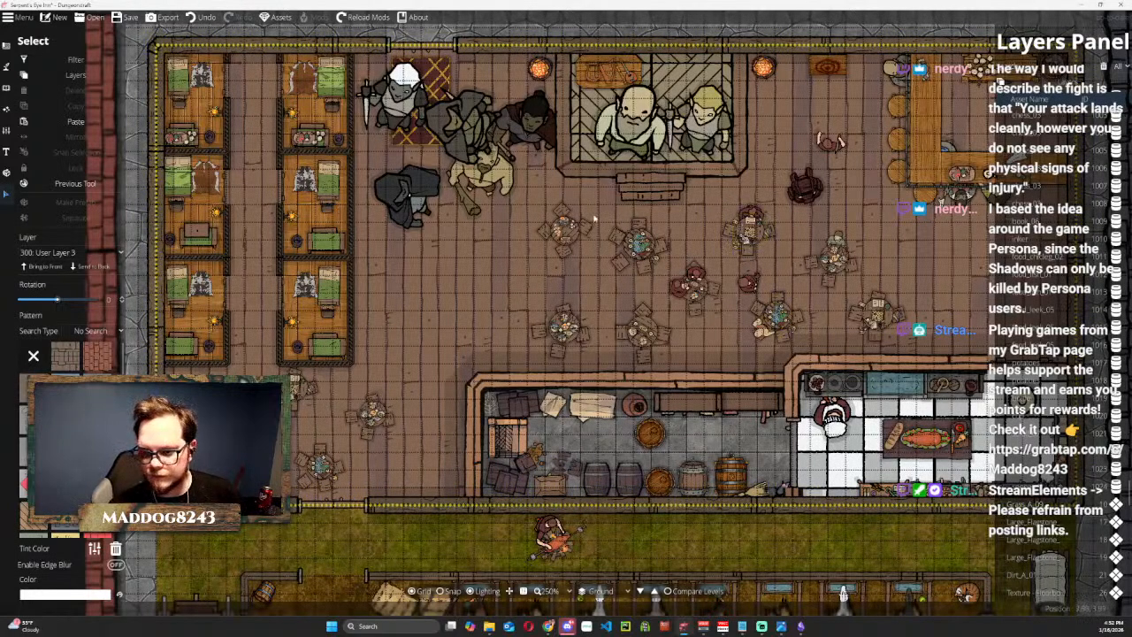
Select the table set below and left of the stage steps and move it down toward the tables above the storeroom.
left_click_drag(563, 228, 564, 249)
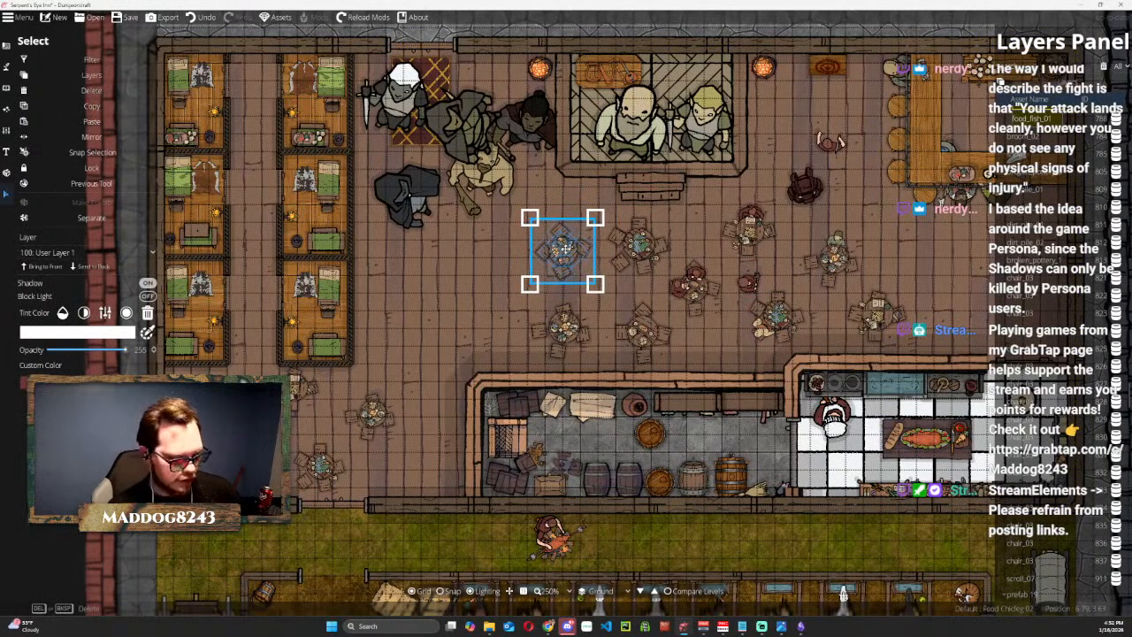
left_click_drag(565, 248, 567, 309)
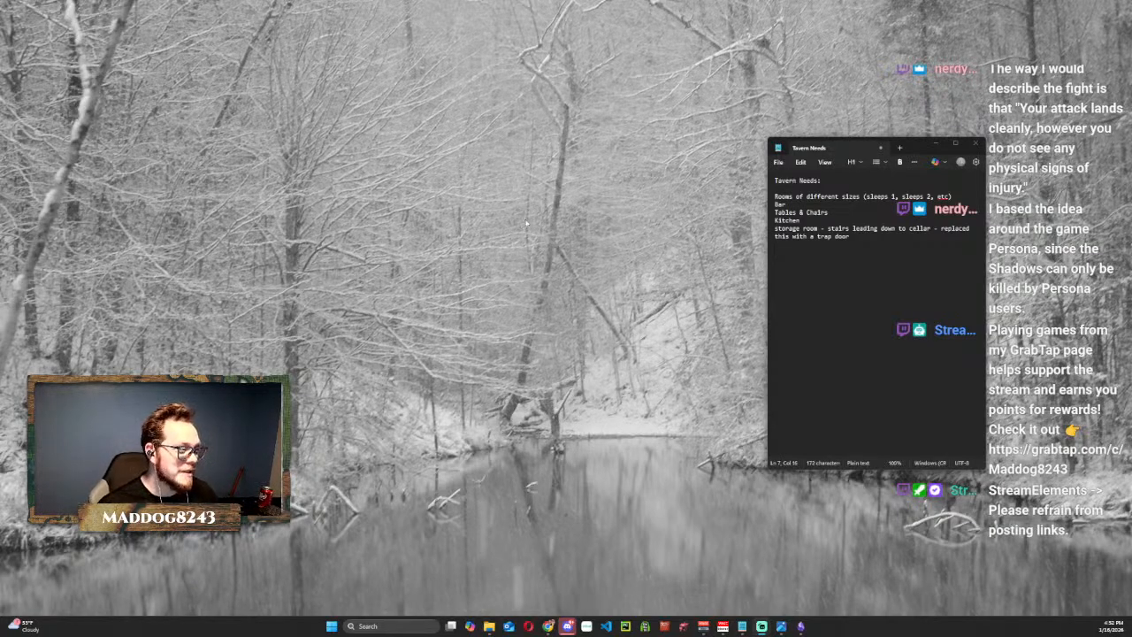
Relaunch Dungeondraft and open the Serpent's Eye Inn map from the DungeonDraft Maps folder.
left_click(678, 632)
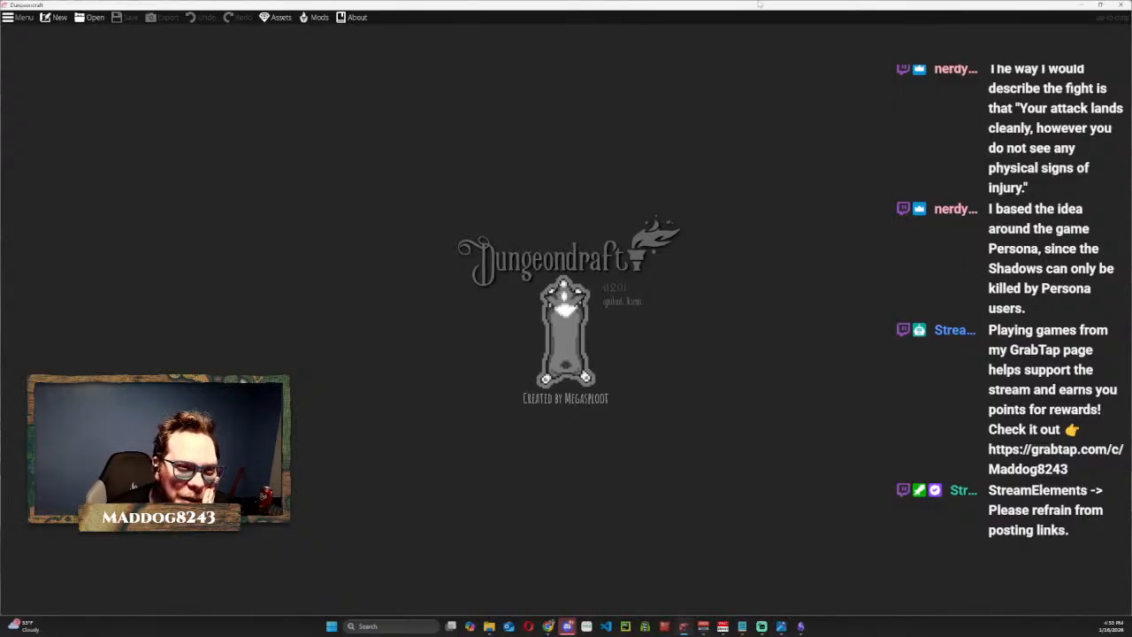
left_click(89, 17)
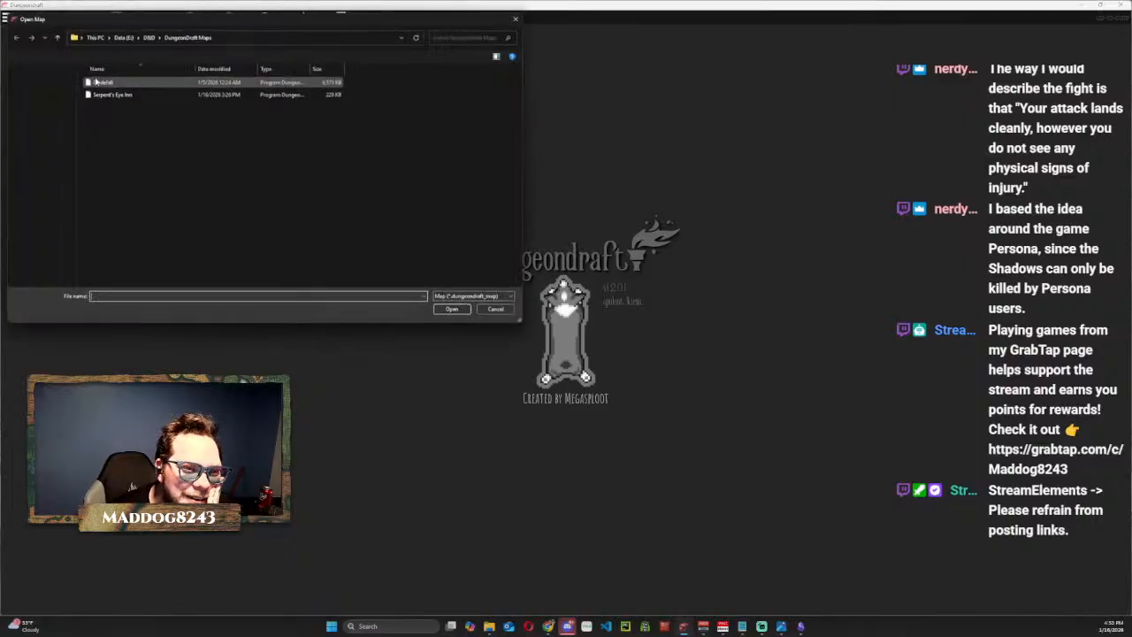
double_click(108, 94)
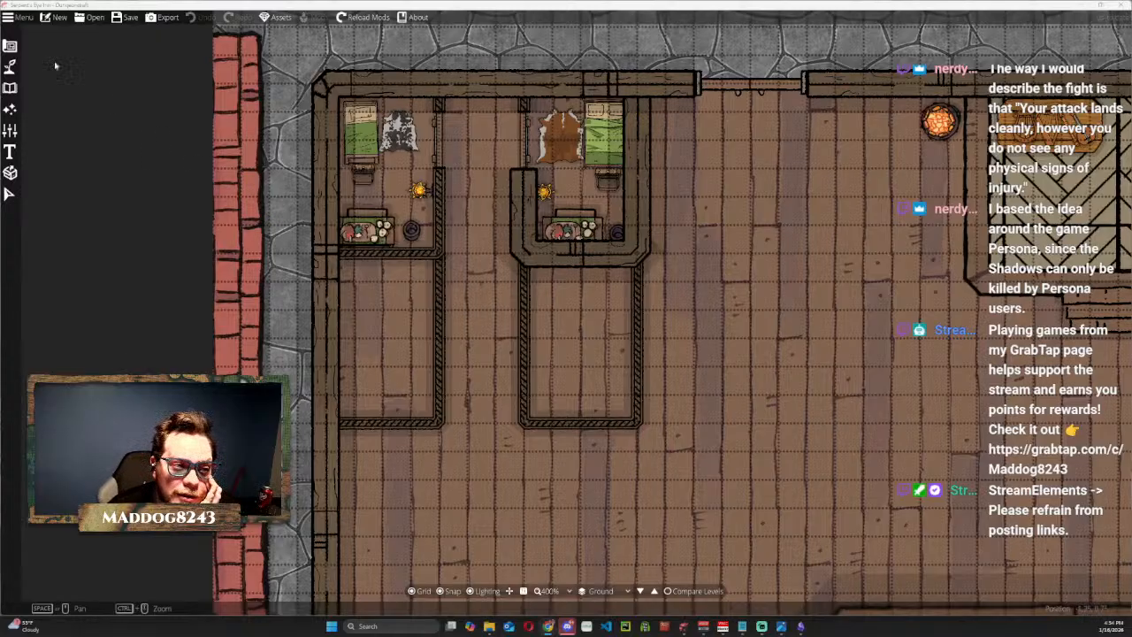
Switch on error logging in the general preferences and close the preferences.
left_click(15, 20)
left_click(22, 83)
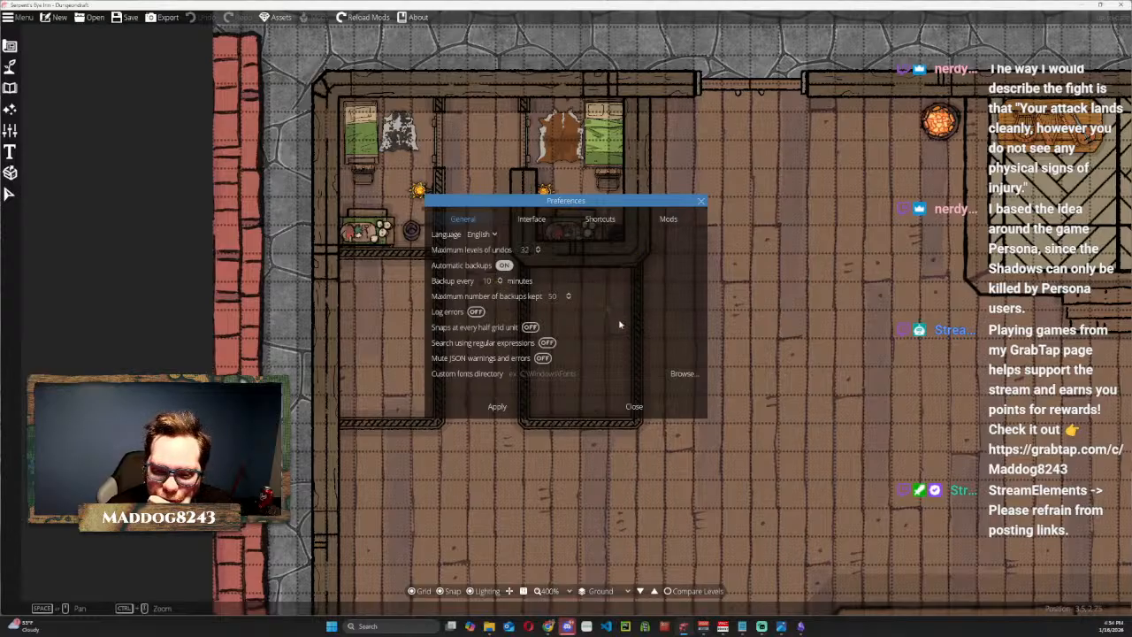
left_click(475, 312)
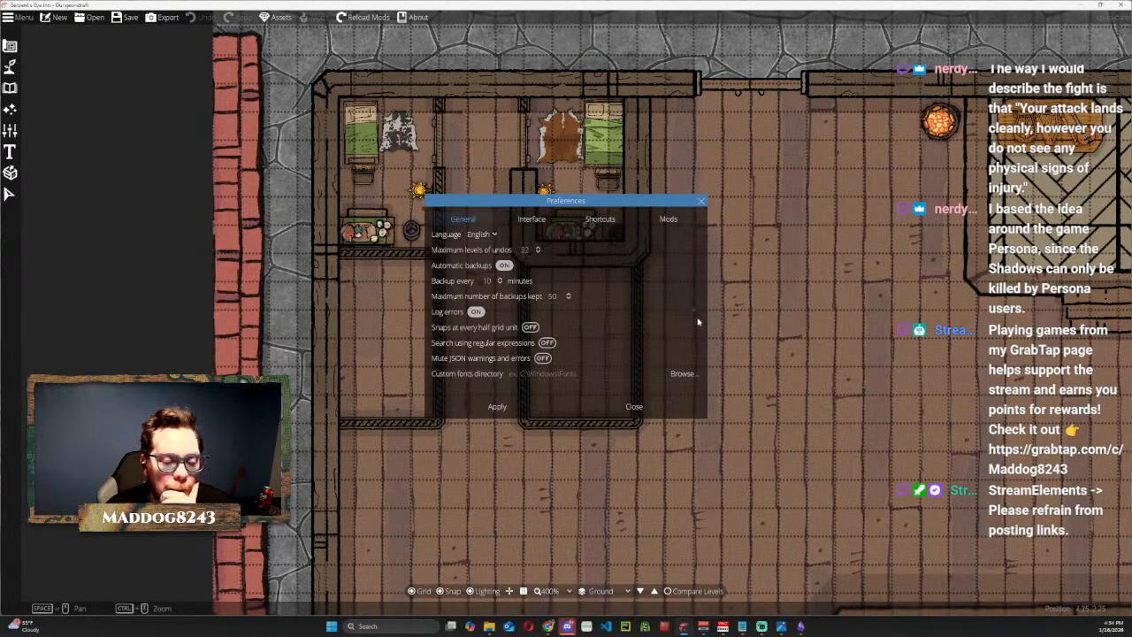
left_click(635, 406)
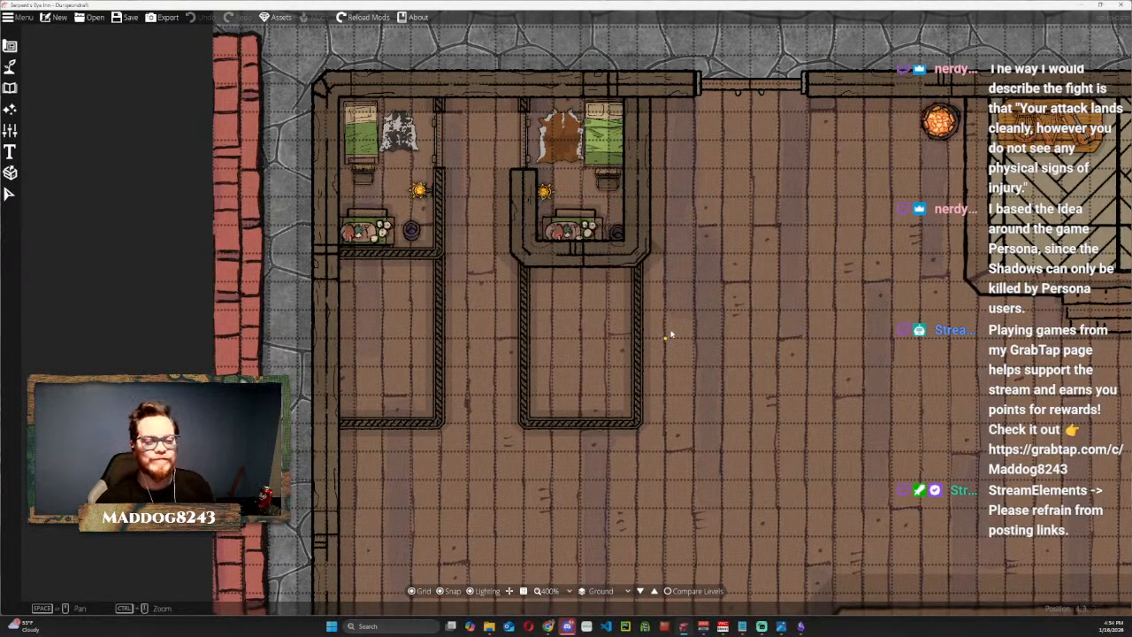
Examine the whole reopened inn map to check which rooms, tables and furnishings the saved file contains.
scroll(896, 400, "down", 5)
left_click_drag(864, 410, 667, 215)
scroll(892, 387, "up", 3)
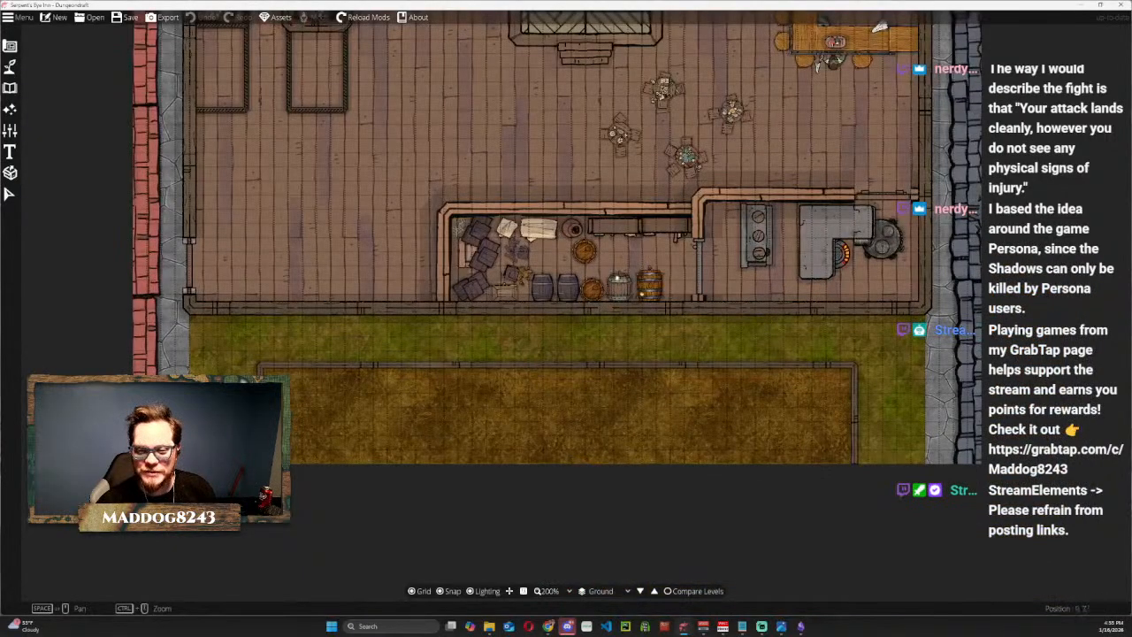
scroll(786, 172, "down", 3)
left_click_drag(775, 184, 762, 237)
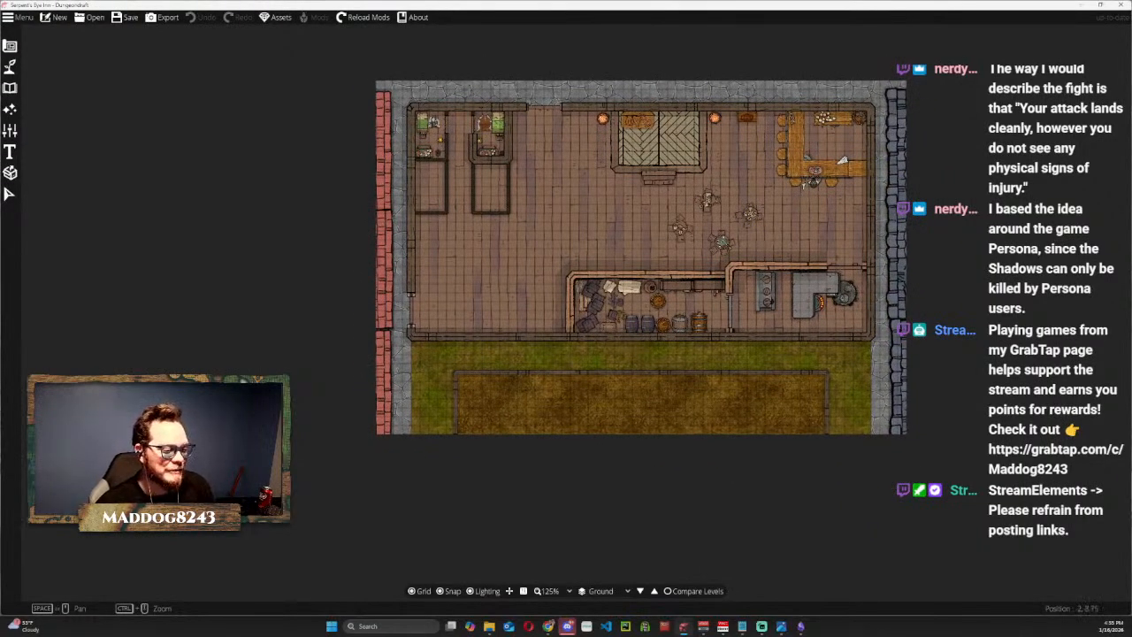
key("super+d")
key("super+d")
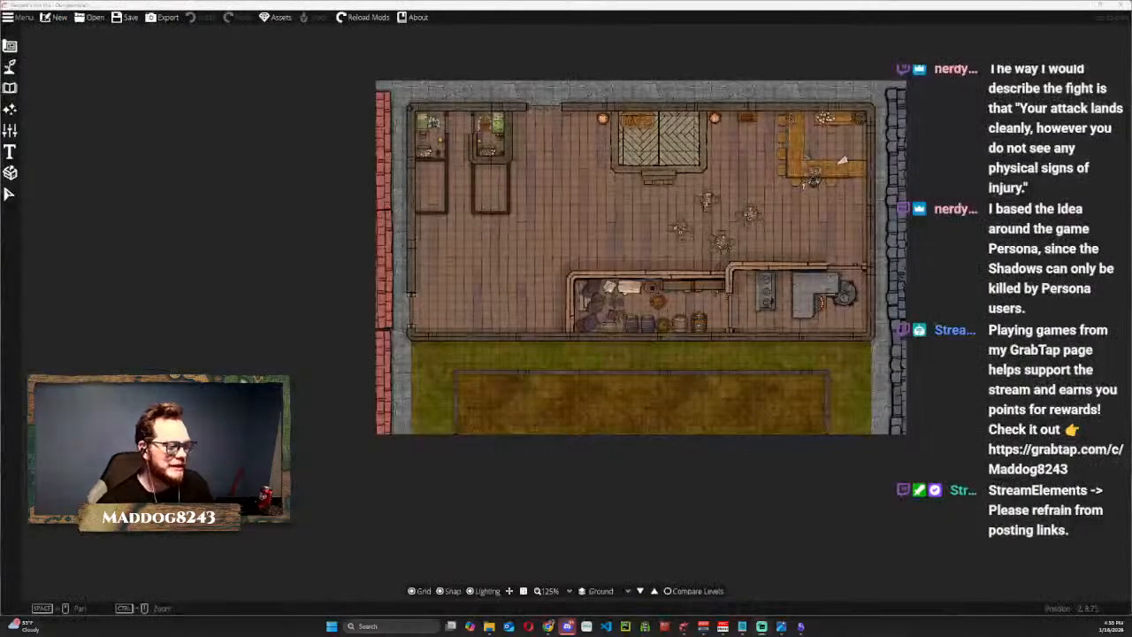